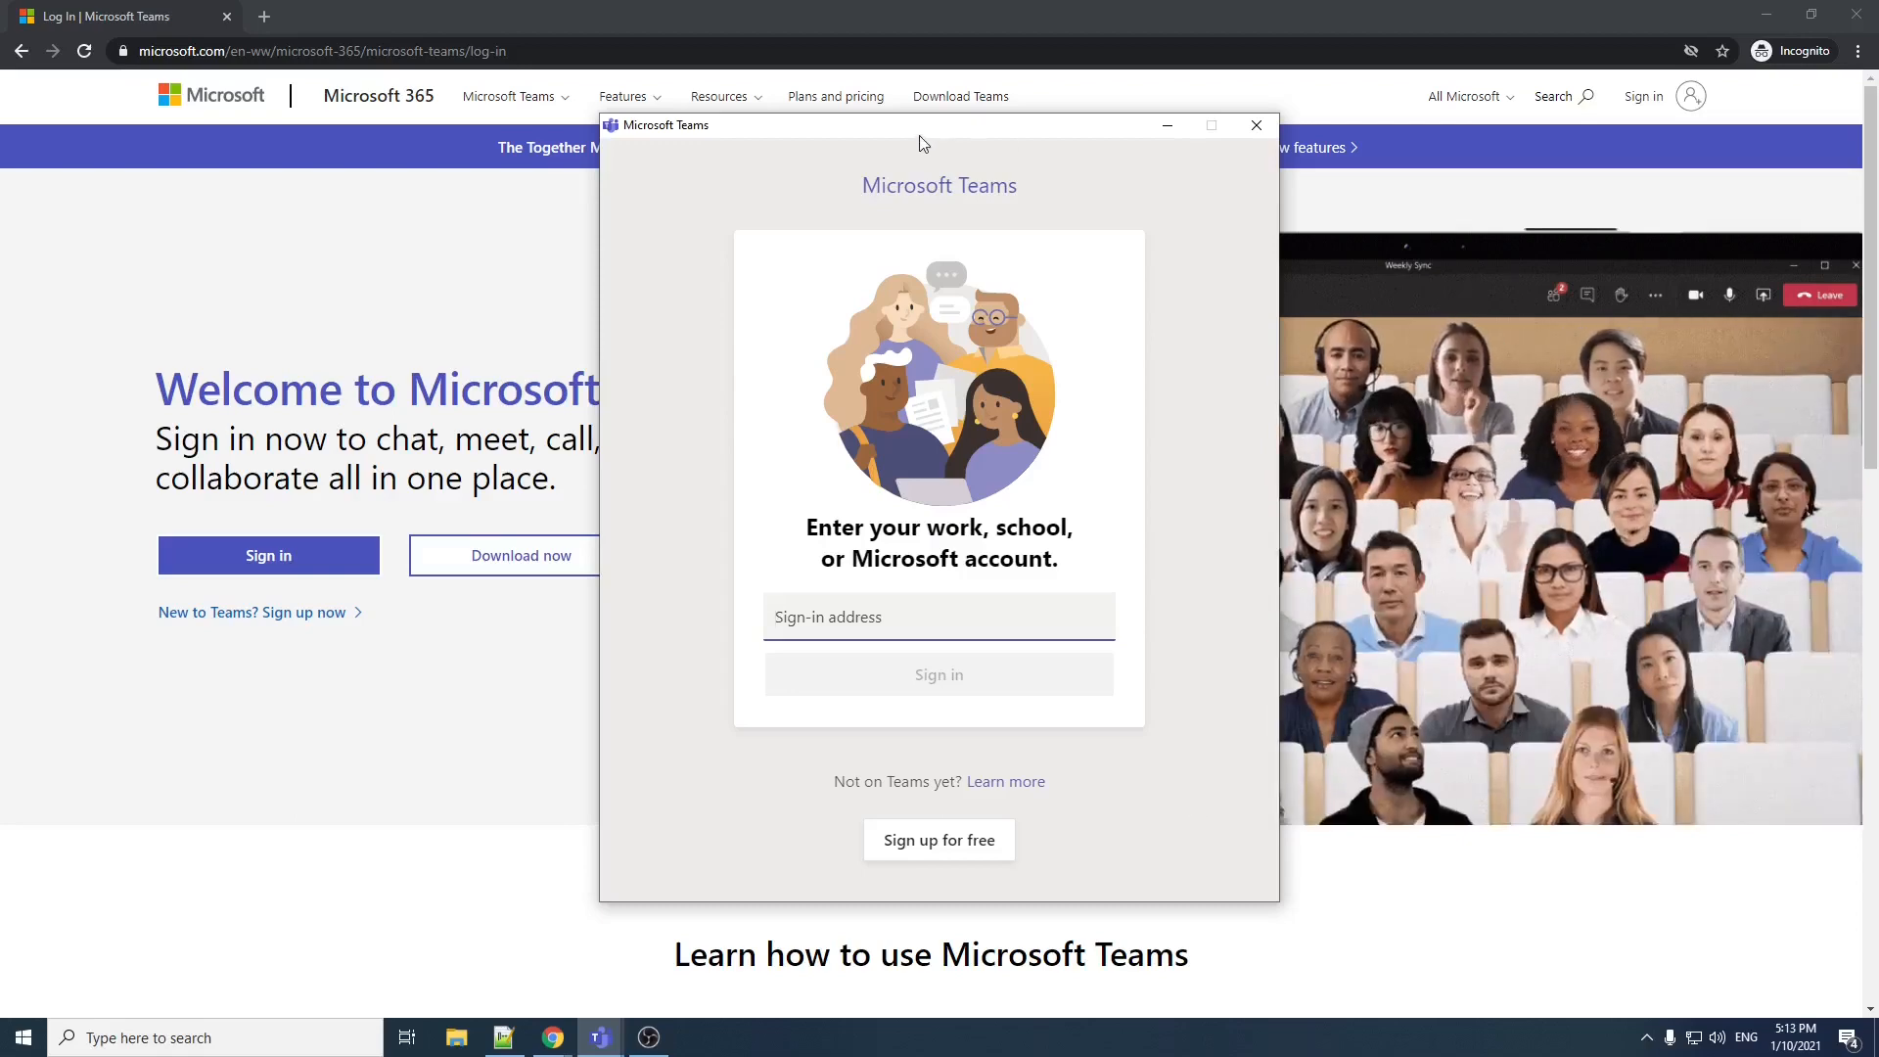
pyautogui.moveTo(921, 136); pyautogui.dragTo(904, 227)
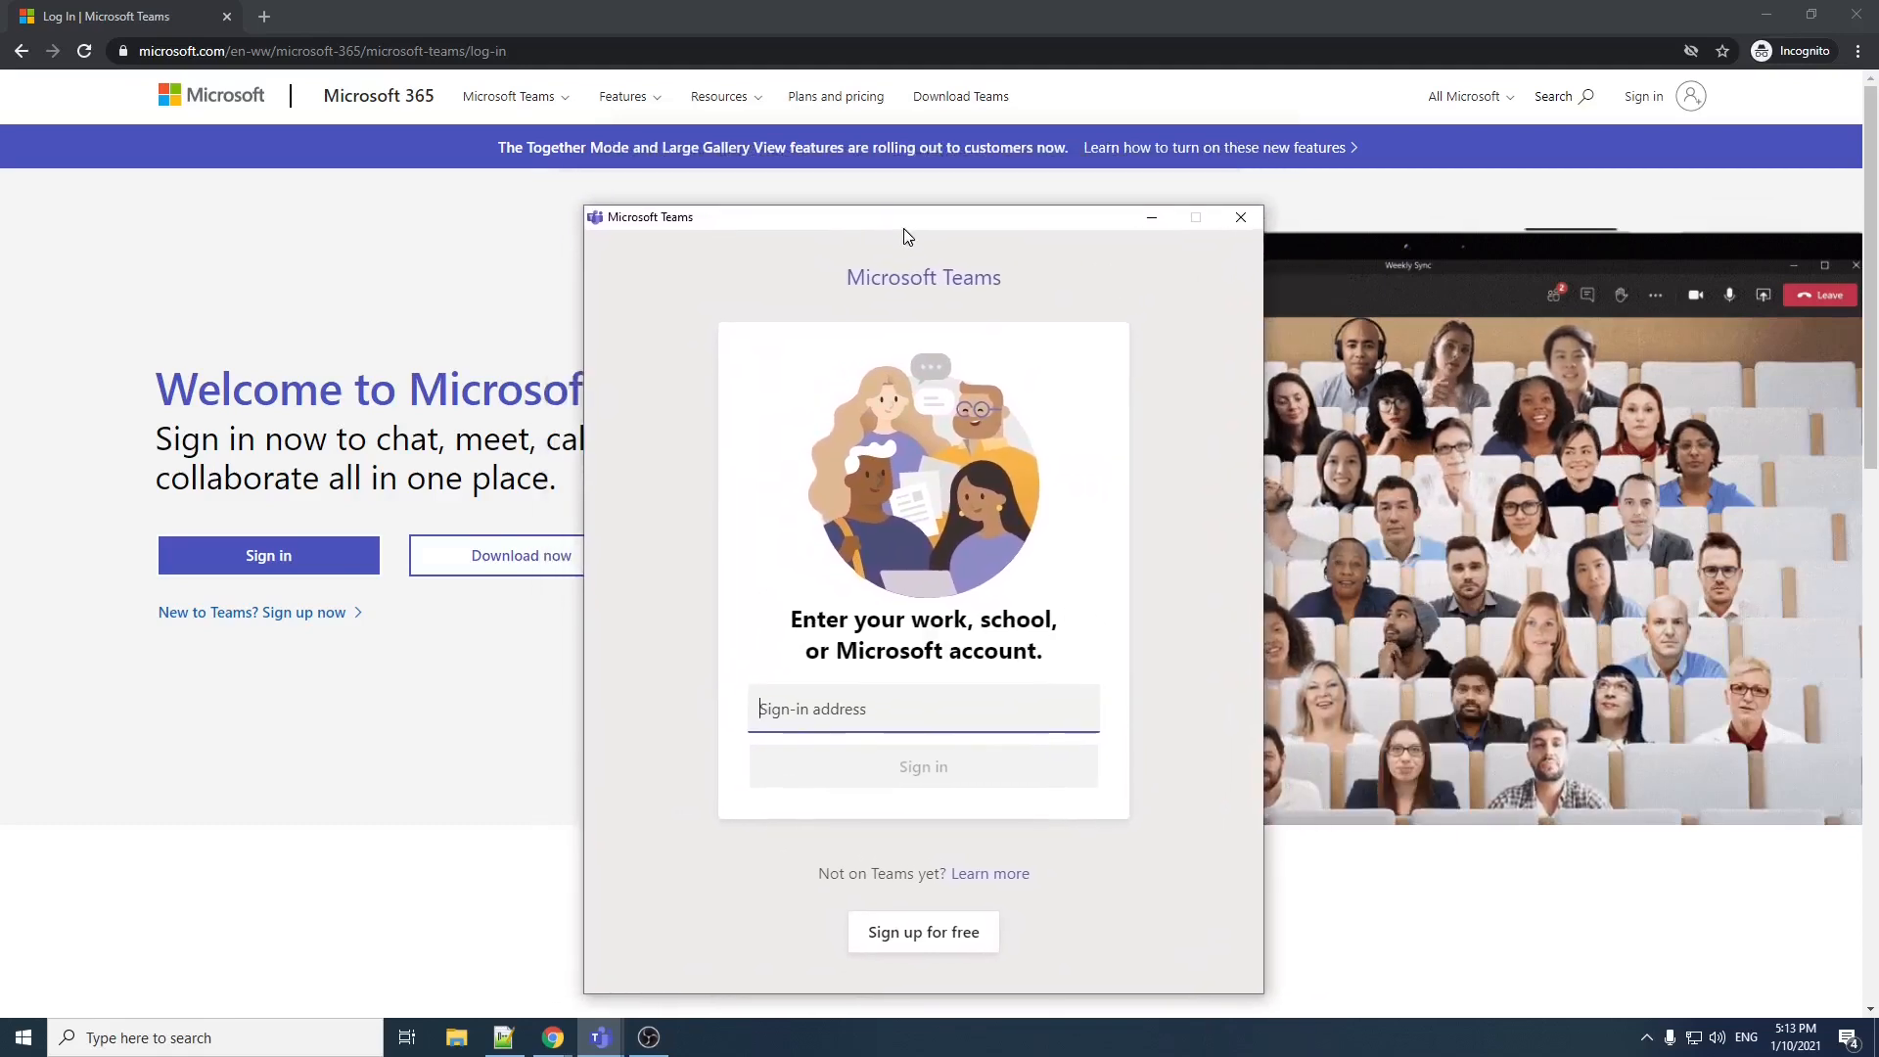
pyautogui.click(924, 24)
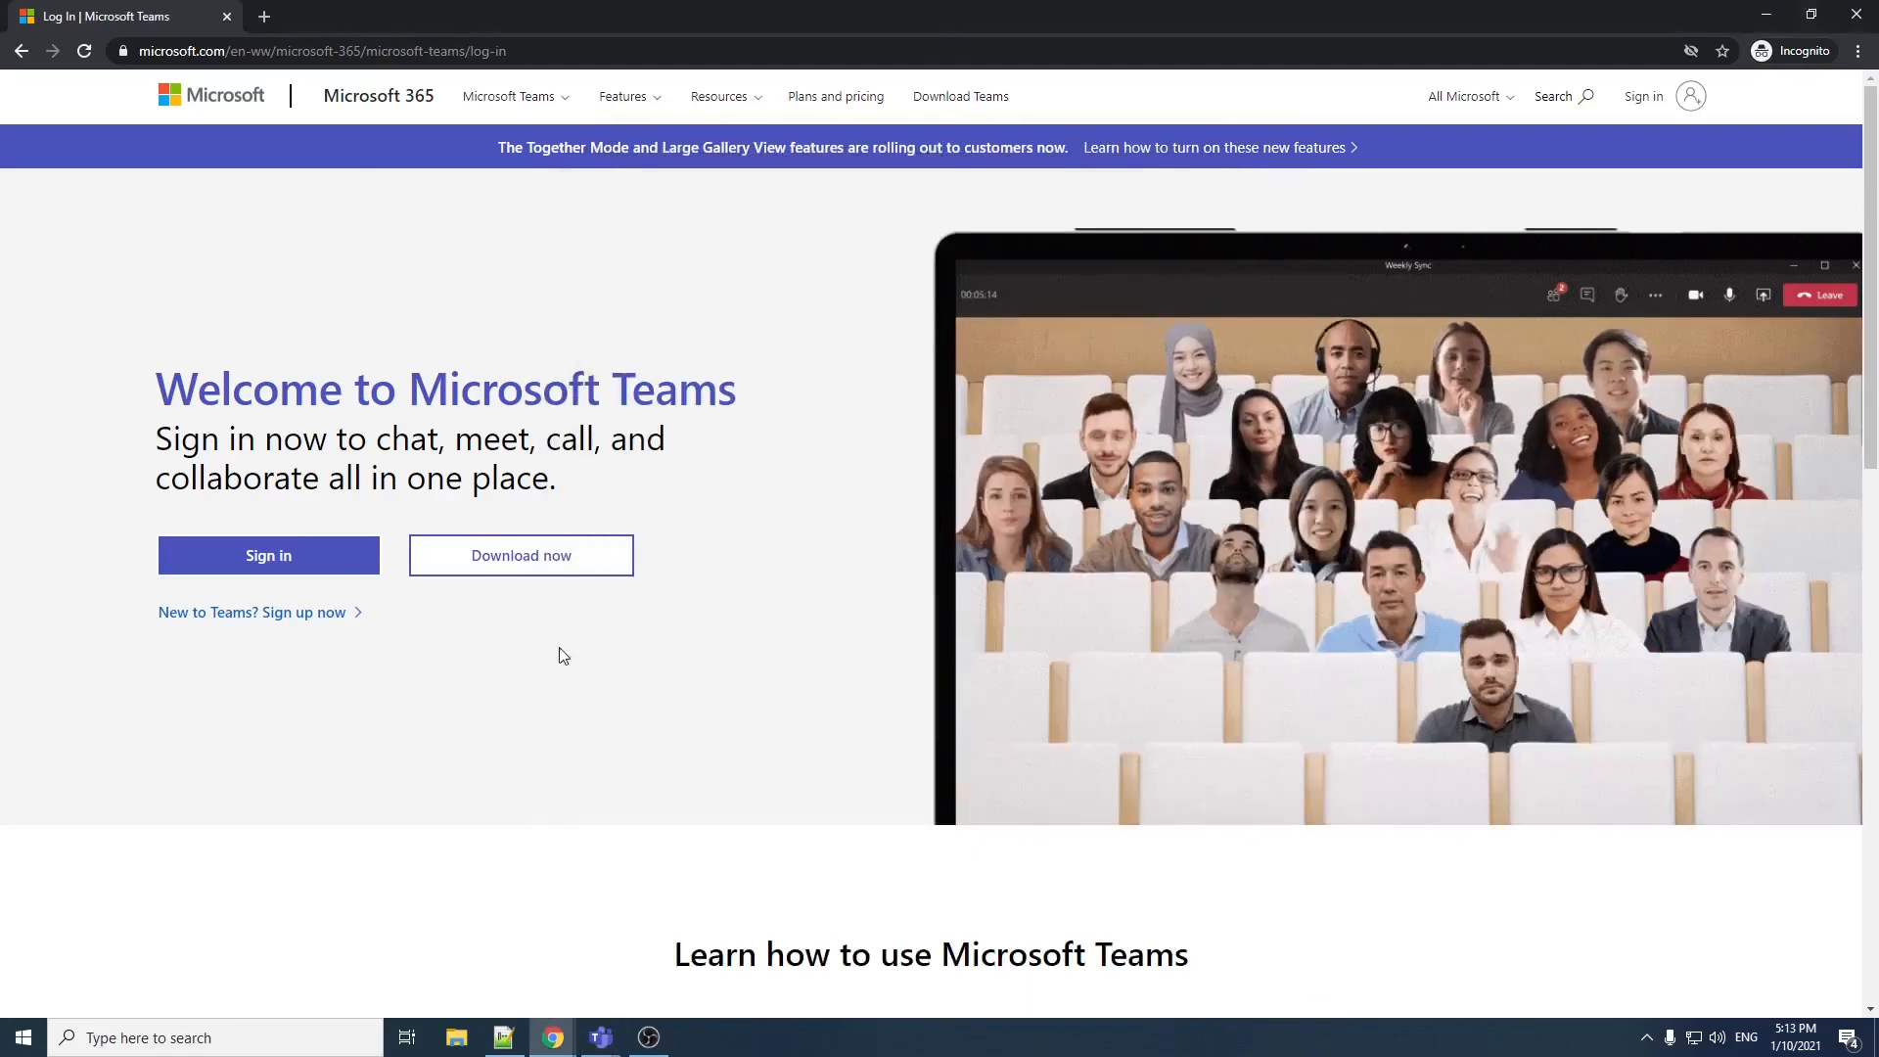
pyautogui.click(601, 1037)
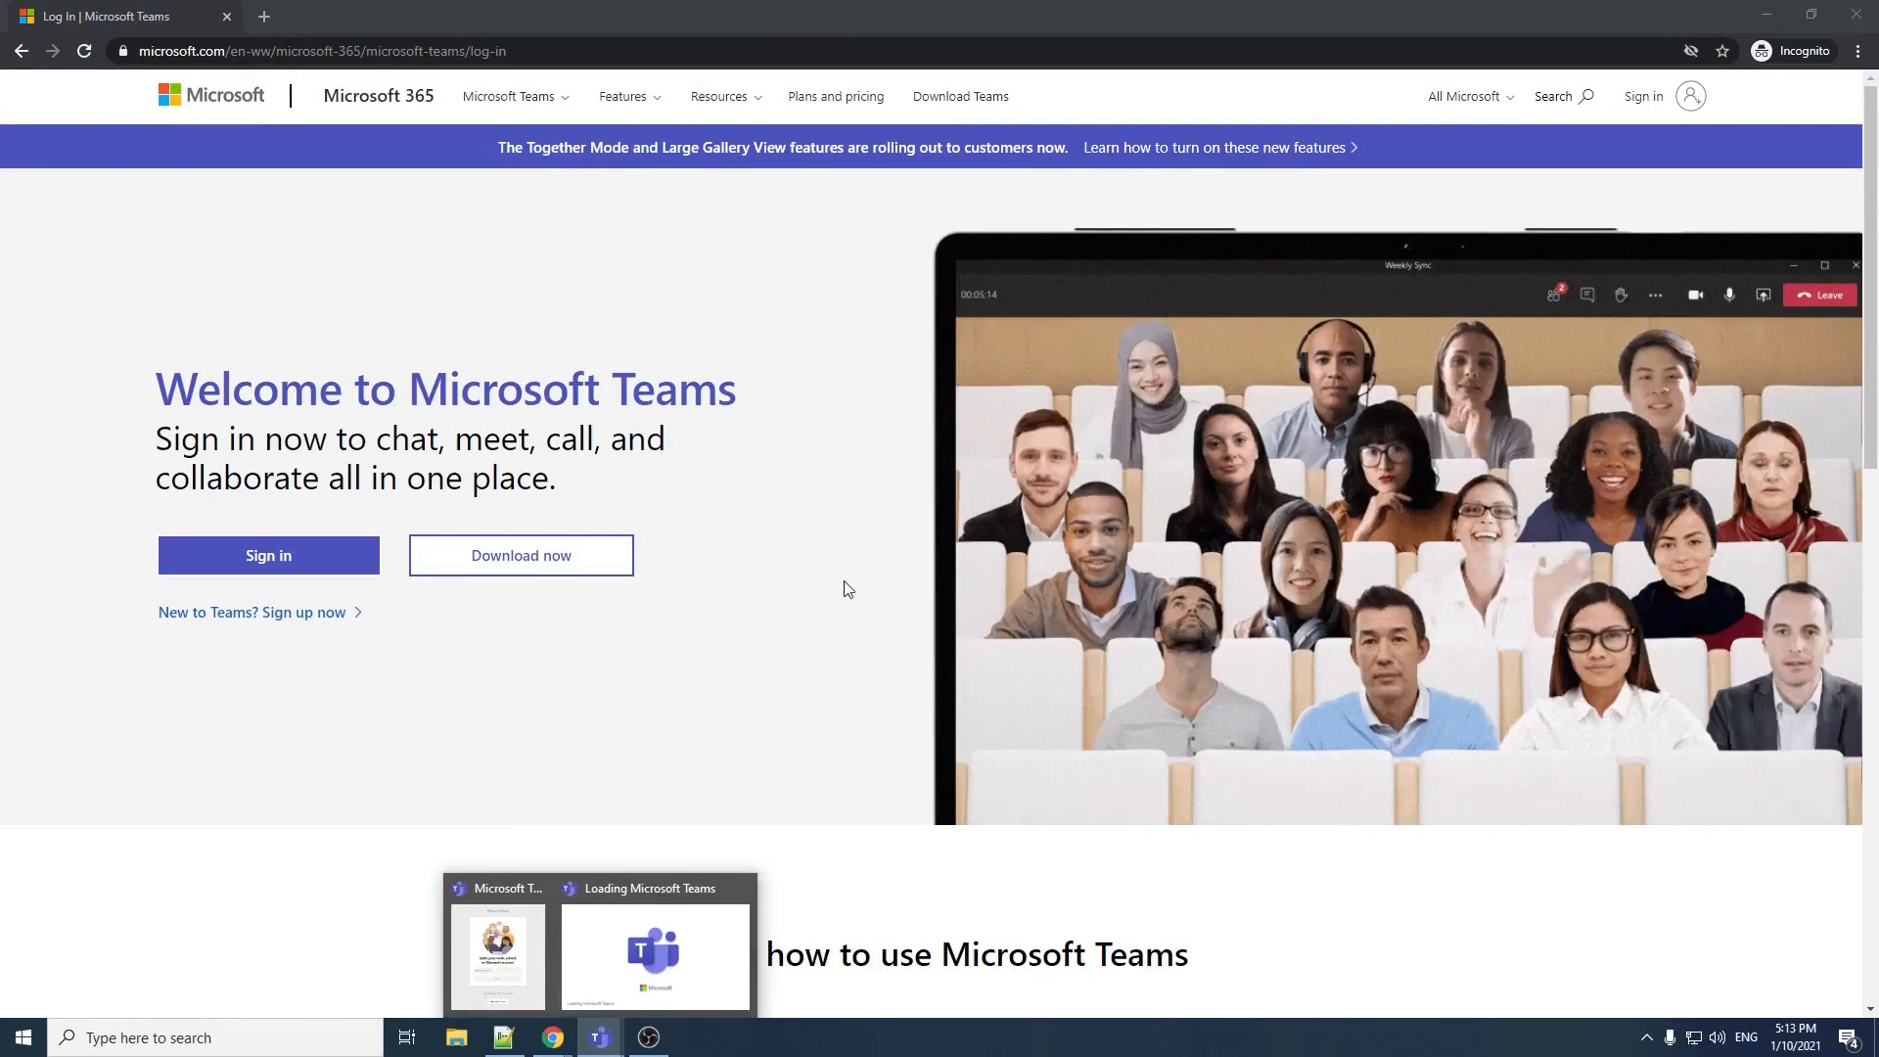
pyautogui.click(842, 585)
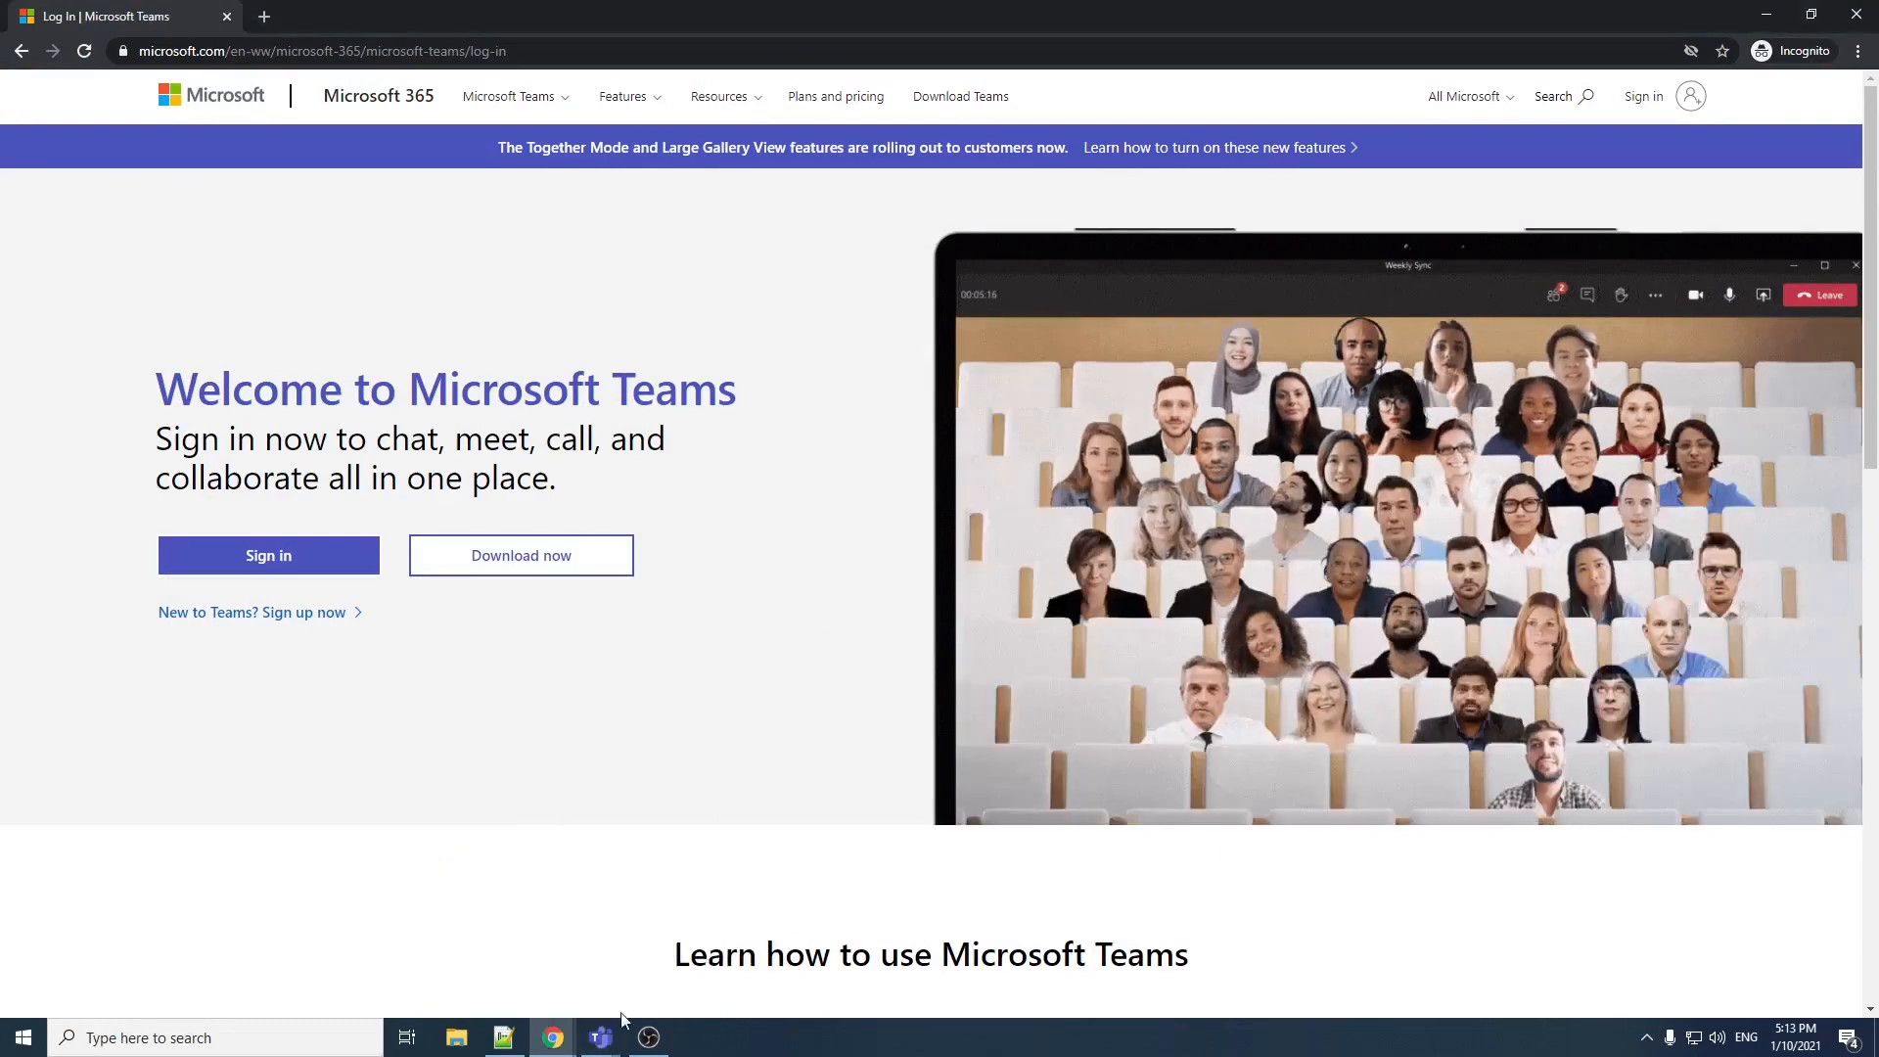
pyautogui.click(600, 1038)
pyautogui.click(509, 947)
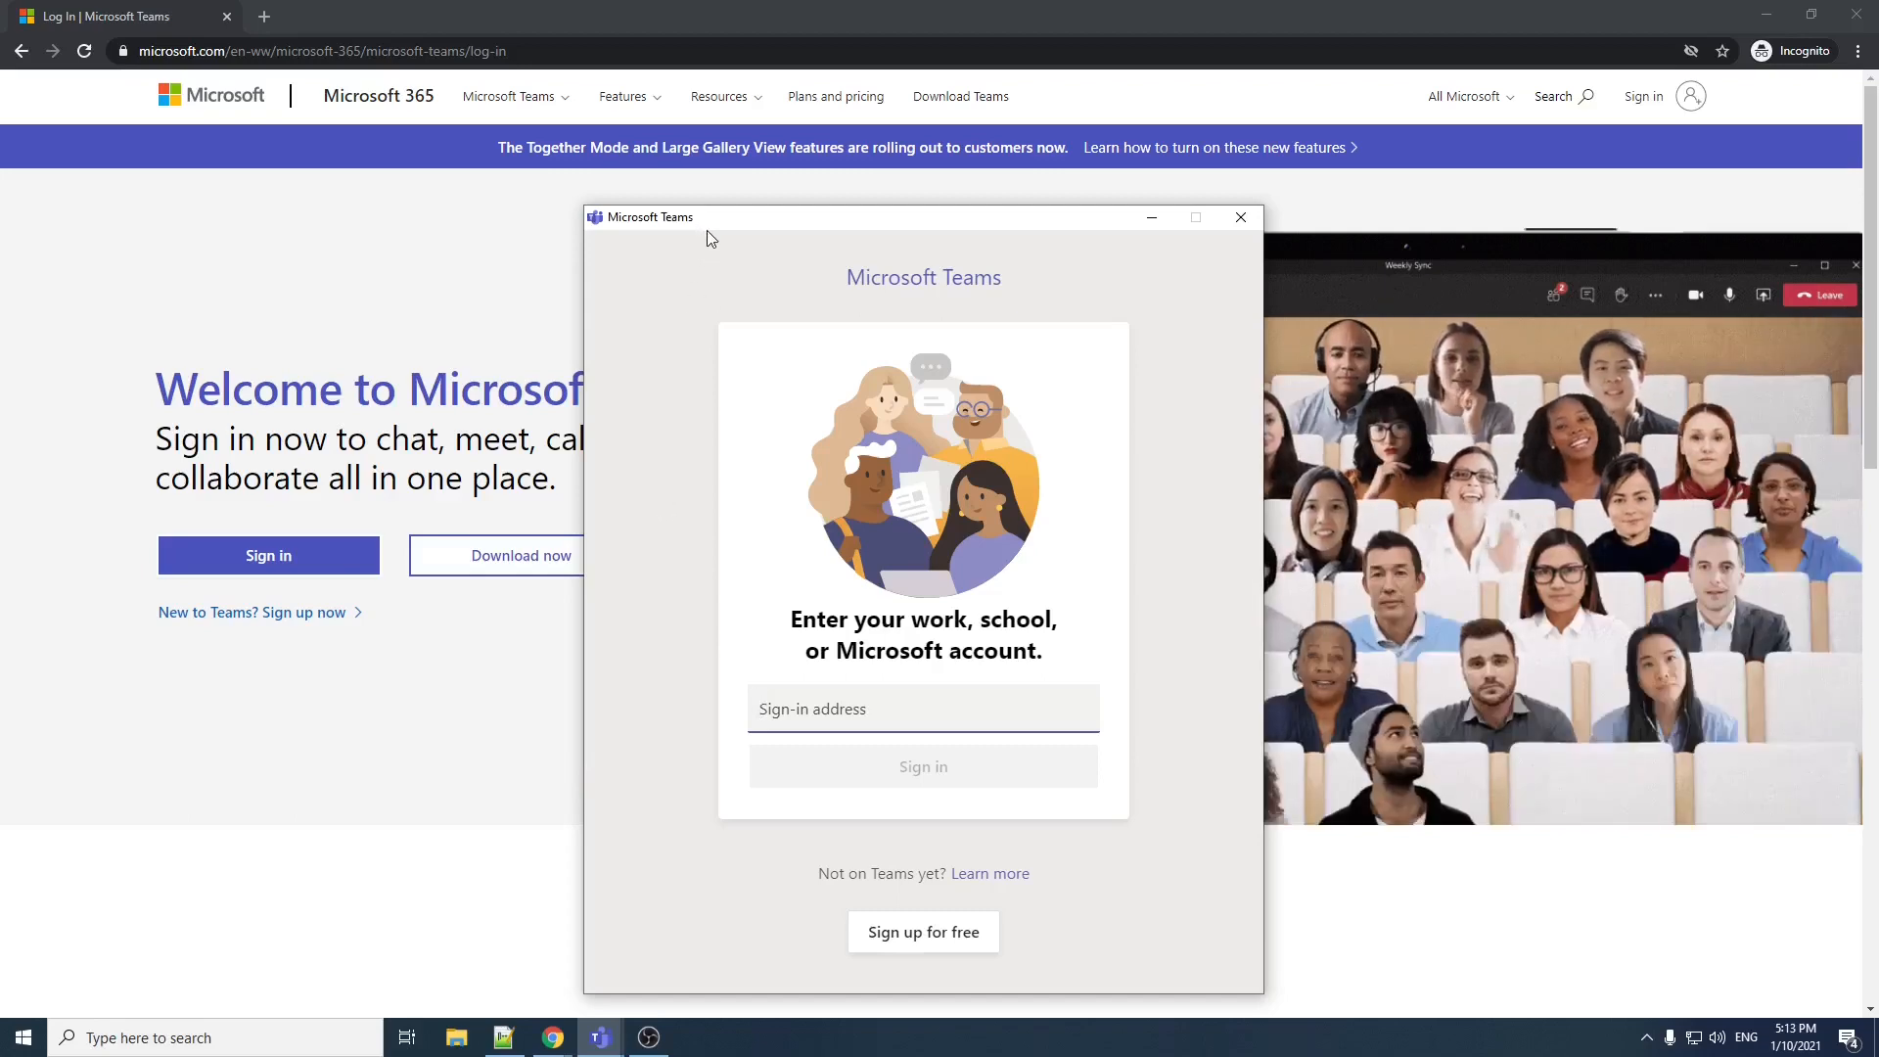
pyautogui.click(195, 184)
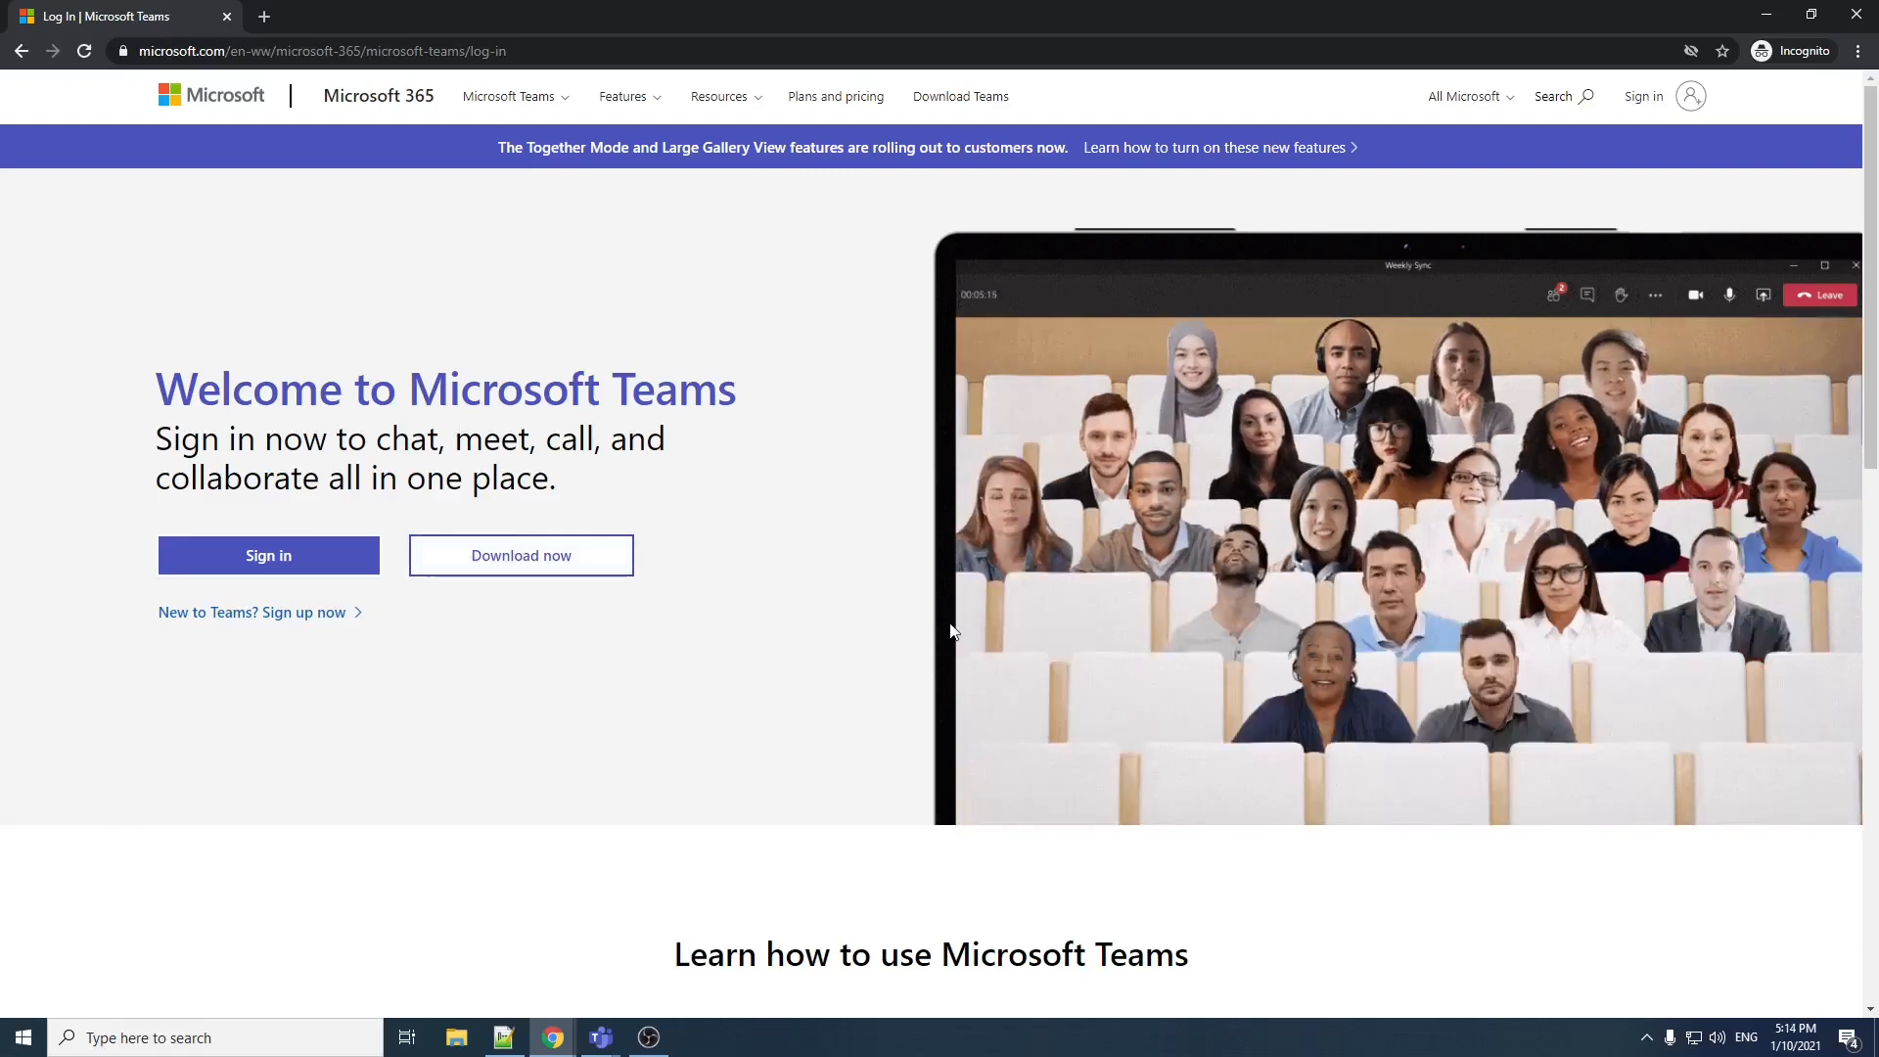
pyautogui.click(286, 572)
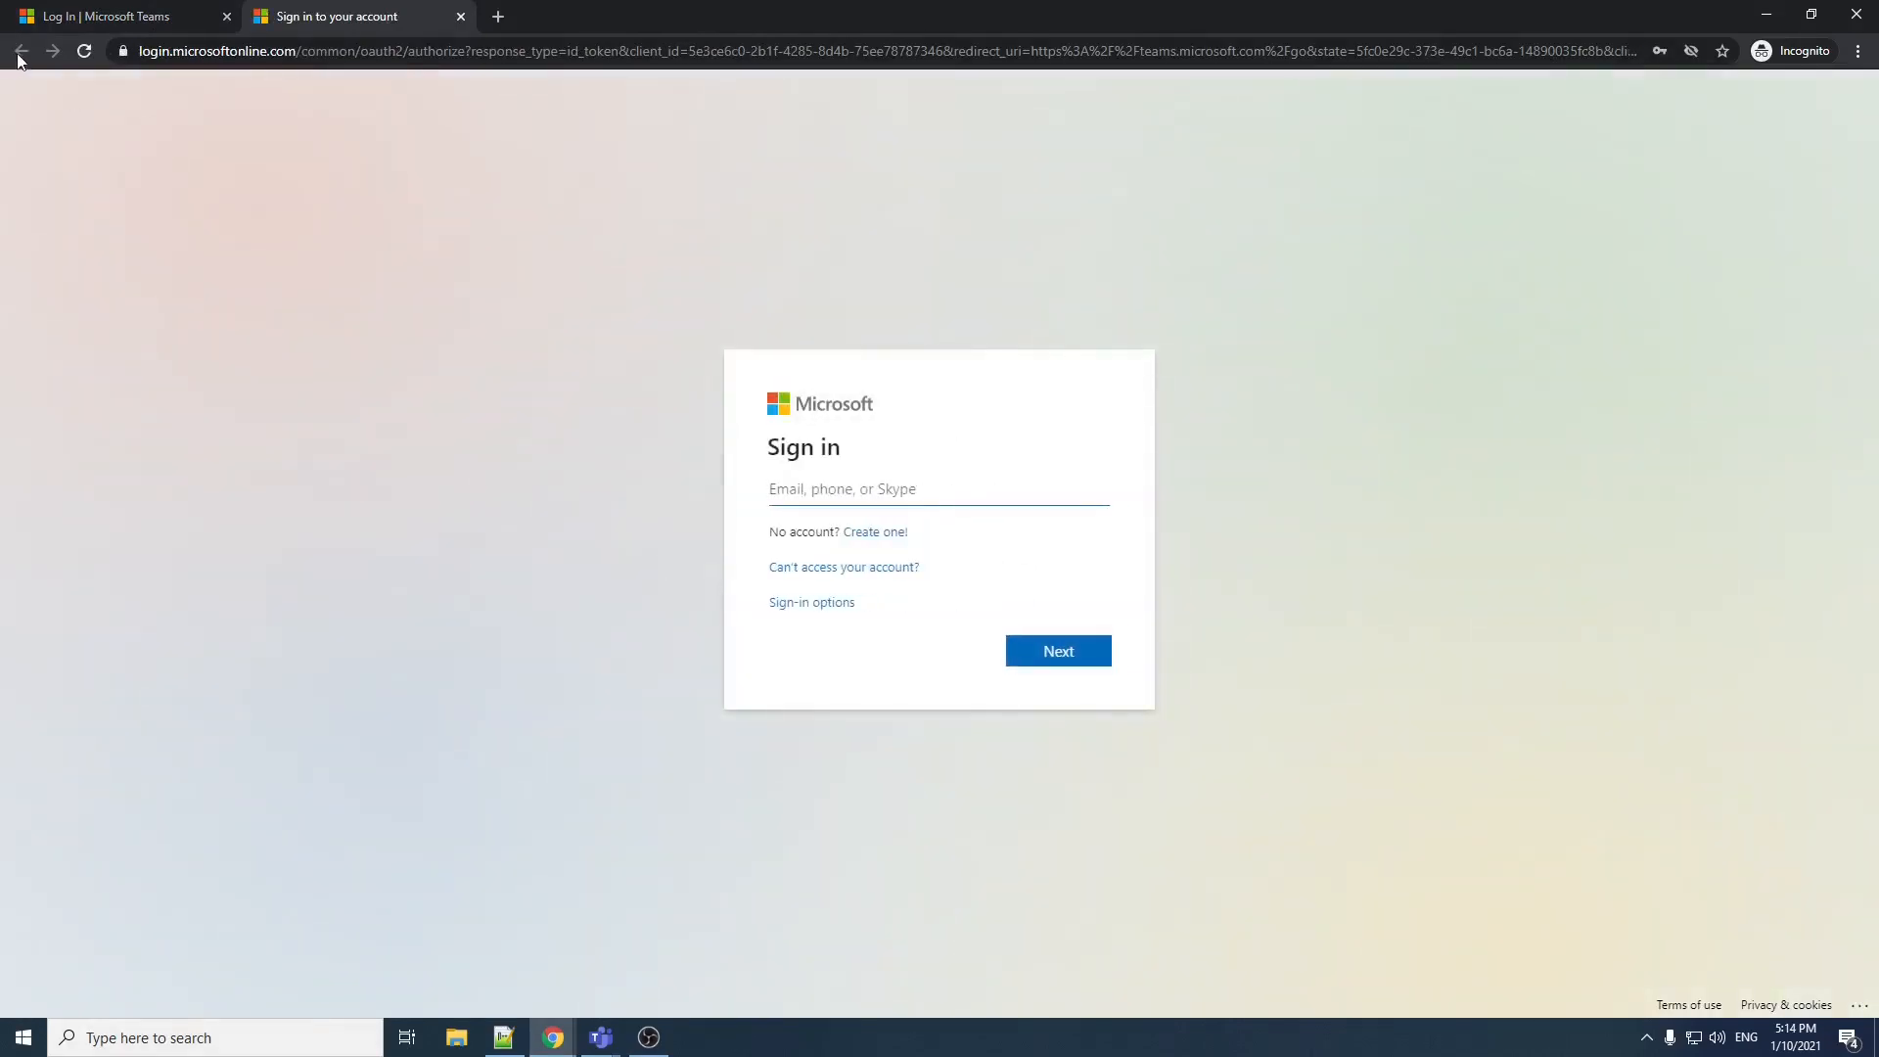
pyautogui.click(460, 16)
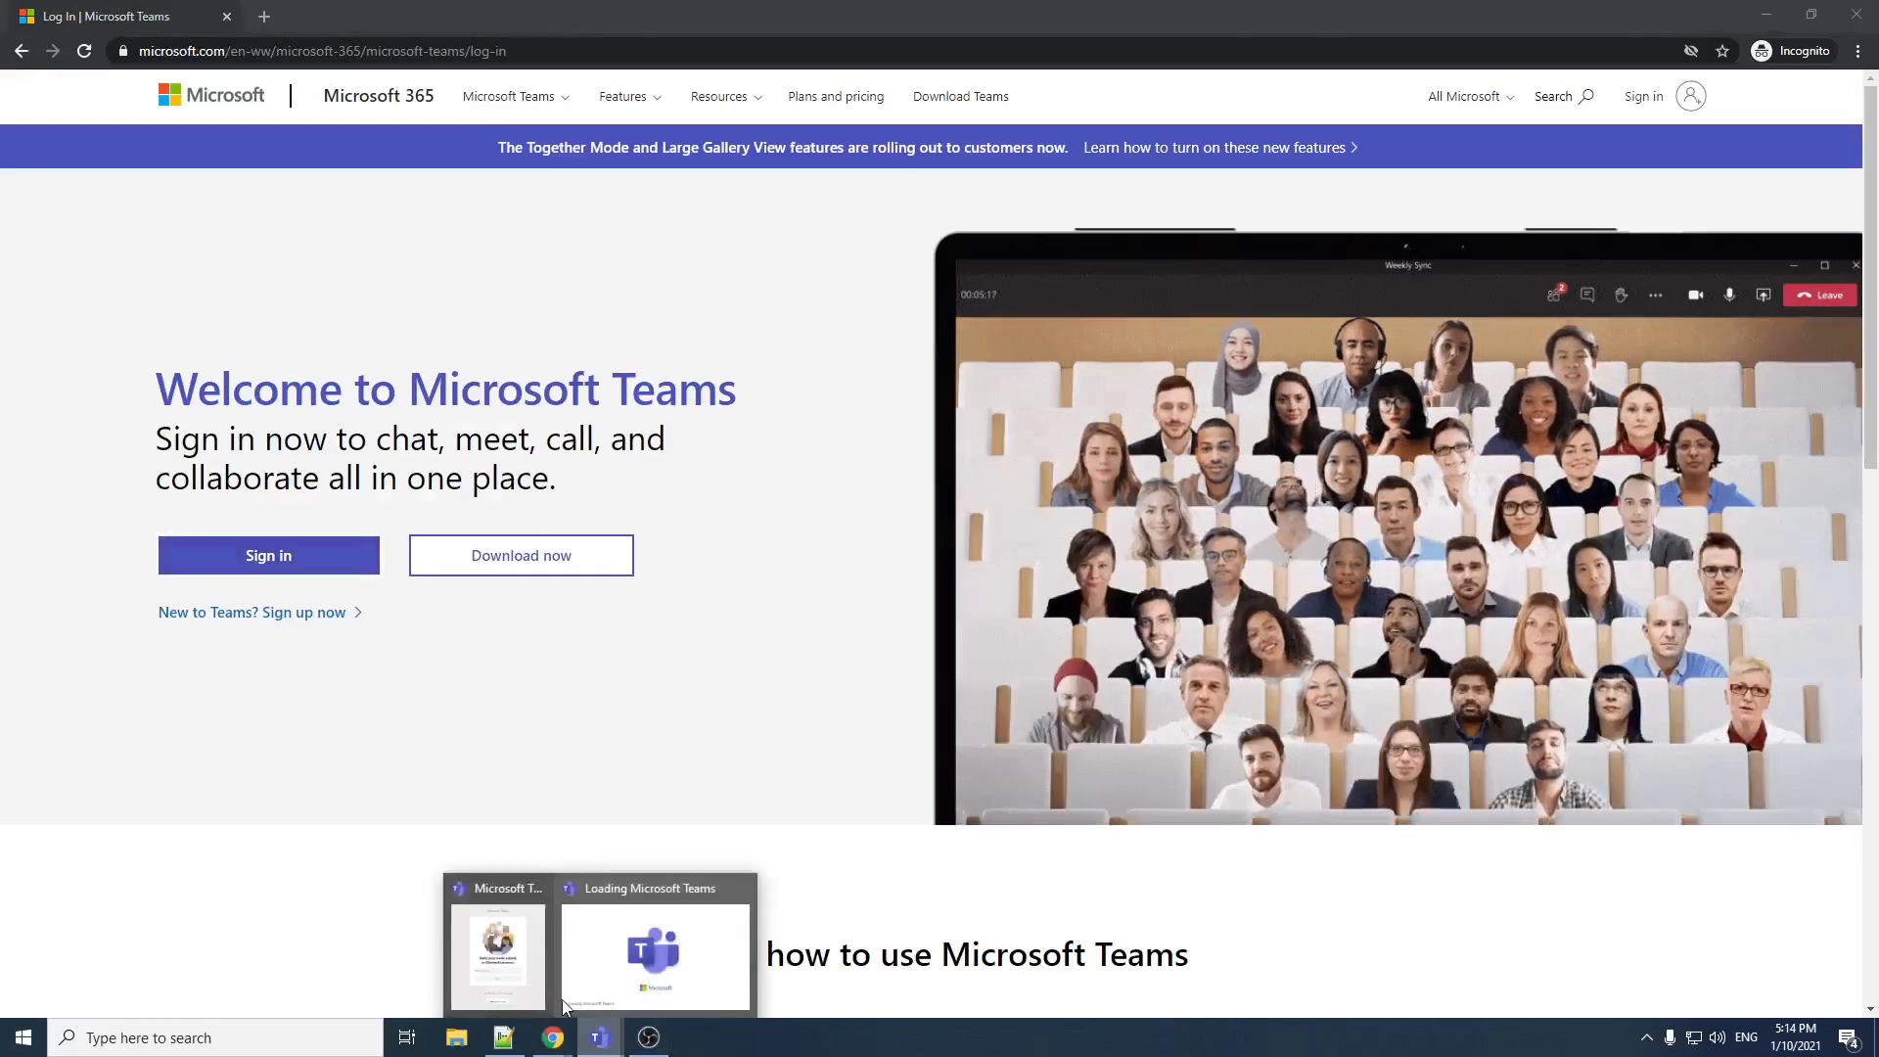
# Step: Sign in to the Teams desktop app with the account's sign-in address and password, for this app only
pyautogui.click(603, 888)
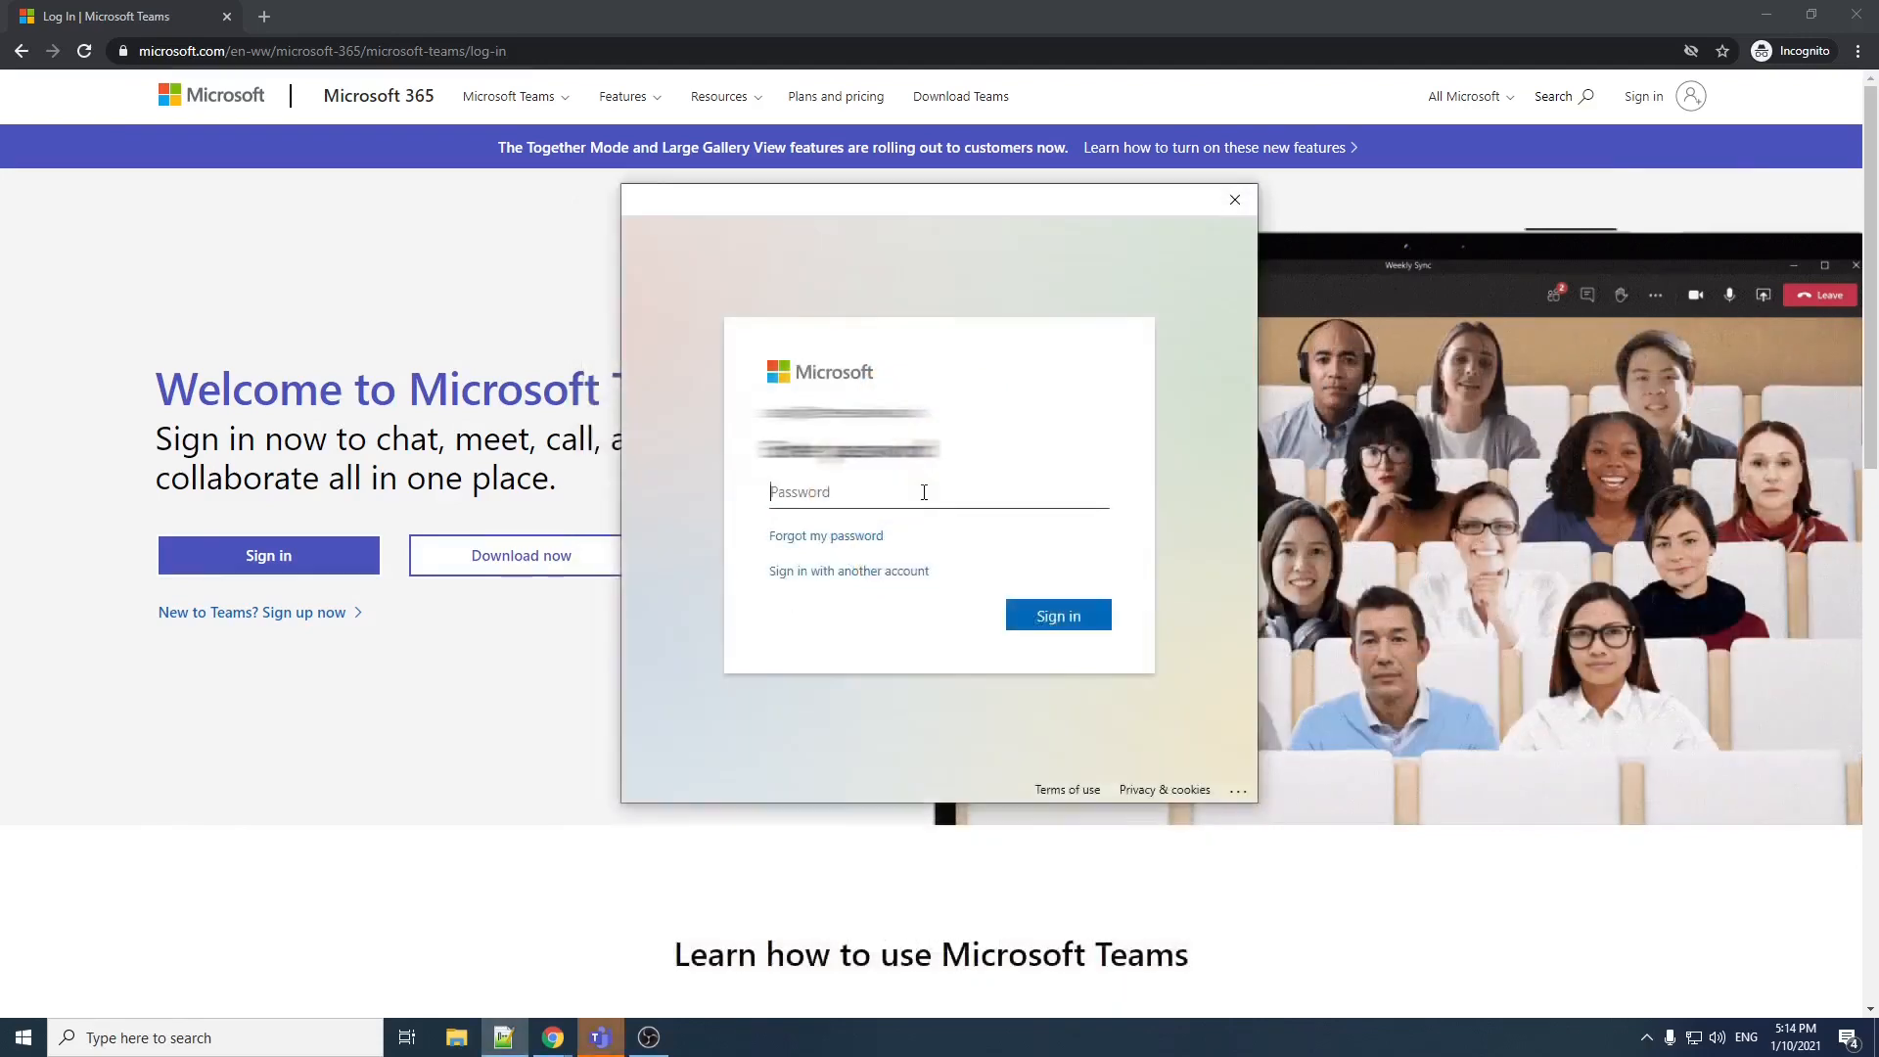
pyautogui.hotkey('ctrl', 'v')
pyautogui.click(1058, 617)
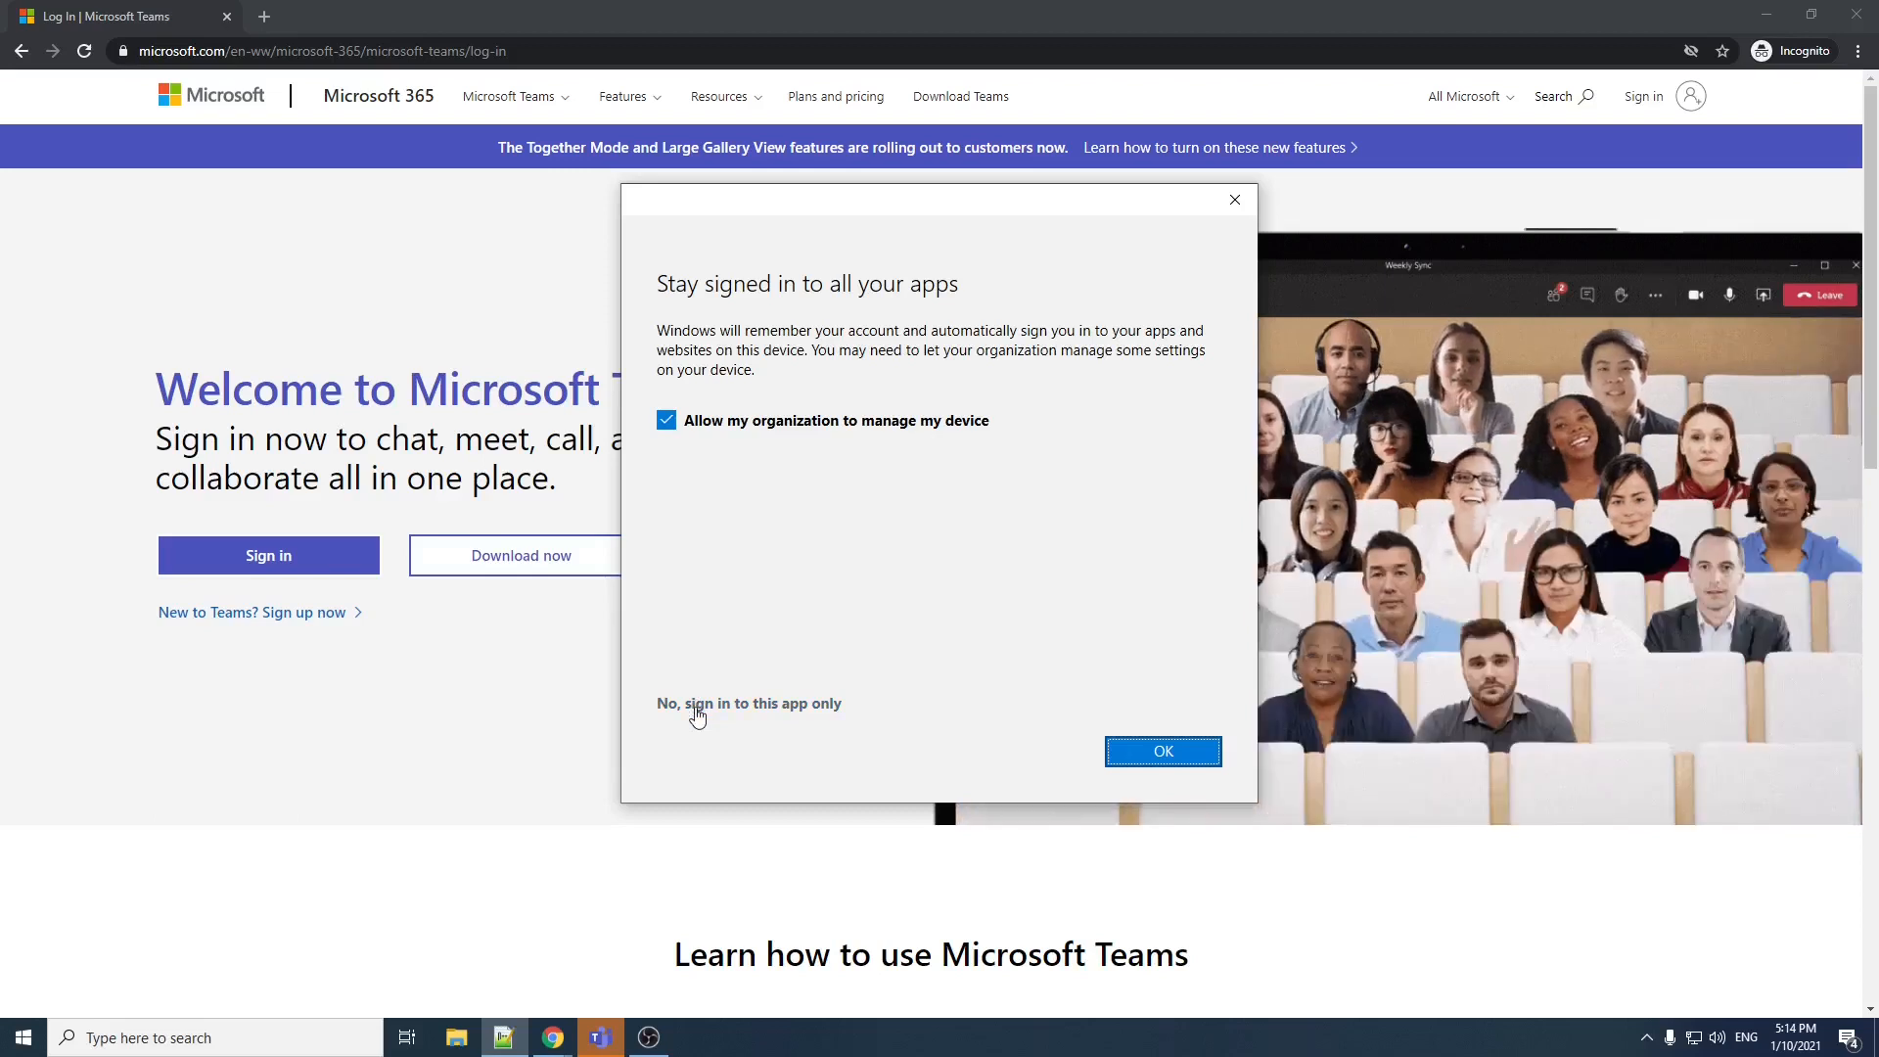
pyautogui.click(696, 709)
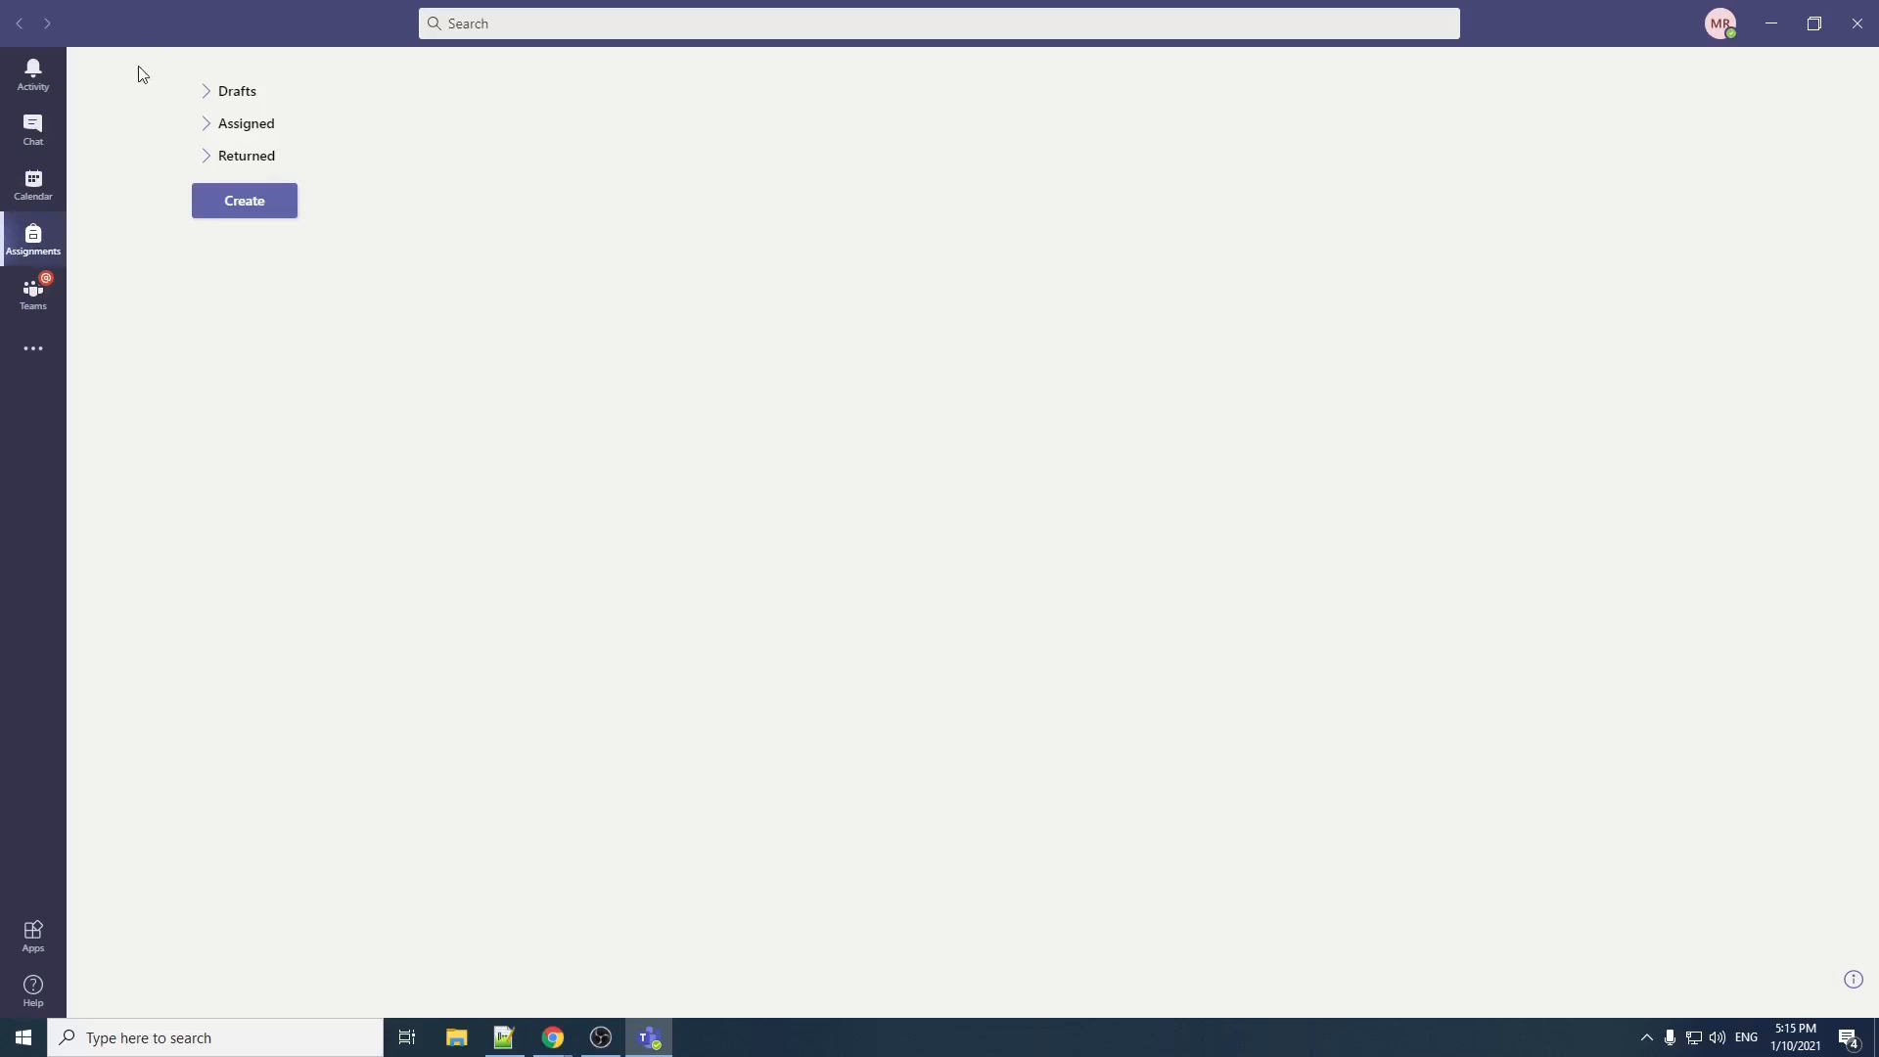
# Step: Start creating a new team of the Class type and name it "Training Team"
pyautogui.click(37, 305)
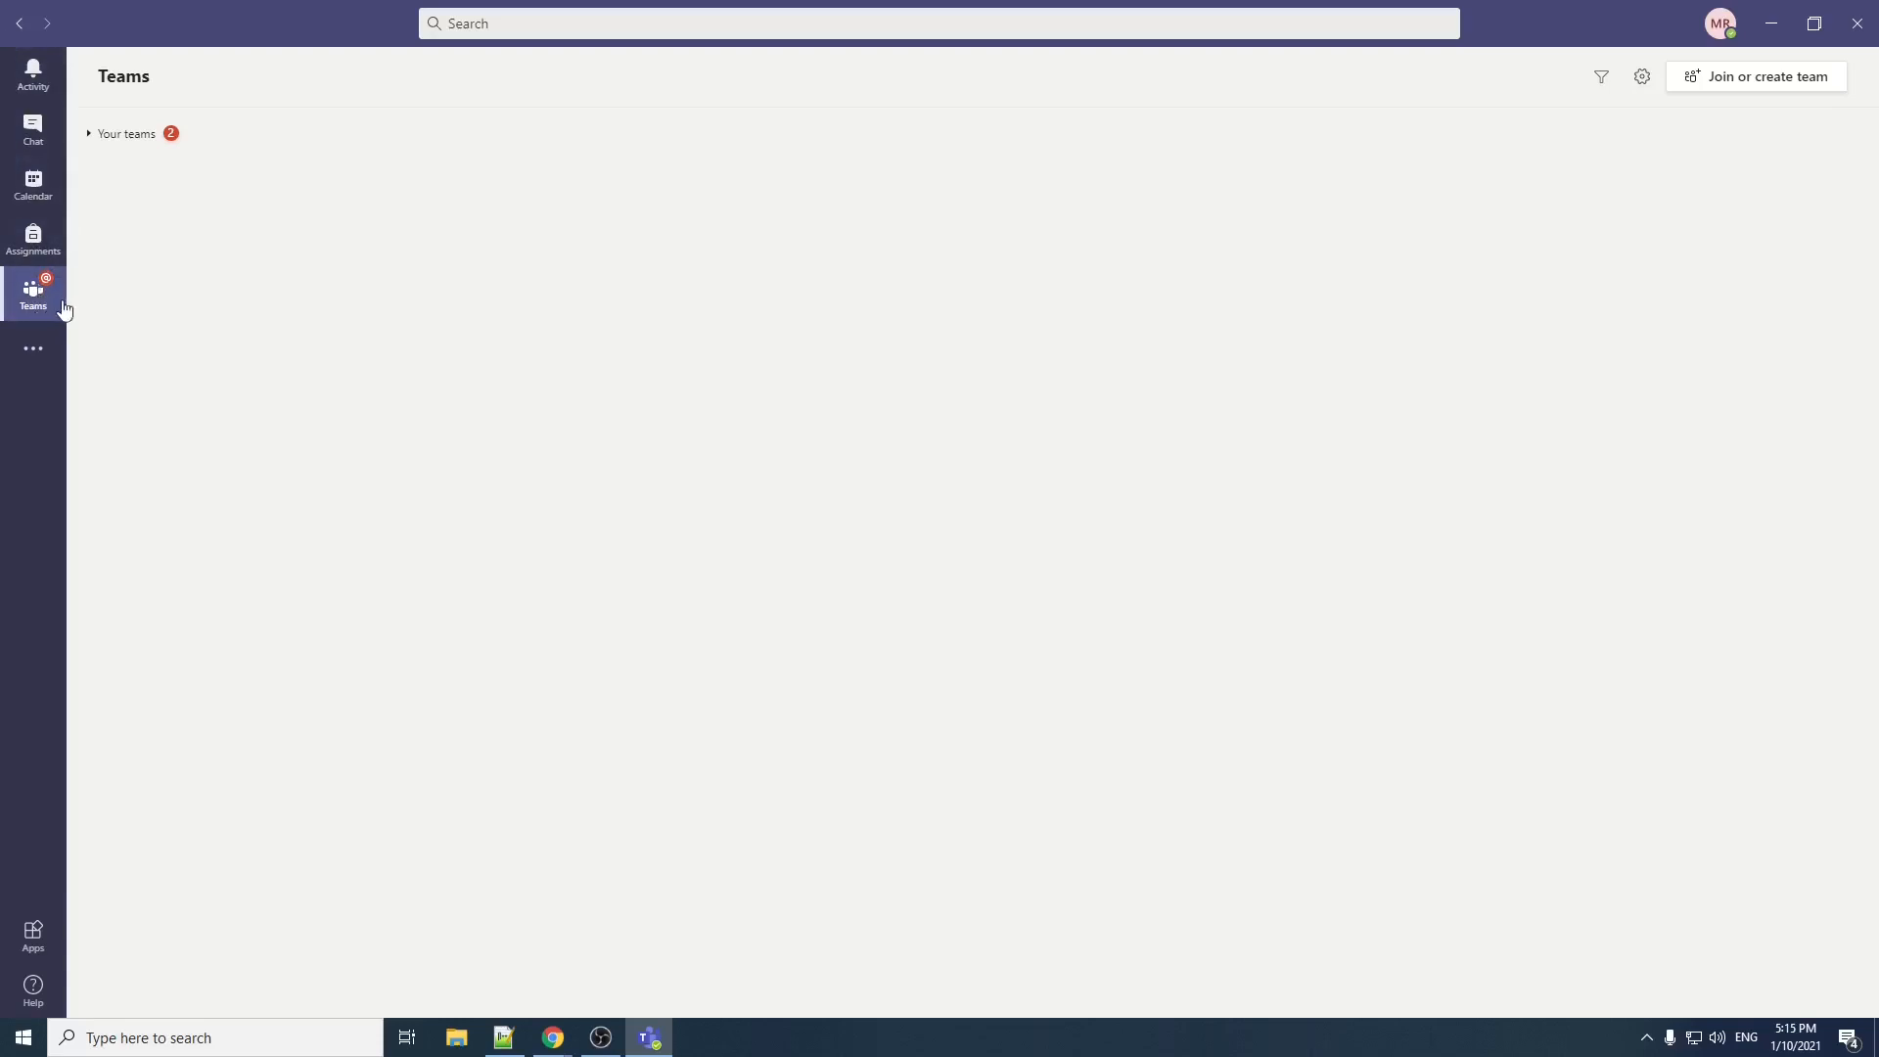
pyautogui.click(1792, 88)
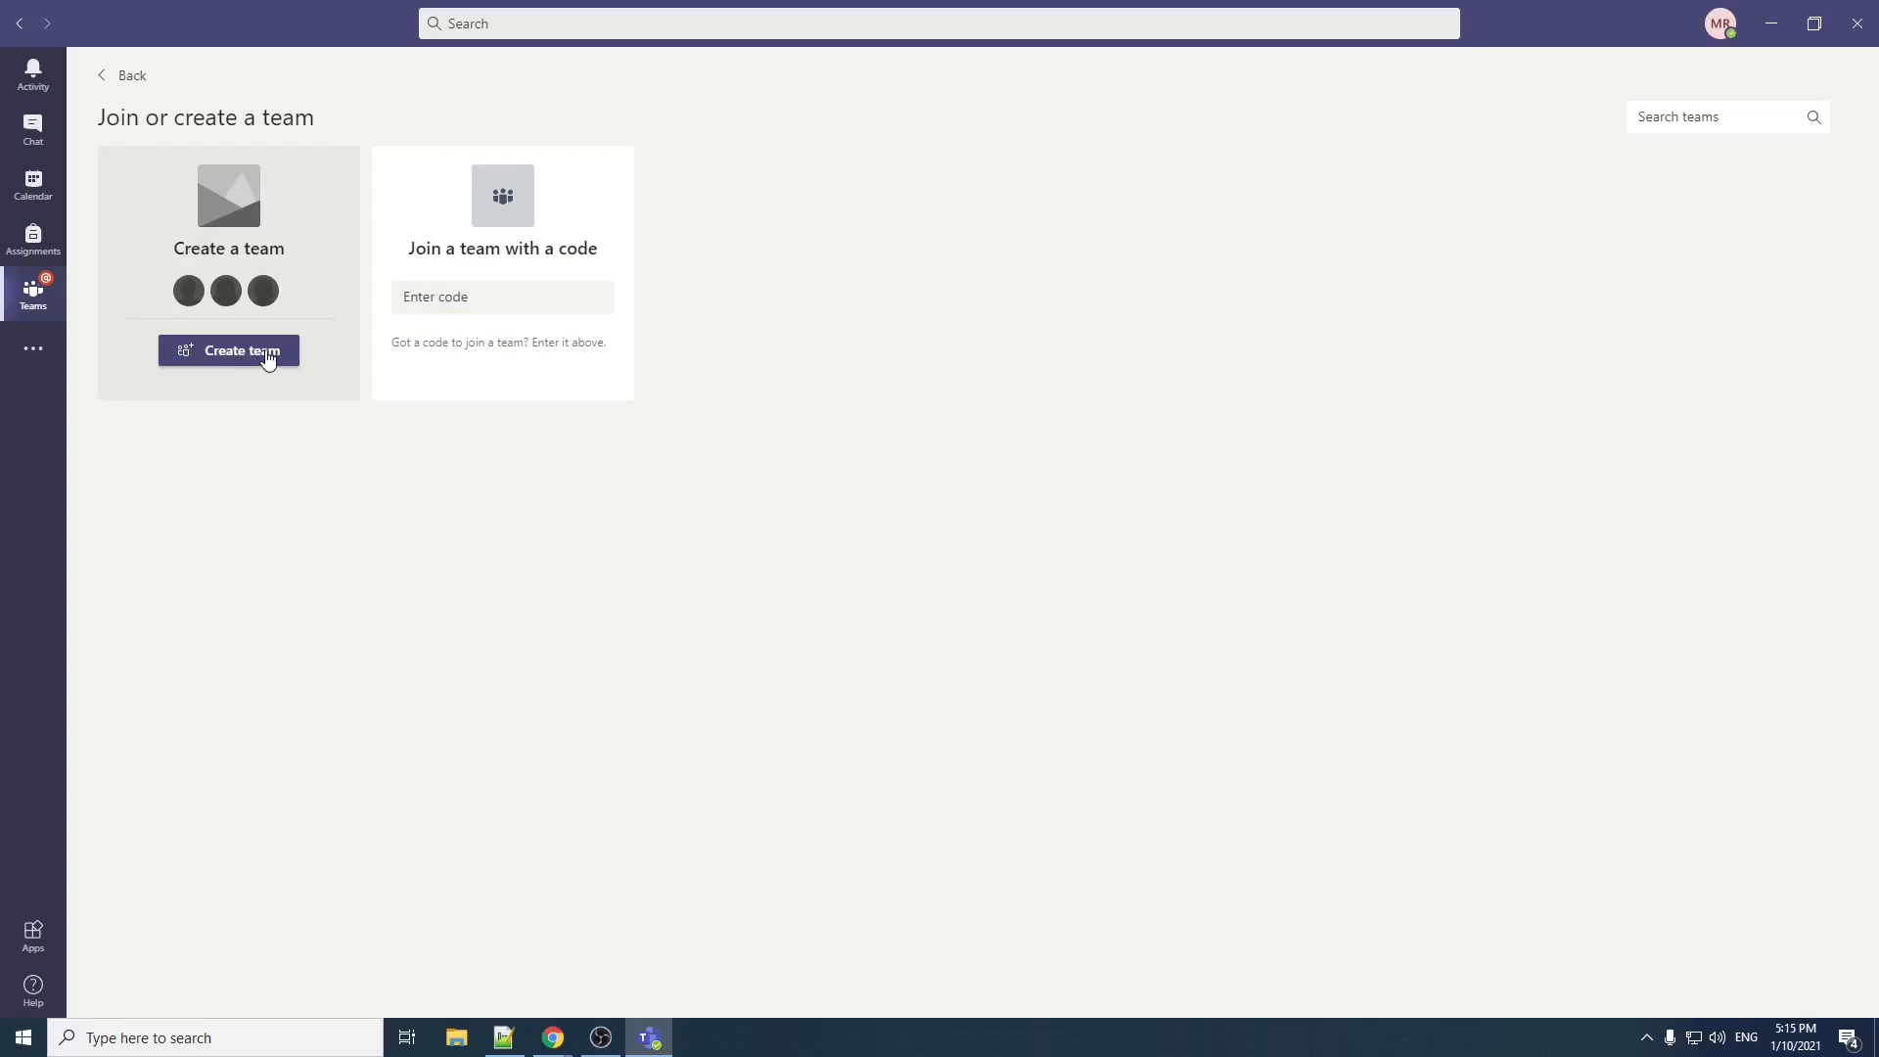
pyautogui.click(554, 294)
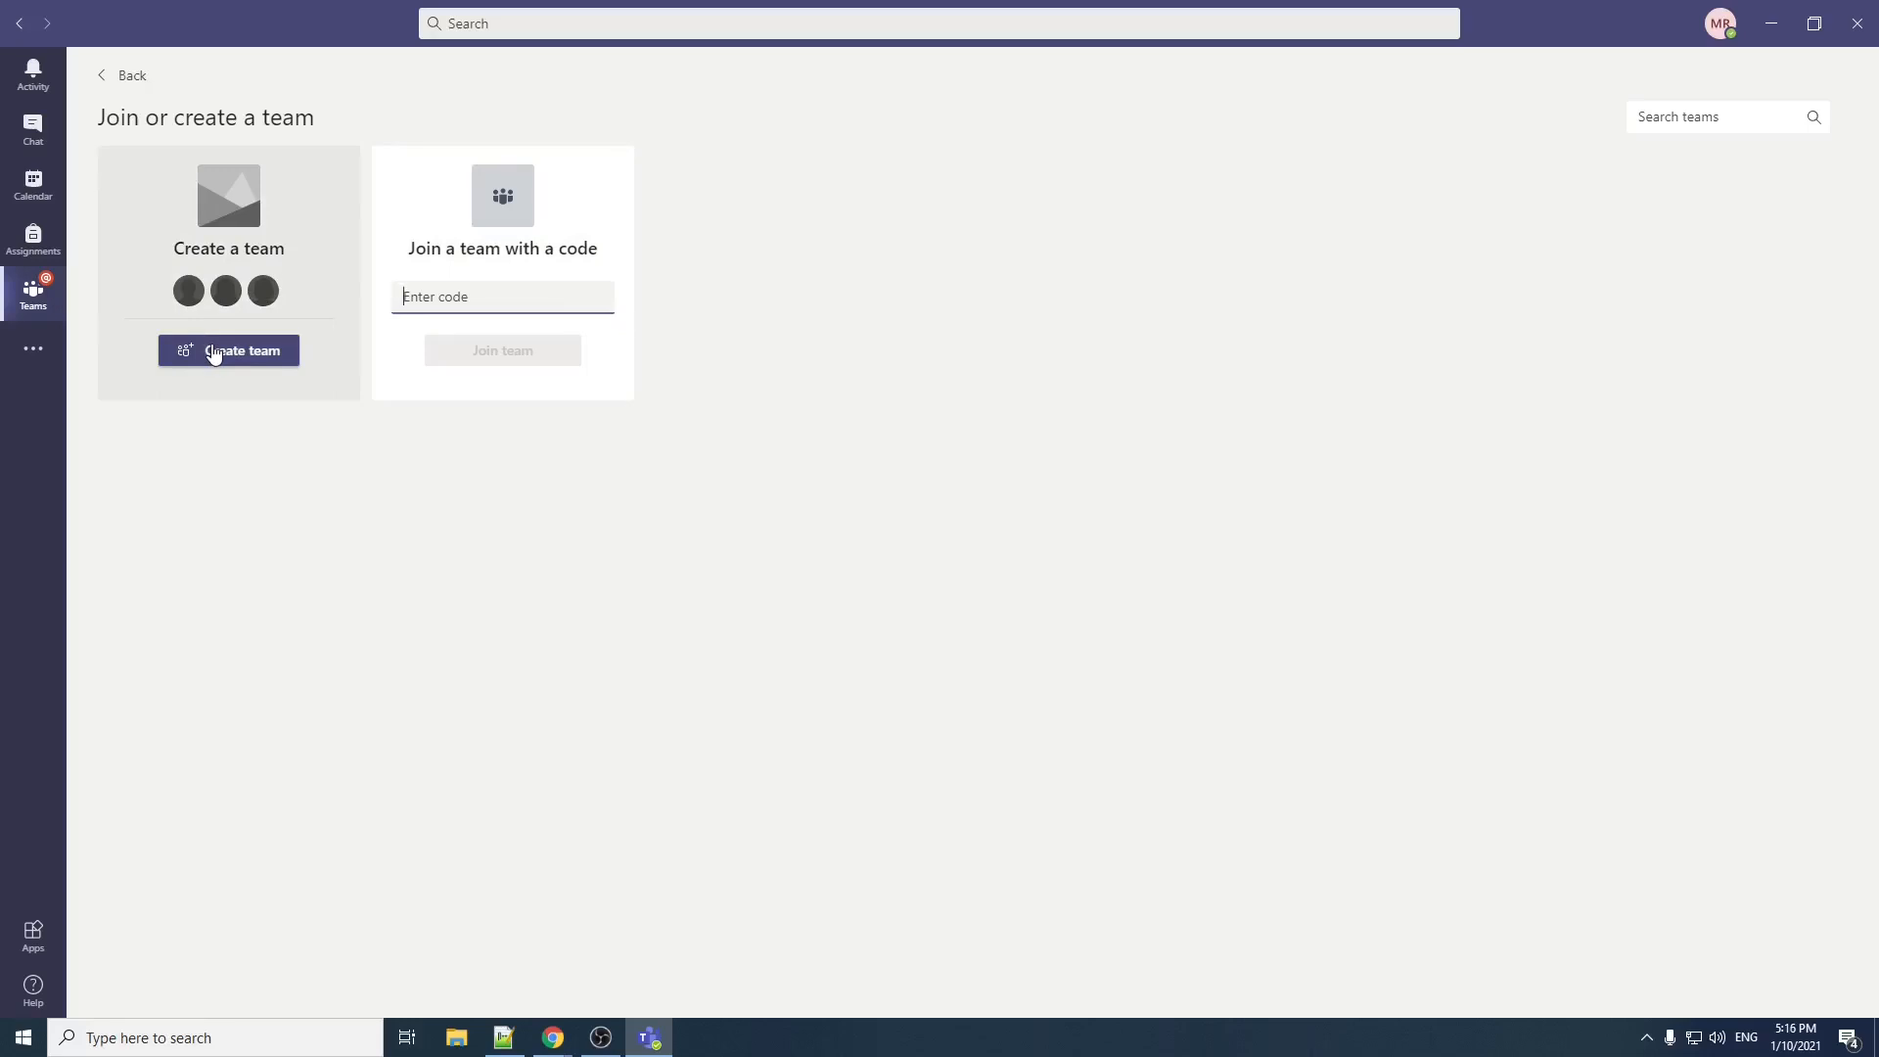
pyautogui.click(213, 353)
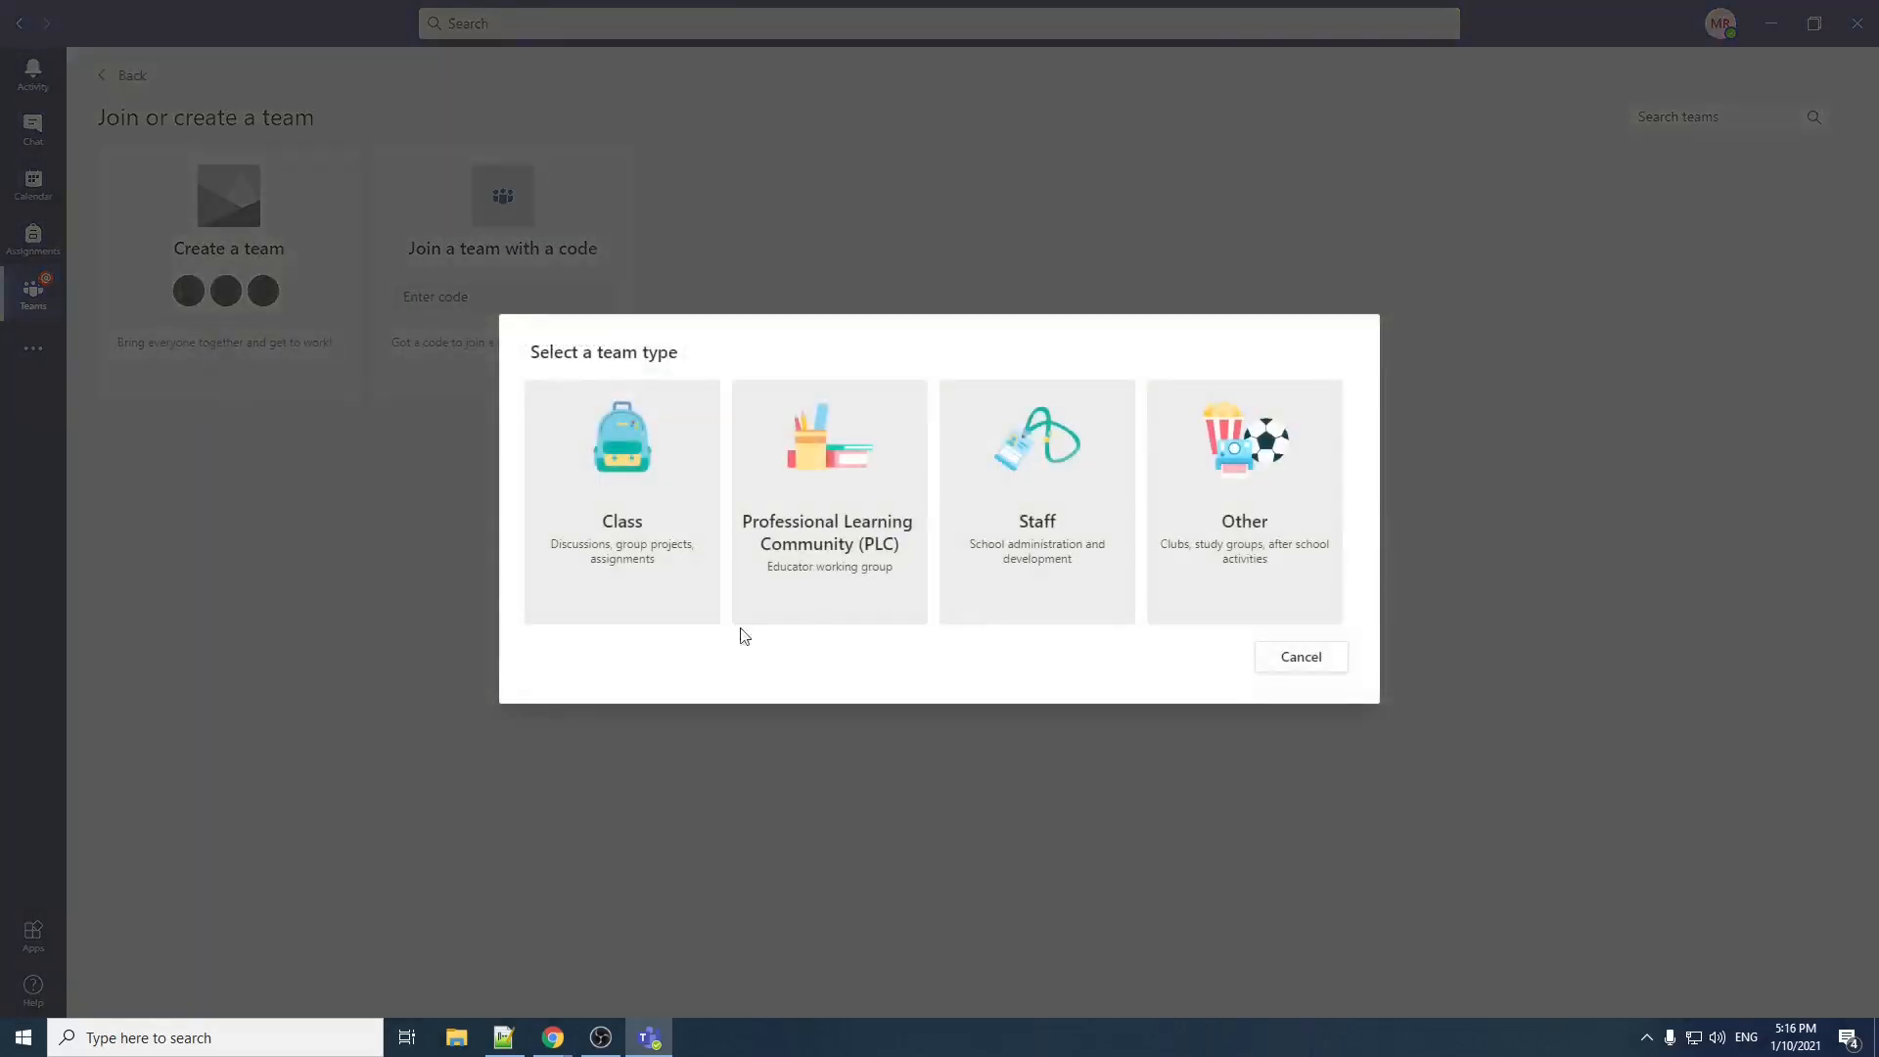
pyautogui.click(630, 496)
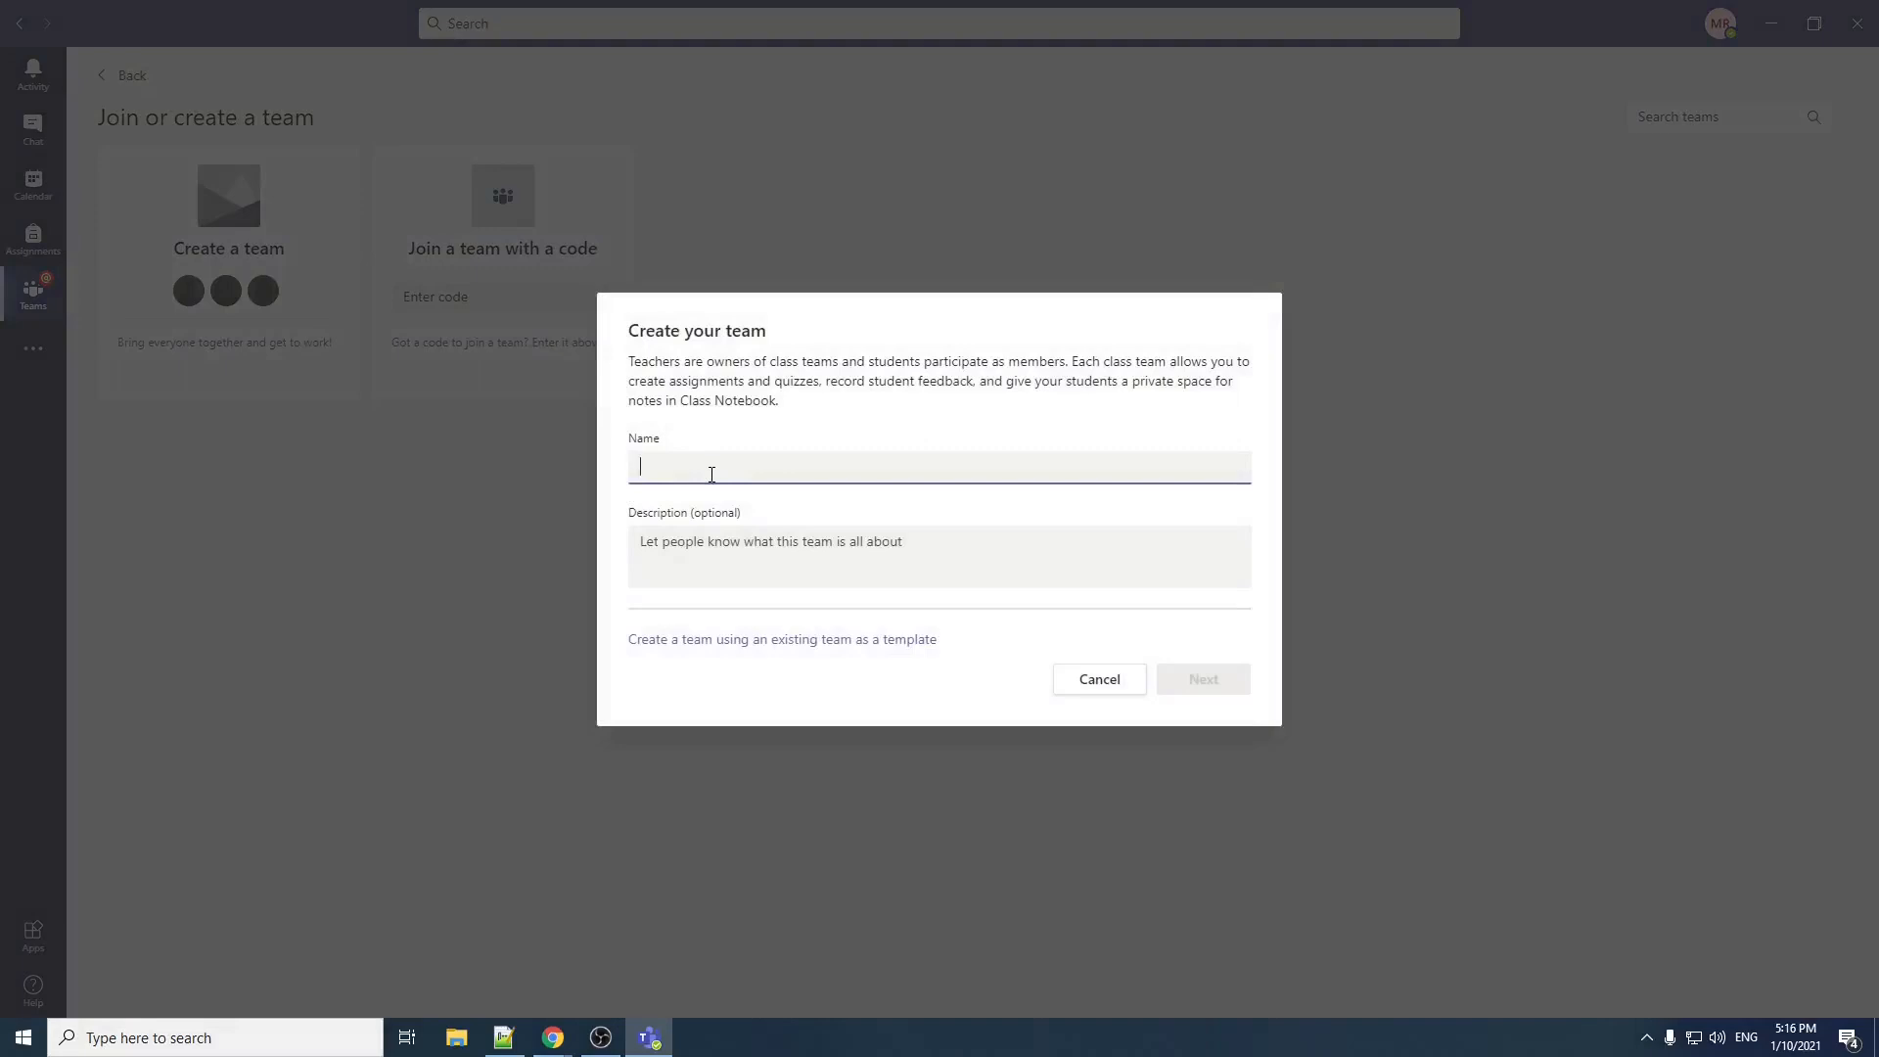
pyautogui.write('Training')
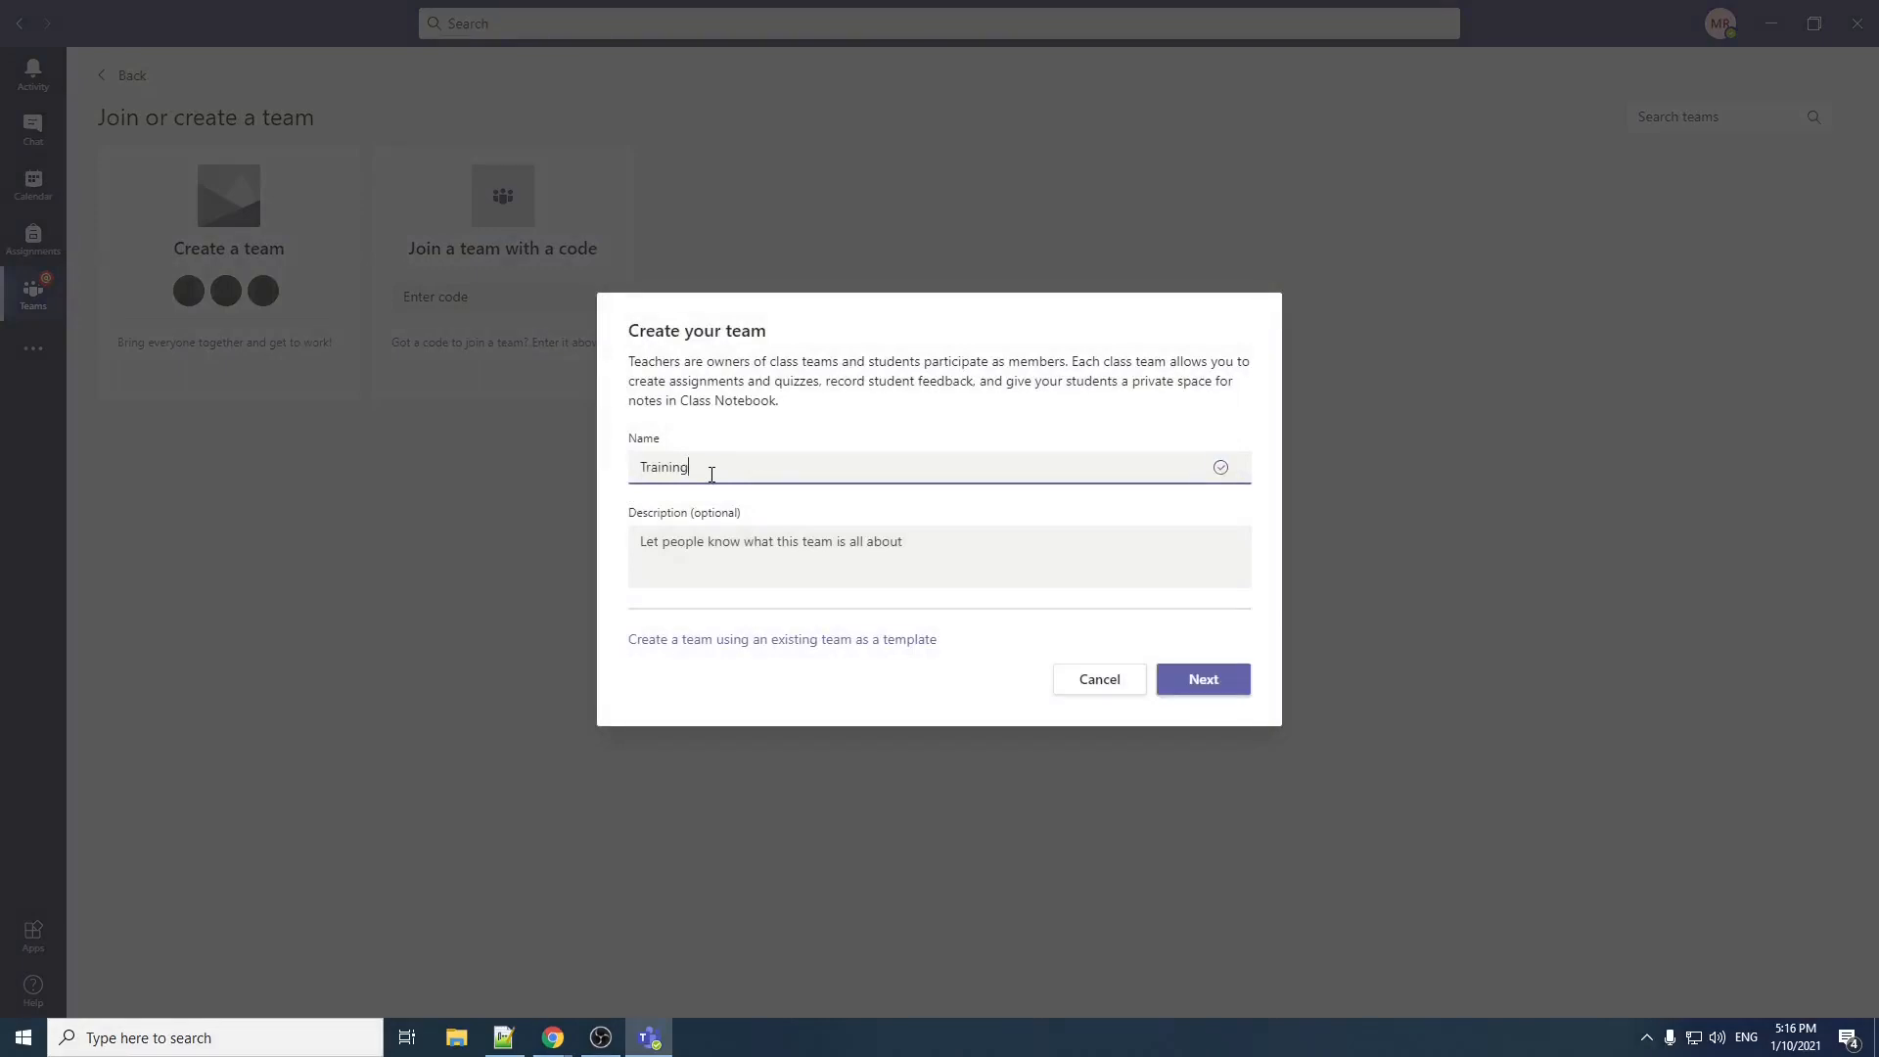
pyautogui.write('Team')
# Step: Give the team the description "This team consist of all the students of class 6th Section A" and continue to adding people
pyautogui.click(742, 562)
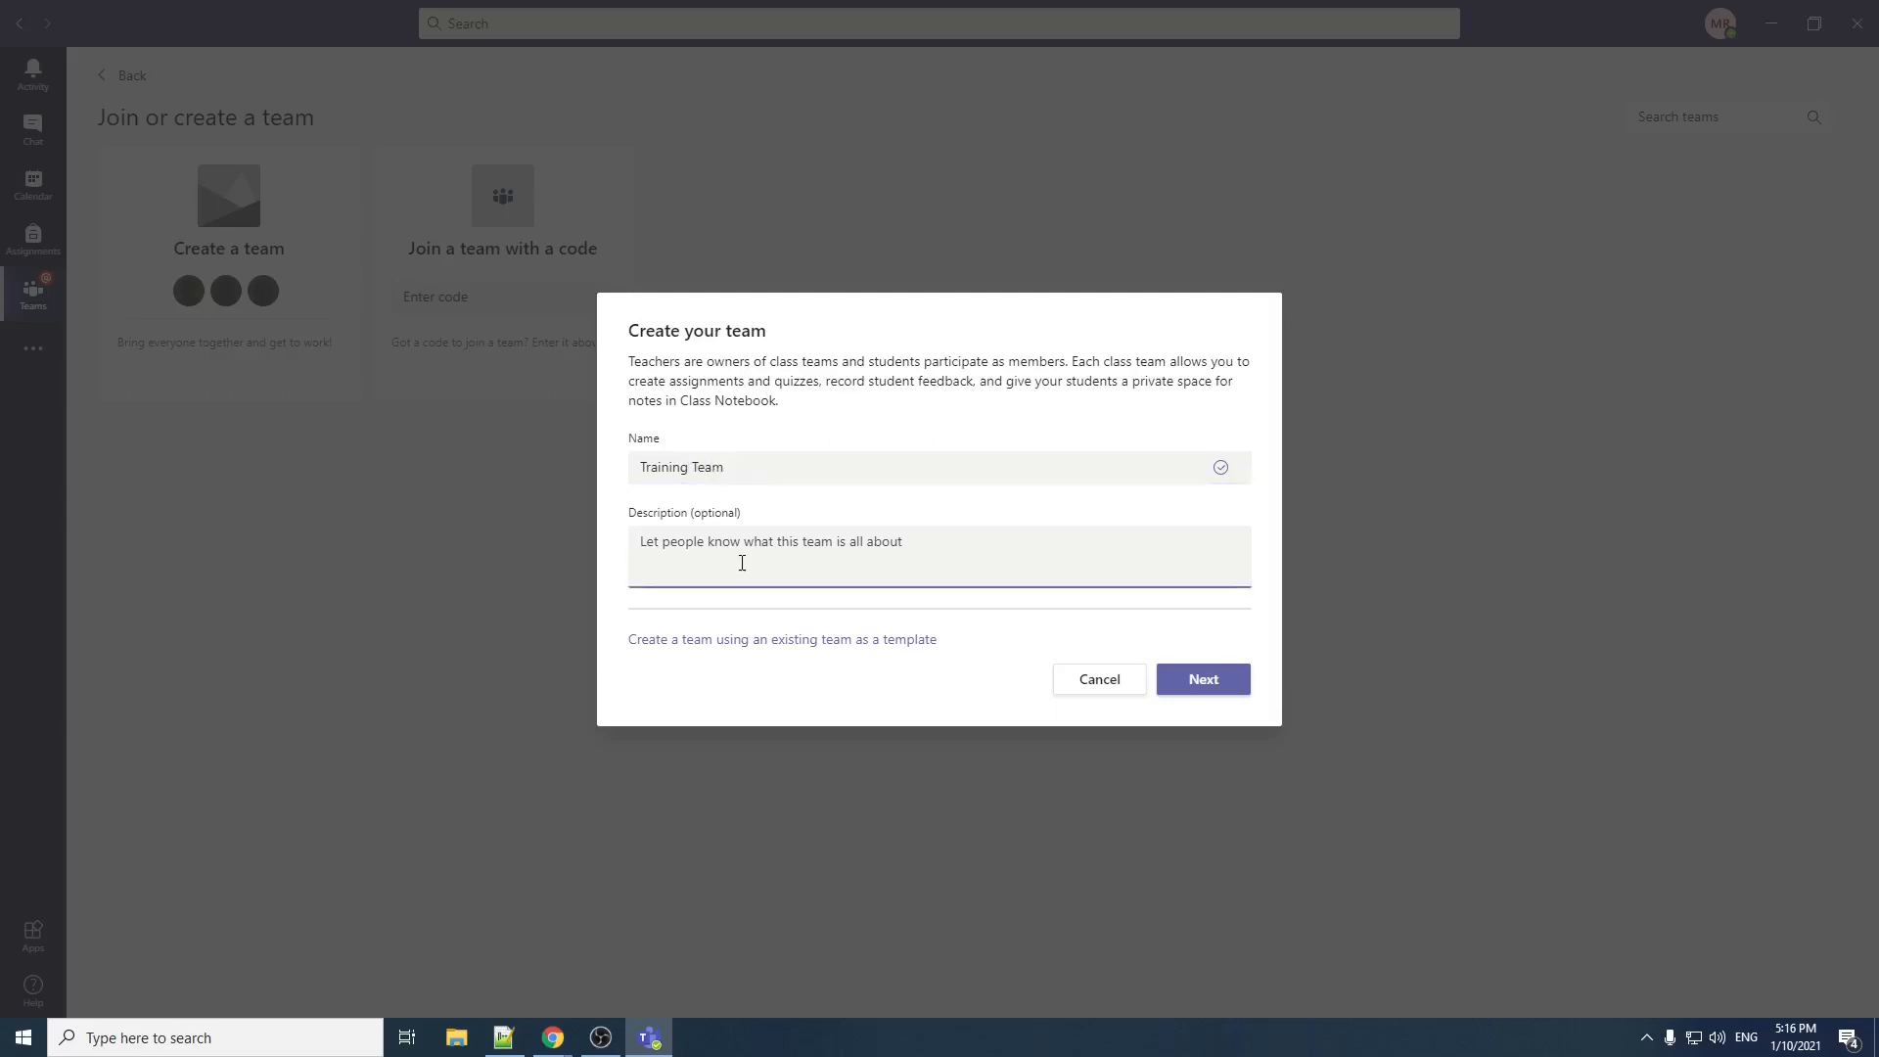
pyautogui.write('This is')
pyautogui.press('BackSpace')
pyautogui.press('BackSpace')
pyautogui.press('BackSpace')
pyautogui.write('team consist of th')
pyautogui.press('BackSpace')
pyautogui.press('BackSpace')
pyautogui.press('BackSpace')
pyautogui.write('a')
pyautogui.press('BackSpace')
pyautogui.write('all the stud')
pyautogui.write('etnt')
pyautogui.press('BackSpace')
pyautogui.write('nts of cla')
pyautogui.write('ss')
pyautogui.write('-')
pyautogui.write('6')
pyautogui.write('th')
pyautogui.write(' Section A')
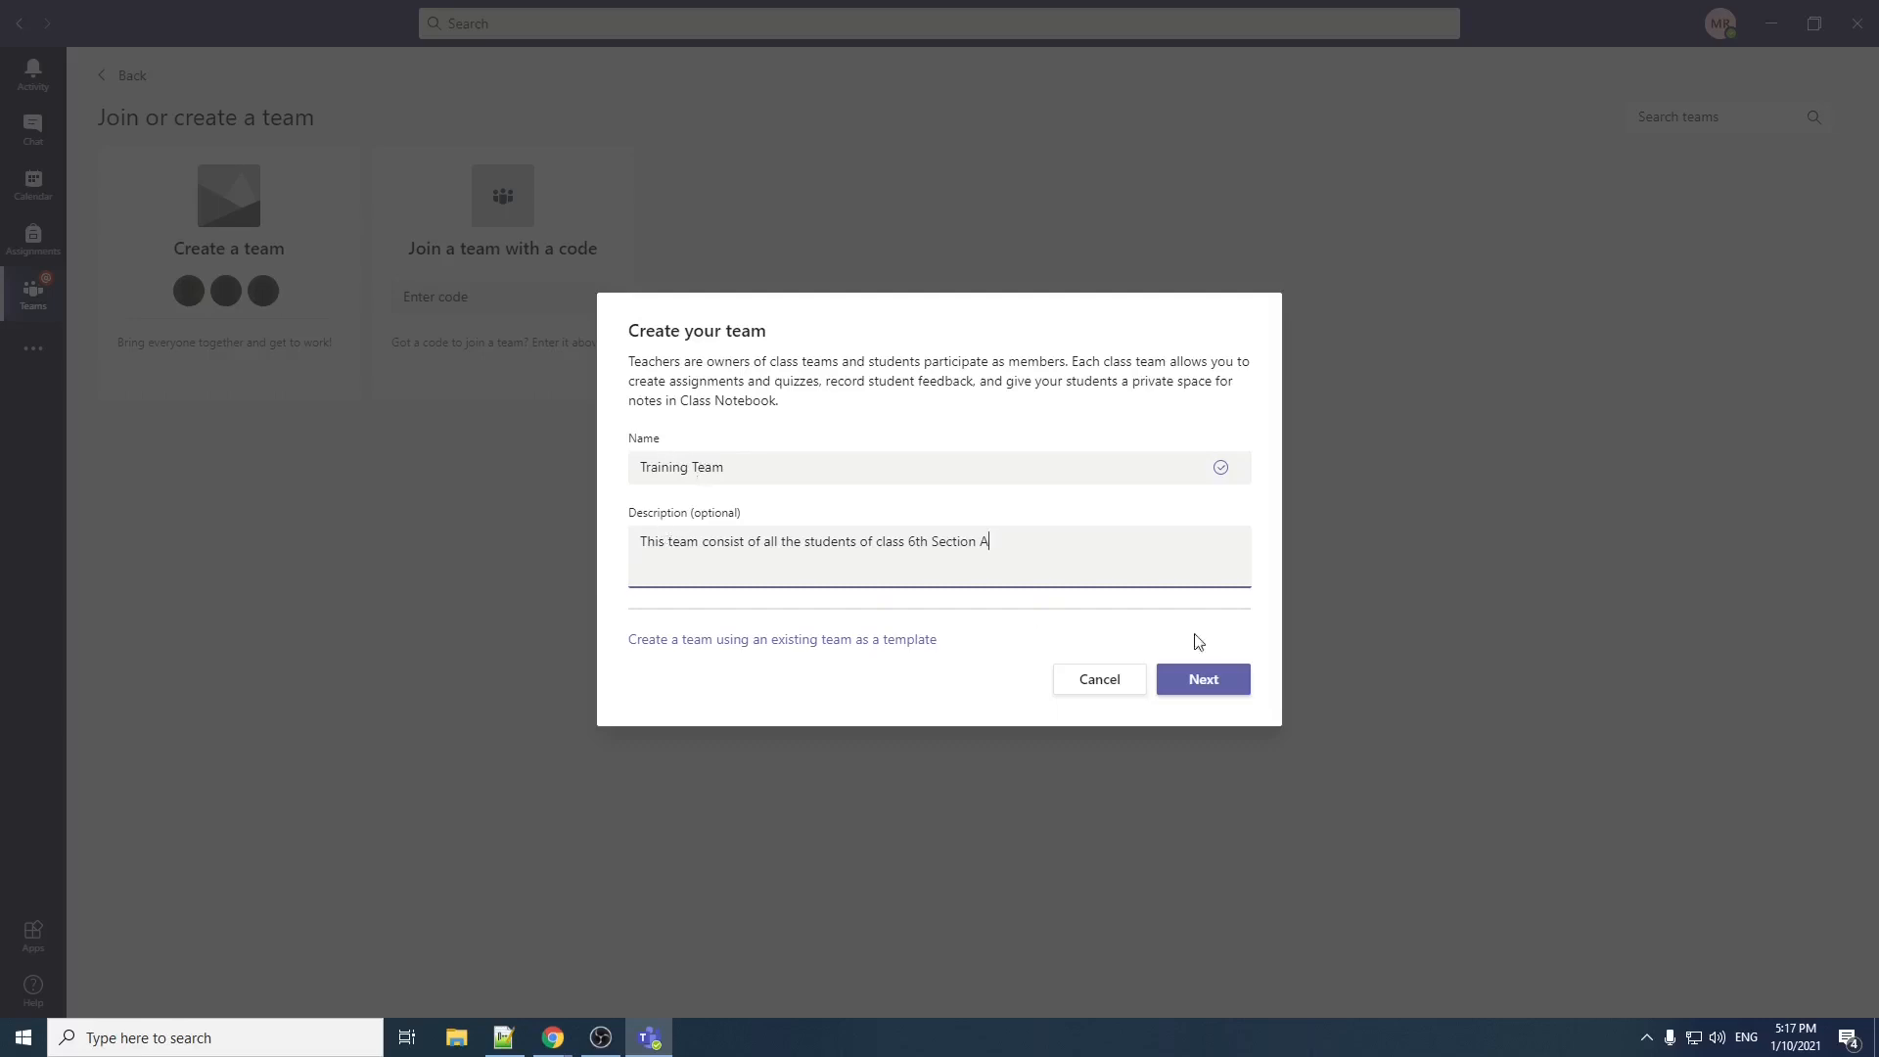
pyautogui.click(1216, 690)
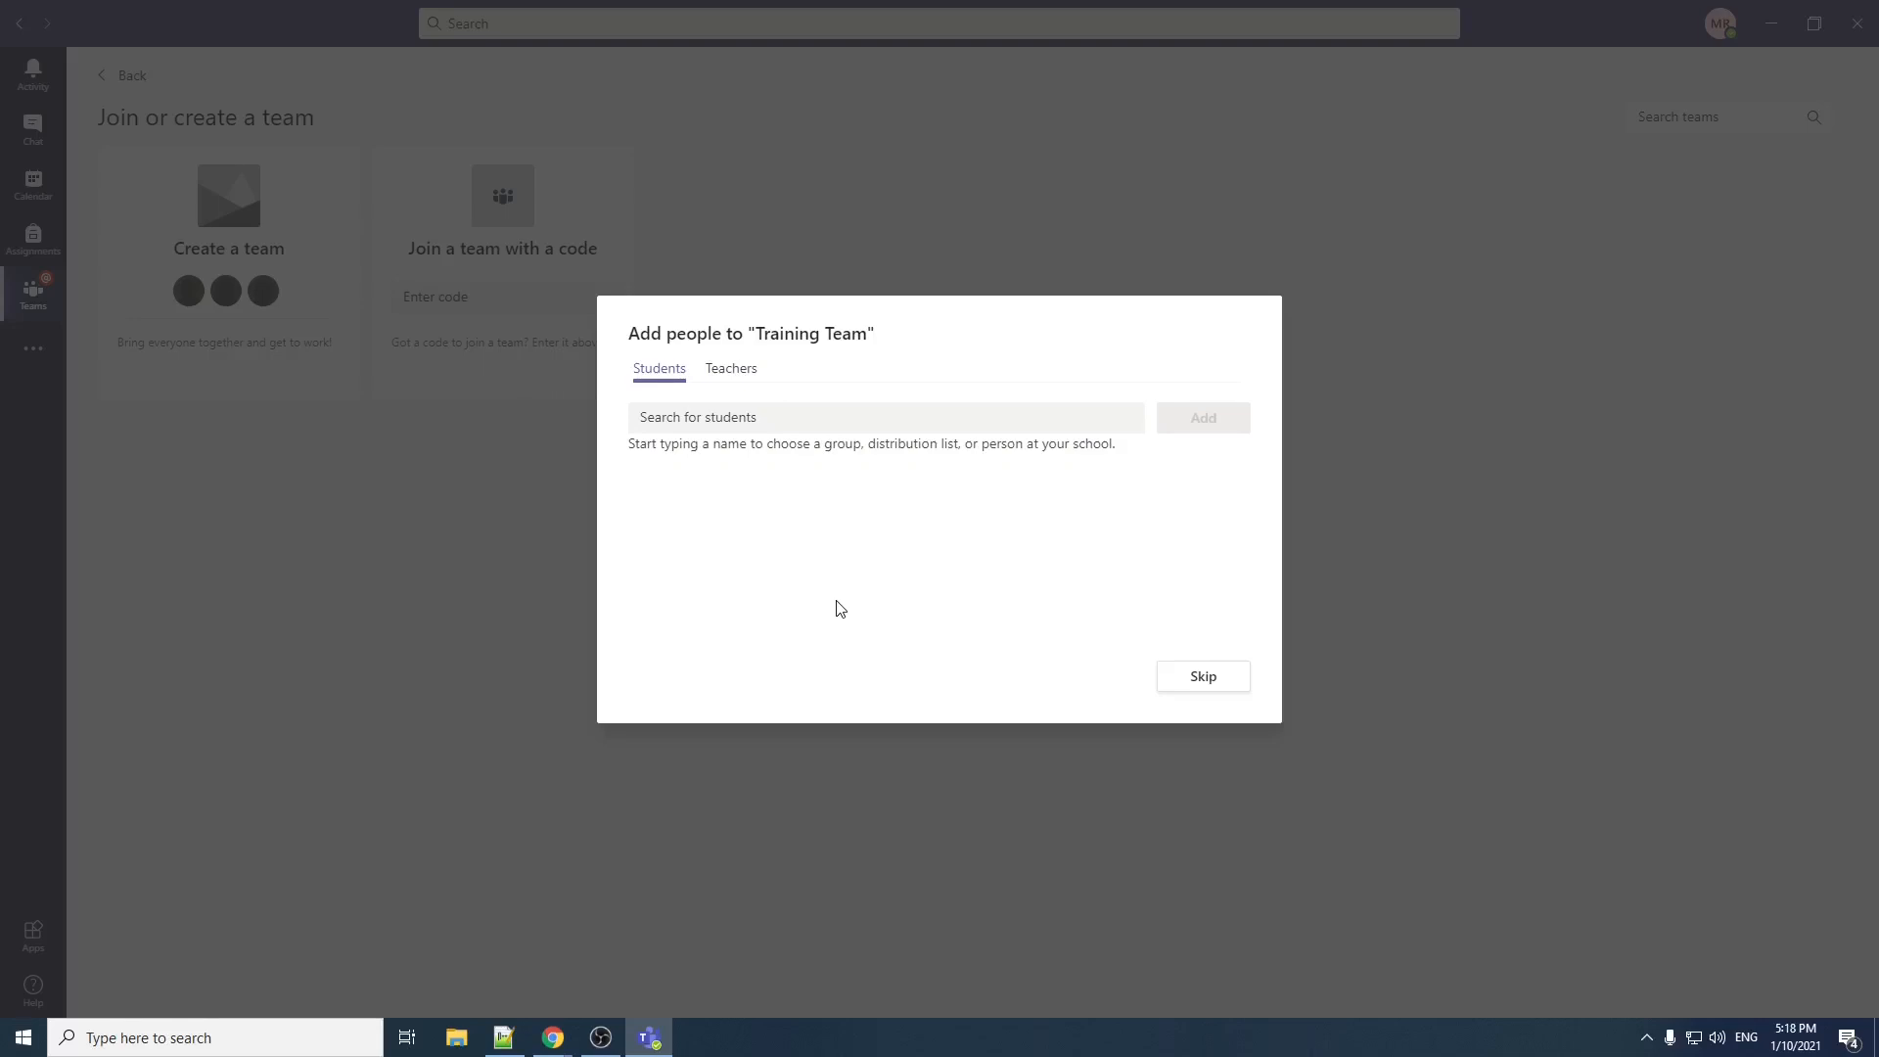
# Step: Search for a student by name, add them to Training Team, and finish the team setup
pyautogui.click(750, 421)
pyautogui.write('student')
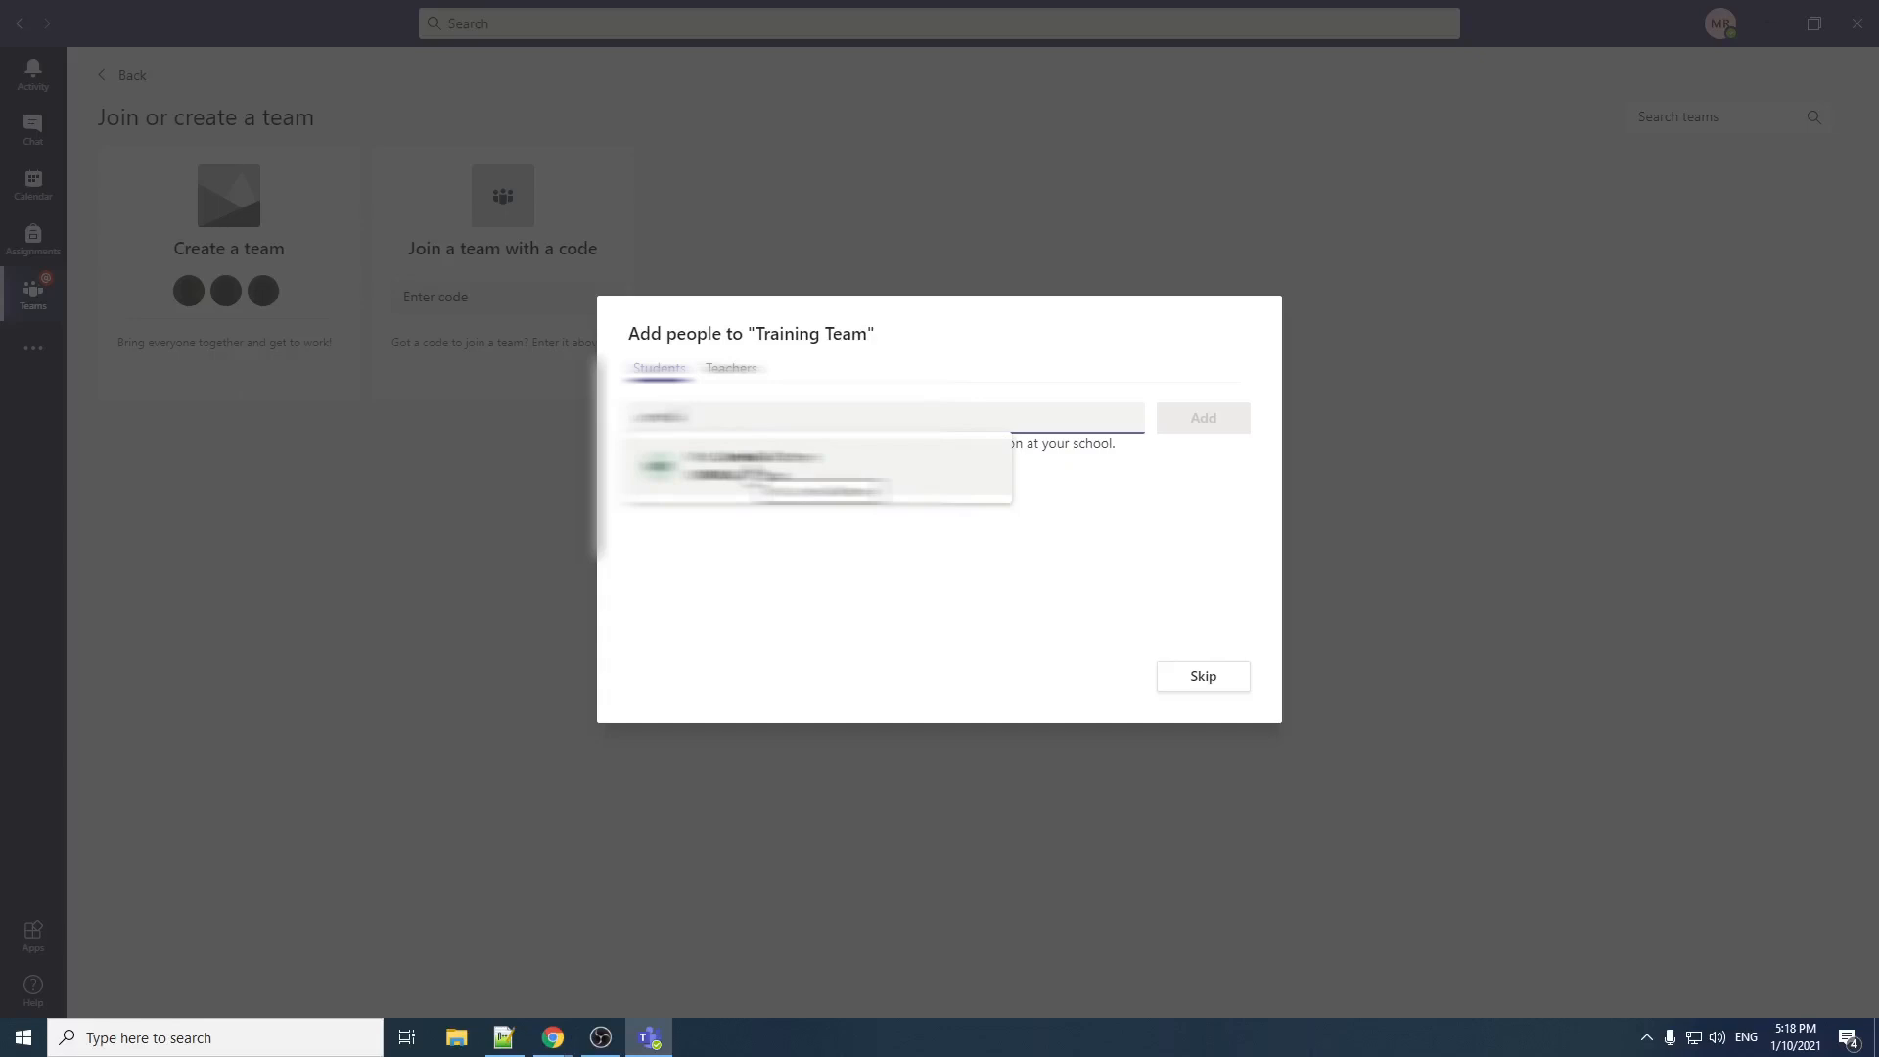
pyautogui.click(743, 466)
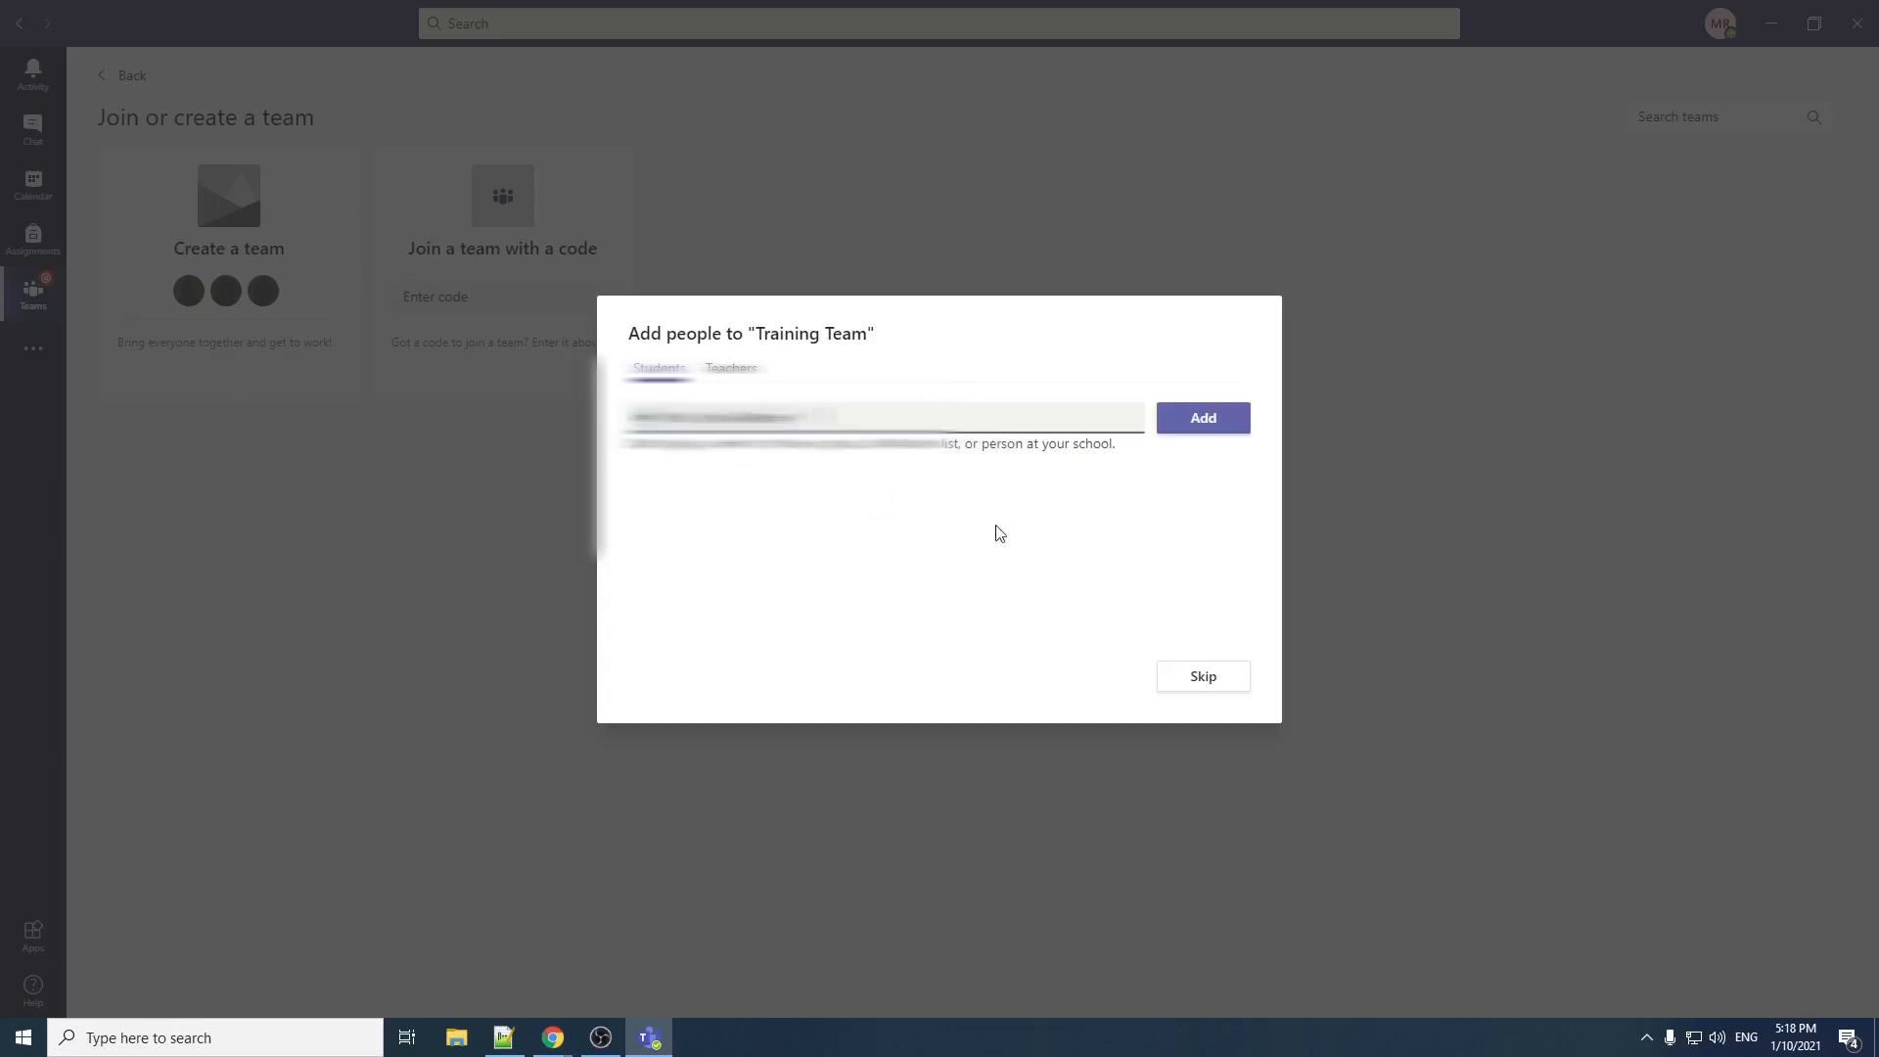
pyautogui.click(1208, 421)
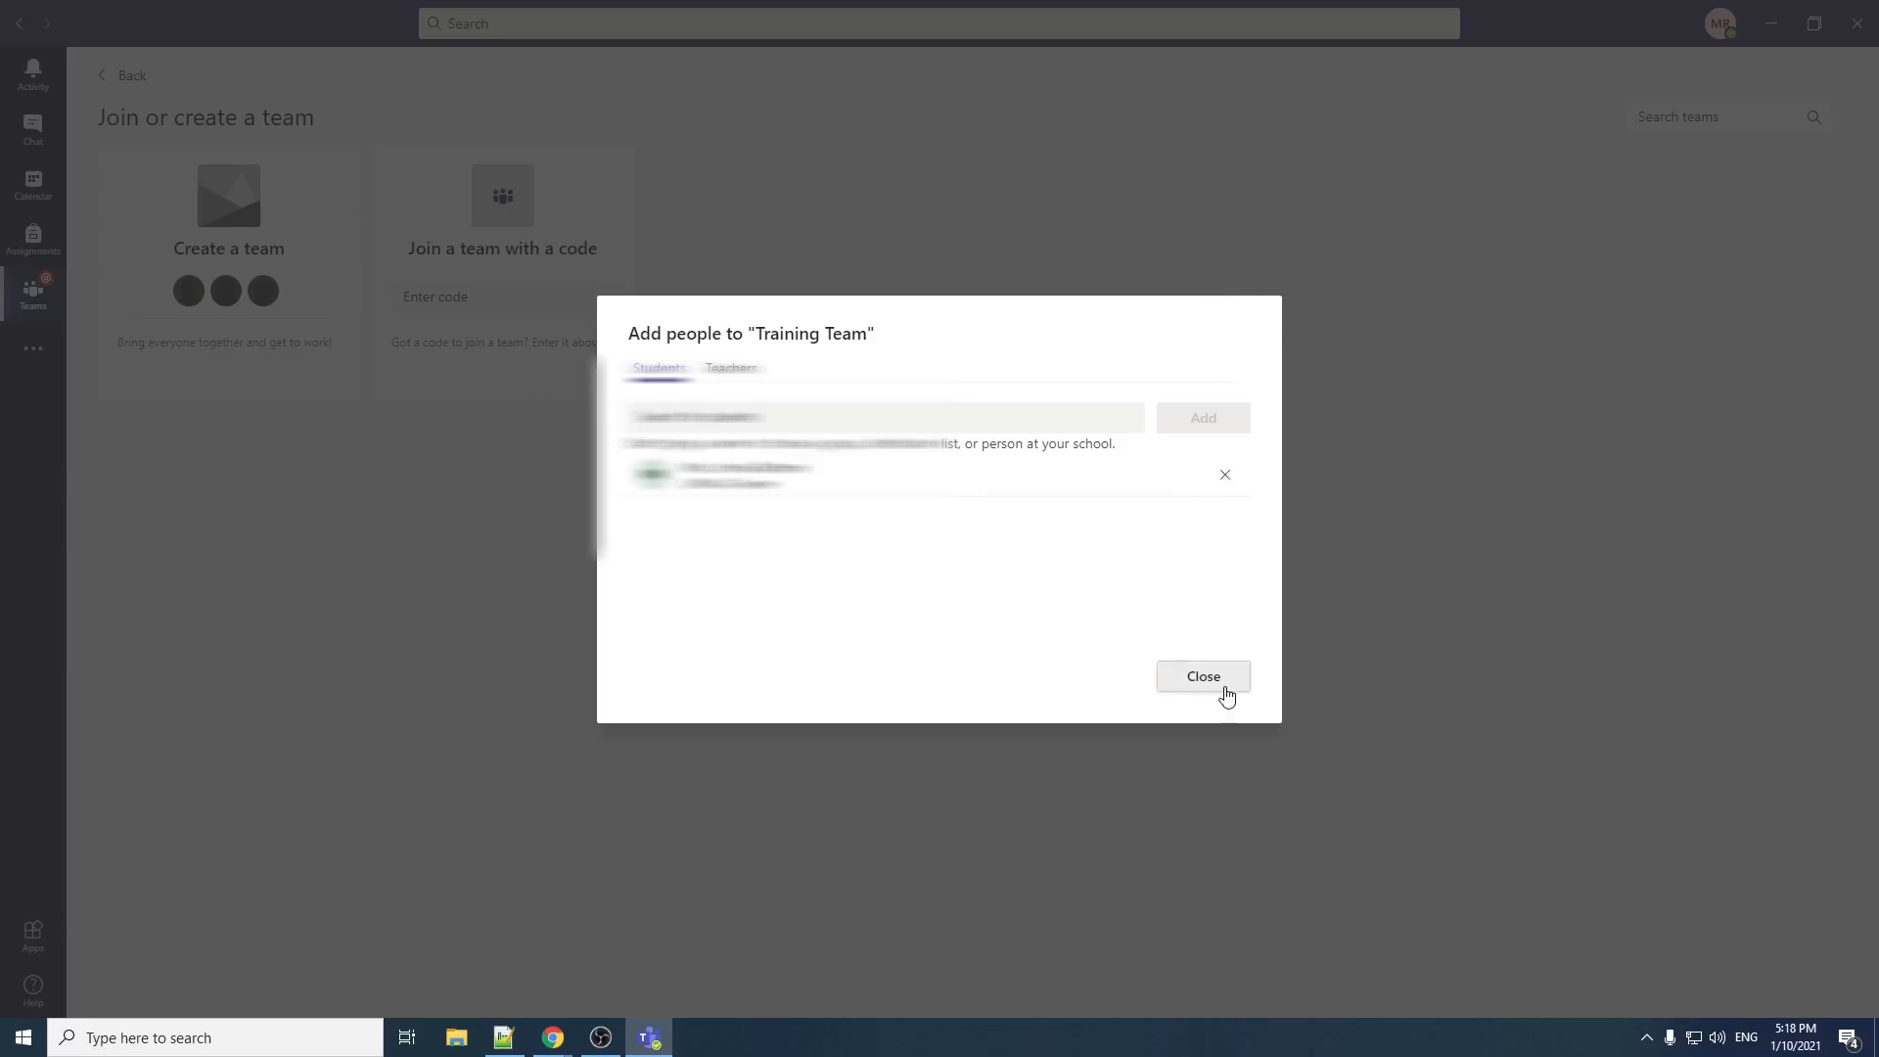
pyautogui.click(1224, 684)
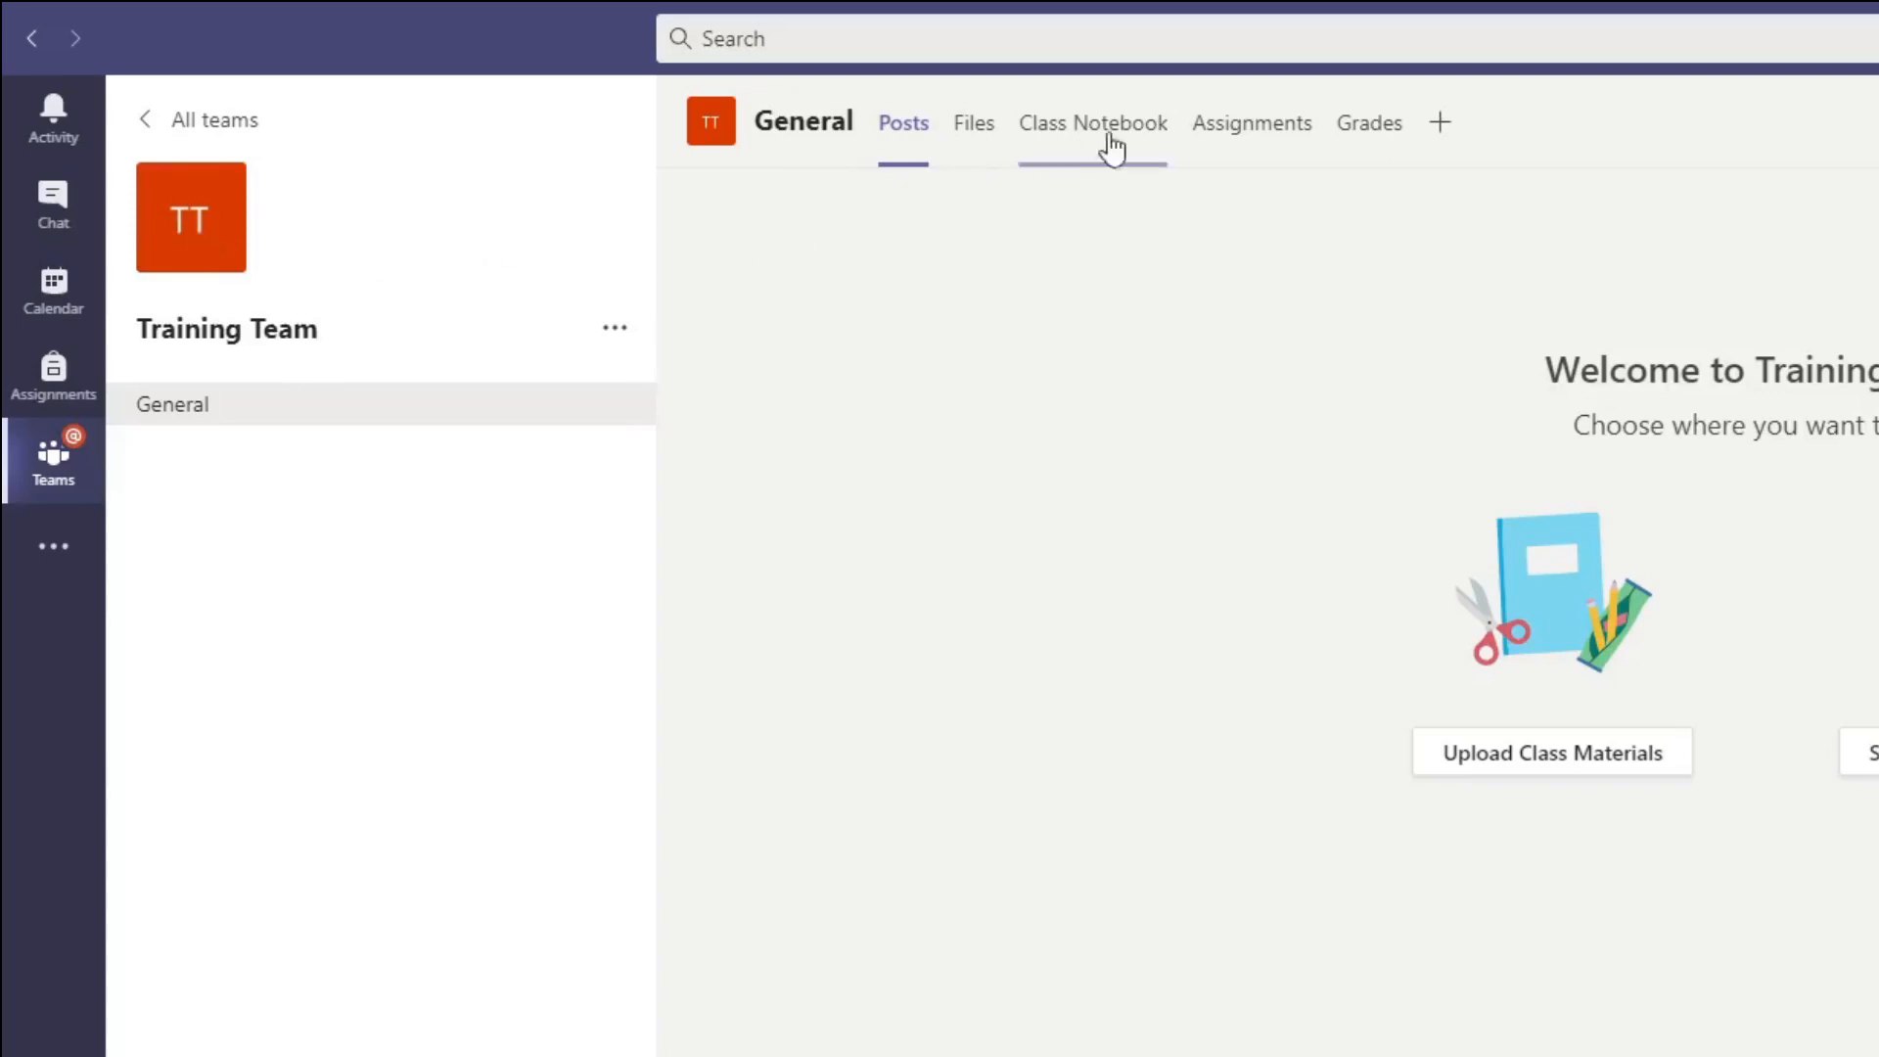
# Step: Set up Assignments for Training Team's General channel and start a new quiz in Forms
pyautogui.click(1248, 143)
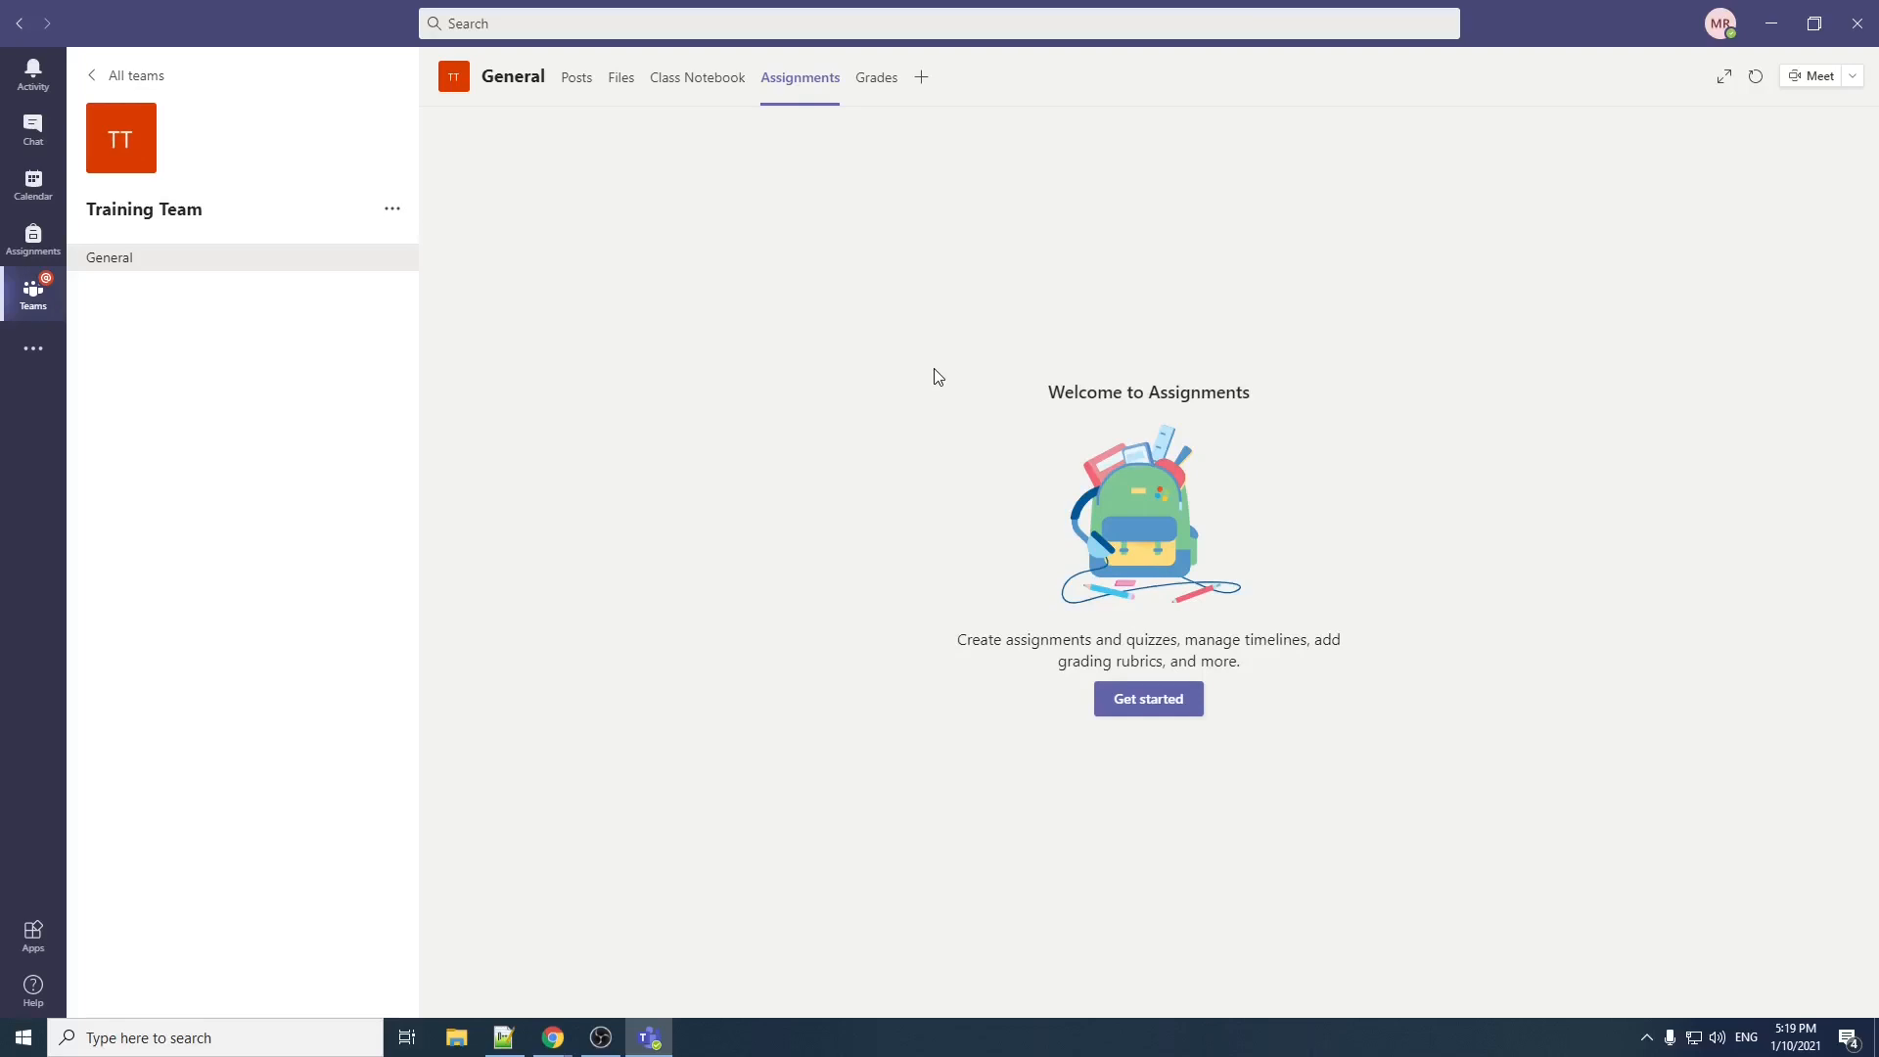
pyautogui.click(1156, 712)
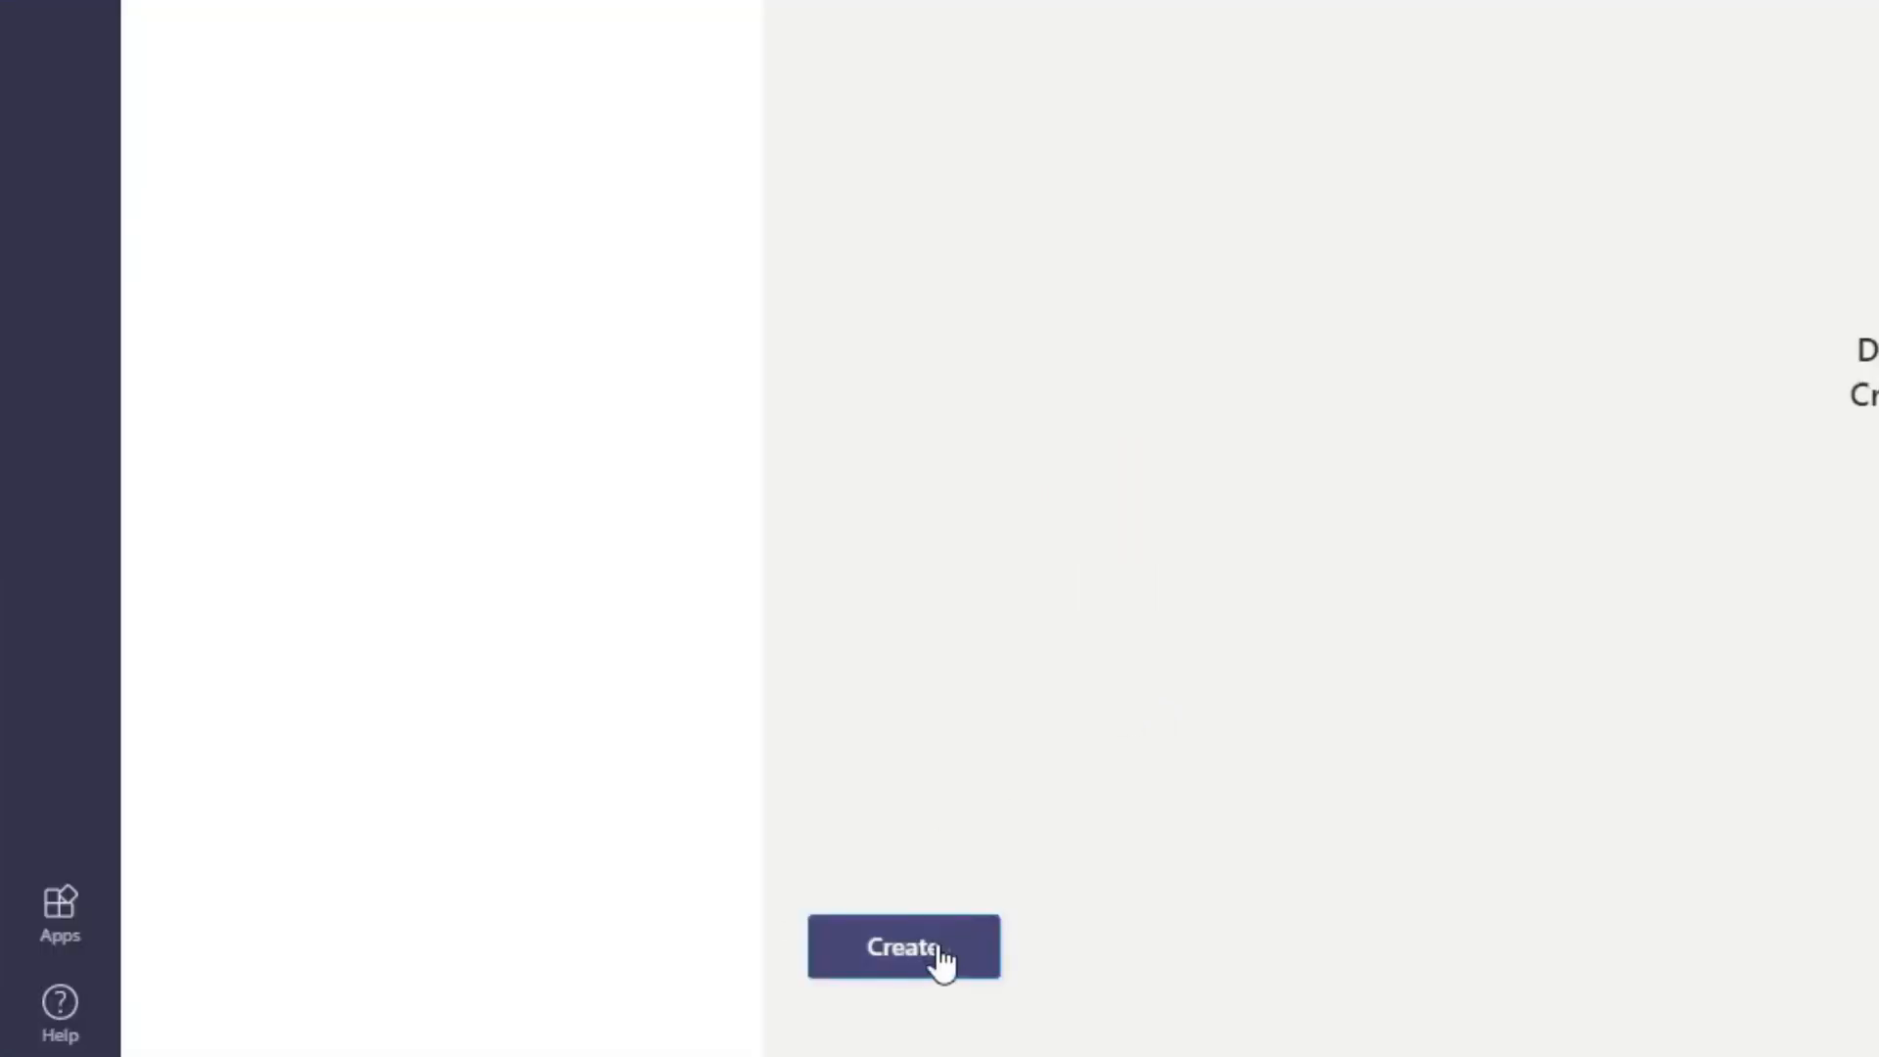
pyautogui.click(929, 958)
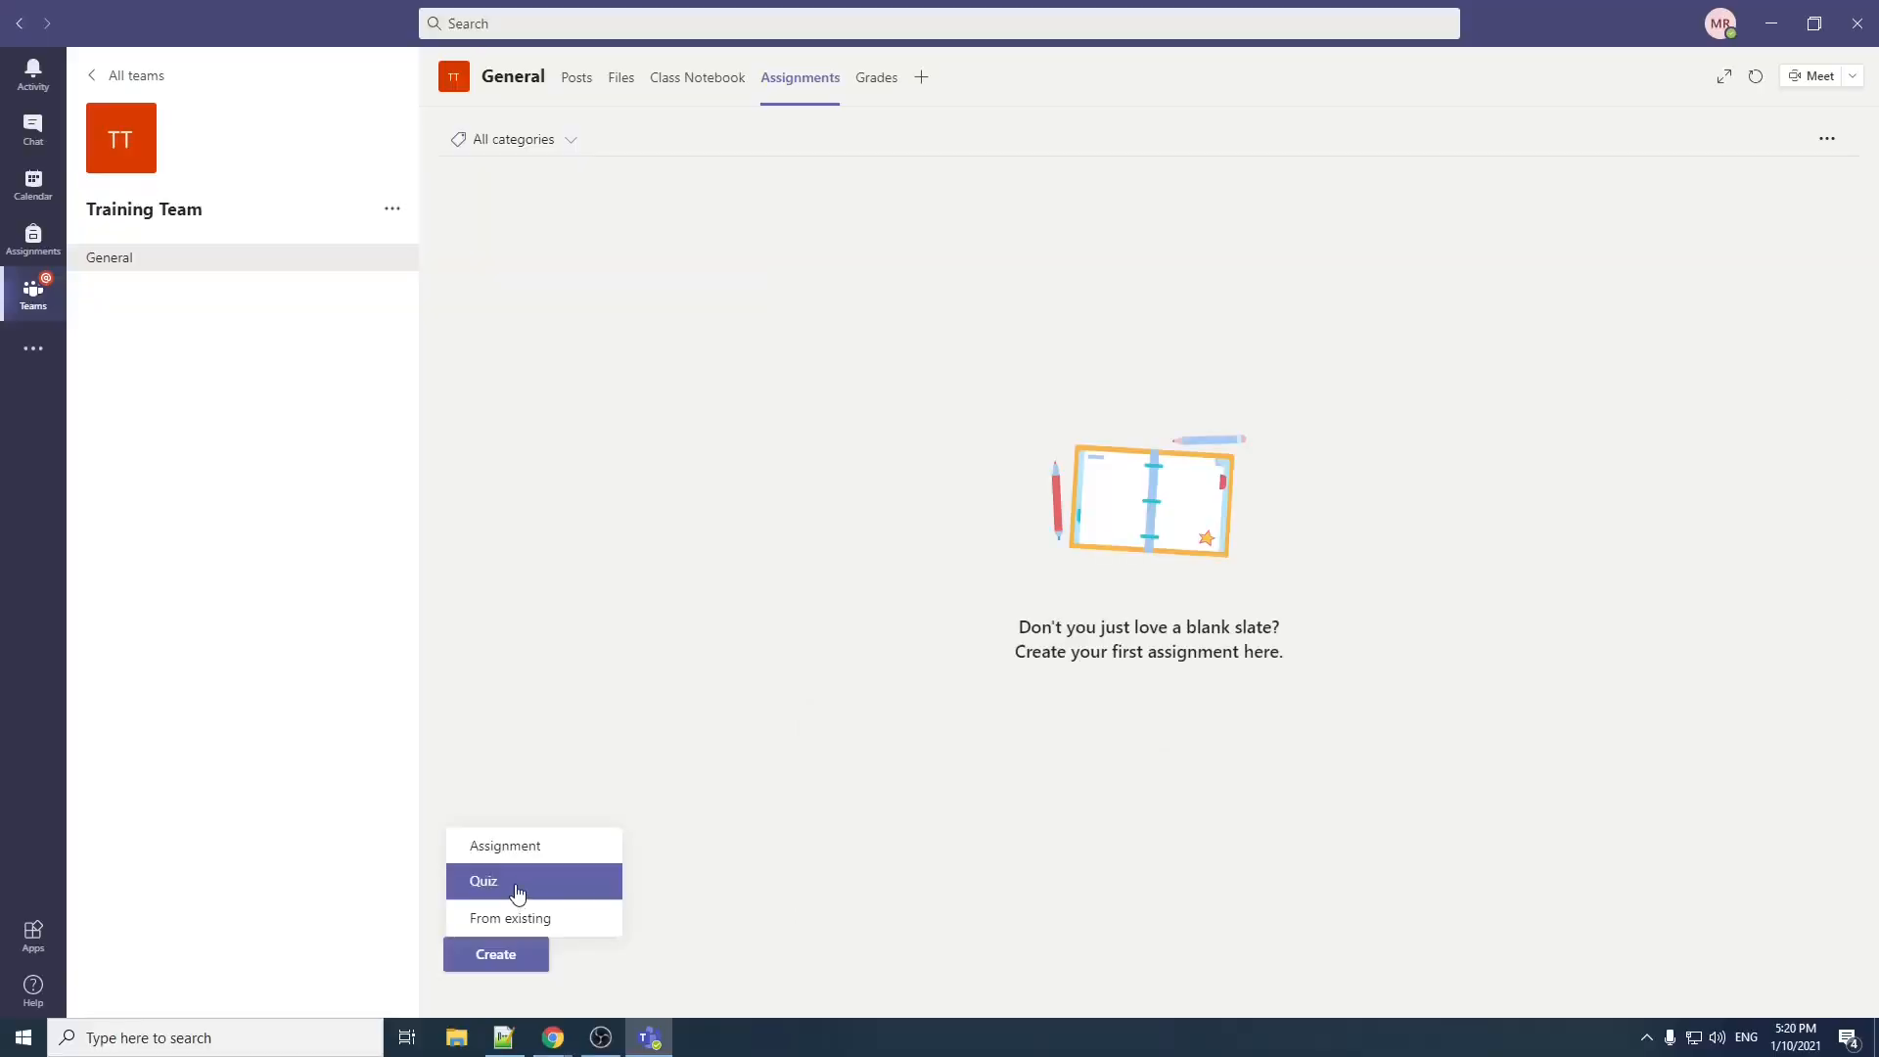
pyautogui.click(945, 834)
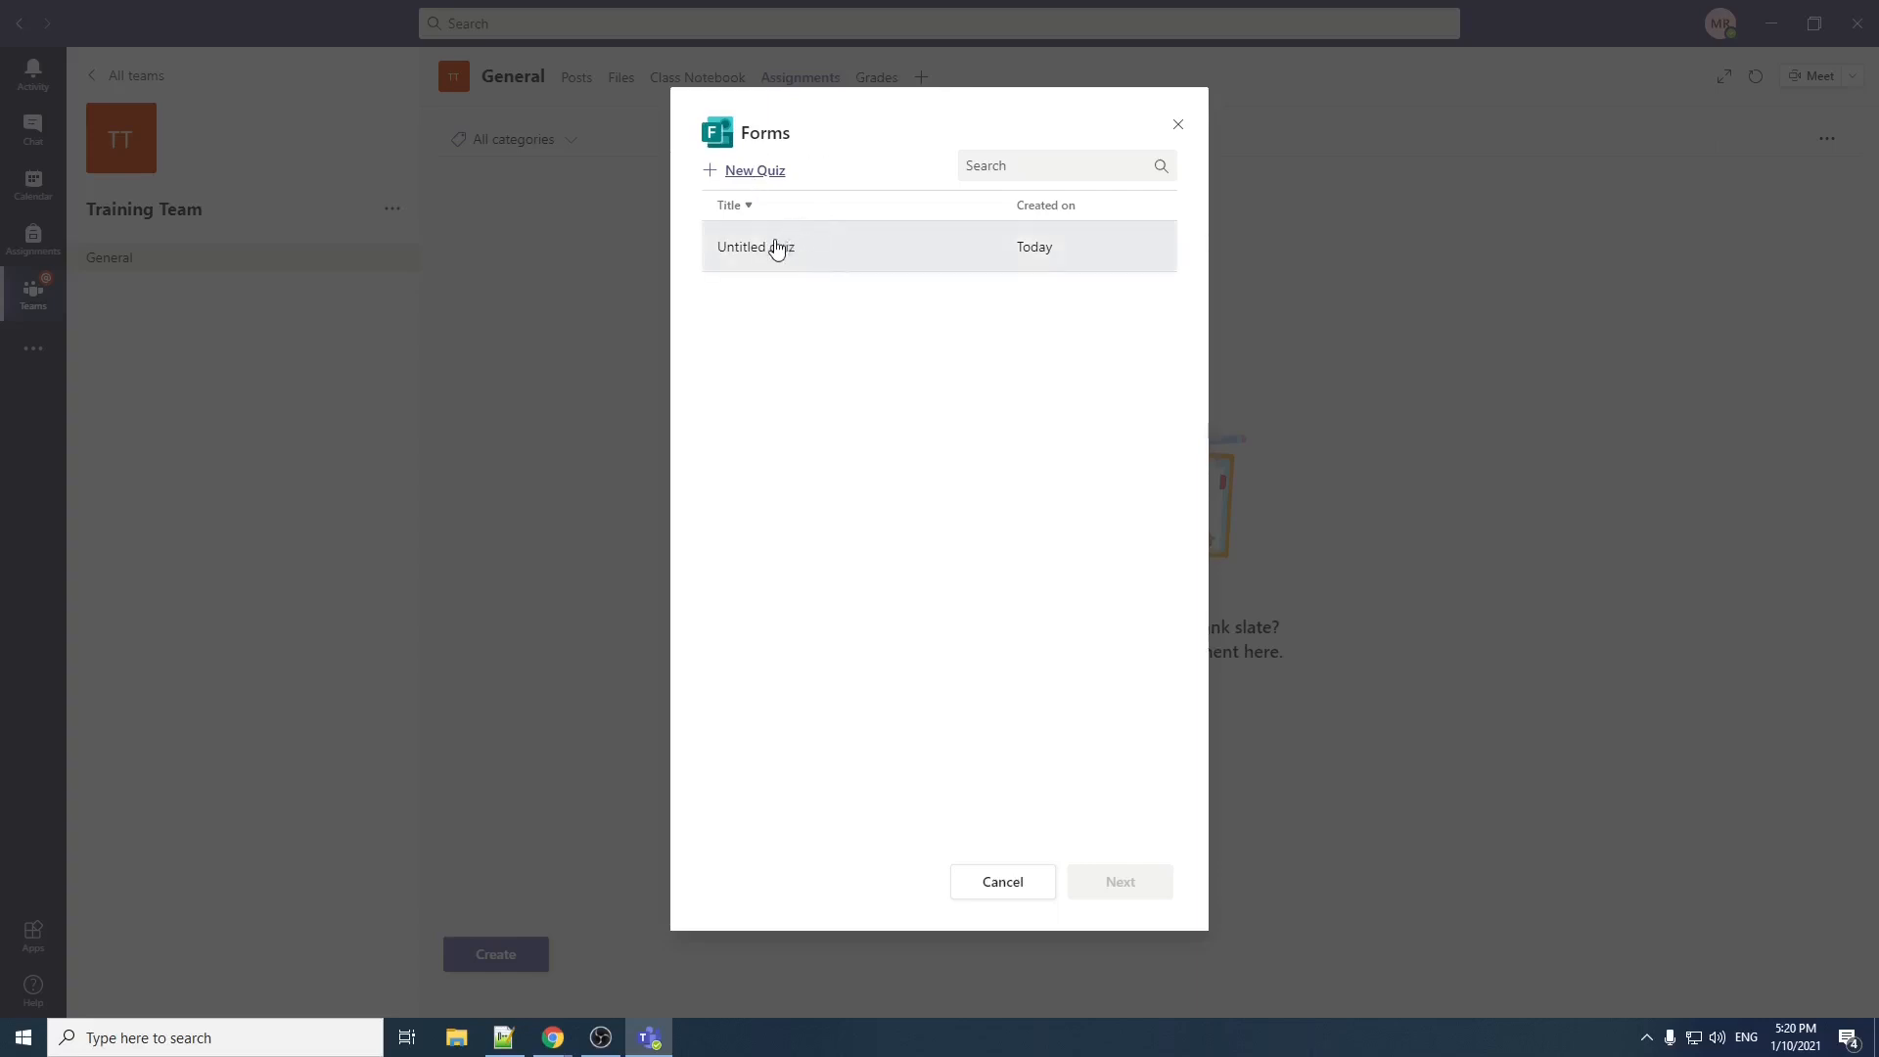
pyautogui.click(759, 262)
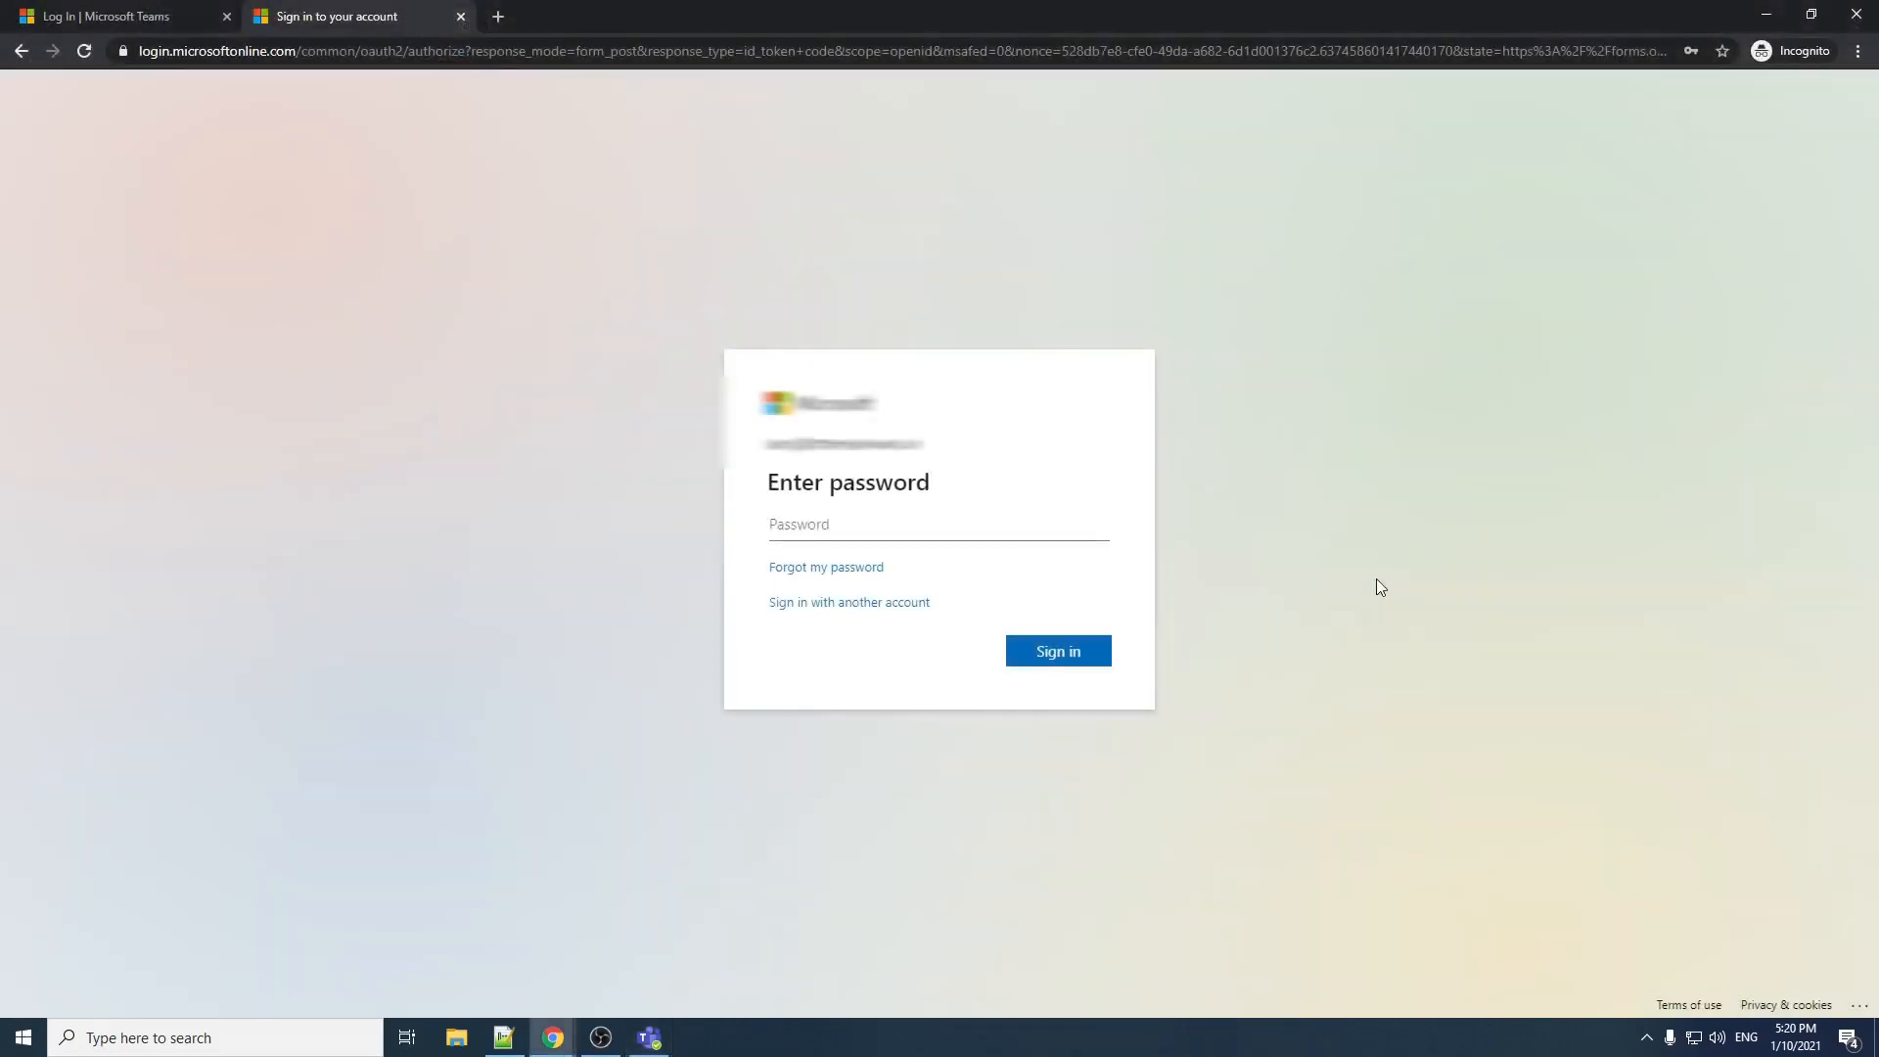
# Step: Sign in to Microsoft Forms in the browser with the account password, staying signed in without further prompts, and close the untitled quiz
pyautogui.click(654, 1039)
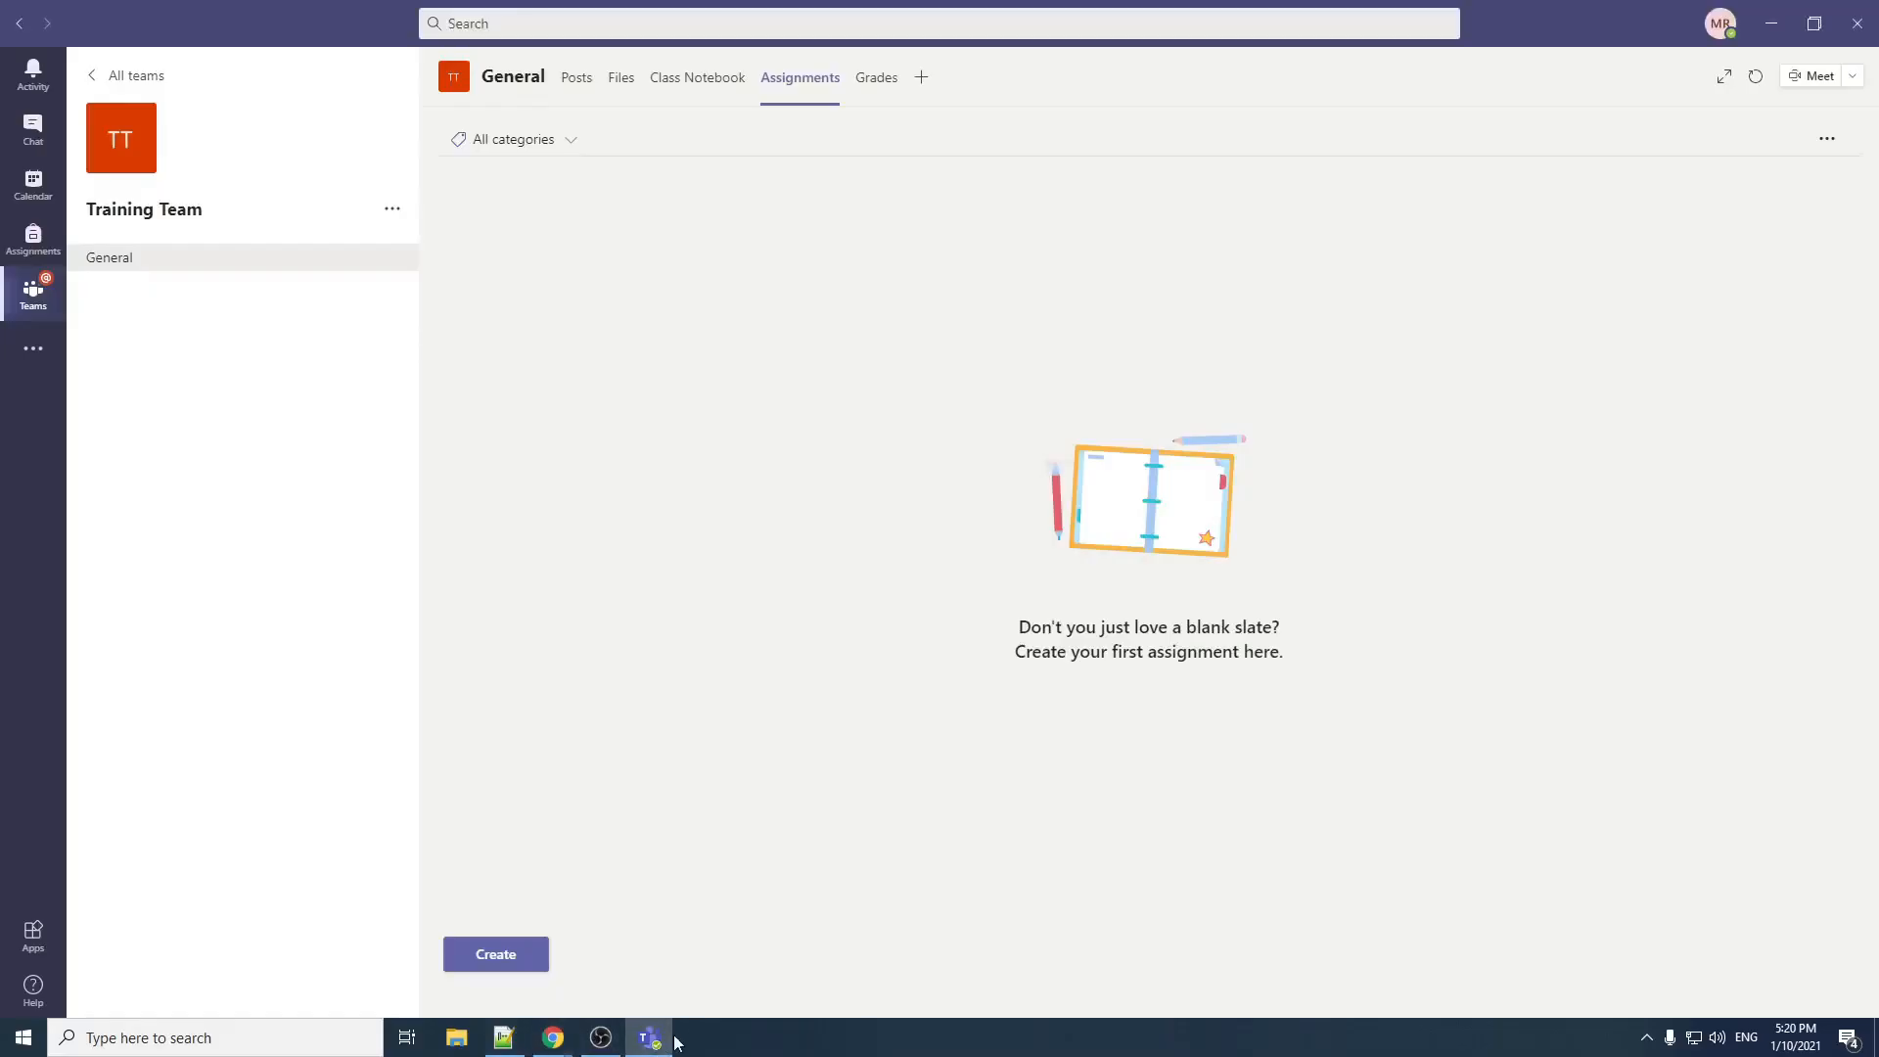
pyautogui.click(654, 1037)
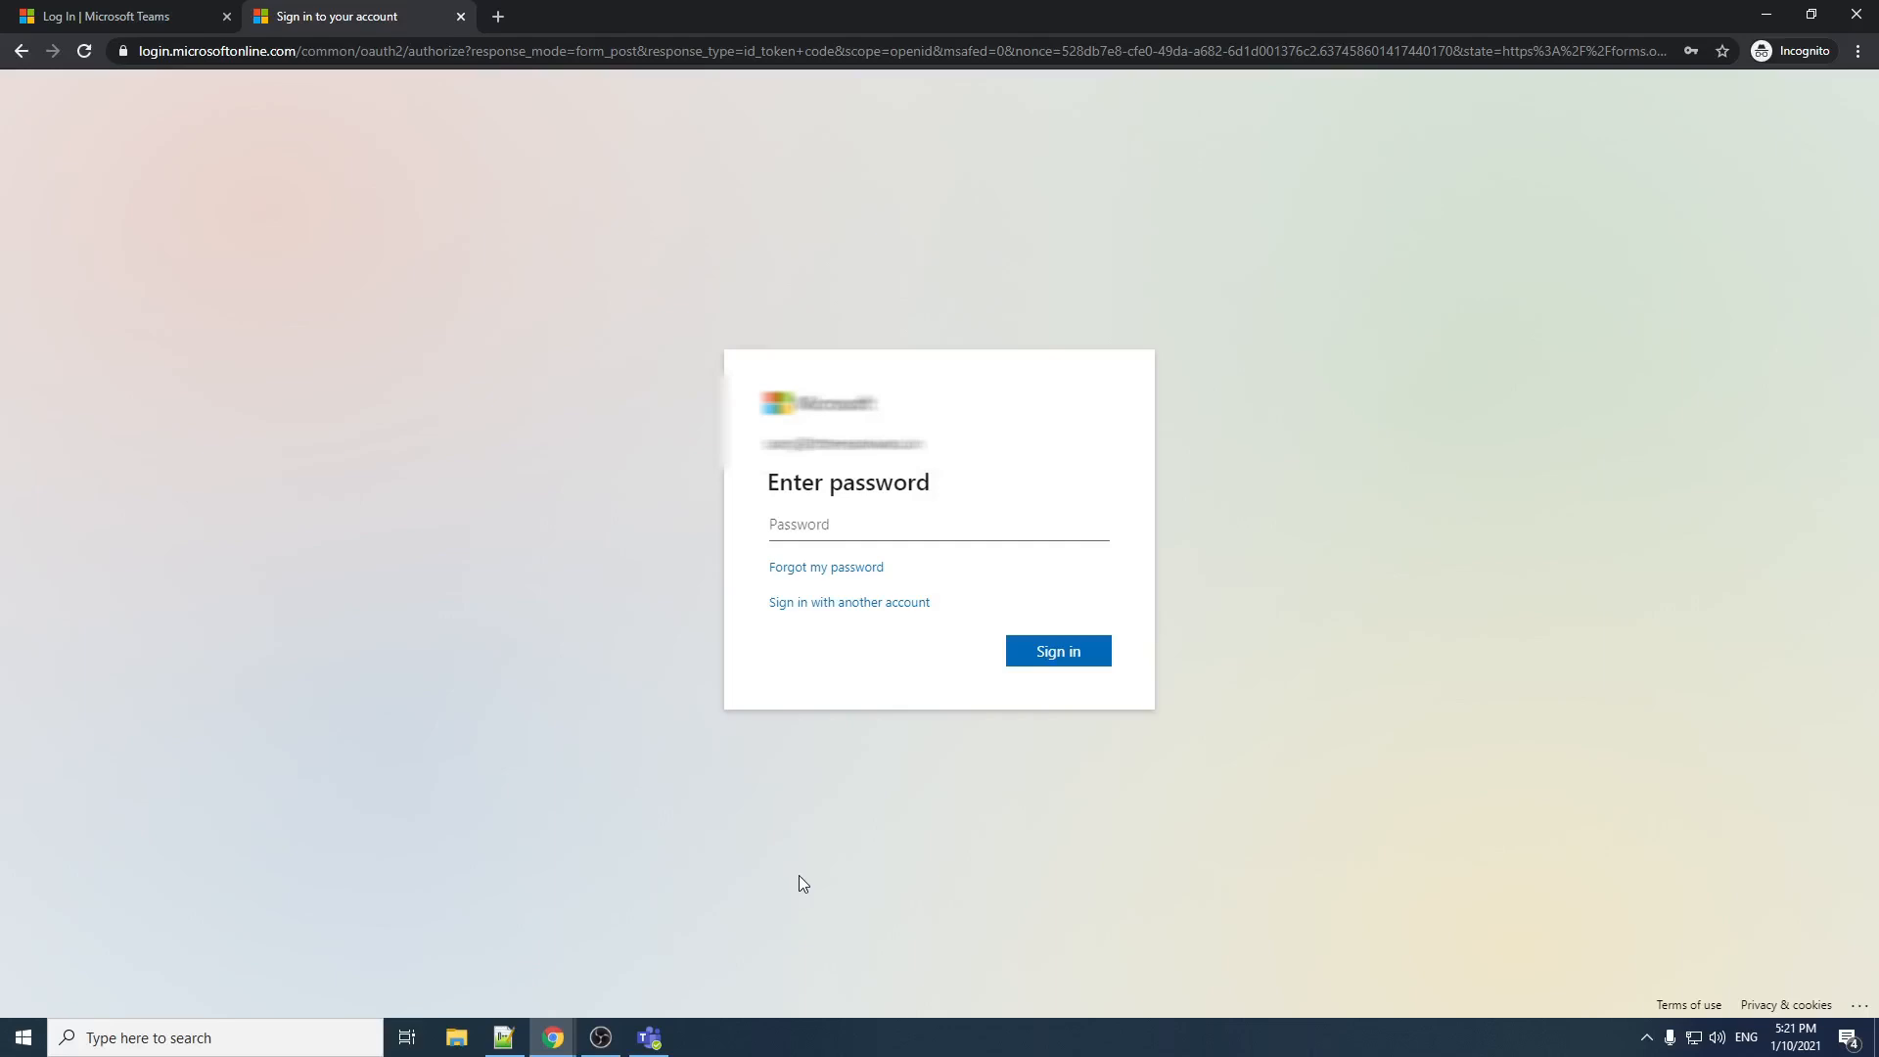
pyautogui.hotkey('ctrl', 'v')
pyautogui.click(1084, 658)
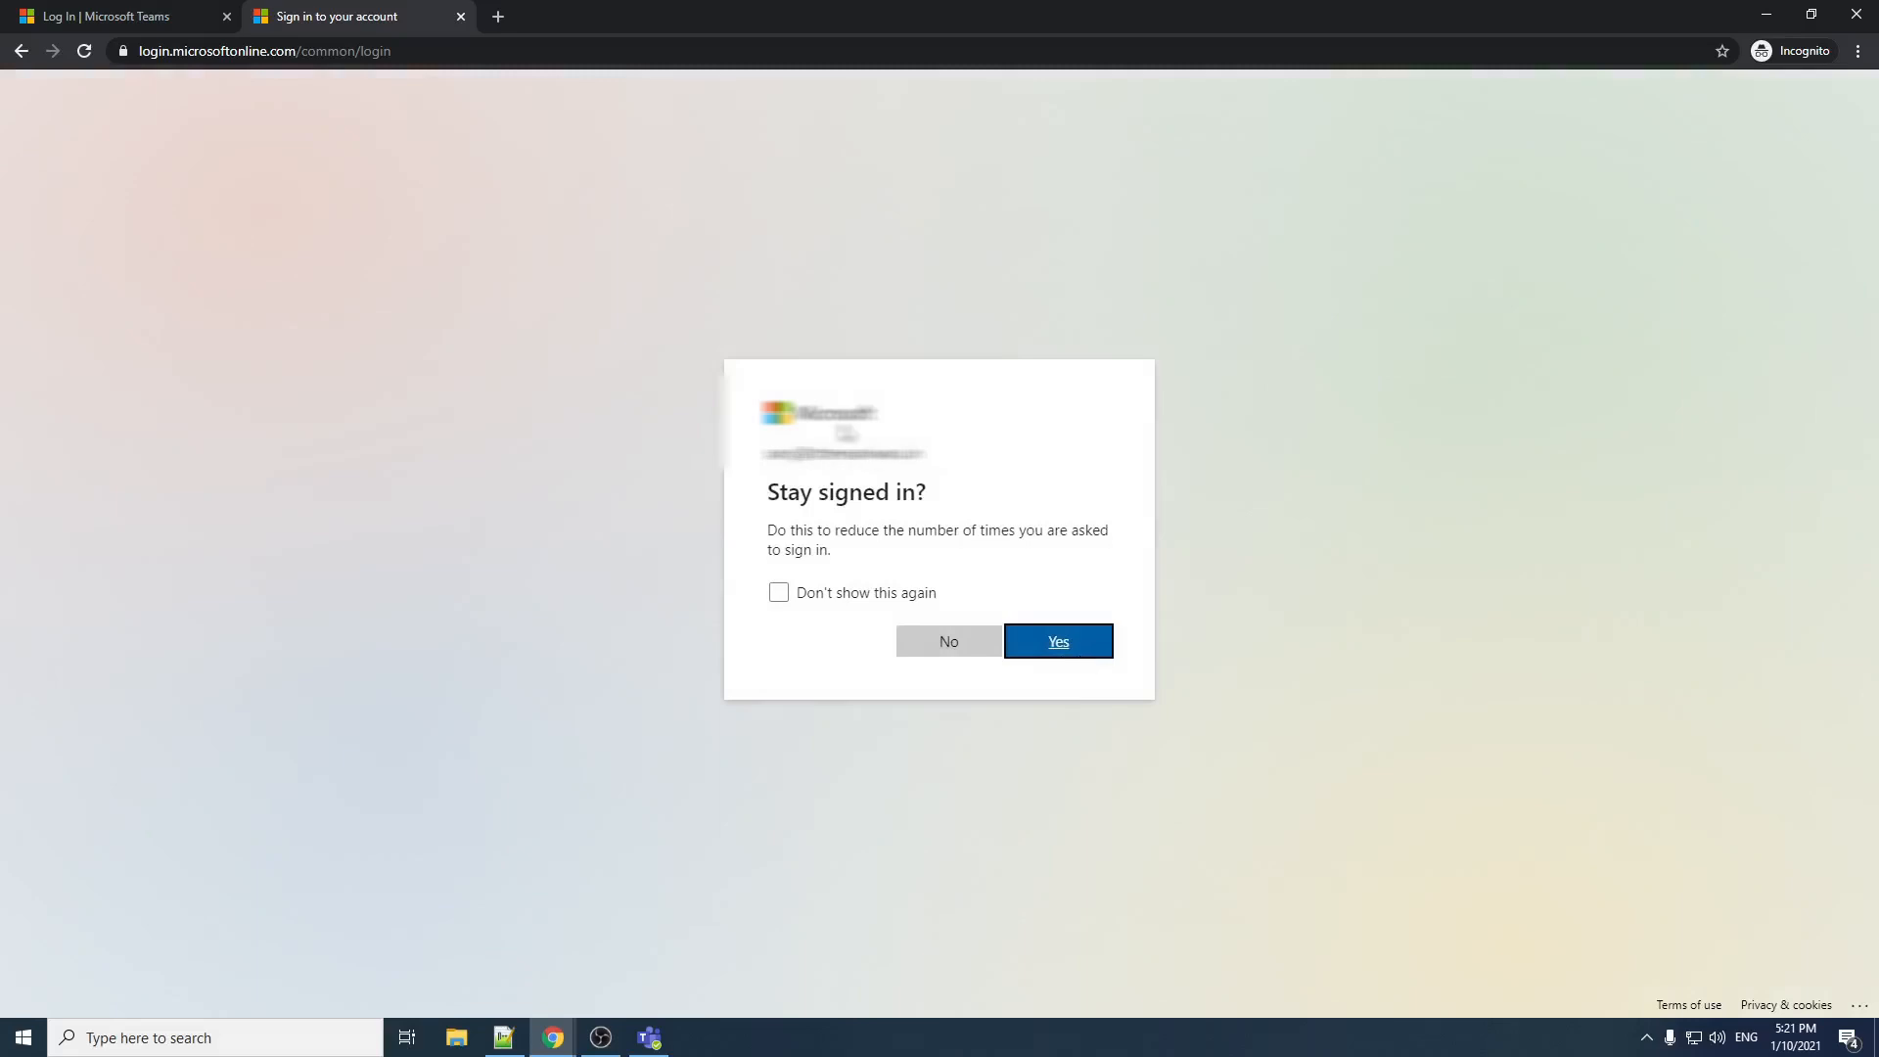
pyautogui.click(780, 594)
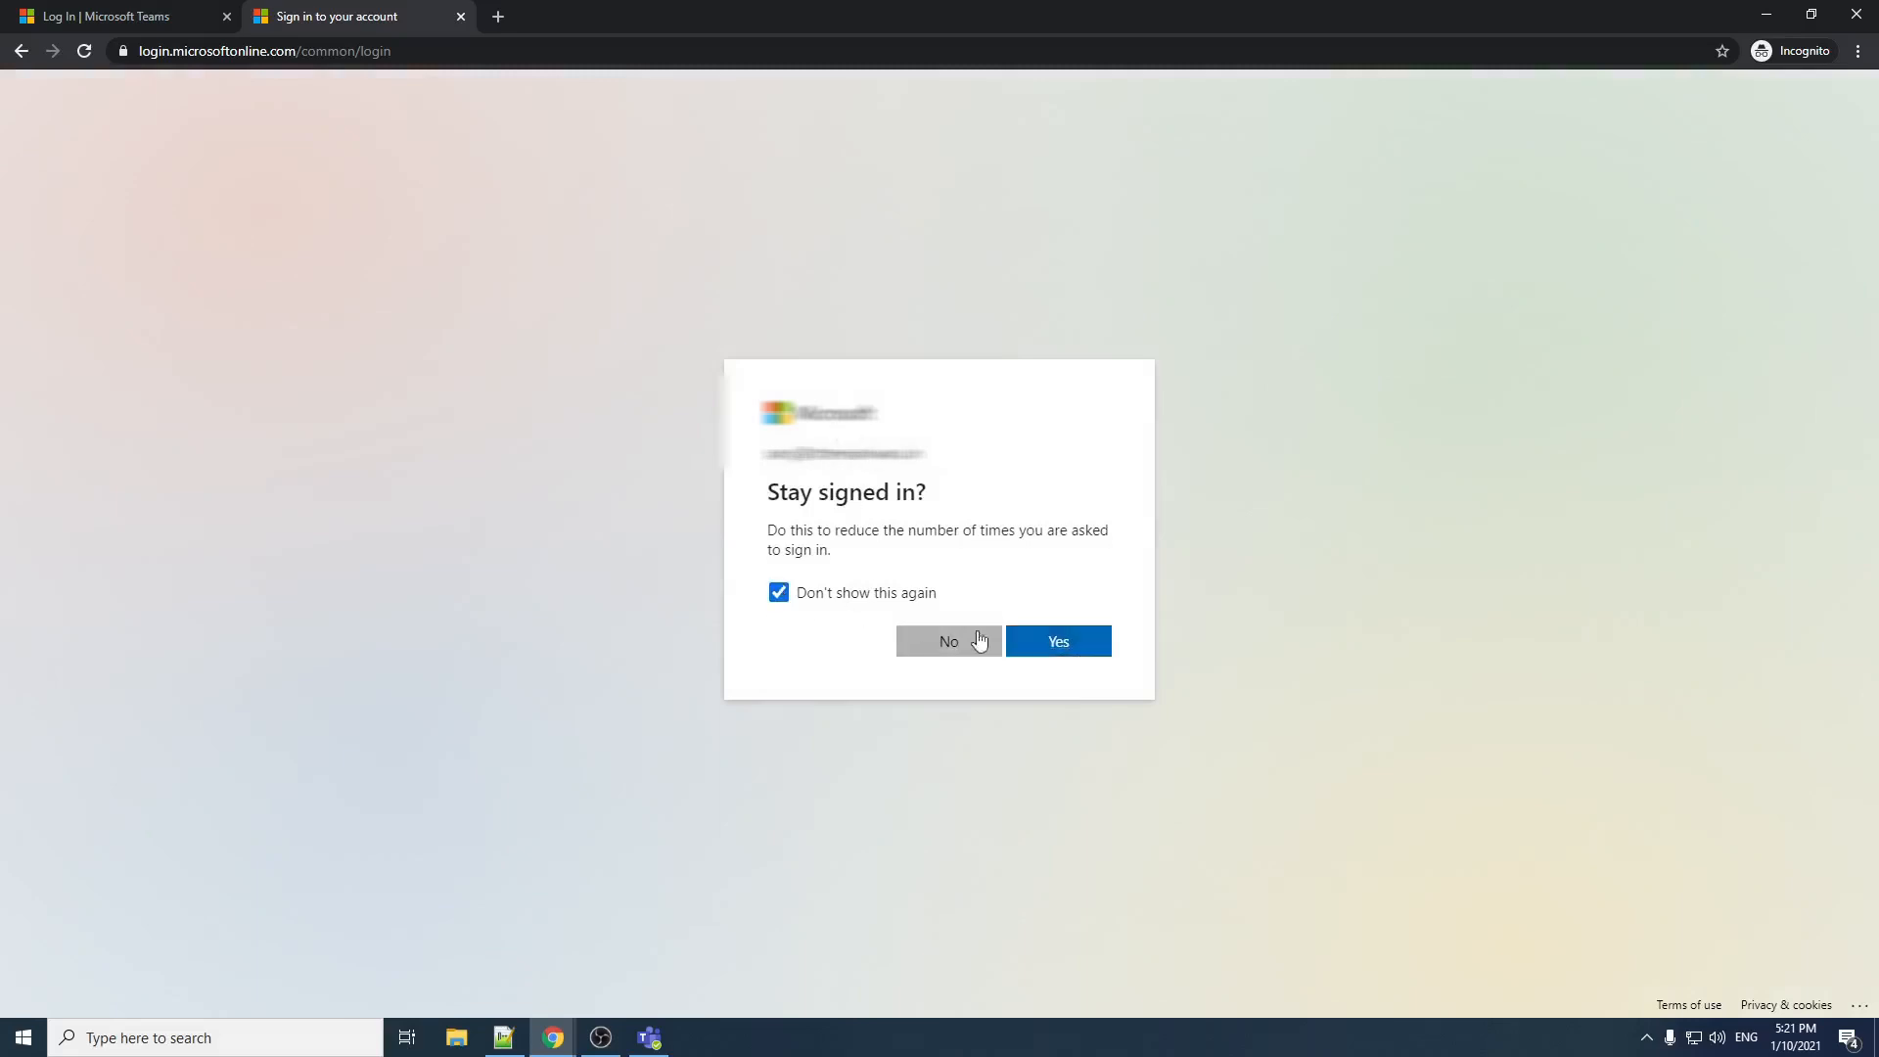
pyautogui.click(1041, 641)
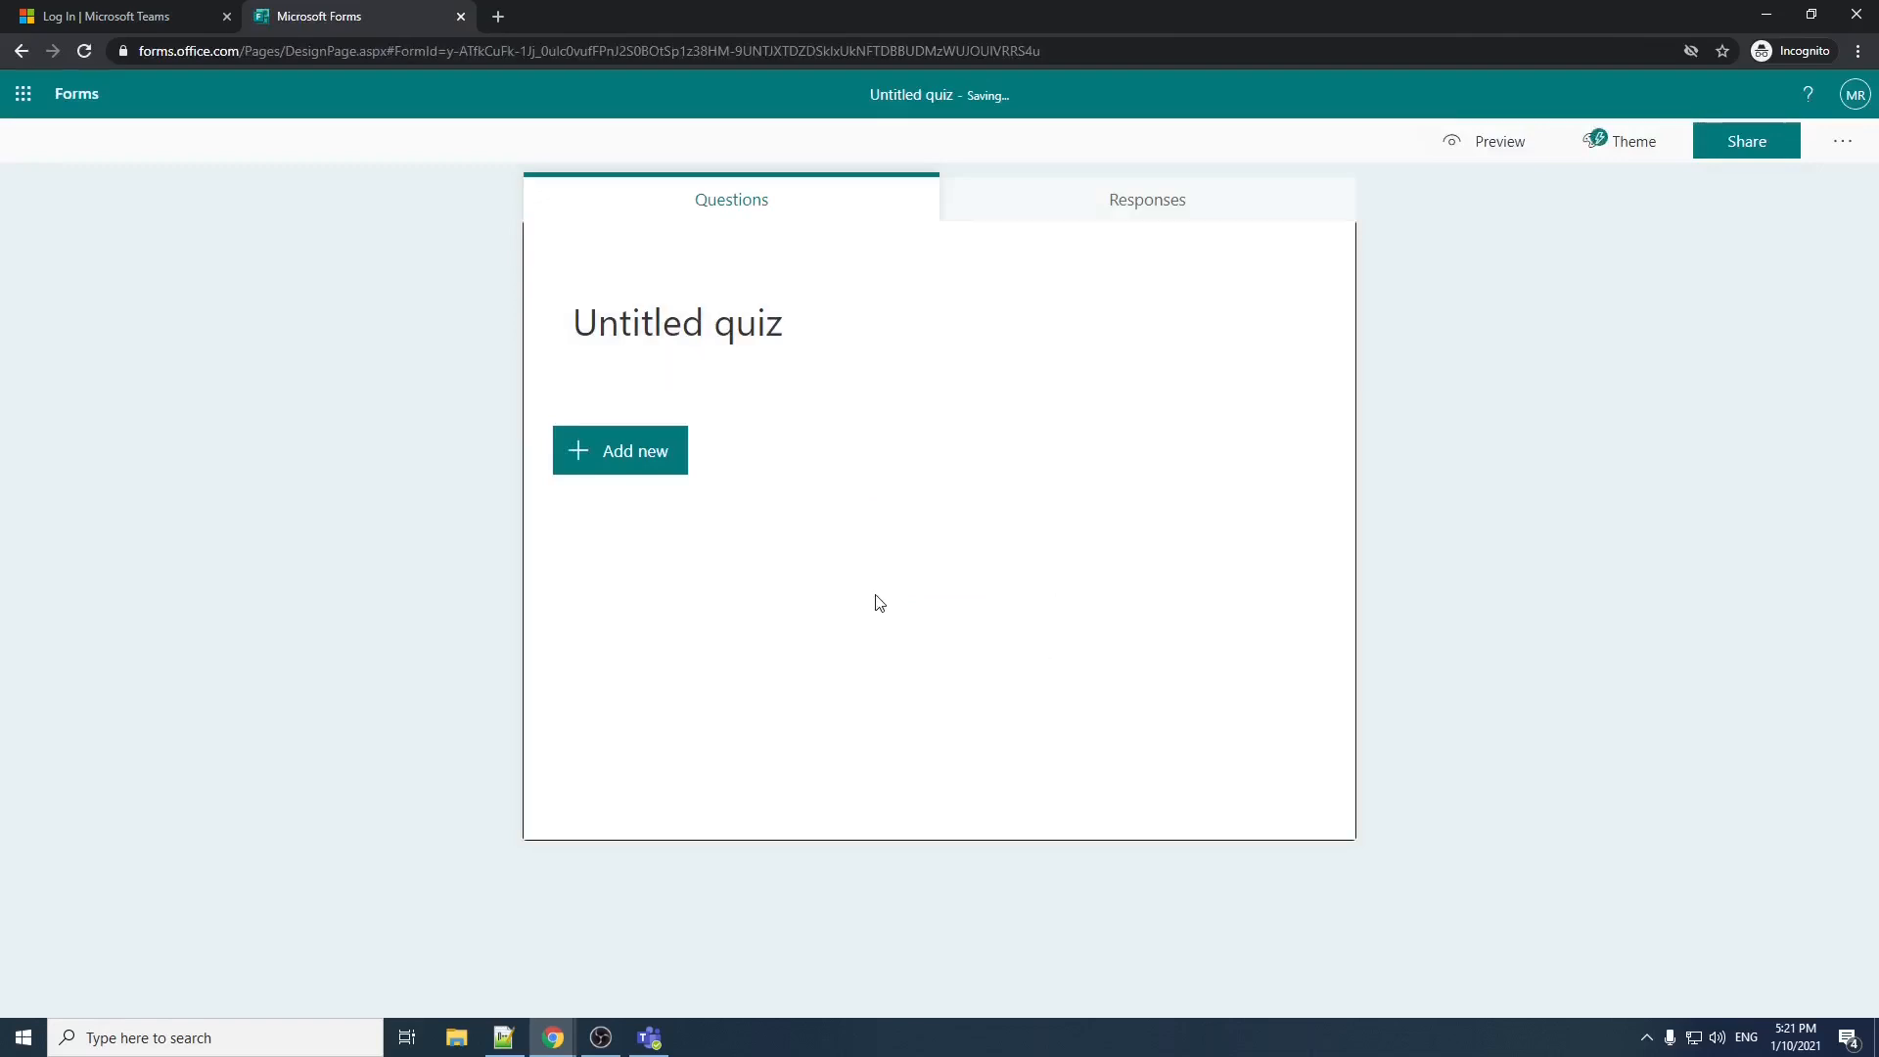
pyautogui.click(460, 16)
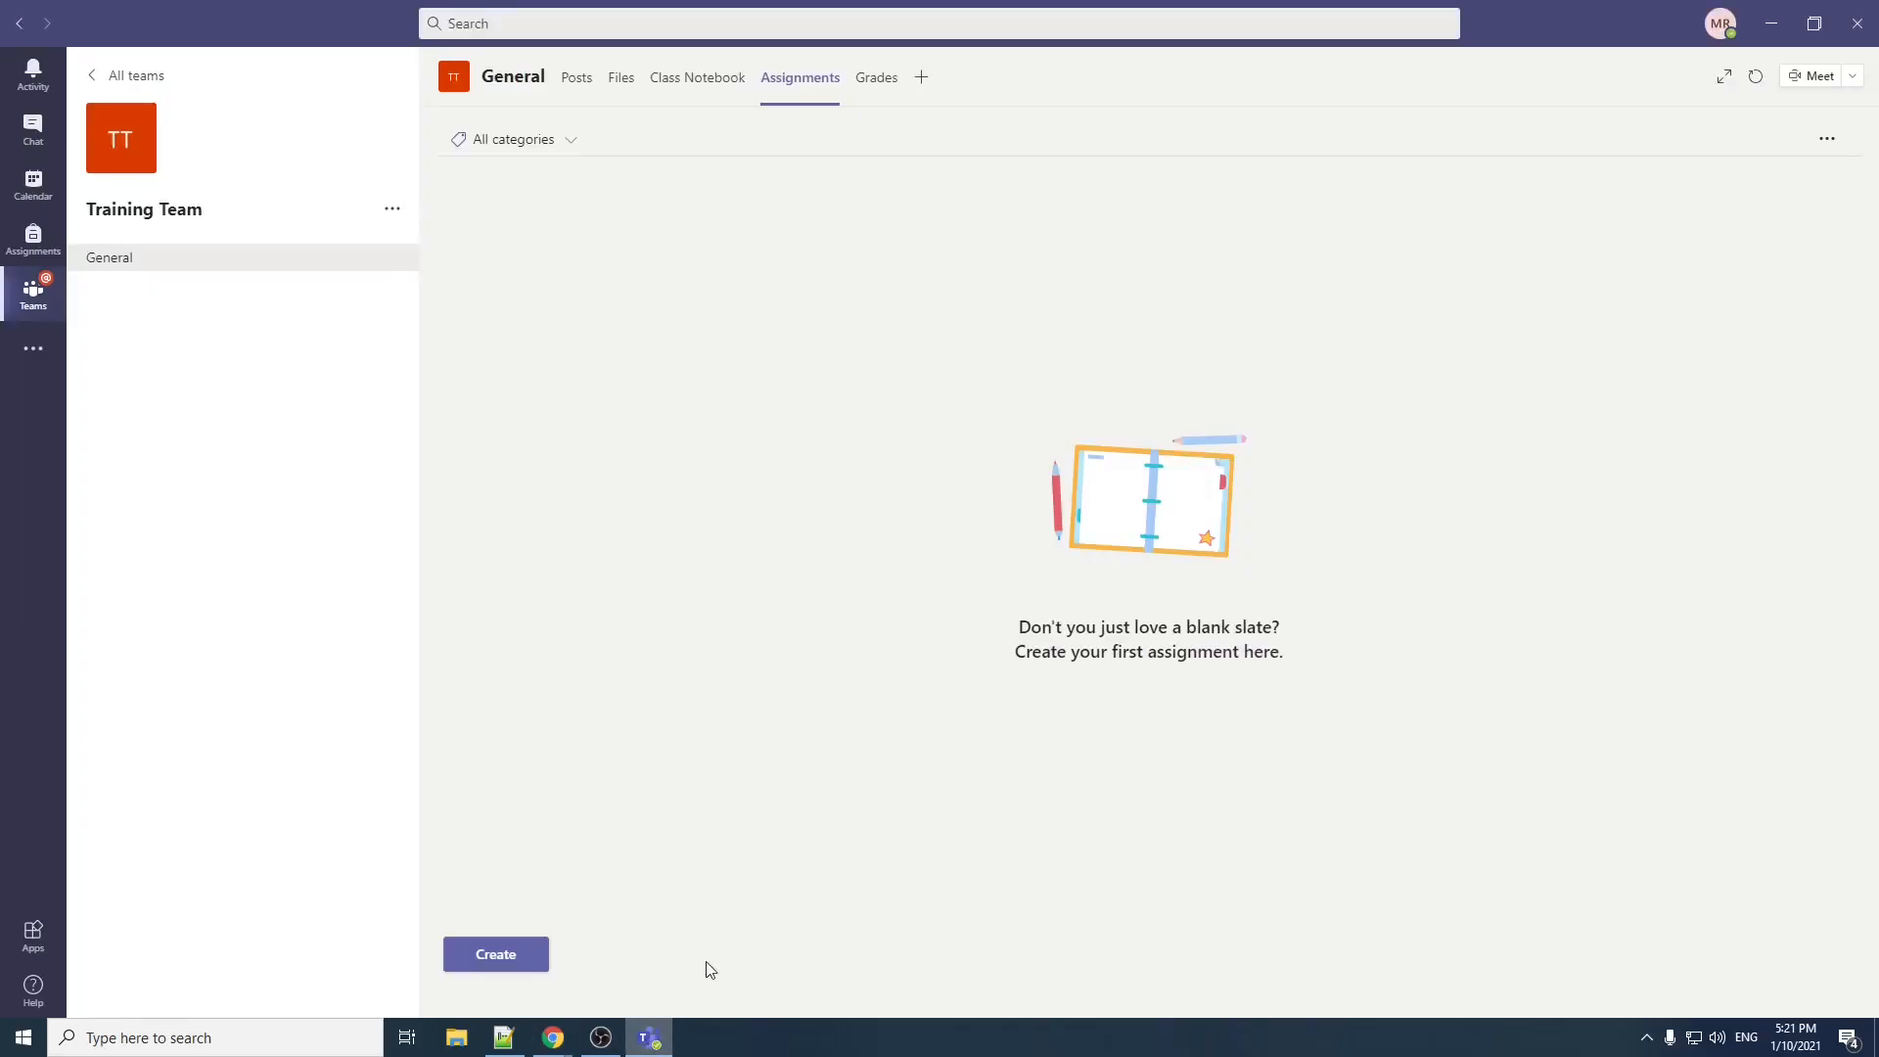
# Step: Create a quiz assignment in Training Team's General channel and open a new blank quiz in Forms
pyautogui.click(534, 963)
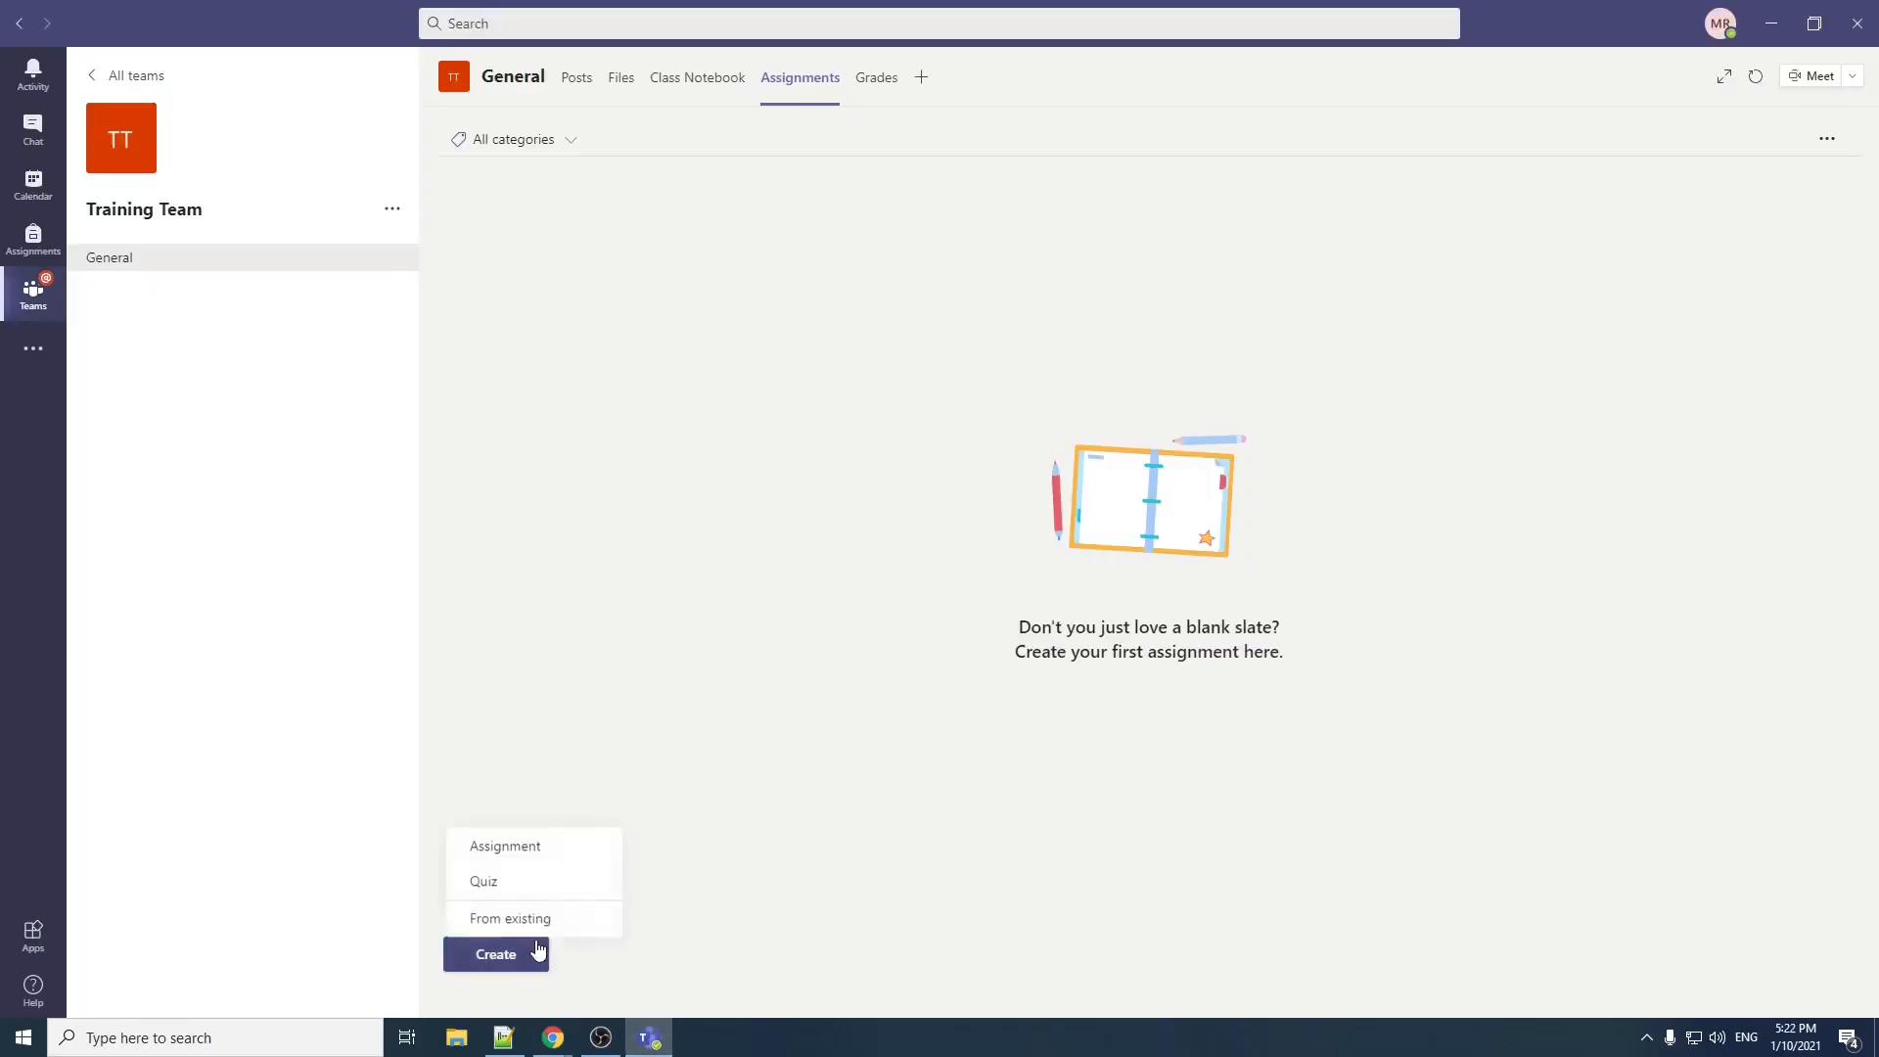
pyautogui.click(524, 884)
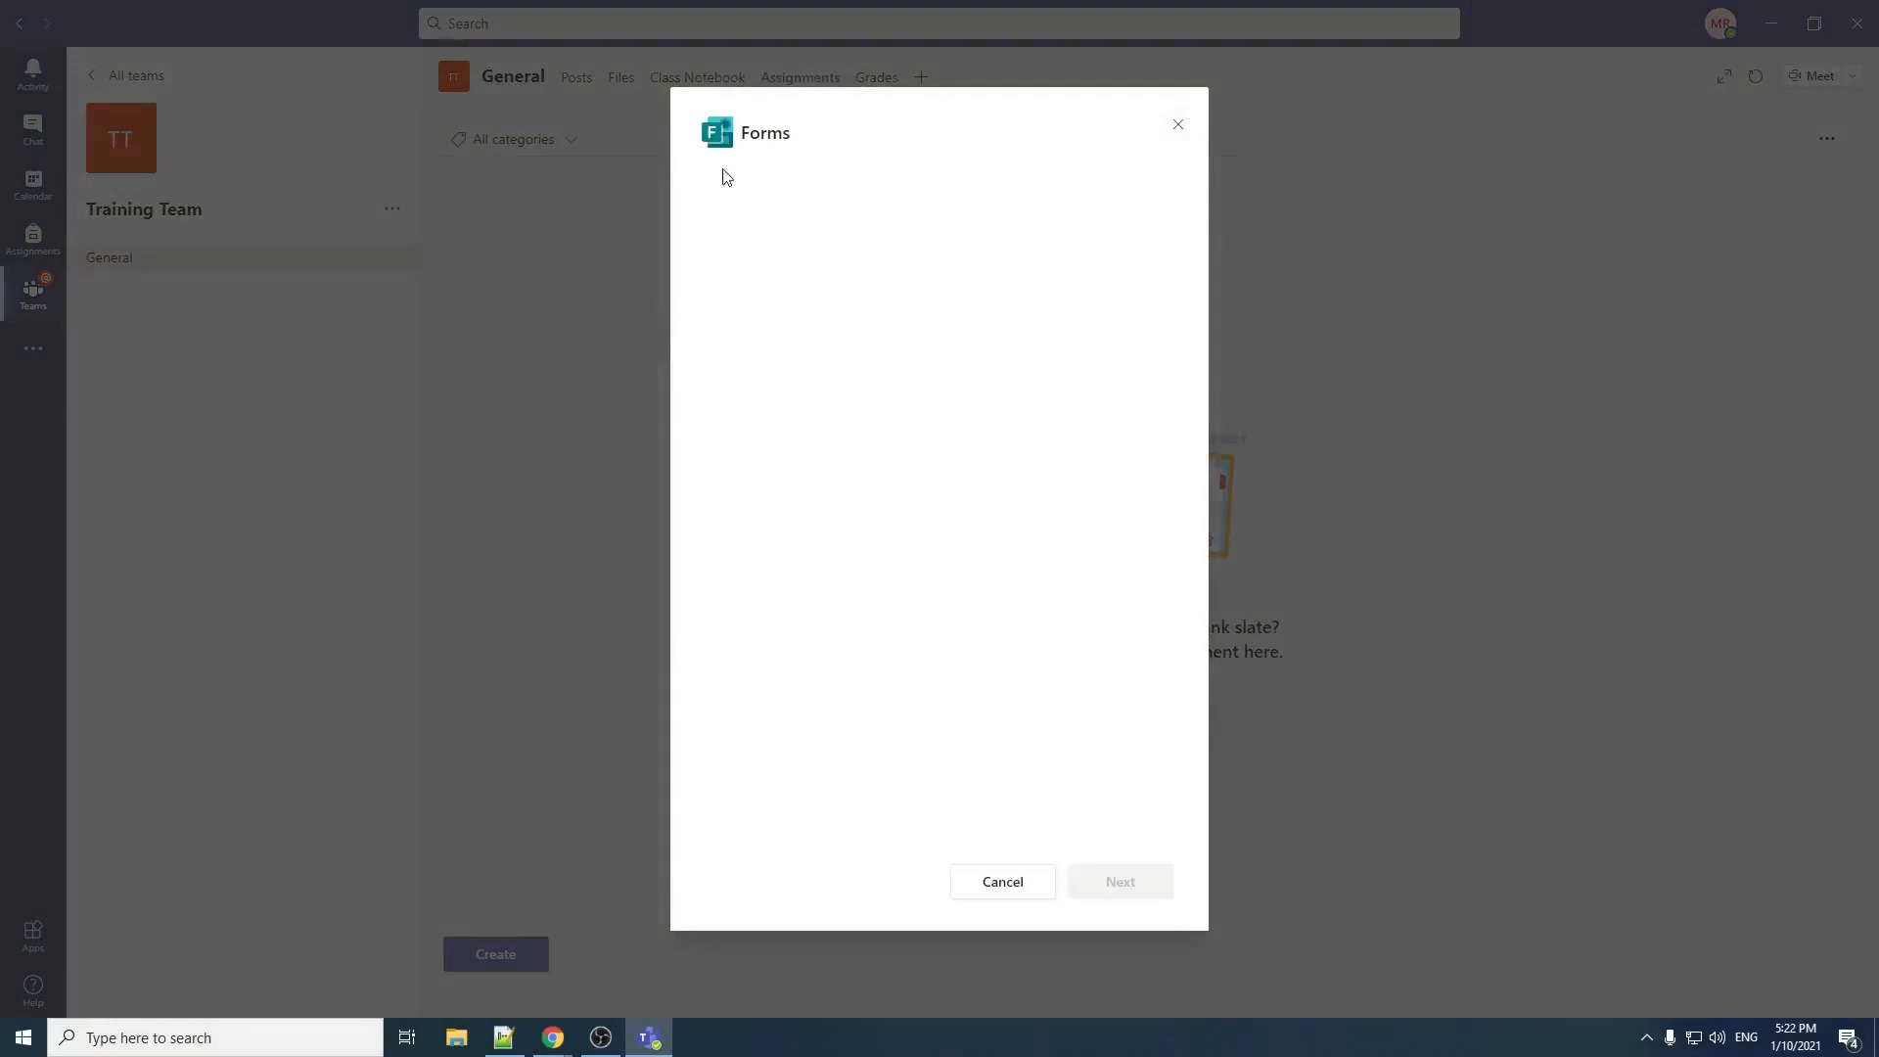
pyautogui.click(755, 171)
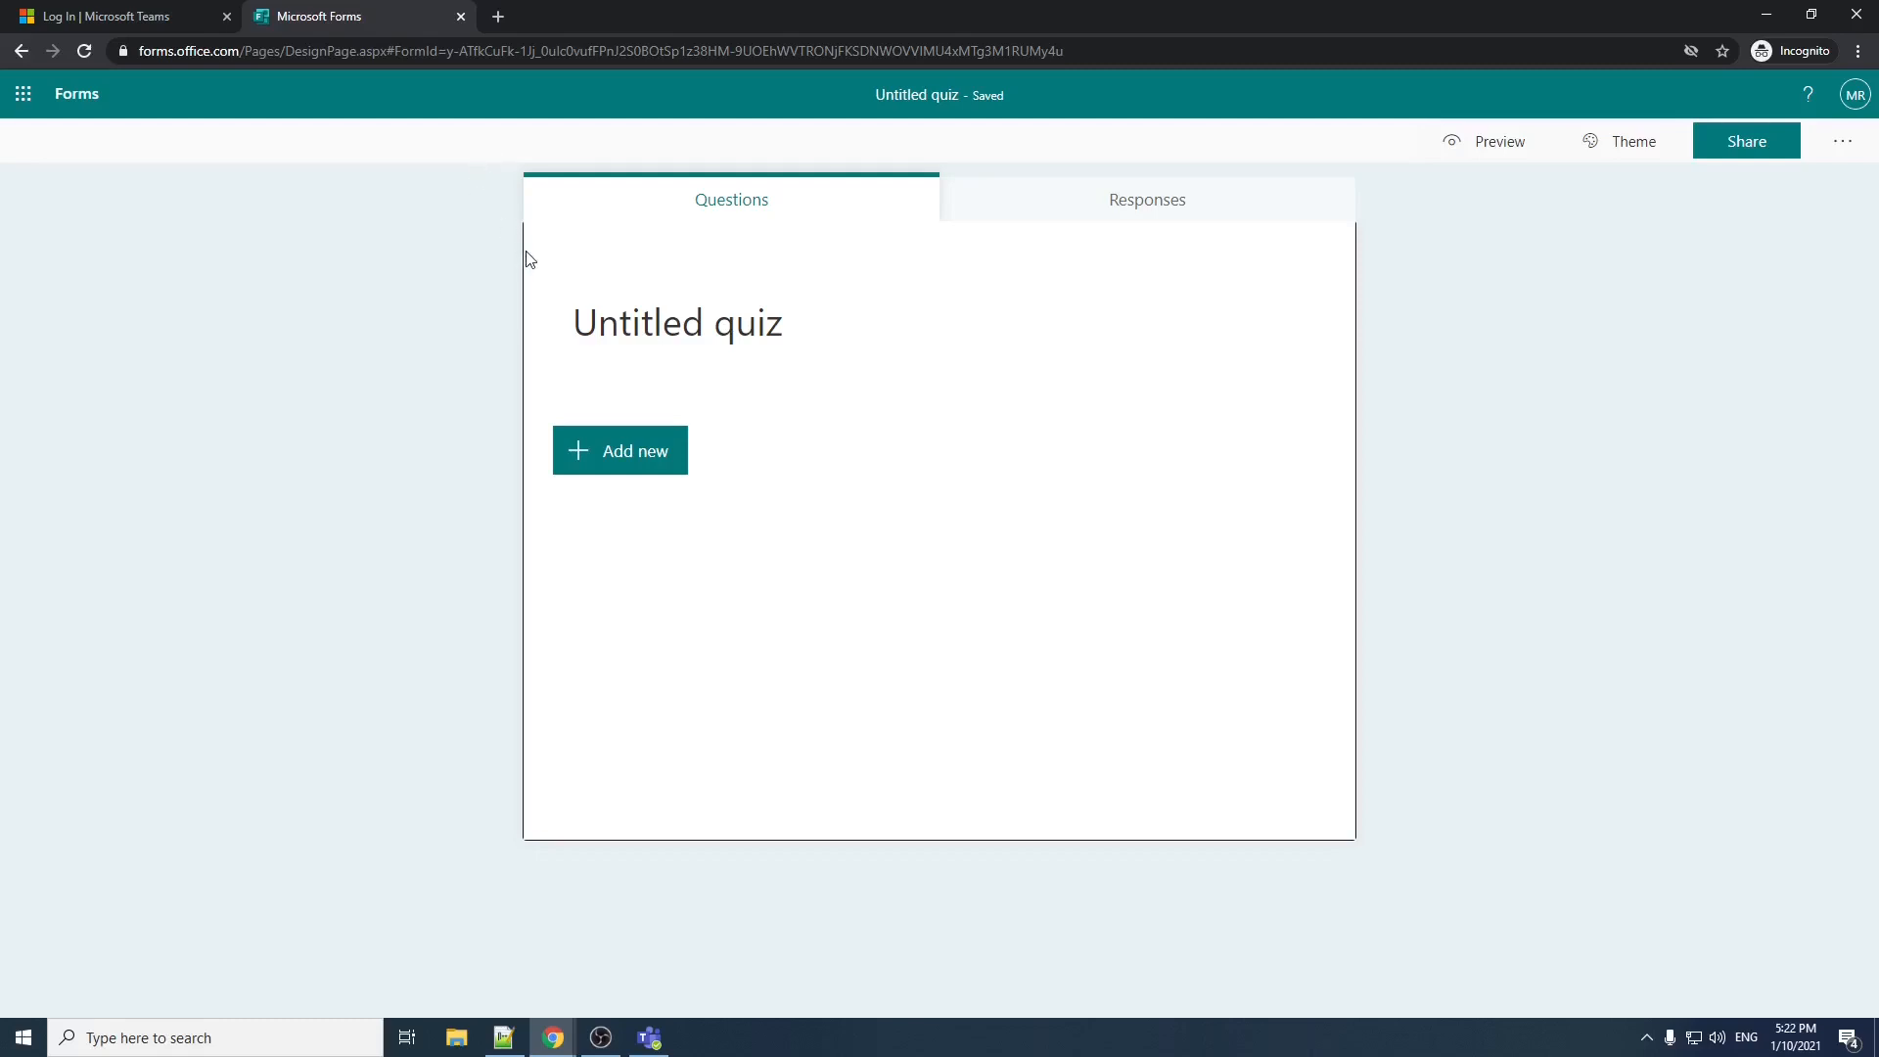
# Step: Examine the untitled quiz's title and description fields and the image sources offered for its title
pyautogui.click(717, 333)
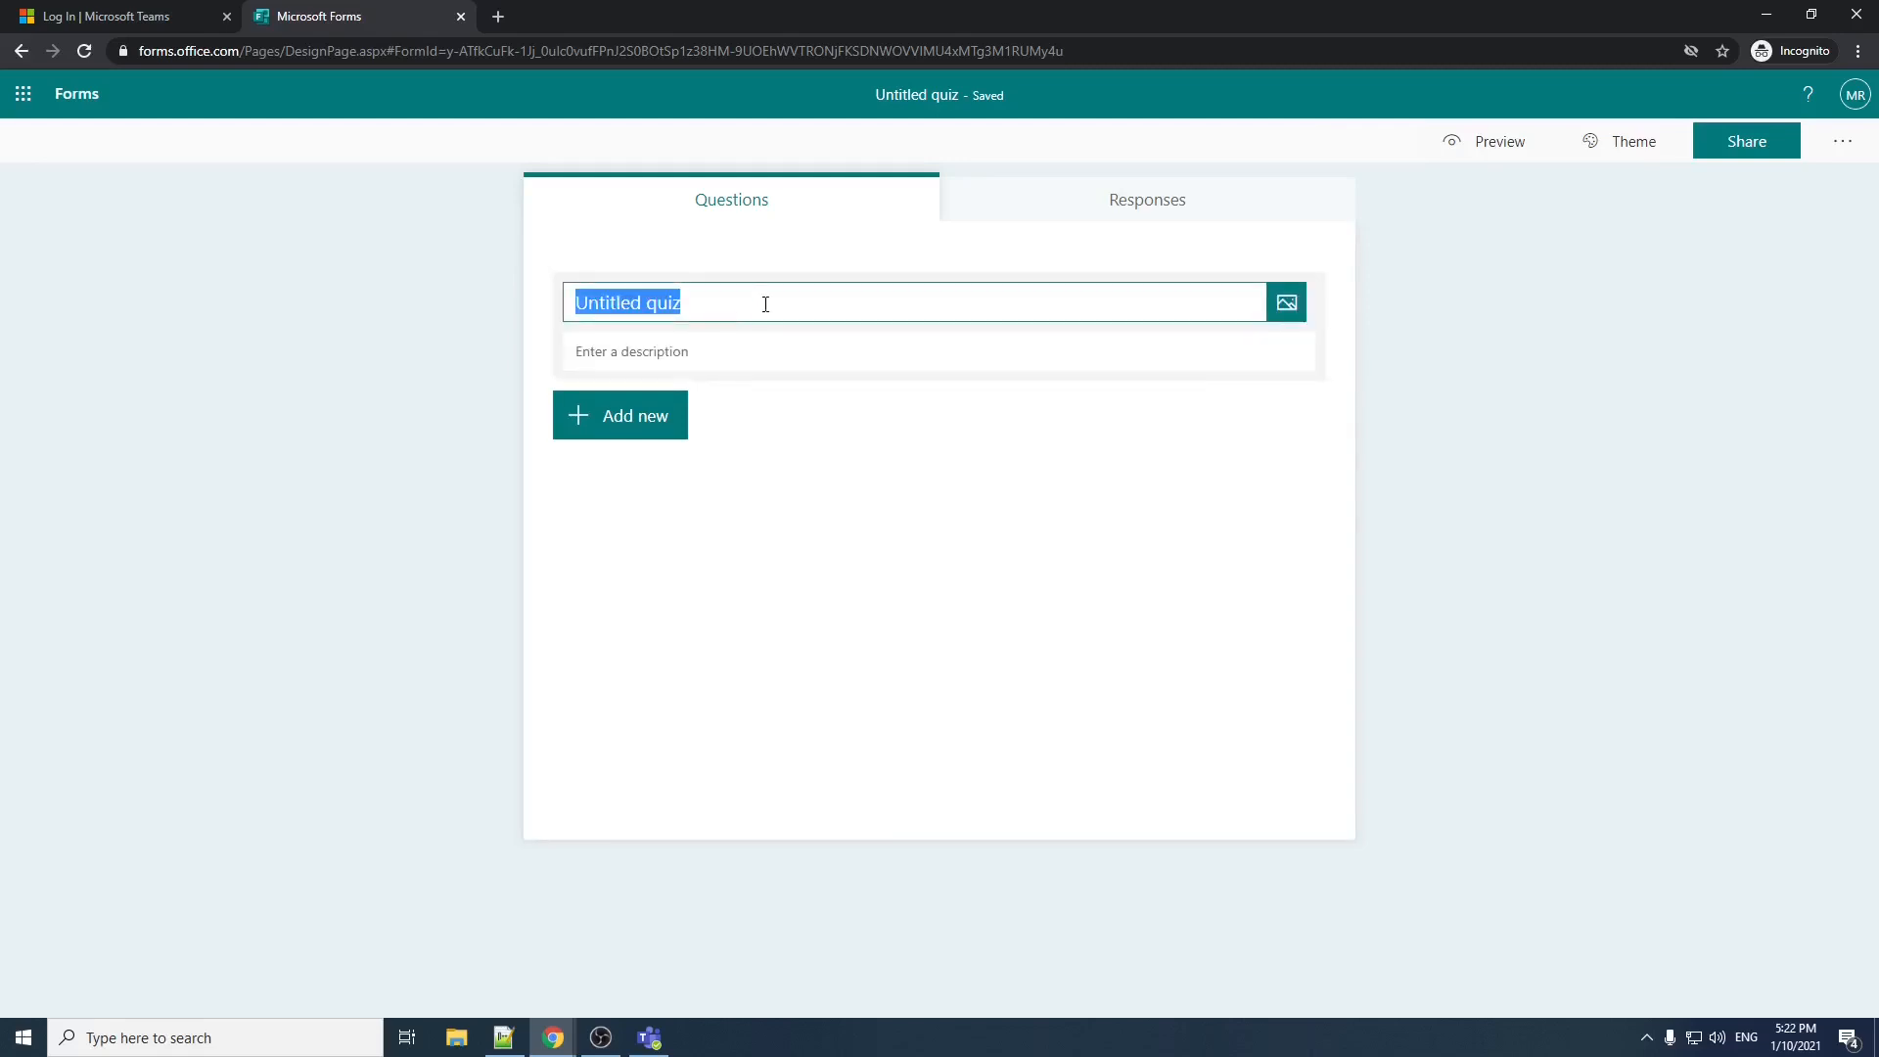
pyautogui.click(748, 352)
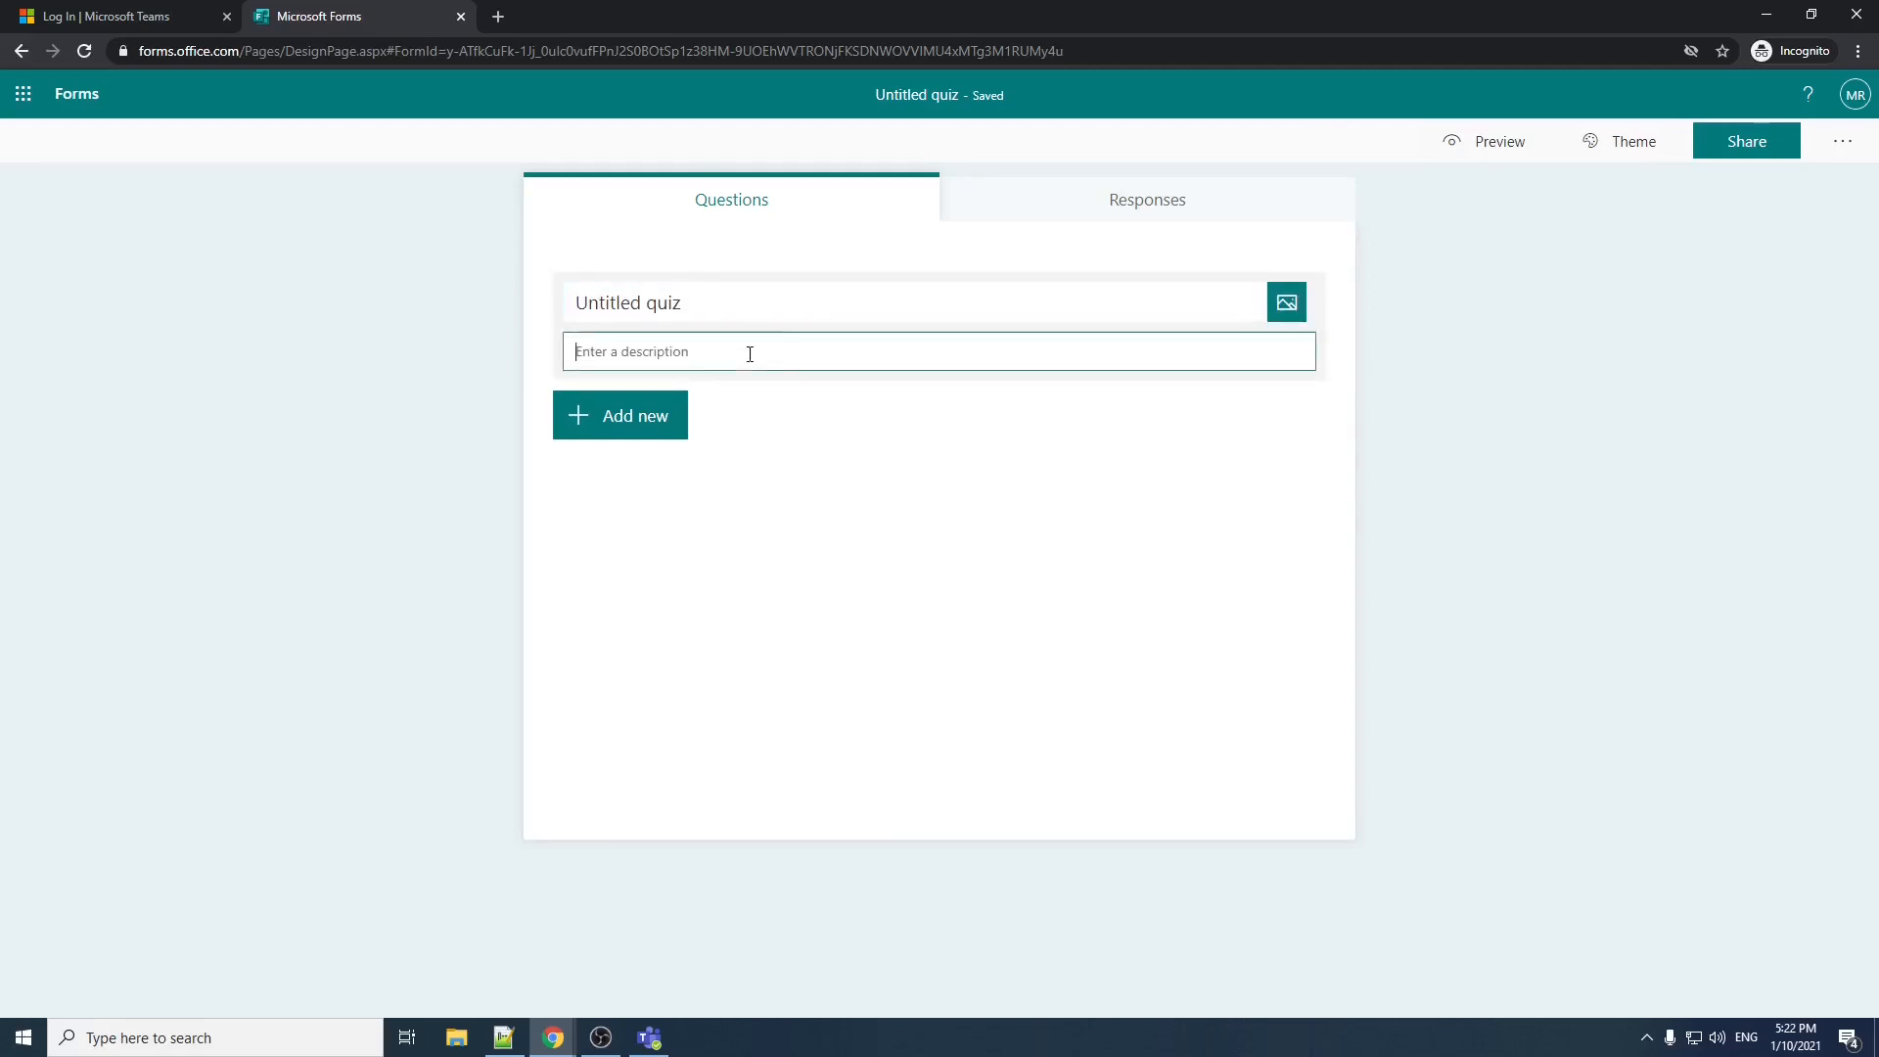
pyautogui.click(1281, 311)
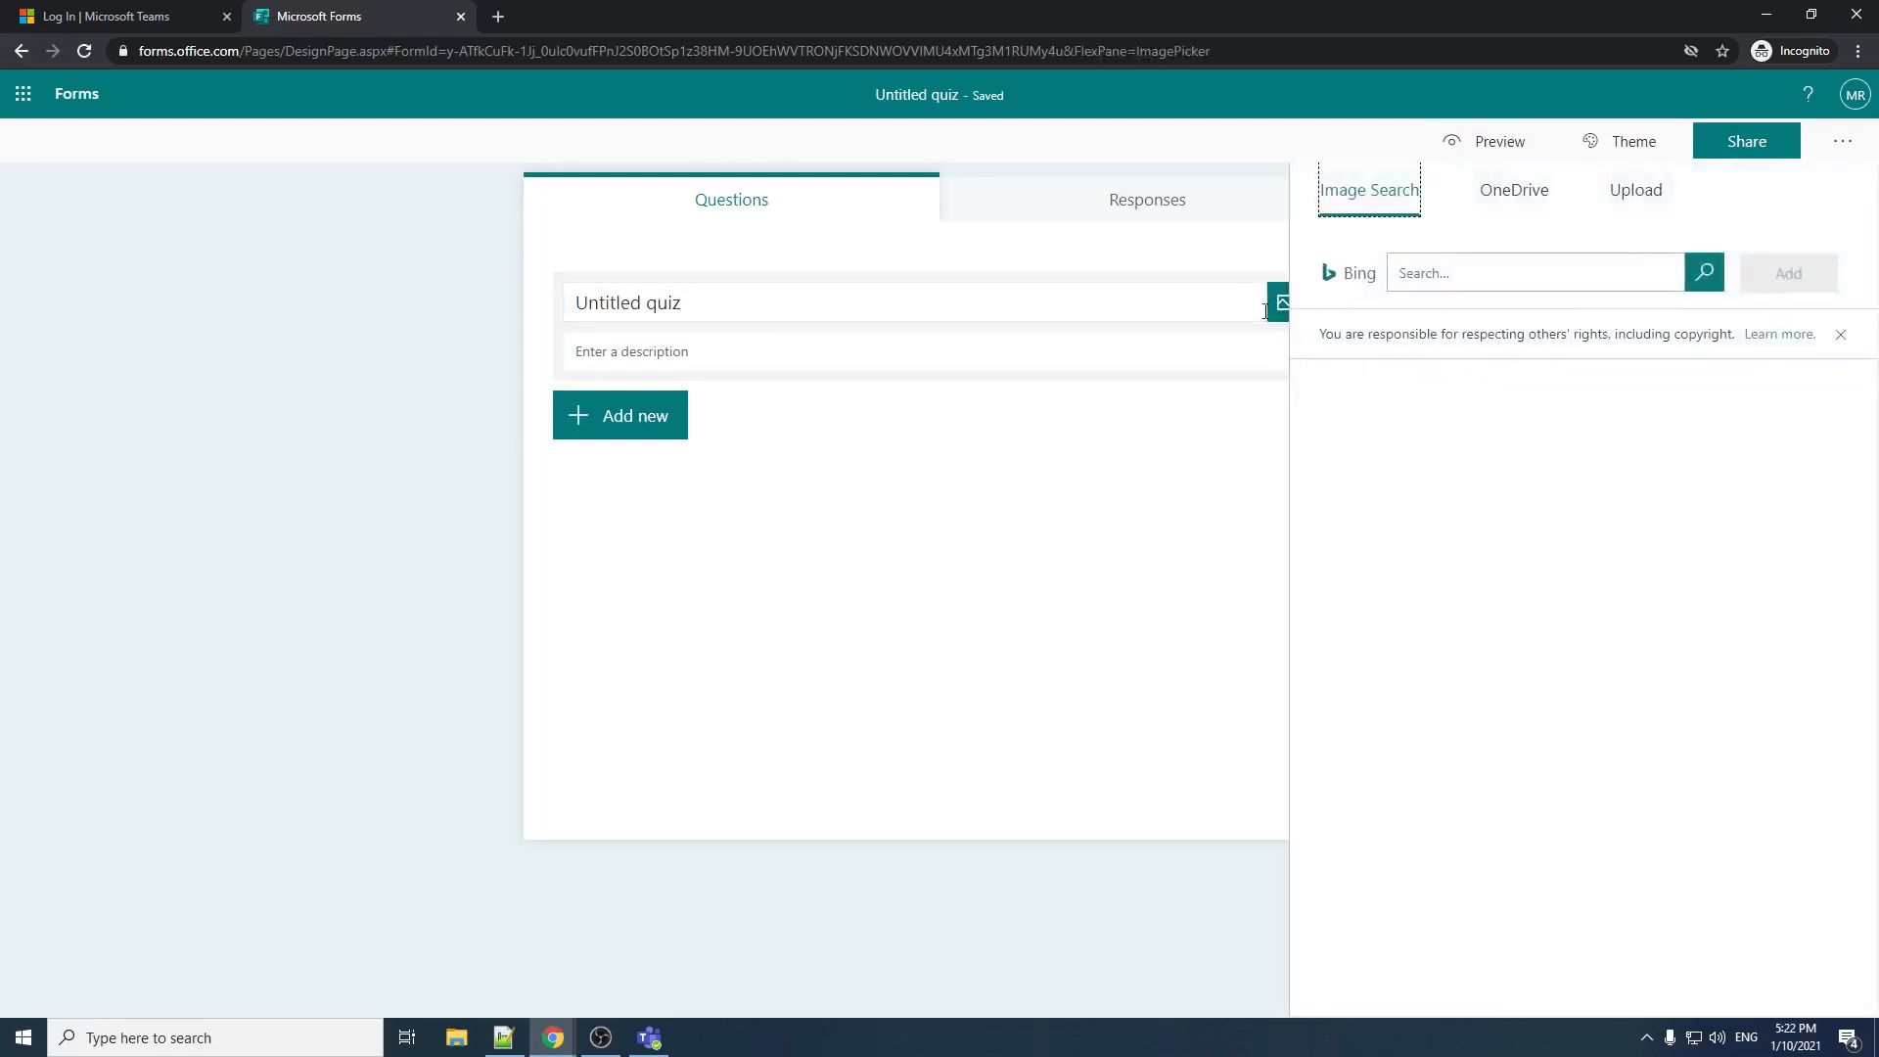
pyautogui.click(704, 298)
pyautogui.click(1284, 303)
pyautogui.click(1212, 308)
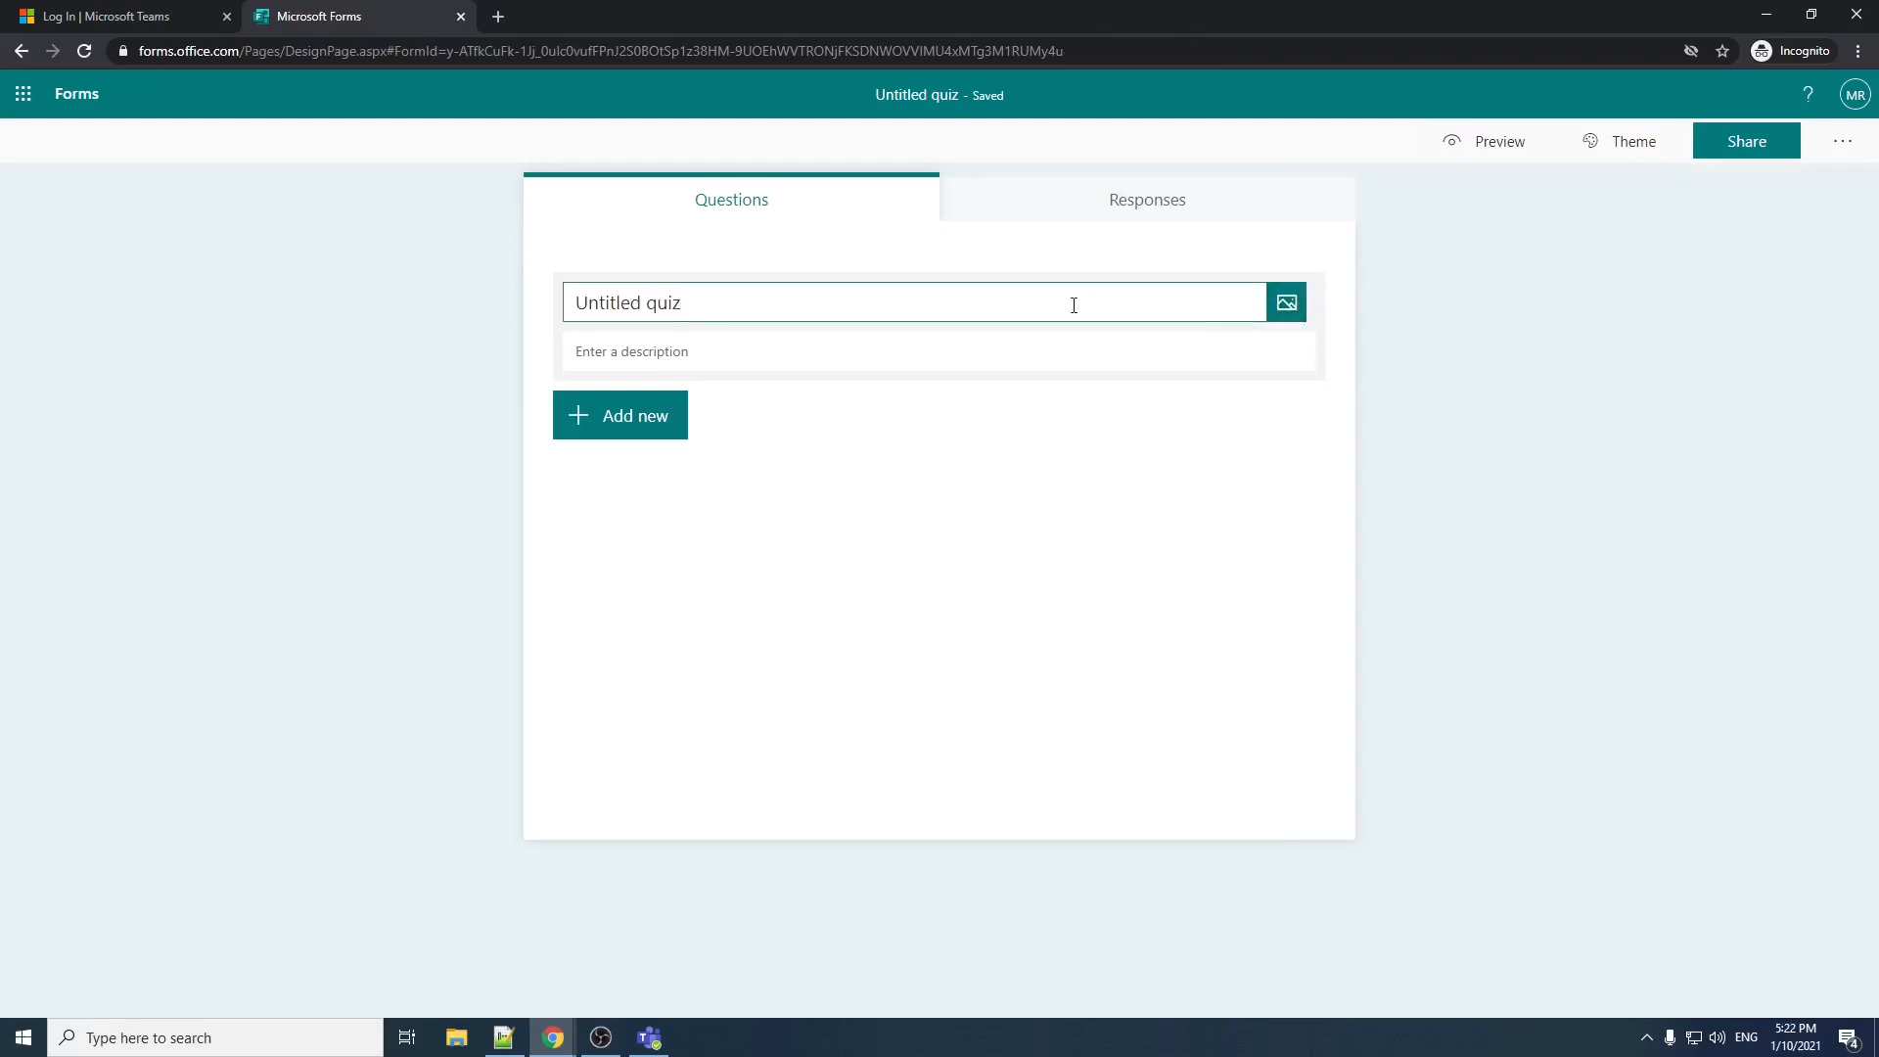
# Step: Title the quiz "Class Test 1"
pyautogui.moveTo(1073, 306); pyautogui.dragTo(401, 310)
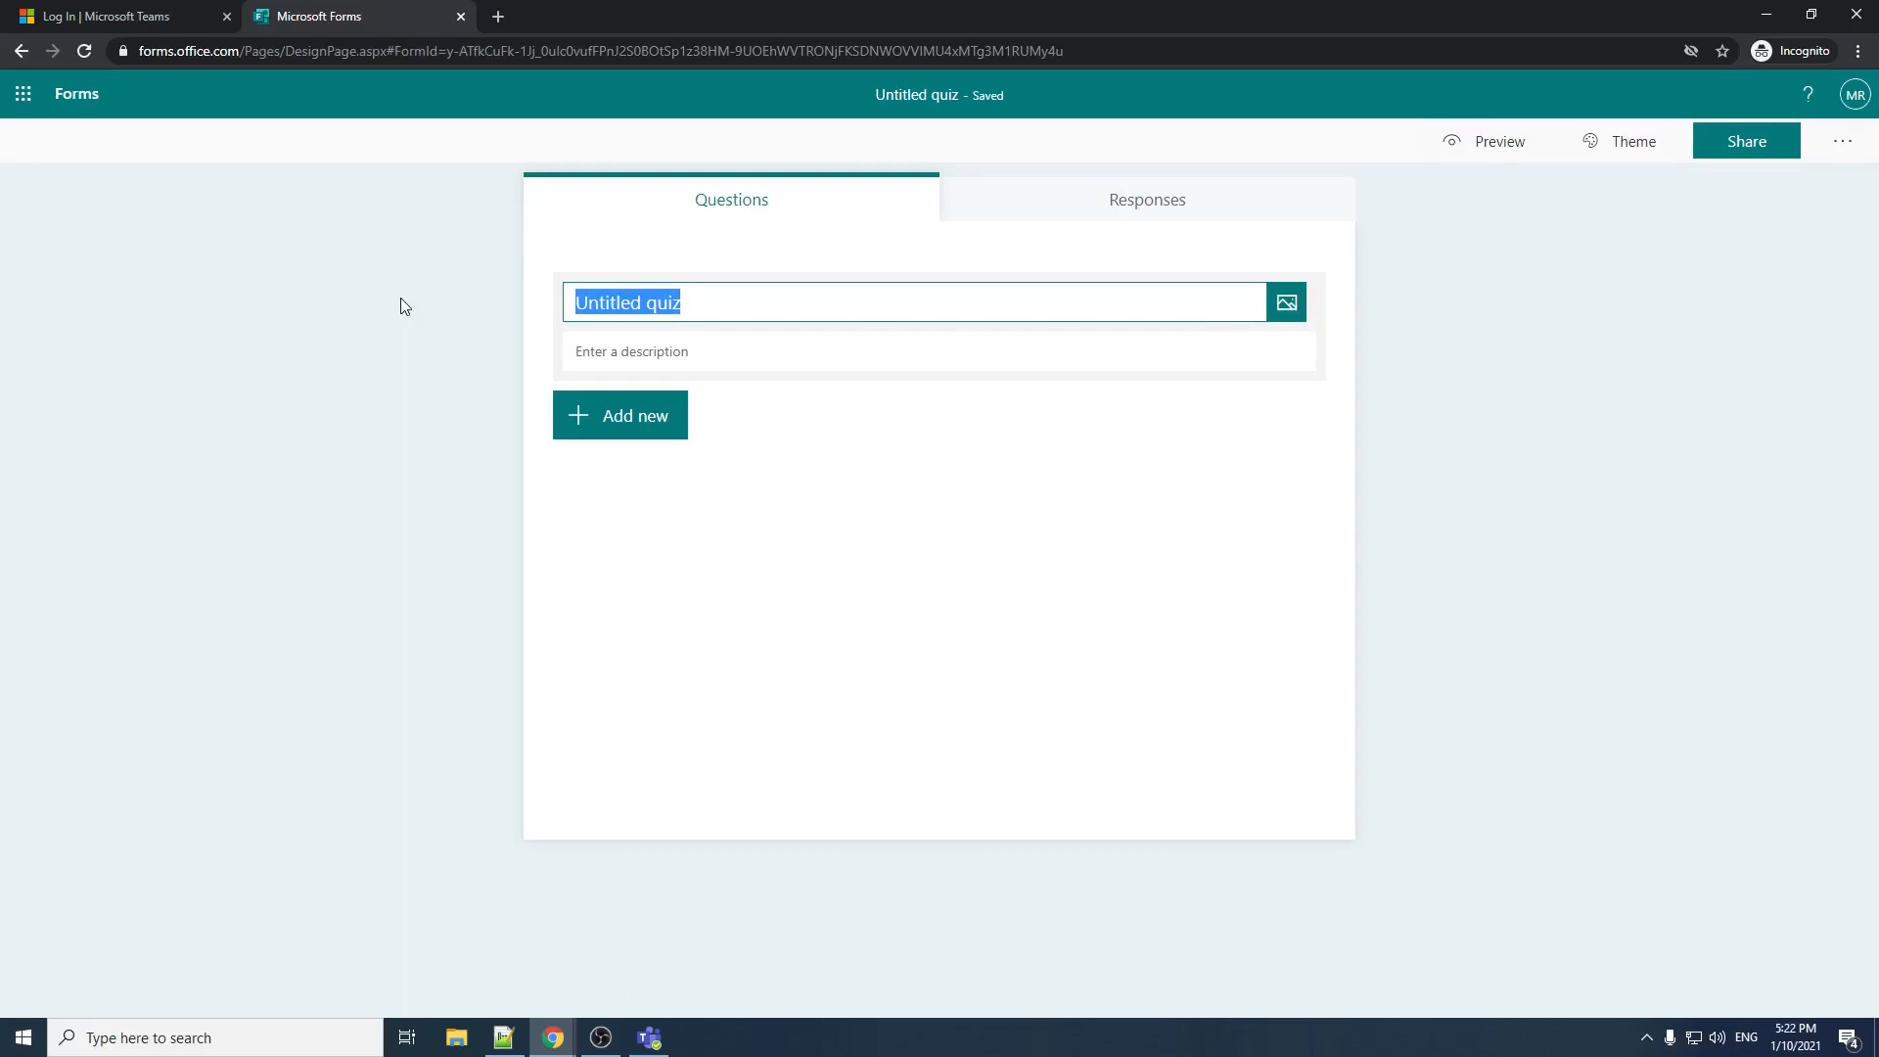
pyautogui.write('Cls')
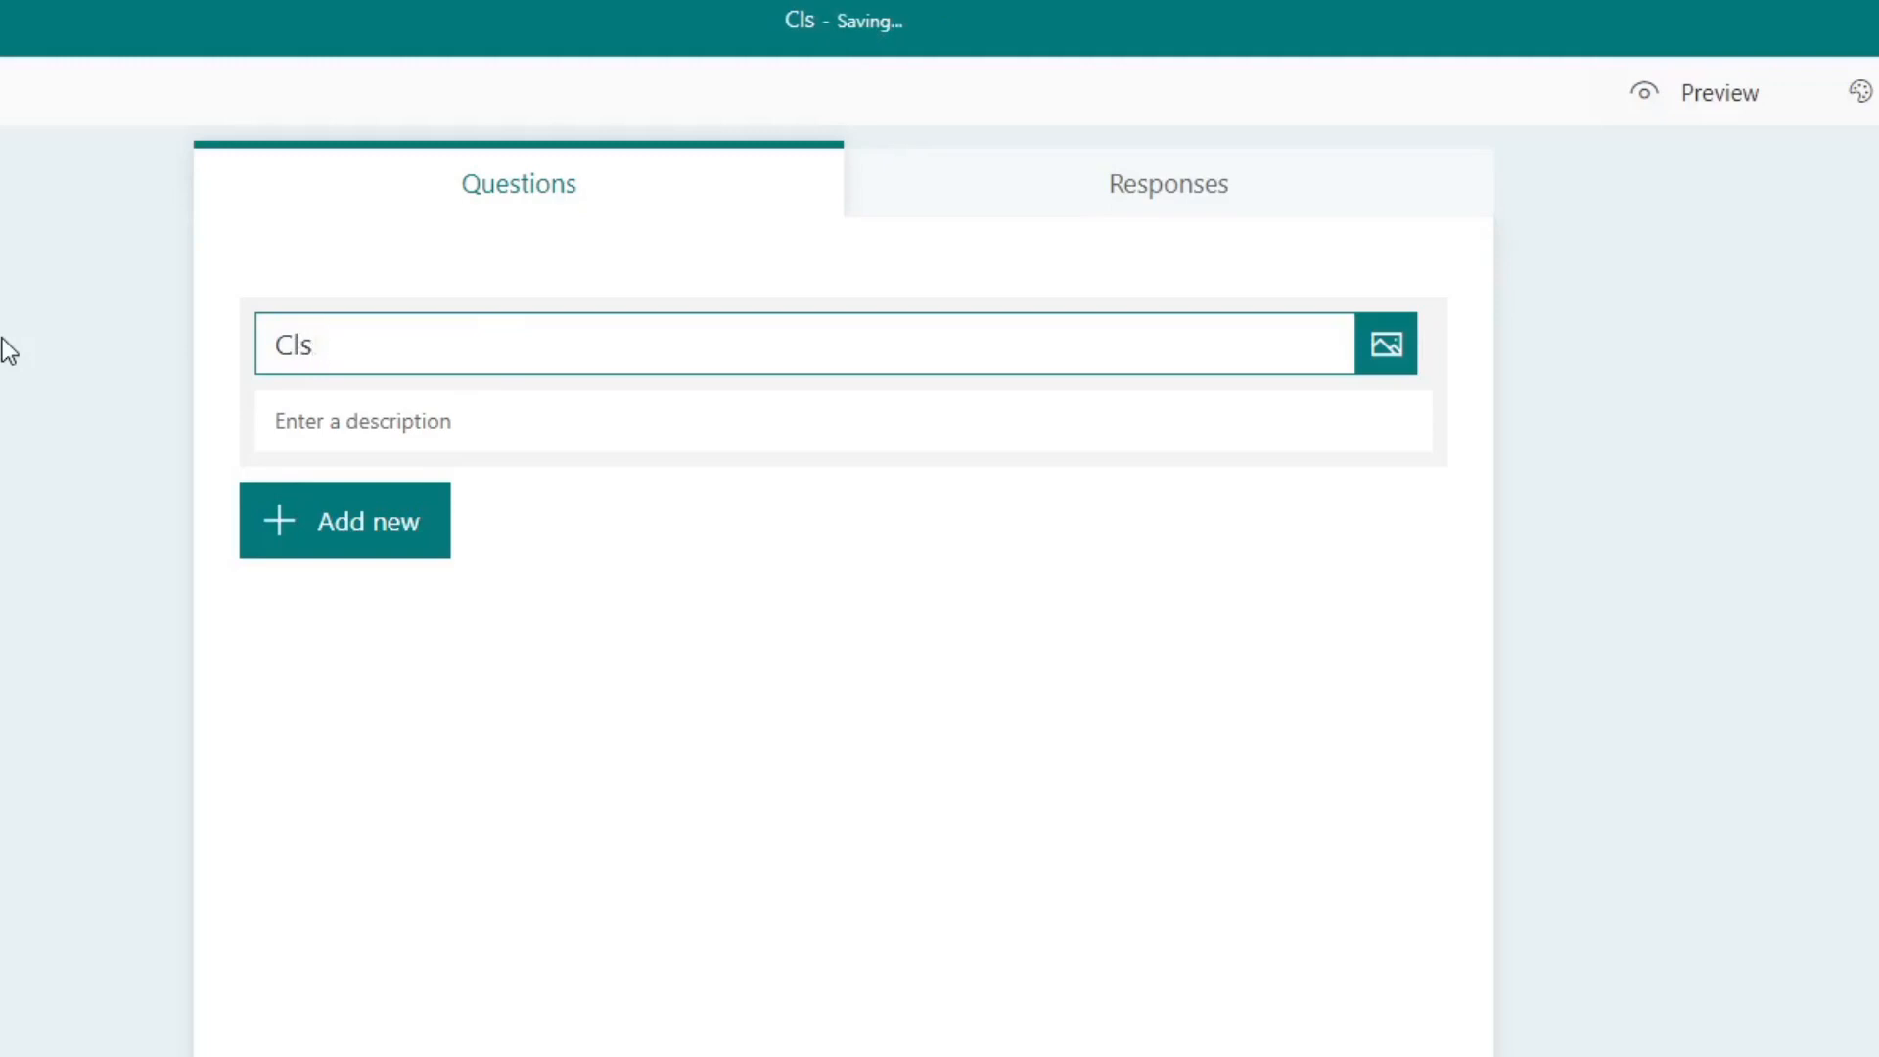
pyautogui.press('BackSpace')
pyautogui.write('ass Test 1')
pyautogui.press('Tab')
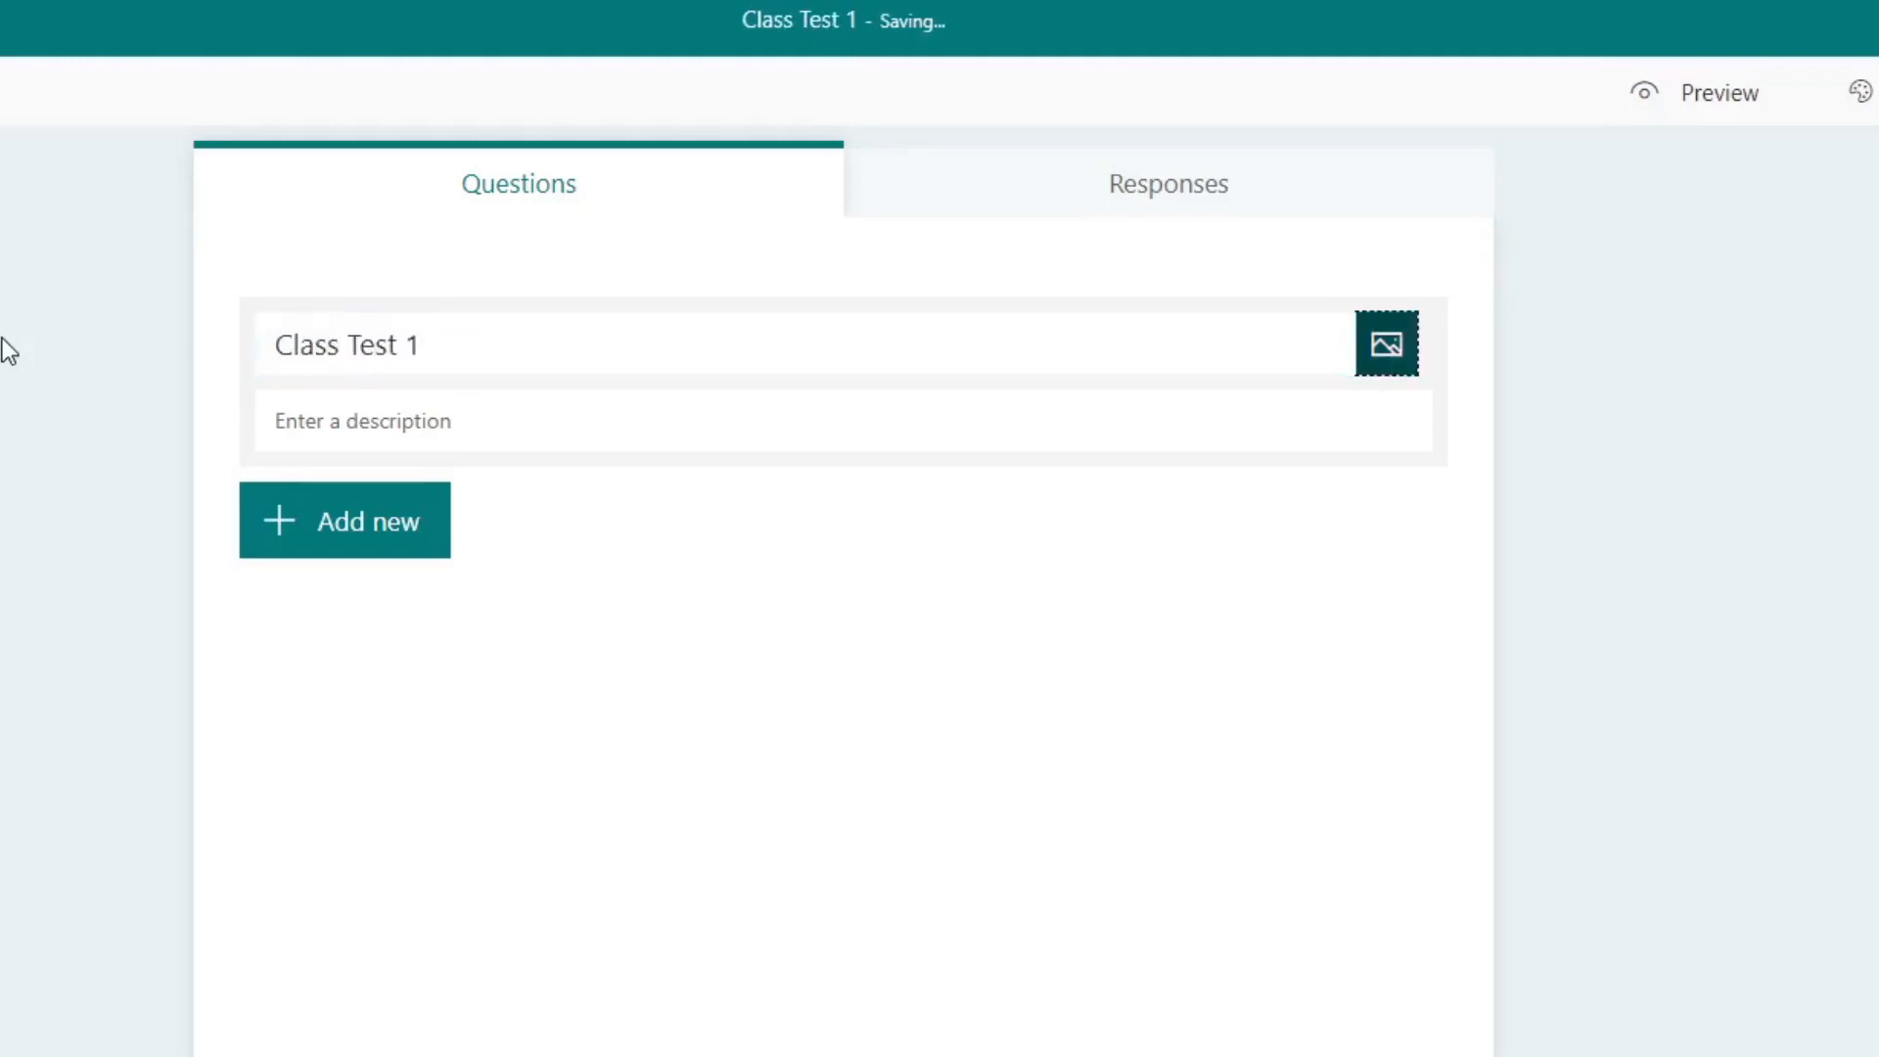
# Step: Give the quiz the description "This is the 1st class test for class 6th all sections."
pyautogui.press('Tab')
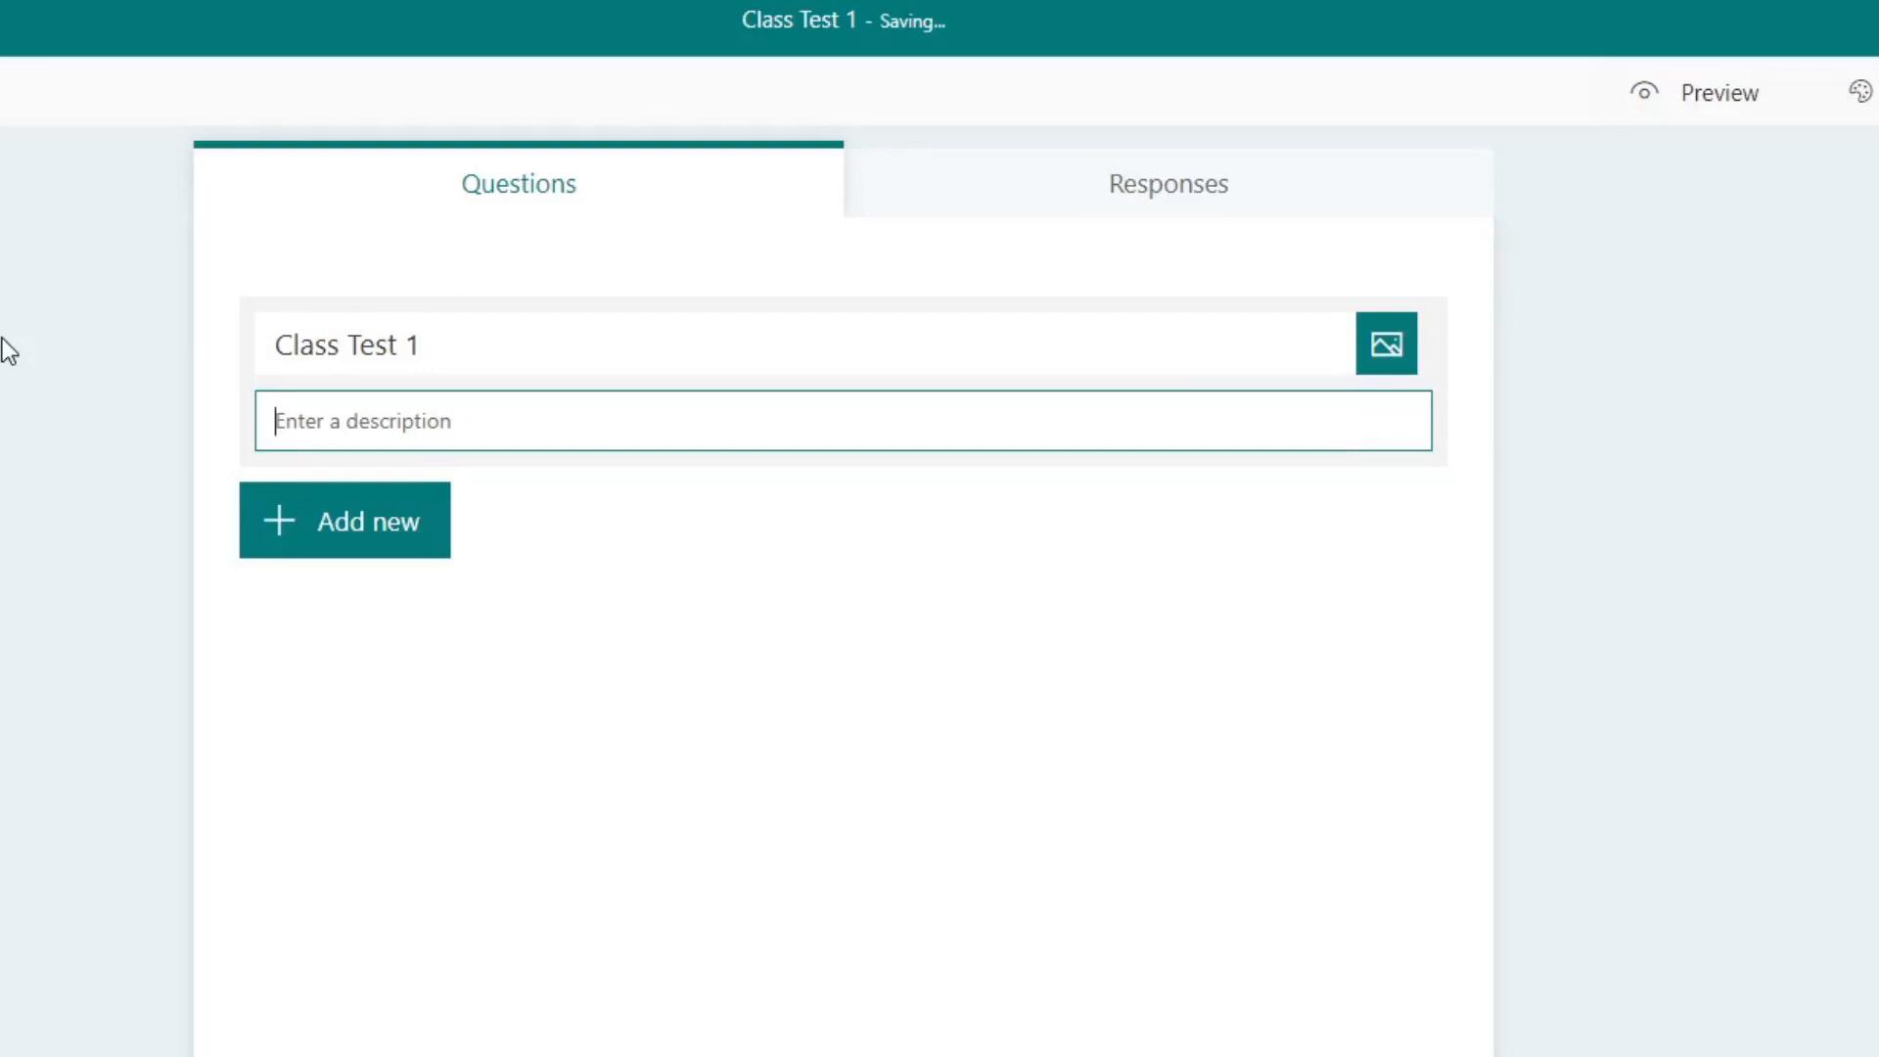
pyautogui.write('This is the class test for')
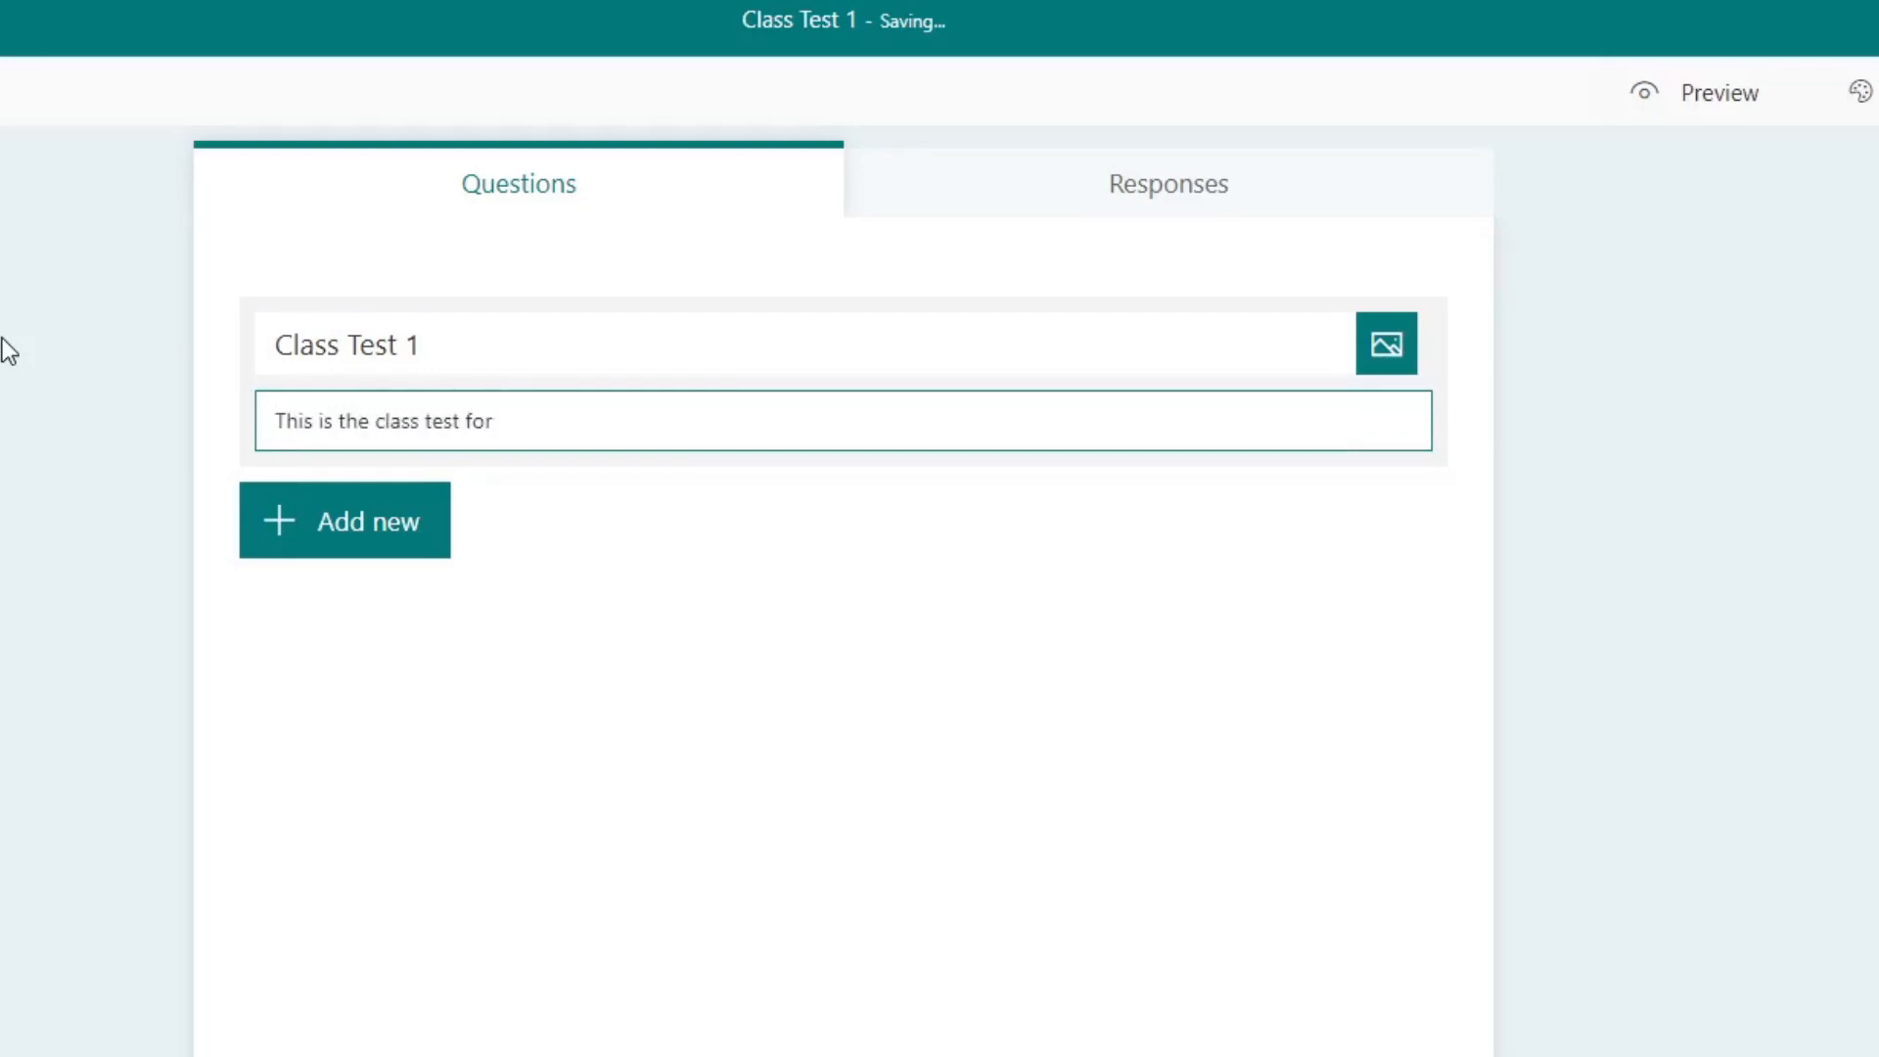
pyautogui.press('BackSpace')
pyautogui.press('Left')
pyautogui.press('Left')
pyautogui.press('Left')
pyautogui.press('Left')
pyautogui.press('Left')
pyautogui.press('Left')
pyautogui.press('Left')
pyautogui.press('Left')
pyautogui.press('Left')
pyautogui.press('Left')
pyautogui.press('Left')
pyautogui.press('Left')
pyautogui.press('Left')
pyautogui.press('Left')
pyautogui.press('Left')
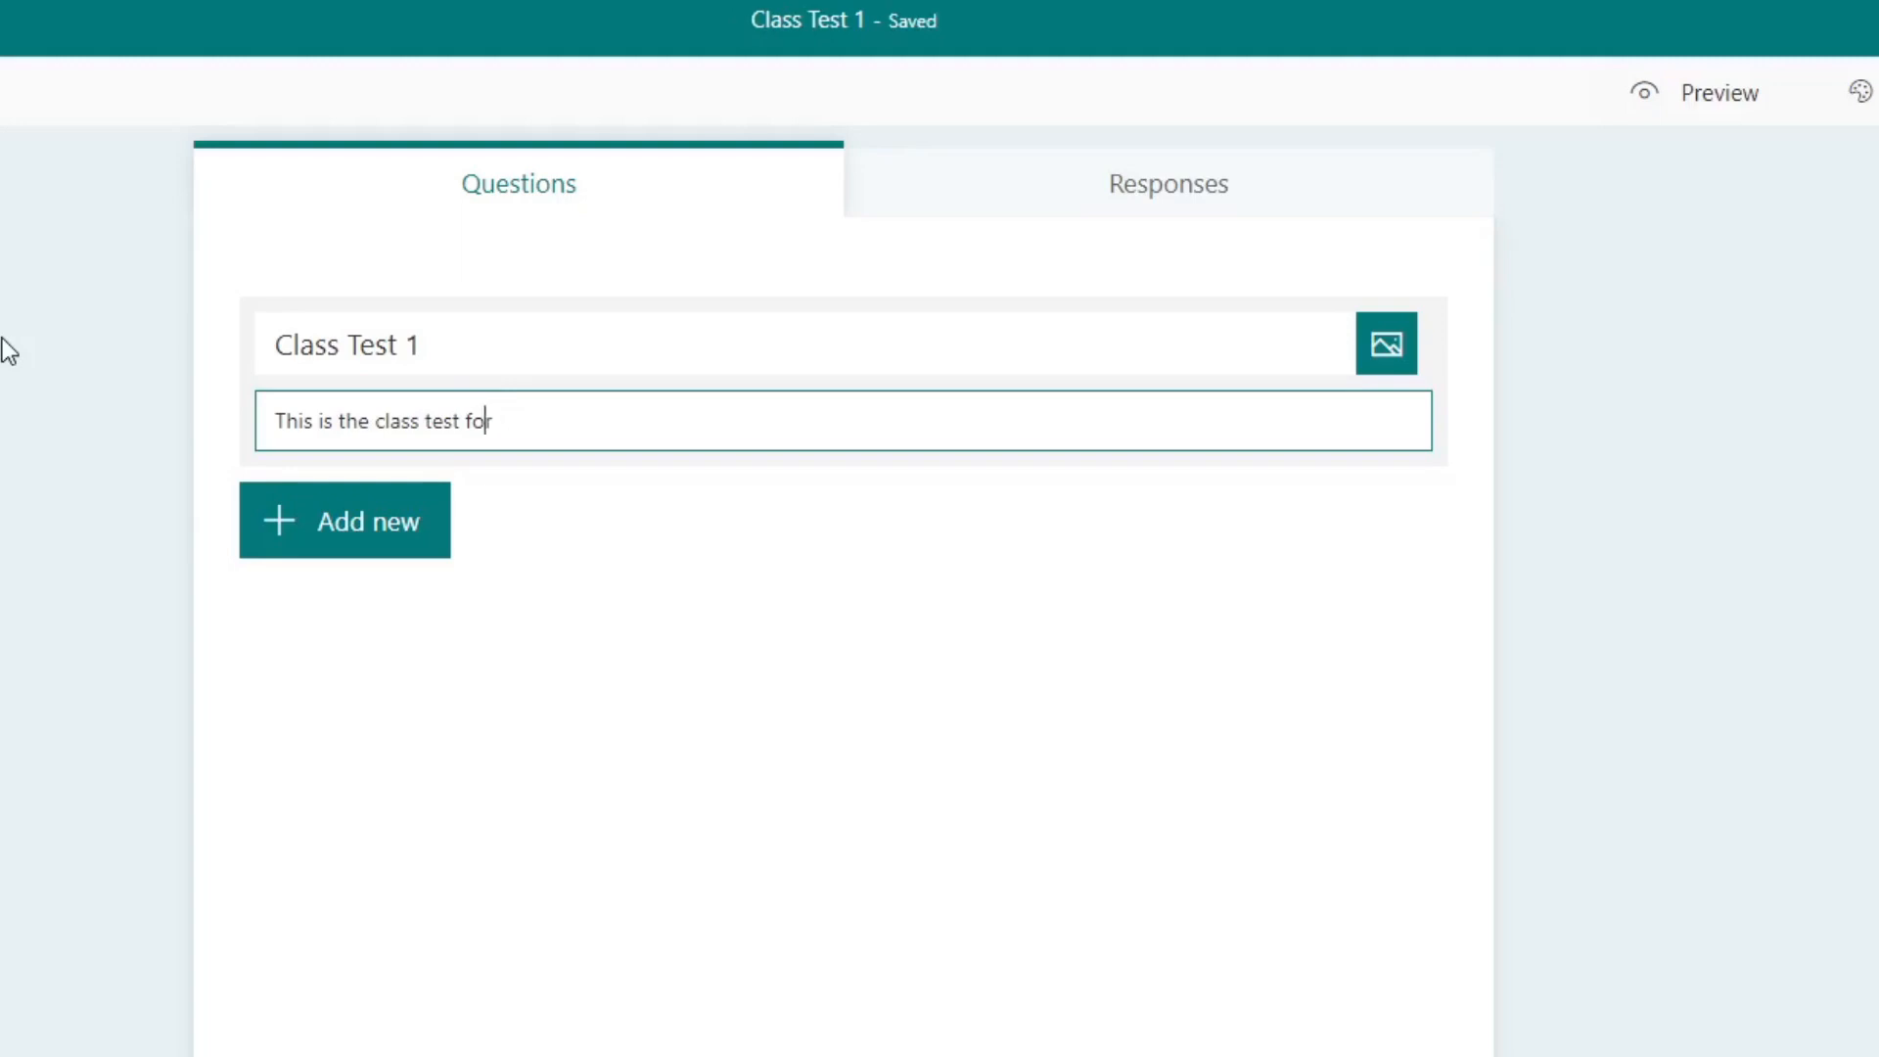
pyautogui.write('1st')
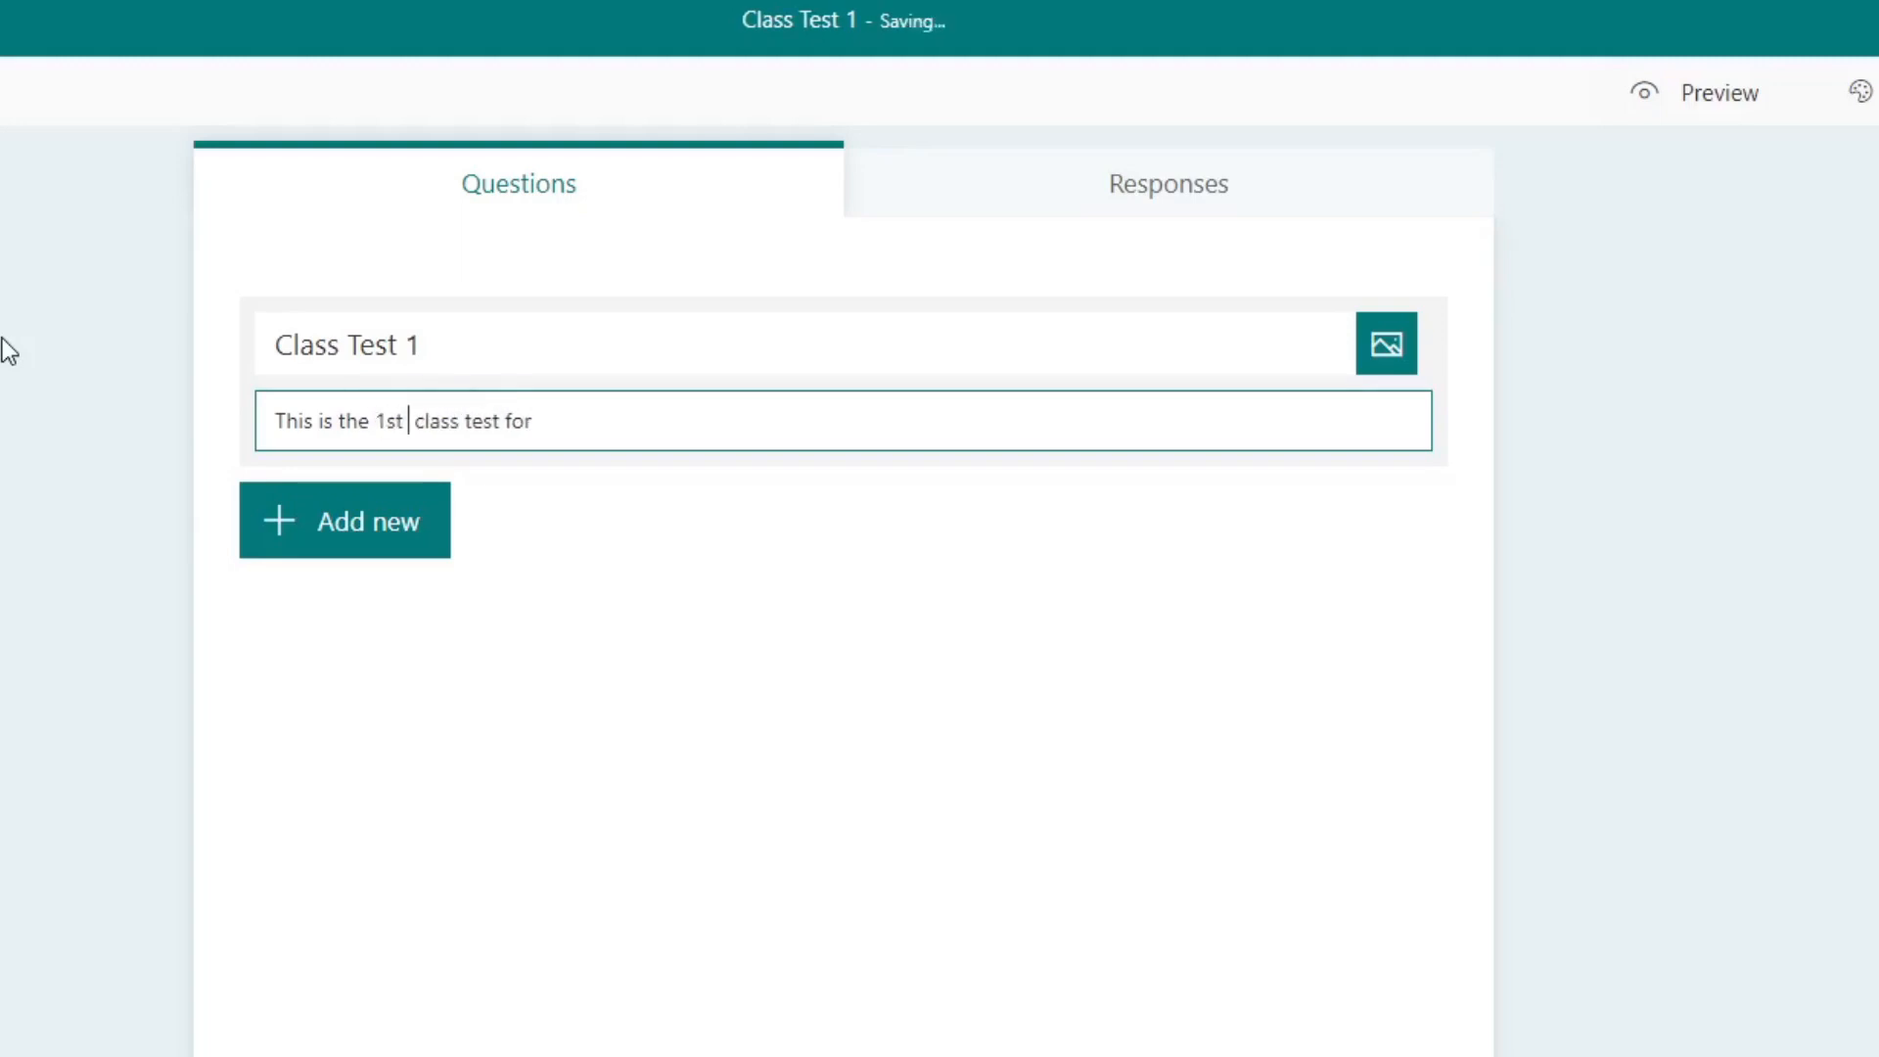
pyautogui.press('BackSpace')
pyautogui.press('End')
pyautogui.write('class')
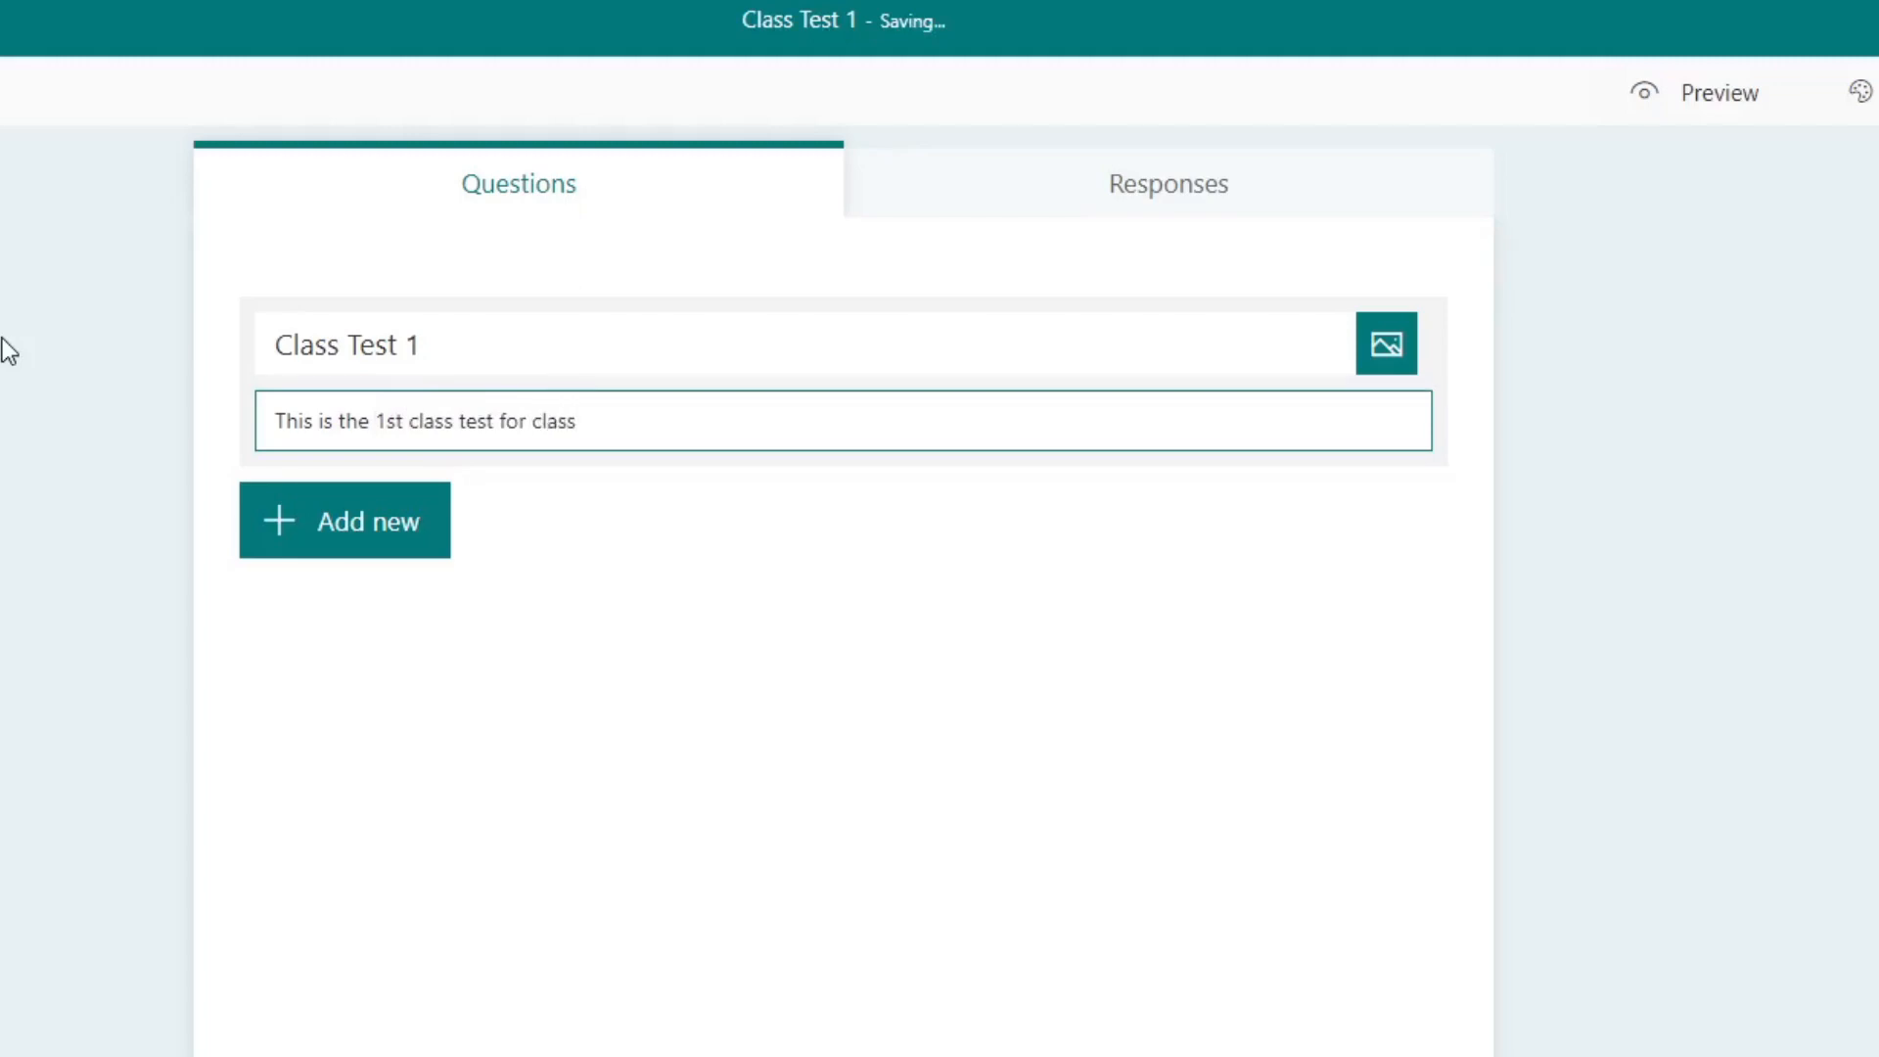
pyautogui.write(' 6th')
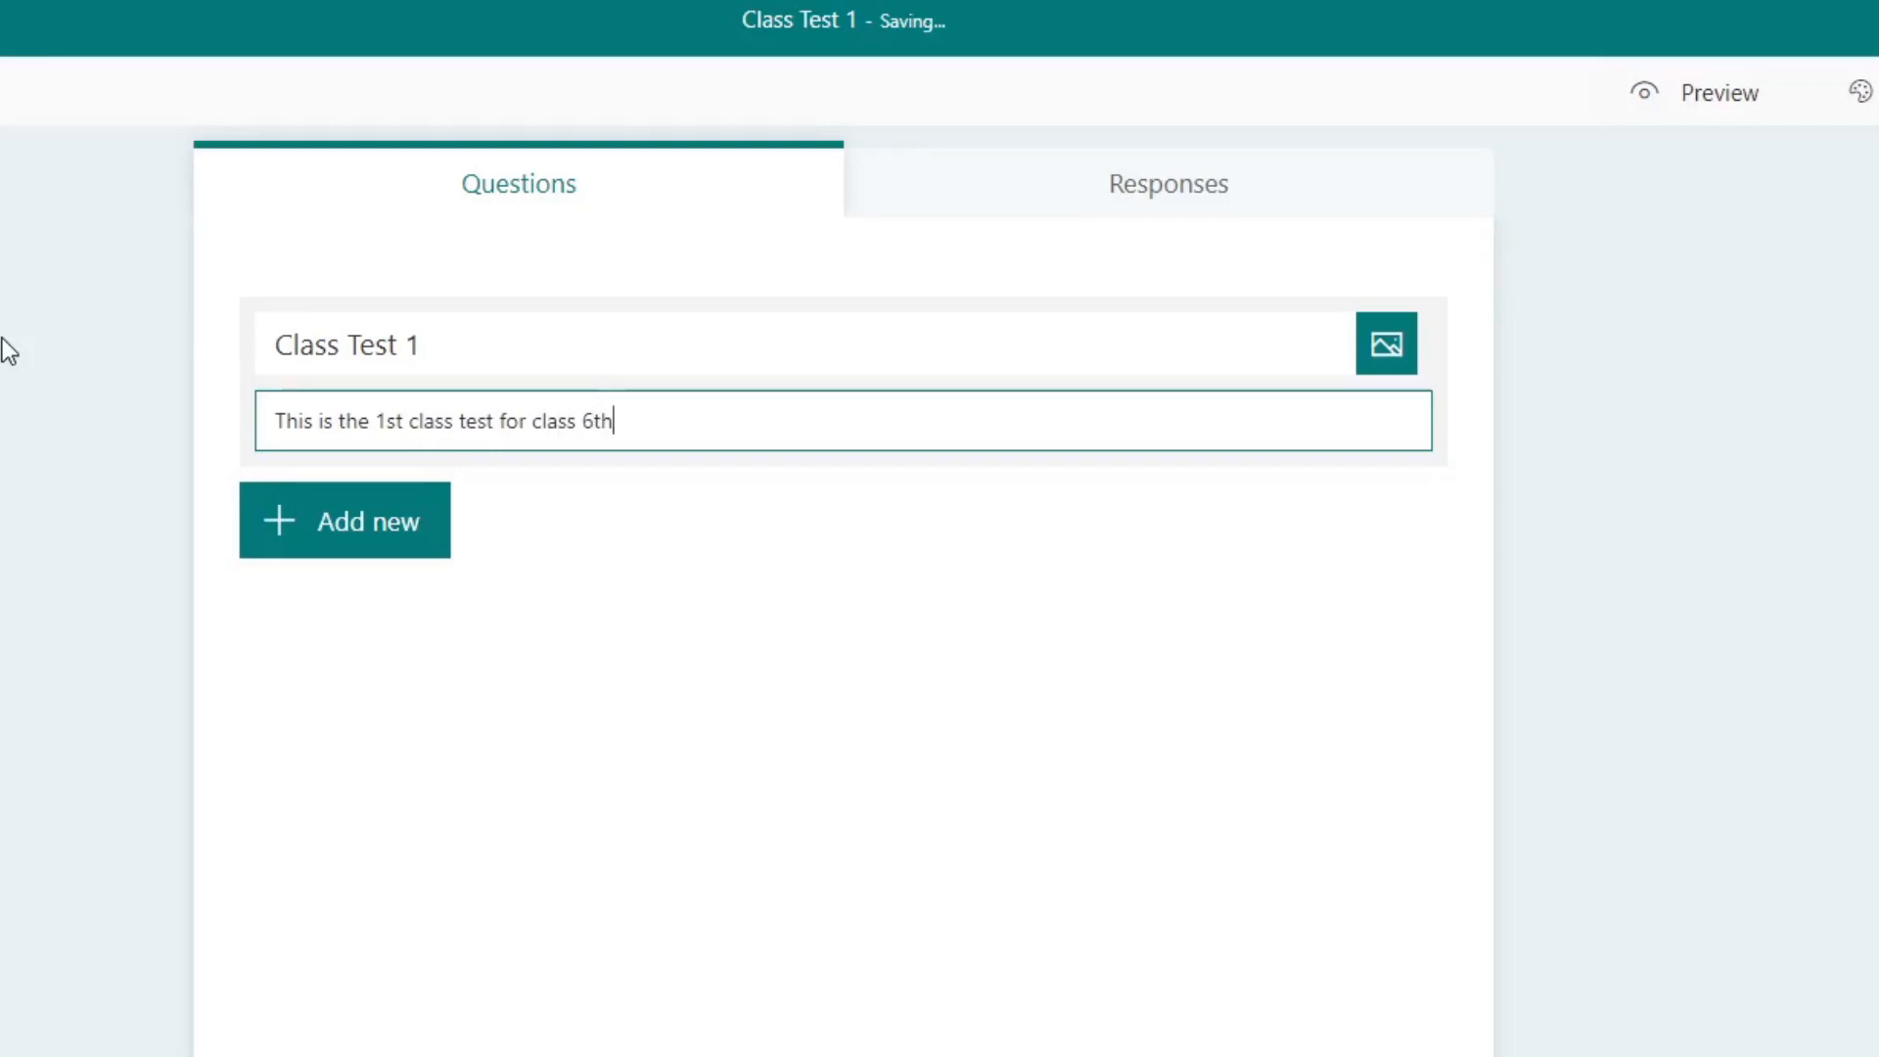
pyautogui.write(' all section')
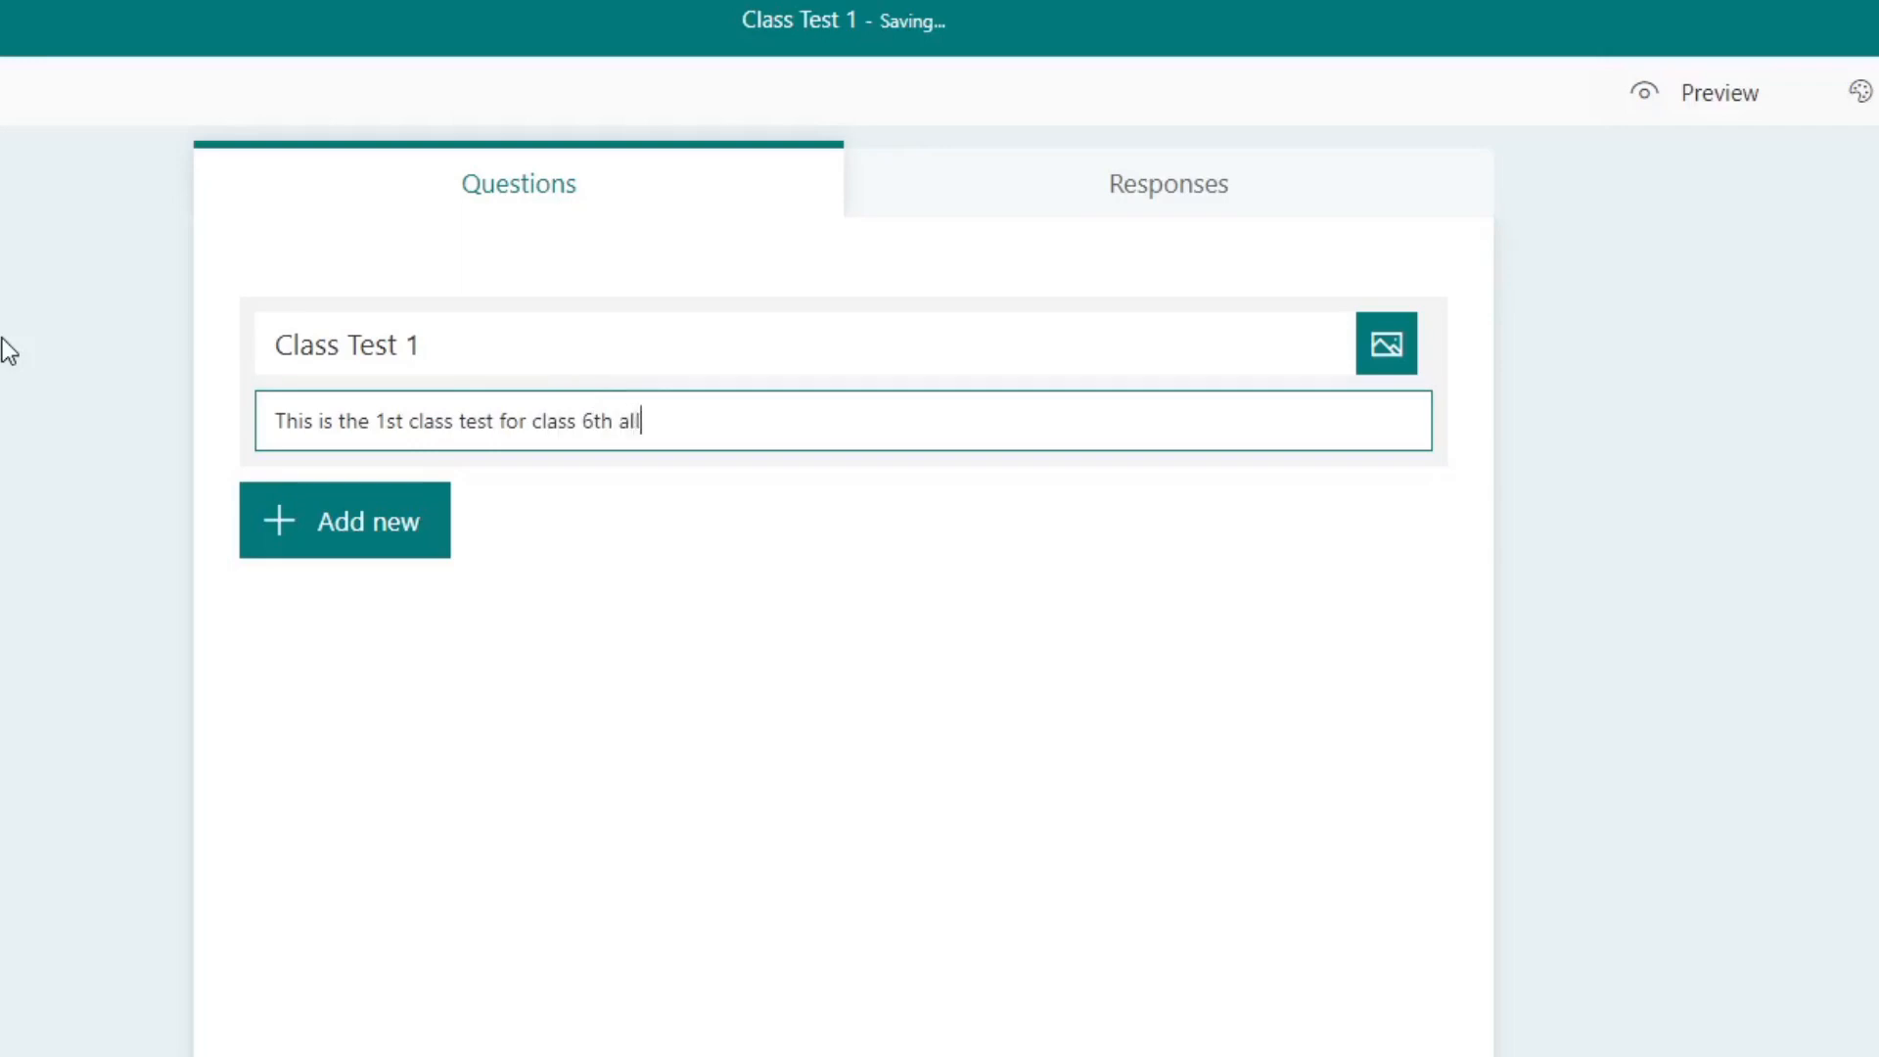
pyautogui.write('s.')
# Step: Add a Choice question to the quiz with the text "Sample Choice Question 1?"
pyautogui.click(368, 544)
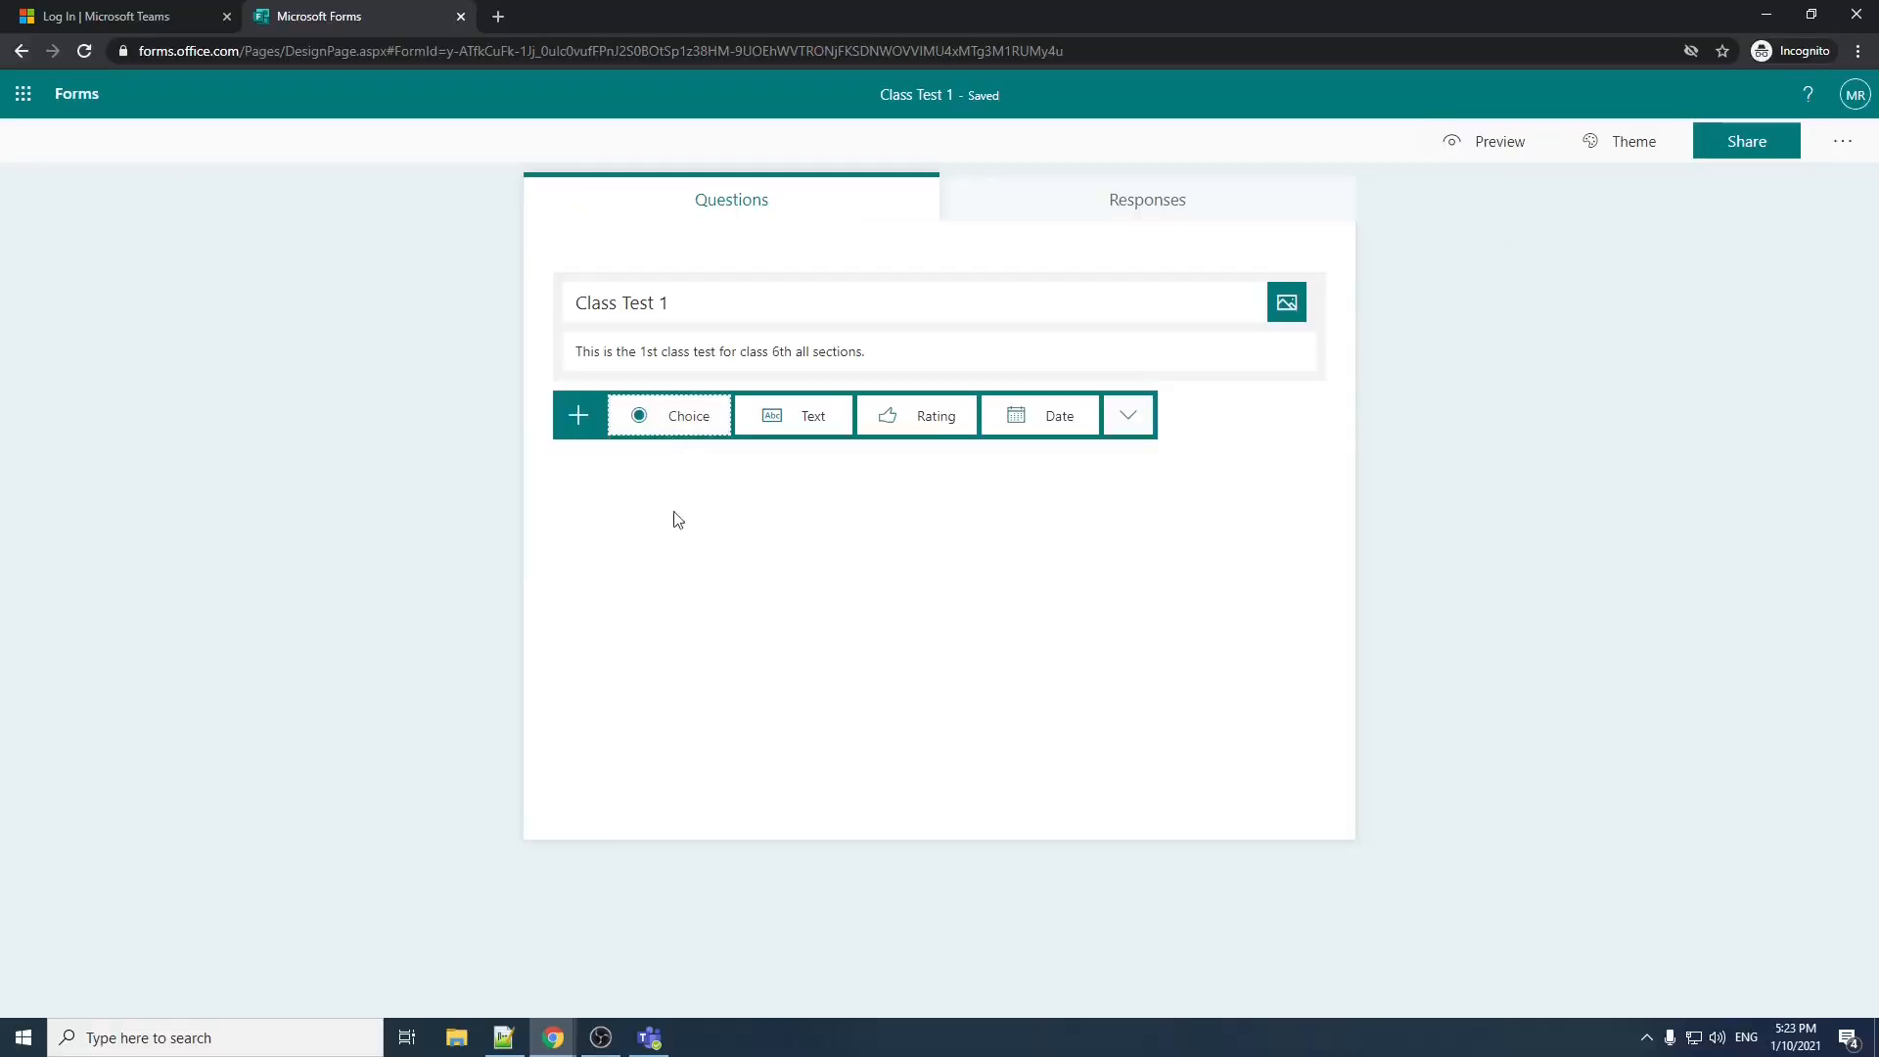
pyautogui.click(684, 551)
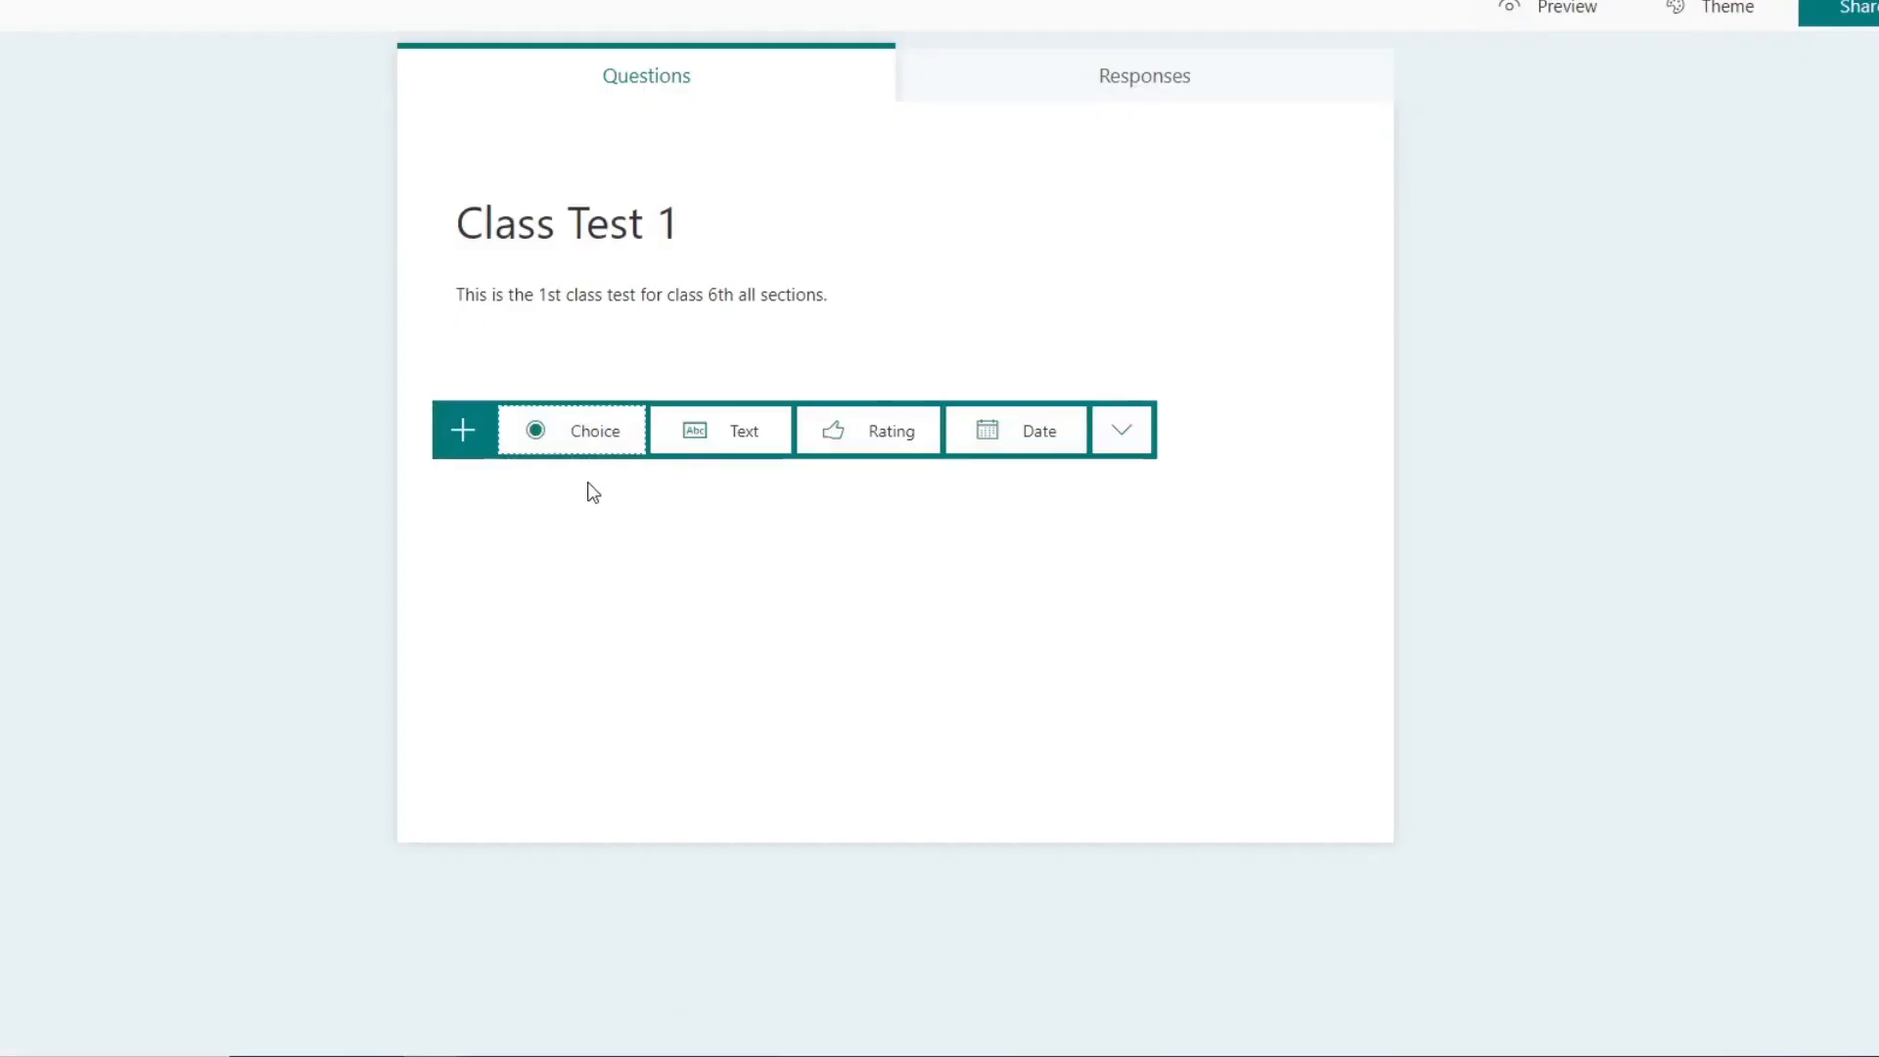
pyautogui.click(590, 440)
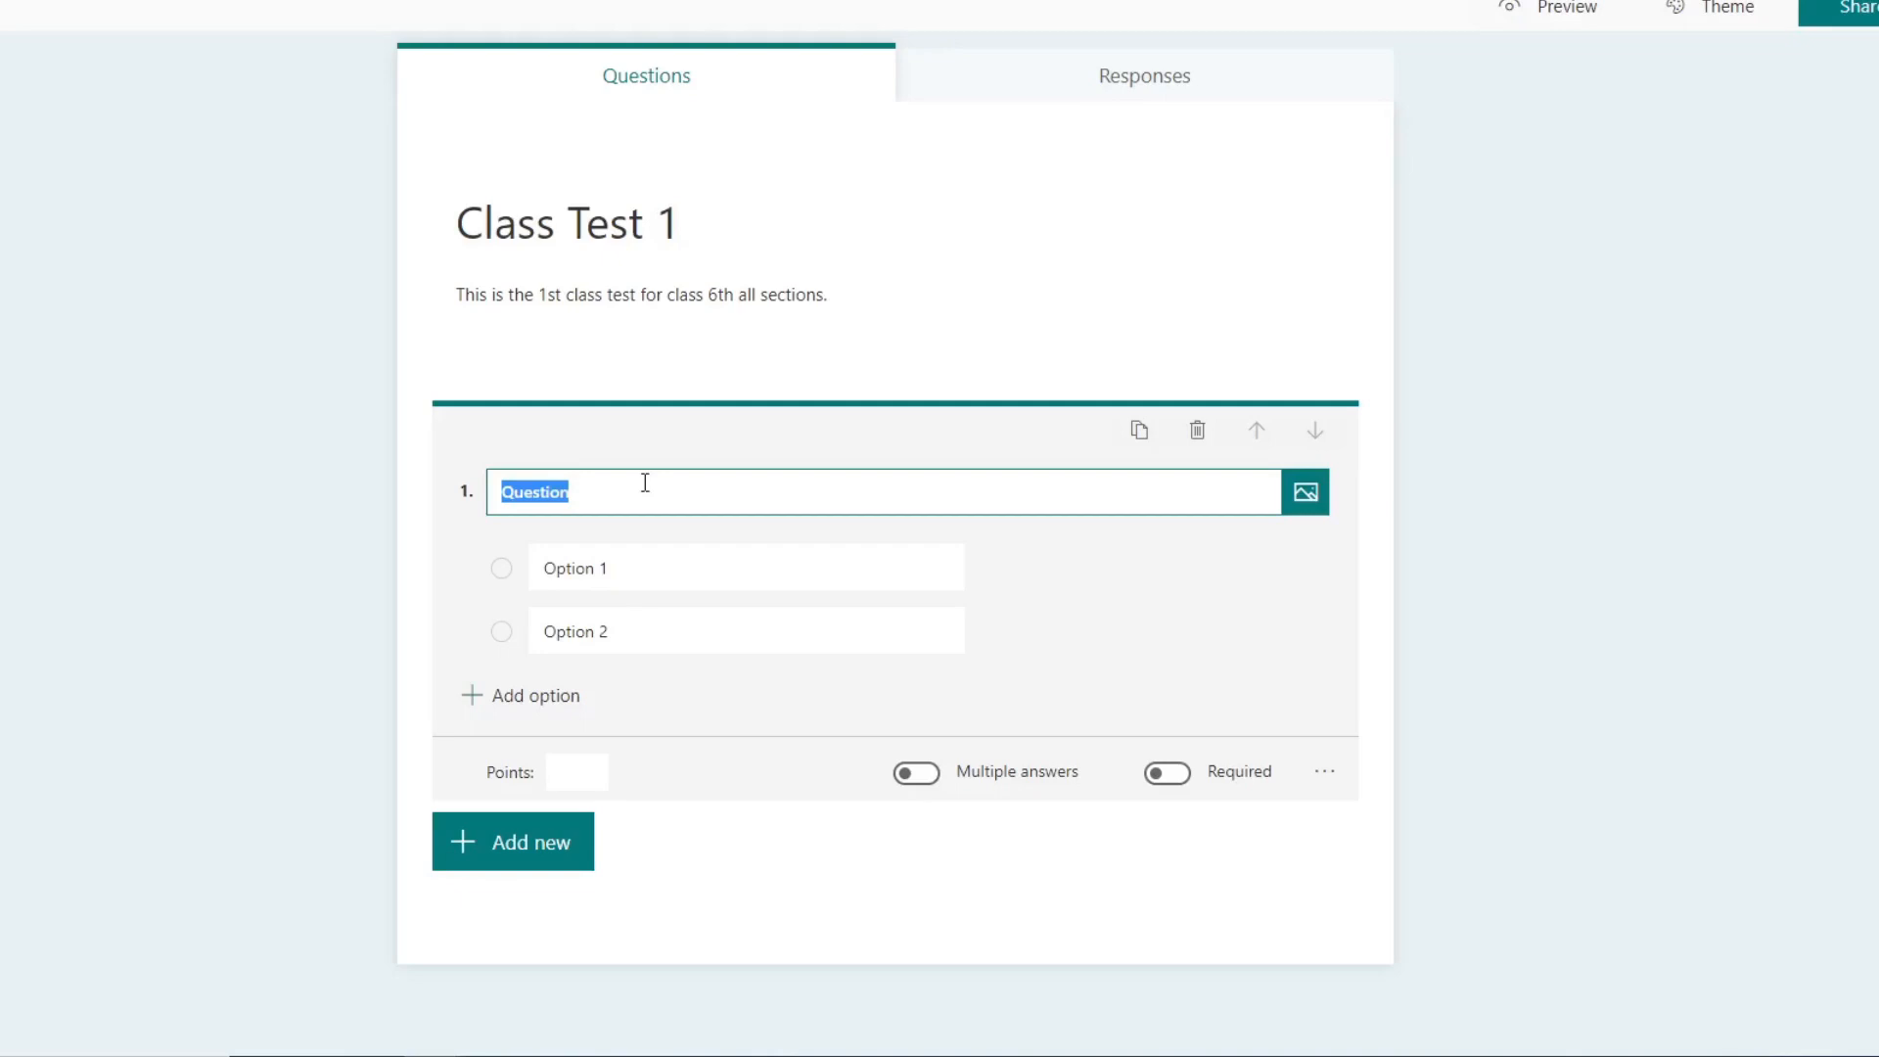
pyautogui.write('Sample Choice QU')
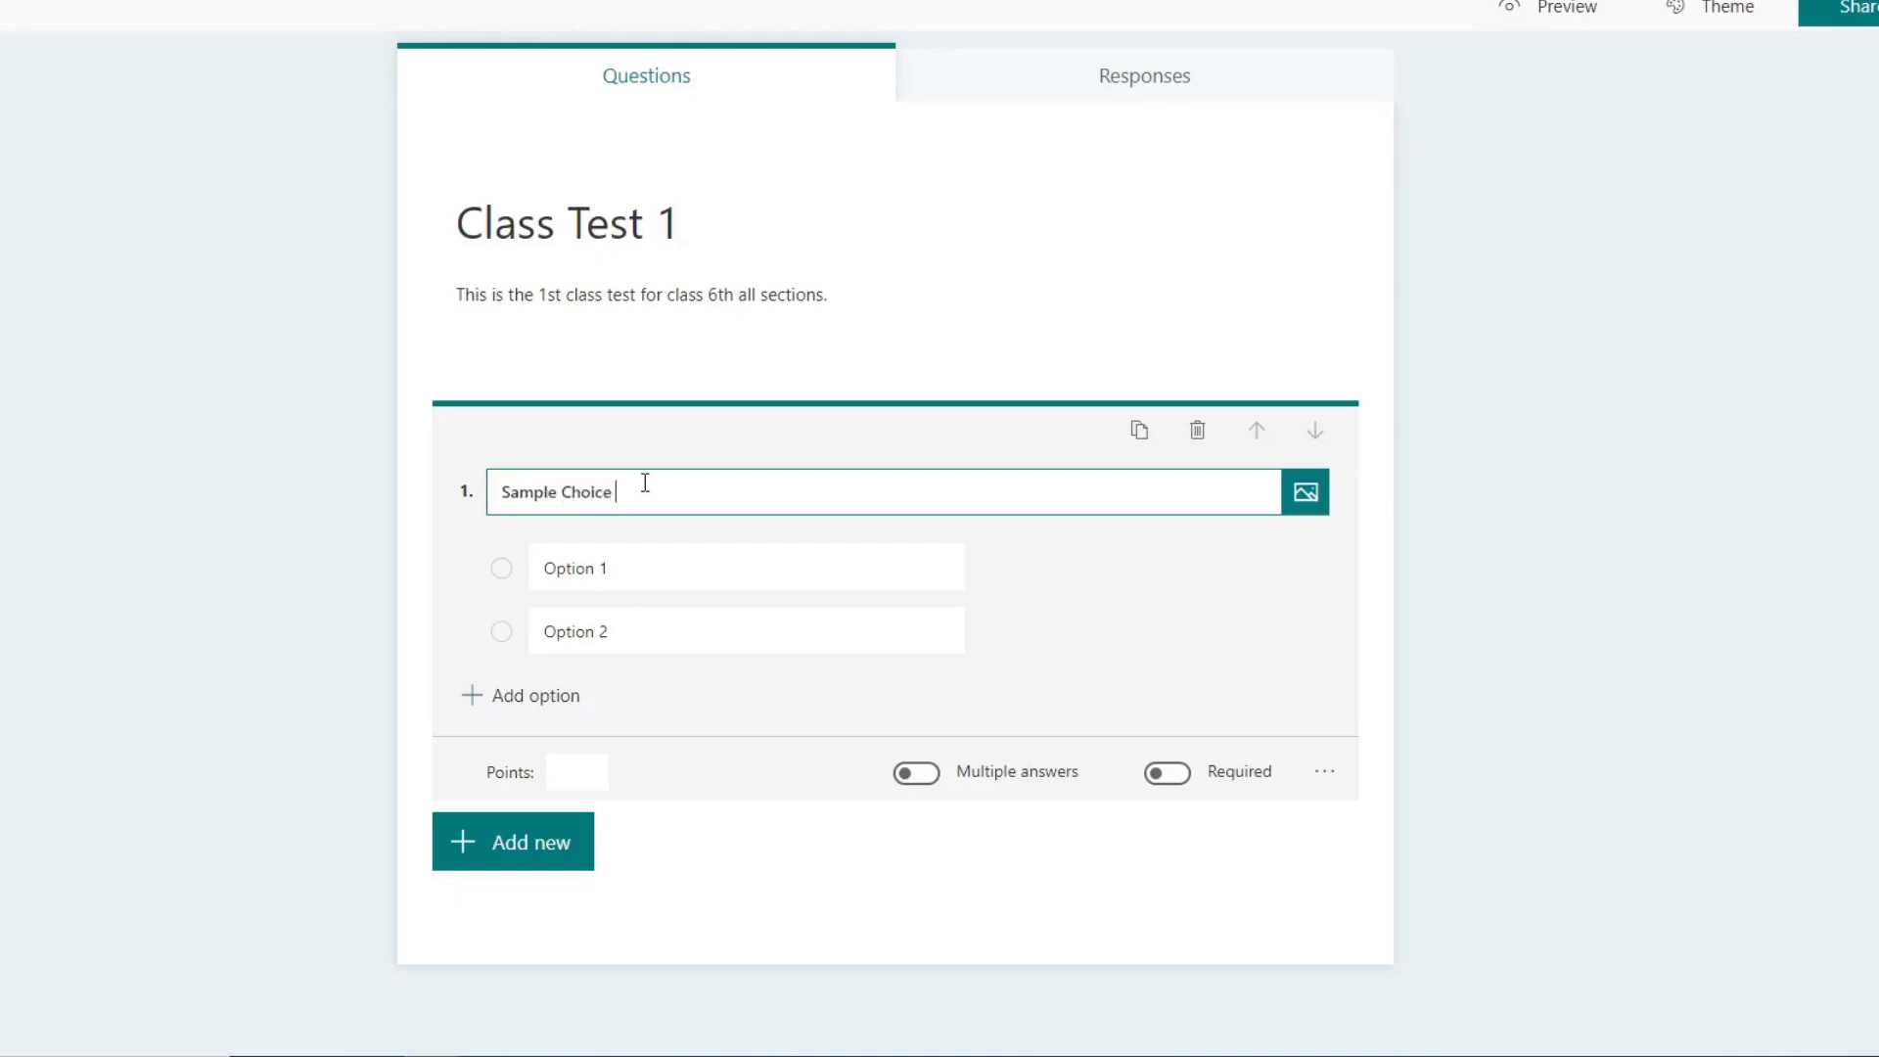
pyautogui.press('BackSpace')
pyautogui.write('question')
pyautogui.press('BackSpace')
pyautogui.press('BackSpace')
pyautogui.press('BackSpace')
pyautogui.press('BackSpace')
pyautogui.press('BackSpace')
pyautogui.press('BackSpace')
pyautogui.press('BackSpace')
pyautogui.press('BackSpace')
pyautogui.press('BackSpace')
pyautogui.write('Question 1?')
pyautogui.press('Tab')
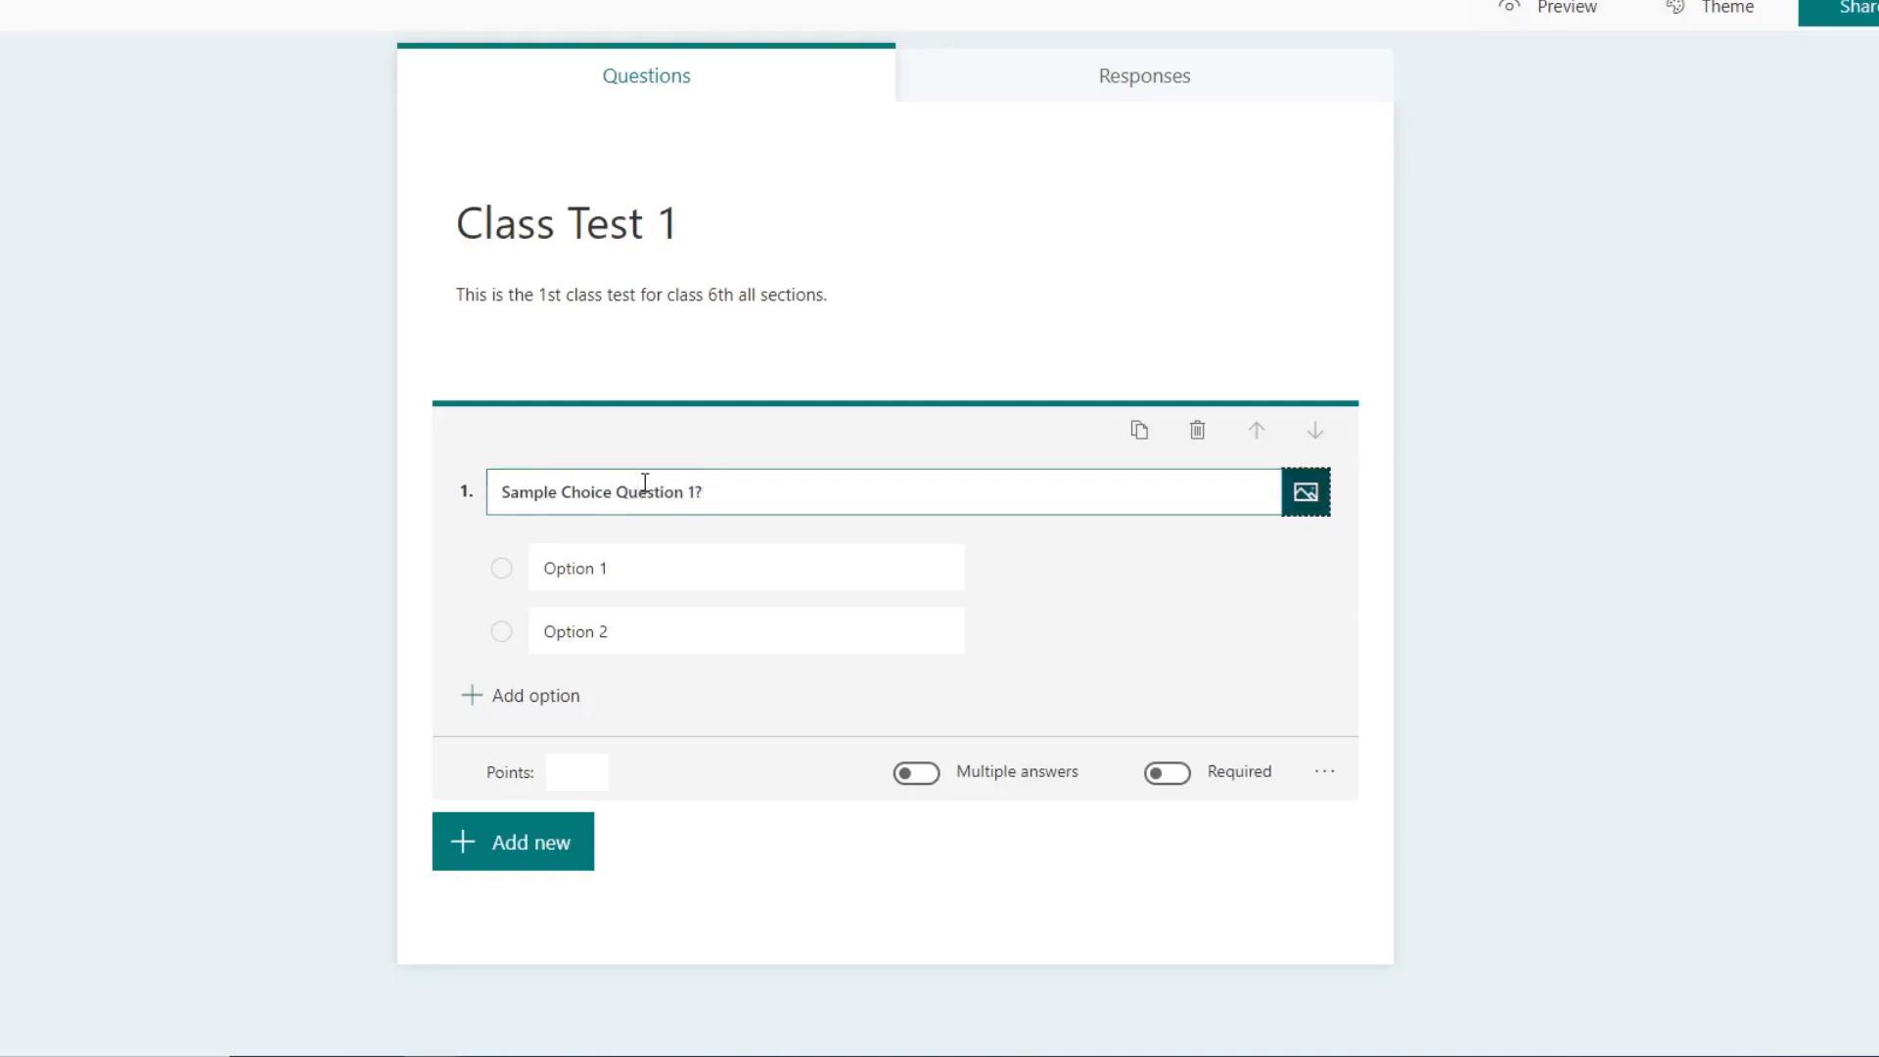
pyautogui.press('Tab')
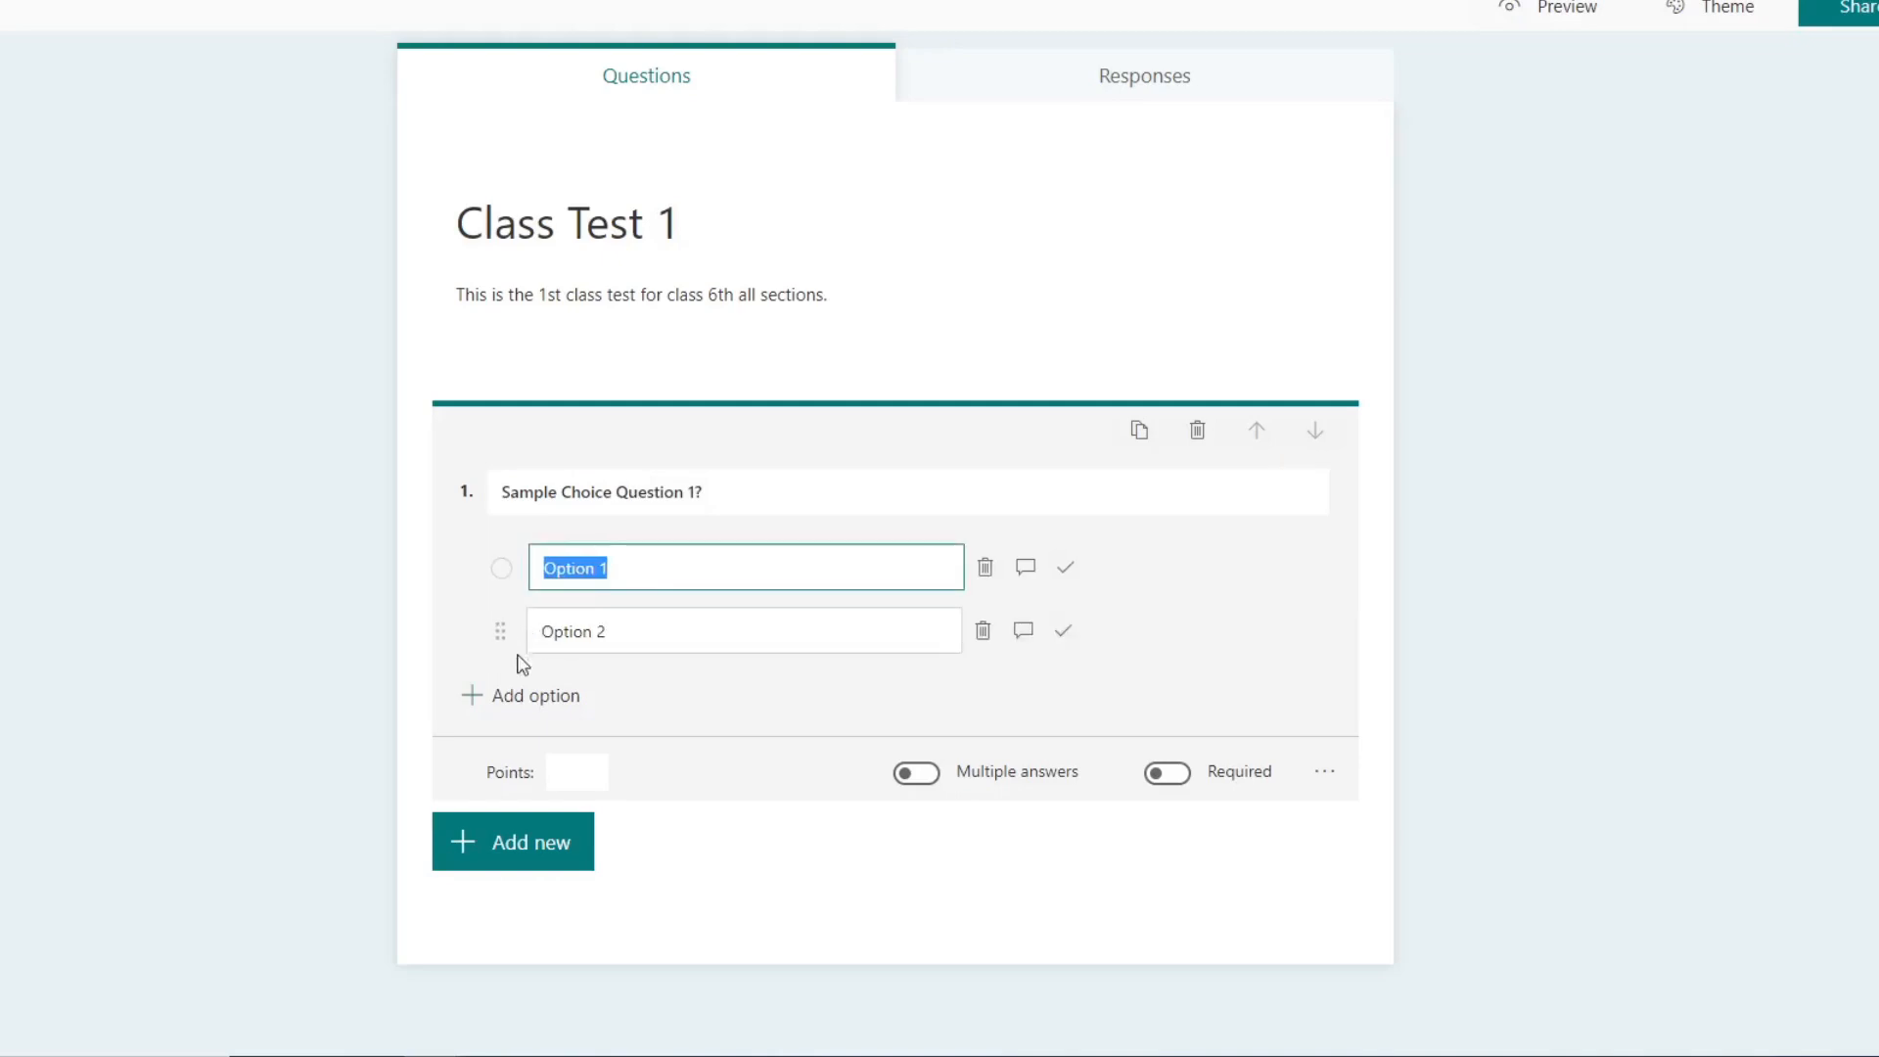
pyautogui.click(386, 702)
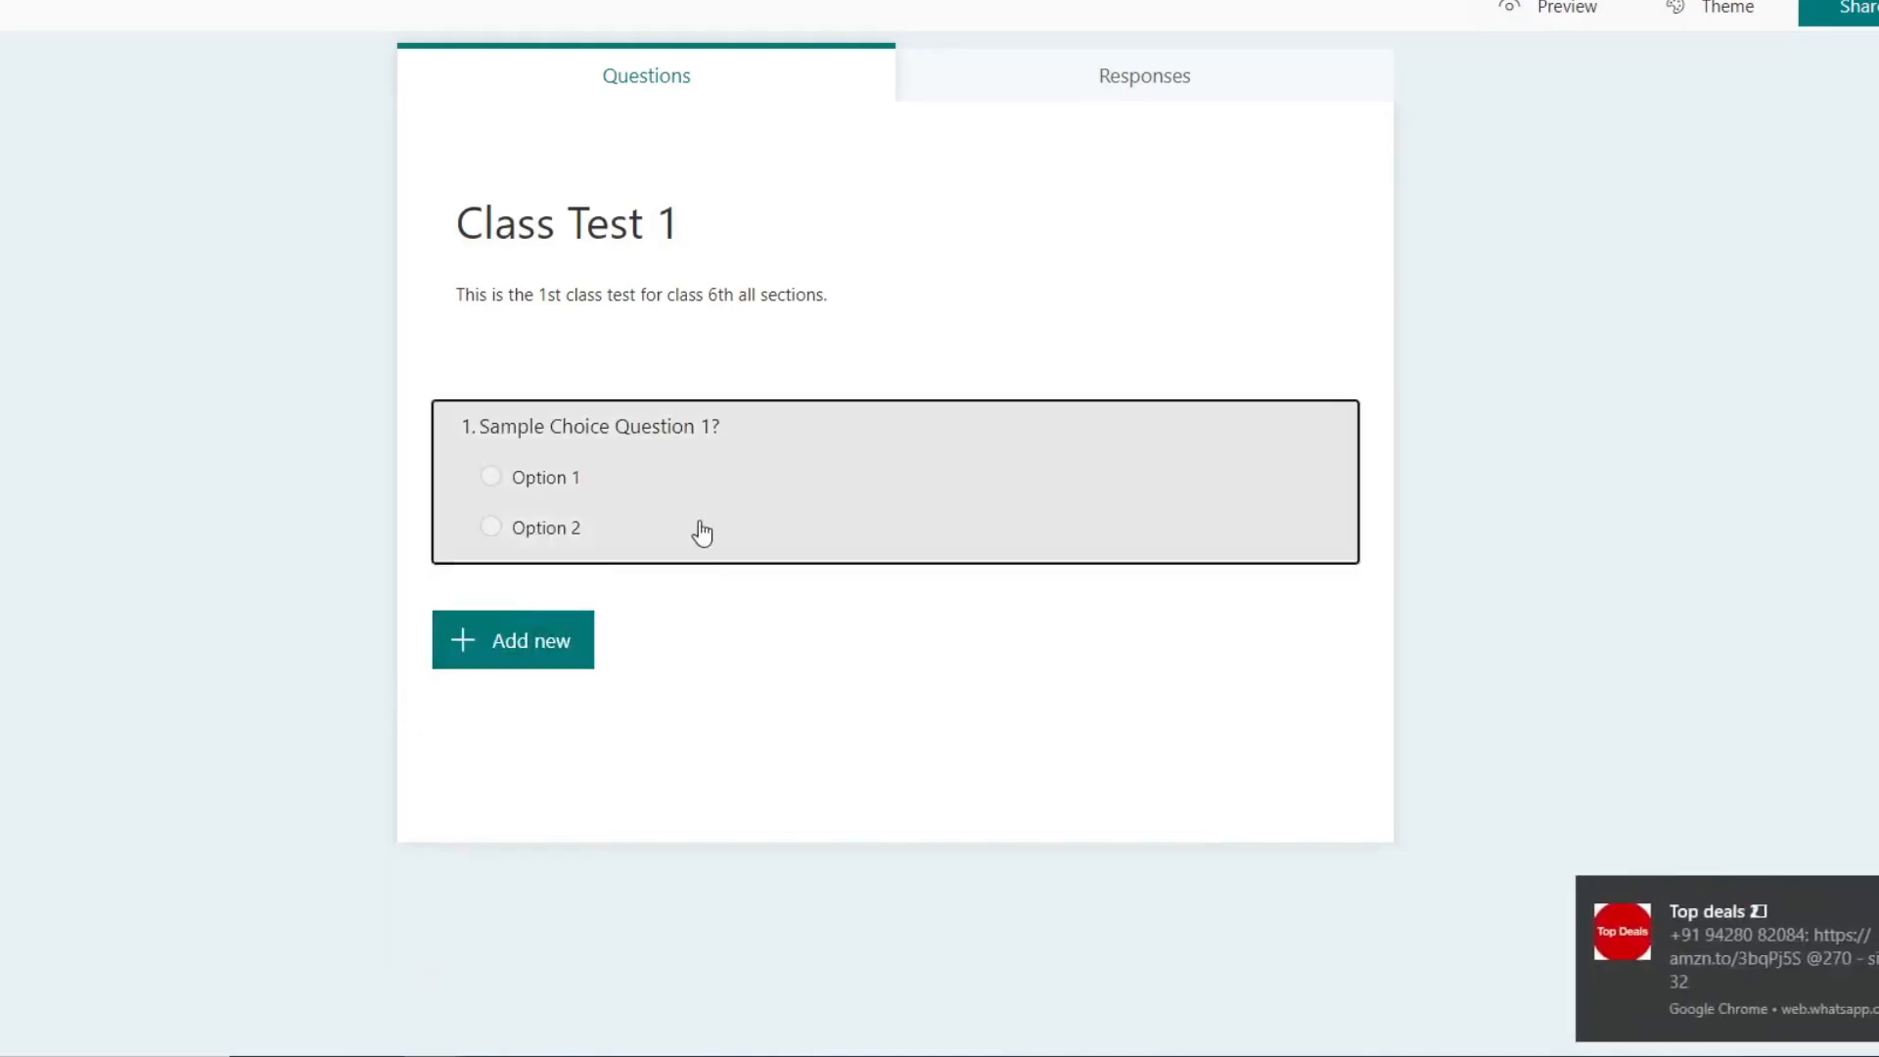
# Step: Extend the choice question to four options and mark Option 2 as the correct answer
pyautogui.click(700, 528)
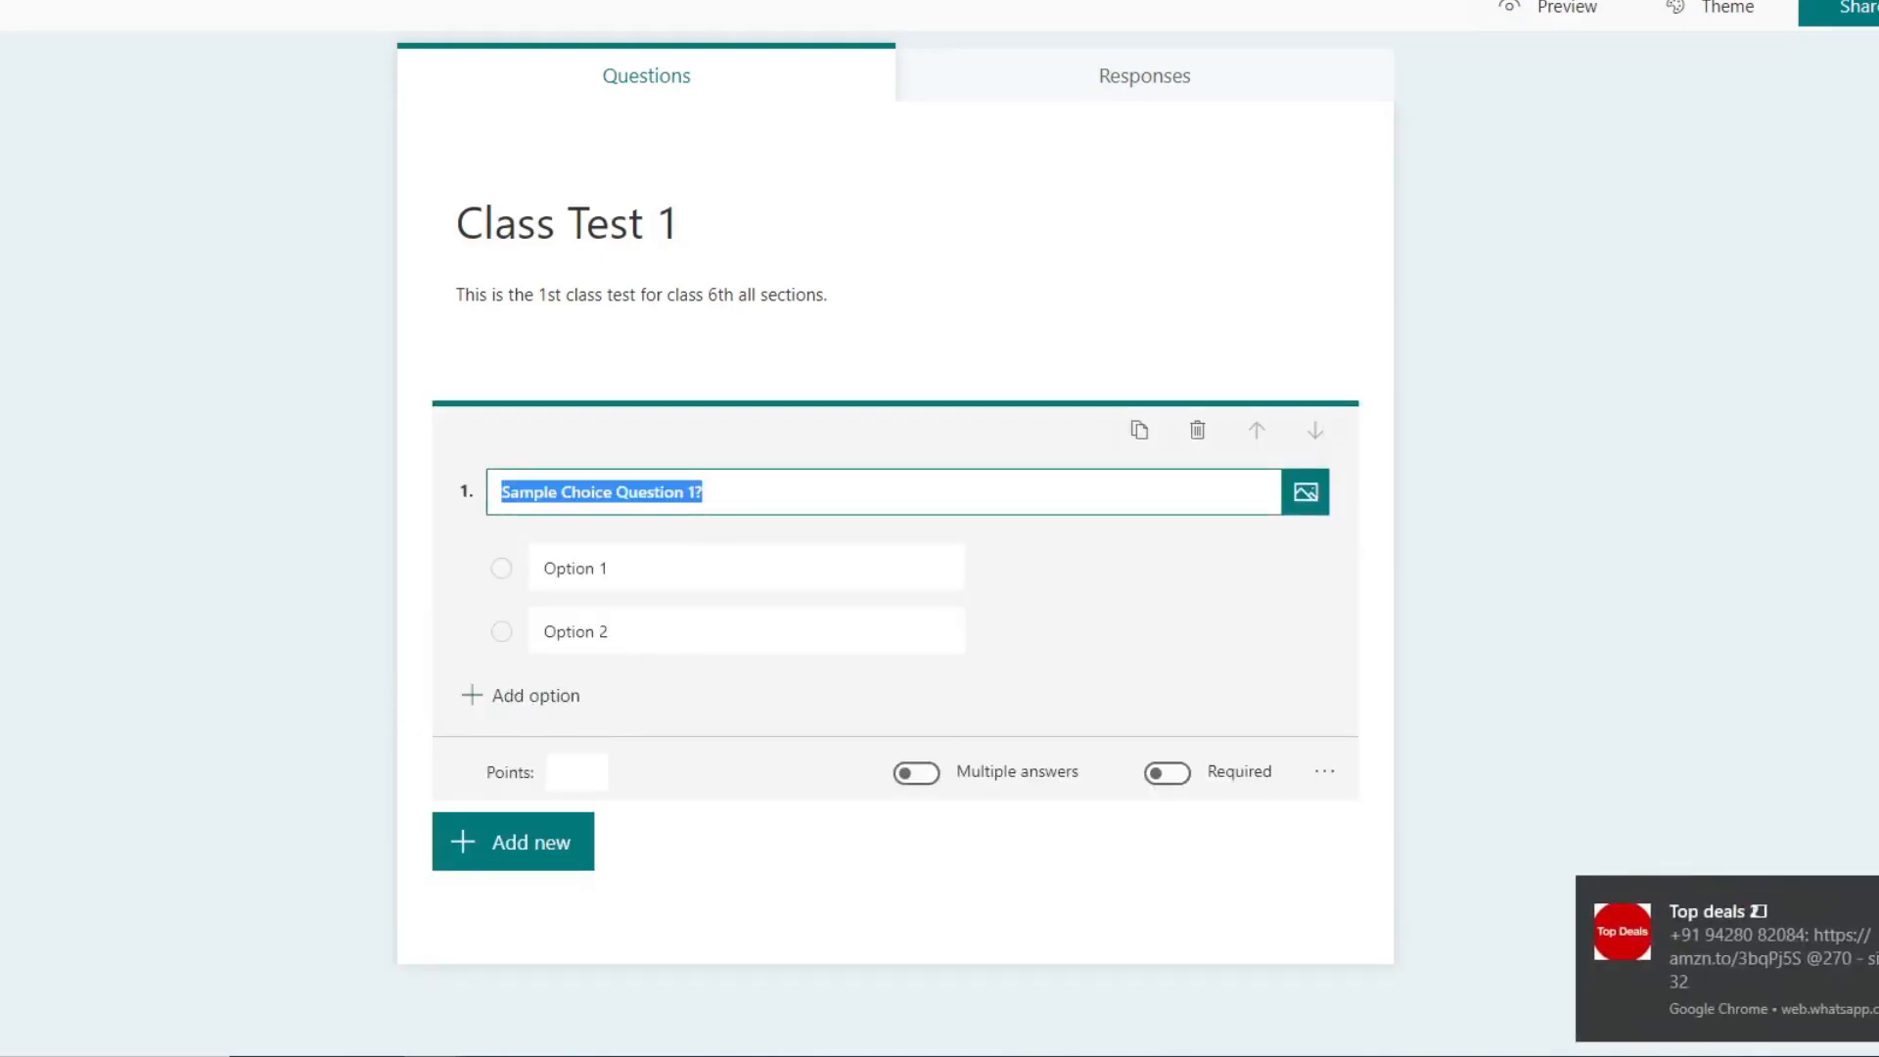
pyautogui.click(510, 697)
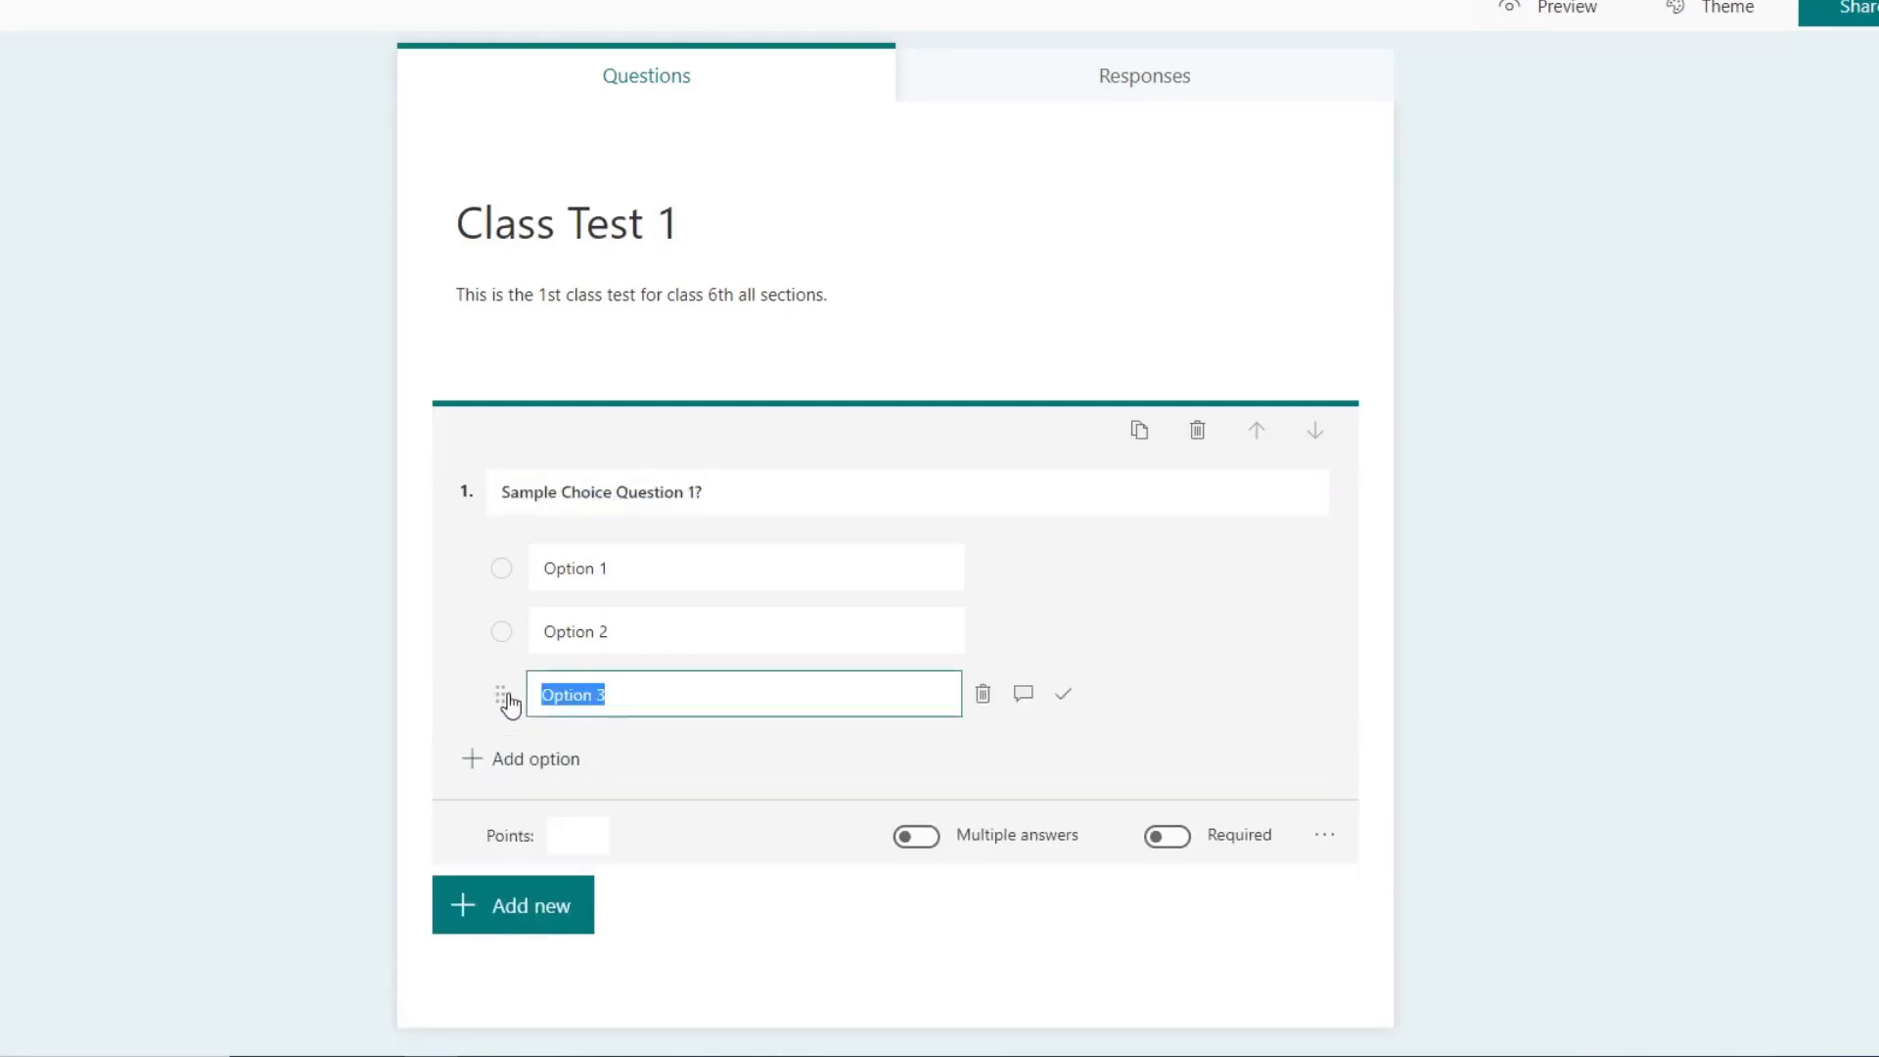
pyautogui.click(544, 763)
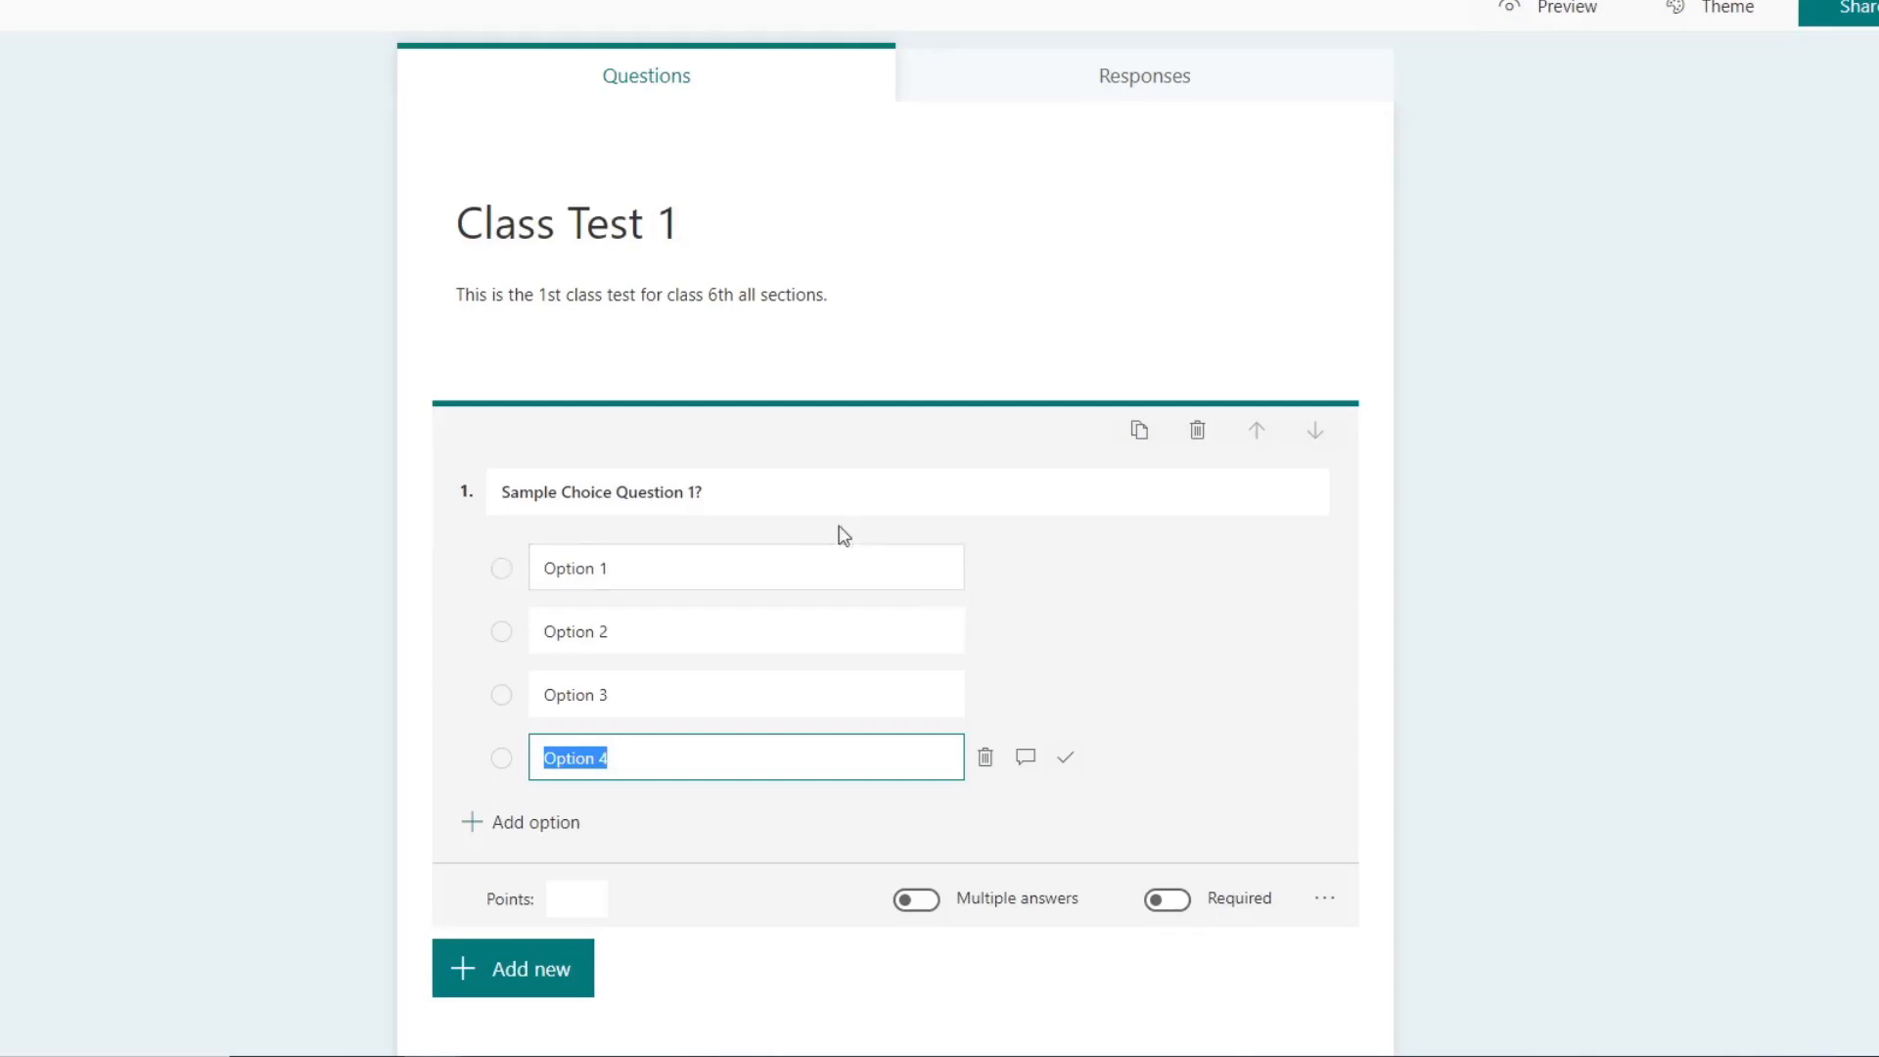
pyautogui.click(983, 765)
pyautogui.click(511, 759)
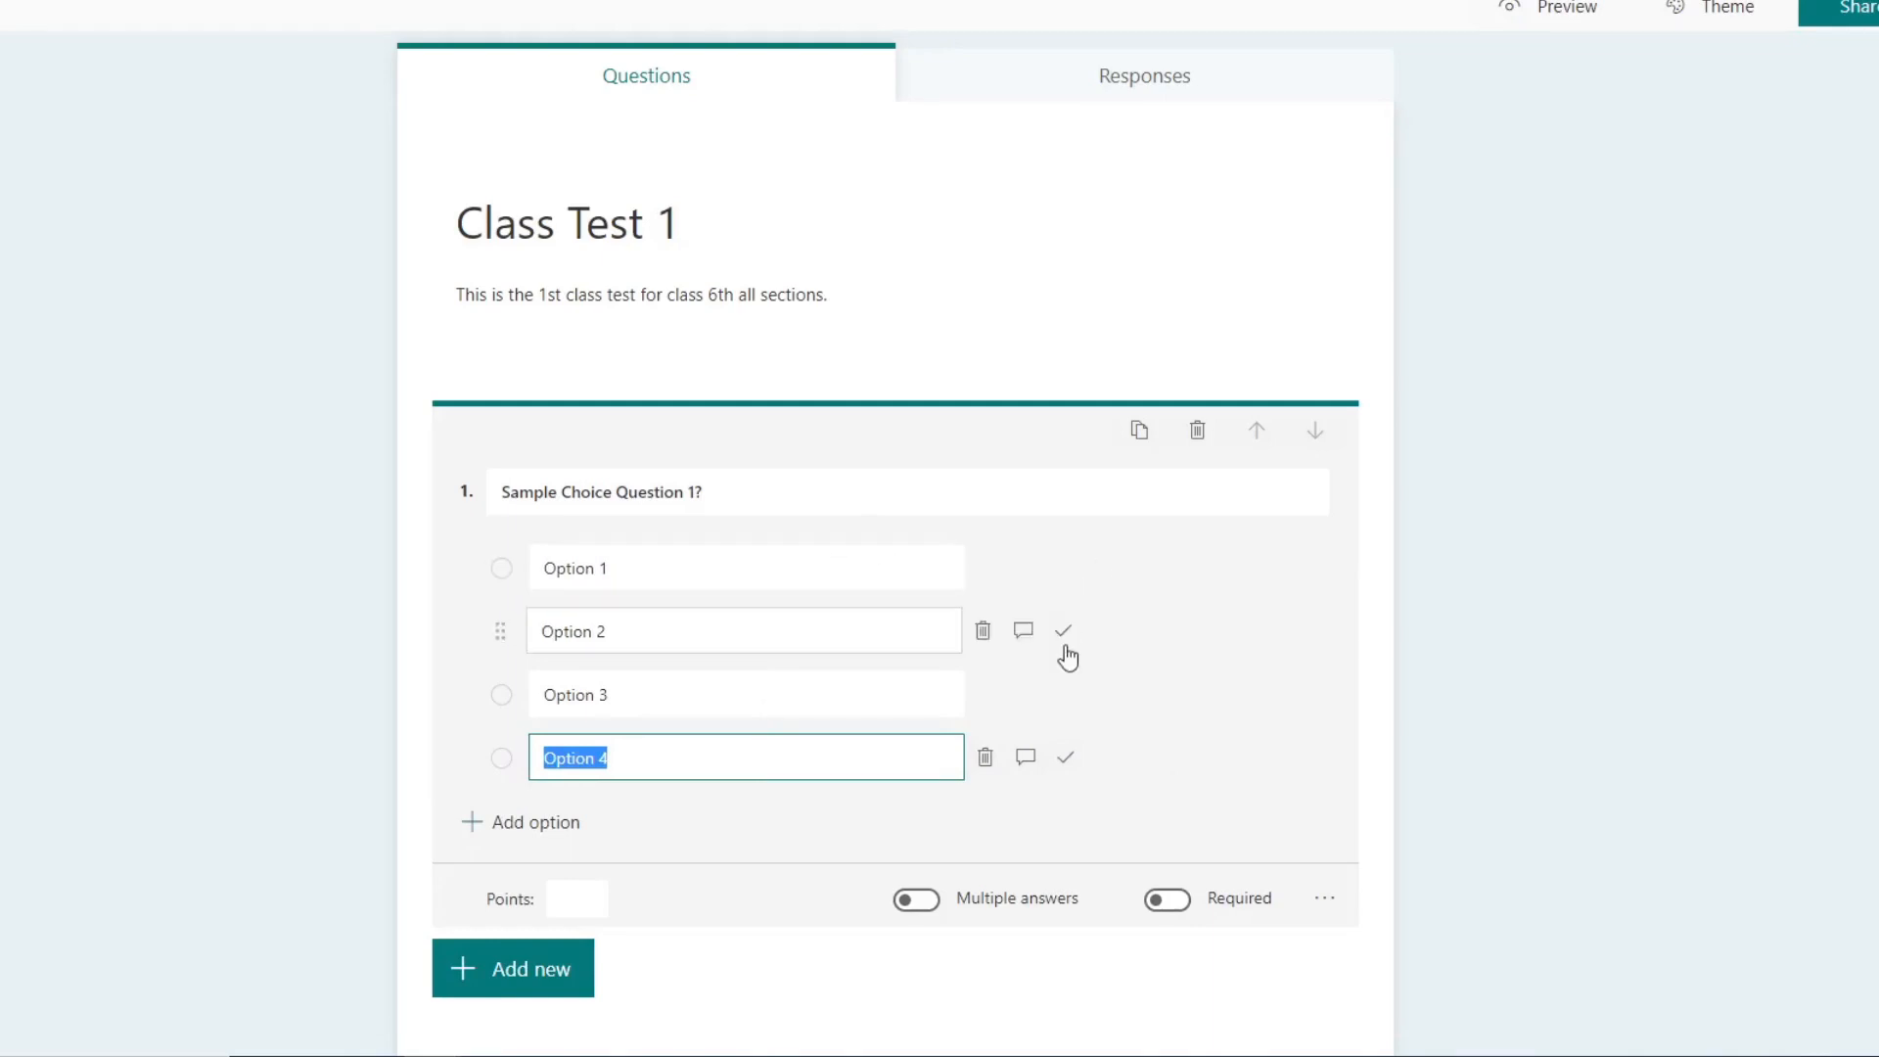
pyautogui.click(1062, 633)
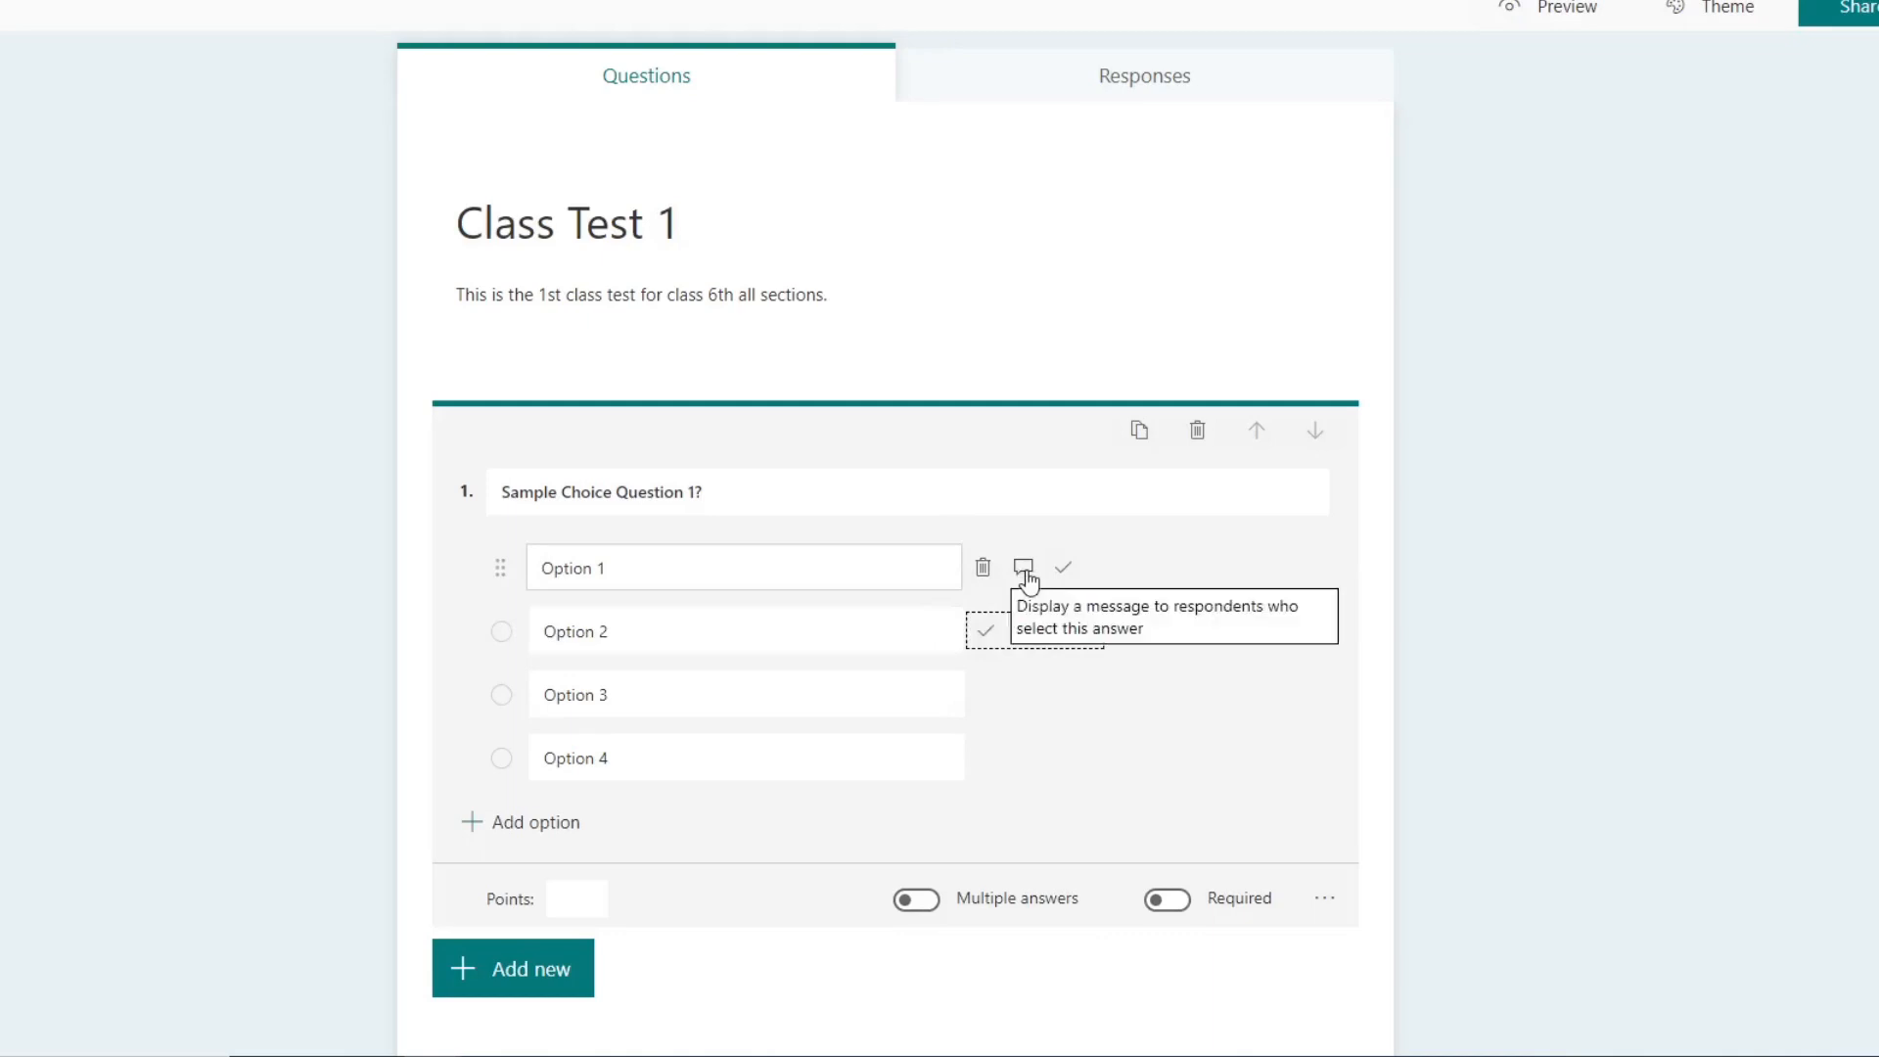
# Step: Add the message "You have selected option 1, are you sure?" for respondents who select Option 1
pyautogui.click(1025, 573)
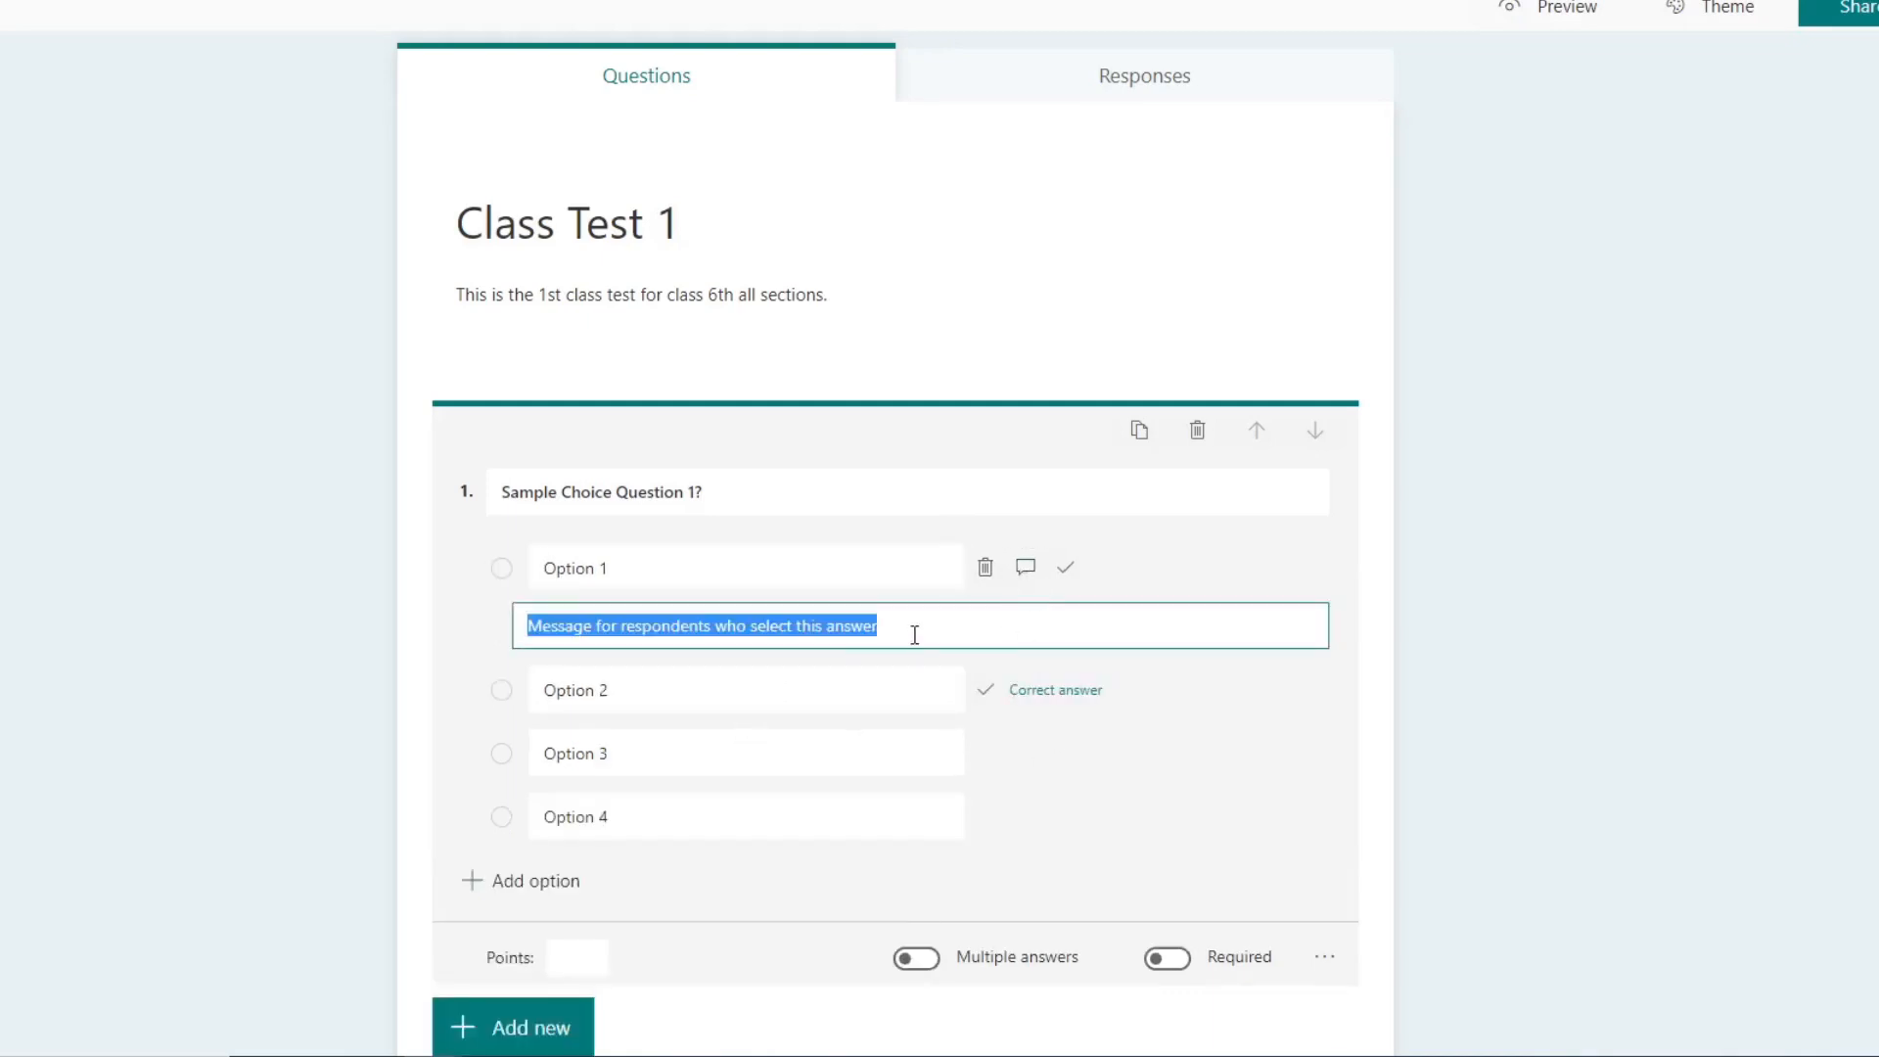
pyautogui.write('You ')
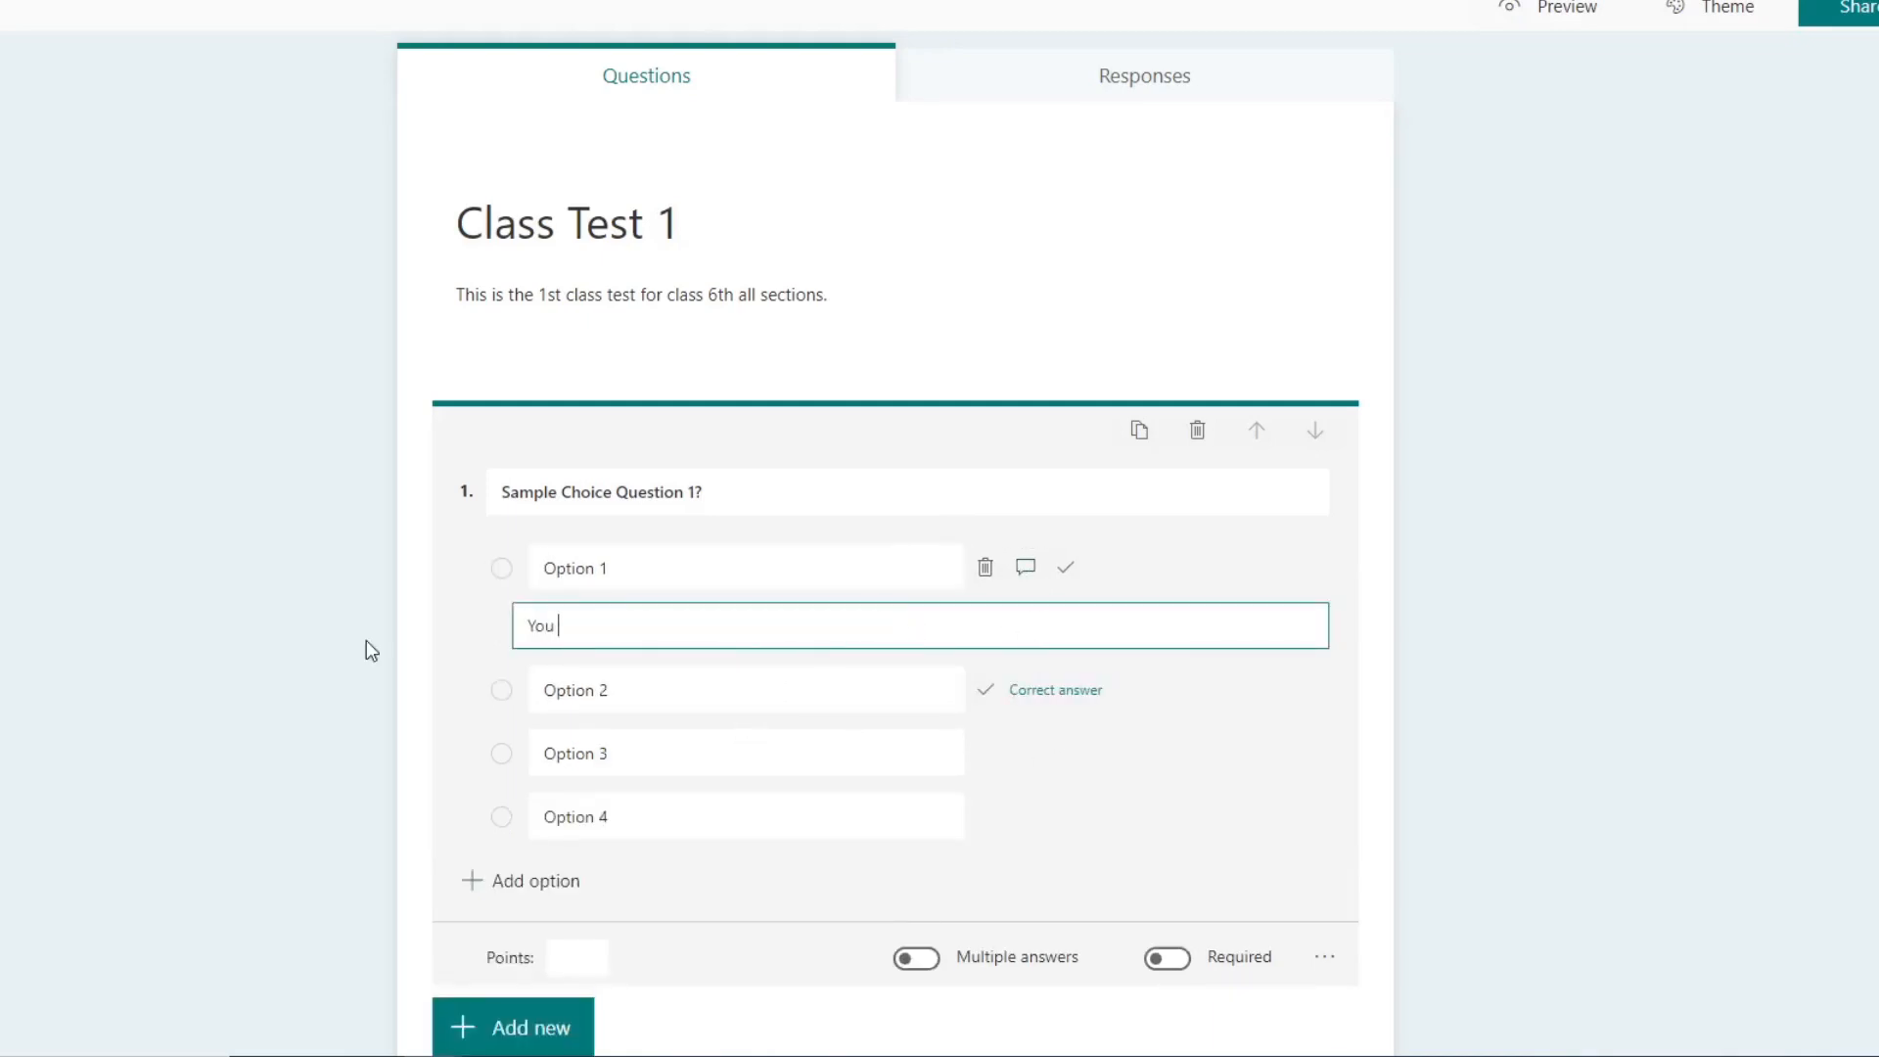
pyautogui.write('have selected option 1, are you sure?')
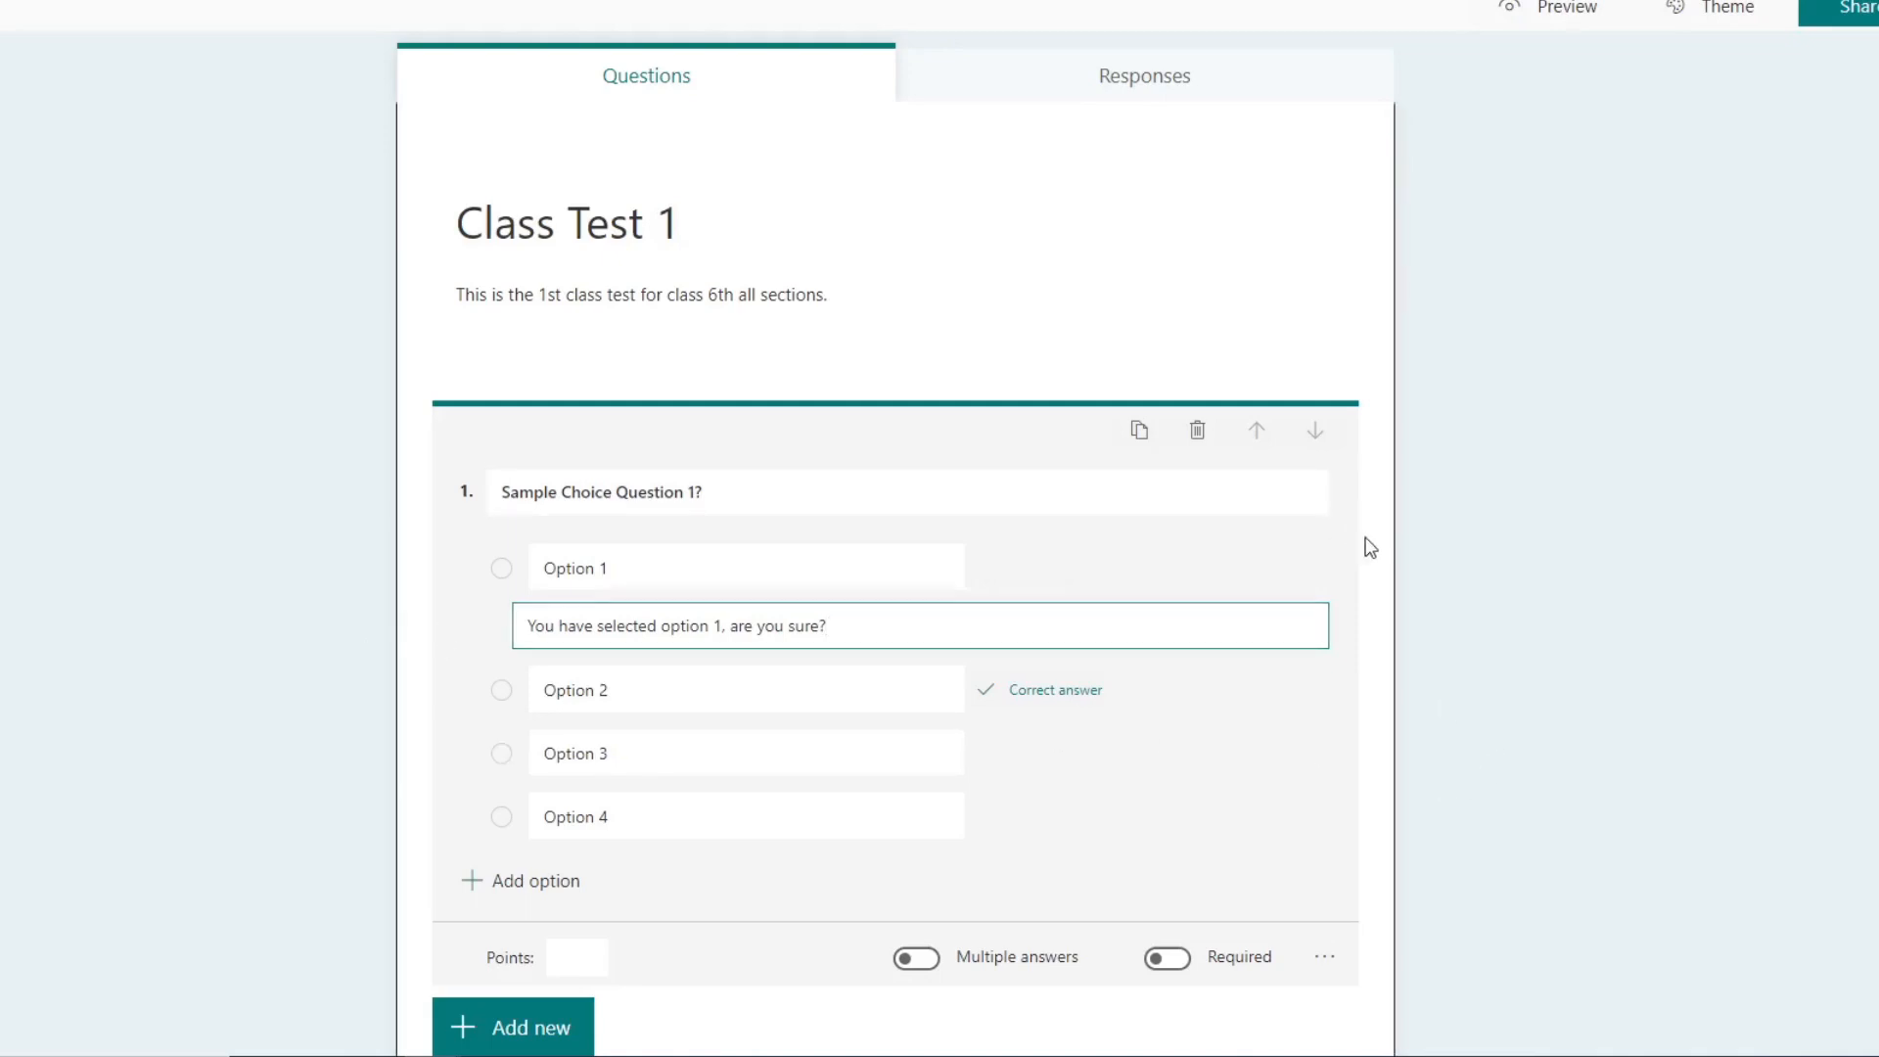
pyautogui.tripleClick(843, 626)
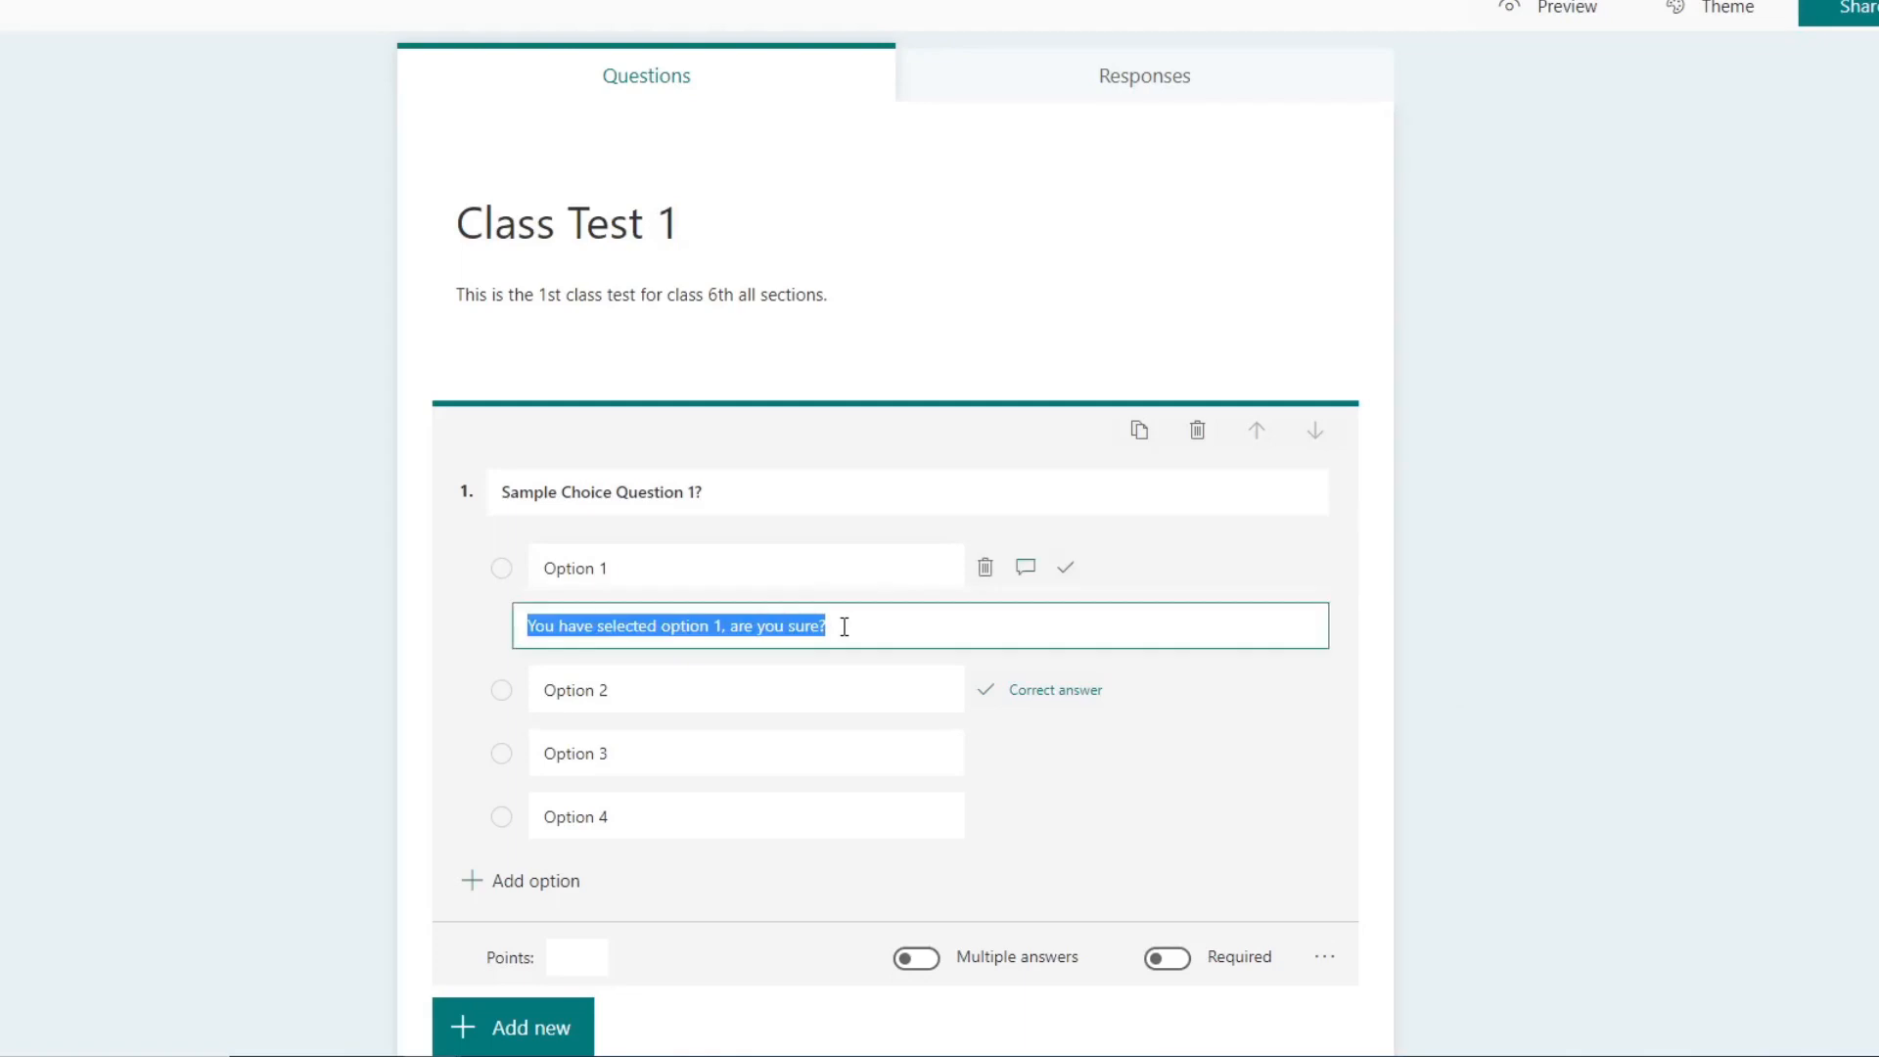
pyautogui.scroll(-2, 1365, 783)
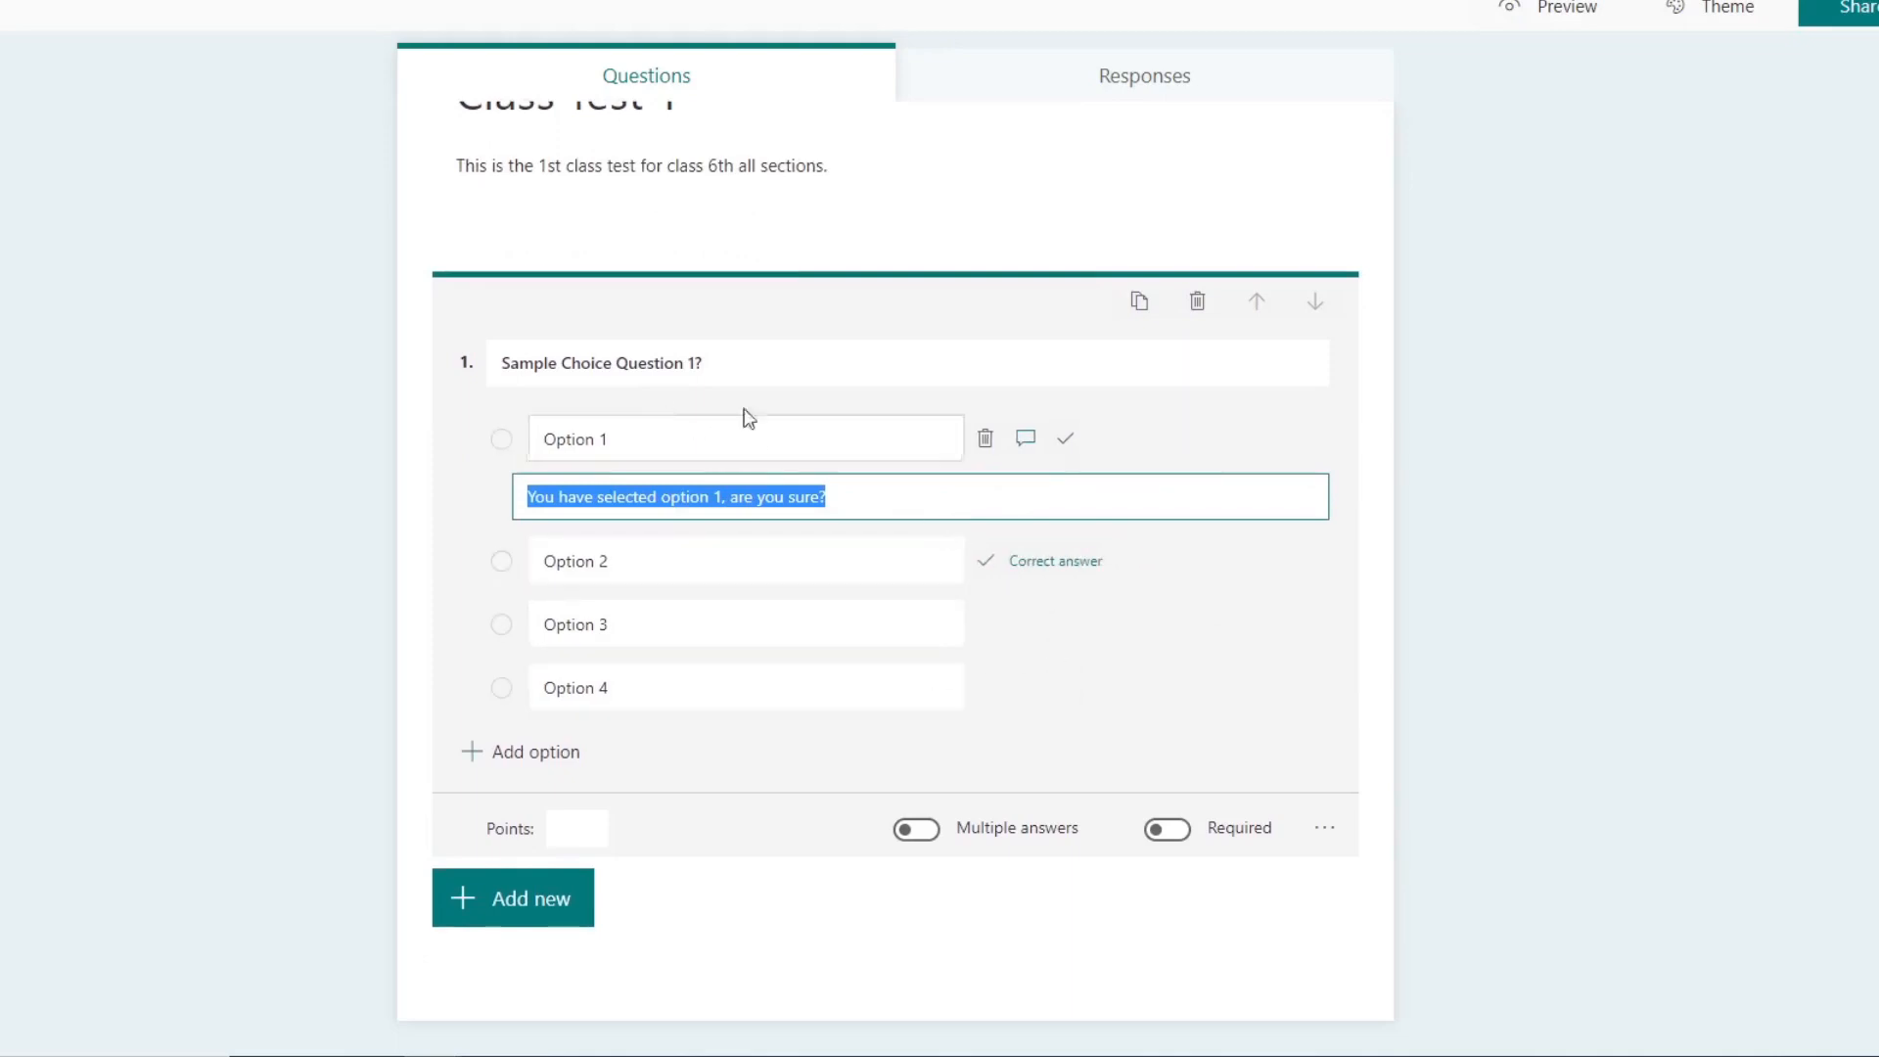
pyautogui.click(1200, 402)
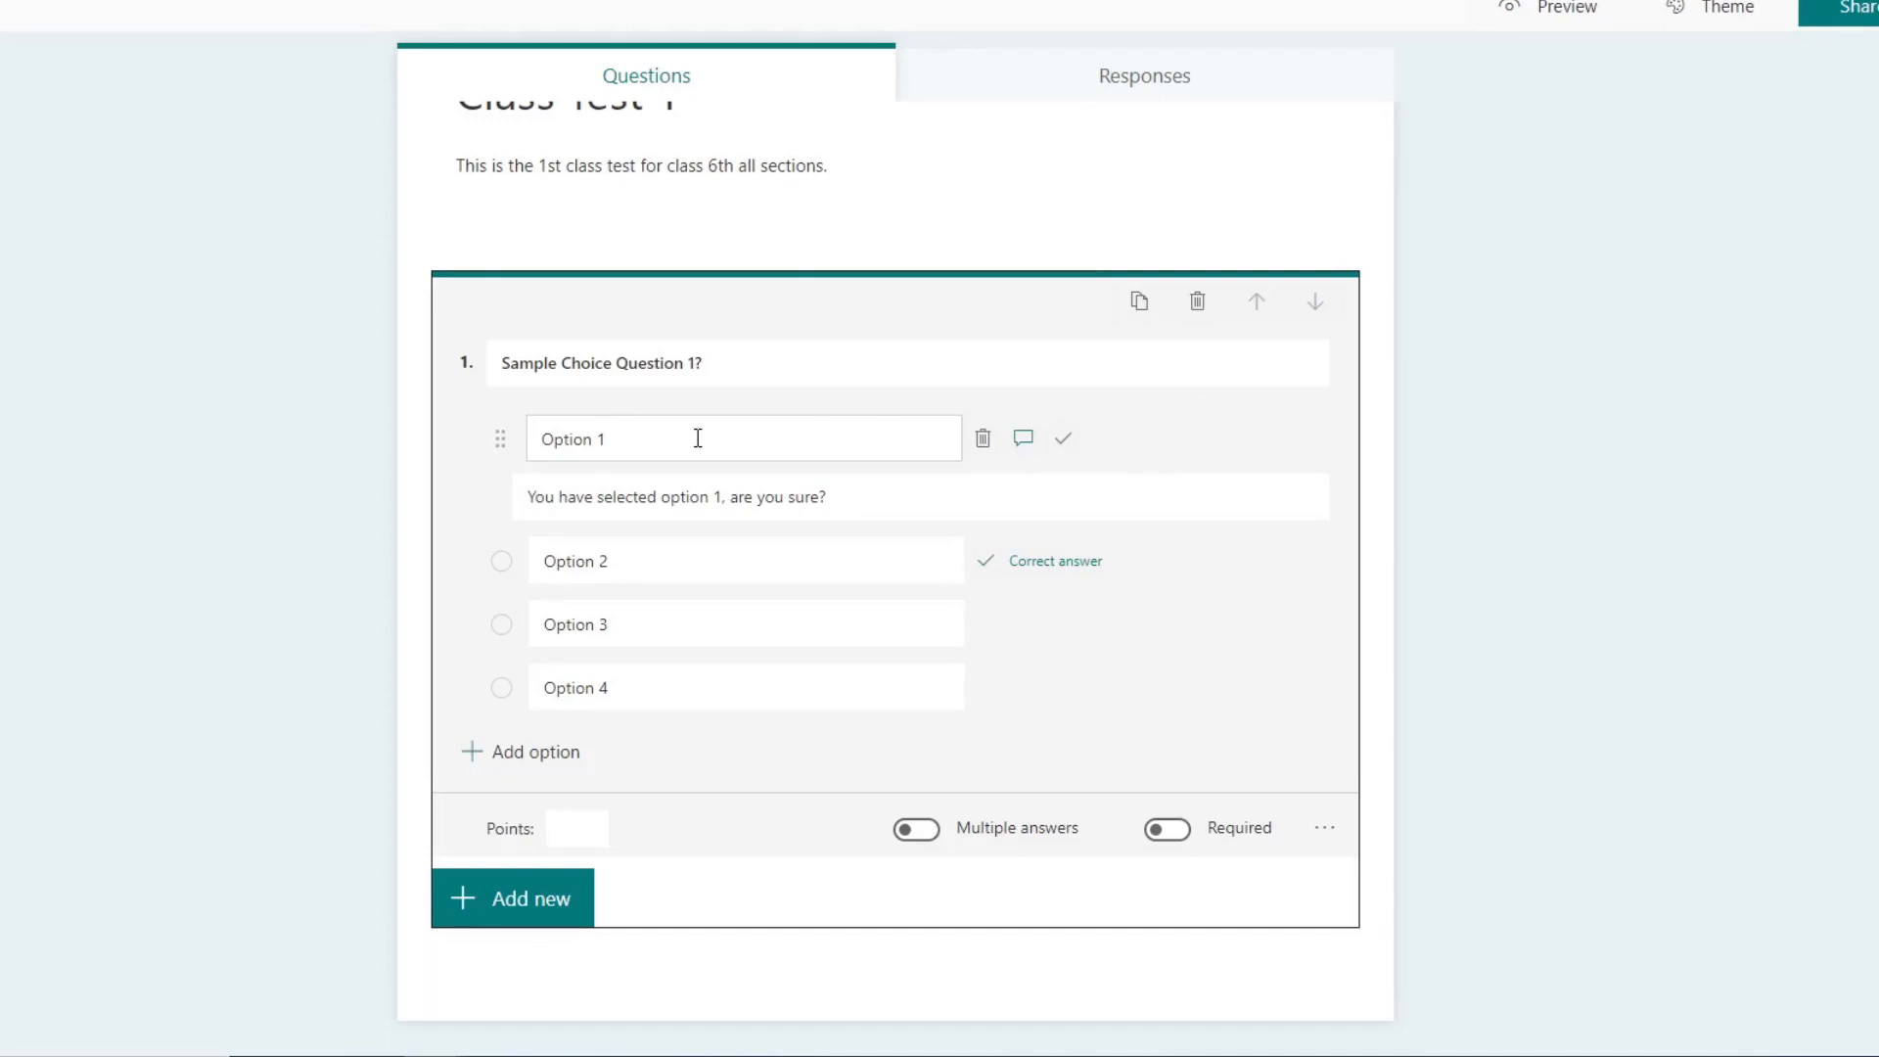
# Step: Try allowing multiple answers for the choice question with Option 3 also marked correct, and return it to a single answer
pyautogui.click(934, 839)
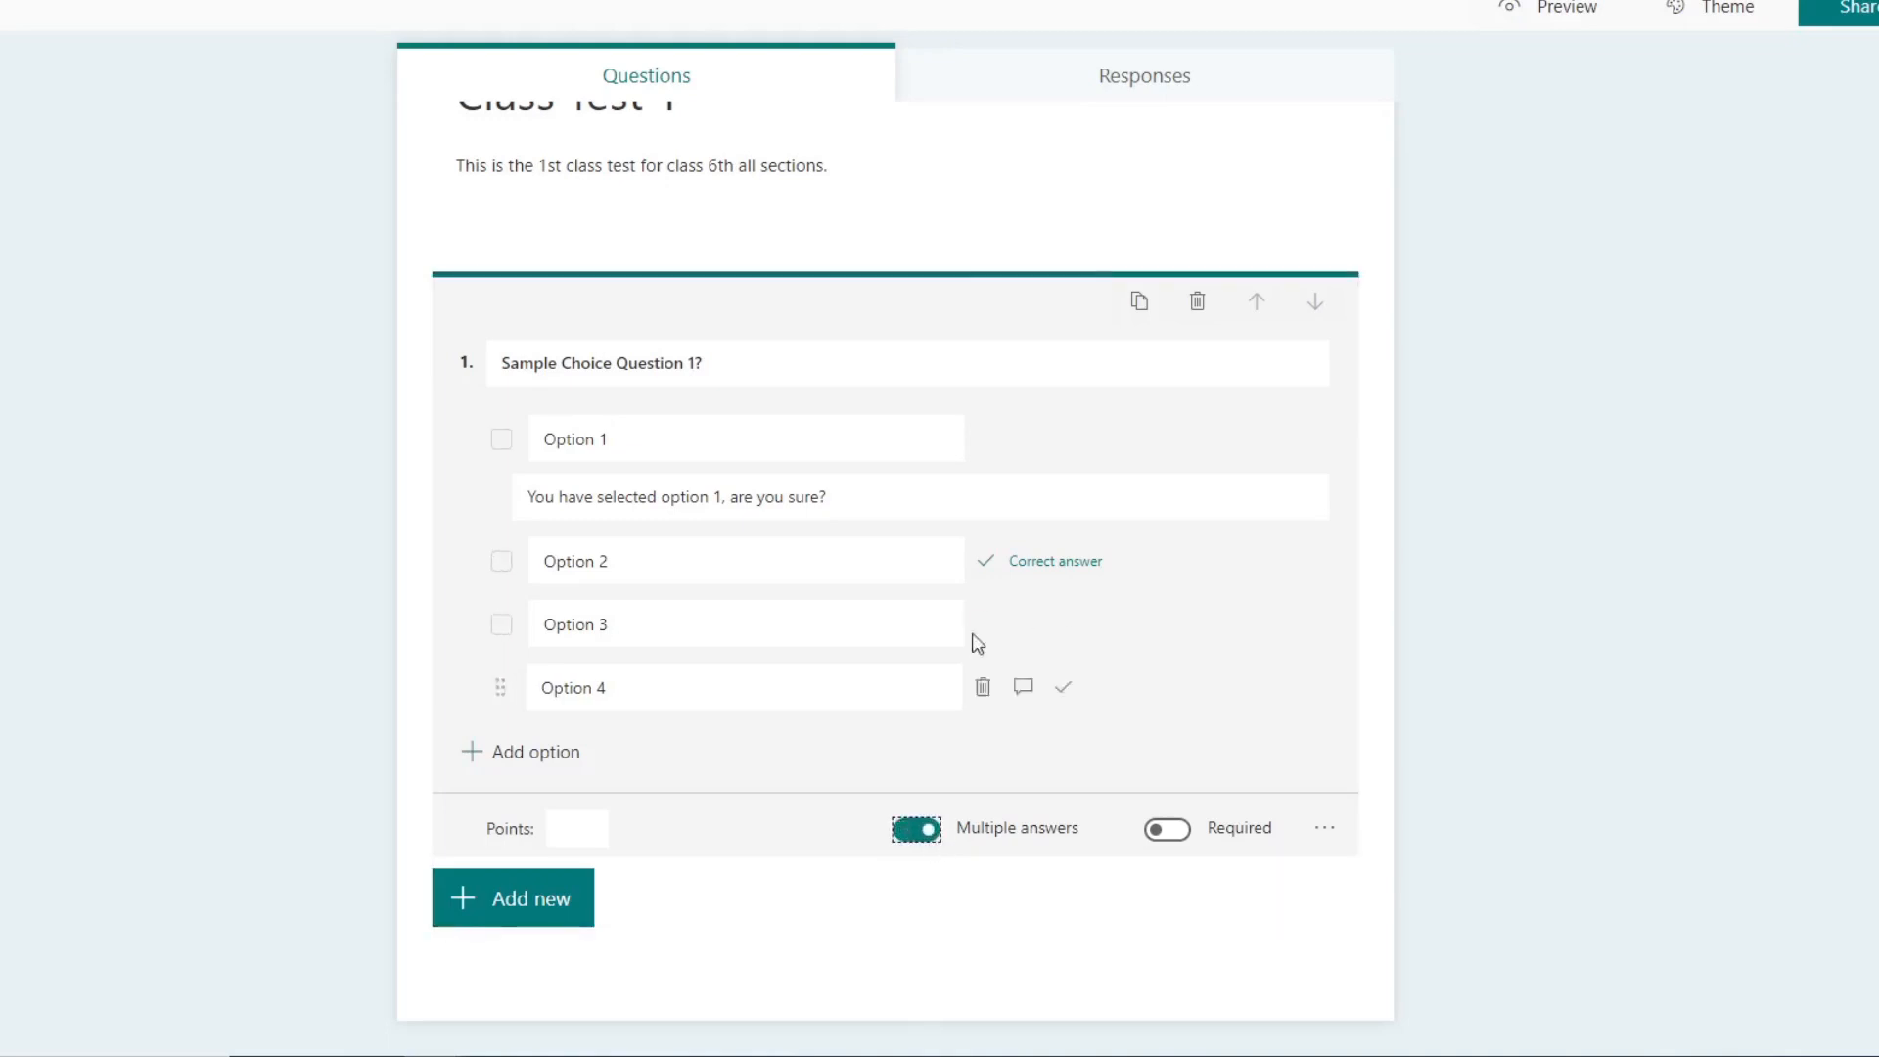
pyautogui.click(1063, 626)
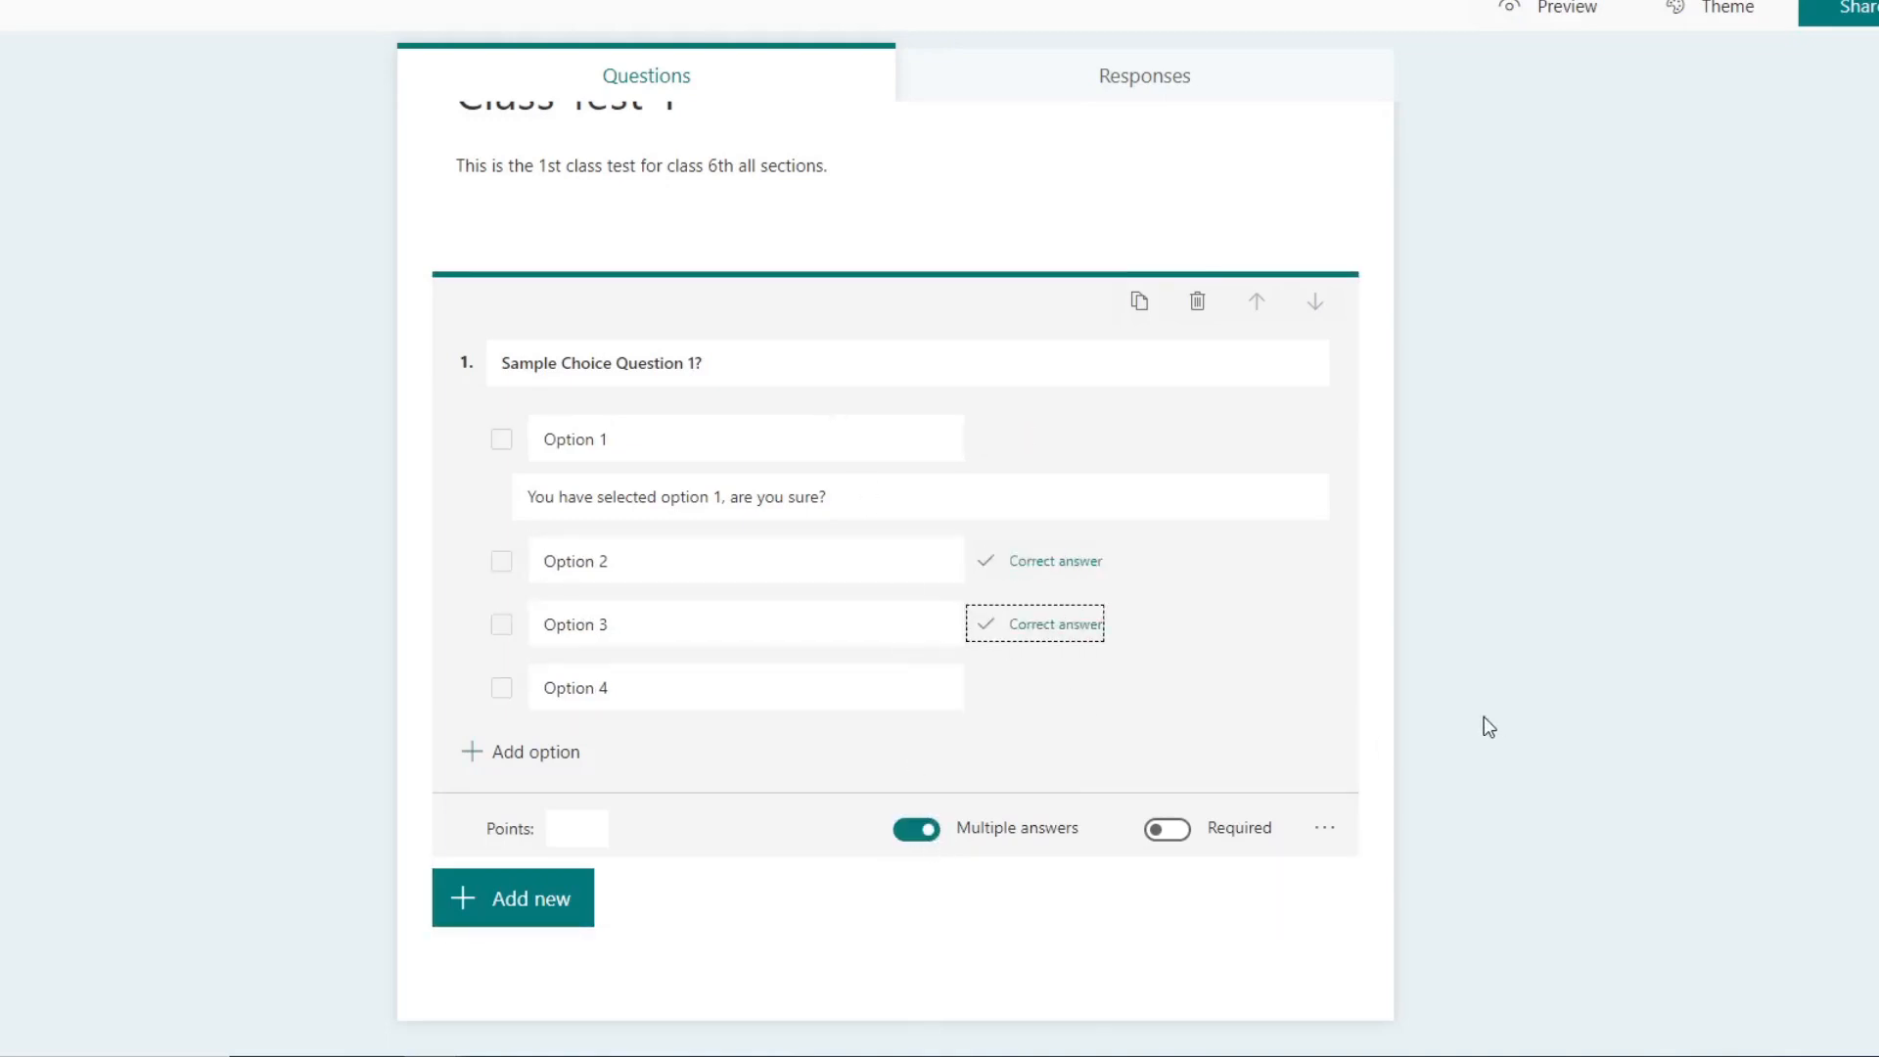
pyautogui.click(910, 832)
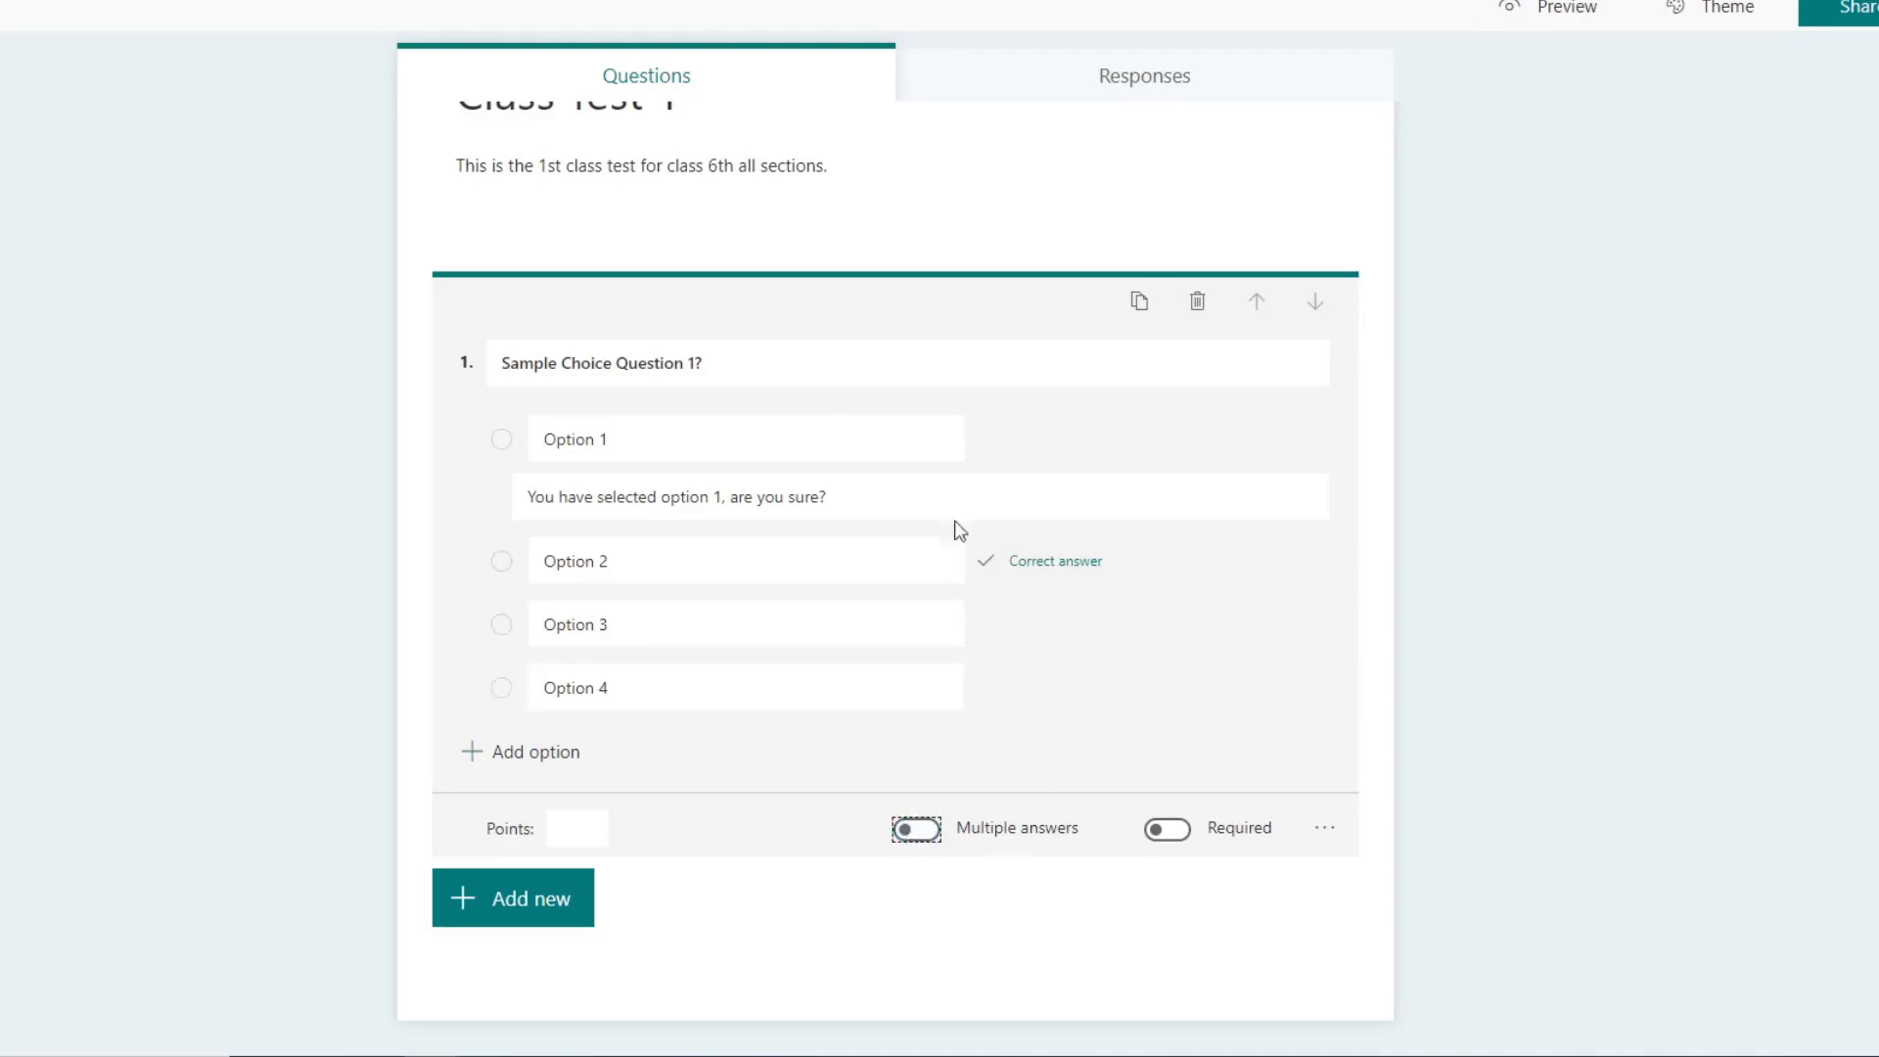
# Step: Make the choice question required and worth 1 point
pyautogui.click(1184, 832)
pyautogui.click(599, 828)
pyautogui.write('1')
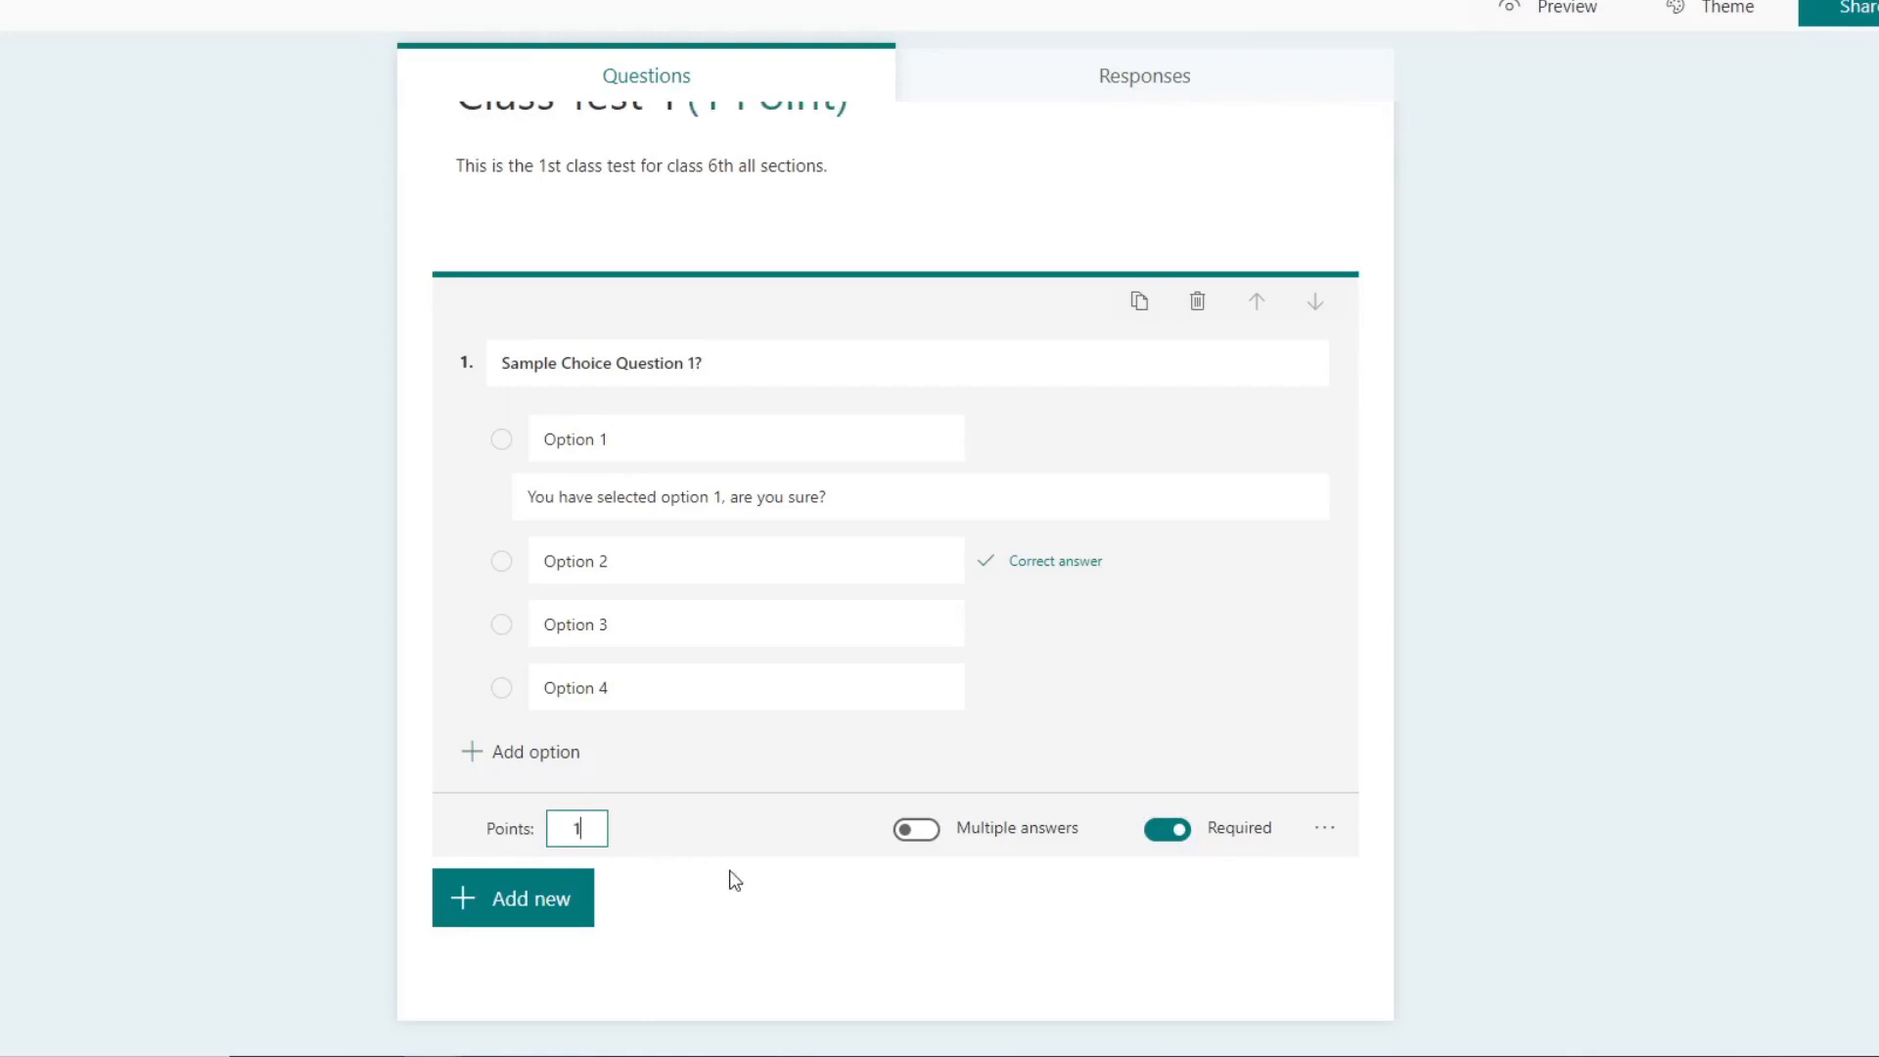
# Step: Turn on shuffling of the answer options for the choice question
pyautogui.click(1324, 832)
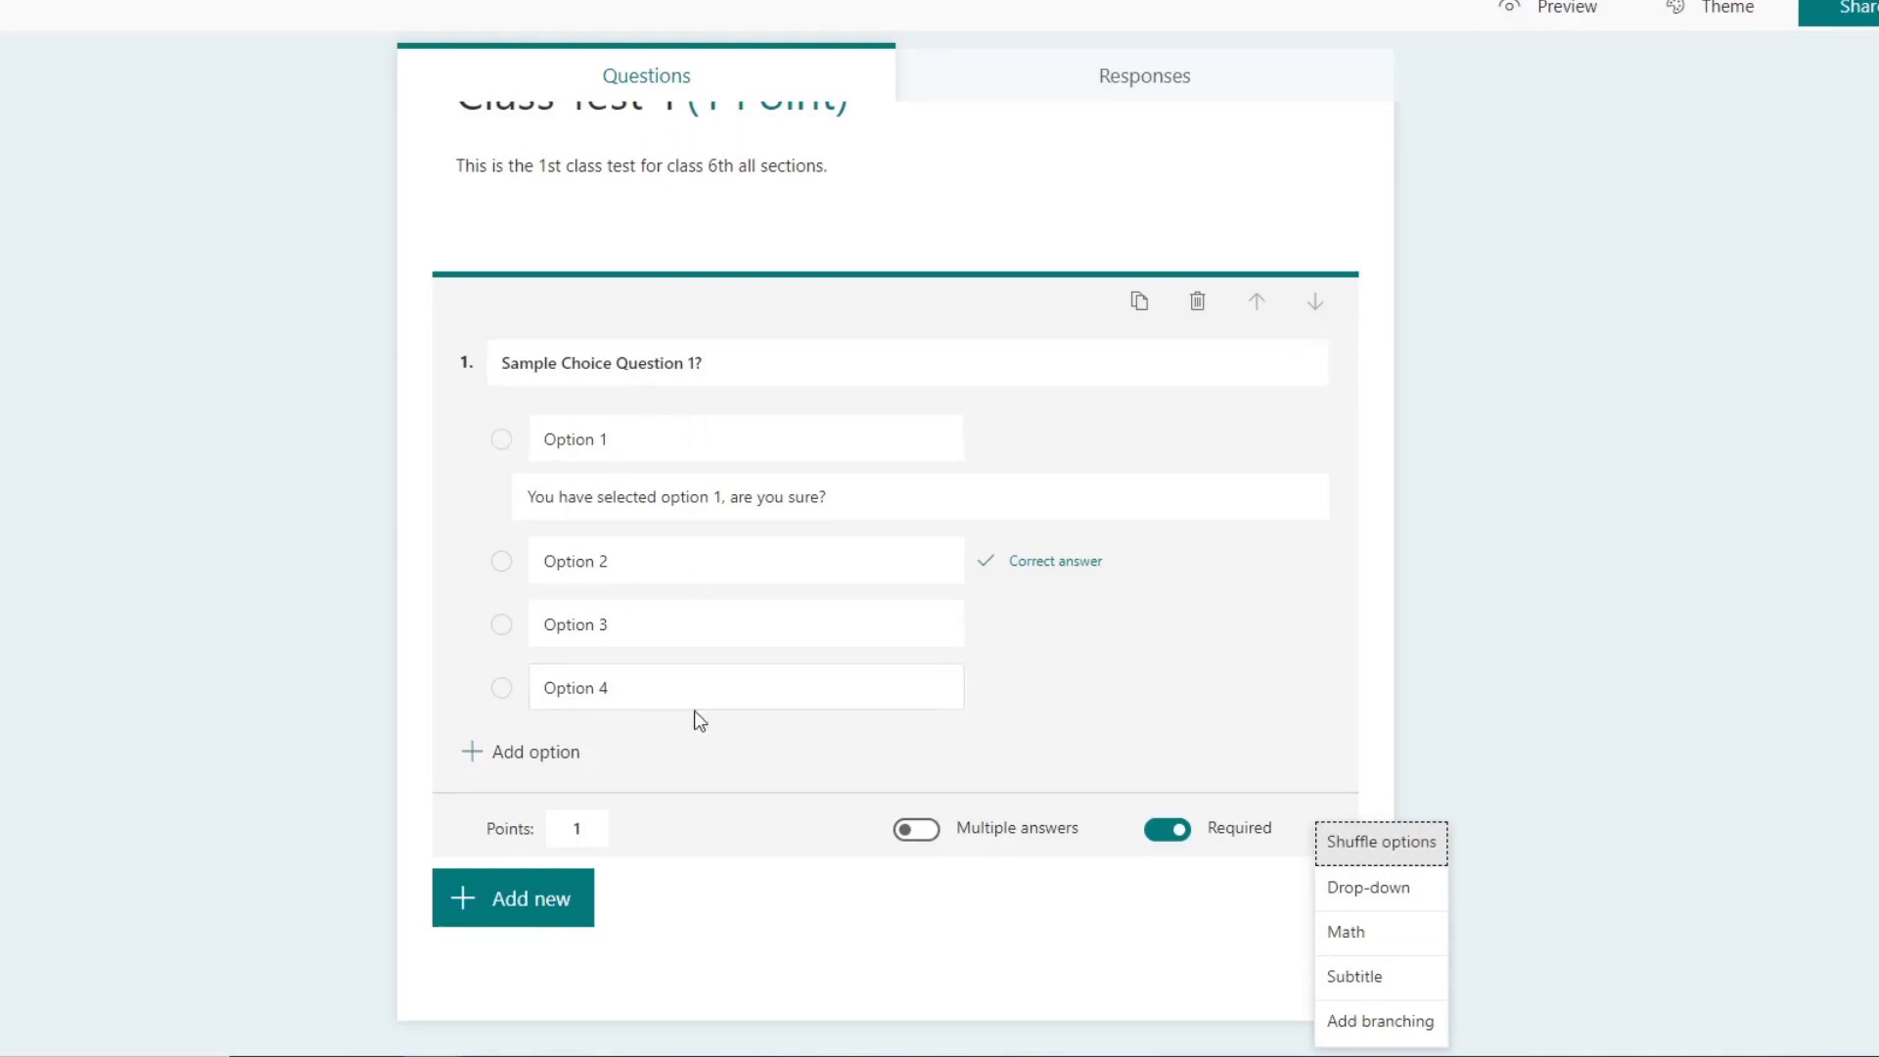
pyautogui.click(1282, 450)
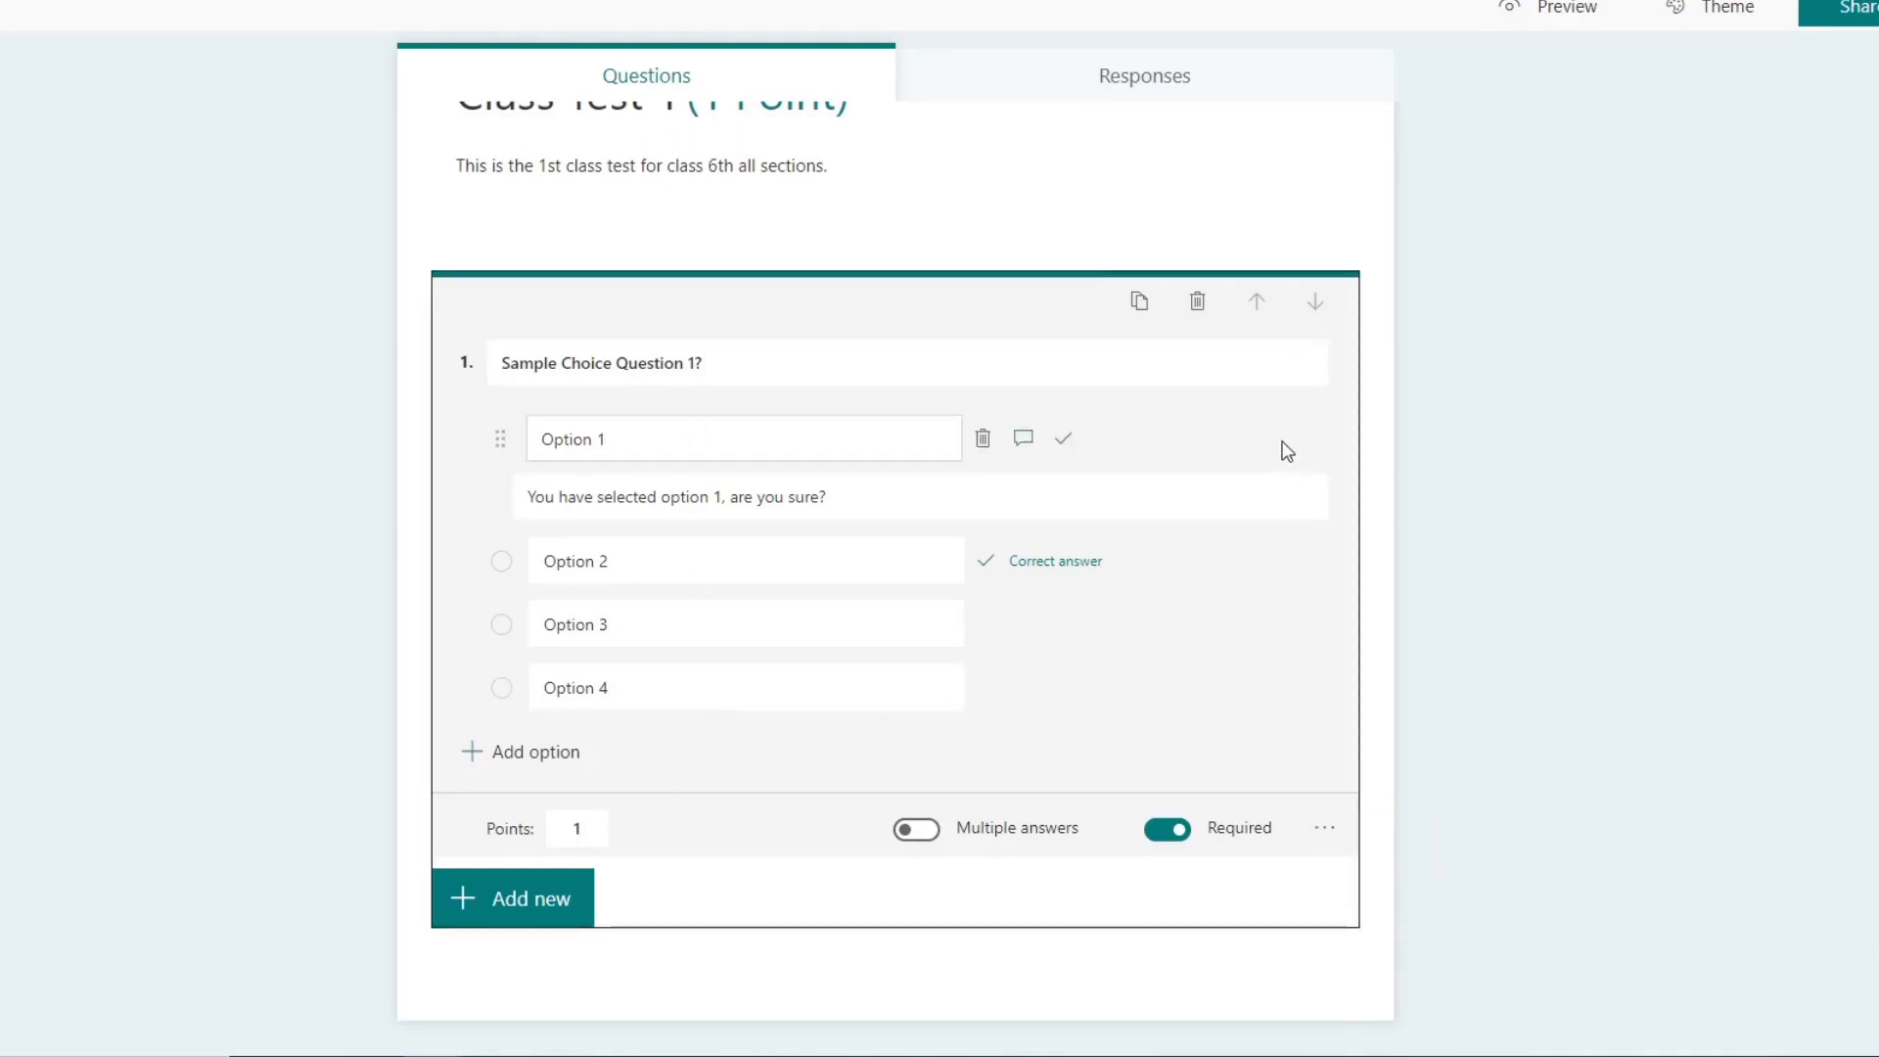
pyautogui.click(1325, 828)
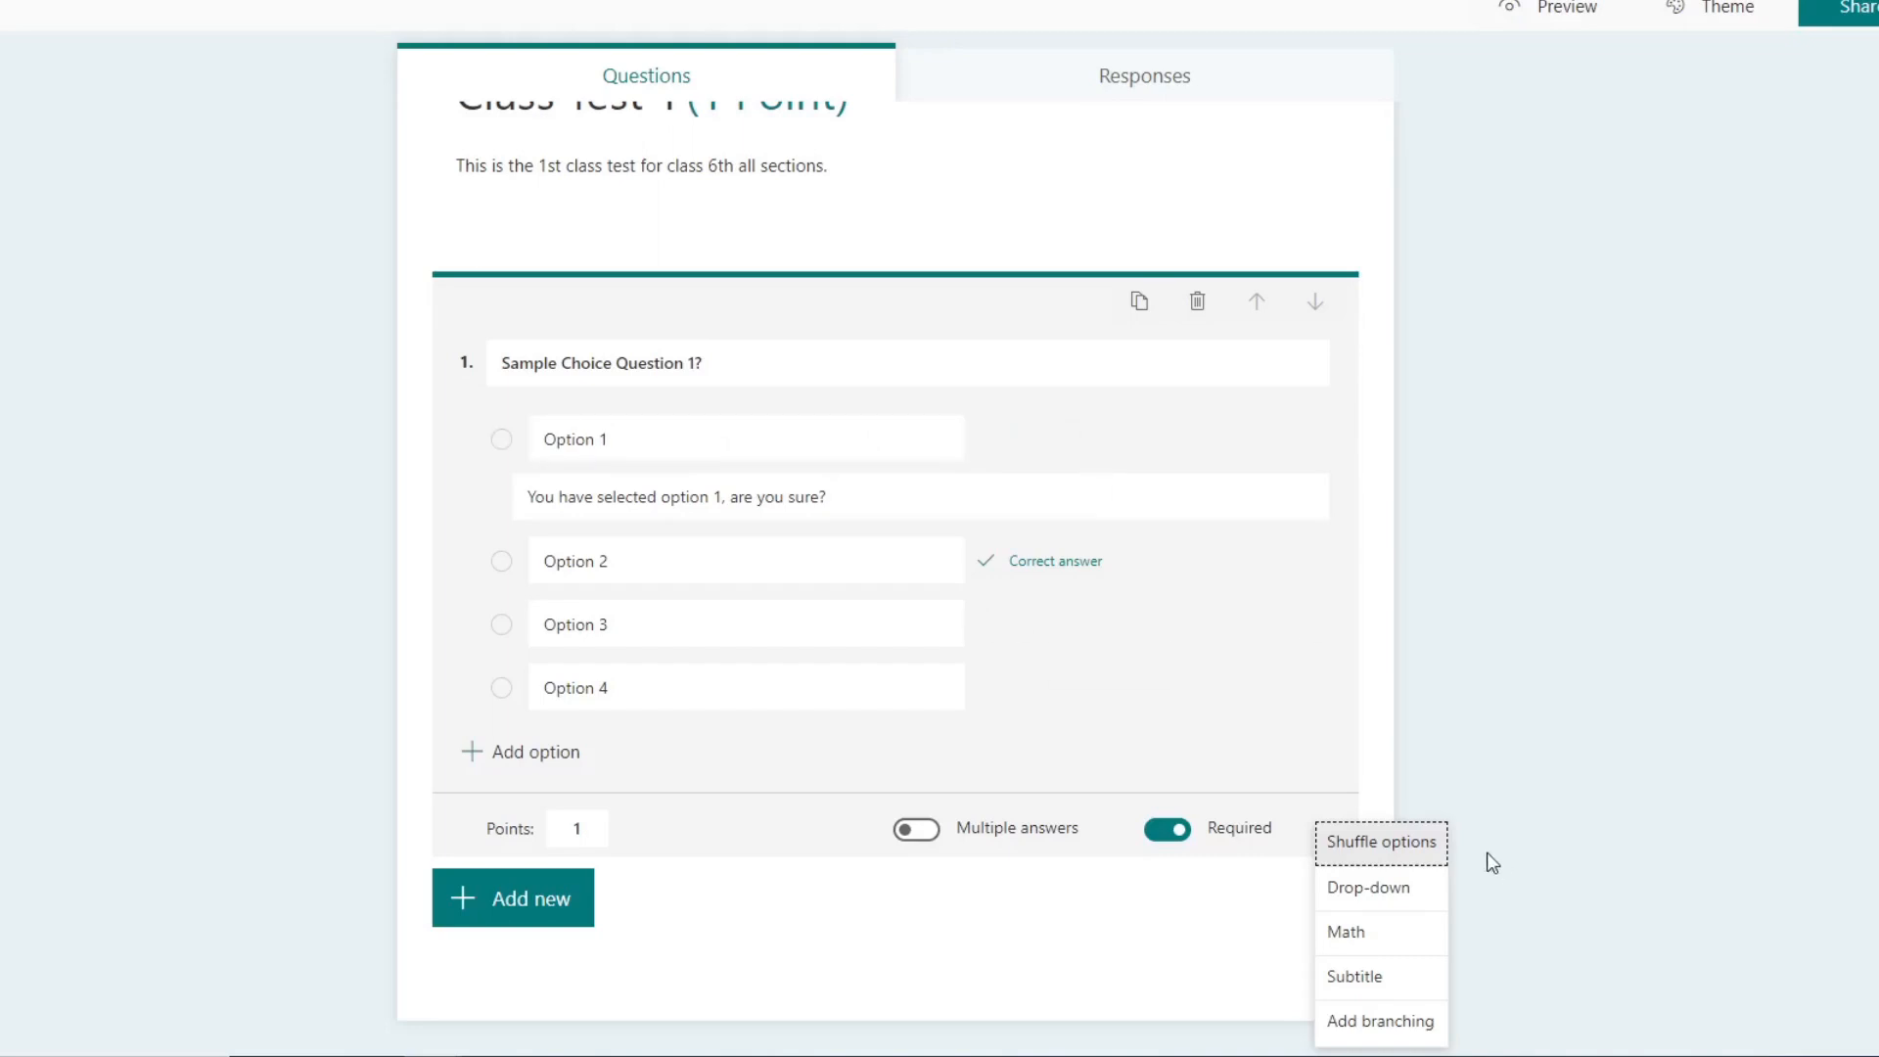
pyautogui.click(1420, 851)
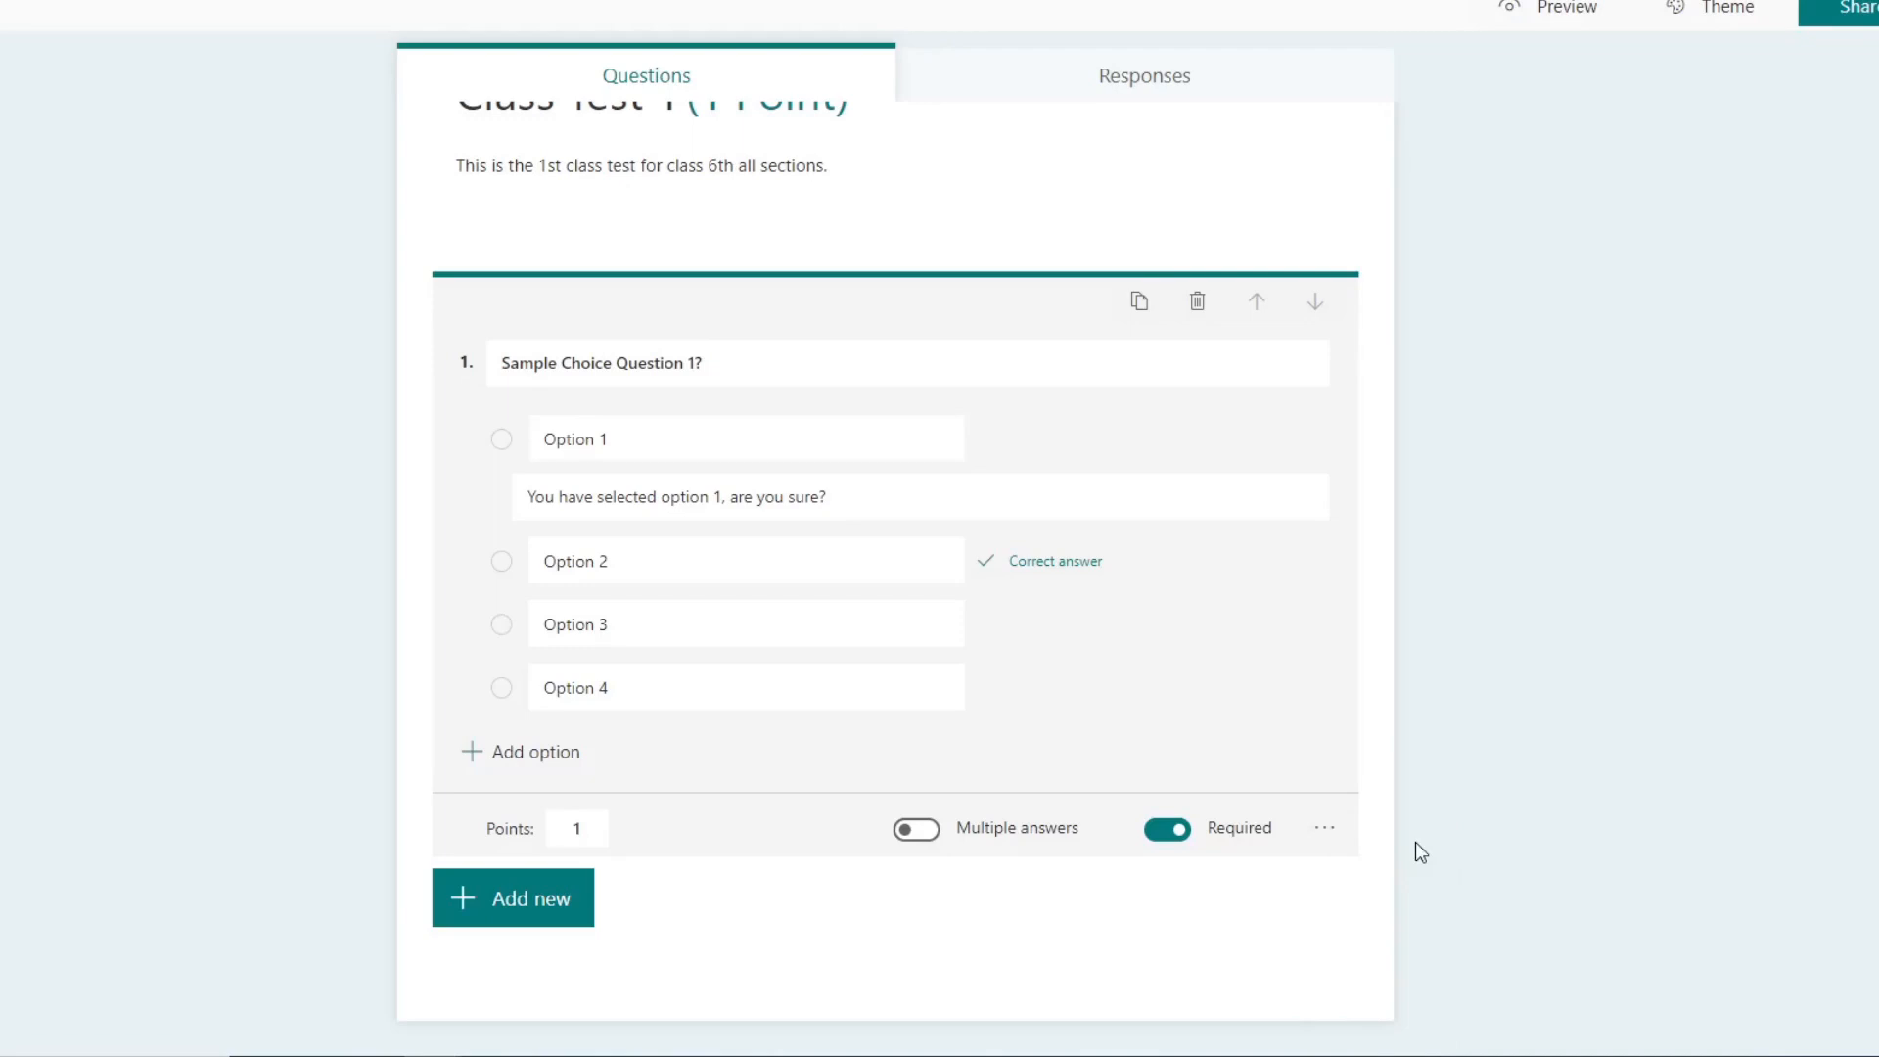
pyautogui.click(1322, 833)
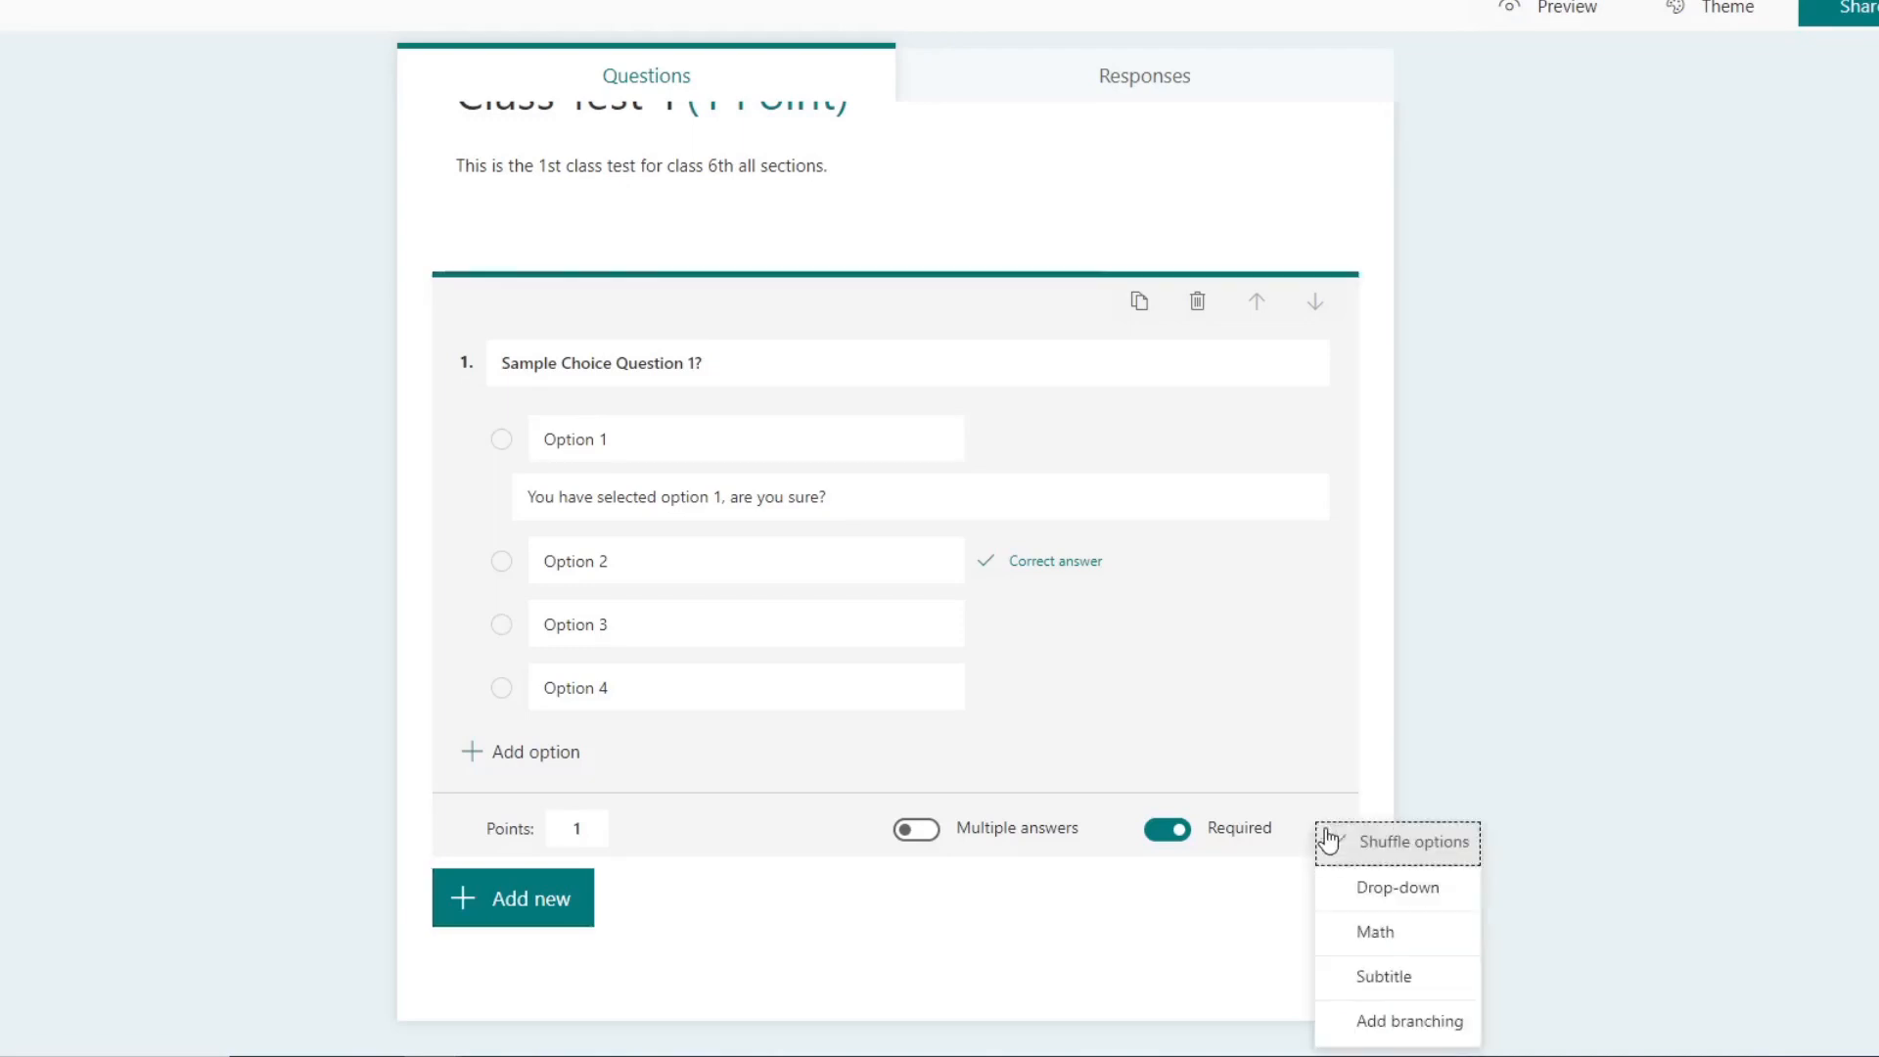
pyautogui.click(1488, 732)
pyautogui.click(1096, 616)
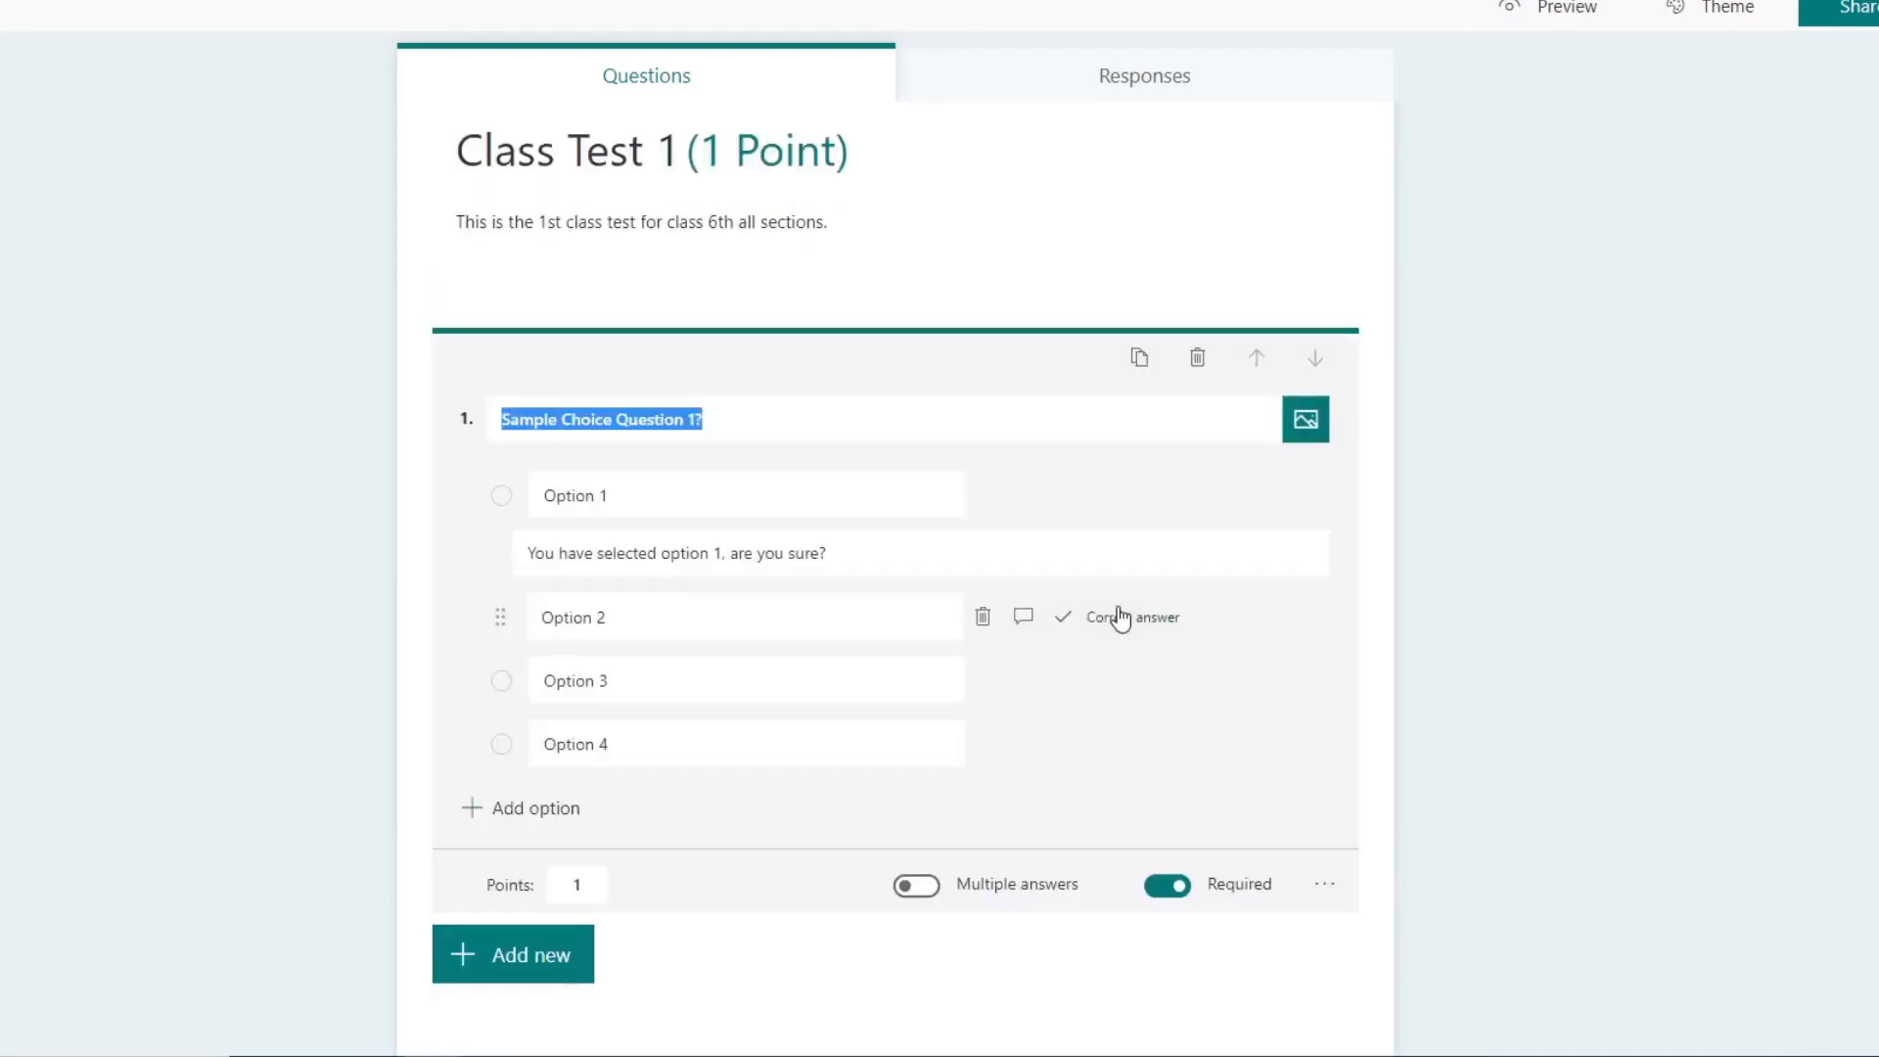
pyautogui.click(1120, 616)
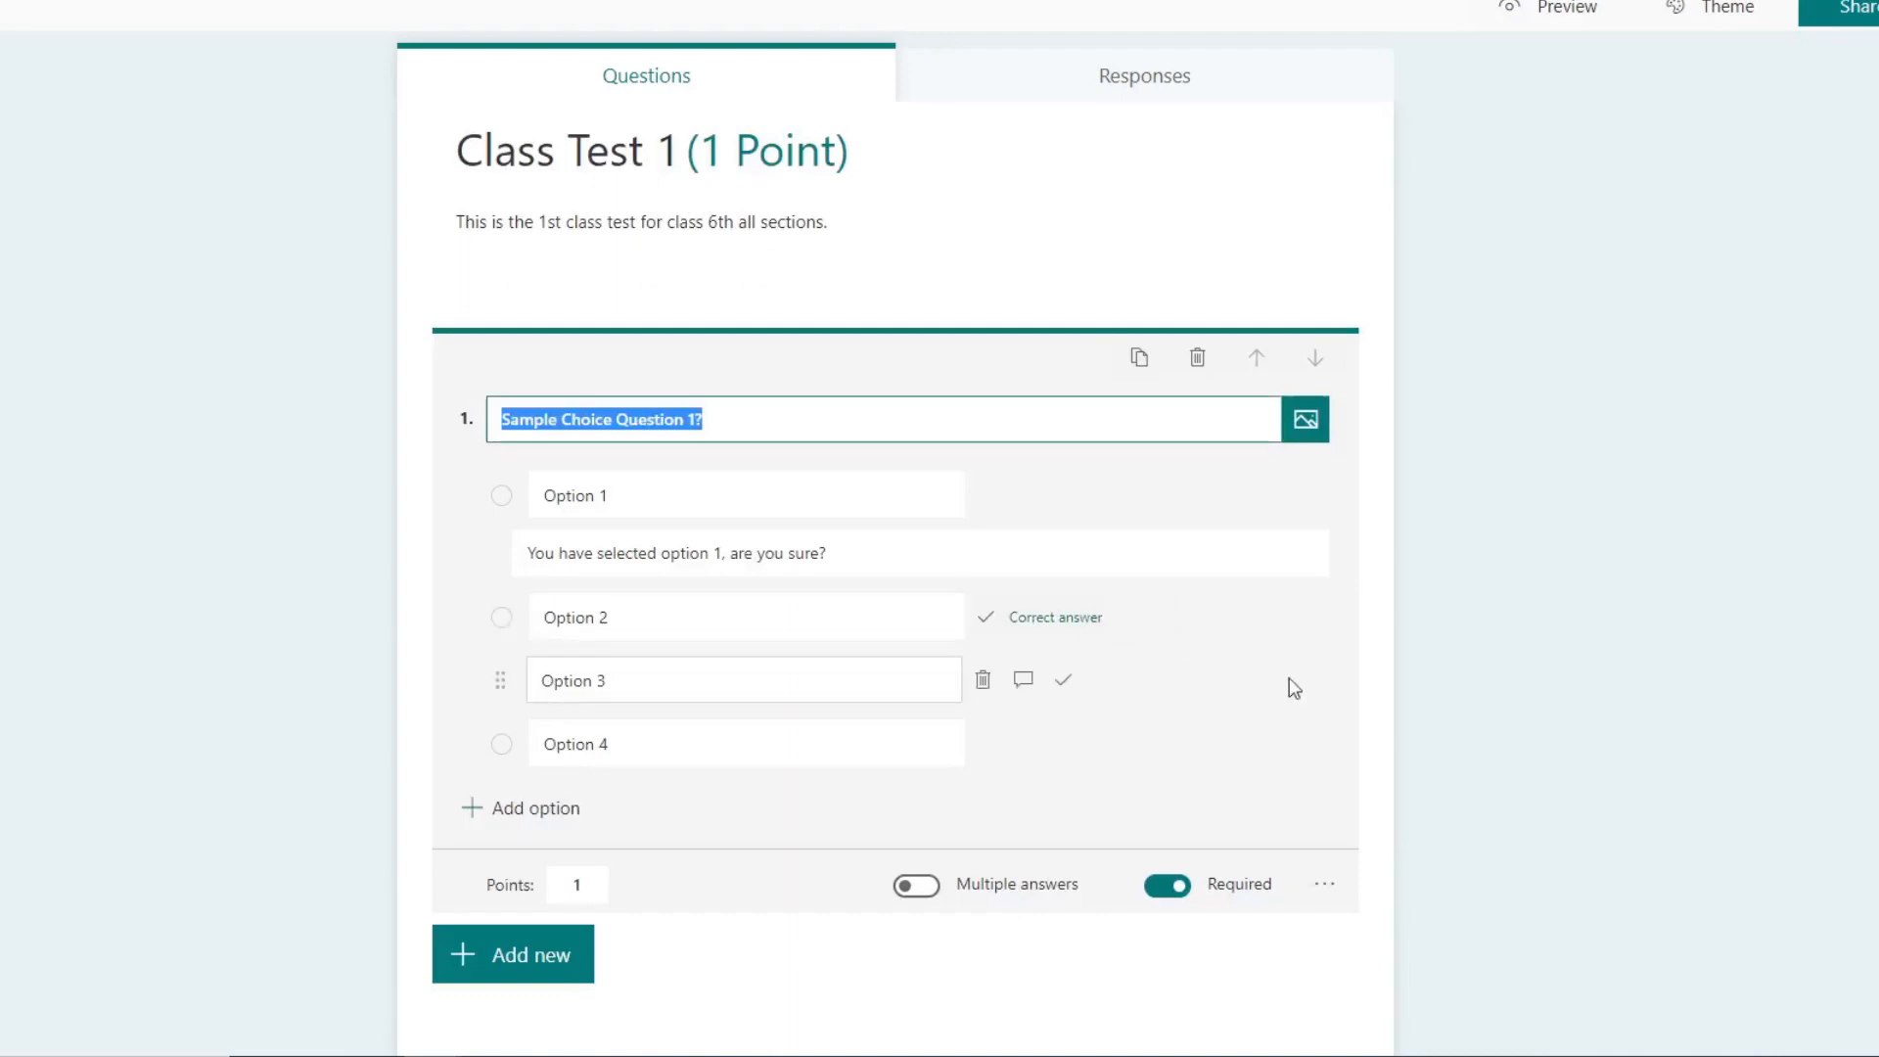
pyautogui.click(1324, 884)
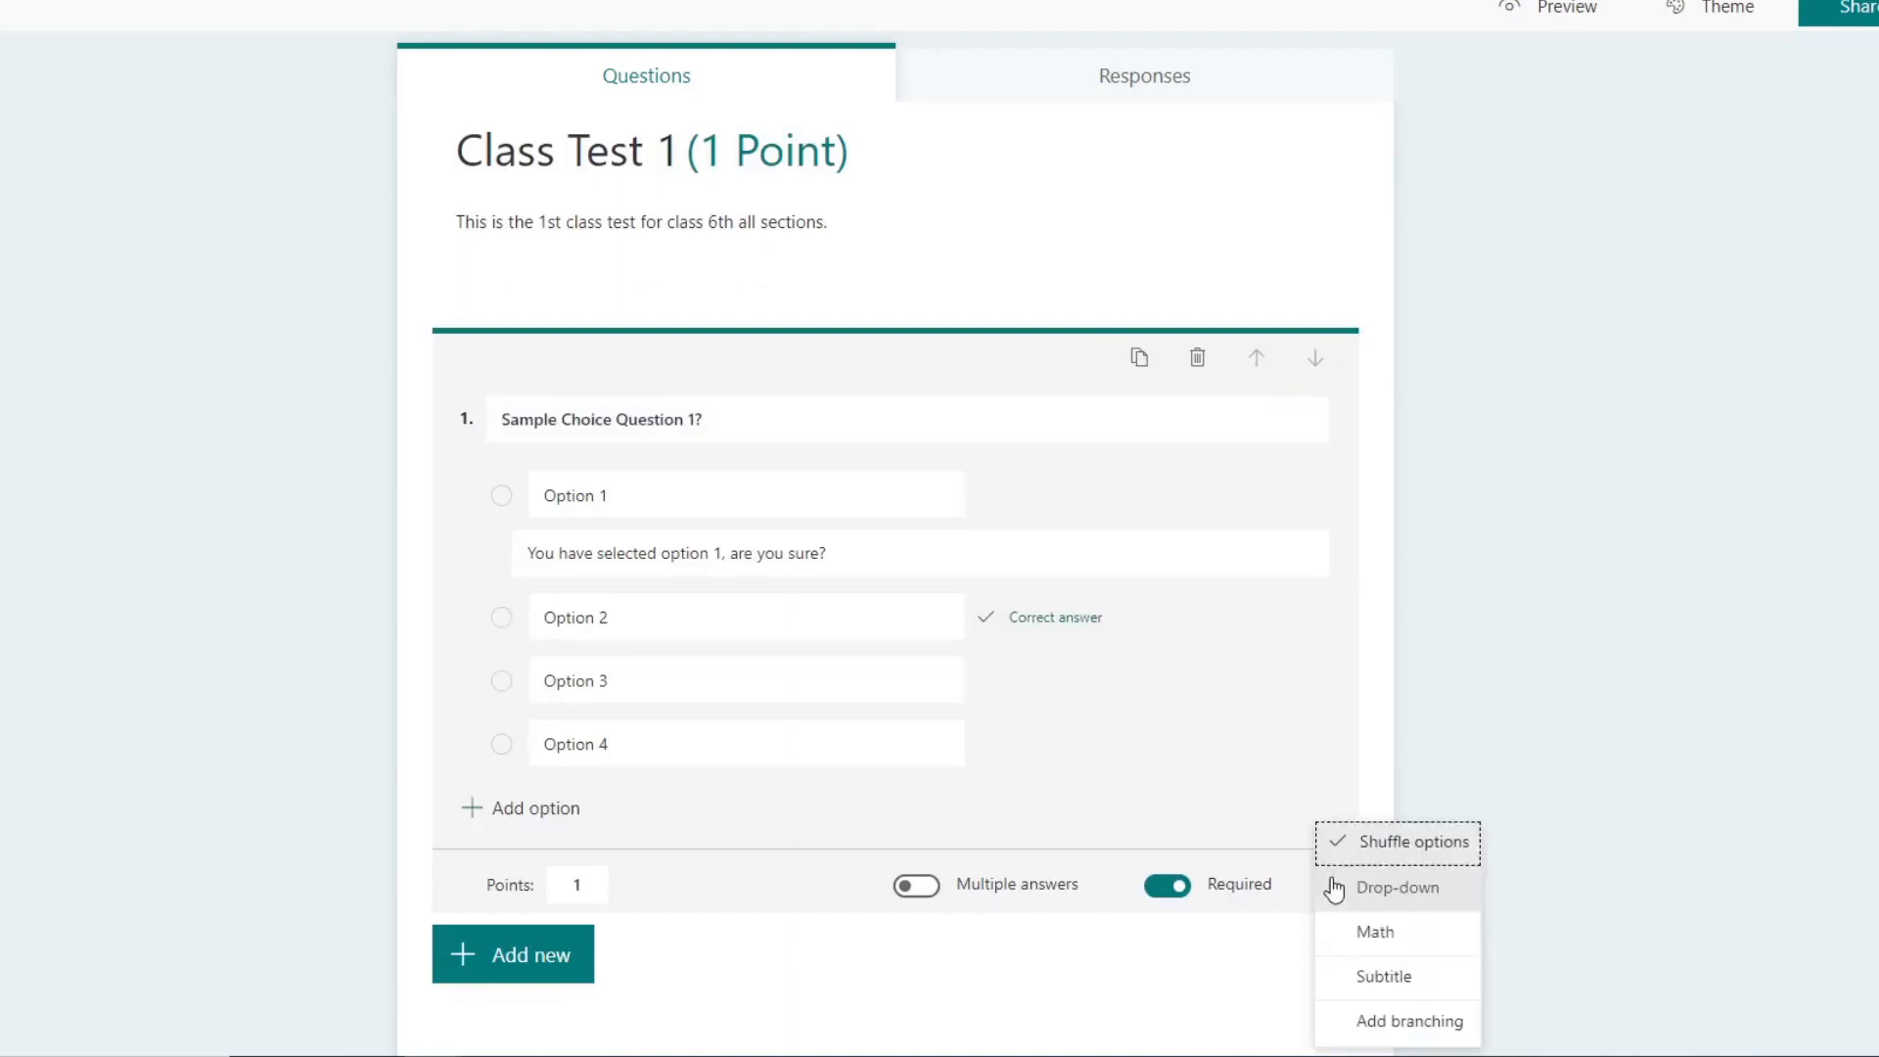
pyautogui.click(1401, 701)
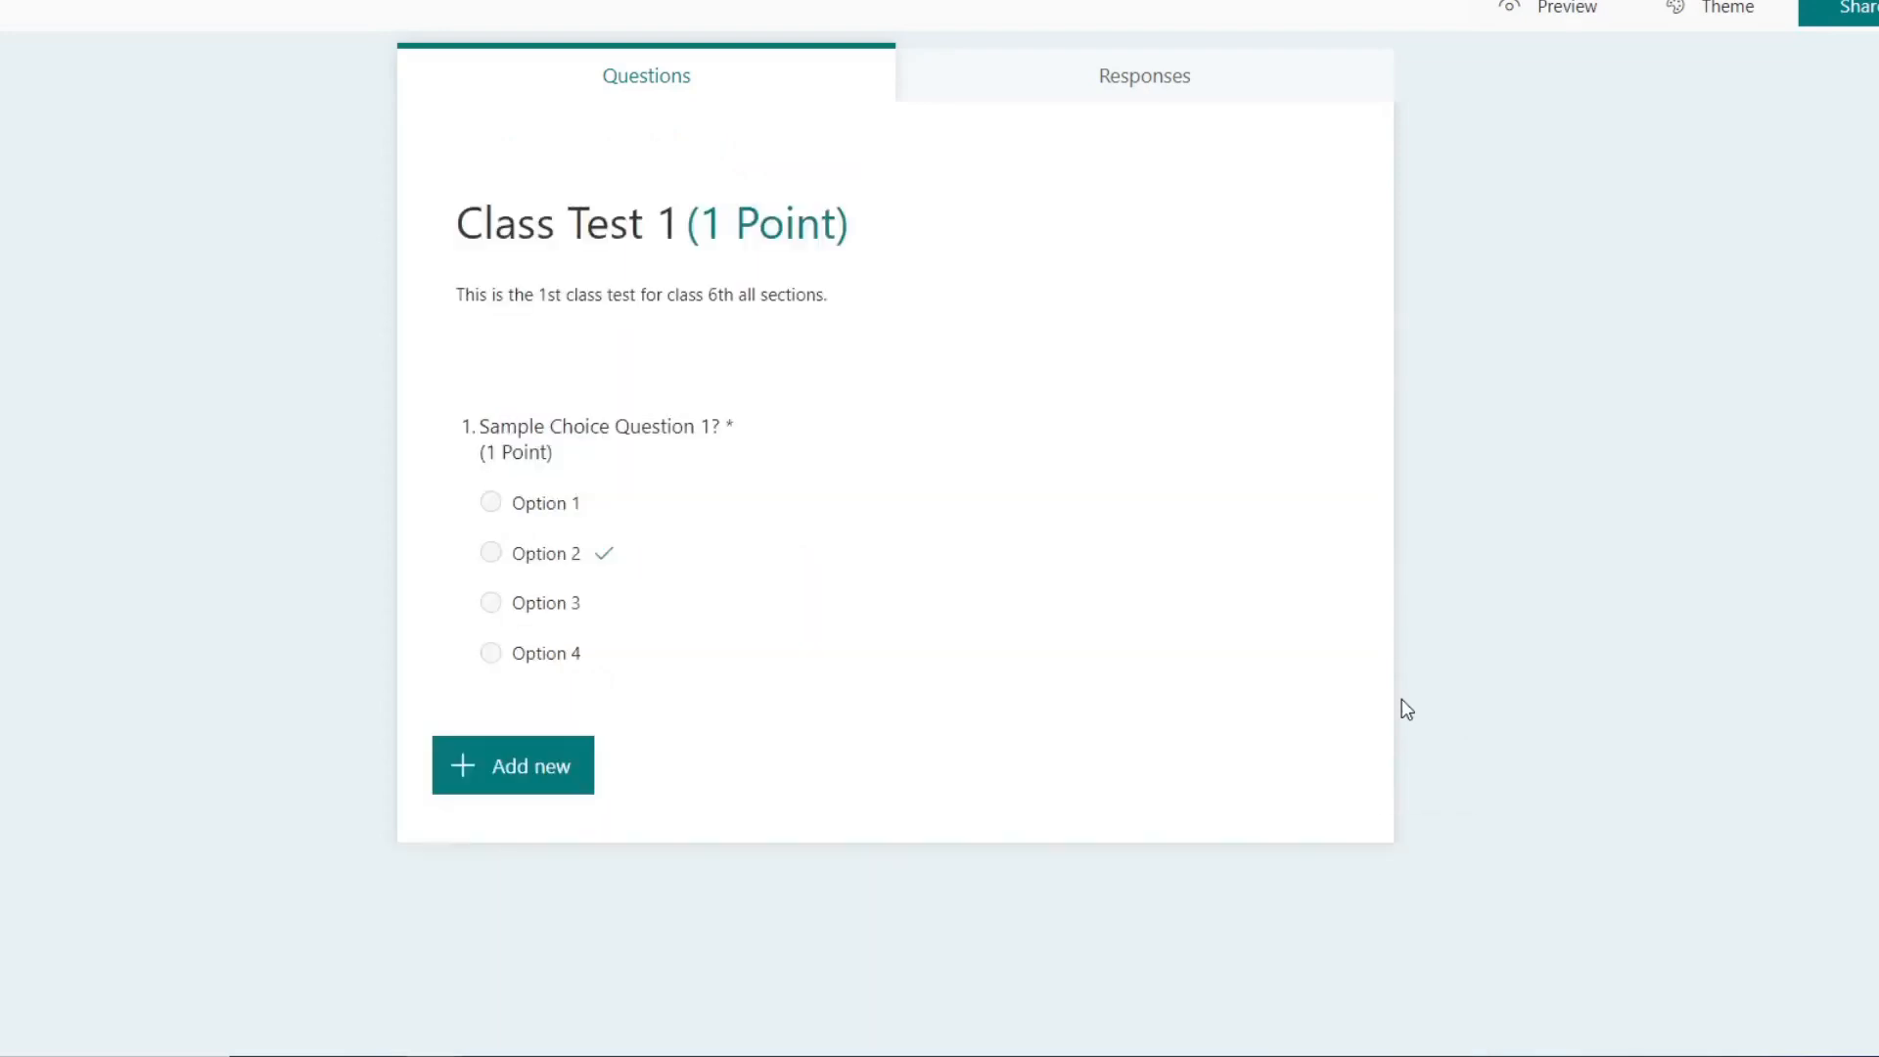
# Step: Add a second Choice question to the quiz and allow multiple answers for it
pyautogui.click(539, 770)
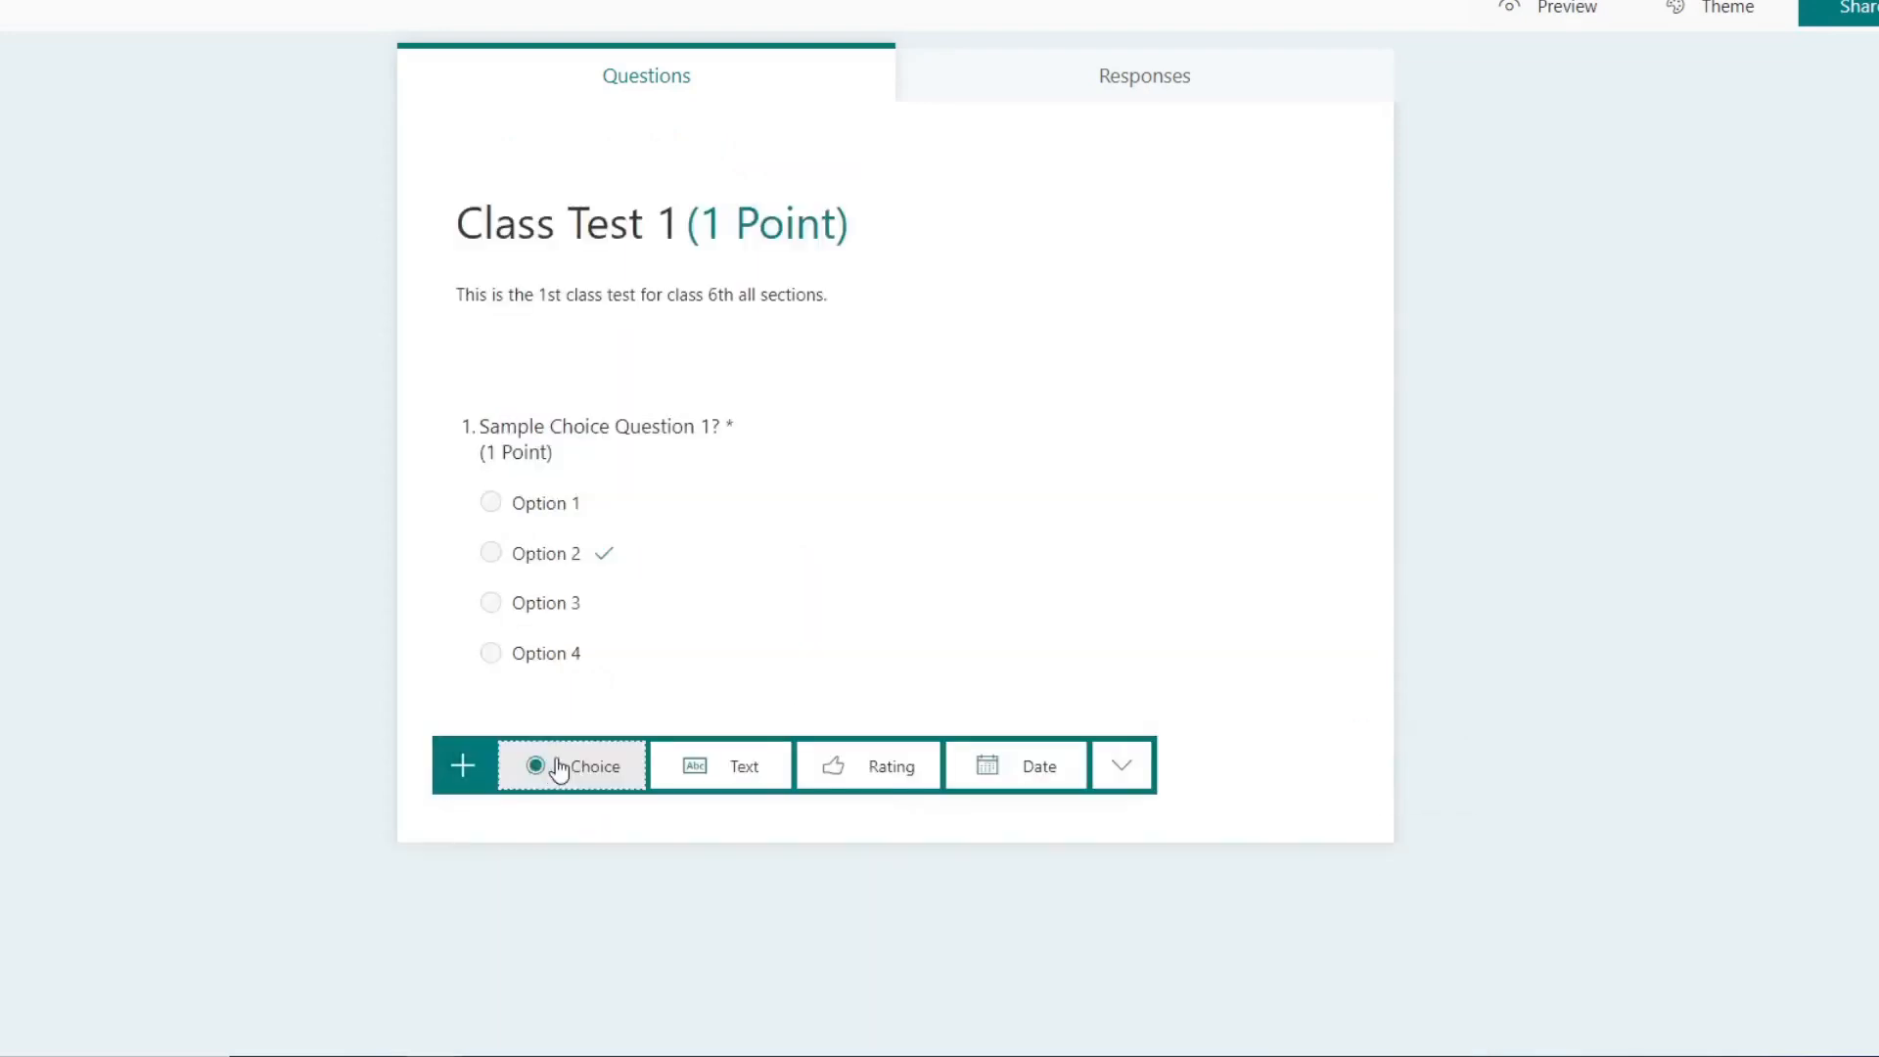
pyautogui.click(579, 768)
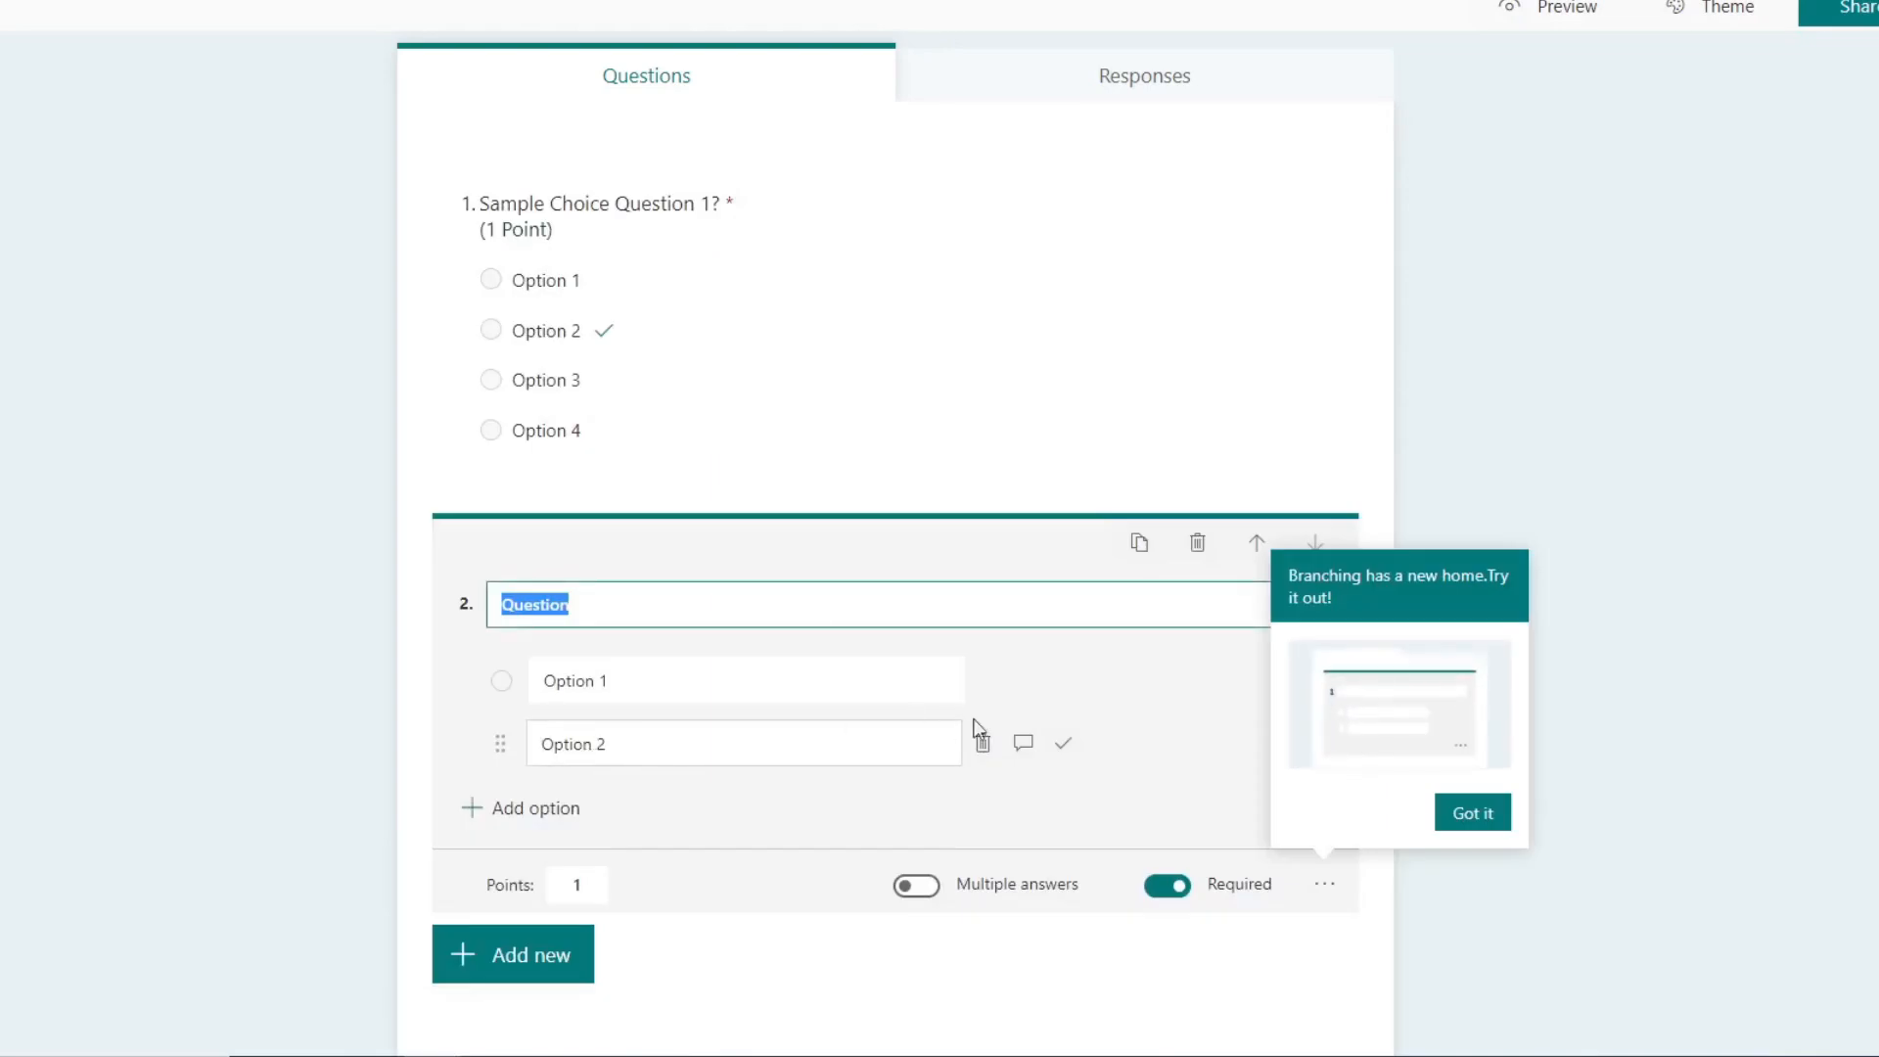
pyautogui.click(1465, 812)
pyautogui.click(642, 599)
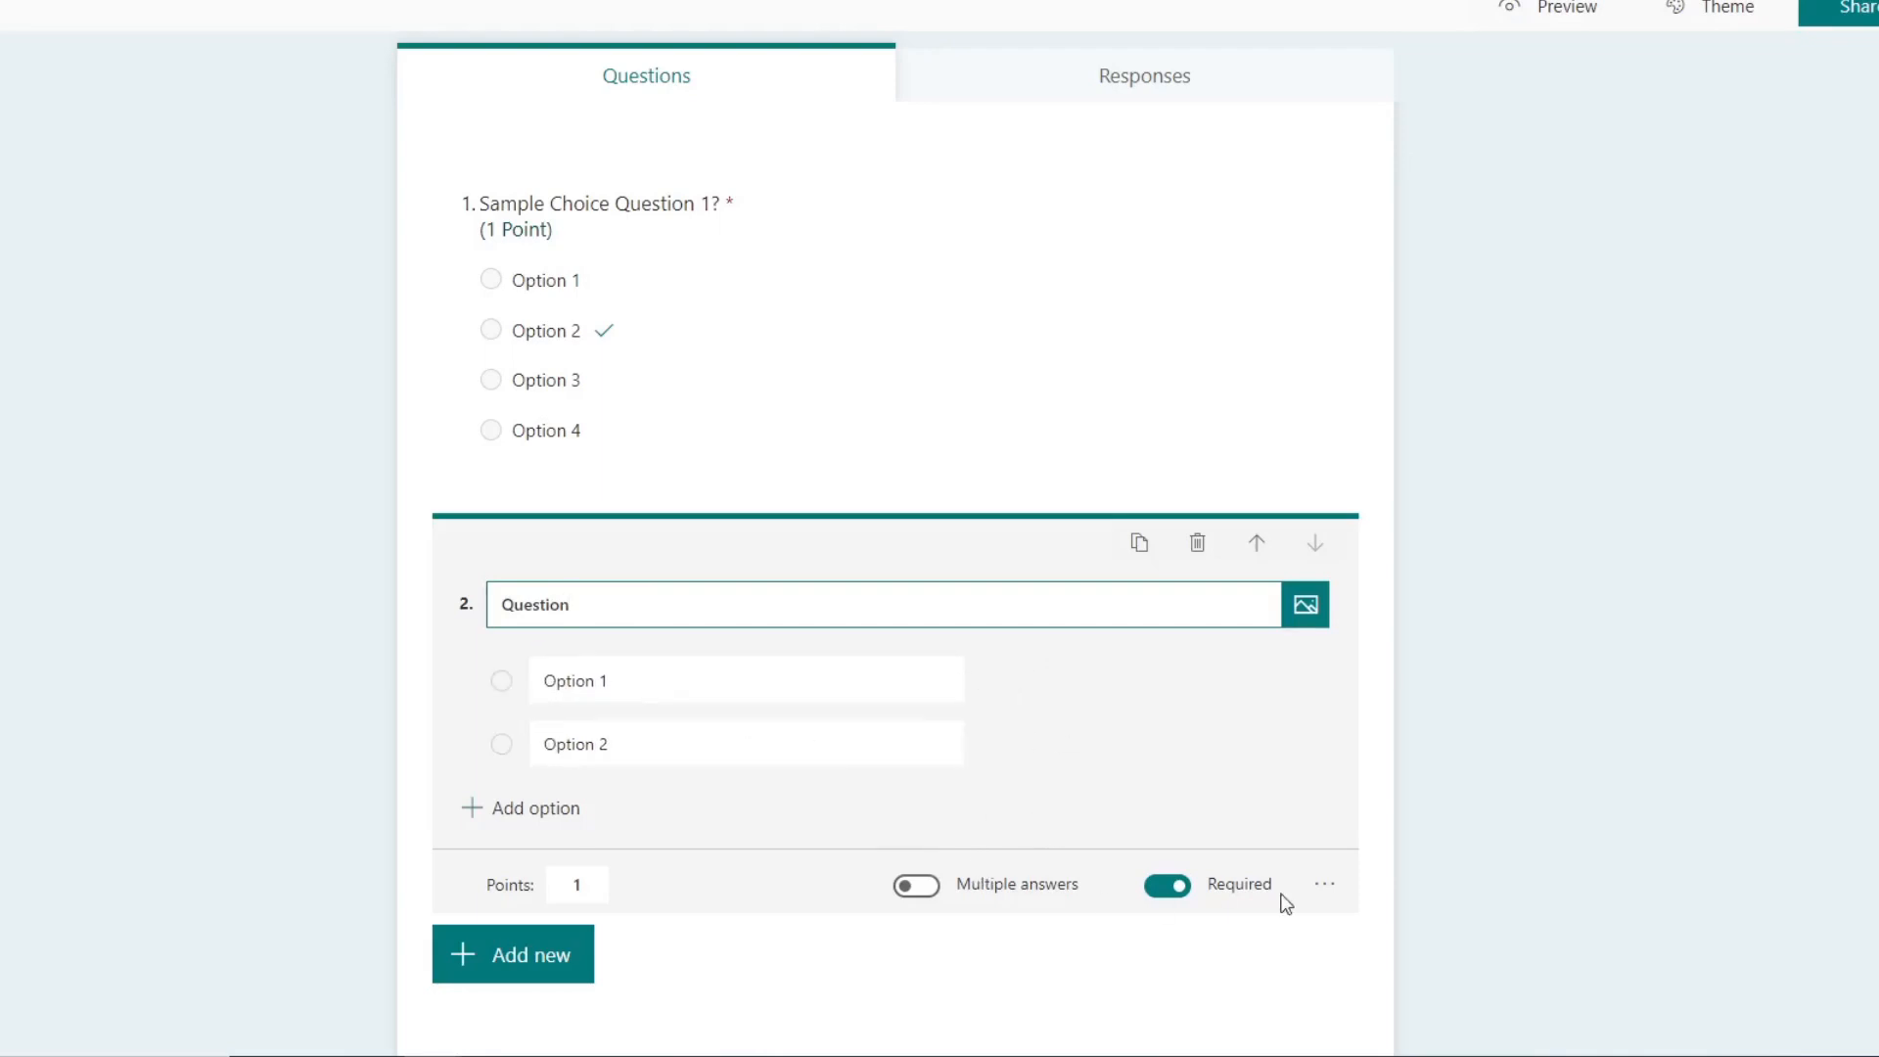
pyautogui.click(1323, 887)
pyautogui.click(1378, 764)
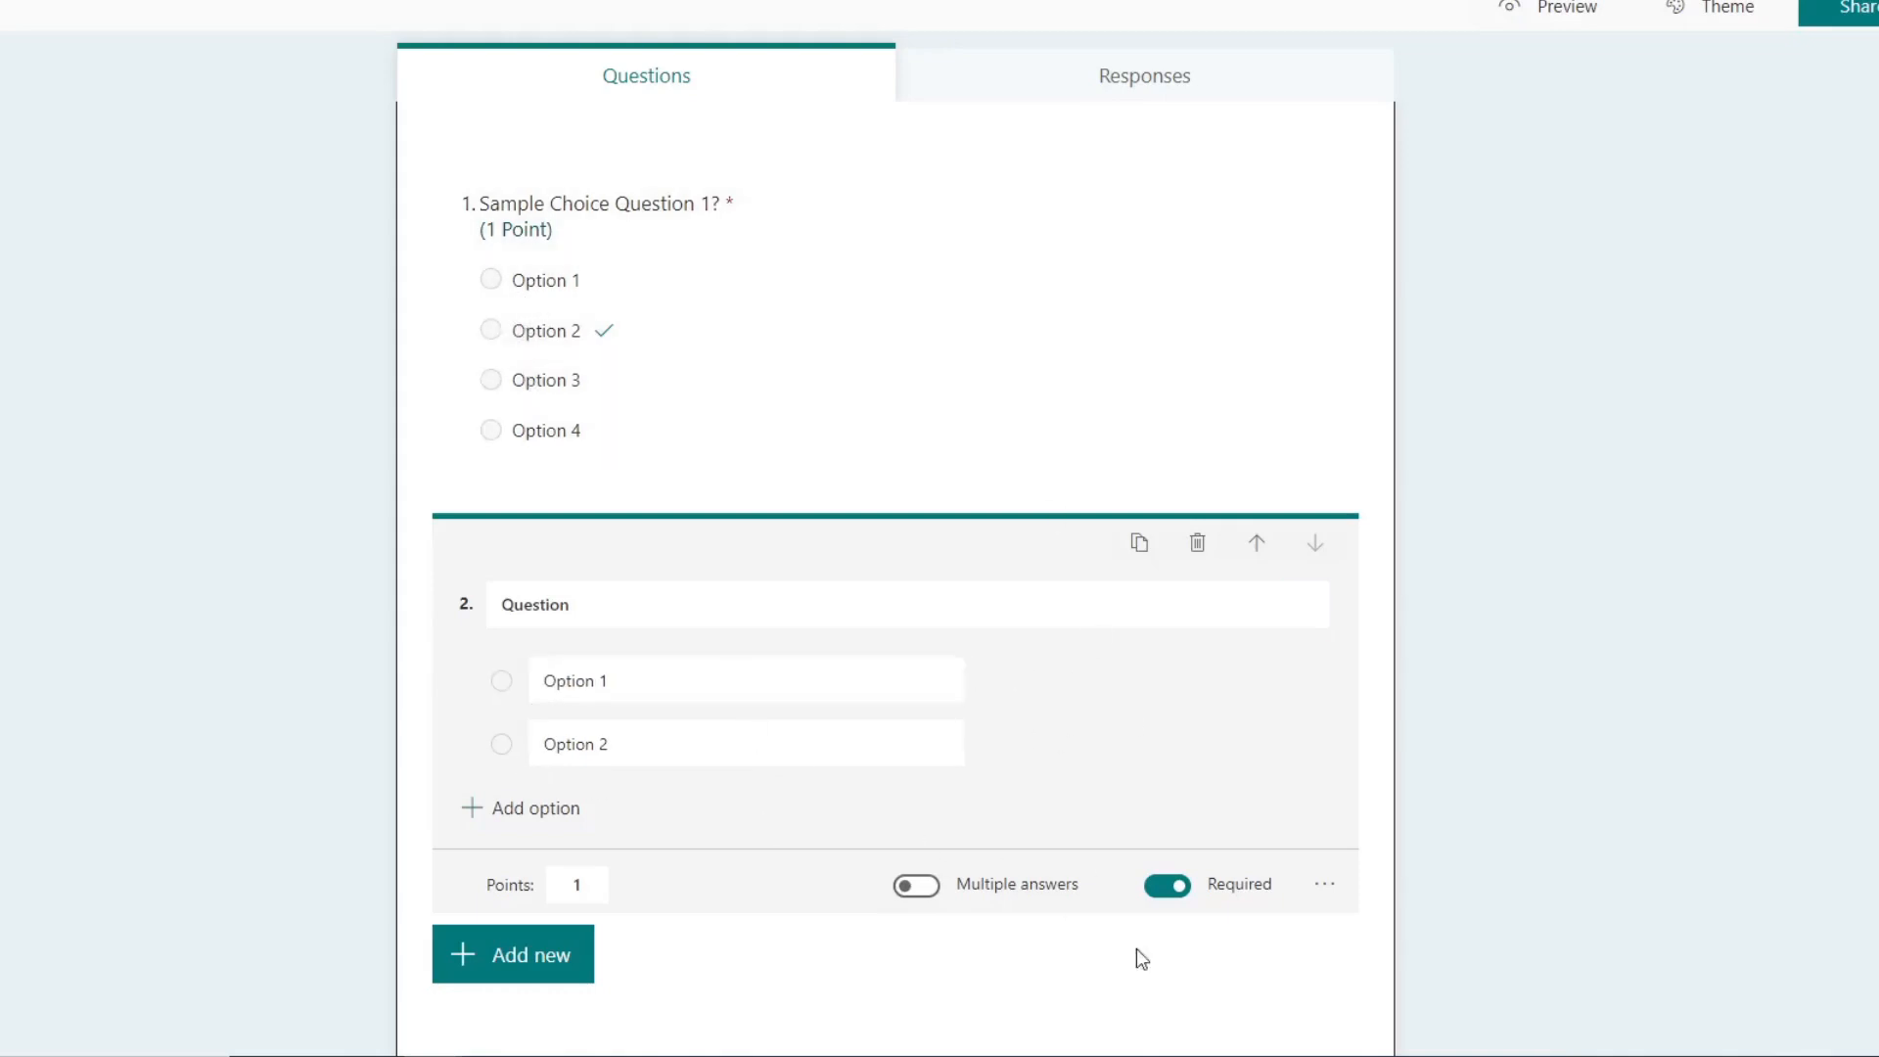
pyautogui.click(930, 892)
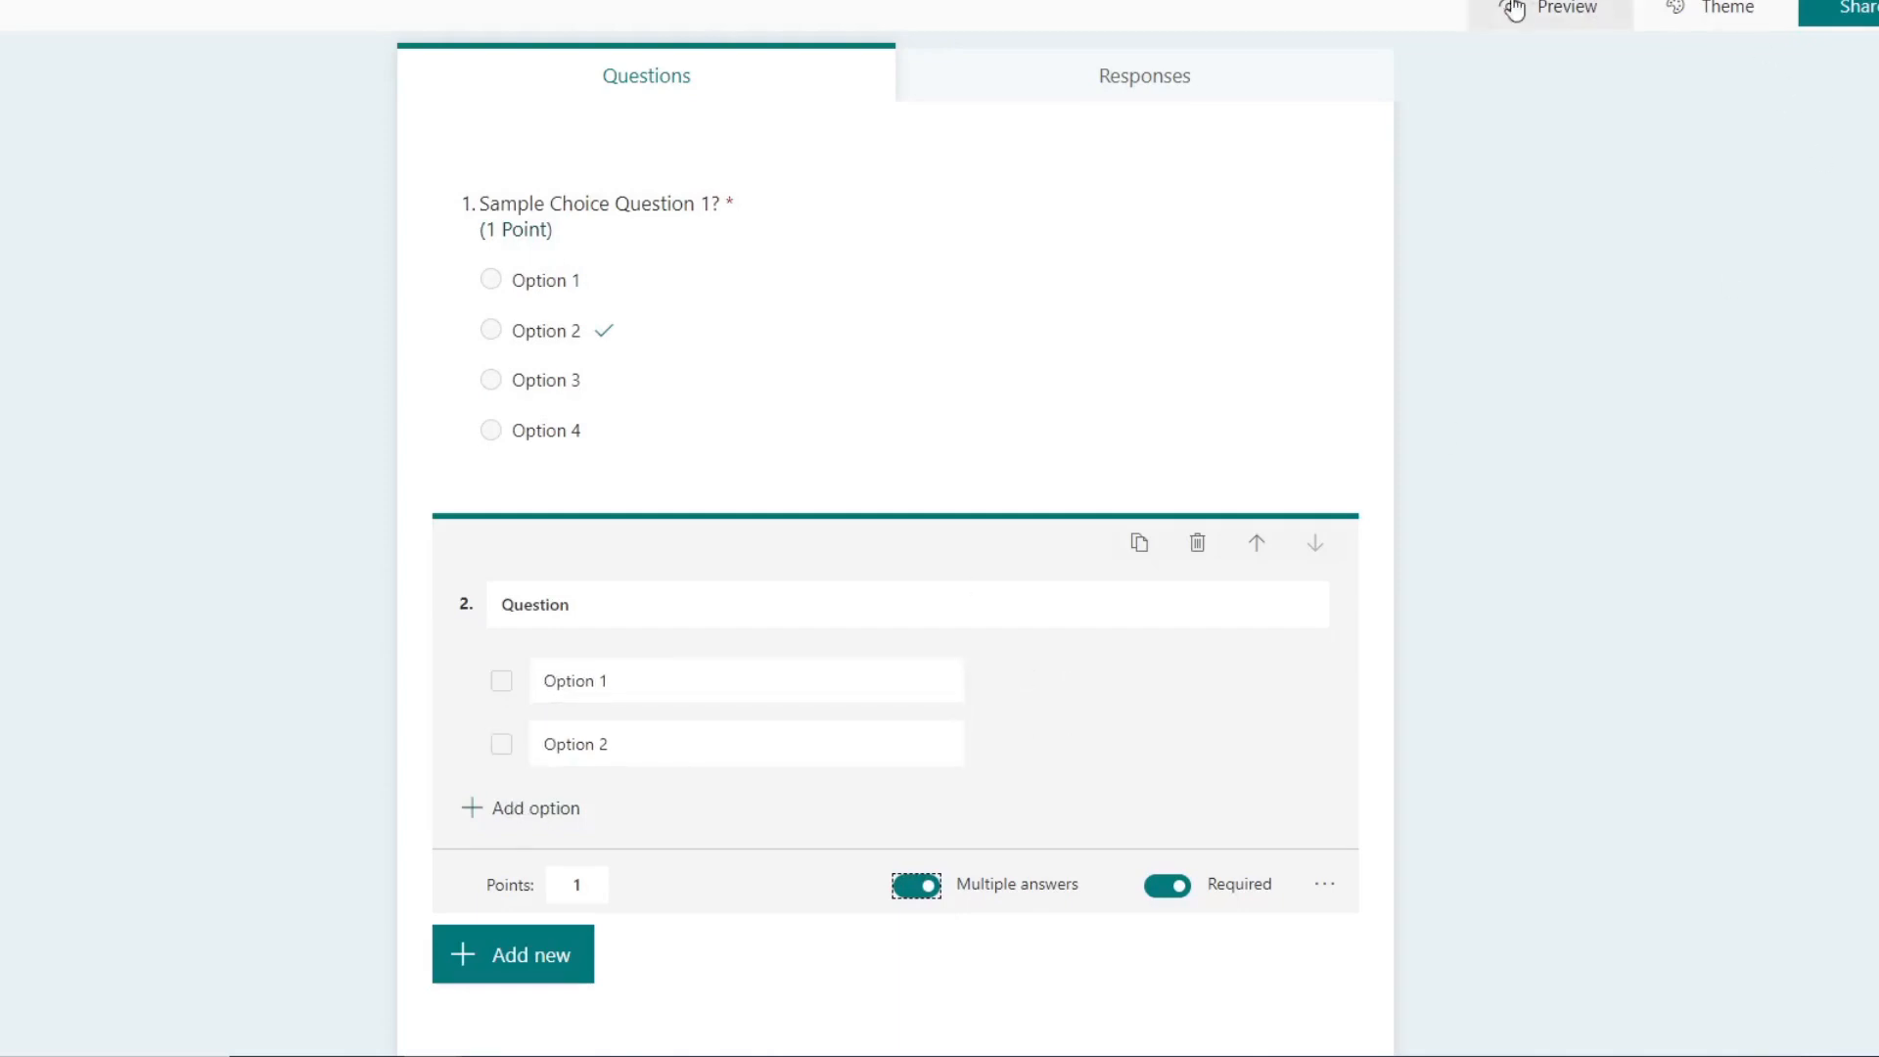
# Step: Preview the quiz and test how answers are selected in the single-answer question and in the multiple-answer question
pyautogui.click(1529, 33)
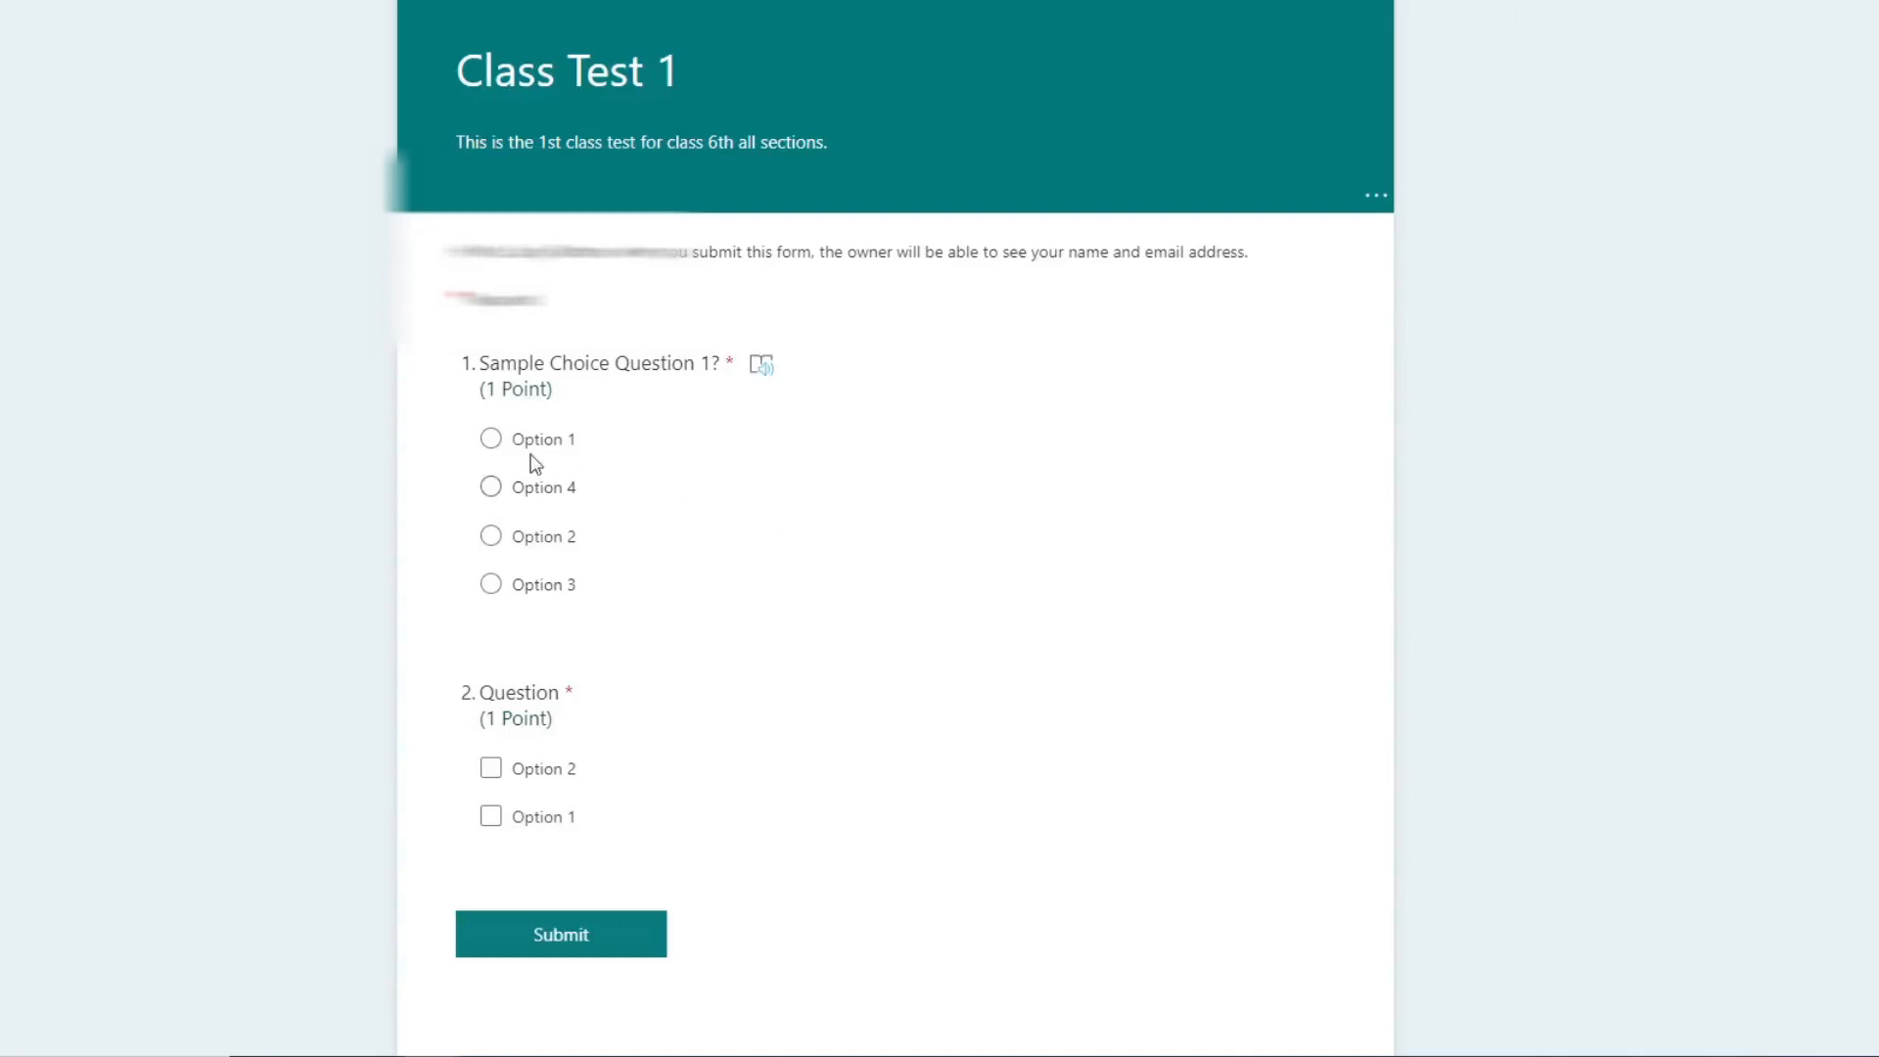
pyautogui.click(490, 439)
pyautogui.click(490, 486)
pyautogui.click(490, 536)
pyautogui.click(491, 440)
pyautogui.click(490, 486)
pyautogui.click(490, 437)
pyautogui.click(490, 535)
pyautogui.click(491, 486)
pyautogui.click(490, 439)
pyautogui.click(493, 771)
pyautogui.click(516, 816)
pyautogui.click(494, 770)
pyautogui.click(496, 818)
pyautogui.click(491, 489)
pyautogui.click(492, 538)
pyautogui.click(491, 586)
pyautogui.click(490, 768)
pyautogui.click(490, 816)
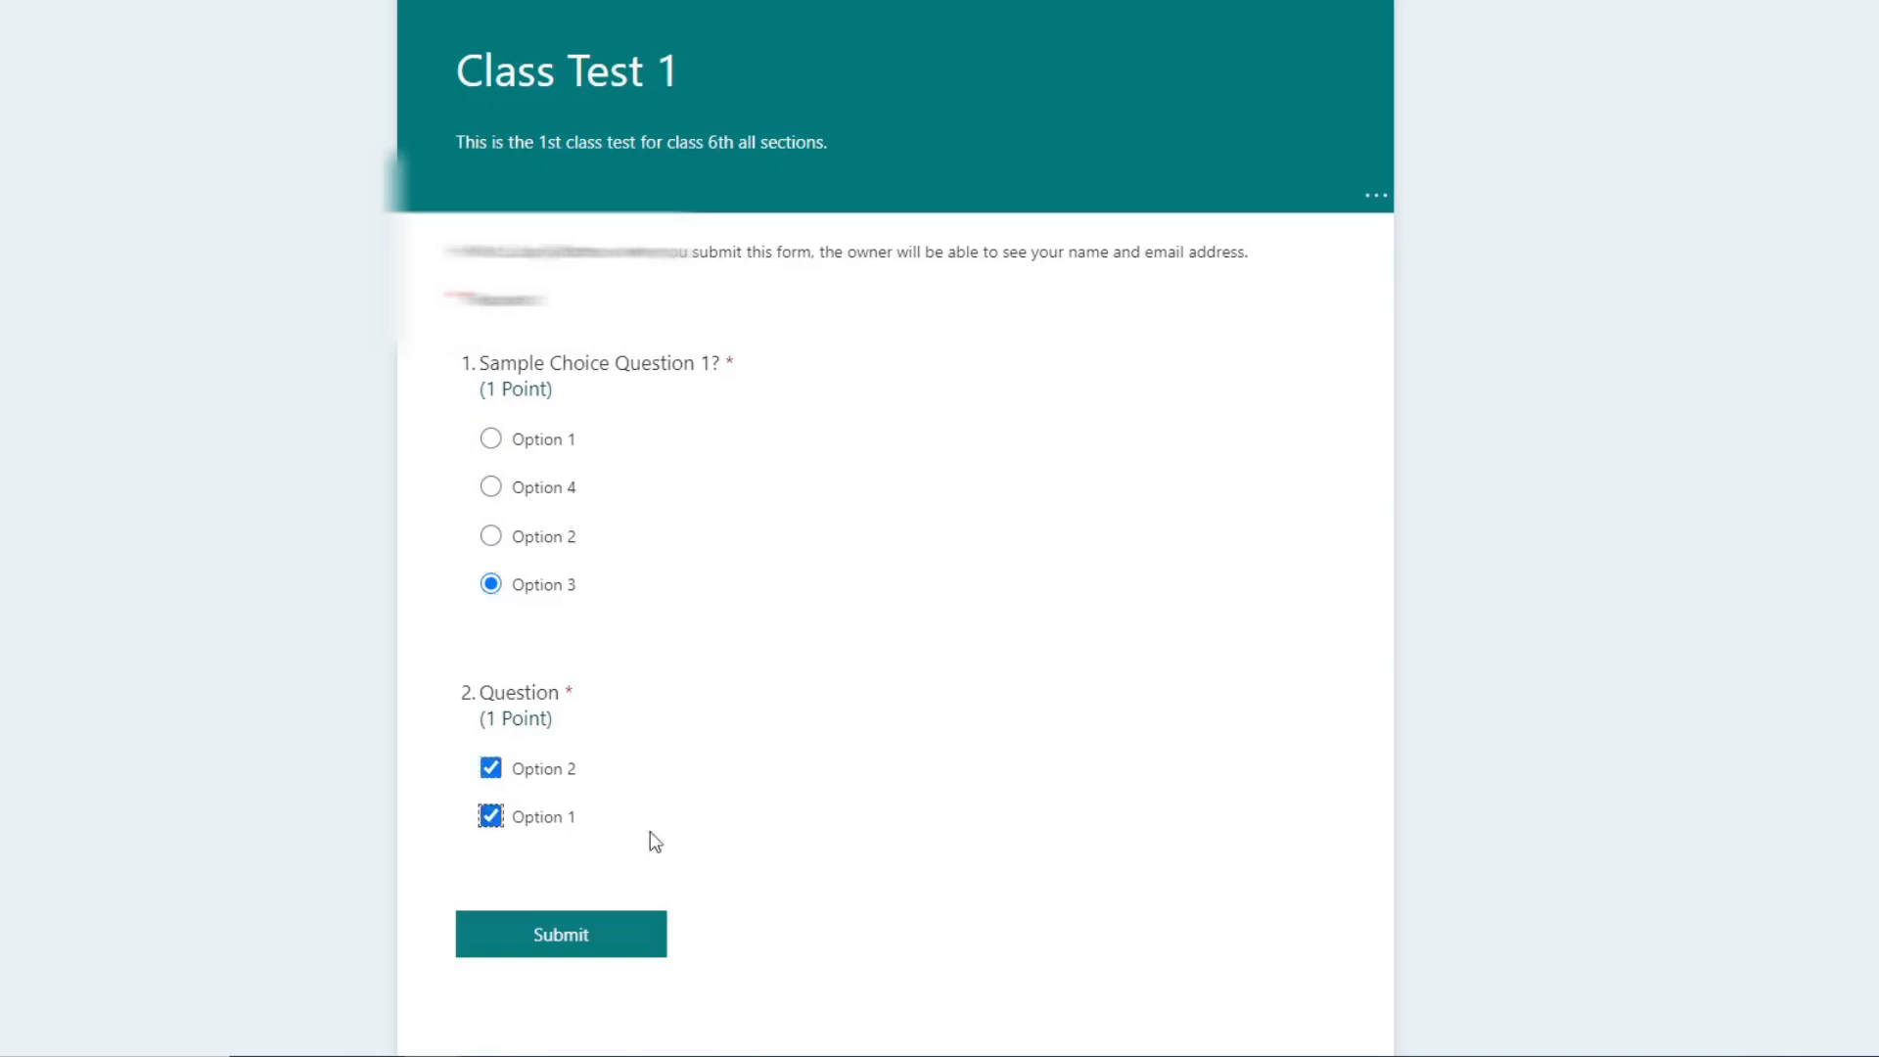
pyautogui.click(490, 768)
pyautogui.click(491, 816)
pyautogui.click(490, 768)
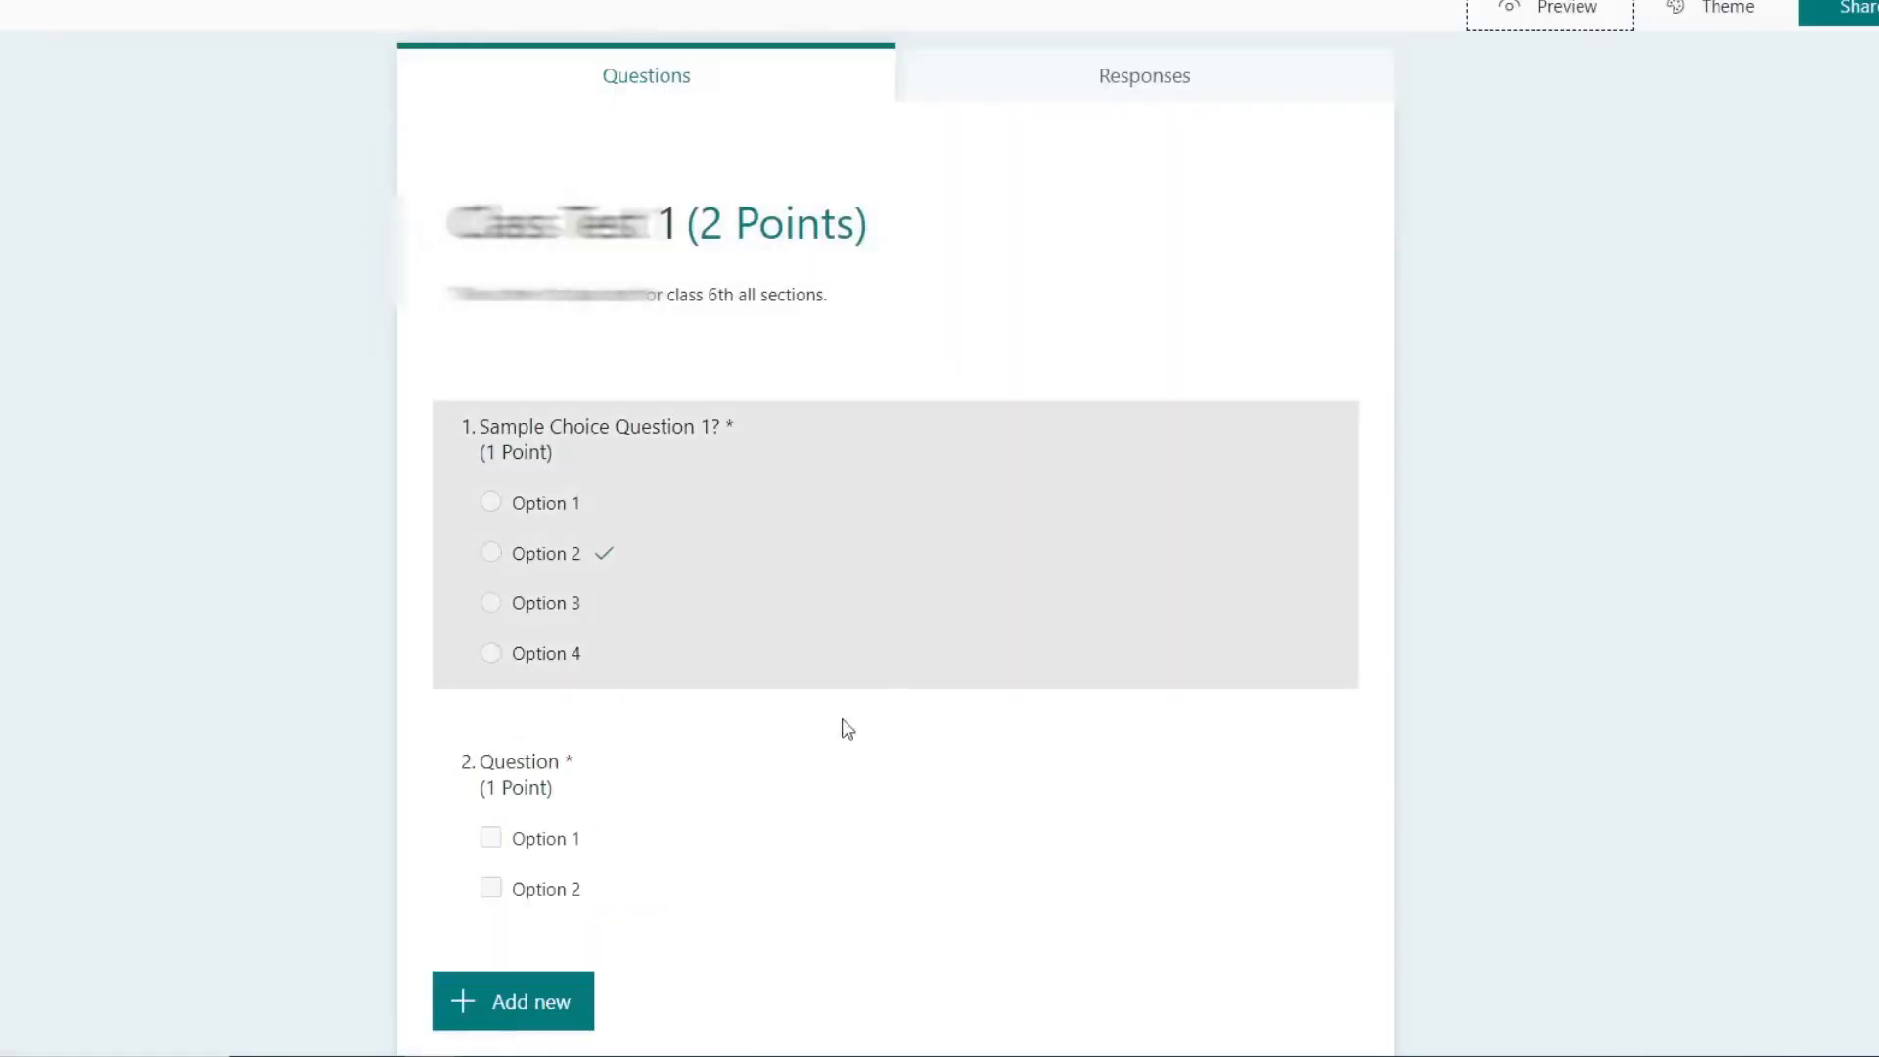
# Step: Convert the second question to a Math question with the text "Solve the below equation and select the correct result"
pyautogui.click(880, 773)
pyautogui.click(1282, 890)
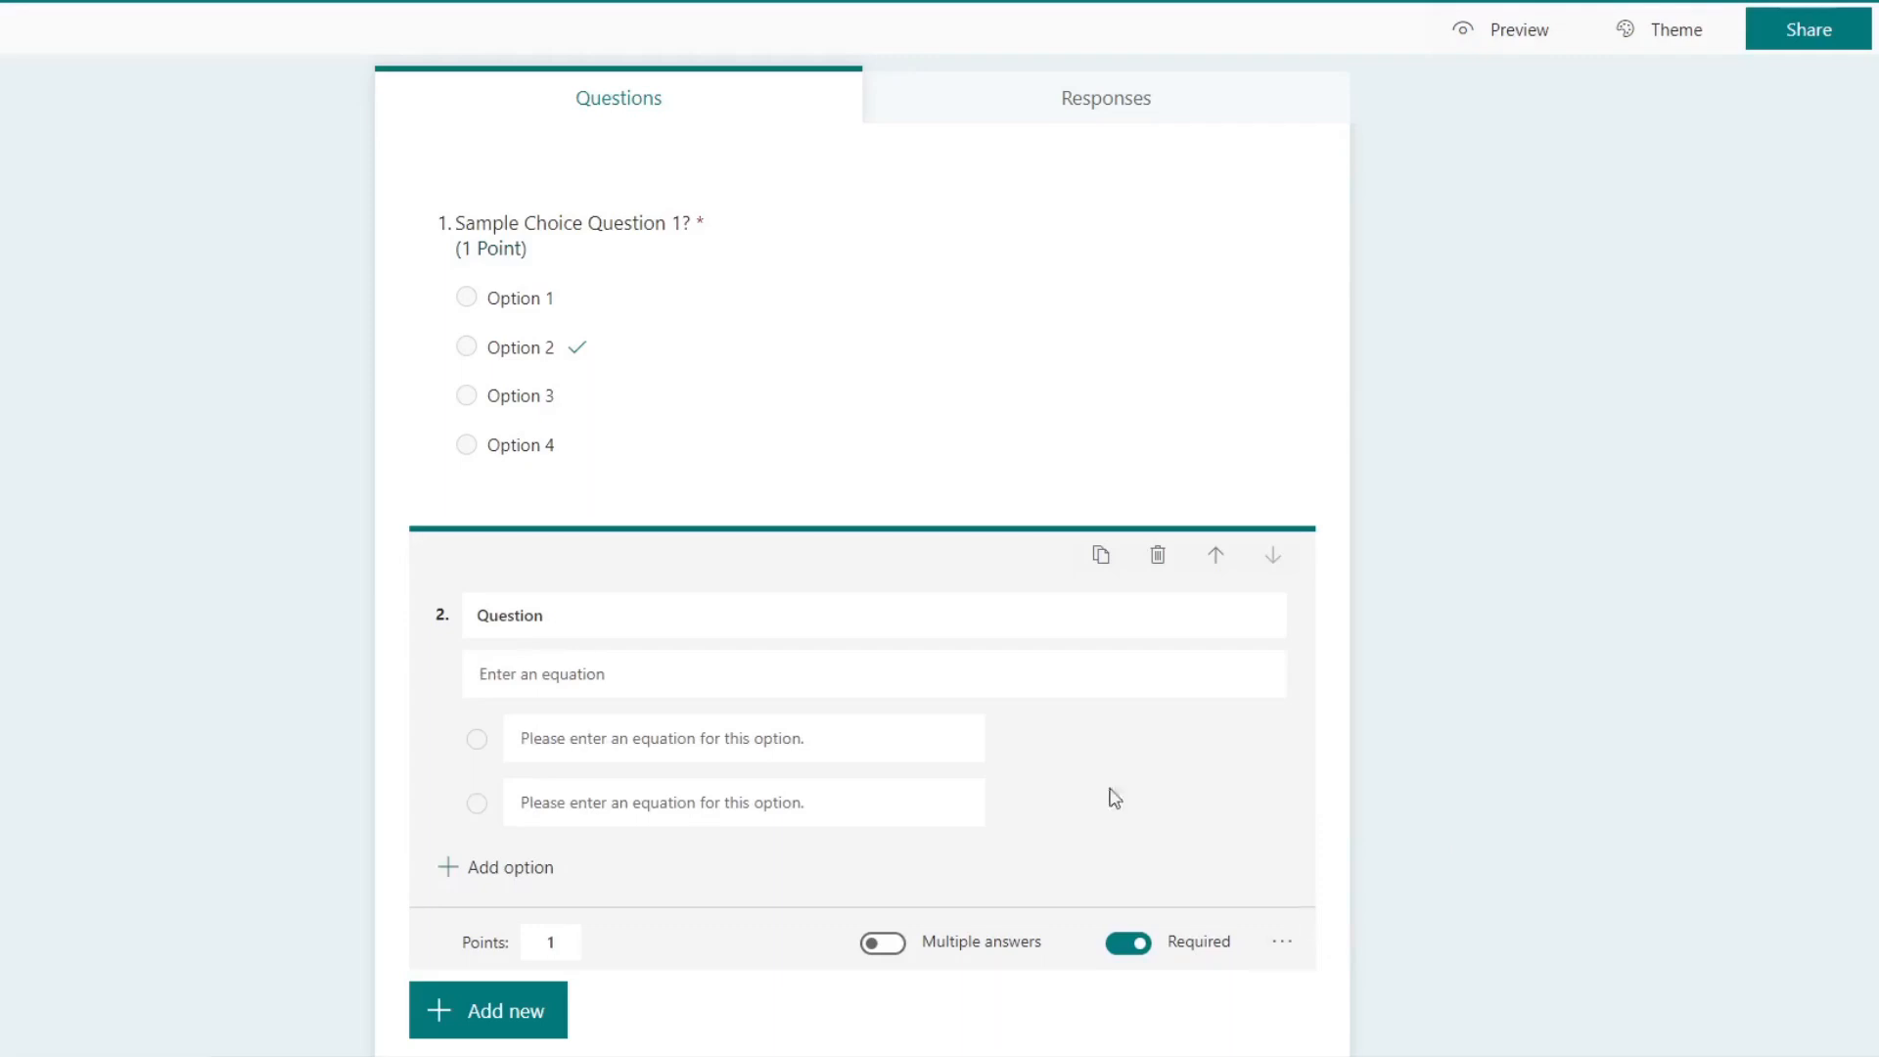
pyautogui.click(617, 682)
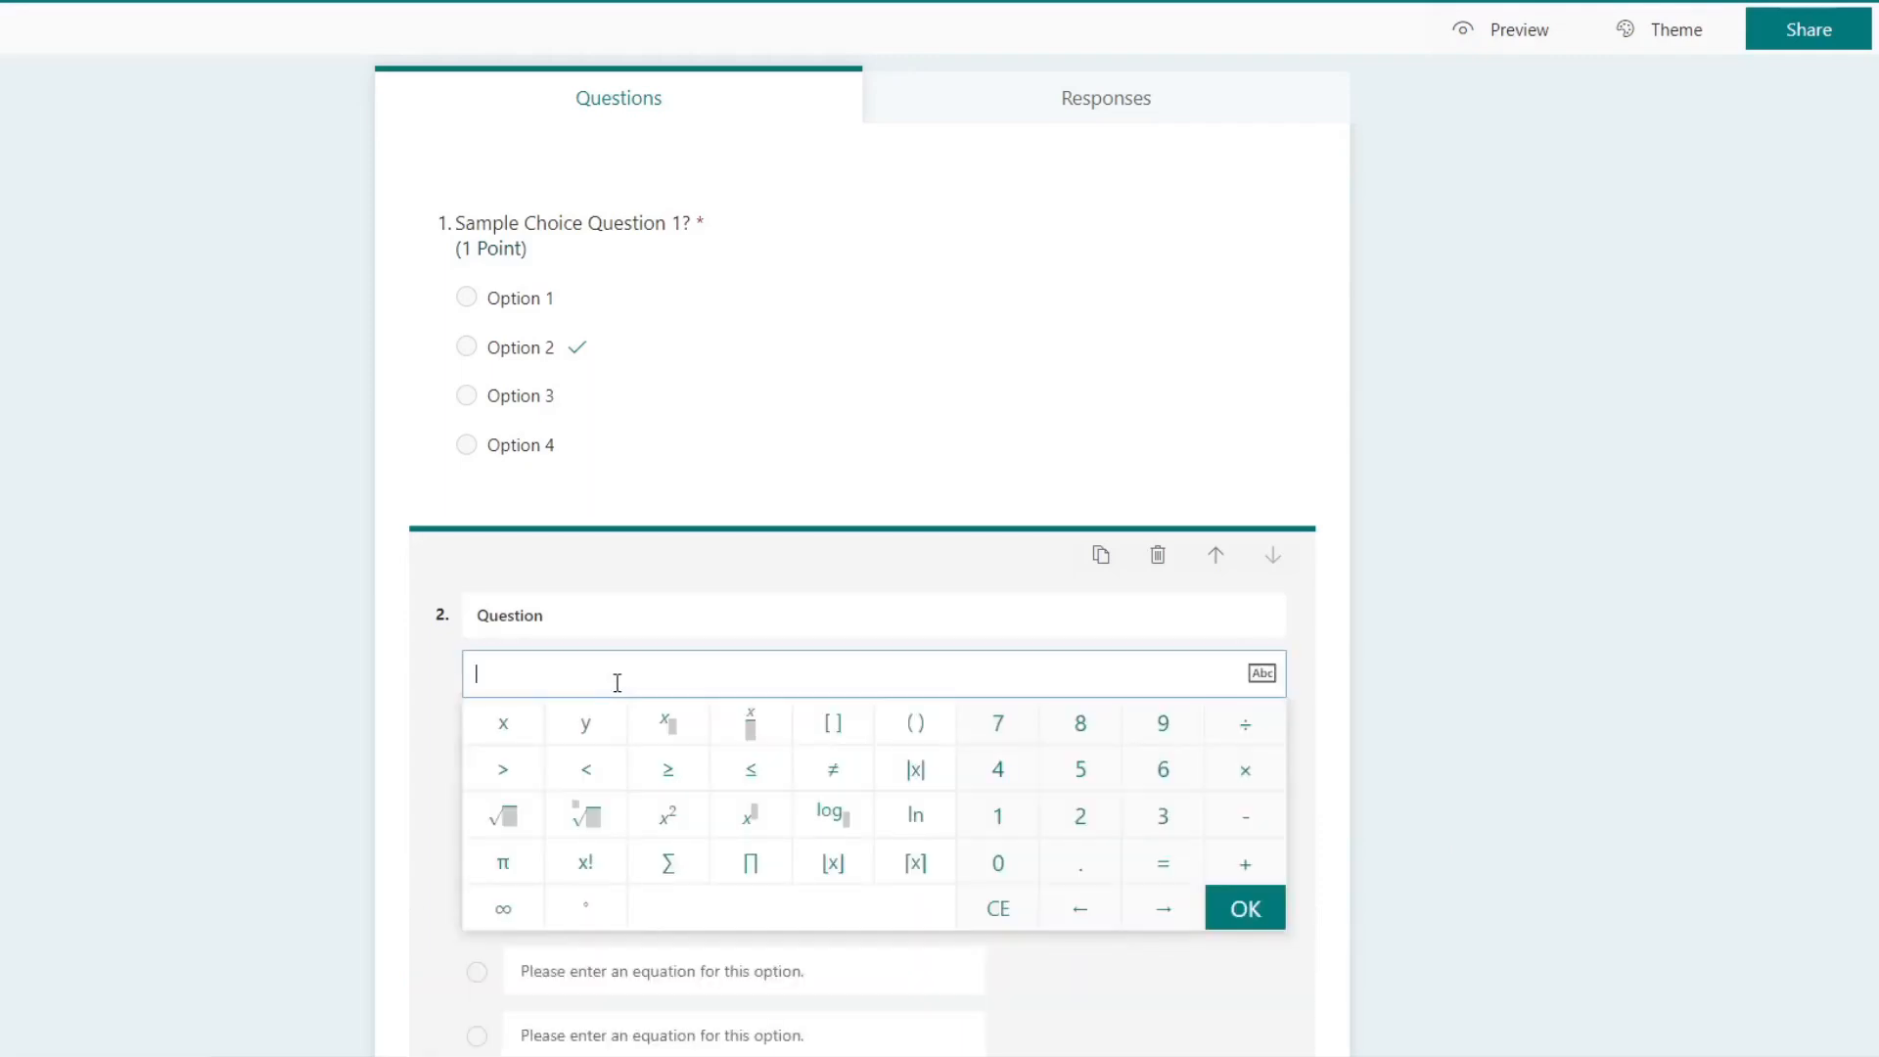
pyautogui.click(682, 605)
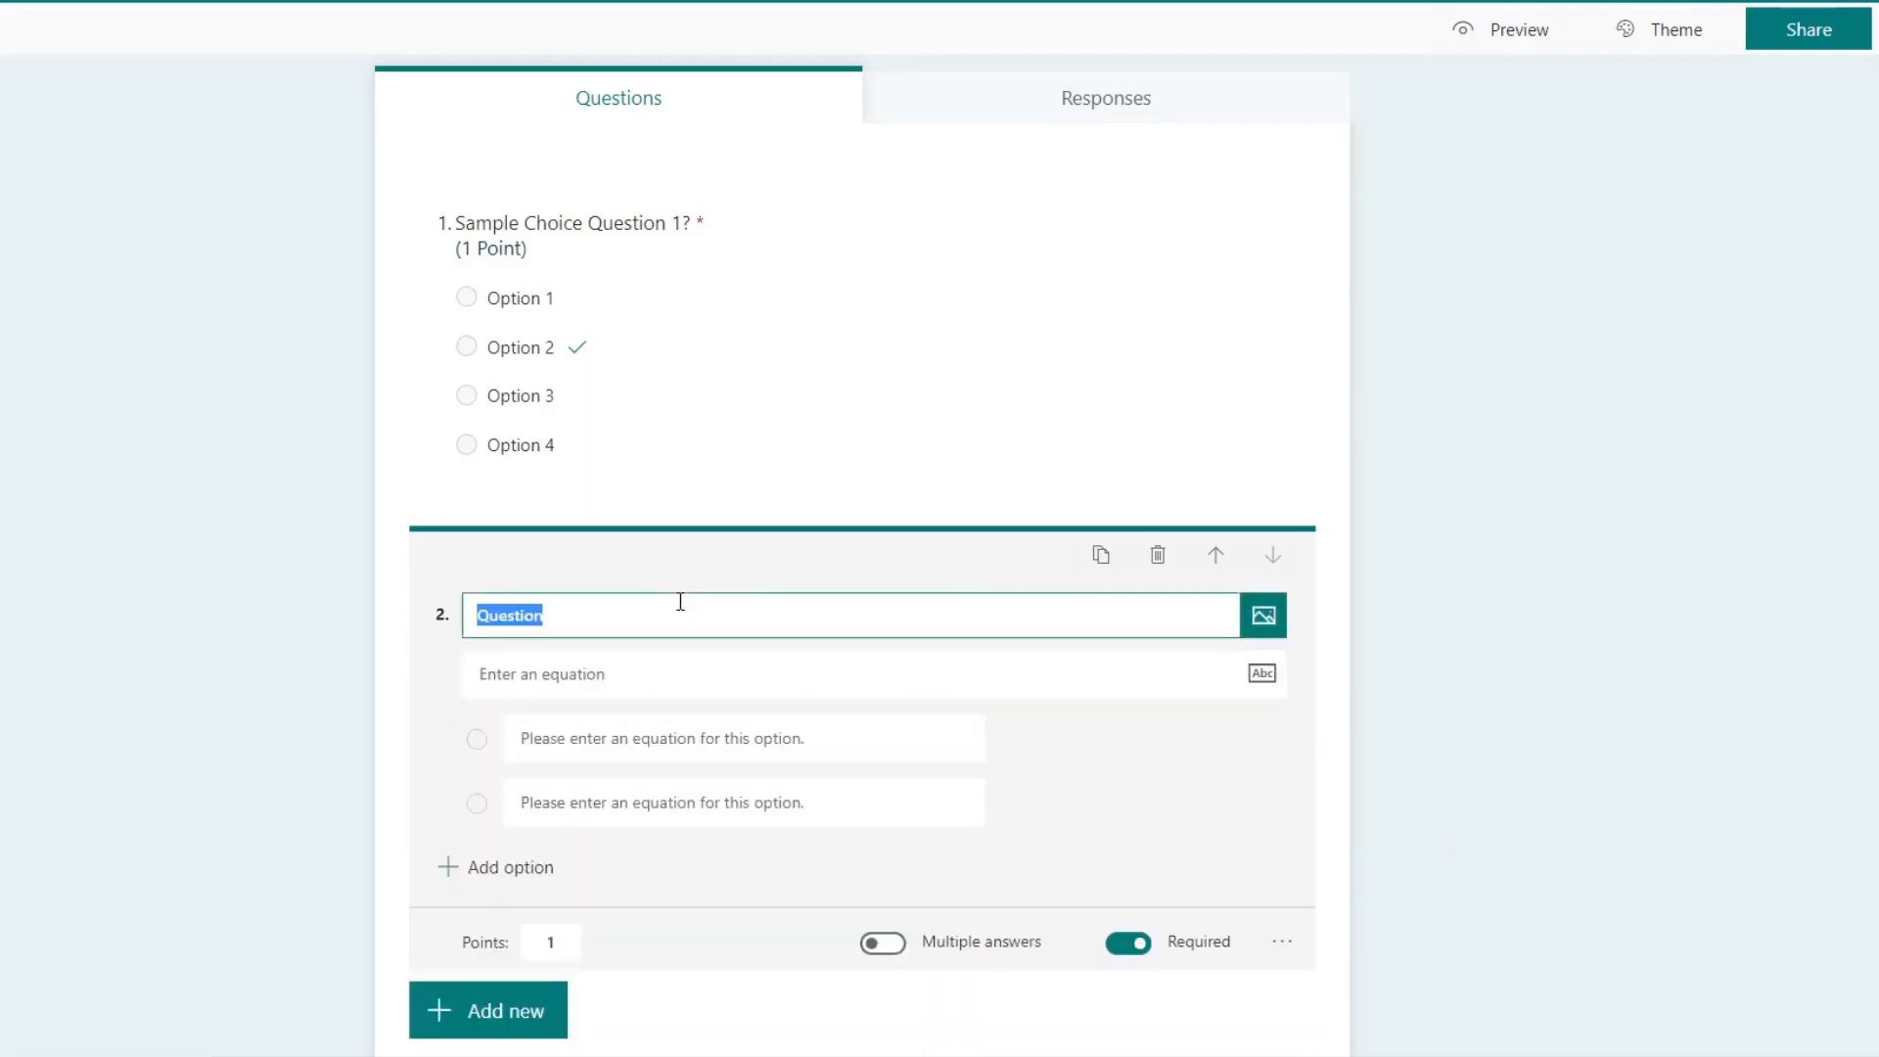
pyautogui.write('Solve the belo')
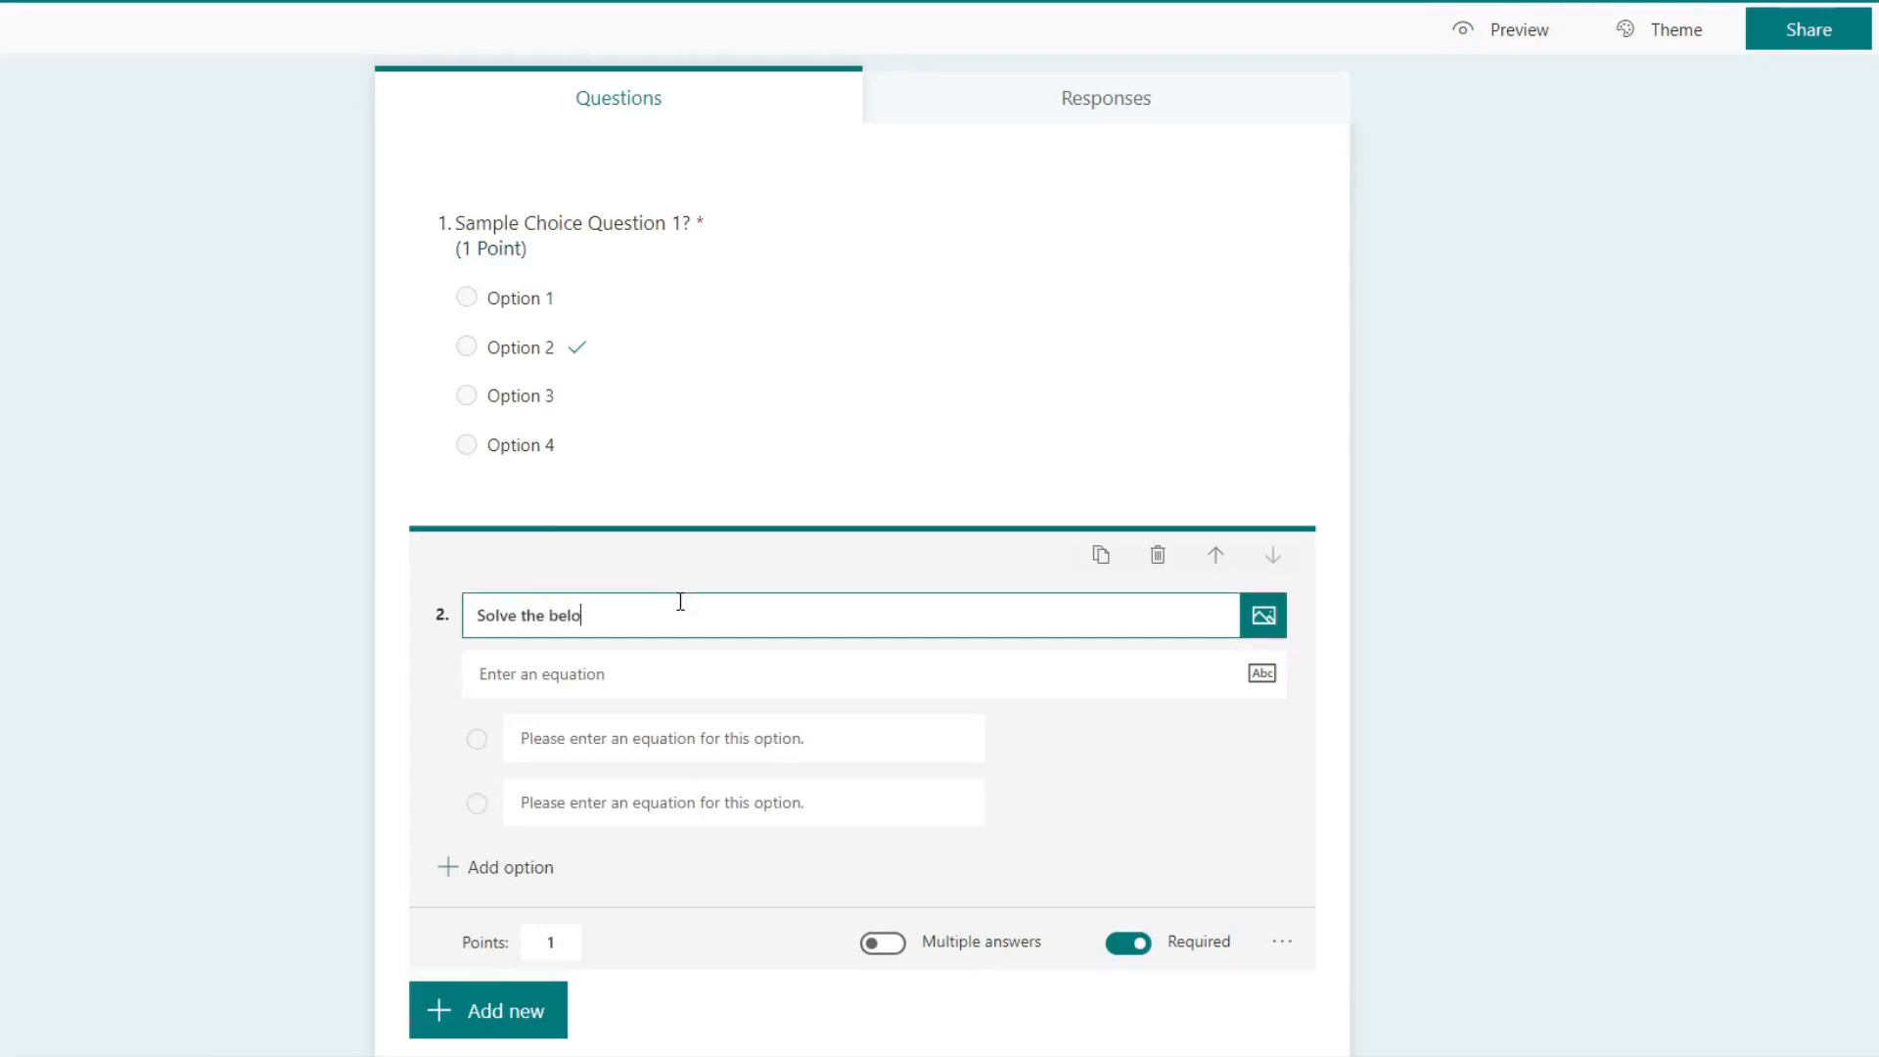
pyautogui.write('w equestio')
pyautogui.press('BackSpace')
pyautogui.press('BackSpace')
pyautogui.press('BackSpace')
pyautogui.press('BackSpace')
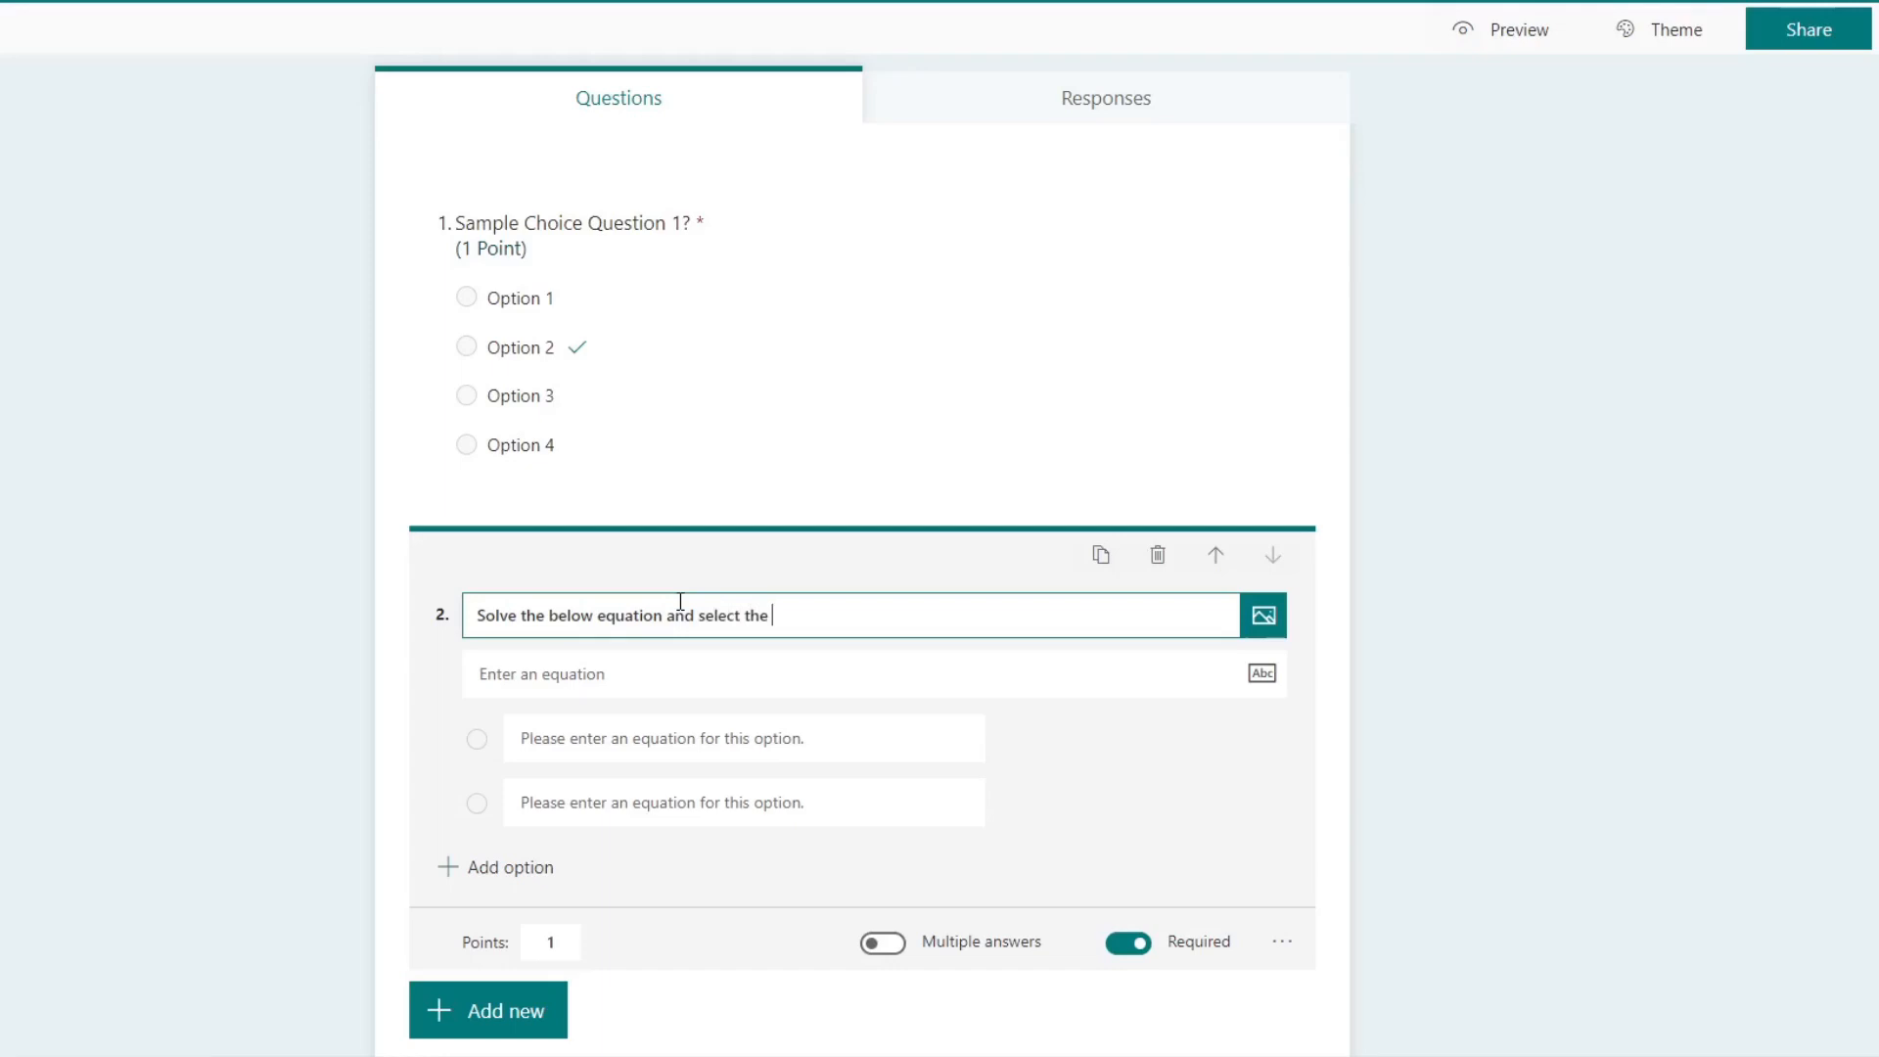
pyautogui.write('correct result')
# Step: Enter the equation x + y = 2x for the second question
pyautogui.click(646, 685)
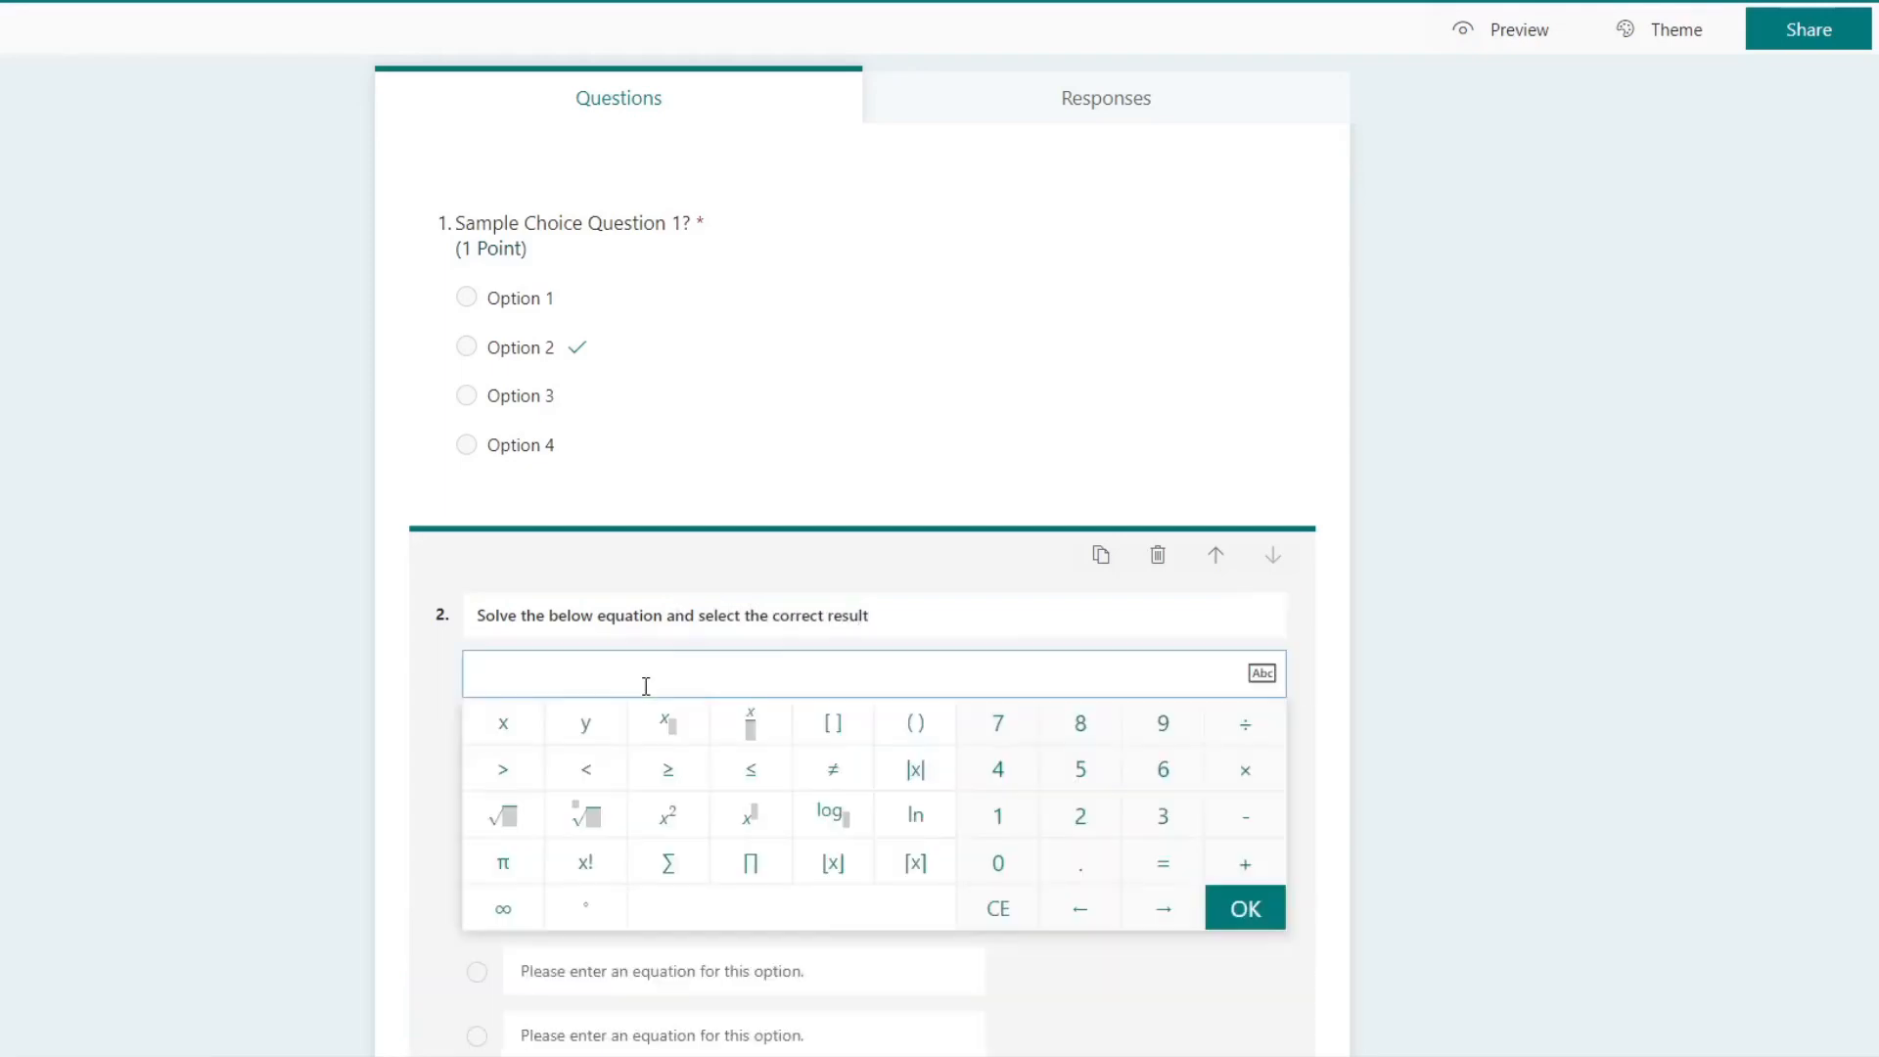
pyautogui.click(506, 729)
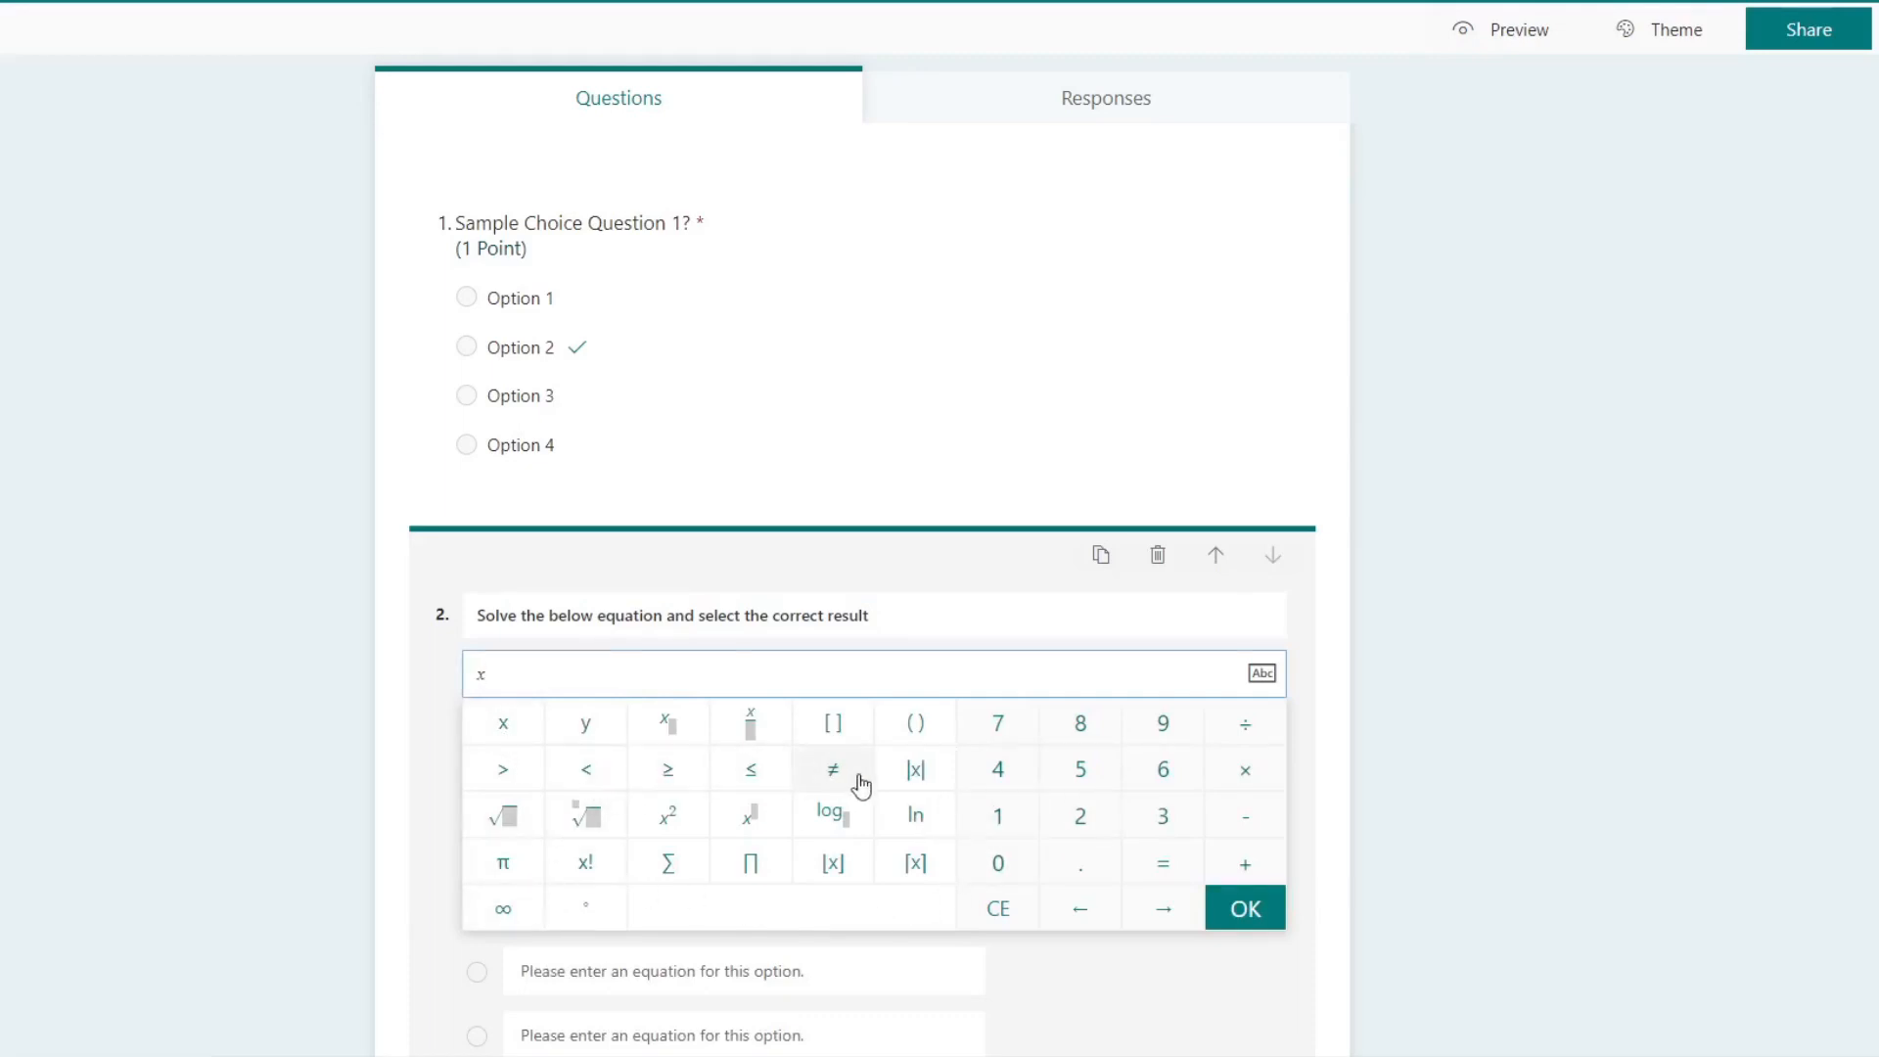
pyautogui.click(1239, 862)
pyautogui.click(593, 733)
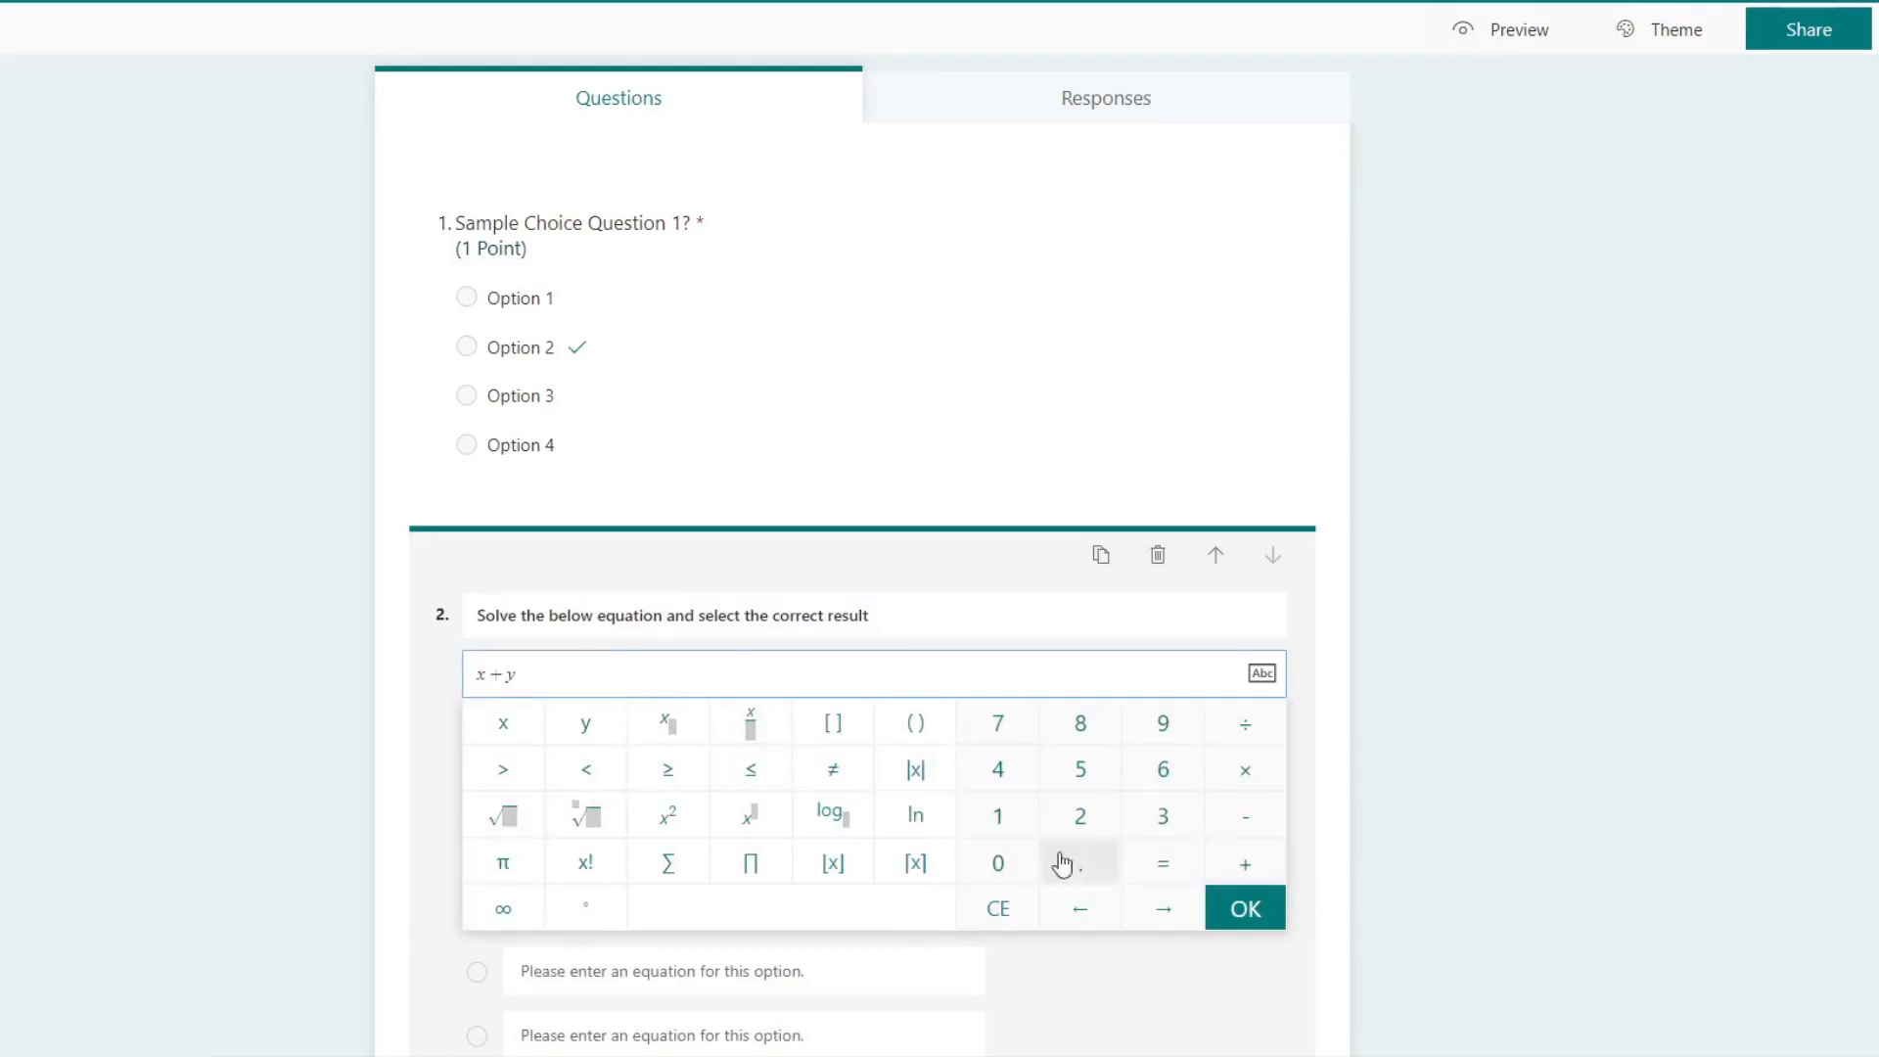
pyautogui.click(1156, 863)
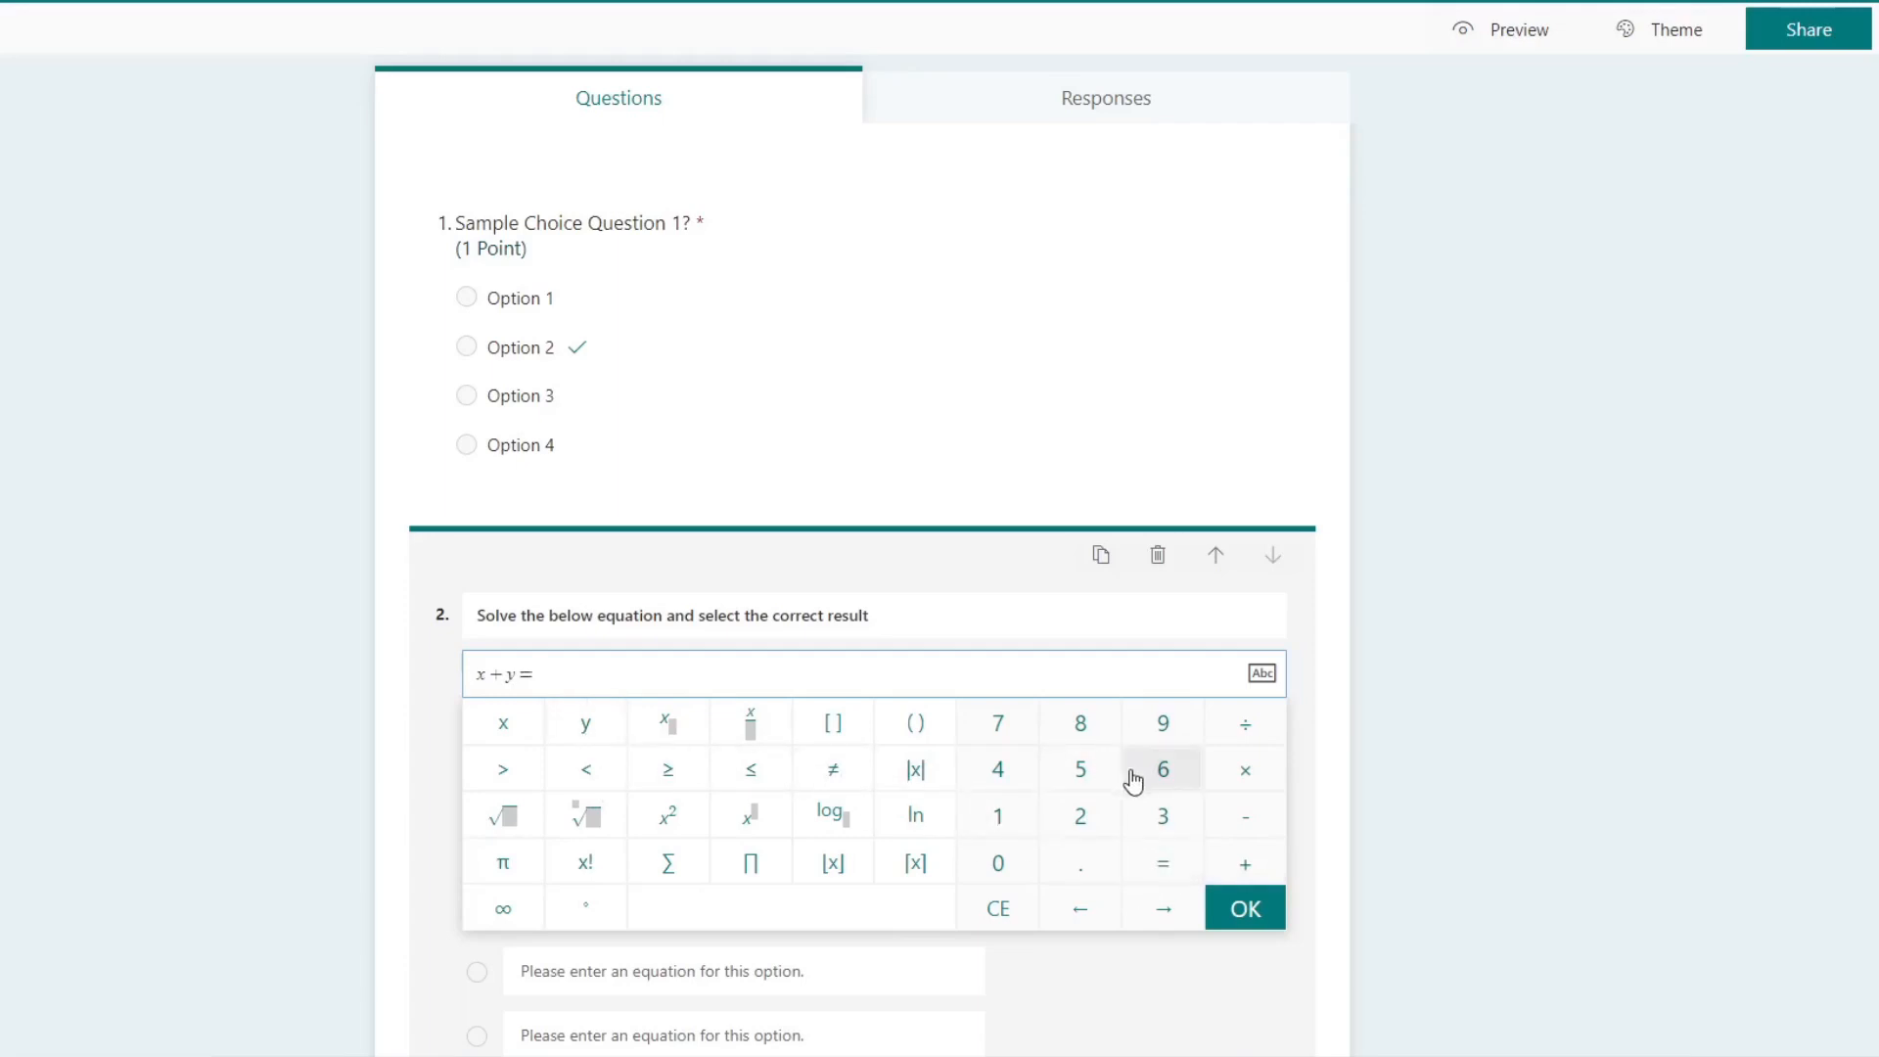
pyautogui.click(1082, 820)
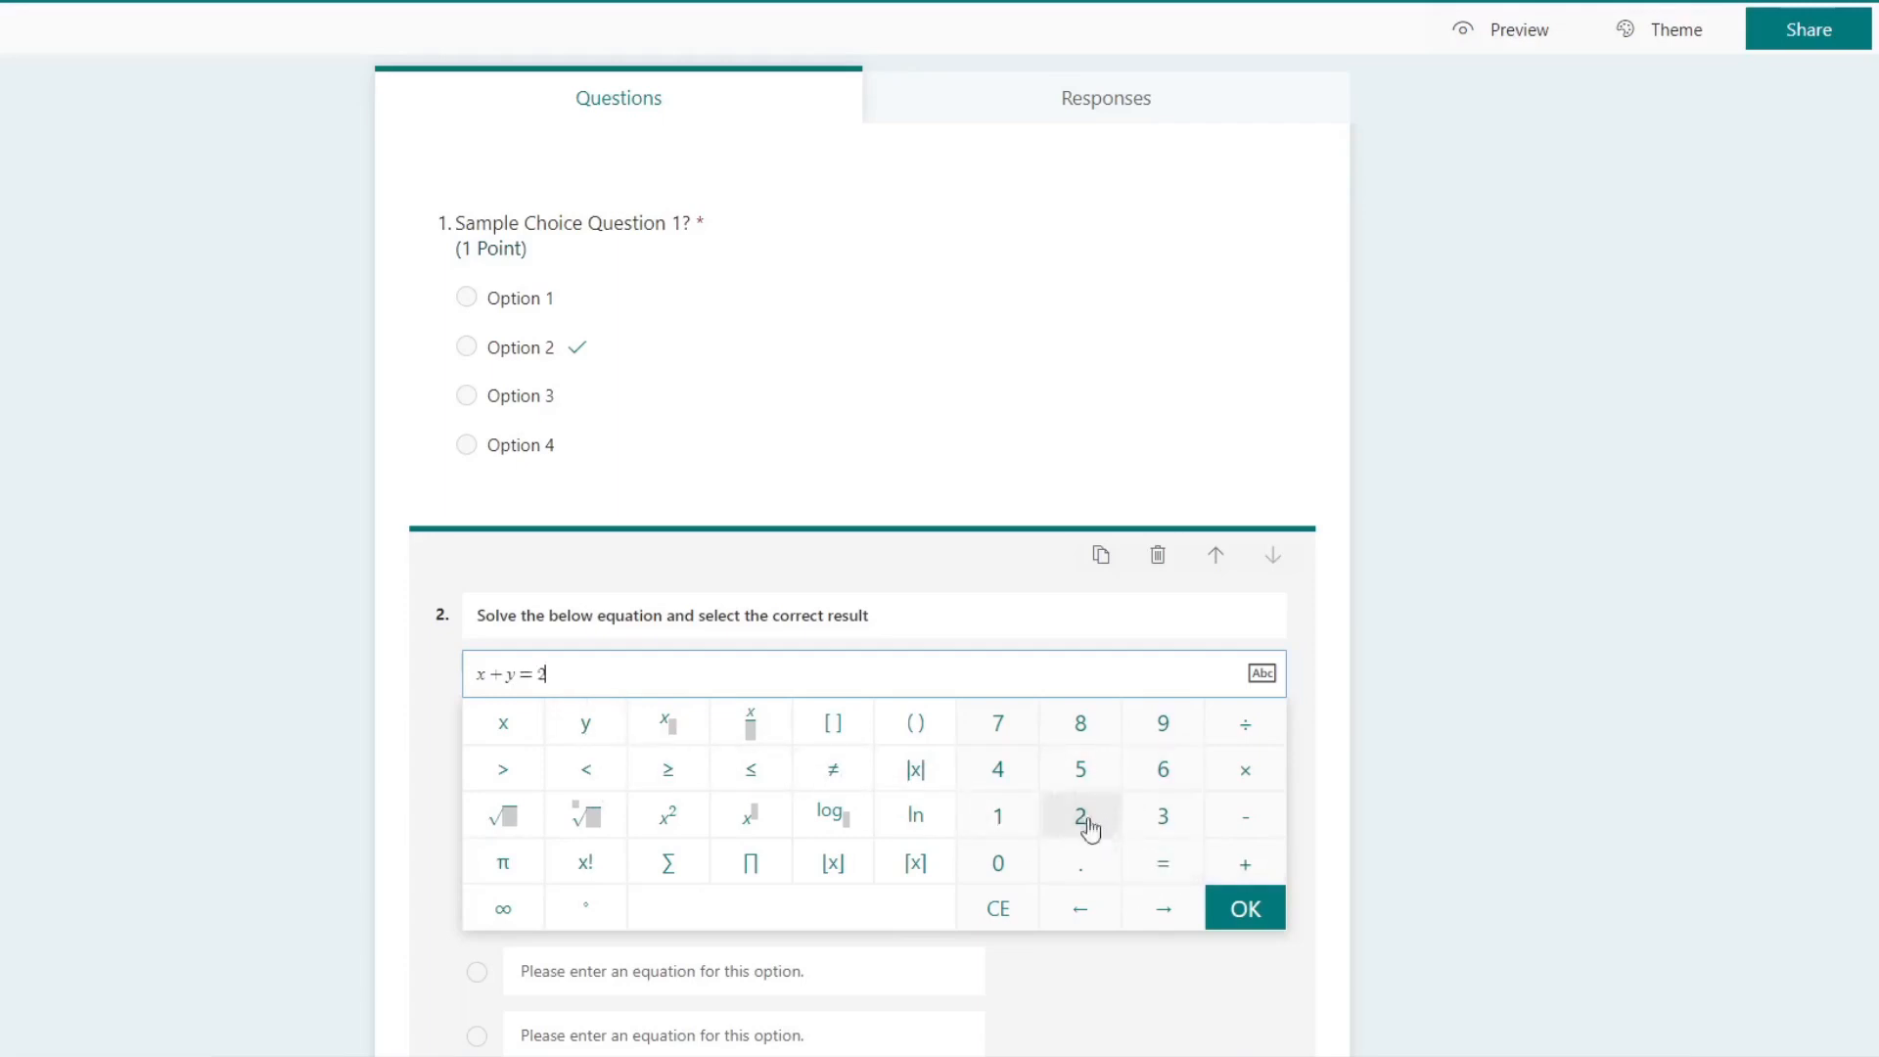
pyautogui.click(1266, 921)
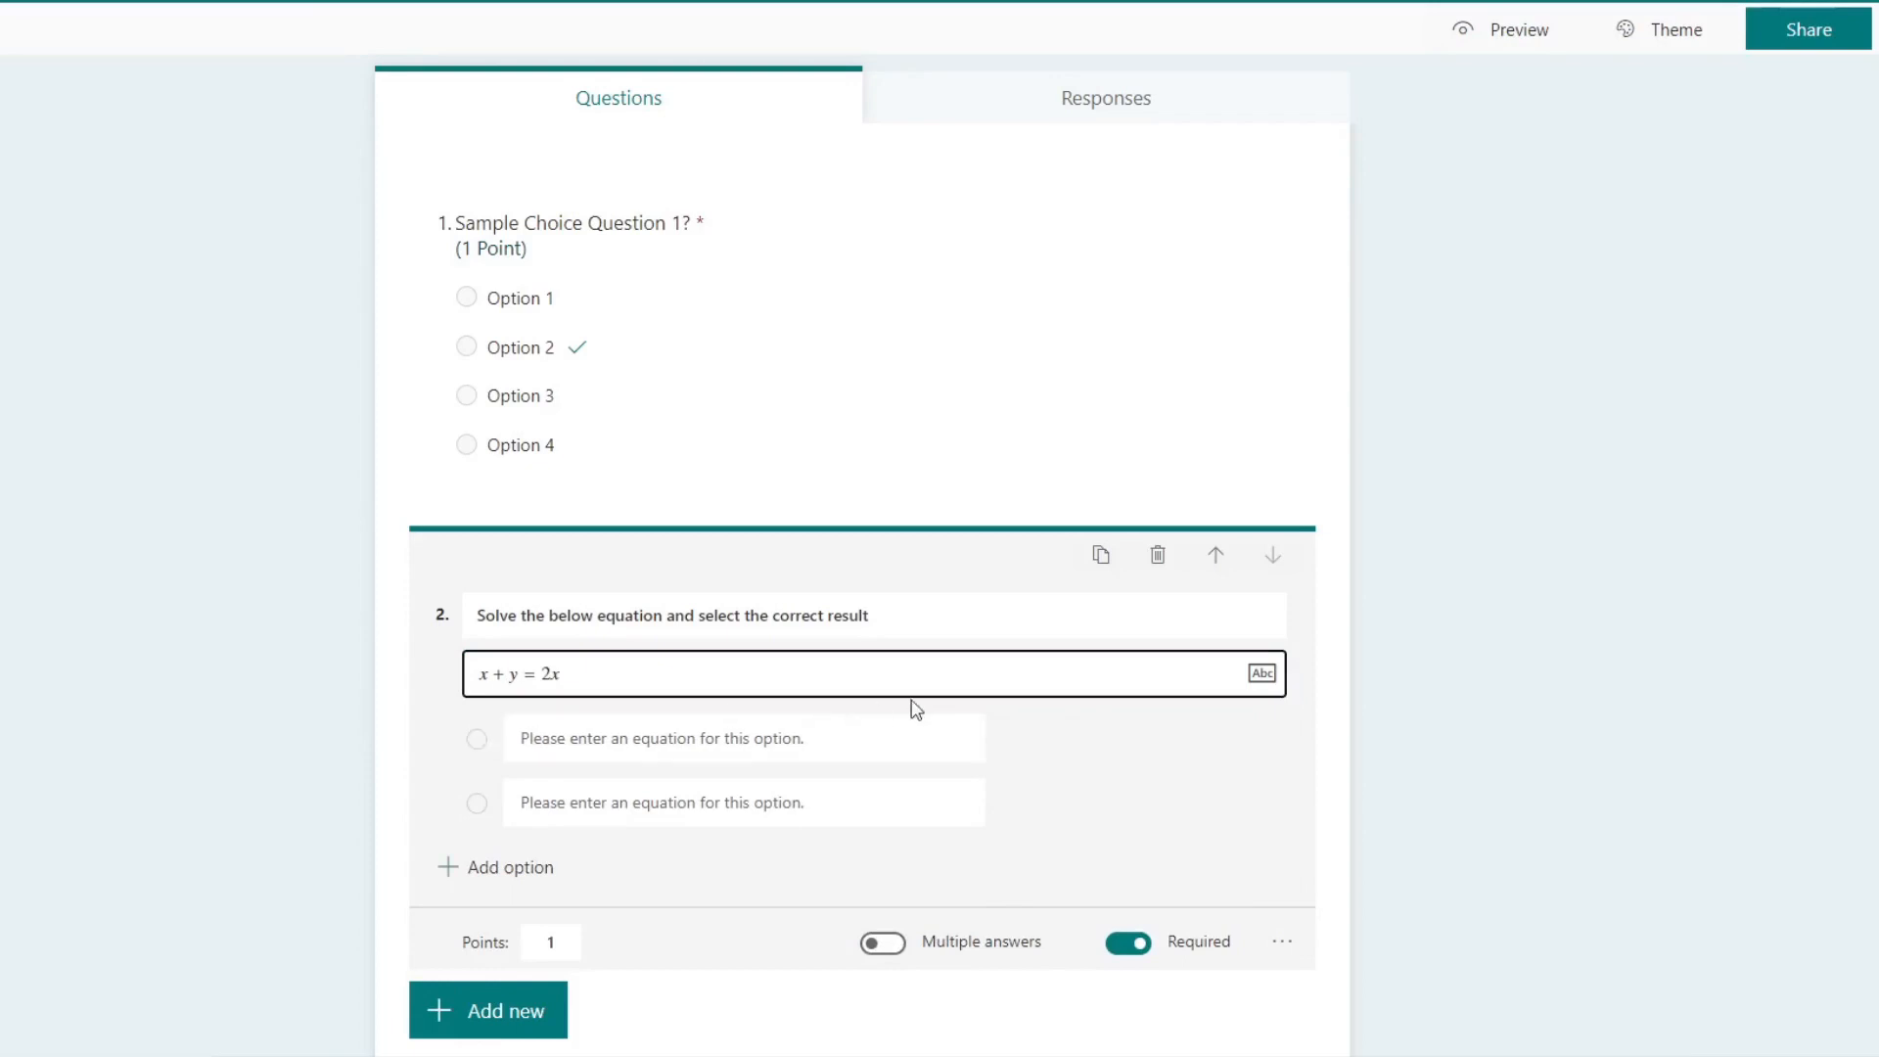
# Step: Add all suggested results, x = y, x = 3y and x = 4y, as the answer options of the equation question
pyautogui.click(1154, 742)
pyautogui.click(670, 670)
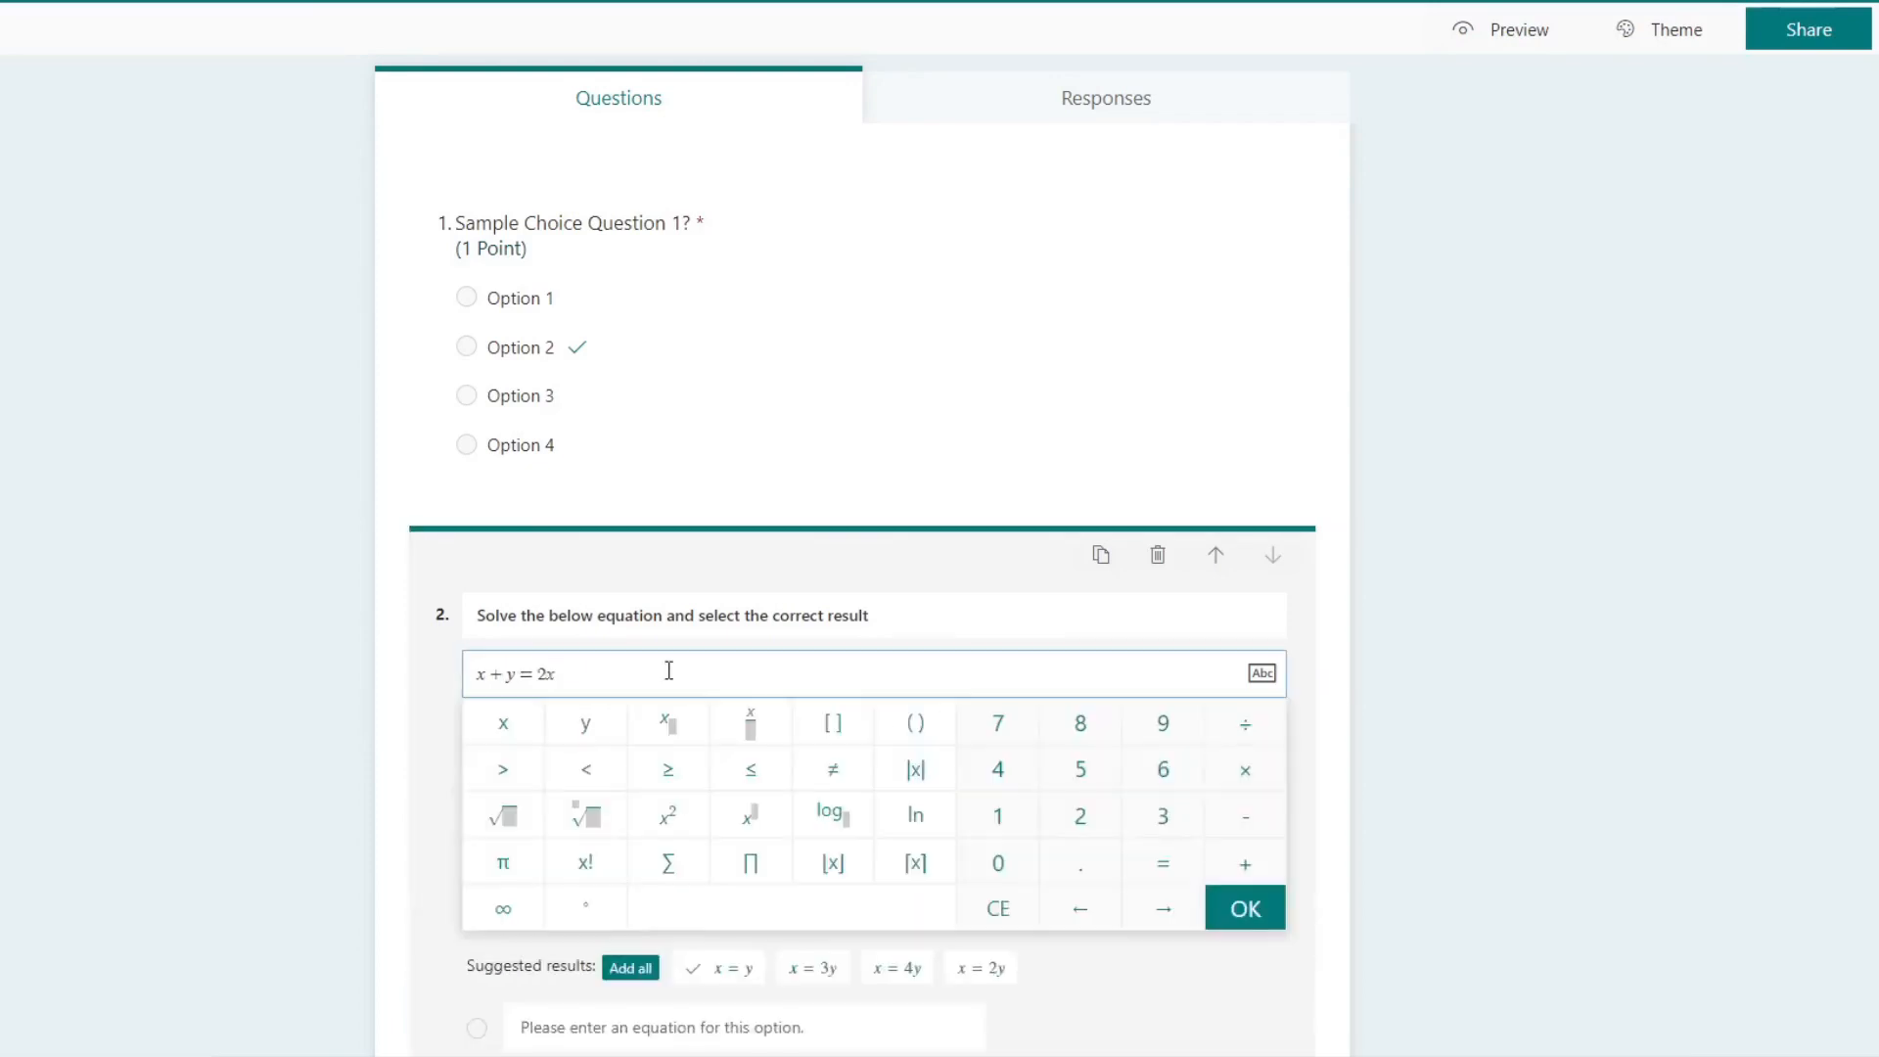
pyautogui.click(1468, 831)
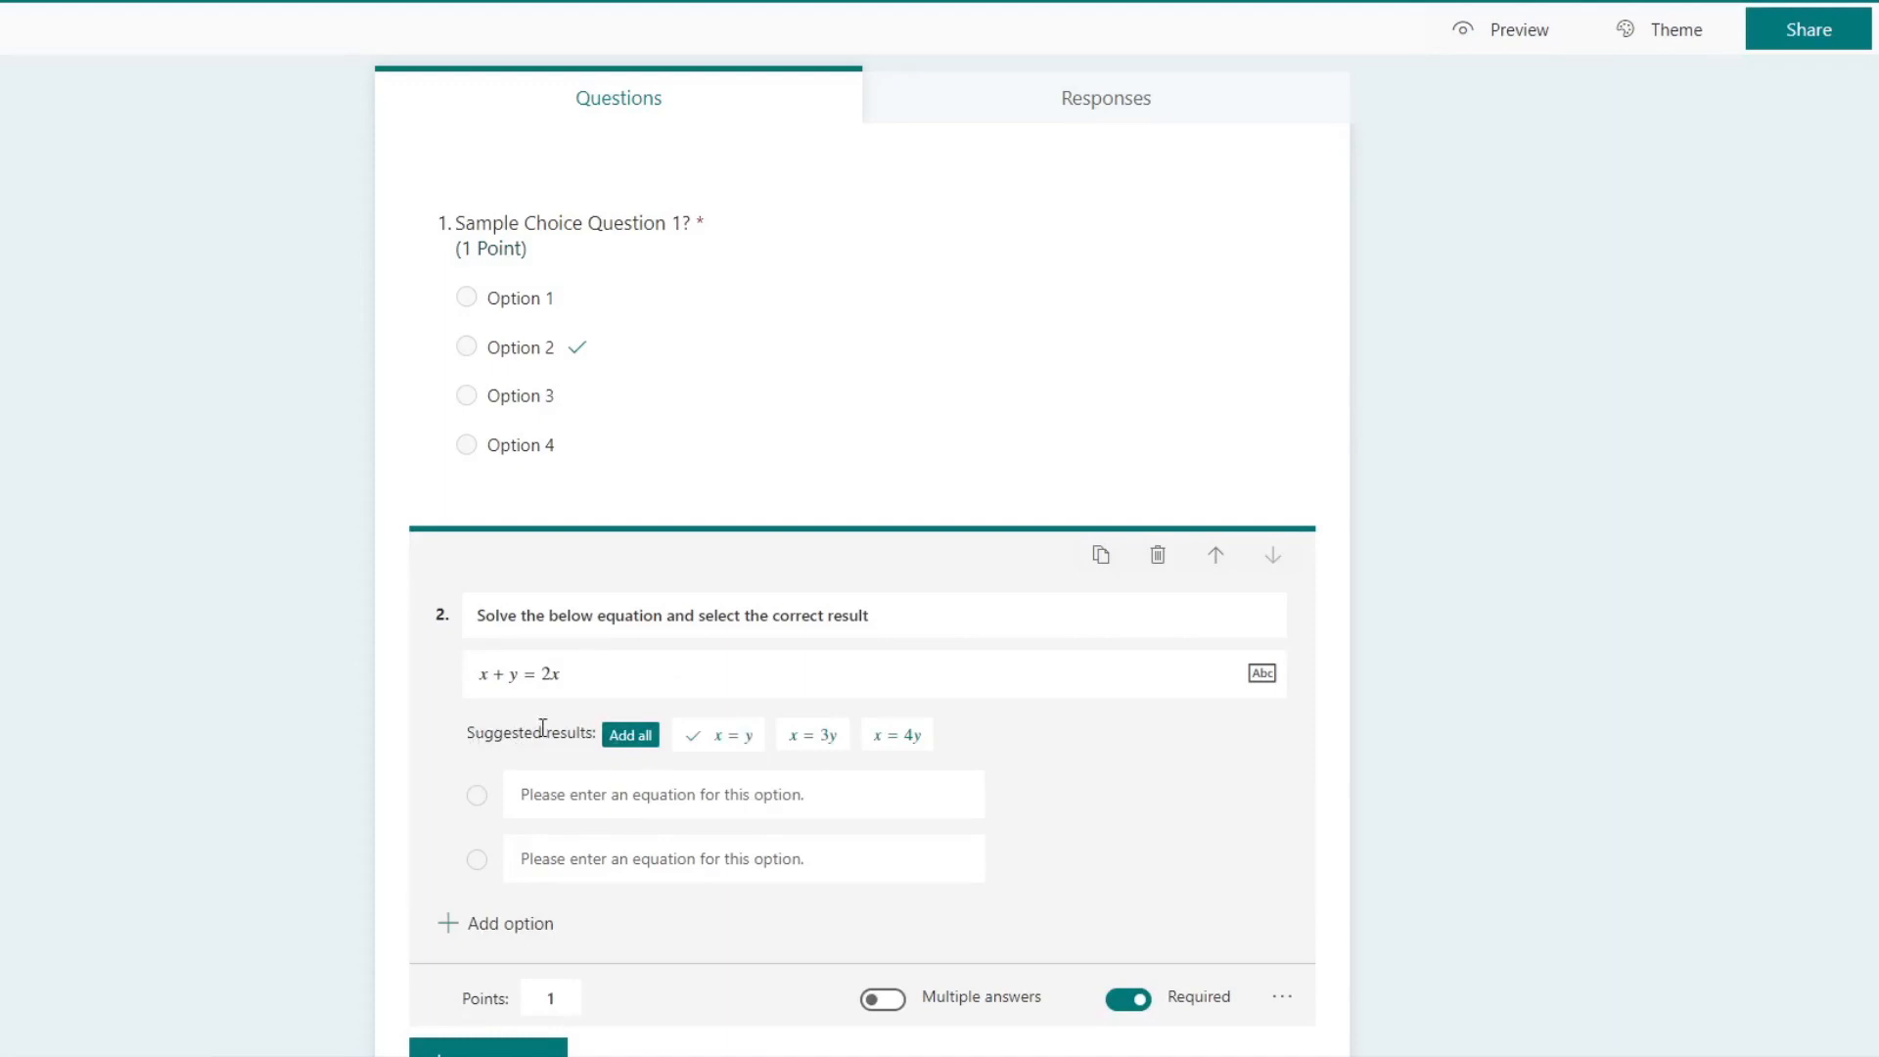
pyautogui.click(641, 739)
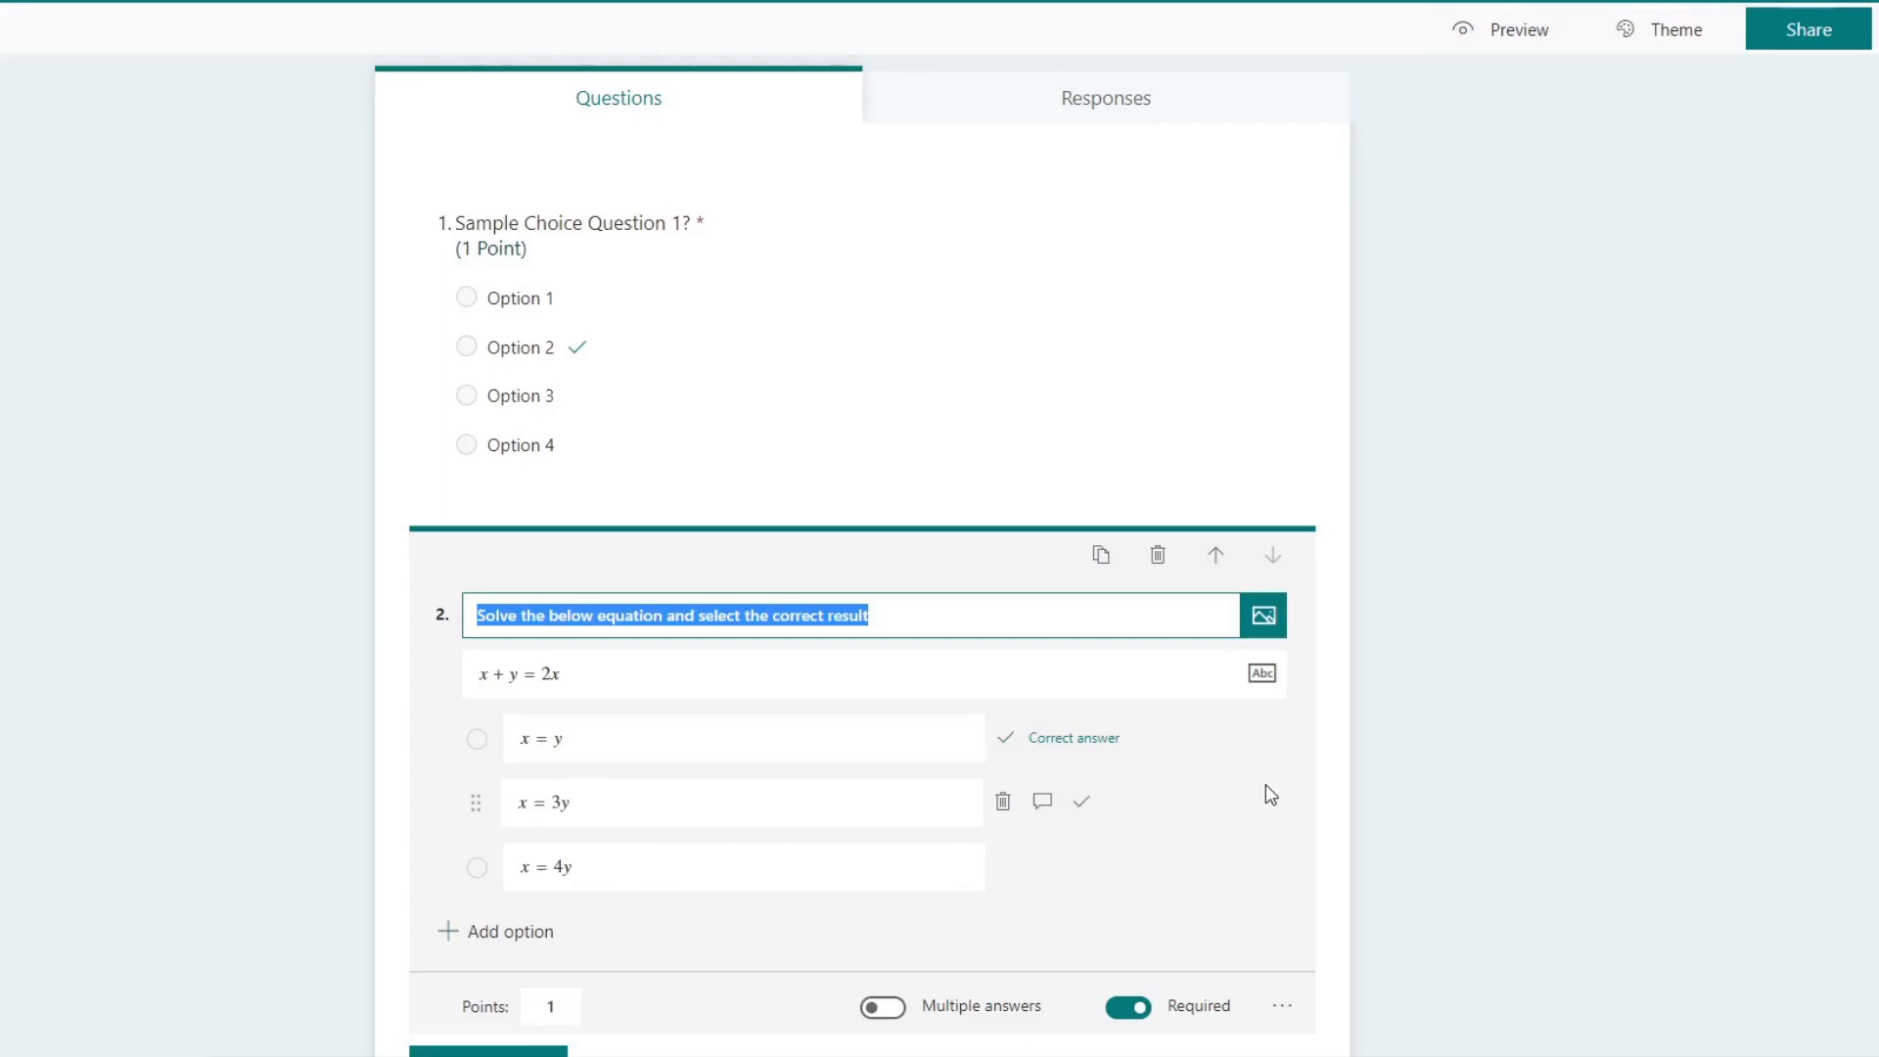
# Step: Check that x = y is marked as the correct answer of the equation question
pyautogui.click(590, 673)
pyautogui.click(413, 701)
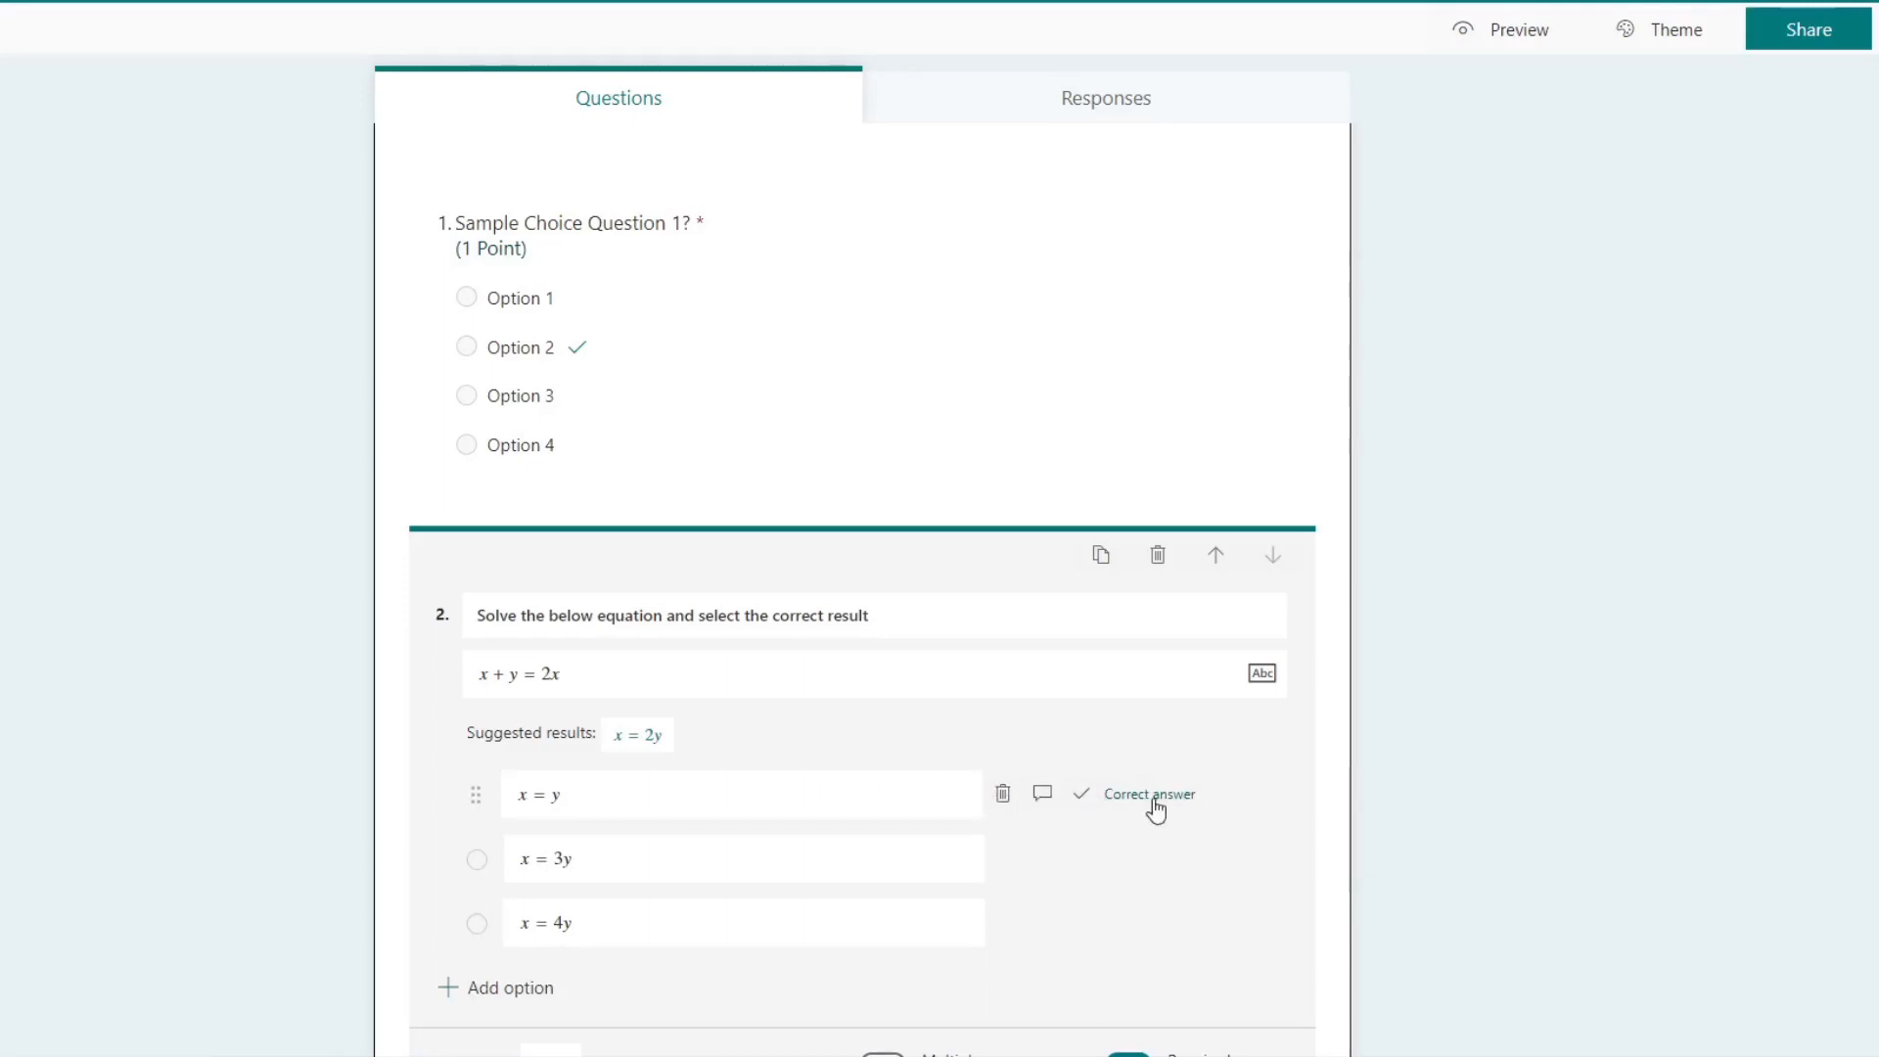
pyautogui.click(1154, 794)
# Step: Add a third question of the Choice type below the equation question
pyautogui.scroll(-2, 1446, 783)
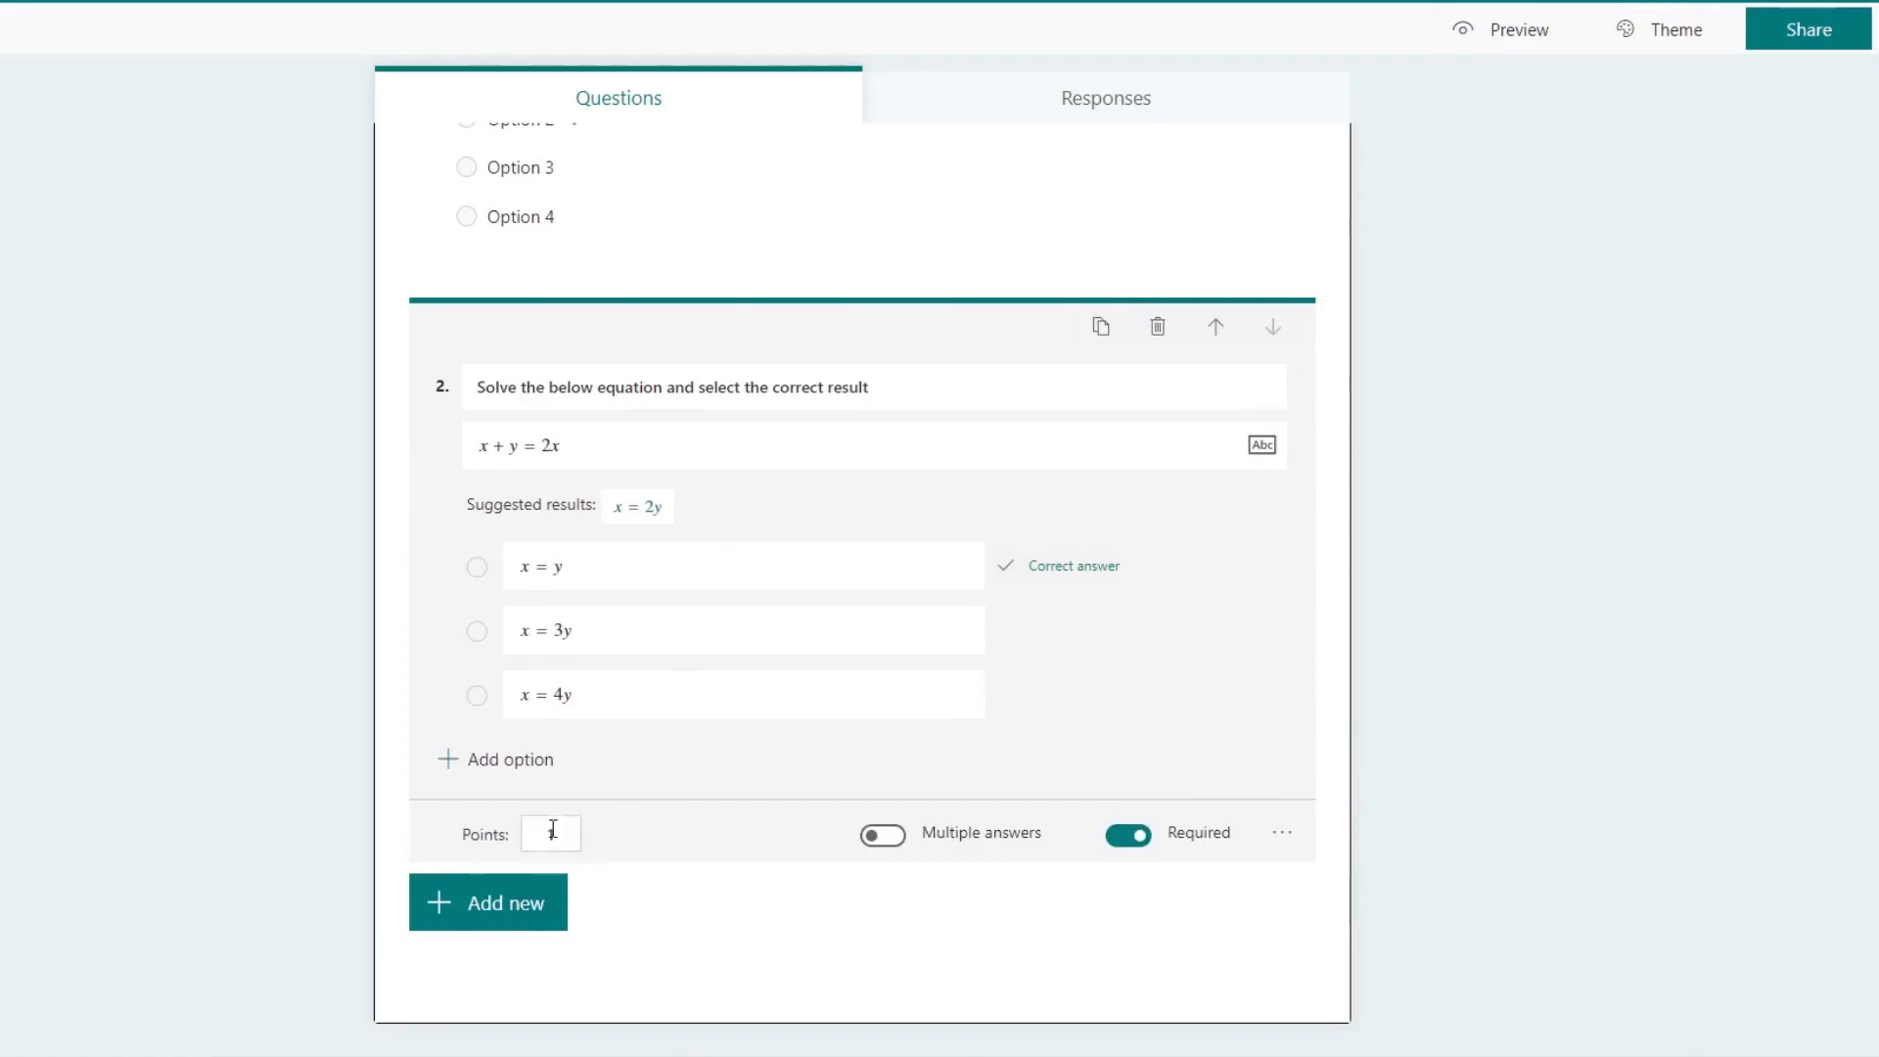
pyautogui.click(522, 910)
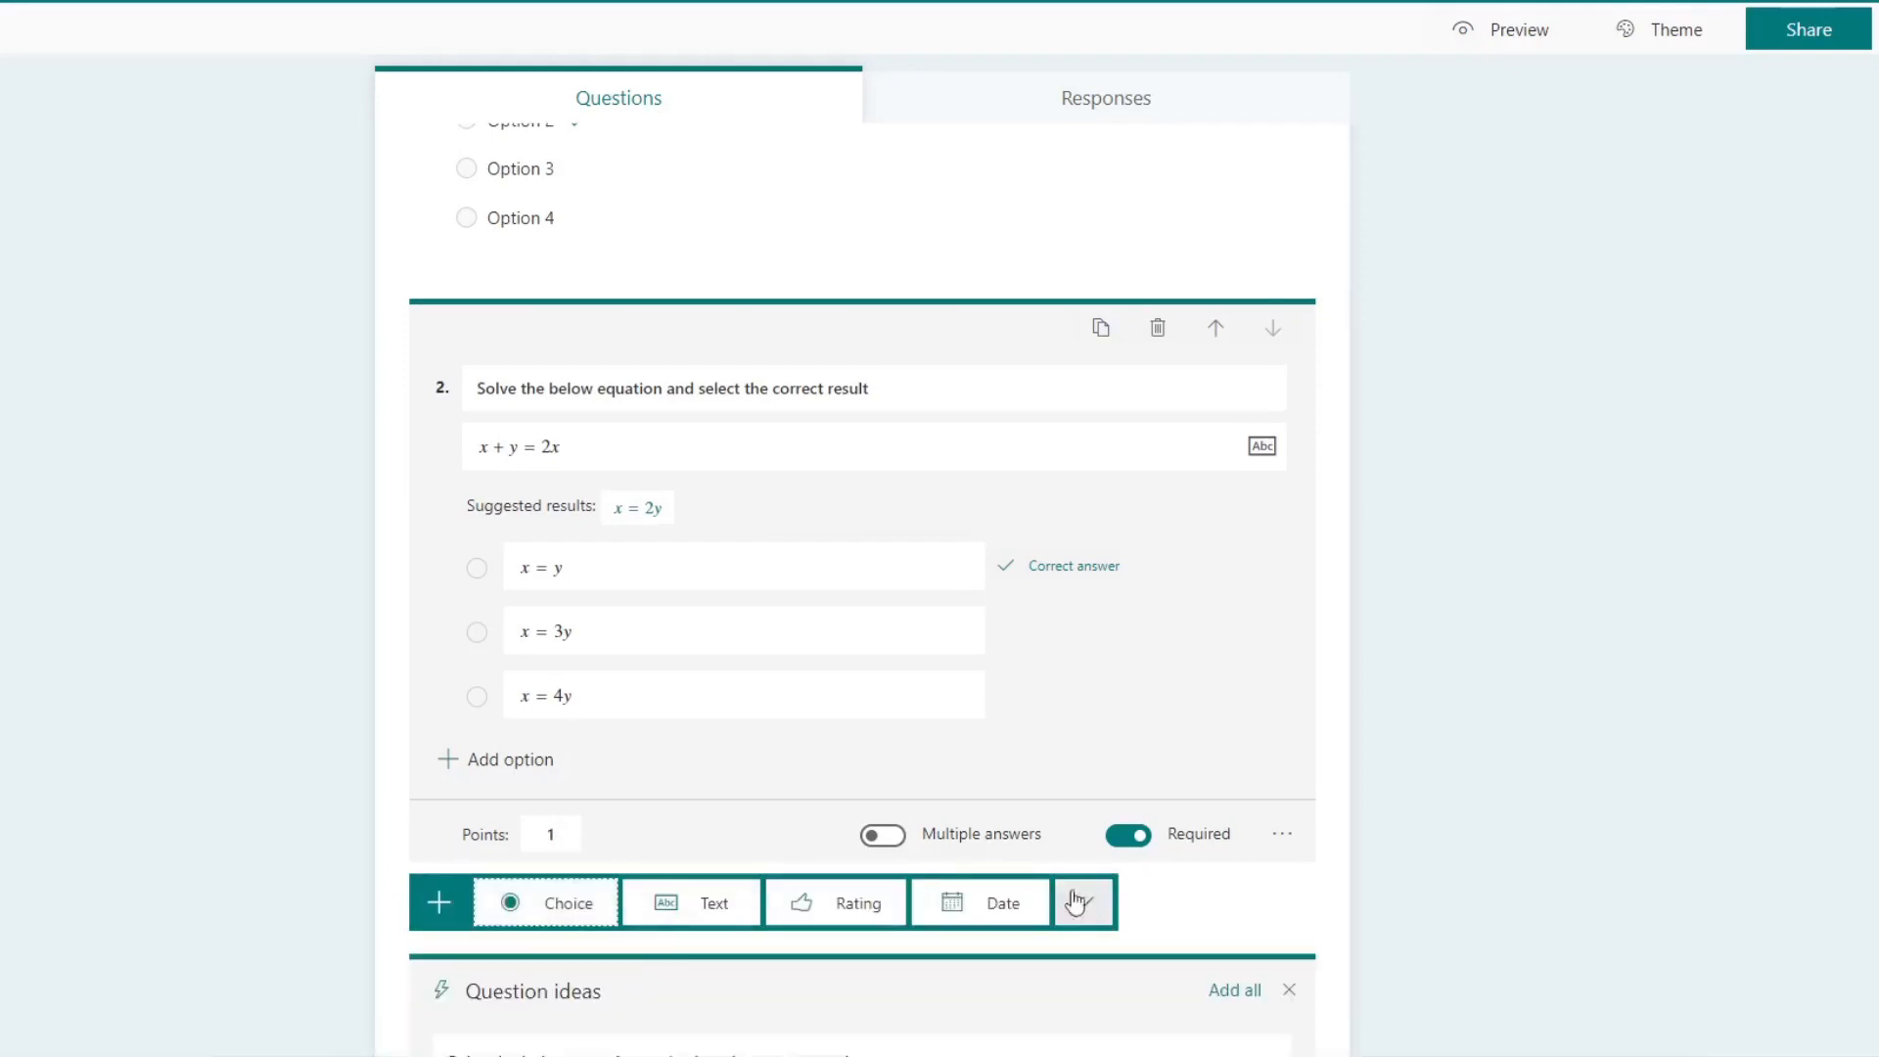
pyautogui.click(567, 902)
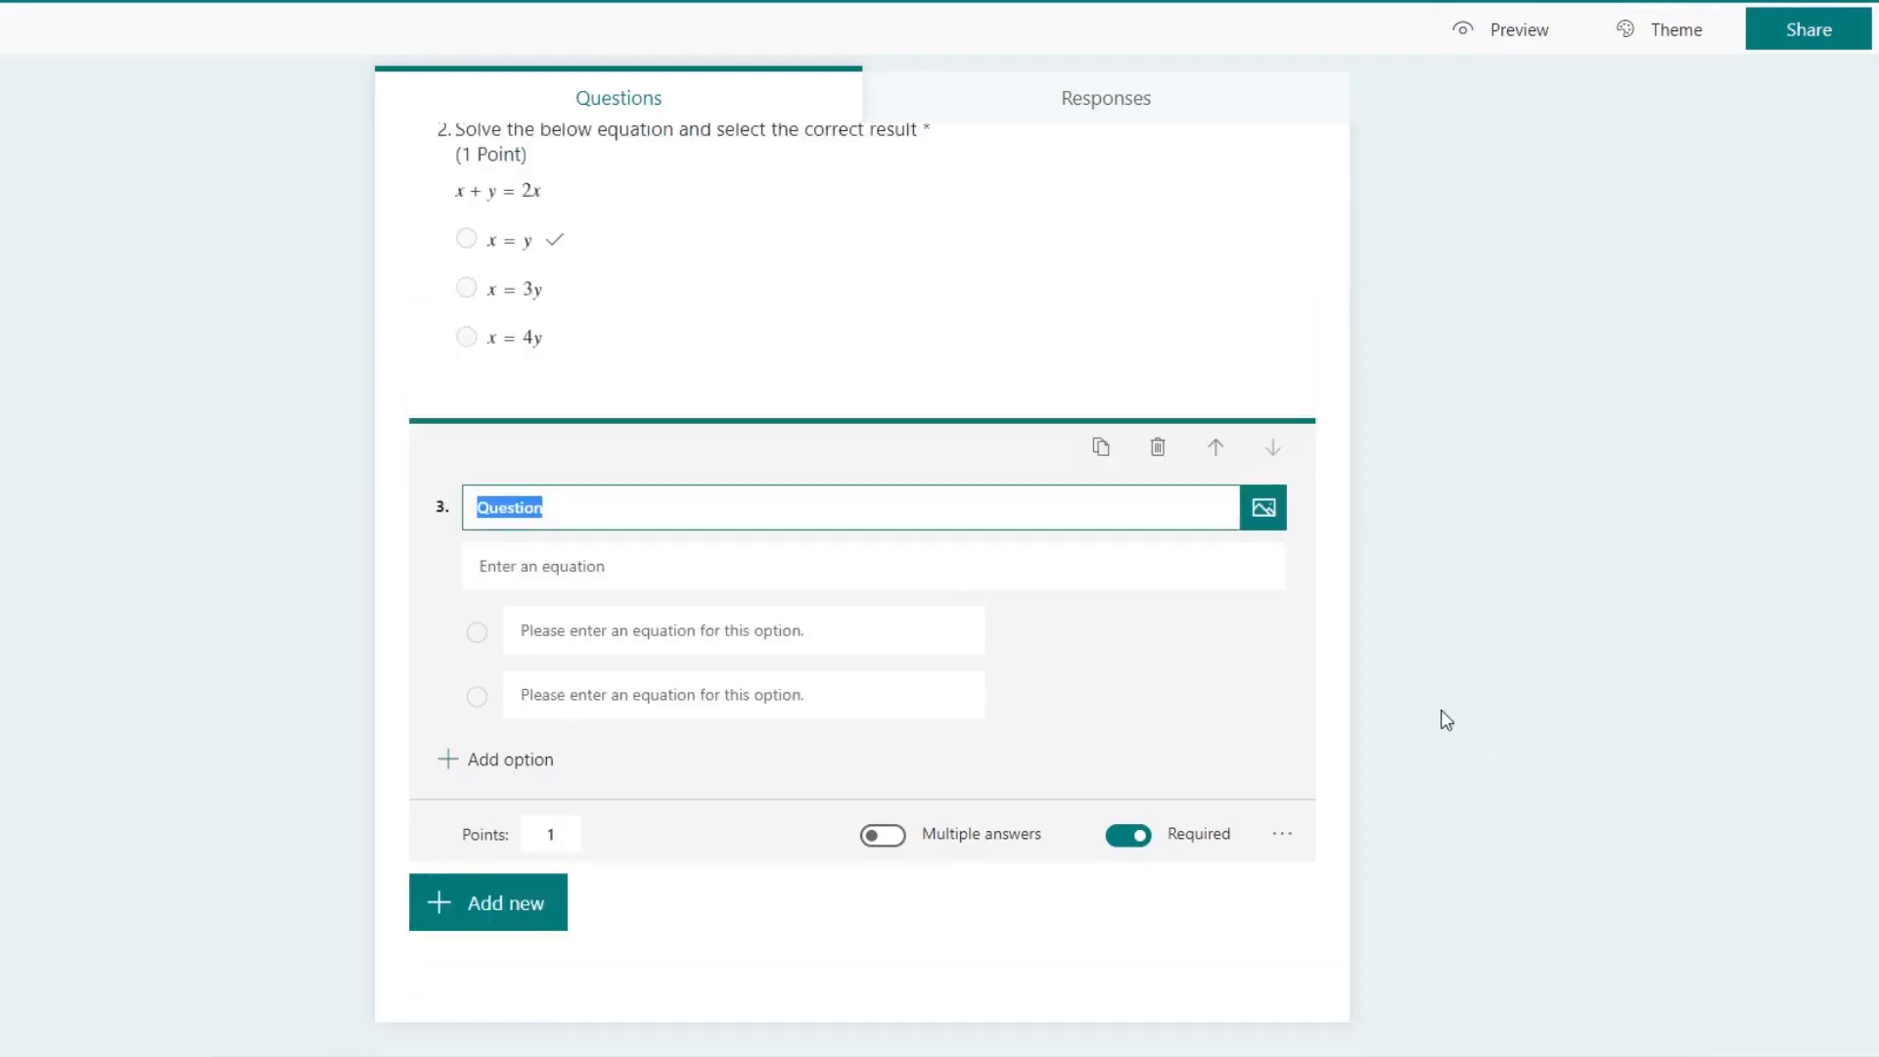
# Step: Turn off the Math option for the third question so it takes plain text options
pyautogui.click(1297, 840)
pyautogui.click(1294, 838)
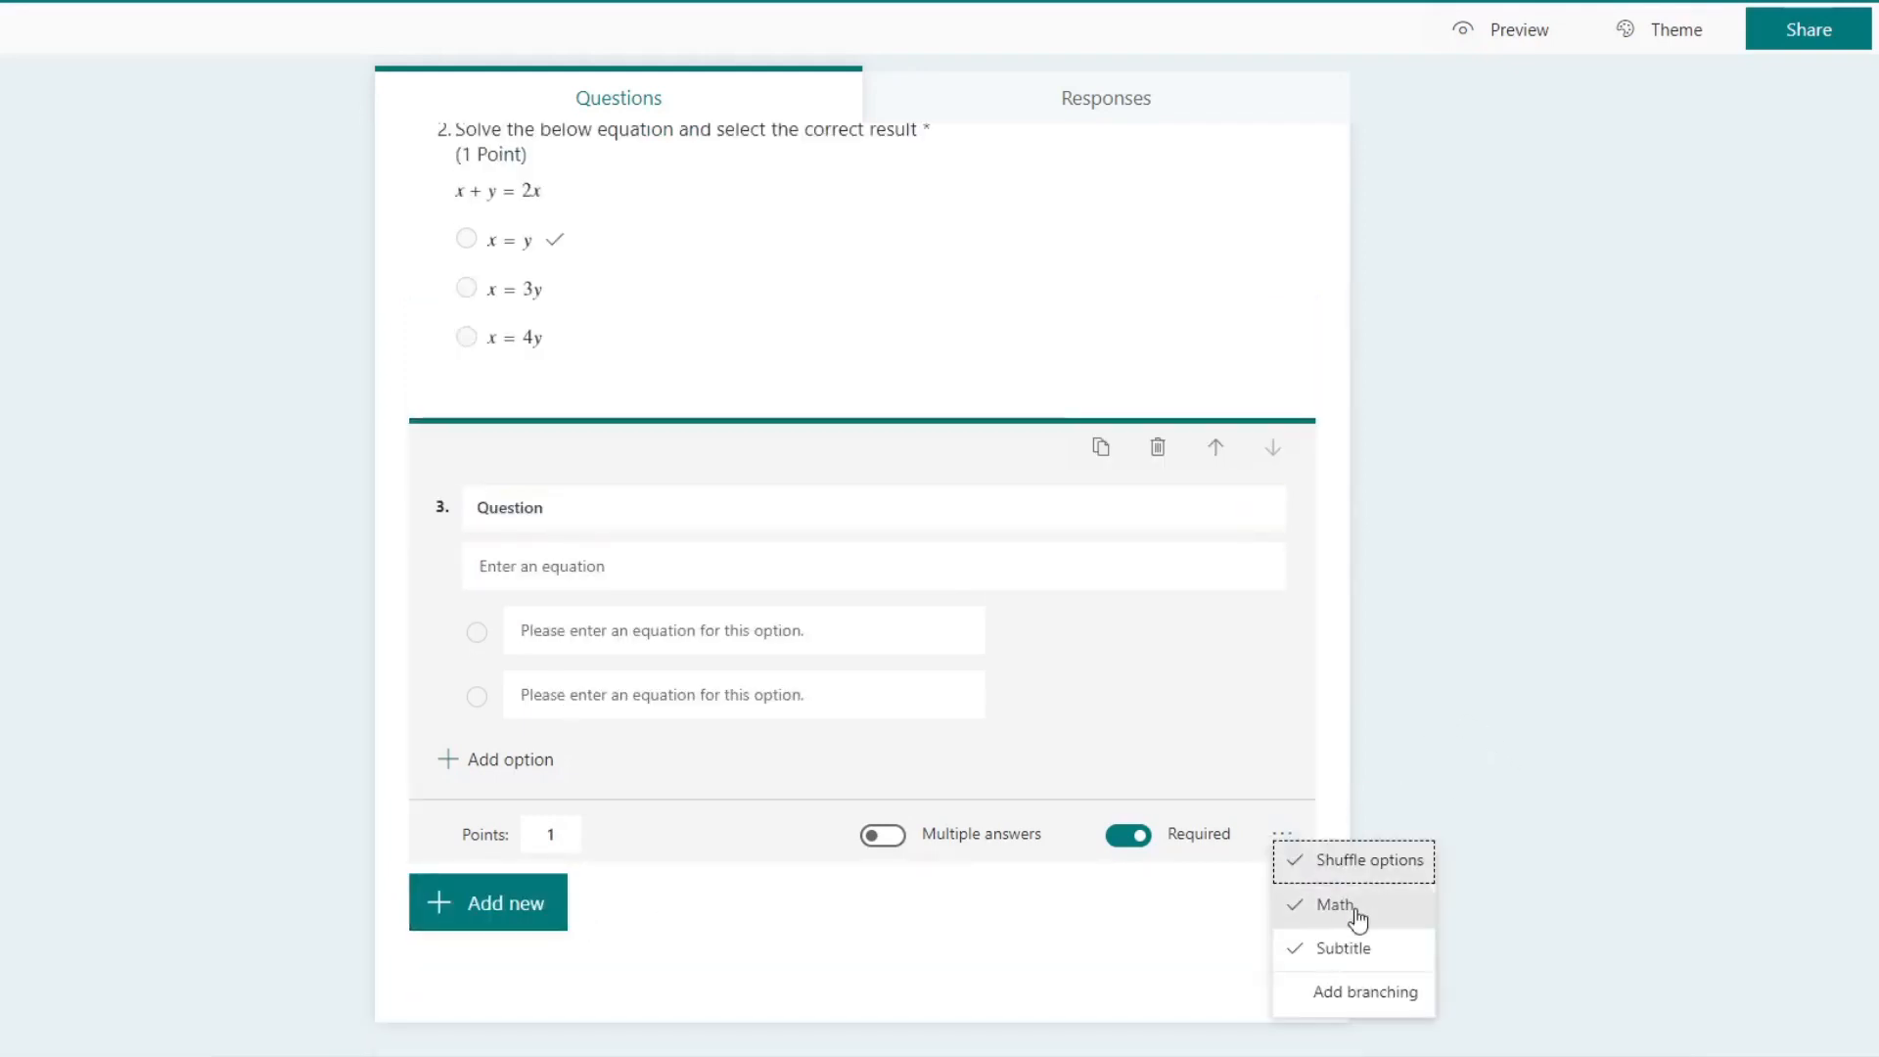
pyautogui.click(1539, 766)
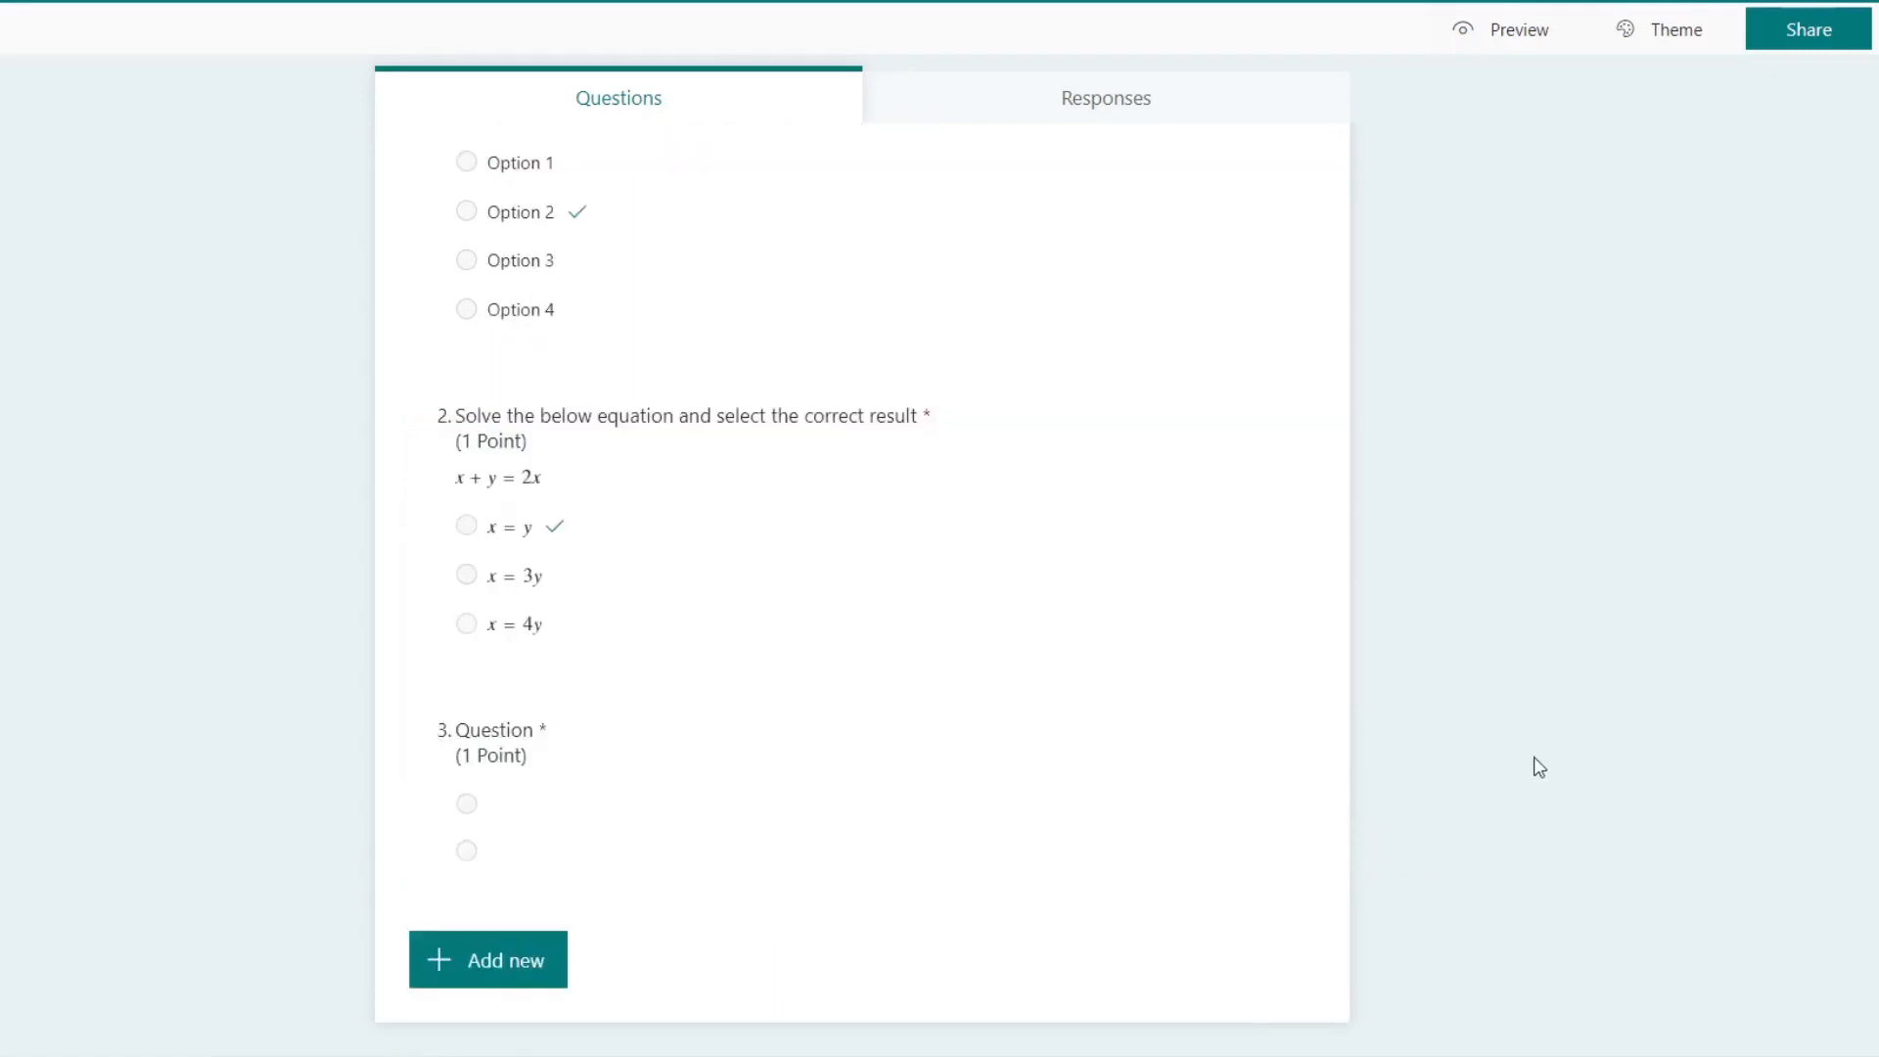
pyautogui.click(596, 801)
pyautogui.click(1291, 890)
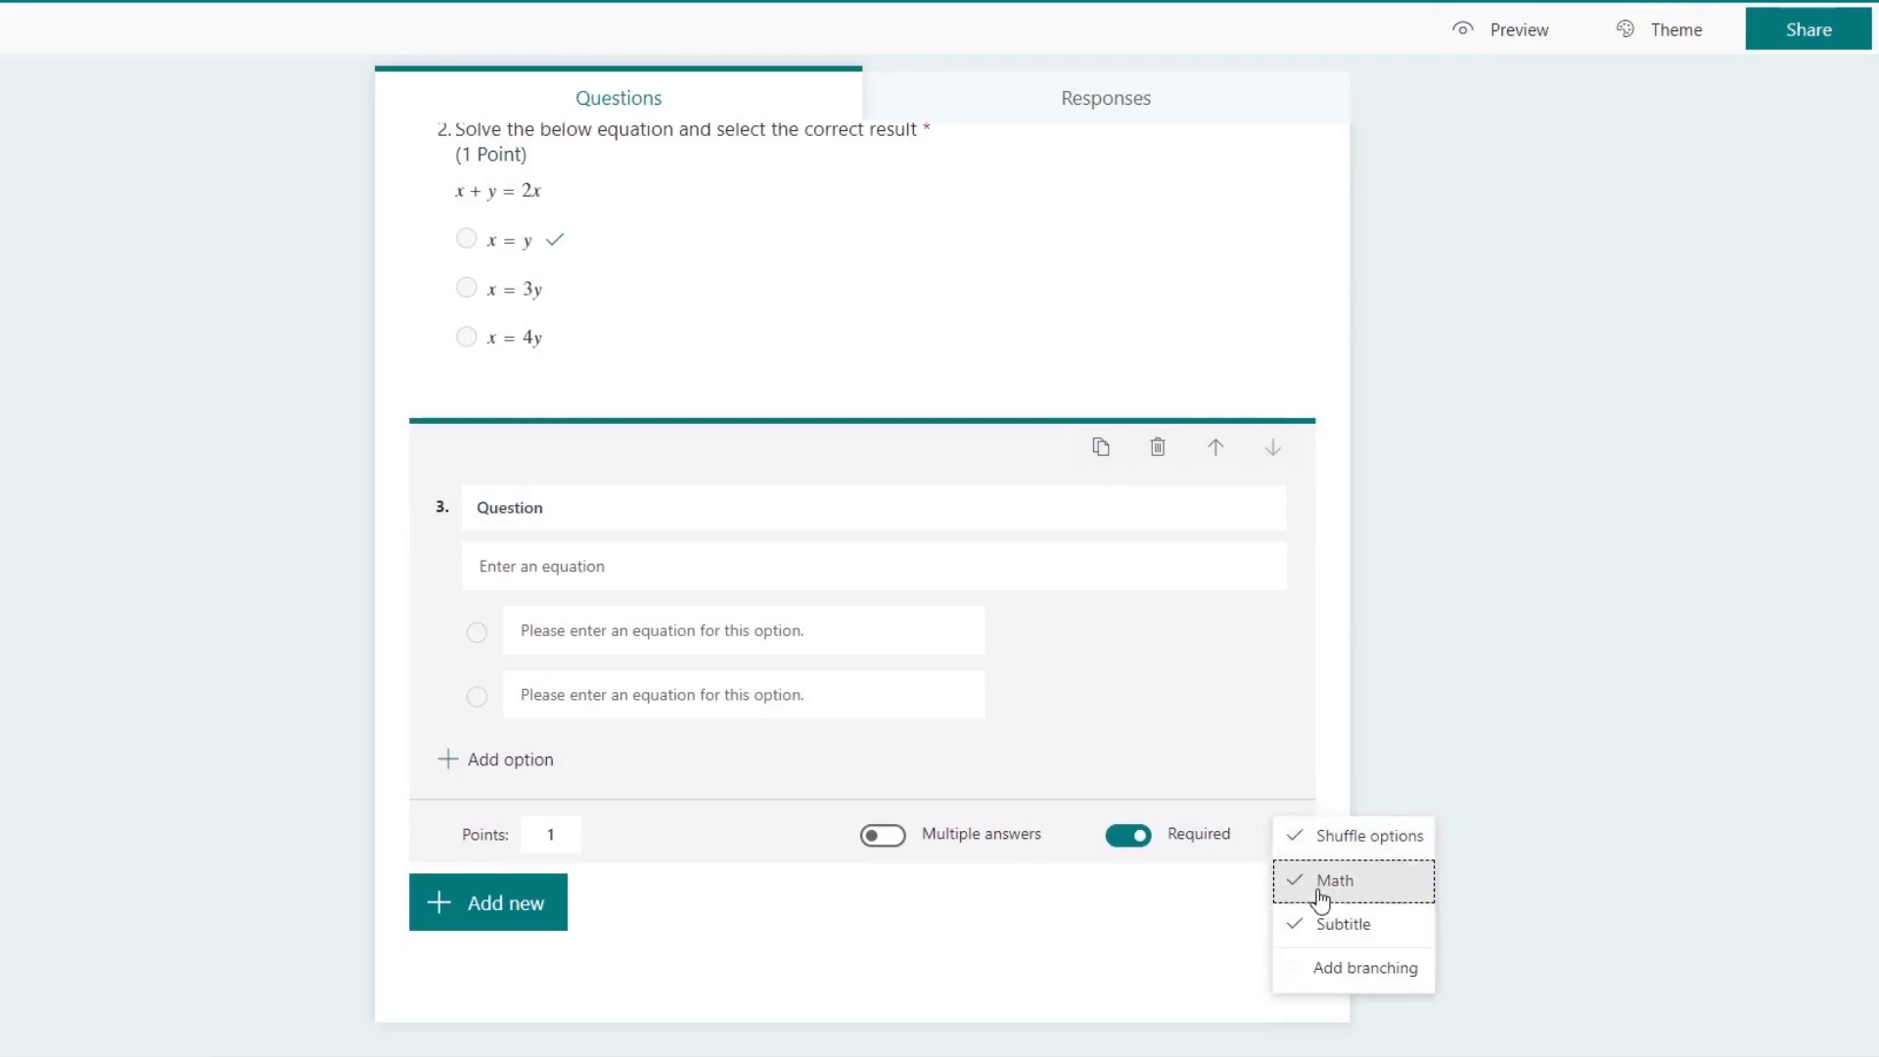
pyautogui.click(1313, 890)
pyautogui.scroll(-3, 1308, 772)
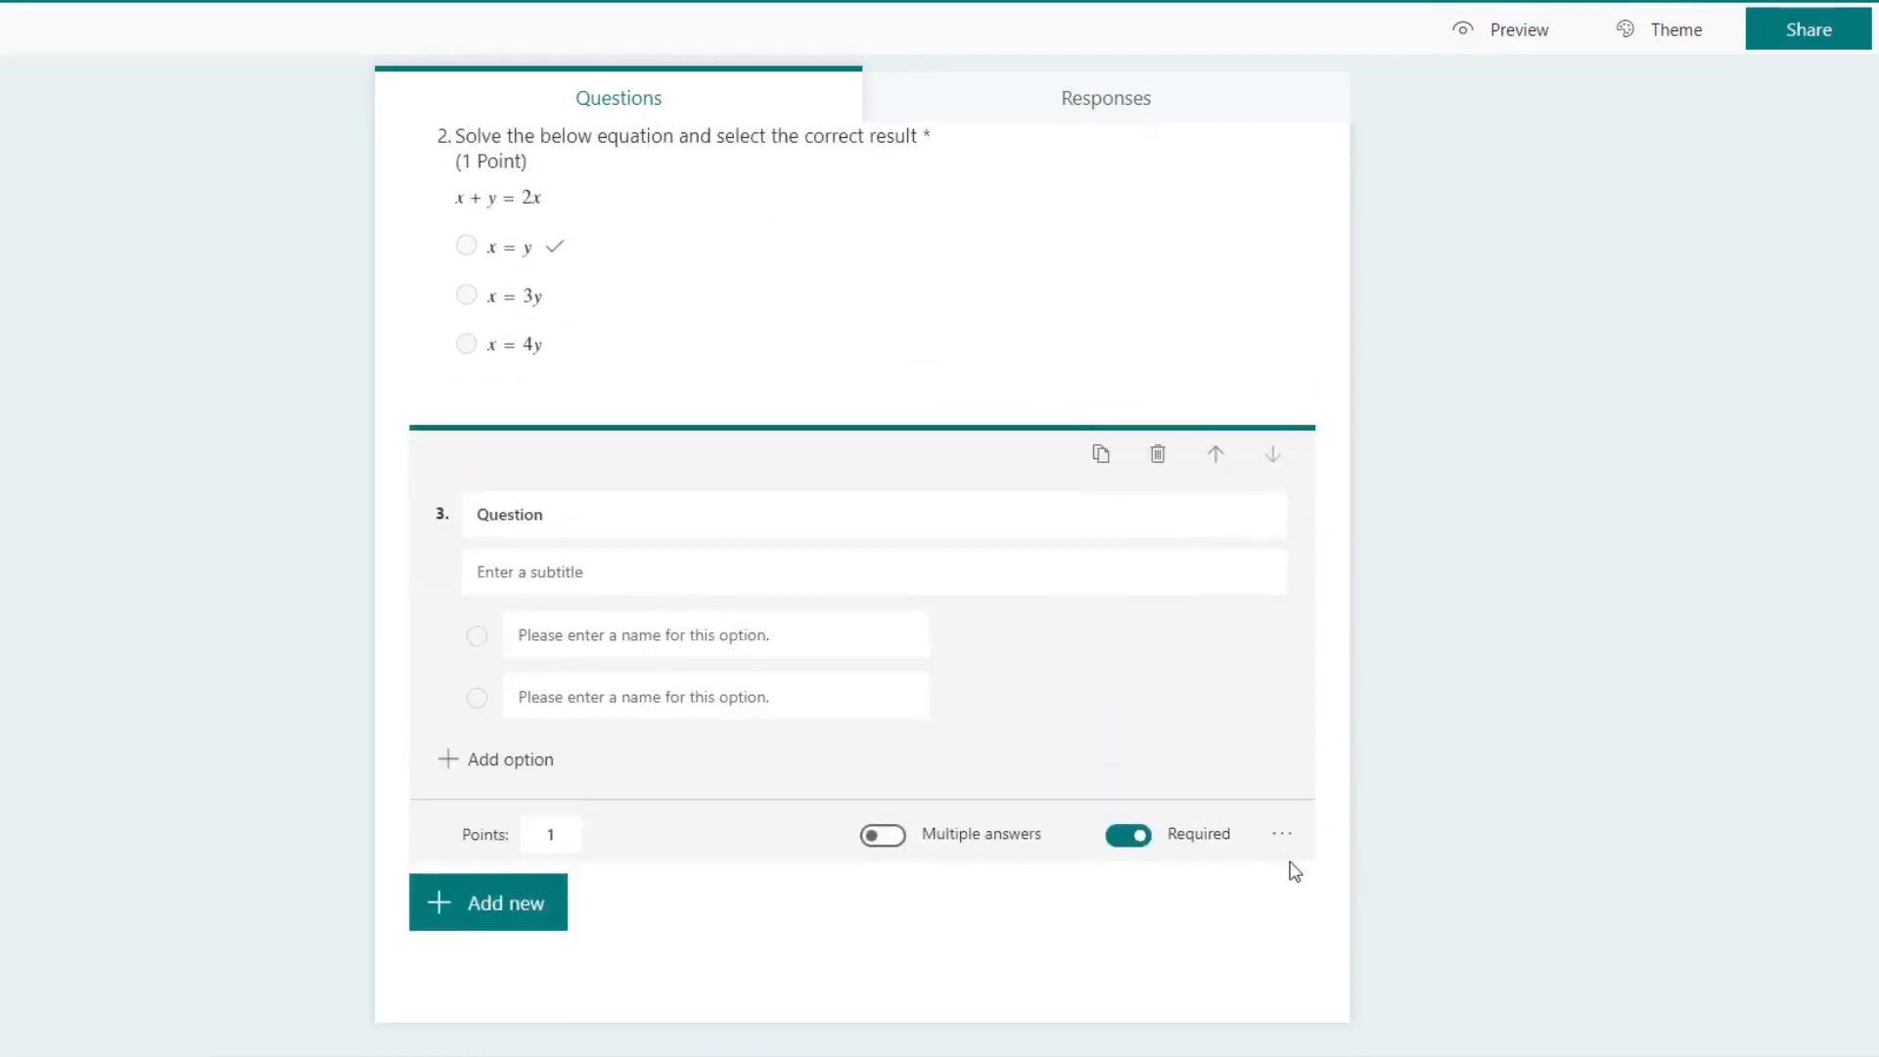
# Step: Remove the subtitle from the third question and display its answer options as a drop-down
pyautogui.click(1284, 835)
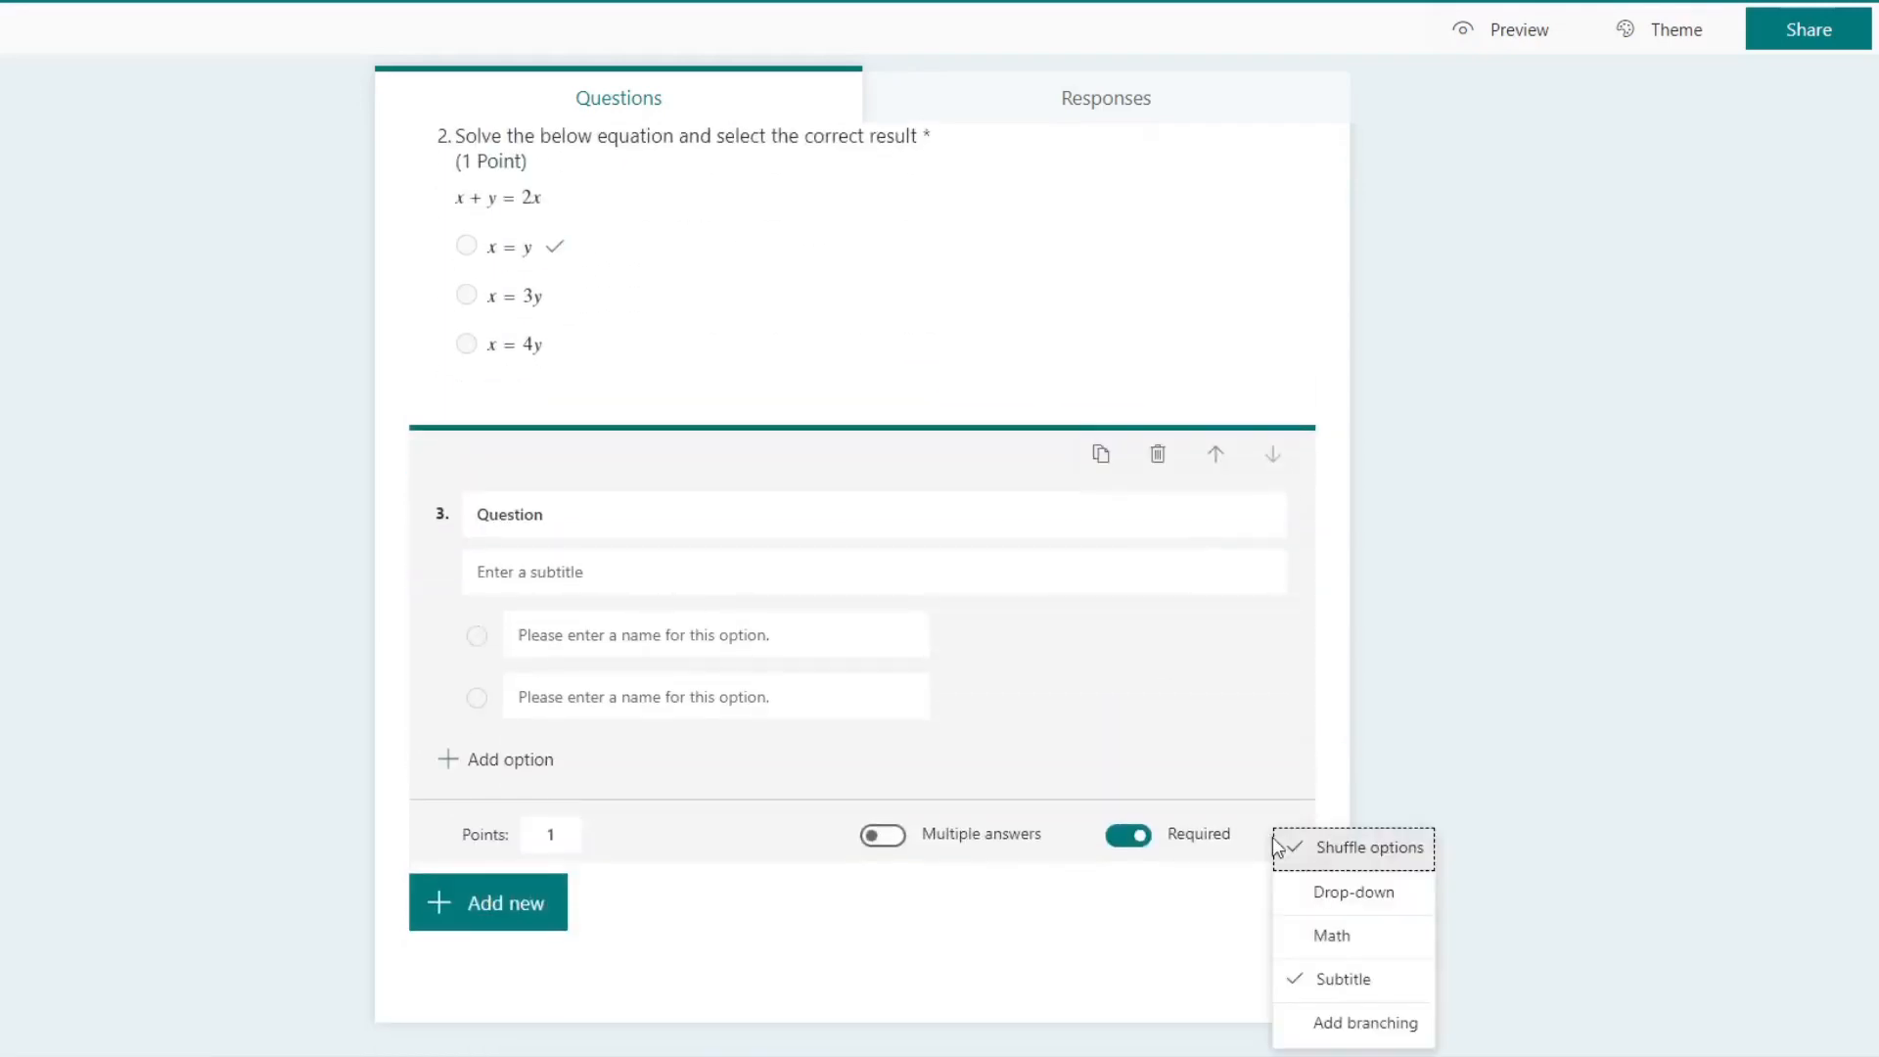
pyautogui.click(1351, 981)
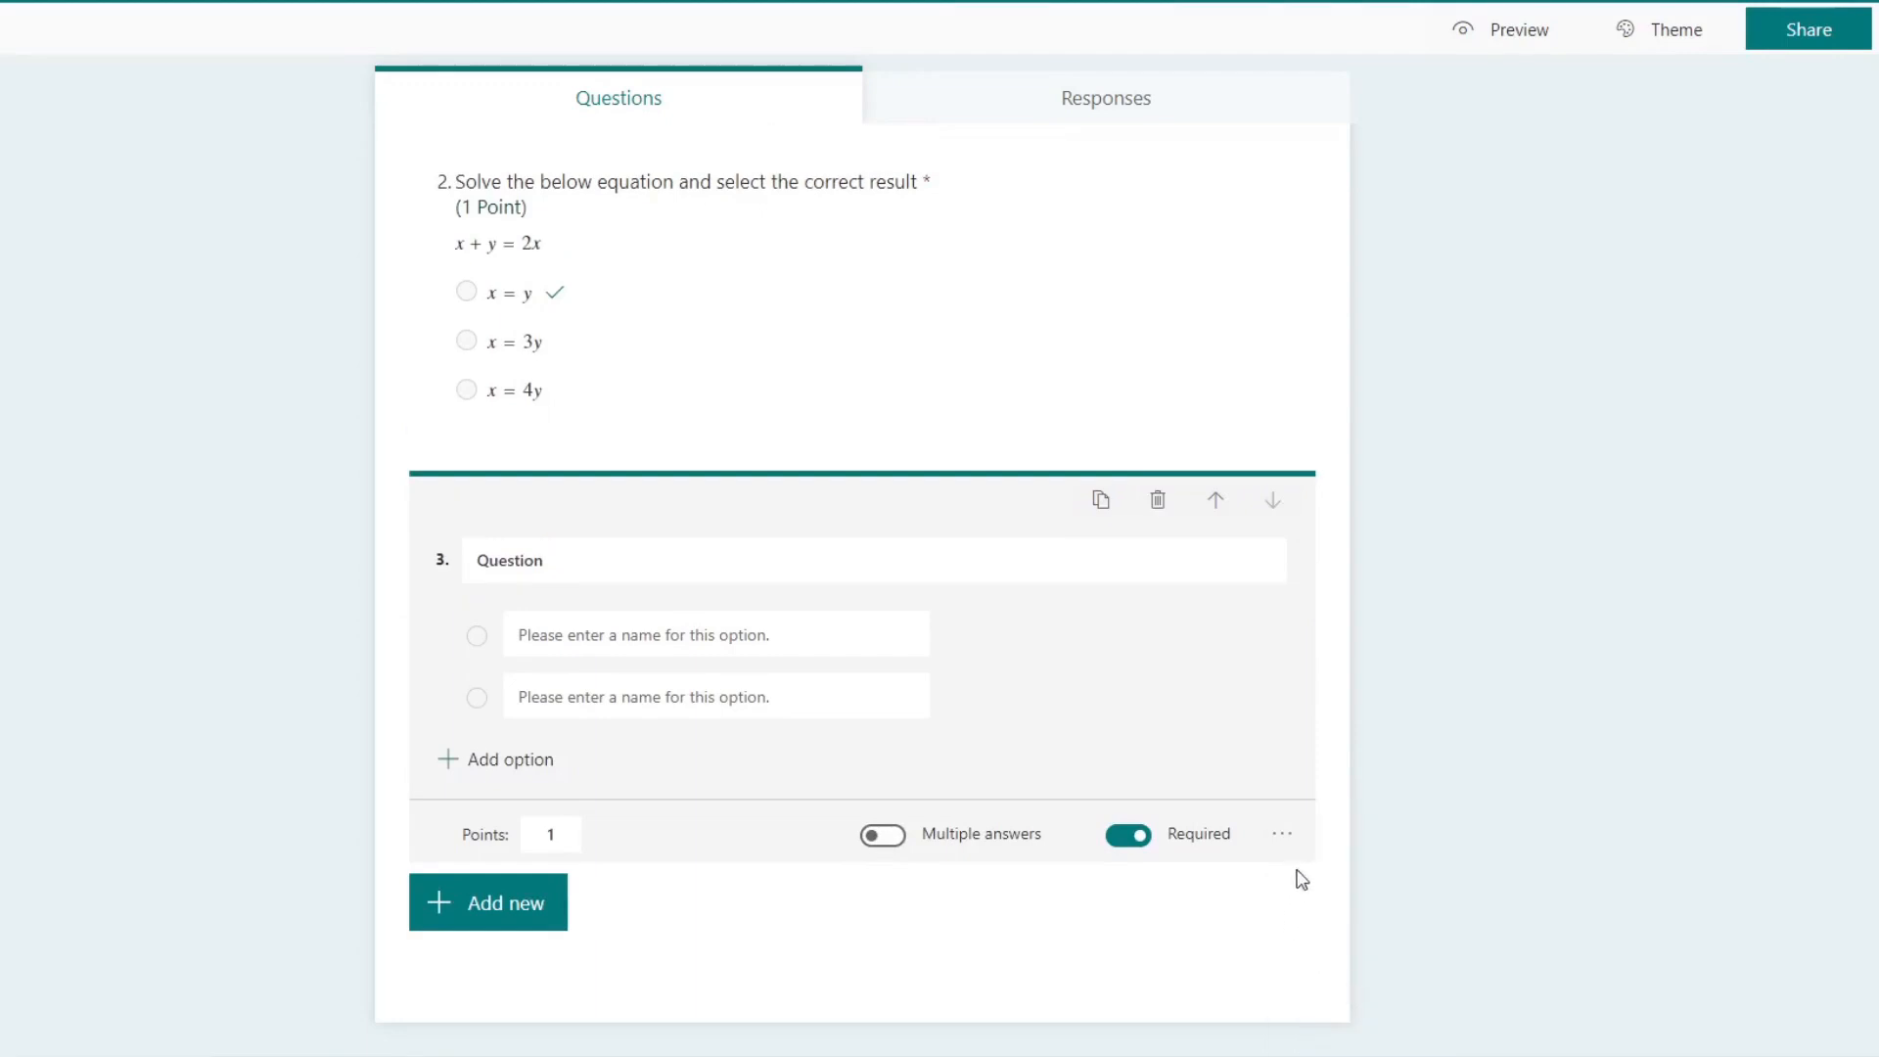
pyautogui.click(1282, 834)
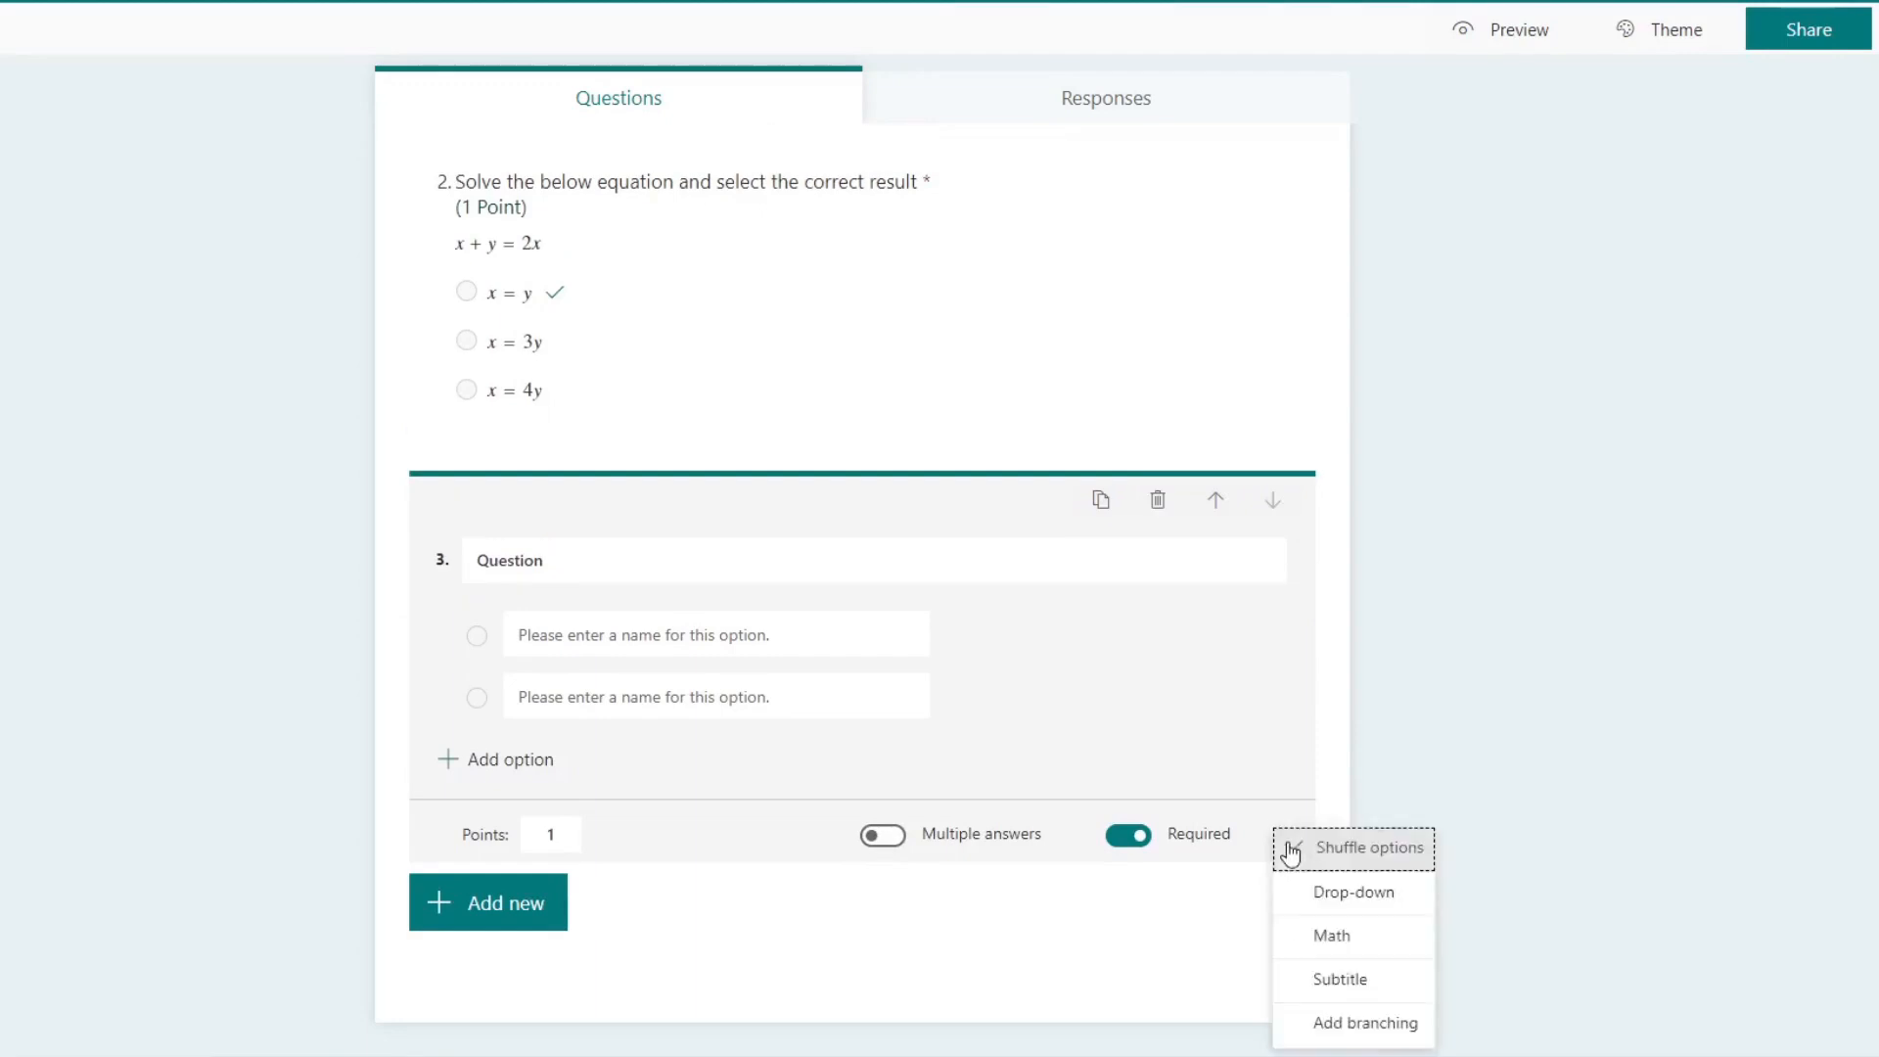
pyautogui.click(1397, 893)
# Step: Set the third question's text to "Select the correction option"
pyautogui.click(733, 644)
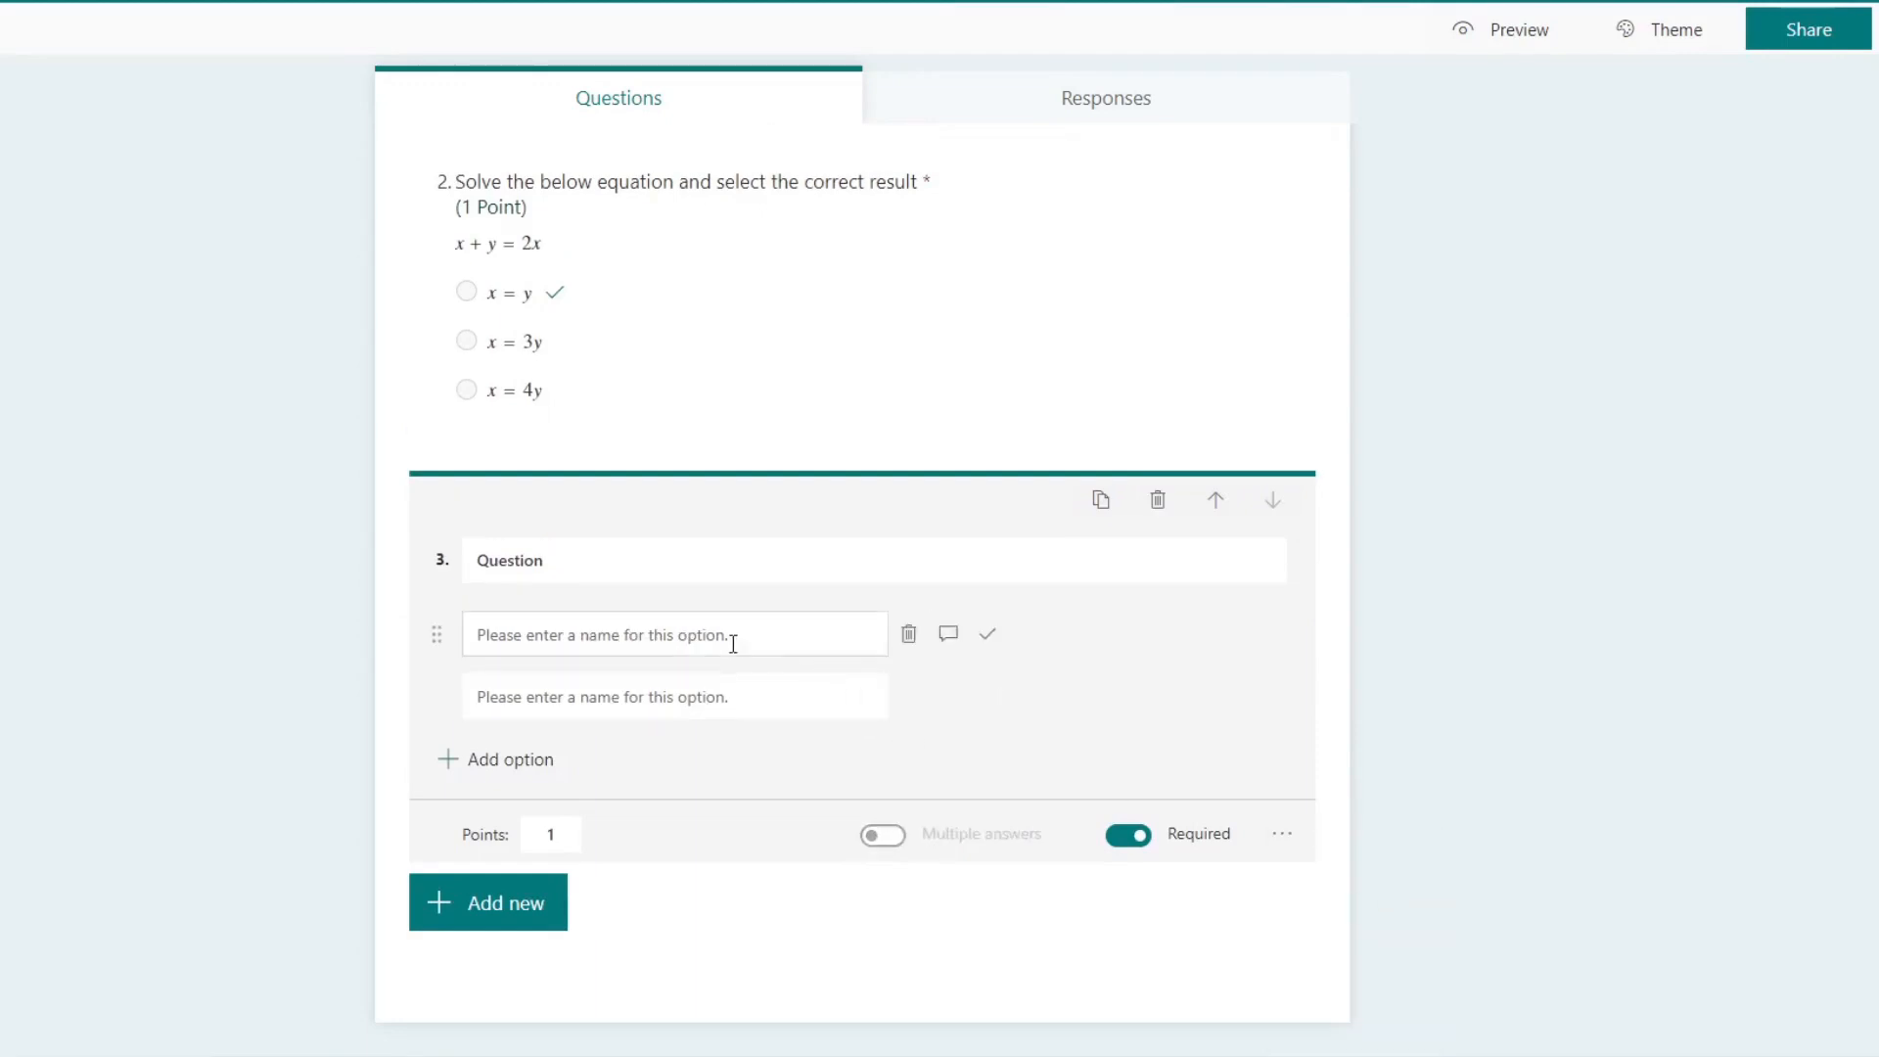
pyautogui.click(753, 549)
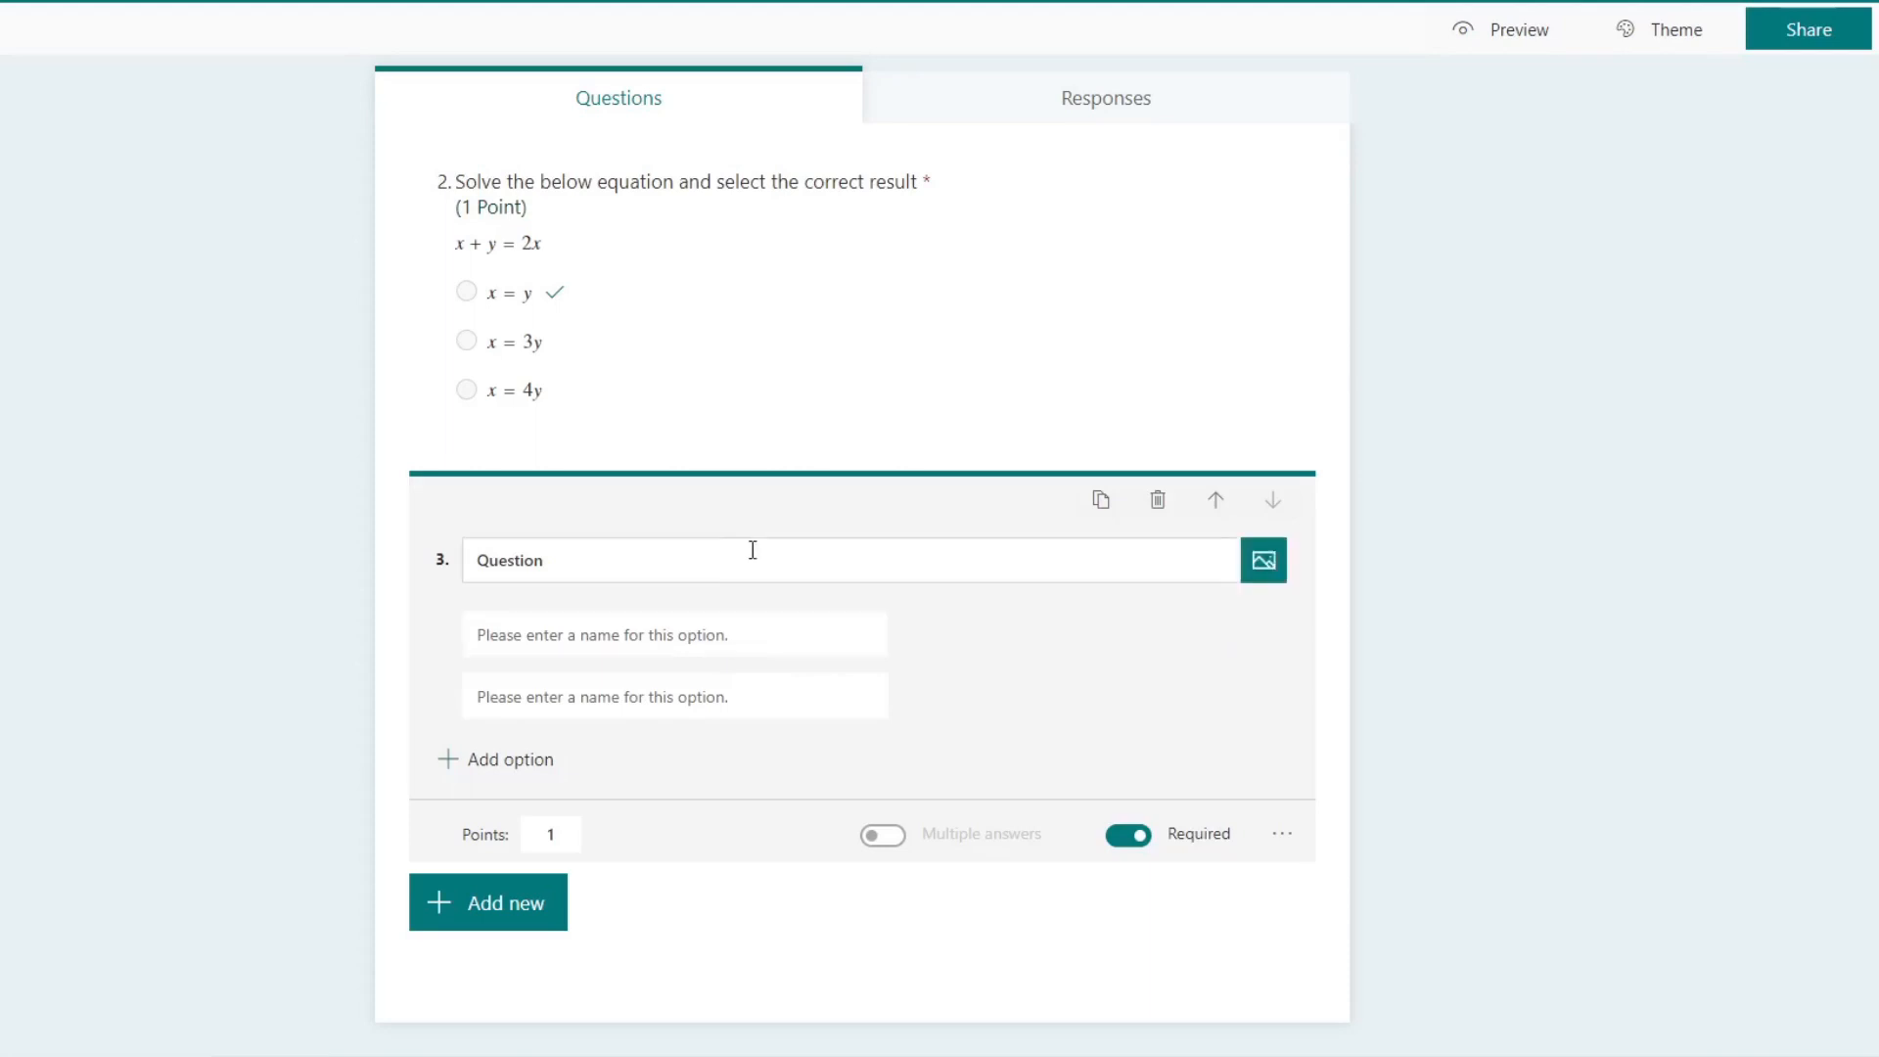
pyautogui.click(753, 550)
pyautogui.moveTo(670, 544); pyautogui.dragTo(128, 510)
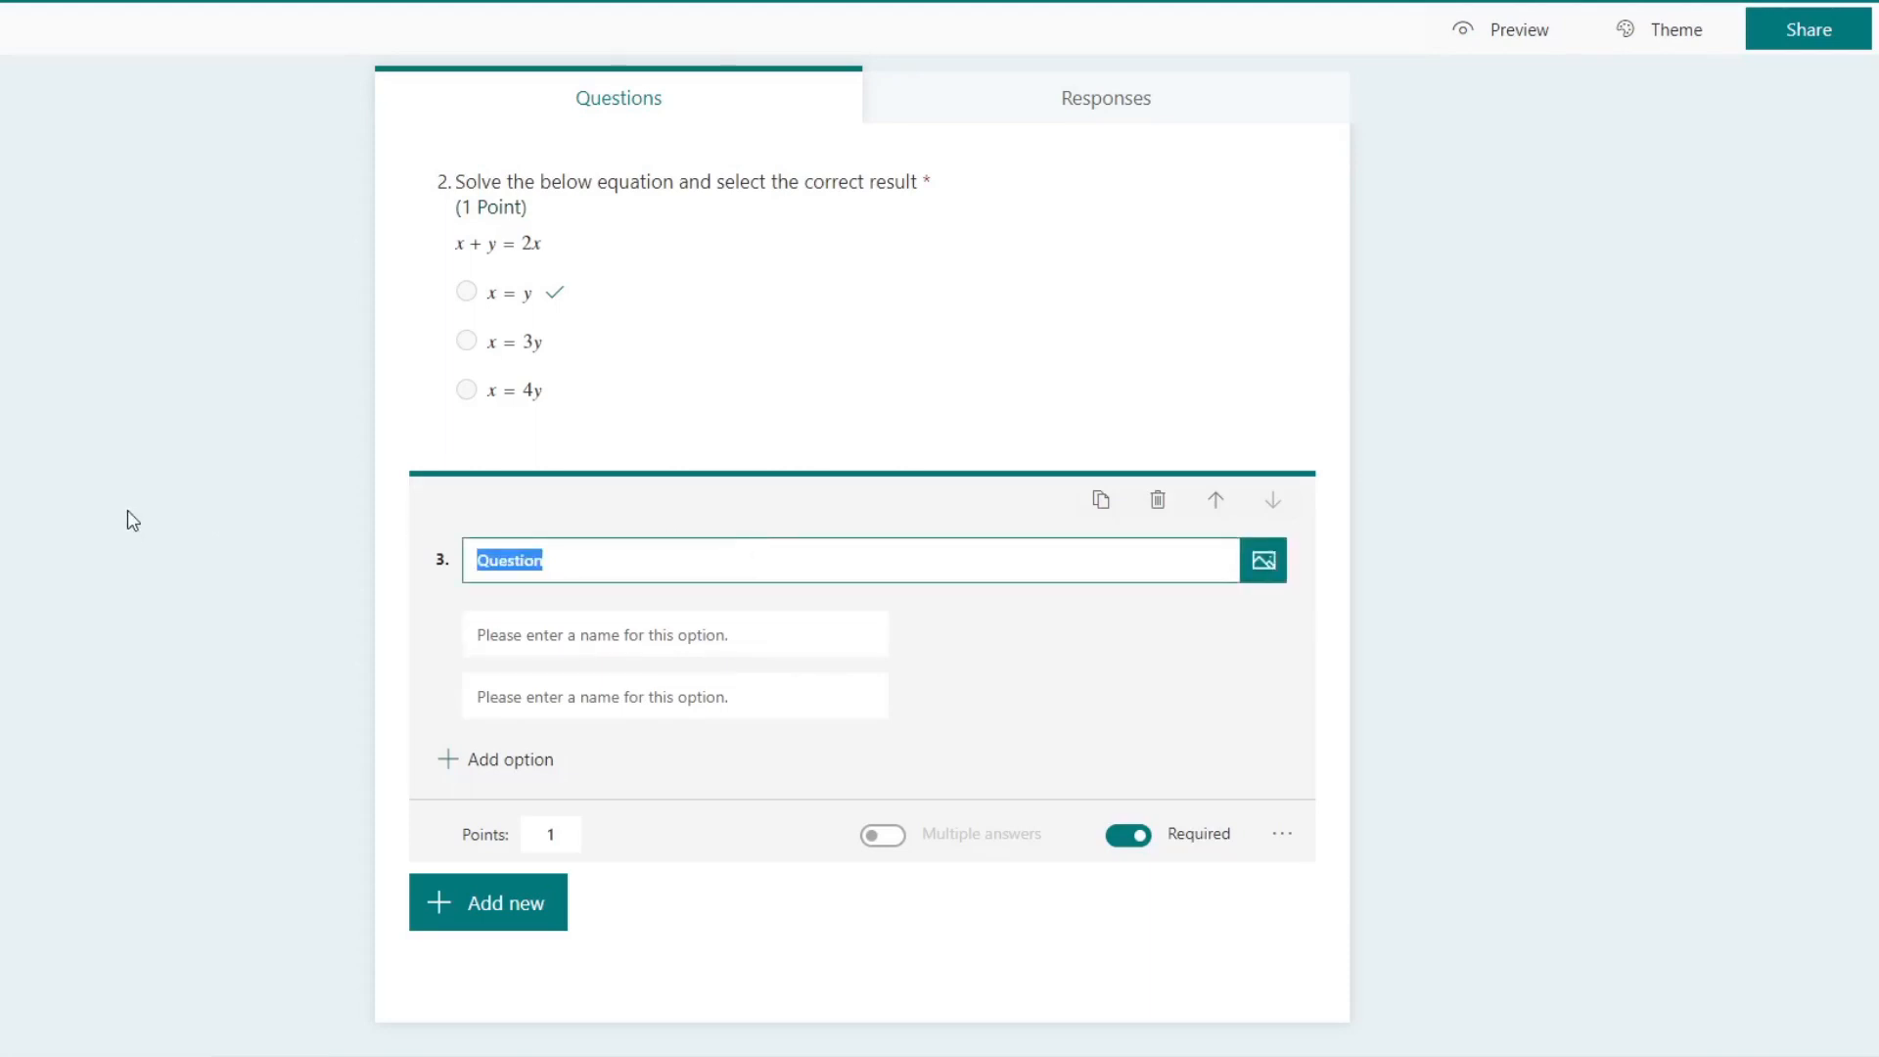
pyautogui.write('W')
pyautogui.press('BackSpace')
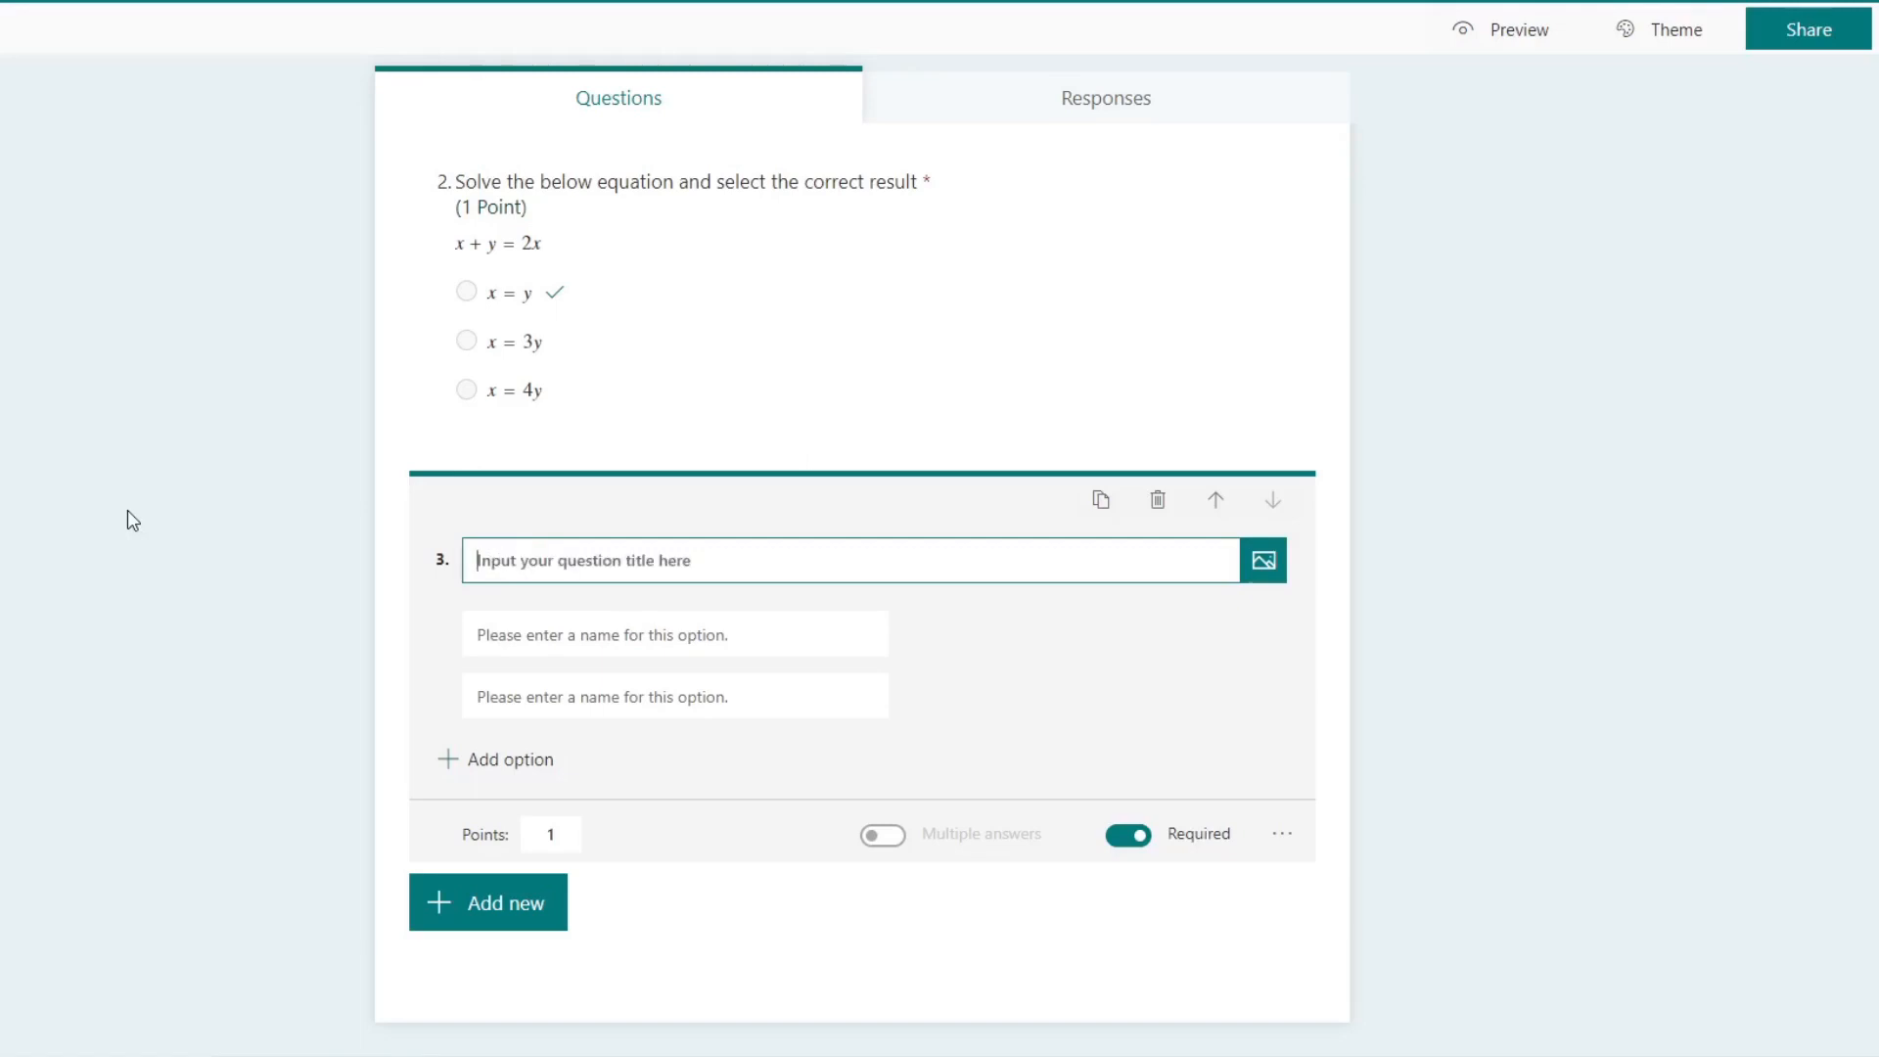
pyautogui.write('Select the cor')
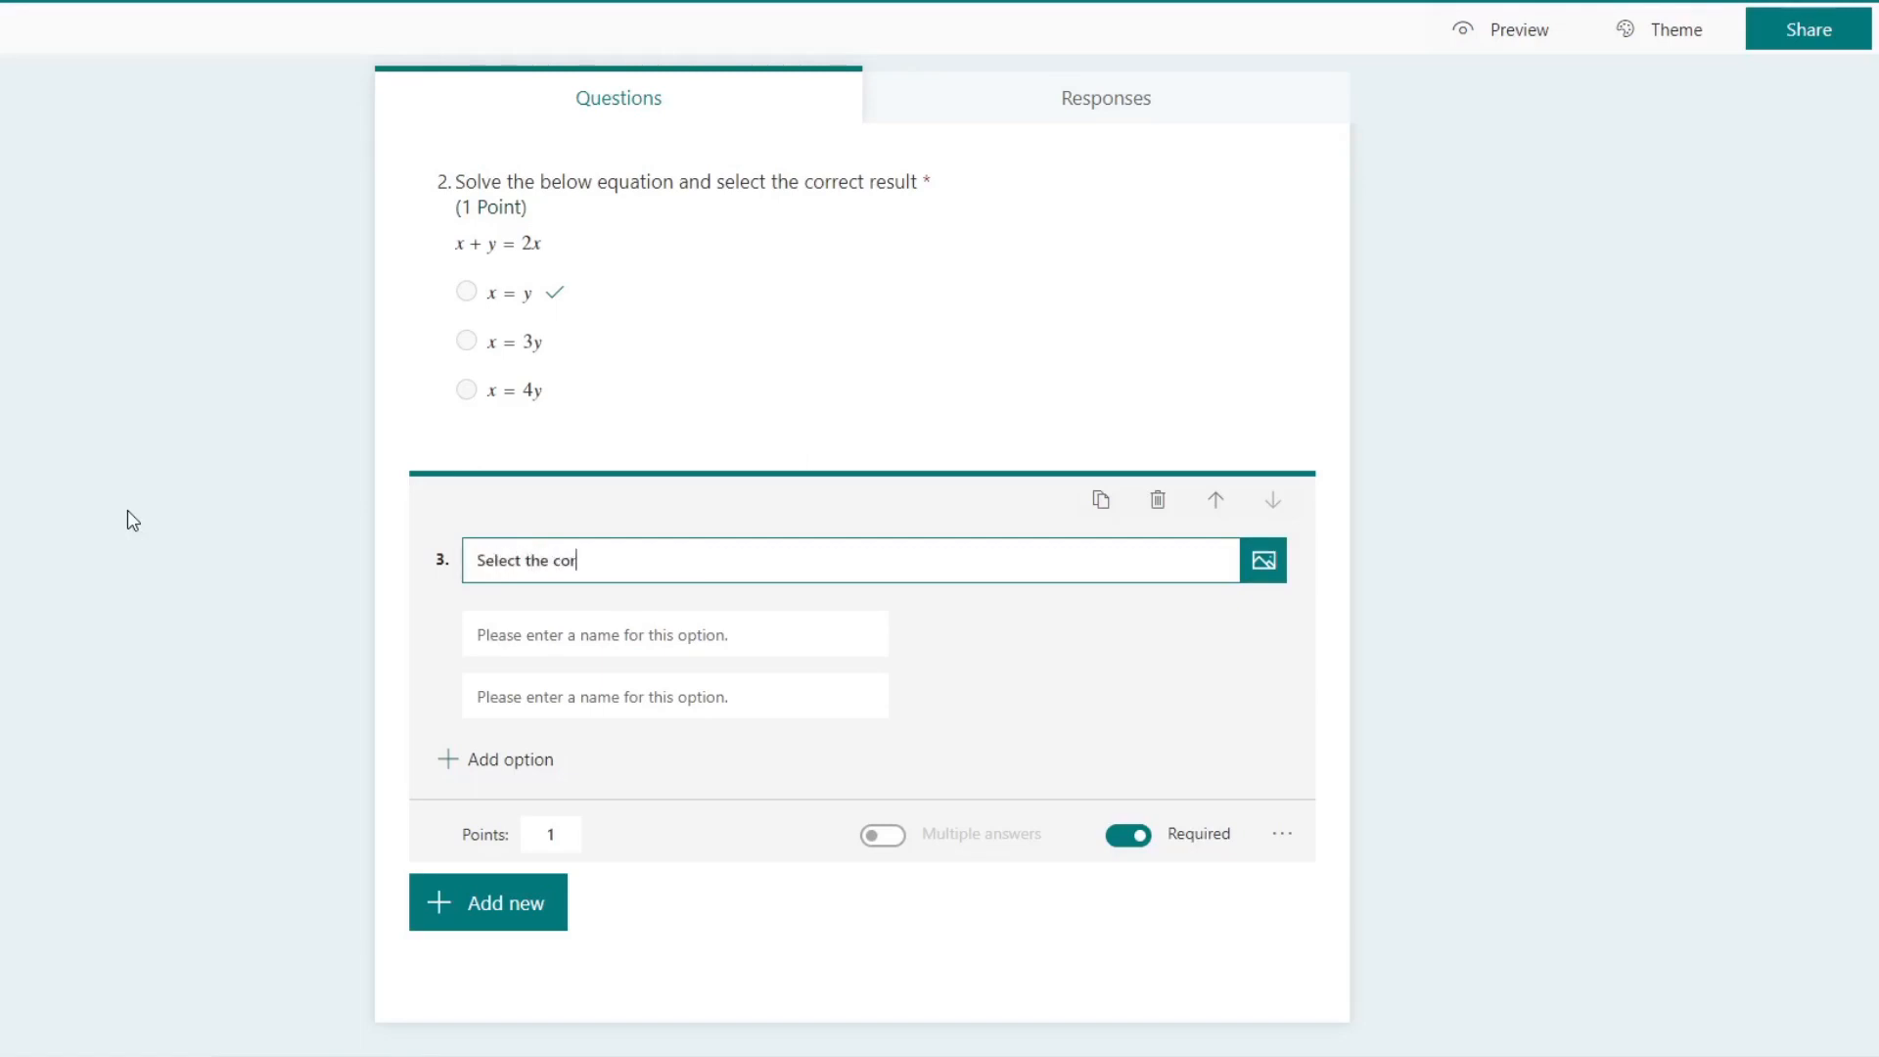
pyautogui.write('rection option')
pyautogui.press('Tab')
# Step: Enter Option 1, Option 2 and Option 3 as the third question's answers and mark Option 3 as the correct answer
pyautogui.click(589, 634)
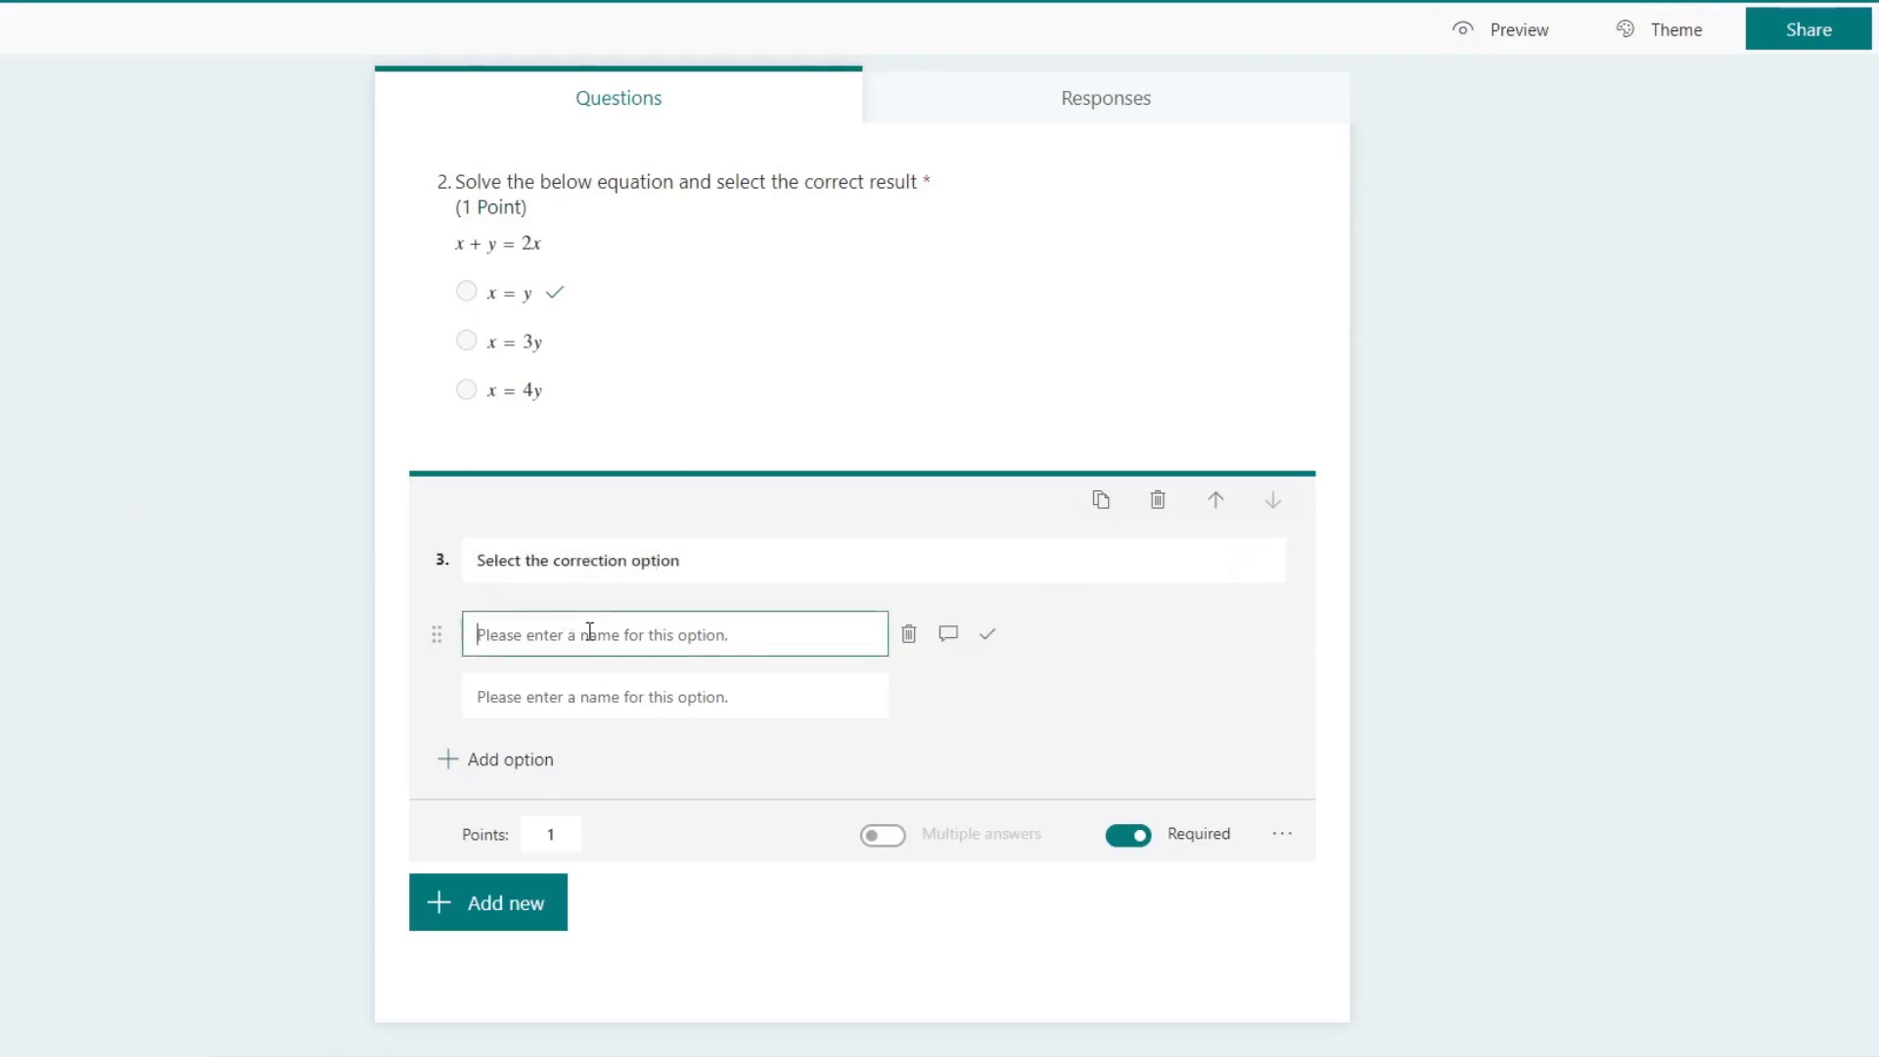
pyautogui.write('Option 1')
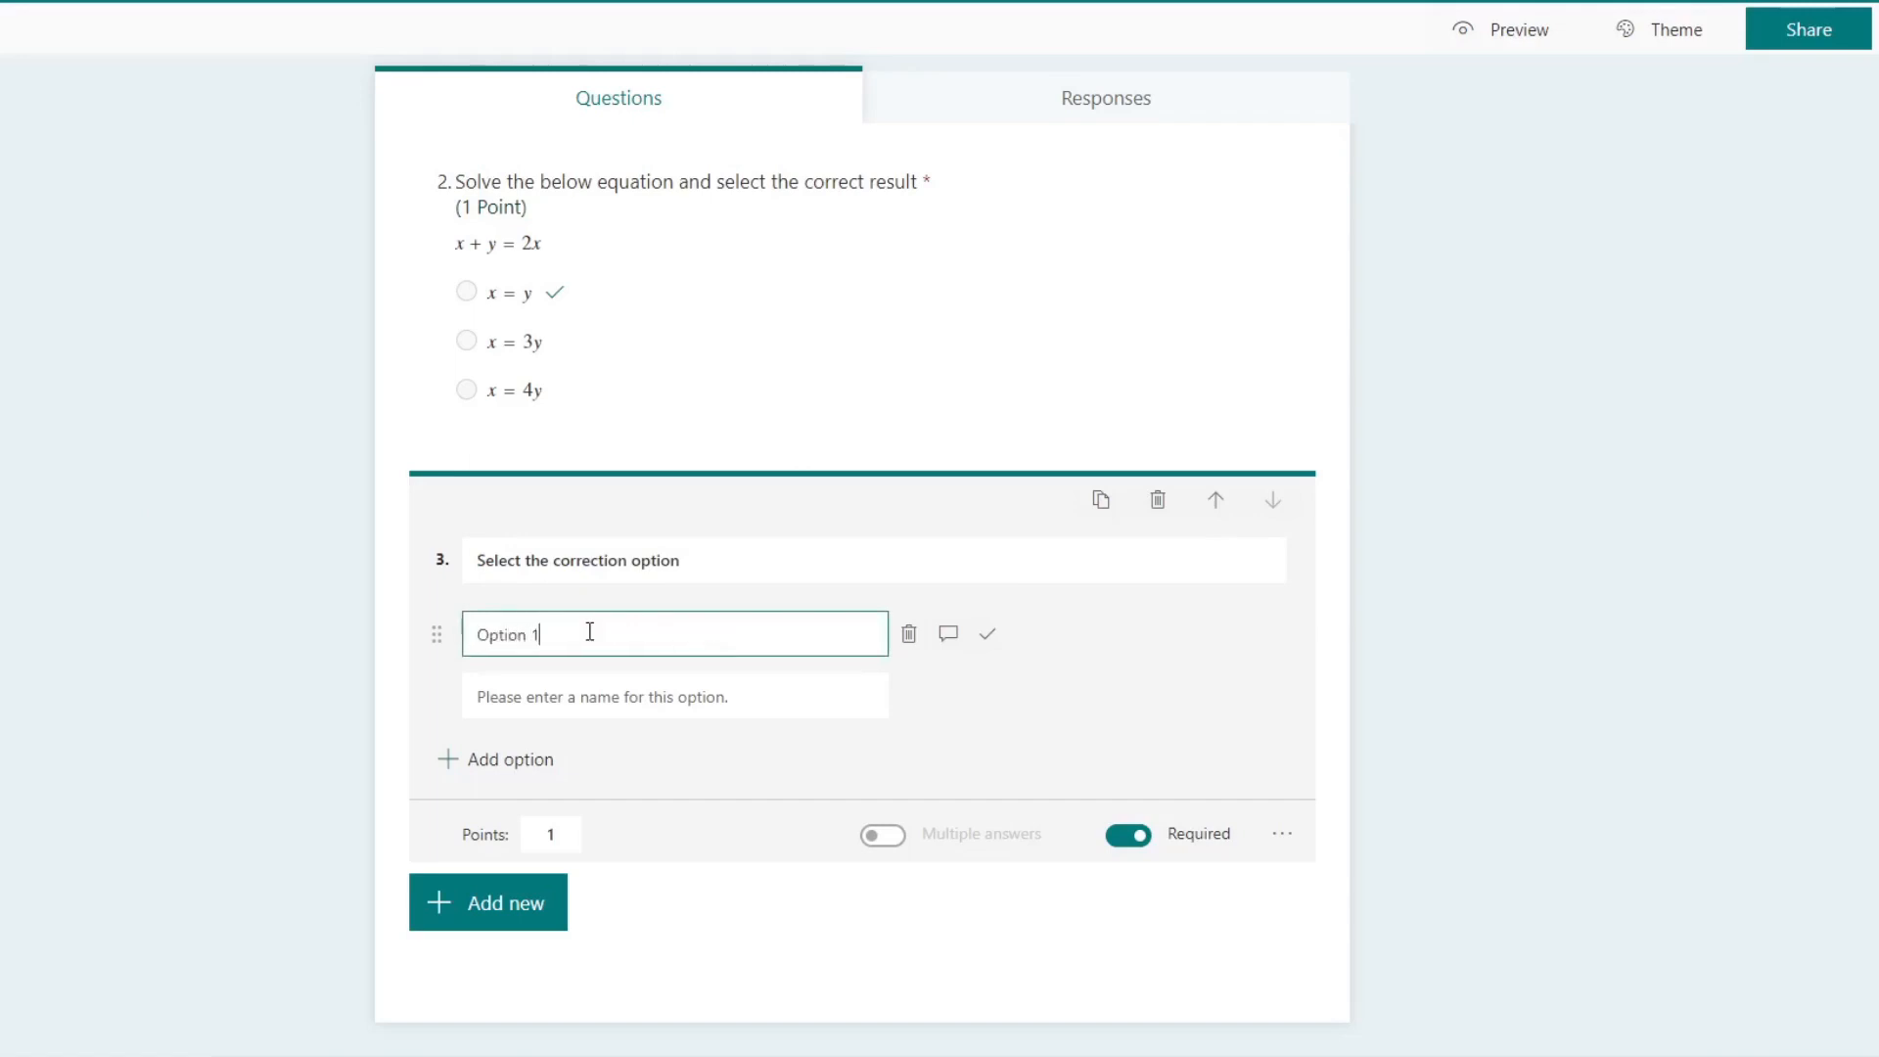
pyautogui.click(600, 699)
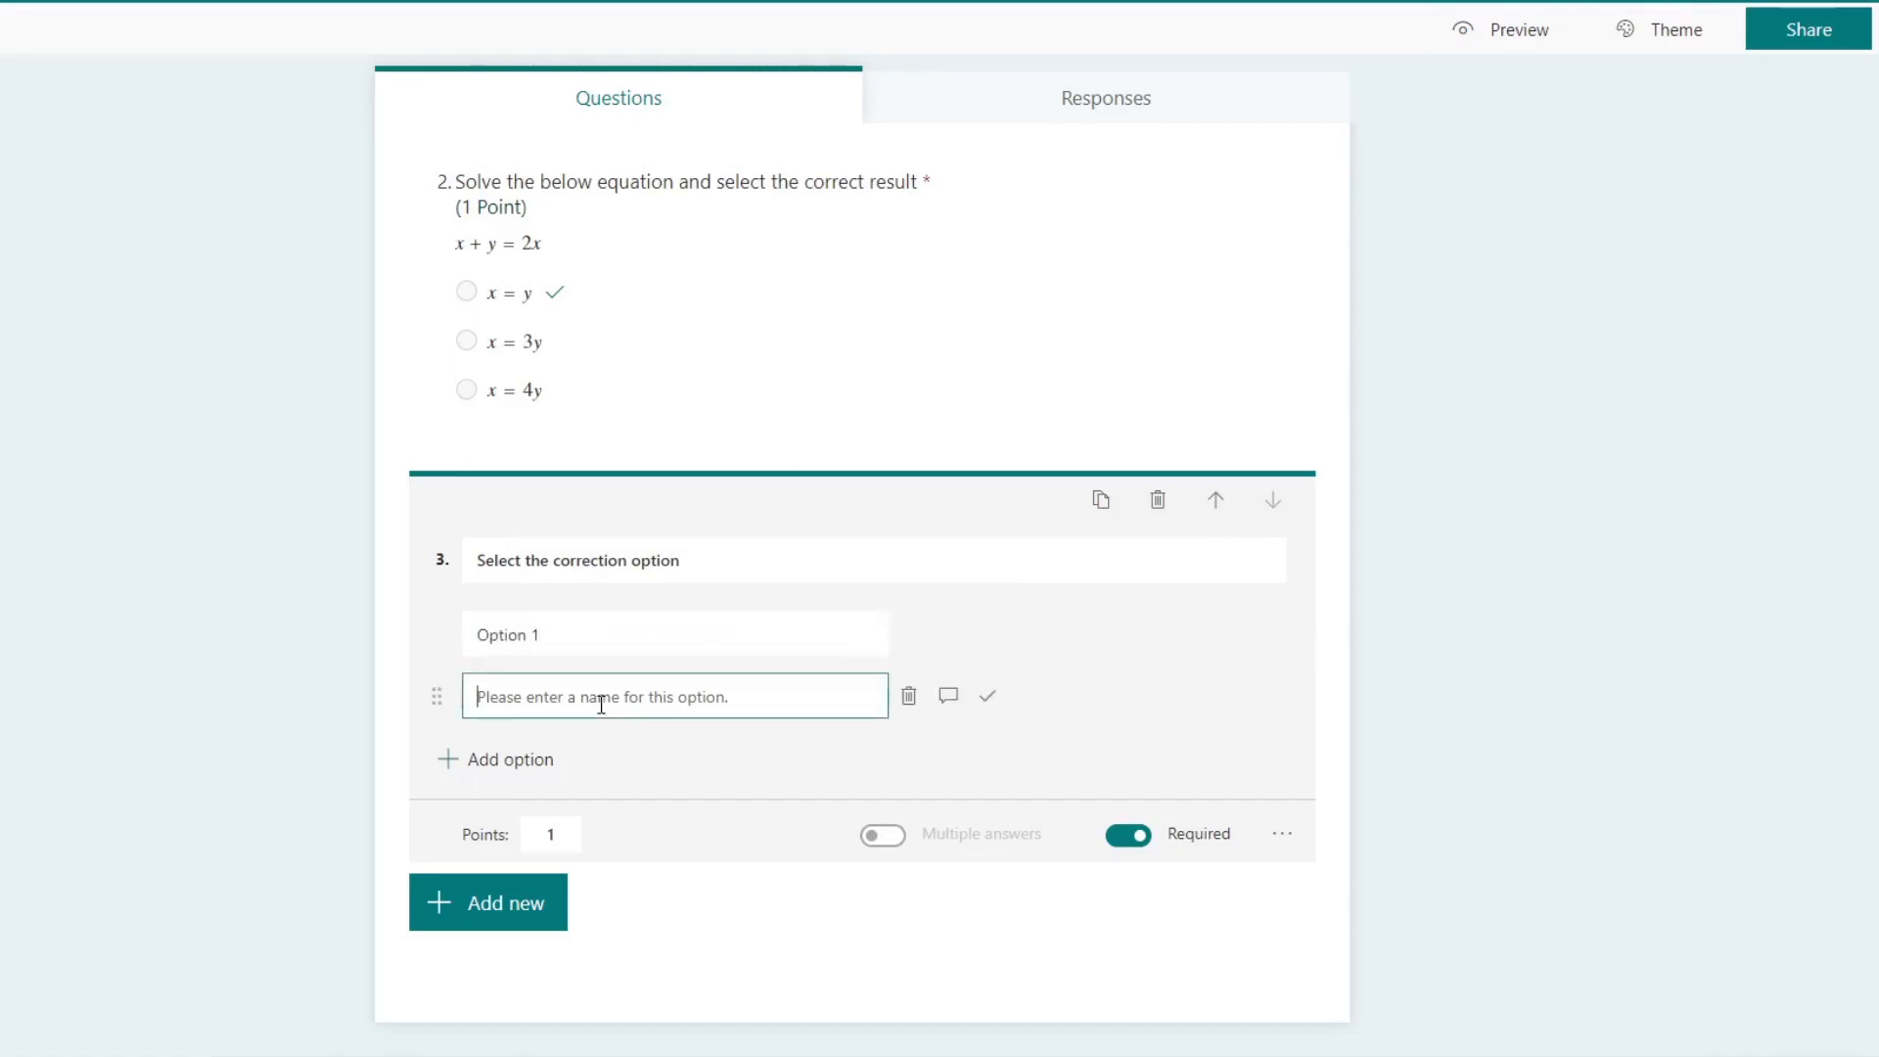
pyautogui.write('Option 2')
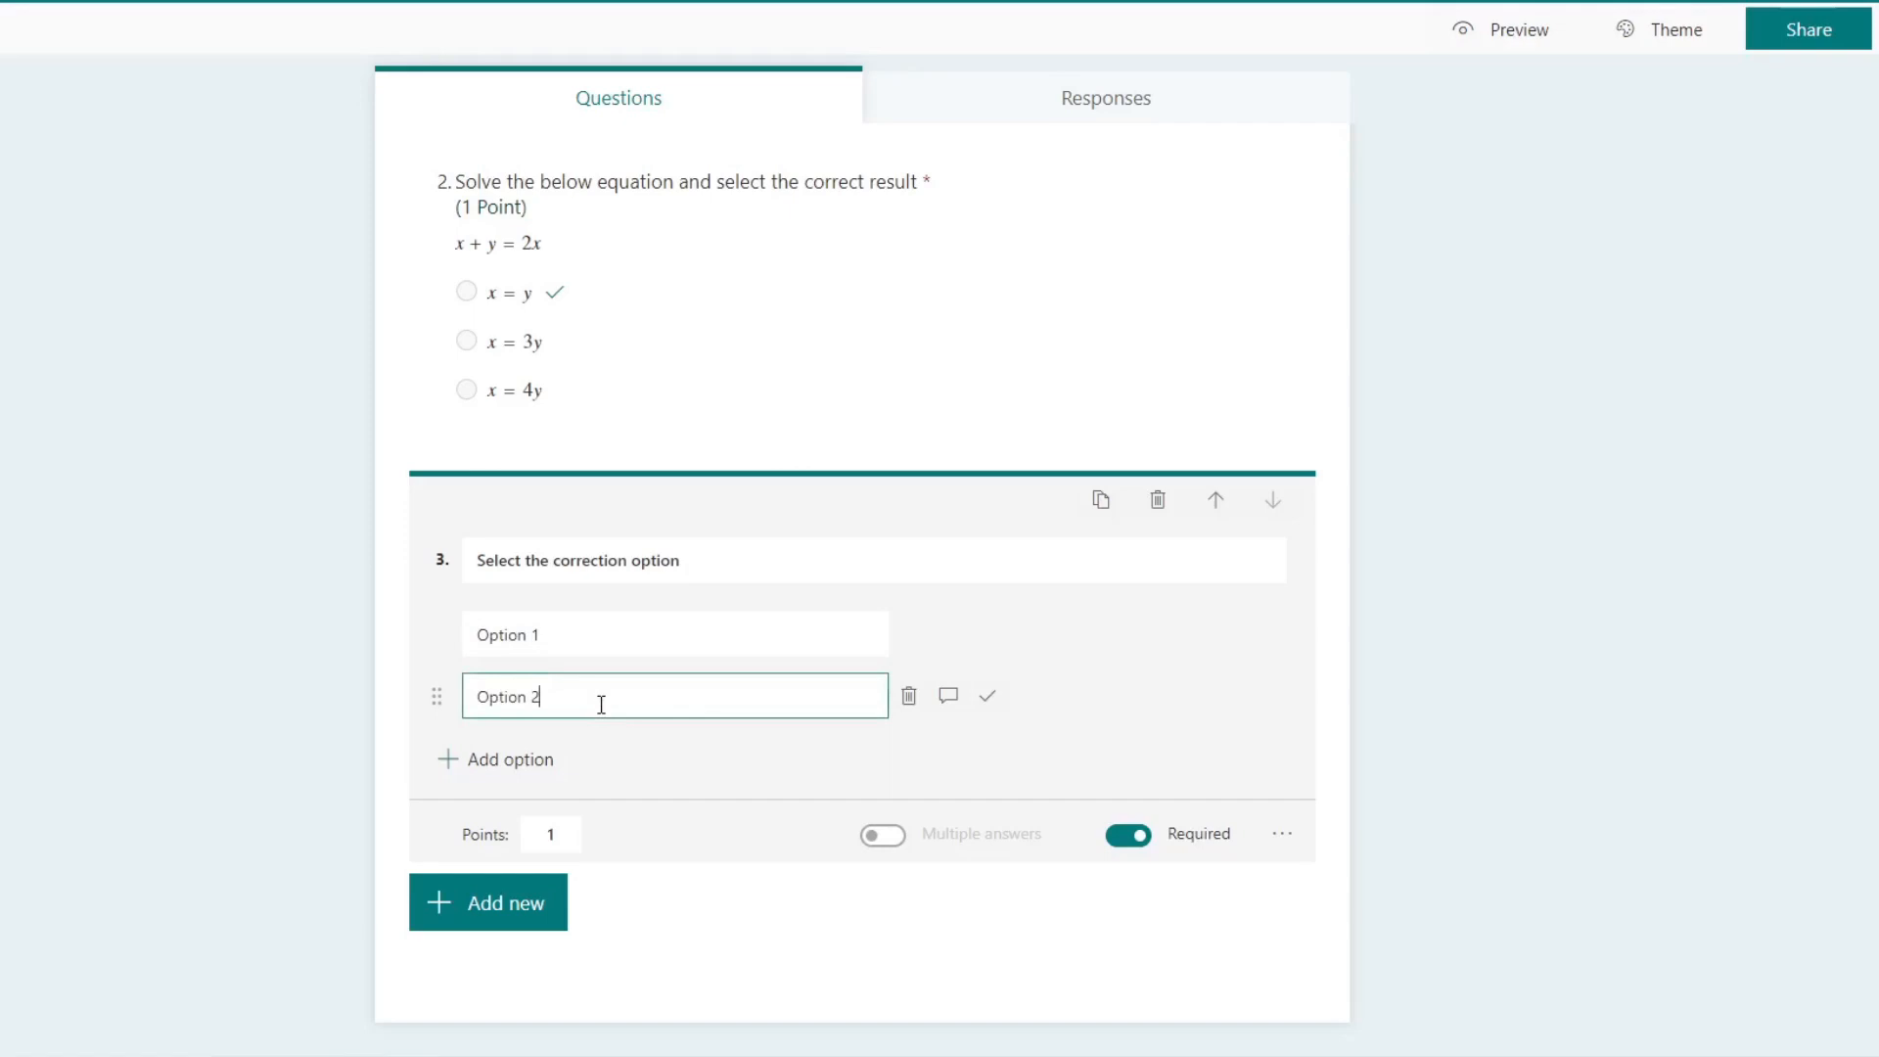
pyautogui.click(543, 759)
pyautogui.write('Ooption 3')
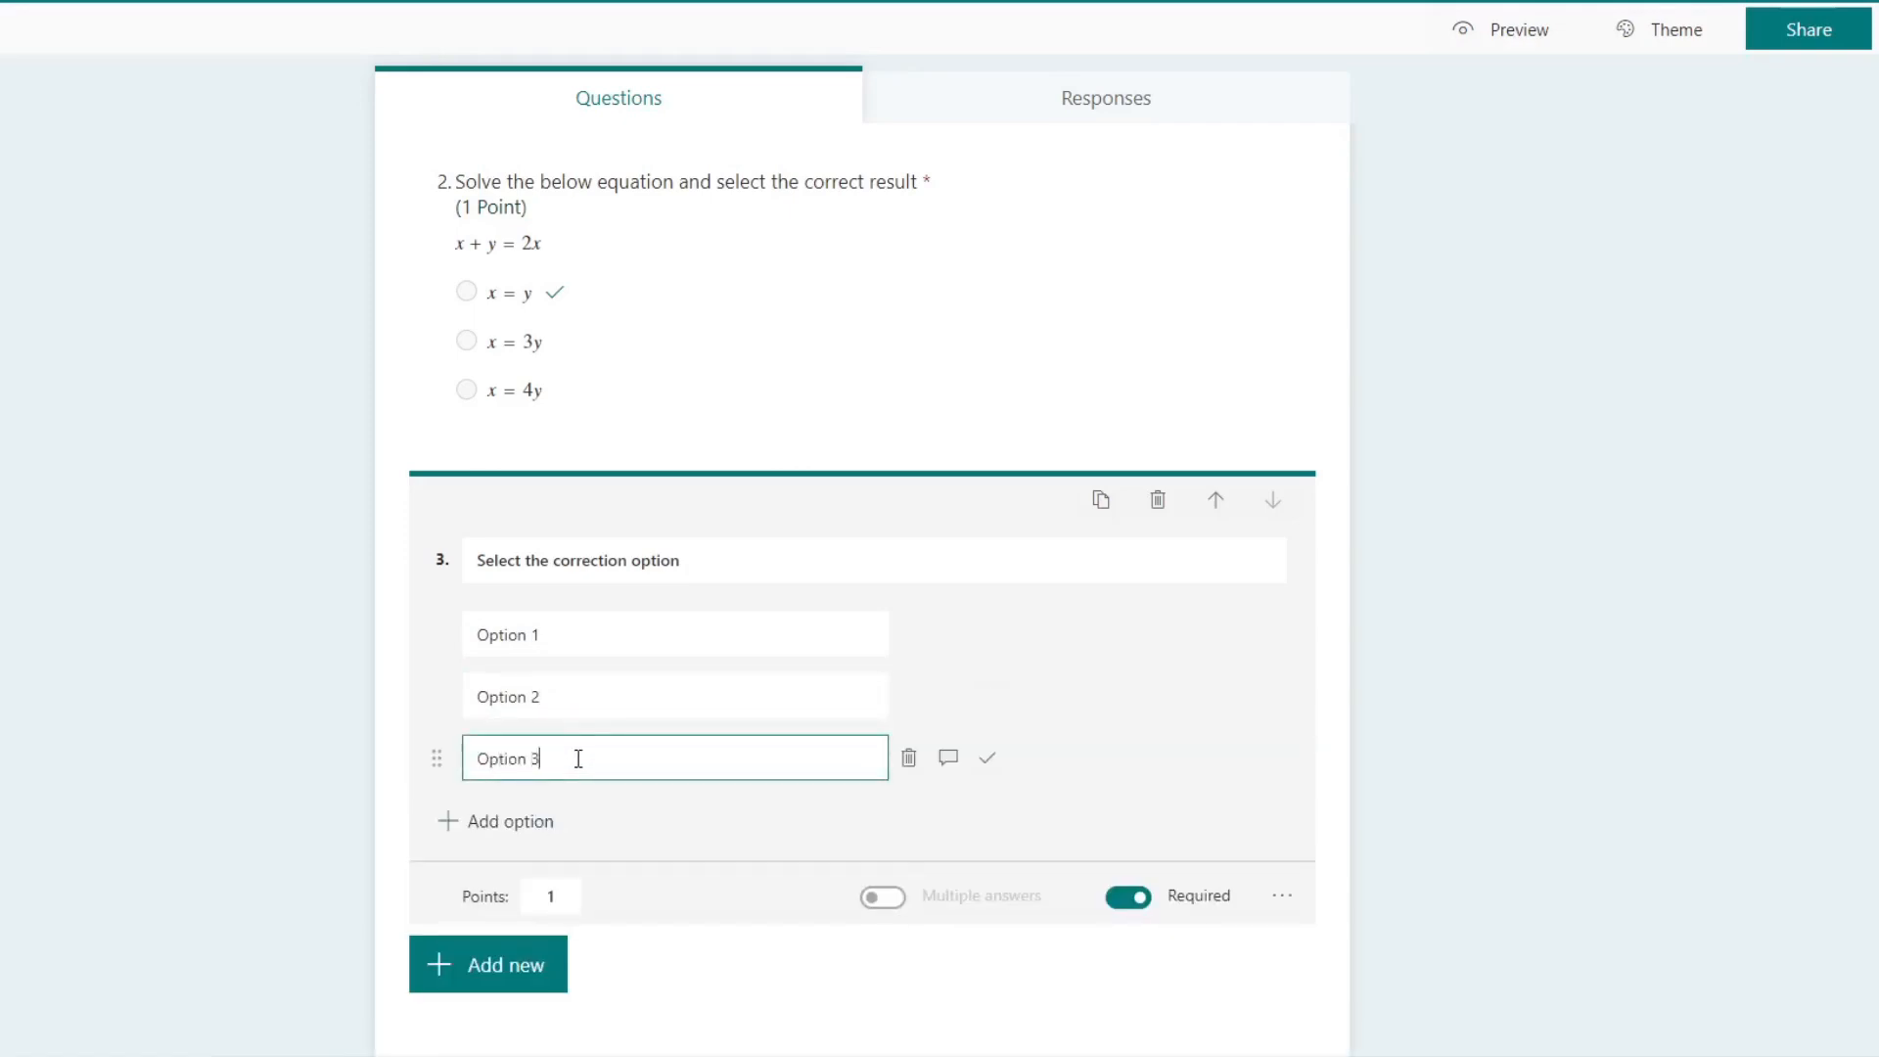
pyautogui.click(987, 759)
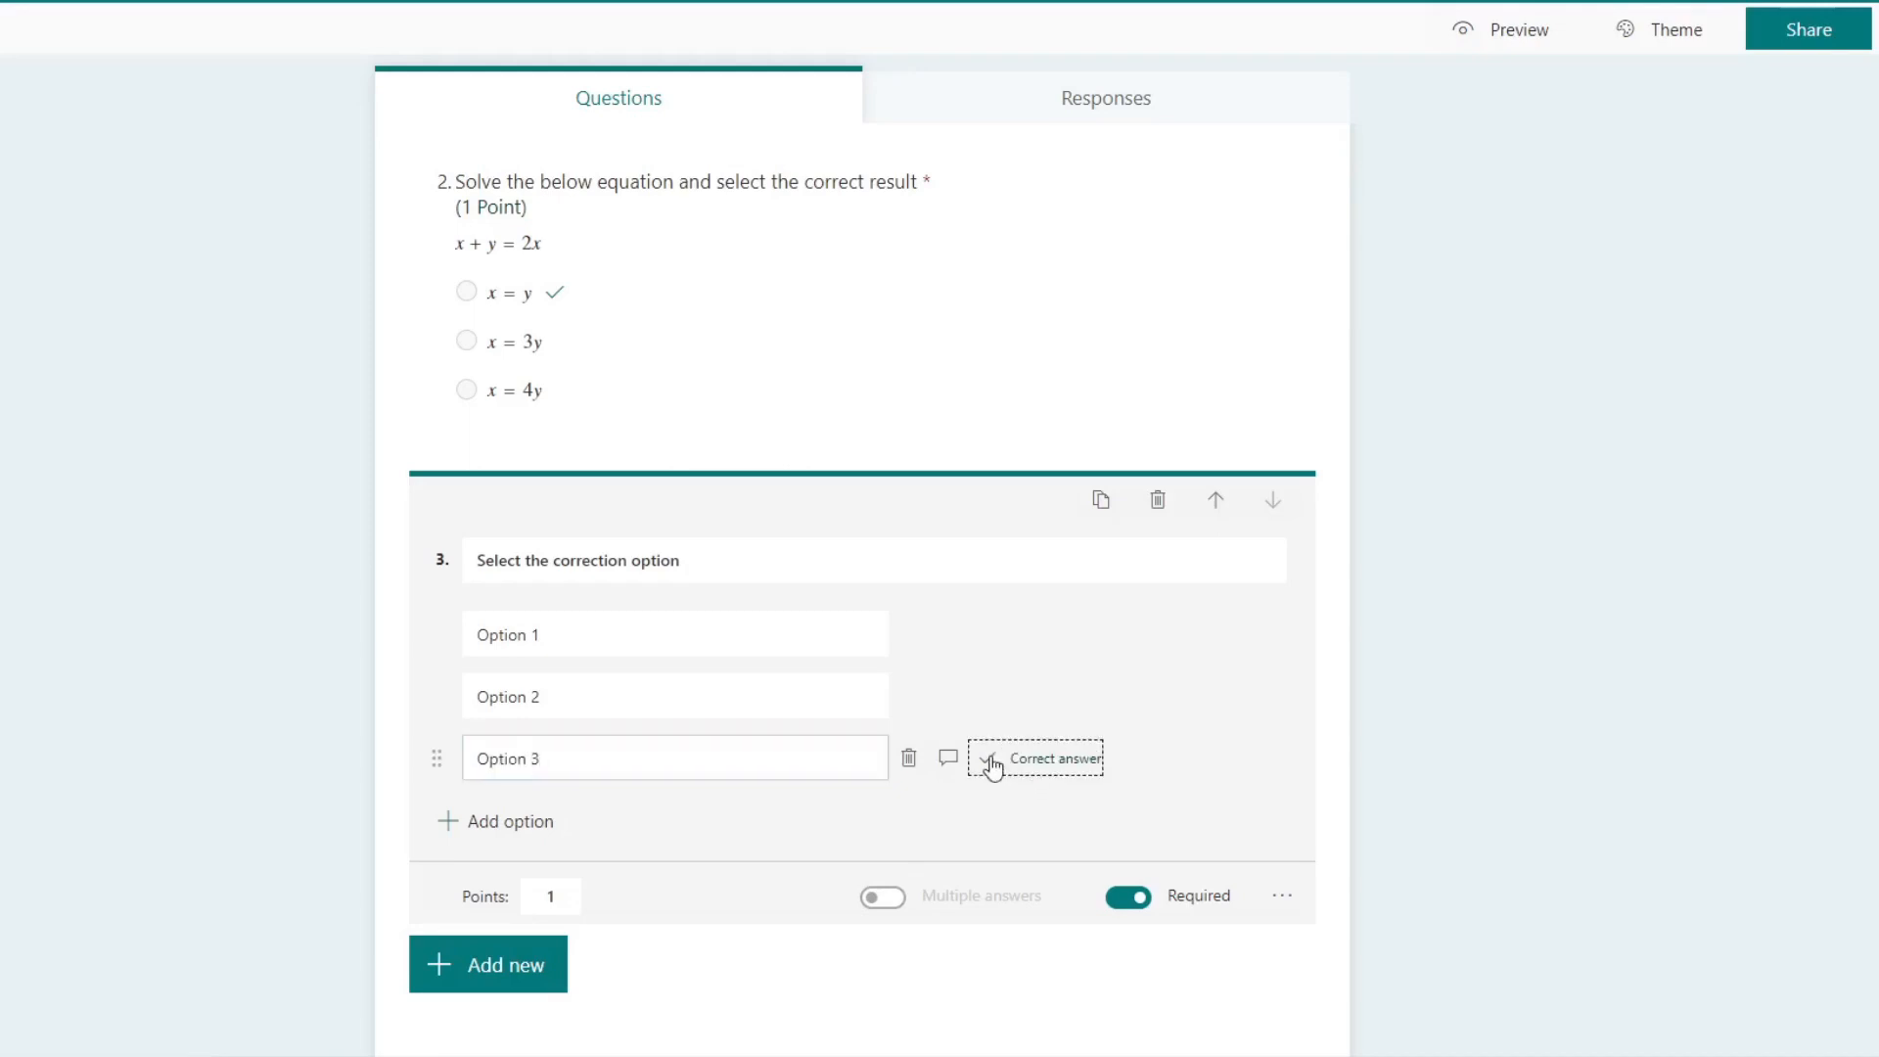
# Step: Preview the quiz and test selecting answers in the sample choice question and the equation question
pyautogui.scroll(5, 1412, 792)
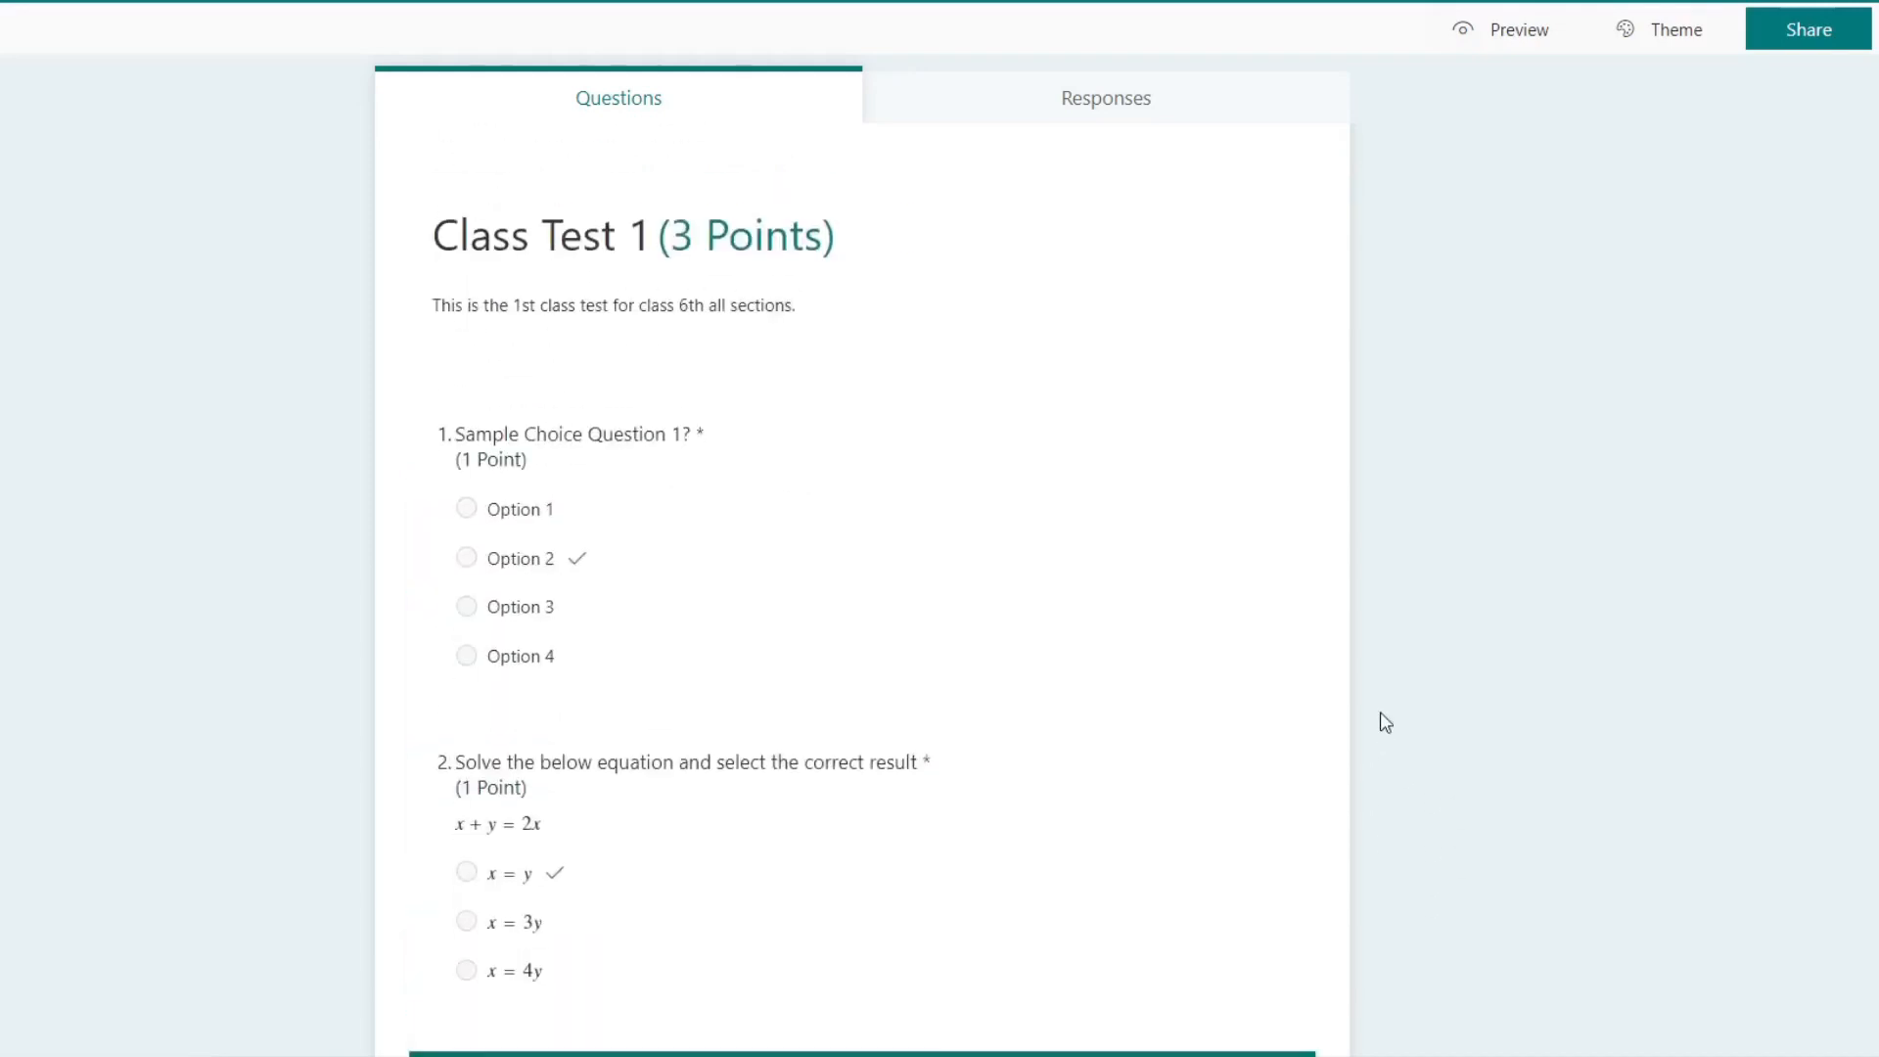
pyautogui.scroll(-5, 721, 524)
pyautogui.scroll(5, 658, 704)
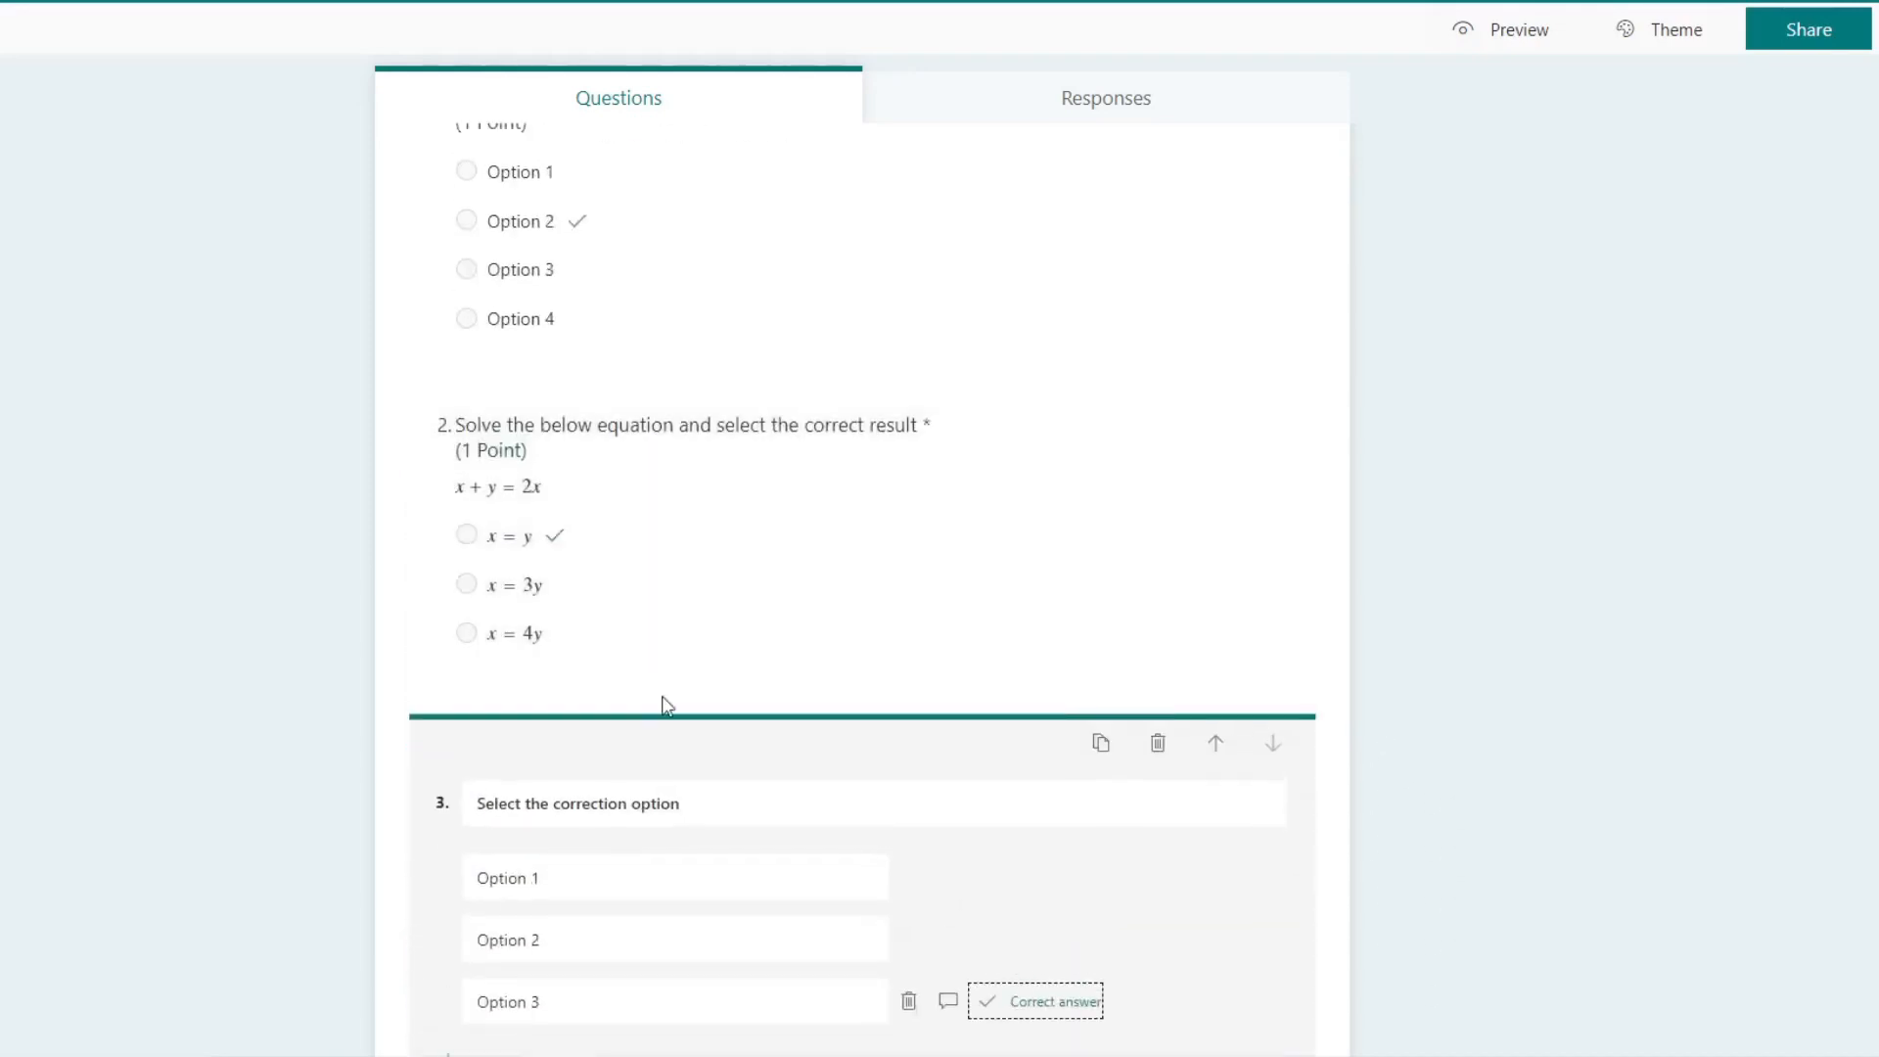
pyautogui.scroll(-6, 734, 558)
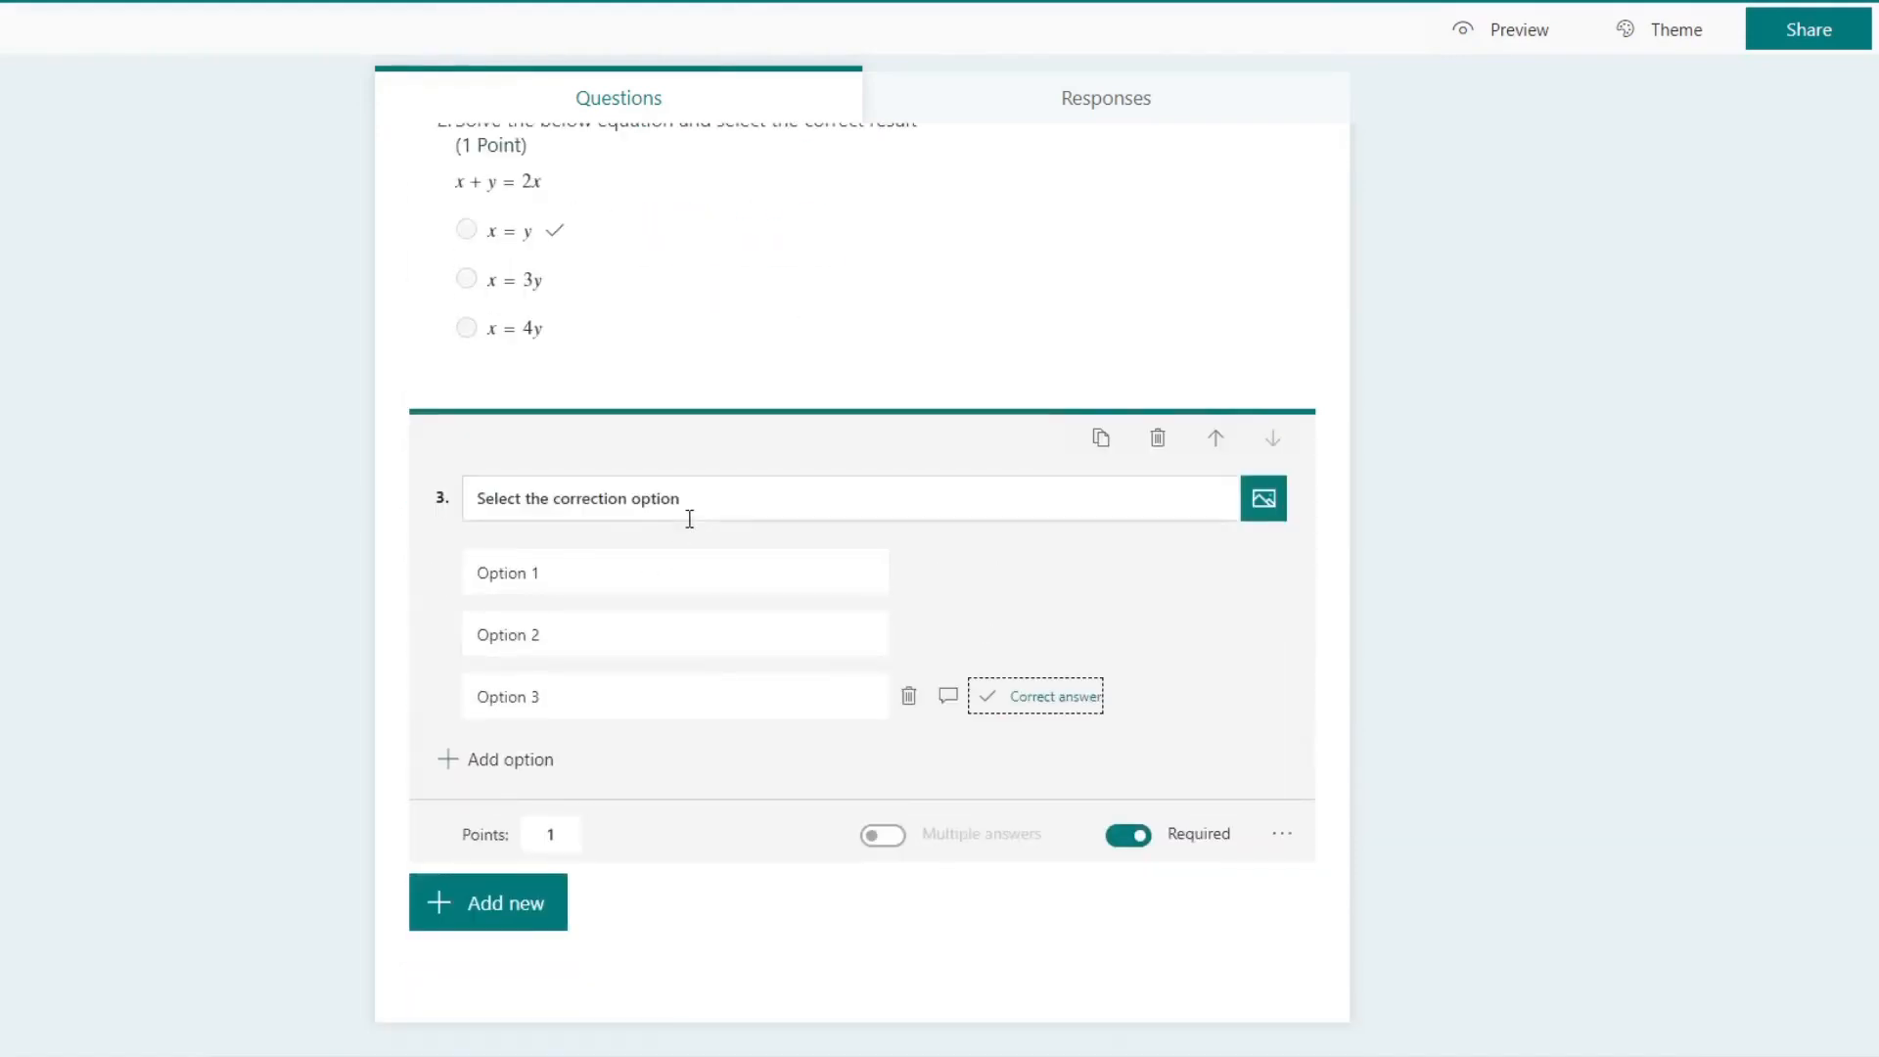
pyautogui.click(1519, 32)
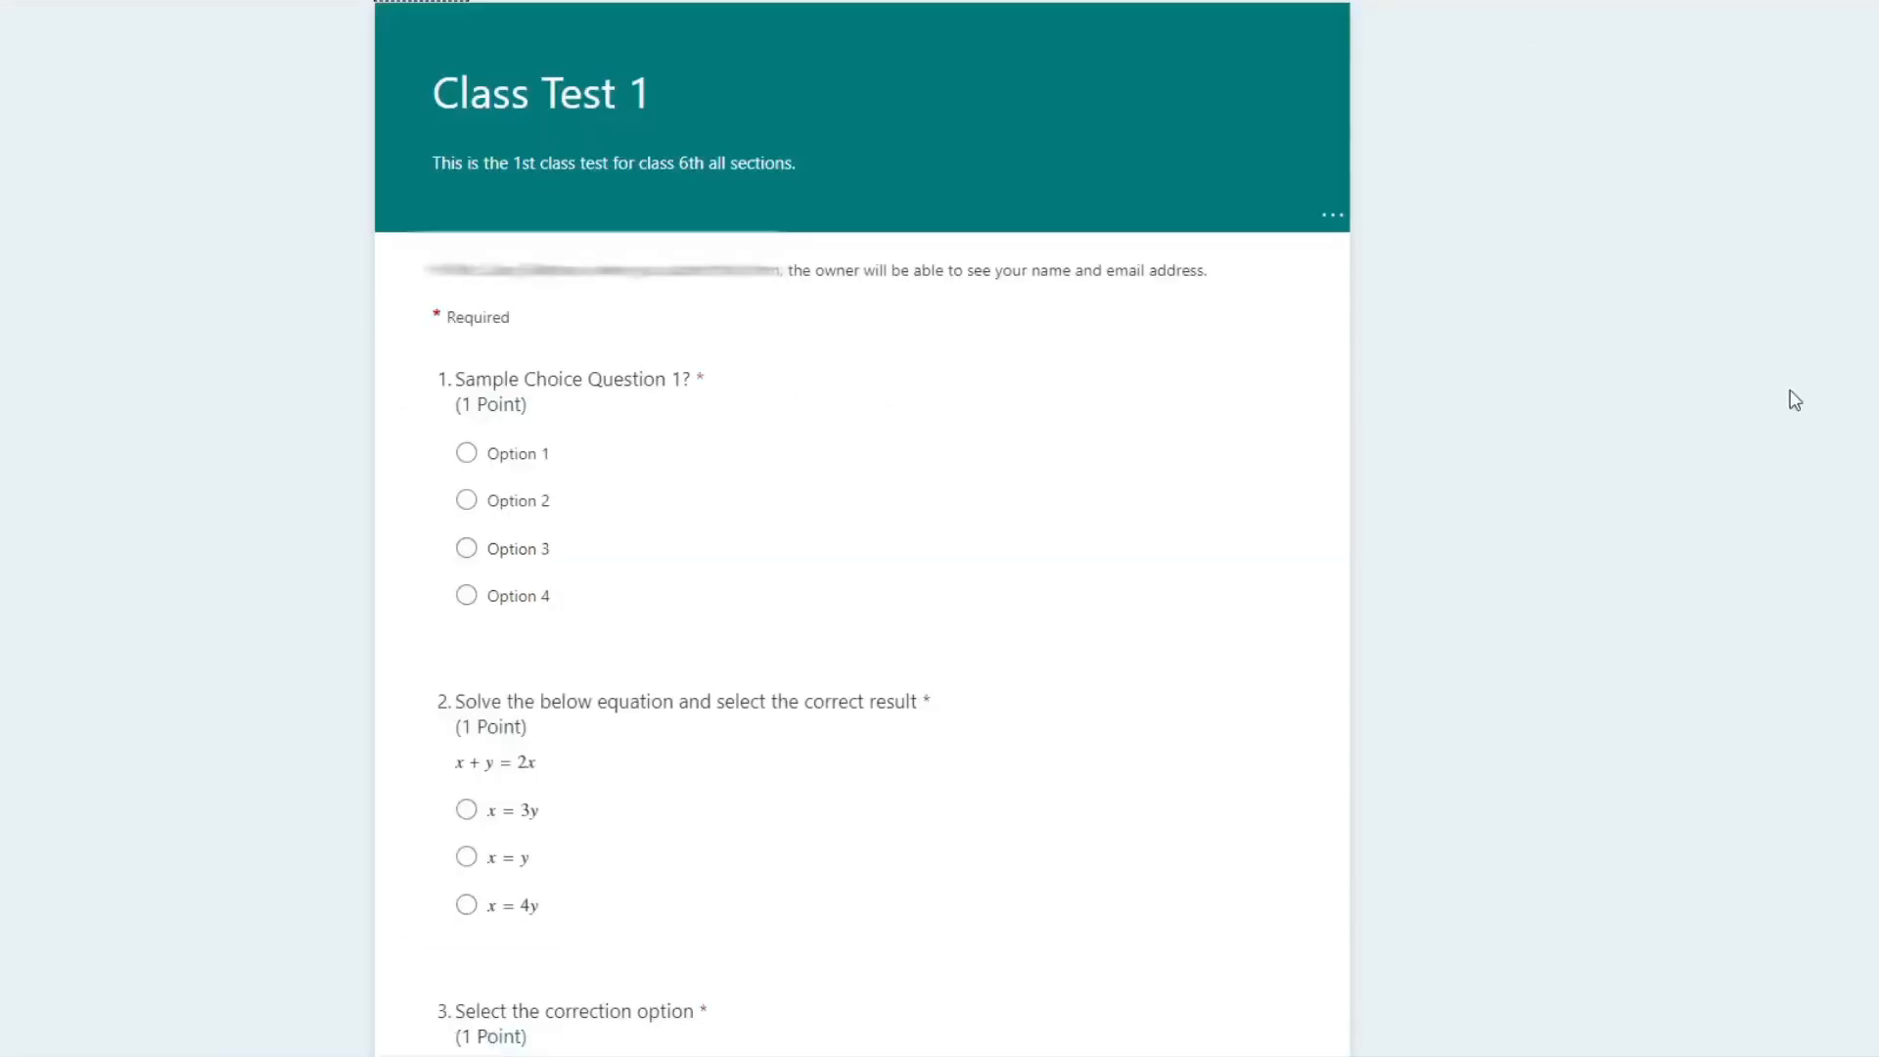
pyautogui.click(467, 453)
pyautogui.click(466, 500)
pyautogui.click(466, 453)
pyautogui.scroll(-4, 1011, 668)
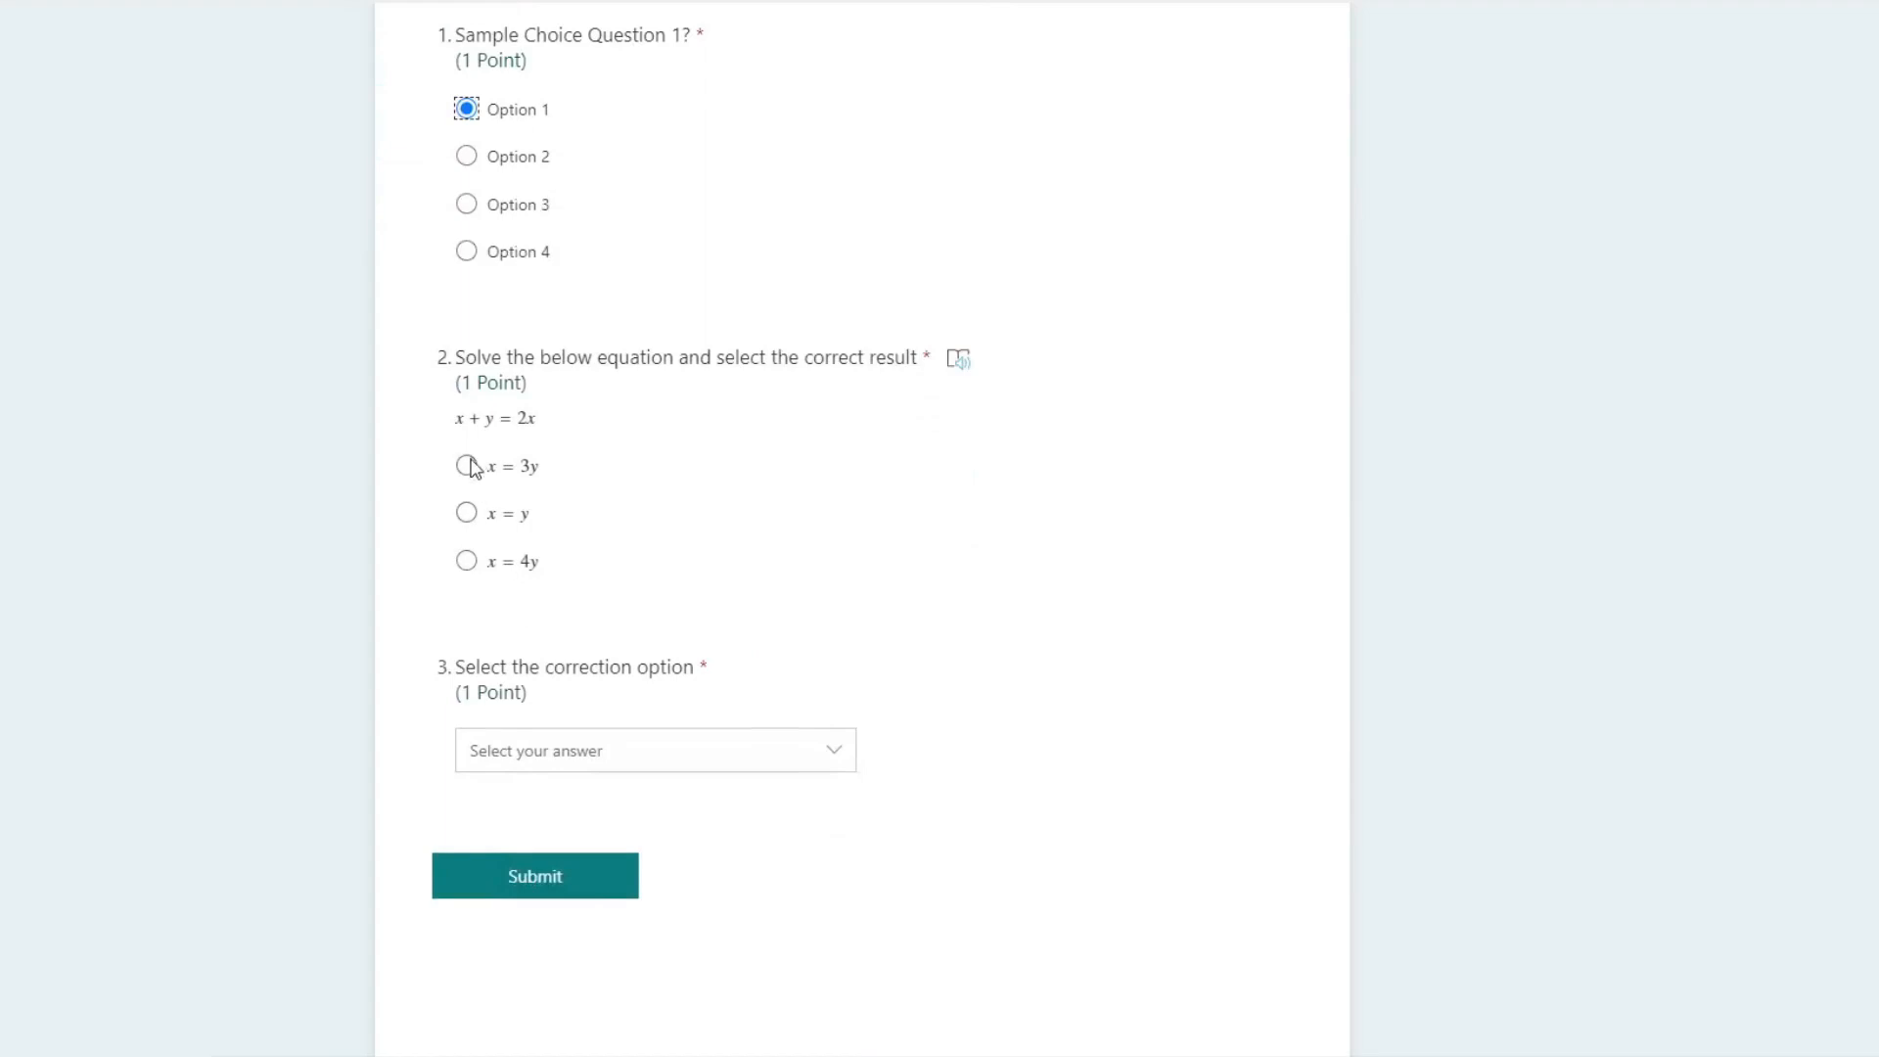
pyautogui.click(469, 466)
pyautogui.click(467, 511)
pyautogui.click(469, 467)
# Step: Test the third question's drop-down answer list in the preview, compare it with the radio-button questions, and return to the quiz editor
pyautogui.click(618, 762)
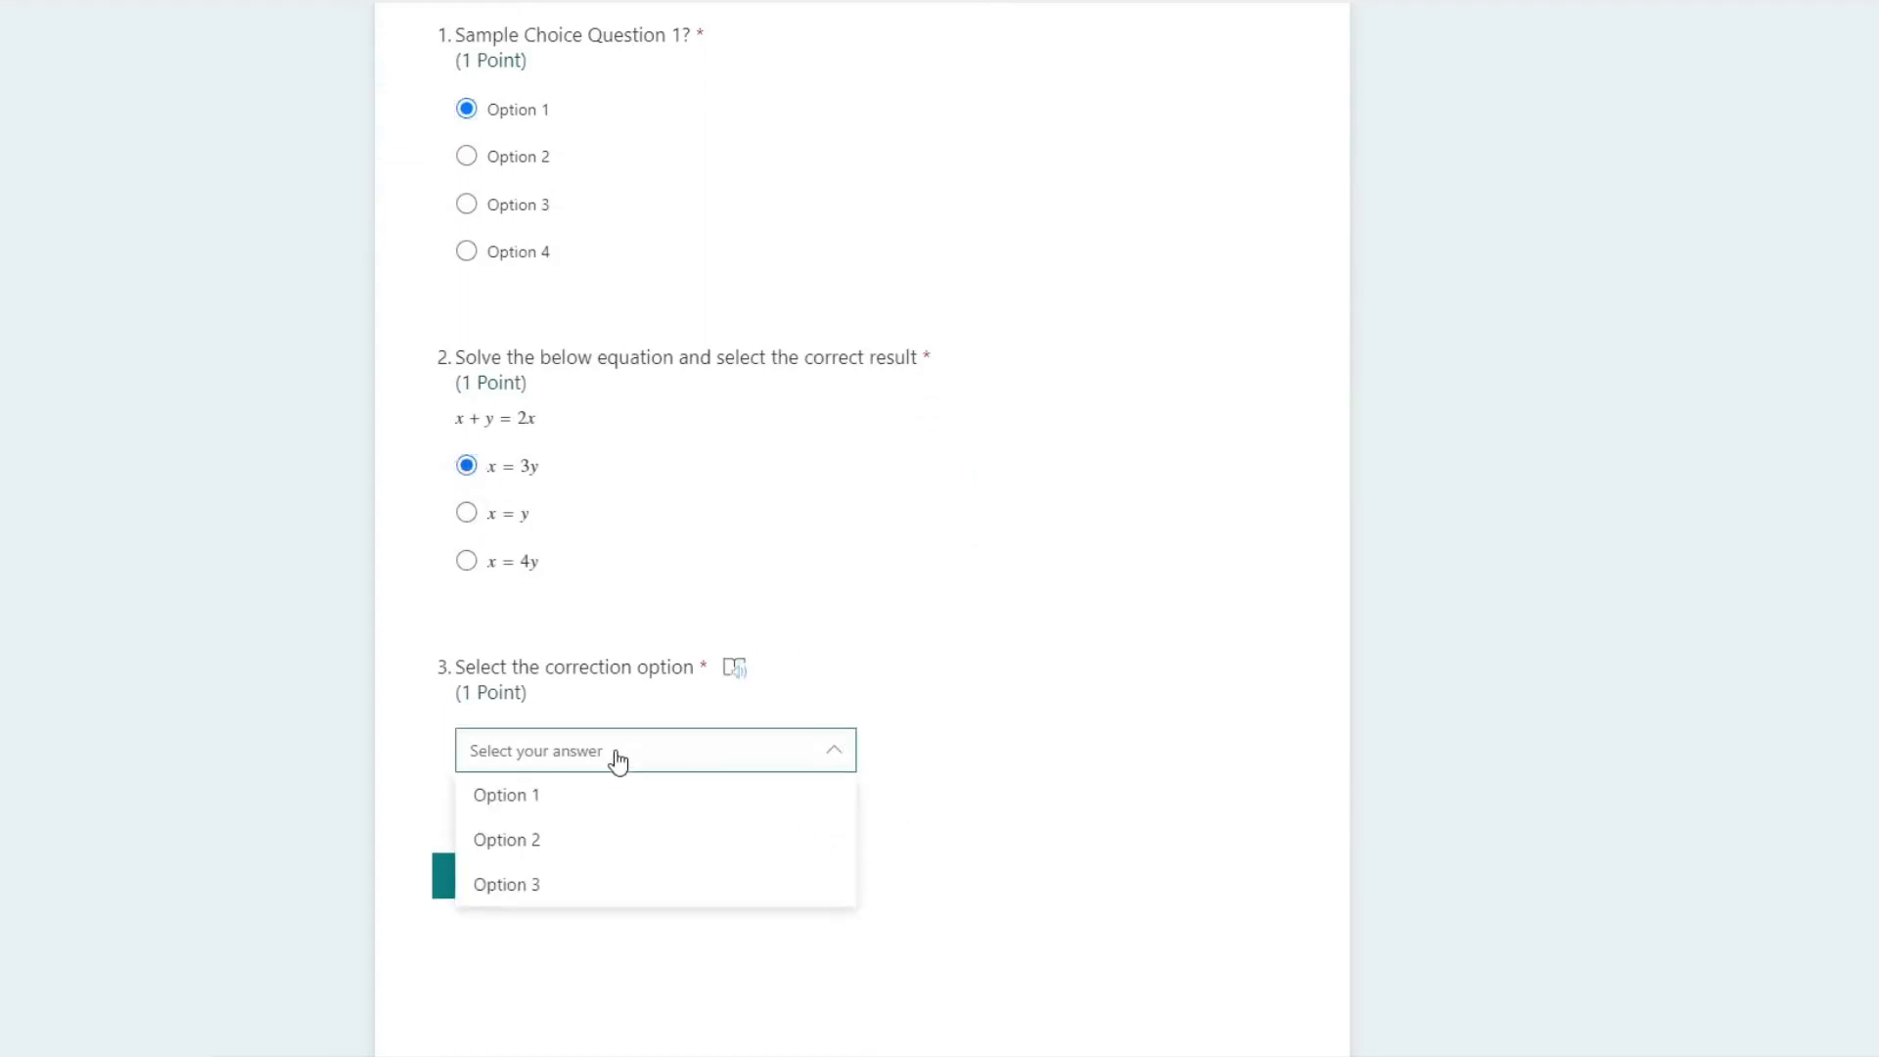
pyautogui.click(627, 759)
pyautogui.click(679, 755)
pyautogui.click(887, 849)
pyautogui.scroll(4, 831, 440)
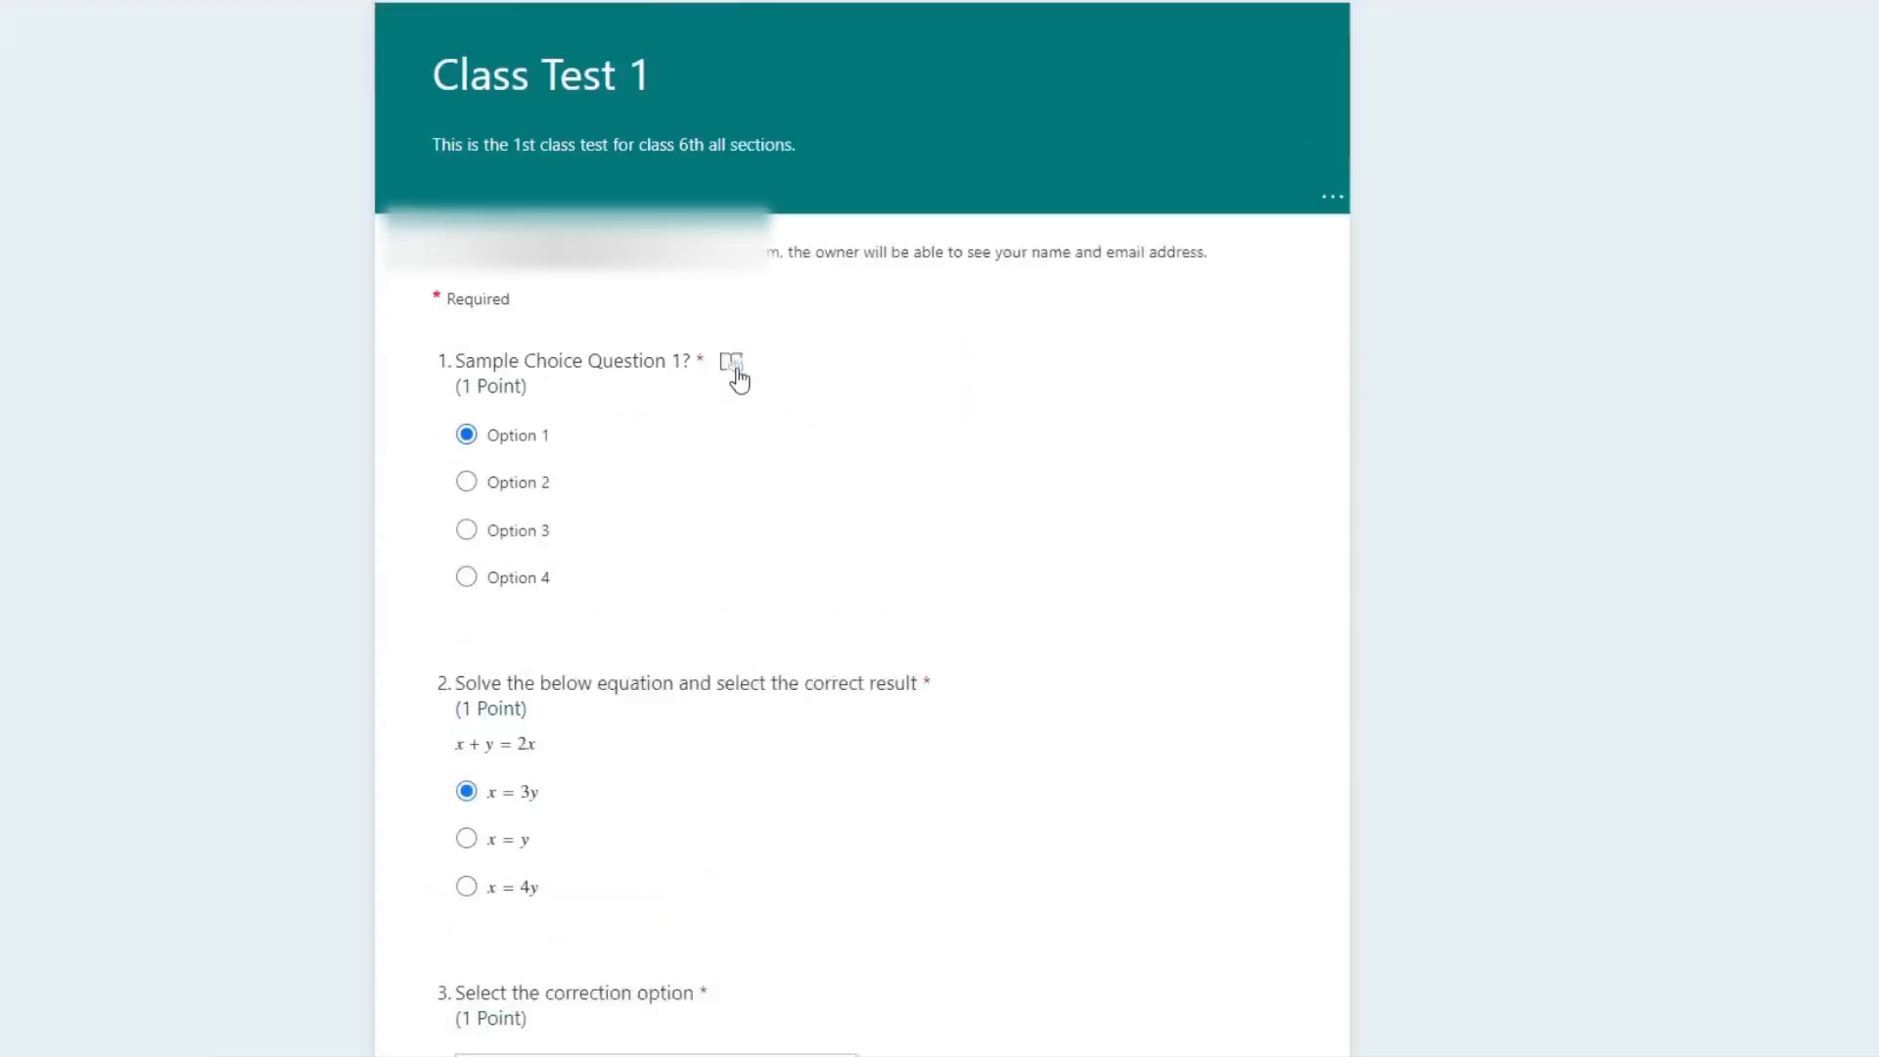
pyautogui.scroll(-5, 841, 587)
pyautogui.click(751, 606)
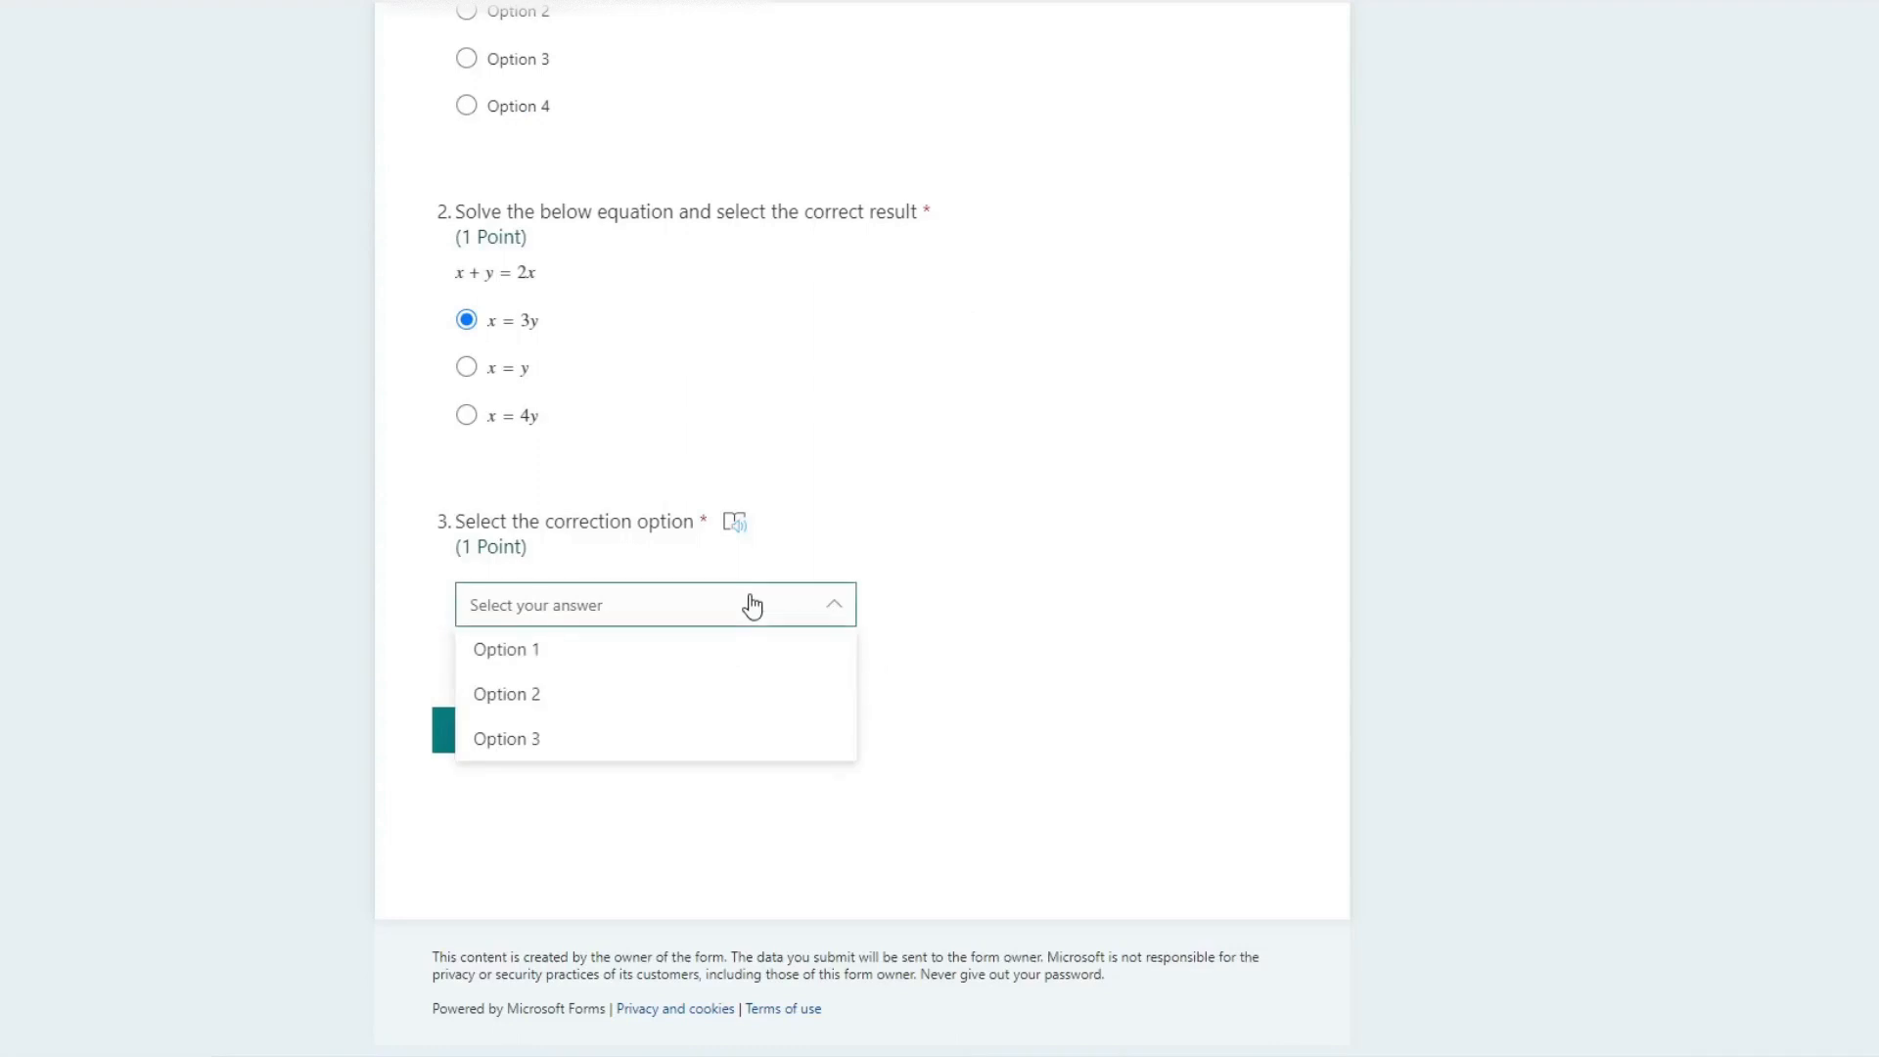
pyautogui.click(750, 606)
pyautogui.scroll(3, 796, 570)
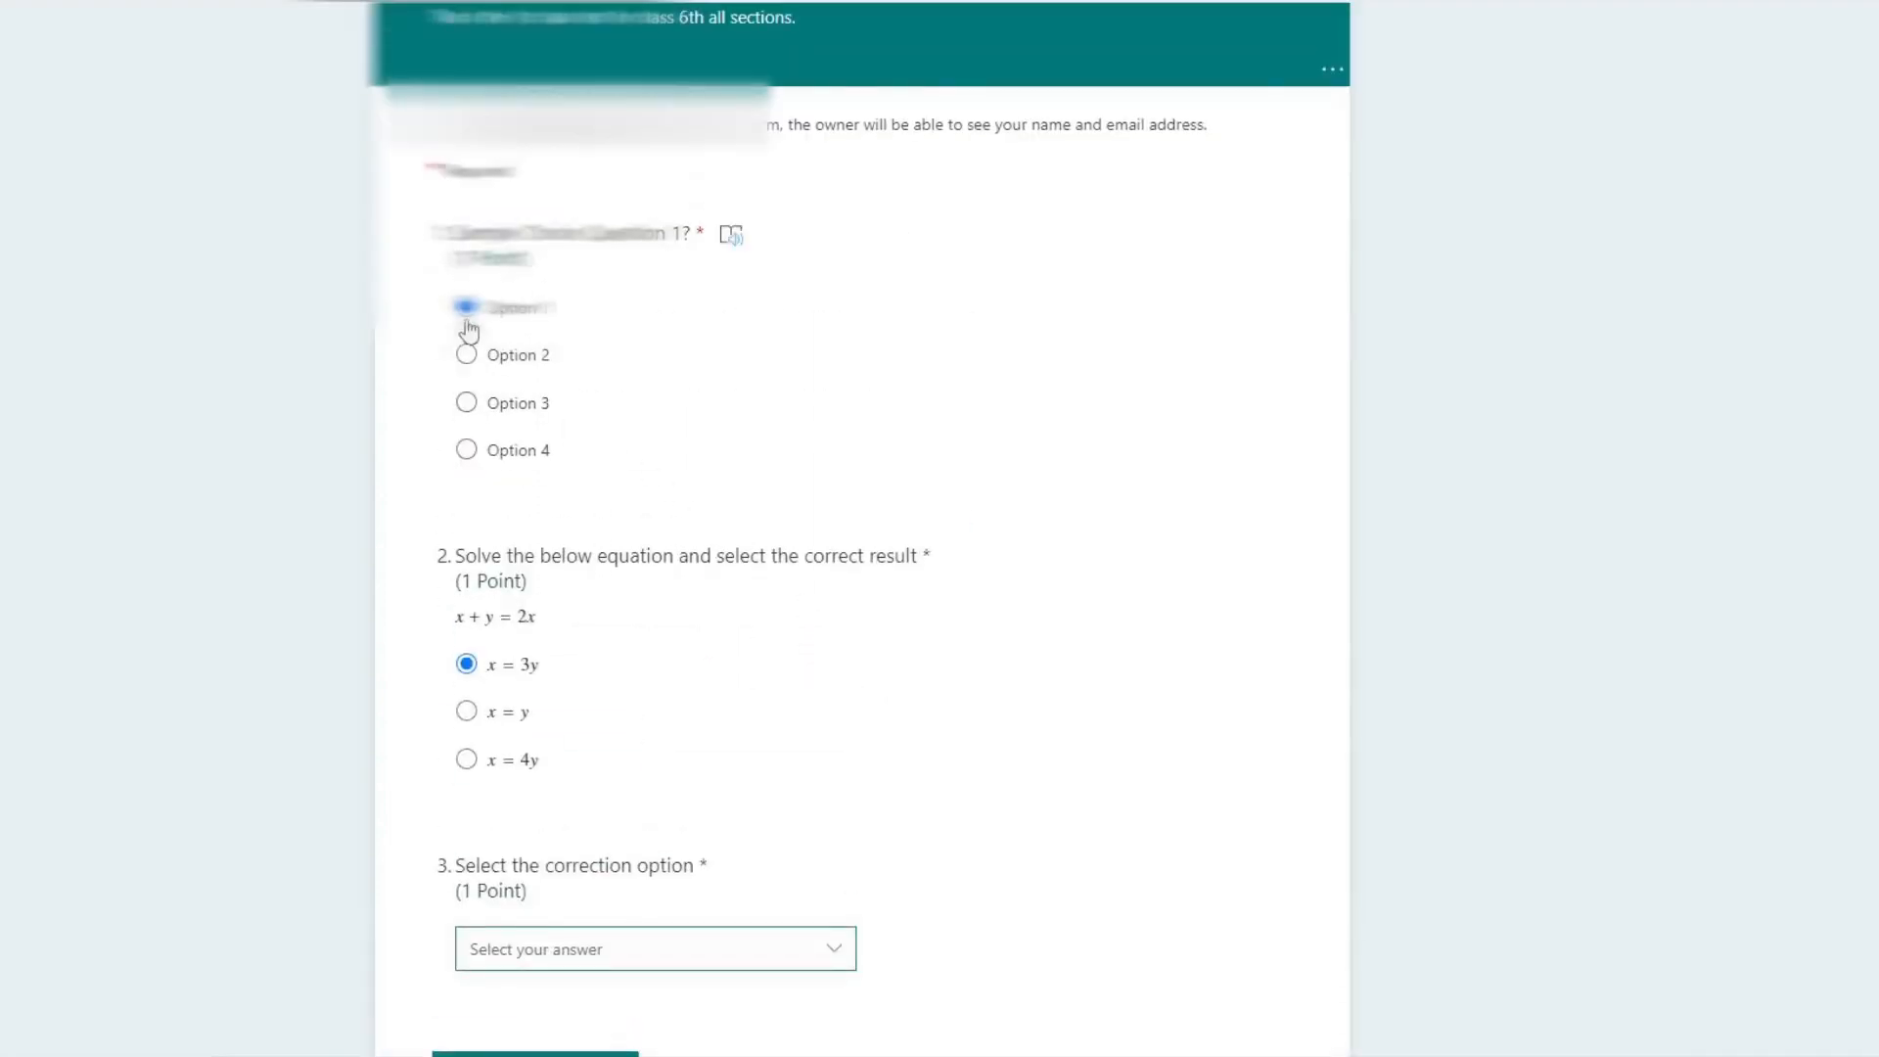
pyautogui.scroll(-3, 625, 746)
pyautogui.click(776, 609)
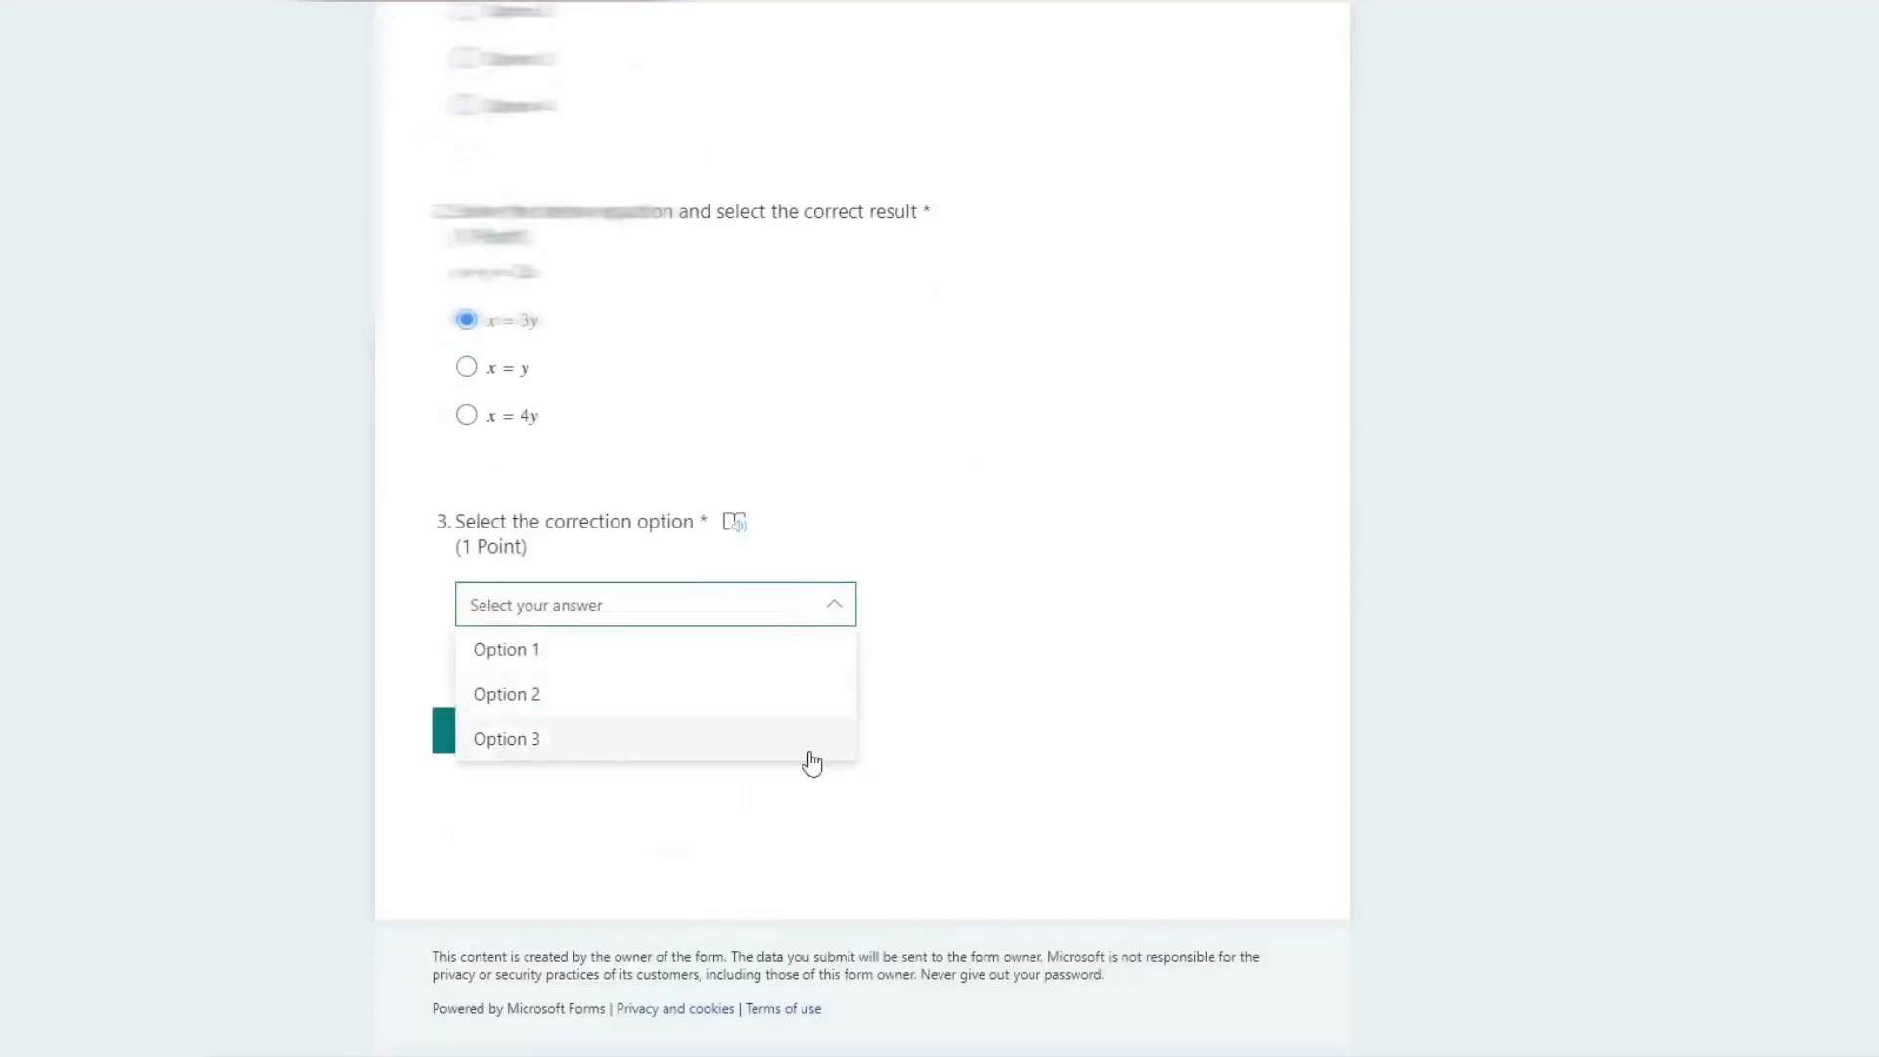
pyautogui.click(1082, 627)
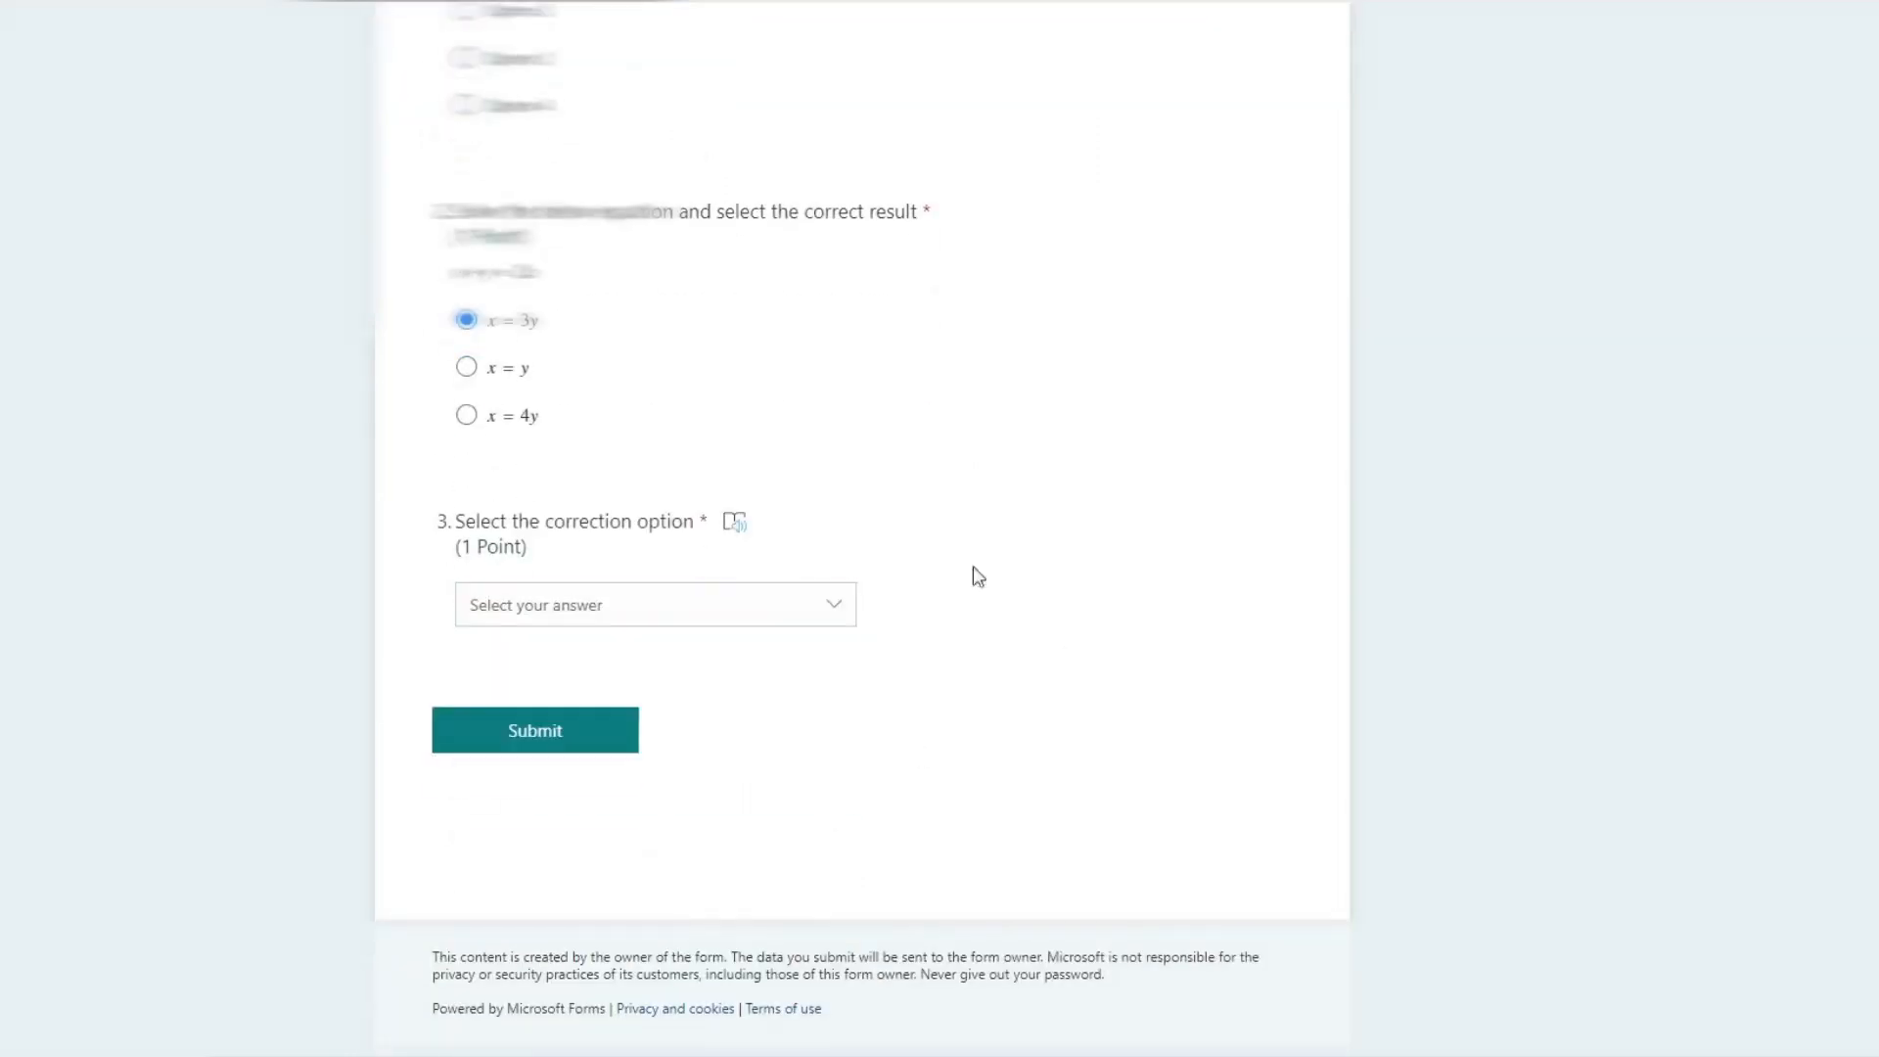
pyautogui.scroll(10, 973, 566)
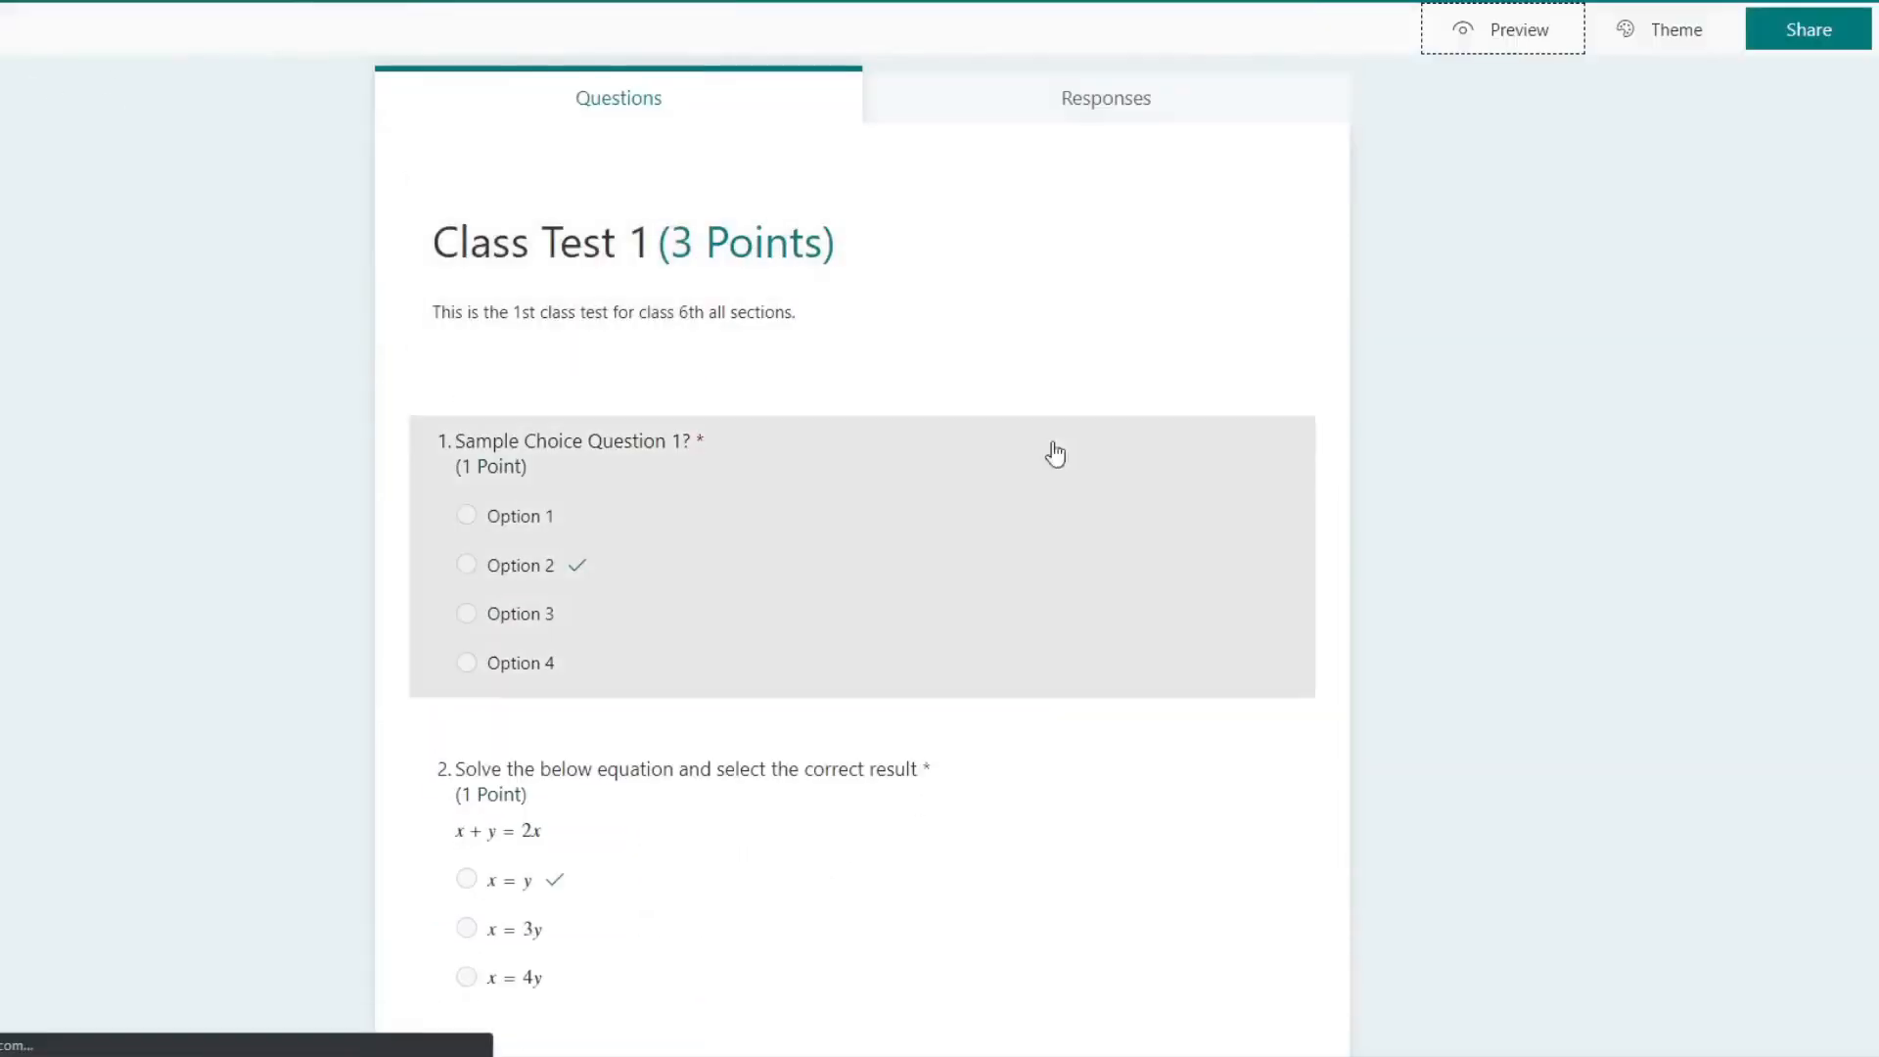
pyautogui.scroll(-2, 998, 642)
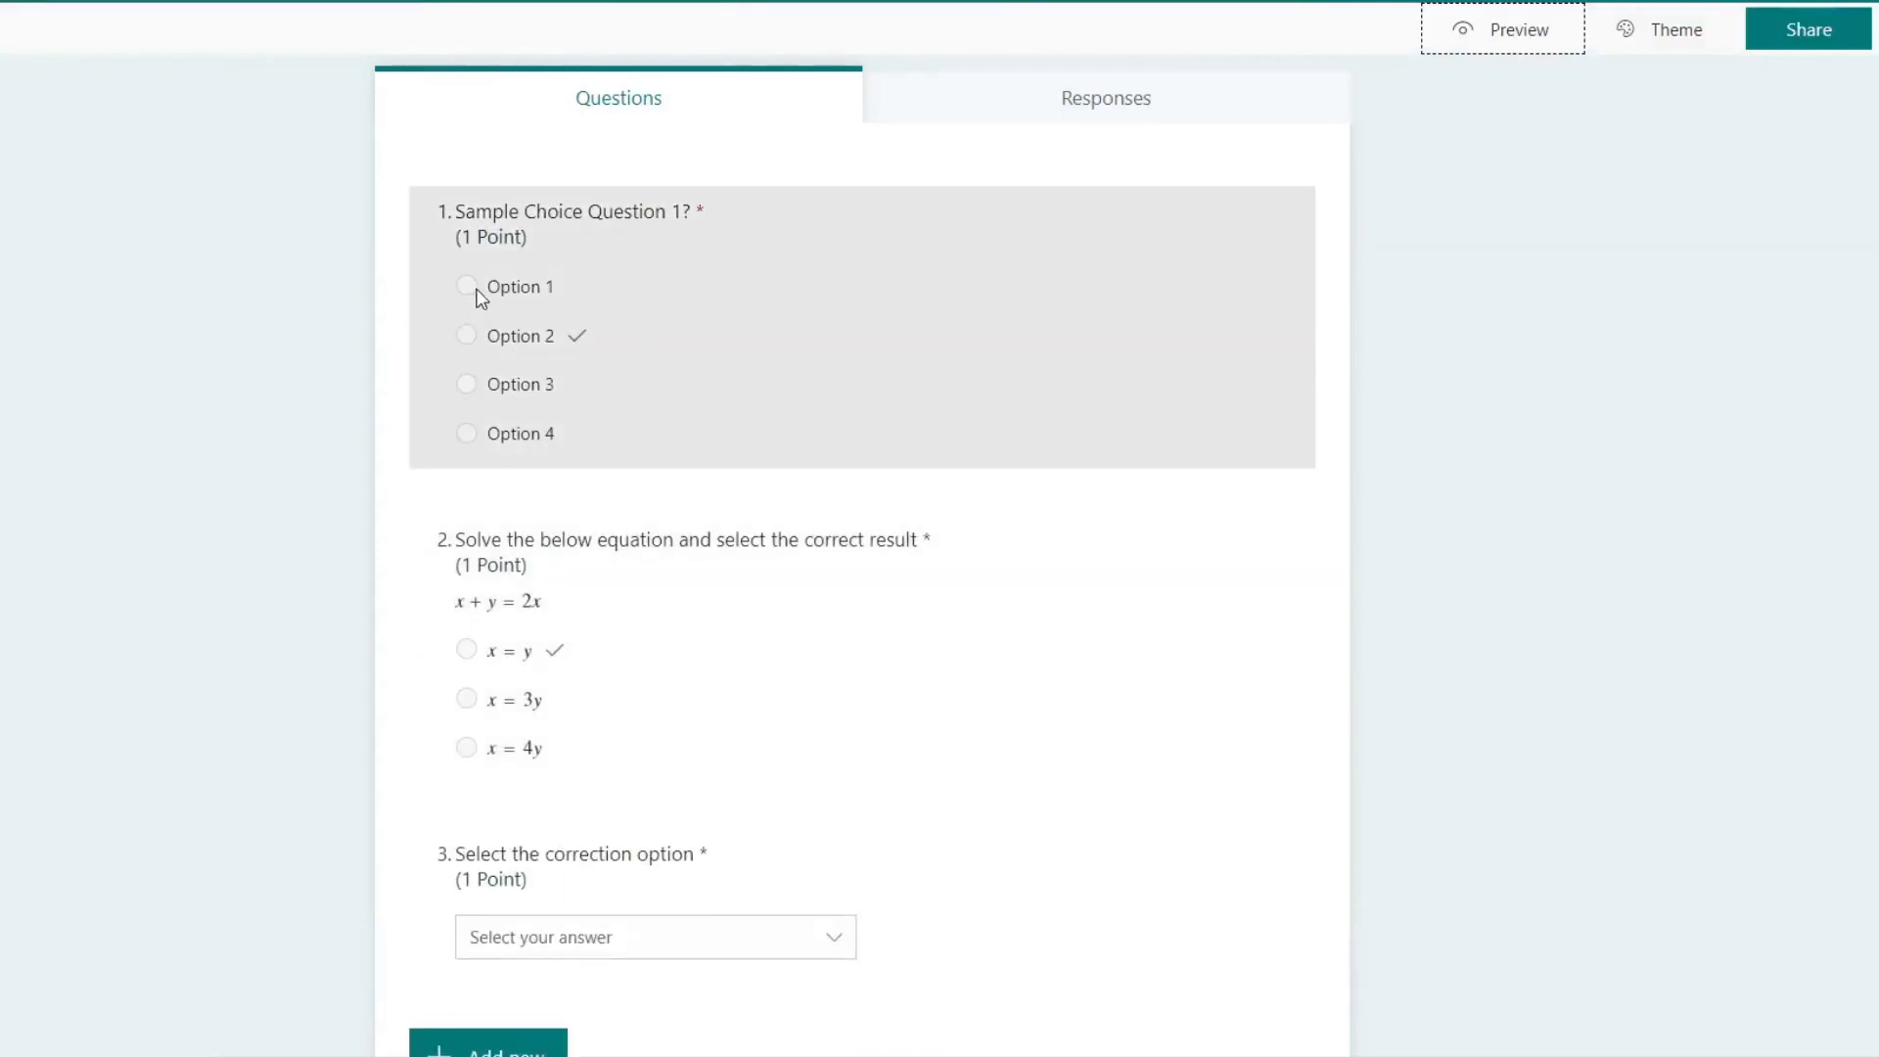
# Step: Open the third question for editing and examine its correct answer and Multiple answers setting
pyautogui.scroll(-1, 479, 298)
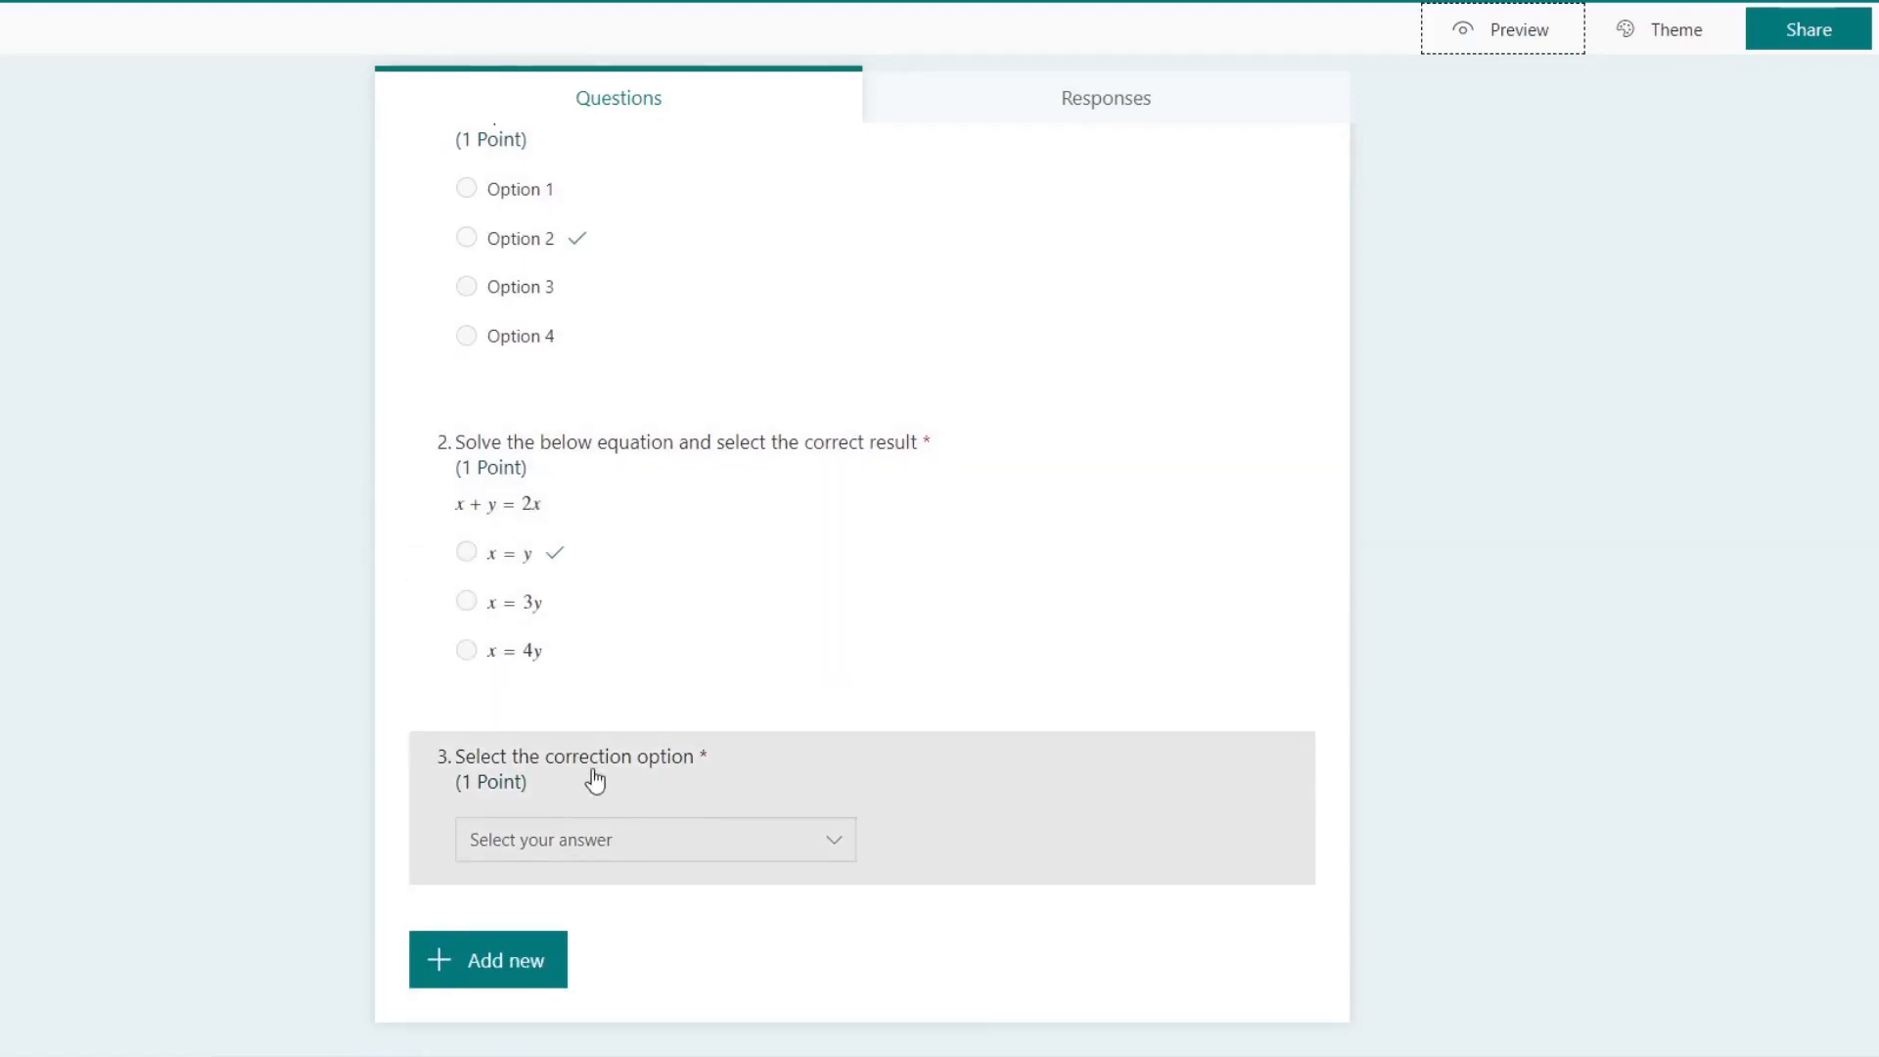
pyautogui.click(1015, 763)
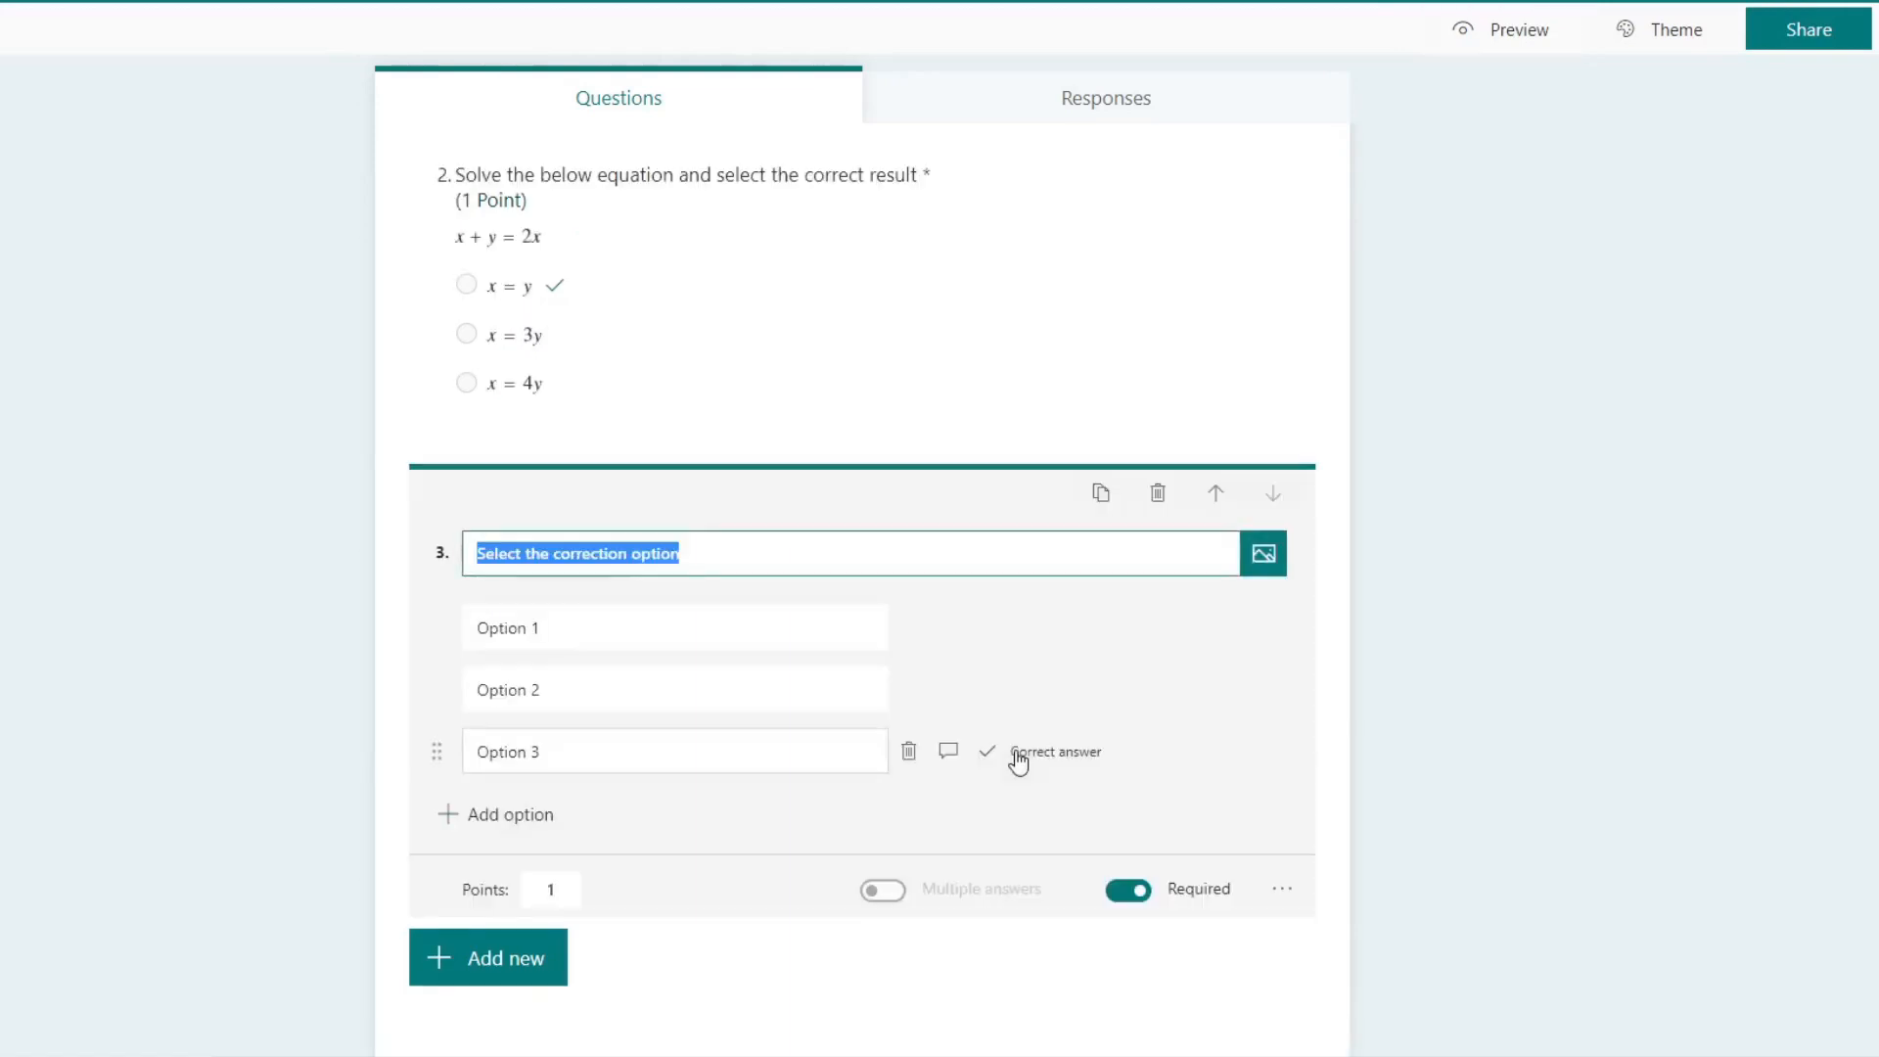
pyautogui.click(1018, 761)
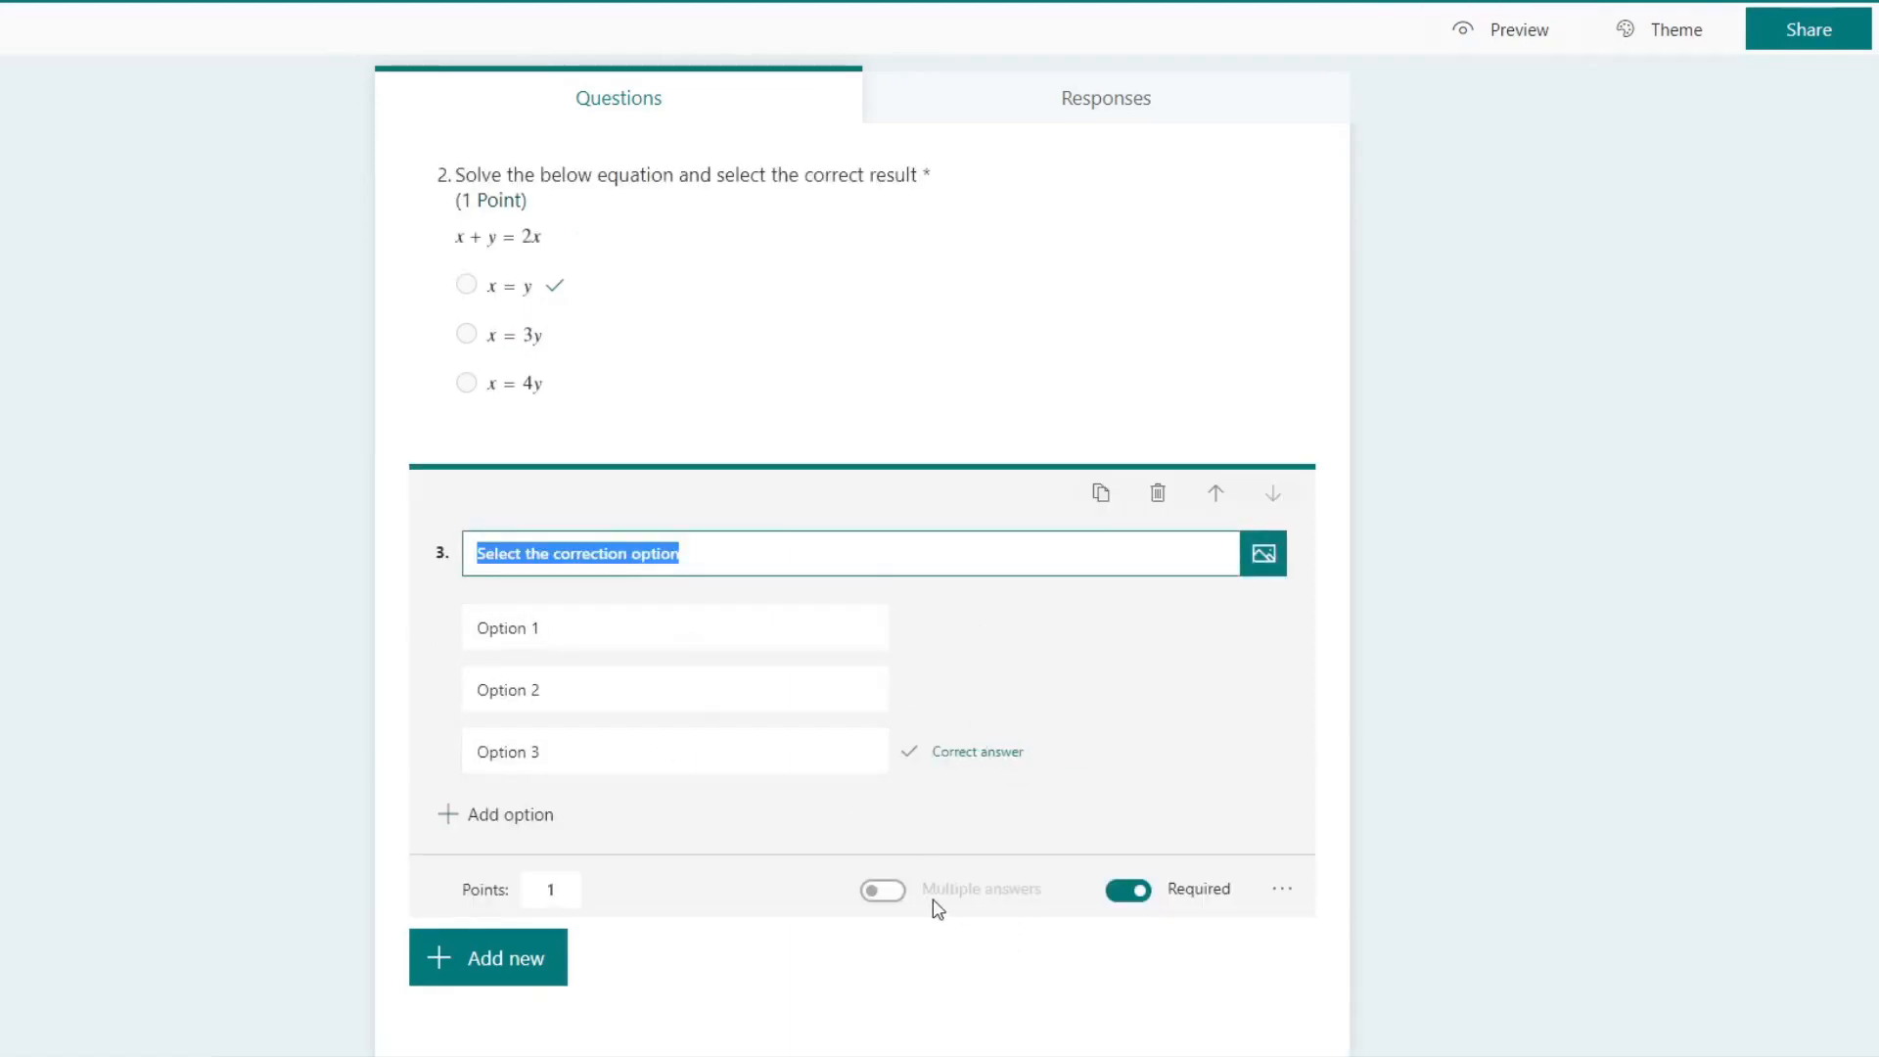
# Step: Try allowing multiple answers in the first question with Option 3 also marked correct, and switch it back to a single answer
pyautogui.scroll(5, 692, 662)
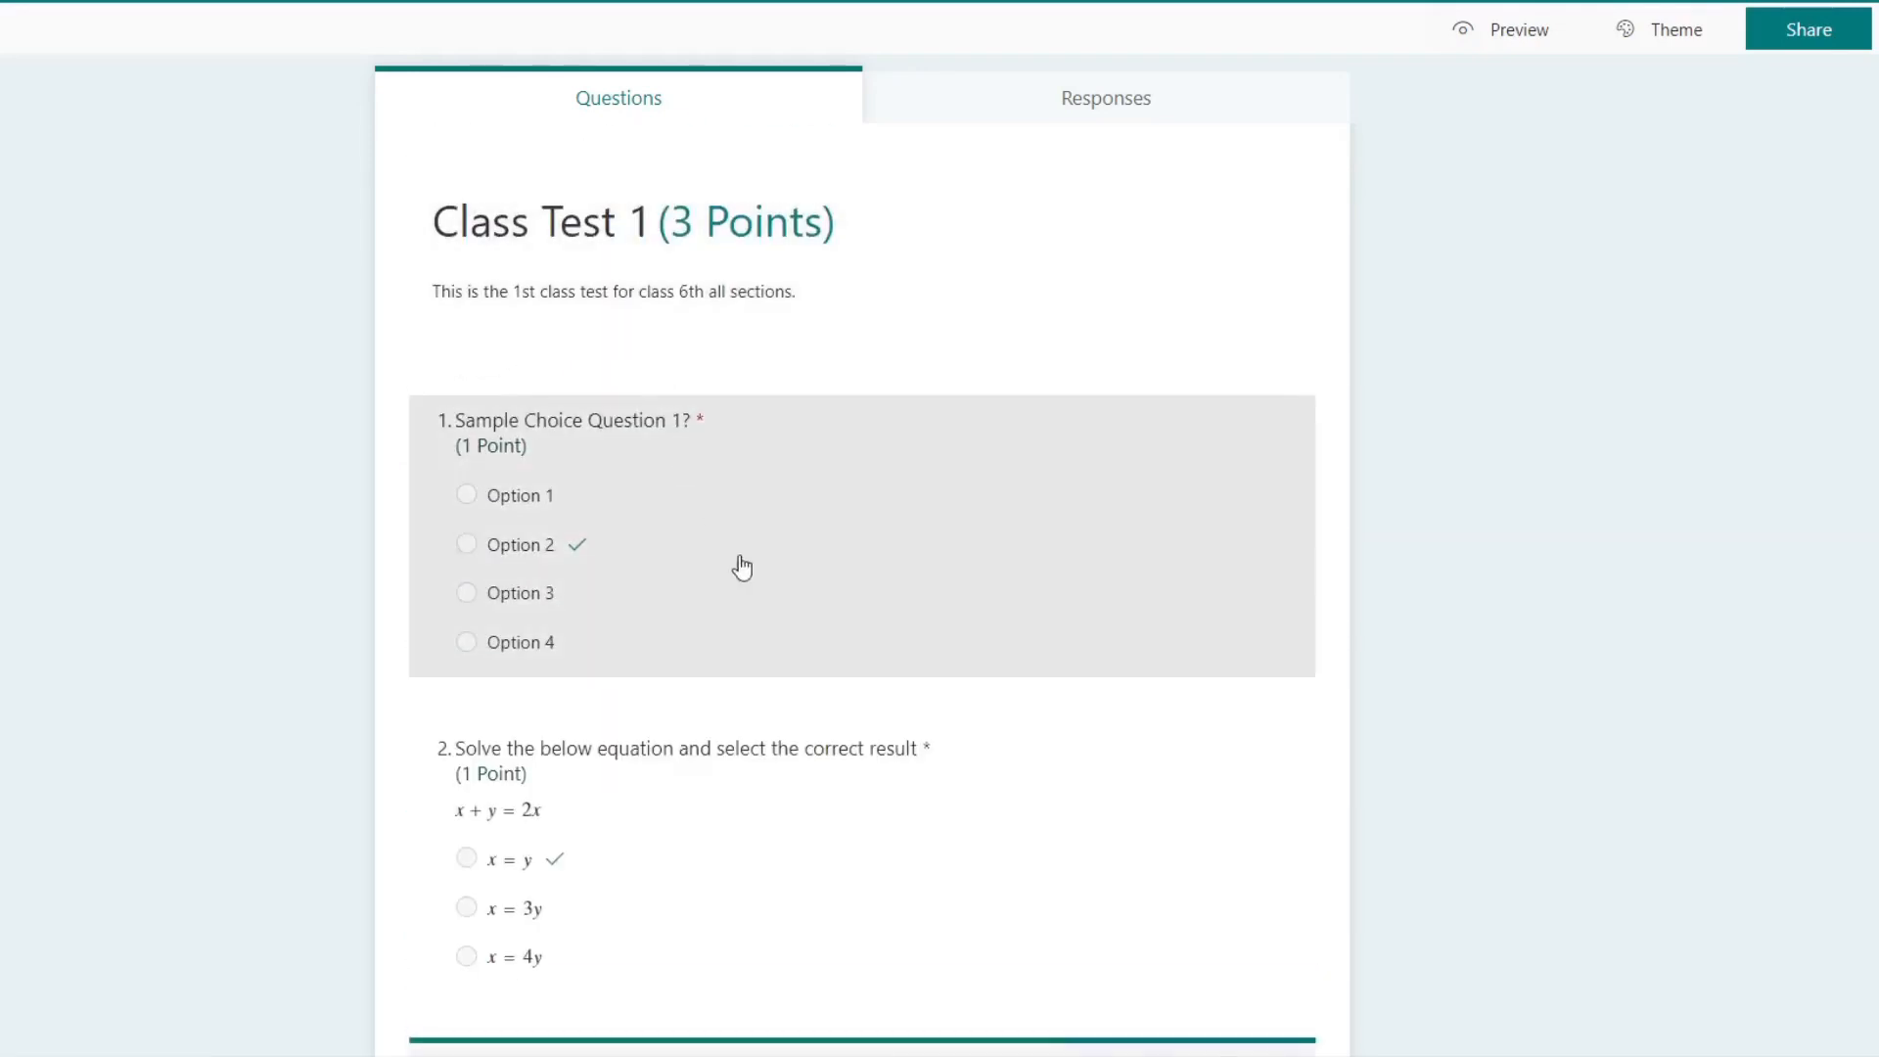
pyautogui.click(769, 494)
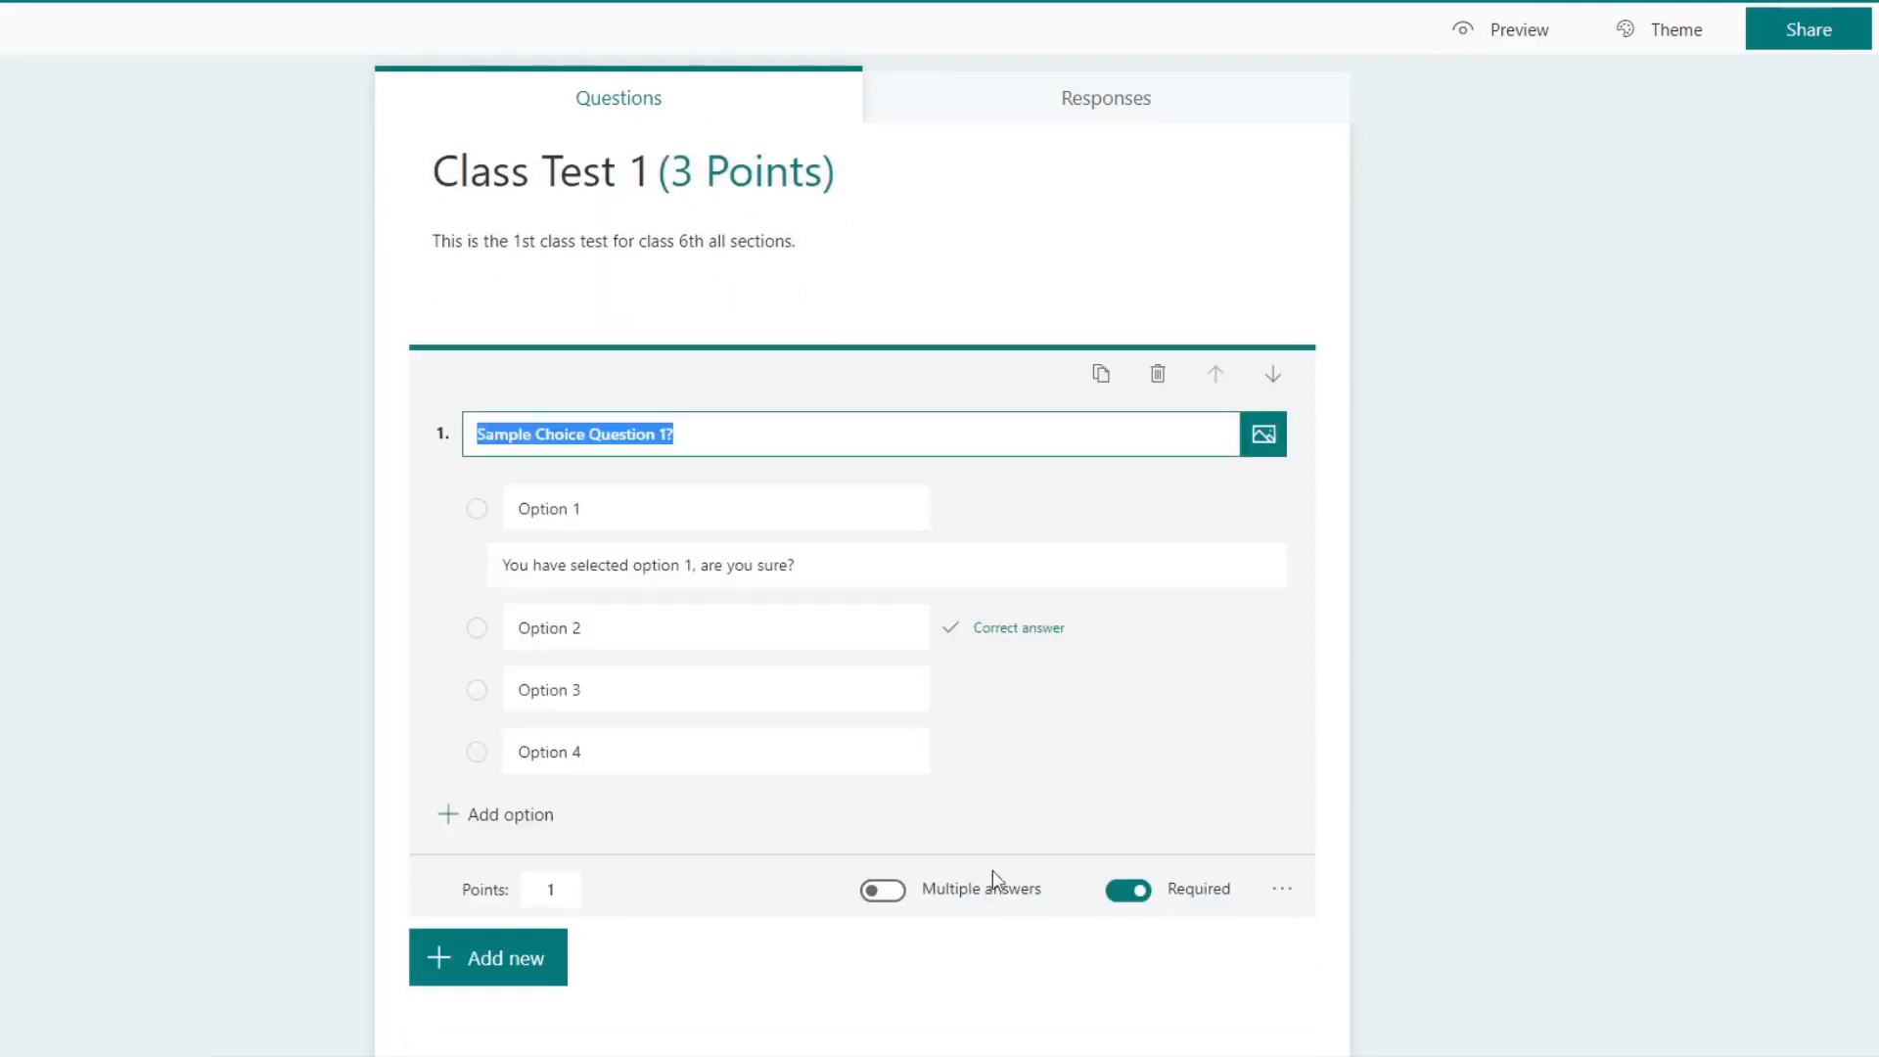
pyautogui.click(899, 905)
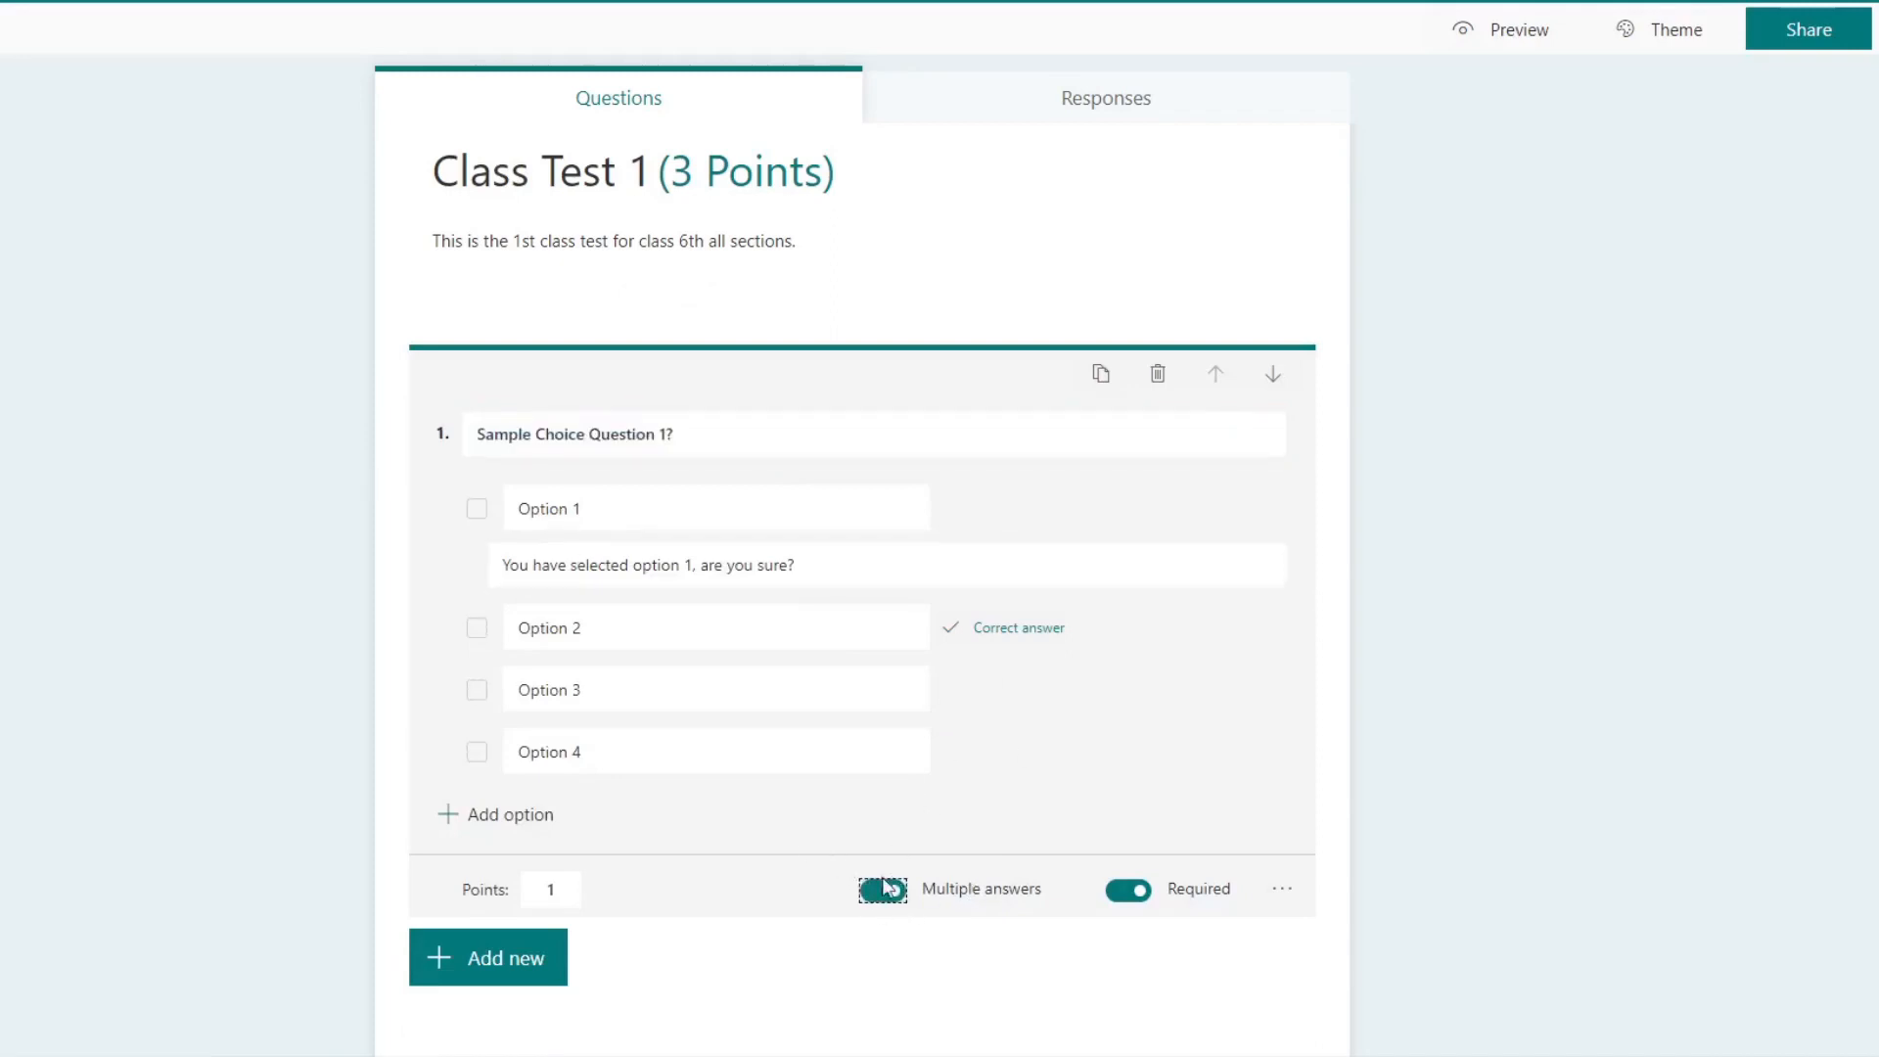
pyautogui.moveTo(1011, 700)
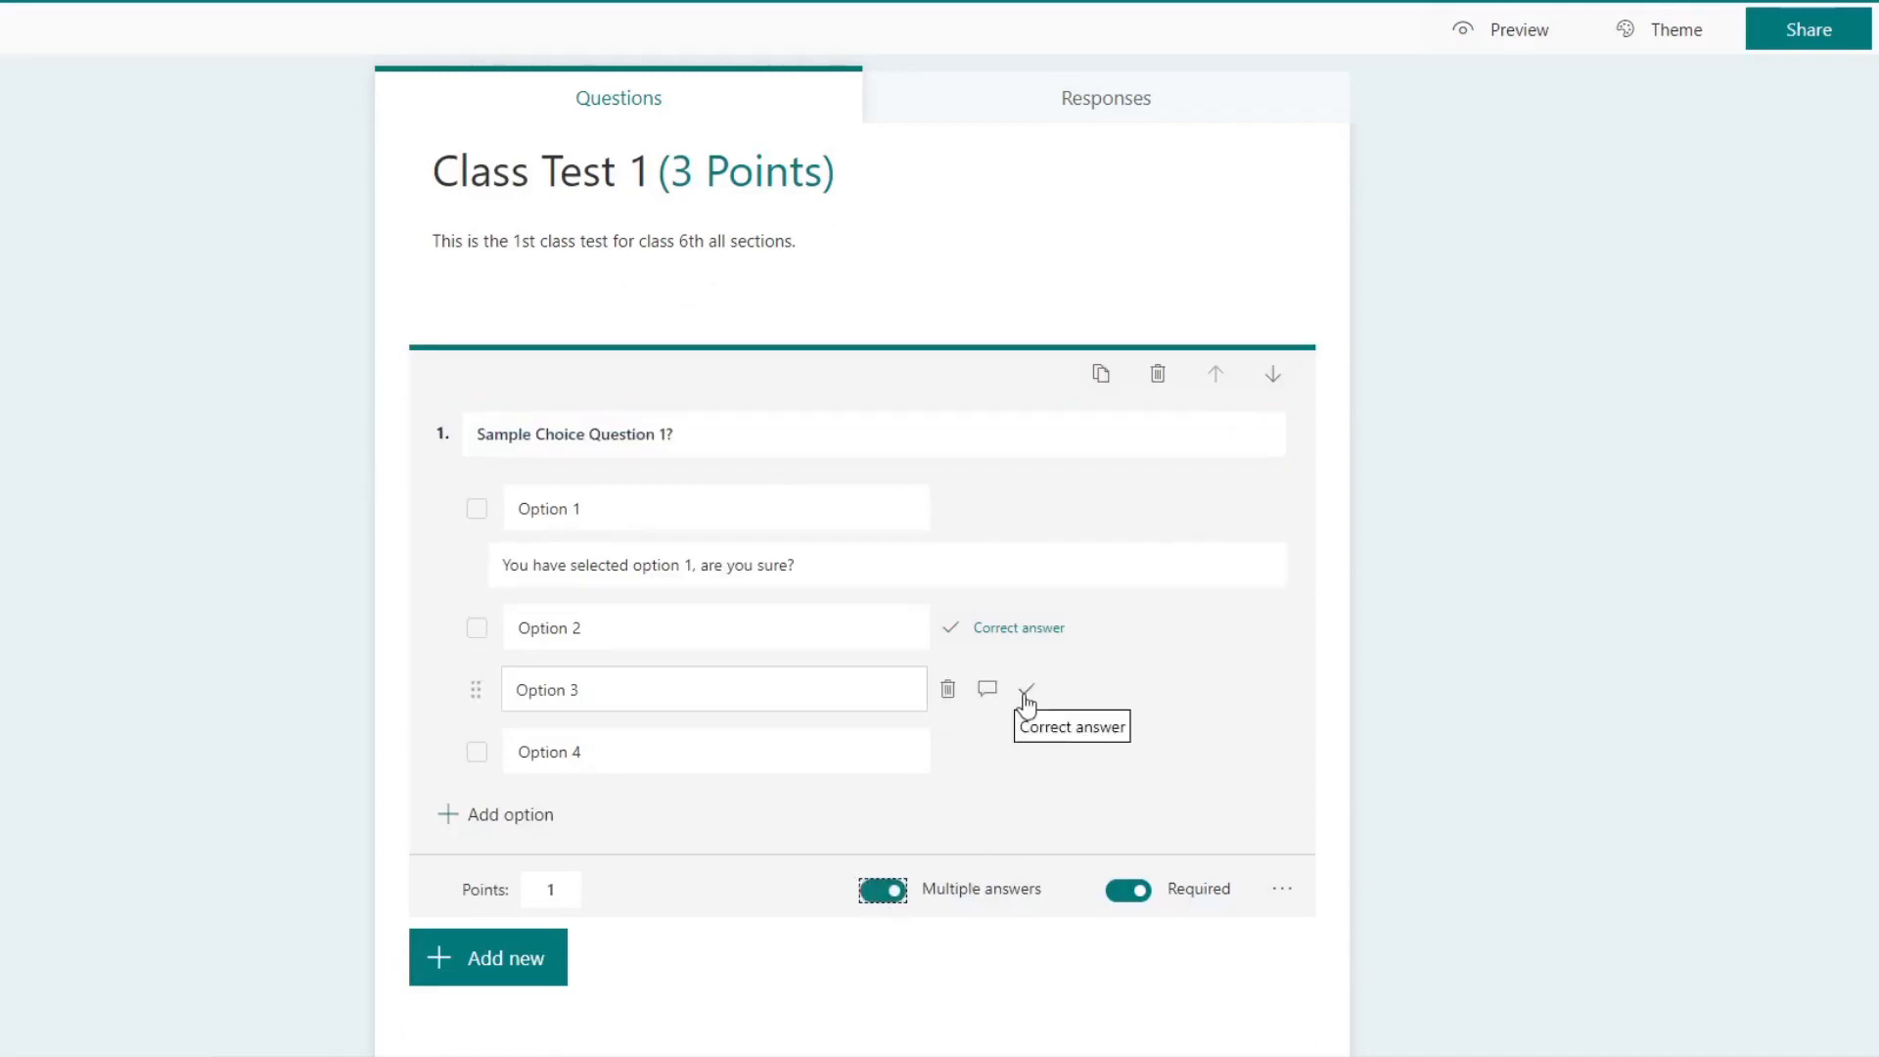
pyautogui.click(1024, 693)
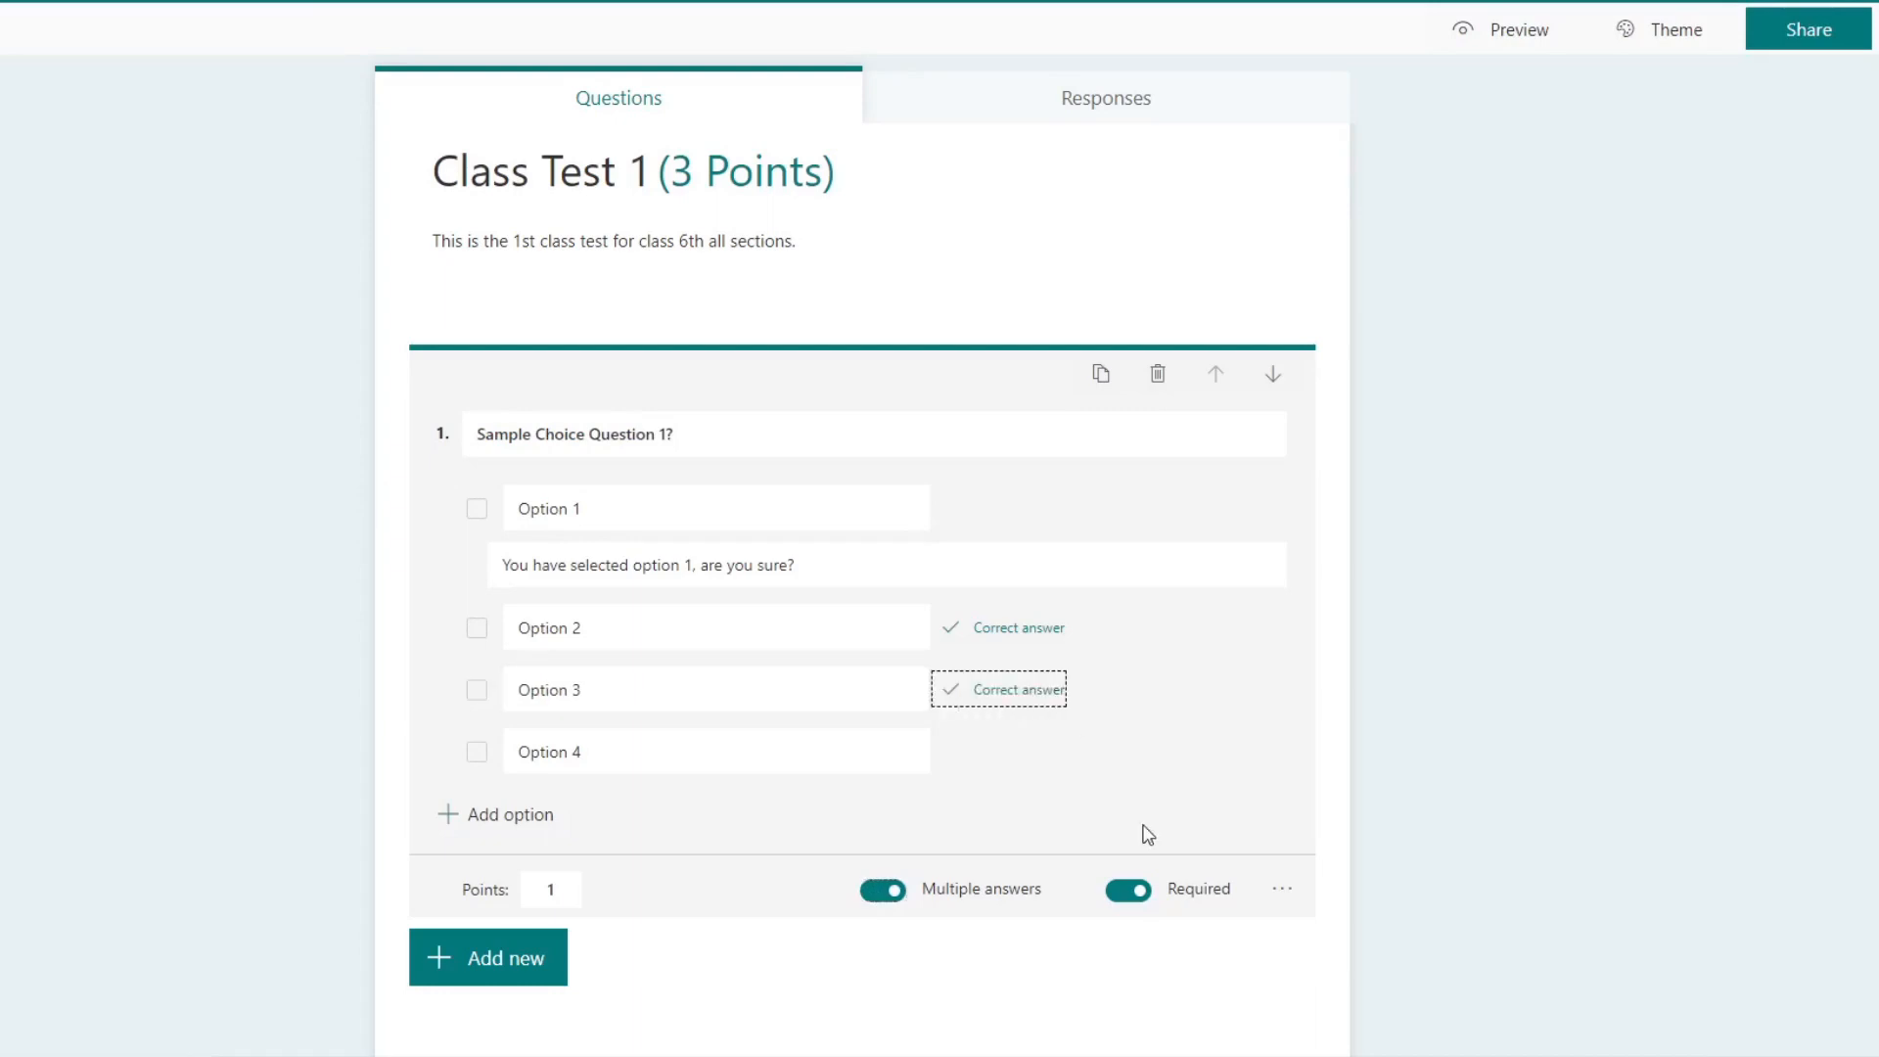
pyautogui.click(877, 897)
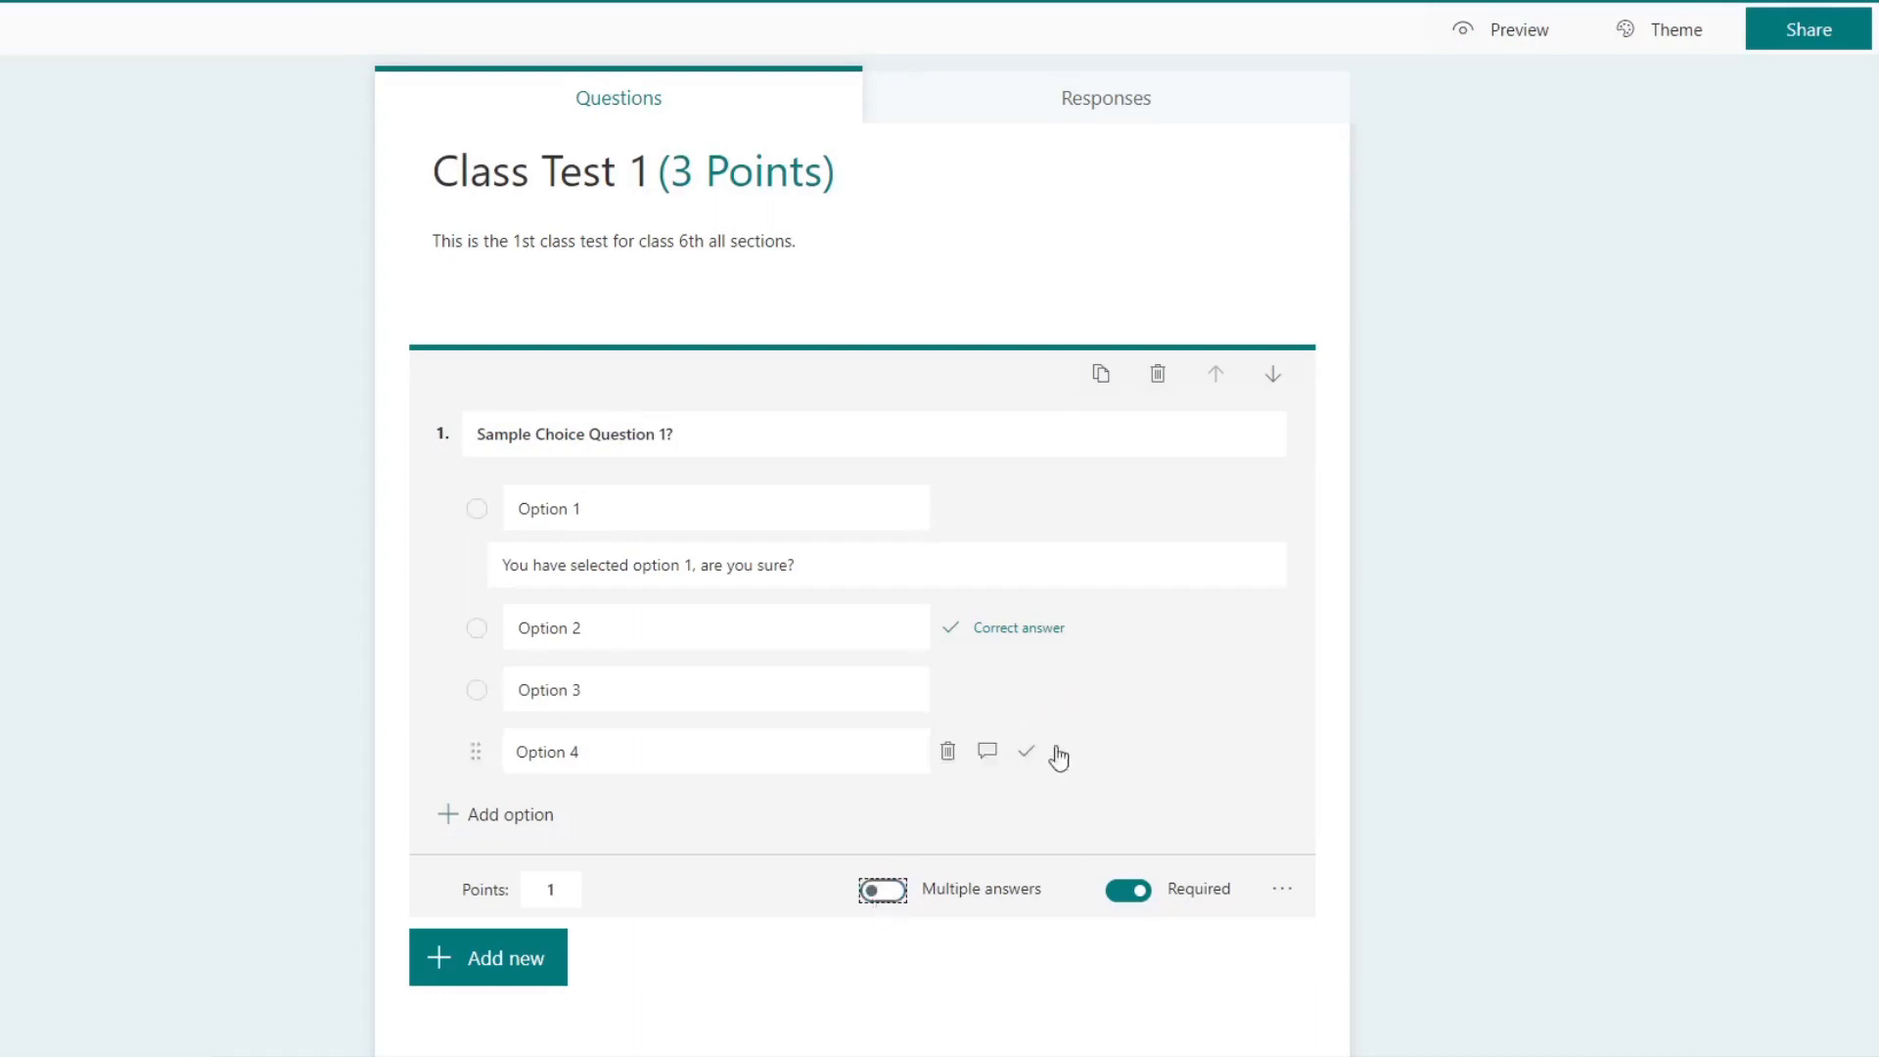
# Step: Check whether multiple answers can be allowed in the drop-down question and look over all three quiz questions
pyautogui.scroll(-5, 1411, 788)
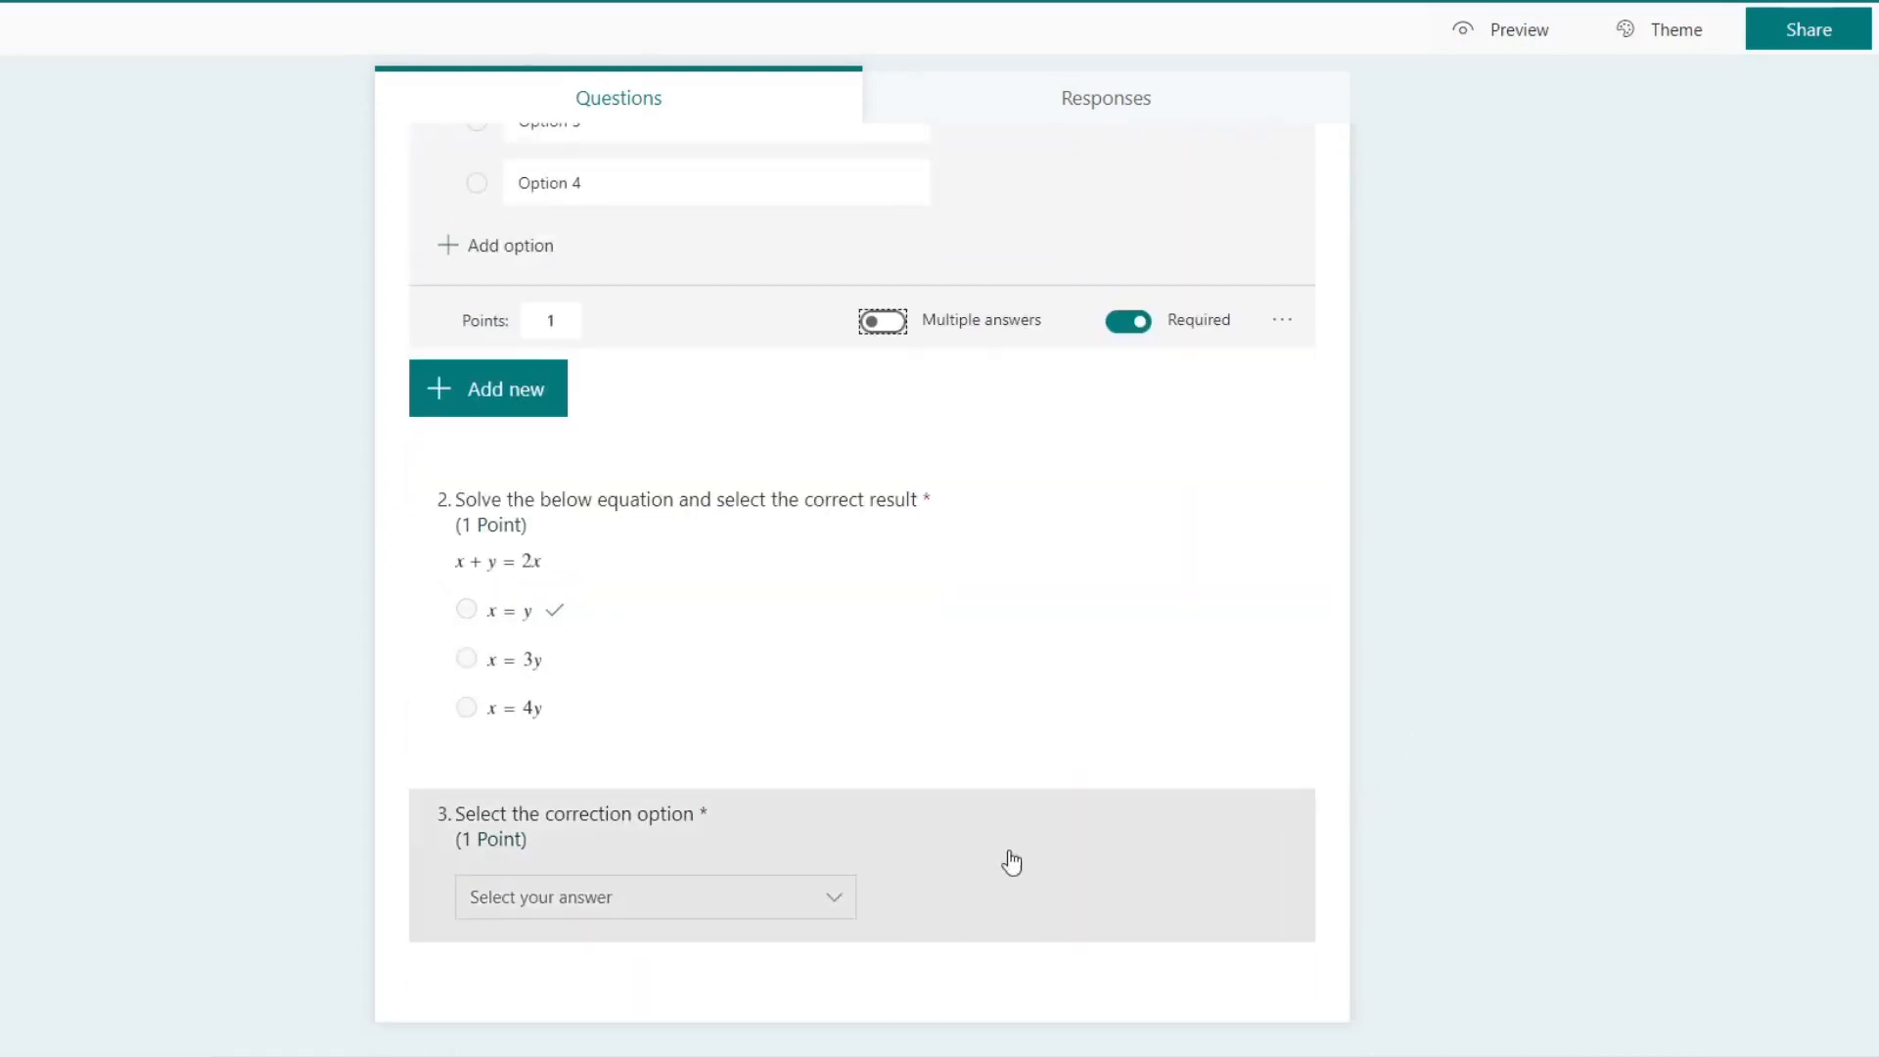
pyautogui.click(1018, 850)
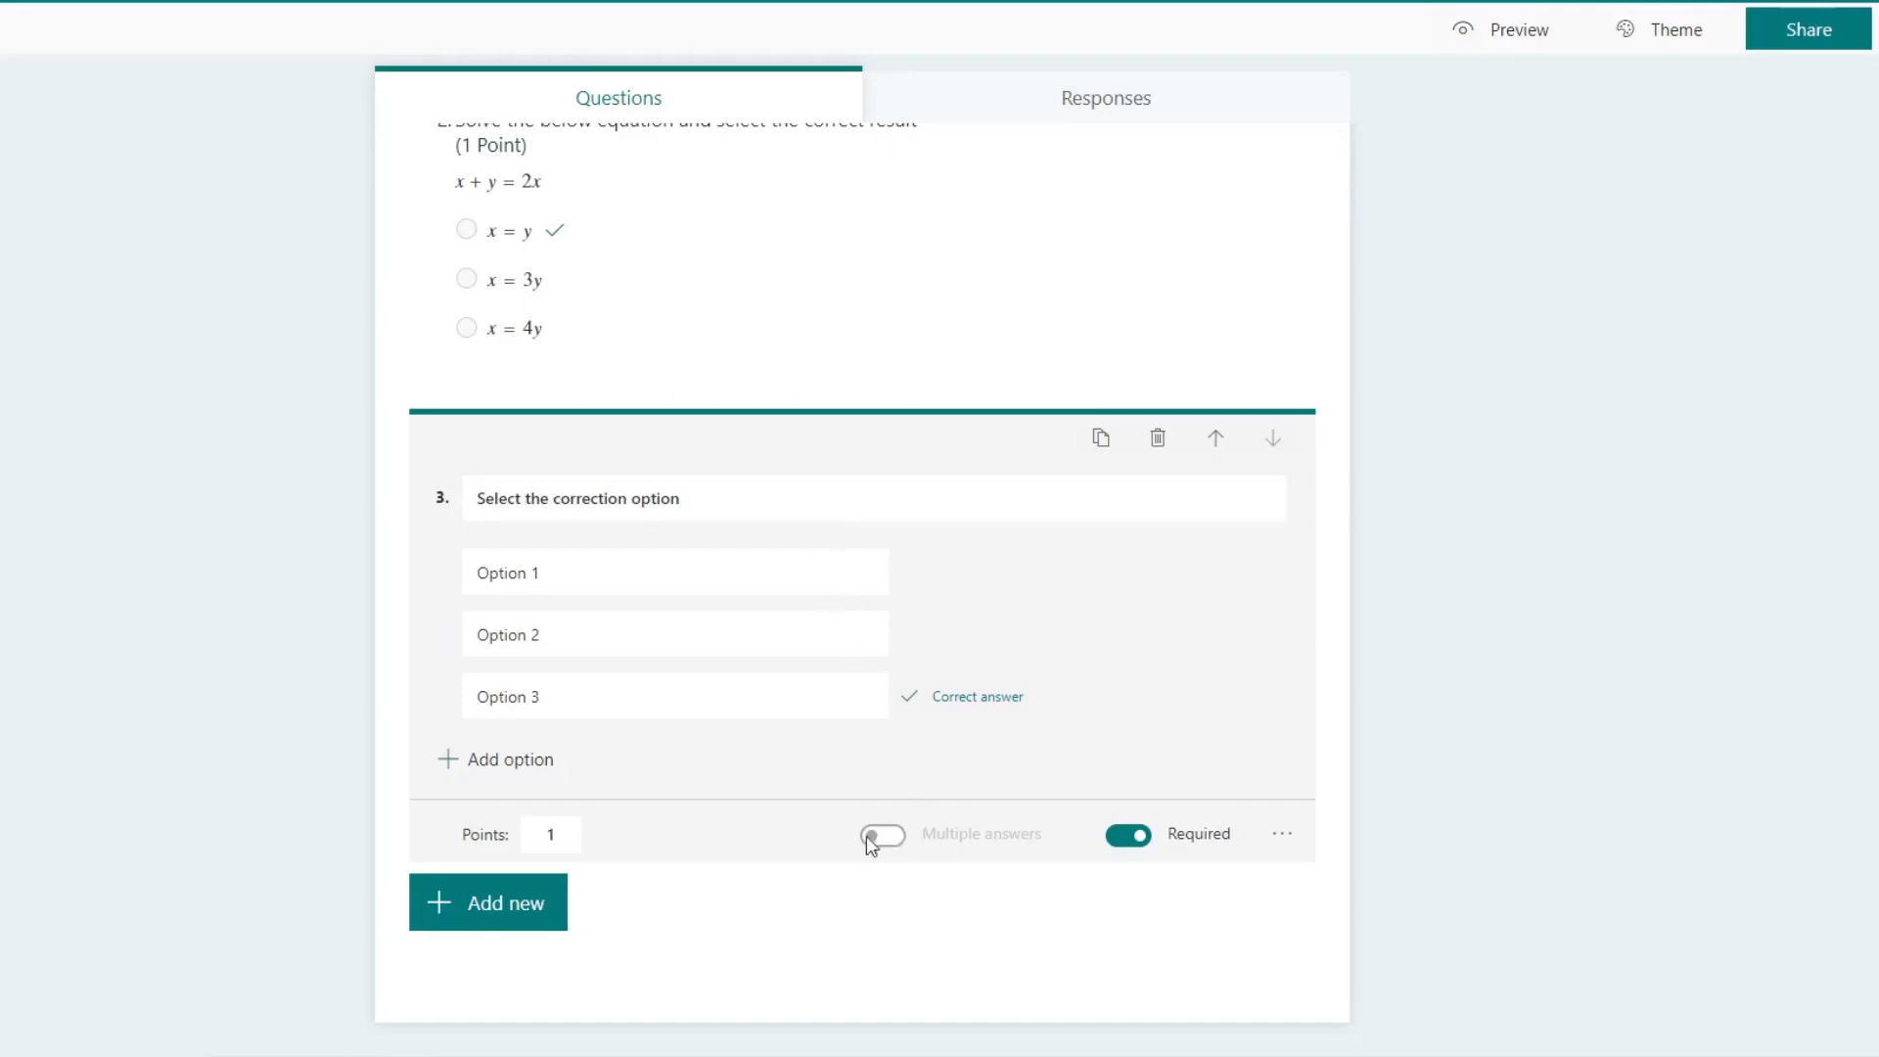
pyautogui.click(561, 919)
pyautogui.scroll(3, 1103, 528)
pyautogui.scroll(-2, 943, 495)
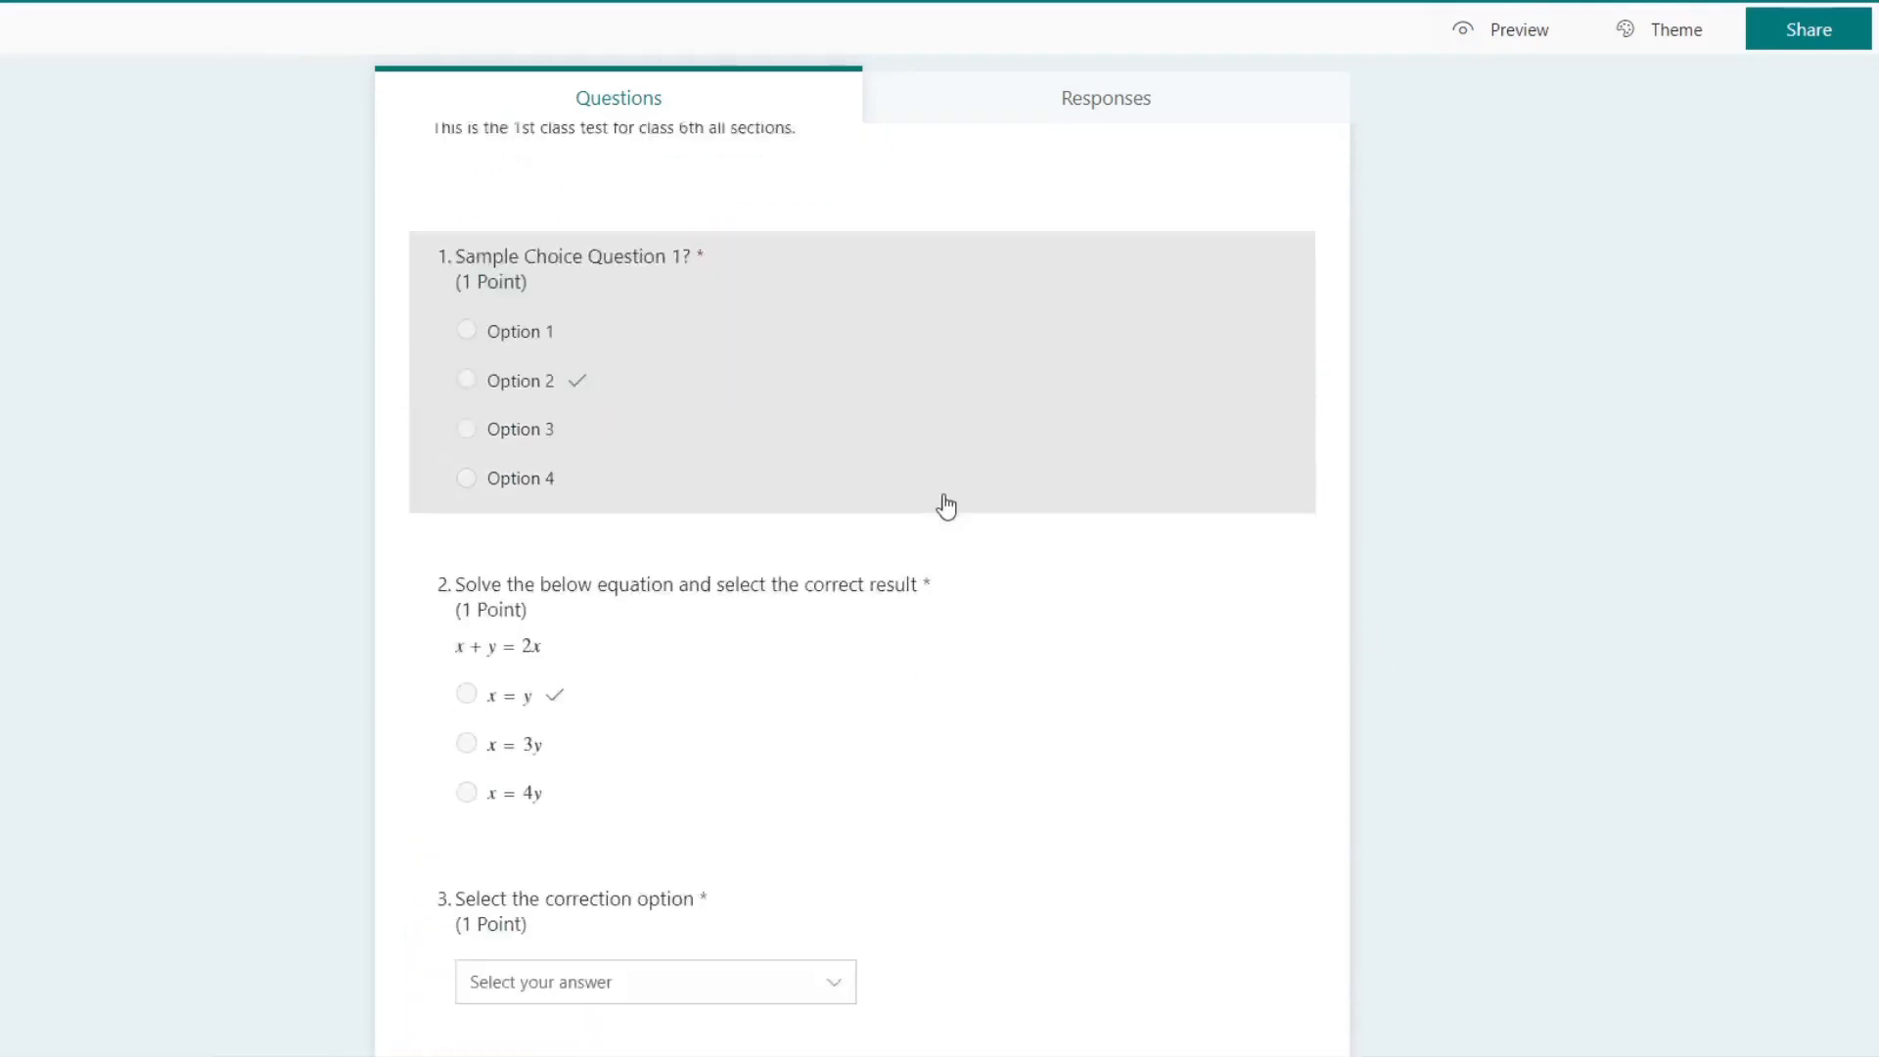
pyautogui.scroll(-2, 930, 685)
pyautogui.scroll(4, 1066, 348)
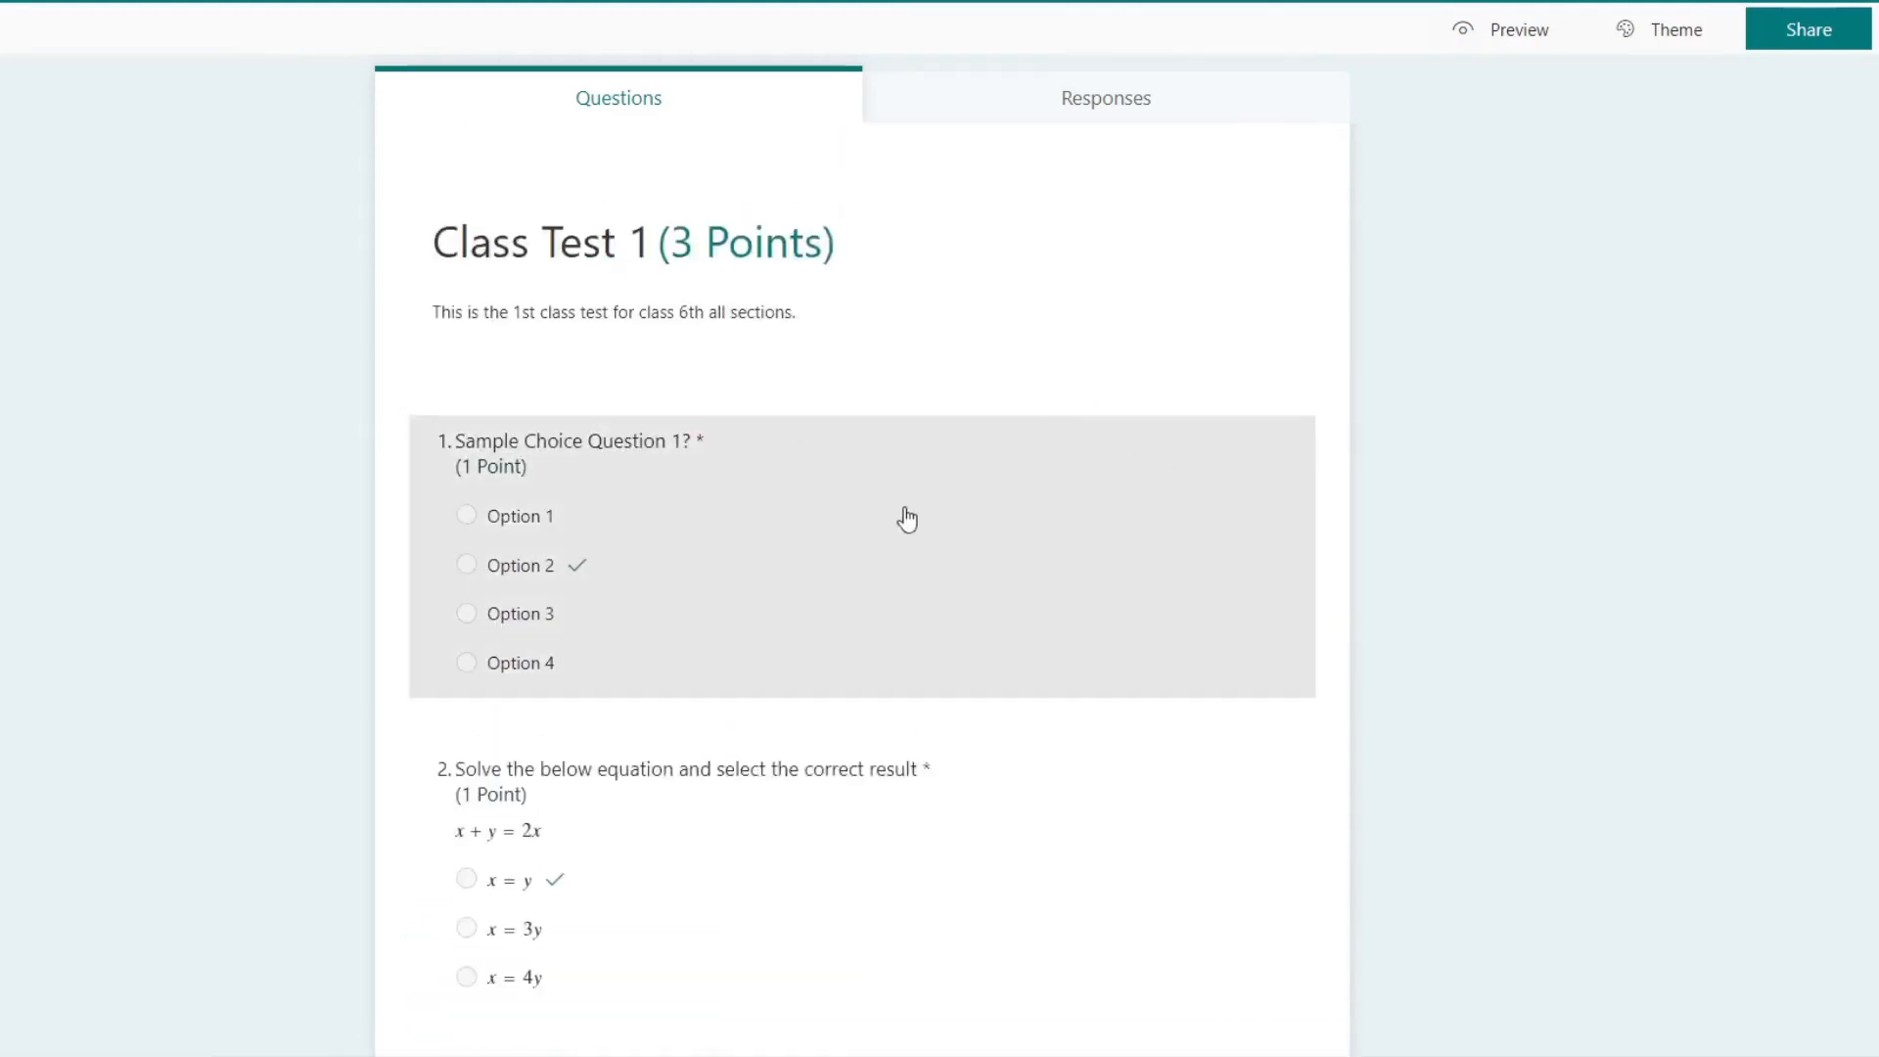
pyautogui.scroll(-2, 1008, 430)
# Step: Add a subtitle field to the first question
pyautogui.click(1114, 335)
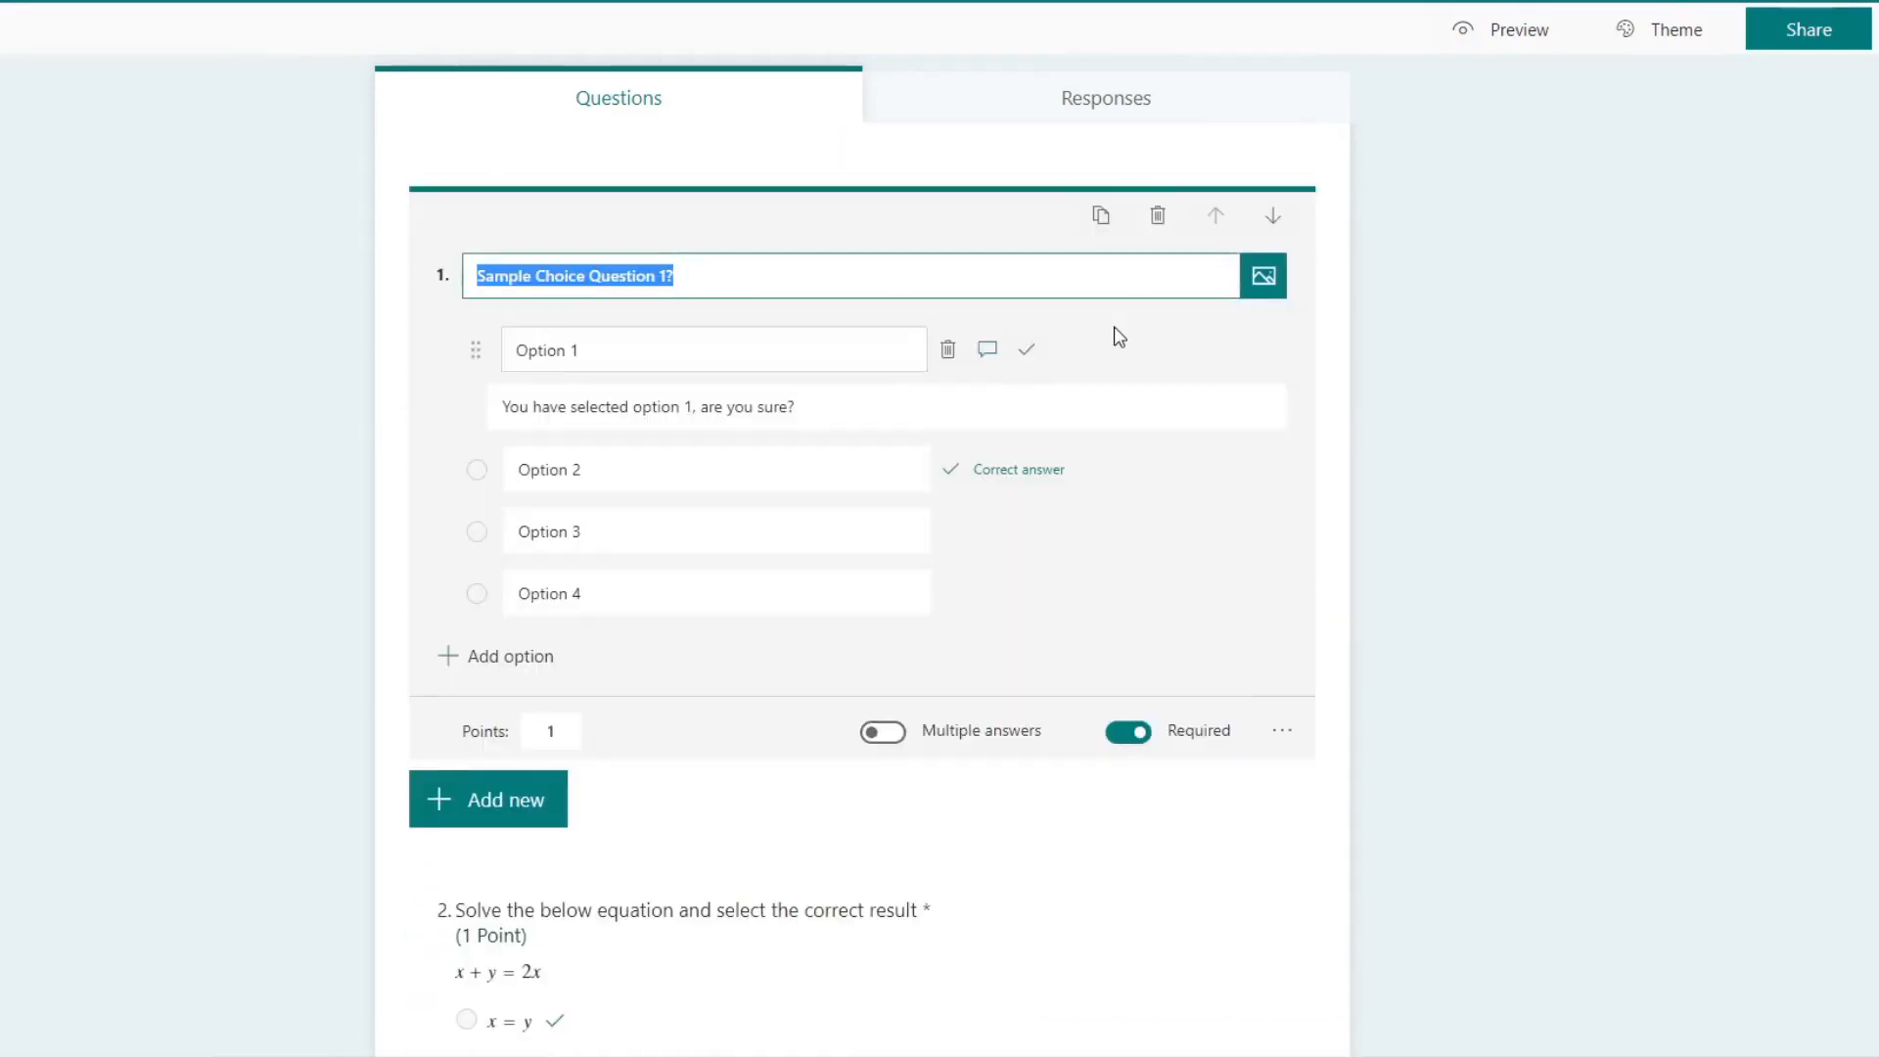
pyautogui.click(1282, 736)
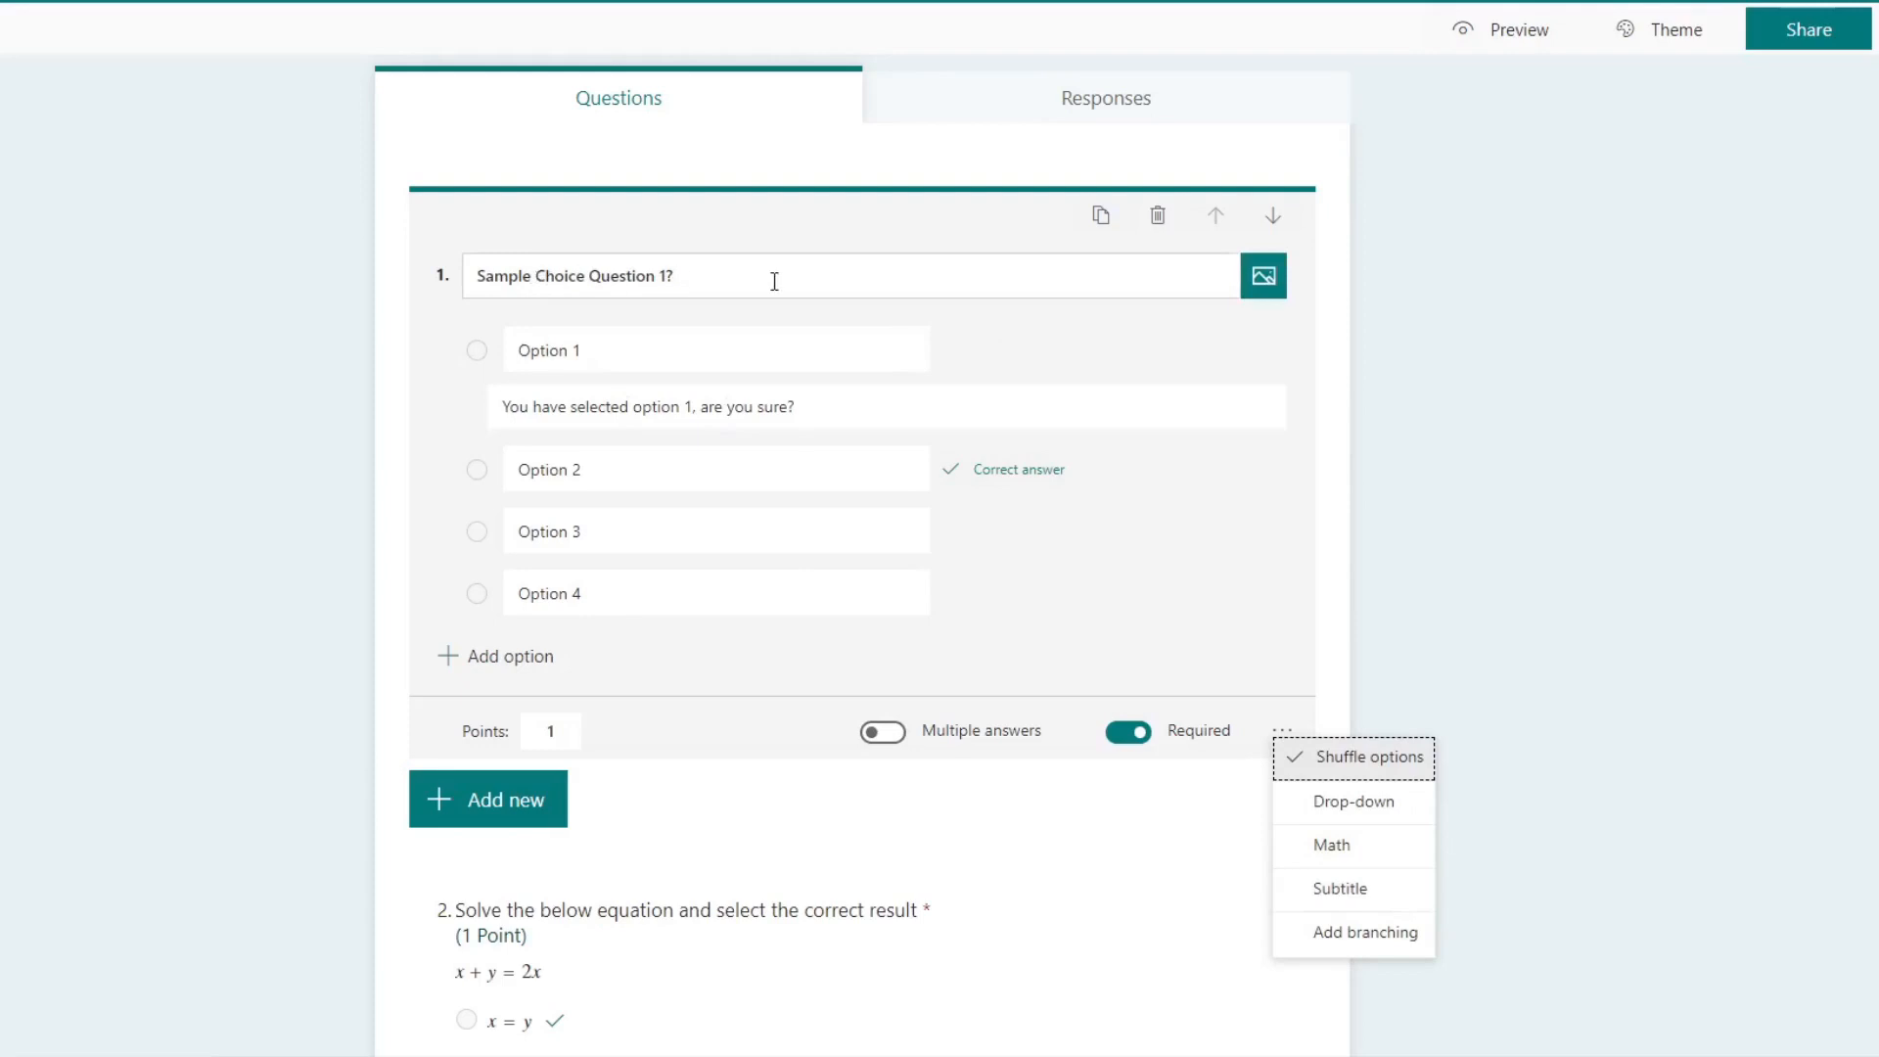
pyautogui.click(1368, 881)
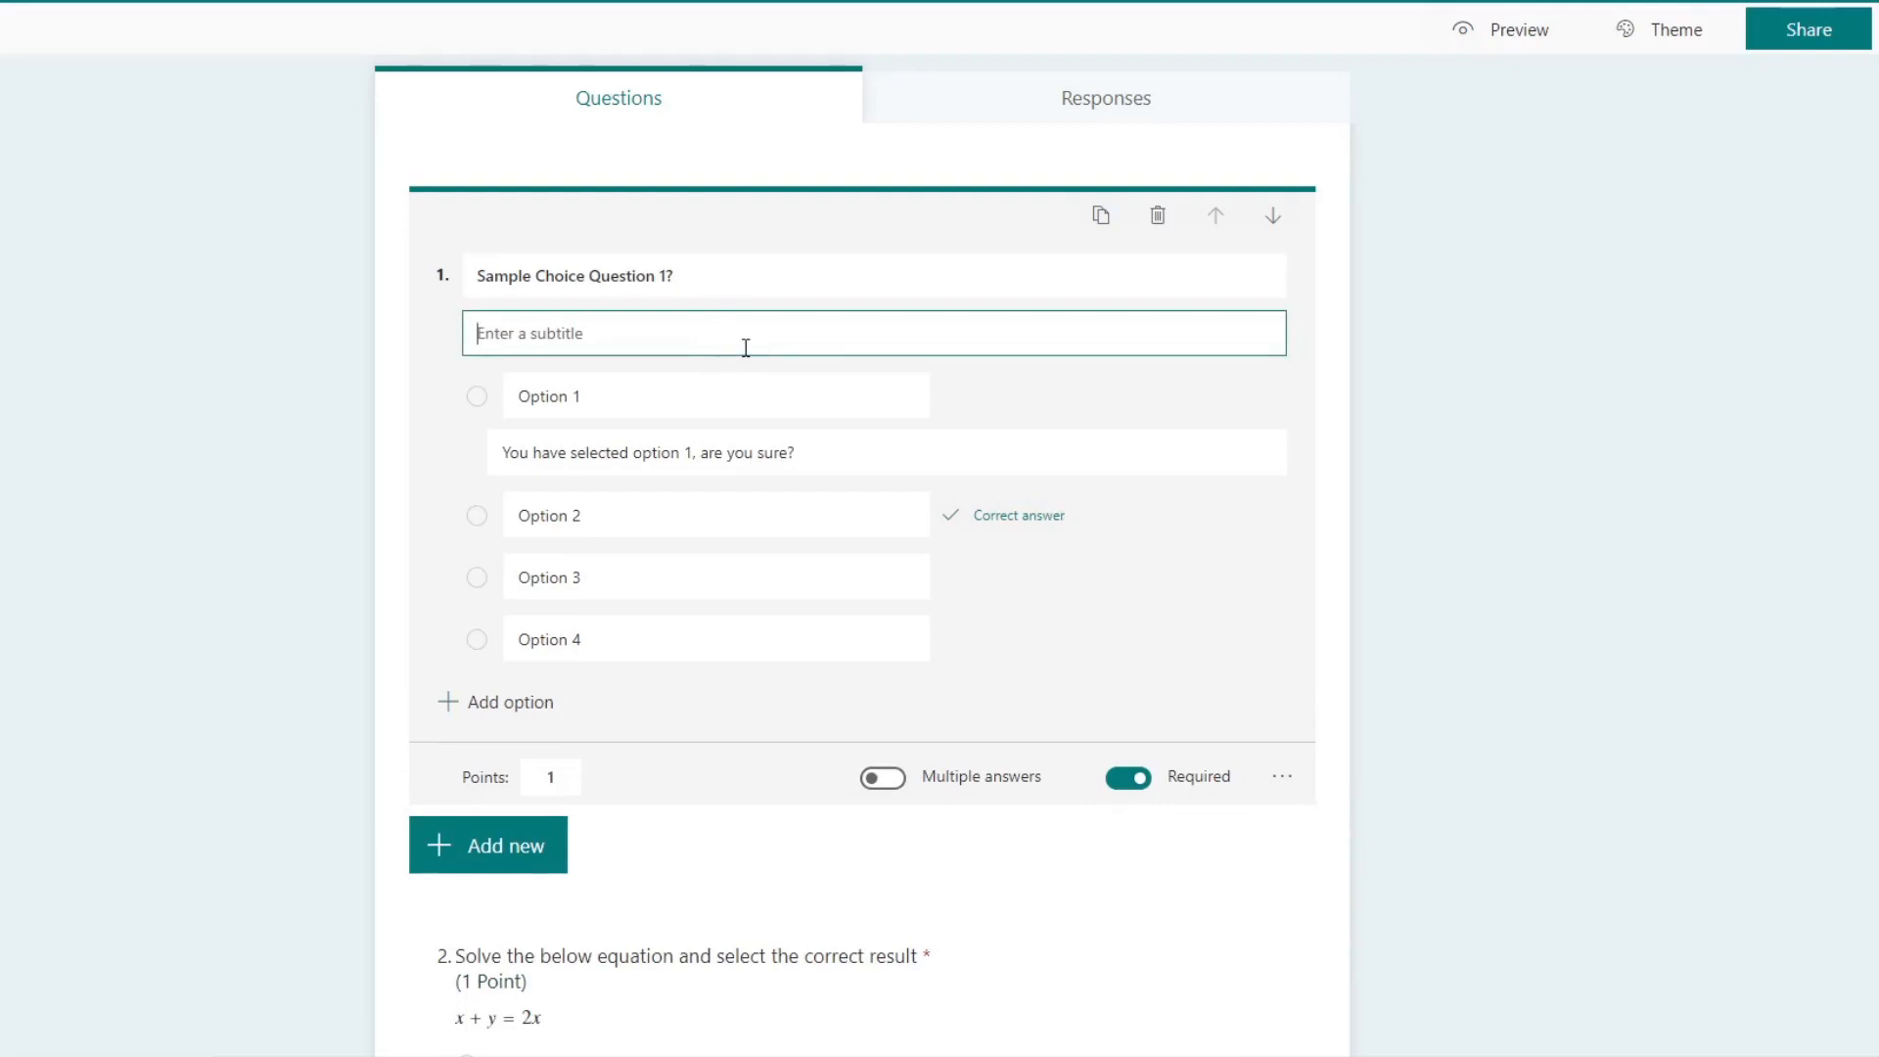
# Step: Replace the first question's text with "Based on following paragraph select the correct answer"
pyautogui.click(470, 274)
pyautogui.moveTo(719, 273); pyautogui.dragTo(282, 286)
pyautogui.write('Be')
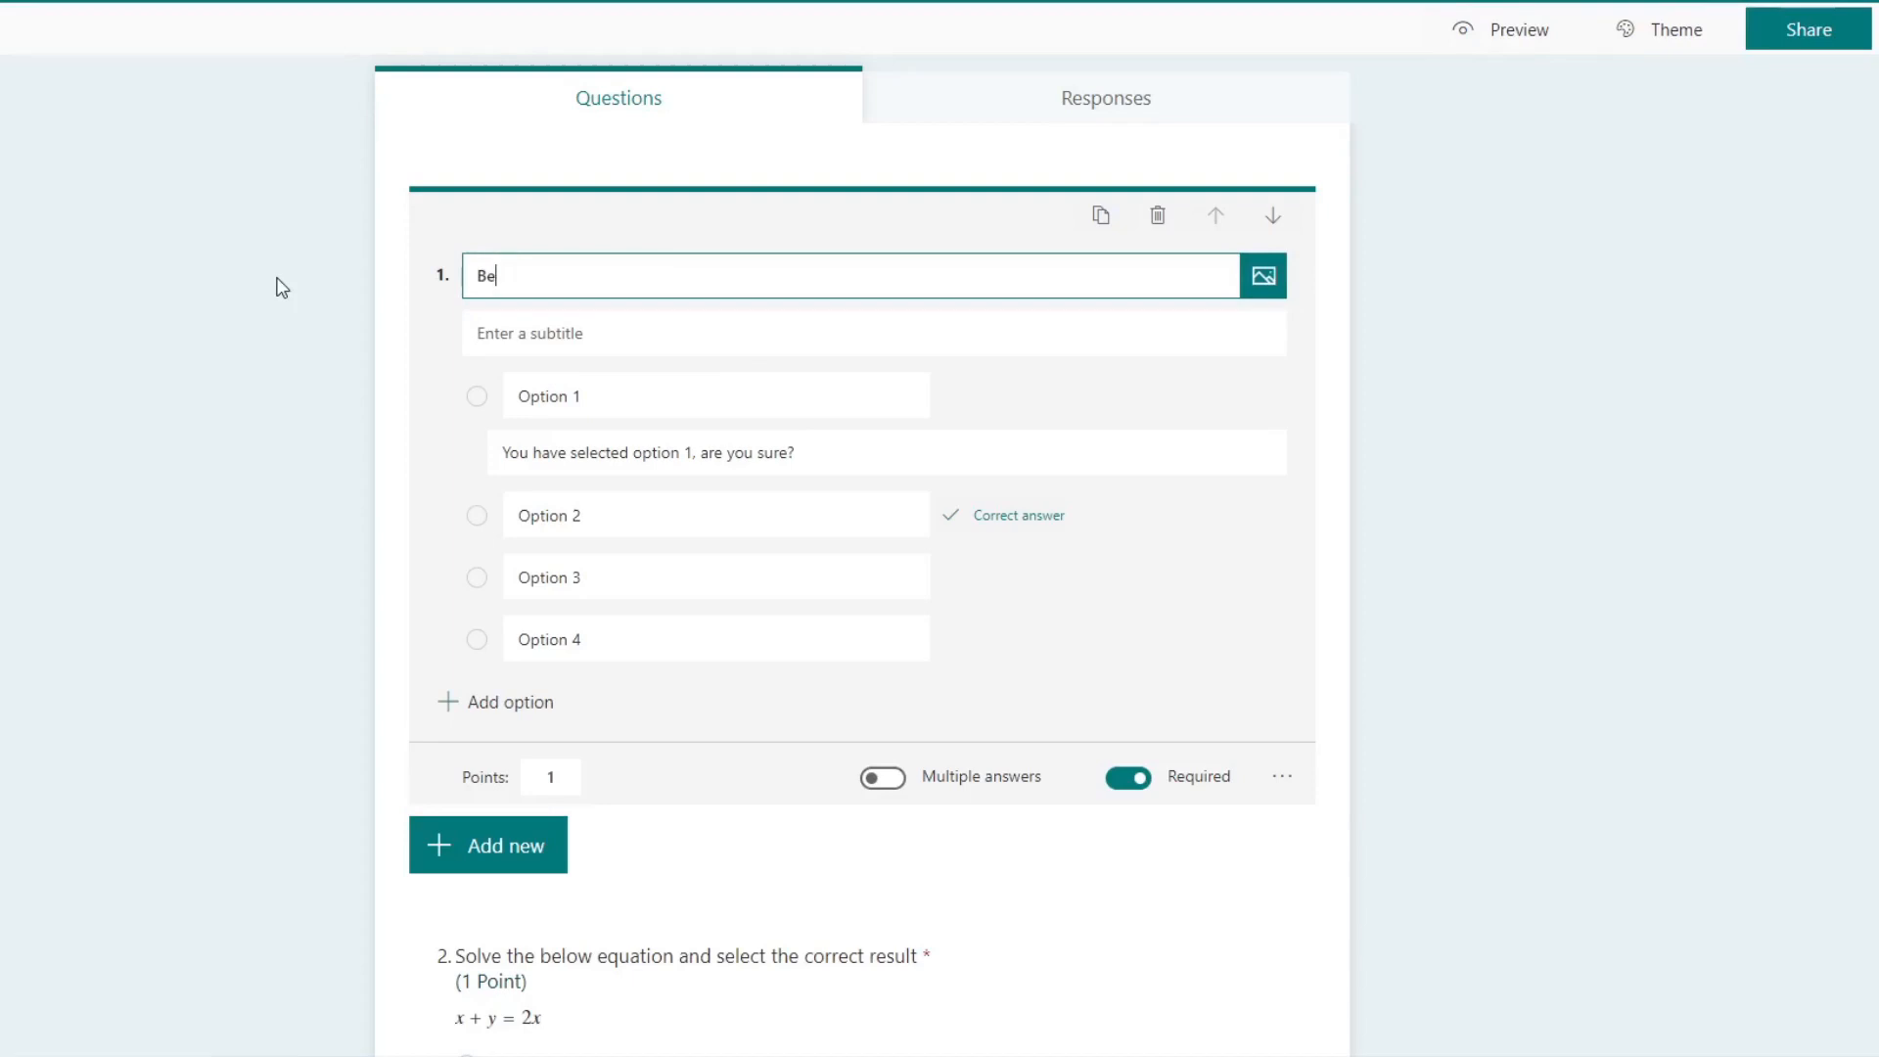
pyautogui.write('ased on following paragraph')
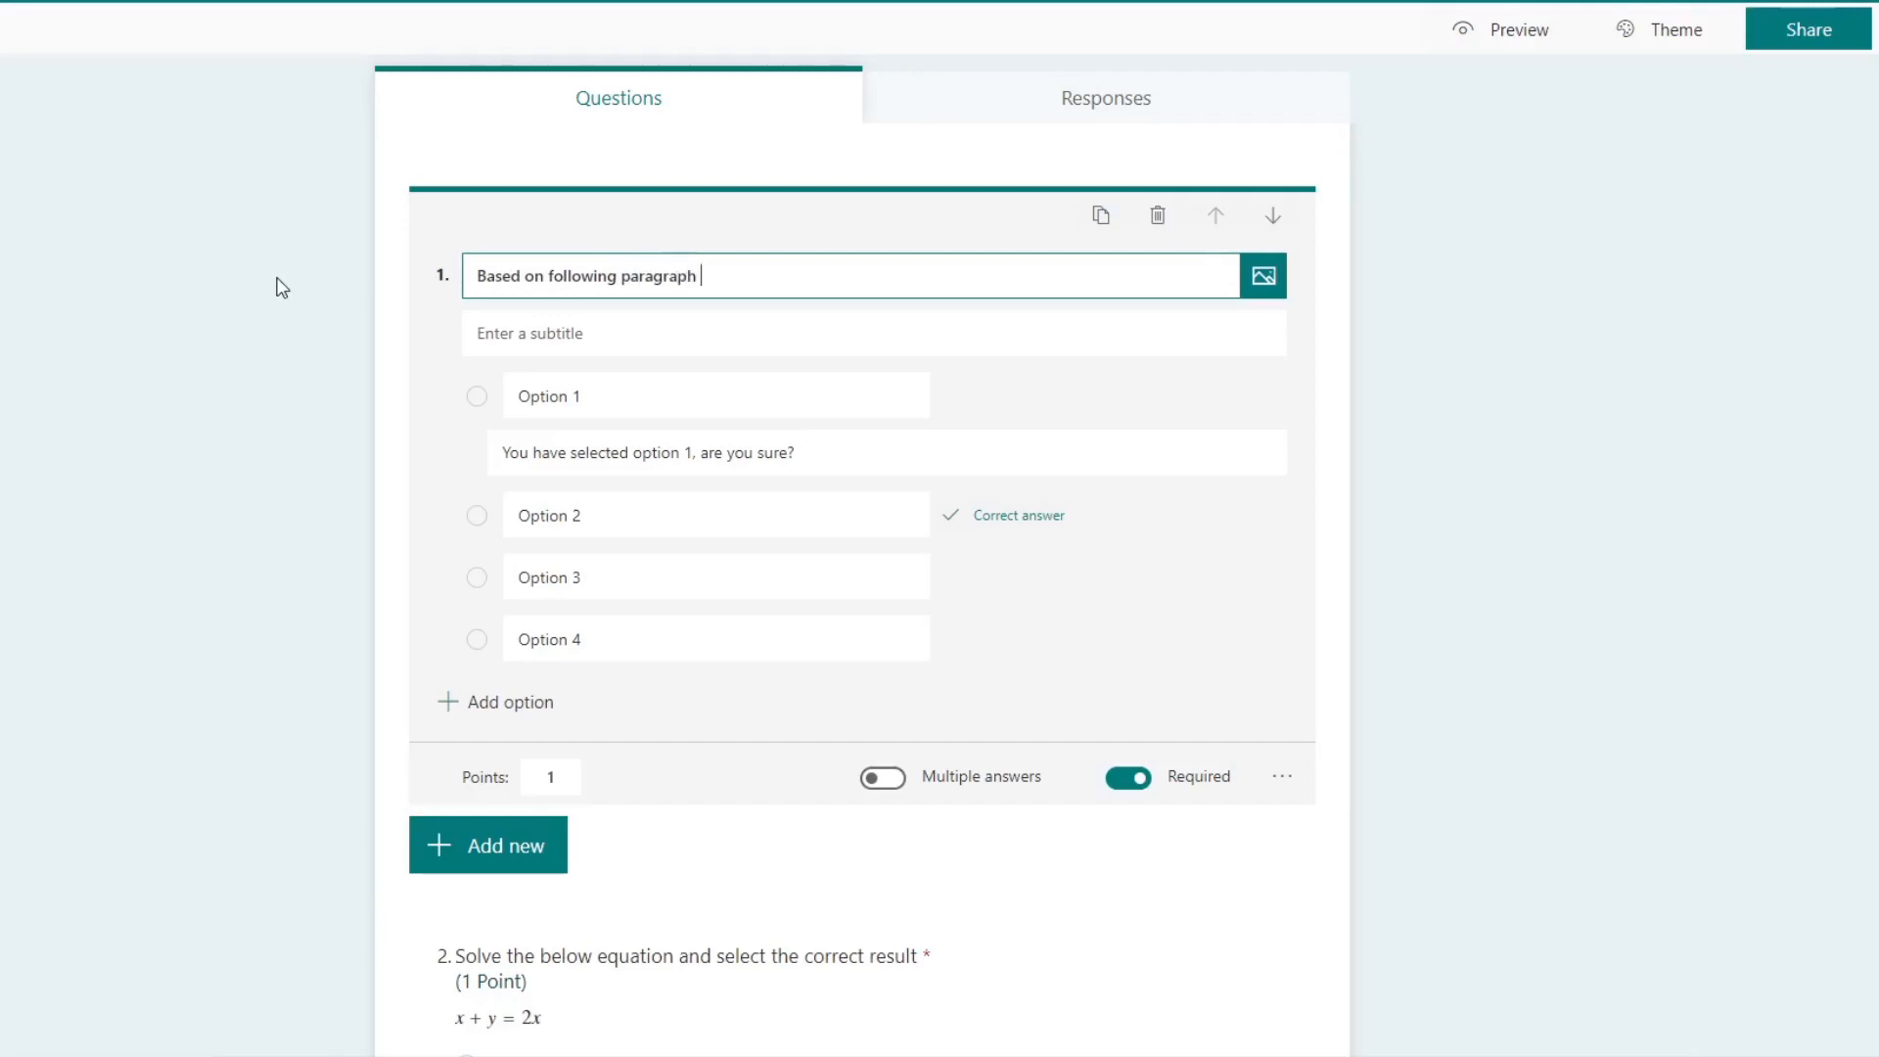
pyautogui.write(' select the correct answer')
# Step: Fill the first question's subtitle with a multi-line paragraph made by repeating "This is sample text"
pyautogui.click(717, 323)
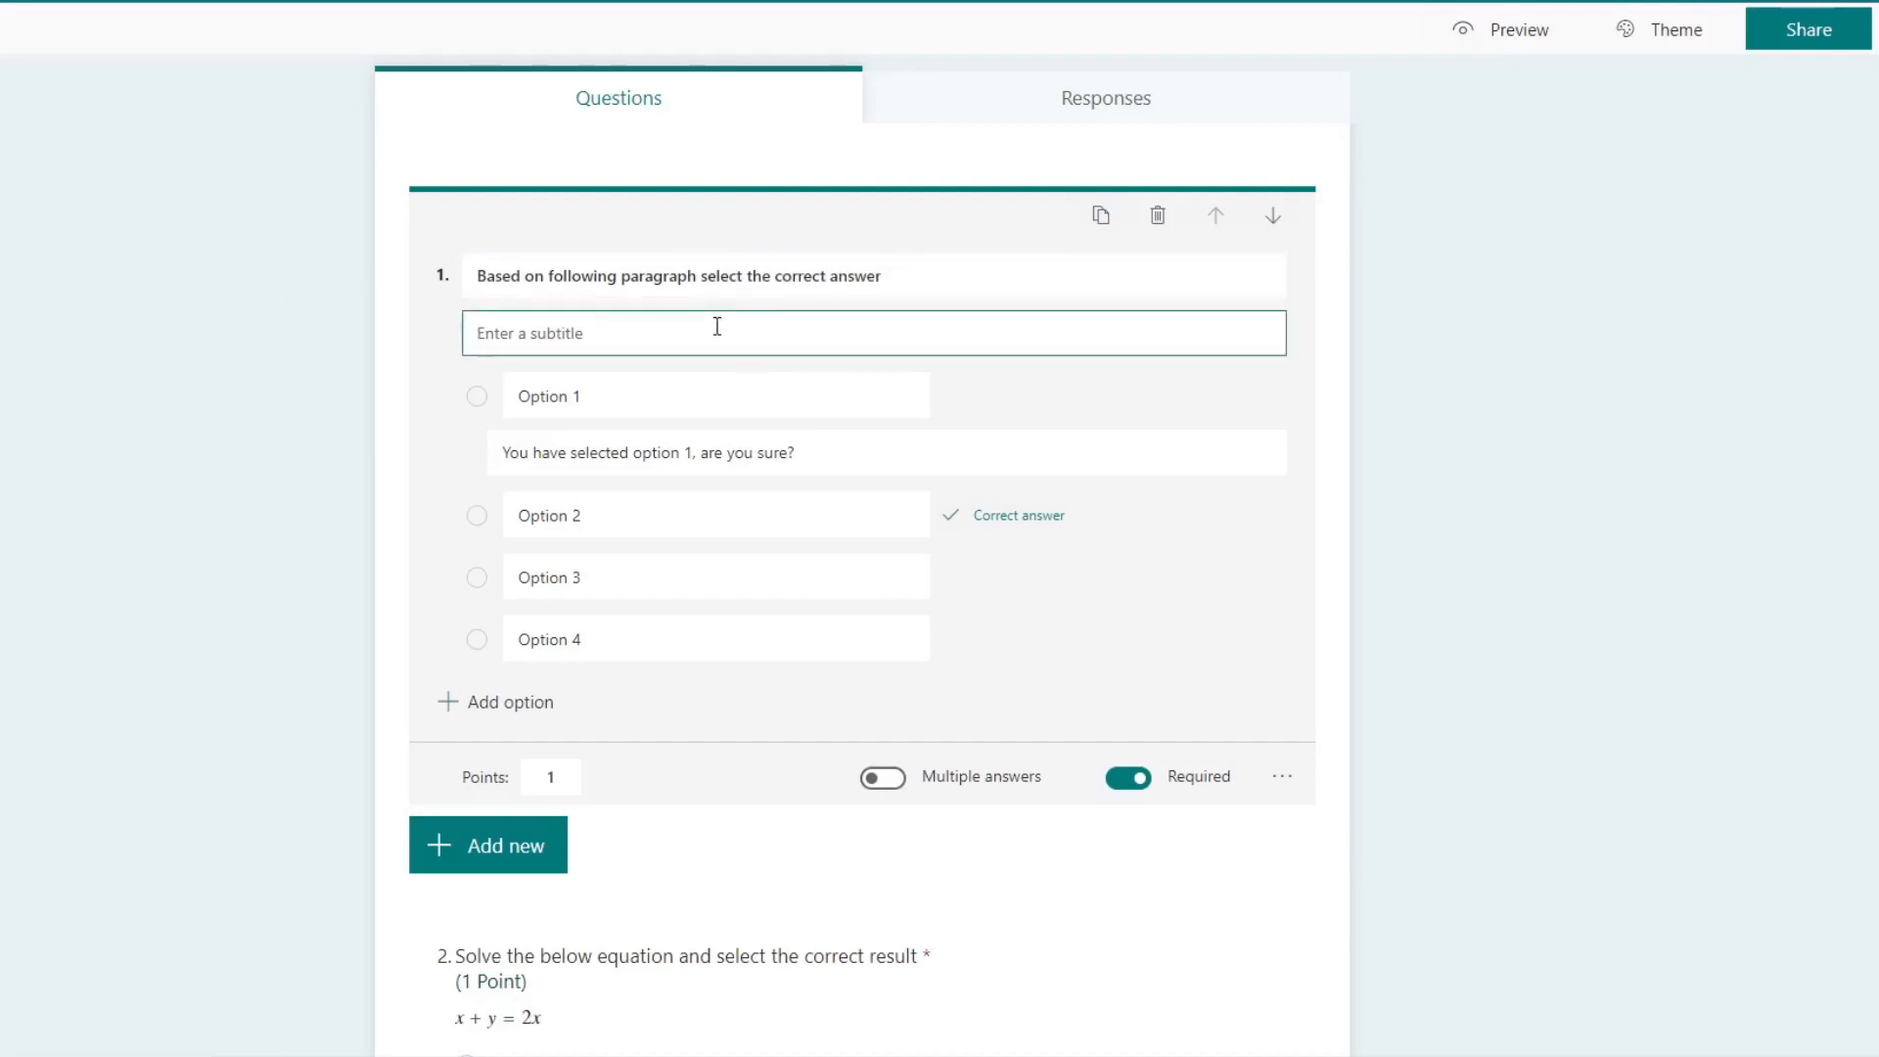
pyautogui.write('This is sample text This is sample text')
pyautogui.hotkey('ctrl', 'a')
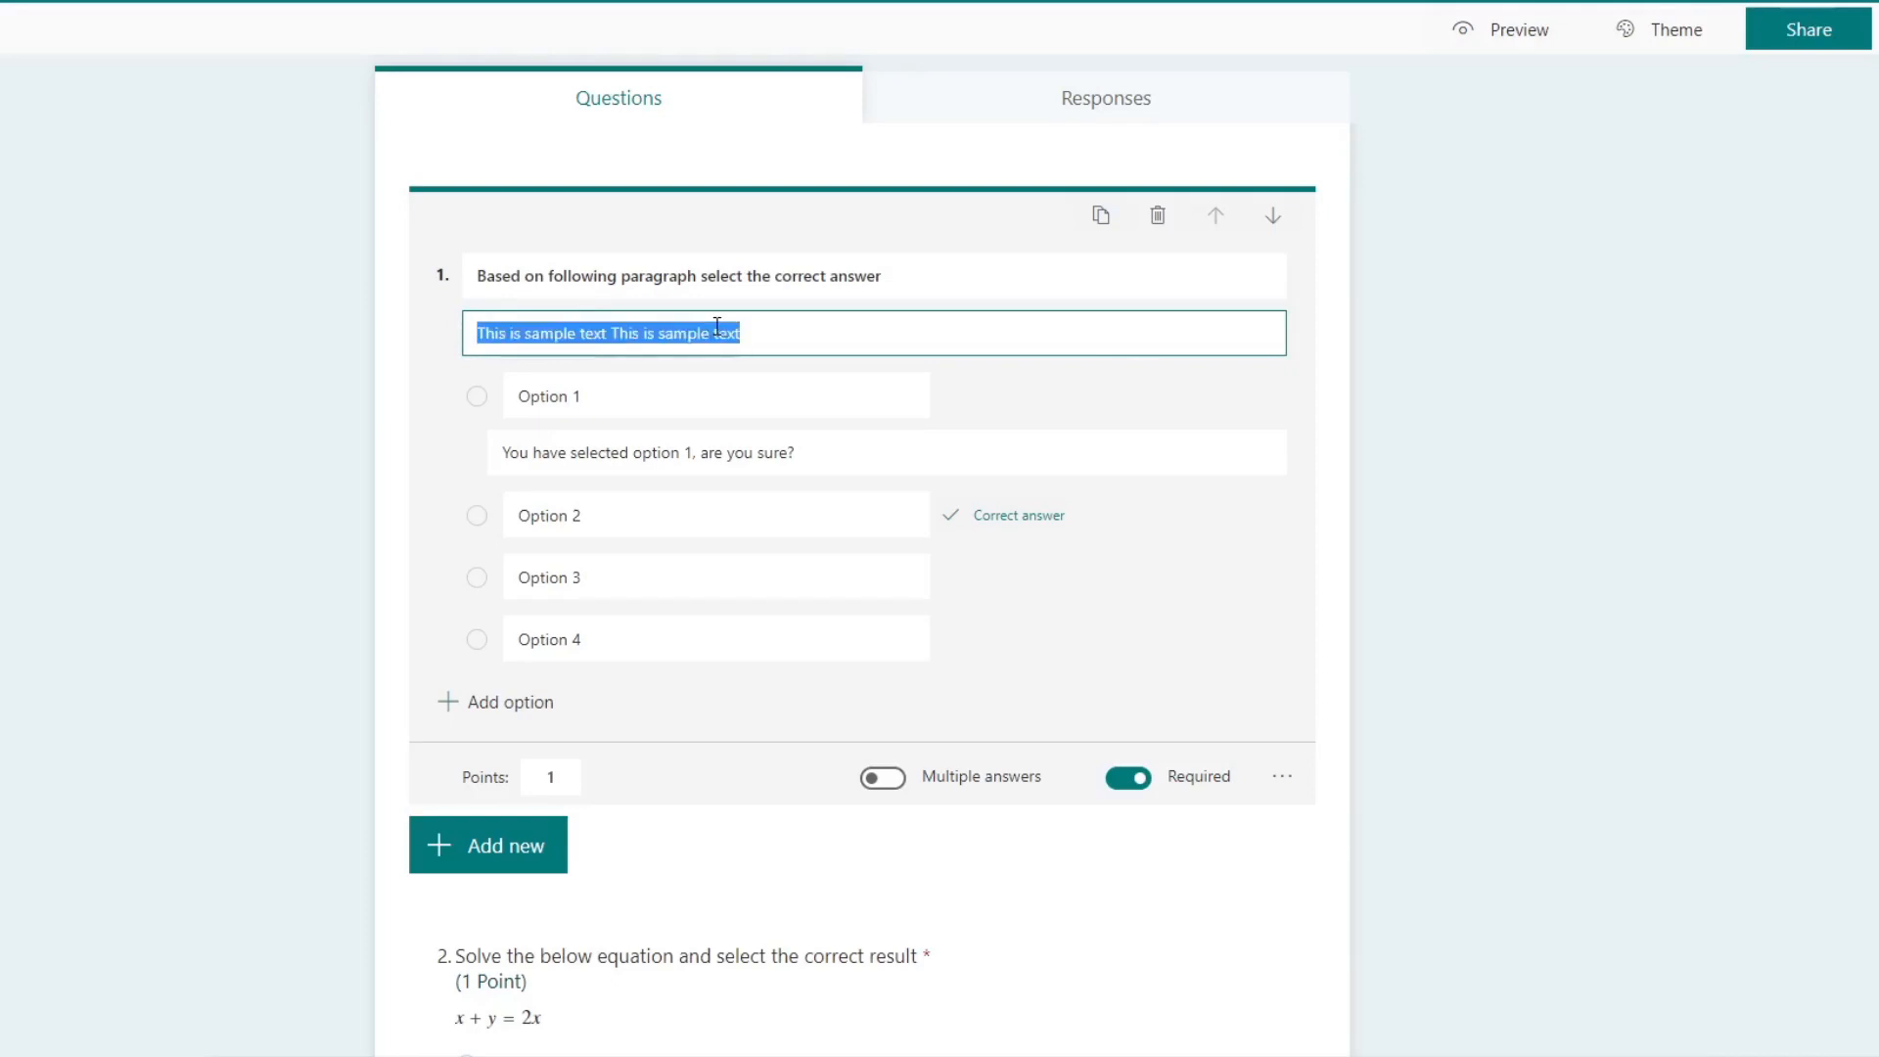
pyautogui.press('Right')
pyautogui.hotkey('ctrl', 'a')
pyautogui.hotkey('ctrl', 'v')
pyautogui.hotkey('ctrl', 'v')
pyautogui.hotkey('ctrl', 'v')
pyautogui.hotkey('ctrl', 'v')
pyautogui.hotkey('ctrl', 'v')
pyautogui.hotkey('ctrl', 'v')
pyautogui.hotkey('ctrl', 'v')
pyautogui.hotkey('ctrl', 'v')
pyautogui.hotkey('ctrl', 'v')
pyautogui.hotkey('ctrl', 'v')
pyautogui.hotkey('ctrl', 'v')
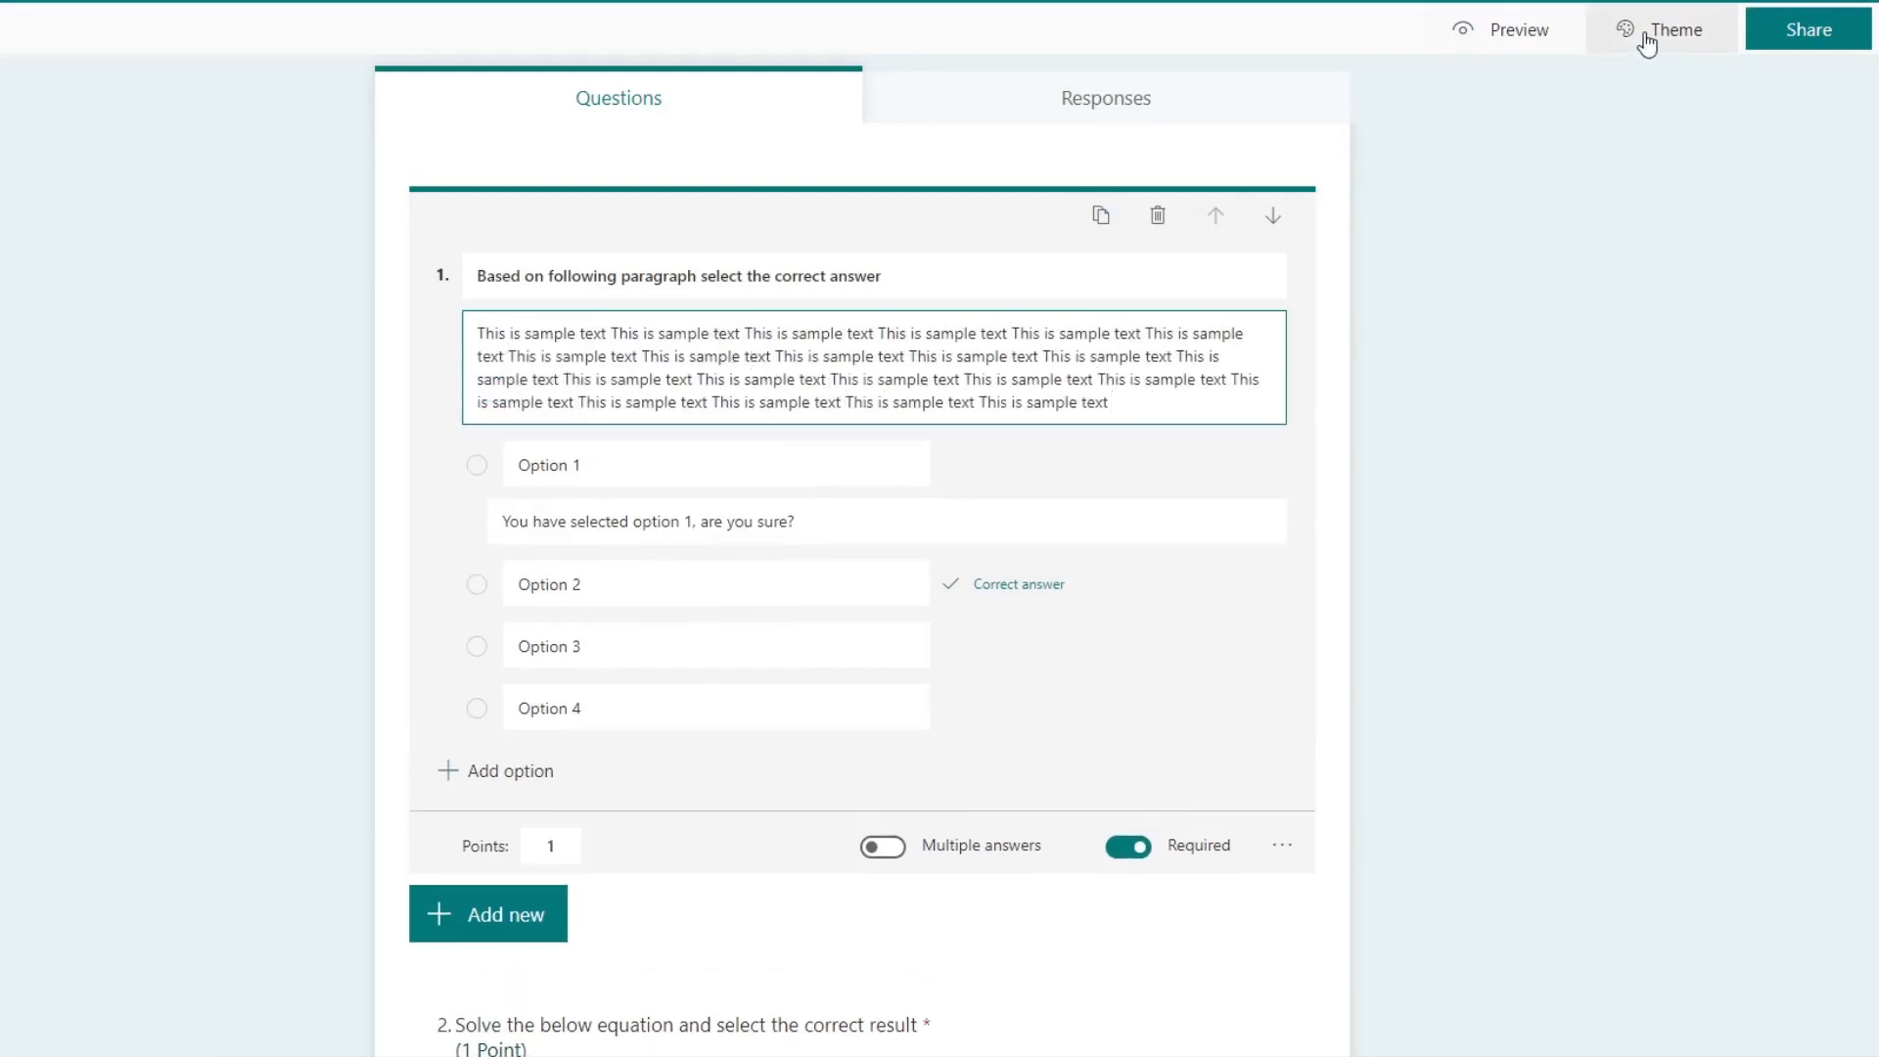
# Step: Preview the quiz and examine the sample paragraph shown under the first question
pyautogui.click(1515, 39)
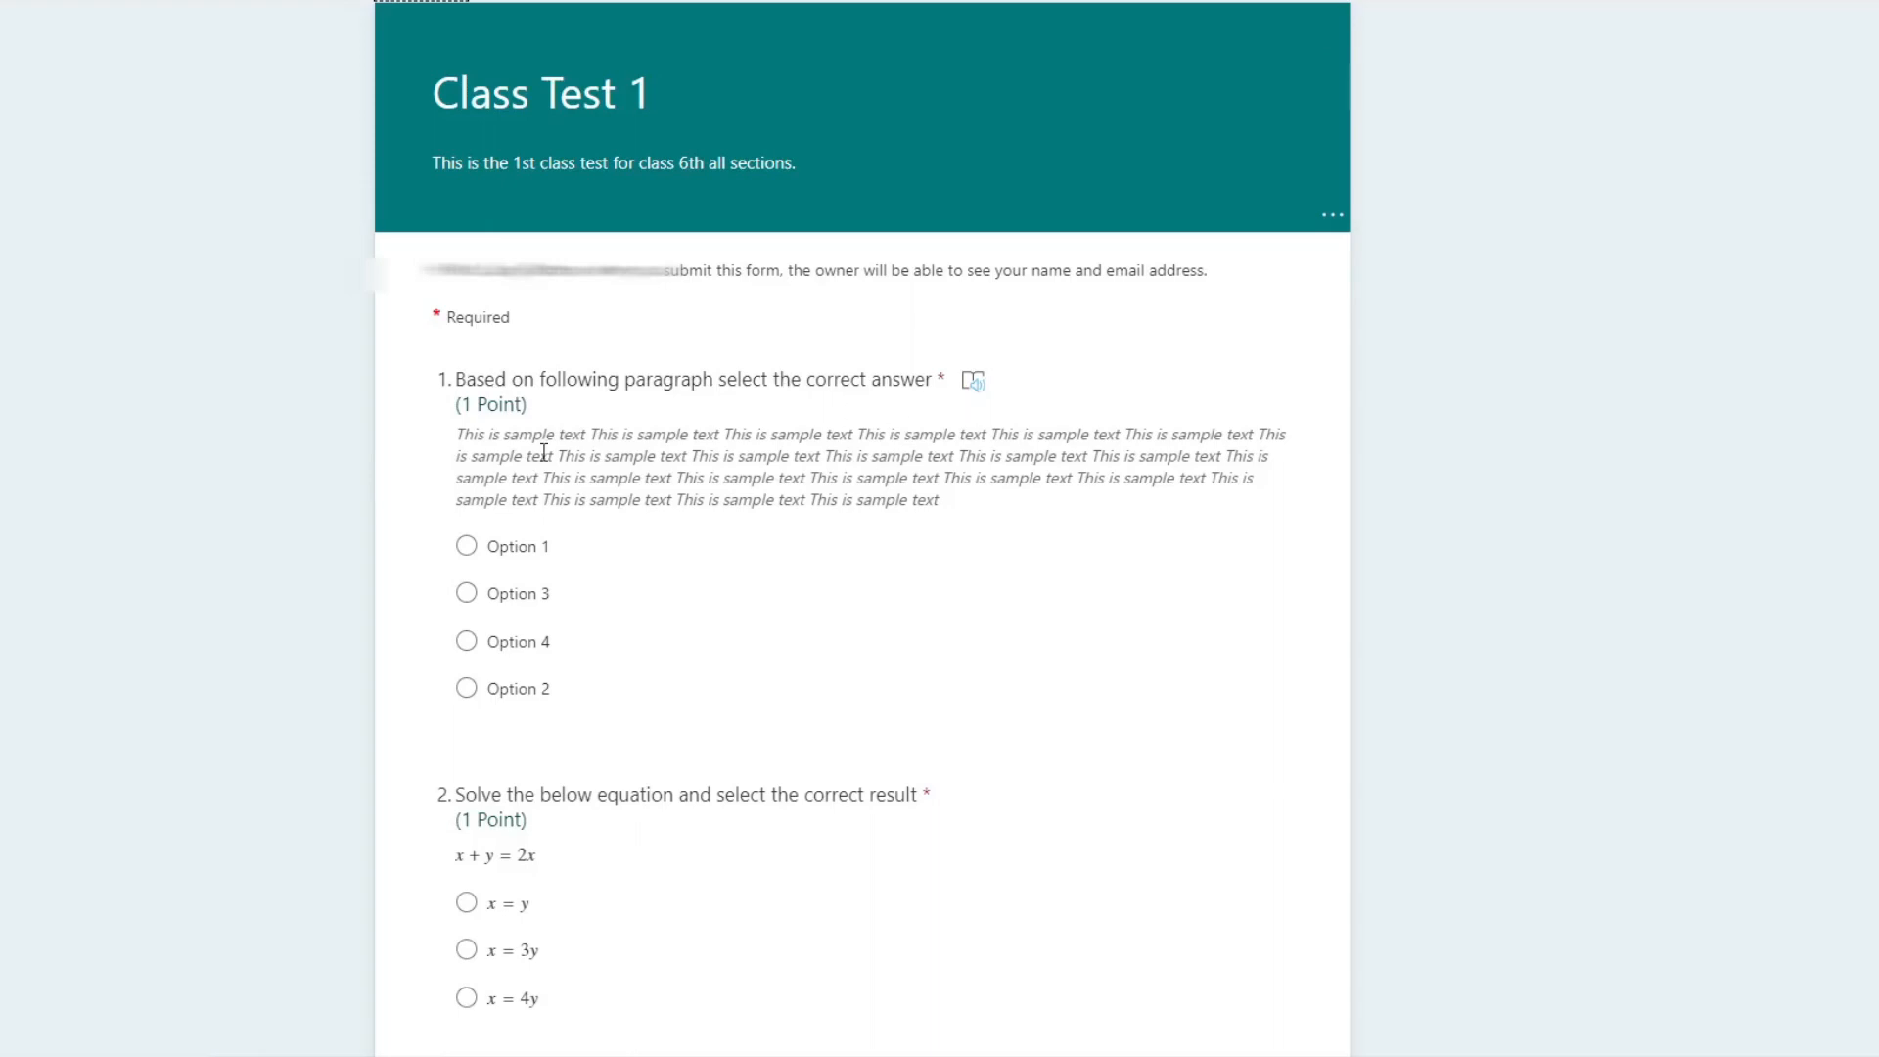
pyautogui.moveTo(459, 430); pyautogui.dragTo(960, 532)
pyautogui.click(946, 505)
pyautogui.moveTo(459, 433); pyautogui.dragTo(965, 498)
pyautogui.click(918, 486)
pyautogui.moveTo(939, 504); pyautogui.dragTo(466, 455)
pyautogui.click(496, 445)
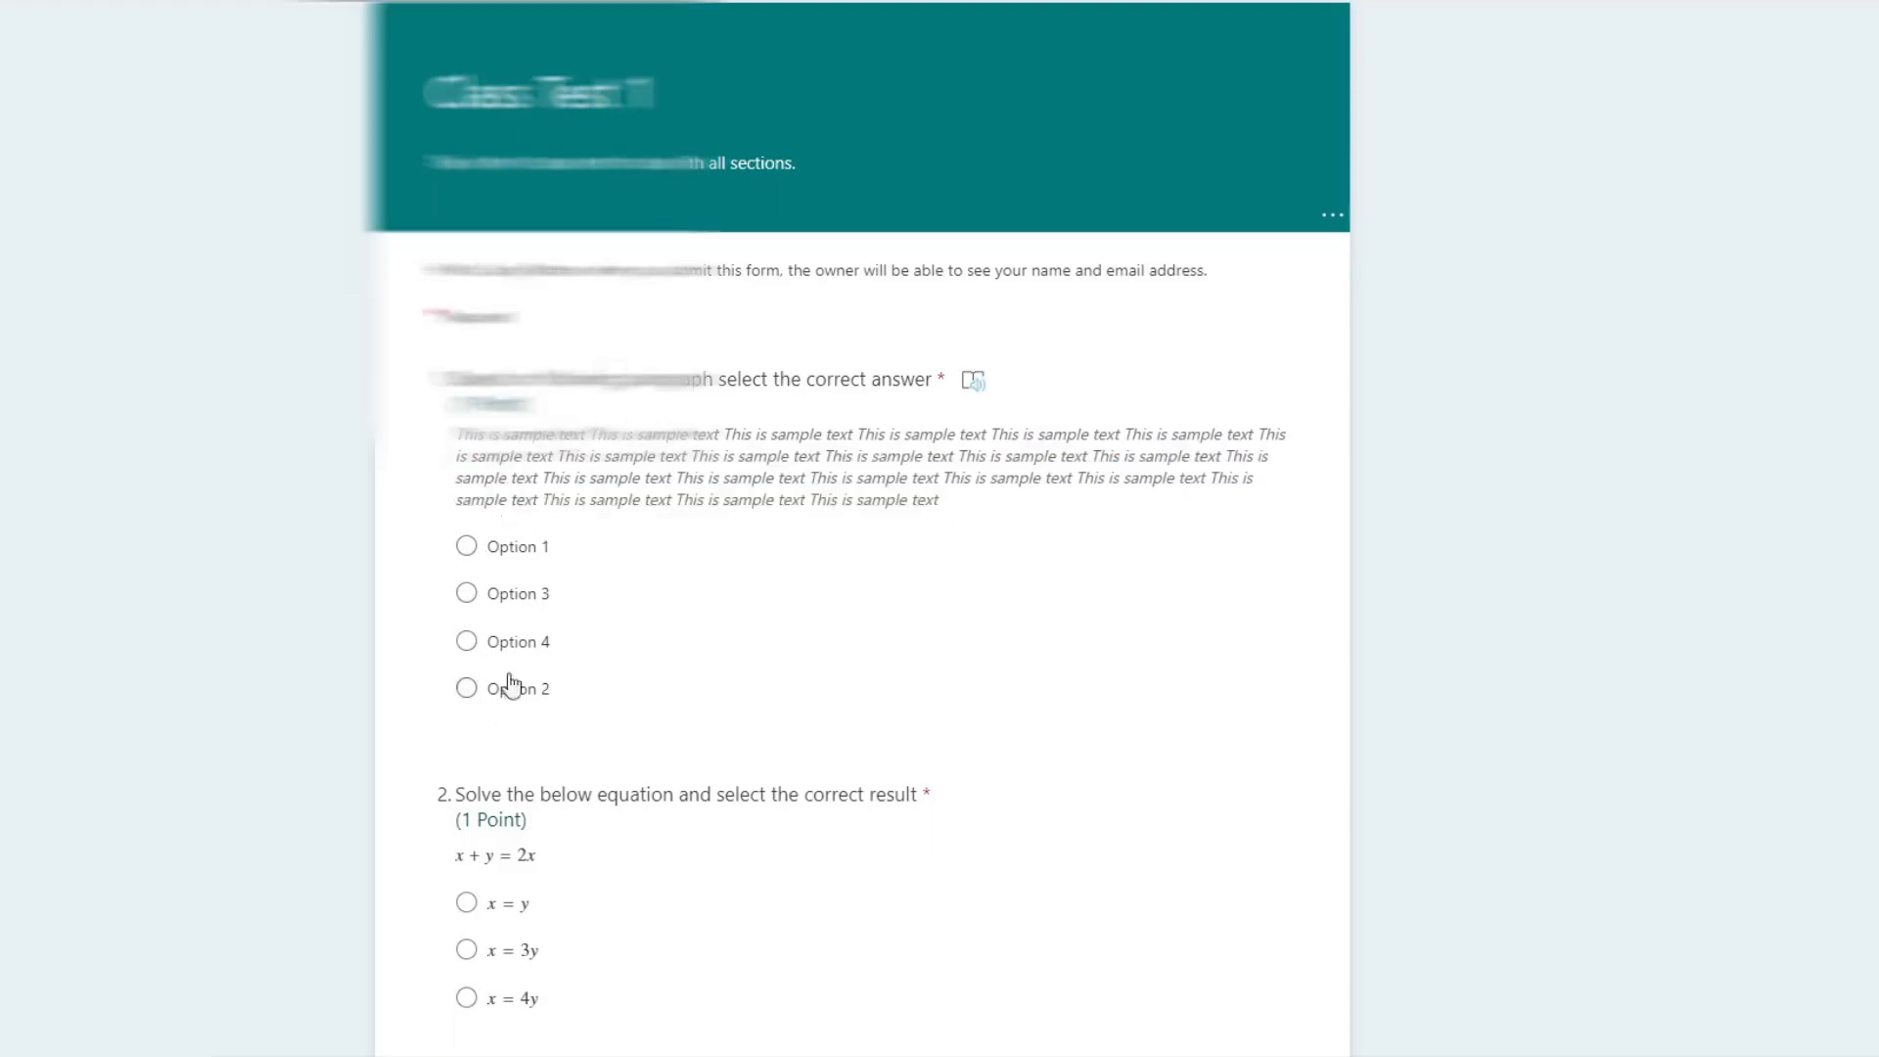
# Step: Reload the preview to check how the answer options are shuffled, and return to the quiz editor
pyautogui.scroll(-3, 508, 685)
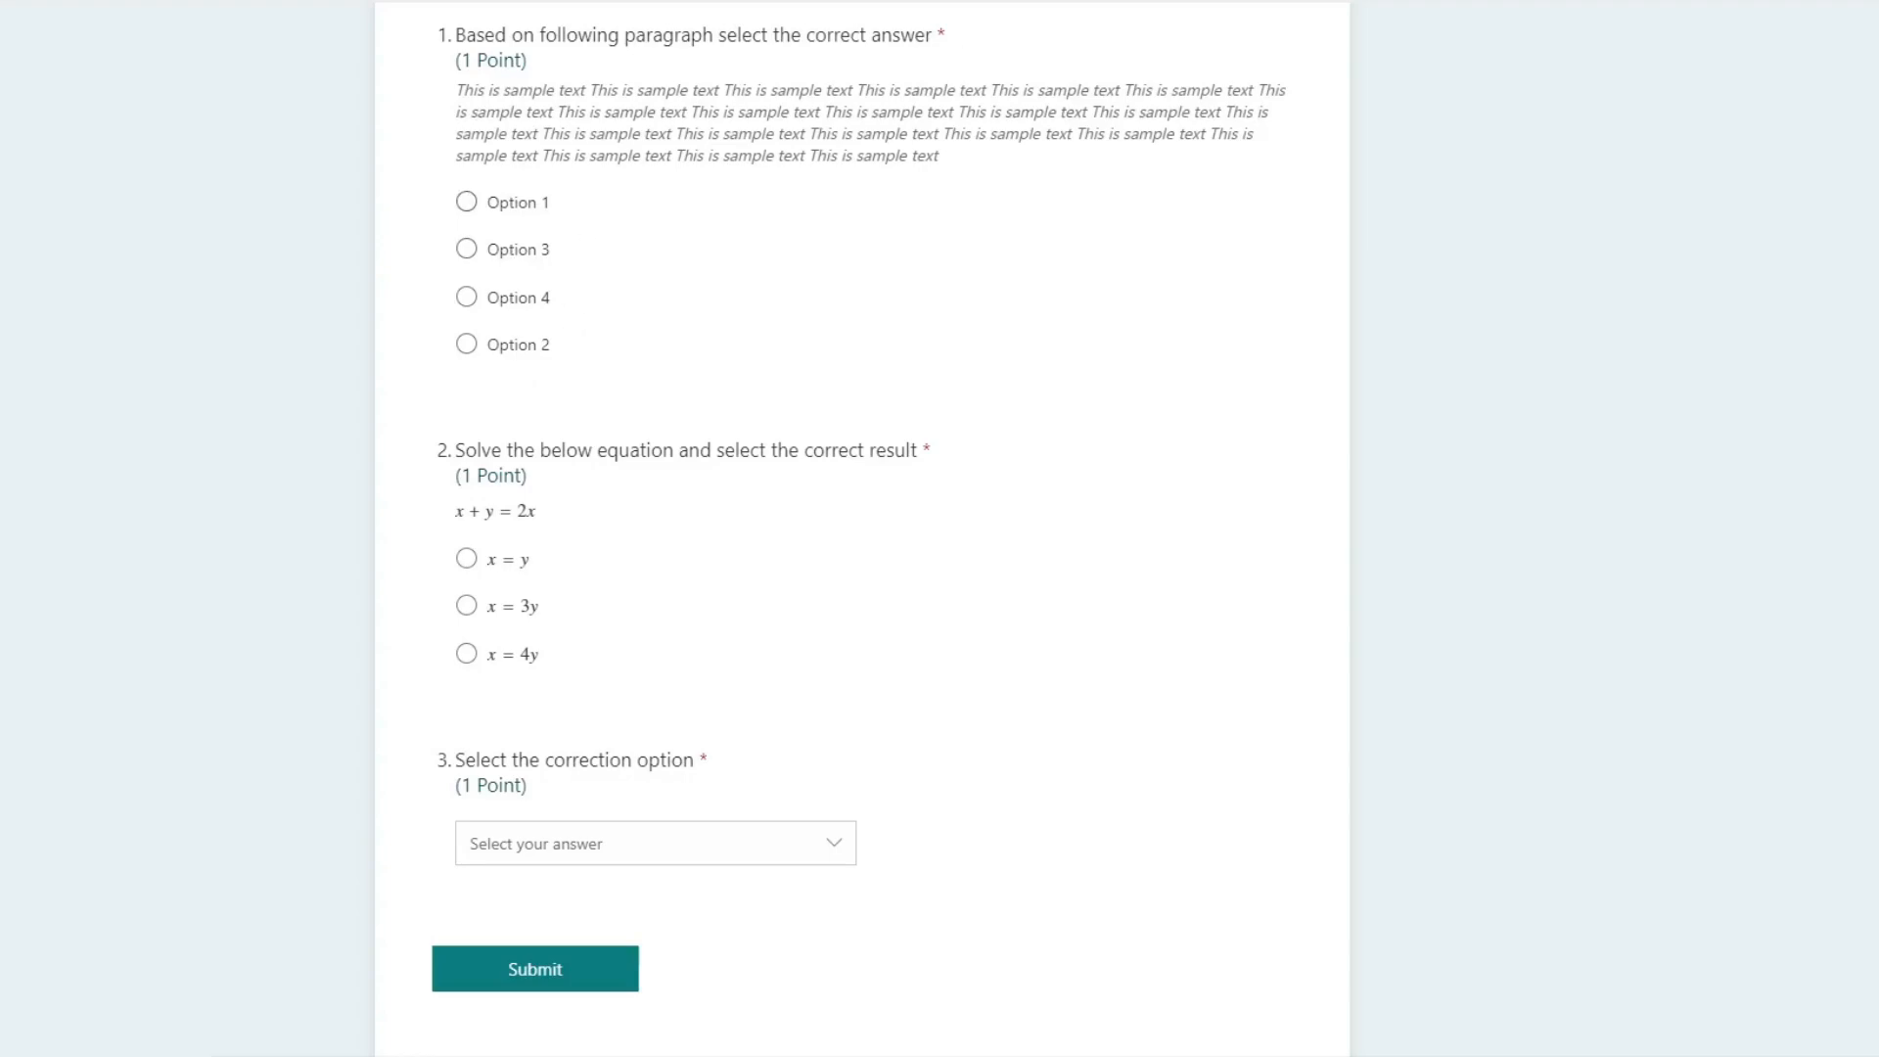
pyautogui.press('F5')
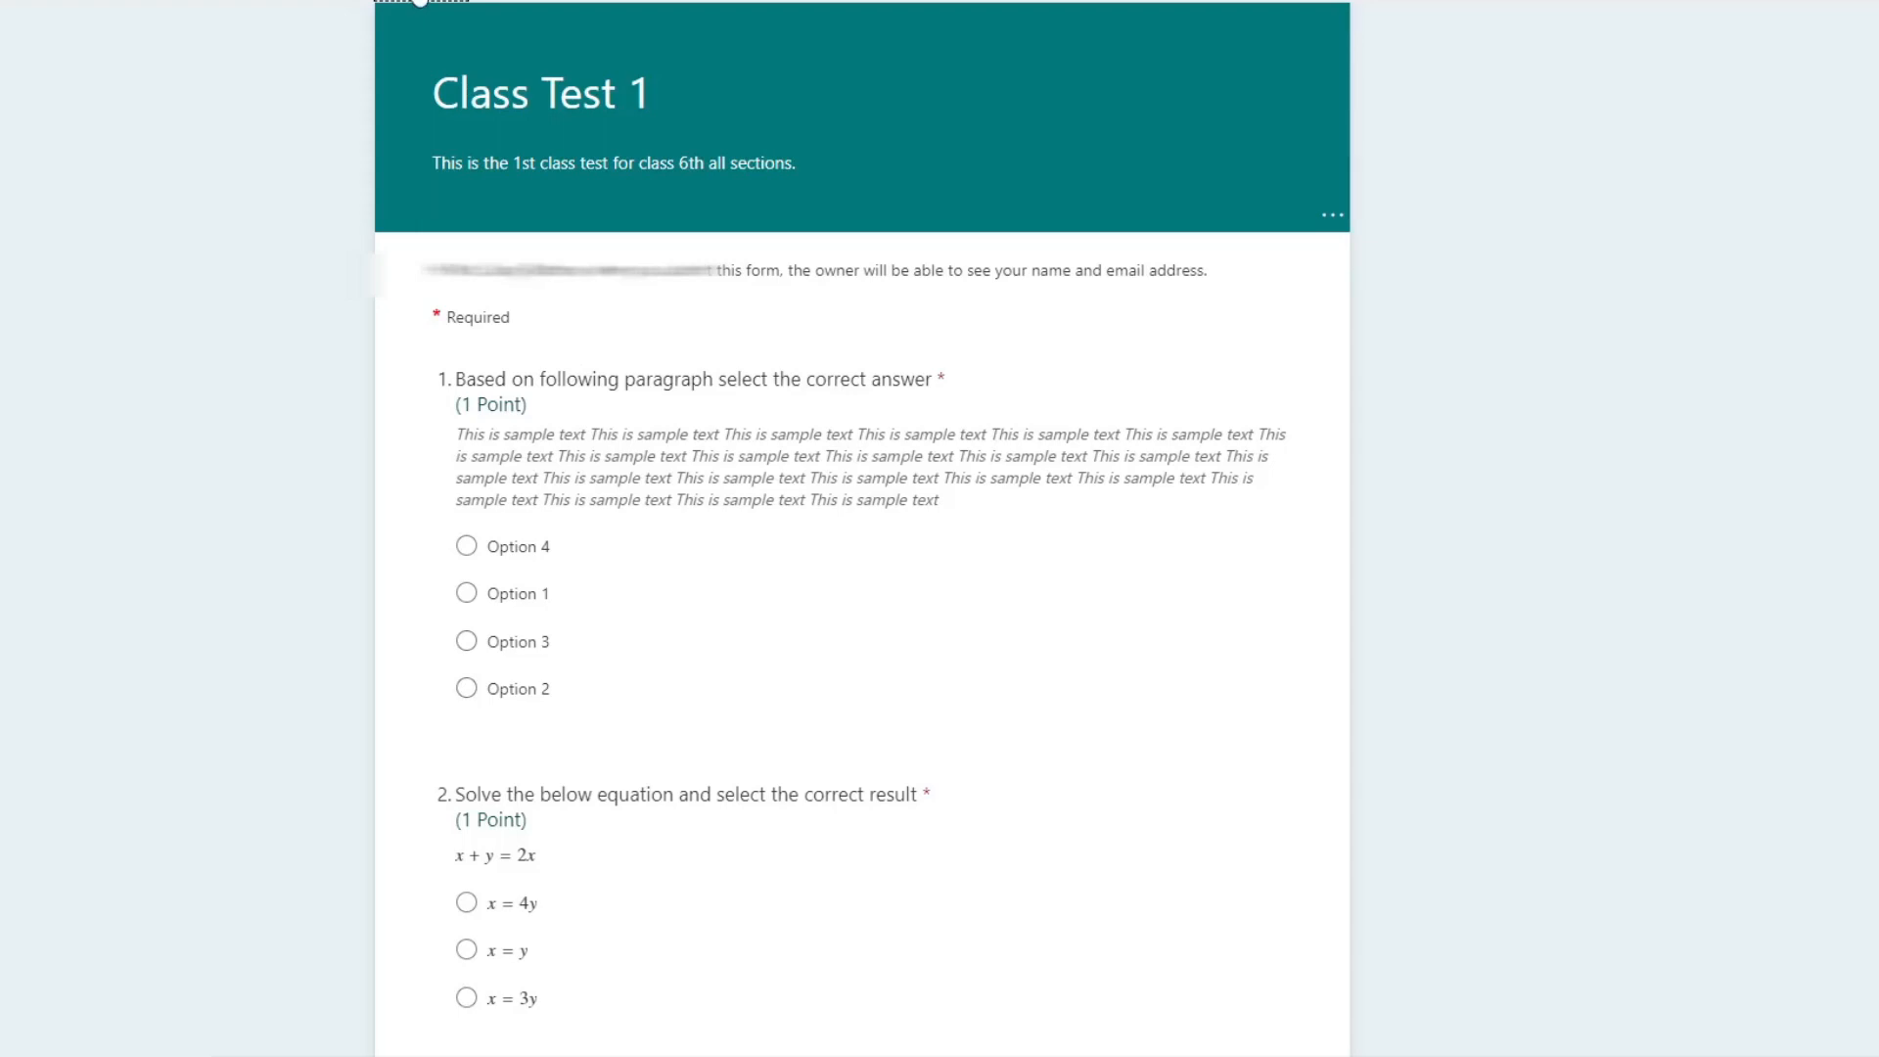
pyautogui.click(420, 2)
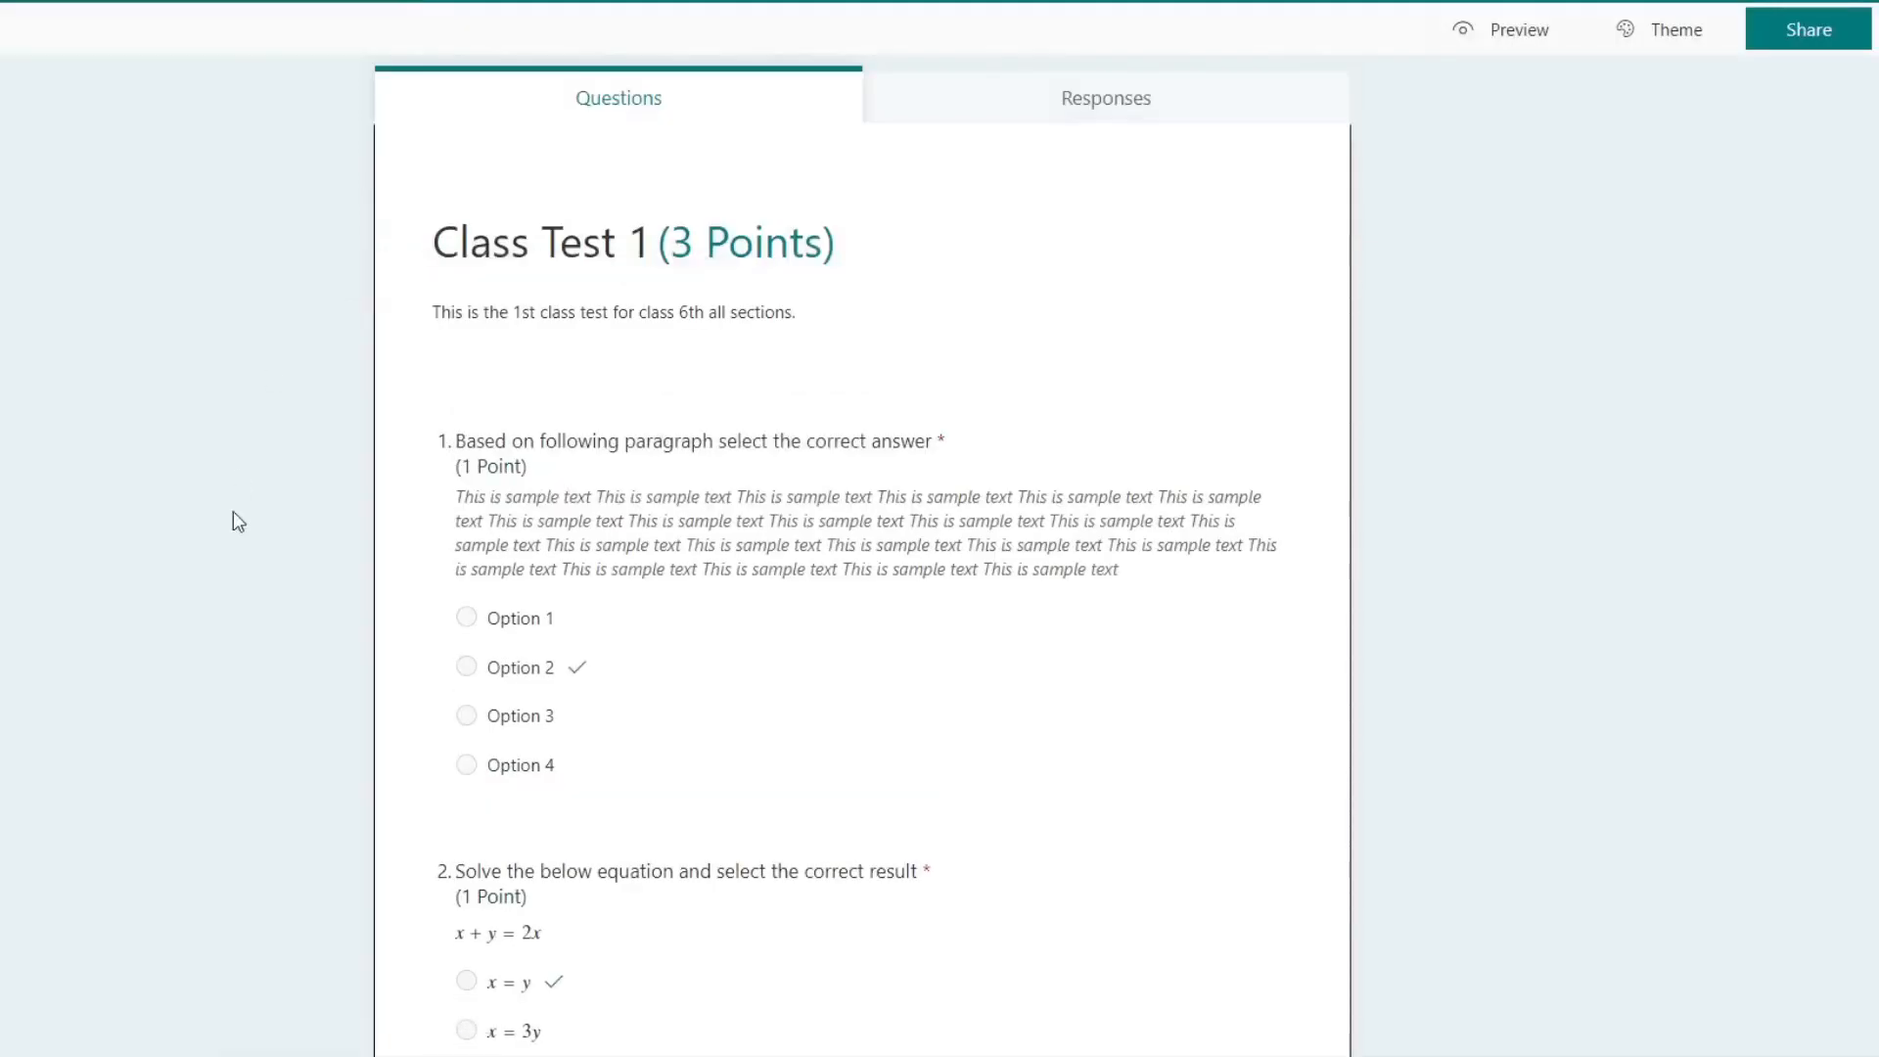
# Step: Examine the additional settings of the first and third questions, such as shuffling, drop-down, math, subtitle and branching
pyautogui.scroll(-4, 244, 533)
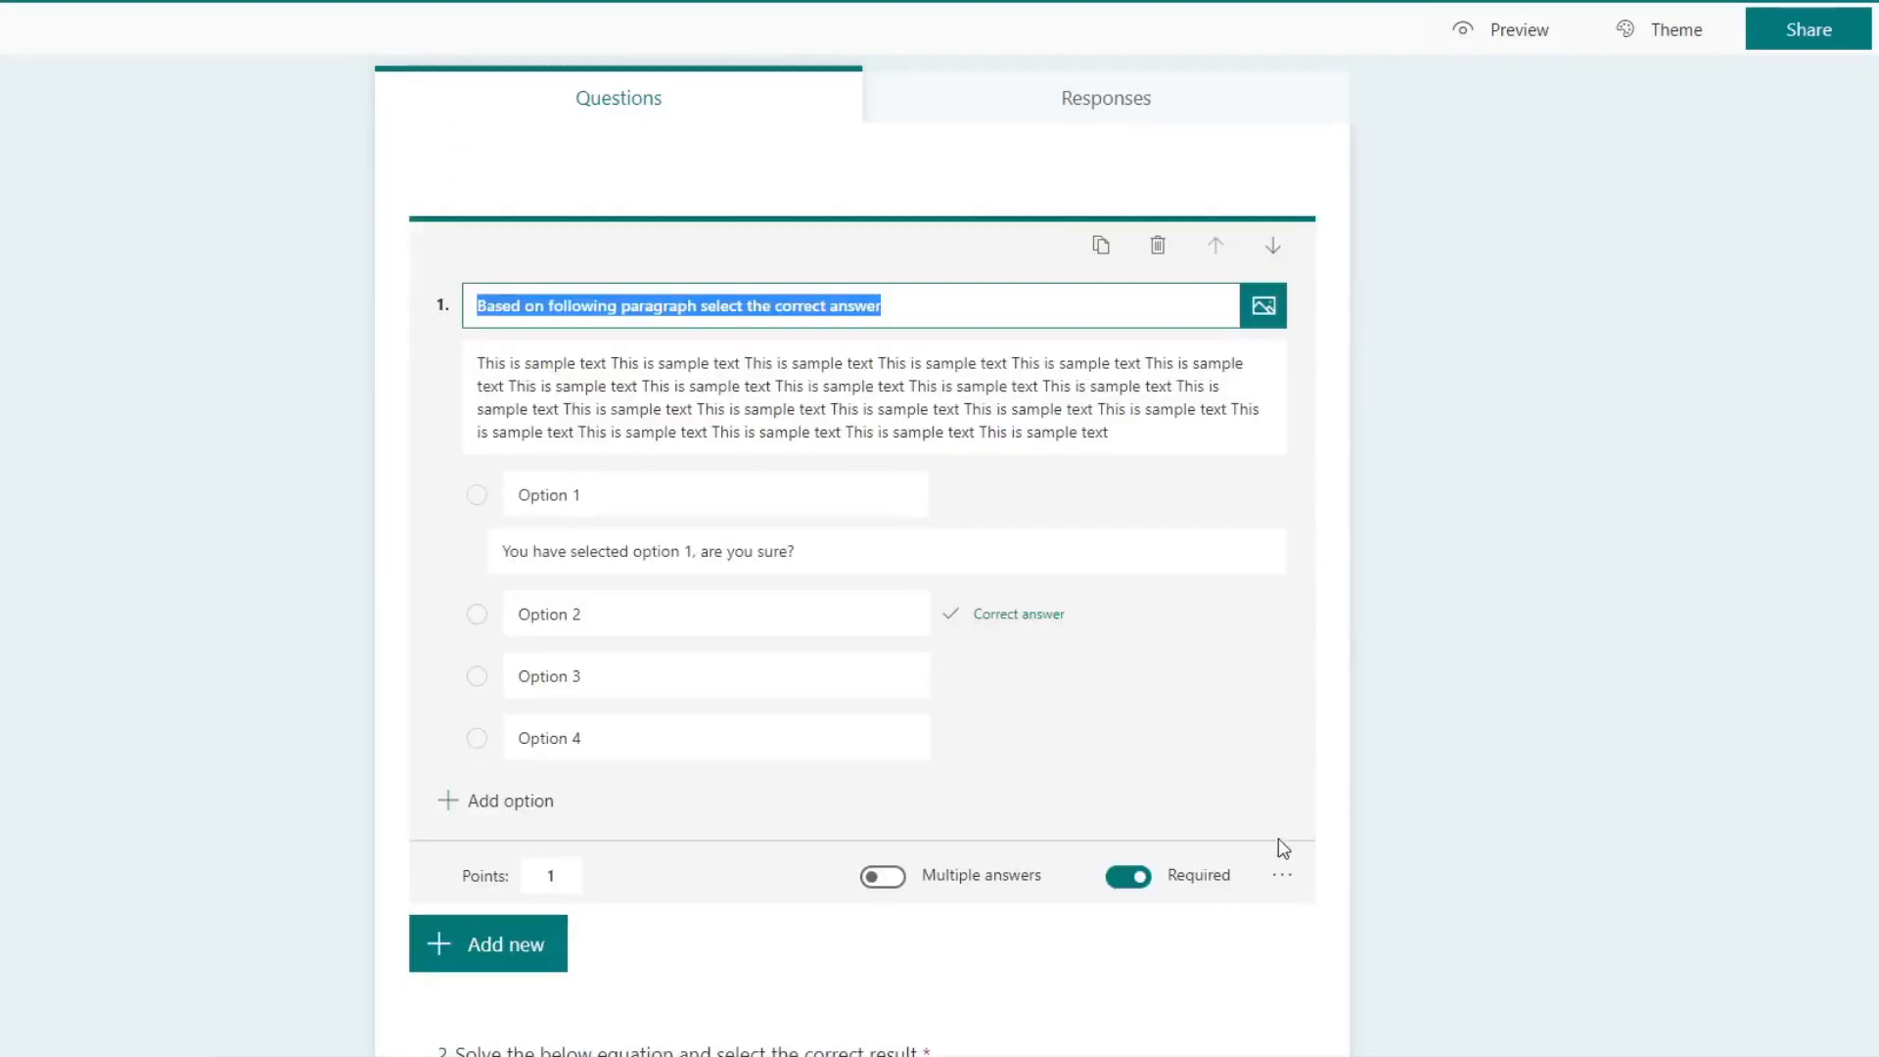
pyautogui.click(1281, 873)
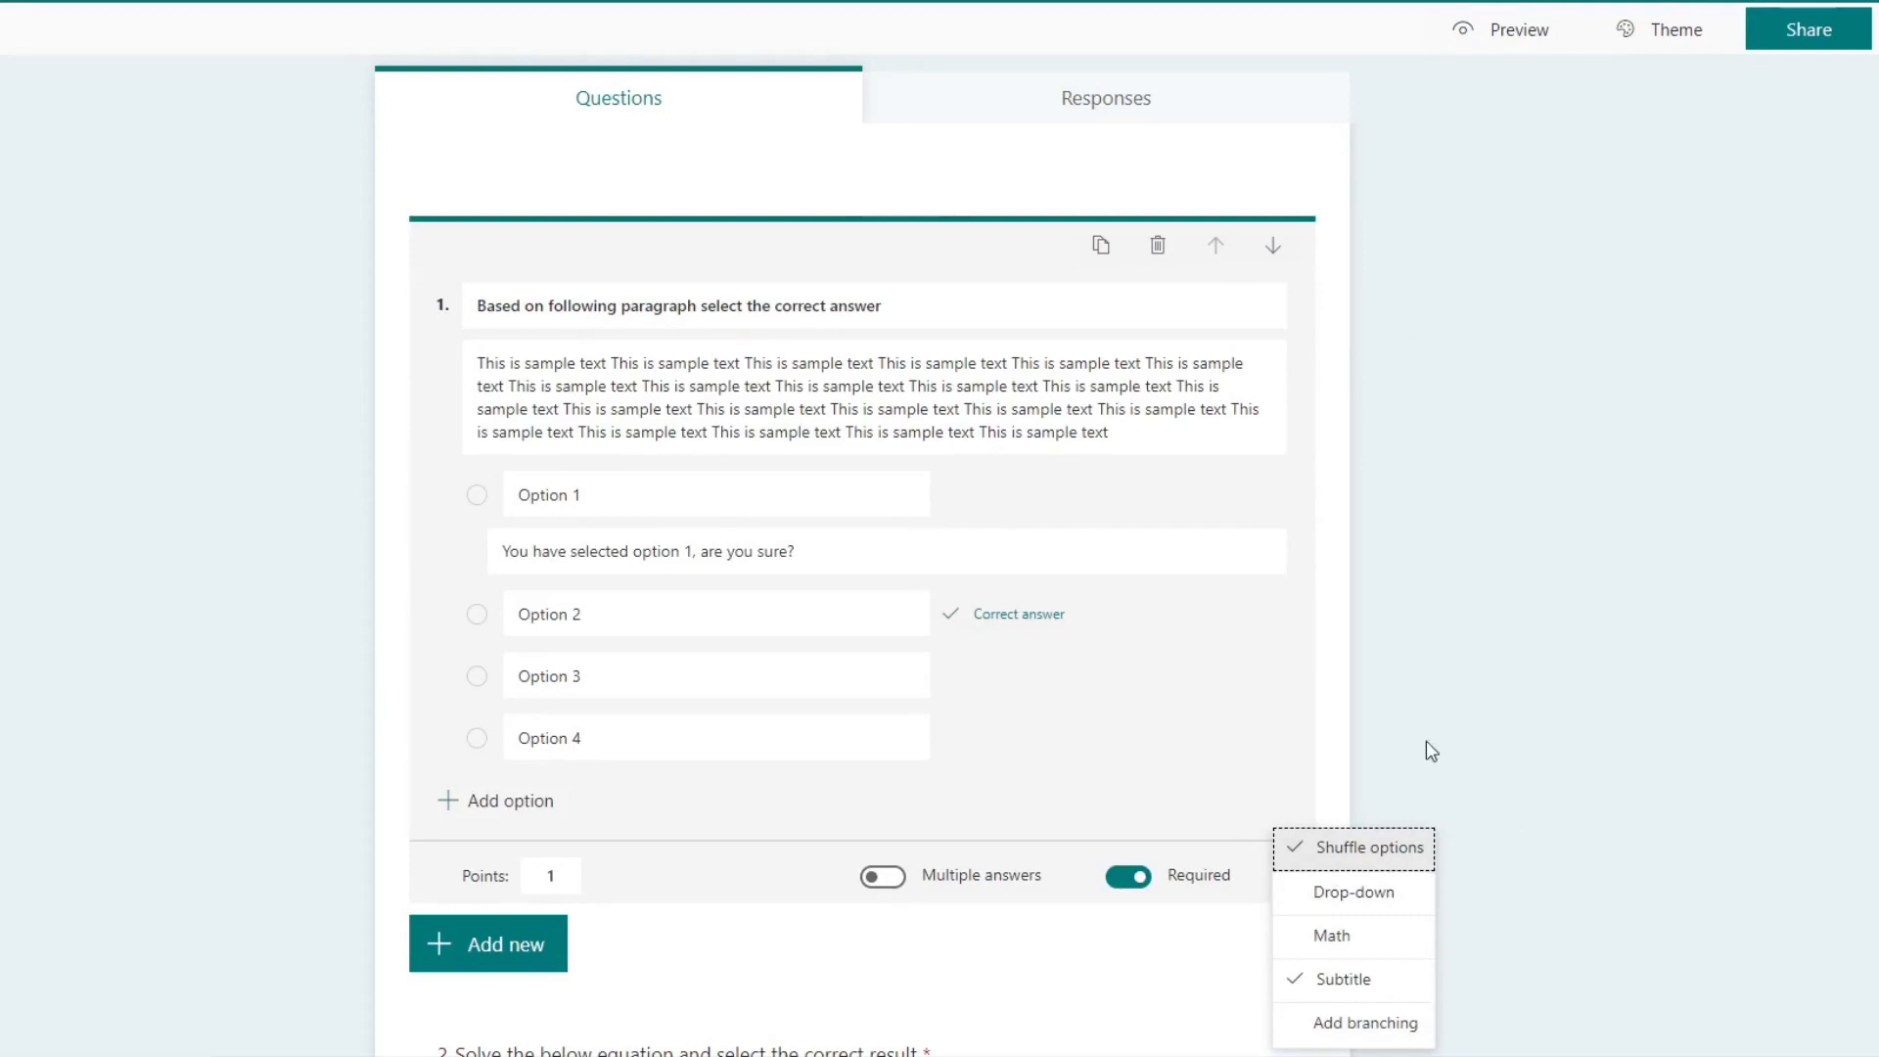
pyautogui.click(1399, 746)
pyautogui.scroll(-2, 1187, 717)
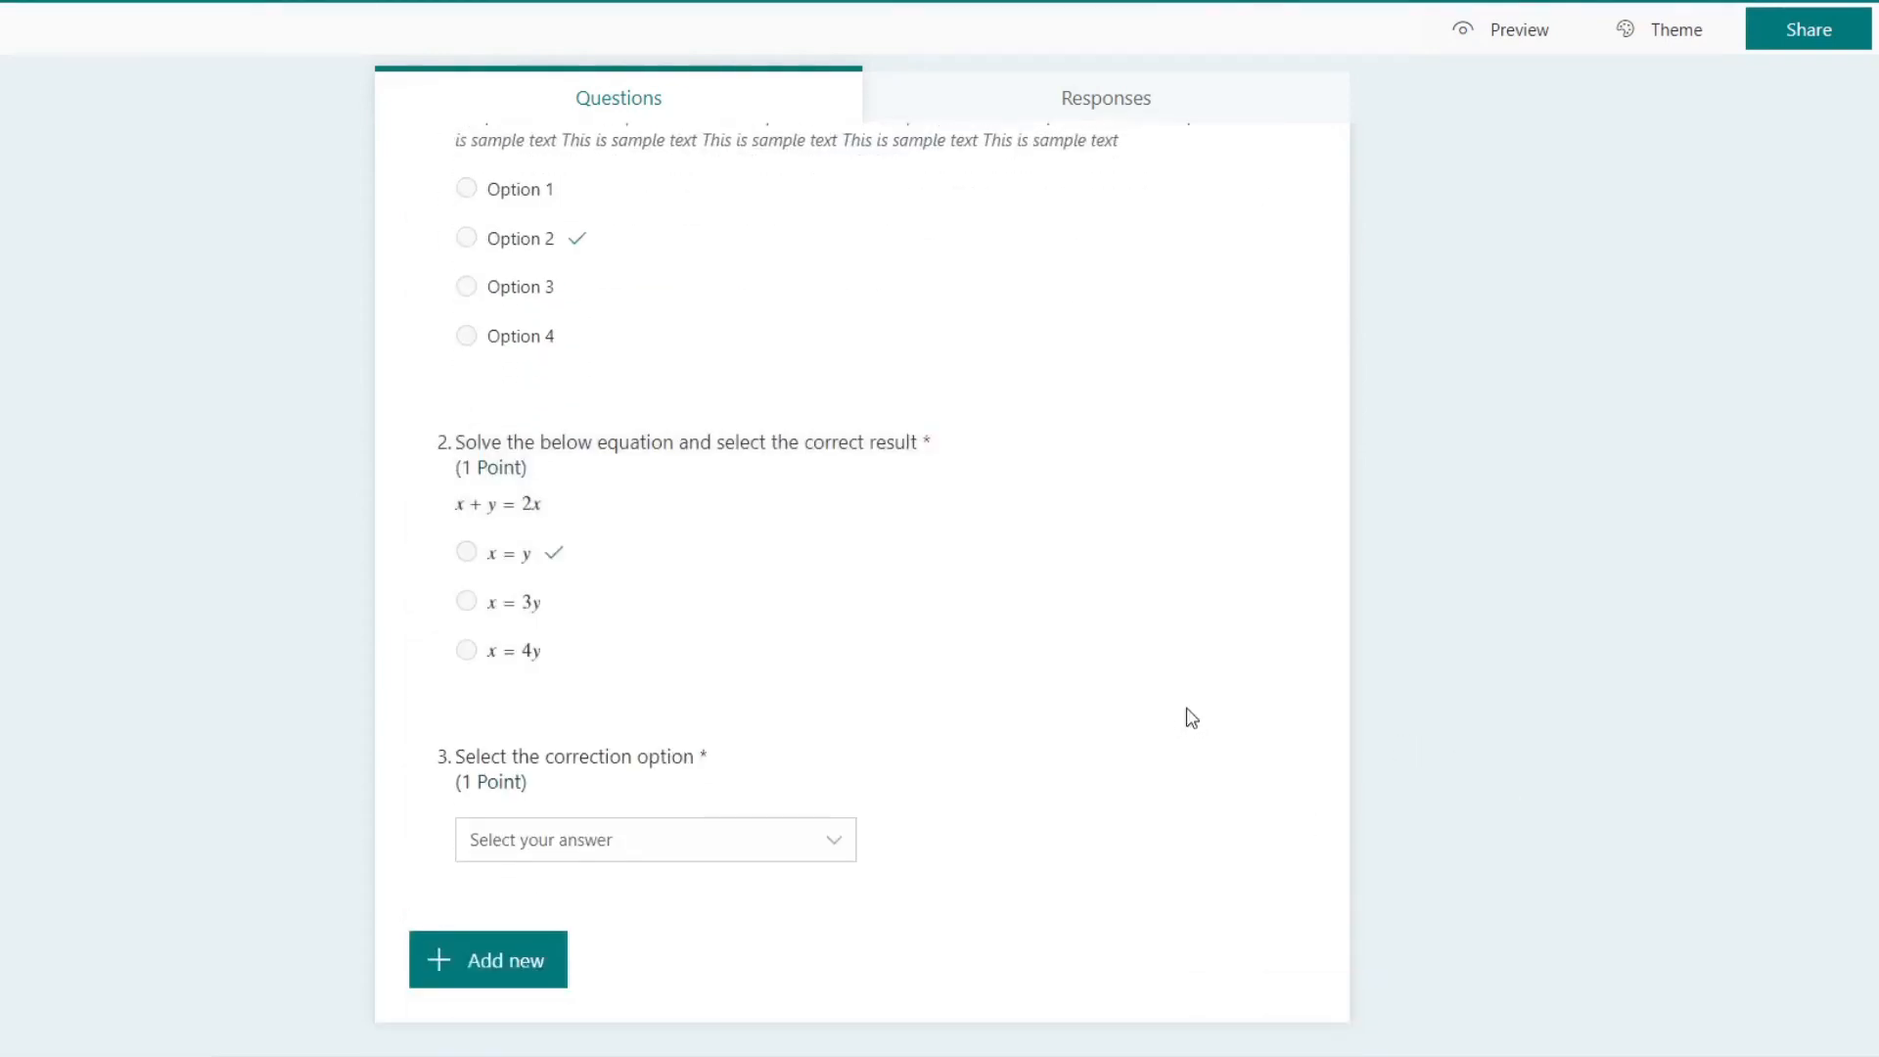
pyautogui.click(514, 983)
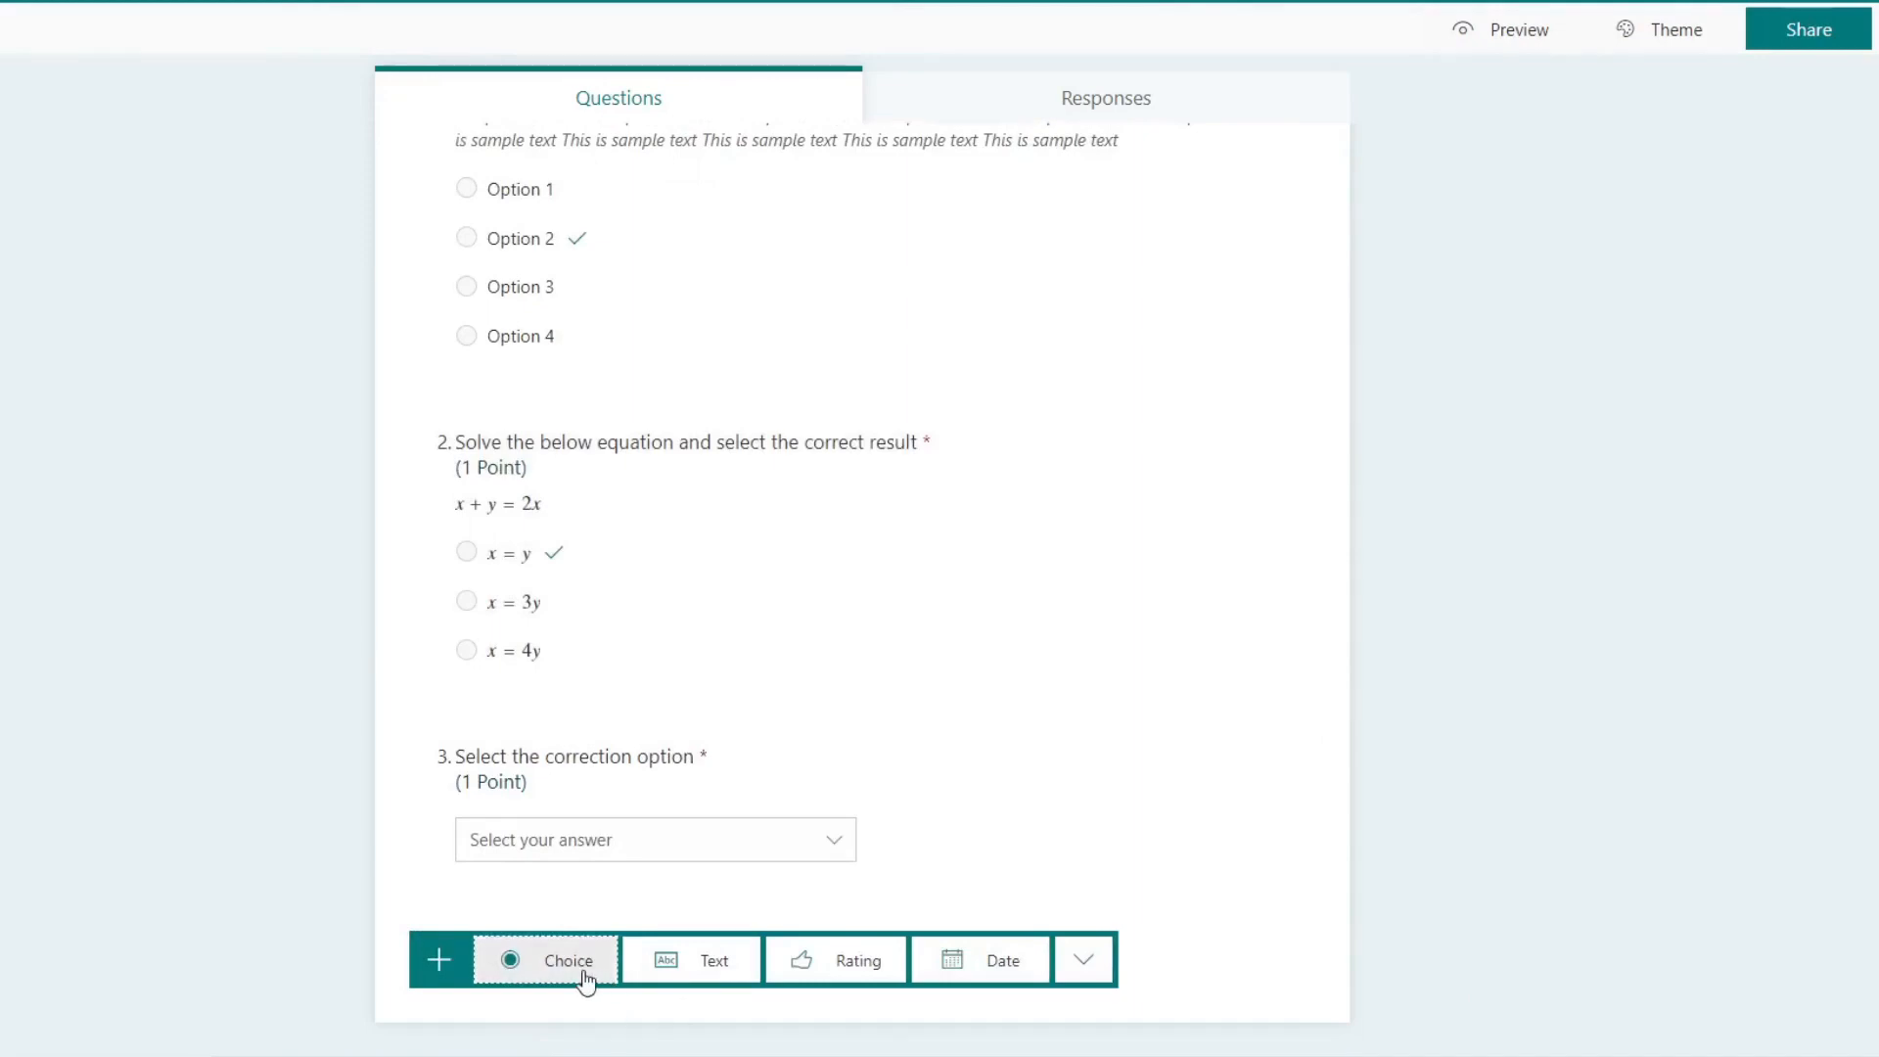
pyautogui.click(754, 809)
pyautogui.click(1288, 884)
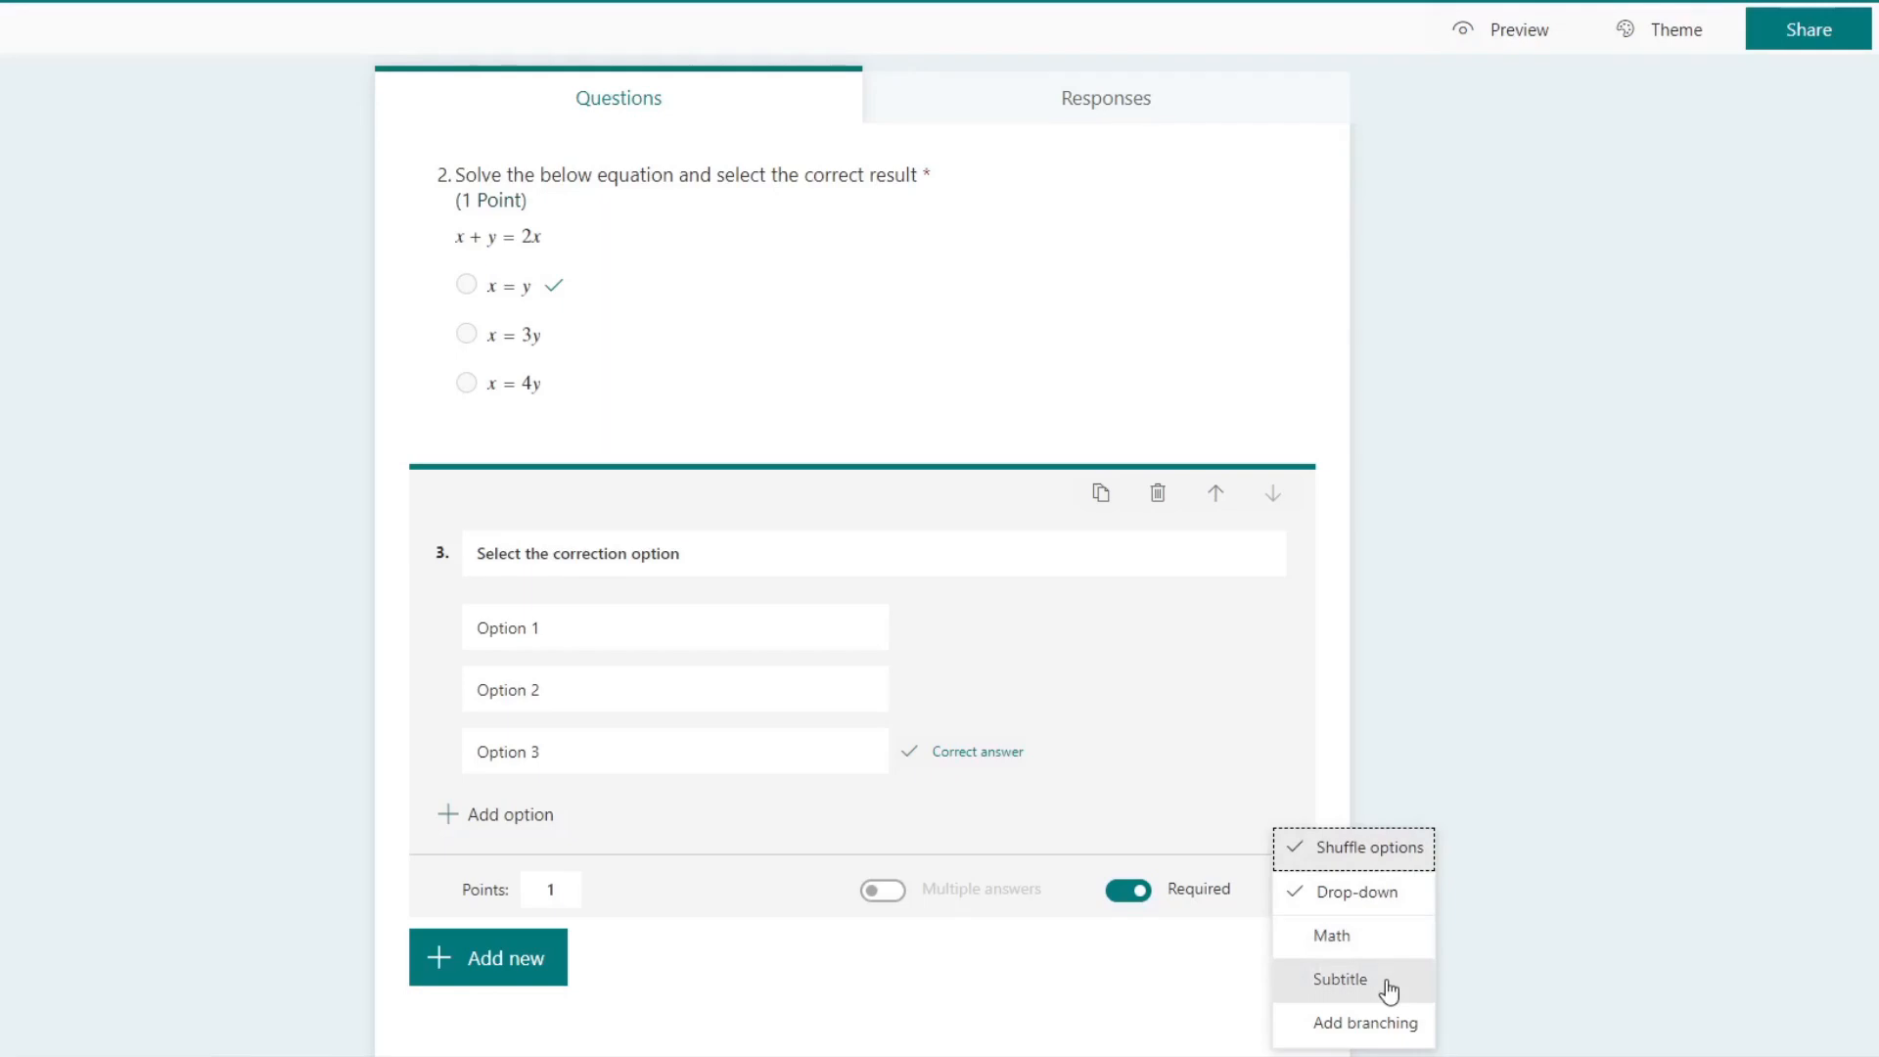
pyautogui.click(1552, 972)
# Step: Add a text question as the fourth question, asking "On which year first human landed on the moon?"
pyautogui.click(536, 964)
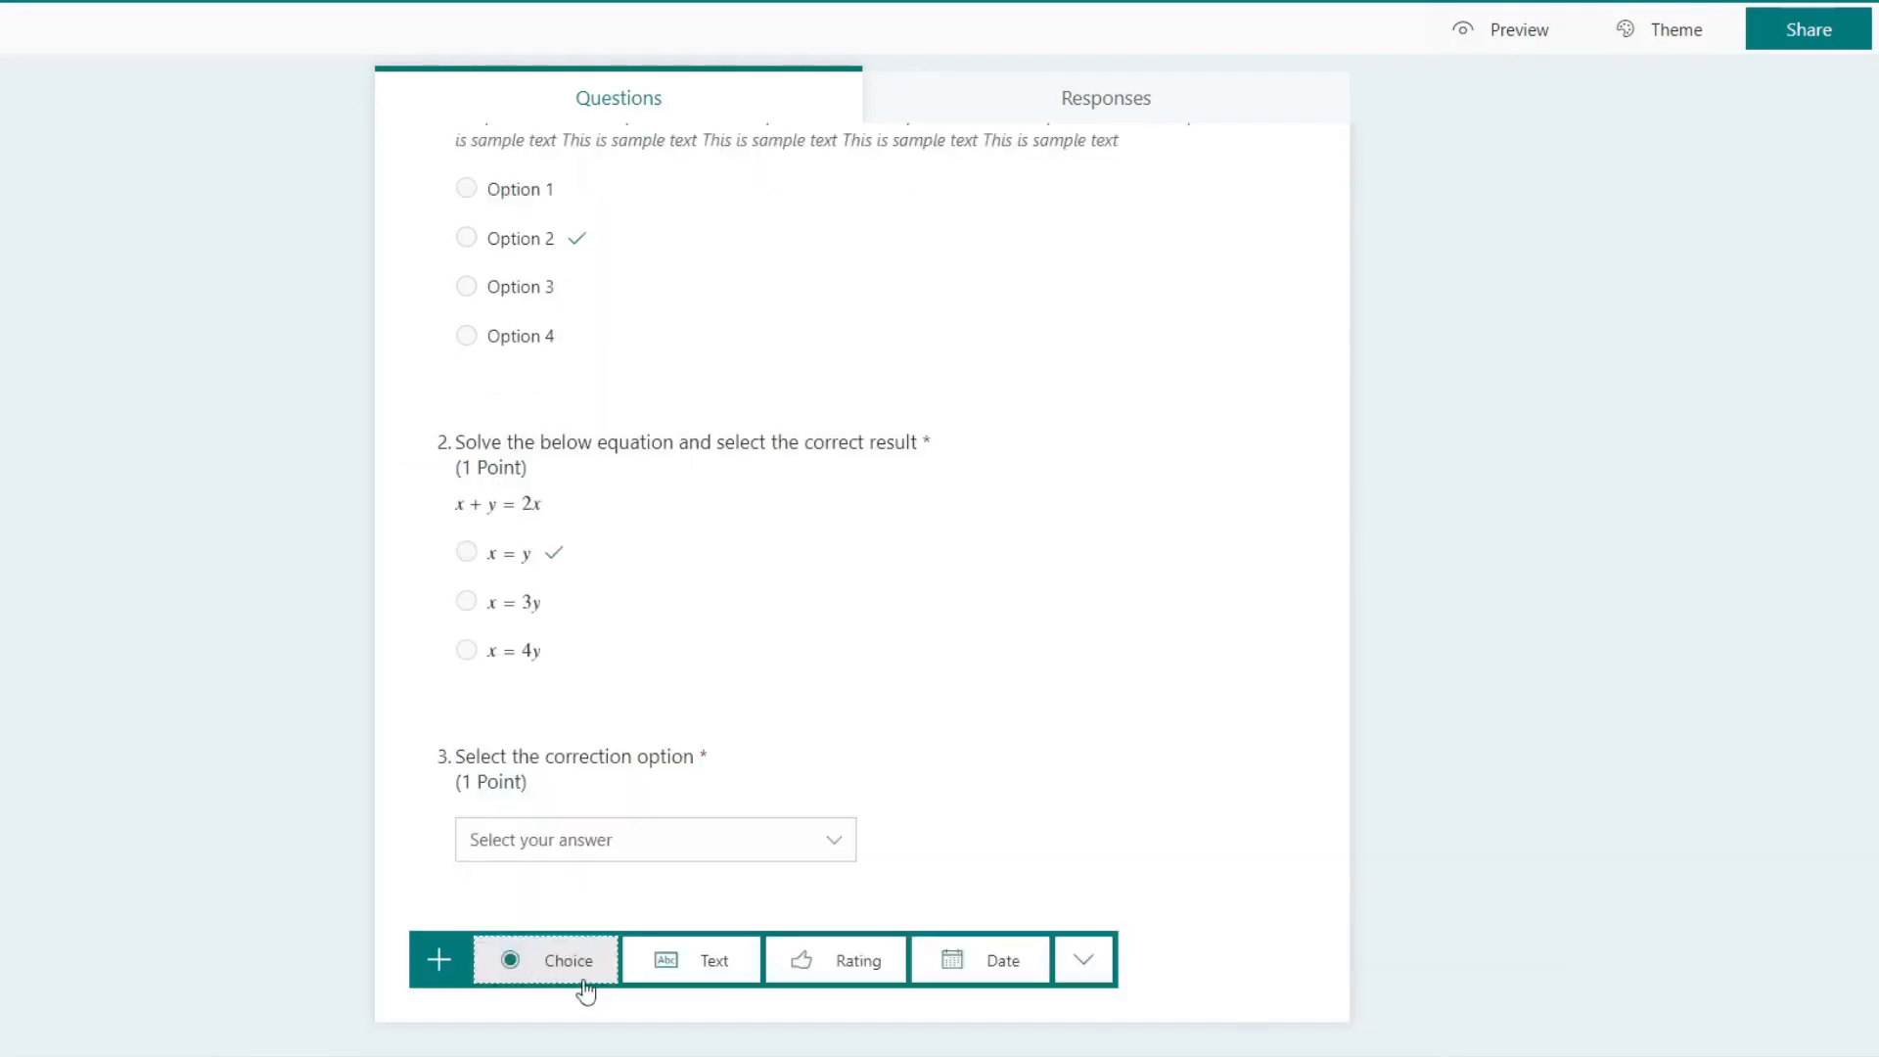
pyautogui.click(711, 971)
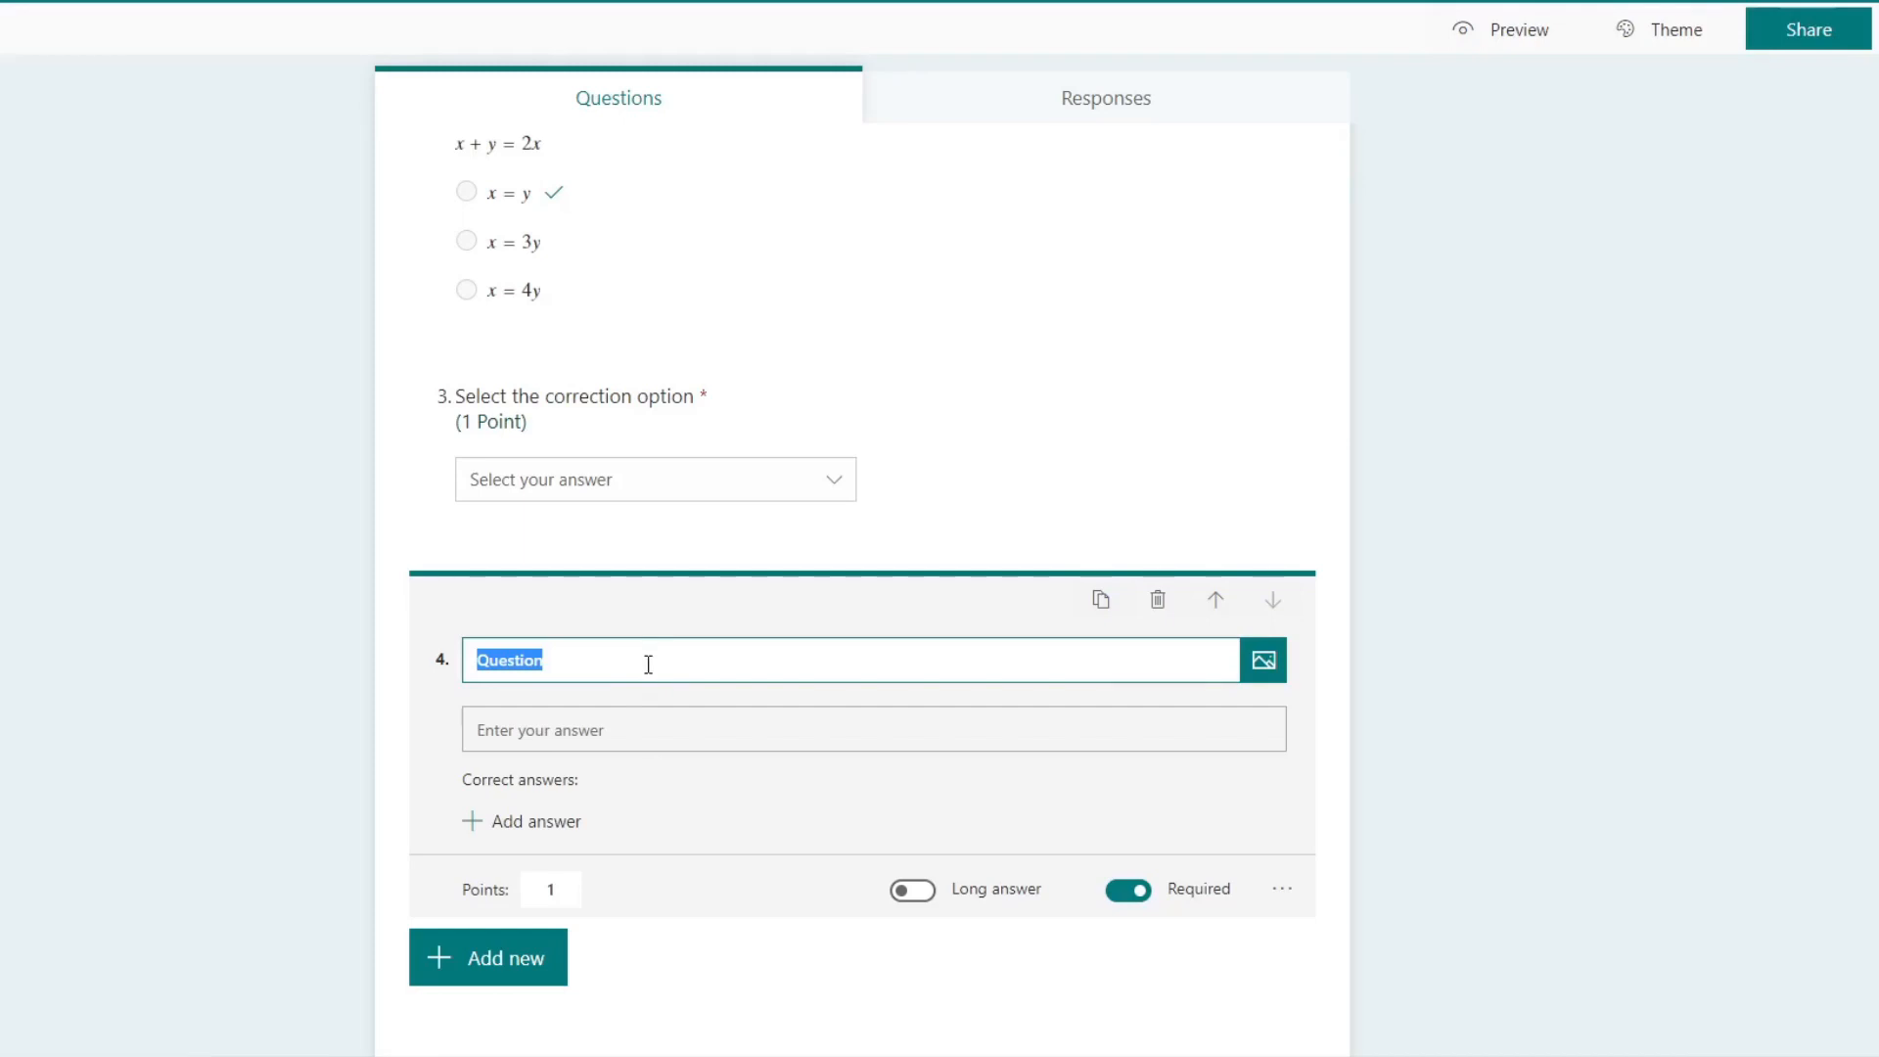
pyautogui.write('On which year')
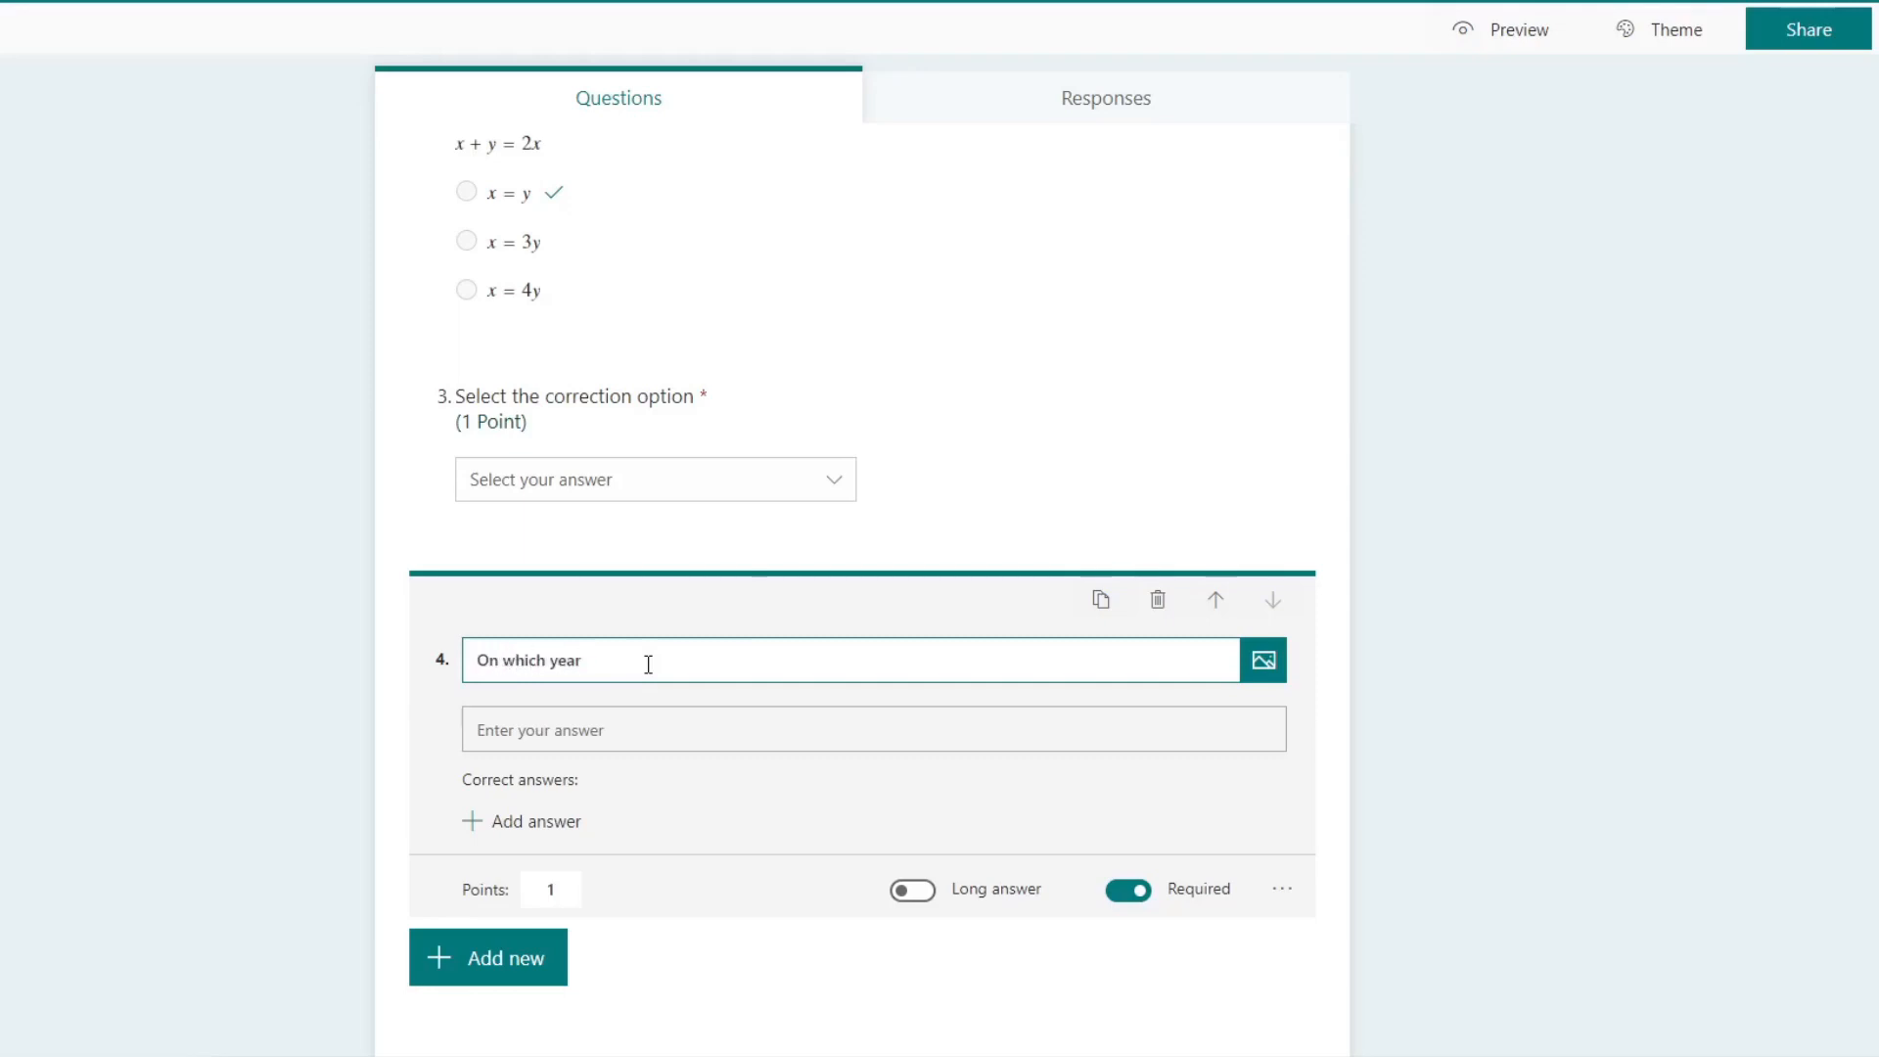
pyautogui.write(' first human landed on the moon?')
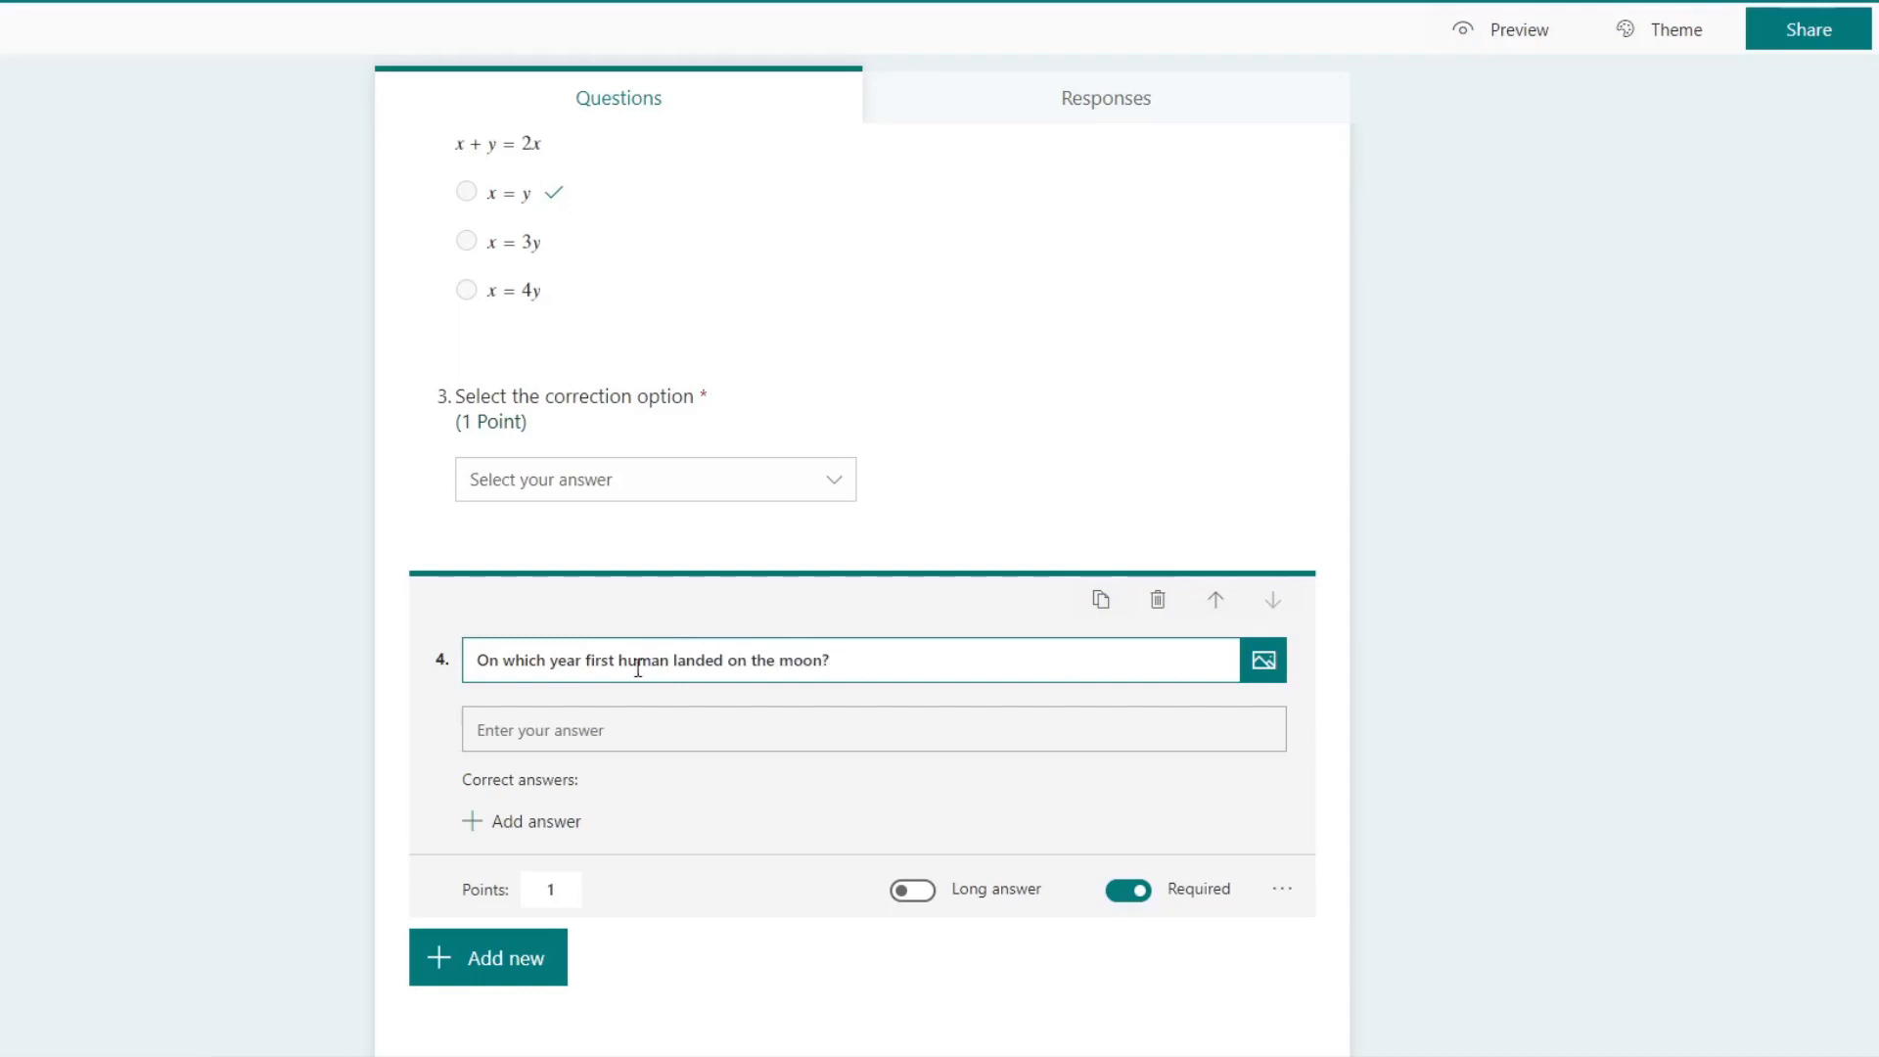
# Step: Try out a subtitle on the fourth question, remove it again, and check the question's other additional settings
pyautogui.click(574, 730)
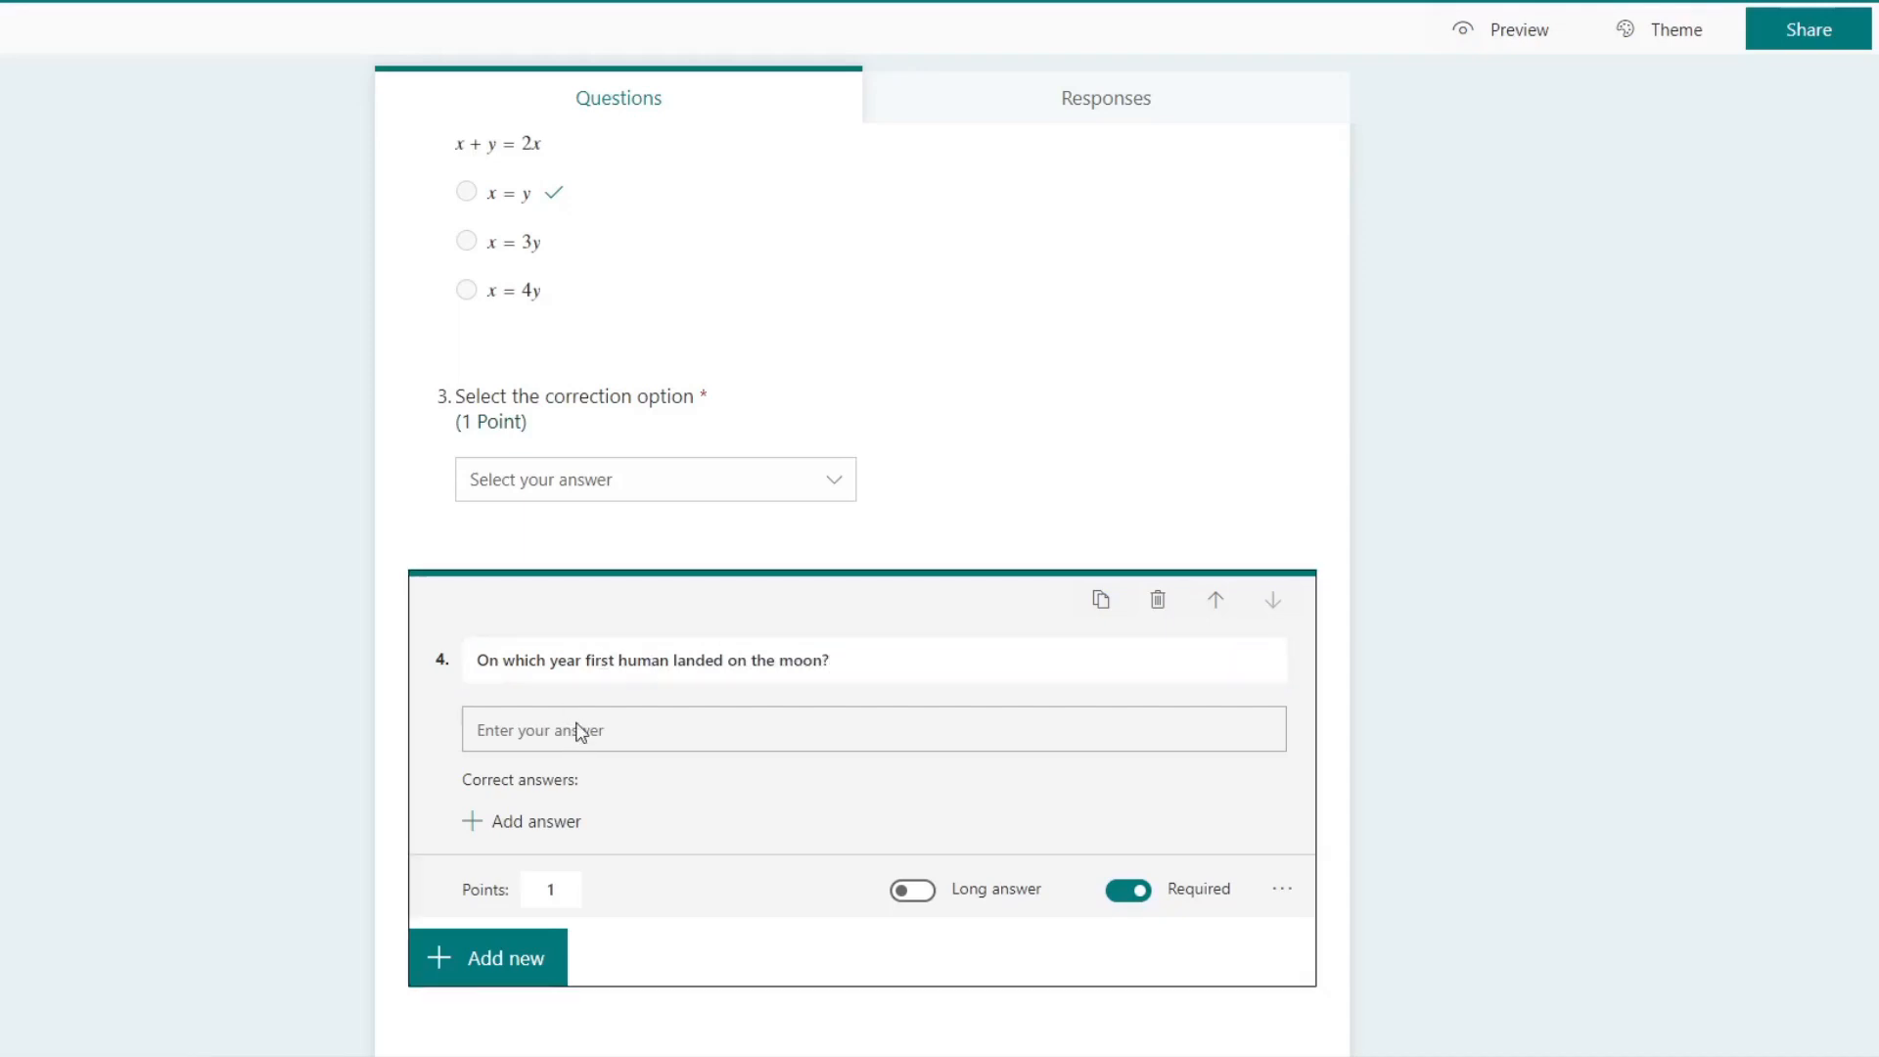
pyautogui.click(1287, 901)
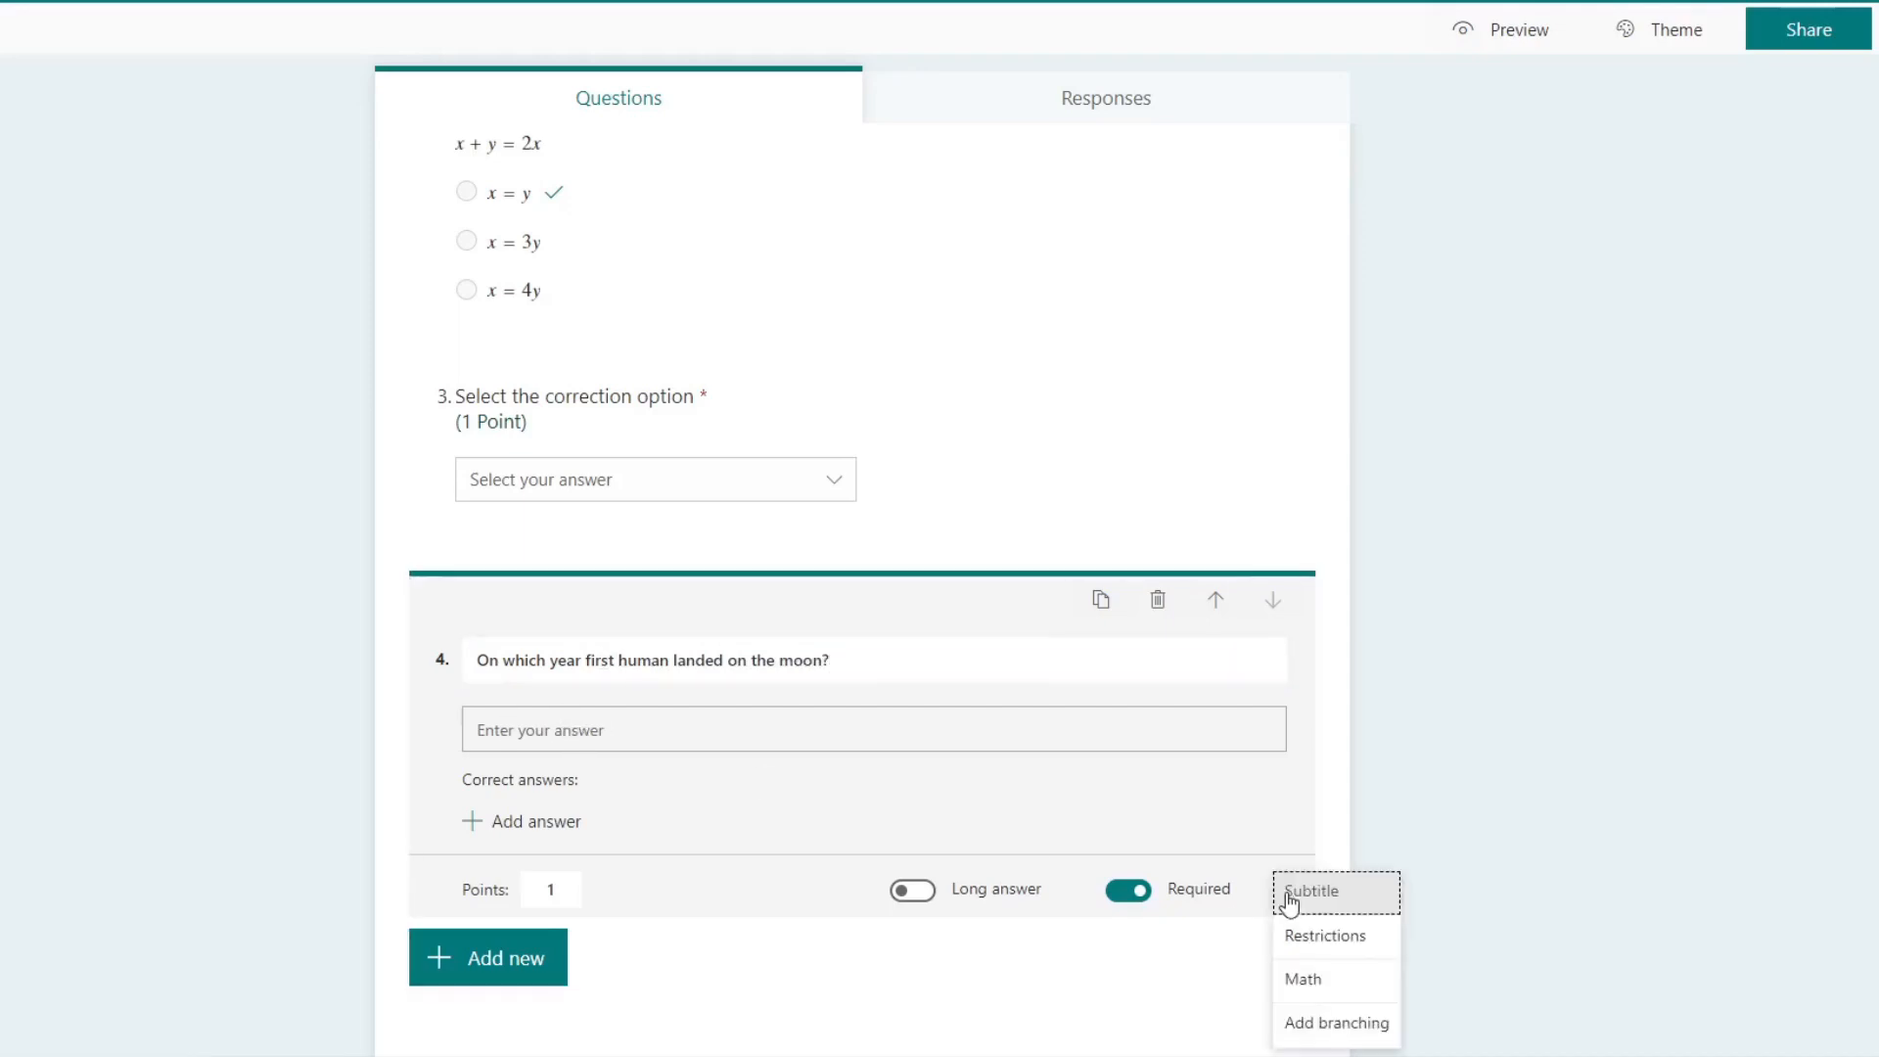
pyautogui.click(1355, 900)
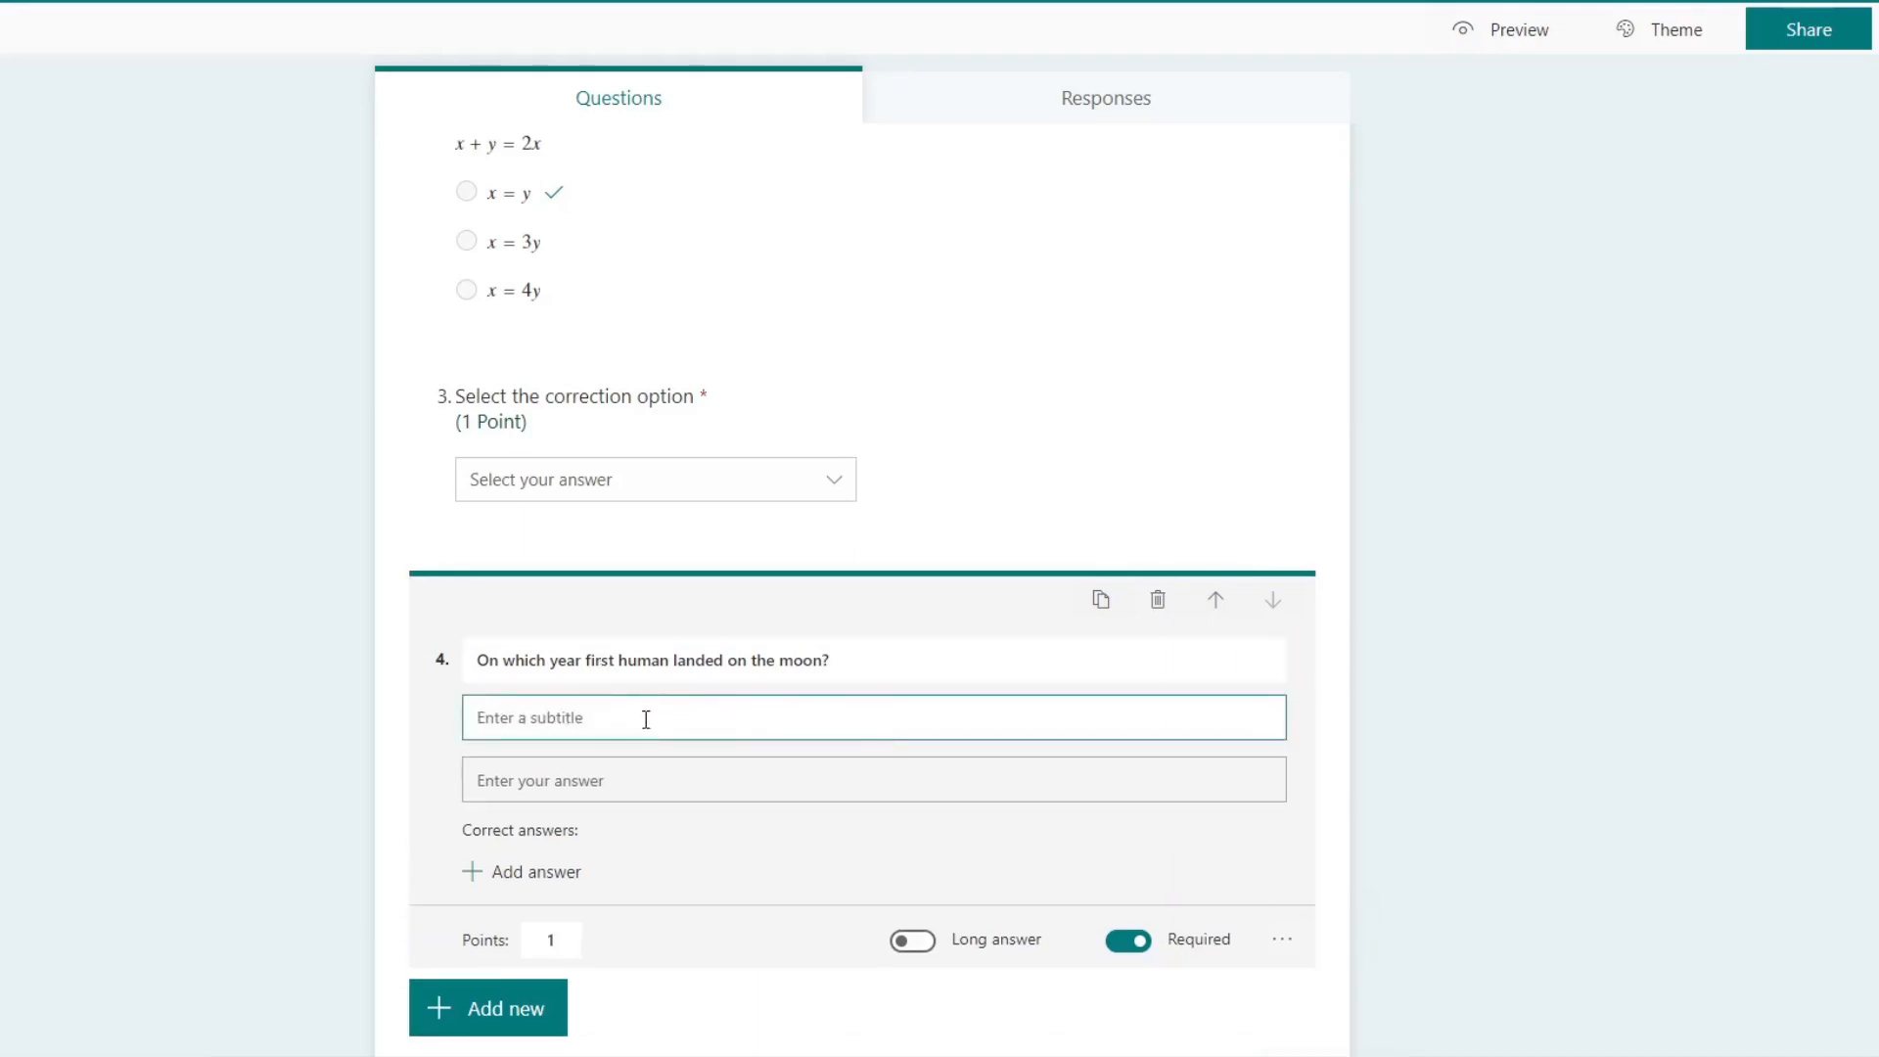
pyautogui.click(1281, 941)
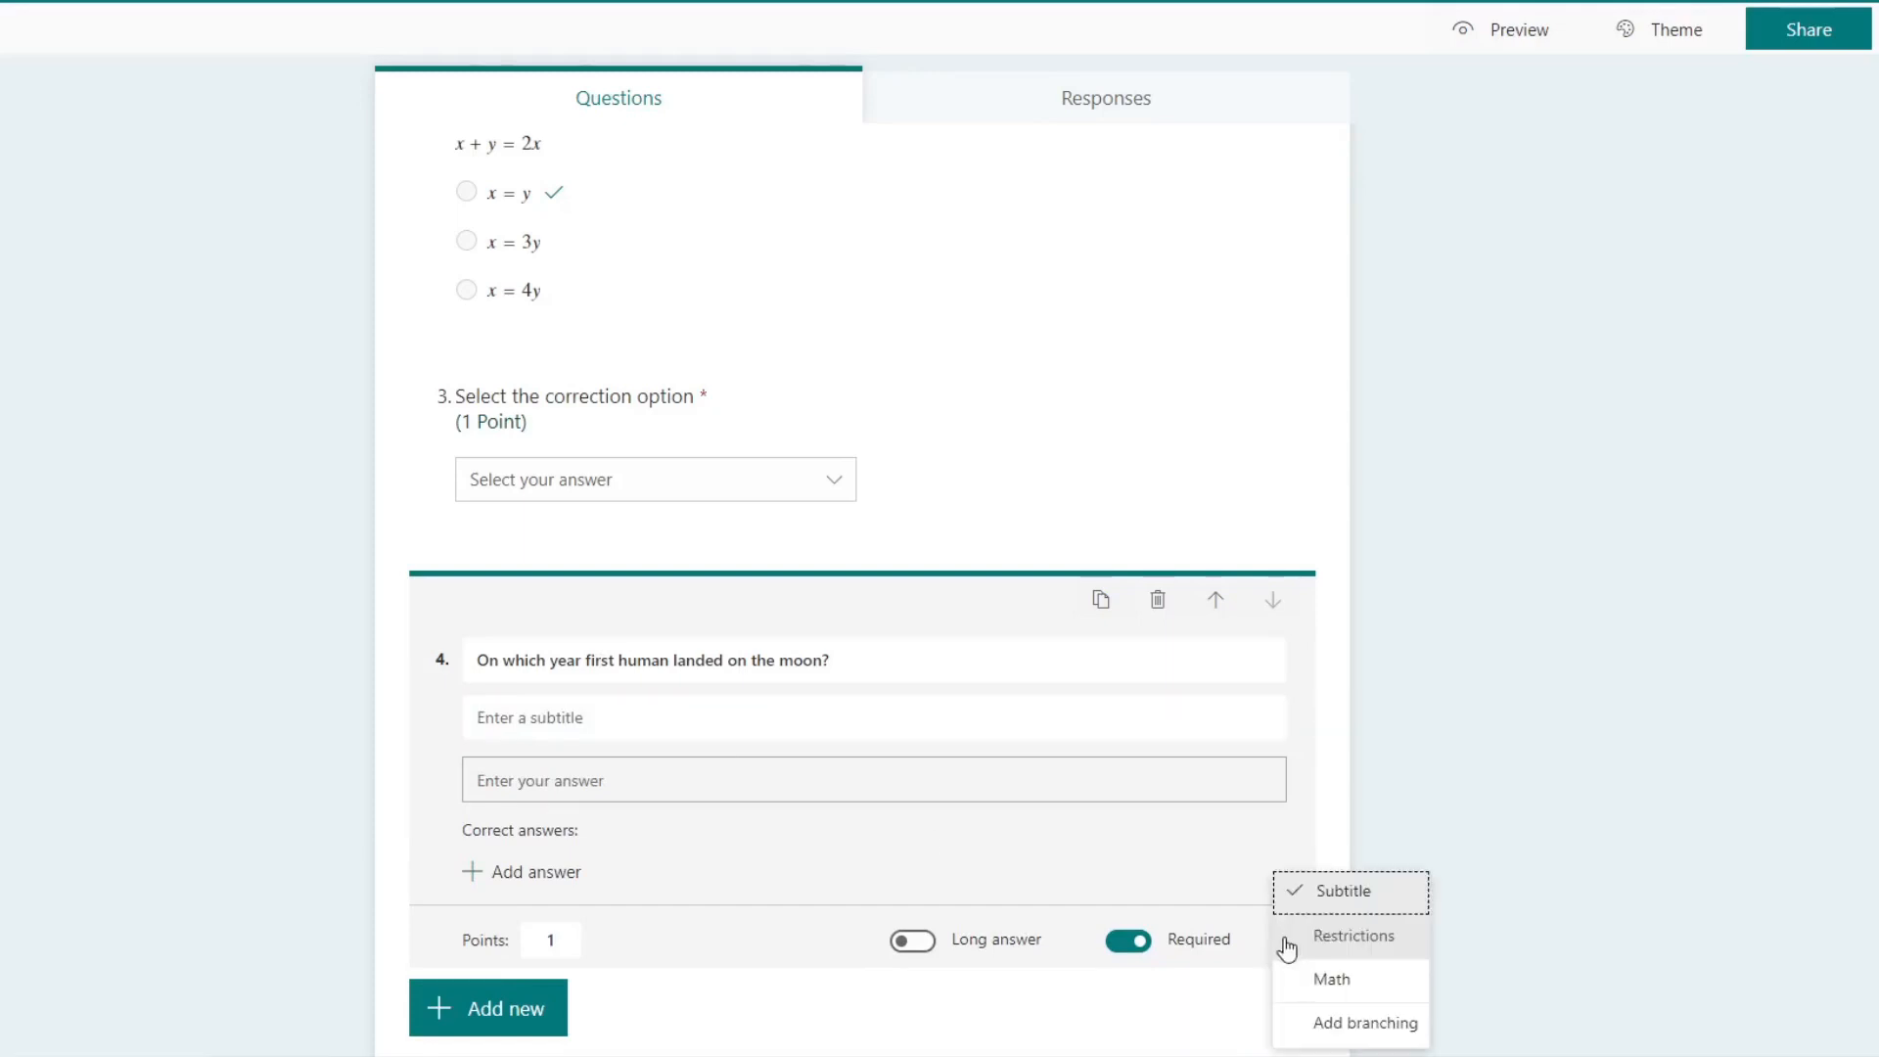
pyautogui.click(1341, 891)
pyautogui.click(1281, 888)
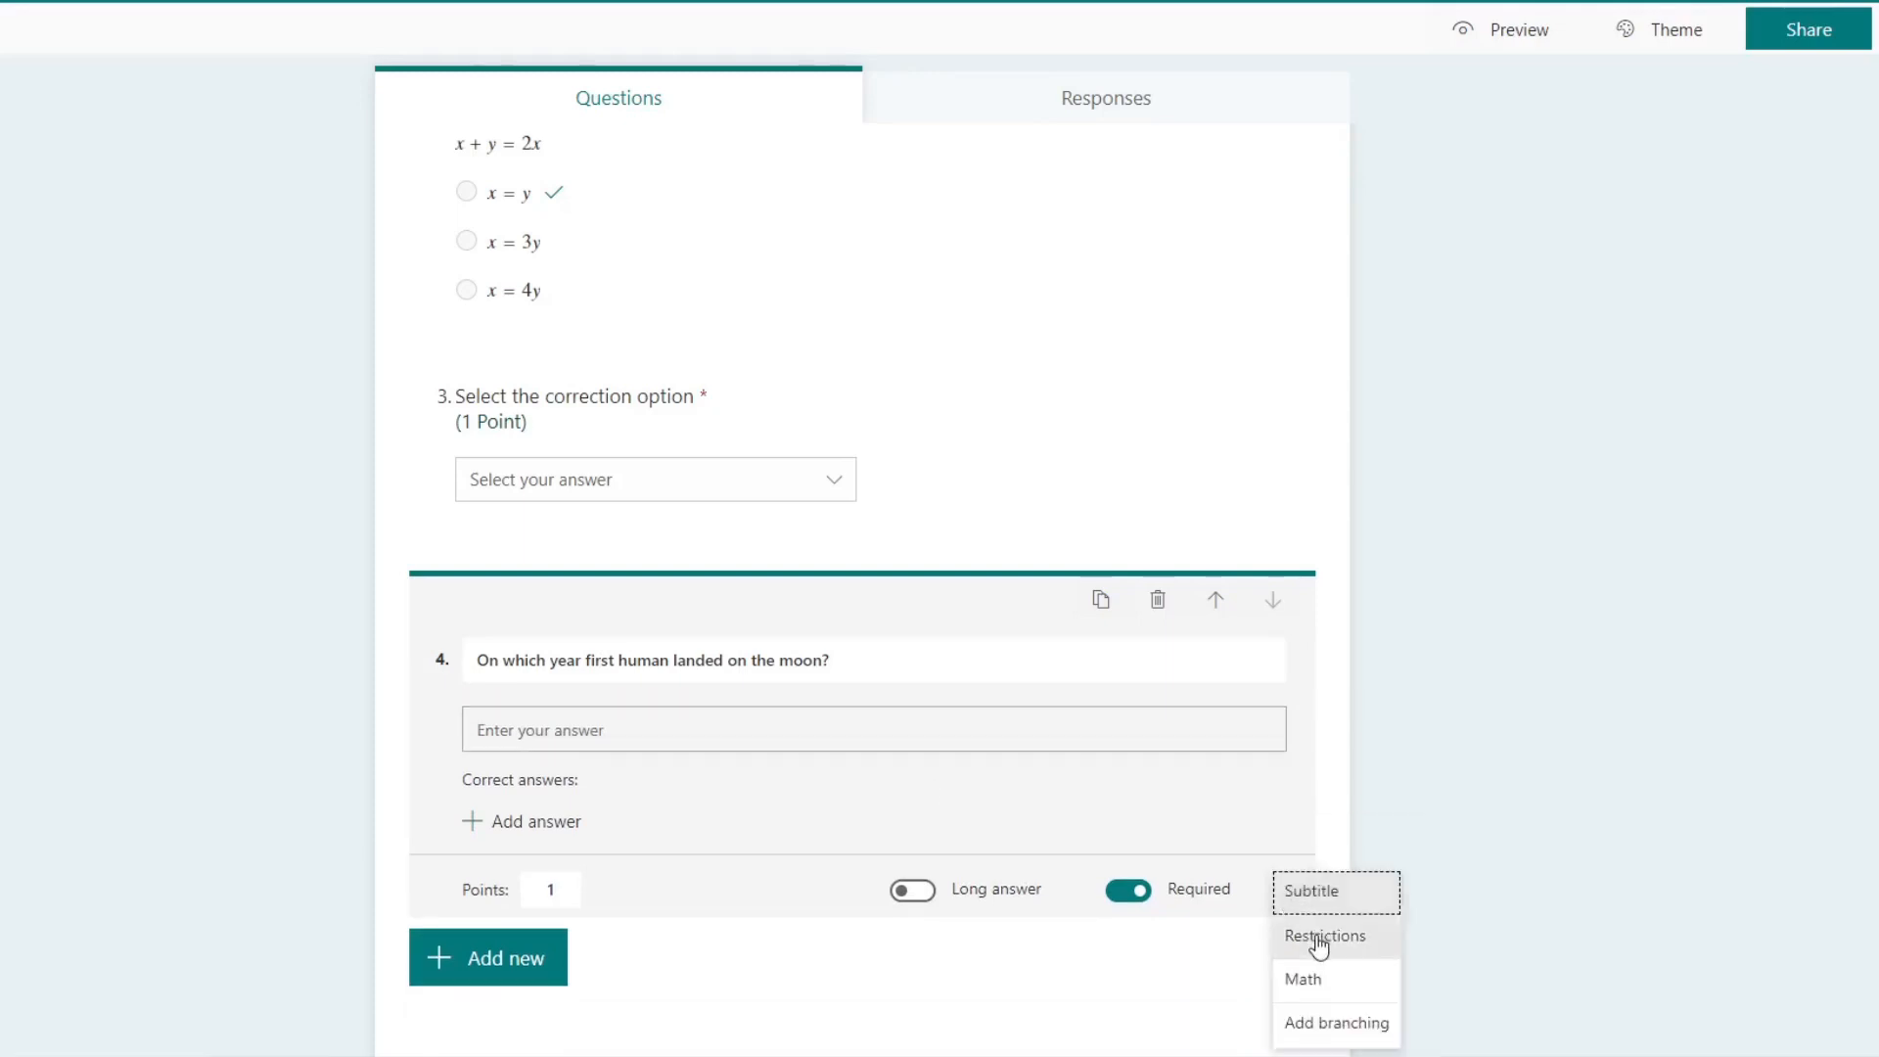
pyautogui.click(1351, 759)
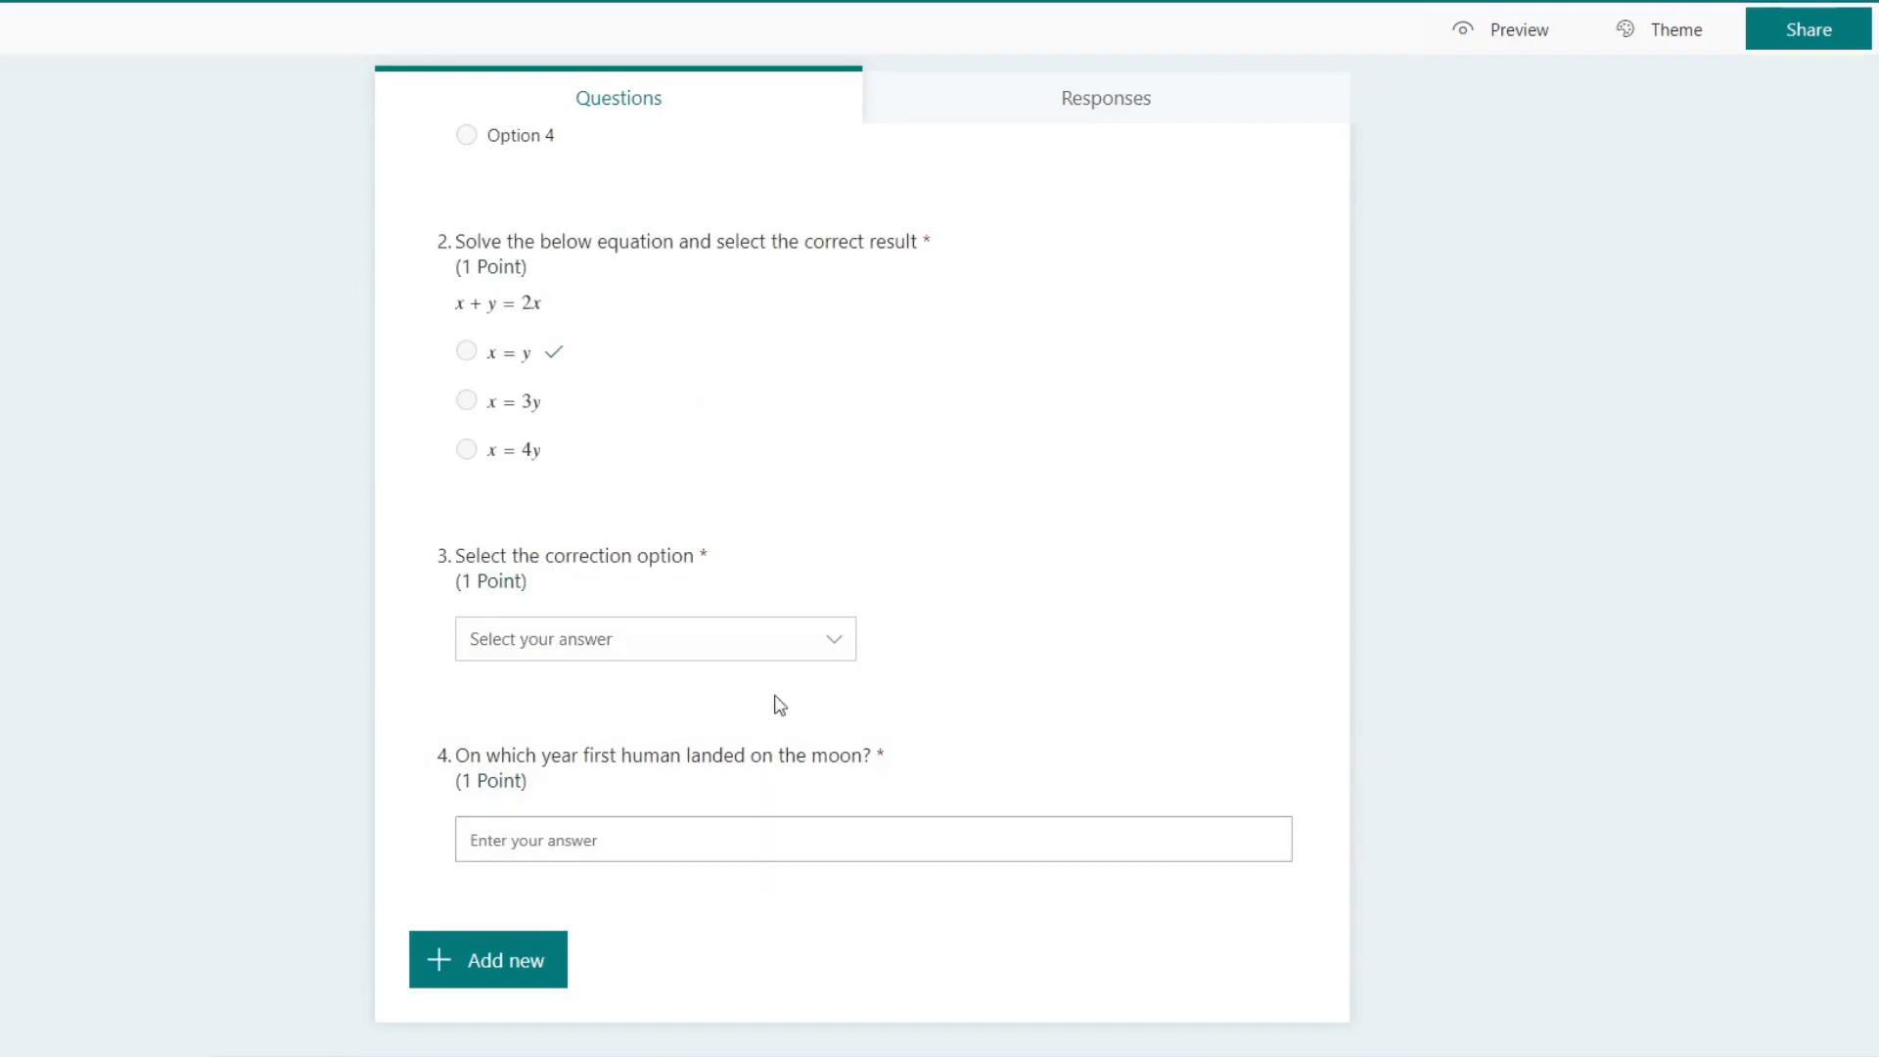
# Step: Restrict the answer of the fourth question, about the moon landing, to numbers greater than 1900
pyautogui.click(707, 856)
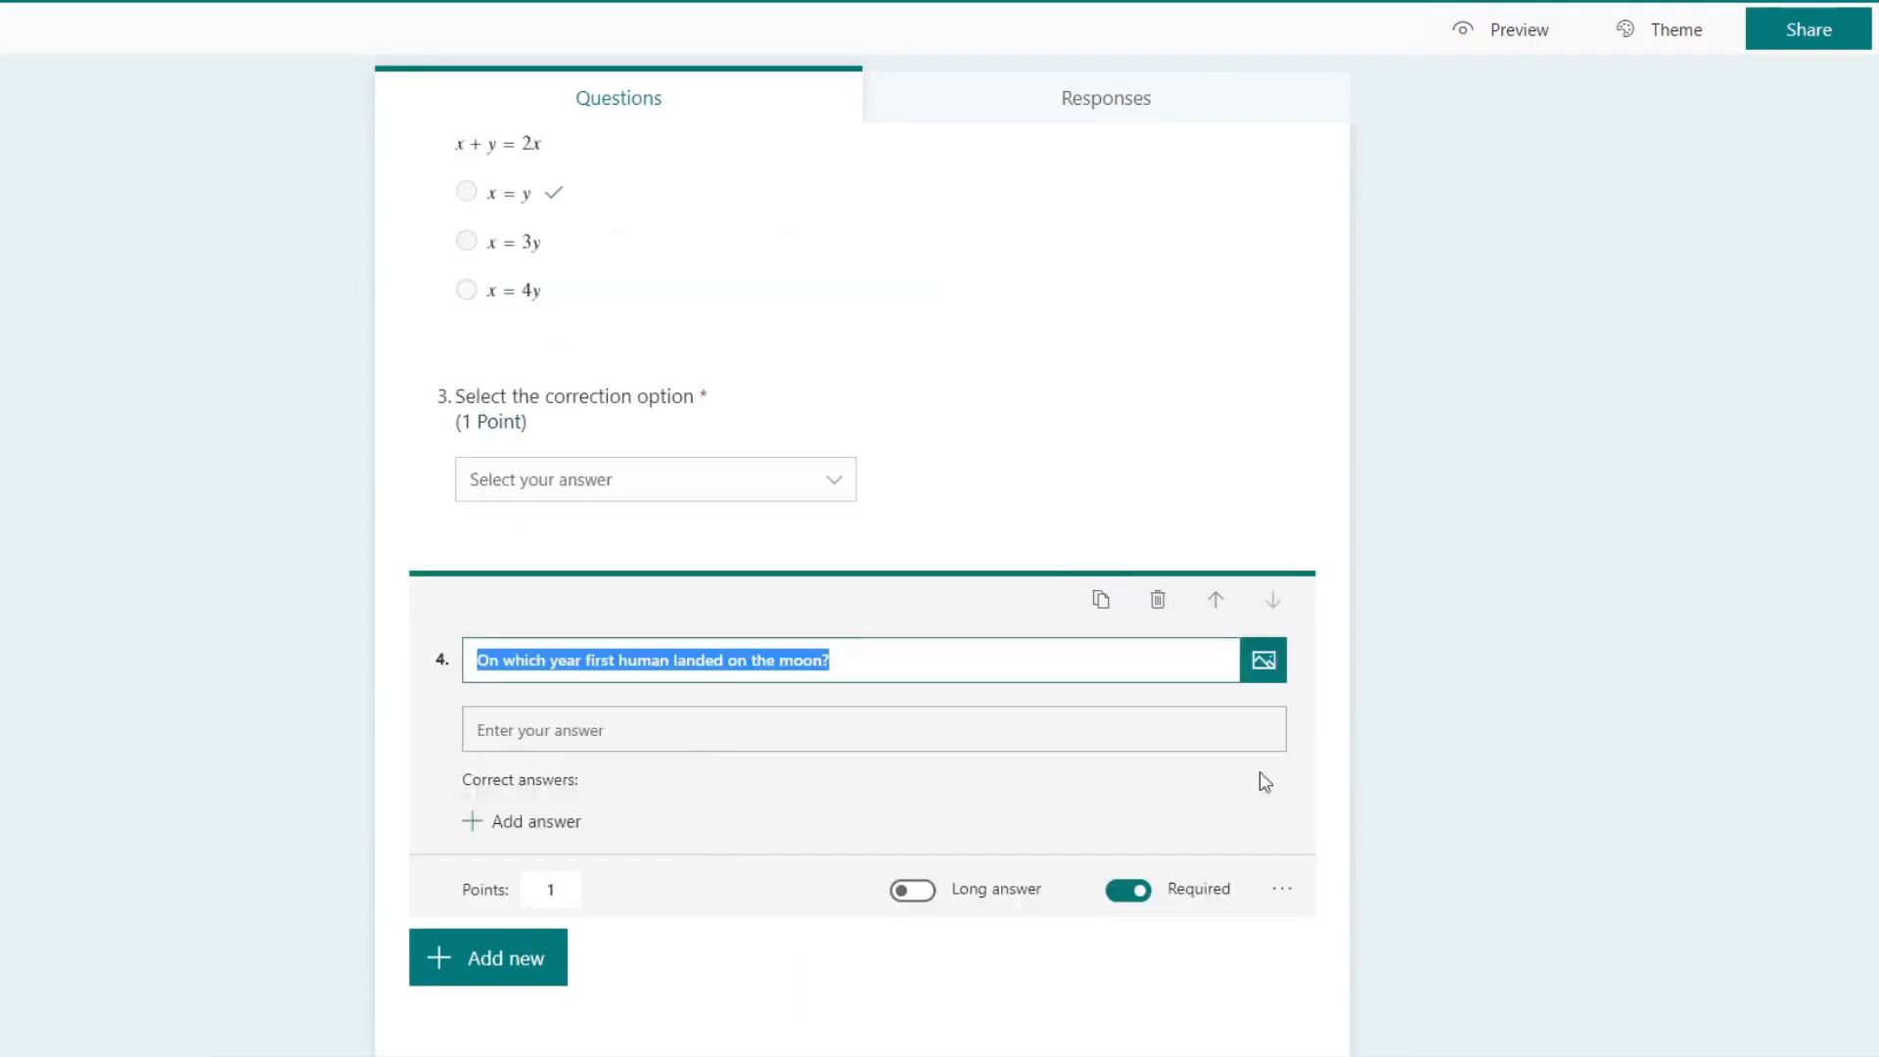
pyautogui.click(1324, 739)
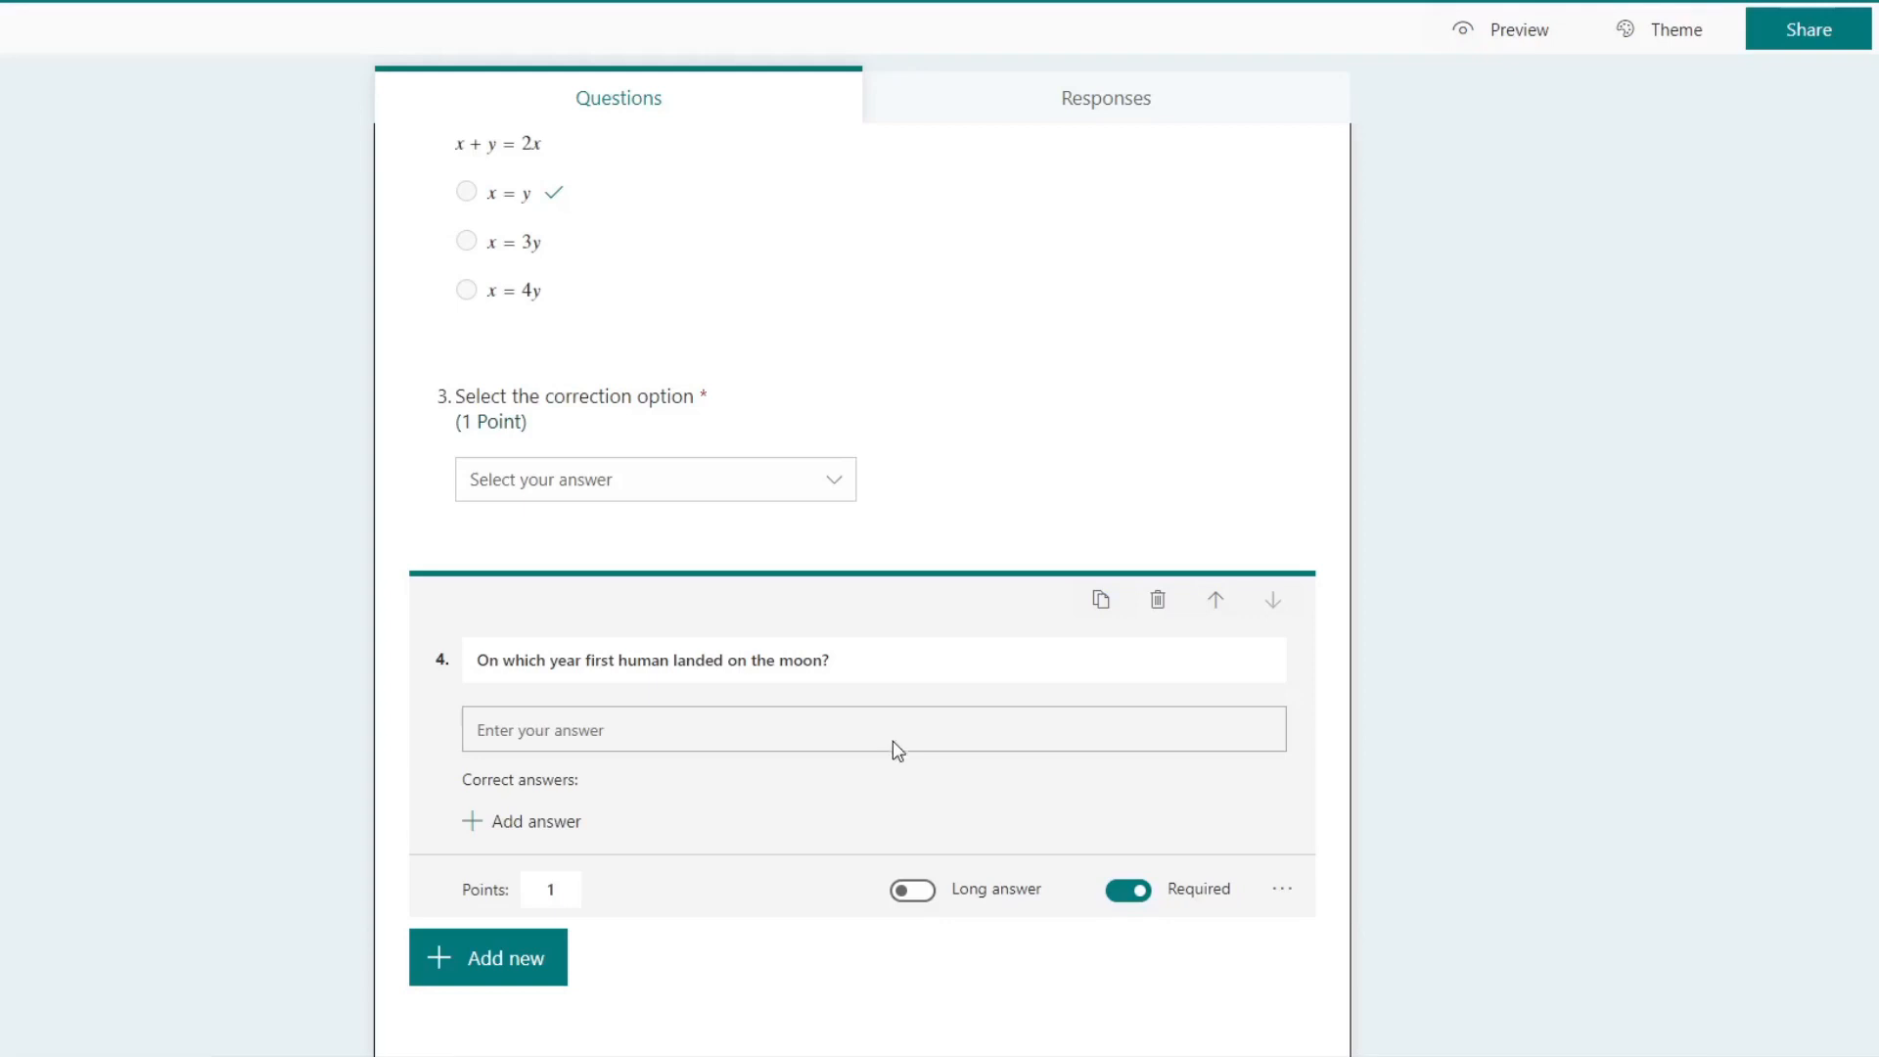
pyautogui.click(1284, 889)
pyautogui.click(1313, 937)
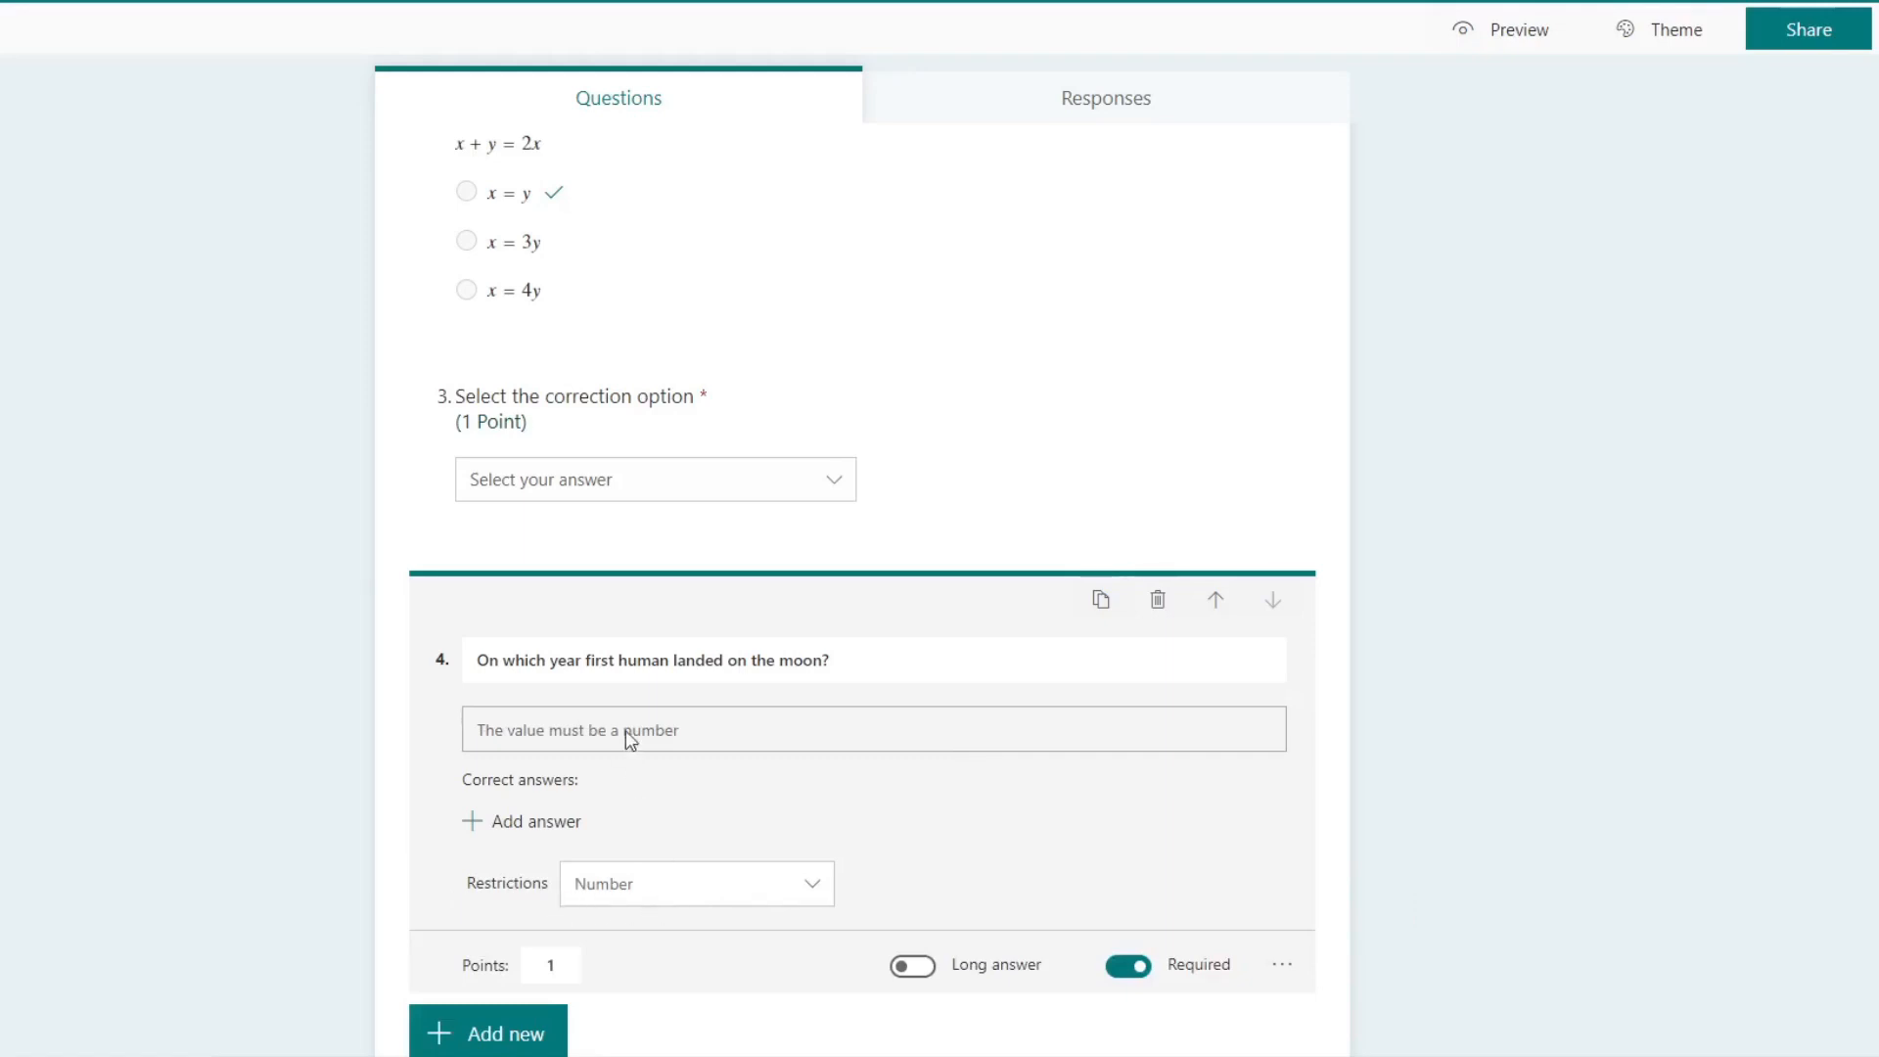
pyautogui.click(772, 892)
pyautogui.scroll(-1, 939, 856)
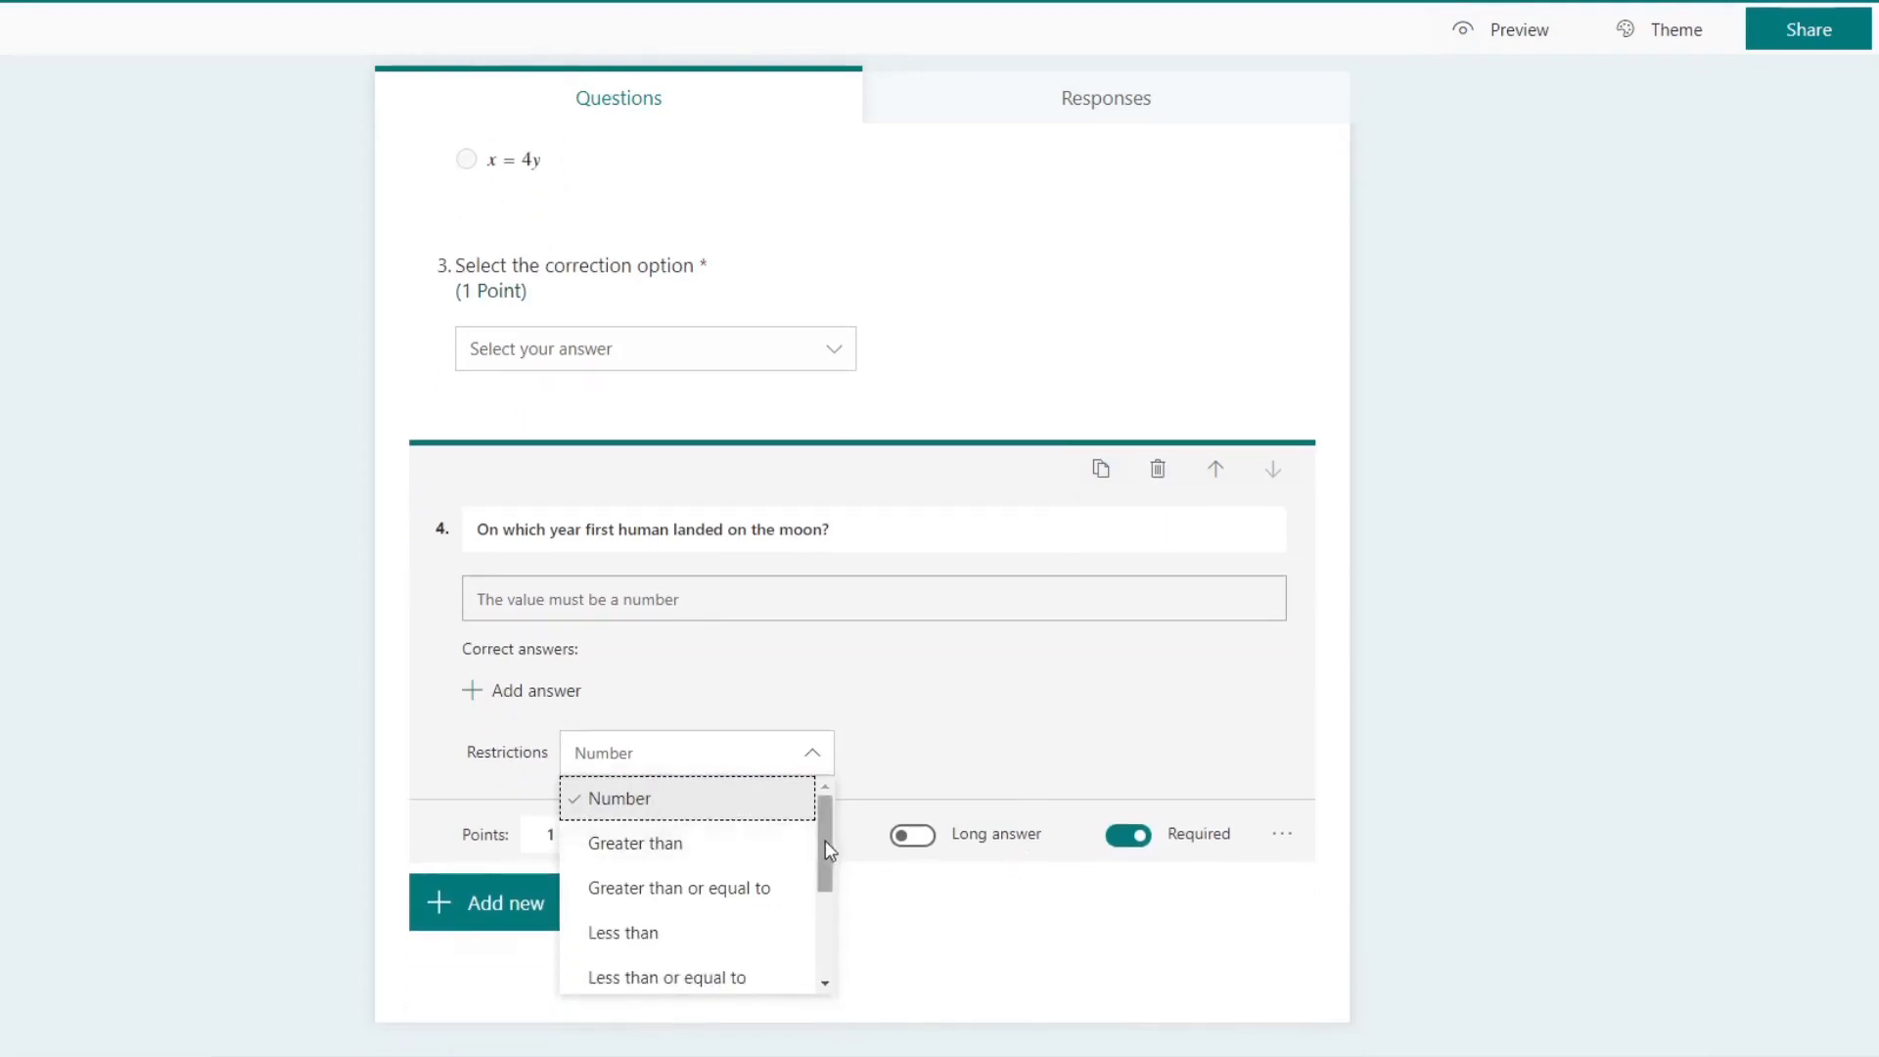
pyautogui.moveTo(826, 838)
pyautogui.mouseDown()
pyautogui.moveTo(833, 944)
pyautogui.moveTo(826, 842)
pyautogui.moveTo(827, 868)
pyautogui.mouseUp()
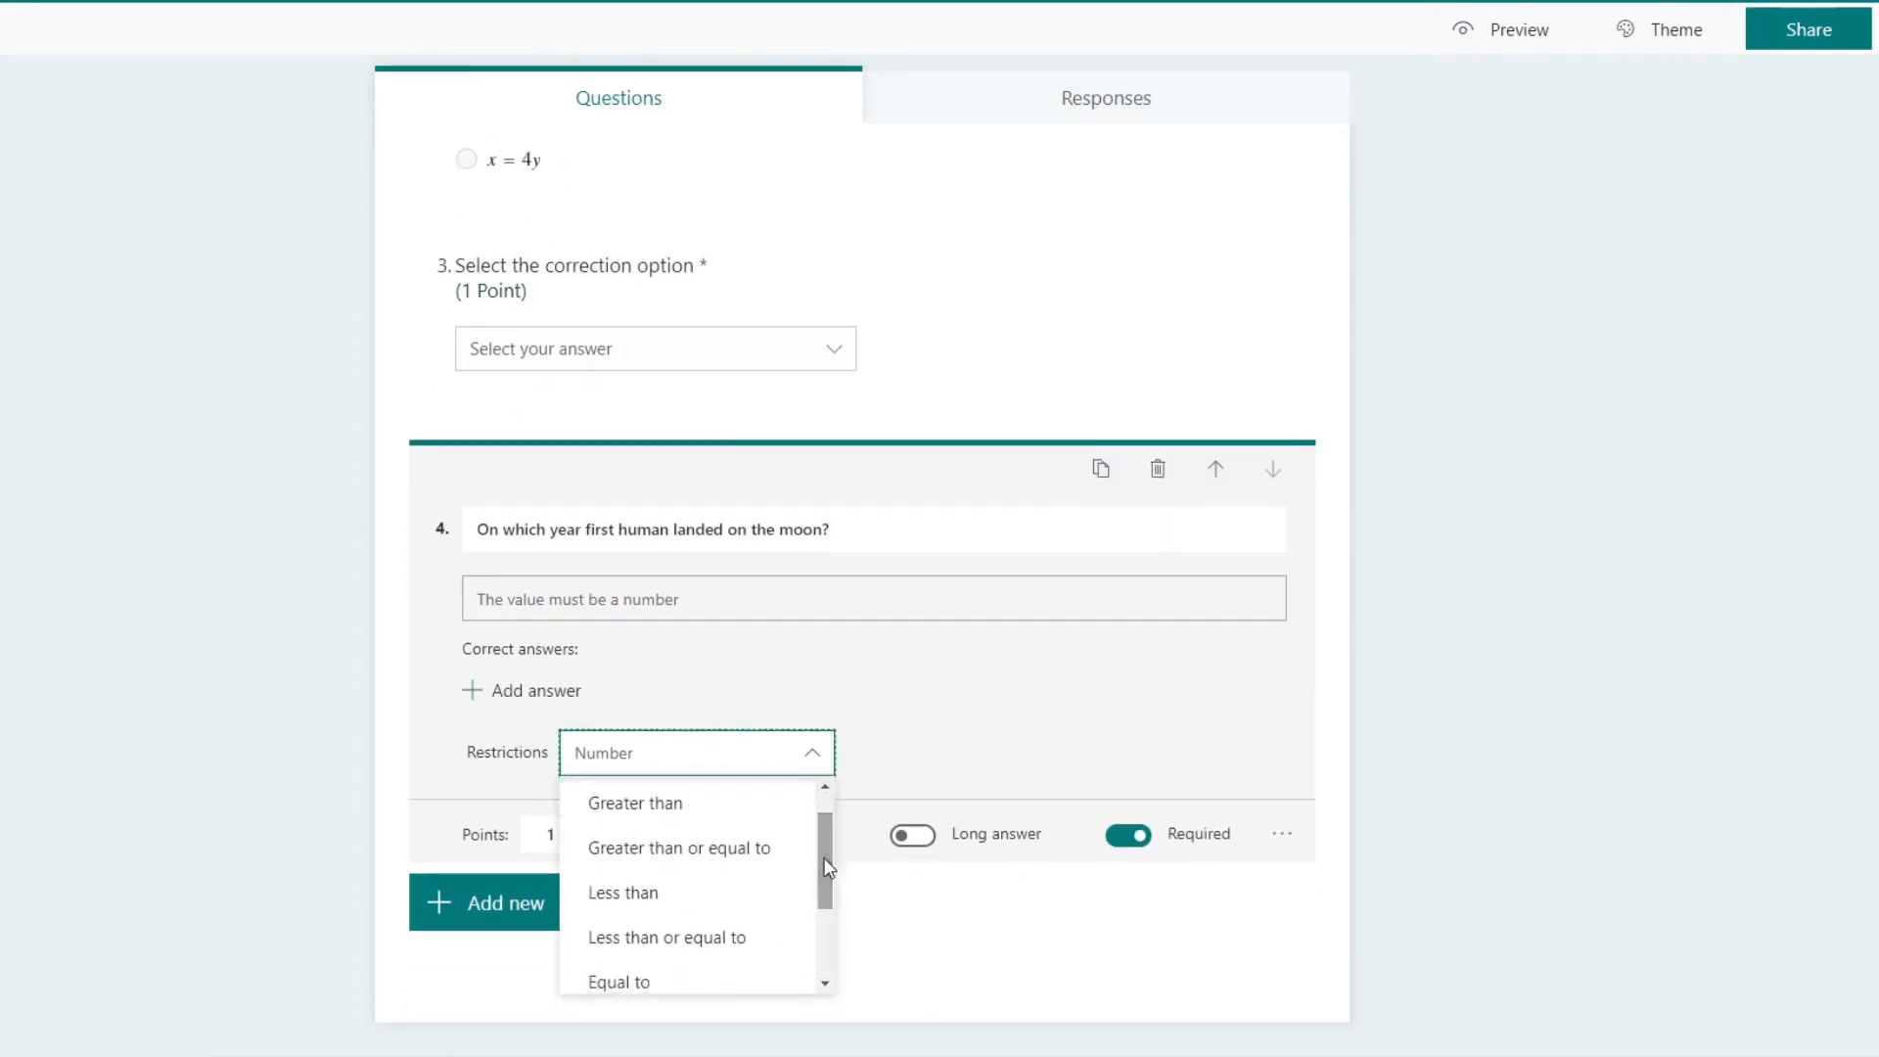
pyautogui.click(675, 812)
pyautogui.click(934, 748)
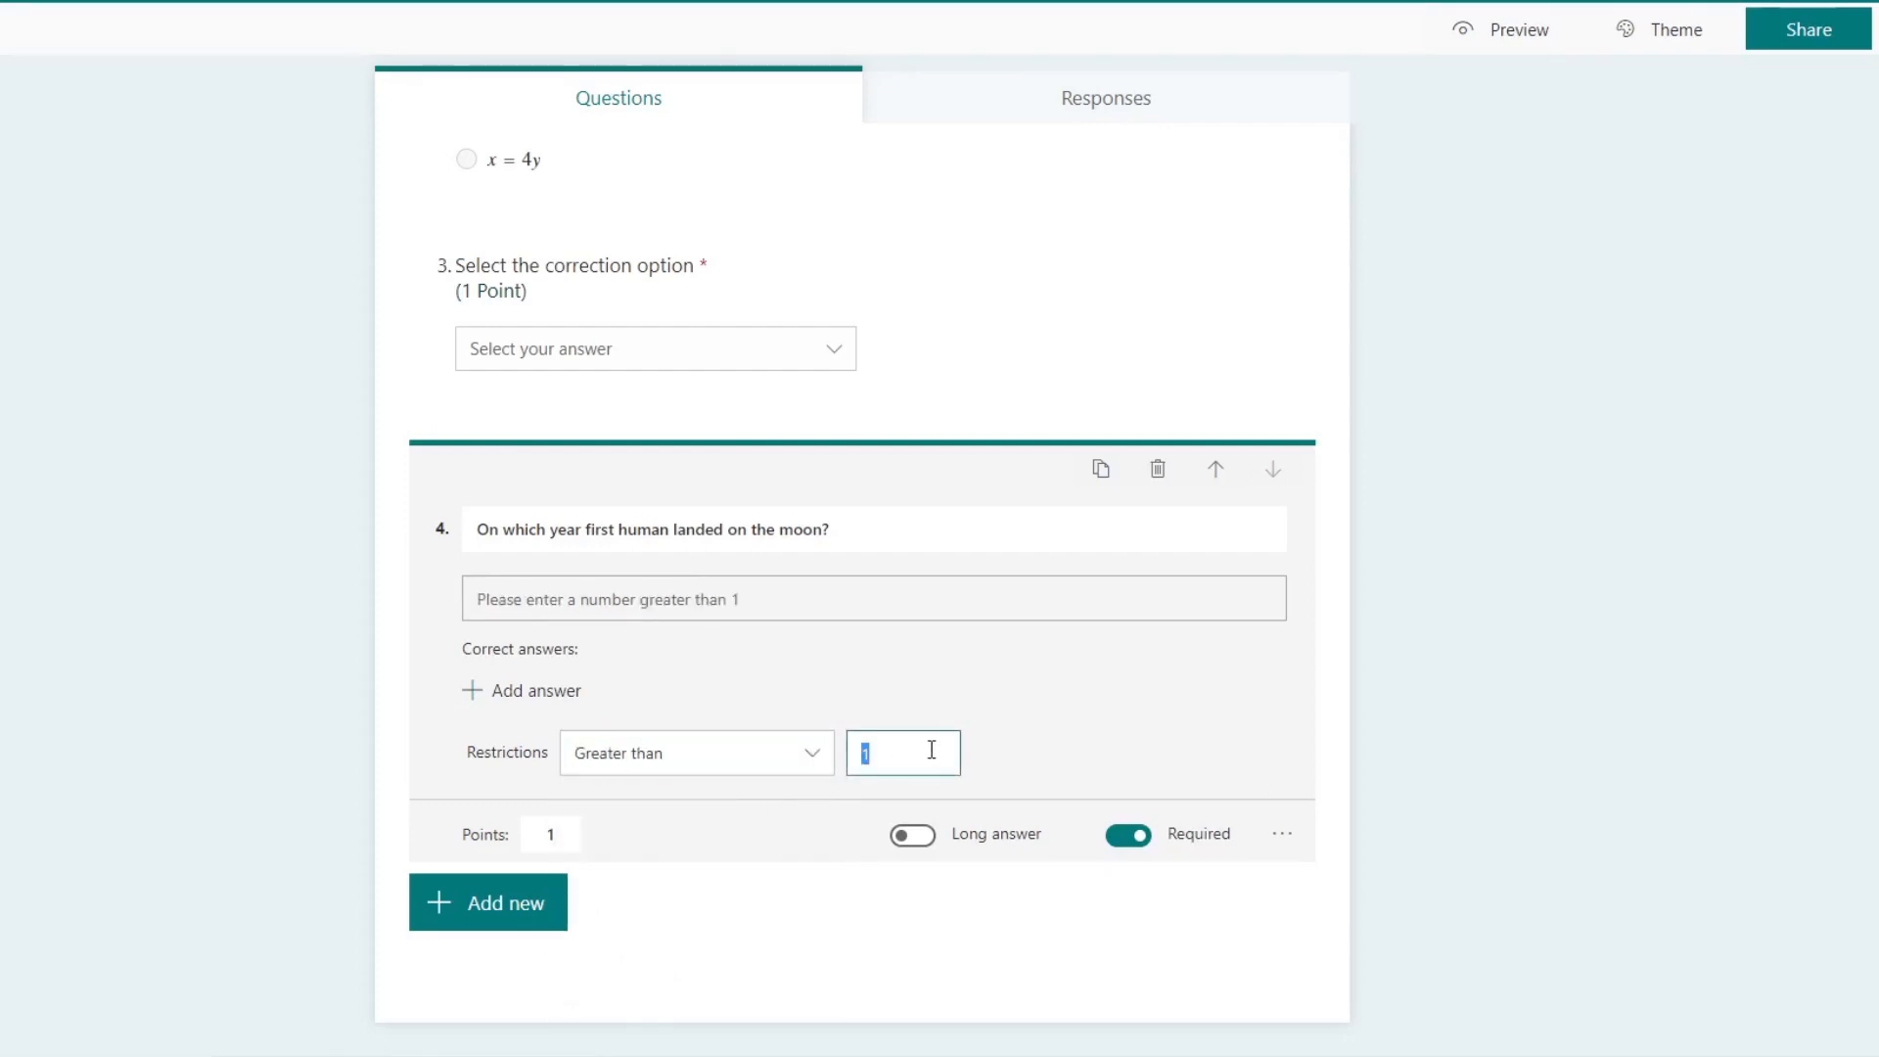
pyautogui.write('1900')
# Step: Change the fourth question's restriction type to Between and set its upper limit to 1980
pyautogui.click(816, 761)
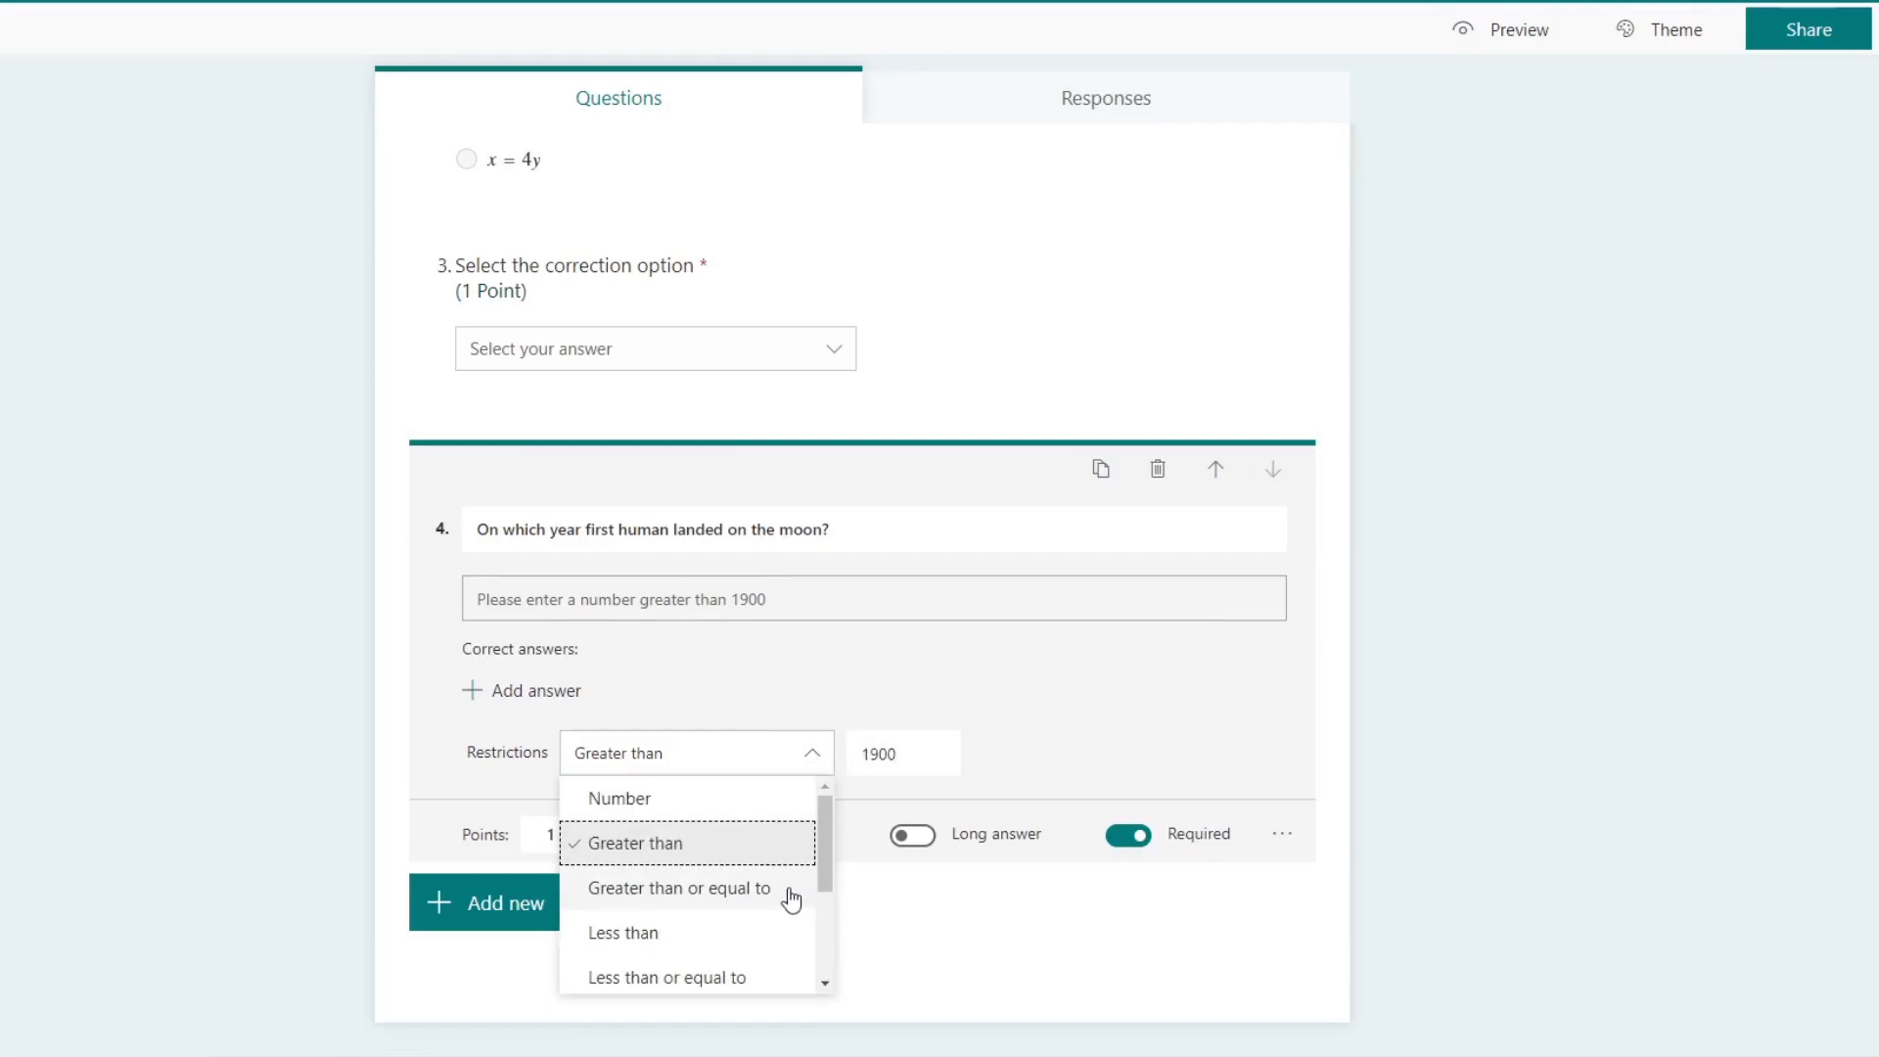
pyautogui.scroll(-3, 794, 900)
pyautogui.scroll(3, 788, 897)
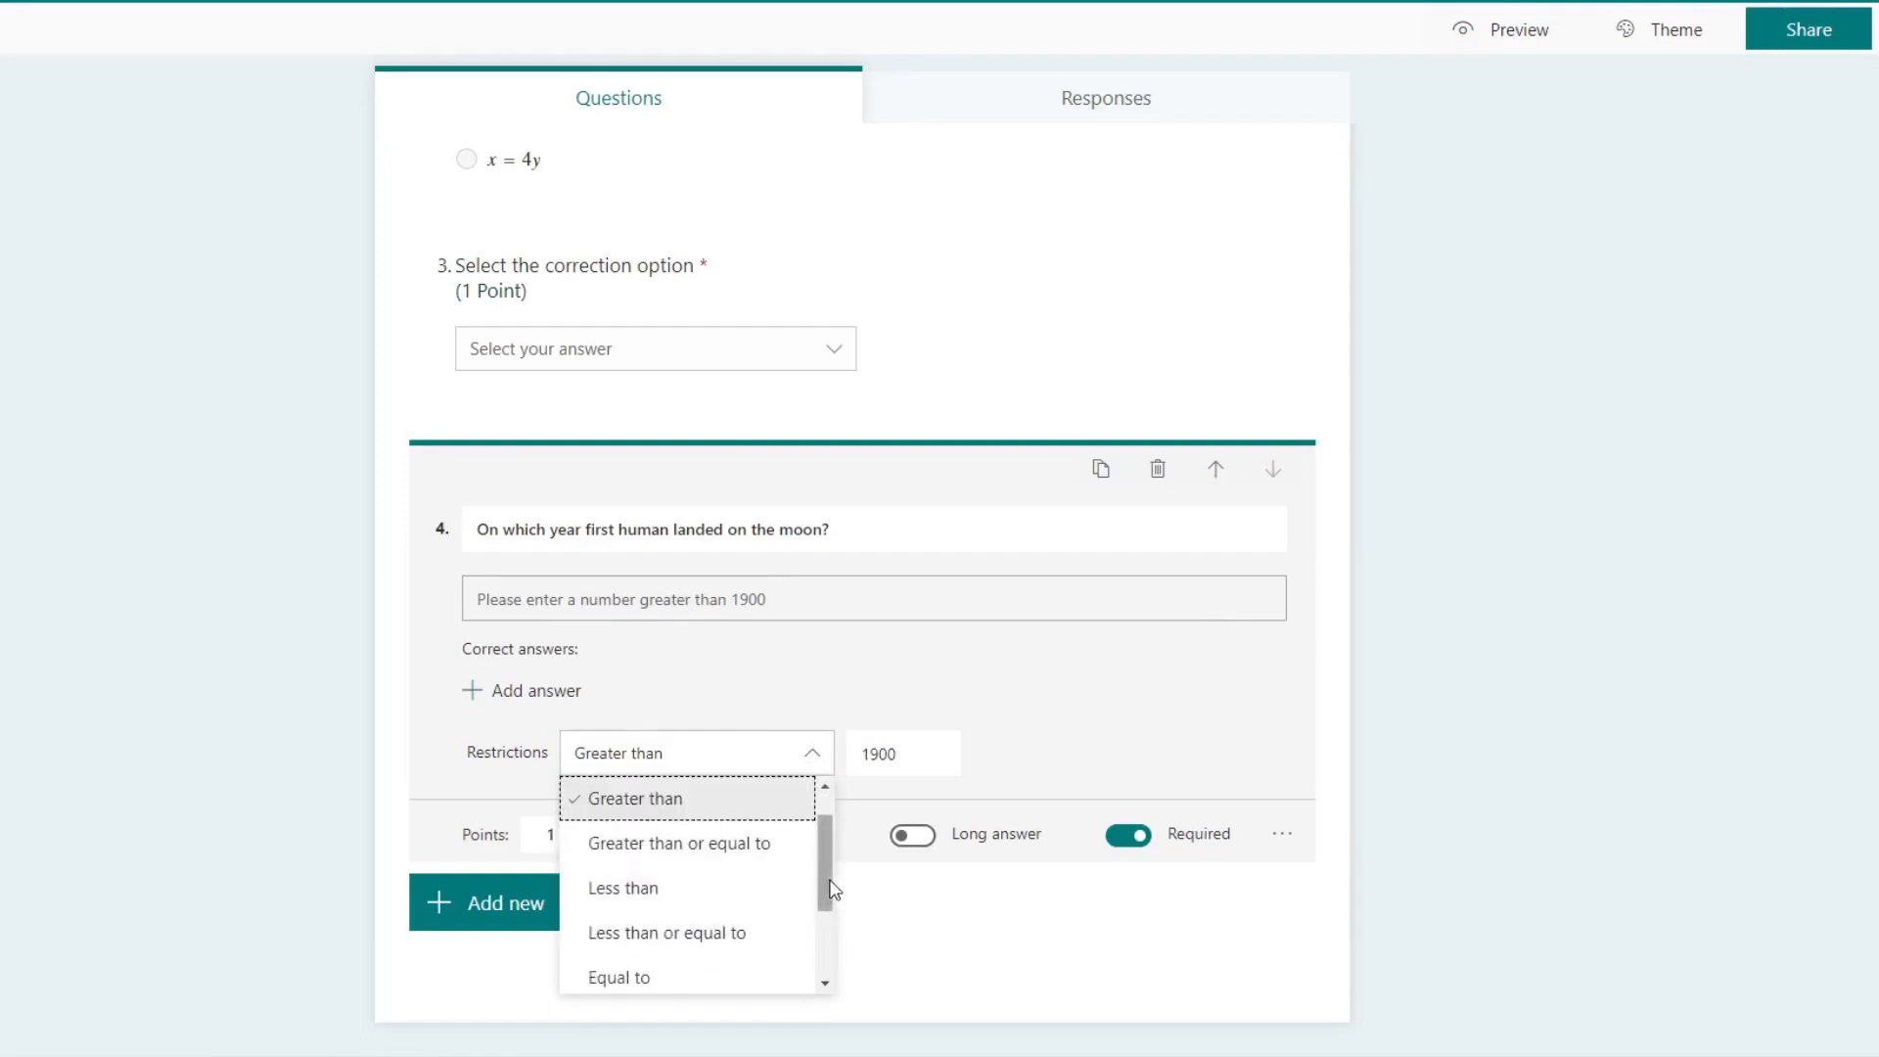
pyautogui.moveTo(827, 889); pyautogui.dragTo(839, 977)
pyautogui.click(623, 927)
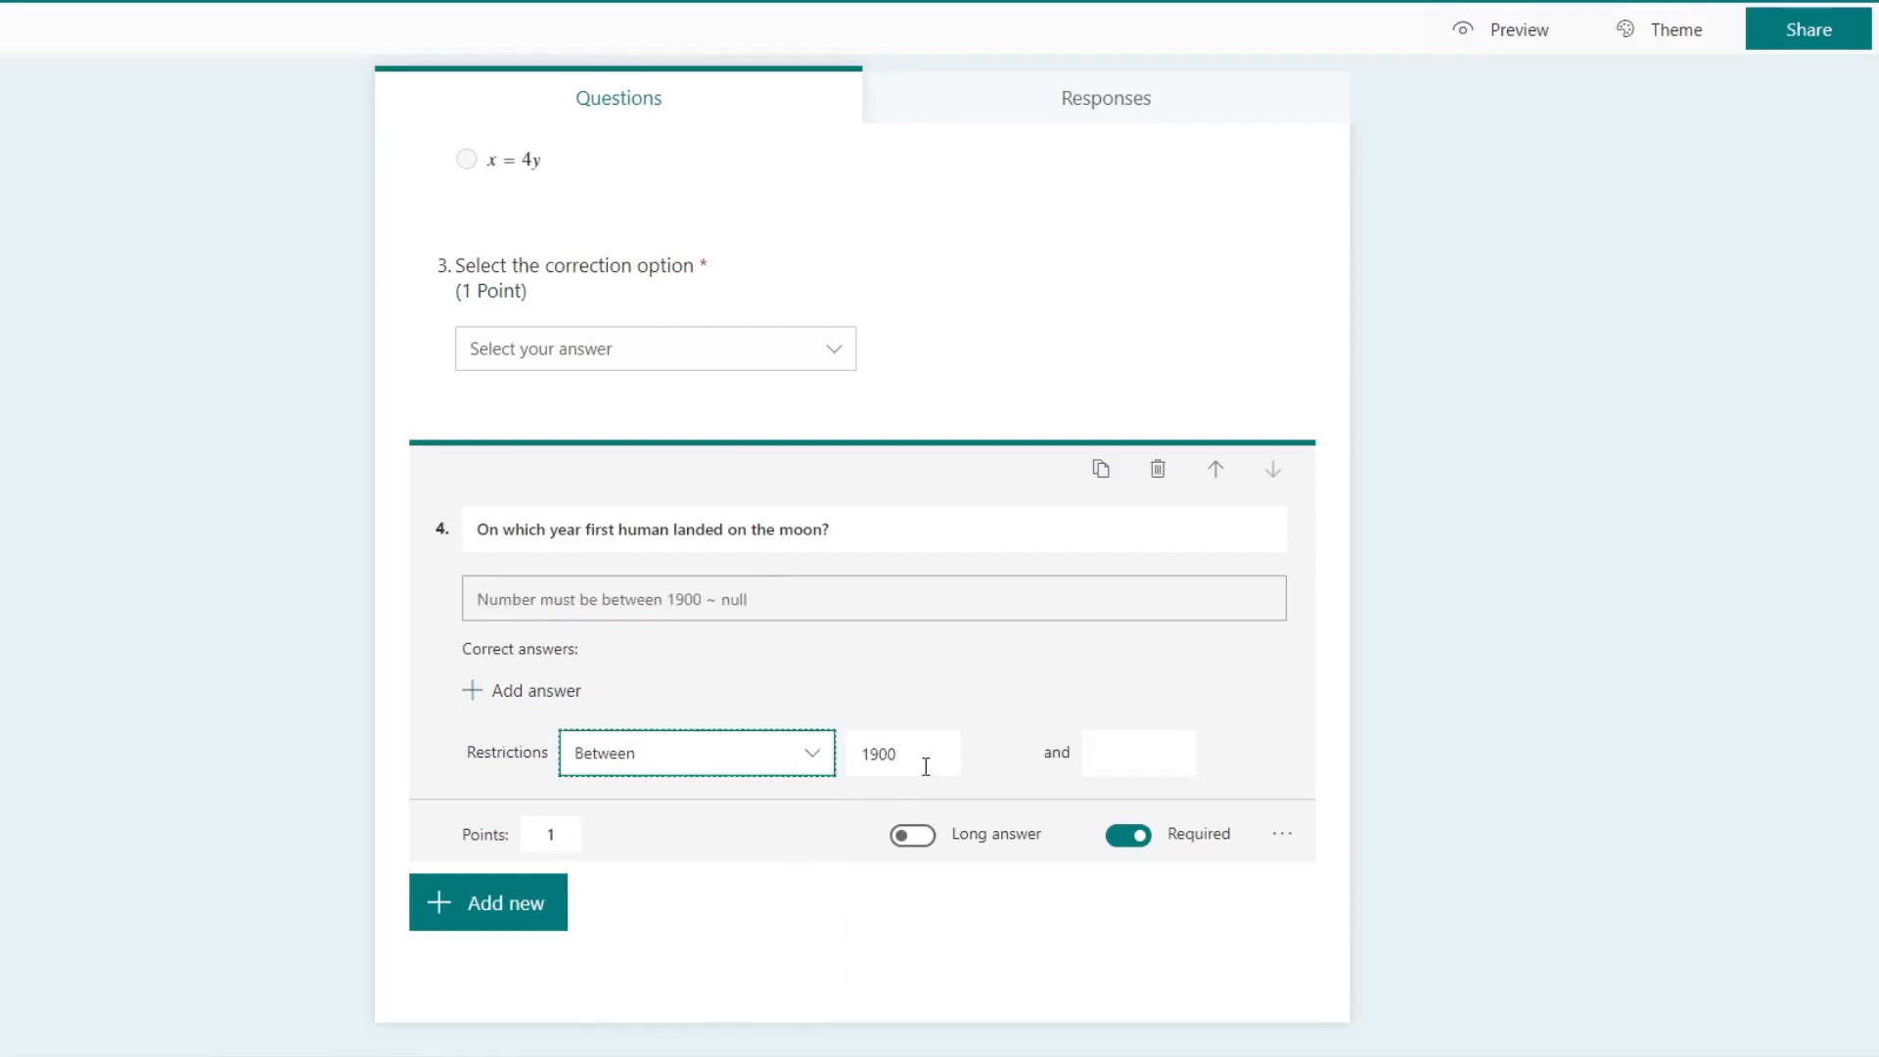
pyautogui.click(1137, 753)
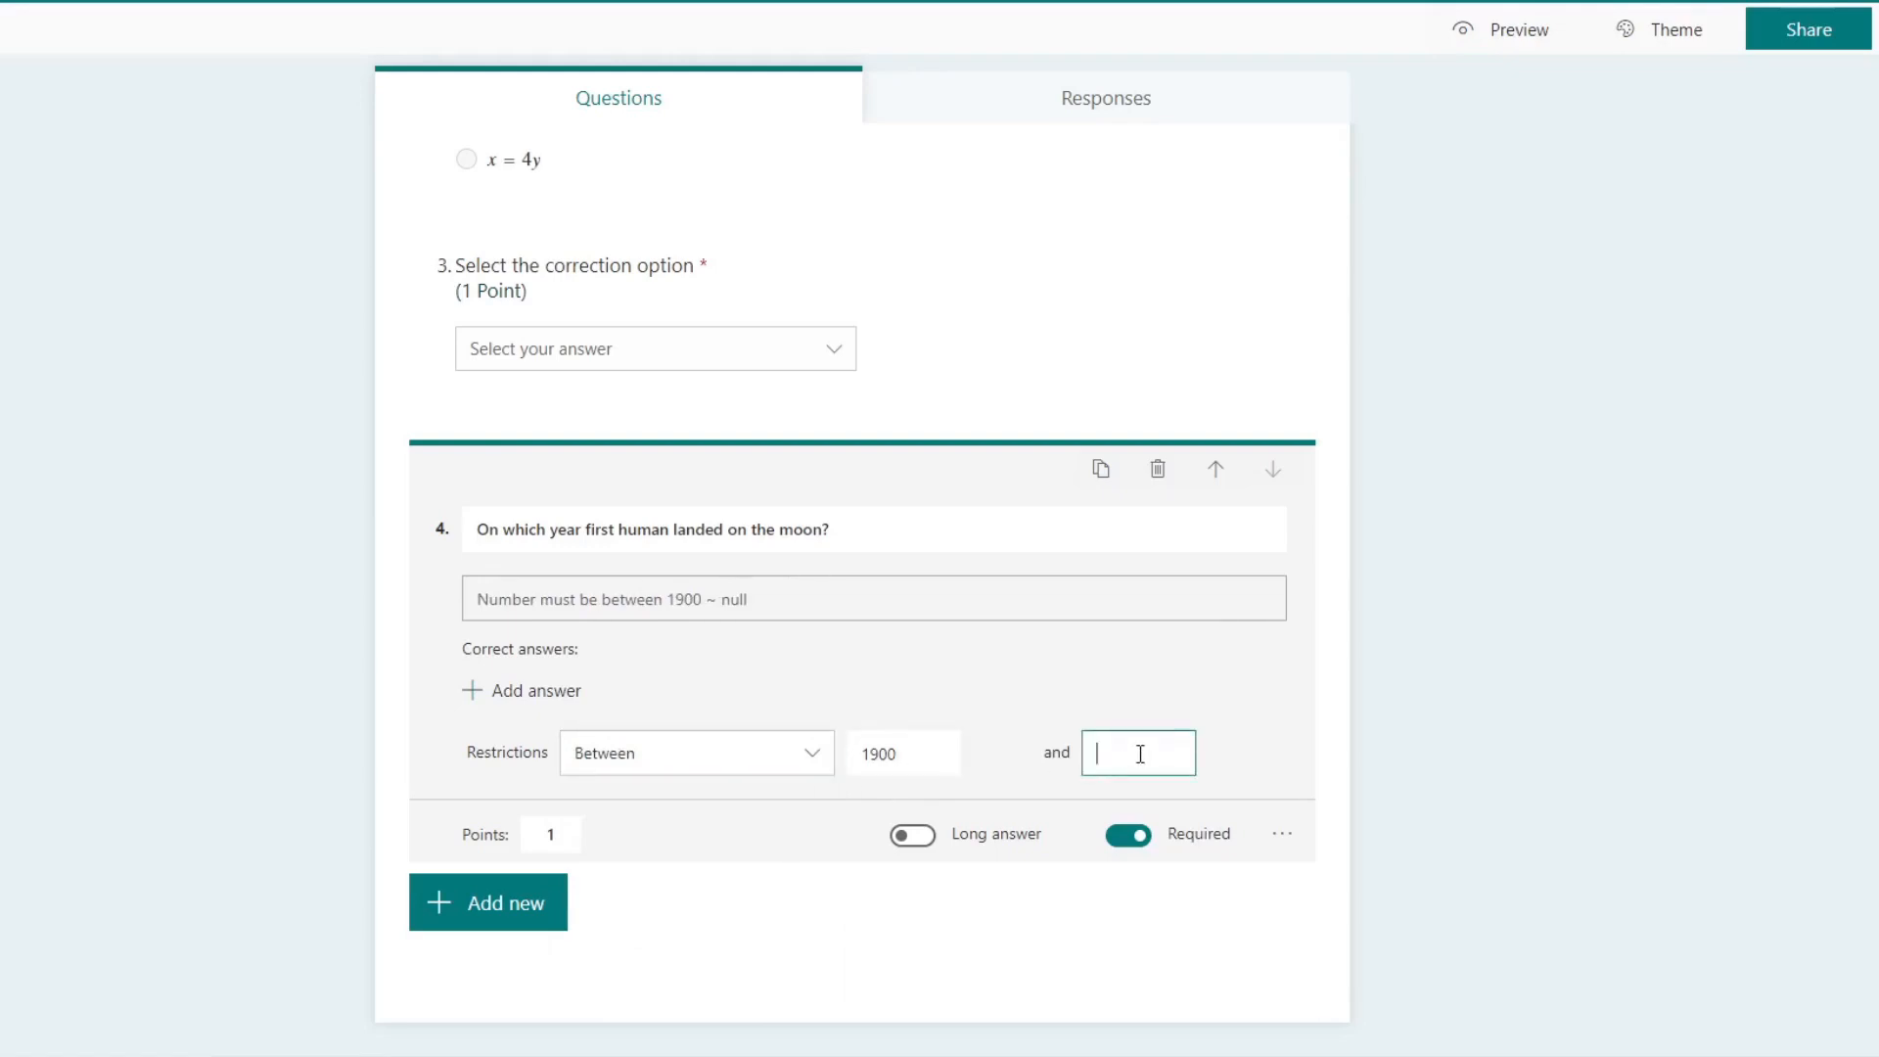
pyautogui.write('1980')
# Step: Add 1935 as the correct answer of the fourth question
pyautogui.click(526, 692)
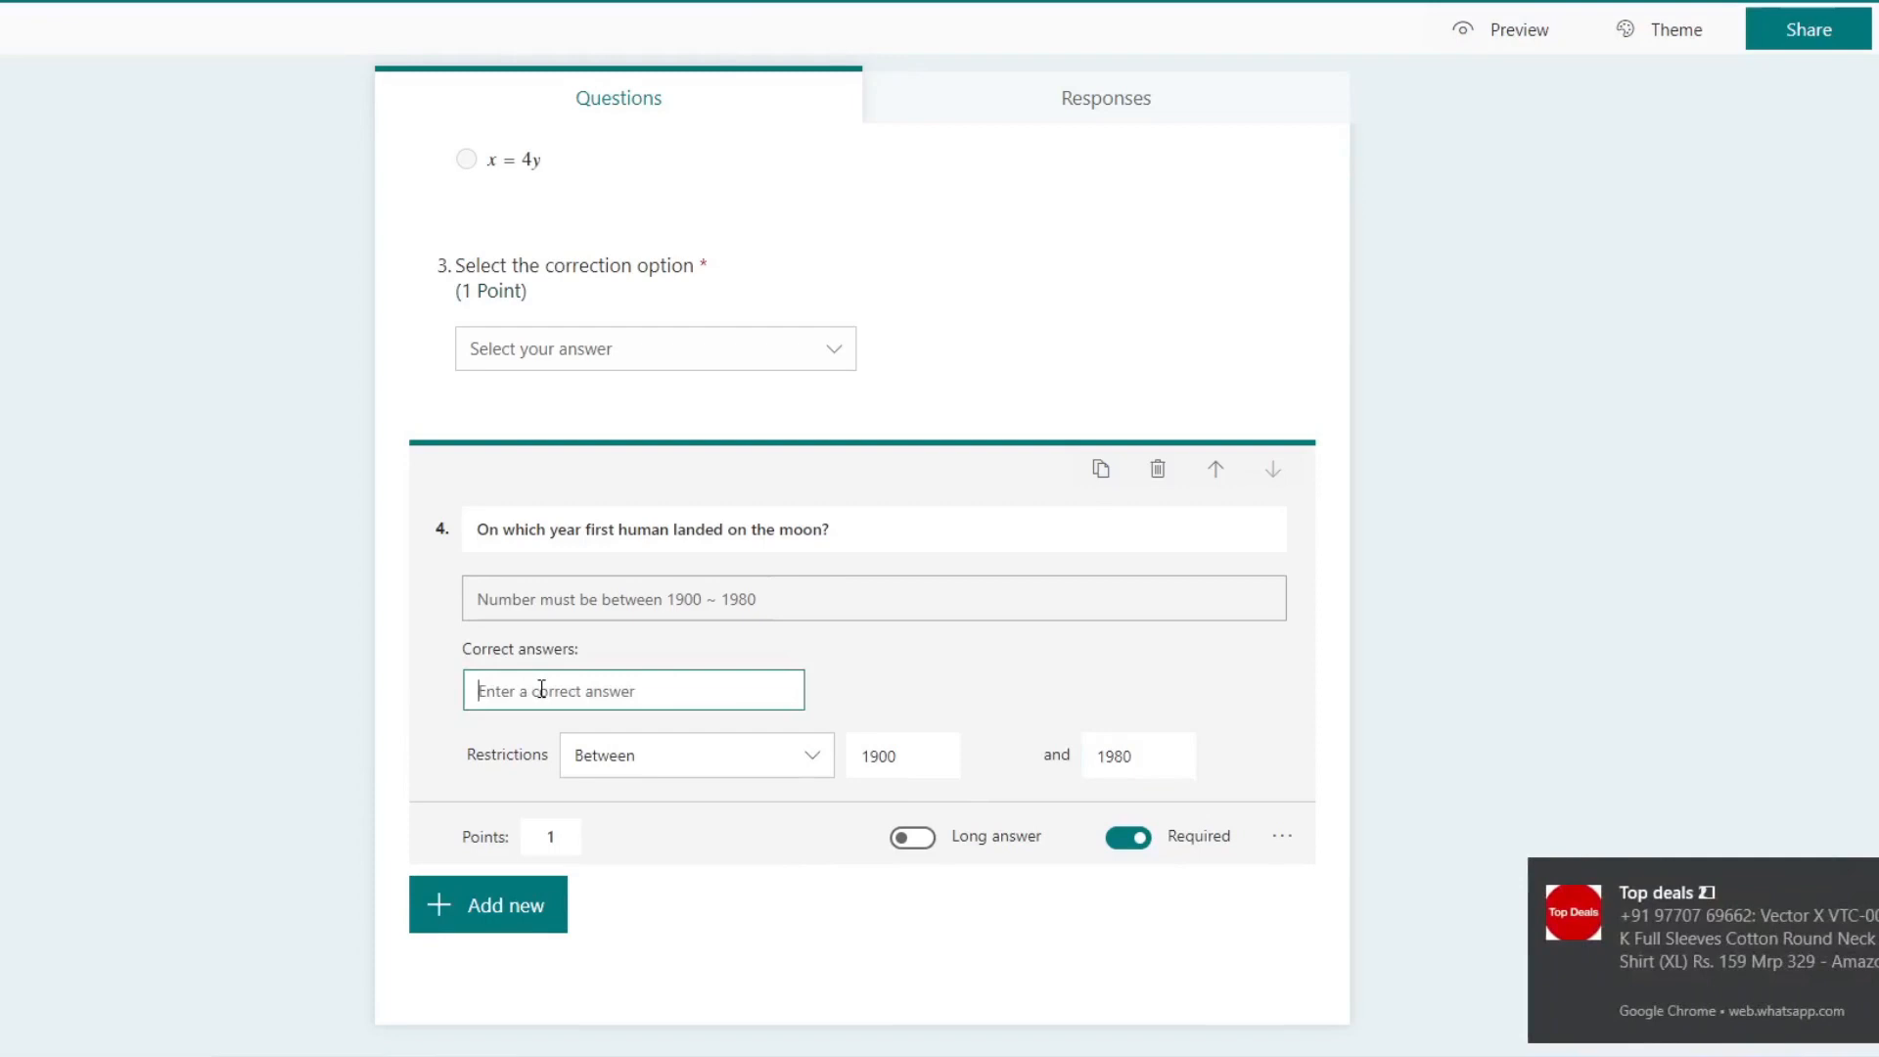
pyautogui.write('1935')
pyautogui.click(1043, 696)
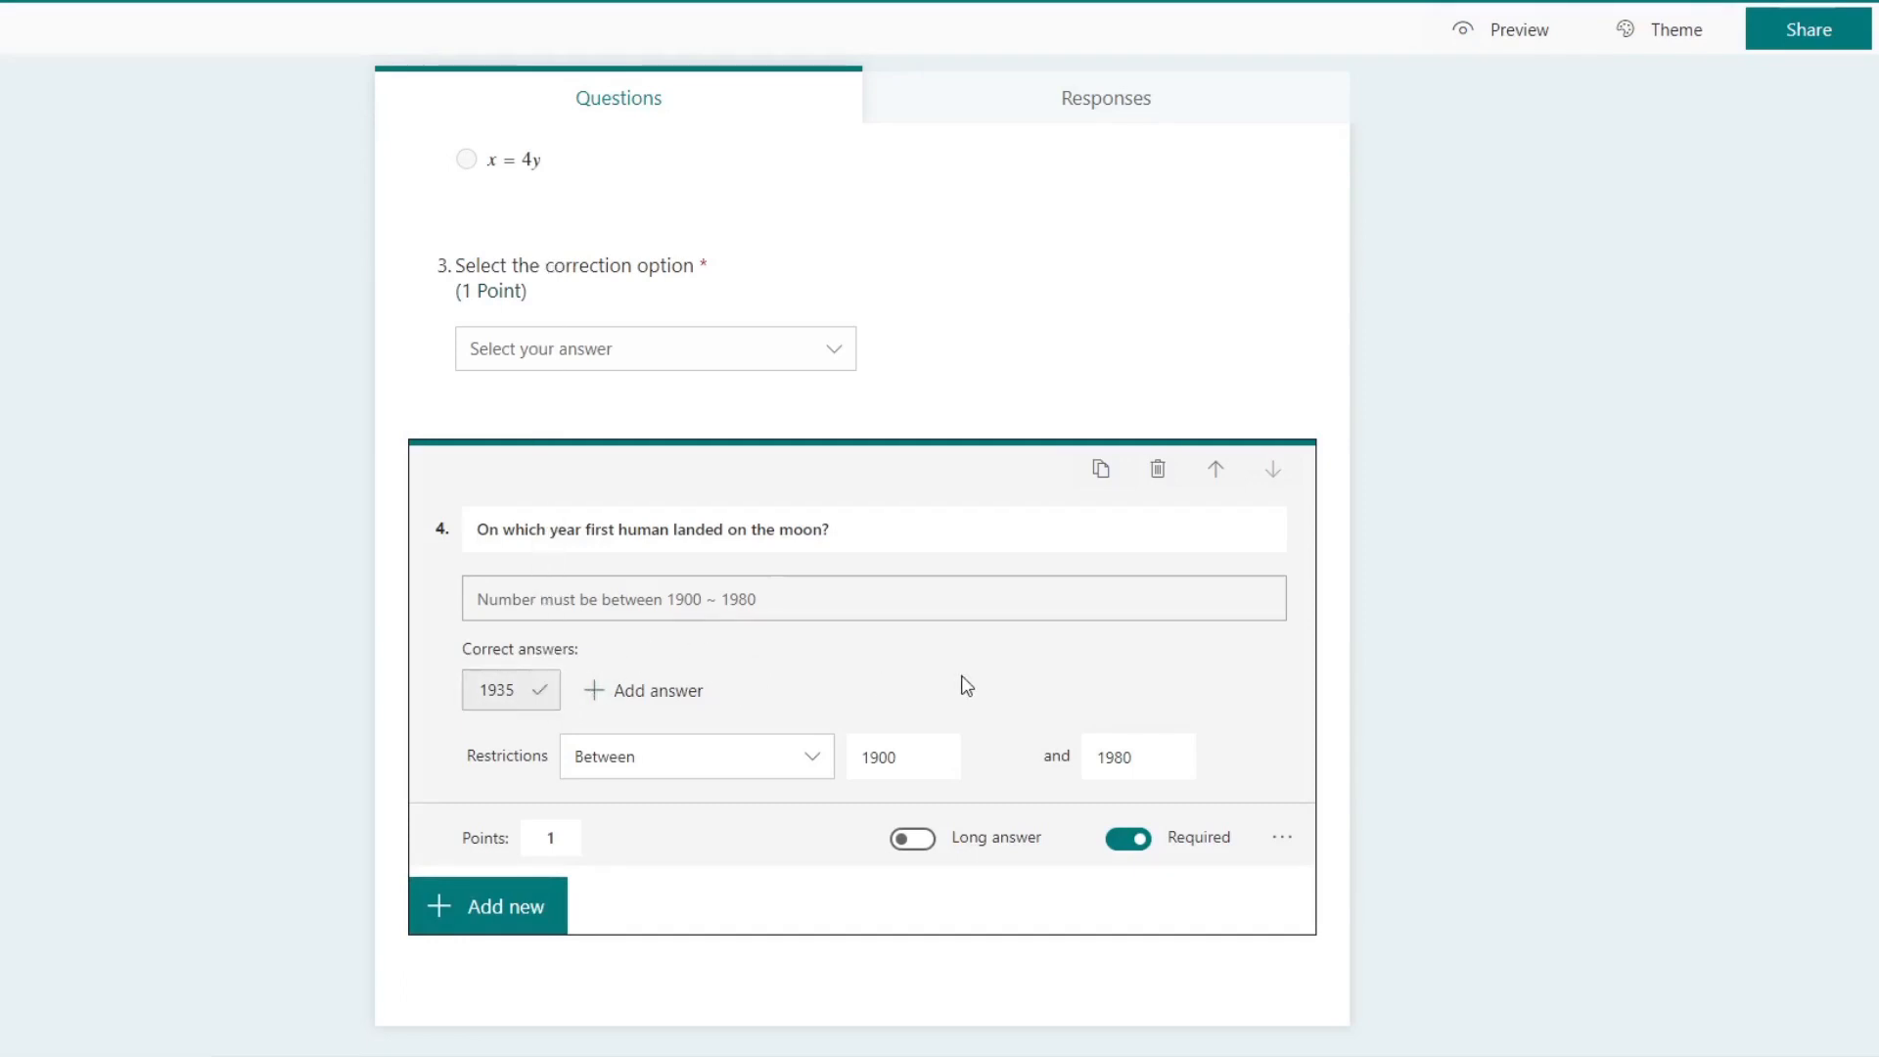
# Step: Add a fifth text question asking "Give summary about your first day in school?" and enable long answers for it
pyautogui.click(504, 908)
pyautogui.click(704, 910)
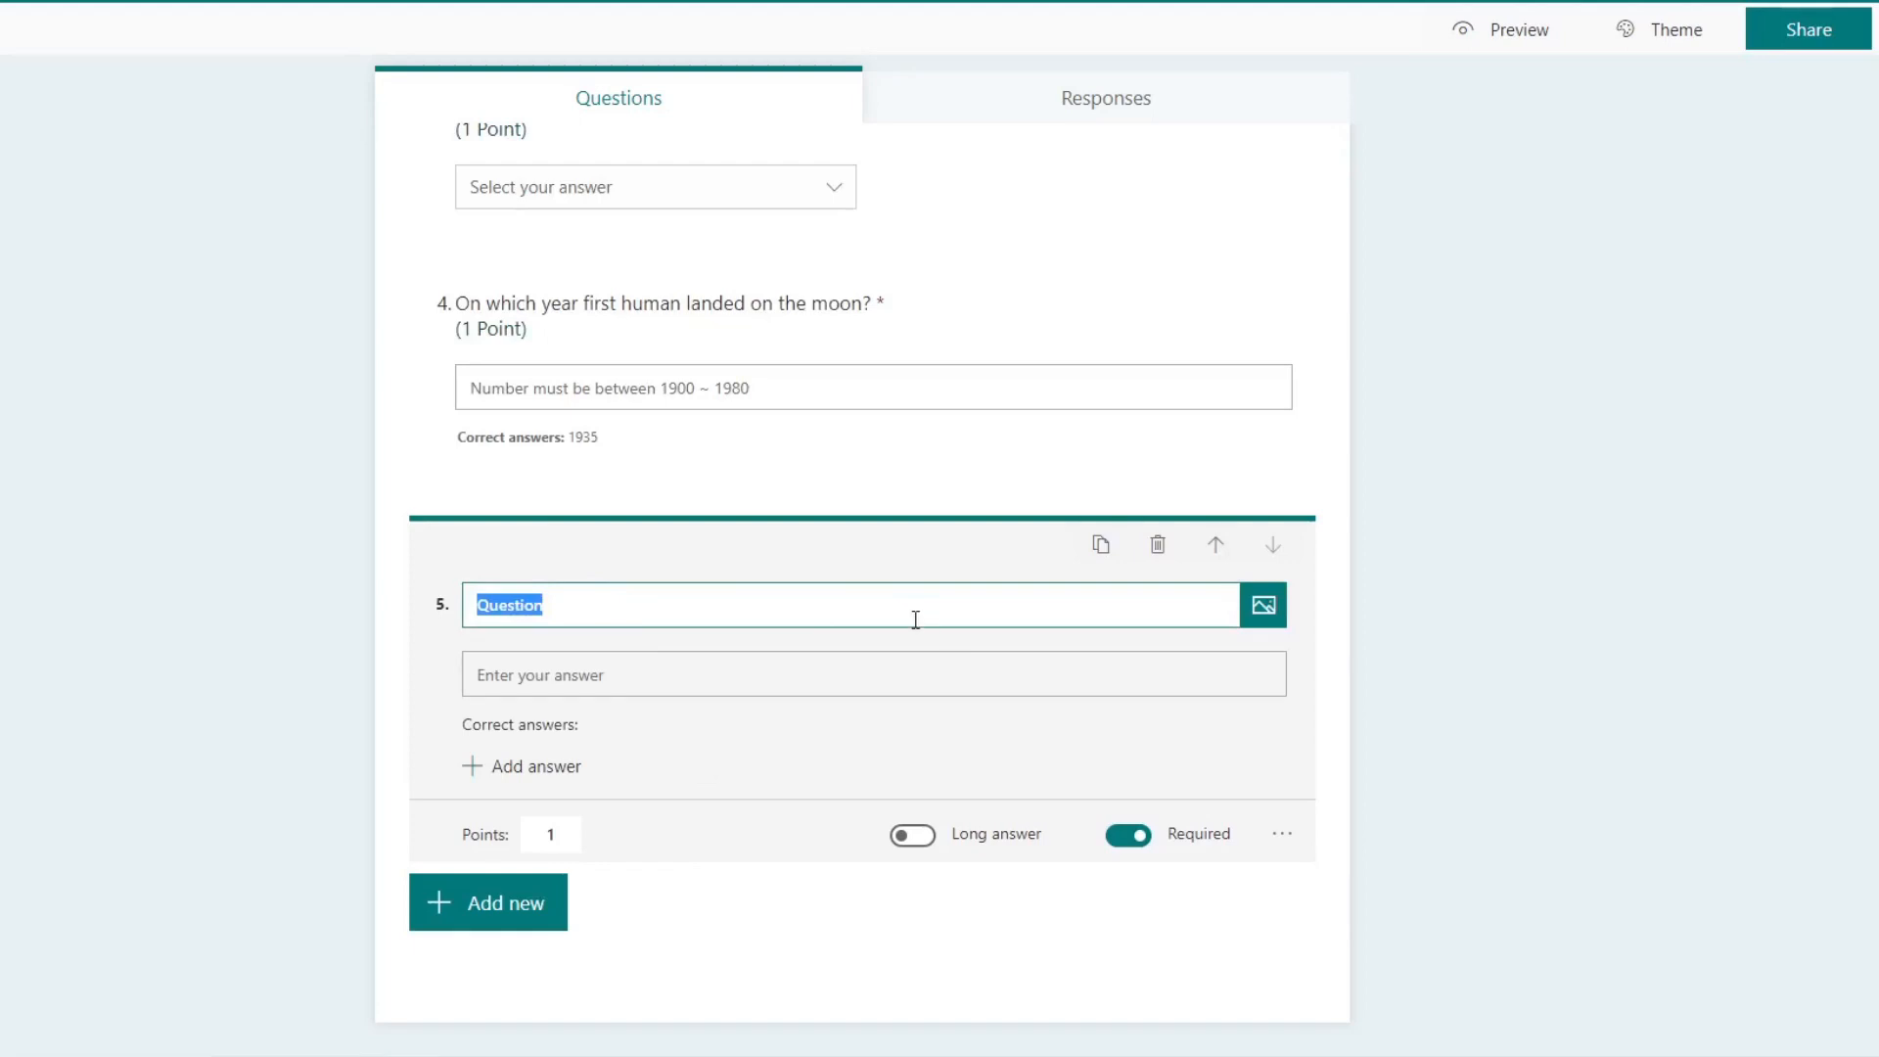
pyautogui.press('BackSpace')
pyautogui.write('Give summary about the fir')
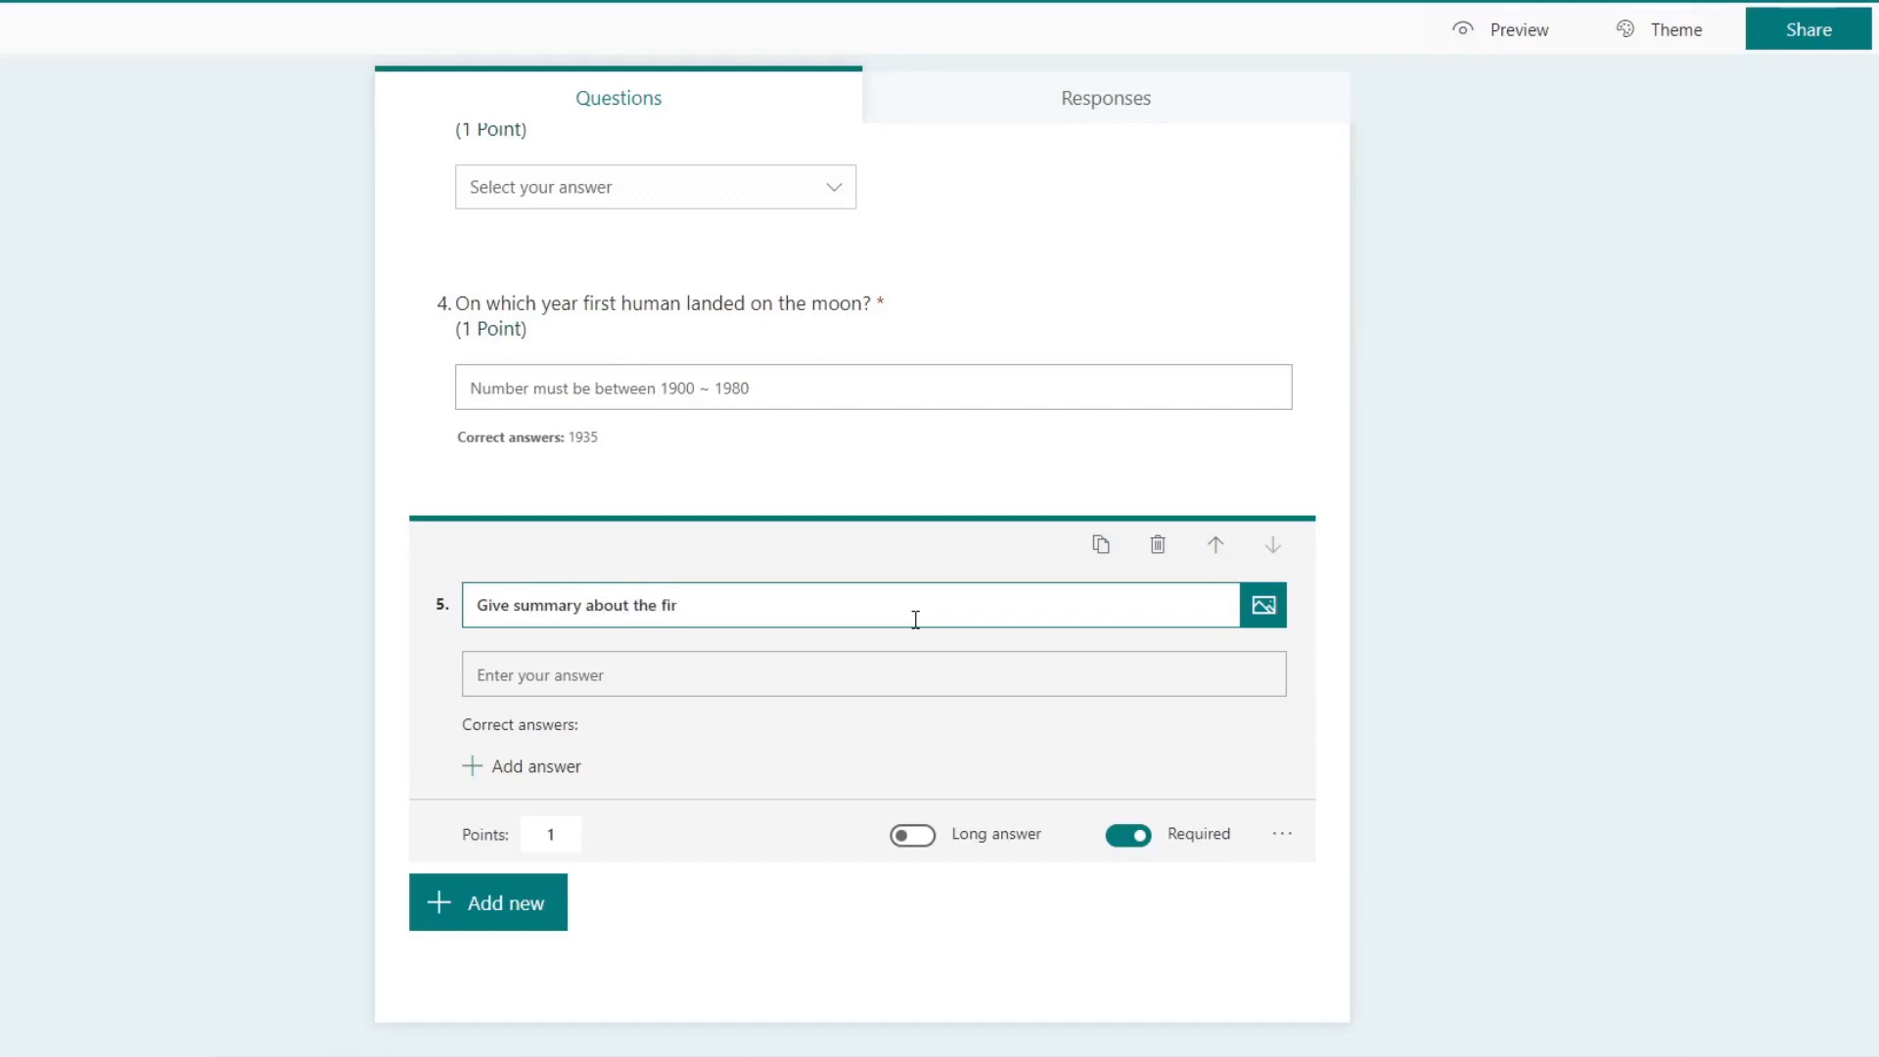
pyautogui.press('BackSpace')
pyautogui.press('BackSpace')
pyautogui.press('BackSpace')
pyautogui.press('BackSpace')
pyautogui.press('BackSpace')
pyautogui.press('BackSpace')
pyautogui.press('BackSpace')
pyautogui.write('your fir')
pyautogui.press('BackSpace')
pyautogui.write('st day in school?')
pyautogui.click(918, 836)
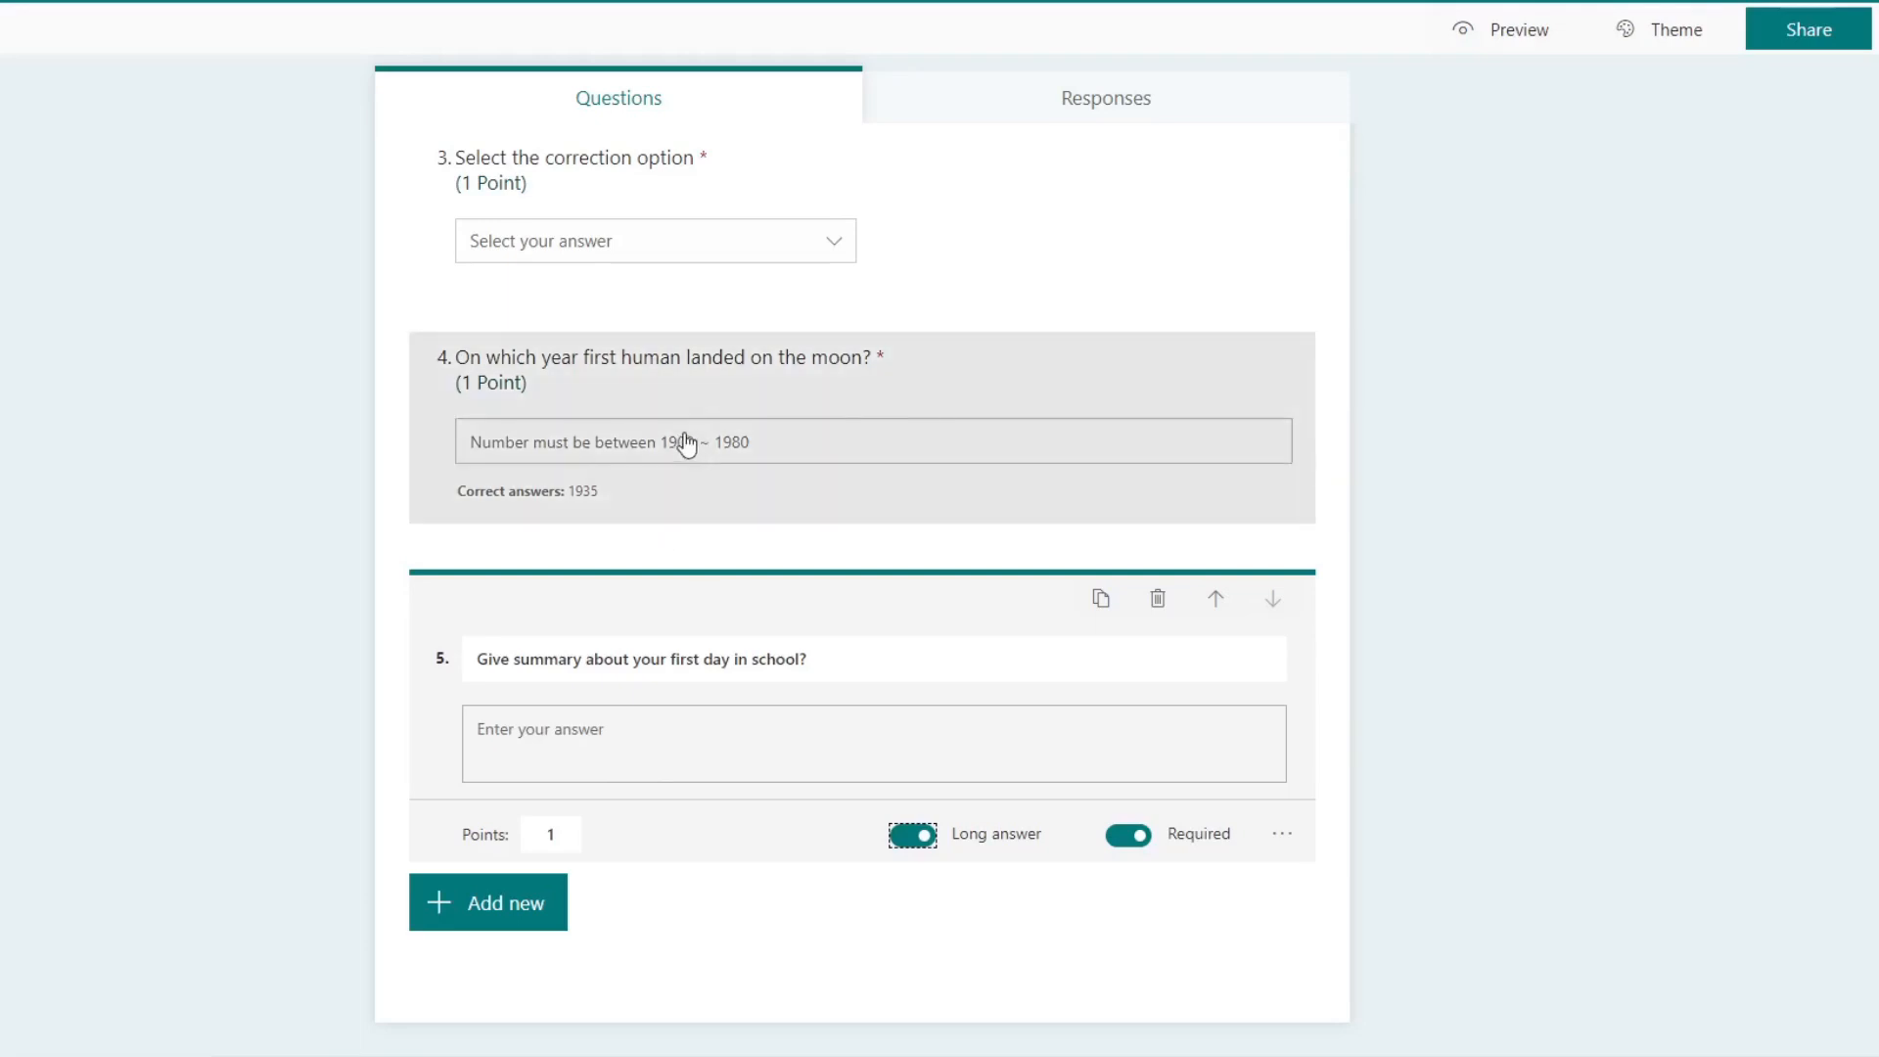
# Step: Examine the media types that can be inserted into the fifth question and its additional settings
pyautogui.click(693, 663)
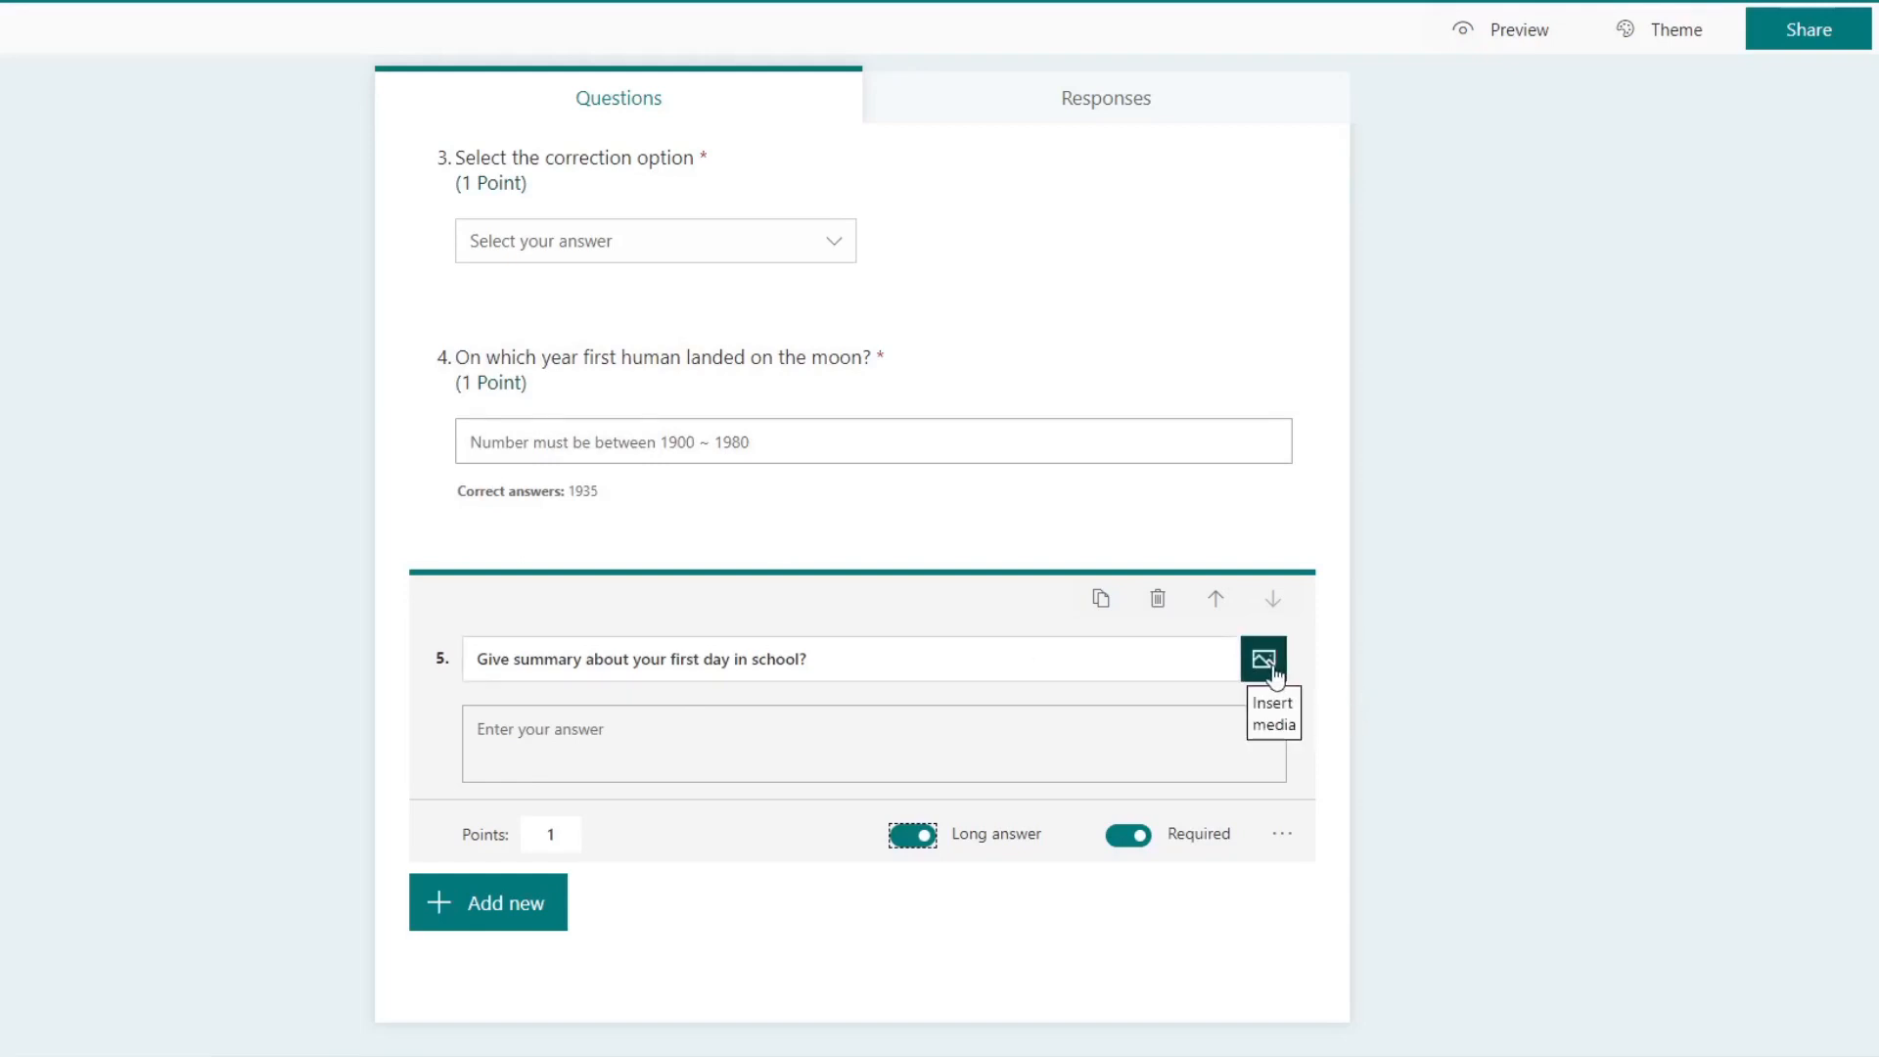
pyautogui.click(1264, 663)
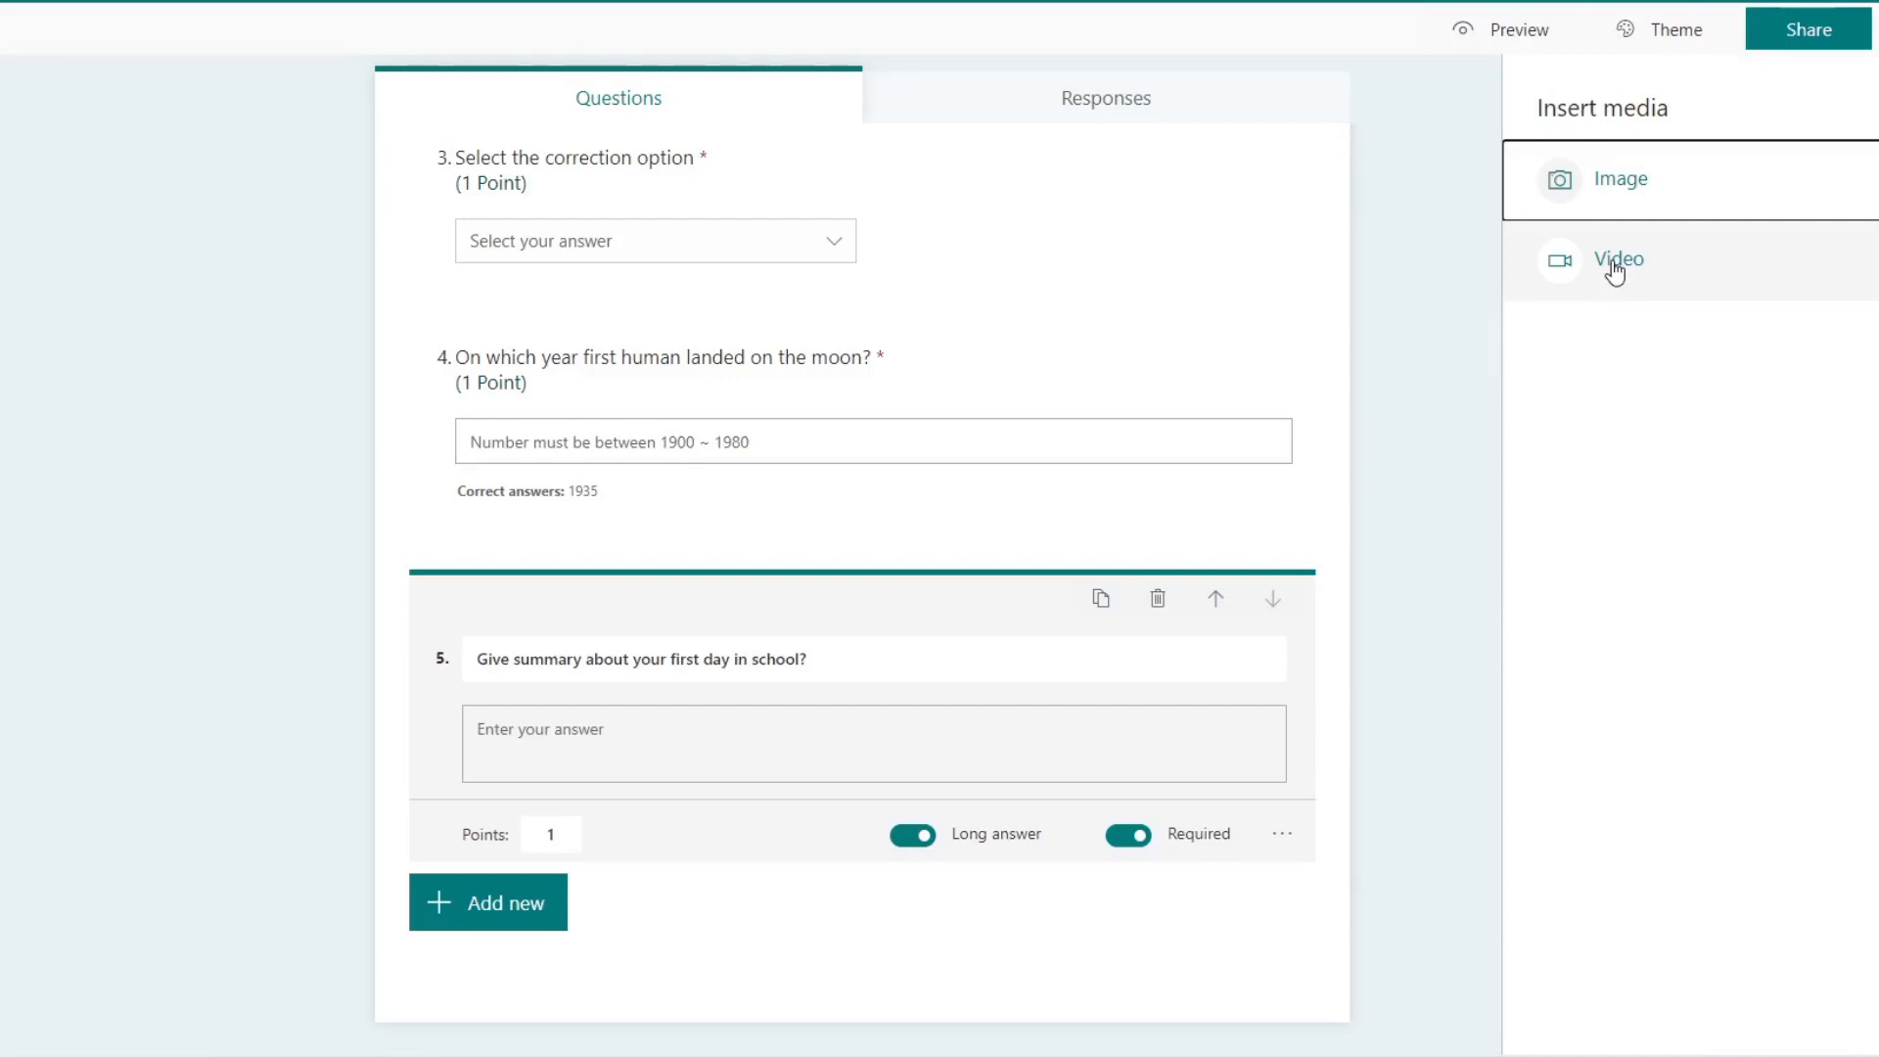
pyautogui.click(1453, 278)
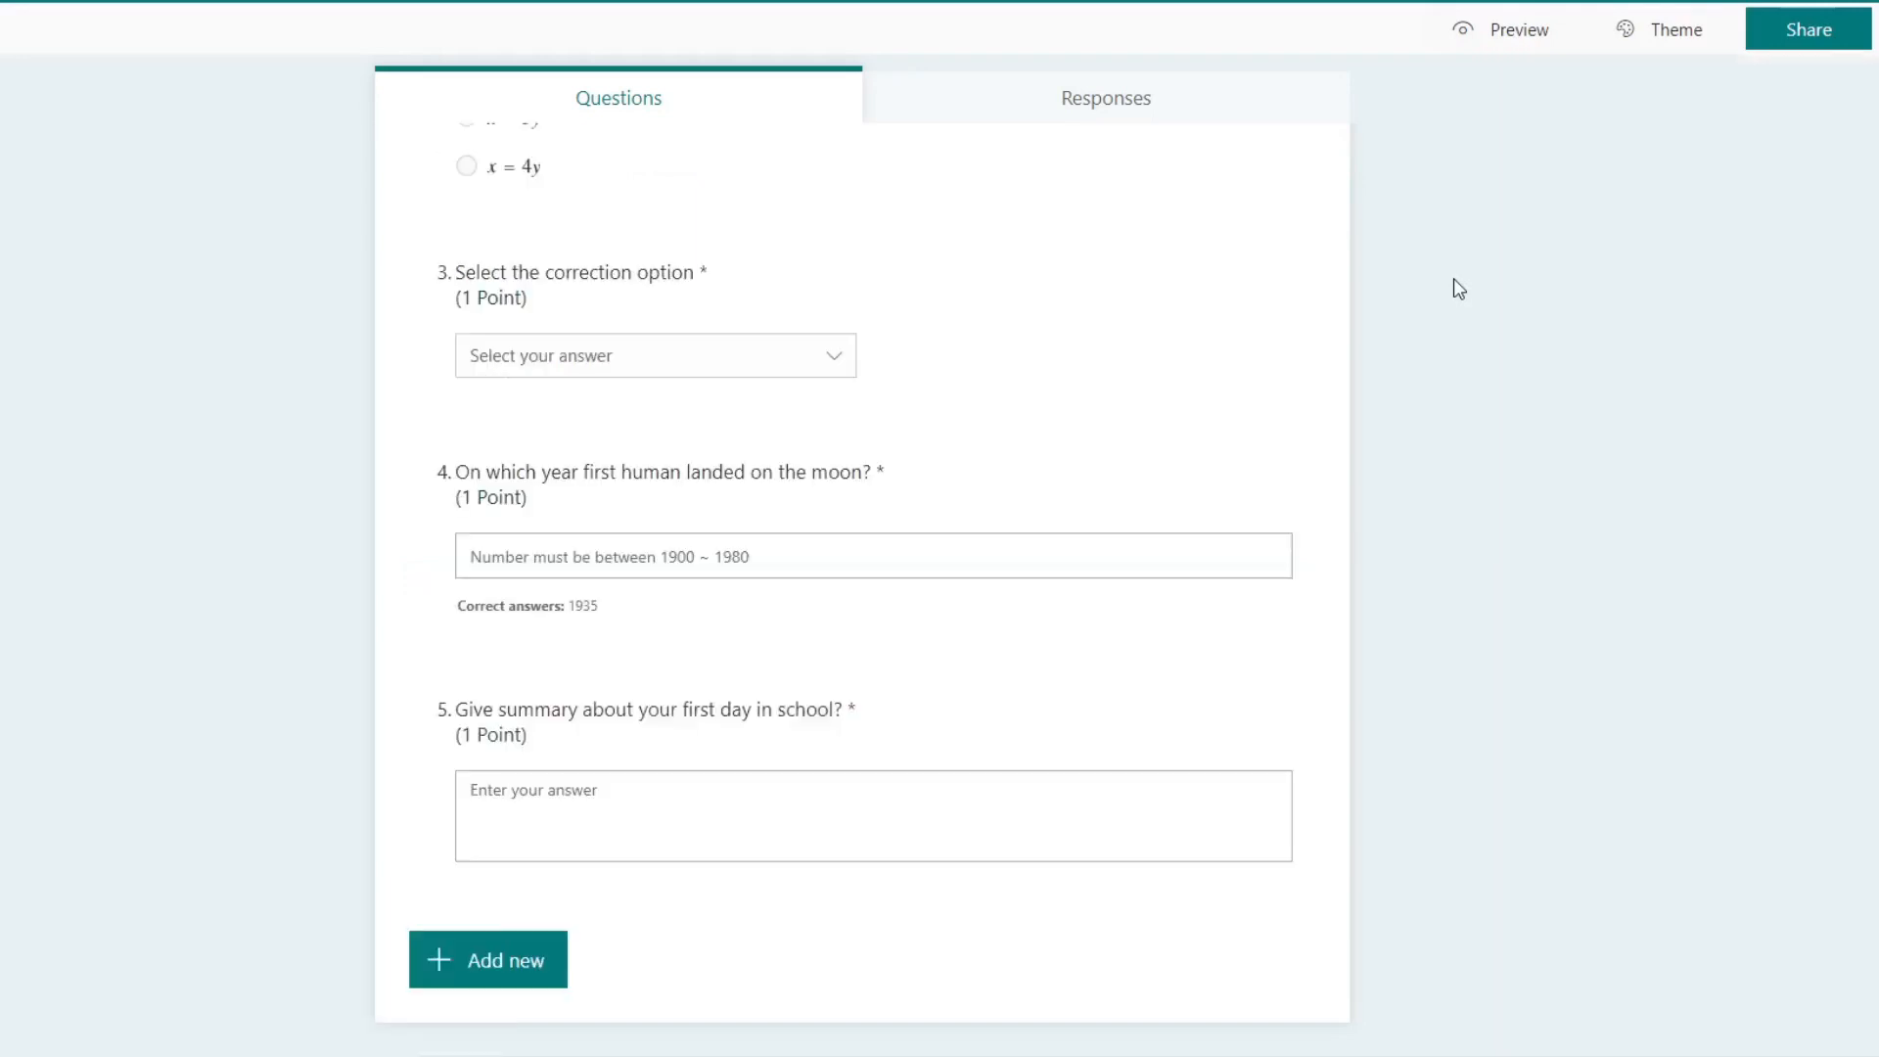
pyautogui.click(1027, 780)
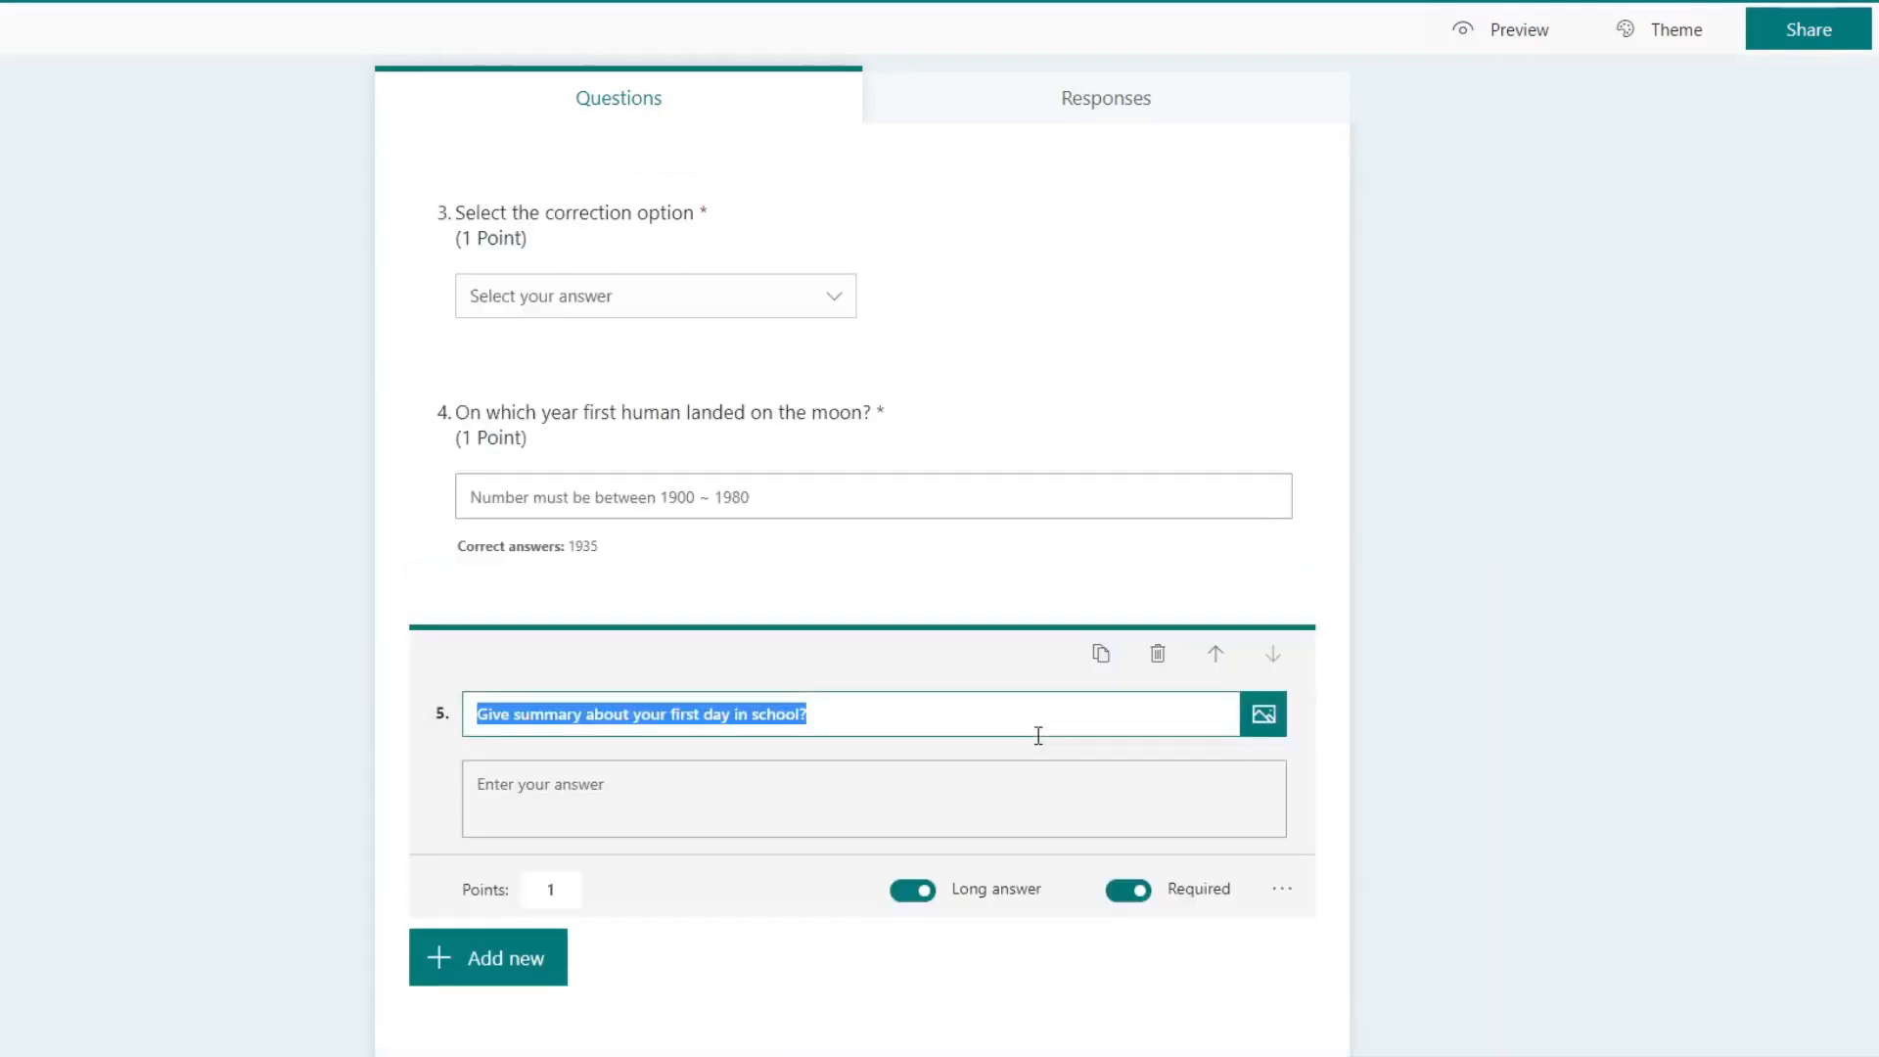
pyautogui.click(1282, 889)
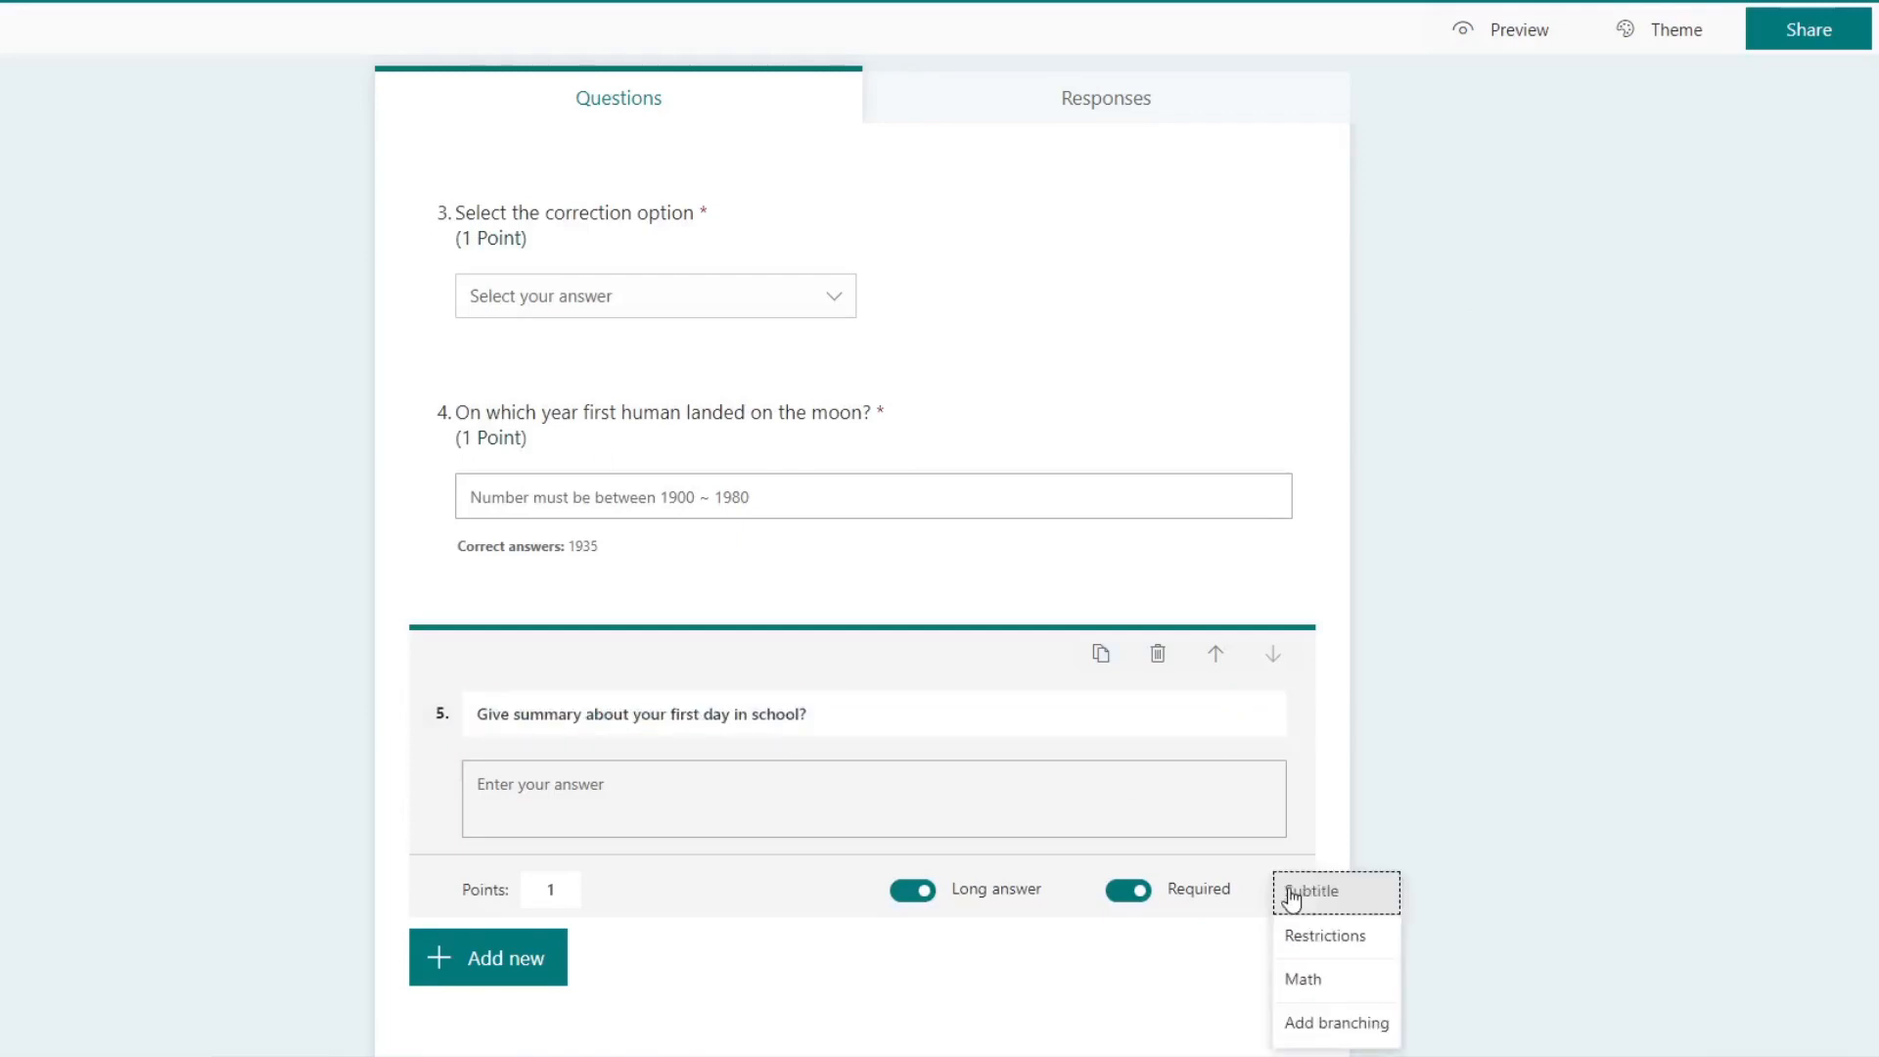
pyautogui.scroll(-1, 1588, 960)
pyautogui.click(1341, 698)
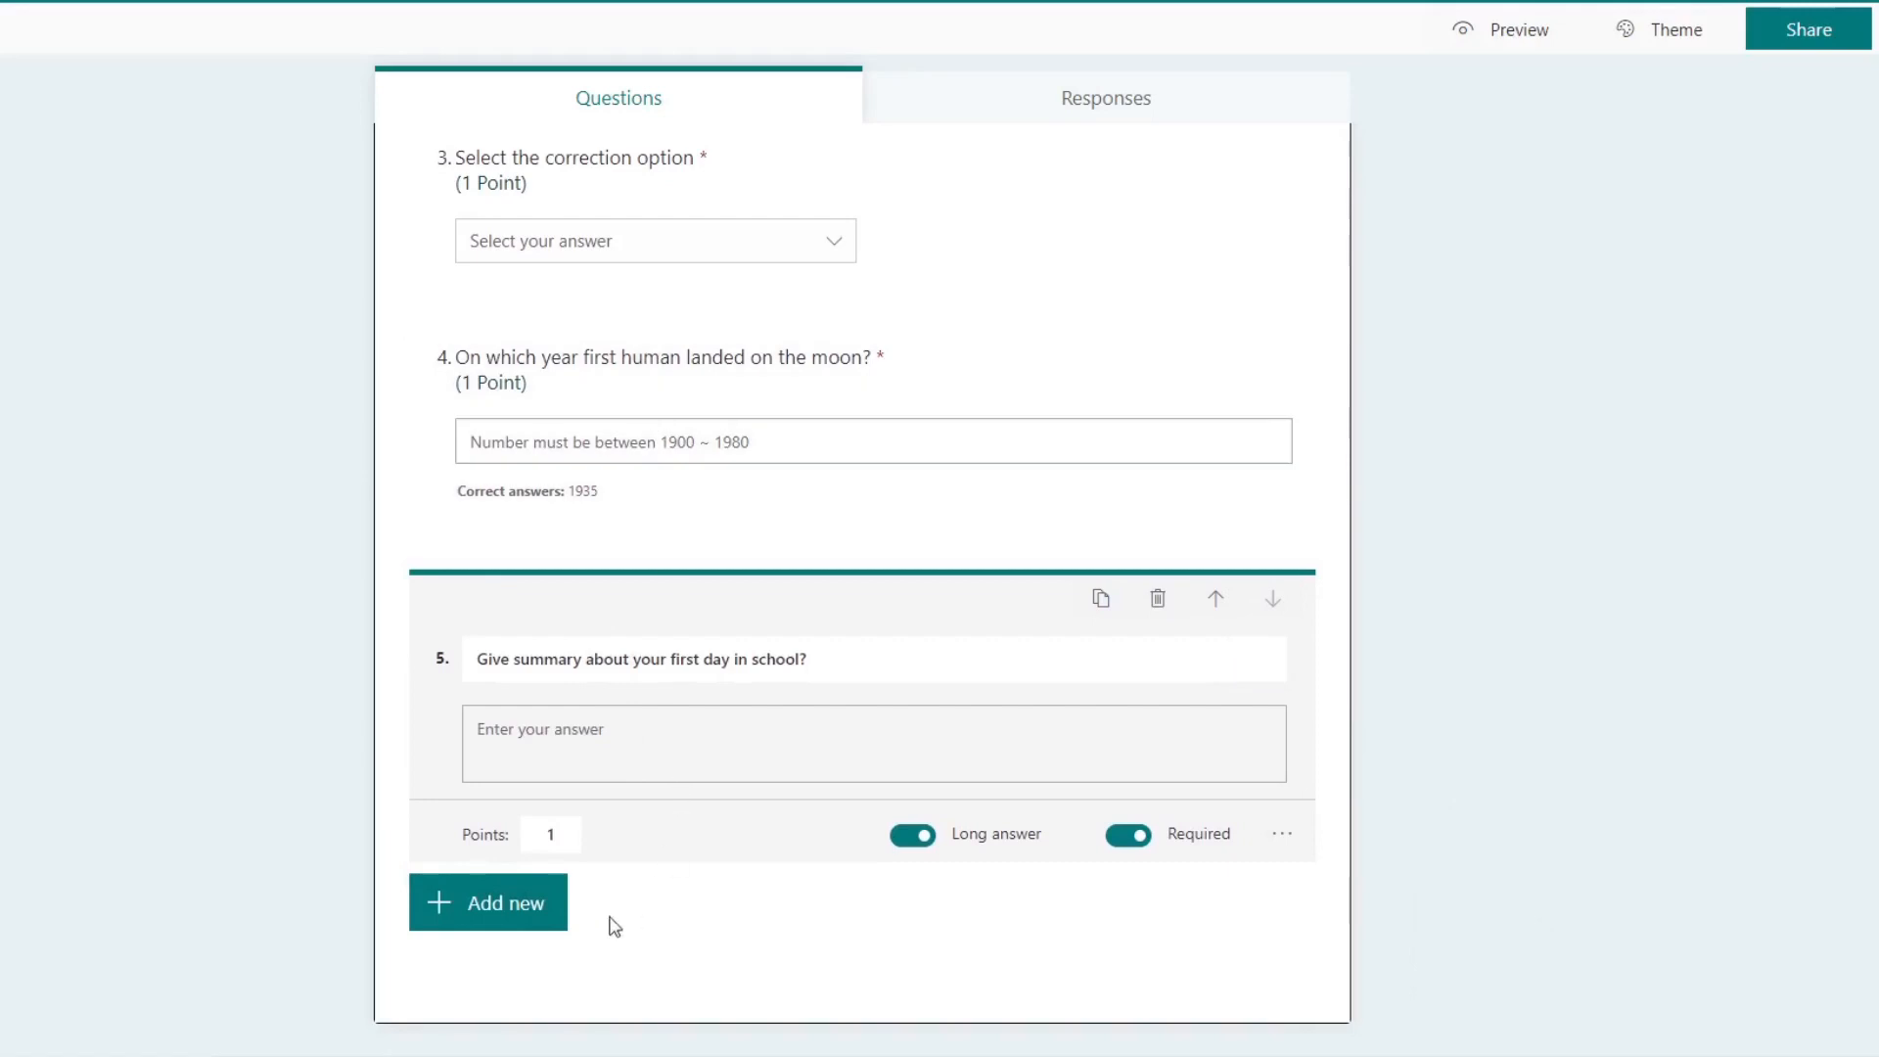
# Step: Preview the quiz and test the number restriction of the fourth question with the answers 2500 and 1975
pyautogui.click(1519, 32)
pyautogui.scroll(-7, 479, 508)
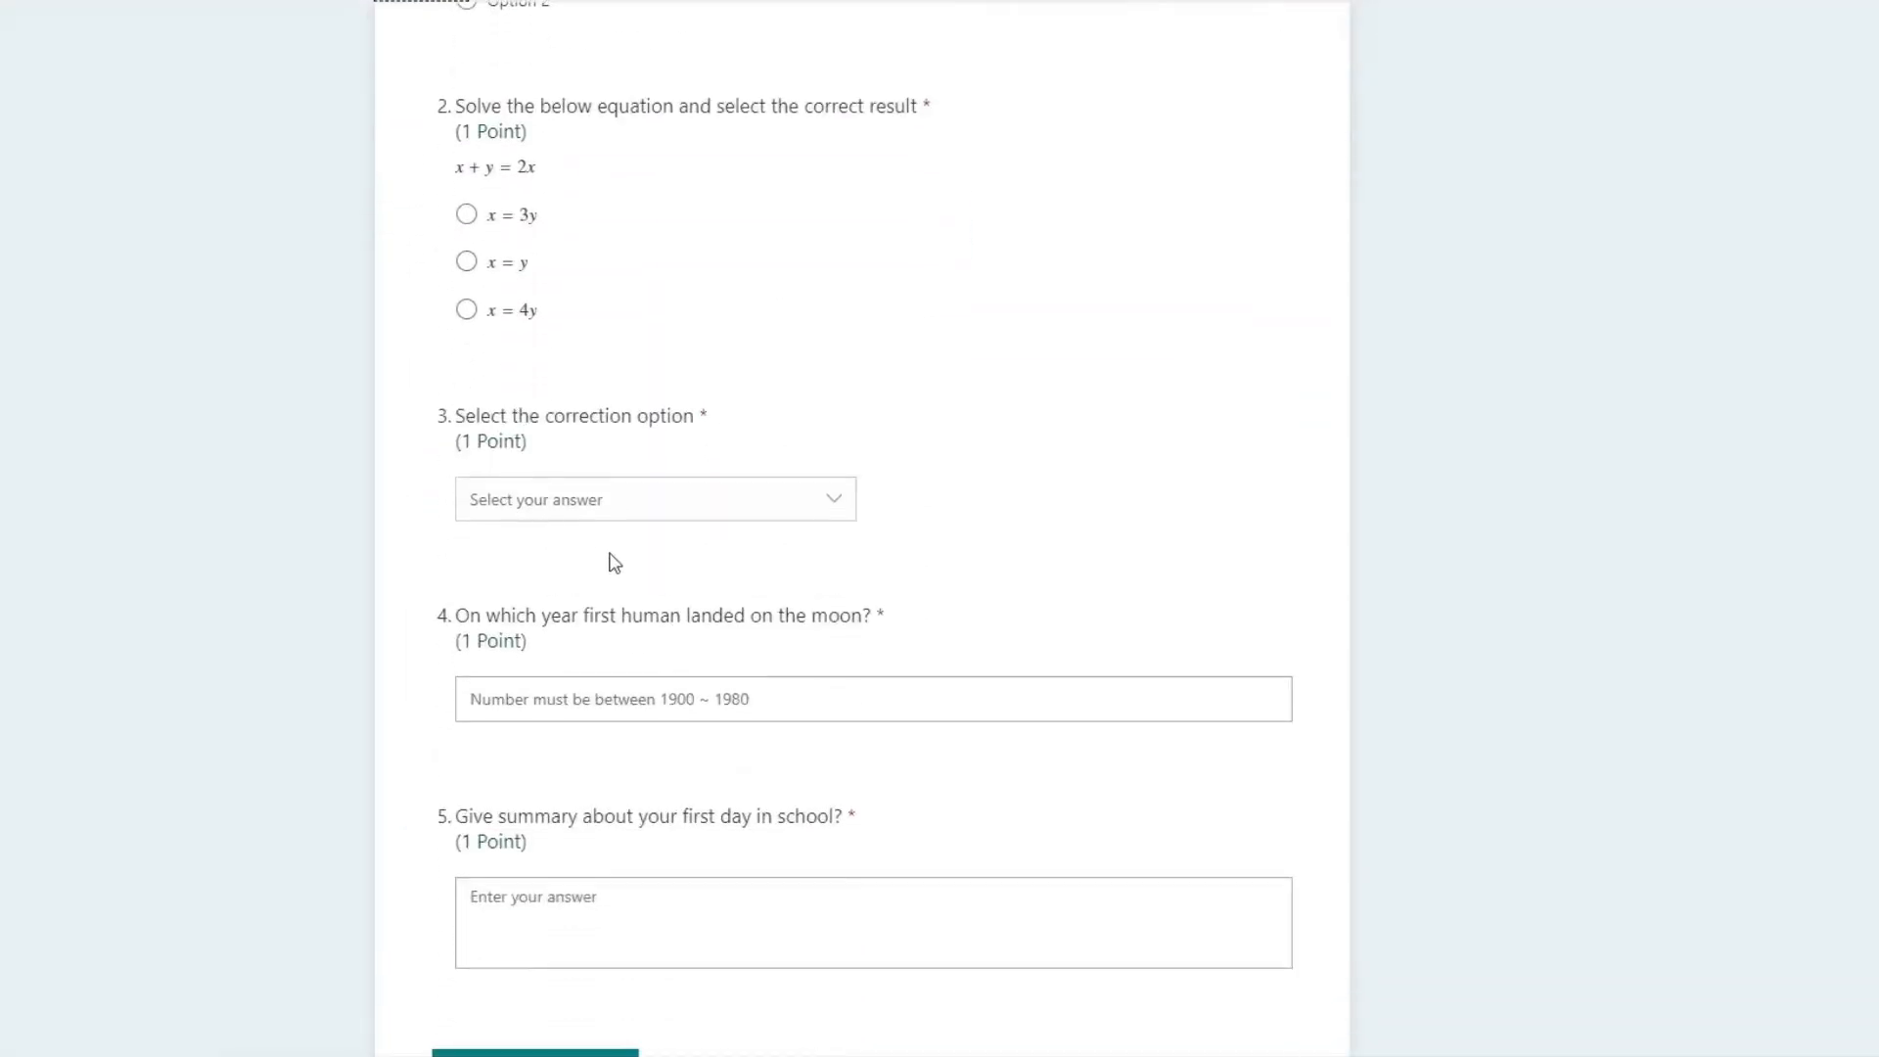
pyautogui.click(836, 501)
pyautogui.click(839, 503)
pyautogui.scroll(-2, 744, 636)
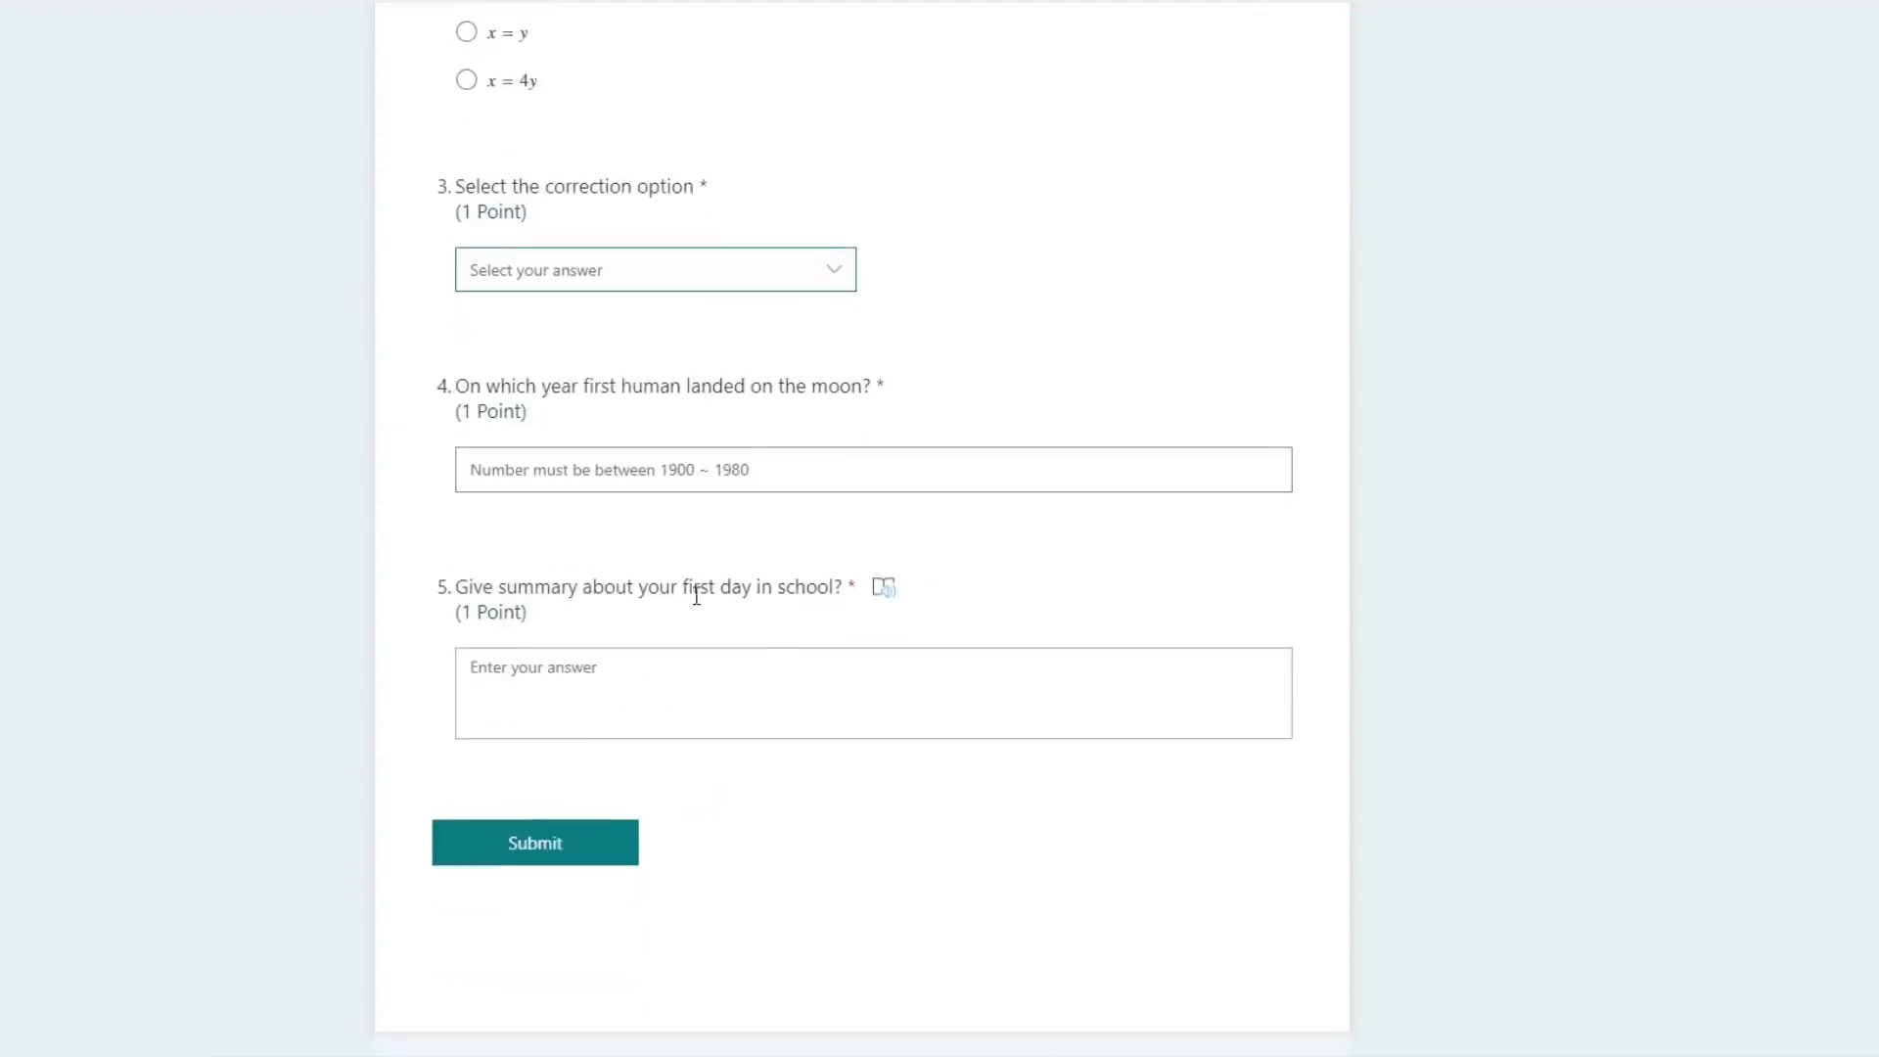
pyautogui.click(629, 475)
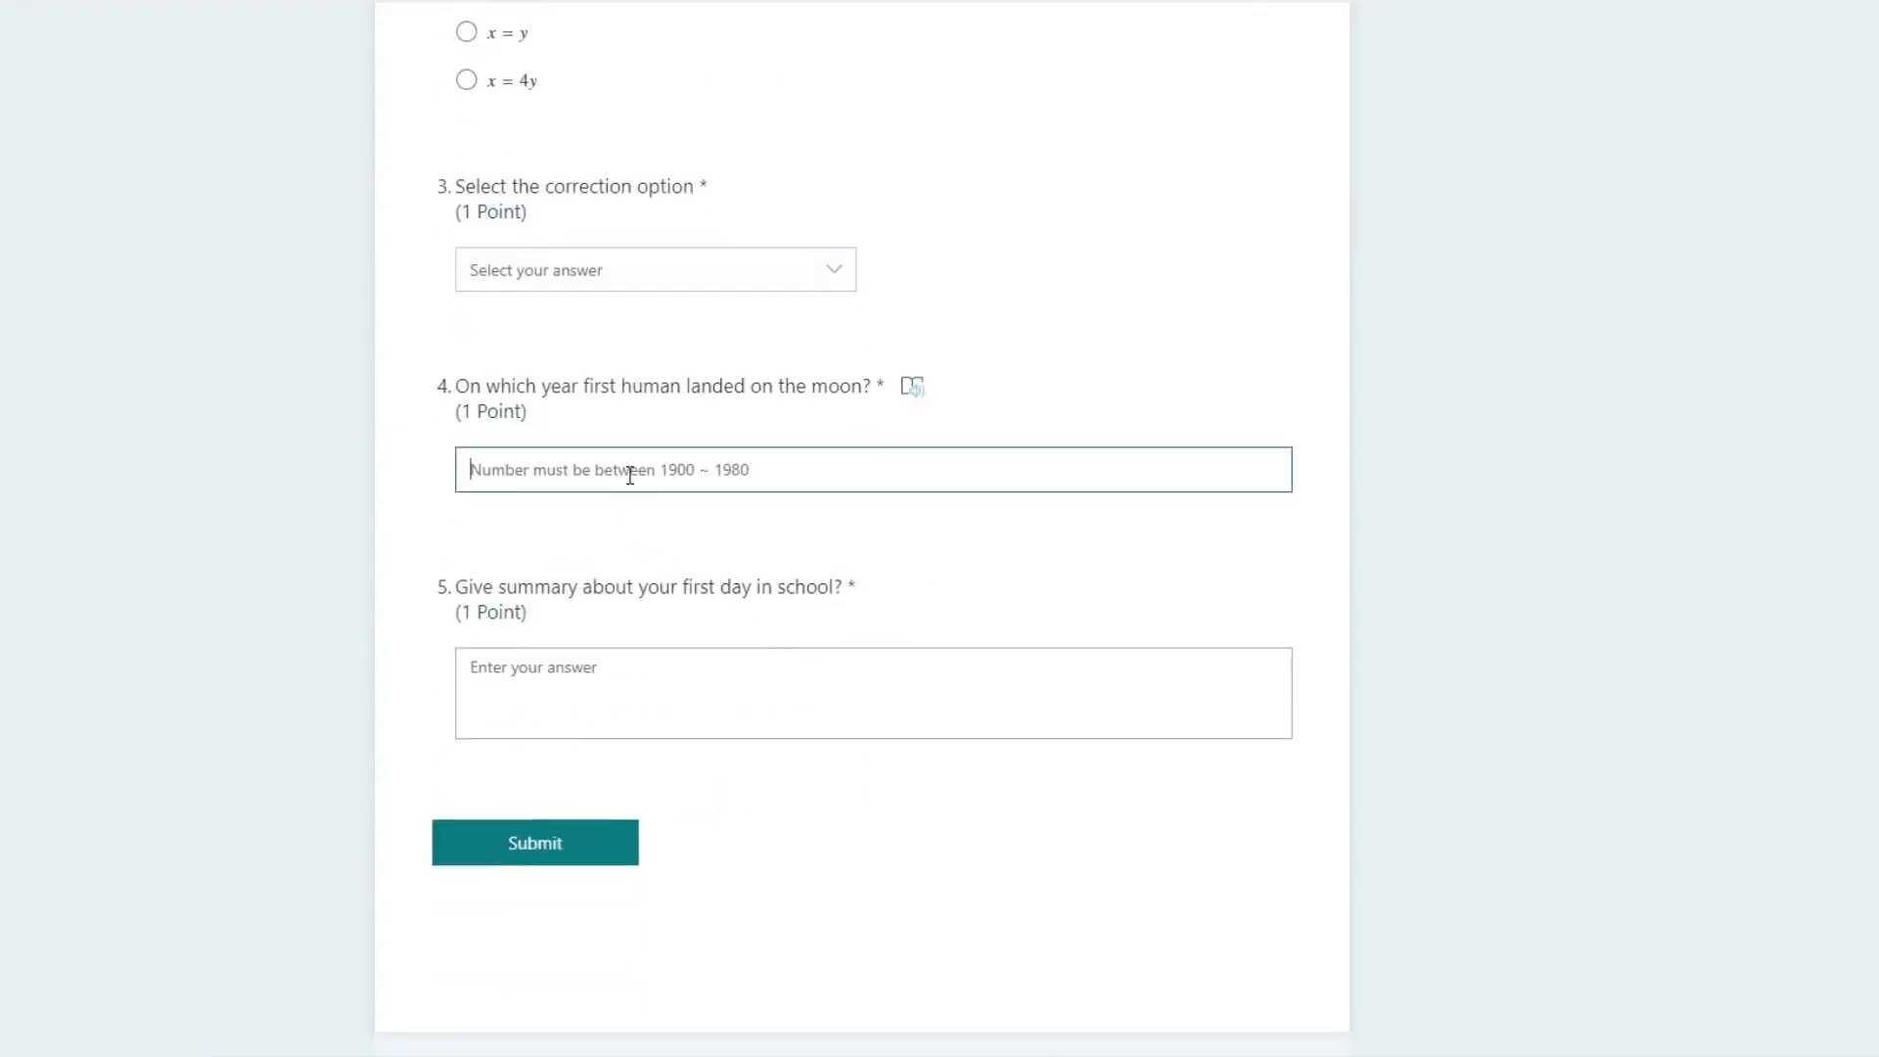
pyautogui.write('2500')
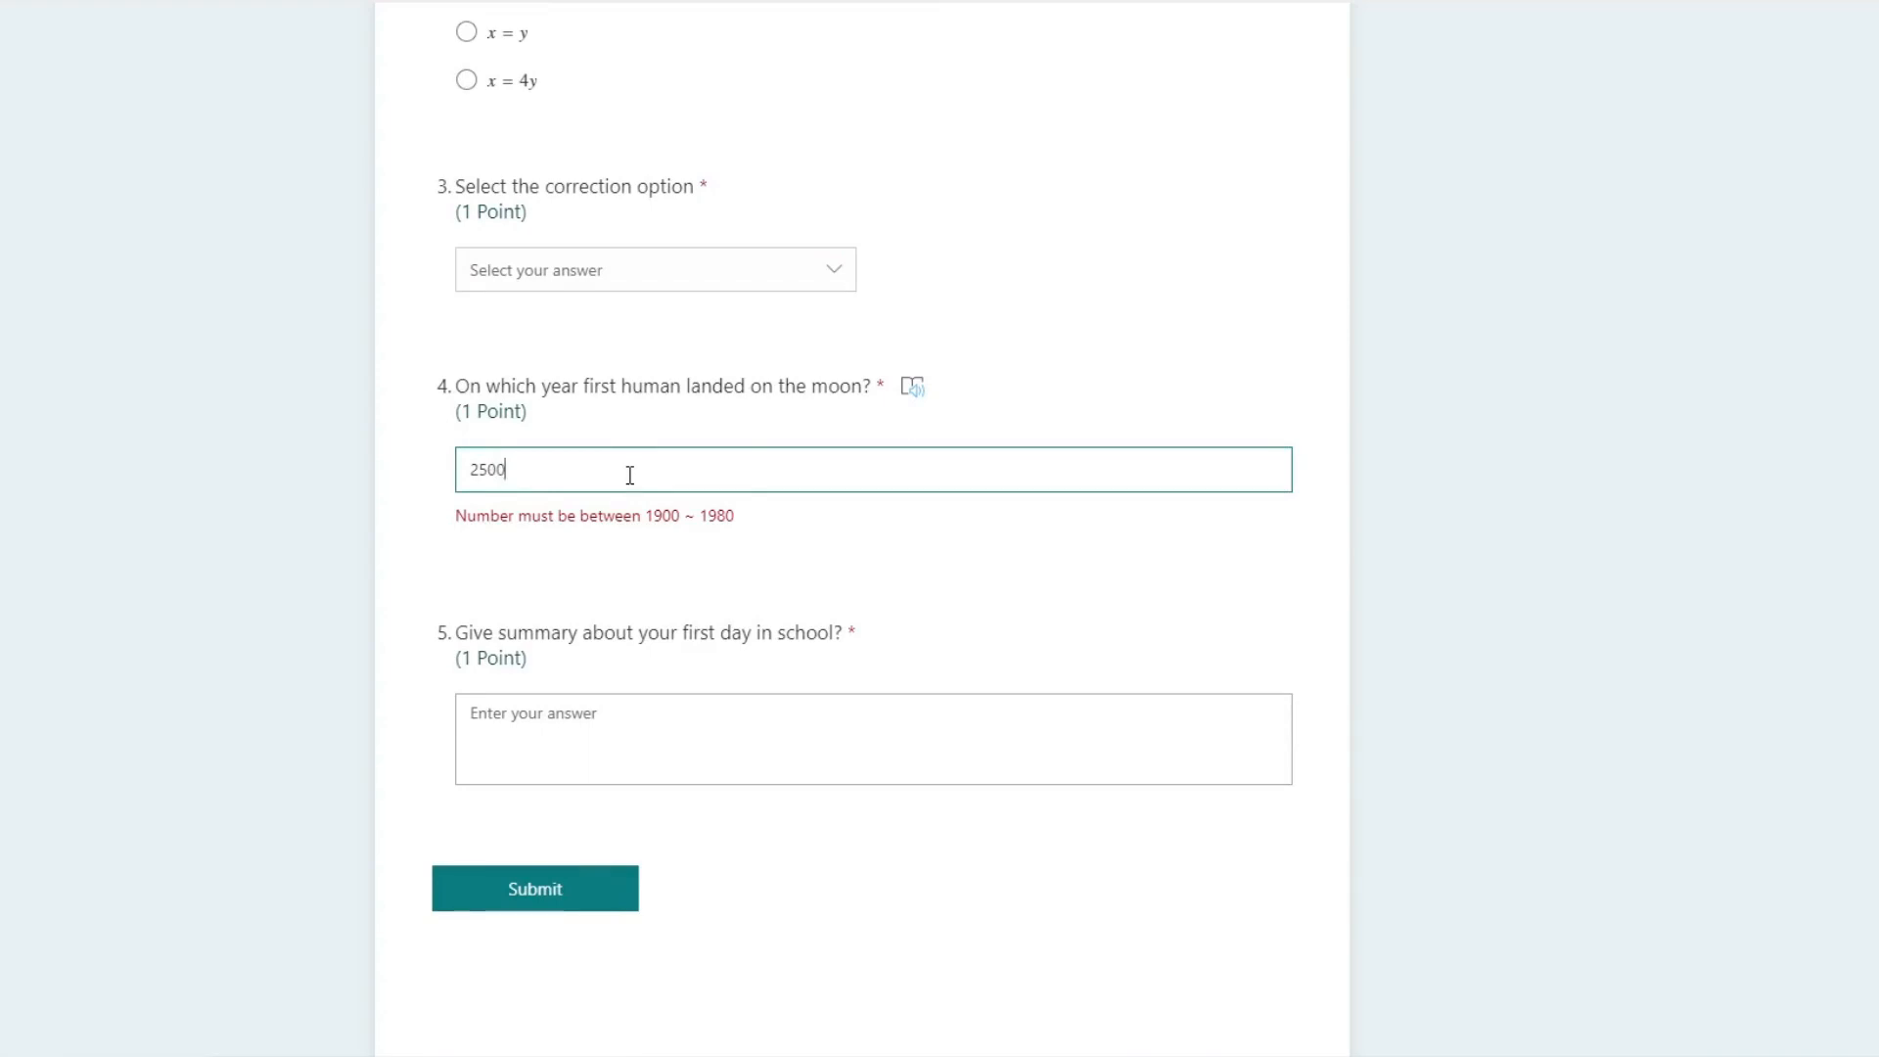
pyautogui.doubleClick(630, 474)
pyautogui.write('1975')
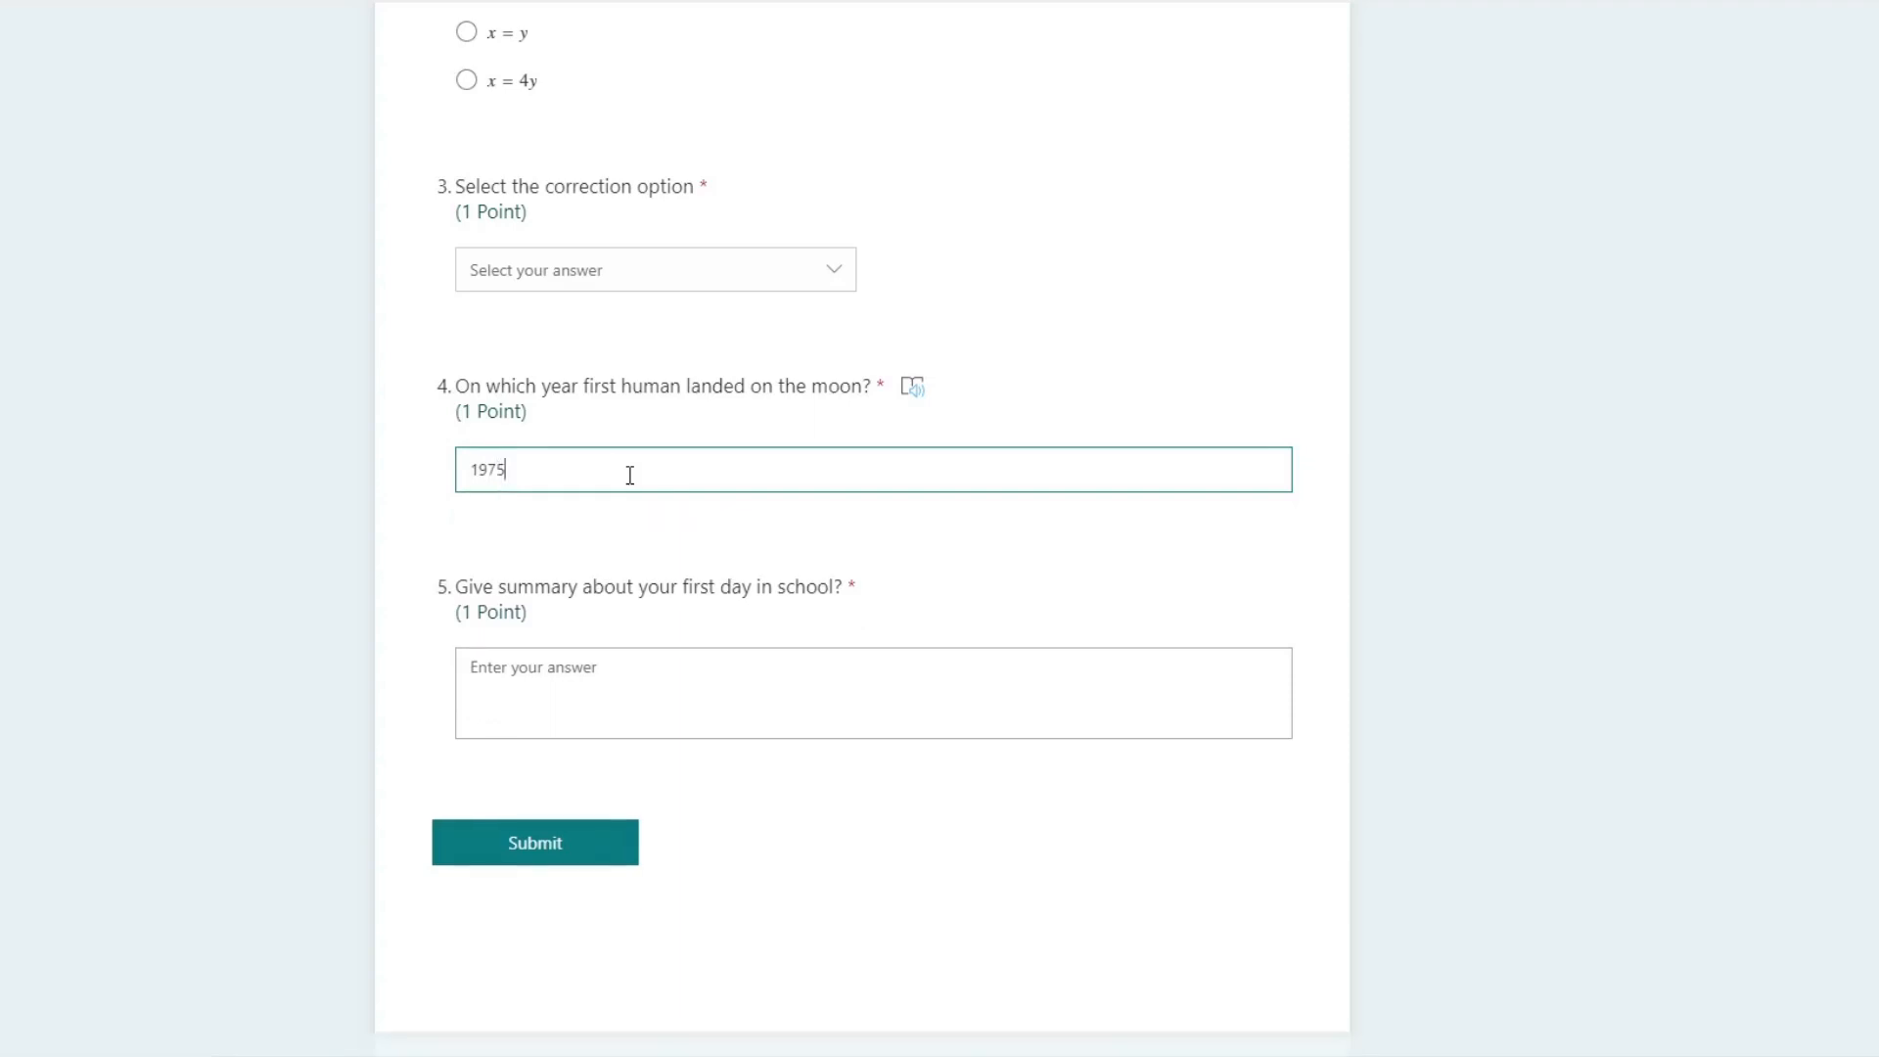
# Step: Test the long answer field of the fifth question with sample text, clear it, and return to the quiz editor
pyautogui.click(604, 669)
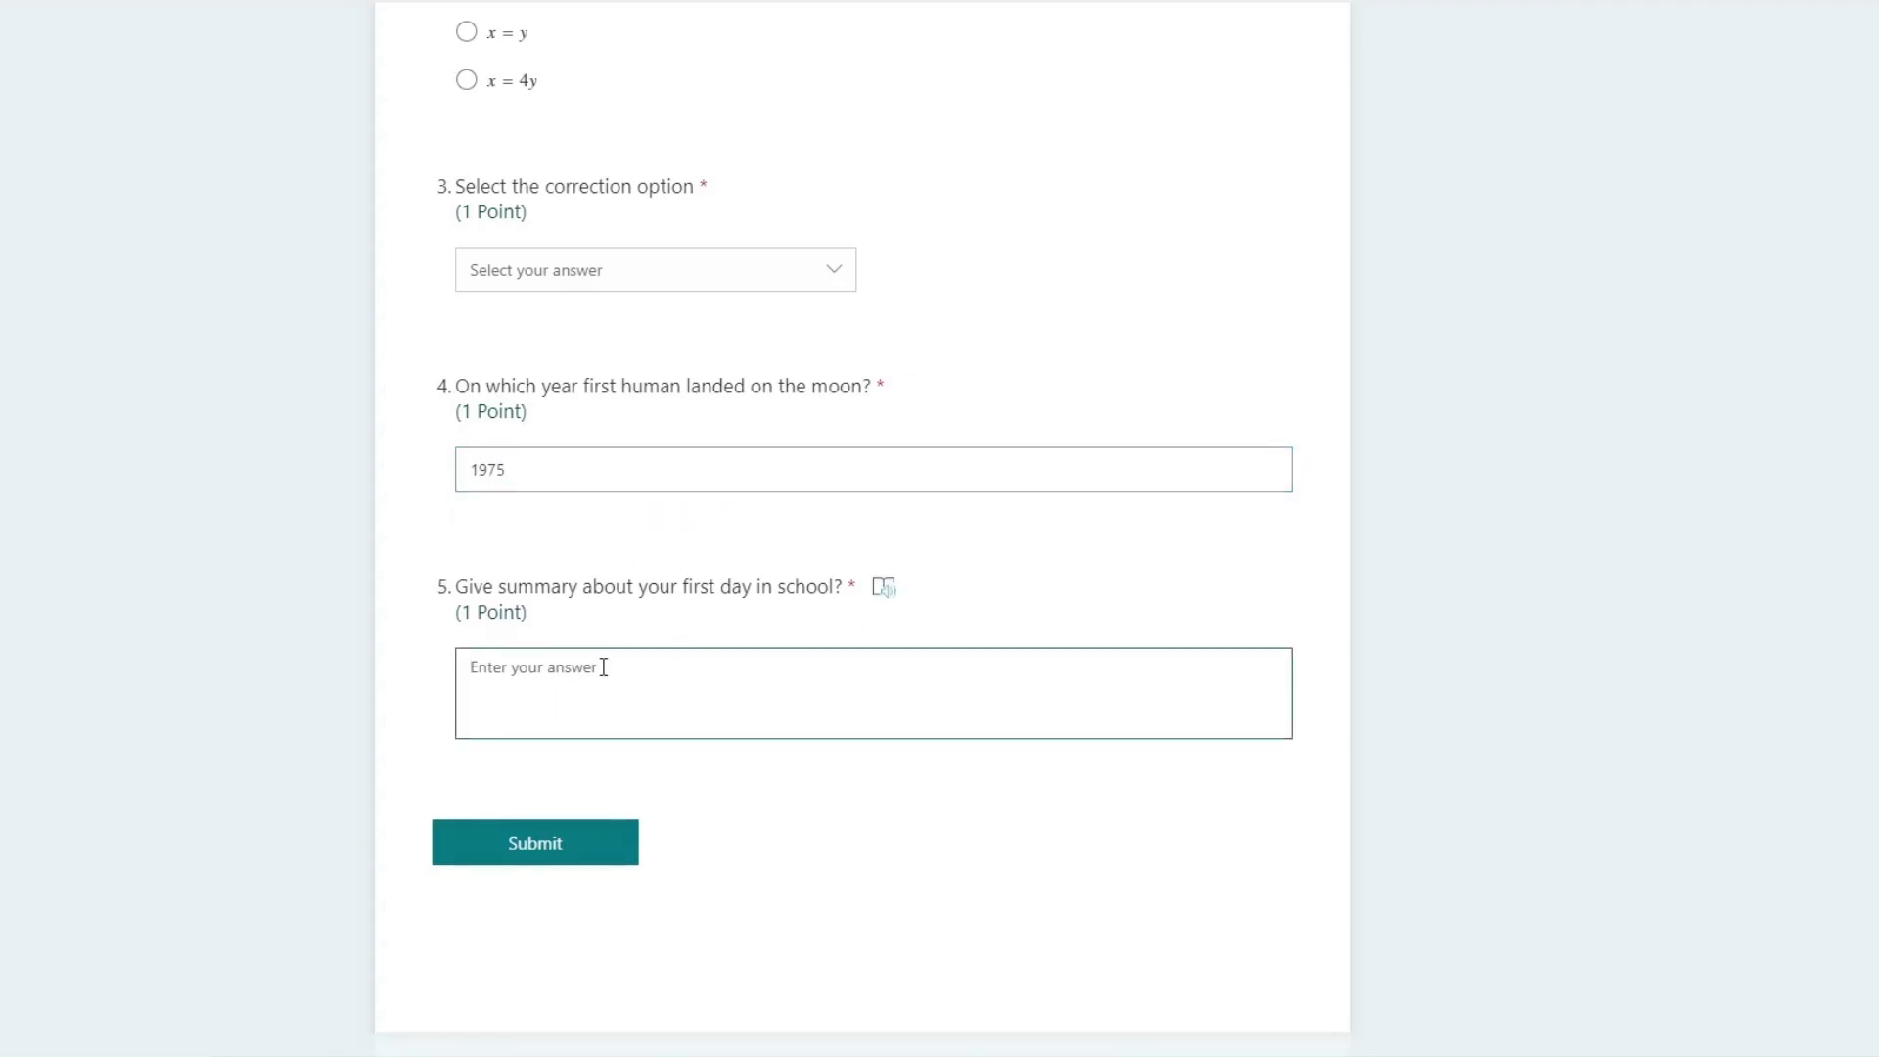
pyautogui.write('testf dfd sf')
pyautogui.moveTo(600, 662); pyautogui.dragTo(260, 671)
pyautogui.press('BackSpace')
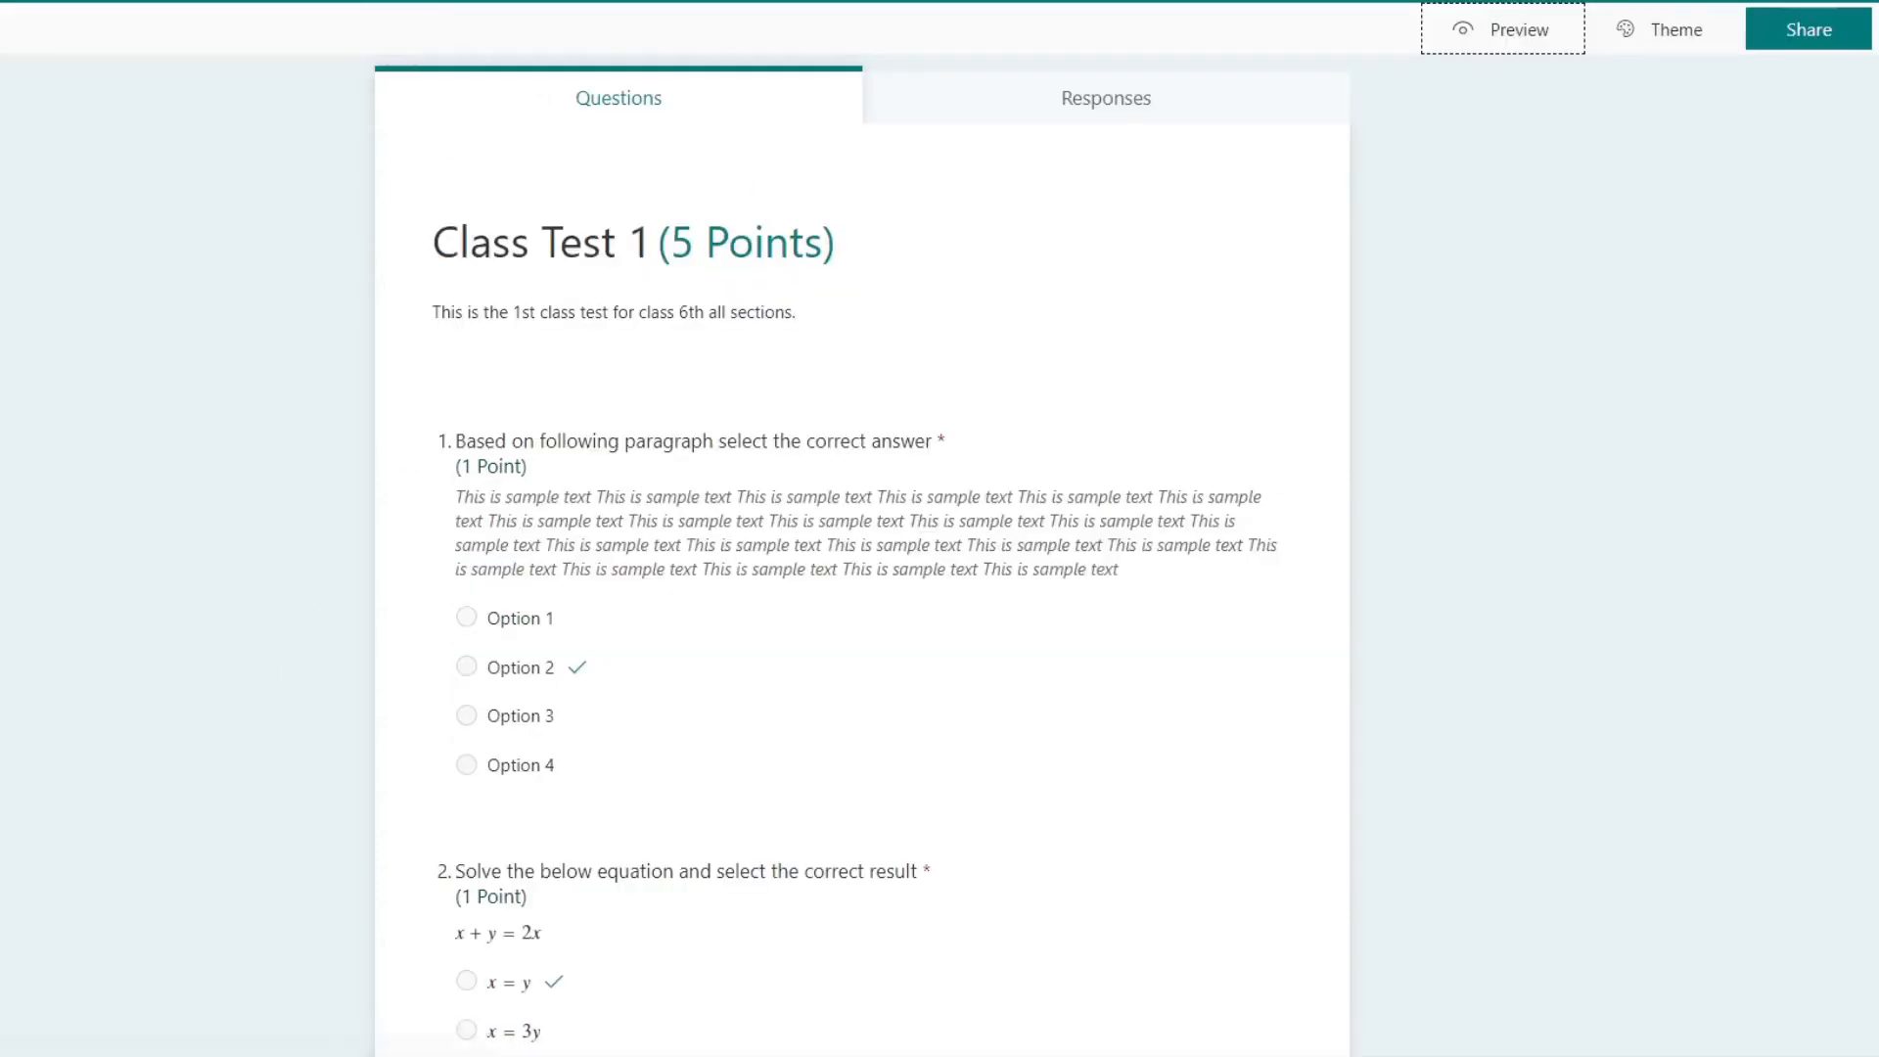
# Step: Add a rating question as the sixth question of the quiz
pyautogui.scroll(-8, 1153, 721)
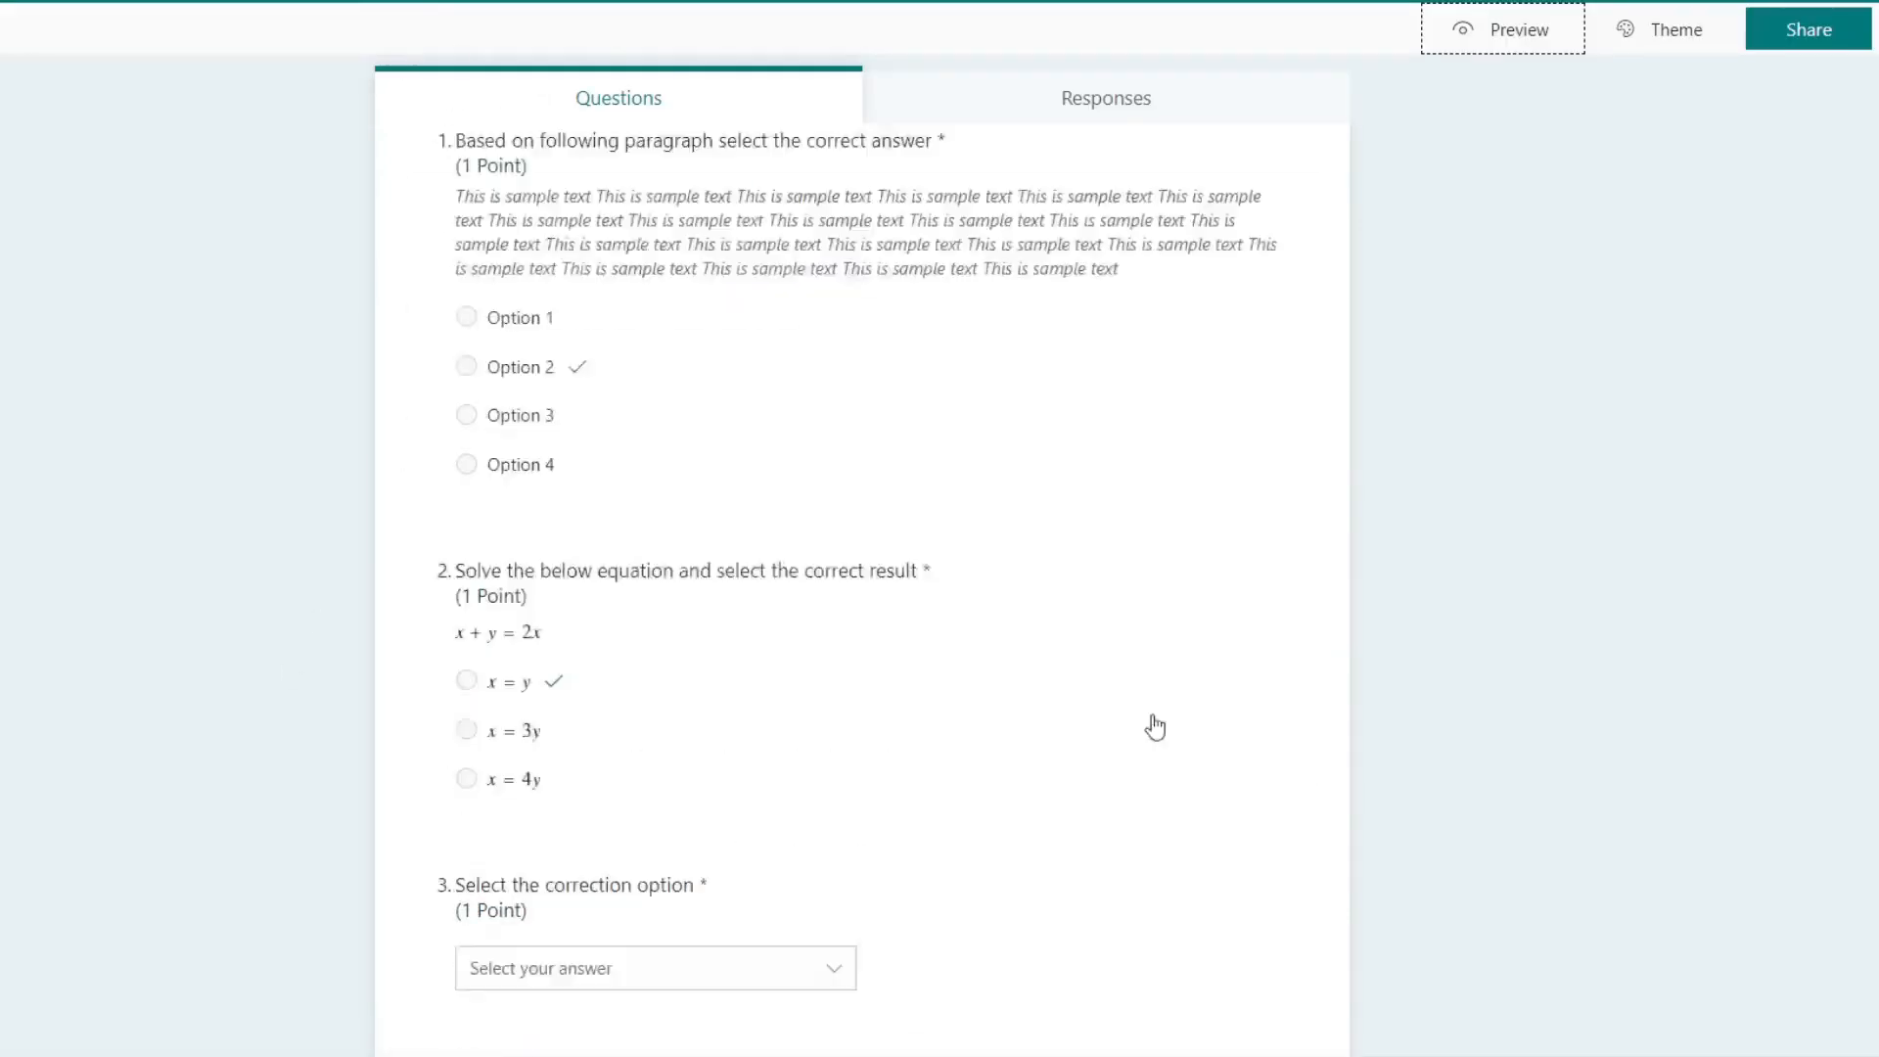
pyautogui.click(525, 974)
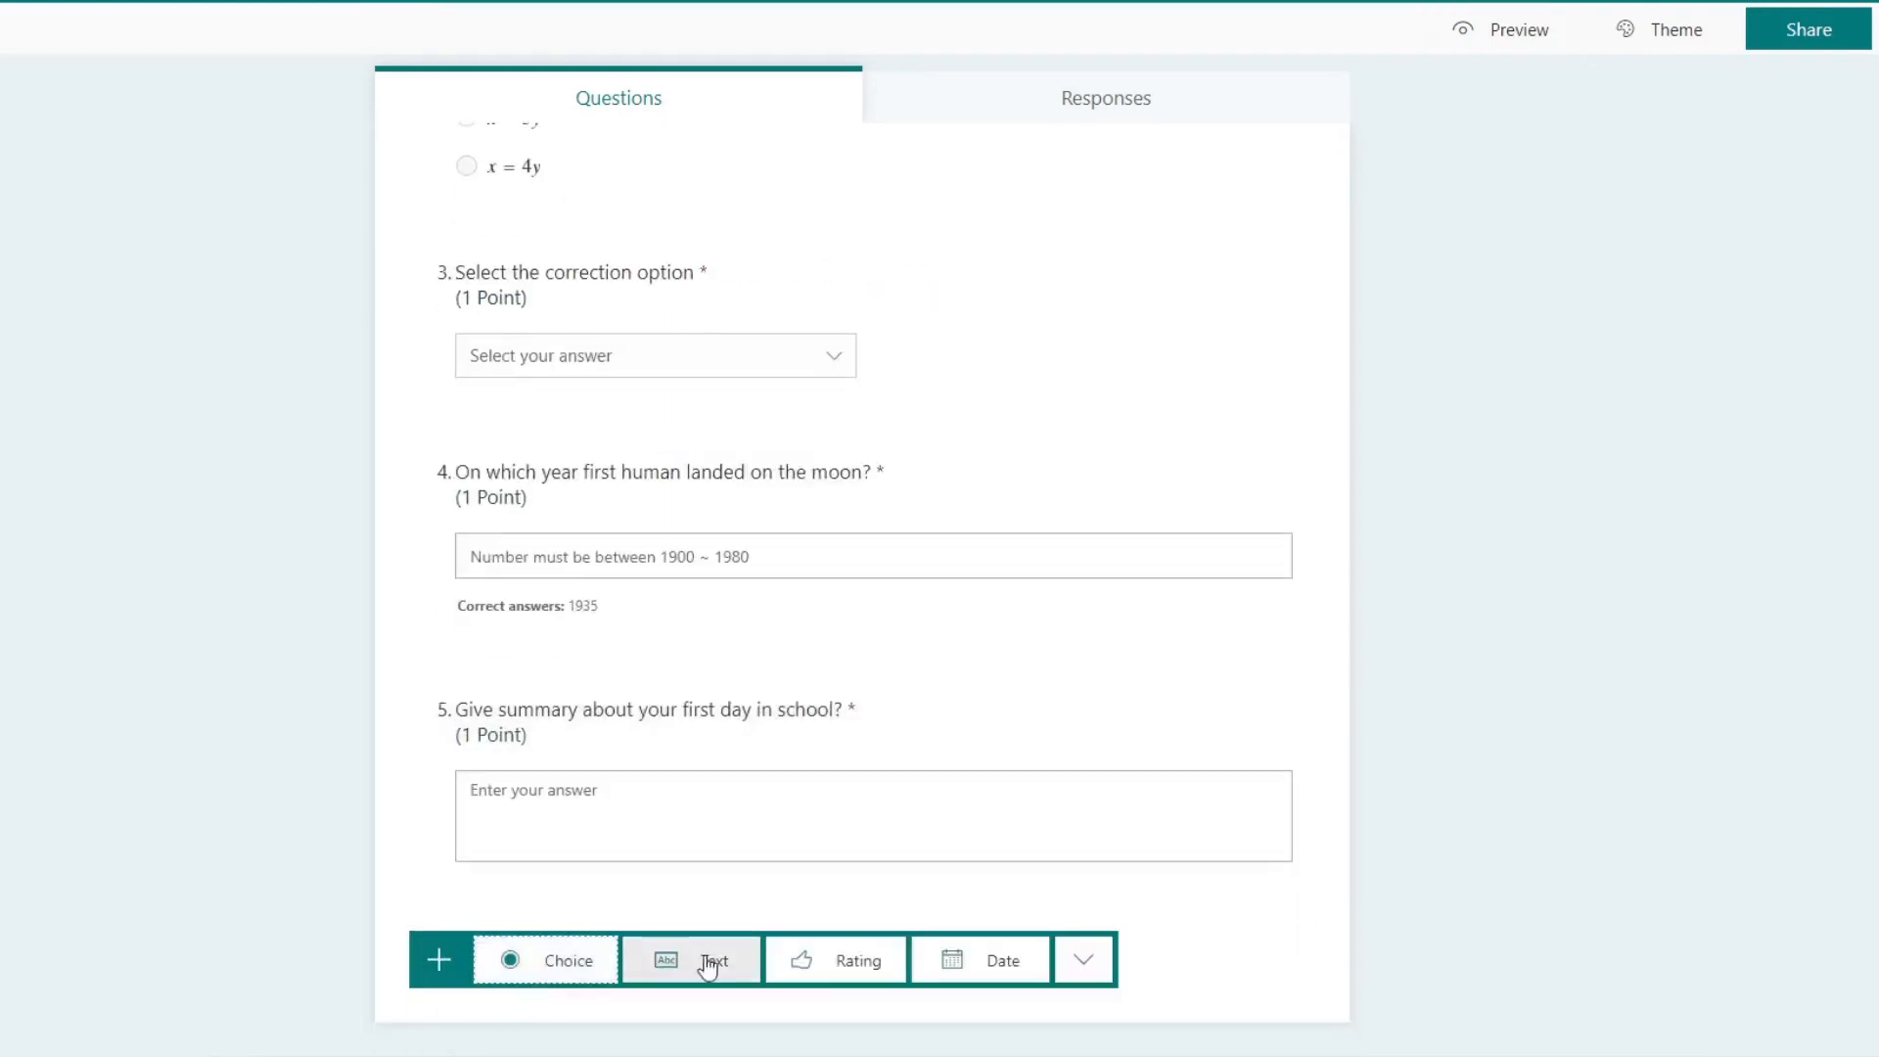
pyautogui.click(854, 961)
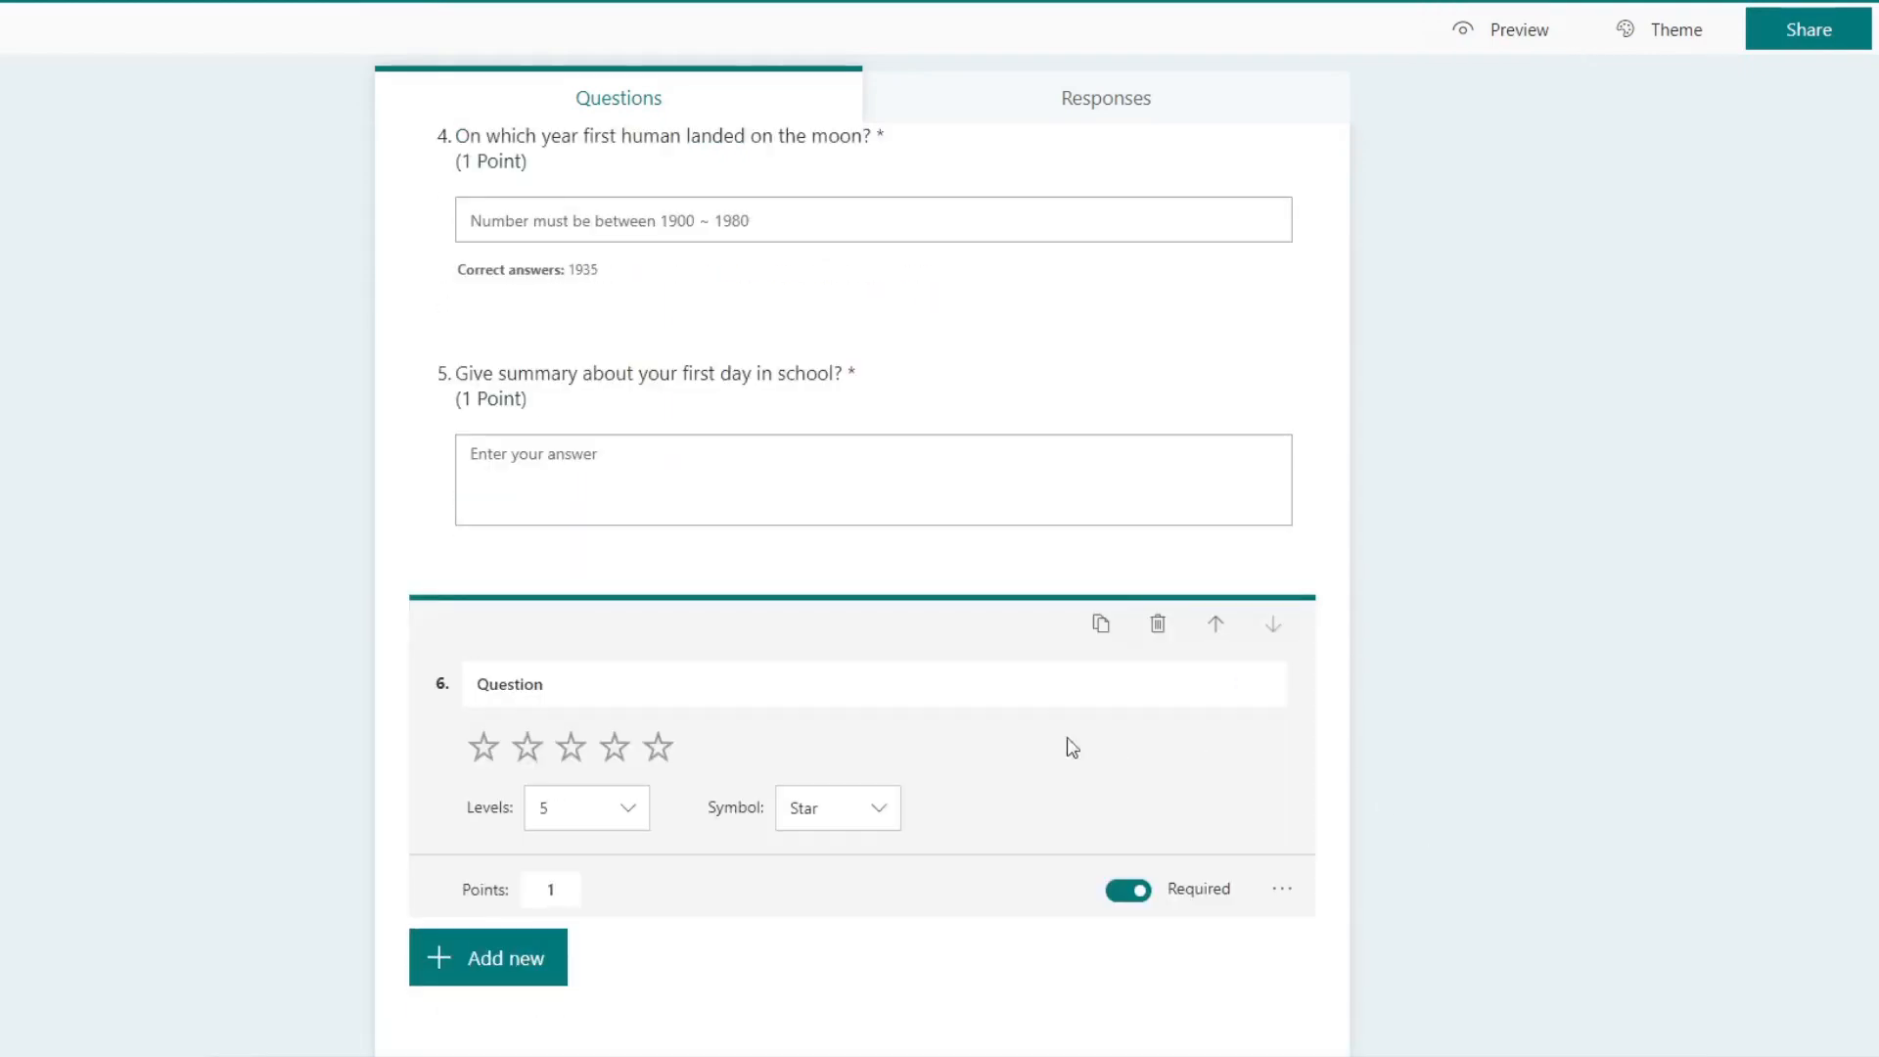
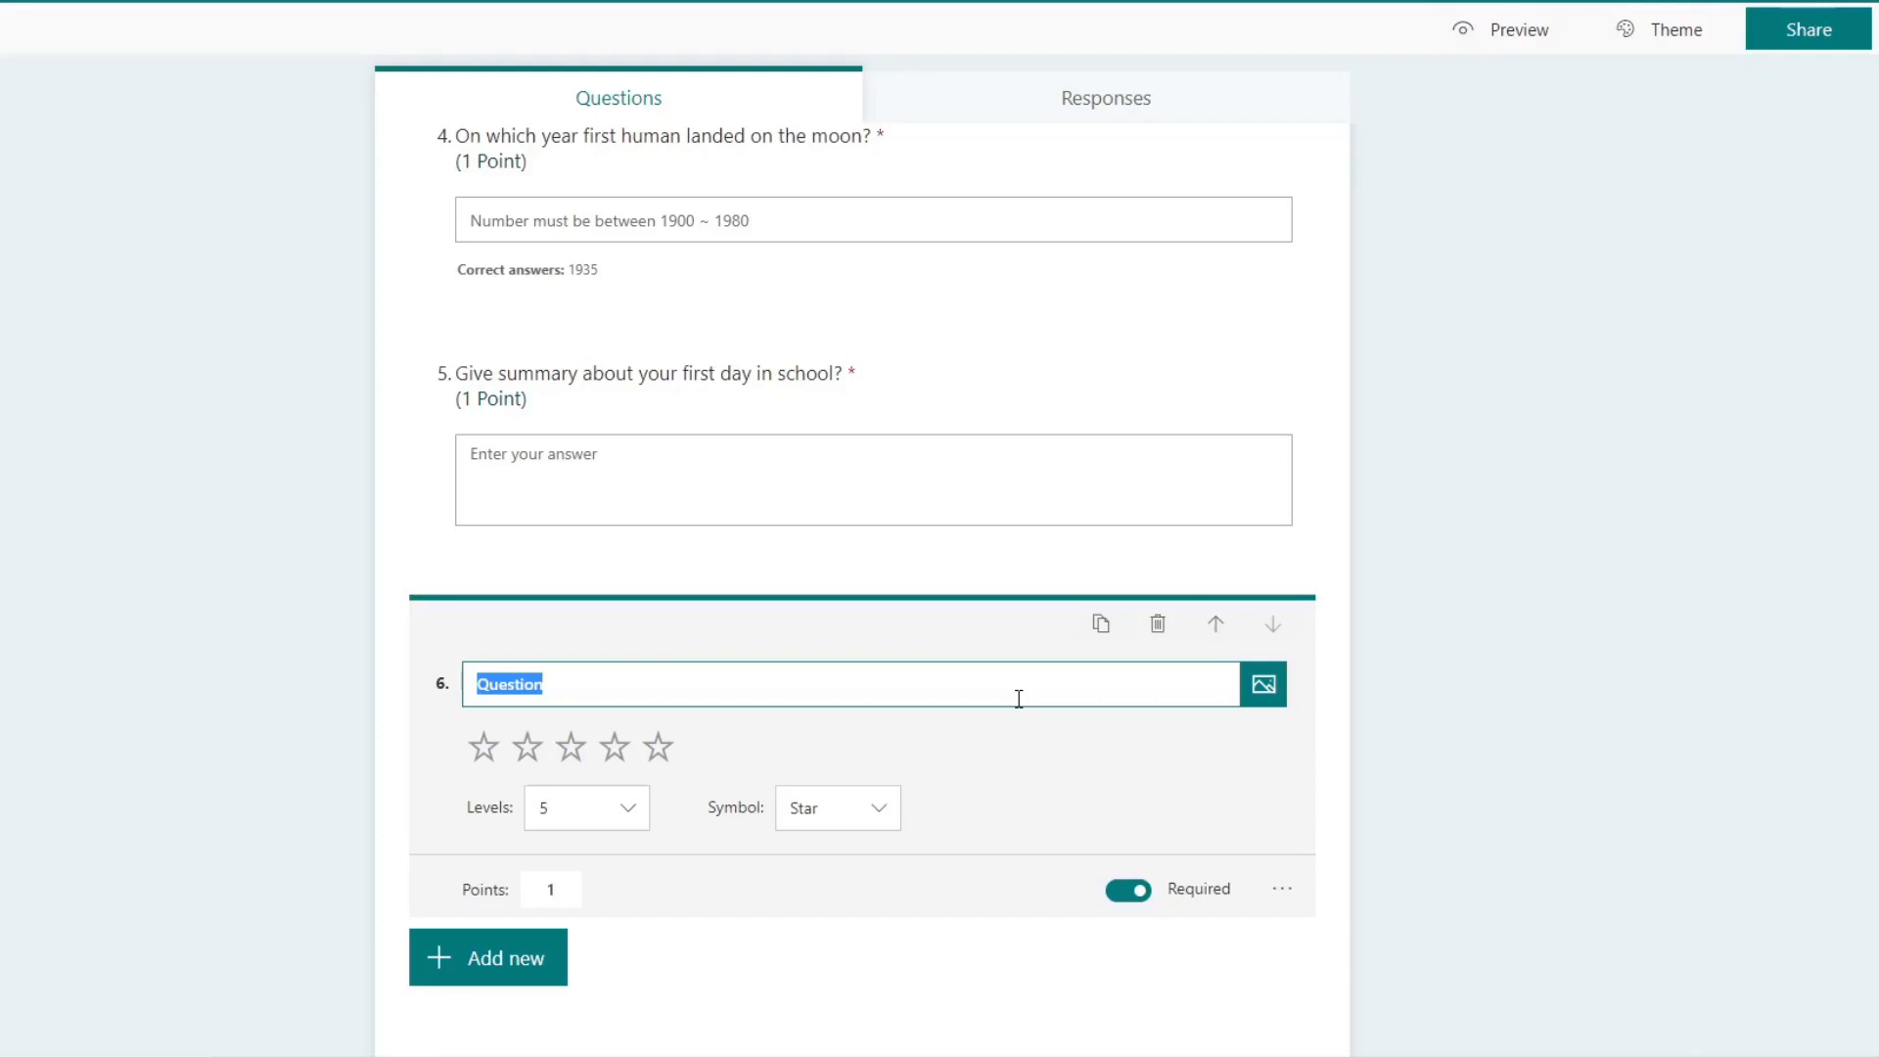
# Step: Enter the sixth question's text "How would you rate Microsoft teams compared to previous software we were using?"
pyautogui.write('How y')
pyautogui.press('BackSpace')
pyautogui.write('would t')
pyautogui.press('BackSpace')
pyautogui.write('you ')
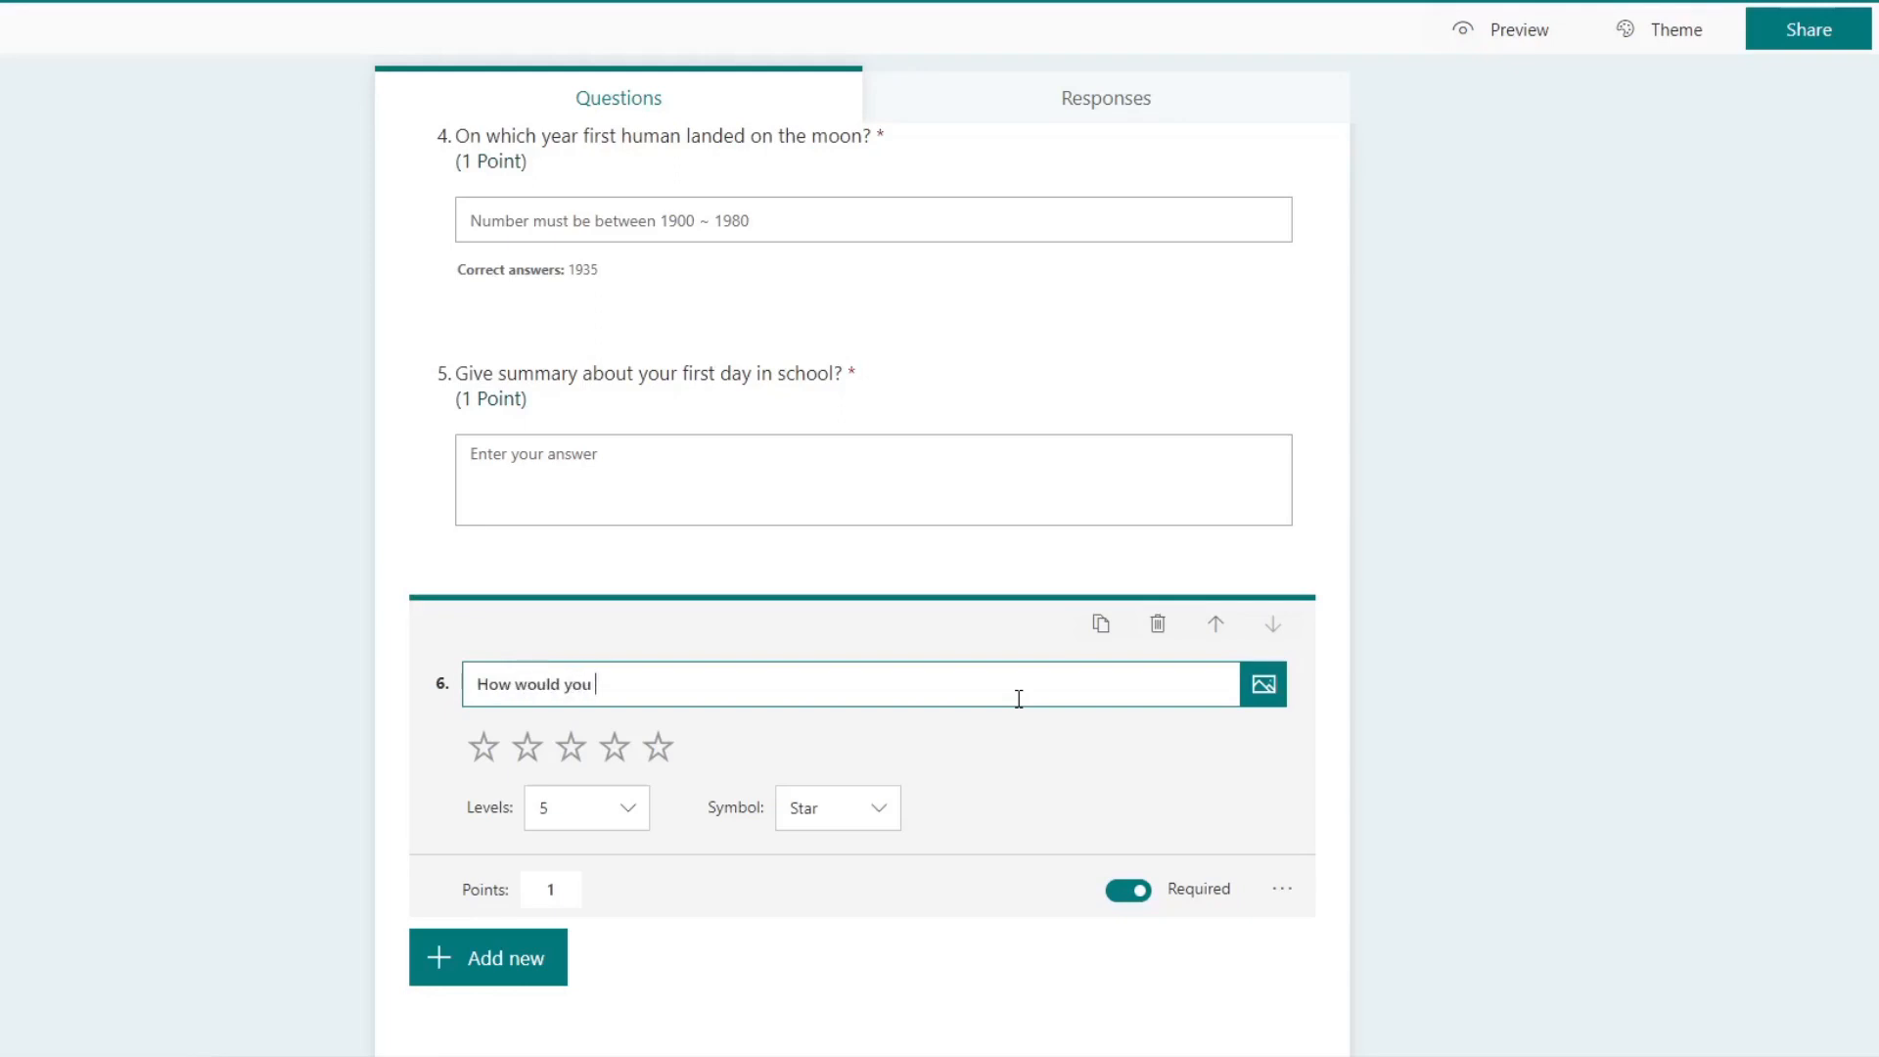
pyautogui.write('rate Micro')
pyautogui.write('sof')
pyautogui.press('BackSpace')
pyautogui.write('oft teams')
pyautogui.write('compared to previo')
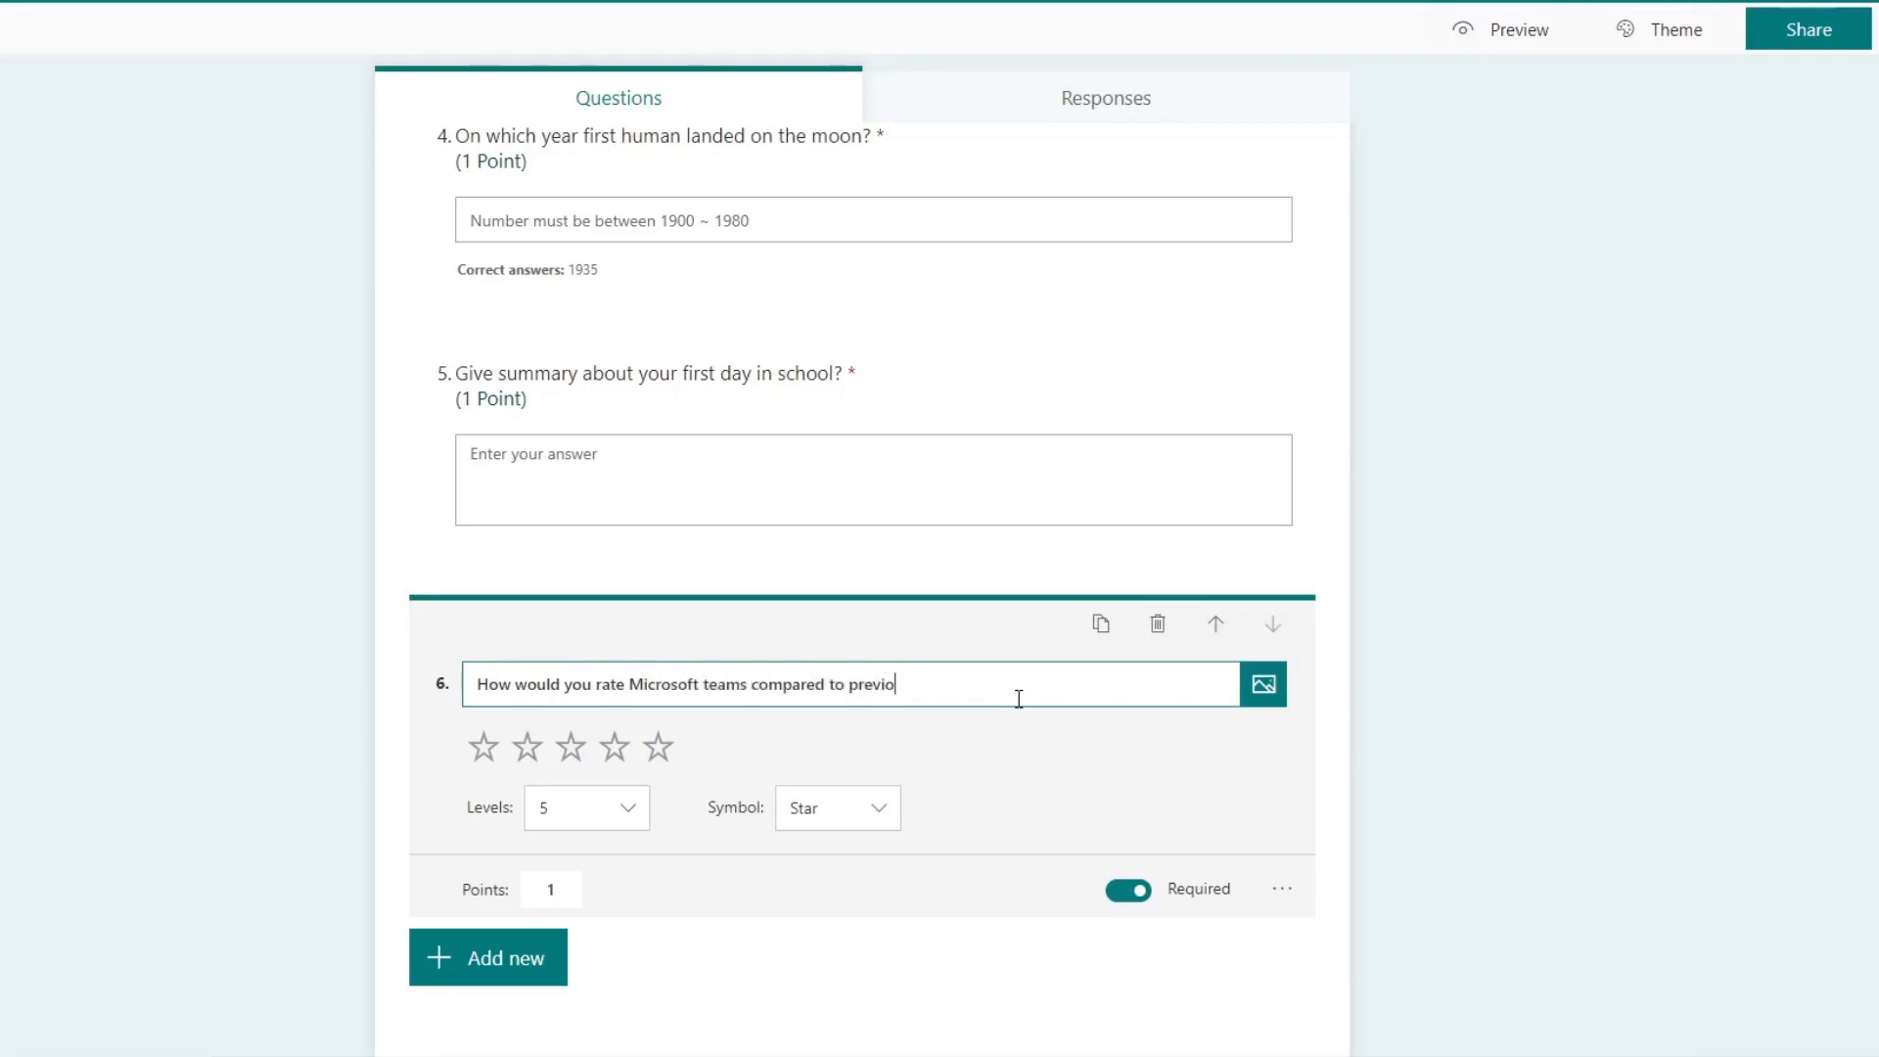
pyautogui.write('us software we were using?')
# Step: Add the subtitle "Here you need to give the rating to microsoft teams, 1 star to be lowest 5 star to be the highest rating!" to question 6
pyautogui.click(1282, 888)
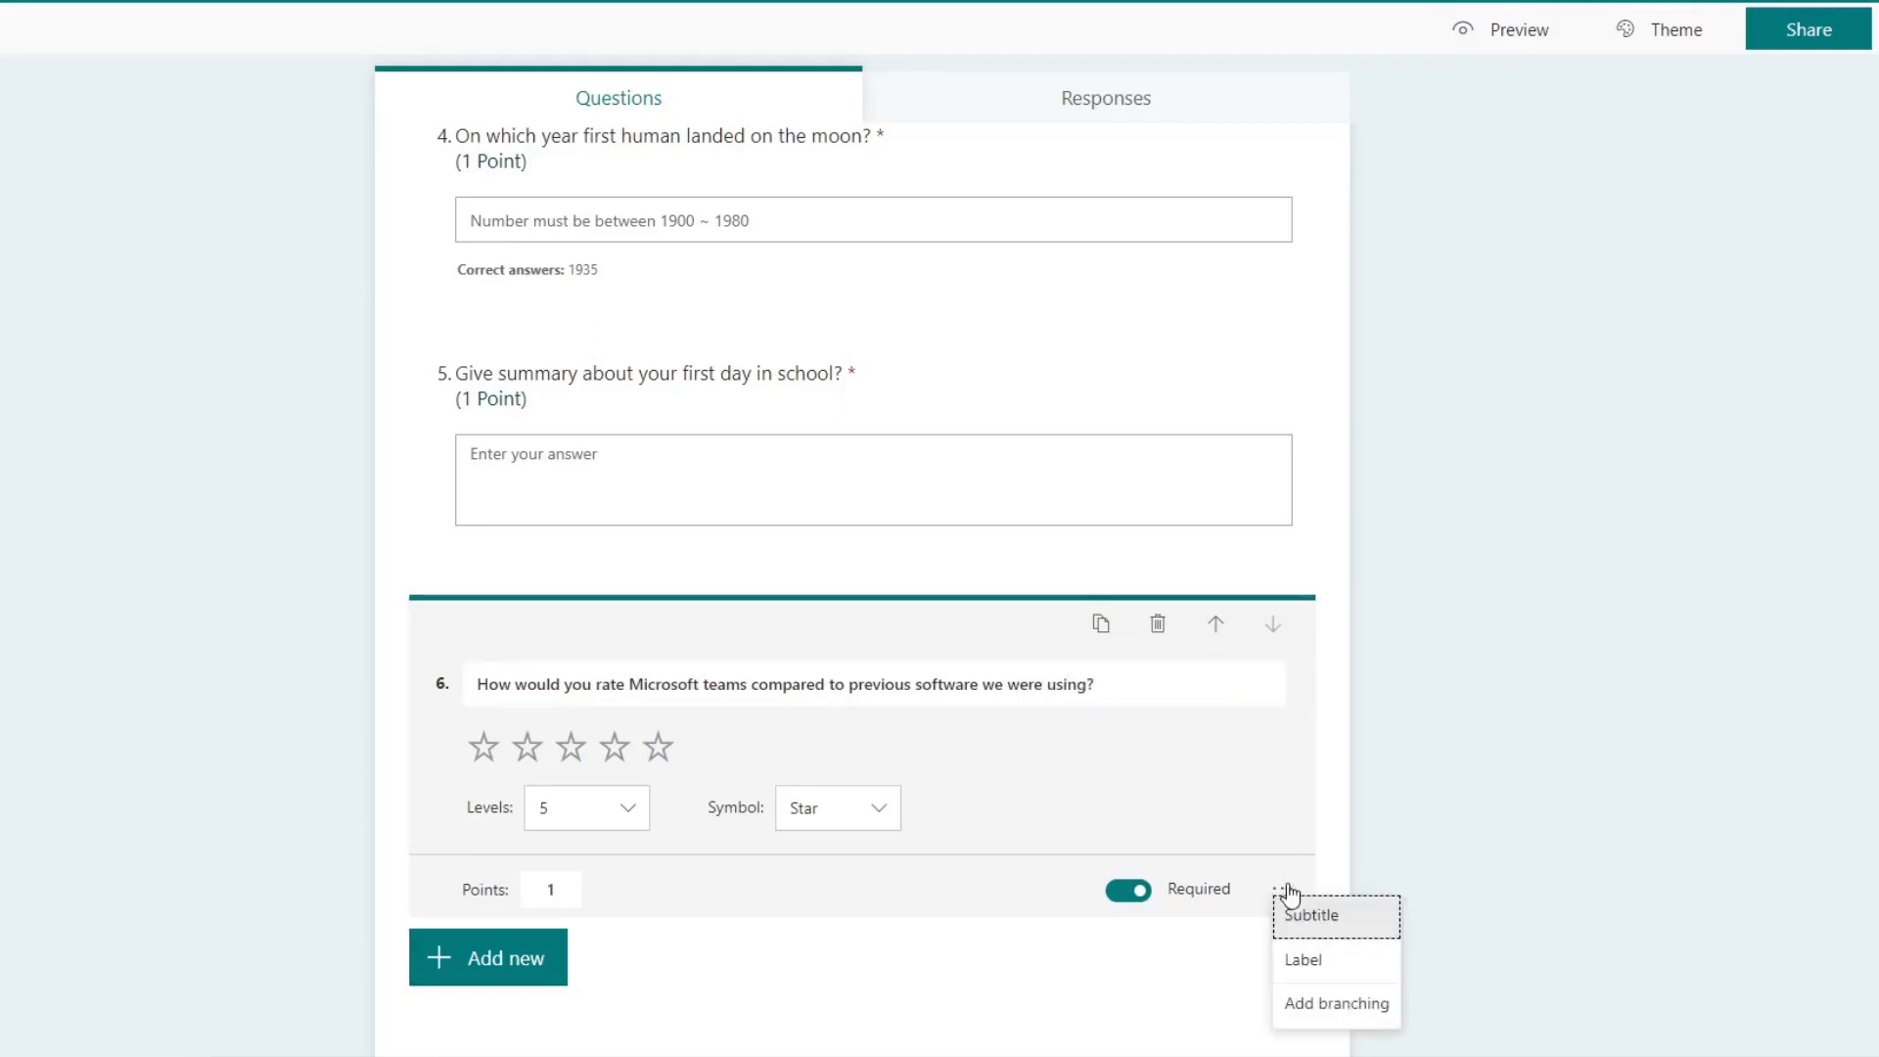
pyautogui.click(1336, 921)
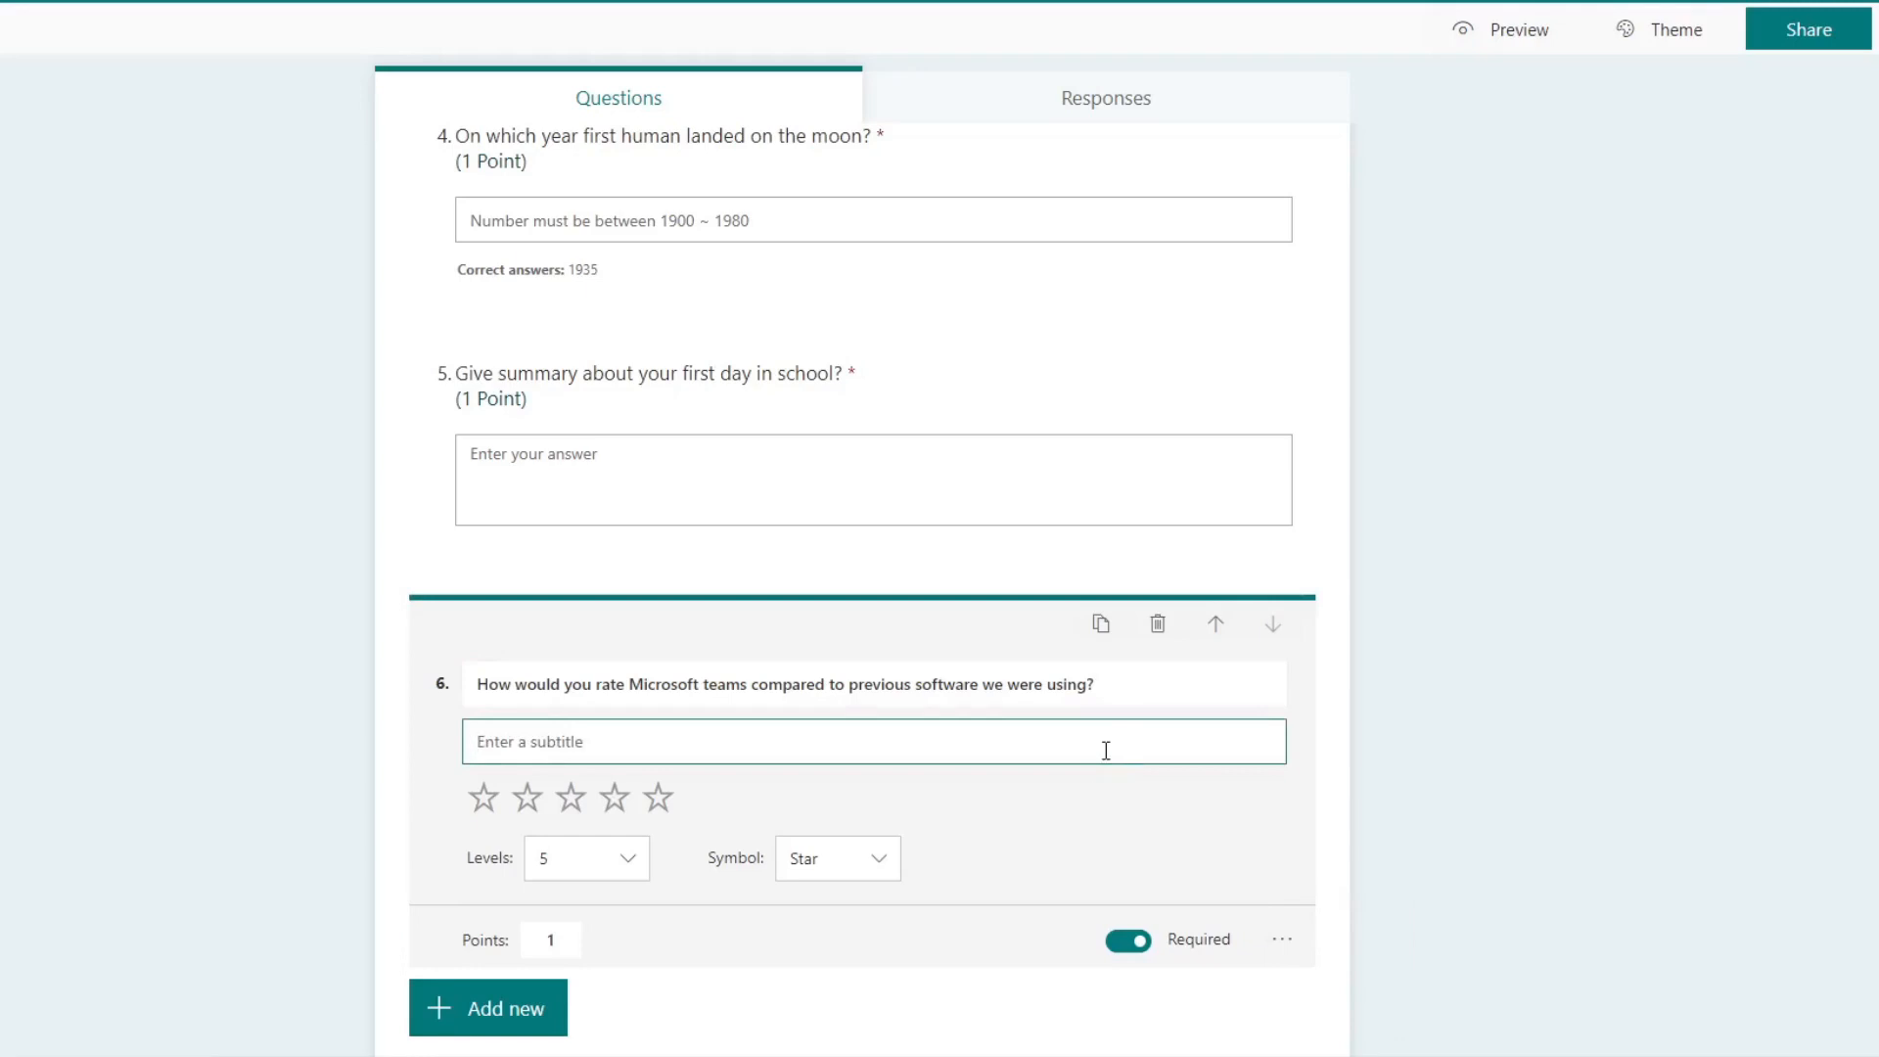
pyautogui.write('Here you need to sele')
pyautogui.write('give the rating t')
pyautogui.write('o mic')
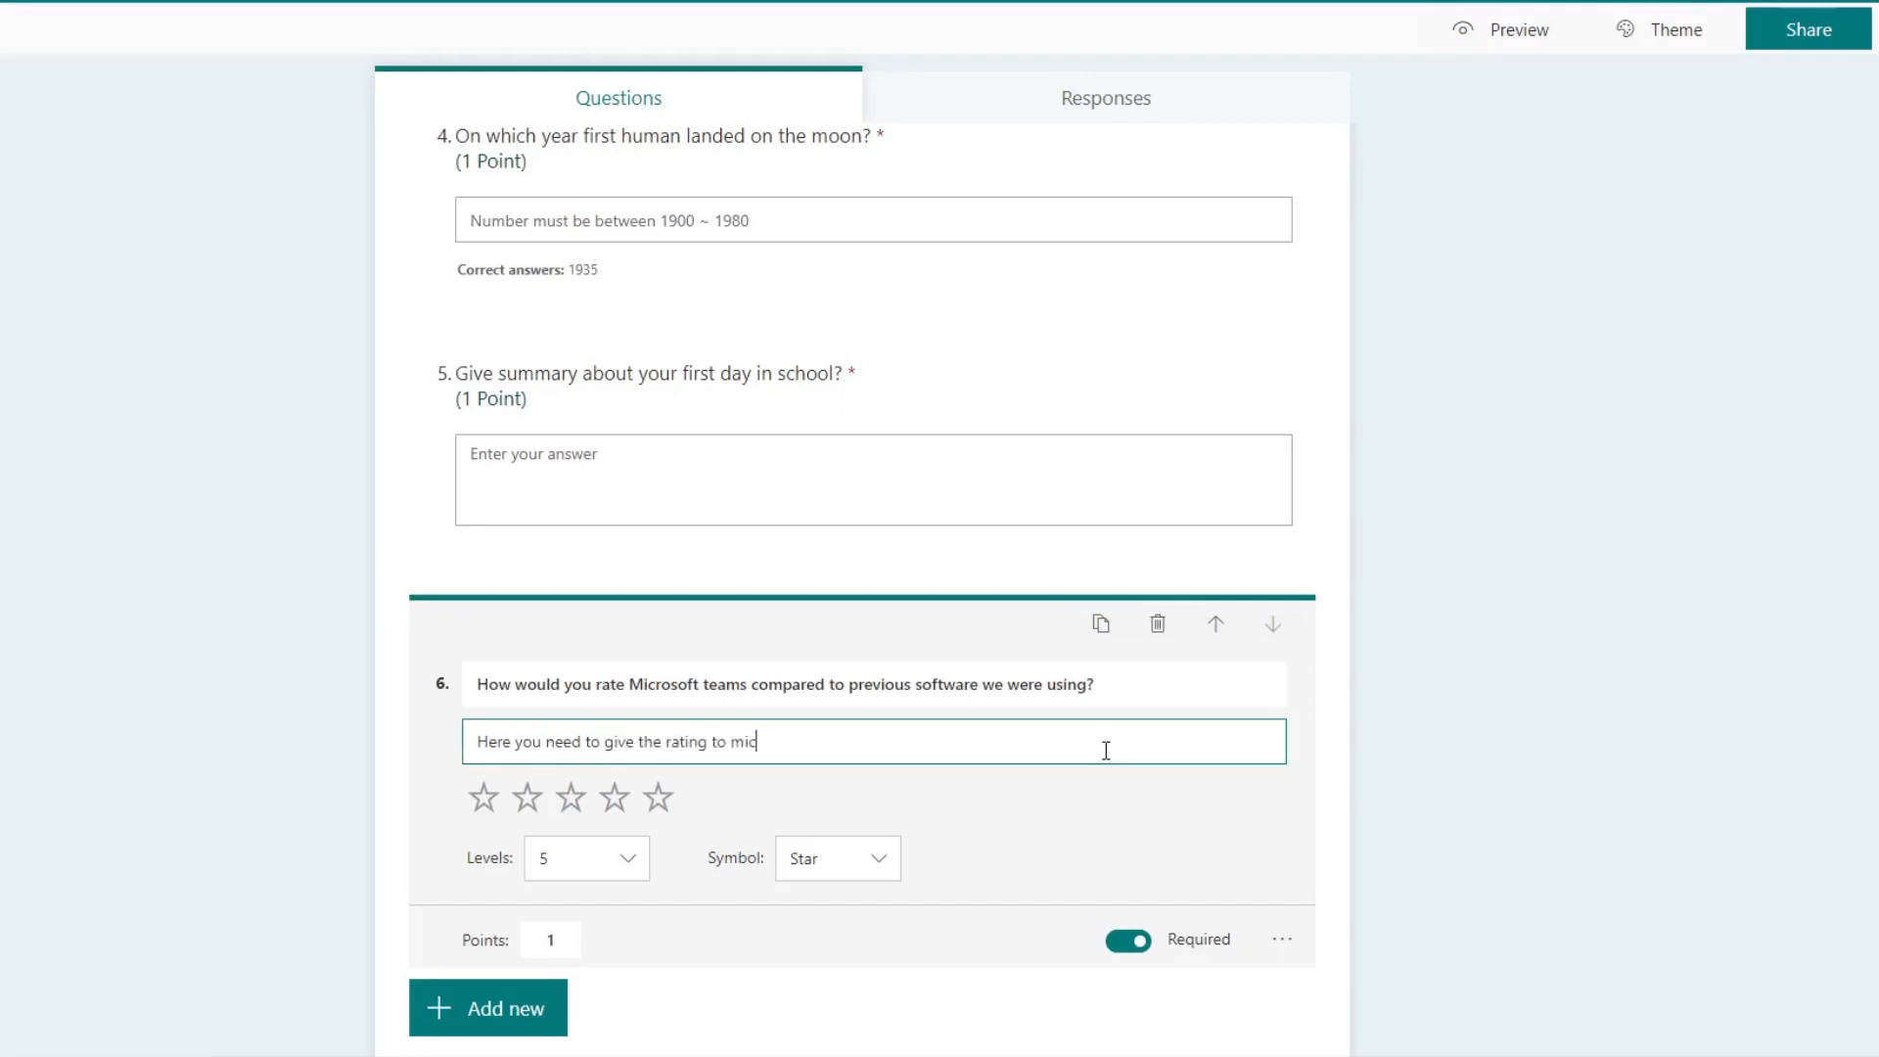
pyautogui.write('rosoft team')
pyautogui.press('BackSpace')
pyautogui.press('BackSpace')
pyautogui.press('BackSpace')
pyautogui.press('BackSpace')
pyautogui.press('BackSpace')
pyautogui.press('BackSpace')
pyautogui.press('BackSpace')
pyautogui.press('BackSpace')
pyautogui.write('oft rteams, 1 starto be lowe')
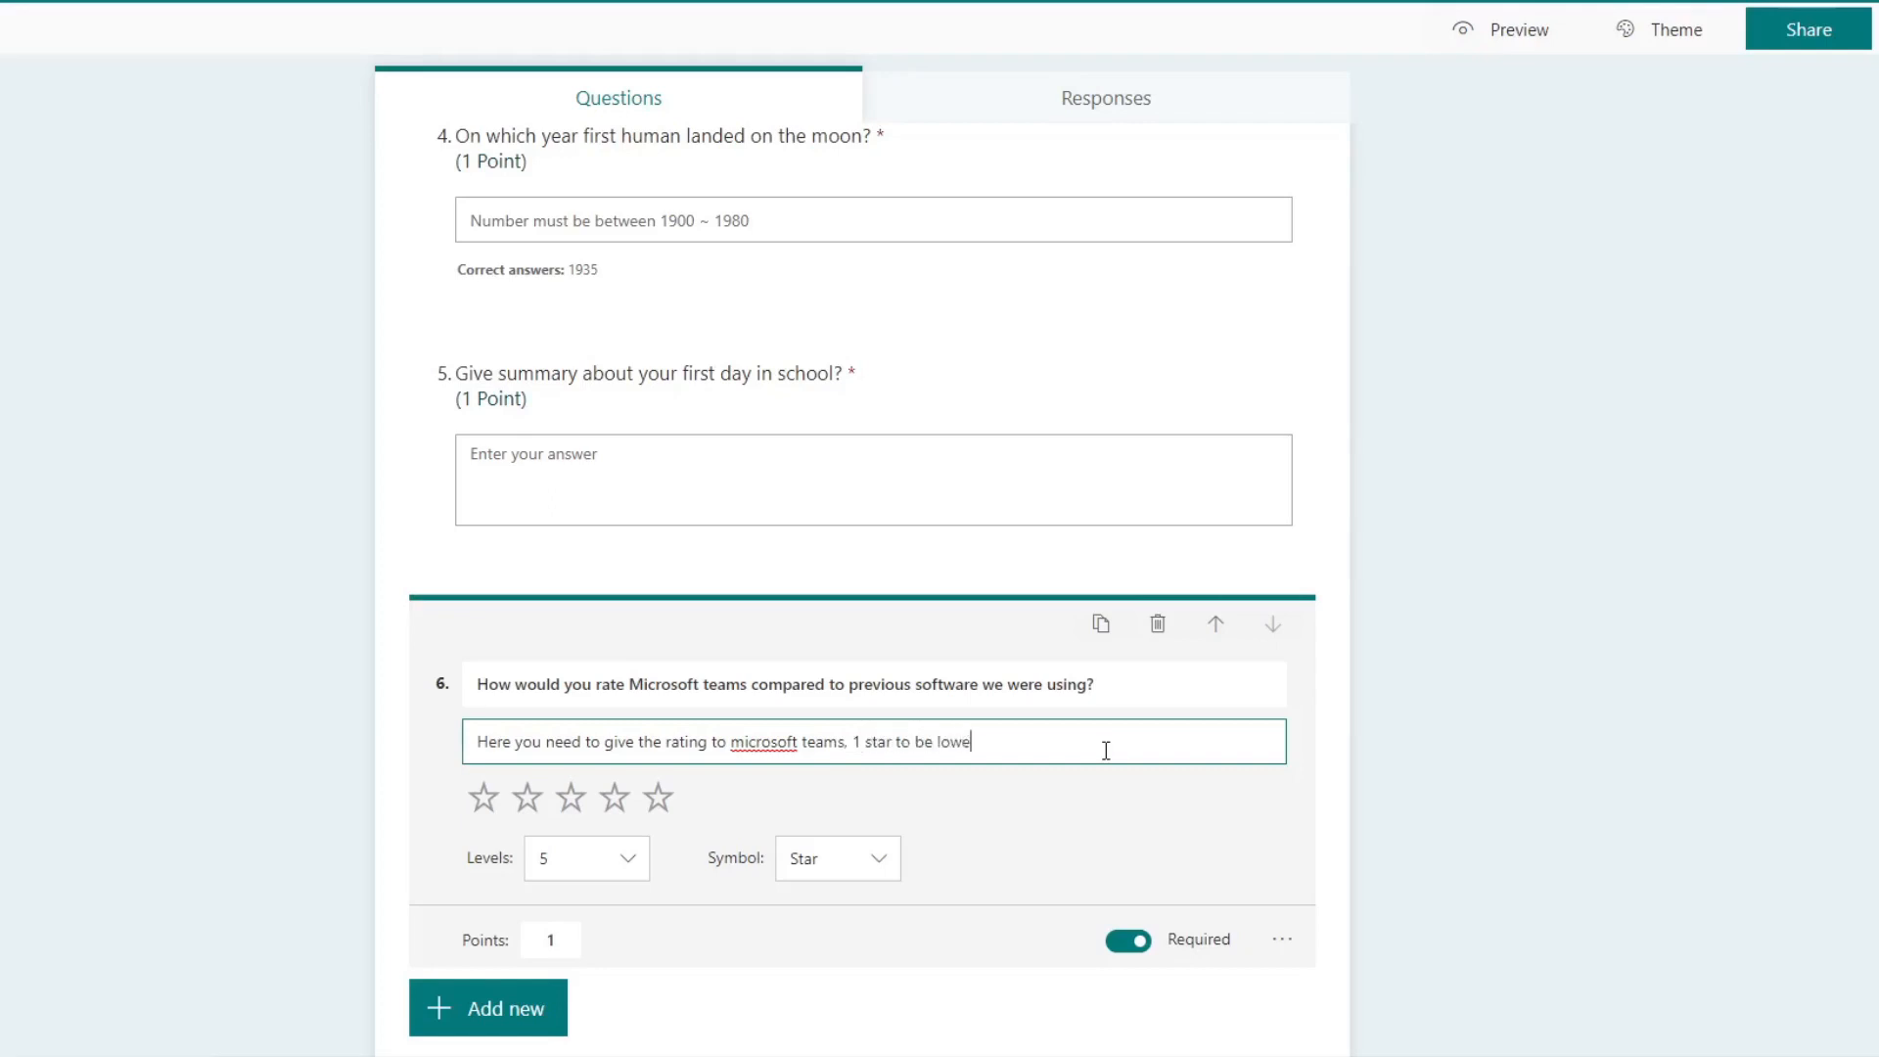
pyautogui.write('st 5 star to be the higher')
pyautogui.write('t rating!')
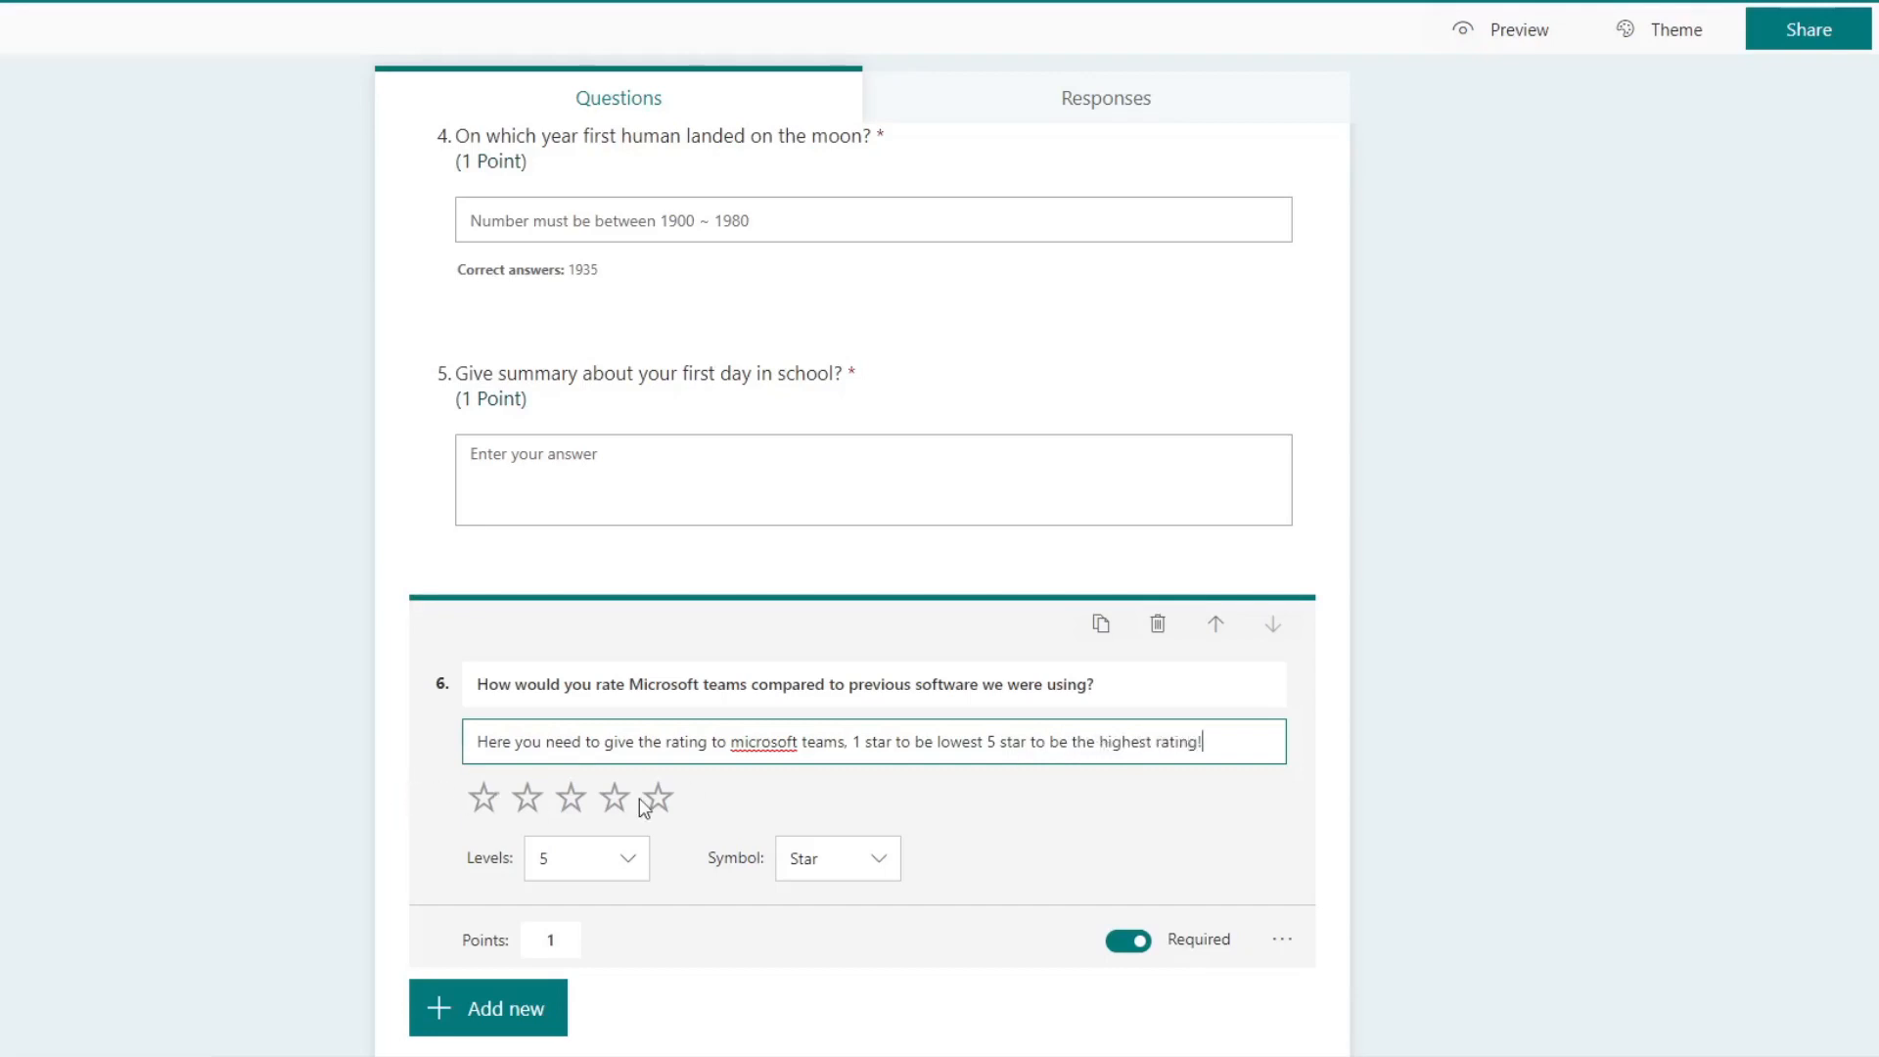
# Step: Try the Number symbol for the rating in the sixth question and restore the Star symbol
pyautogui.click(887, 870)
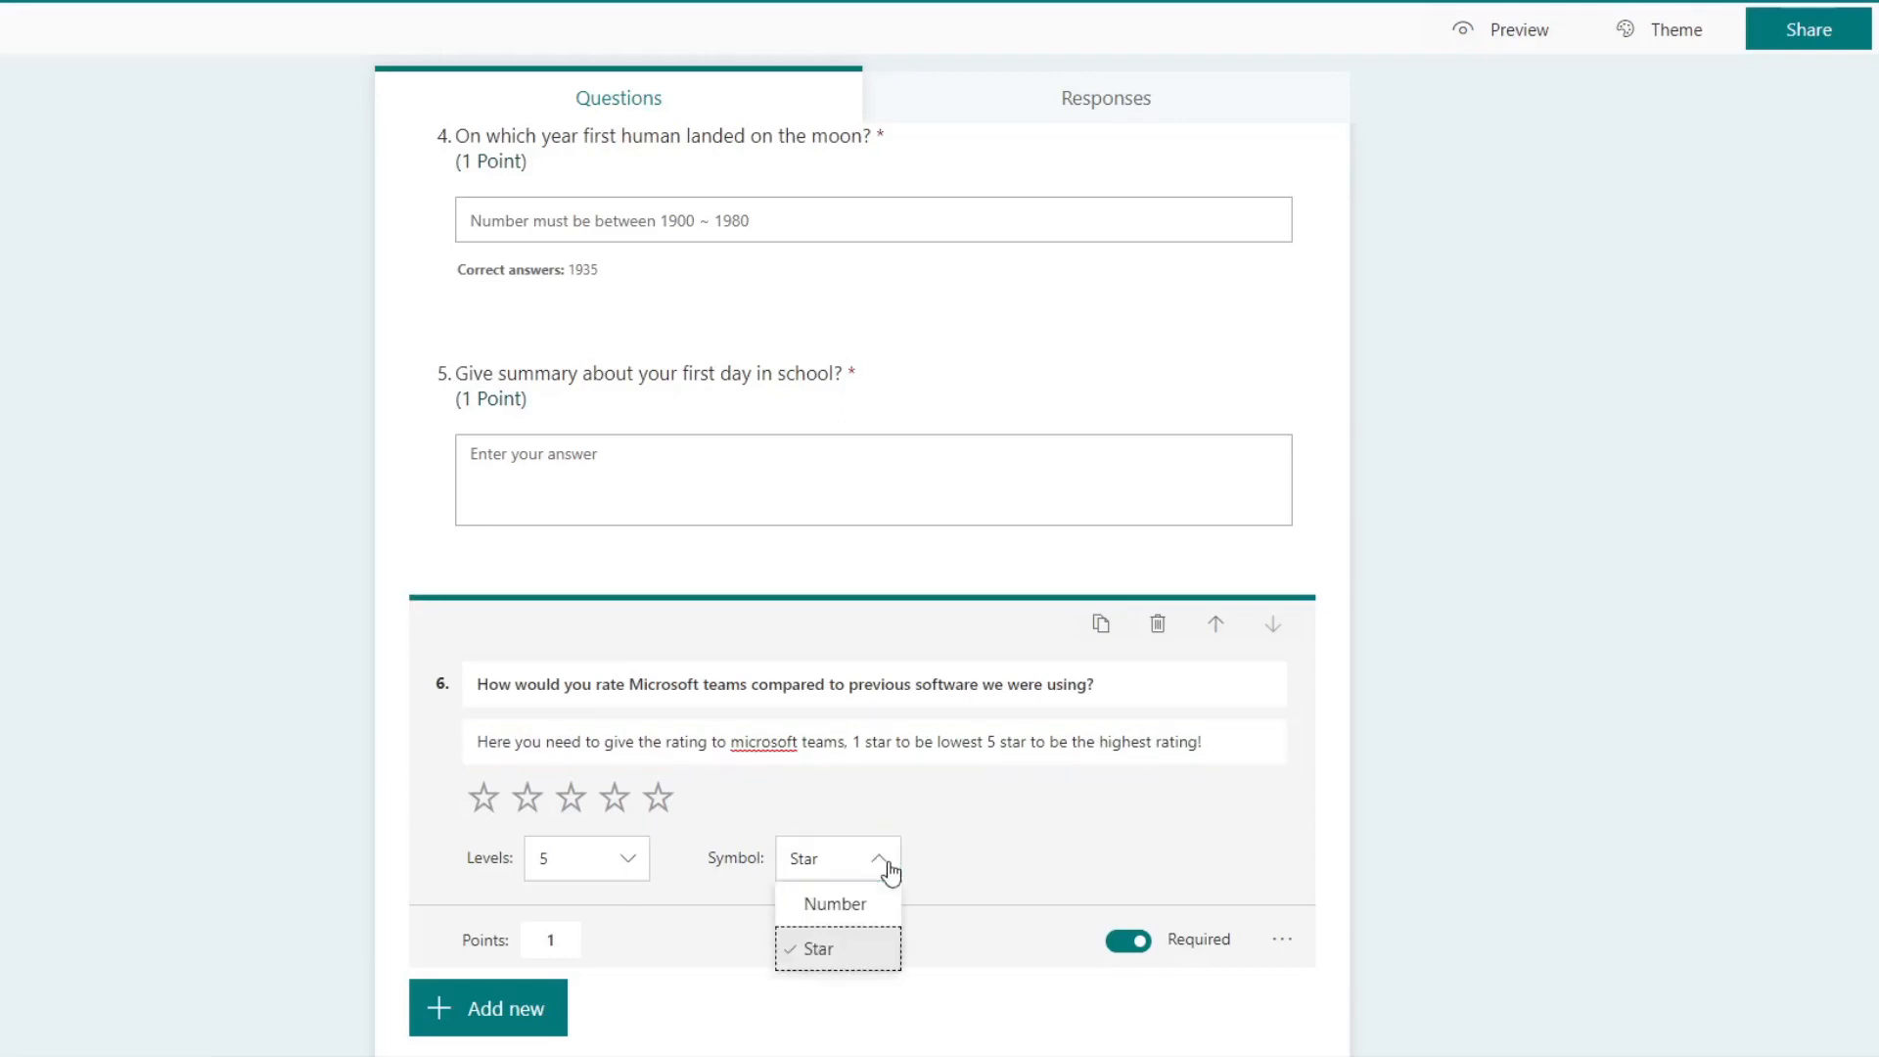
pyautogui.click(878, 904)
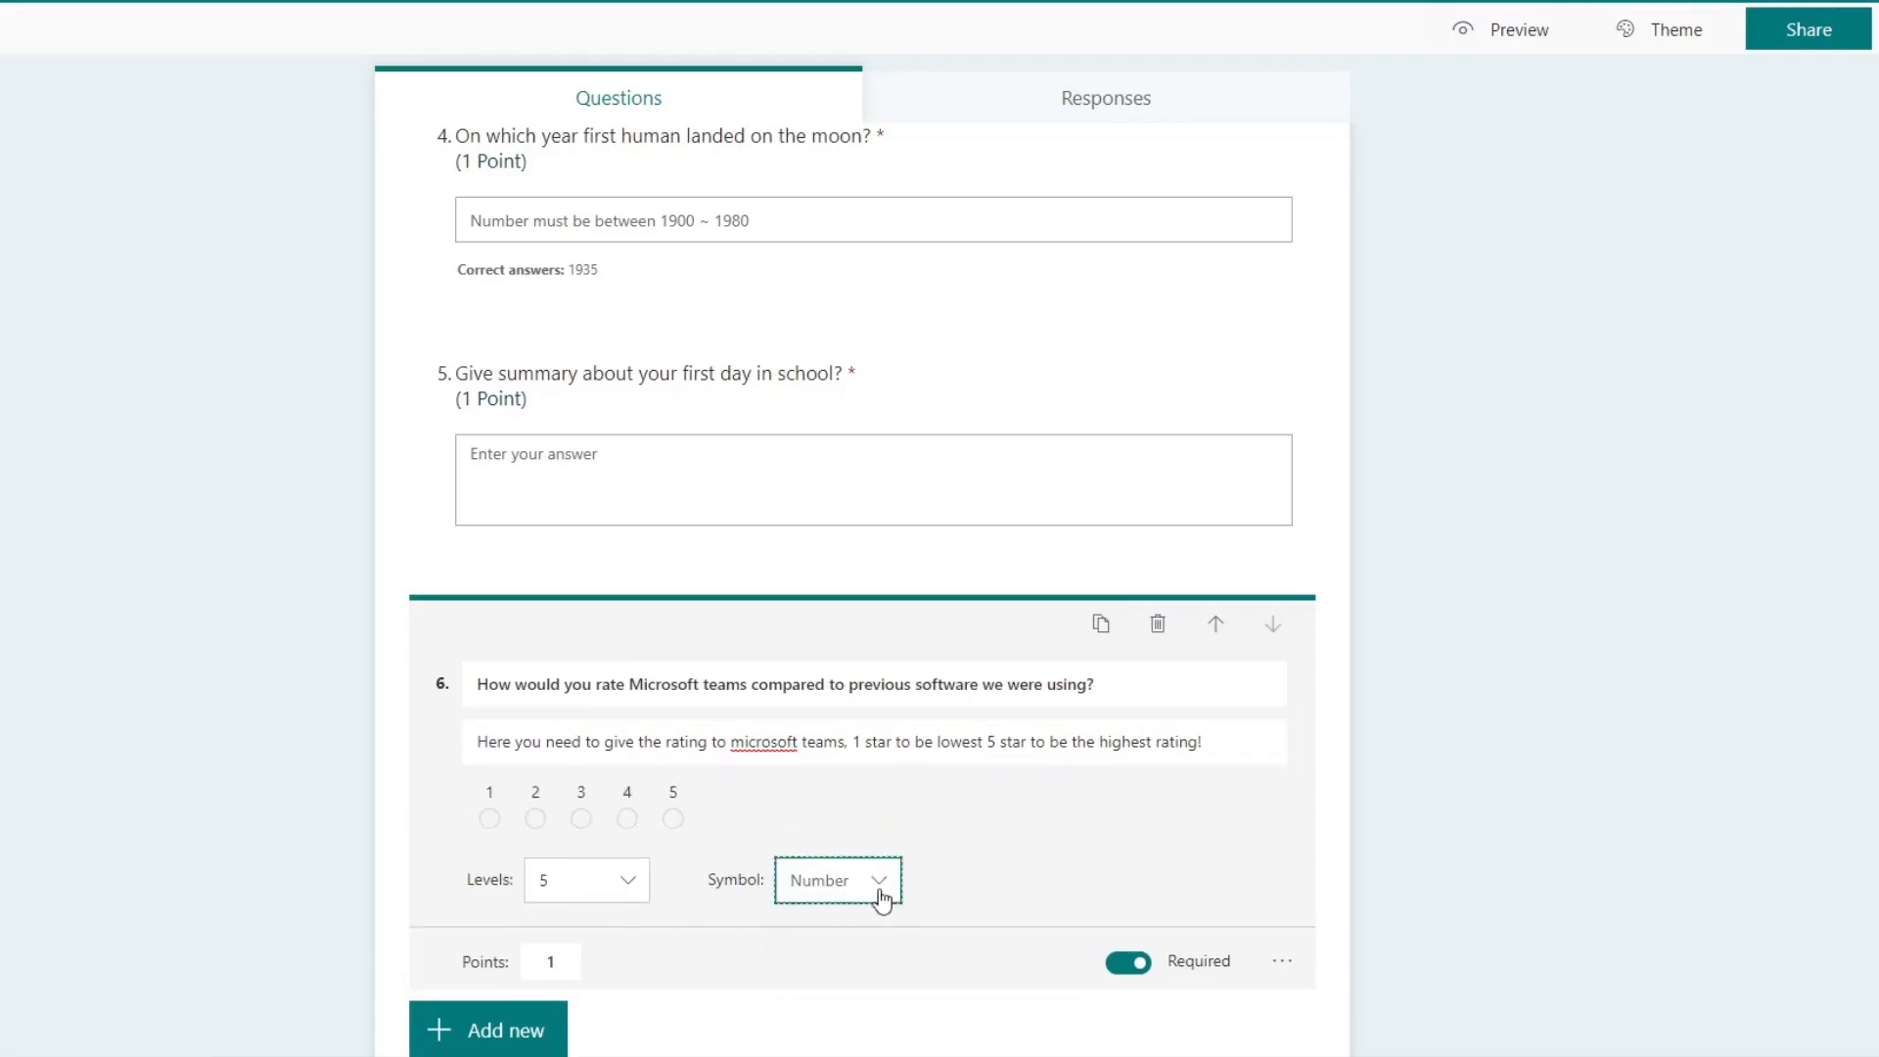
pyautogui.click(883, 897)
pyautogui.click(861, 978)
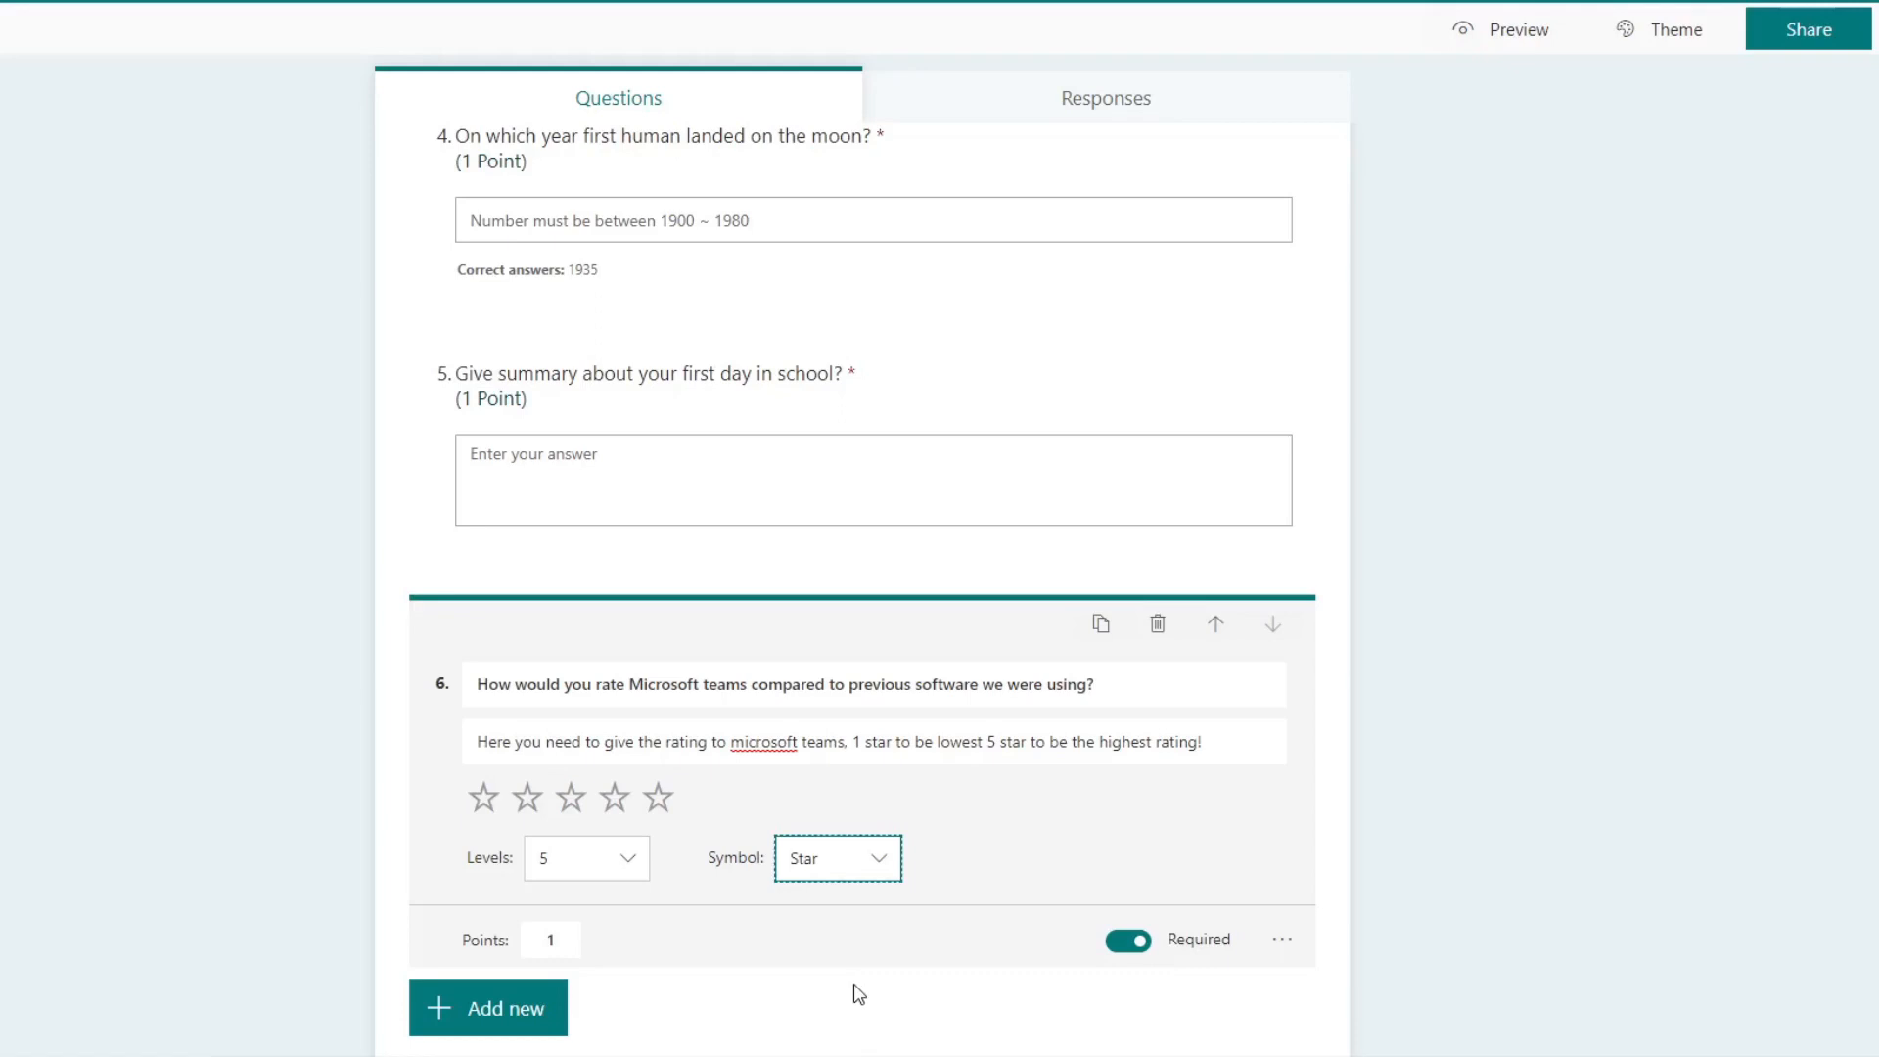
# Step: Try 9 rating levels for the sixth question and set them back to 5
pyautogui.click(622, 860)
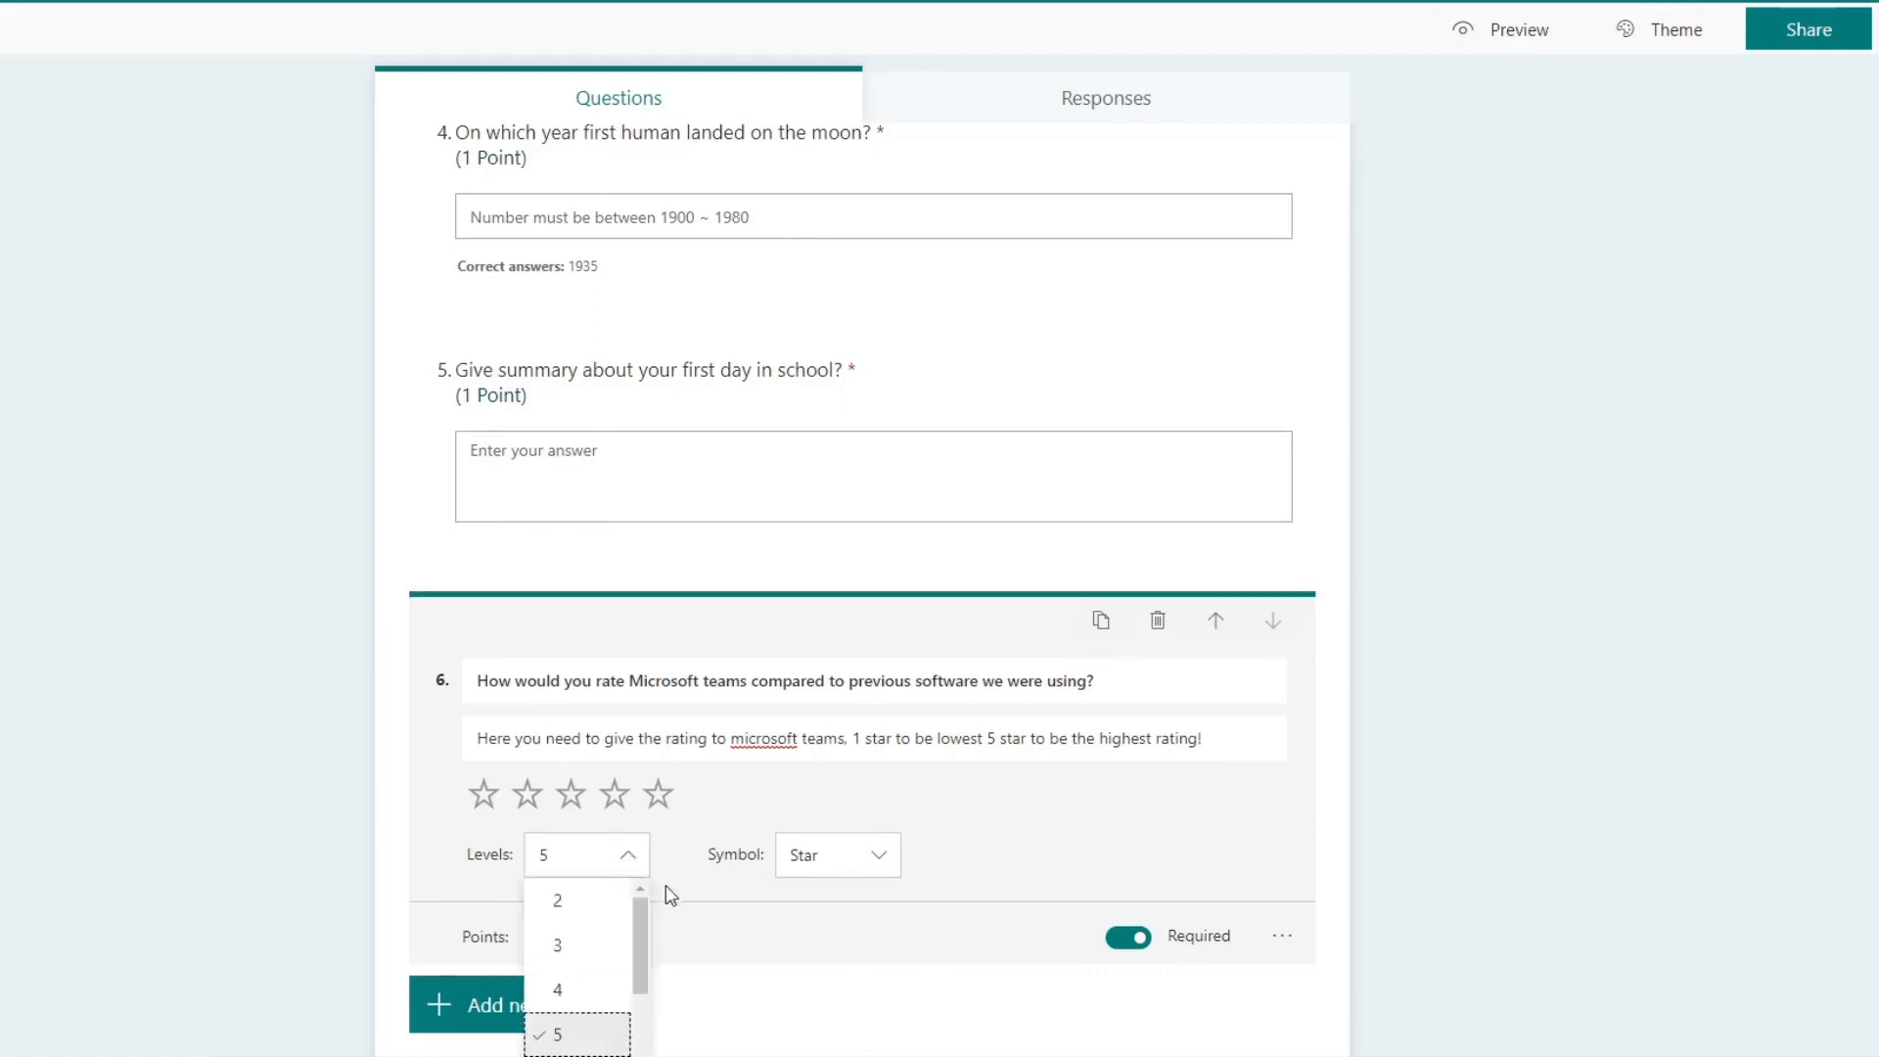
pyautogui.scroll(-1, 667, 887)
pyautogui.moveTo(642, 871); pyautogui.dragTo(642, 963)
pyautogui.click(584, 939)
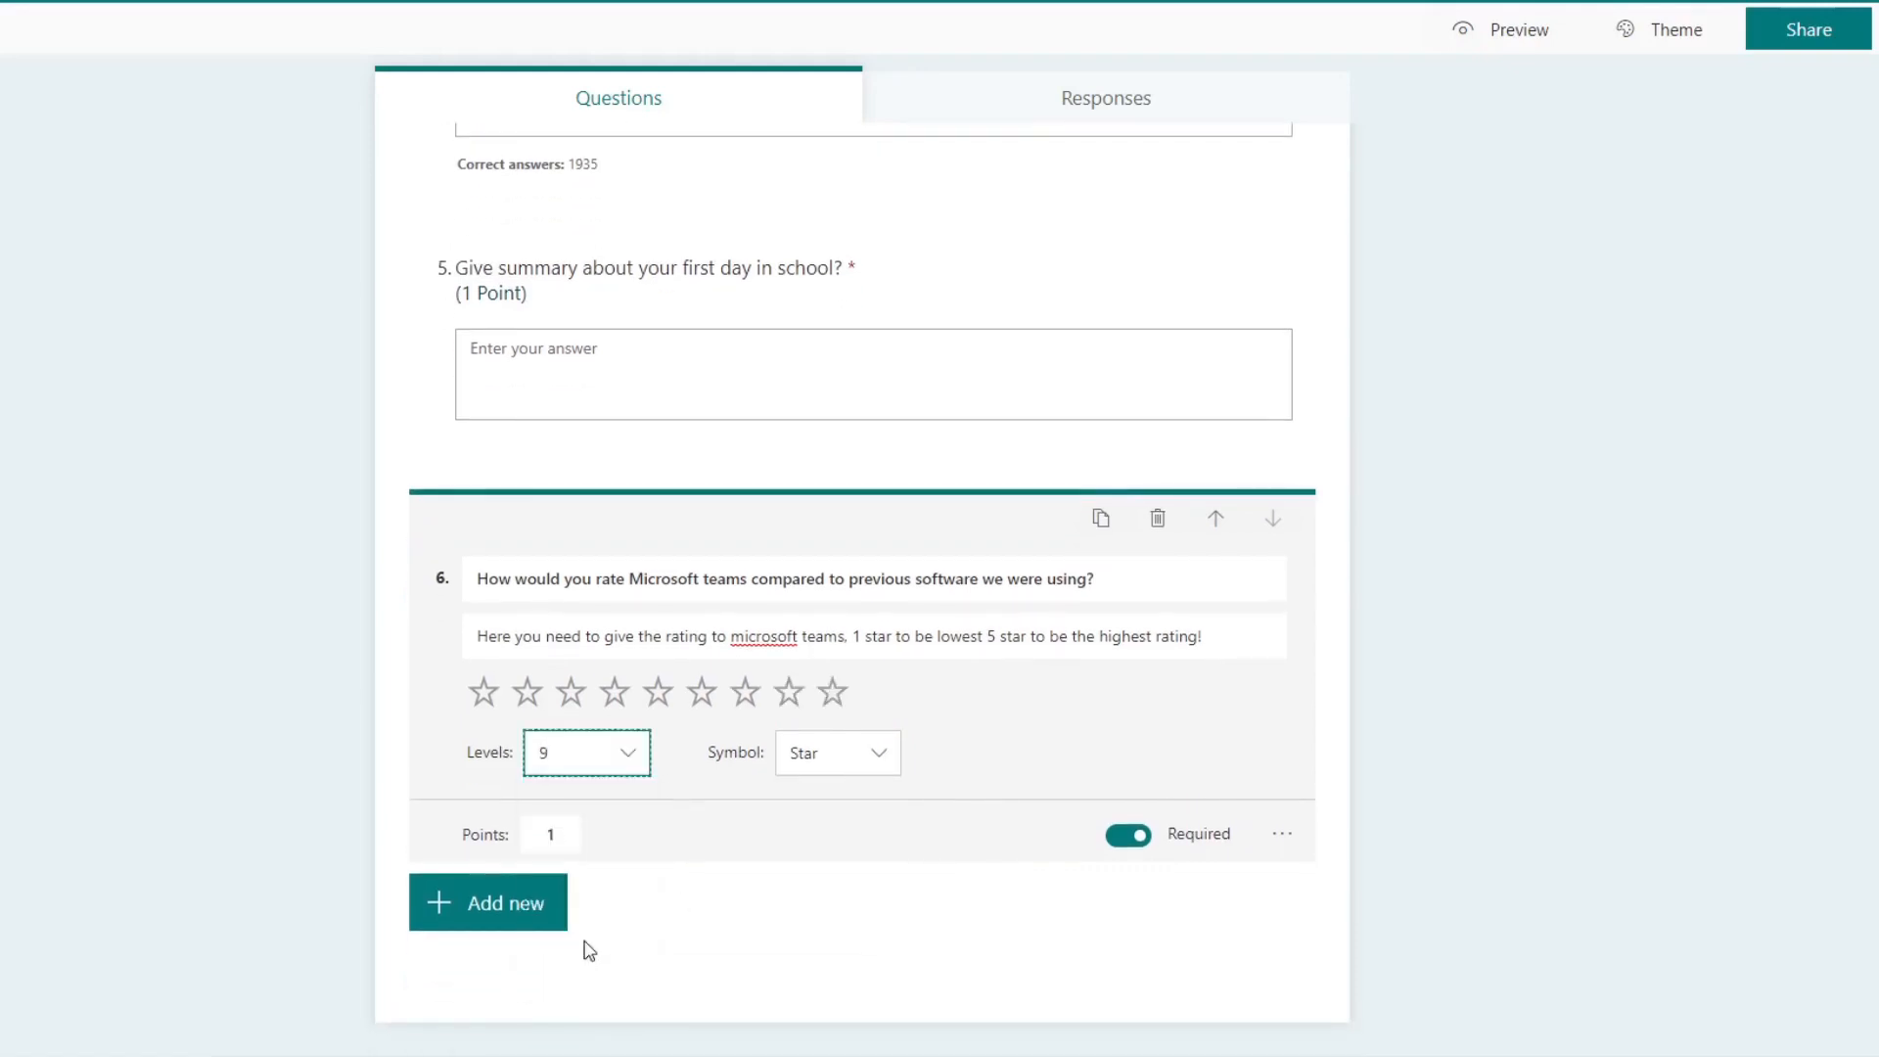
pyautogui.click(638, 765)
pyautogui.scroll(2, 612, 858)
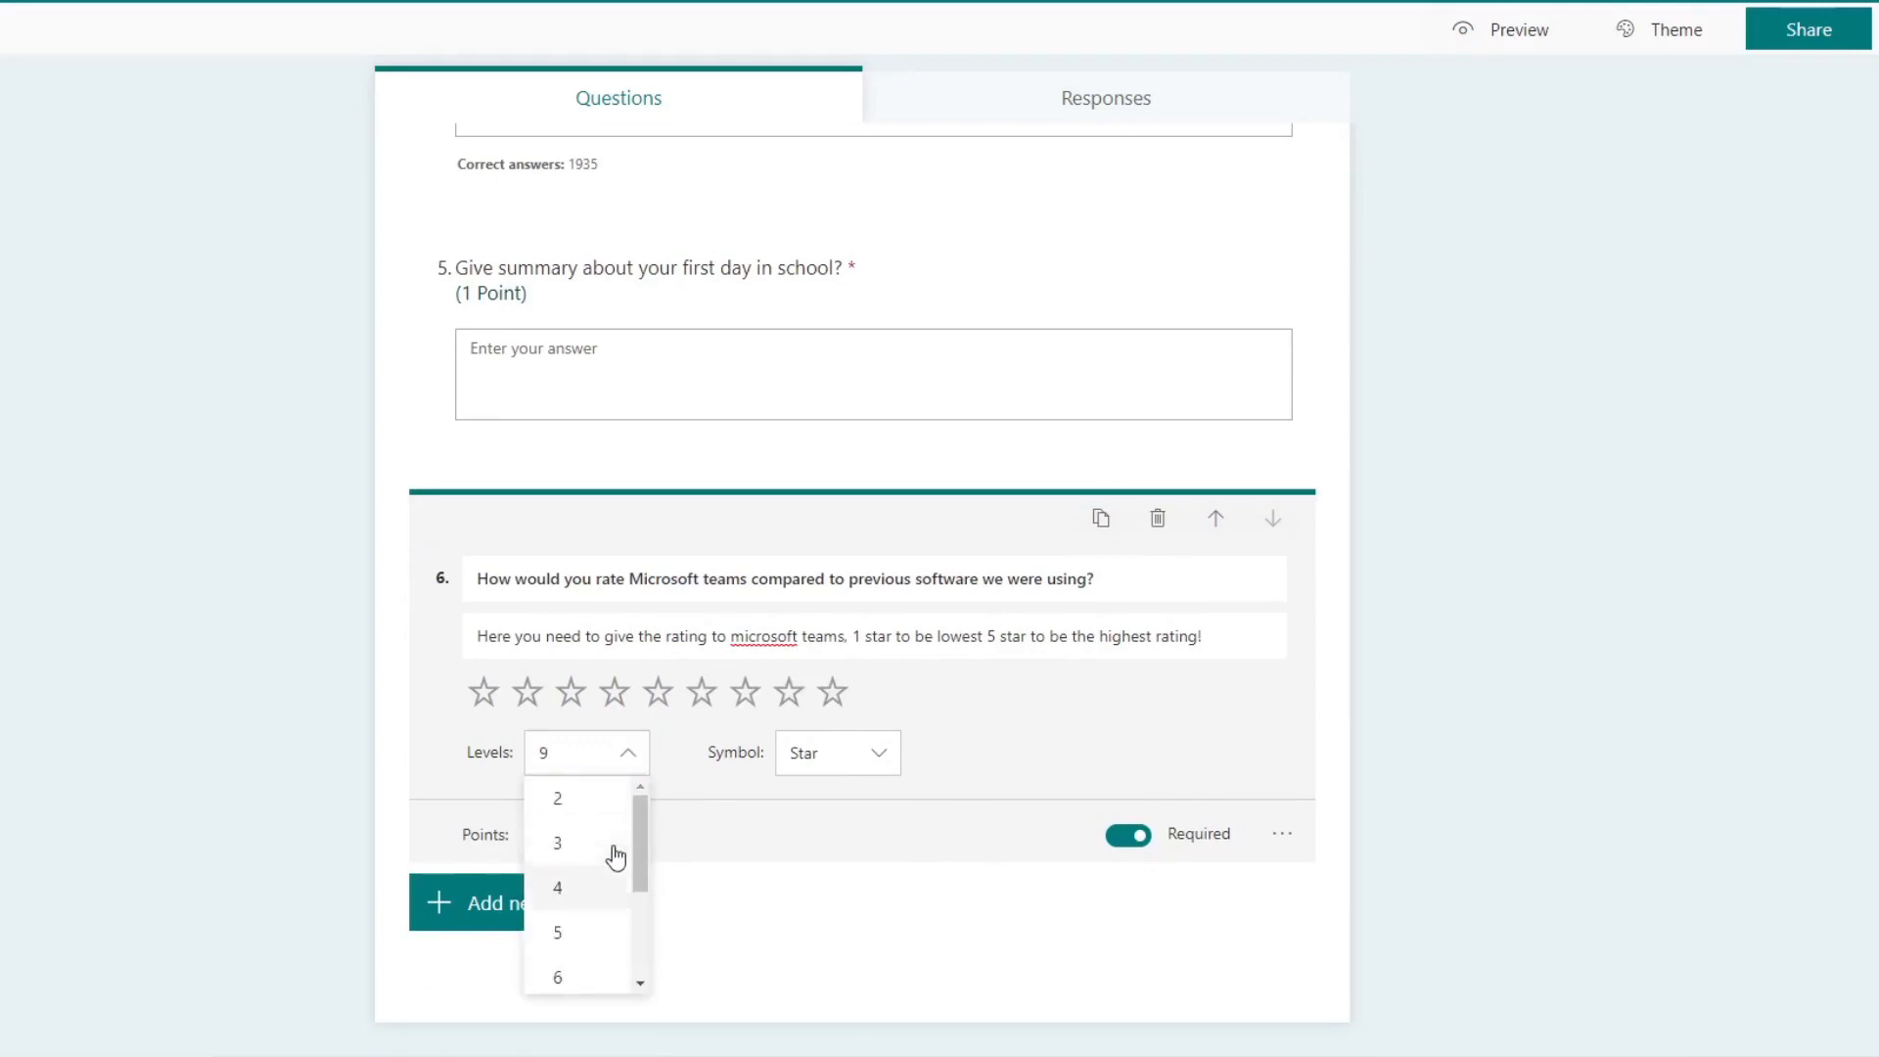
pyautogui.click(588, 931)
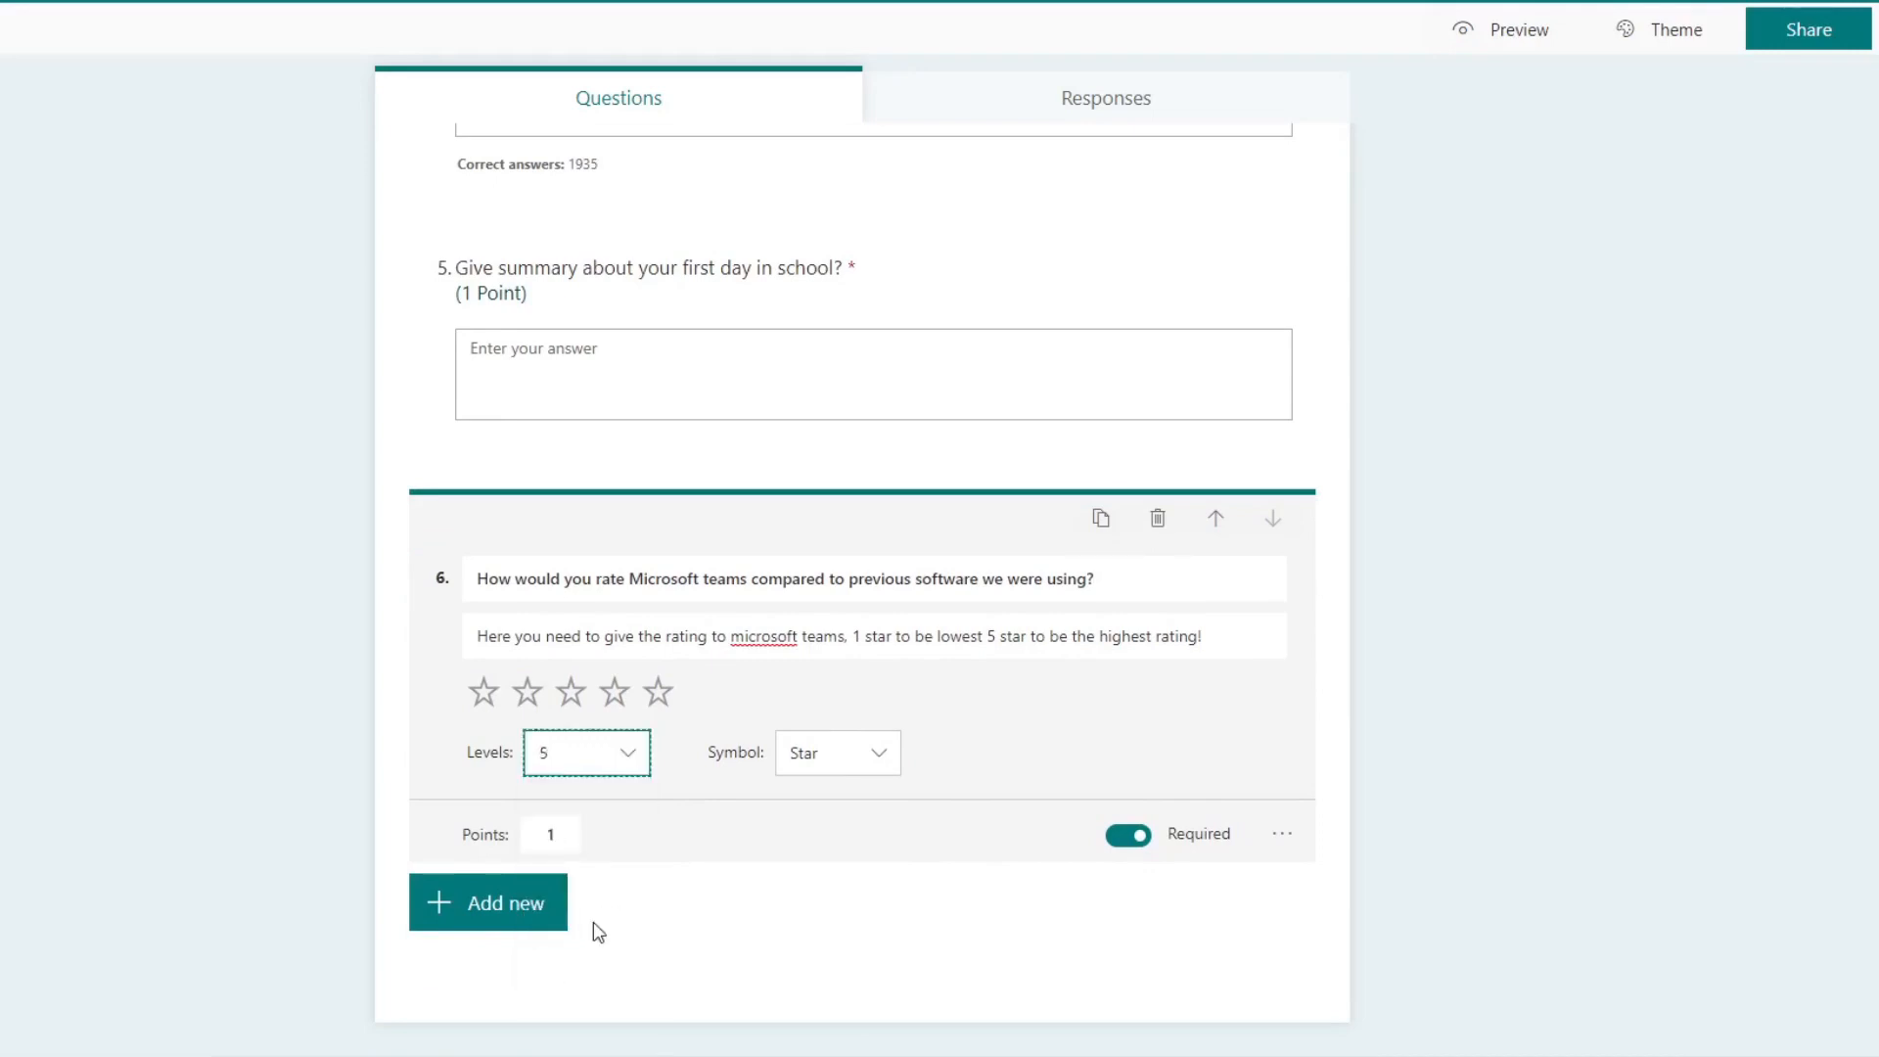
# Step: Try the maximum of 10 rating levels for the sixth question and return to 5 levels
pyautogui.click(636, 765)
pyautogui.scroll(-2, 612, 943)
pyautogui.click(617, 964)
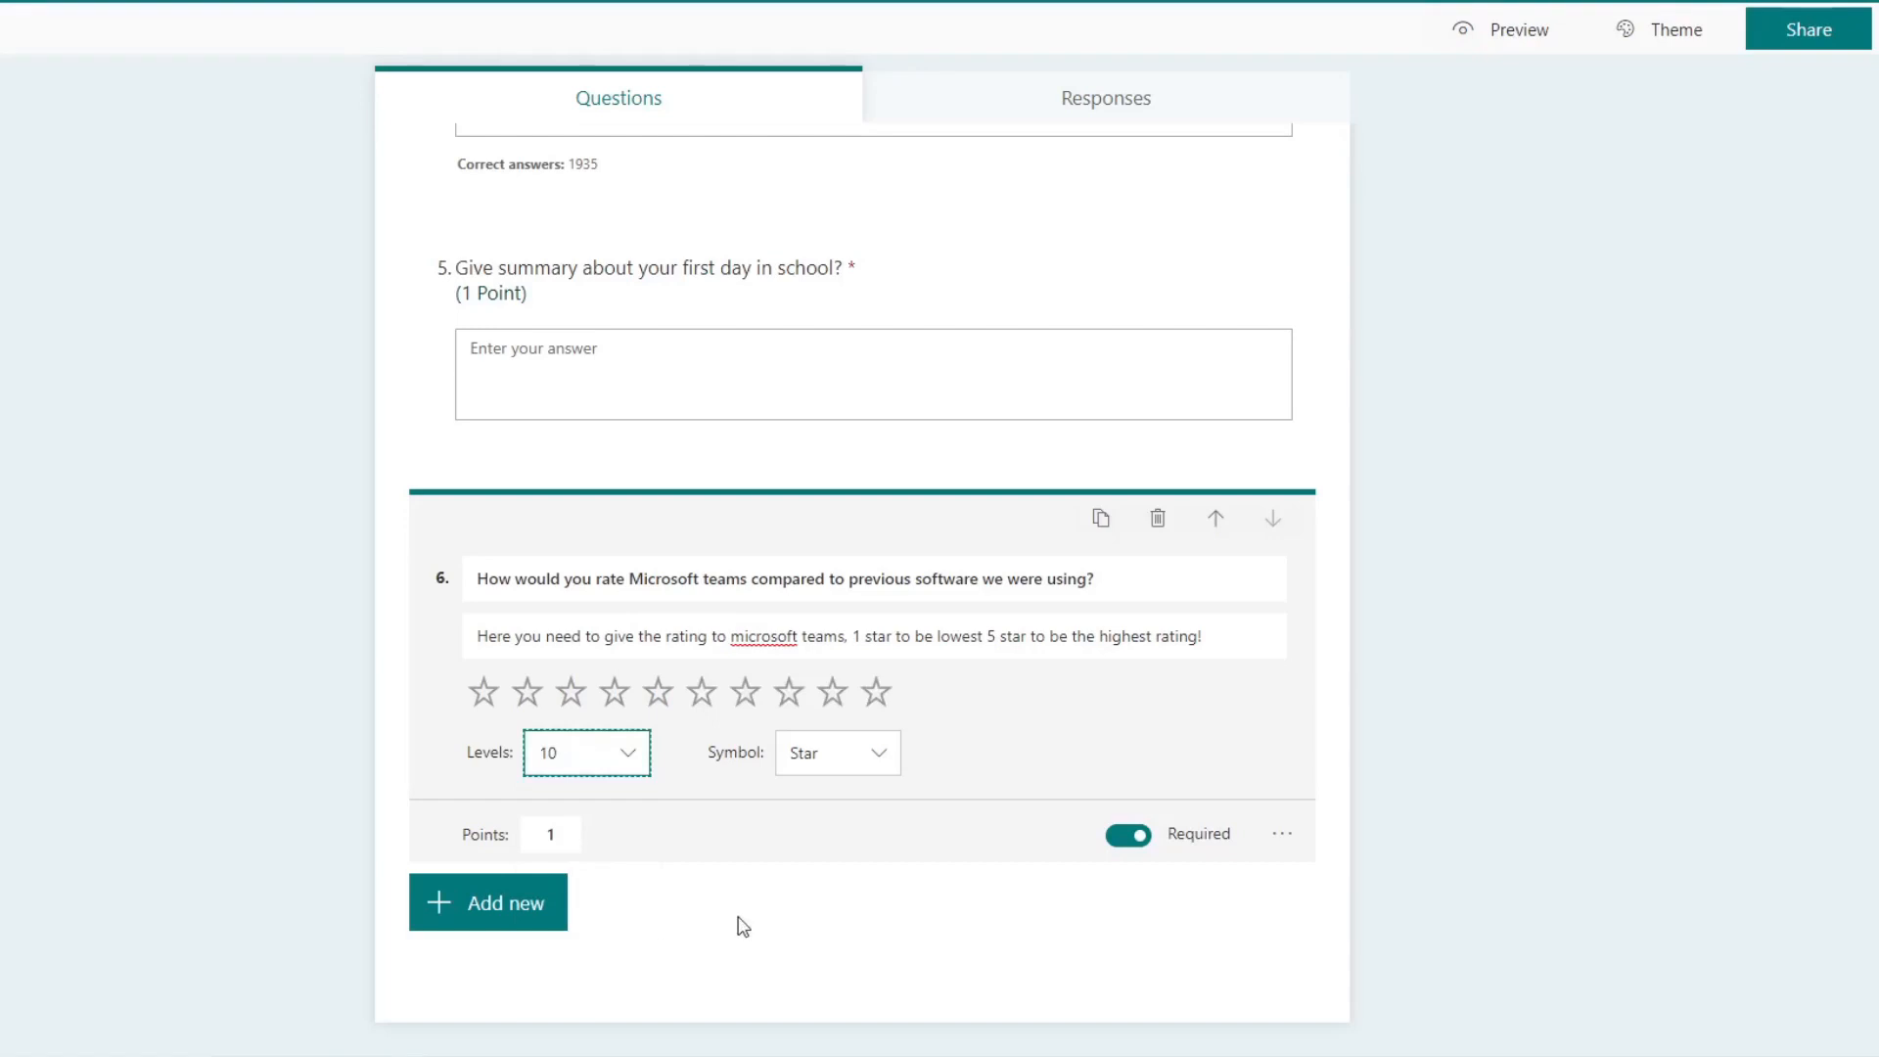
pyautogui.click(632, 761)
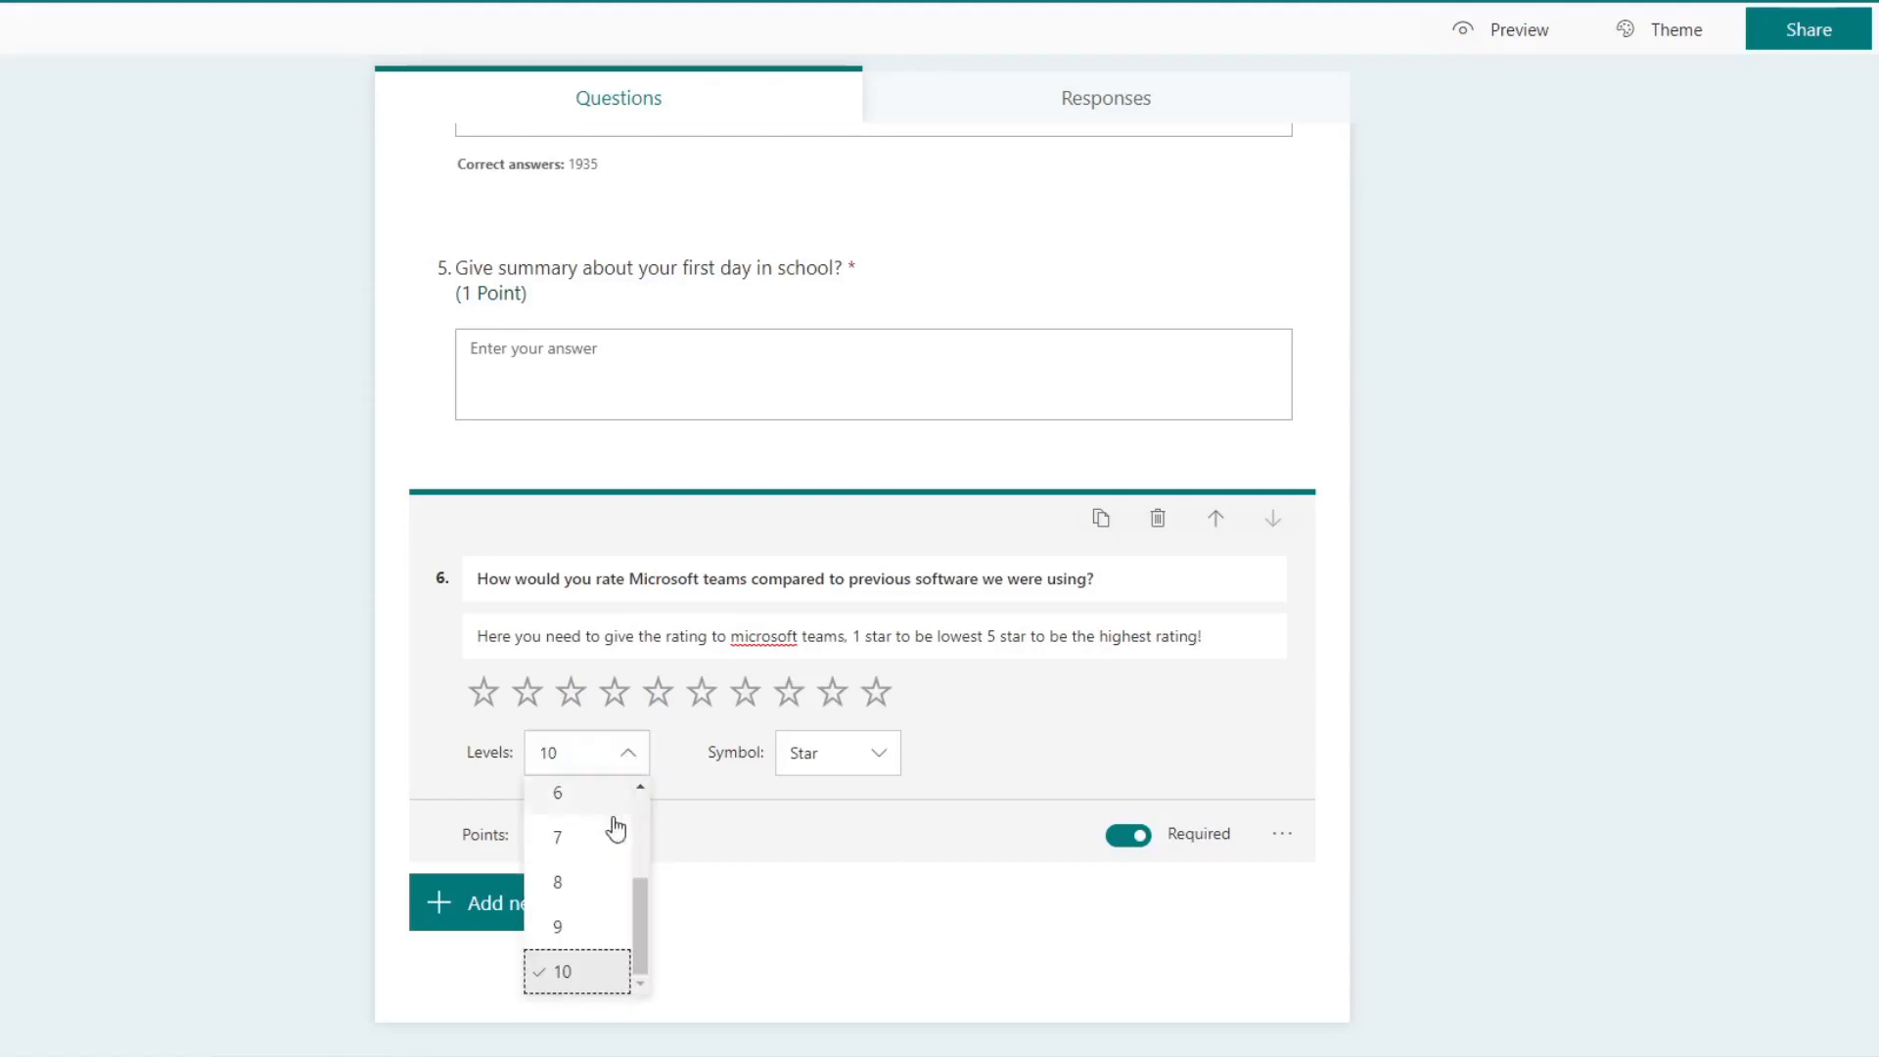
pyautogui.scroll(2, 612, 827)
pyautogui.scroll(-2, 599, 910)
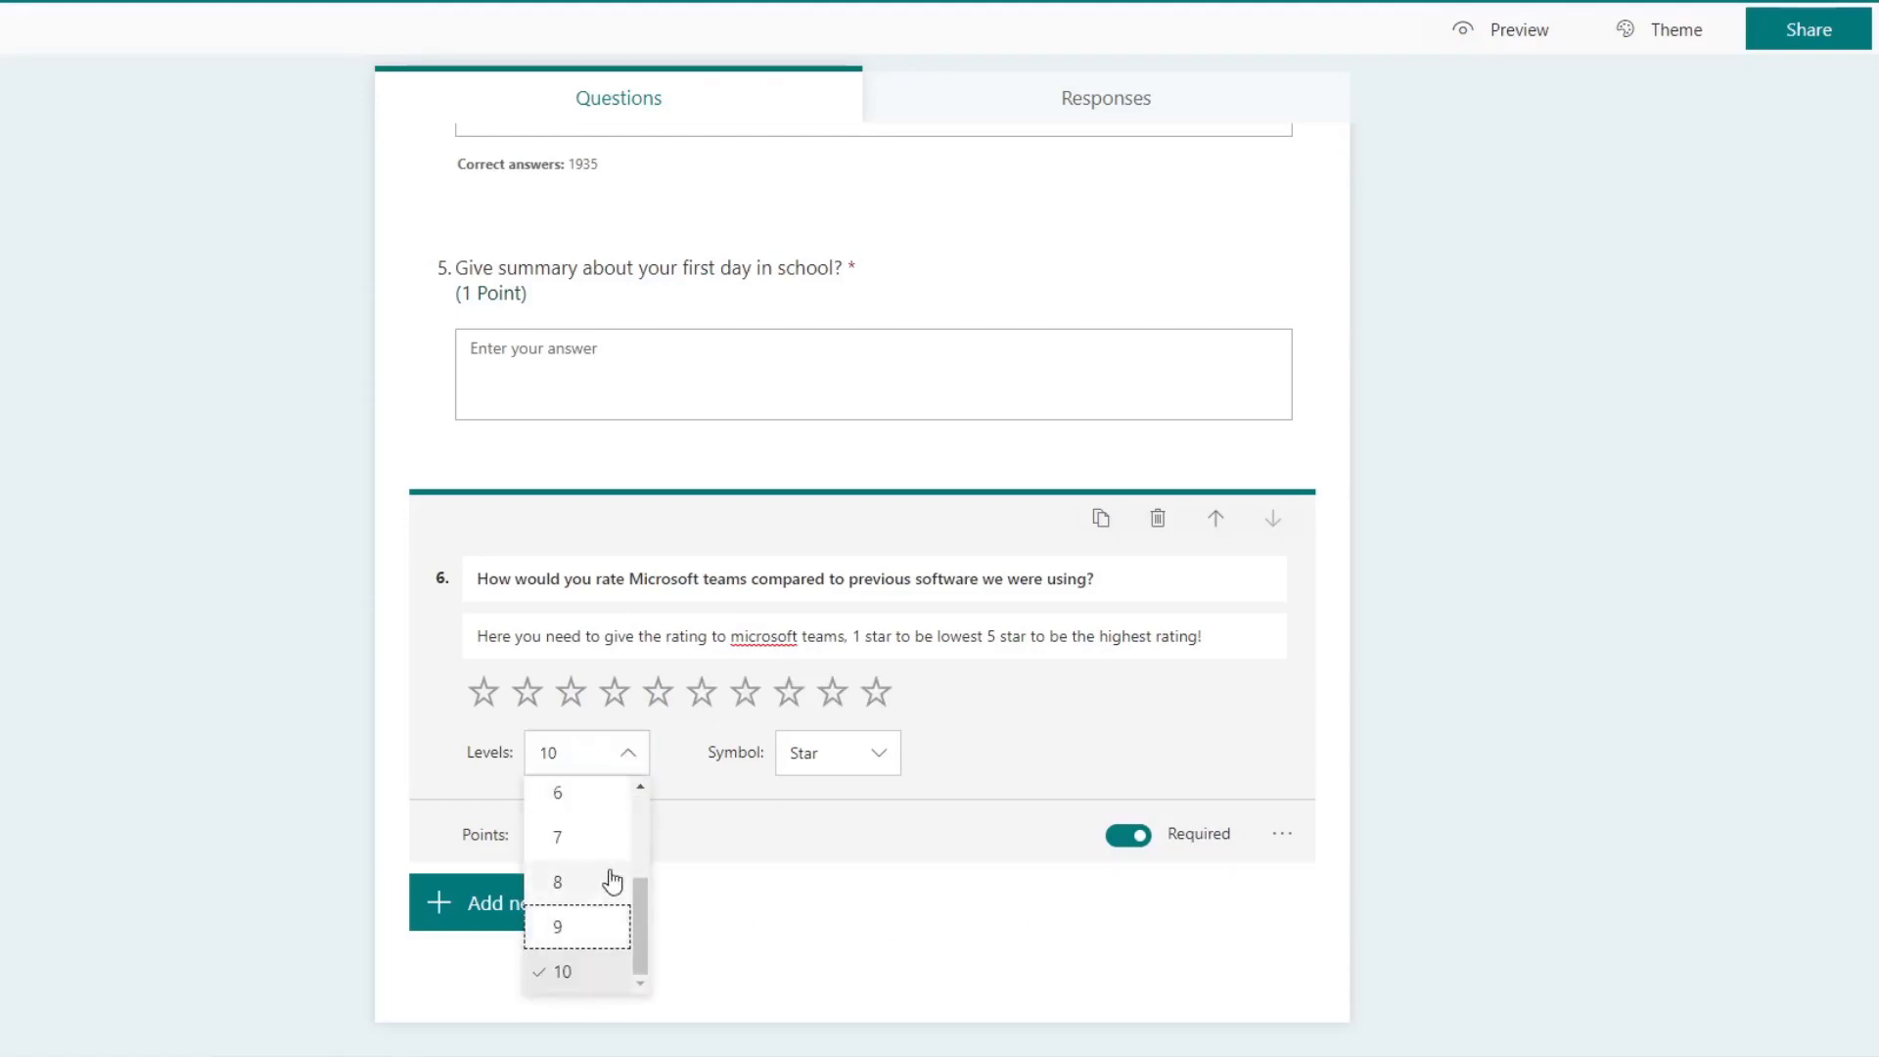
pyautogui.click(609, 963)
pyautogui.click(642, 763)
pyautogui.scroll(2, 598, 835)
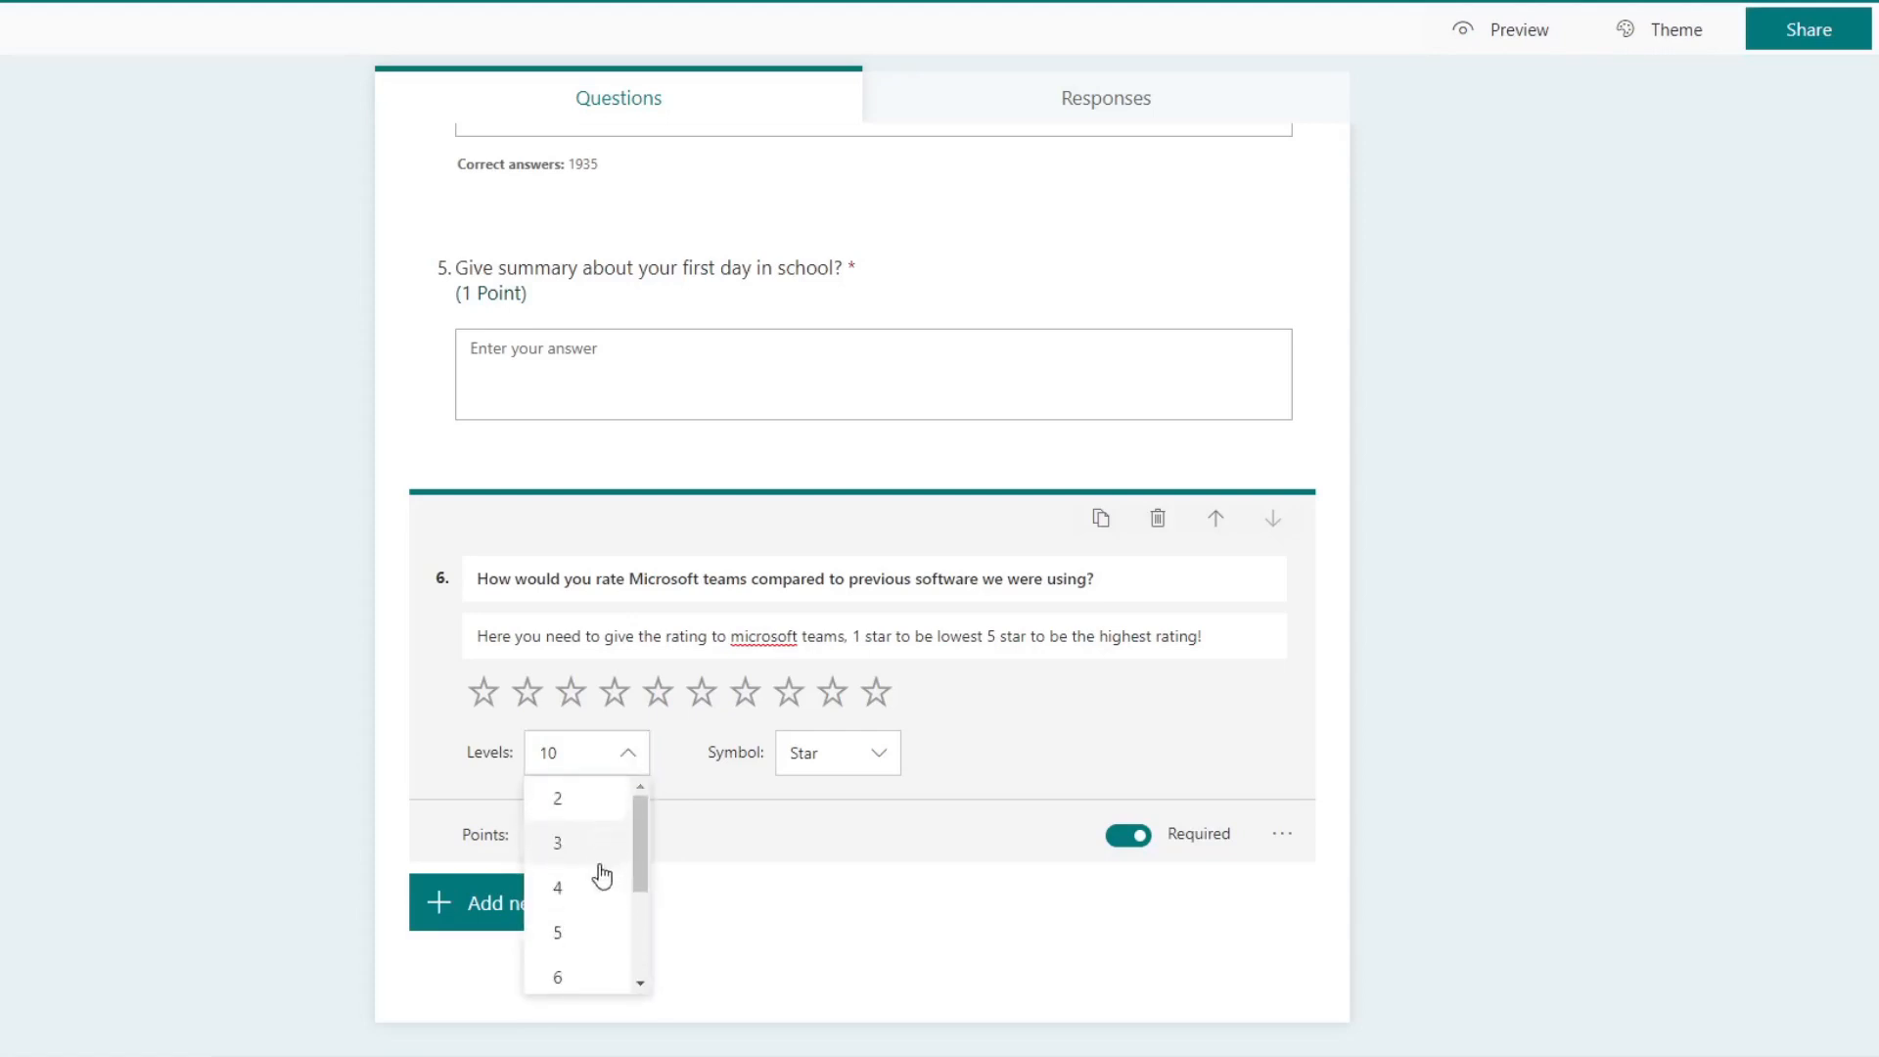
pyautogui.click(587, 931)
# Step: Add labels to the rating scale, with "Poor" for 1 star and "Excellent" for 5 stars
pyautogui.click(1274, 840)
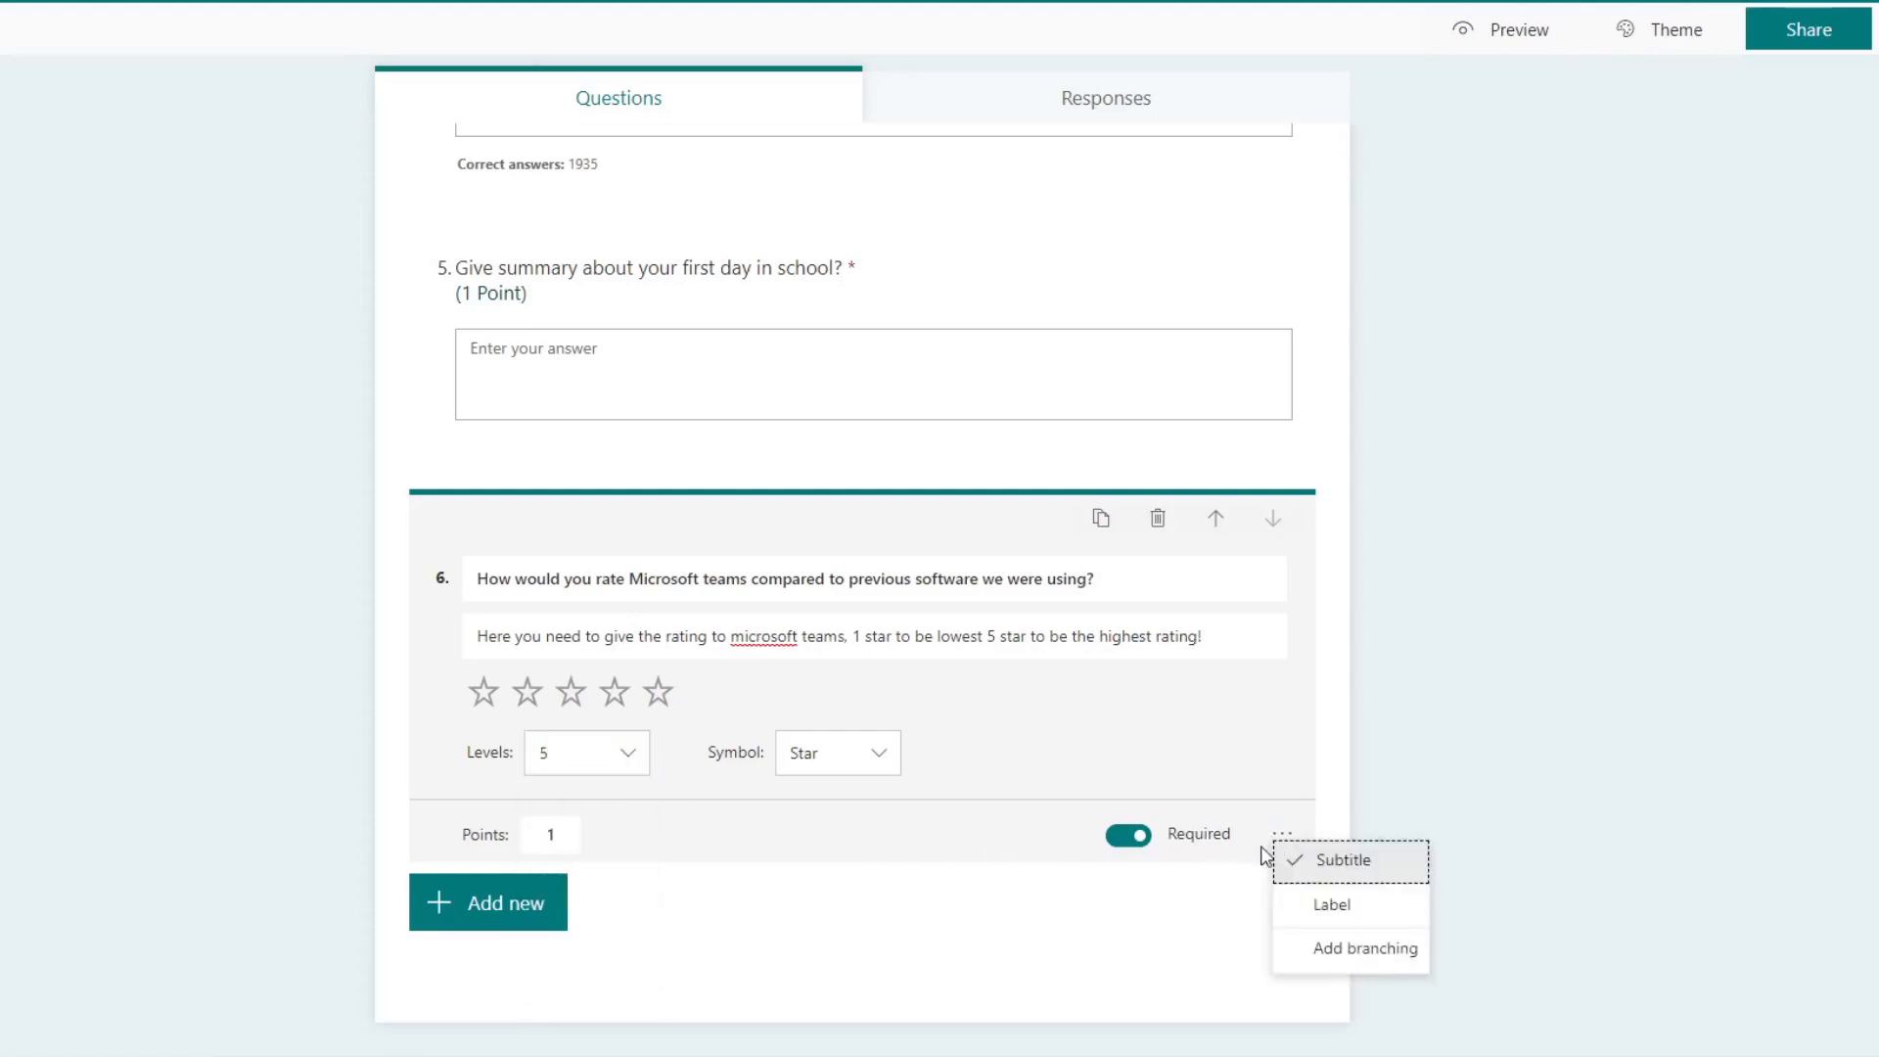
pyautogui.click(1384, 910)
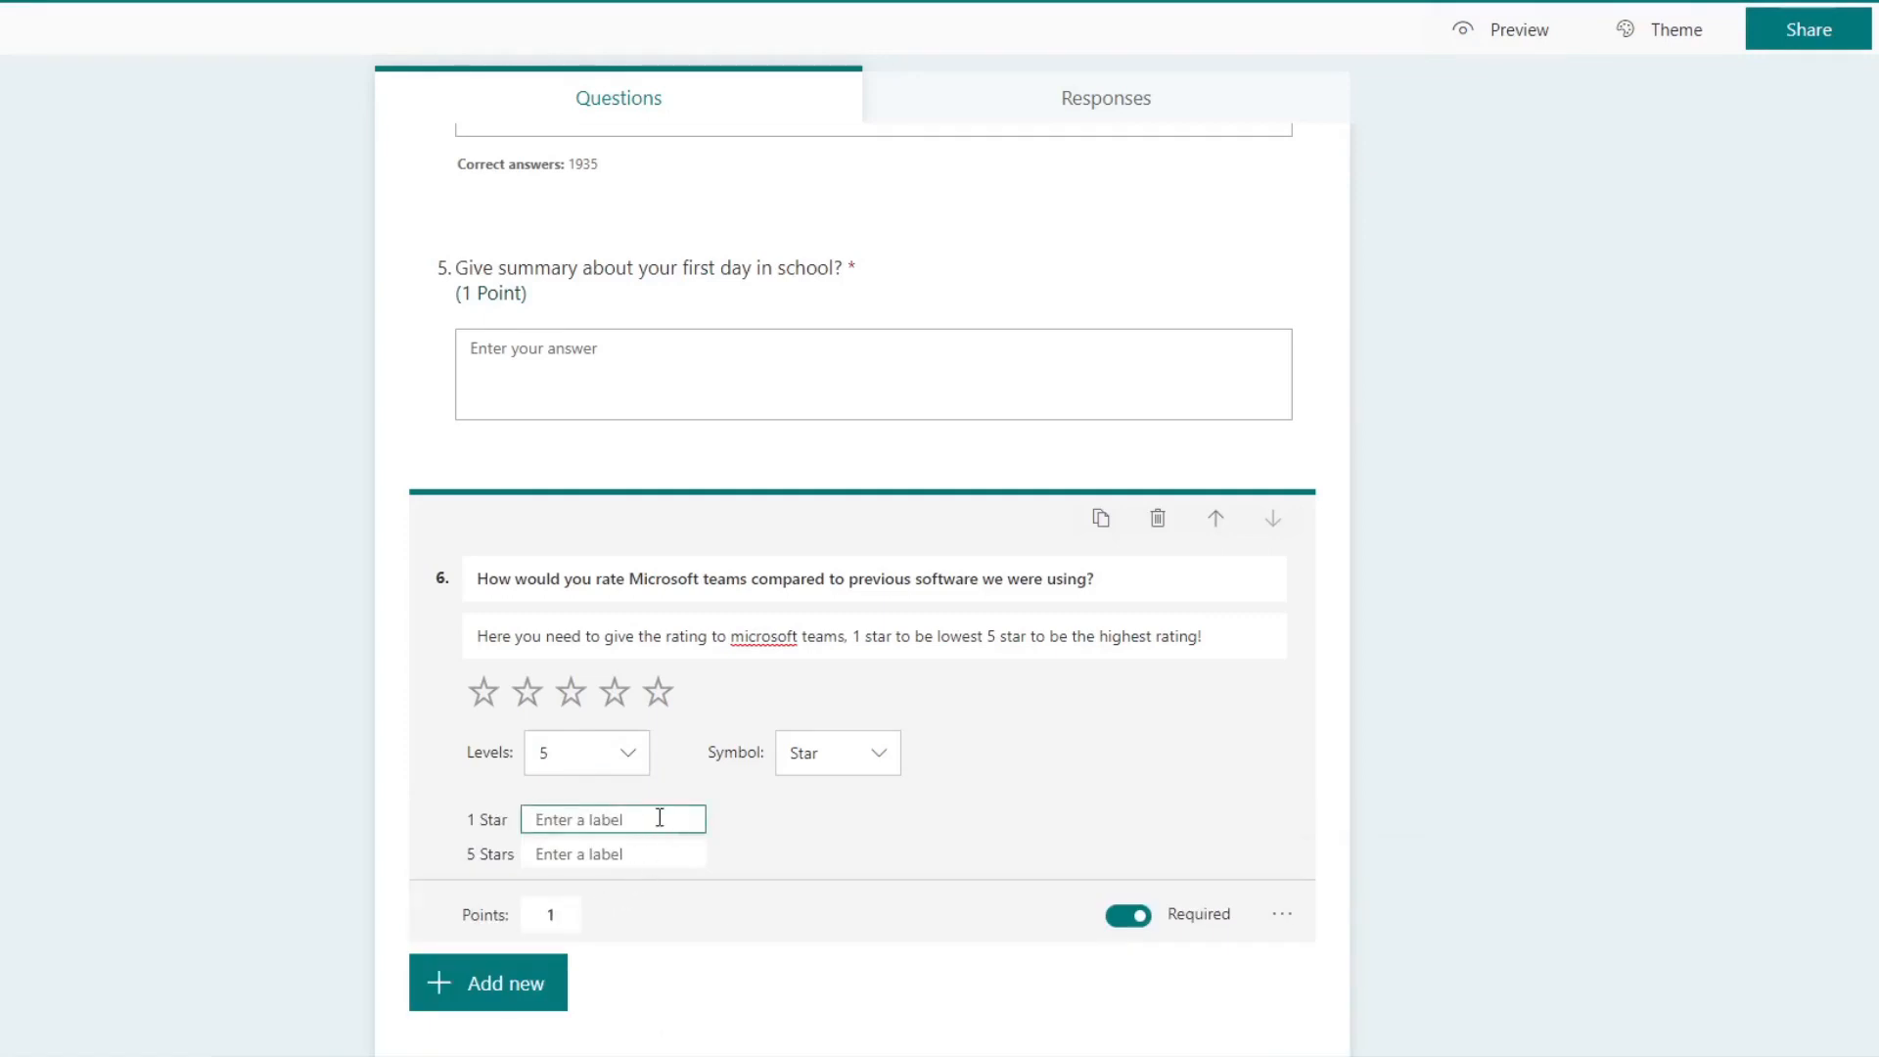
pyautogui.write('Poot')
pyautogui.press('Tab')
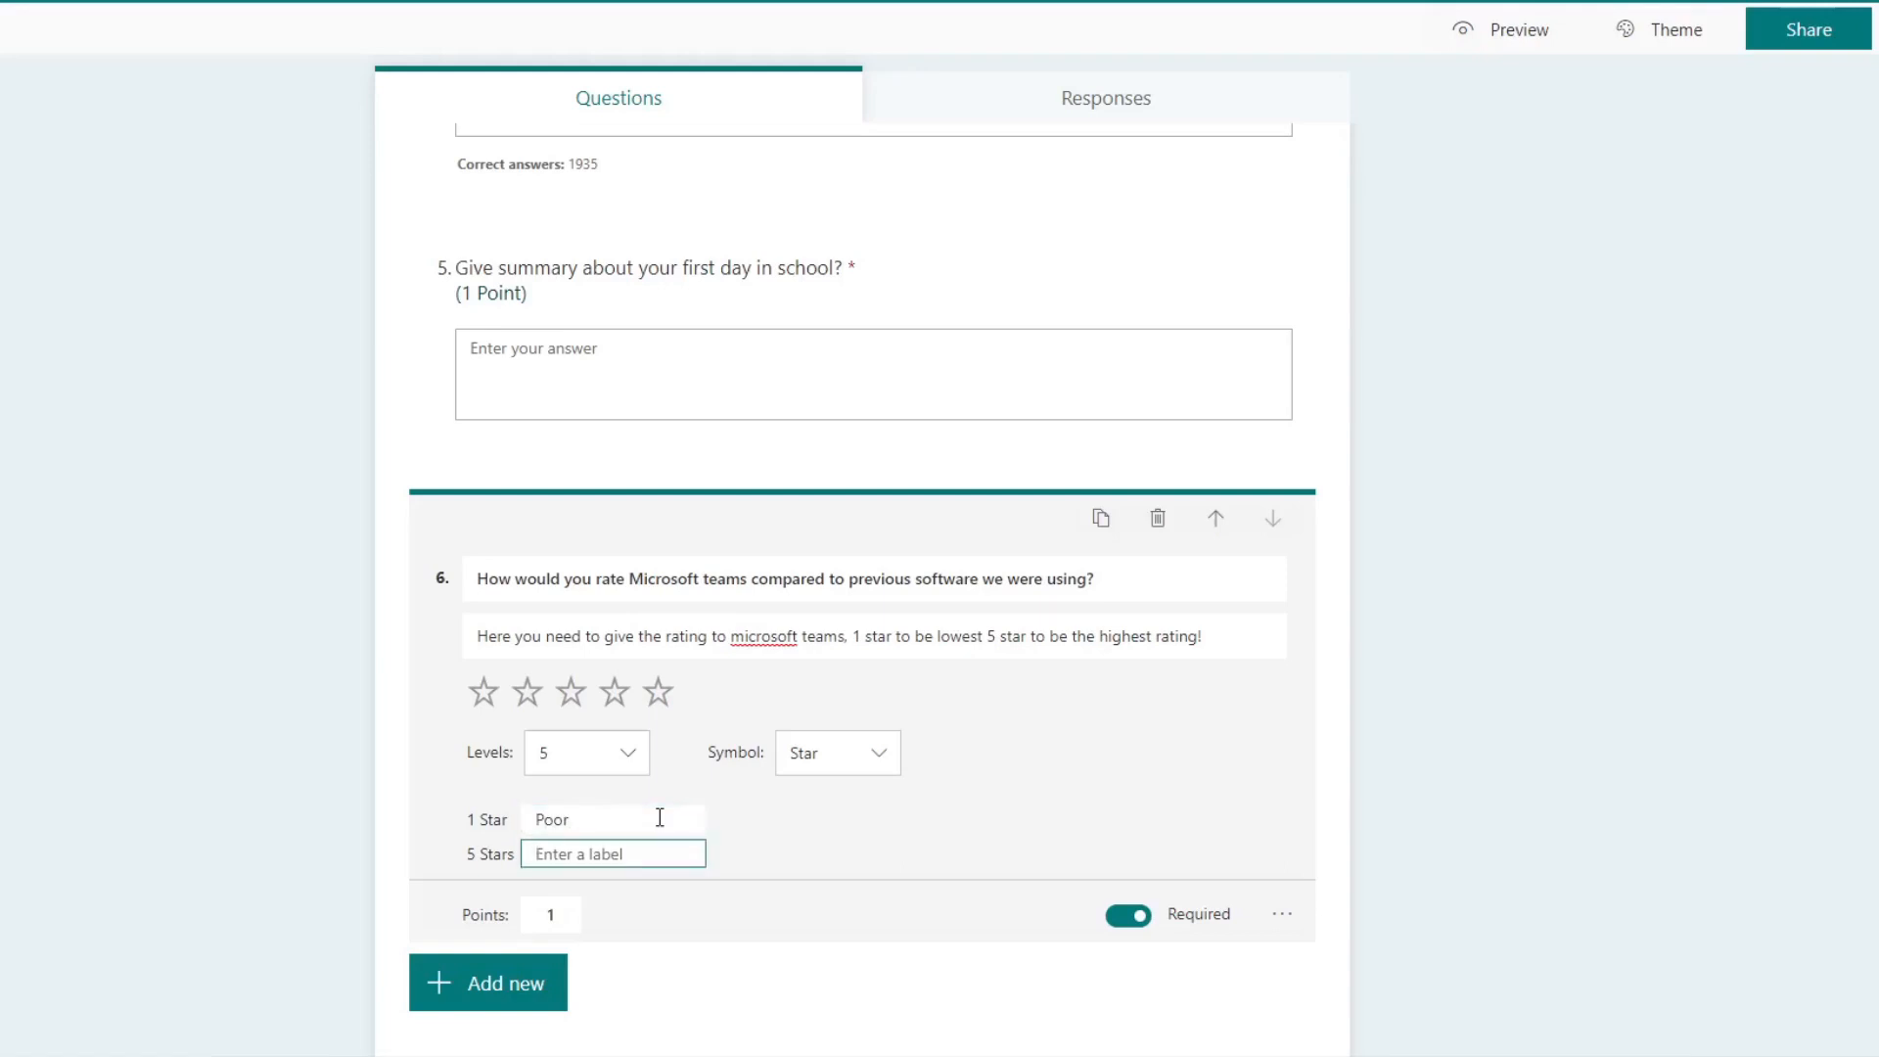
pyautogui.write('Excellent')
pyautogui.click(660, 817)
pyautogui.click(767, 868)
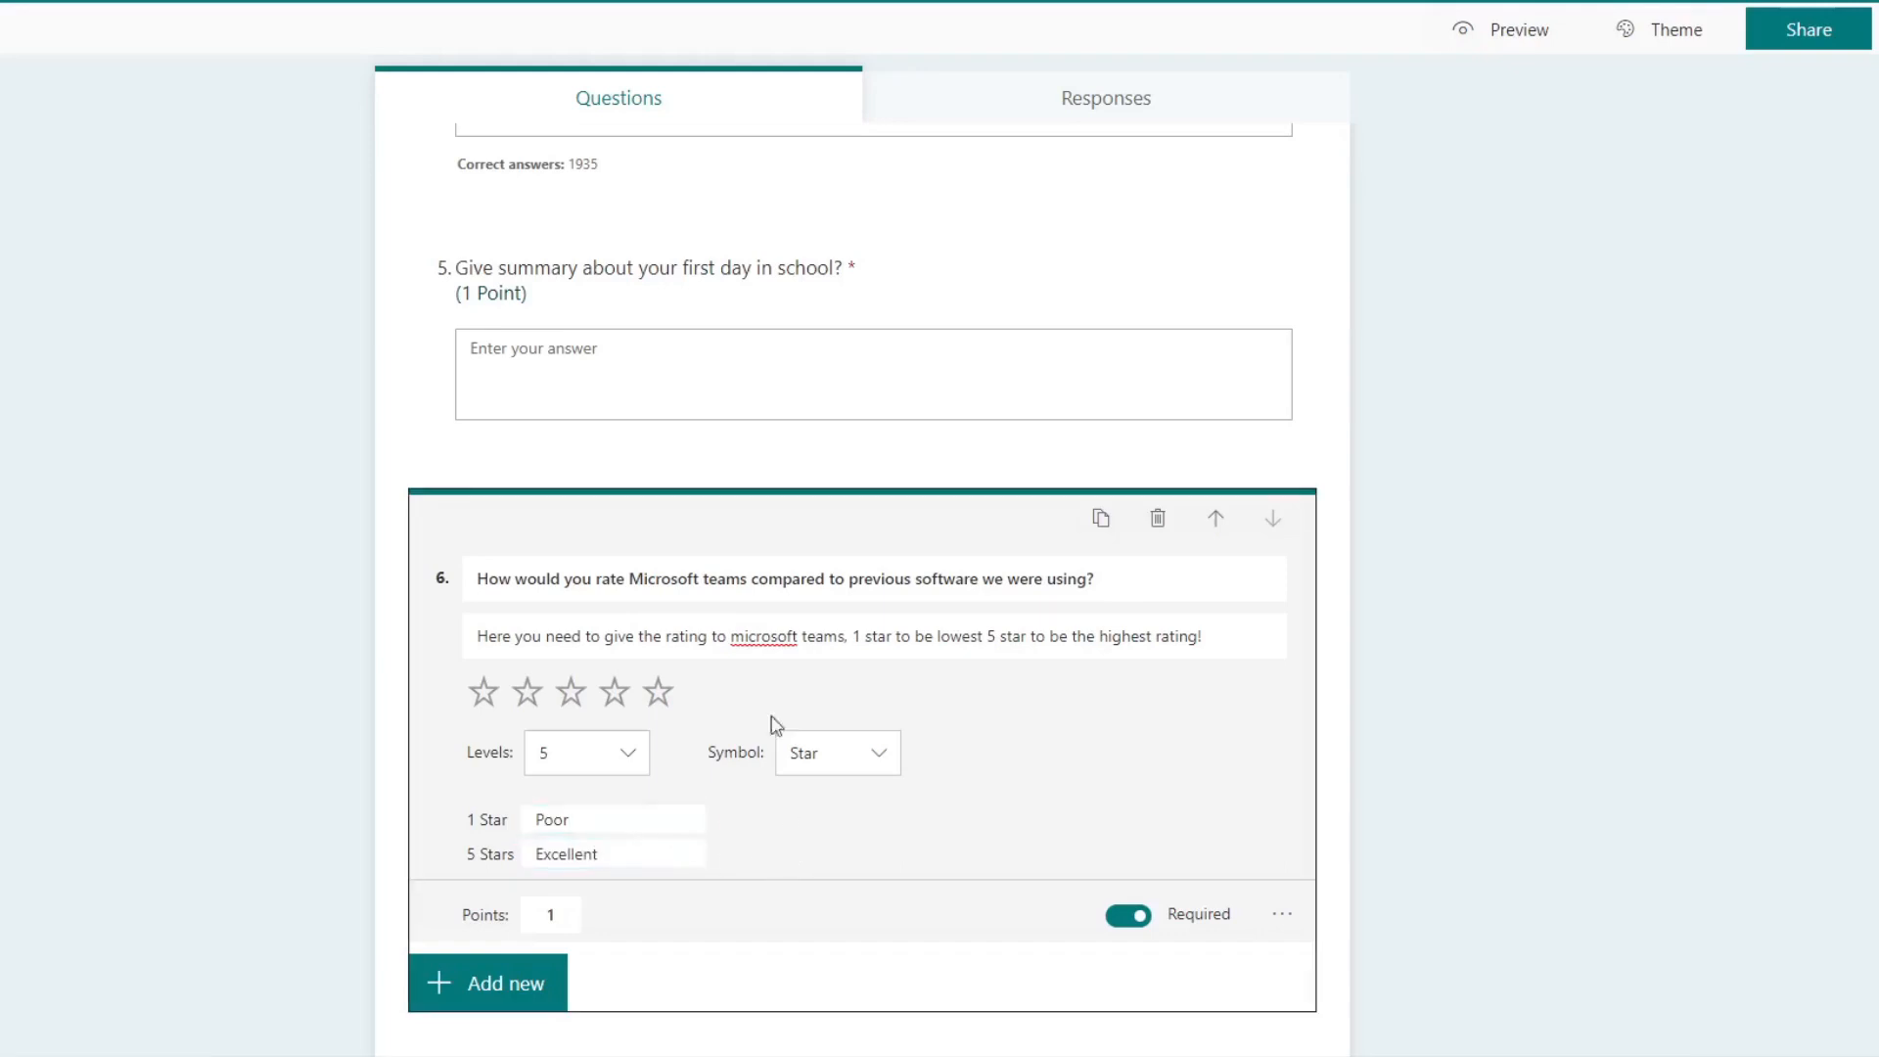
# Step: Capitalize "Microsoft" in the subtitle of the rating question
pyautogui.click(734, 634)
pyautogui.click(733, 636)
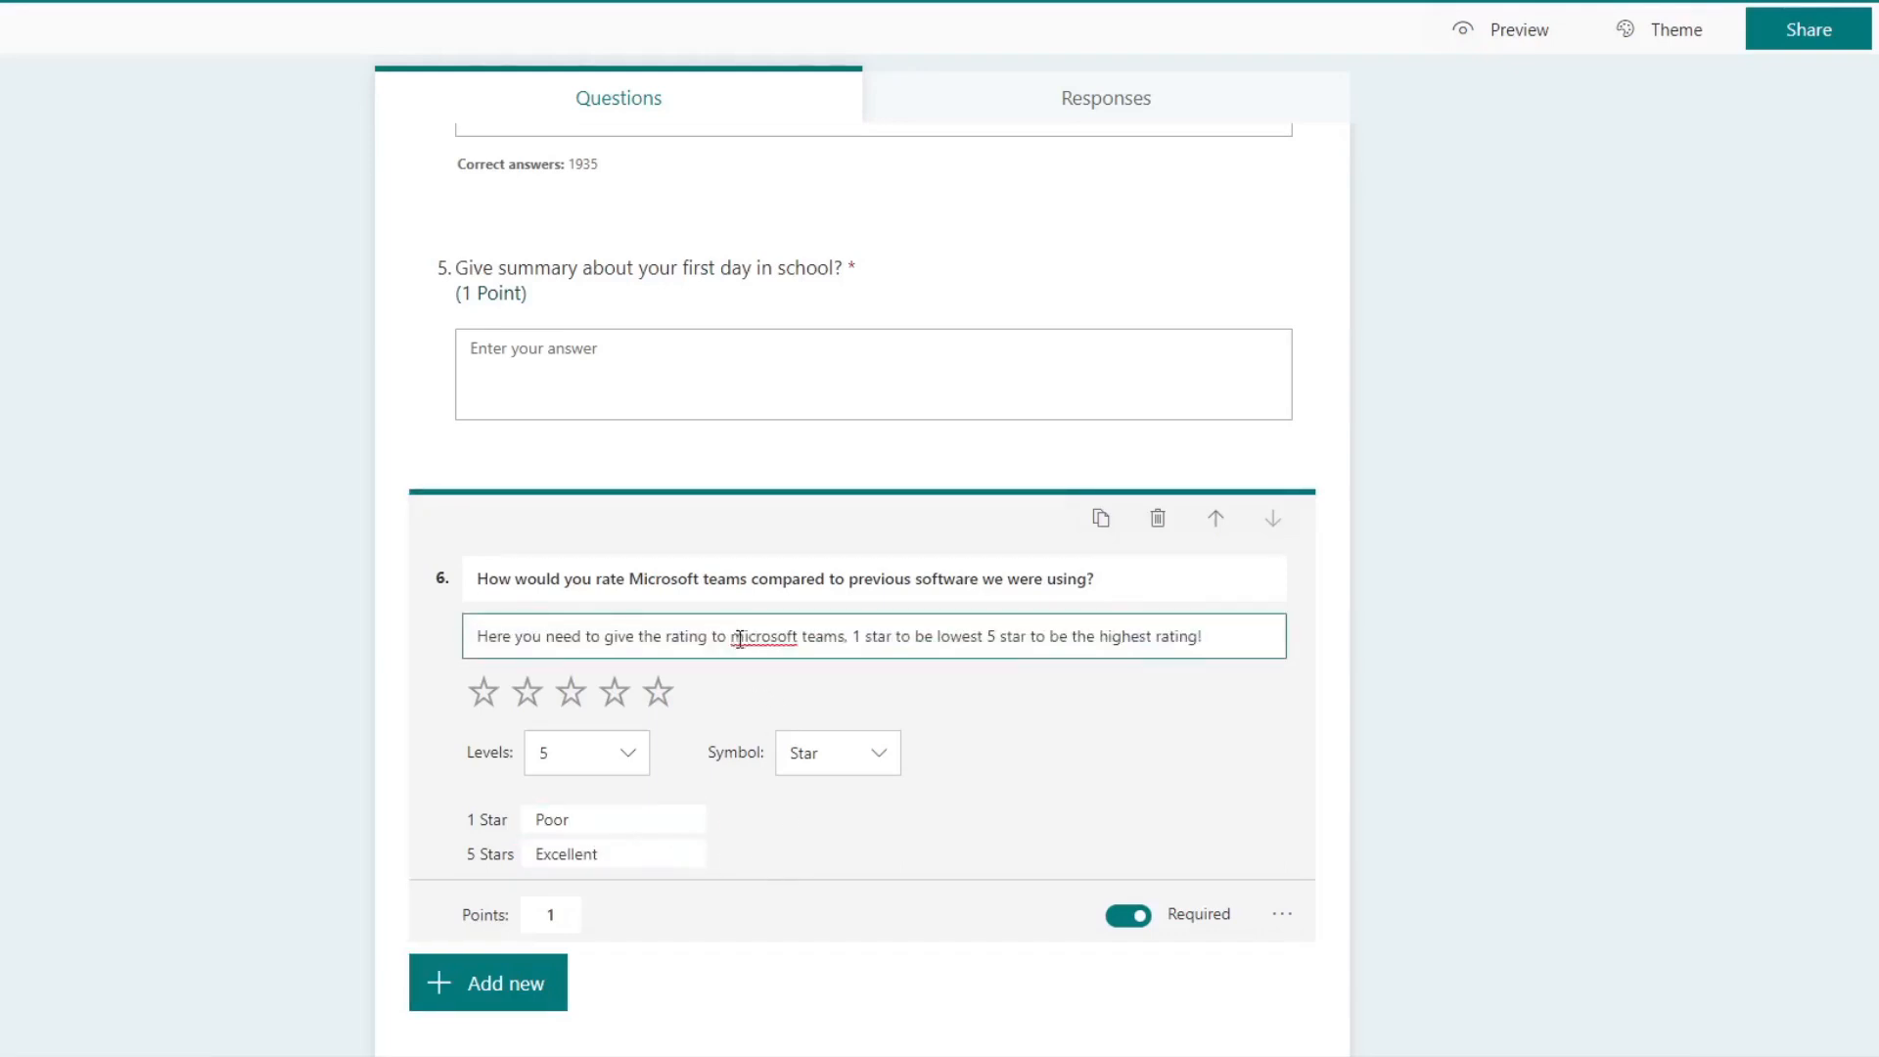
pyautogui.moveTo(733, 635); pyautogui.dragTo(743, 636)
pyautogui.write('M')
pyautogui.click(909, 682)
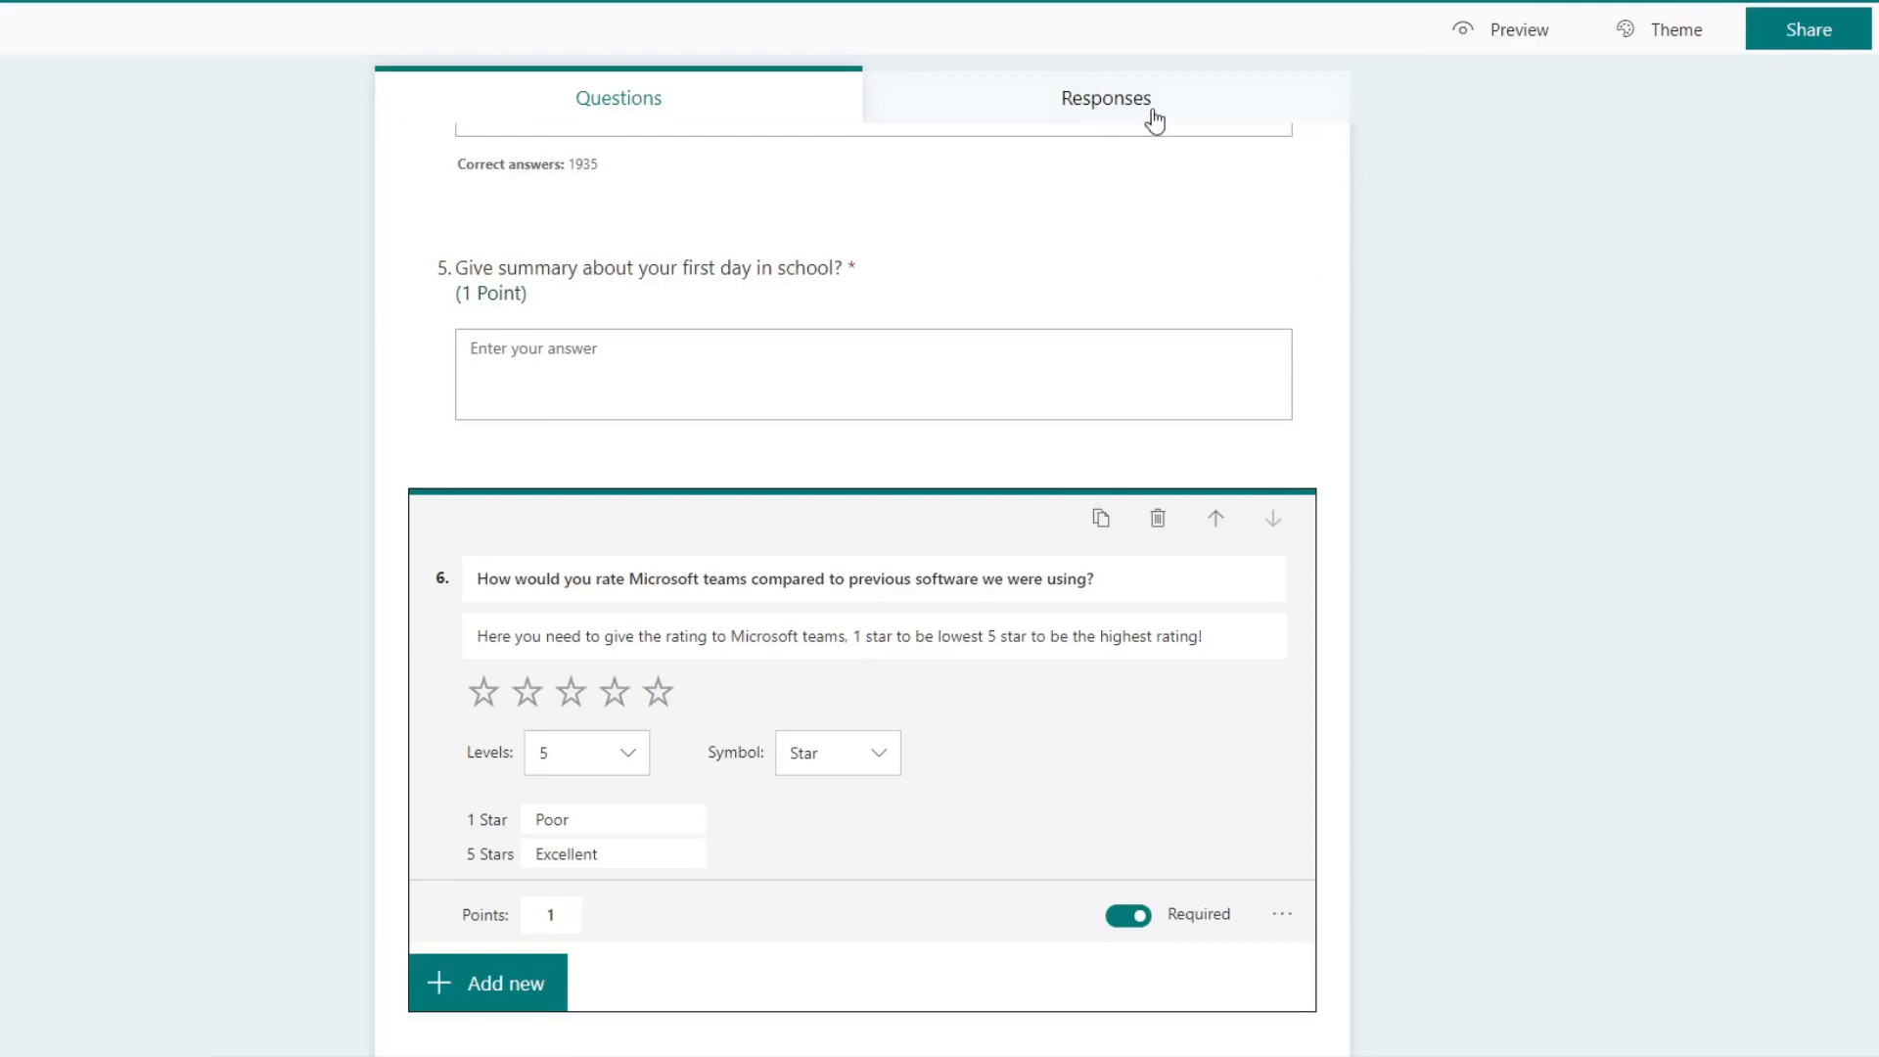
# Step: Set the points of the rating question to 0
pyautogui.click(547, 913)
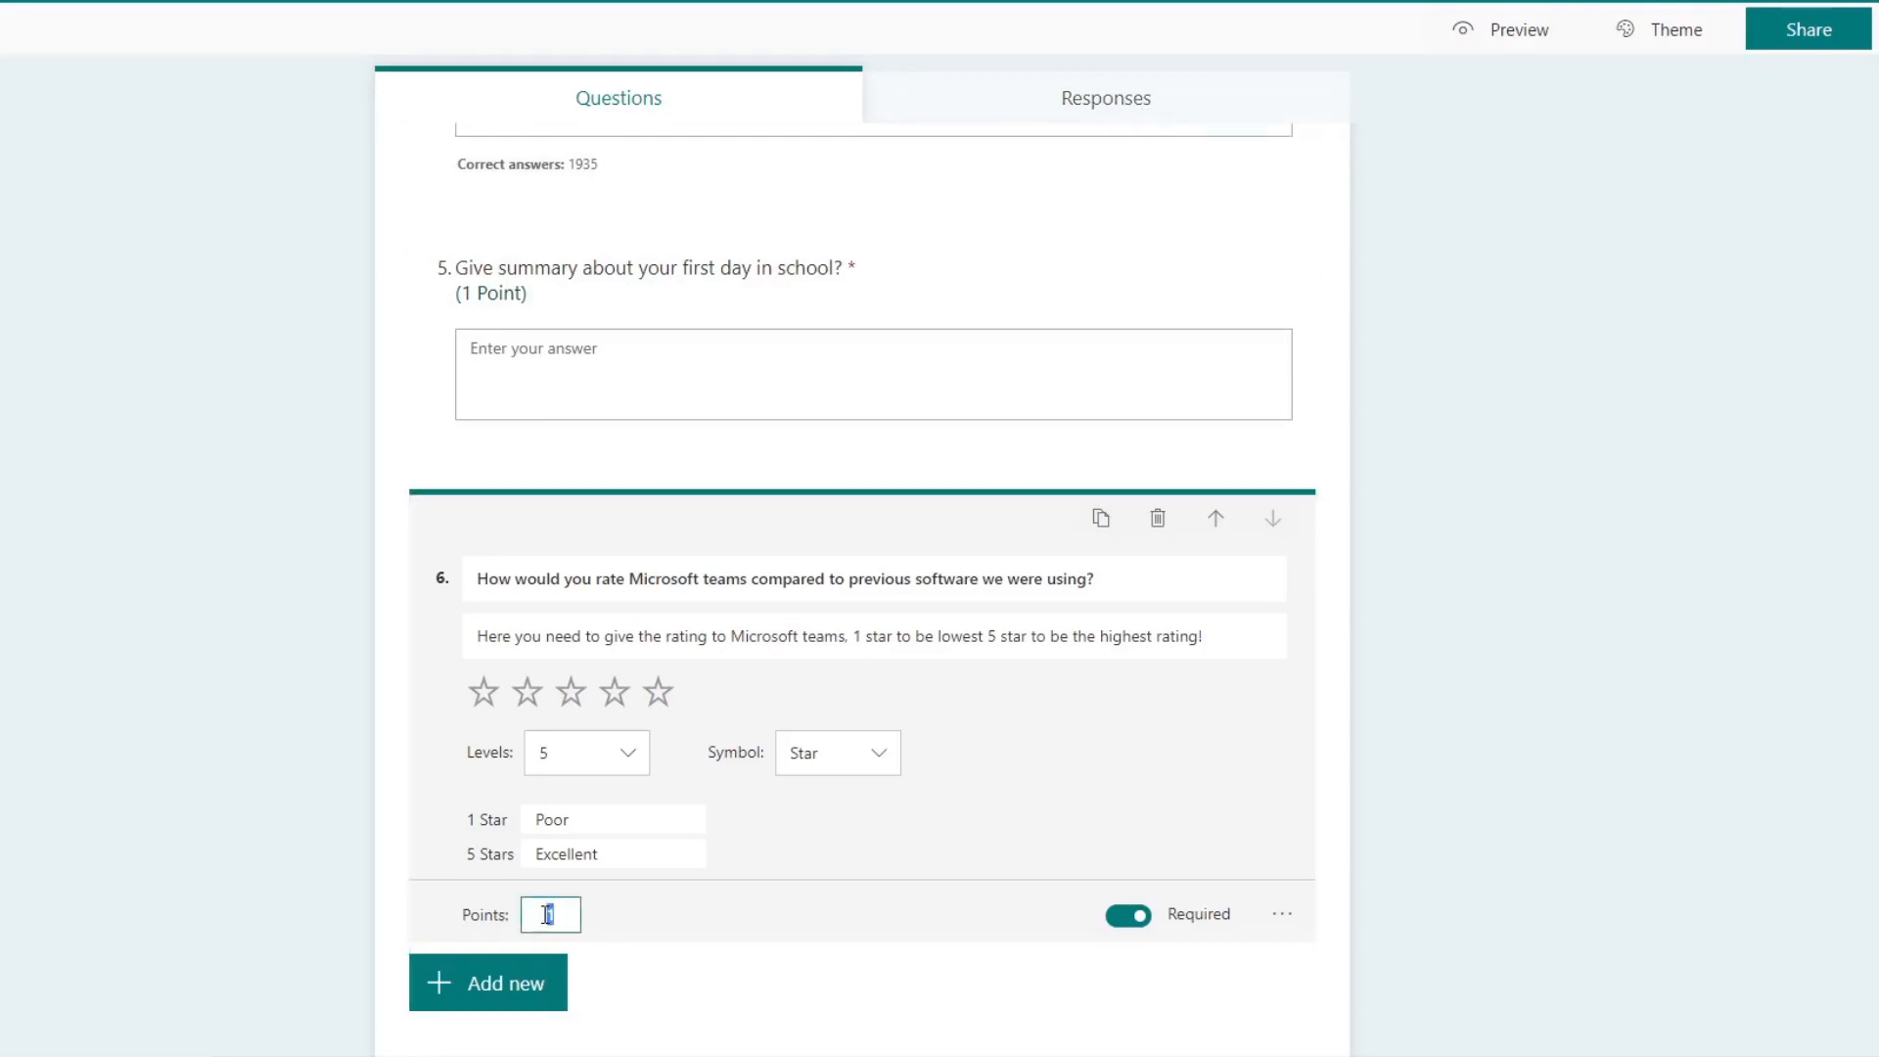
pyautogui.write('0')
pyautogui.click(911, 852)
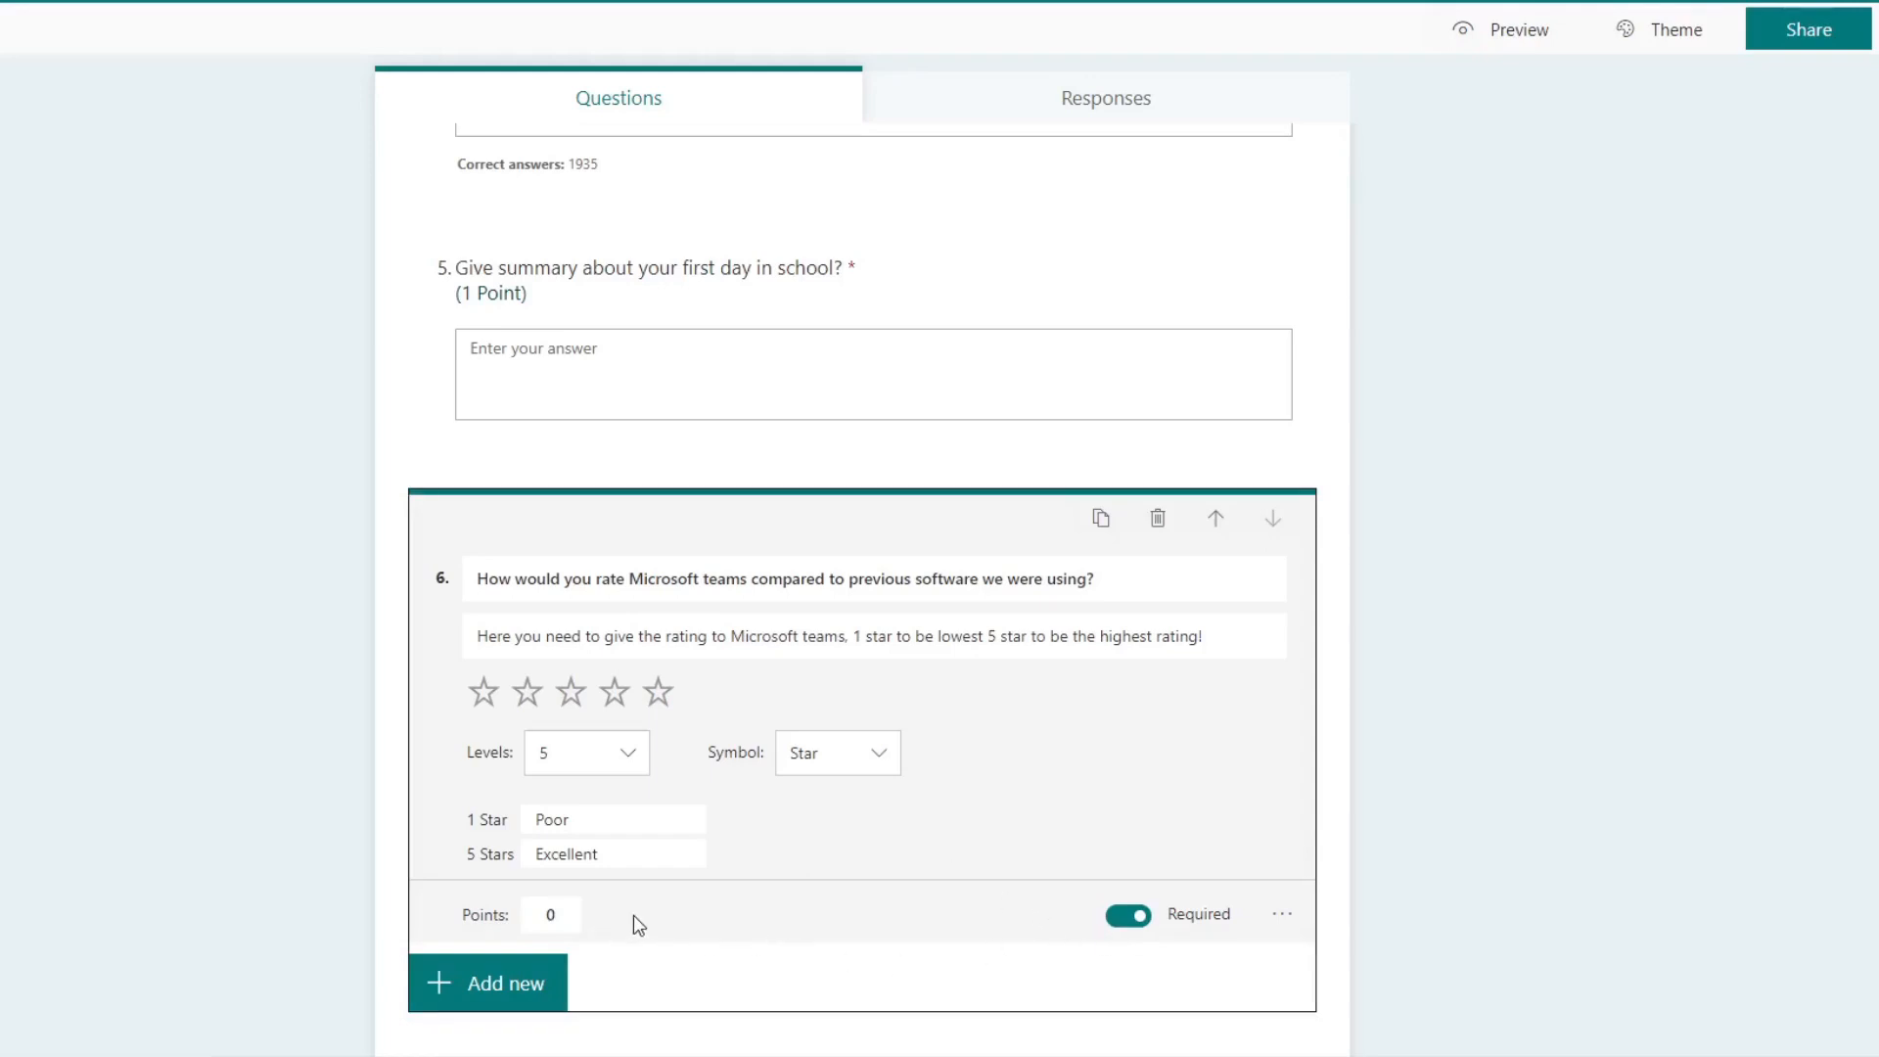
# Step: Preview the quiz, test the star rating of the sixth question, and return to the quiz editor
pyautogui.click(1497, 36)
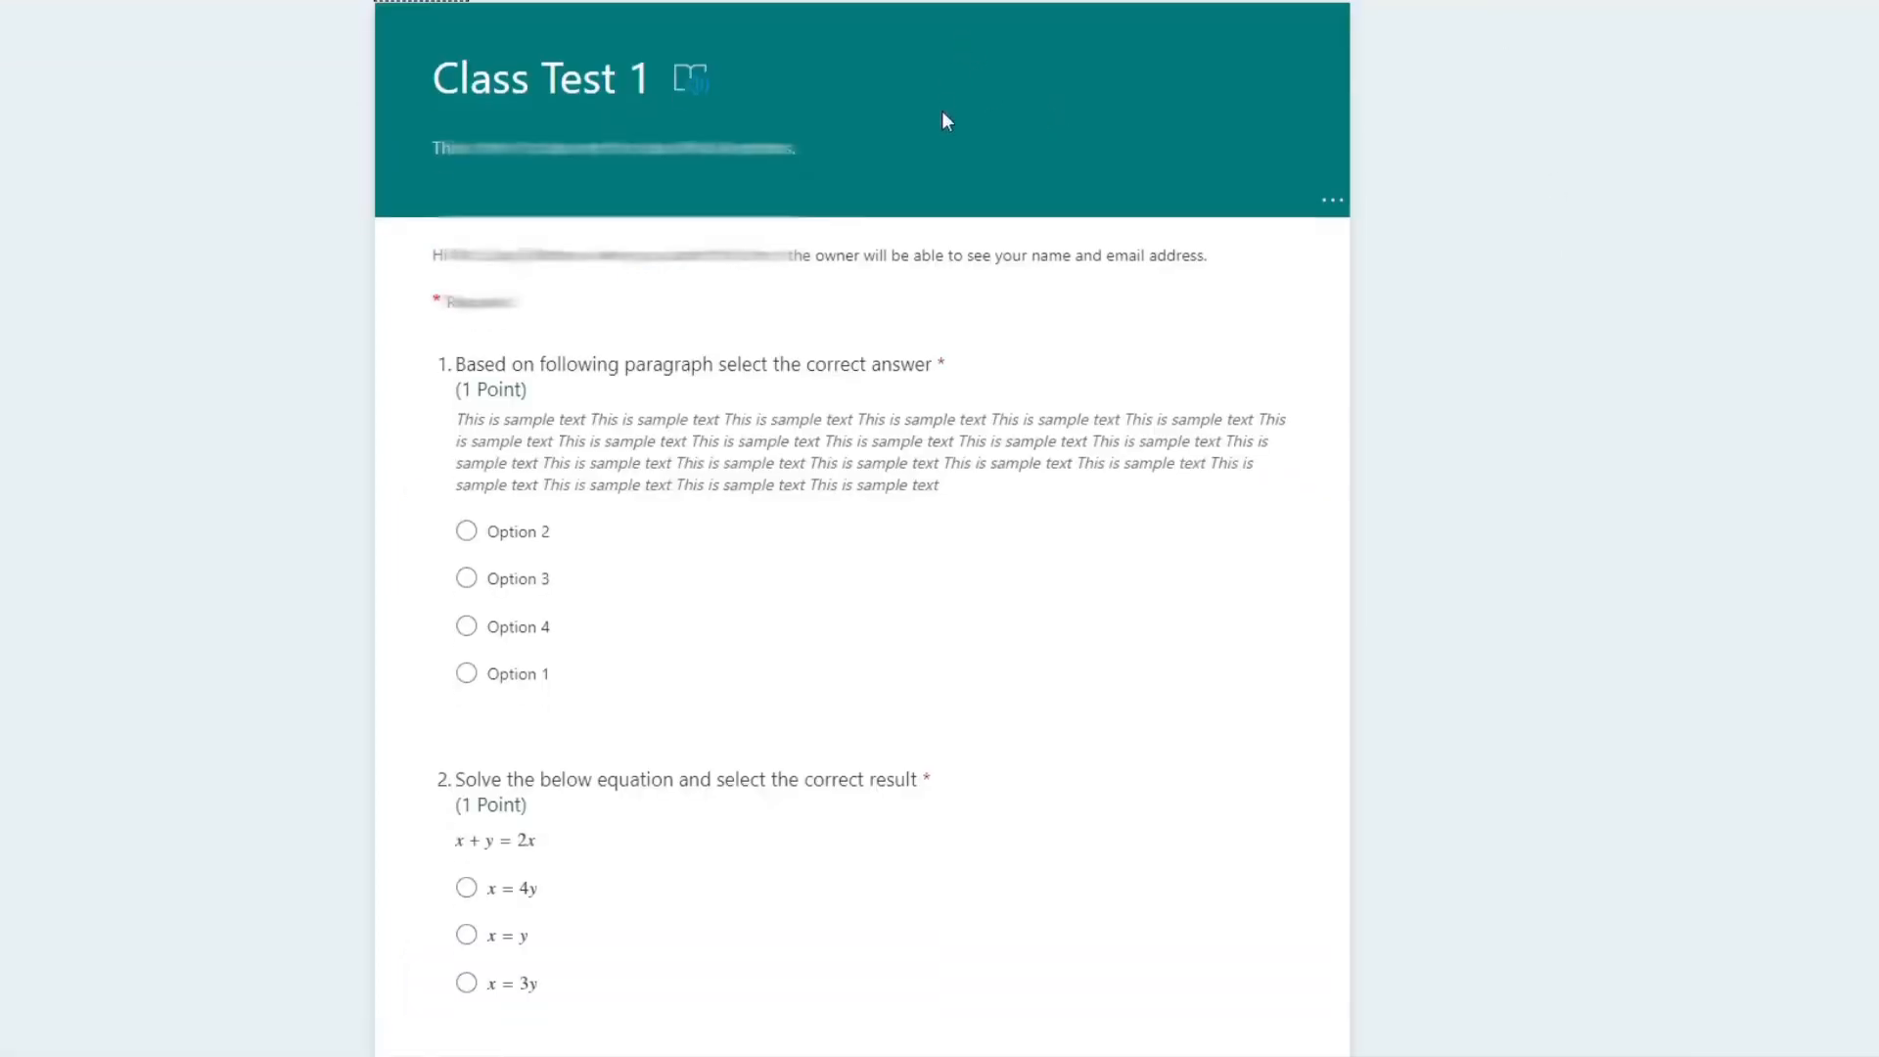
pyautogui.scroll(-15, 945, 117)
pyautogui.click(522, 614)
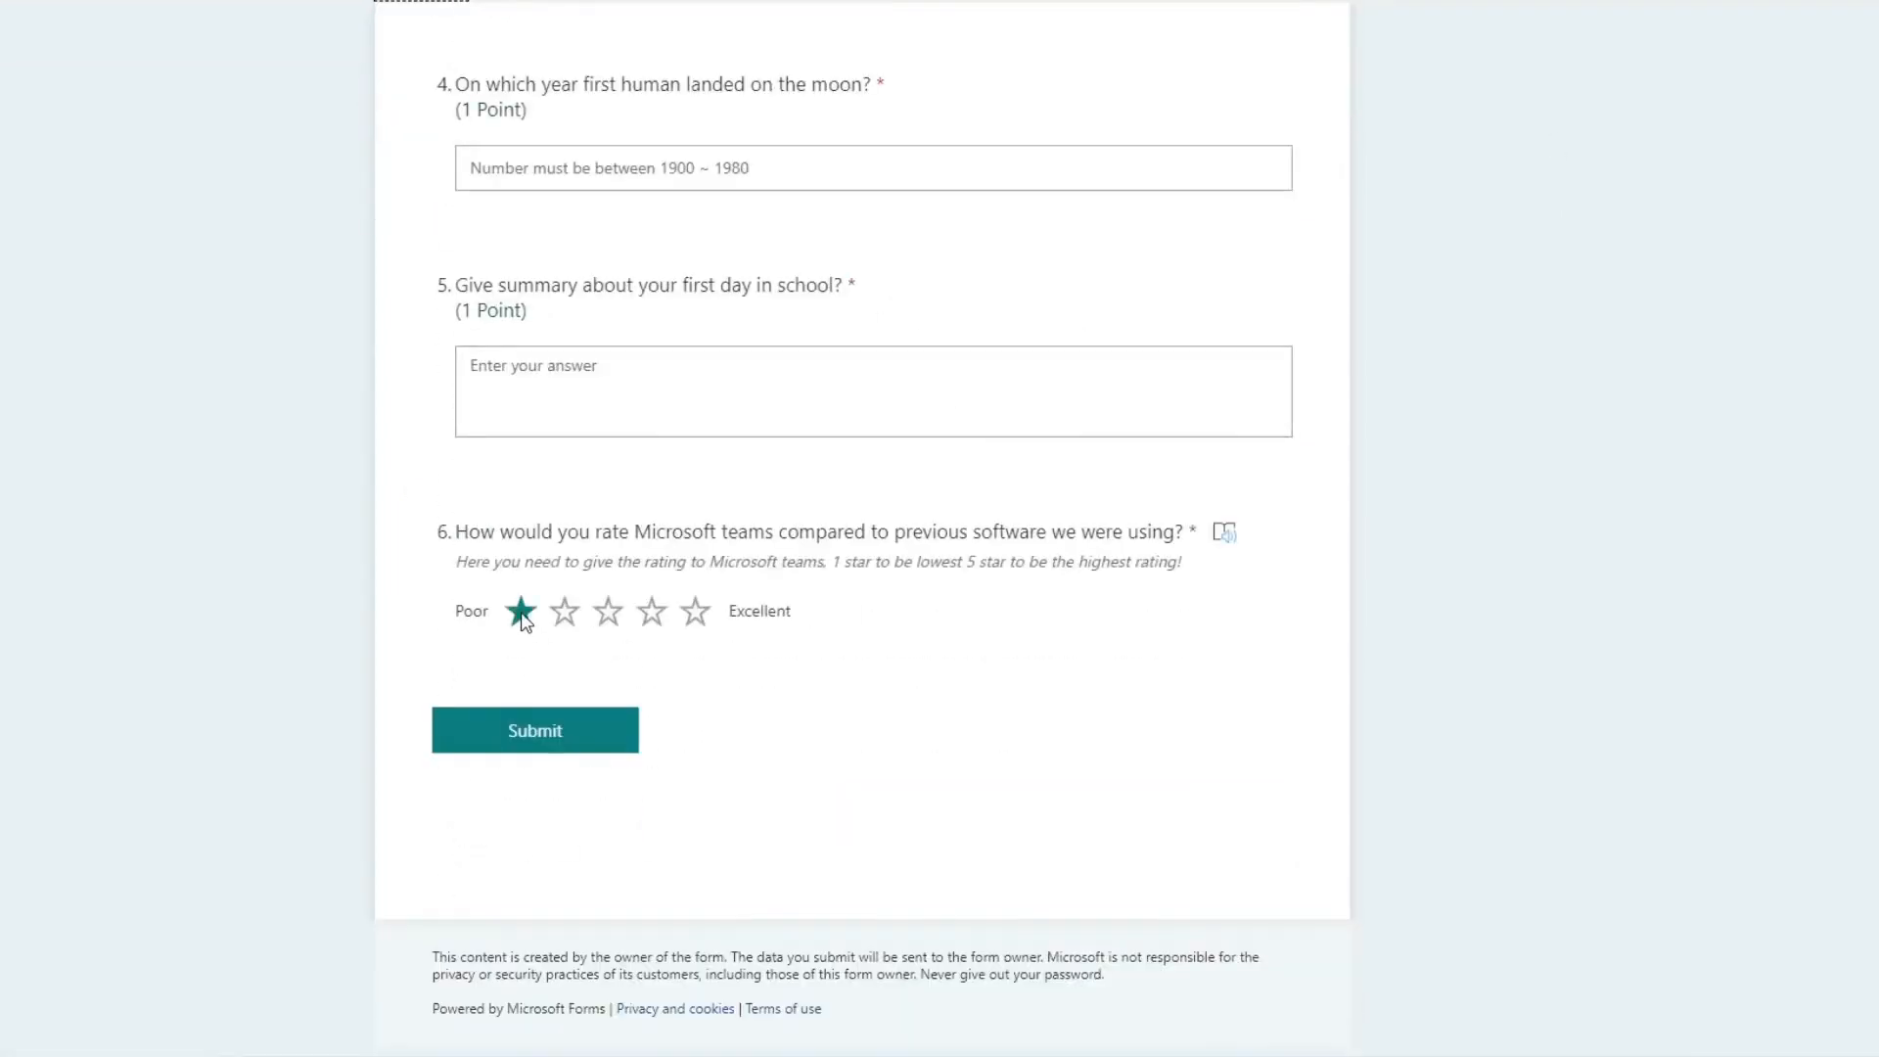
pyautogui.click(577, 614)
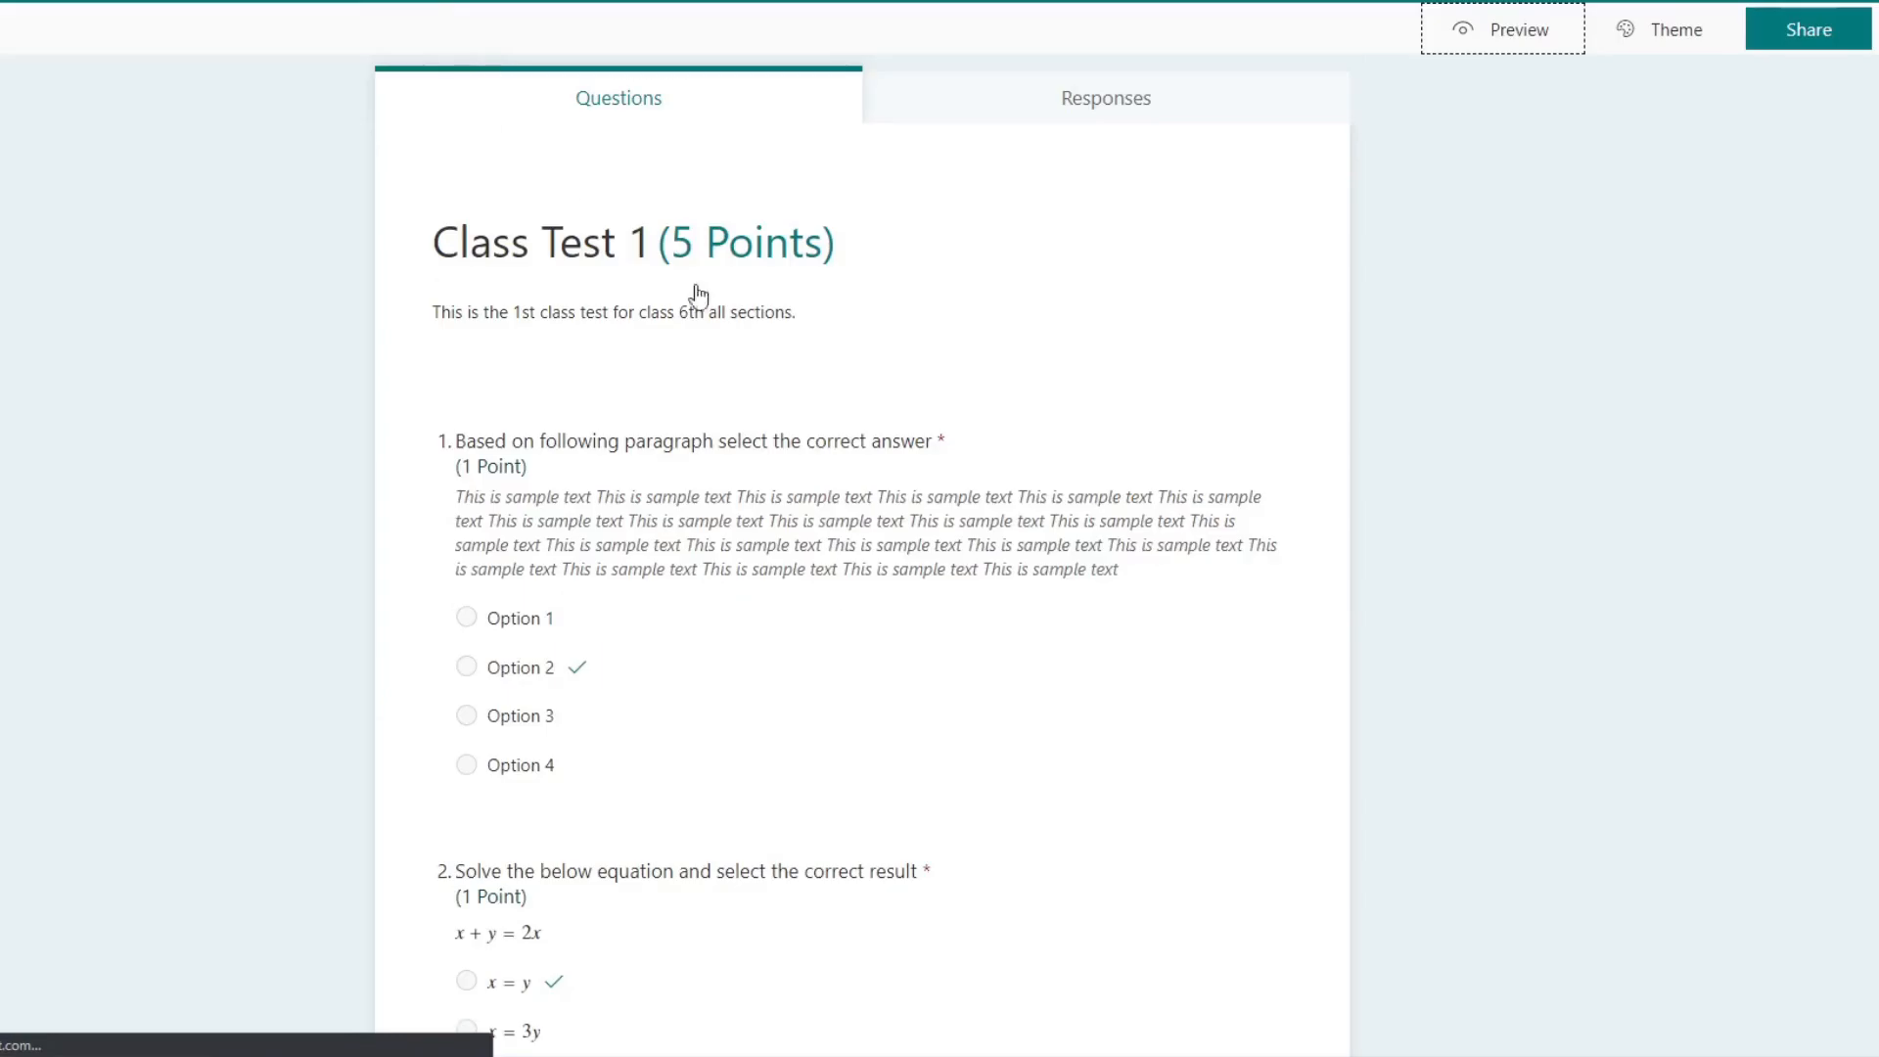
pyautogui.scroll(-10, 977, 565)
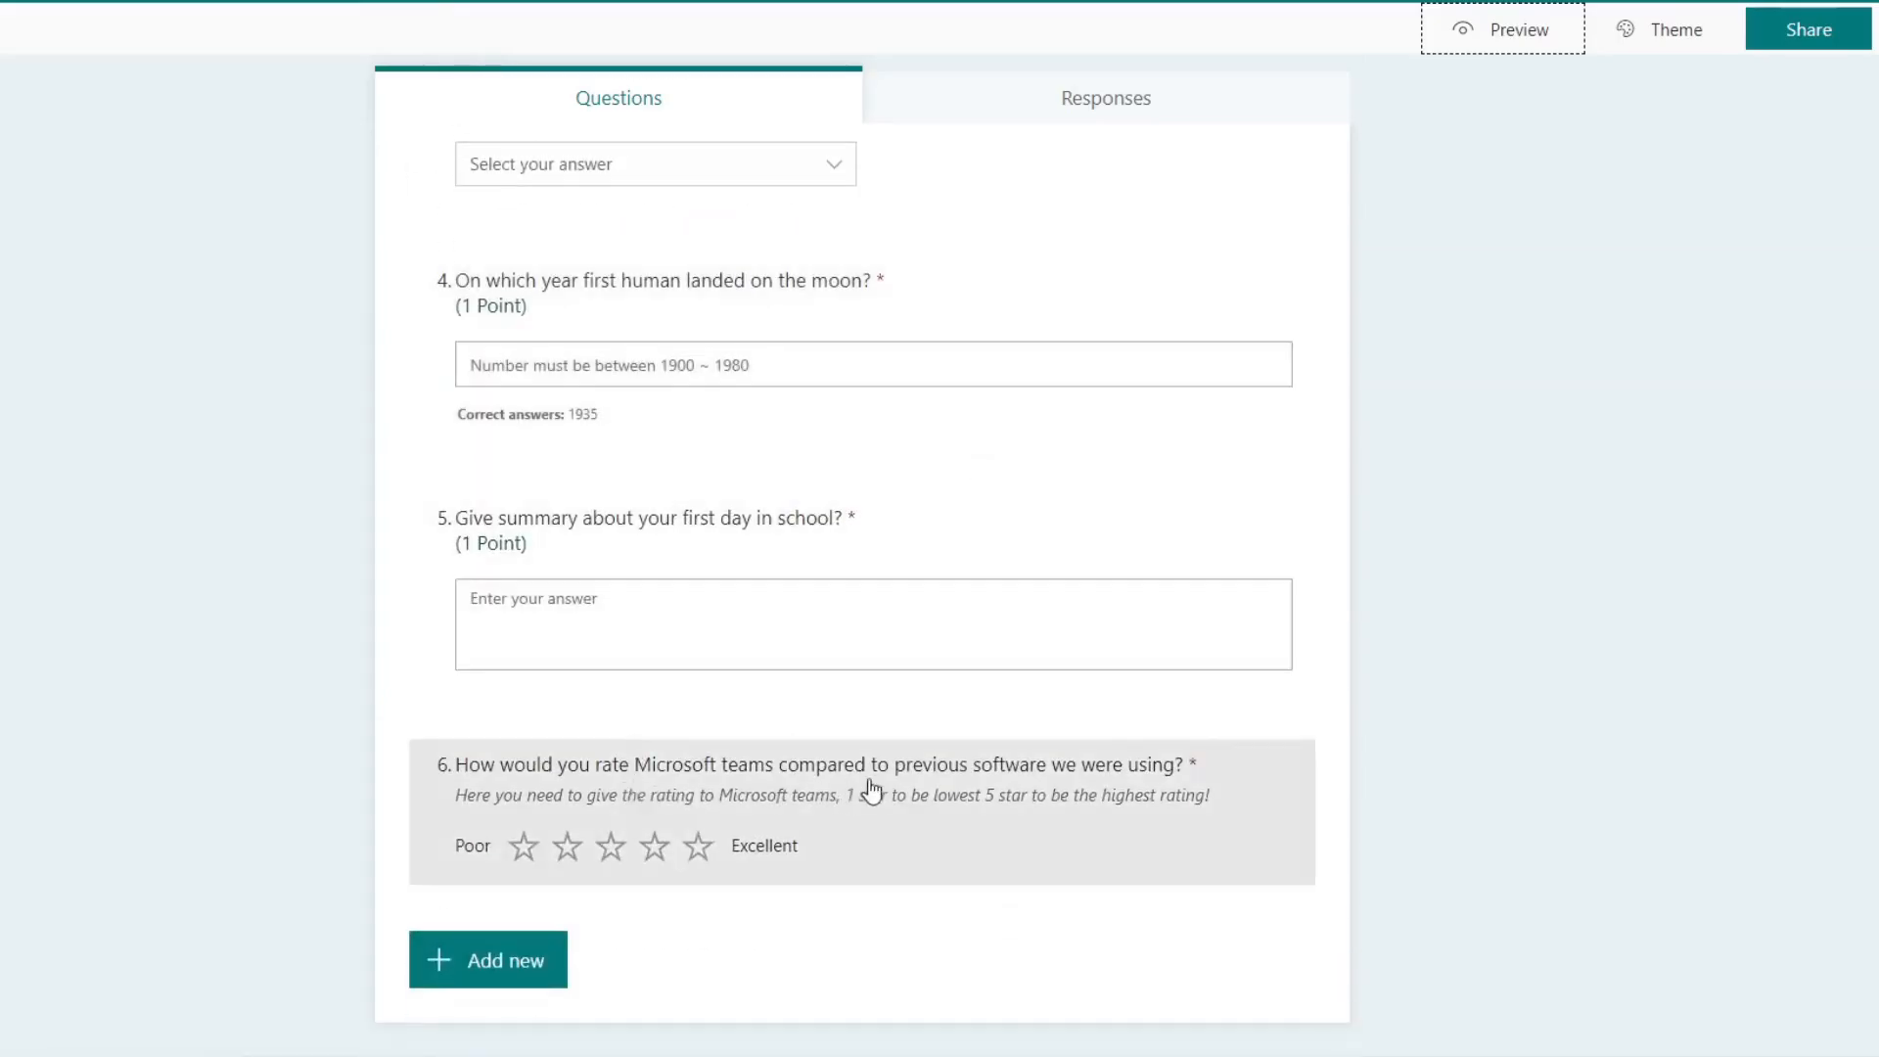
# Step: Add a date question as the seventh question and remove its subtitle
pyautogui.click(520, 963)
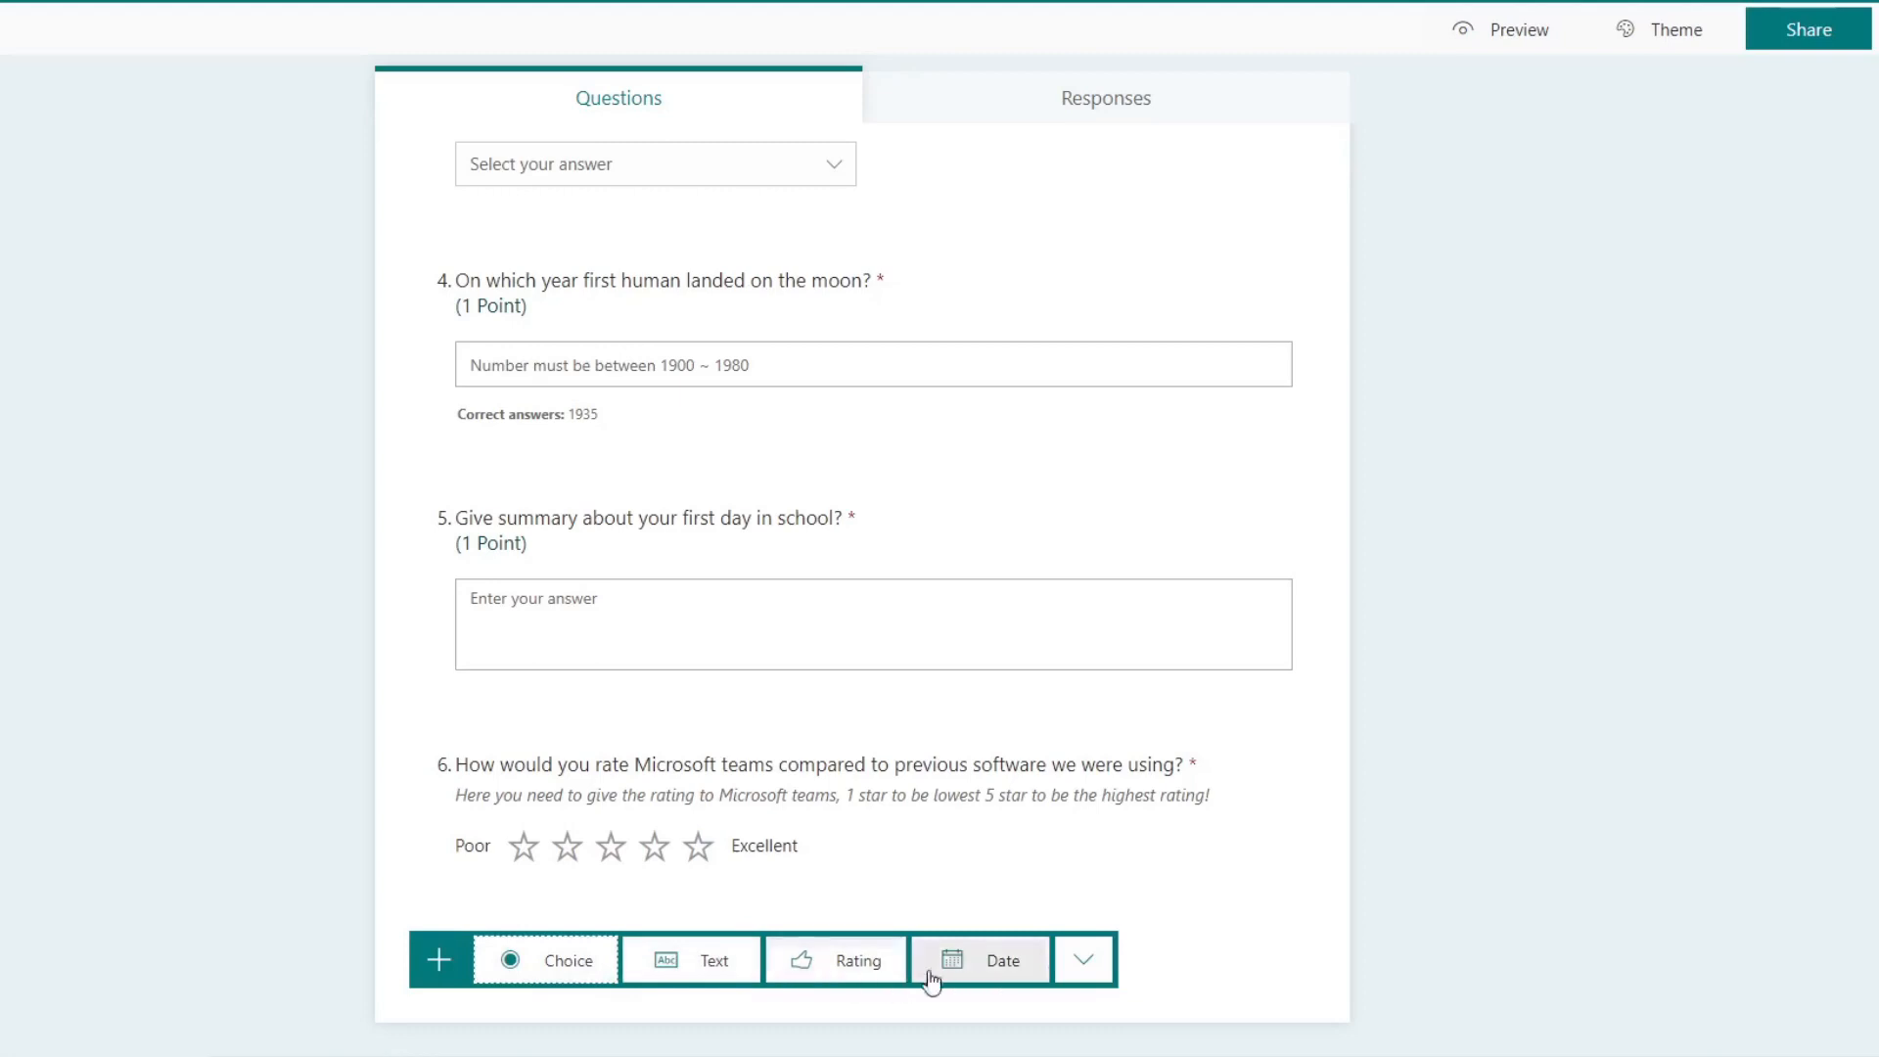
pyautogui.click(986, 964)
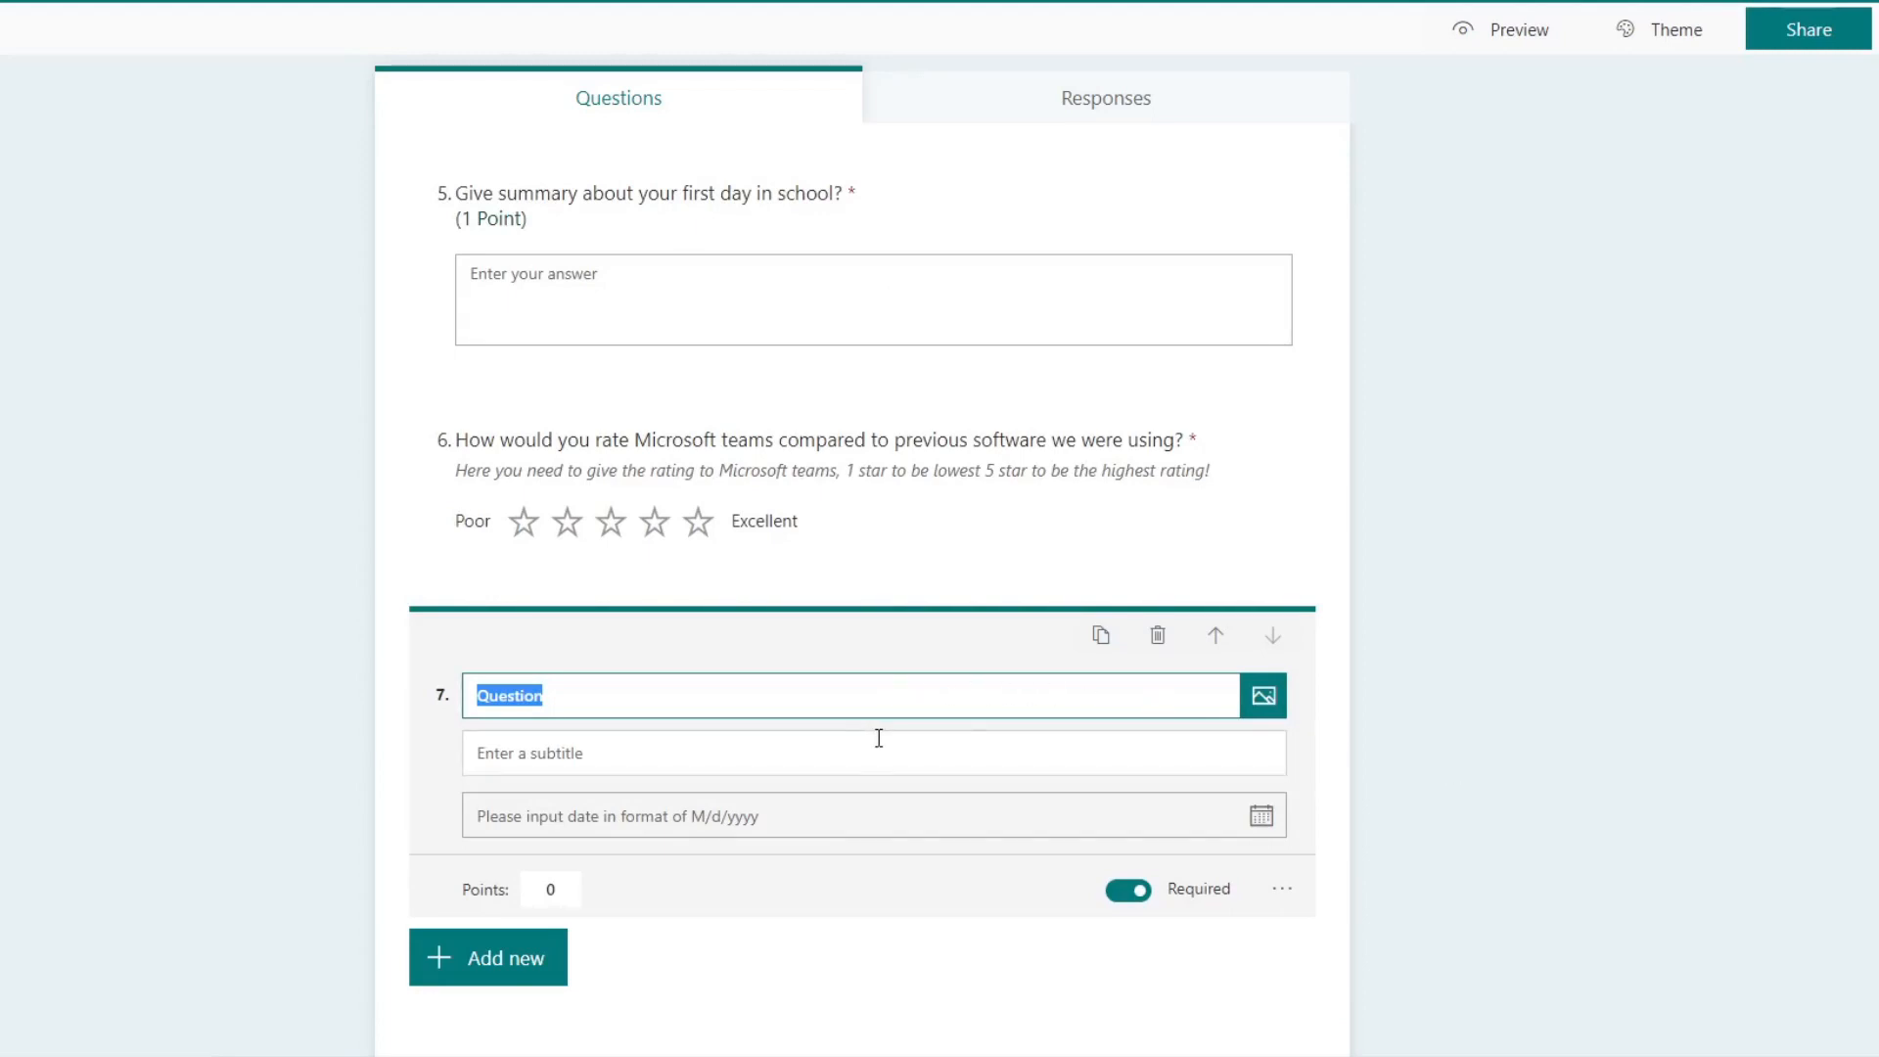
pyautogui.click(1282, 888)
pyautogui.click(1317, 922)
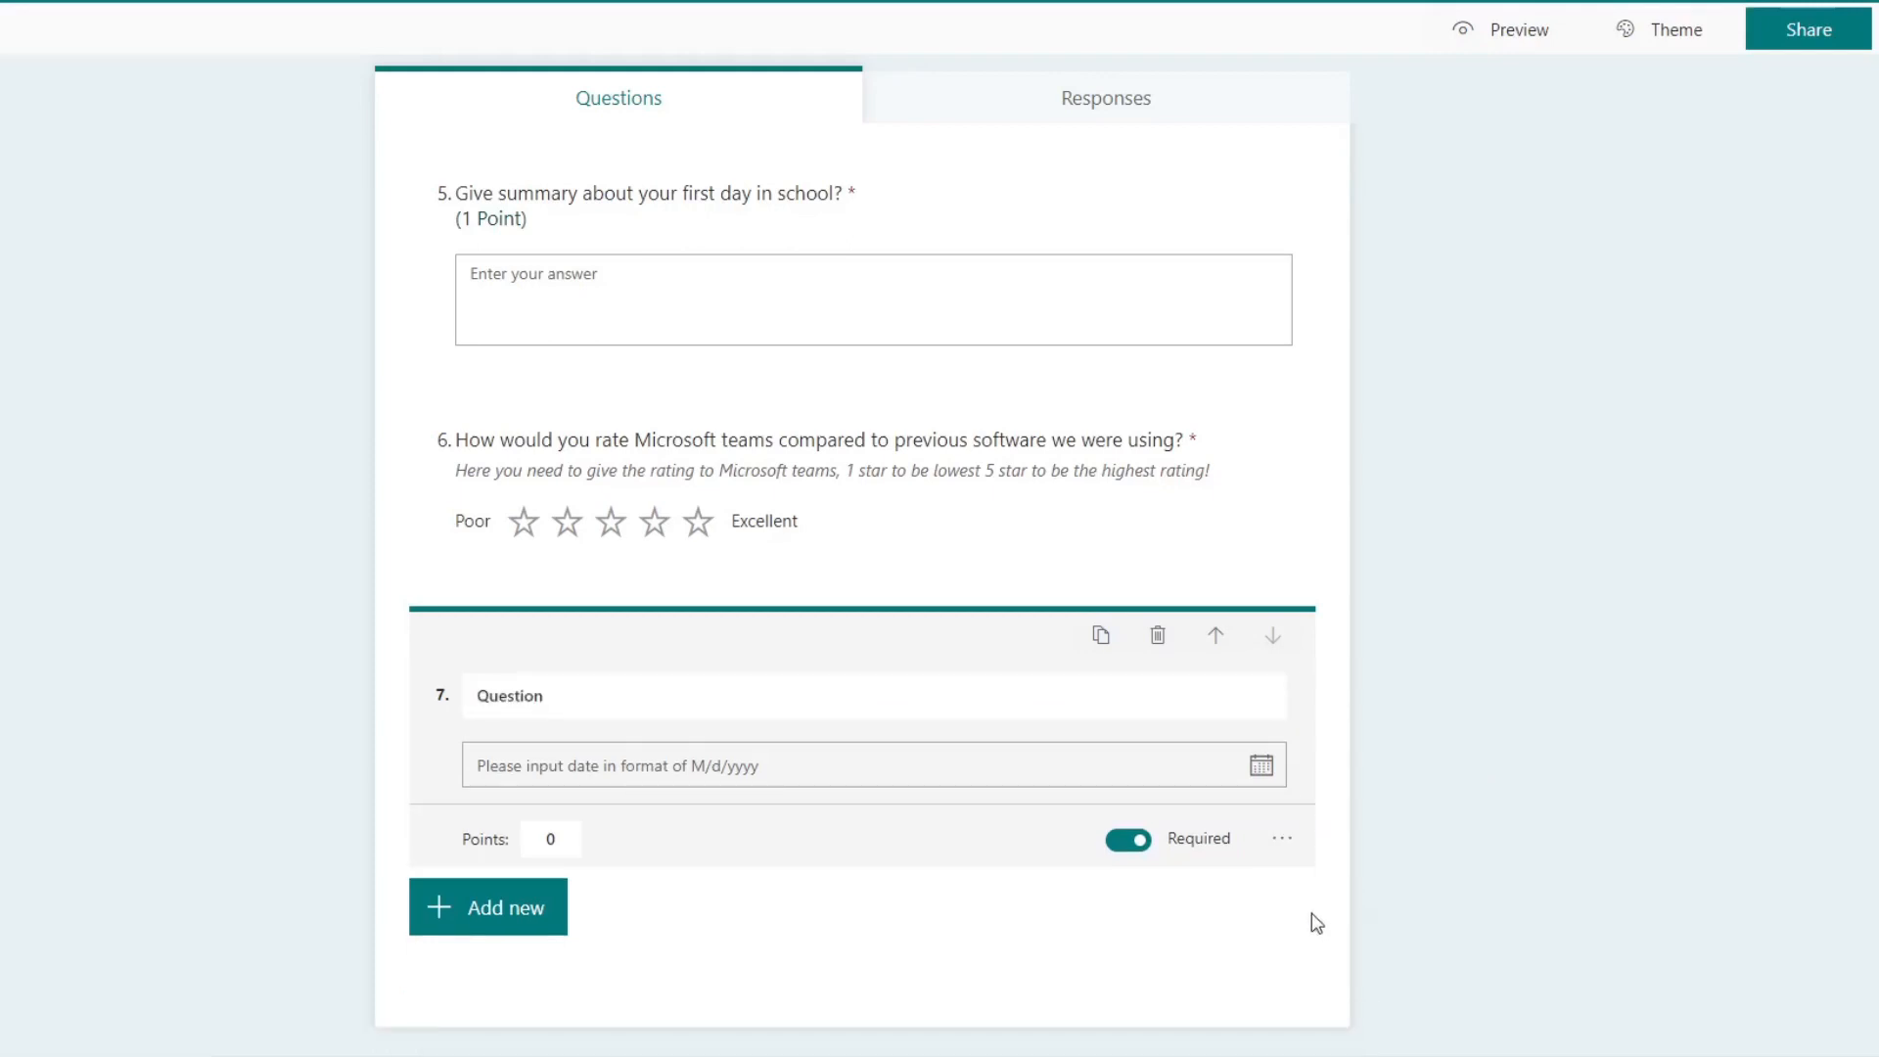
# Step: Enter the seventh question's text "On which date the second world war was concluded?"
pyautogui.click(704, 706)
pyautogui.write('On wh')
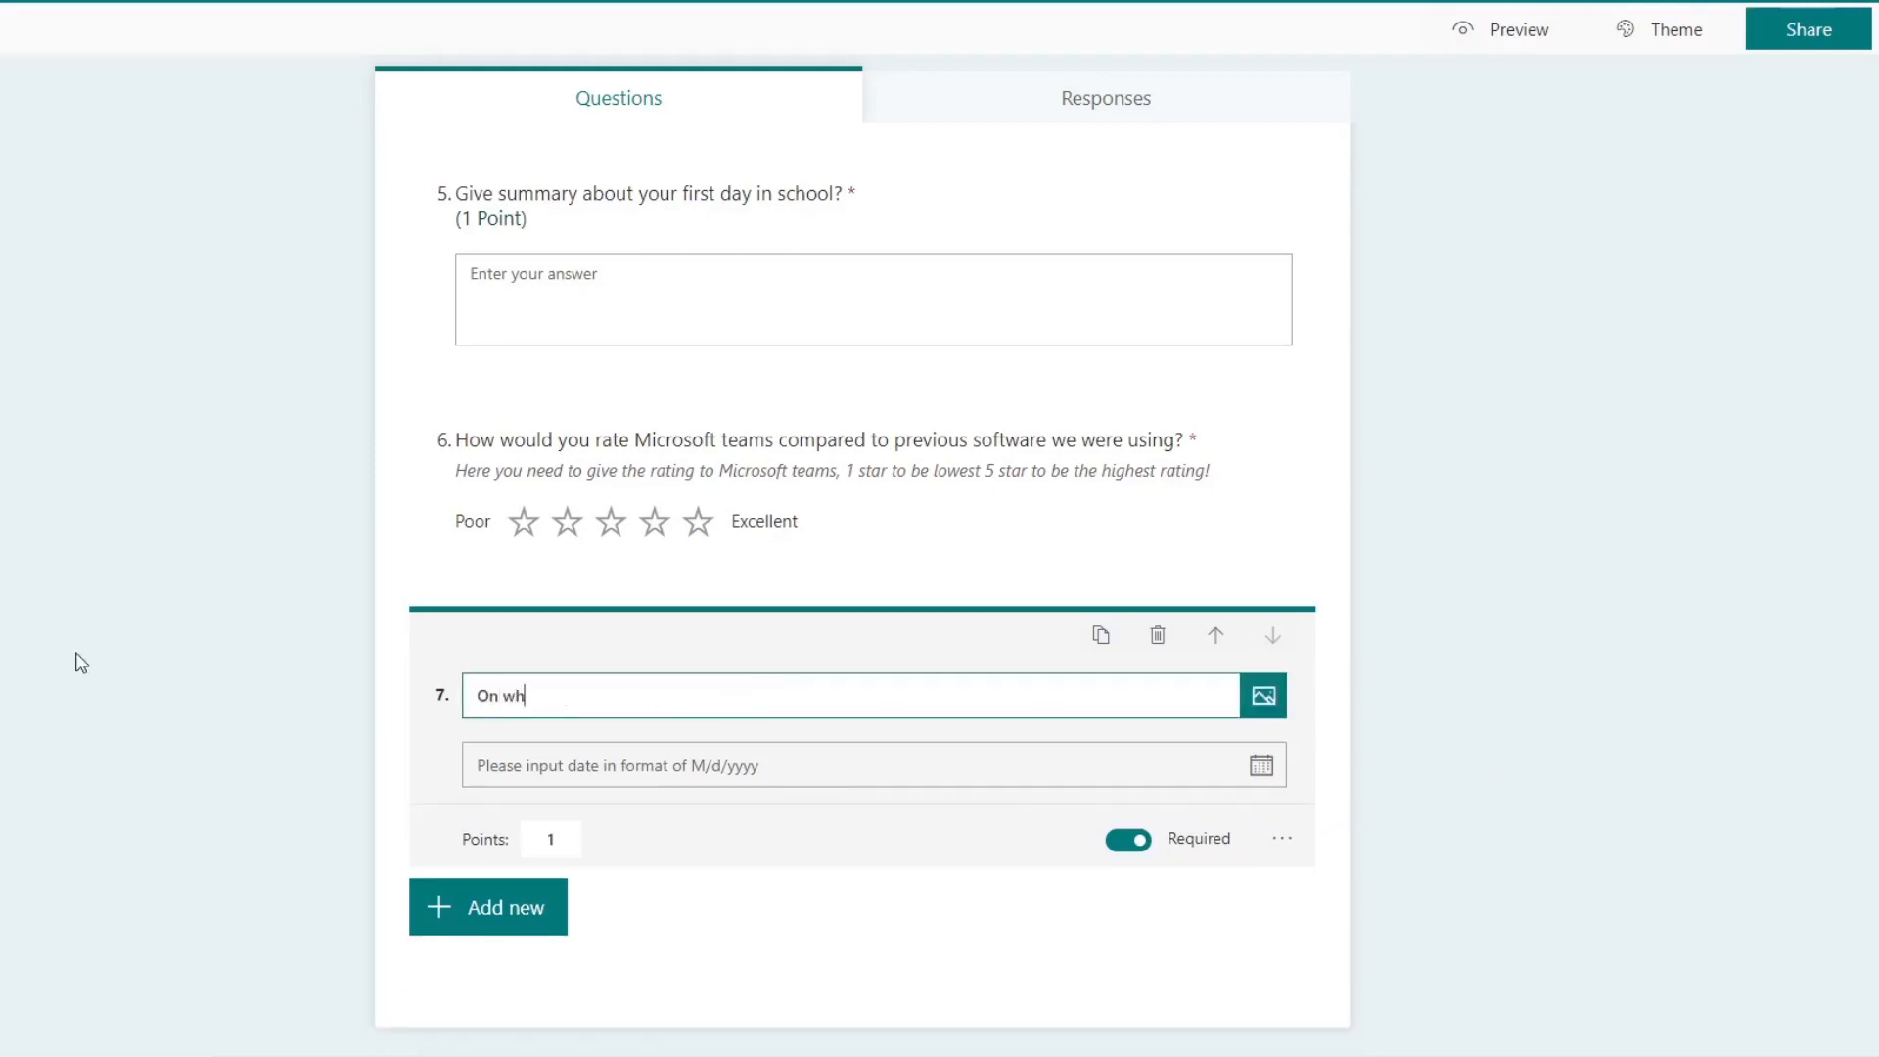
pyautogui.write('ich date the second world war')
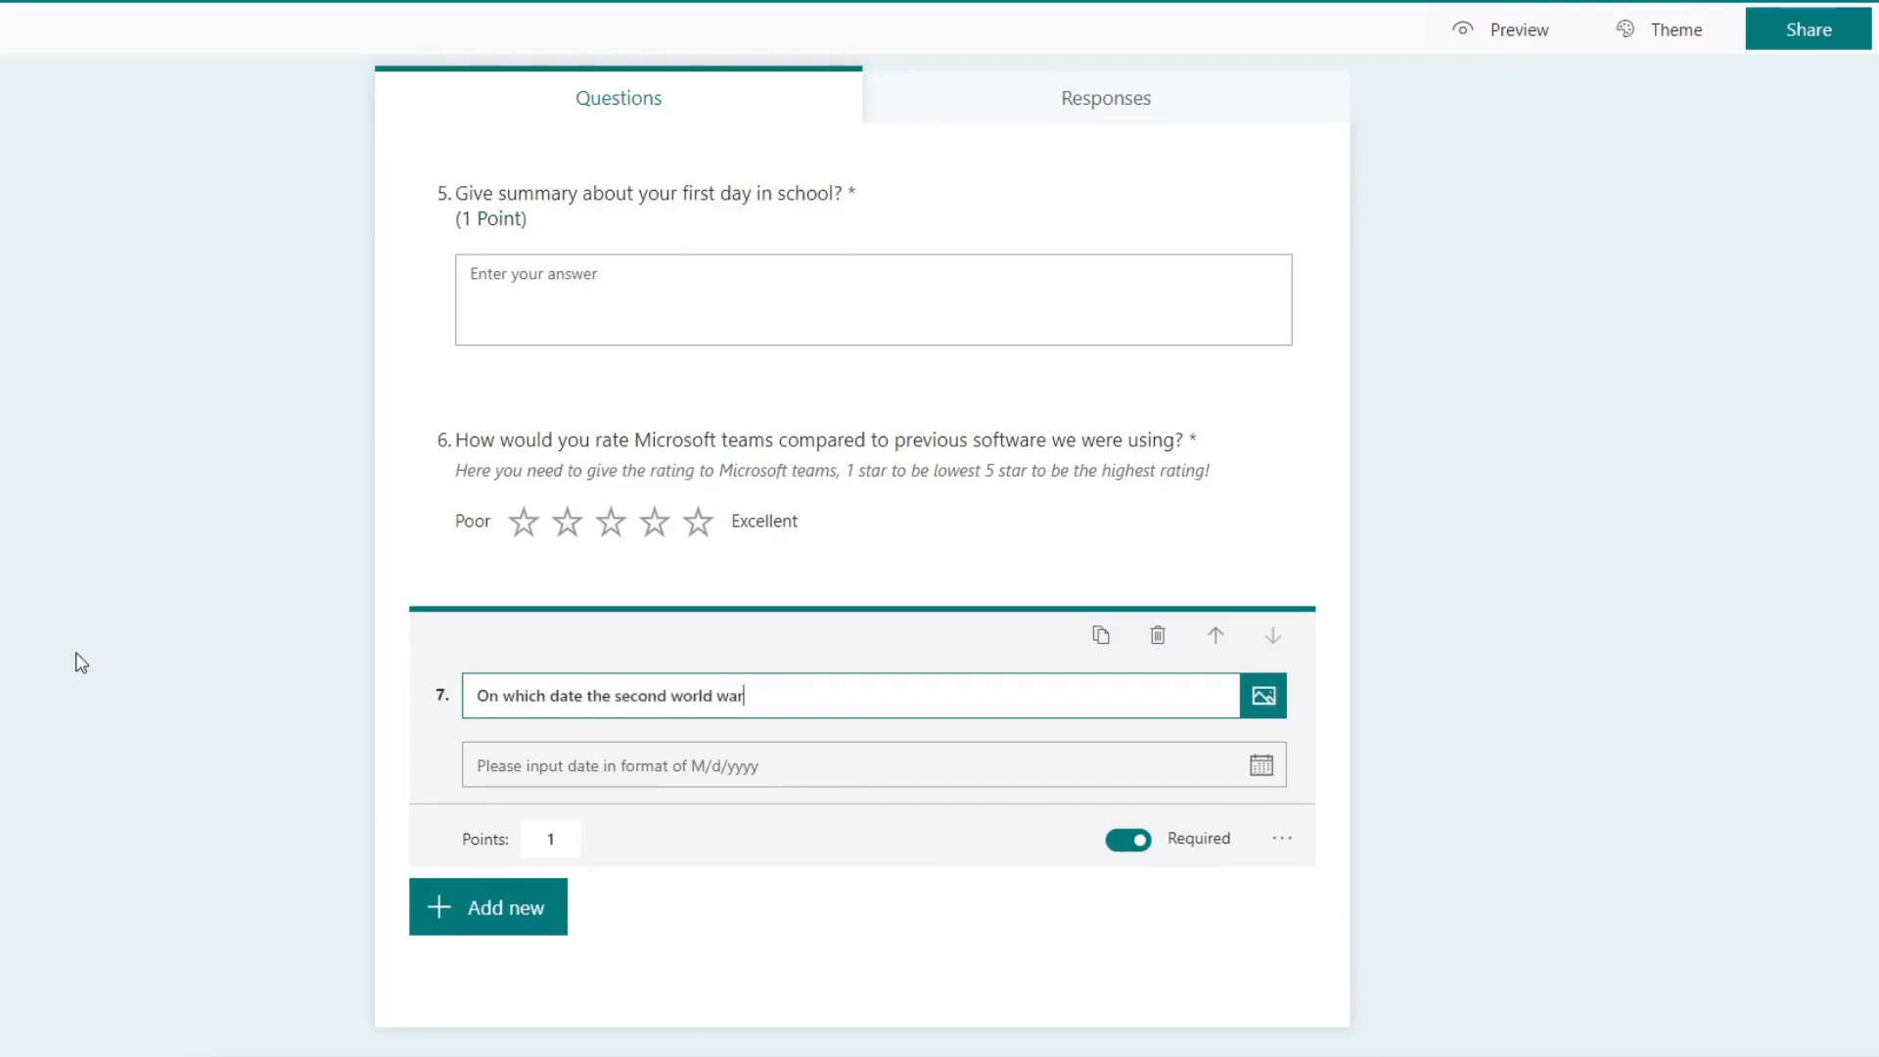
pyautogui.write(' was concluded?')
pyautogui.click(704, 768)
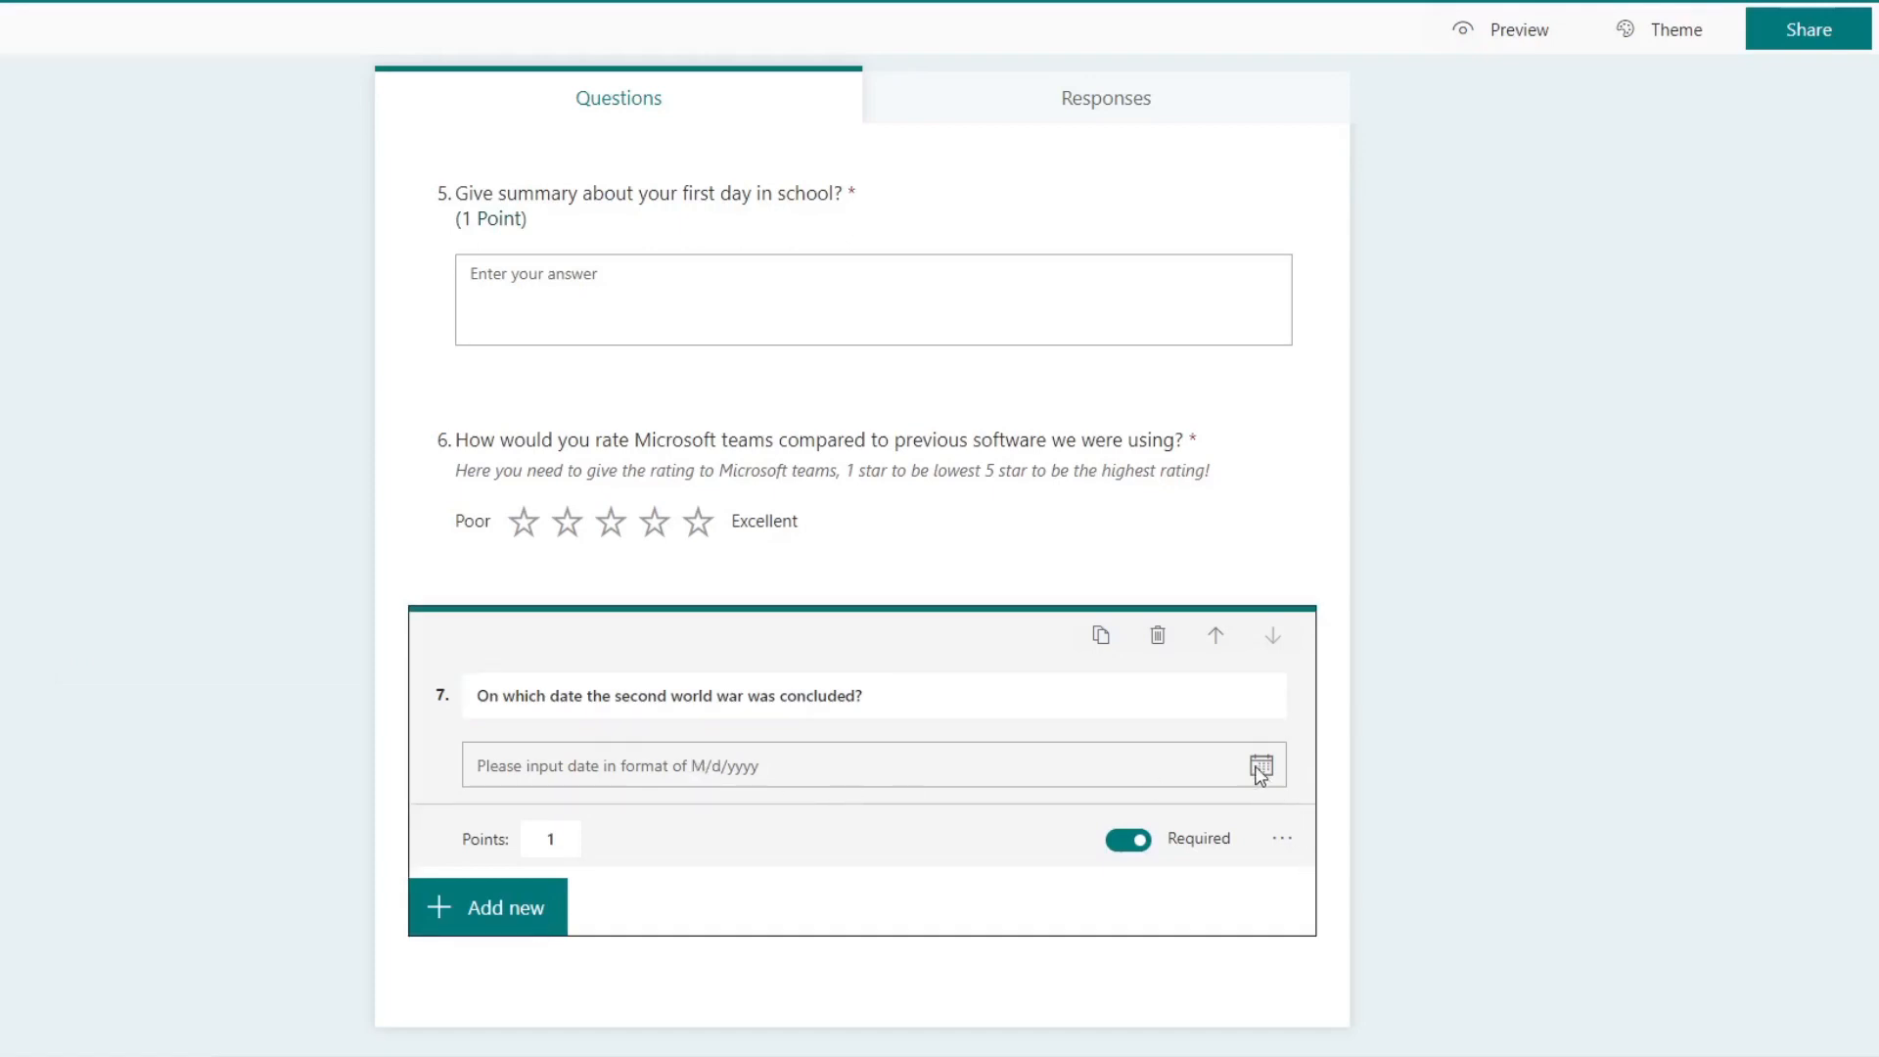
pyautogui.click(1281, 839)
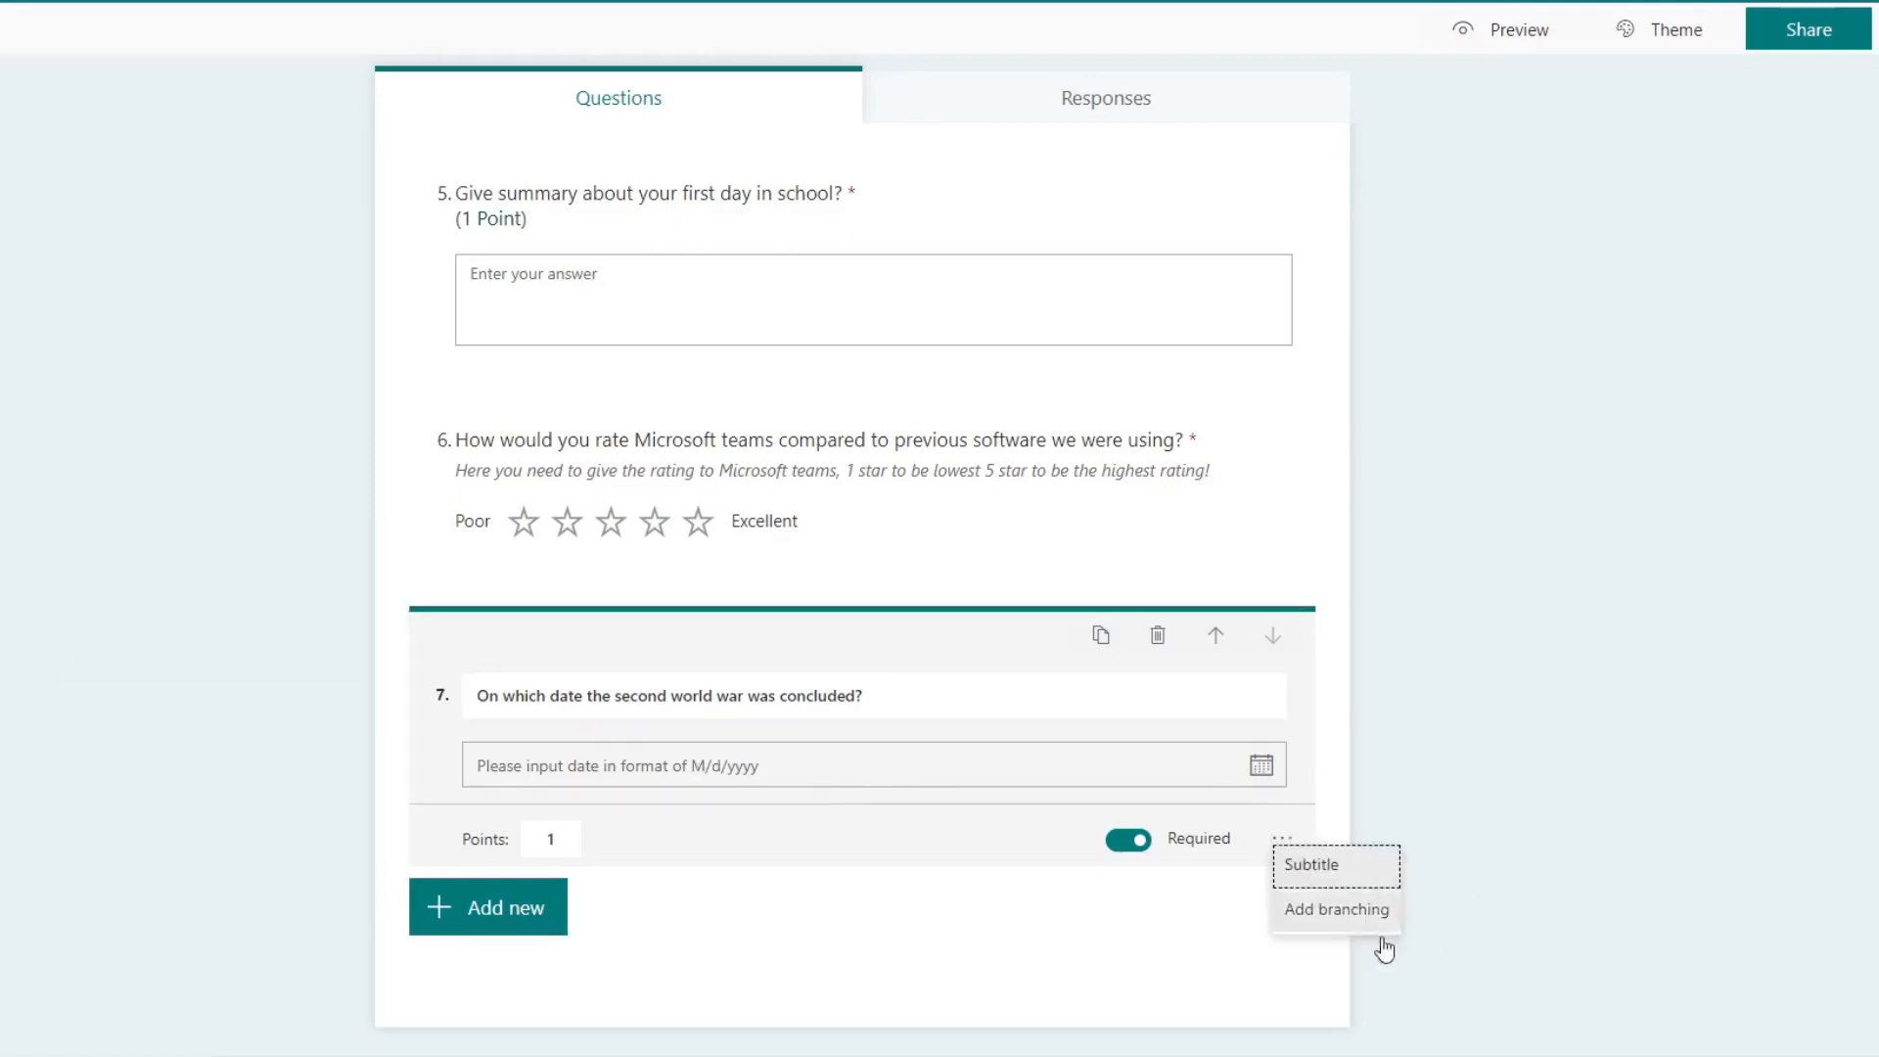
pyautogui.click(1419, 766)
pyautogui.click(959, 798)
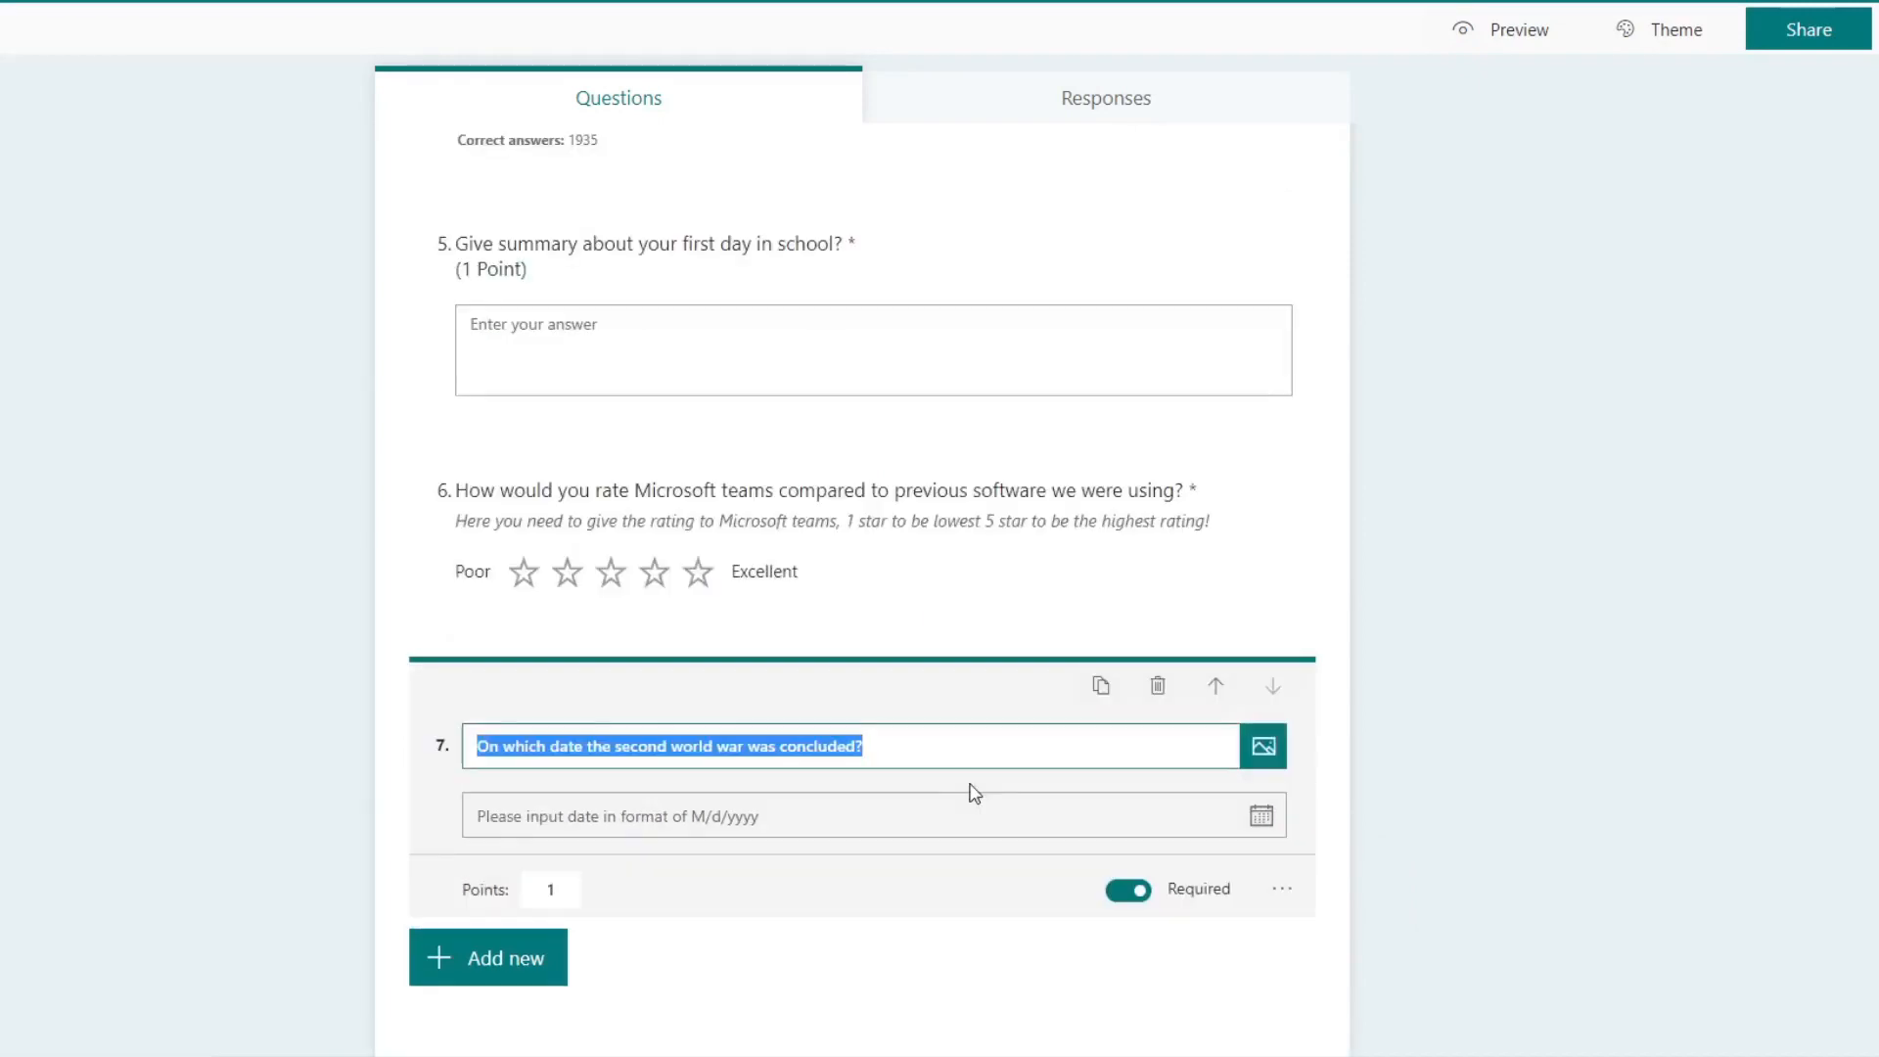
pyautogui.click(561, 894)
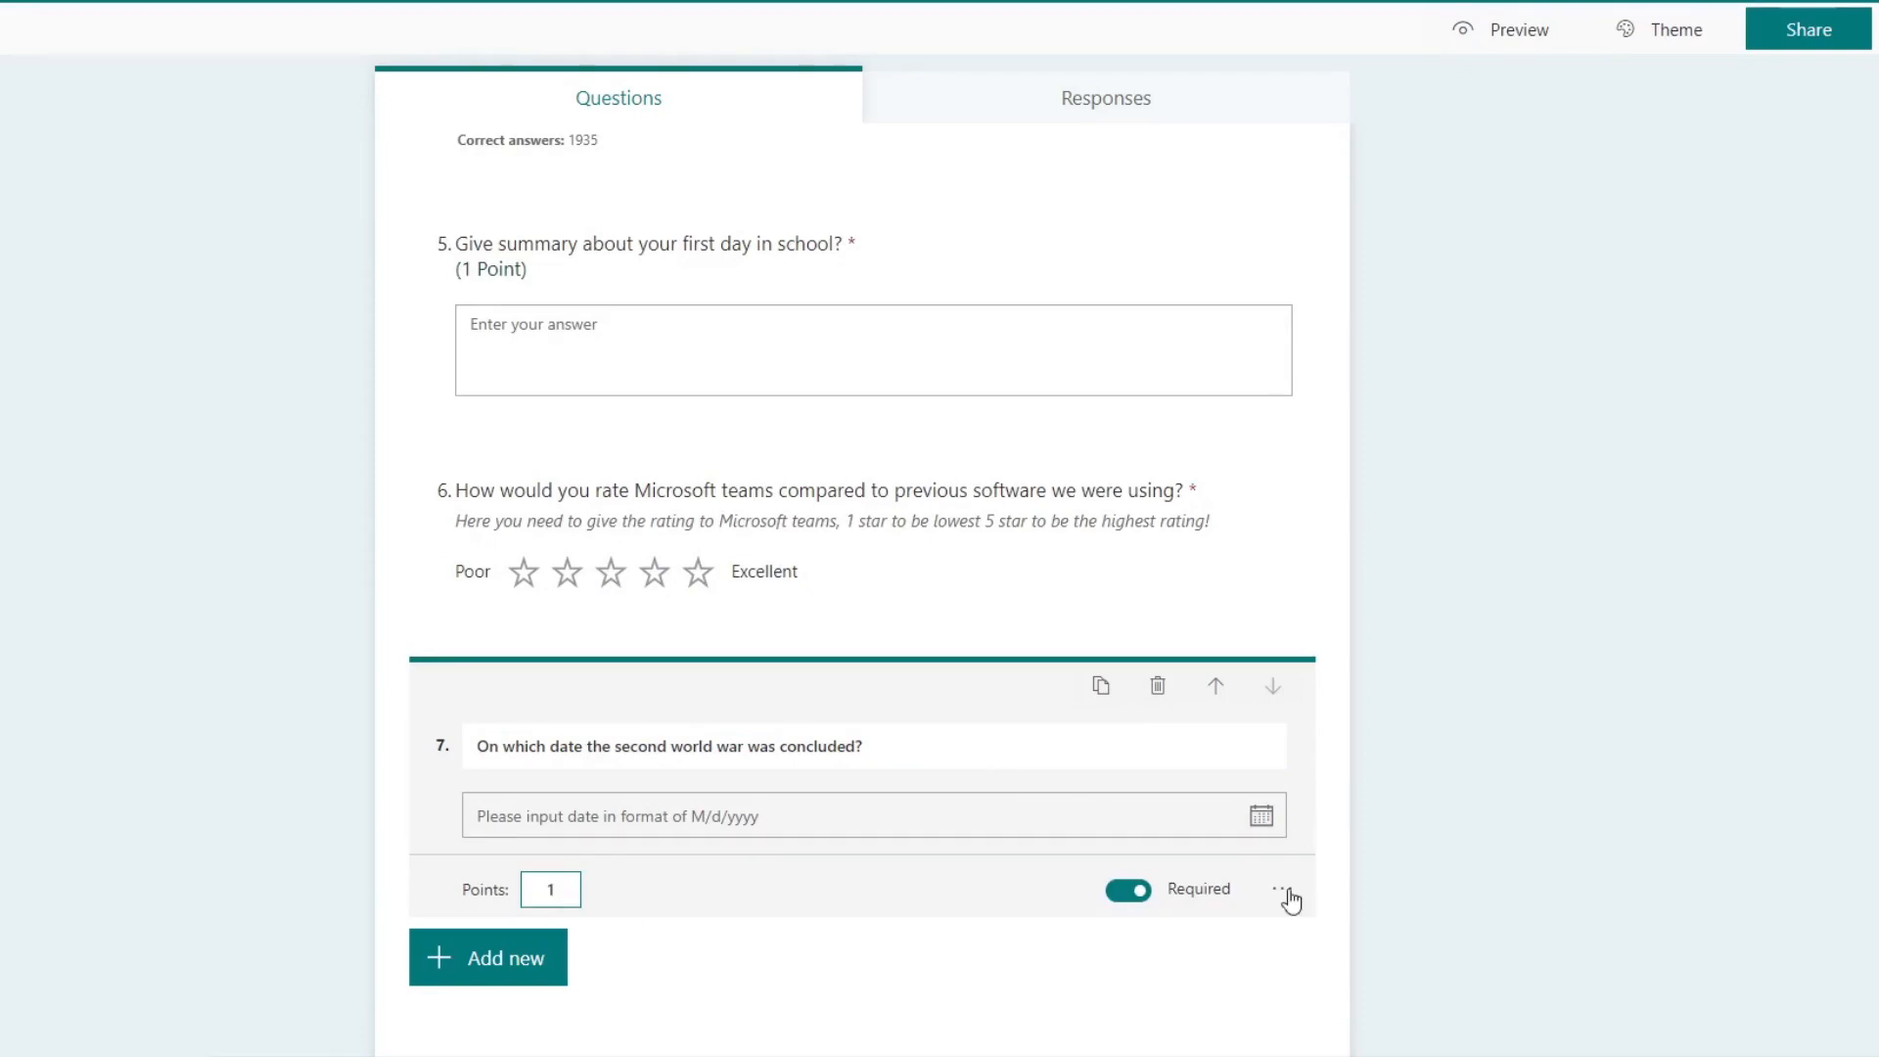
# Step: Preview the quiz and test the seventh question's date picker by browsing the years and choosing 12/7/2020
pyautogui.click(1487, 31)
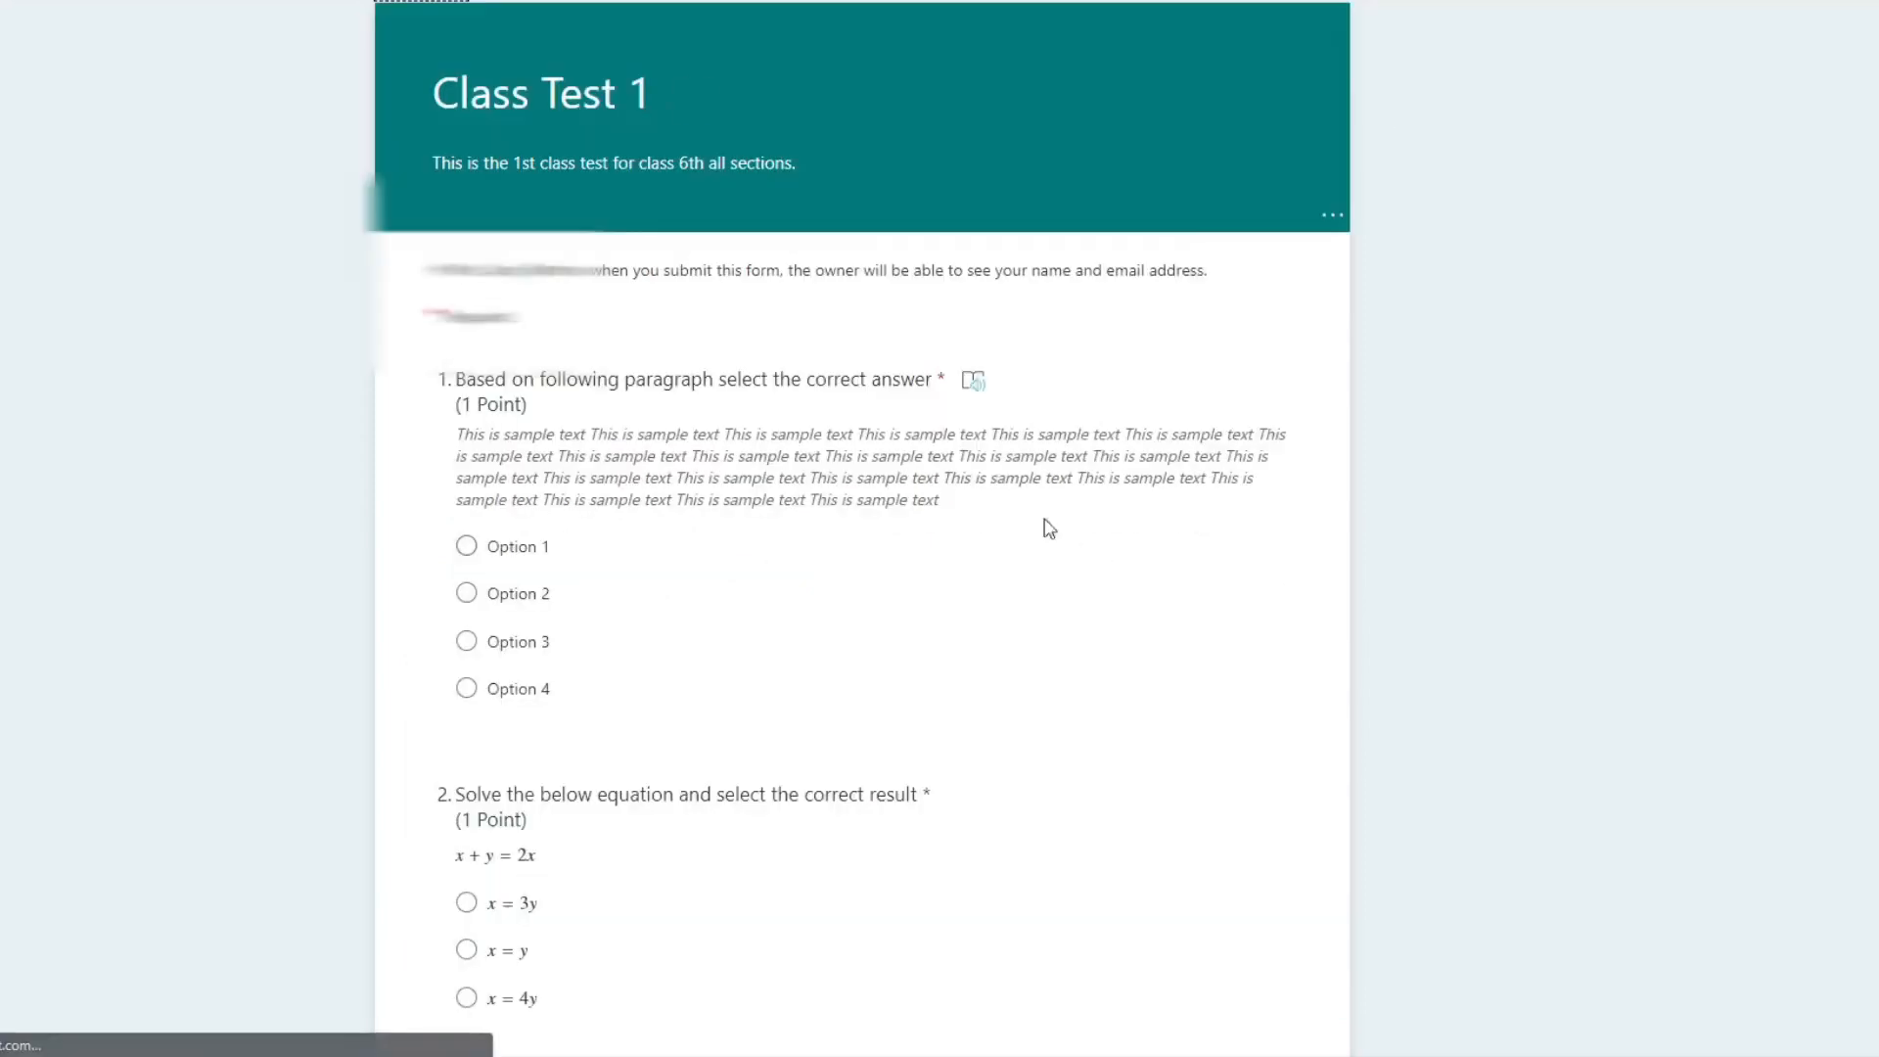
pyautogui.scroll(-15, 1015, 541)
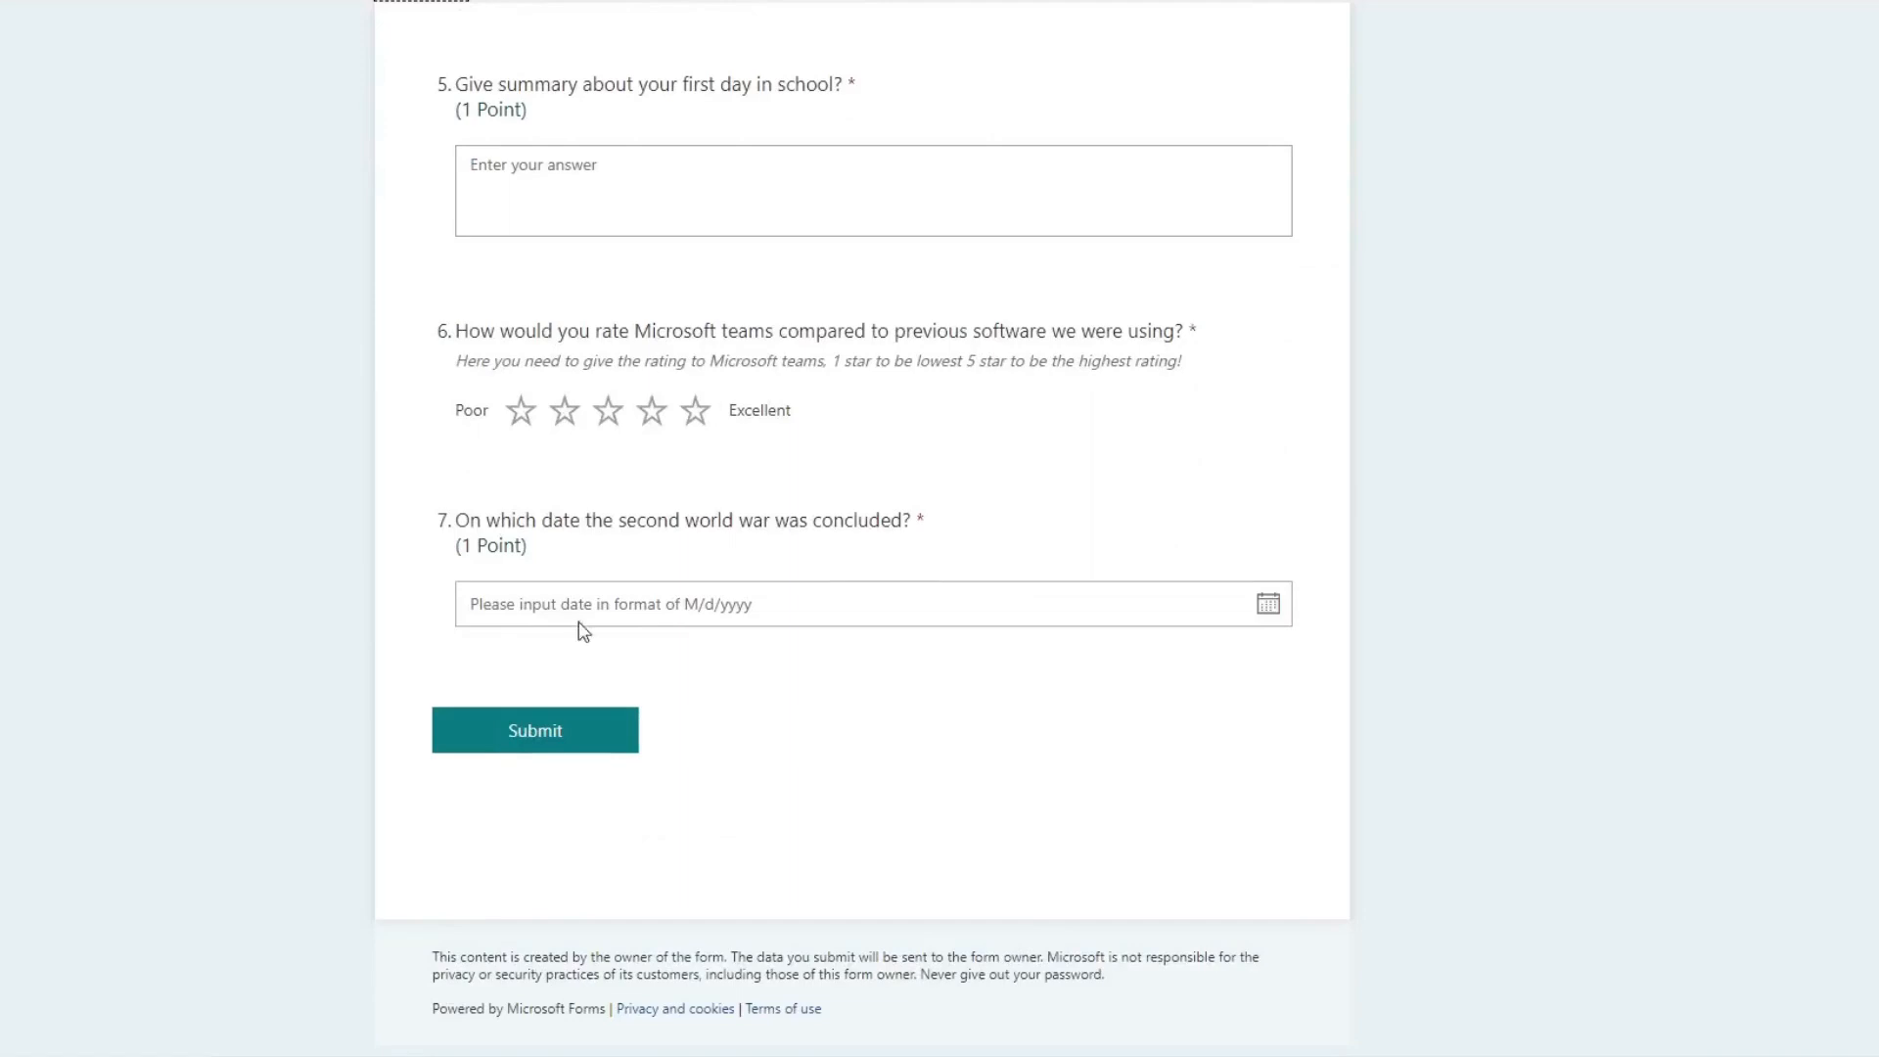
pyautogui.click(1082, 603)
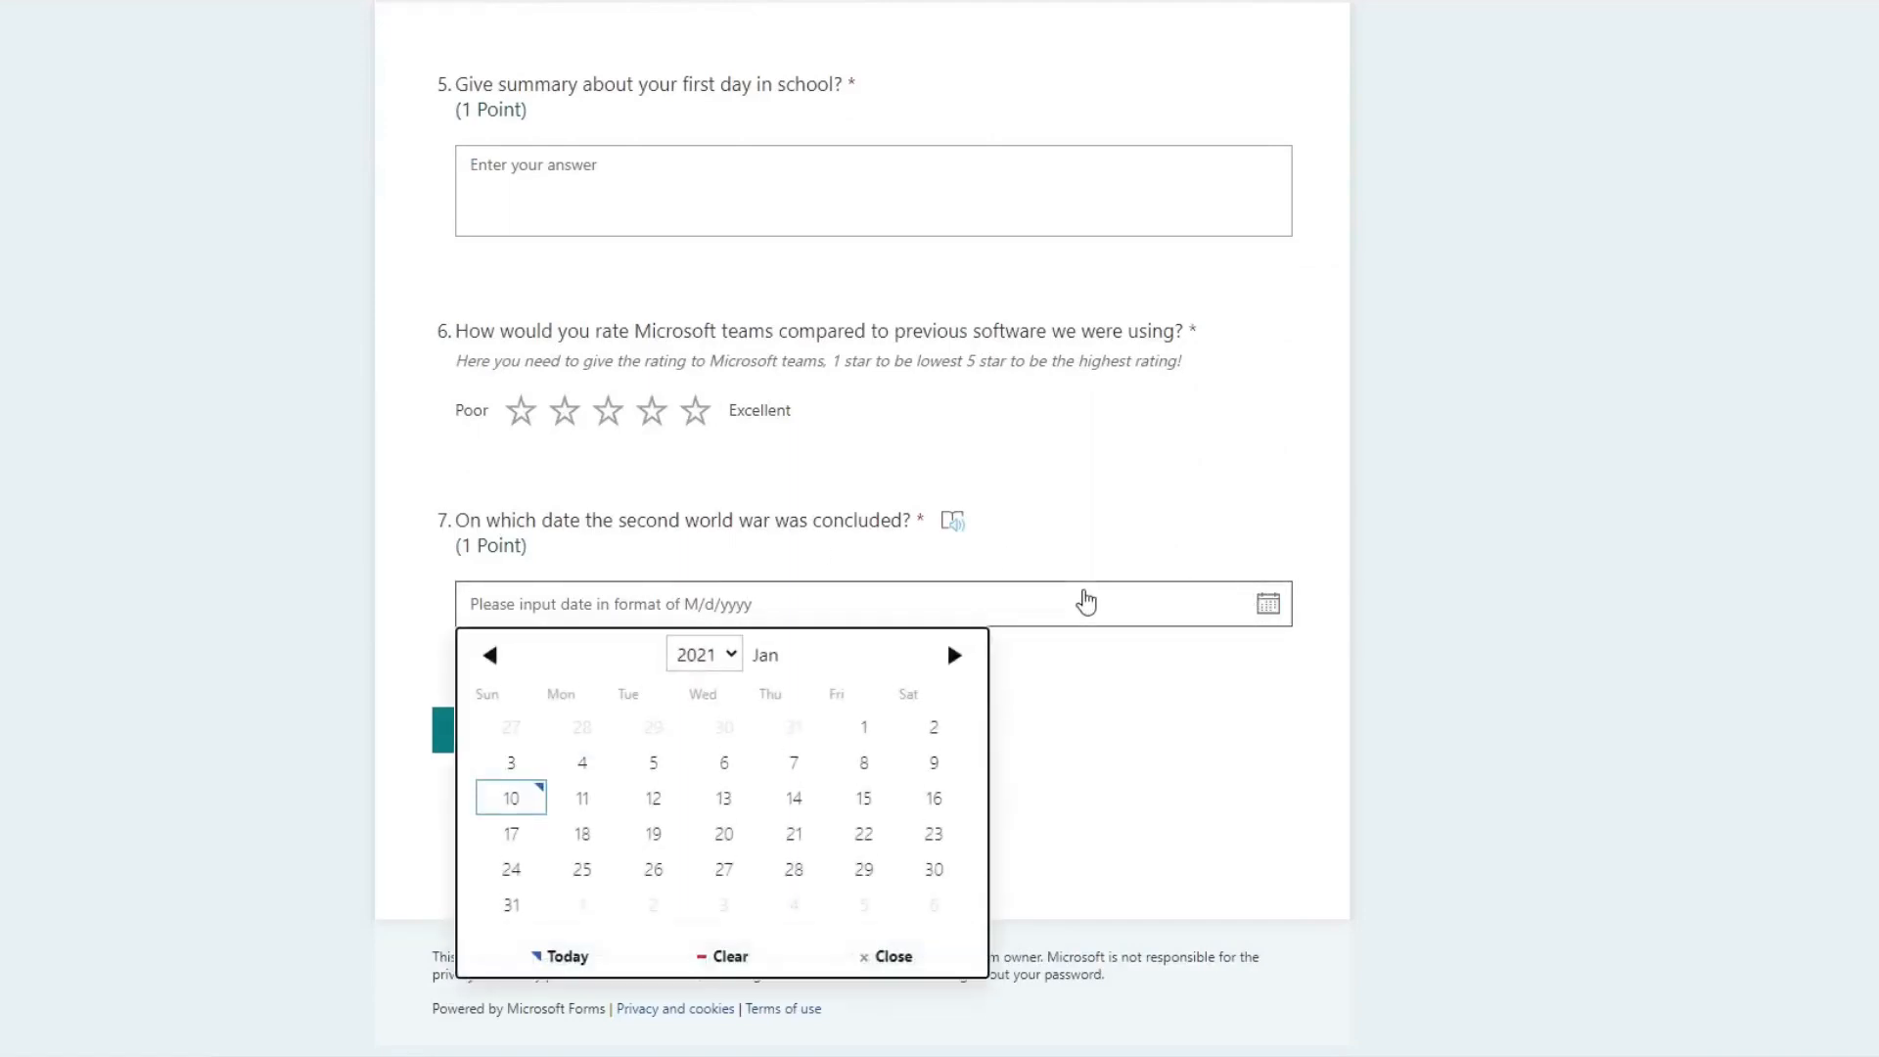
pyautogui.click(706, 655)
pyautogui.scroll(20, 712, 559)
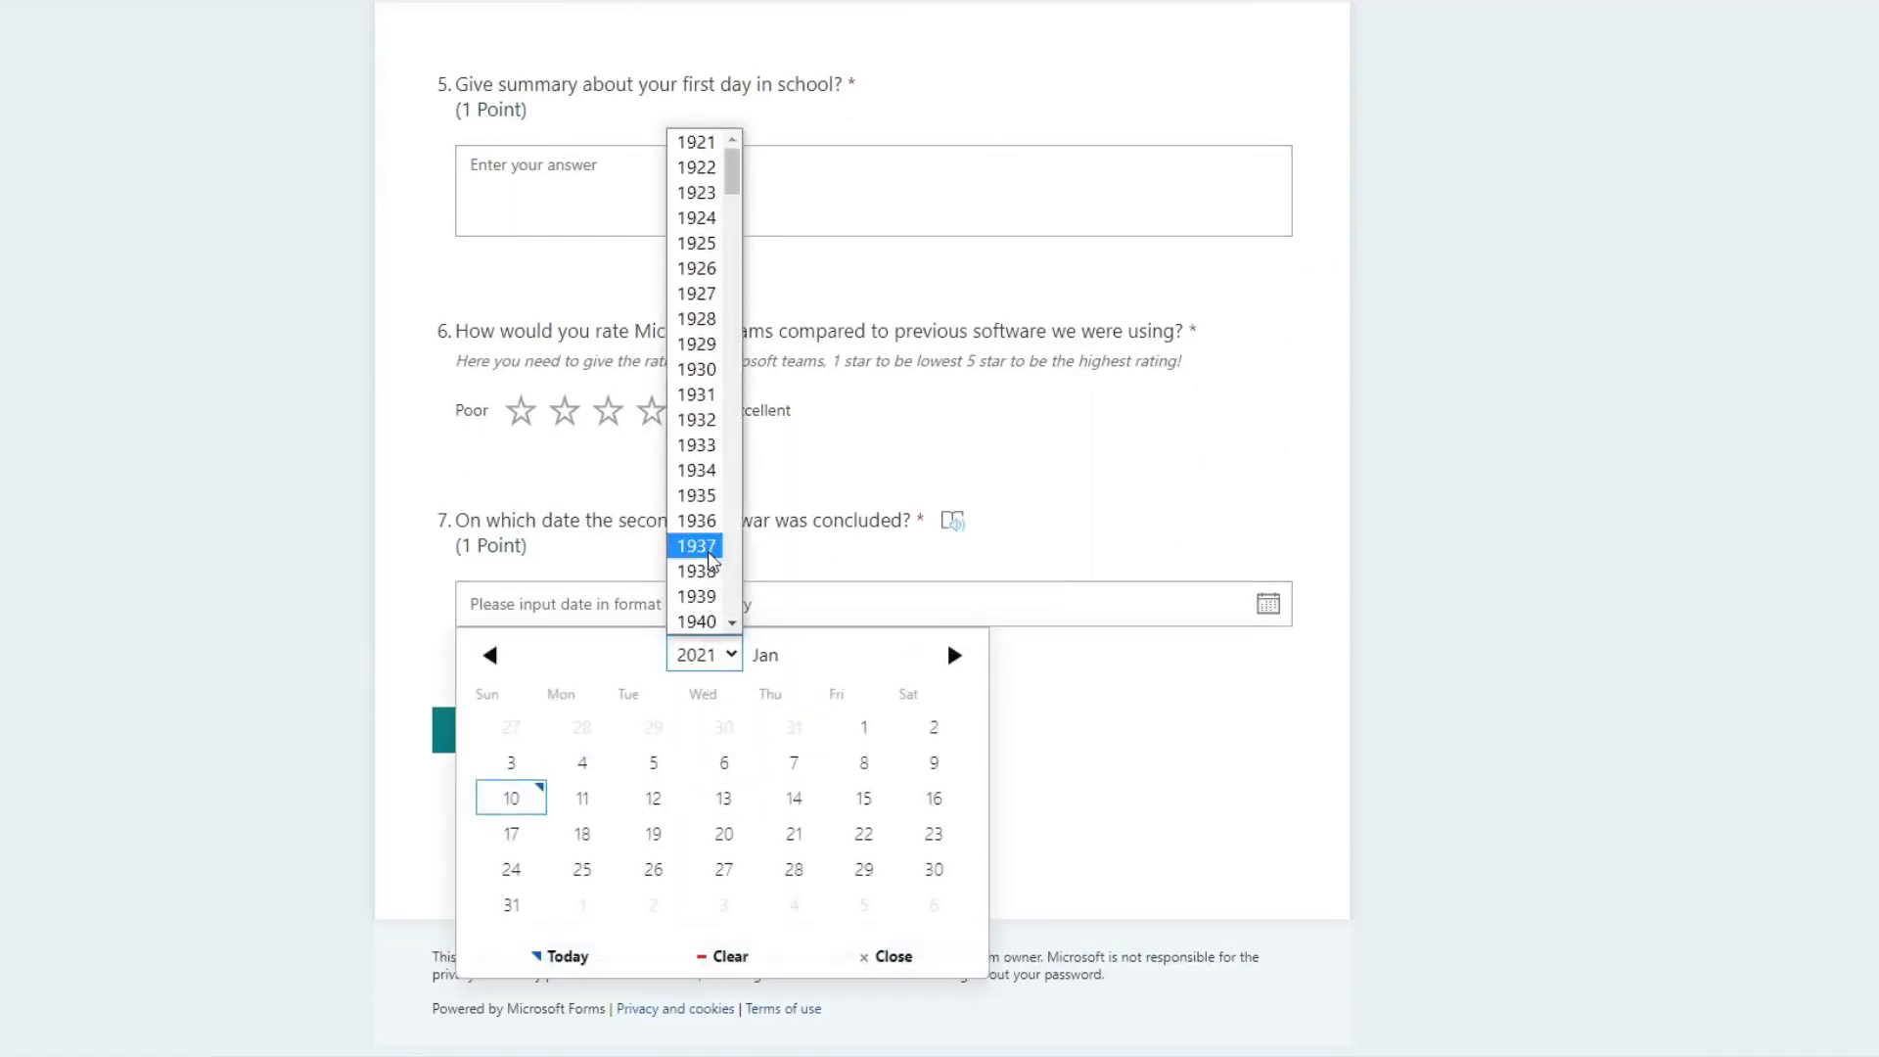
pyautogui.scroll(-20, 712, 559)
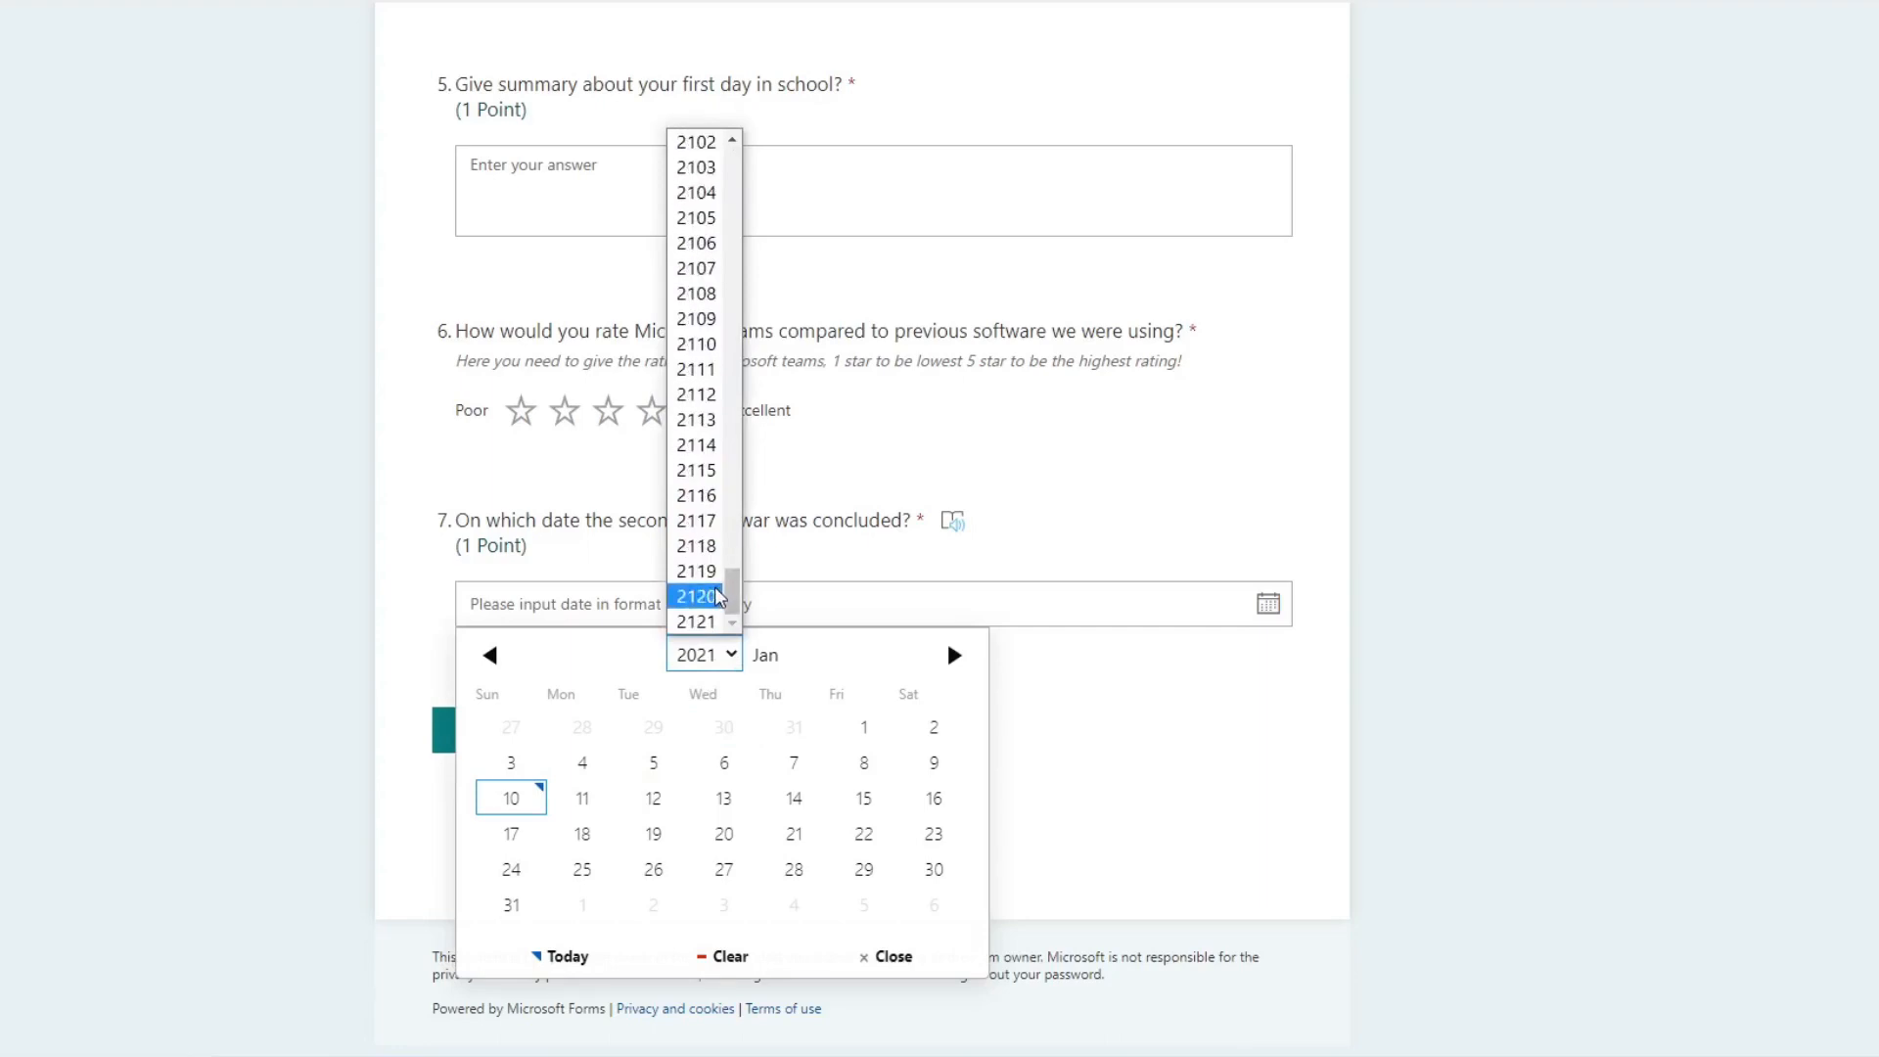
pyautogui.click(519, 803)
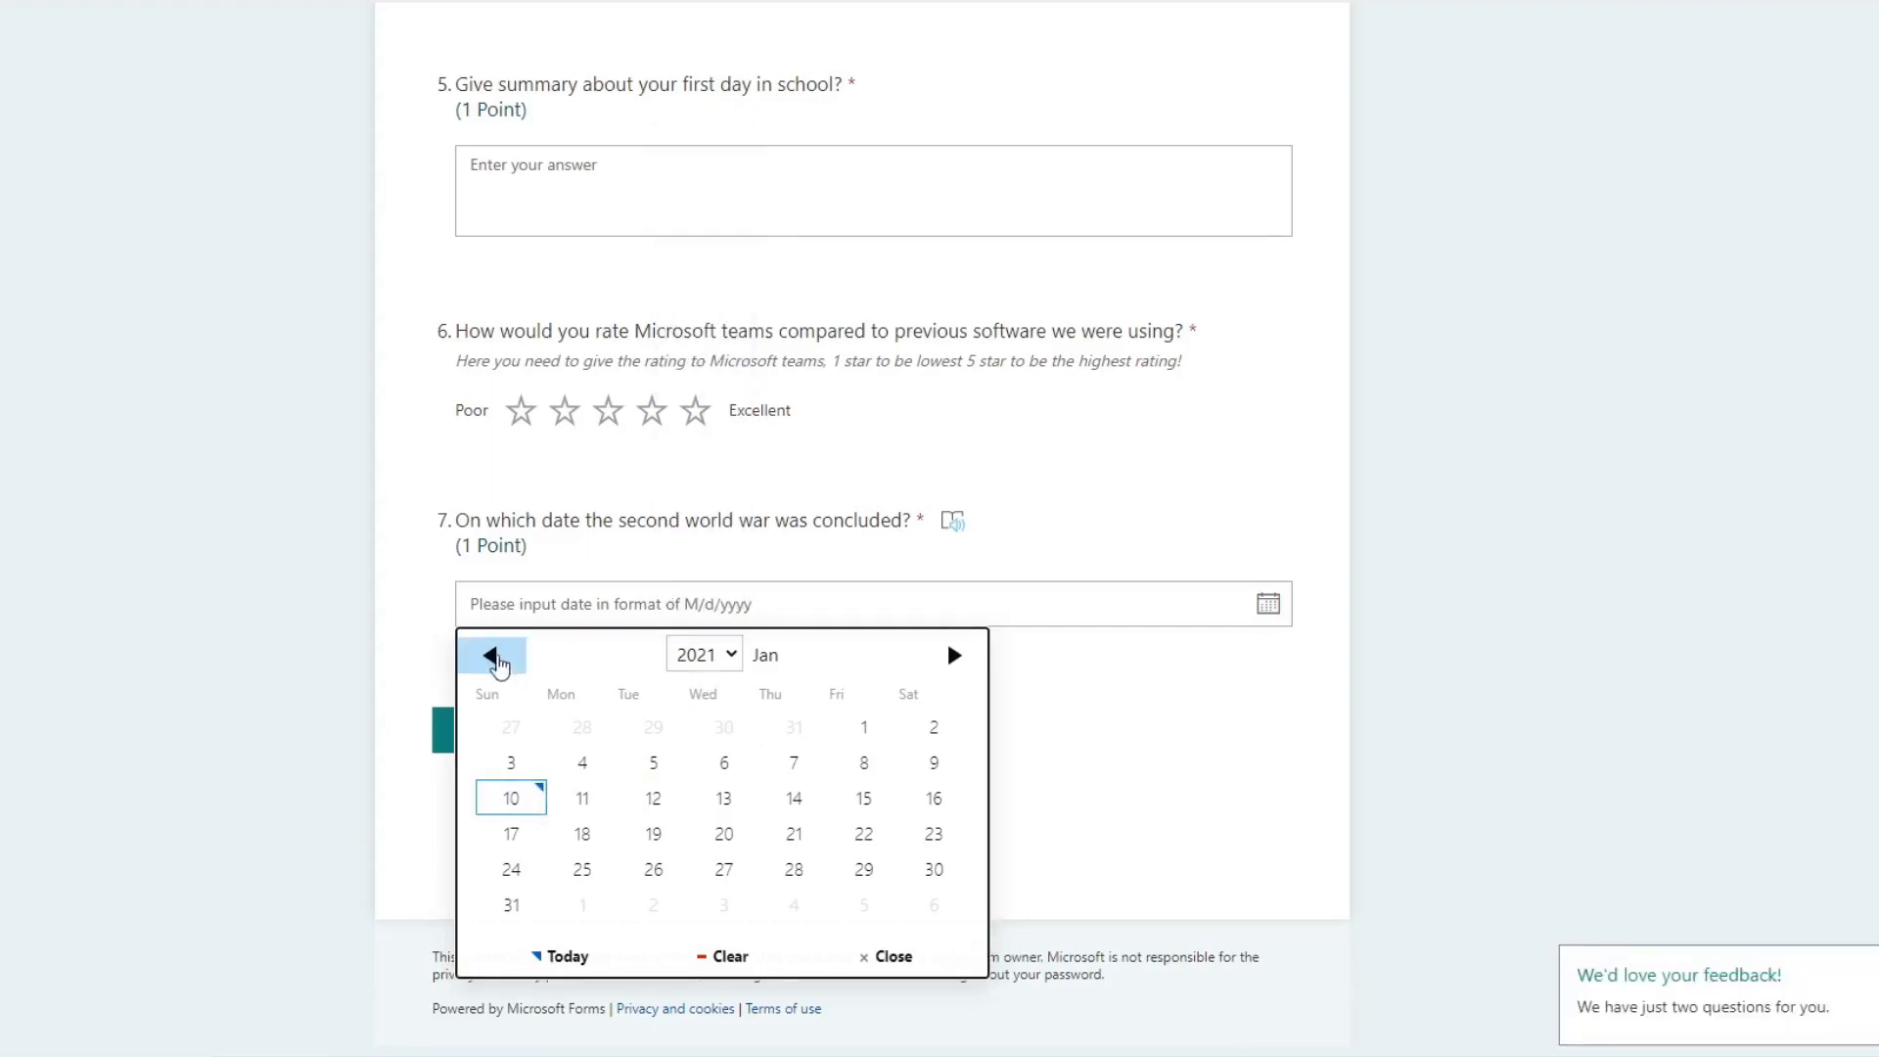
pyautogui.click(490, 655)
pyautogui.click(583, 765)
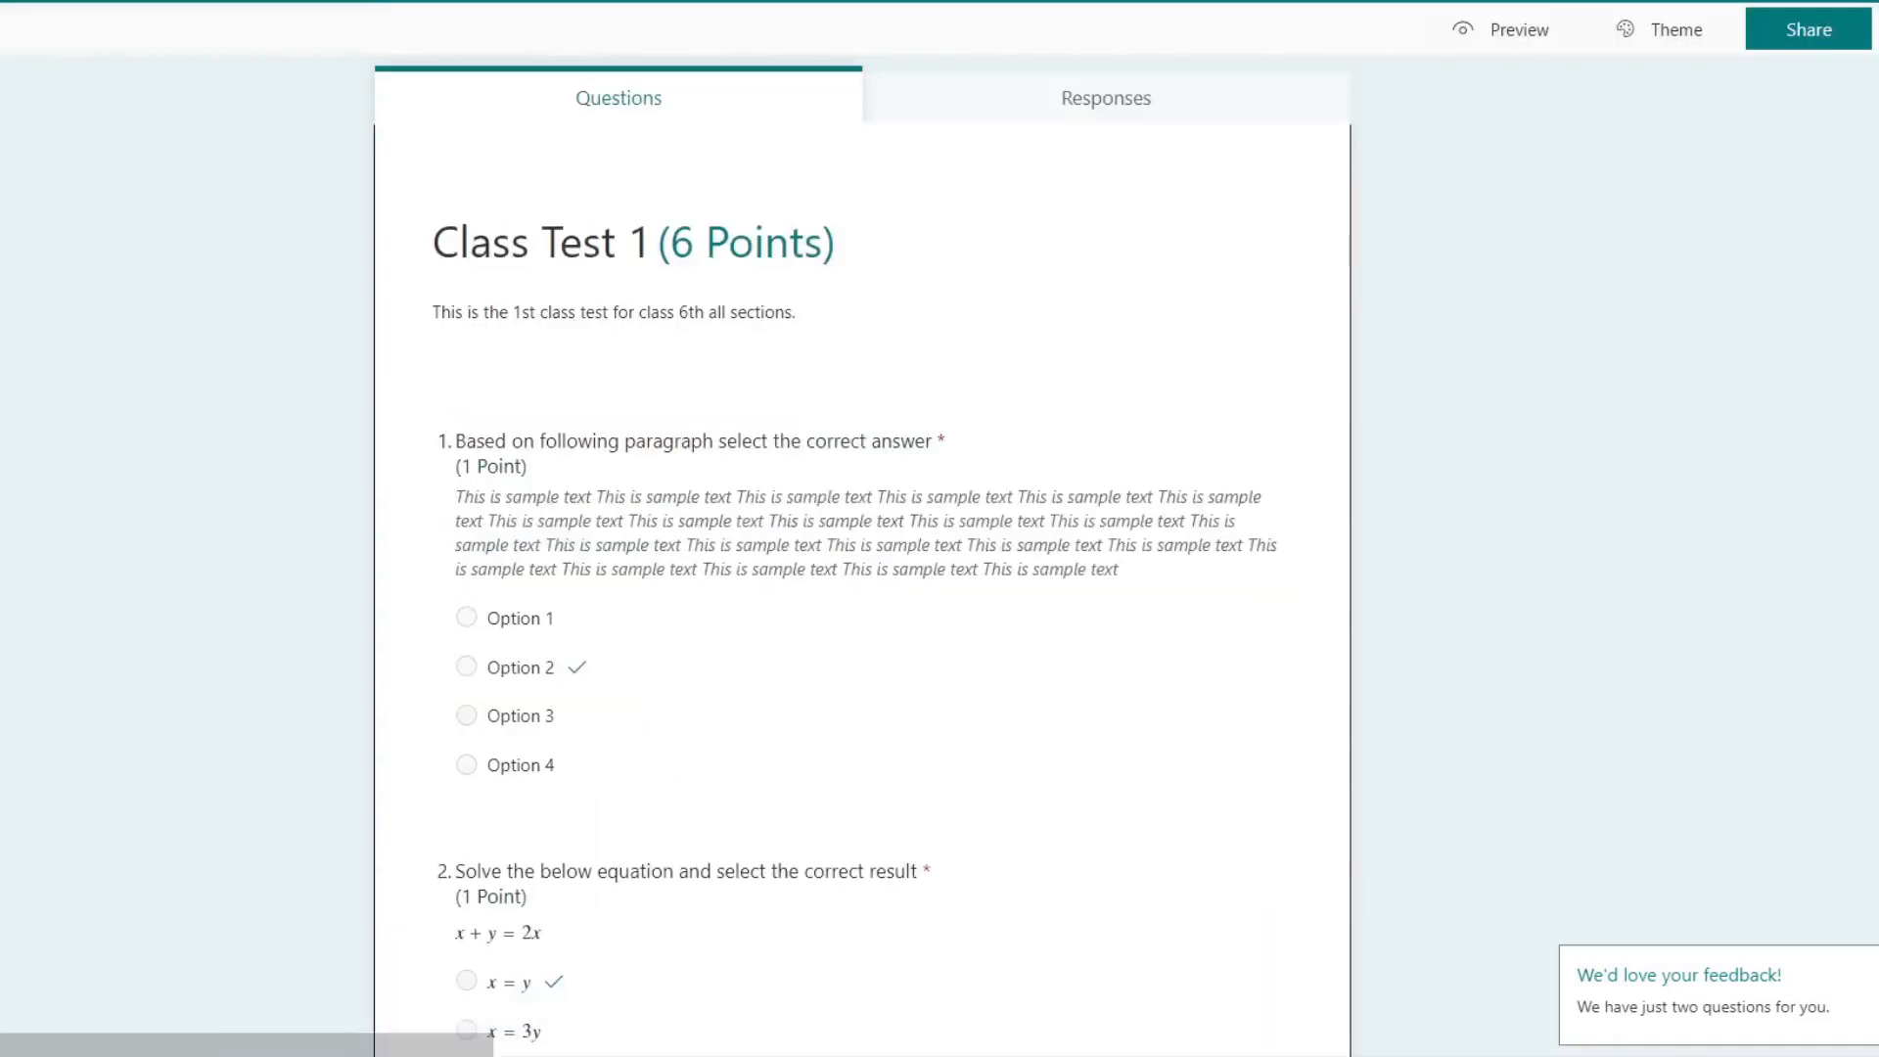
# Step: Return to the quiz editor and add a ranking question as the eighth question
pyautogui.scroll(-5, 808, 454)
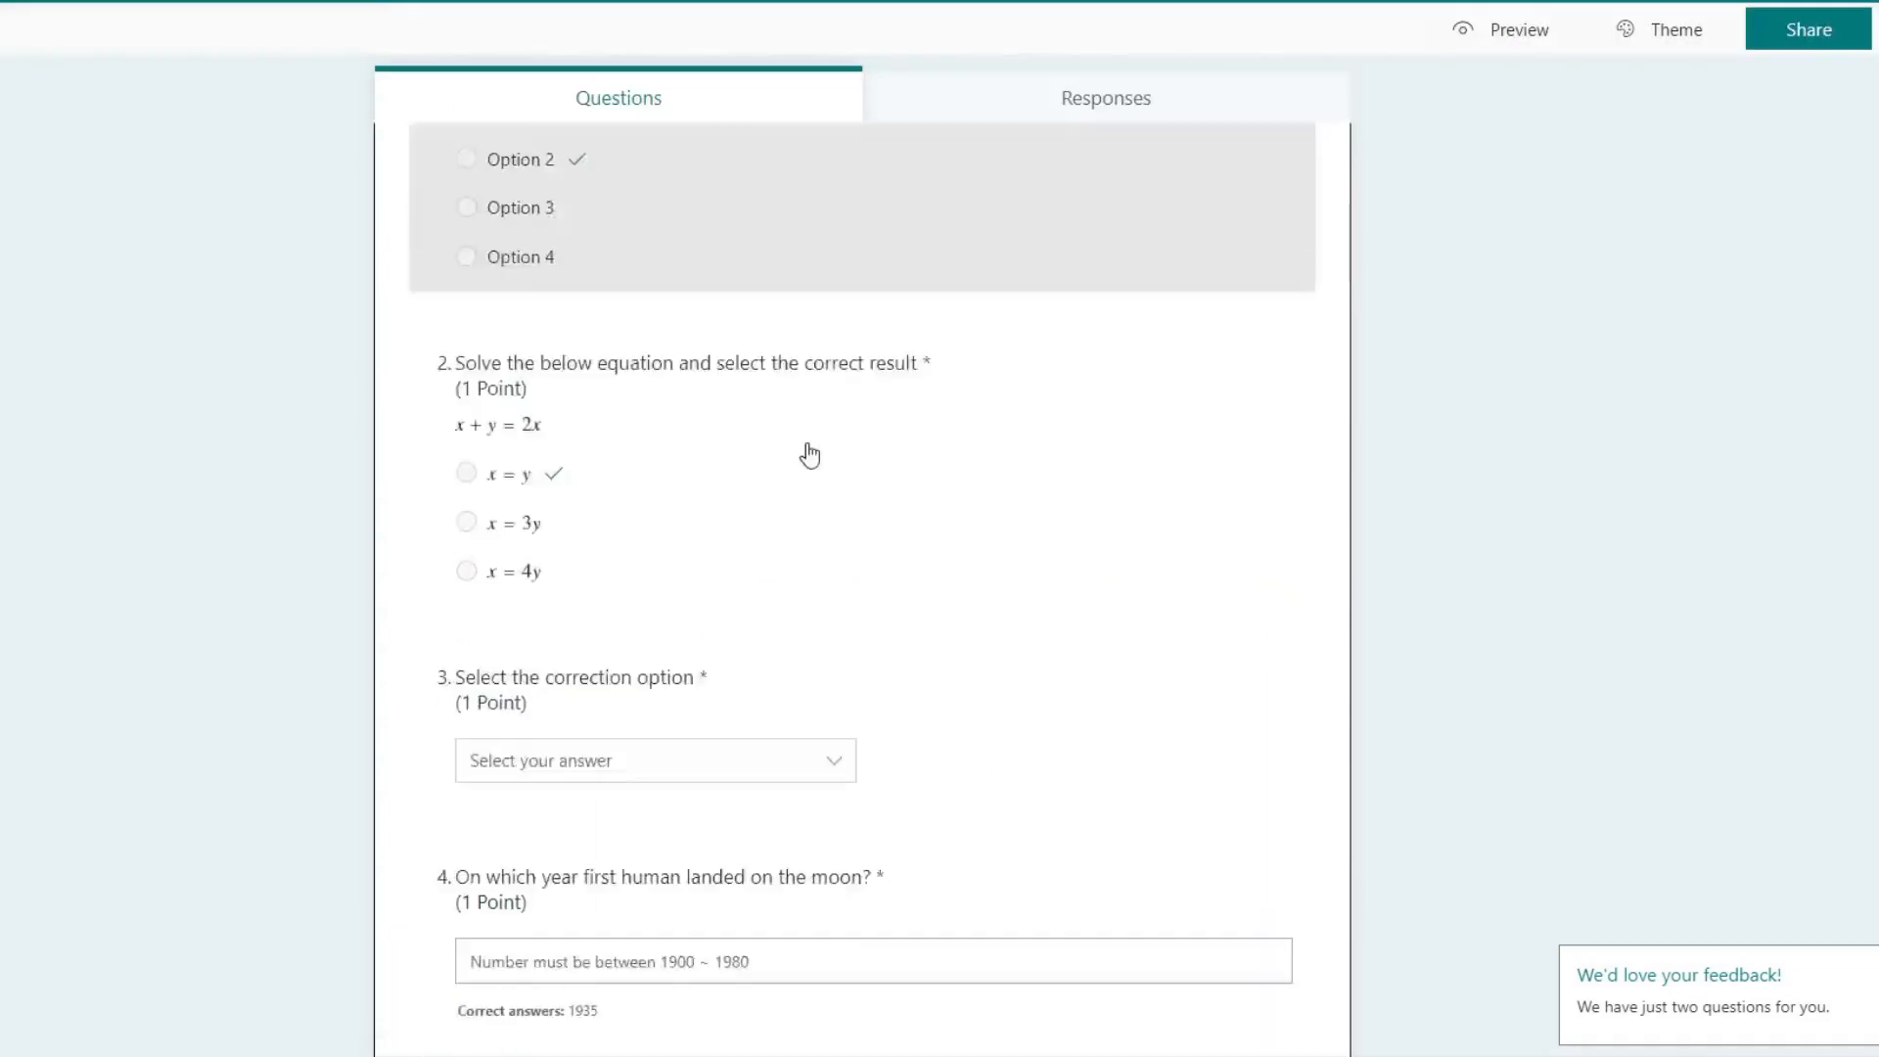
pyautogui.scroll(-8, 808, 454)
pyautogui.click(1048, 780)
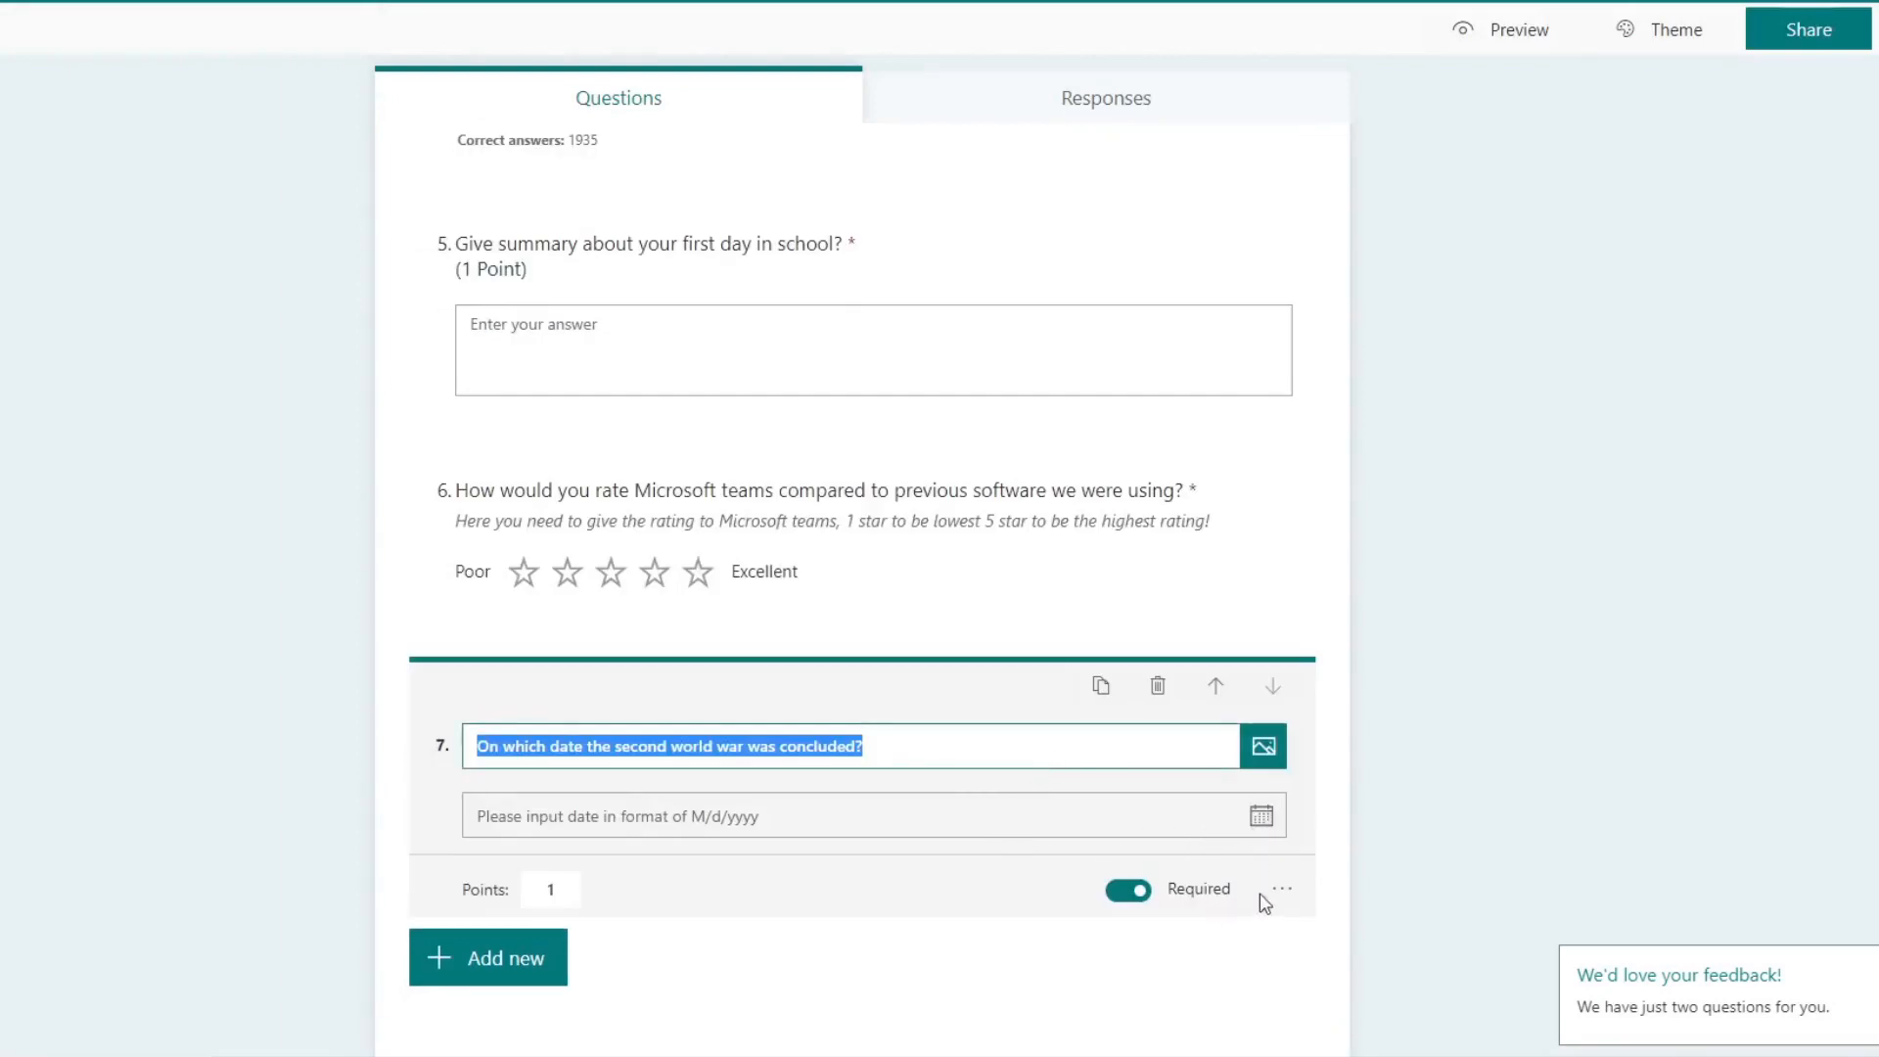
pyautogui.click(511, 958)
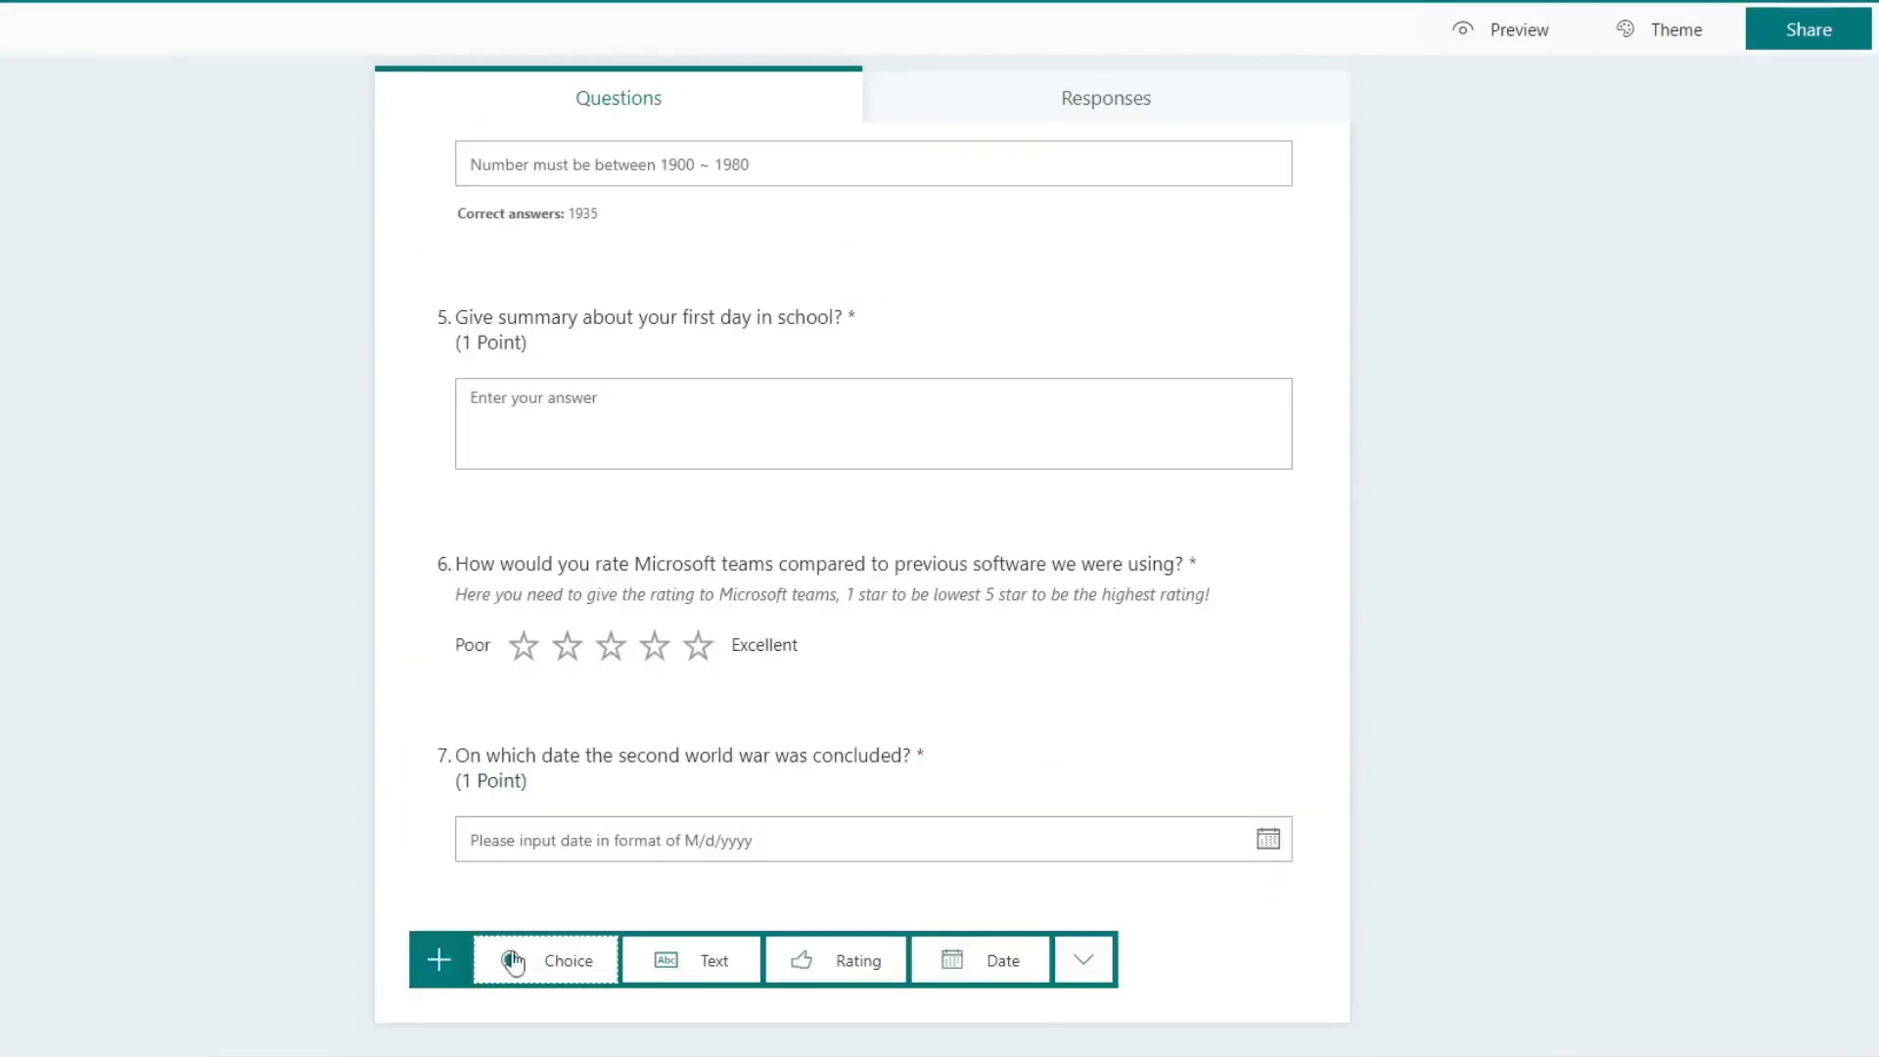
pyautogui.click(1084, 960)
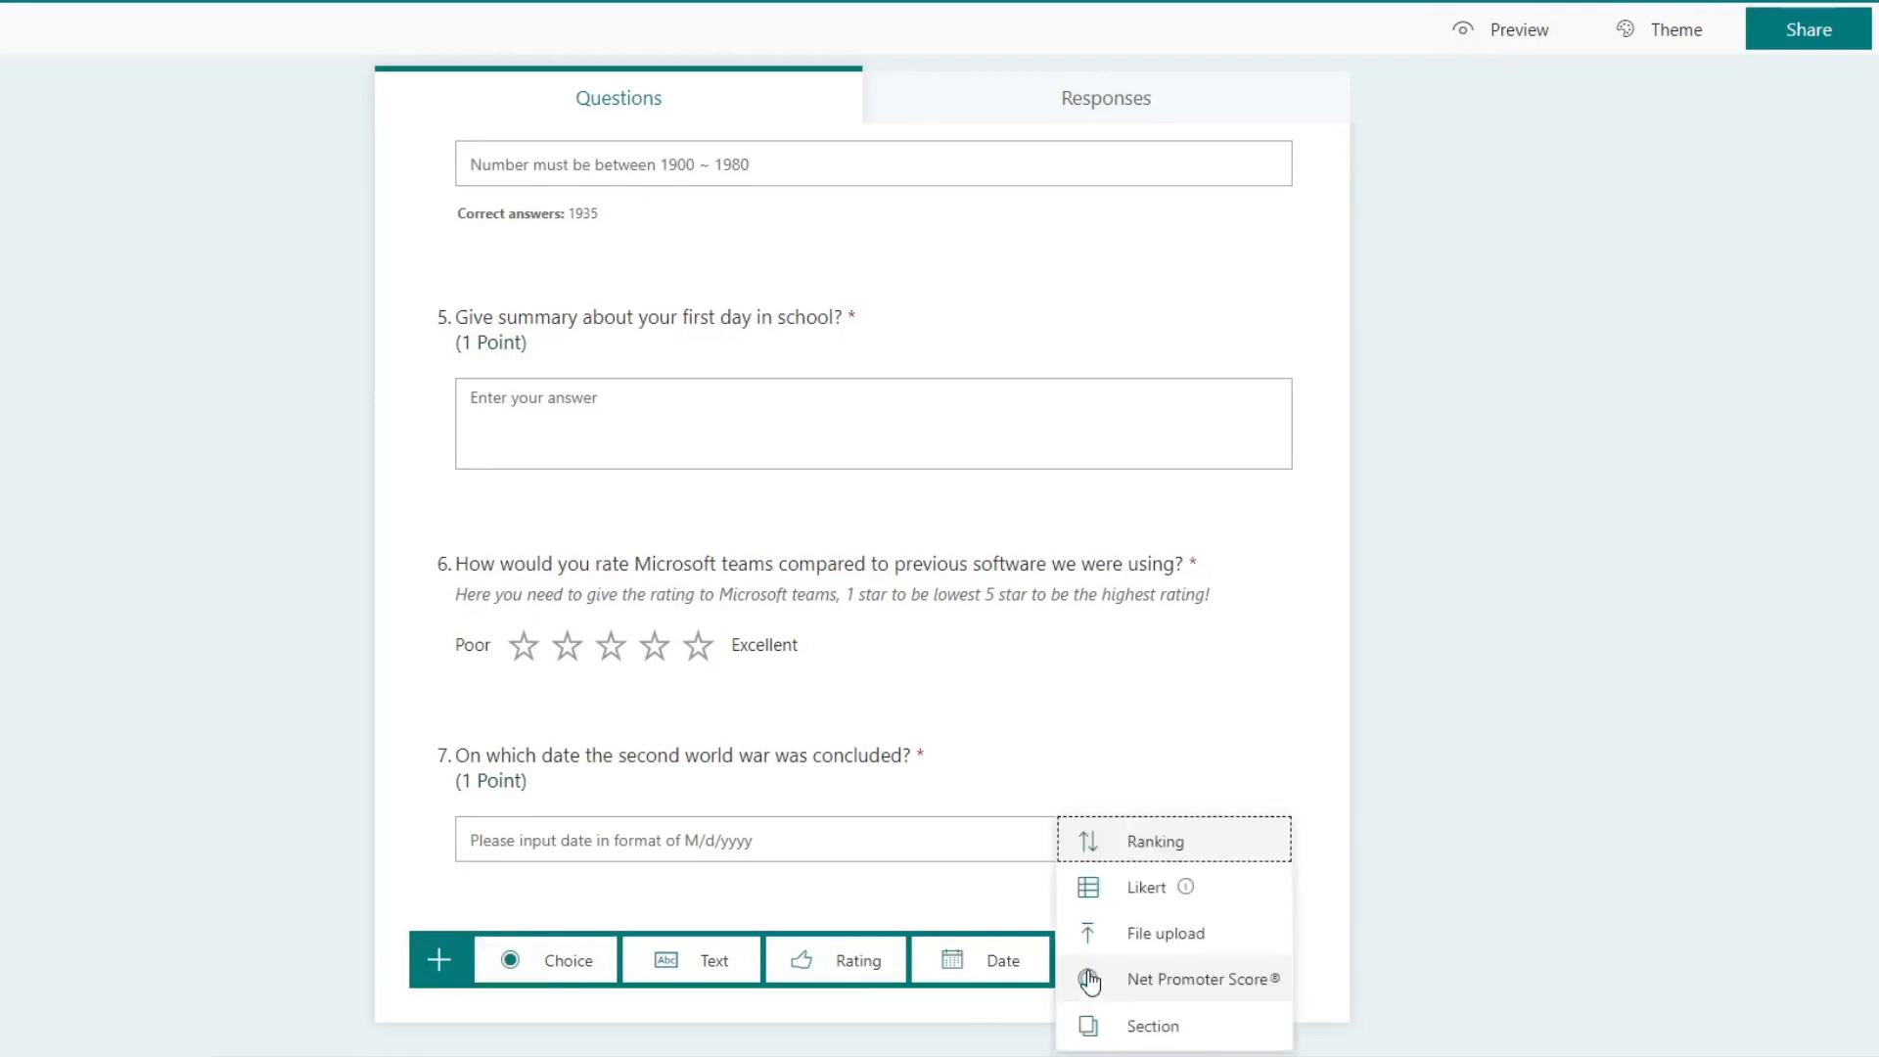
pyautogui.click(1146, 847)
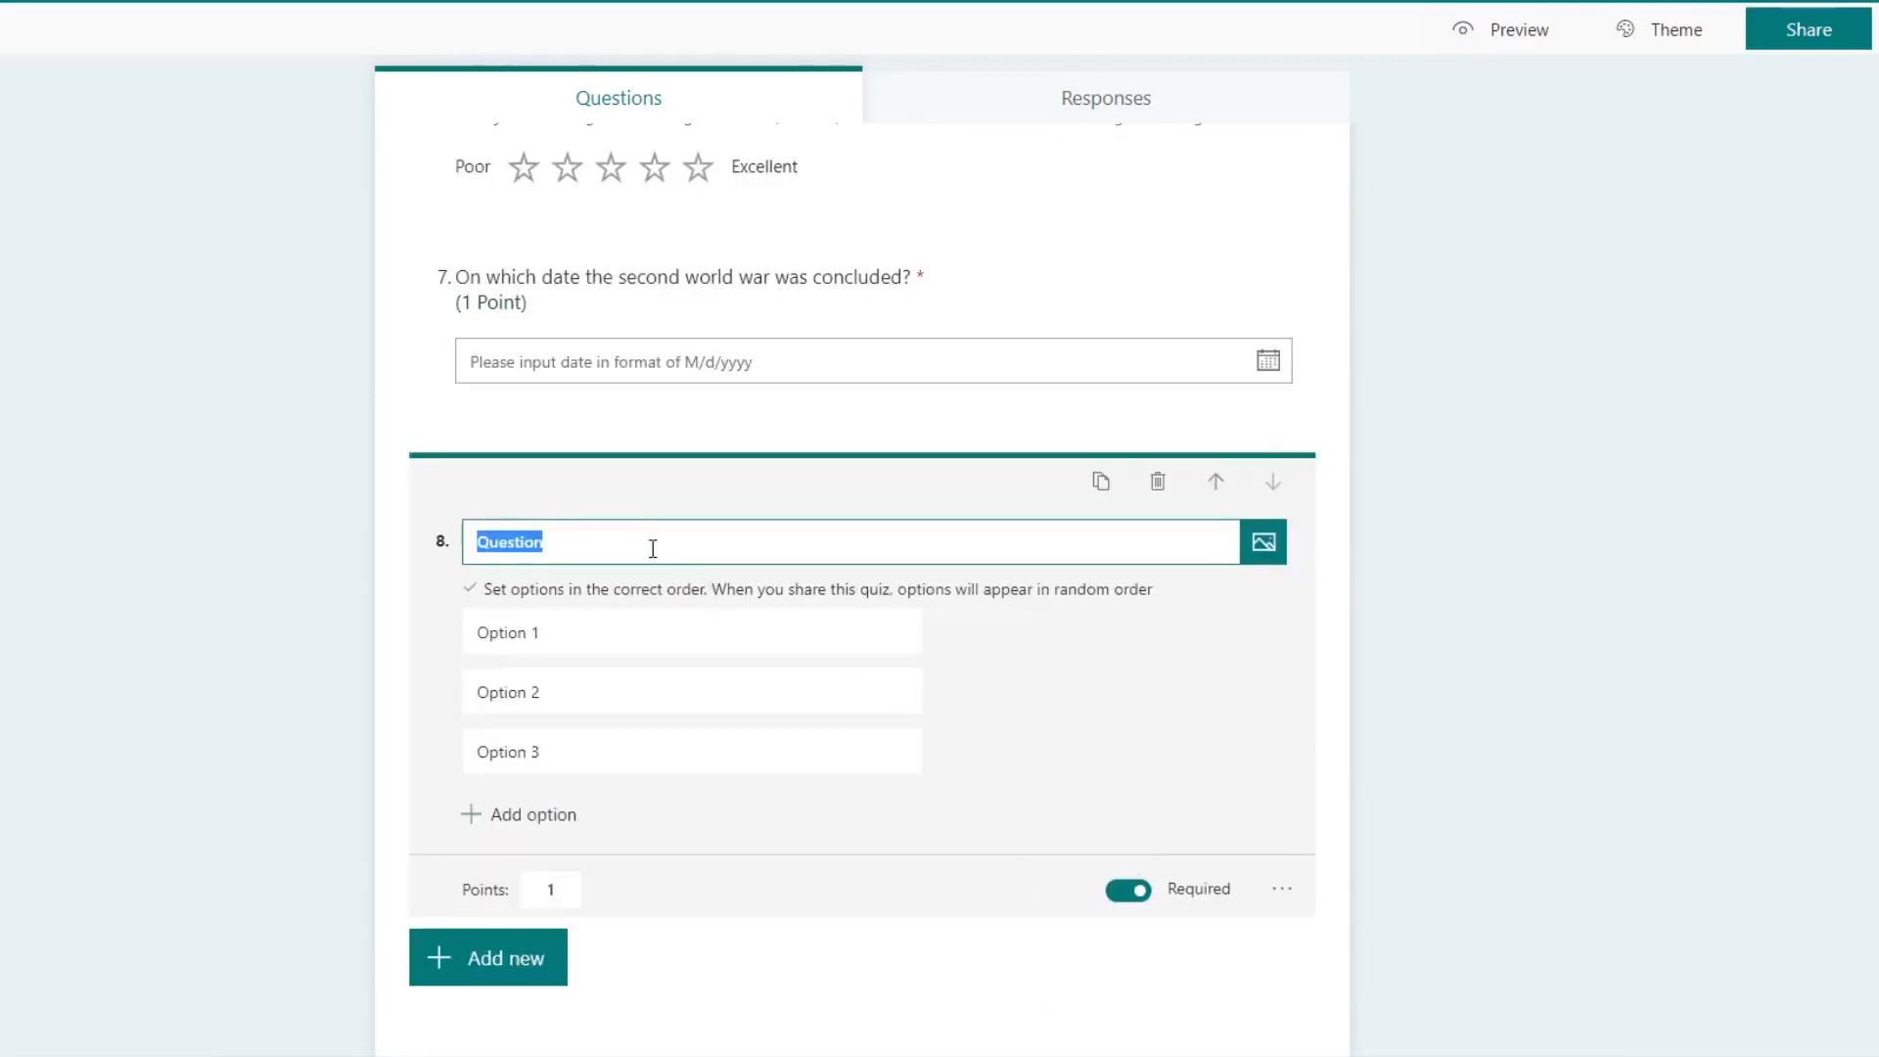
# Step: Enter the eighth question's text "Arrange the weekdays in correct order?"
pyautogui.write('Arrange the weeekdays in correct')
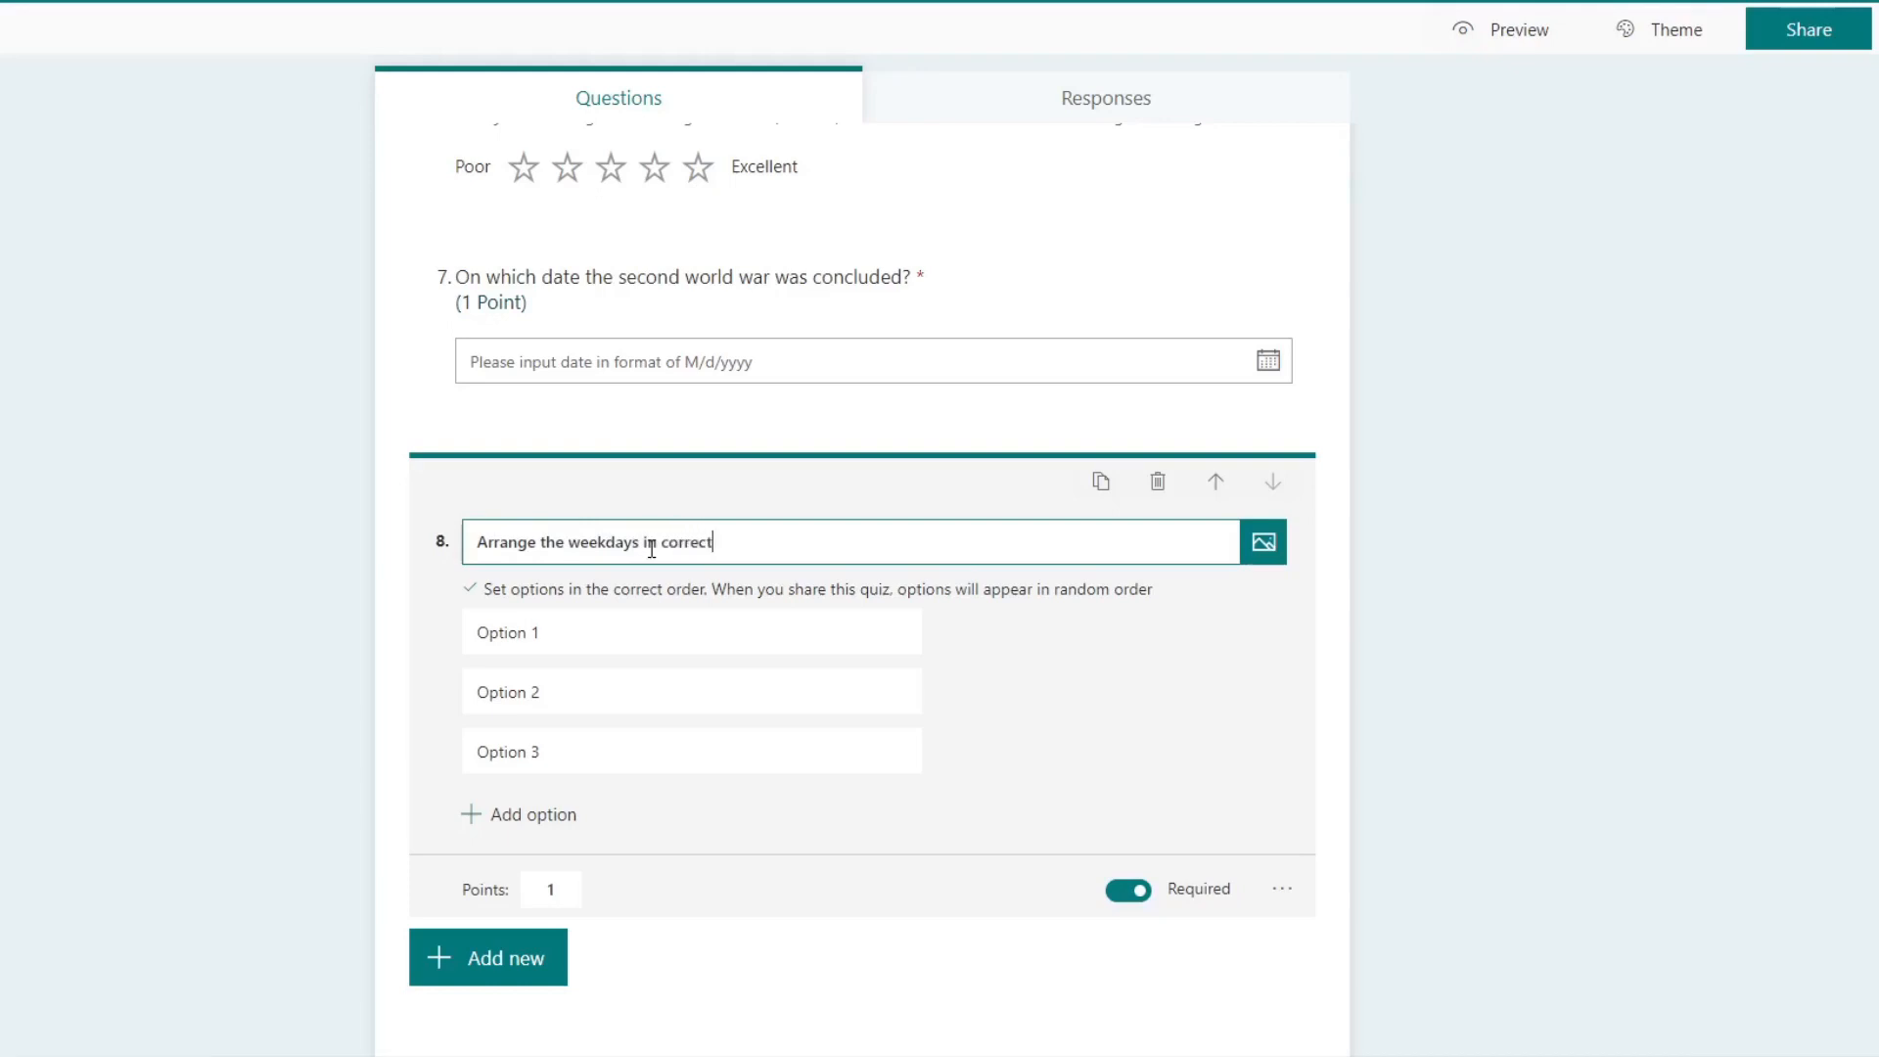
pyautogui.write(' order?')
pyautogui.press('Tab')
# Step: Name the first three ranking options of the eighth question Sunday, Monday and Tuesday
pyautogui.click(608, 631)
pyautogui.write('S')
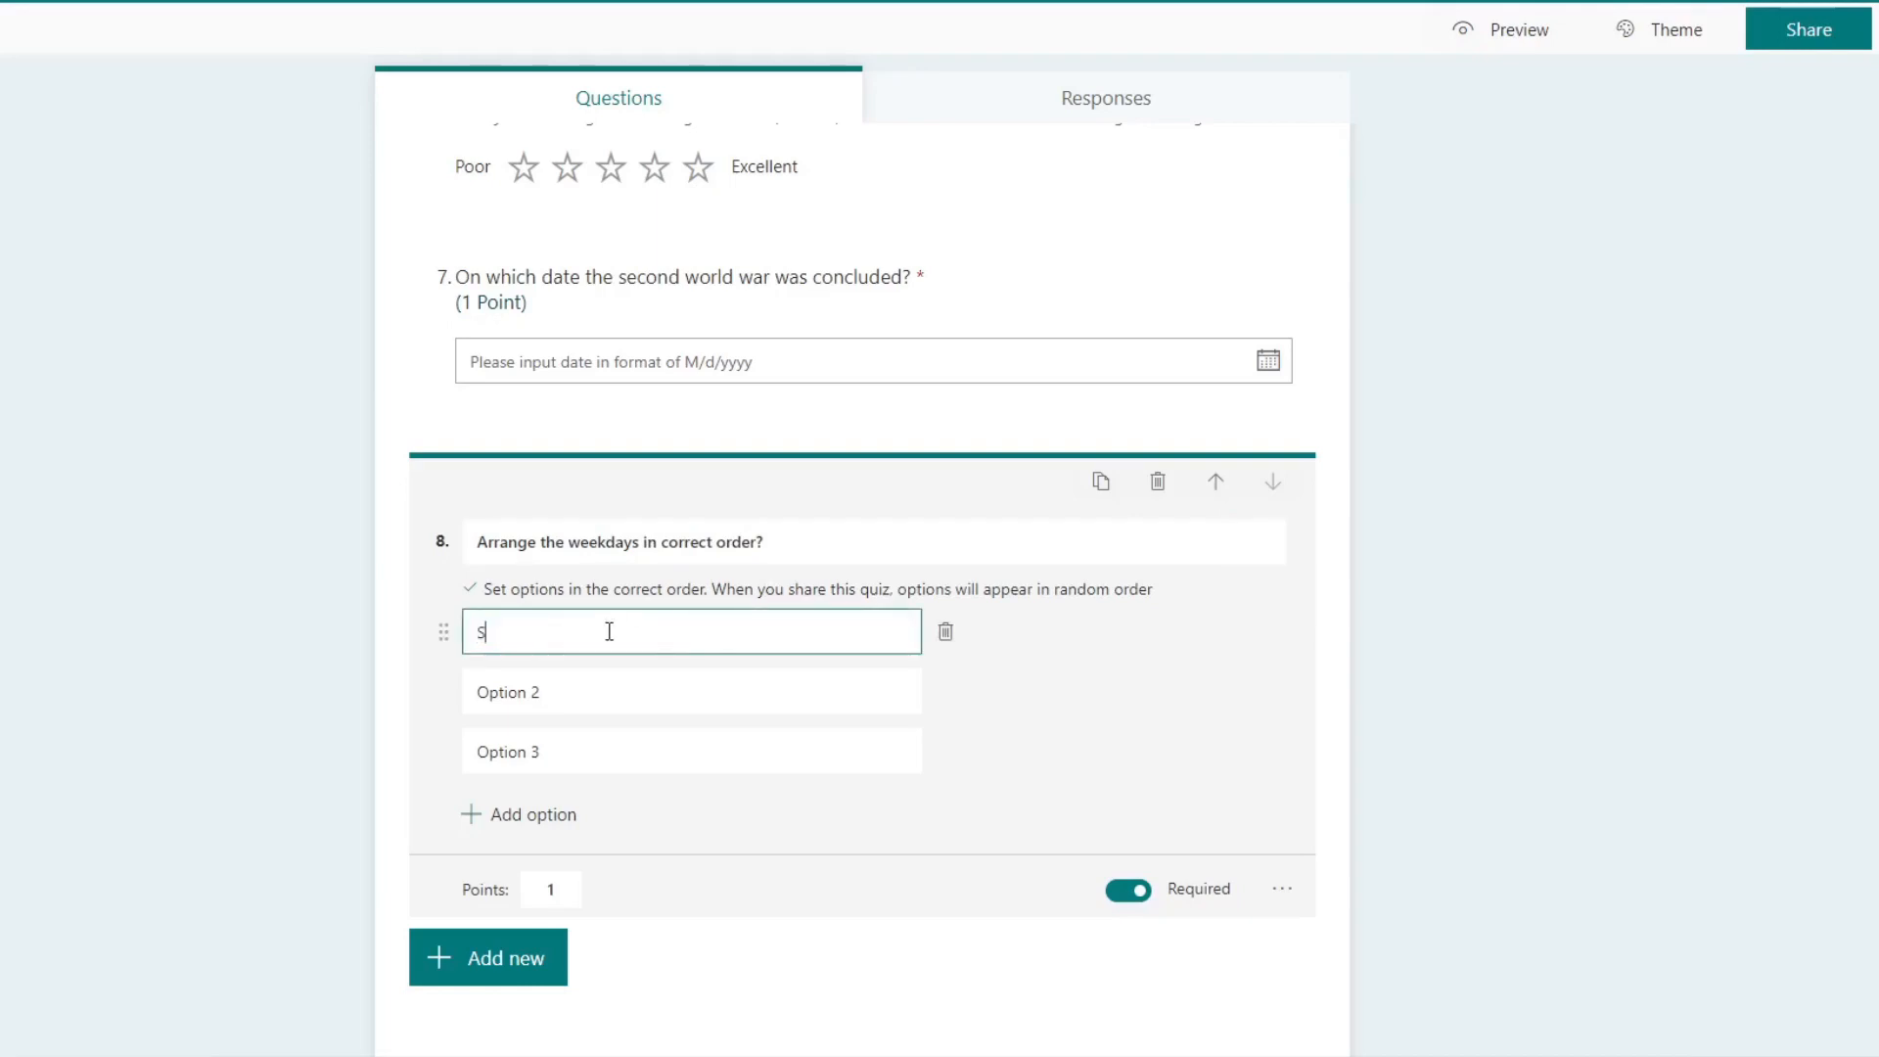
pyautogui.write('unday')
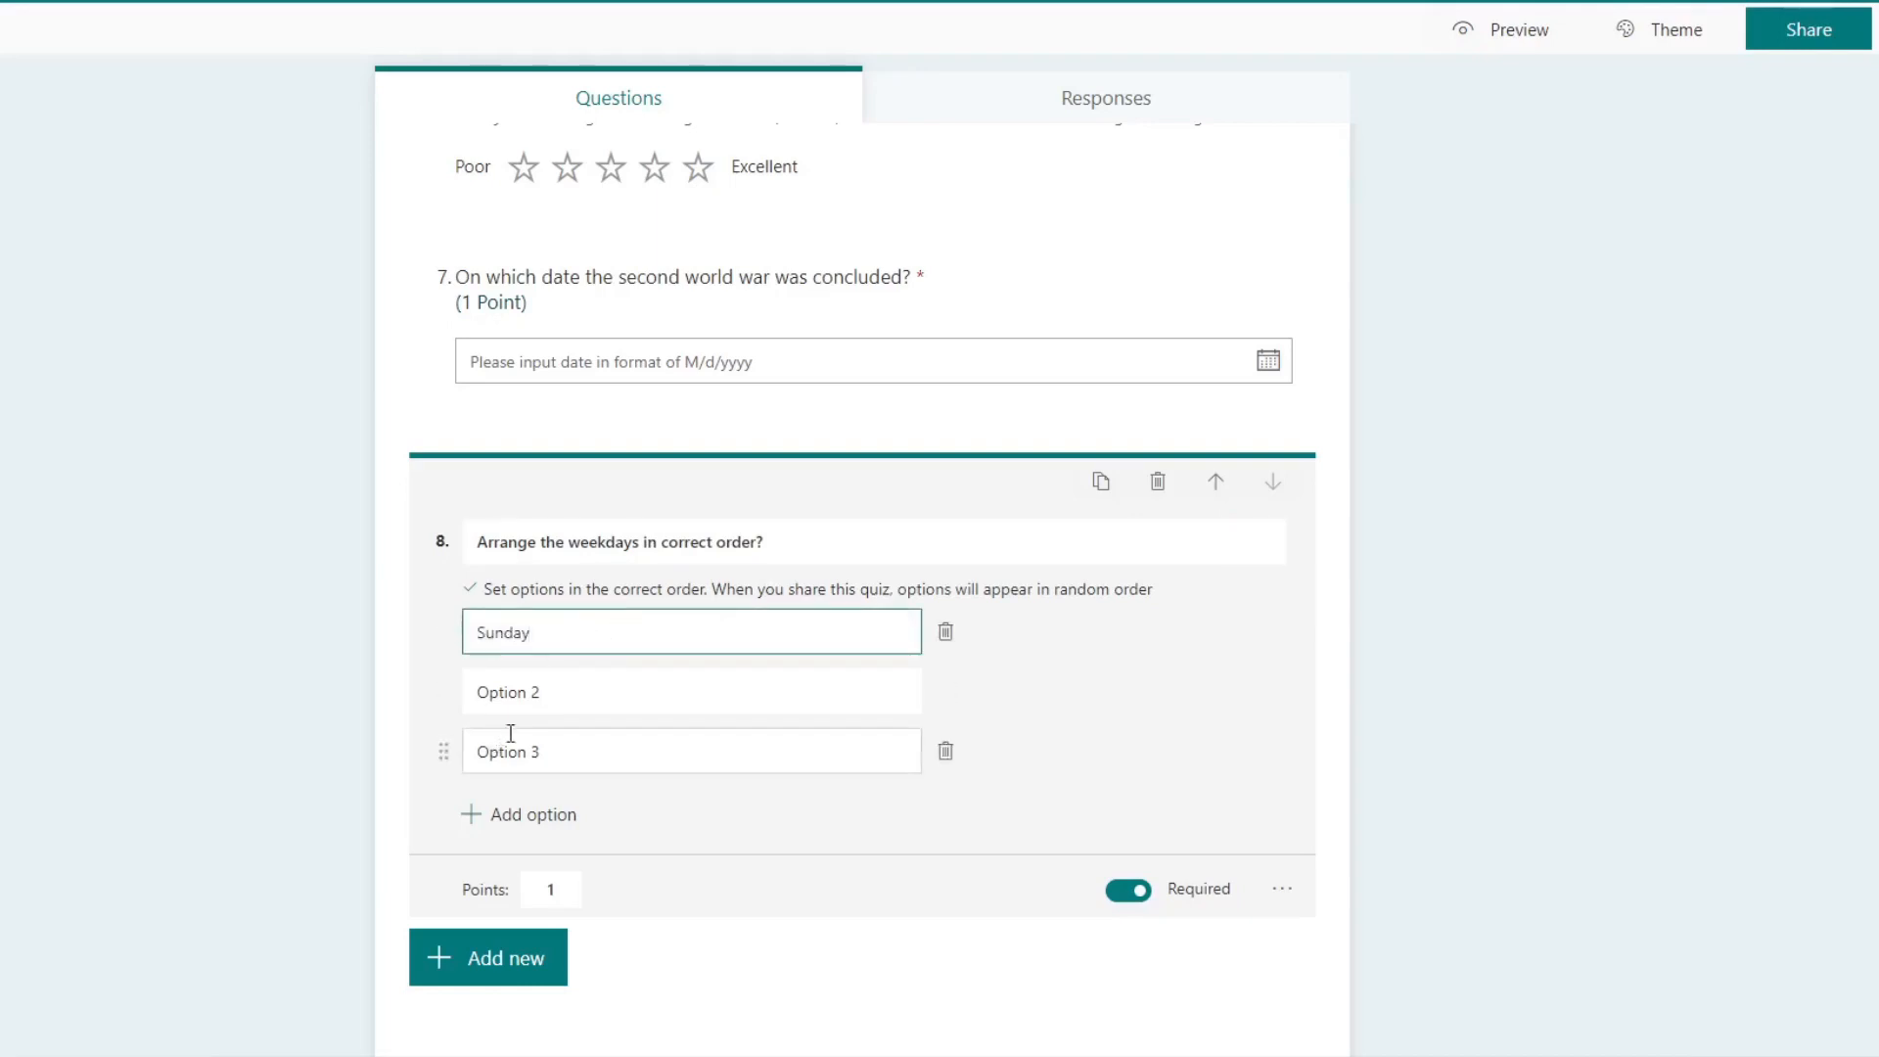
pyautogui.click(579, 680)
pyautogui.write('Monday')
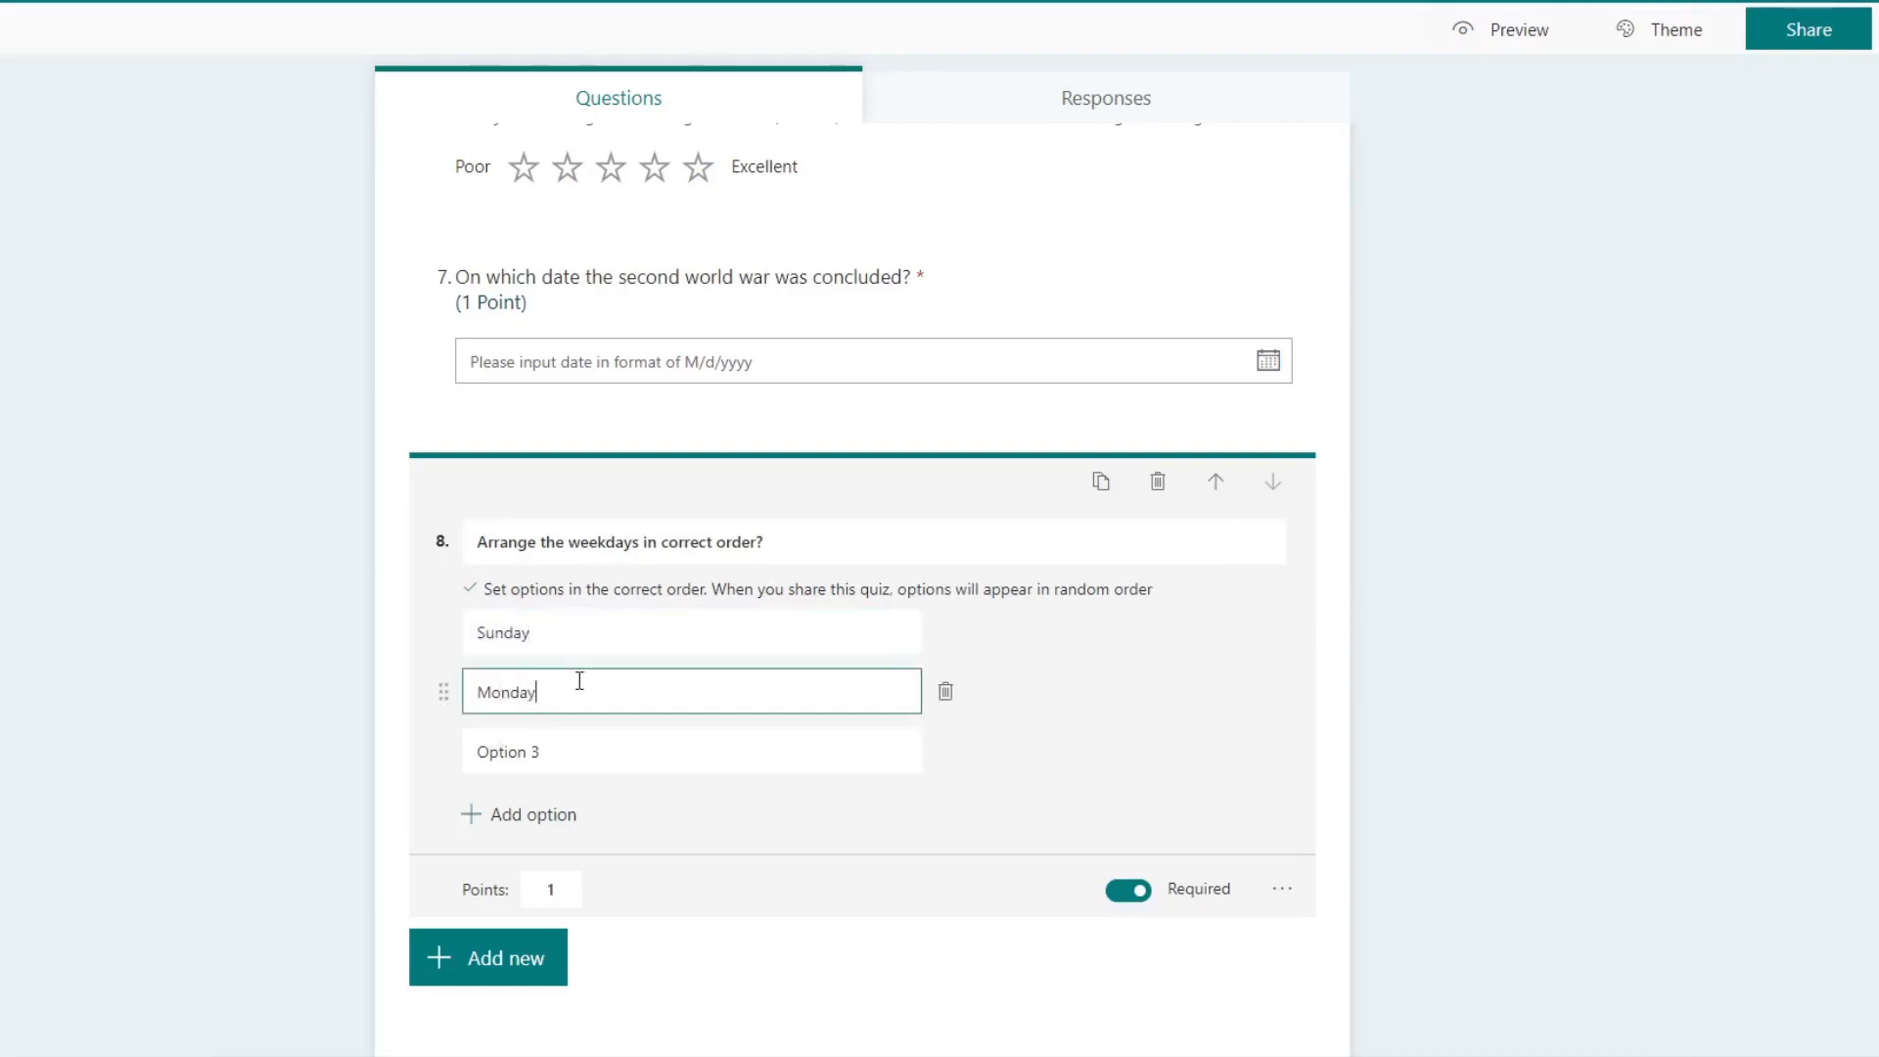
pyautogui.press('Tab')
pyautogui.click(747, 751)
pyautogui.write('Tuestday')
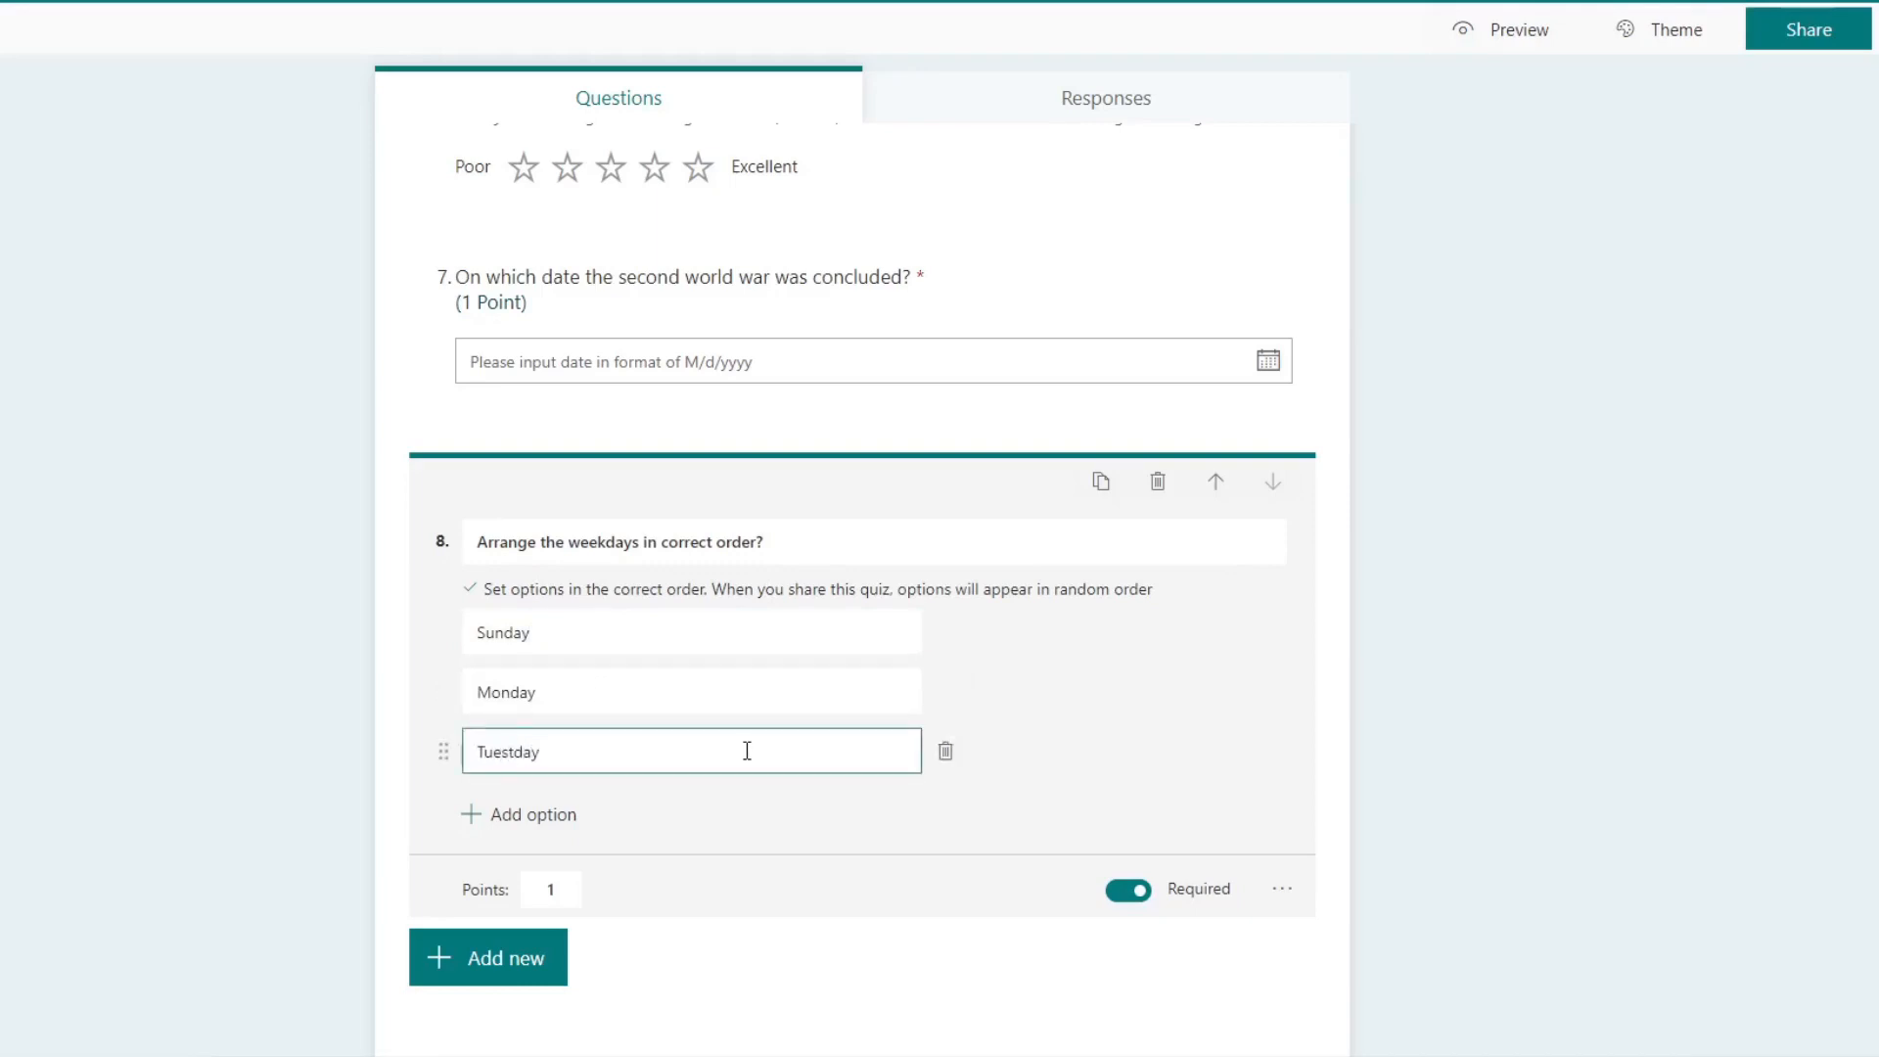
pyautogui.press('BackSpace')
pyautogui.press('BackSpace')
# Step: Add Wednesday and Thursday as the fourth and fifth options of the ranking question
pyautogui.click(526, 820)
pyautogui.write('W')
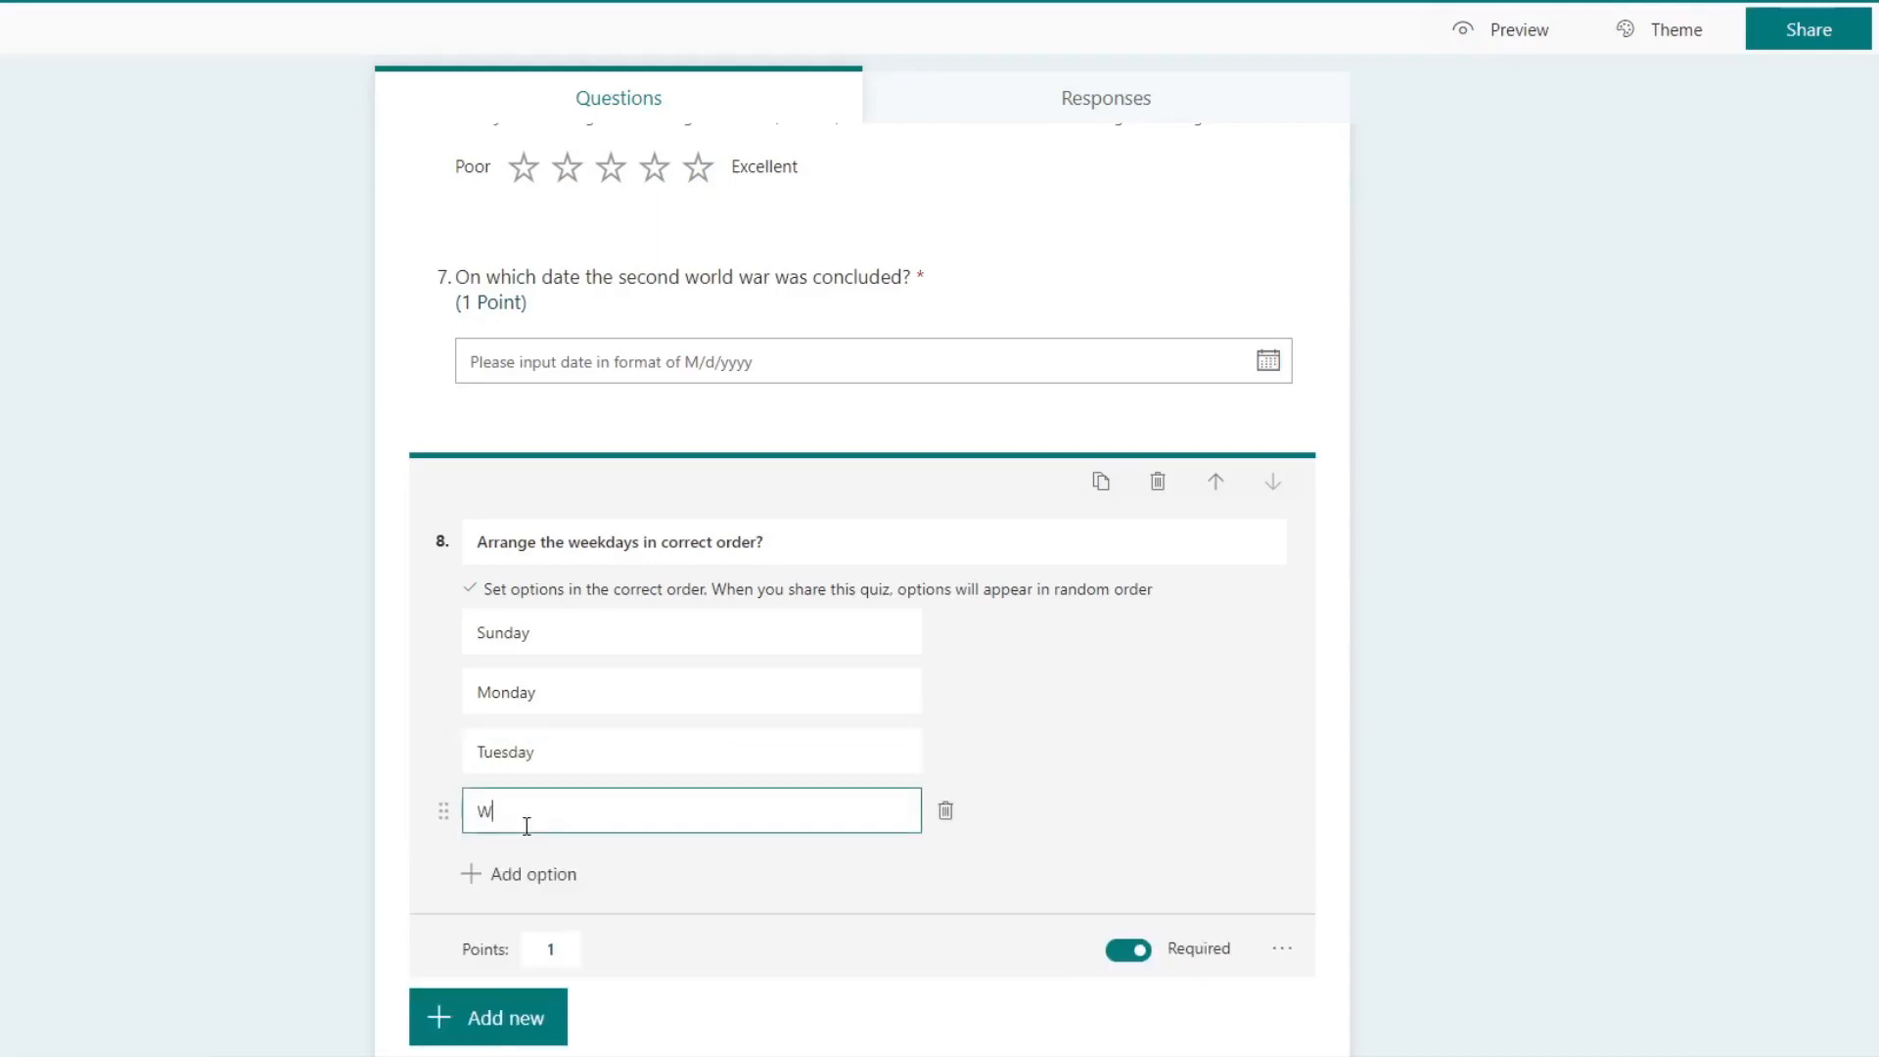
pyautogui.write('ednesday')
pyautogui.click(524, 873)
pyautogui.write('Thursday')
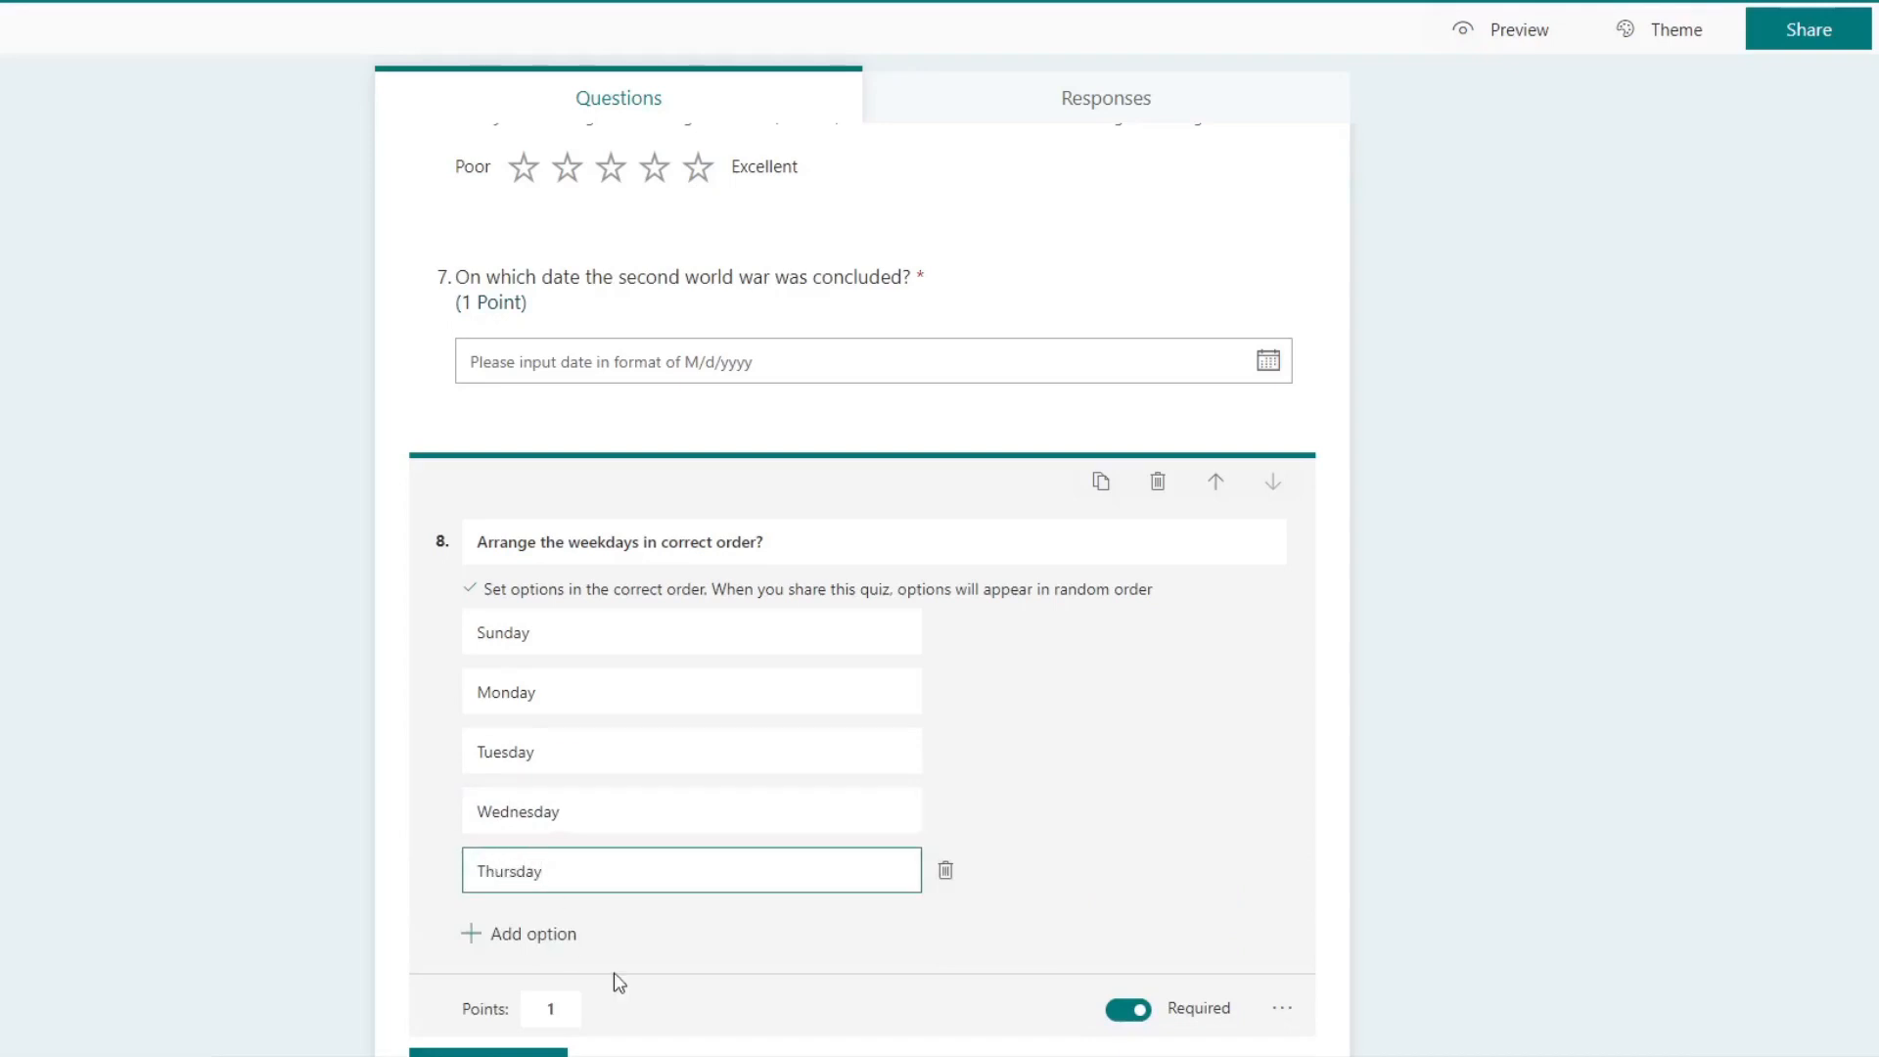
# Step: Add Friday and Saturday as the last two ranking options and finish editing the eighth question
pyautogui.click(554, 931)
pyautogui.write('Friday')
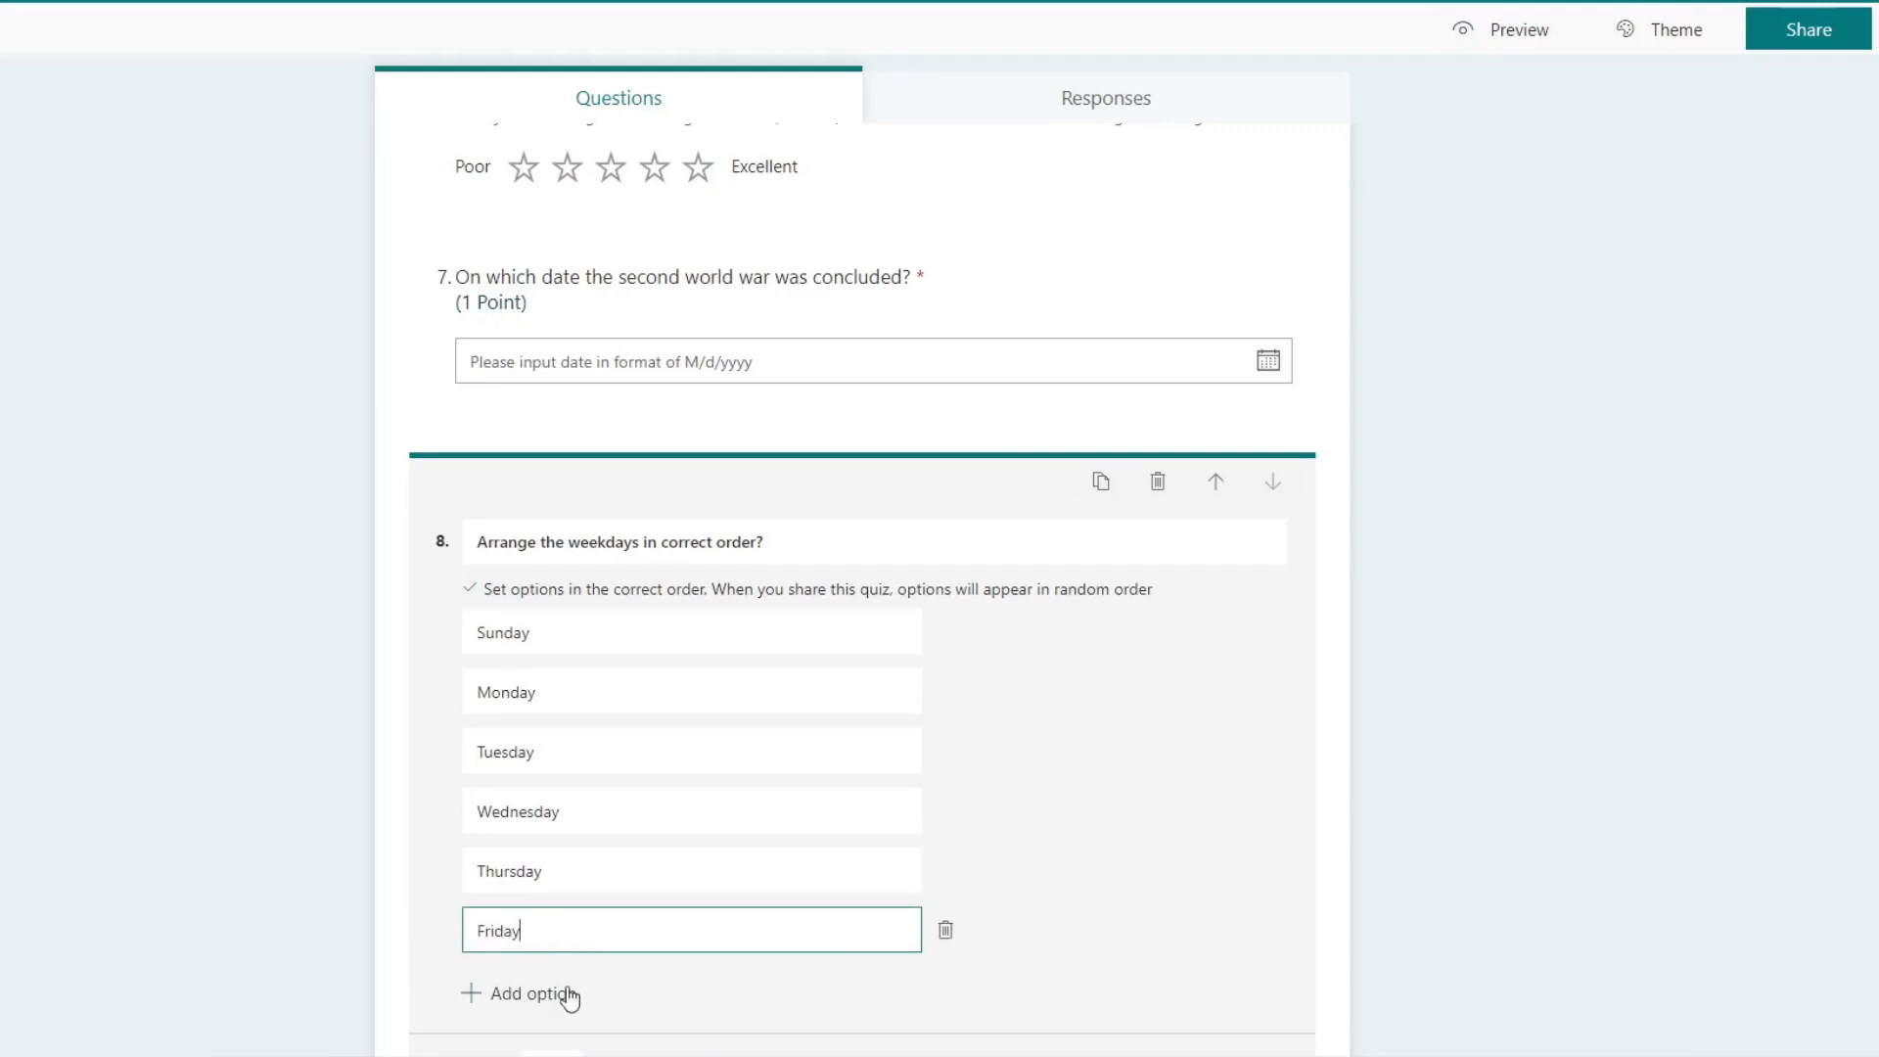
pyautogui.click(570, 996)
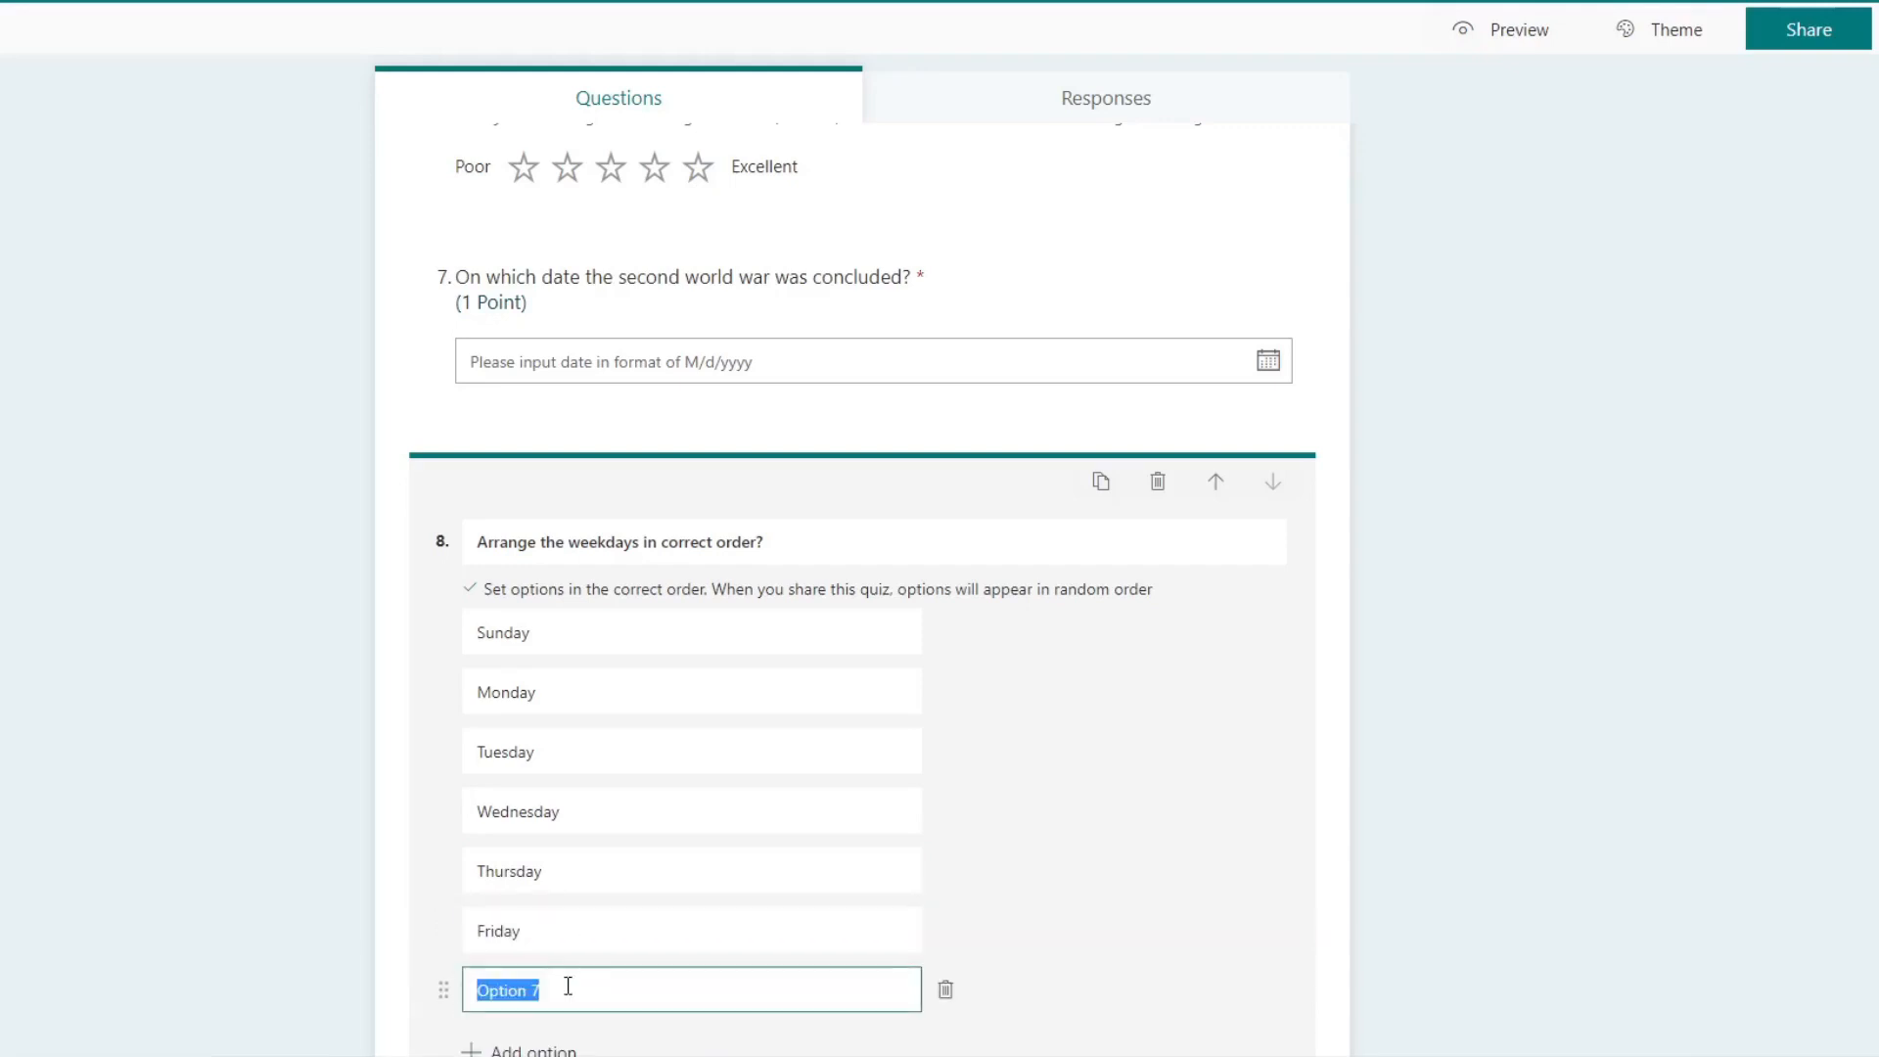
pyautogui.write('Da')
pyautogui.press('BackSpace')
pyautogui.write('Saturday')
pyautogui.scroll(-3, 1388, 688)
pyautogui.click(1502, 603)
pyautogui.scroll(-5, 1069, 809)
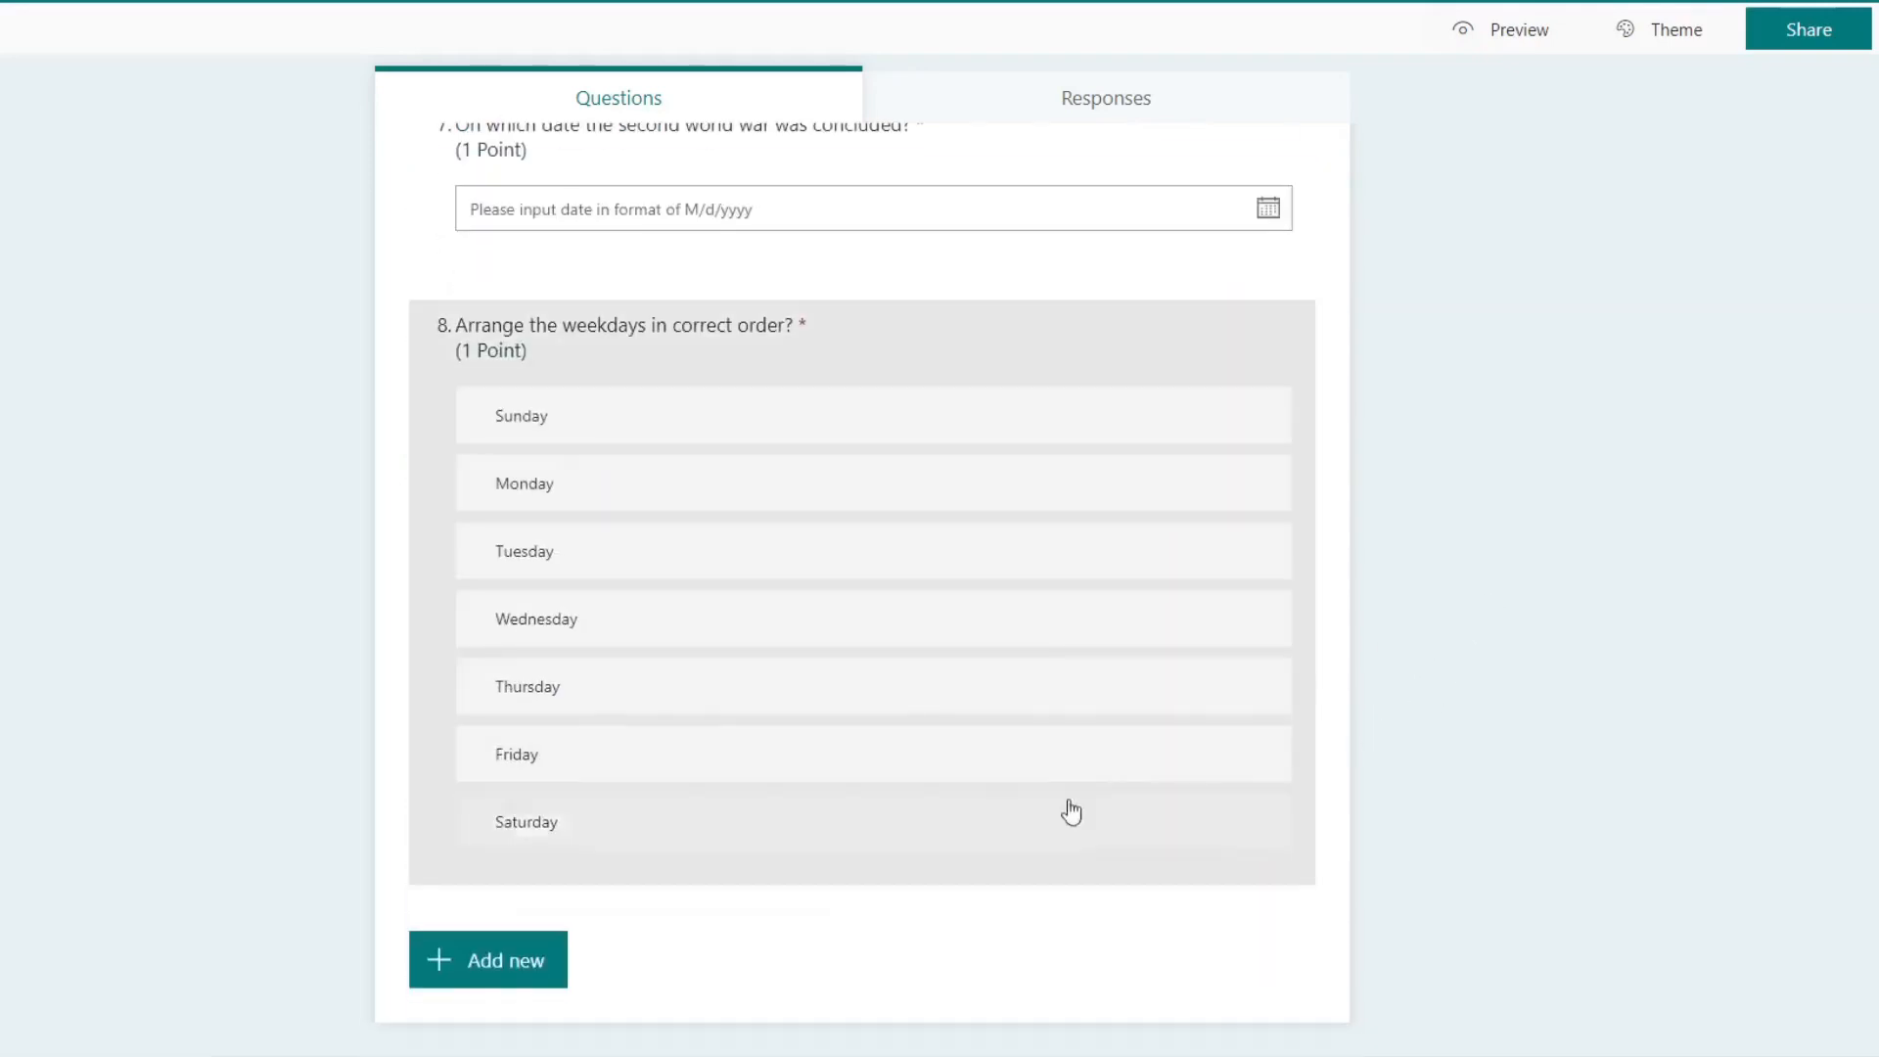
pyautogui.click(921, 884)
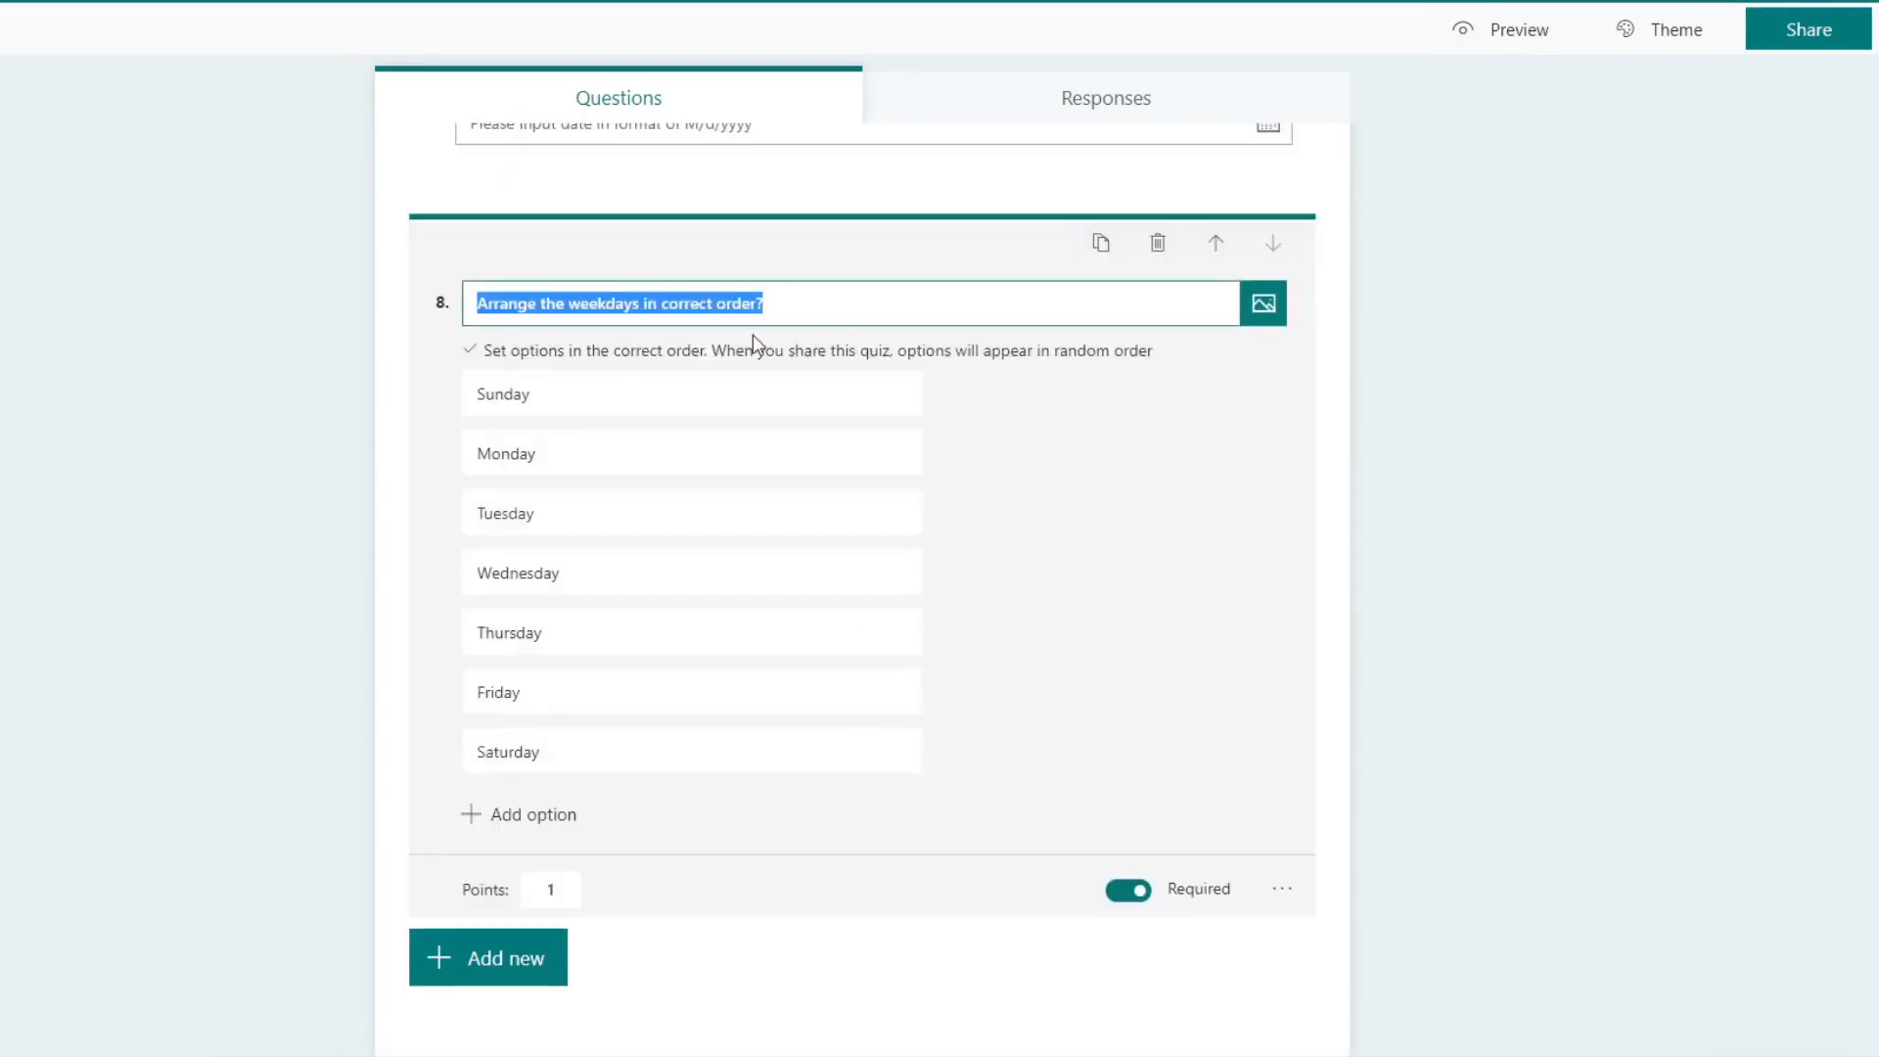
pyautogui.click(1282, 888)
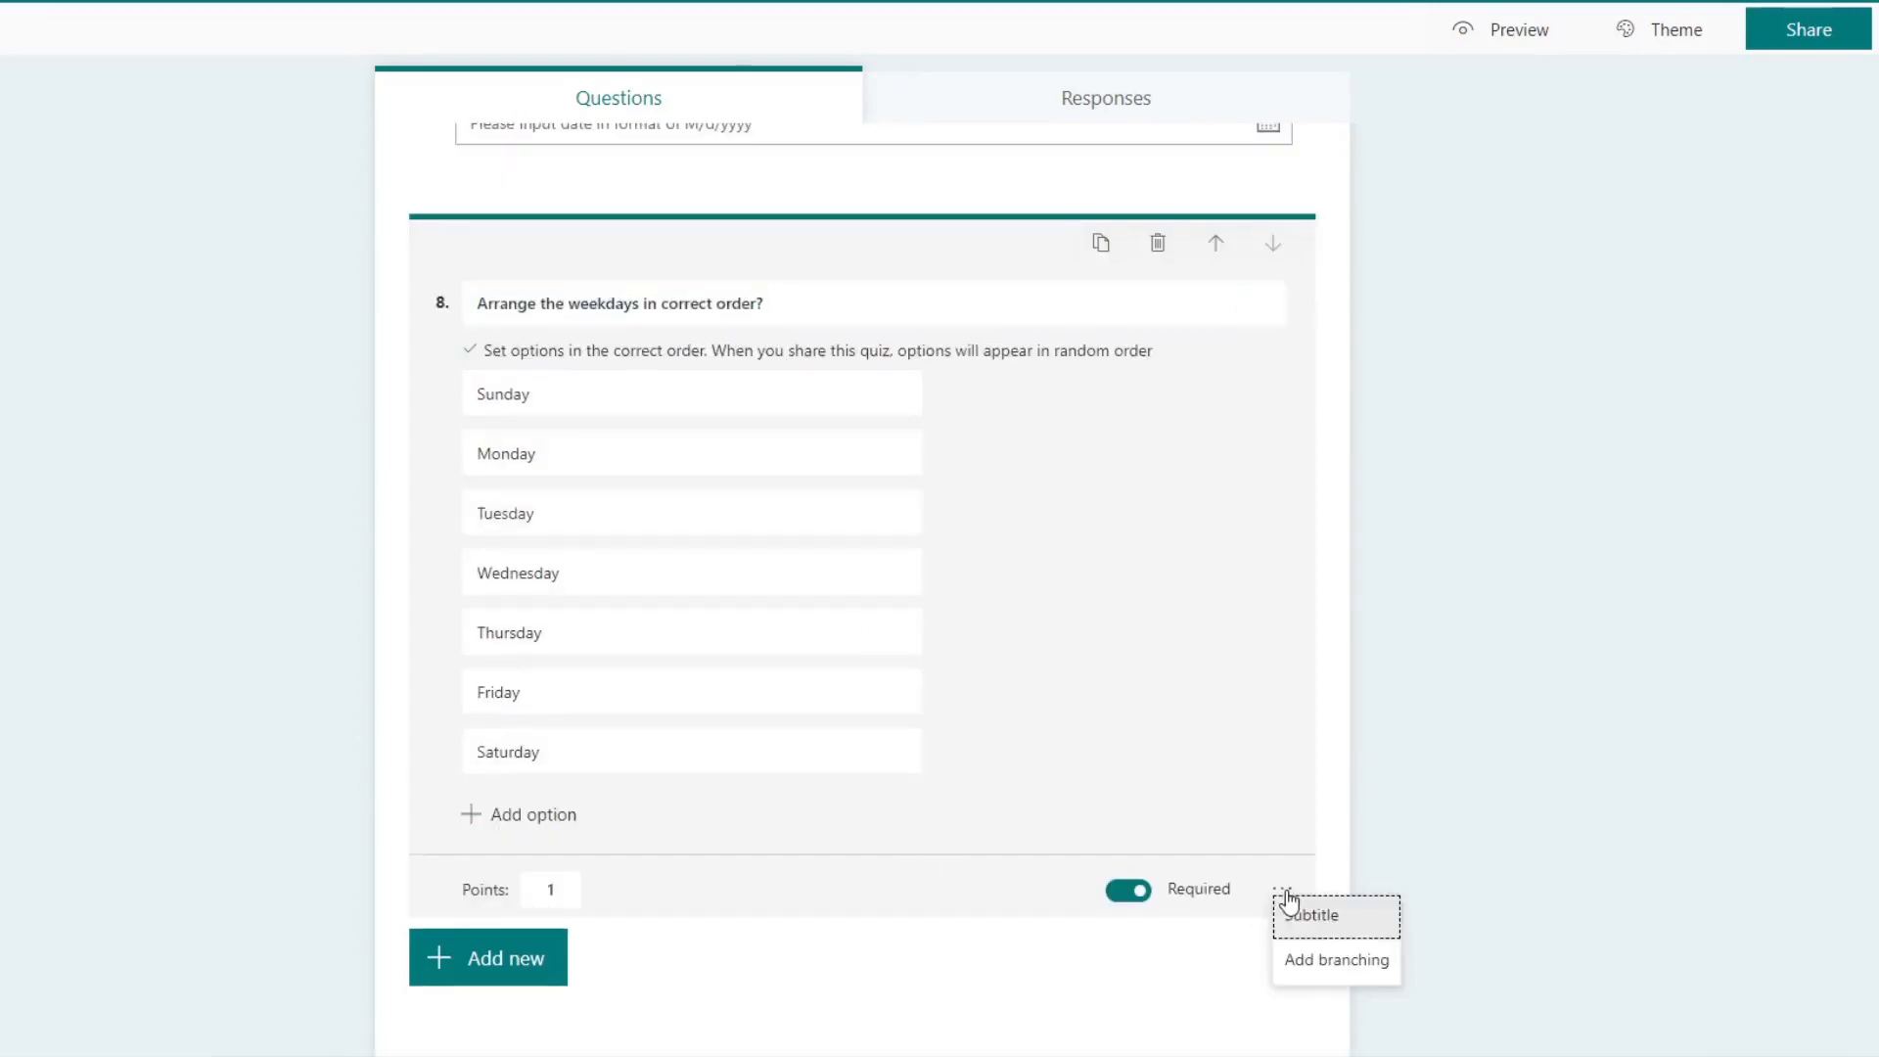
pyautogui.click(1332, 785)
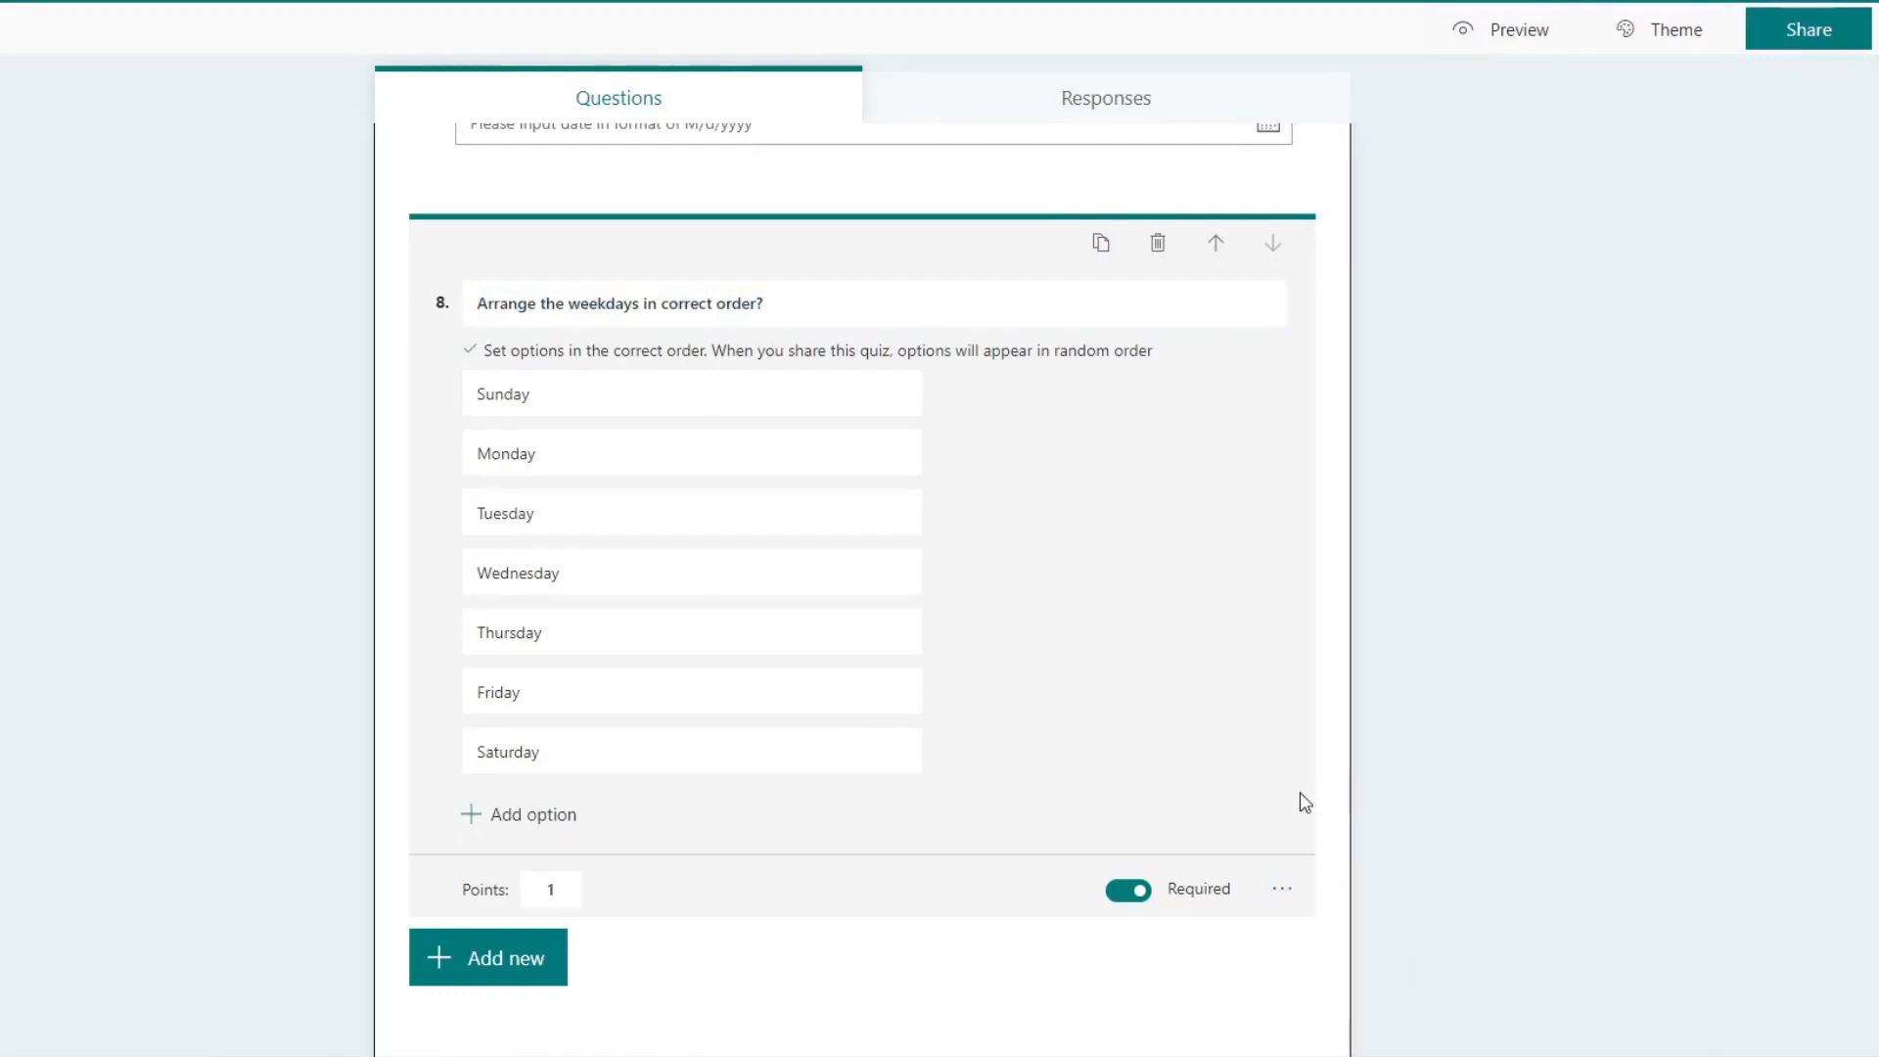
# Step: Preview the quiz and test the eighth question's ranking by moving Tuesday down to the fifth place
pyautogui.click(1516, 35)
pyautogui.scroll(-20, 1229, 499)
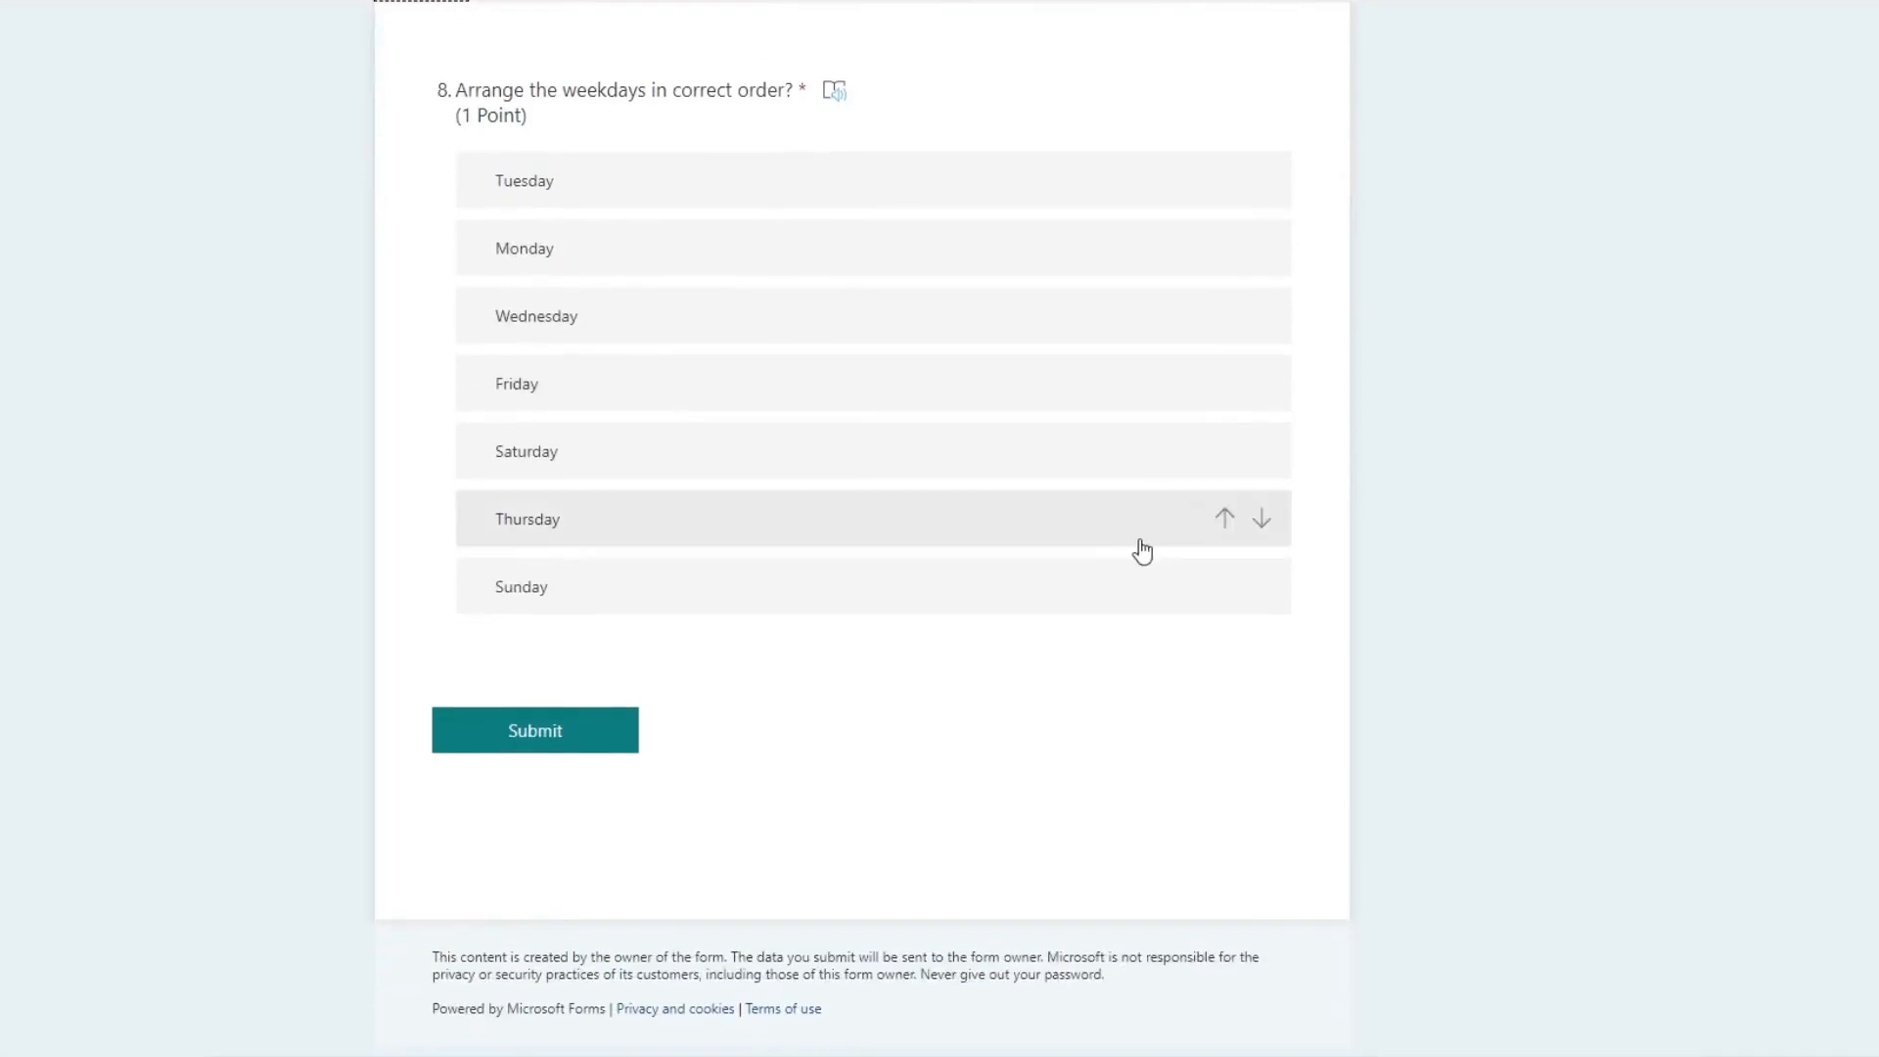
pyautogui.scroll(3, 1141, 549)
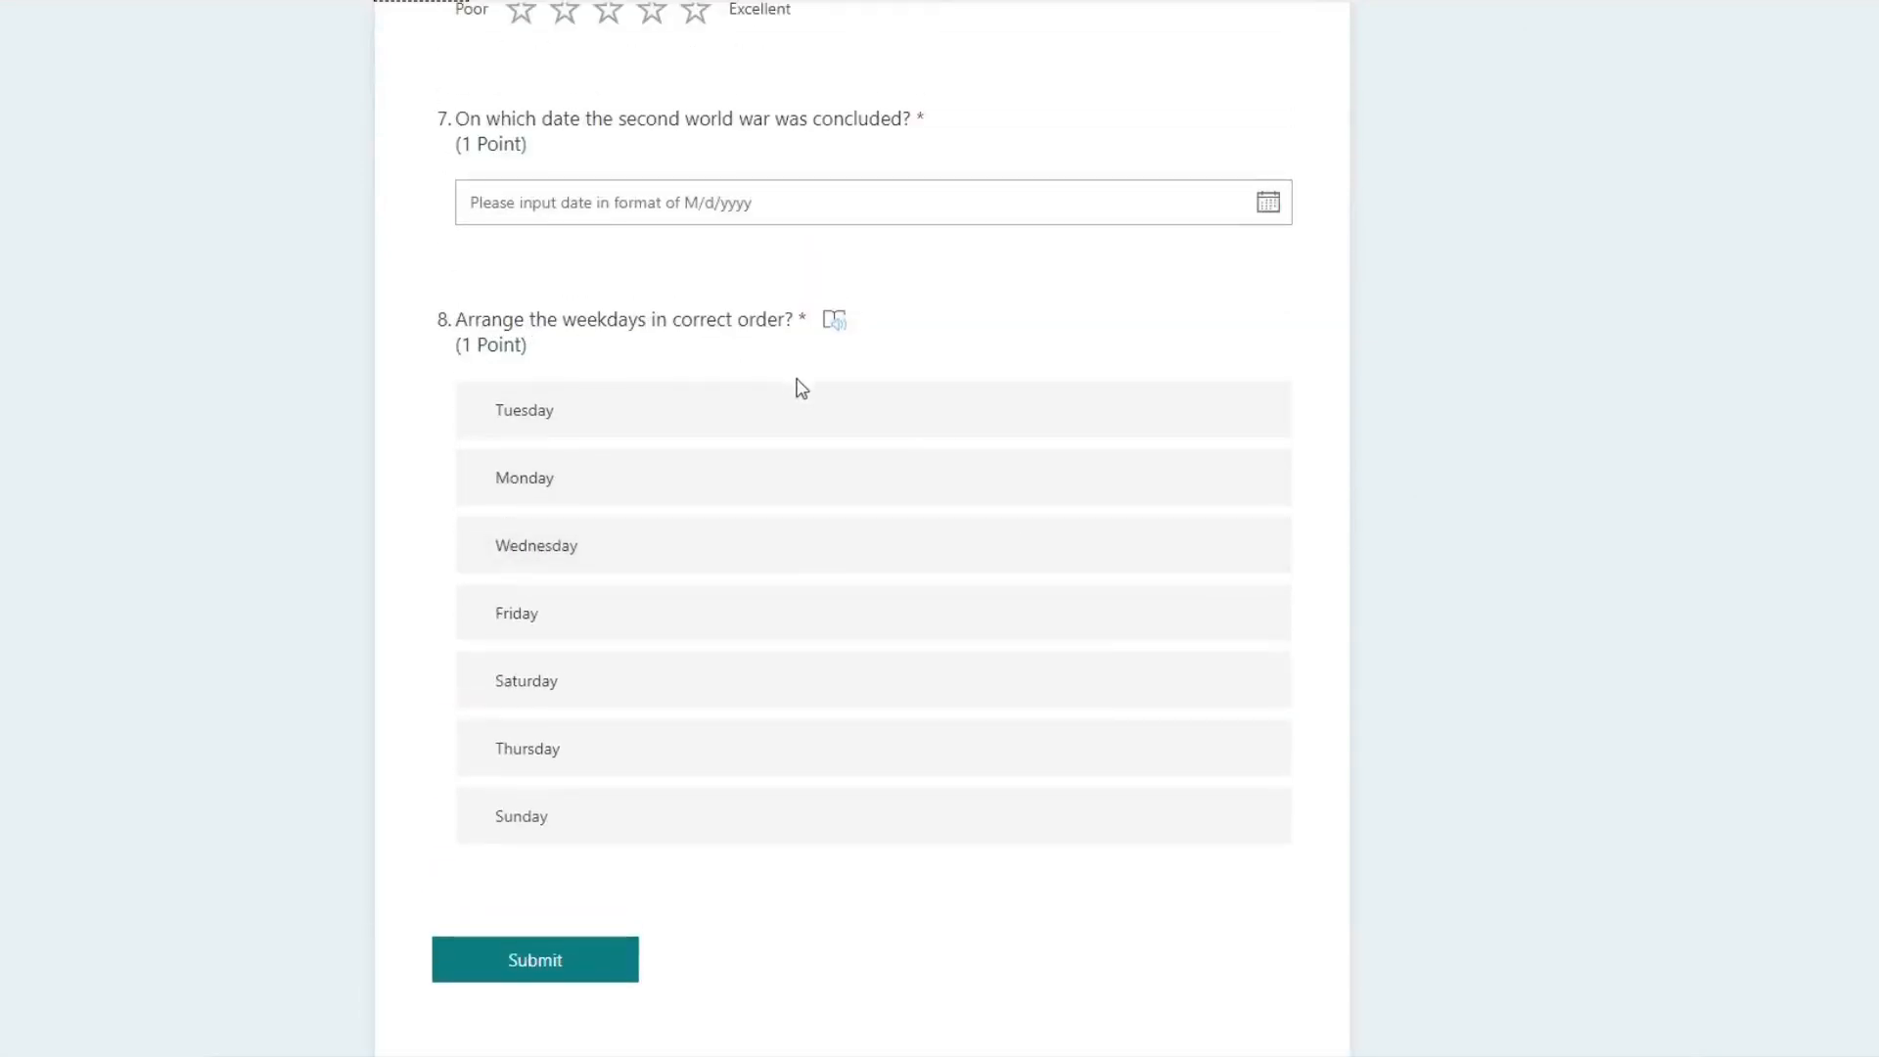
pyautogui.moveTo(803, 417); pyautogui.dragTo(771, 564)
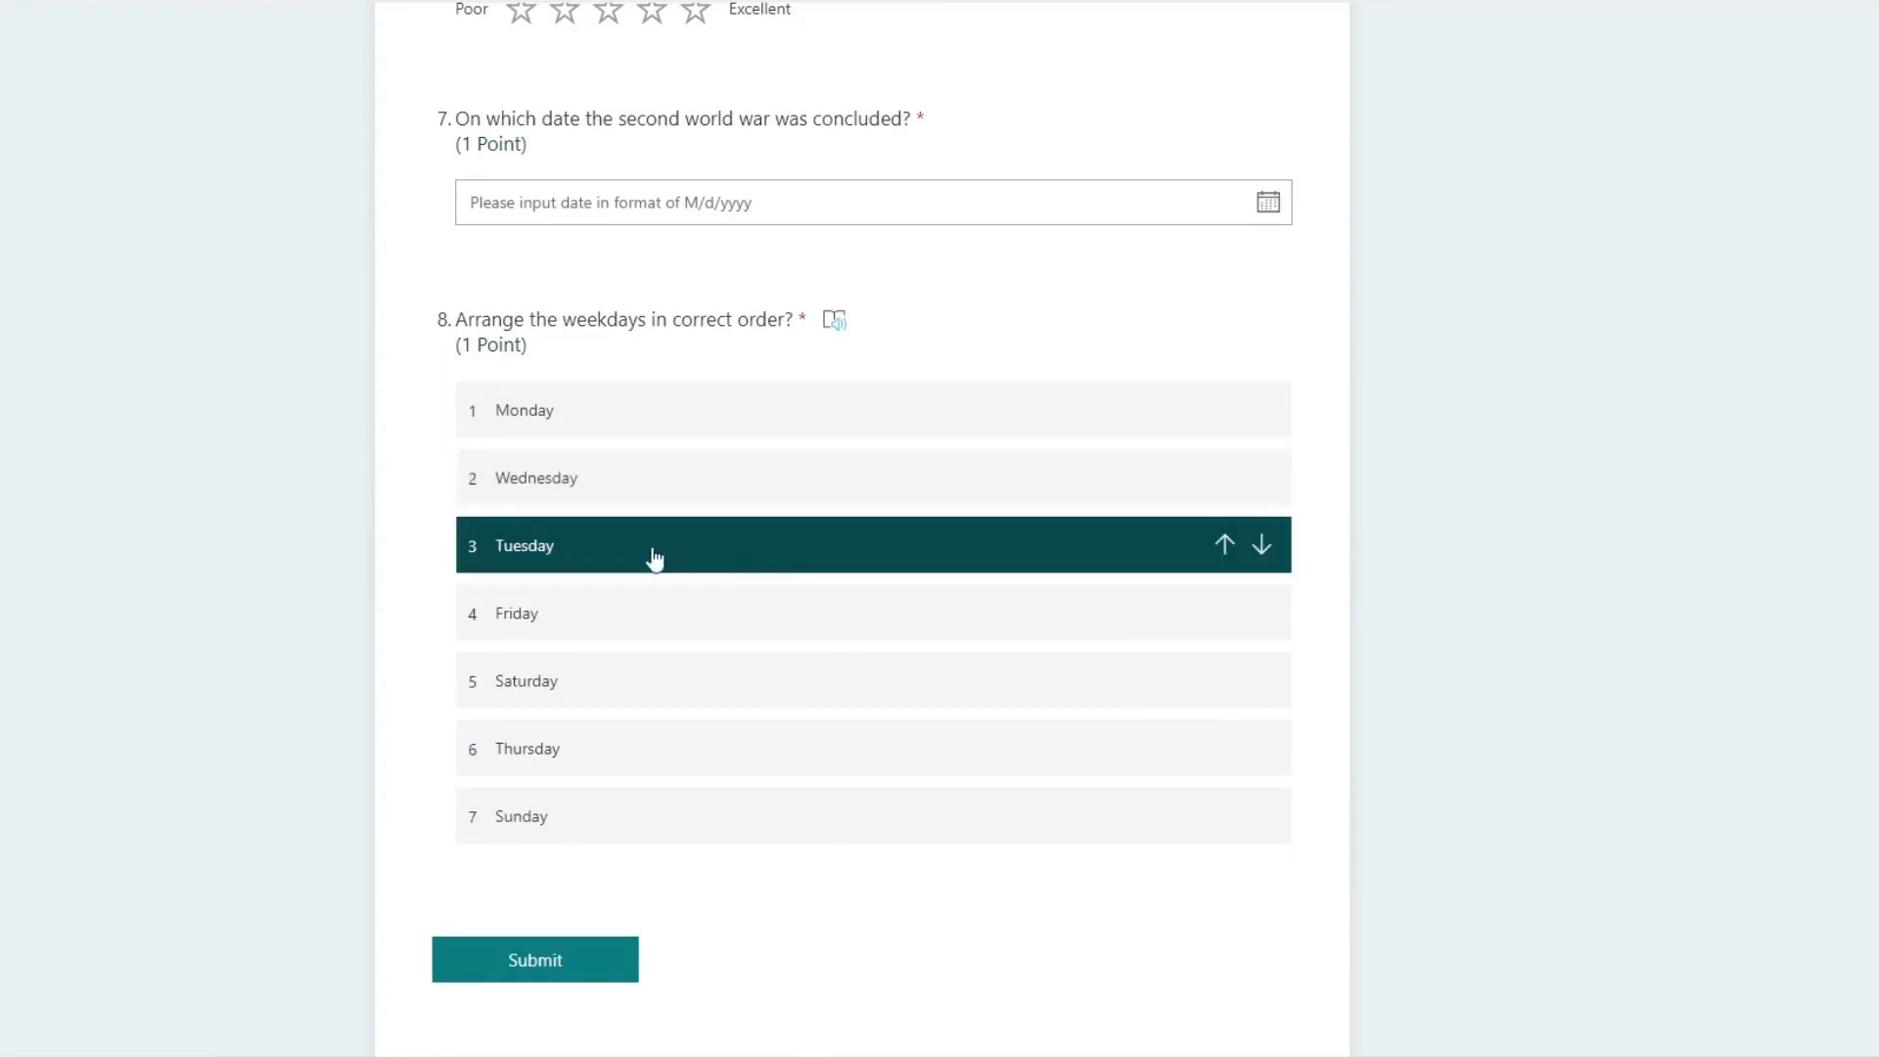
pyautogui.moveTo(655, 559); pyautogui.dragTo(667, 618)
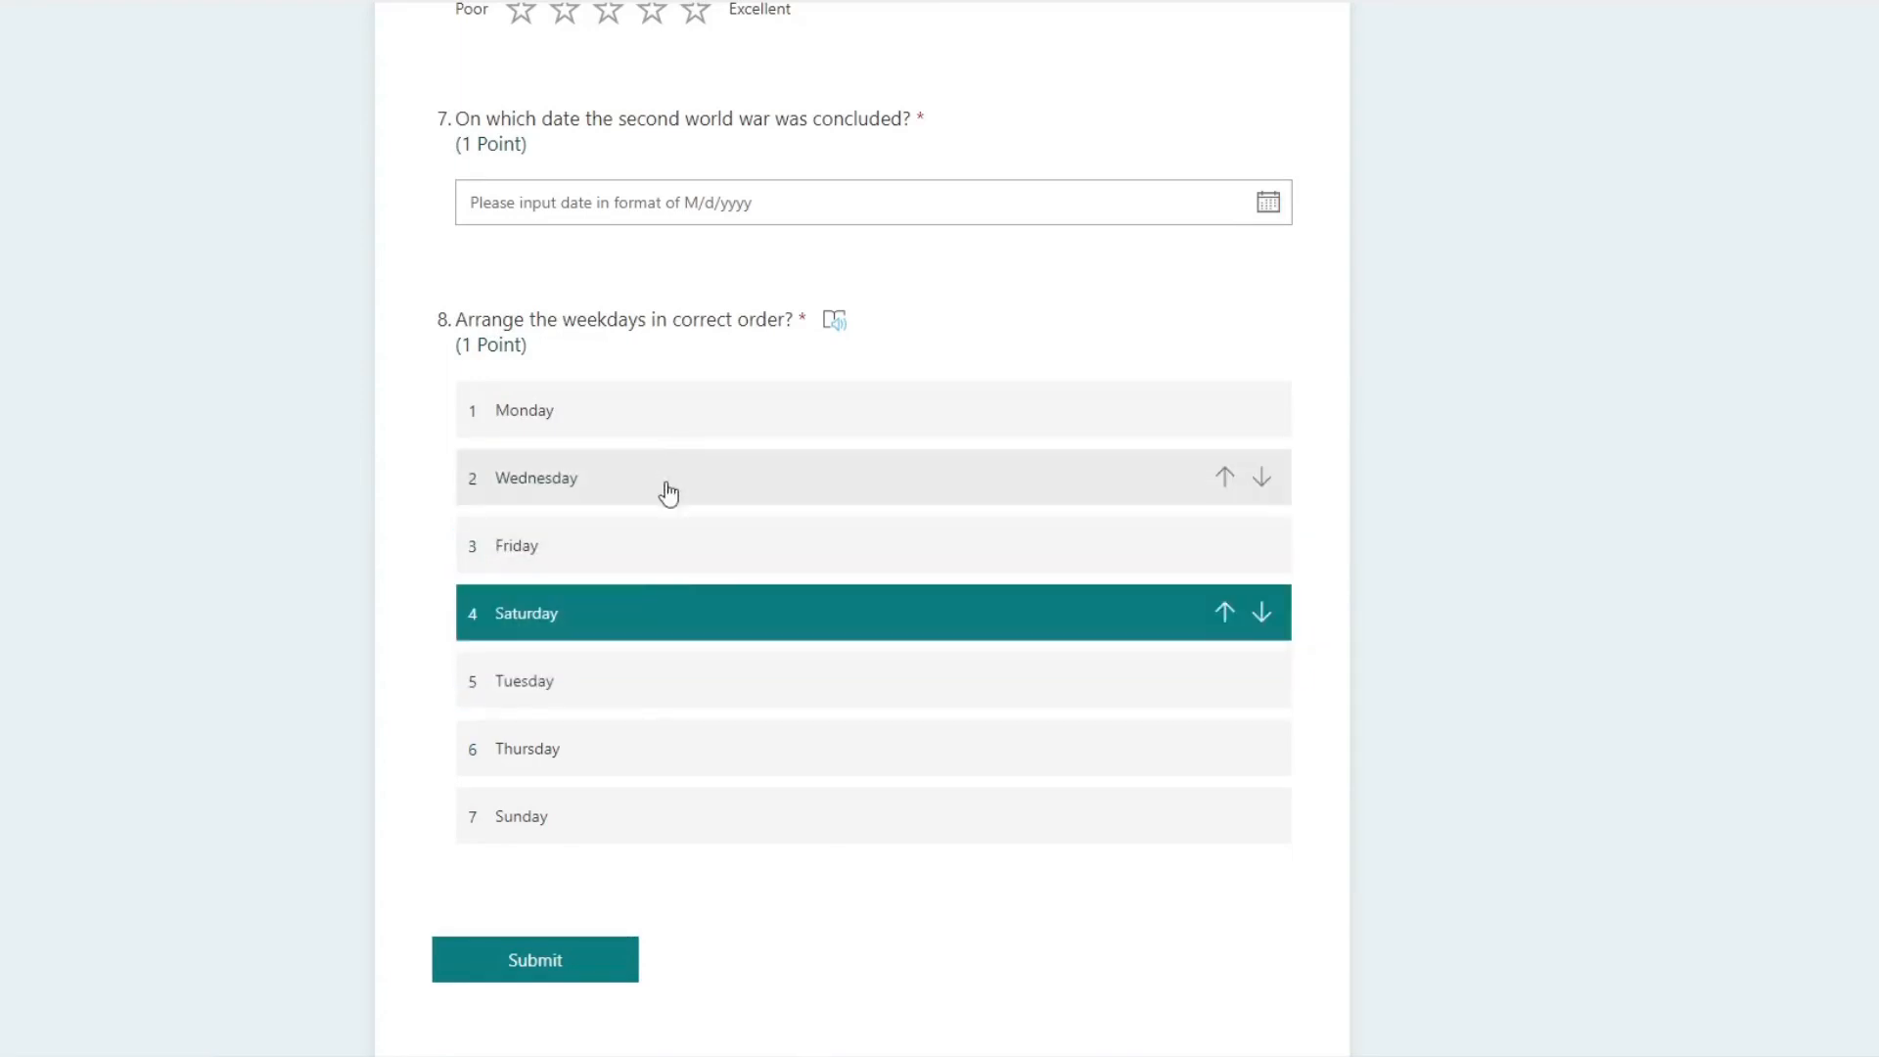
# Step: Reload the quiz preview and move Sunday to the first place in the eighth question's ranking
pyautogui.press('F5')
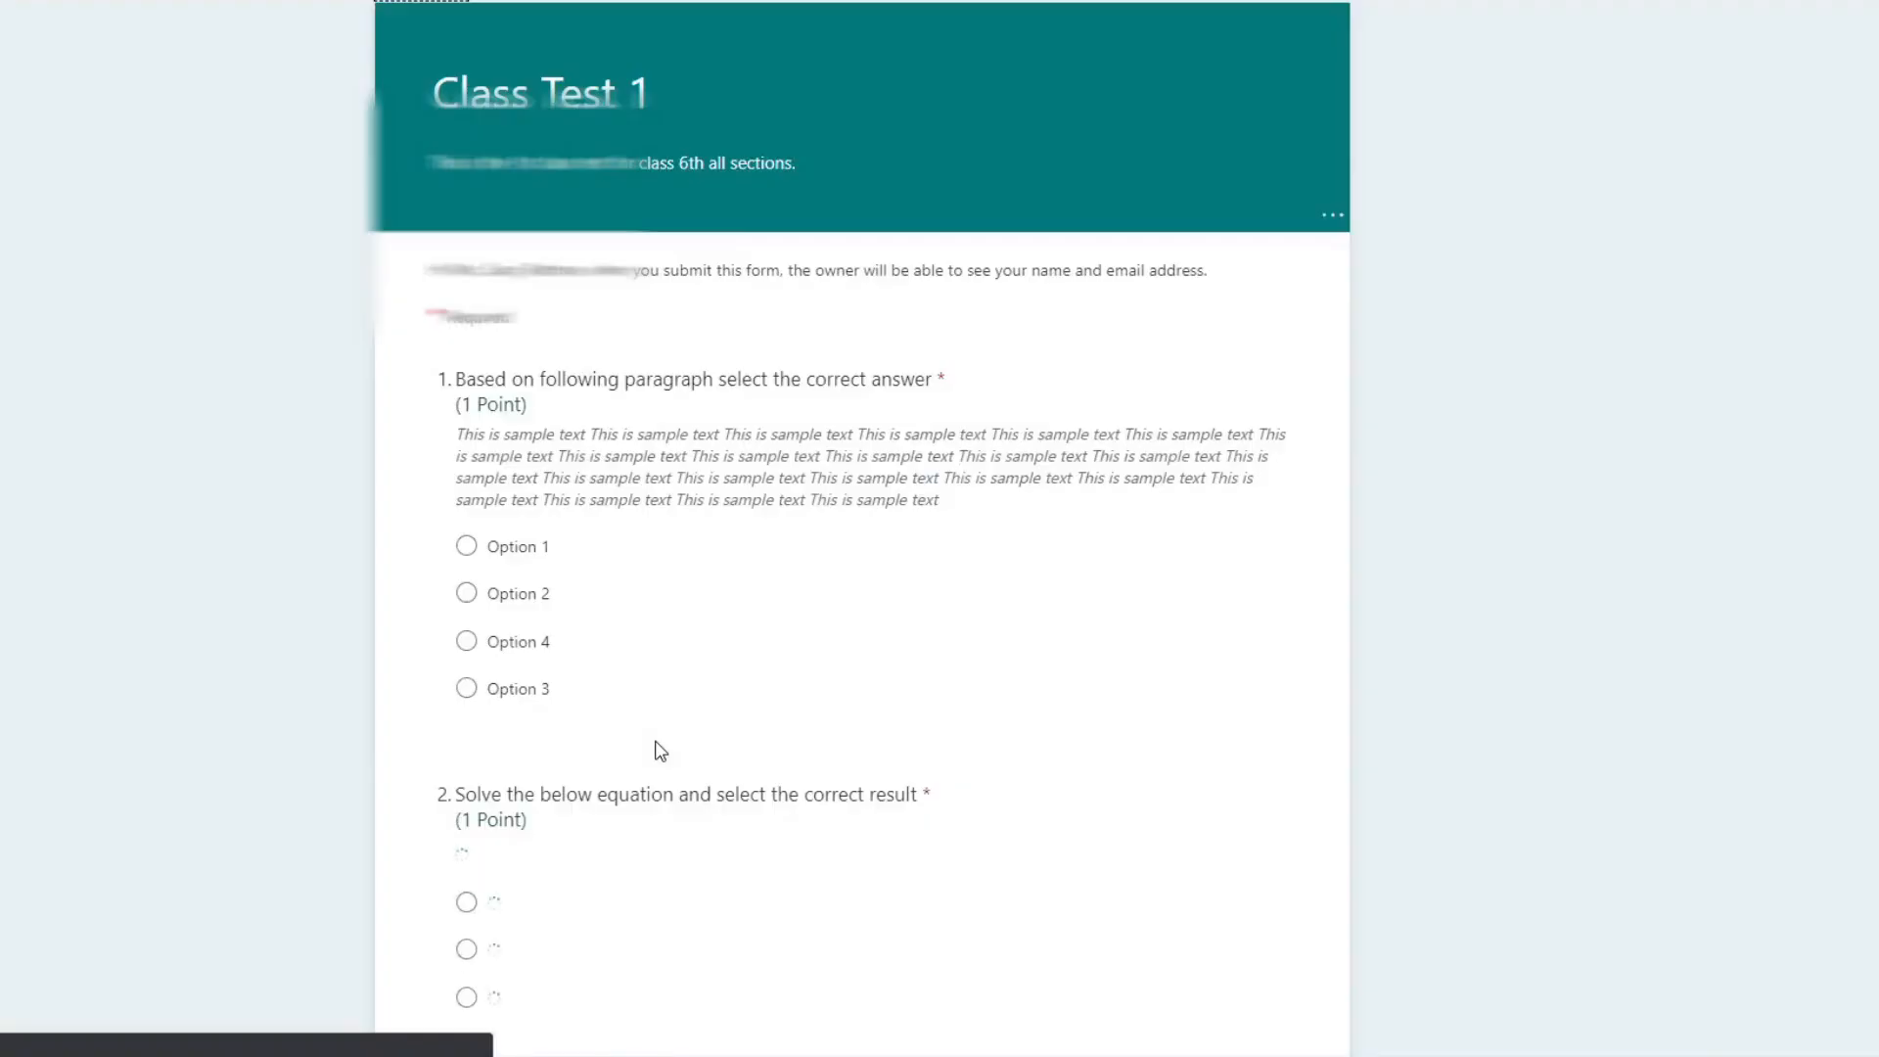
pyautogui.scroll(-15, 791, 734)
pyautogui.scroll(-1, 778, 708)
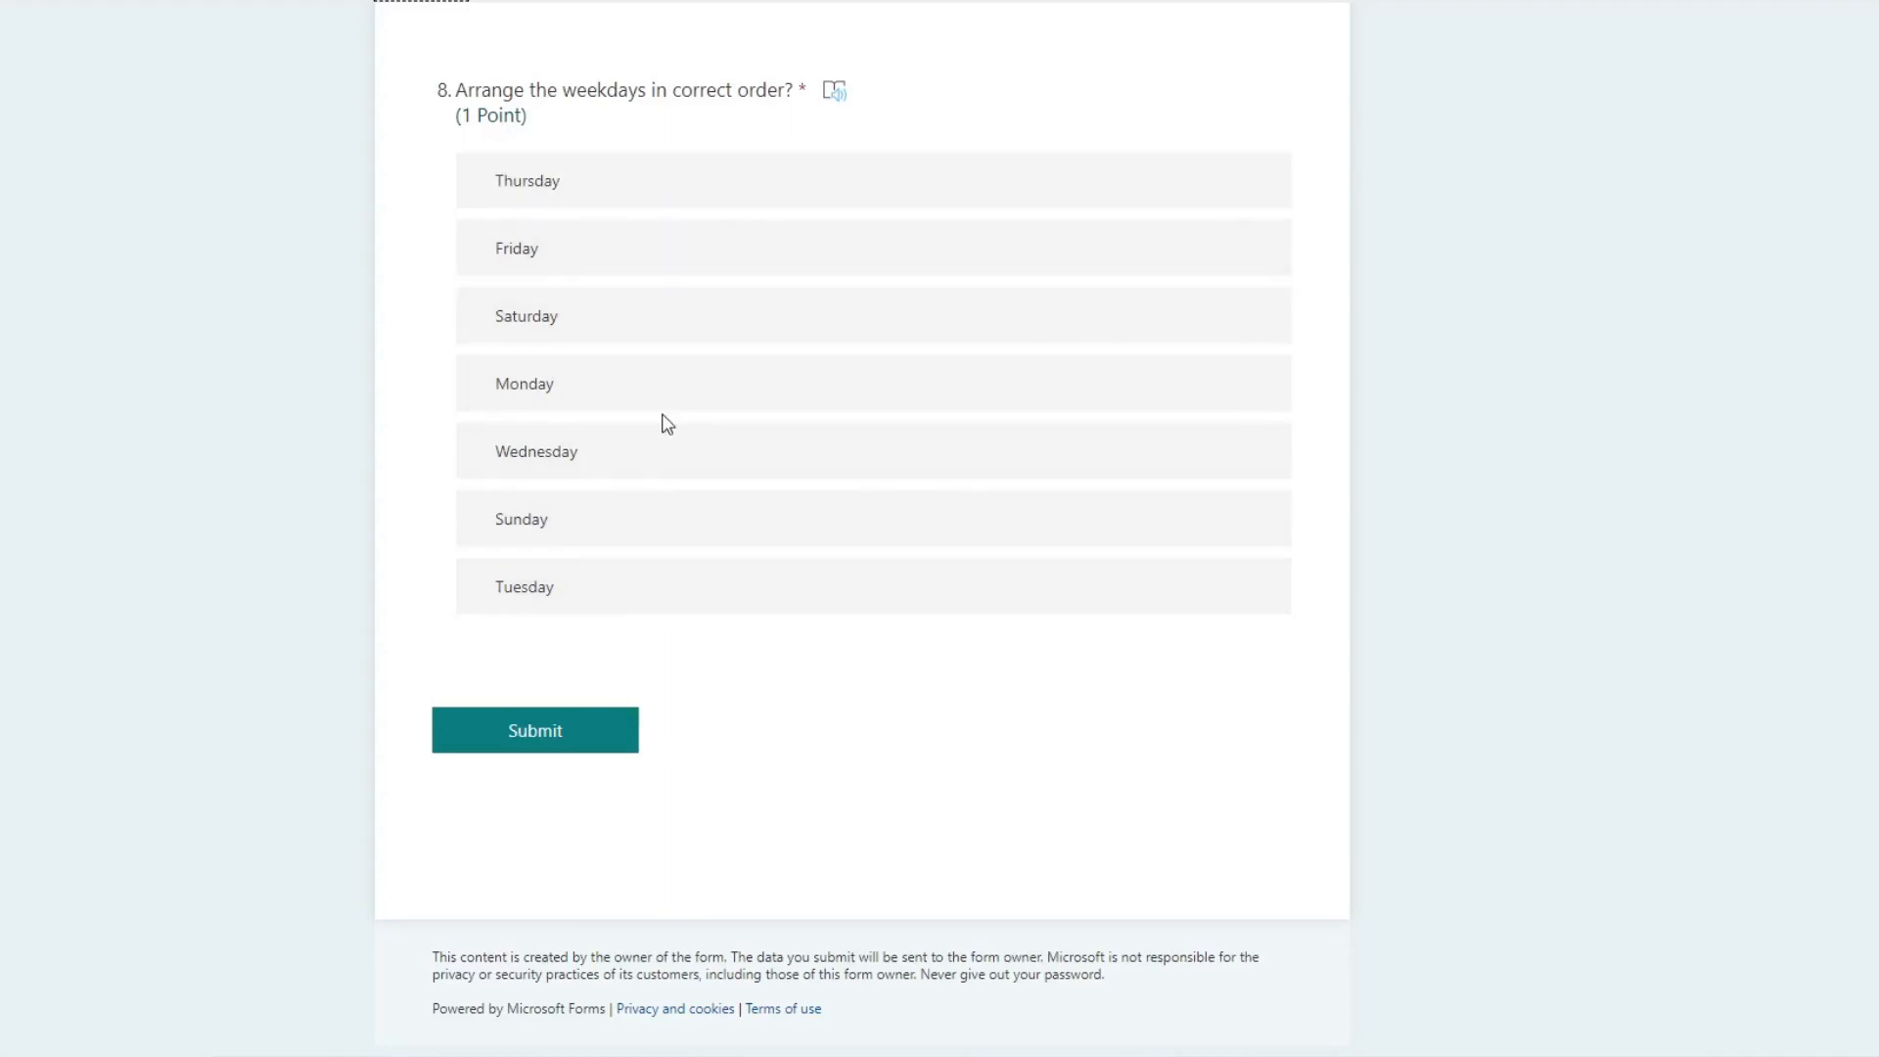
pyautogui.moveTo(629, 528); pyautogui.dragTo(615, 196)
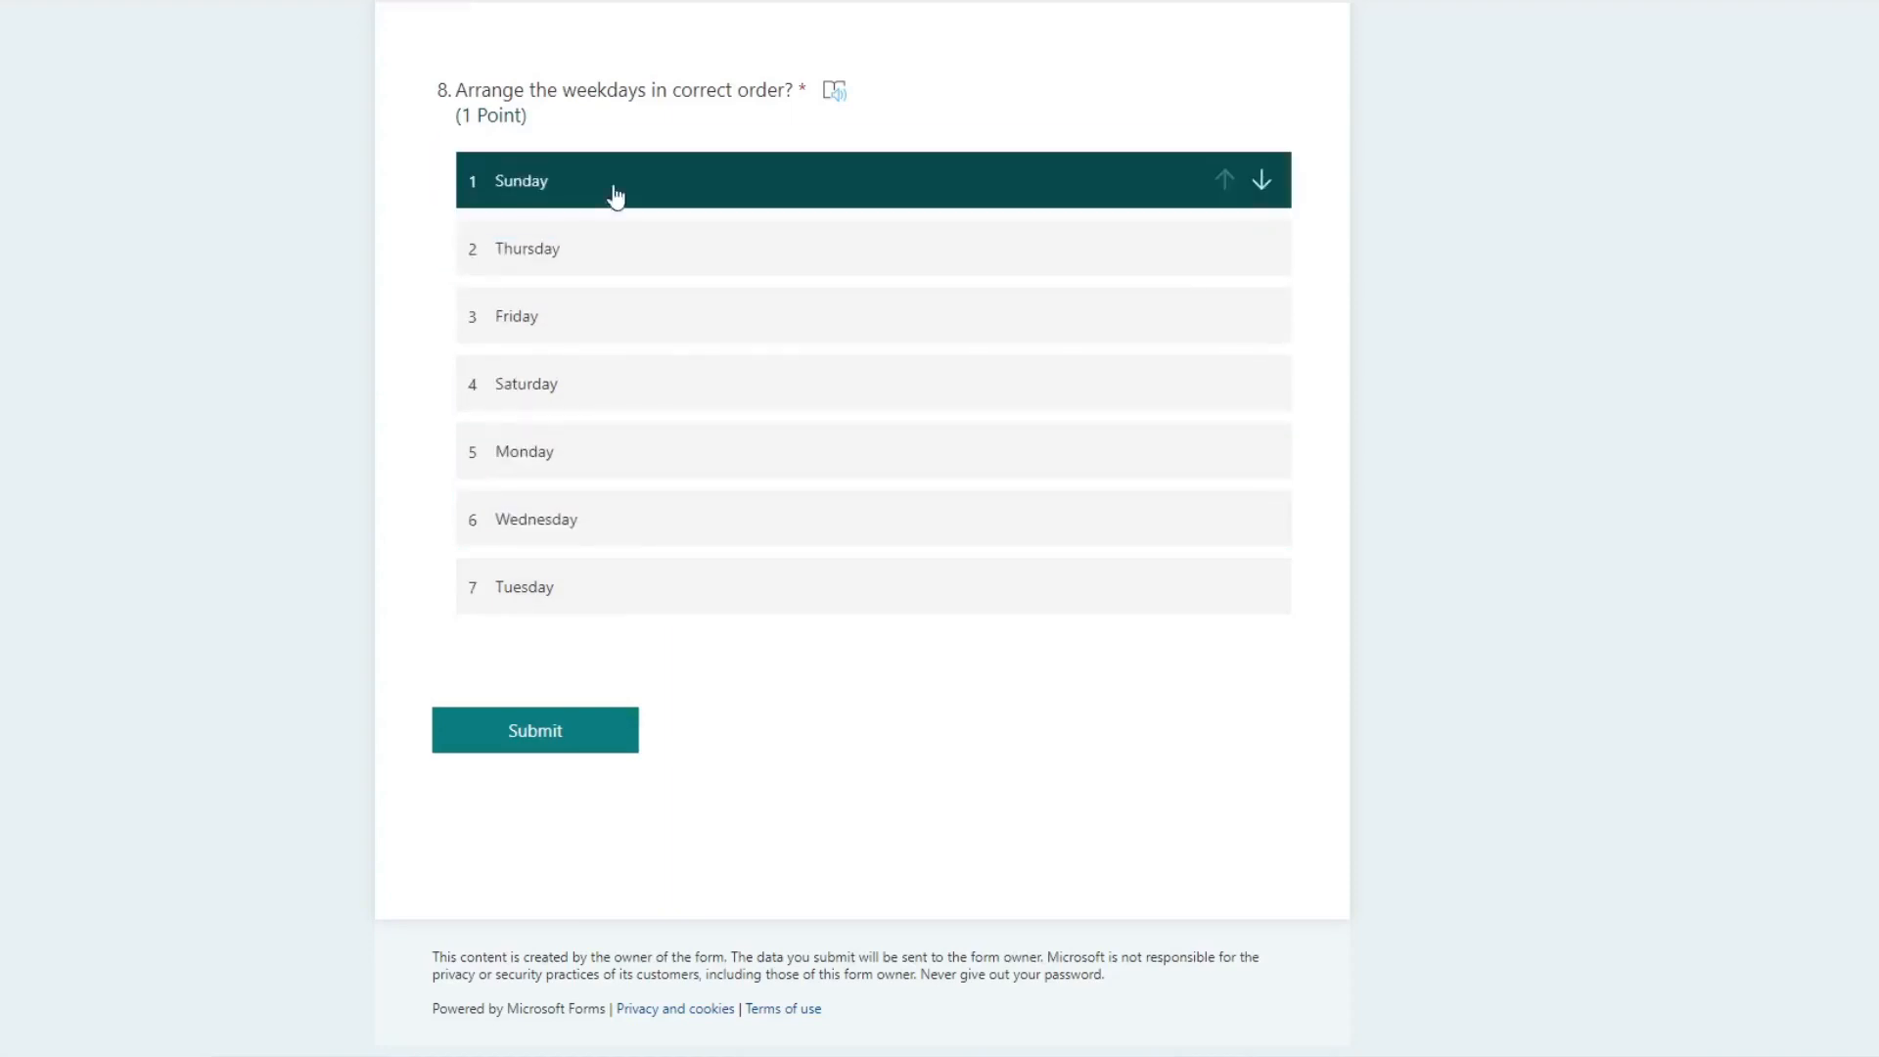
# Step: Move Monday, Tuesday and Wednesday to the second, third and fourth places in the previewed weekday ranking
pyautogui.moveTo(579, 446); pyautogui.dragTo(592, 259)
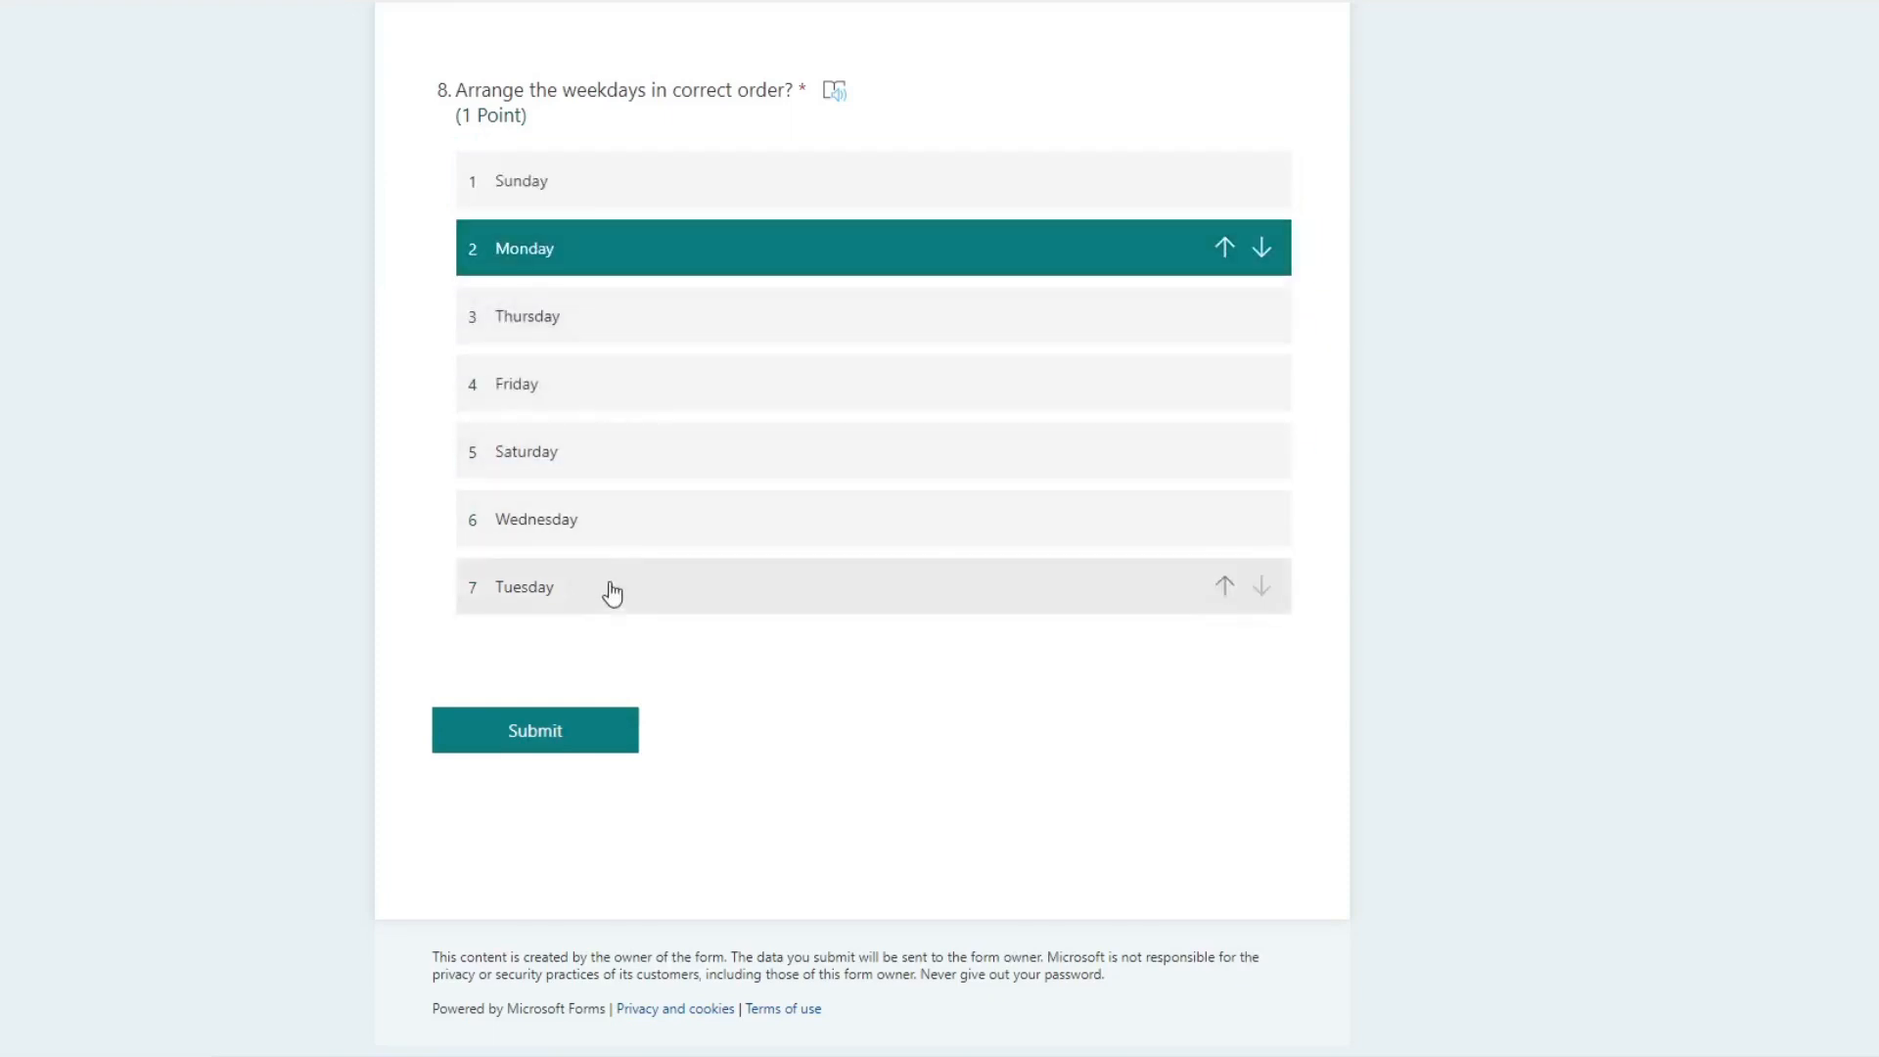
pyautogui.moveTo(611, 587); pyautogui.dragTo(591, 356)
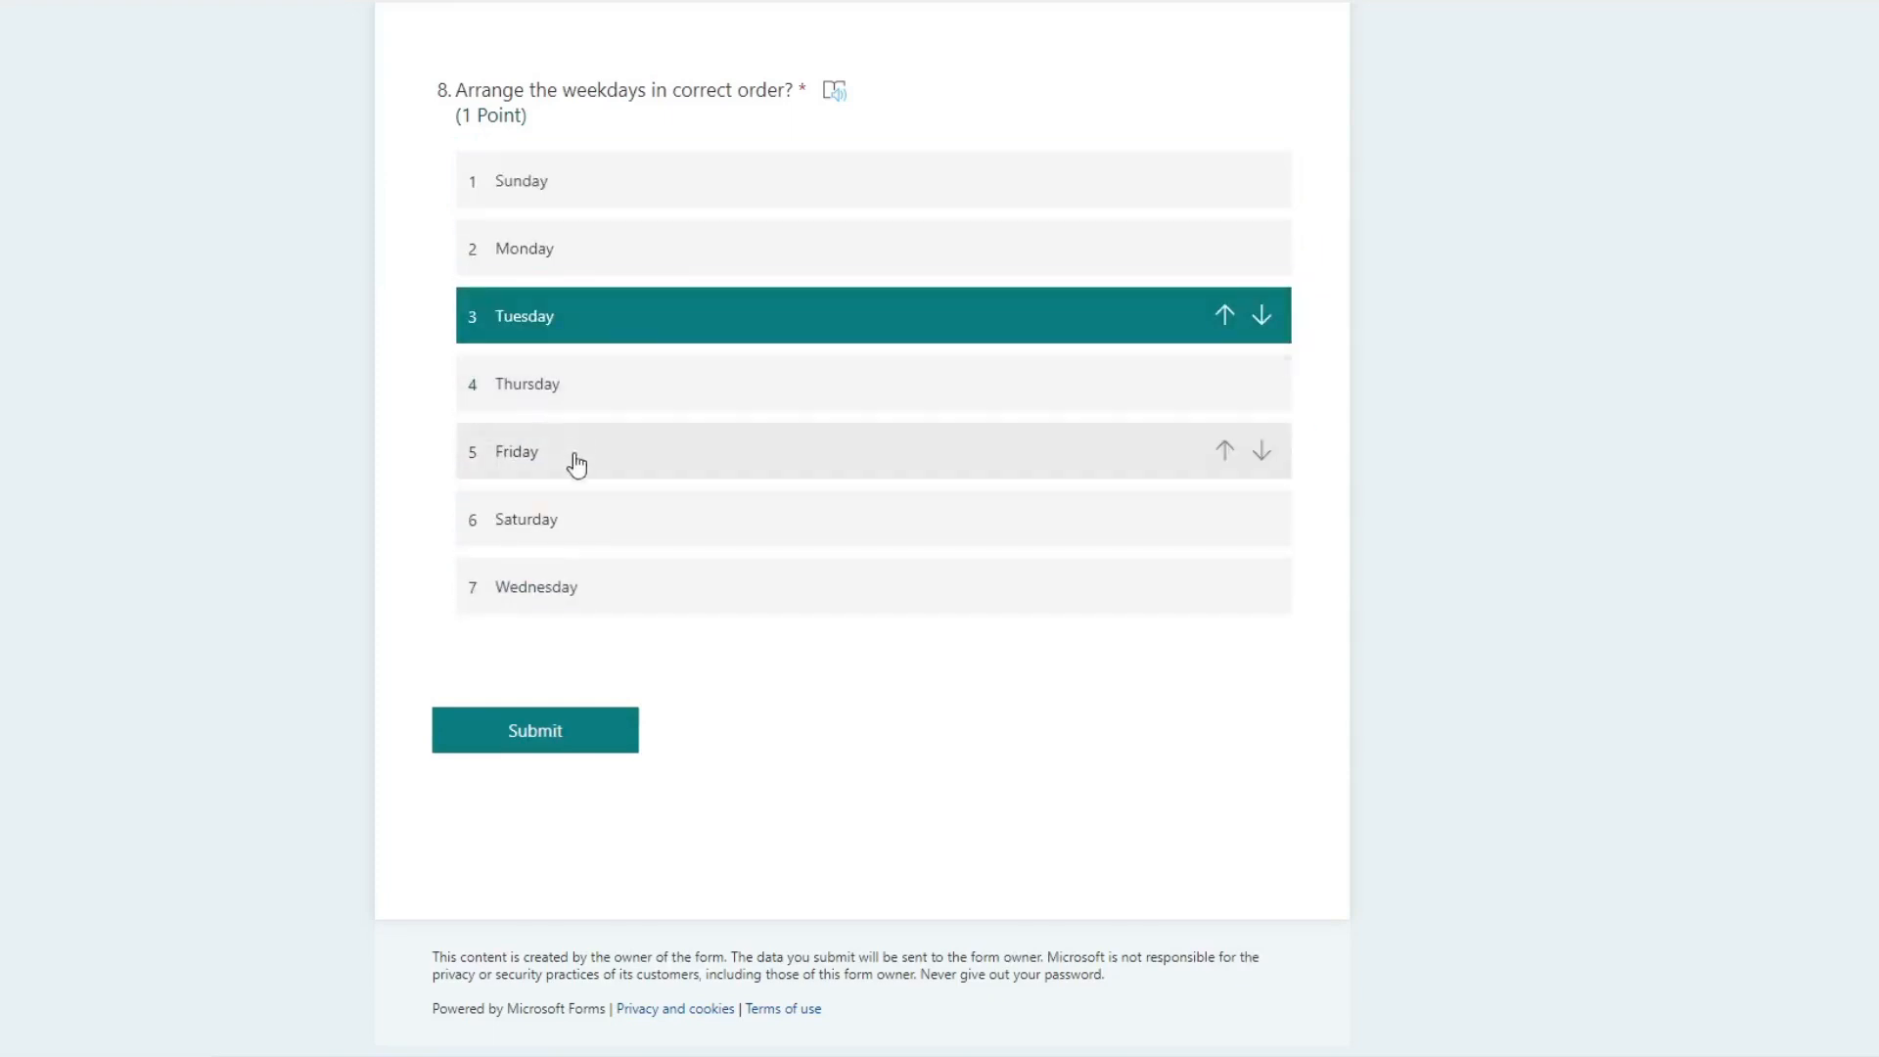
pyautogui.moveTo(579, 587); pyautogui.dragTo(601, 383)
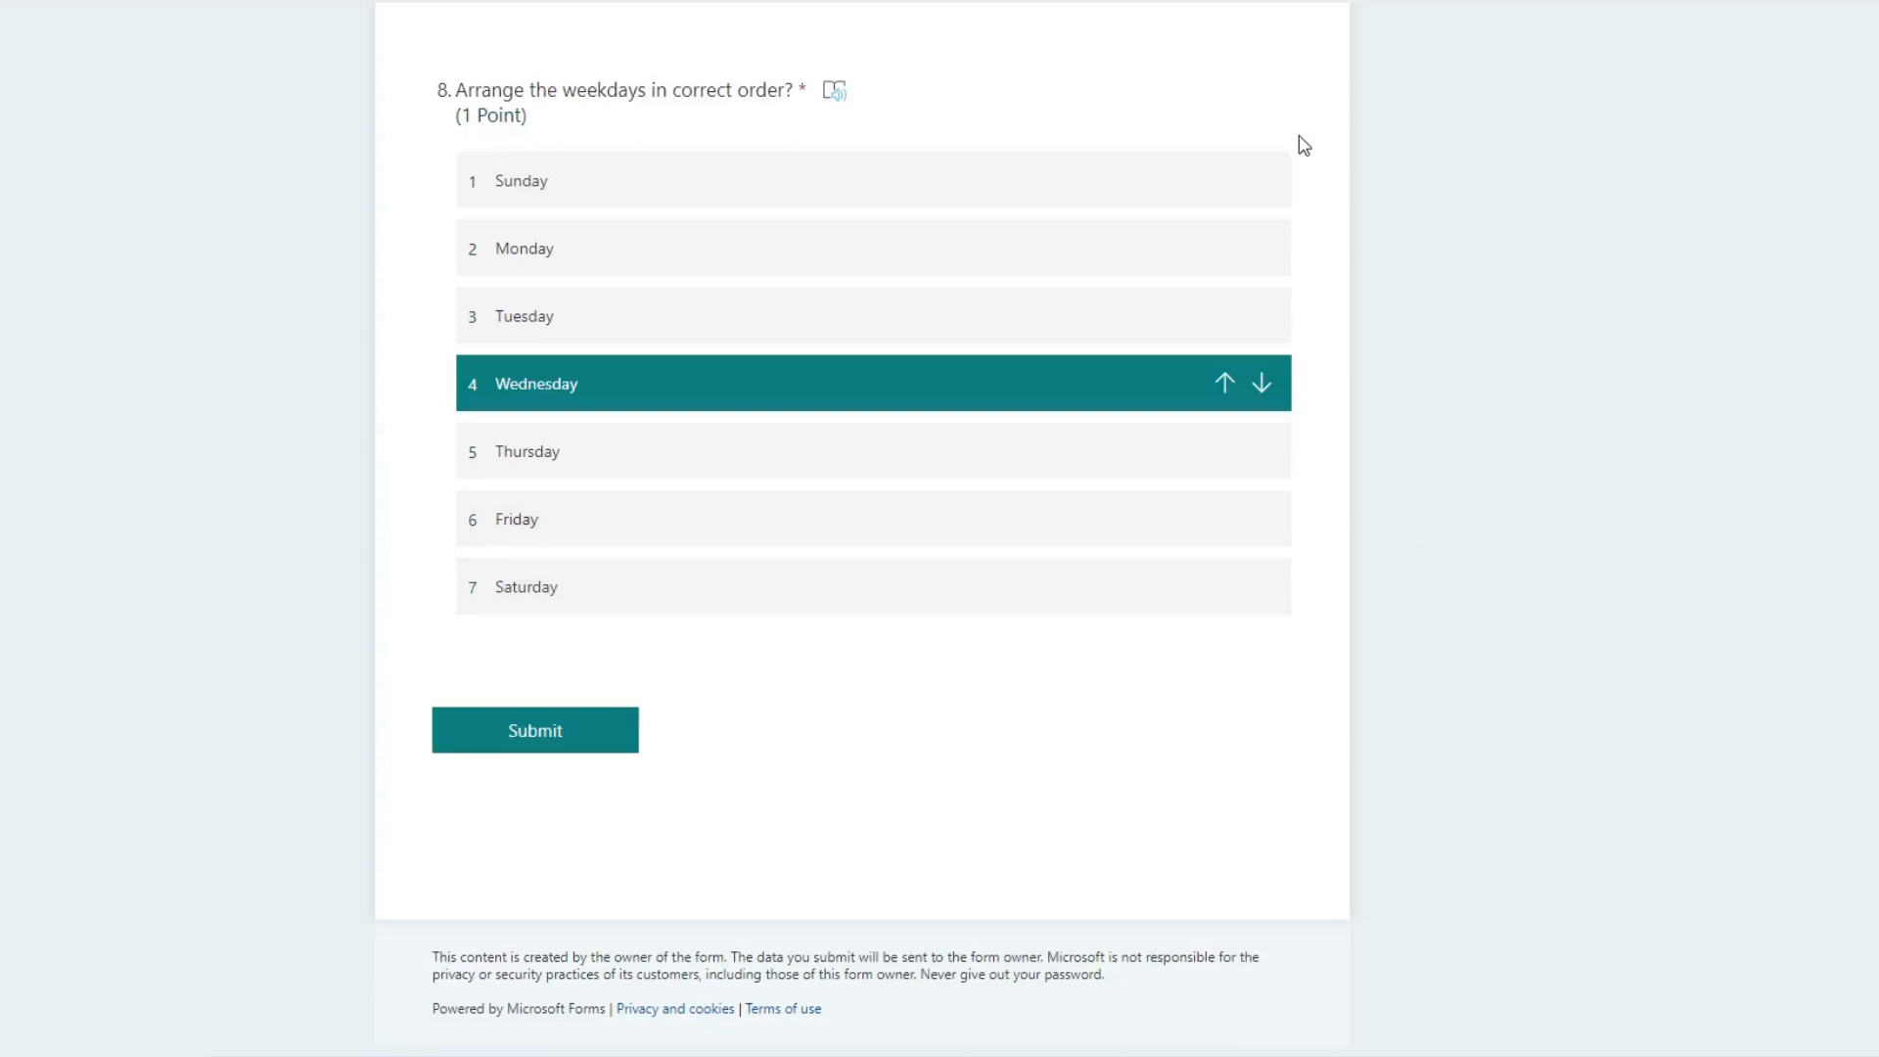
pyautogui.scroll(20, 1307, 127)
pyautogui.scroll(1, 1393, 103)
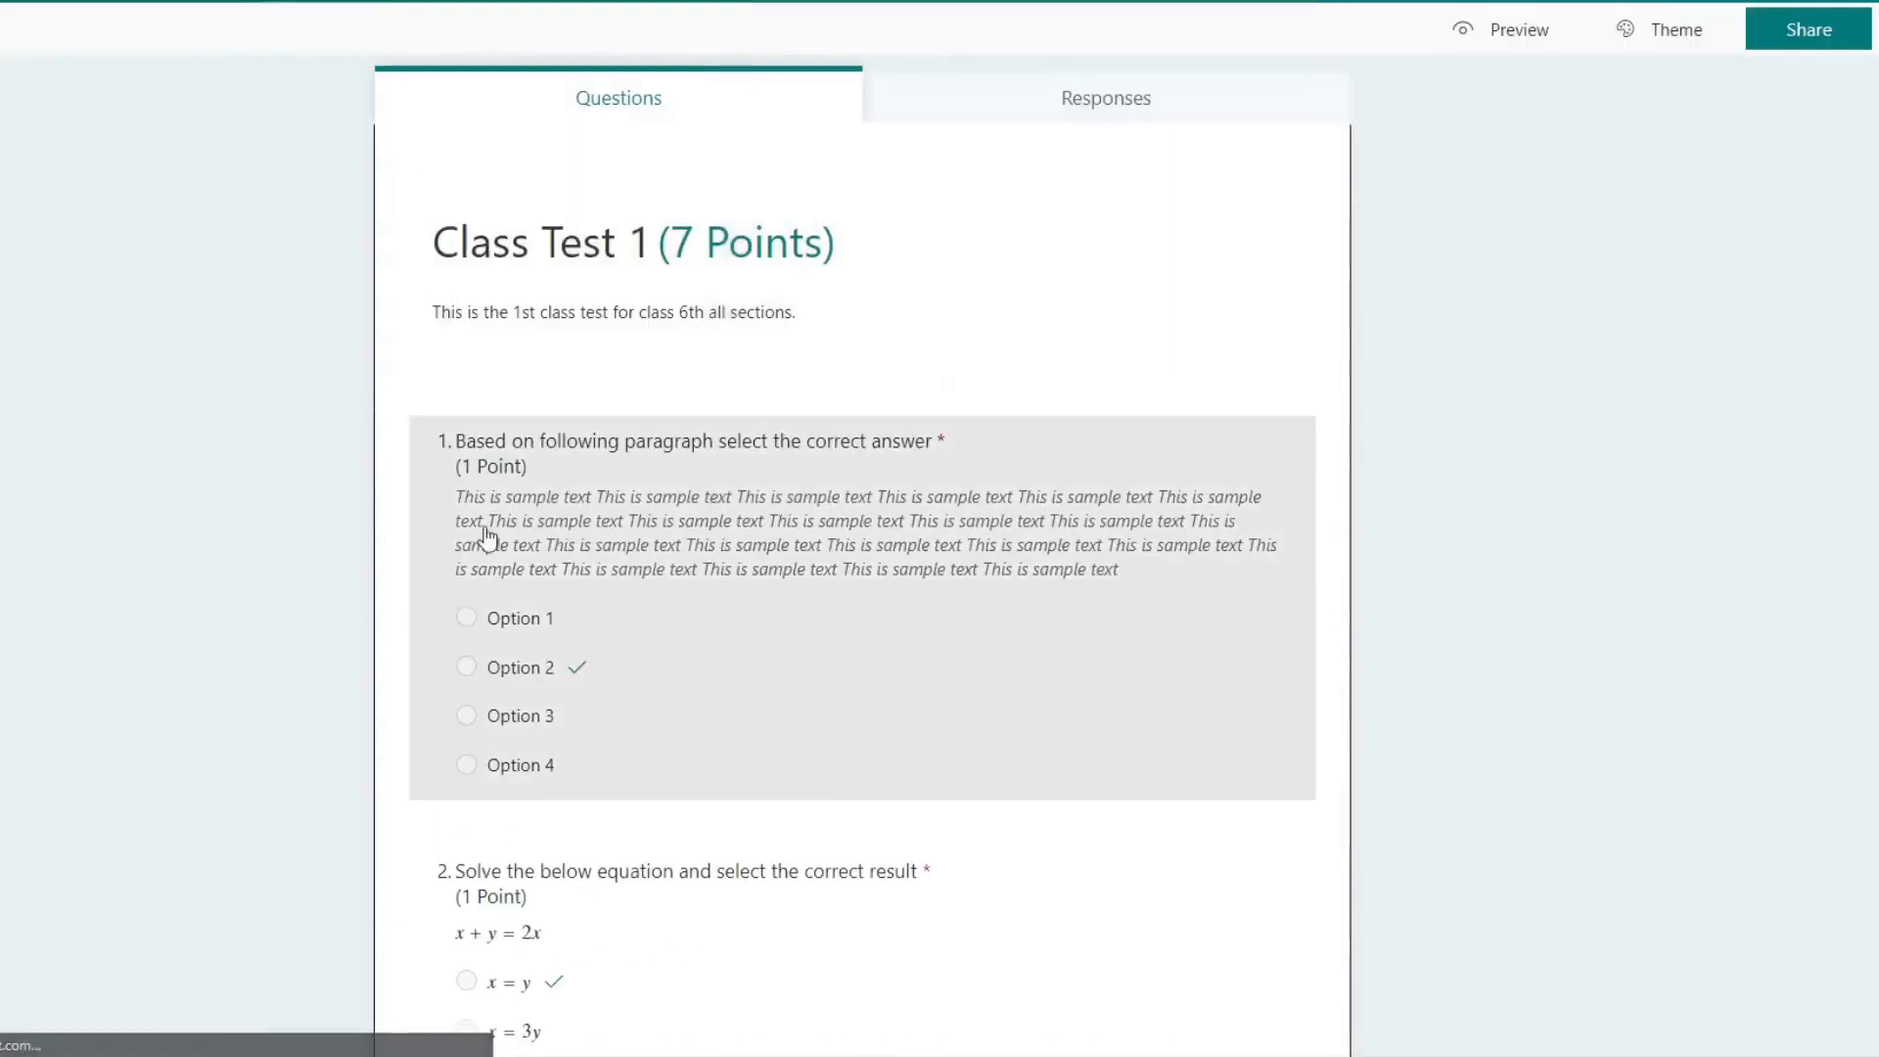
# Step: Return to the quiz editor and add a Likert question below the weekday ranking question
pyautogui.scroll(-15, 772, 591)
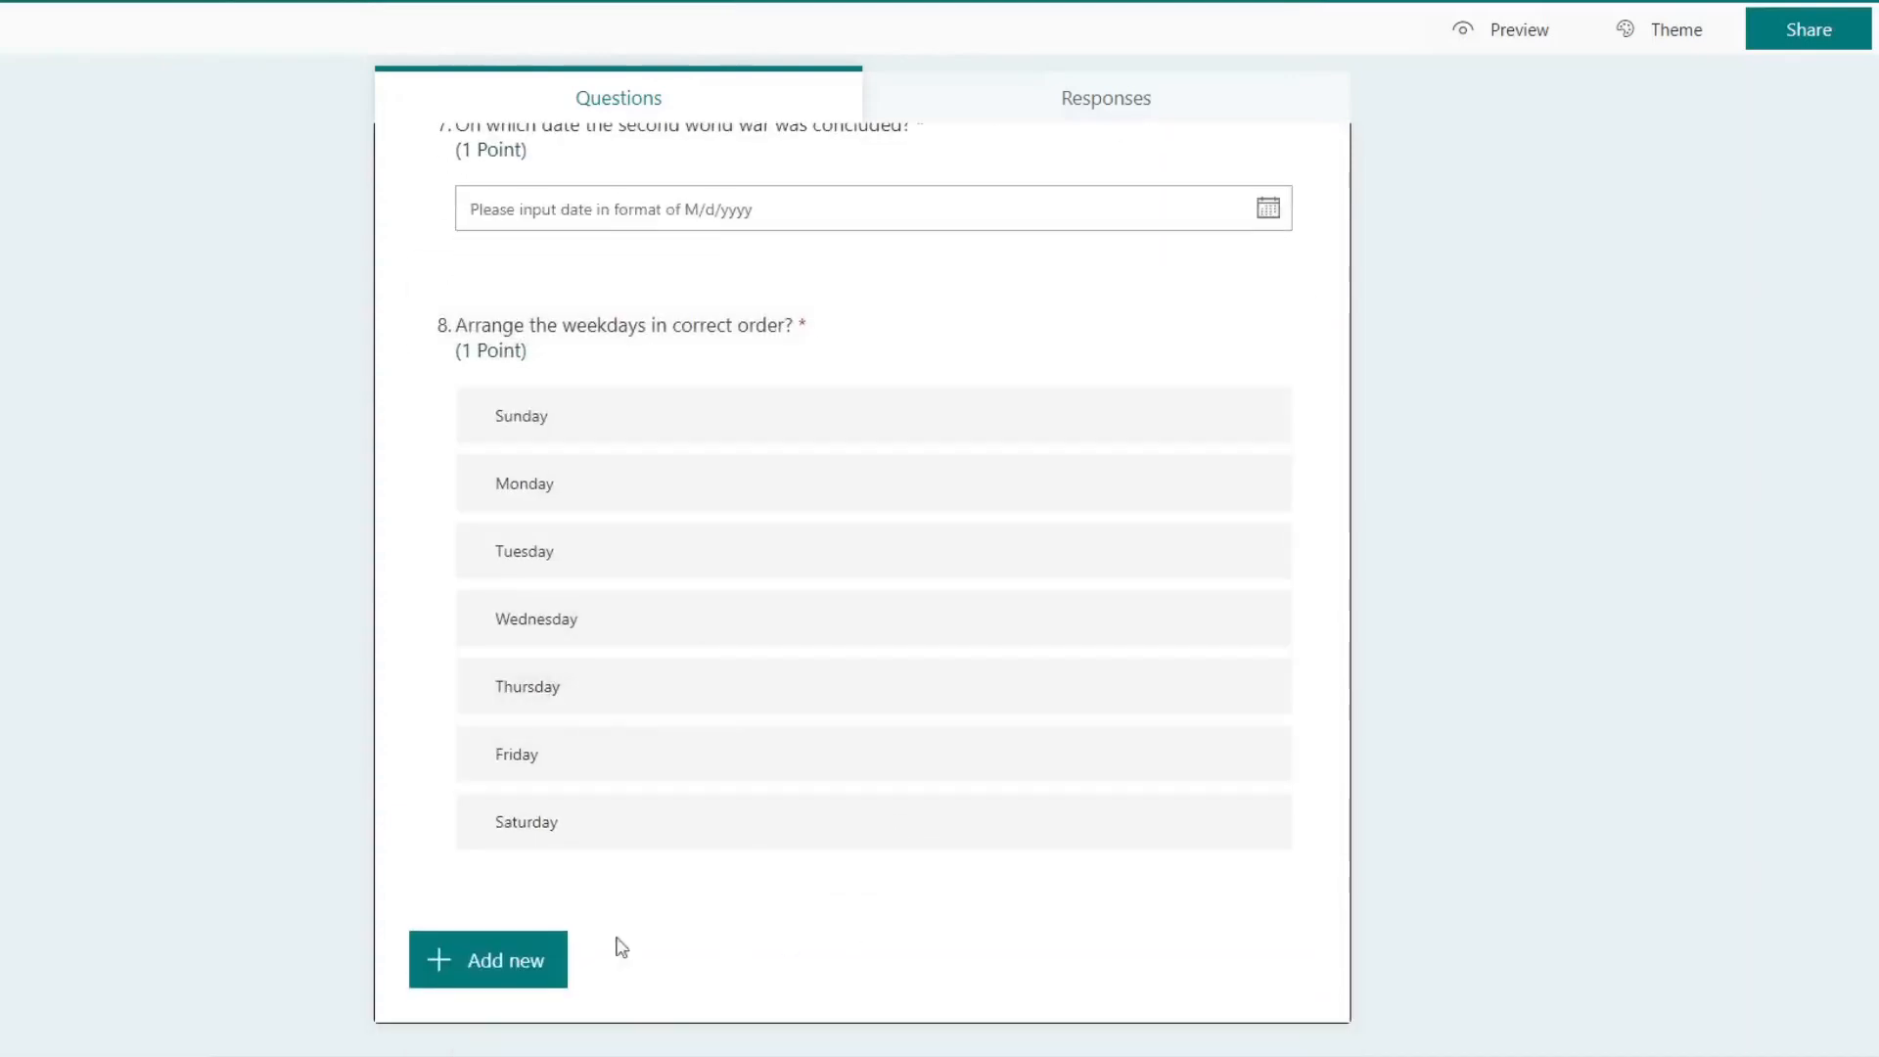
pyautogui.click(519, 960)
pyautogui.click(1079, 959)
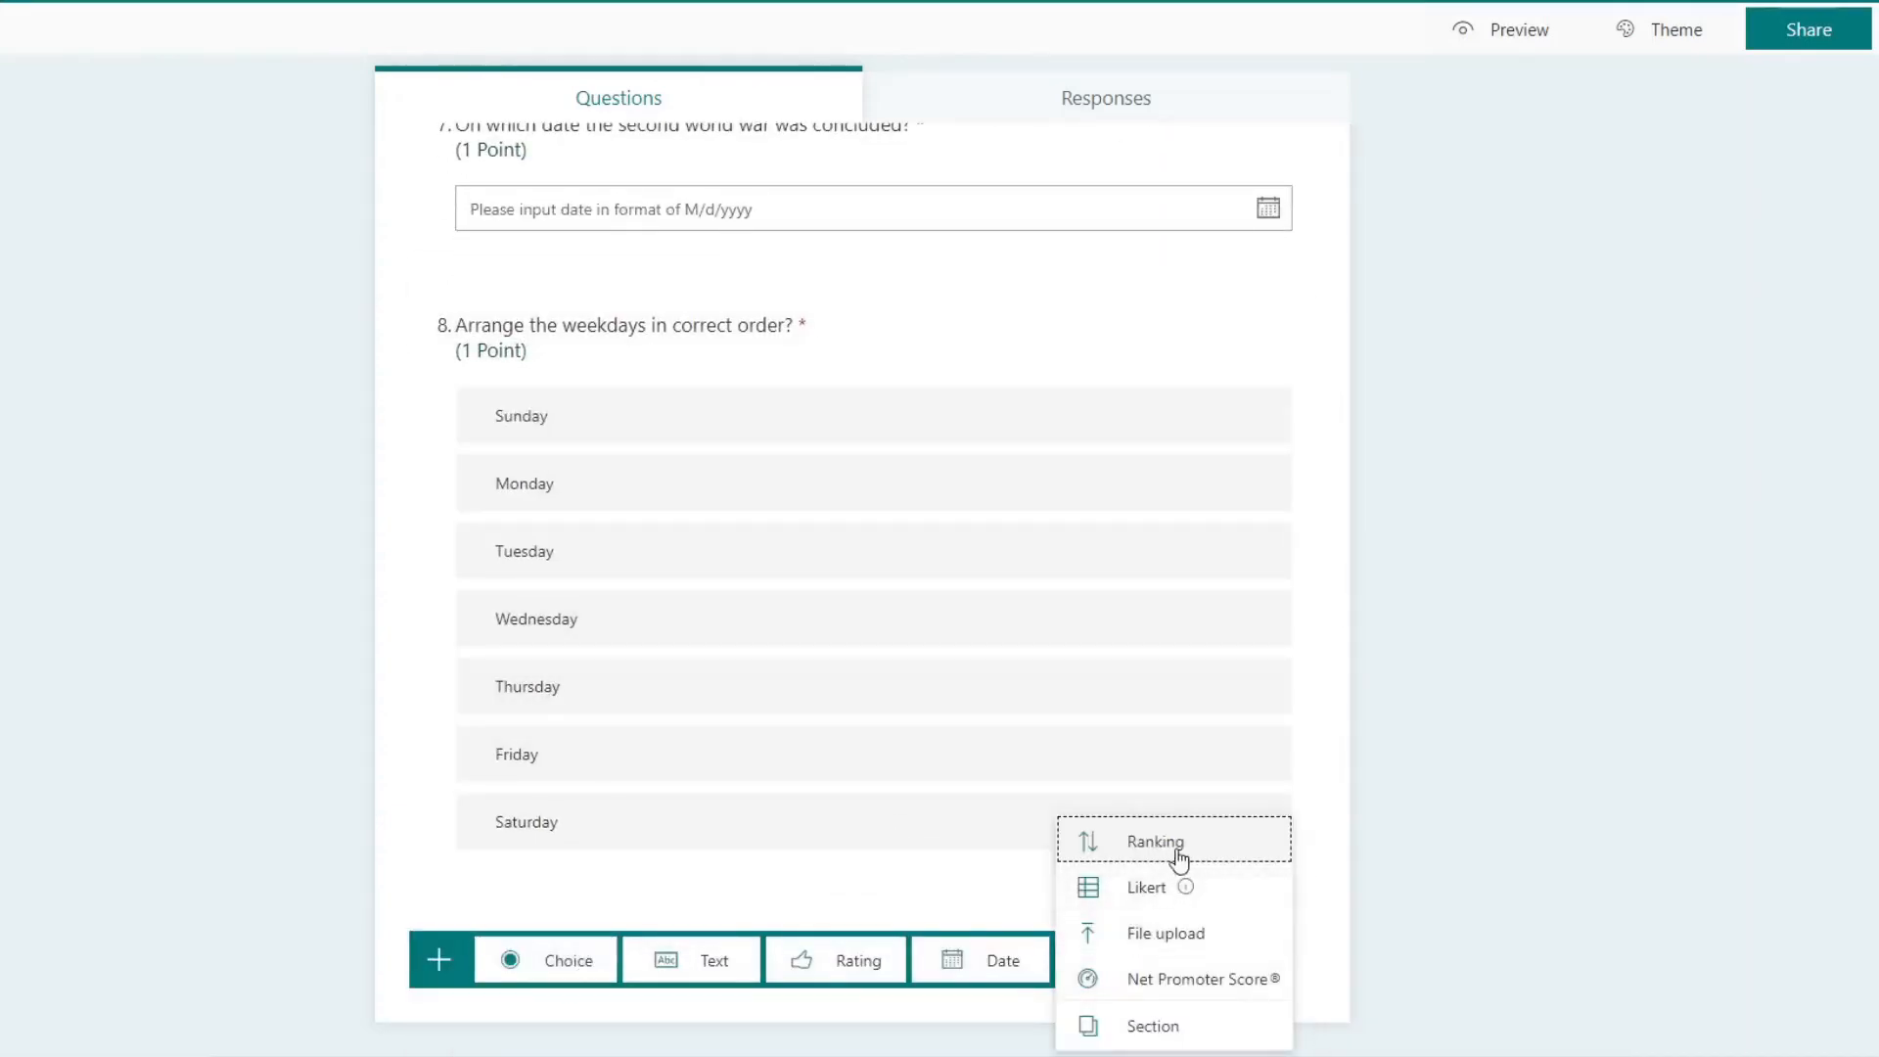
pyautogui.moveTo(1149, 889)
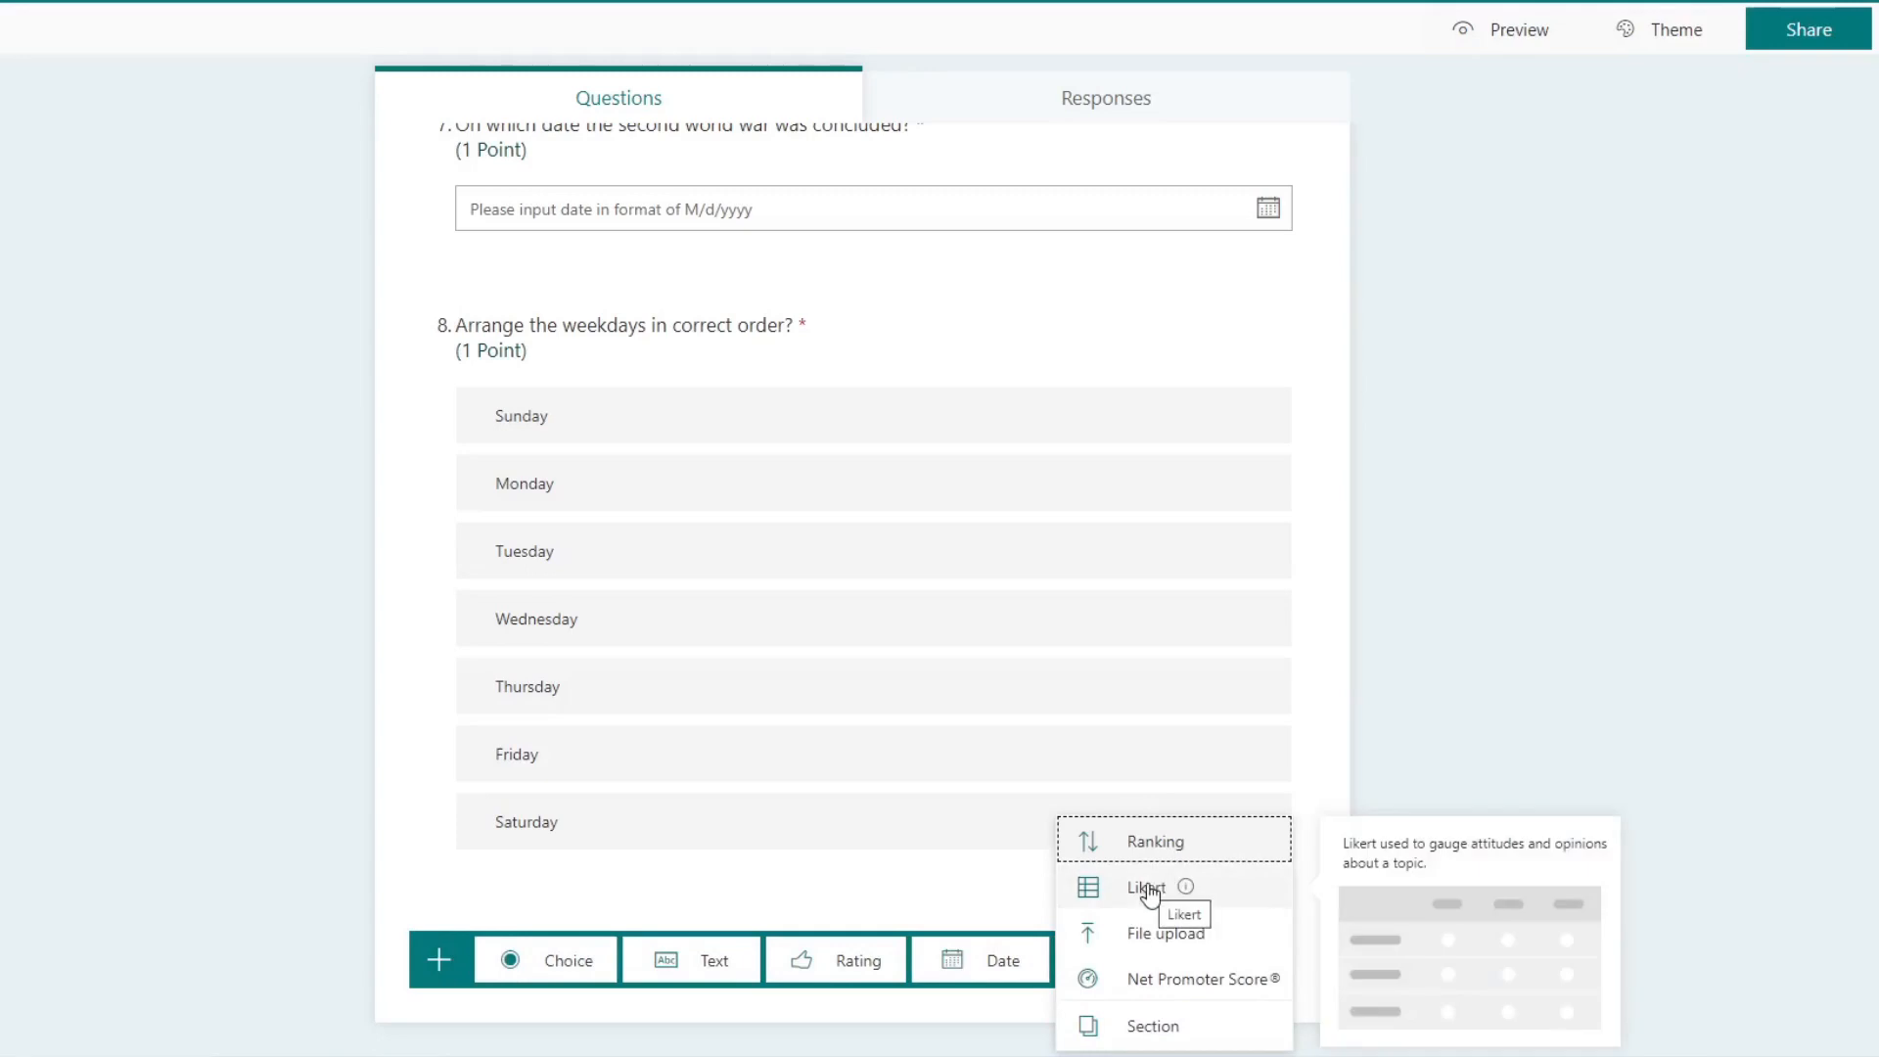
pyautogui.click(1148, 889)
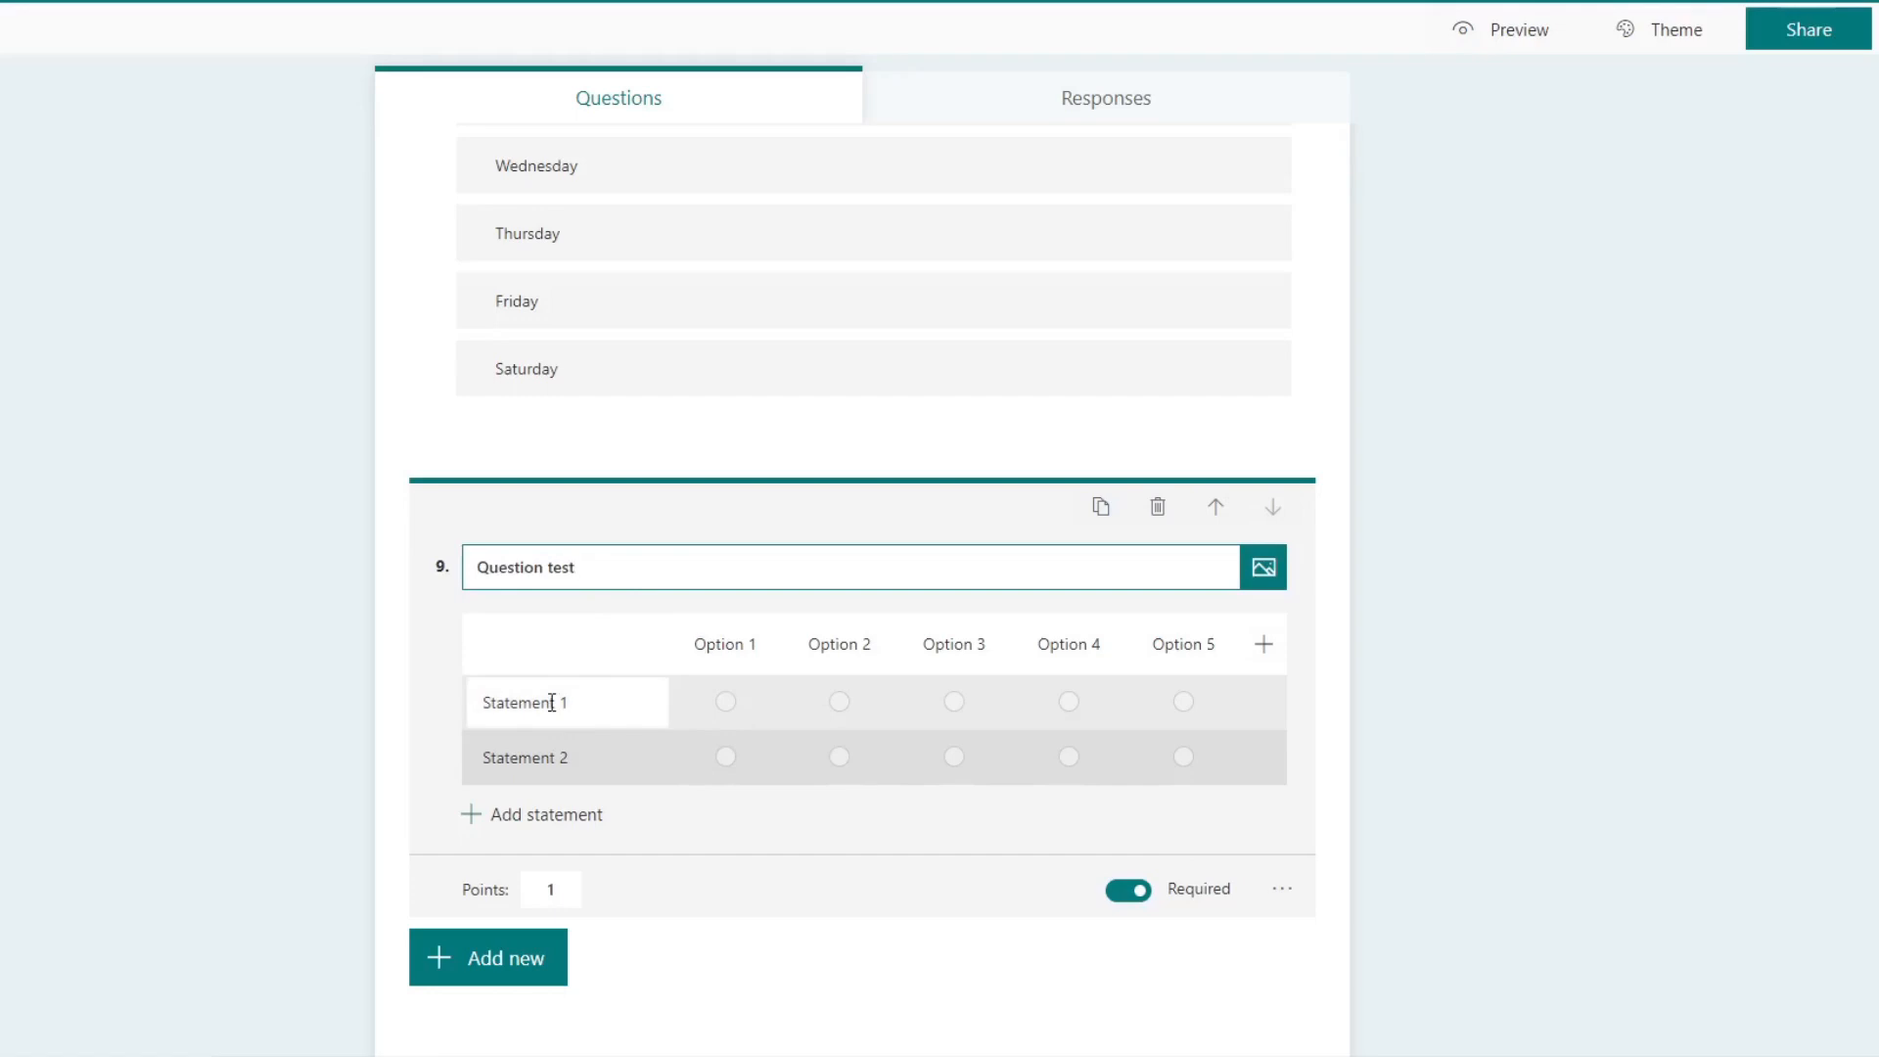
# Step: Title the ninth question "Select the correction option for each row"
pyautogui.click(552, 702)
pyautogui.click(598, 568)
pyautogui.write('Sele')
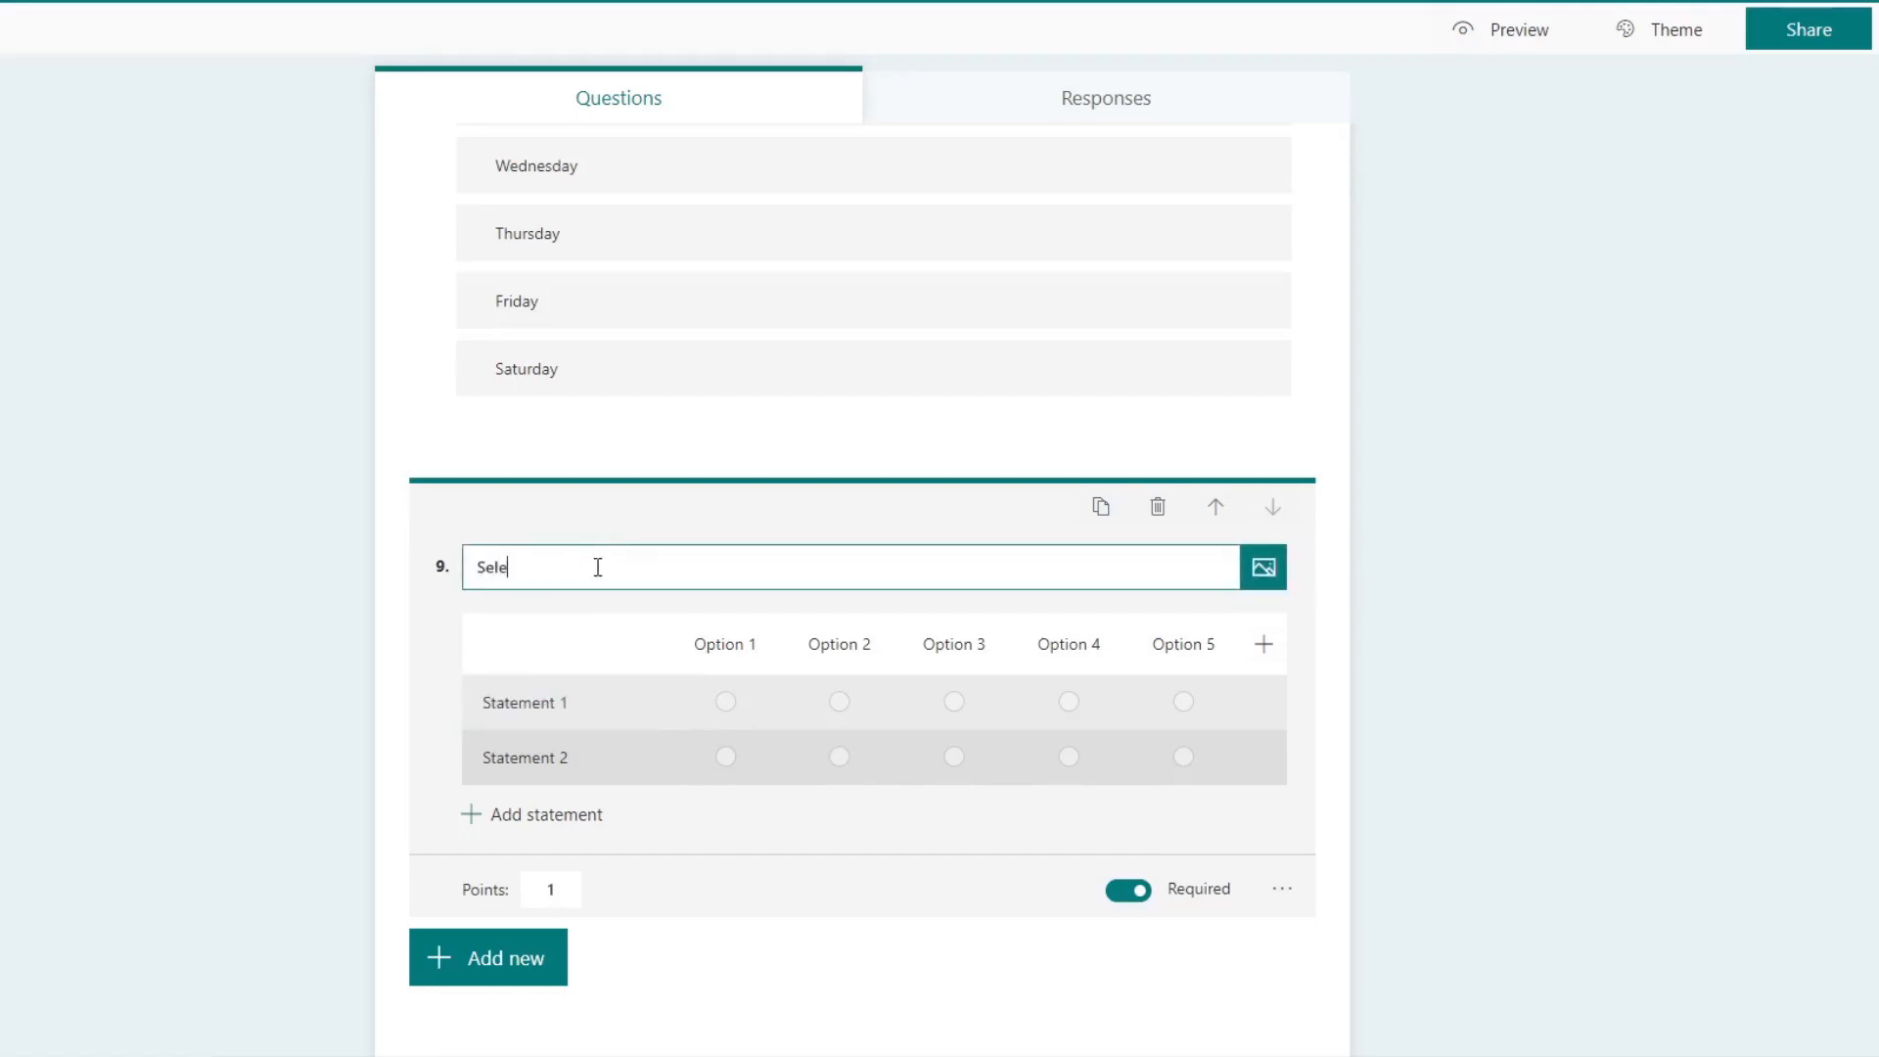
pyautogui.write('ct the correction option for e')
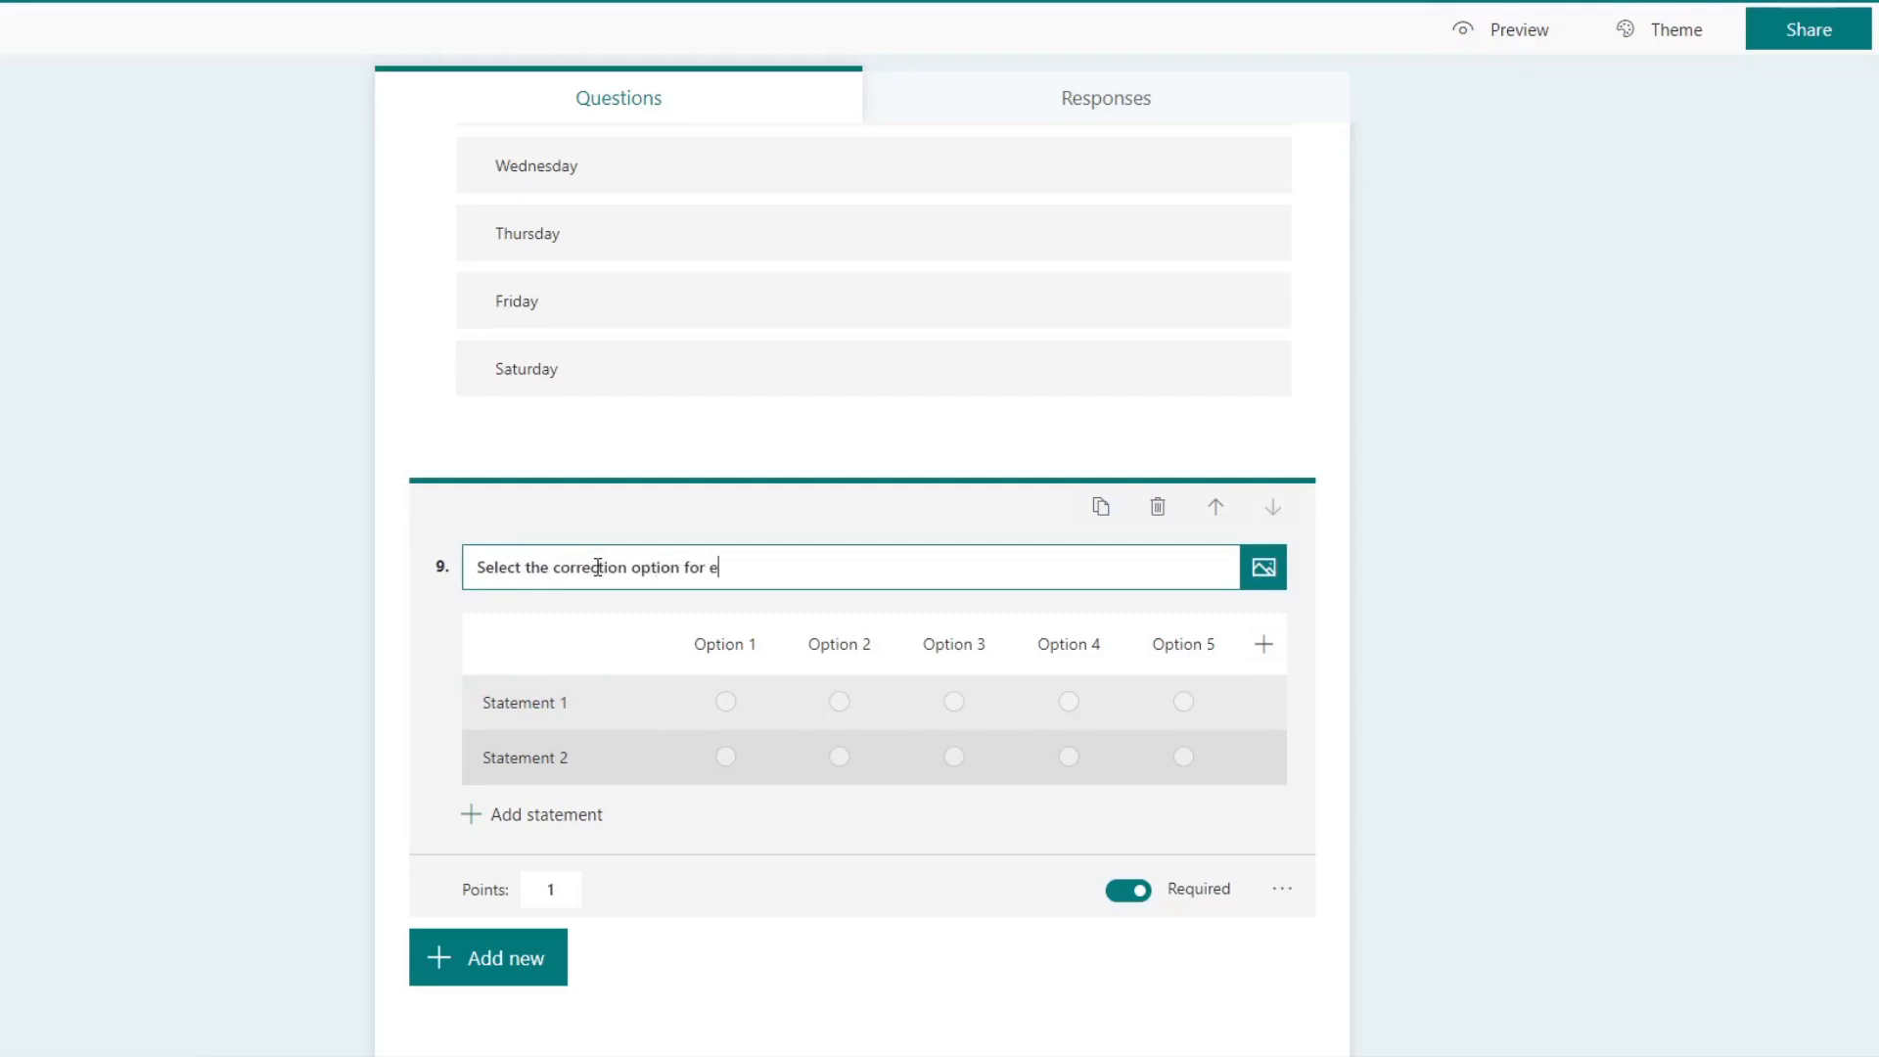
pyautogui.write('ach row')
# Step: Name the first two option columns of the Likert question Sunday and Monday
pyautogui.click(725, 644)
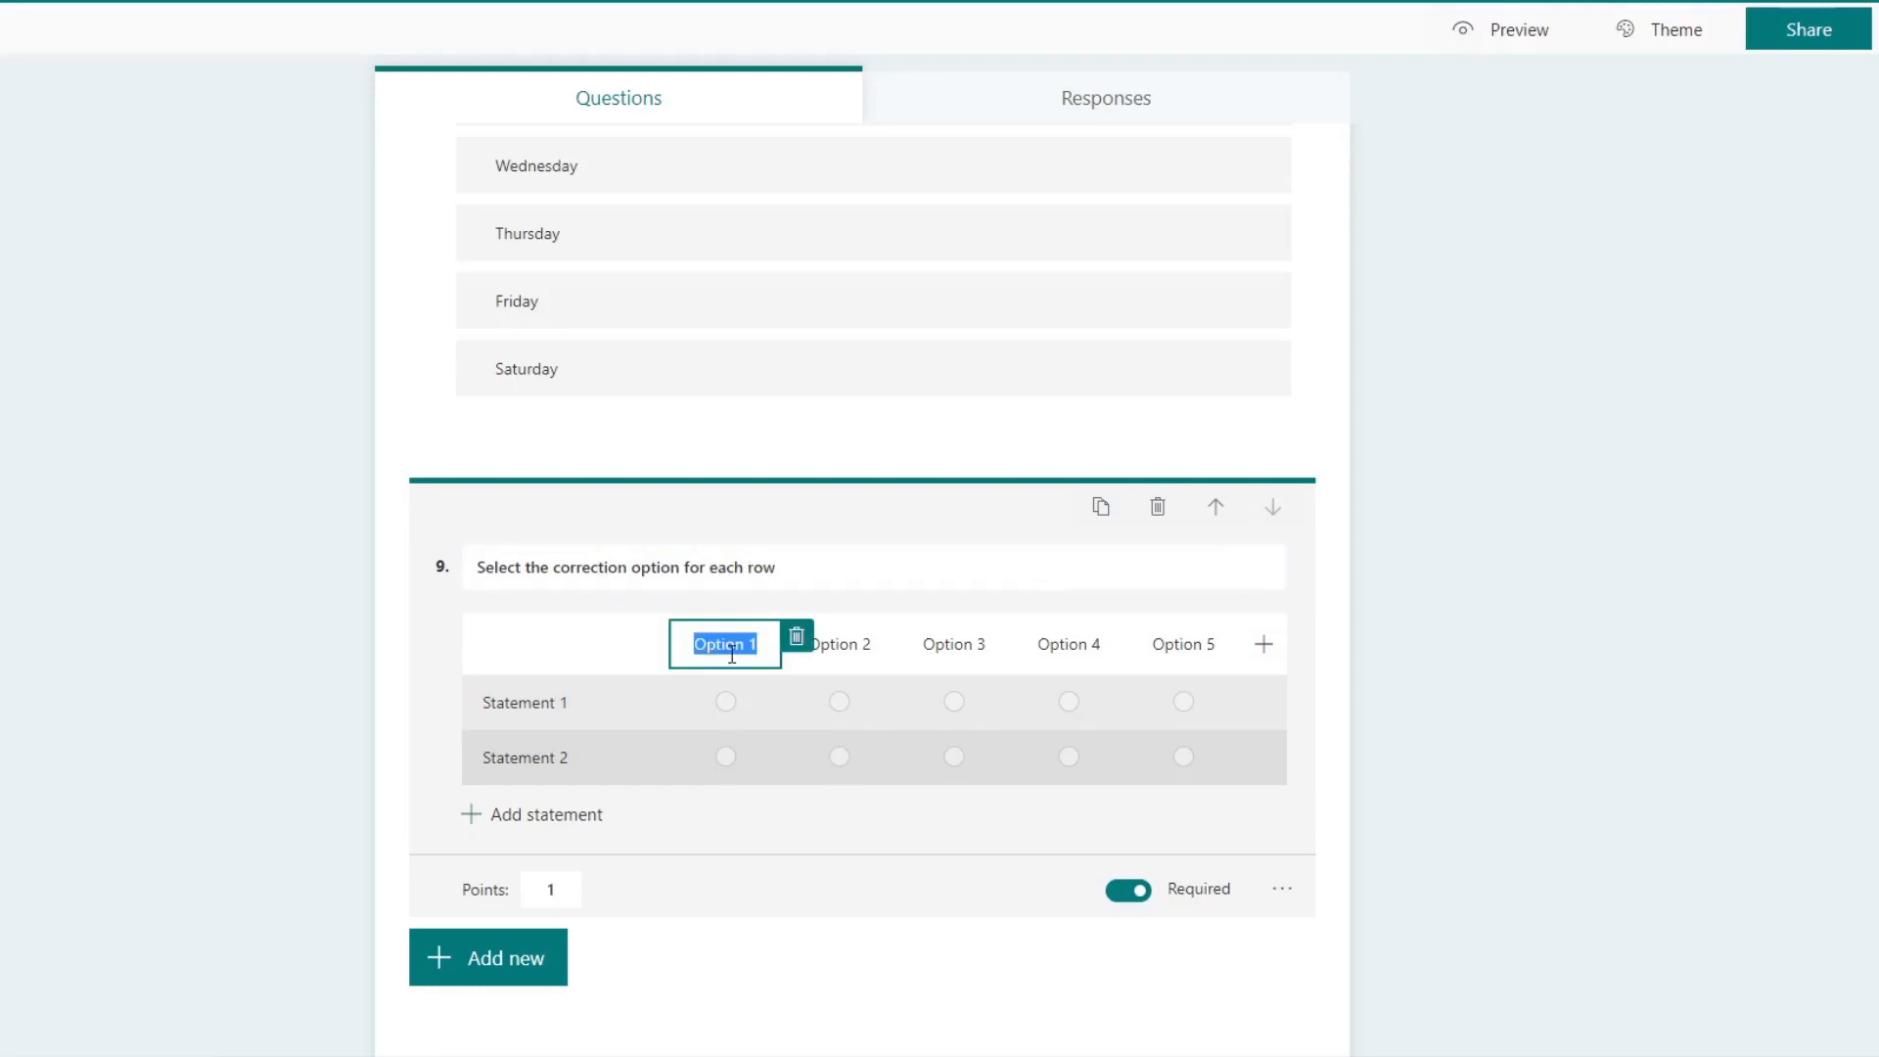
pyautogui.write('S')
pyautogui.write('uject')
pyautogui.press('BackSpace')
pyautogui.press('BackSpace')
pyautogui.press('BackSpace')
pyautogui.write('nday')
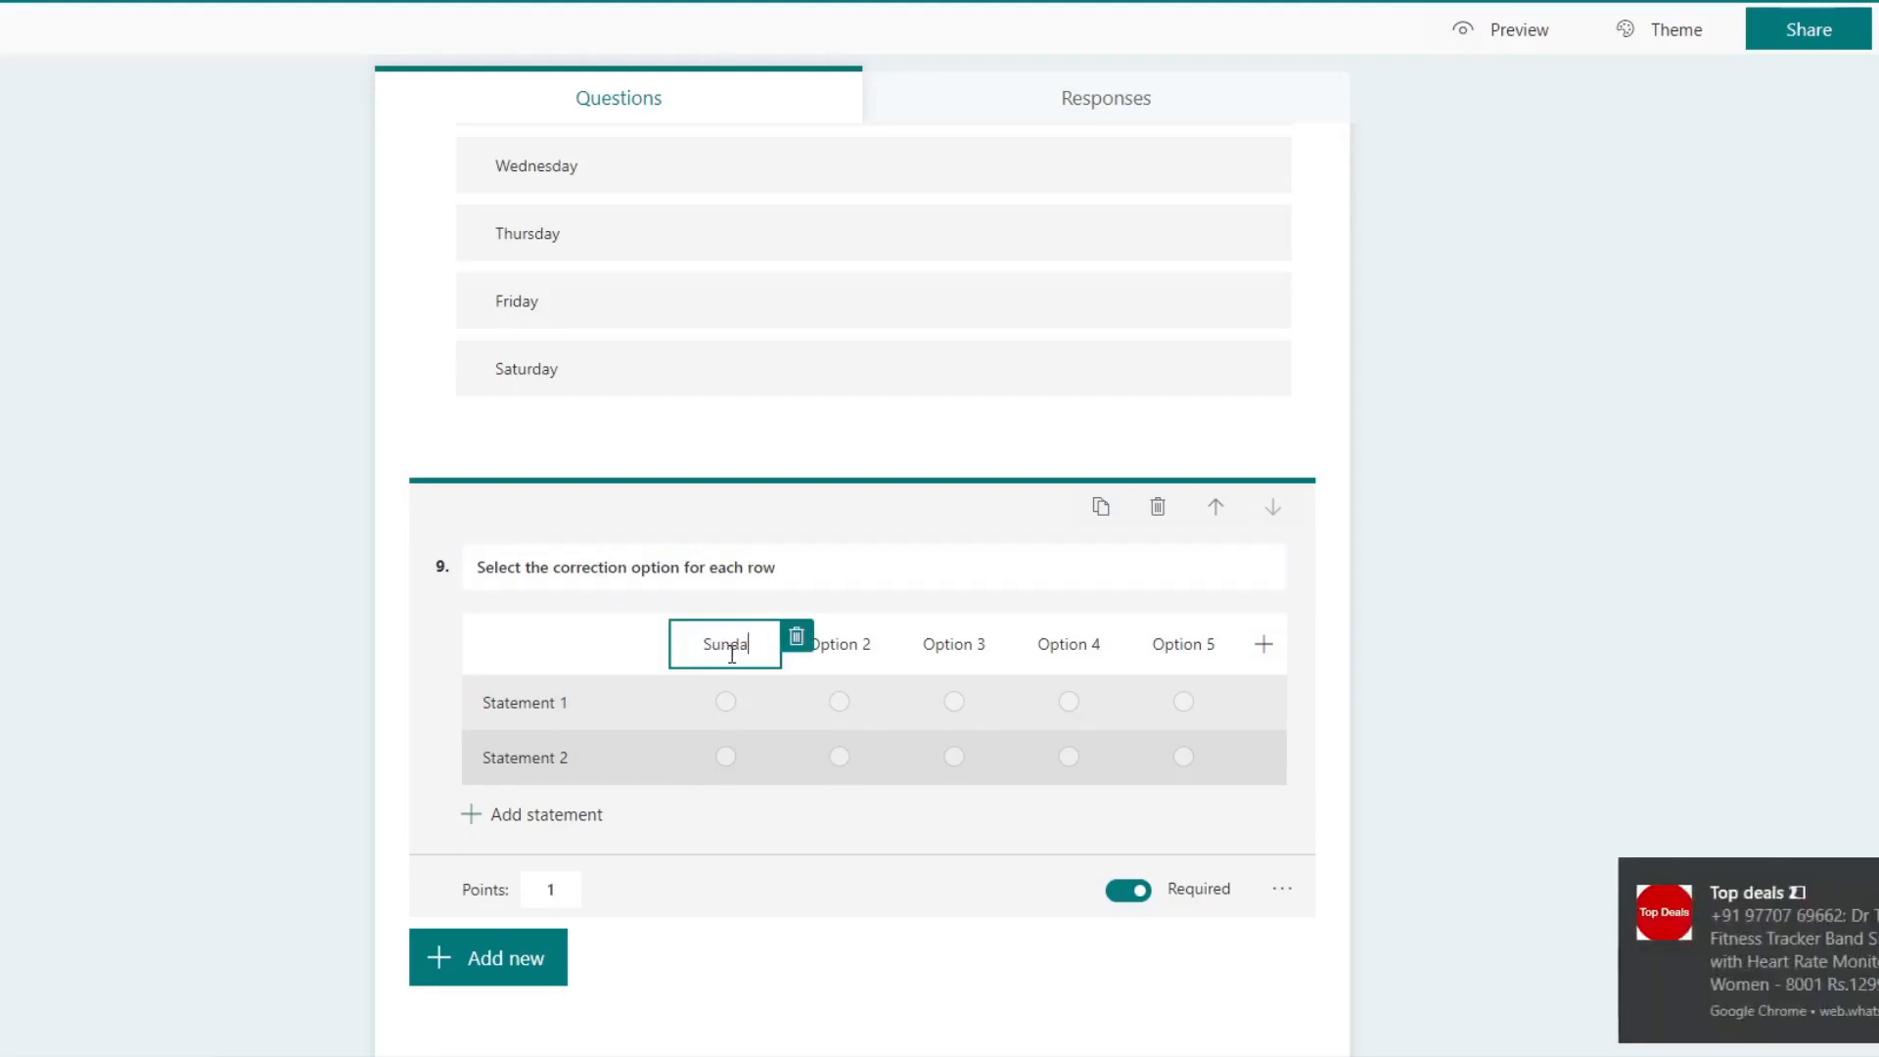
pyautogui.click(839, 646)
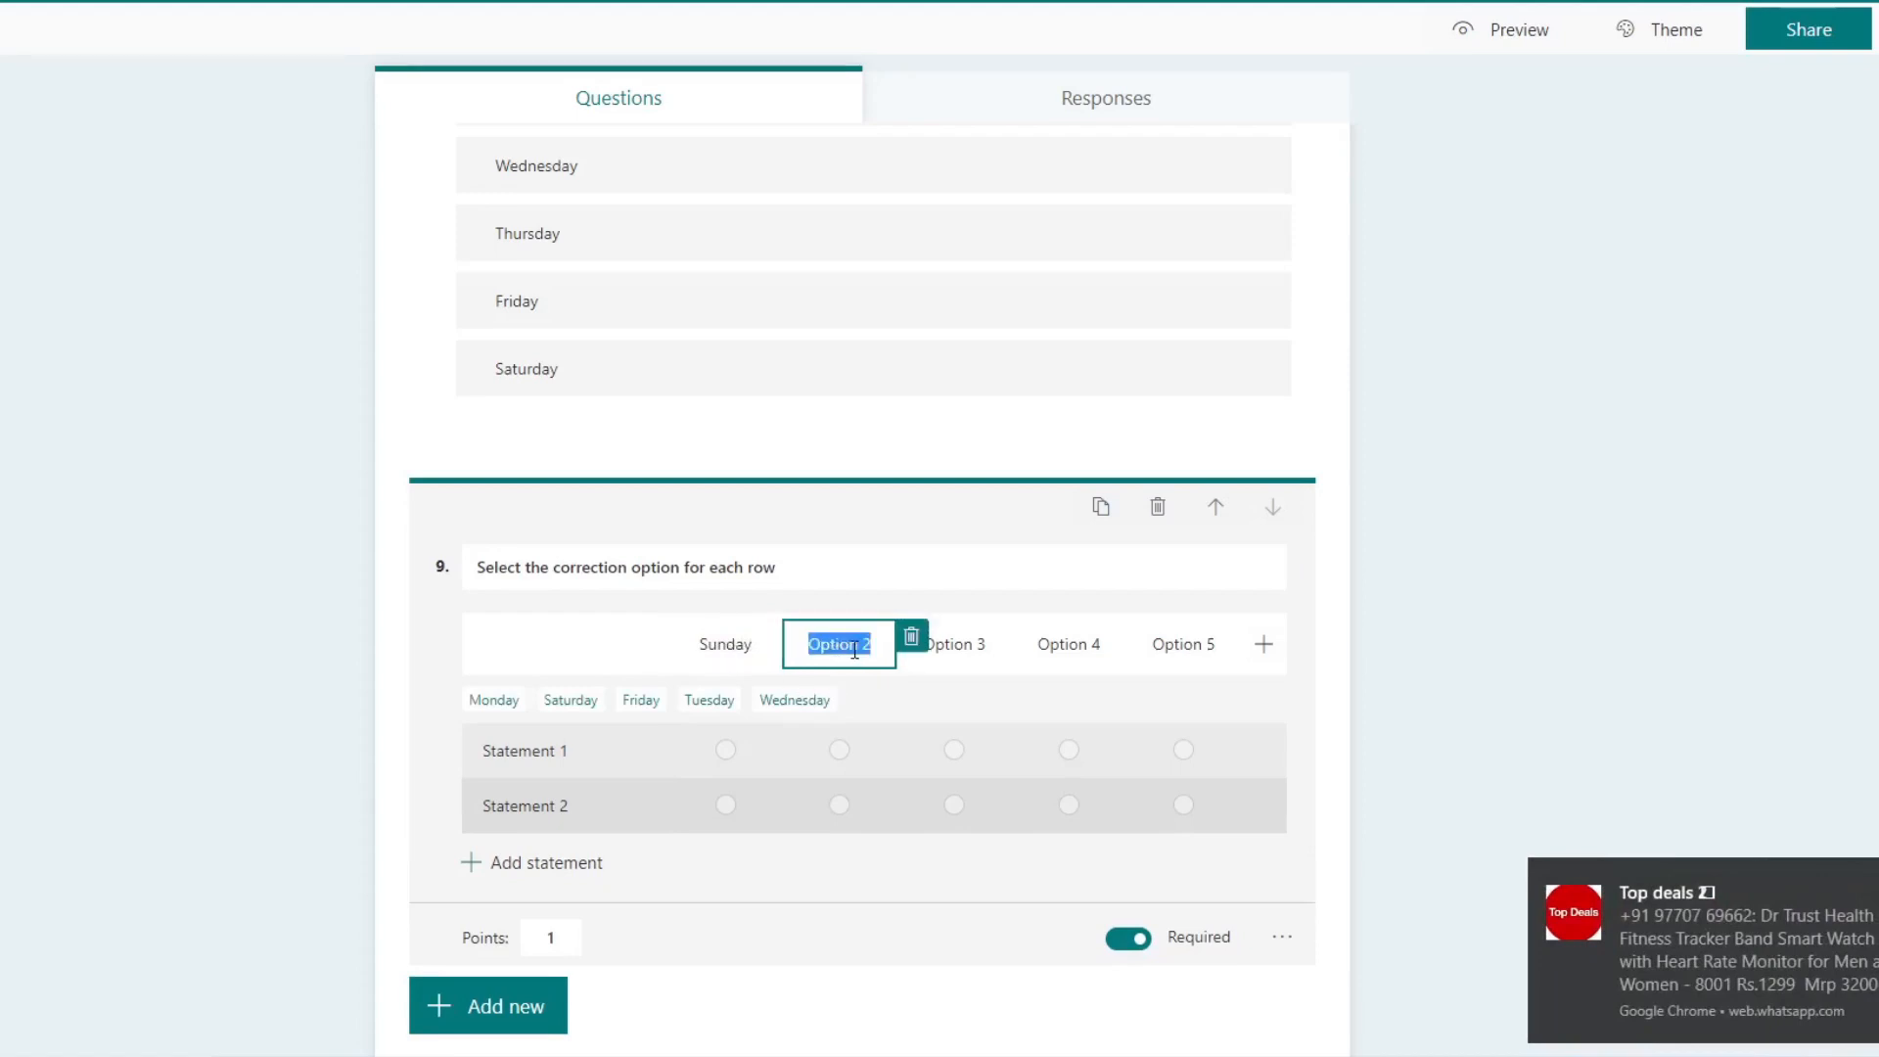
pyautogui.click(504, 701)
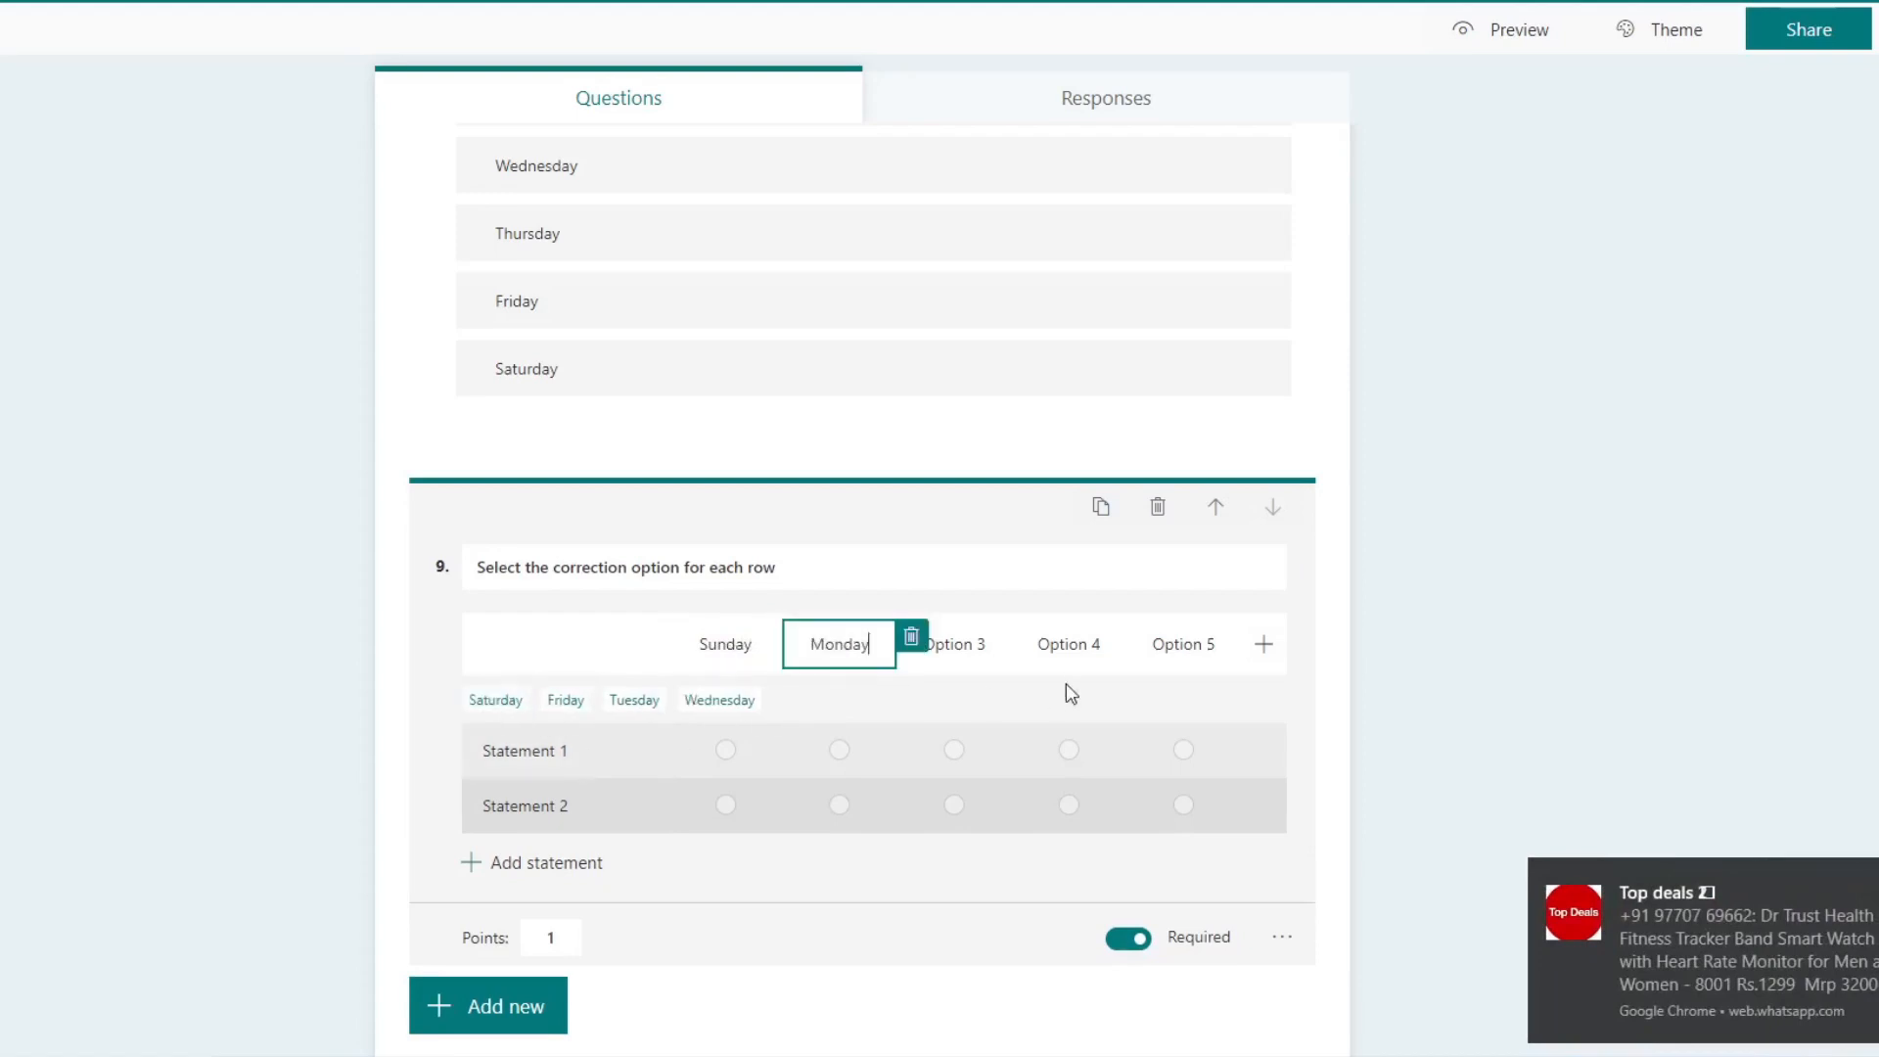
# Step: Fill the third, fourth and fifth Likert option columns with the suggested Saturday, Tuesday and Friday
pyautogui.click(954, 644)
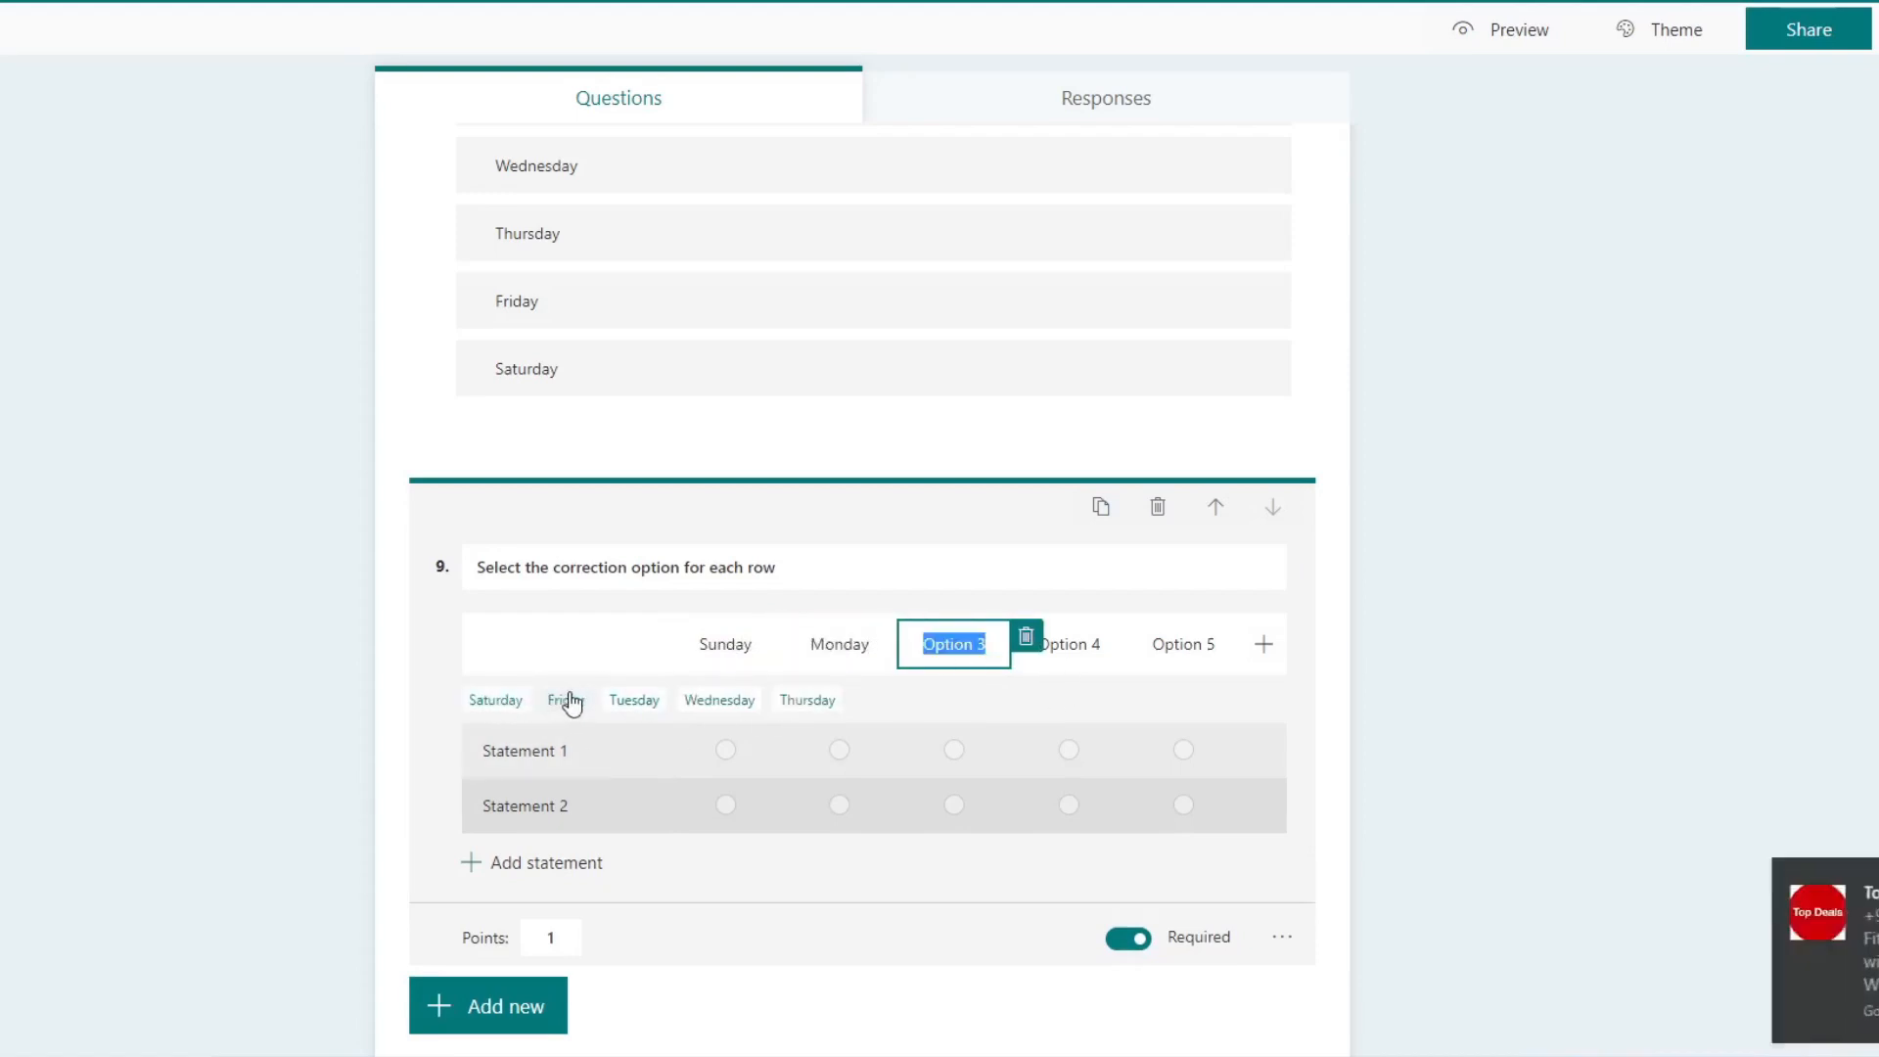
pyautogui.click(495, 700)
pyautogui.click(1089, 646)
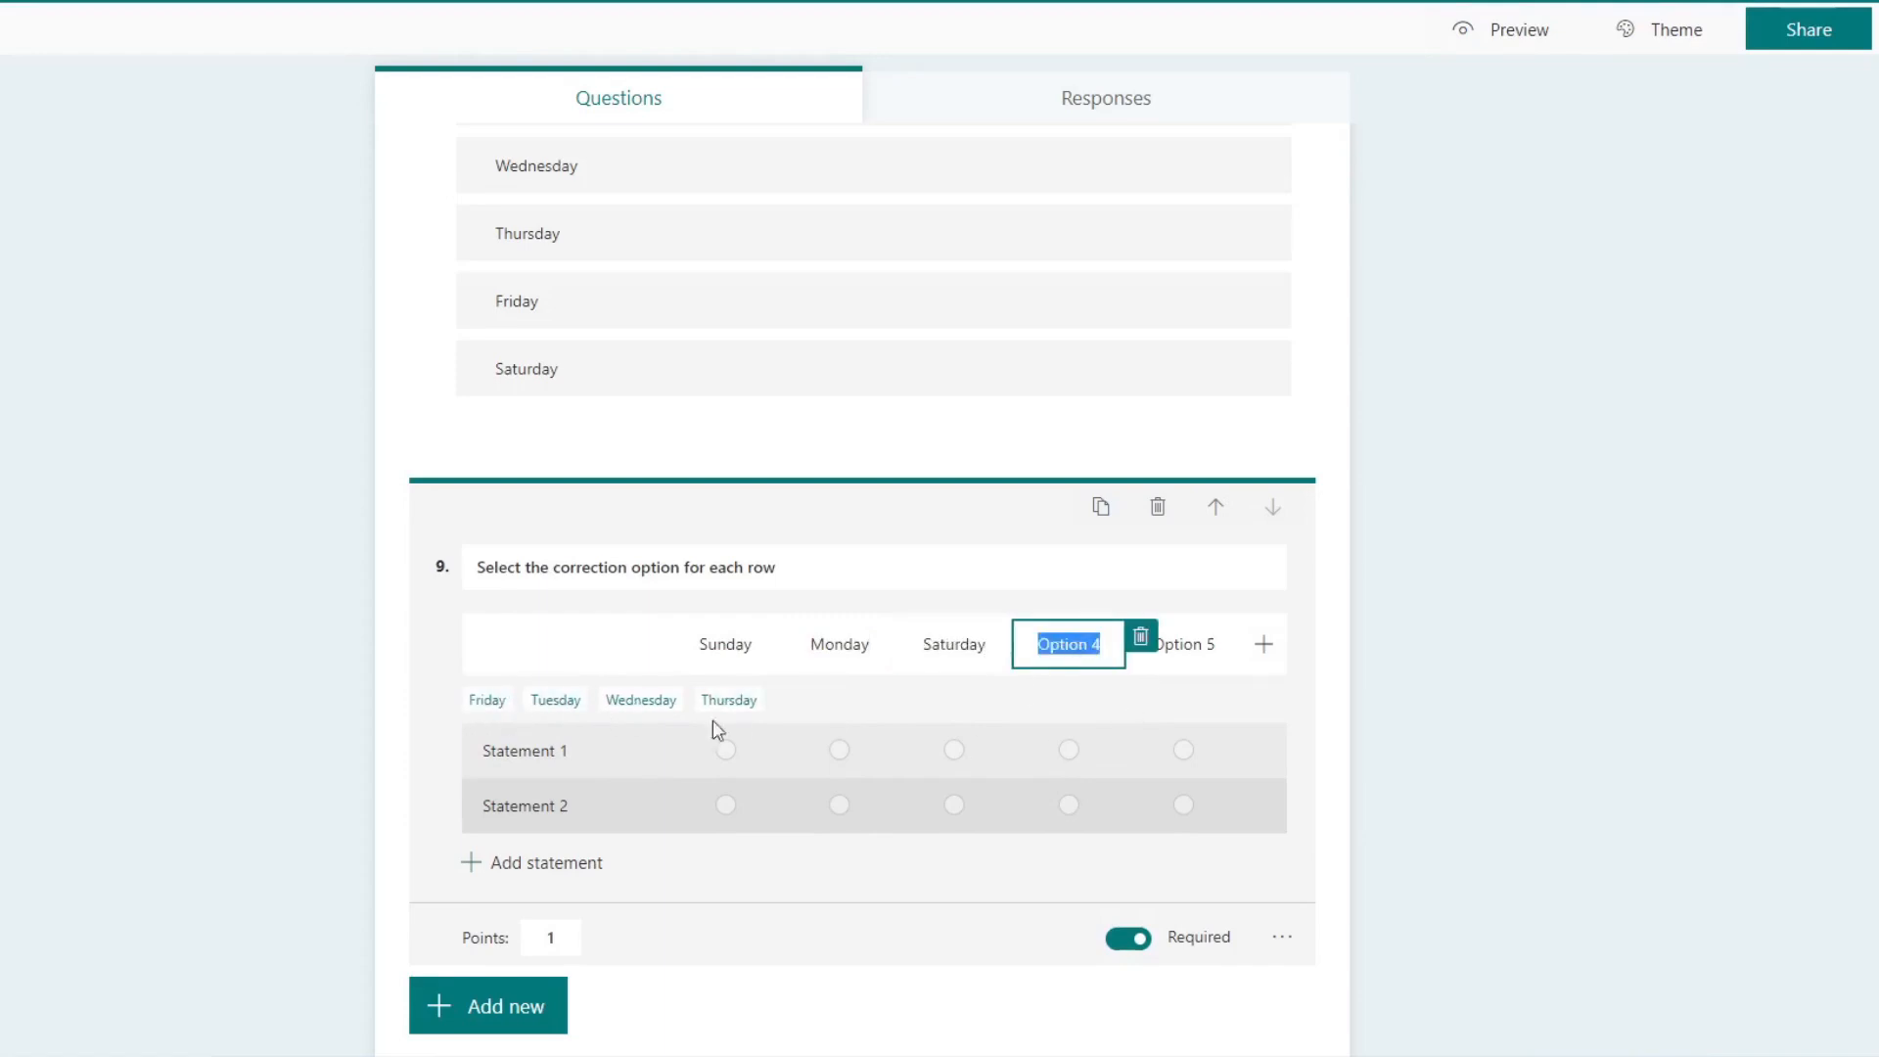
pyautogui.click(550, 700)
pyautogui.click(1202, 653)
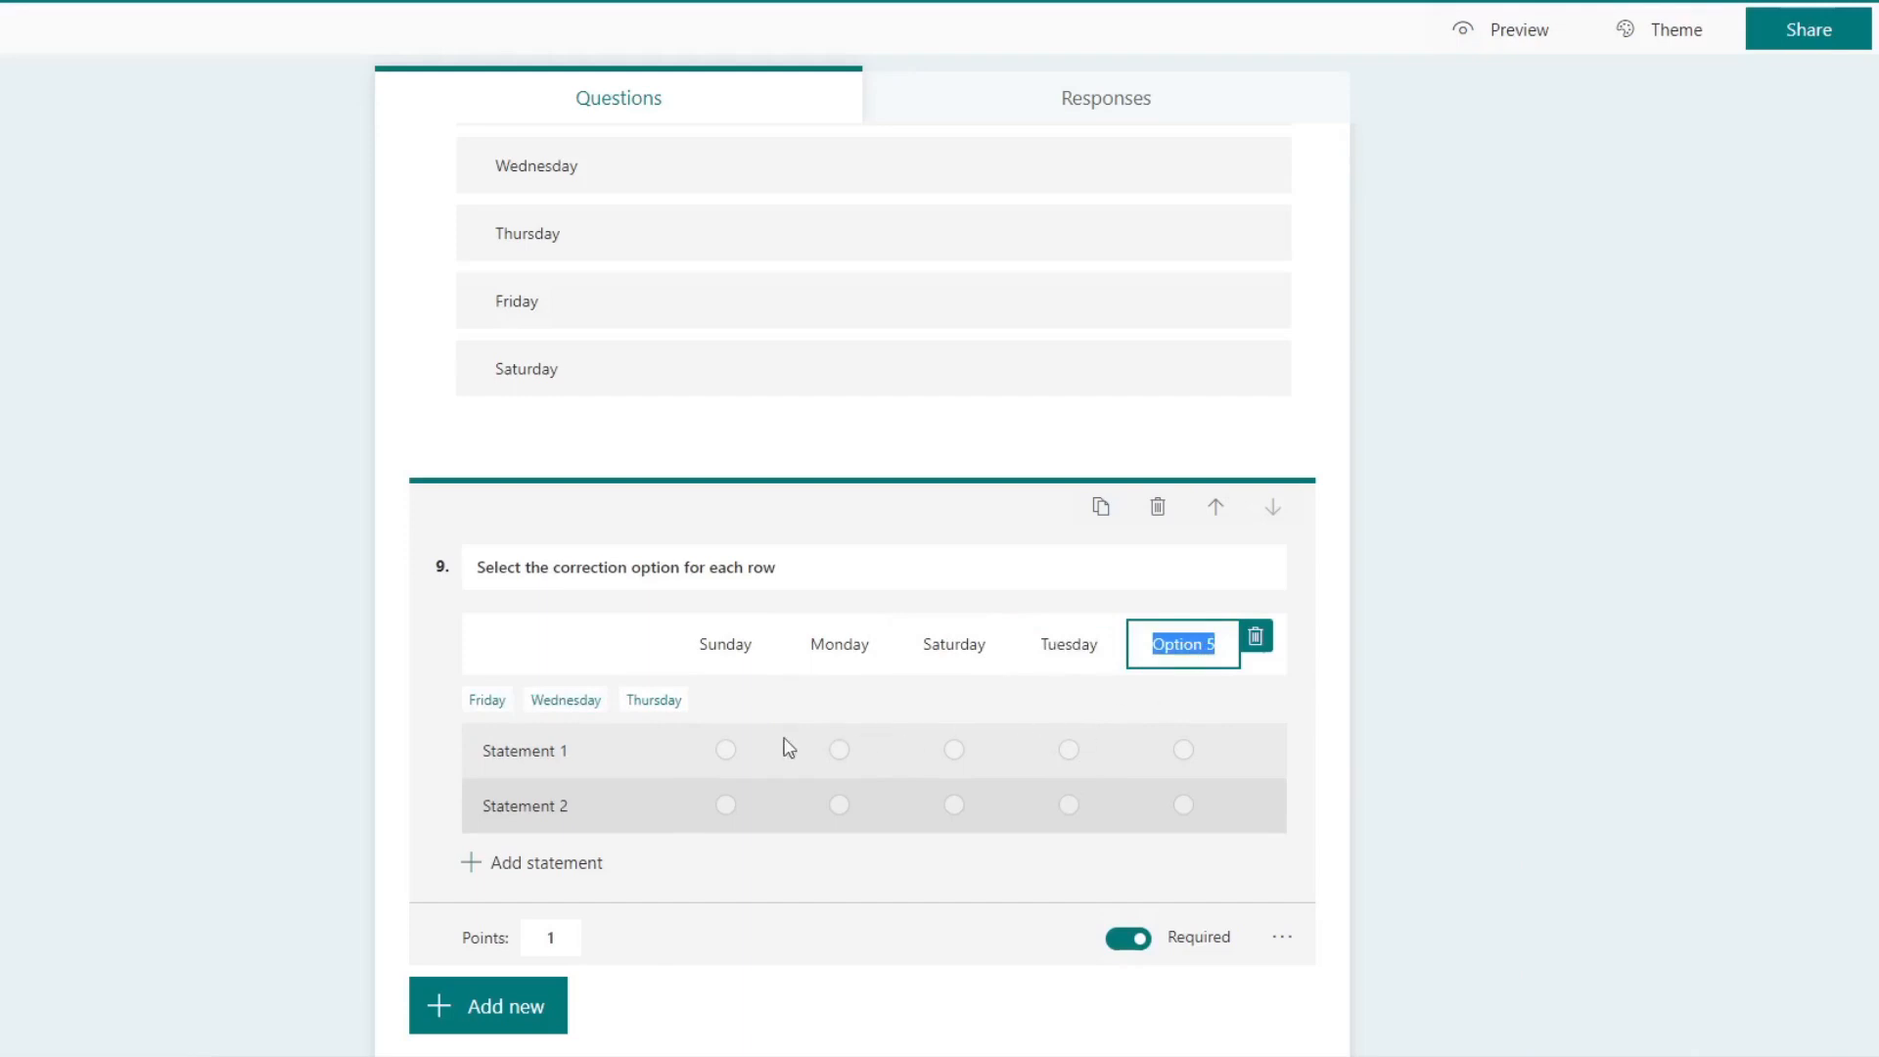
pyautogui.click(489, 701)
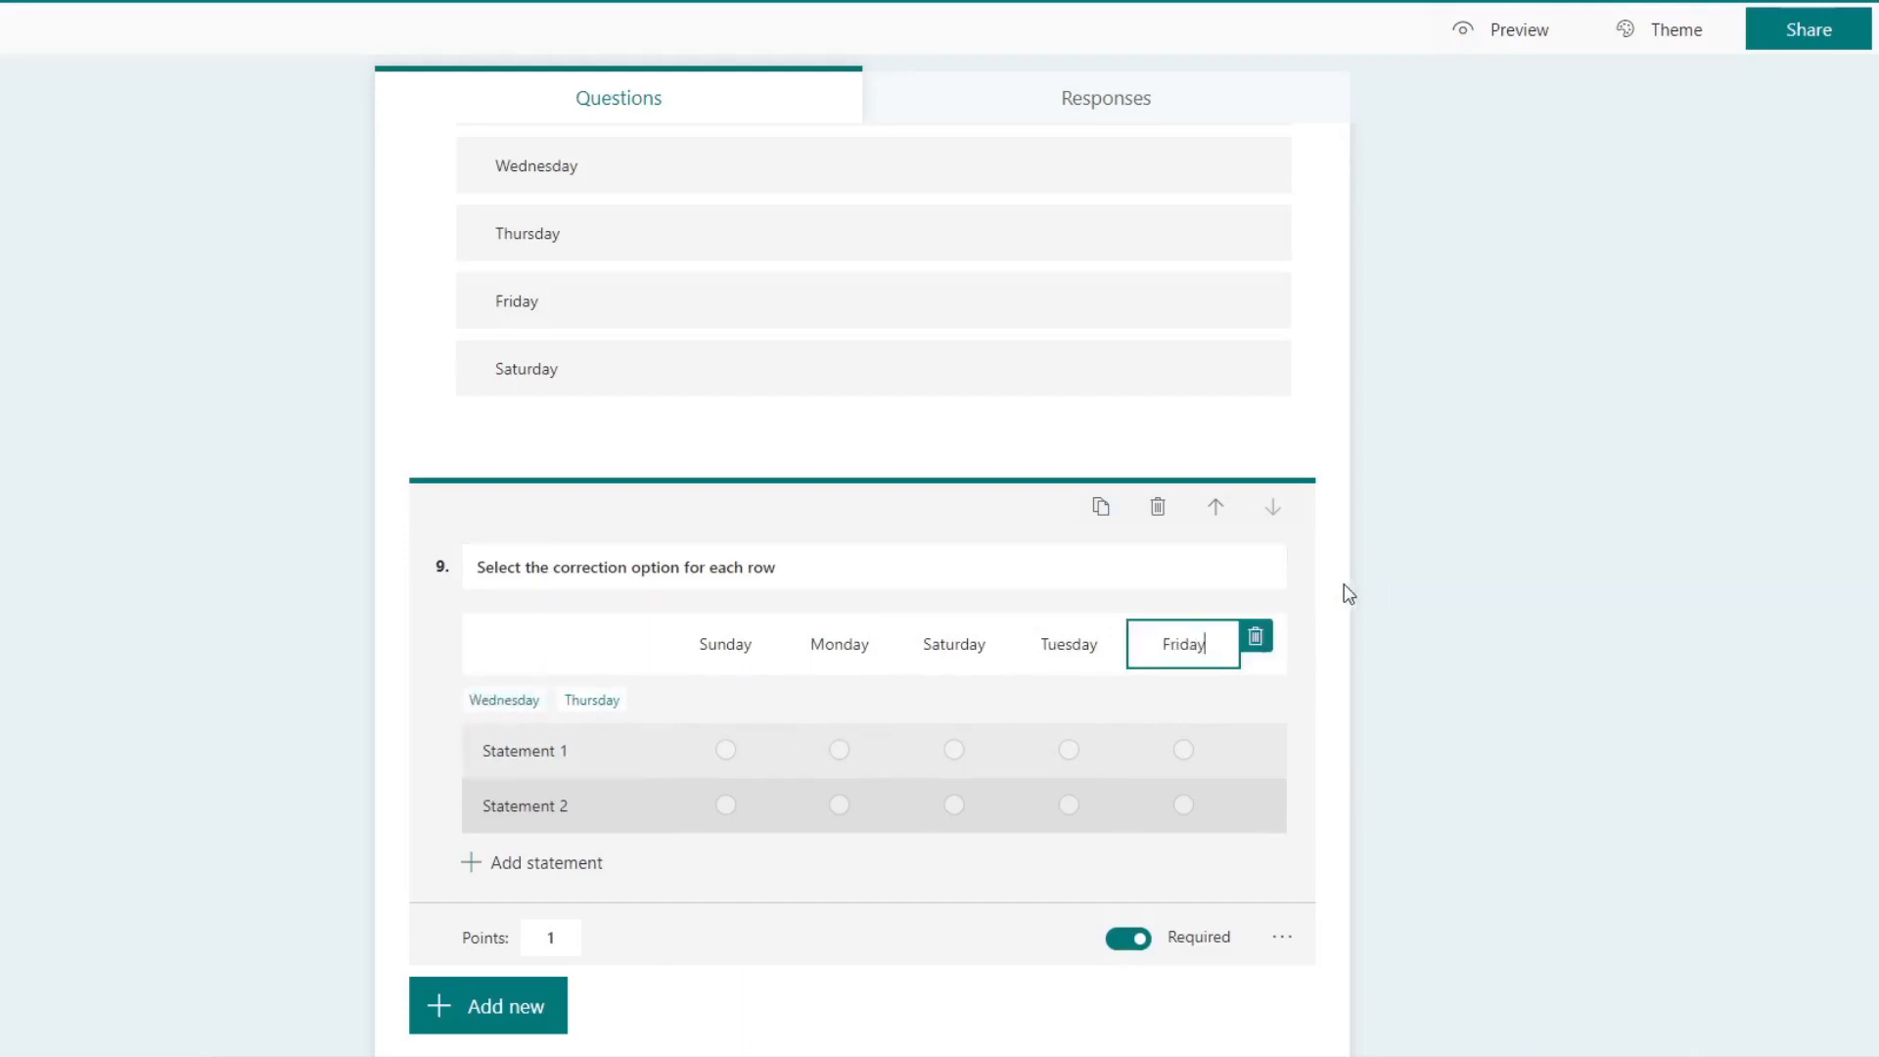
# Step: Name the first statement of the Likert question "Holiday"
pyautogui.click(541, 748)
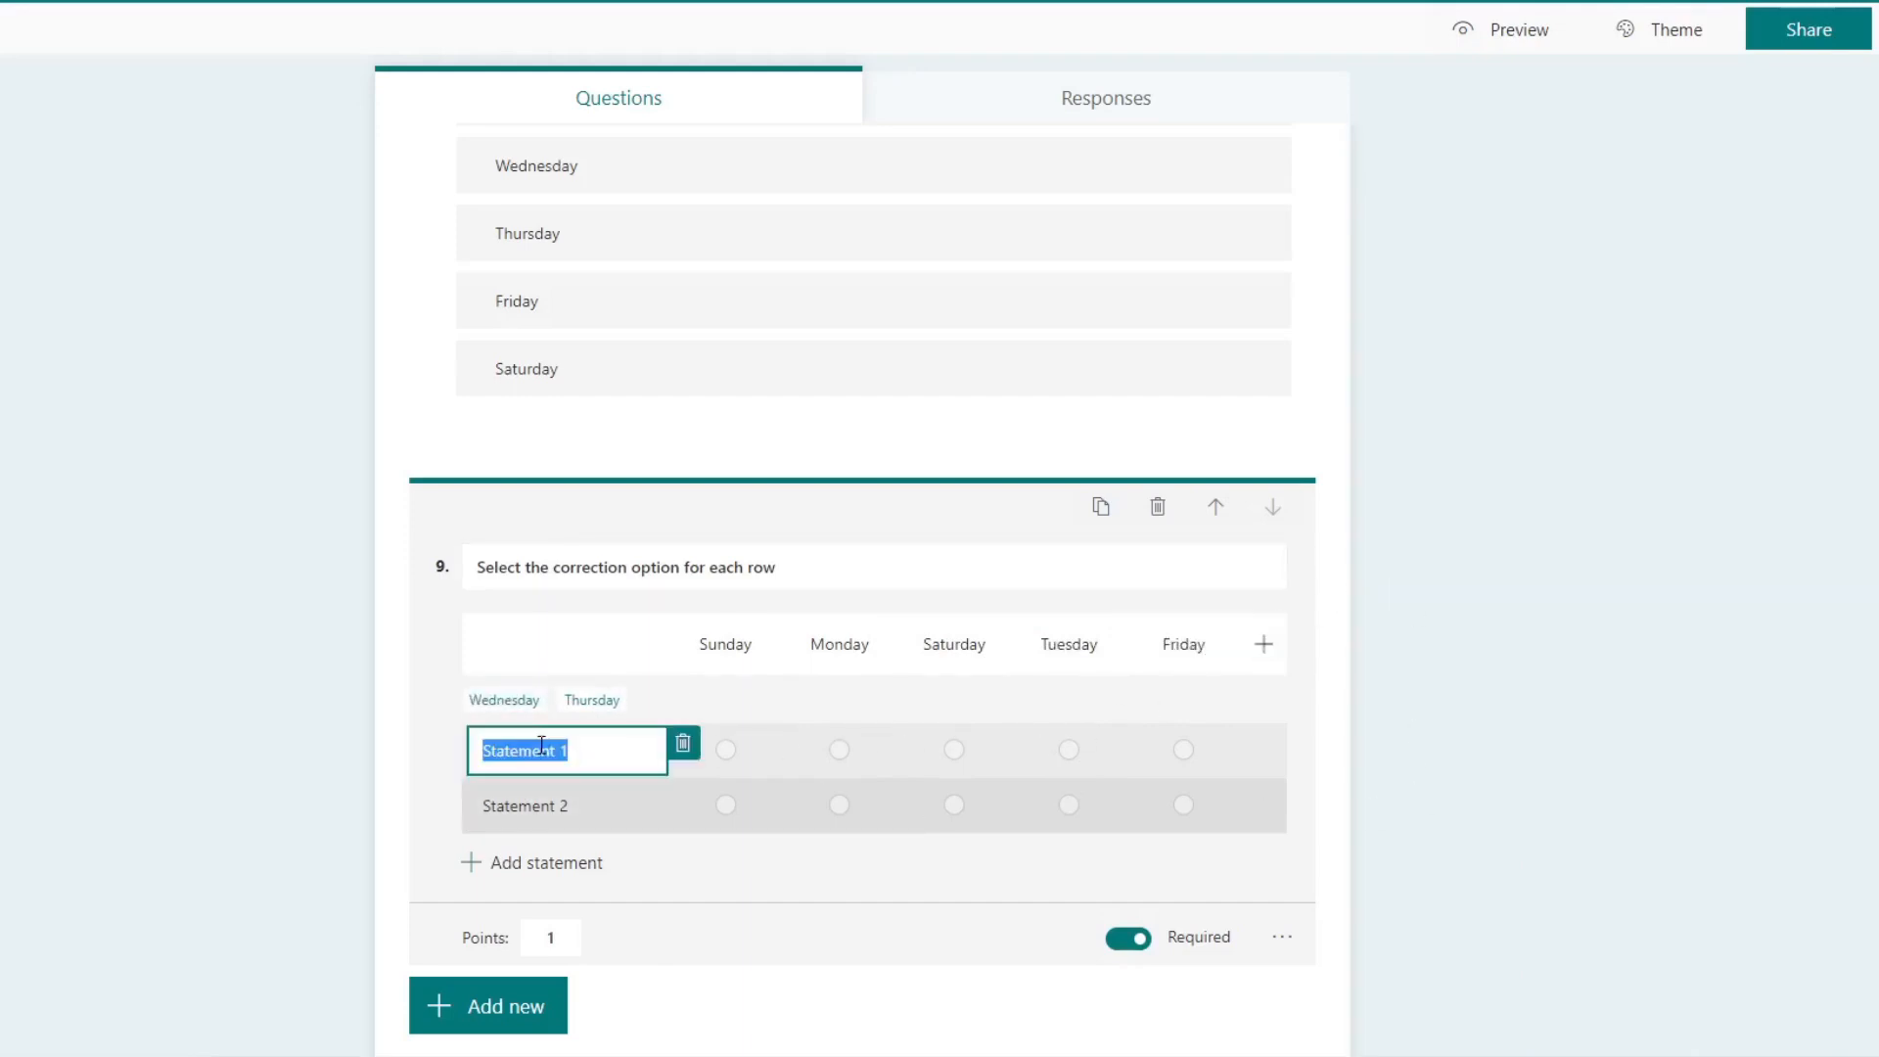
pyautogui.write('Holday')
pyautogui.click(578, 801)
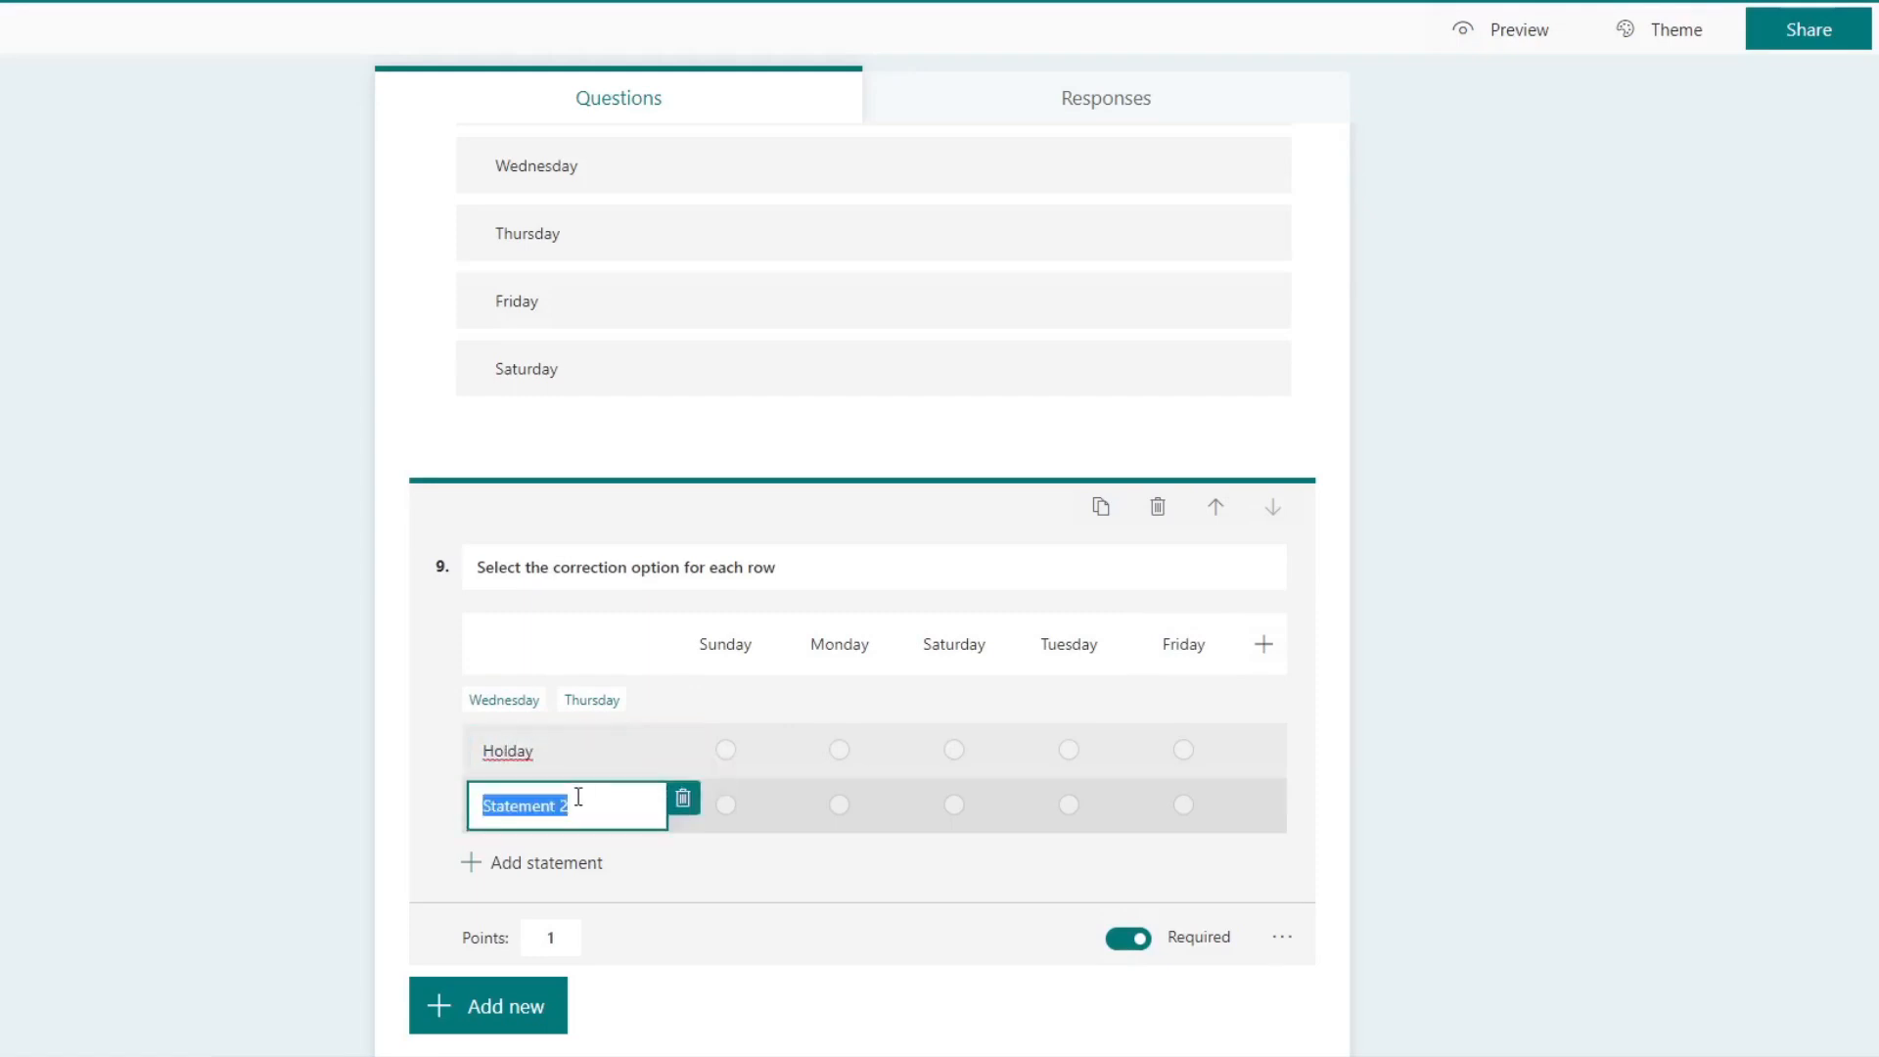
pyautogui.click(511, 751)
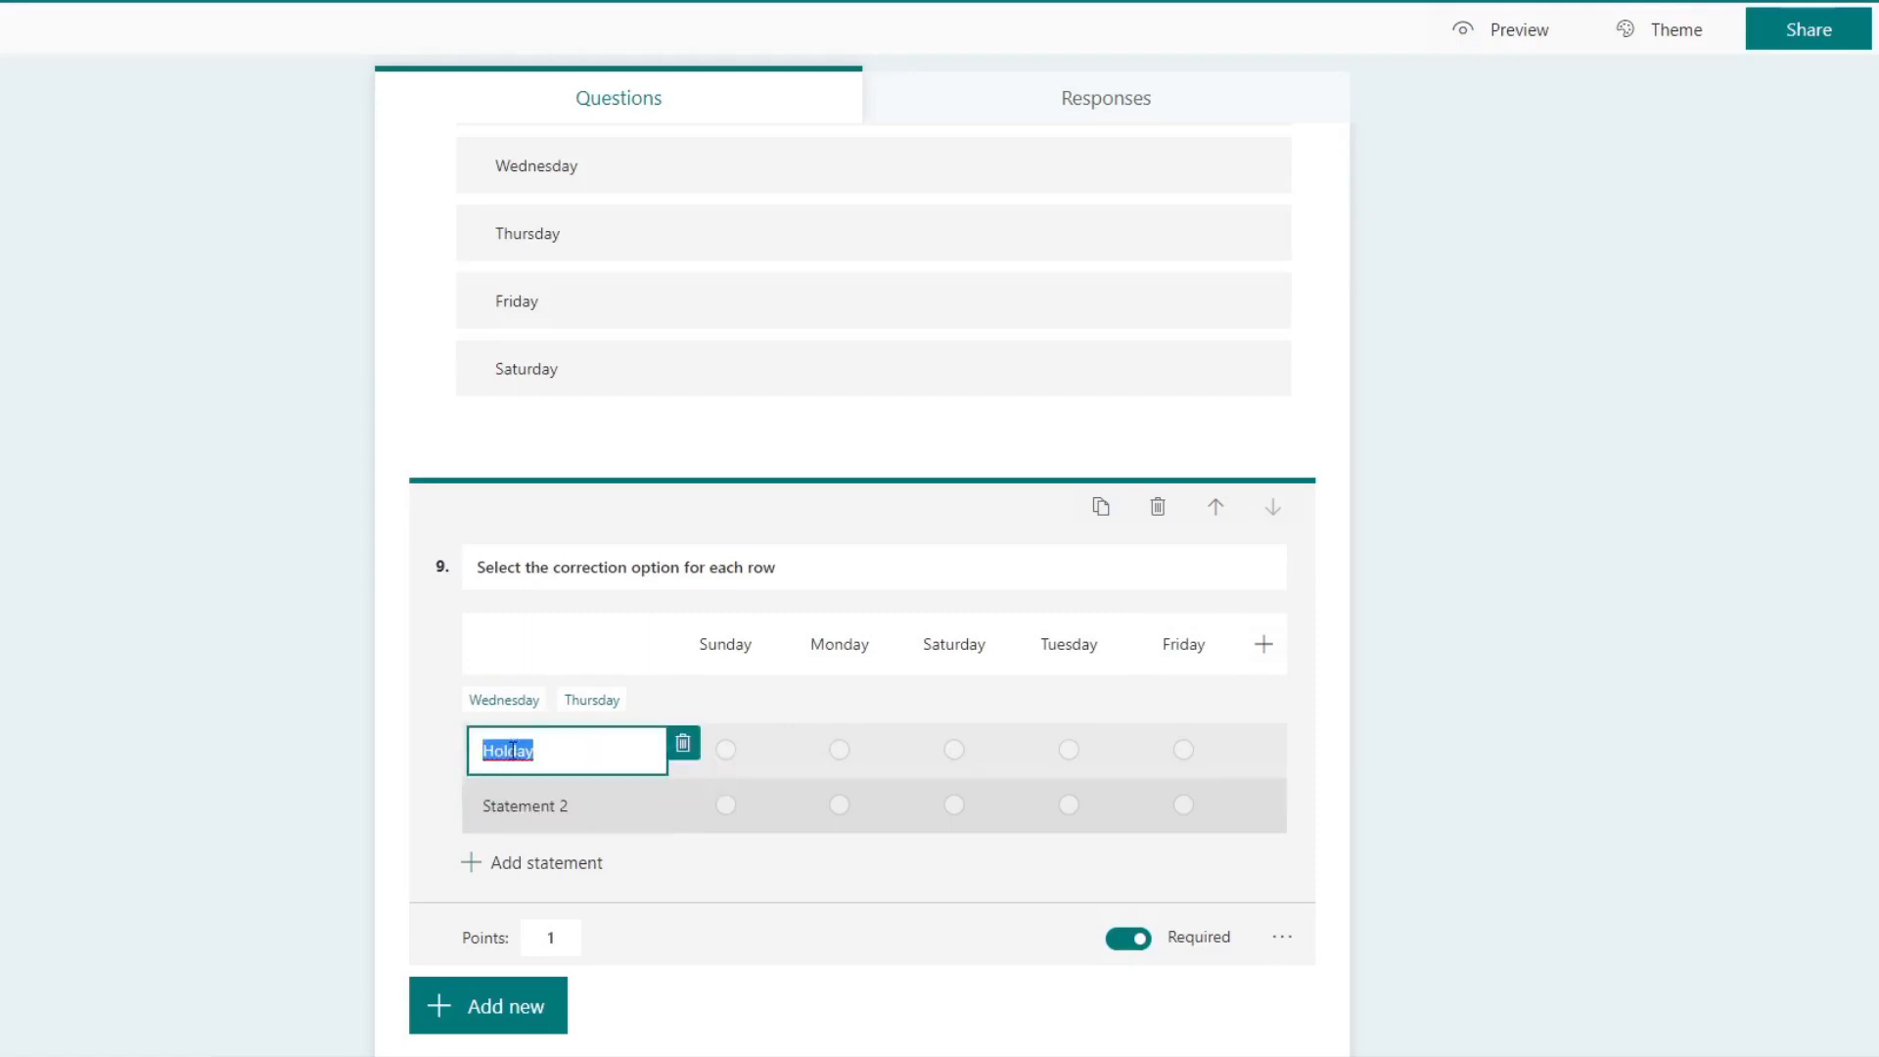
pyautogui.click(513, 751)
pyautogui.write('i')
# Step: Name the second Likert statement "Weekend" and add a third statement, "First Day of the week"
pyautogui.click(529, 816)
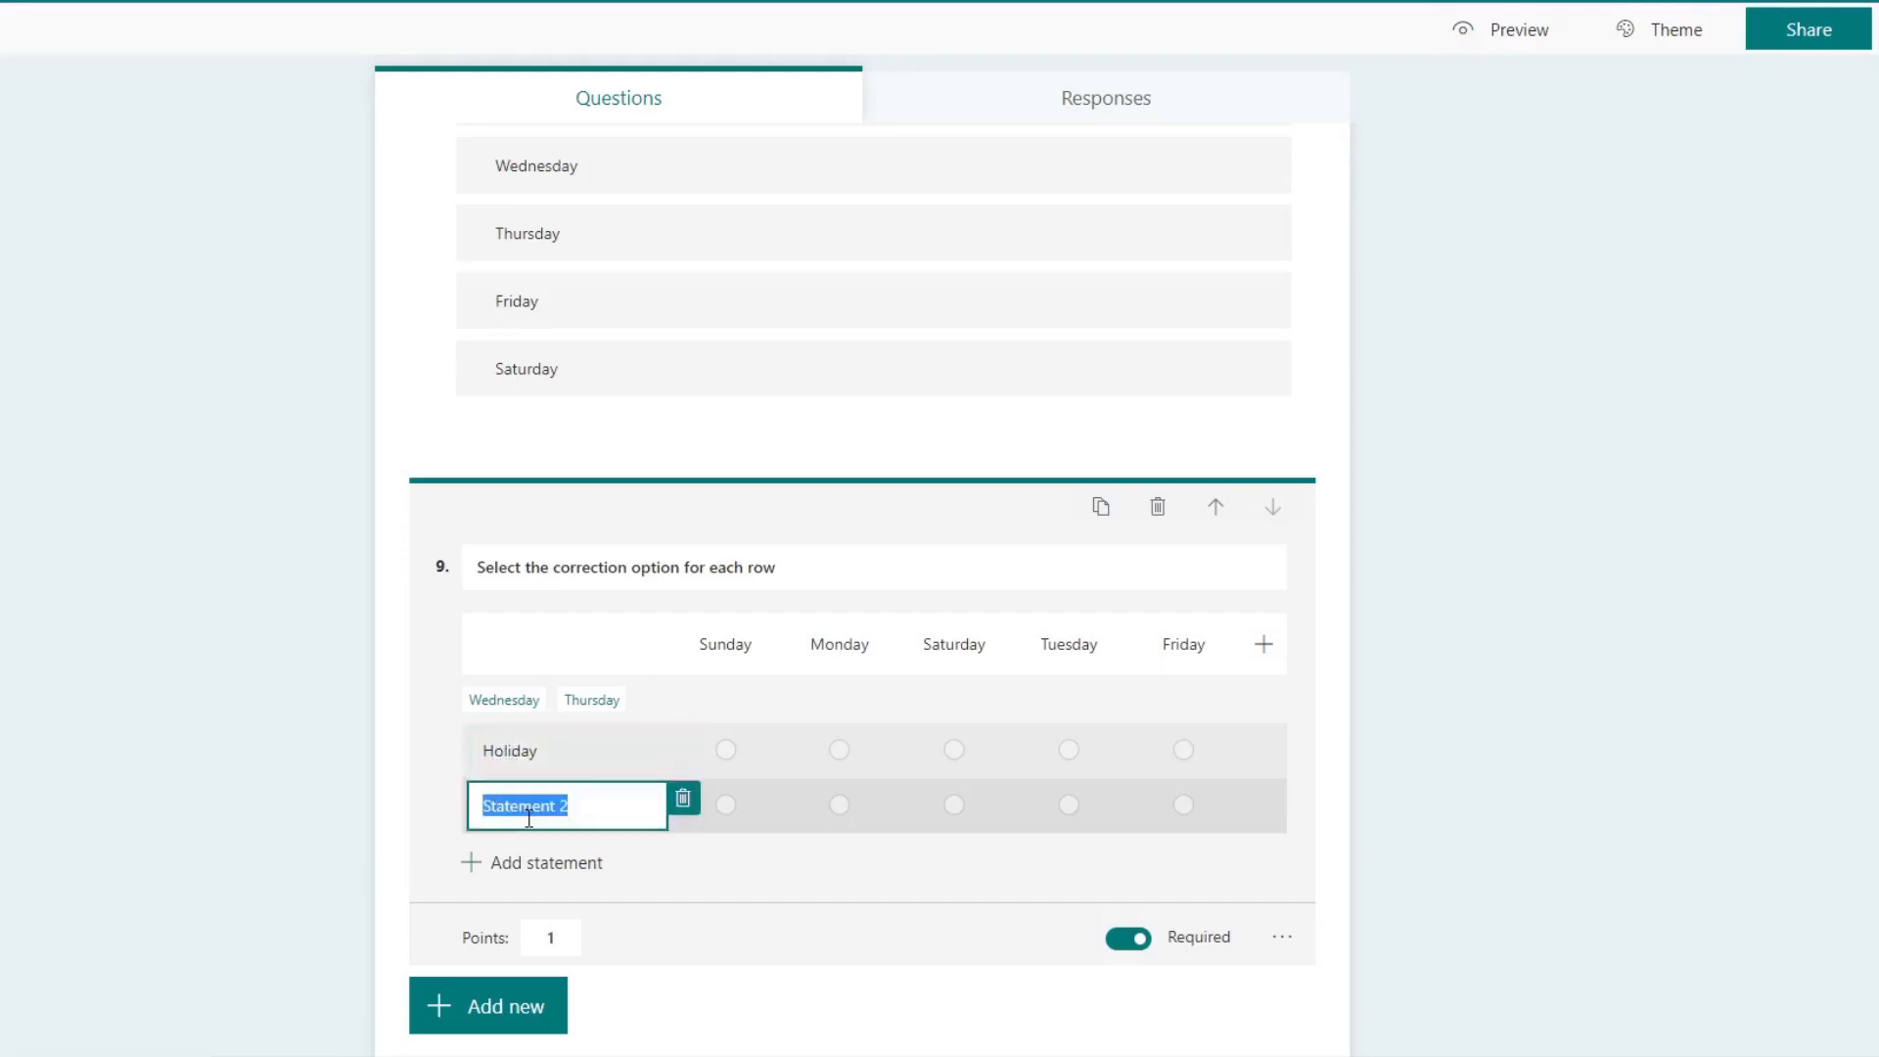
pyautogui.write('Weekend')
pyautogui.click(562, 861)
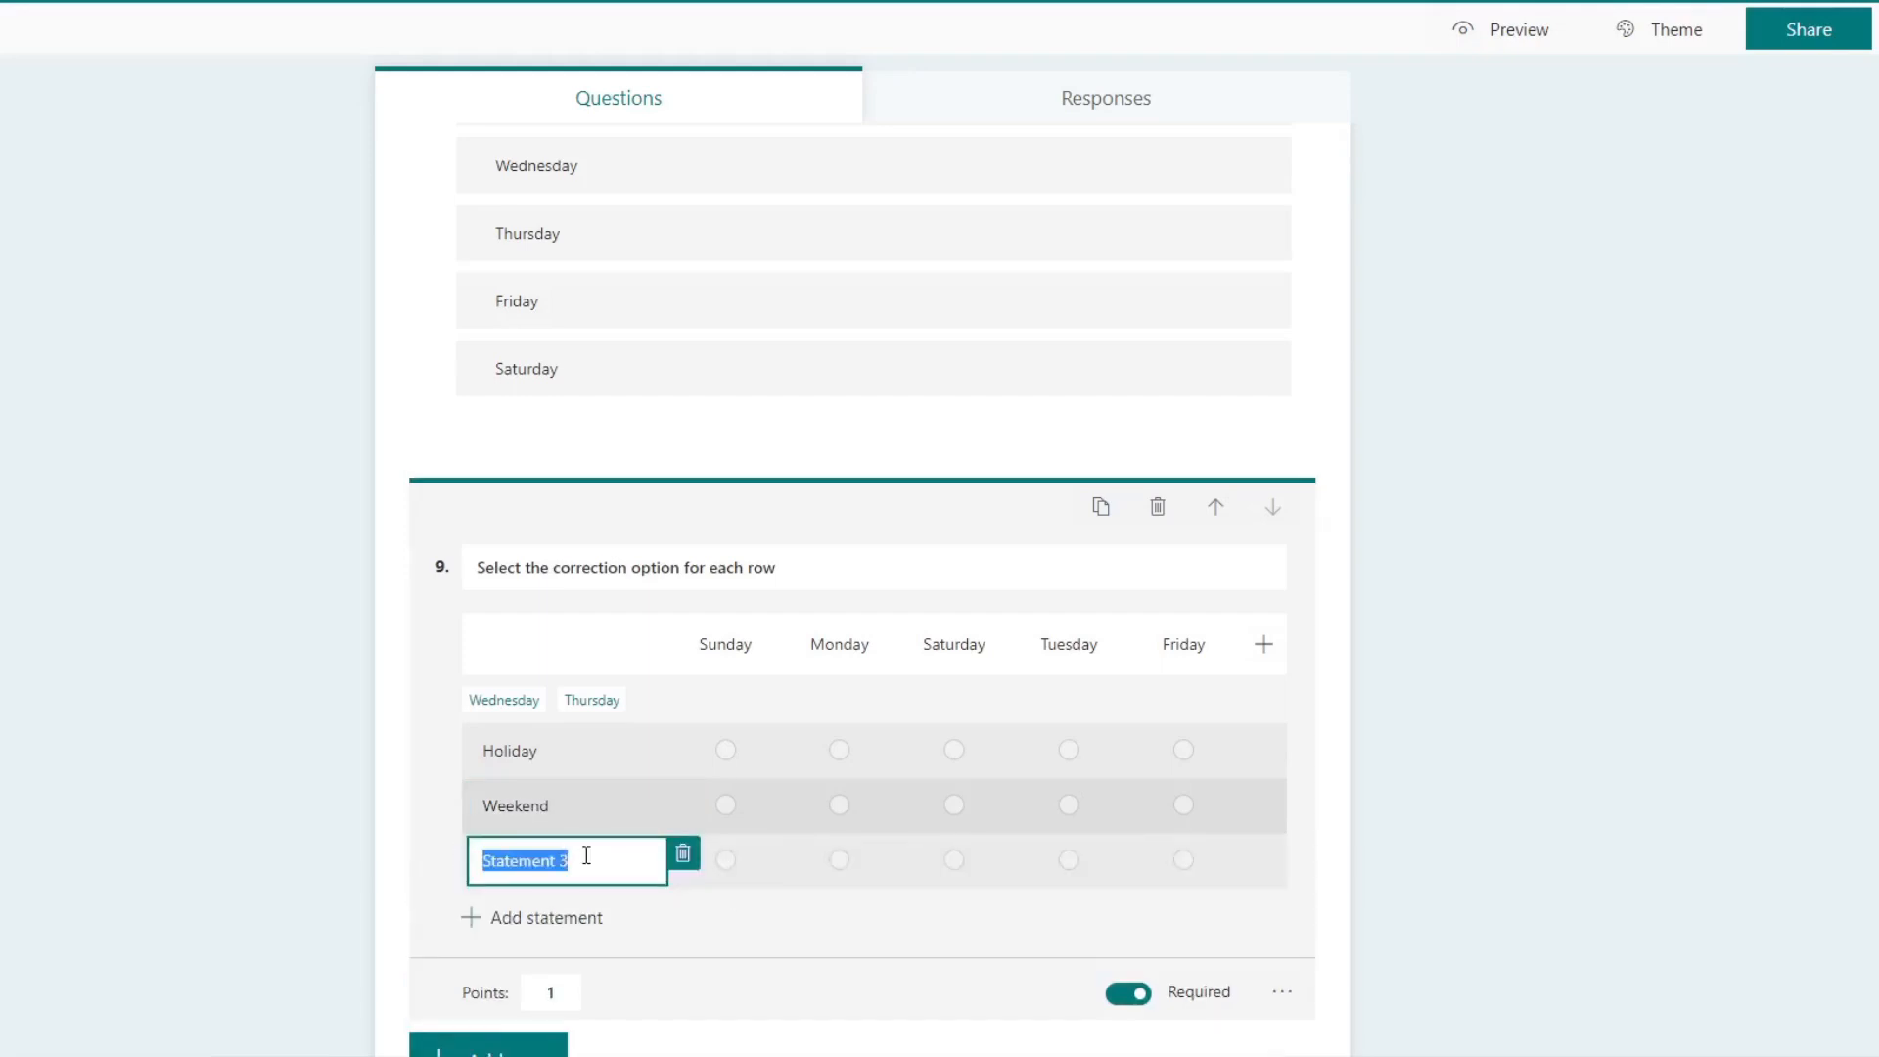
pyautogui.write('First Day of the week')
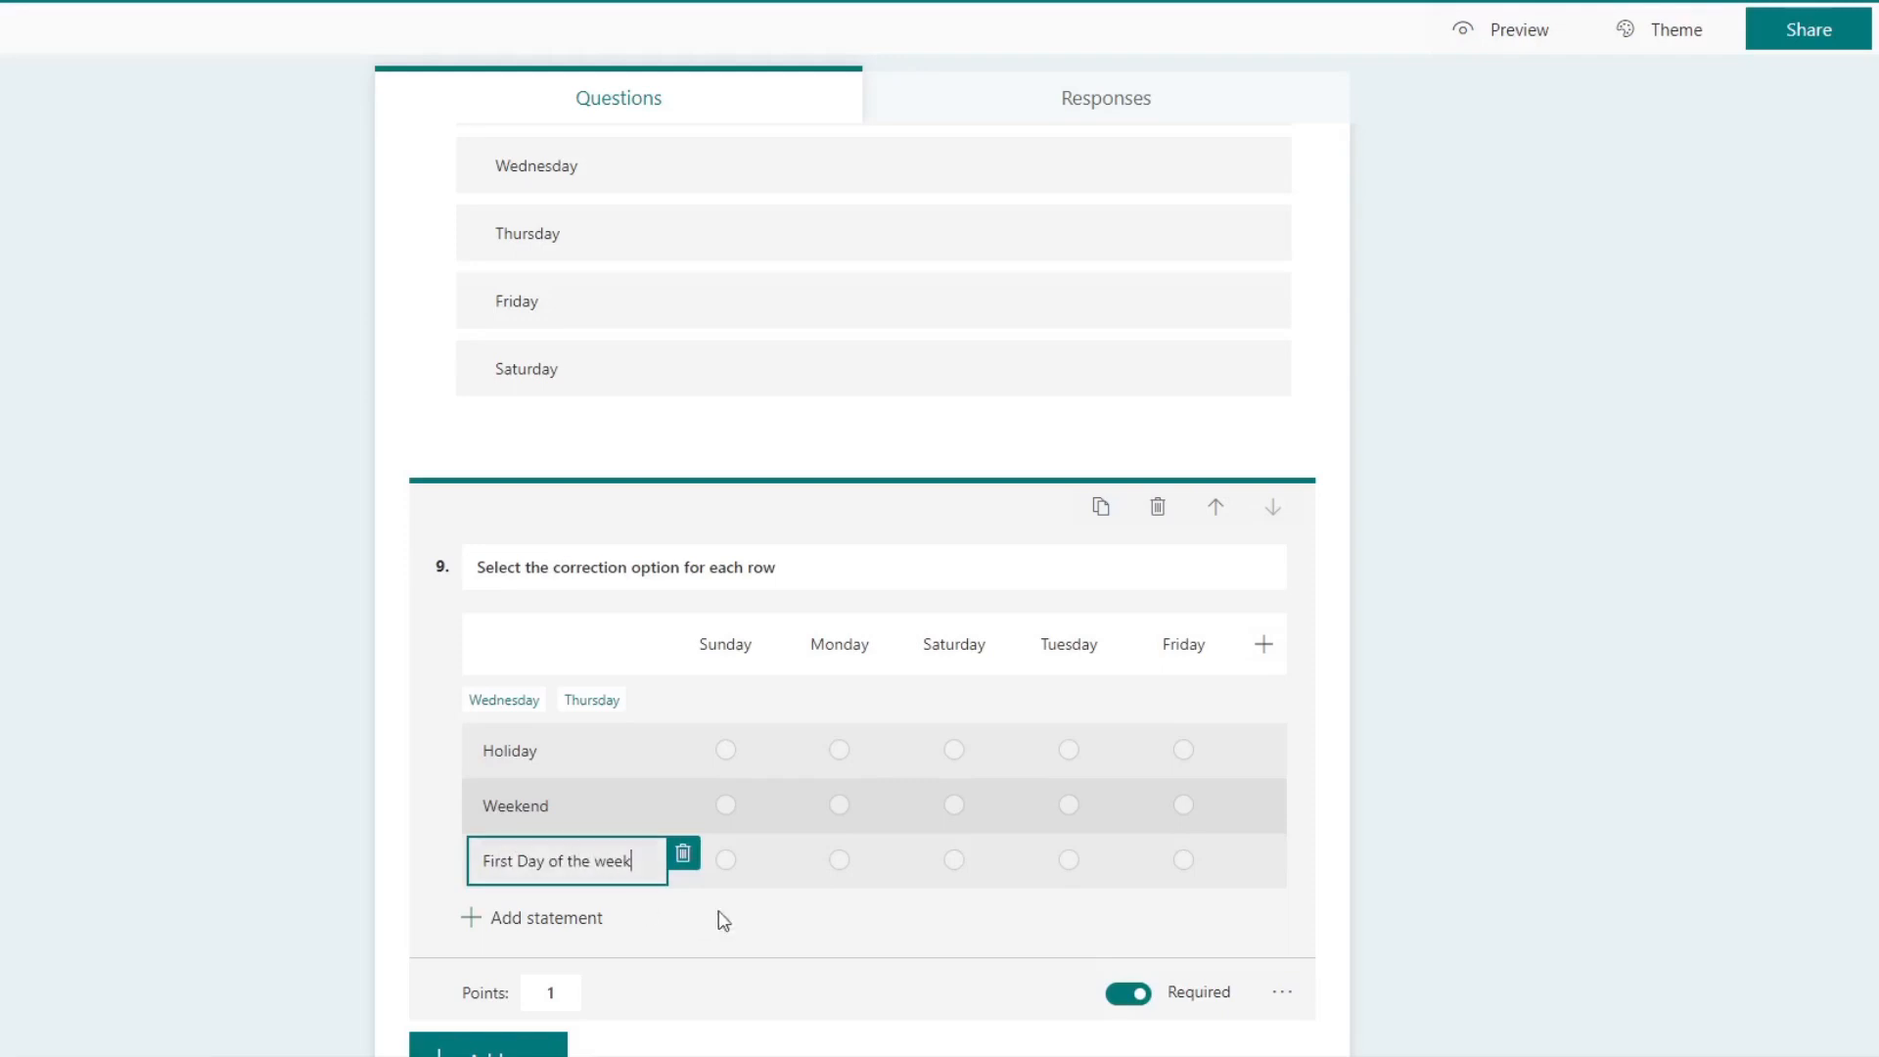
pyautogui.click(811, 931)
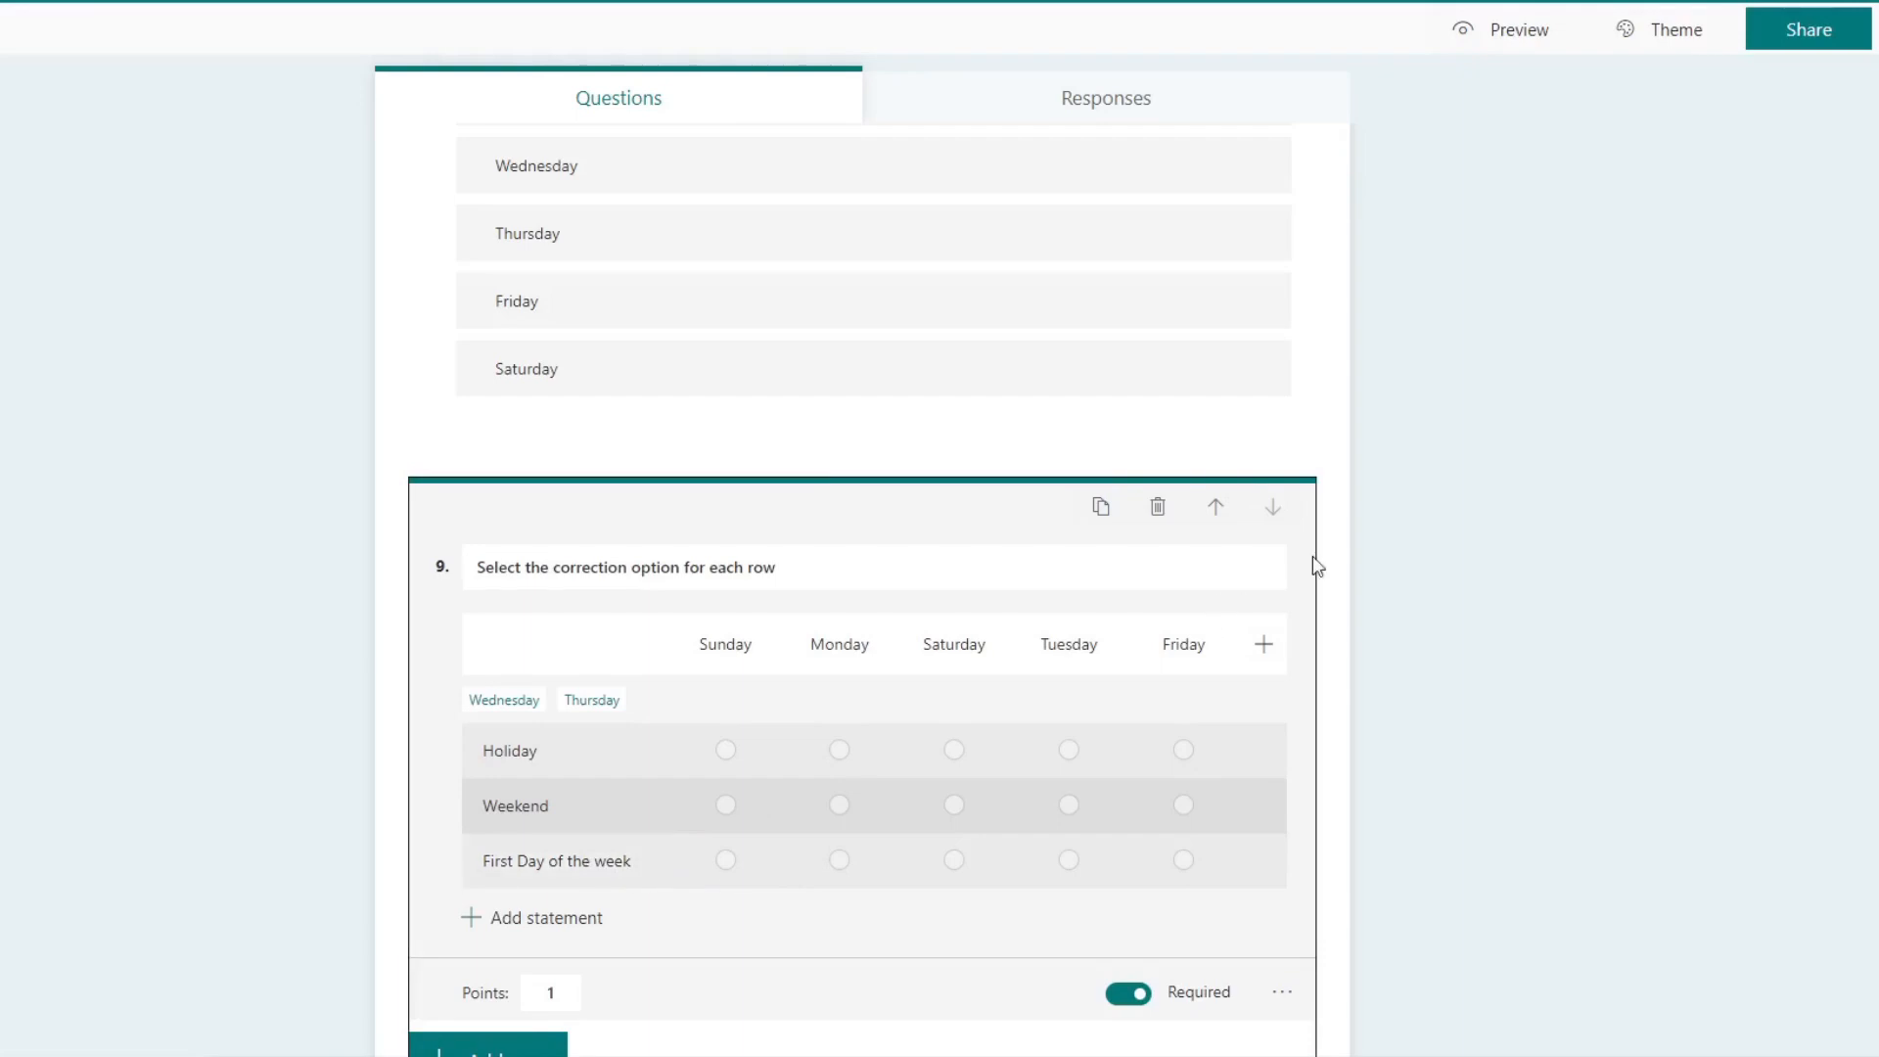
# Step: Preview the quiz and test the ninth question with Sunday for Holiday, Saturday for Weekend and Monday for First Day of the week
pyautogui.click(1531, 31)
pyautogui.scroll(-20, 859, 582)
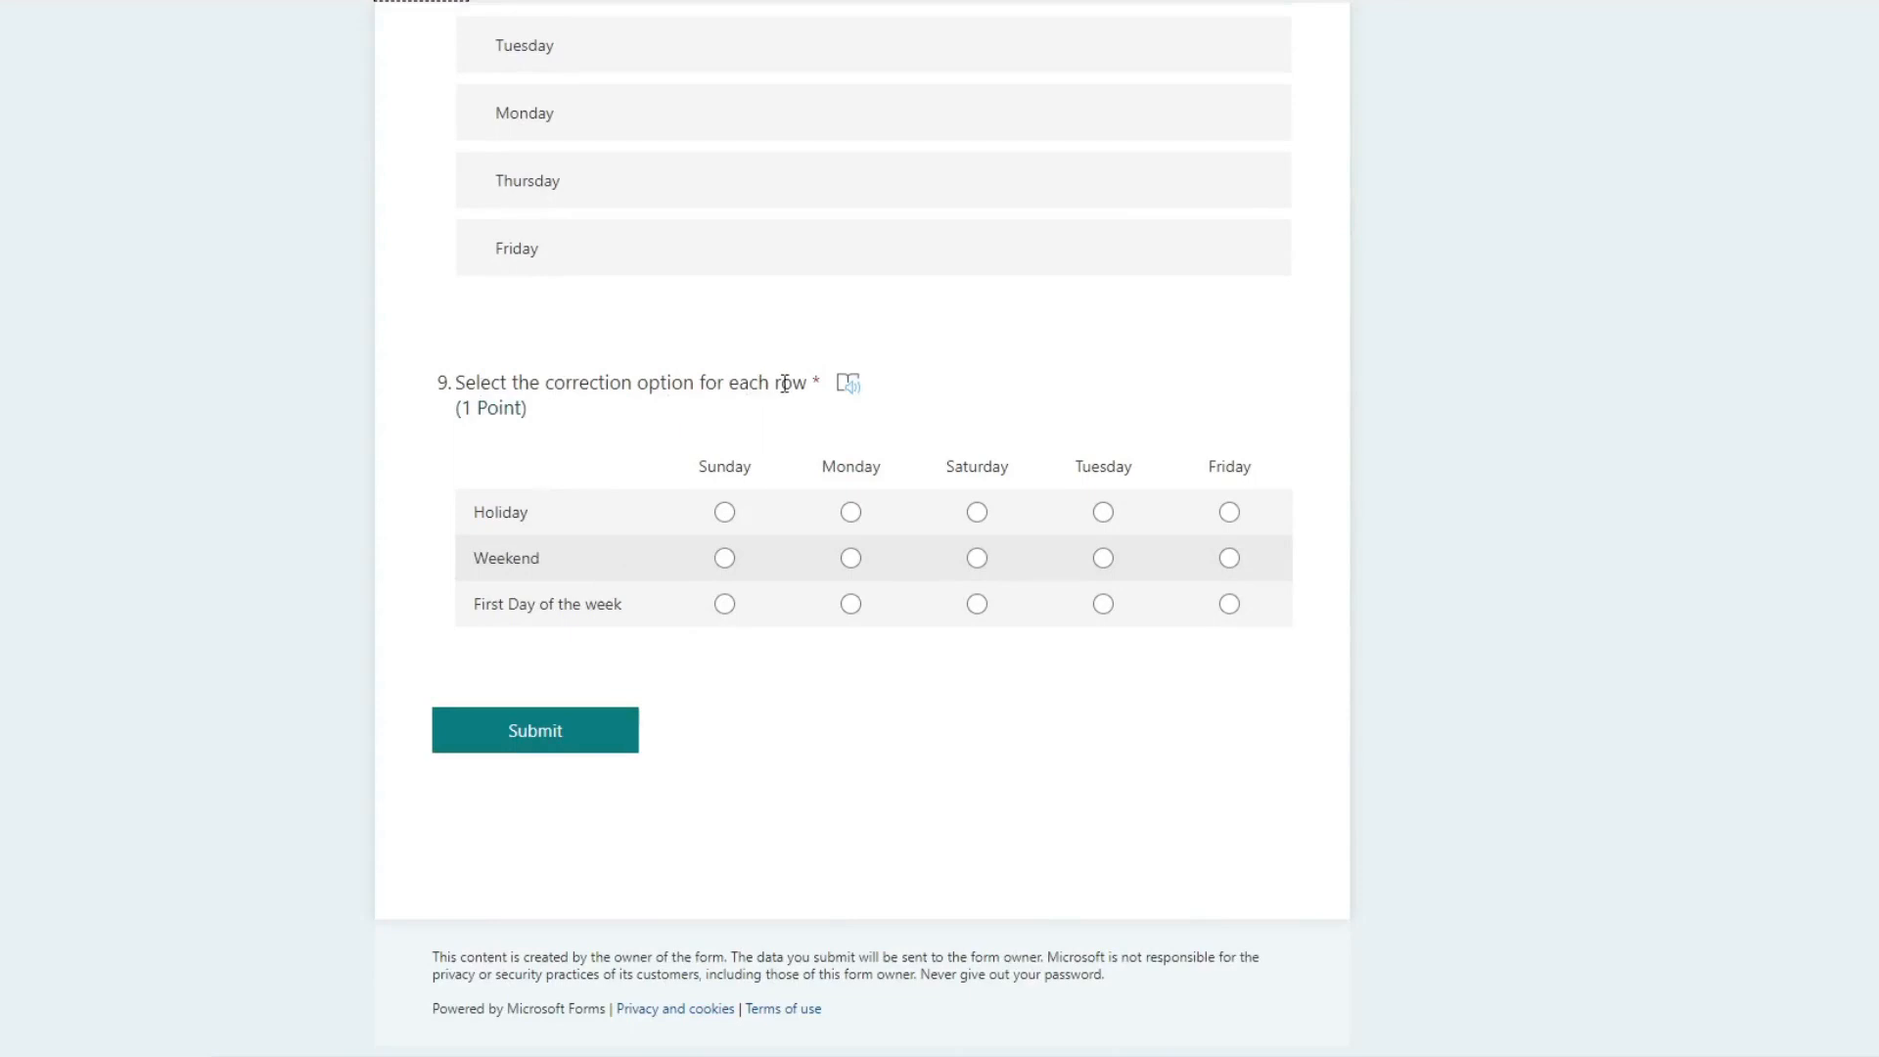
pyautogui.click(724, 513)
pyautogui.click(977, 558)
pyautogui.click(850, 603)
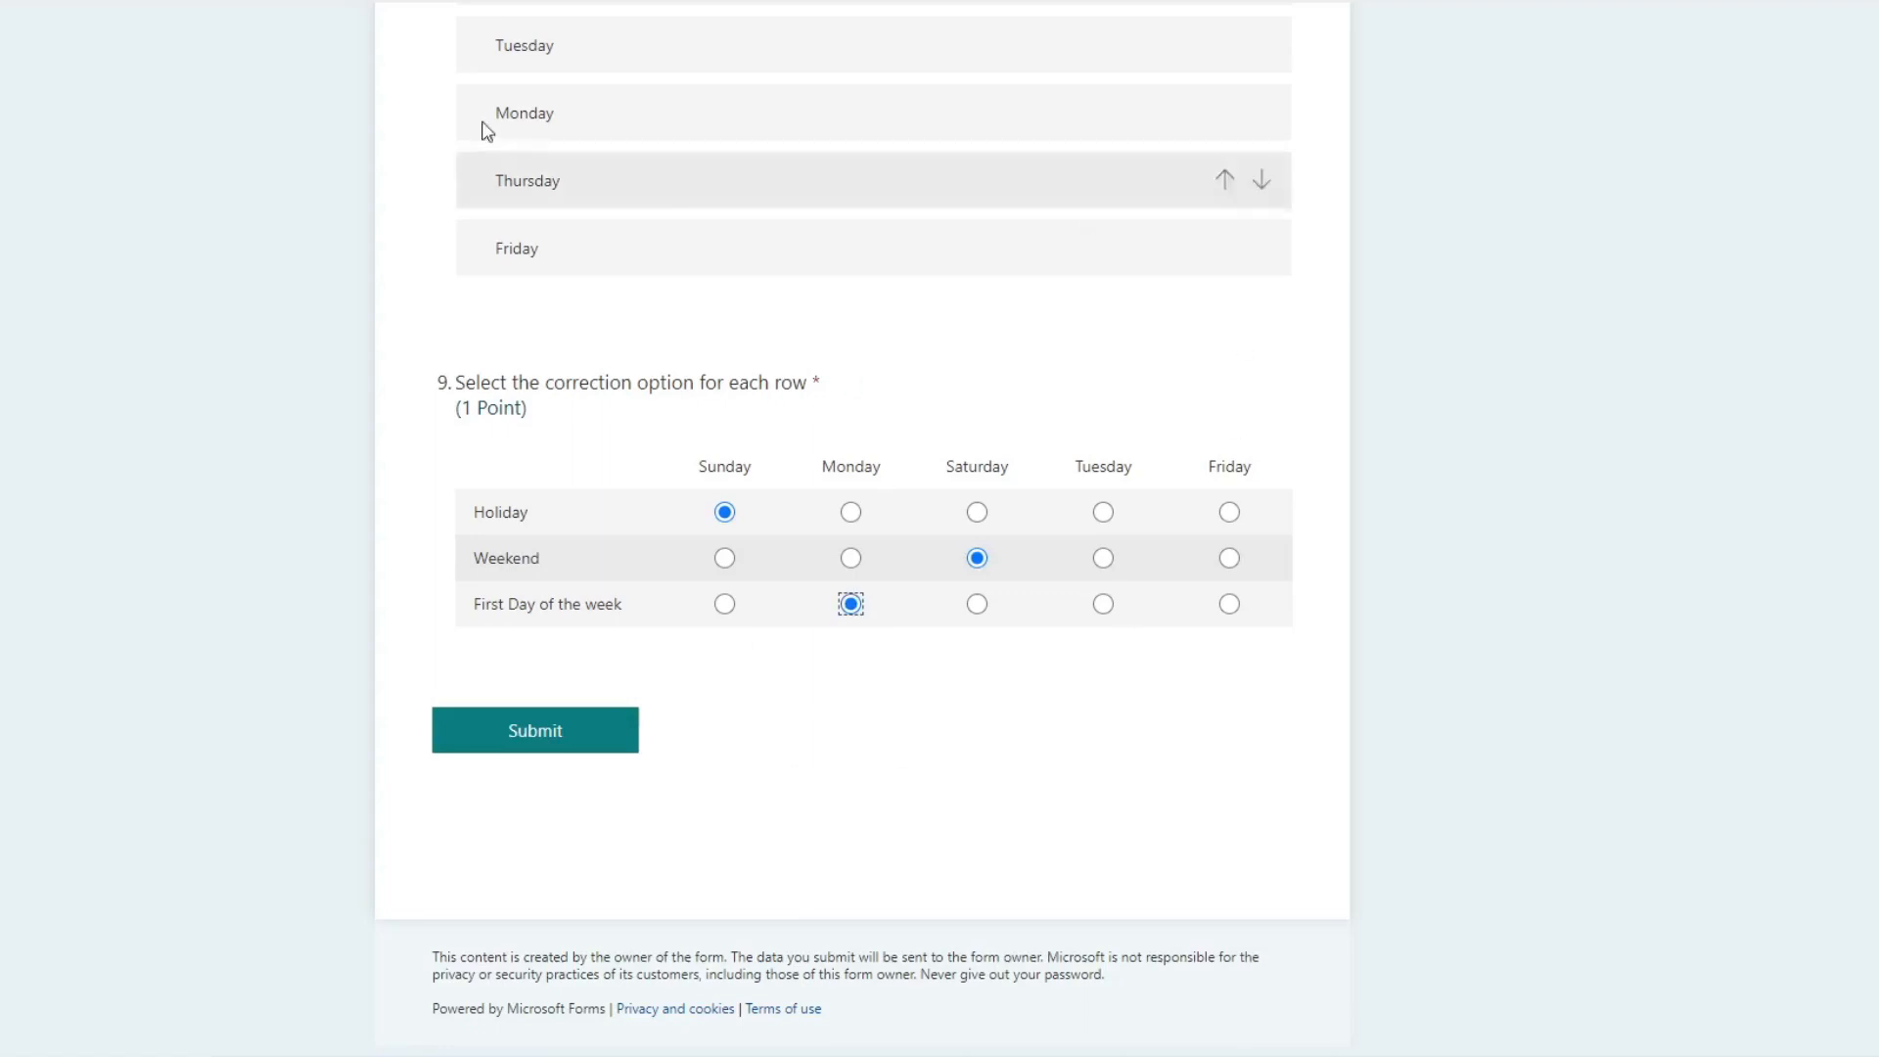
# Step: Return from the preview to the quiz editor and go to the end of the question list
pyautogui.click(430, 3)
pyautogui.scroll(-1, 973, 913)
pyautogui.scroll(-15, 977, 923)
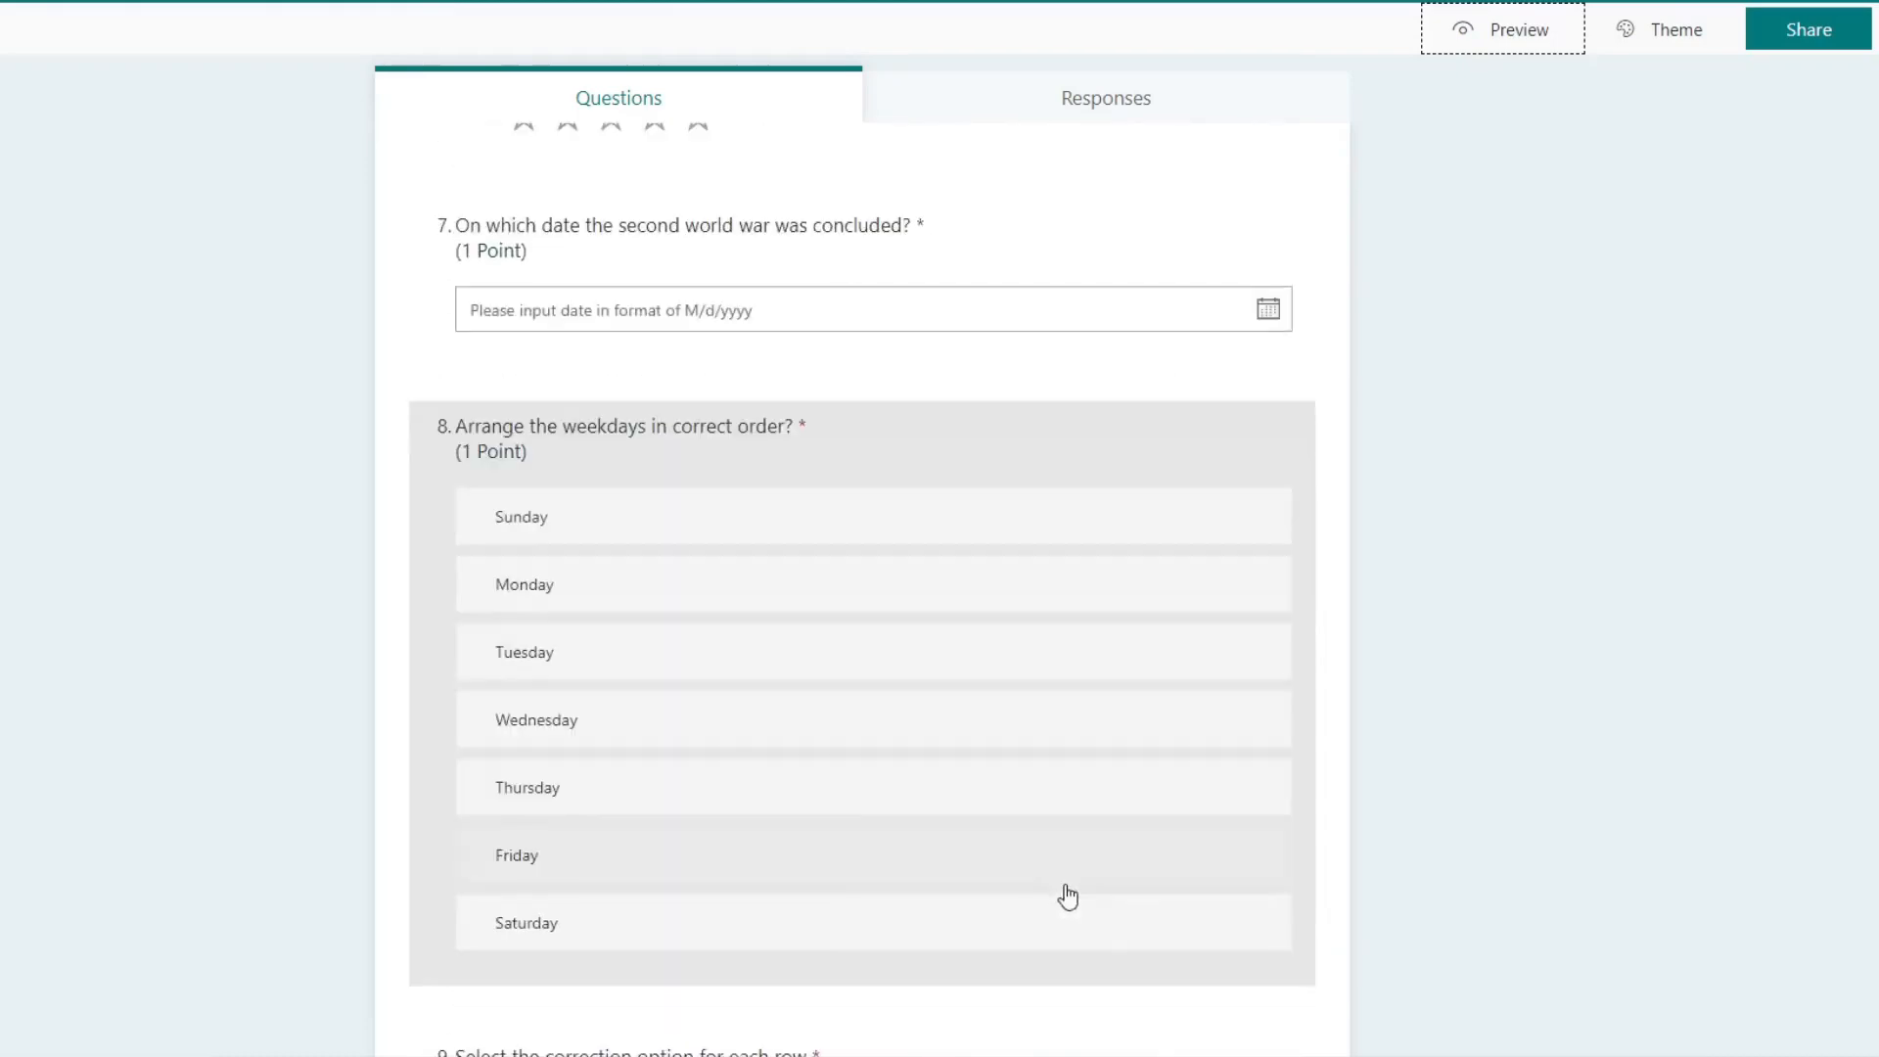
pyautogui.scroll(-5, 906, 977)
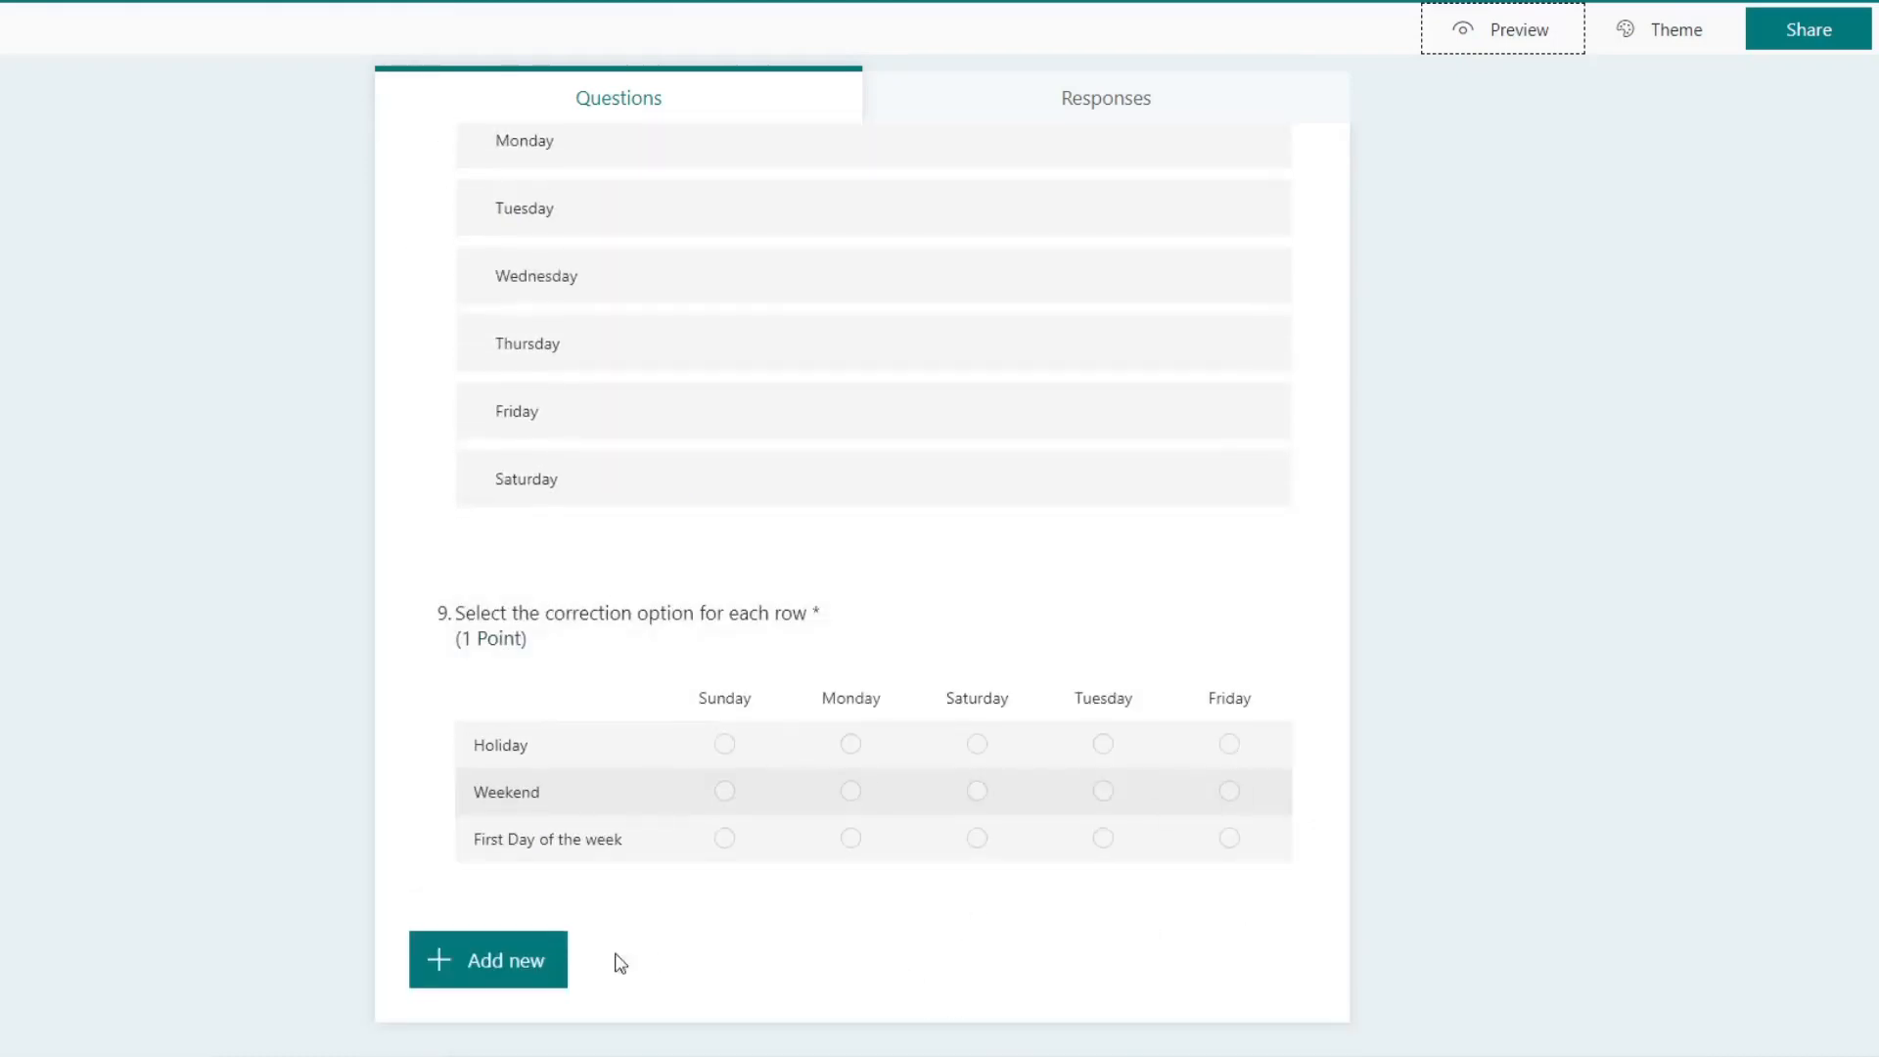
pyautogui.click(548, 961)
pyautogui.click(1090, 960)
pyautogui.moveTo(1098, 899)
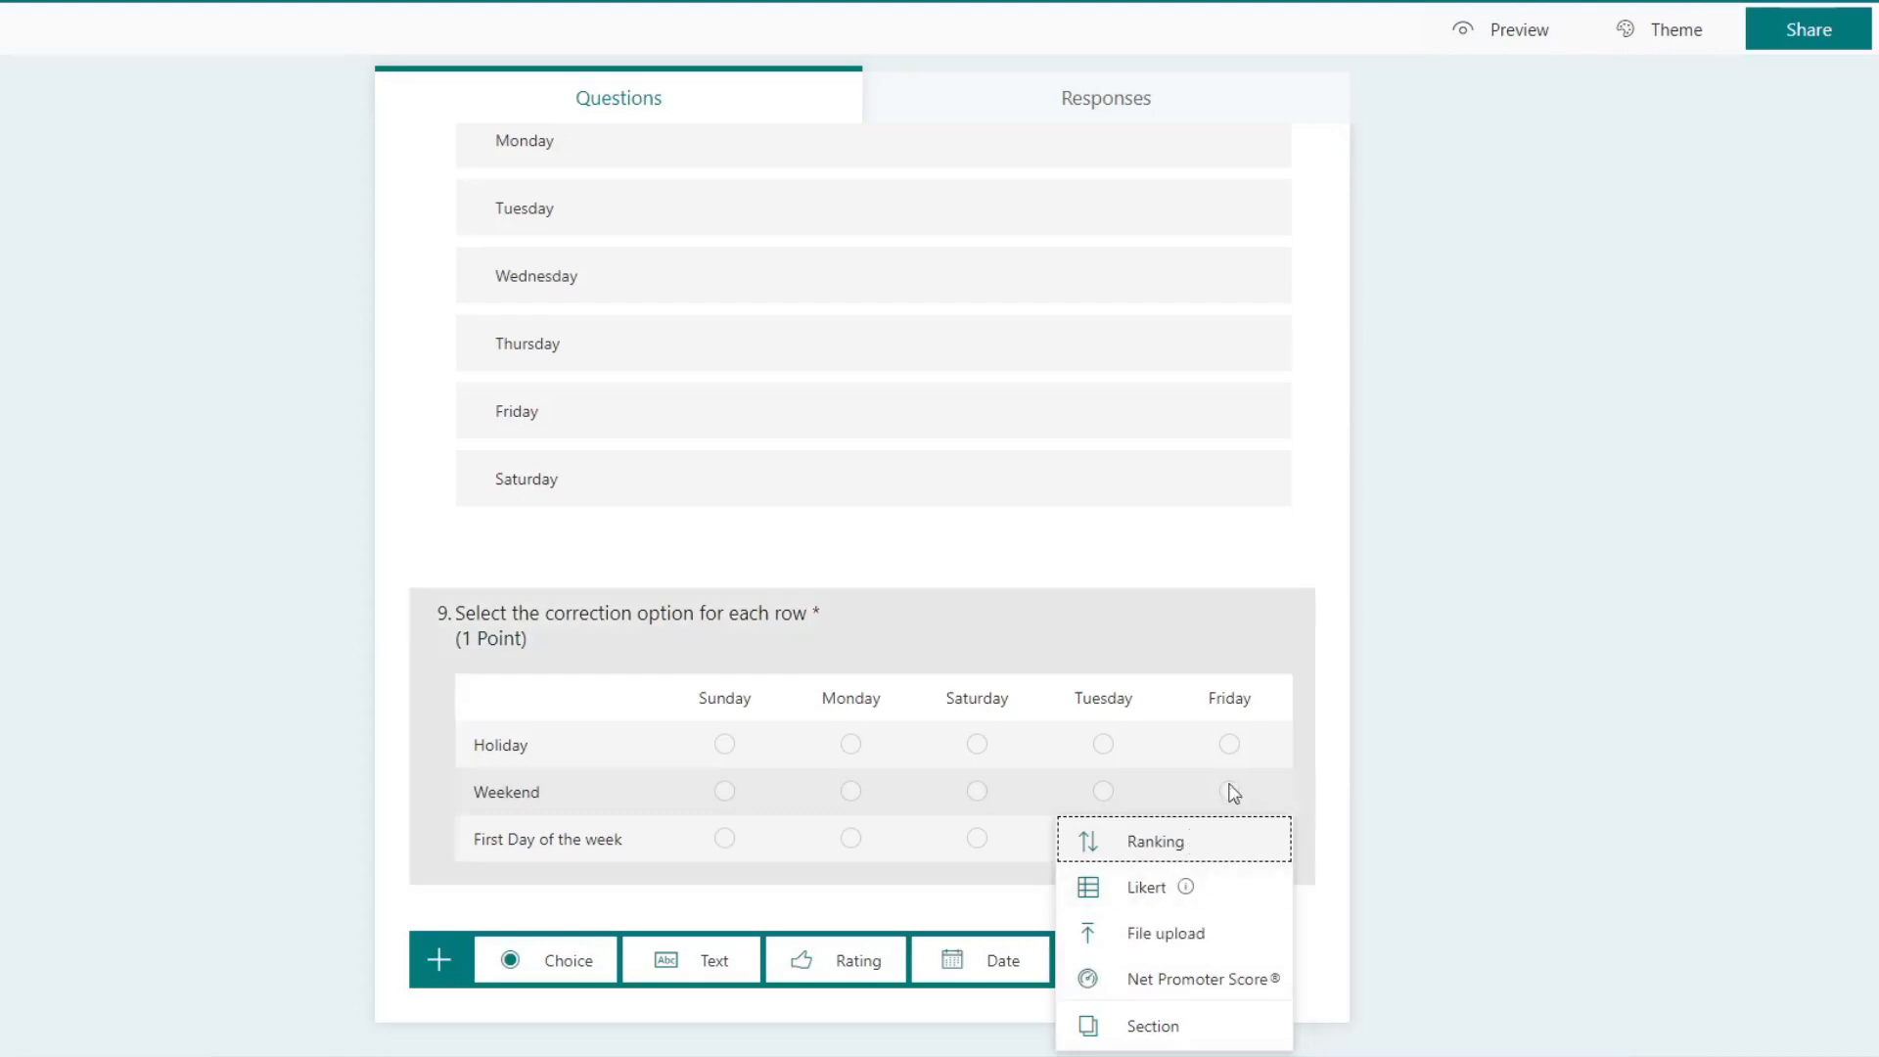
pyautogui.click(1337, 668)
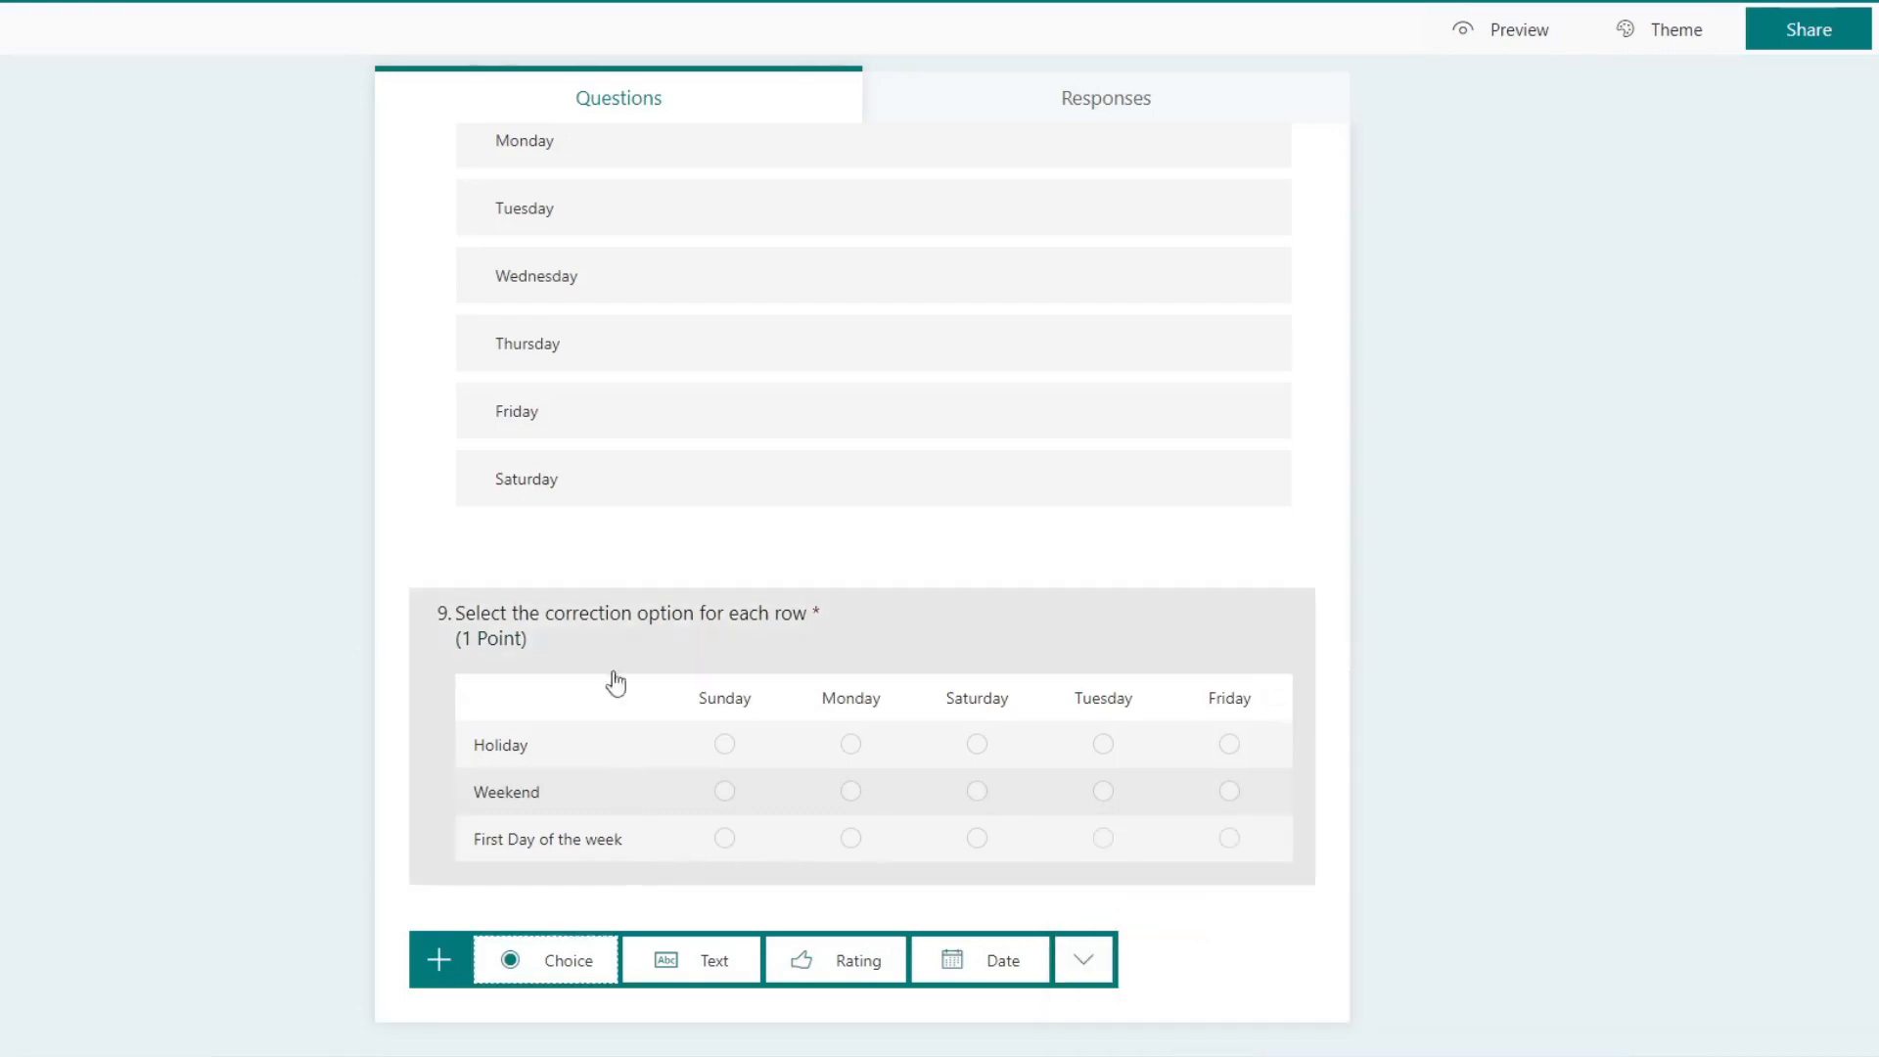
# Step: Open the ninth question for editing and set its points to 3
pyautogui.click(573, 631)
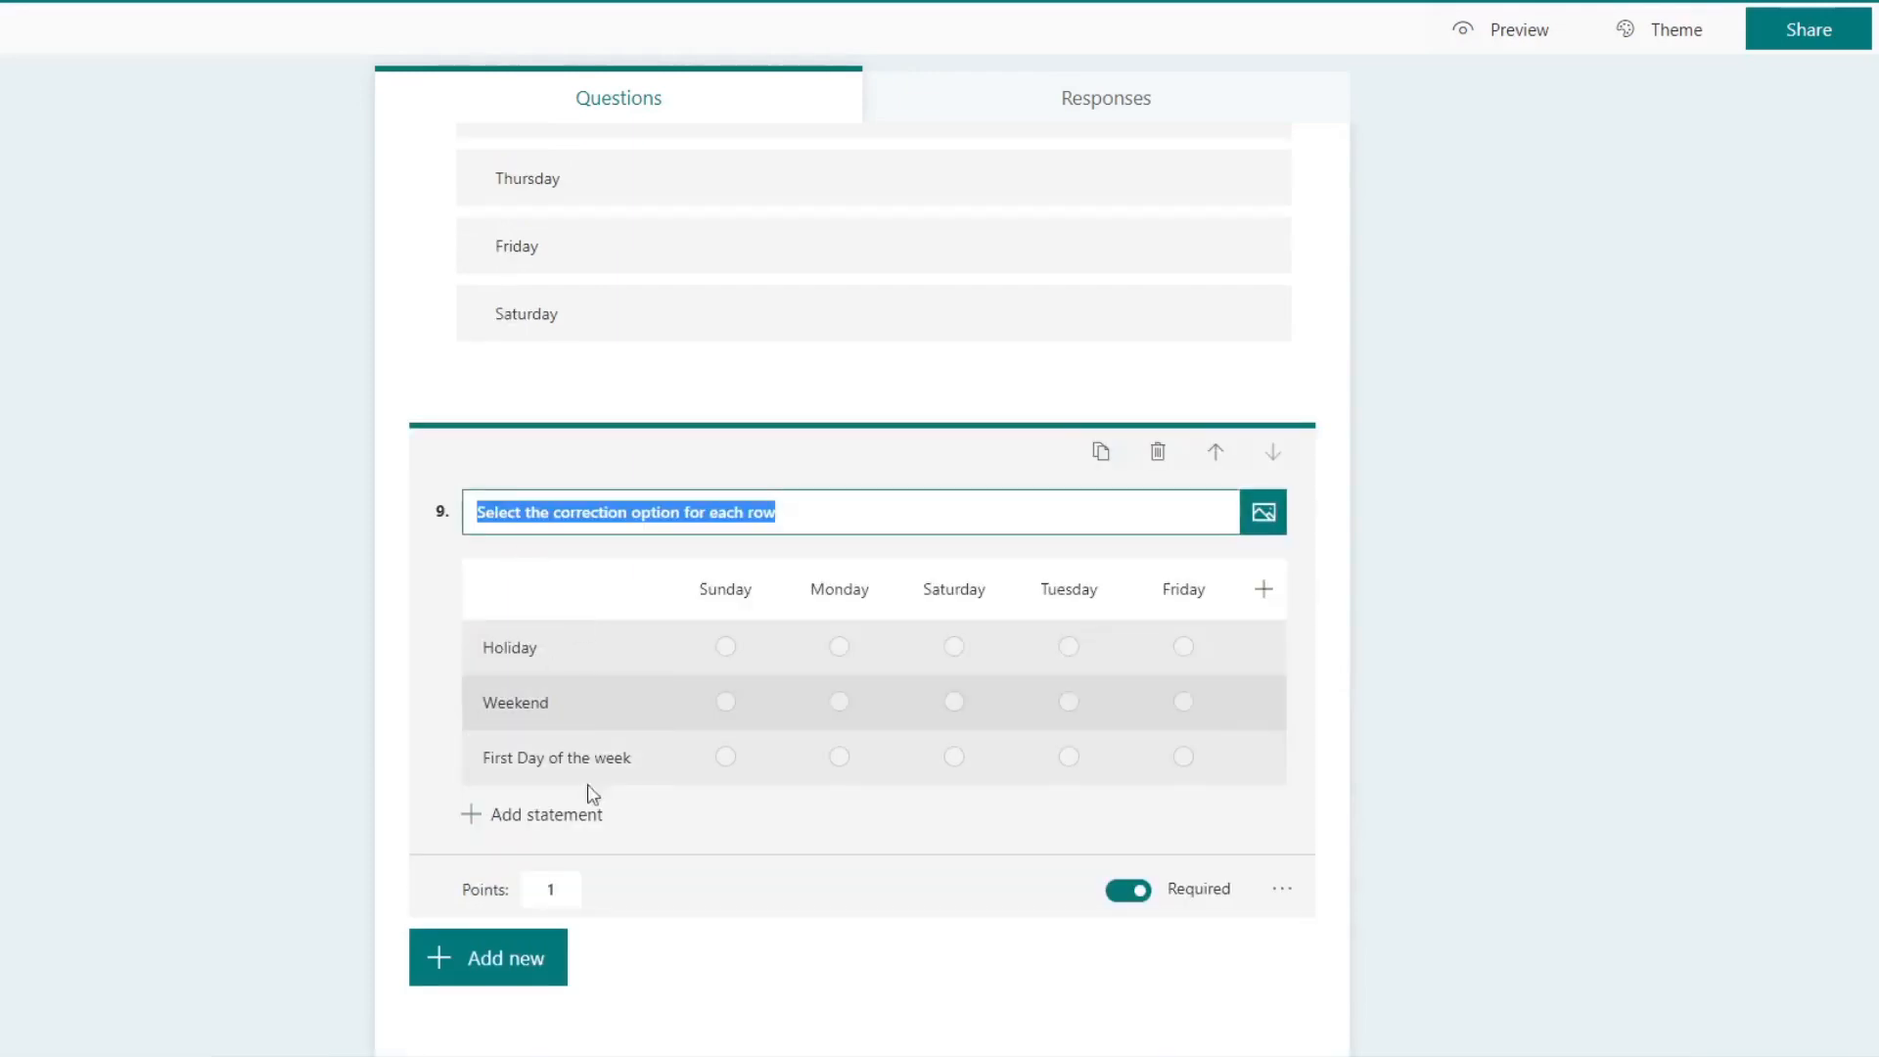
pyautogui.click(573, 889)
pyautogui.moveTo(573, 889); pyautogui.dragTo(524, 889)
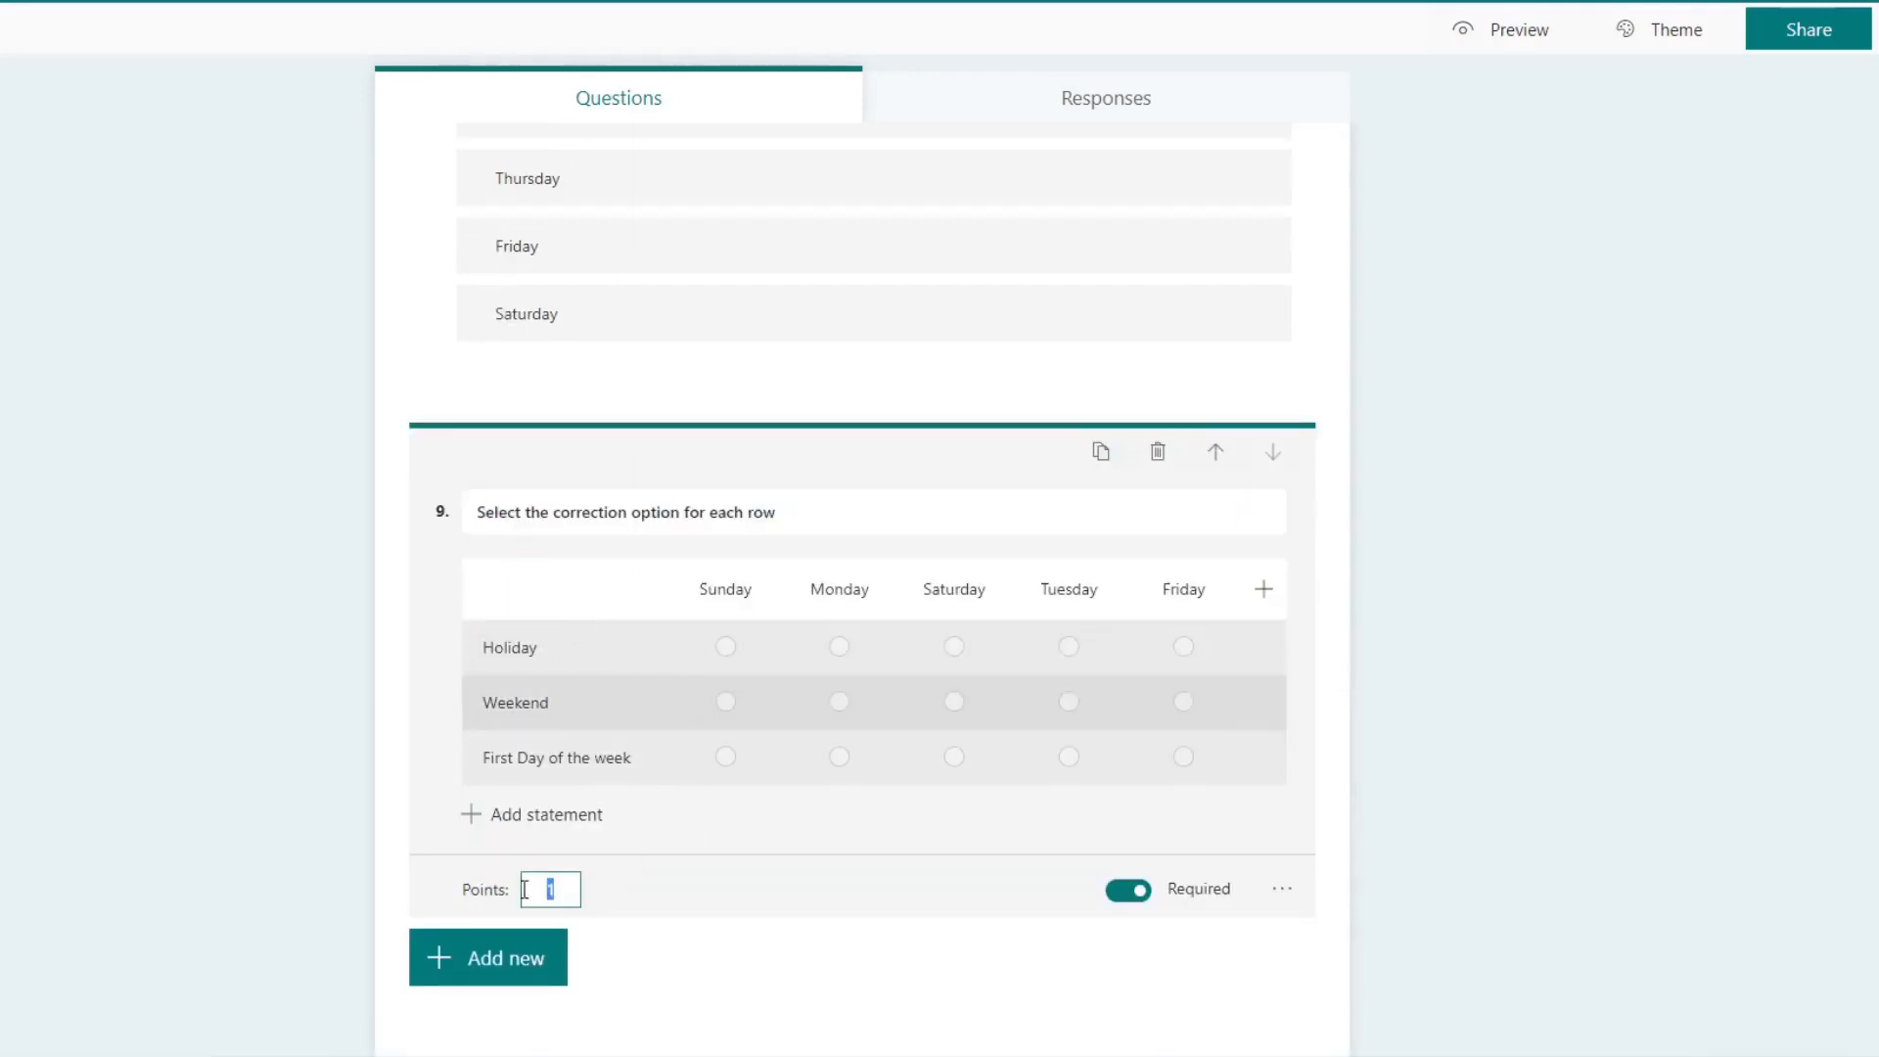
pyautogui.write('3')
pyautogui.click(682, 917)
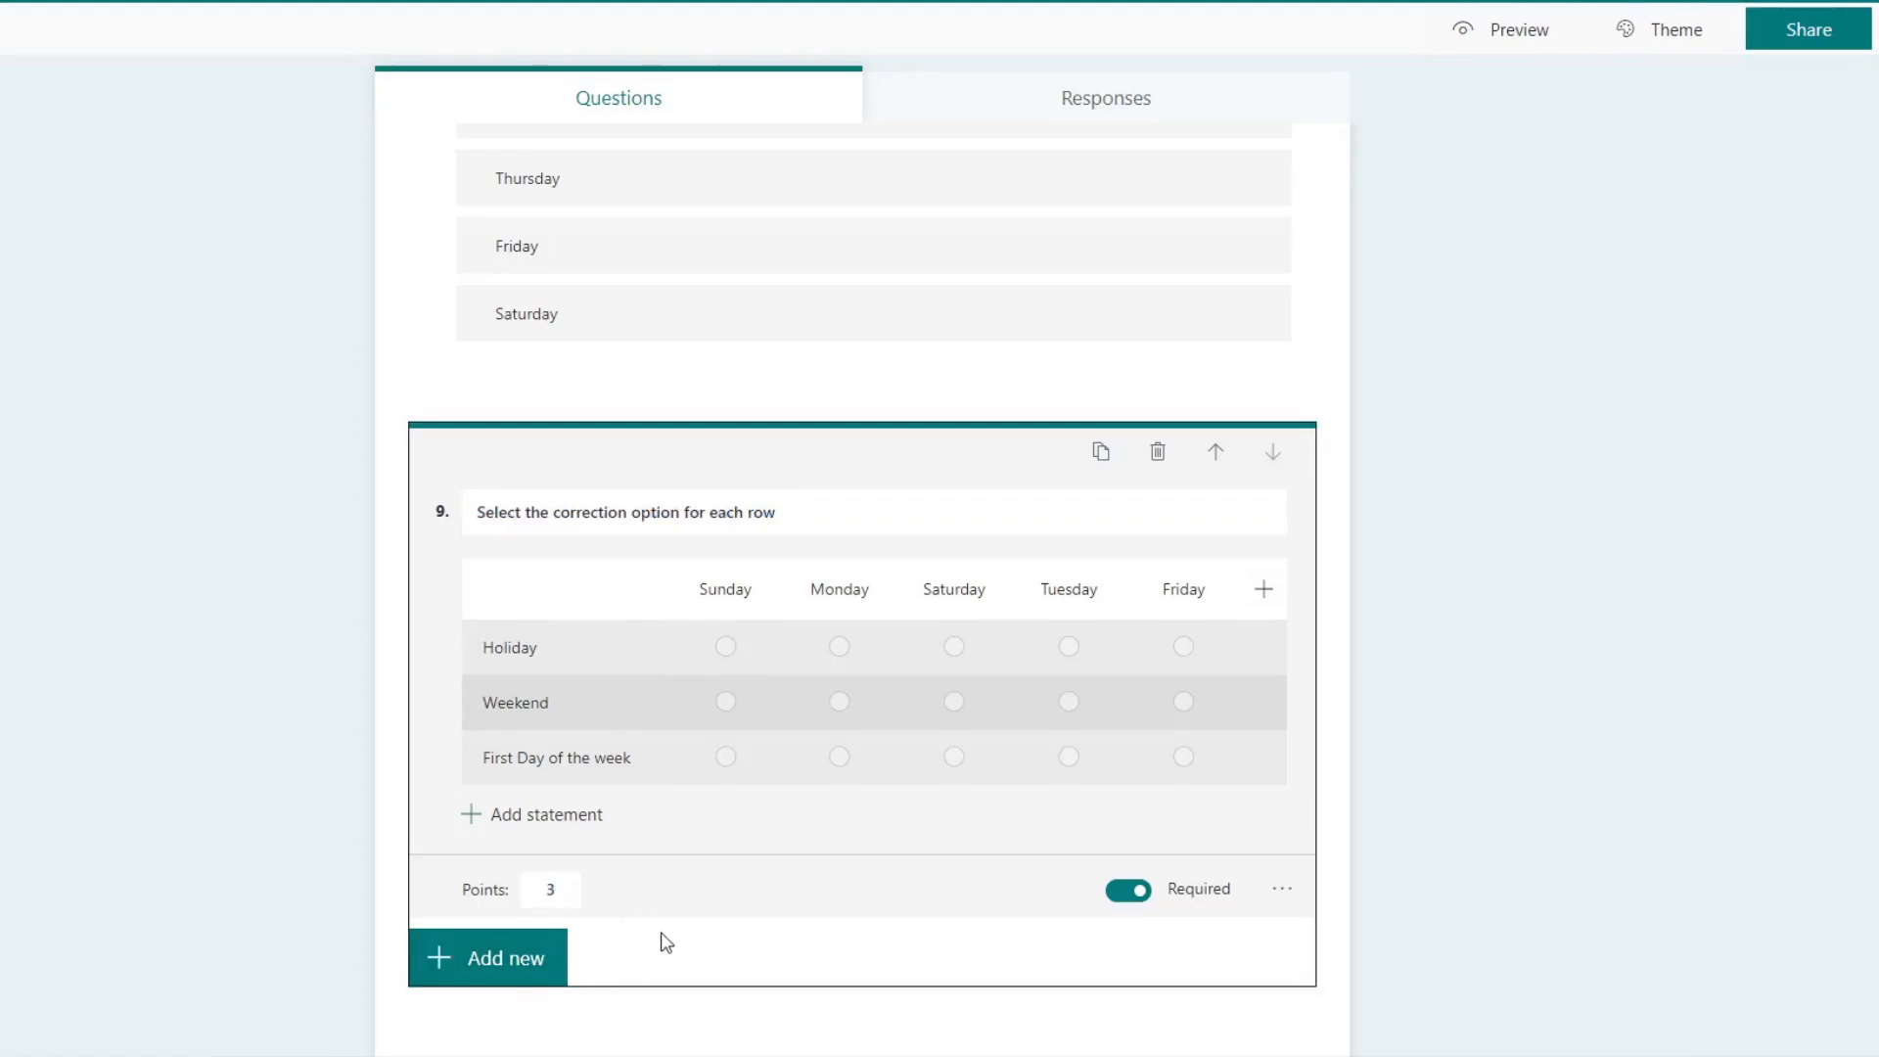
# Step: Add a file upload question after the ninth question and accept the creation of its SharePoint folder
pyautogui.click(495, 960)
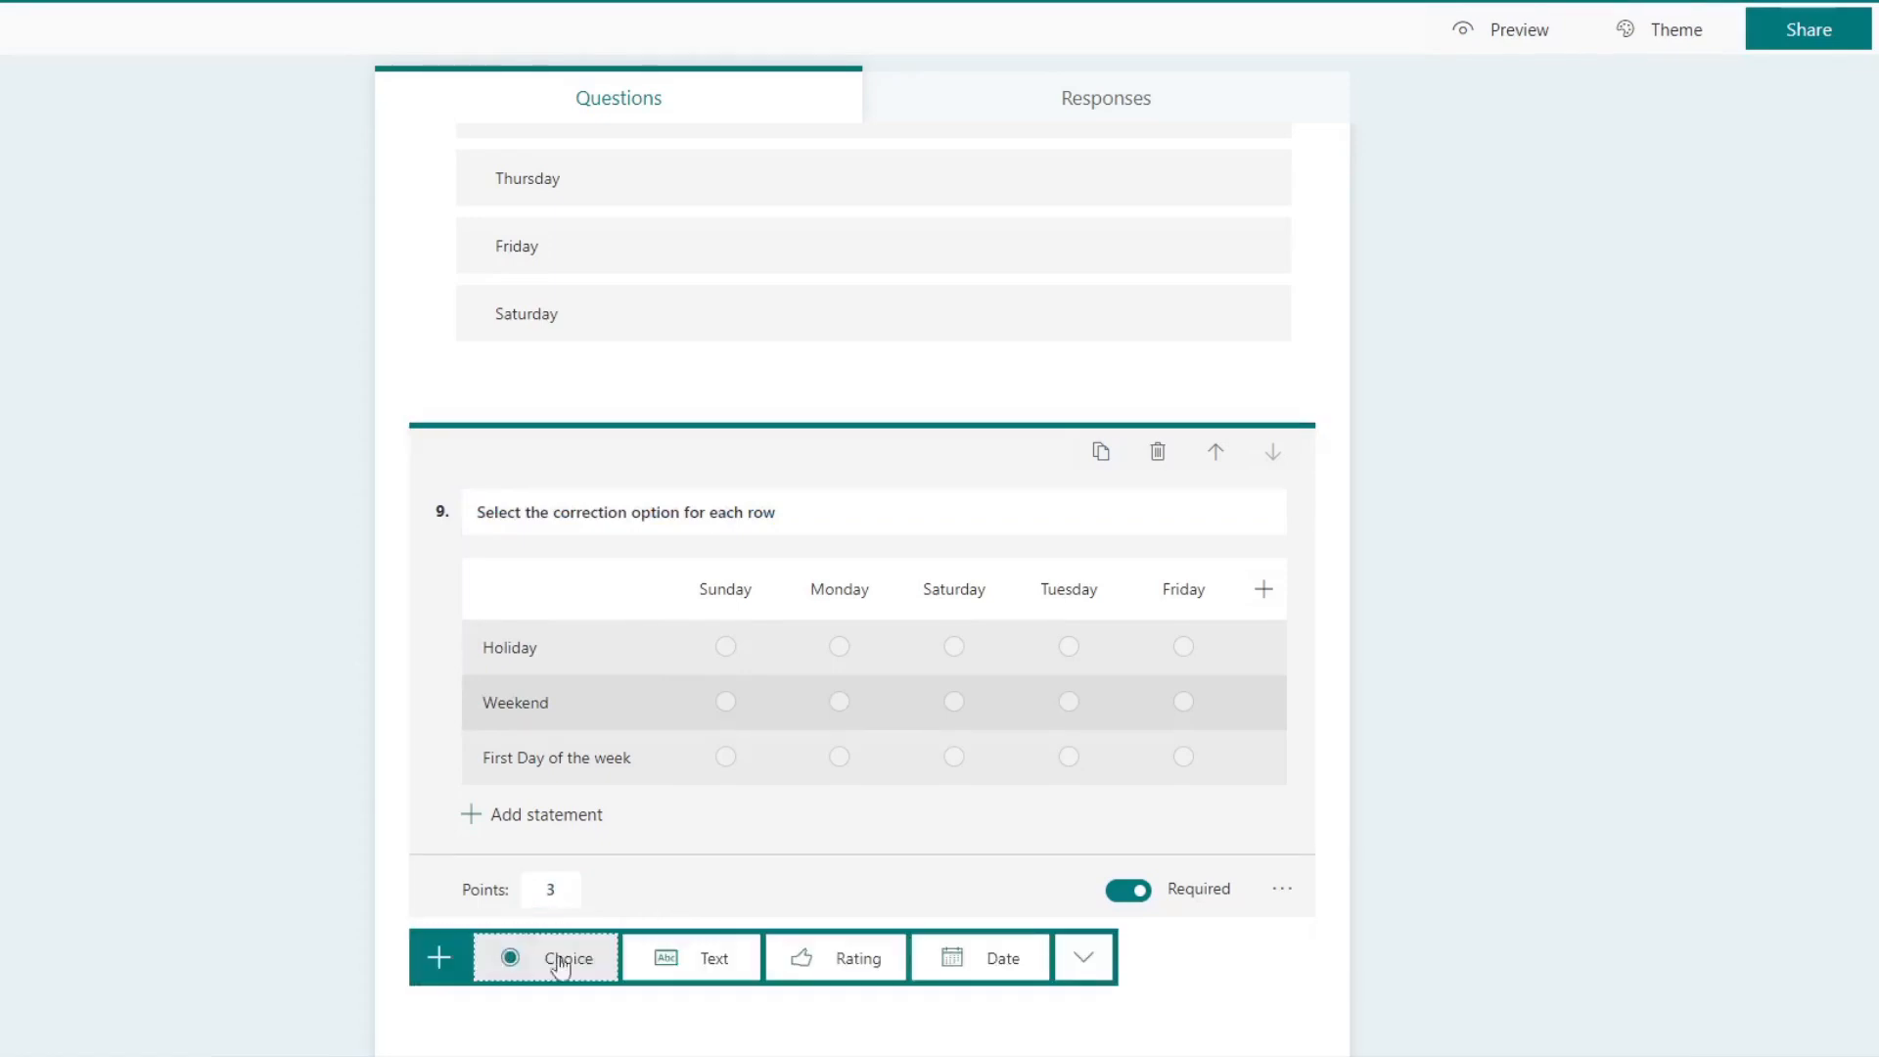
pyautogui.click(1080, 963)
pyautogui.click(1205, 934)
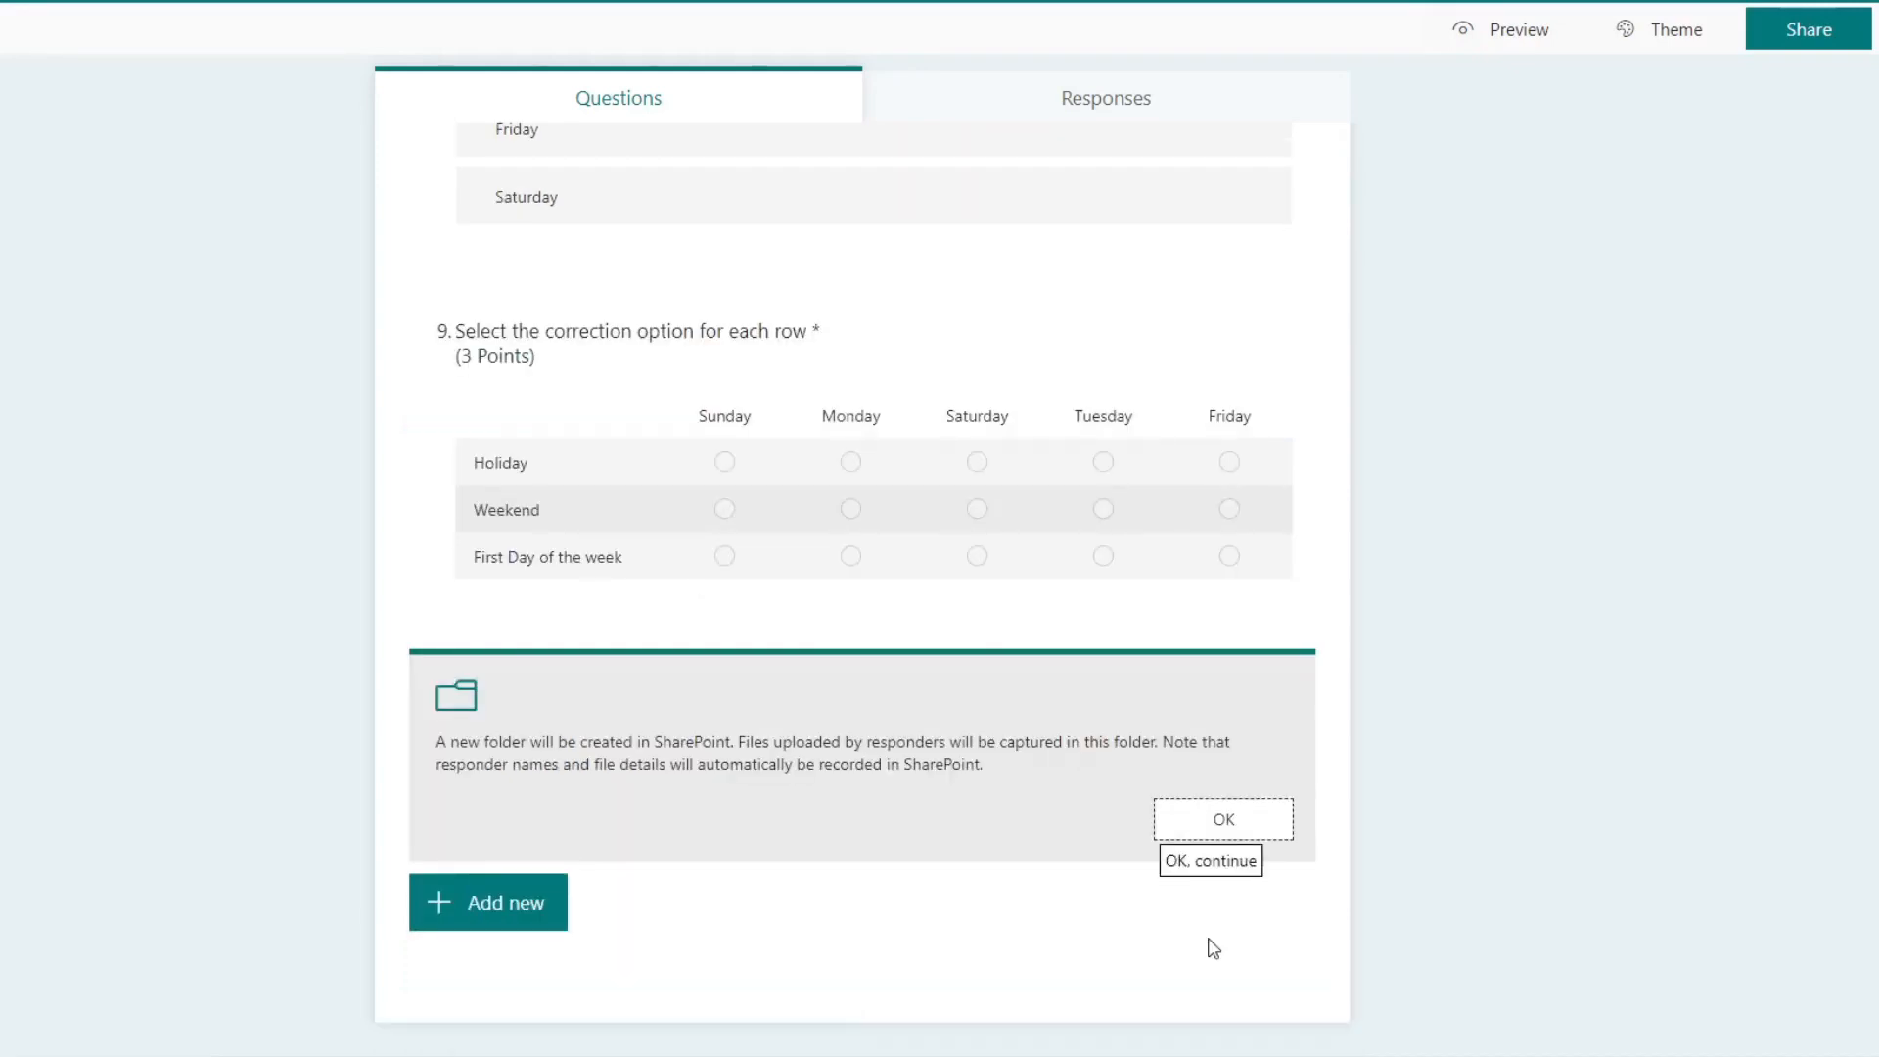
pyautogui.click(1241, 832)
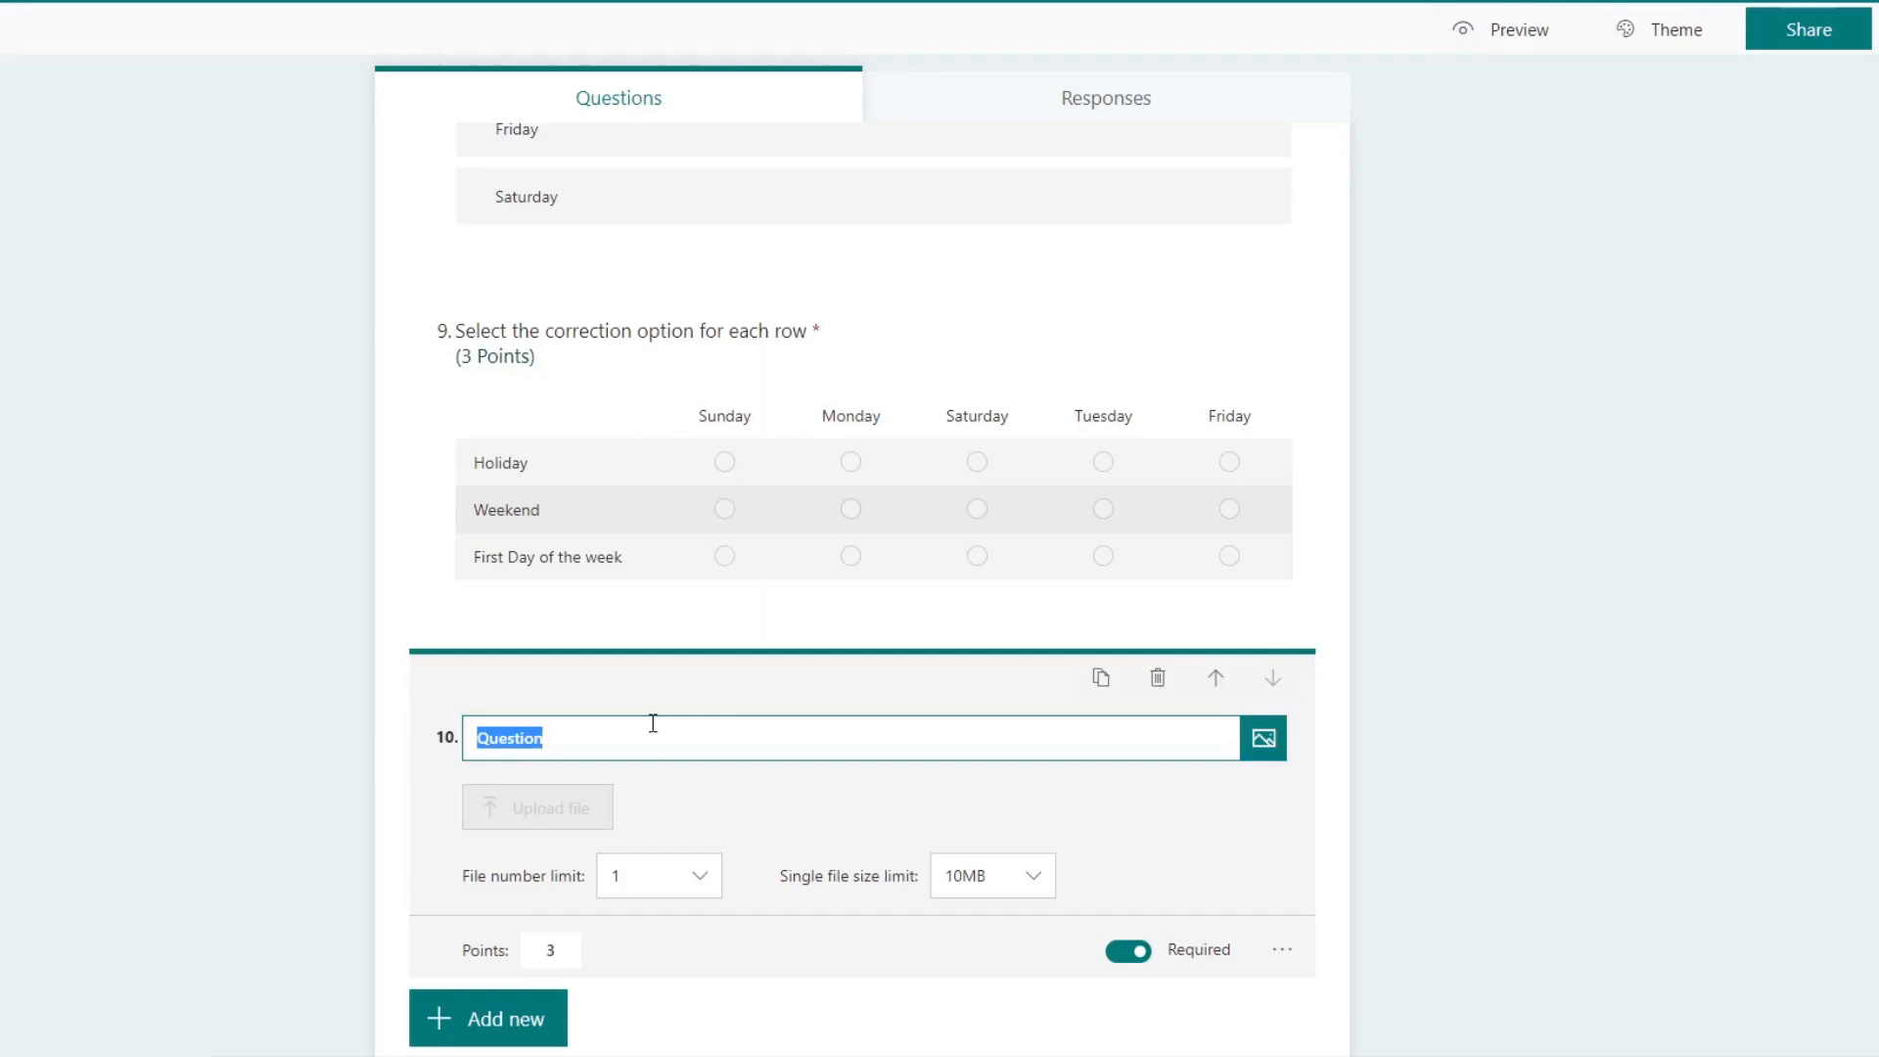
# Step: Title the tenth question "Question description"
pyautogui.write('Qusee')
pyautogui.press('BackSpace')
pyautogui.write('tion d')
pyautogui.press('BackSpace')
pyautogui.press('BackSpace')
pyautogui.press('BackSpace')
pyautogui.press('BackSpace')
pyautogui.press('BackSpace')
pyautogui.press('BackSpace')
pyautogui.write('stion description')
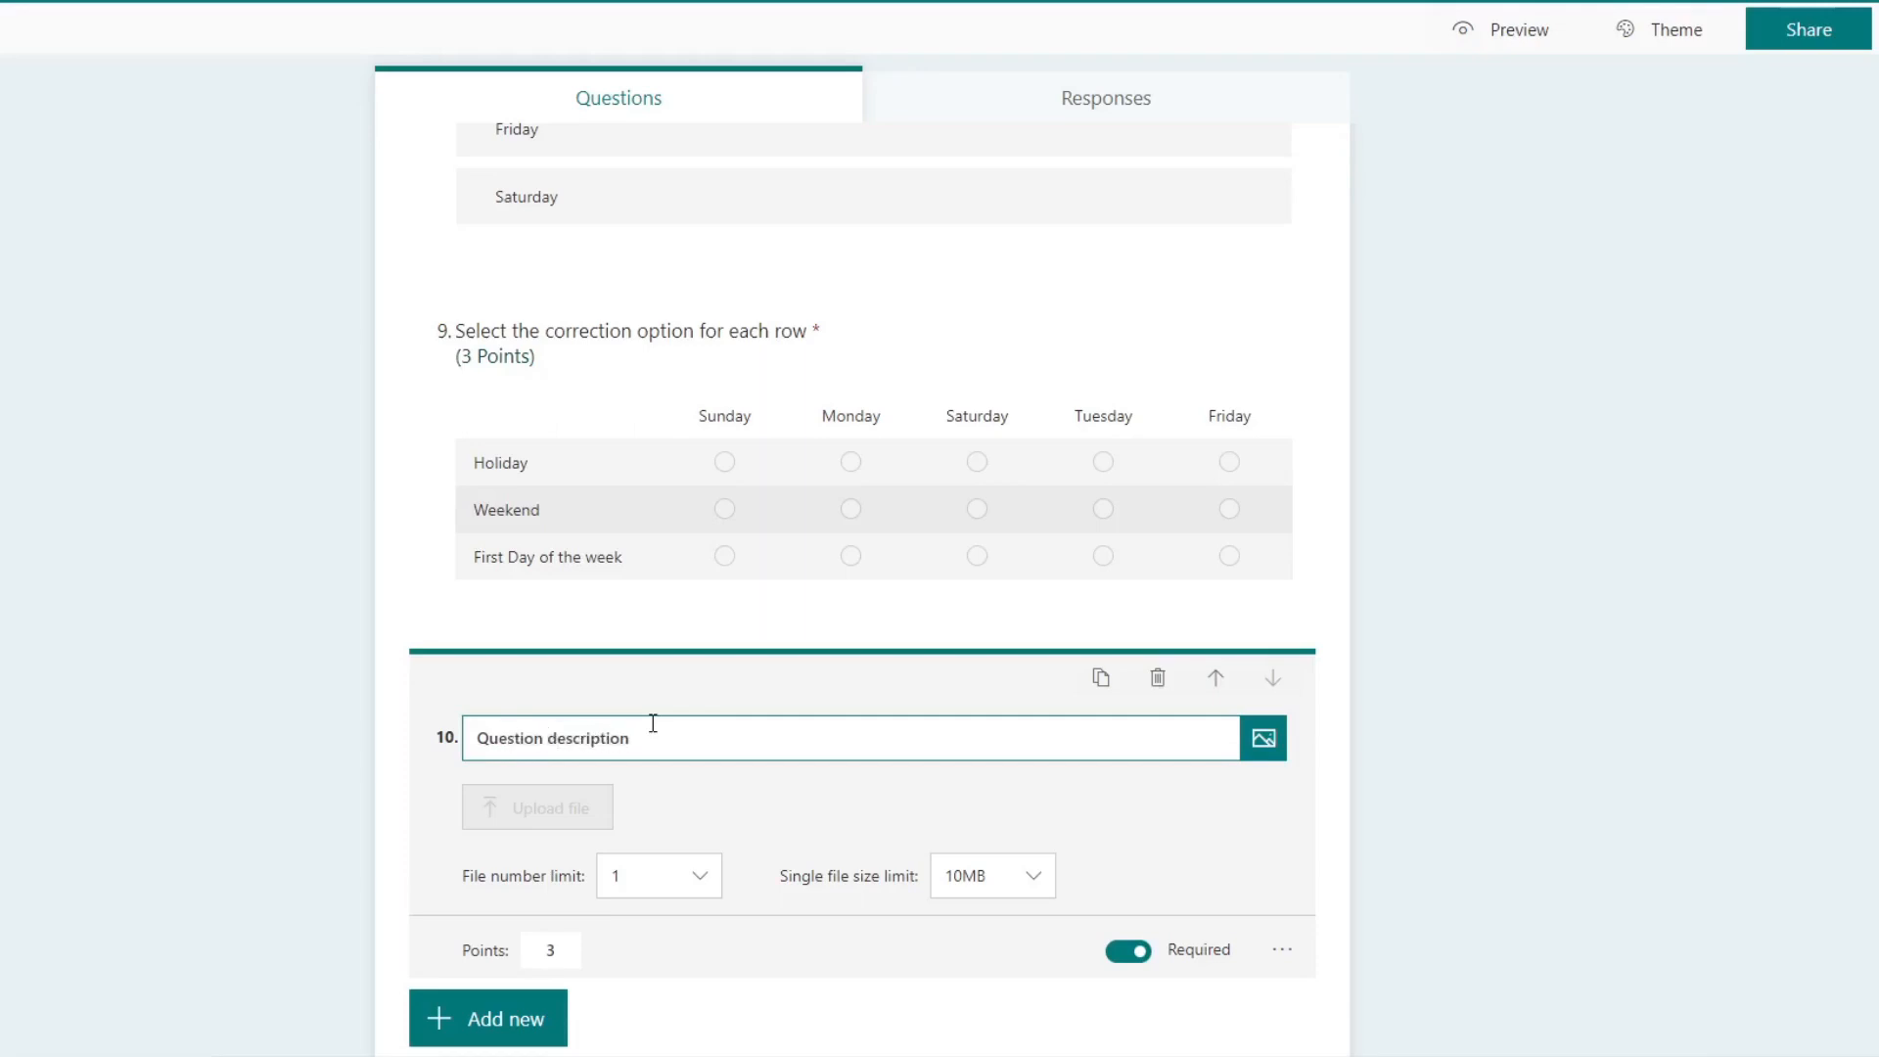
# Step: Check the media types that can be inserted into the tenth question and return to editing it
pyautogui.click(1272, 746)
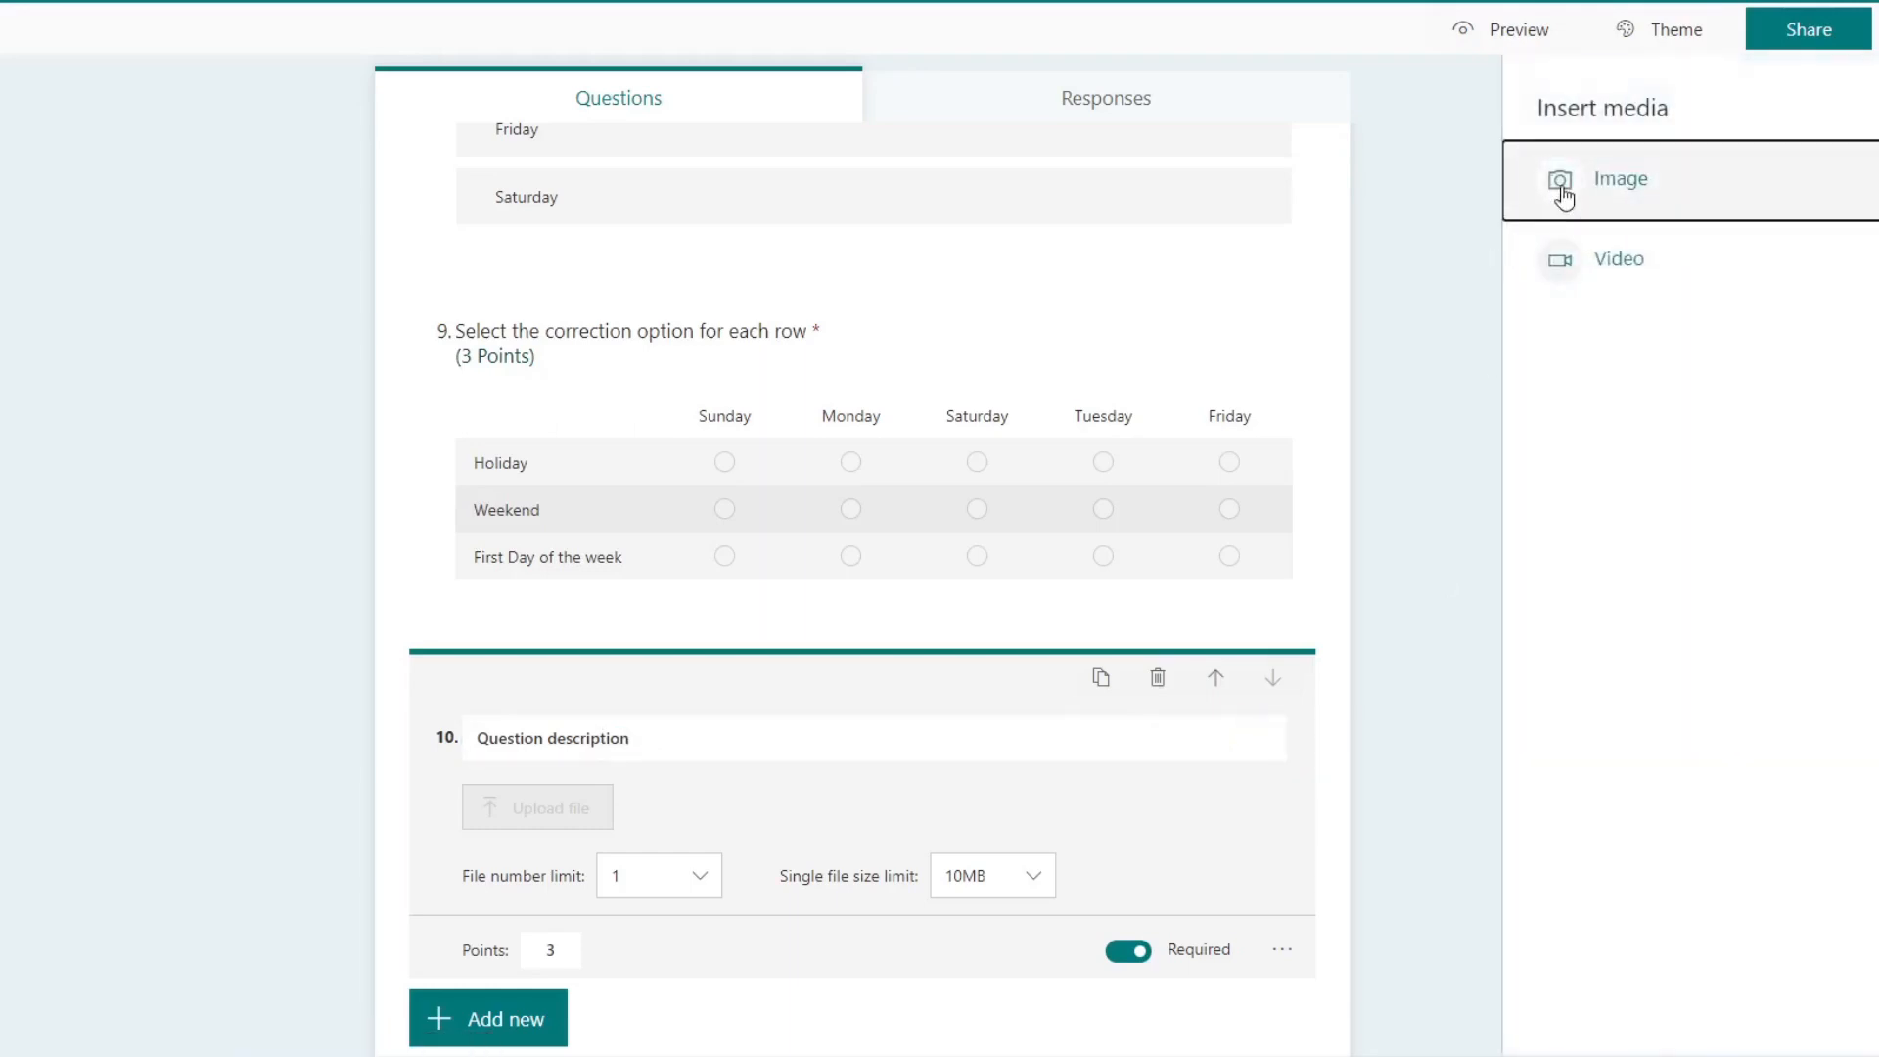
pyautogui.click(1448, 293)
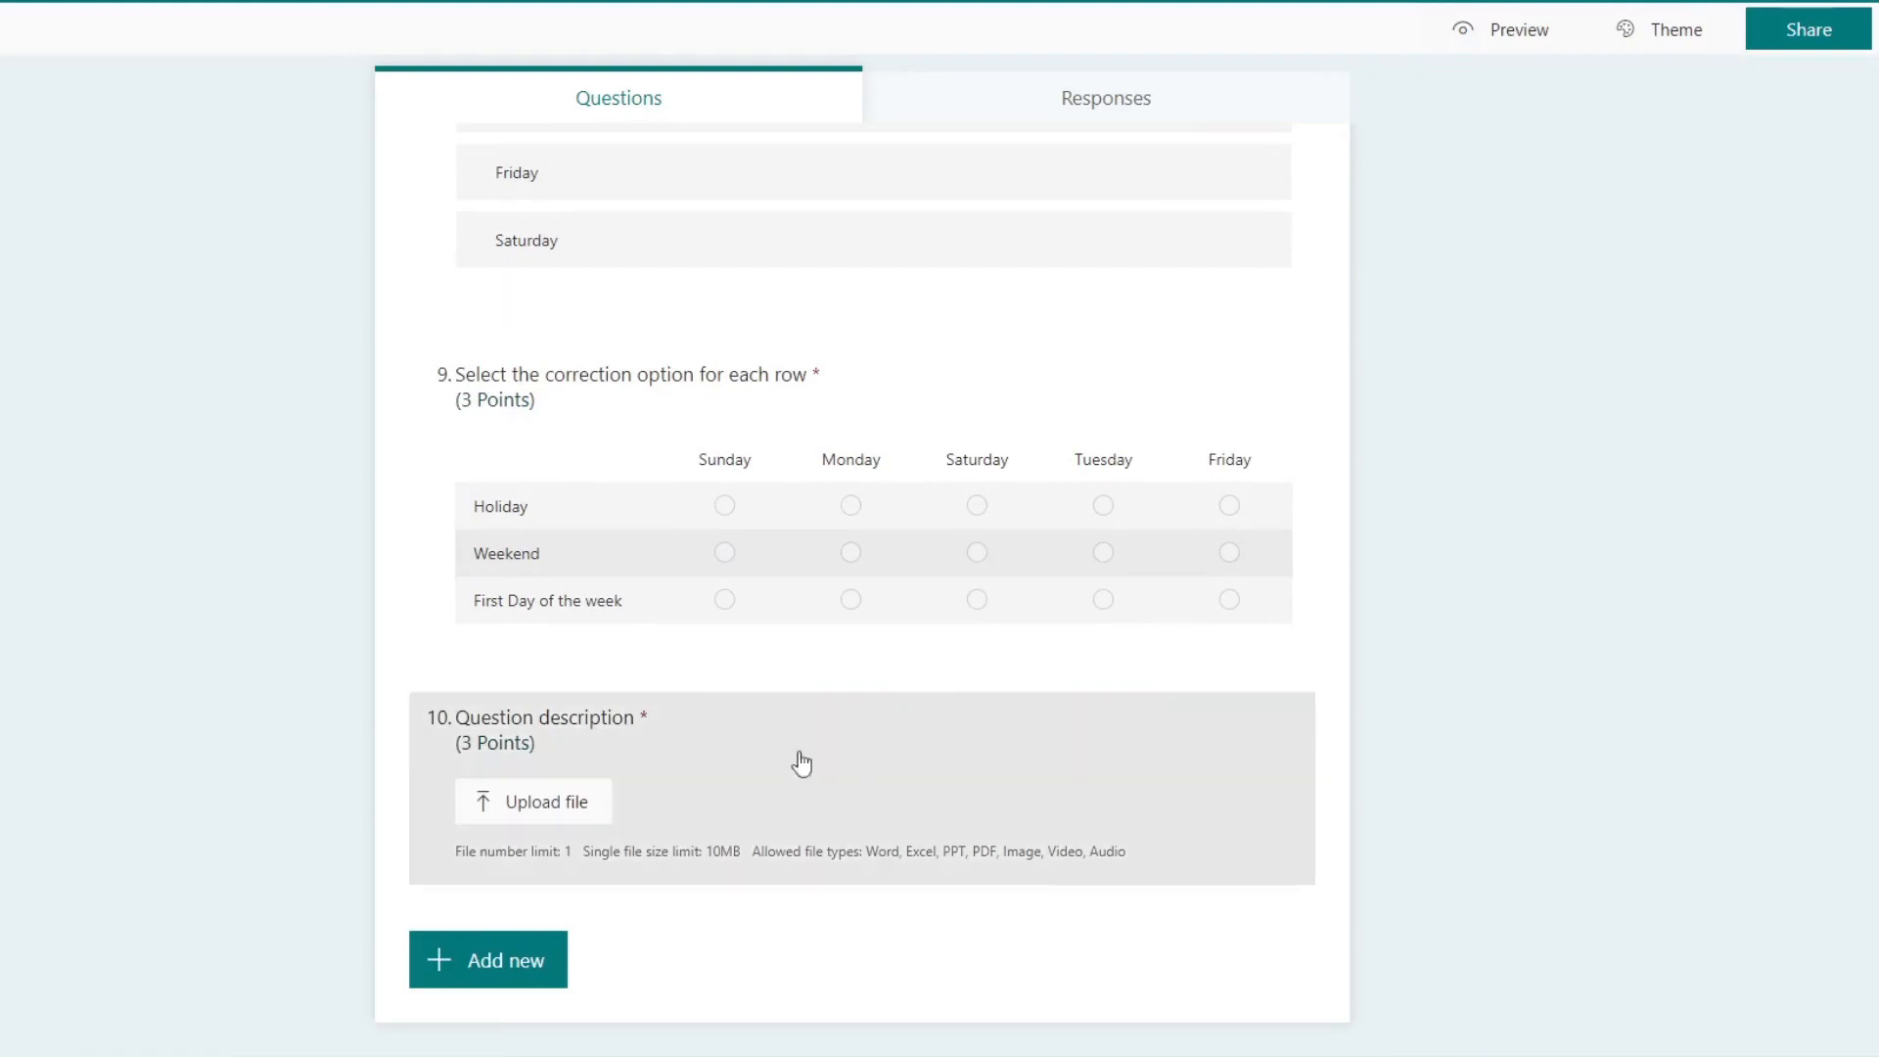
pyautogui.click(800, 762)
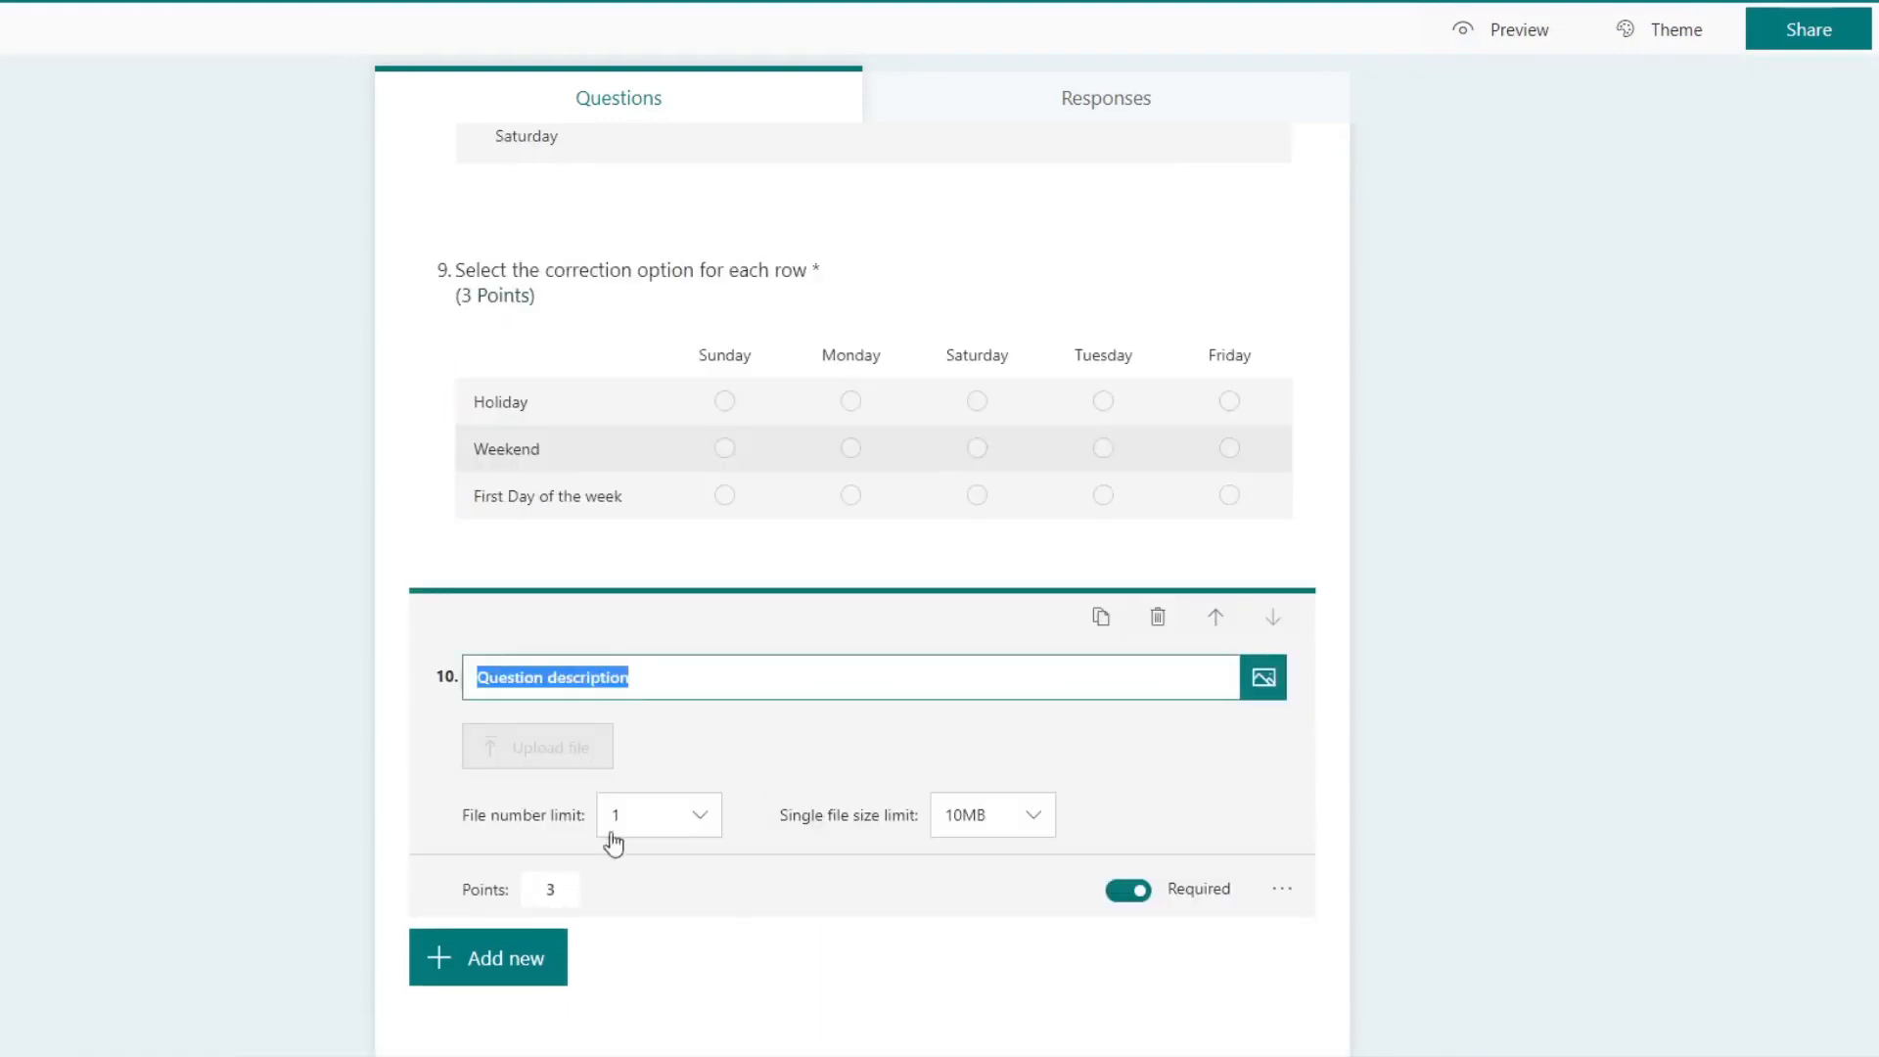
# Step: Review the available file number limits for the tenth question and keep the limit at 1
pyautogui.click(701, 818)
pyautogui.scroll(-1, 891, 754)
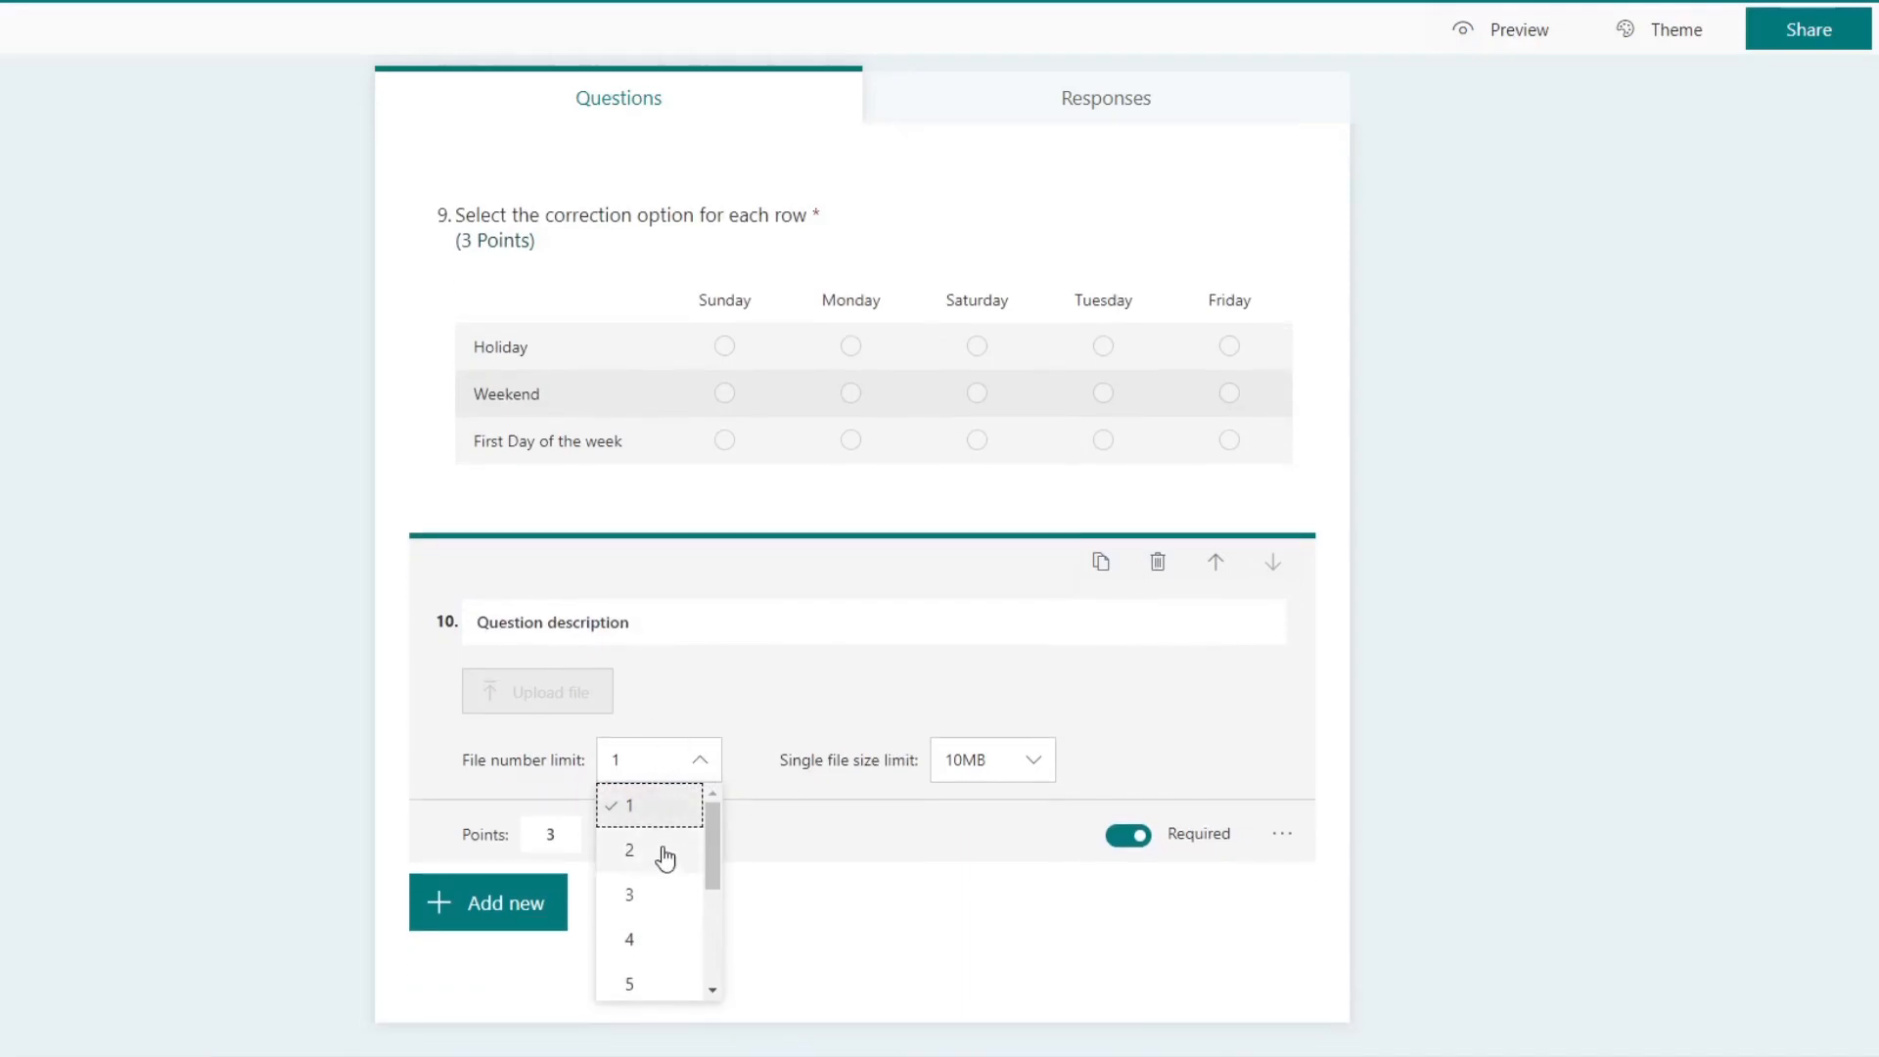
pyautogui.scroll(-2, 665, 924)
pyautogui.scroll(3, 667, 965)
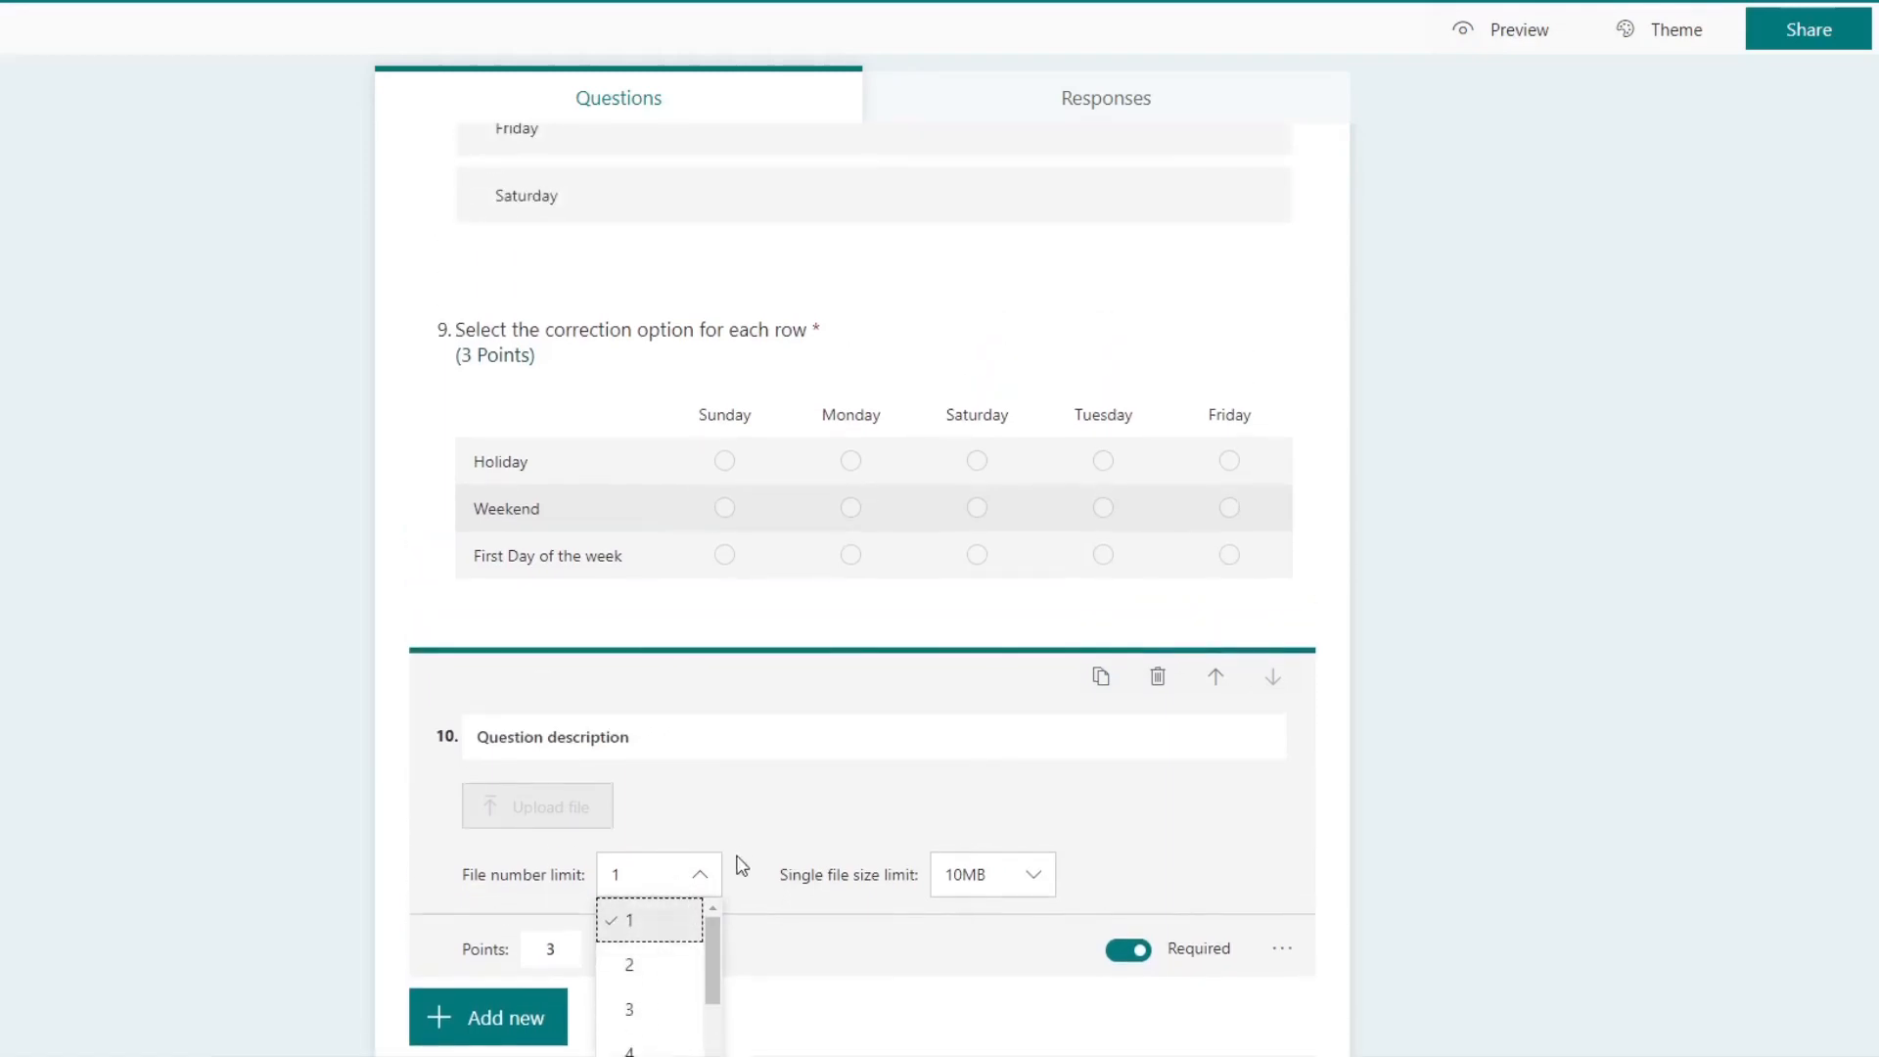
pyautogui.scroll(-1, 753, 847)
pyautogui.moveTo(707, 838); pyautogui.dragTo(696, 779)
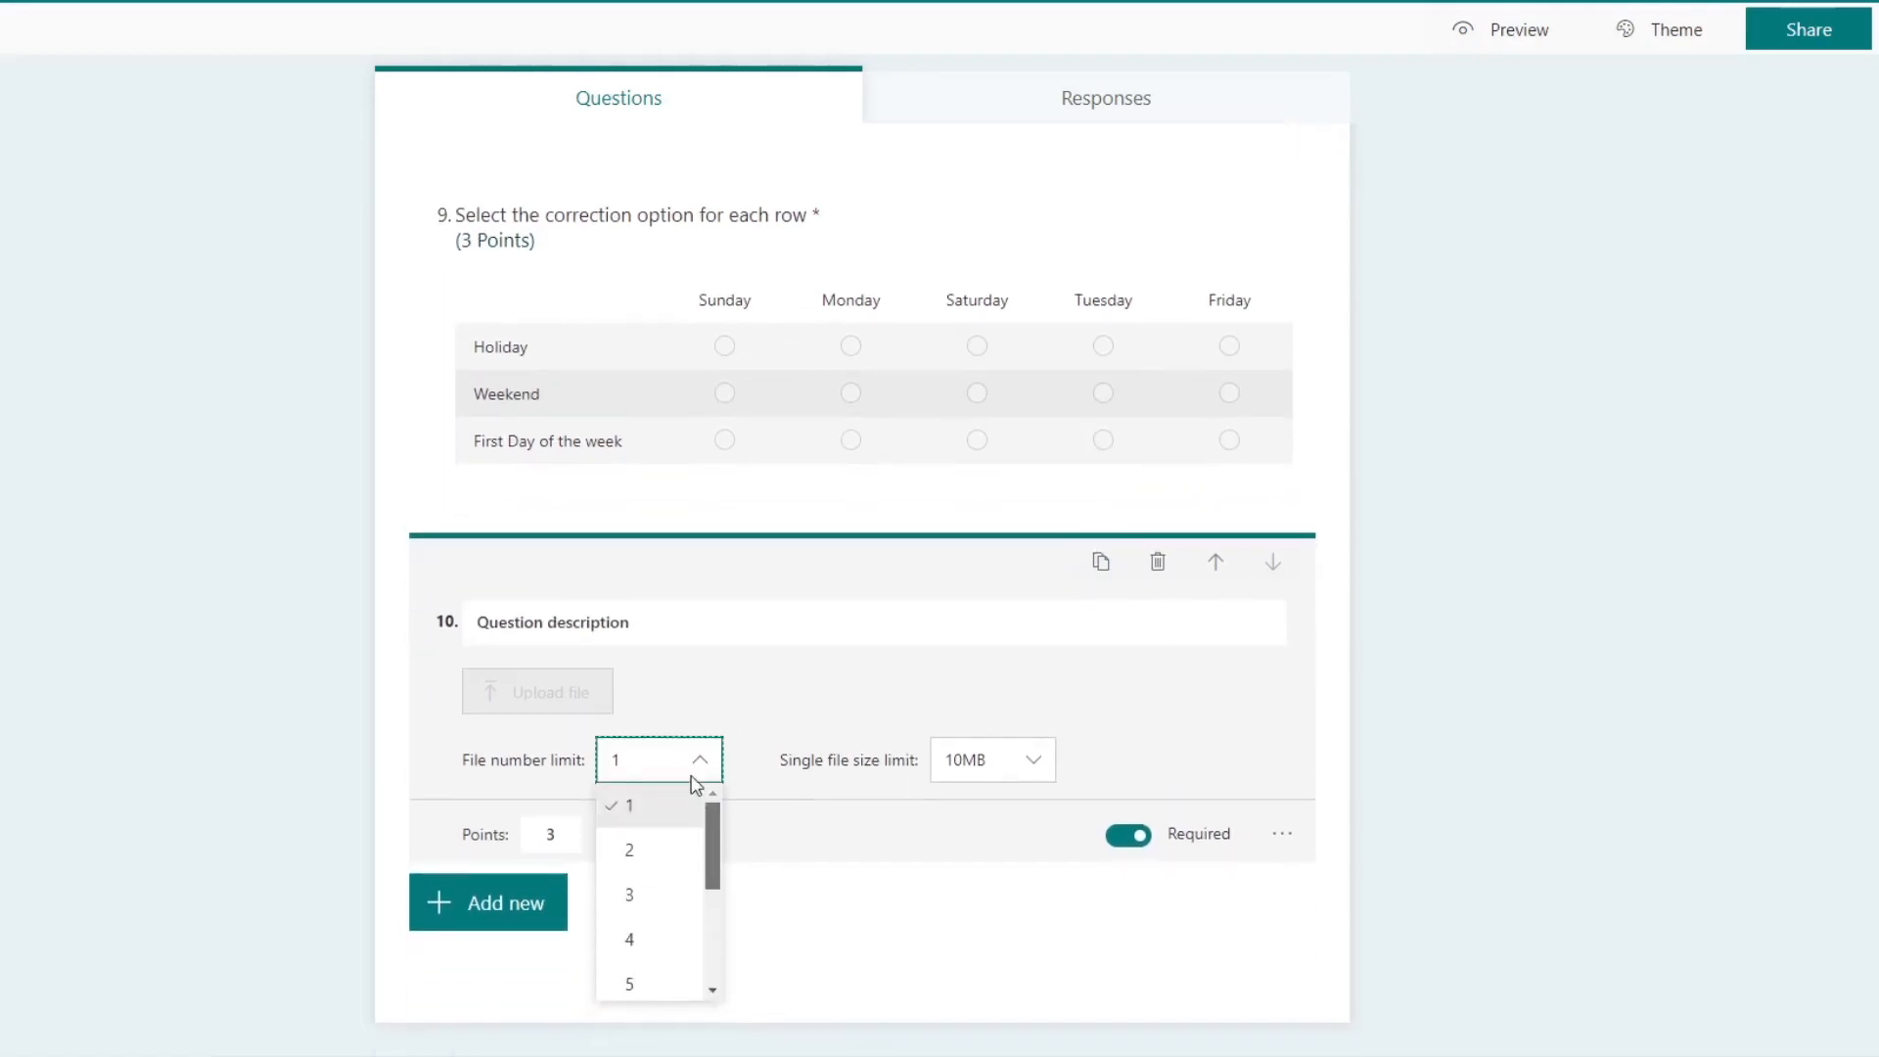
pyautogui.click(652, 818)
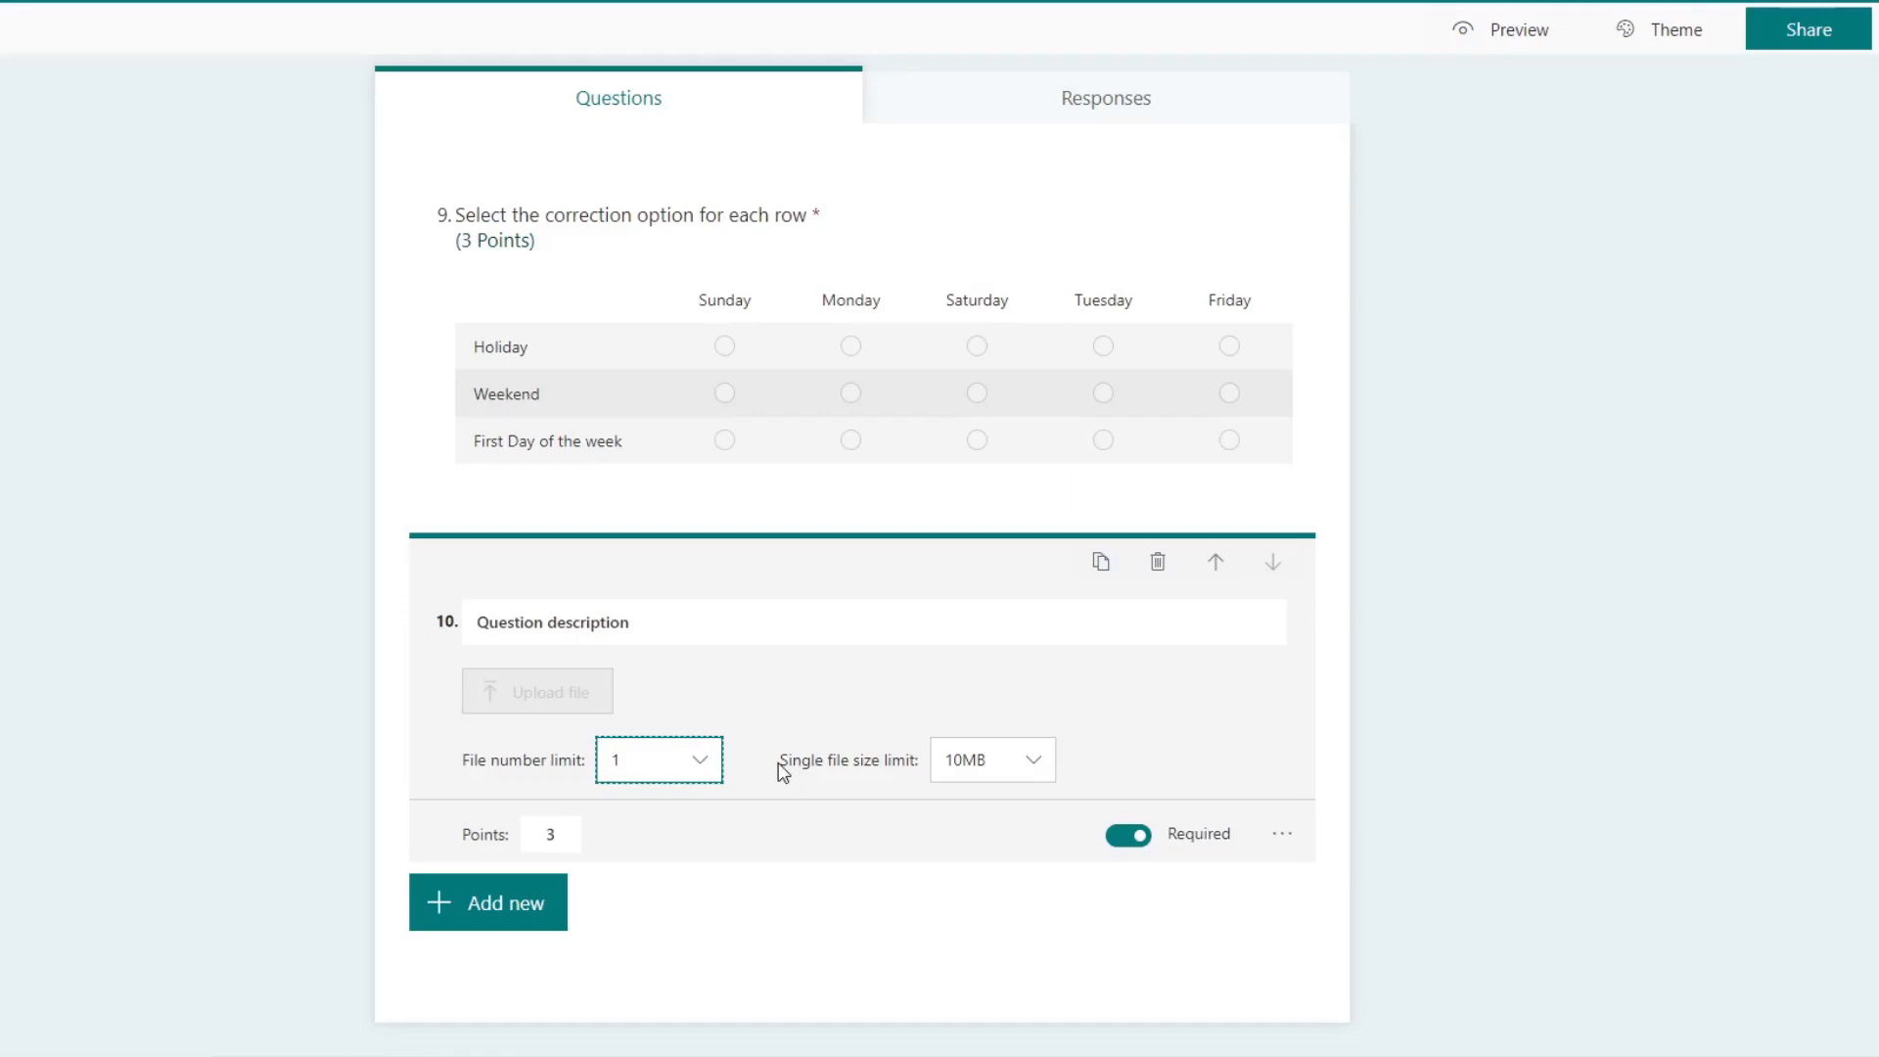
# Step: Try a file number limit of 2 on the tenth question and set it back to 1
pyautogui.click(696, 761)
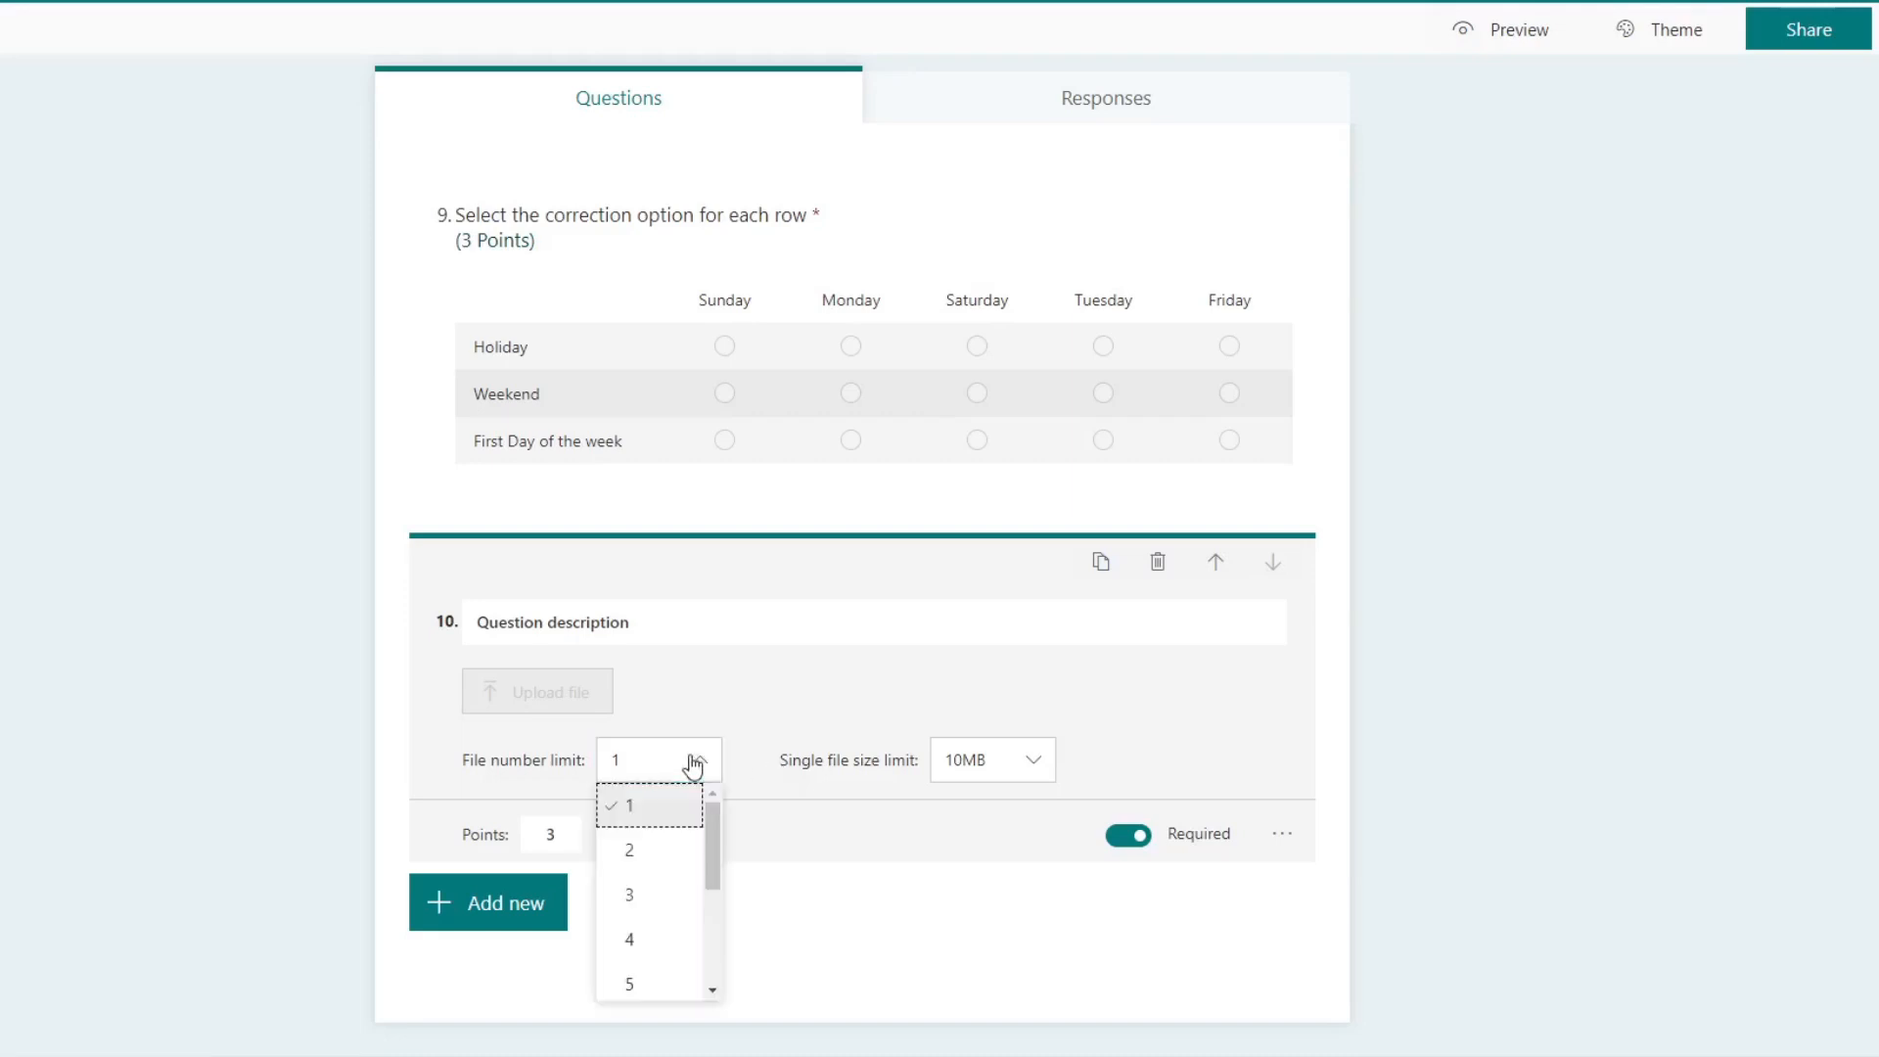
pyautogui.click(671, 861)
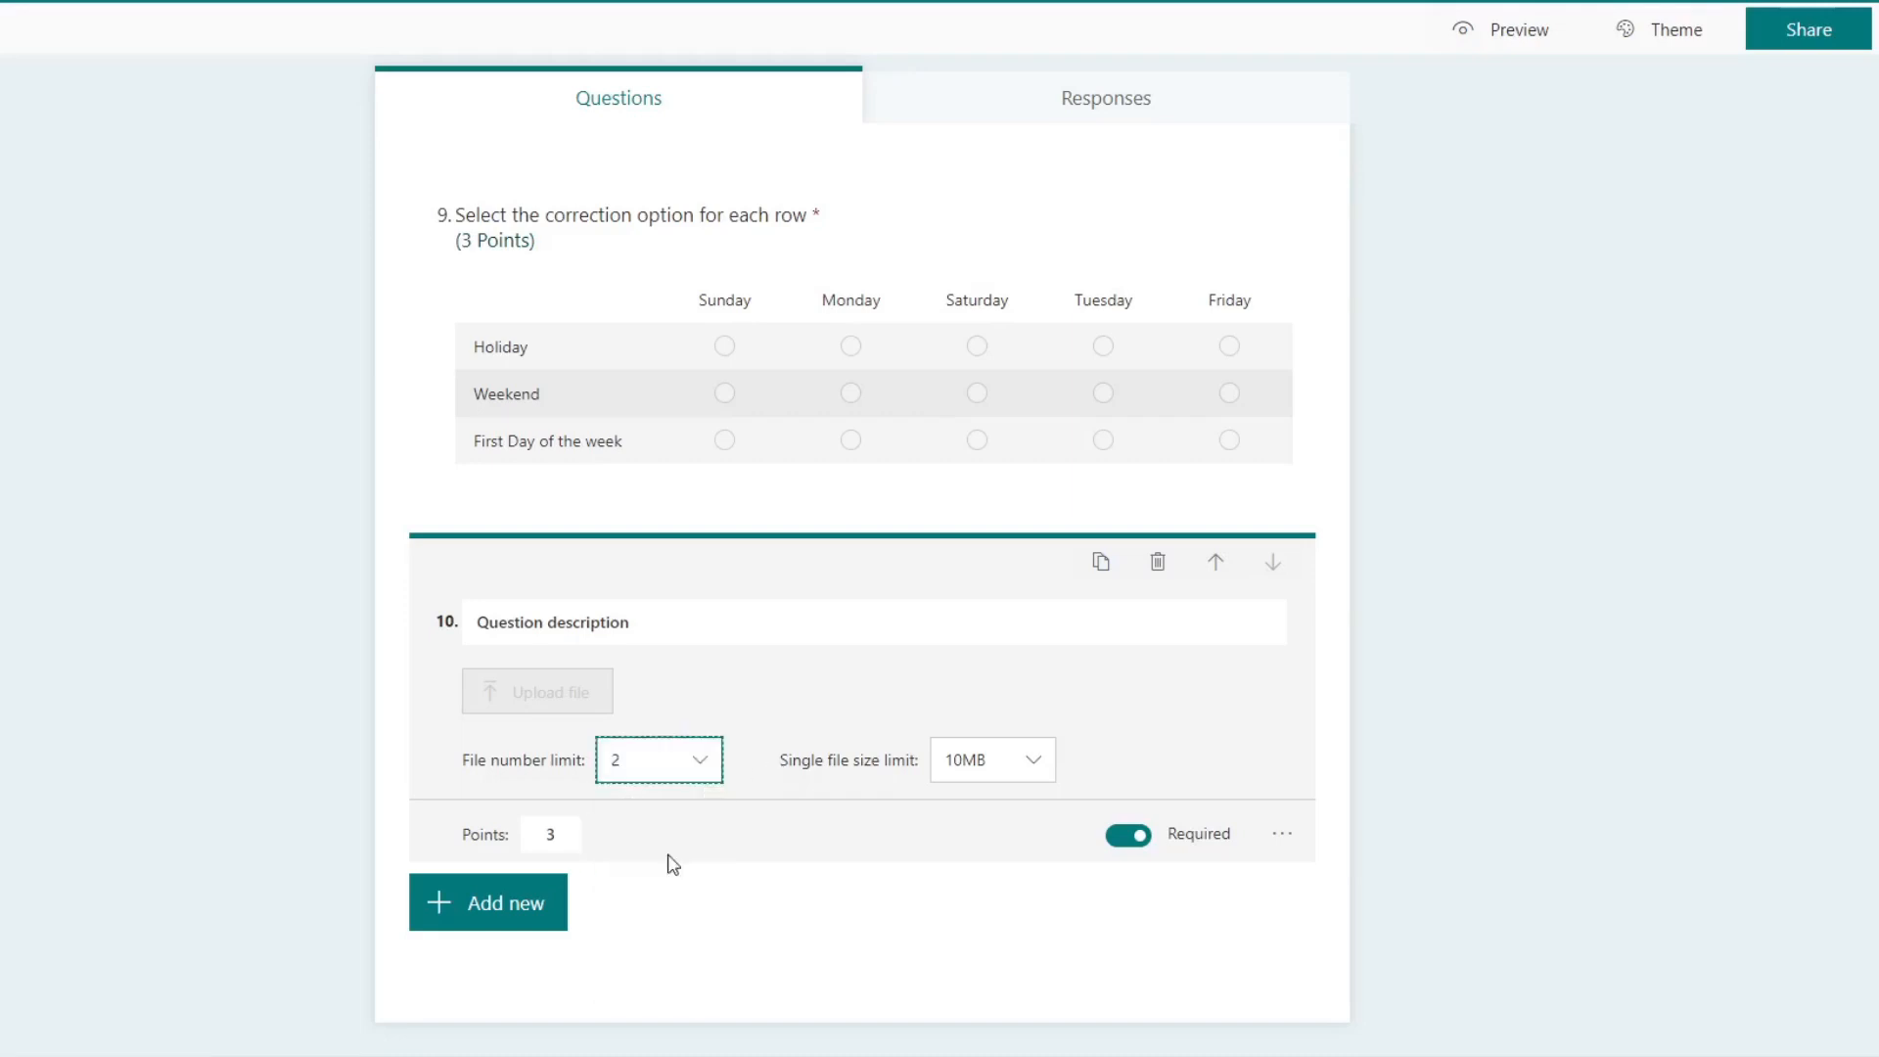
pyautogui.click(709, 773)
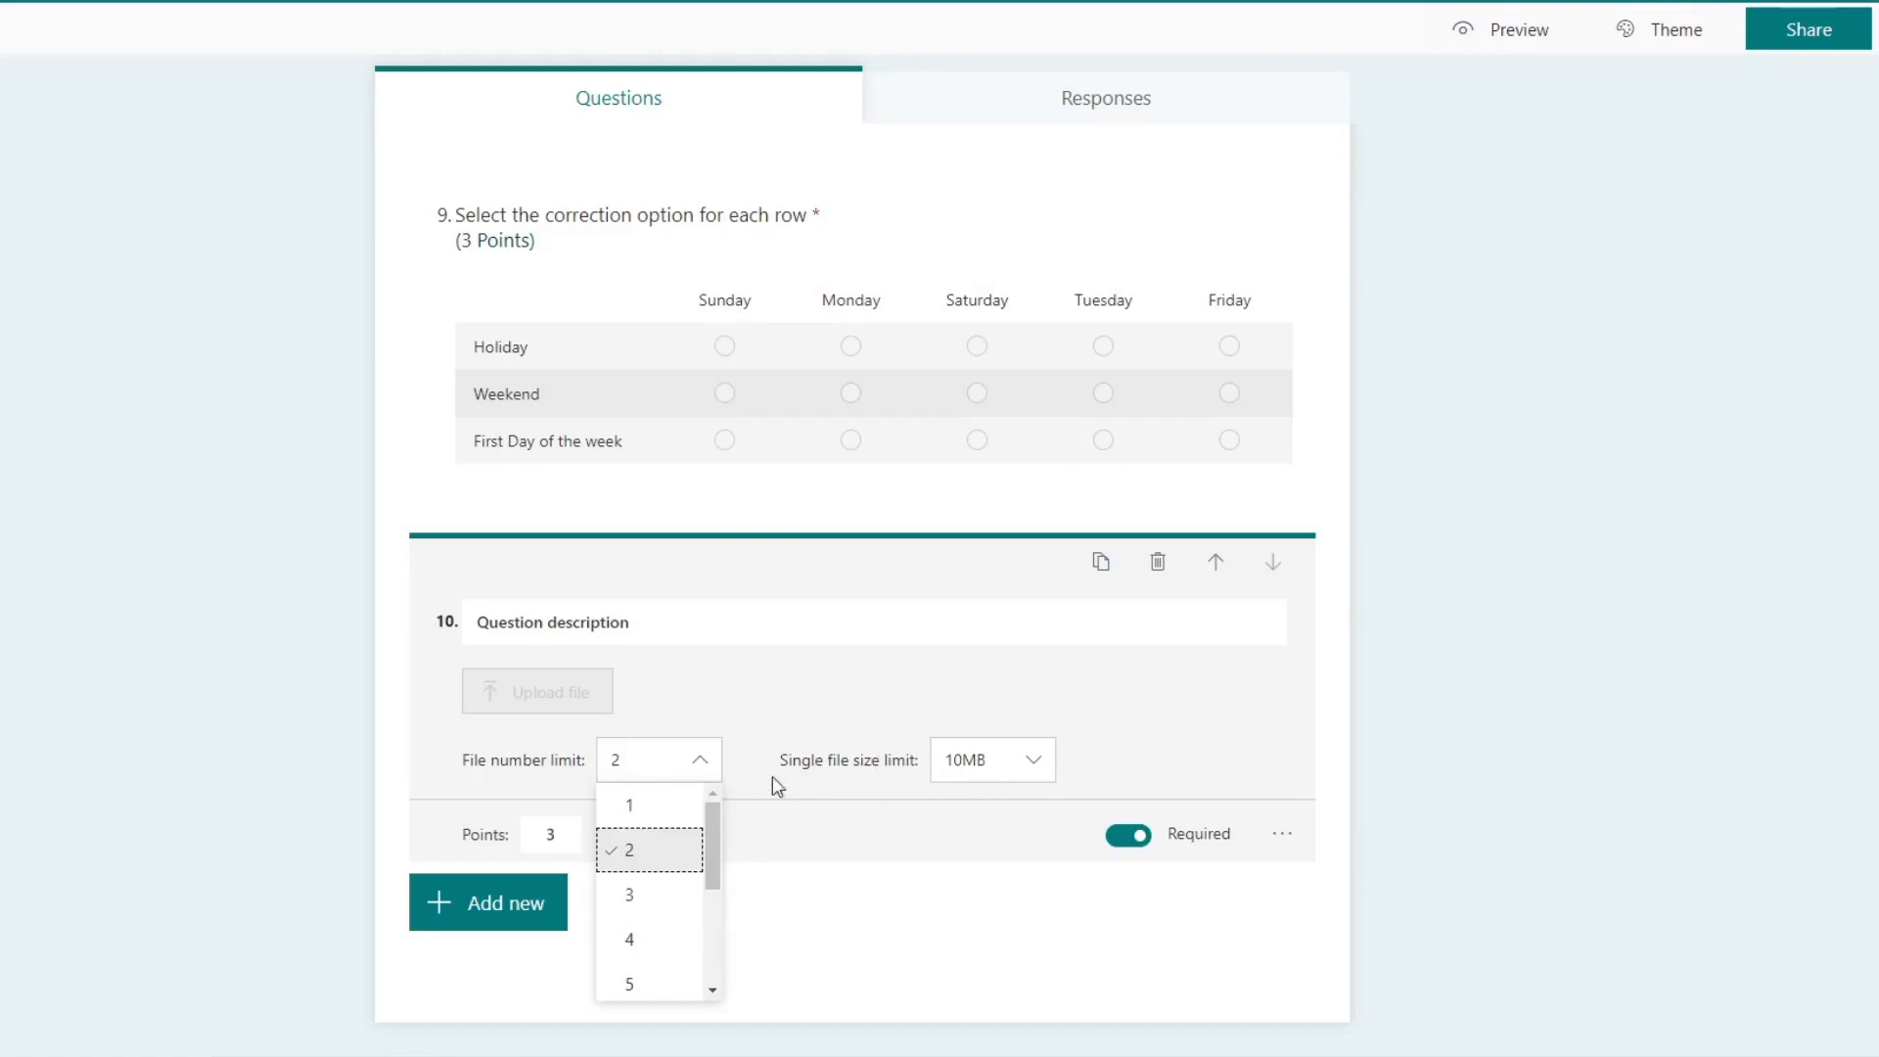
pyautogui.click(643, 807)
# Step: Try a single file size limit of 100MB on the tenth question and set it back to 10MB
pyautogui.click(1025, 761)
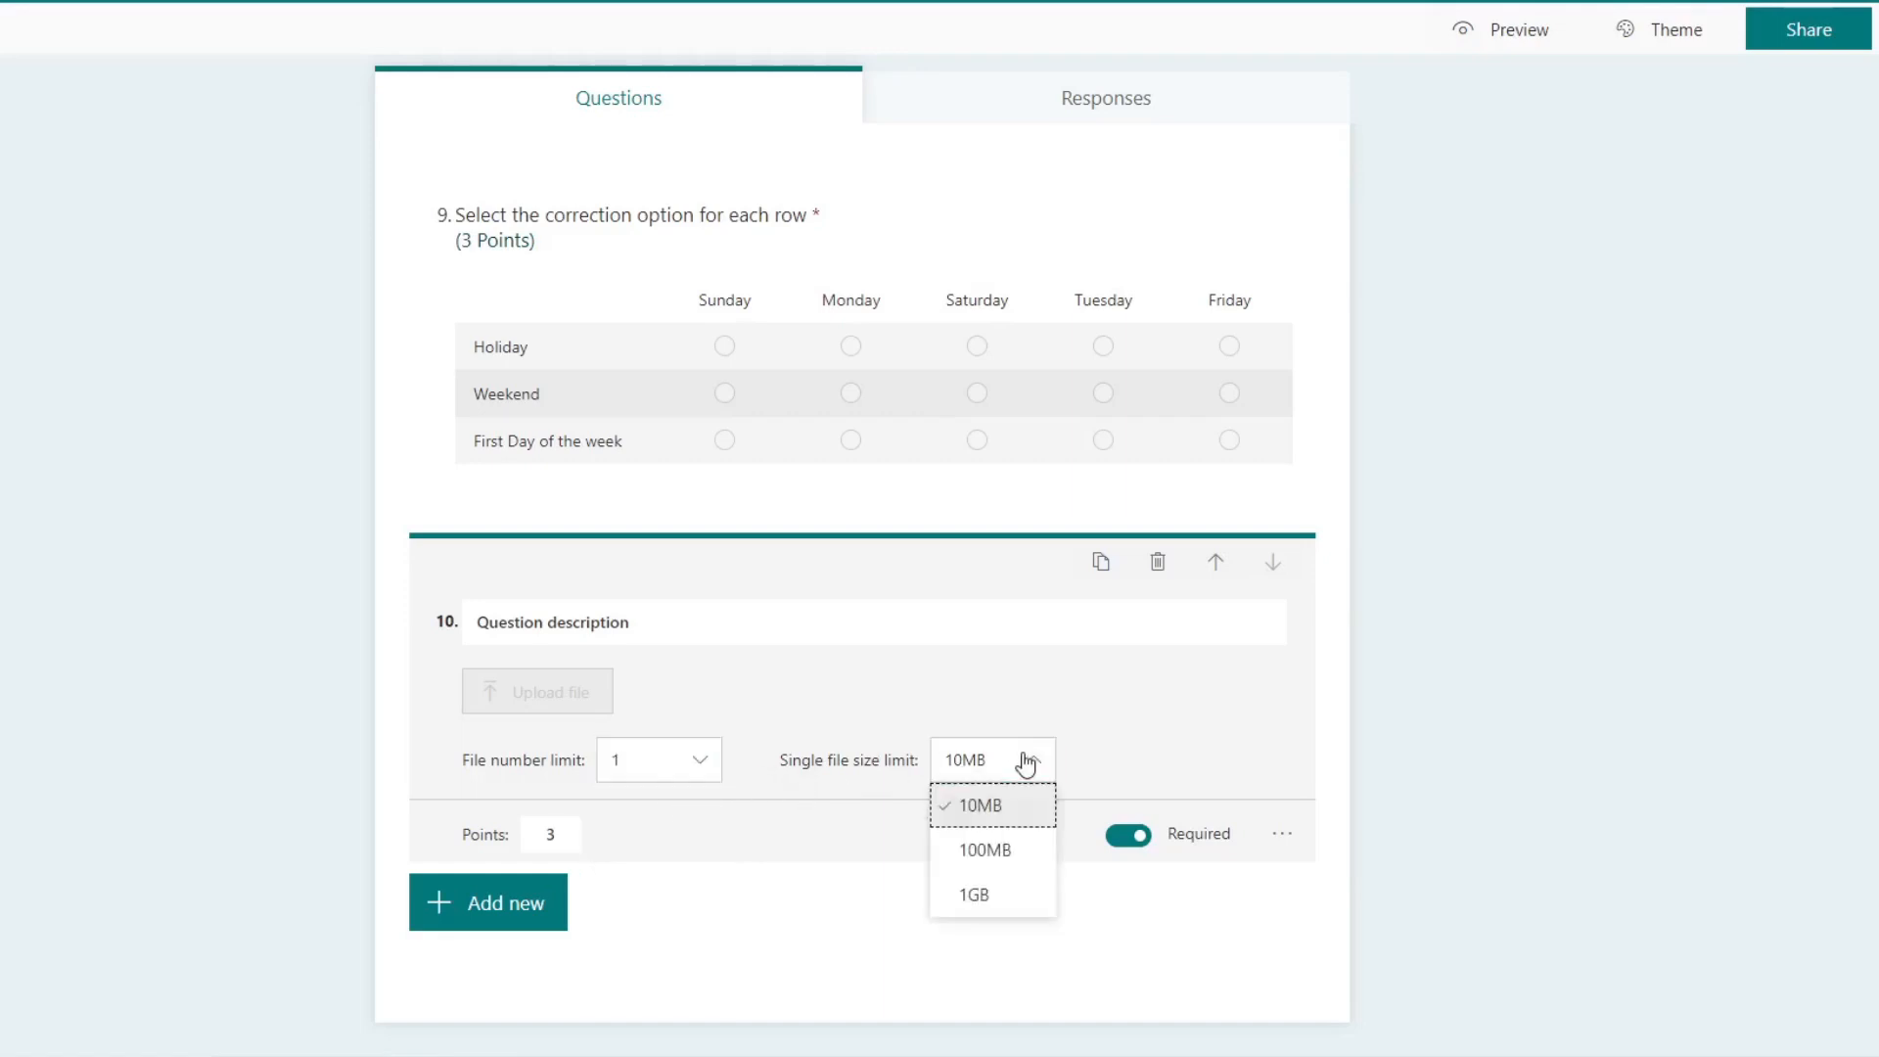
pyautogui.click(1012, 850)
pyautogui.click(1037, 765)
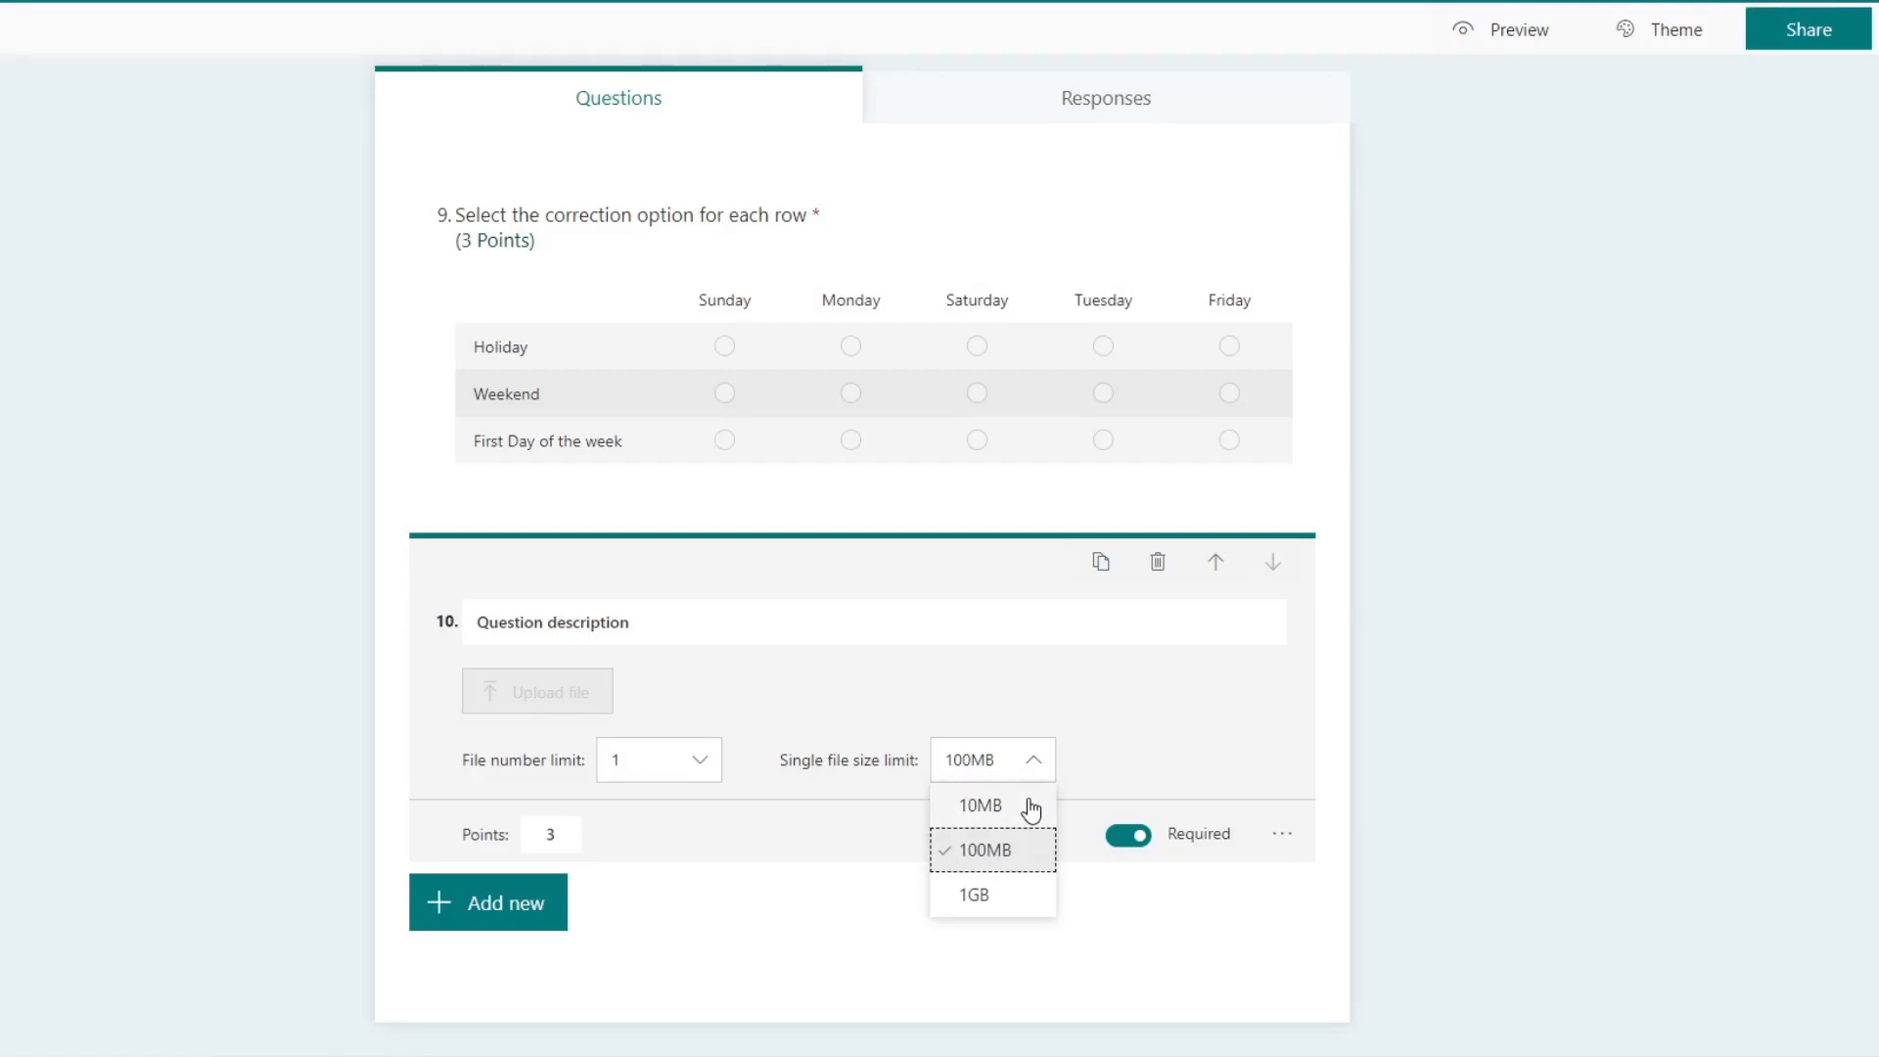
pyautogui.click(1029, 808)
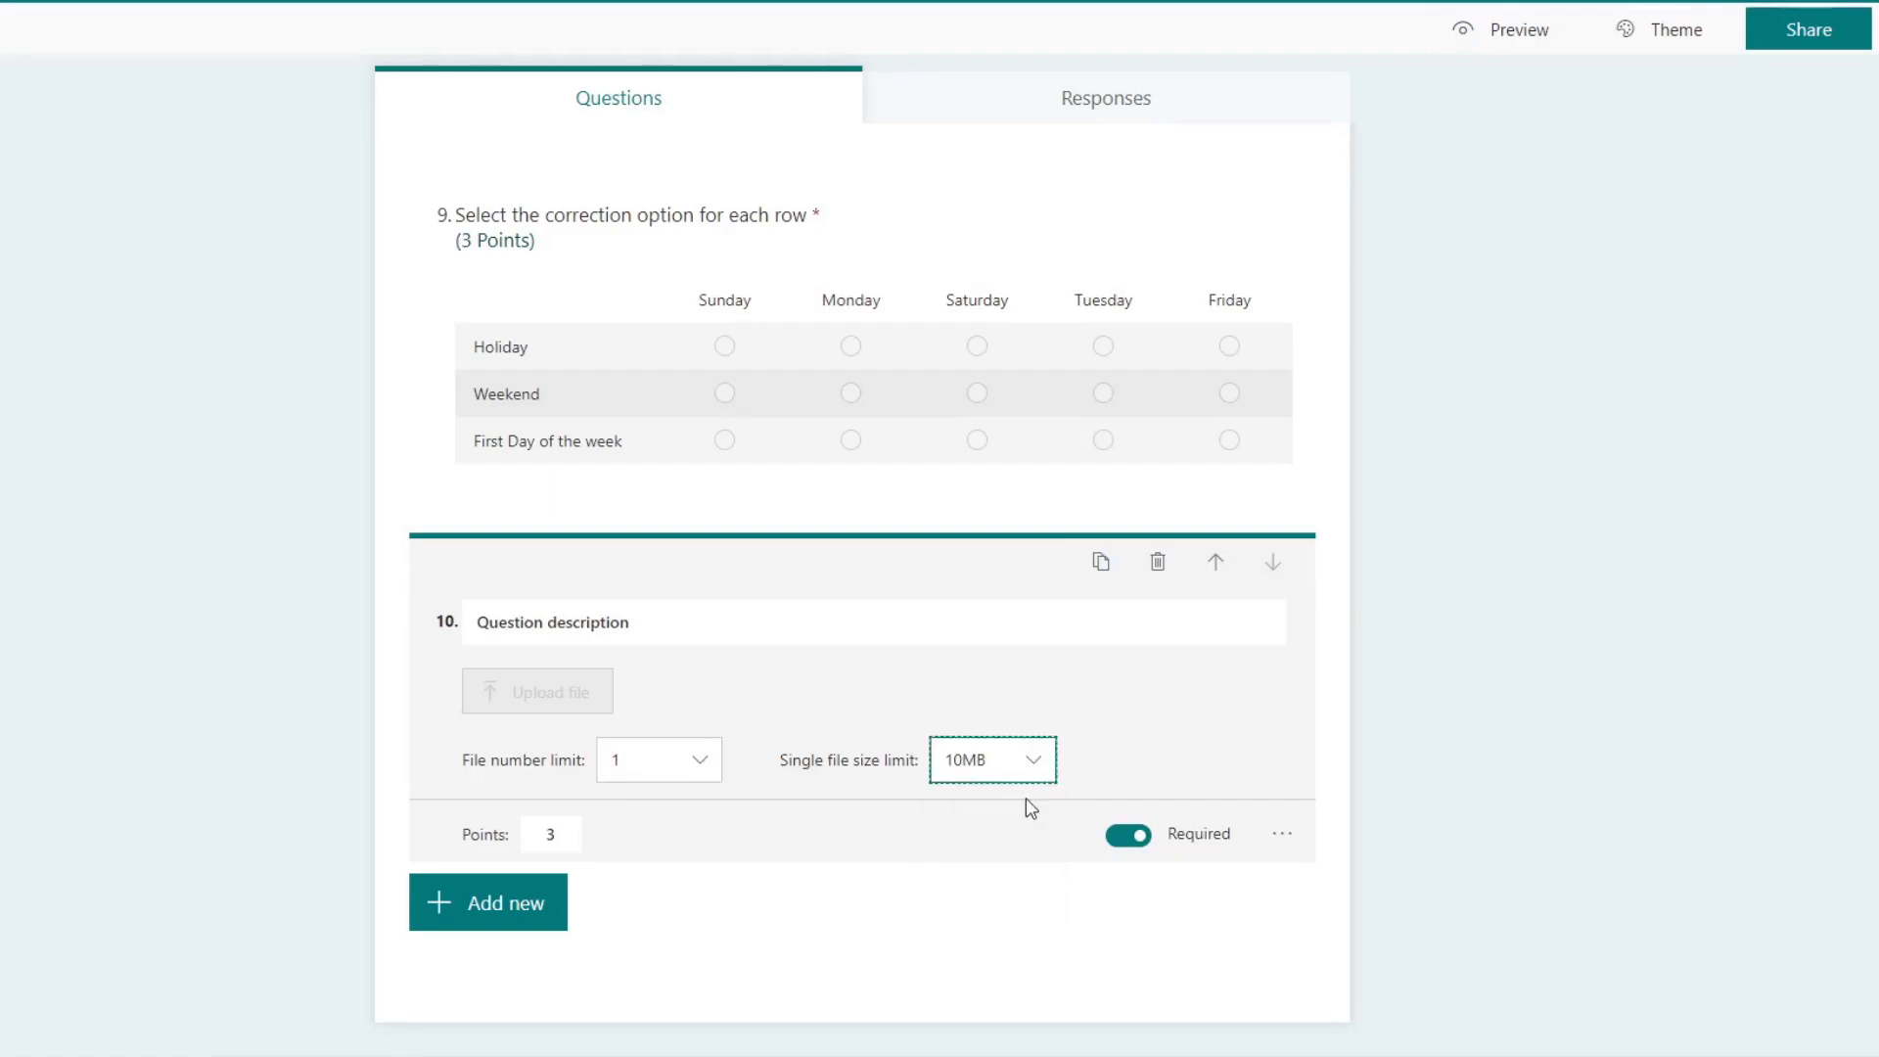
# Step: Set the tenth question's points to 5 and enable its file type restriction
pyautogui.doubleClick(538, 835)
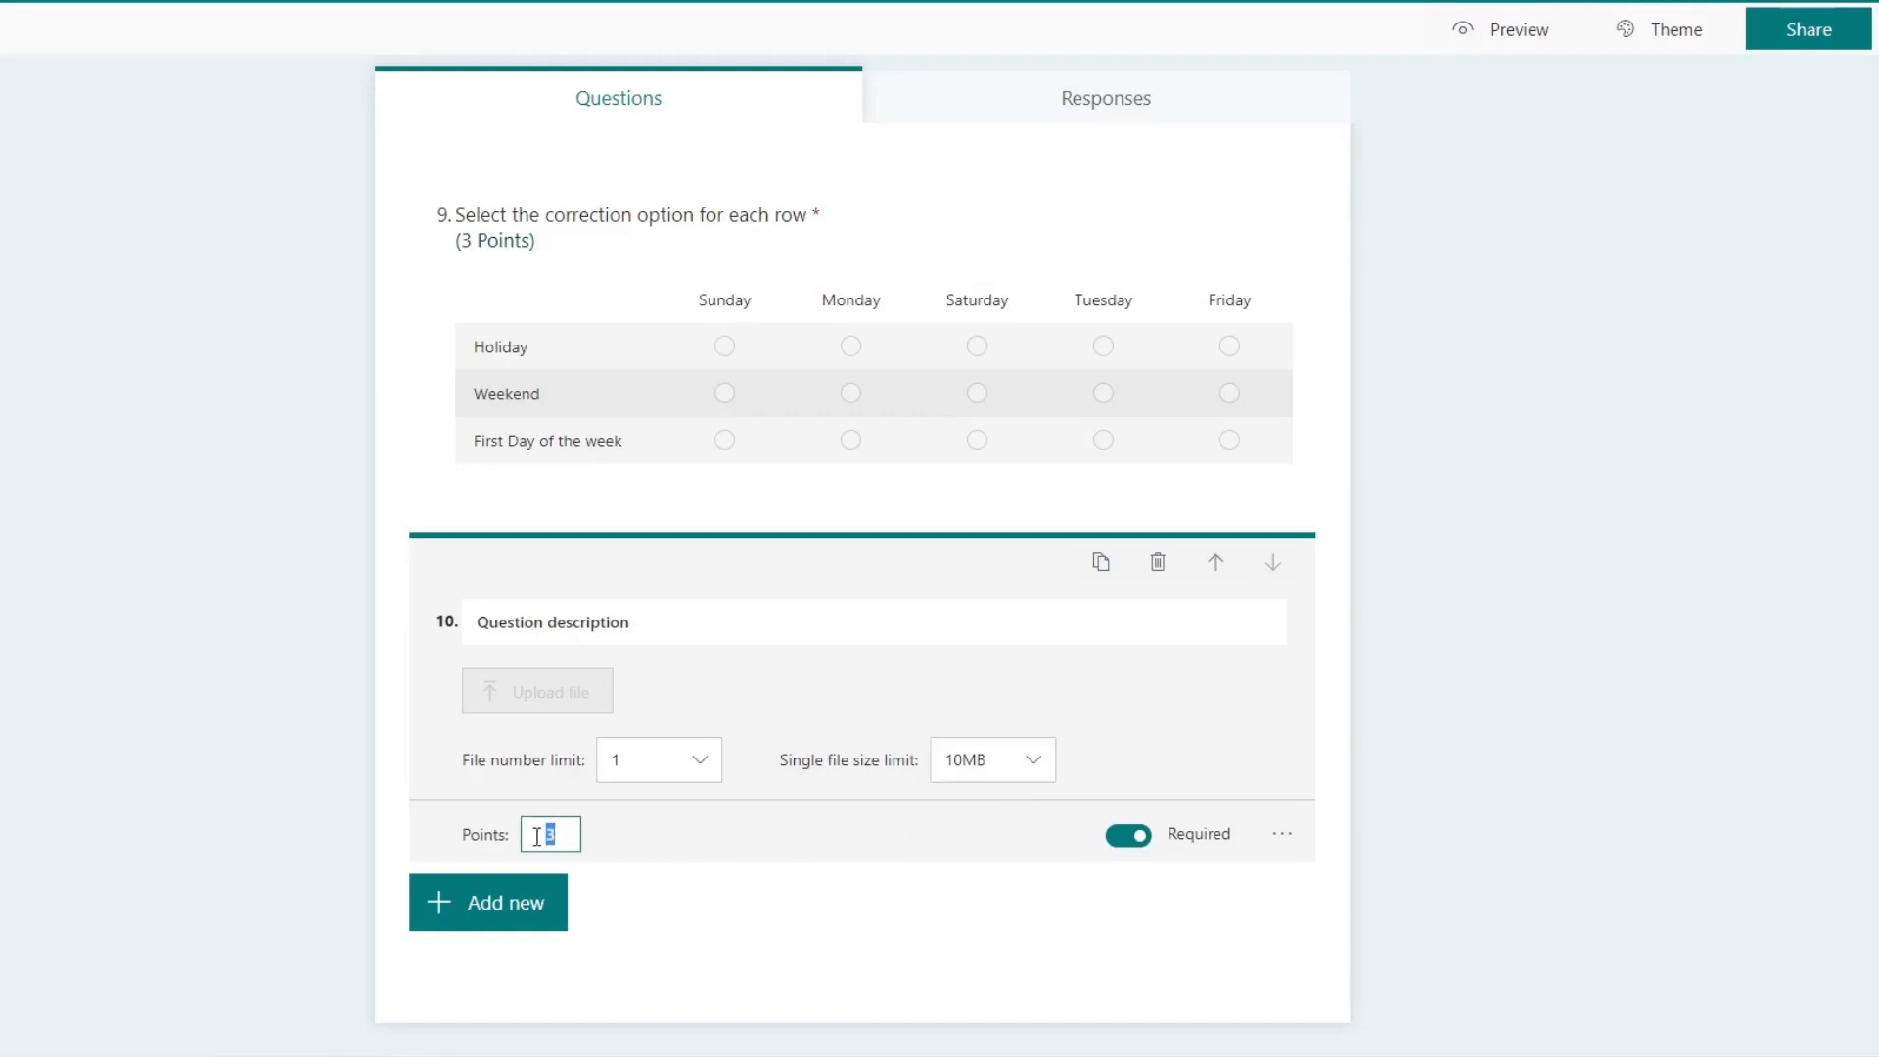
pyautogui.write('5')
pyautogui.click(1282, 834)
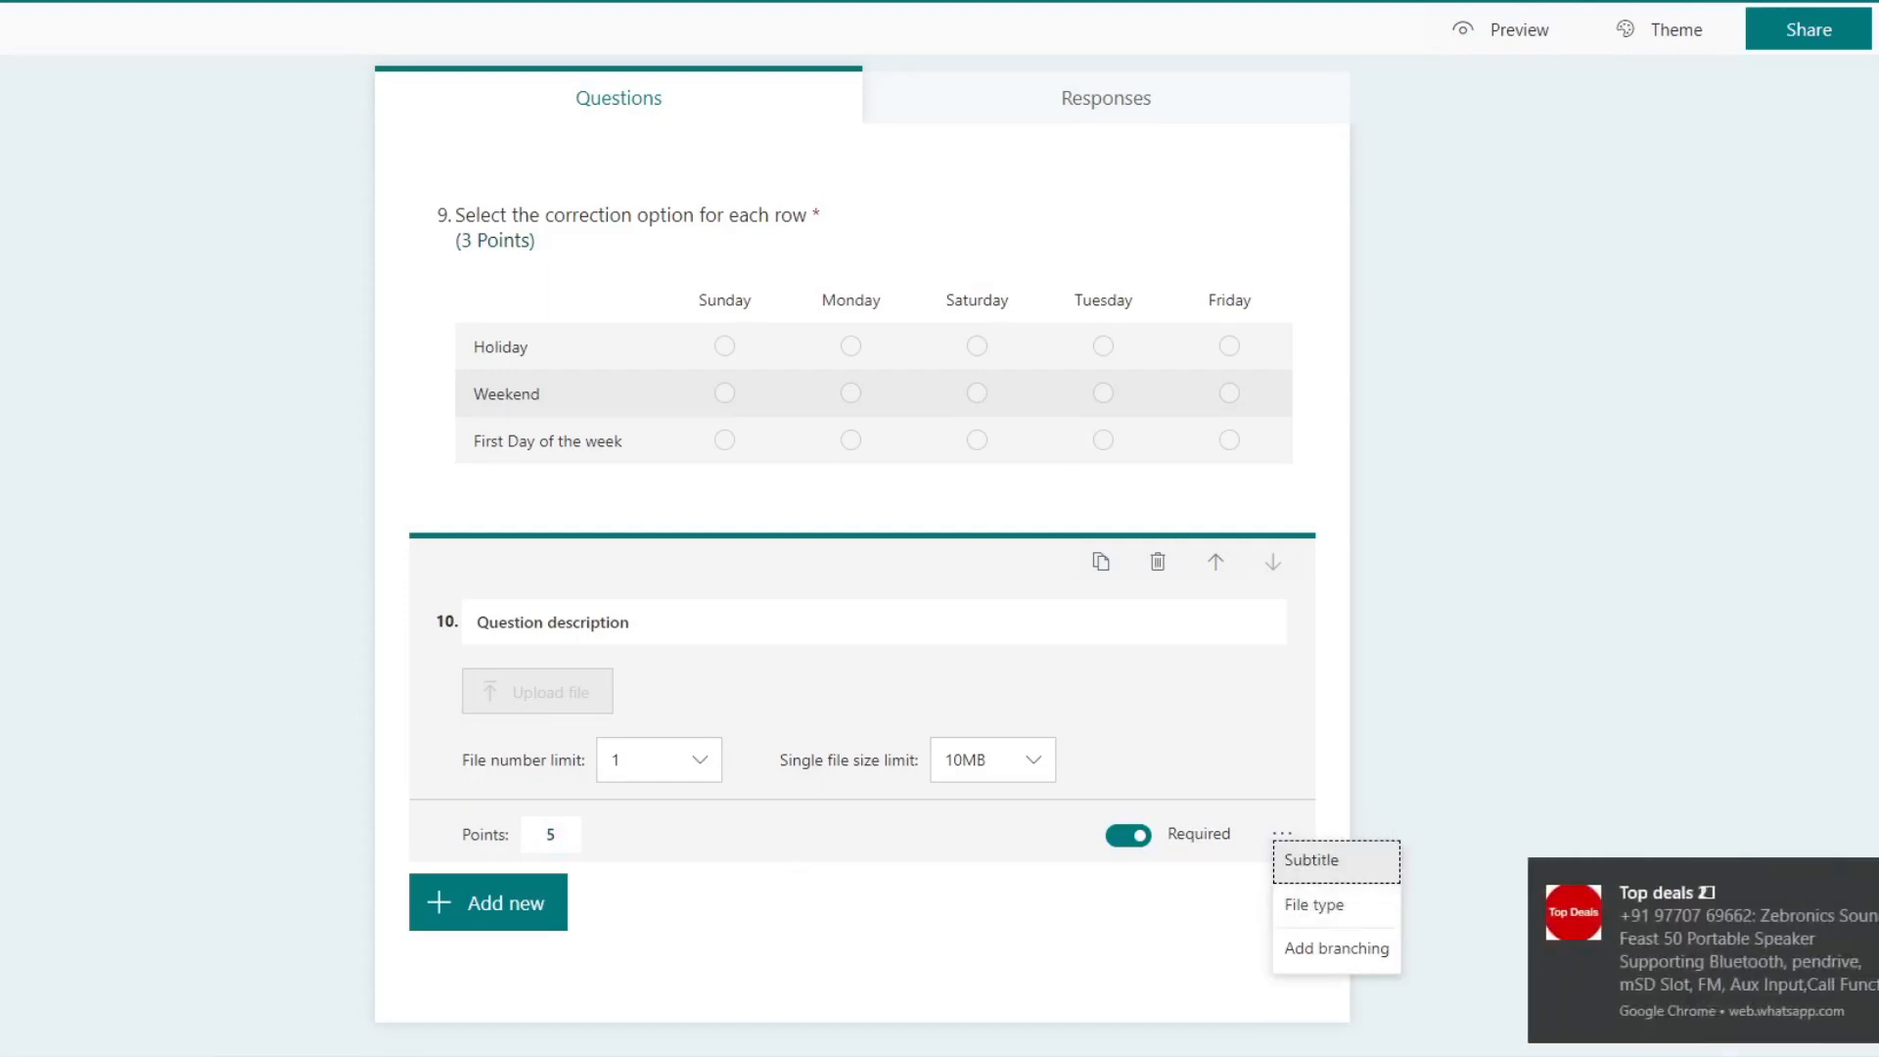
pyautogui.click(1330, 904)
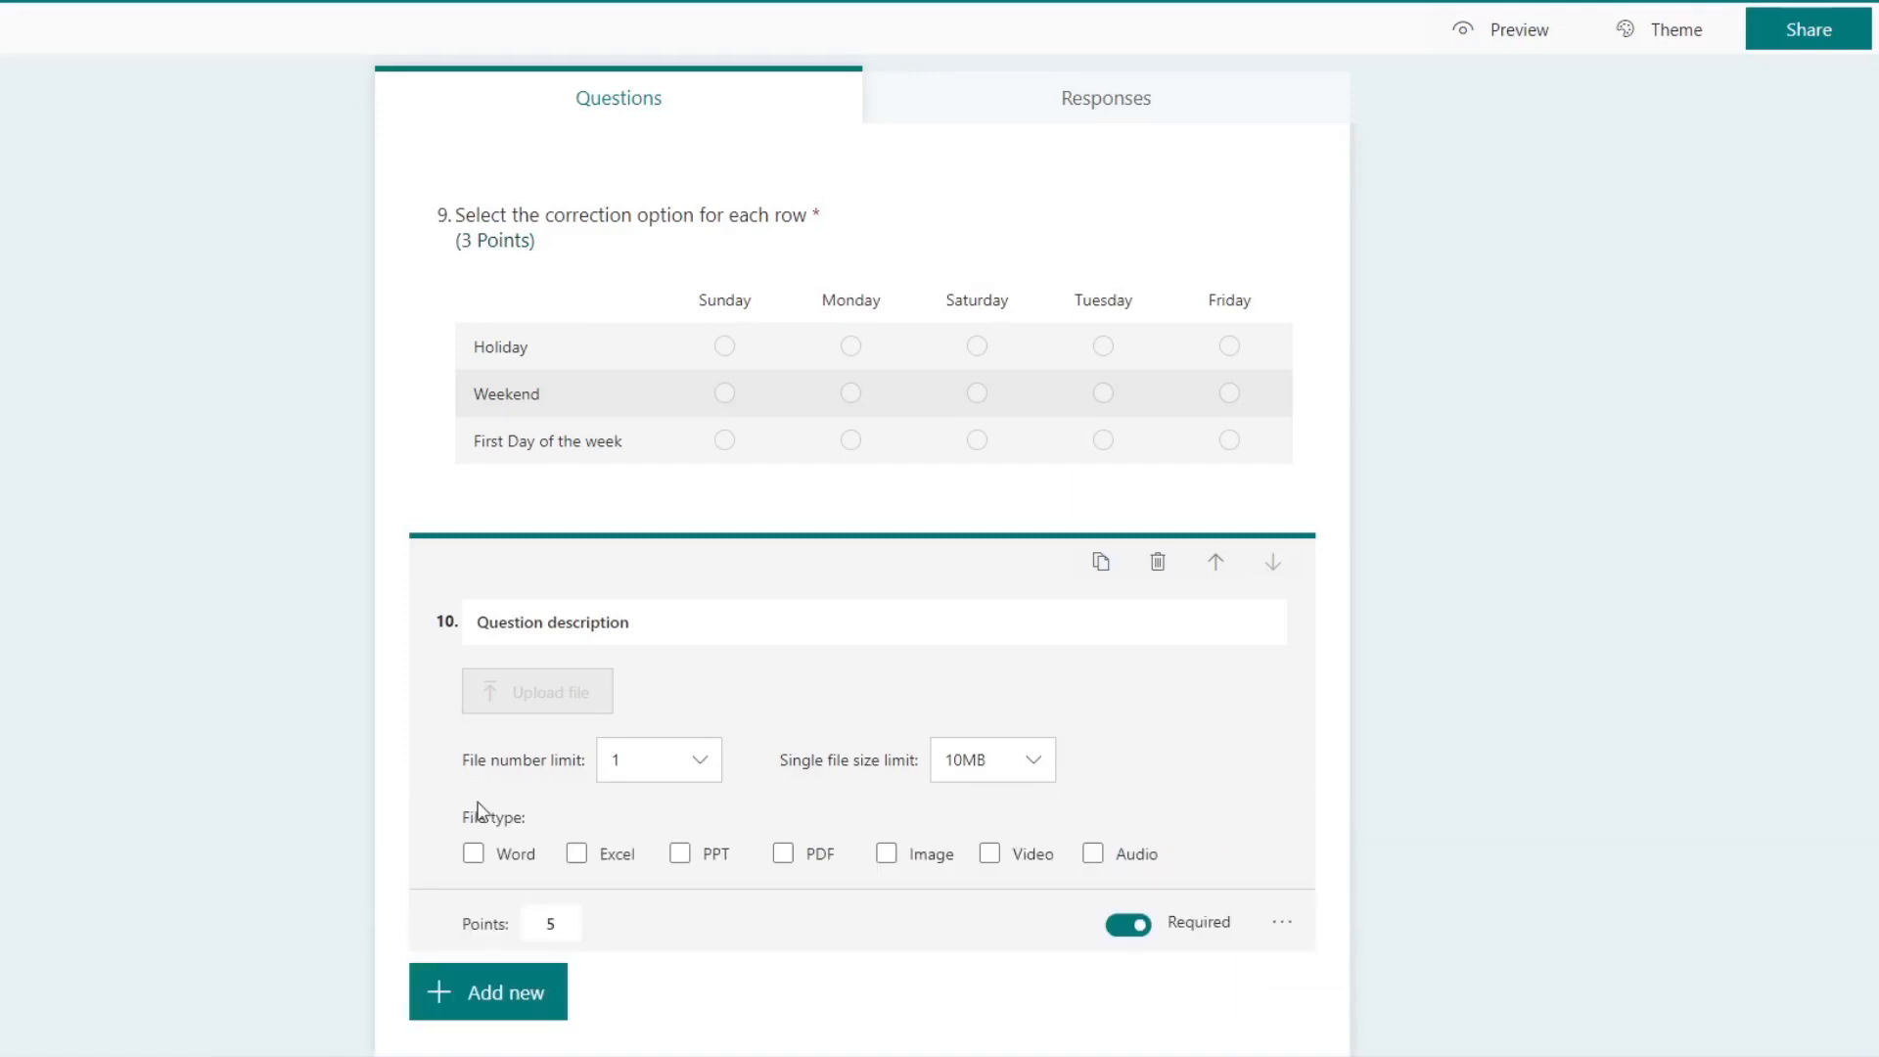
# Step: Allow only Word, PDF and Image files for the tenth question's upload
pyautogui.click(473, 849)
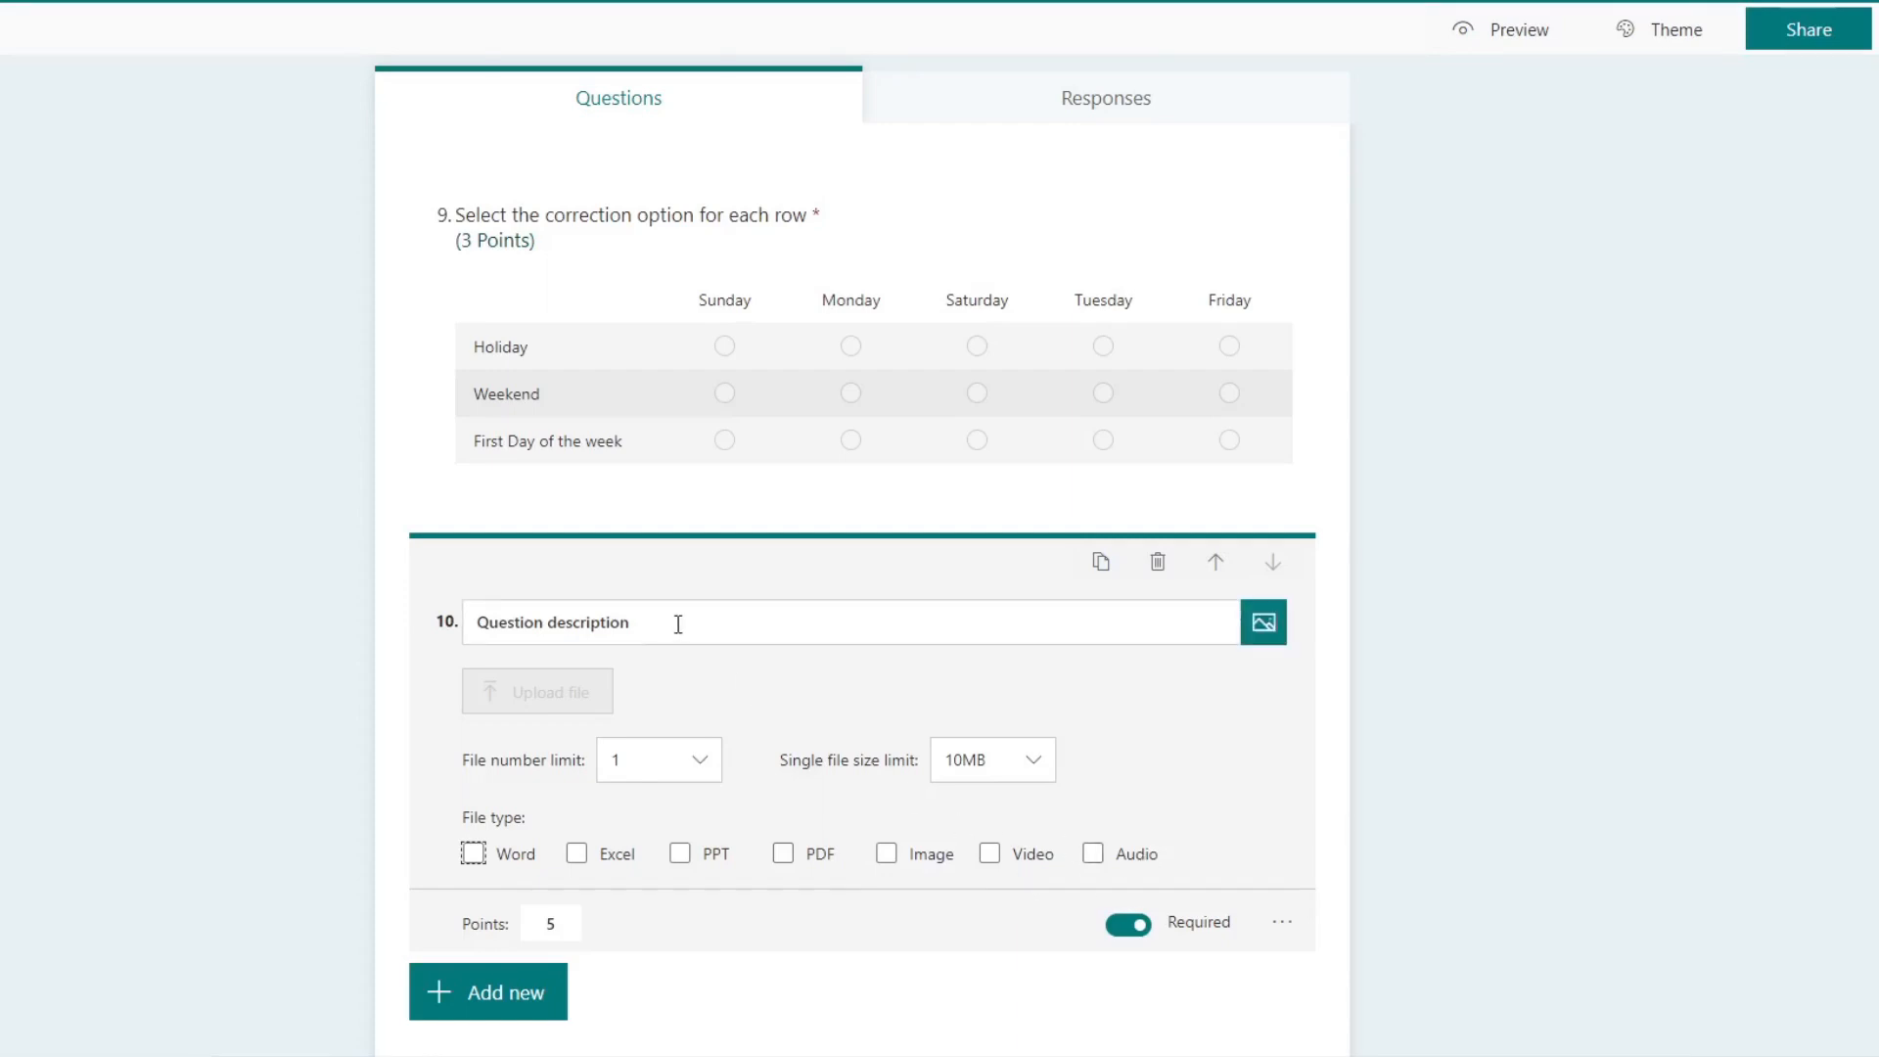
pyautogui.click(473, 855)
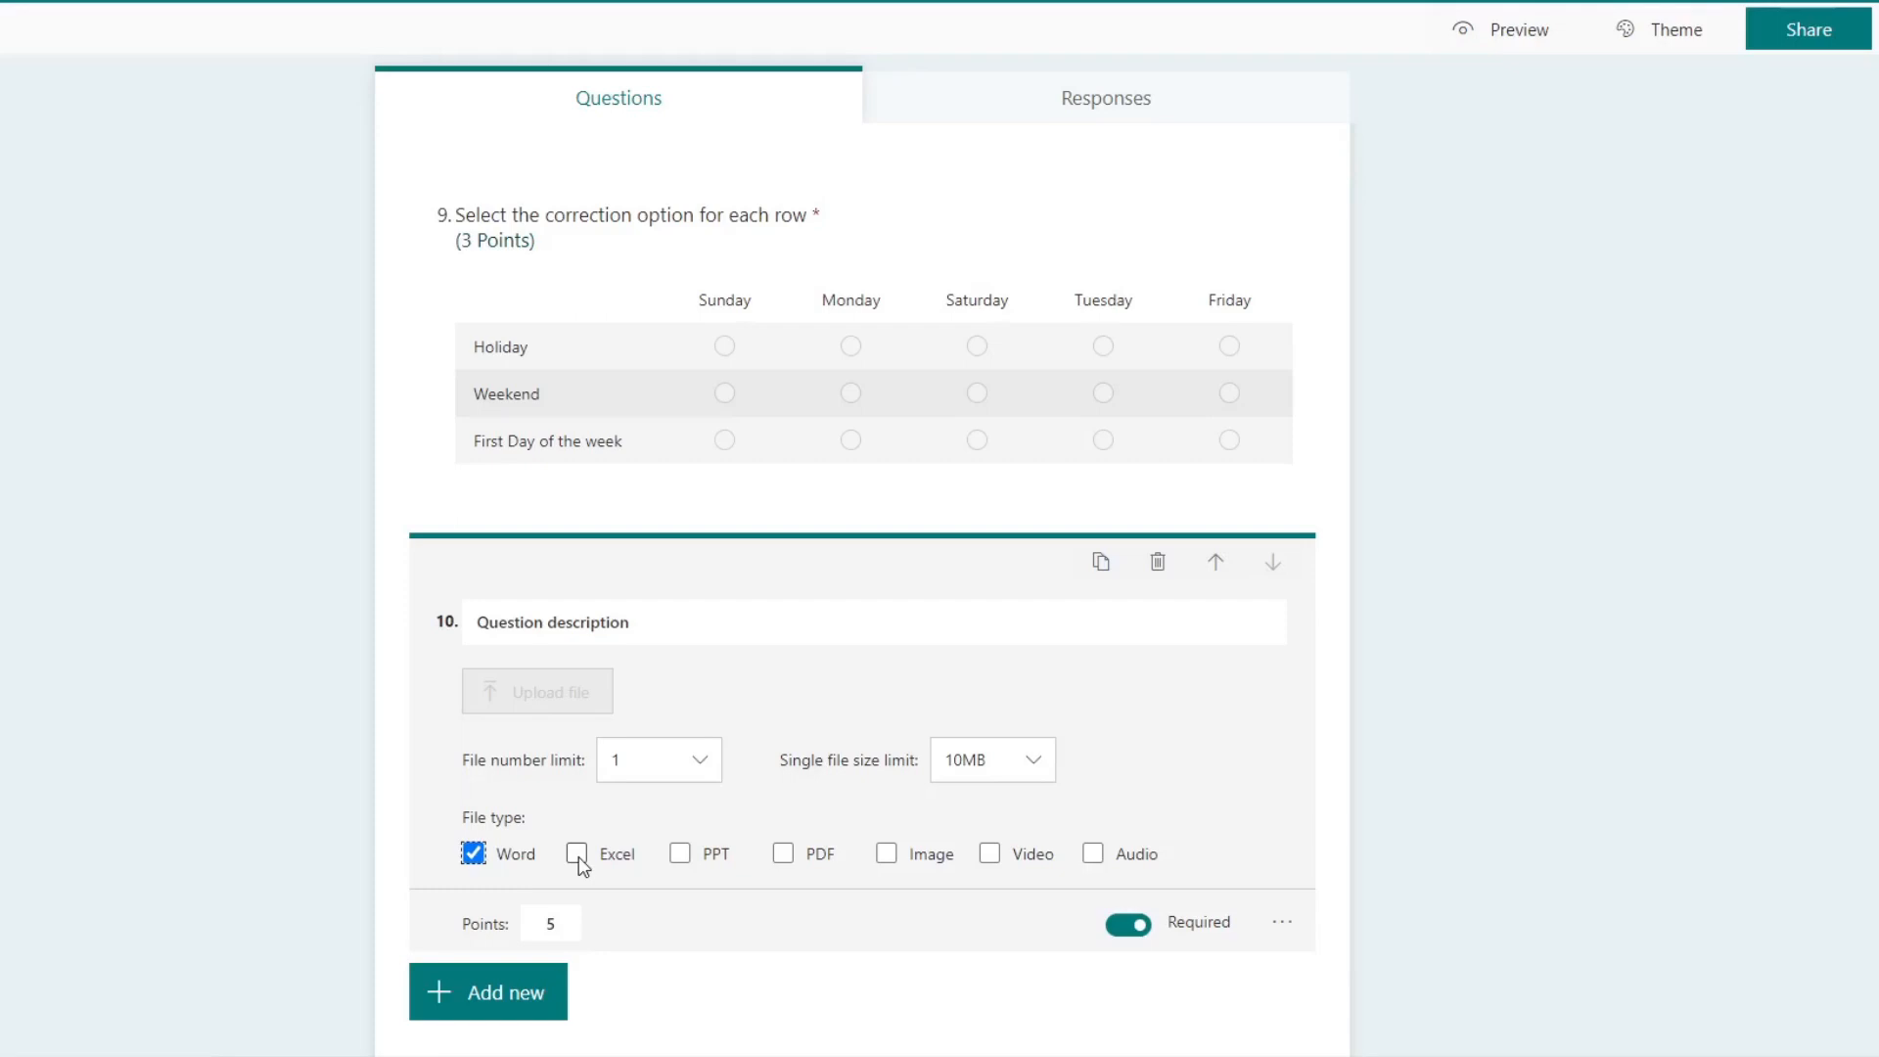
pyautogui.click(579, 858)
pyautogui.click(578, 858)
pyautogui.click(783, 856)
pyautogui.click(885, 854)
# Step: Turn the tenth question's file type restriction off and on again
pyautogui.click(1293, 923)
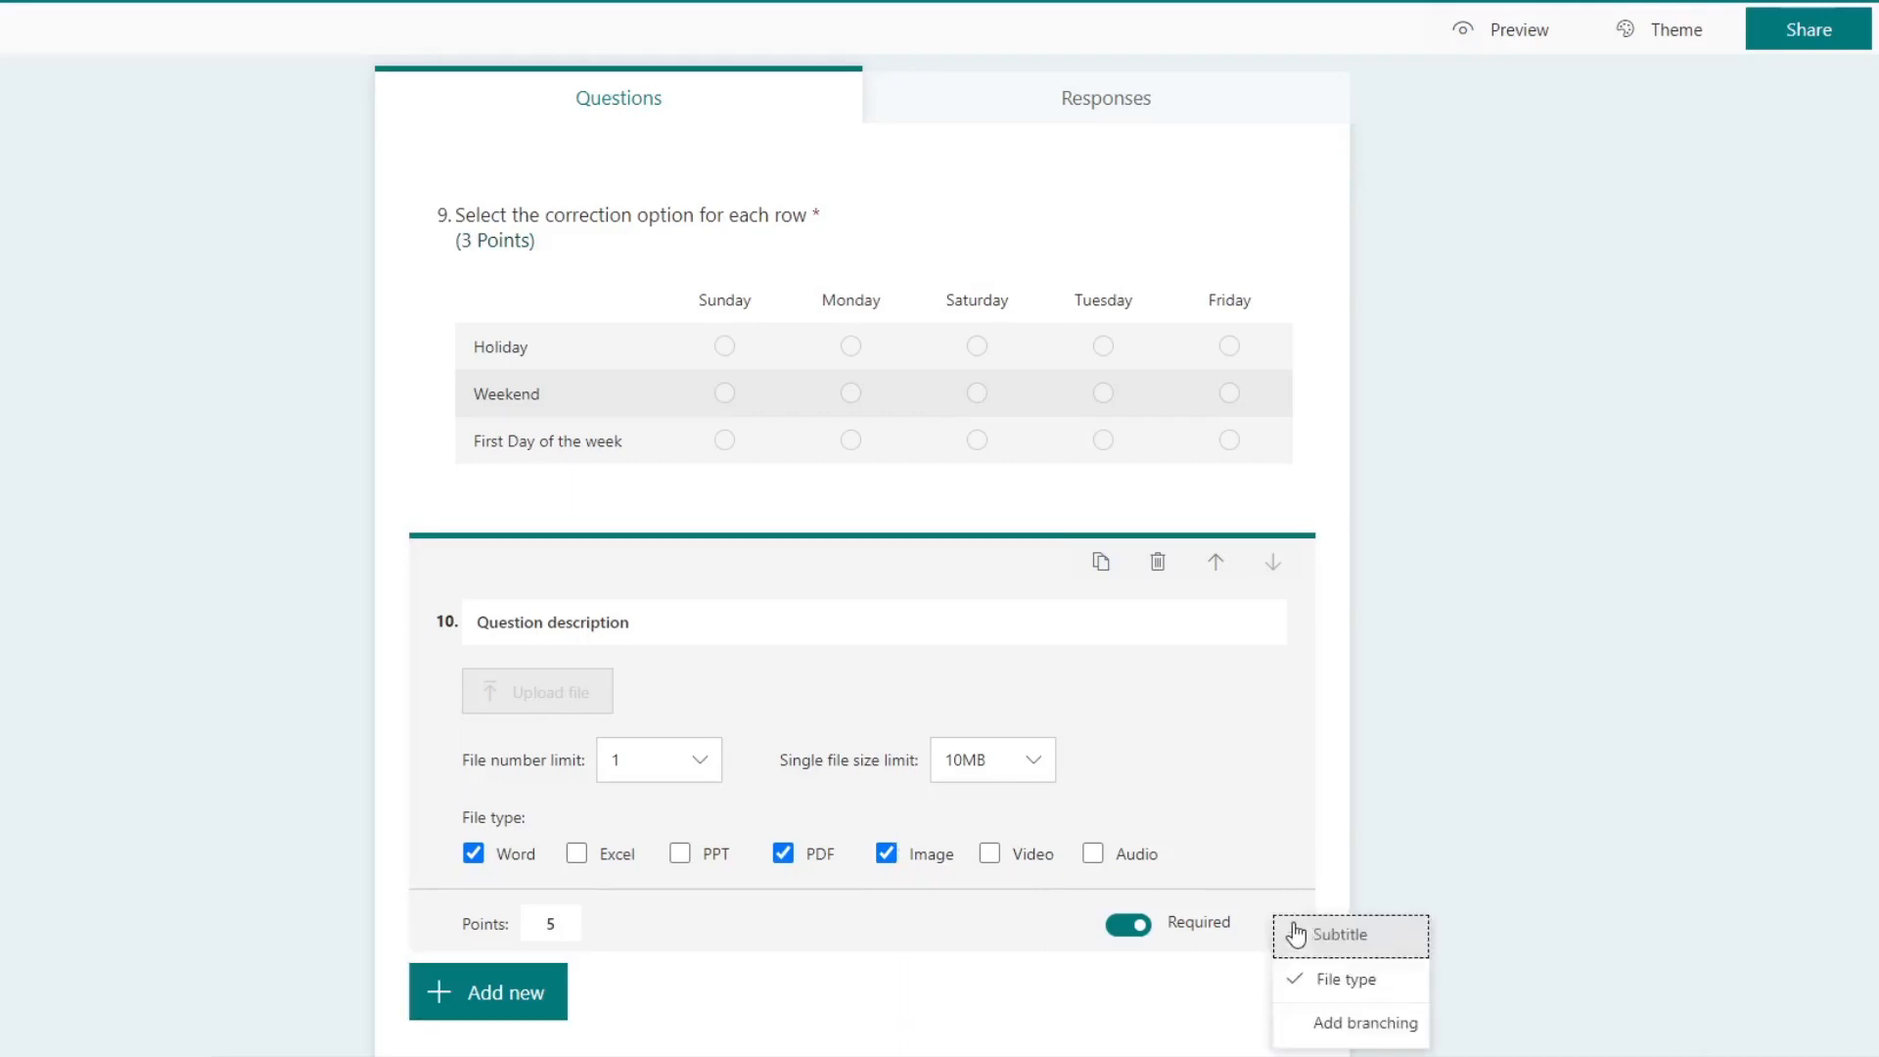
pyautogui.click(1356, 977)
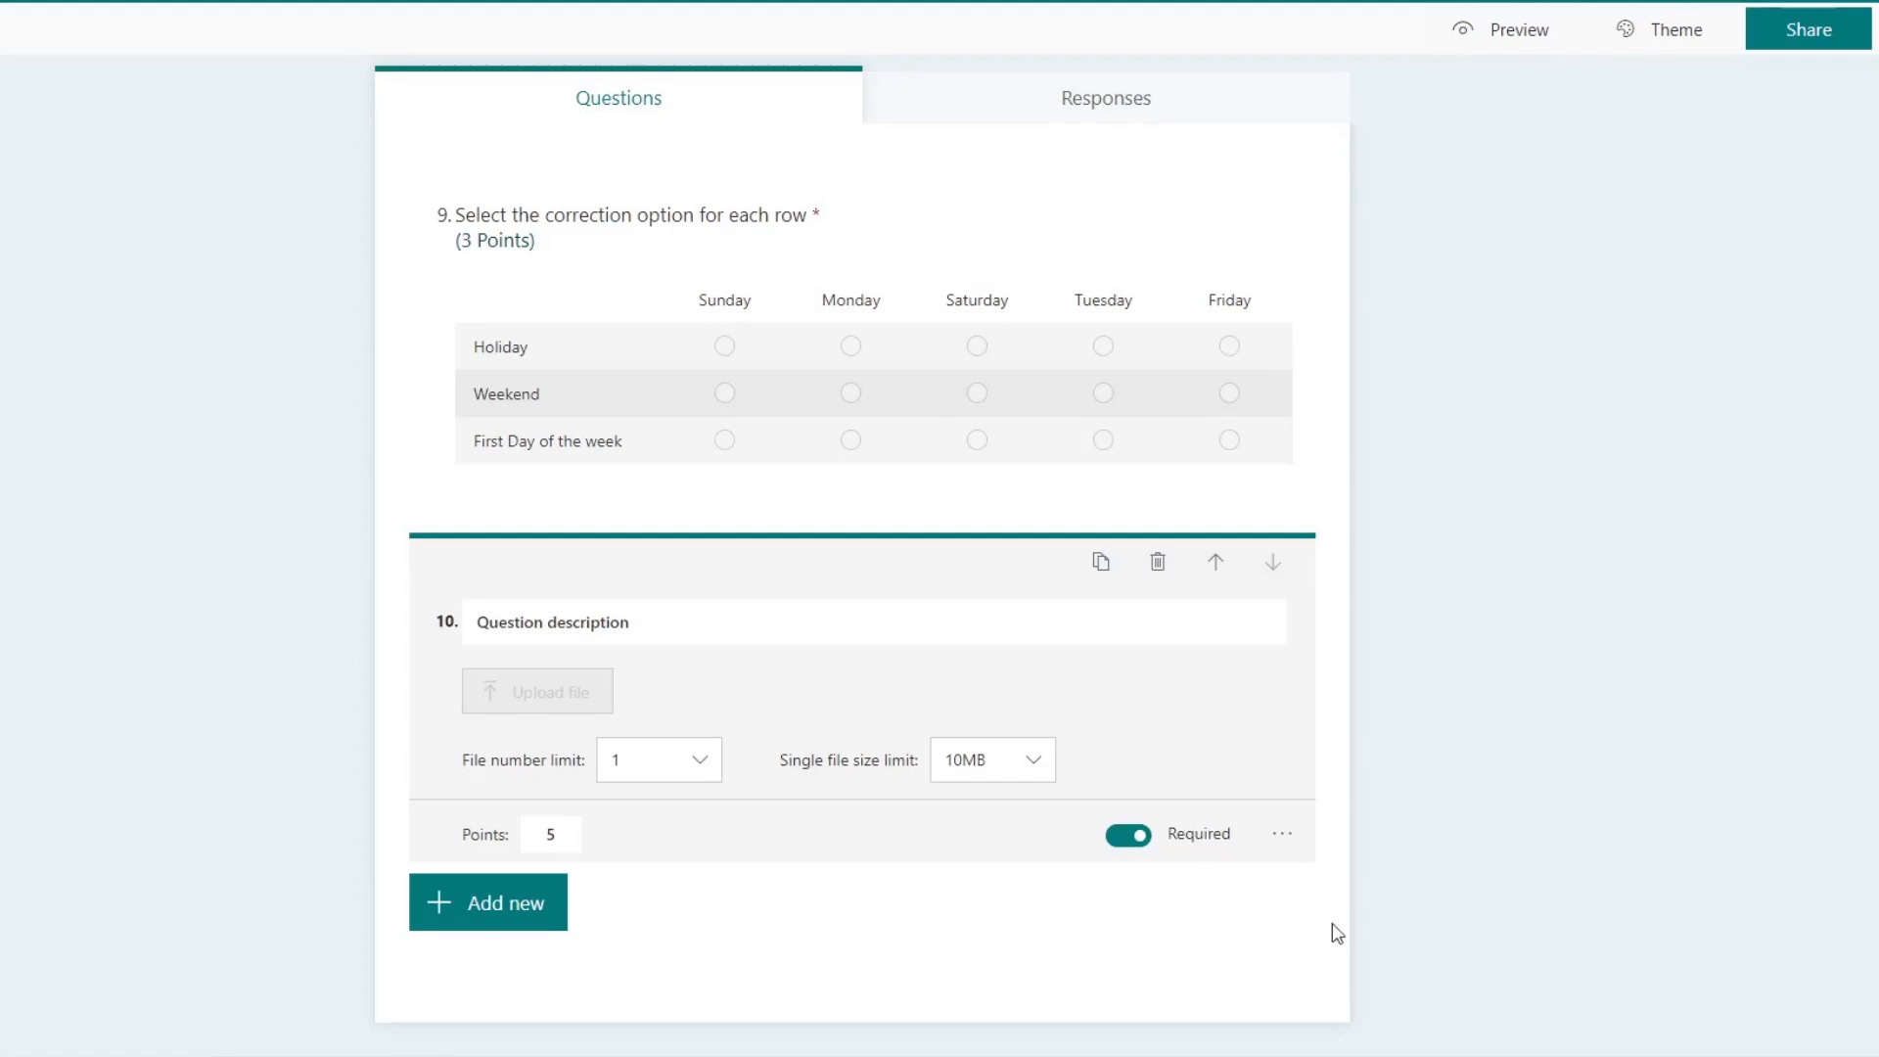
pyautogui.click(1287, 849)
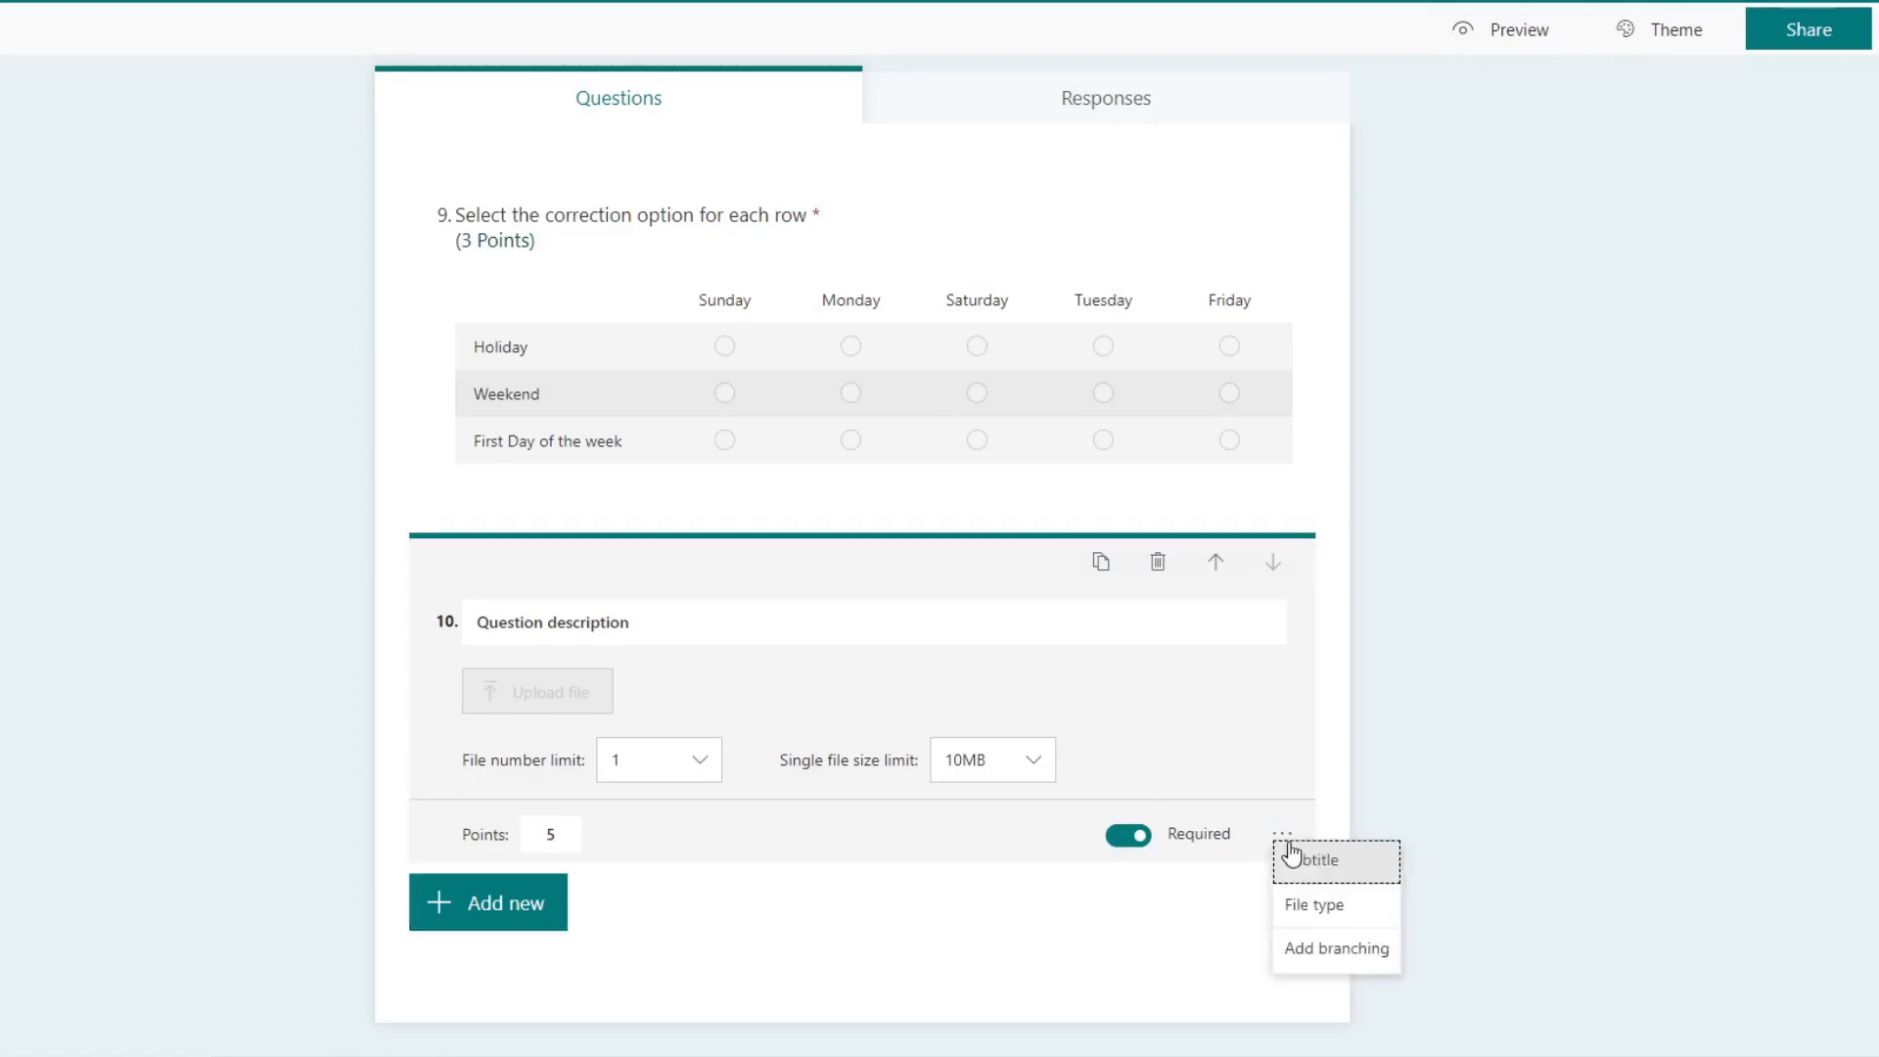
pyautogui.click(1326, 902)
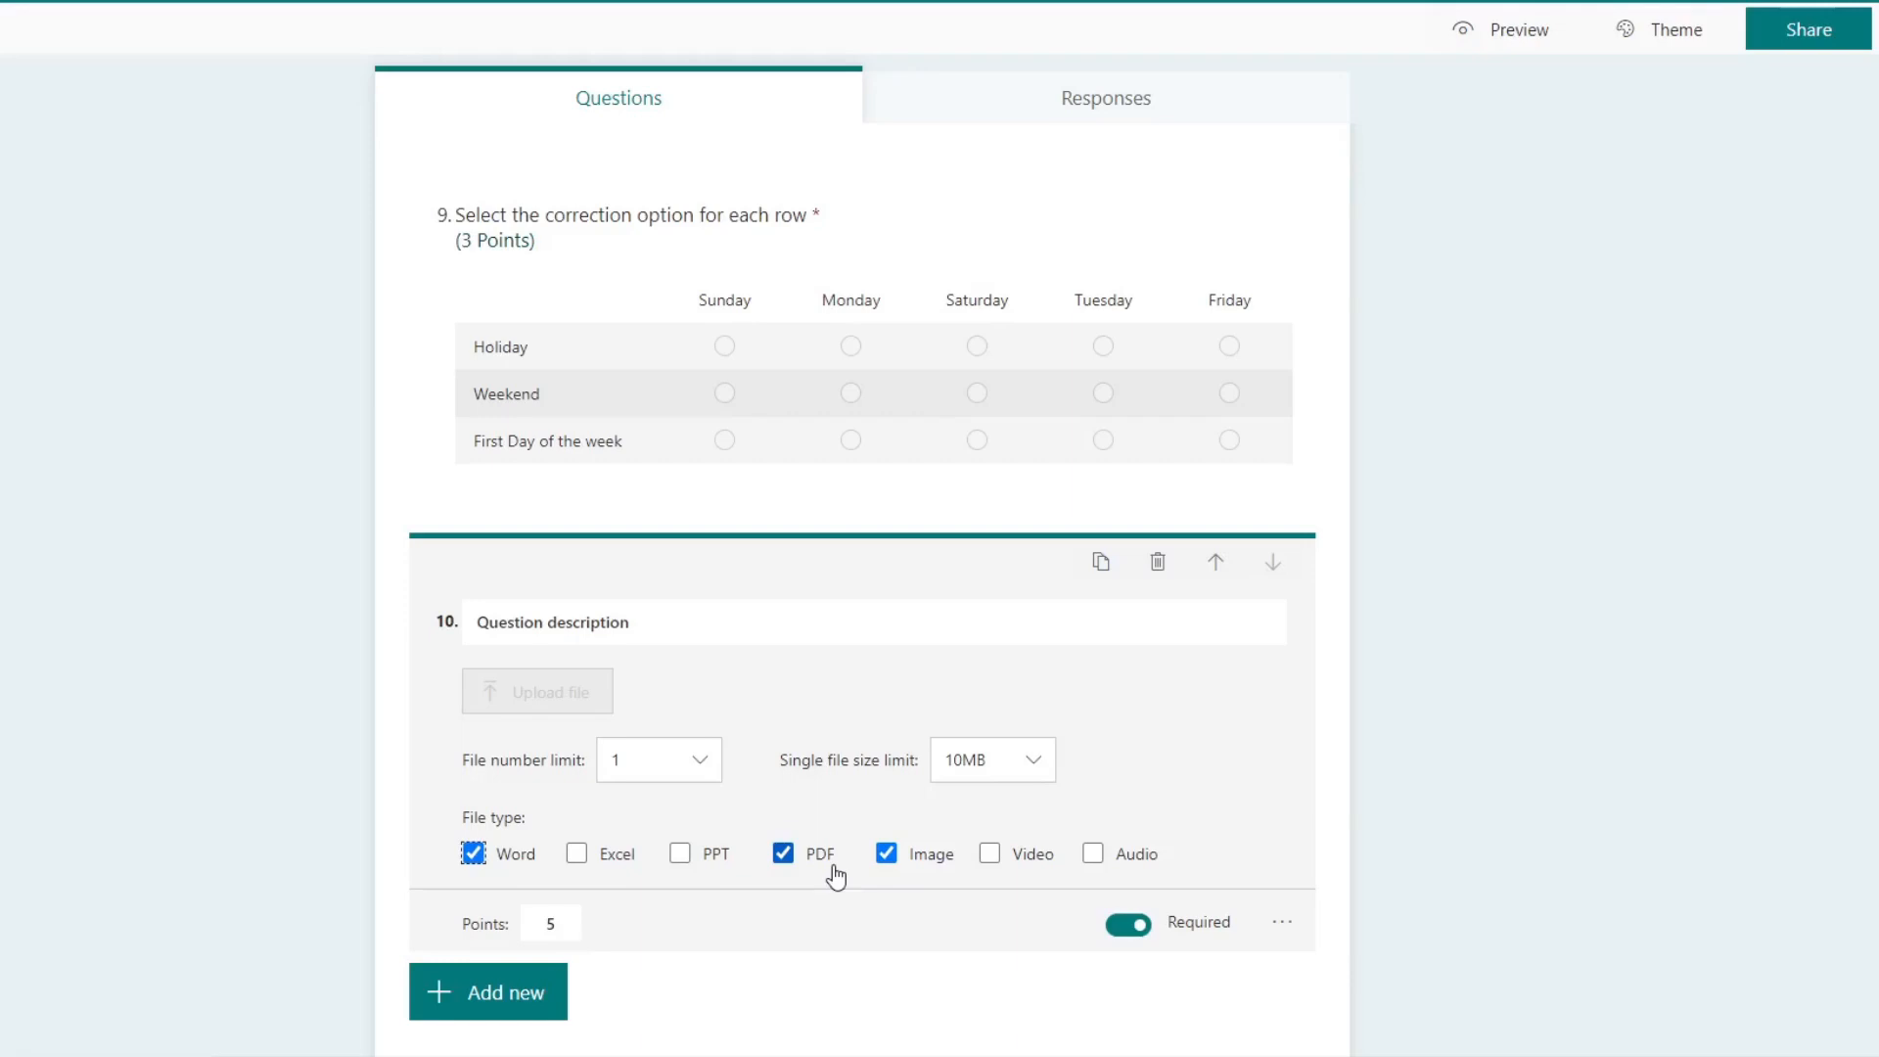
# Step: Preview the quiz, check the tenth question's upload limits and allowed file types, and try its file upload
pyautogui.click(1514, 29)
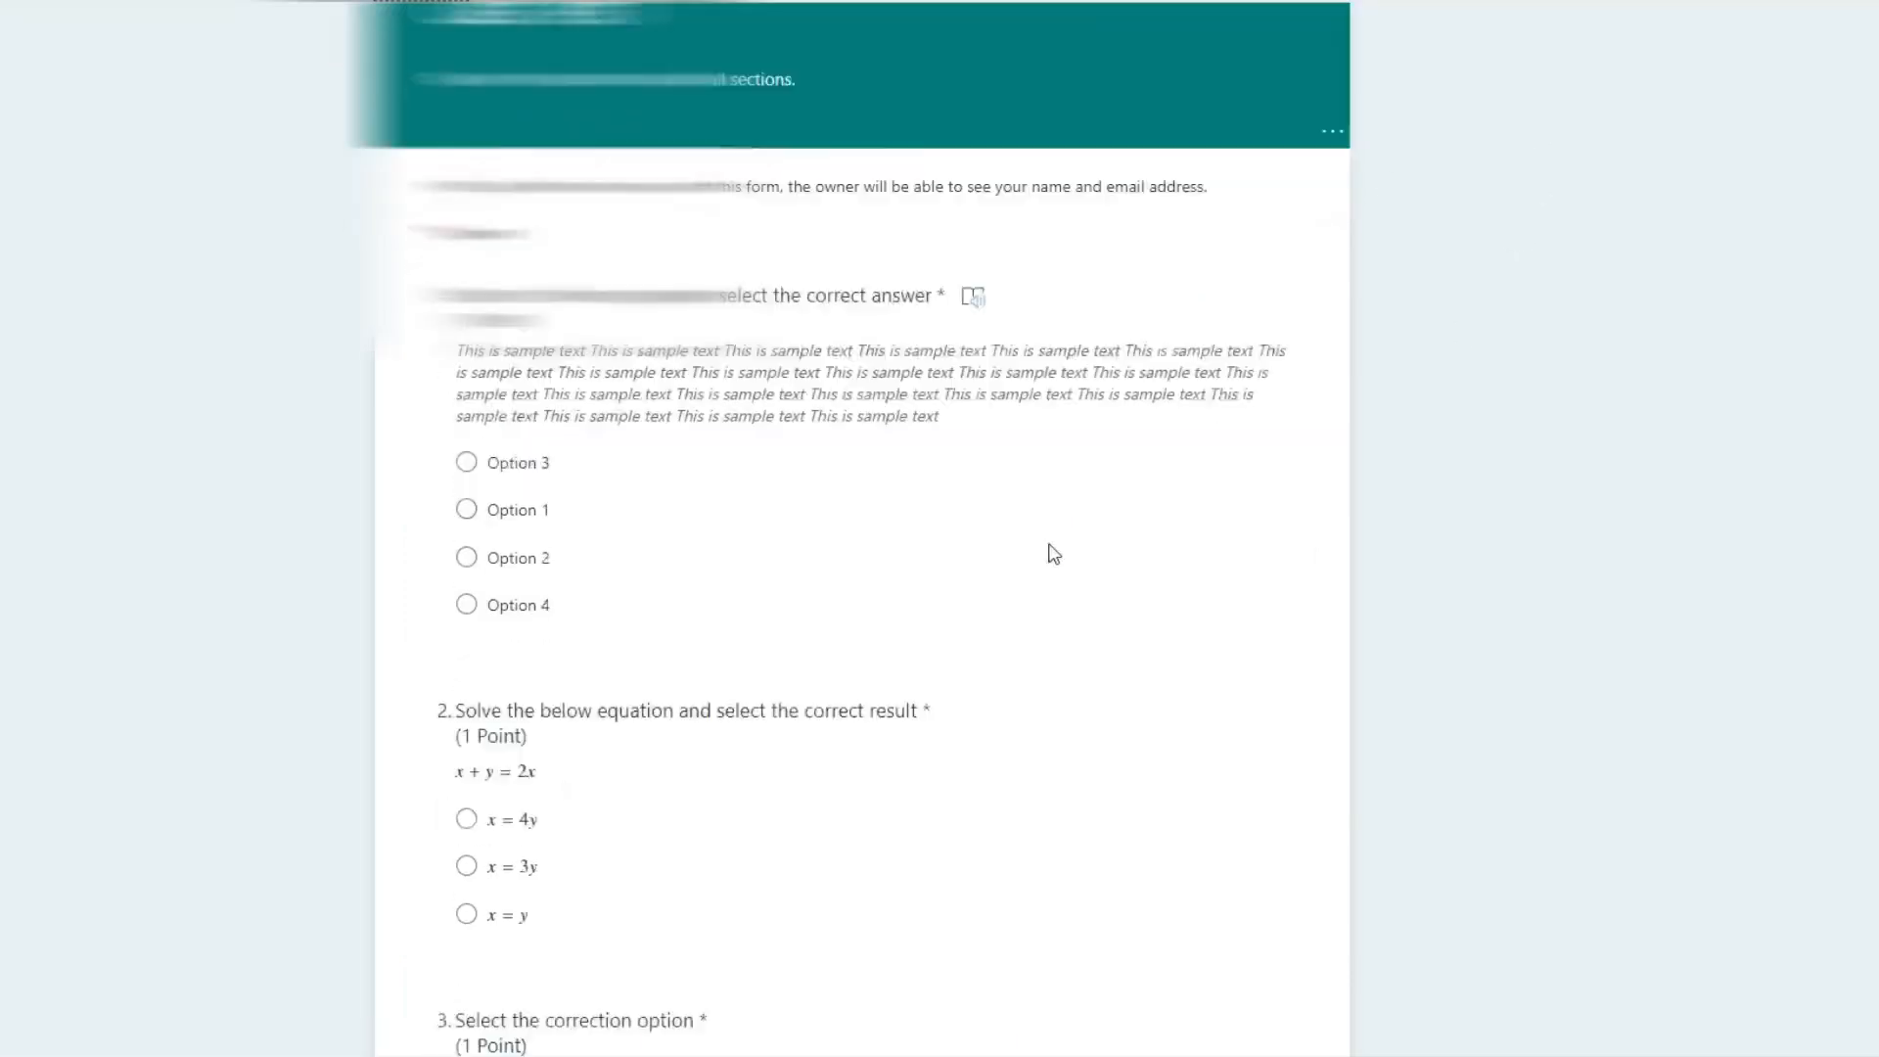
pyautogui.scroll(-20, 1062, 606)
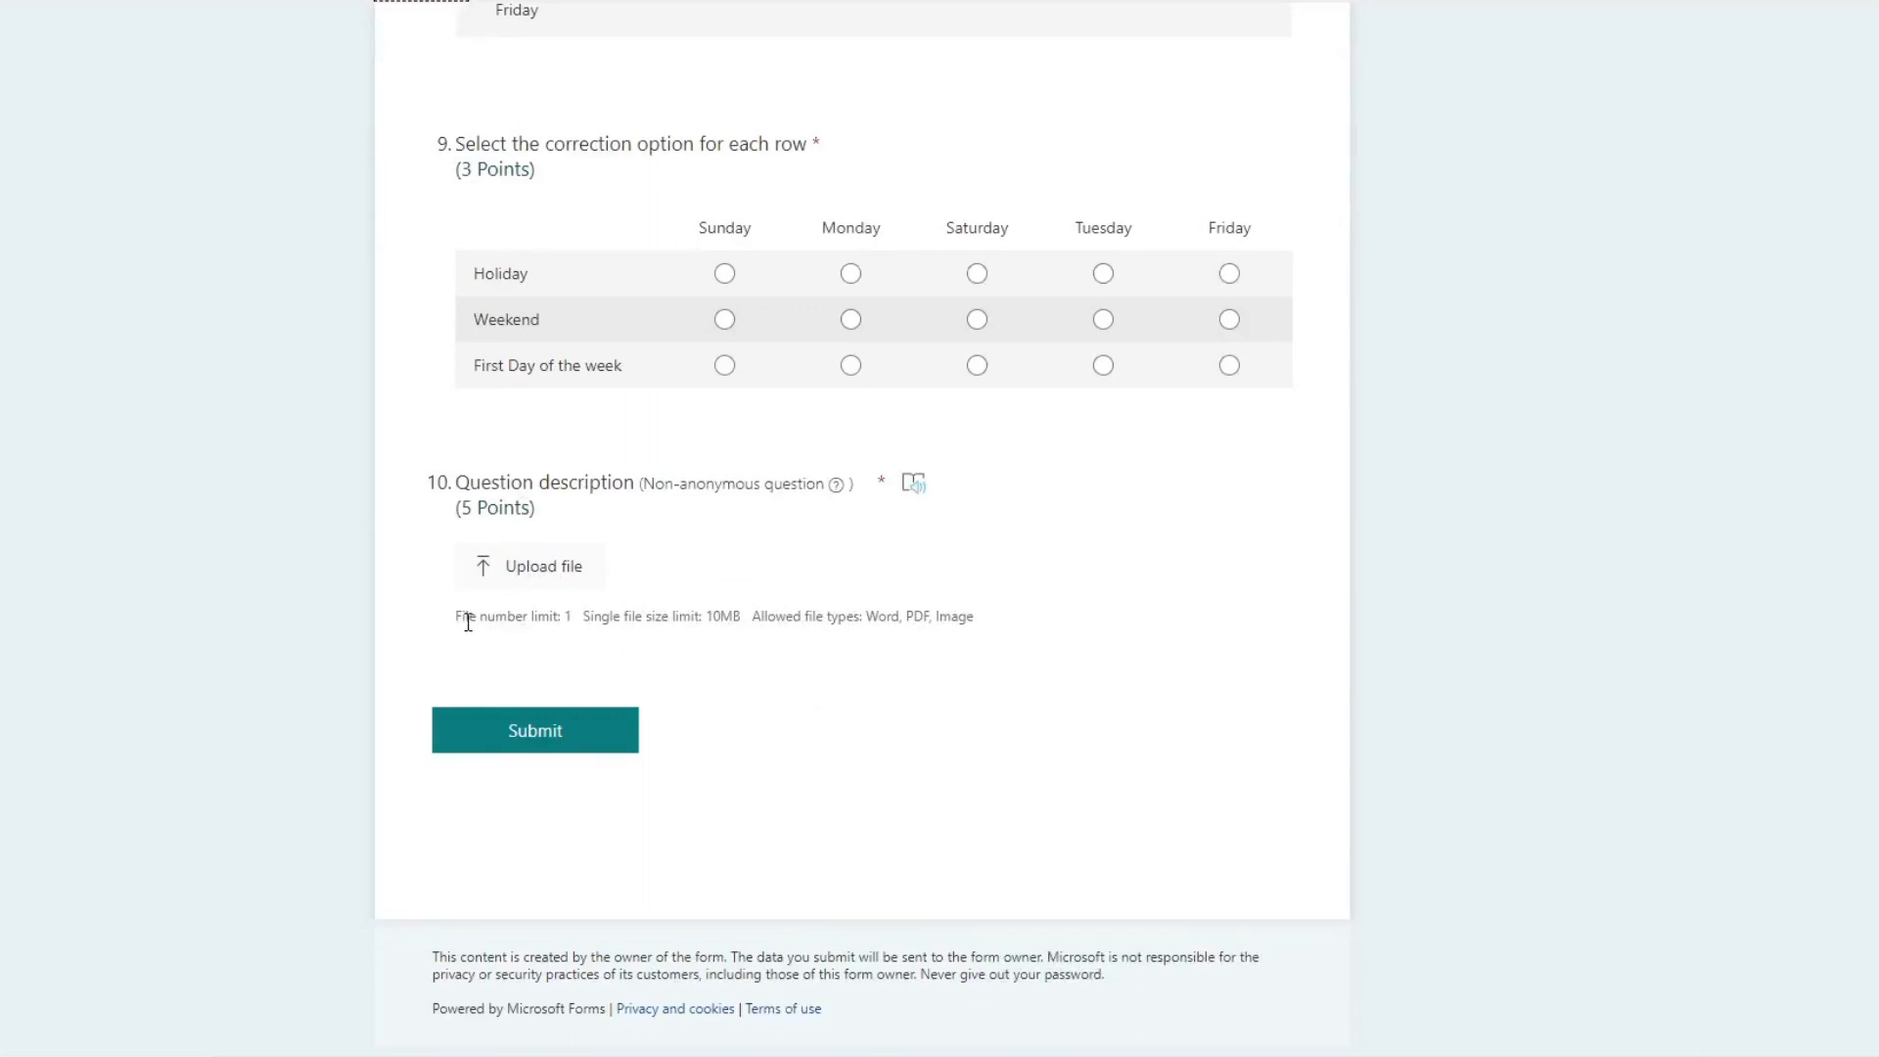
pyautogui.moveTo(563, 619); pyautogui.dragTo(571, 621)
pyautogui.click(577, 565)
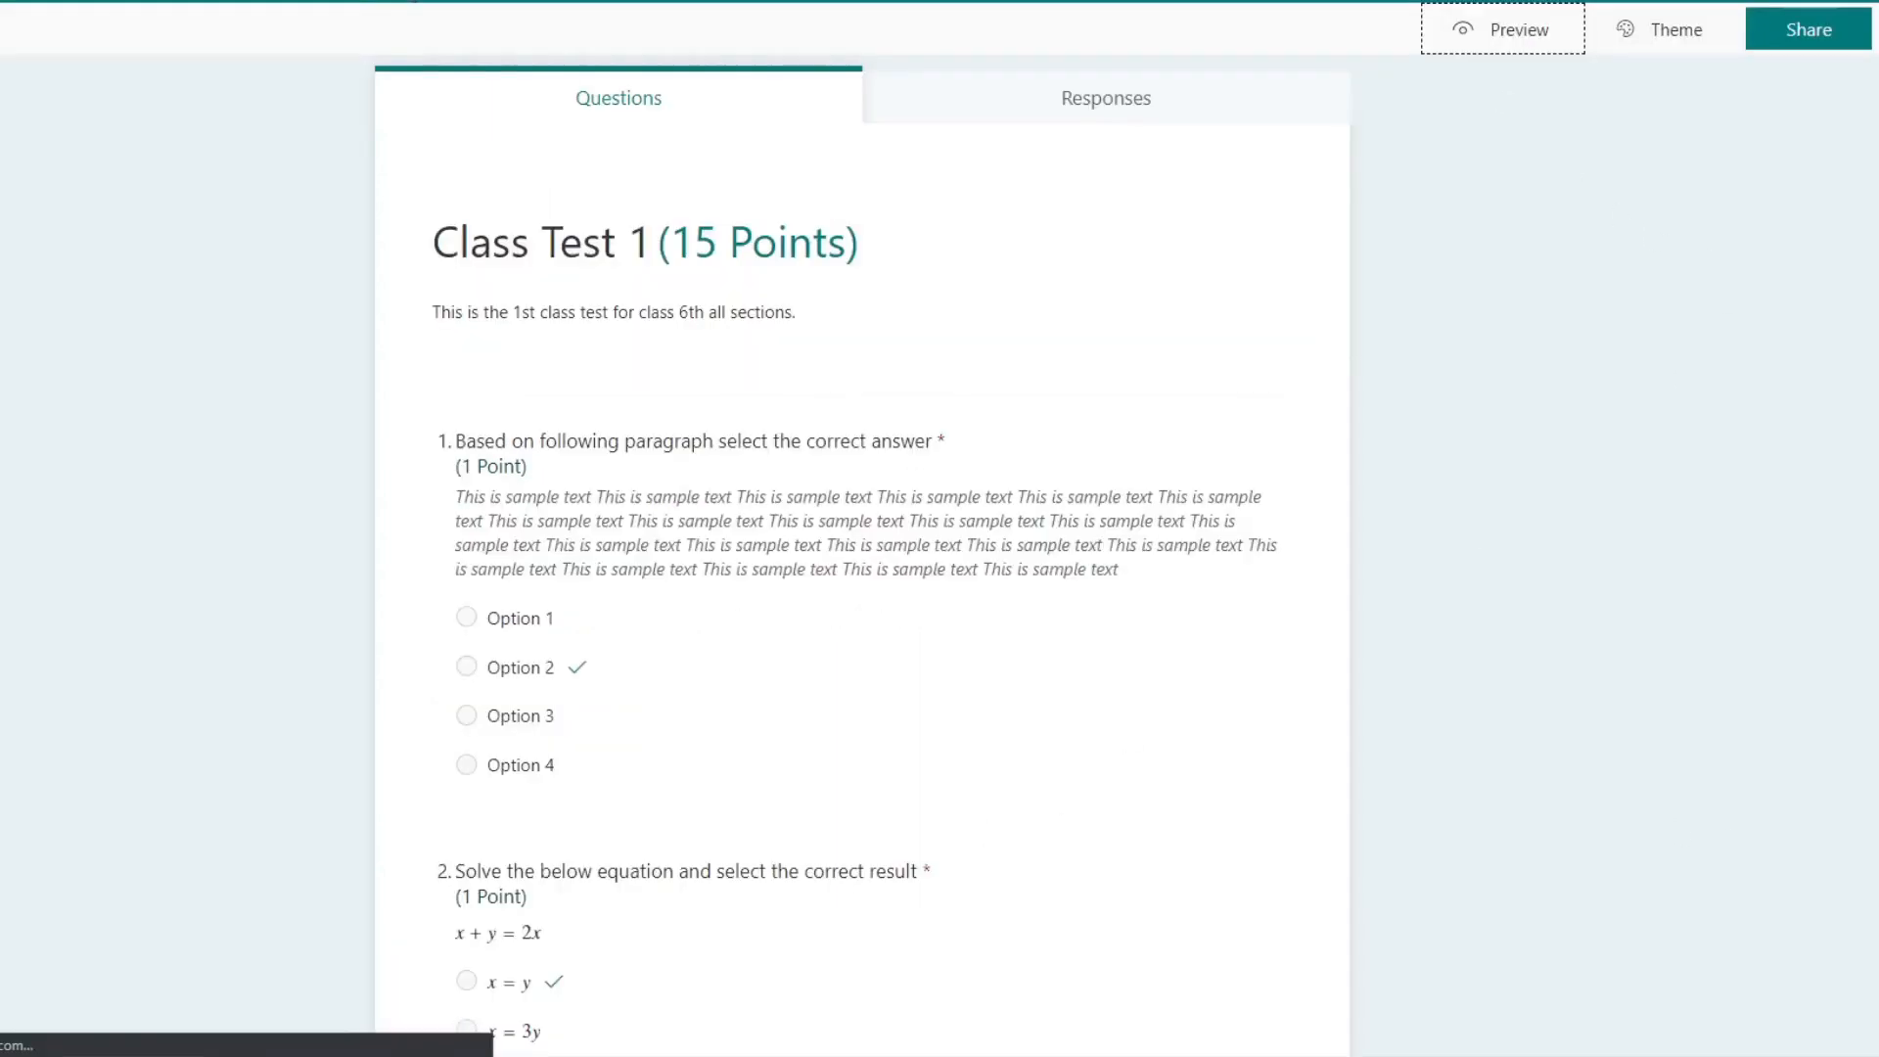
# Step: Return to the quiz editor and add a Net Promoter Score question after the tenth question
pyautogui.scroll(-15, 378, 608)
pyautogui.click(1084, 964)
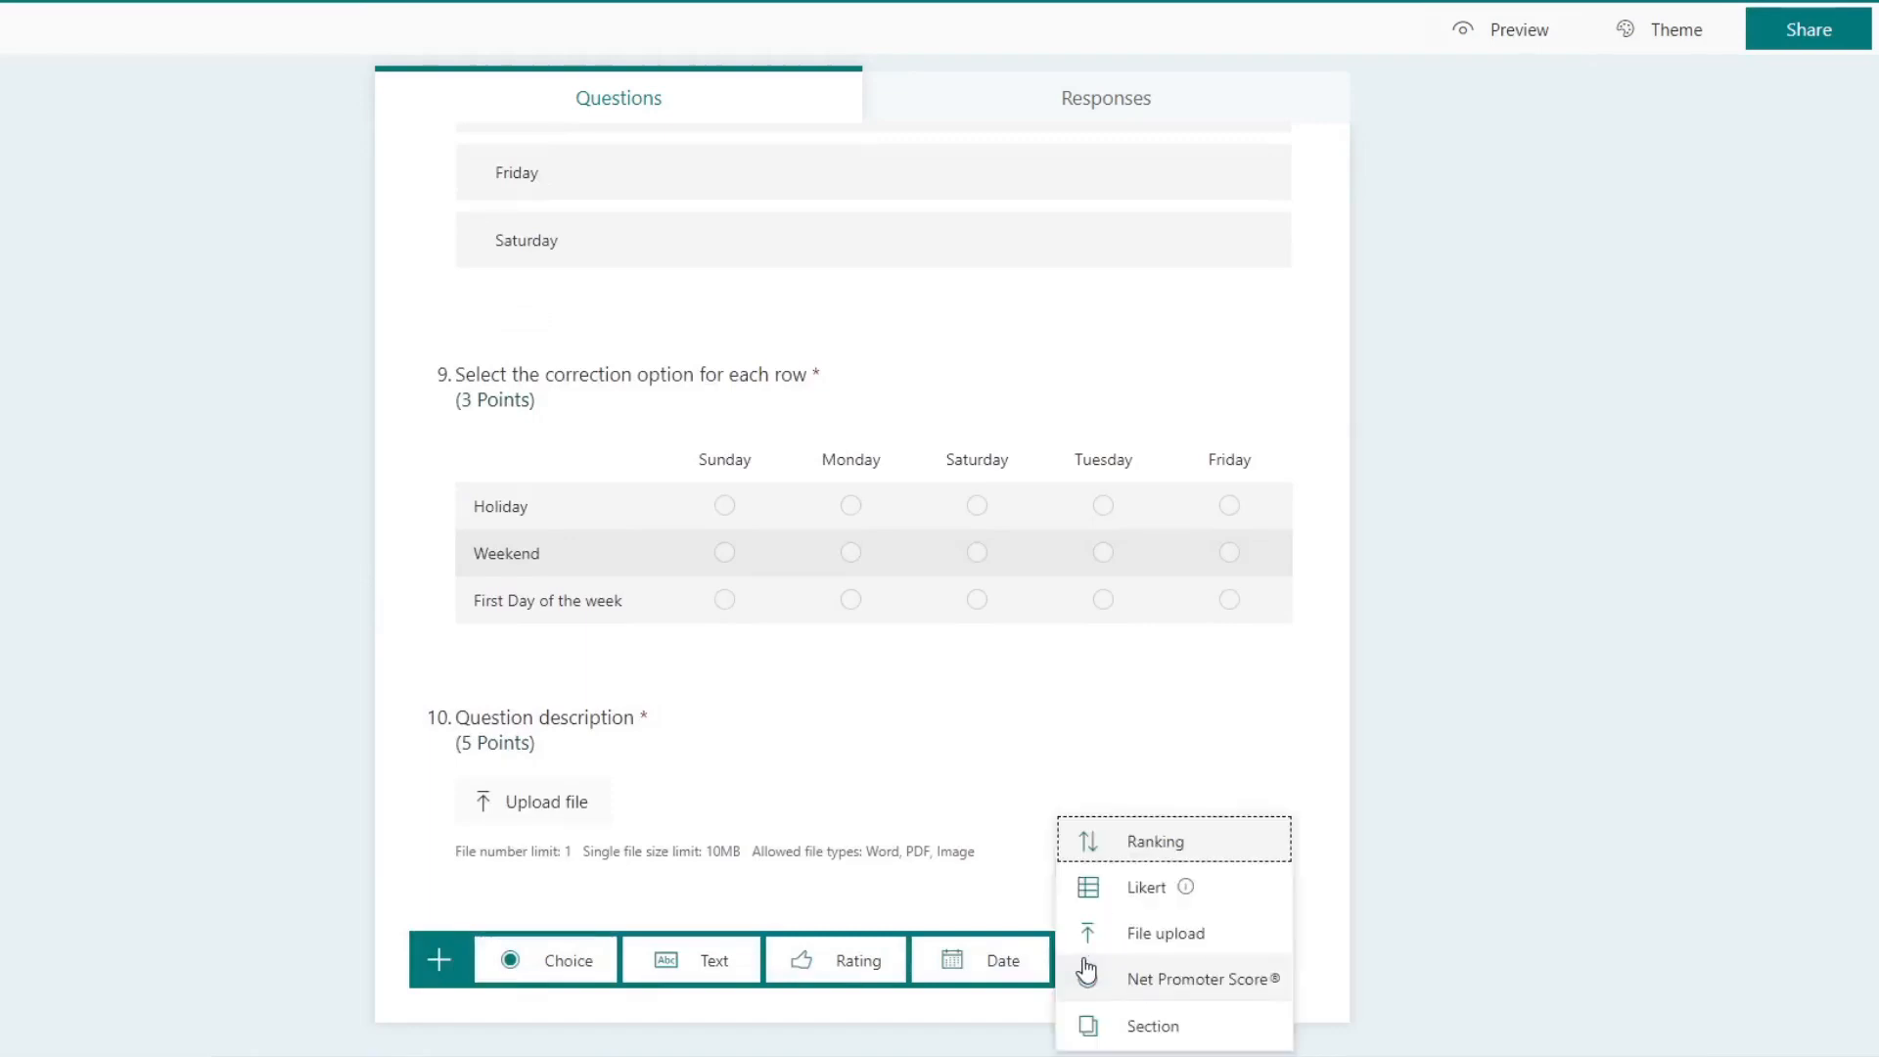
pyautogui.click(1196, 978)
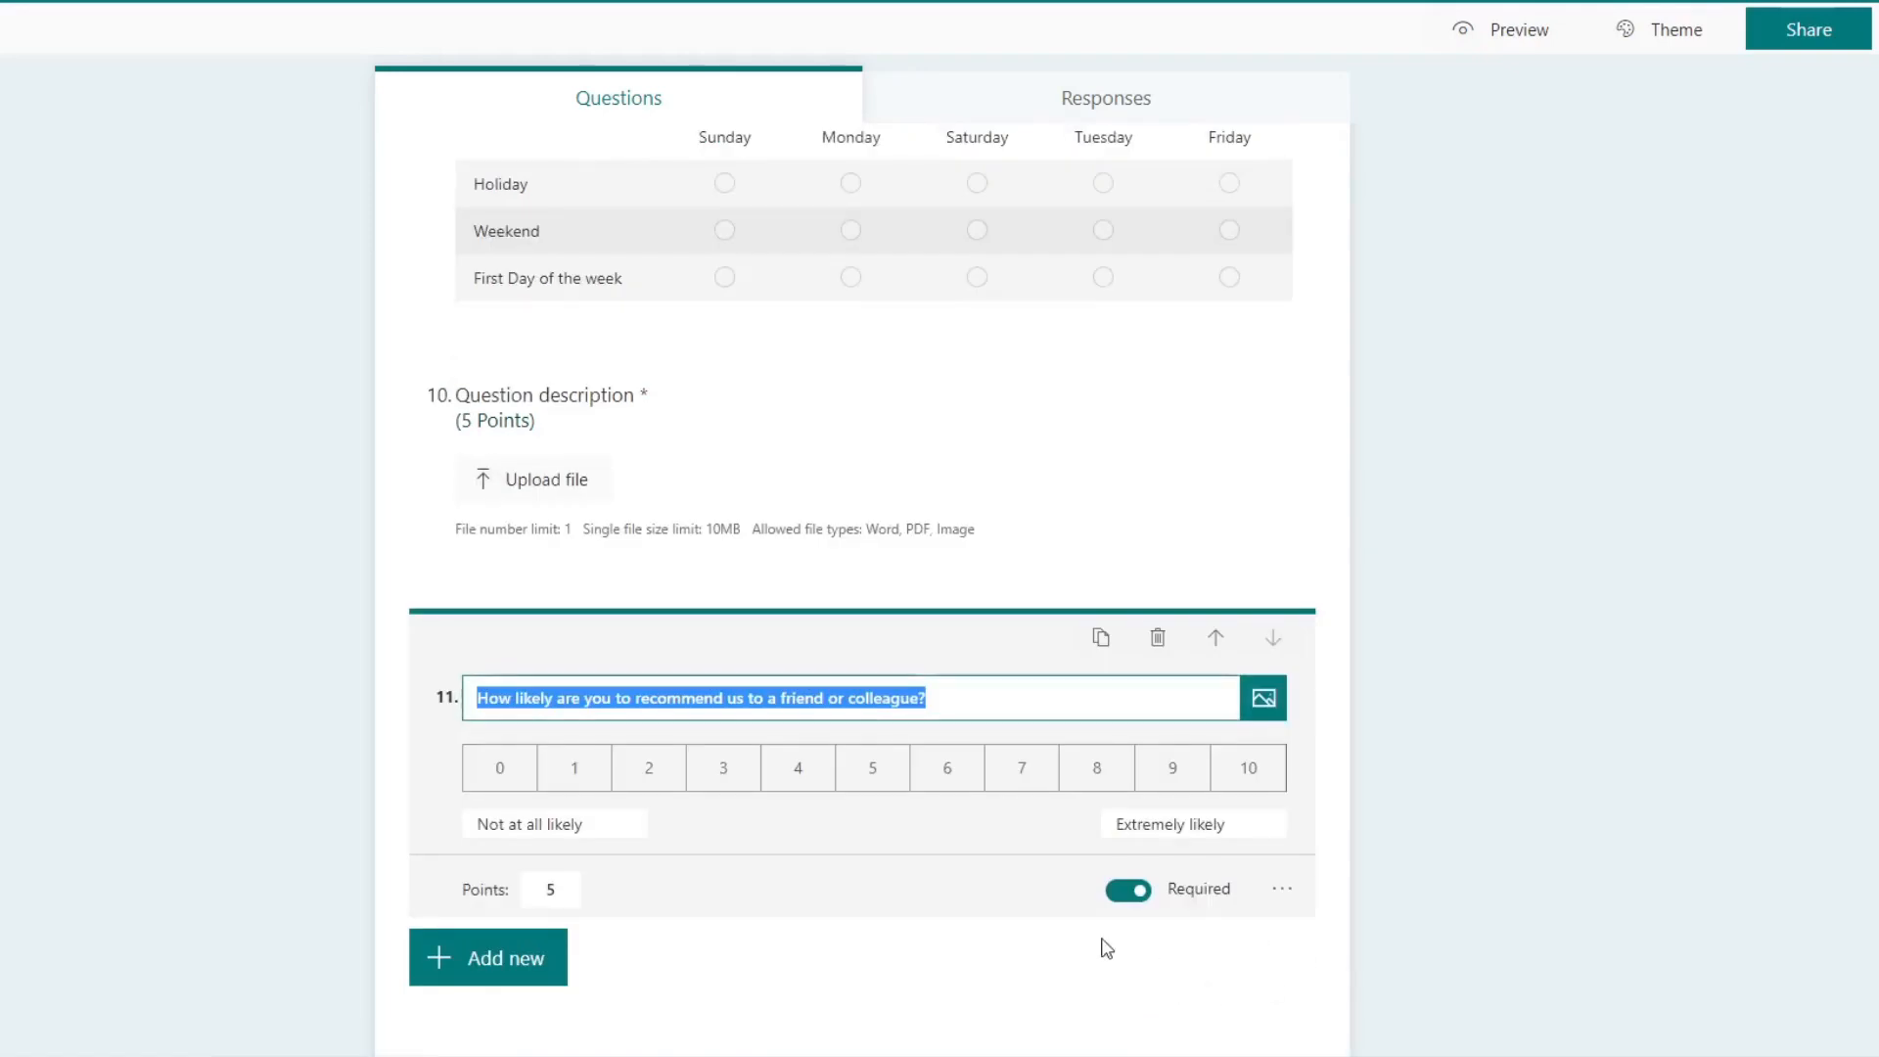
# Step: Reword the eleventh question as "How likely are you to recommend Microsoft Team over previous software?" and set its points to 0
pyautogui.scroll(15, 1106, 948)
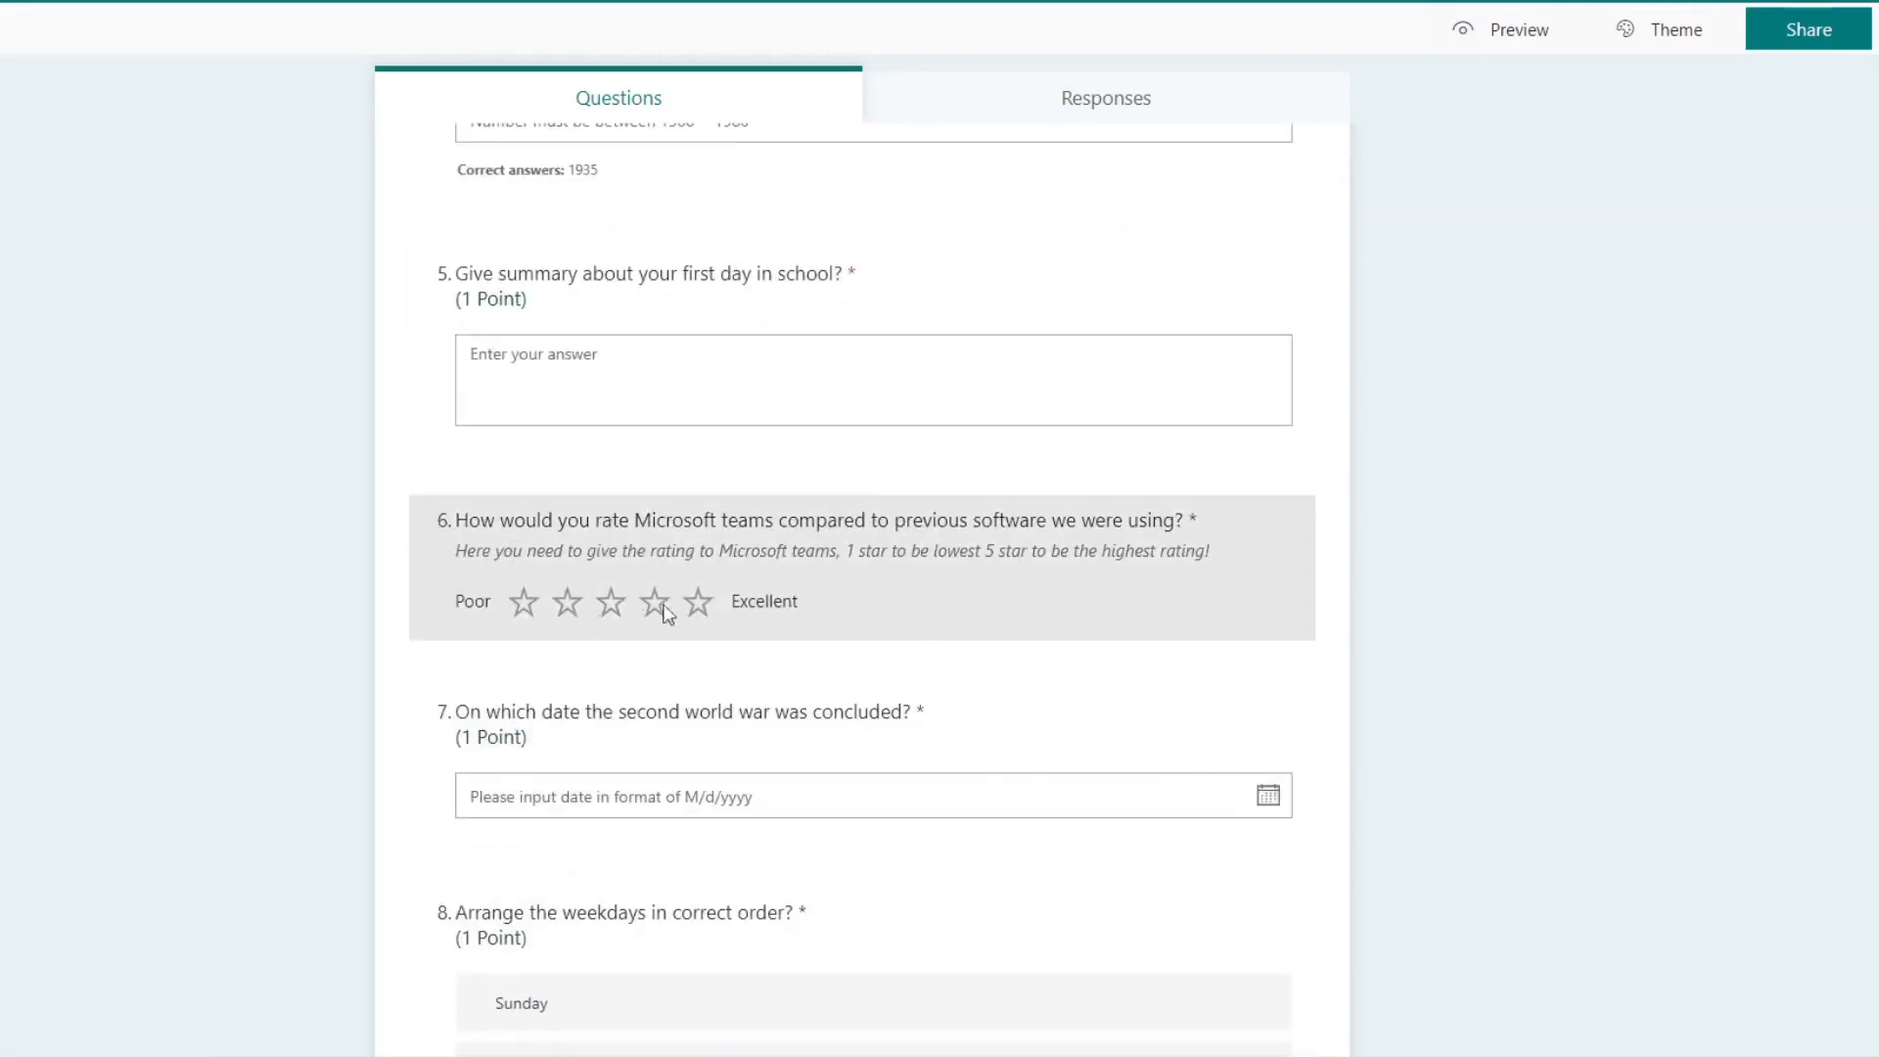
pyautogui.scroll(-15, 798, 638)
pyautogui.scroll(-1, 381, 675)
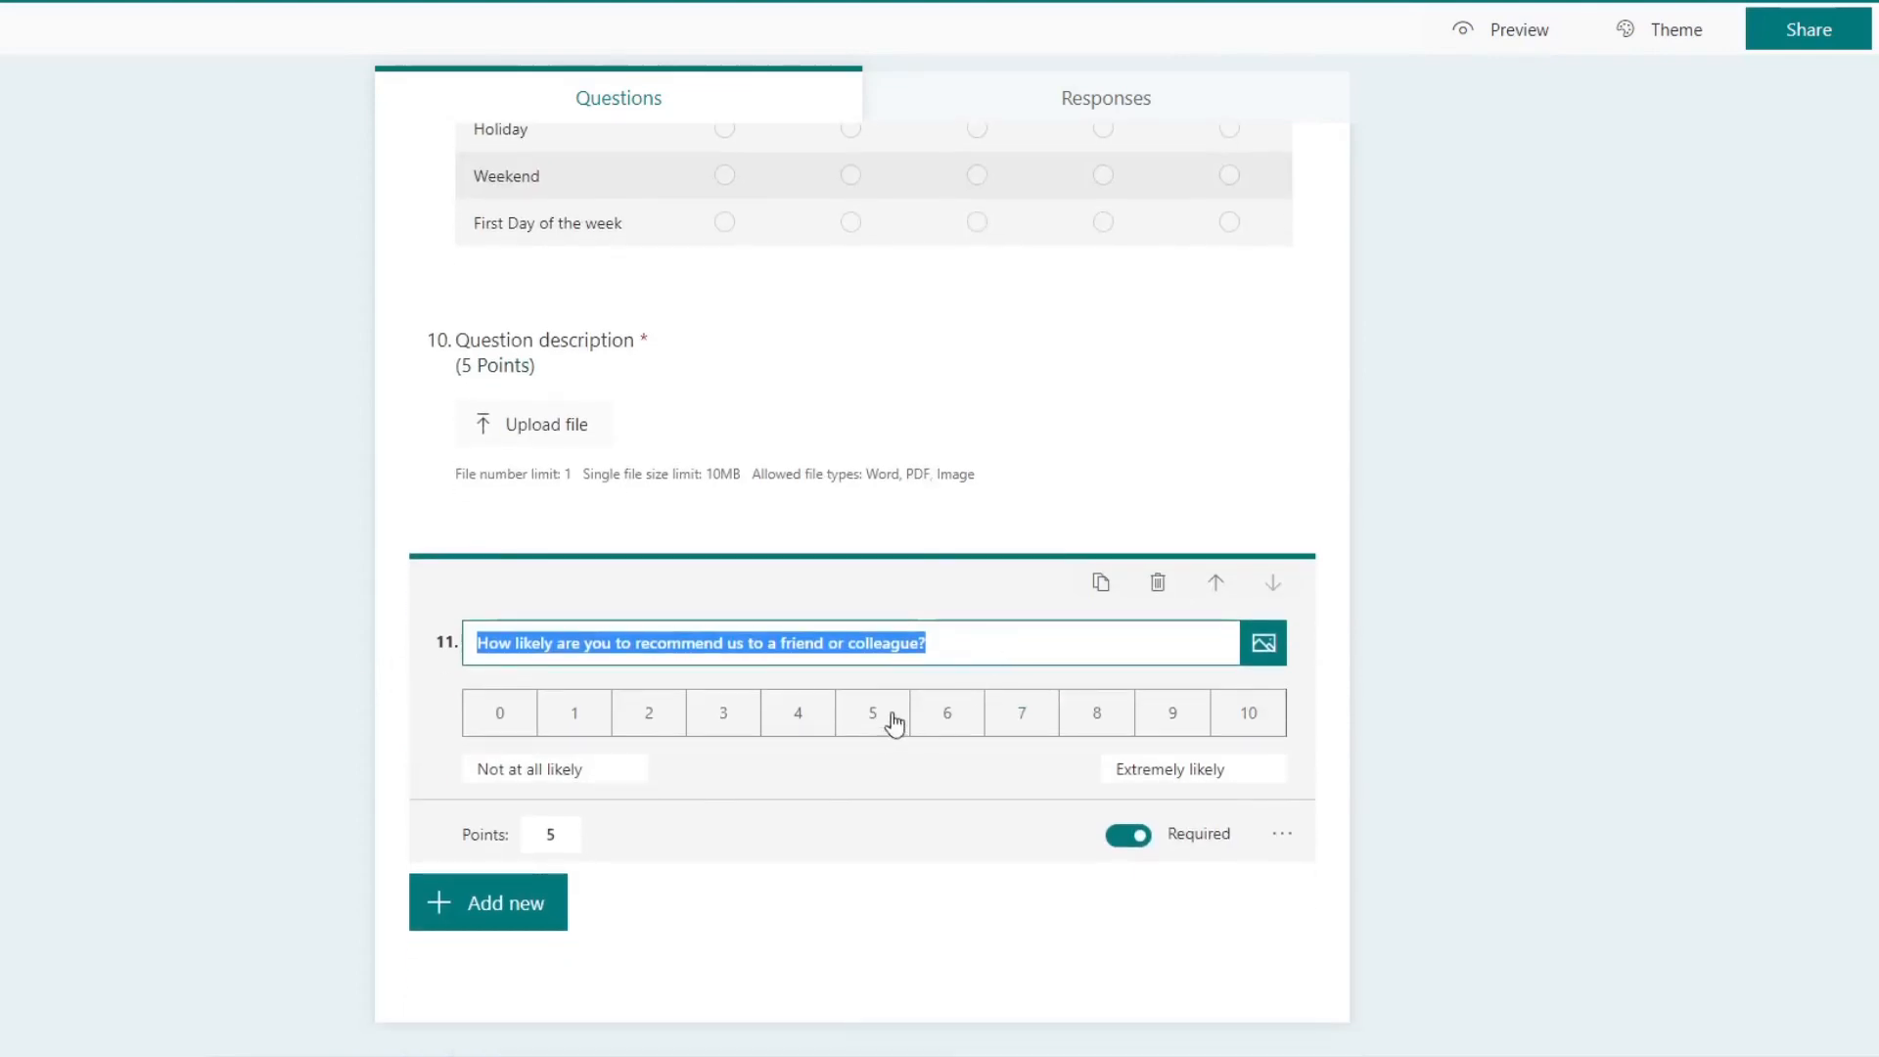
pyautogui.click(957, 633)
pyautogui.moveTo(934, 654); pyautogui.dragTo(467, 587)
pyautogui.click(736, 645)
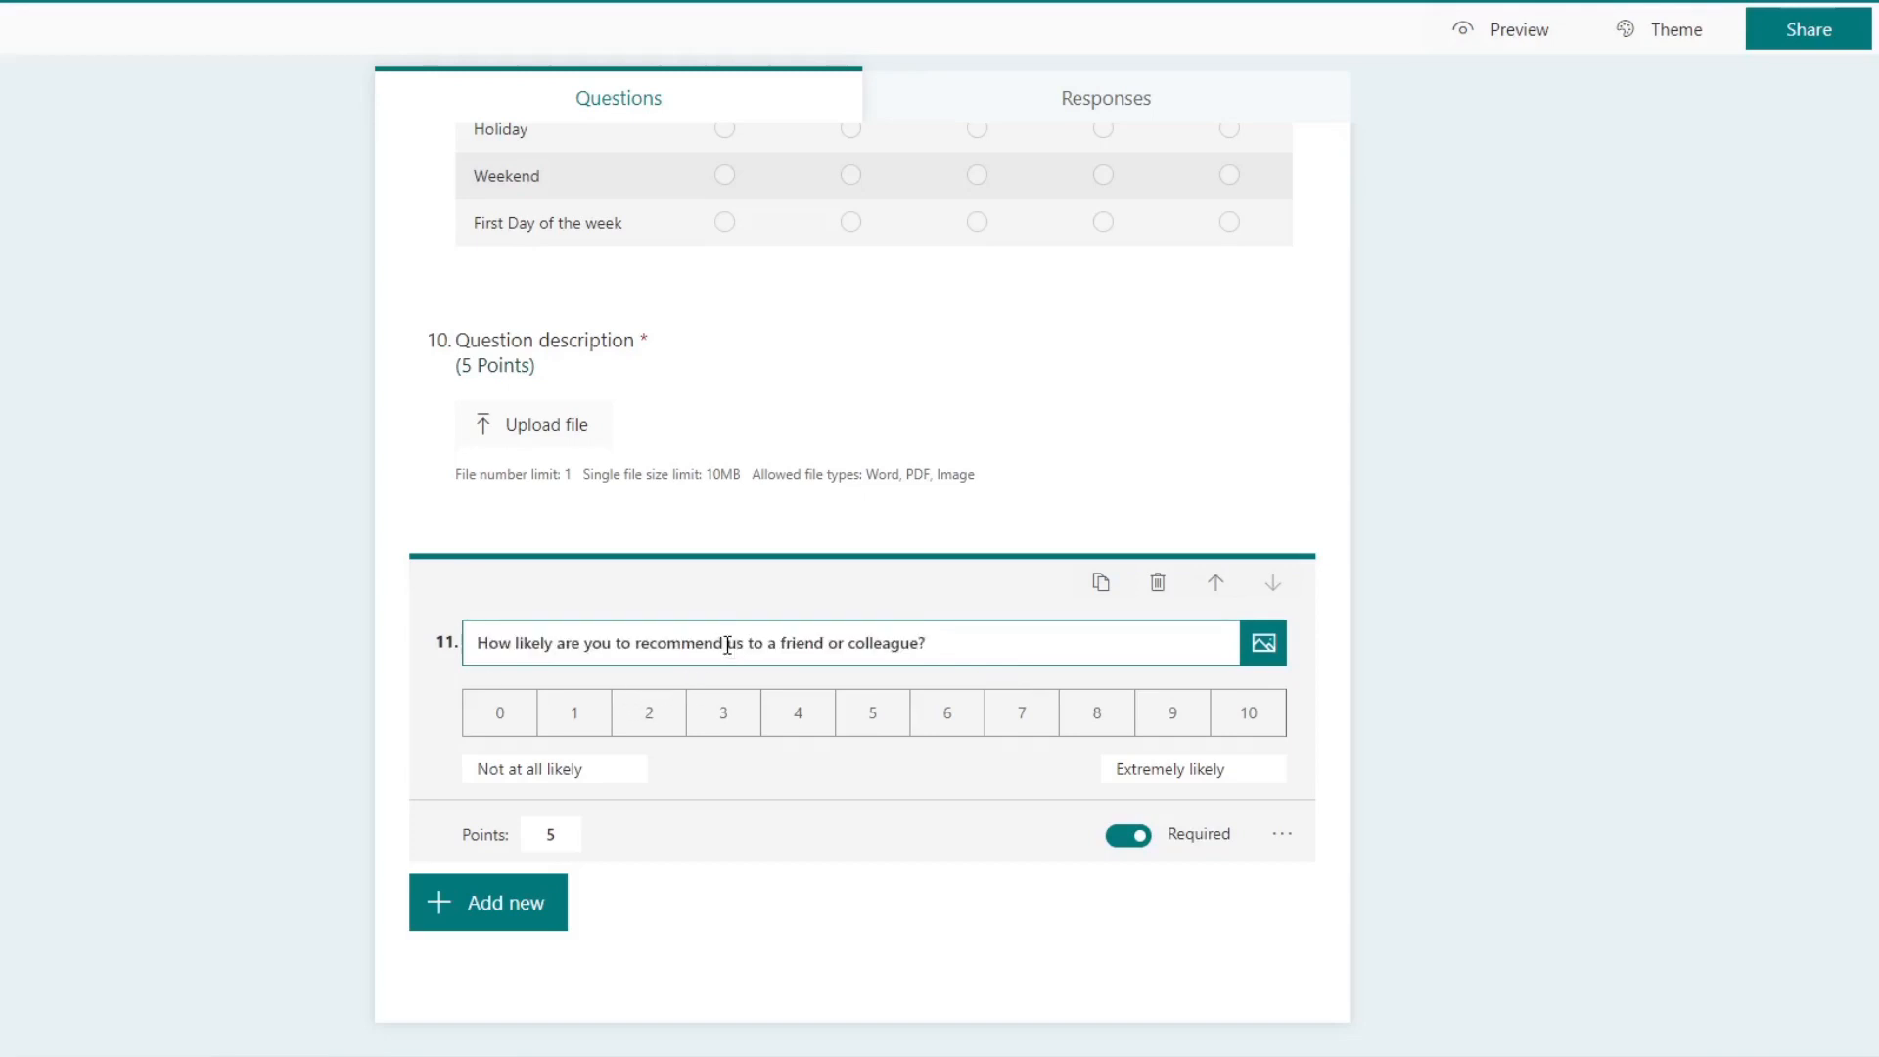
pyautogui.moveTo(728, 645); pyautogui.dragTo(906, 645)
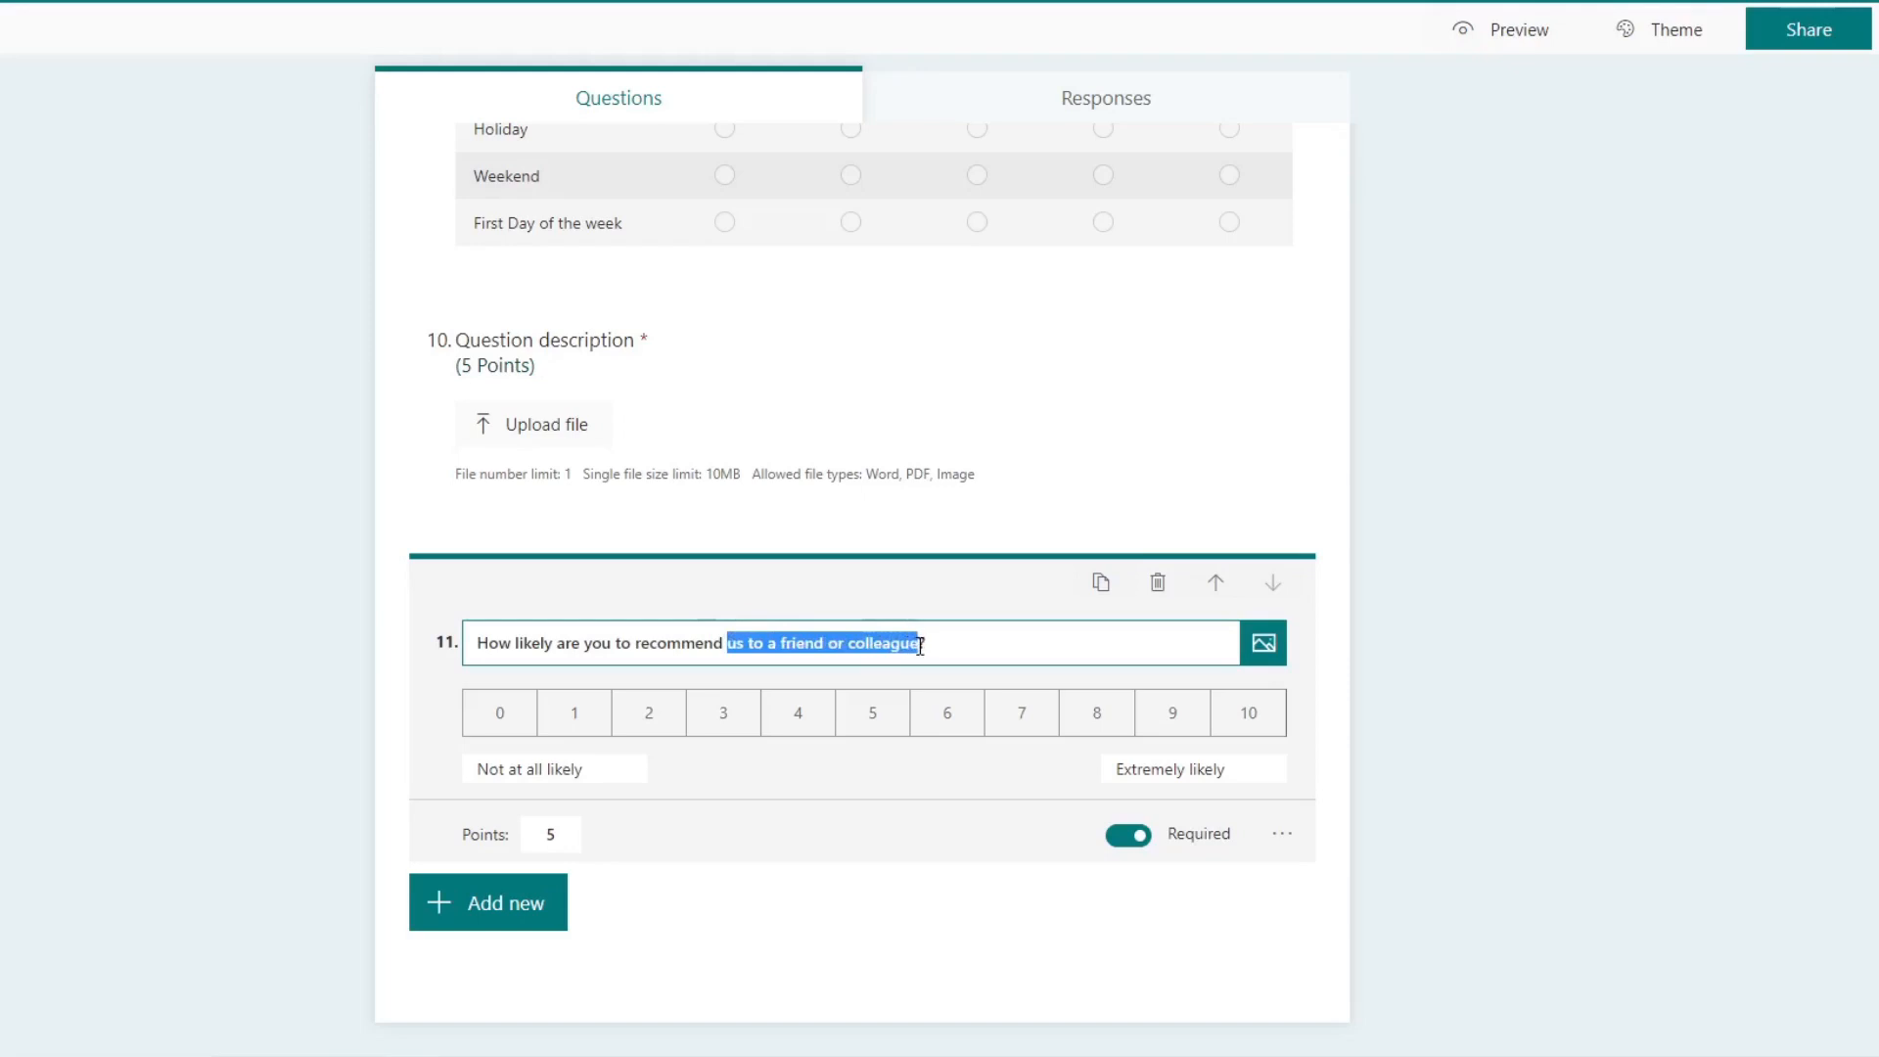
pyautogui.write('Microsoft Team over previo')
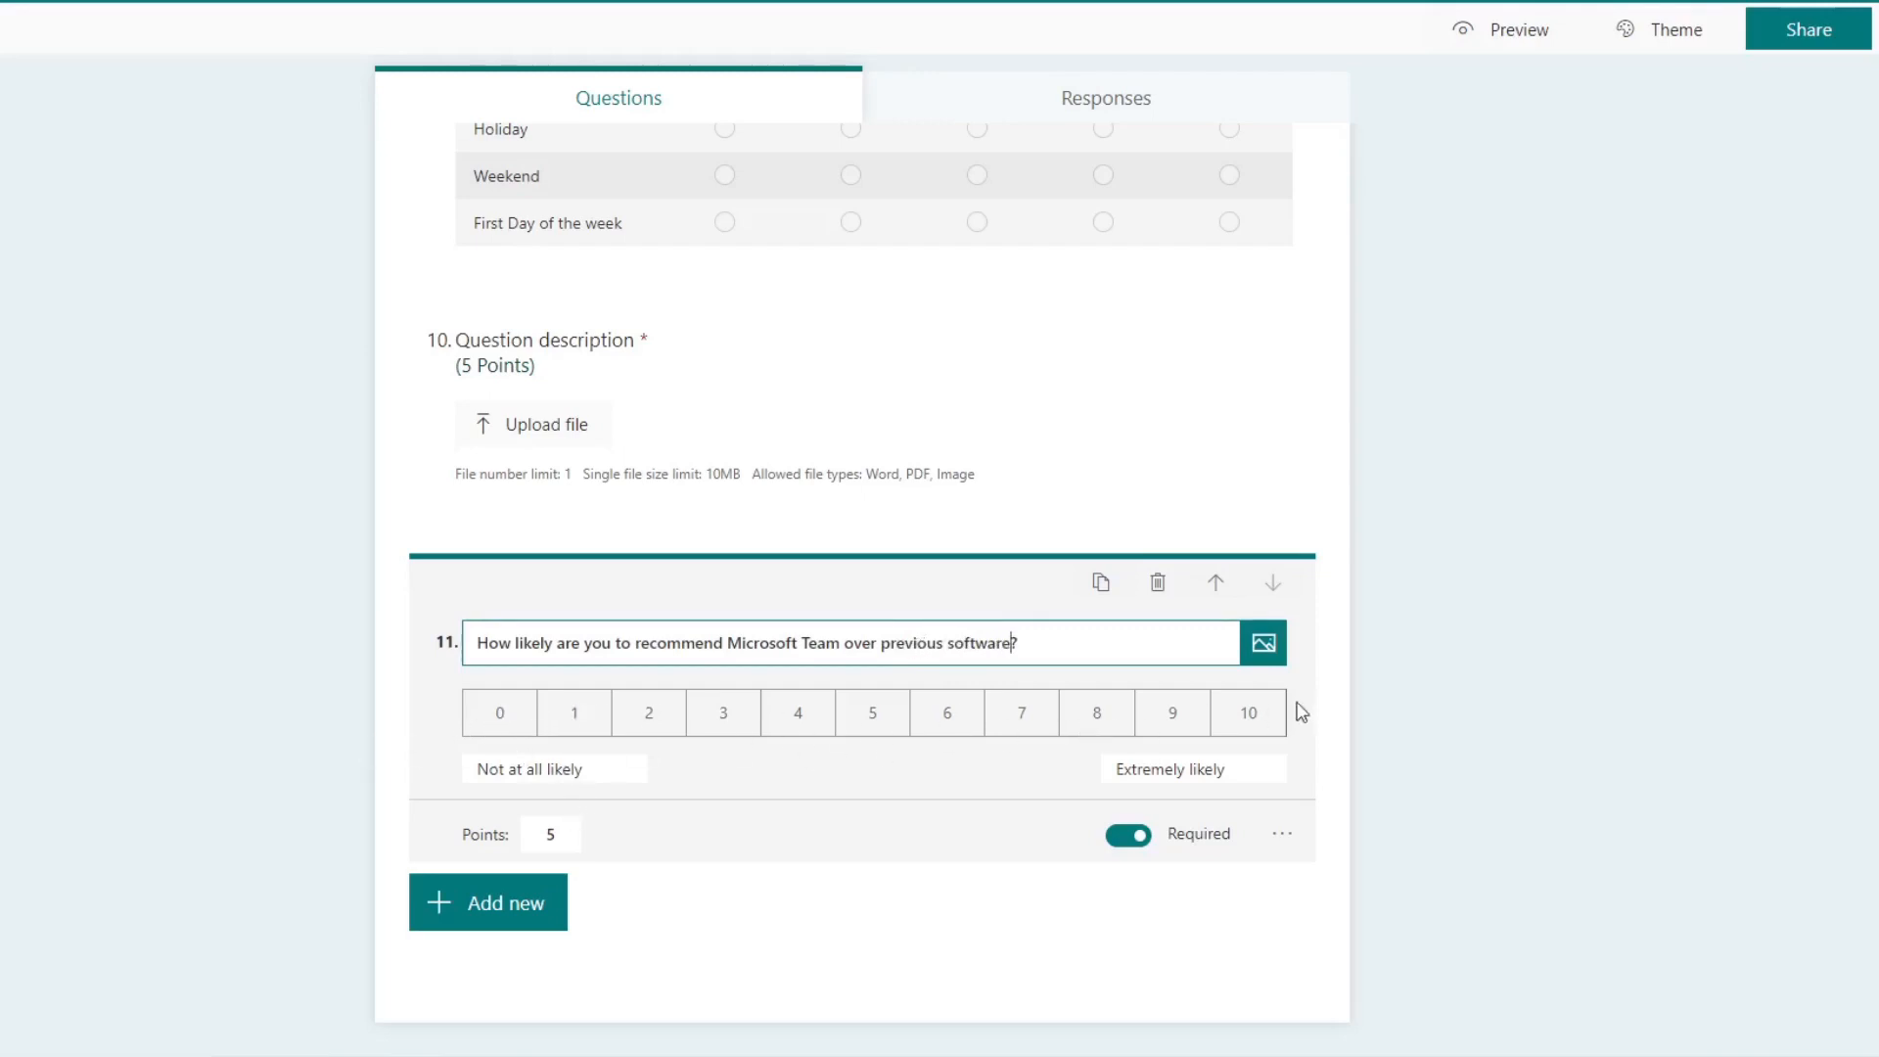
pyautogui.click(573, 838)
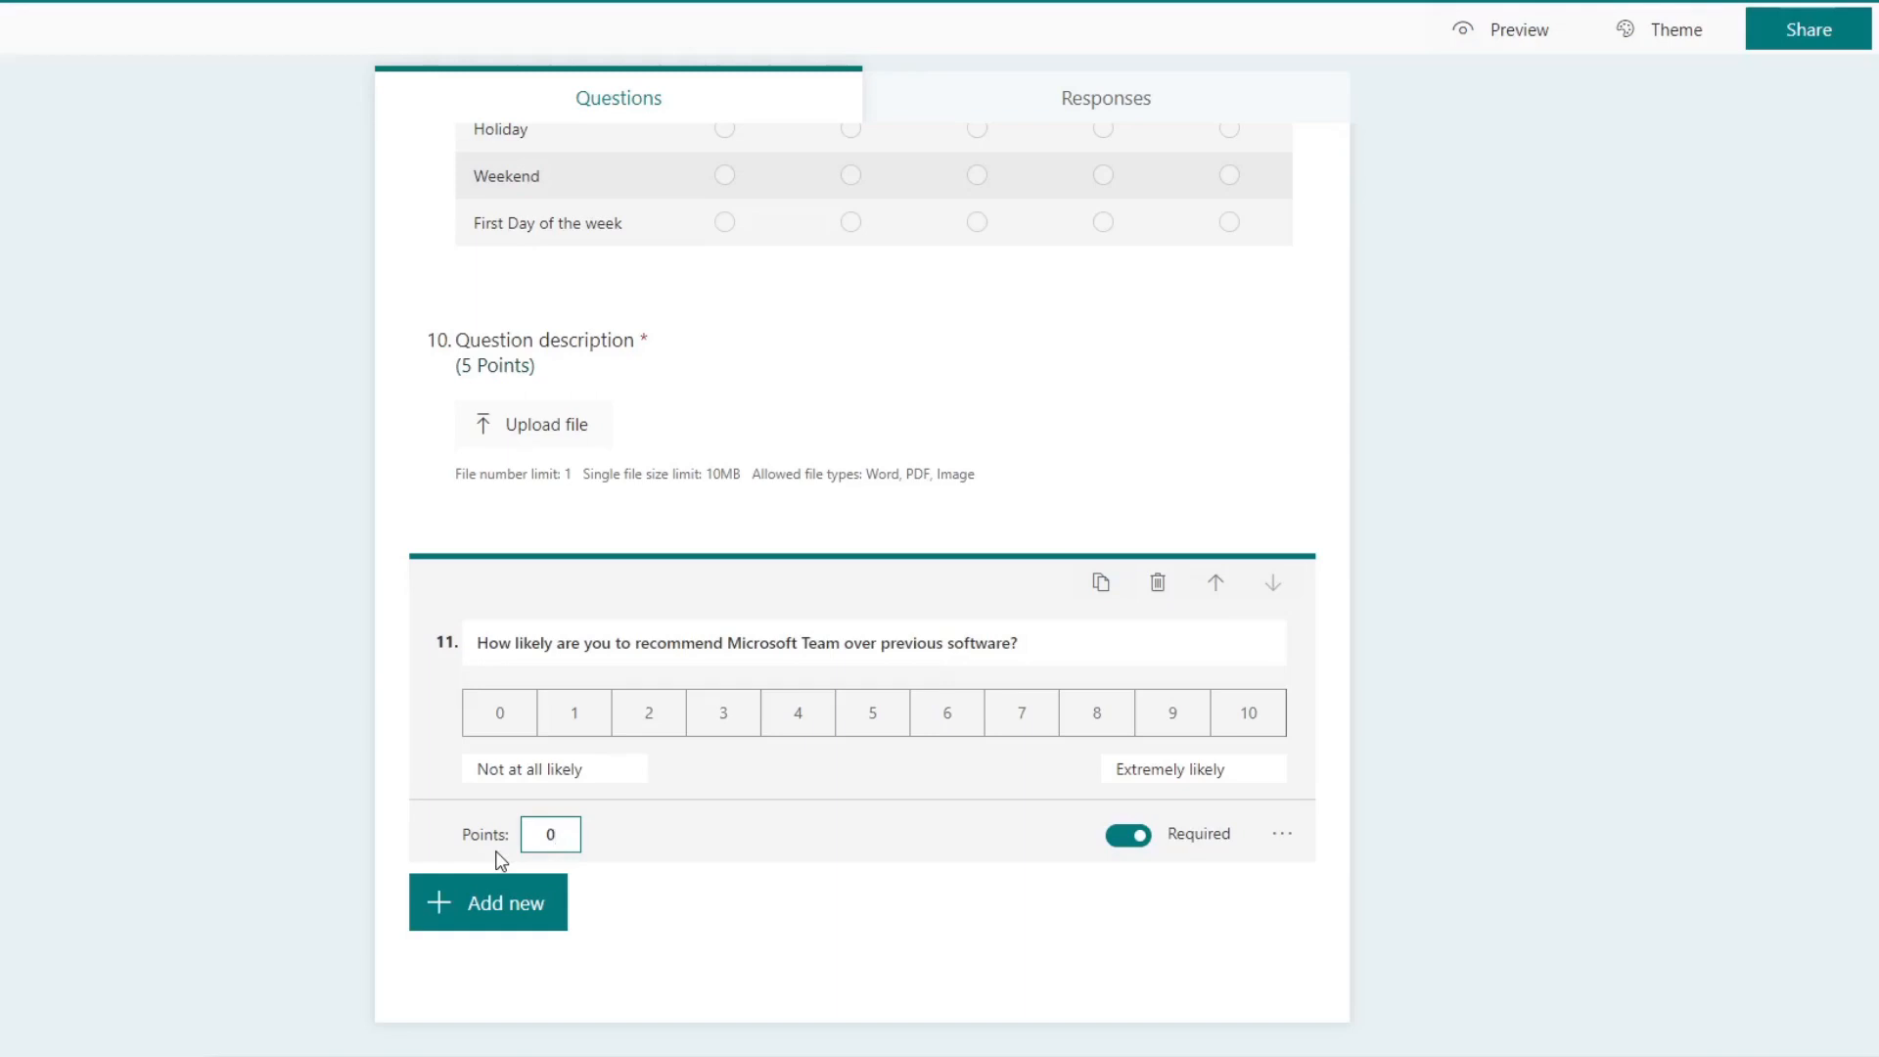
# Step: Preview the quiz and try several ratings on the eleventh question, finishing with a rating of 2
pyautogui.click(1283, 835)
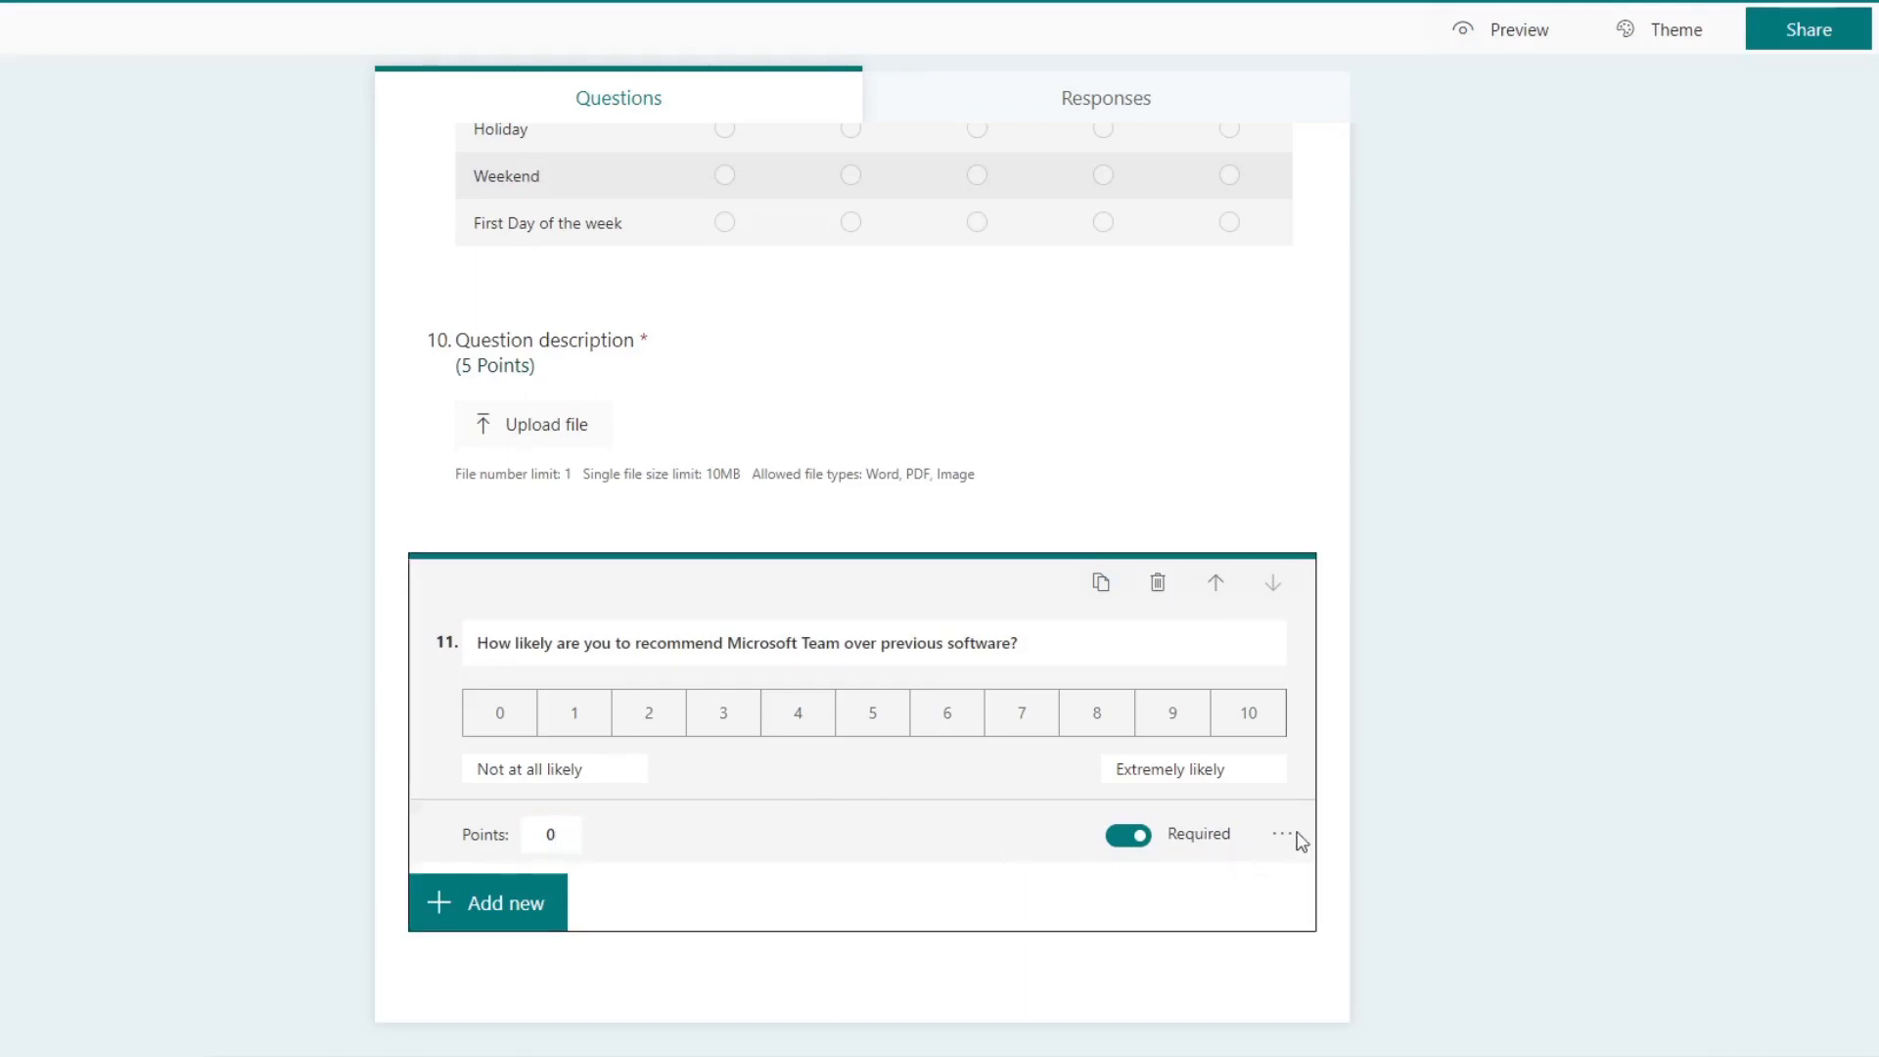
pyautogui.click(1342, 800)
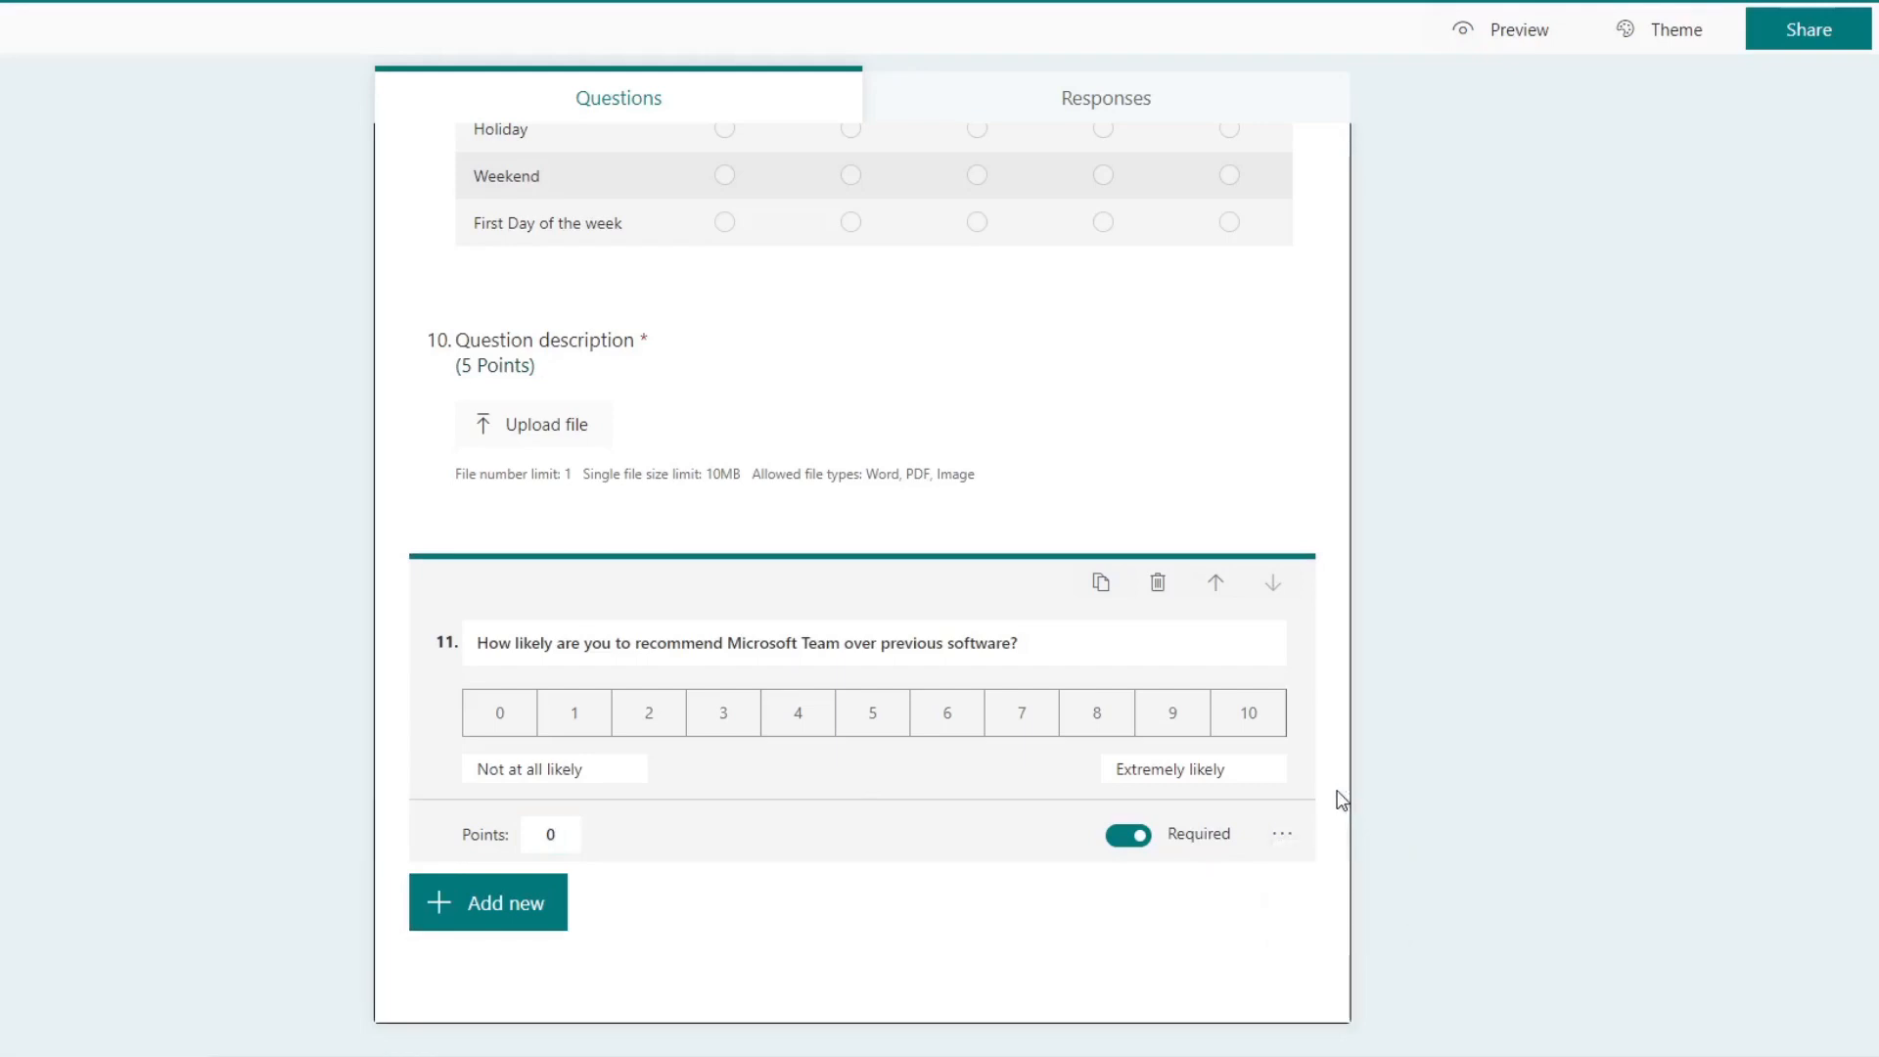
pyautogui.click(1502, 37)
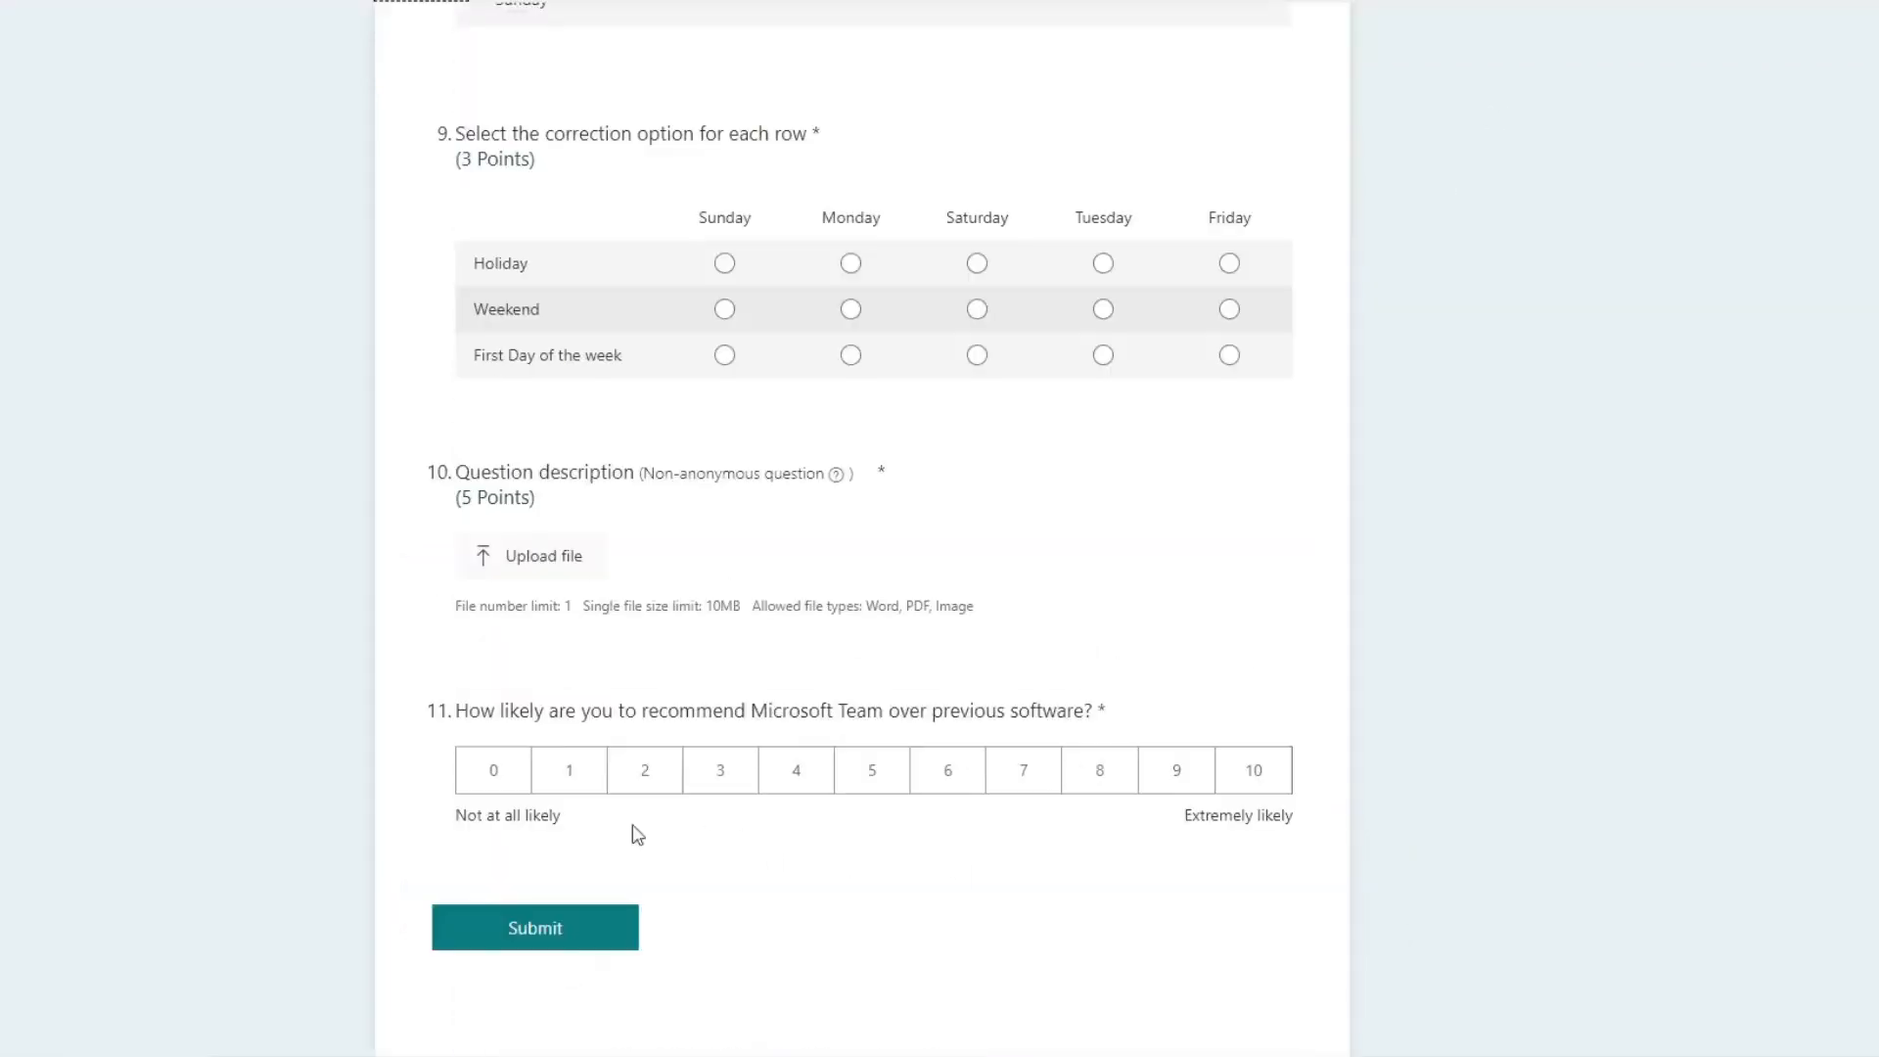
pyautogui.click(518, 778)
pyautogui.click(847, 788)
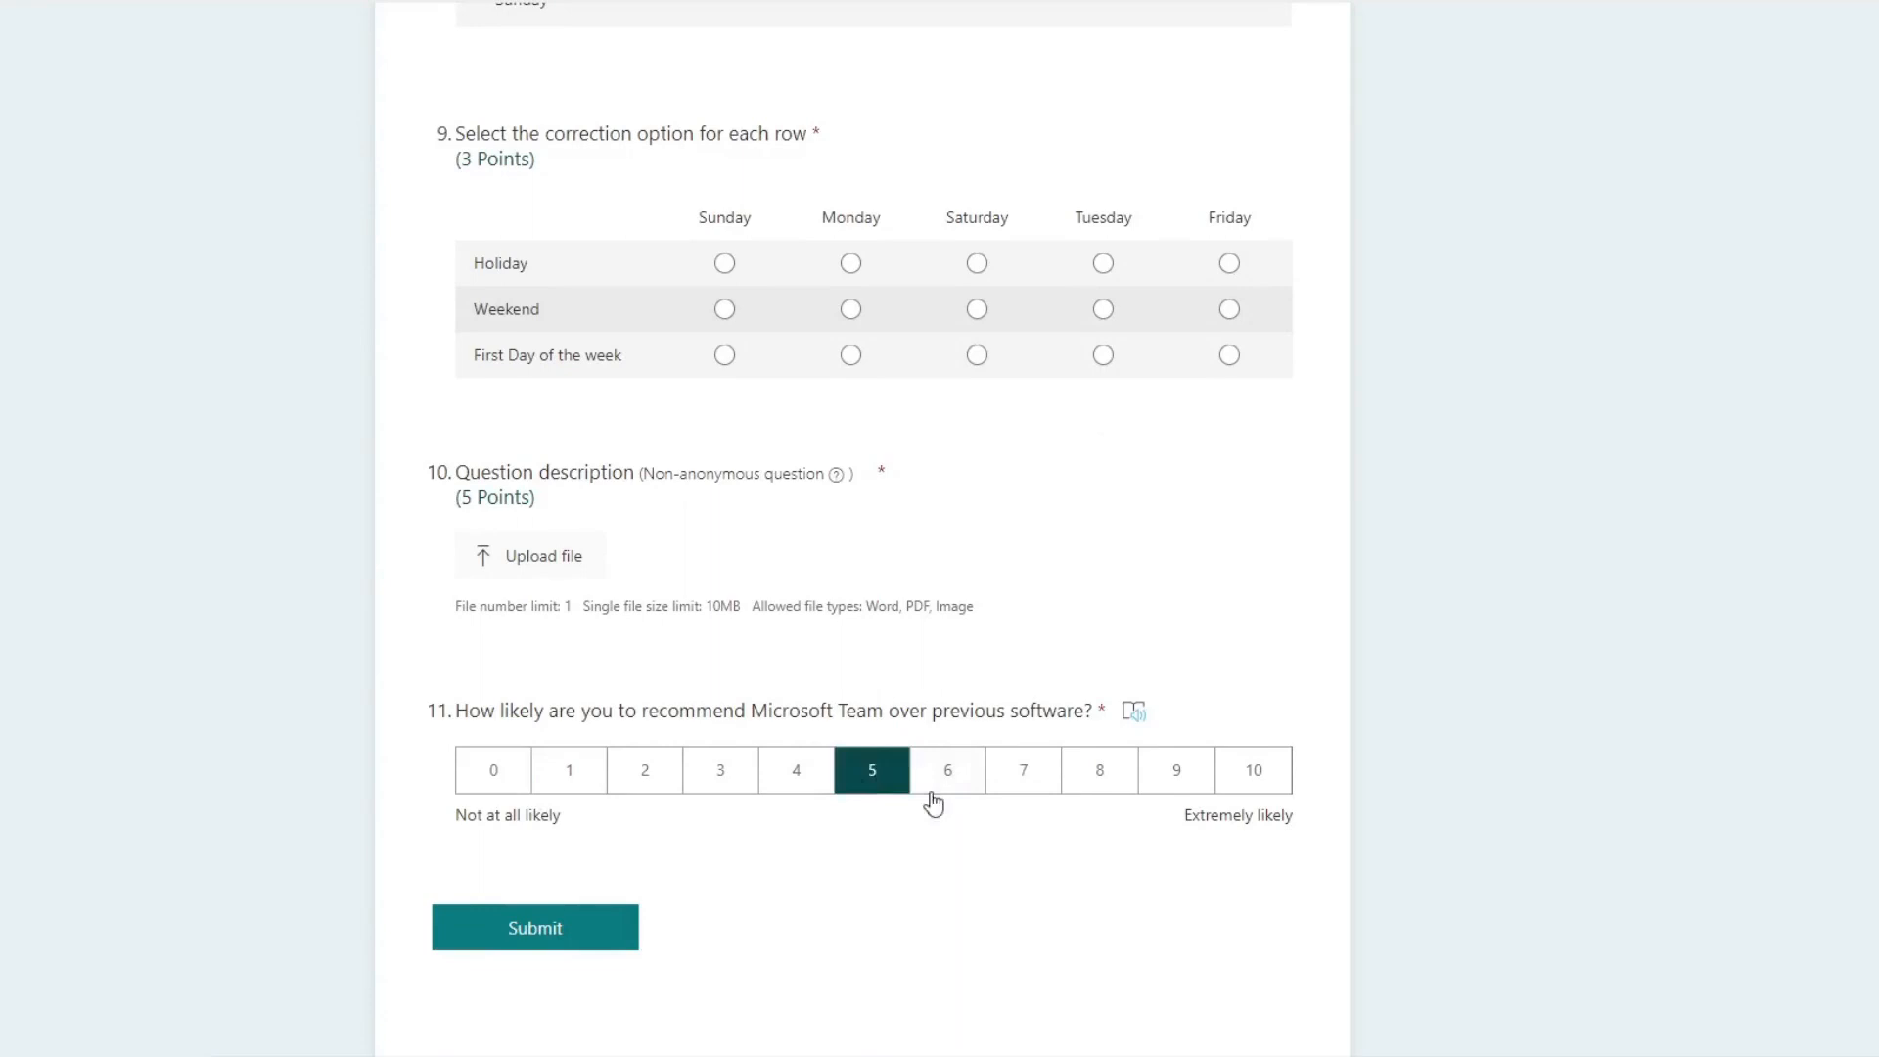
pyautogui.click(1047, 778)
pyautogui.click(1255, 775)
pyautogui.click(879, 780)
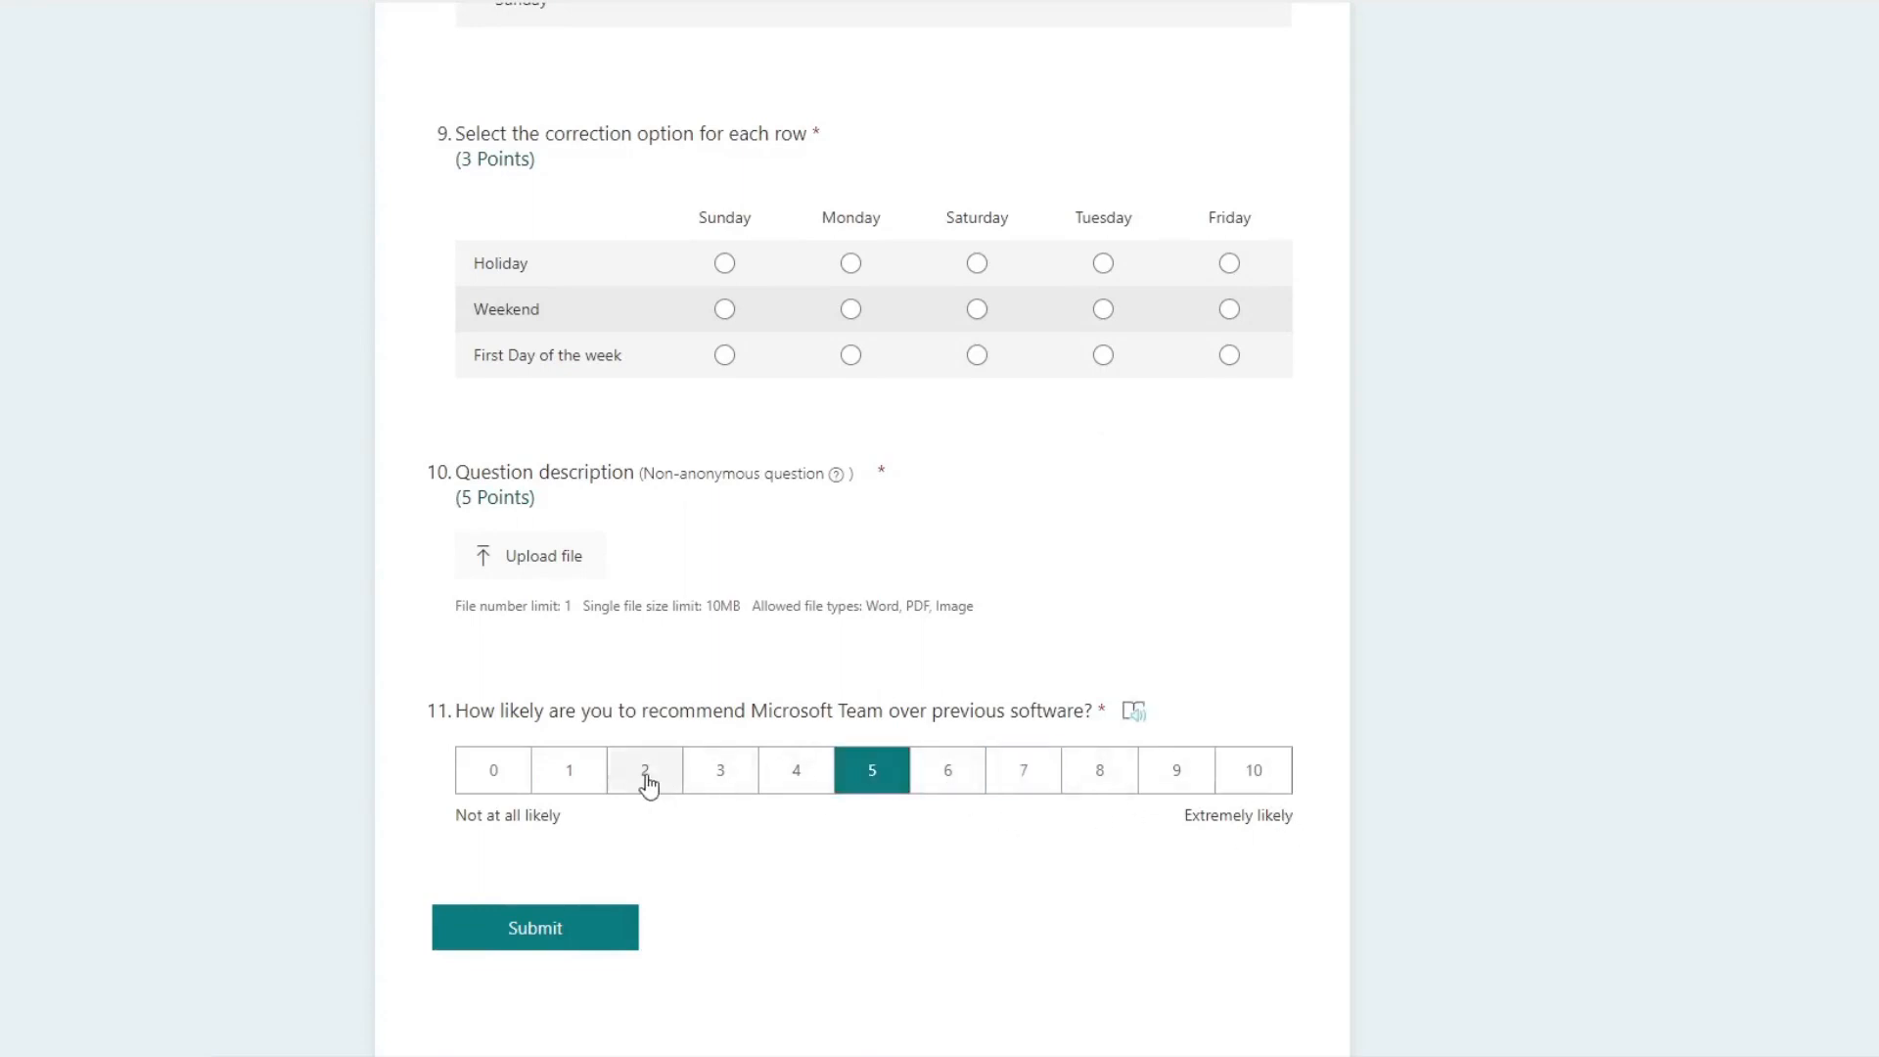
pyautogui.click(646, 779)
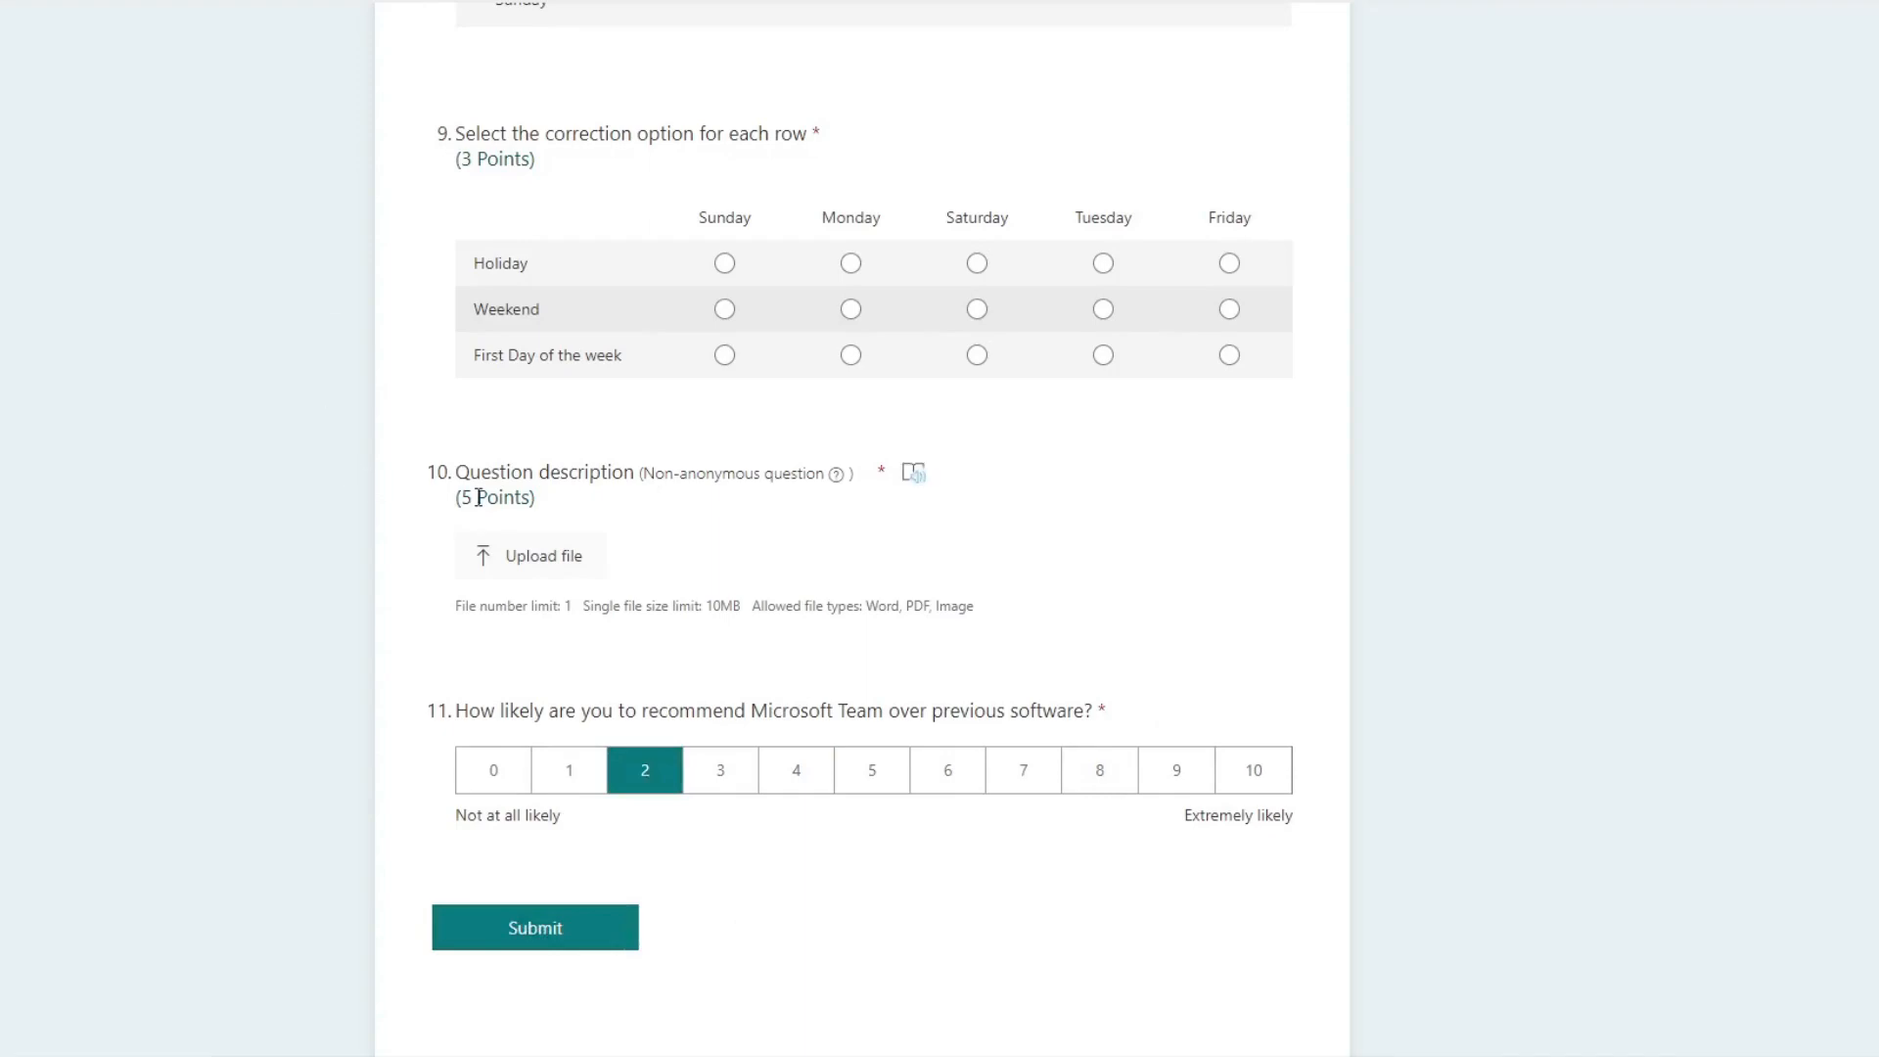
# Step: Return to the quiz editor and check the additional question types available after the eleventh question
pyautogui.click(445, 1)
pyautogui.scroll(-15, 578, 537)
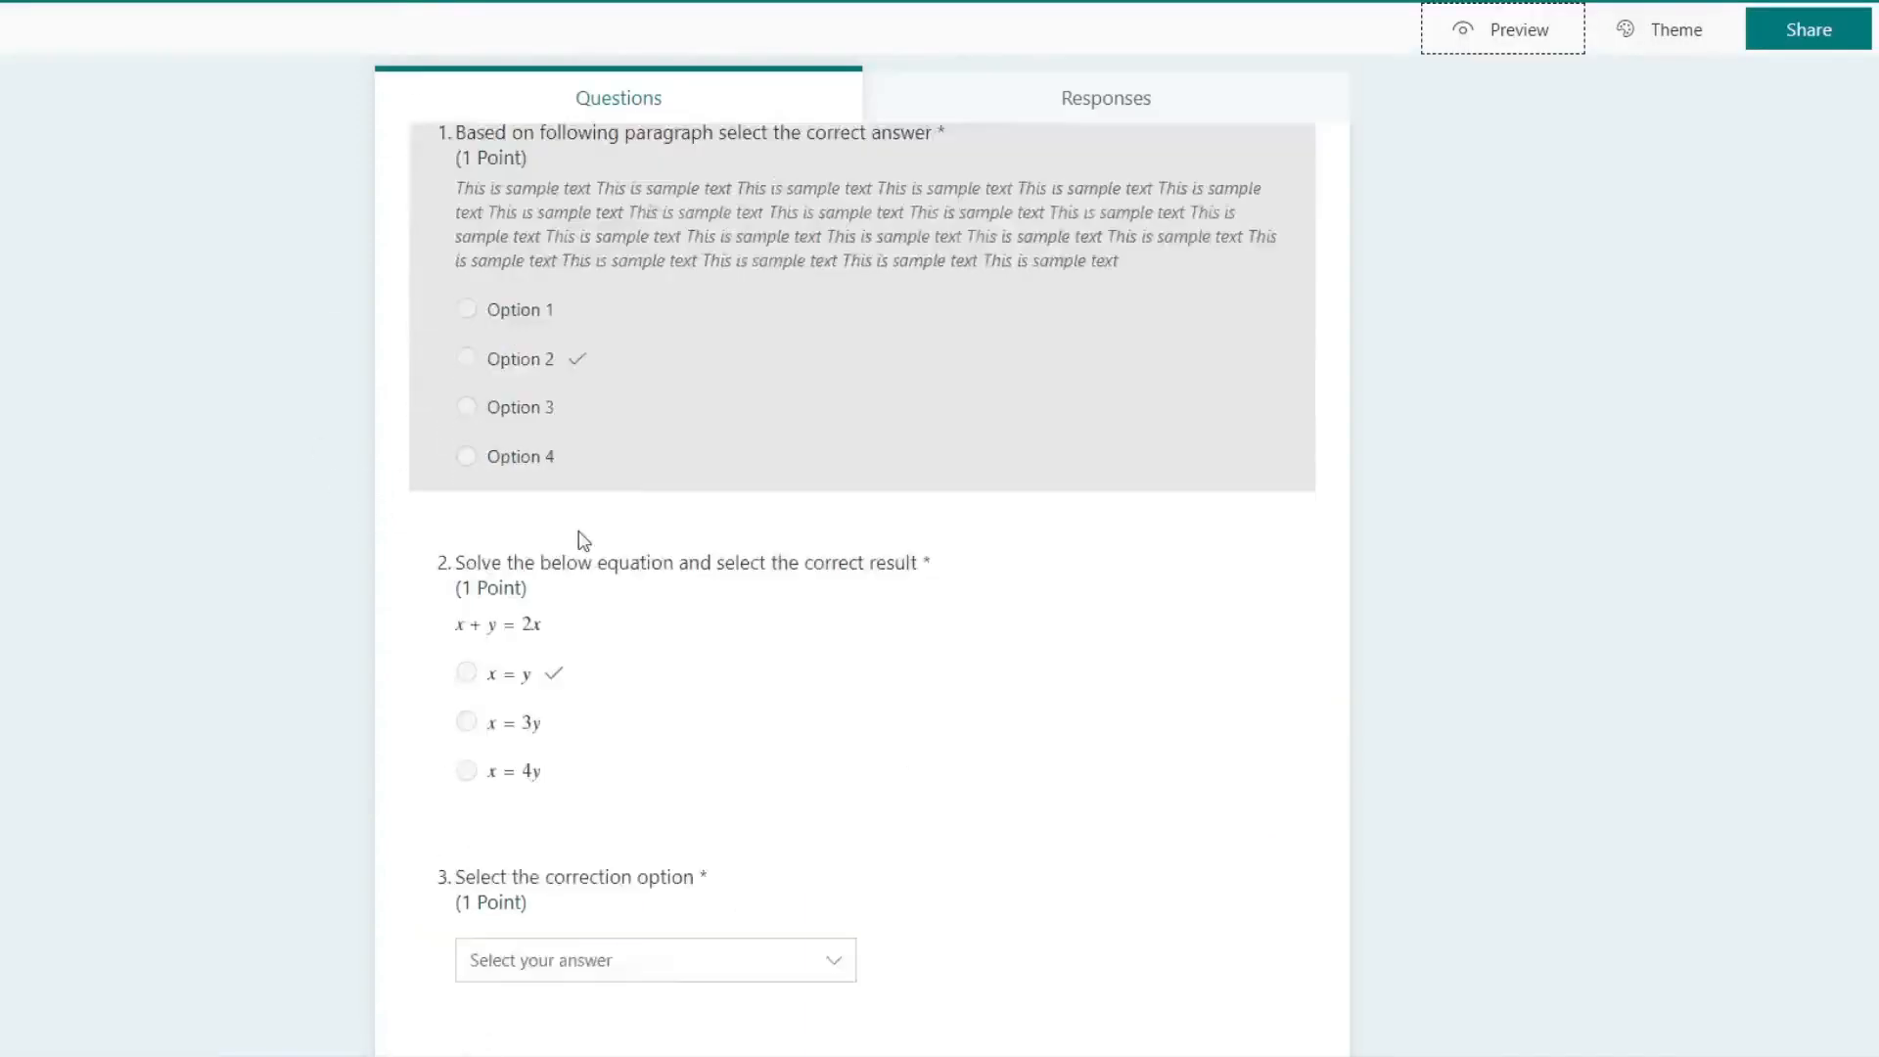
pyautogui.scroll(-10, 622, 667)
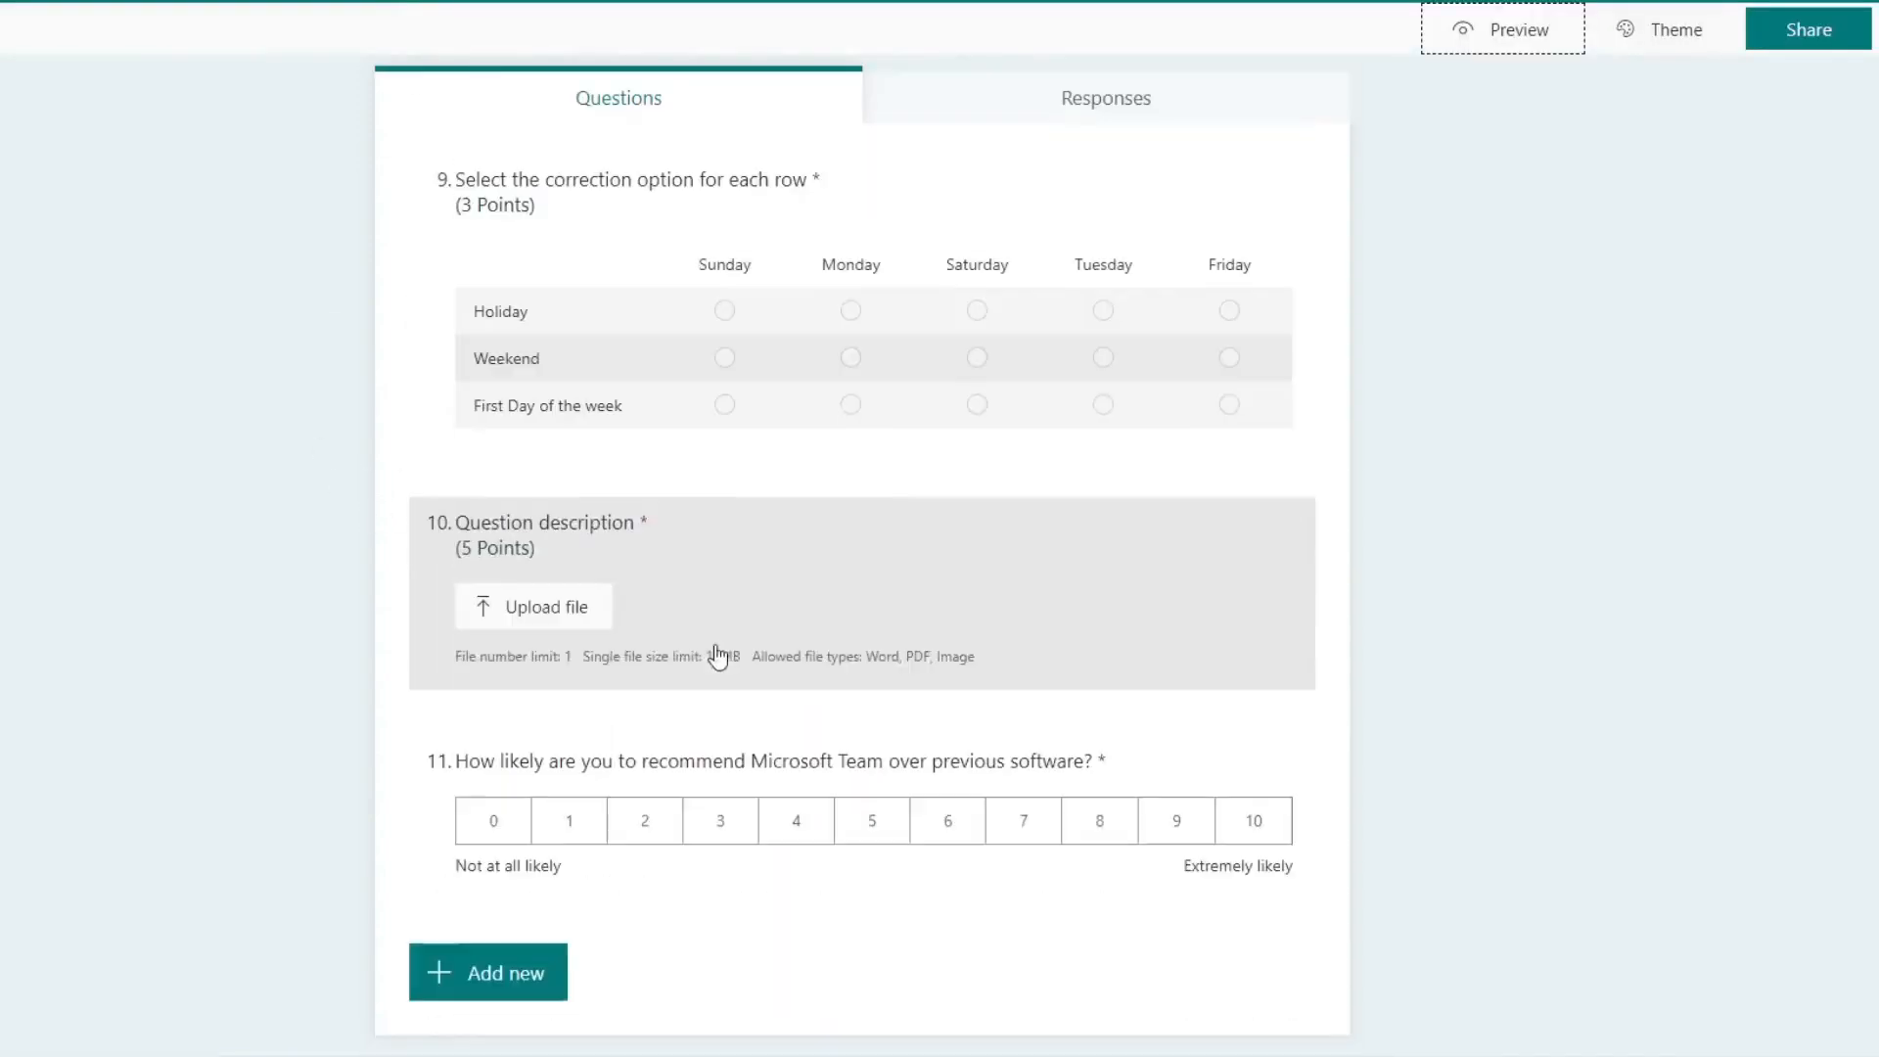
pyautogui.click(524, 973)
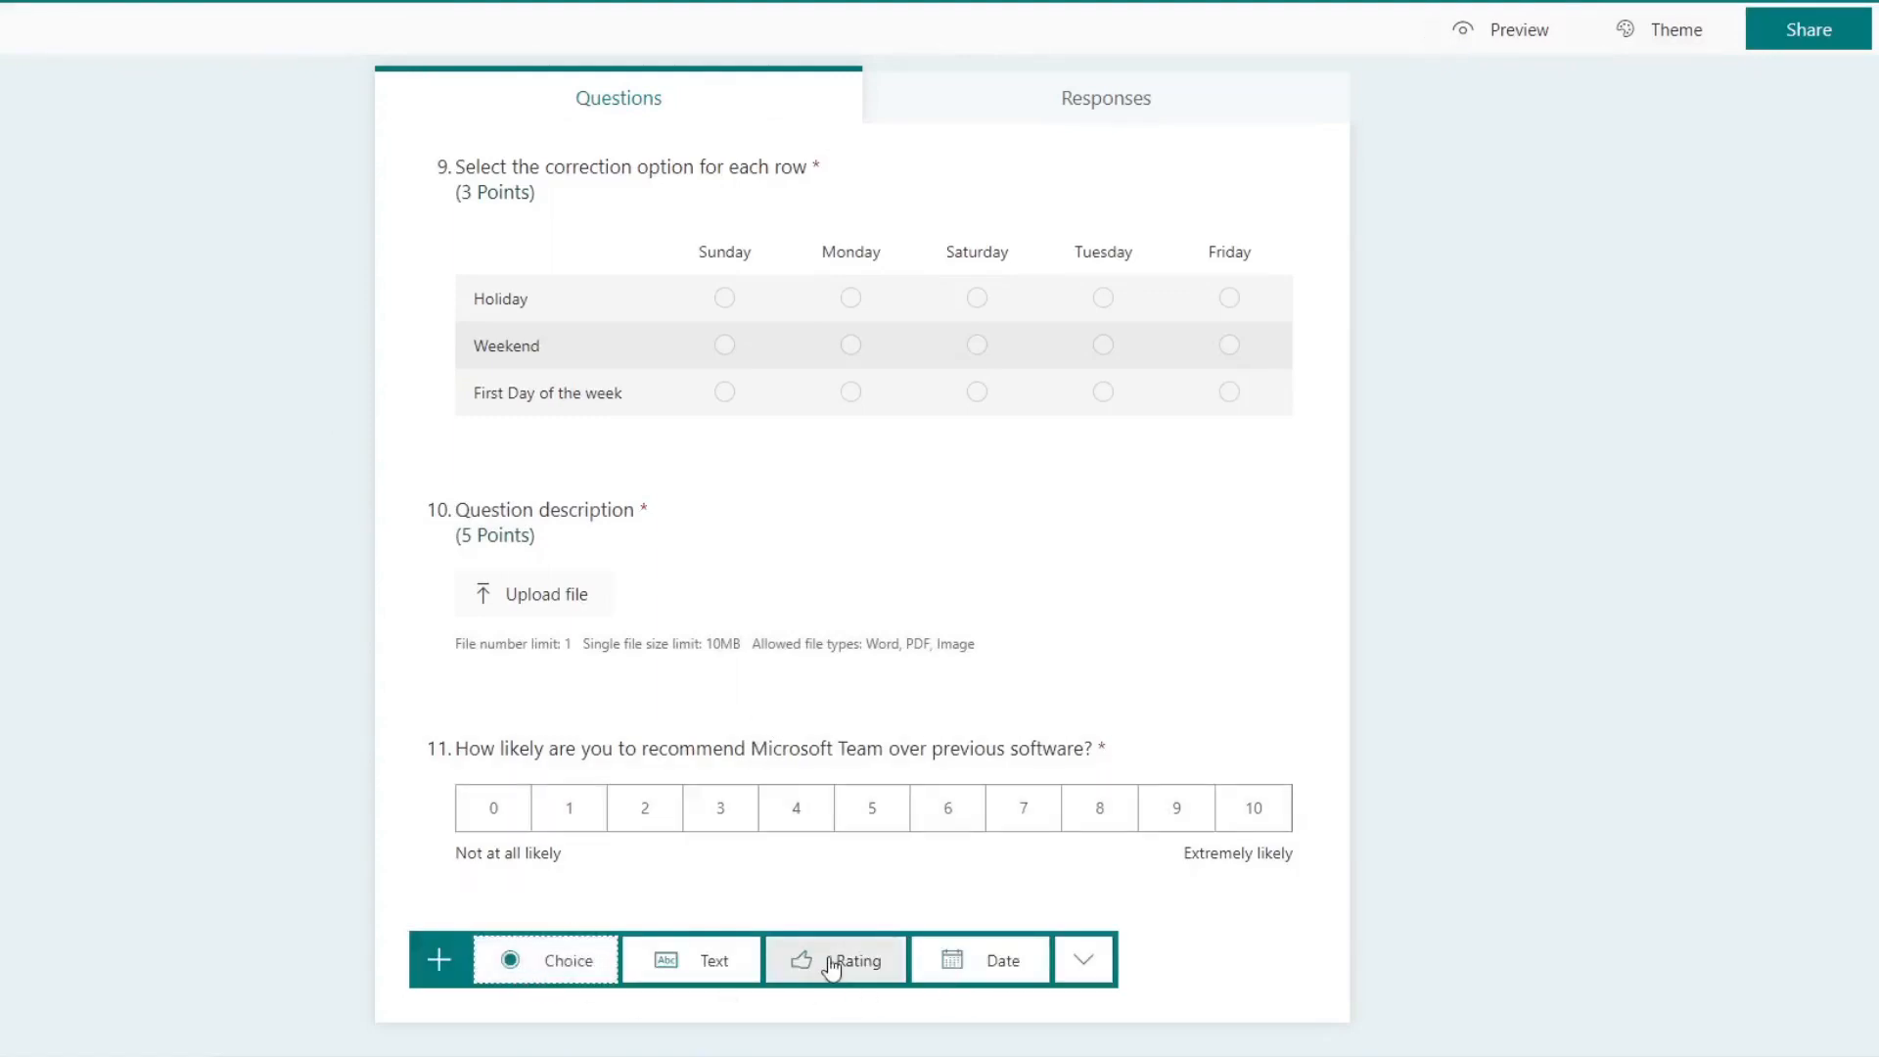
pyautogui.click(1094, 973)
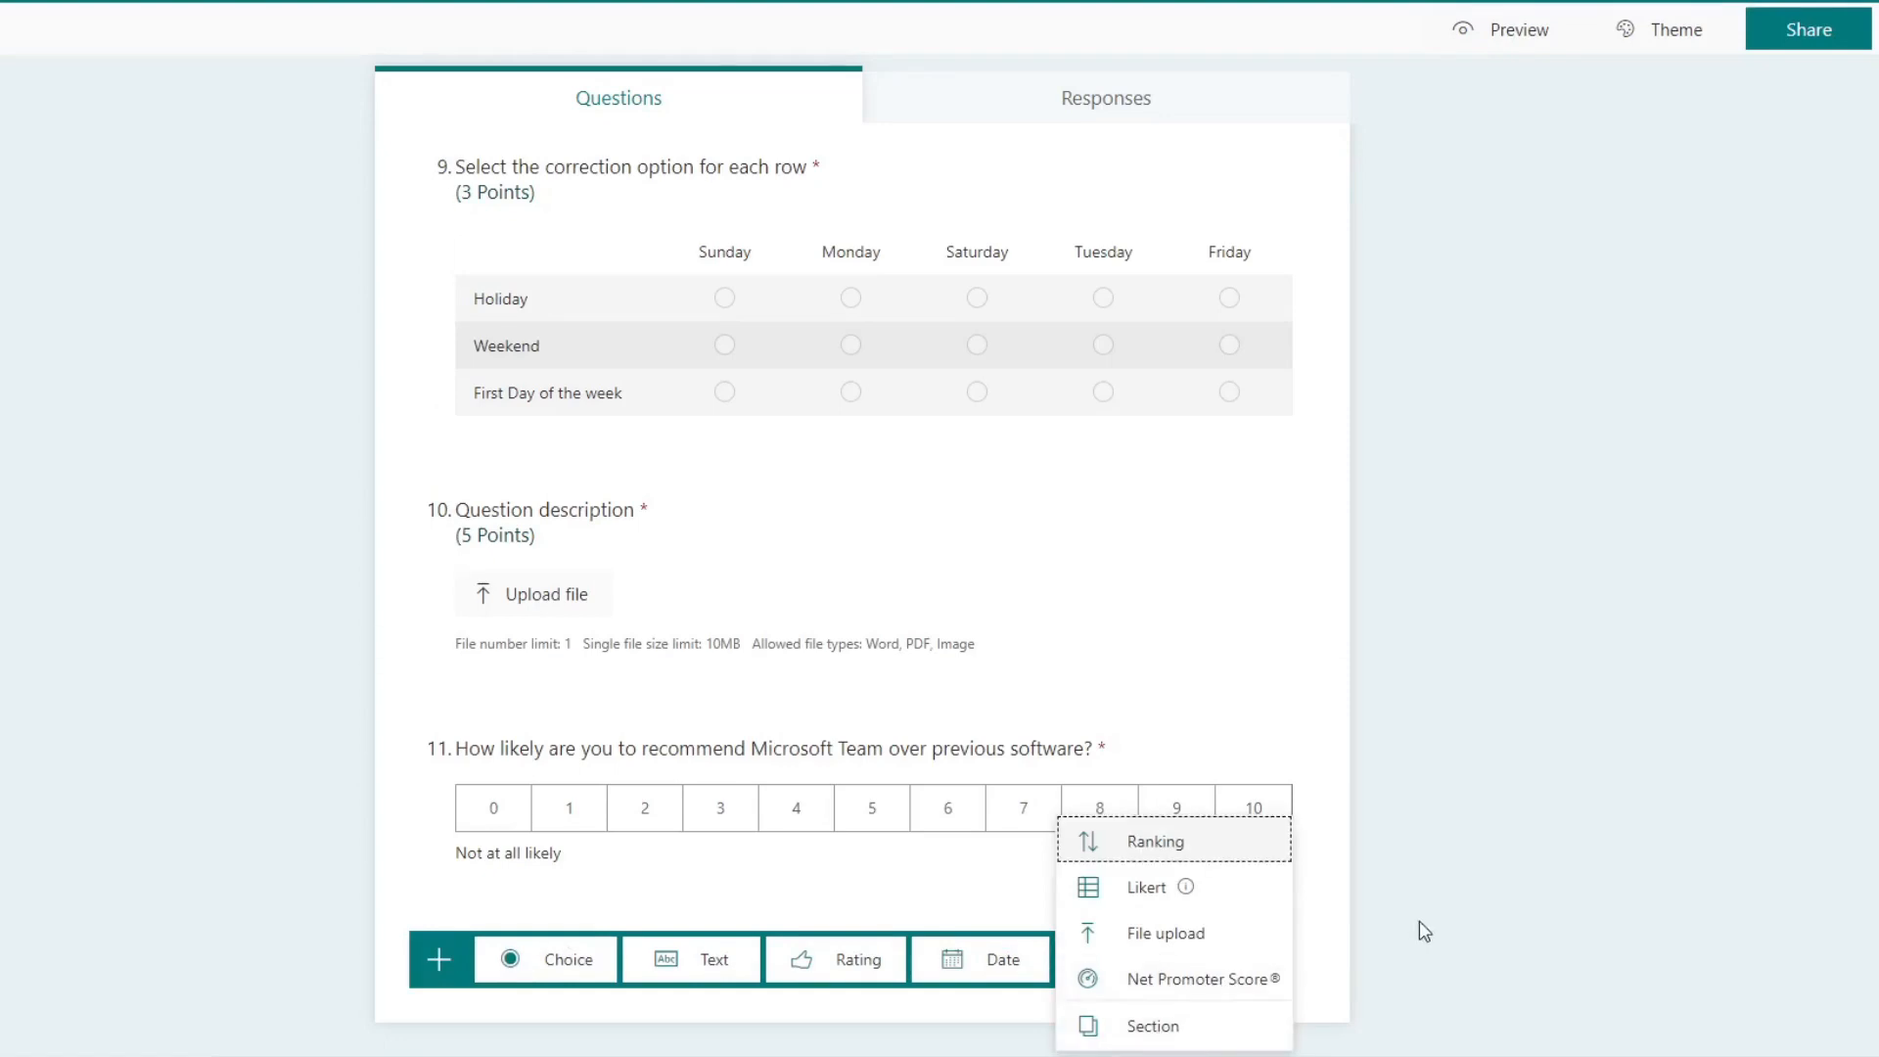
pyautogui.click(1341, 654)
# Step: Preview the quiz again and look through all questions from the first to the eleventh
pyautogui.scroll(20, 1316, 637)
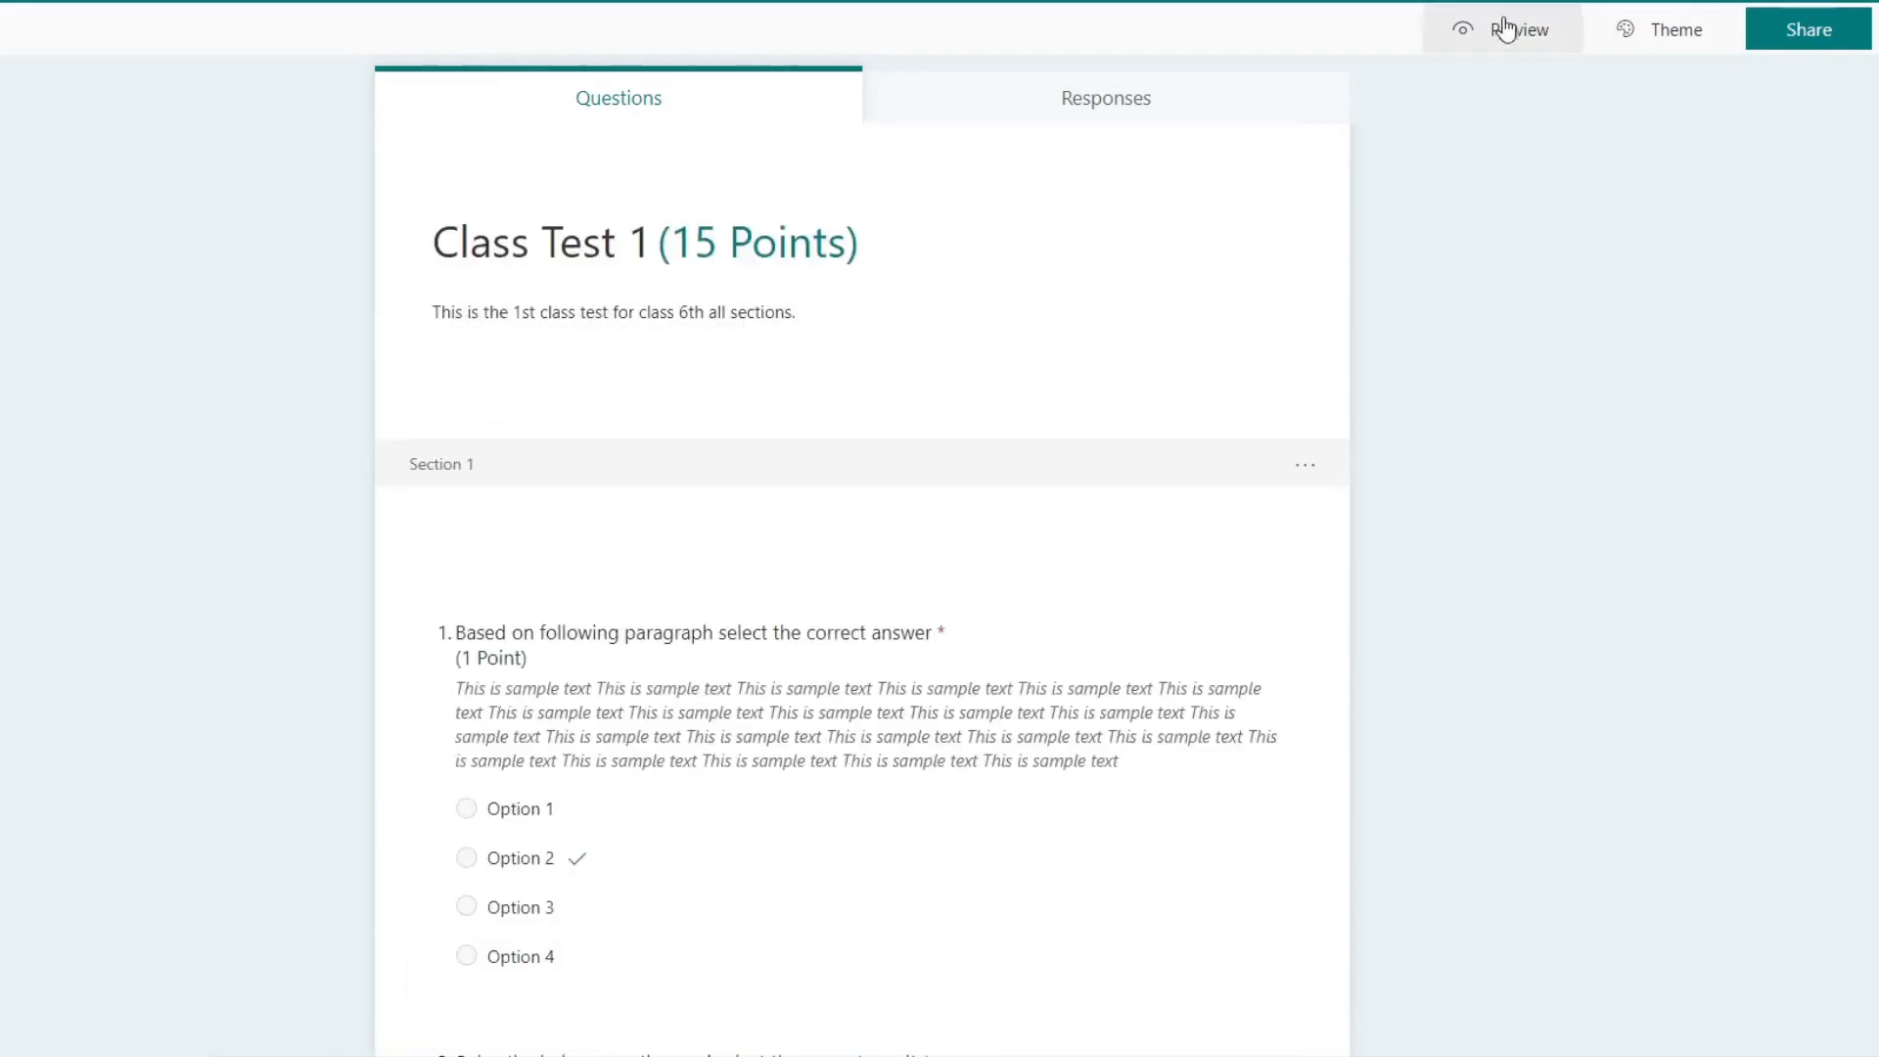
pyautogui.click(1475, 29)
pyautogui.scroll(-15, 979, 411)
pyautogui.scroll(-10, 972, 460)
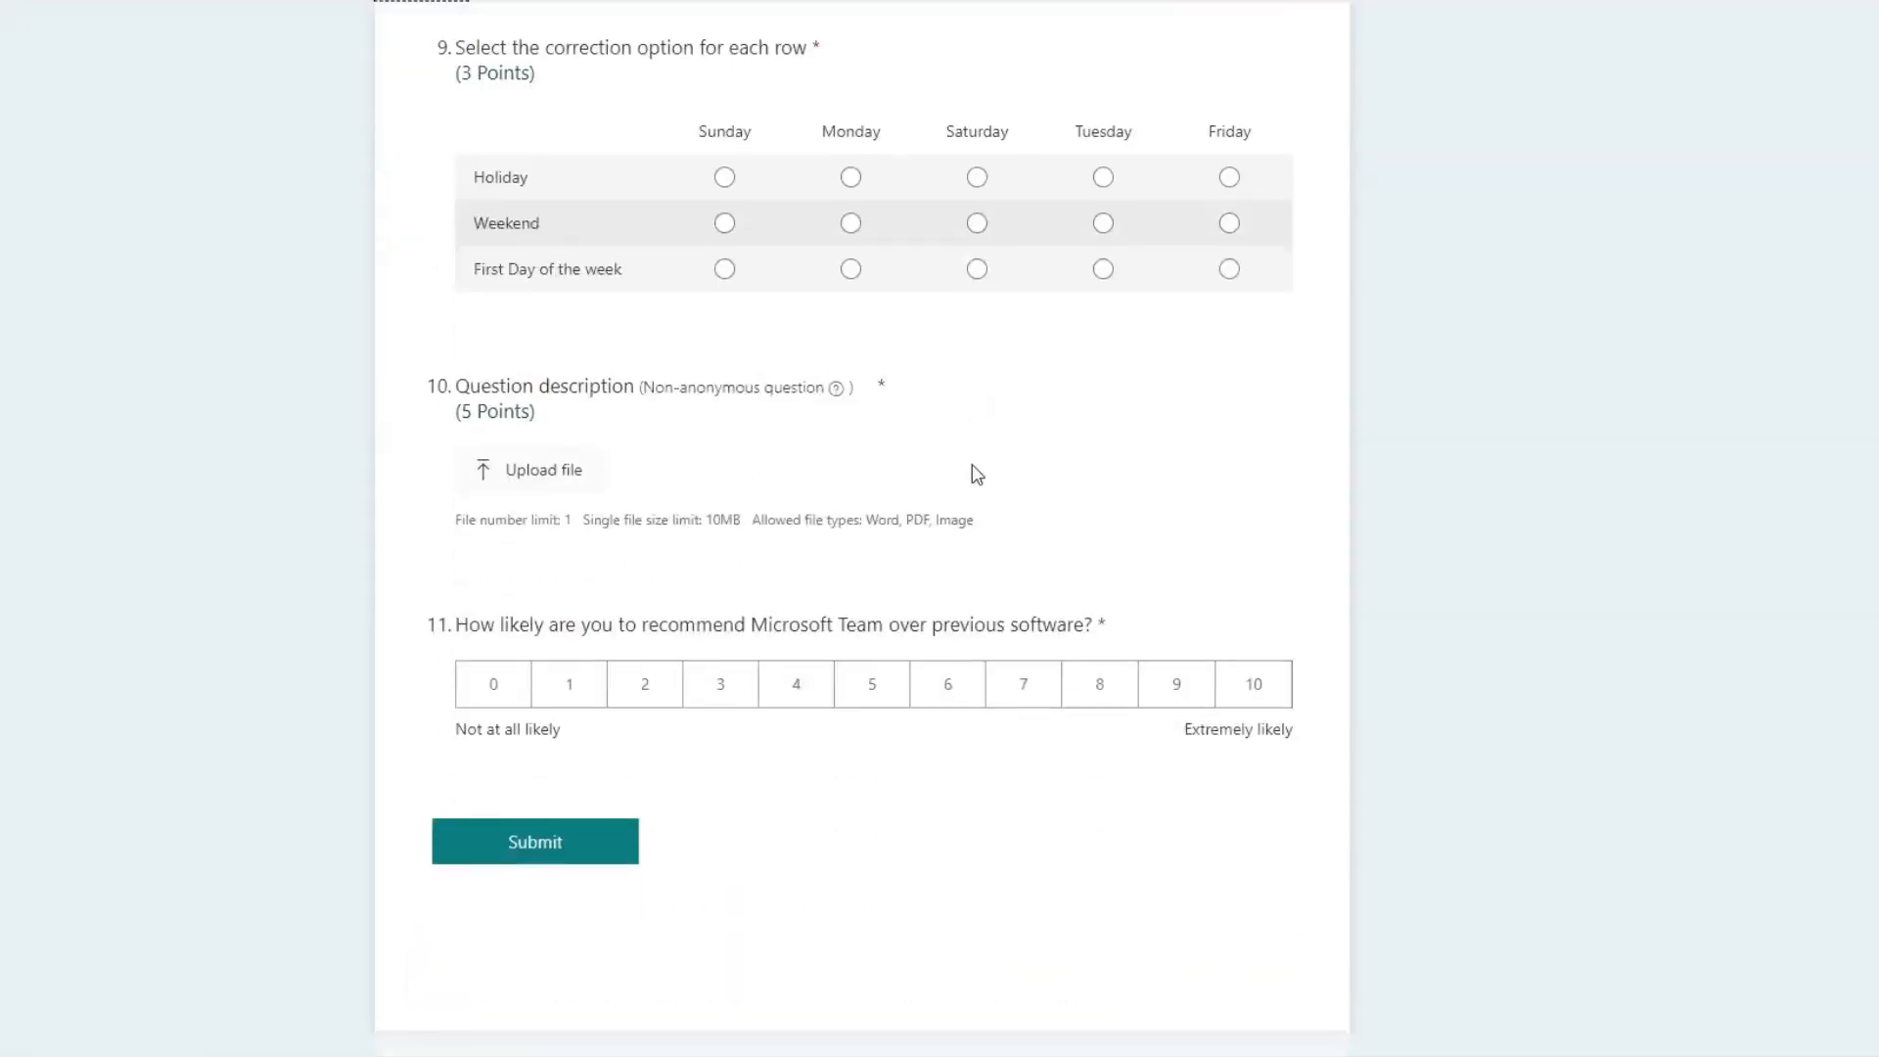
pyautogui.scroll(20, 964, 467)
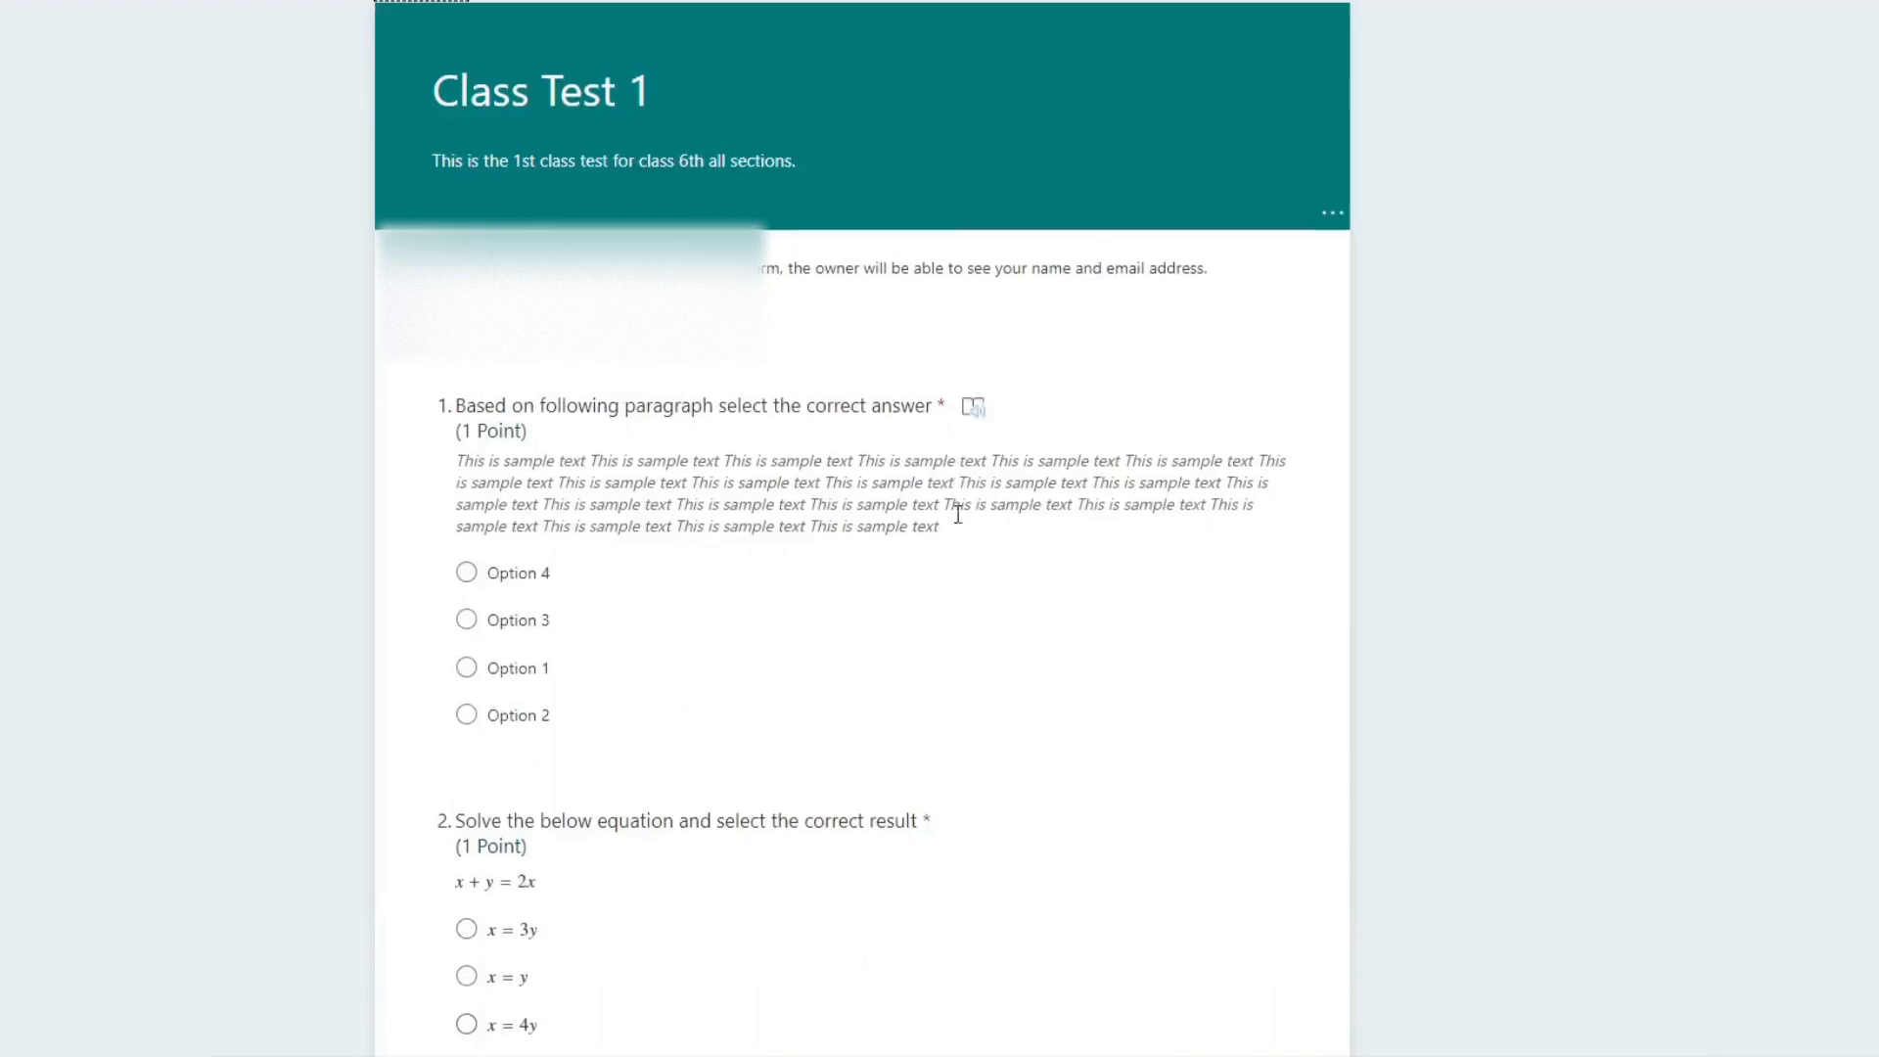
pyautogui.scroll(-15, 958, 473)
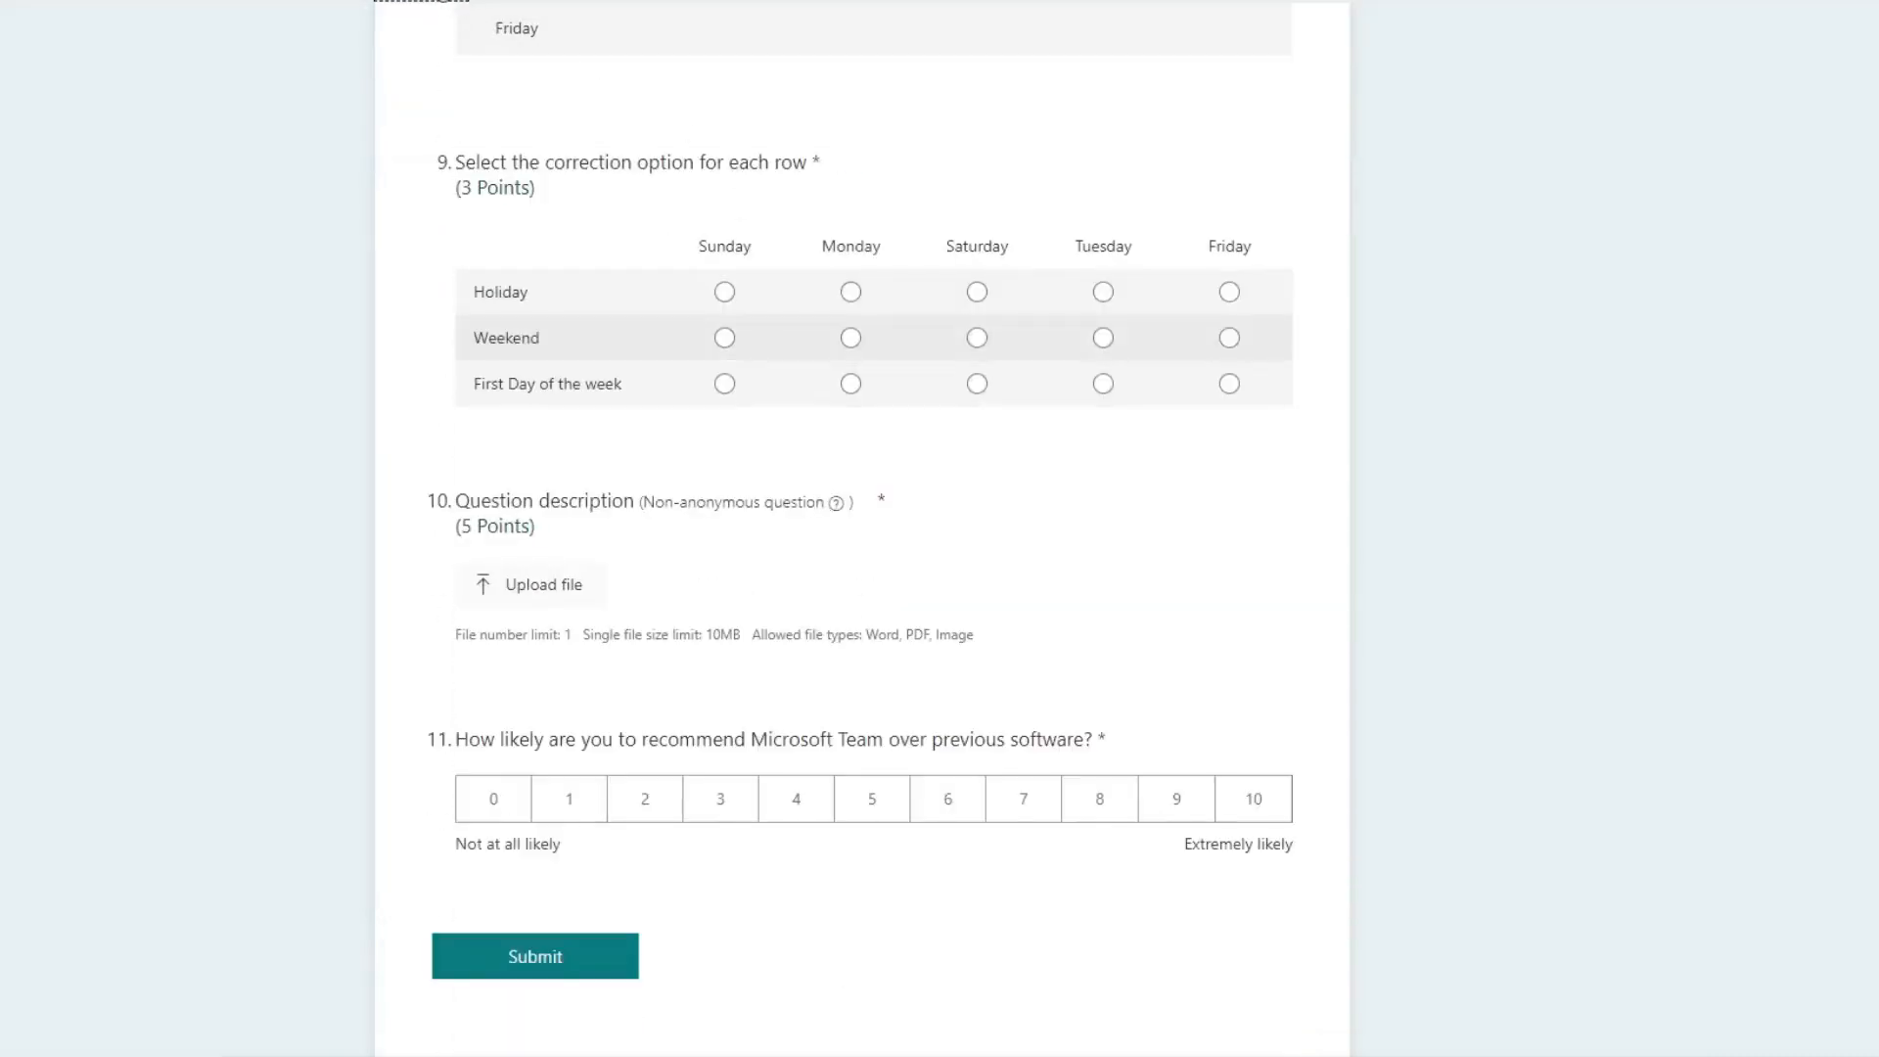
# Step: Return to the quiz editor and add a new section after the eleventh question
pyautogui.click(440, 0)
pyautogui.scroll(-11, 1018, 606)
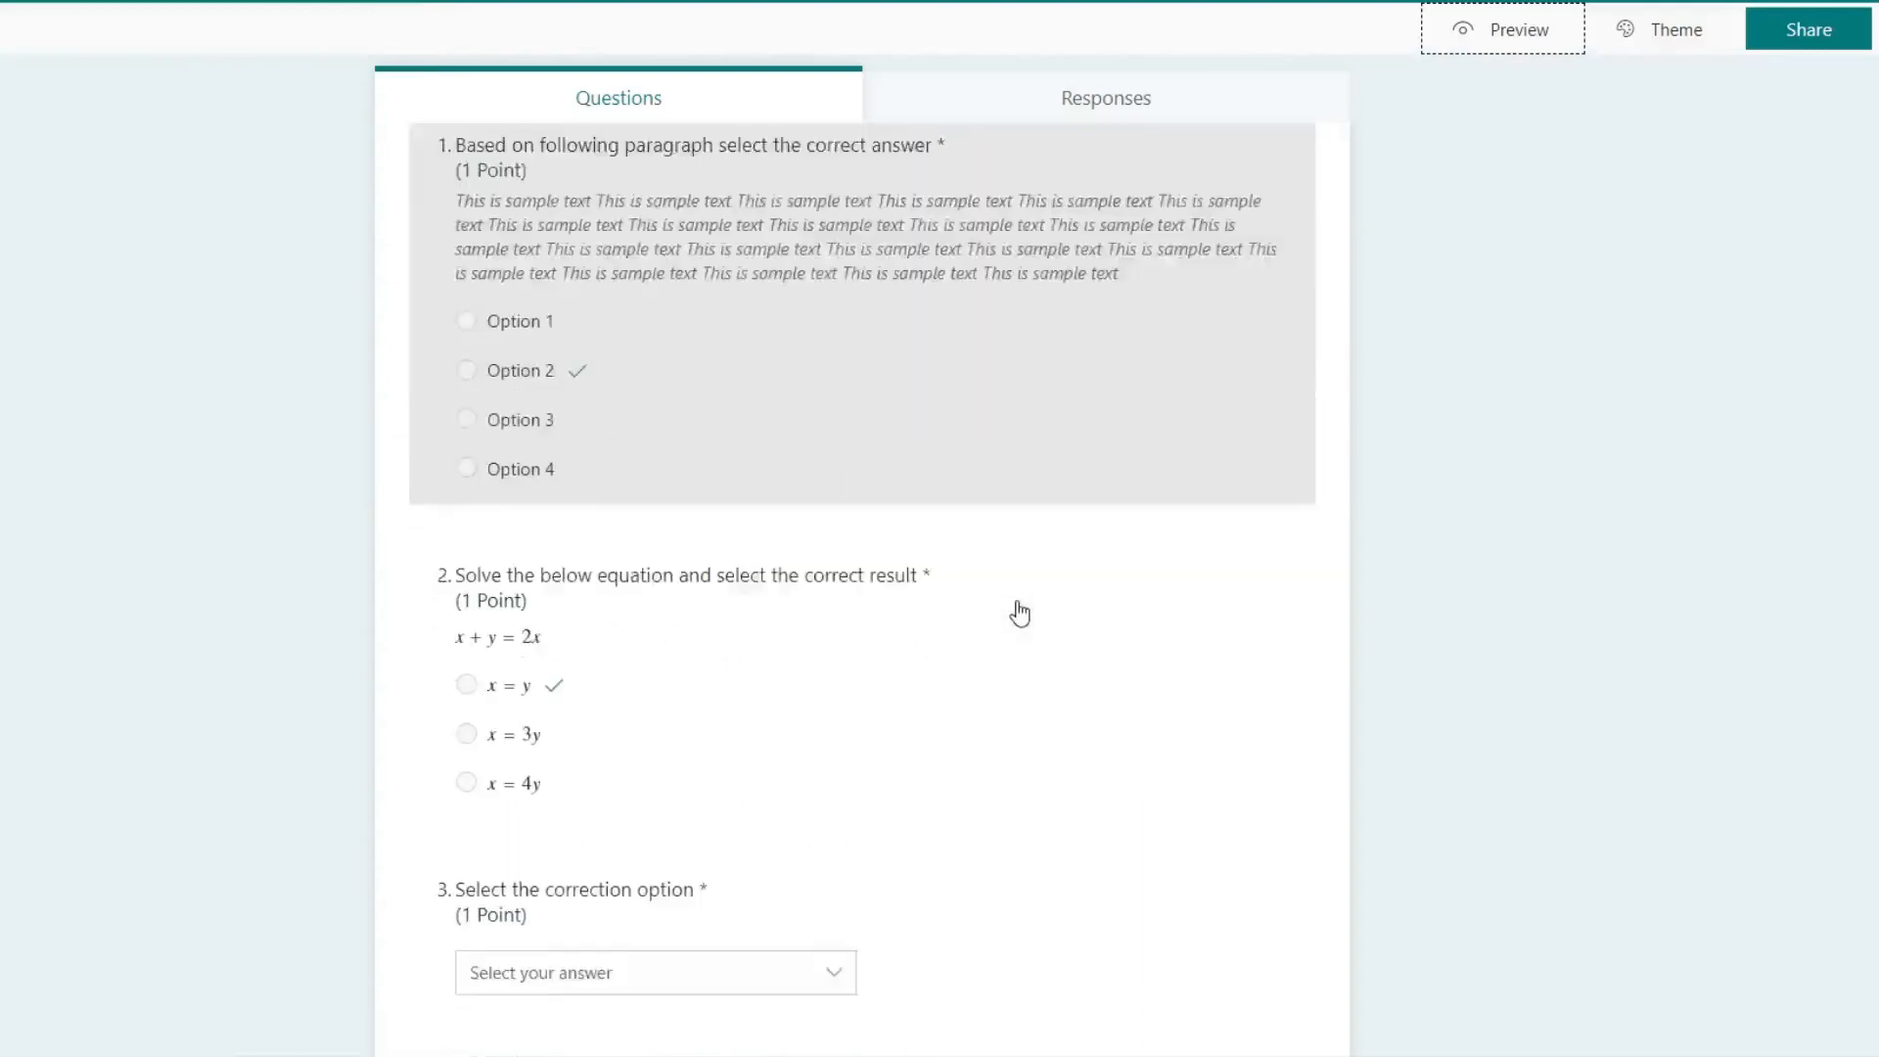
pyautogui.scroll(-5, 1023, 606)
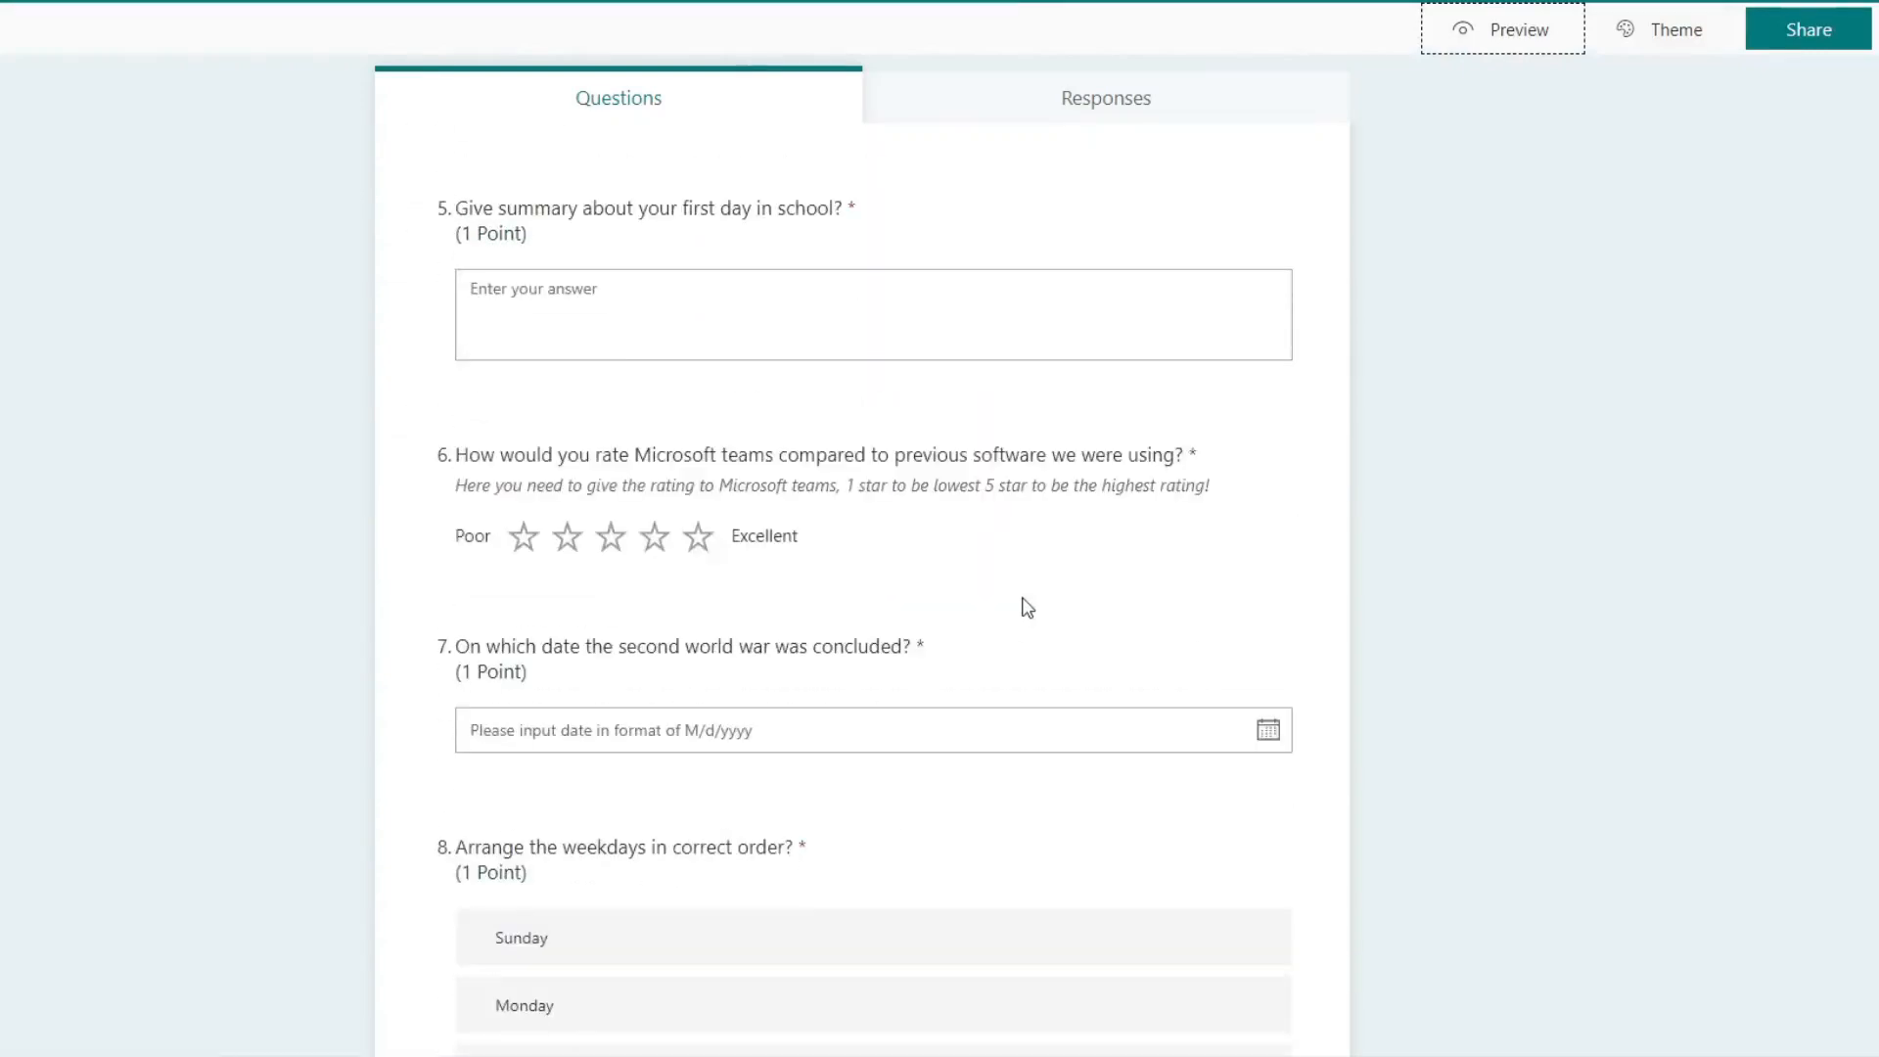
pyautogui.scroll(-14, 1076, 528)
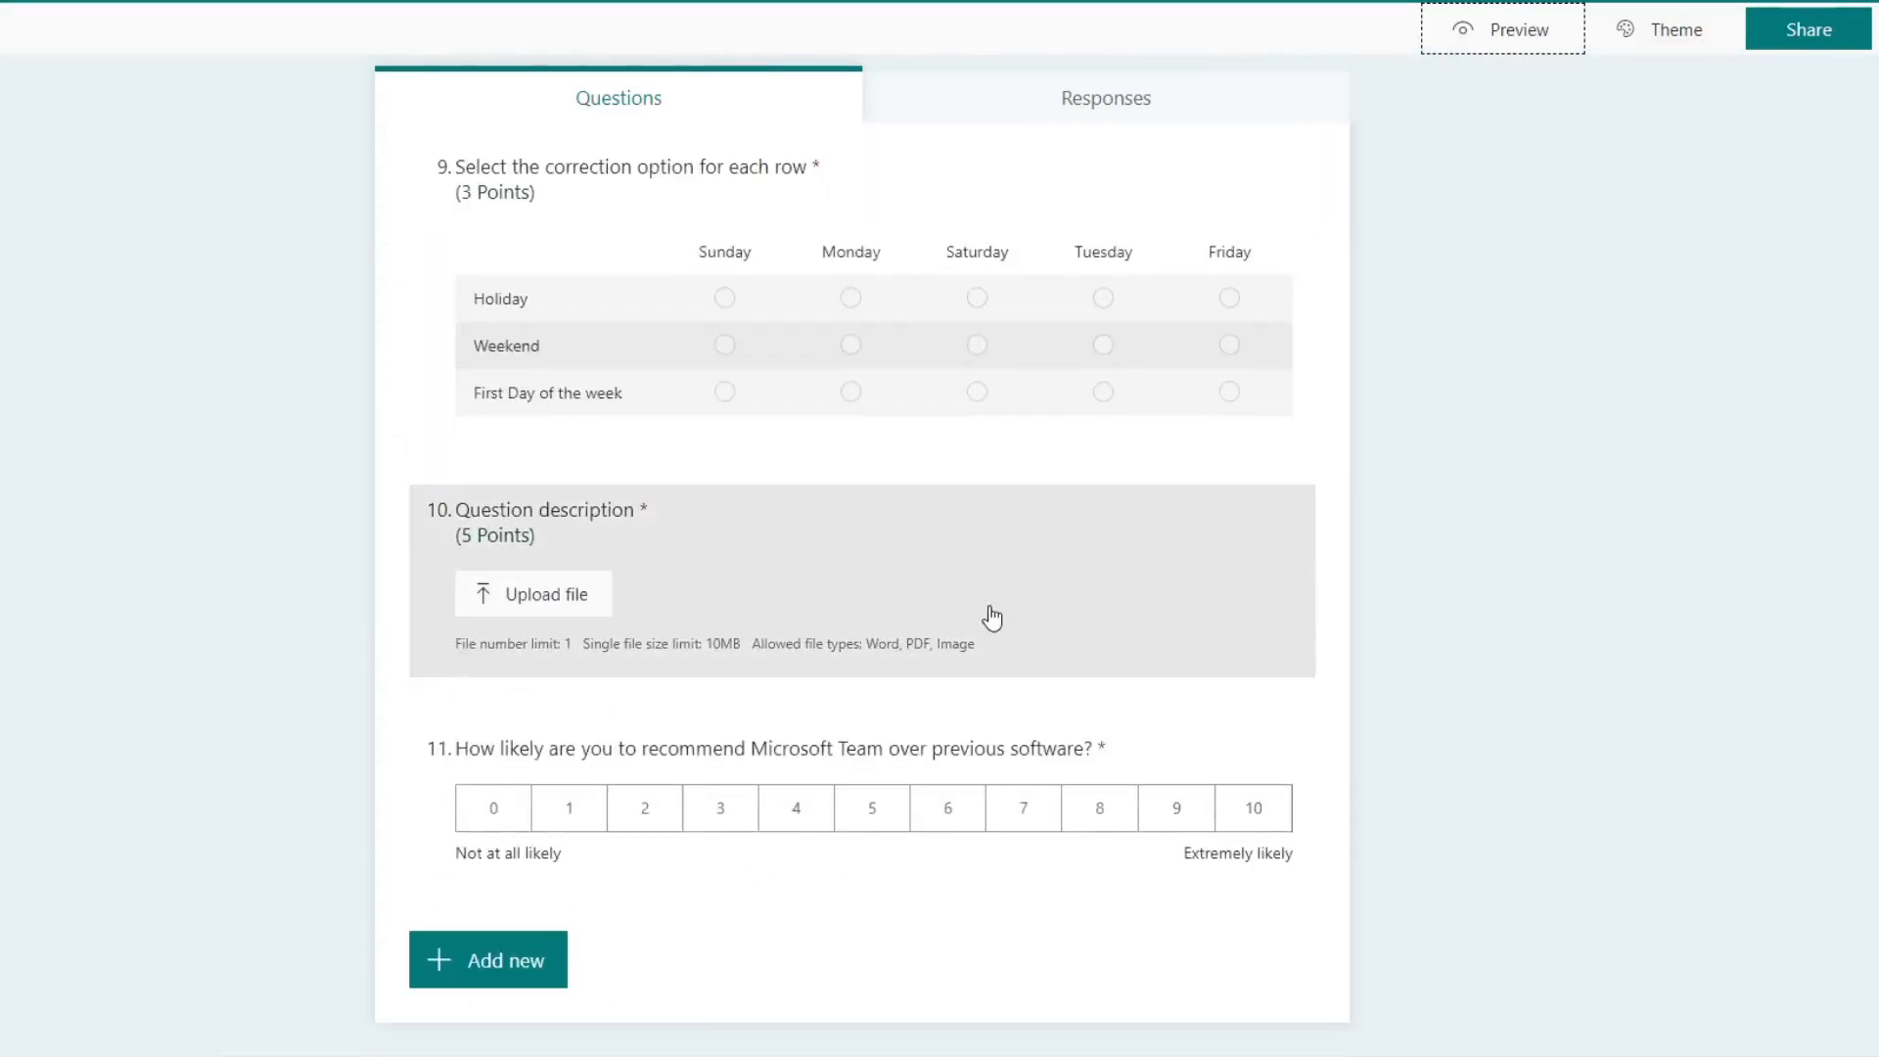
pyautogui.click(553, 974)
pyautogui.click(1072, 968)
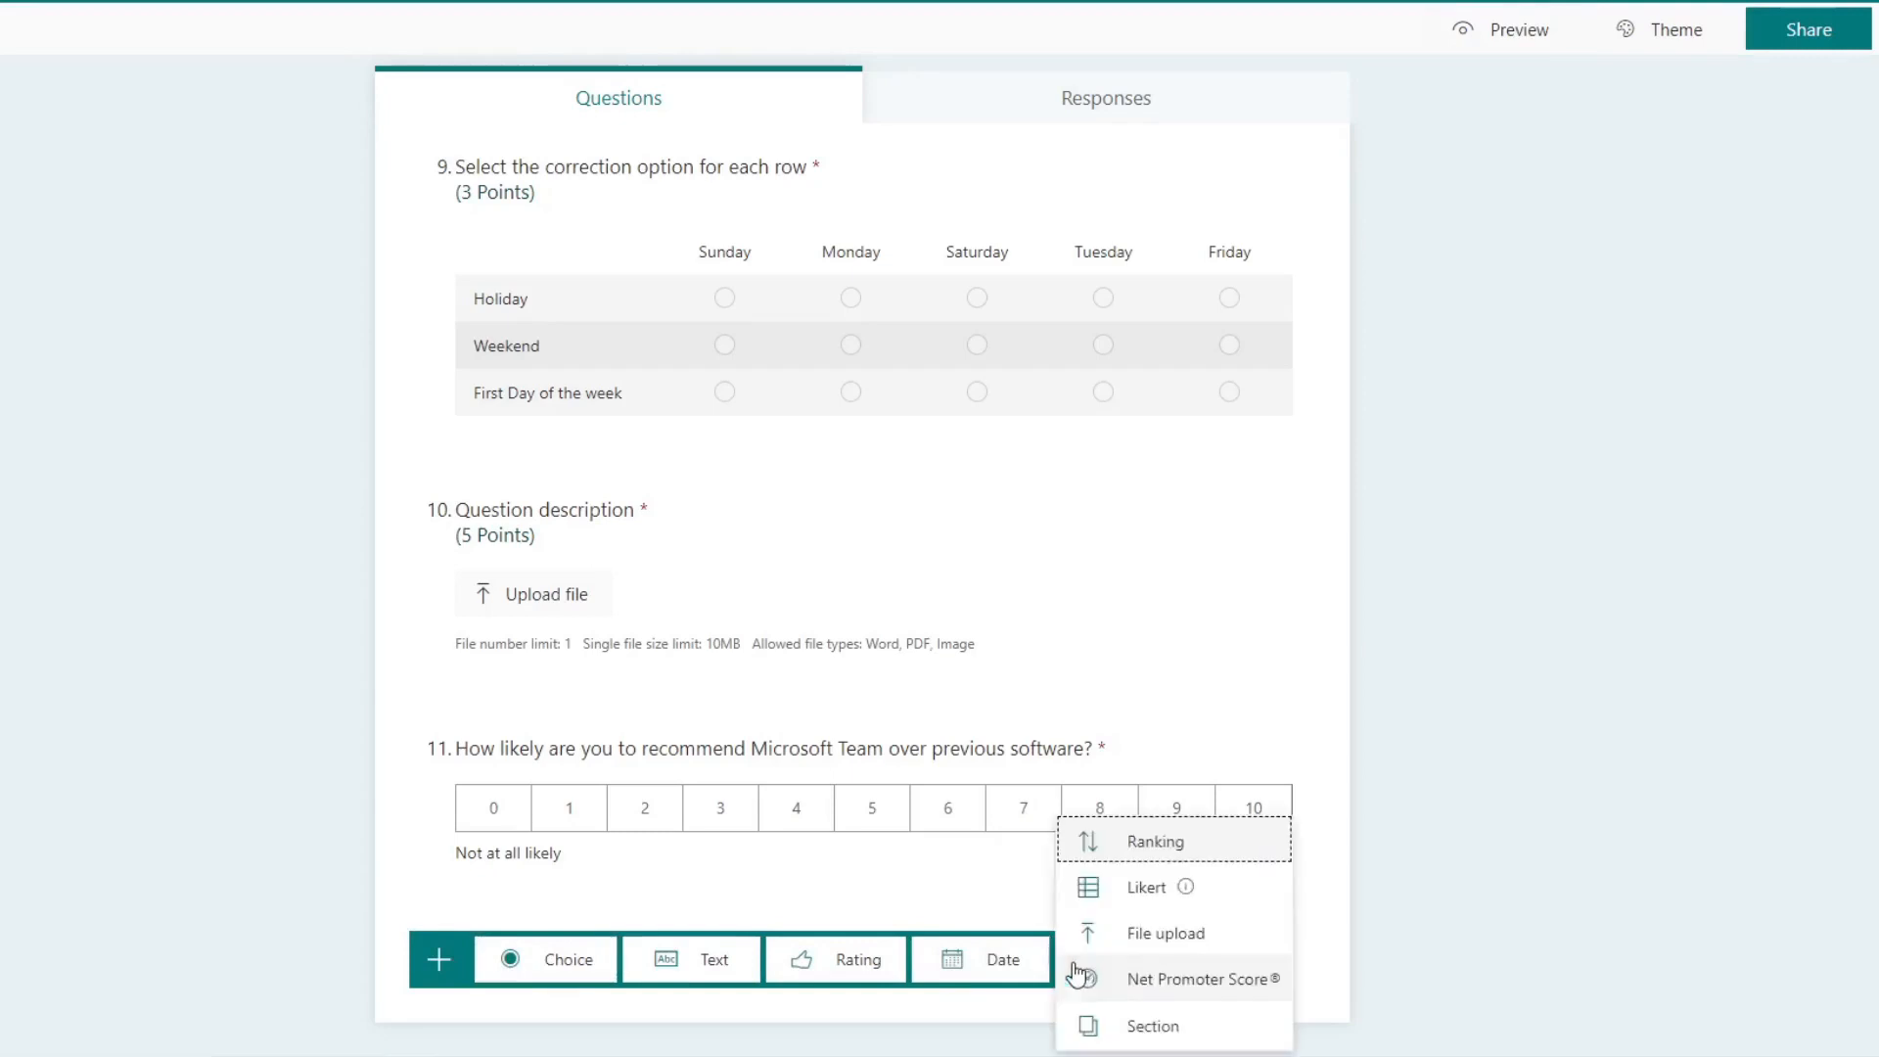
pyautogui.click(1186, 1025)
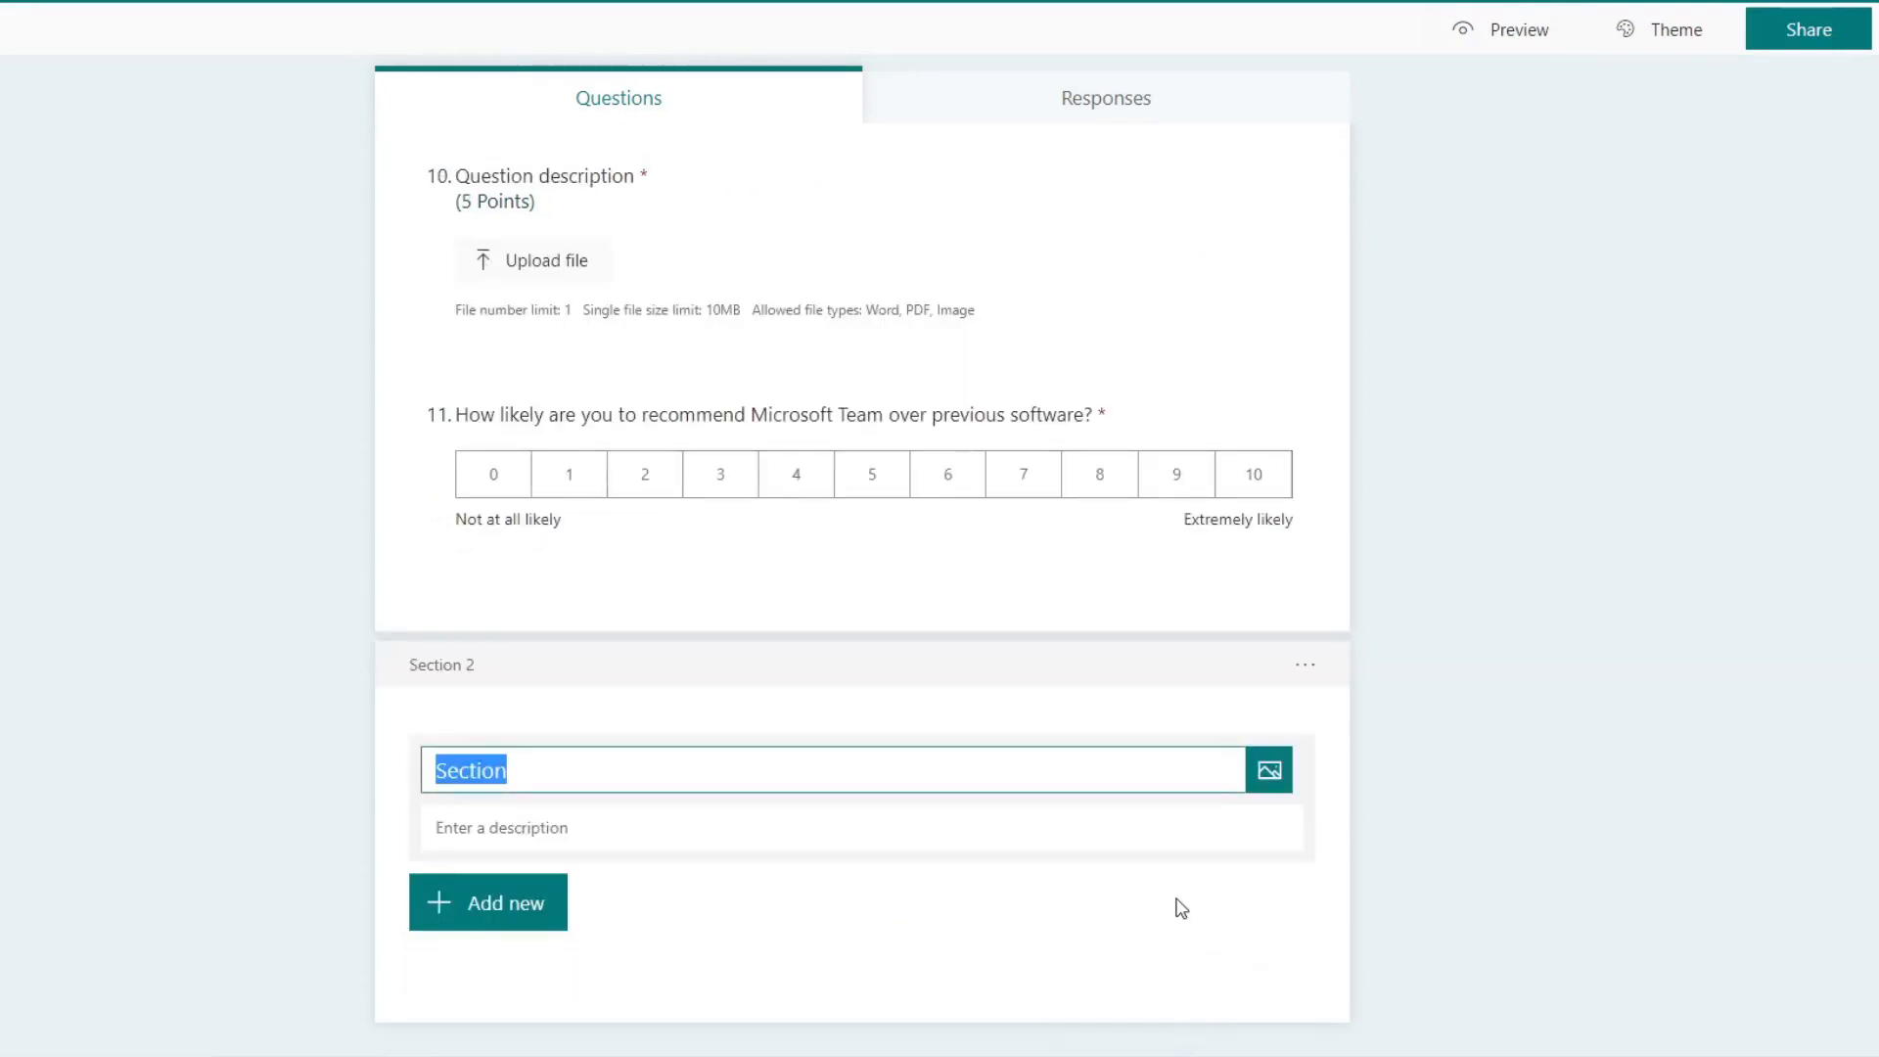
# Step: Title the new section "Page 2" and give it the description "this is the second page"
pyautogui.write('Page 2')
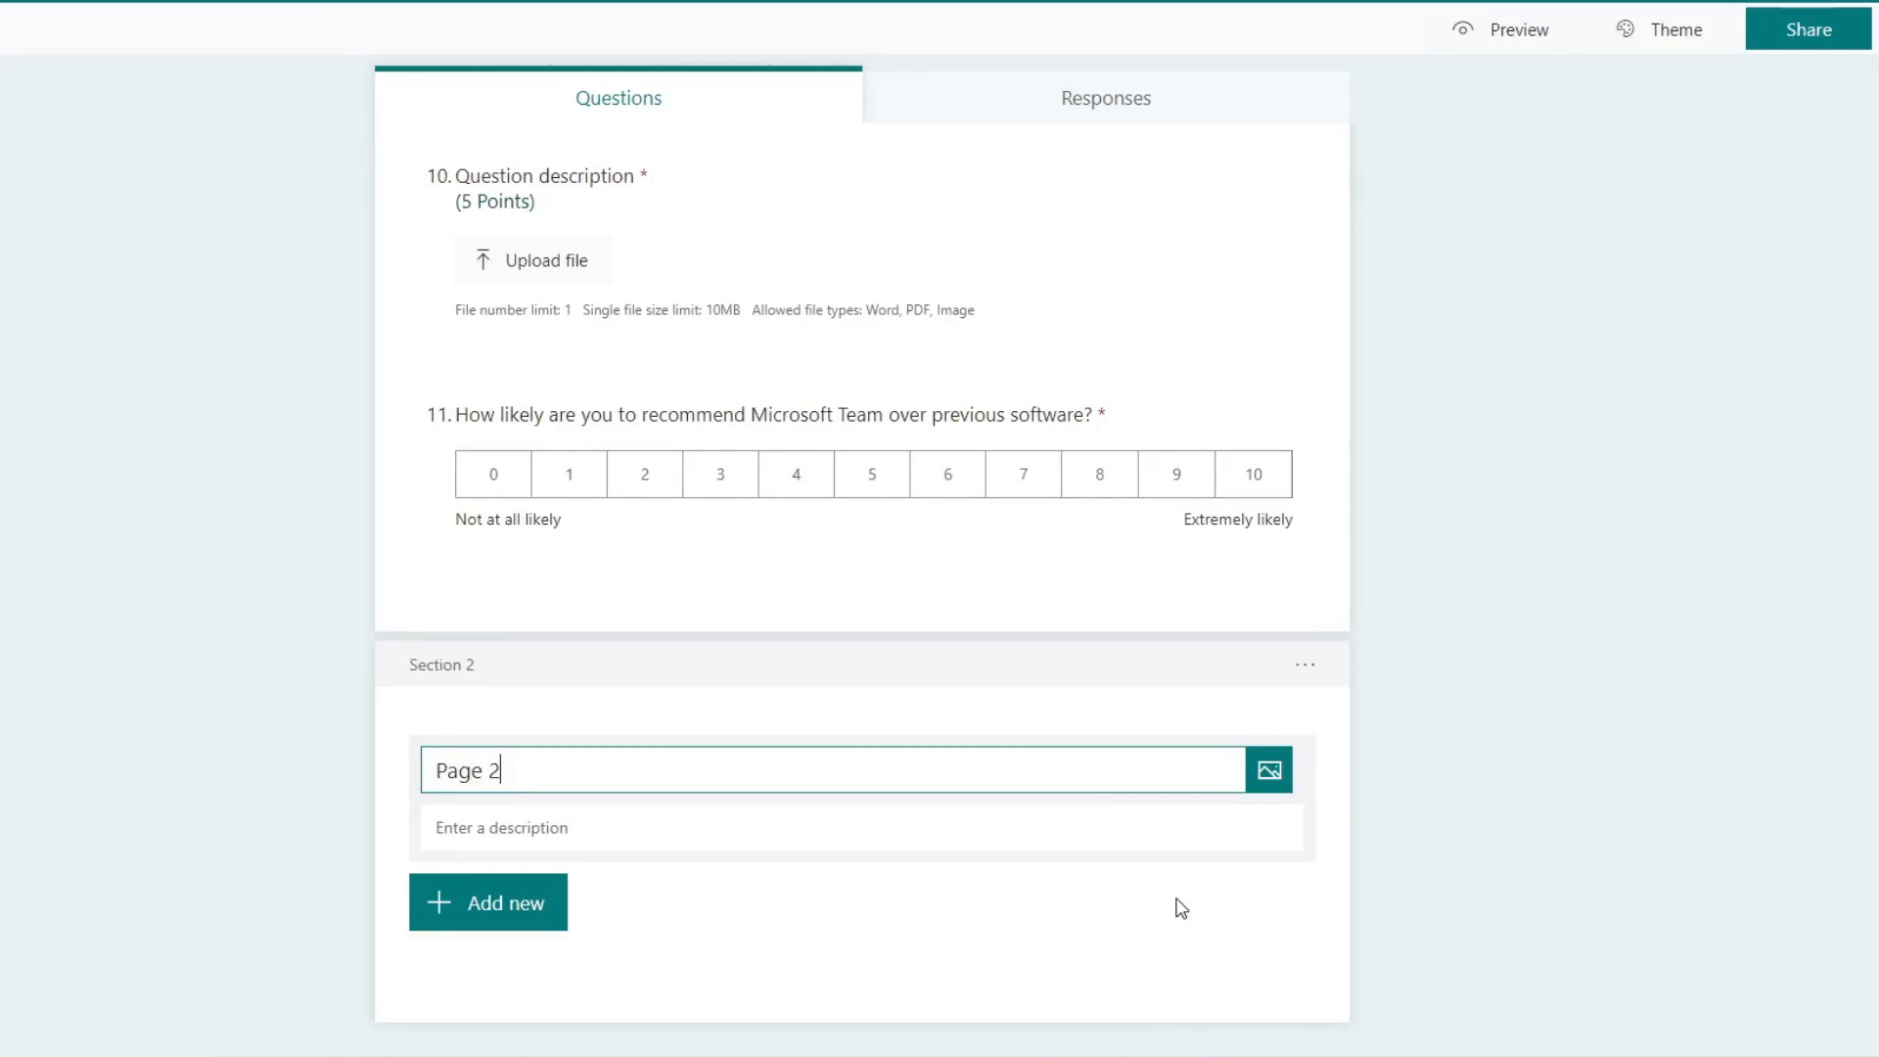
pyautogui.click(1146, 817)
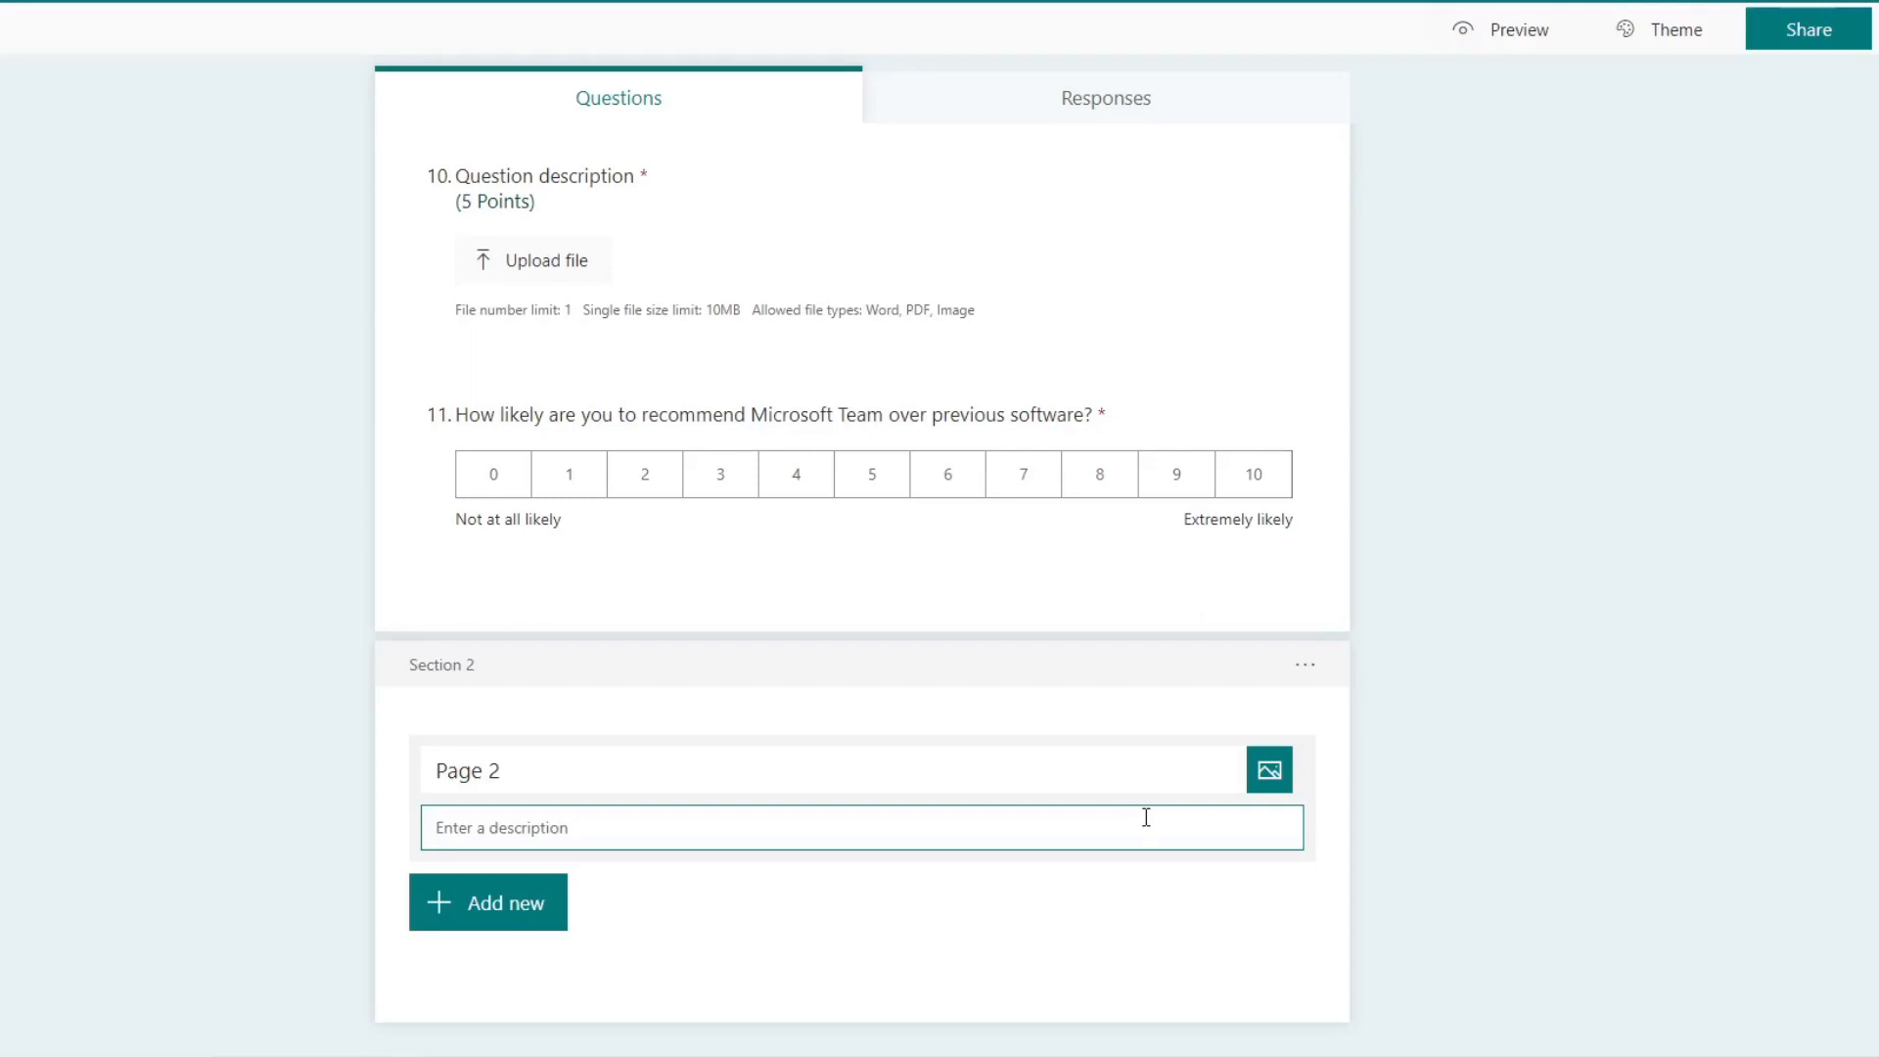
pyautogui.write('this is the second page')
pyautogui.click(1268, 773)
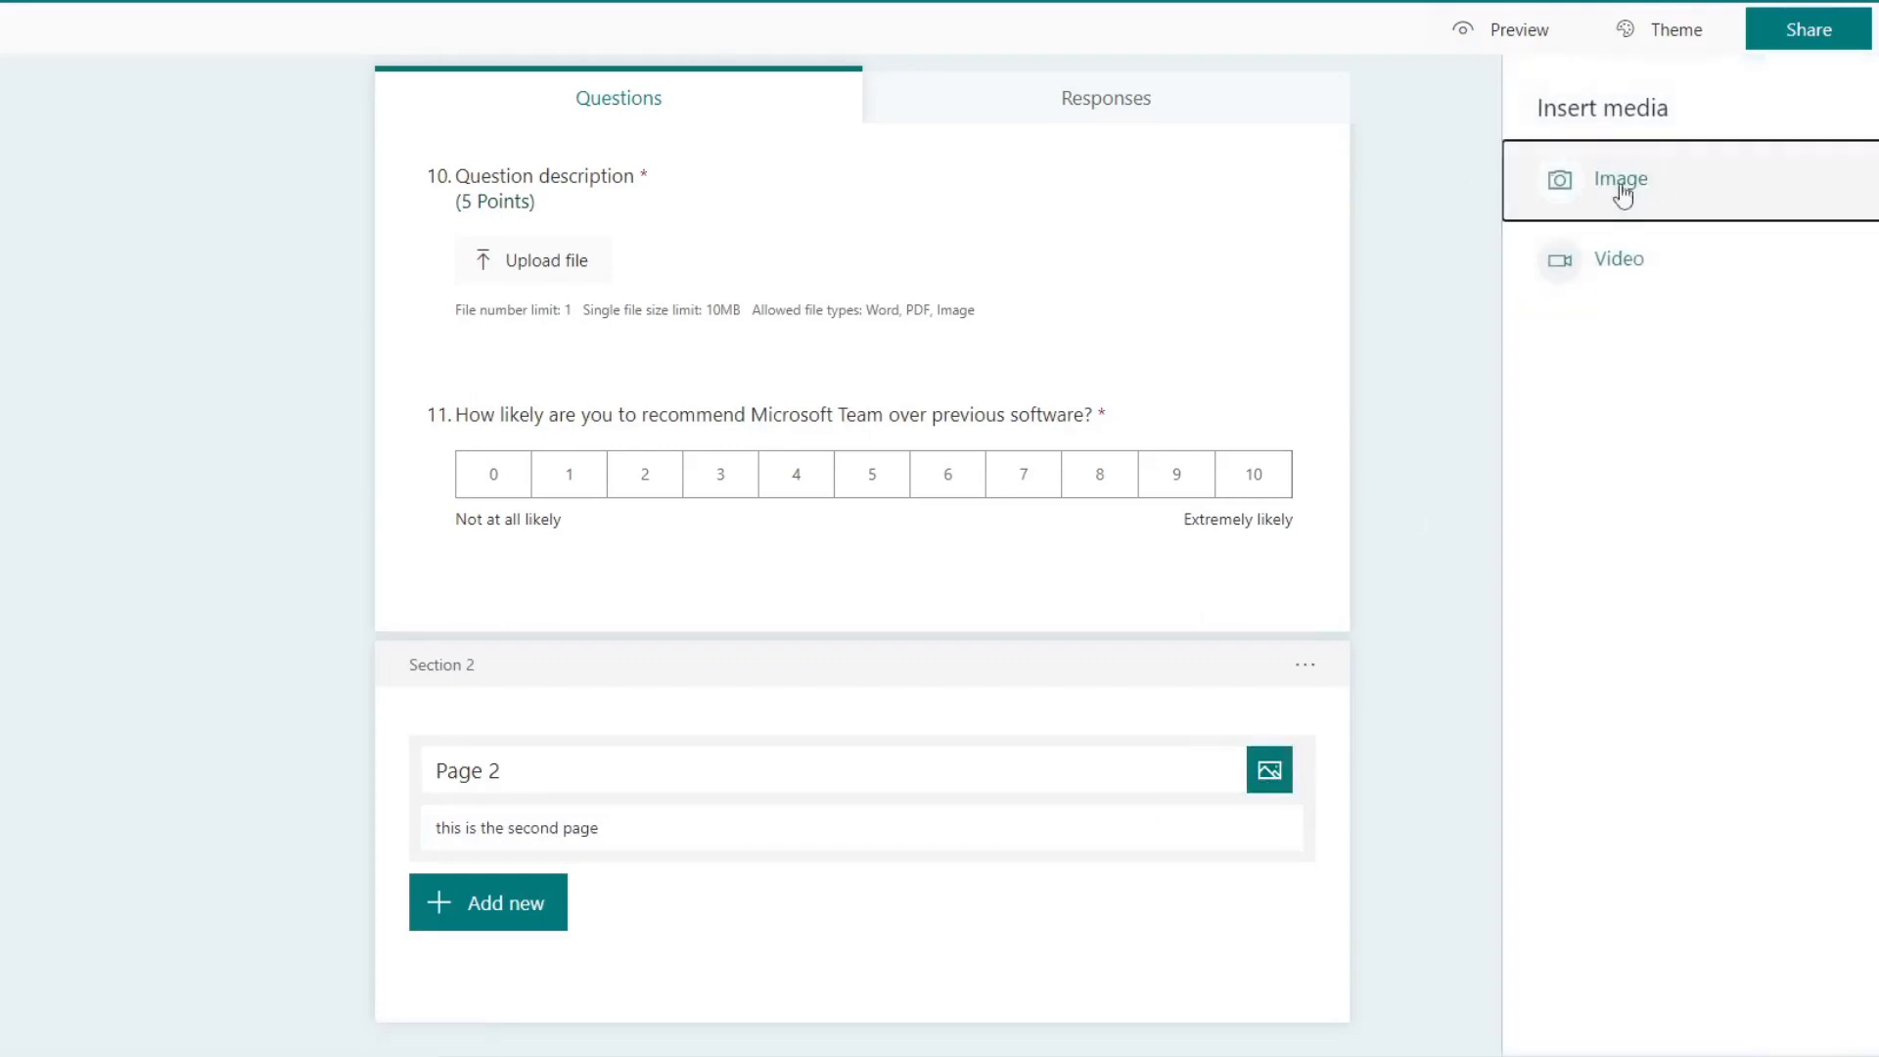
pyautogui.click(1431, 701)
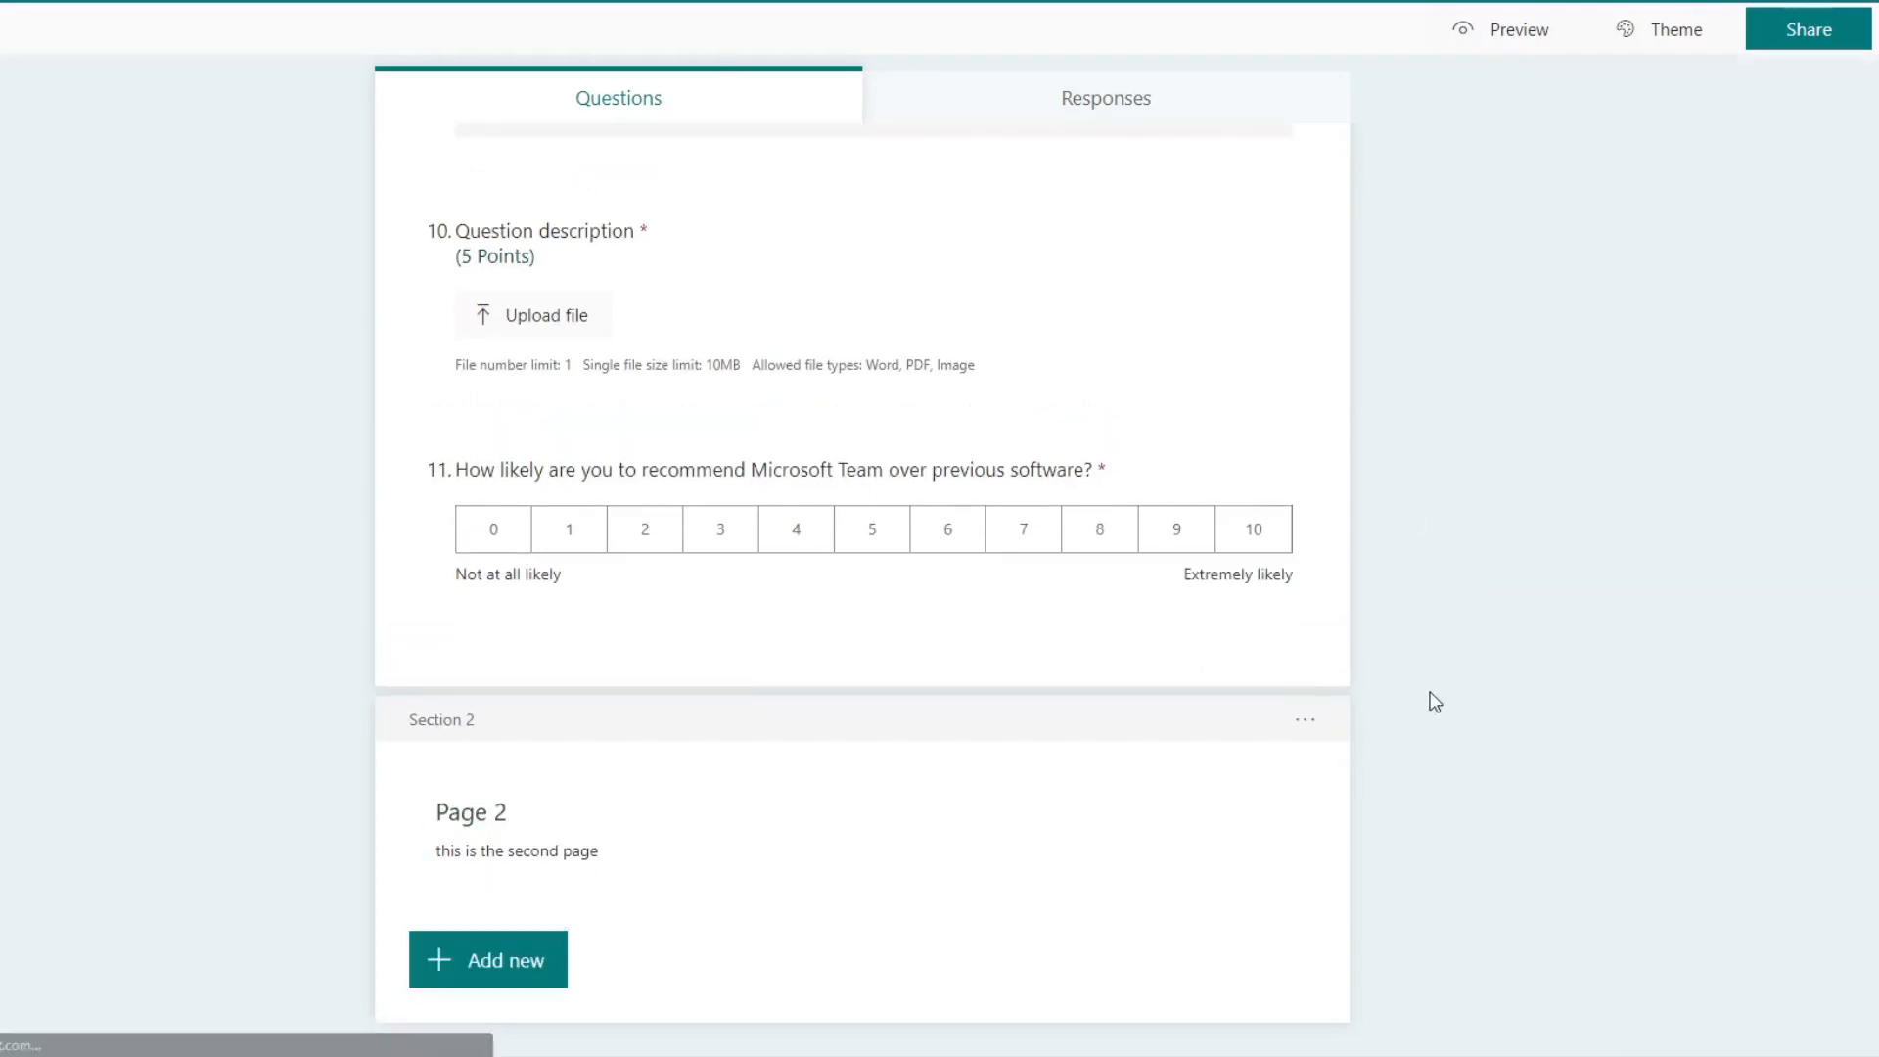
# Step: Add a choice question with four options, Option 1 to Option 4, to the Page 2 section
pyautogui.click(510, 963)
pyautogui.click(599, 958)
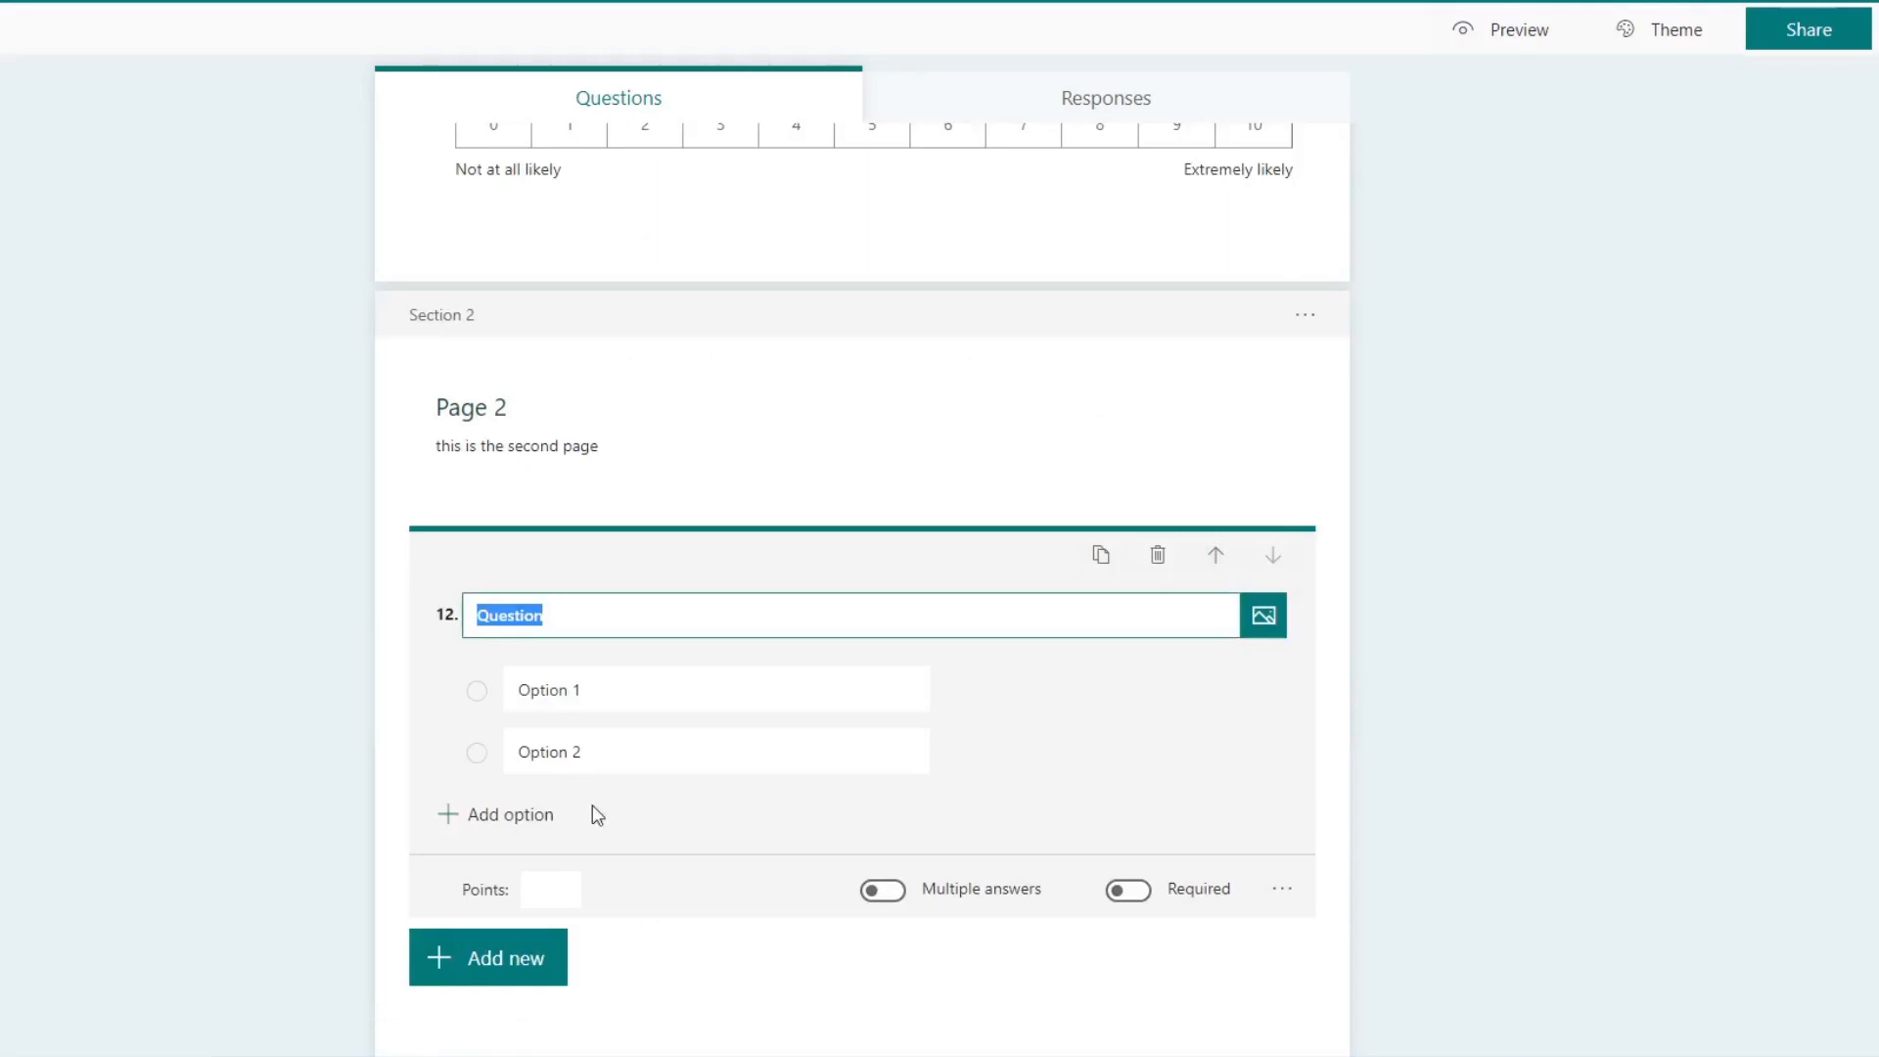
pyautogui.click(471, 816)
pyautogui.click(503, 873)
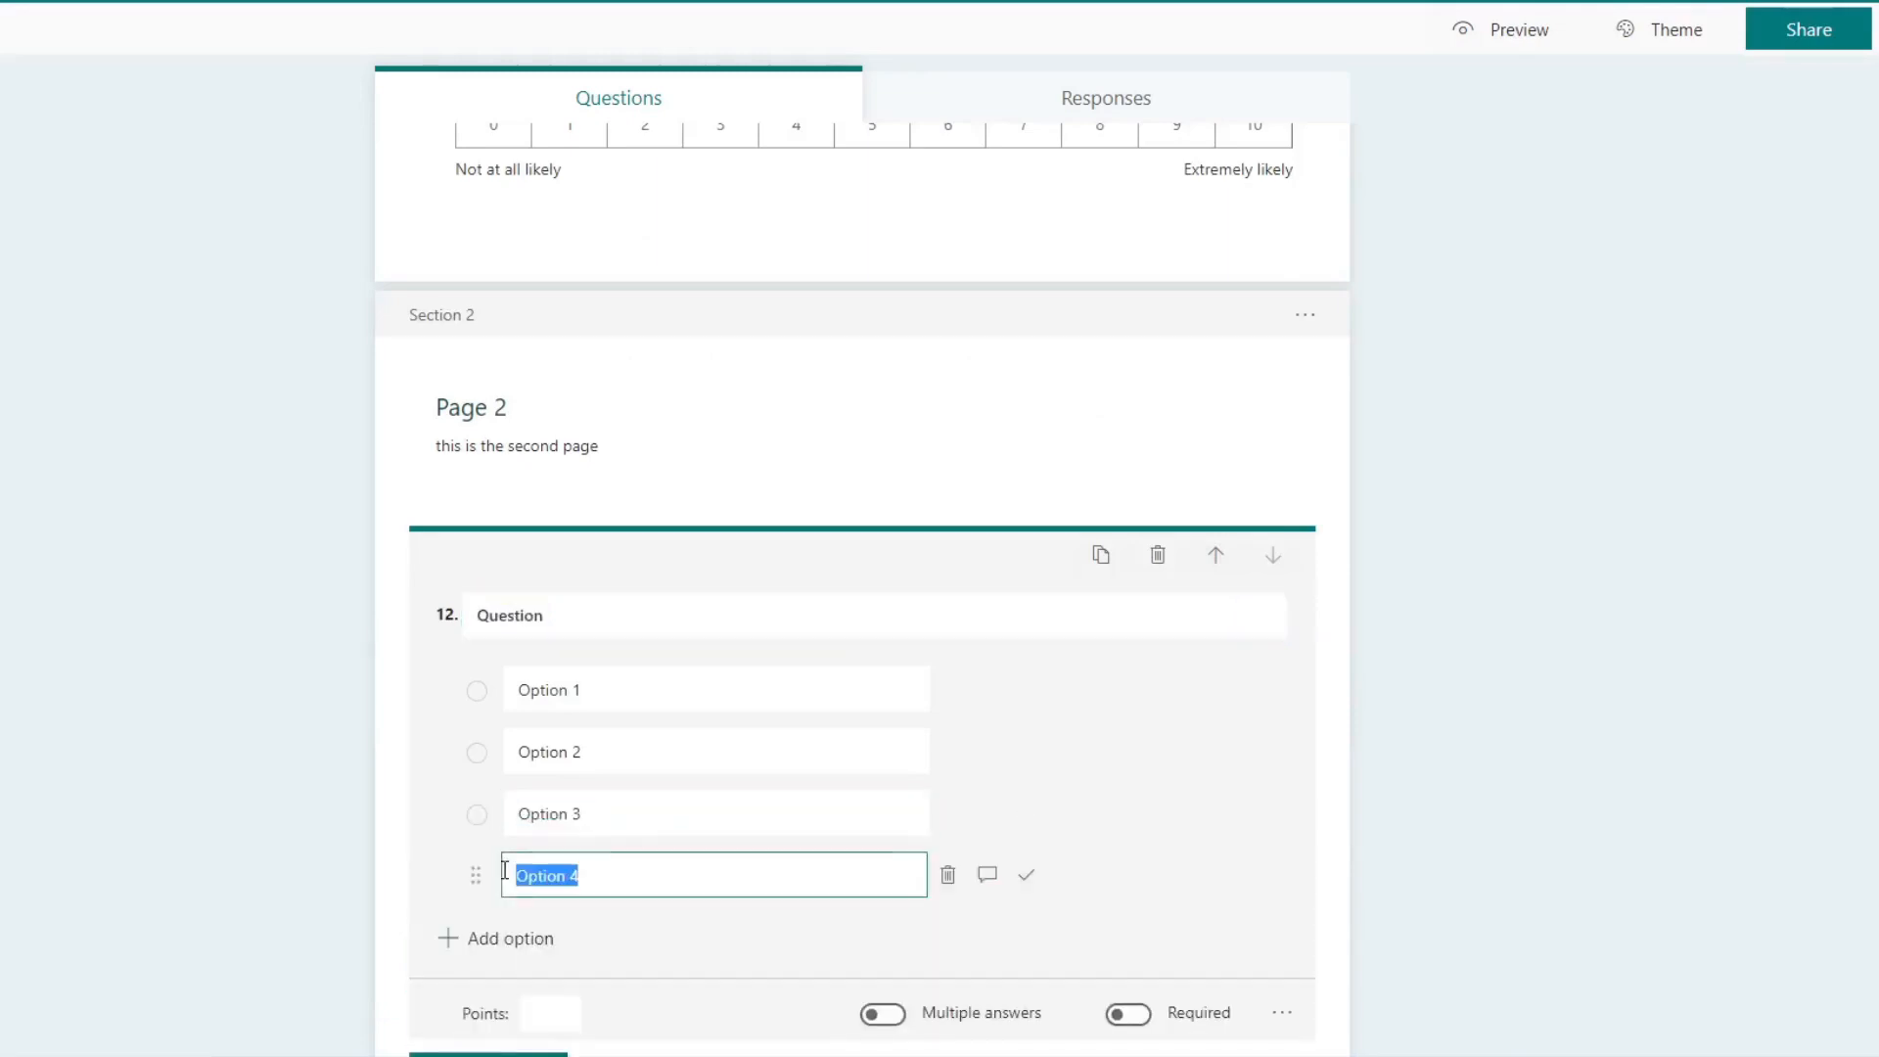
pyautogui.click(1358, 783)
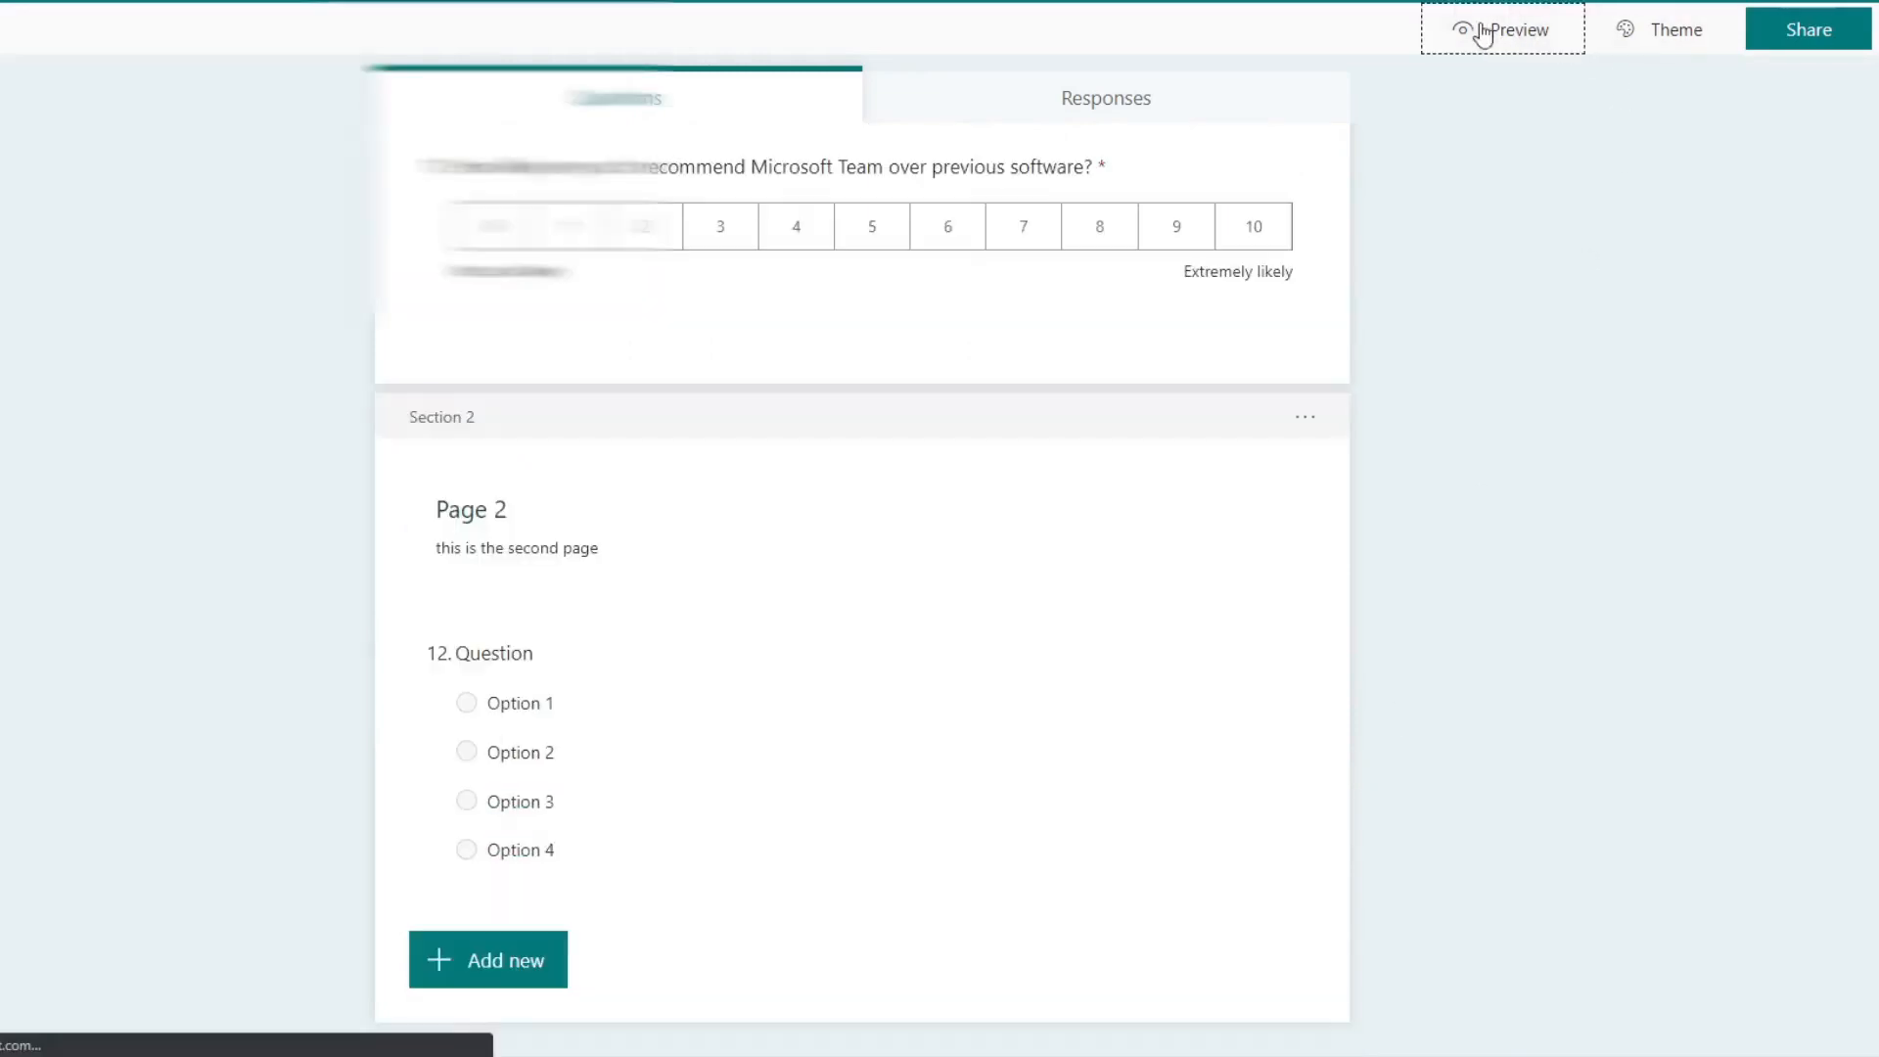
# Step: Preview the quiz, look through its first page, and try to advance to the second page
pyautogui.click(1477, 32)
pyautogui.scroll(-10, 1190, 391)
pyautogui.scroll(-15, 1191, 391)
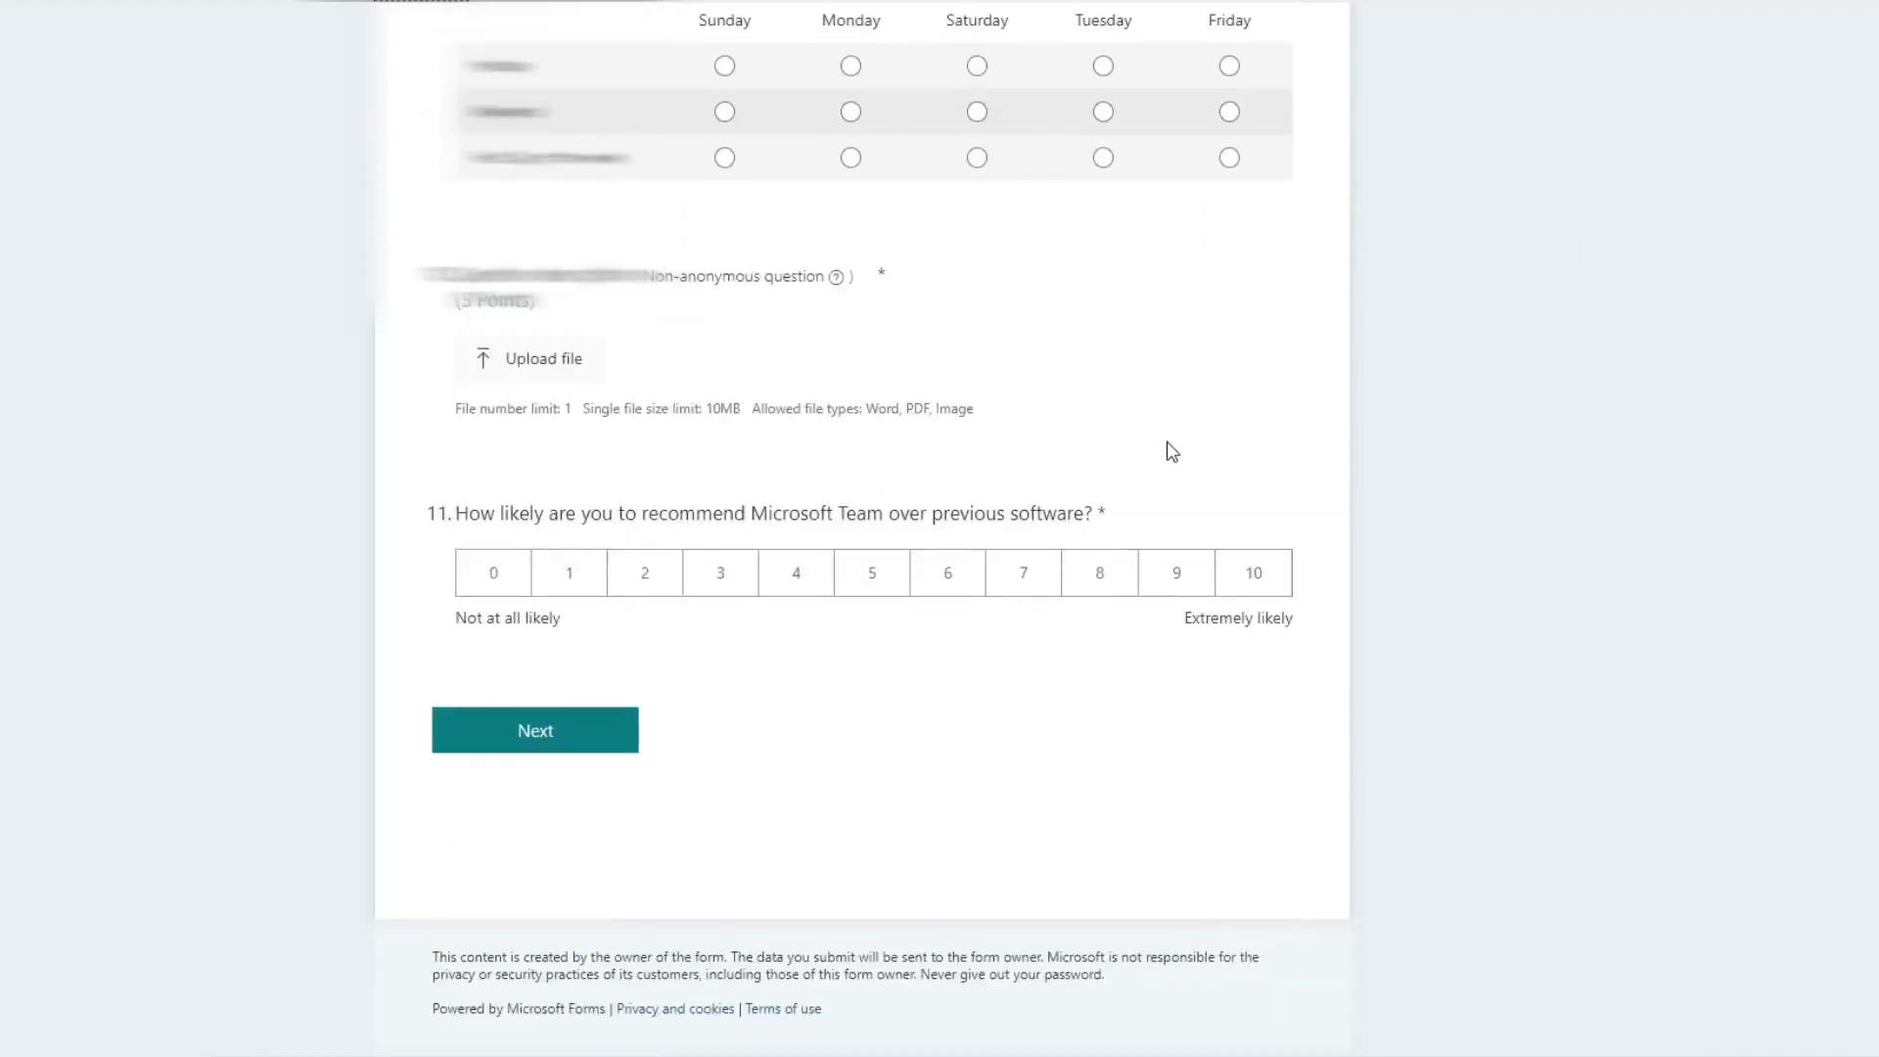
pyautogui.scroll(15, 1178, 495)
pyautogui.scroll(10, 985, 431)
pyautogui.scroll(-15, 734, 377)
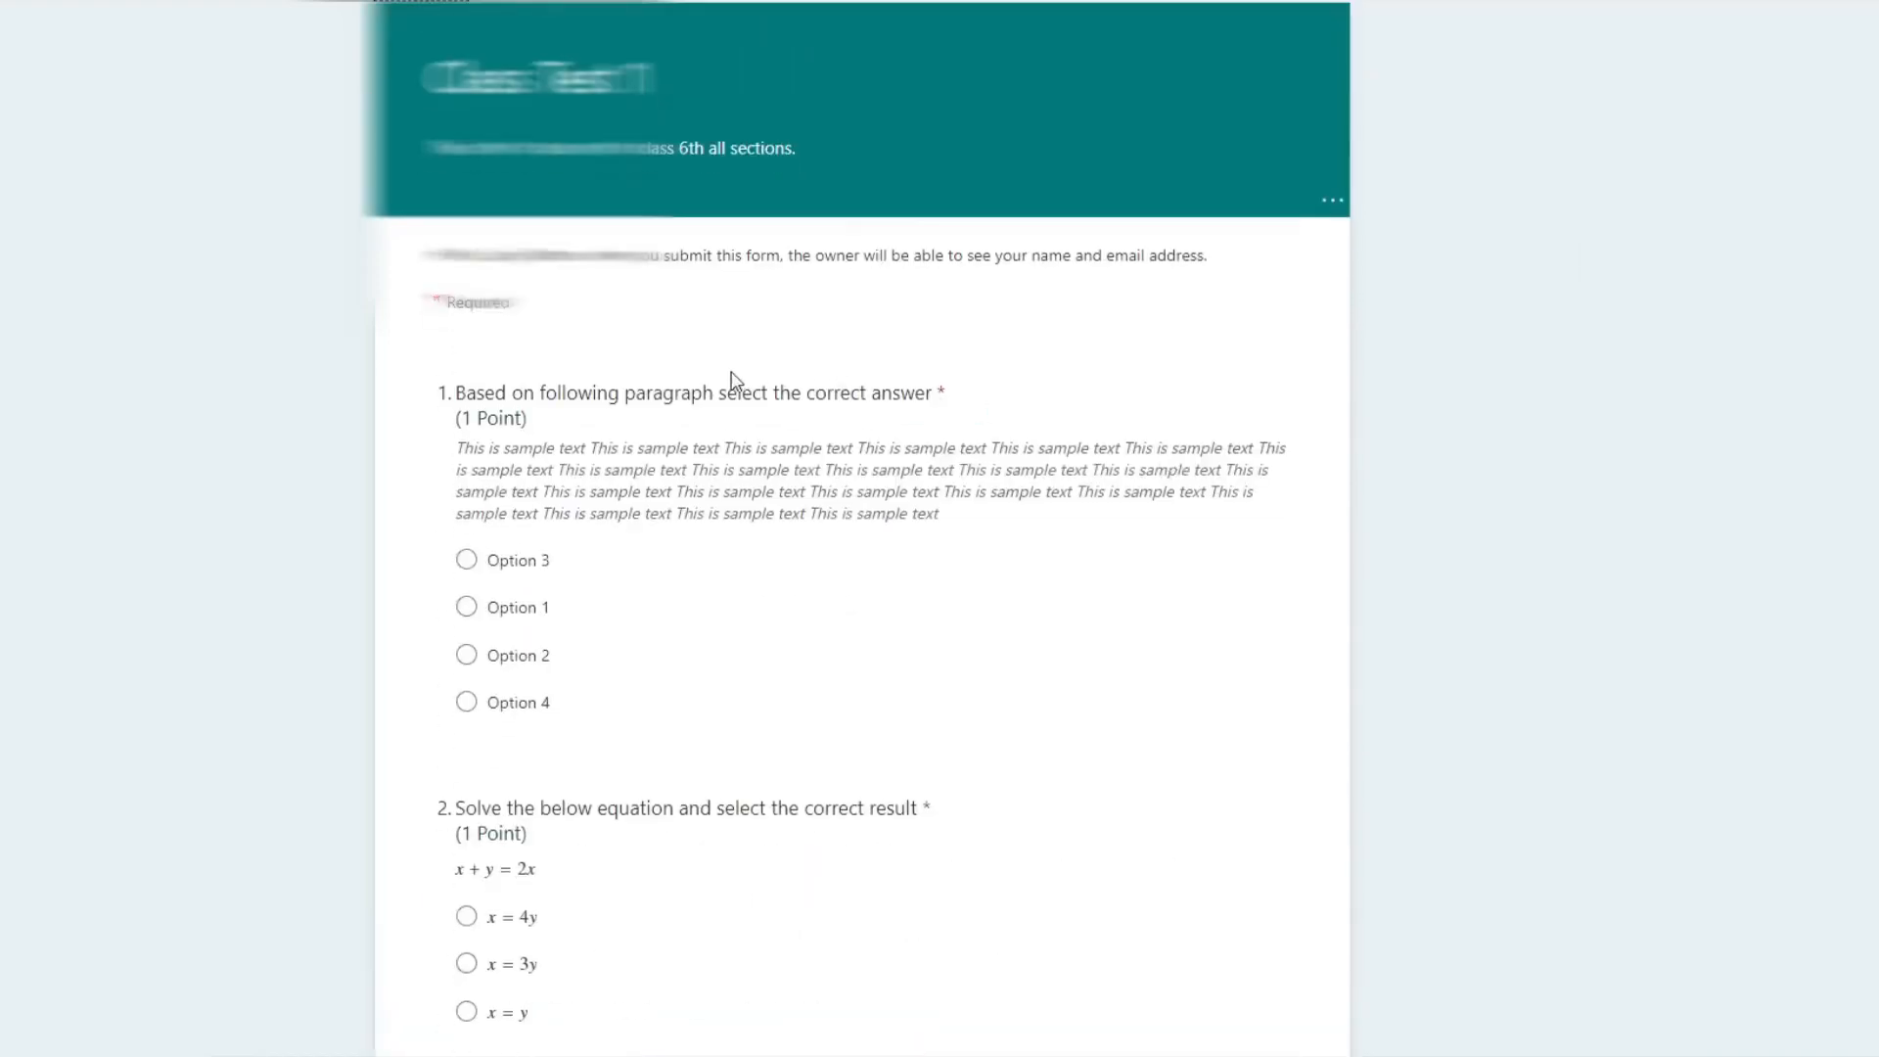
pyautogui.scroll(-8, 695, 381)
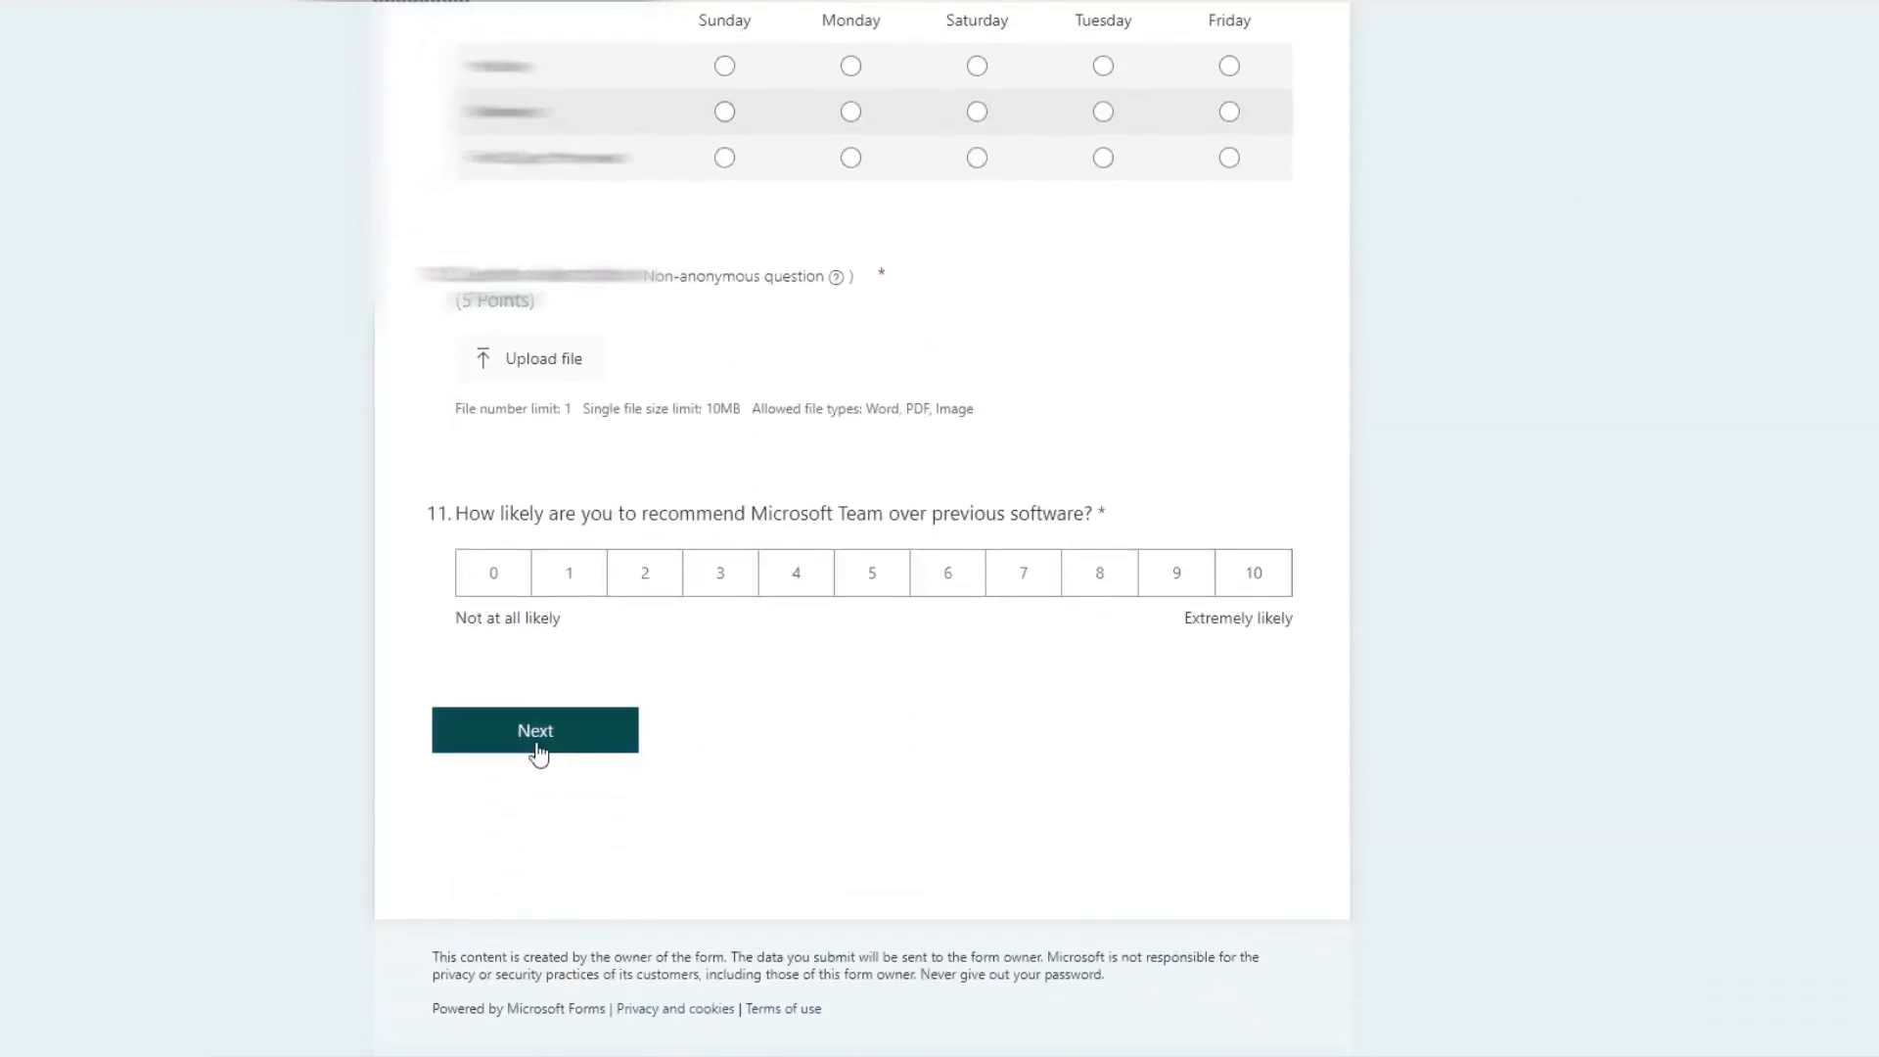
pyautogui.click(532, 751)
pyautogui.scroll(-3, 538, 751)
pyautogui.scroll(20, 647, 454)
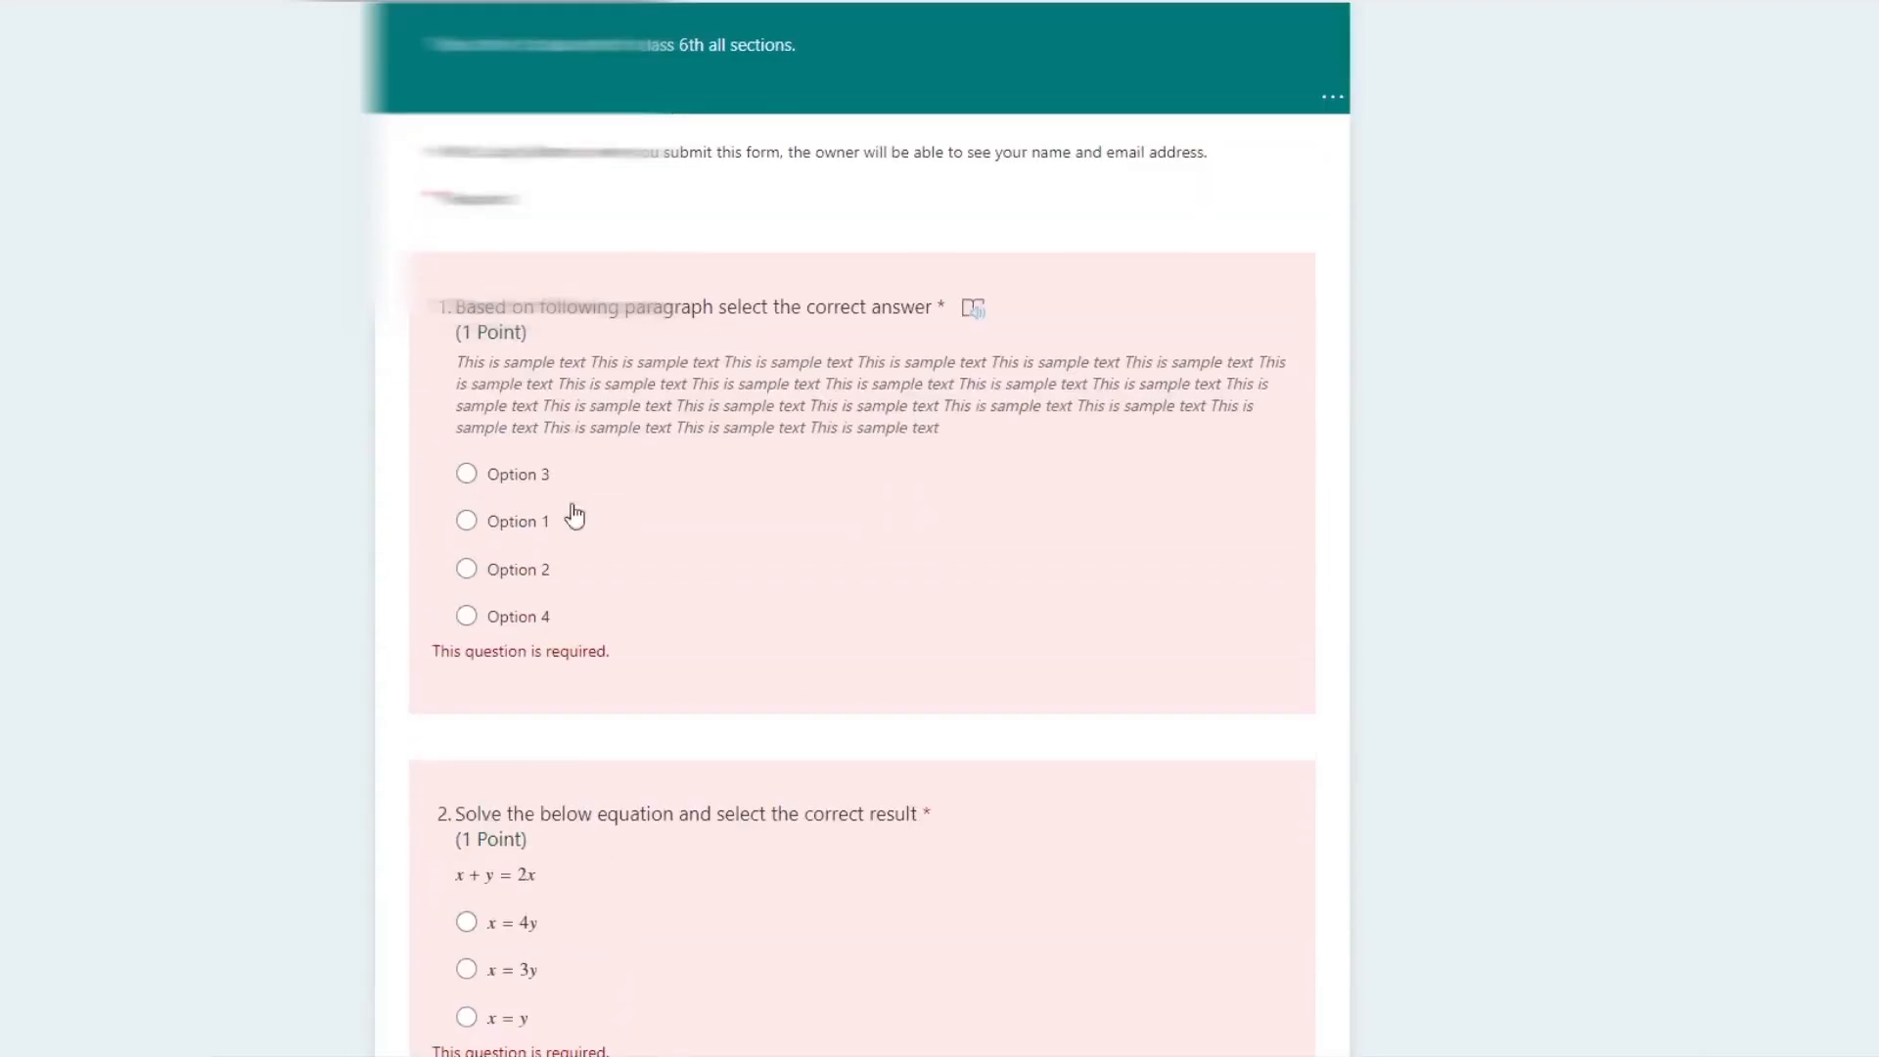
# Step: Answer the first preview question with Option 1, the second with x = 4y, and choose an answer for the third
pyautogui.click(466, 519)
pyautogui.scroll(-5, 470, 529)
pyautogui.click(466, 285)
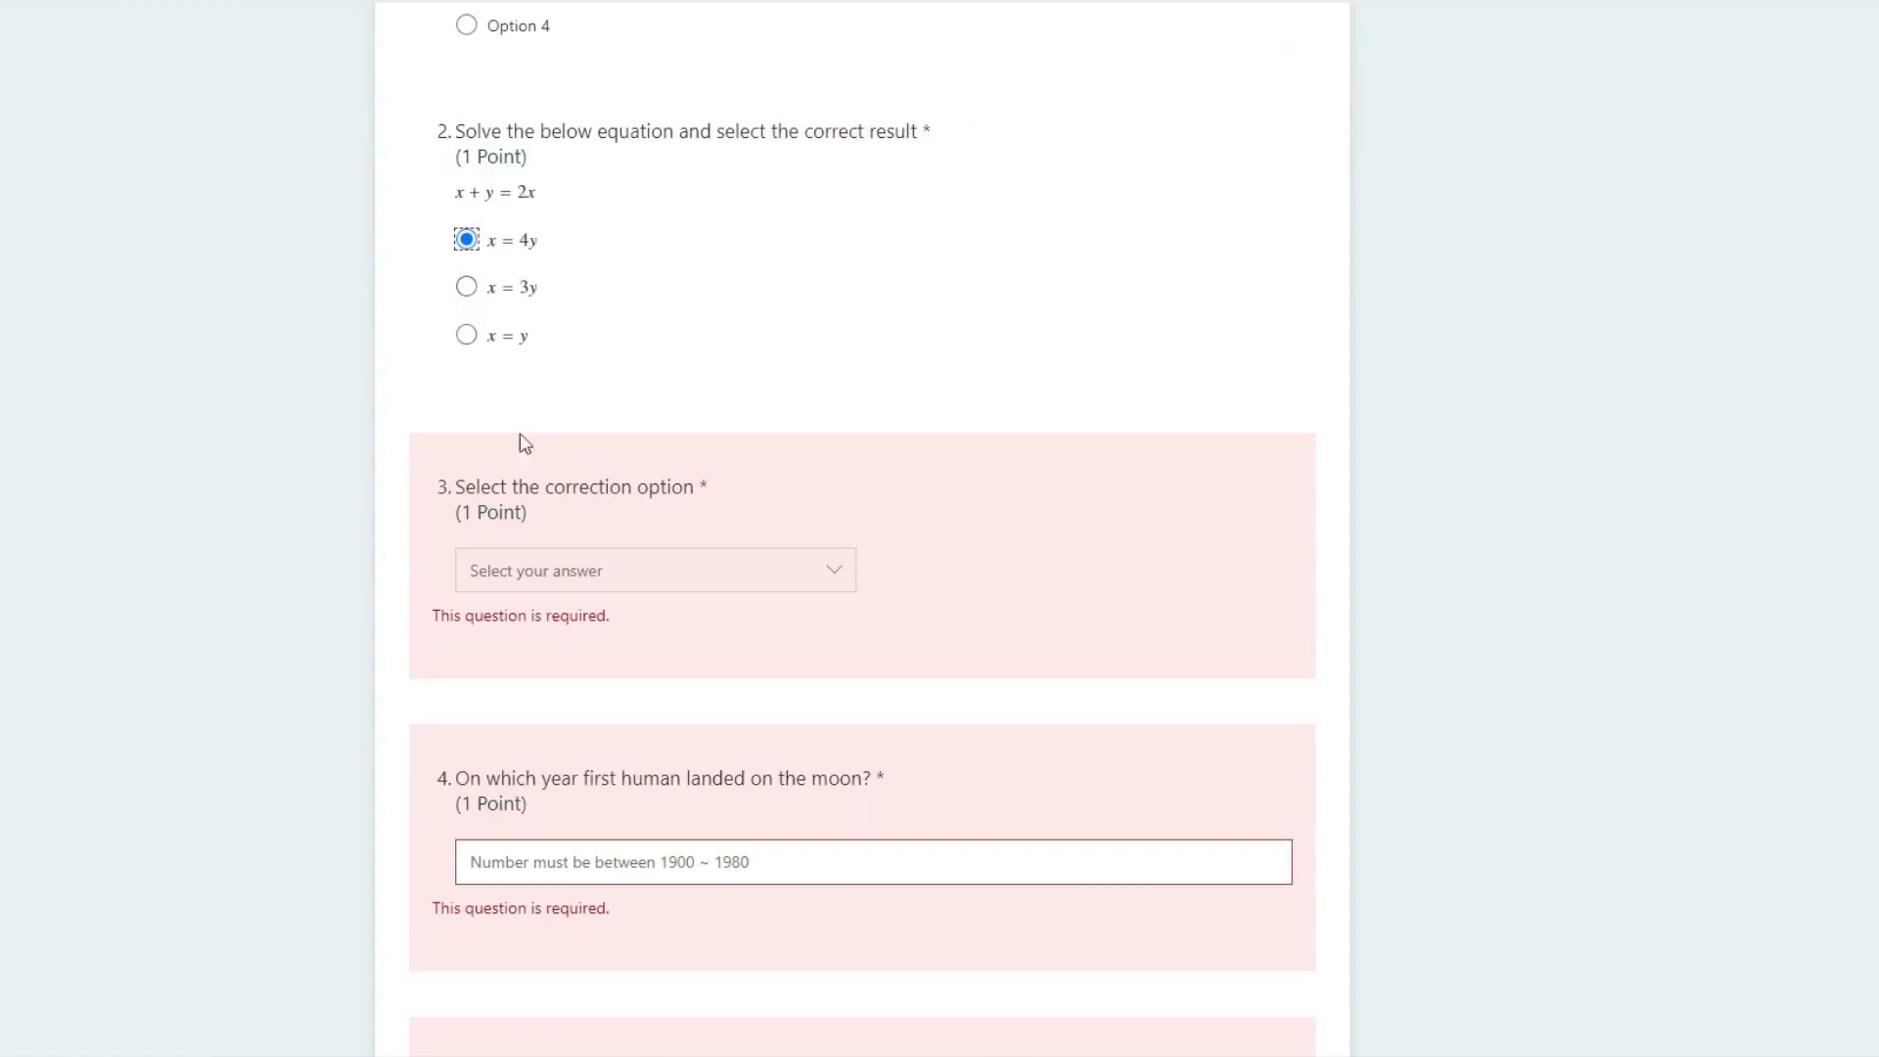
pyautogui.click(536, 585)
pyautogui.click(542, 631)
# Step: Answer the preview's moon landing year question with 1980 and the first-day-in-school question with "test"
pyautogui.scroll(-6, 632, 623)
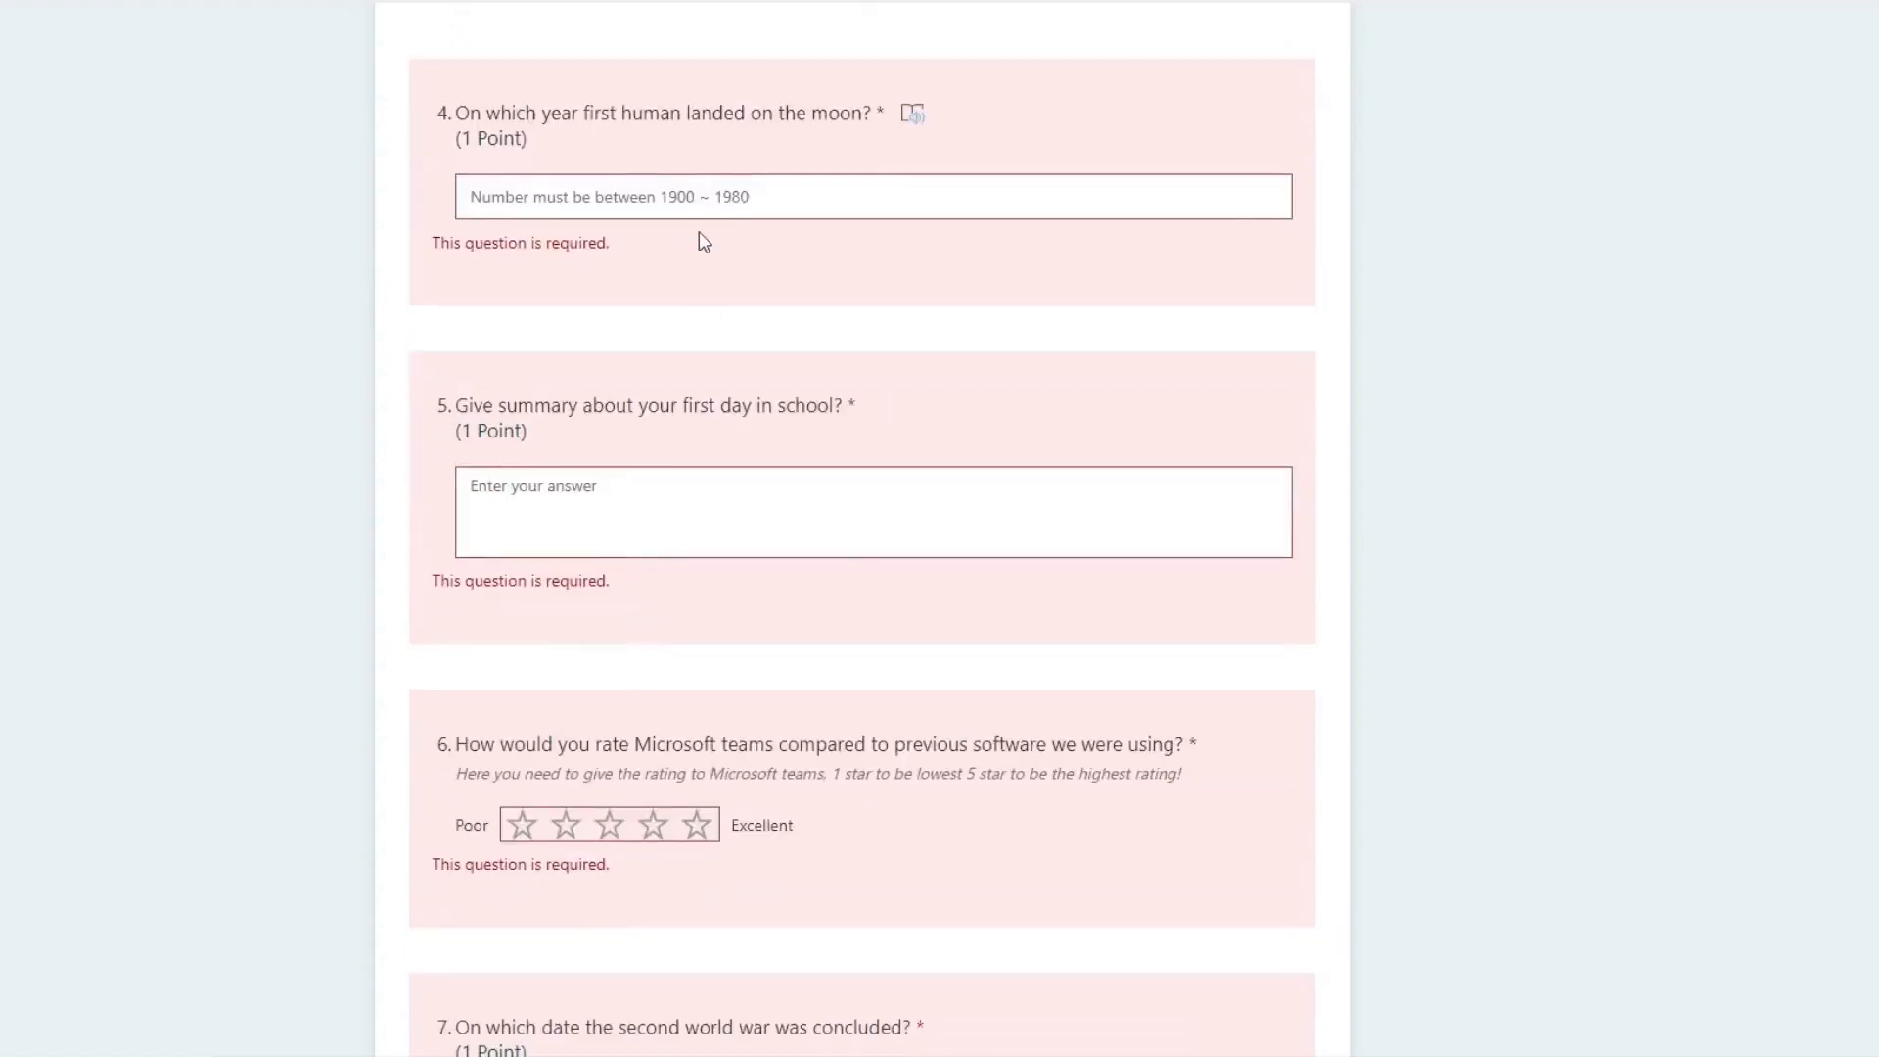
pyautogui.click(711, 199)
pyautogui.write('198')
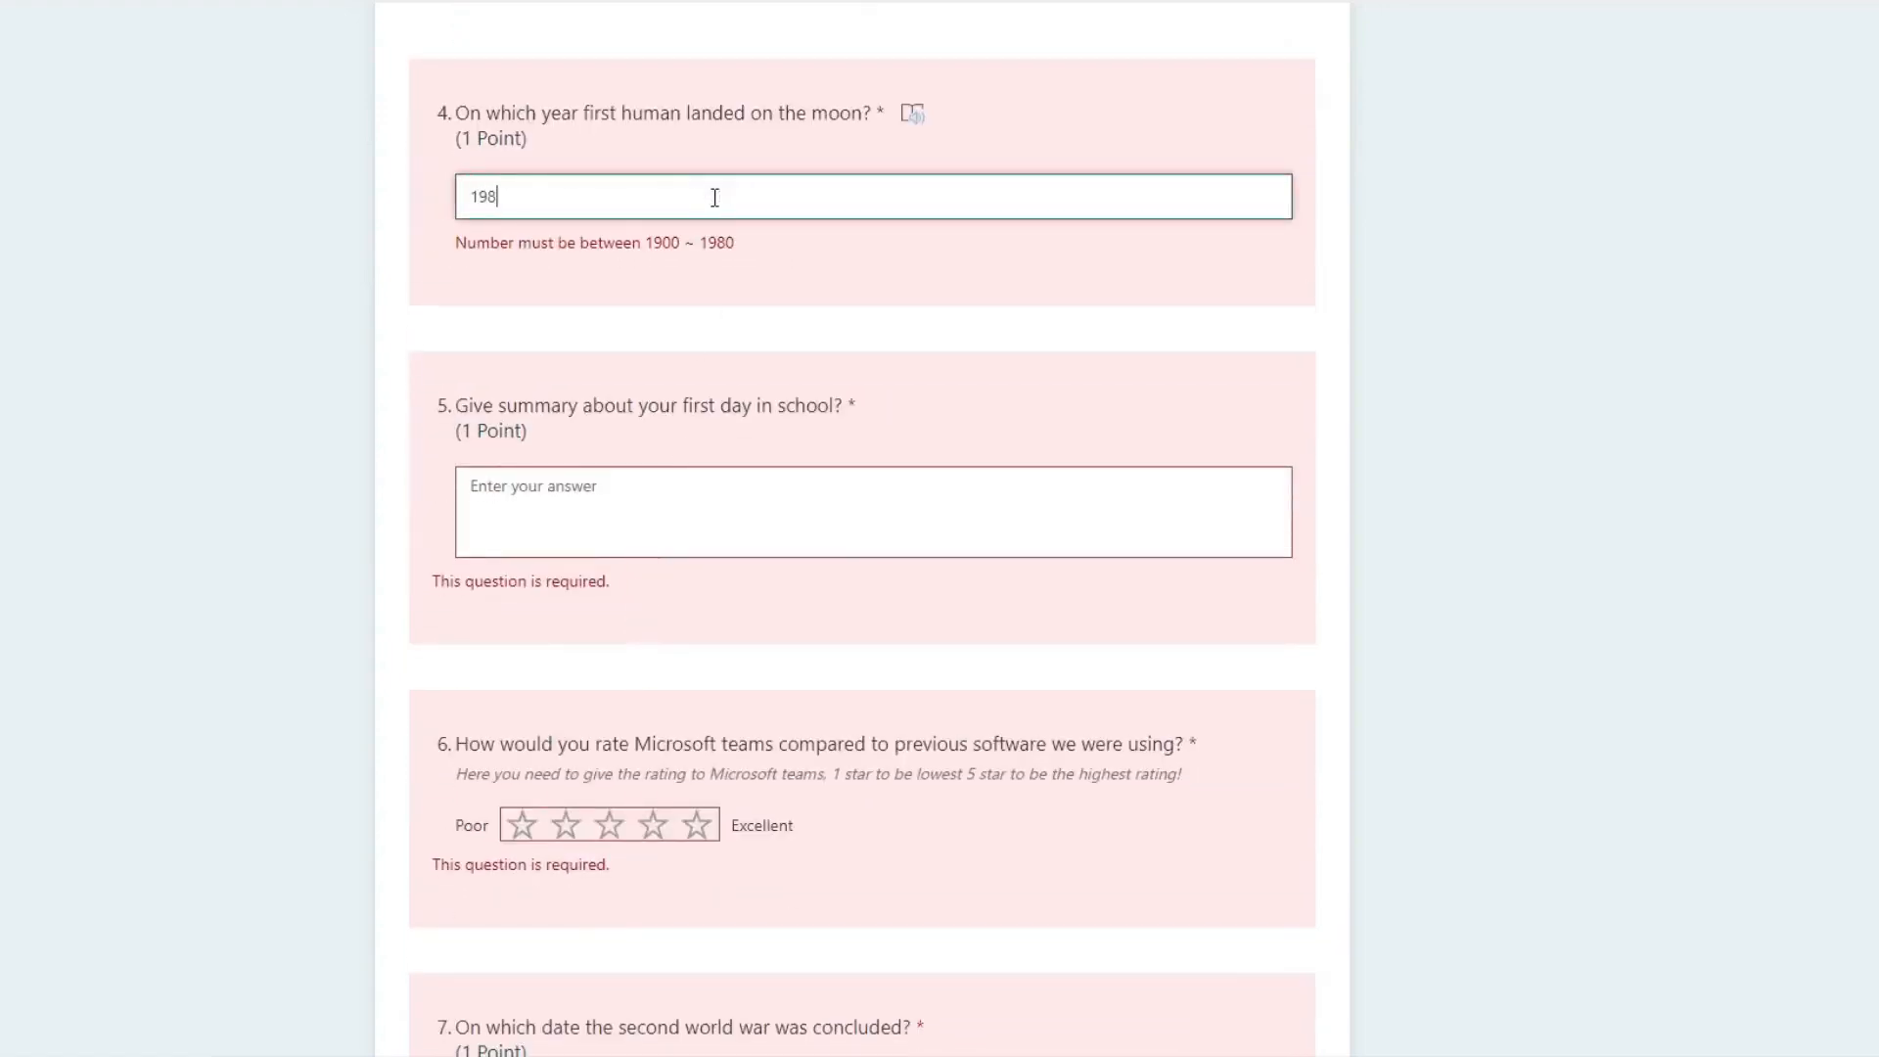
pyautogui.write('0')
pyautogui.click(700, 424)
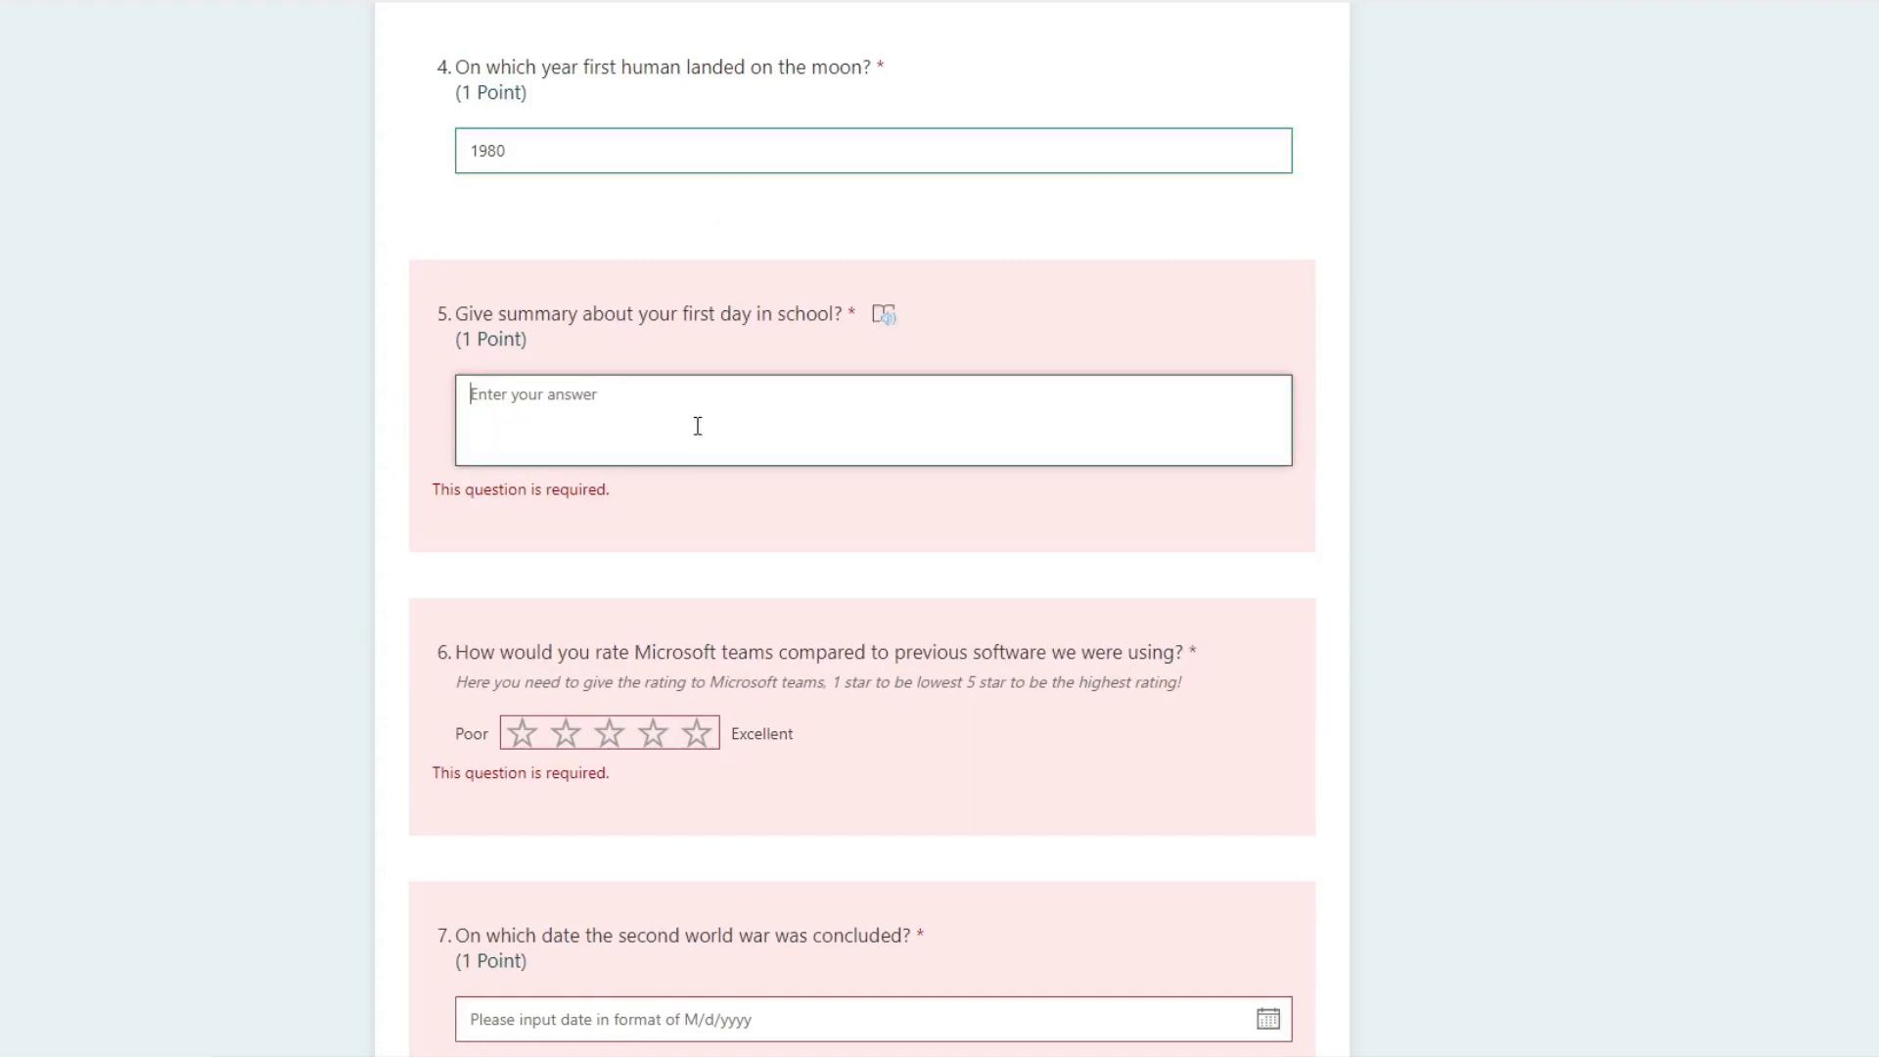
pyautogui.write('test')
# Step: Rate Microsoft Teams three stars and set the second world war date answer to 1/4/2021
pyautogui.click(611, 644)
pyautogui.scroll(-5, 685, 648)
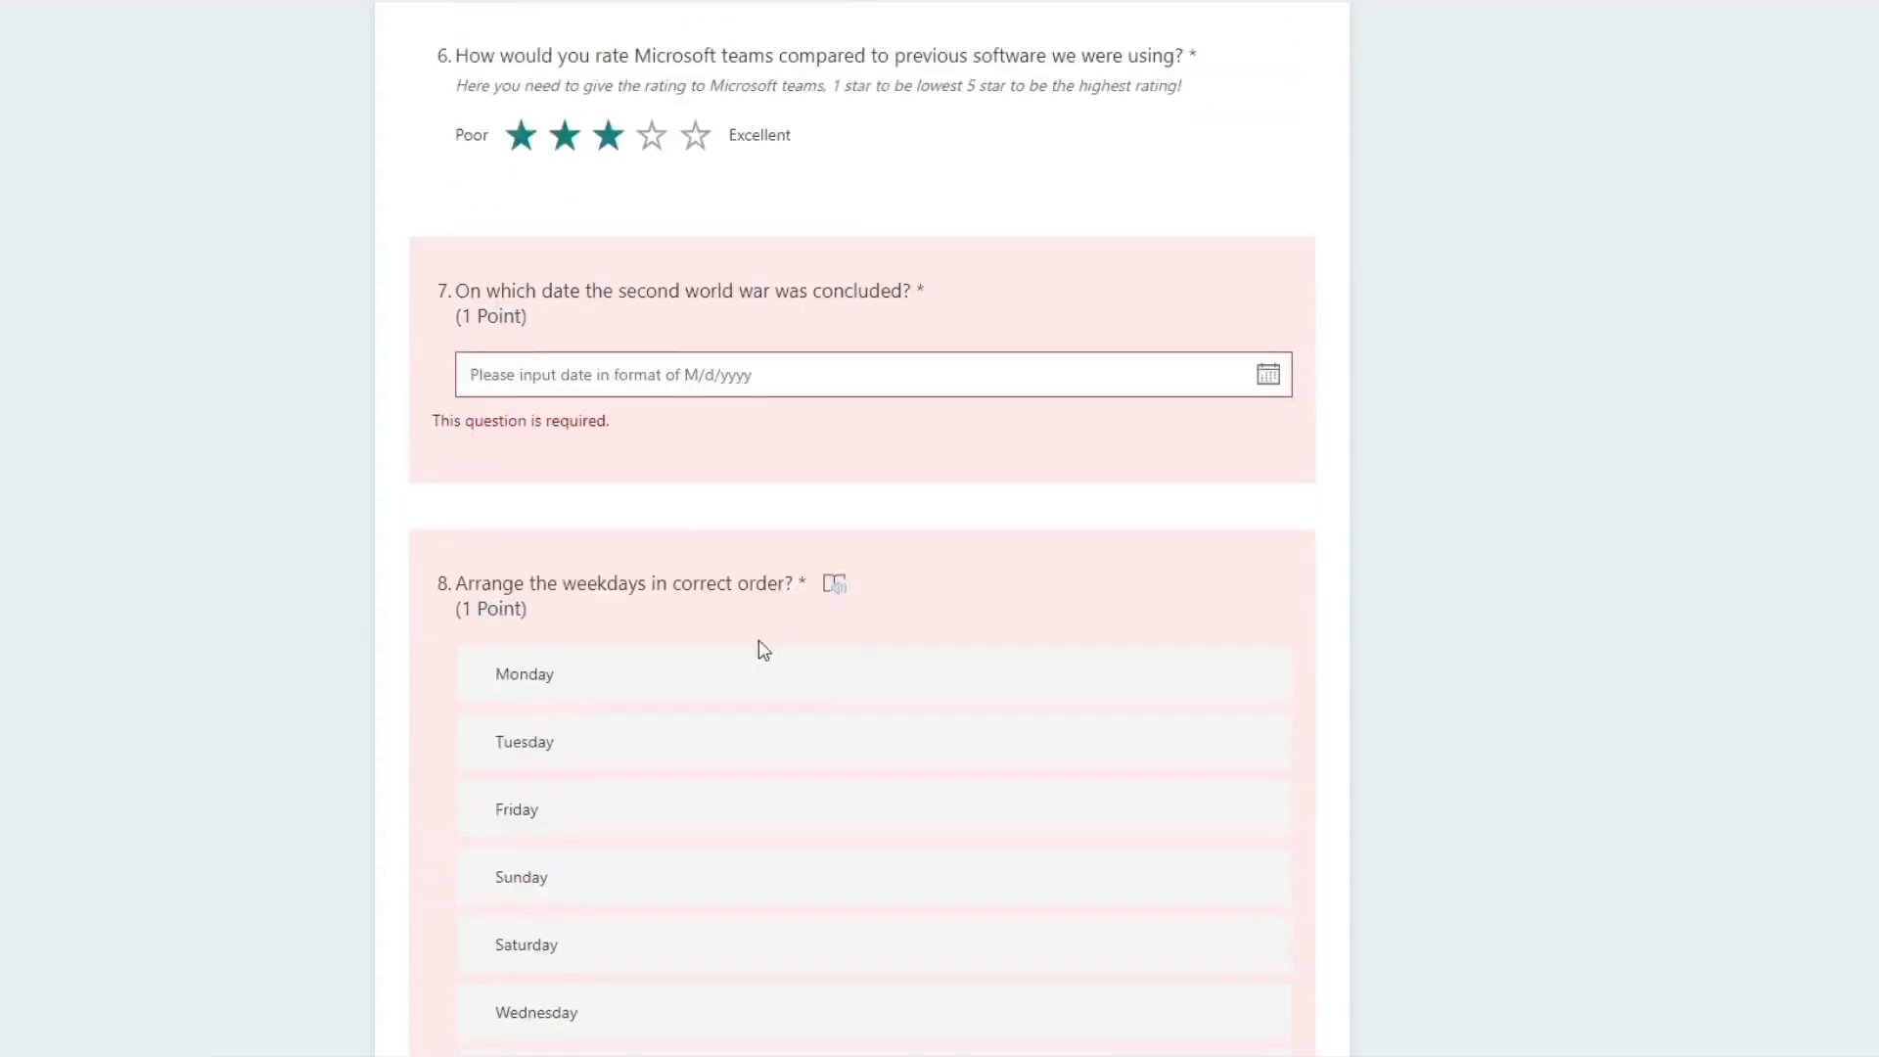
pyautogui.click(712, 383)
pyautogui.click(582, 532)
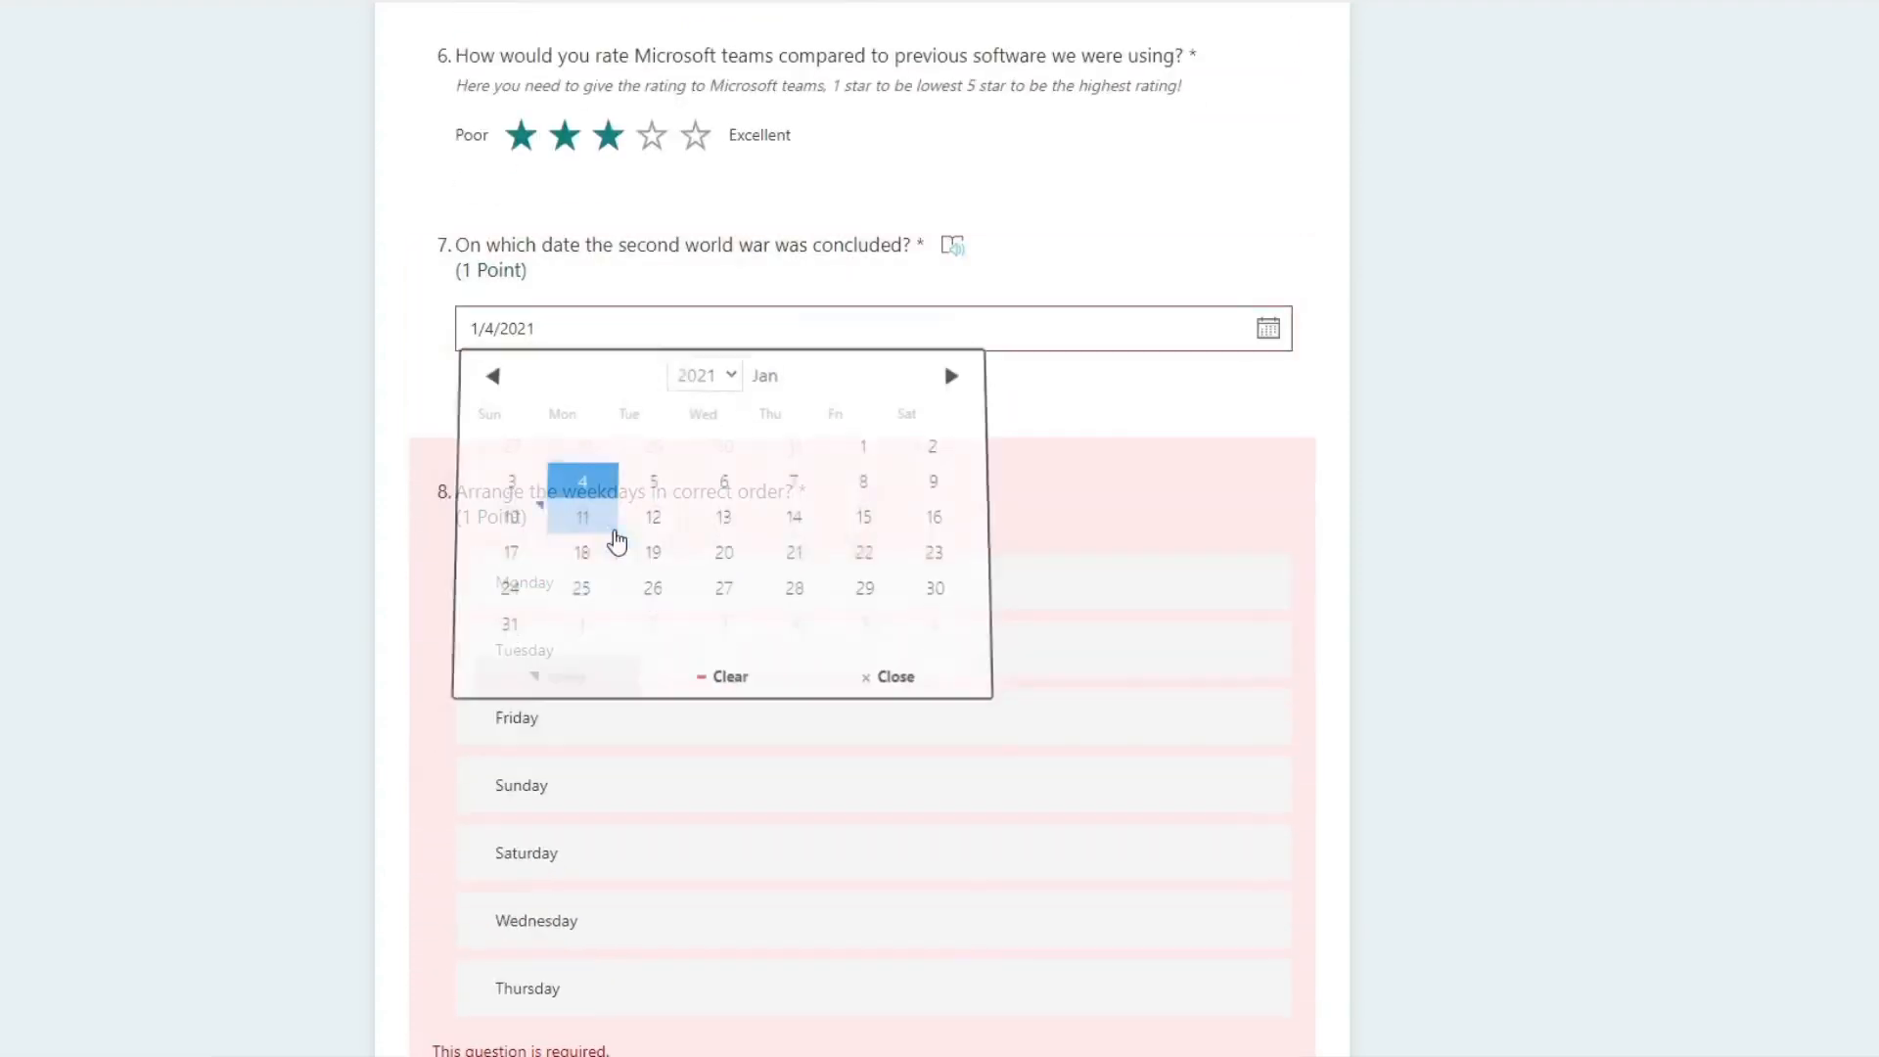
# Step: Move Sunday to the first place in the weekday ranking question
pyautogui.click(572, 666)
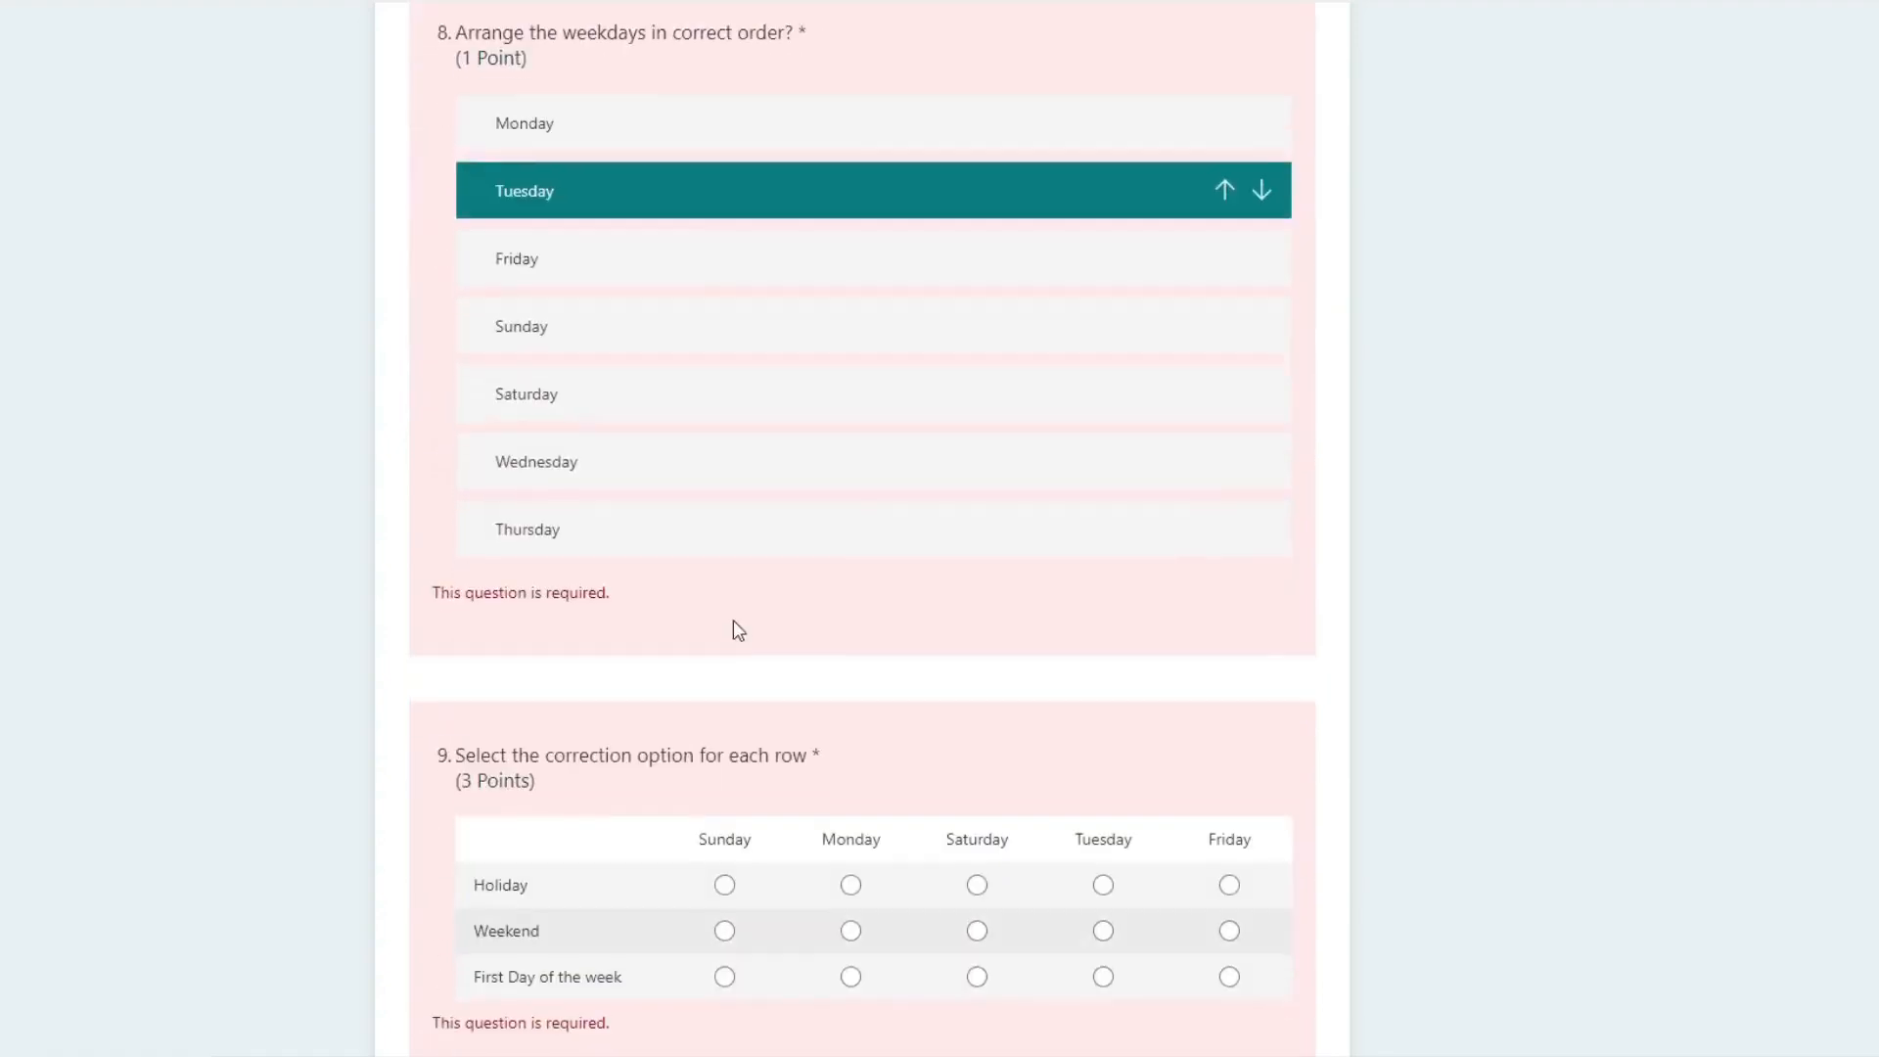
pyautogui.scroll(-5, 730, 629)
pyautogui.scroll(2, 698, 489)
pyautogui.click(659, 564)
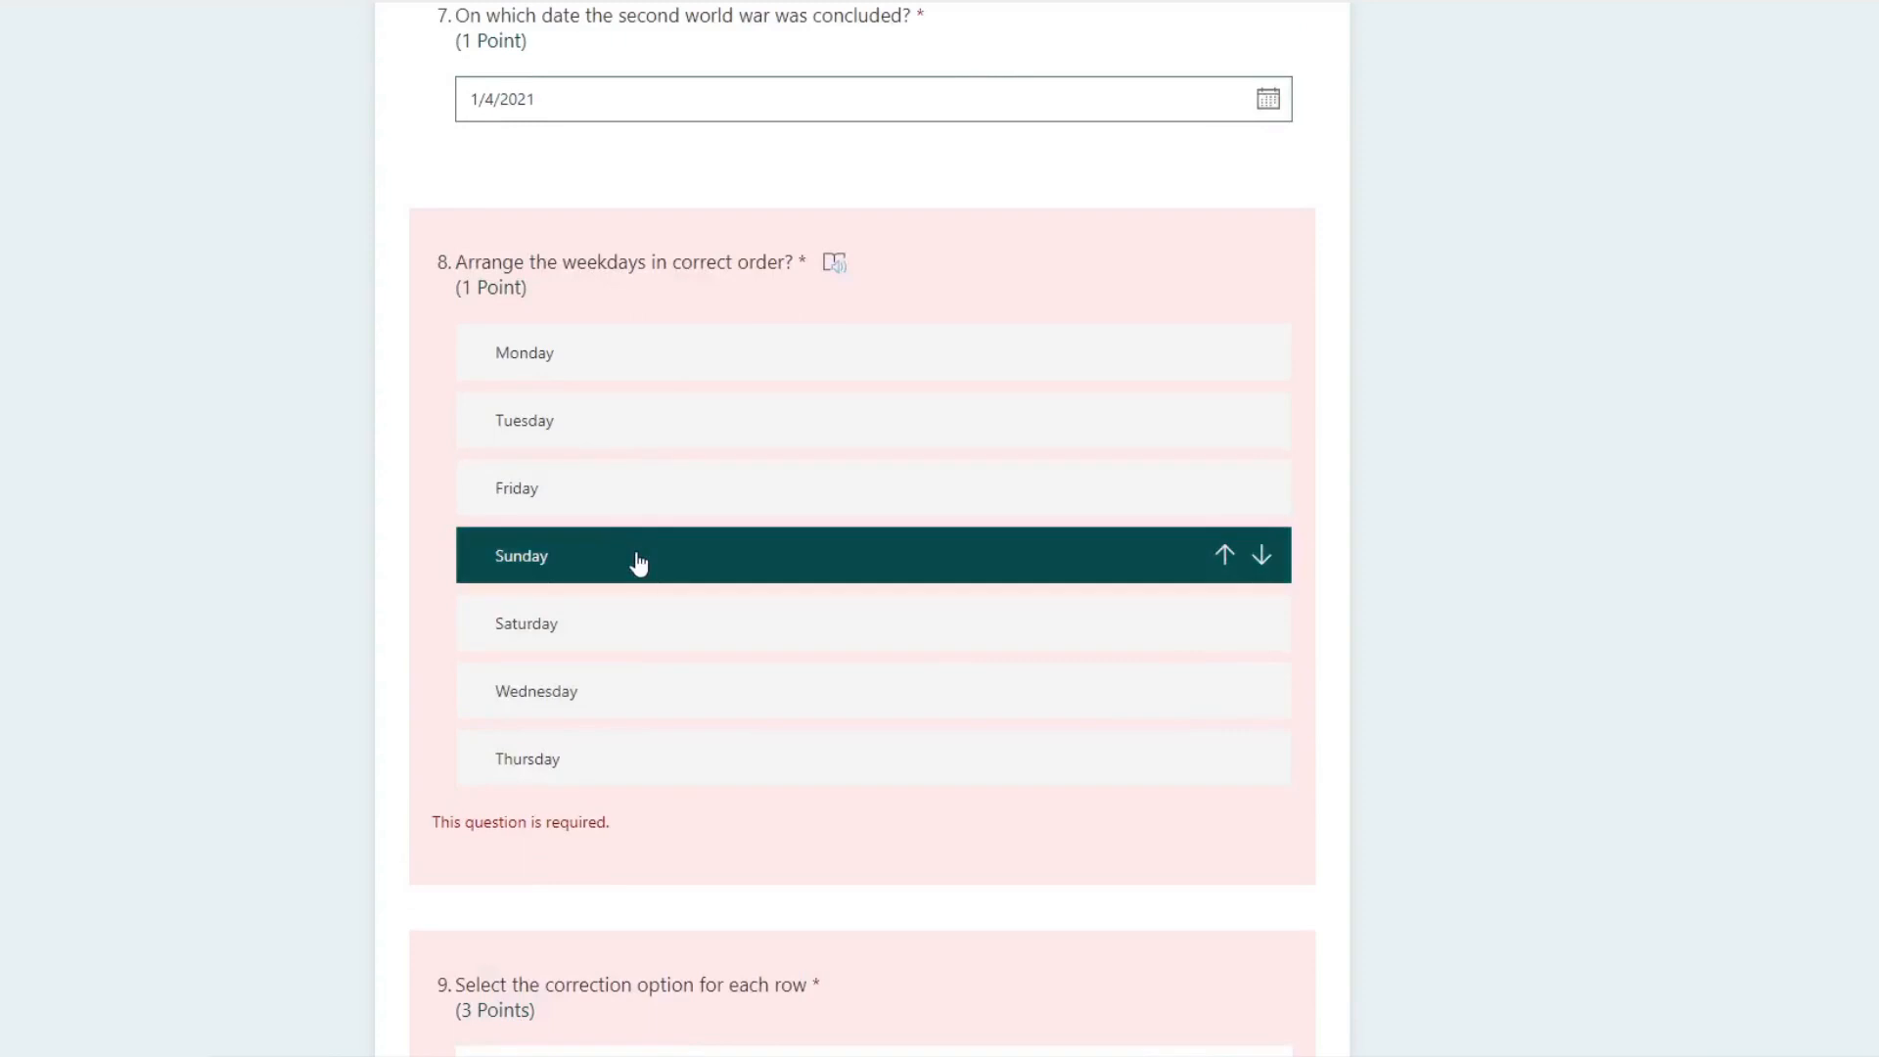
pyautogui.moveTo(616, 570); pyautogui.dragTo(636, 330)
# Step: Answer the grid question with Sunday for Holiday, Monday for Weekend and Monday for First Day of the week
pyautogui.scroll(-5, 838, 616)
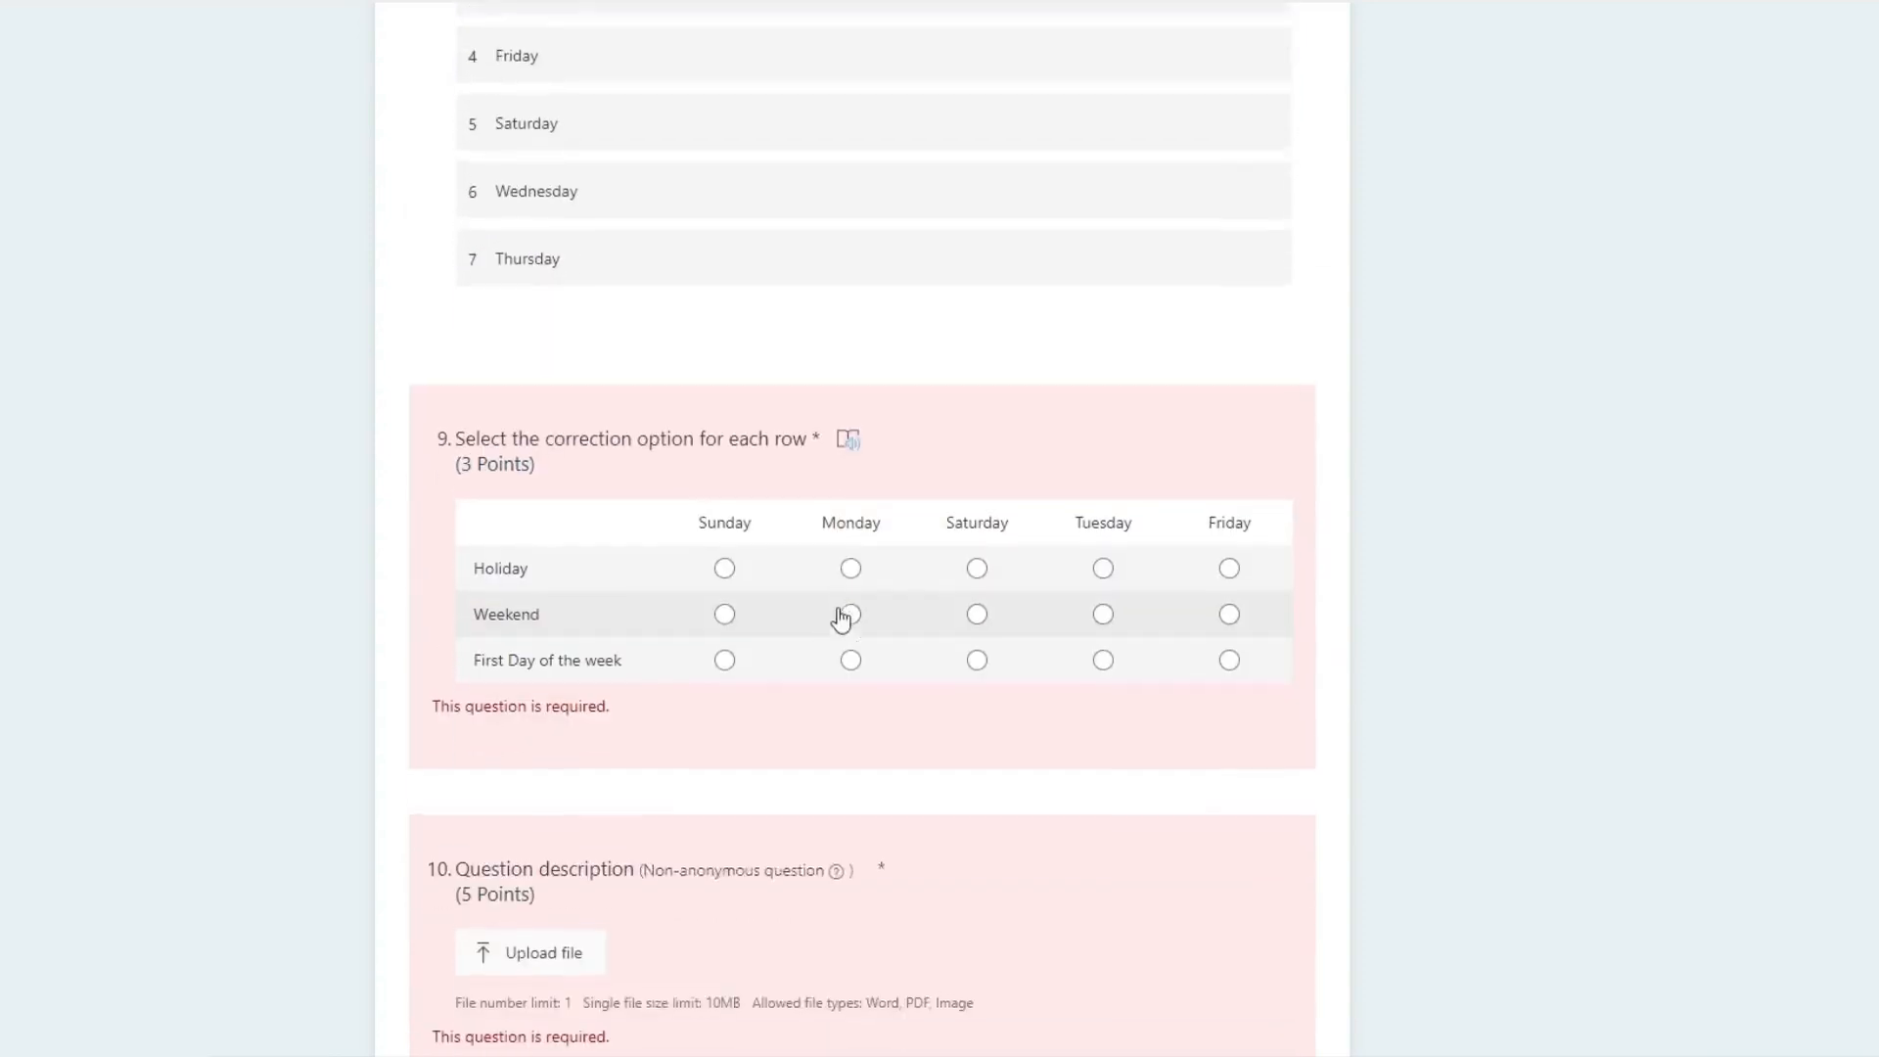
pyautogui.click(726, 565)
pyautogui.click(850, 610)
pyautogui.click(850, 656)
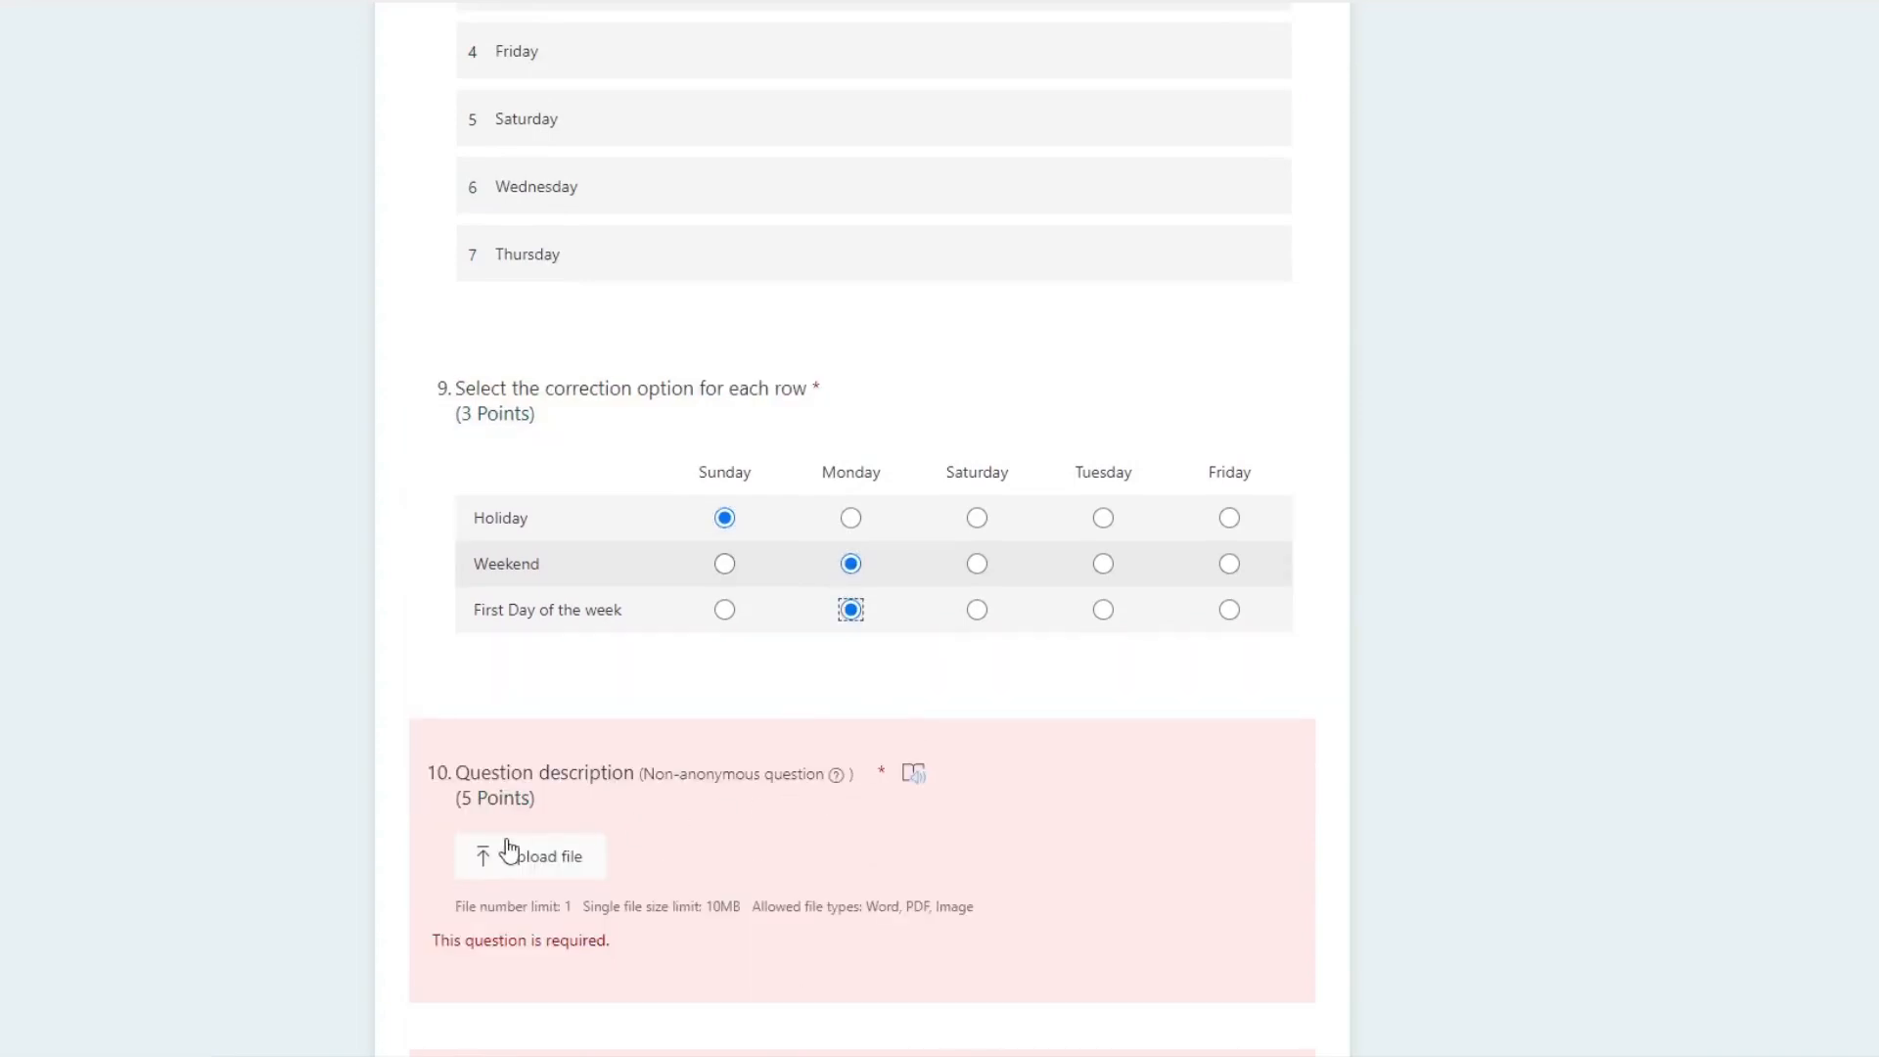
# Step: Upload the Word file Ncc.docx as the answer to the file upload question
pyautogui.click(548, 864)
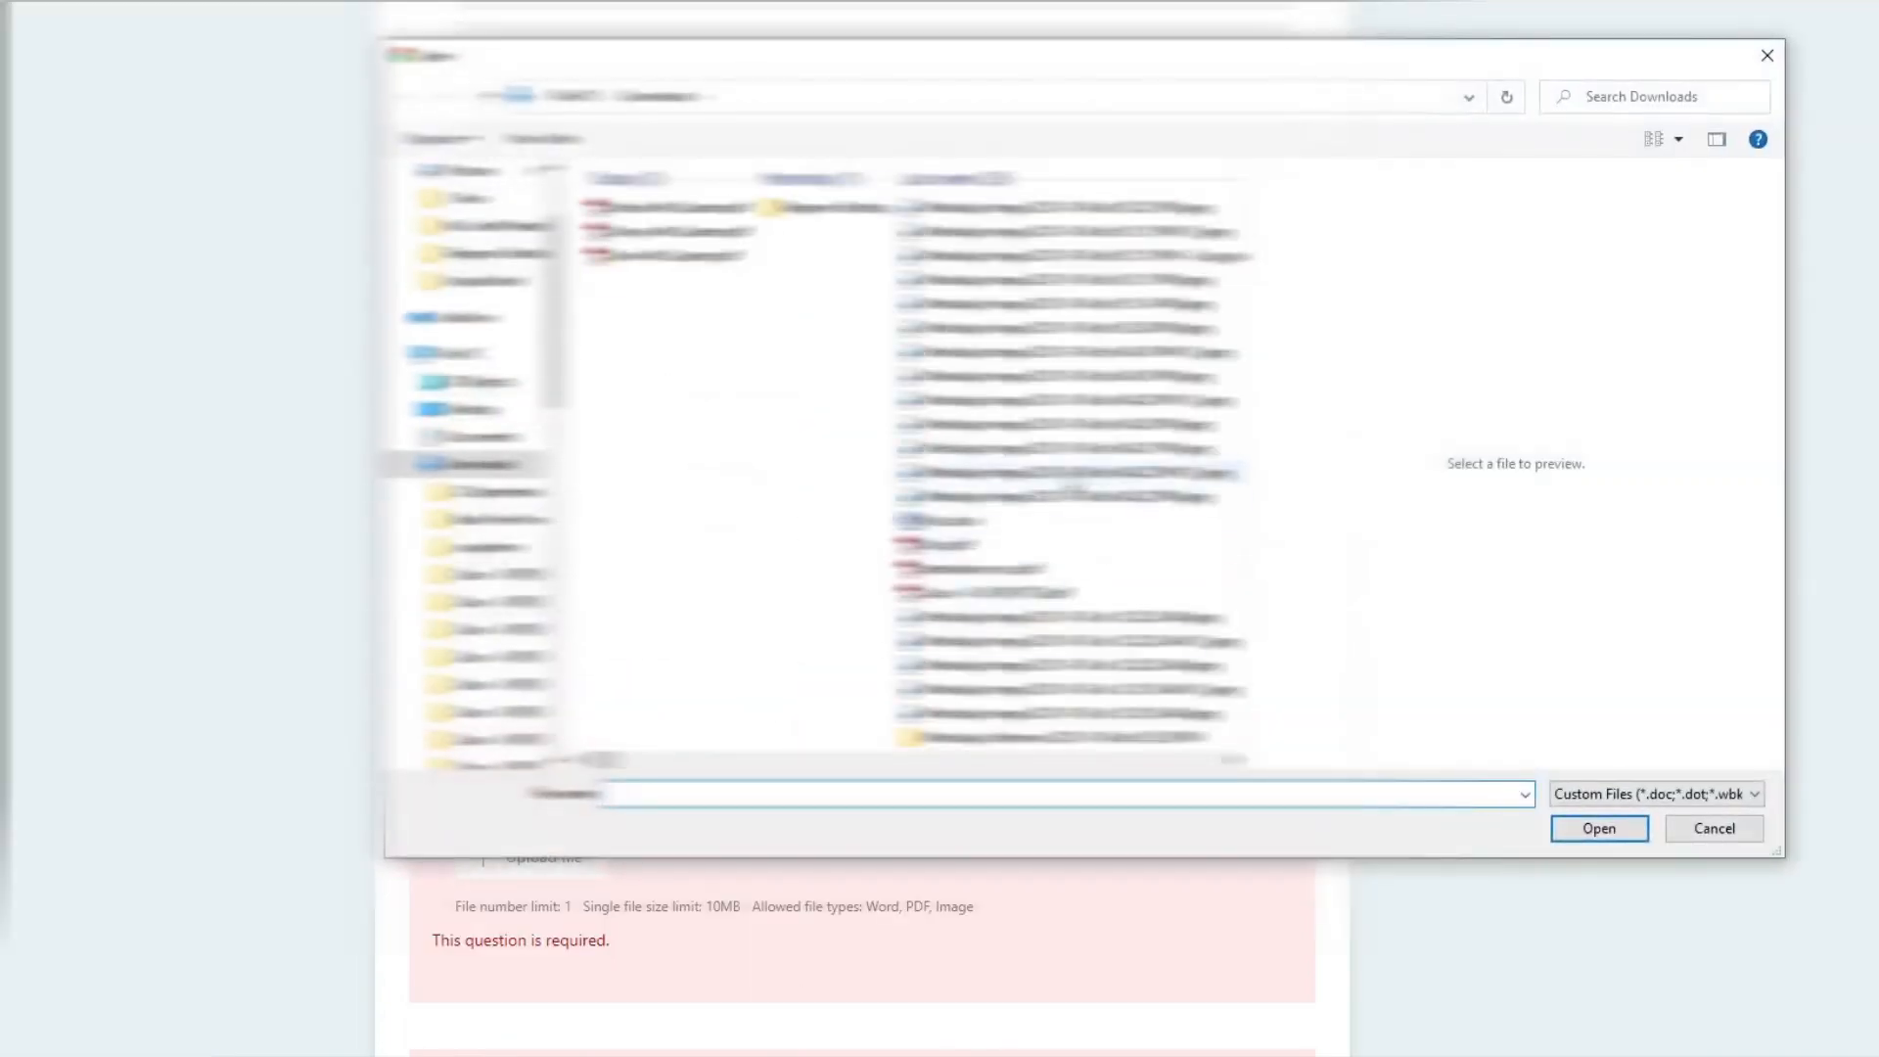
pyautogui.click(939, 520)
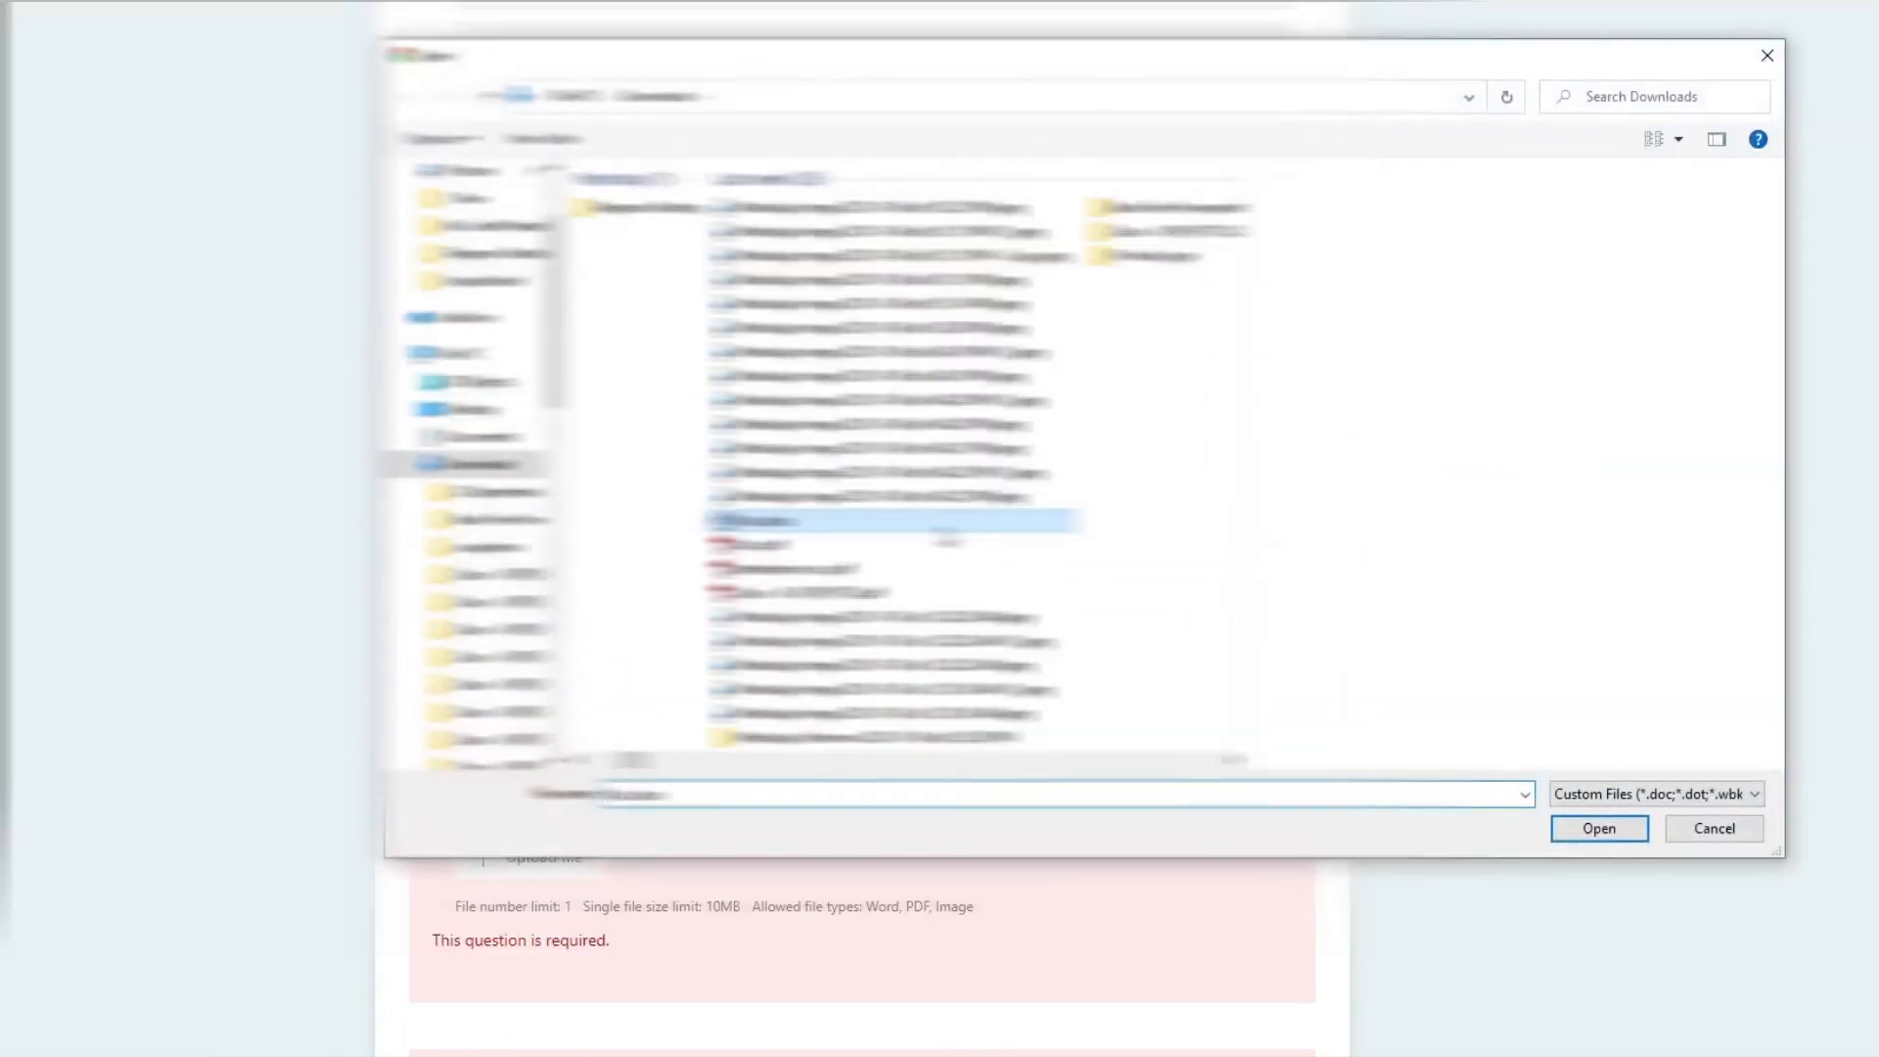
pyautogui.click(1590, 831)
# Step: Choose 5 for the Microsoft Teams recommendation question and continue to the second page
pyautogui.scroll(-5, 1441, 857)
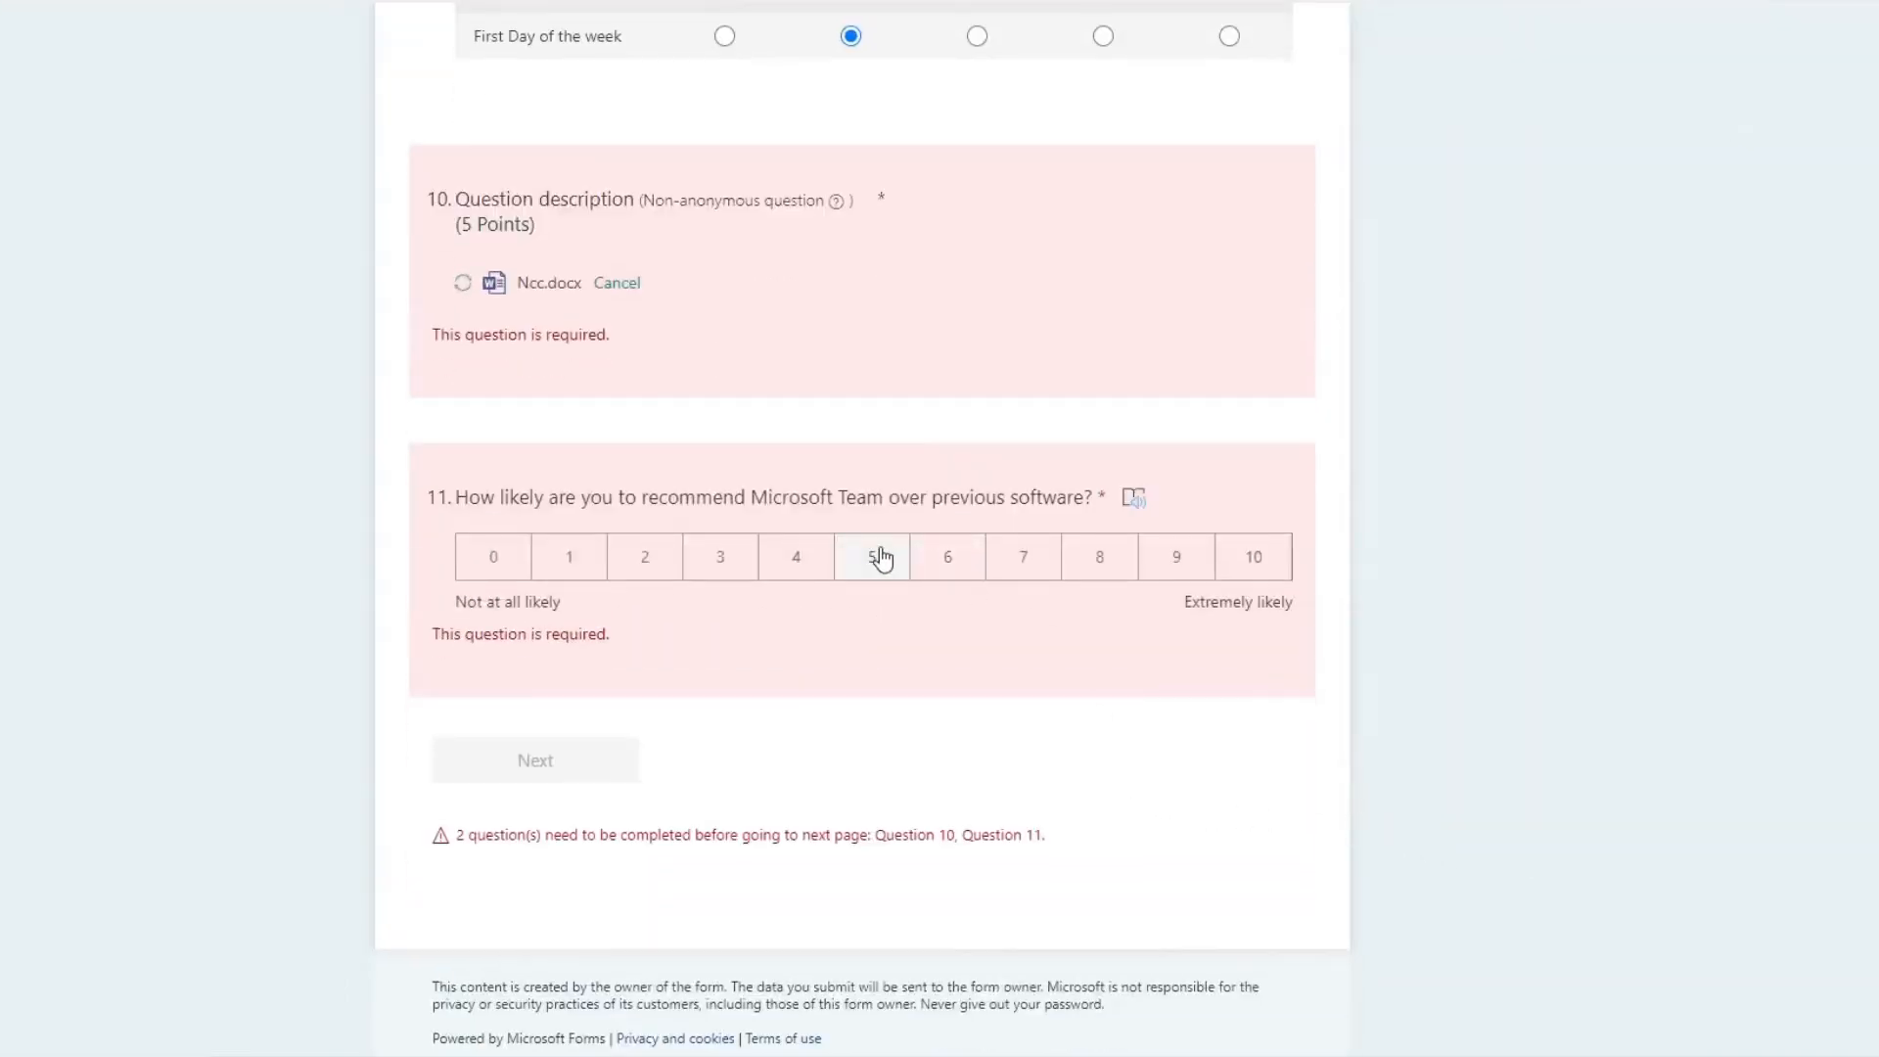
pyautogui.click(881, 558)
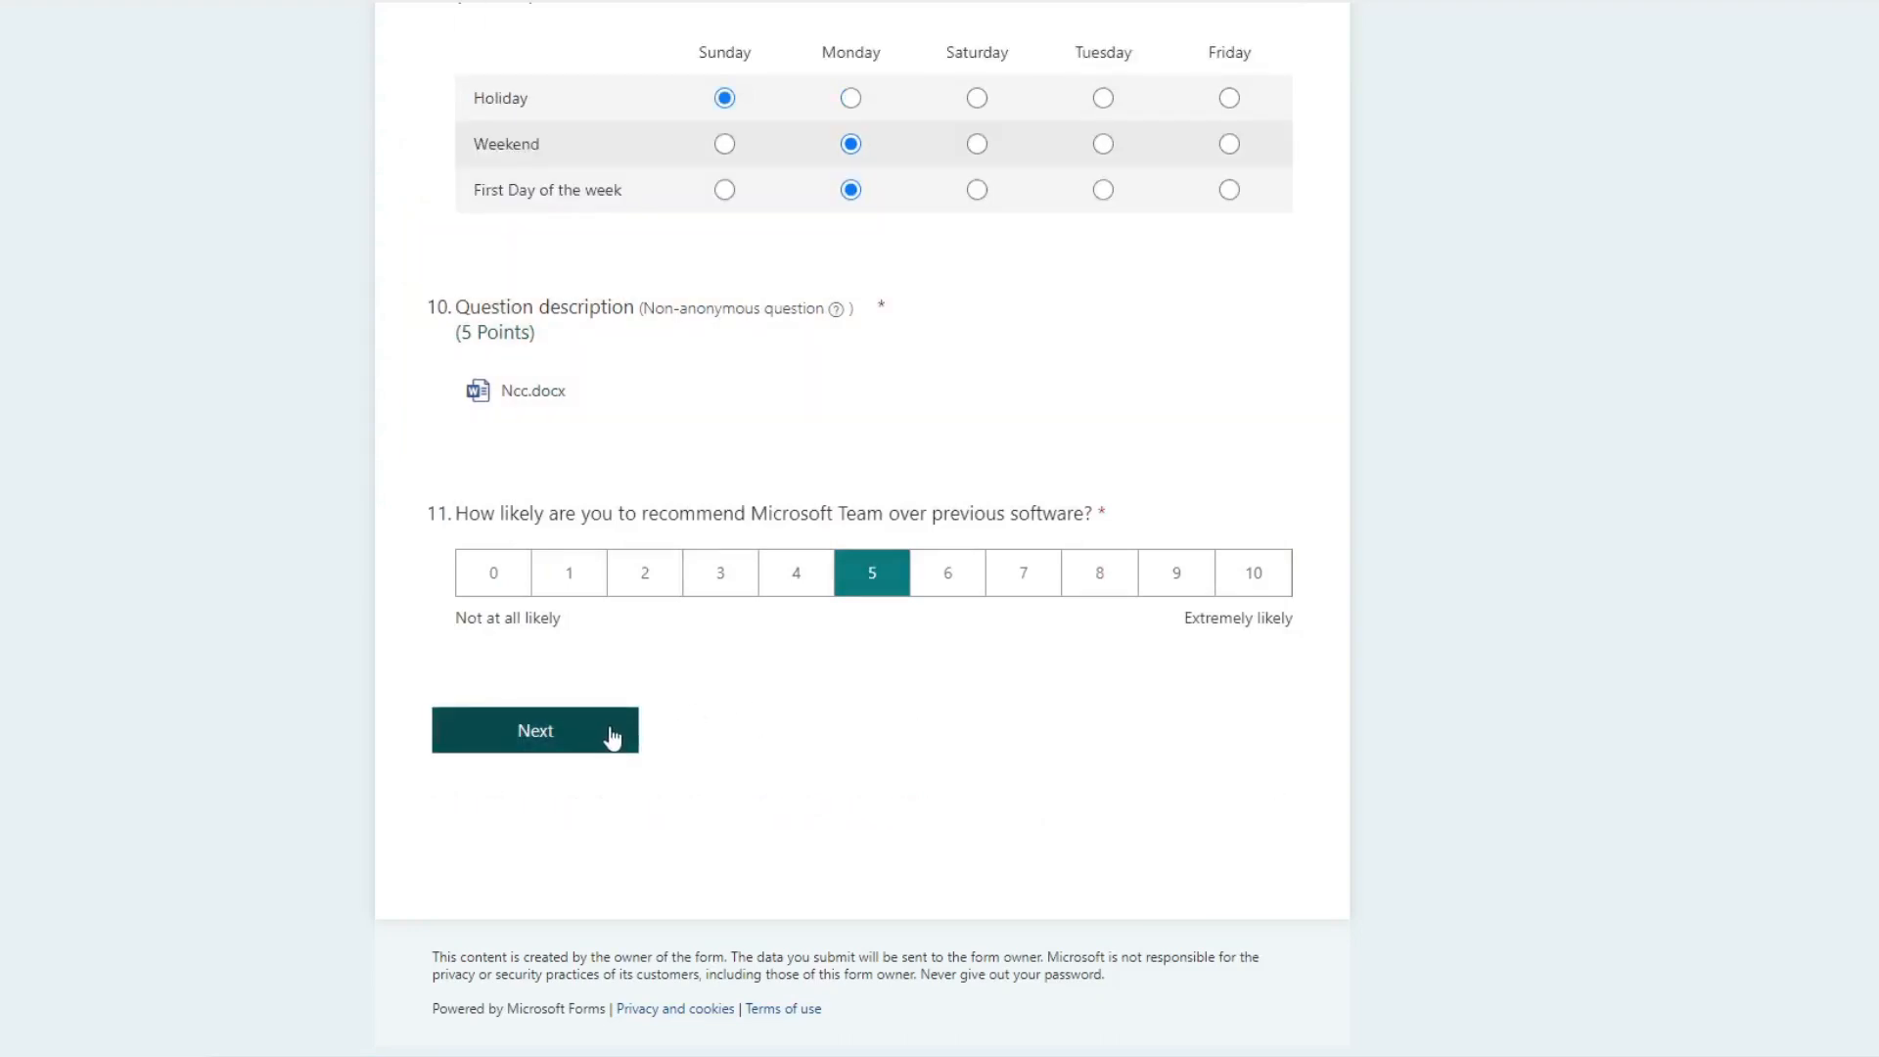
pyautogui.scroll(15, 1031, 673)
pyautogui.scroll(-15, 1032, 673)
pyautogui.click(598, 741)
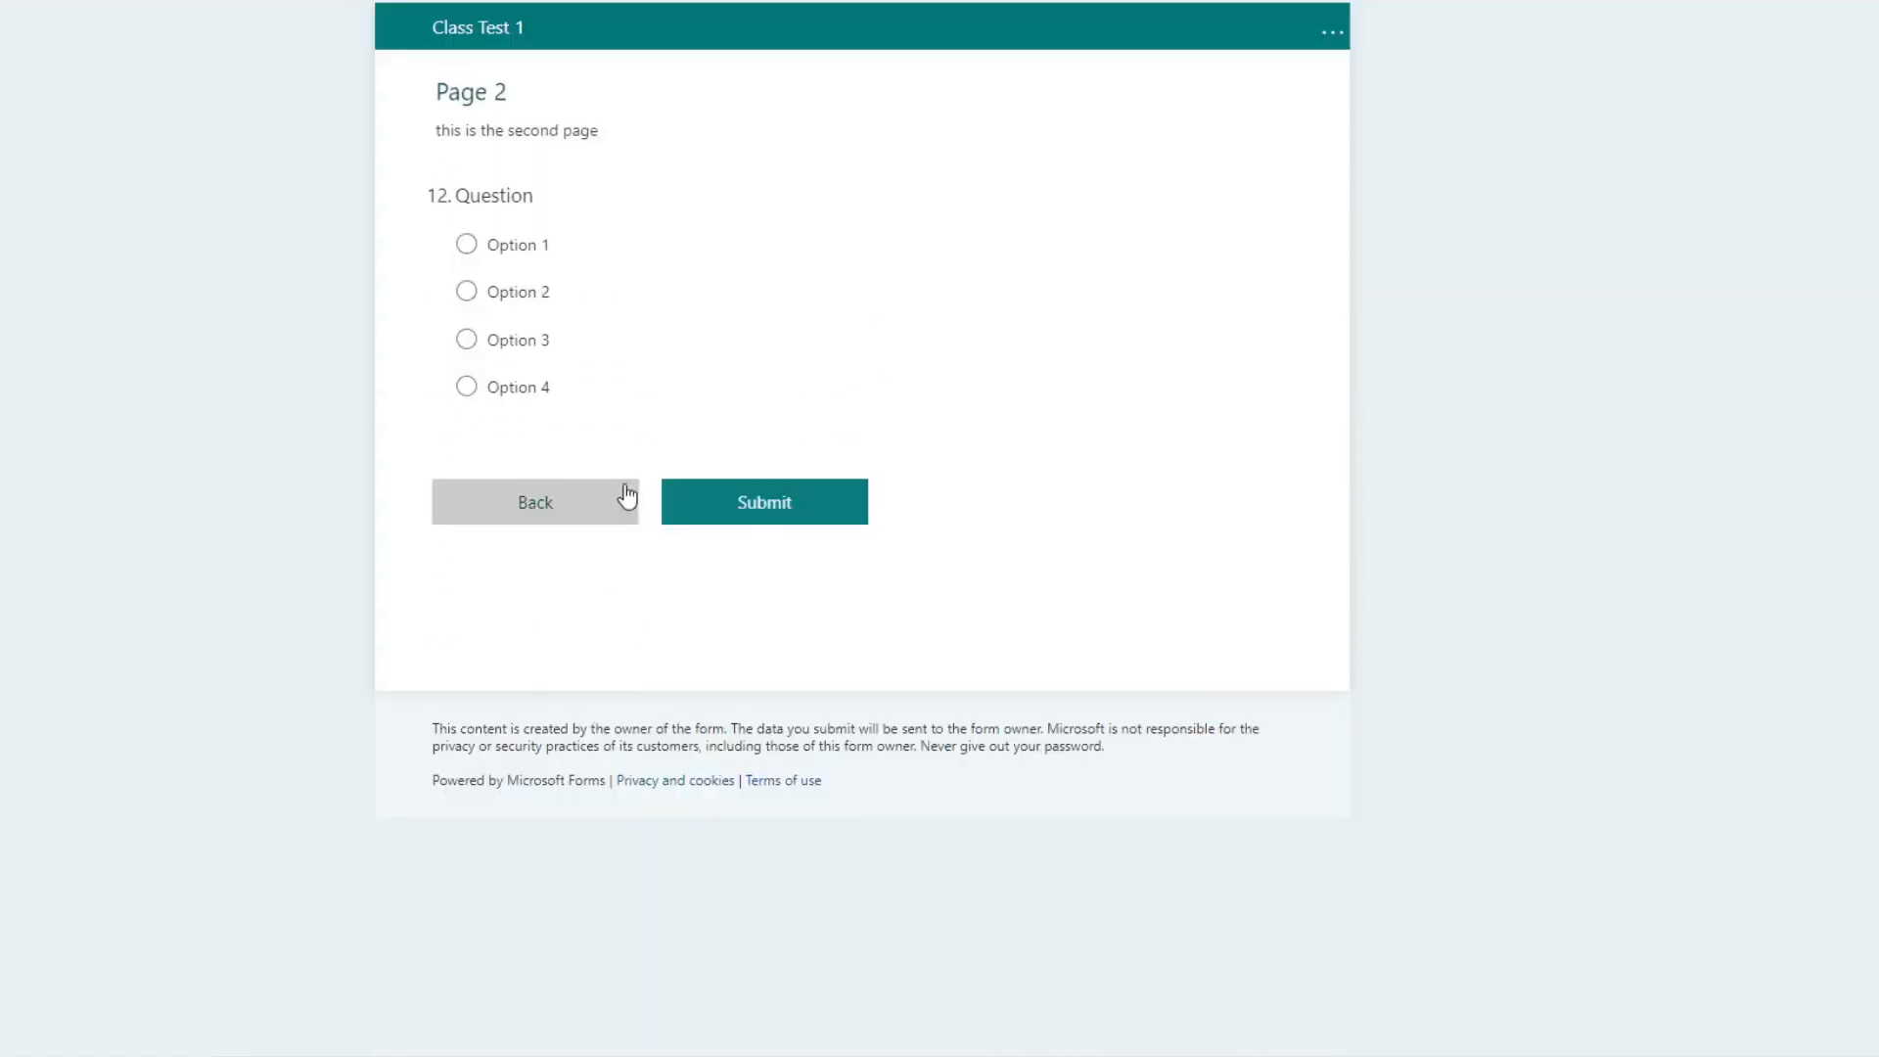
# Step: Choose Option 2 as the answer on Page 2 and return to the first page of the preview
pyautogui.click(479, 252)
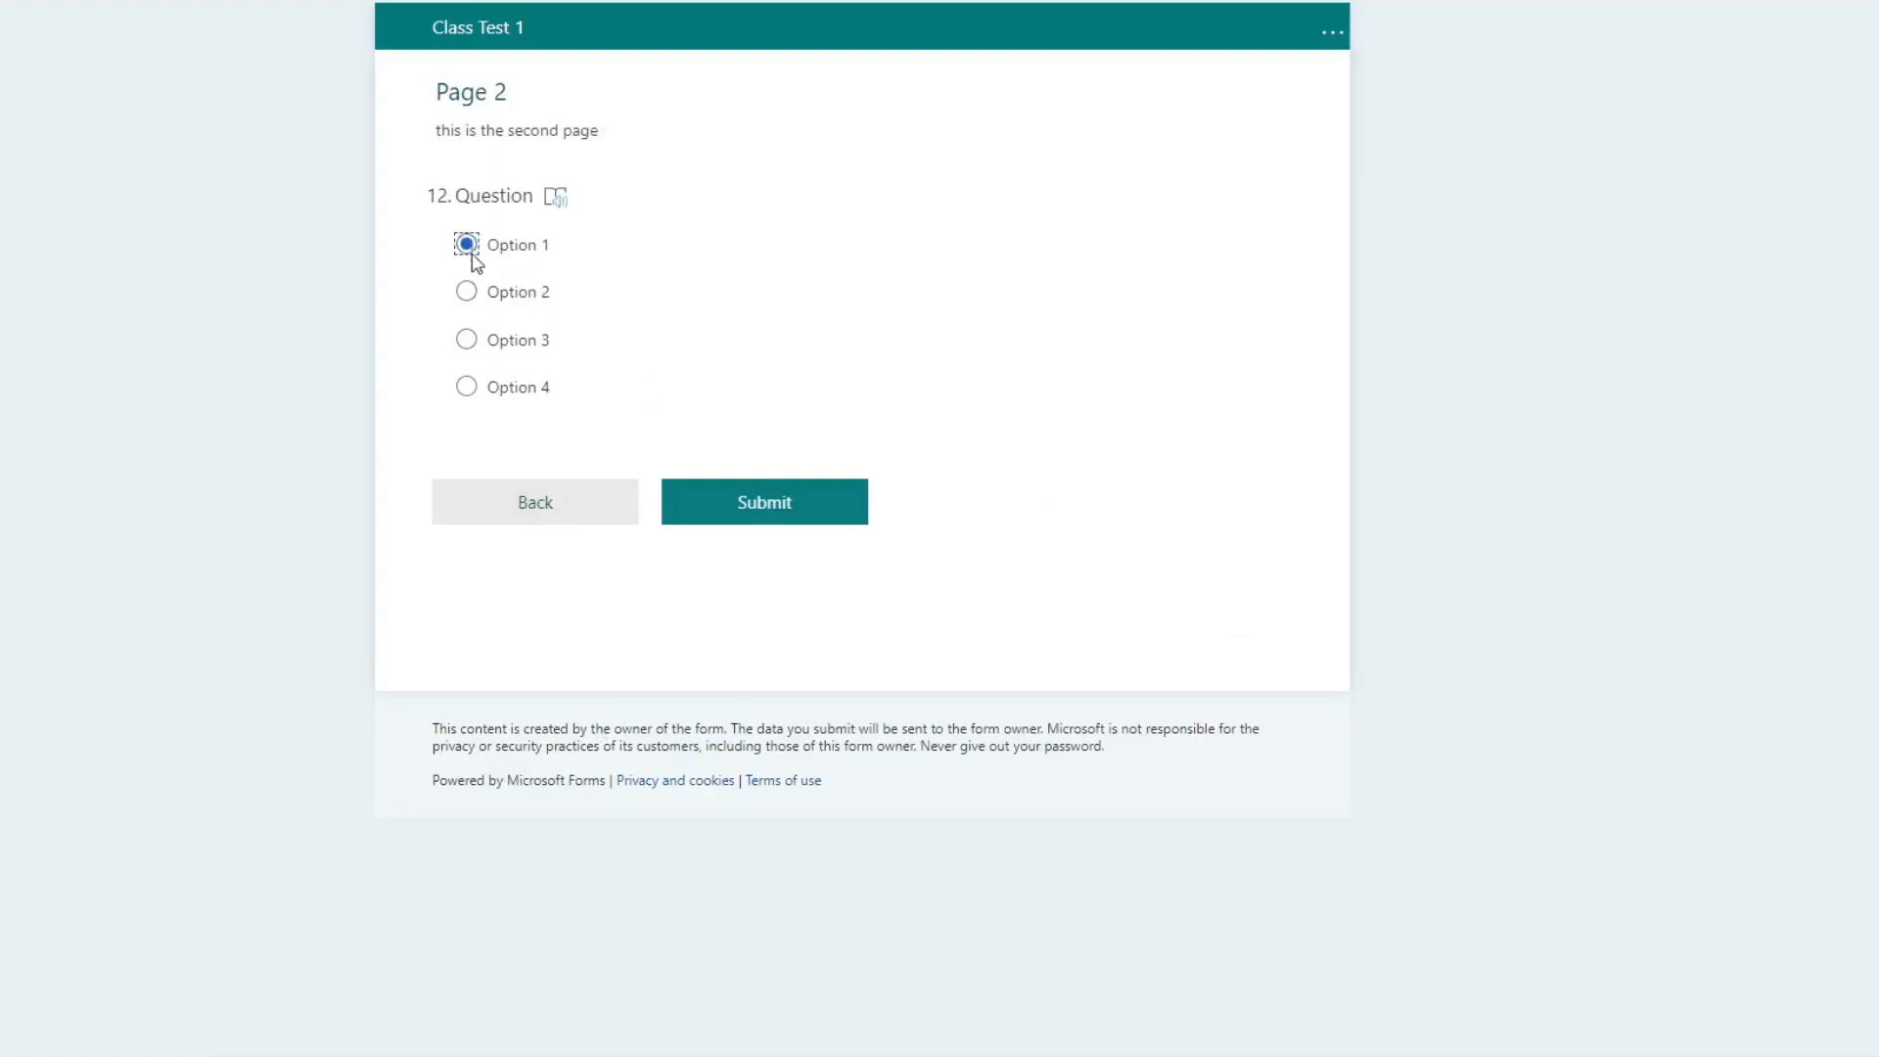
pyautogui.click(478, 299)
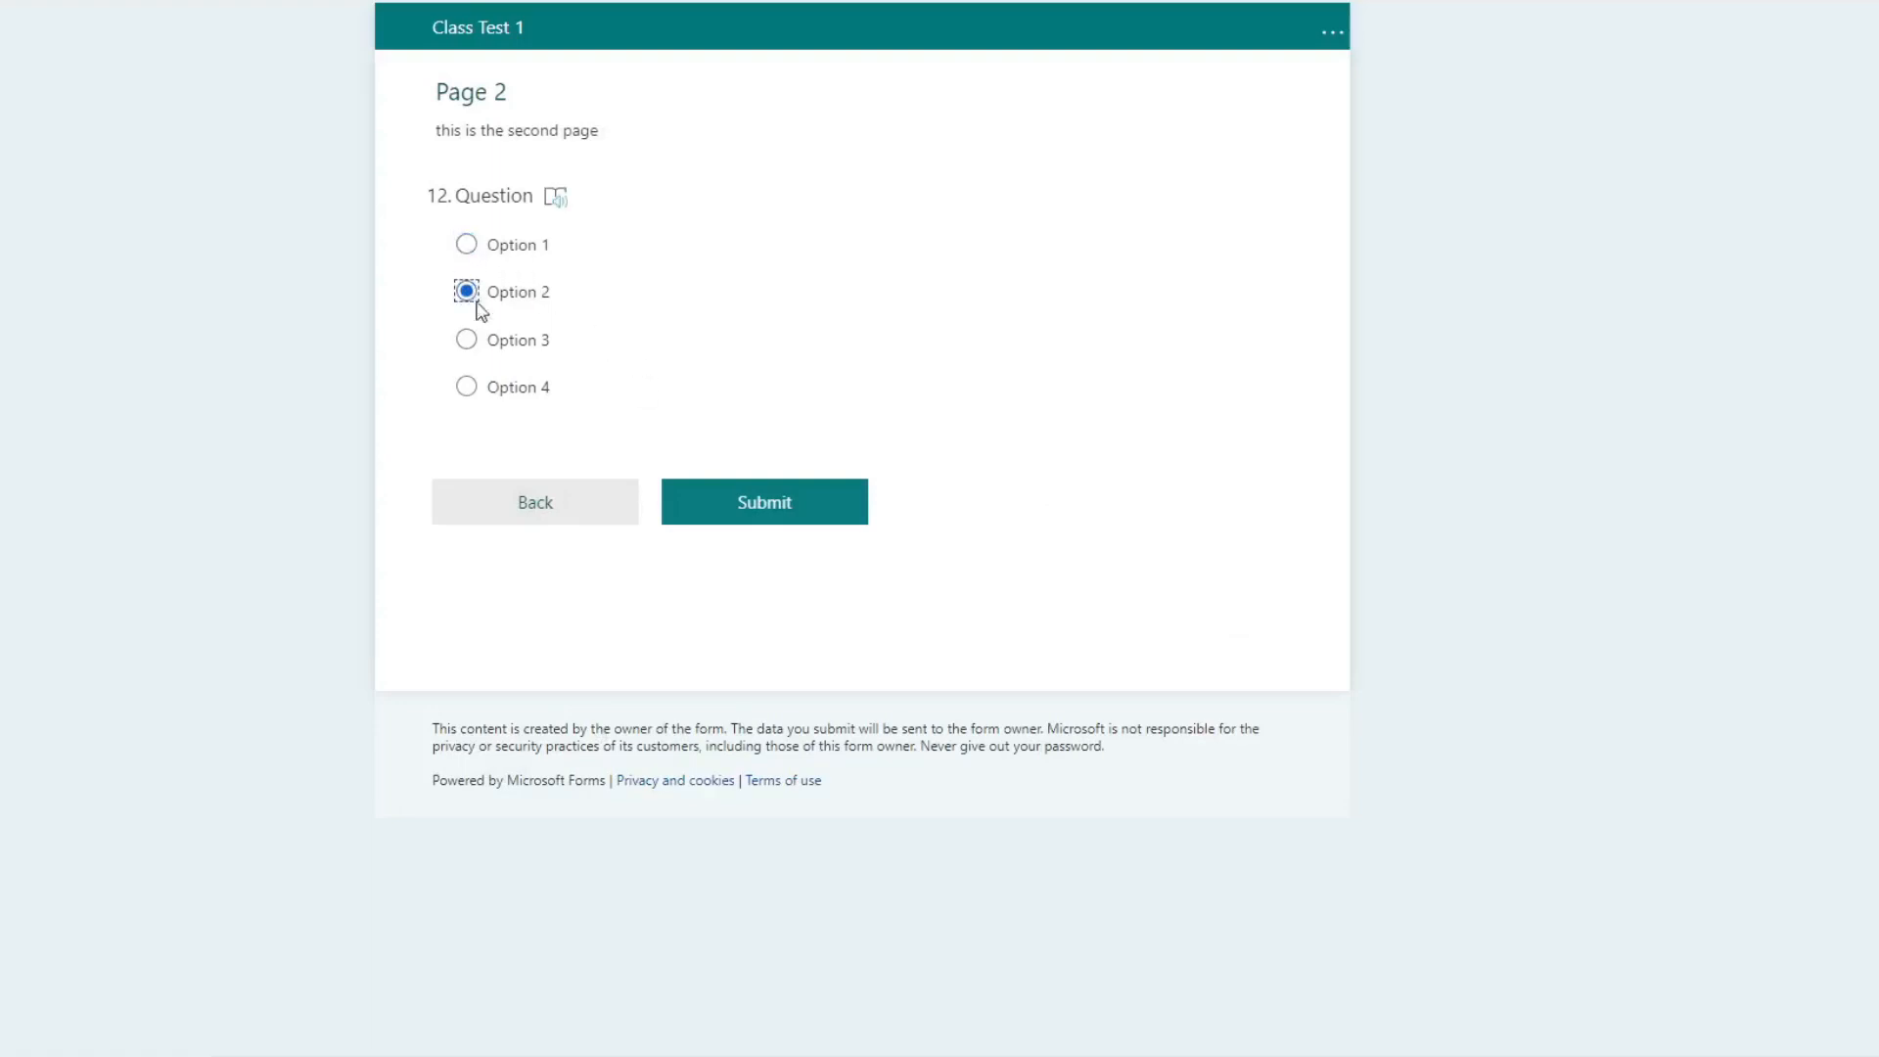
pyautogui.click(560, 503)
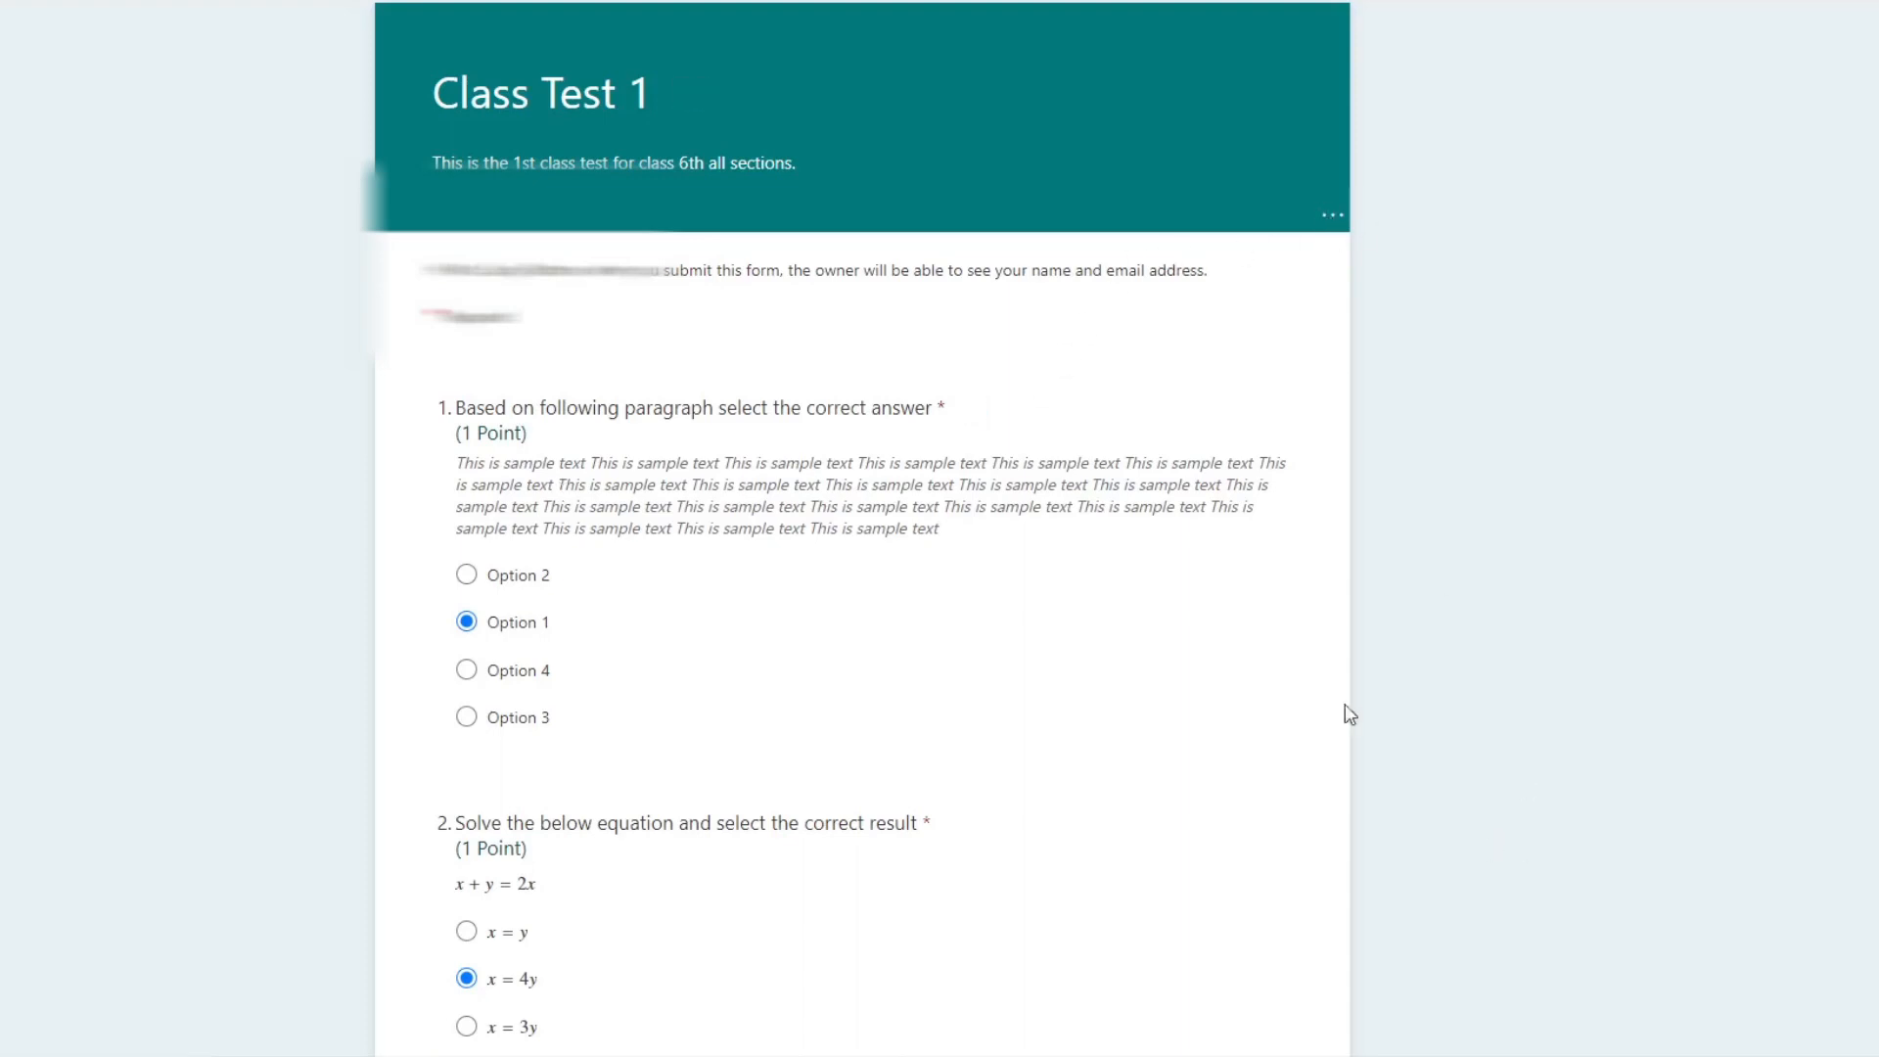
# Step: Return to the quiz editor and show the additional question types available after the Page 2 question
pyautogui.click(441, 0)
pyautogui.scroll(-7, 813, 738)
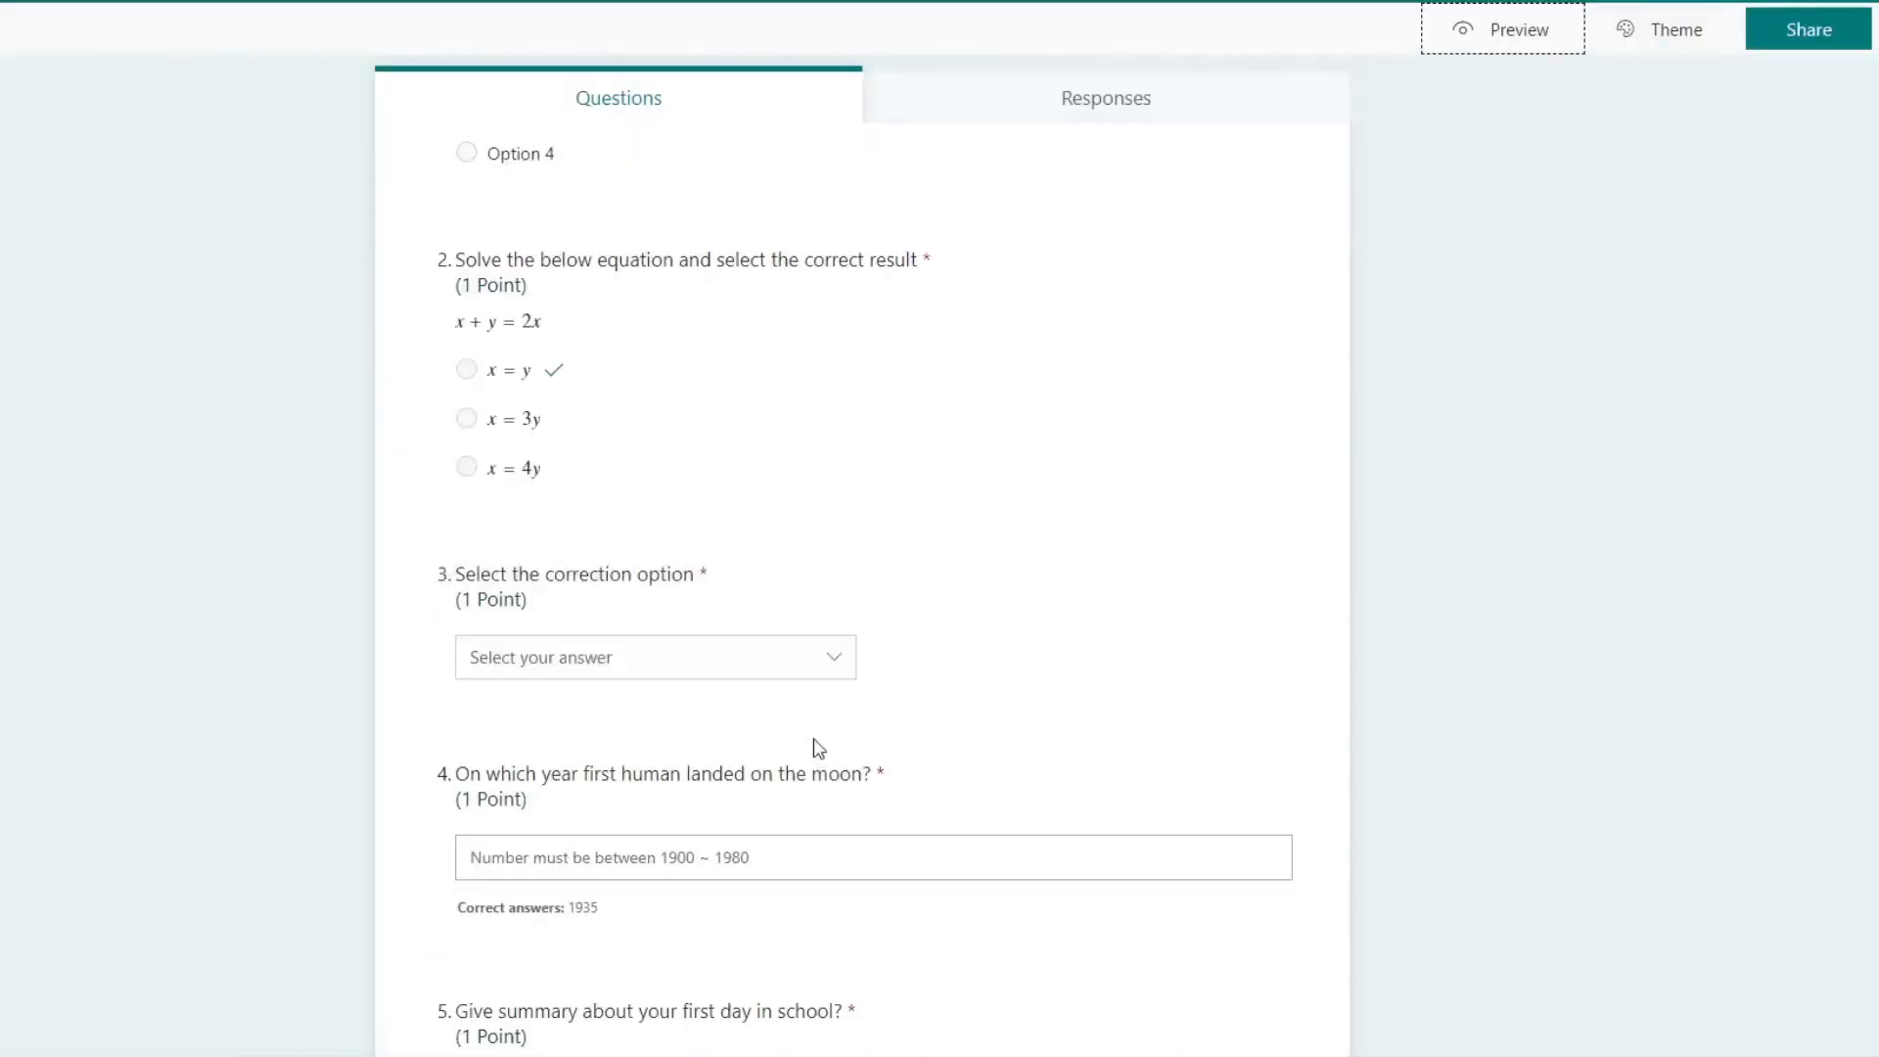
pyautogui.scroll(-20, 814, 738)
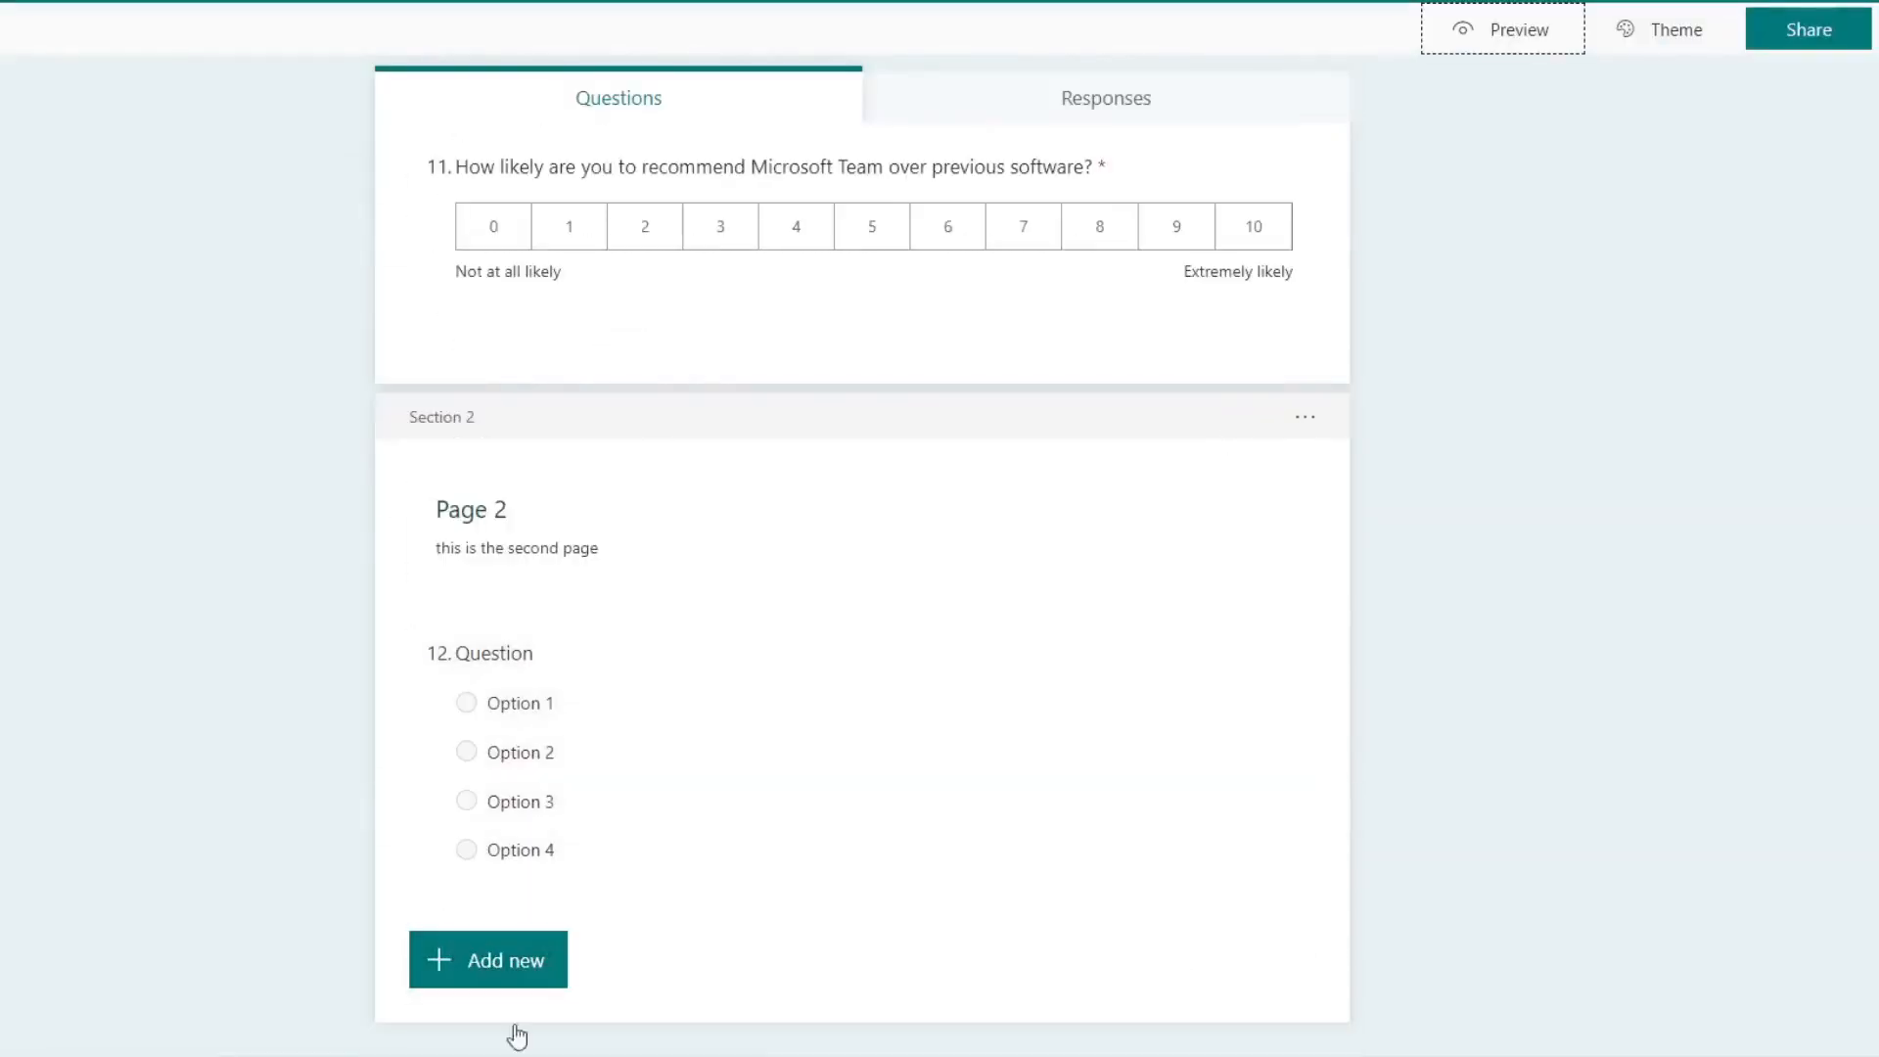
pyautogui.click(525, 976)
pyautogui.click(1076, 964)
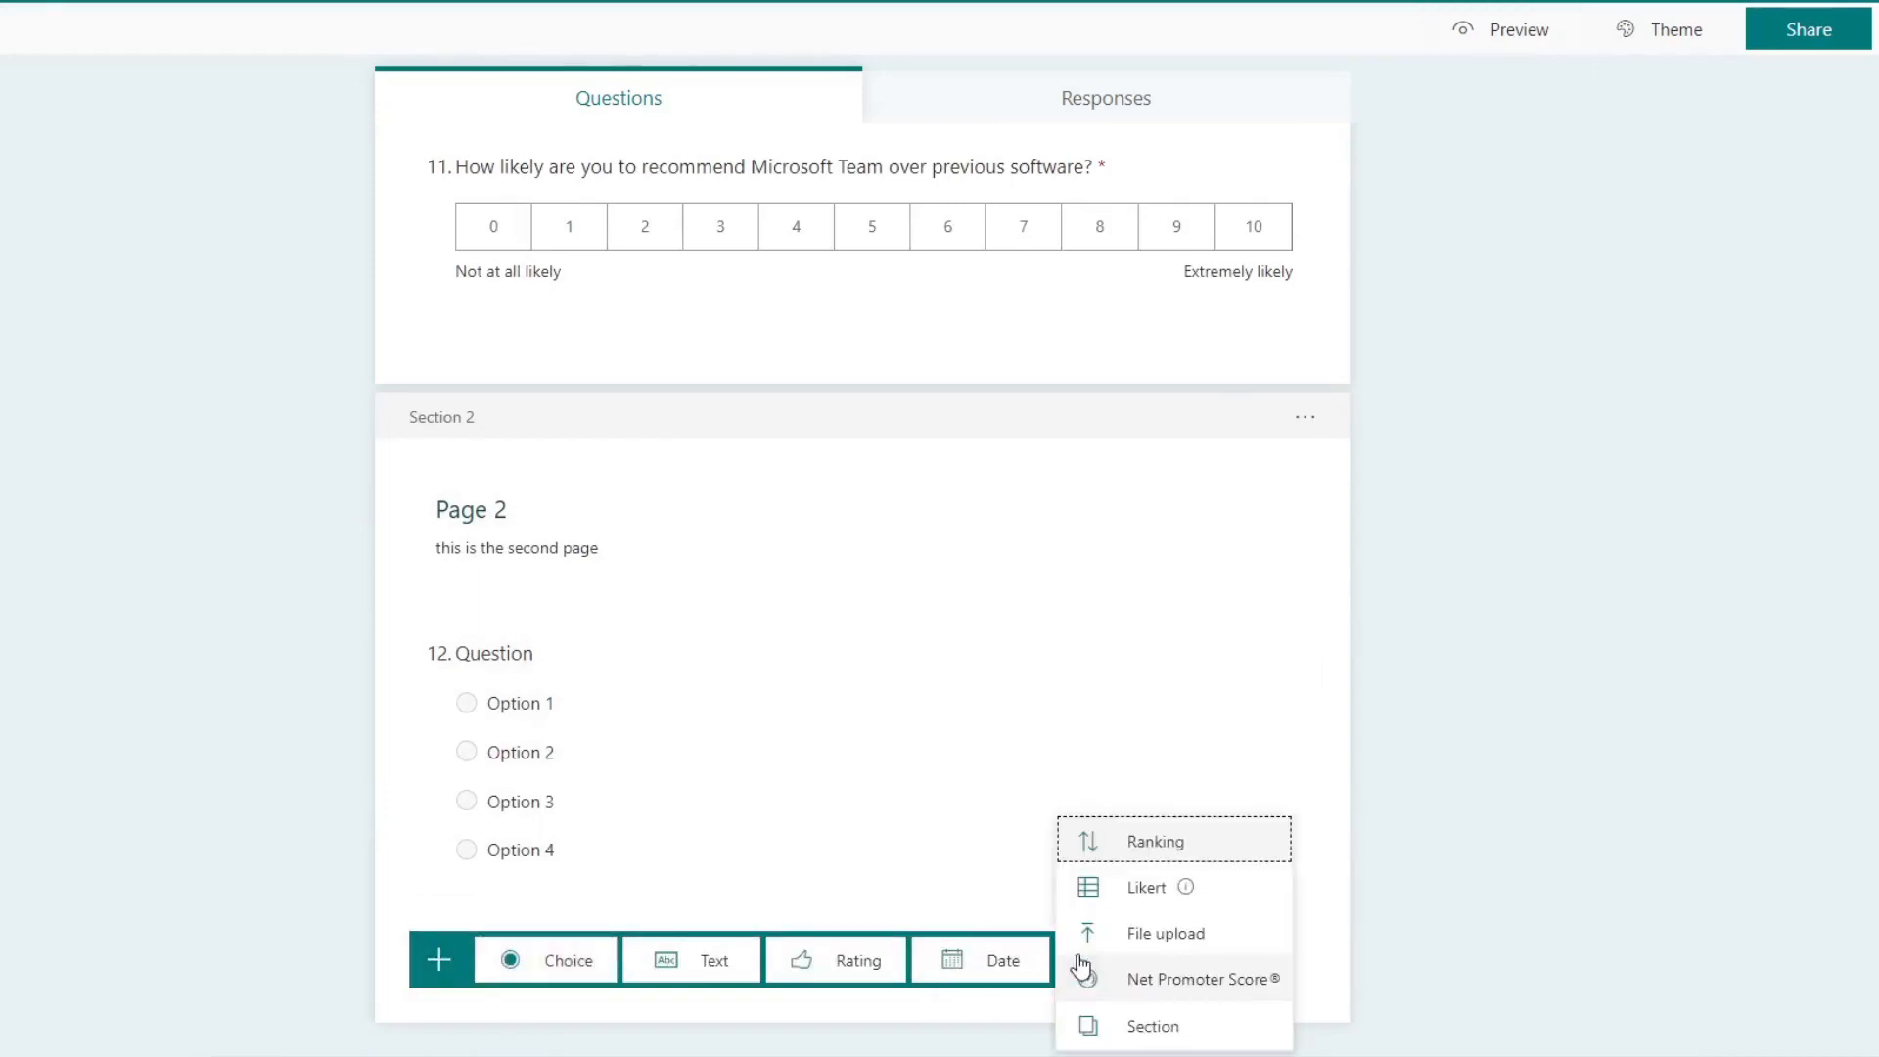
# Step: Look through the quiz's questions and show the additional settings of the first question
pyautogui.scroll(2, 1421, 762)
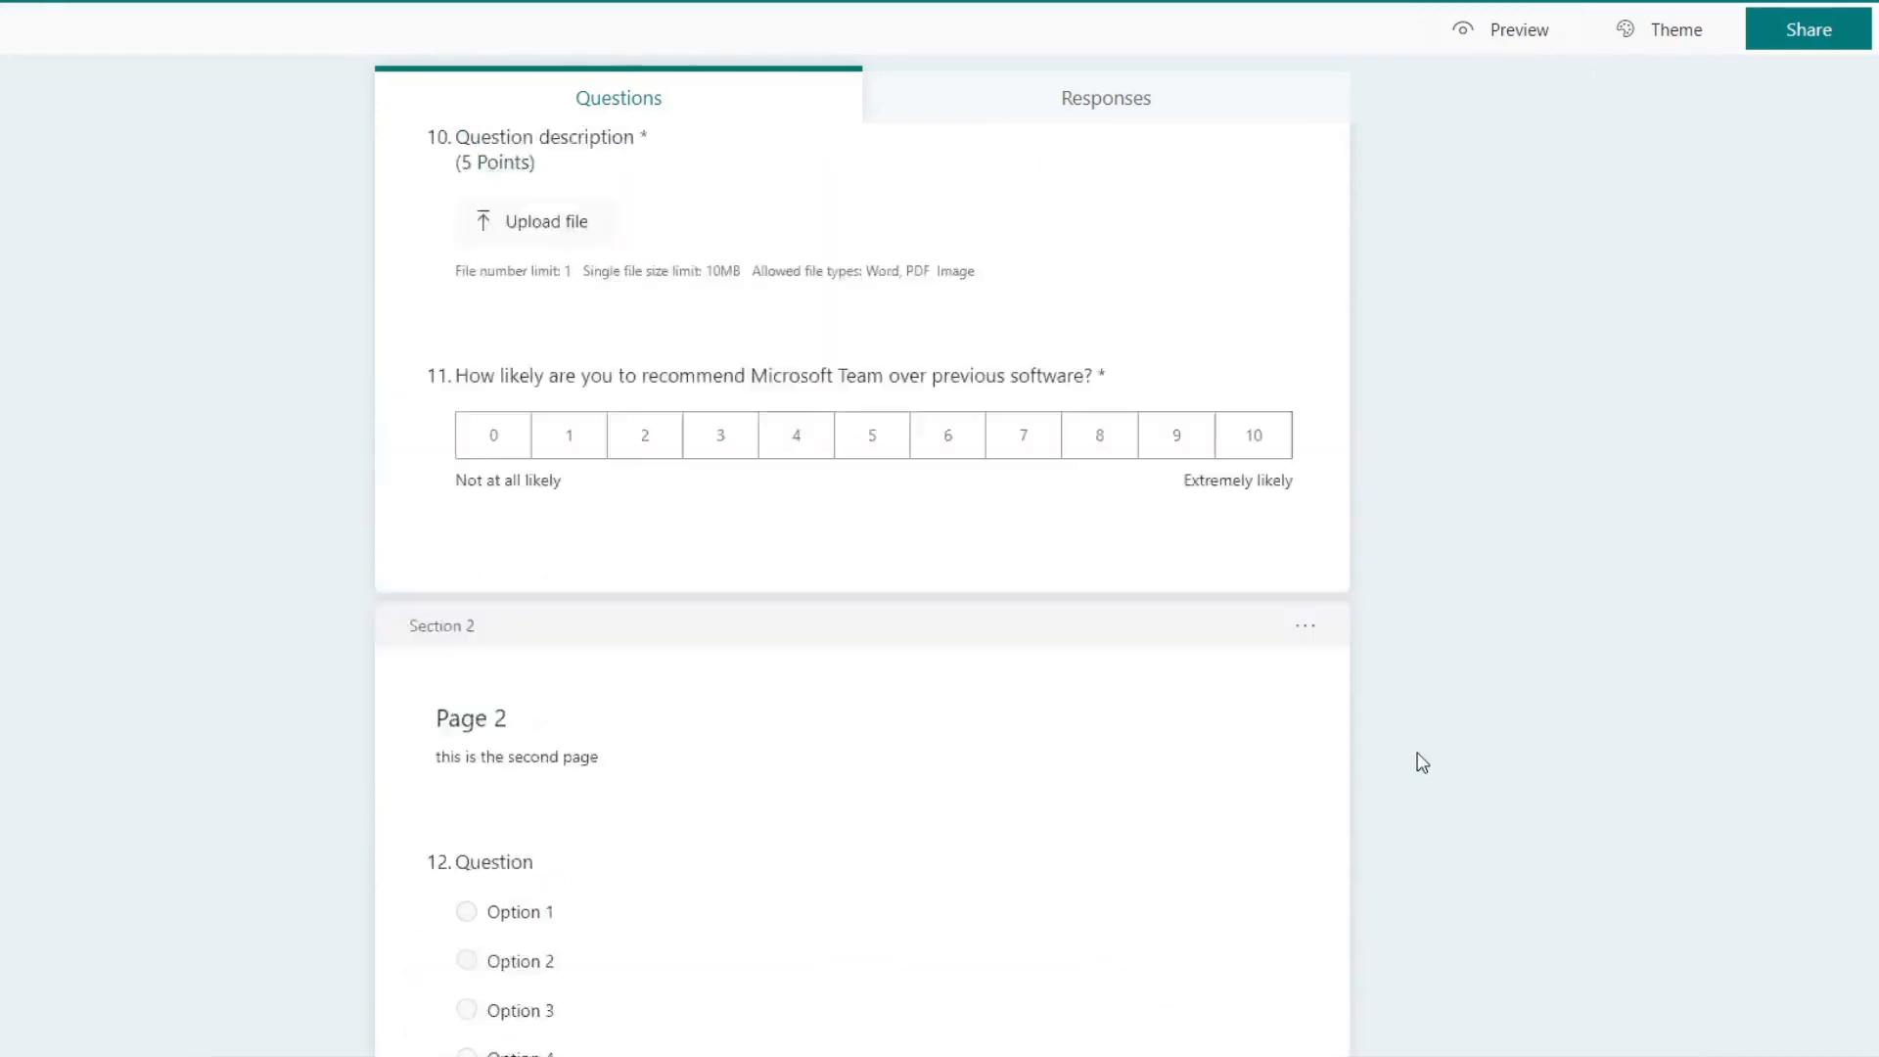
pyautogui.scroll(15, 1421, 762)
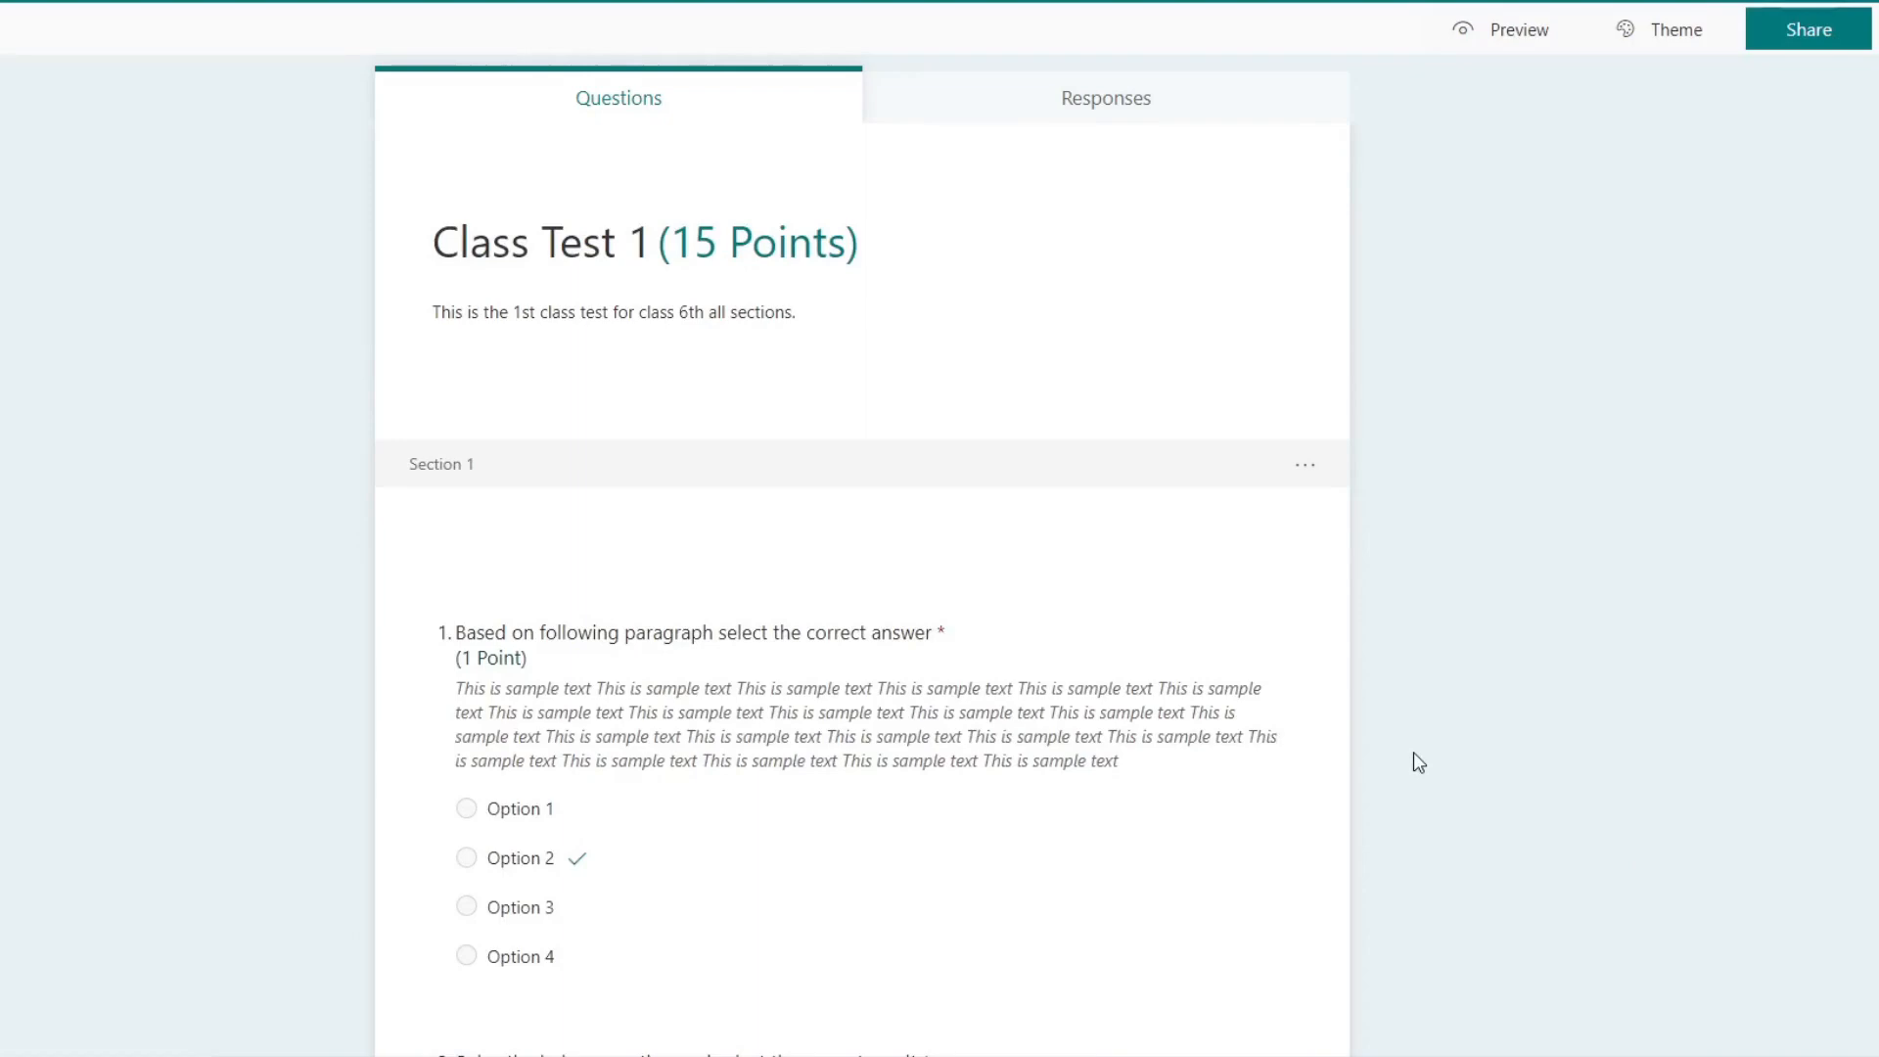
pyautogui.scroll(-3, 1416, 762)
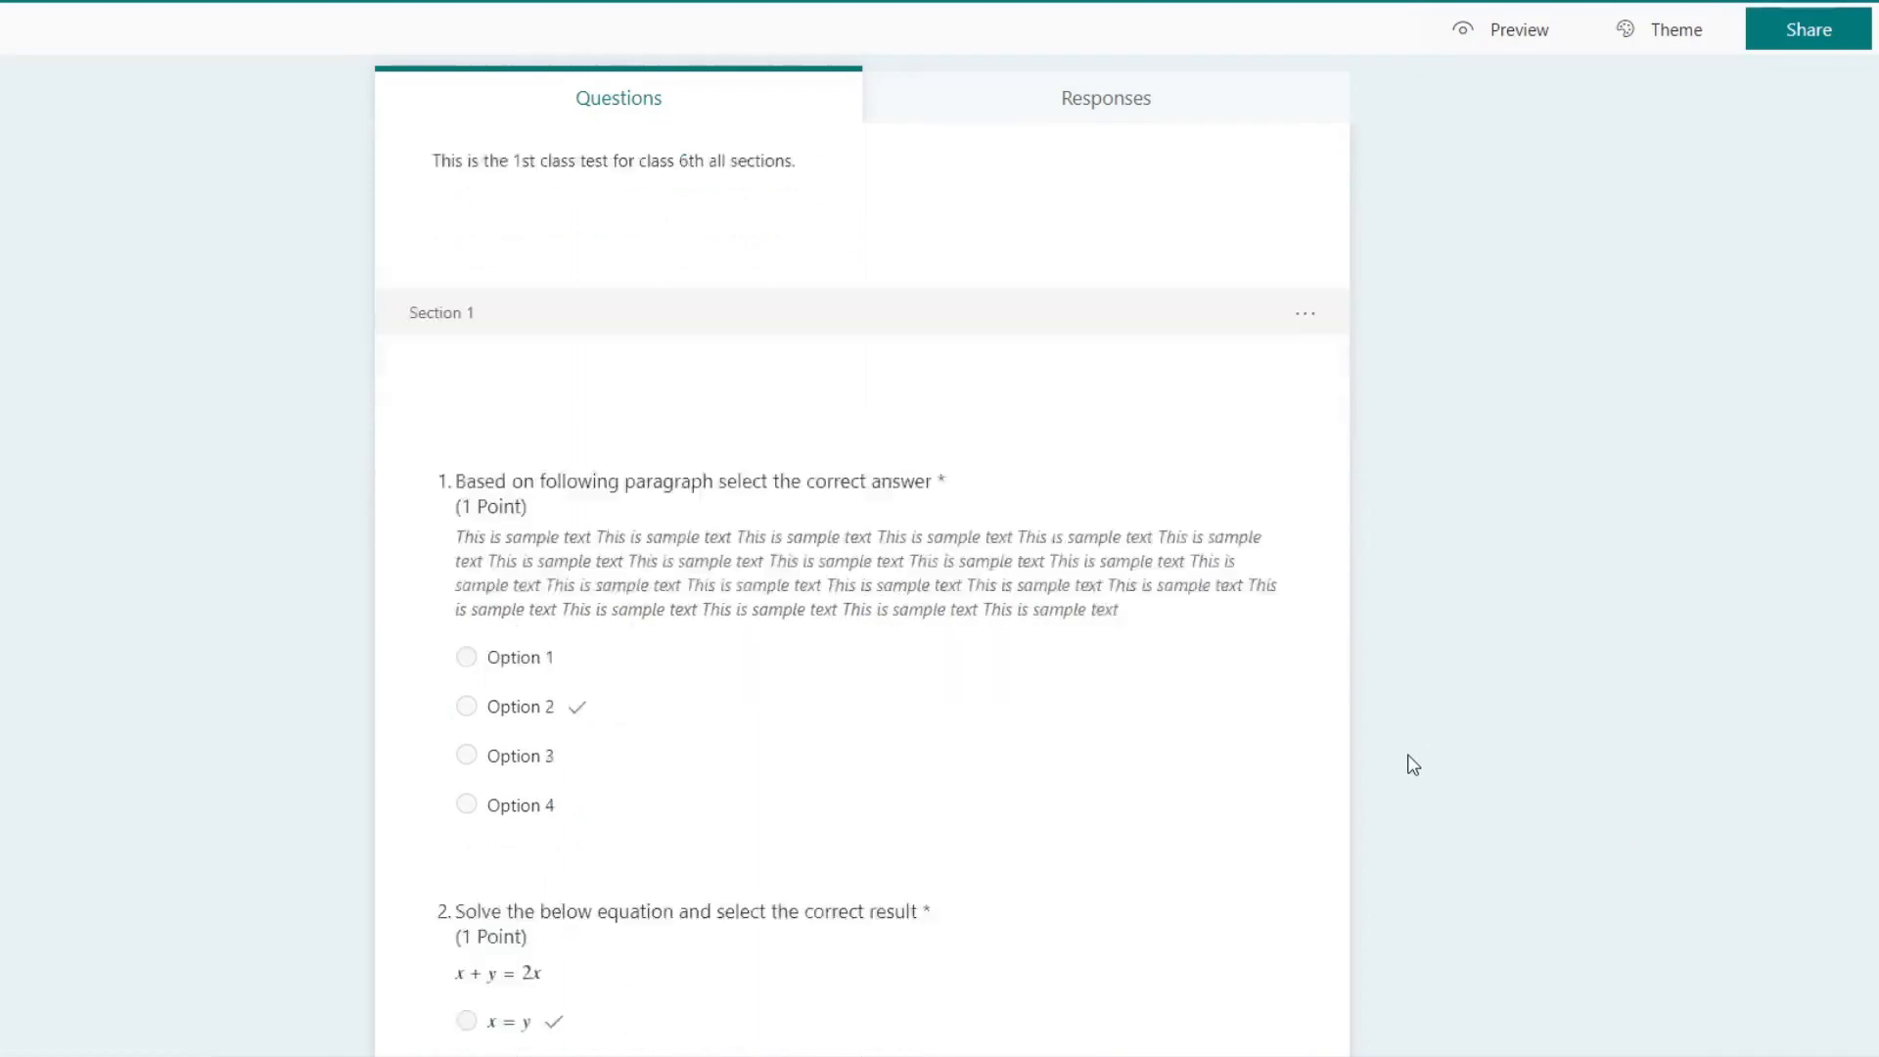
pyautogui.scroll(1, 1449, 668)
pyautogui.scroll(-10, 1449, 668)
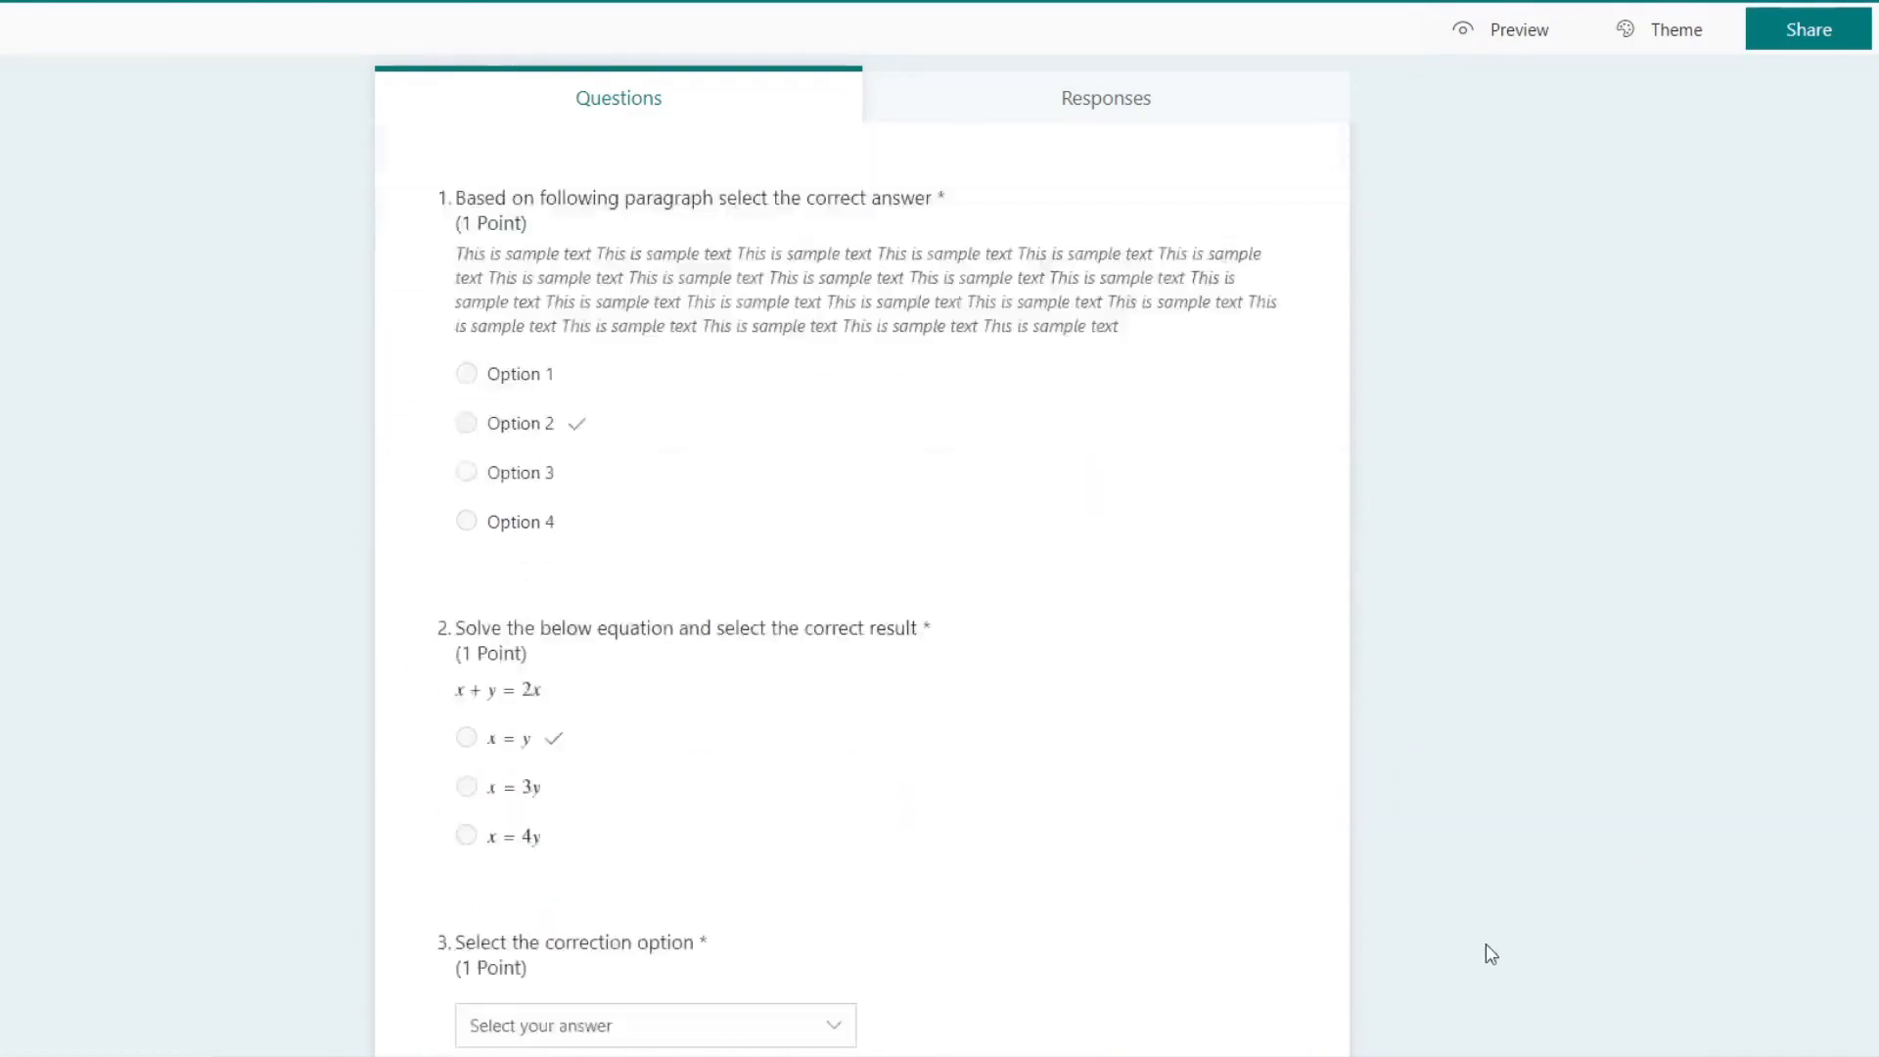
pyautogui.scroll(12, 1346, 894)
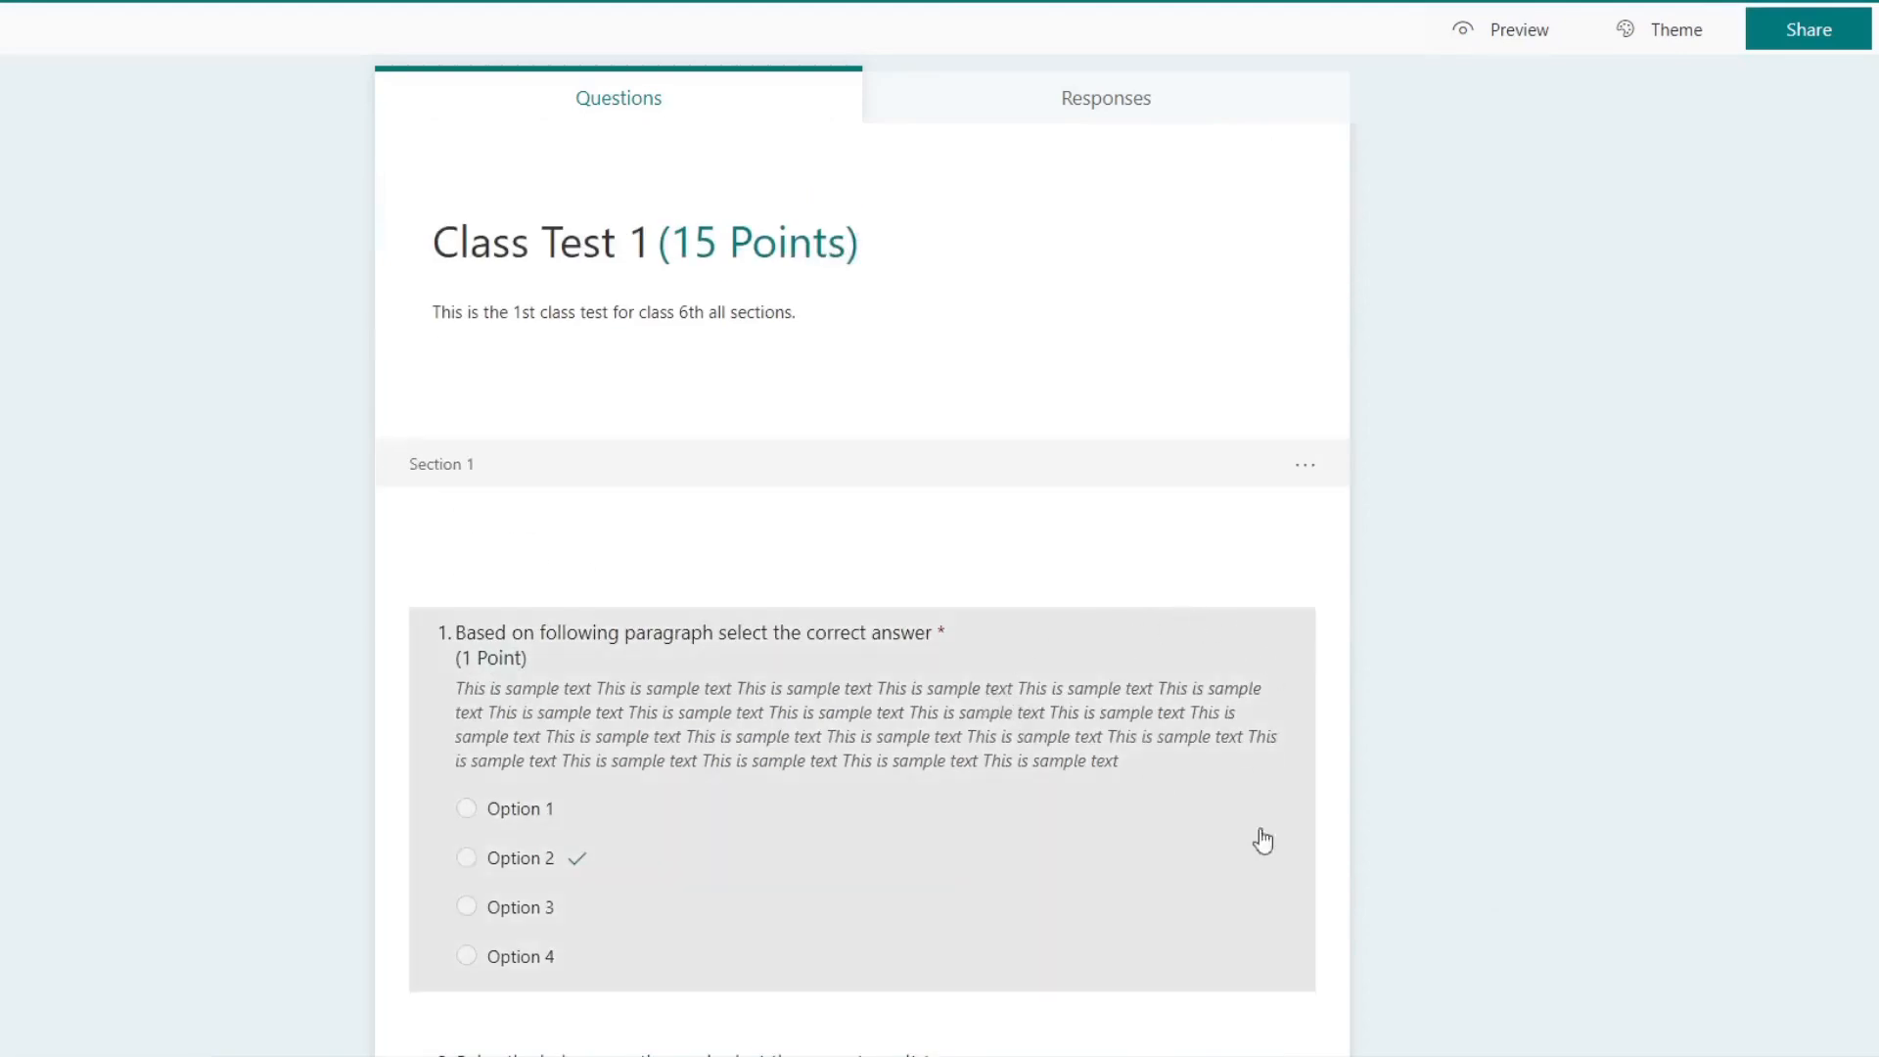
pyautogui.scroll(-4, 1233, 685)
pyautogui.click(1196, 514)
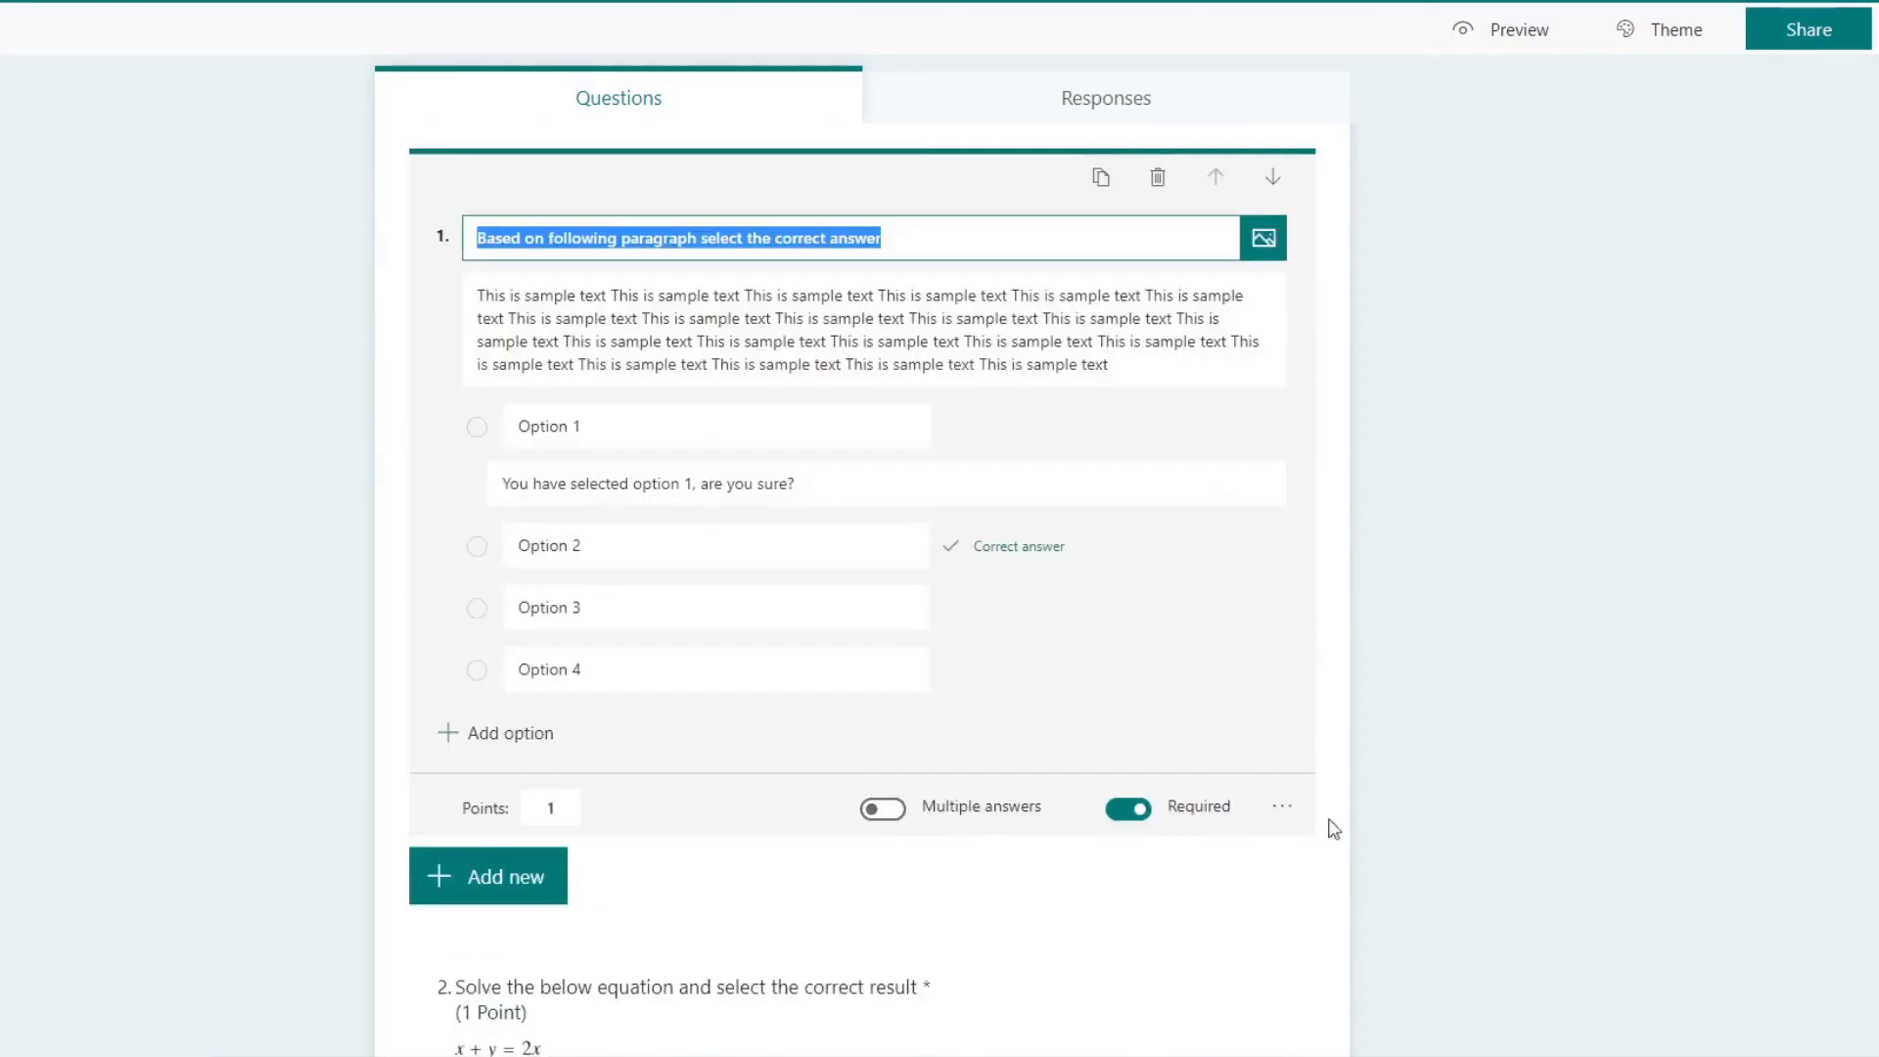
pyautogui.click(1282, 806)
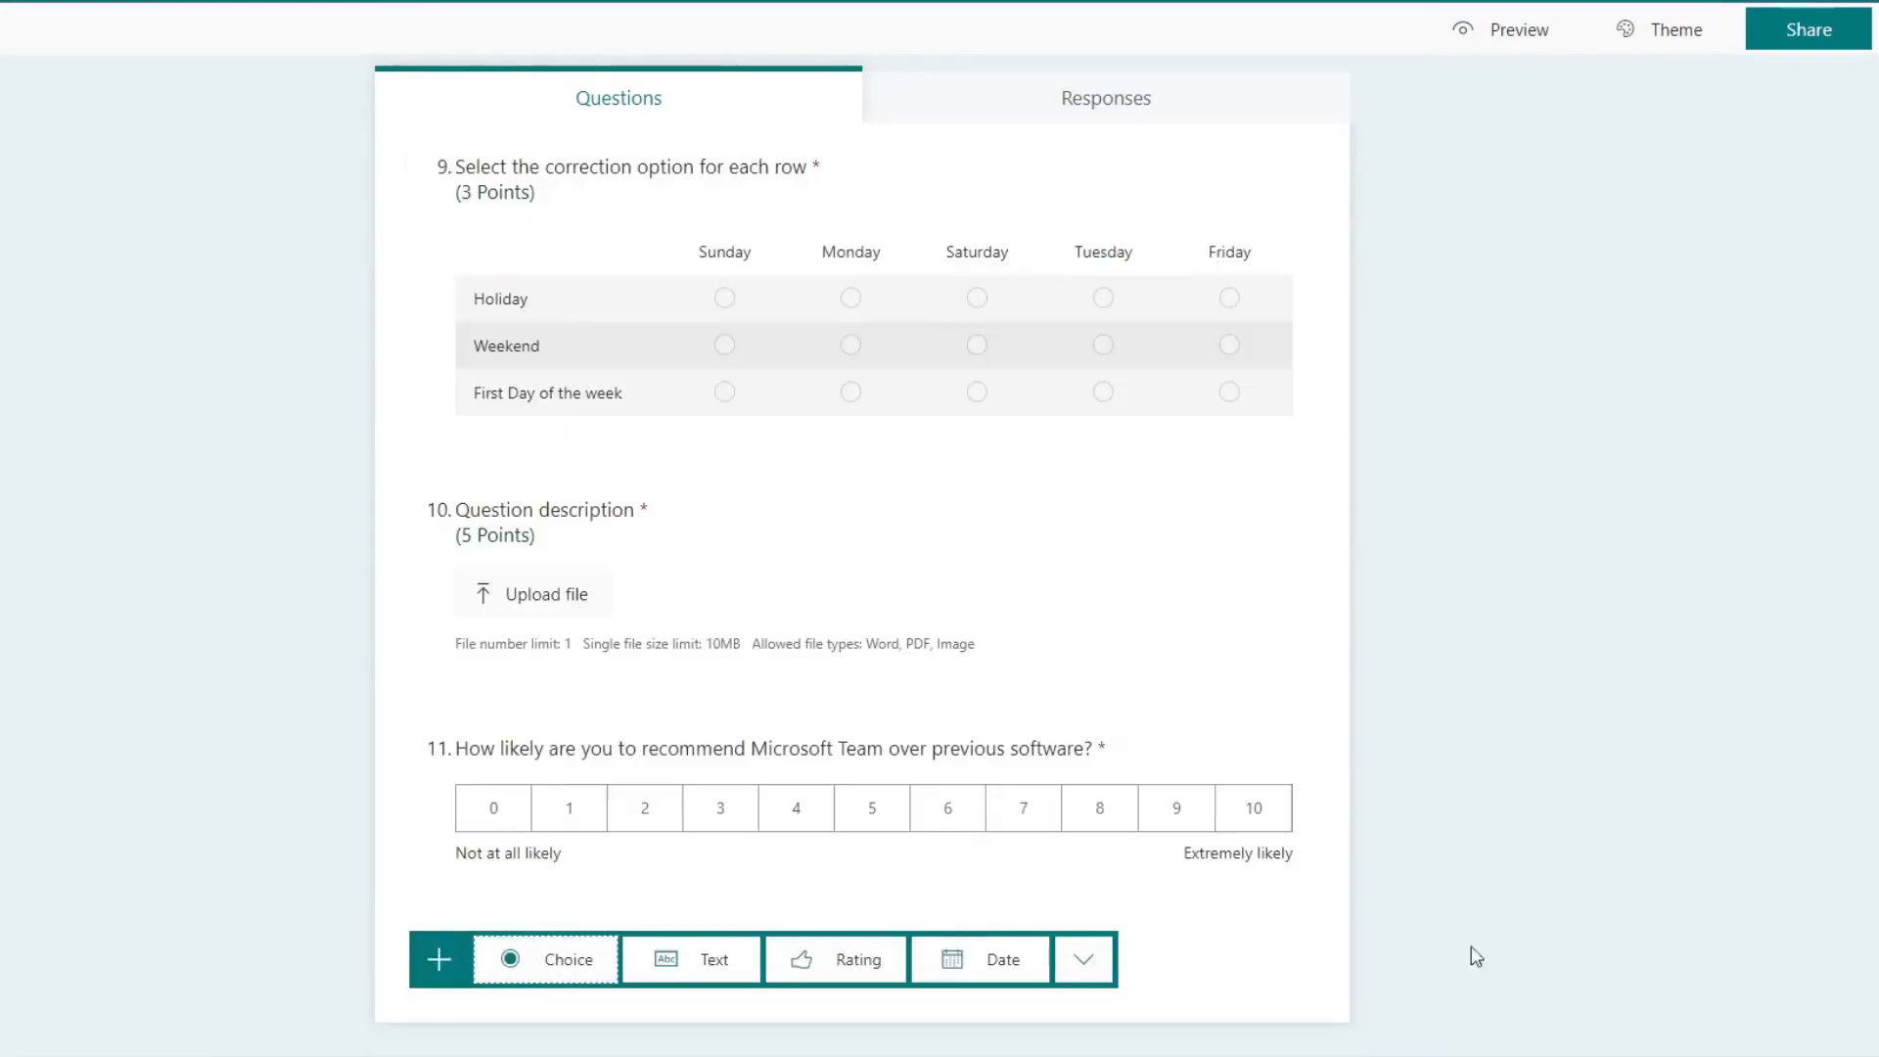
# Step: Add a choice question after the recommendation question, asking "On which type of device you are taking online class?"
pyautogui.click(566, 963)
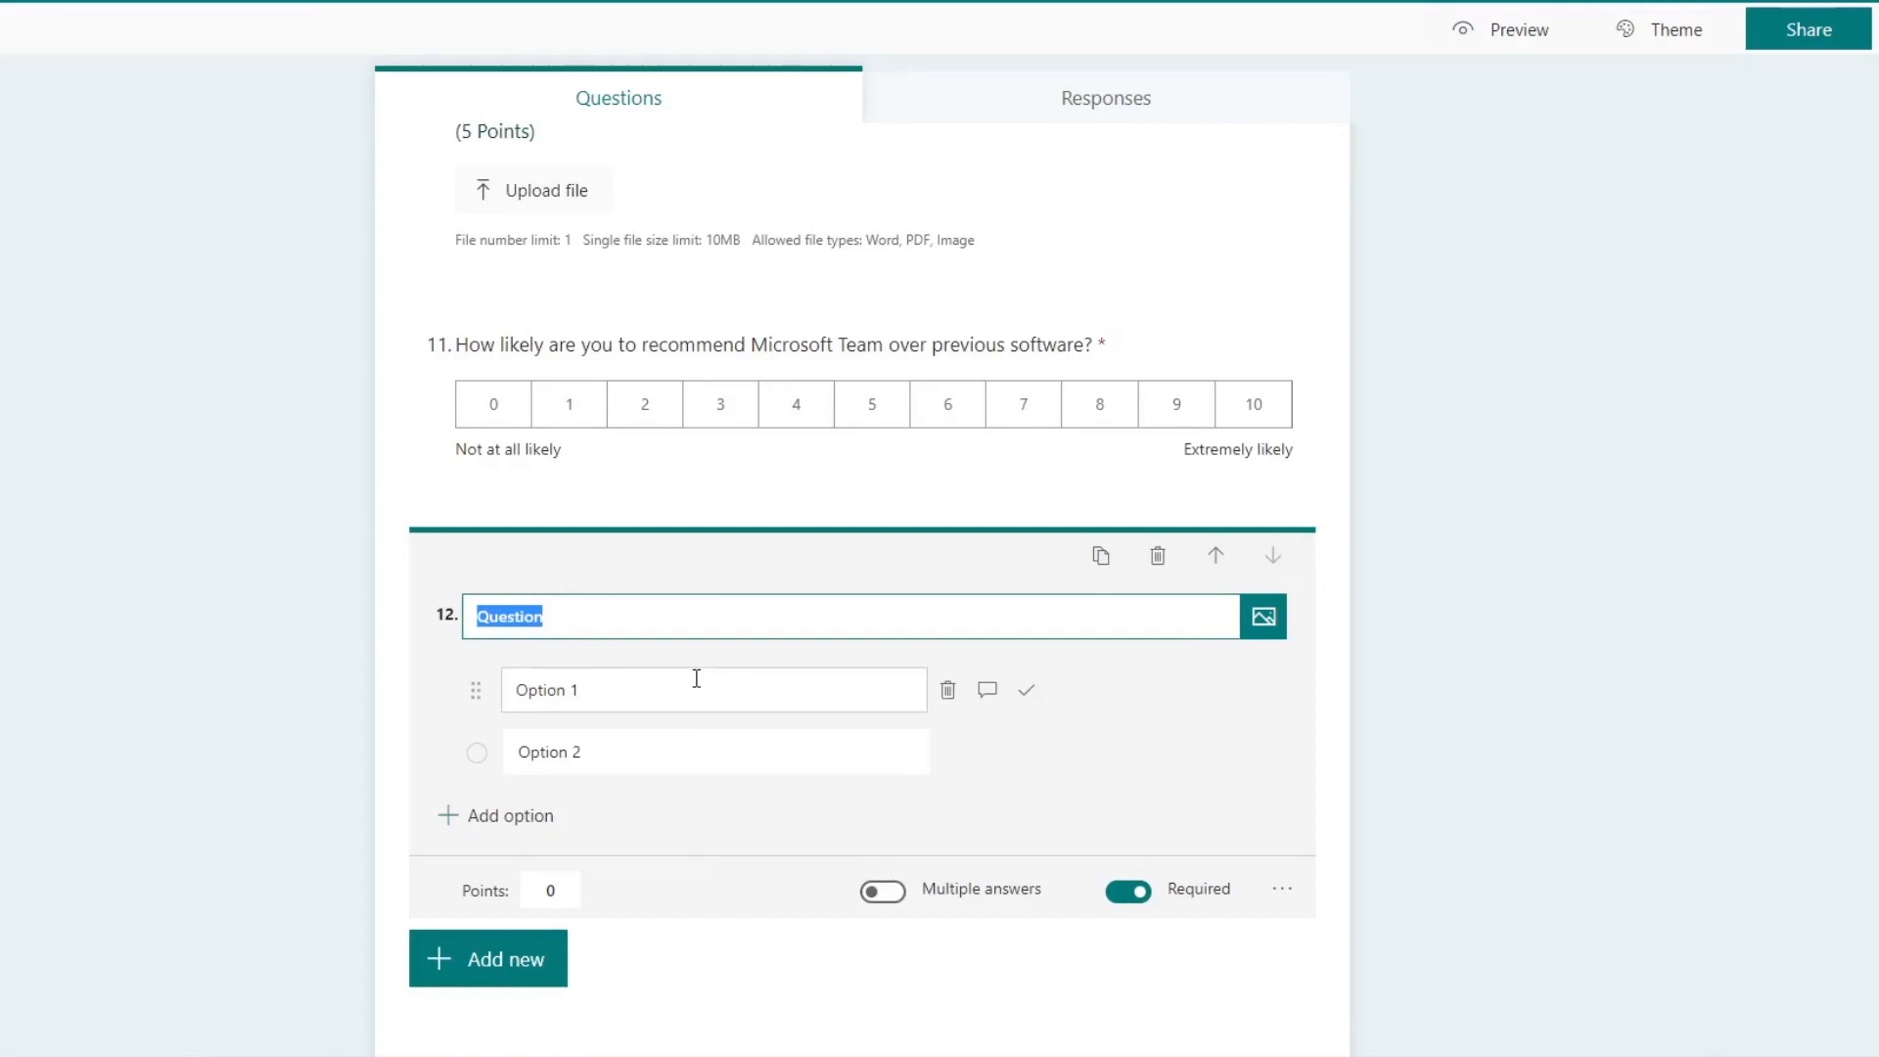
pyautogui.write('On which type of device you are')
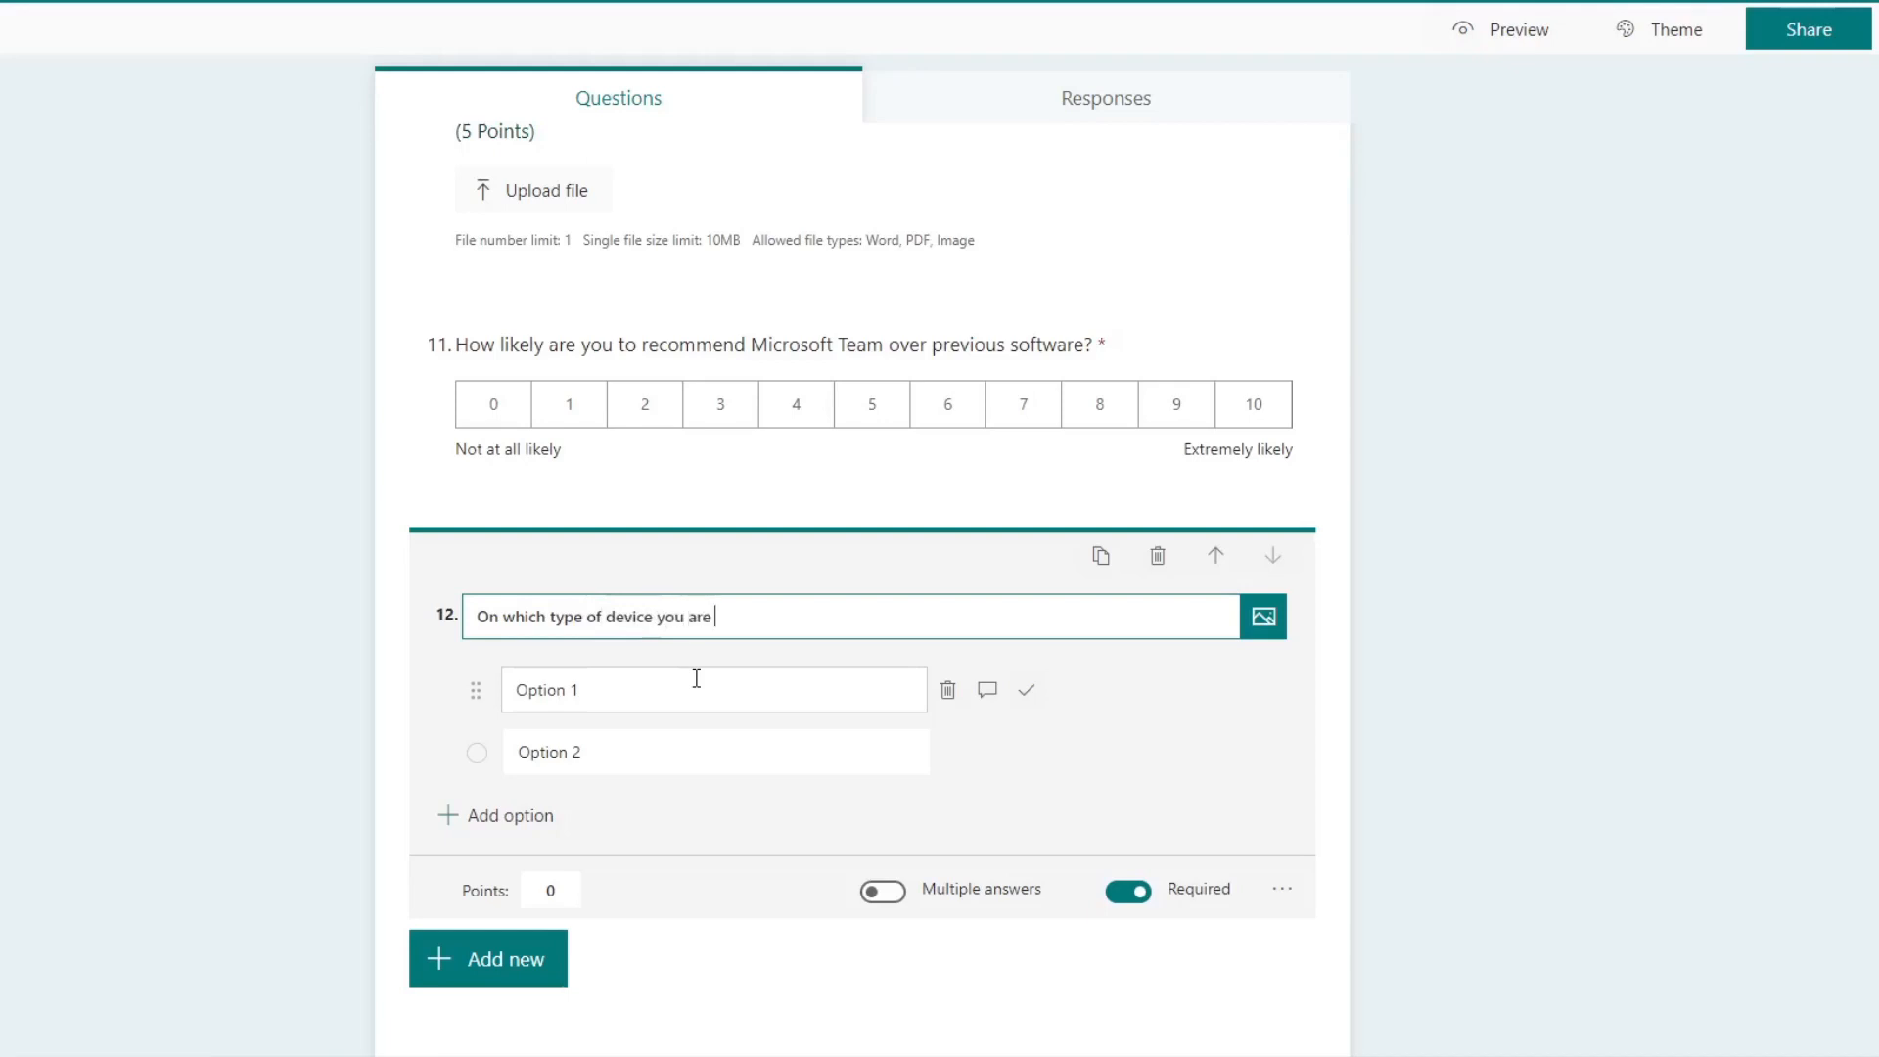
pyautogui.write('taking online class?')
# Step: Give the device question four answer options: Mobile, Tablet, Computer and Laptop
pyautogui.click(695, 678)
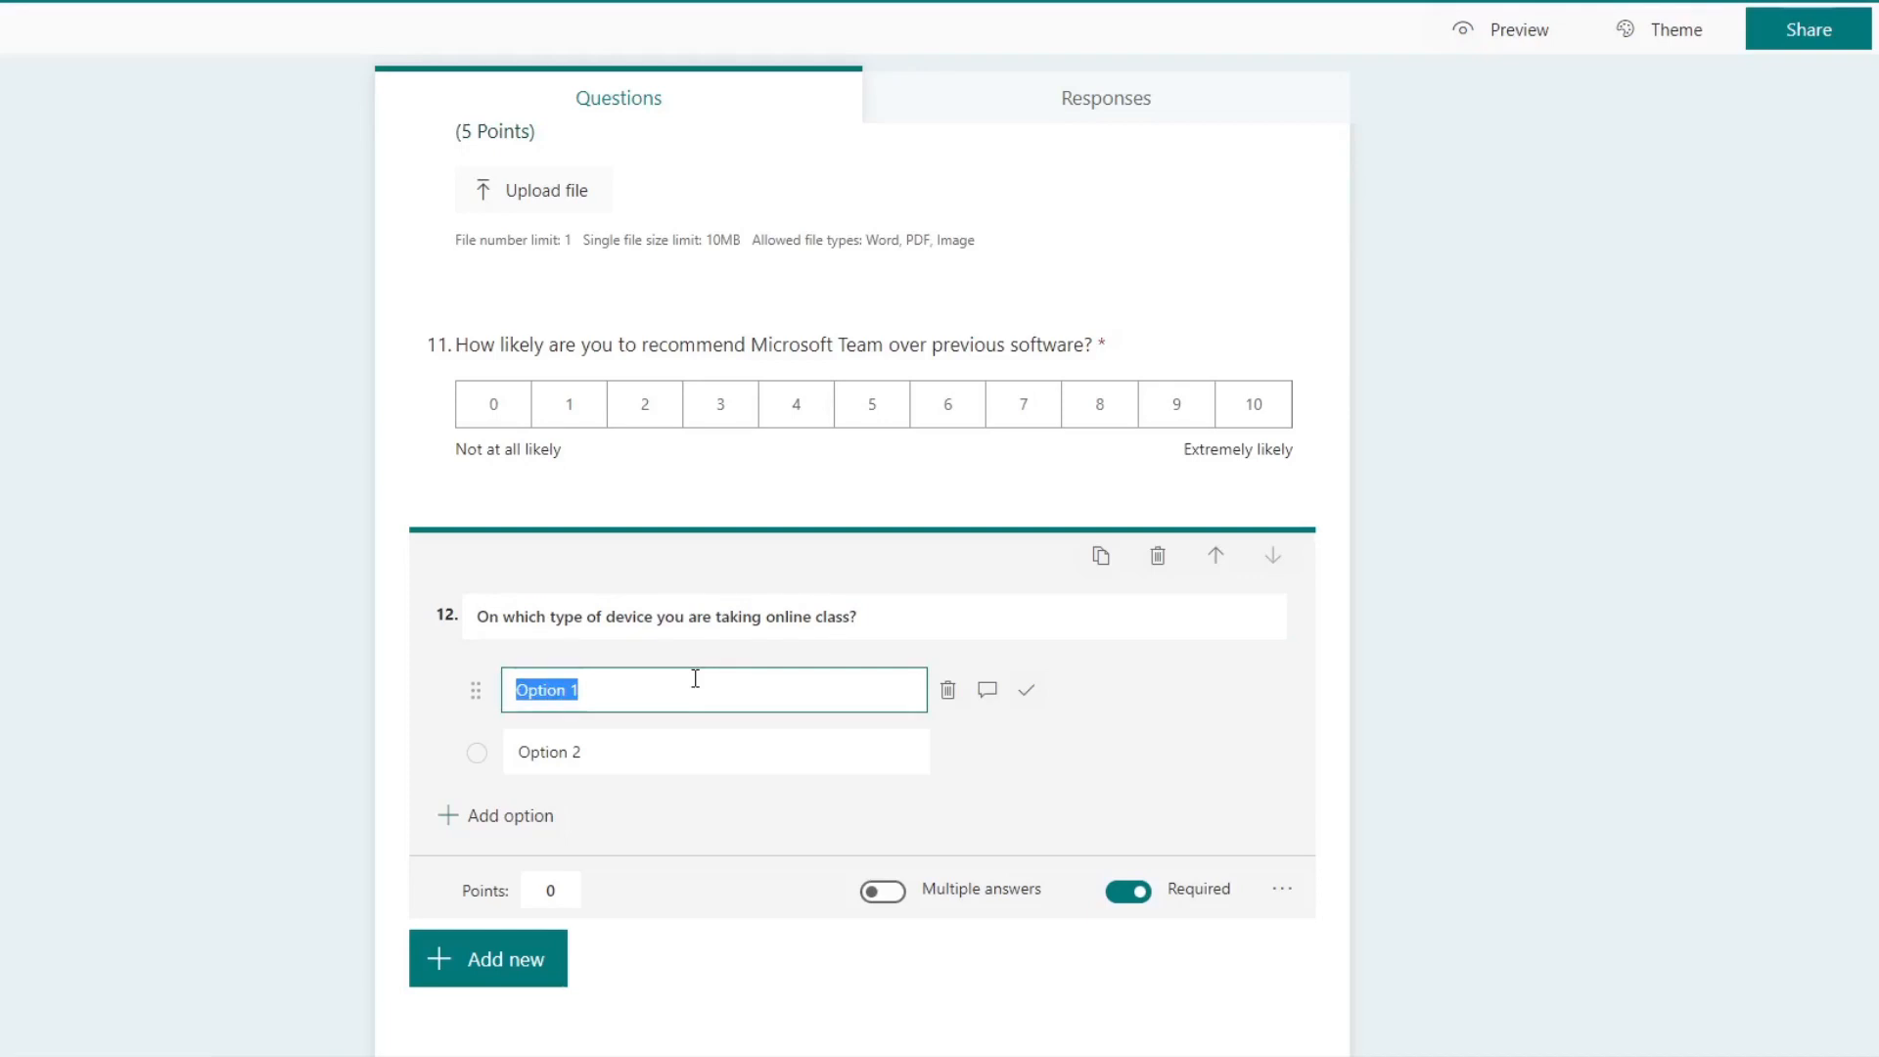
pyautogui.write('Mobile')
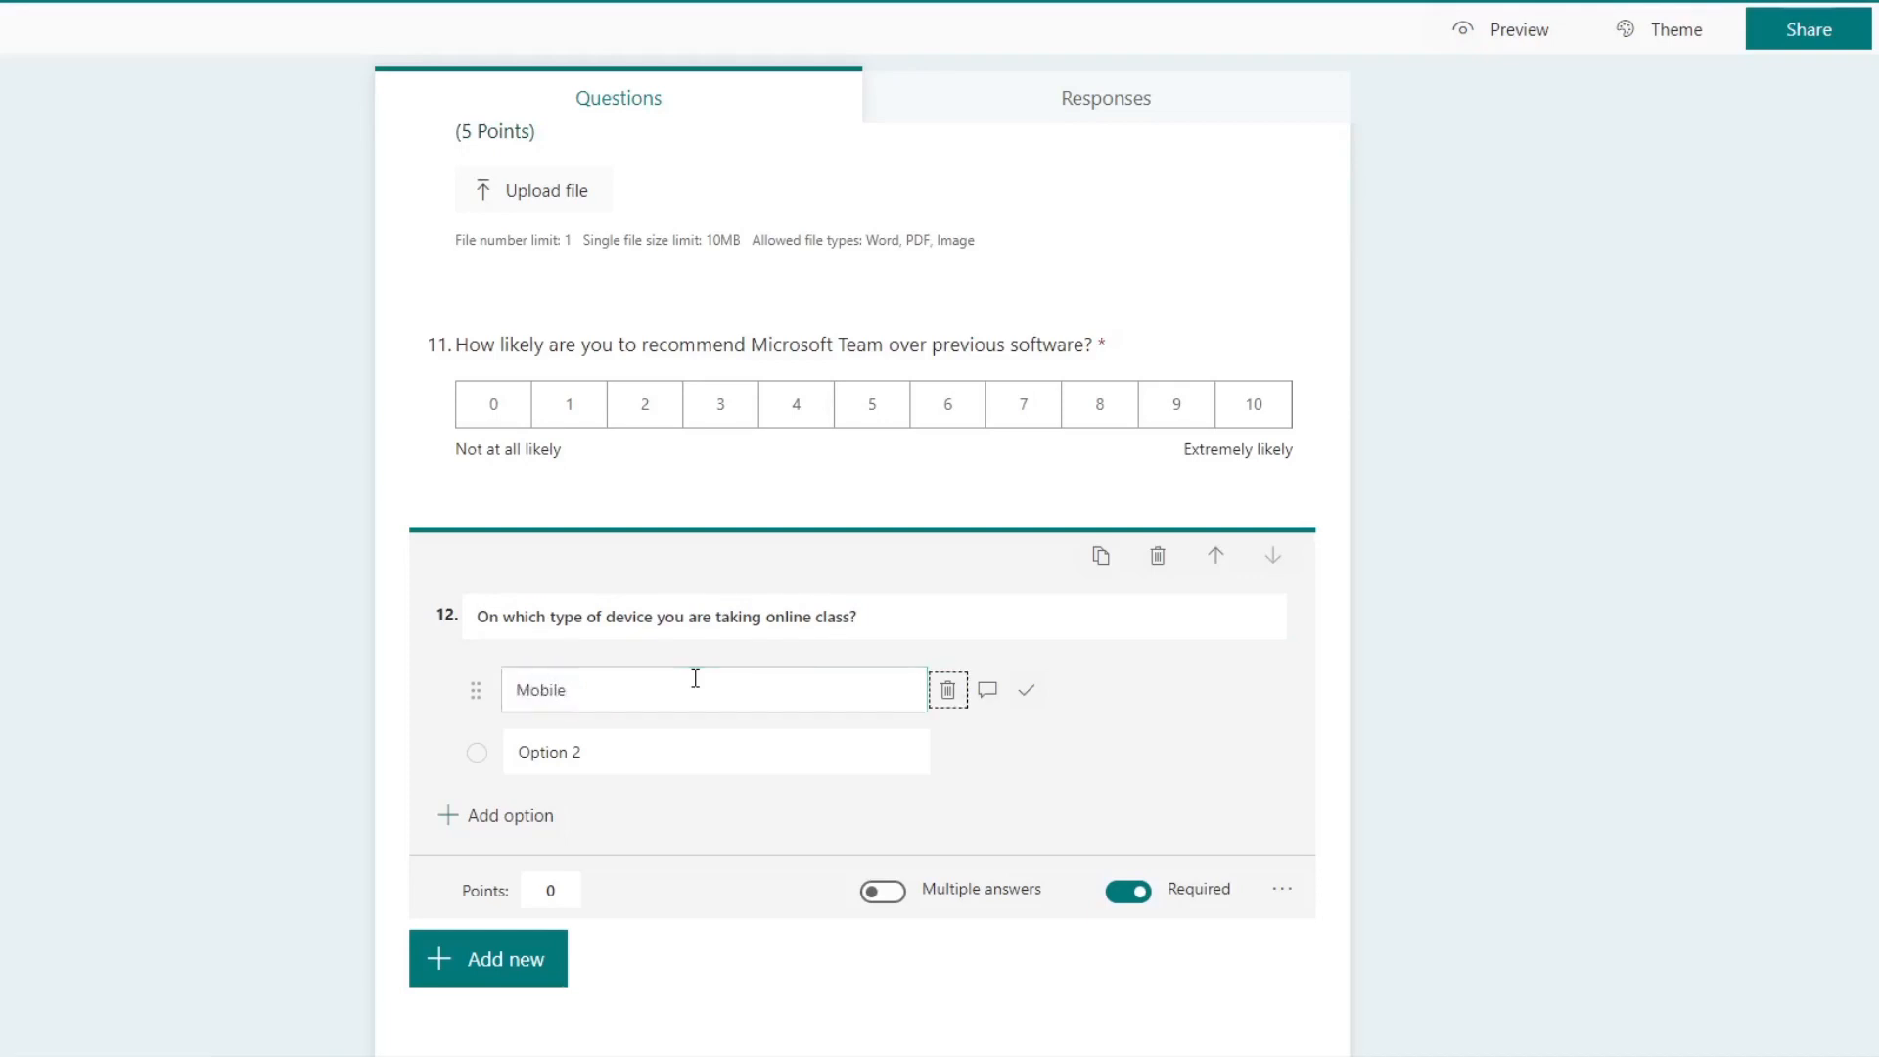
pyautogui.click(714, 758)
pyautogui.write('Tablet')
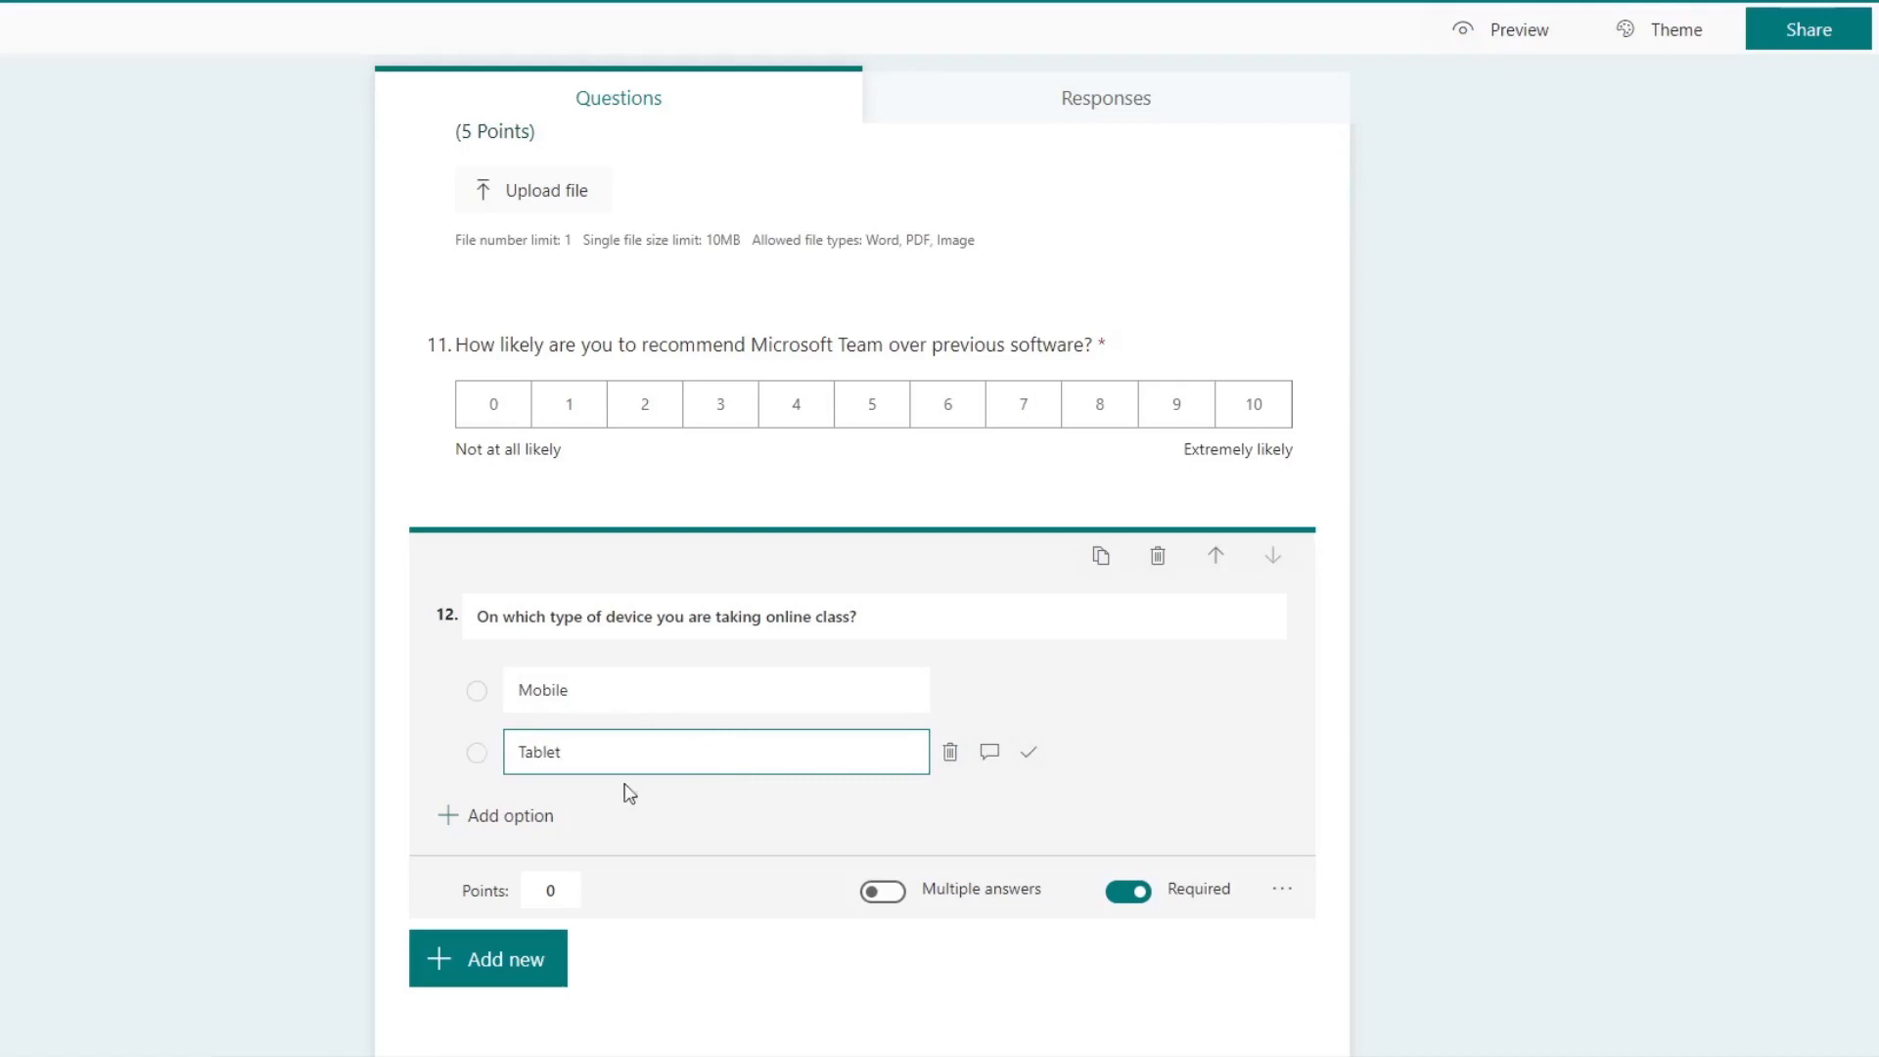
pyautogui.click(501, 818)
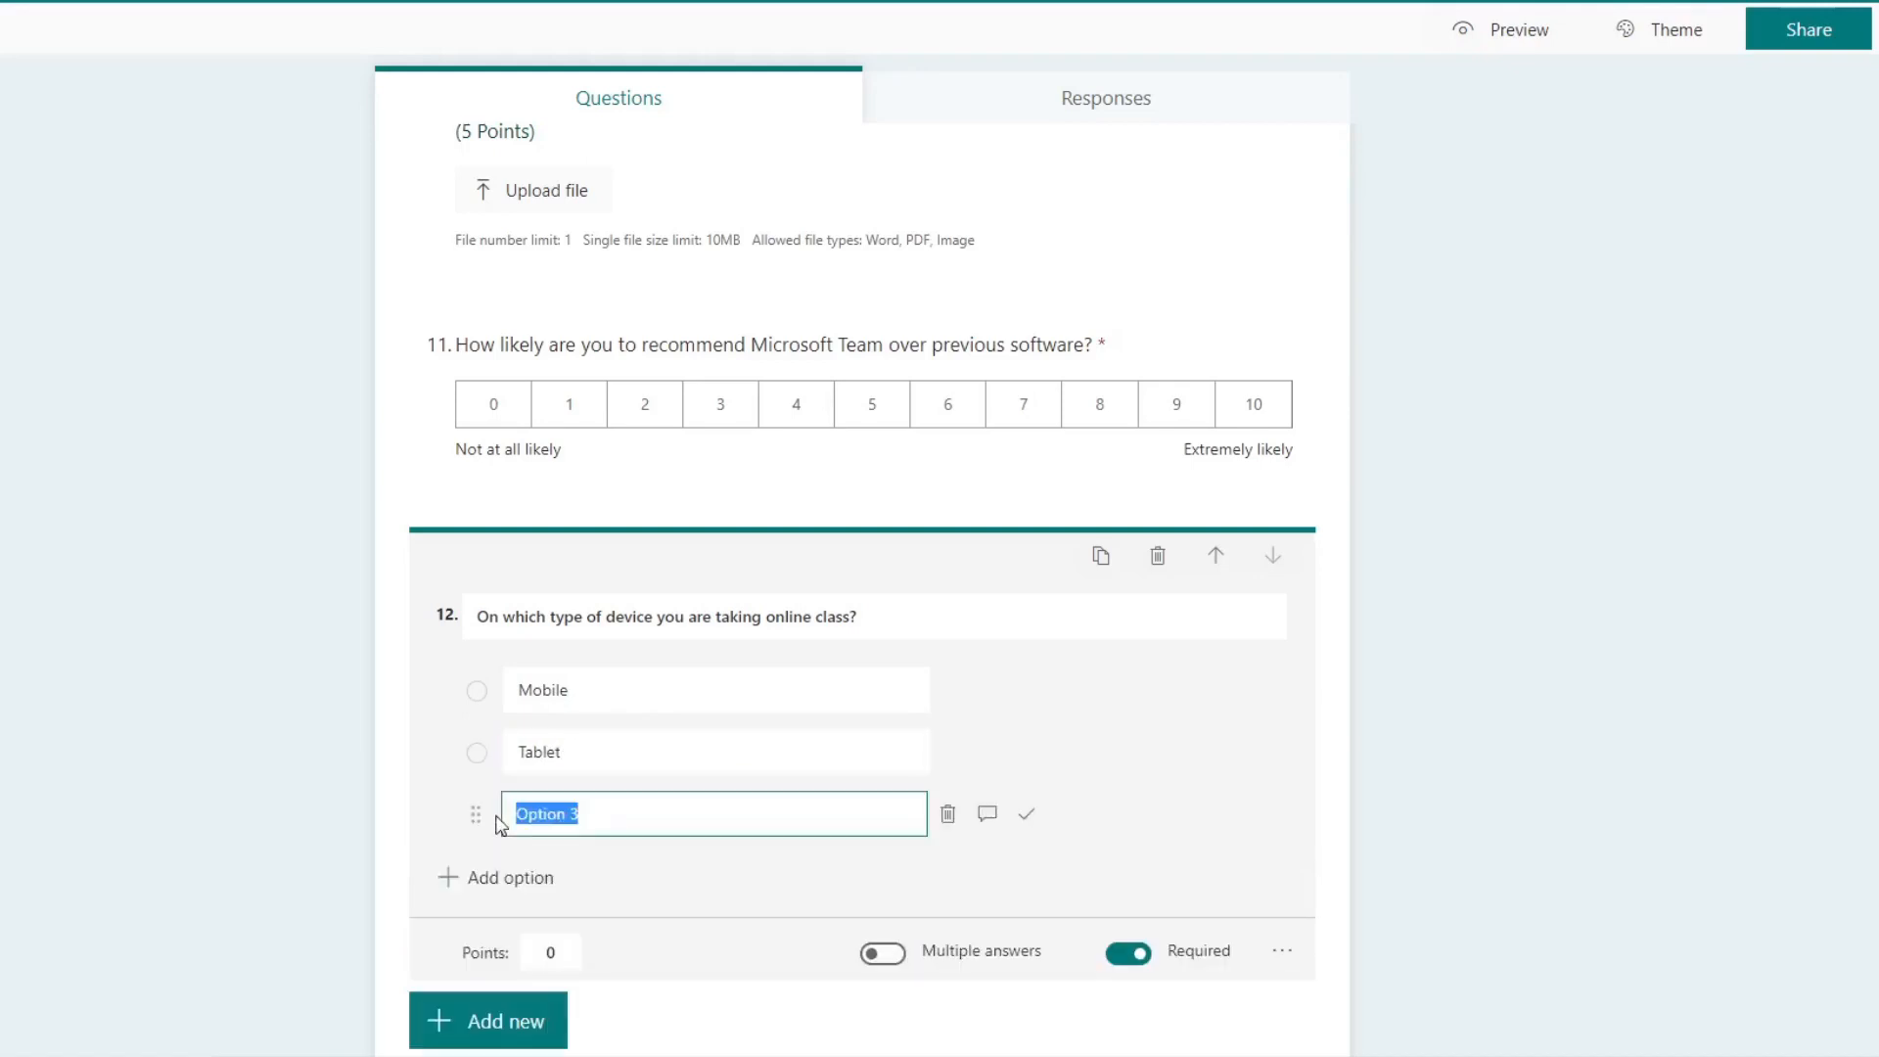
pyautogui.write('Computer')
pyautogui.click(504, 877)
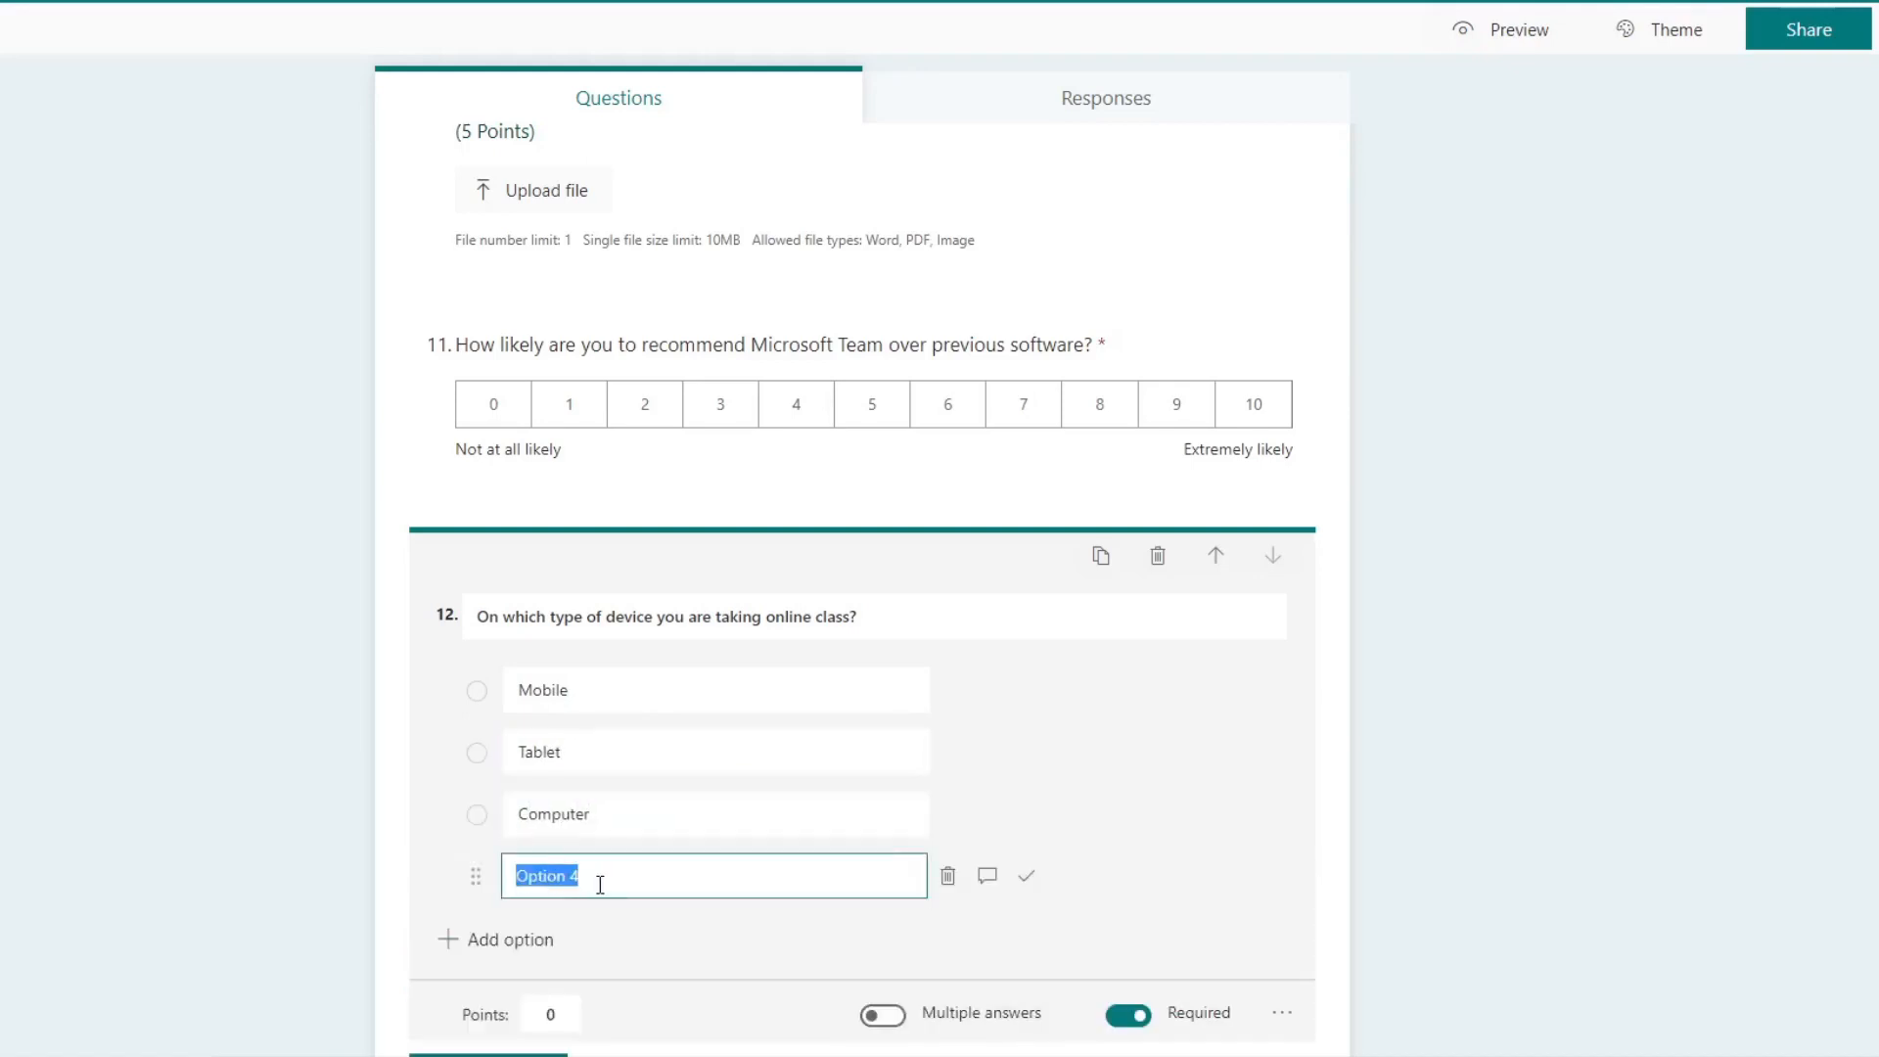
pyautogui.write('Laptop')
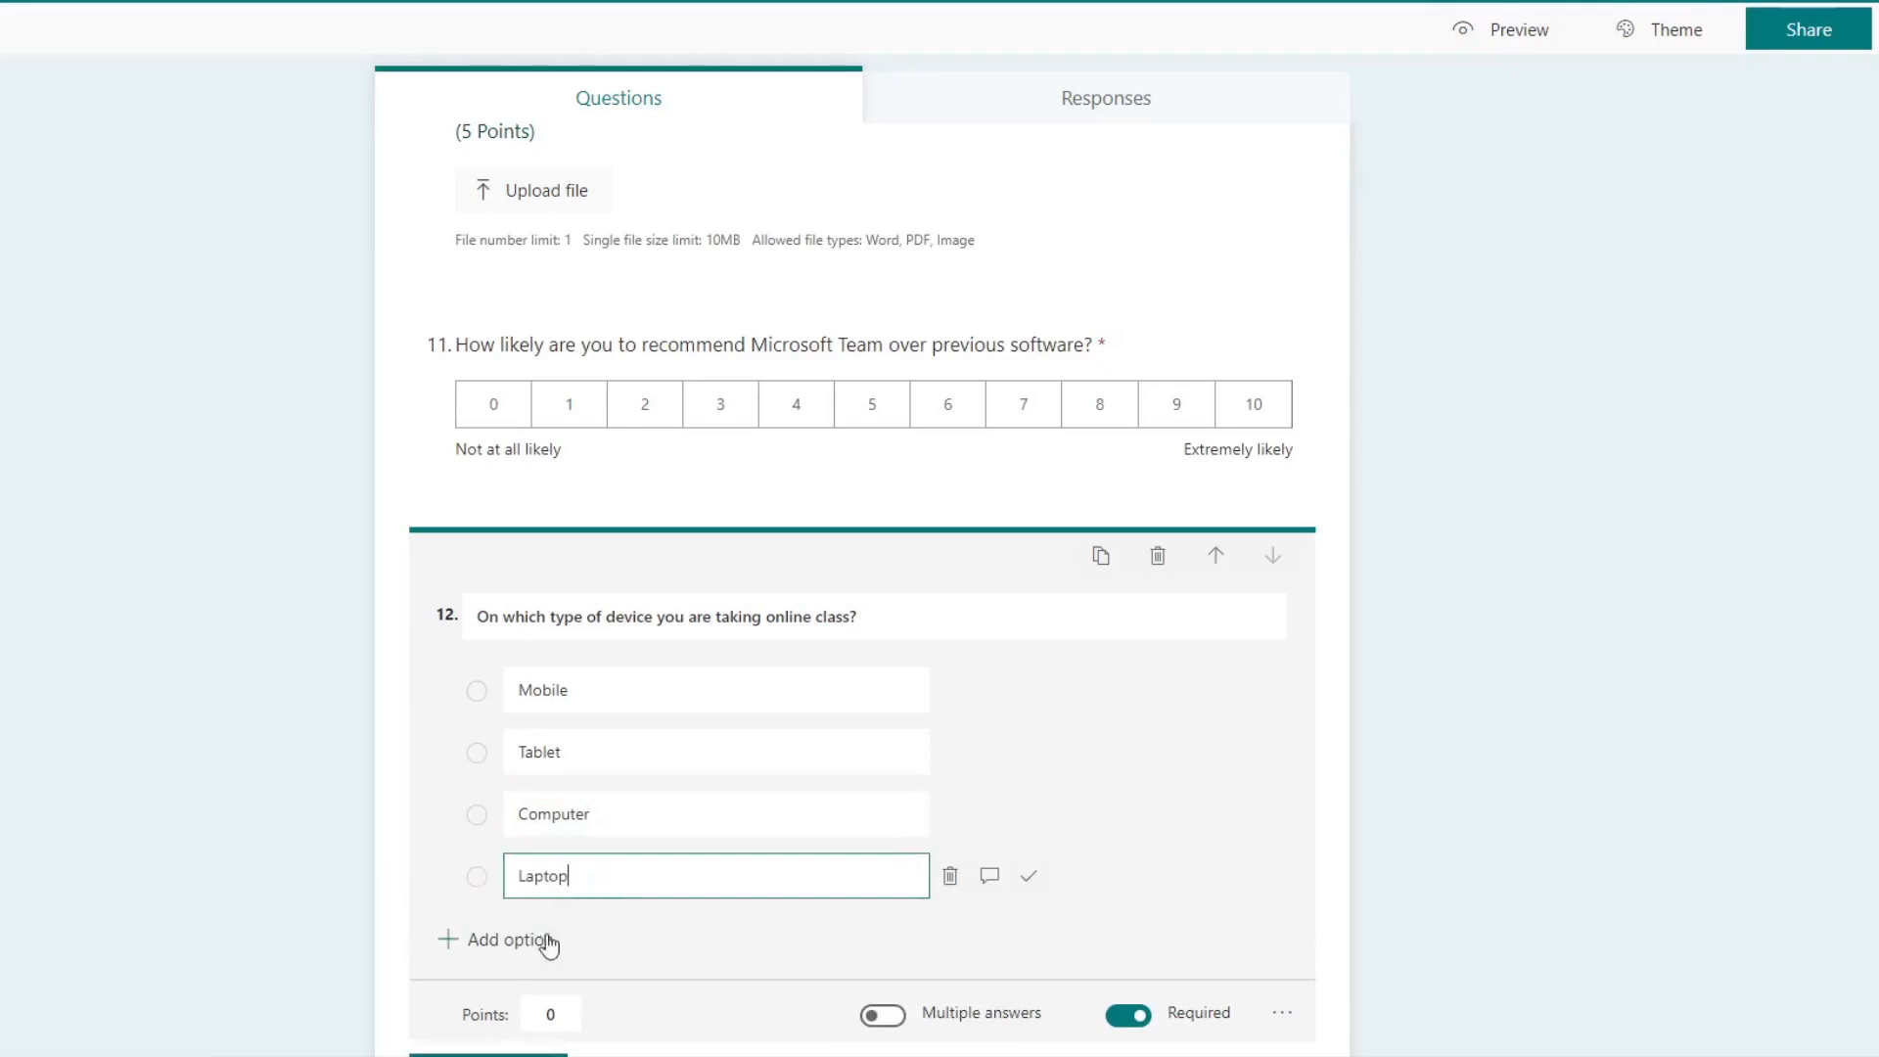
# Step: Move the online class device question up to the first position in Section 1
pyautogui.scroll(-2, 1387, 904)
pyautogui.click(1349, 886)
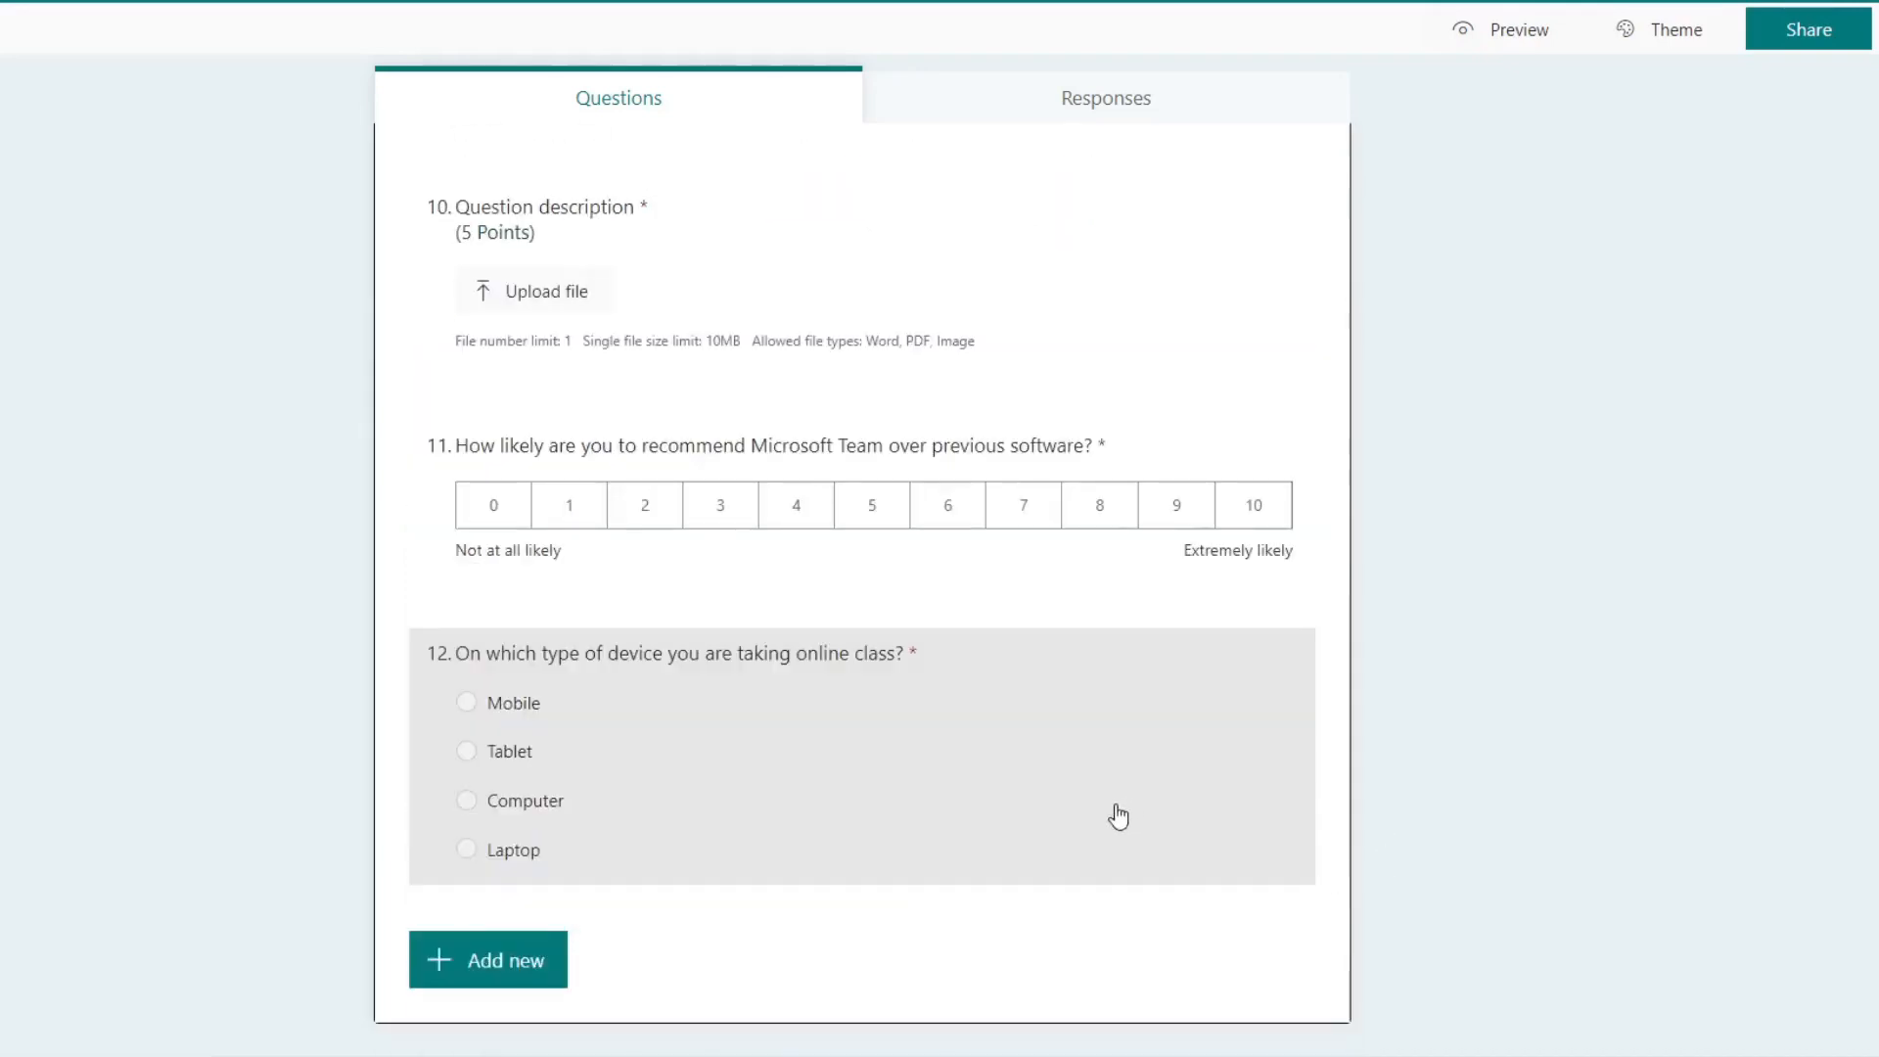
pyautogui.click(1174, 662)
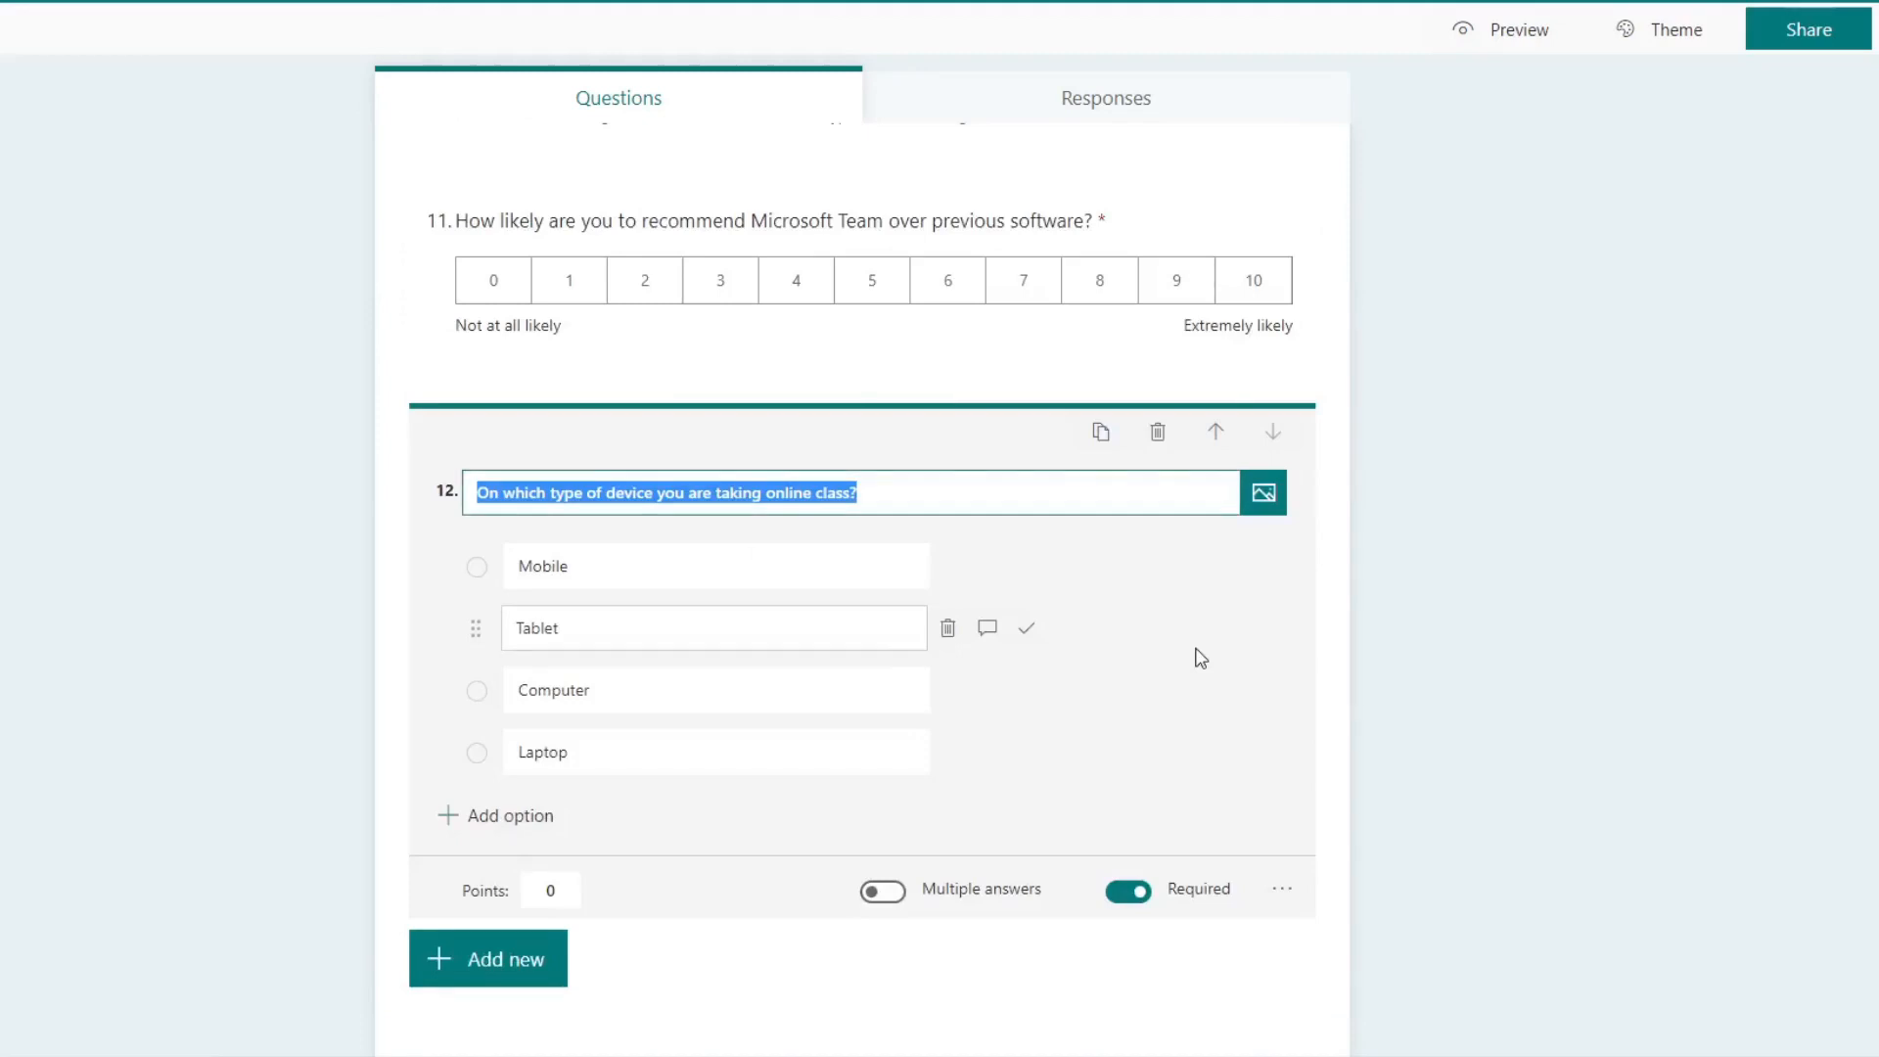
pyautogui.click(1219, 442)
pyautogui.click(1219, 442)
pyautogui.click(1219, 442)
pyautogui.click(1219, 442)
pyautogui.click(1219, 442)
pyautogui.click(1219, 442)
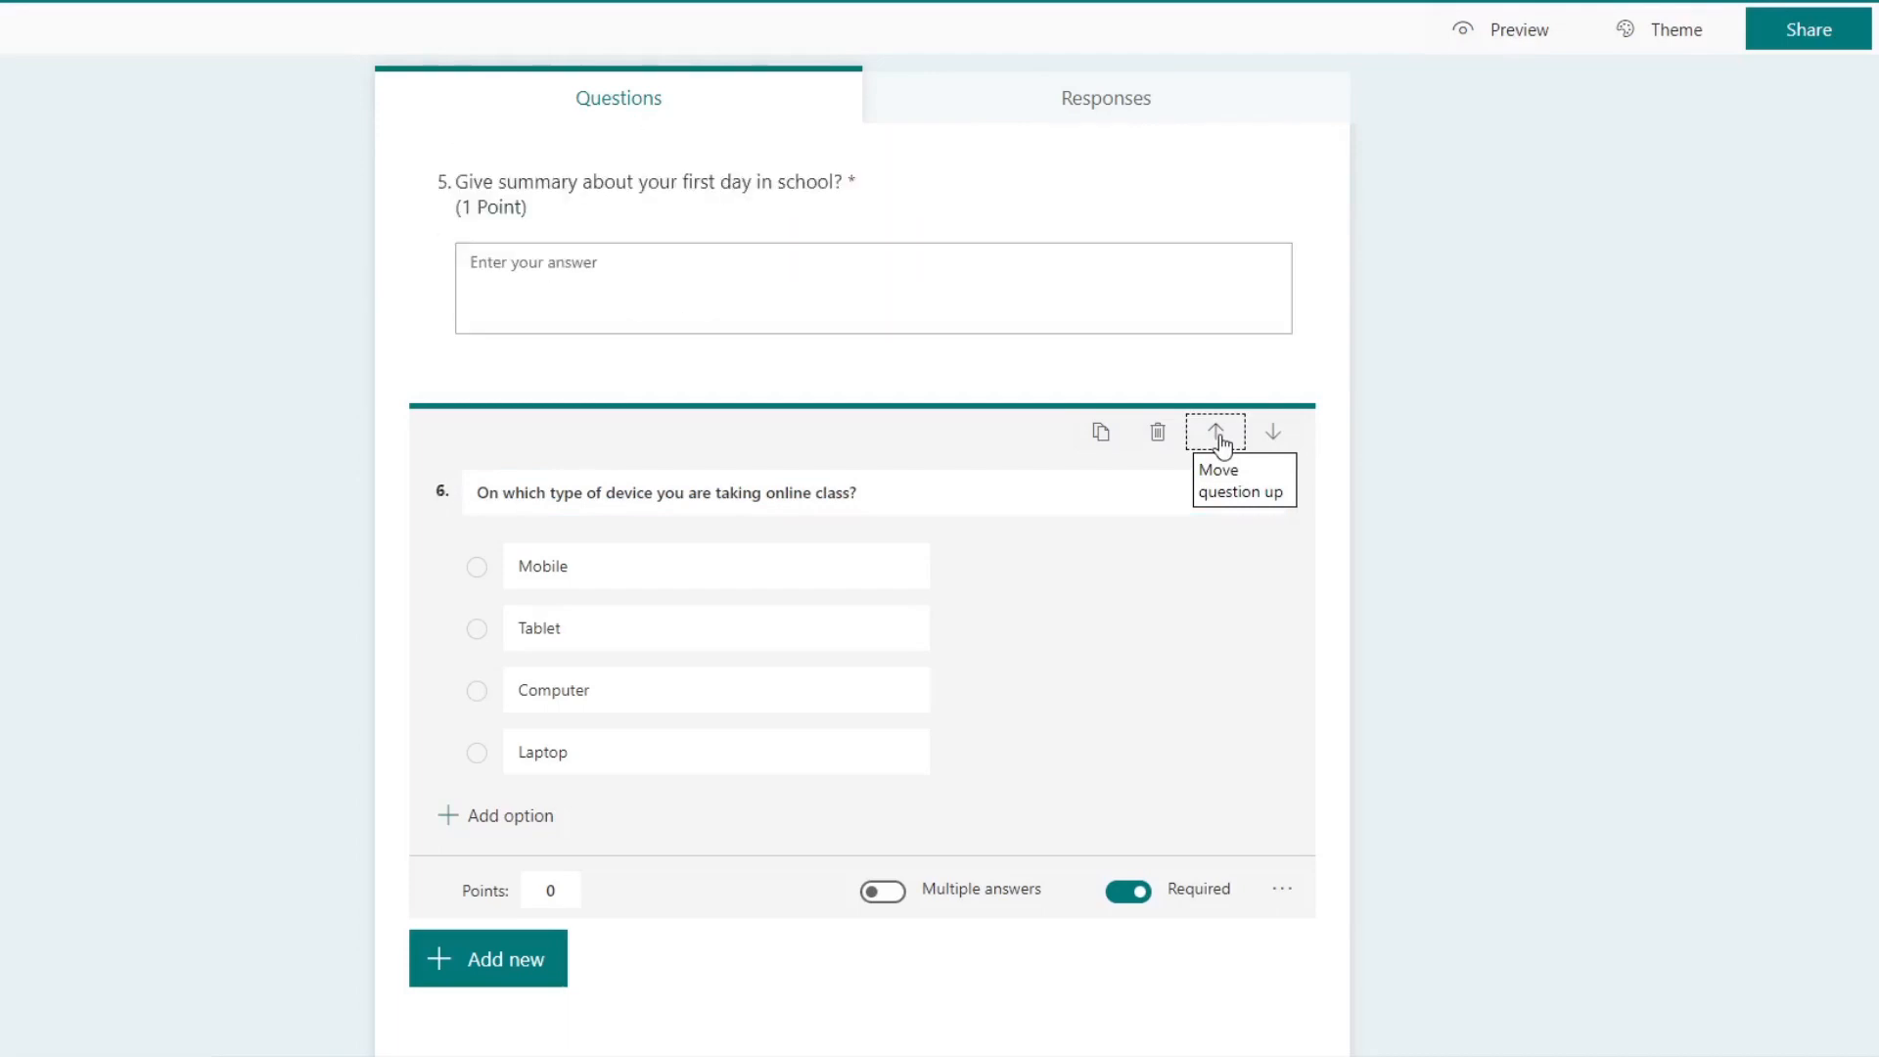
pyautogui.click(1219, 443)
pyautogui.click(1219, 442)
pyautogui.click(1219, 442)
pyautogui.click(1219, 442)
pyautogui.click(1219, 442)
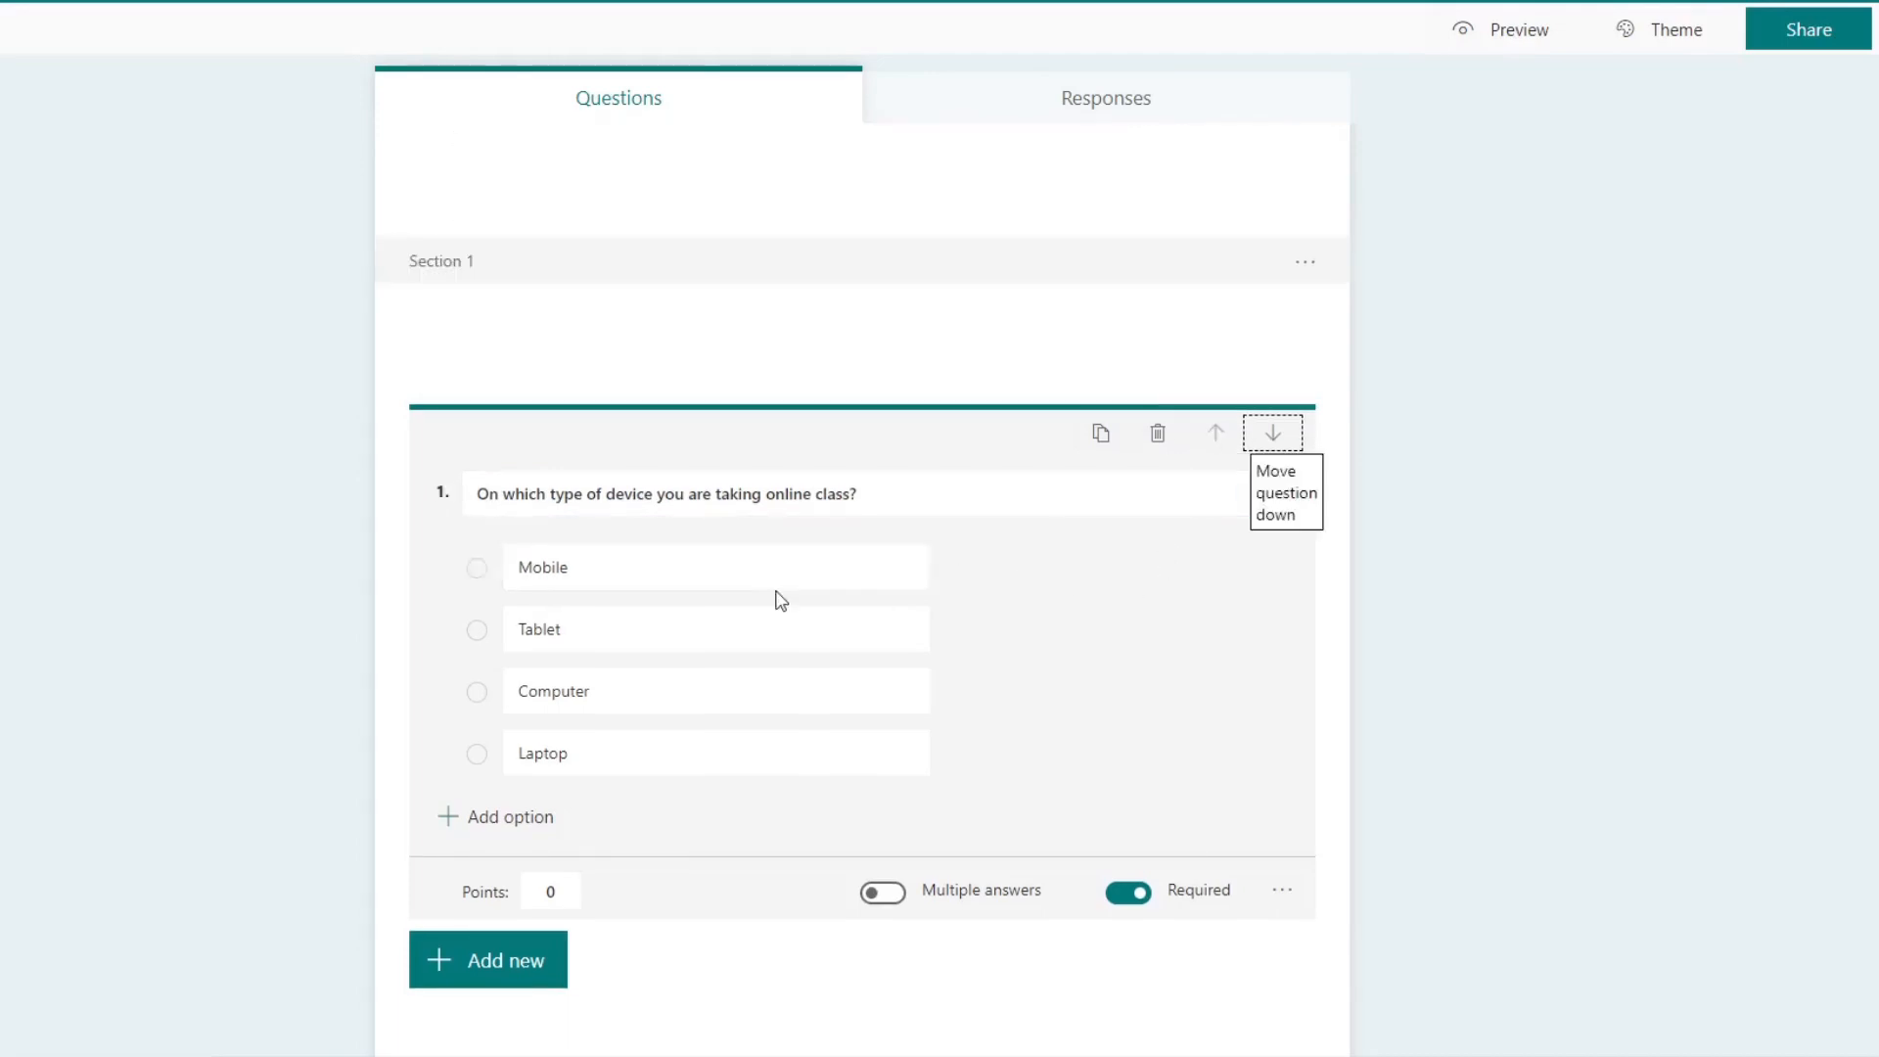
# Step: Move the device question down one place and back up to the first position
pyautogui.click(1272, 435)
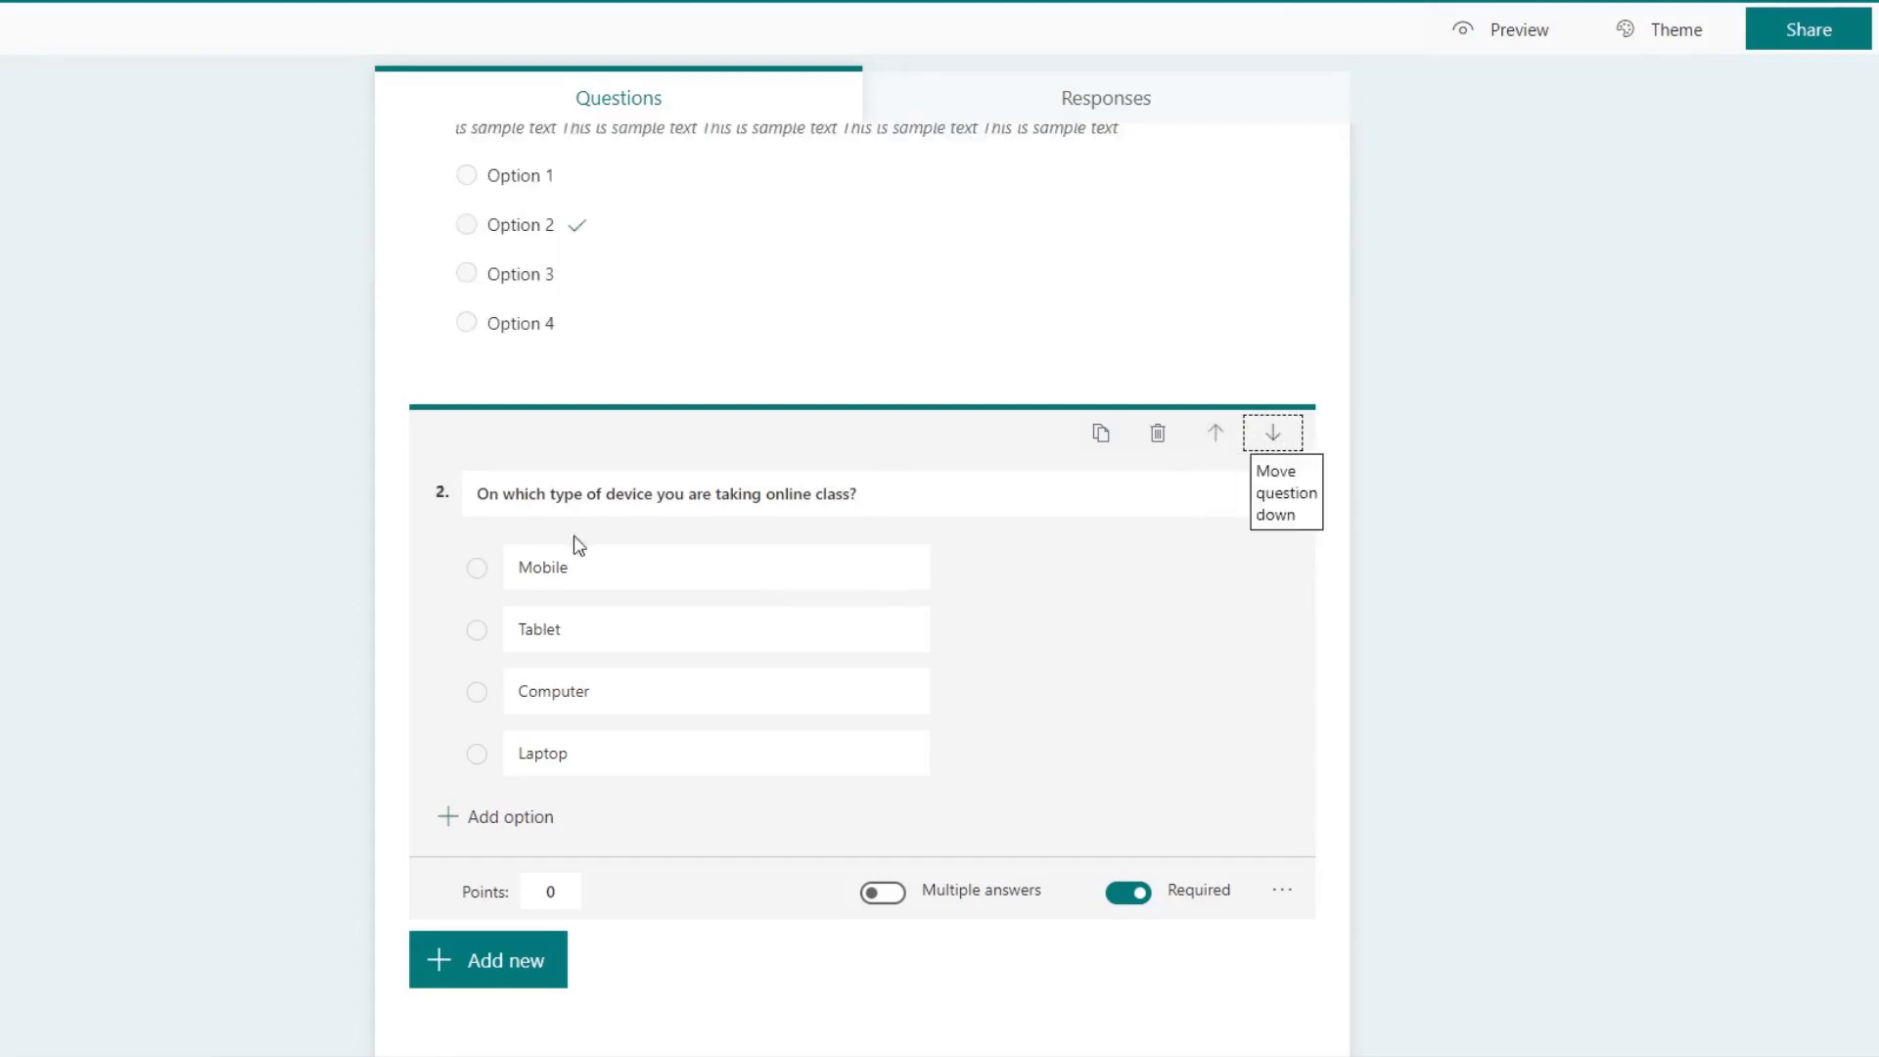
pyautogui.click(1276, 440)
pyautogui.click(1215, 445)
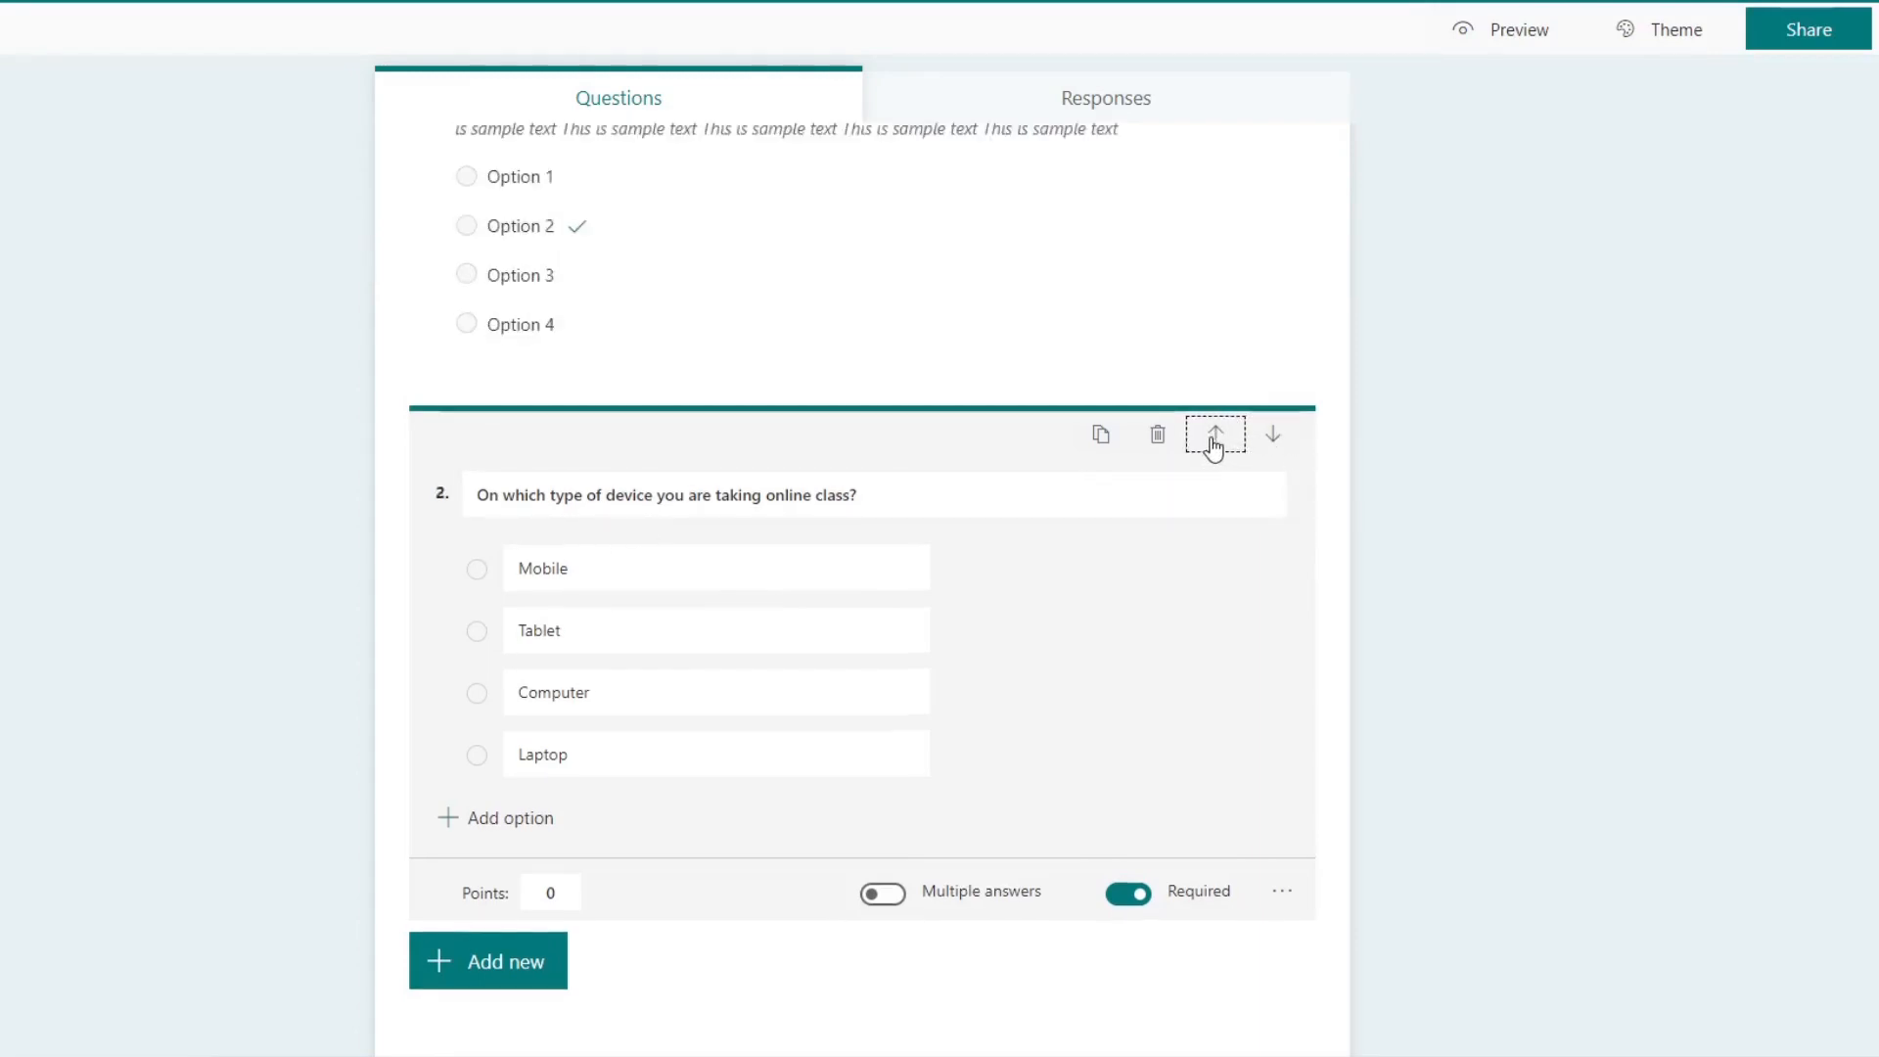
pyautogui.click(1214, 445)
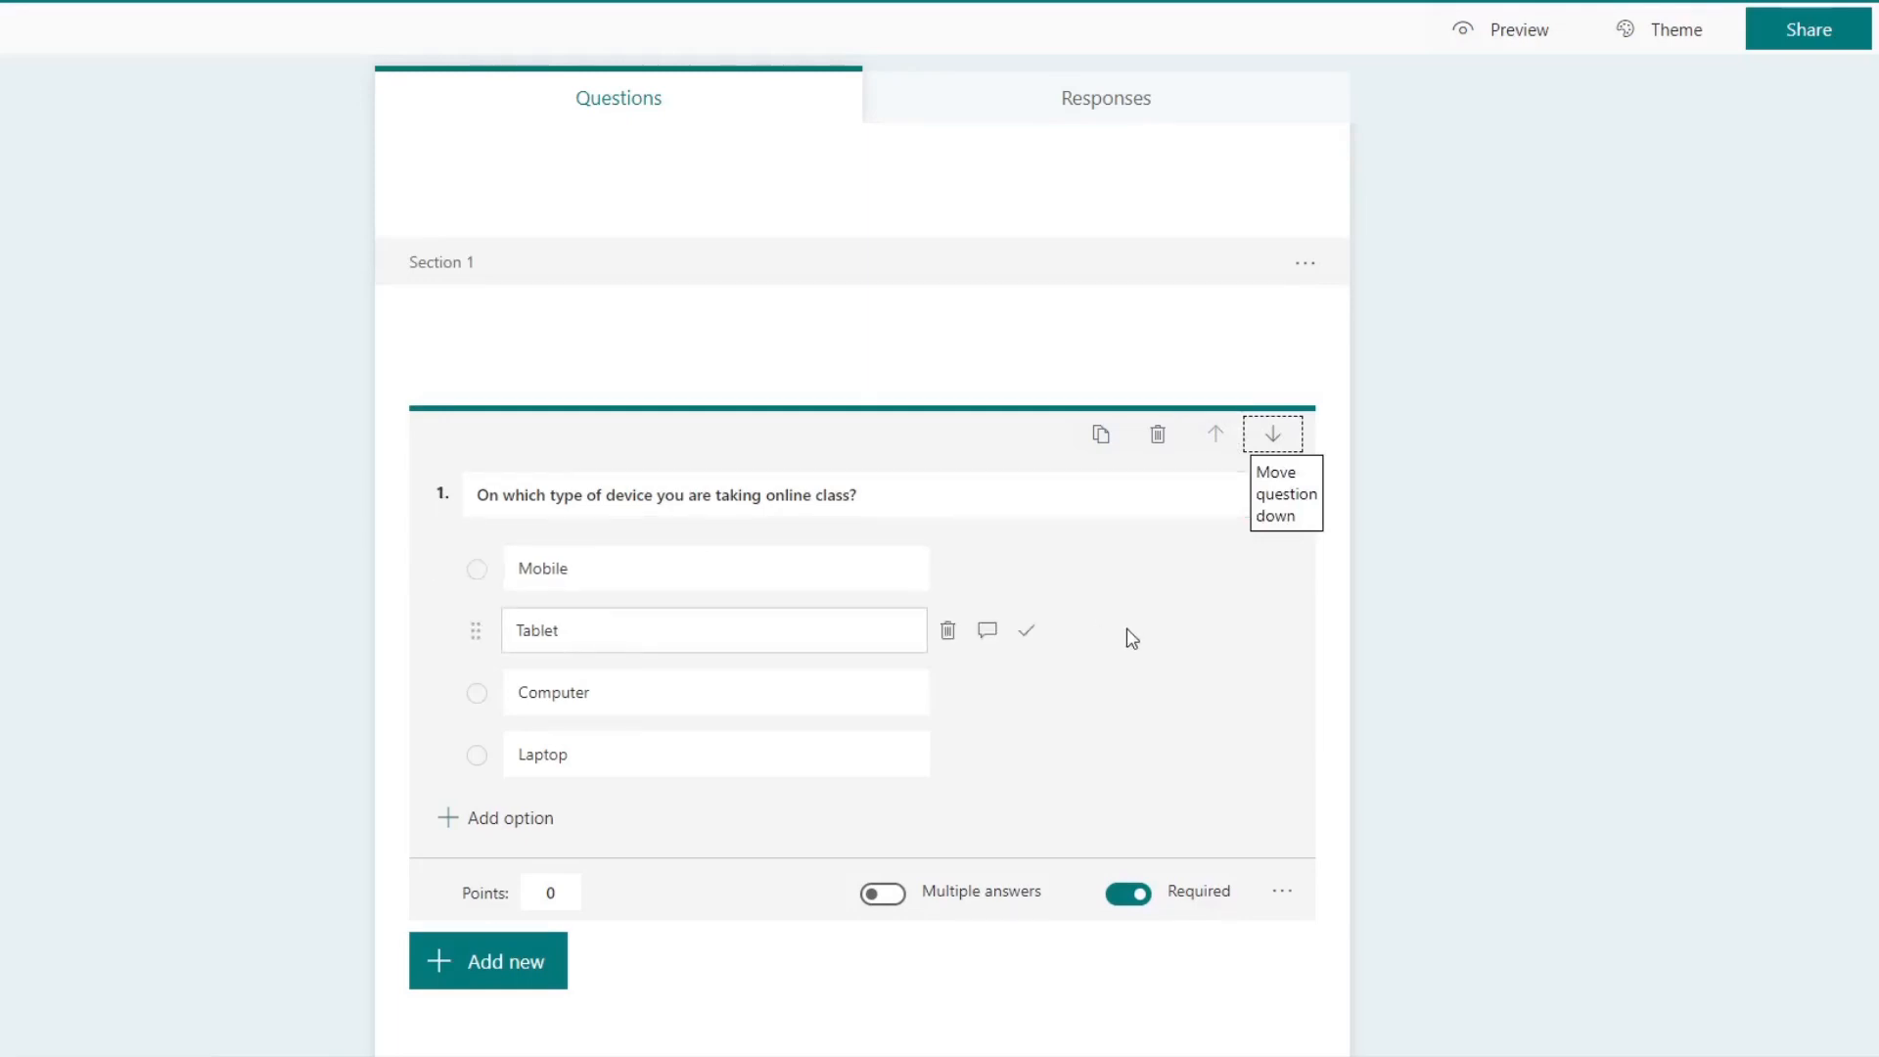
pyautogui.click(1346, 525)
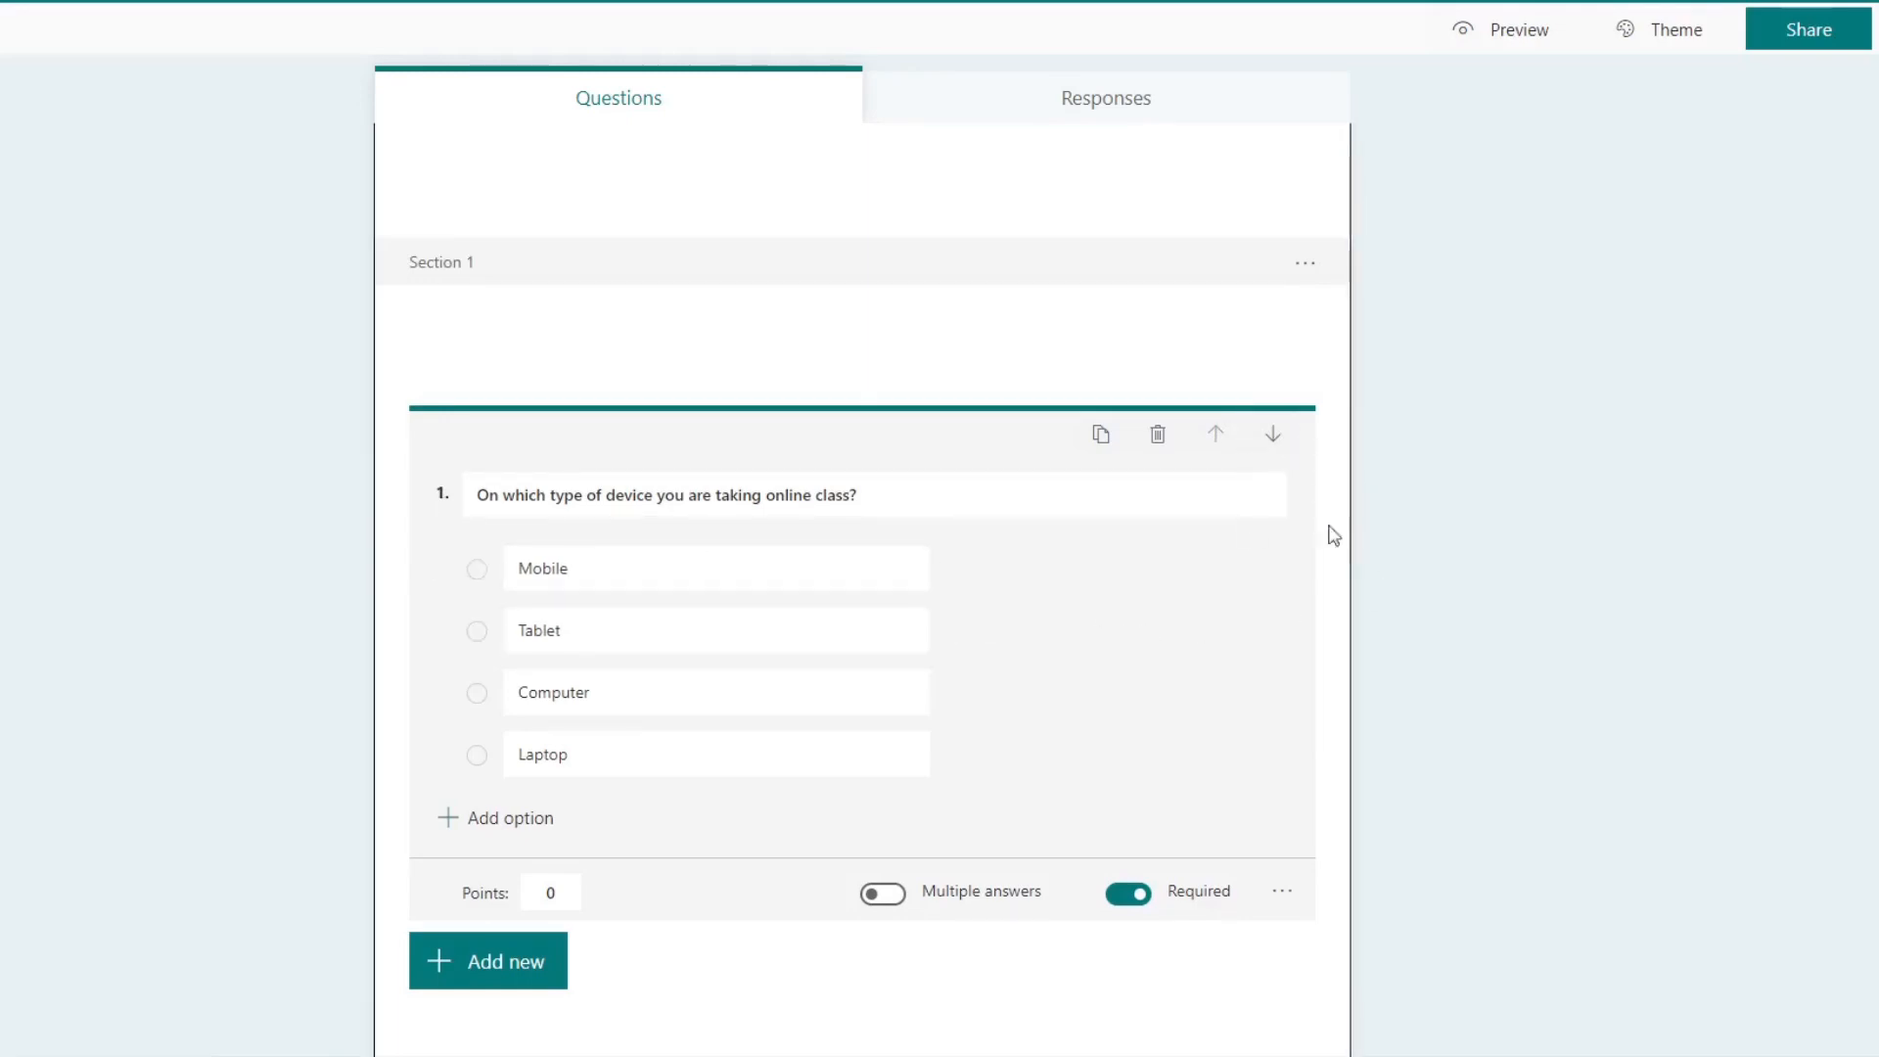
# Step: Add branching to the device question so that the Mobile answer goes to the end of the form
pyautogui.click(1281, 892)
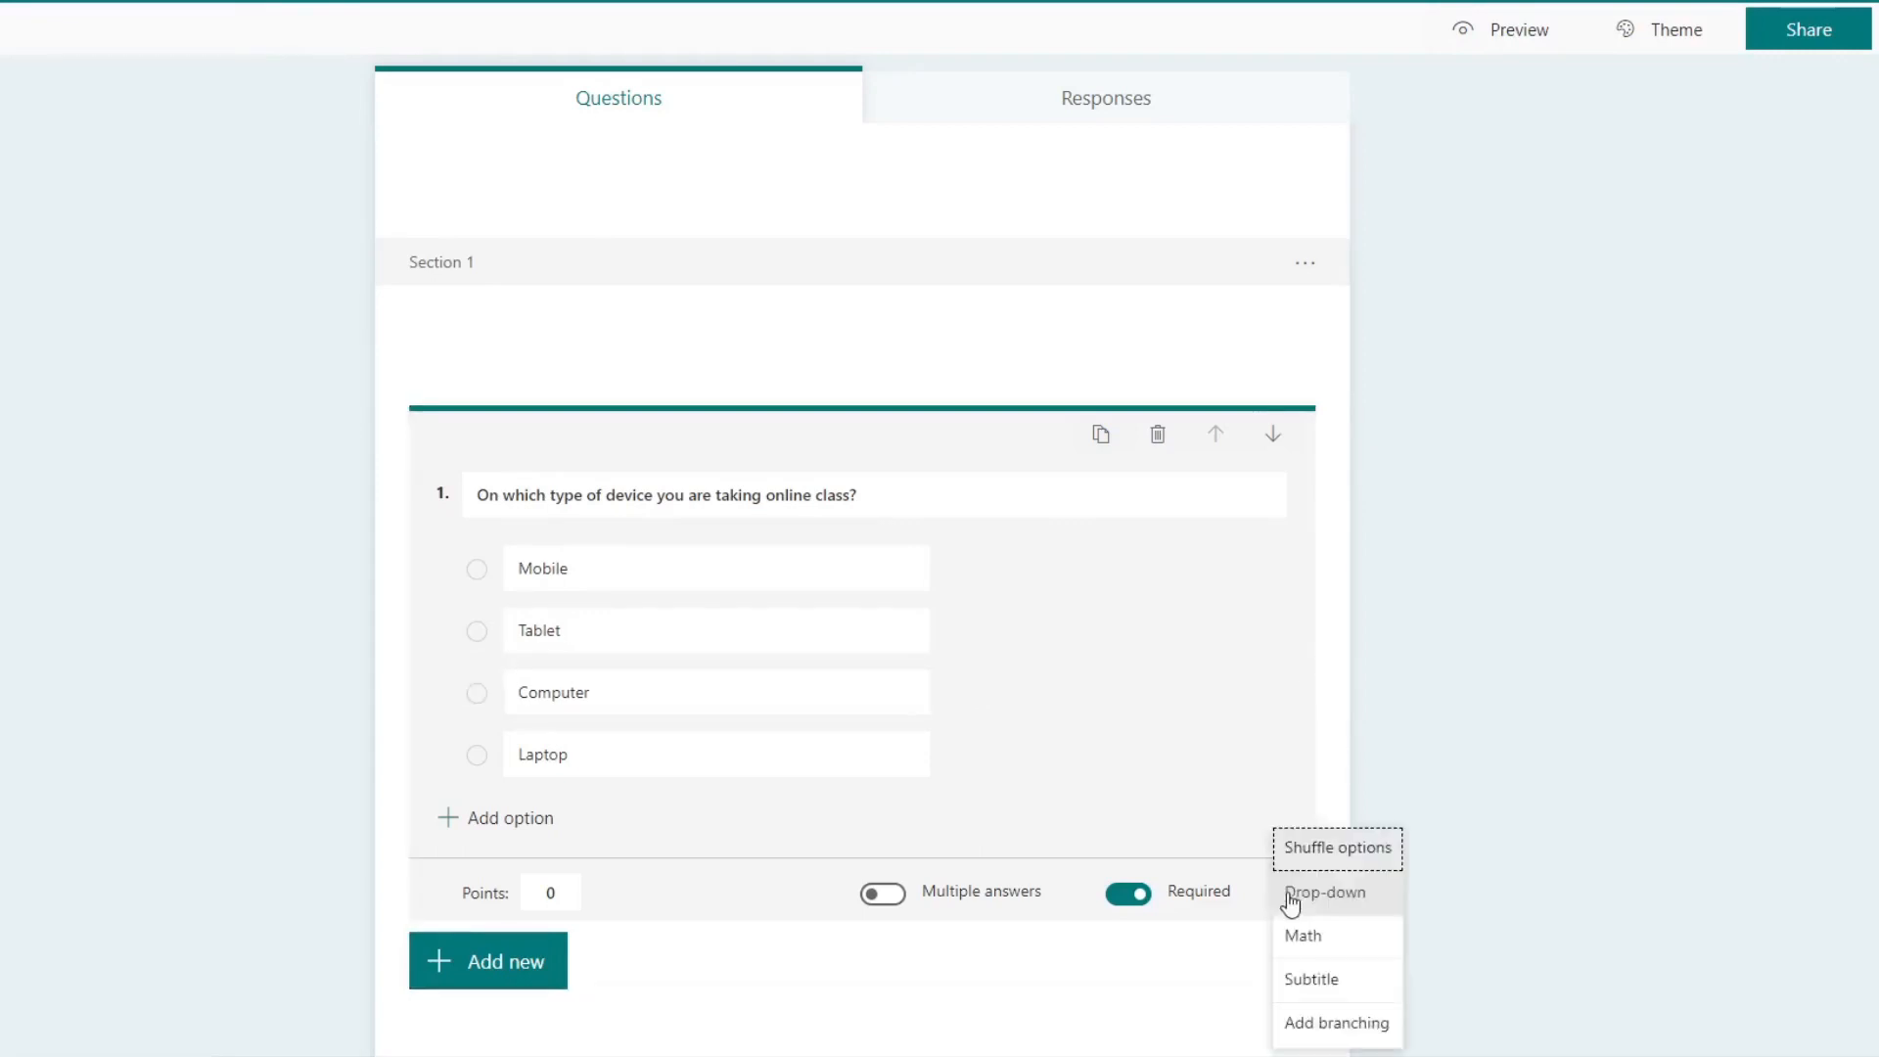
pyautogui.click(1347, 1027)
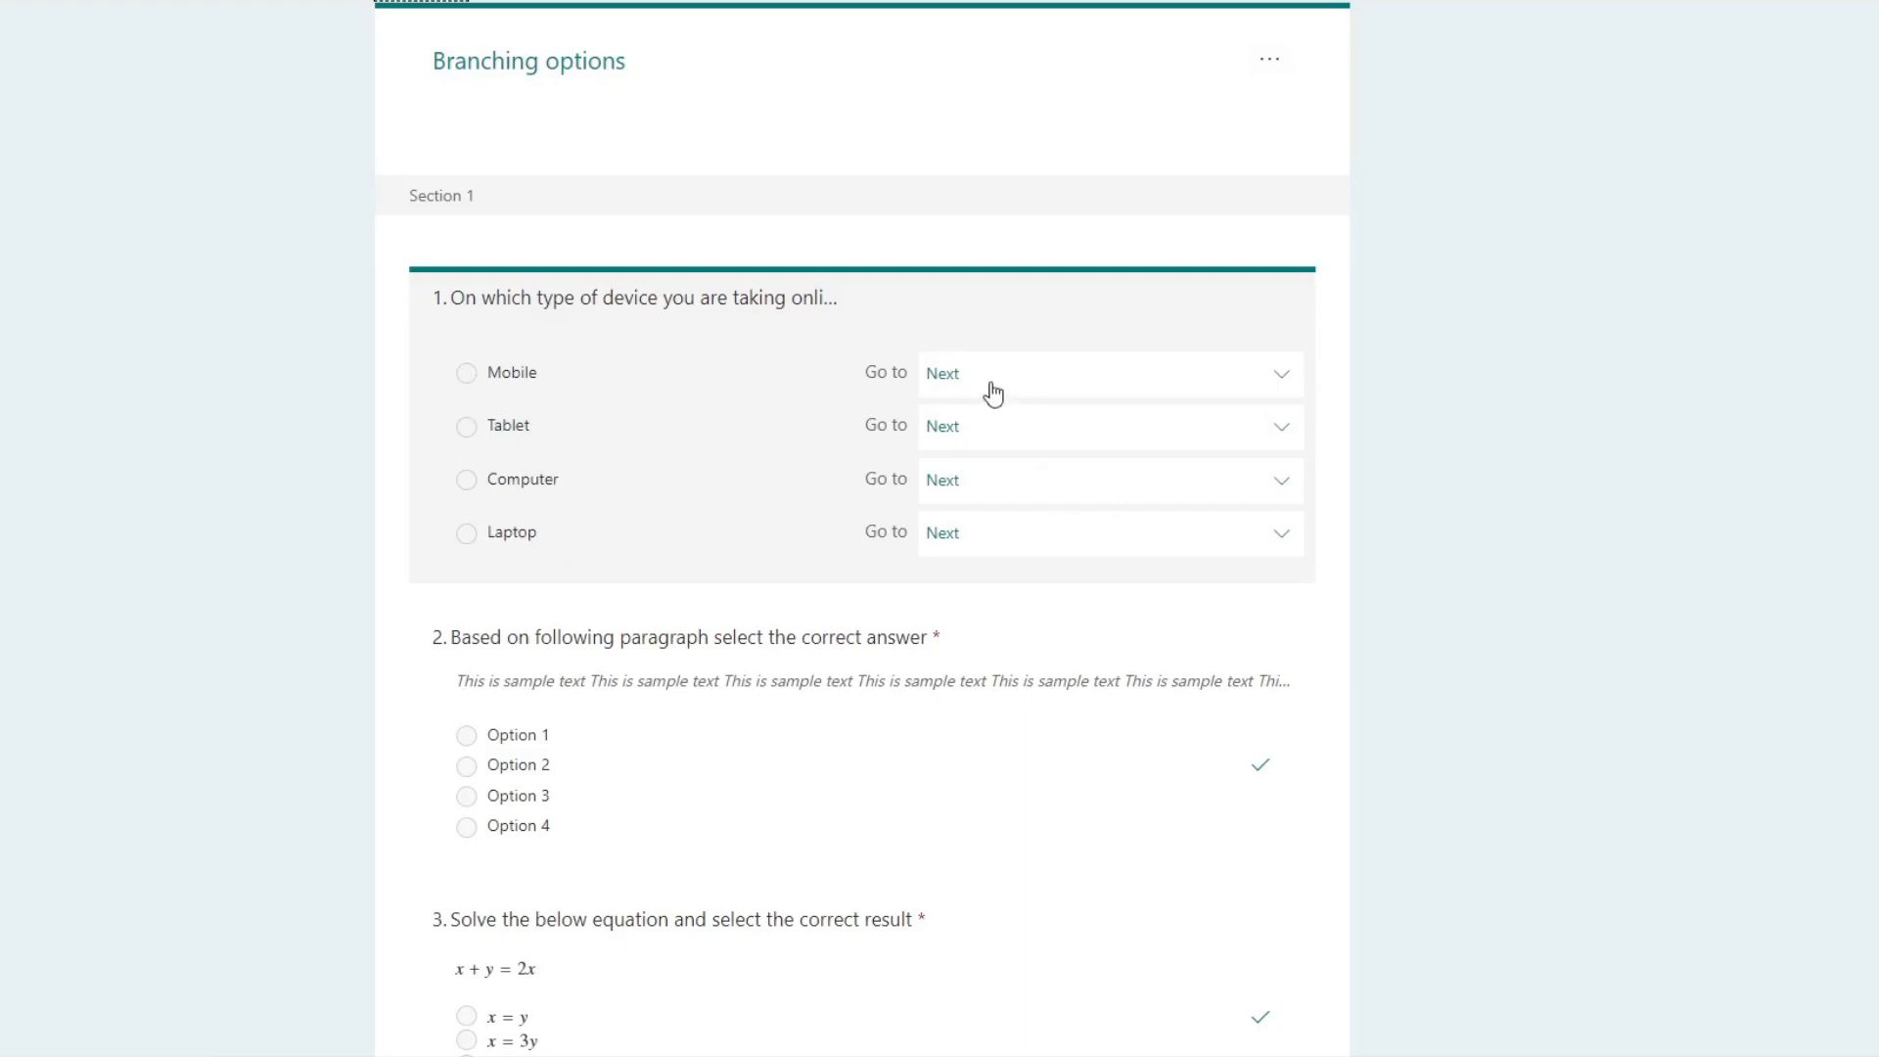
pyautogui.click(1042, 384)
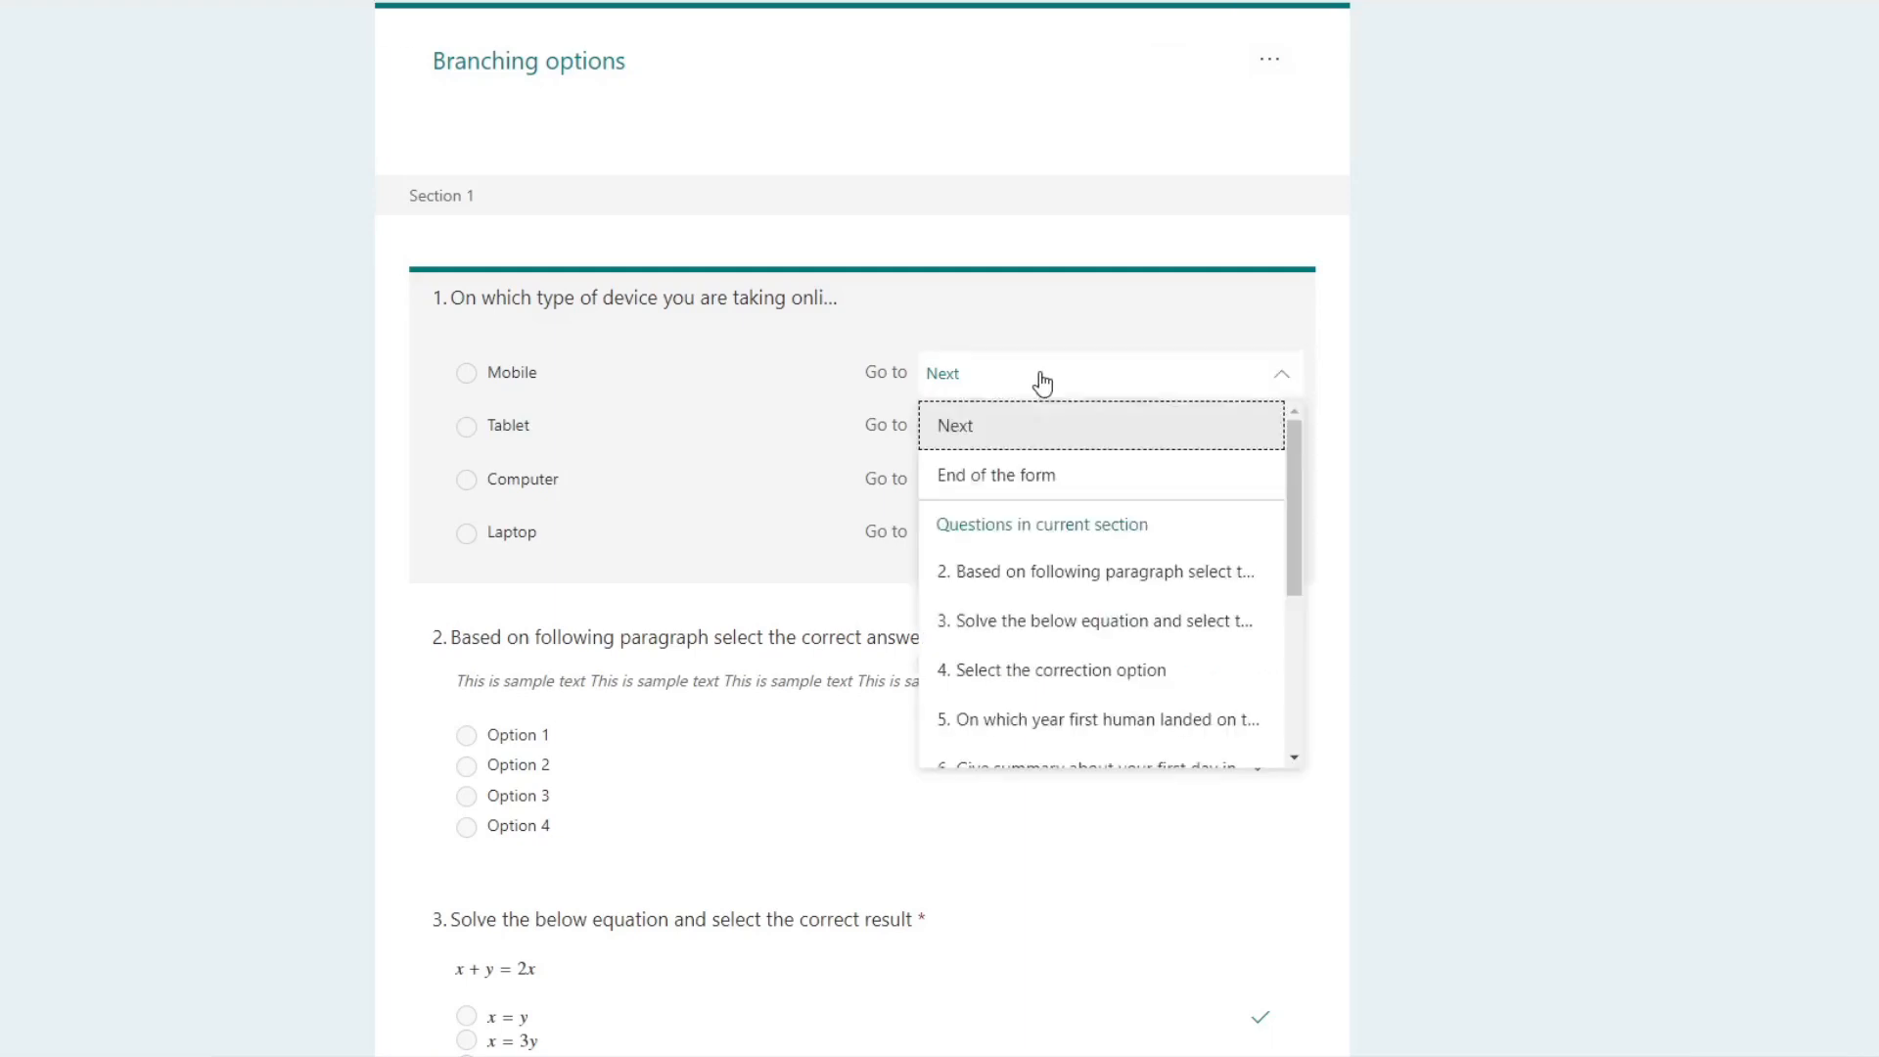
pyautogui.click(907, 326)
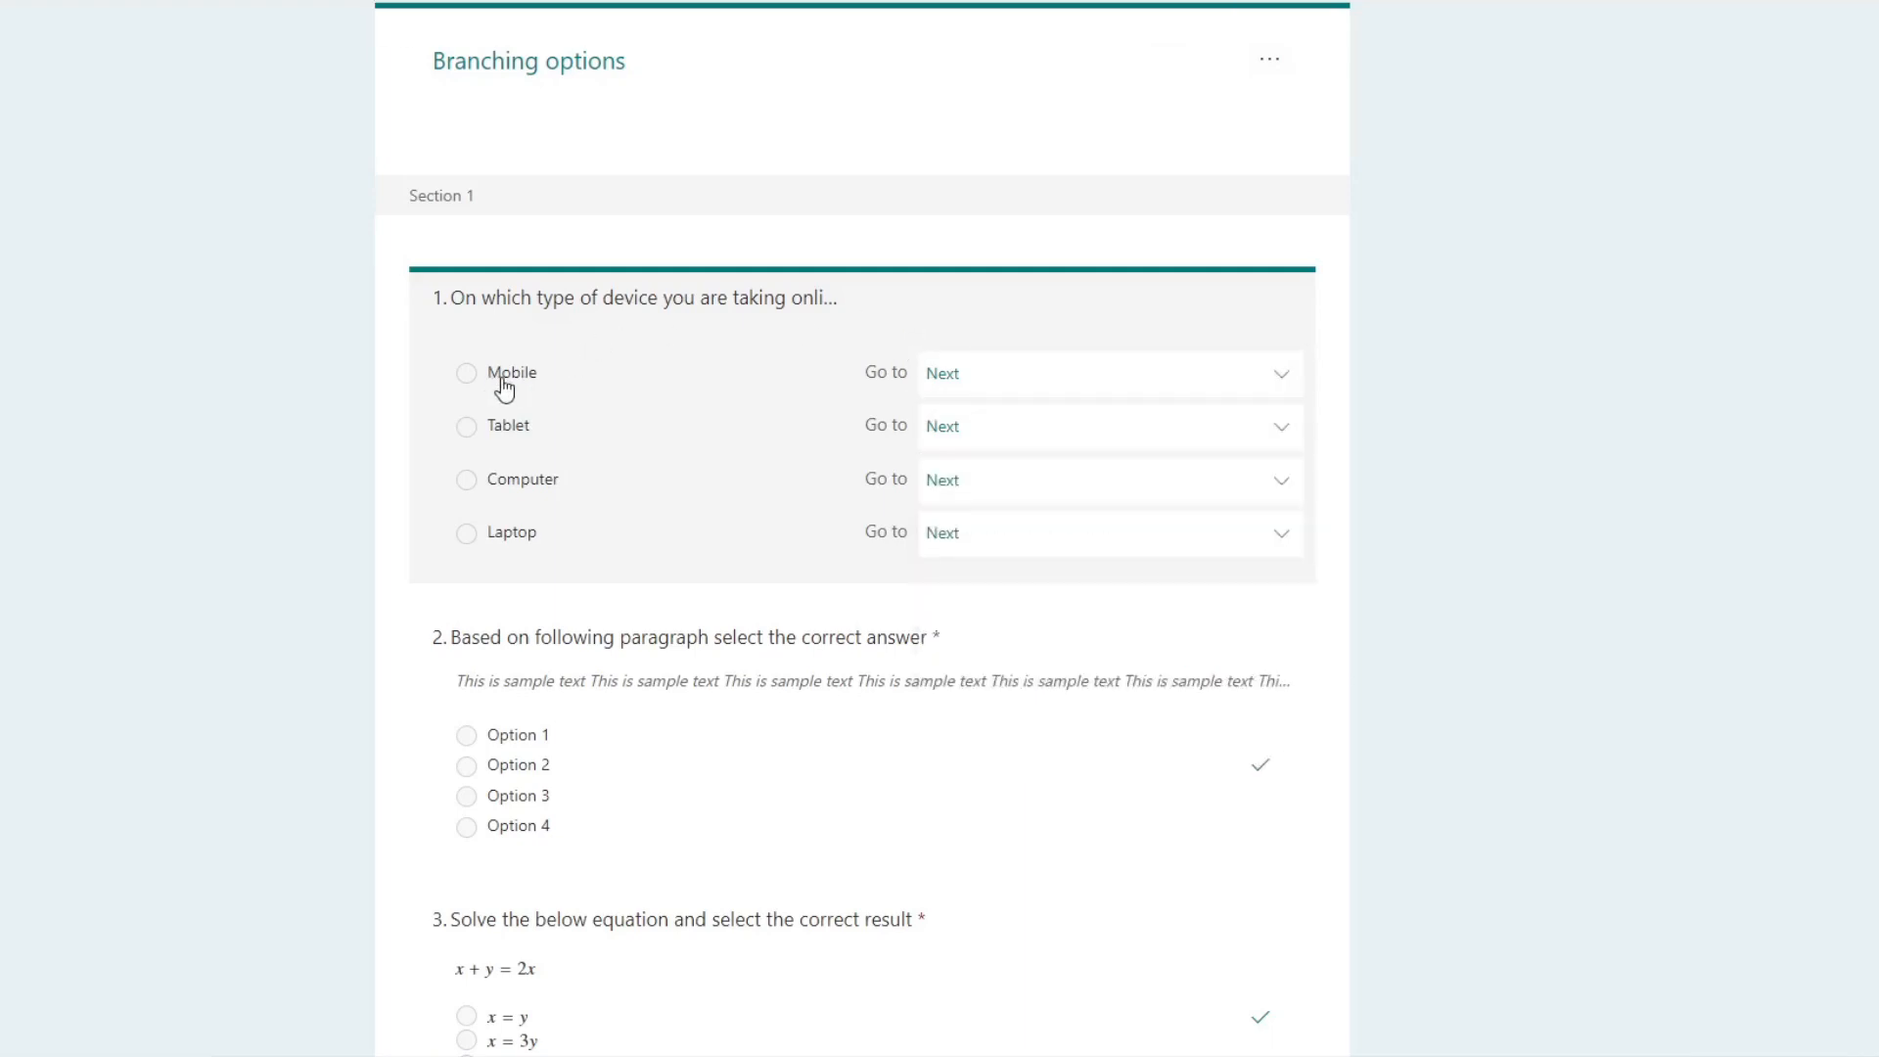
pyautogui.click(1094, 388)
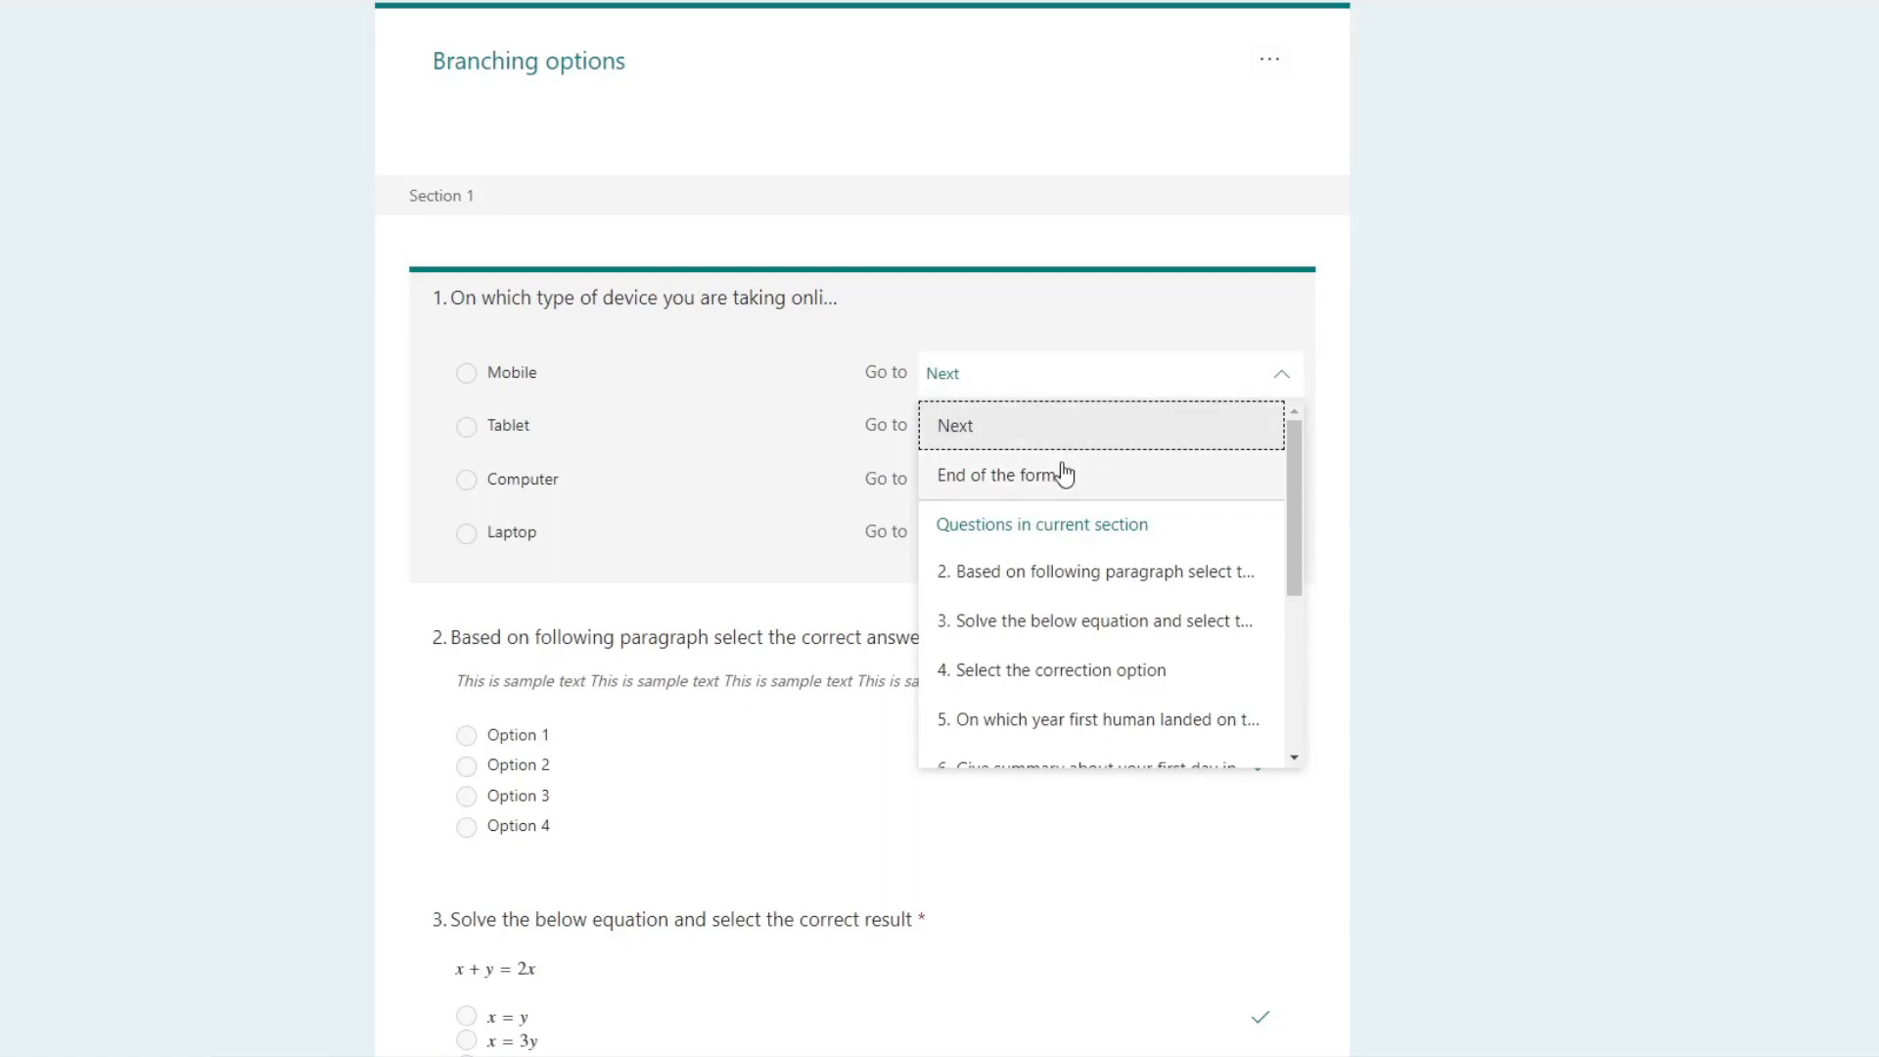
pyautogui.scroll(-3, 1057, 593)
pyautogui.scroll(3, 1066, 577)
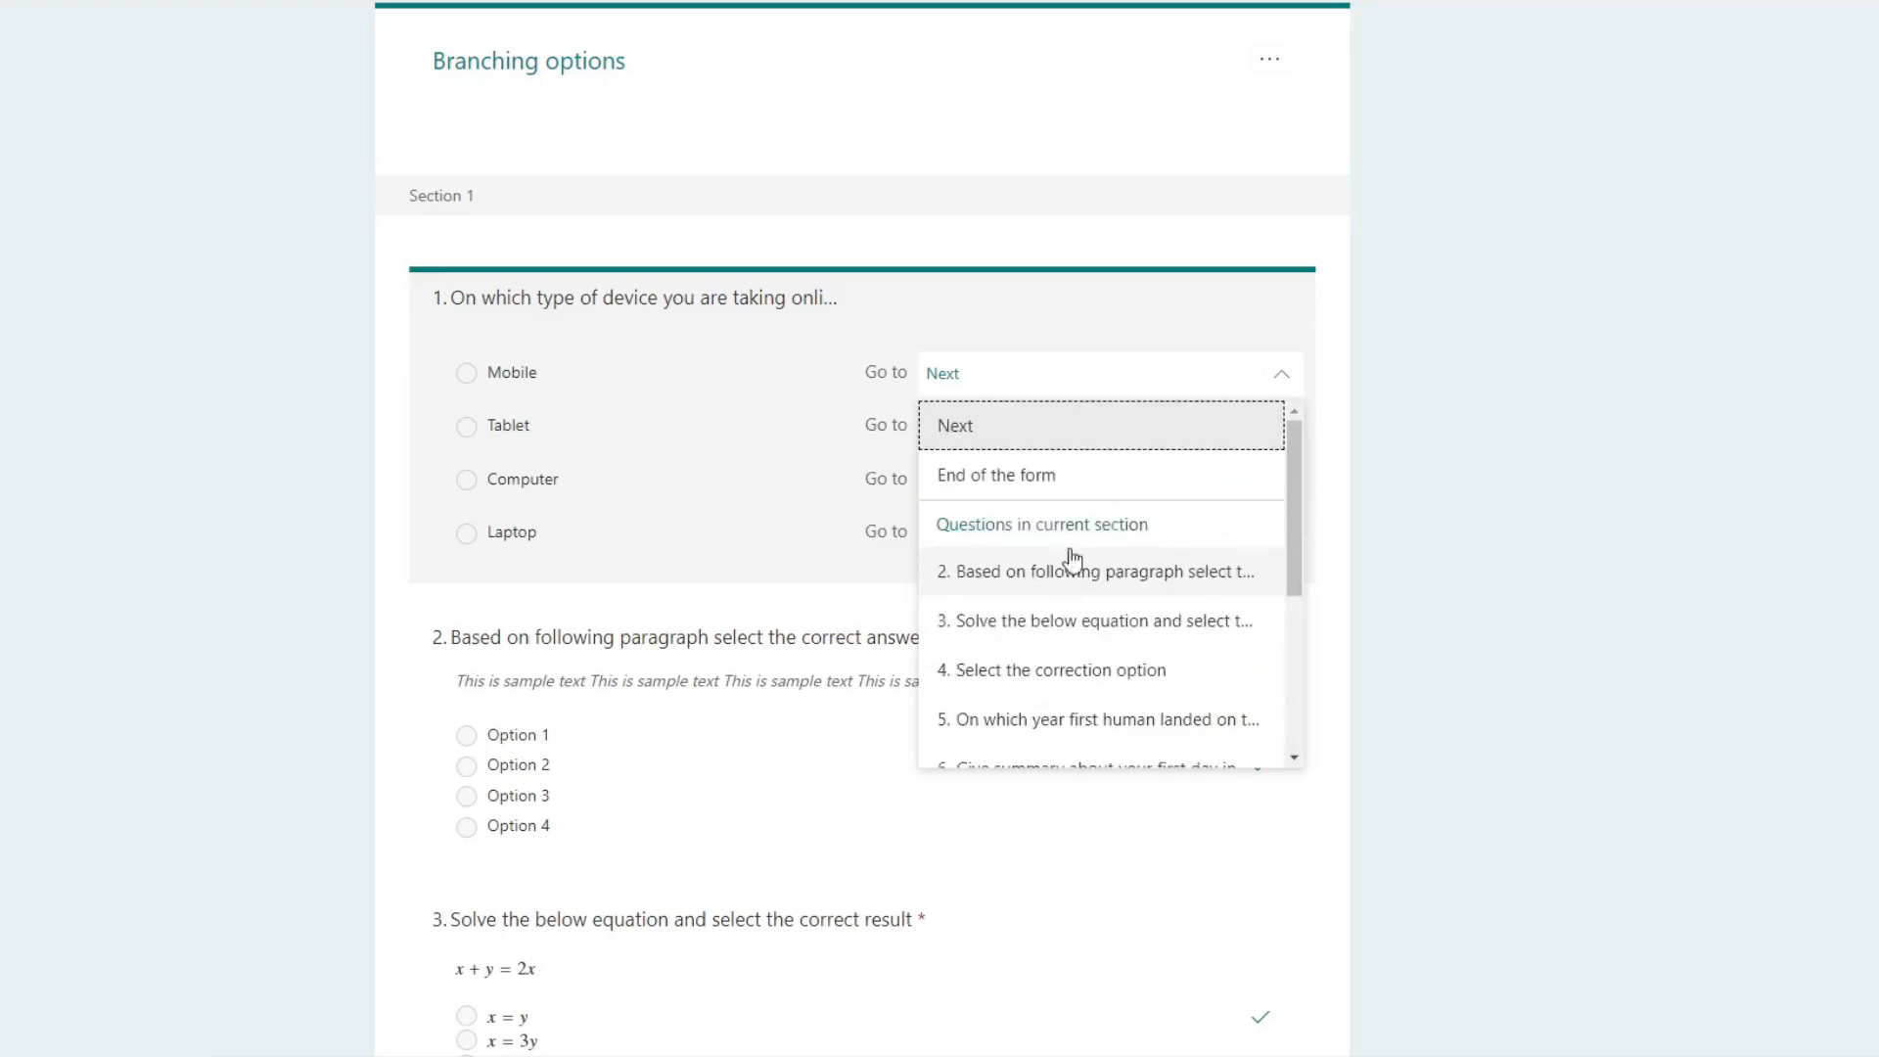
pyautogui.click(998, 471)
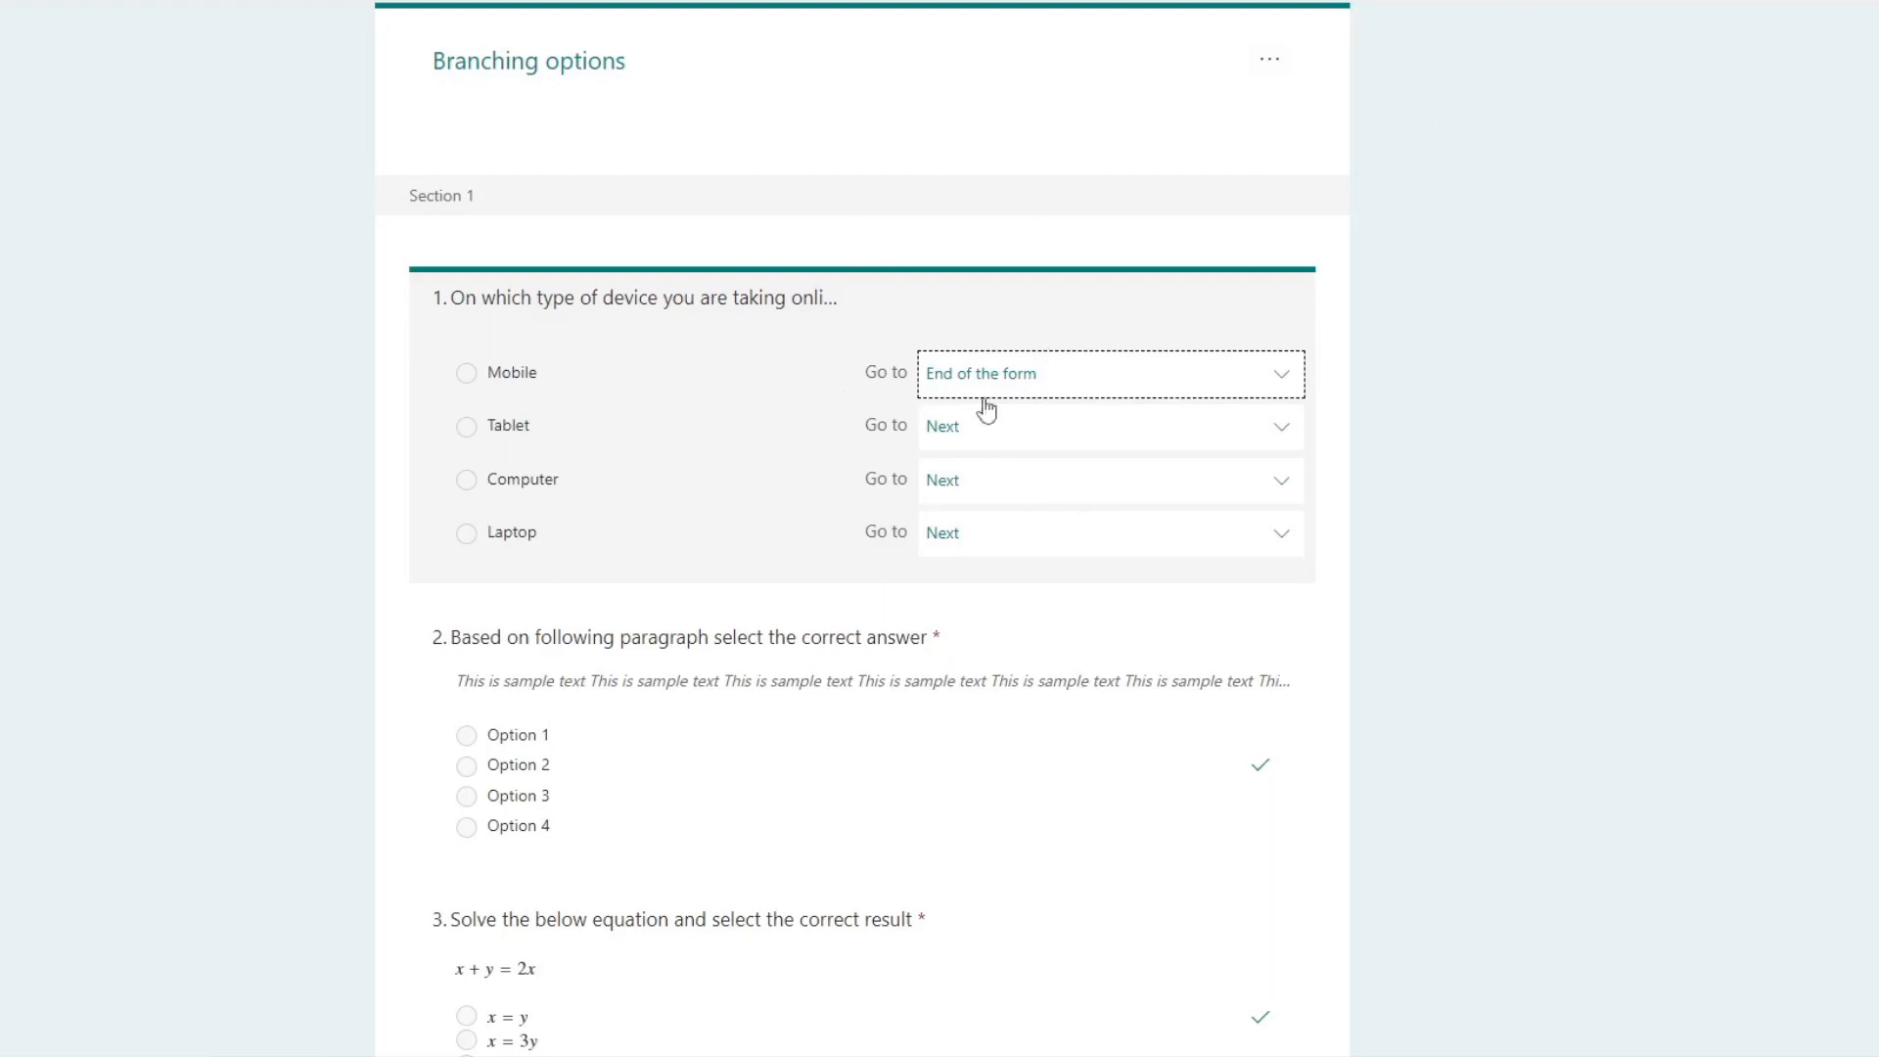
pyautogui.click(443, 37)
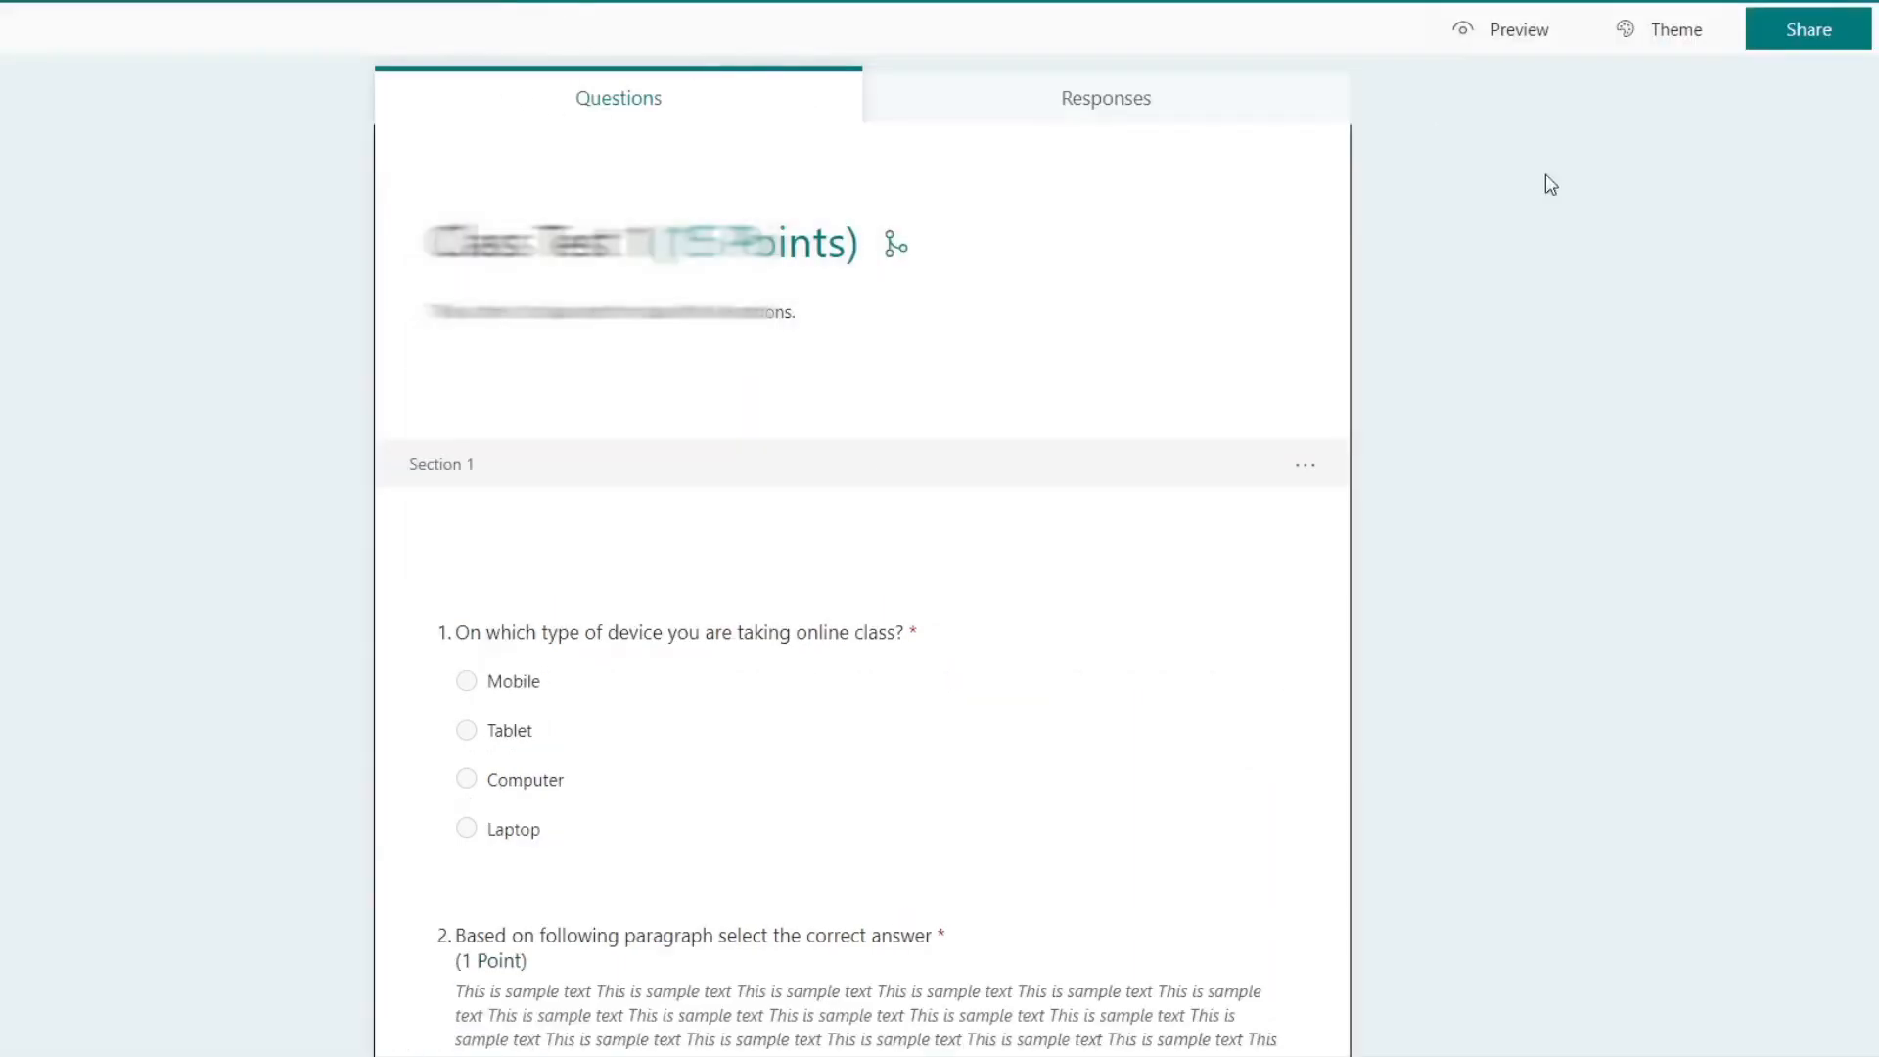
# Step: Preview the quiz and test the device question's branching with the Mobile and Tablet answers
pyautogui.click(1532, 37)
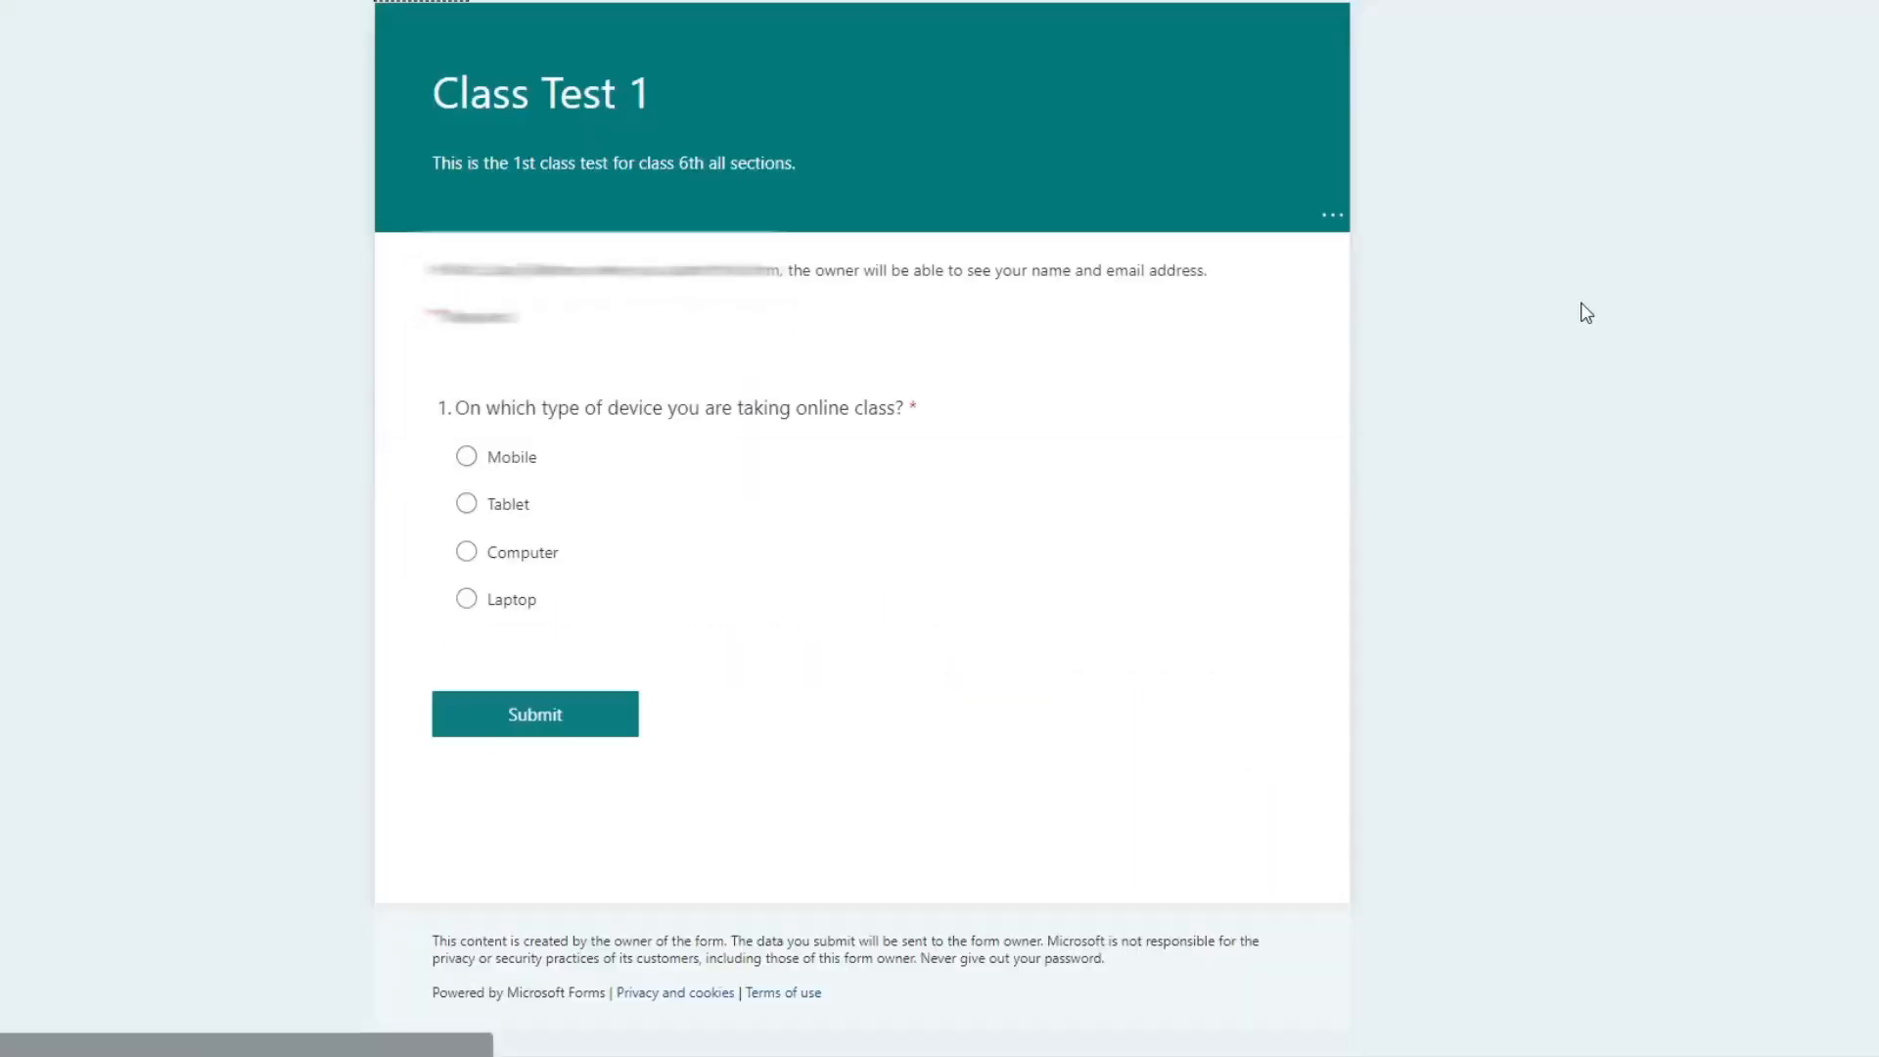
pyautogui.click(466, 457)
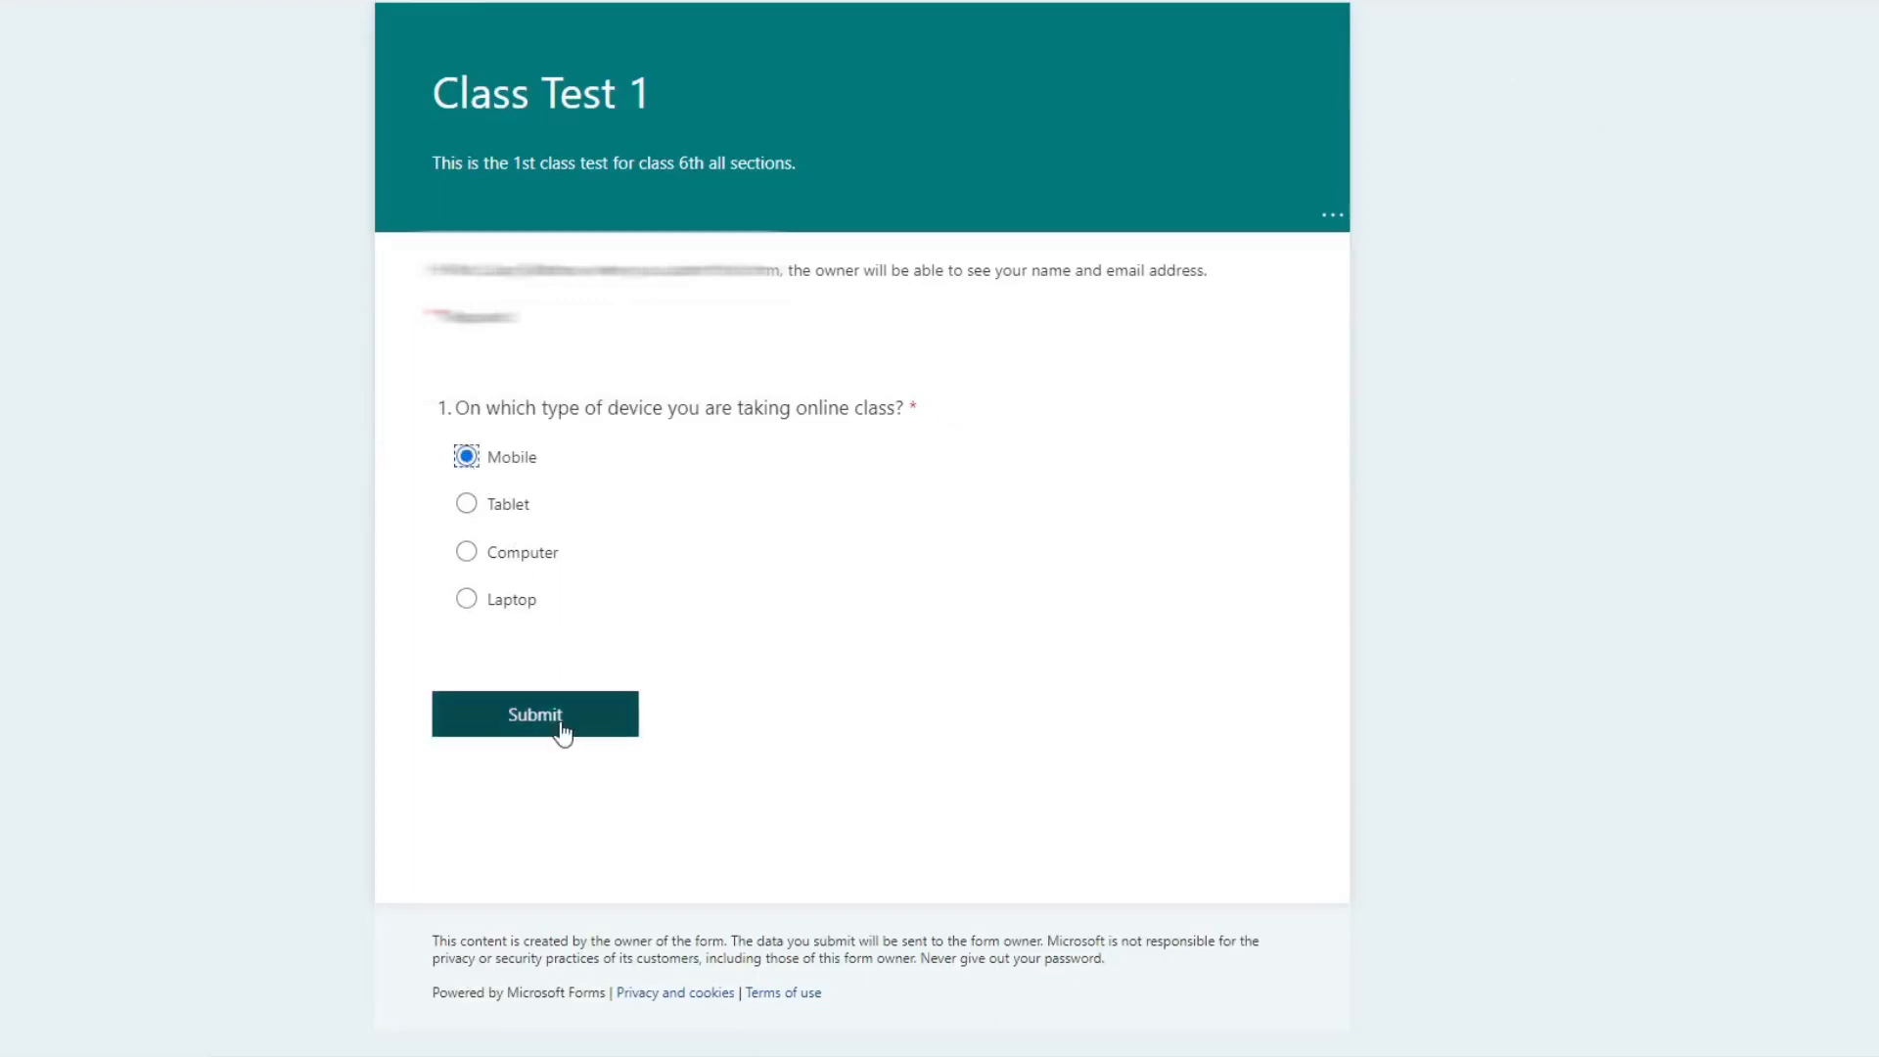
pyautogui.click(466, 503)
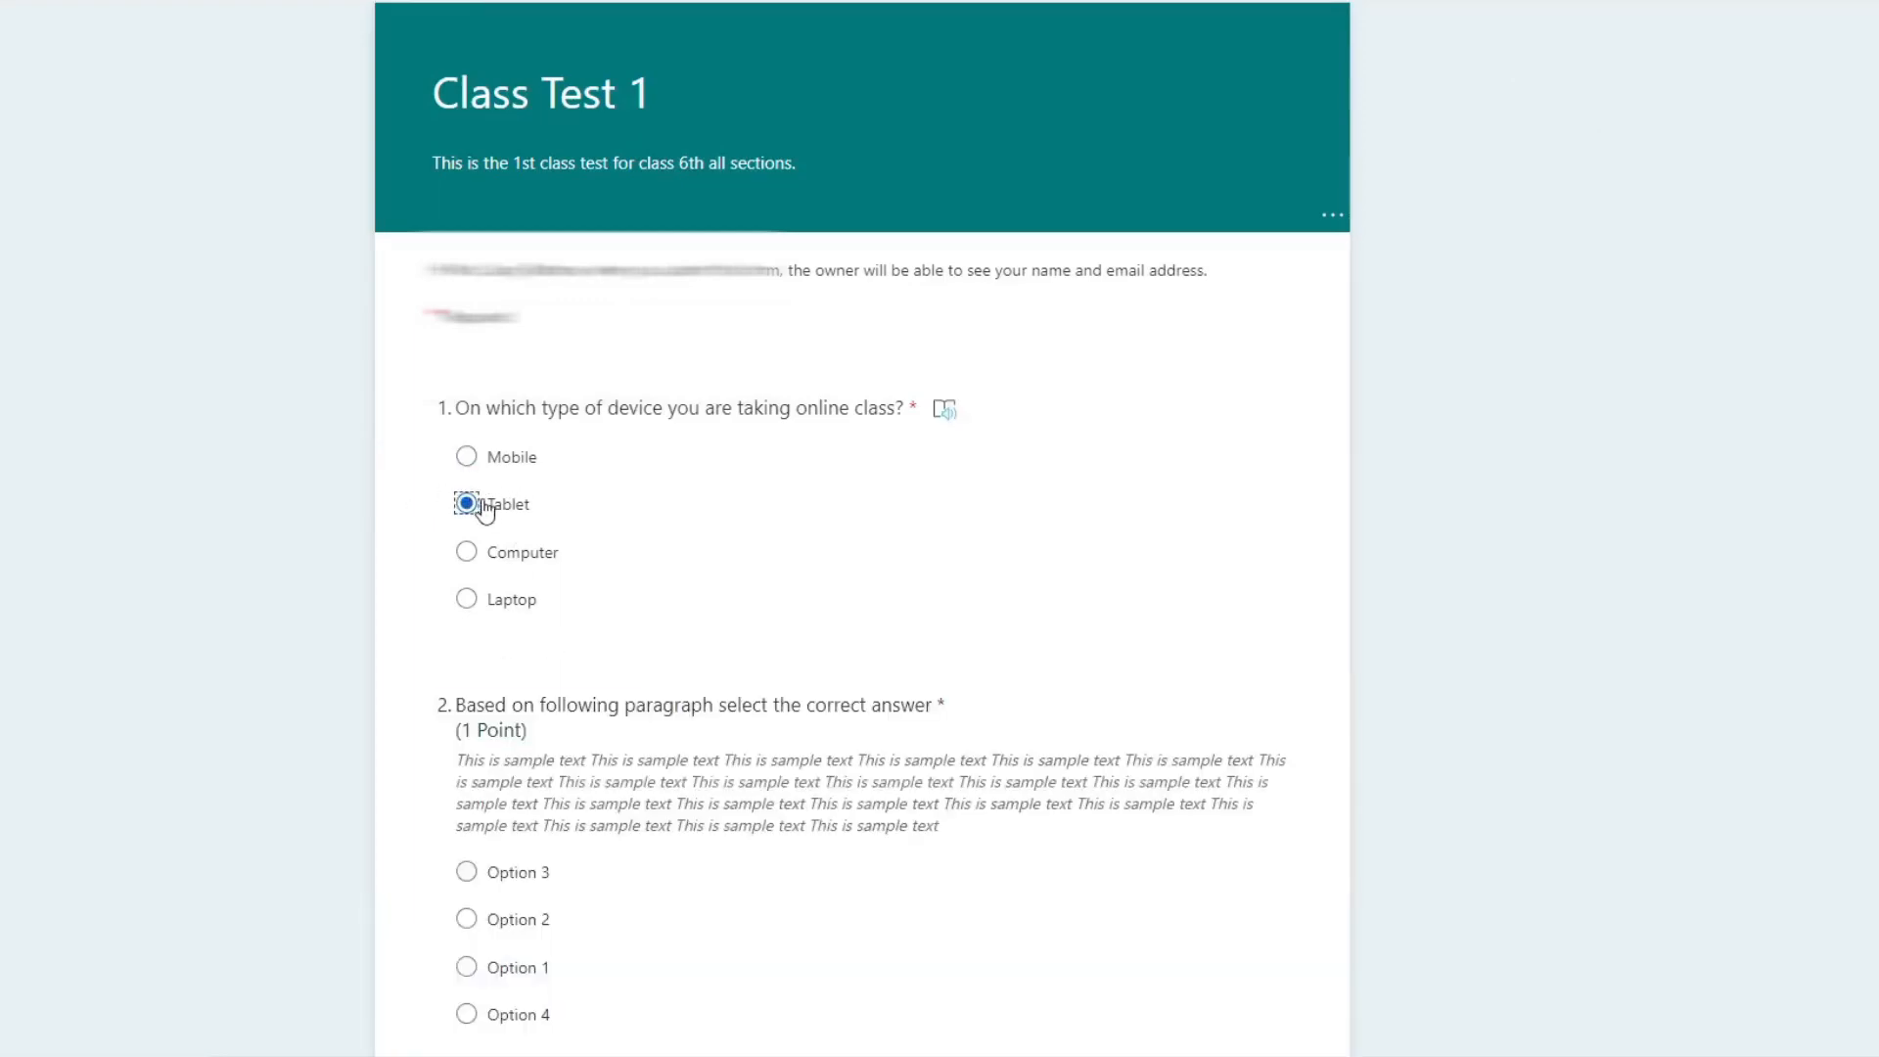
pyautogui.scroll(-9, 637, 510)
pyautogui.scroll(-10, 671, 511)
pyautogui.scroll(20, 688, 512)
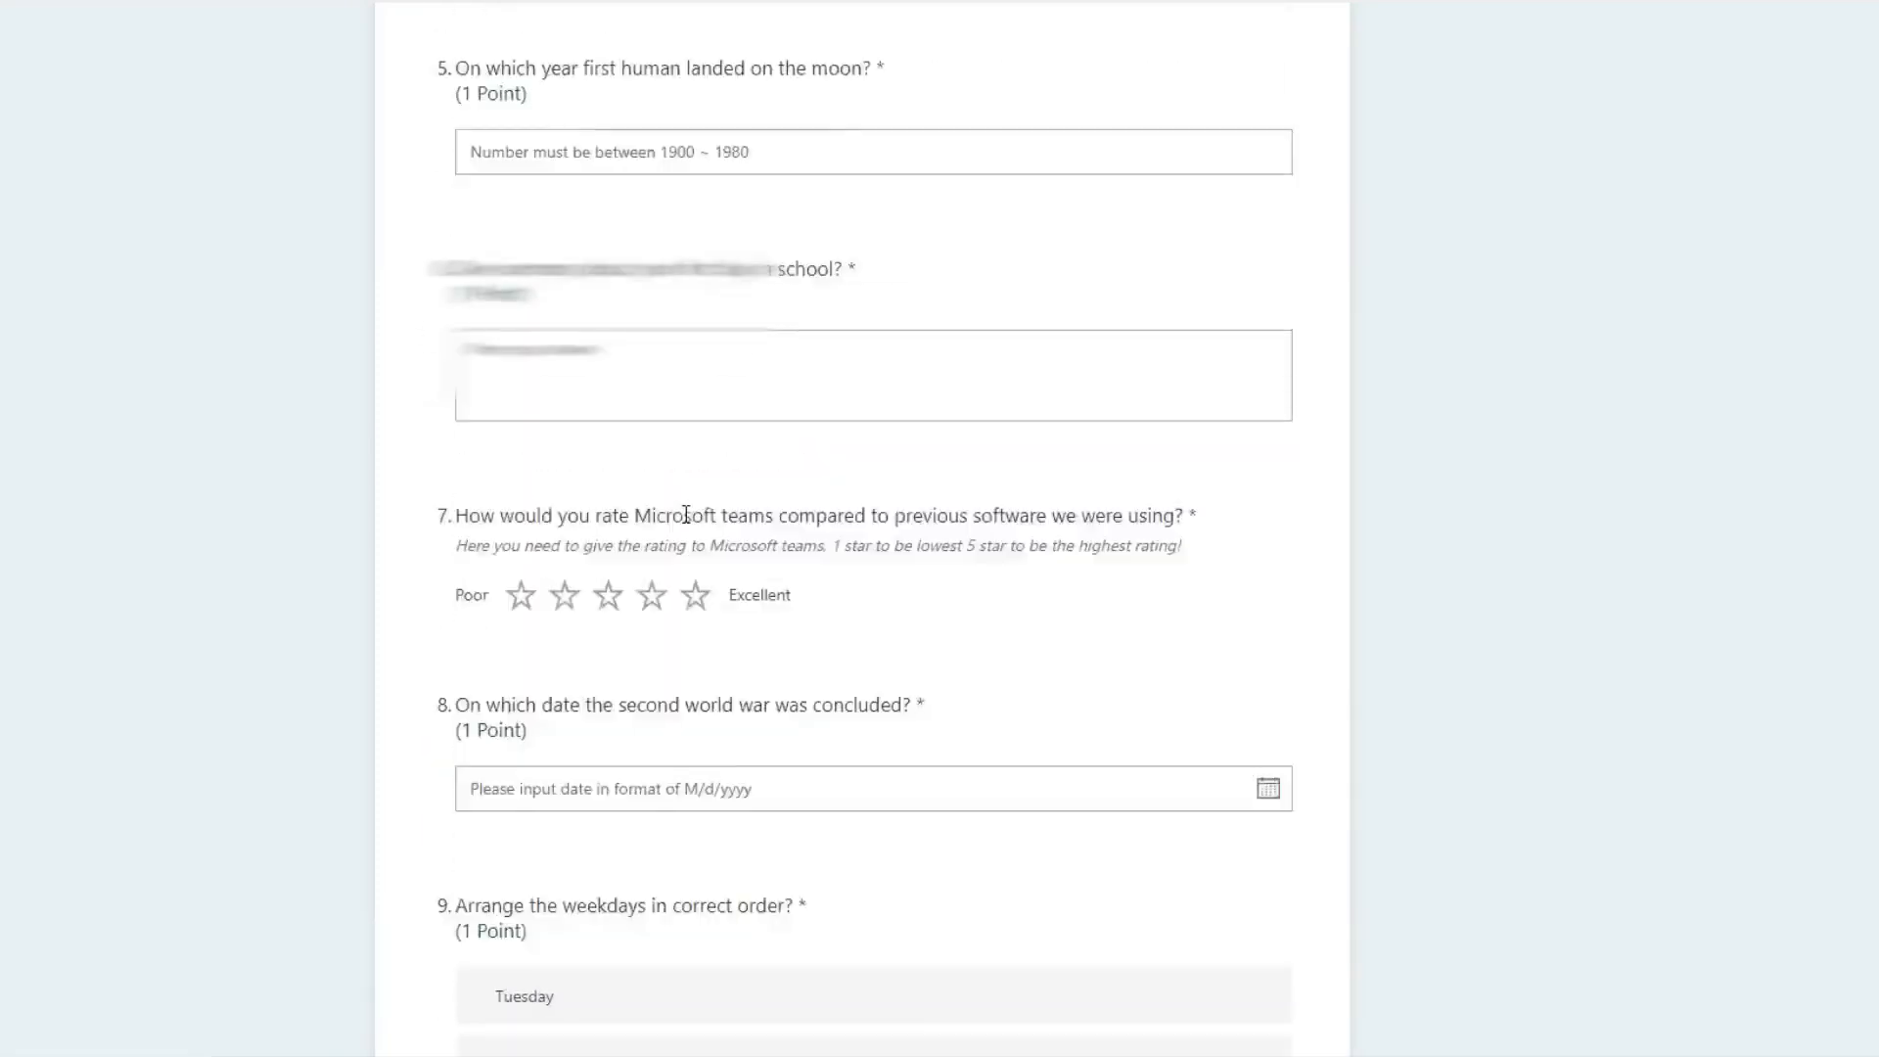
pyautogui.click(411, 3)
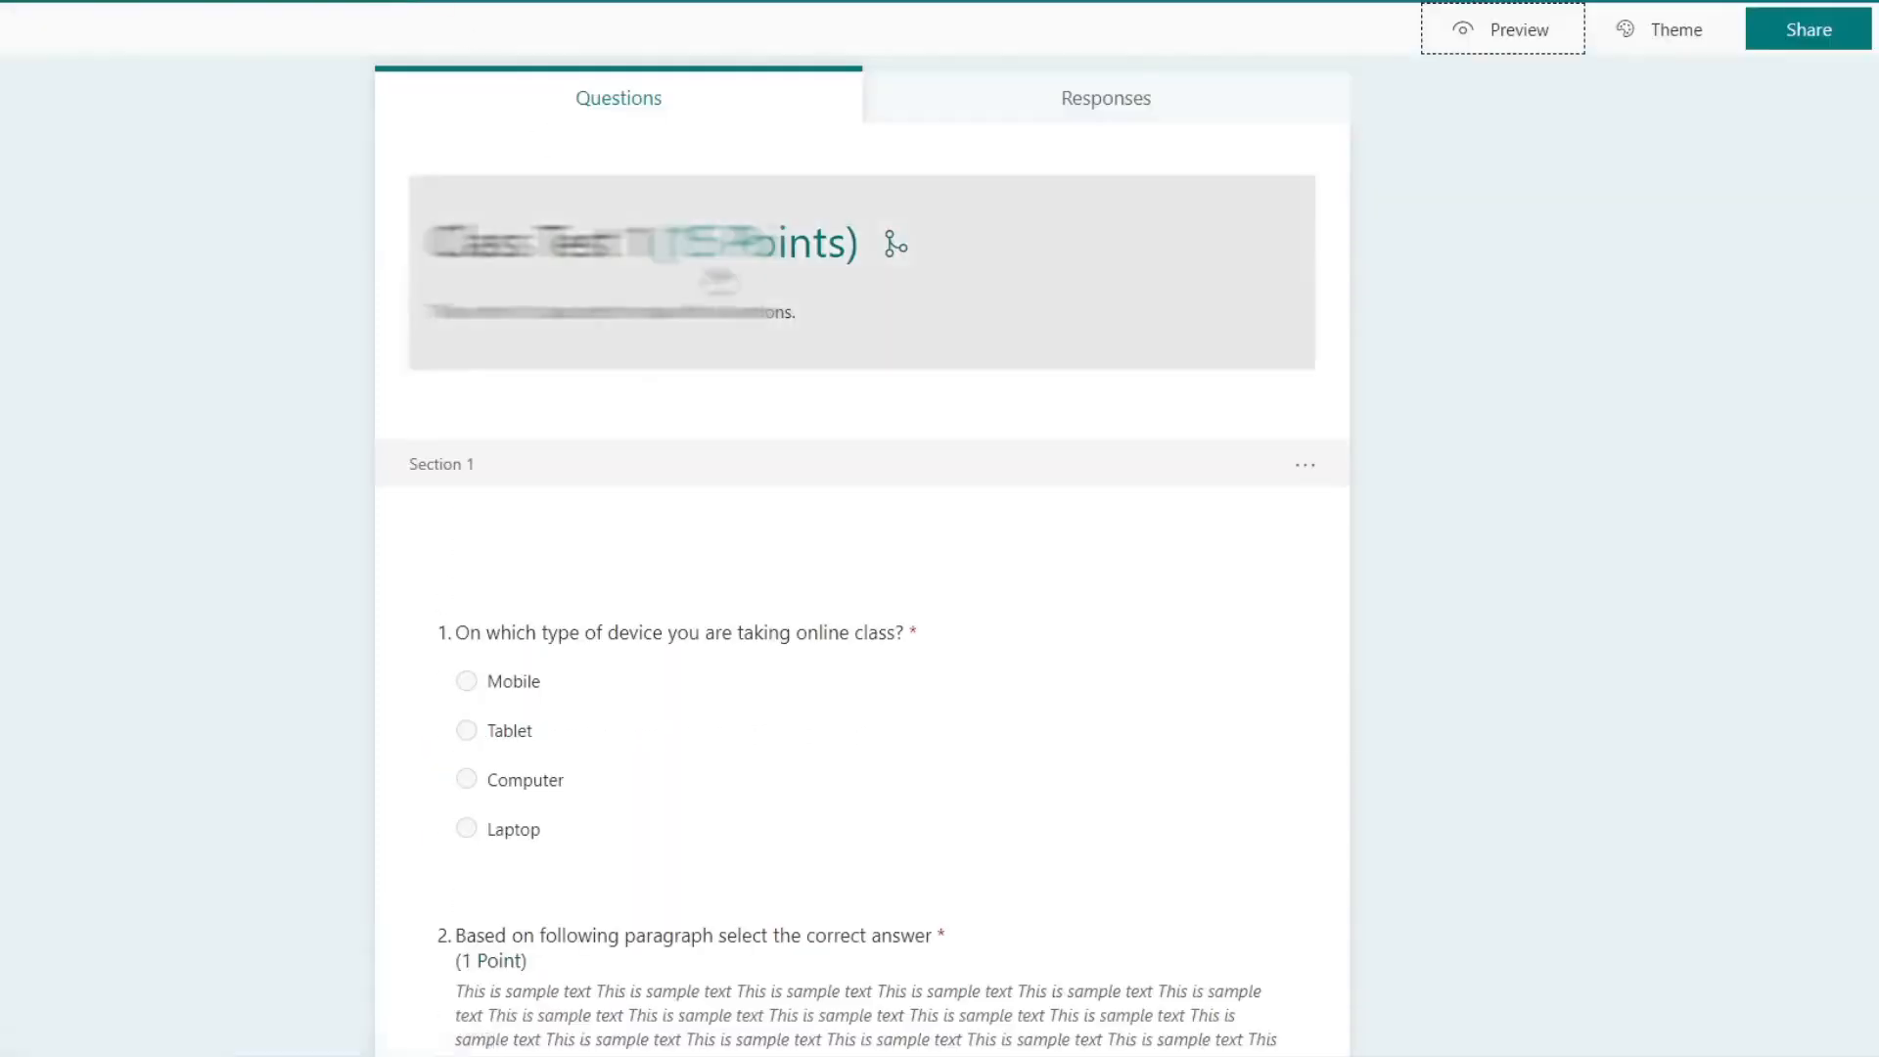
# Step: Reopen the device question for editing and show its additional settings
pyautogui.scroll(-8, 1181, 524)
pyautogui.scroll(8, 1180, 523)
pyautogui.click(1266, 554)
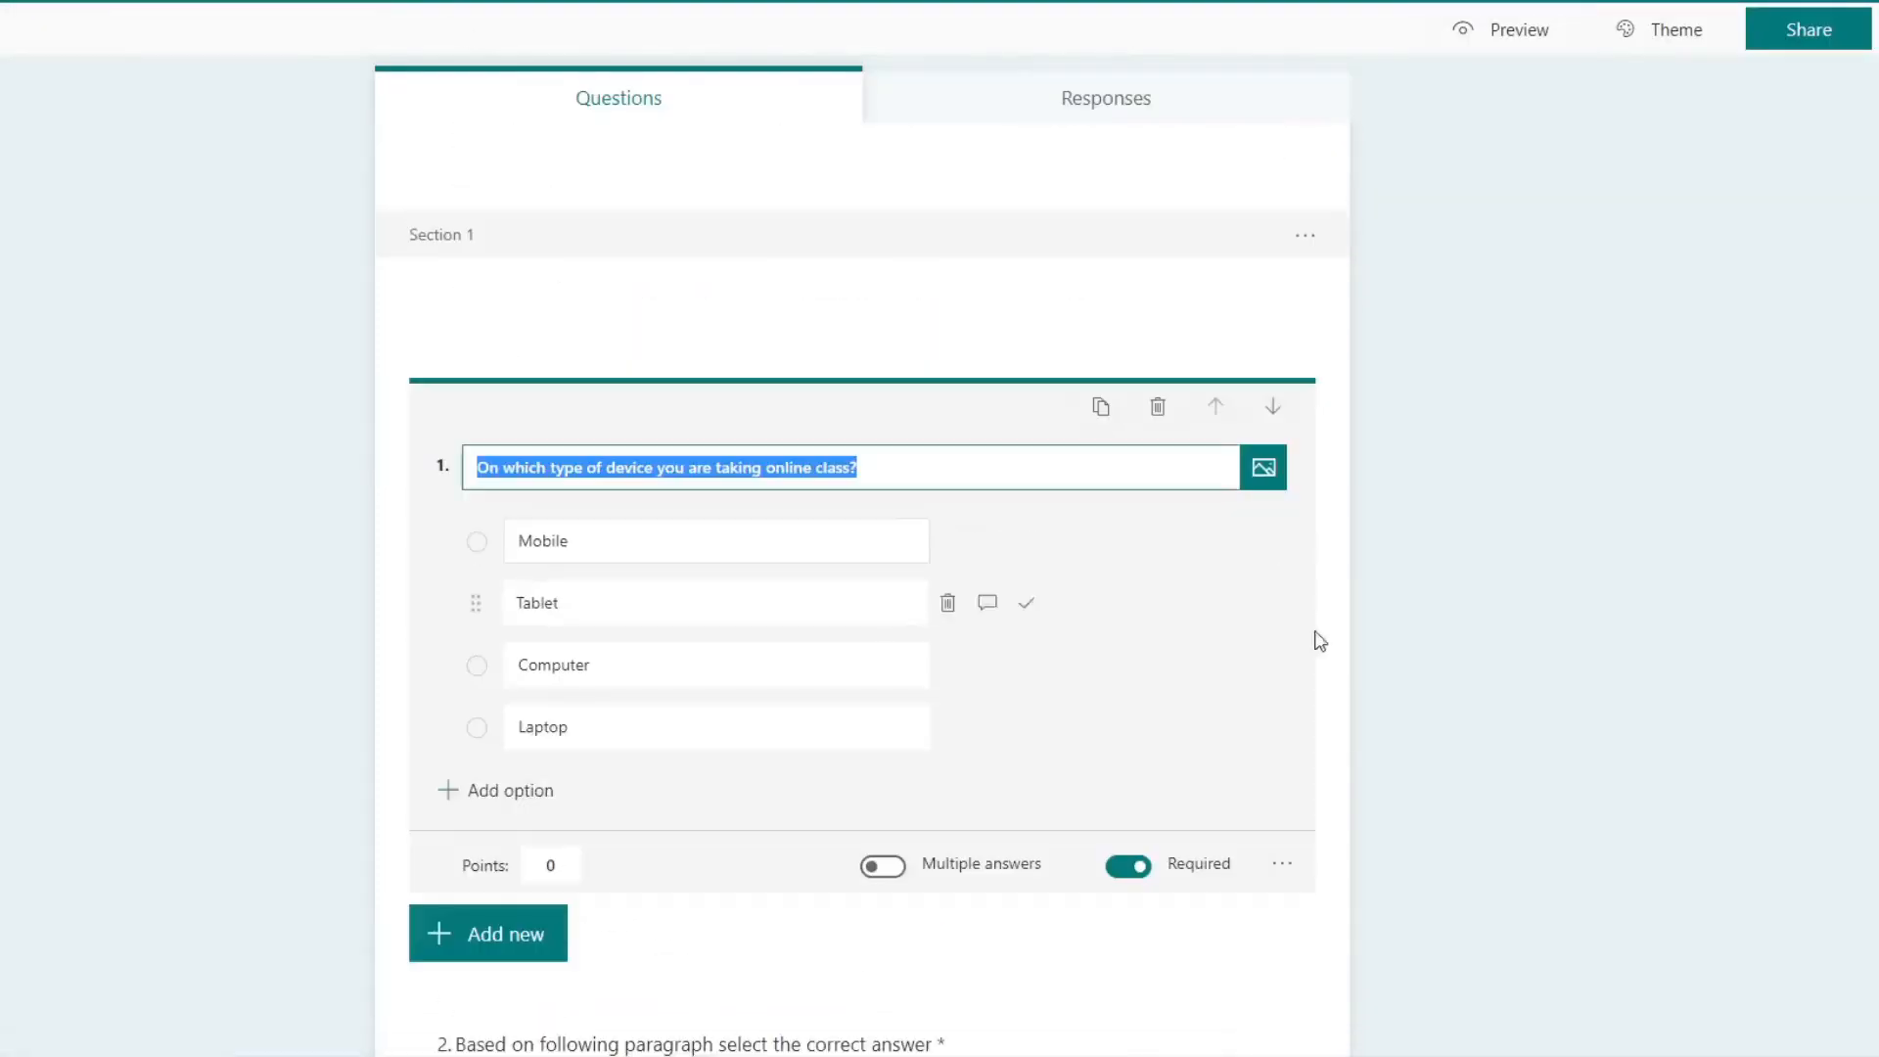
pyautogui.click(1280, 865)
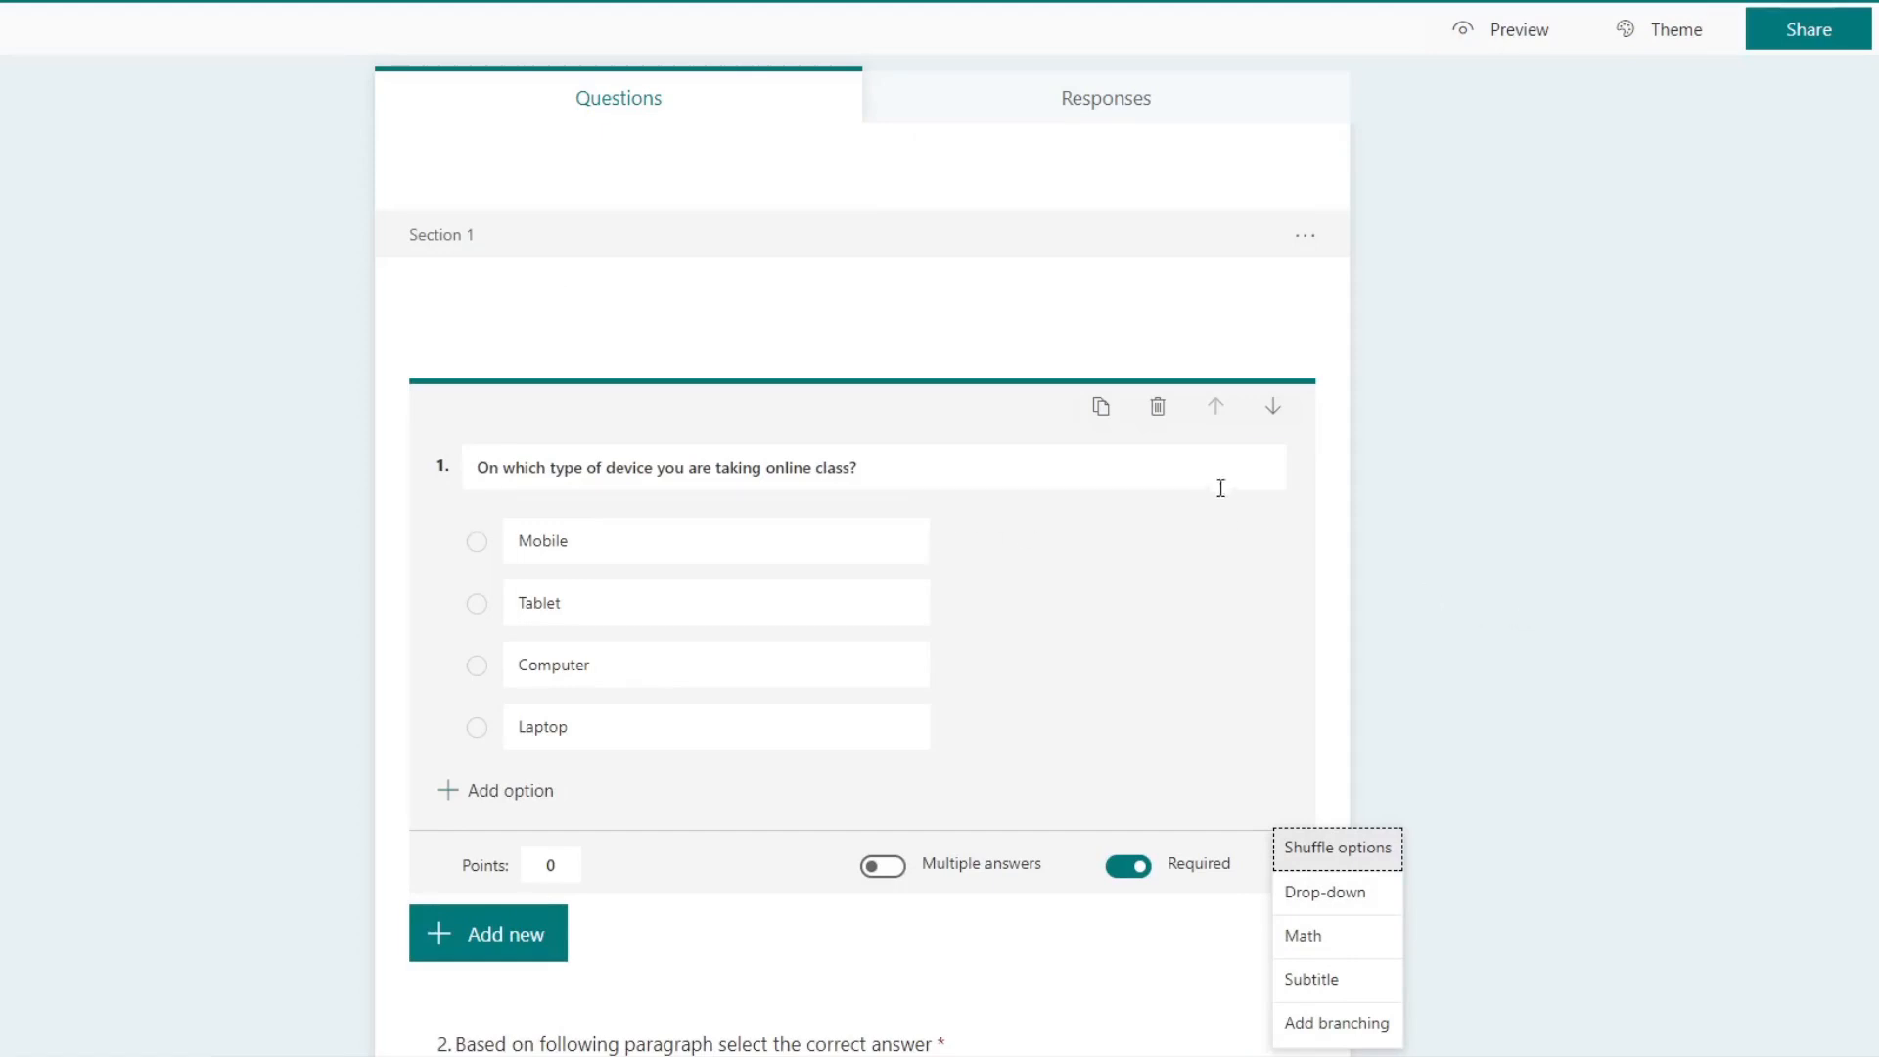
pyautogui.click(1209, 535)
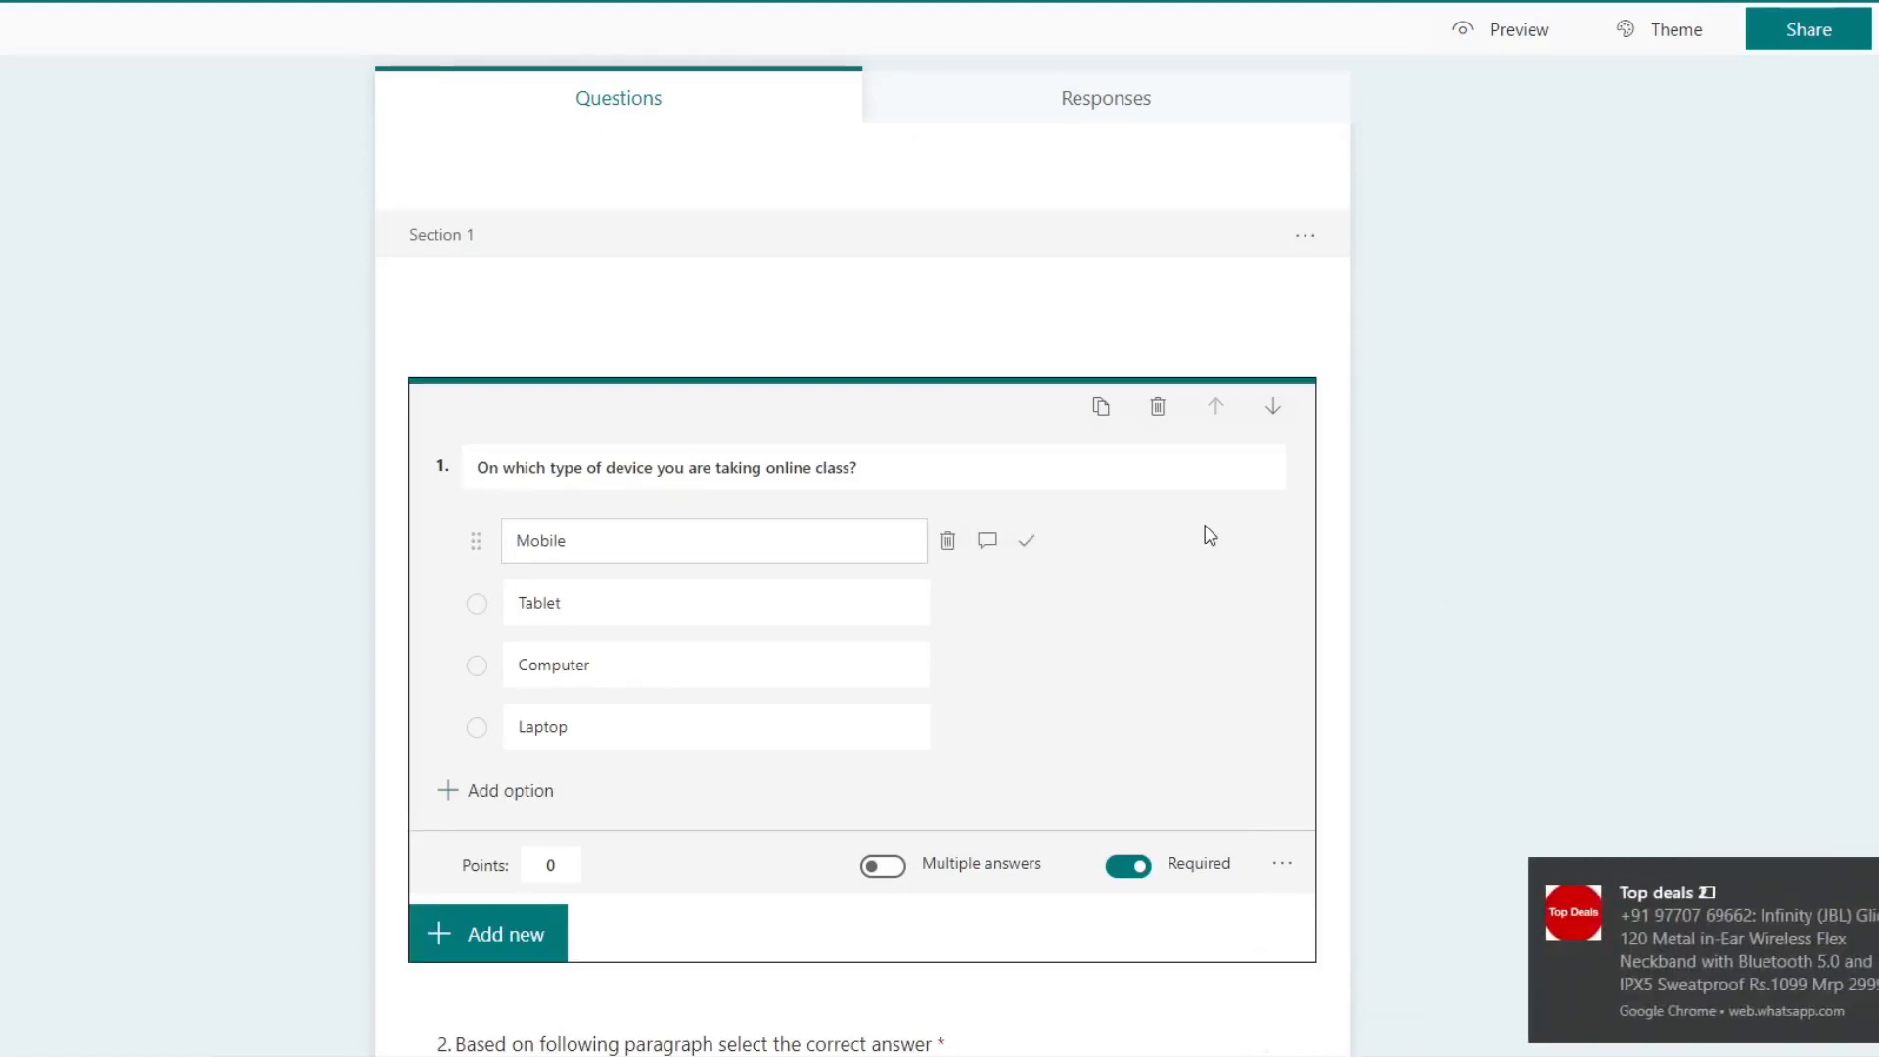
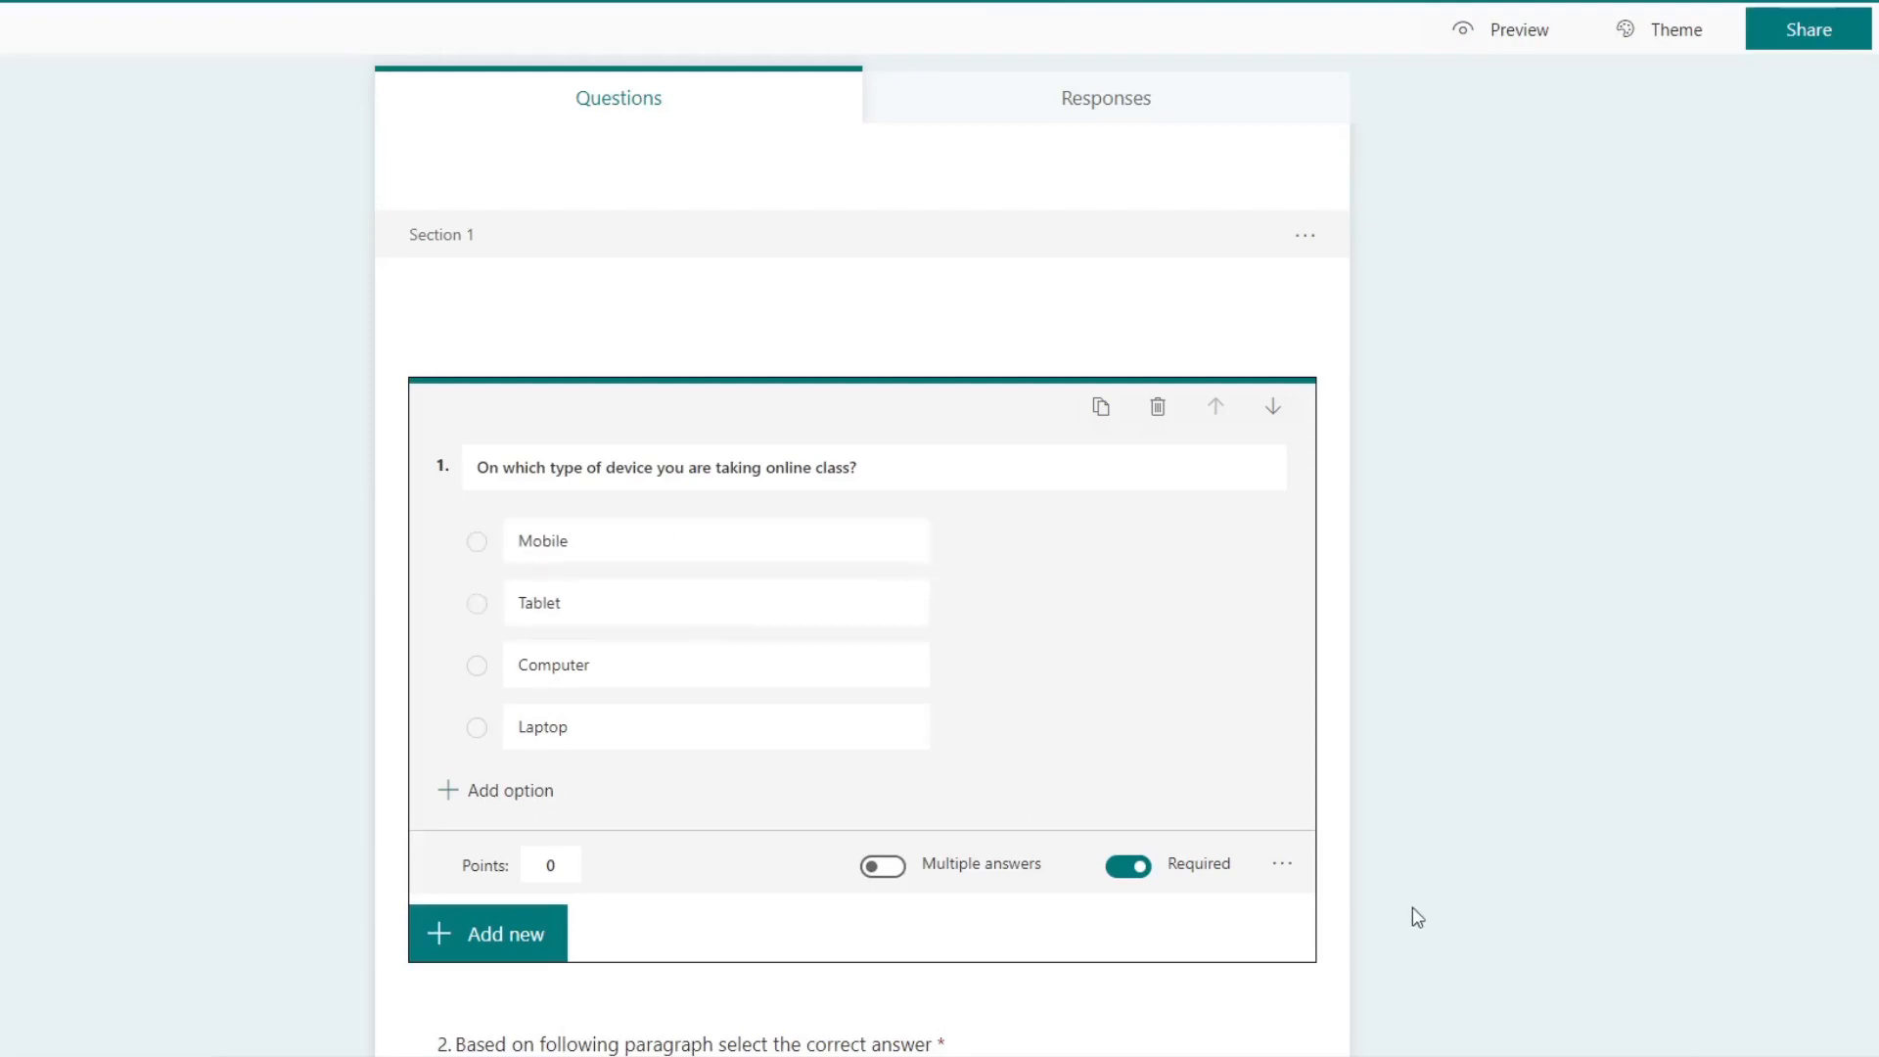
# Step: Set the device question's branching so Mobile goes to question 2, Tablet to question 3, Computer to question 4 and Laptop to the end of the form
pyautogui.click(1284, 865)
pyautogui.click(1338, 1033)
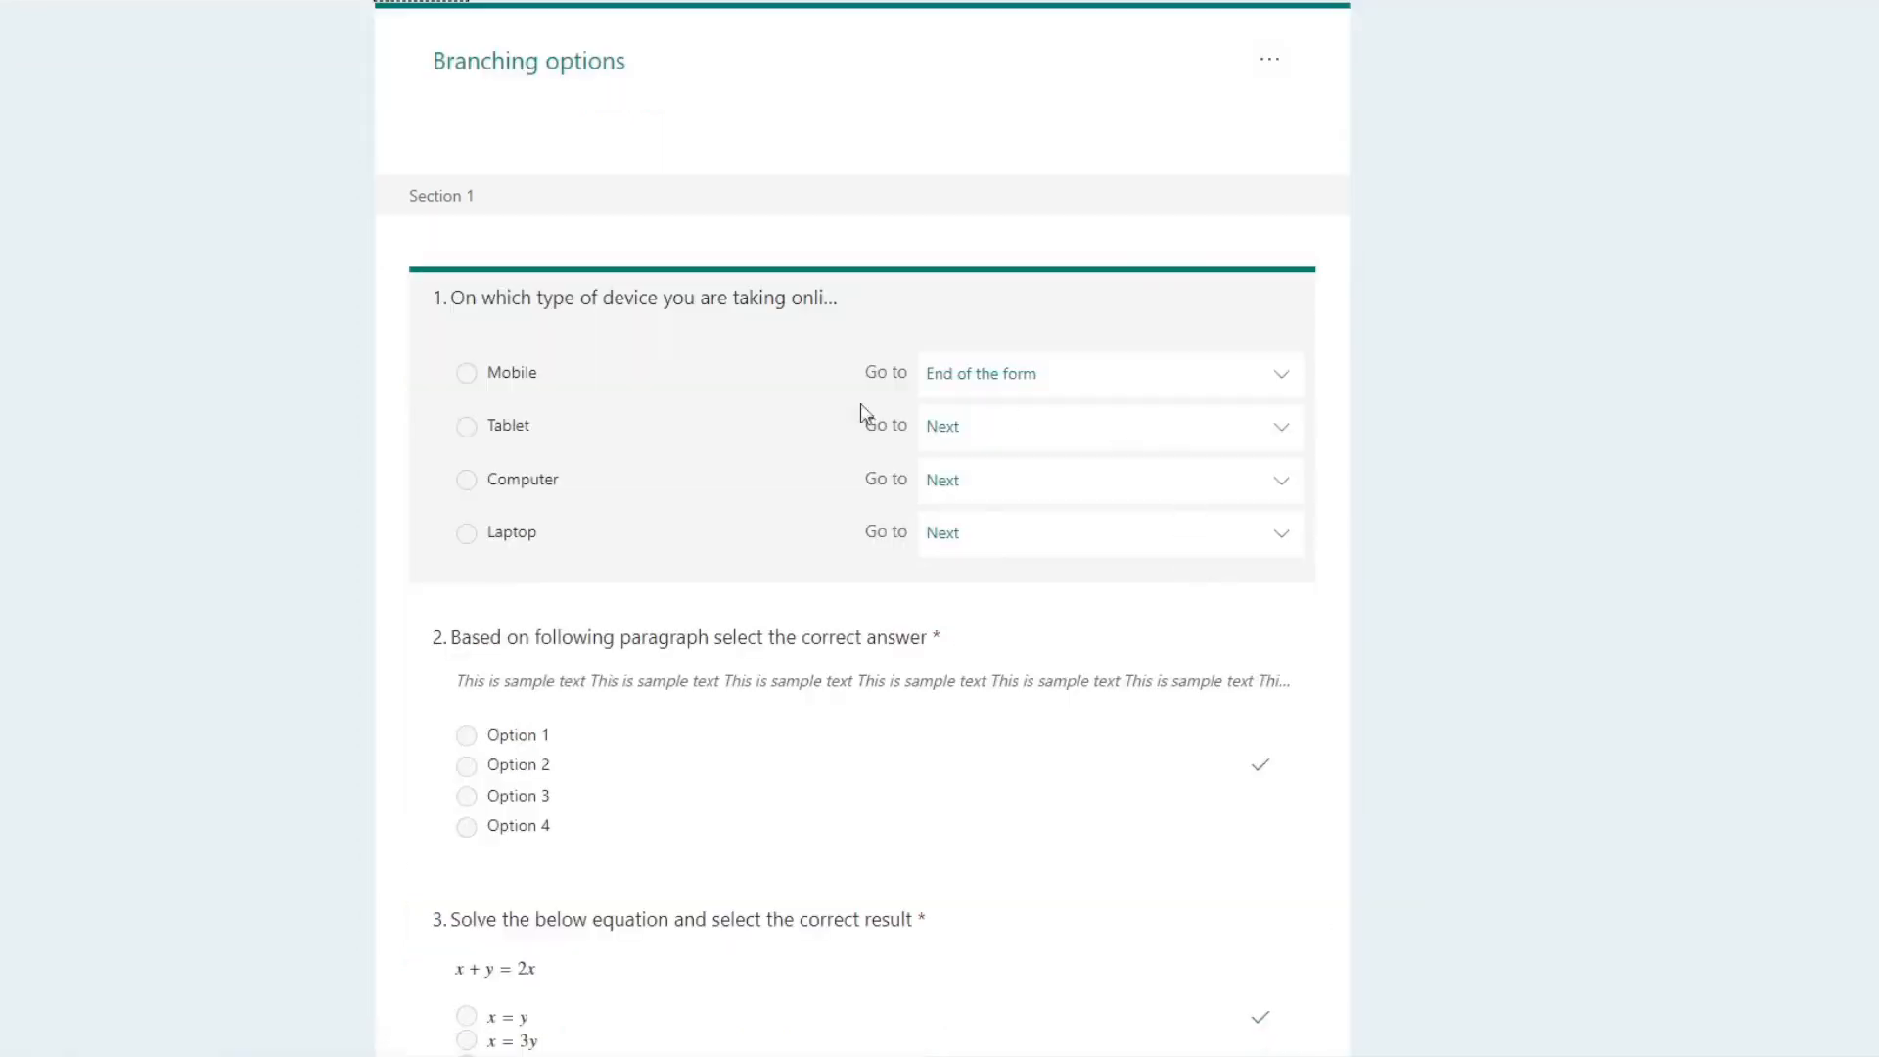
pyautogui.click(1285, 376)
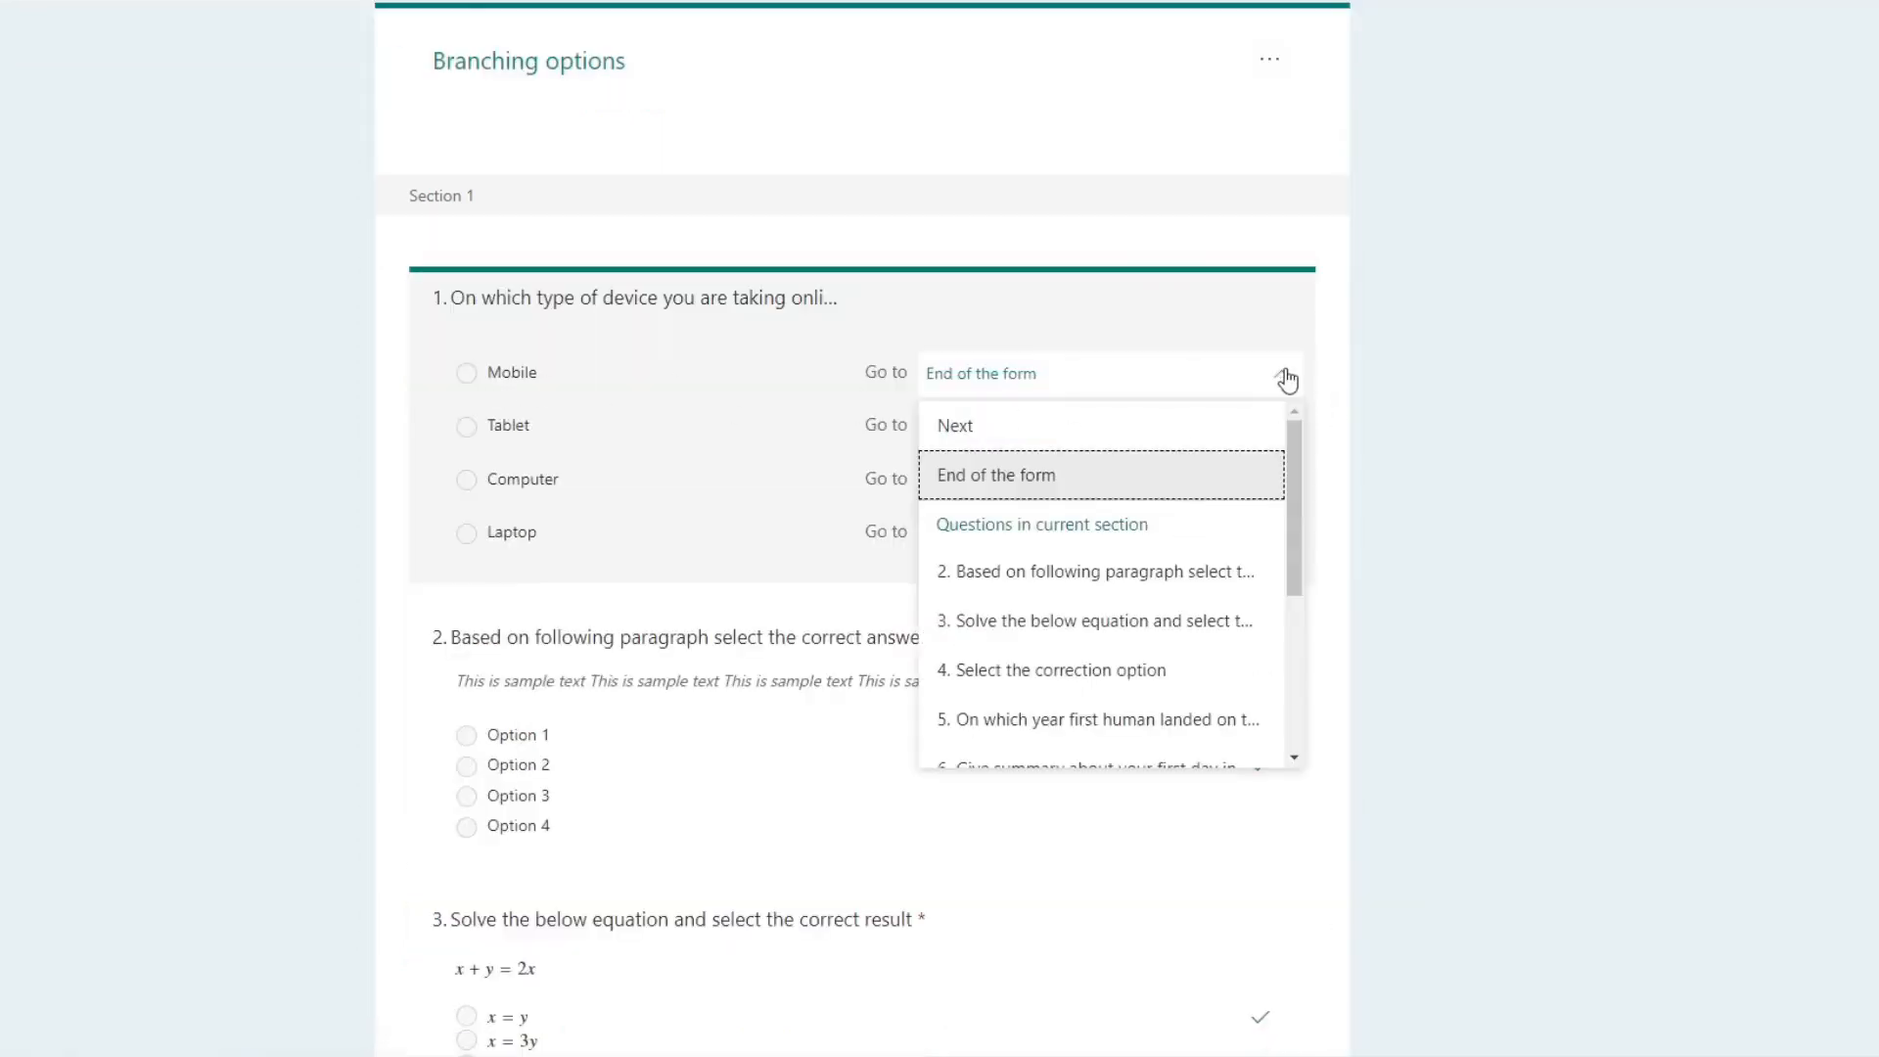
pyautogui.click(1102, 577)
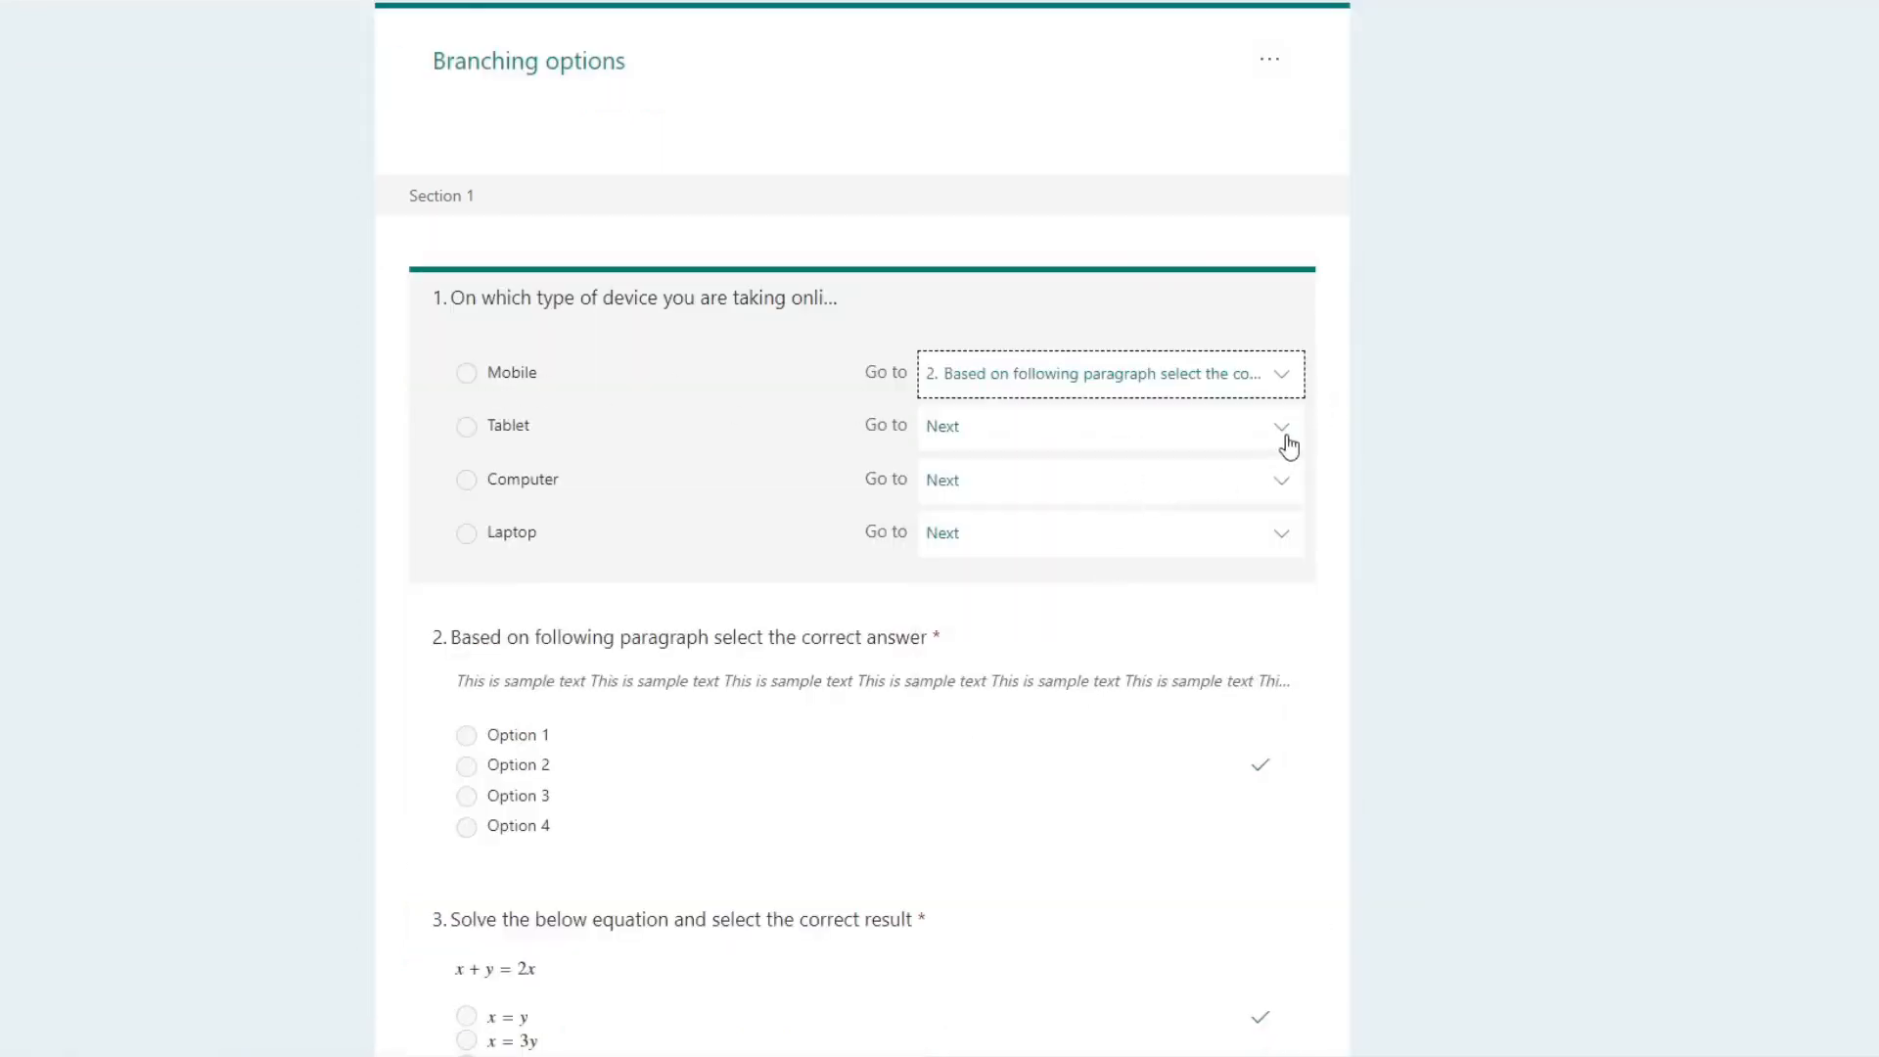
pyautogui.click(1291, 442)
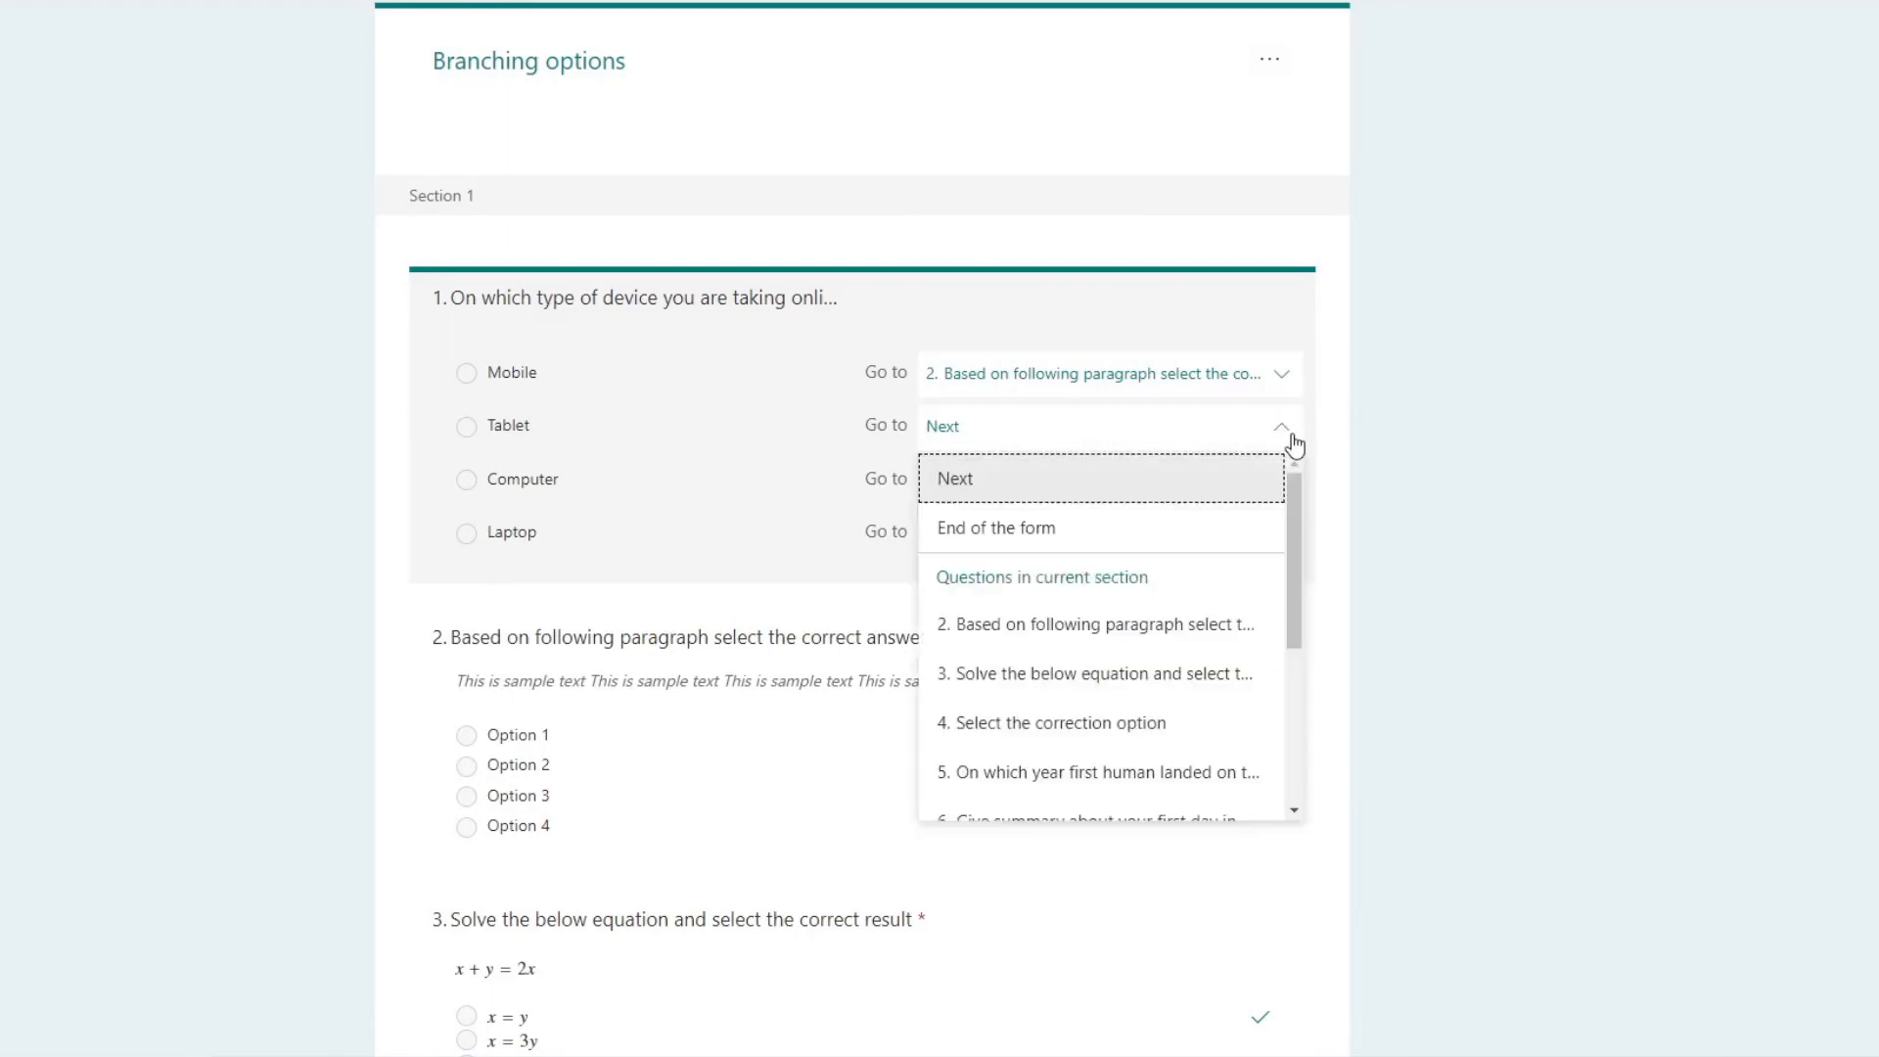
pyautogui.click(1165, 673)
pyautogui.click(1271, 499)
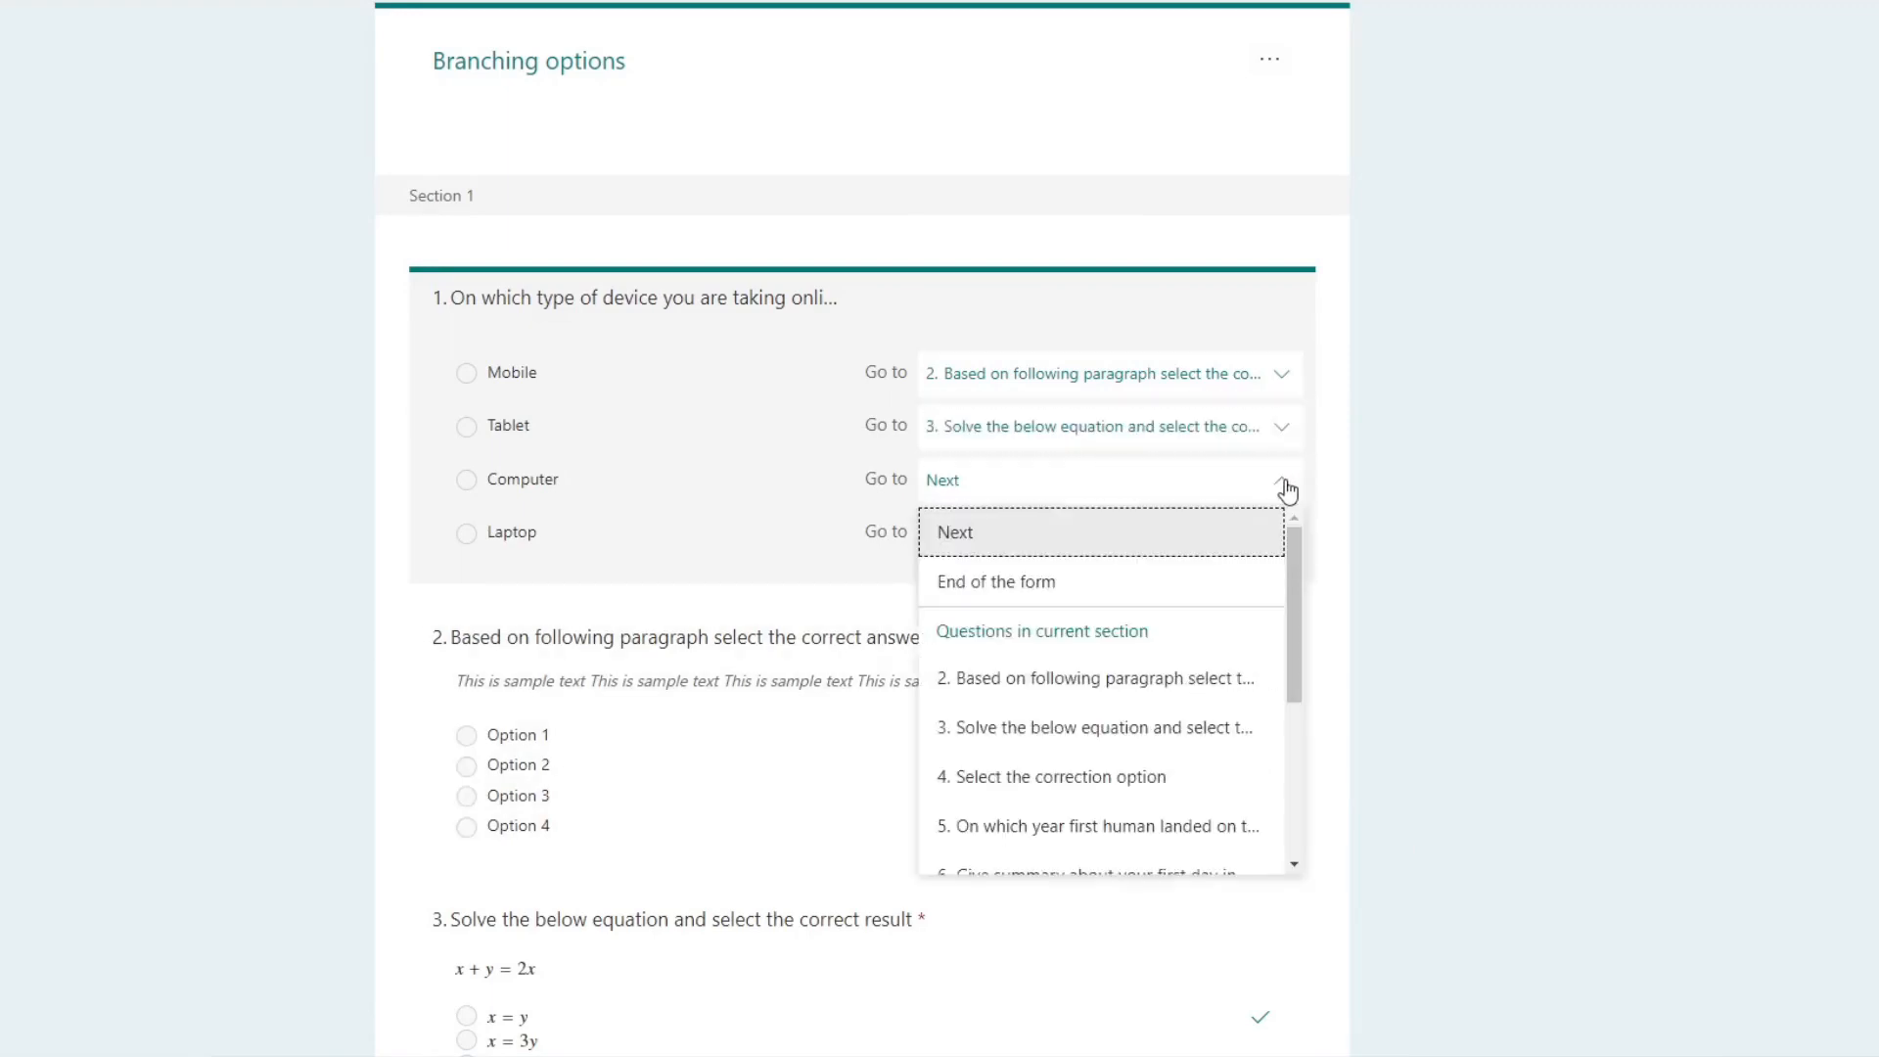
pyautogui.click(1111, 778)
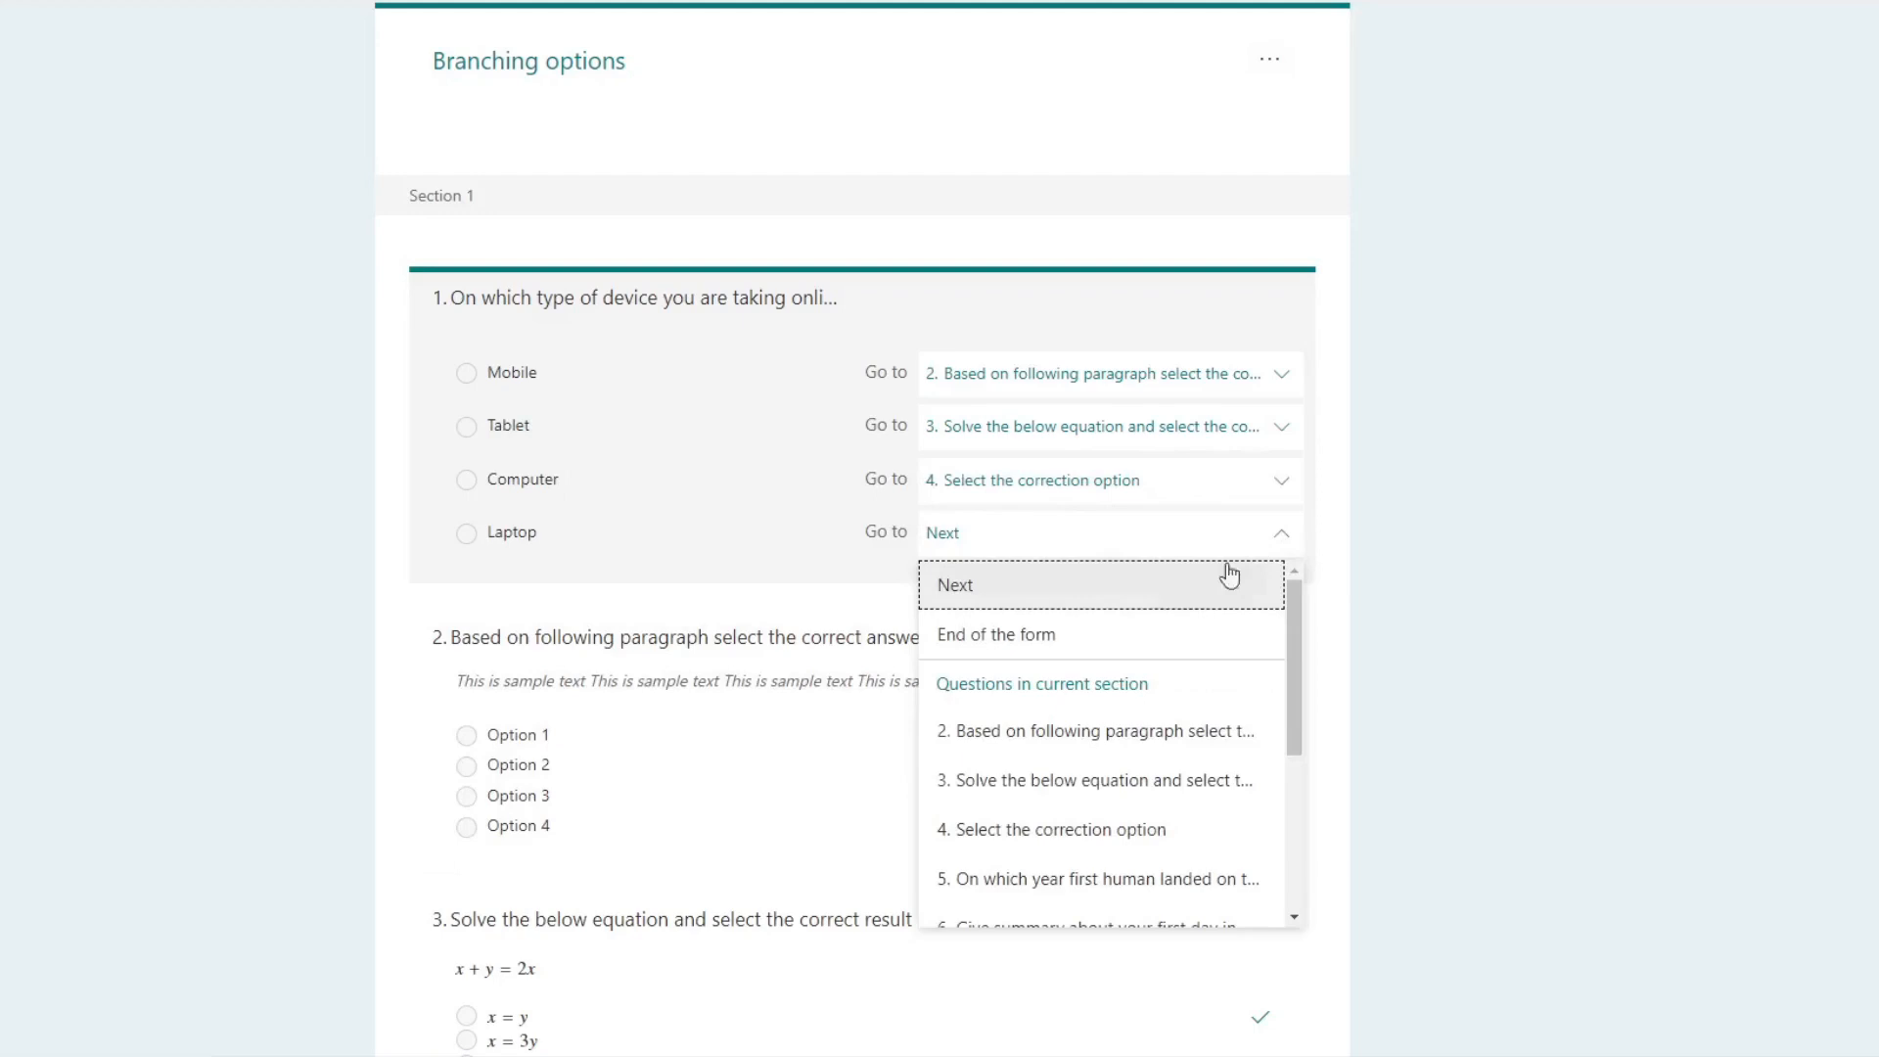
pyautogui.click(1091, 638)
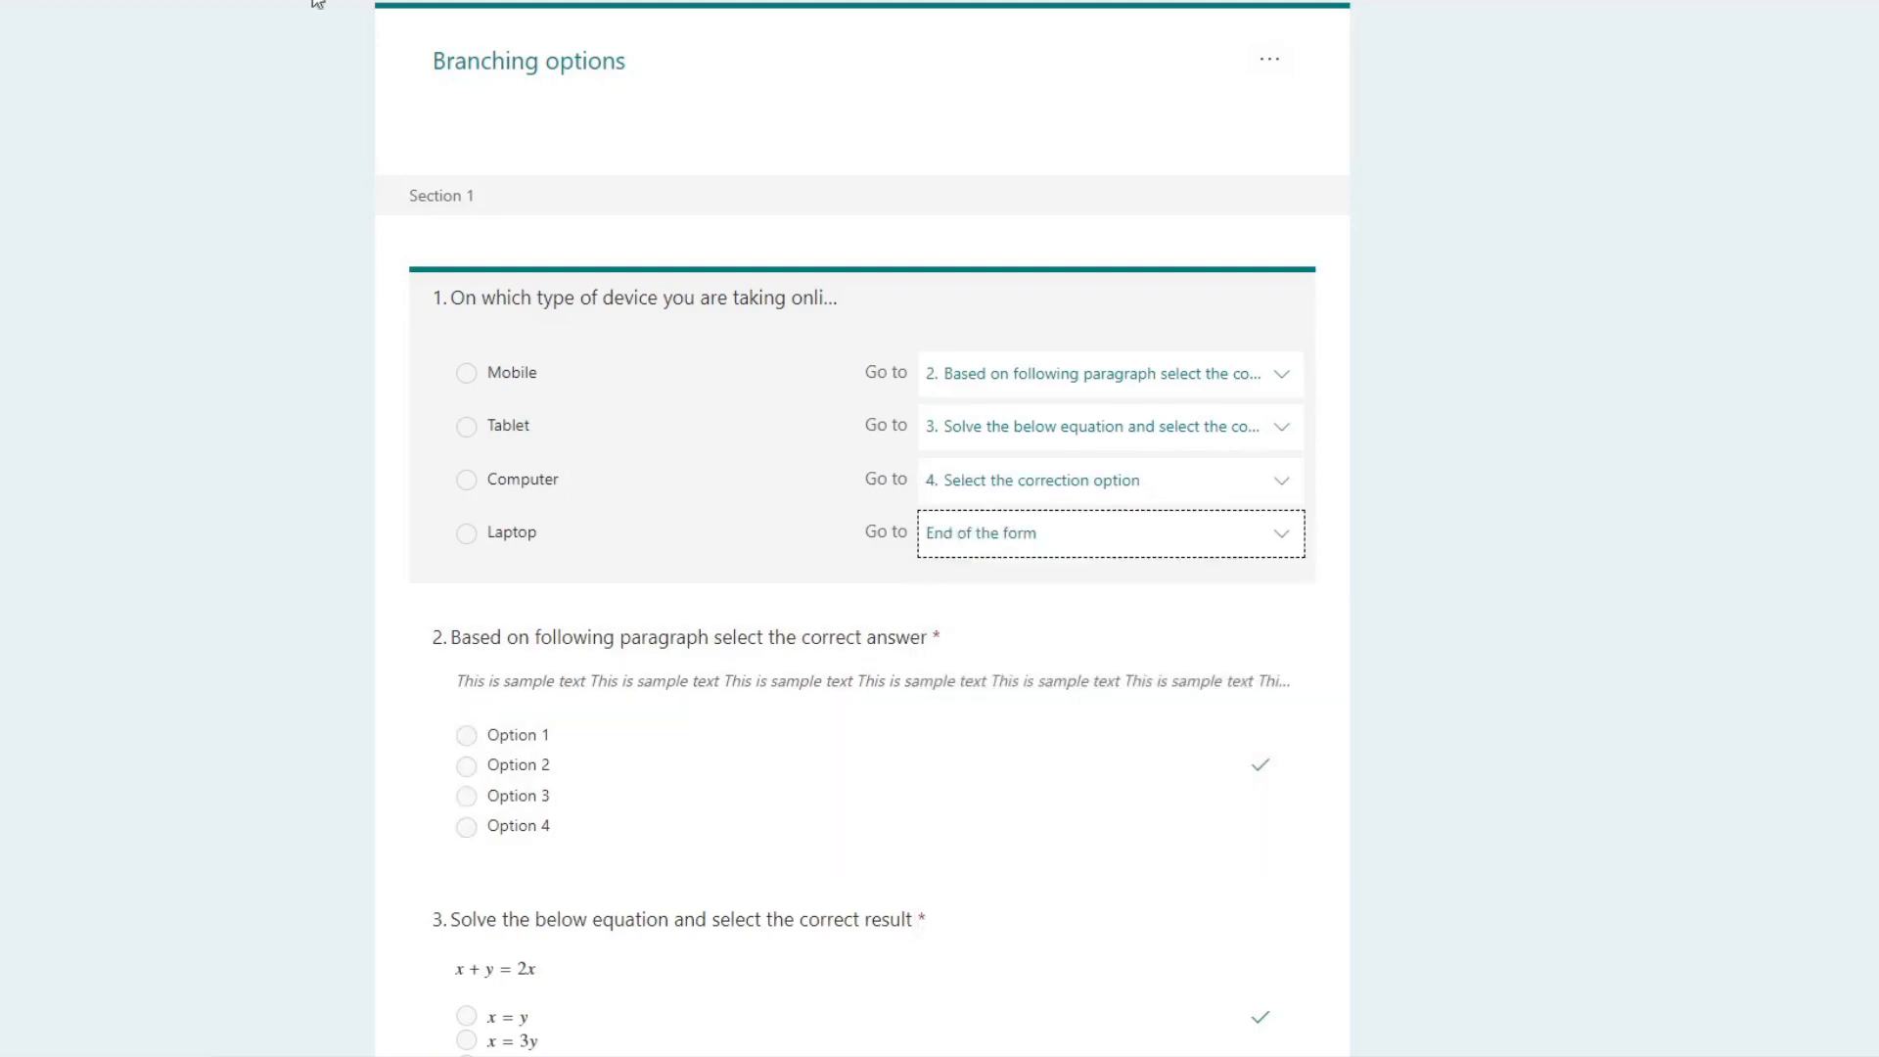
pyautogui.click(413, 3)
# Step: Preview the quiz and test the device question's branching with the Mobile, Tablet, Computer and Laptop answers
pyautogui.click(1517, 39)
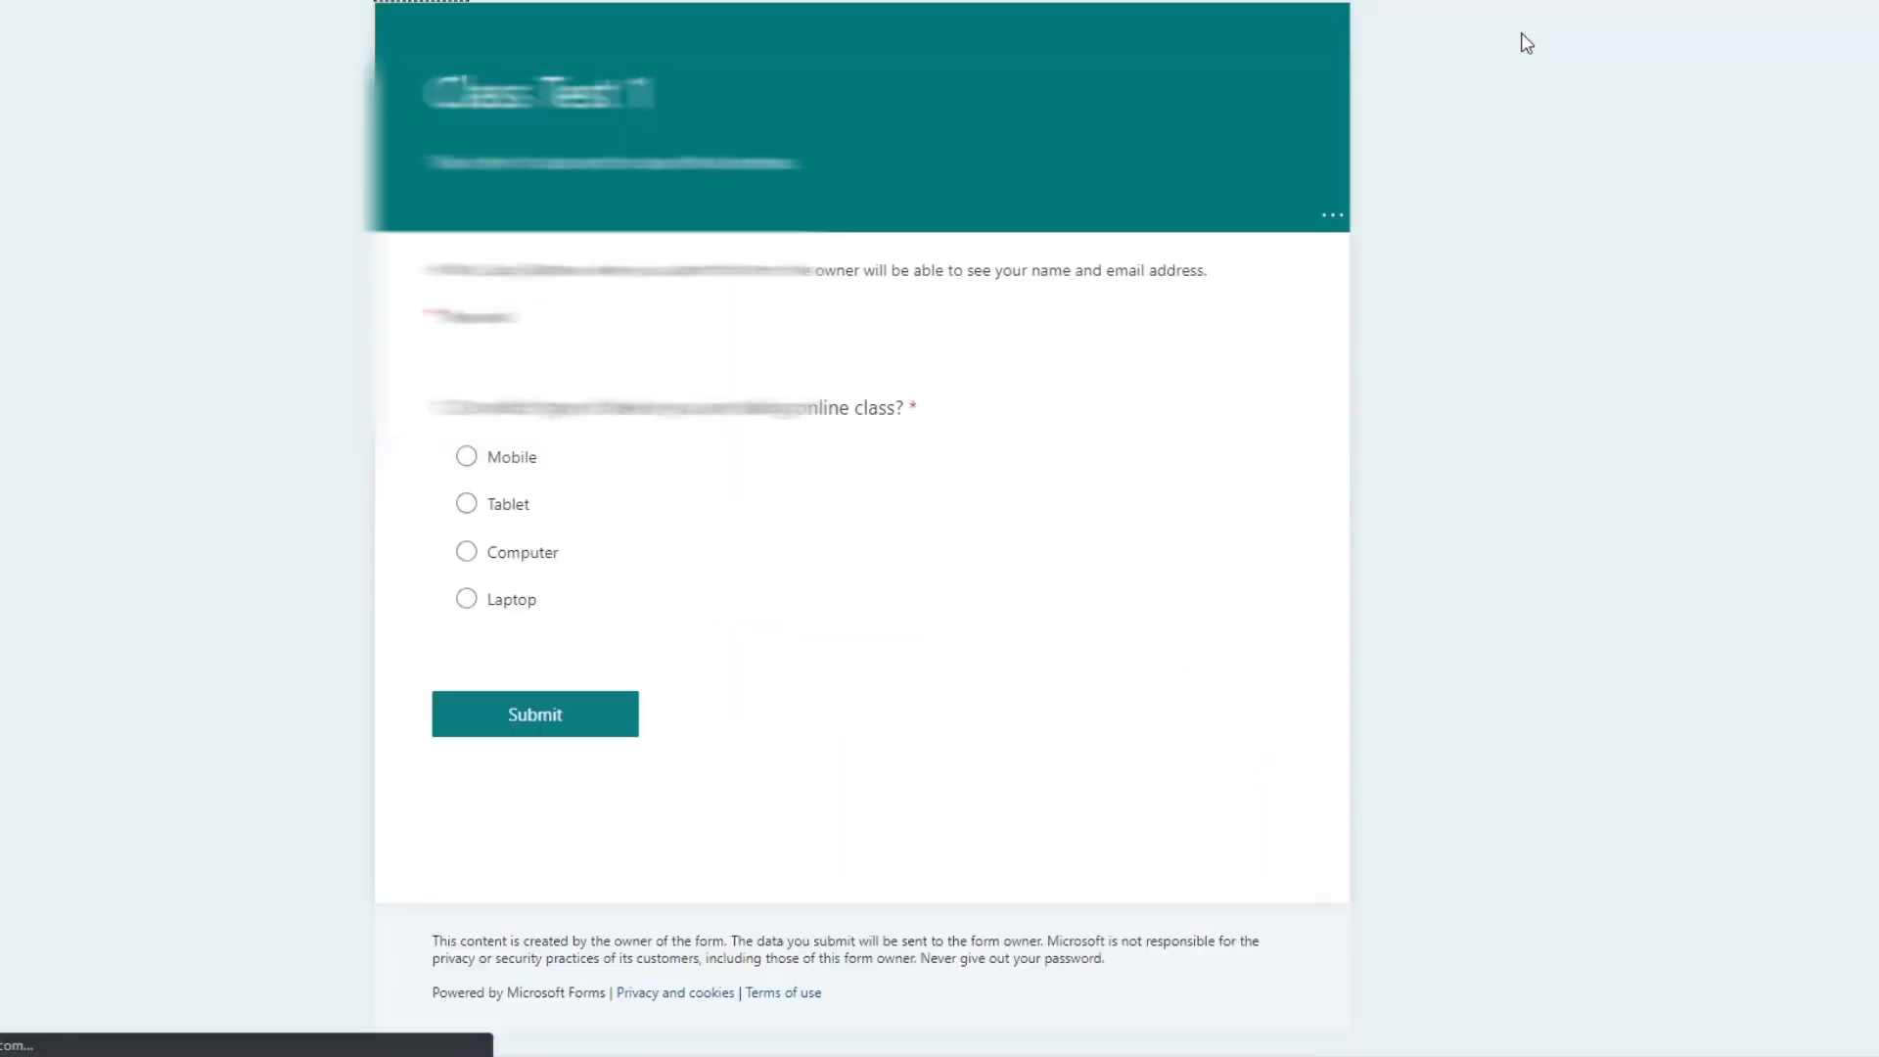
pyautogui.click(466, 456)
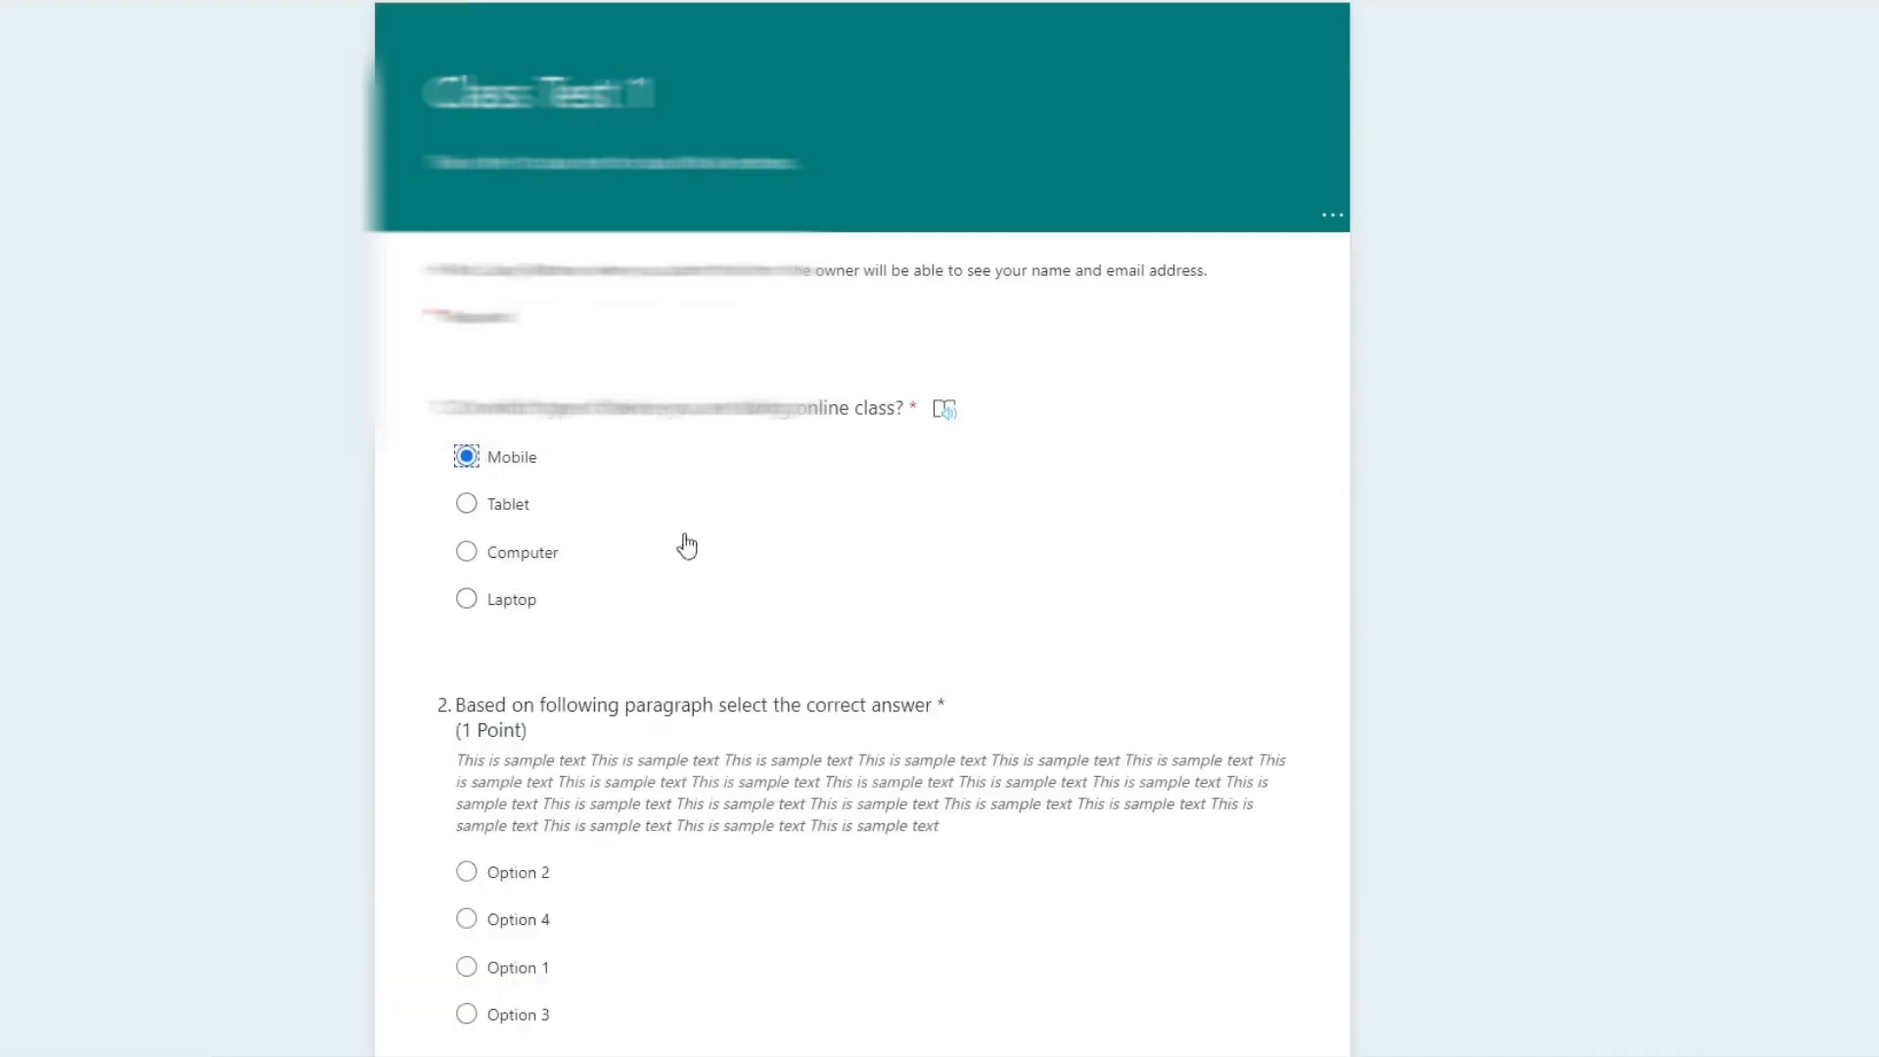
pyautogui.scroll(-6, 1359, 729)
pyautogui.scroll(6, 1359, 727)
pyautogui.click(465, 503)
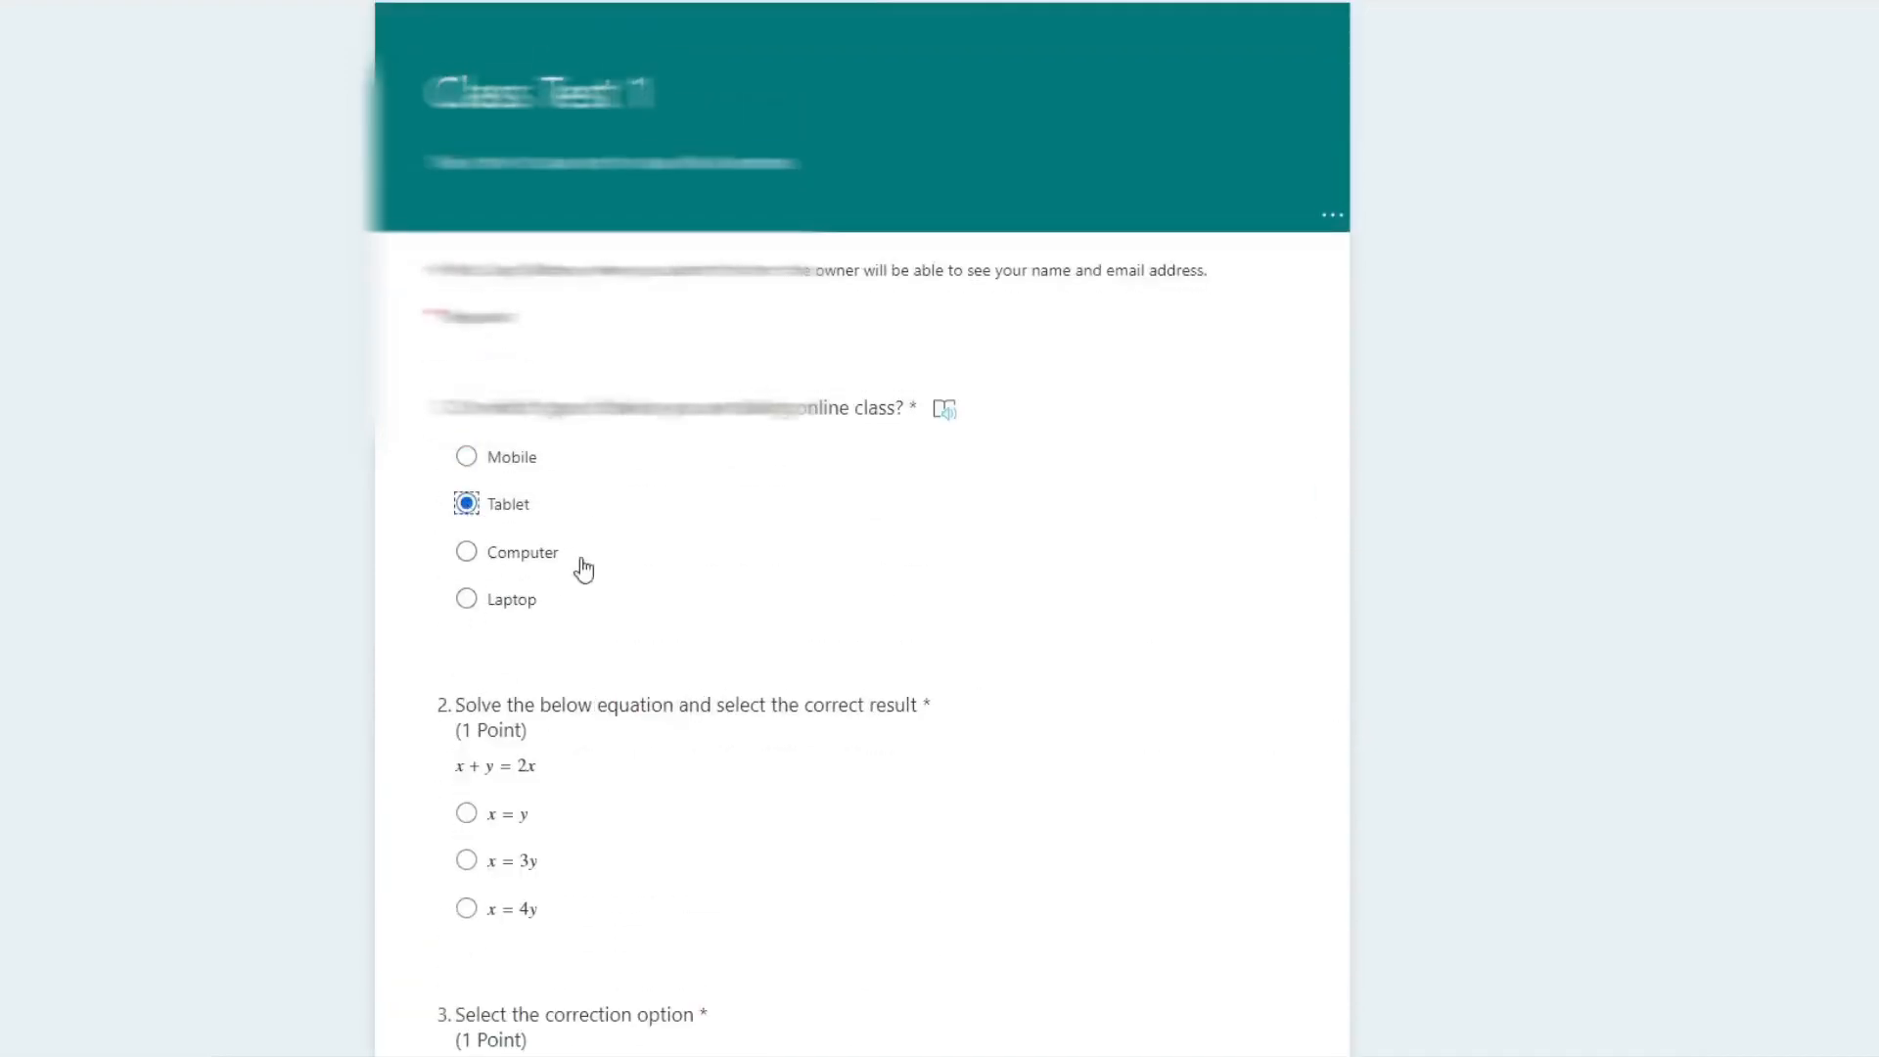
pyautogui.scroll(-5, 840, 612)
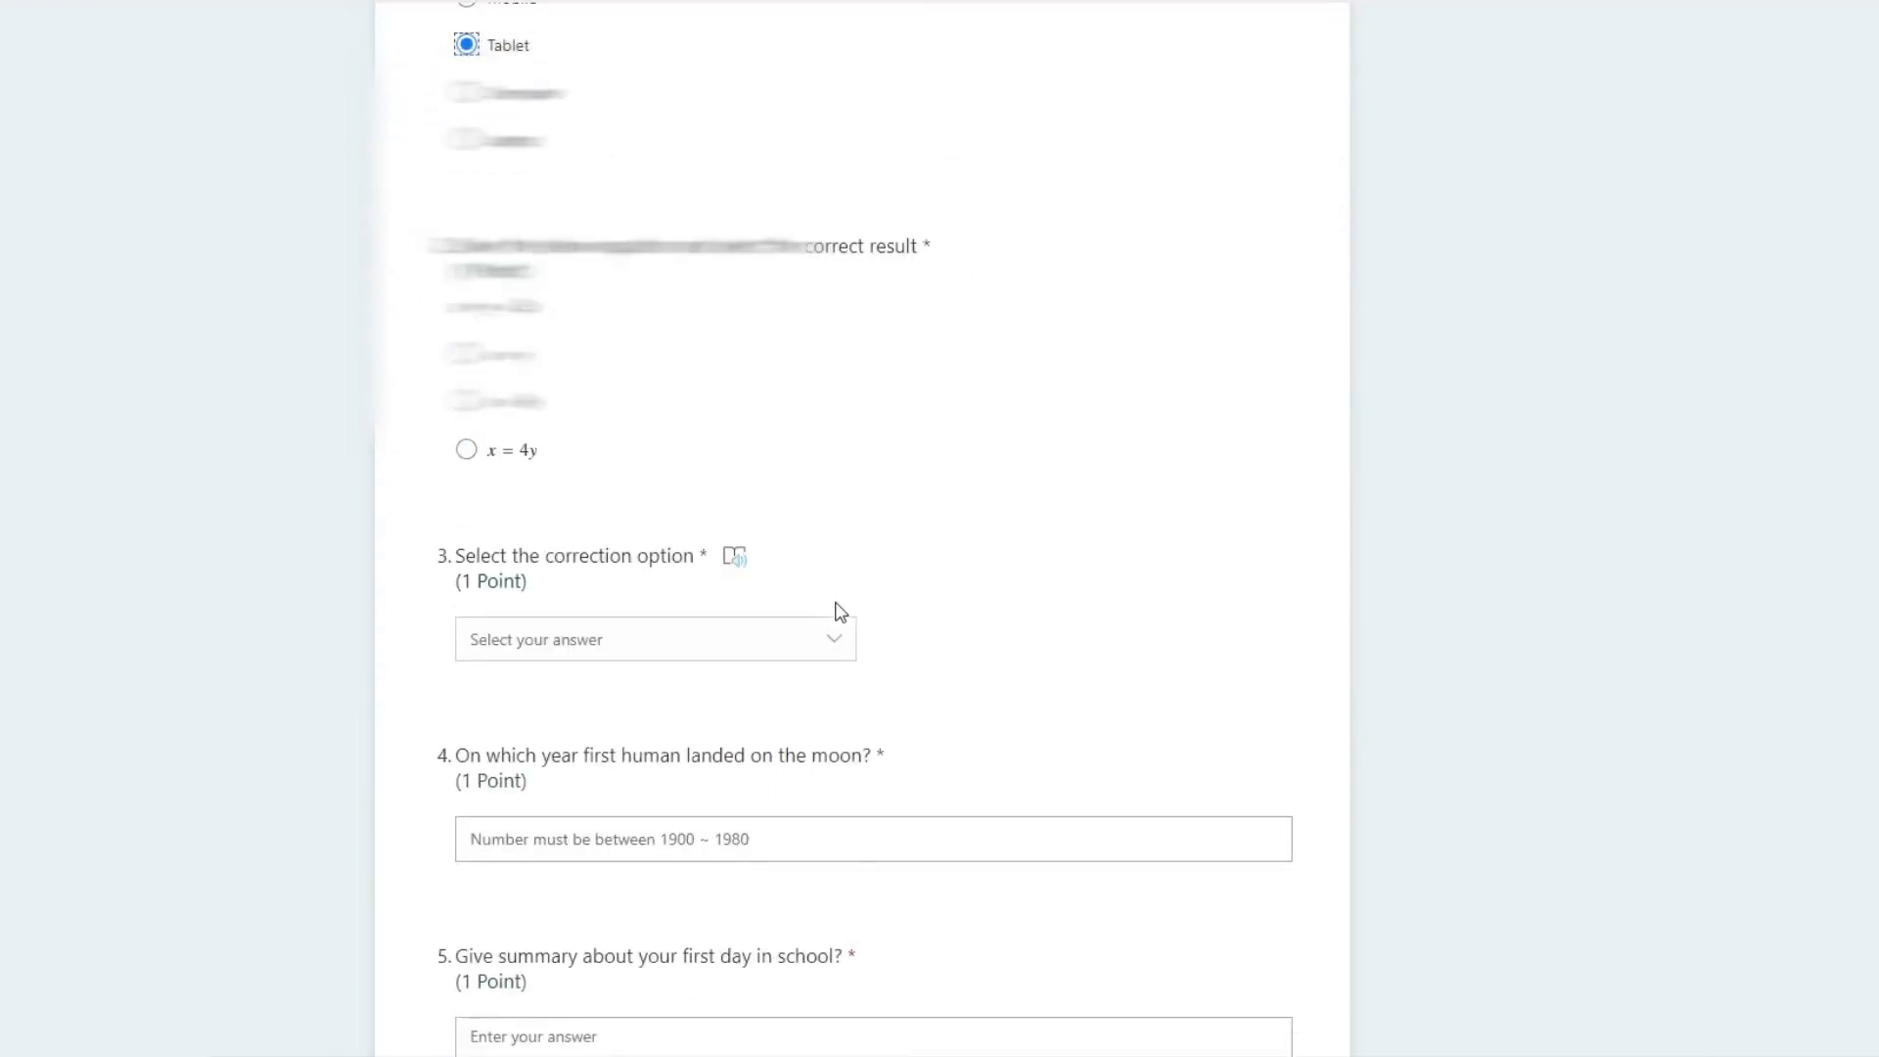
pyautogui.scroll(-2, 827, 606)
pyautogui.scroll(5, 528, 537)
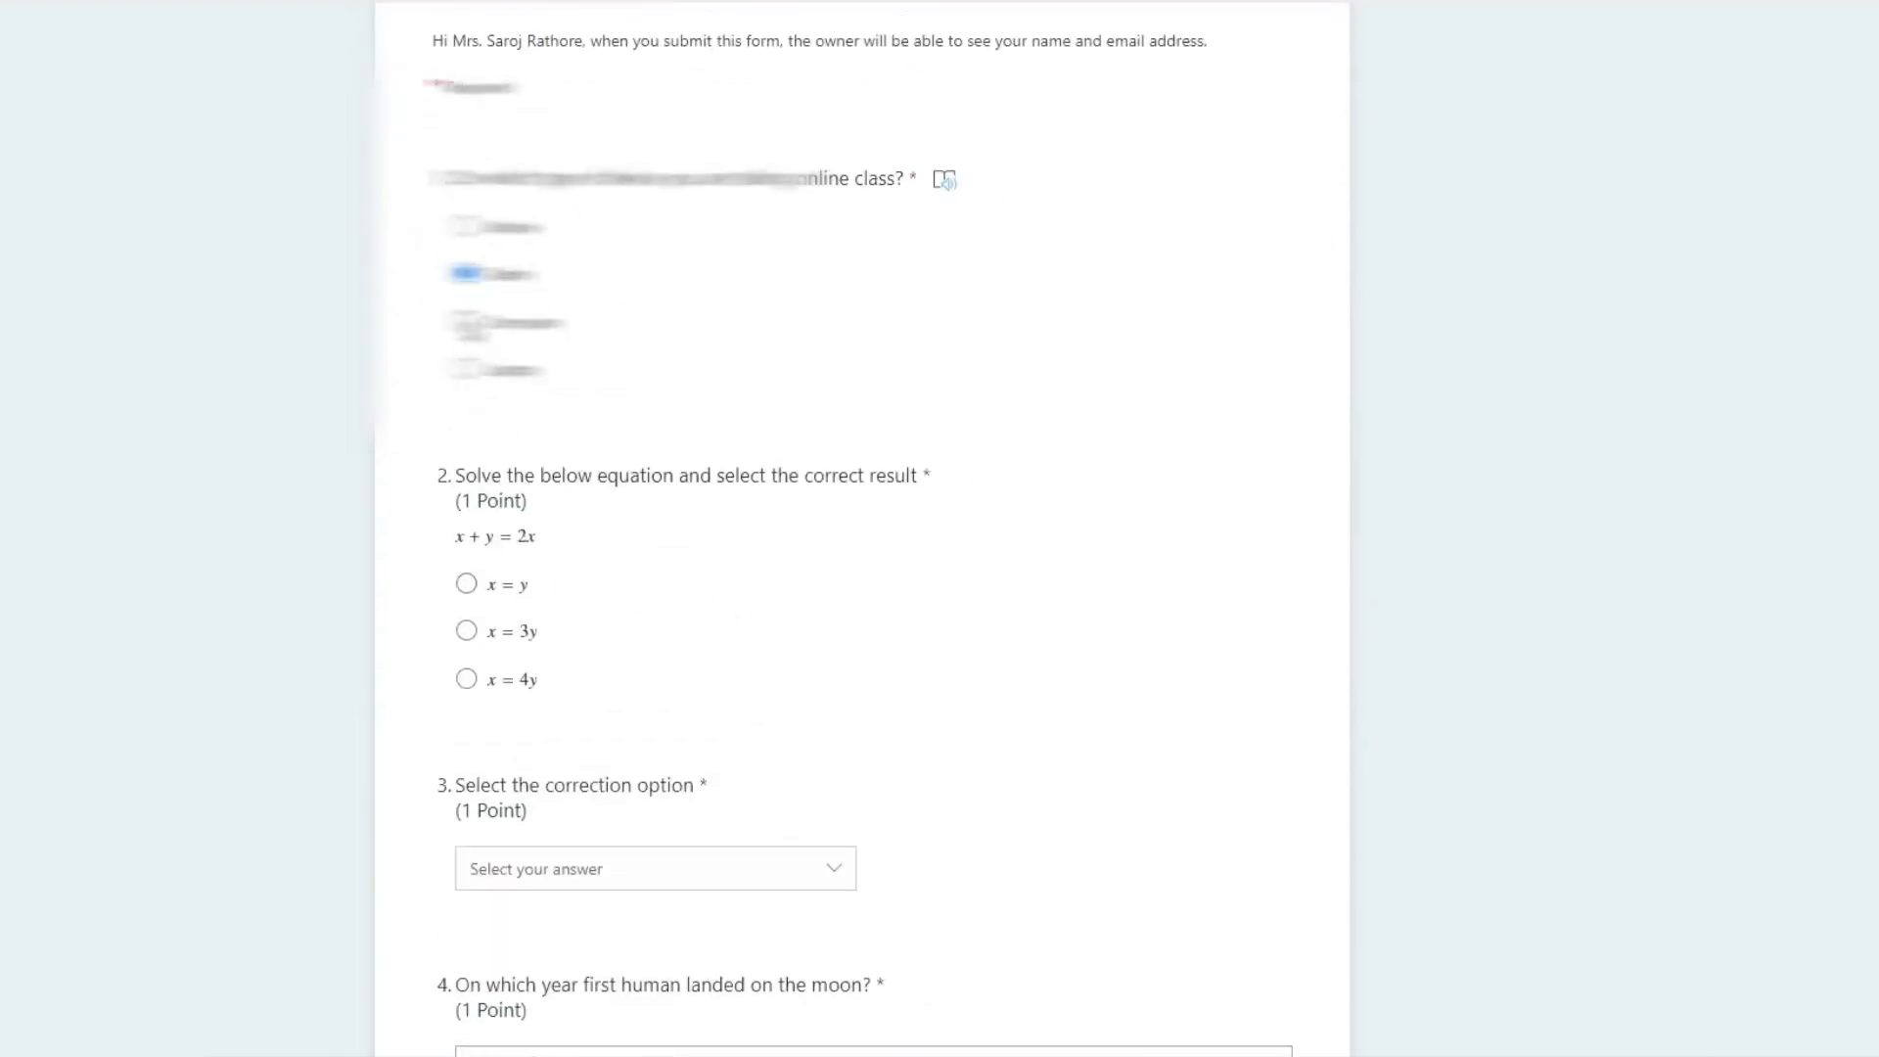
pyautogui.click(465, 322)
pyautogui.scroll(-1, 562, 469)
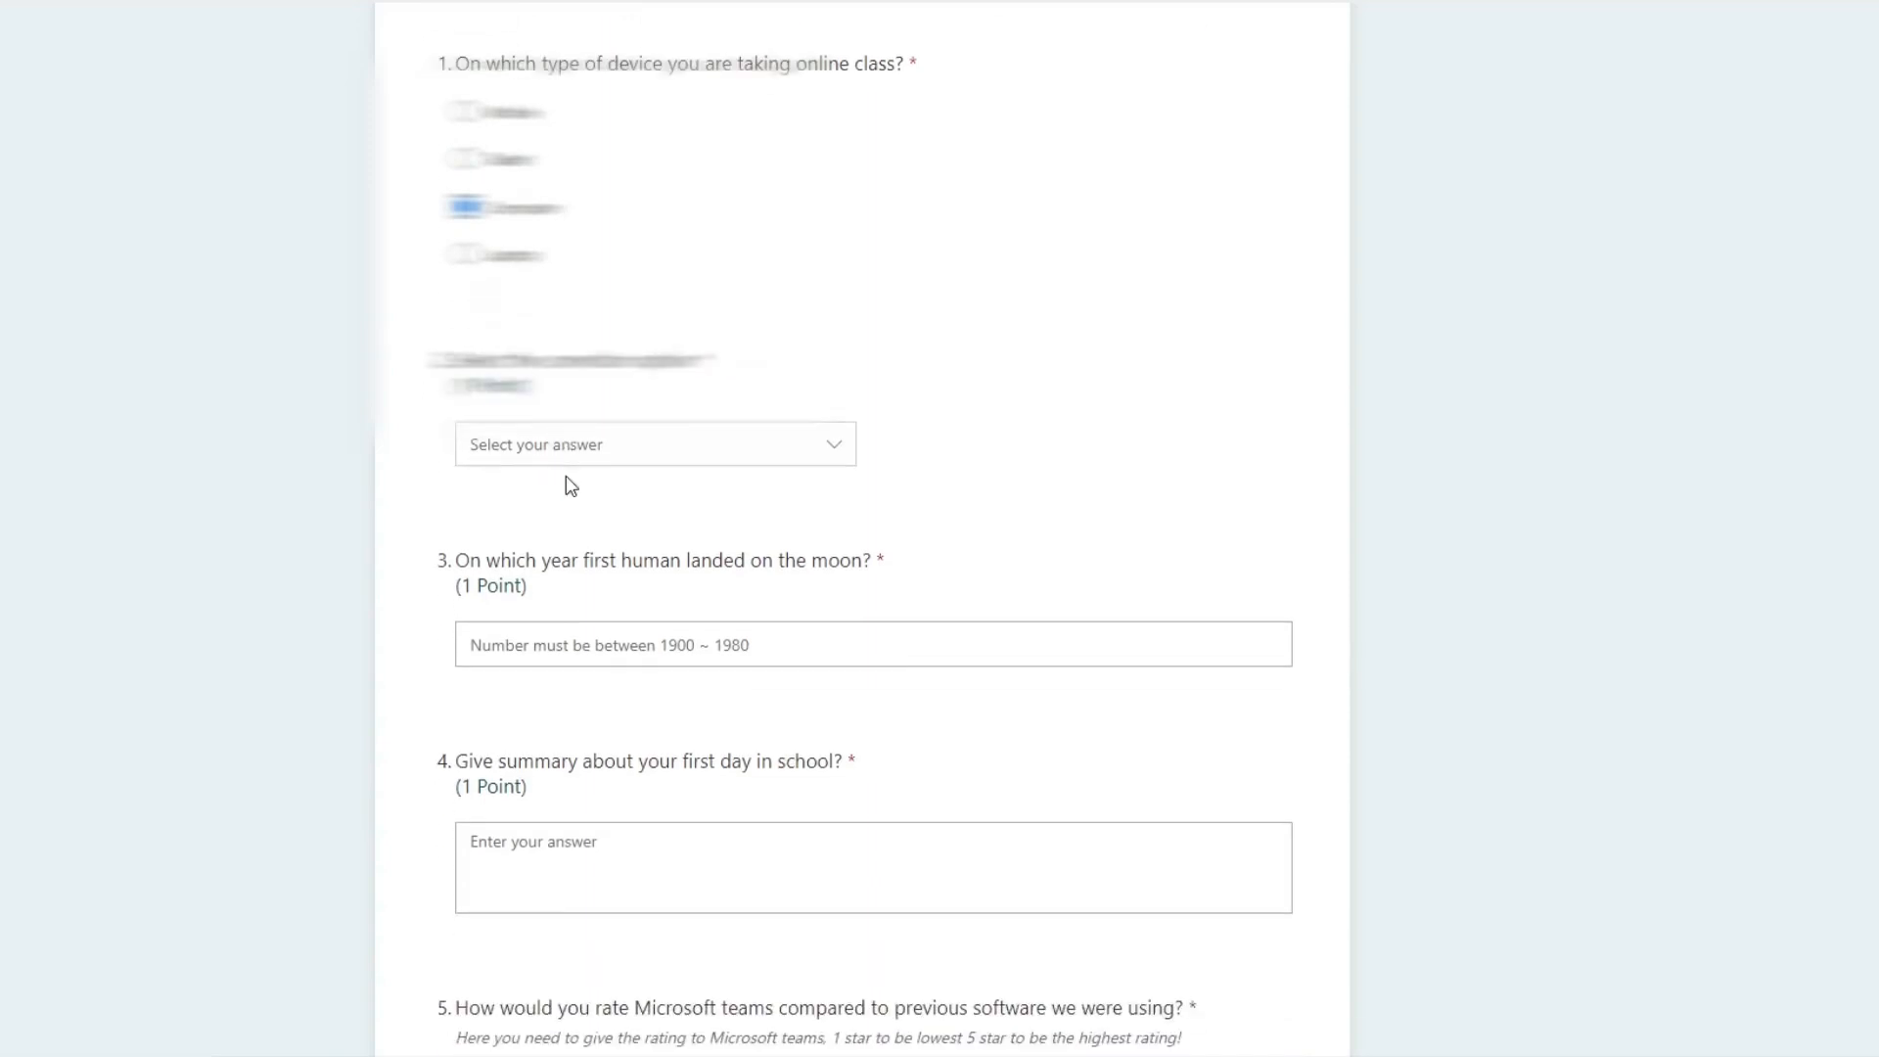
pyautogui.scroll(-2, 571, 486)
pyautogui.scroll(4, 548, 497)
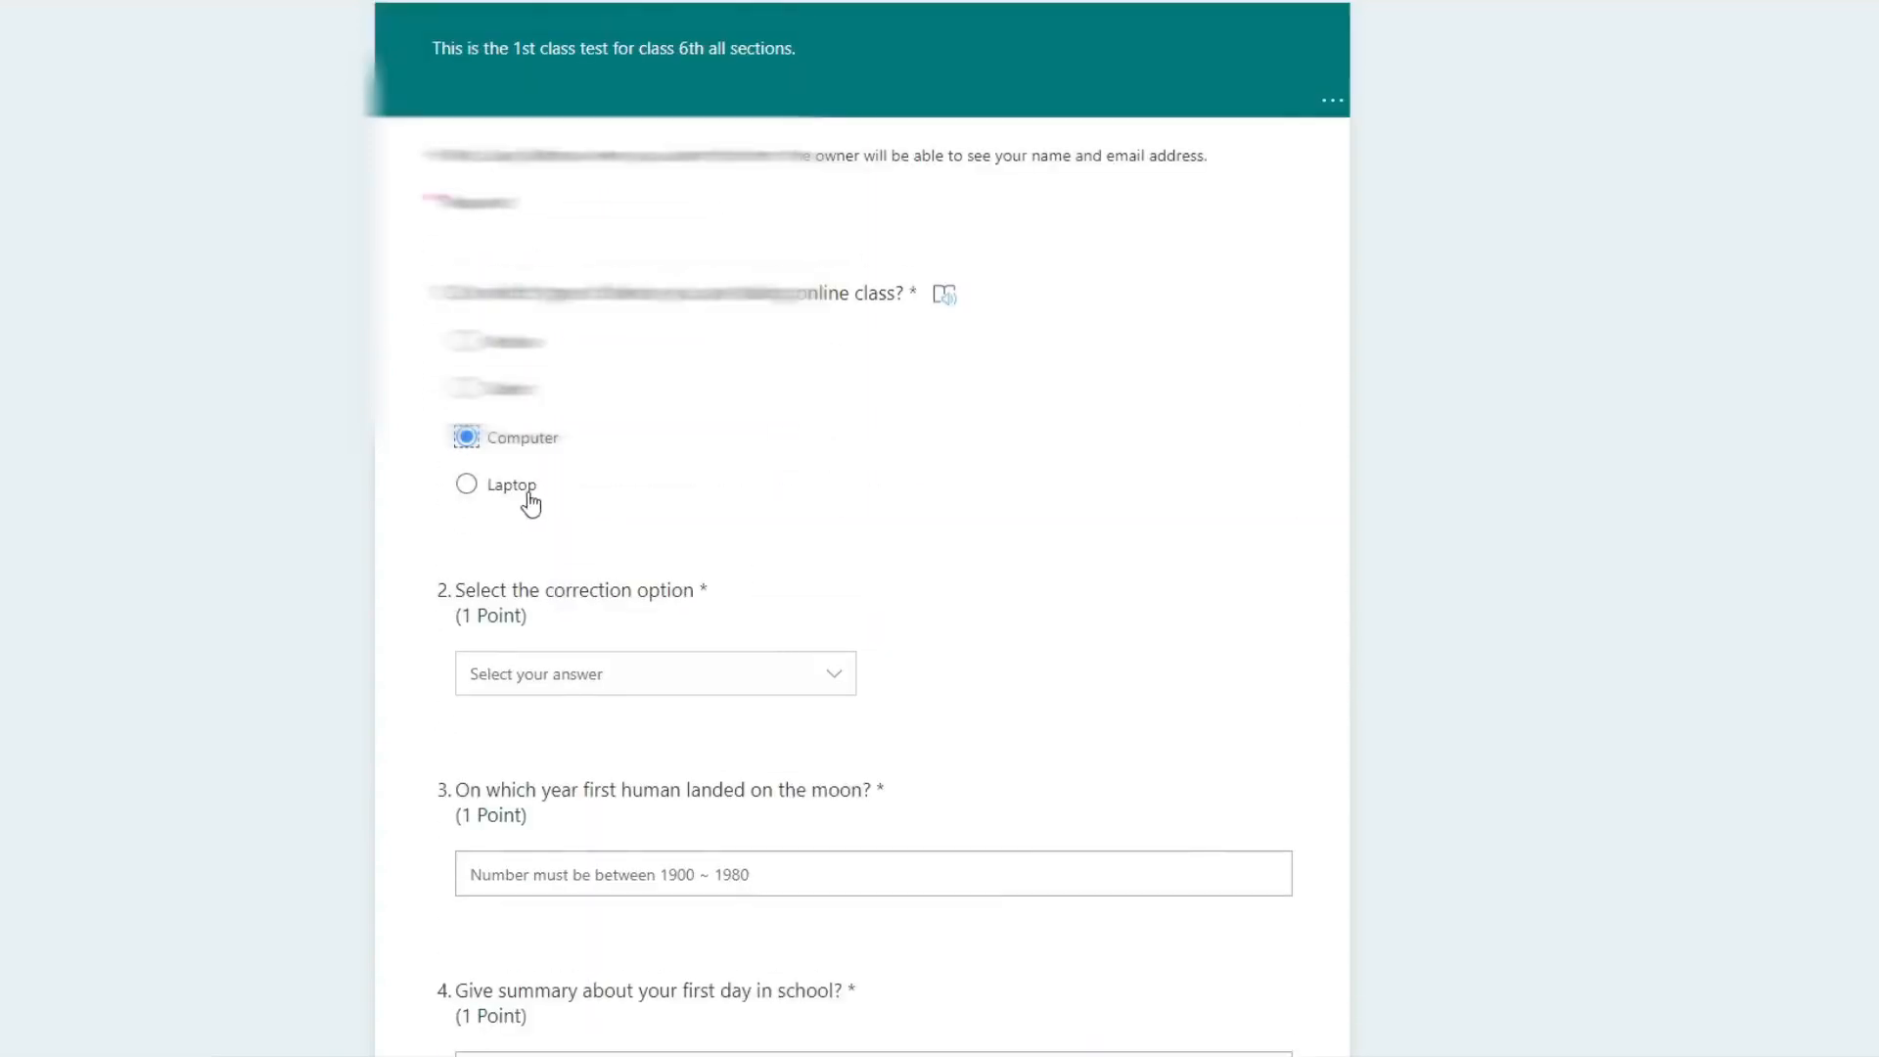
pyautogui.click(466, 486)
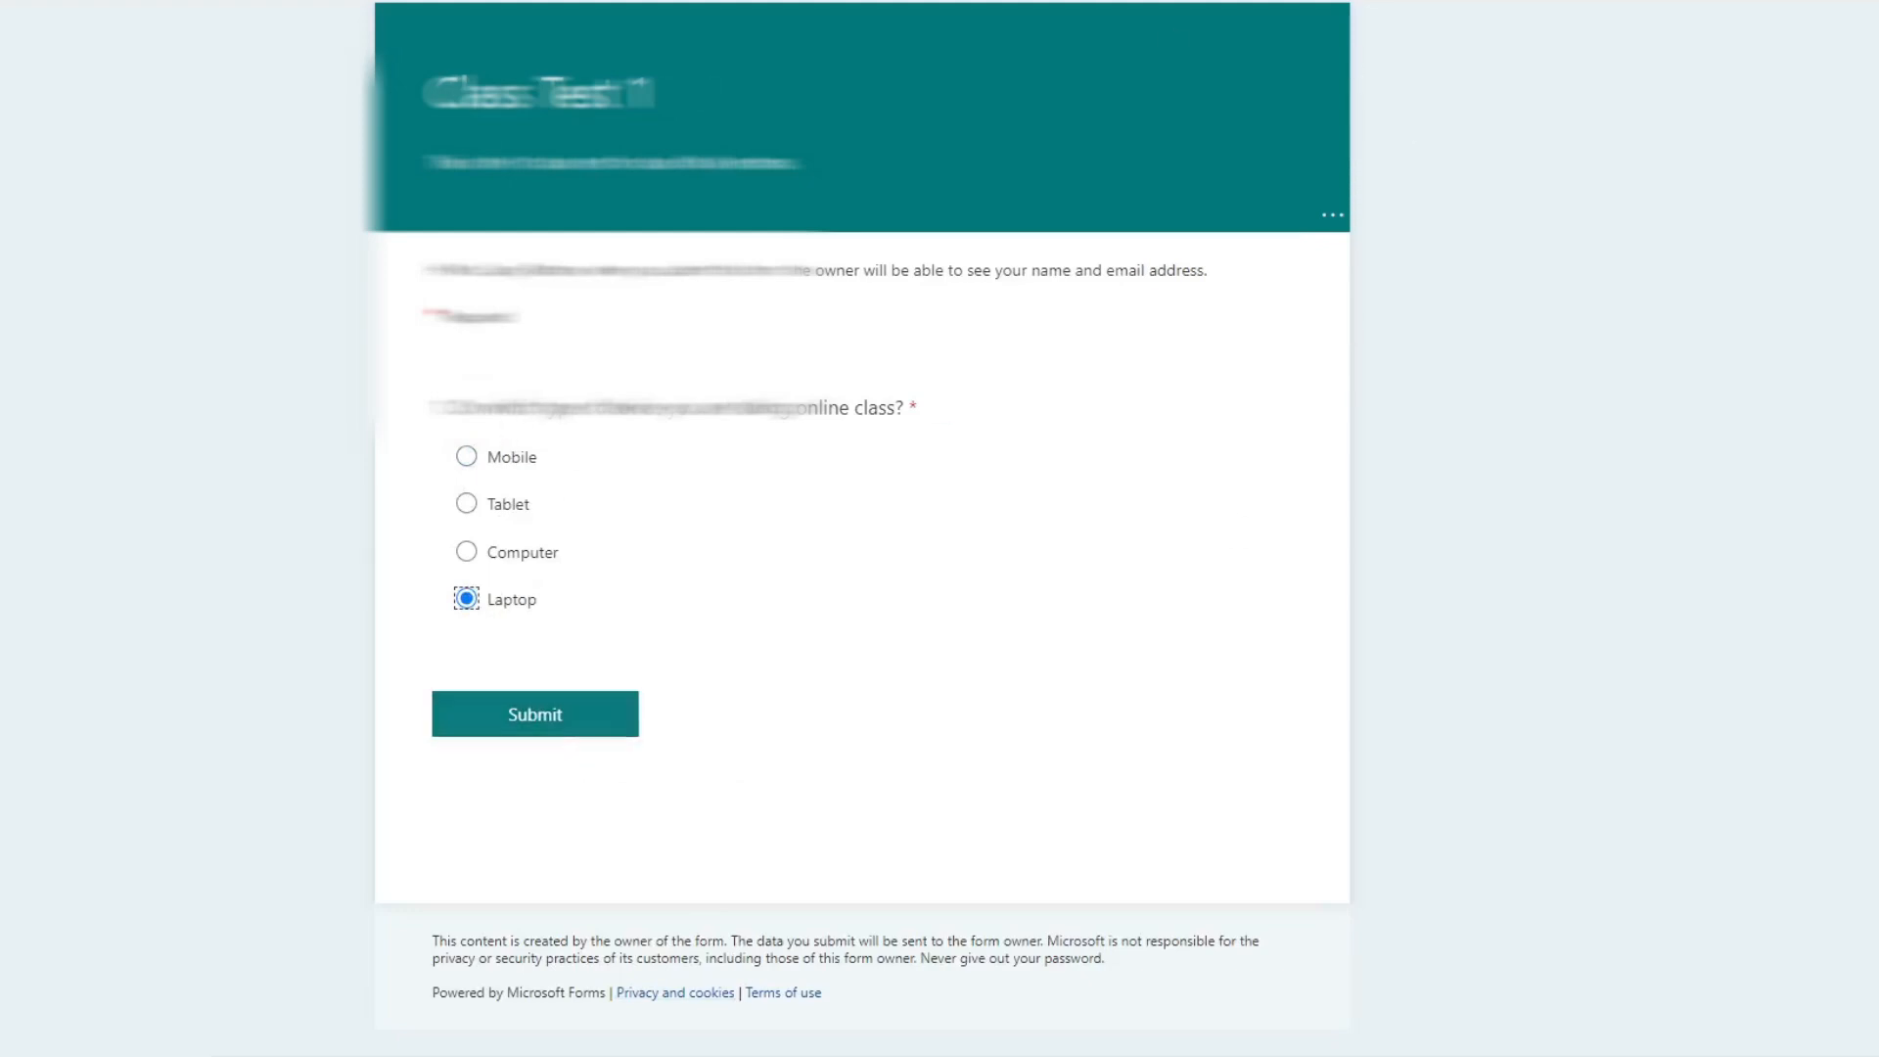
pyautogui.click(390, 3)
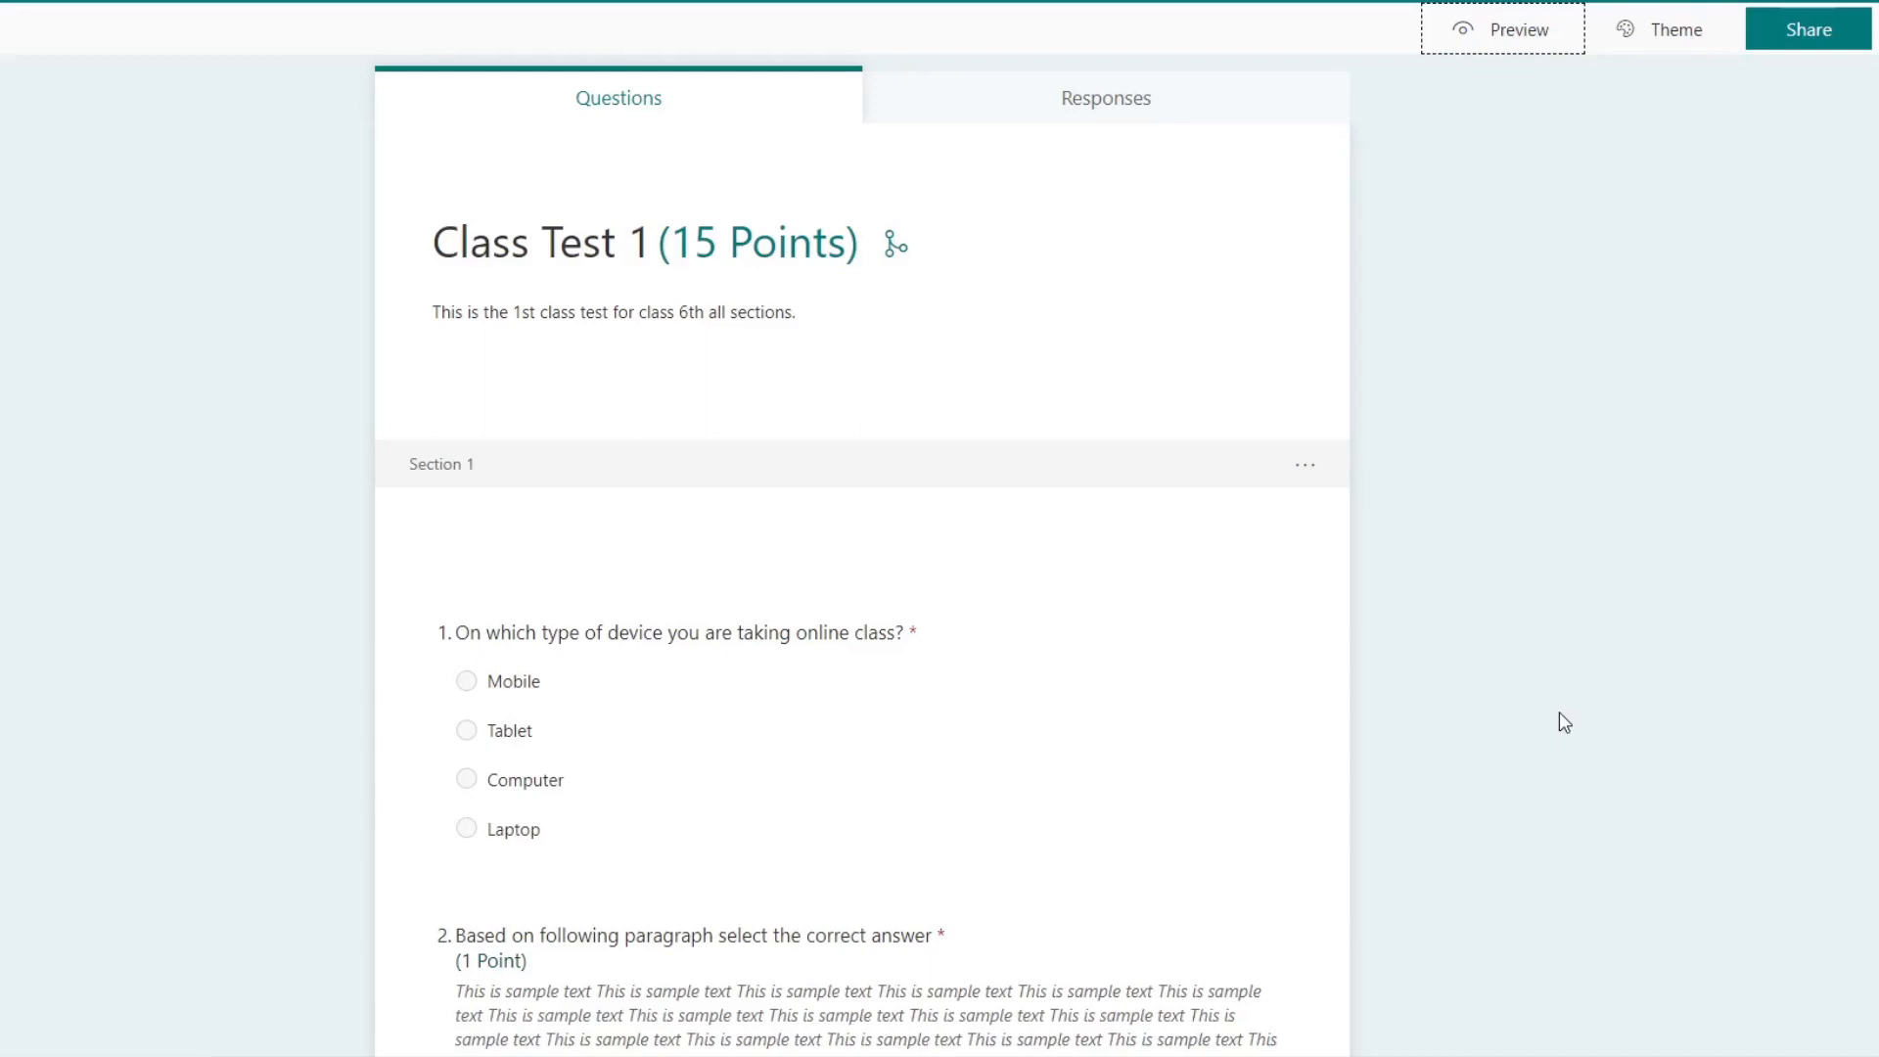
# Step: Examine the additional settings of the device question and of the question about recommending Microsoft Team
pyautogui.click(1153, 806)
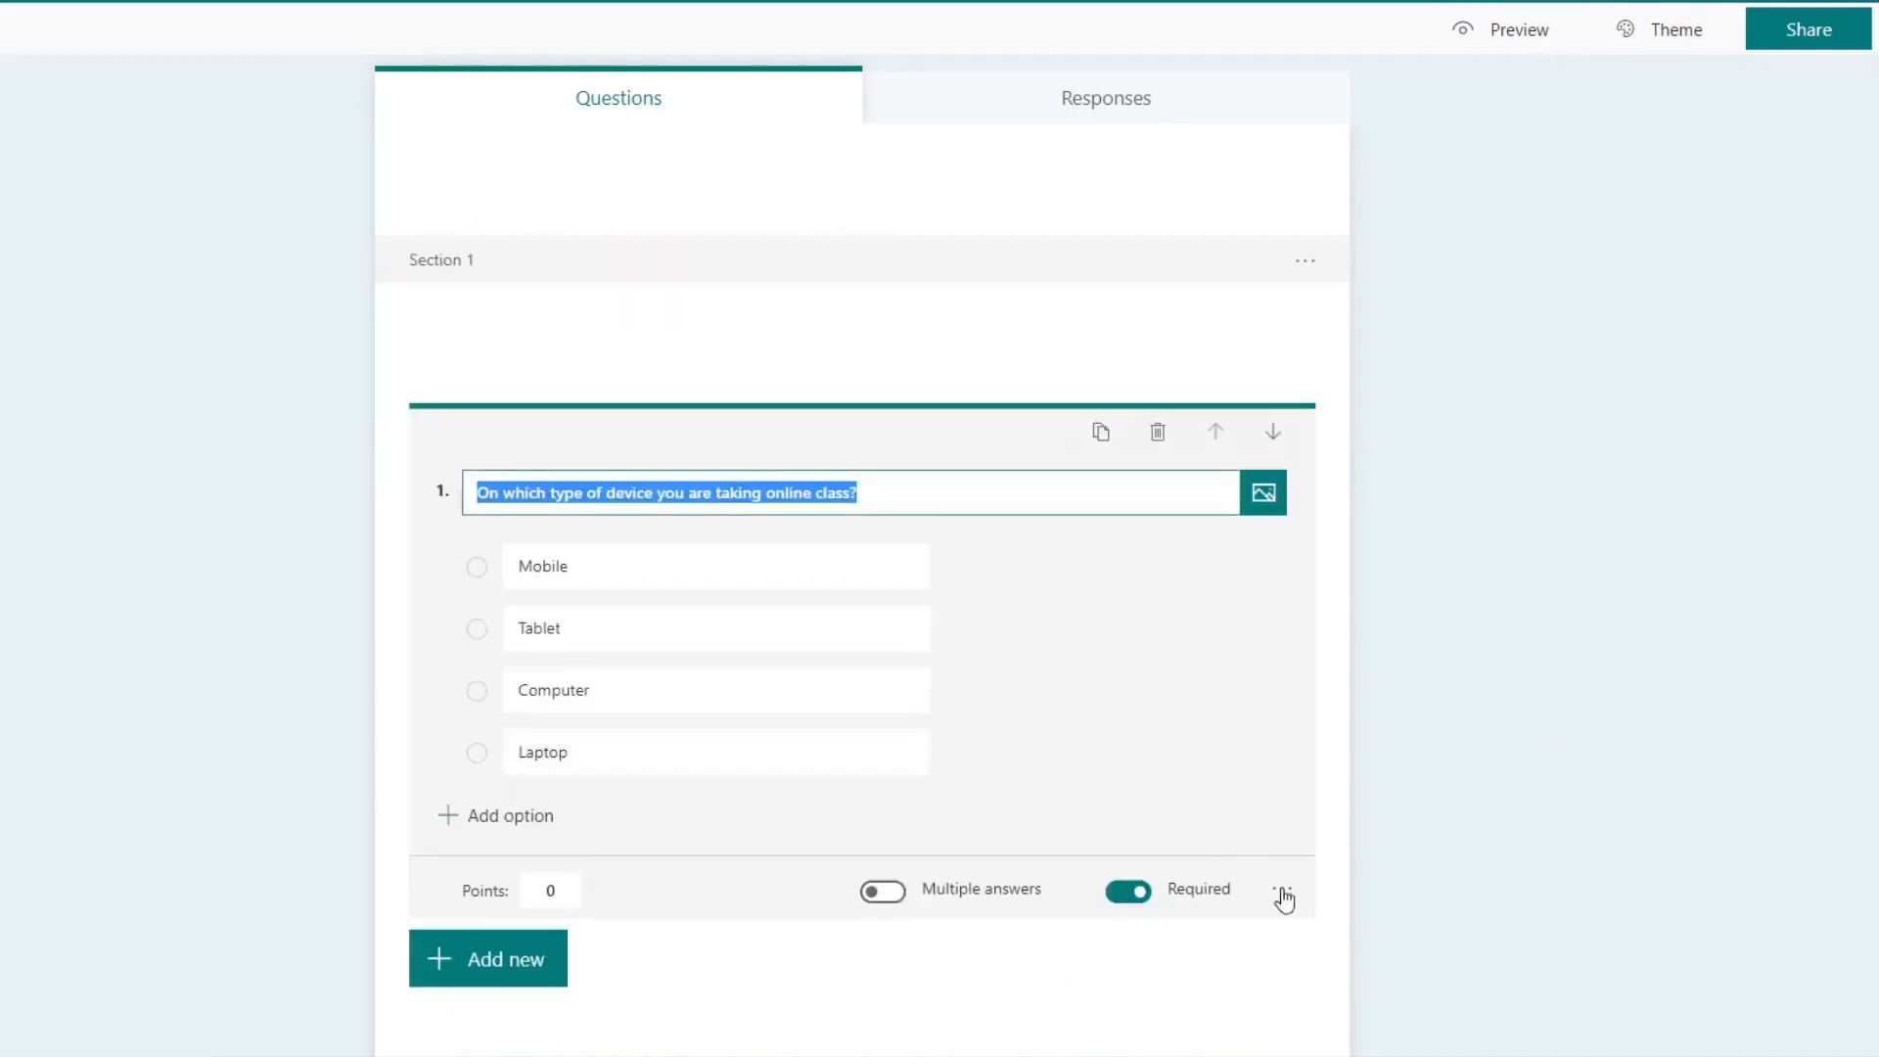
pyautogui.click(1282, 889)
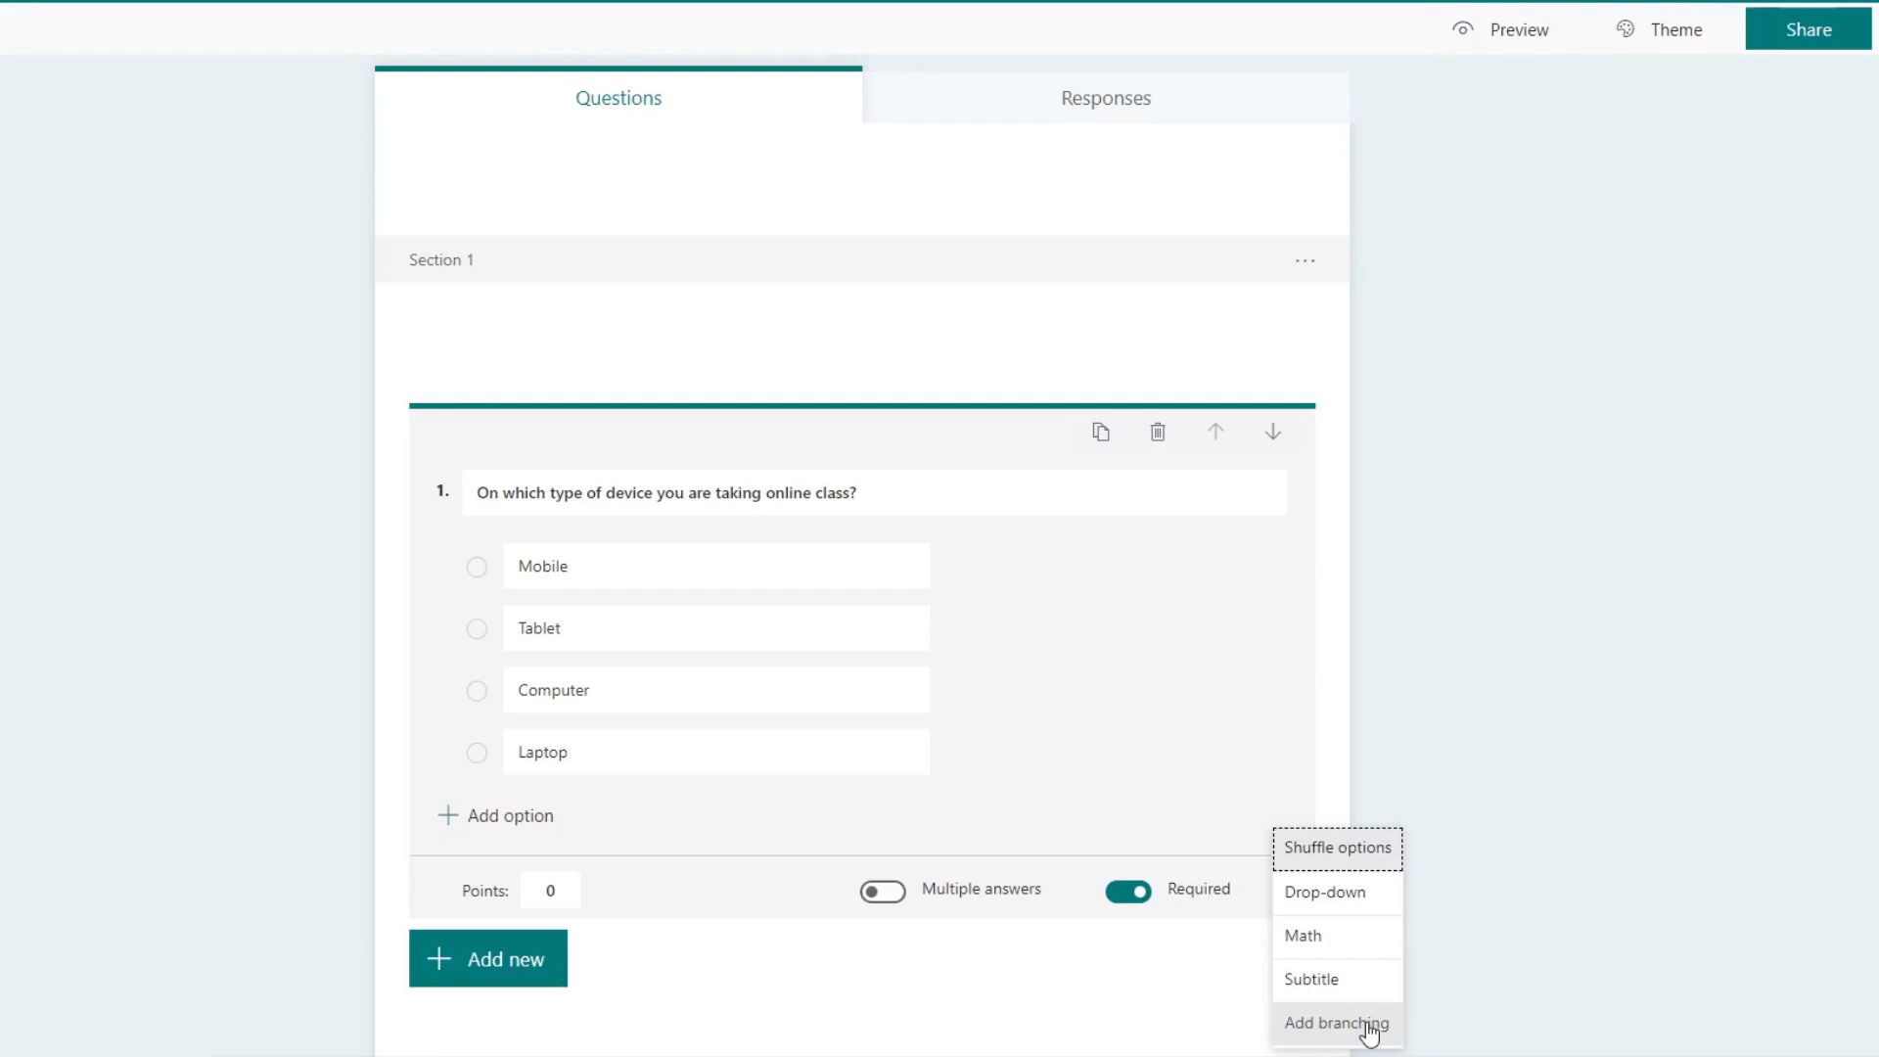
pyautogui.click(1327, 775)
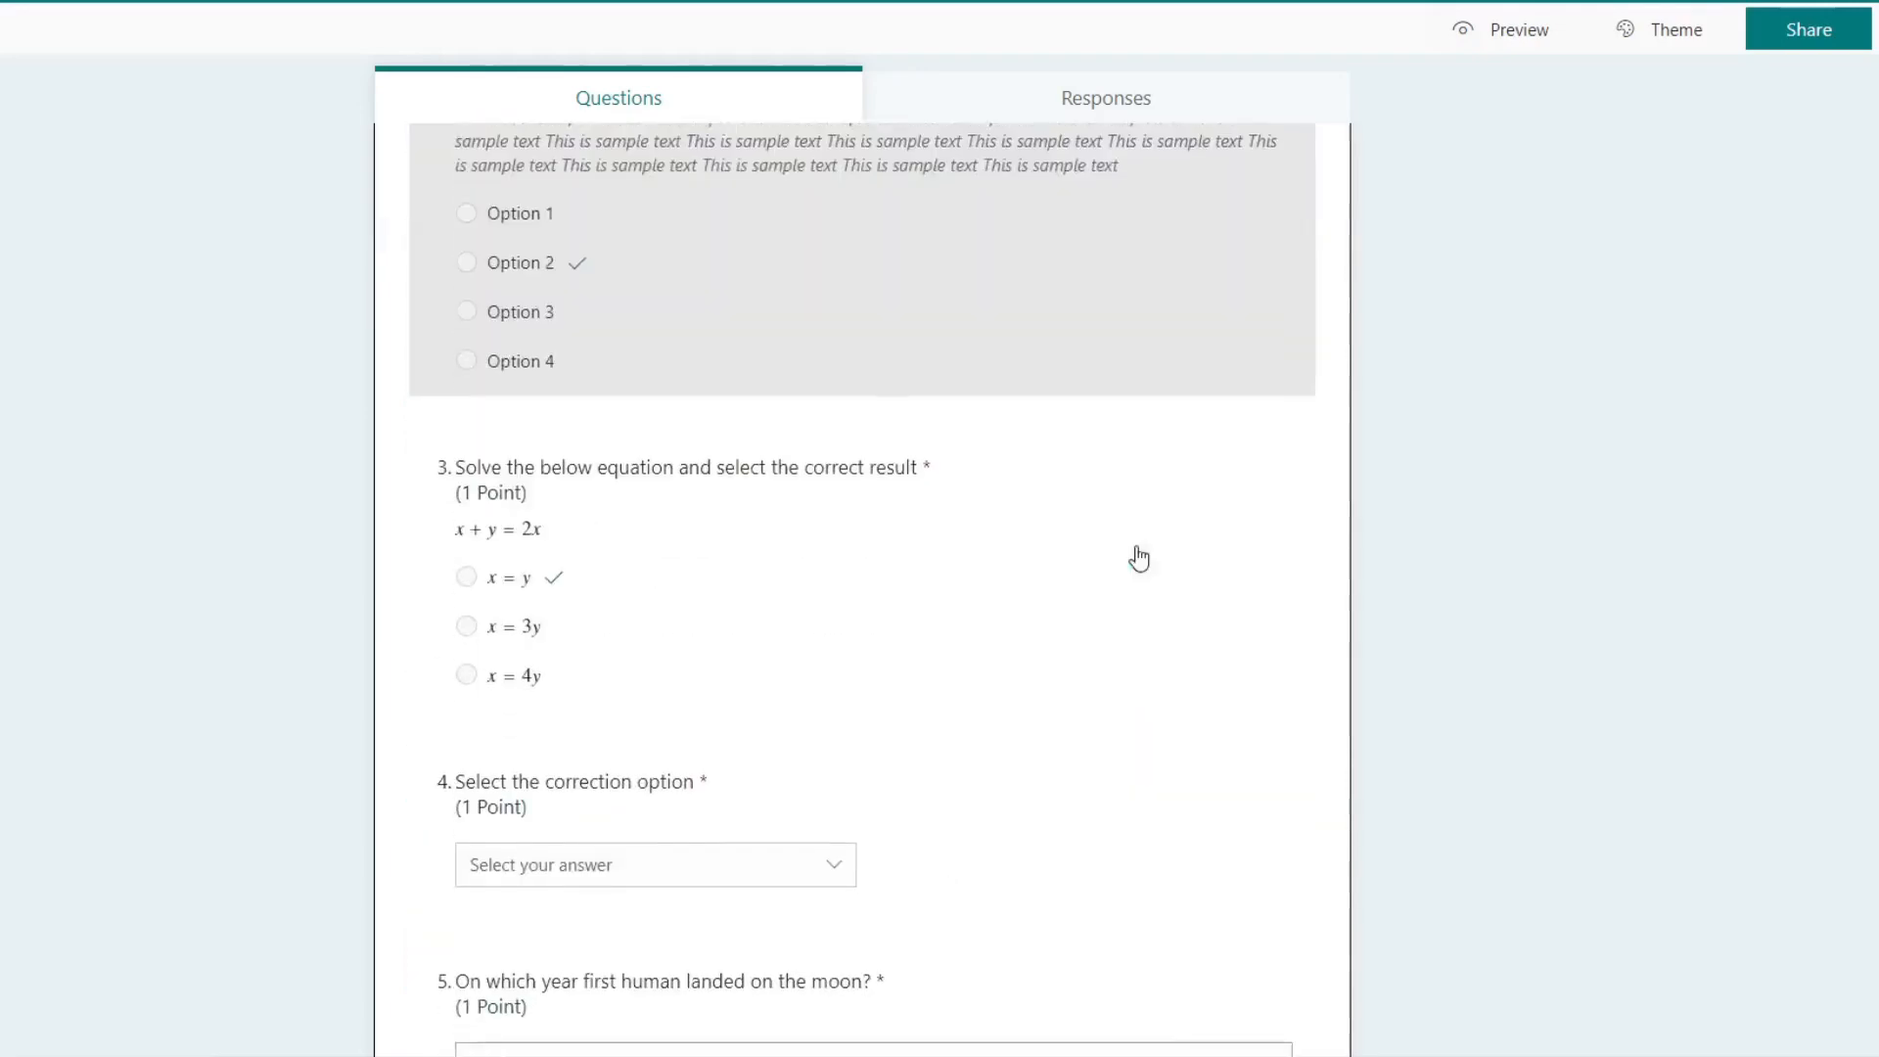
pyautogui.scroll(-20, 1137, 557)
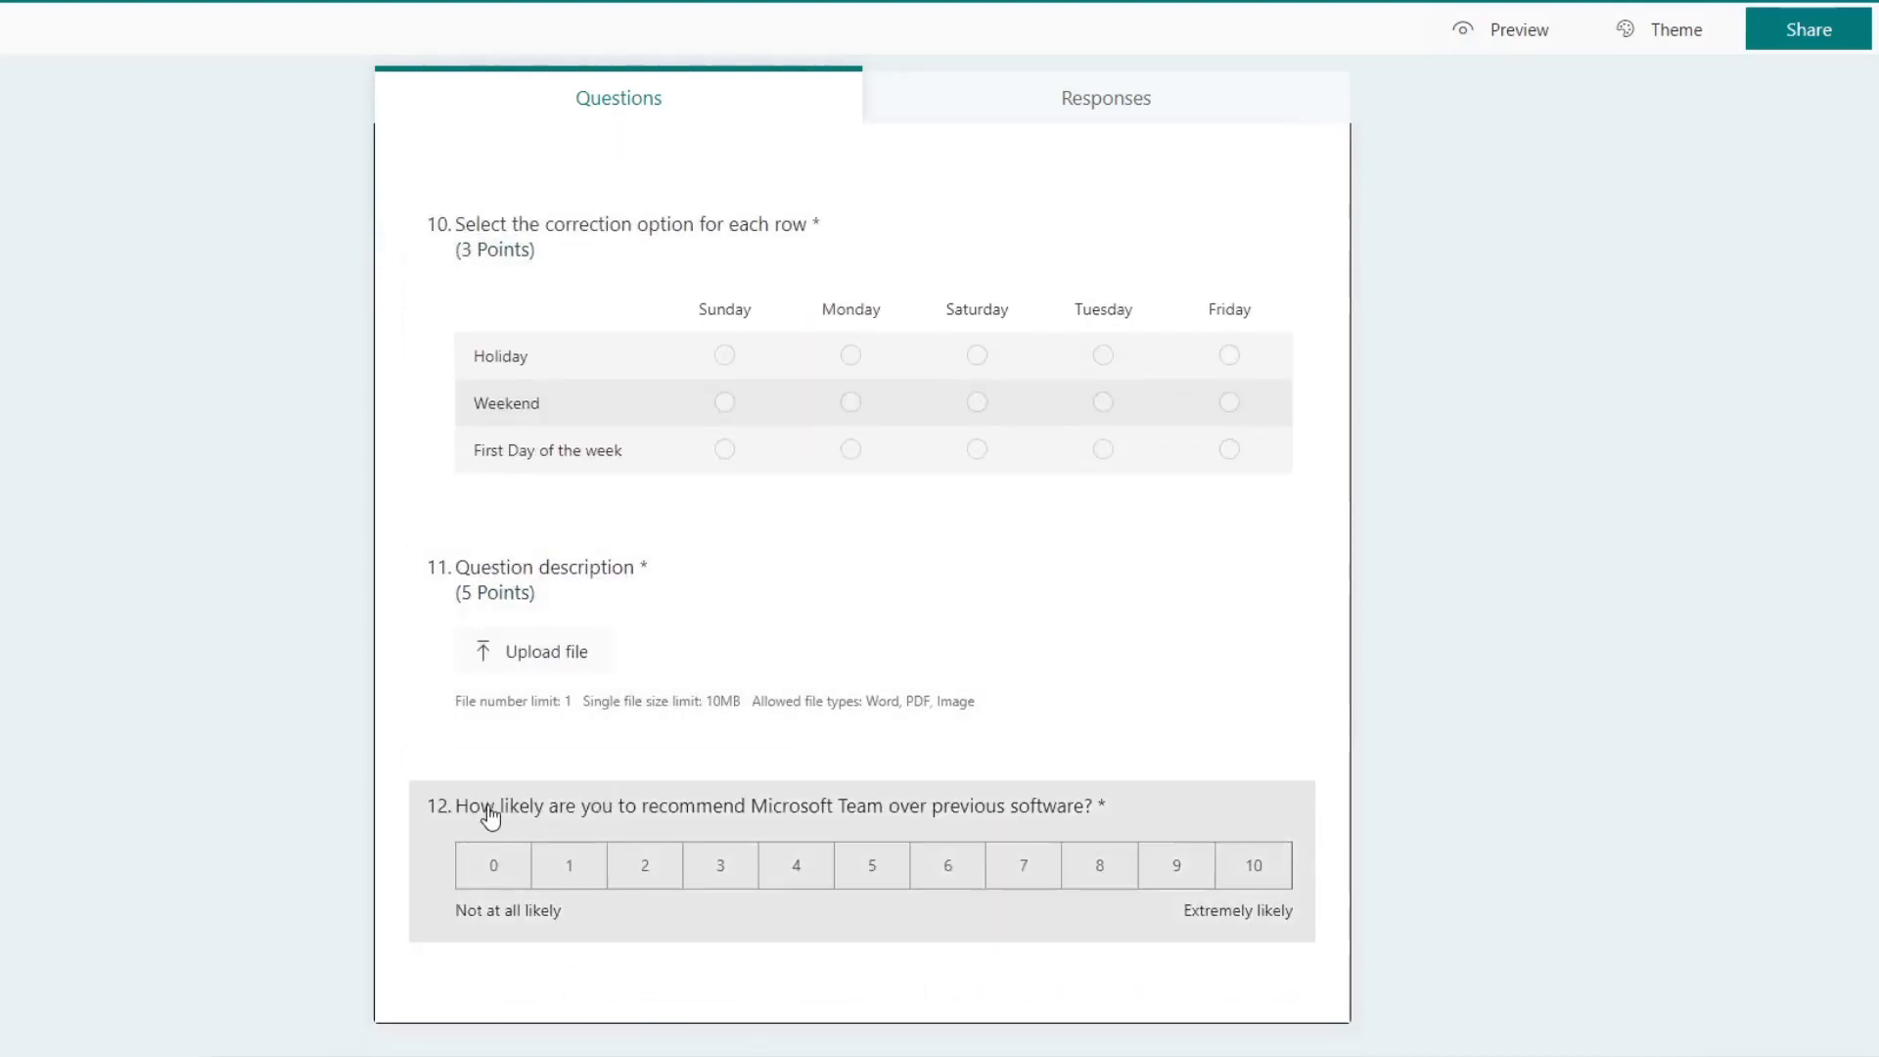
pyautogui.click(537, 822)
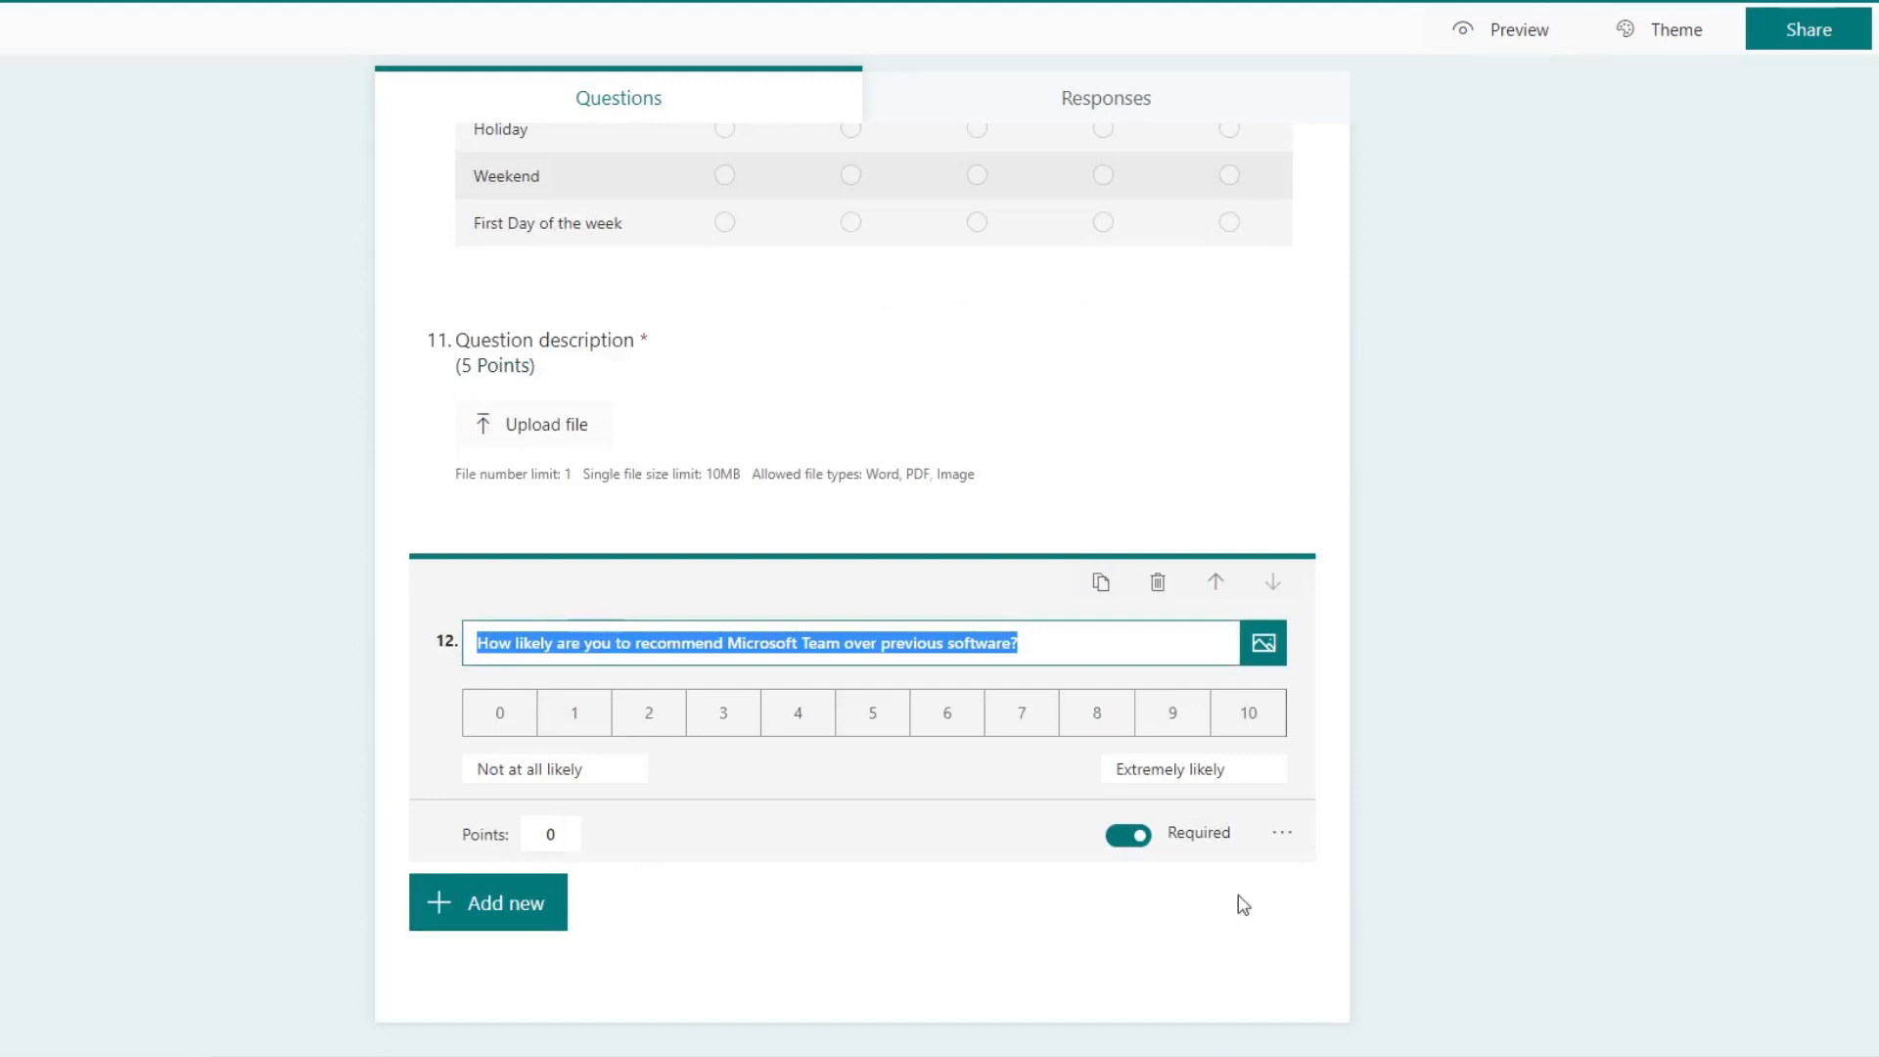
pyautogui.click(1281, 833)
pyautogui.click(1562, 791)
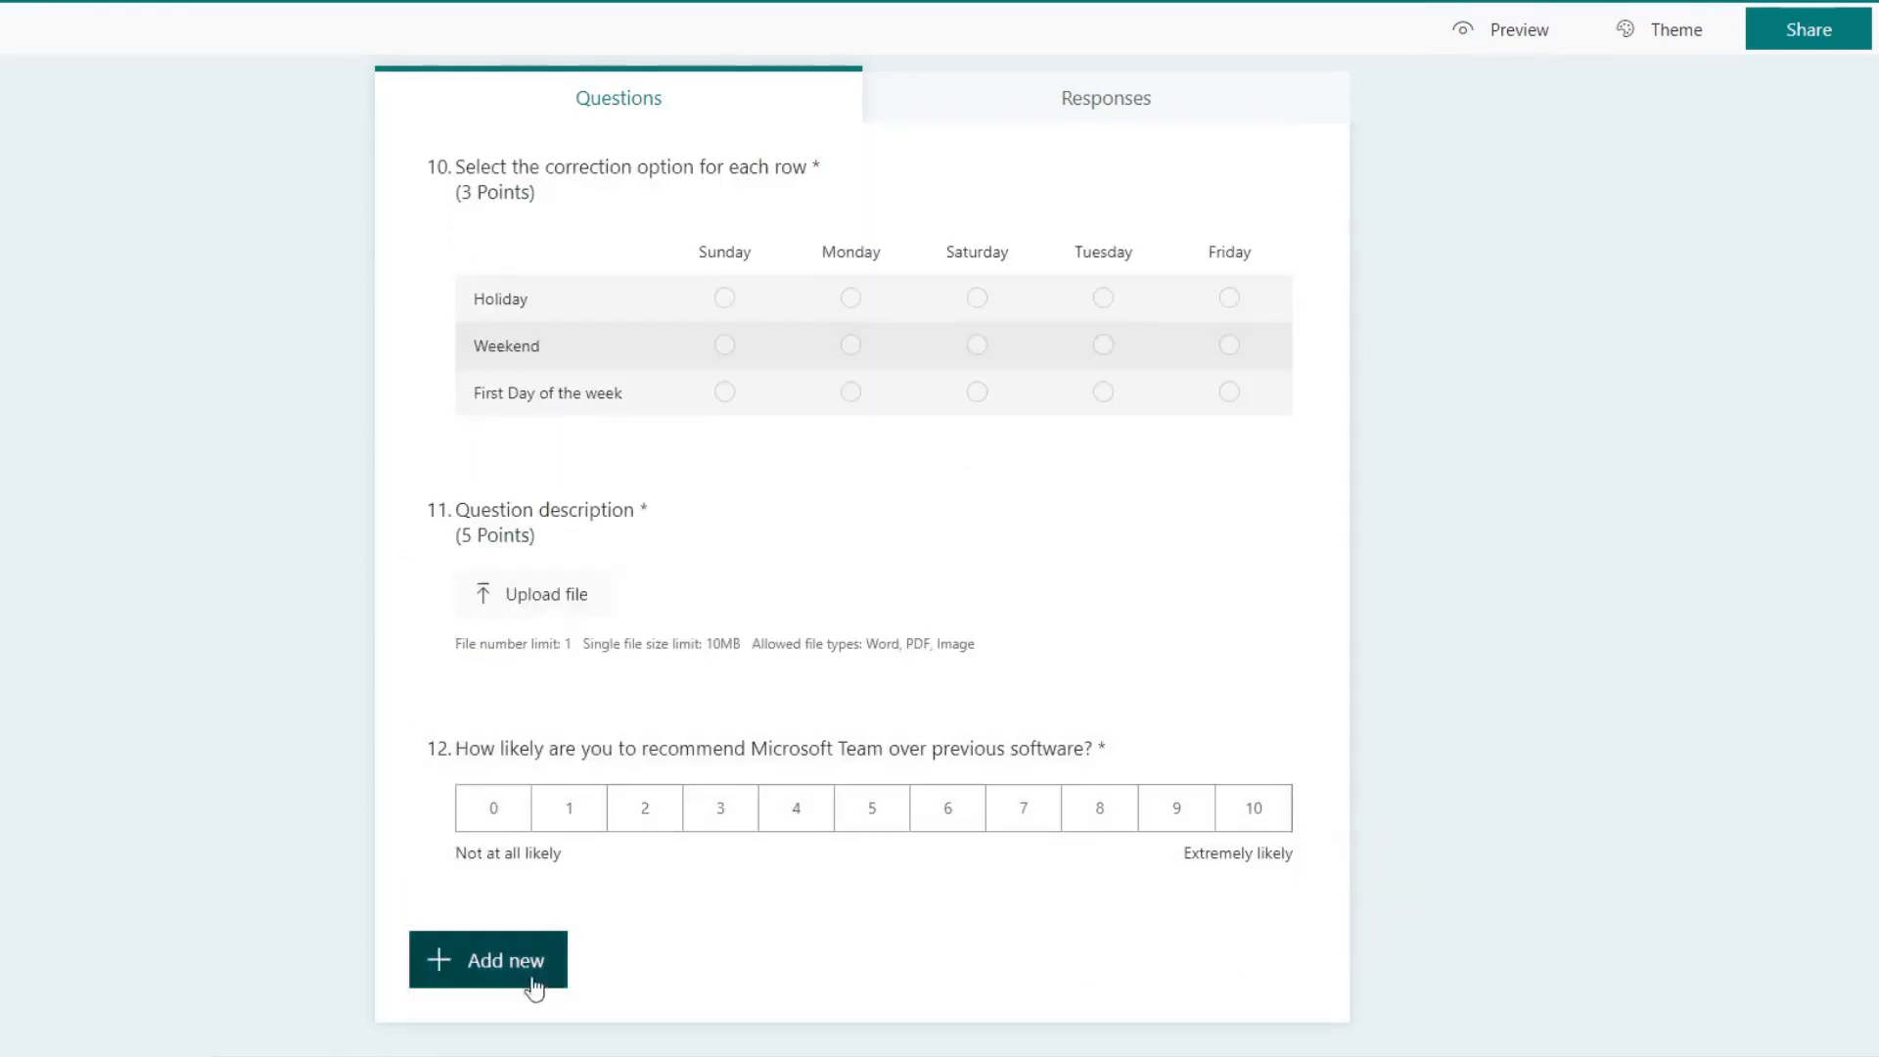
# Step: Duplicate the question about recommending Microsoft Team and insert "to previous" before "software" in the copy's text
pyautogui.click(1204, 773)
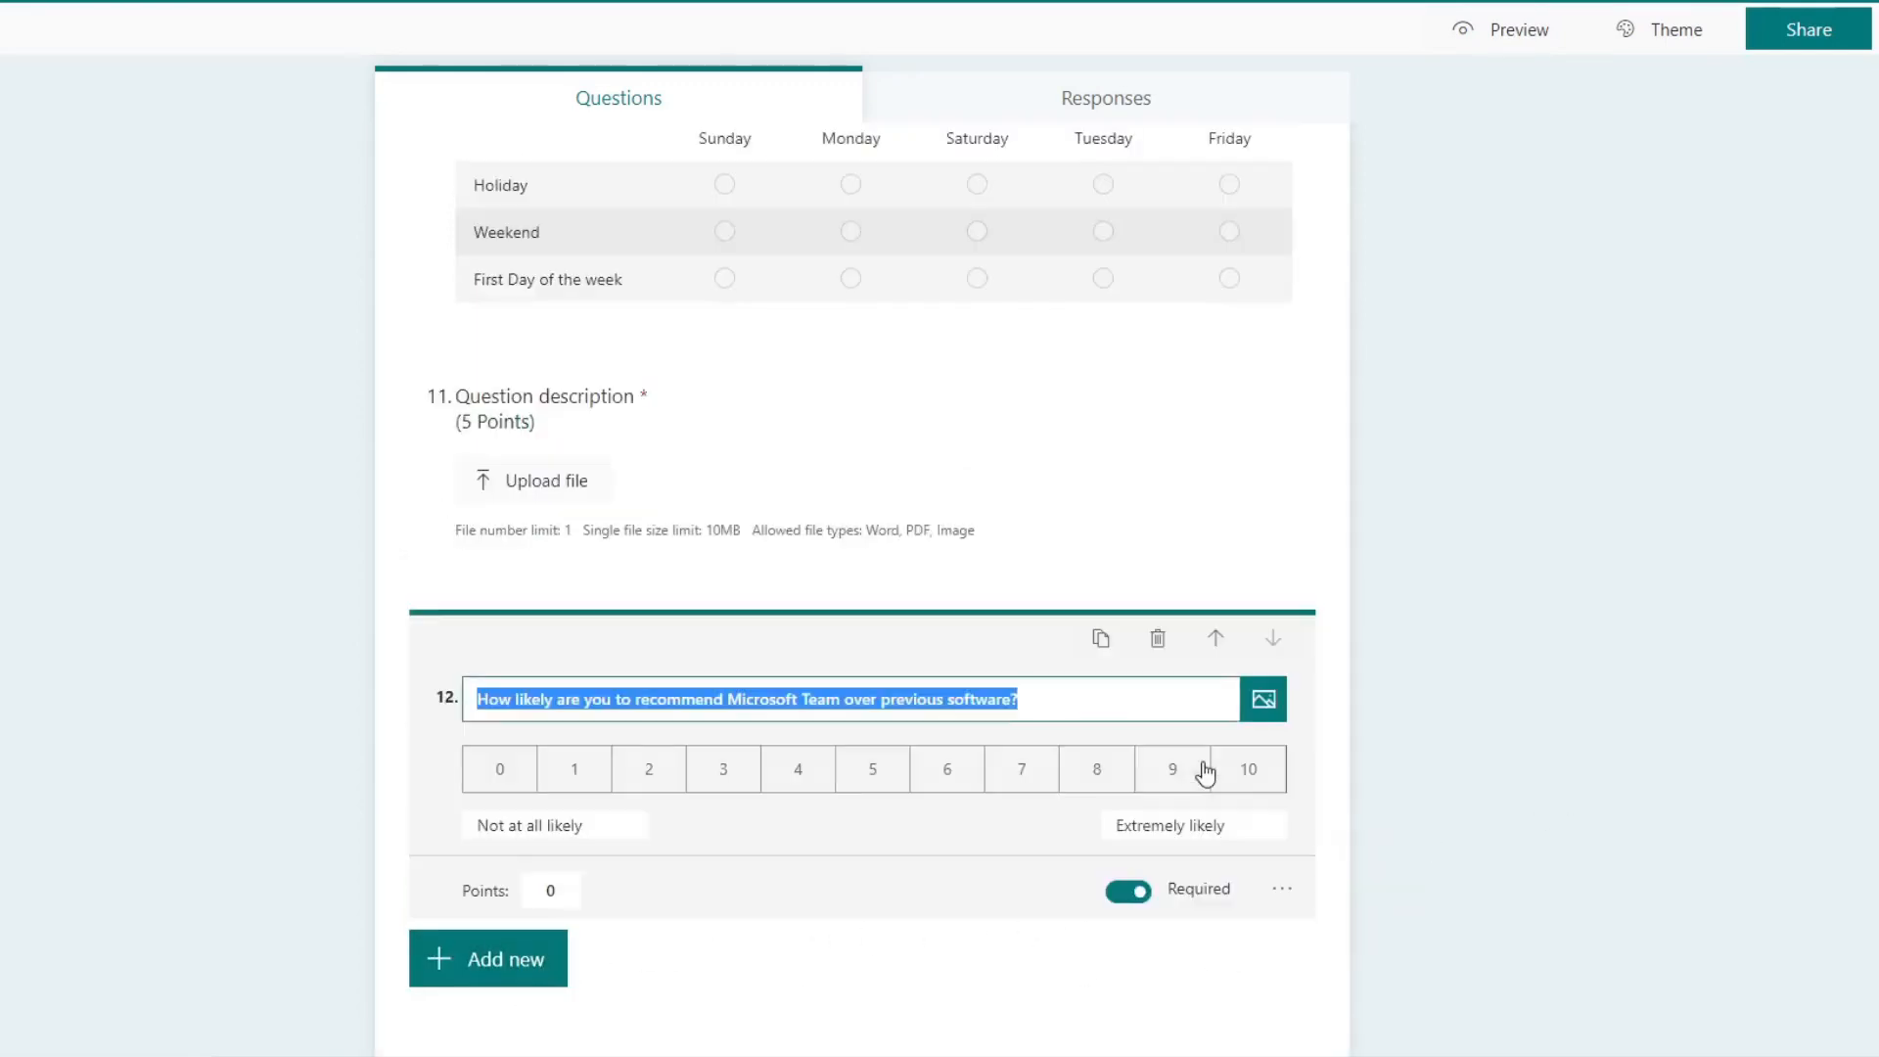
pyautogui.click(1105, 642)
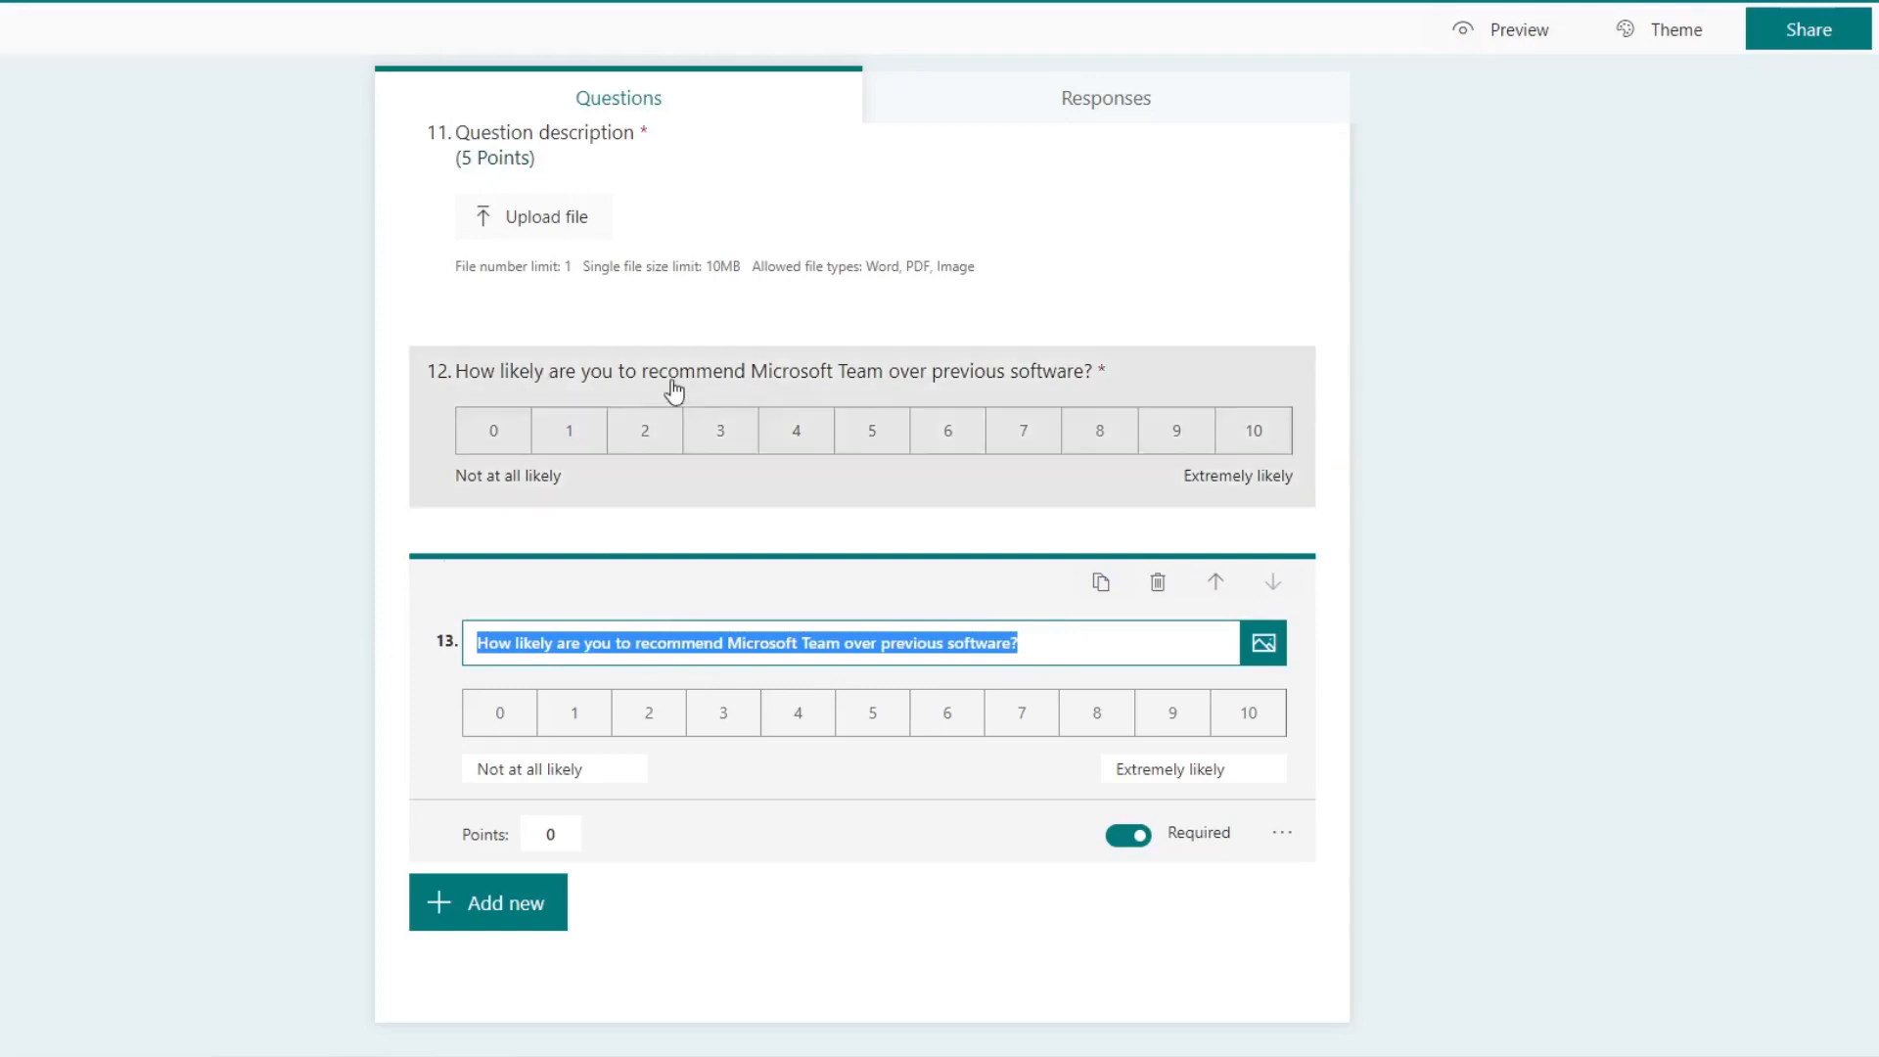
pyautogui.click(919, 648)
pyautogui.doubleClick(908, 646)
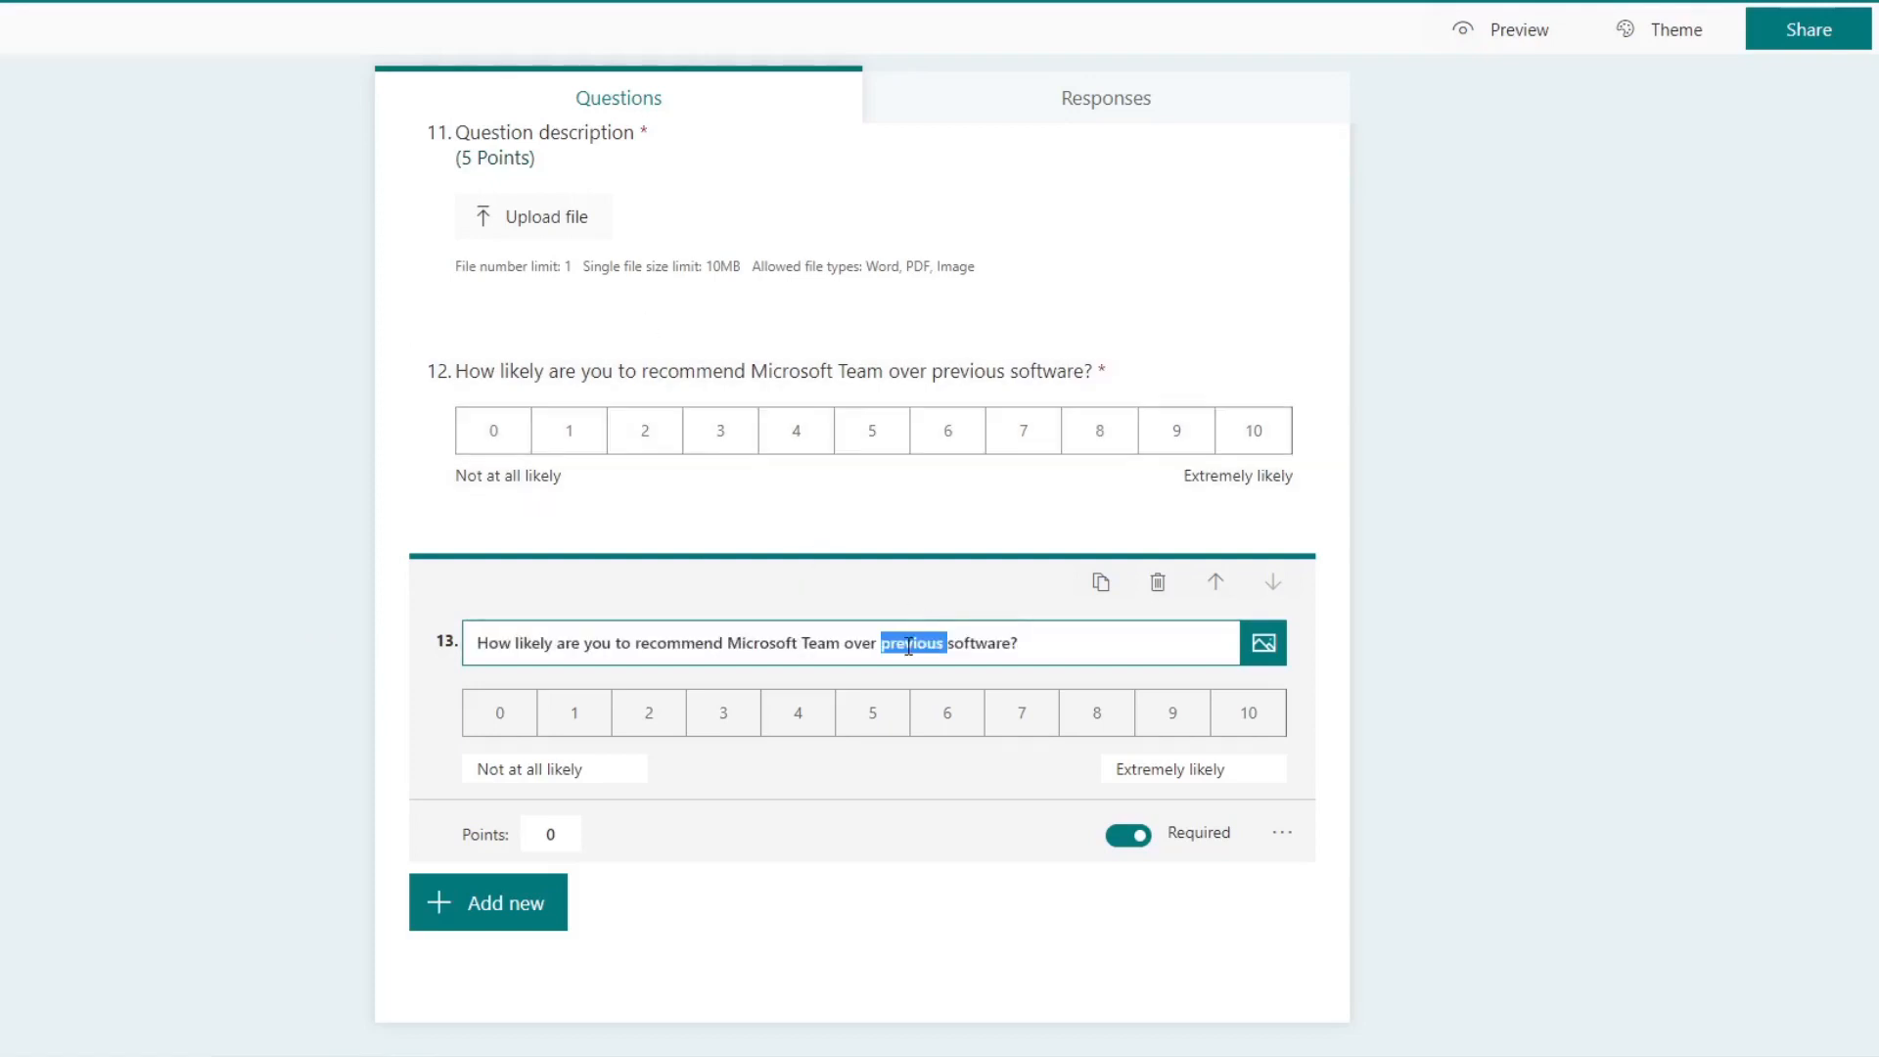
pyautogui.press('Right')
pyautogui.write('to pre')
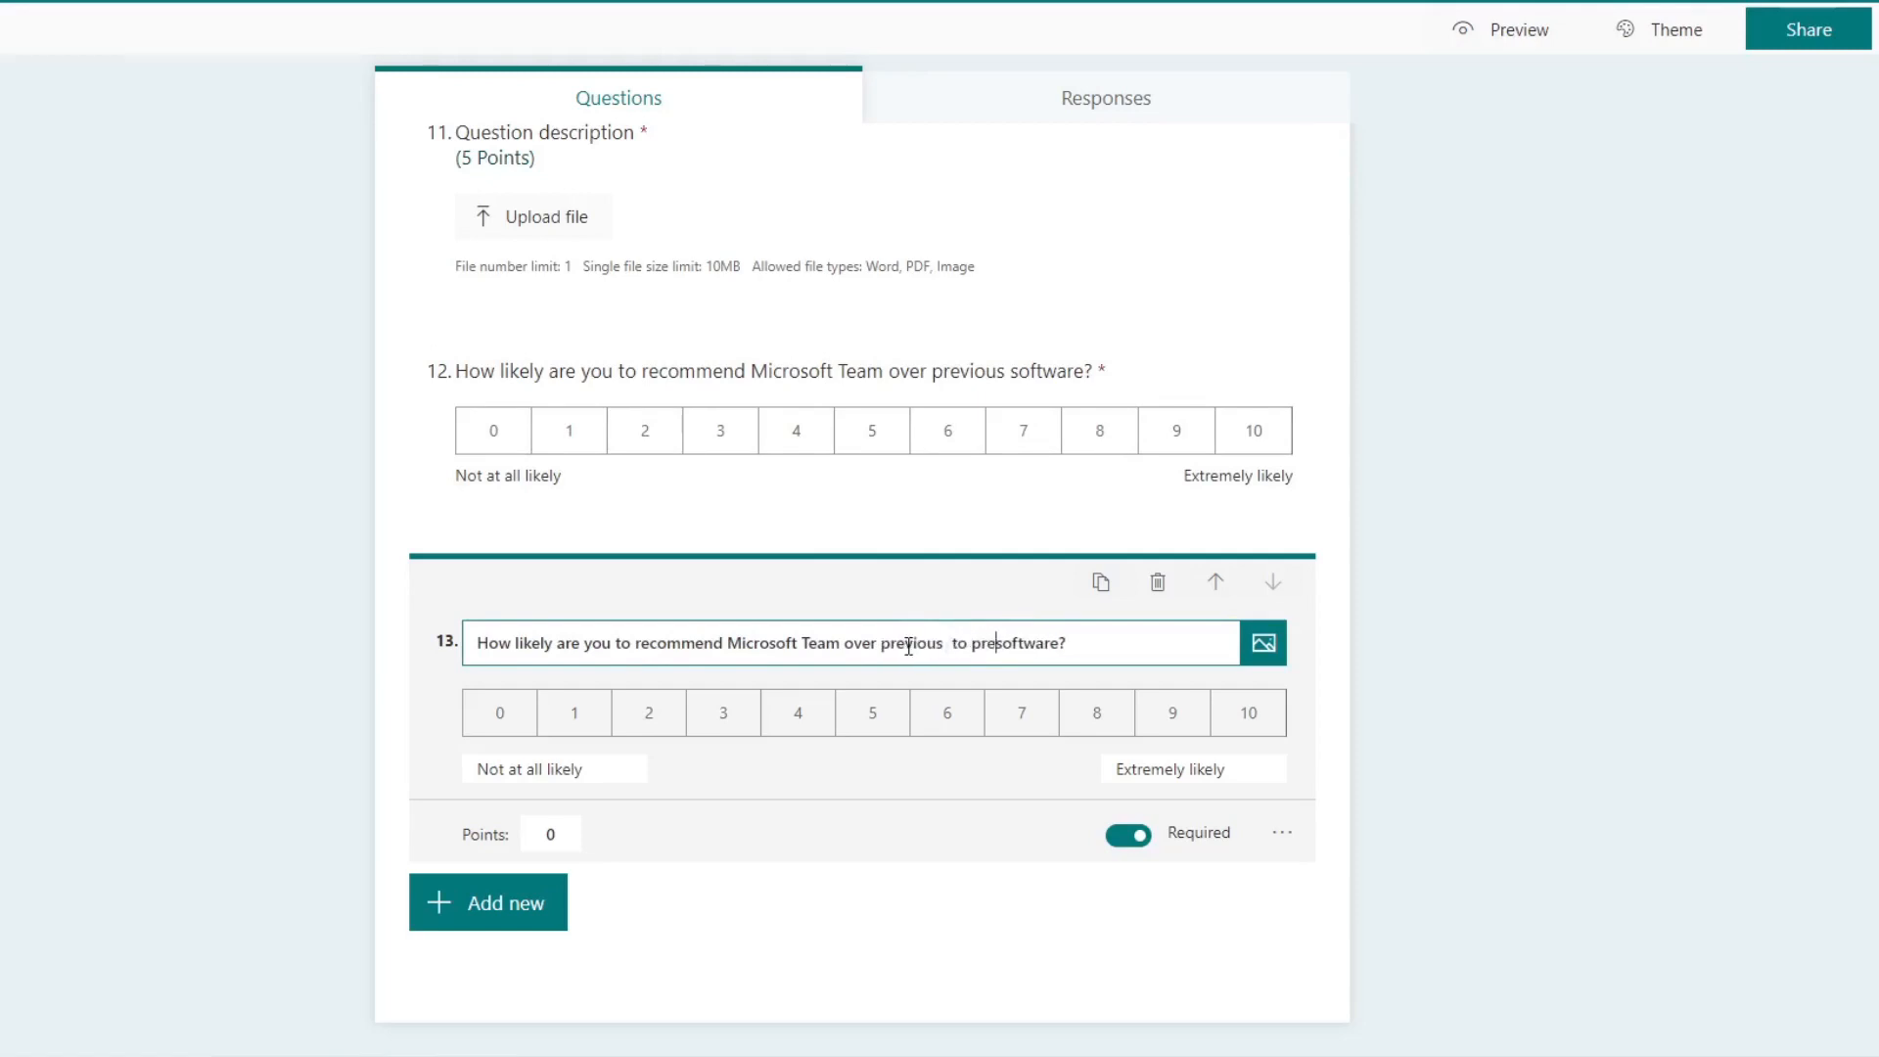
pyautogui.write('vious')
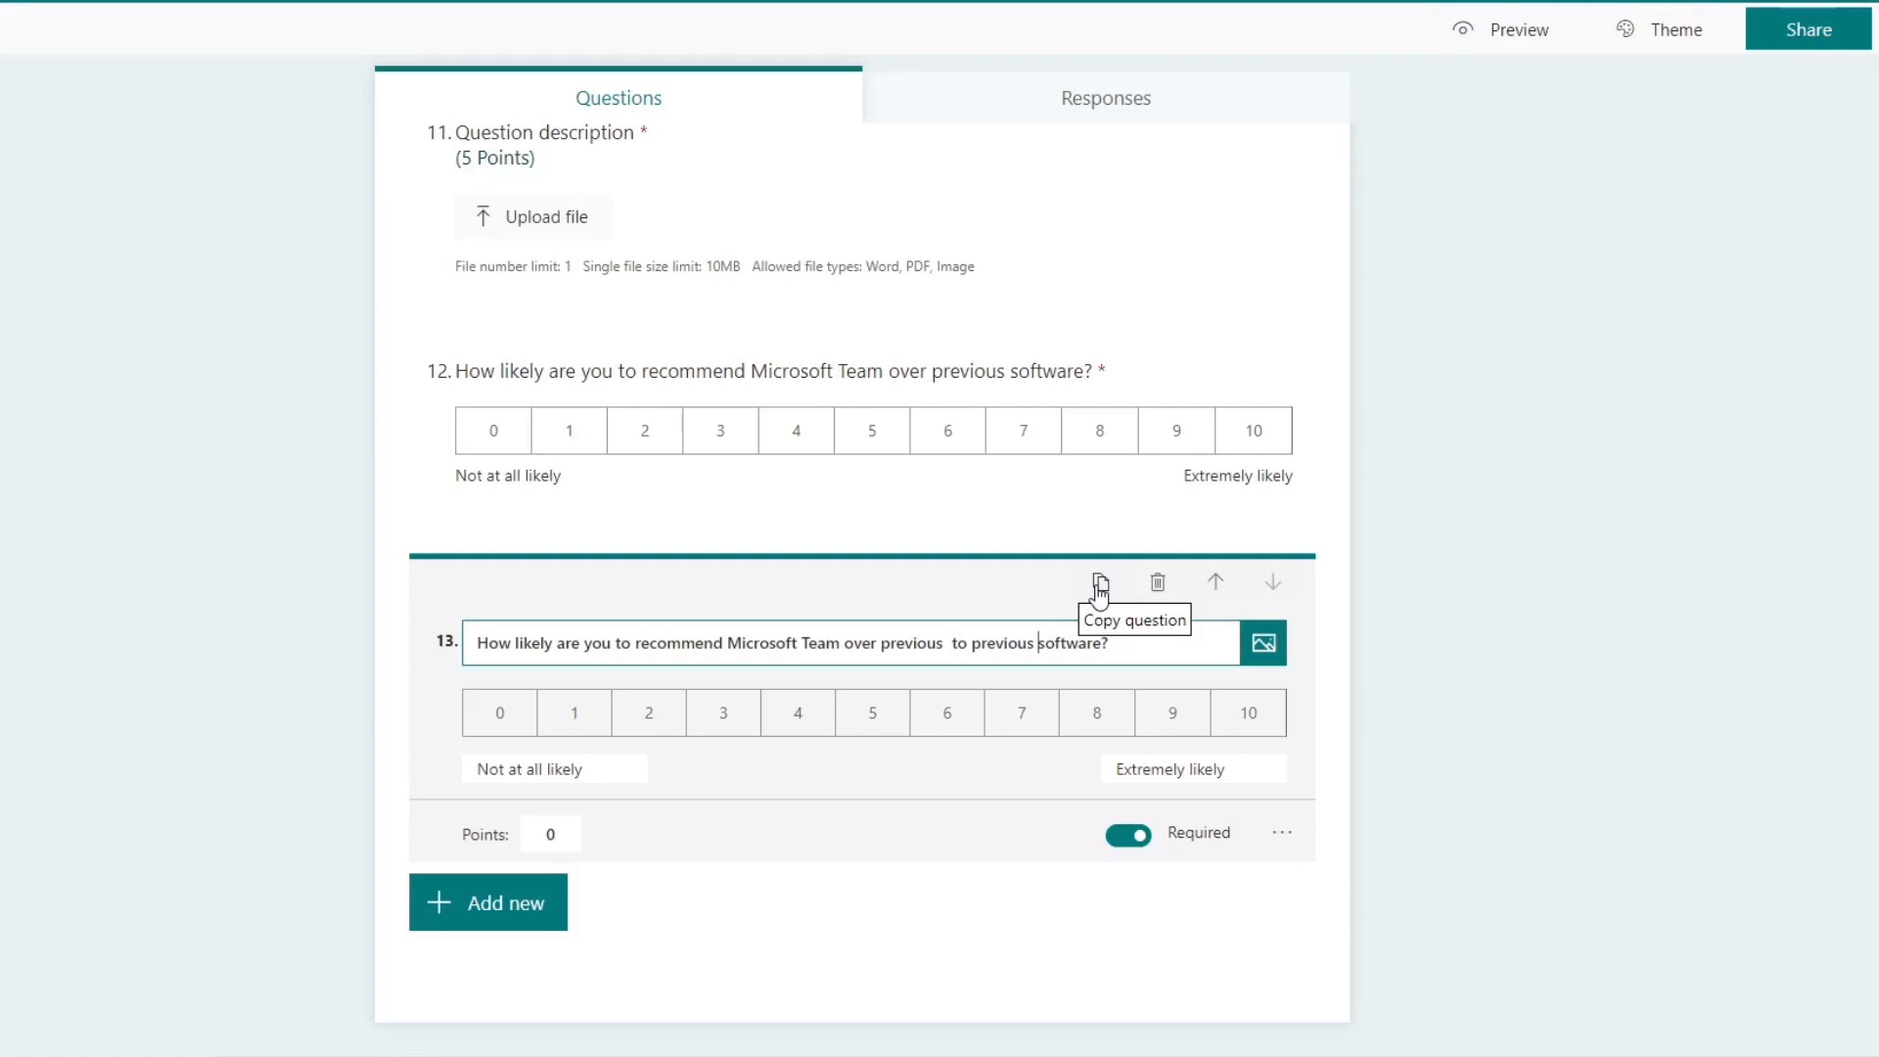
# Step: Delete the duplicated question 13 from the quiz
pyautogui.click(1159, 587)
# Step: Move the question about recommending Microsoft Team up one place and back down to the last position
pyautogui.click(1259, 759)
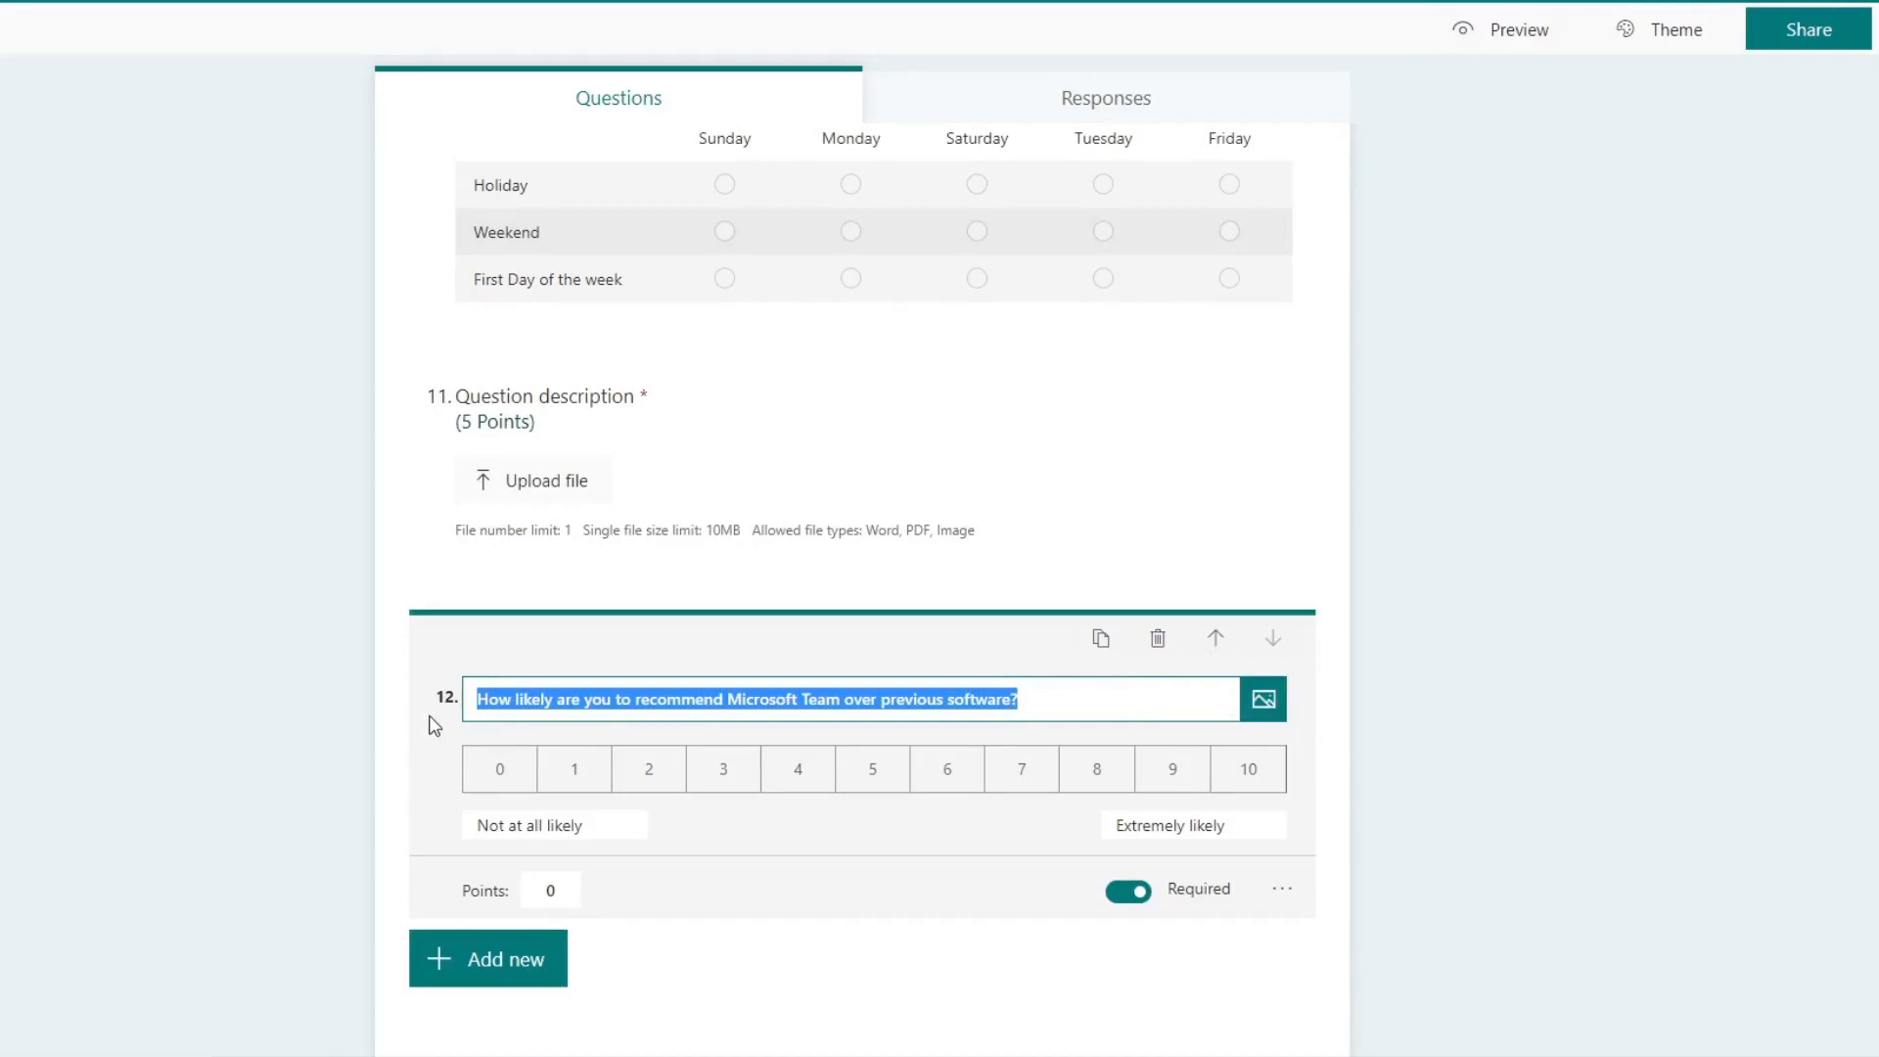
pyautogui.click(1215, 638)
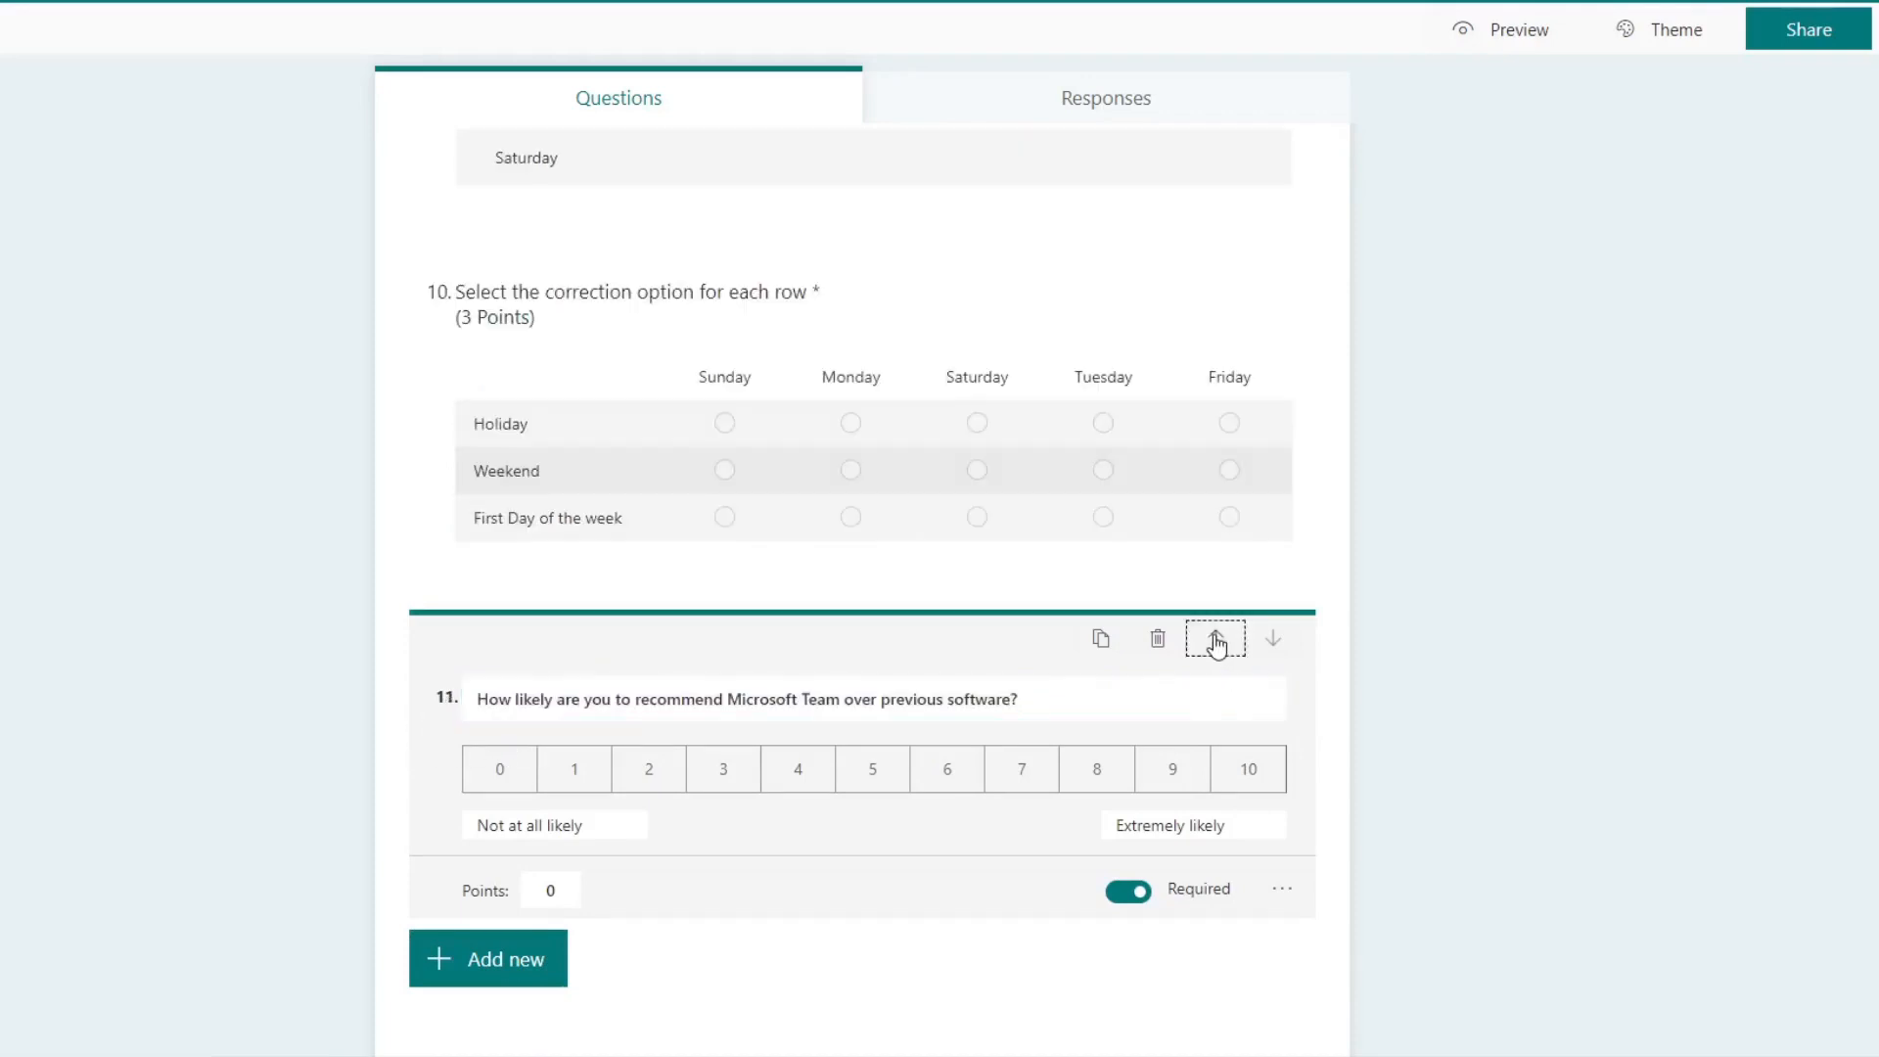
pyautogui.scroll(-3, 592, 768)
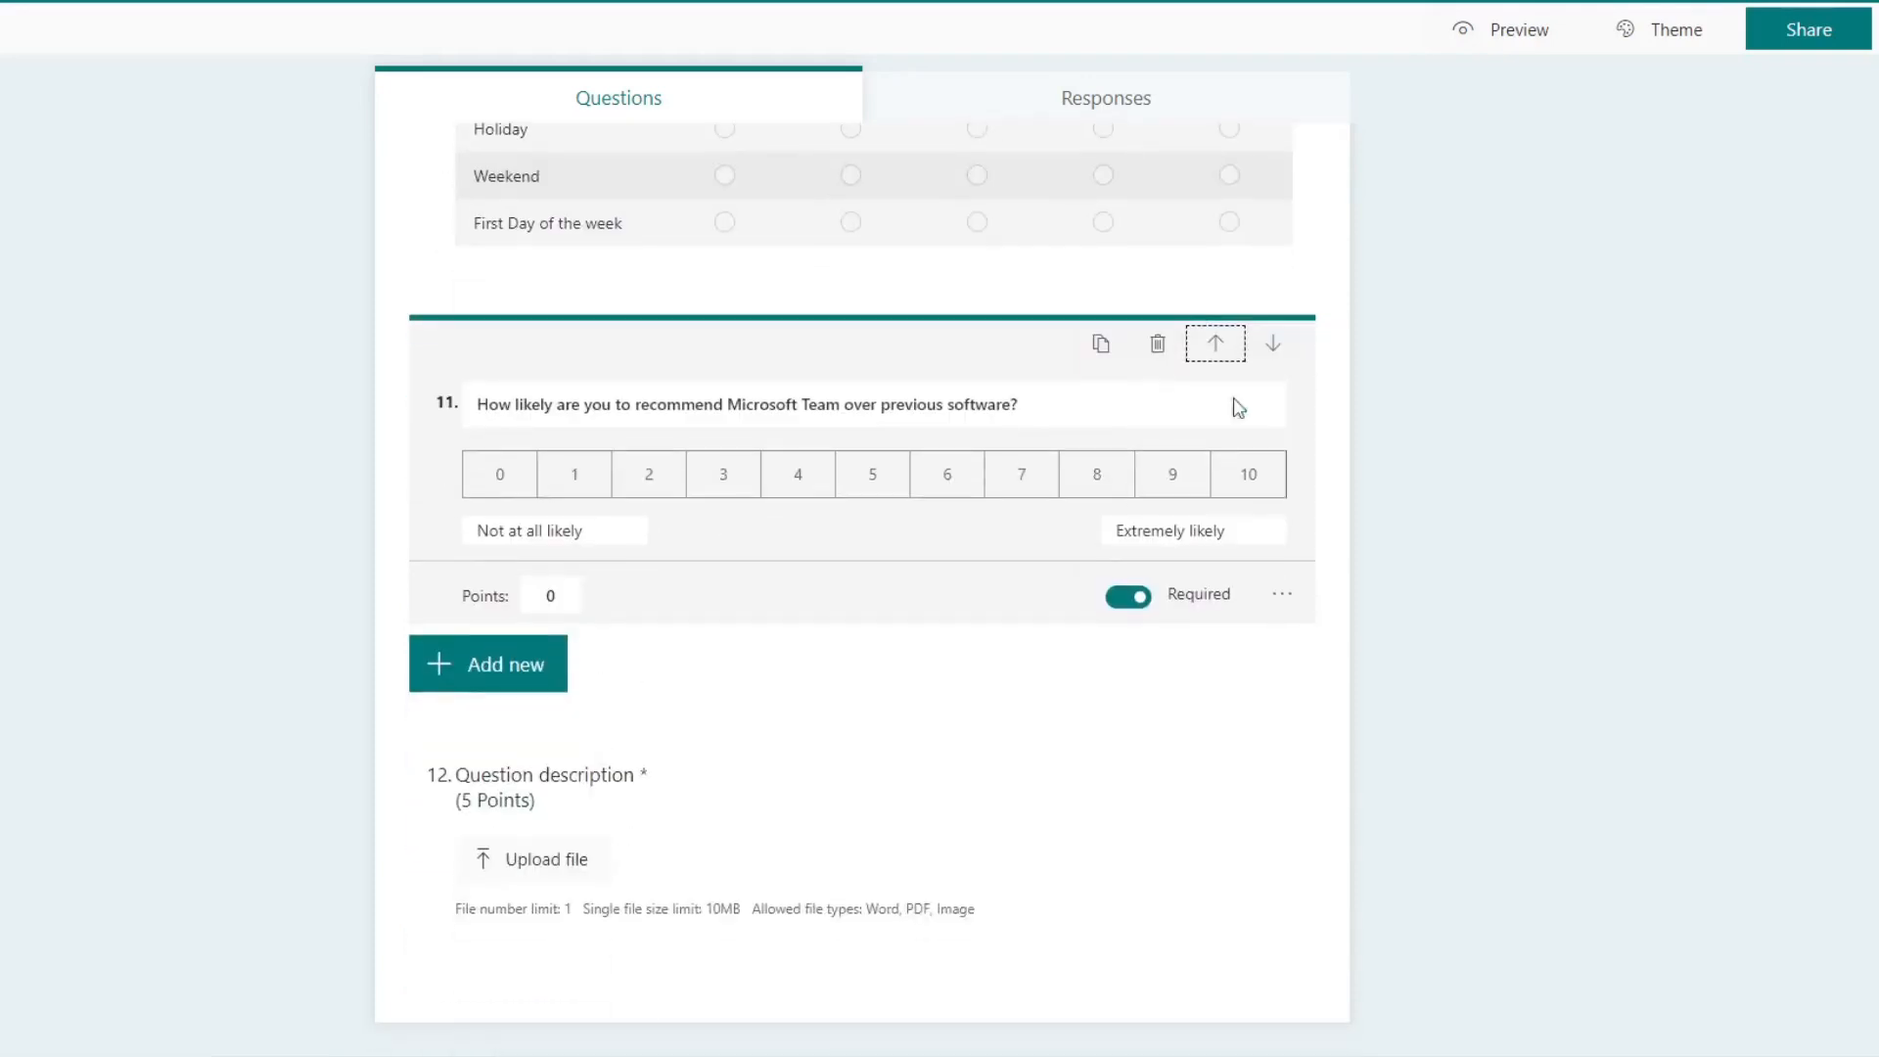
pyautogui.click(1275, 352)
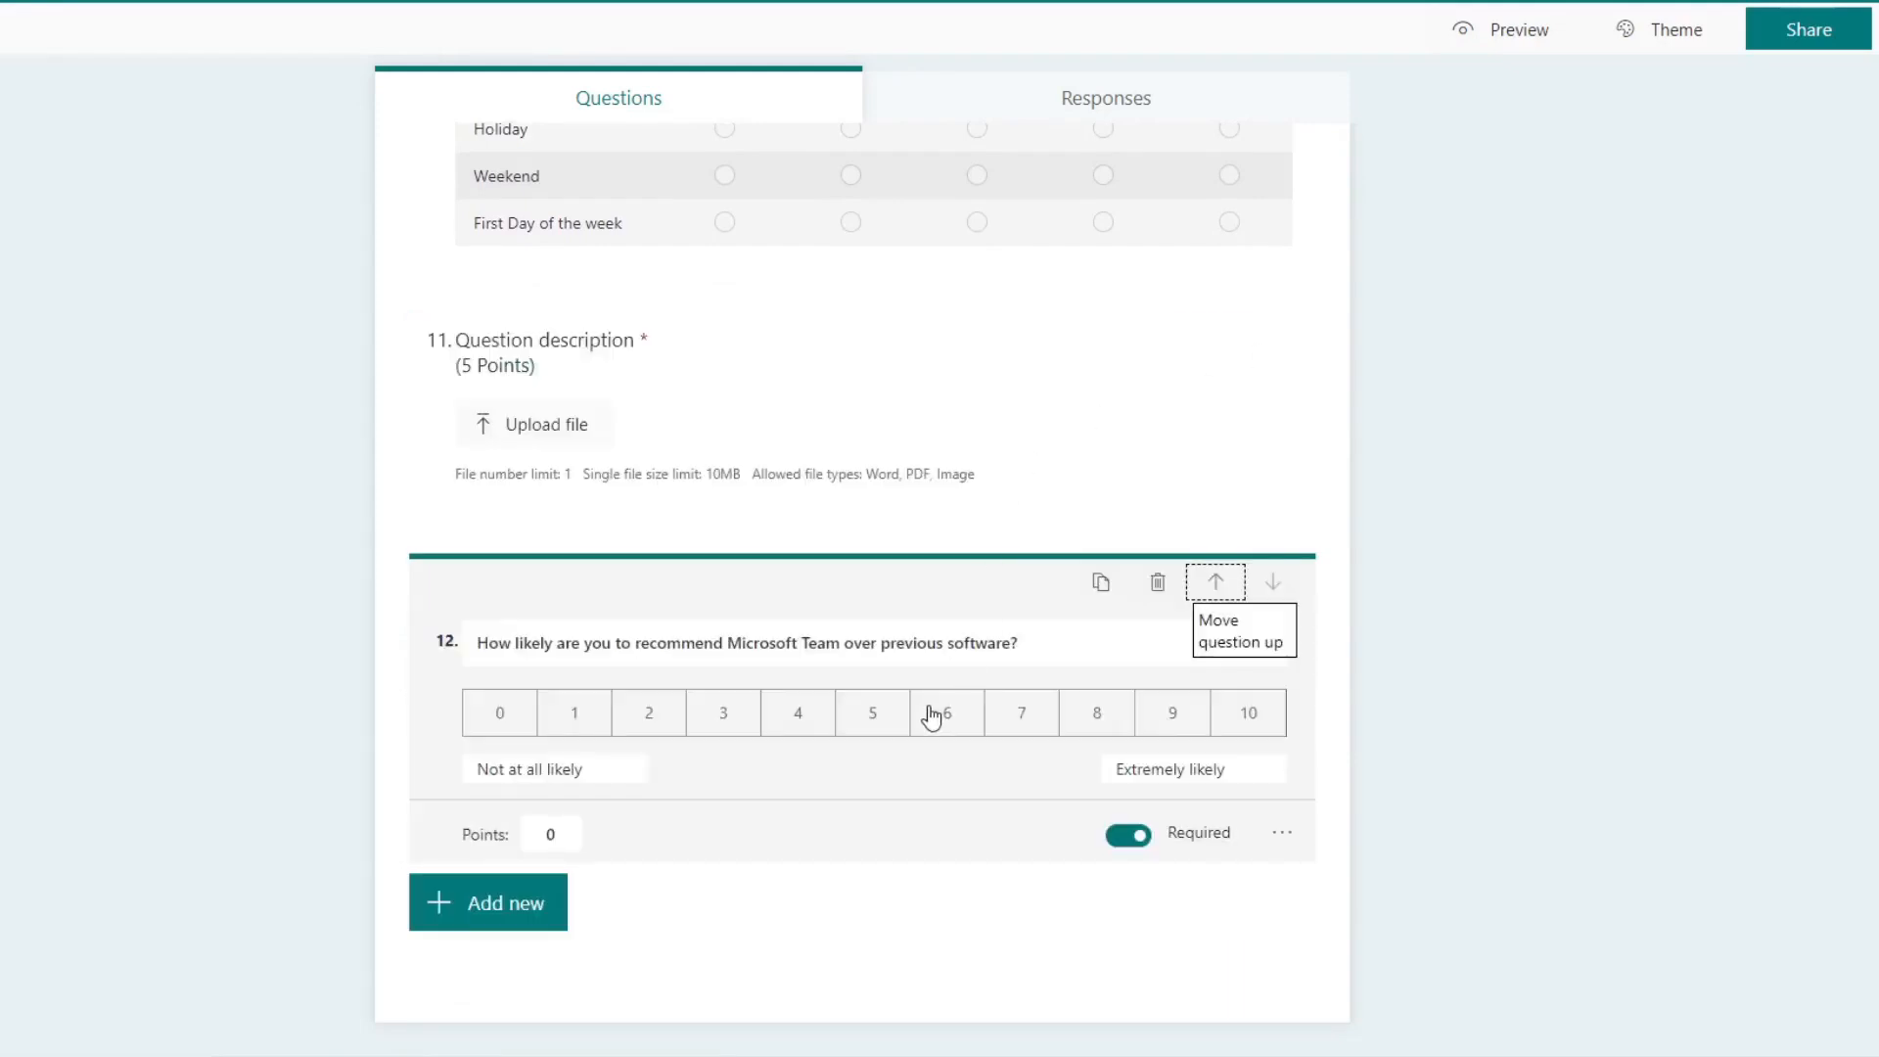
# Step: Upload an image from the Desktop folder and insert it next to the quiz title "Class Test 1"
pyautogui.scroll(7, 1247, 677)
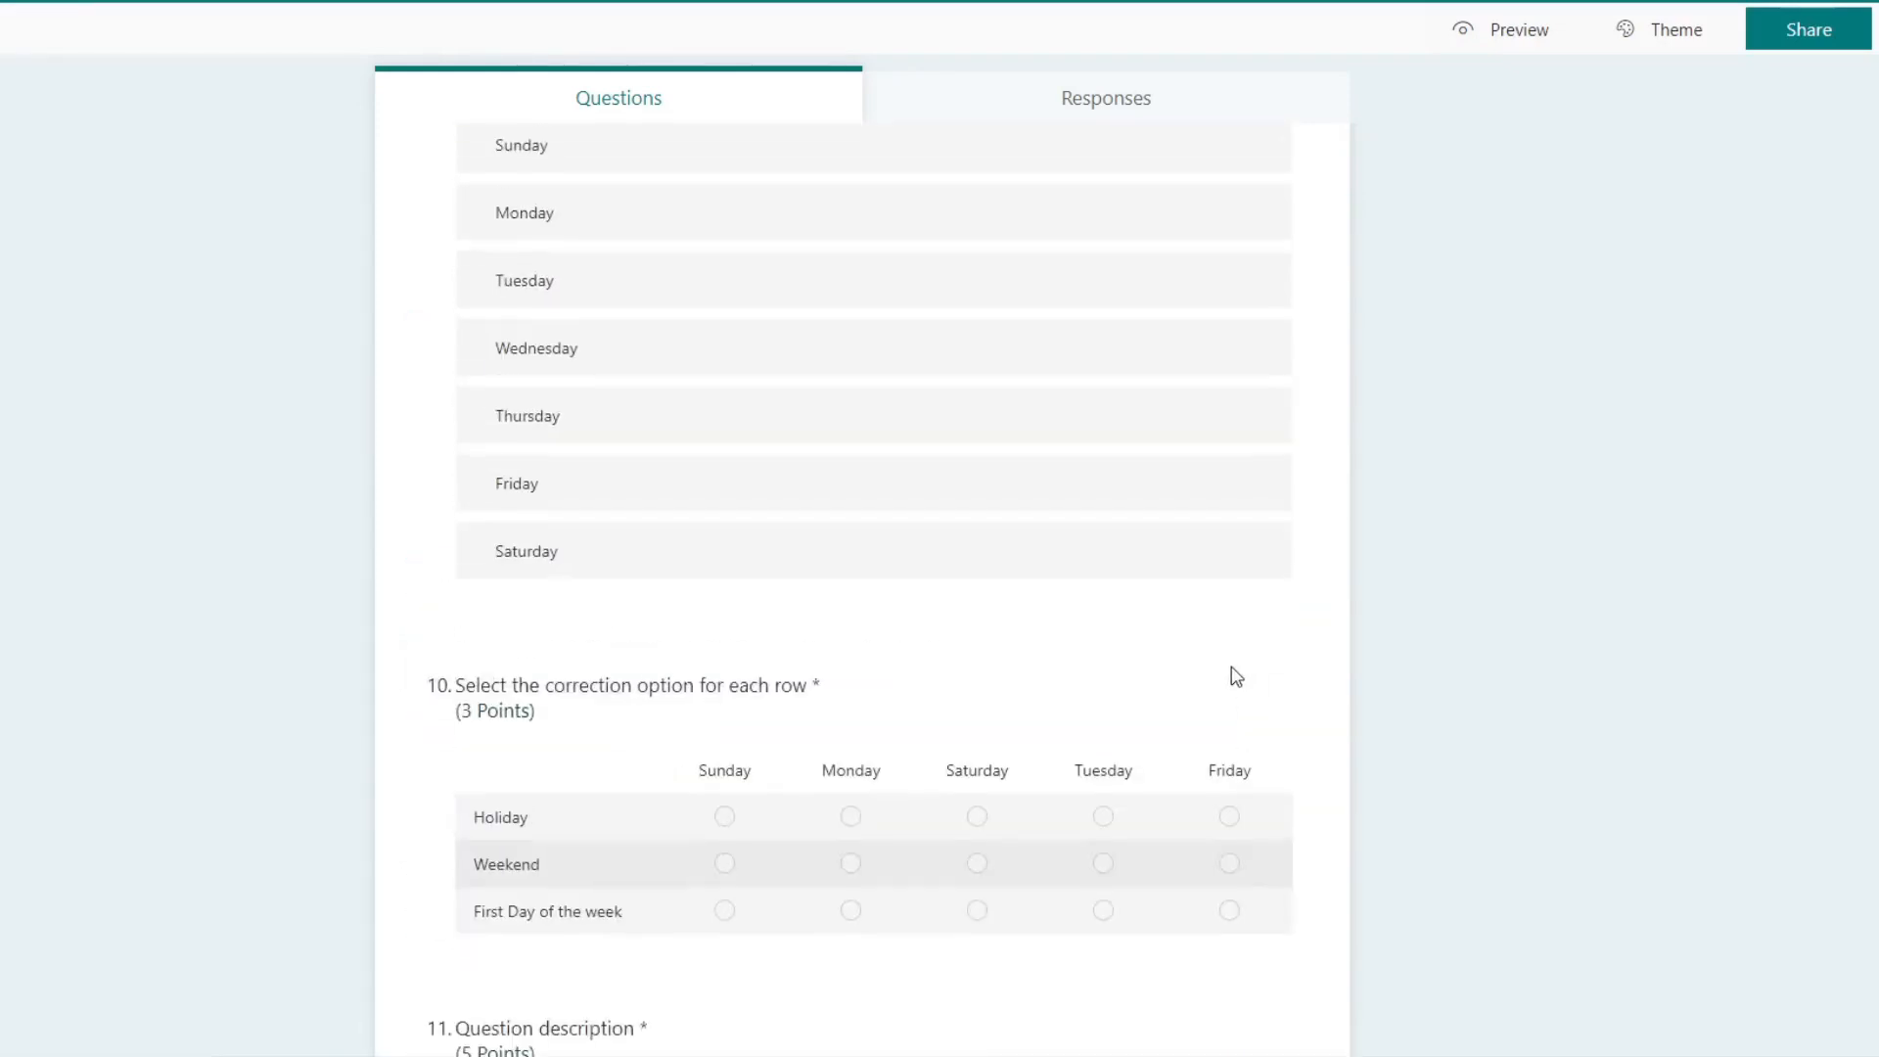
pyautogui.scroll(-7, 1232, 666)
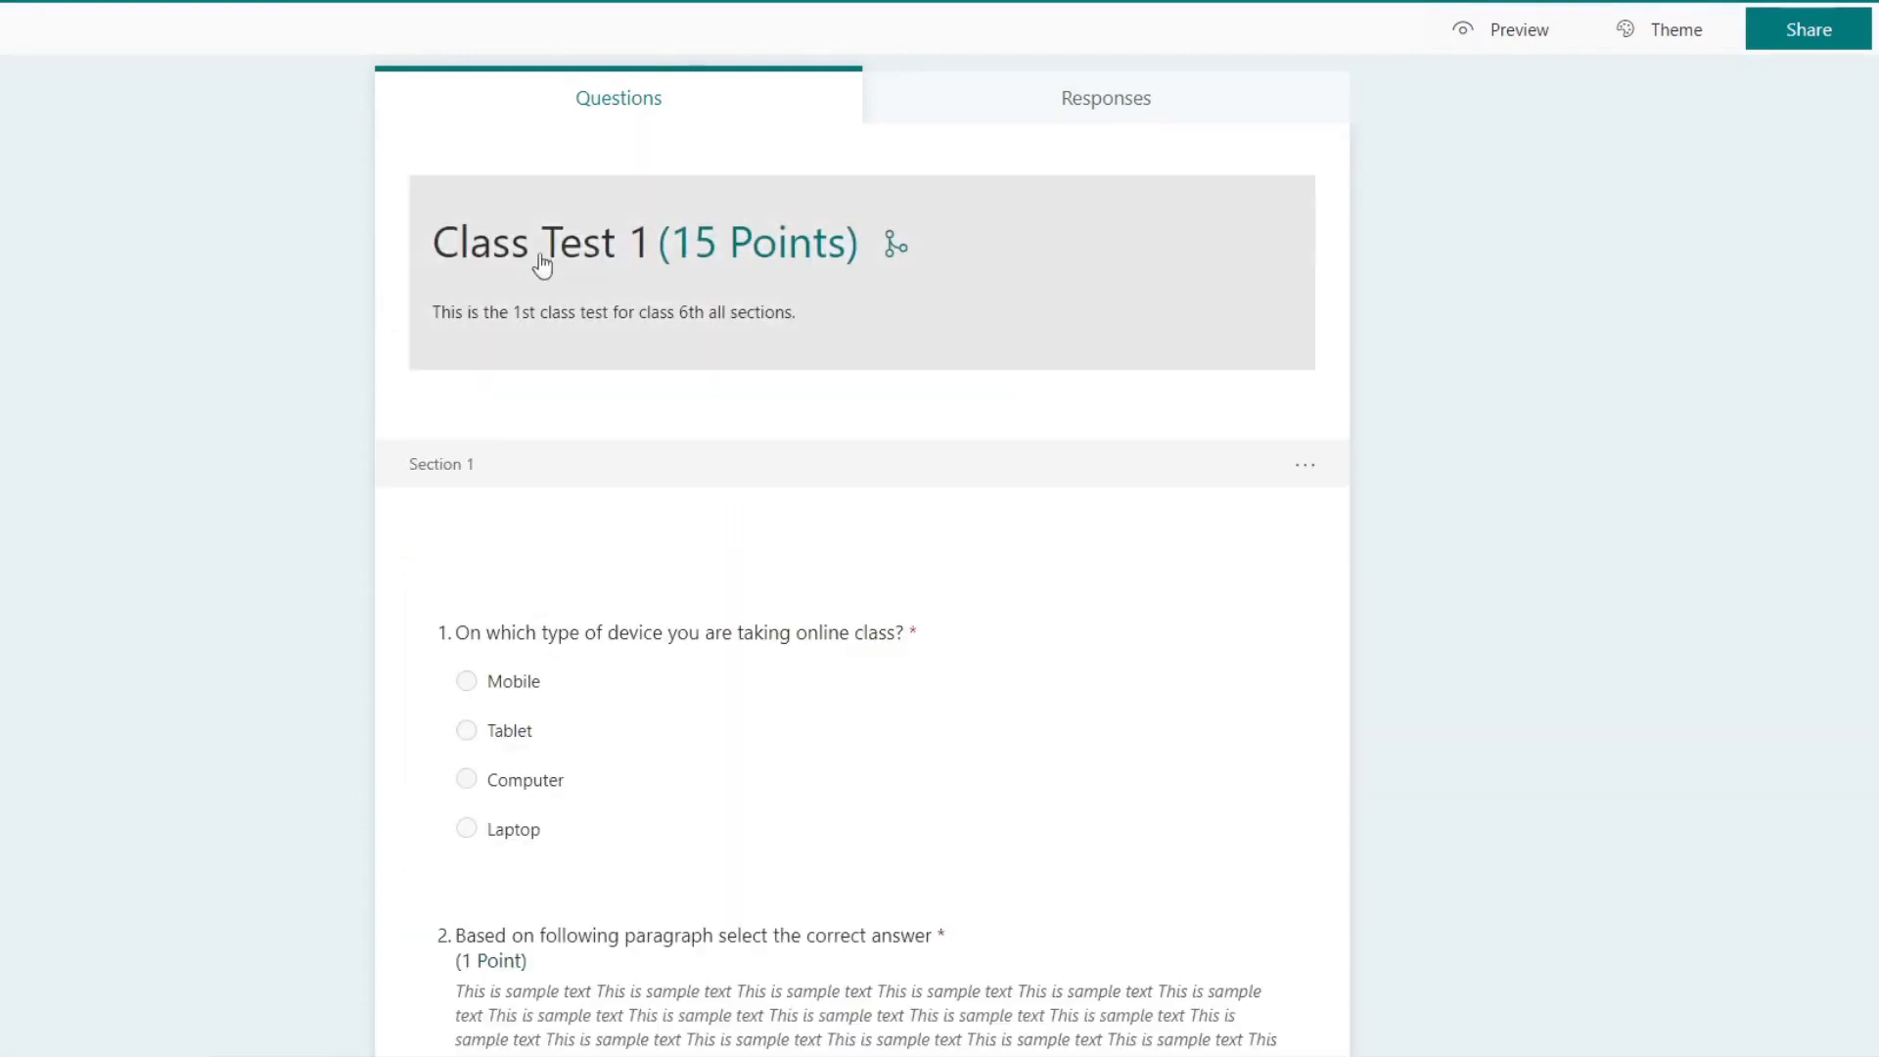
pyautogui.click(1092, 270)
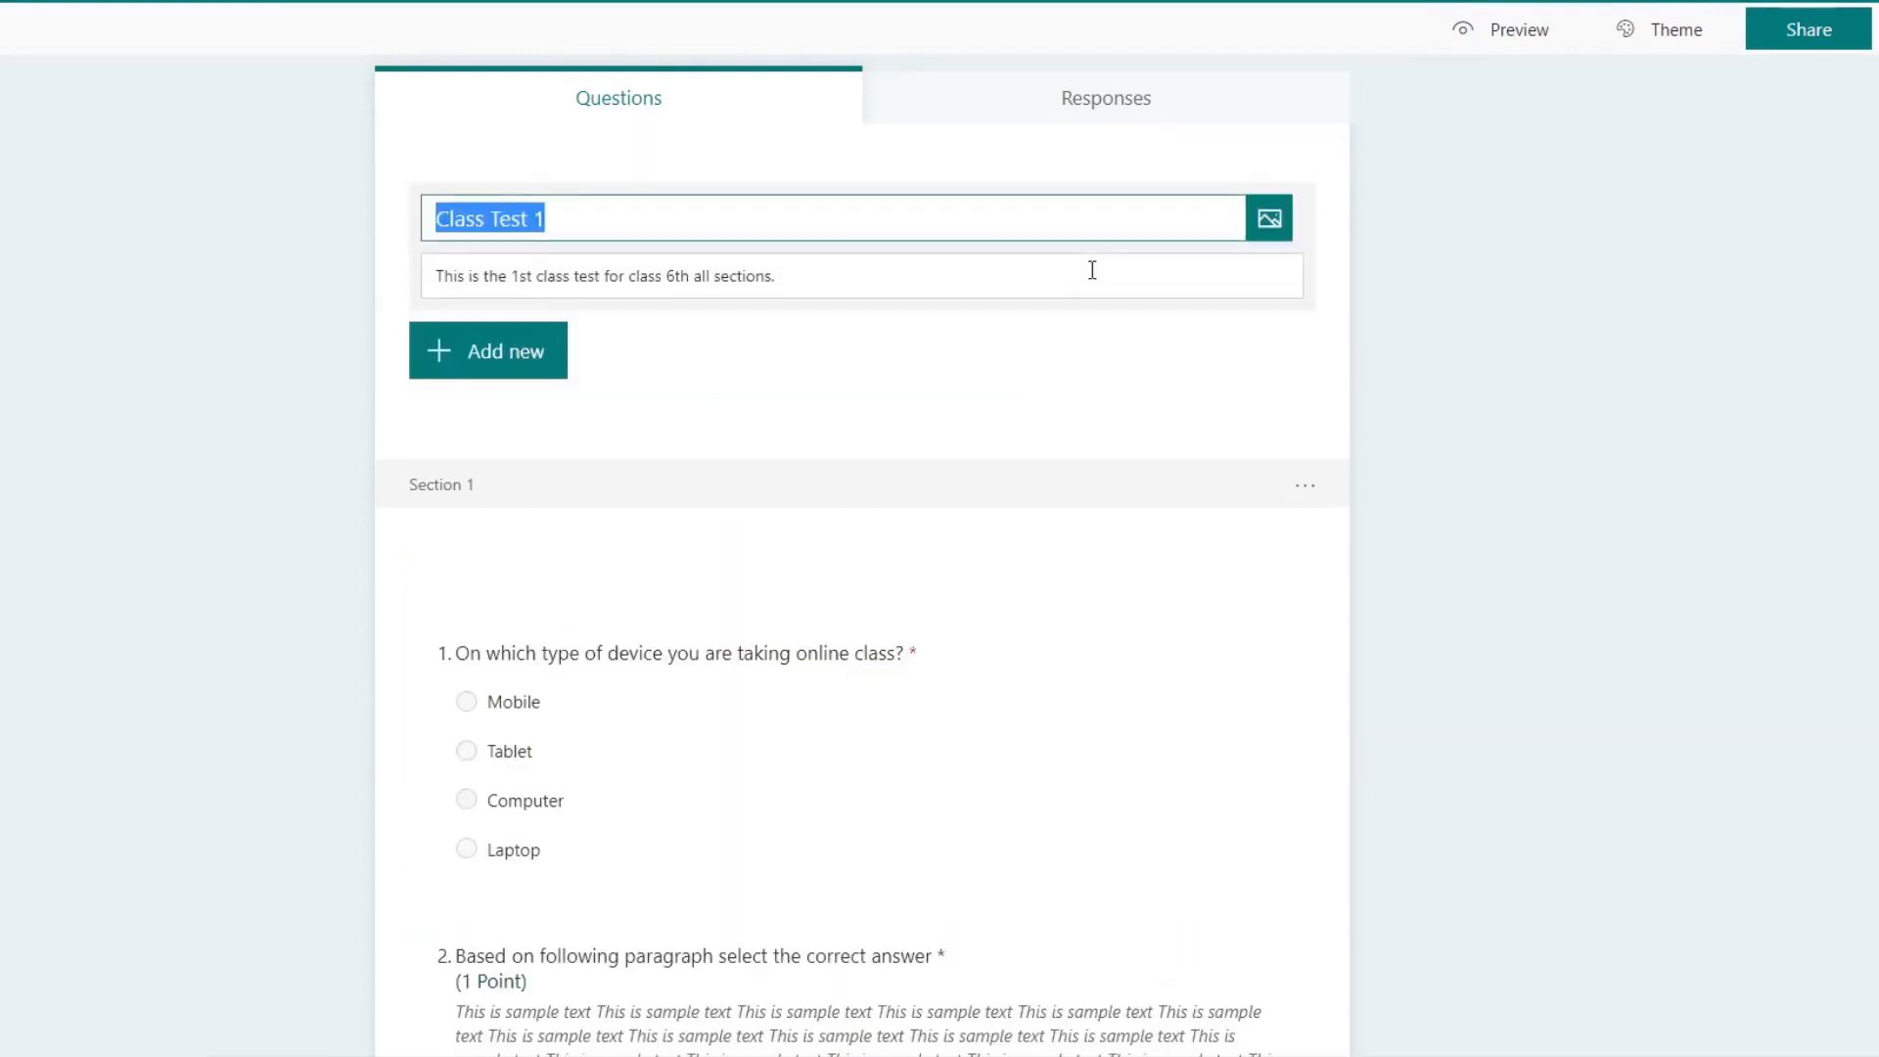
pyautogui.click(1269, 221)
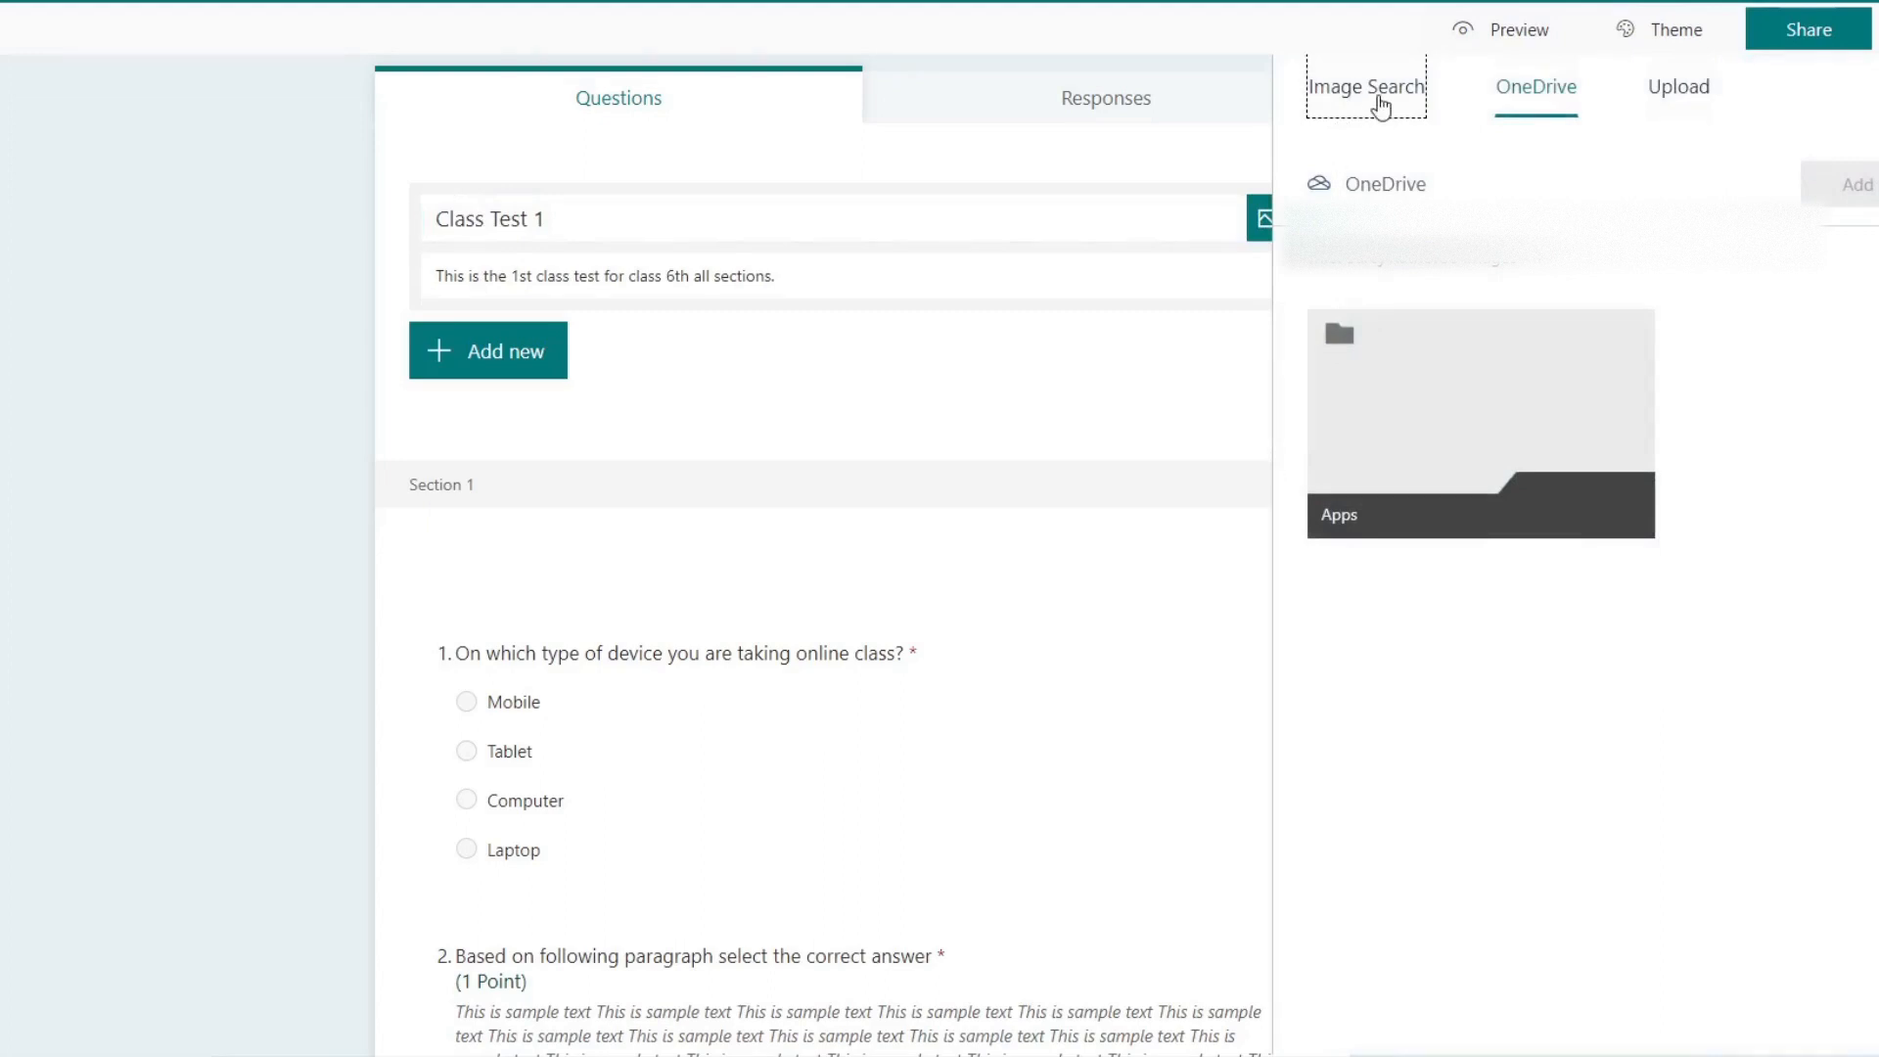
pyautogui.click(1375, 101)
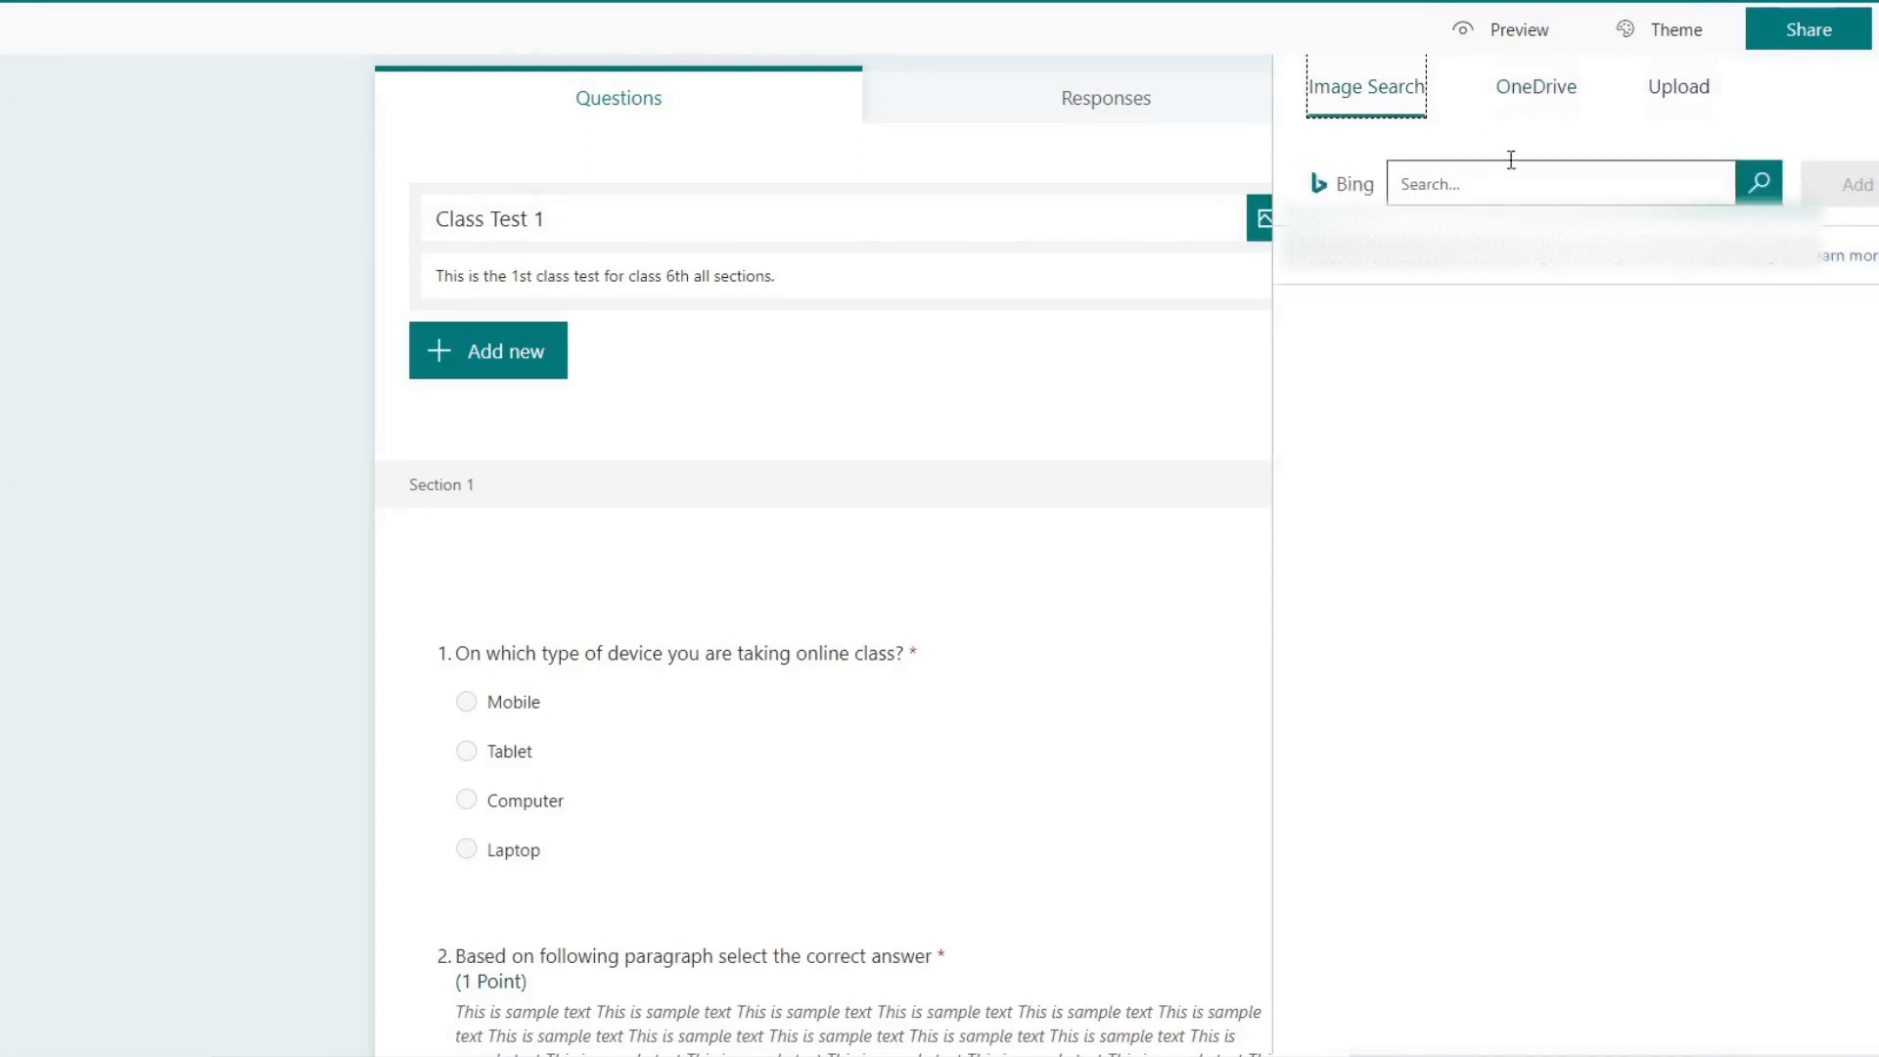
pyautogui.click(1541, 86)
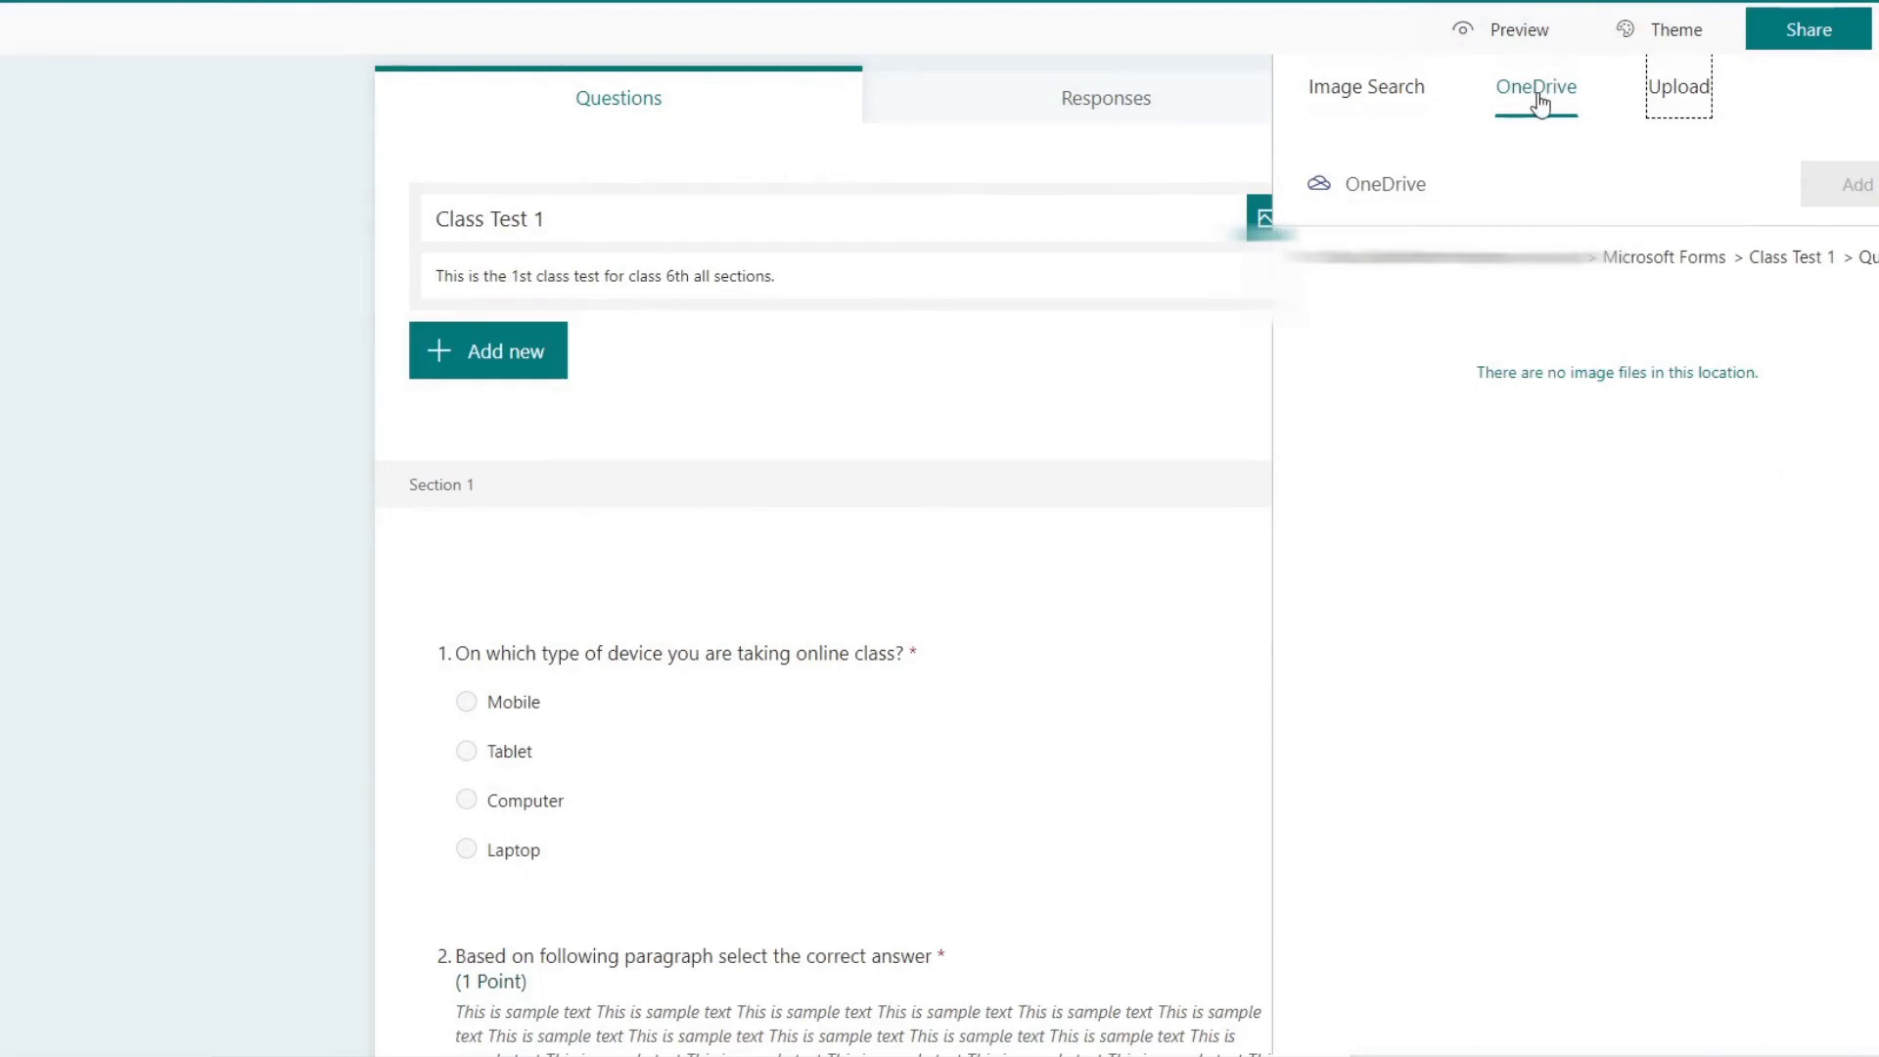
pyautogui.click(1690, 96)
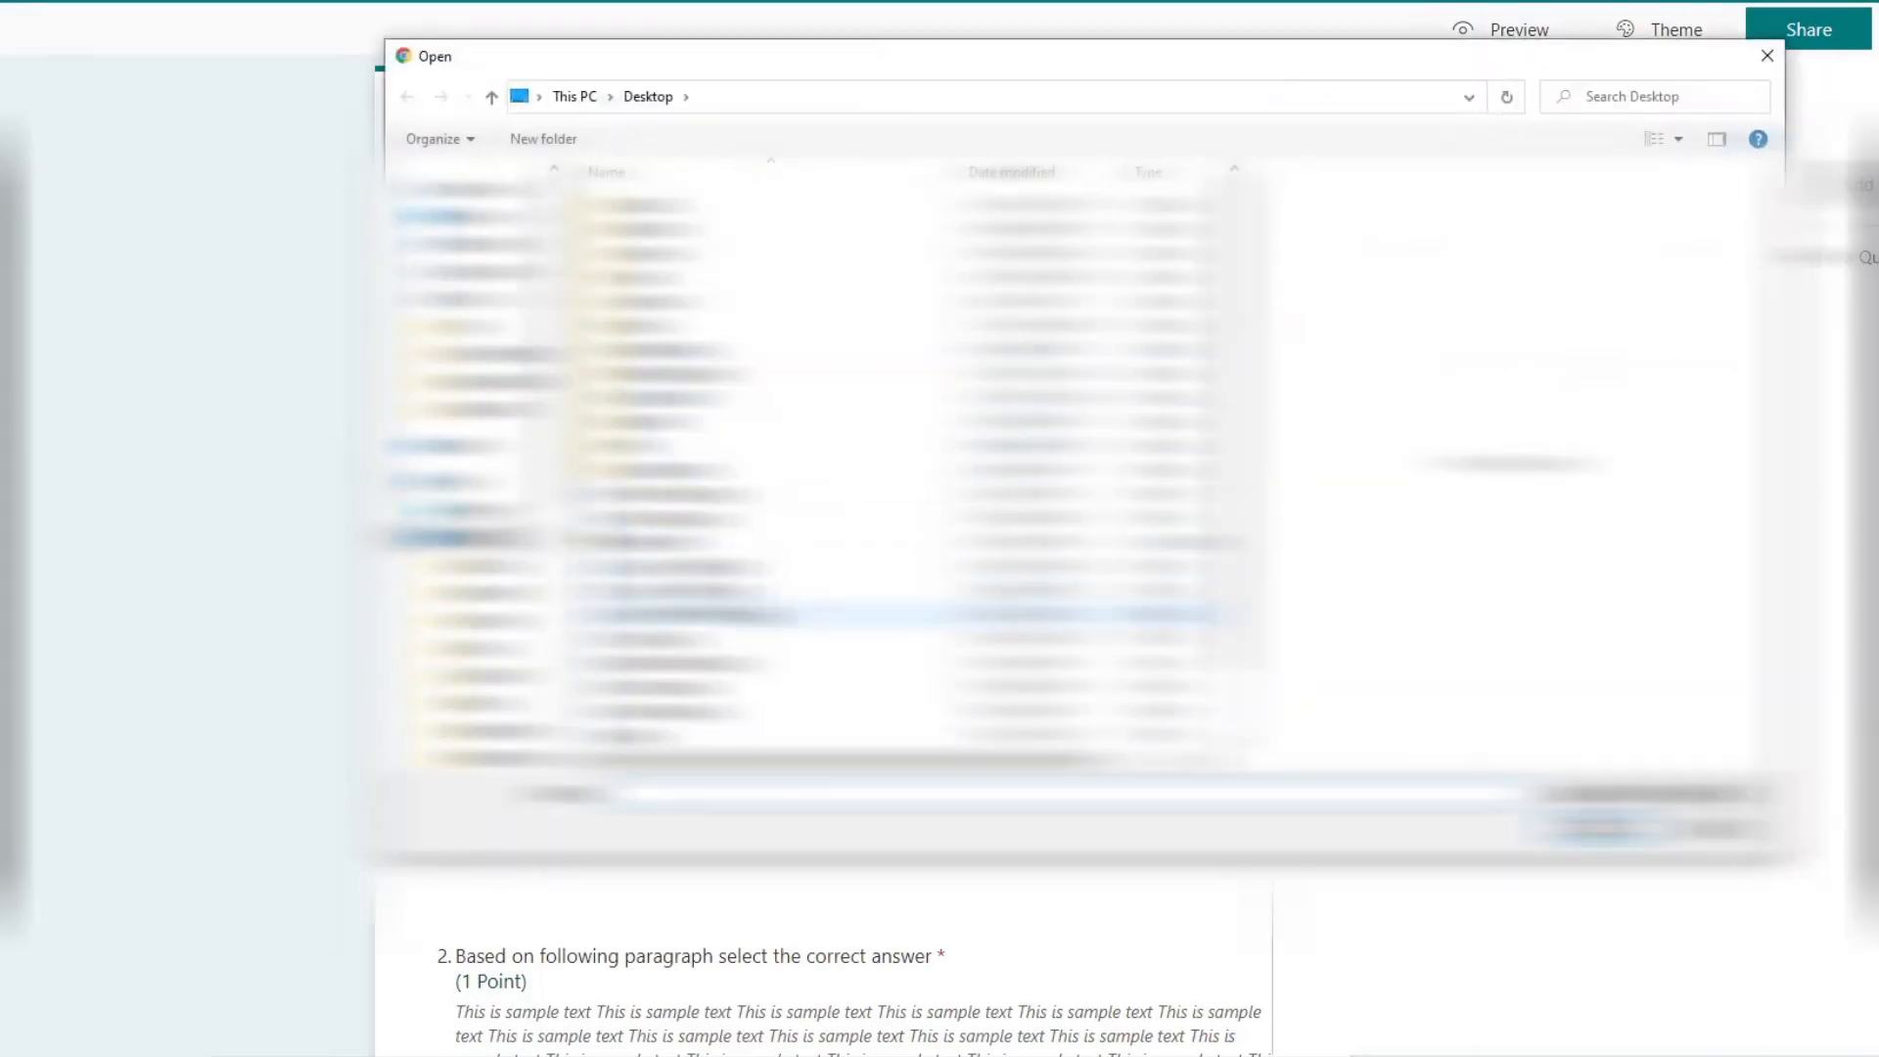
pyautogui.click(724, 615)
pyautogui.click(685, 735)
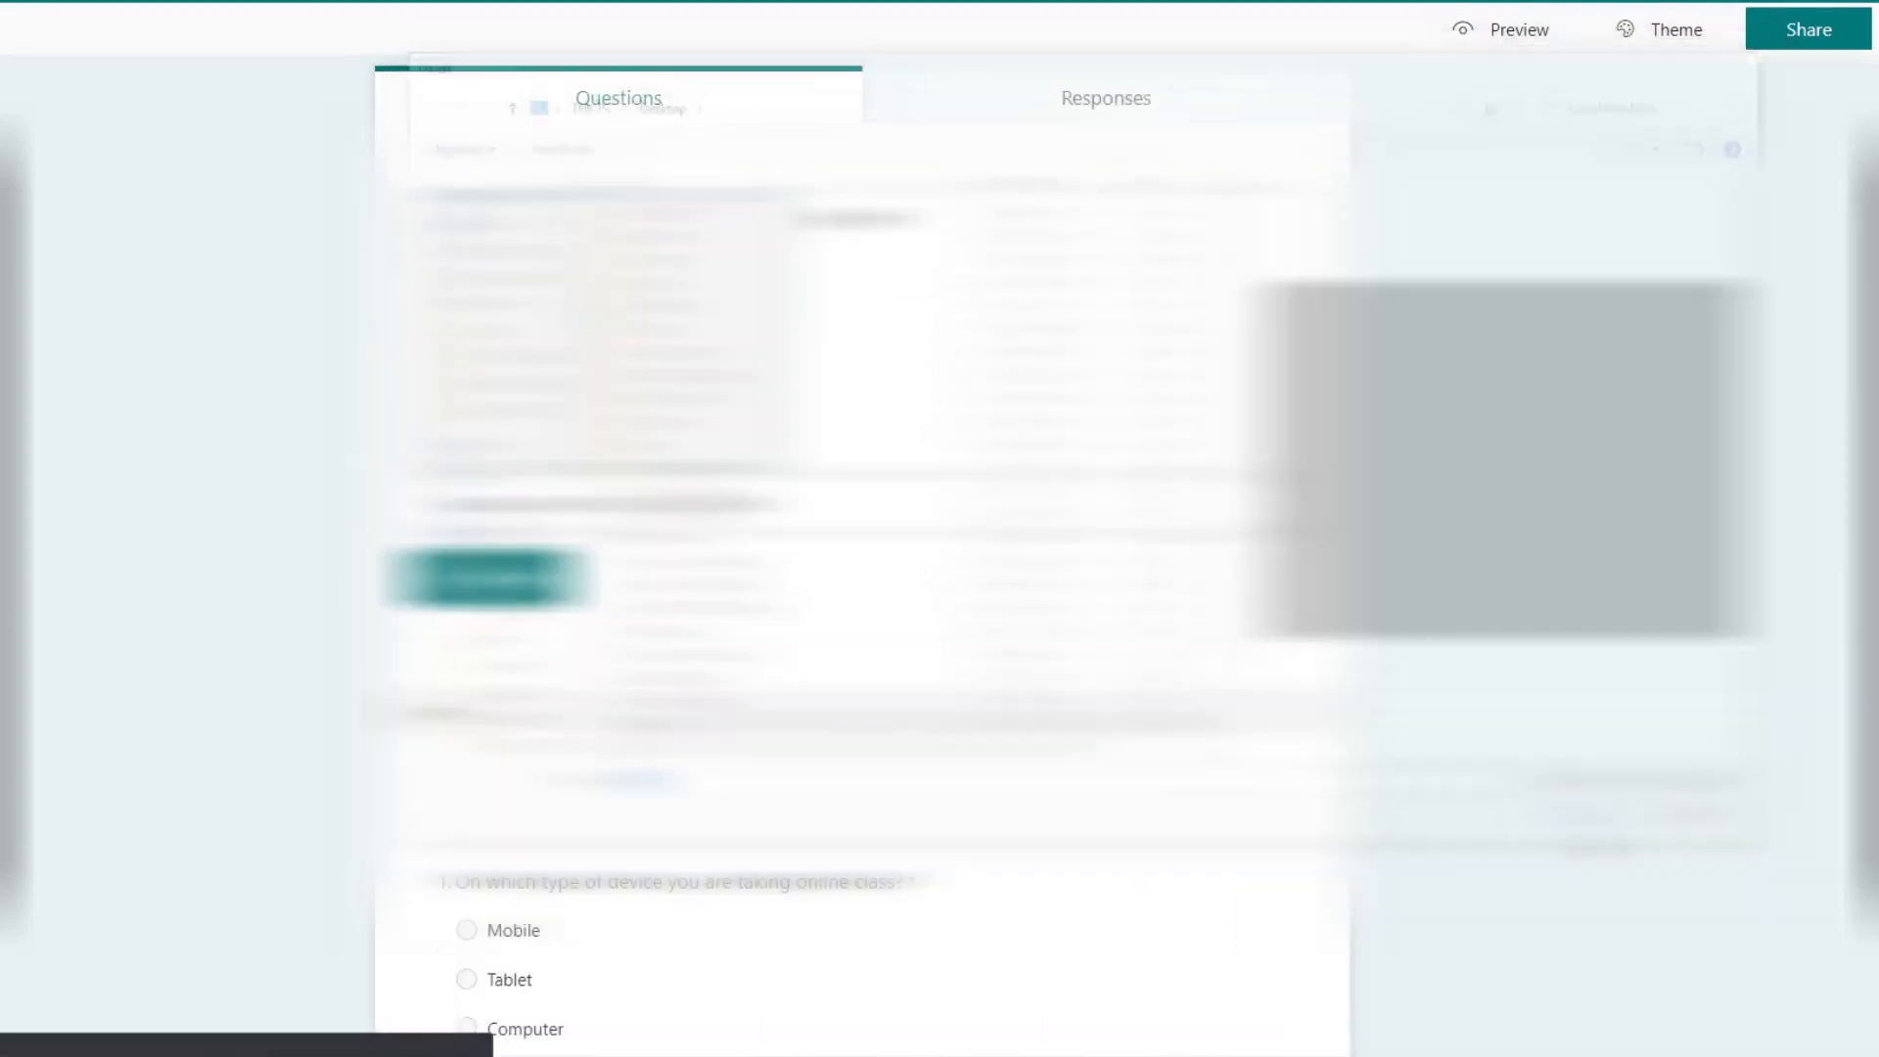
pyautogui.click(1598, 830)
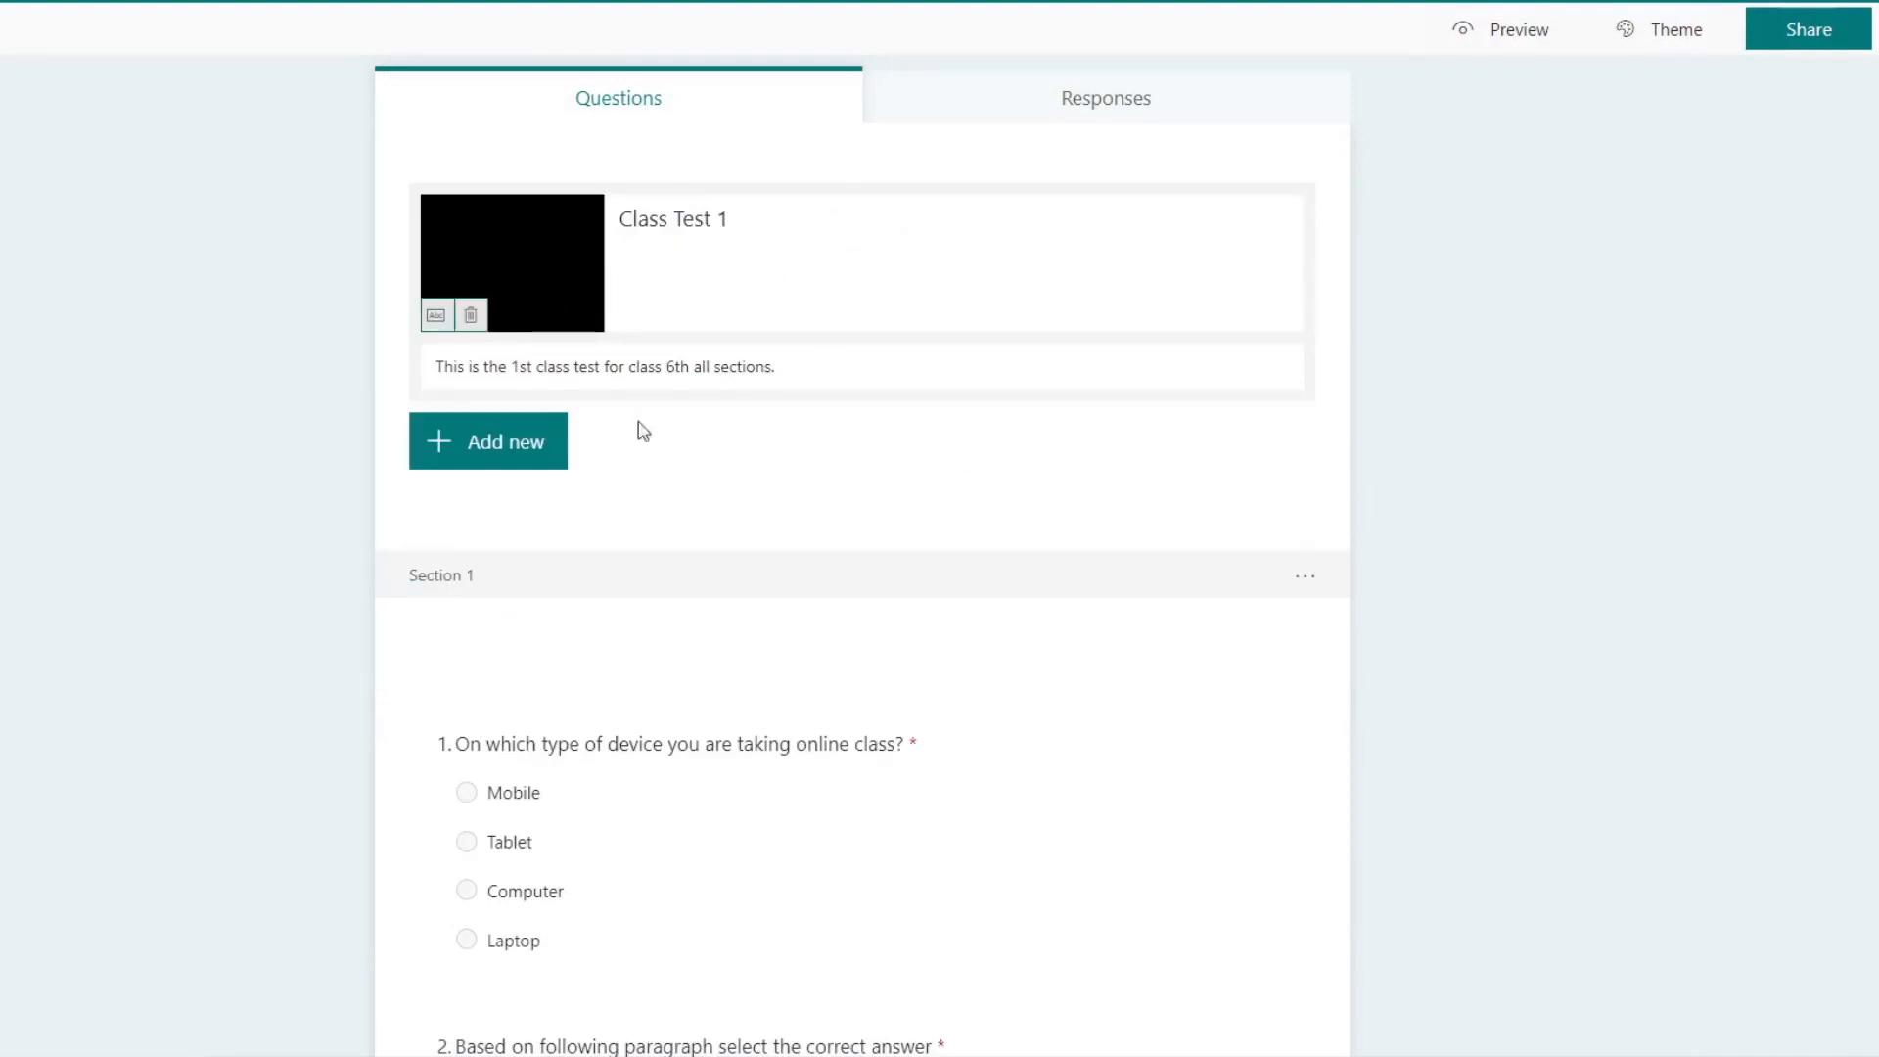
# Step: Preview the quiz with its title image, return to editing and review the questions down to the last one
pyautogui.click(1519, 30)
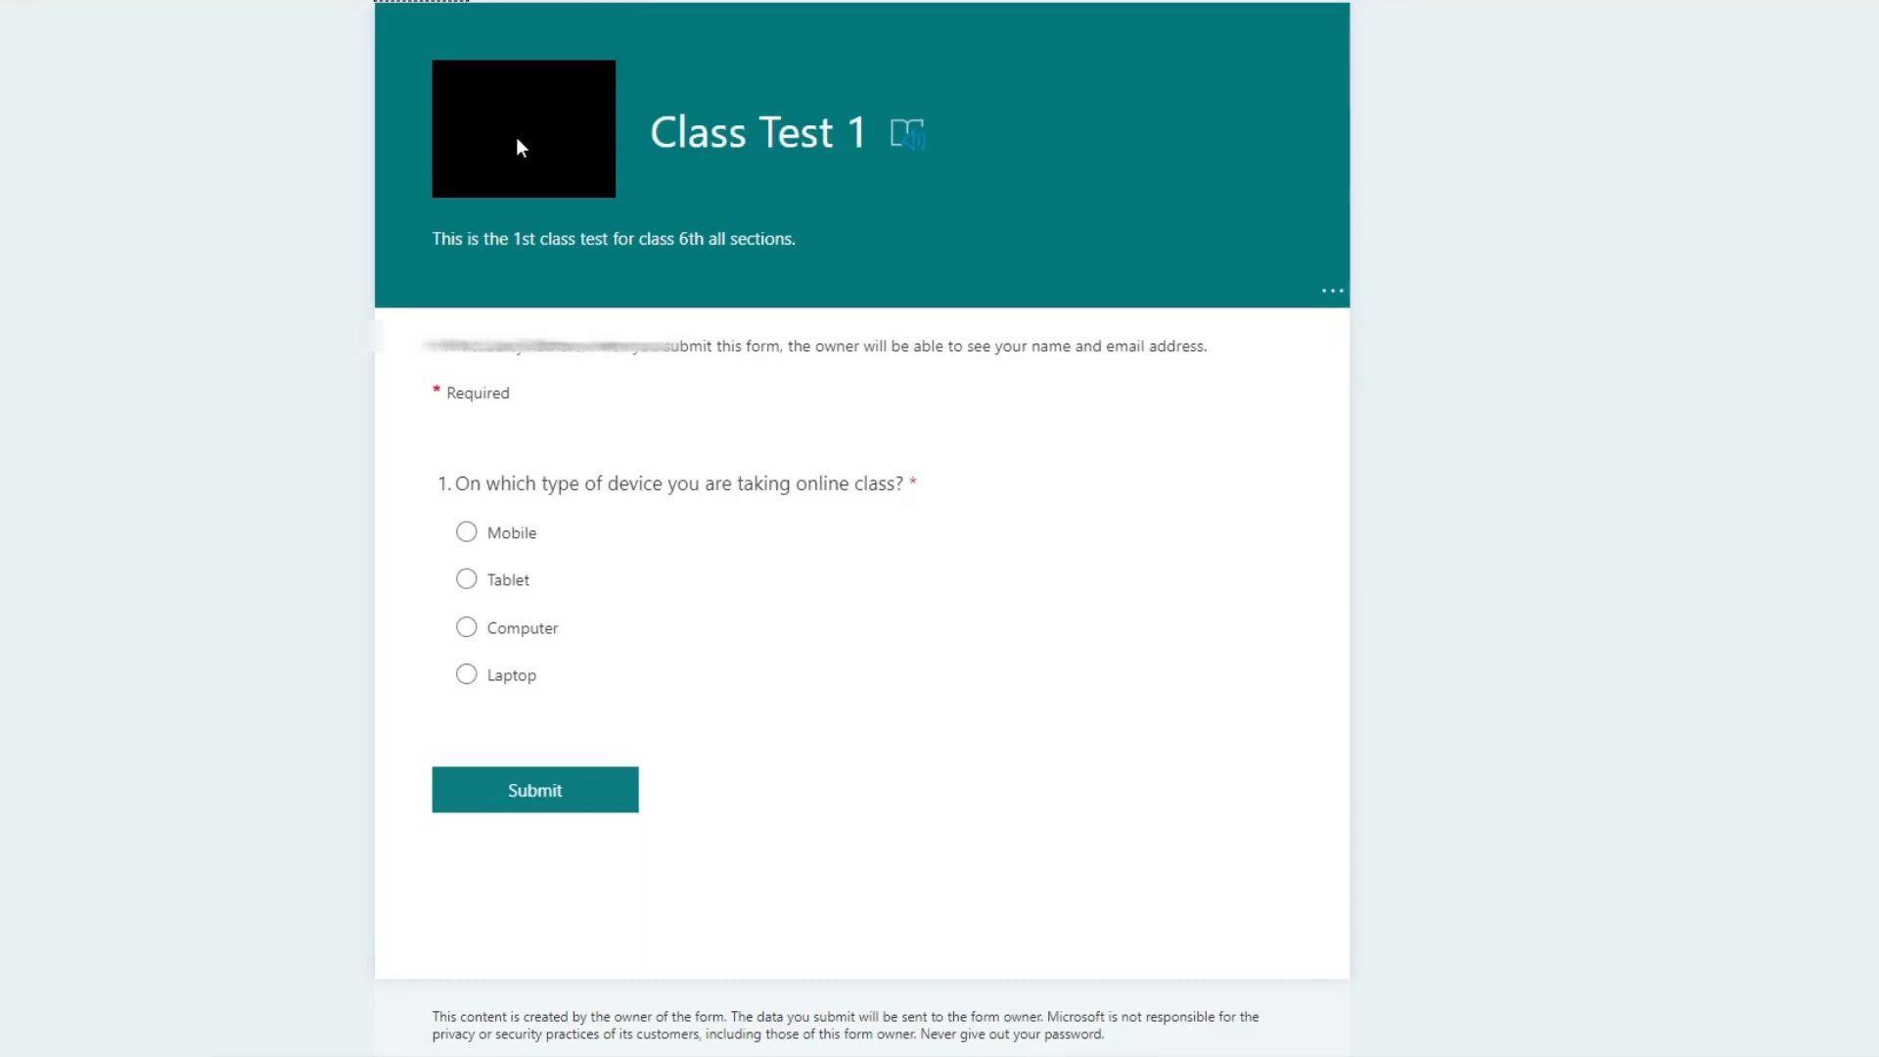
pyautogui.click(431, 2)
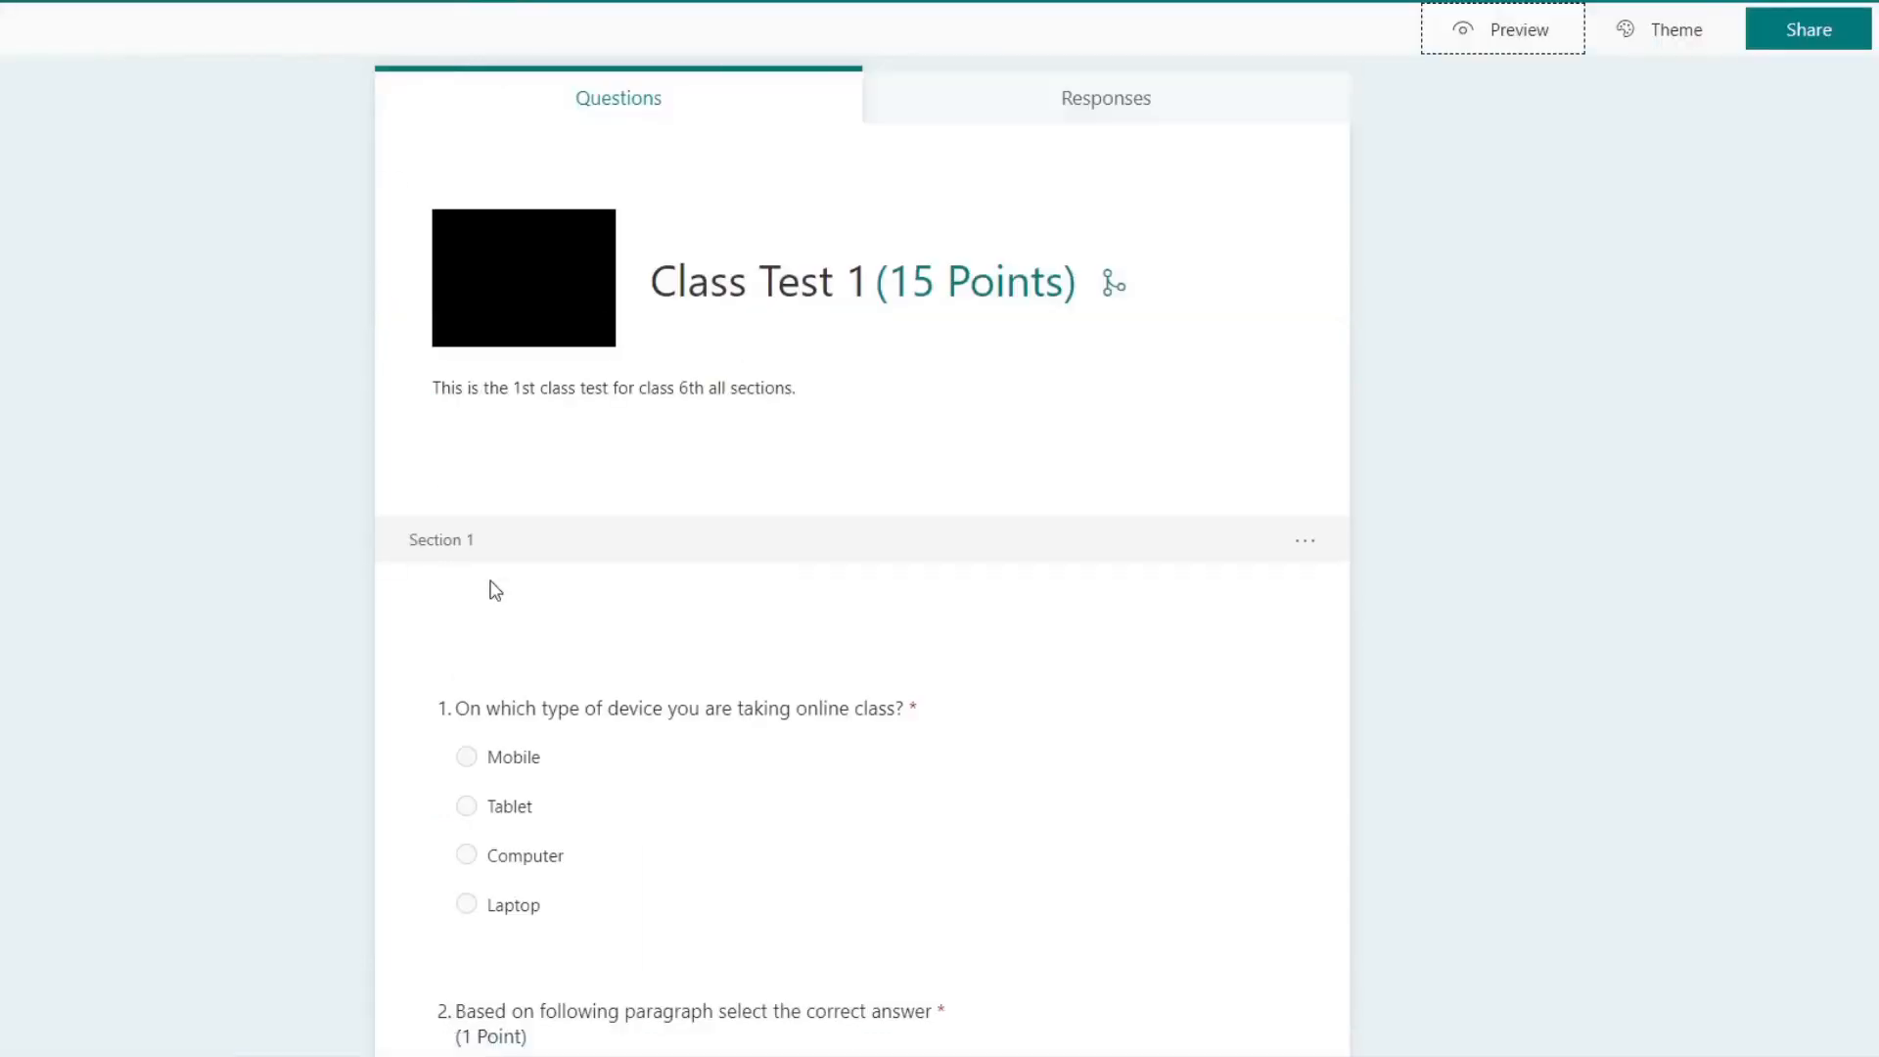
pyautogui.scroll(-20, 571, 582)
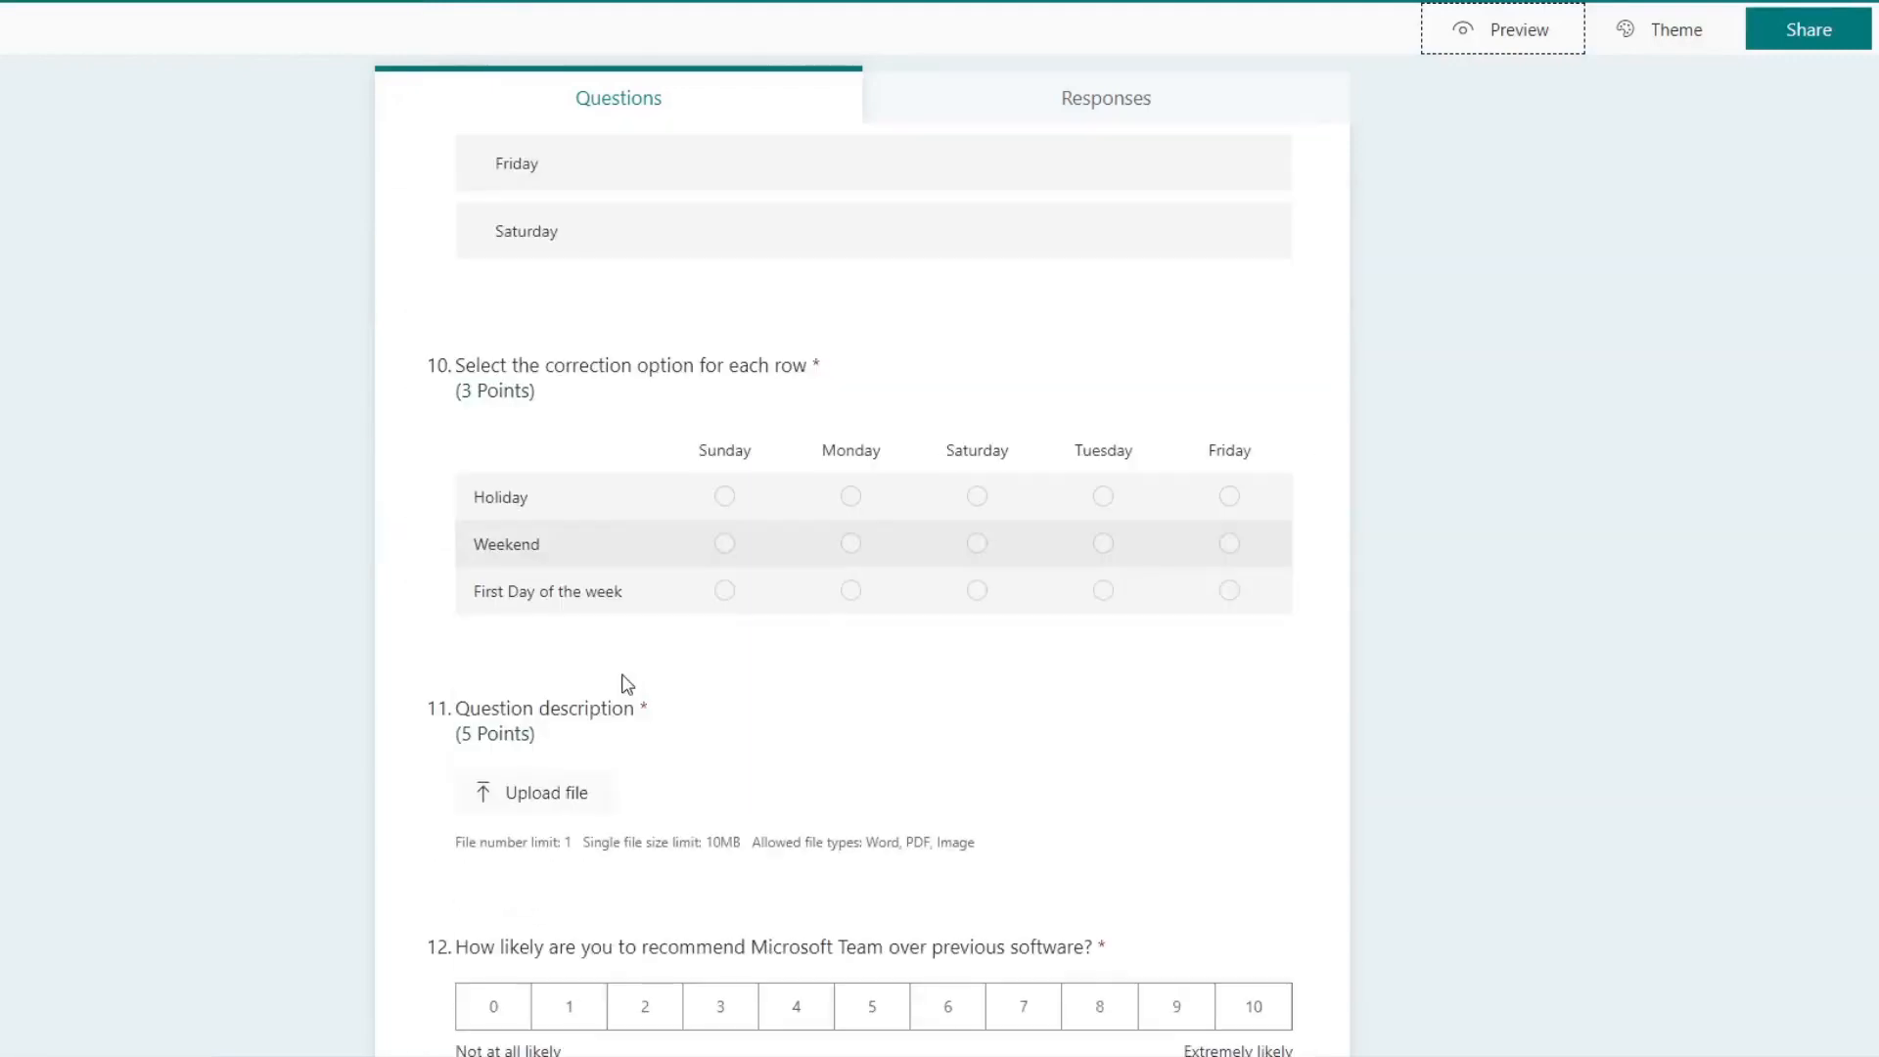
pyautogui.scroll(-2, 627, 684)
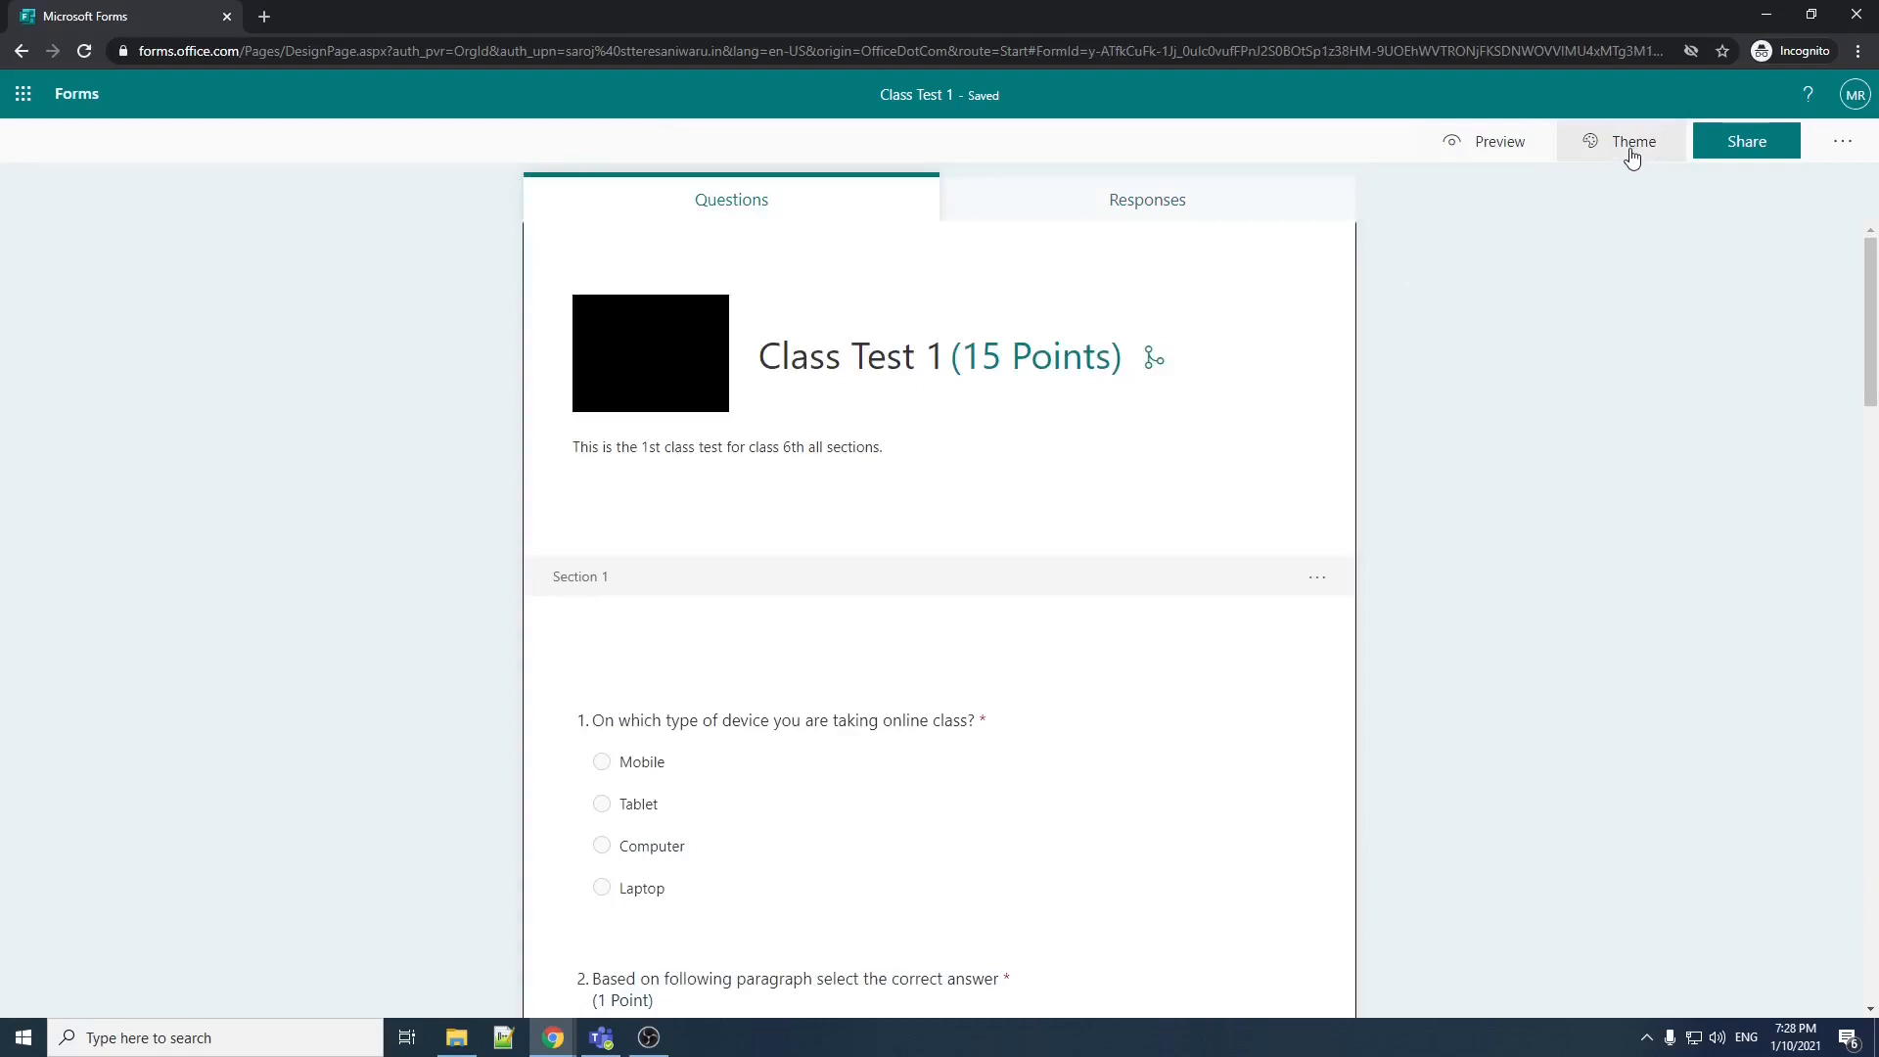
# Step: Try the Pink theme and the orange room theme, and apply the blue theme illustrated with a computer and a coffee cup
pyautogui.click(1632, 153)
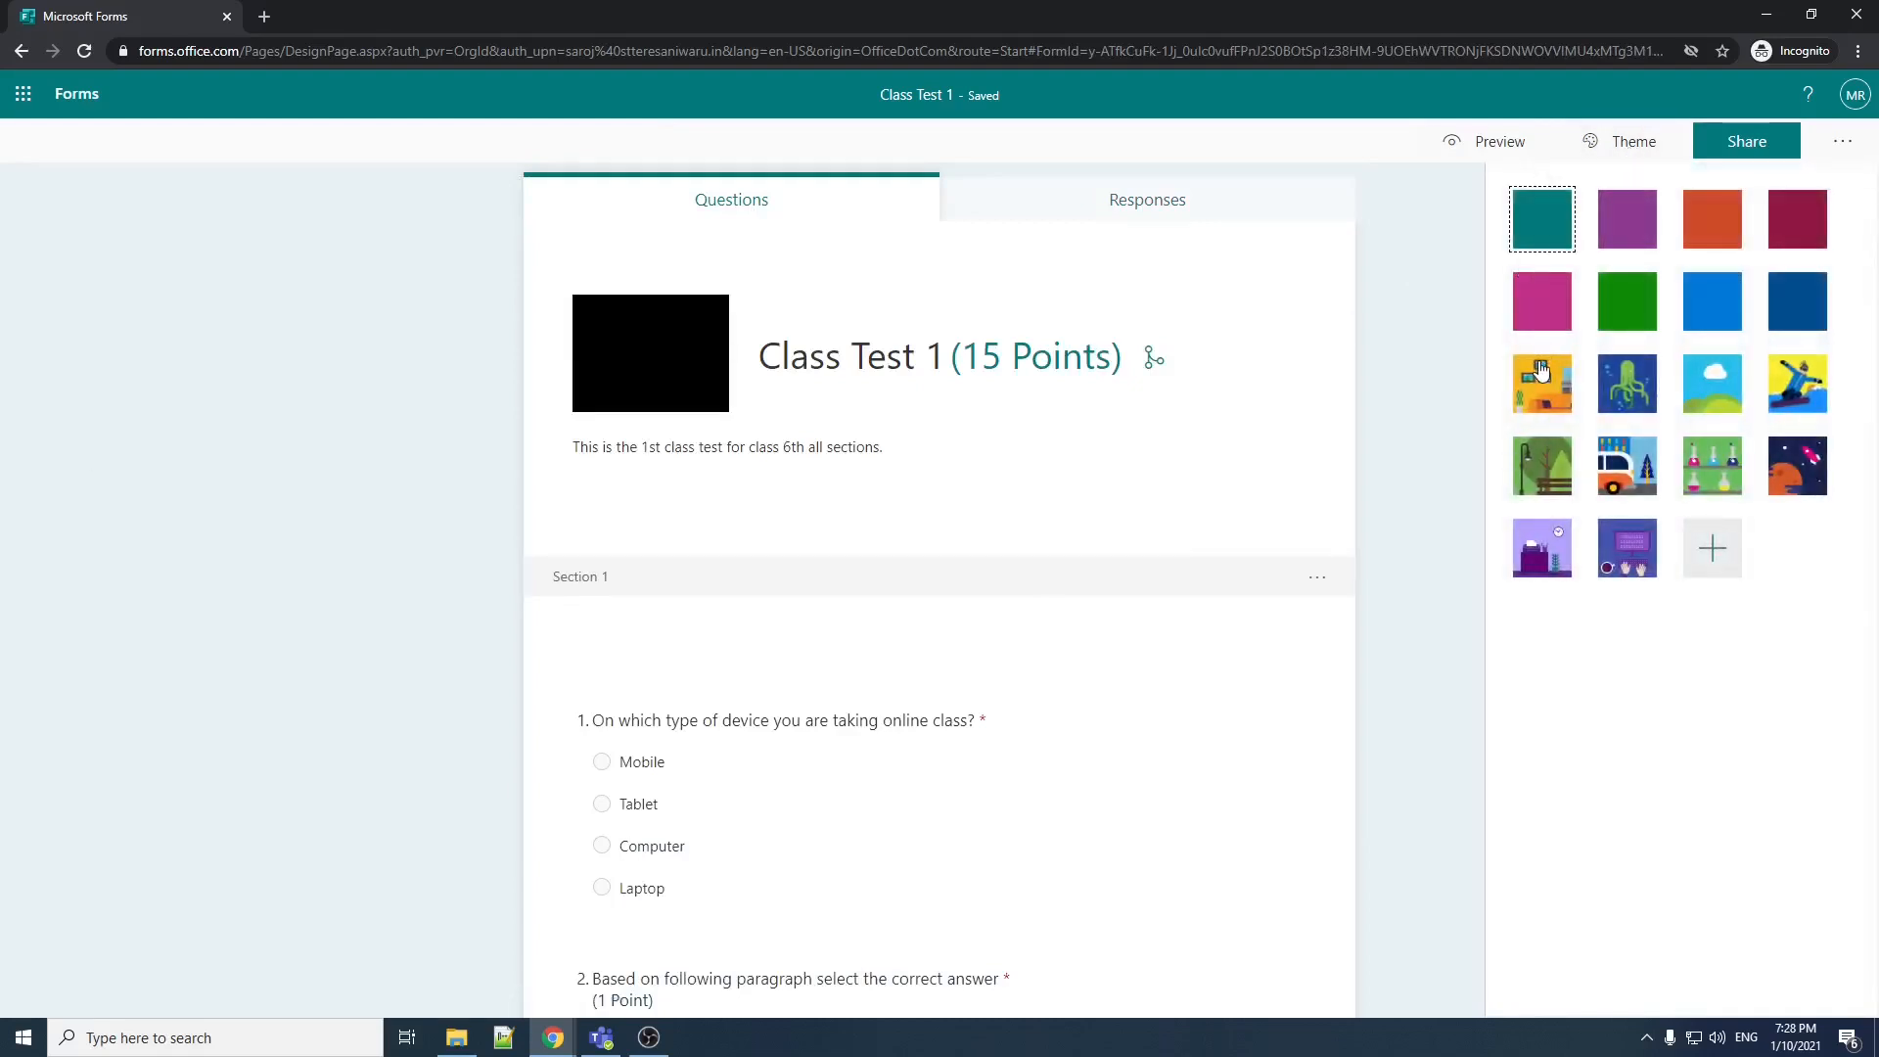
pyautogui.click(1543, 306)
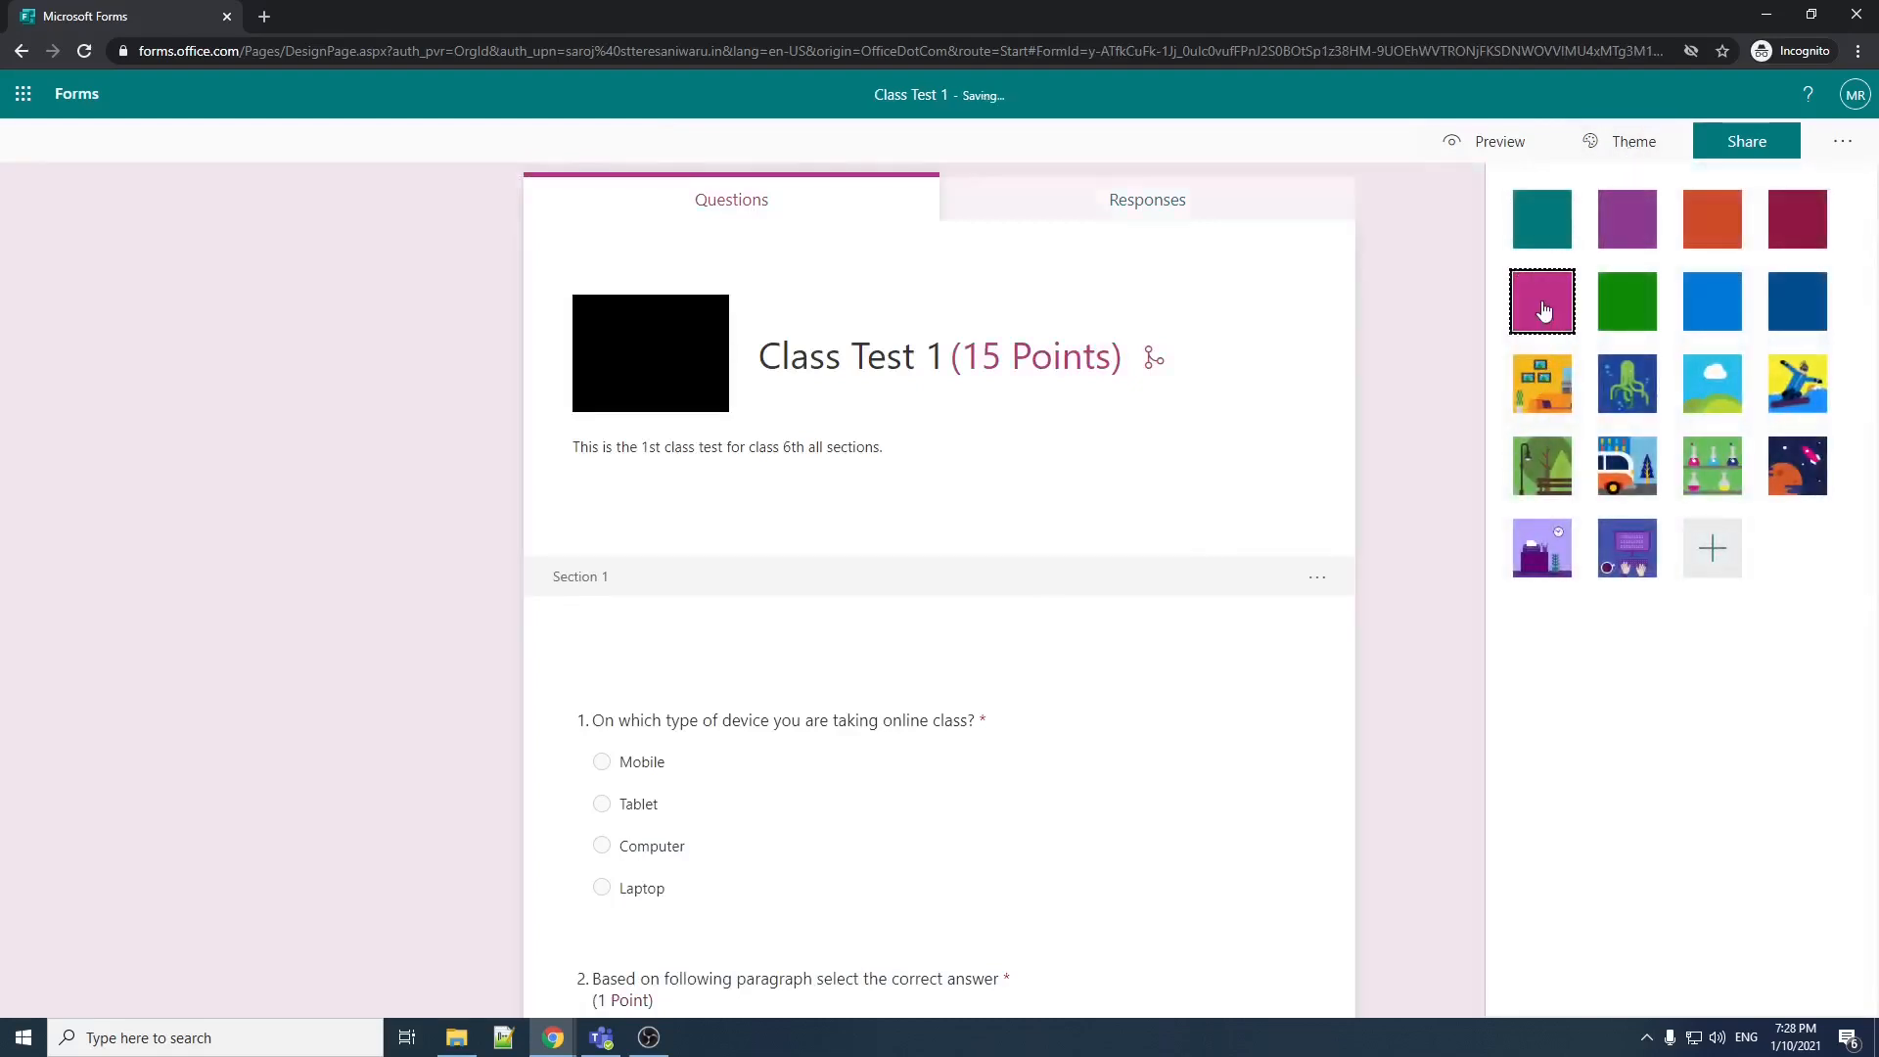
pyautogui.click(1553, 379)
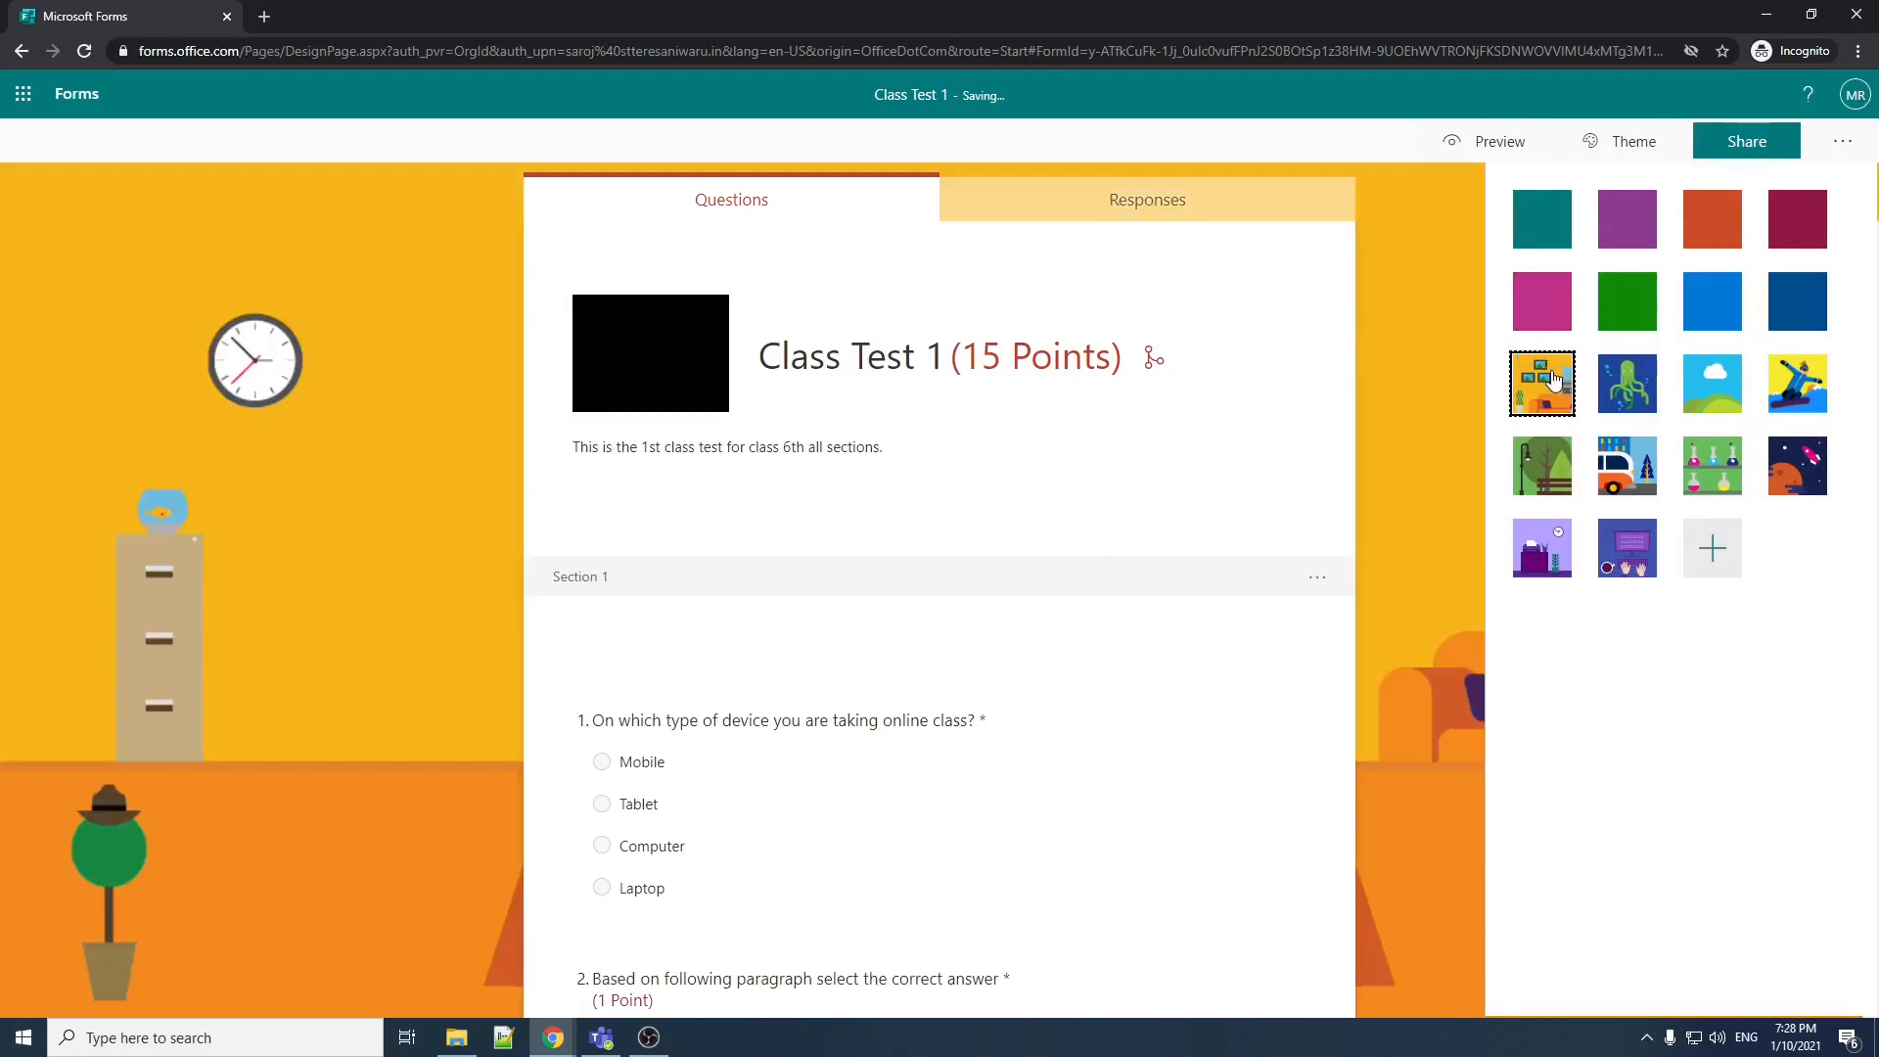
pyautogui.click(1621, 560)
# Step: Examine the custom theme options for uploading an image and for a hex color, and return to the theme choices
pyautogui.click(1713, 548)
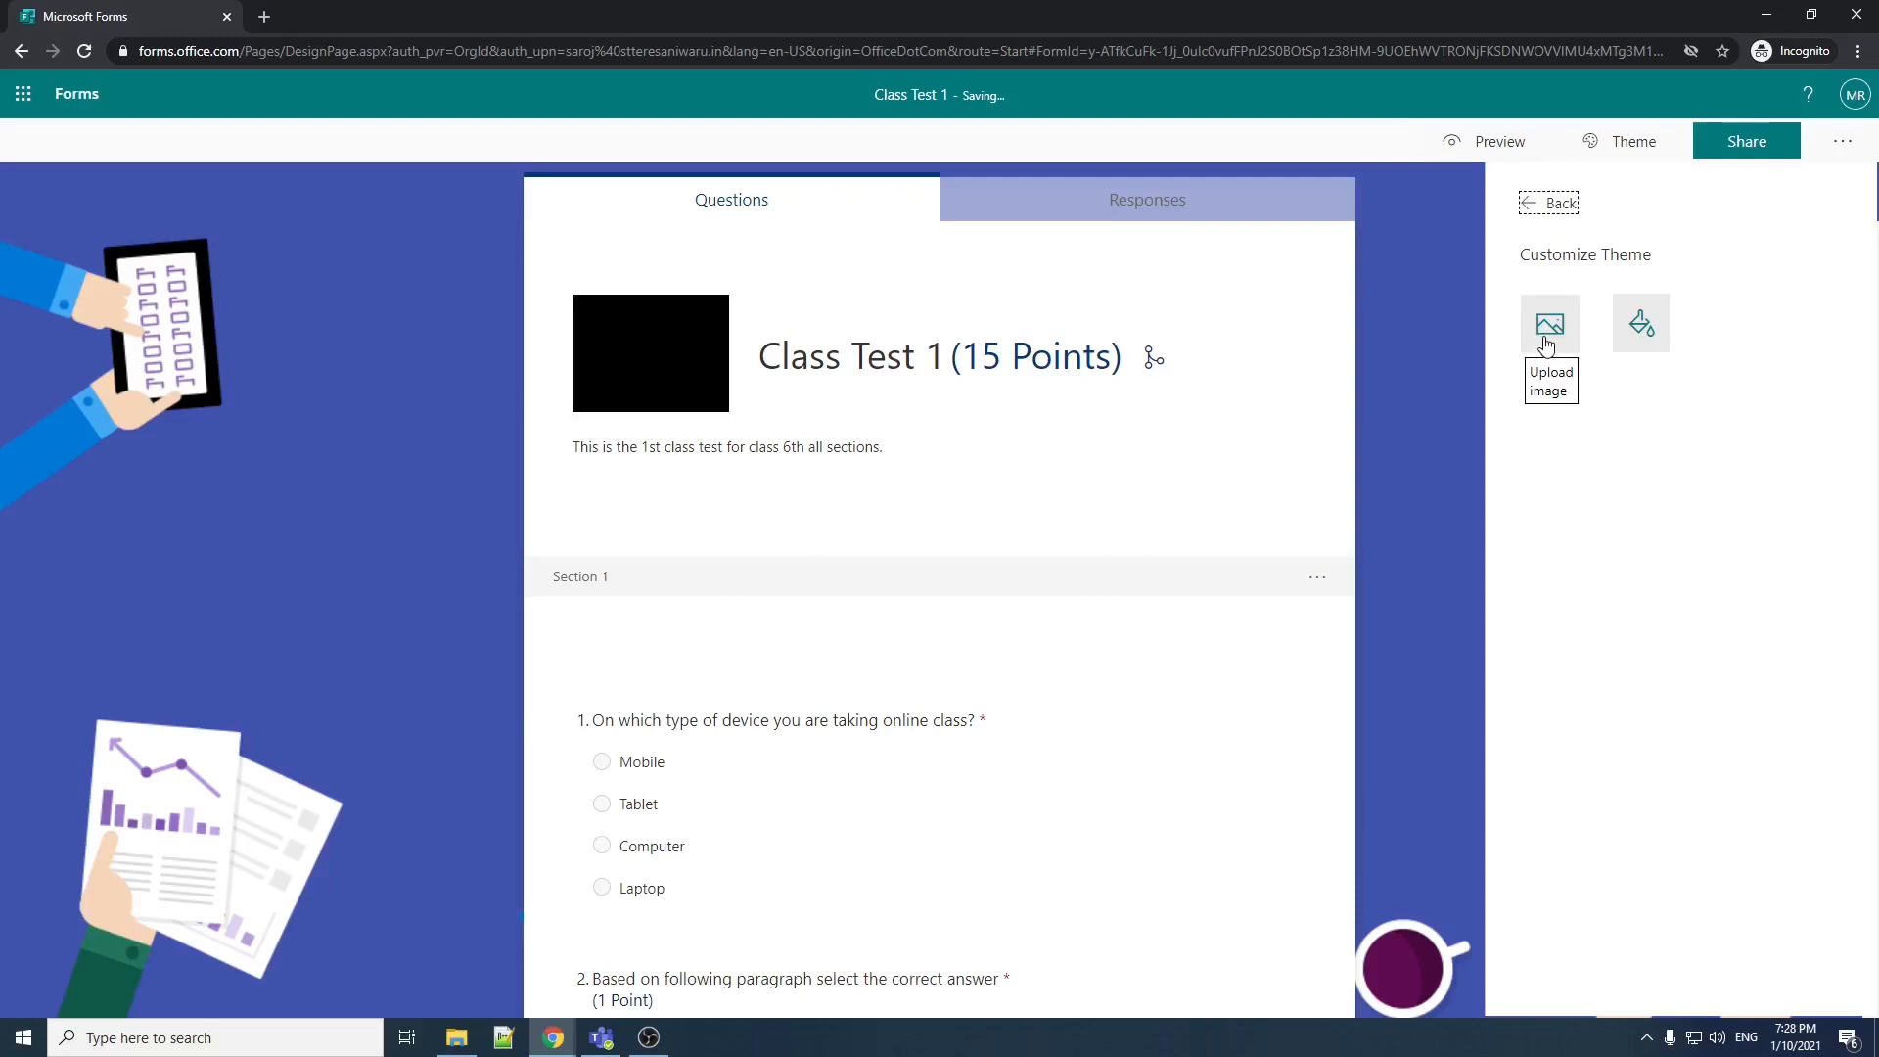
pyautogui.click(1641, 333)
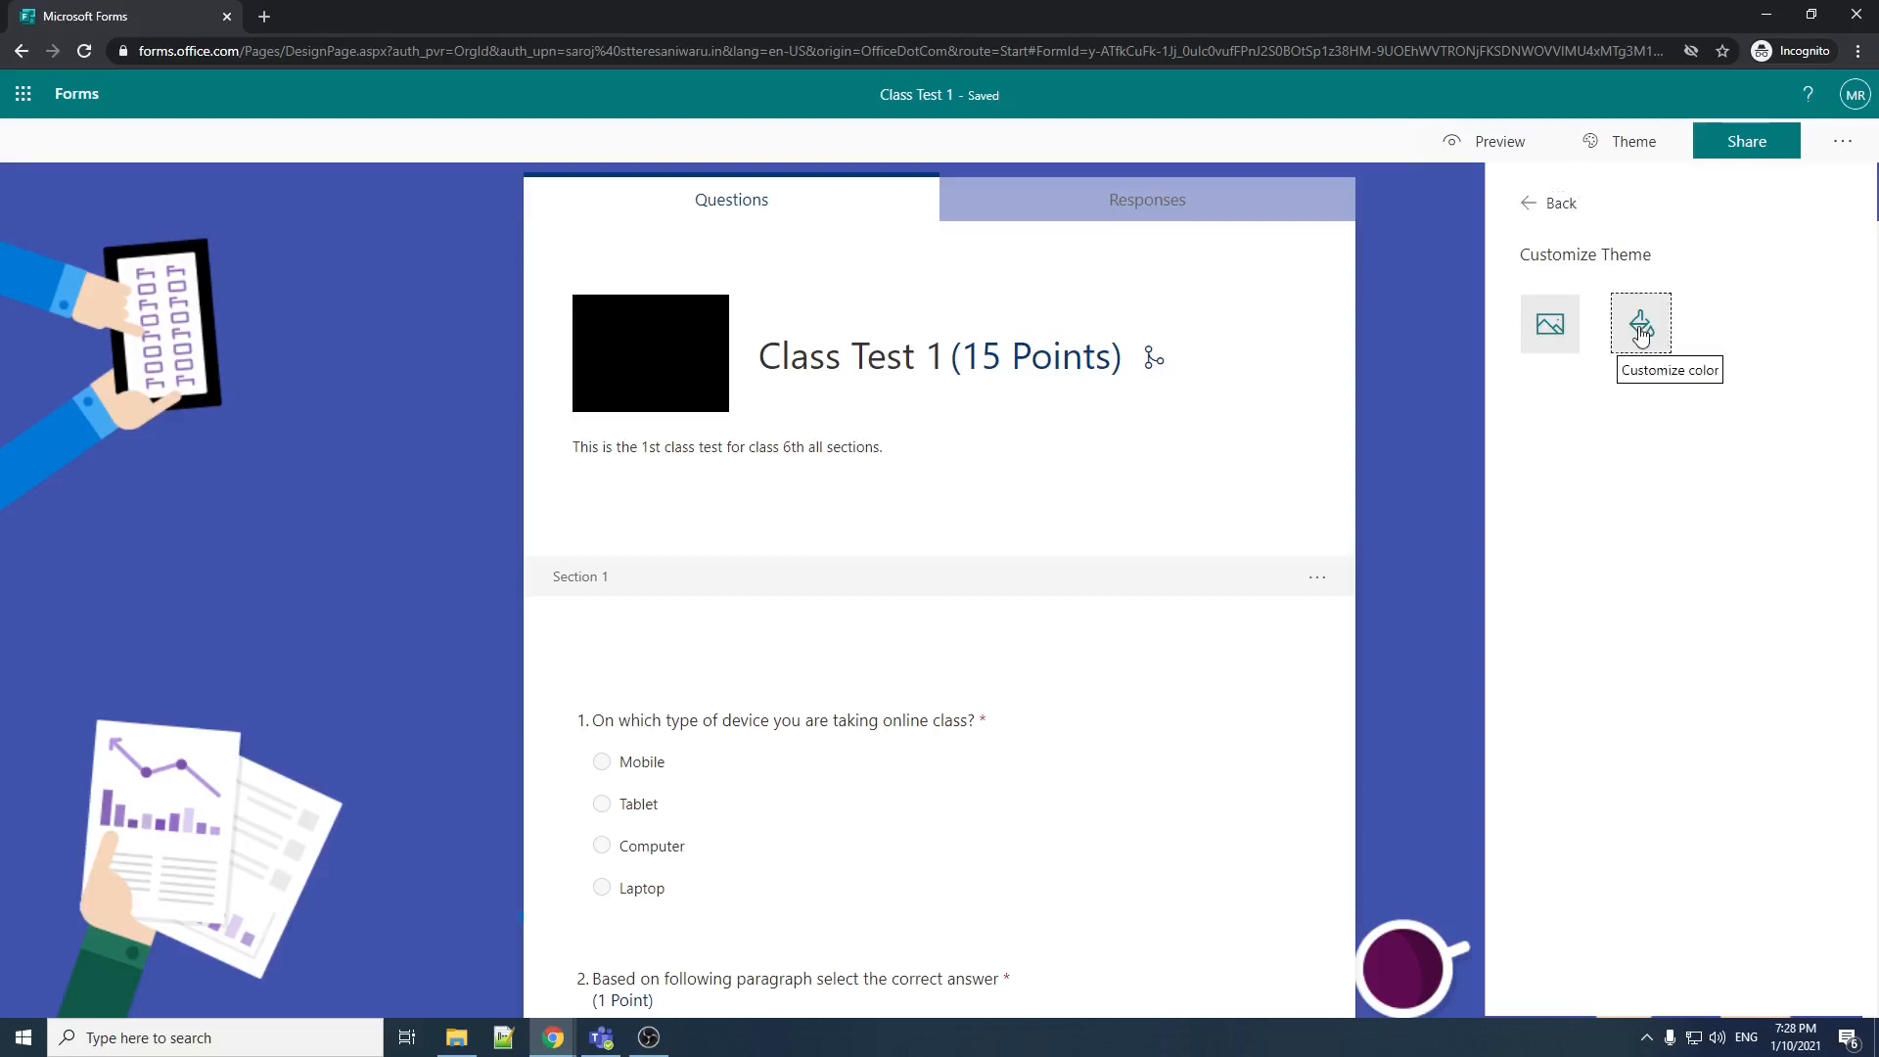
pyautogui.click(1530, 202)
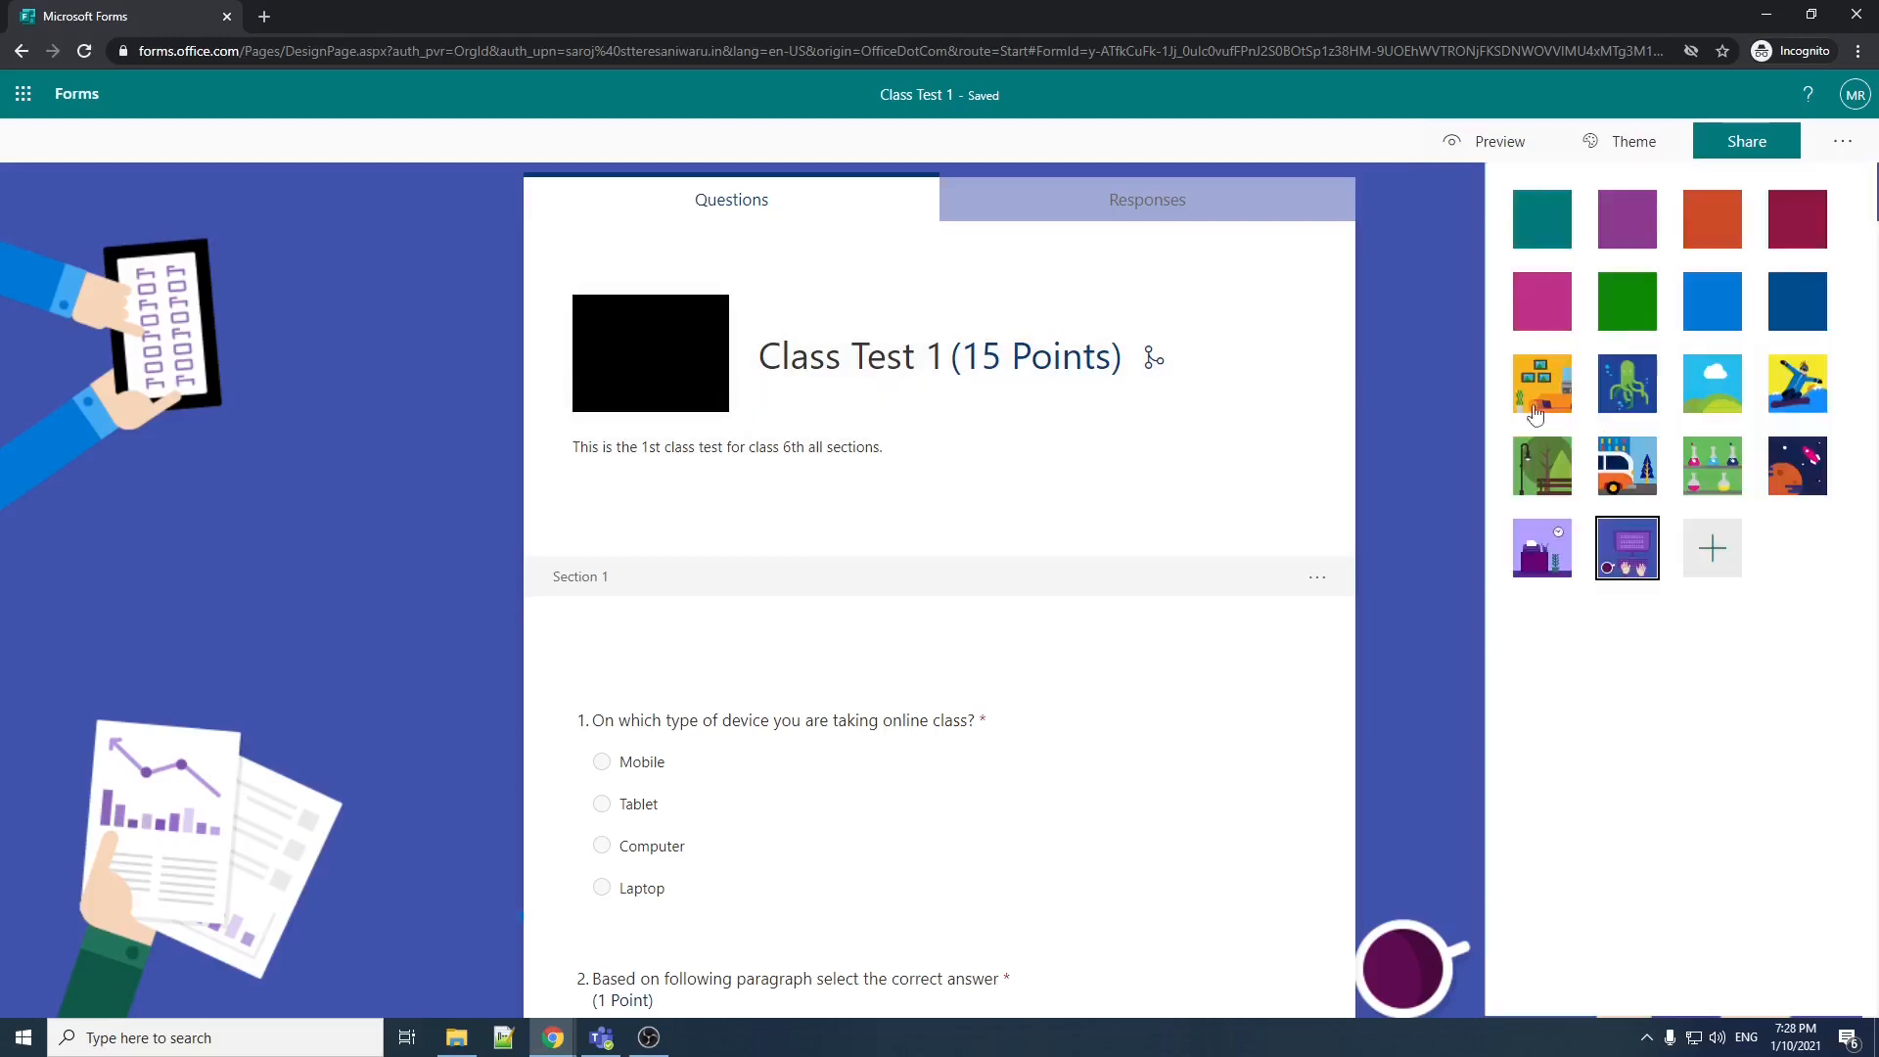
# Step: Preview the quiz with the new theme and go back to look over its questions
pyautogui.click(1500, 143)
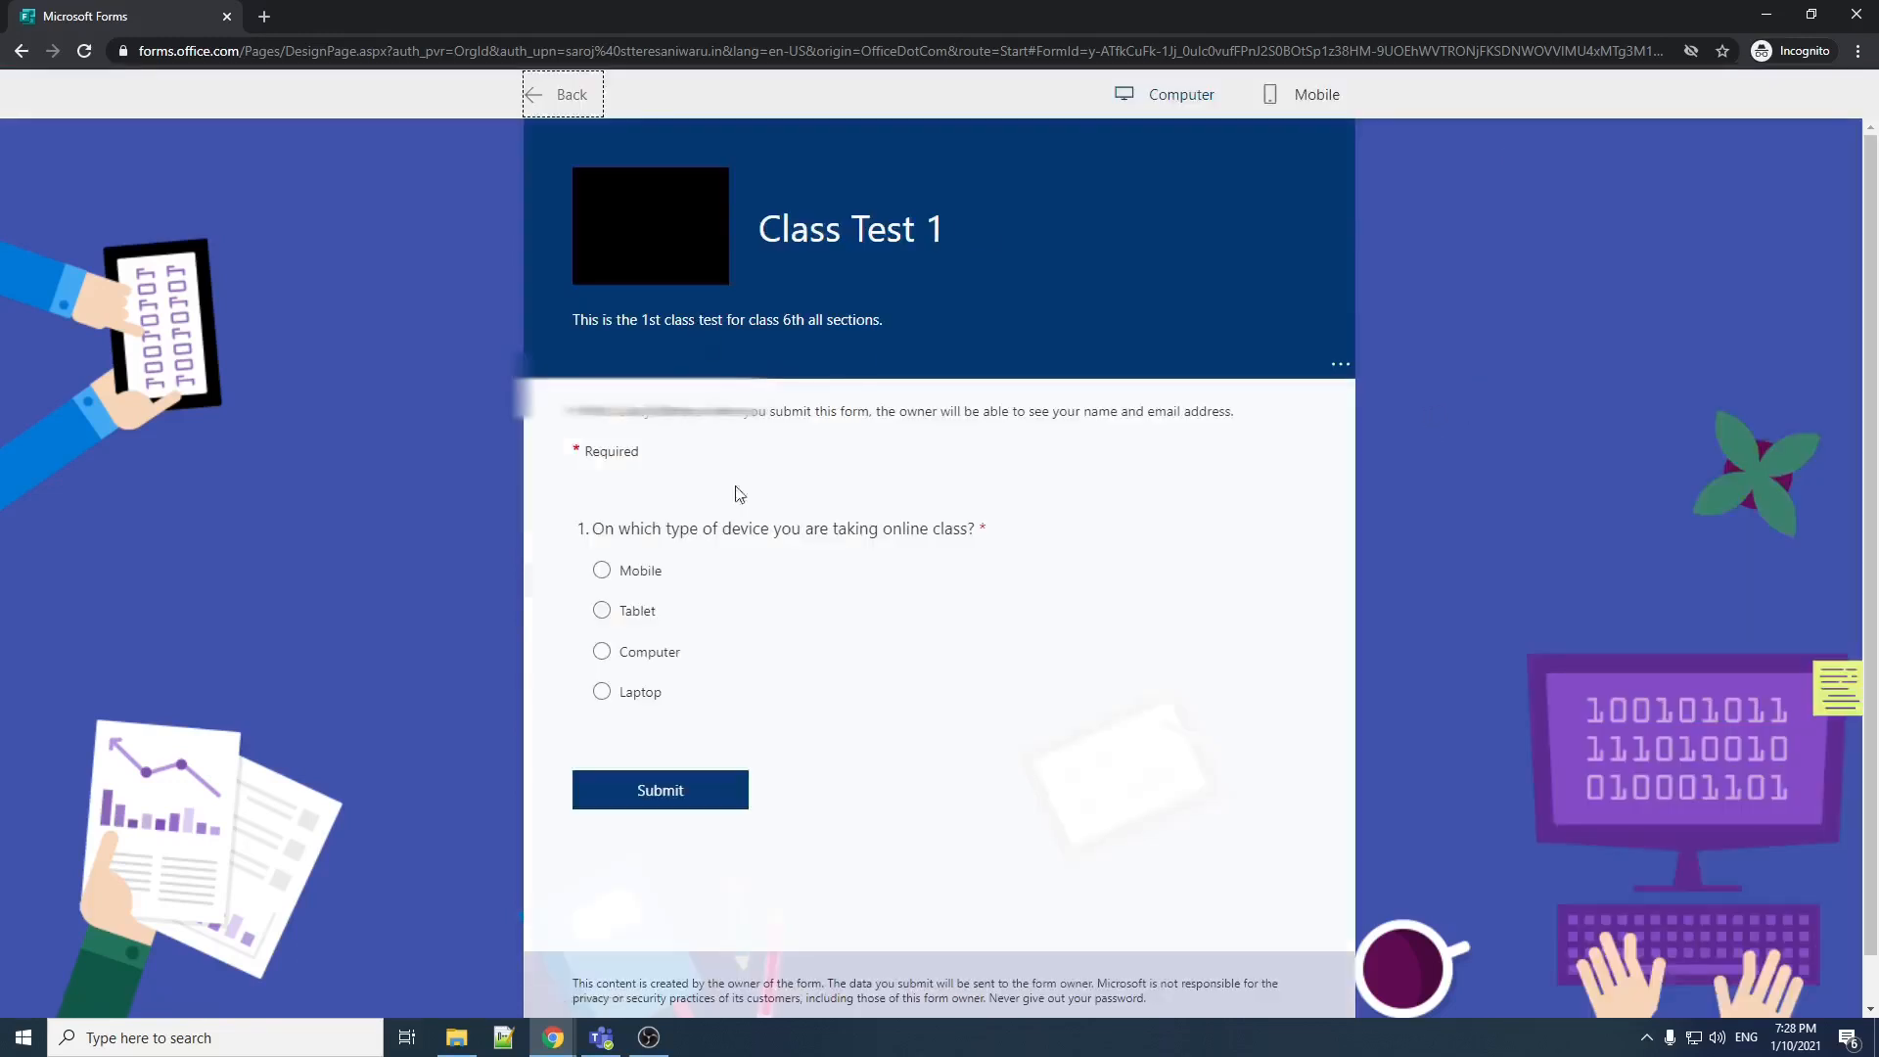
pyautogui.click(553, 92)
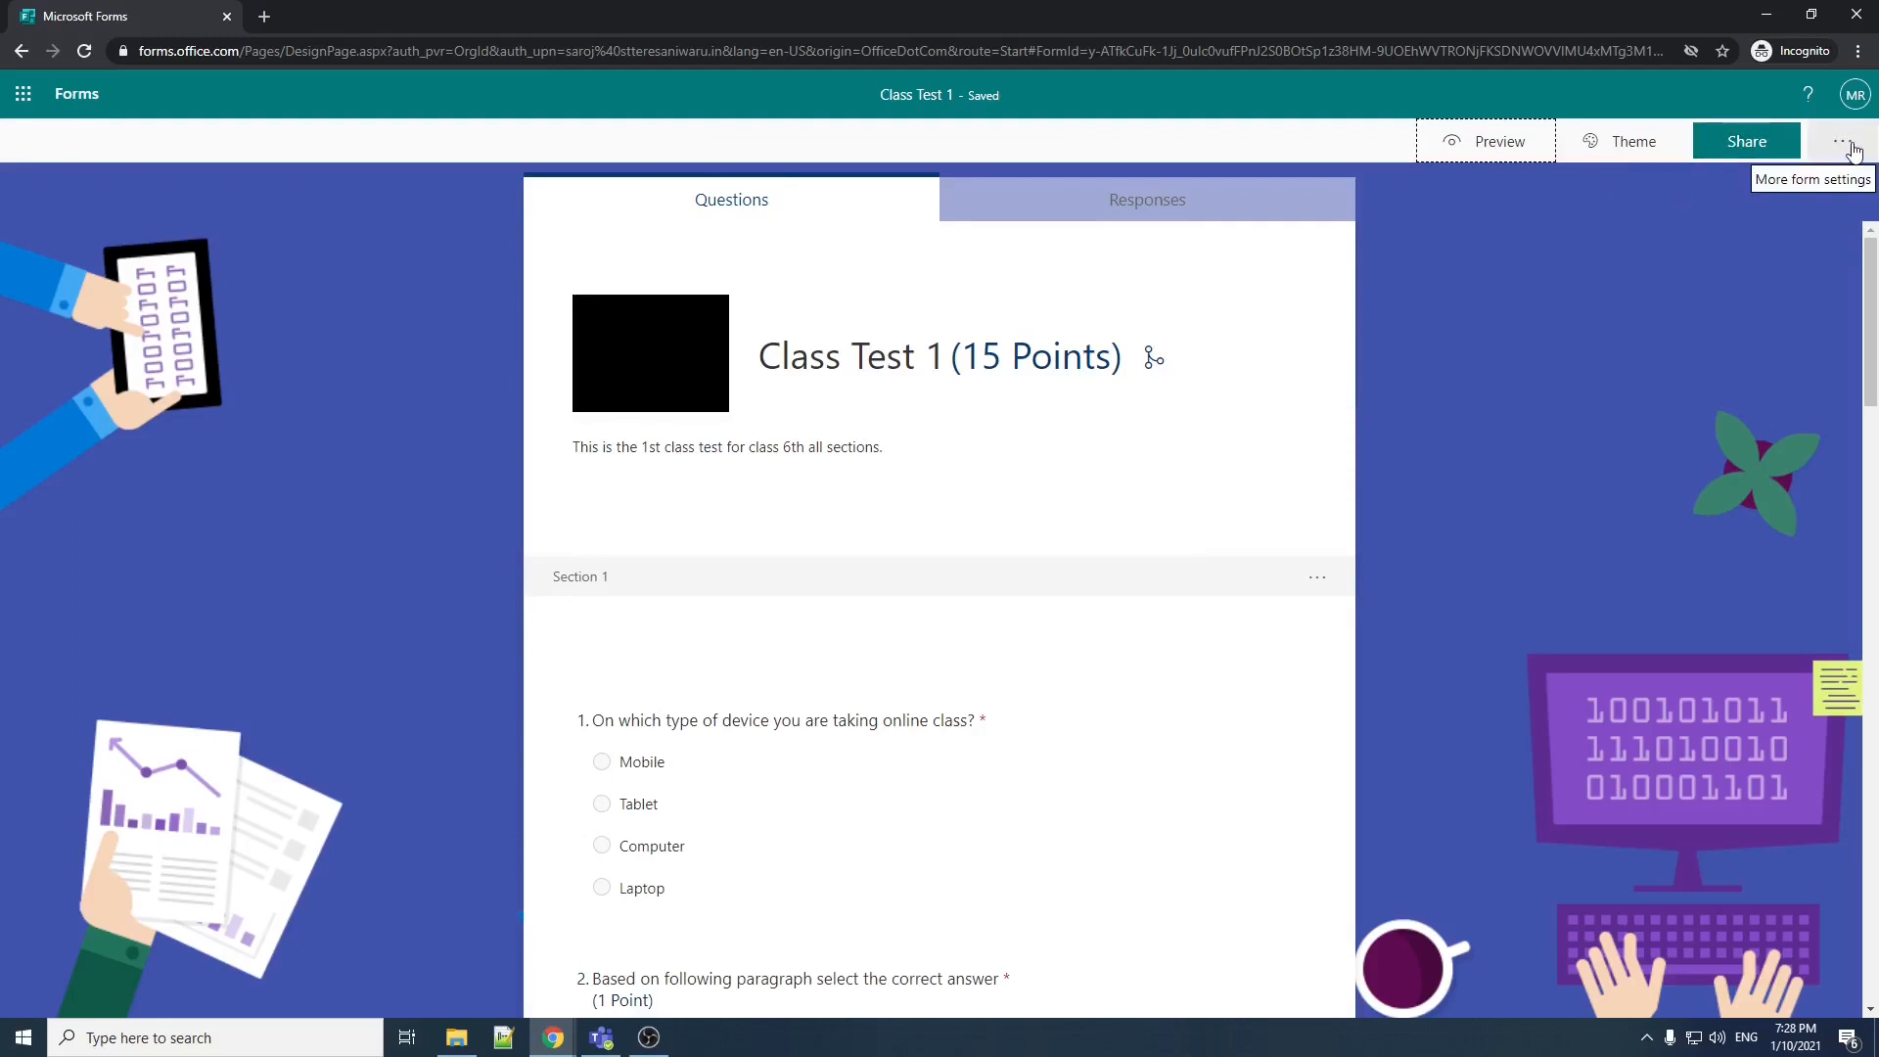
pyautogui.scroll(-10, 939, 660)
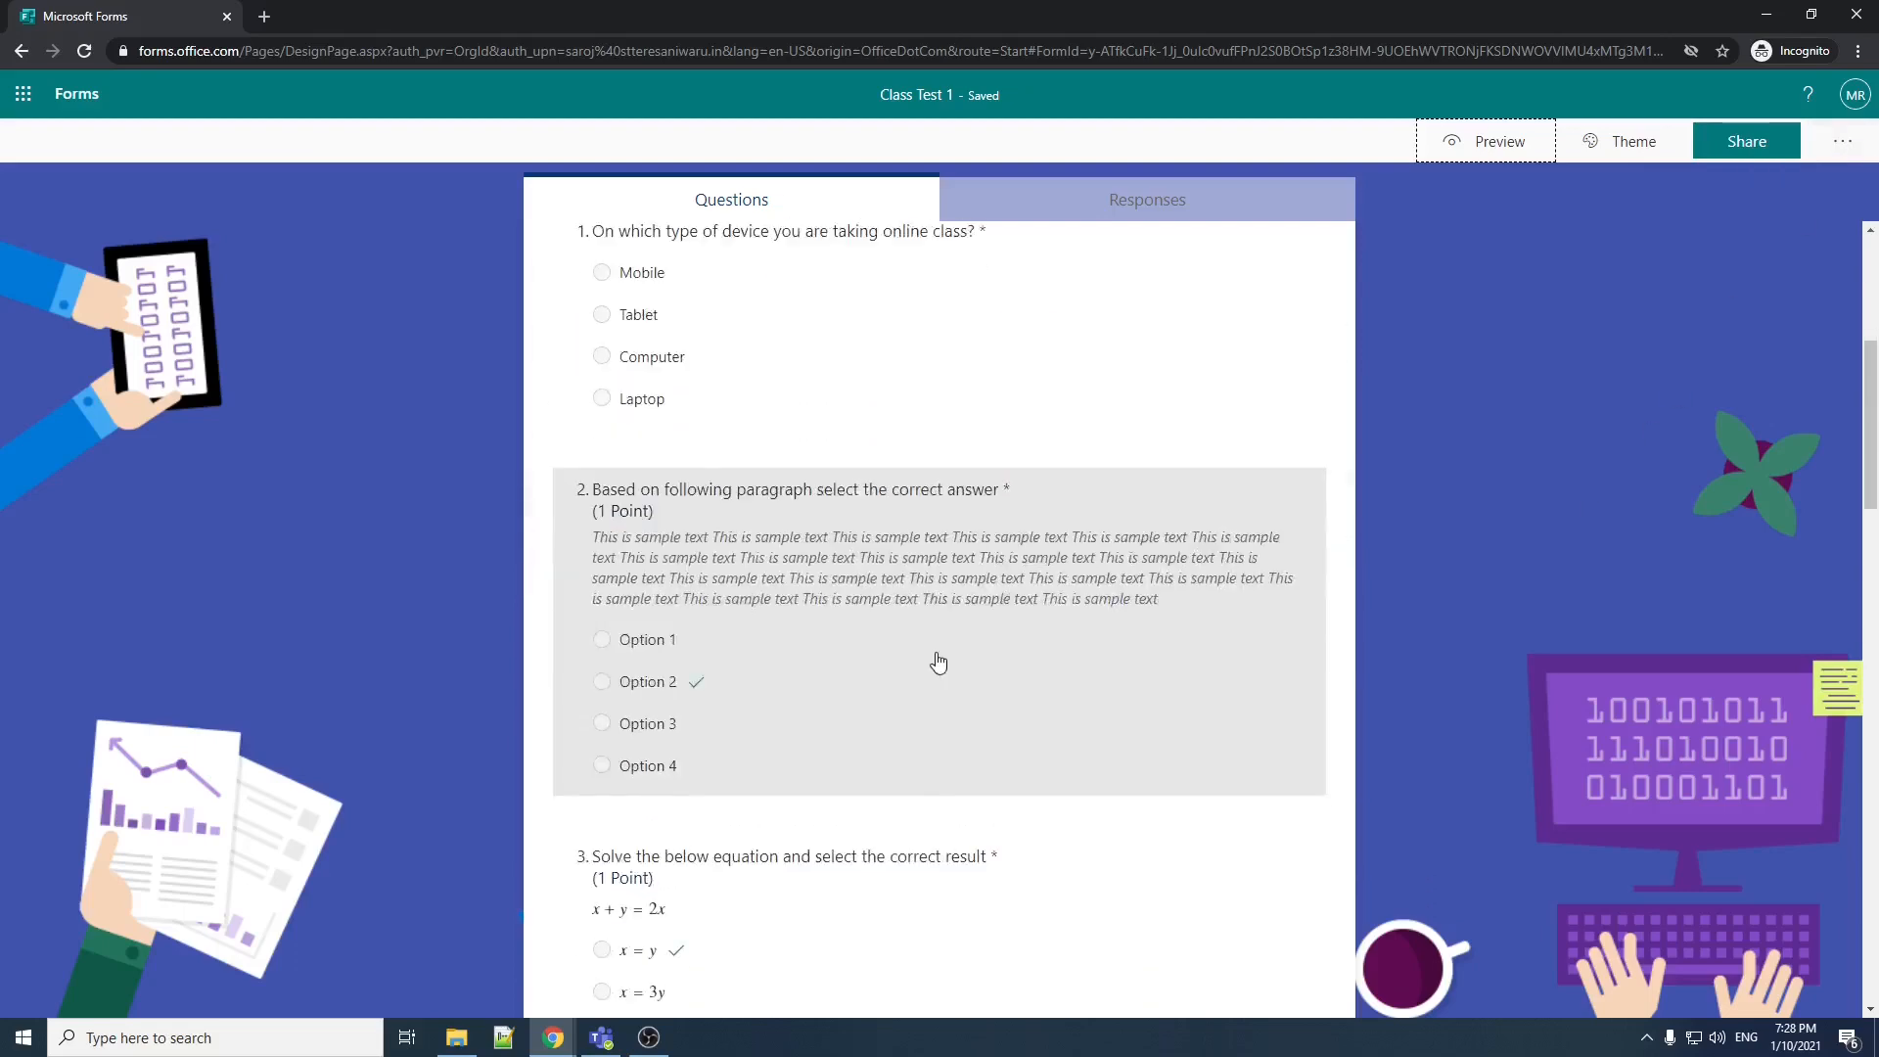
pyautogui.scroll(-6, 936, 667)
pyautogui.scroll(15, 935, 665)
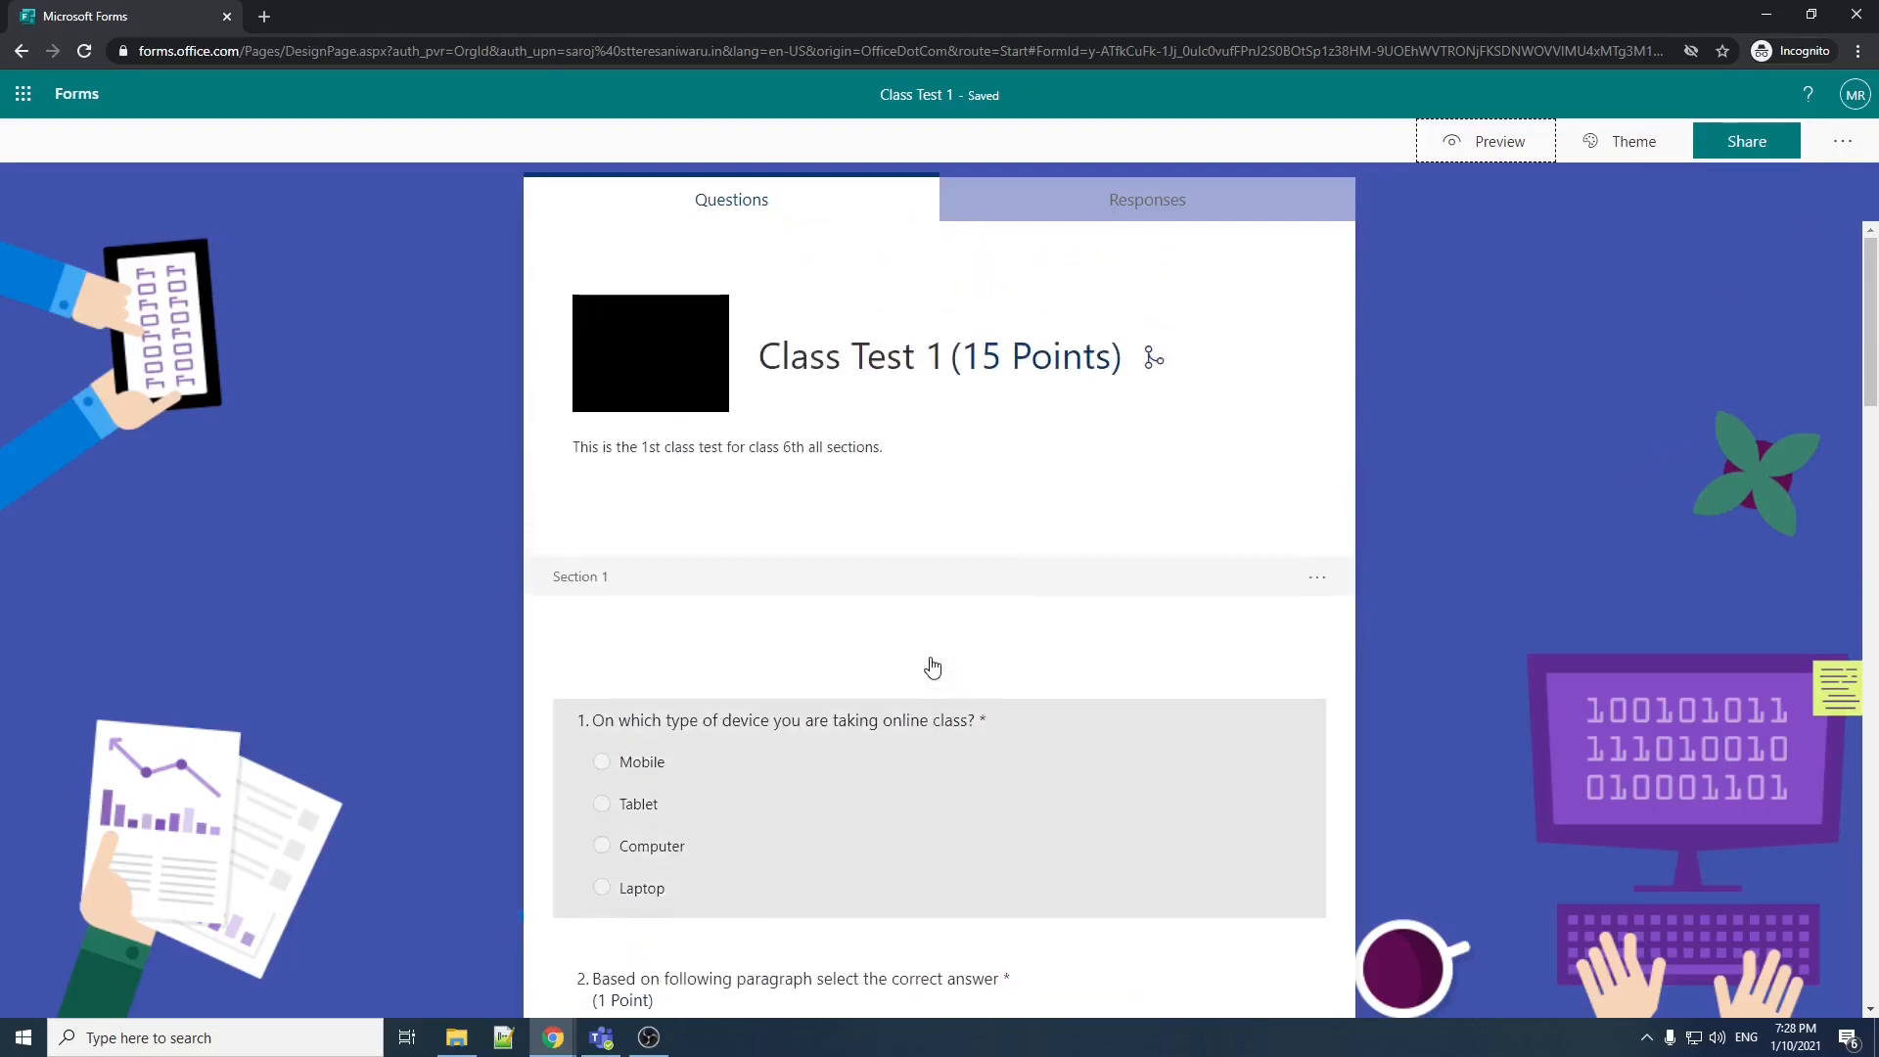
# Step: Turn off the automatic showing of results in the quiz settings
pyautogui.click(1846, 153)
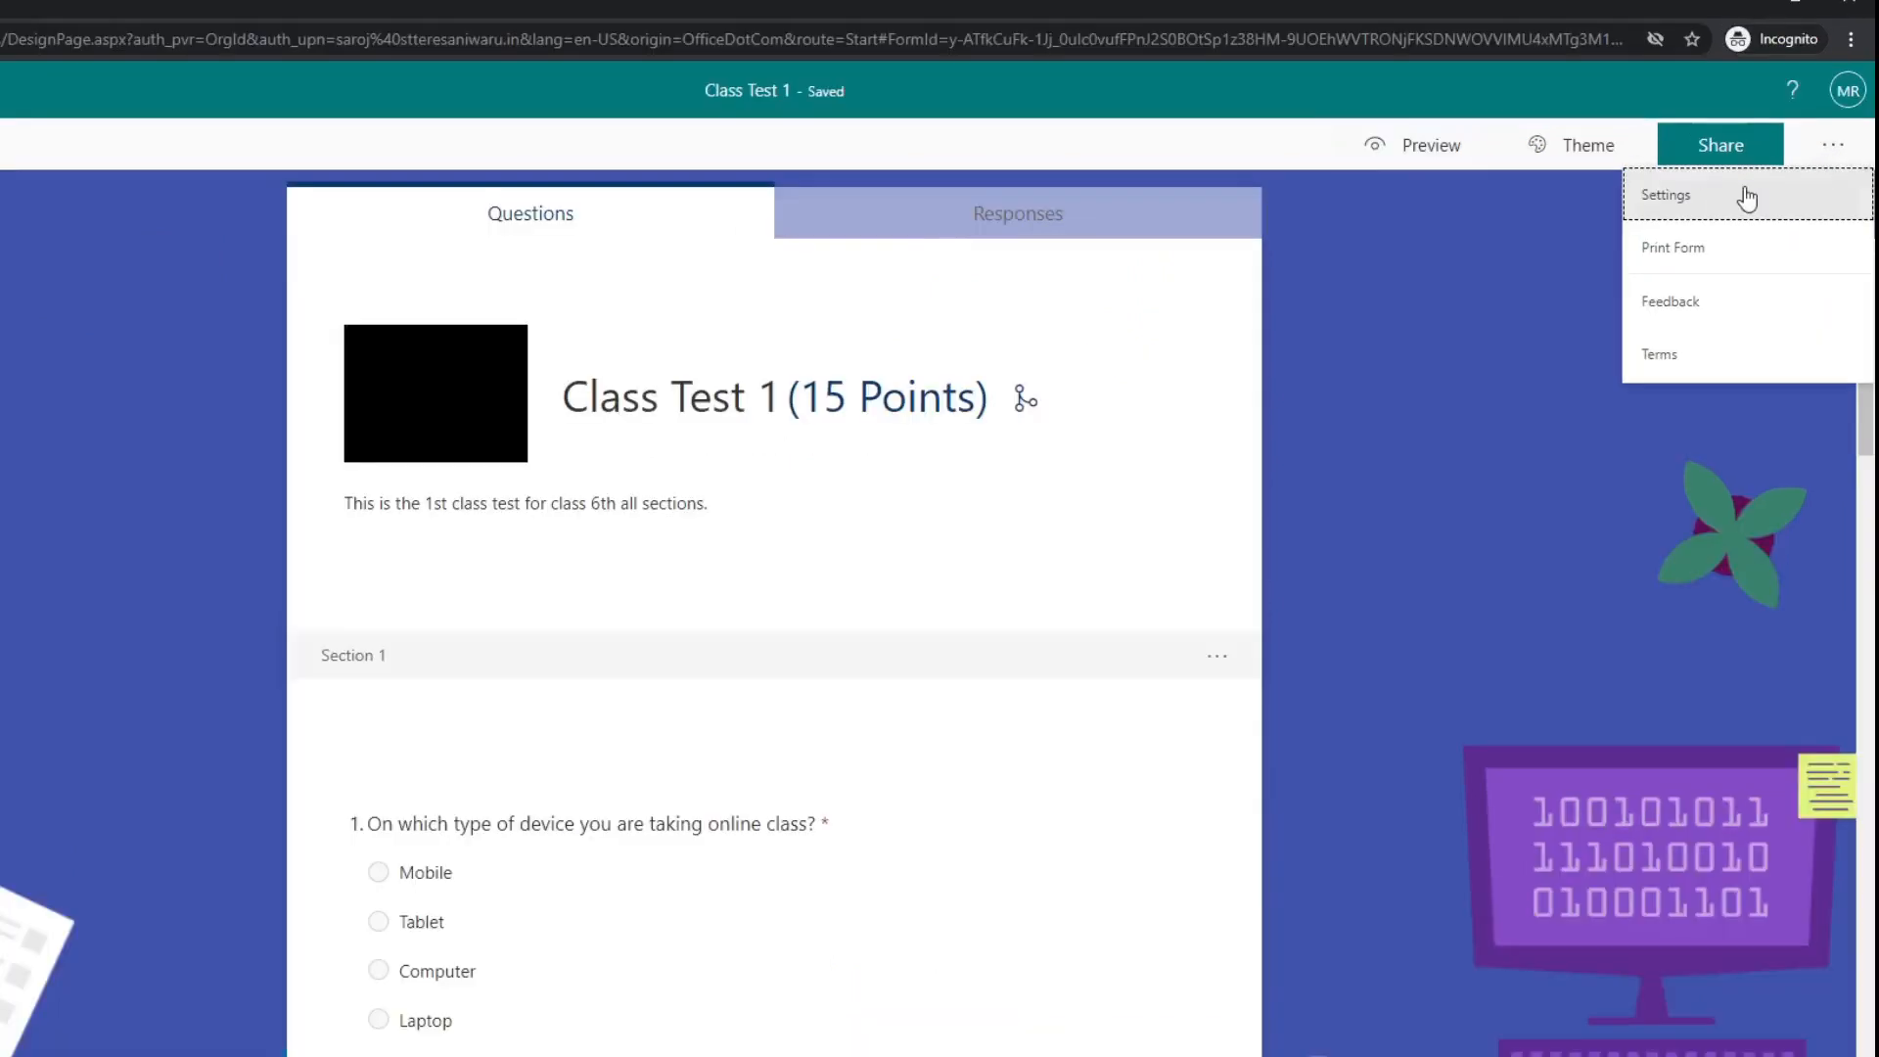
pyautogui.click(1745, 196)
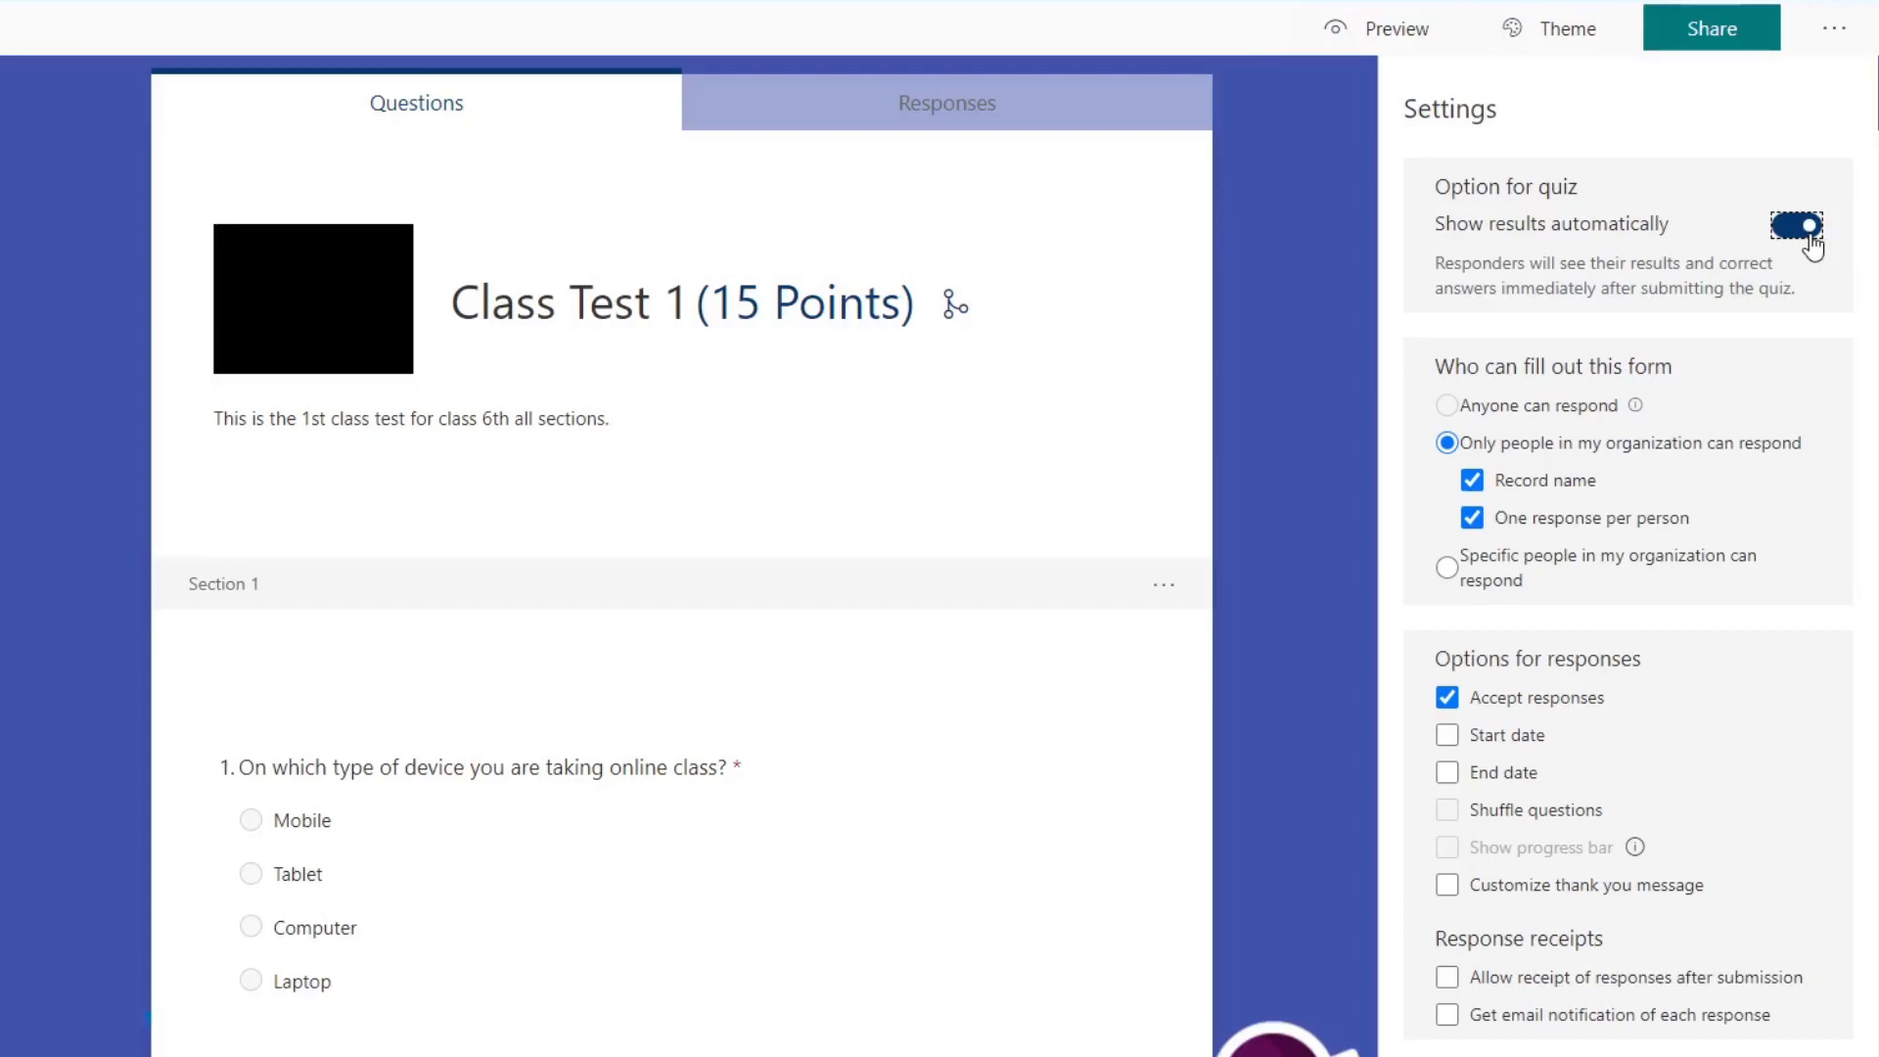
pyautogui.click(1810, 240)
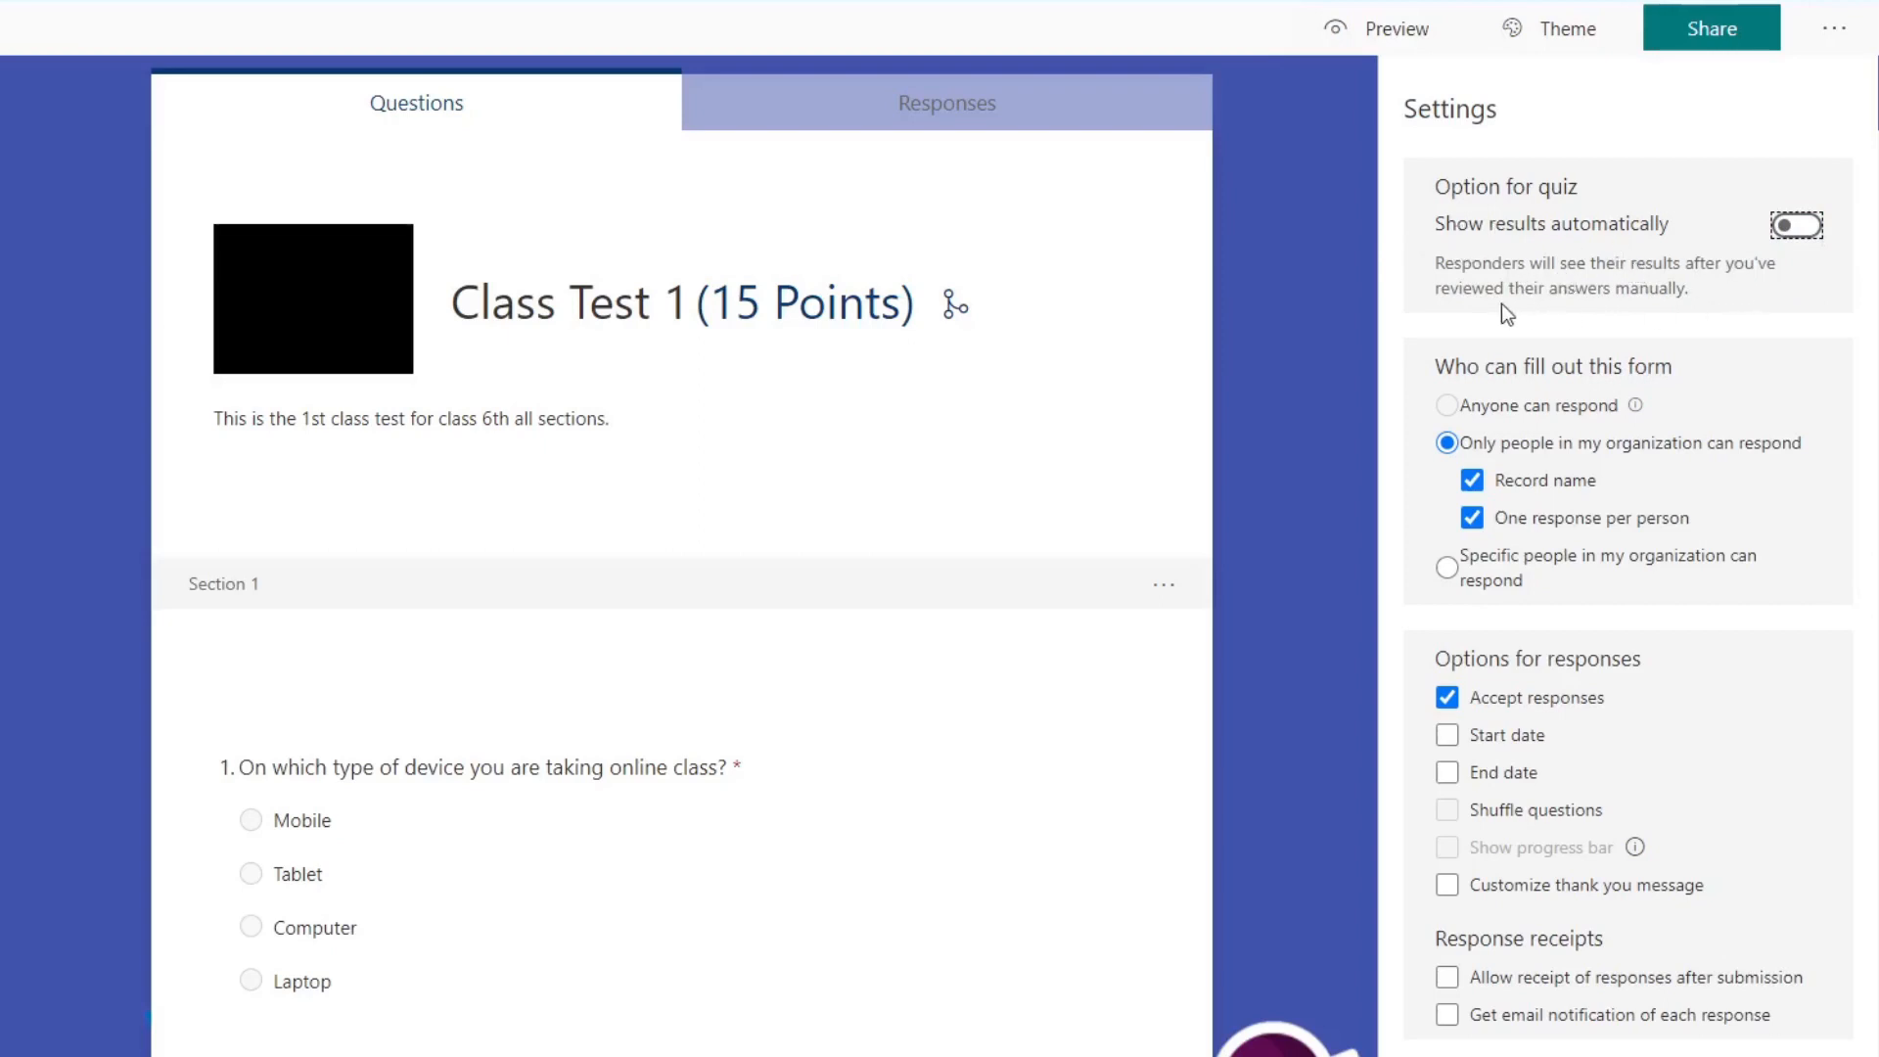
pyautogui.click(1812, 227)
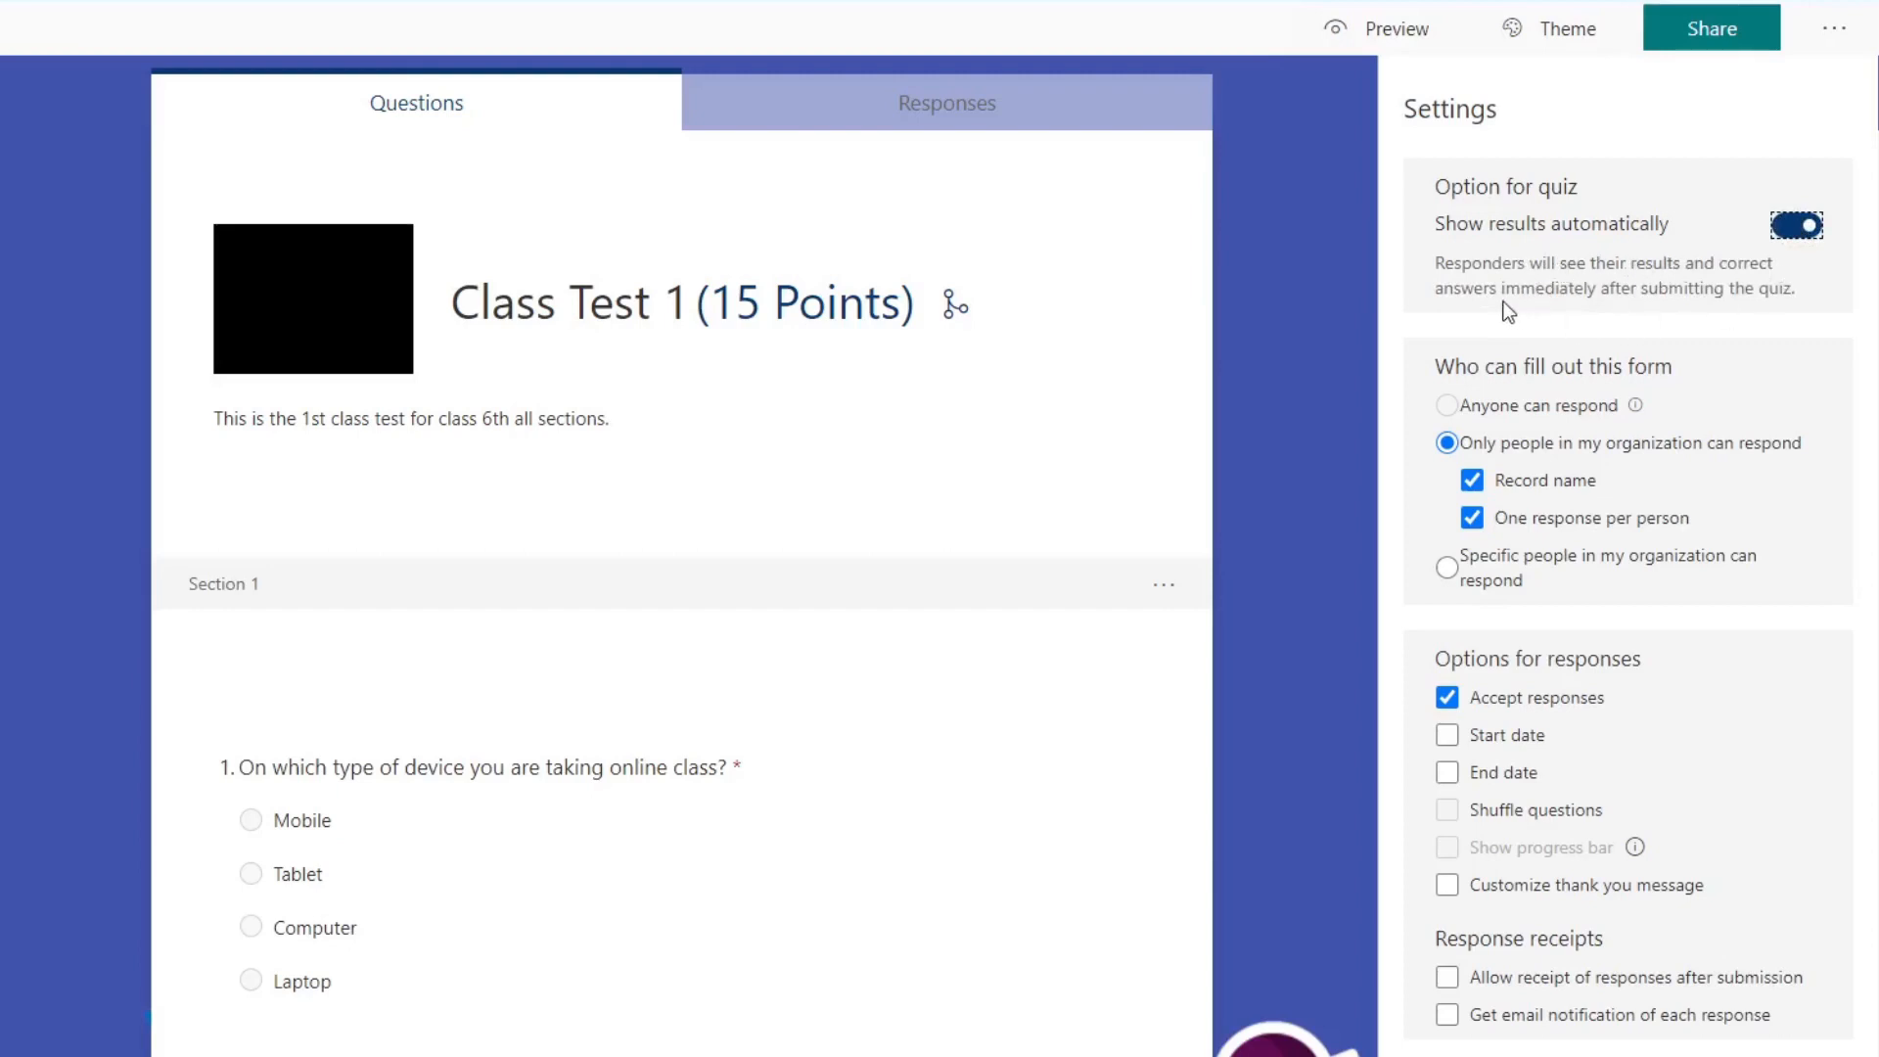
pyautogui.click(1802, 227)
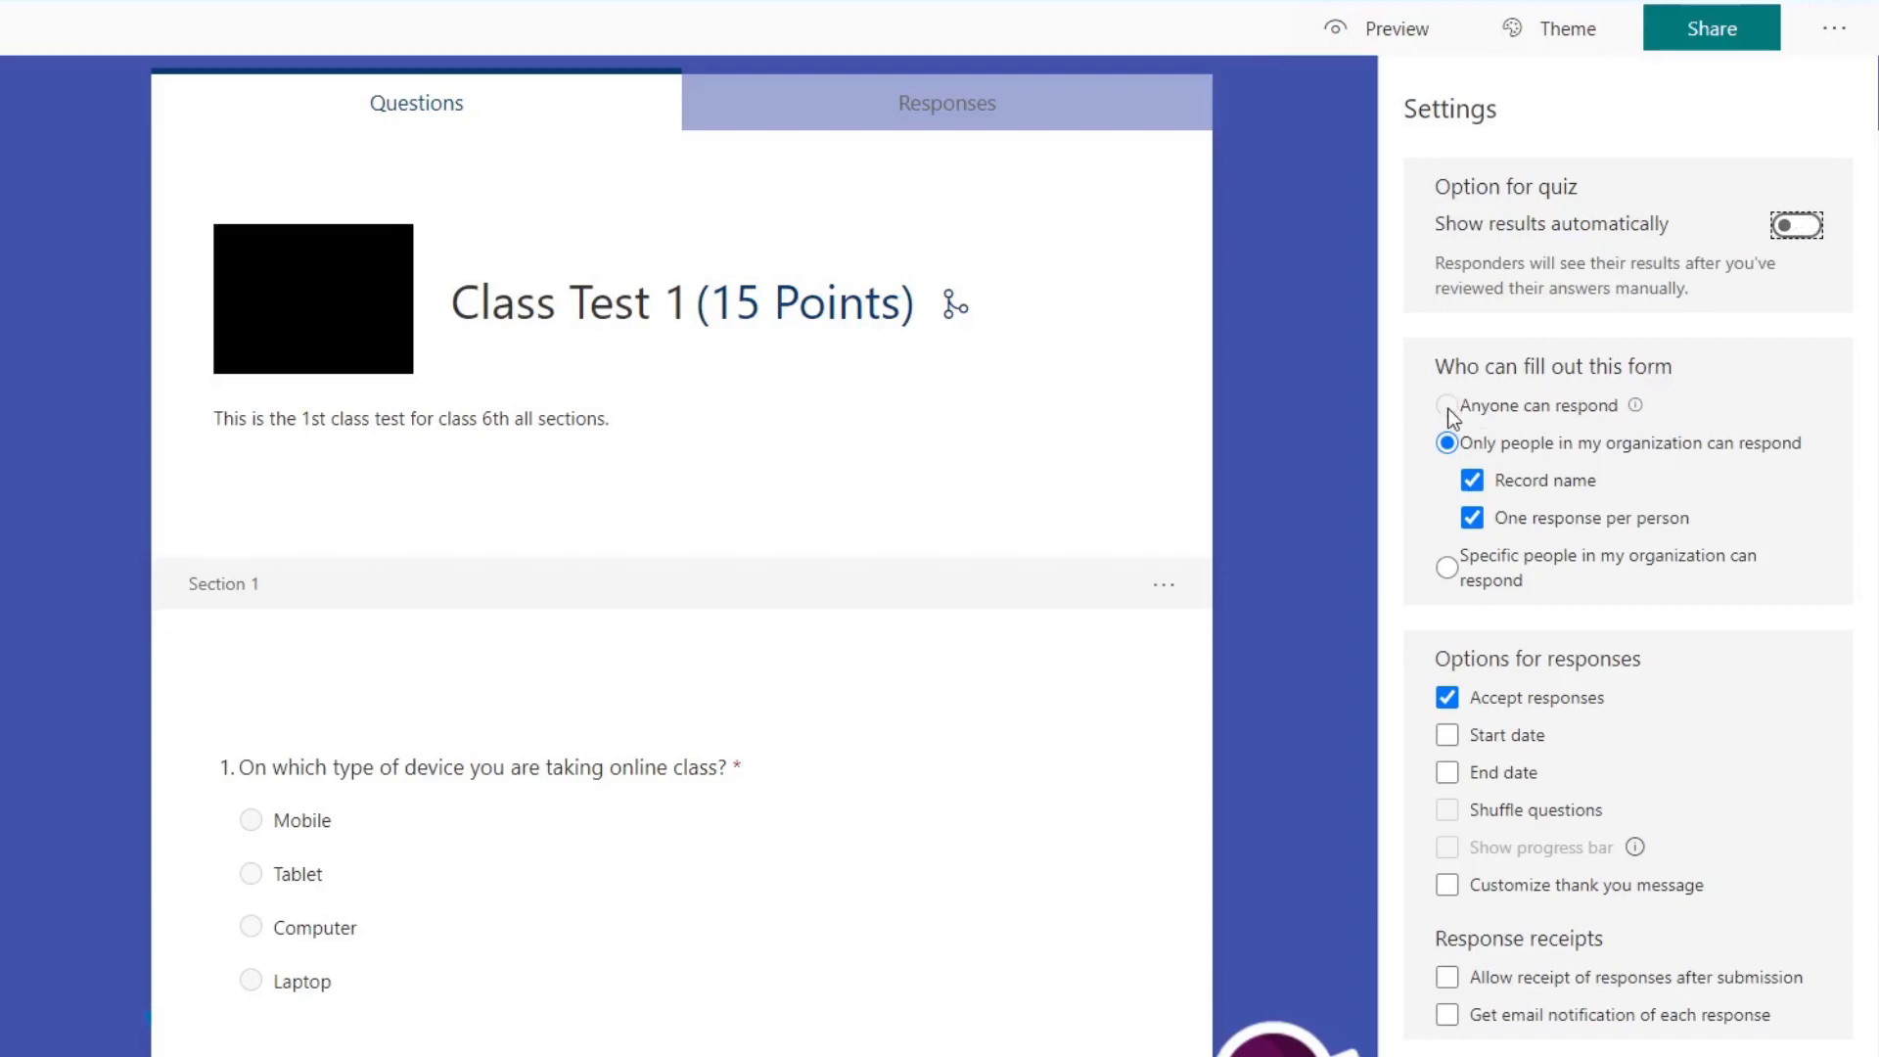
# Step: Restrict the quiz to specific people in the organization, with one response per person enabled
pyautogui.moveTo(1639, 404)
pyautogui.click(1454, 575)
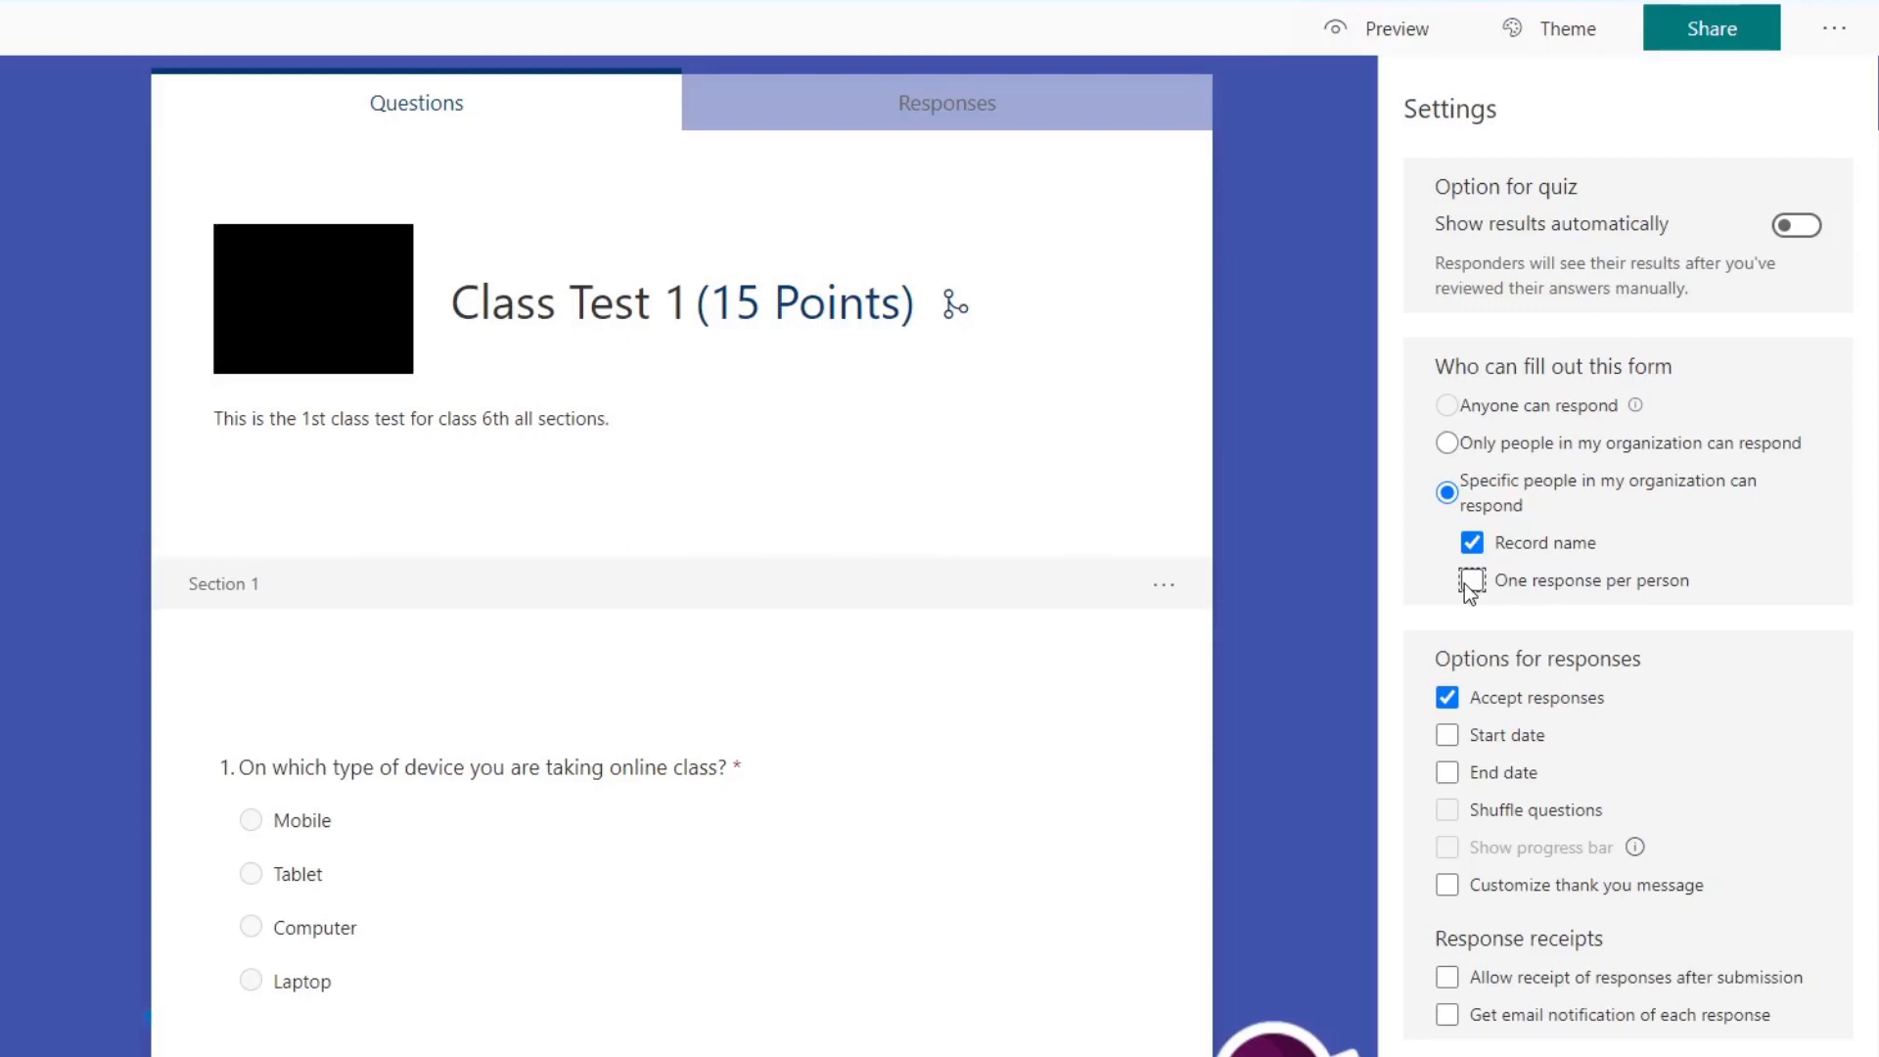
pyautogui.click(1471, 584)
# Step: Switch accepting responses off and back on, and enable a start date and an end date for the quiz
pyautogui.click(1445, 698)
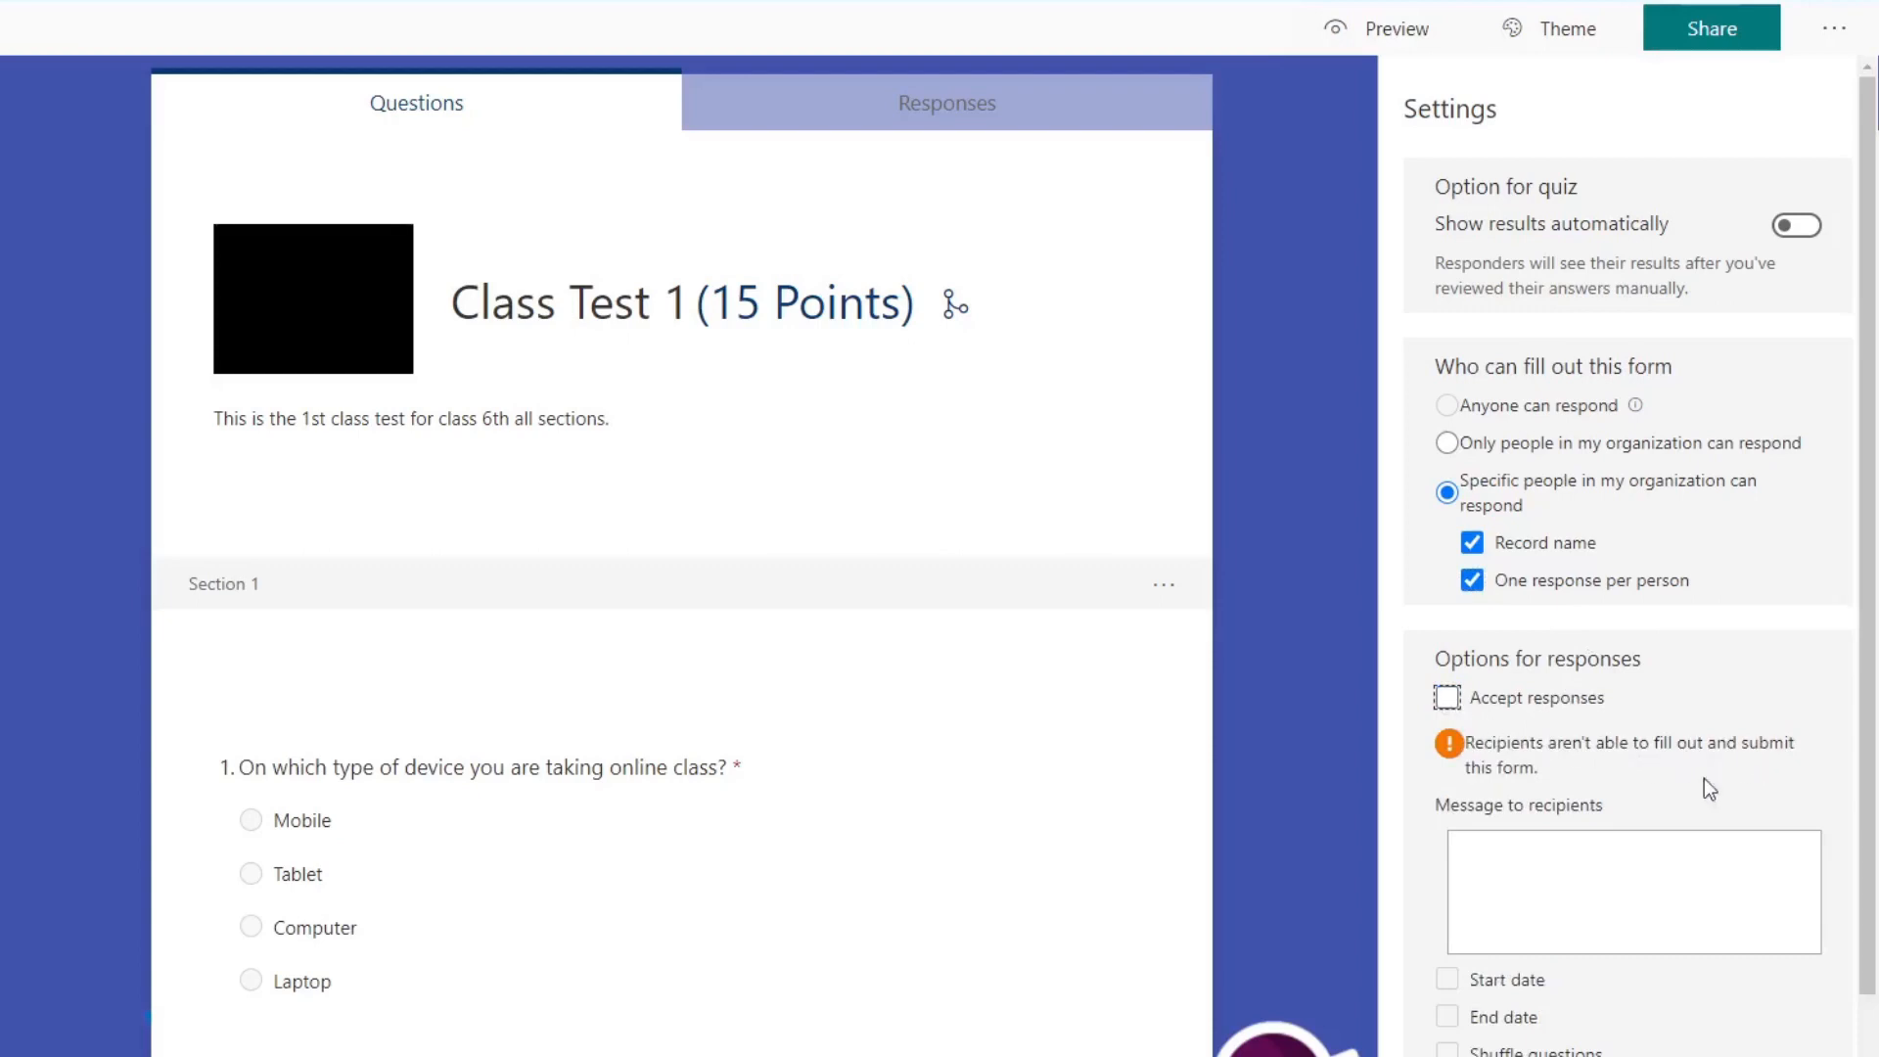
pyautogui.click(1447, 698)
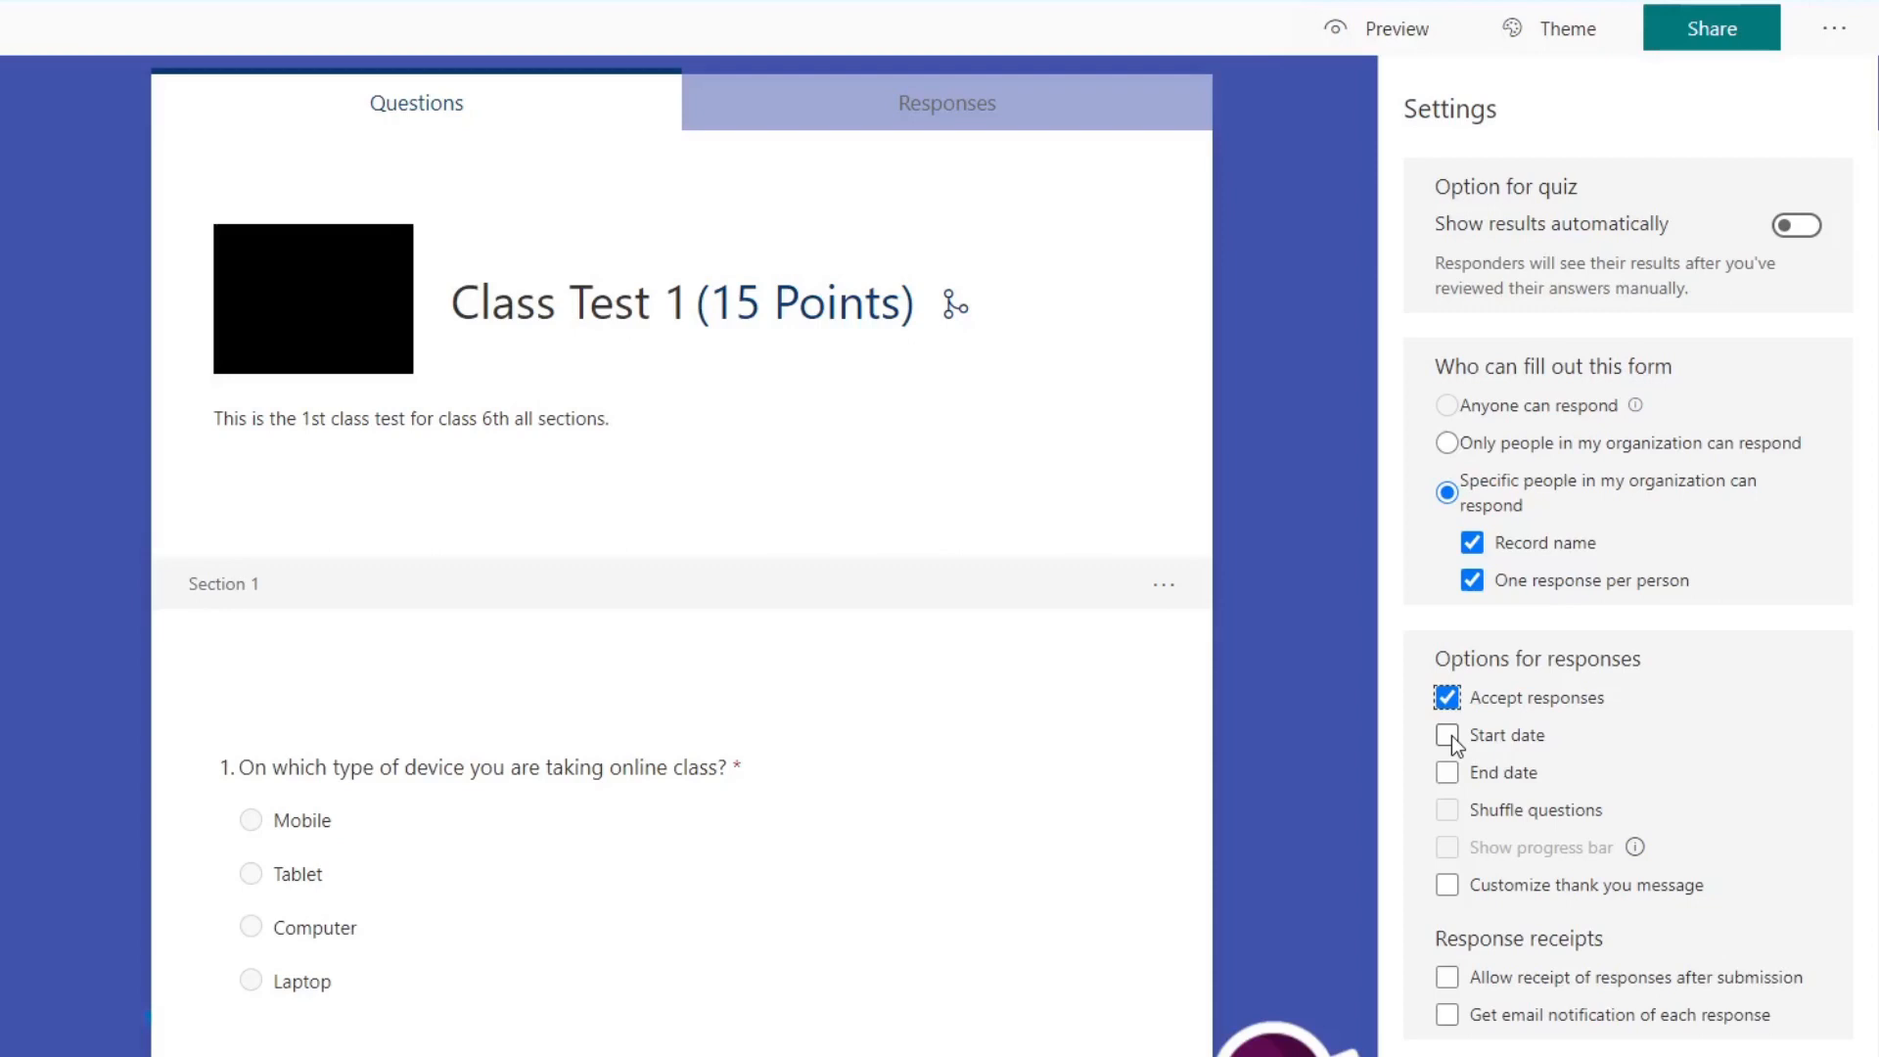
pyautogui.click(1447, 735)
pyautogui.click(1447, 848)
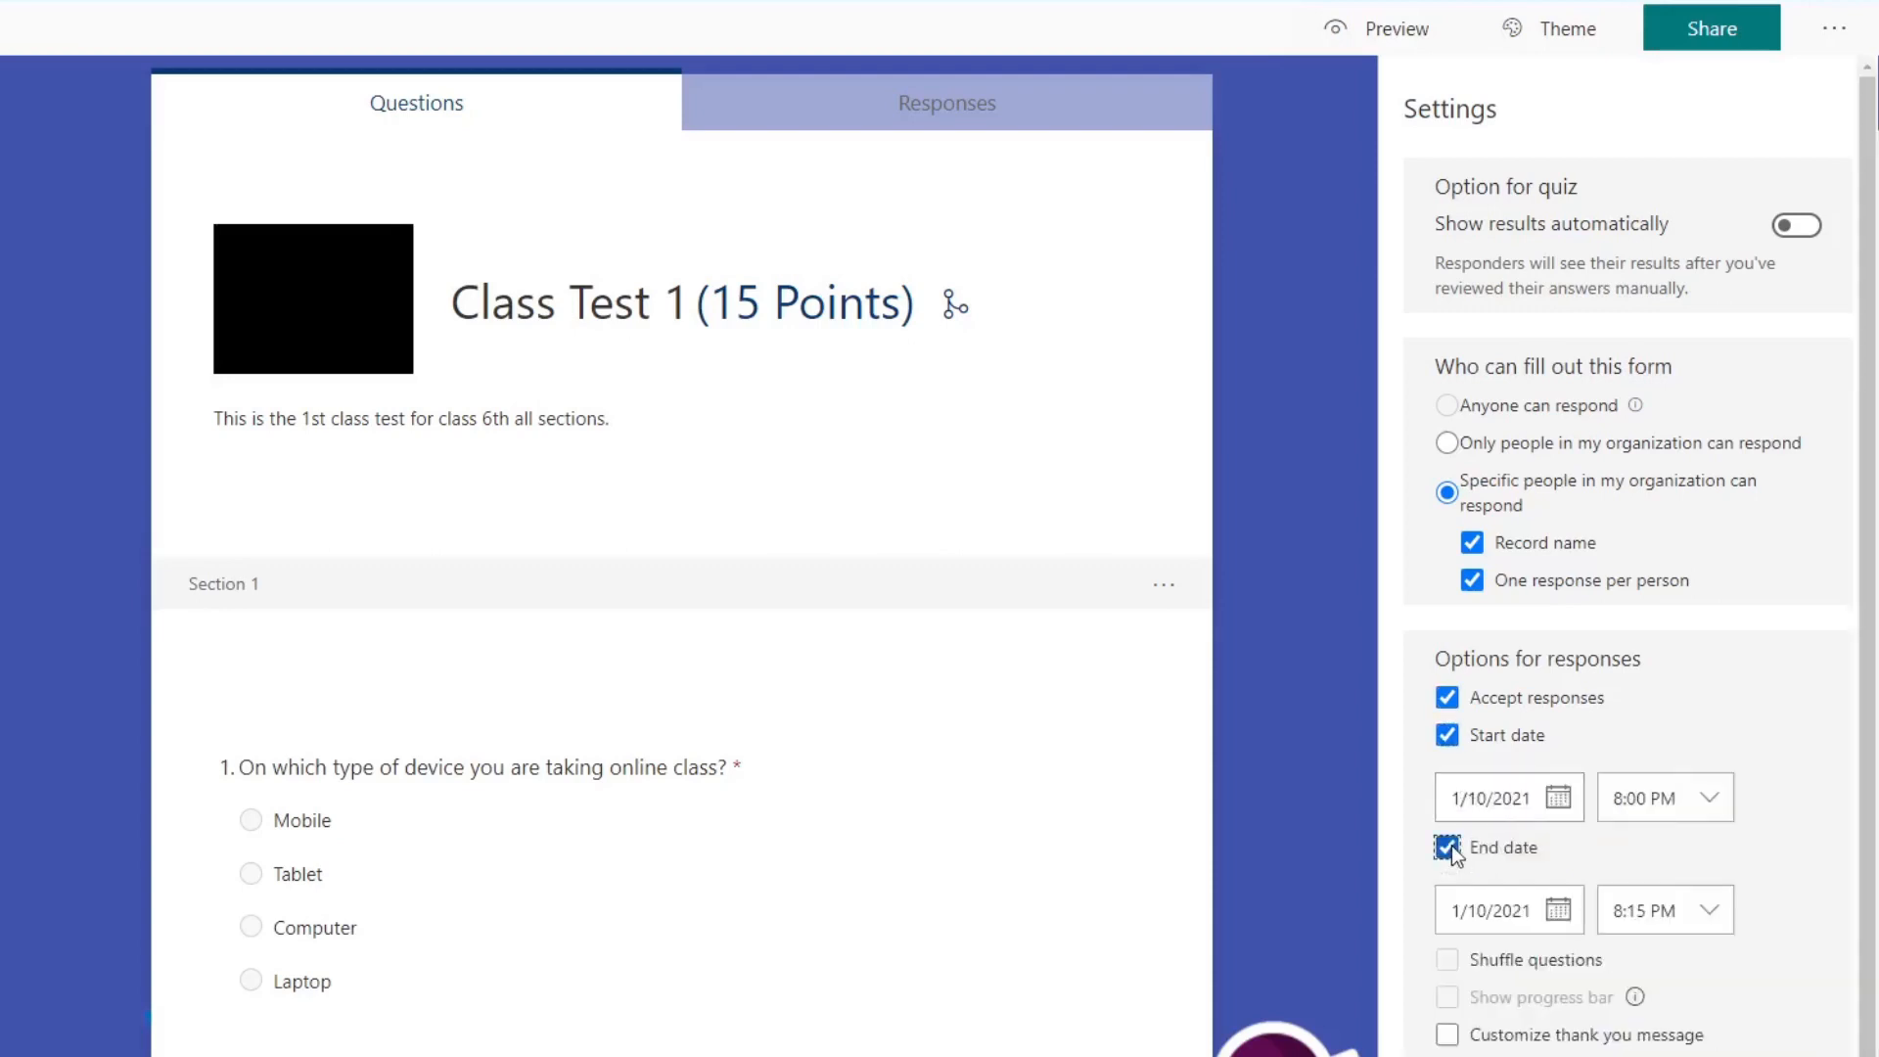
# Step: Set the quiz's start date to 1/11/2021 at 8:00 AM
pyautogui.click(1499, 808)
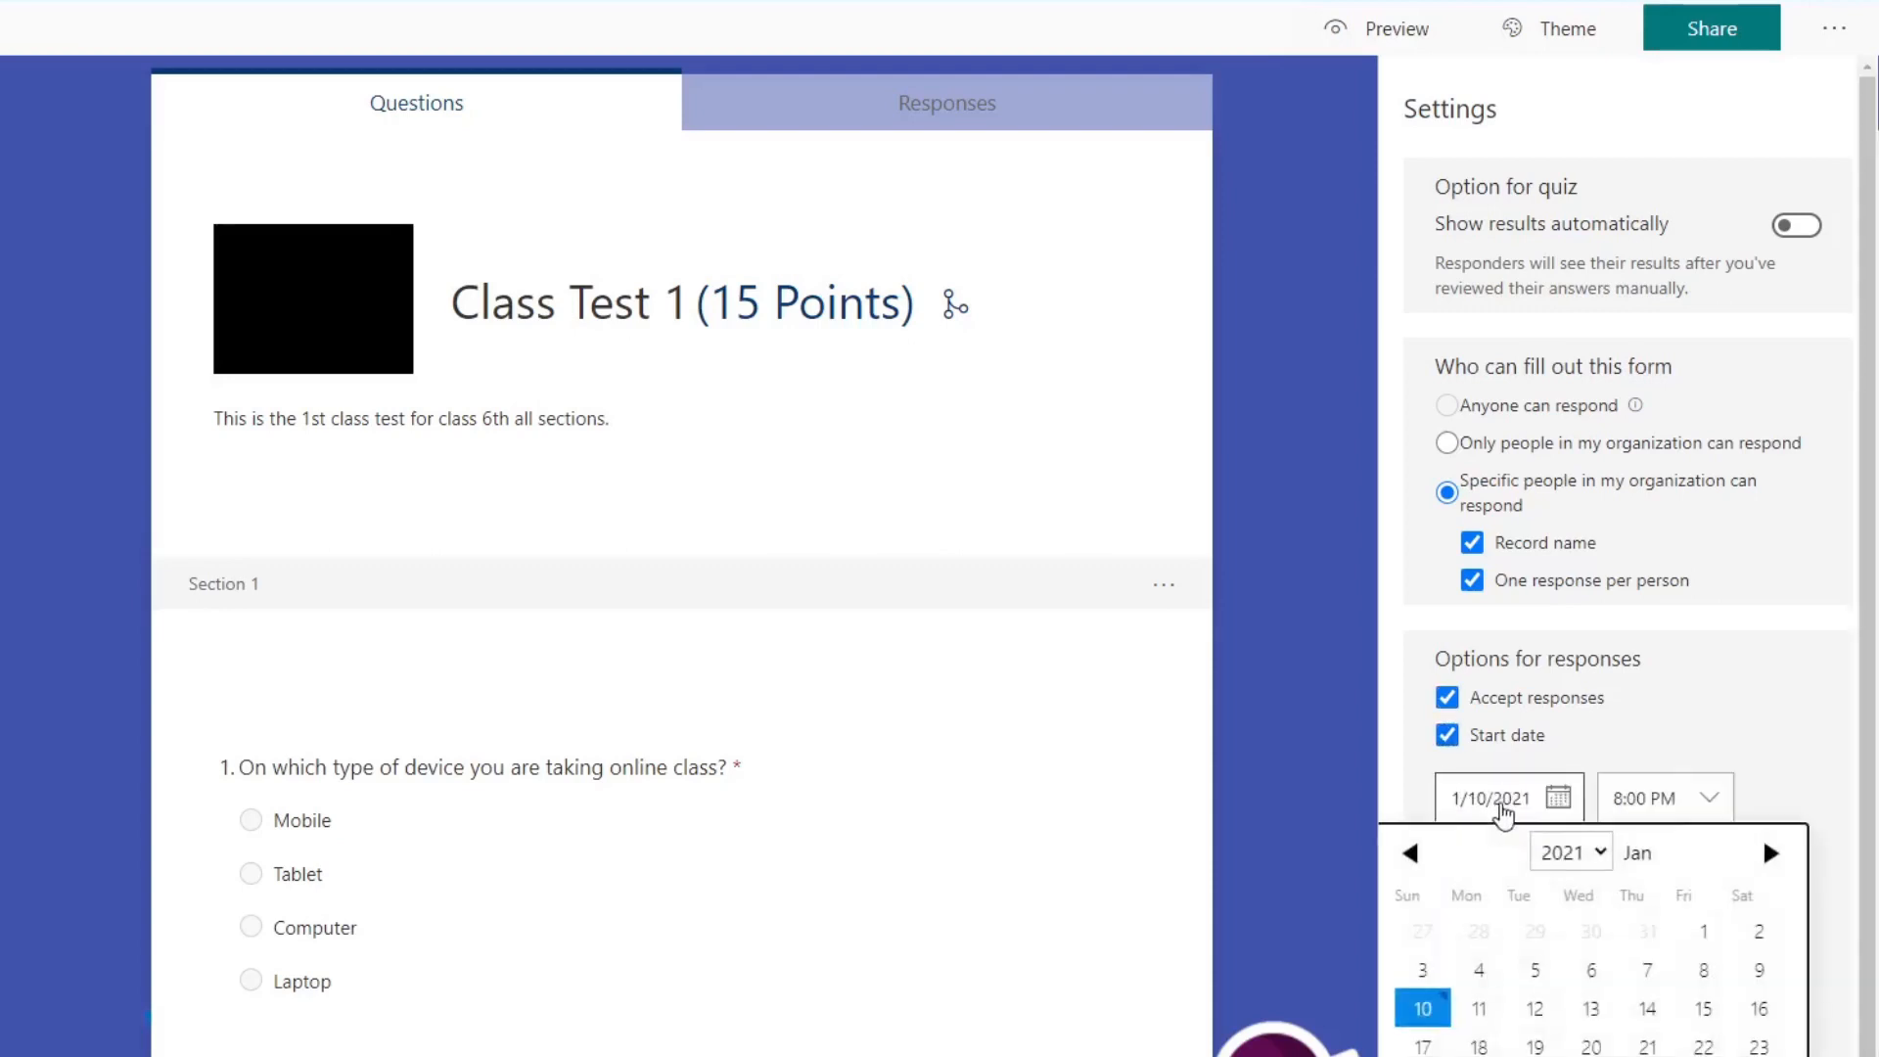
pyautogui.click(1487, 1008)
pyautogui.click(1707, 812)
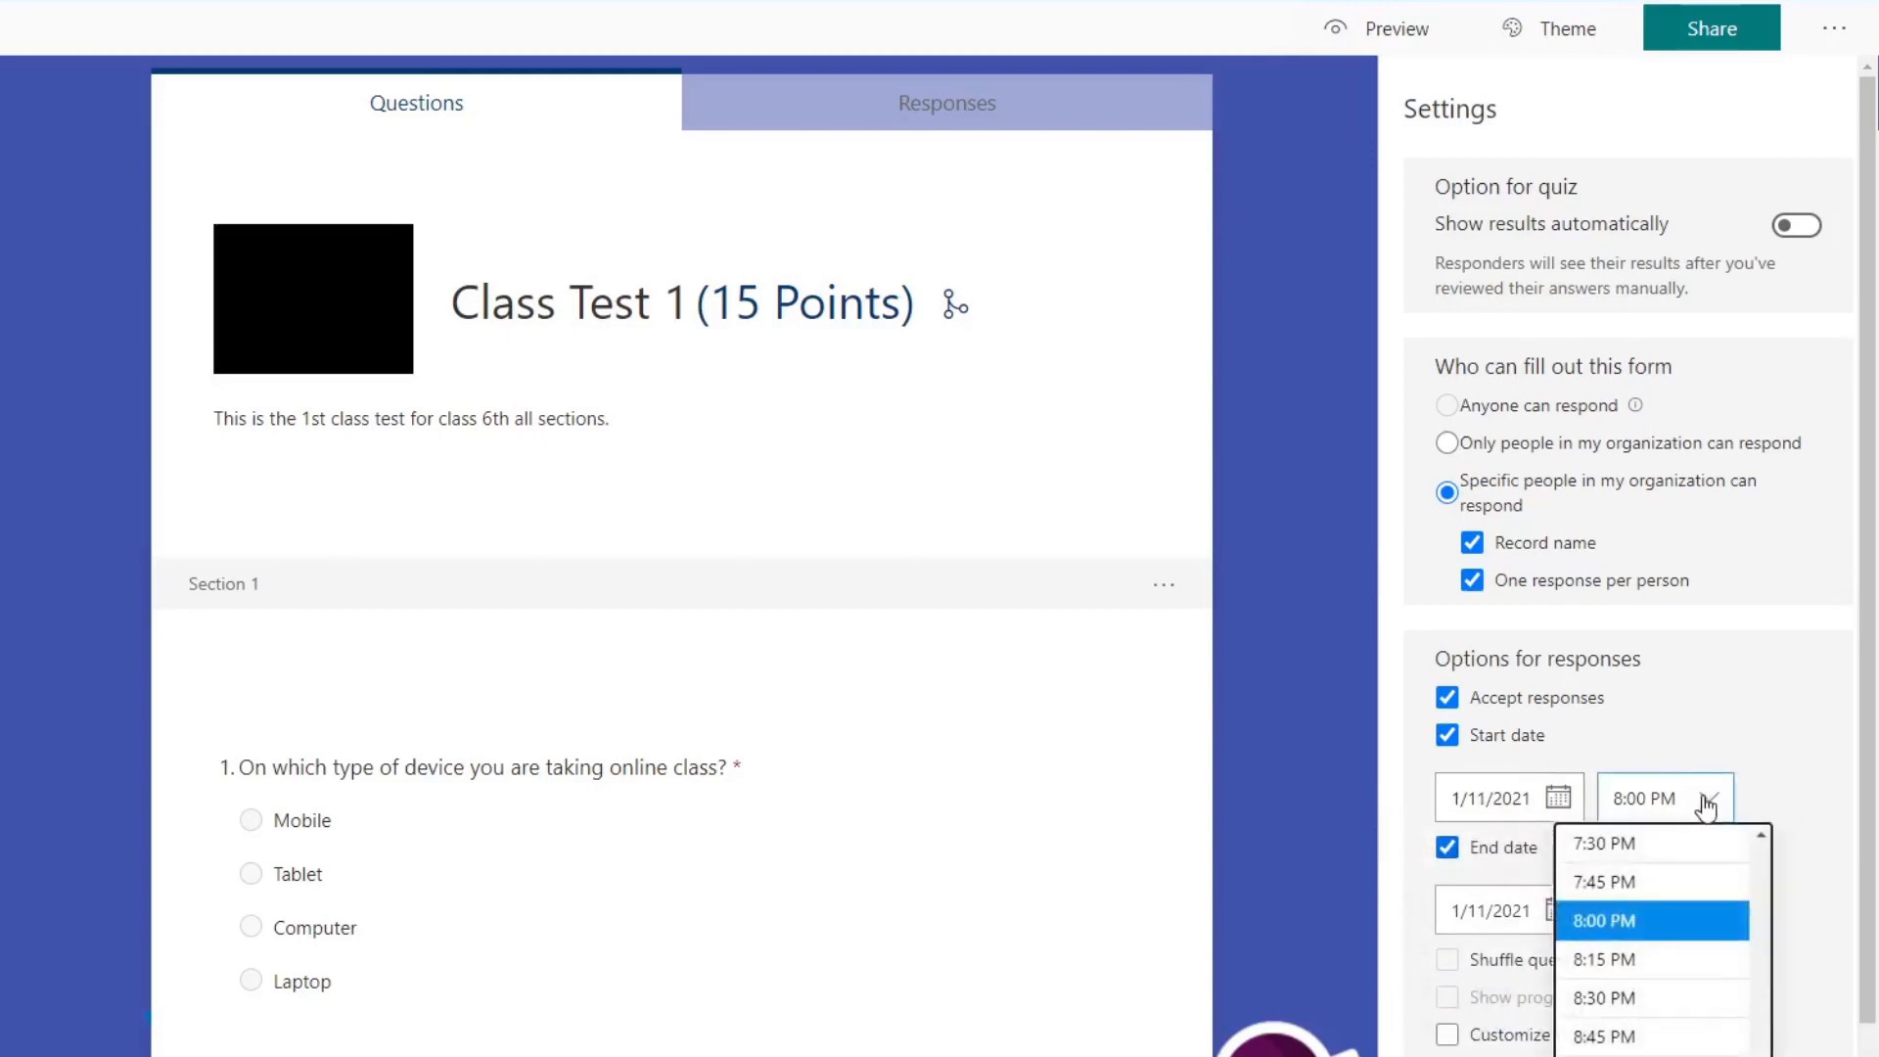
pyautogui.scroll(20, 1660, 890)
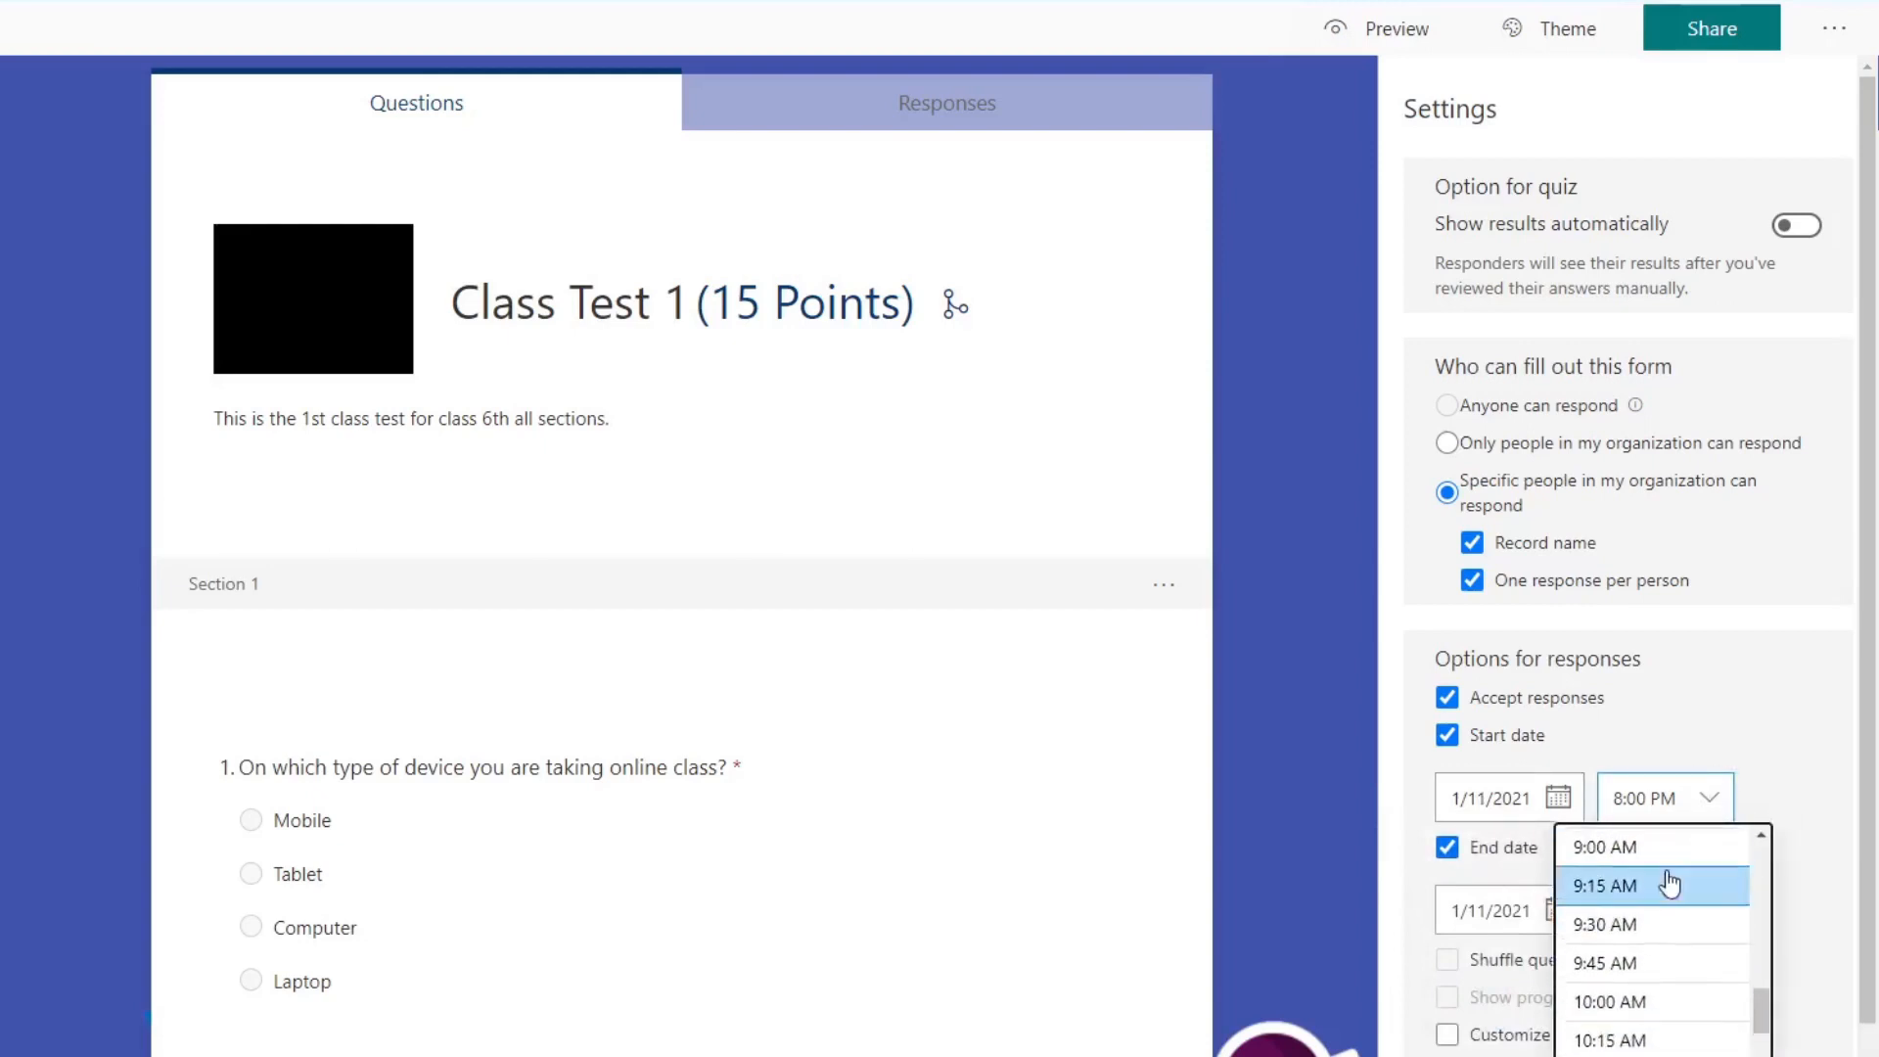
pyautogui.scroll(-5, 1675, 892)
pyautogui.scroll(1, 1665, 894)
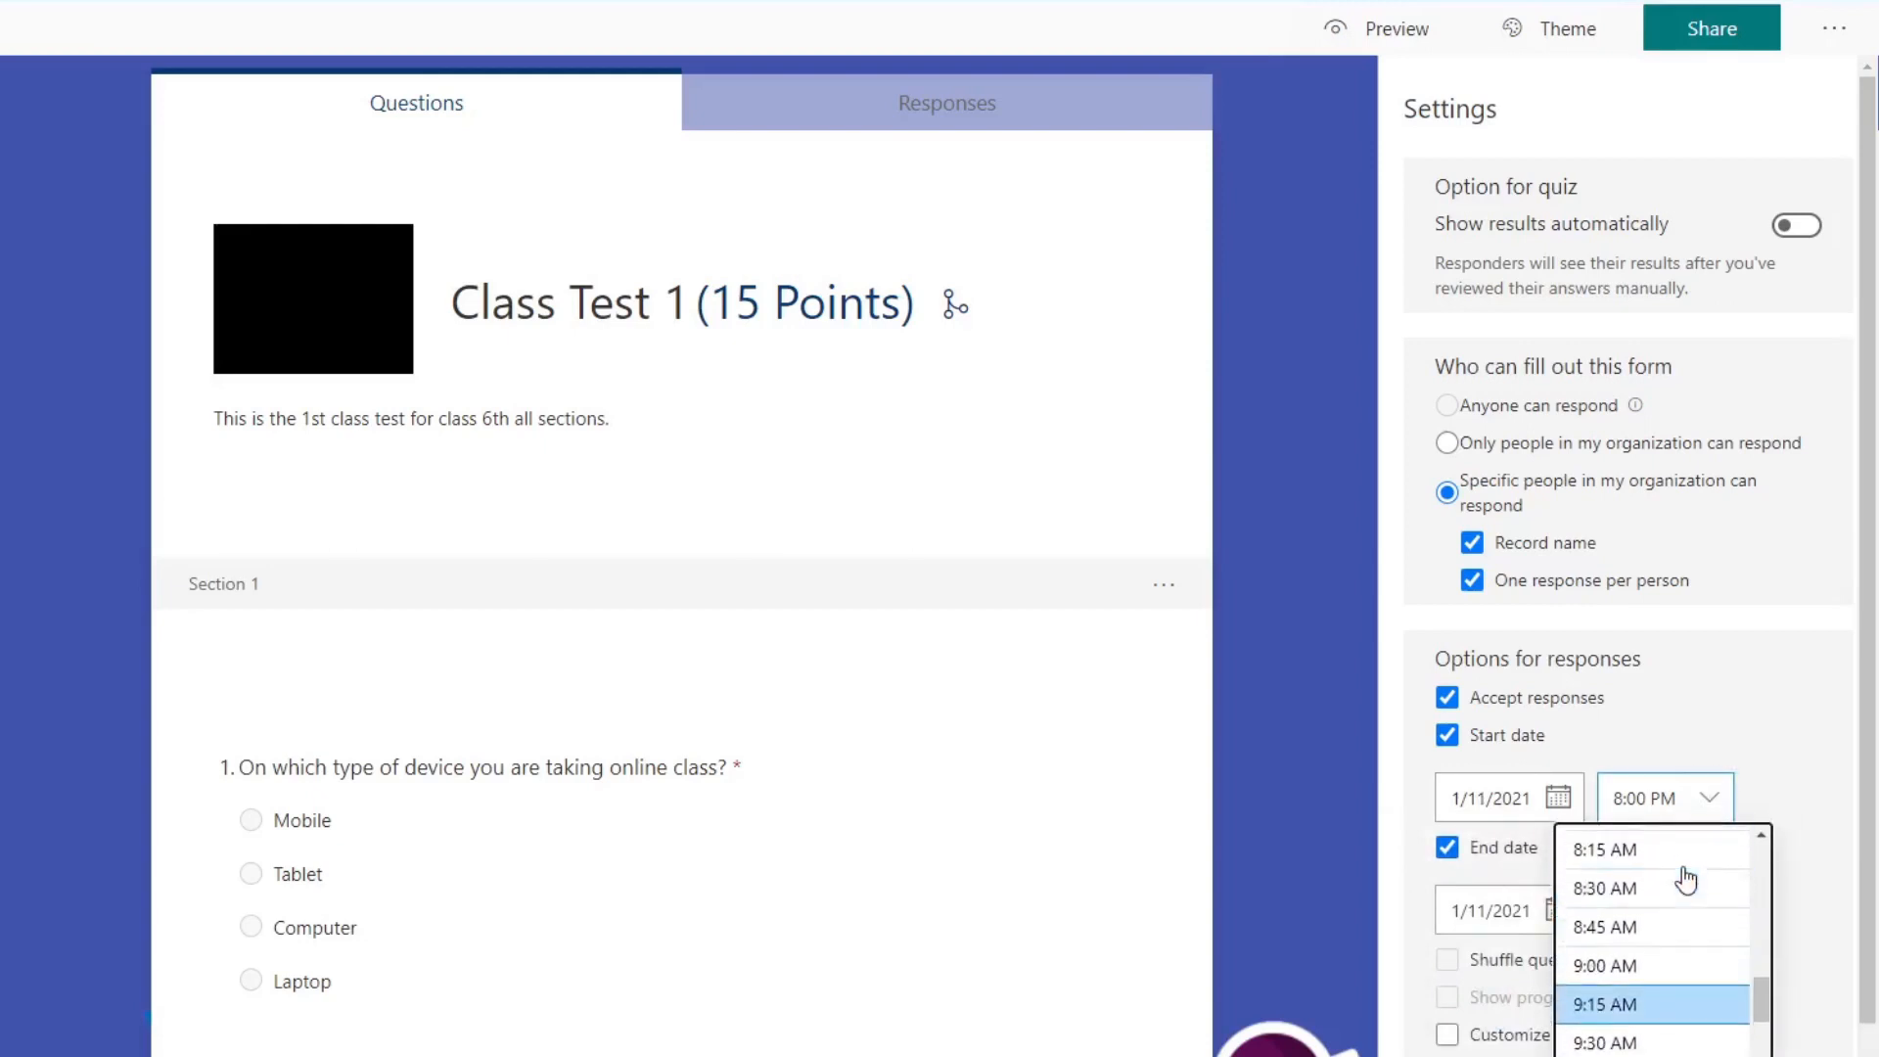
pyautogui.scroll(1, 1661, 880)
pyautogui.click(1656, 934)
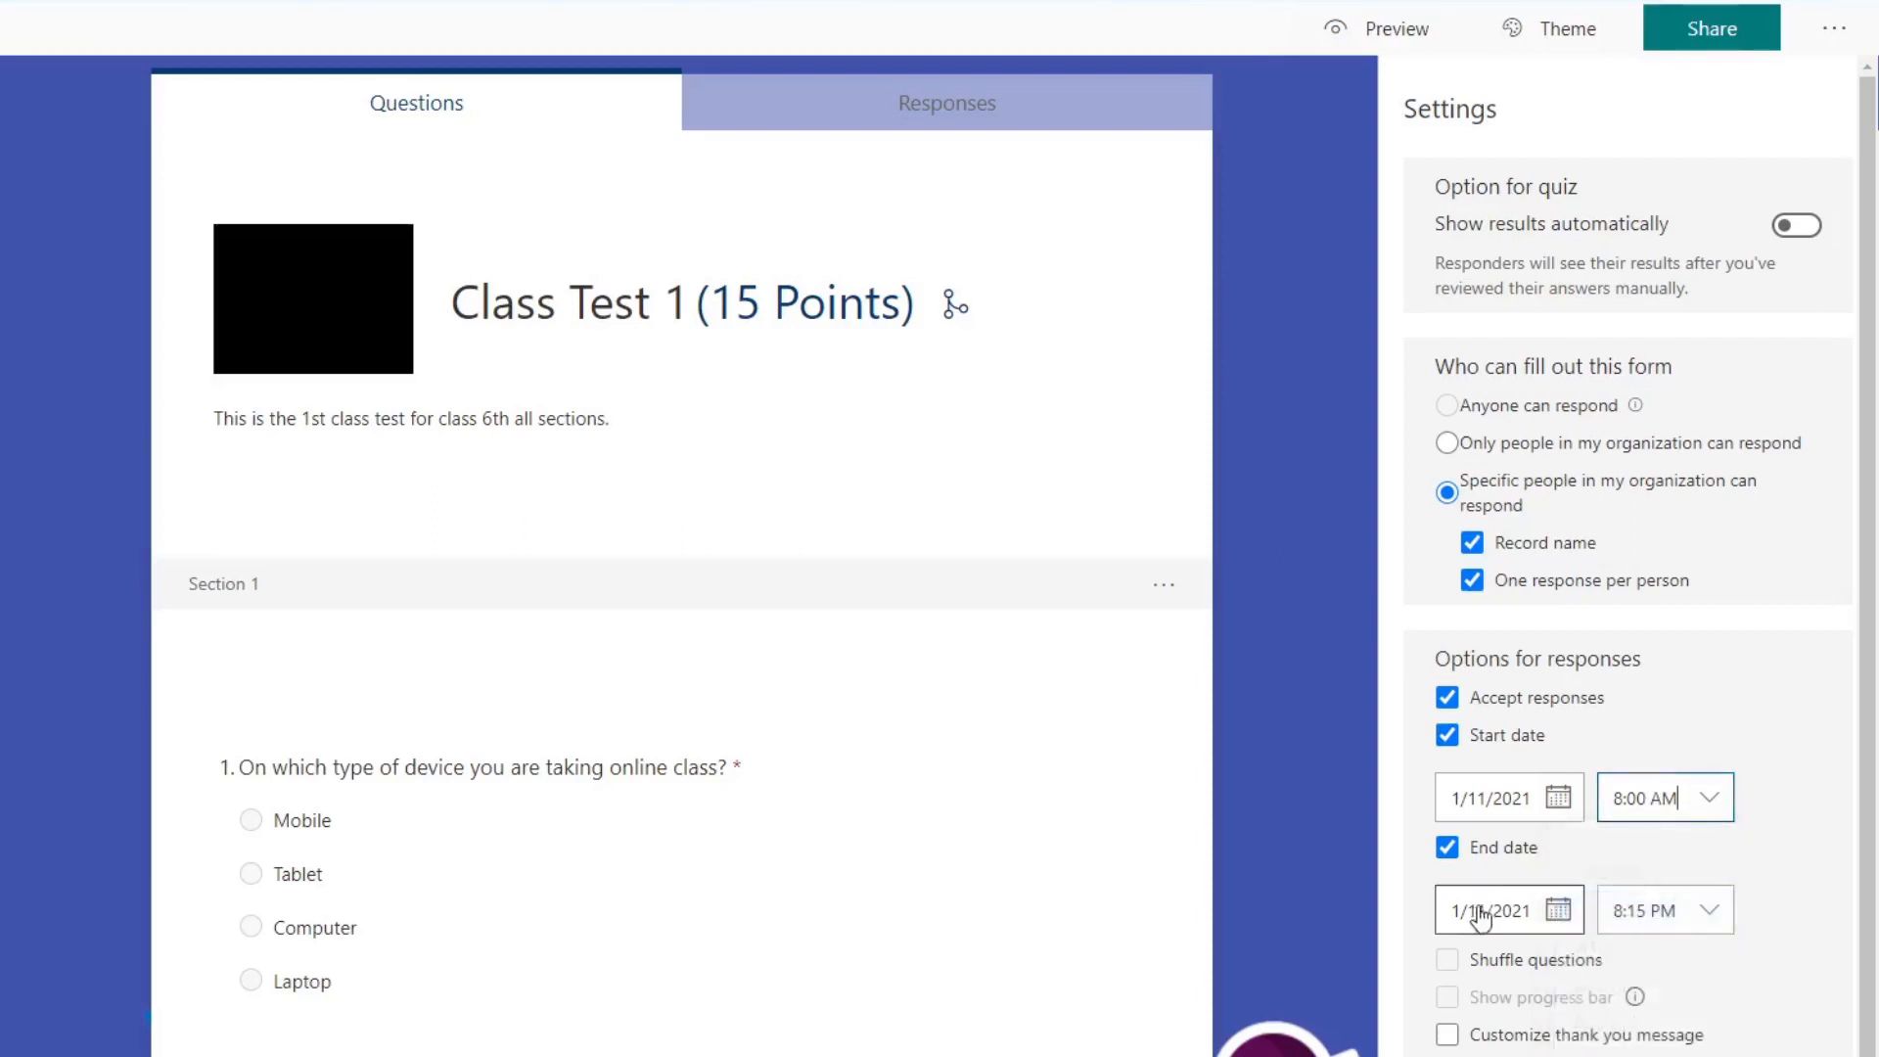
# Step: Set the quiz's end date to 1/11/2021 at 11:00 AM
pyautogui.click(1555, 915)
pyautogui.click(1536, 1054)
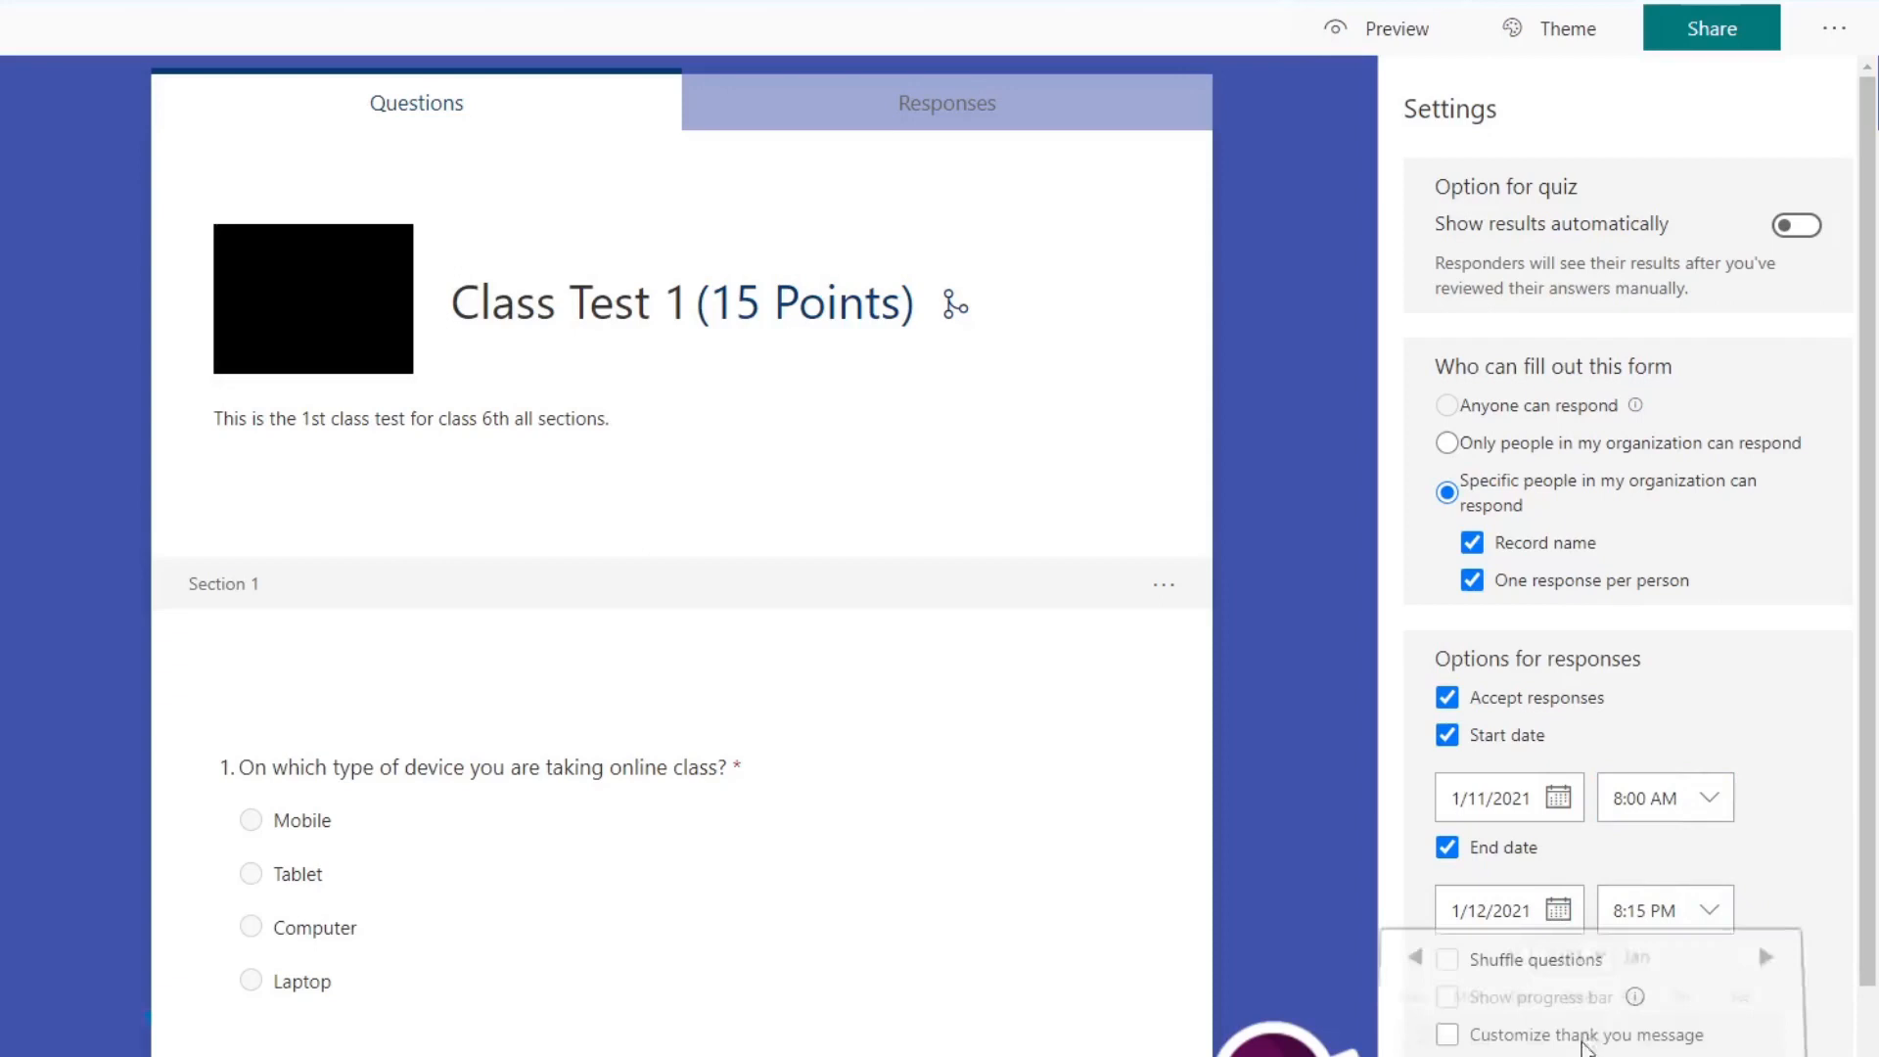
pyautogui.click(1525, 920)
pyautogui.click(1466, 1055)
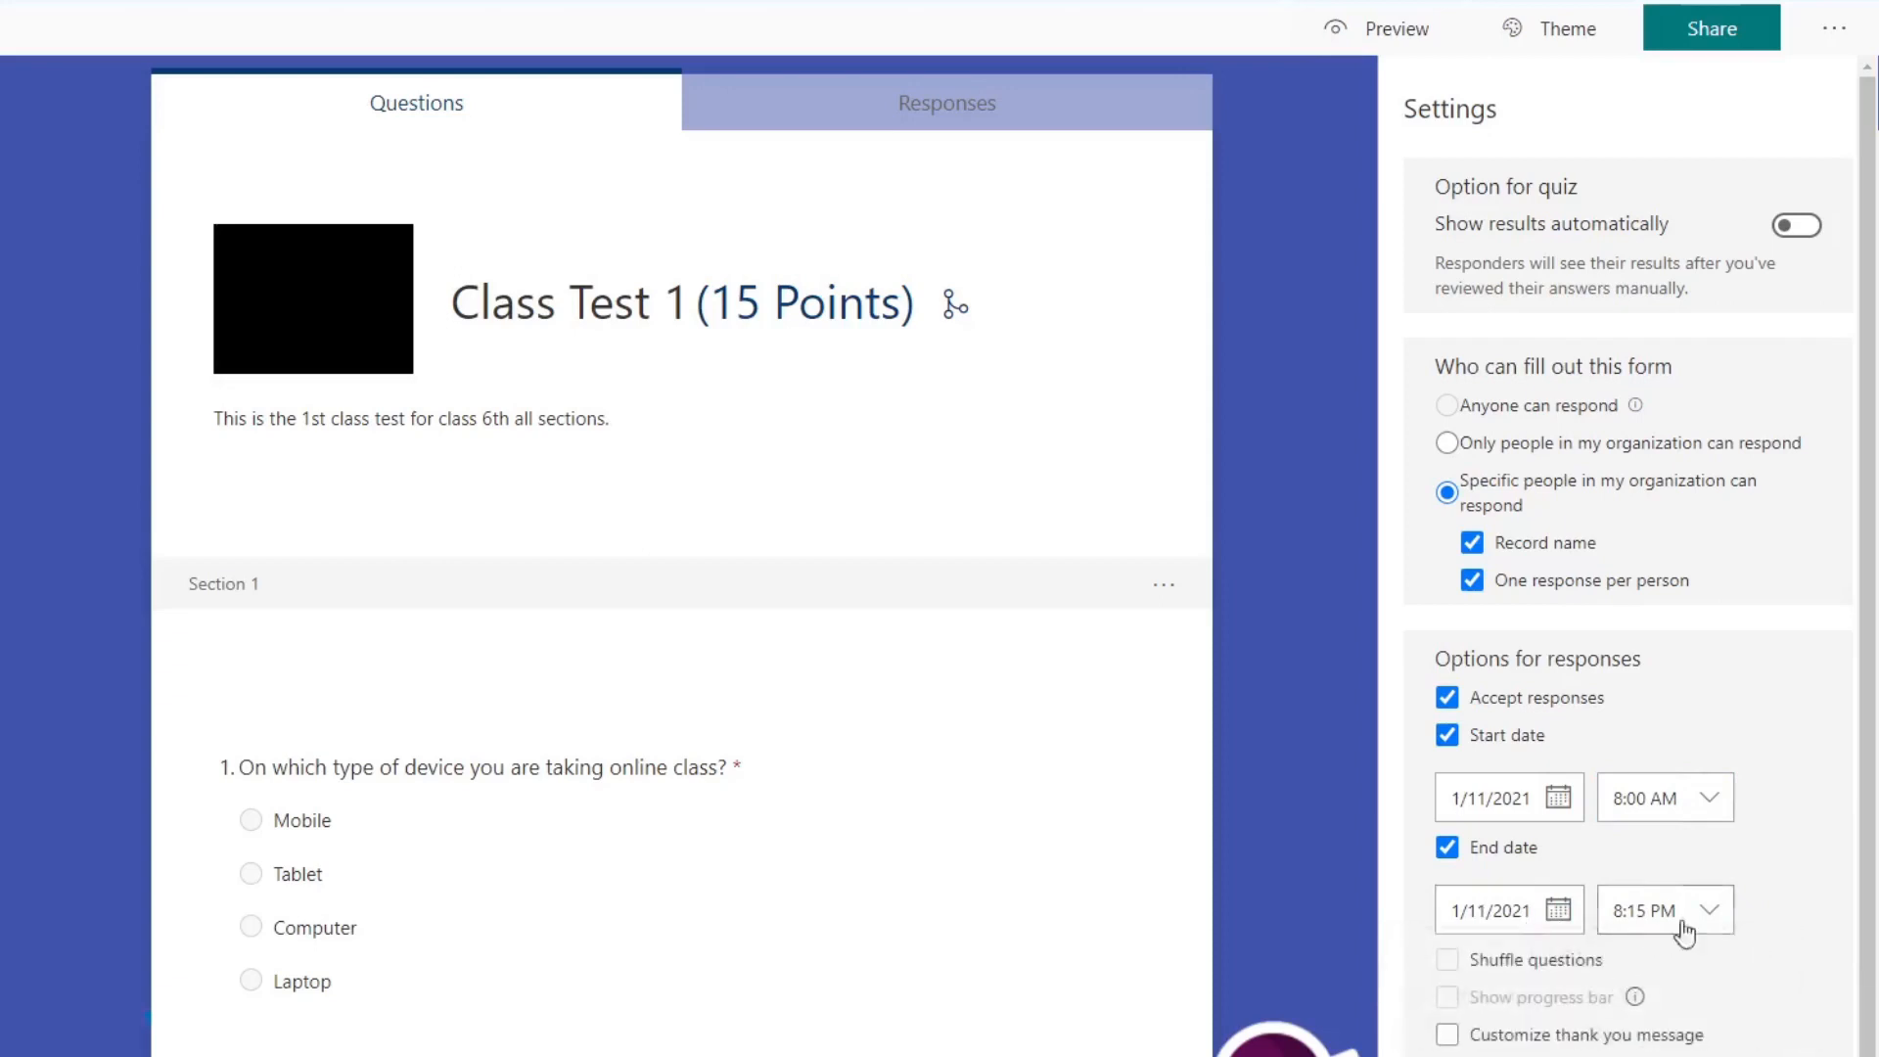
pyautogui.click(1712, 918)
pyautogui.scroll(10, 1693, 959)
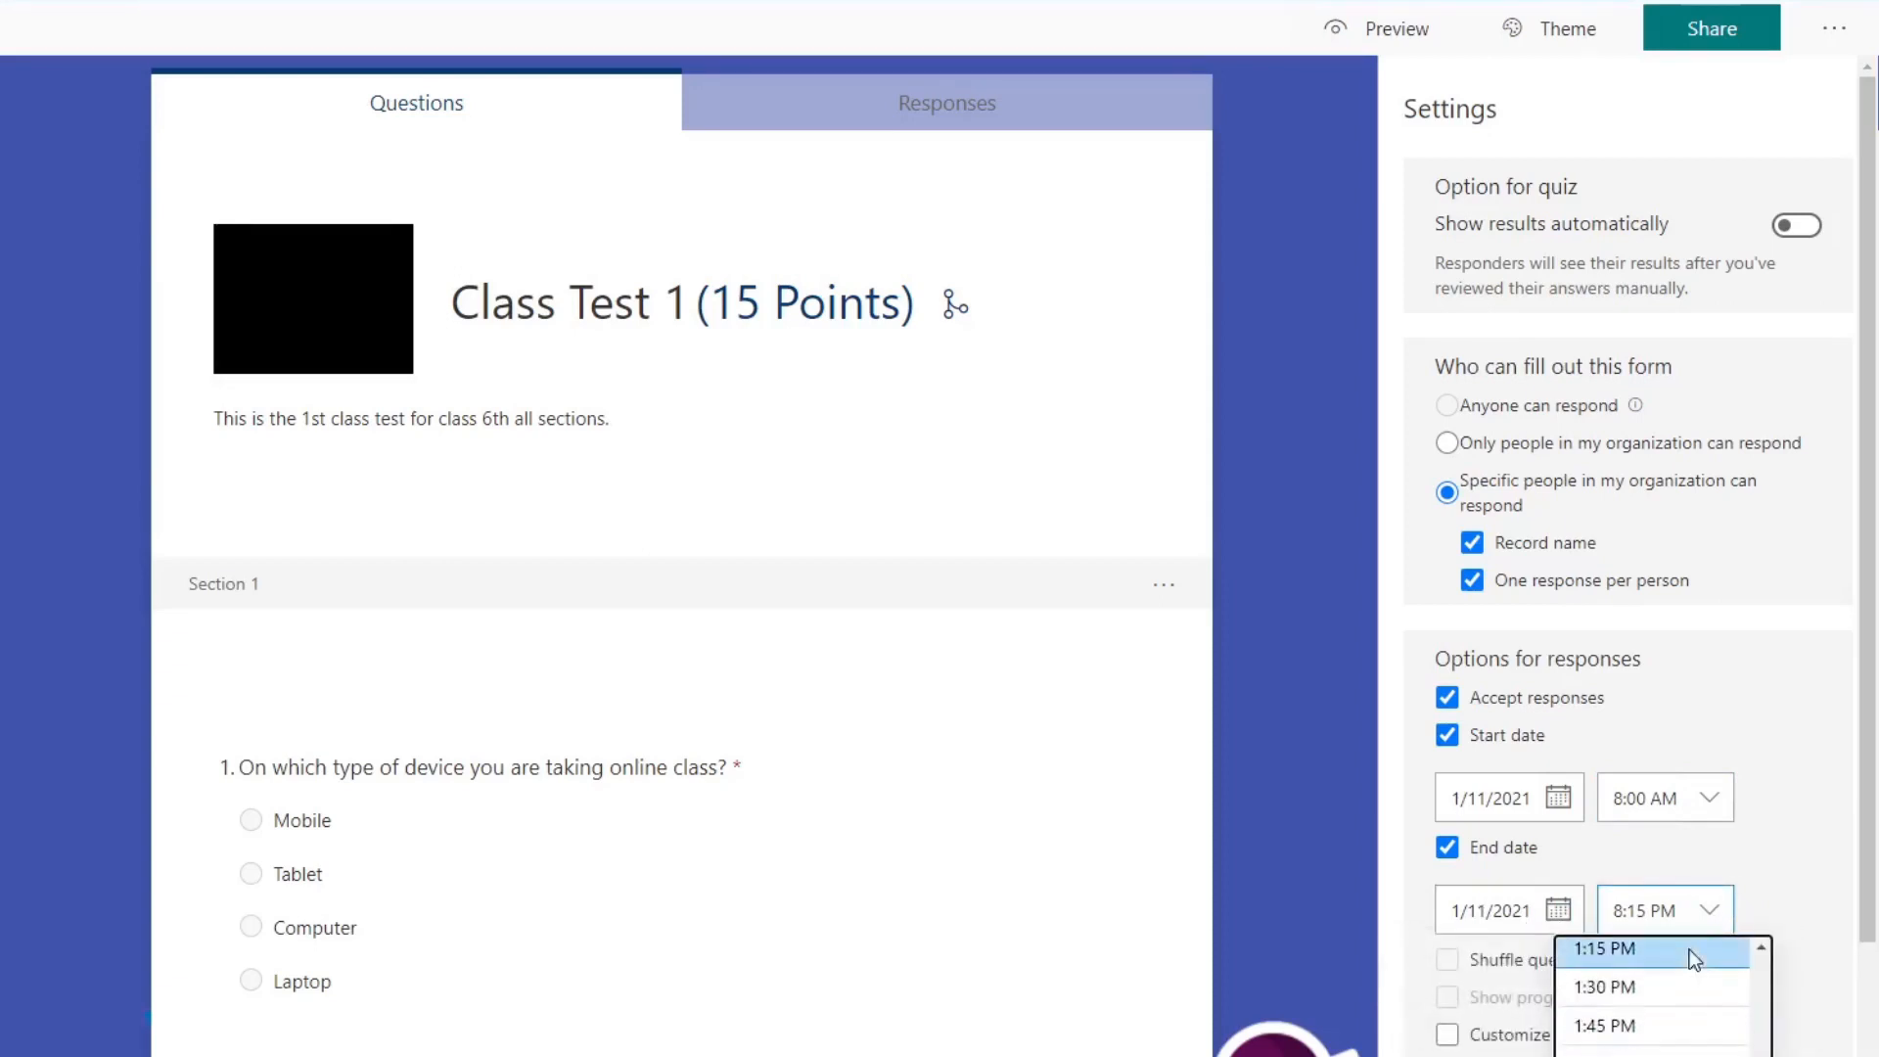
pyautogui.click(1671, 976)
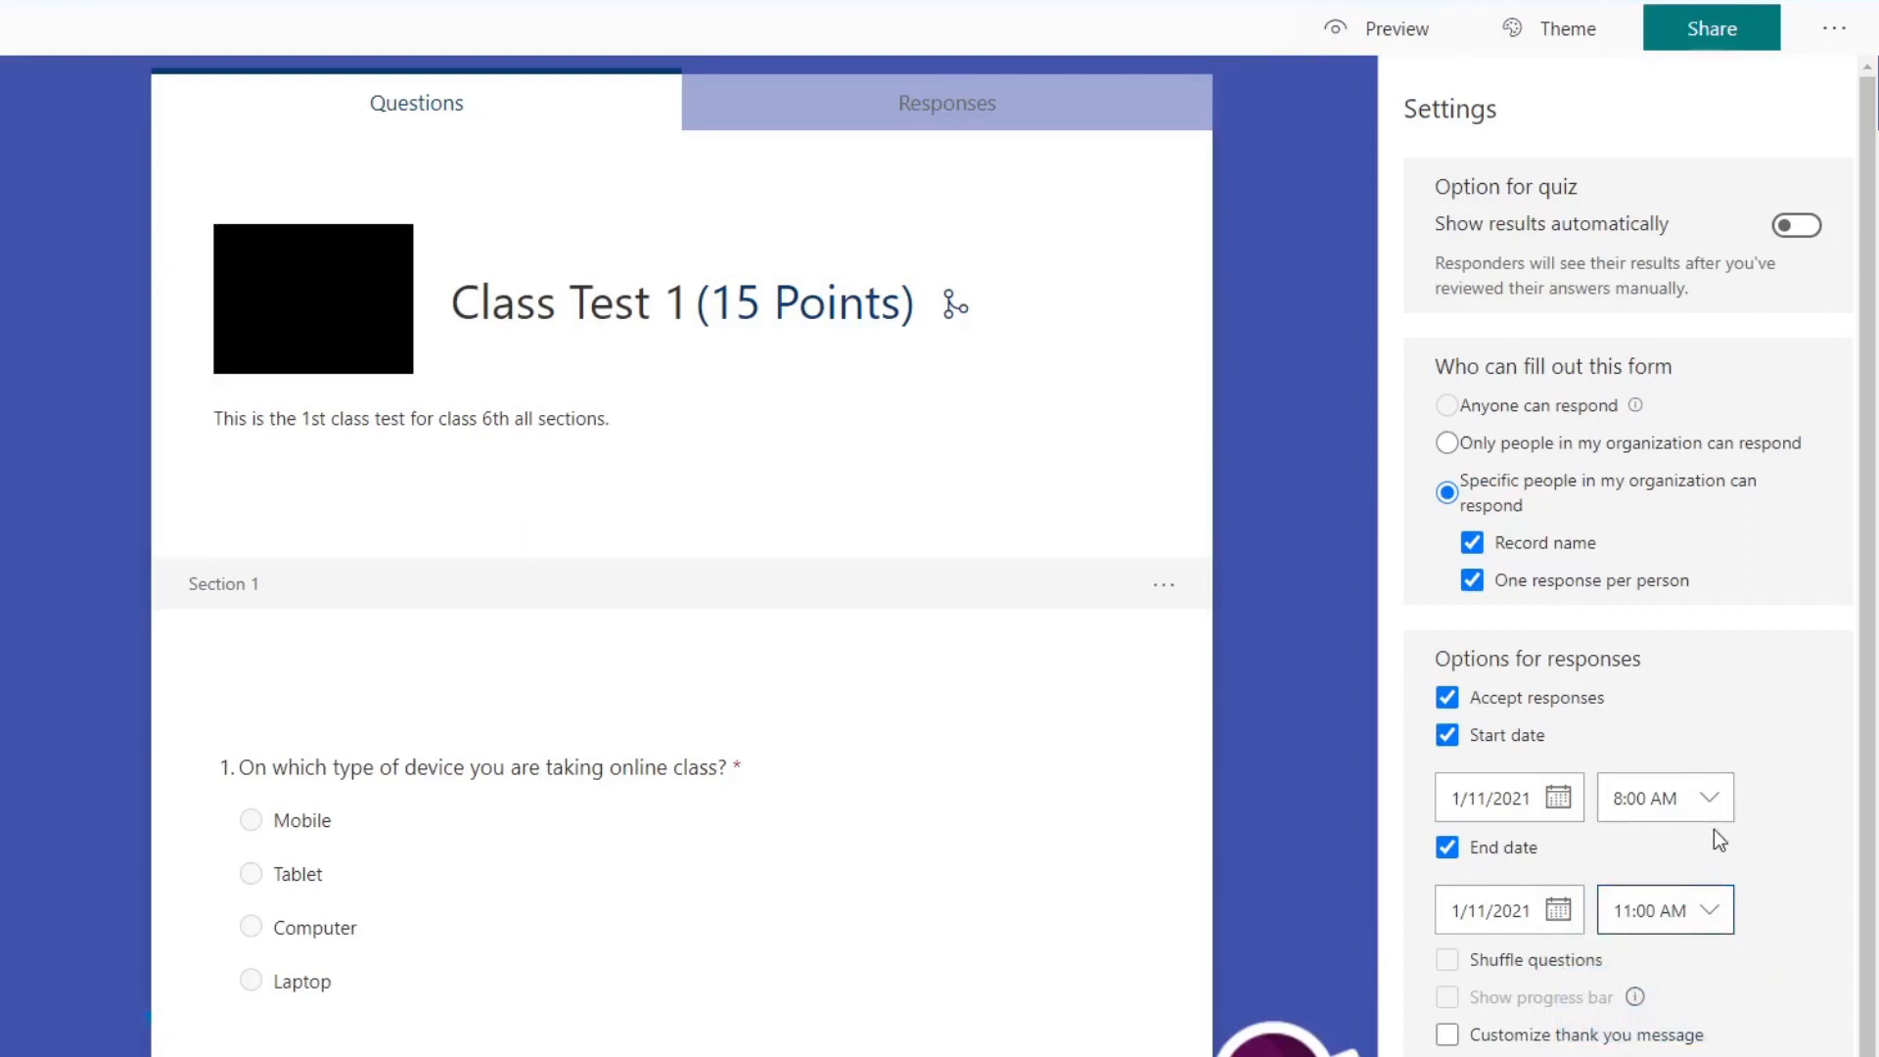
# Step: Add a new section titled "section 2" after question 12 and insert a blank Choice question in it
pyautogui.scroll(-3, 1794, 826)
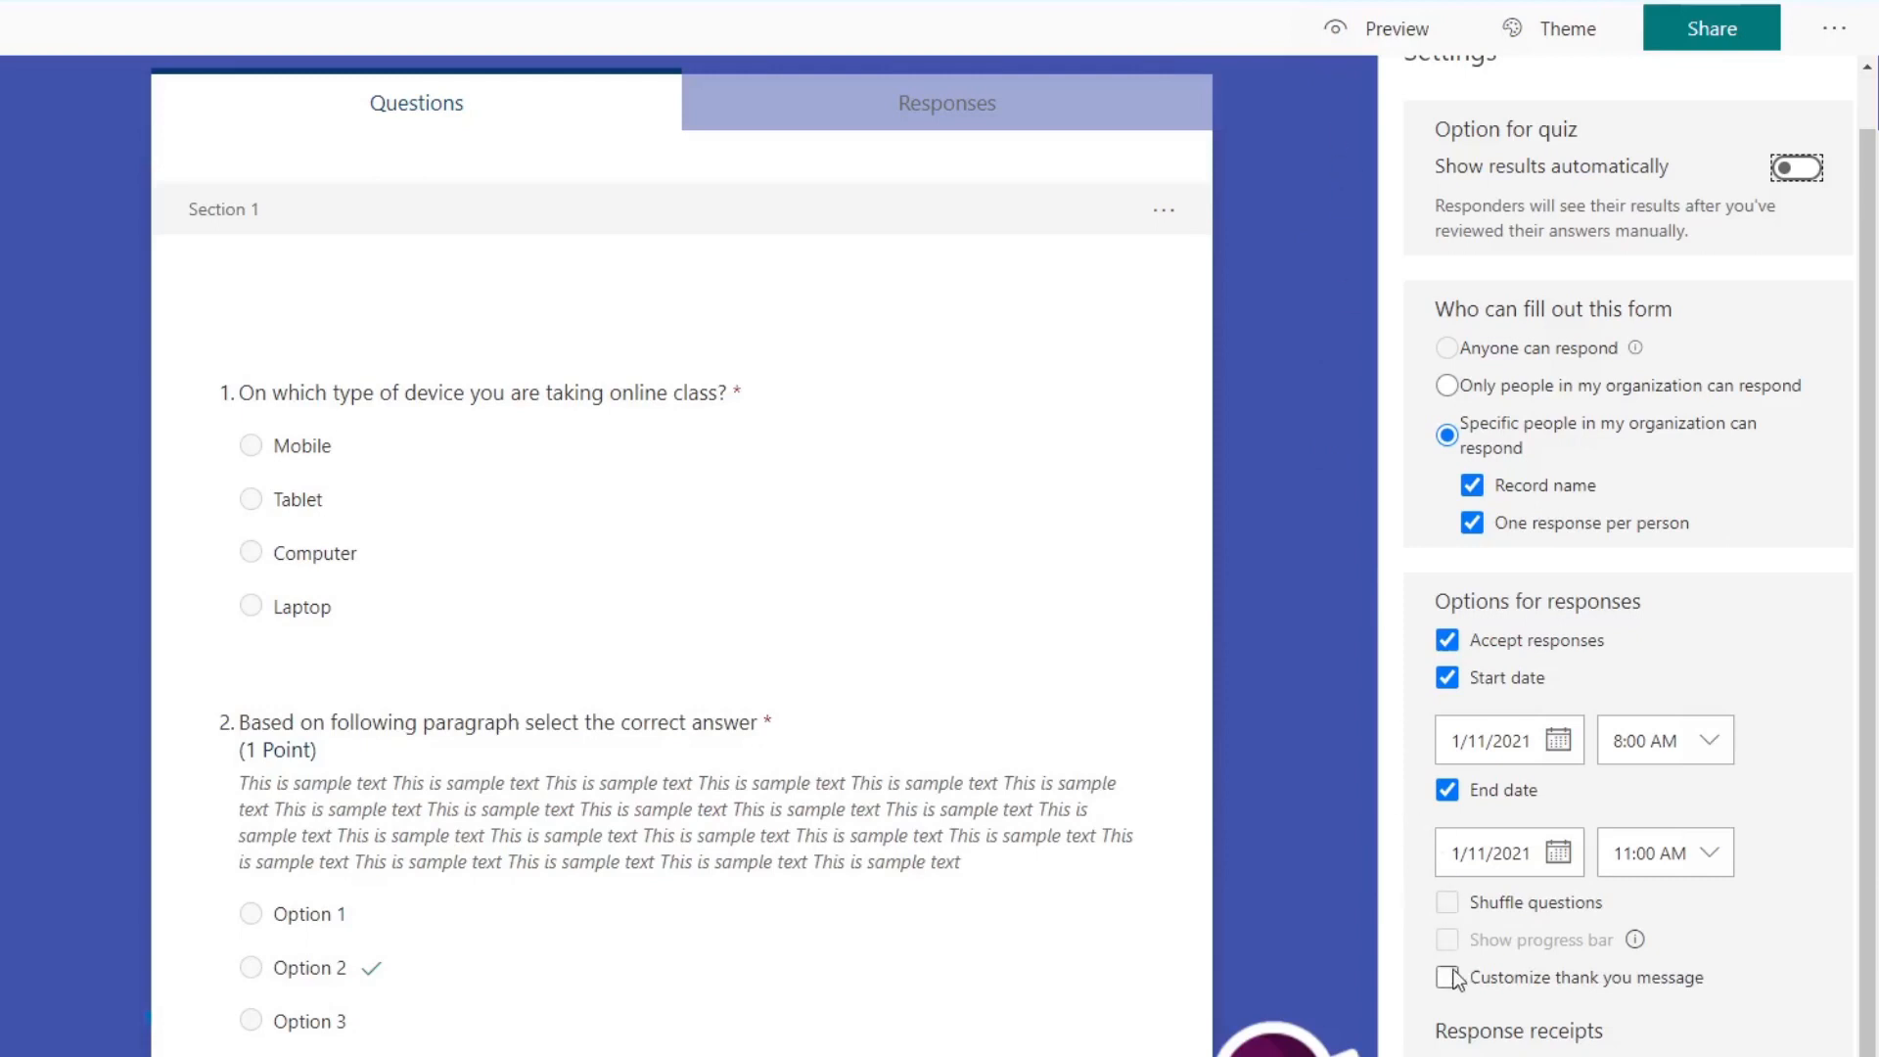
pyautogui.moveTo(1631, 941)
pyautogui.click(1253, 691)
pyautogui.scroll(-15, 1158, 521)
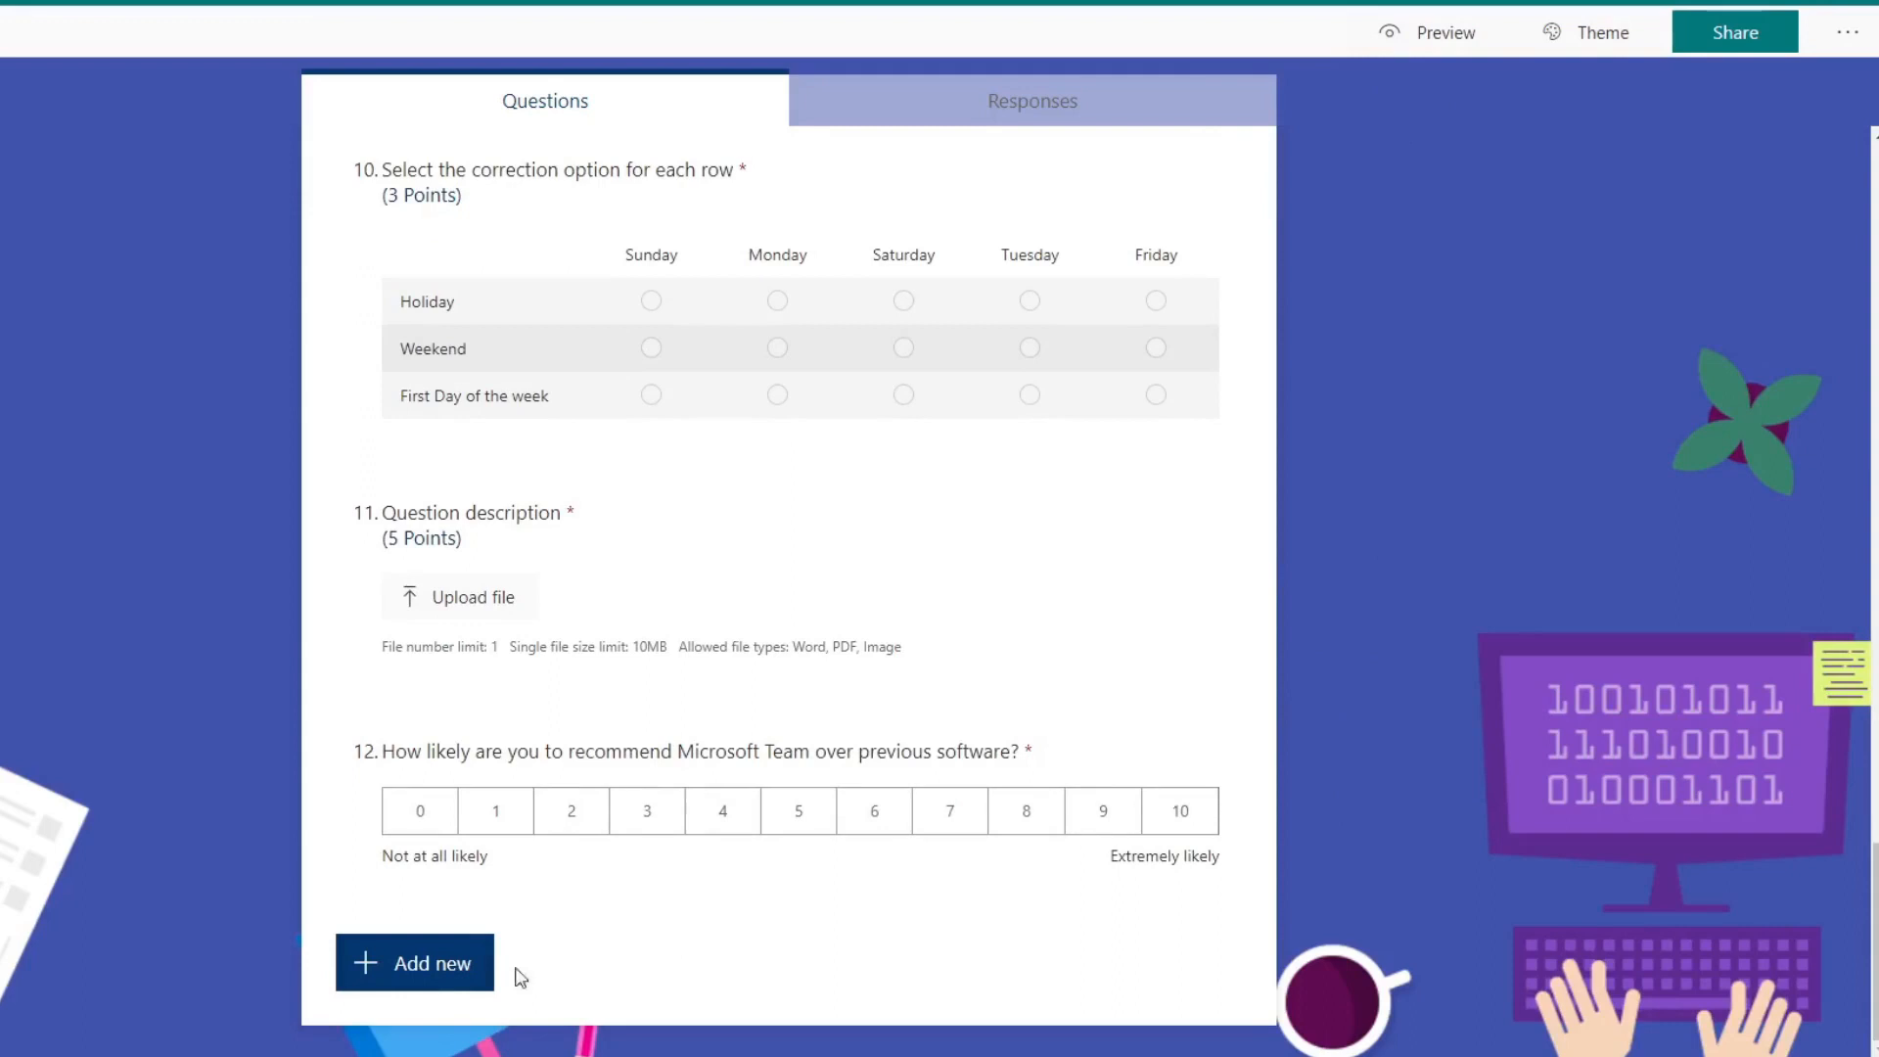
pyautogui.click(450, 983)
pyautogui.click(1006, 964)
pyautogui.click(1042, 1028)
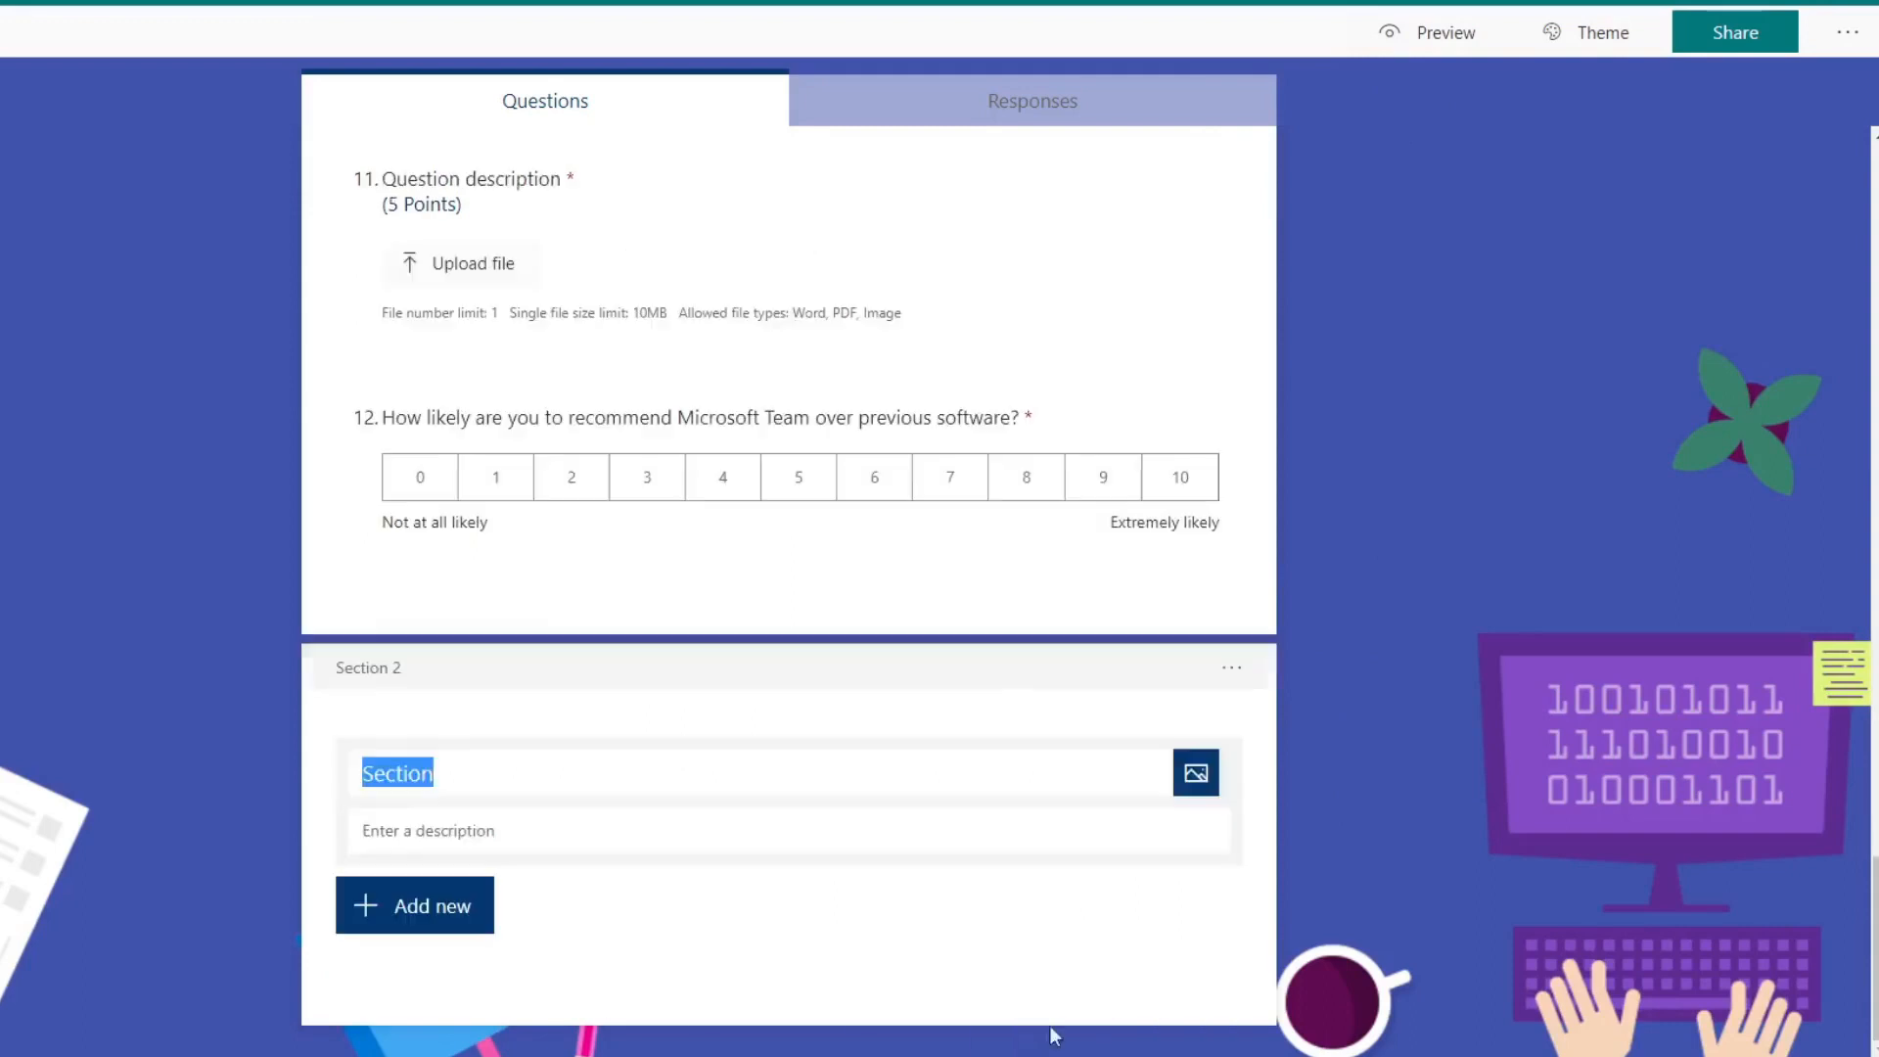
pyautogui.write('section 2')
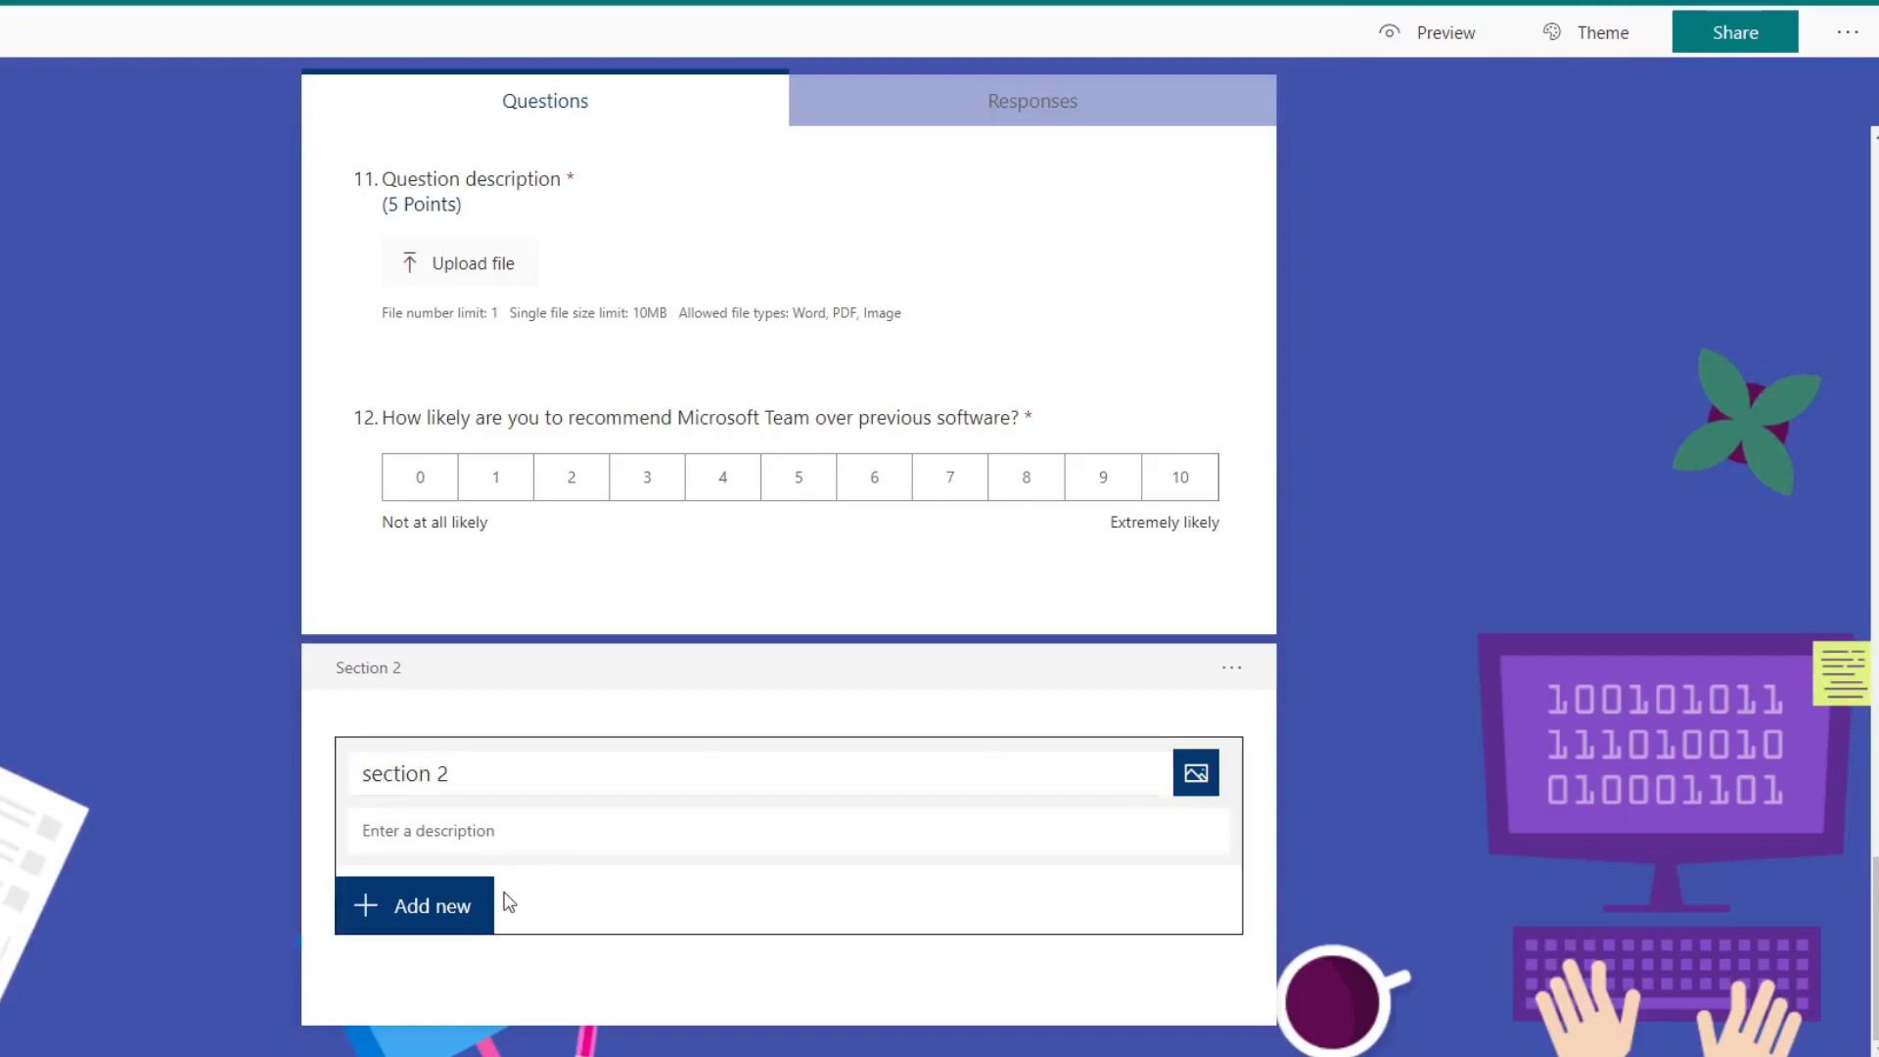
pyautogui.click(556, 836)
pyautogui.click(414, 946)
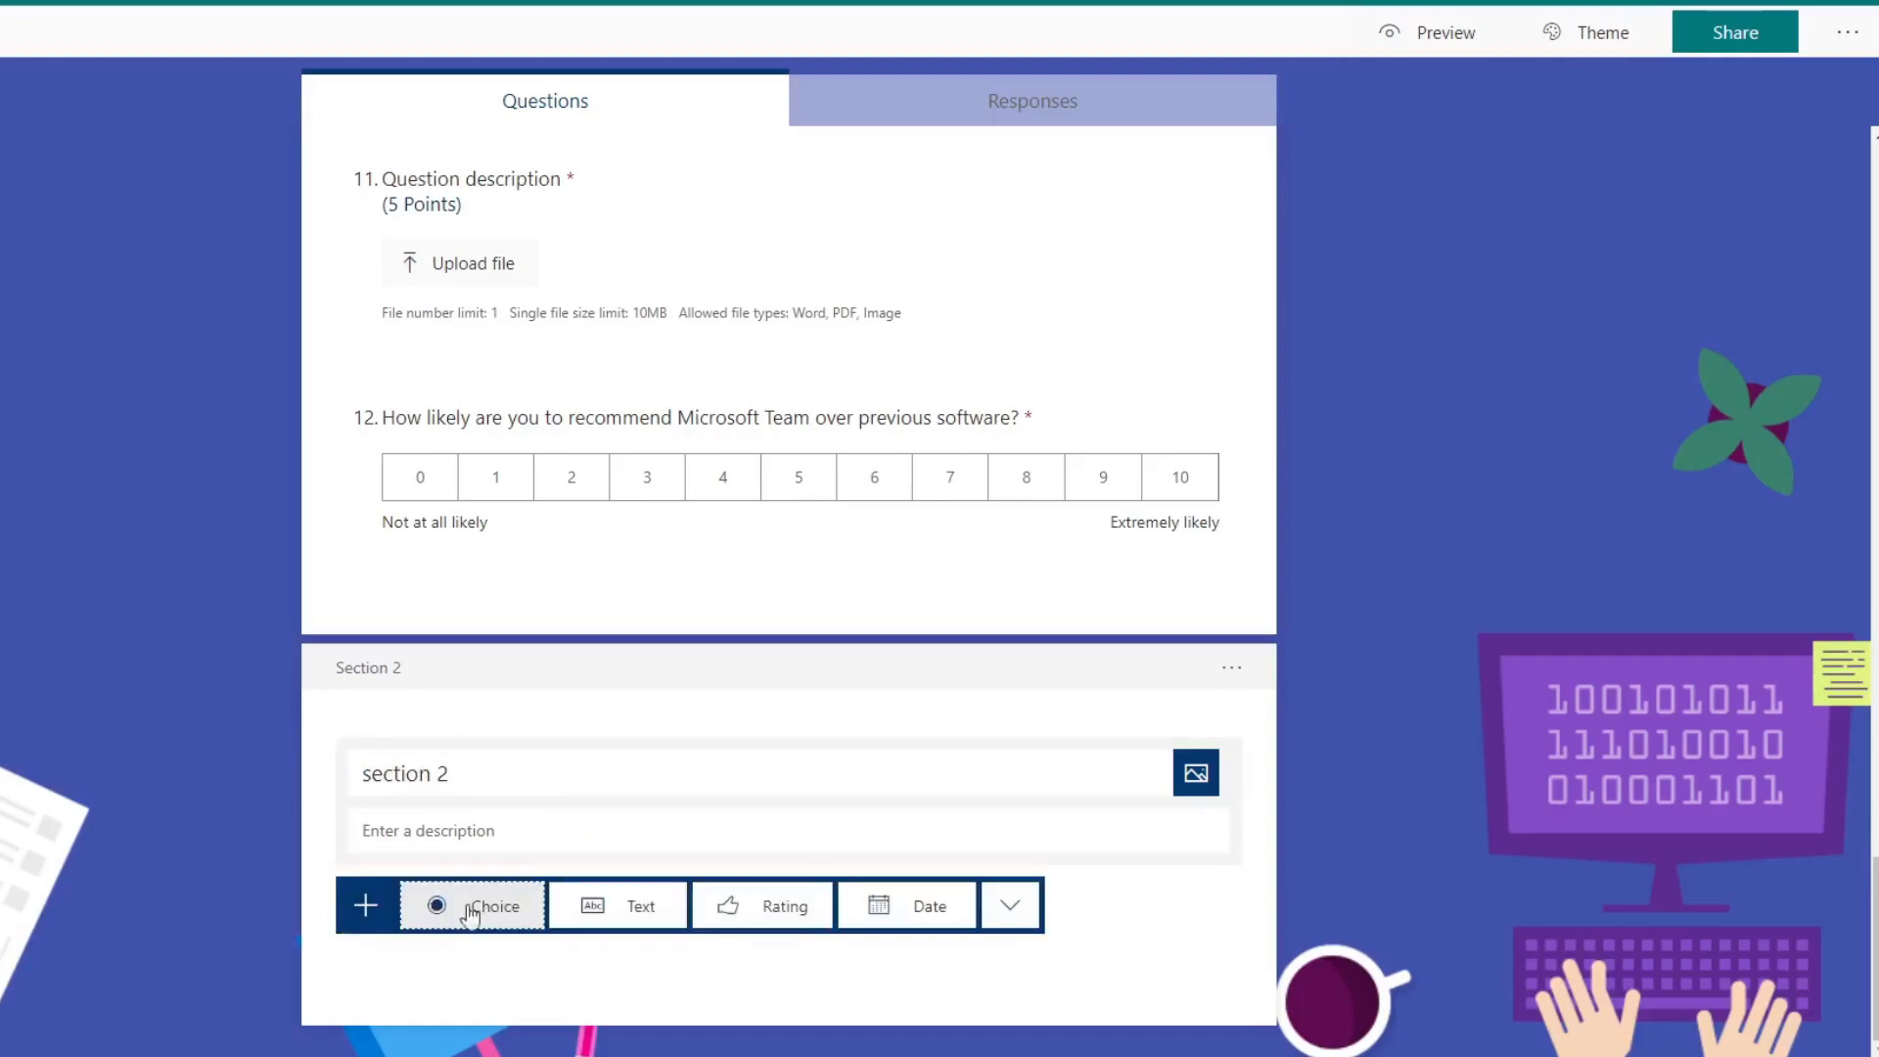
pyautogui.click(471, 908)
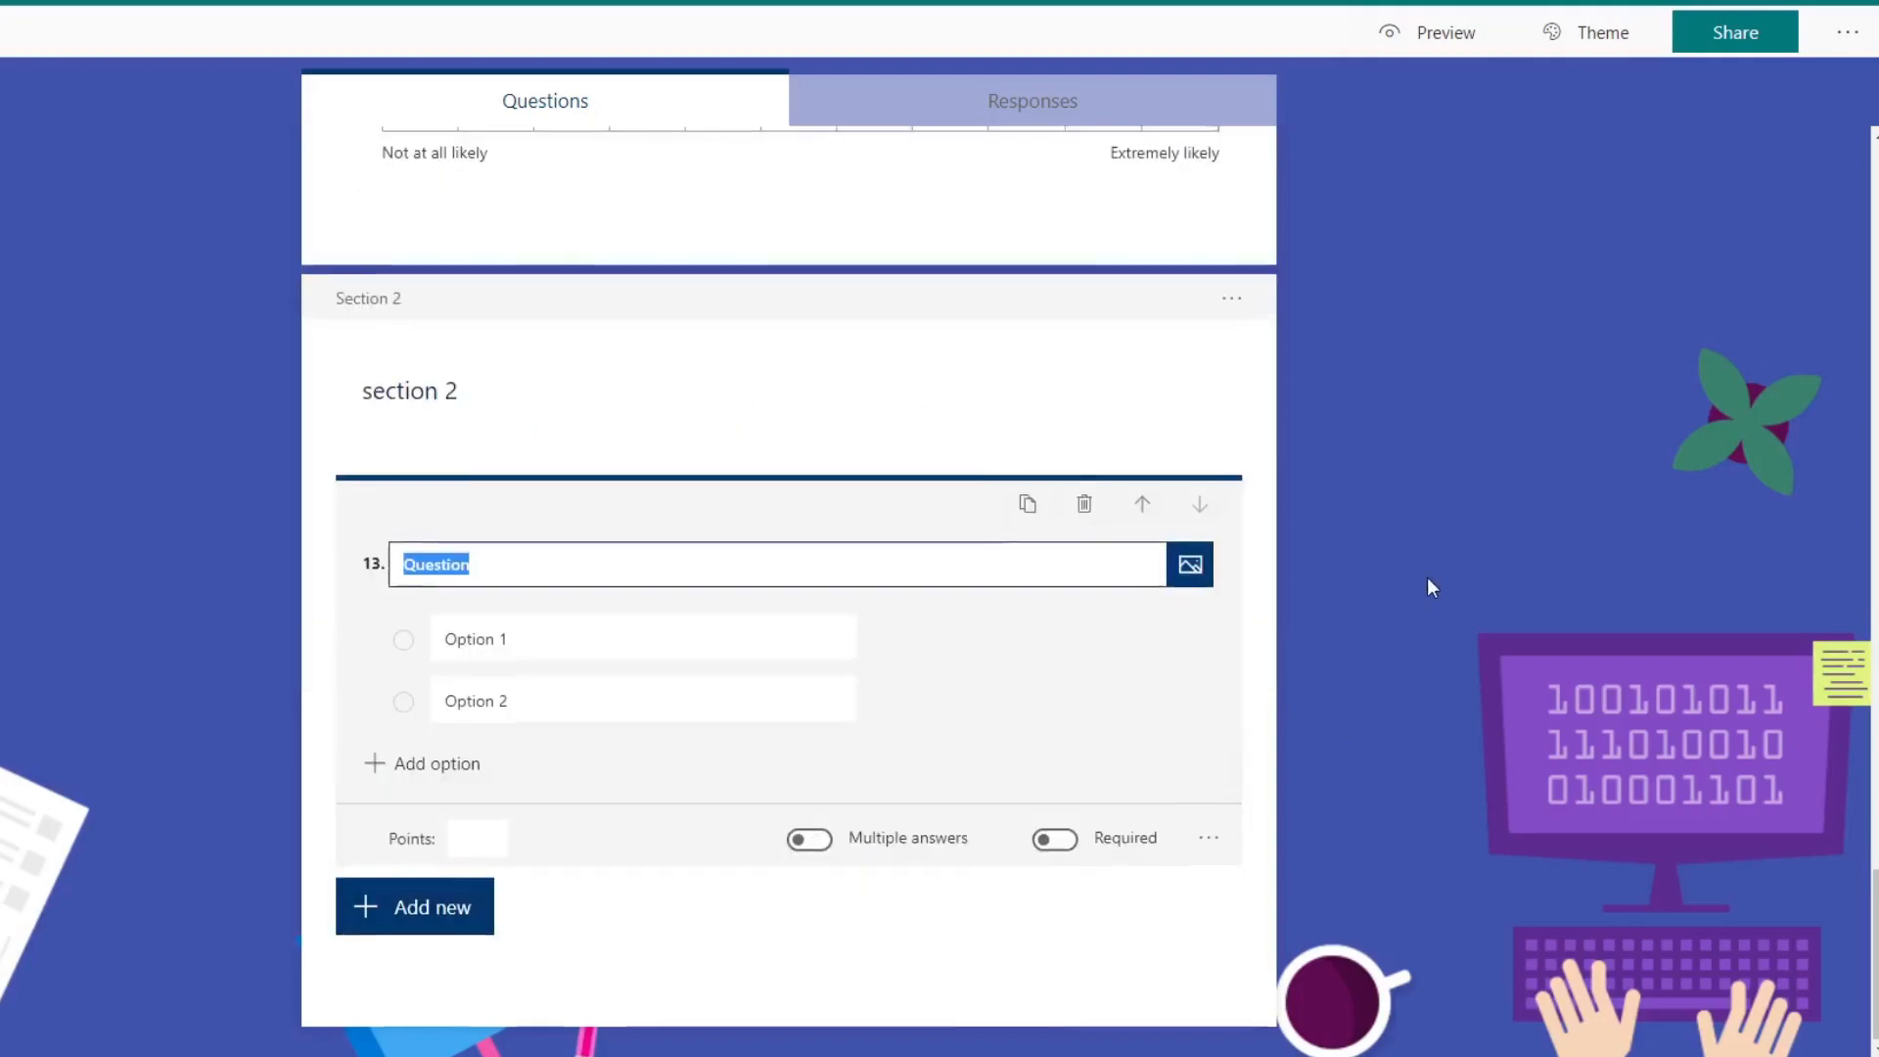
# Step: Enable the progress bar in the quiz settings
pyautogui.scroll(5, 1429, 584)
pyautogui.click(1847, 33)
pyautogui.click(1808, 84)
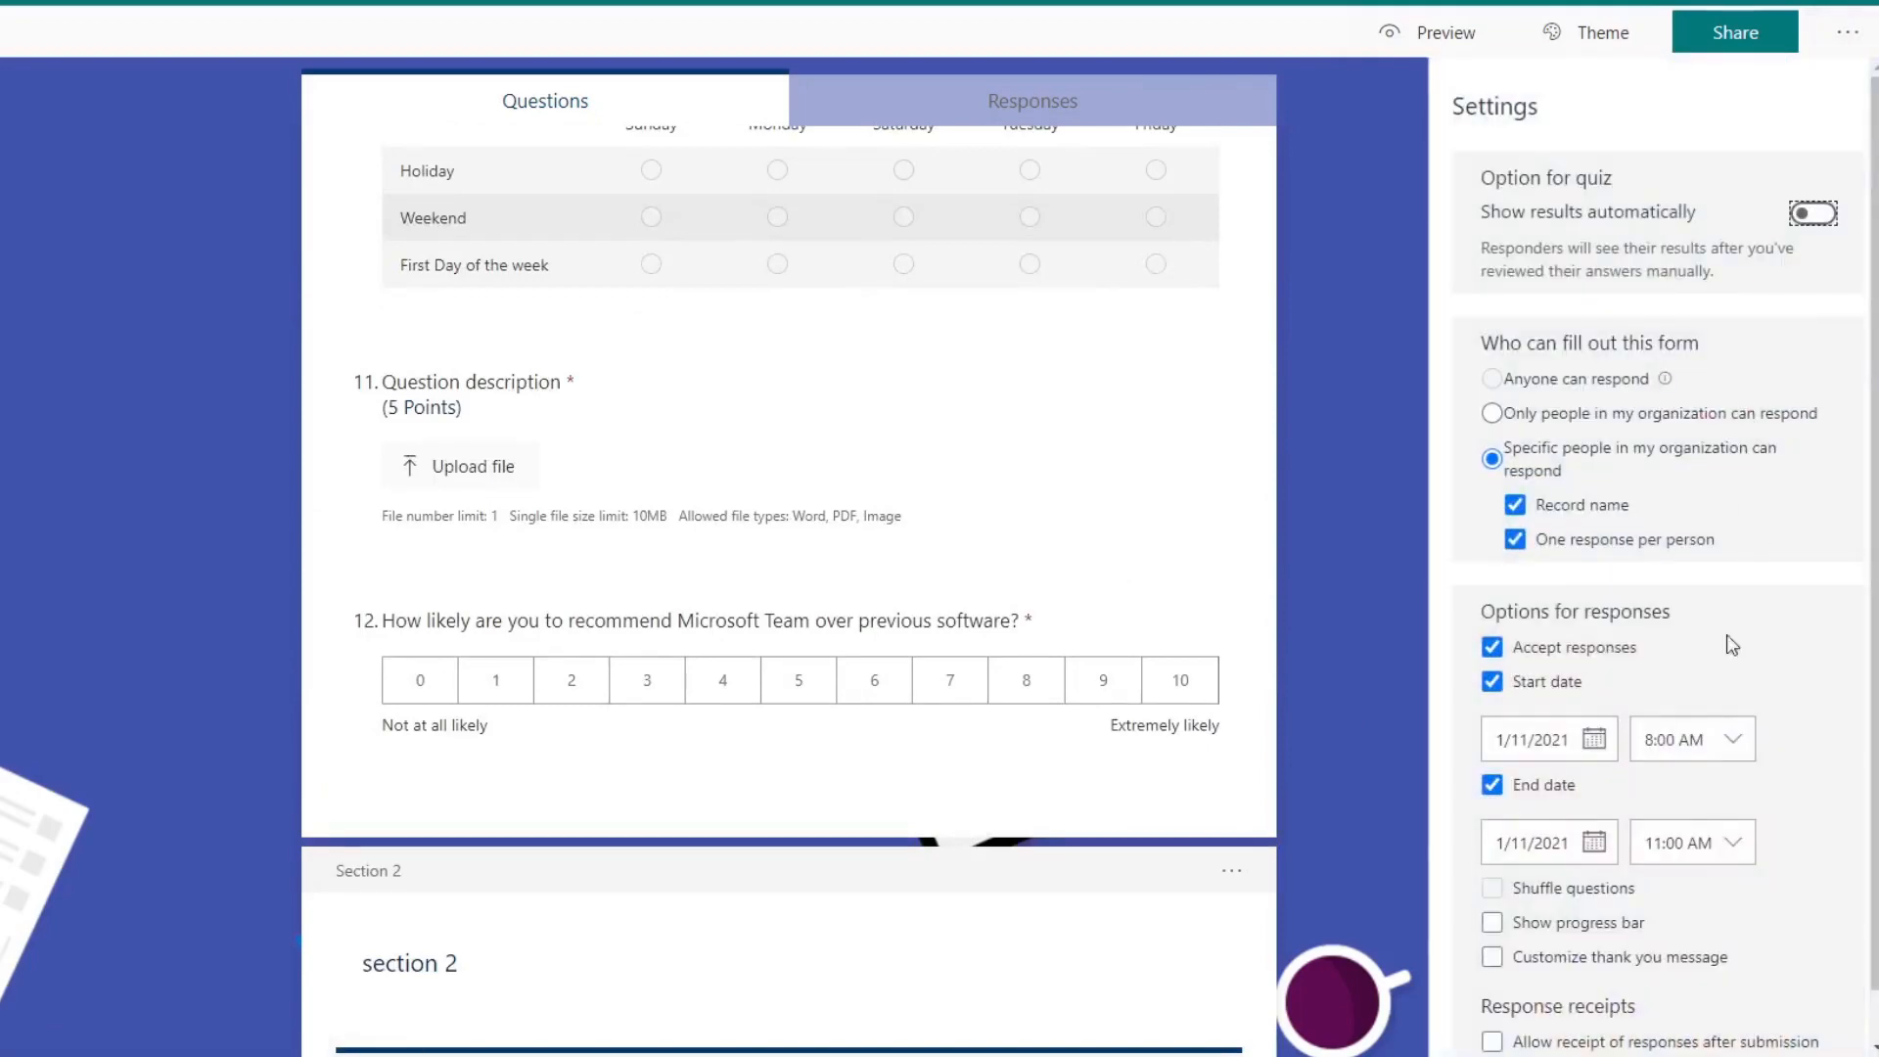
pyautogui.scroll(-1, 1536, 827)
pyautogui.click(1494, 870)
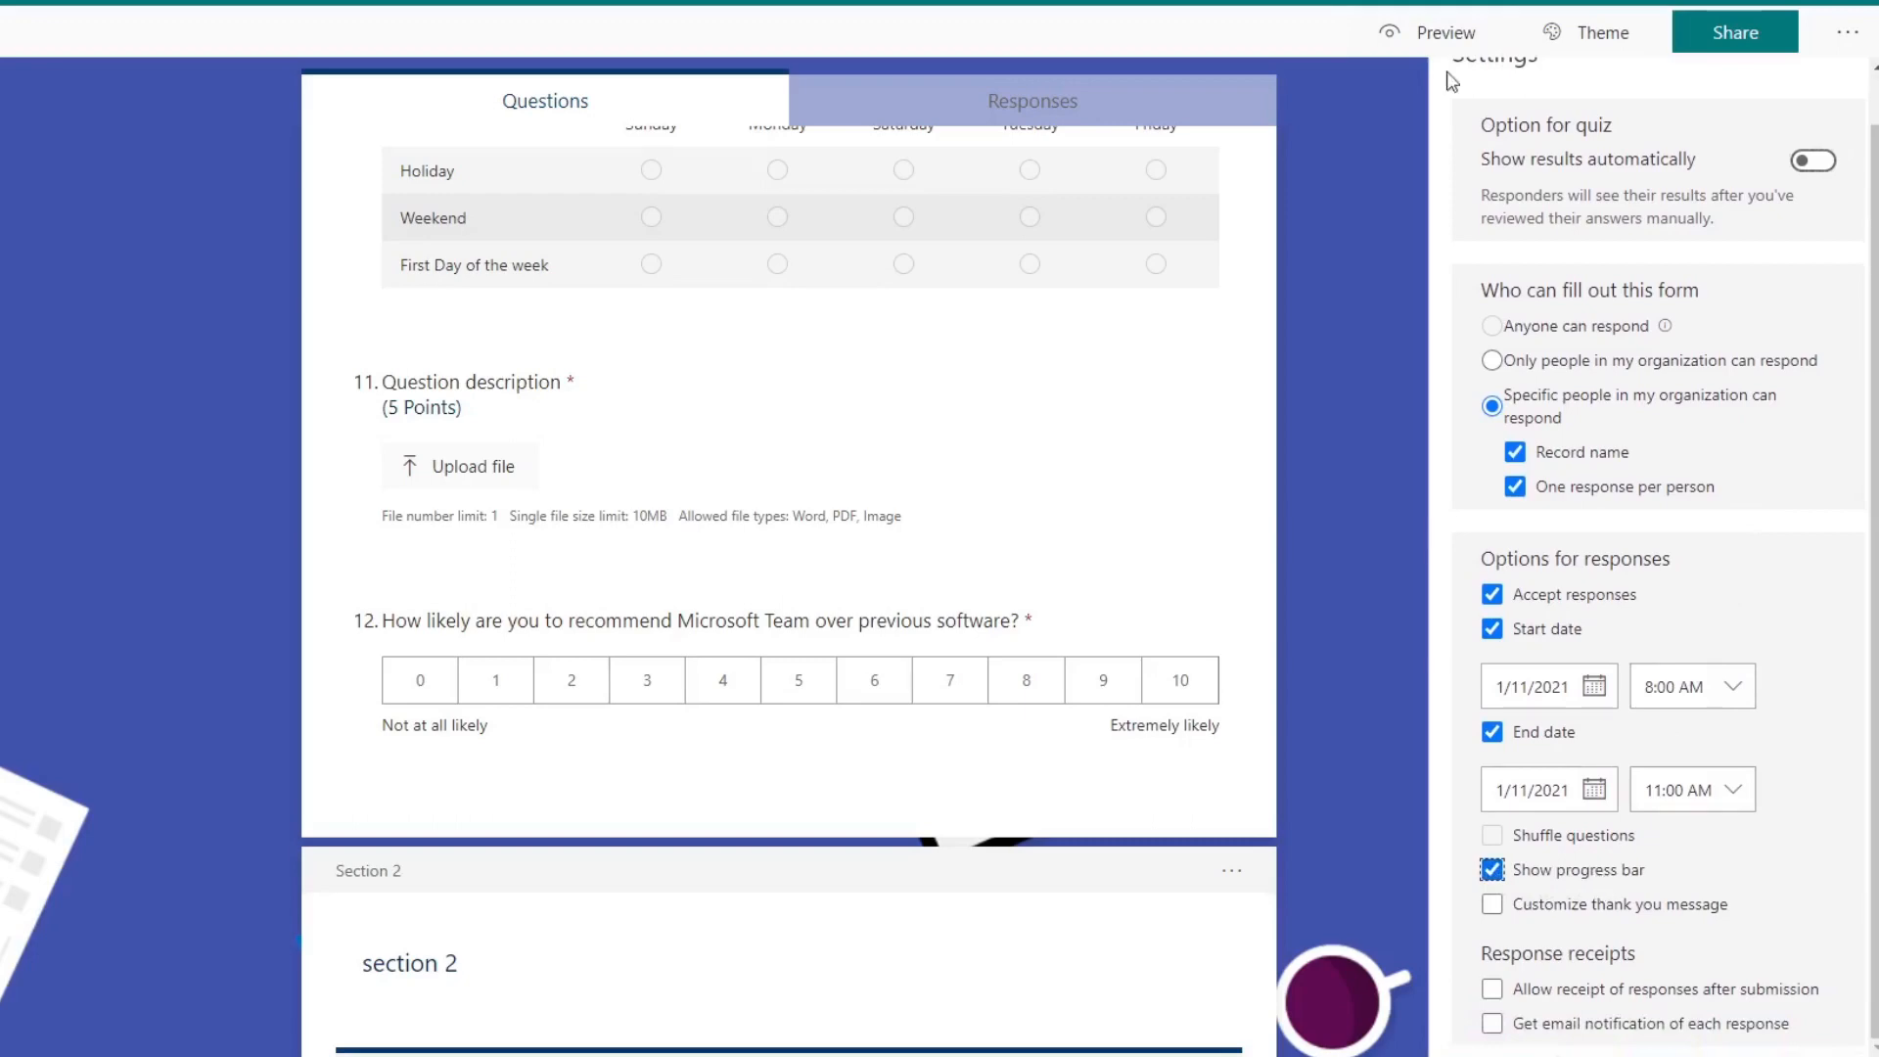
# Step: Preview the quiz and examine the page progress indicator below question 12
pyautogui.click(1413, 33)
pyautogui.scroll(-20, 1242, 327)
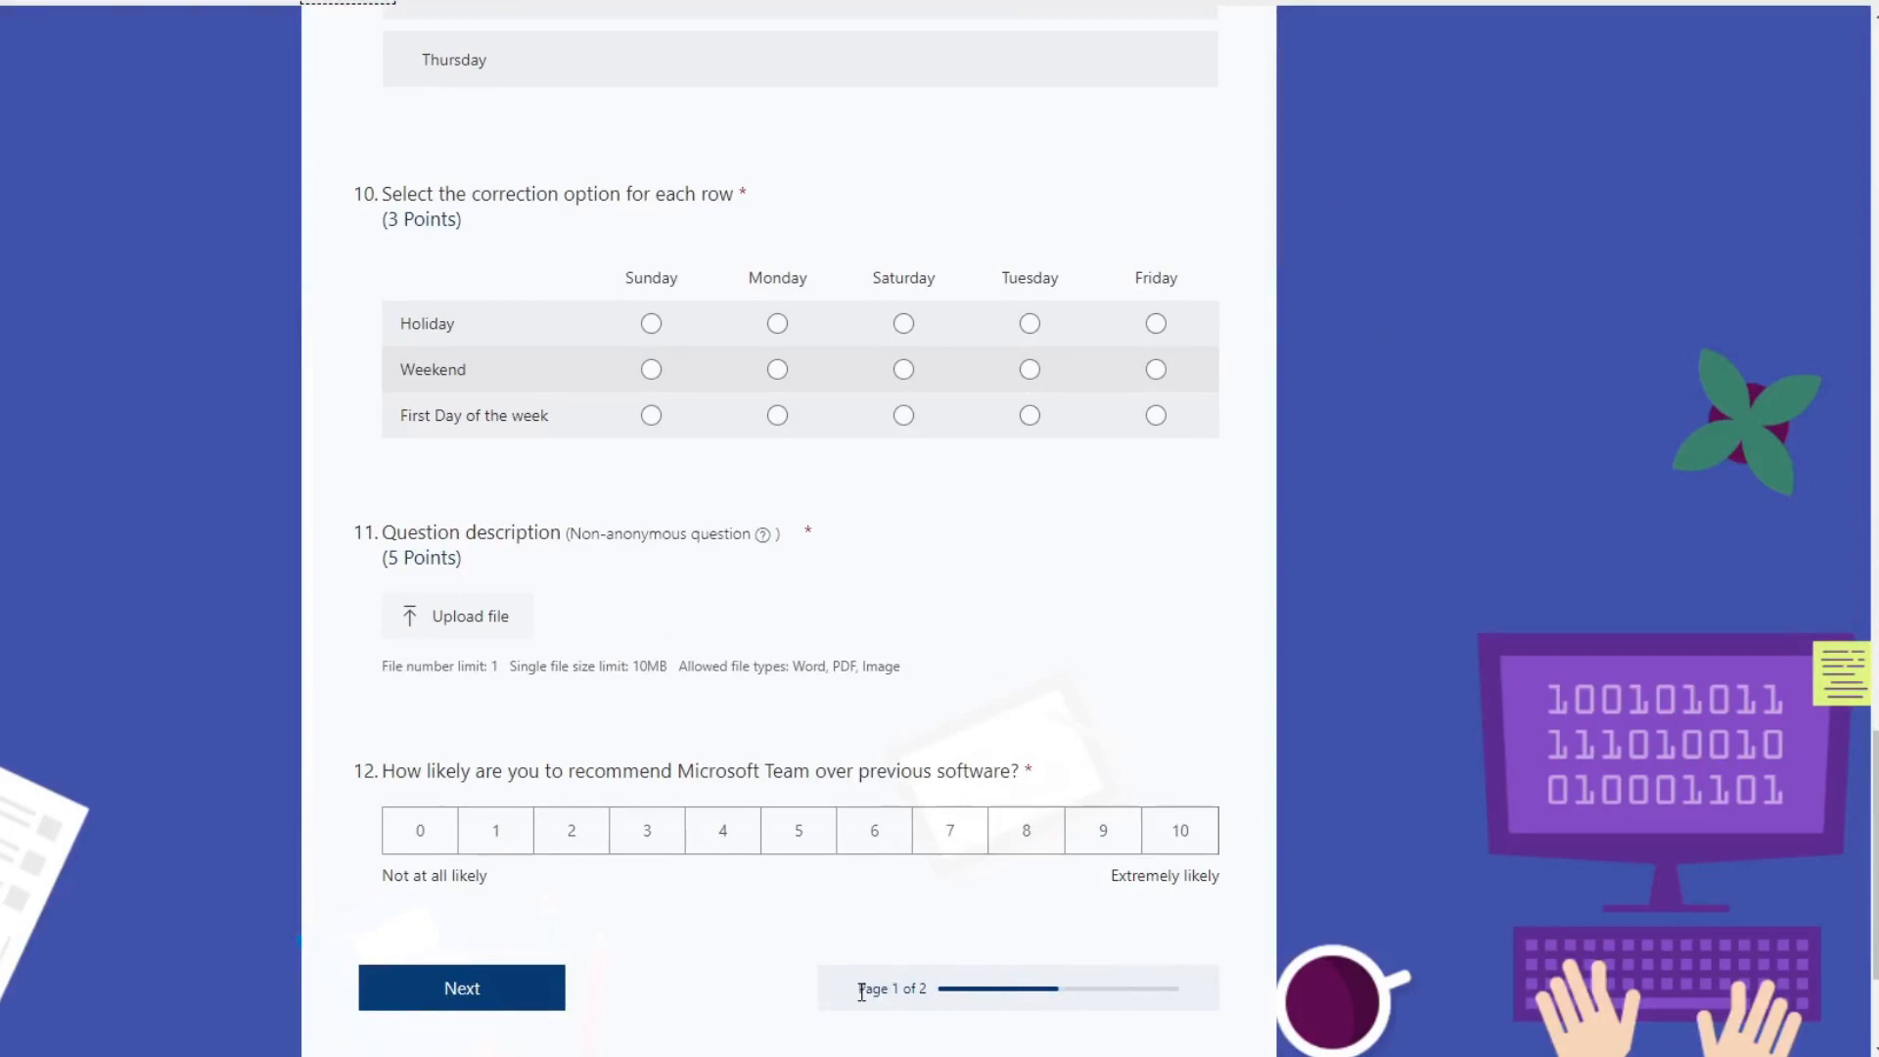
pyautogui.moveTo(862, 991); pyautogui.dragTo(943, 992)
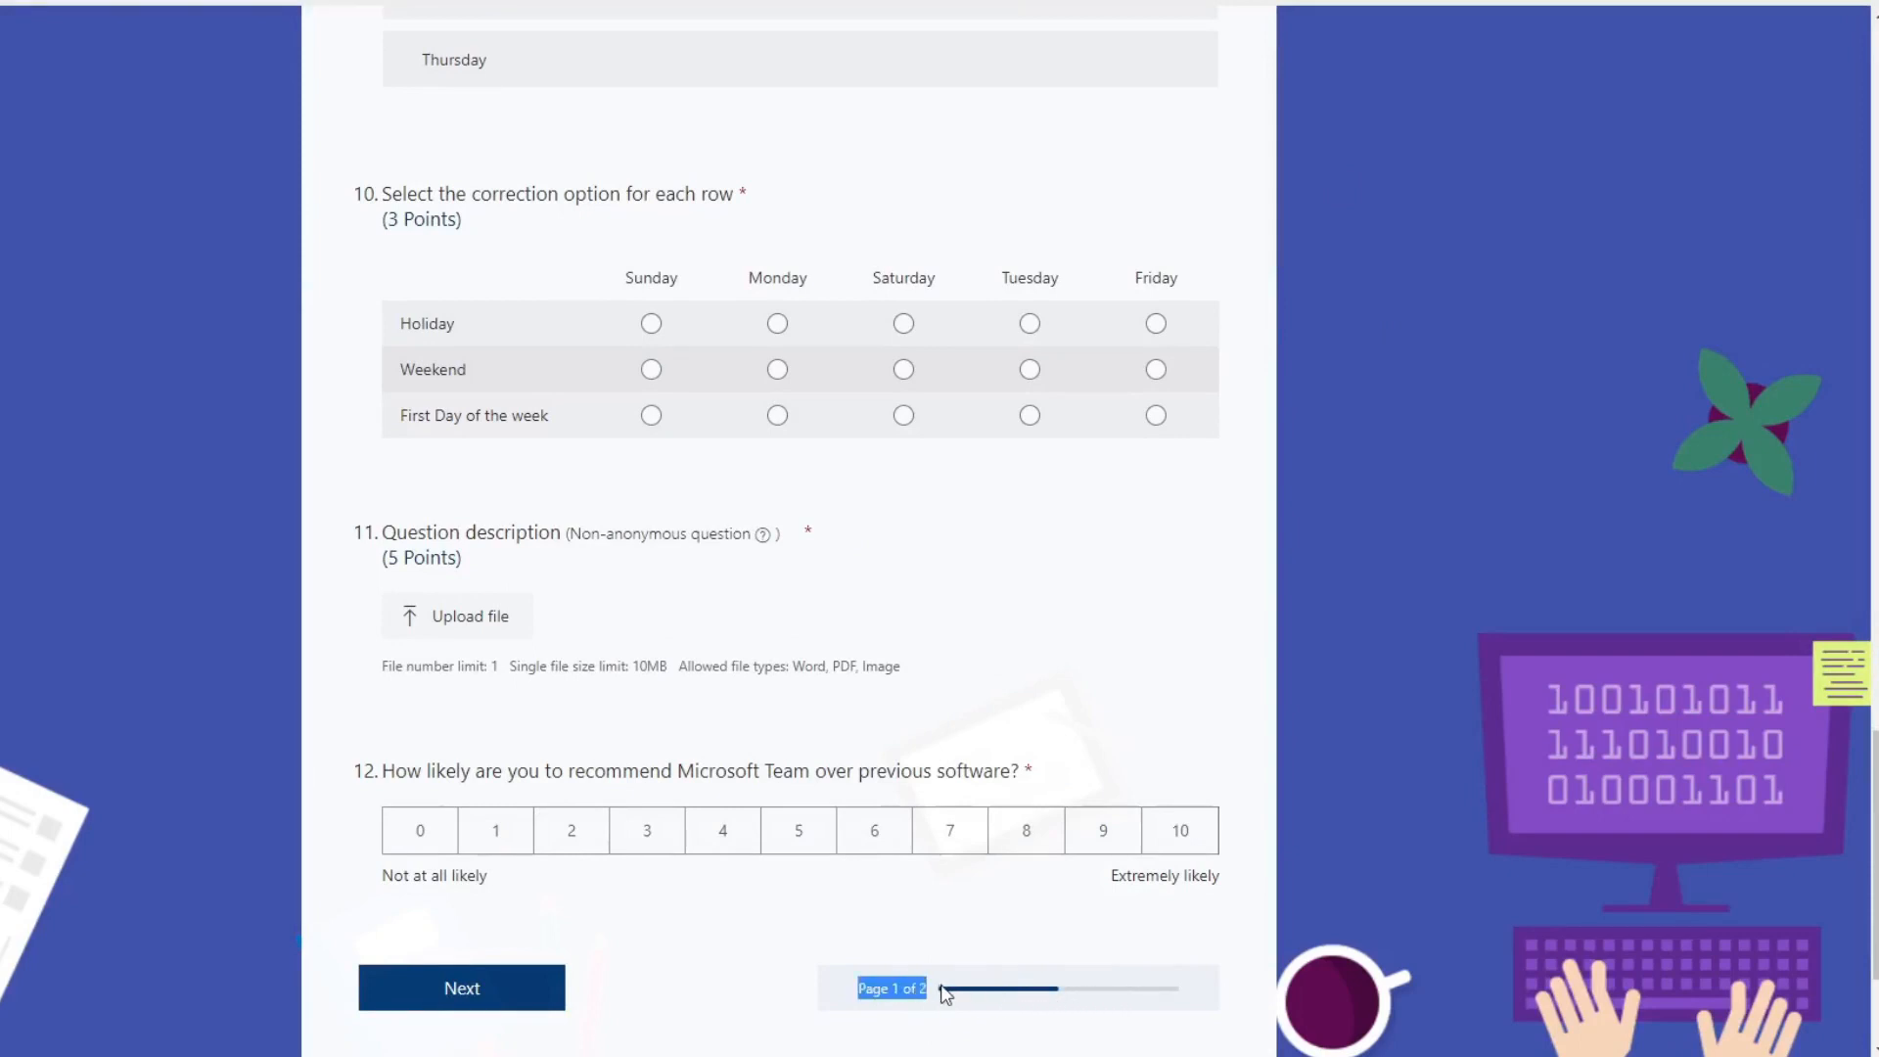
pyautogui.click(932, 993)
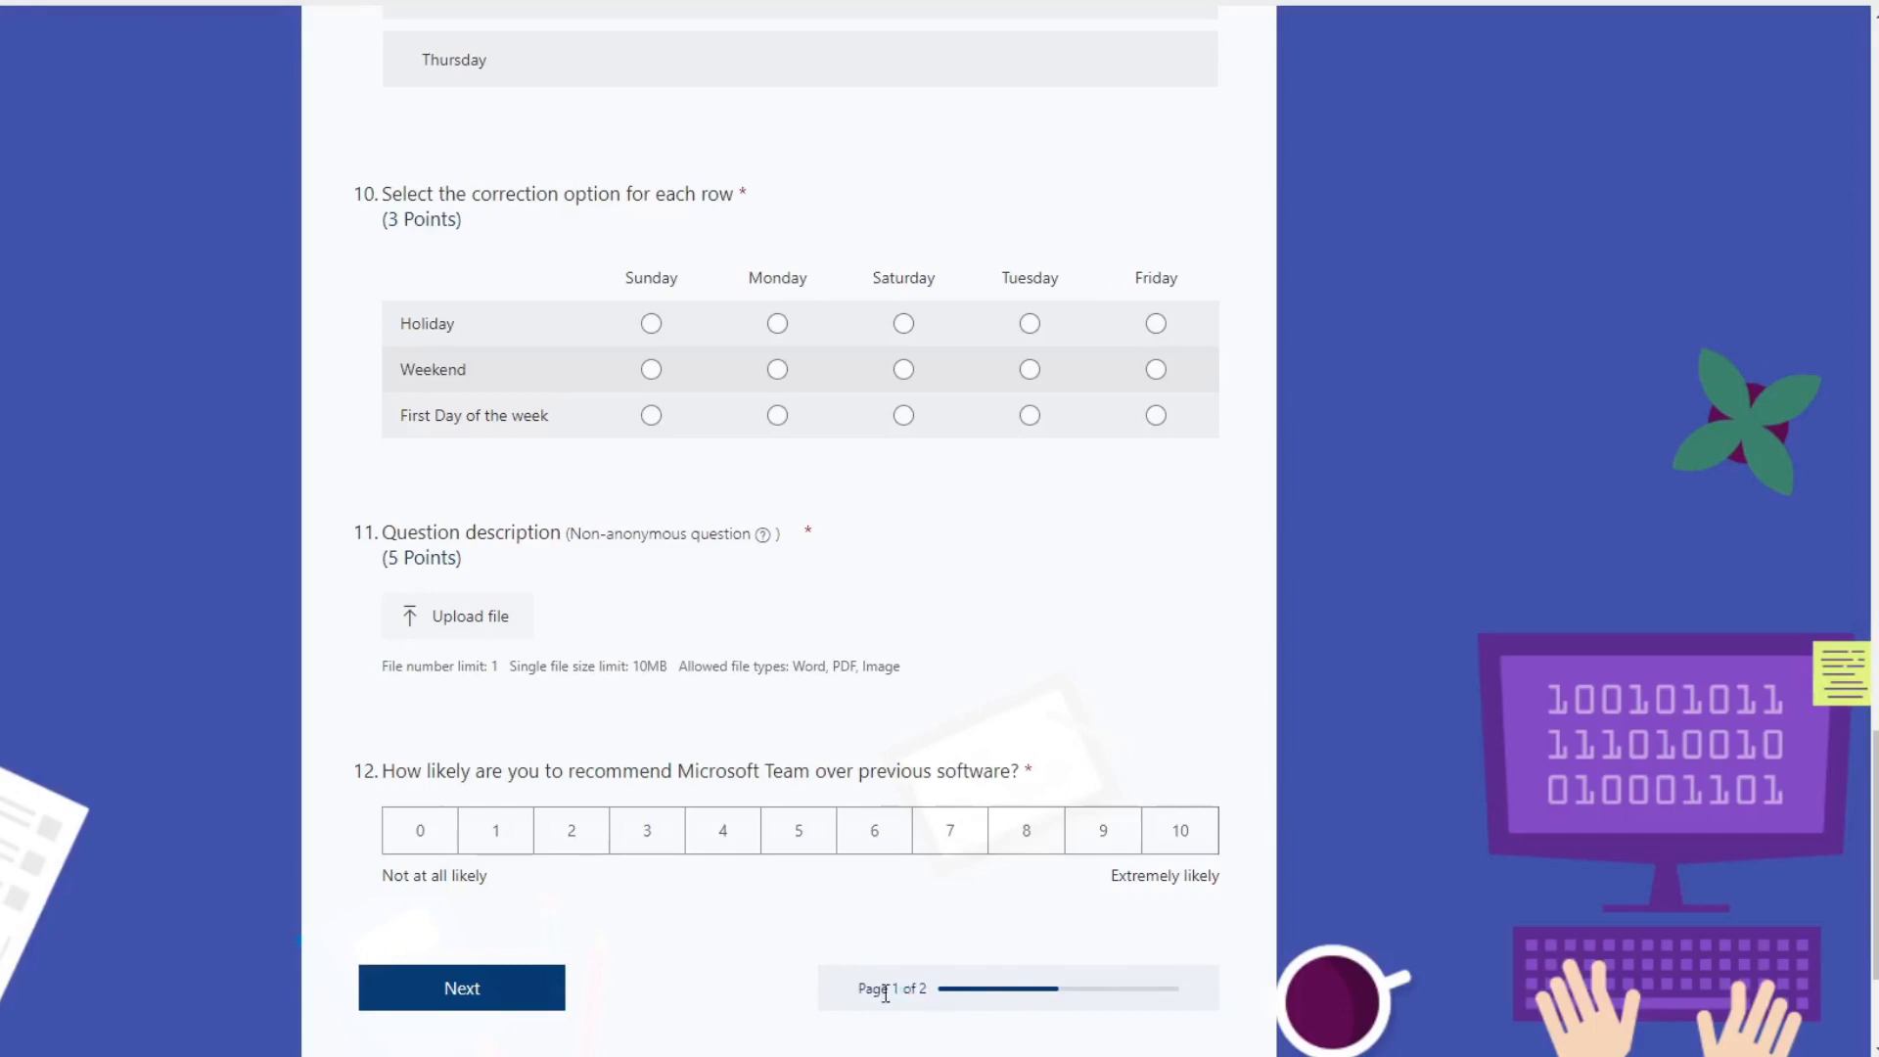
pyautogui.moveTo(862, 988); pyautogui.dragTo(931, 991)
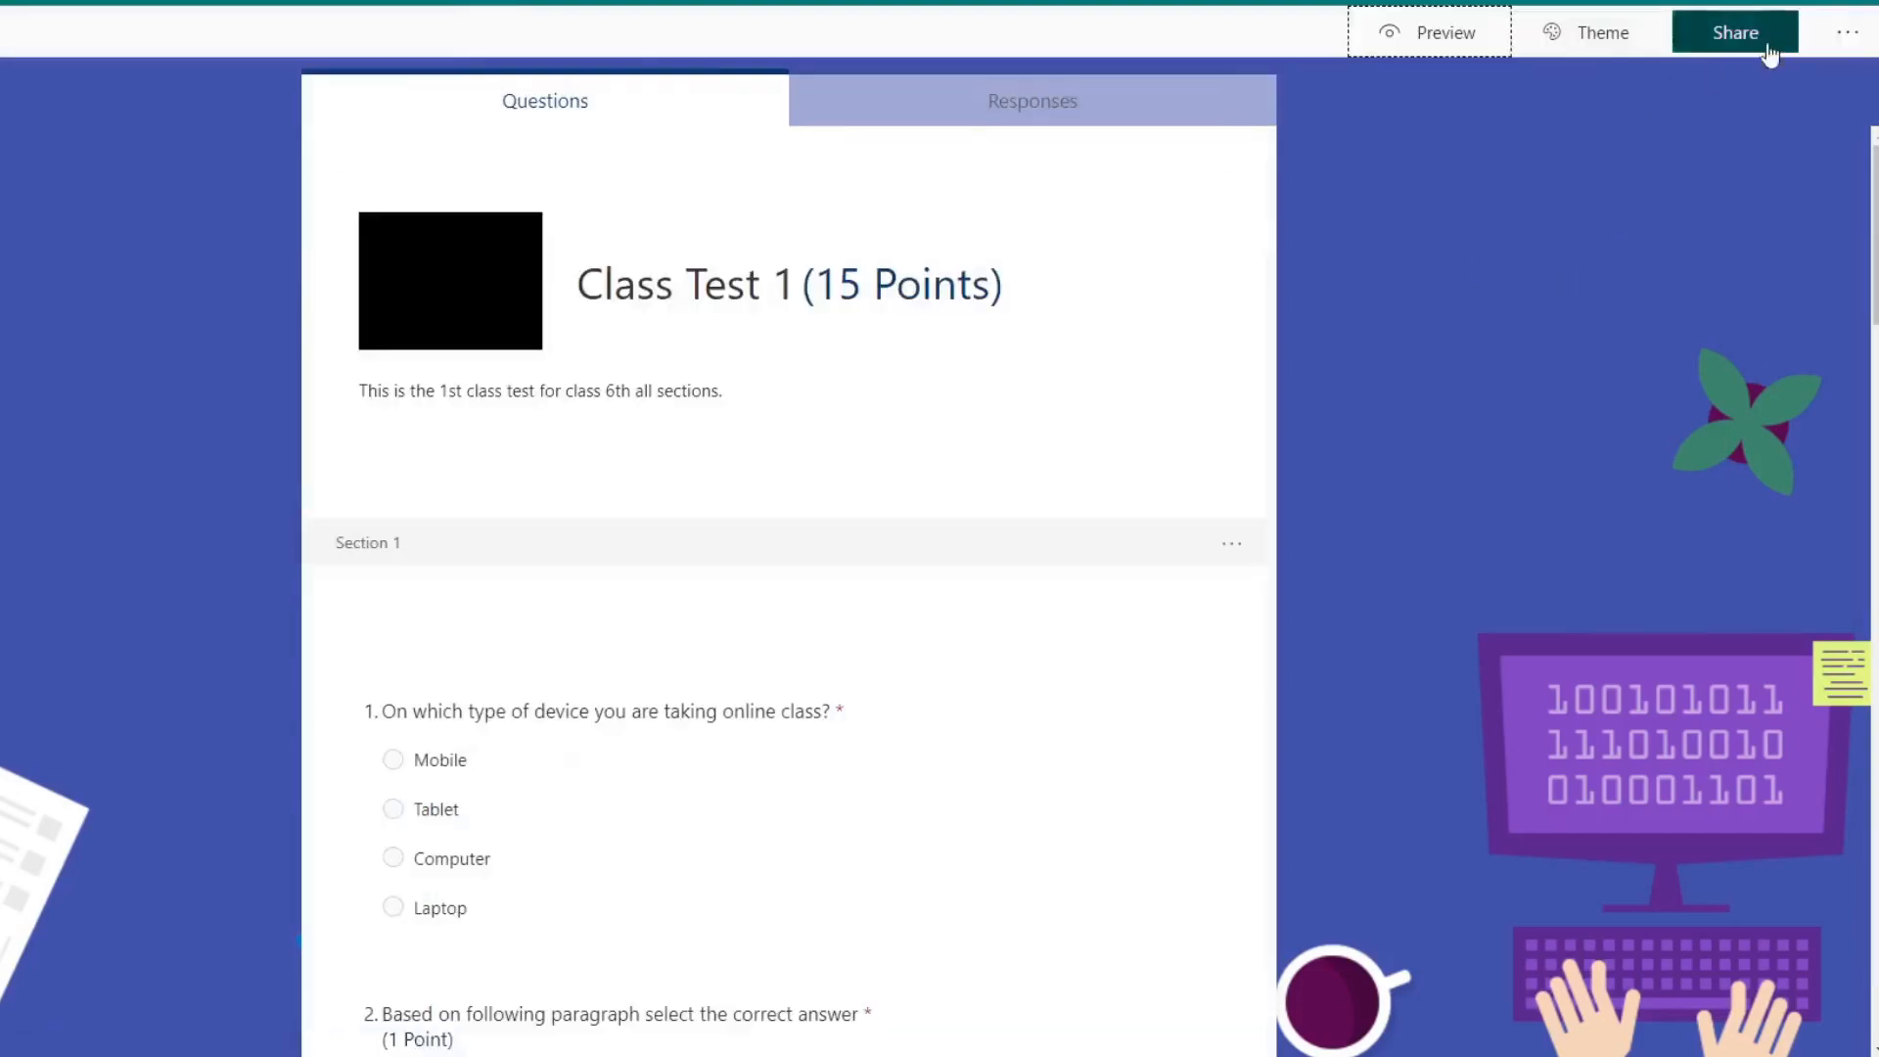
# Step: Turn off the progress bar and preview the quiz without it down to the end of the first page
pyautogui.click(1846, 32)
pyautogui.click(1752, 86)
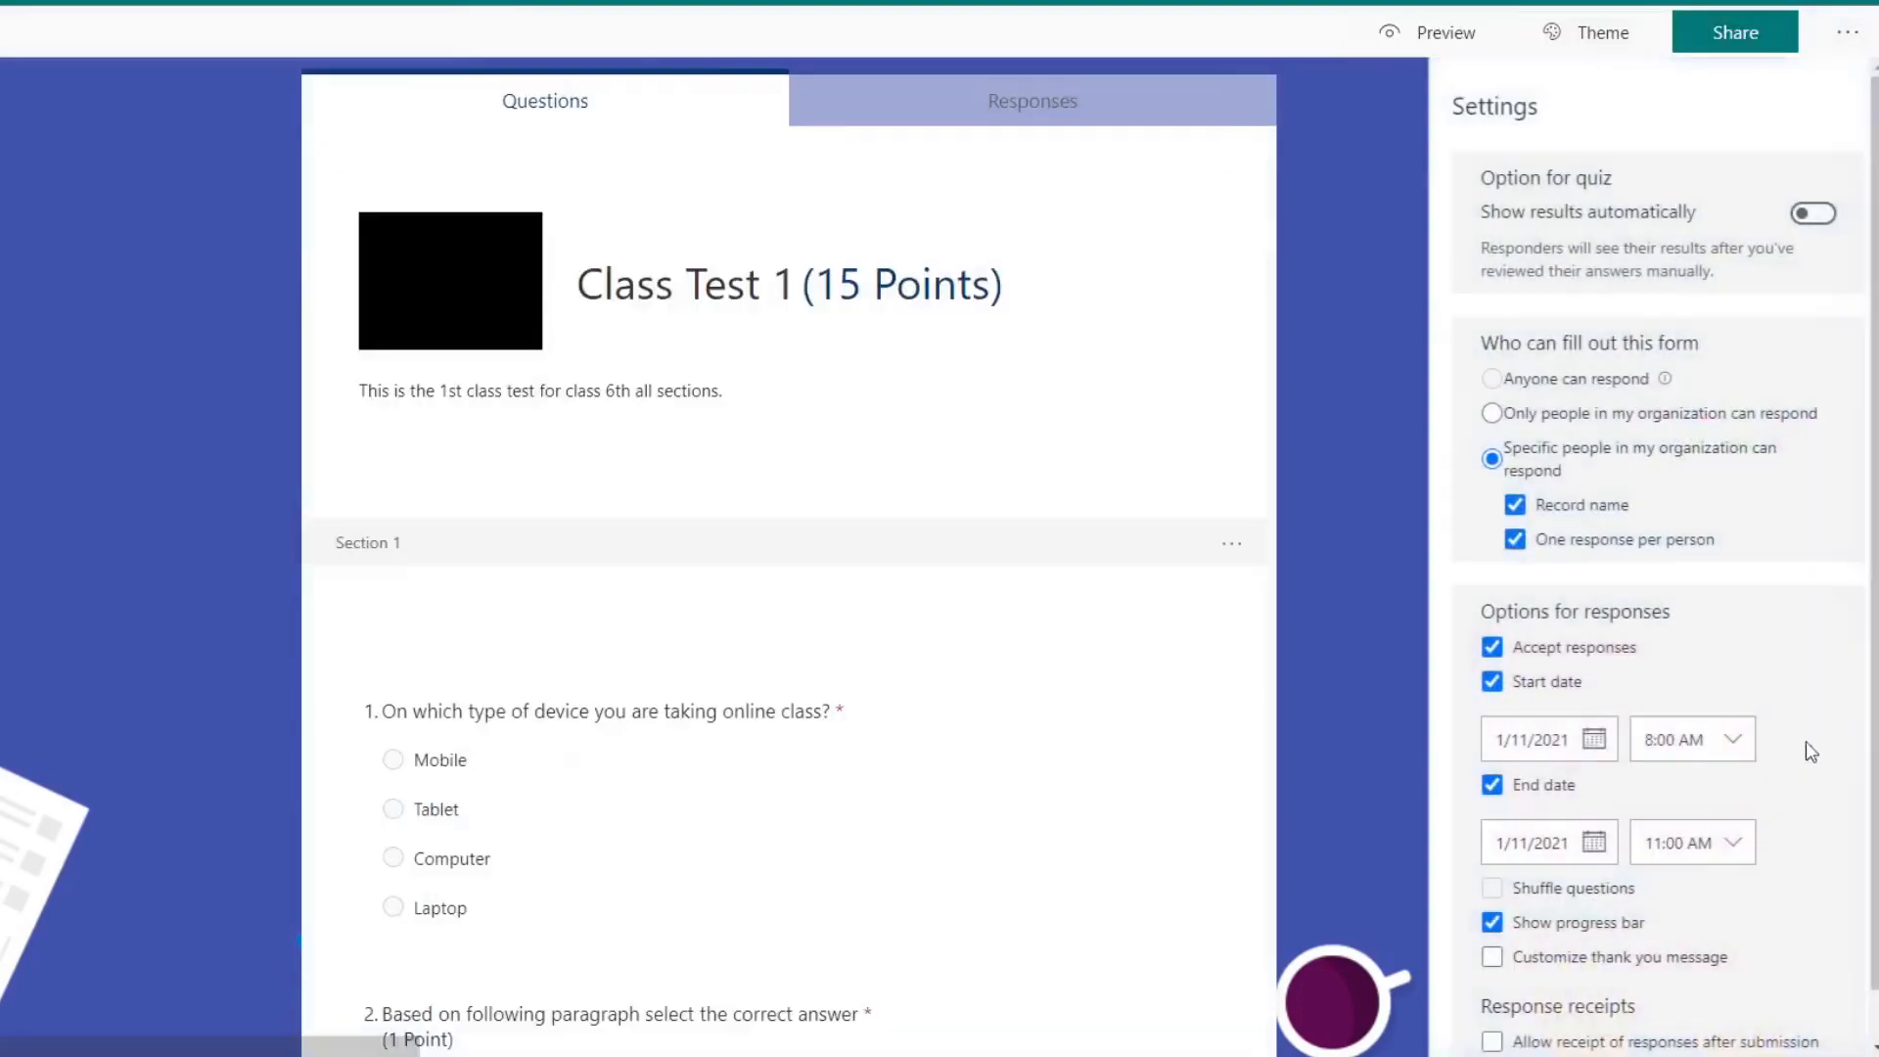
pyautogui.click(1489, 922)
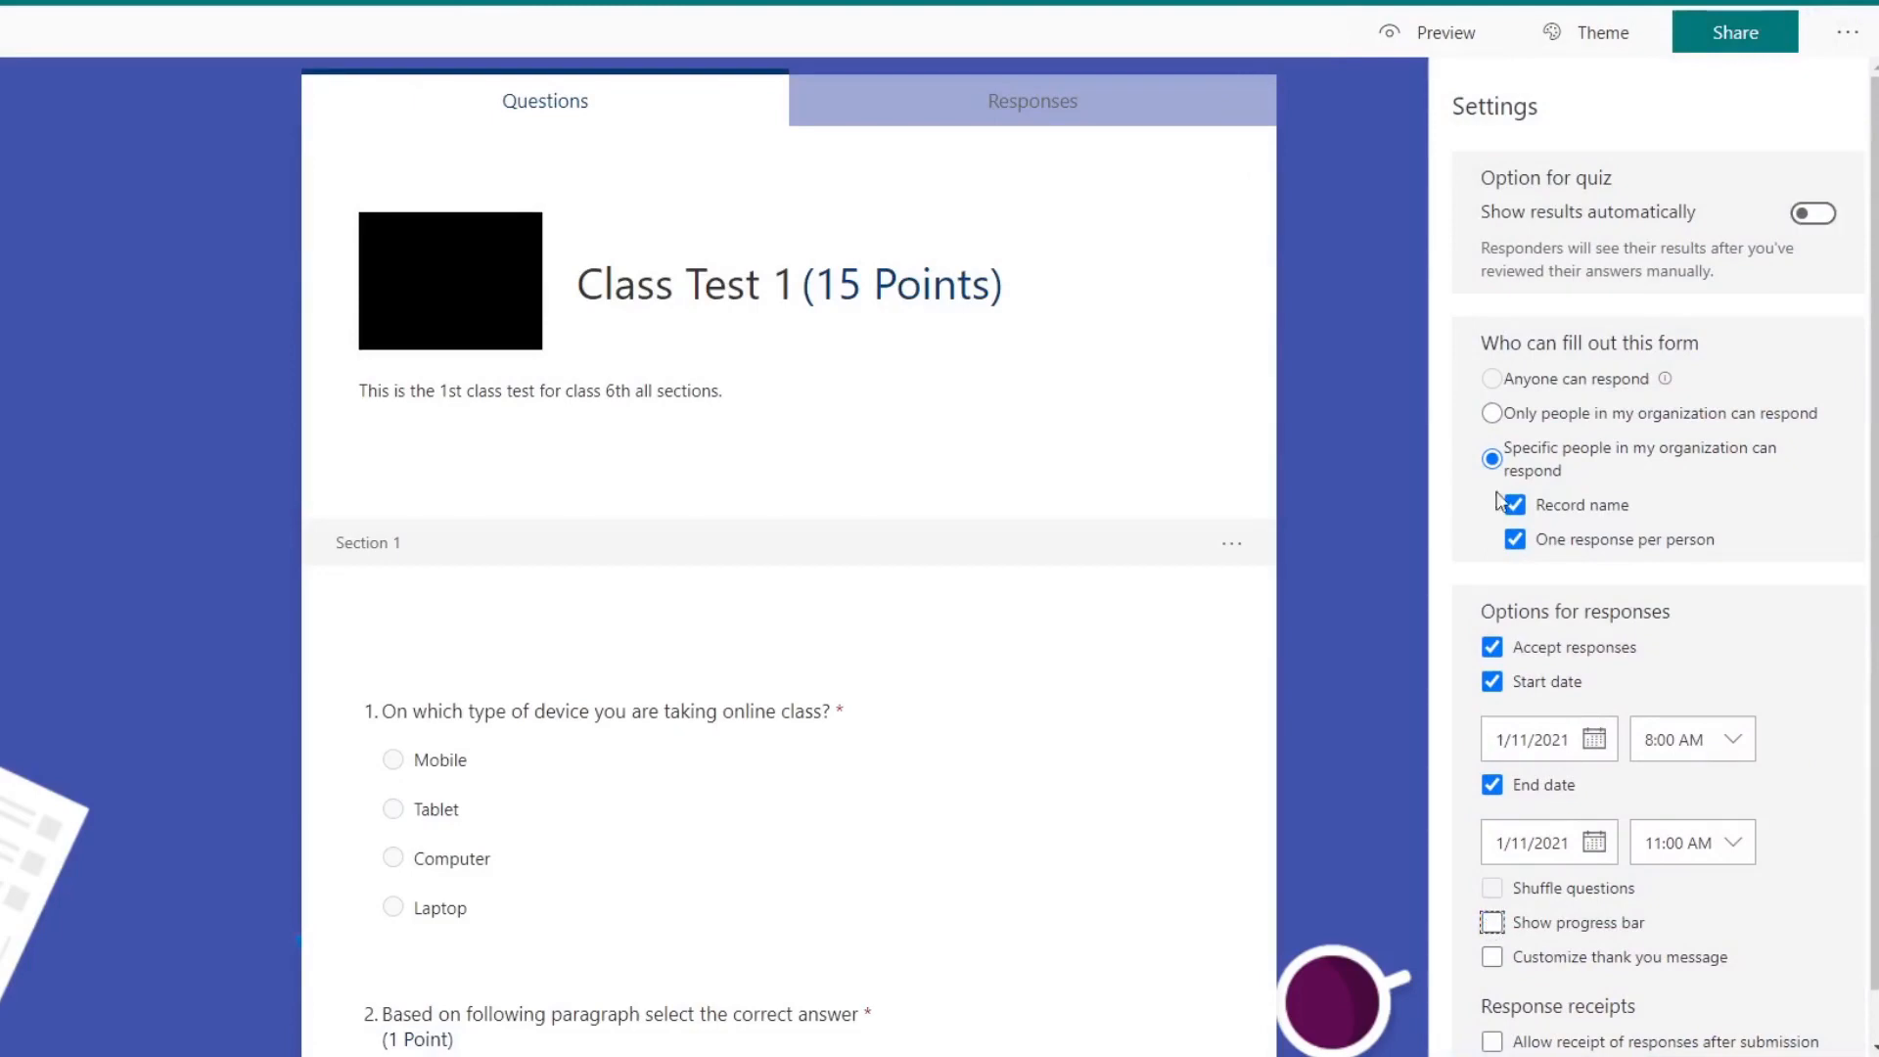
pyautogui.click(1467, 35)
pyautogui.scroll(-20, 754, 466)
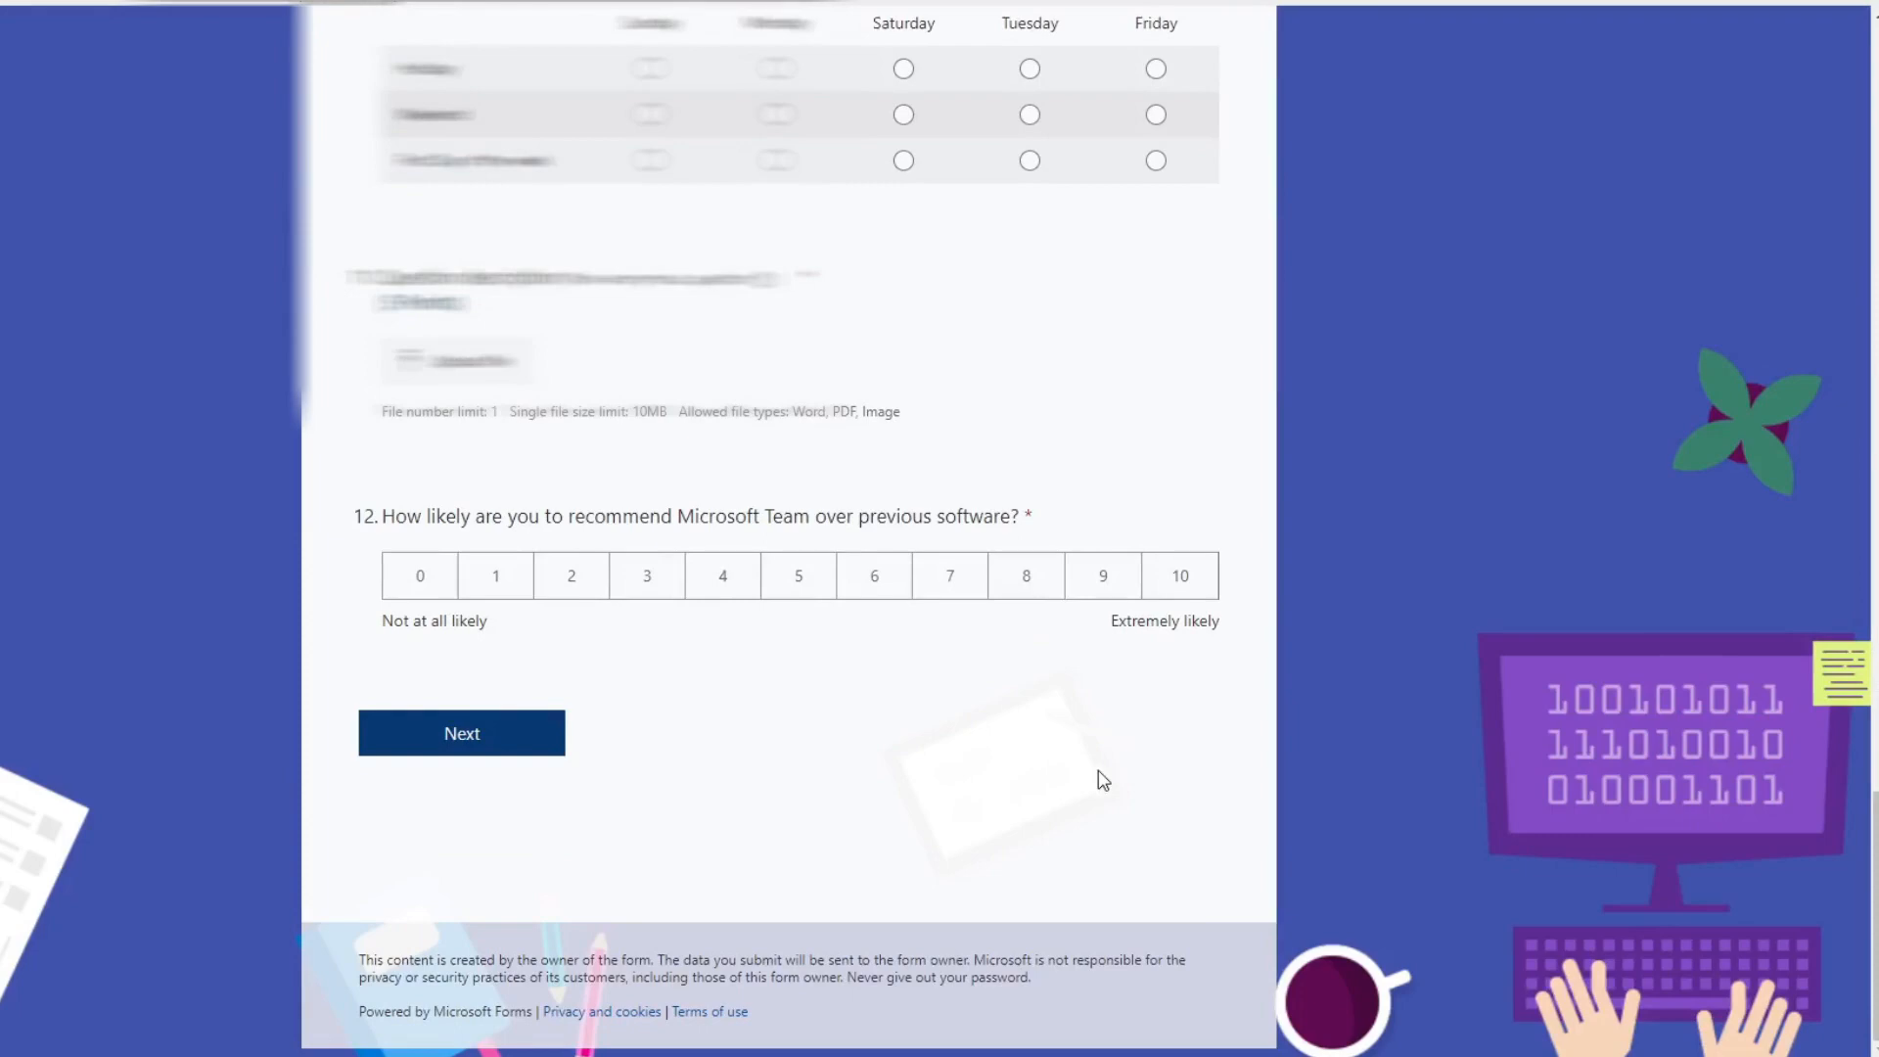
pyautogui.scroll(20, 1090, 776)
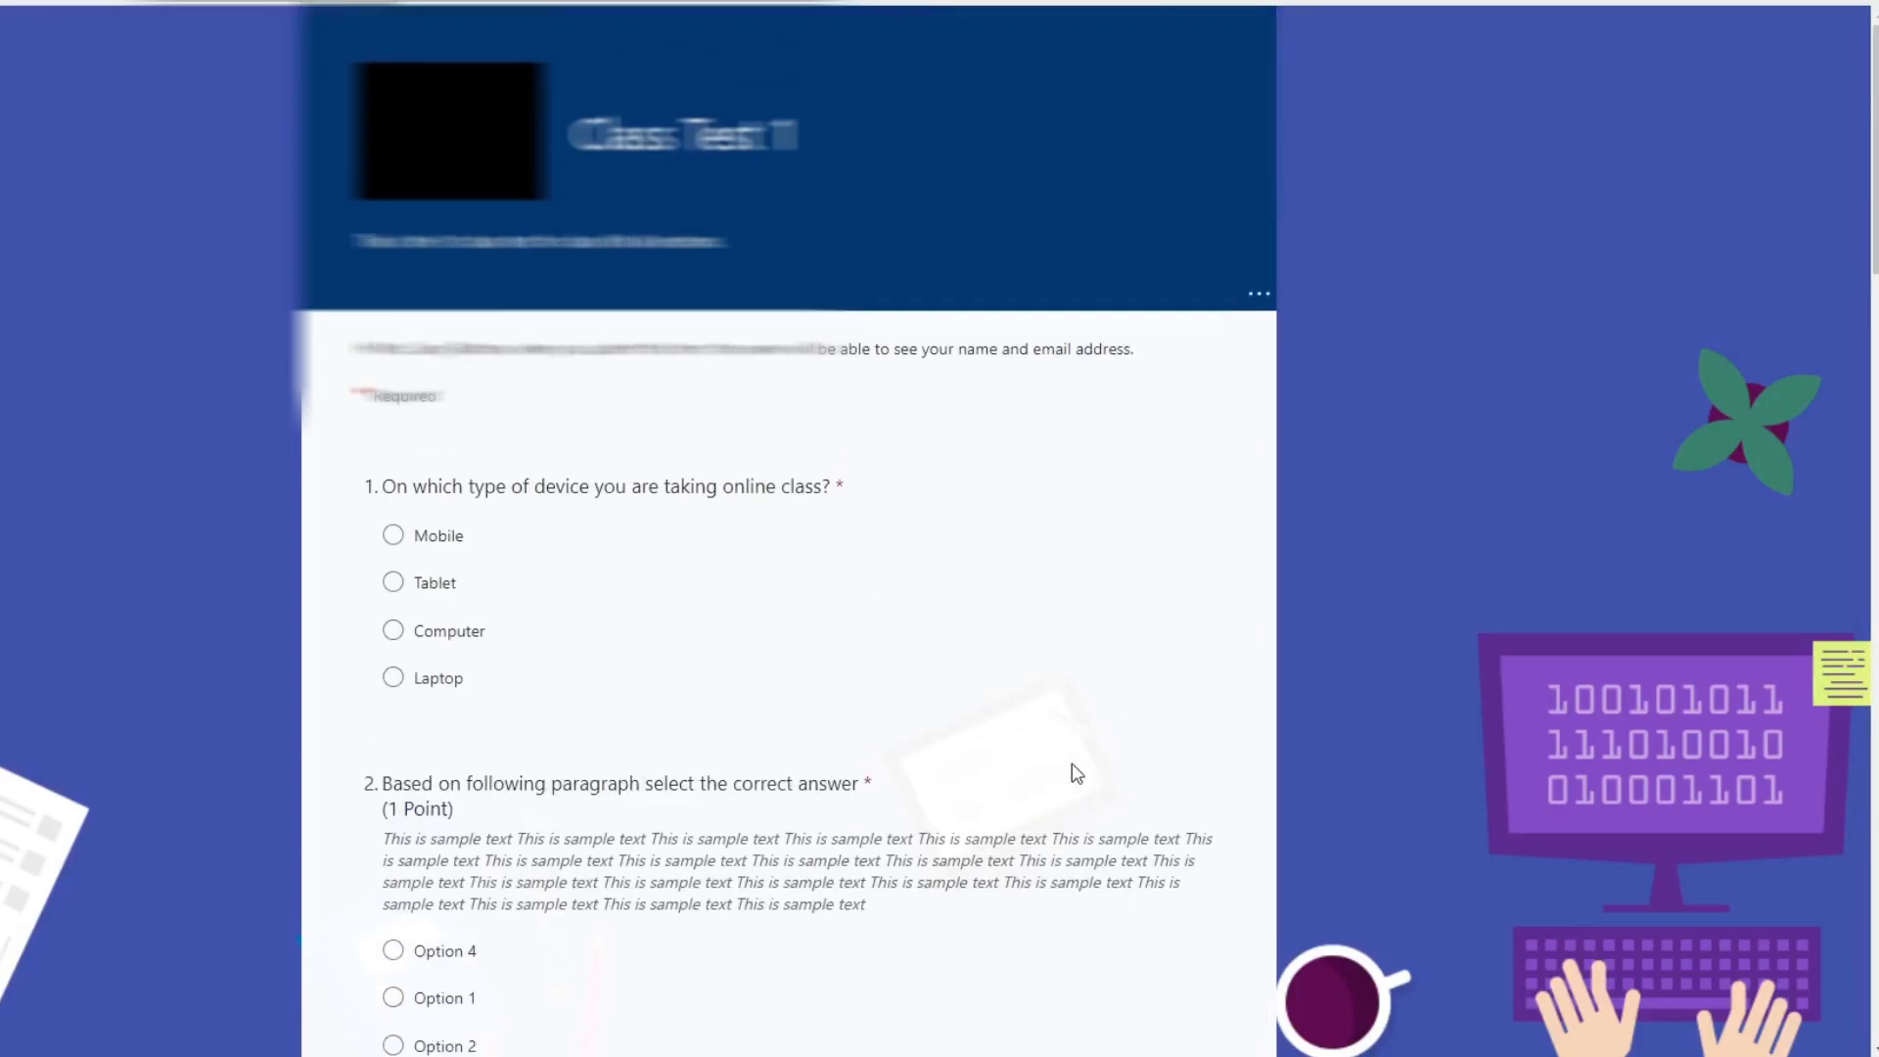
pyautogui.click(313, 2)
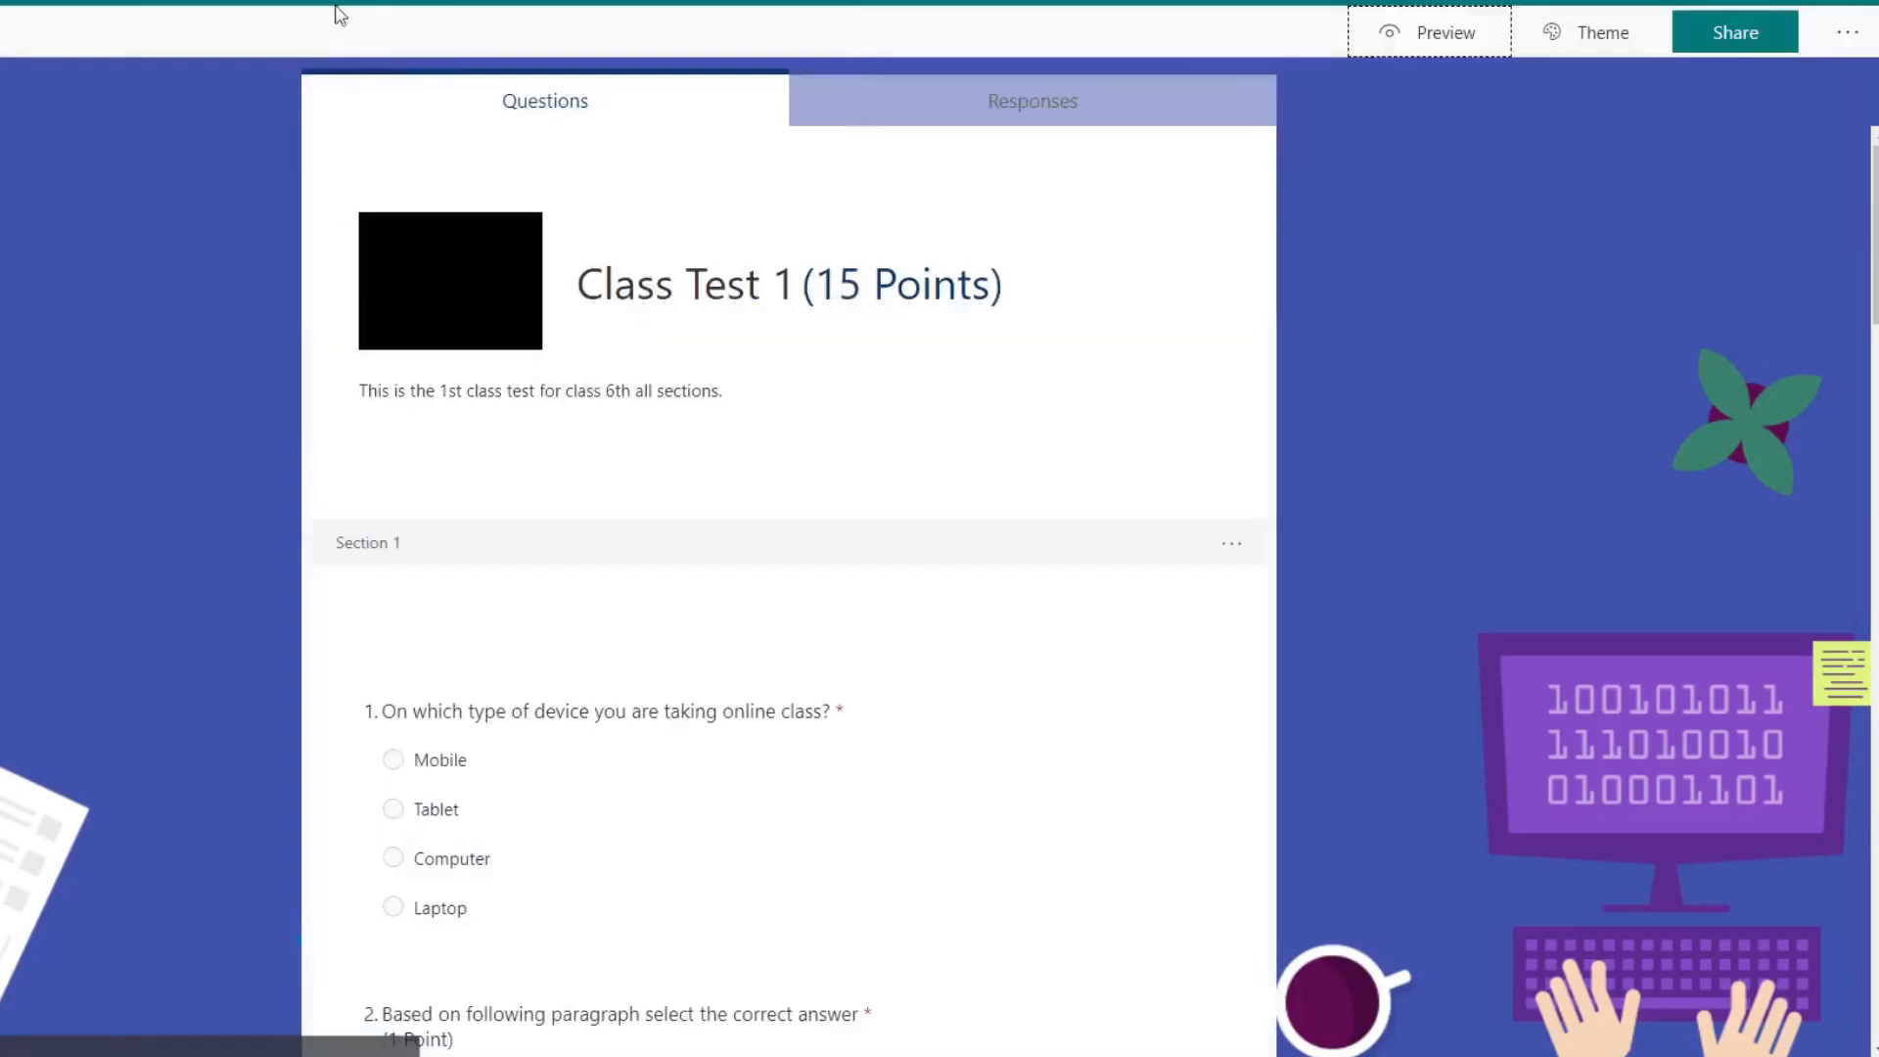
# Step: Turn the quiz's progress bar back on in the settings
pyautogui.click(1845, 32)
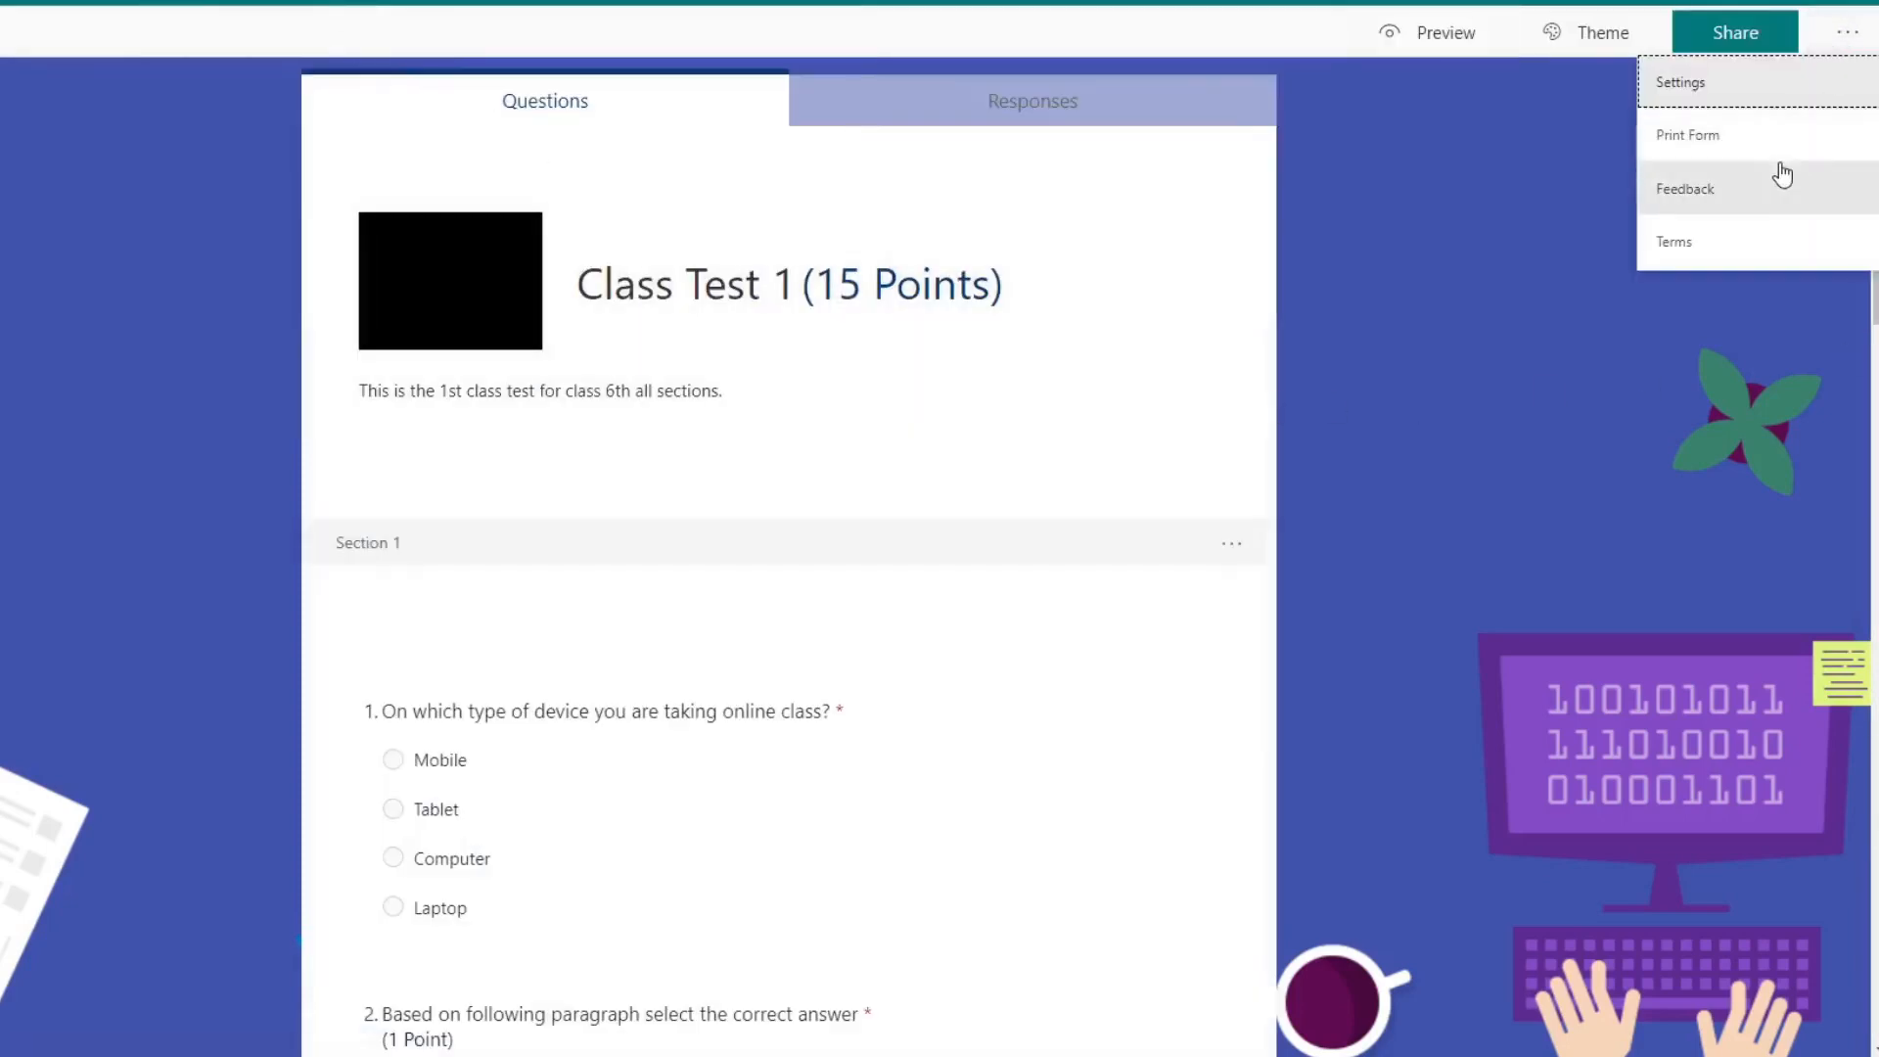
pyautogui.click(1713, 76)
pyautogui.scroll(-1, 1553, 866)
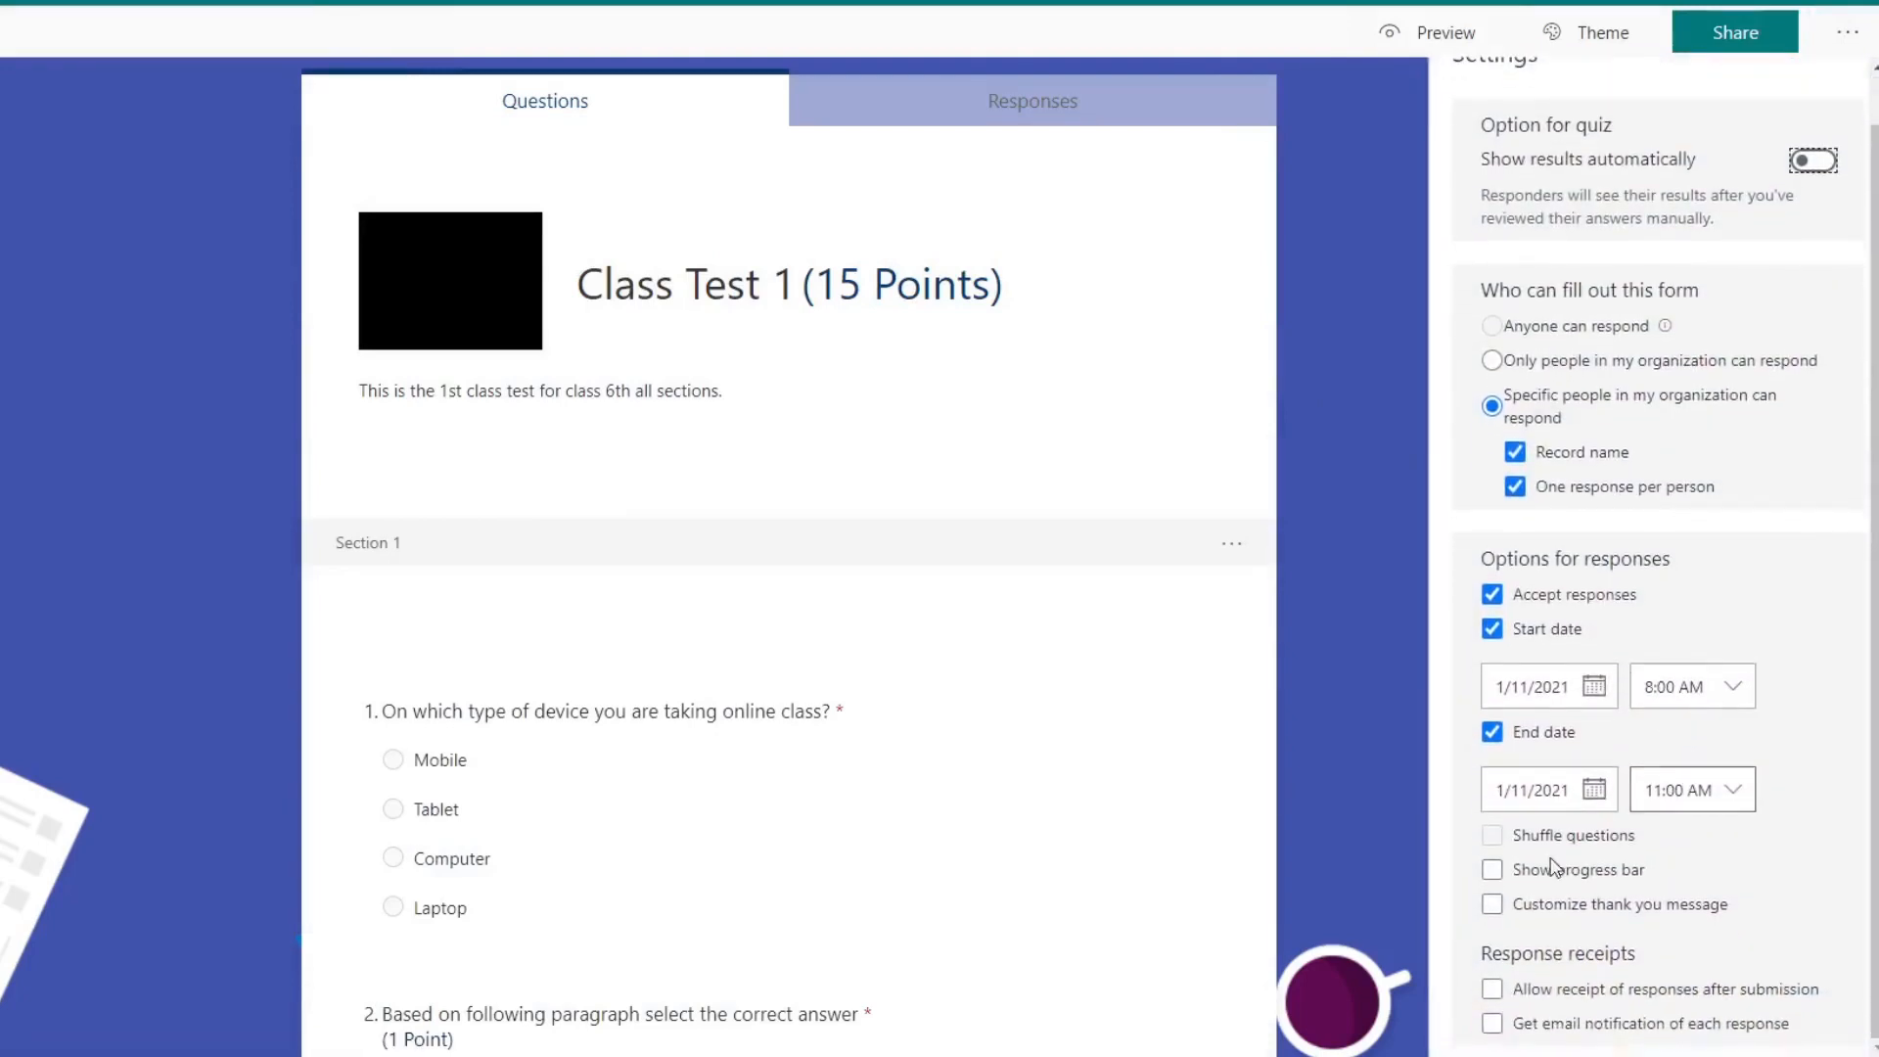
pyautogui.click(1493, 871)
# Step: Enable a customized thank you message and add a second line reading "All the best for result, it will be declared soon."
pyautogui.click(1491, 904)
pyautogui.scroll(-1, 1703, 881)
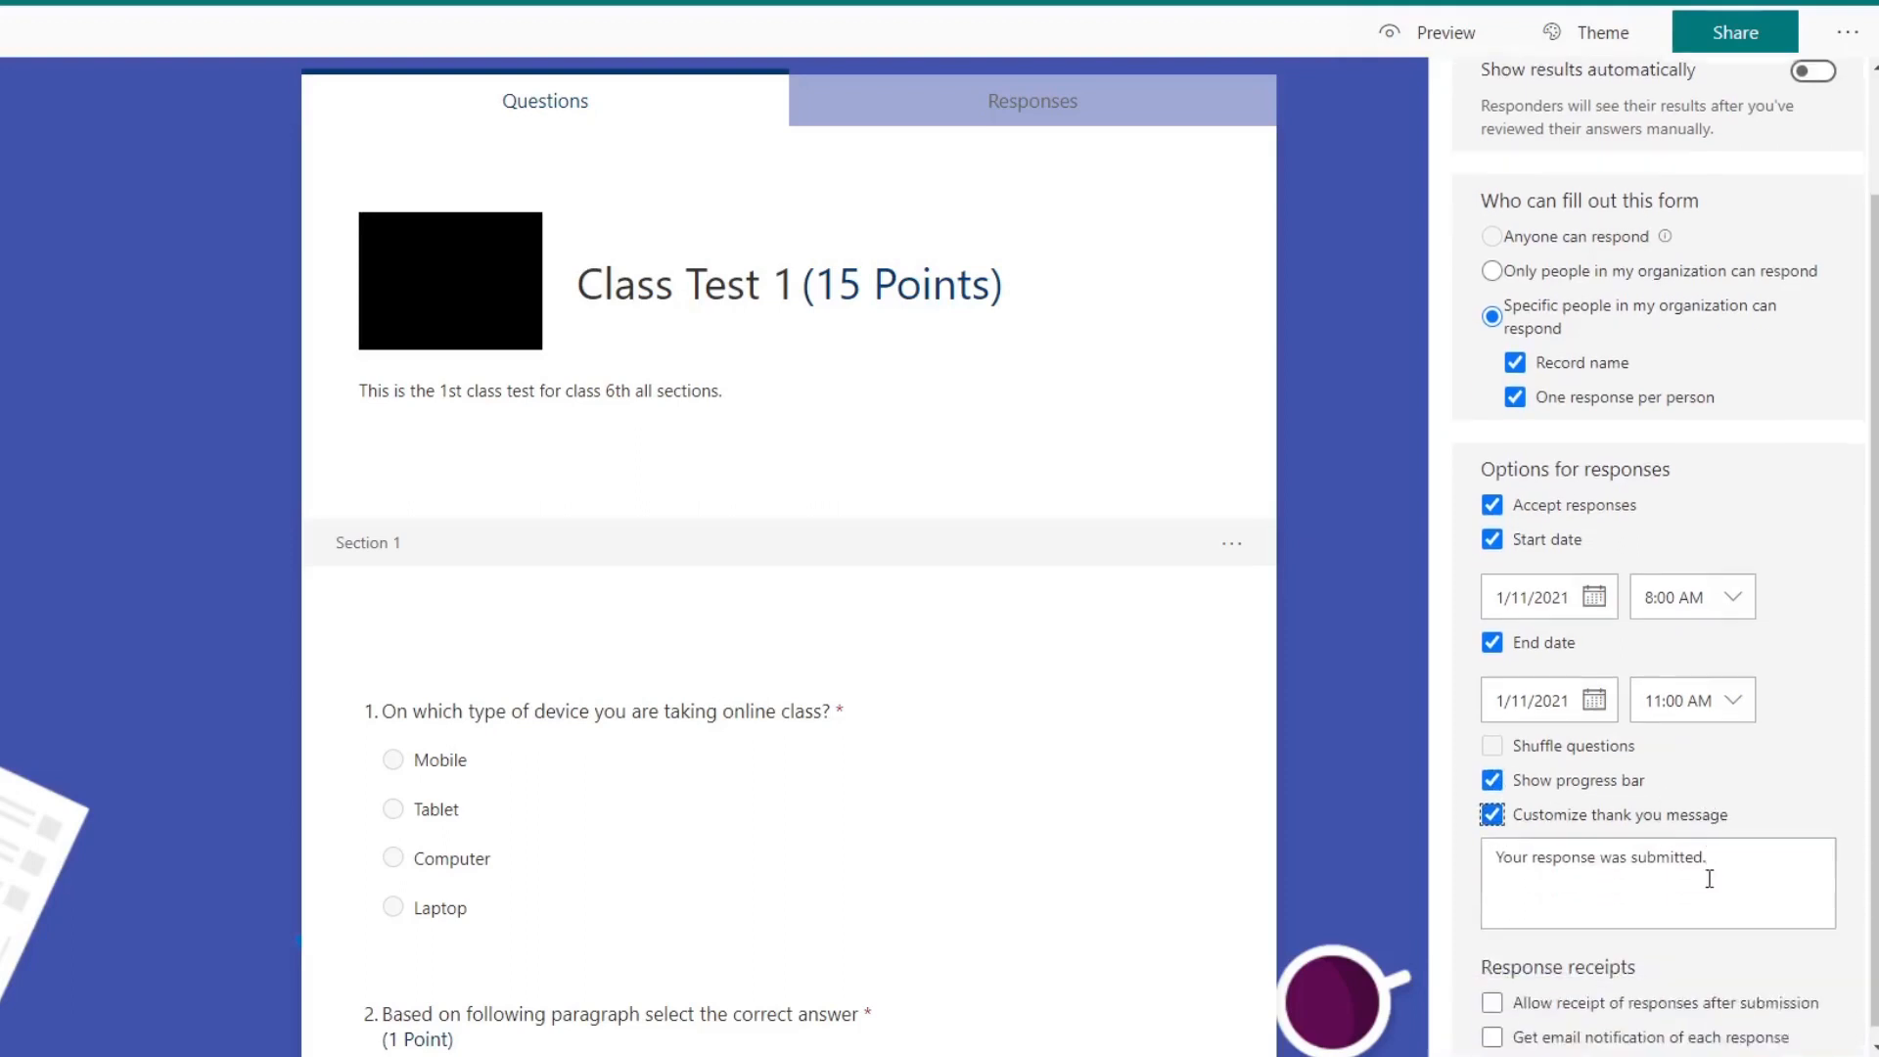
pyautogui.tripleClick(1708, 861)
pyautogui.click(1718, 867)
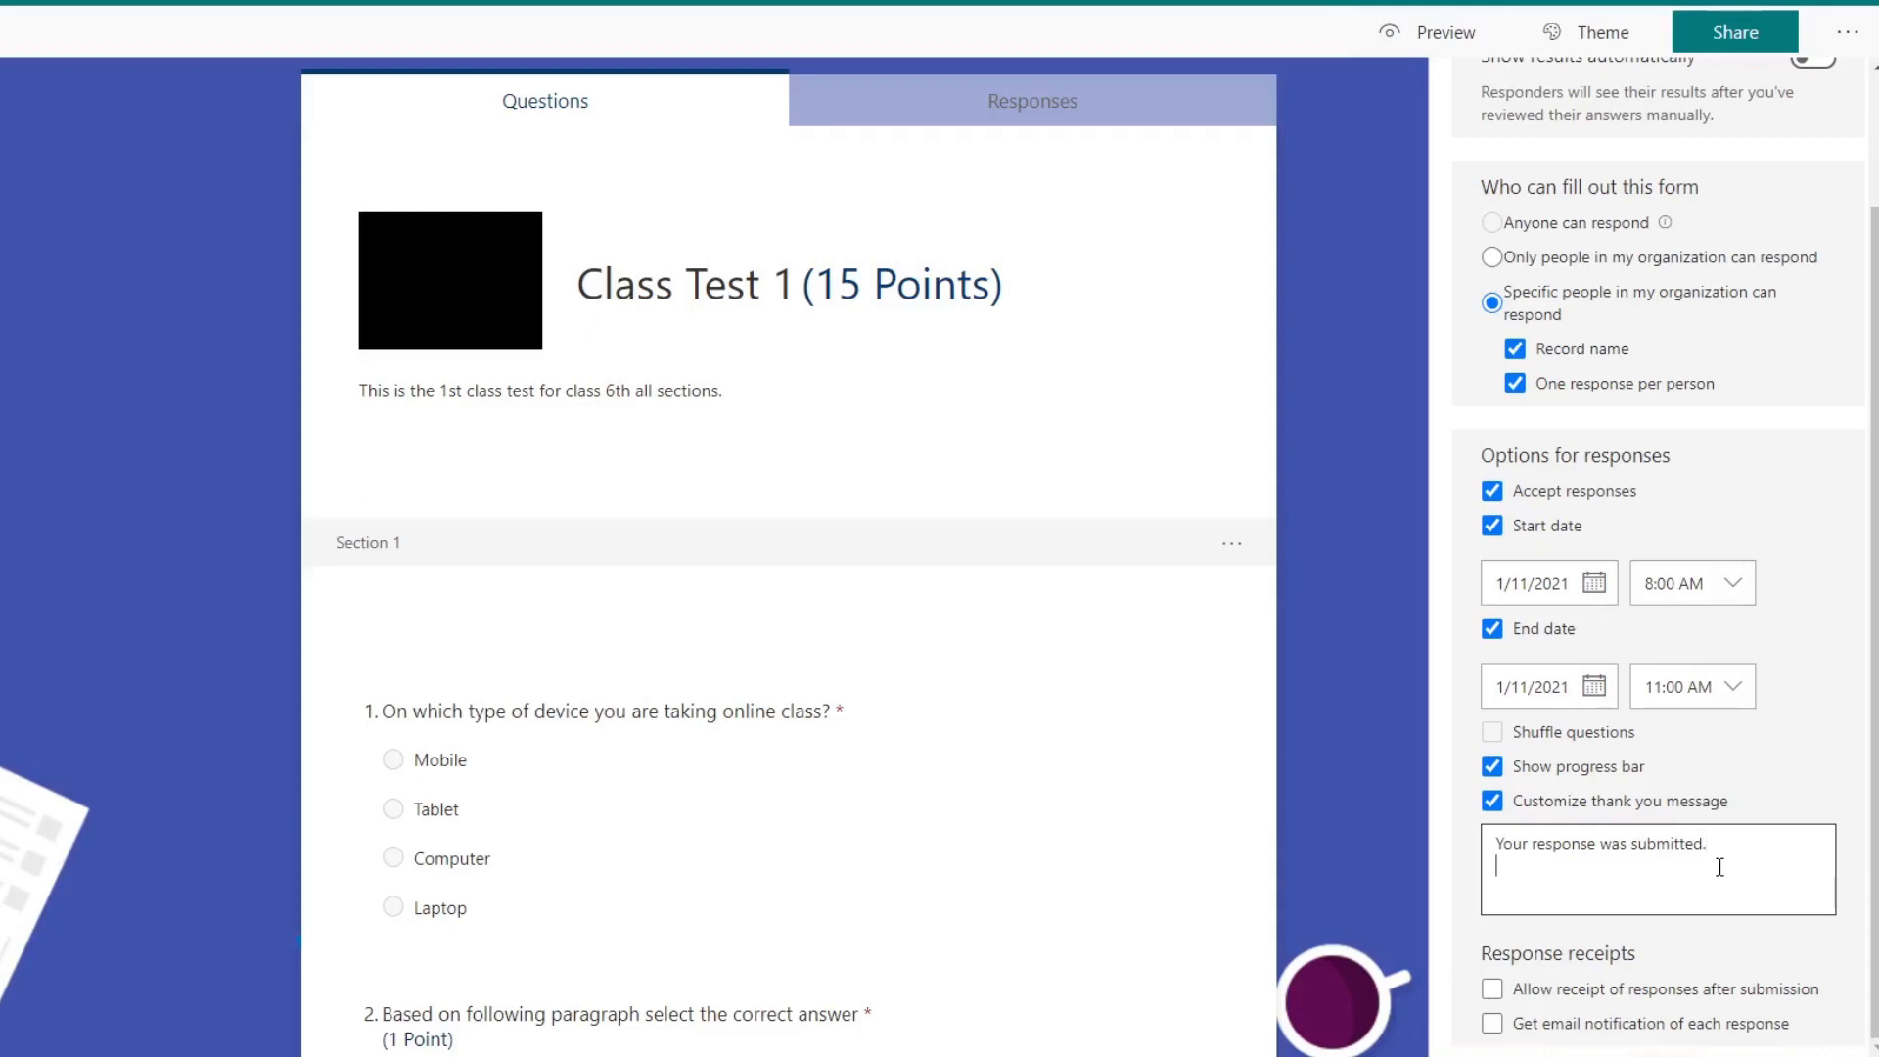
pyautogui.press('Return')
pyautogui.write('Au')
pyautogui.write('l the ')
pyautogui.write('best for ')
pyautogui.write('result.')
pyautogui.write(' it wil')
pyautogui.write('l')
pyautogui.write(' be declared s')
pyautogui.write('oon.')
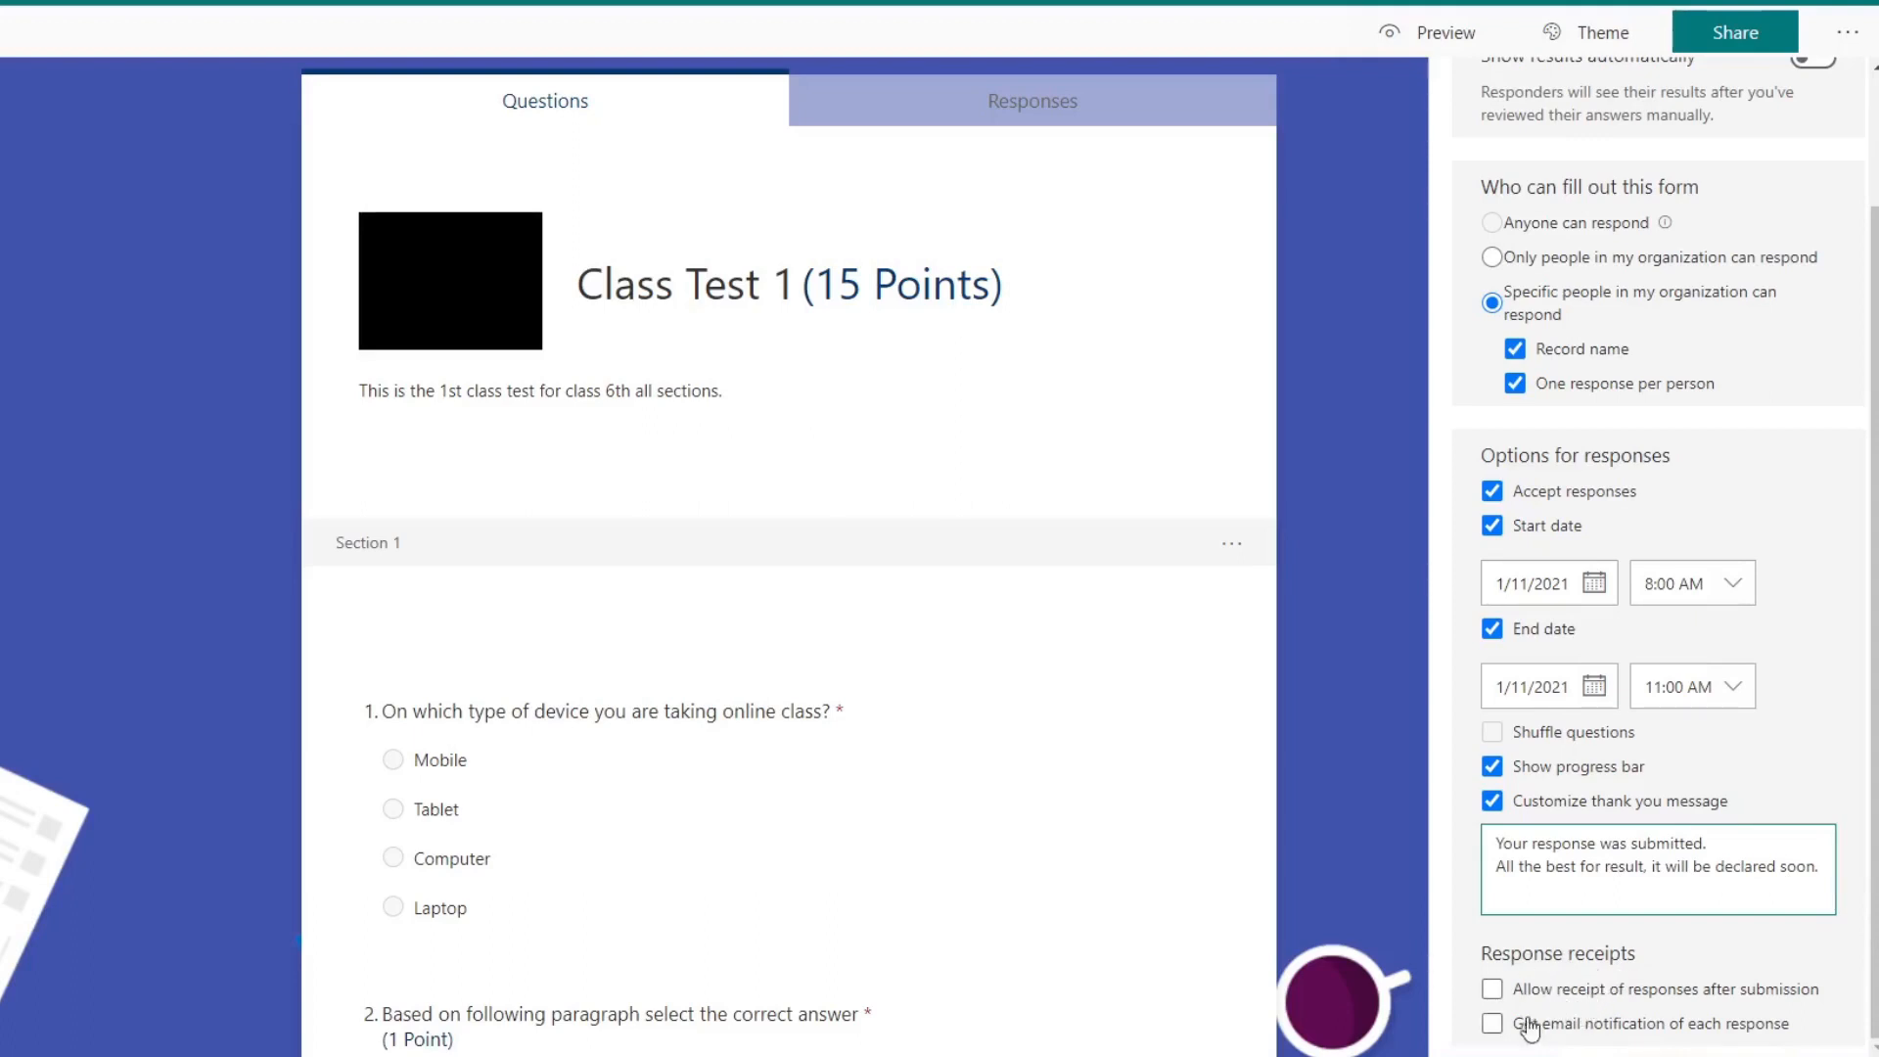
# Step: Allow receipt of responses after submission, enable email notification of each response, and close the quiz settings
pyautogui.click(1491, 994)
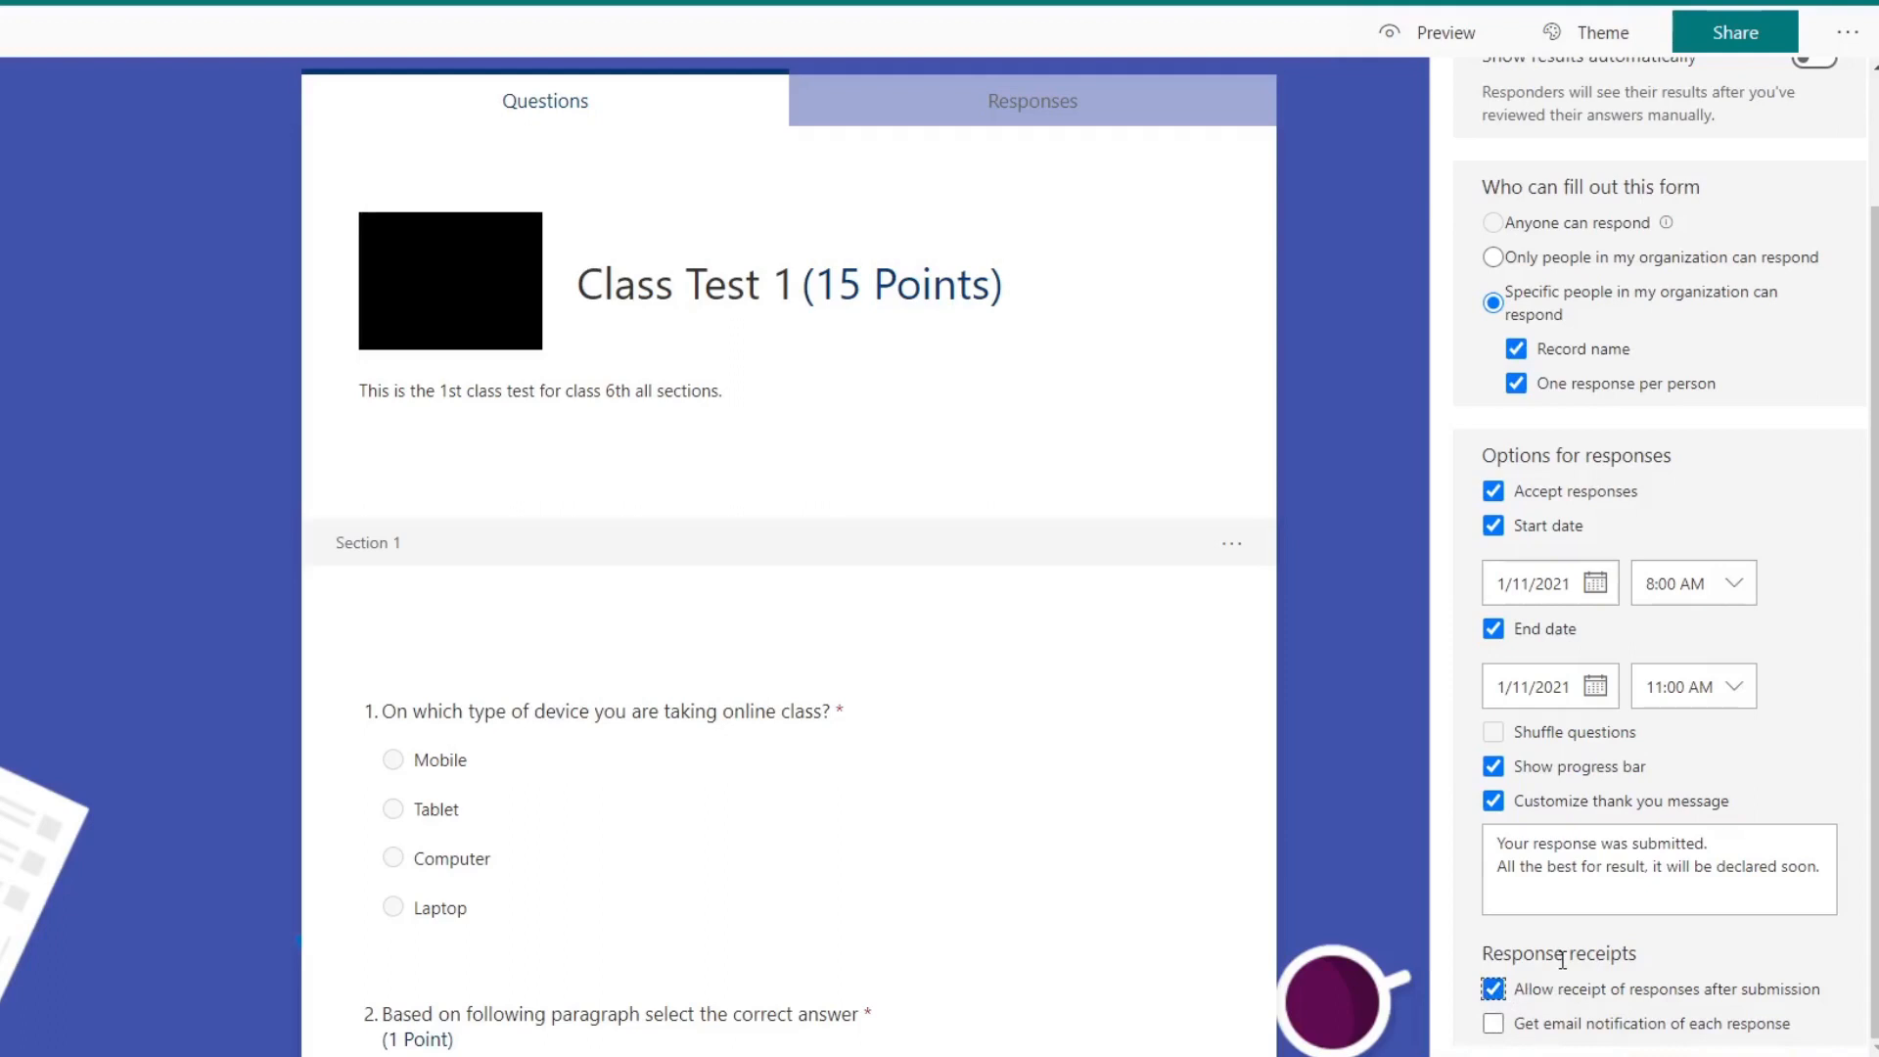
pyautogui.click(1494, 1024)
pyautogui.scroll(3, 1833, 662)
pyautogui.click(1390, 252)
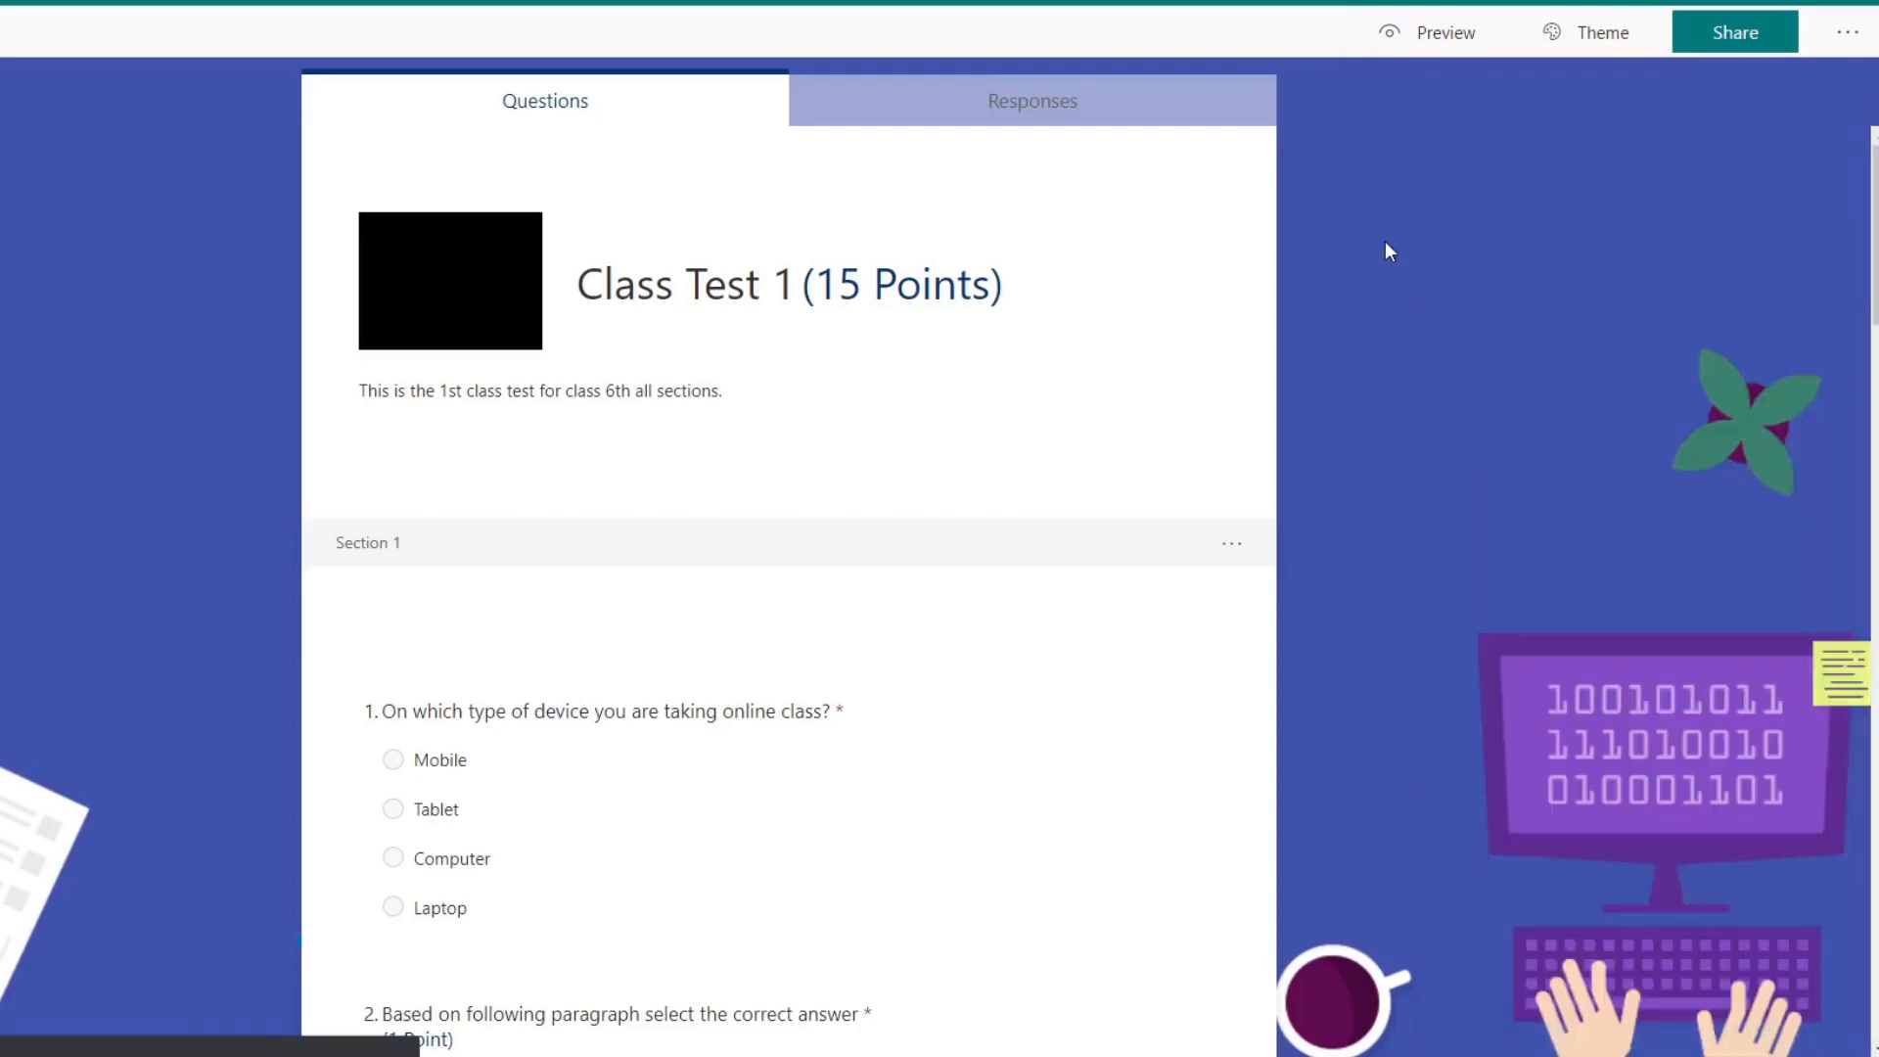
pyautogui.click(1845, 38)
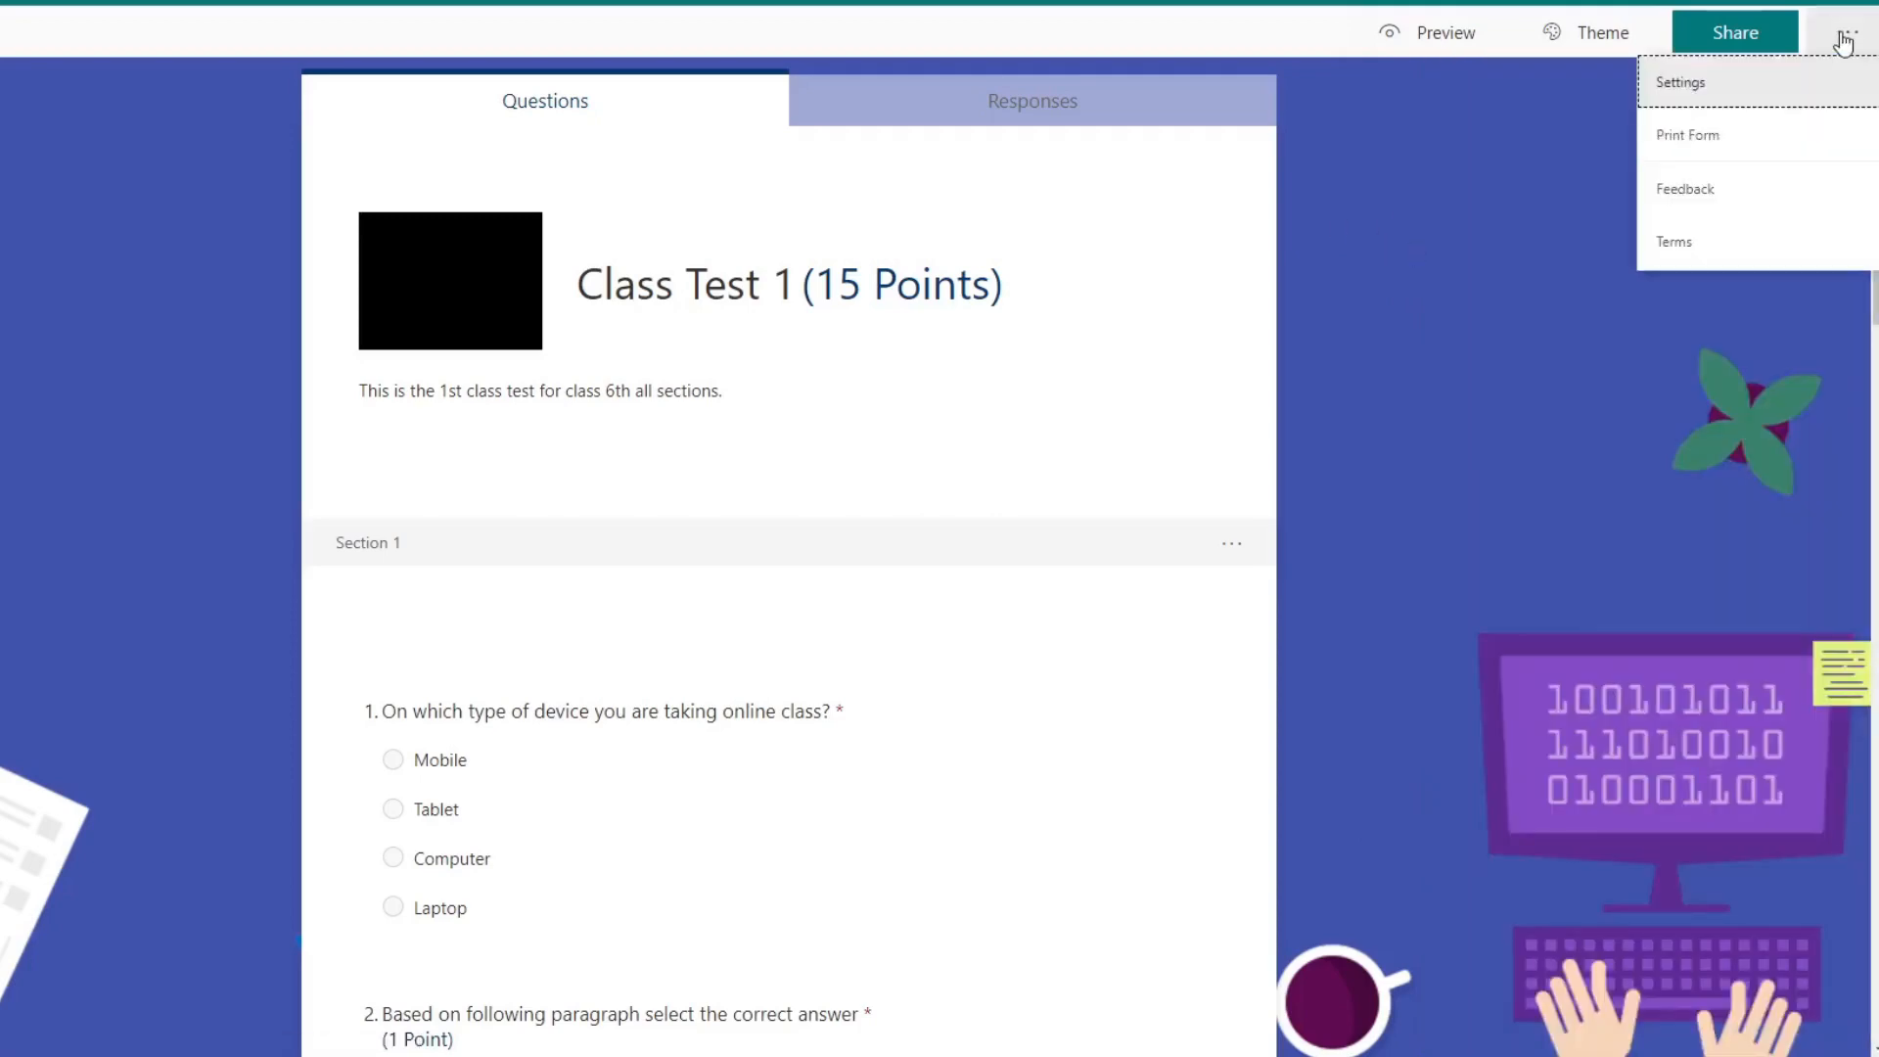
pyautogui.click(1416, 319)
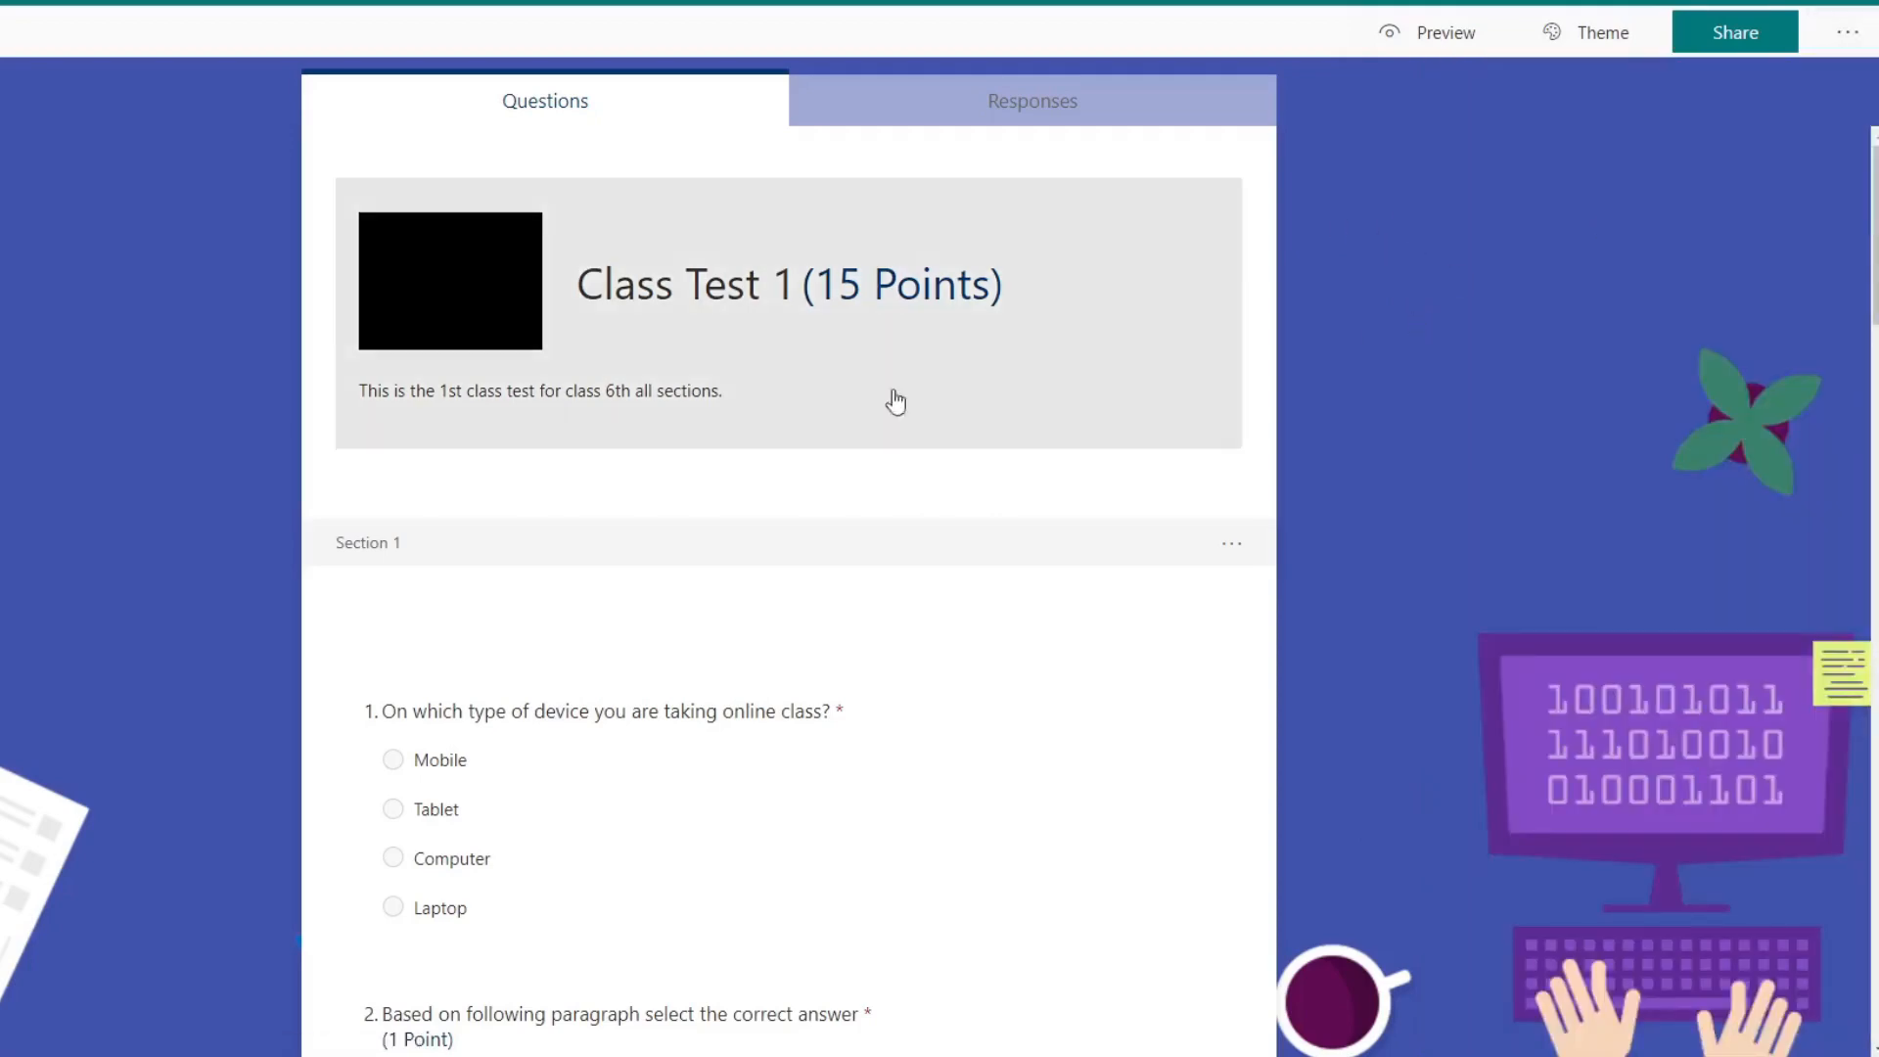
pyautogui.scroll(-20, 895, 401)
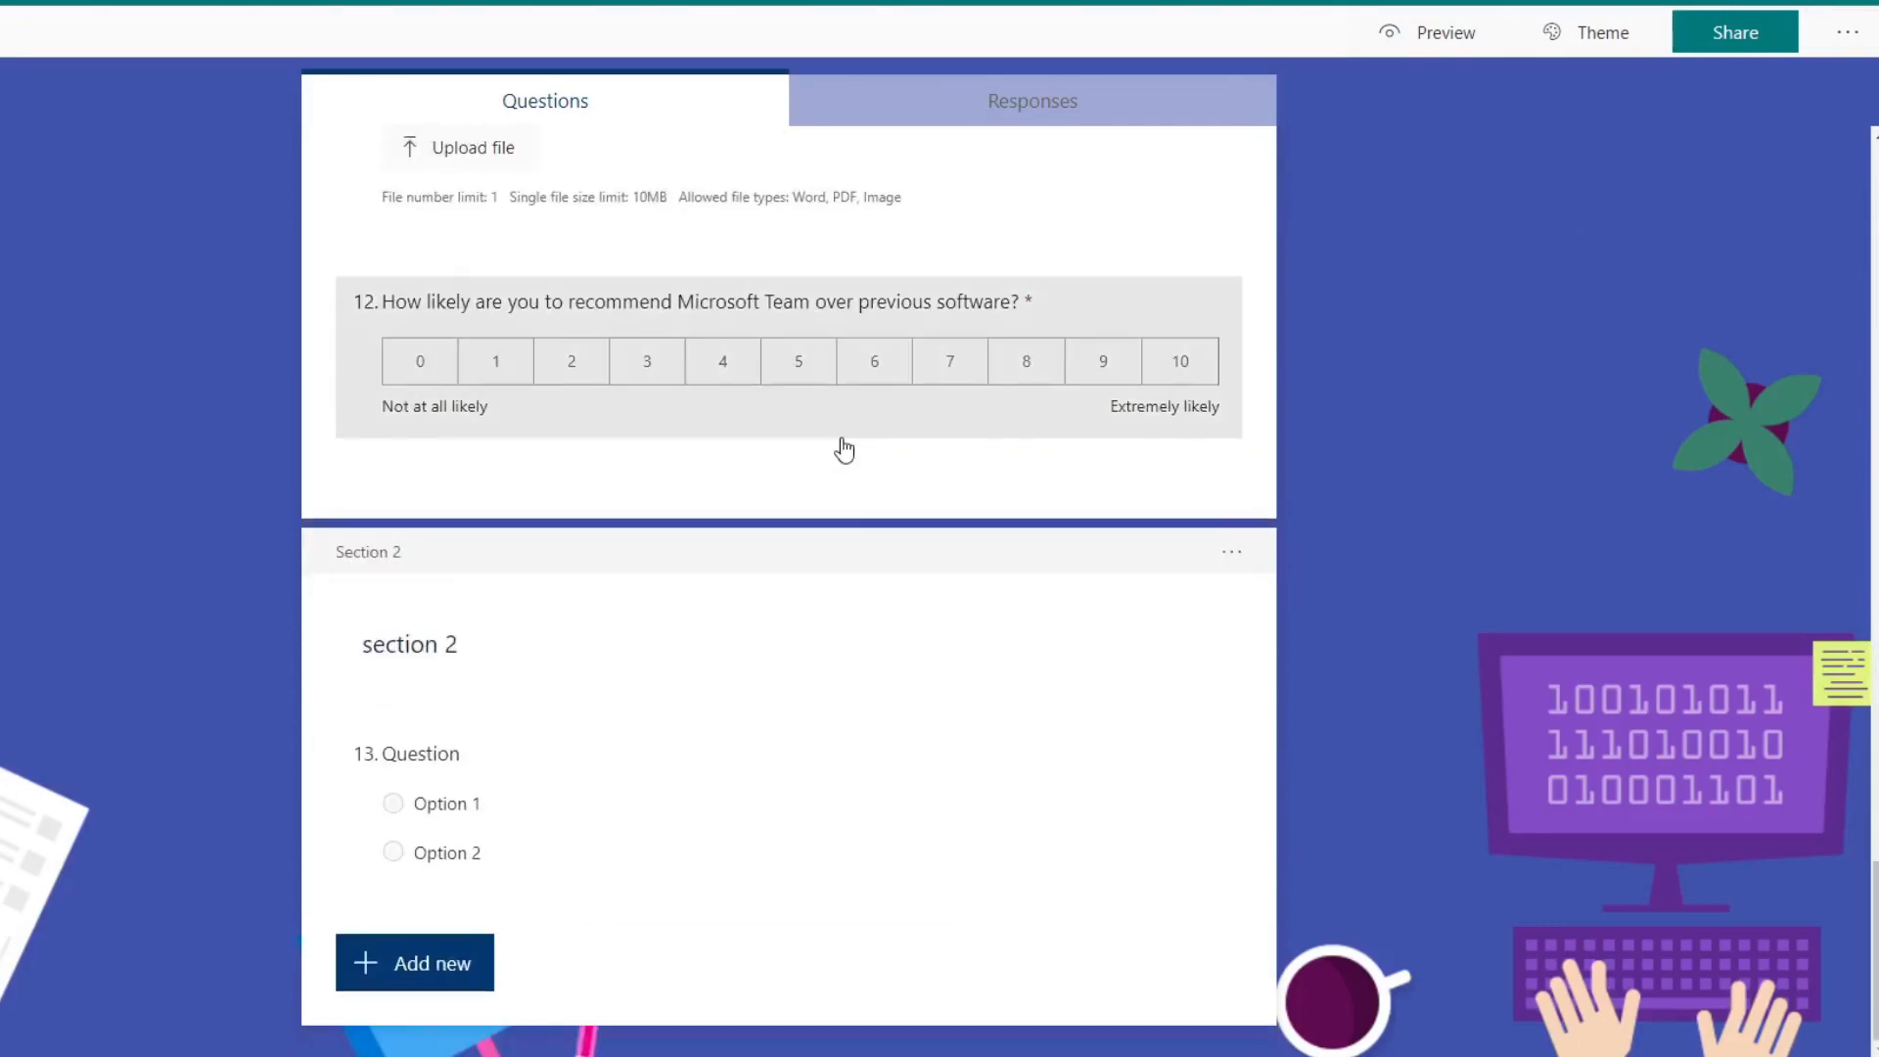
# Step: Open the print version of the Class Test 1 quiz and look through all pages in the print preview
pyautogui.scroll(20, 843, 450)
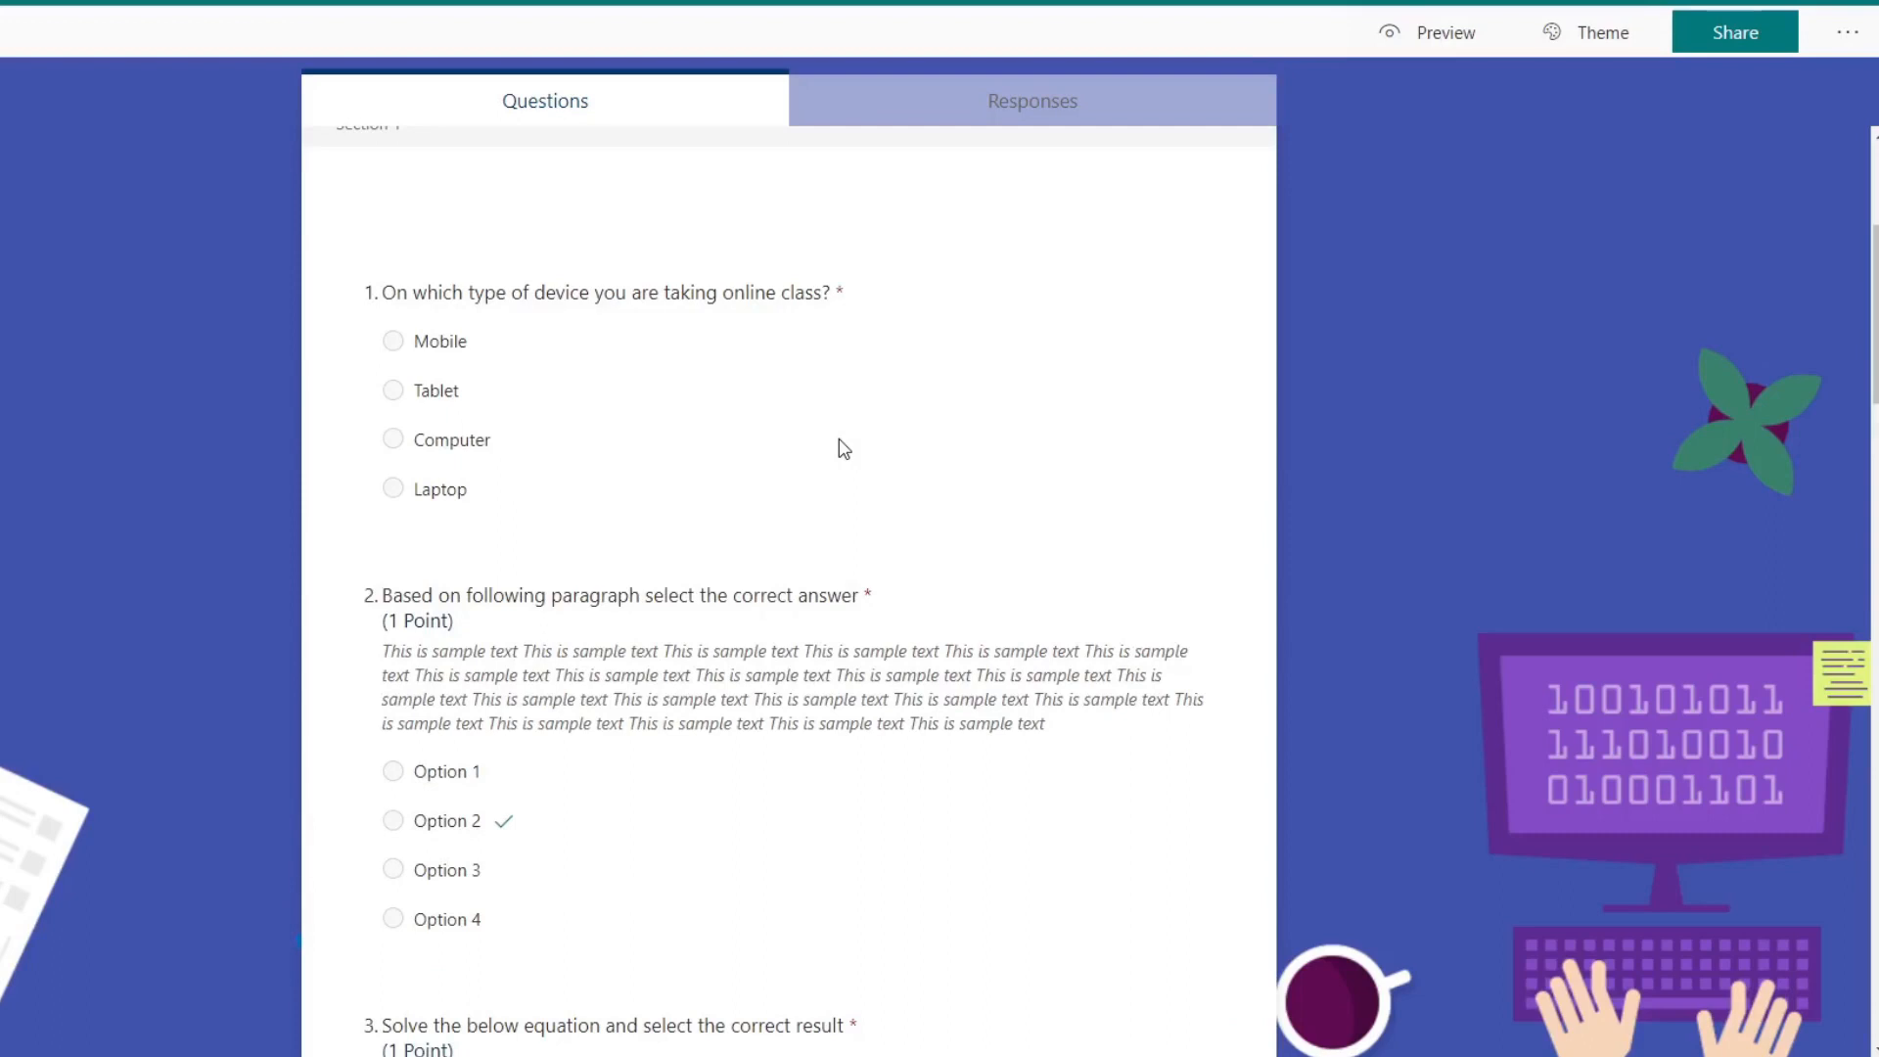
pyautogui.scroll(4, 843, 450)
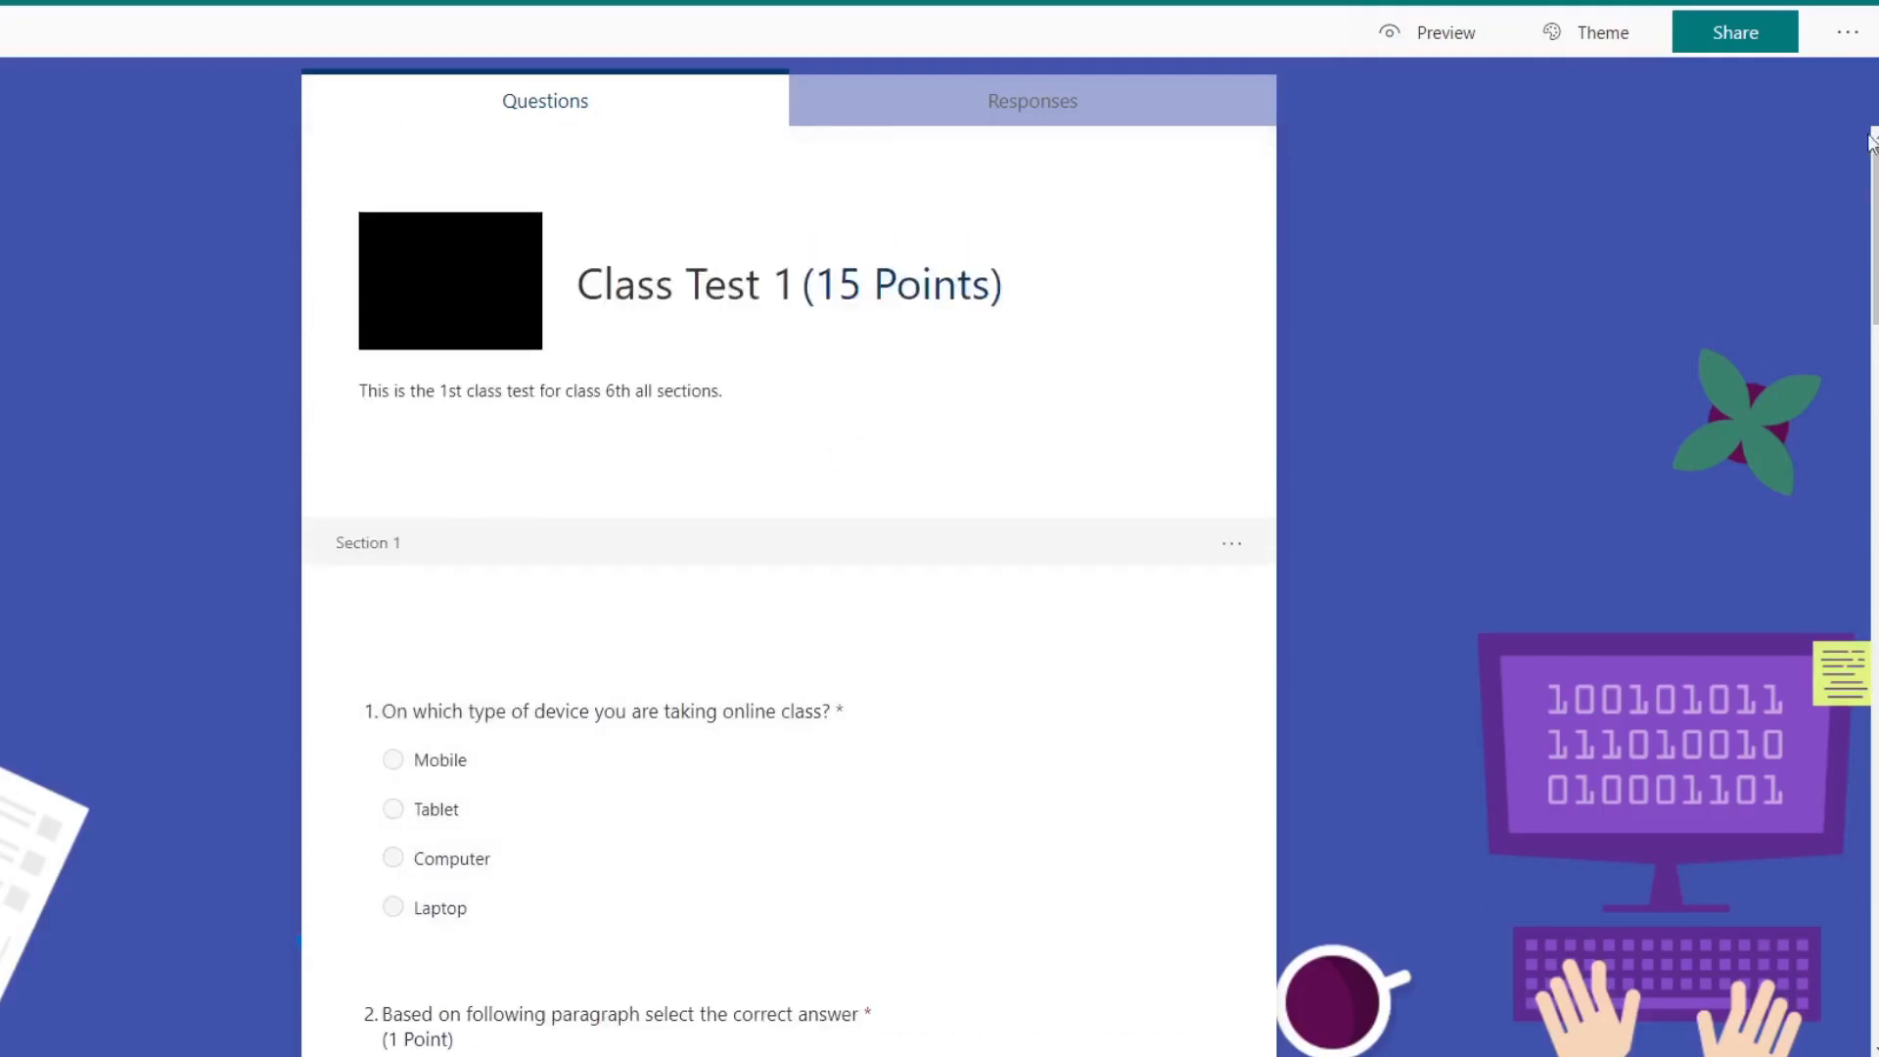
pyautogui.click(1849, 35)
pyautogui.click(1754, 140)
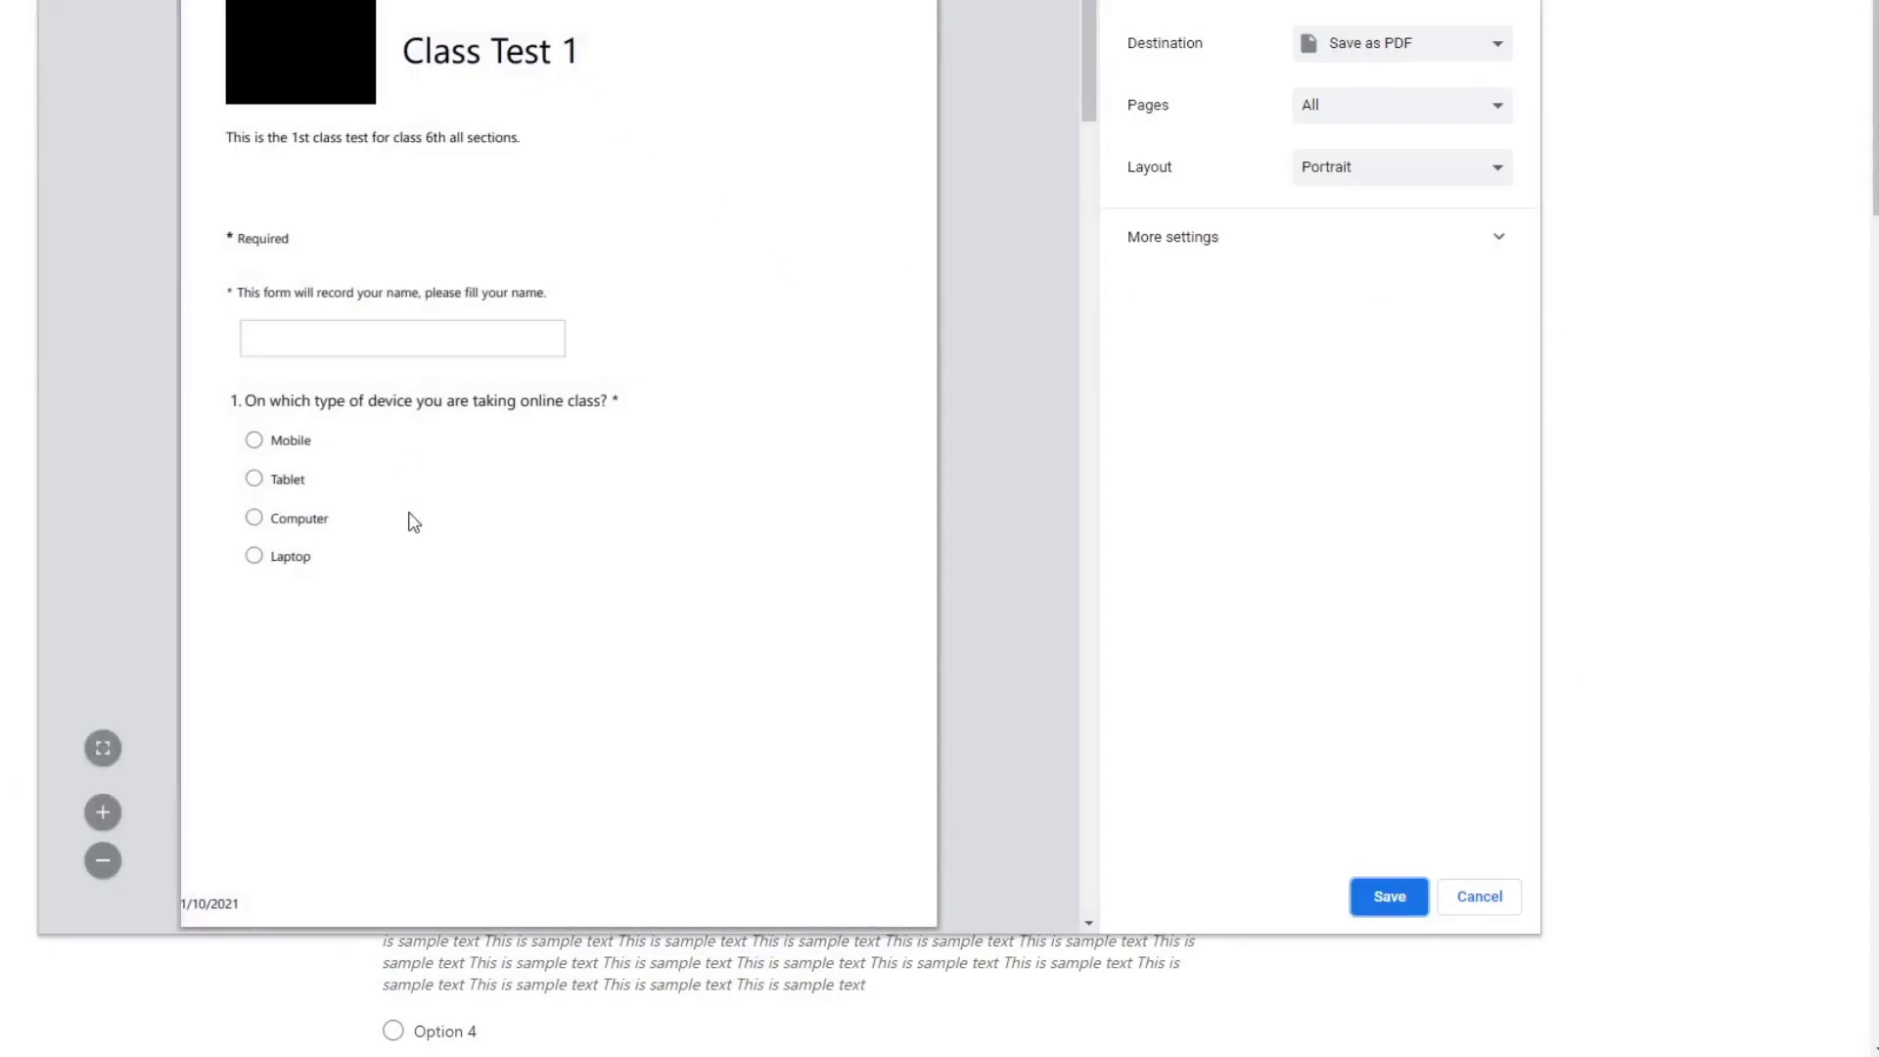
pyautogui.scroll(-10, 525, 496)
pyautogui.scroll(12, 523, 492)
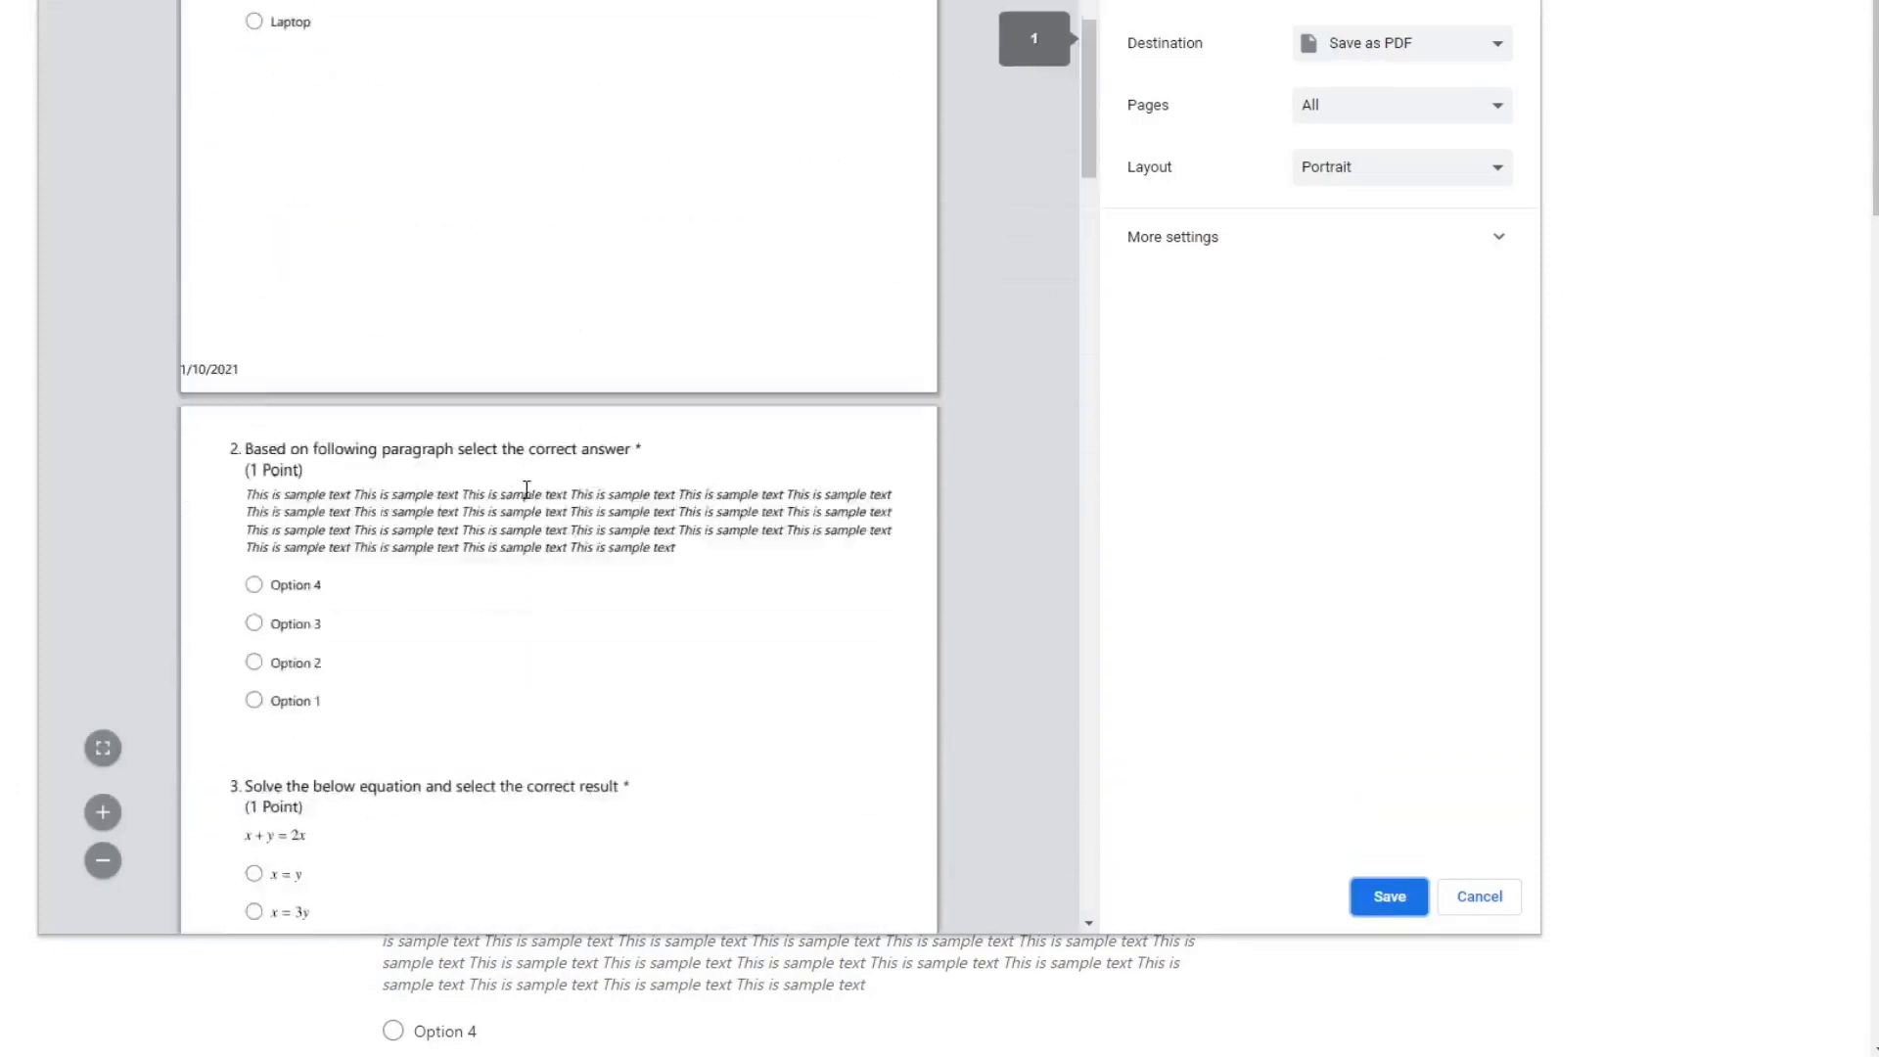
pyautogui.scroll(-15, 536, 497)
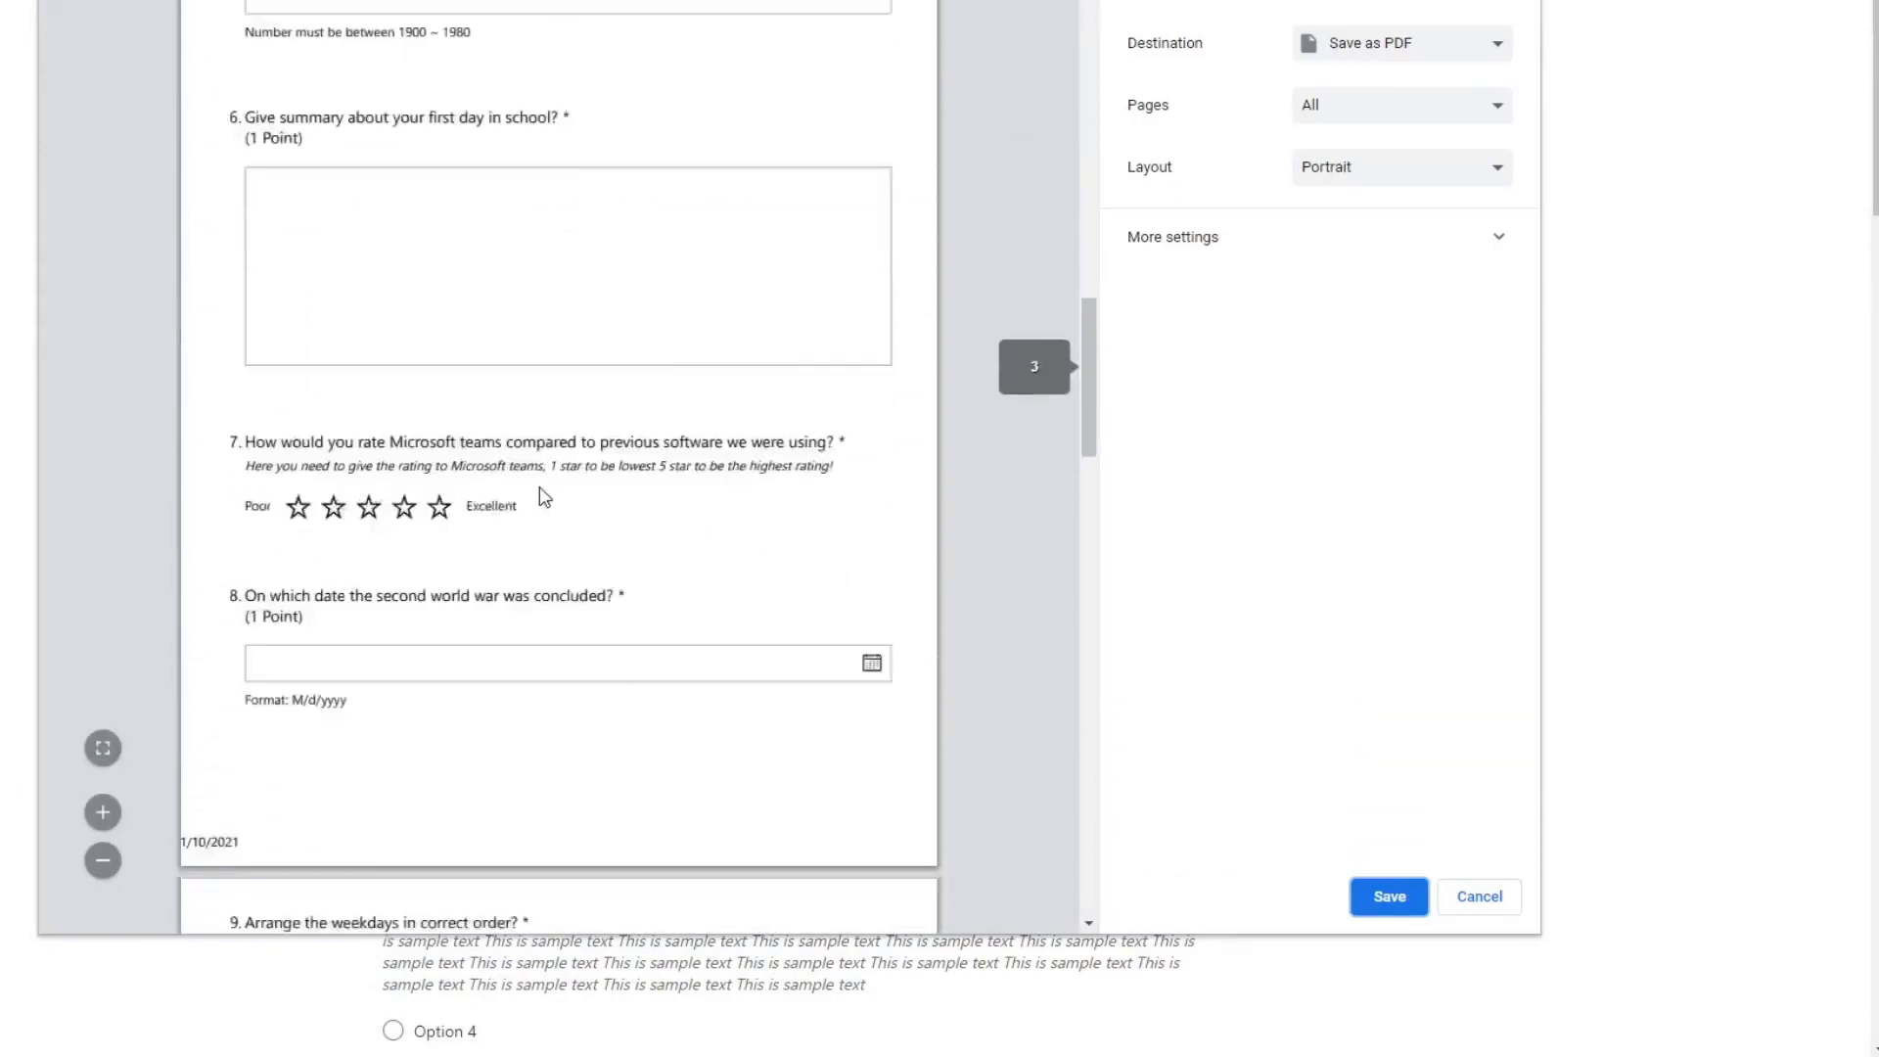
pyautogui.scroll(-10, 545, 497)
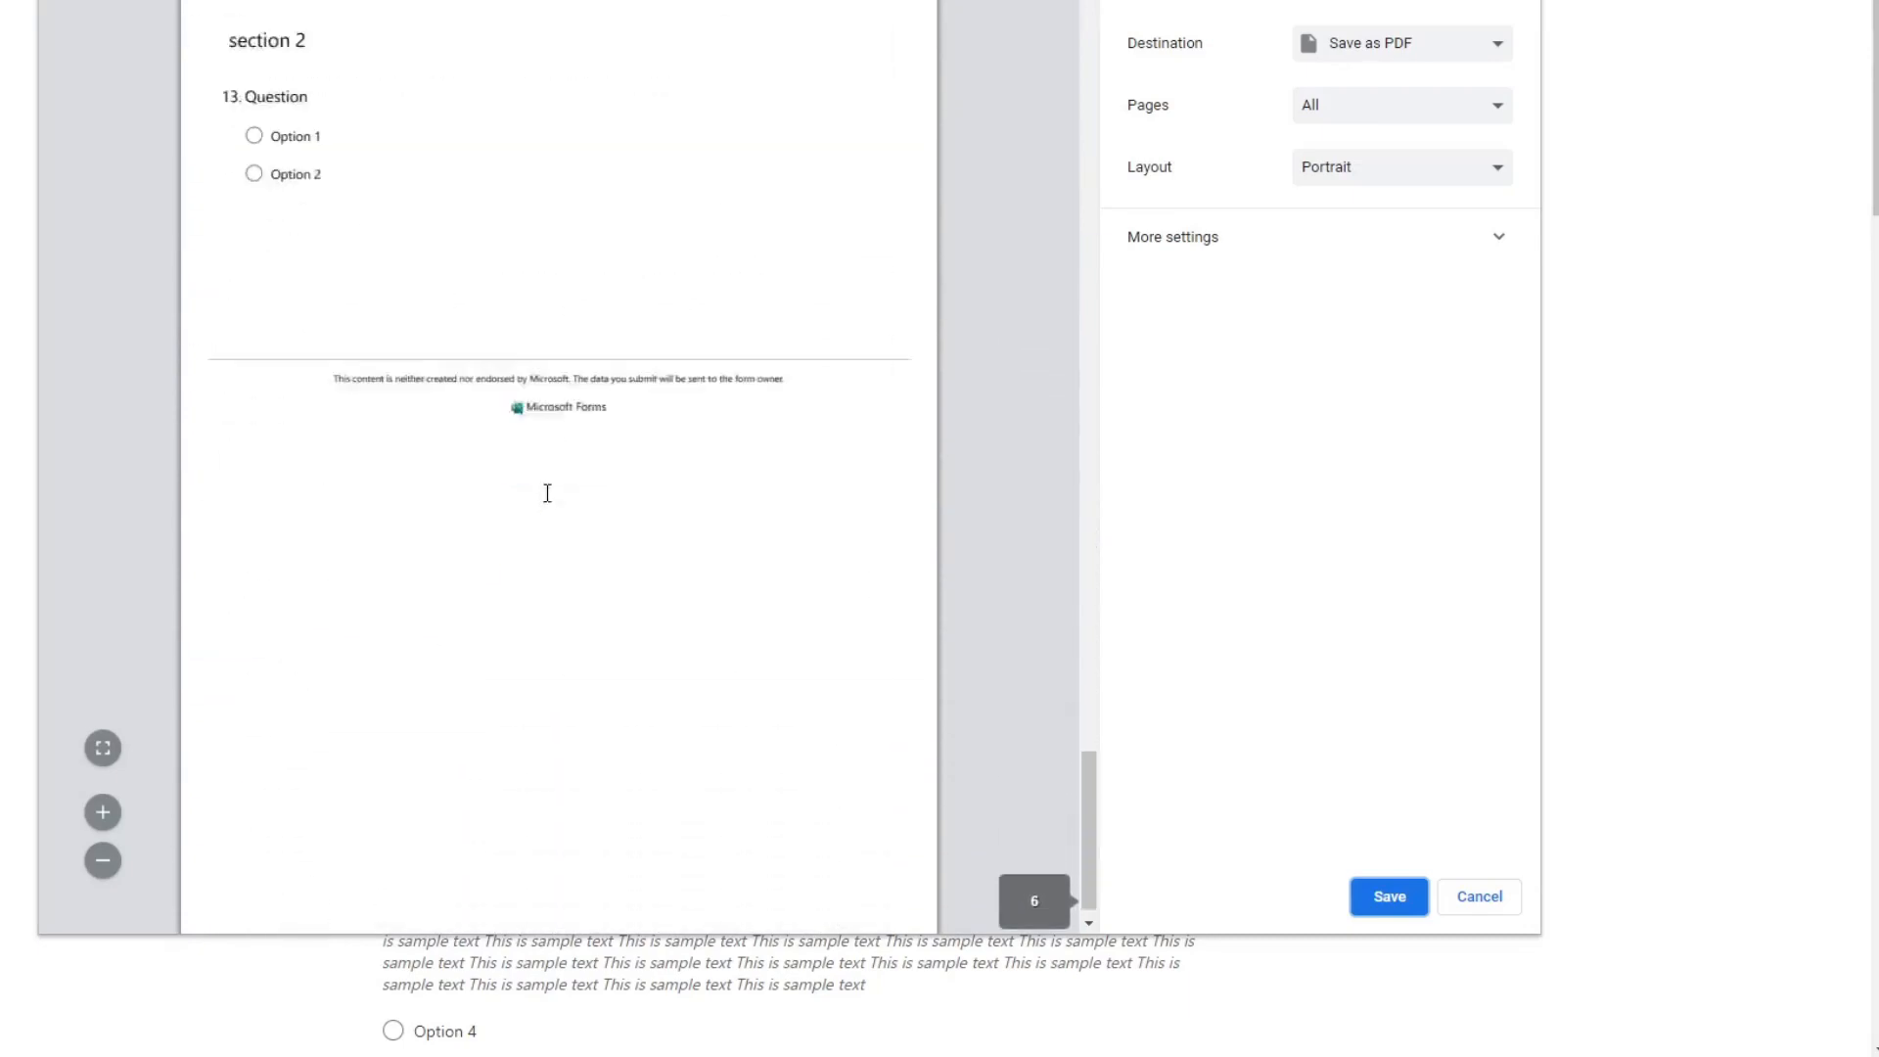
pyautogui.scroll(20, 548, 494)
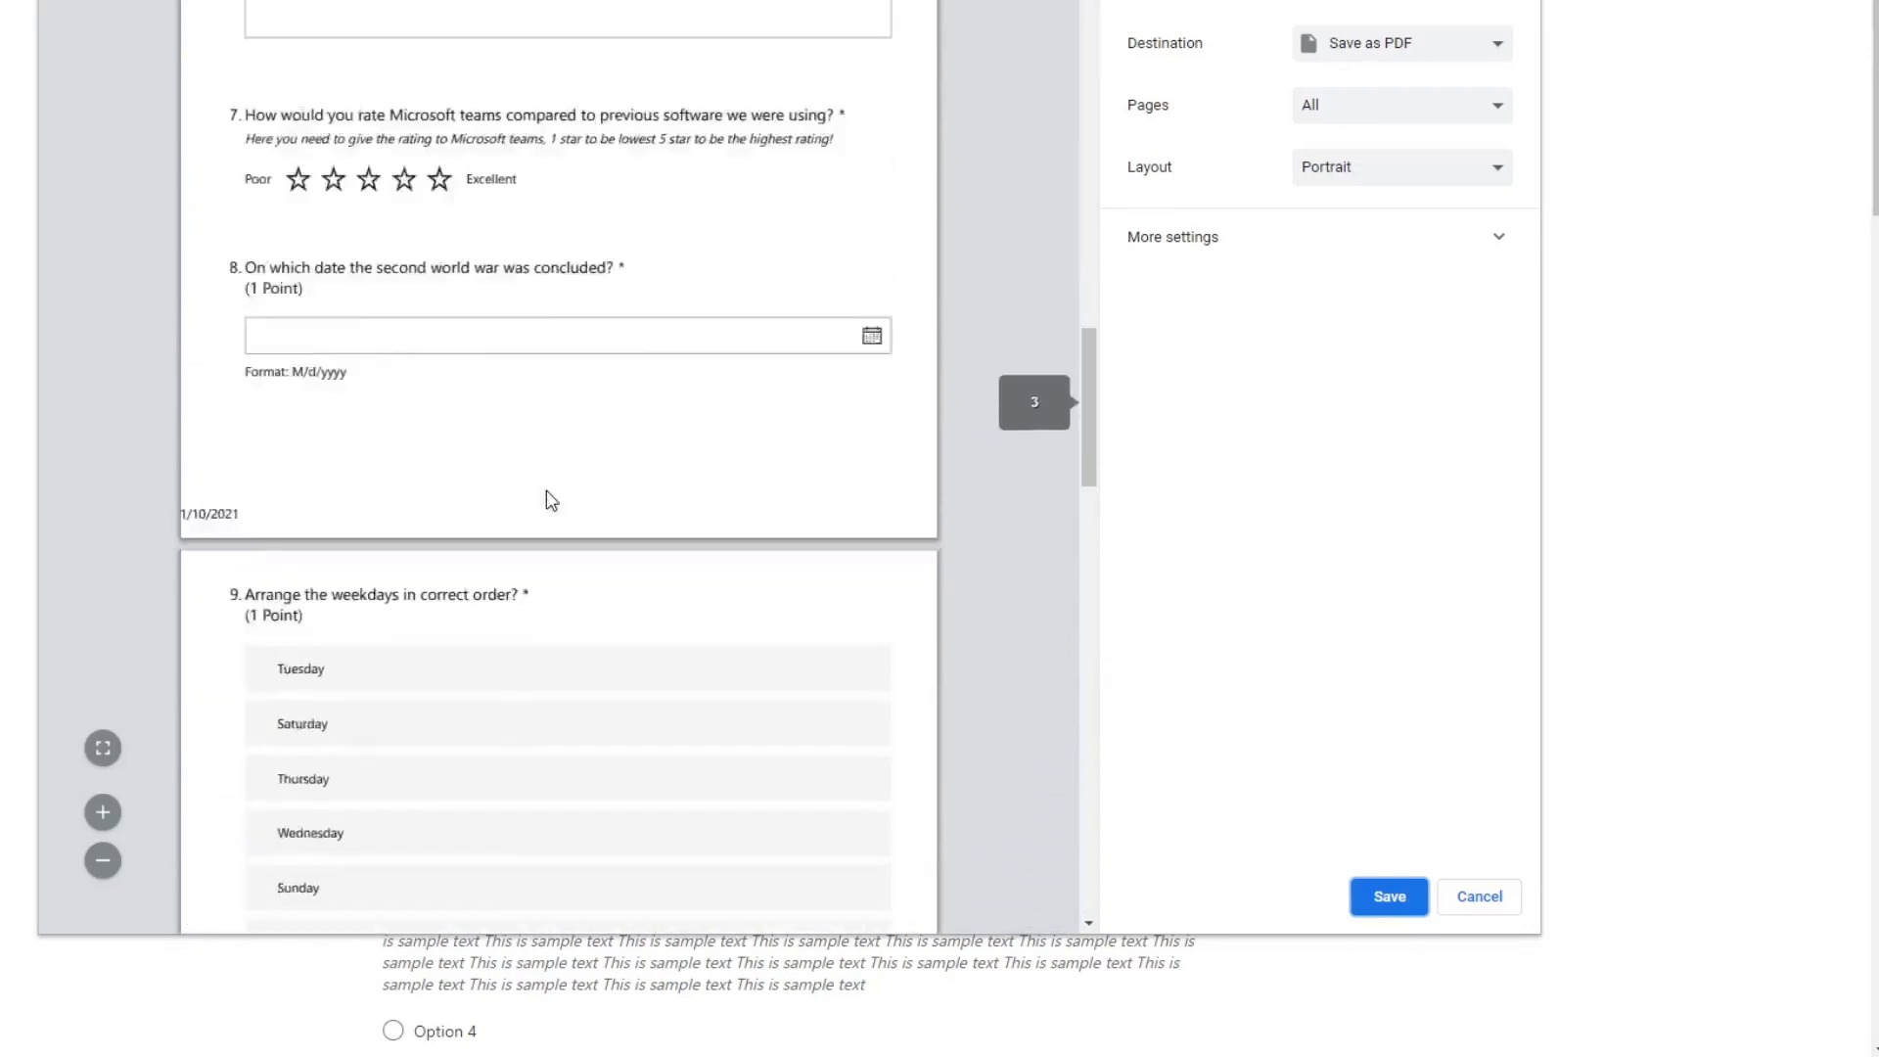
# Step: Keep Save as PDF as the print destination and save the quiz as "Microsoft Forms.pdf"
pyautogui.click(1497, 61)
pyautogui.click(1497, 63)
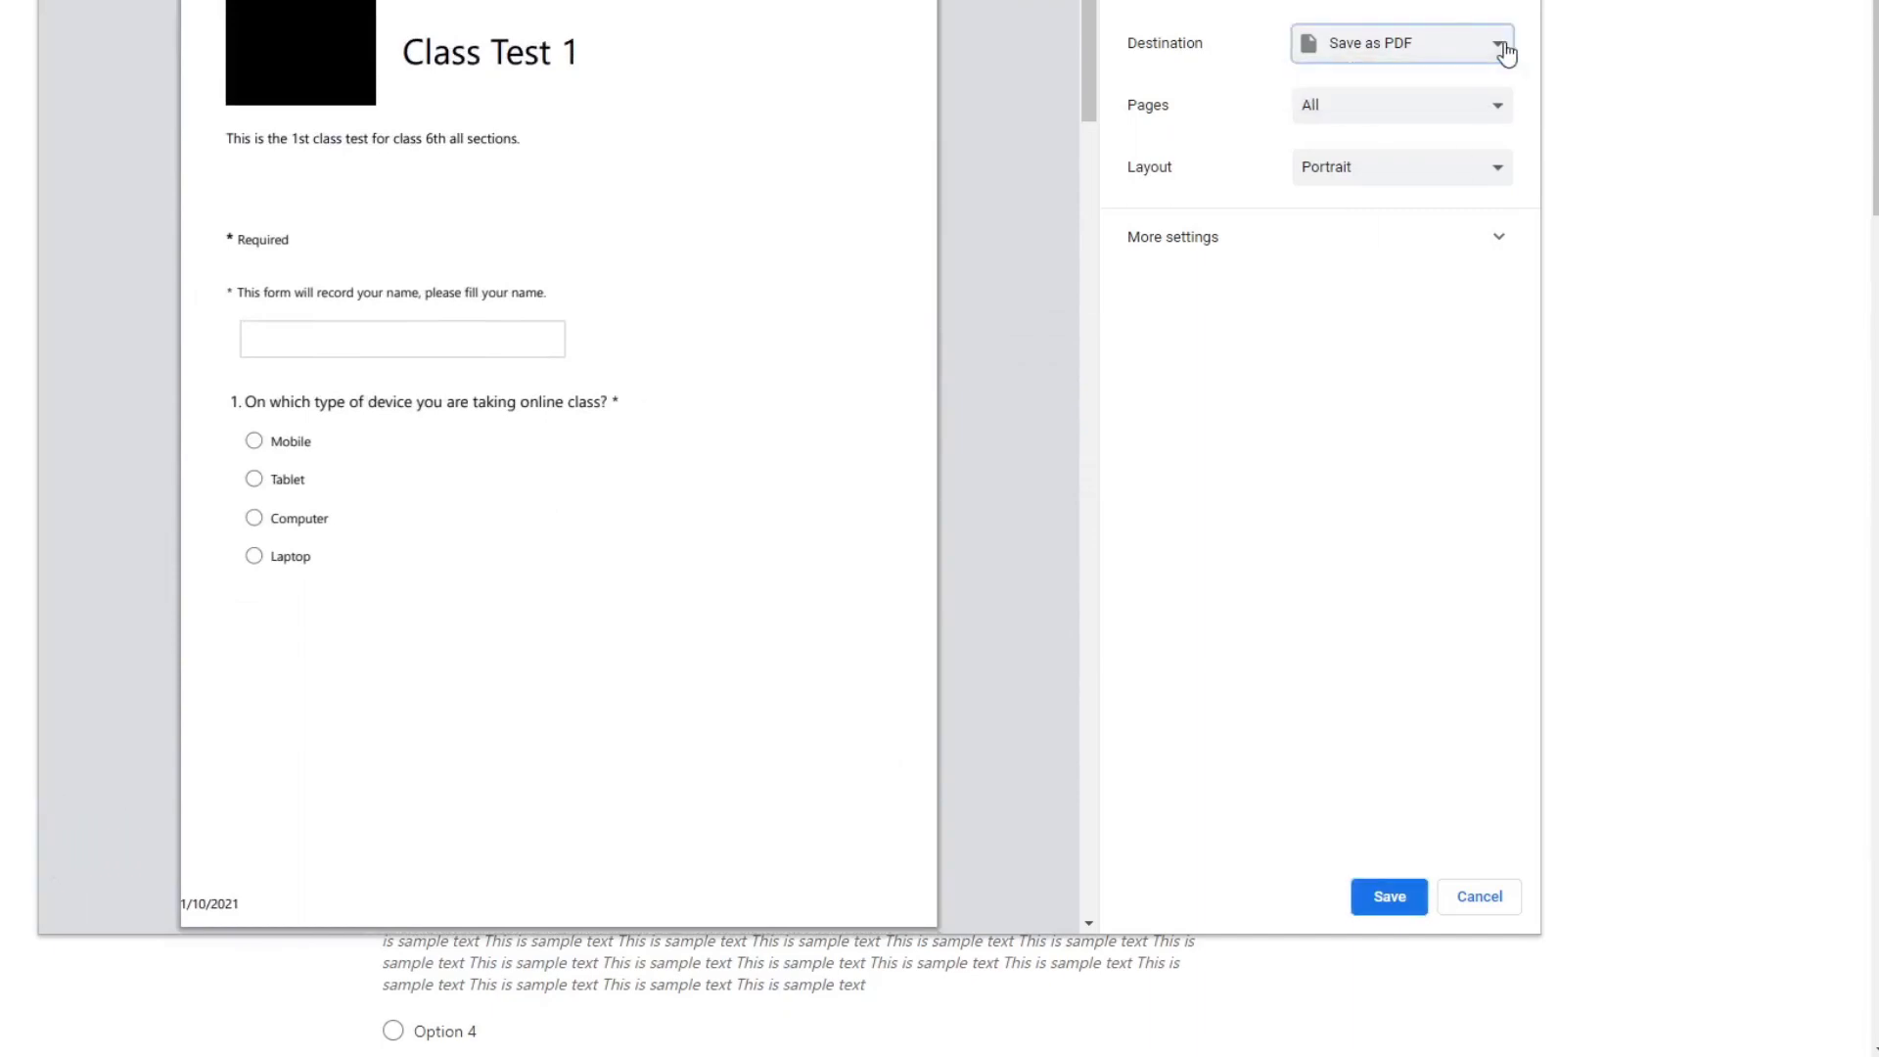
pyautogui.click(1387, 897)
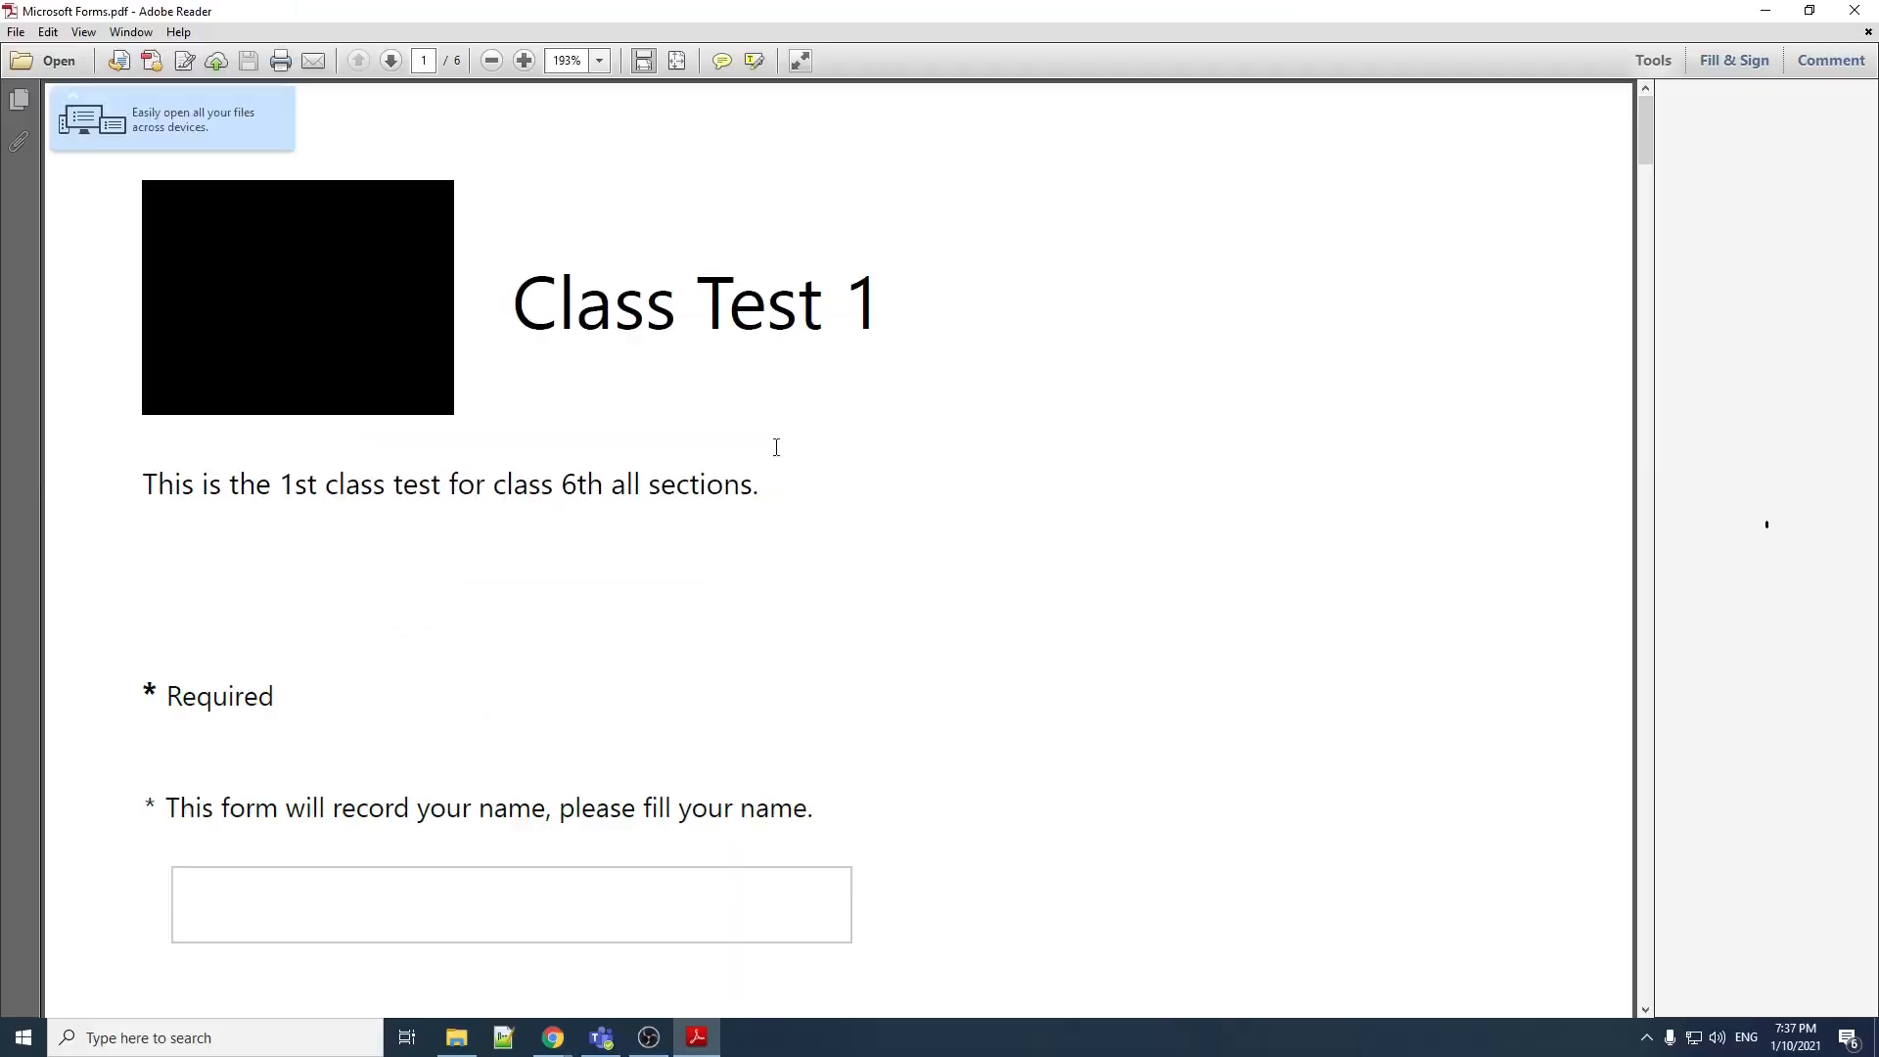
# Step: Review the exported quiz PDF through its last page in Adobe Reader, reducing the zoom to 100%, and close it
pyautogui.scroll(2, 820, 523)
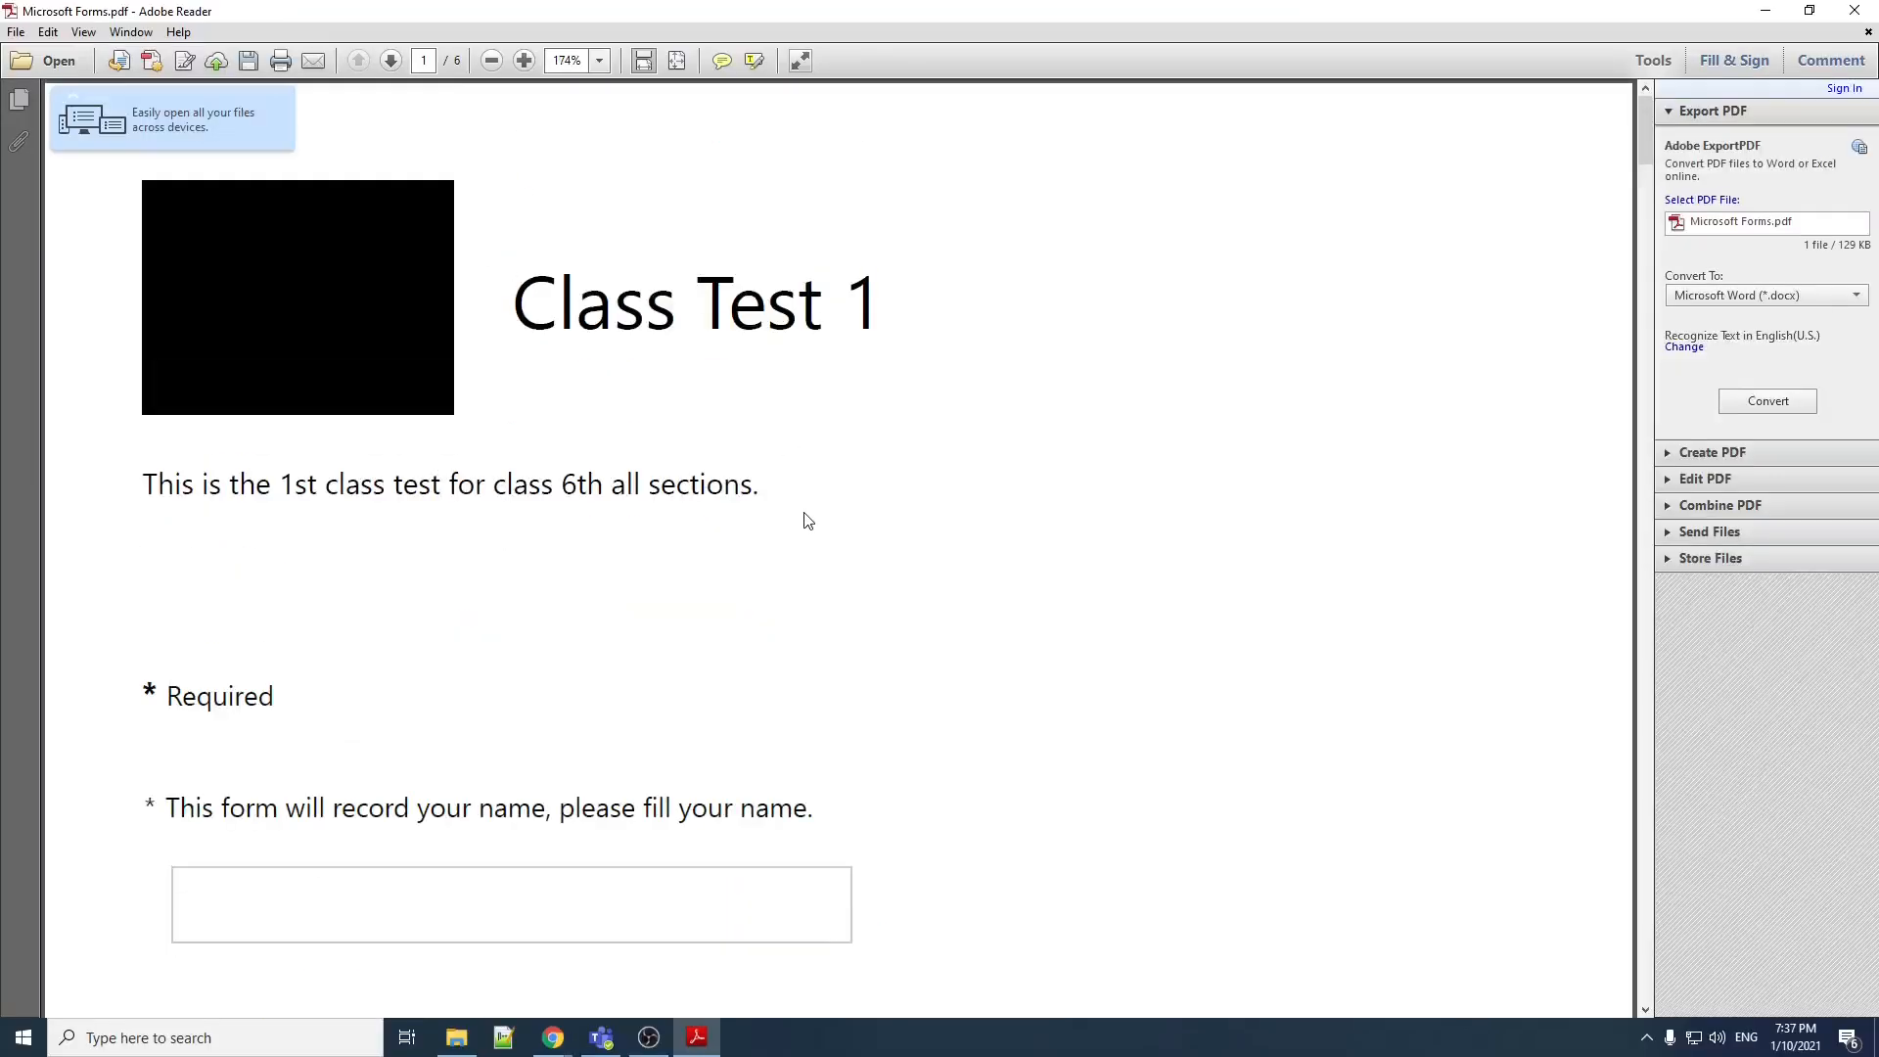
pyautogui.scroll(-9, 807, 521)
pyautogui.scroll(-15, 818, 519)
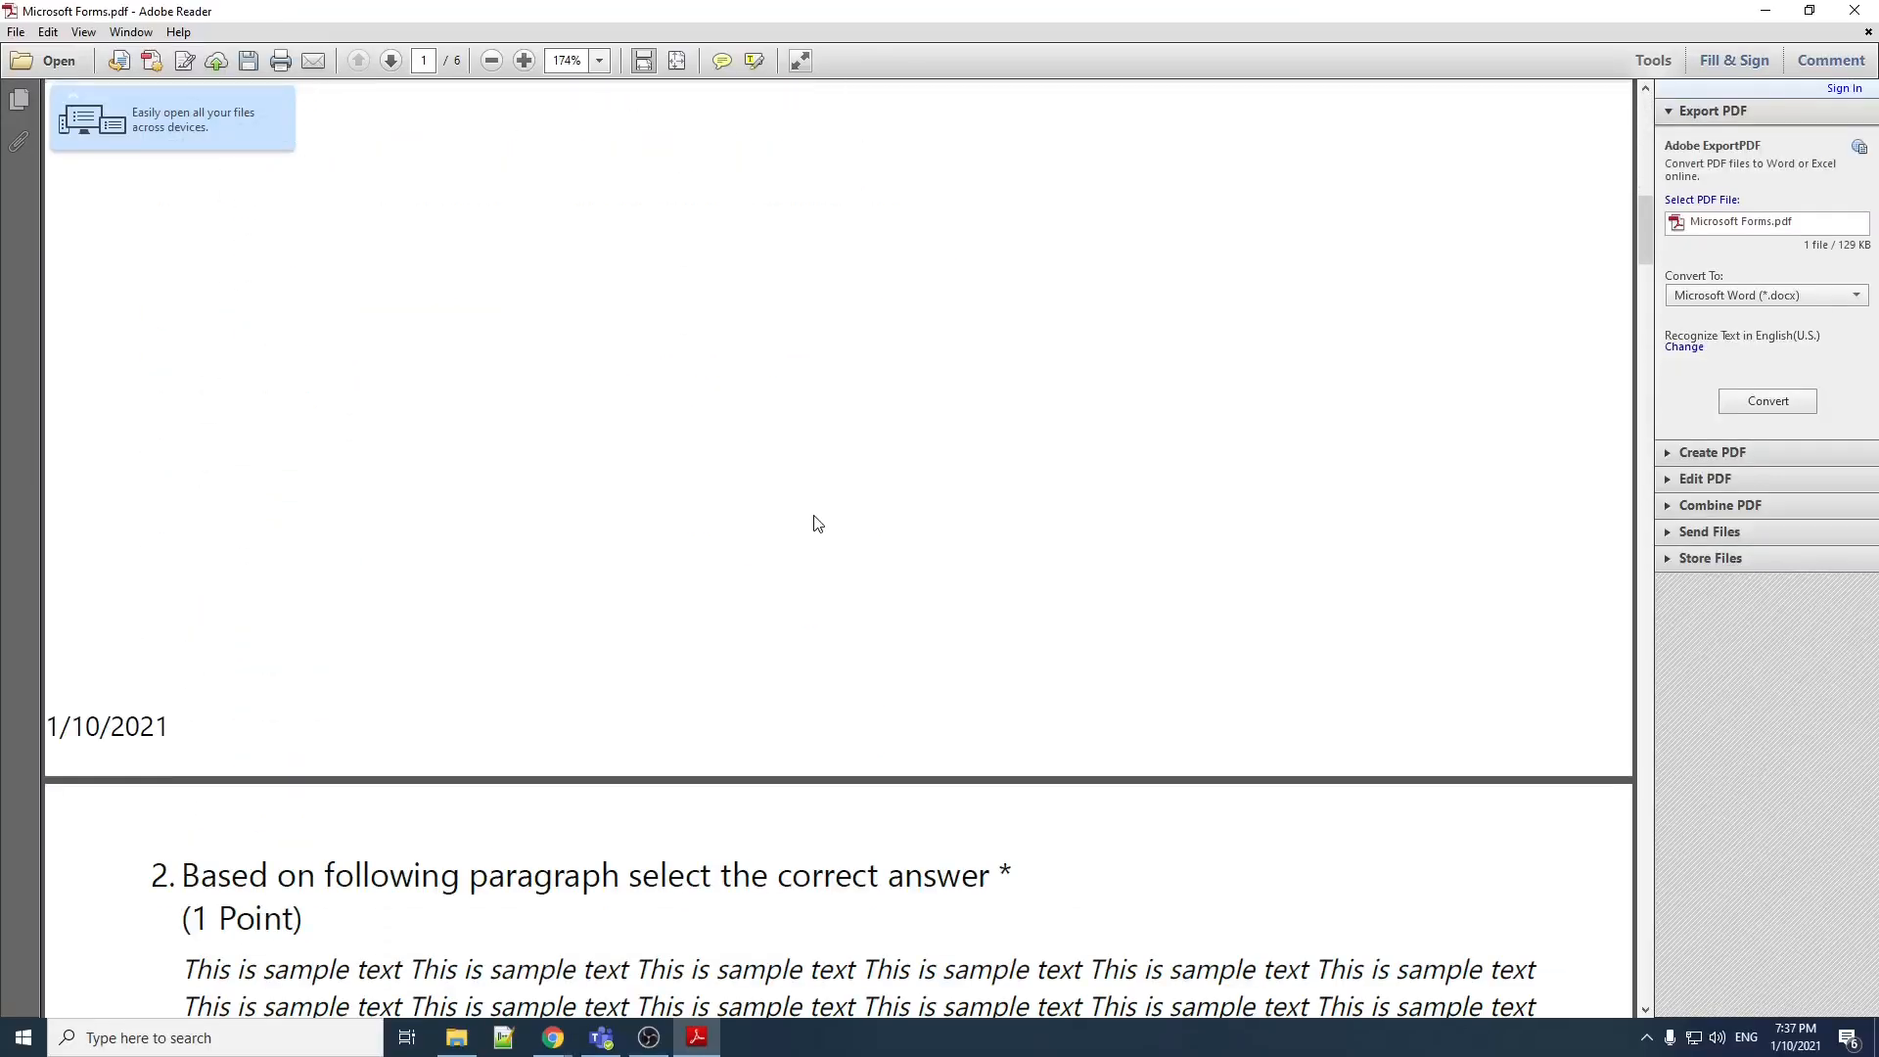
pyautogui.scroll(-1, 835, 532)
pyautogui.rightClick(813, 560)
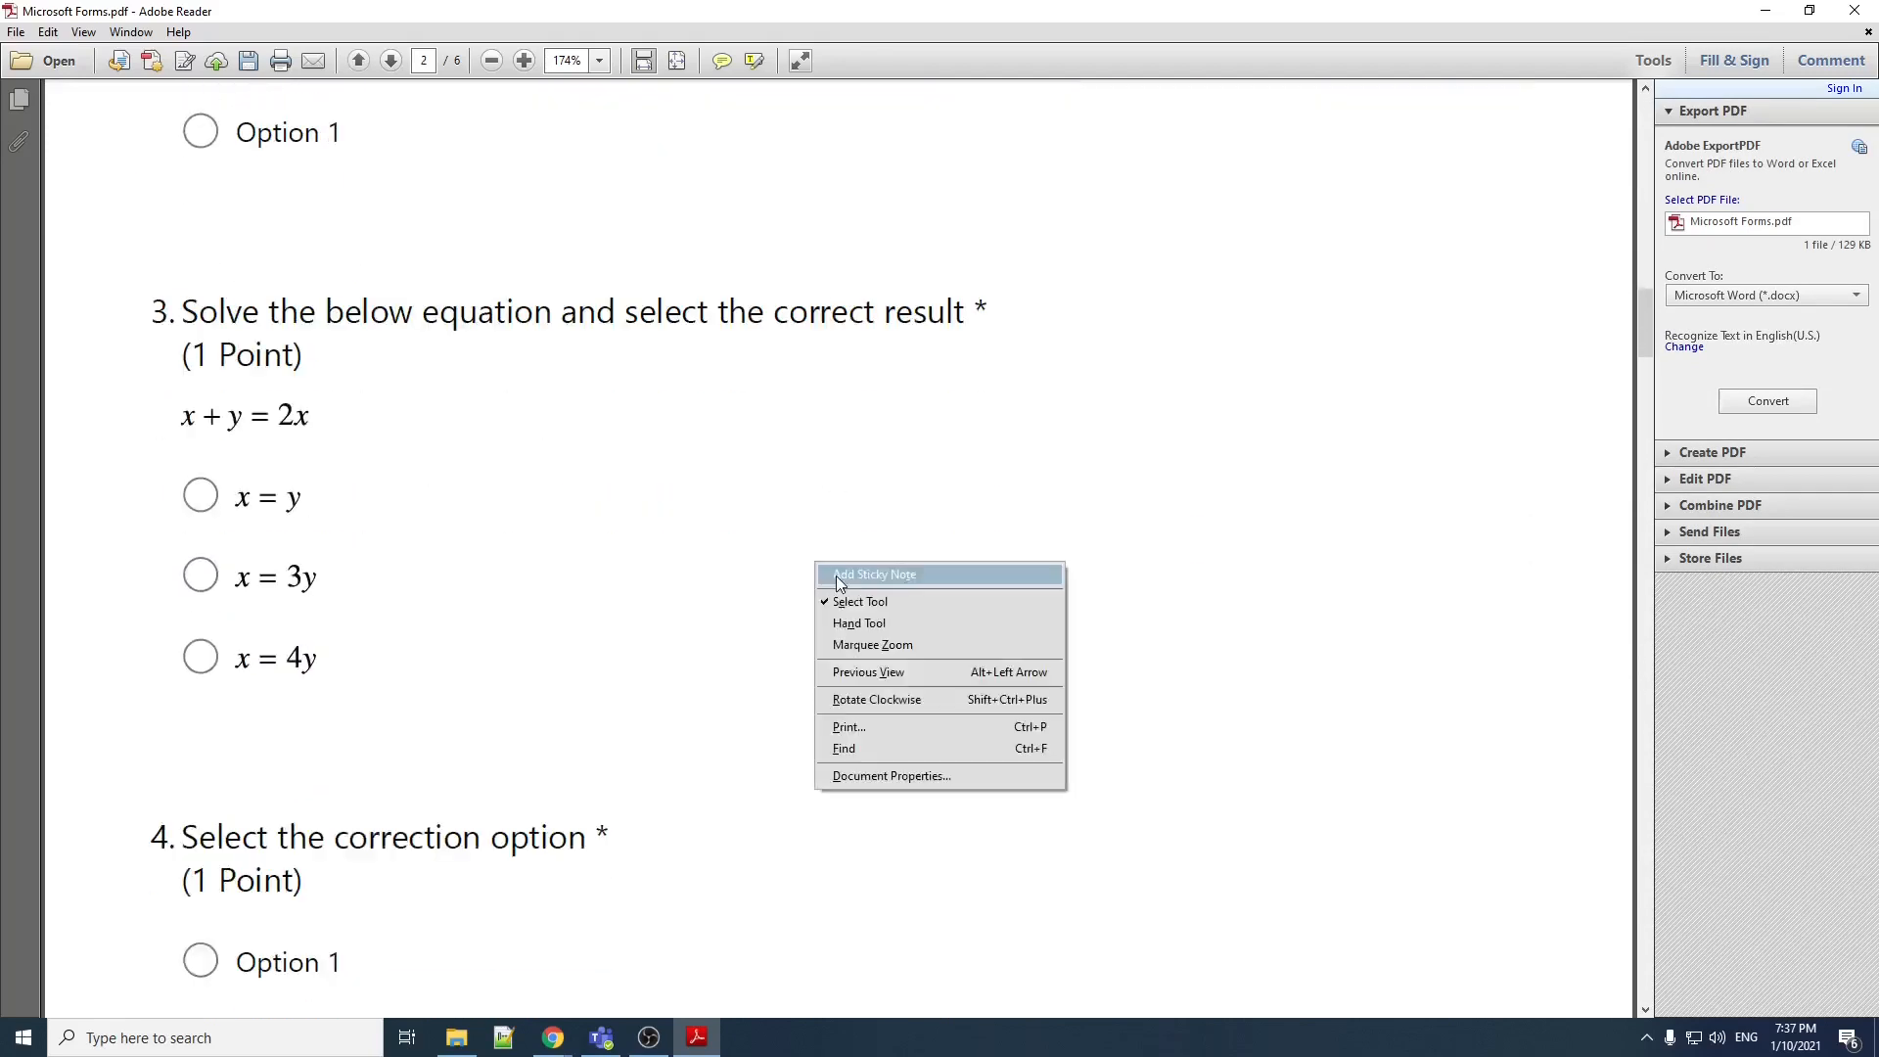
pyautogui.click(789, 550)
pyautogui.click(520, 60)
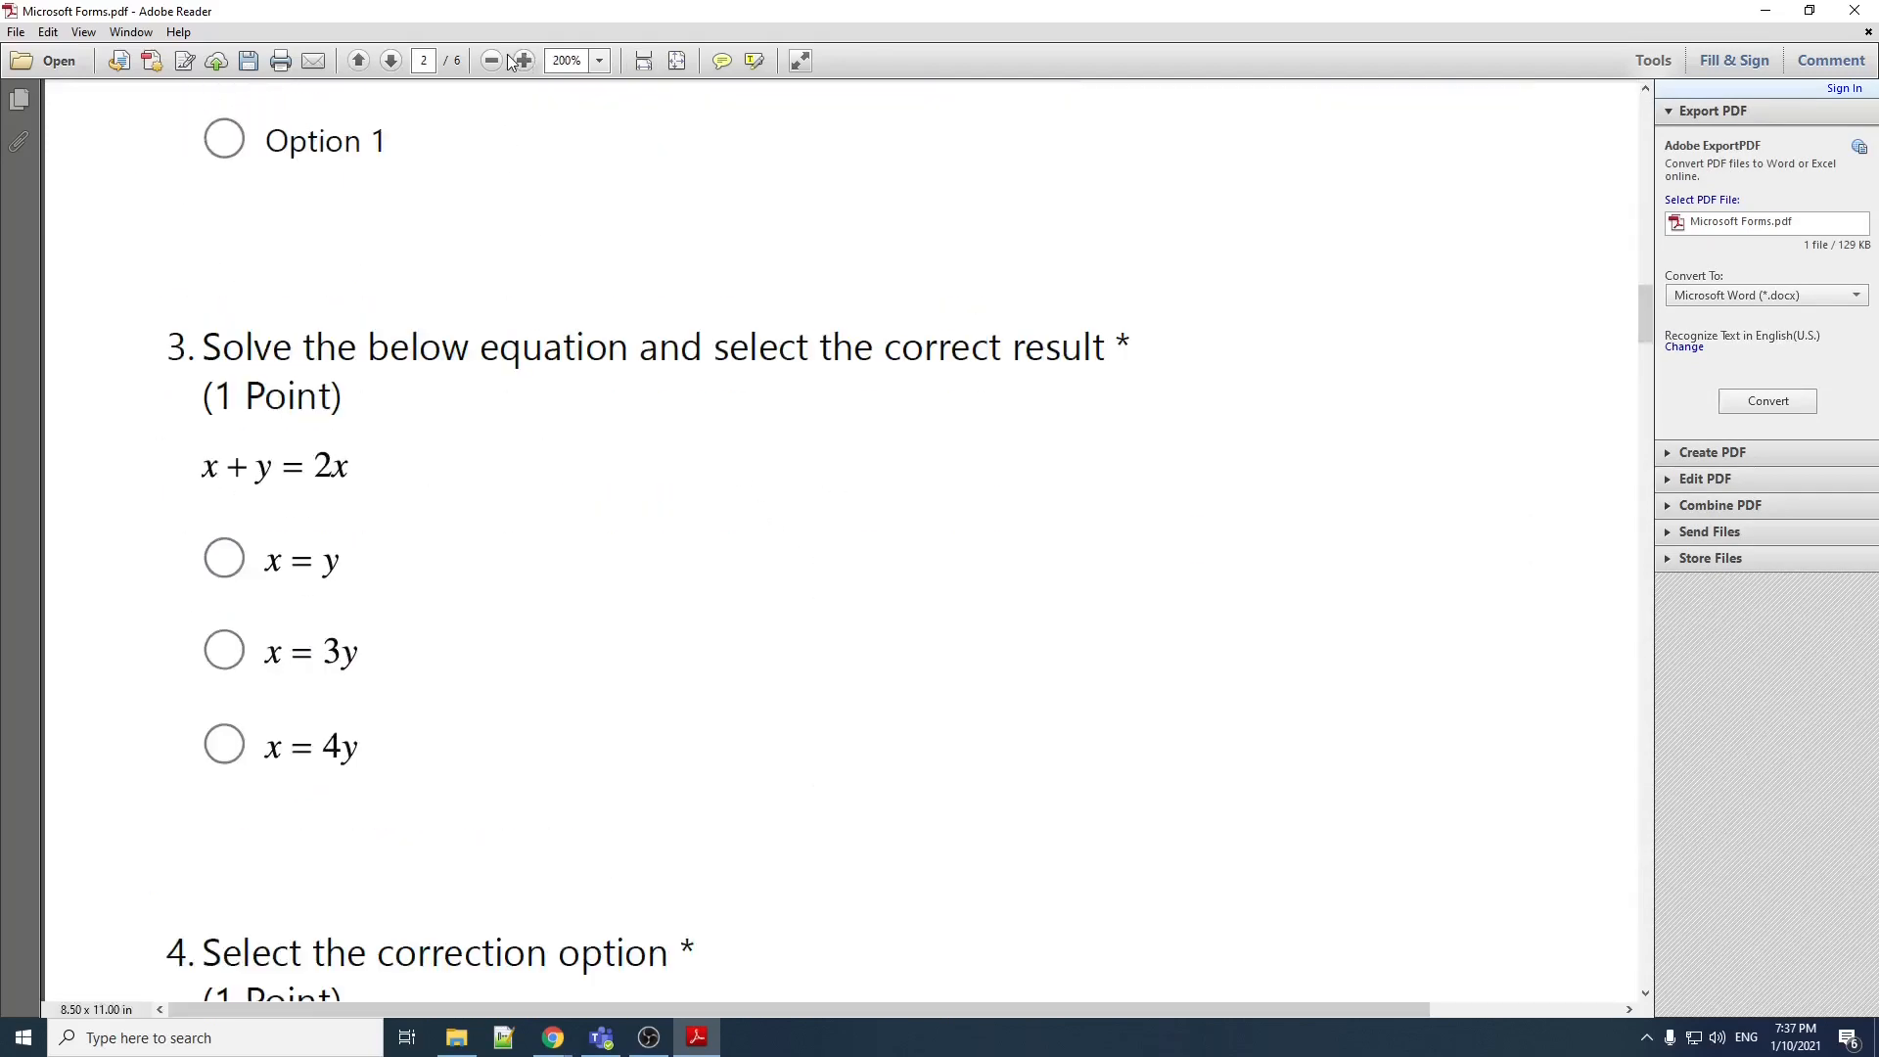
pyautogui.click(493, 61)
pyautogui.doubleClick(493, 61)
pyautogui.scroll(-15, 910, 489)
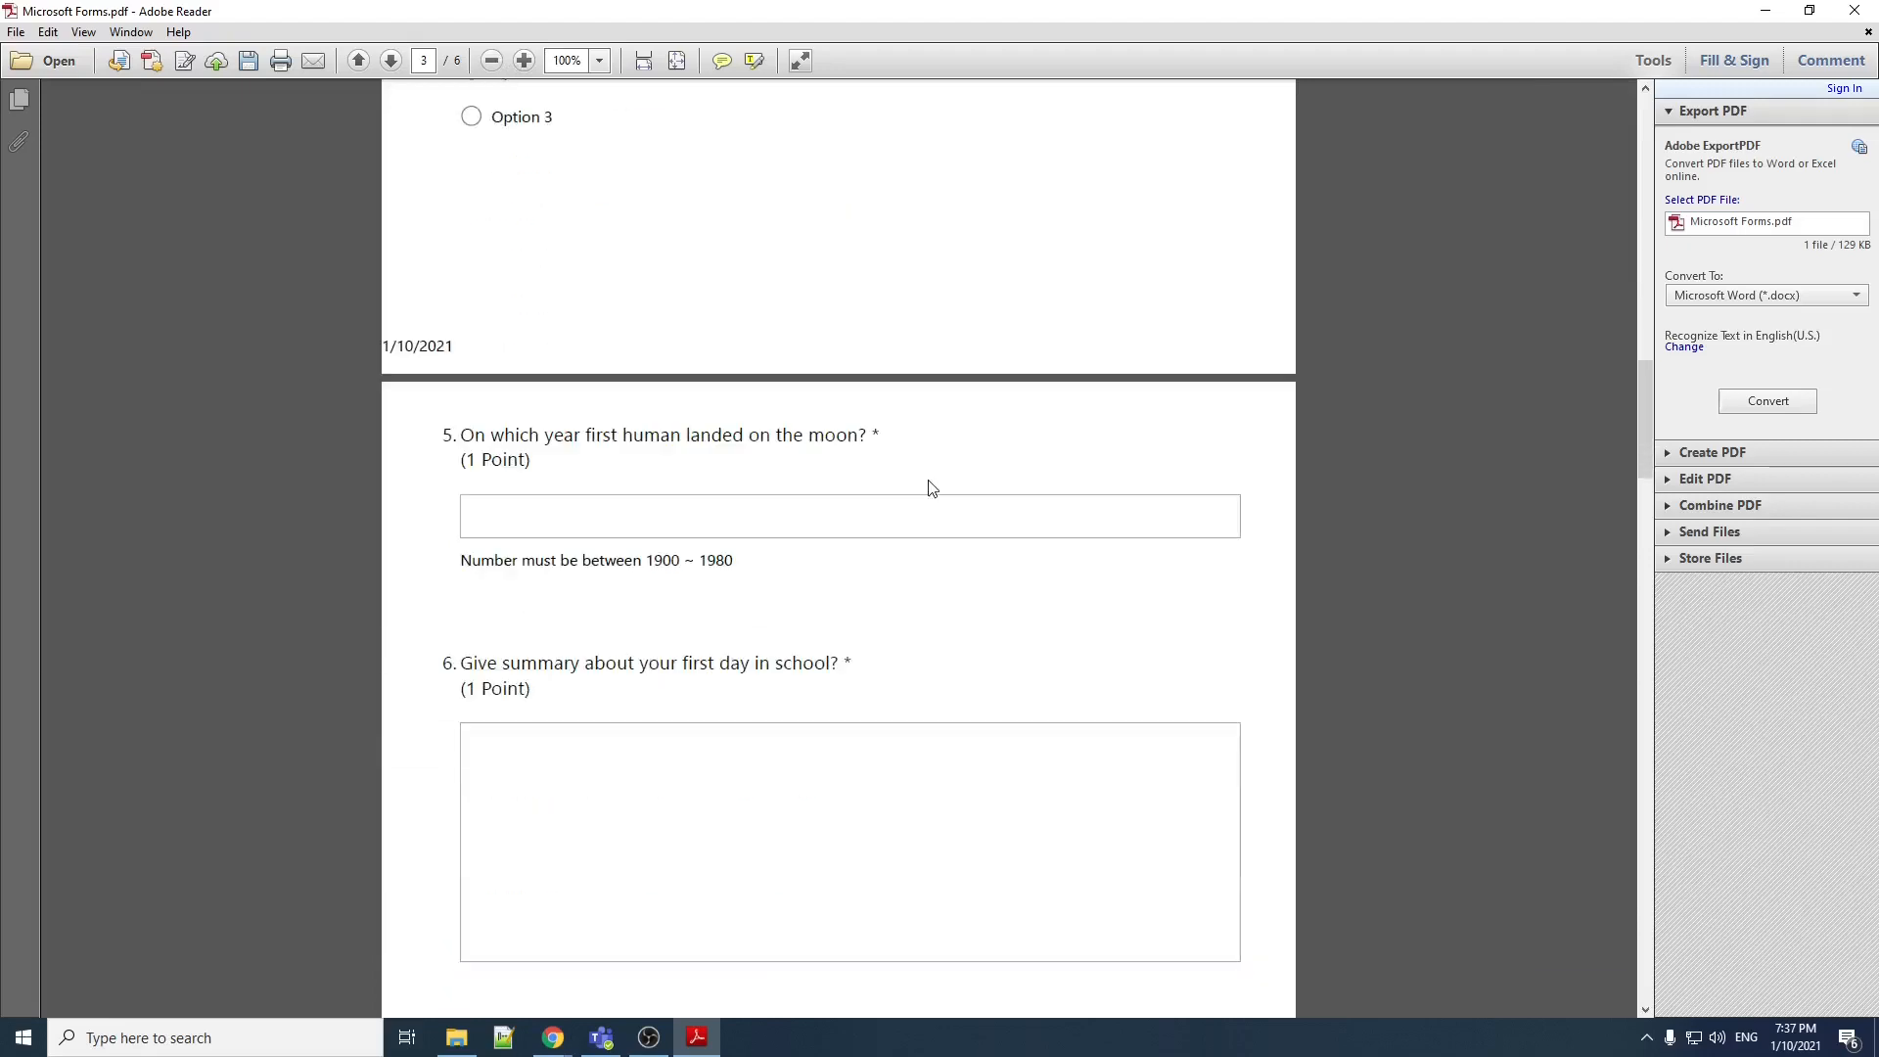
pyautogui.scroll(-20, 941, 489)
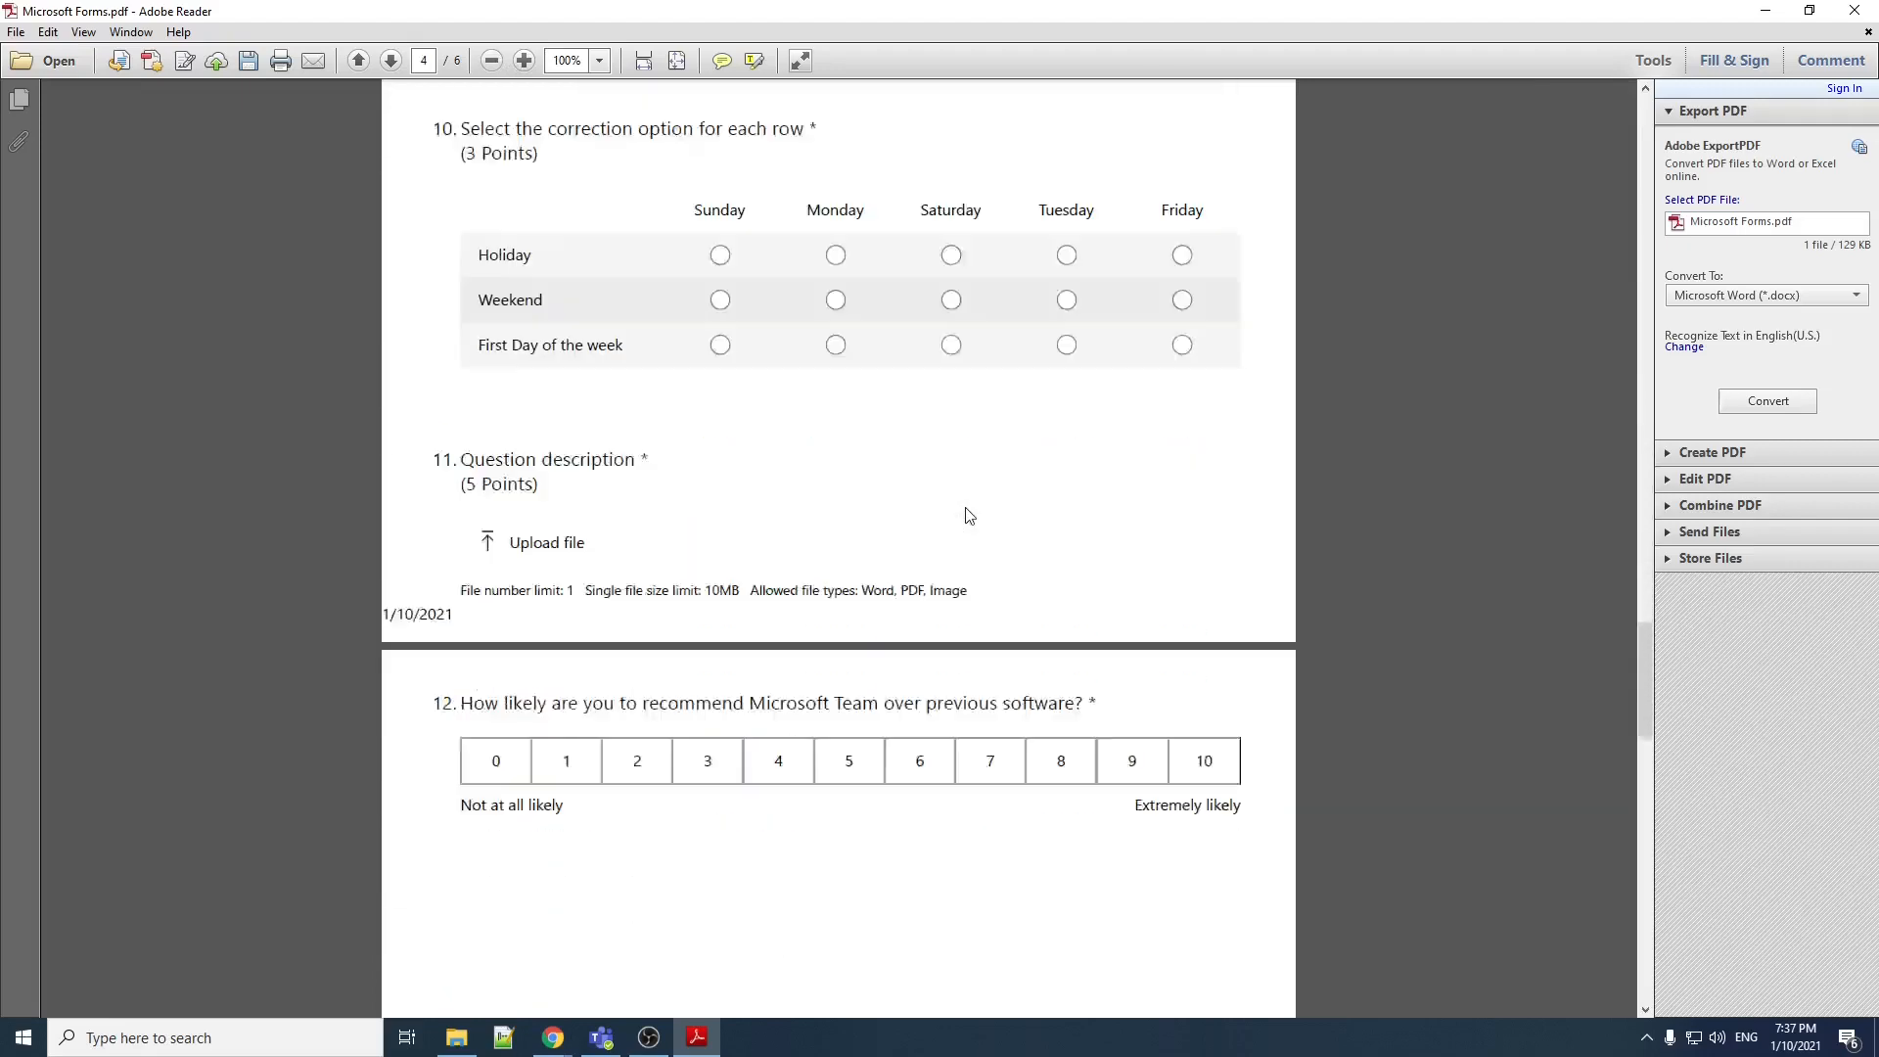
pyautogui.scroll(-10, 991, 523)
pyautogui.scroll(20, 993, 528)
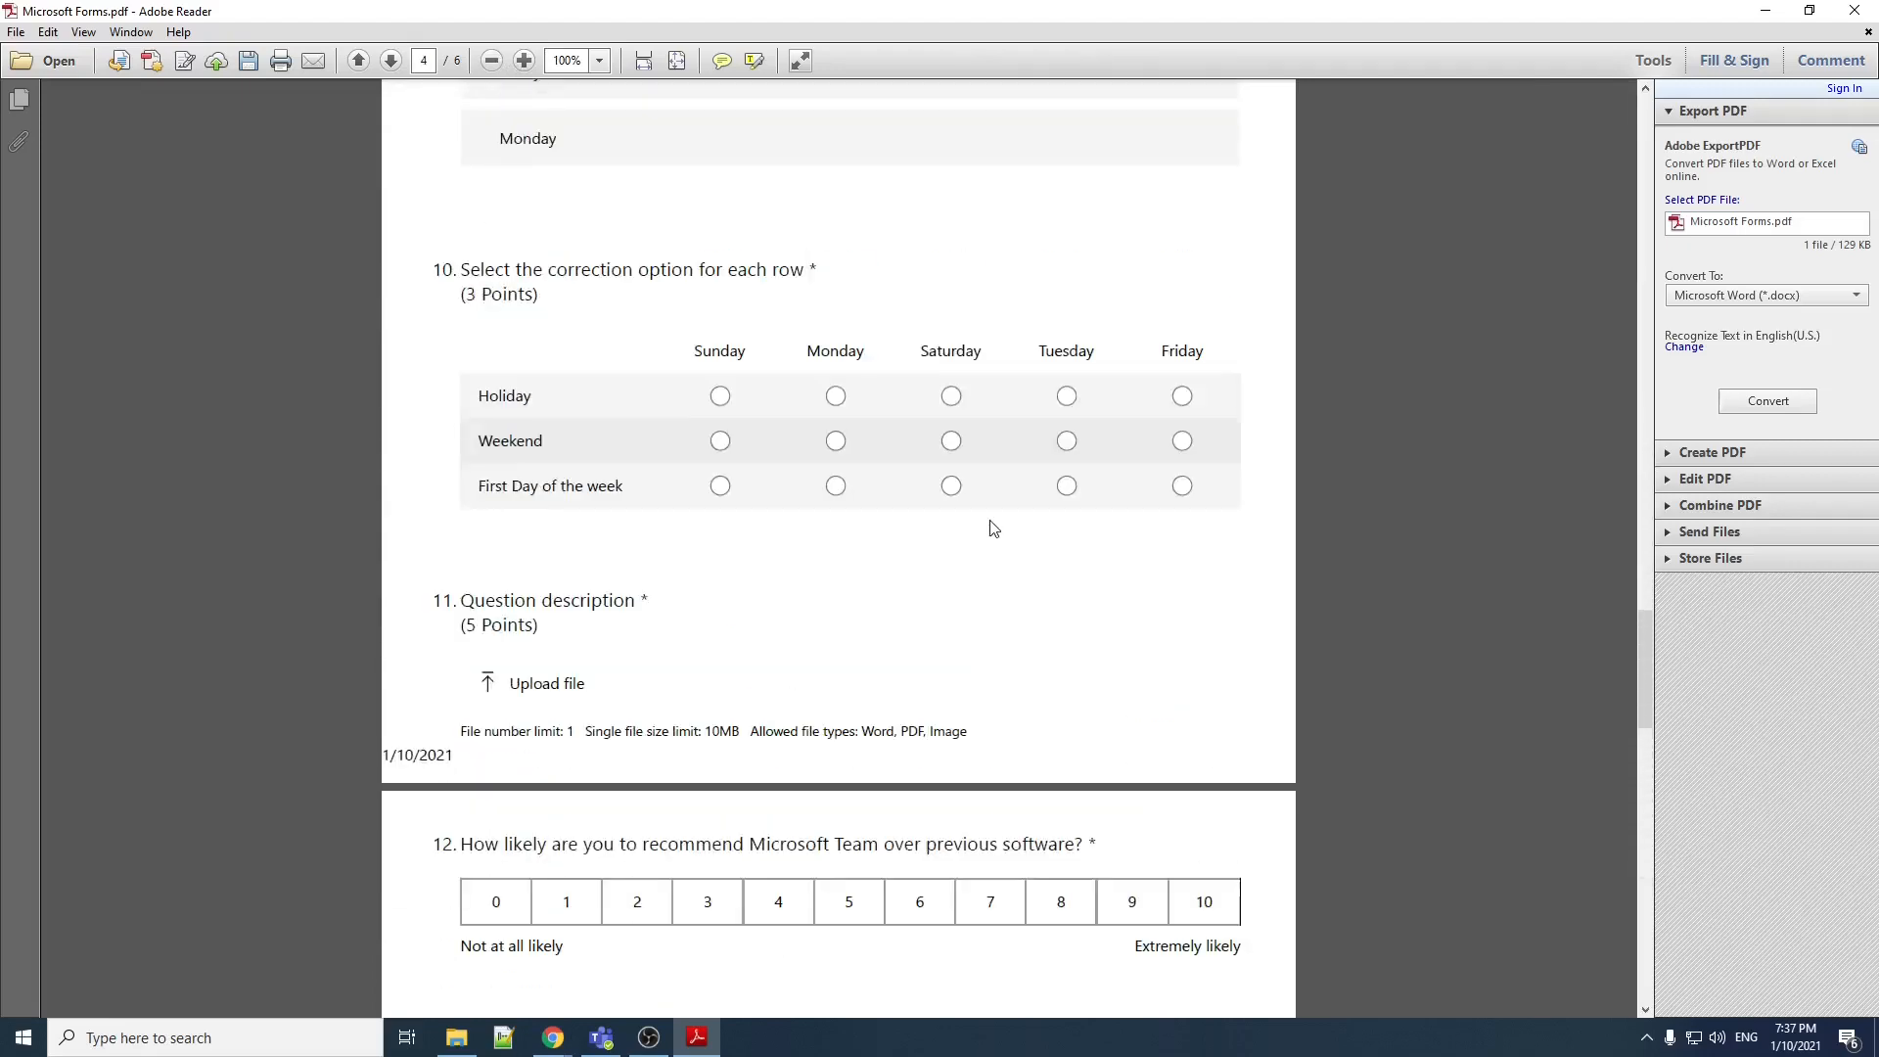
pyautogui.scroll(-20, 993, 529)
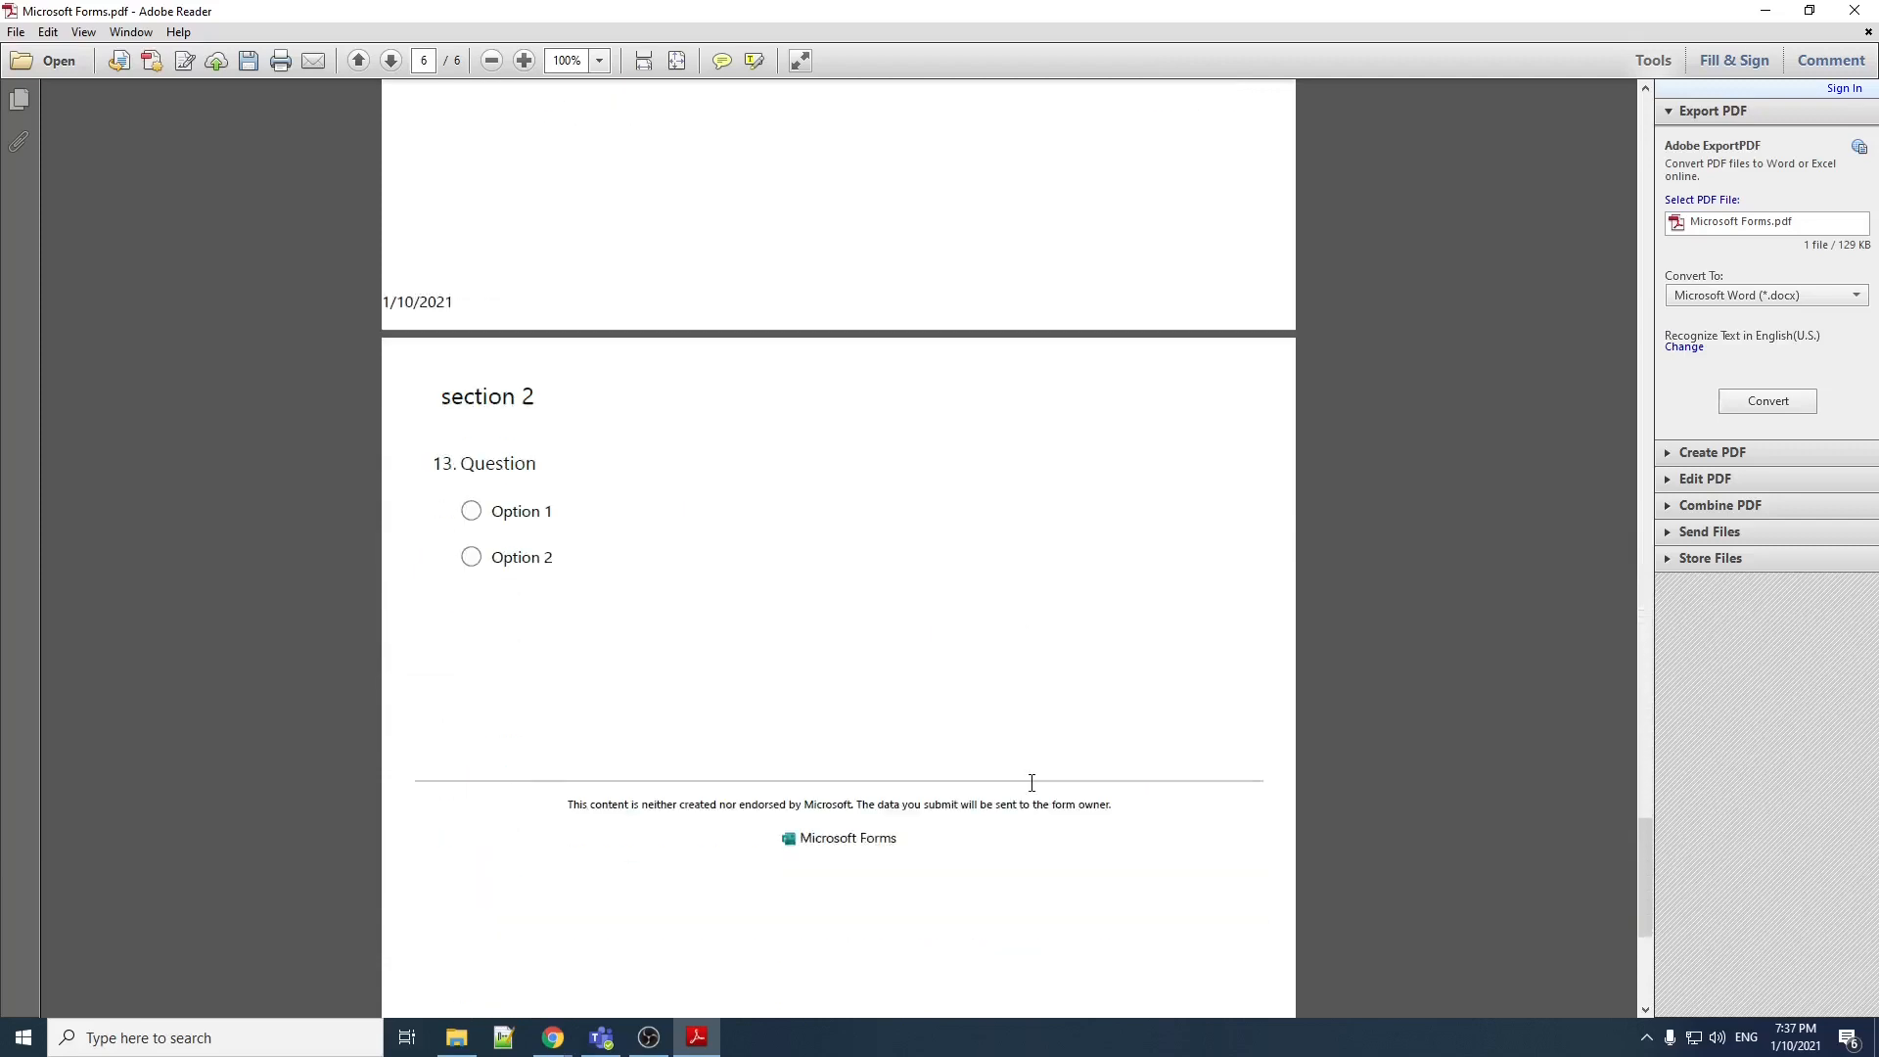
pyautogui.scroll(5, 1034, 783)
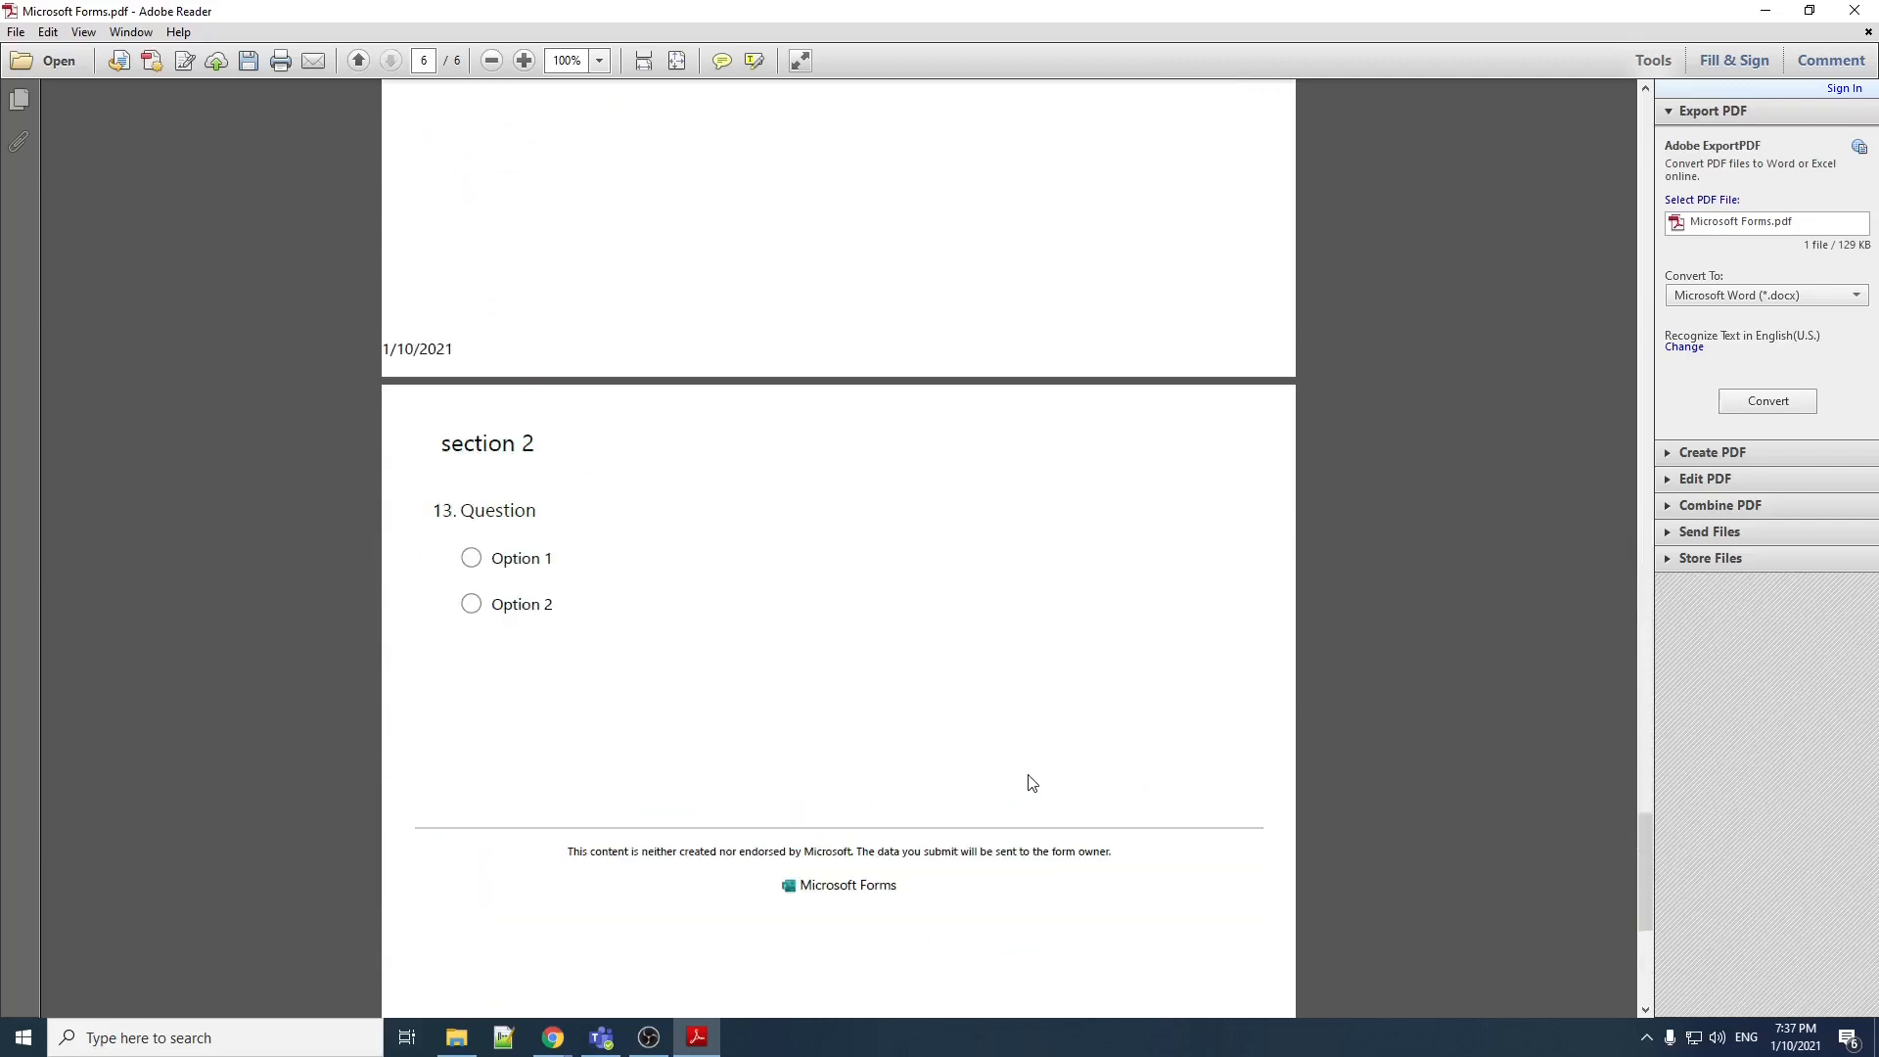
pyautogui.click(1866, 12)
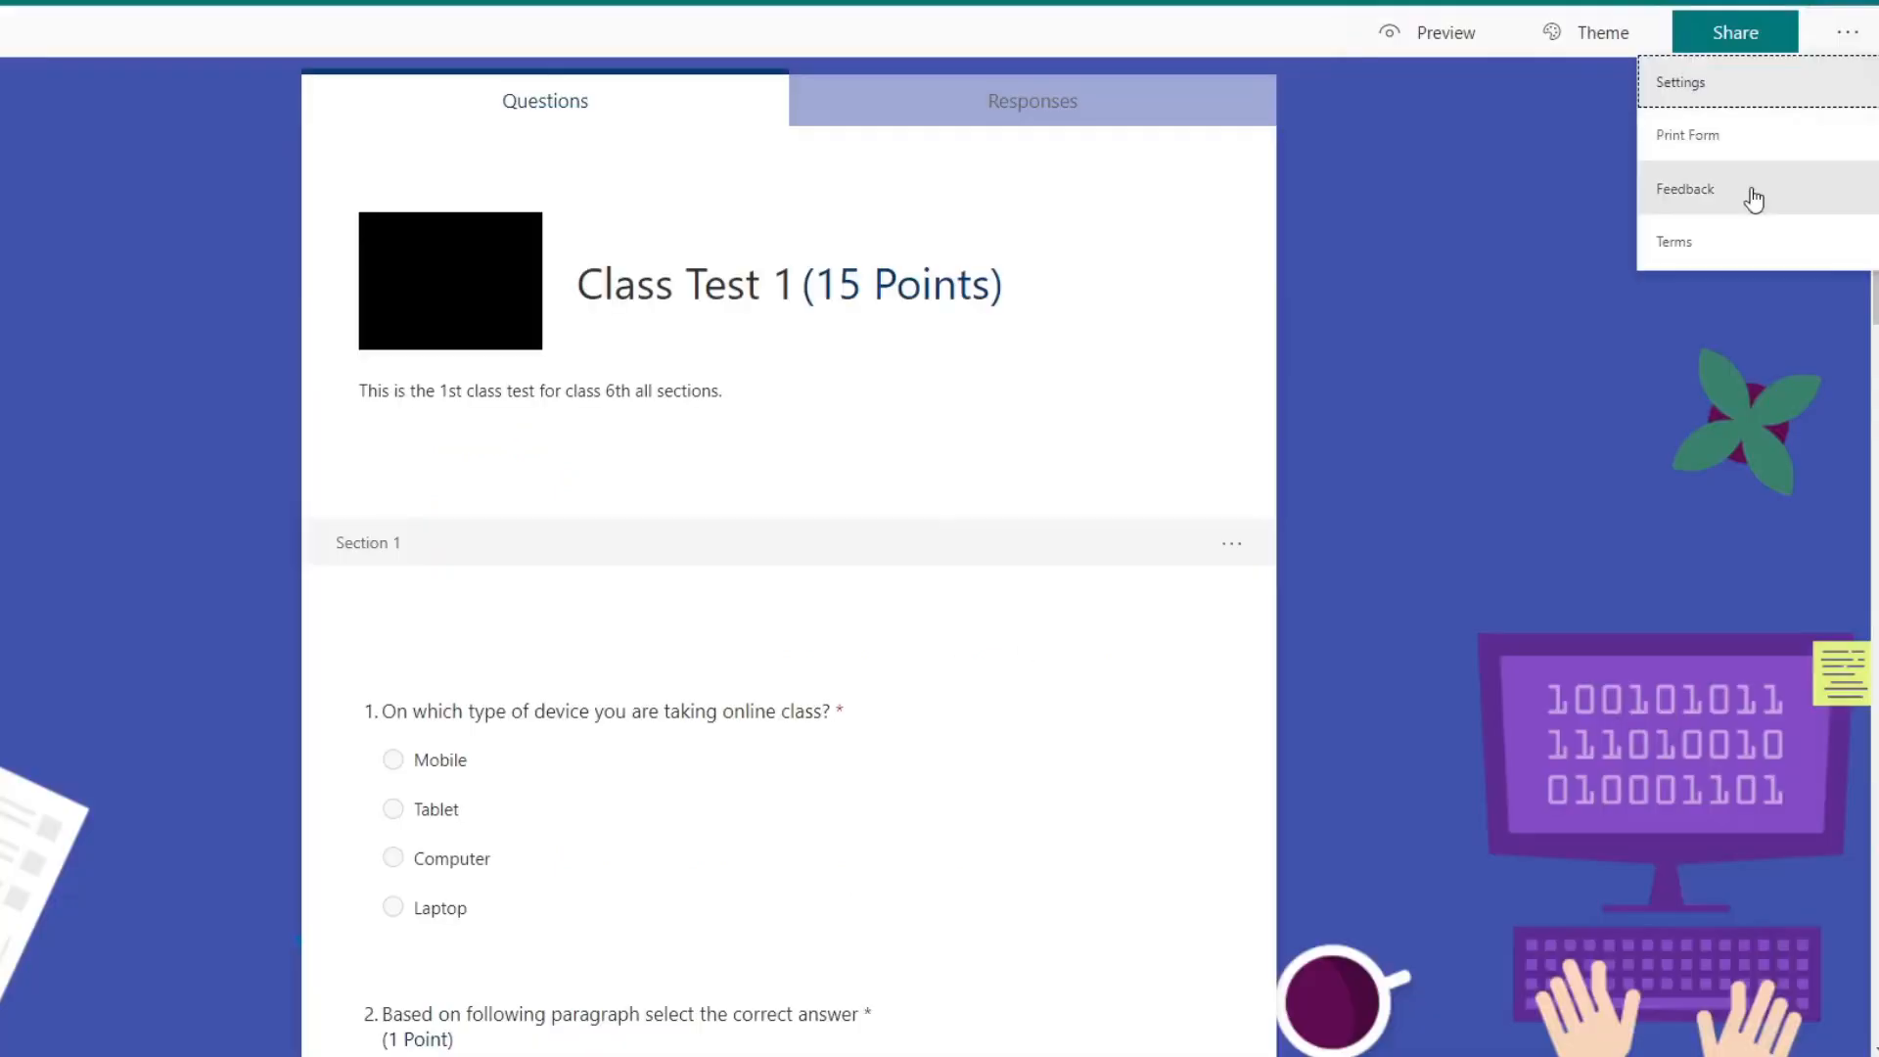
# Step: View the form's feedback option and its terms page, and close the terms page
pyautogui.click(1748, 189)
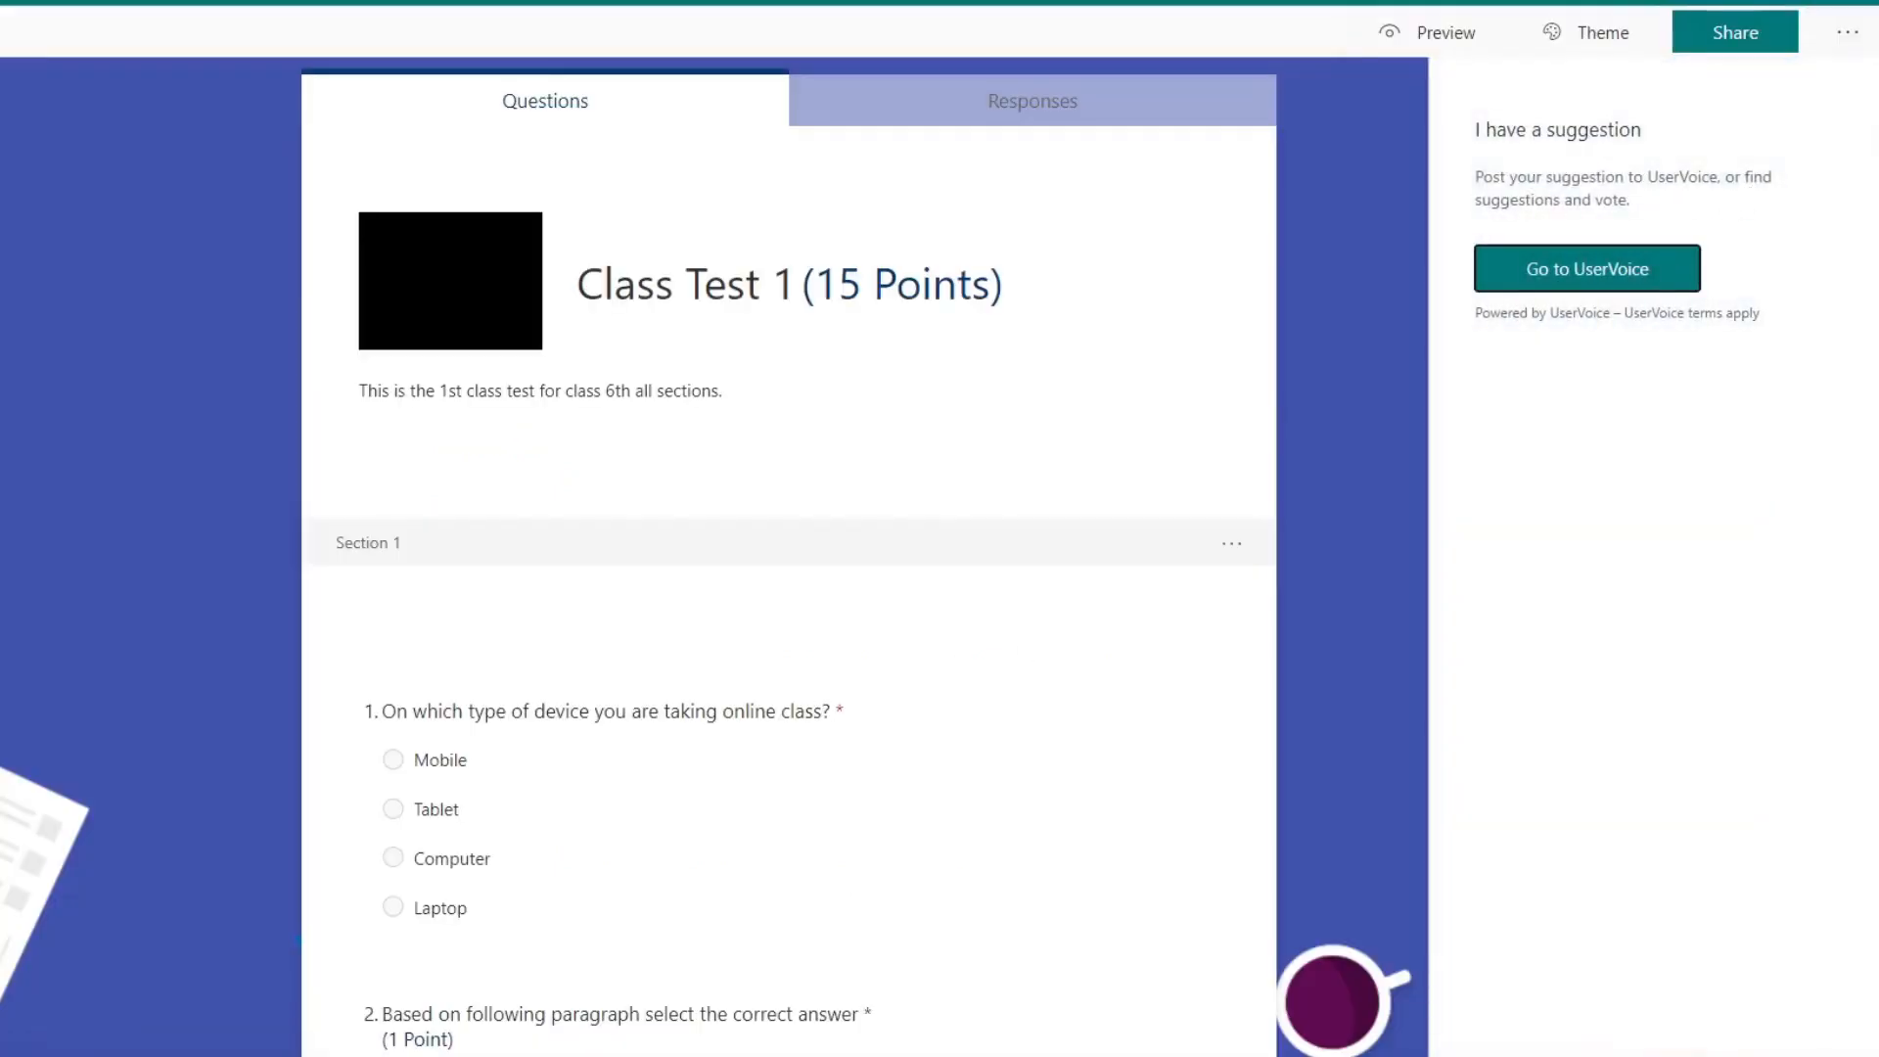
pyautogui.click(1849, 33)
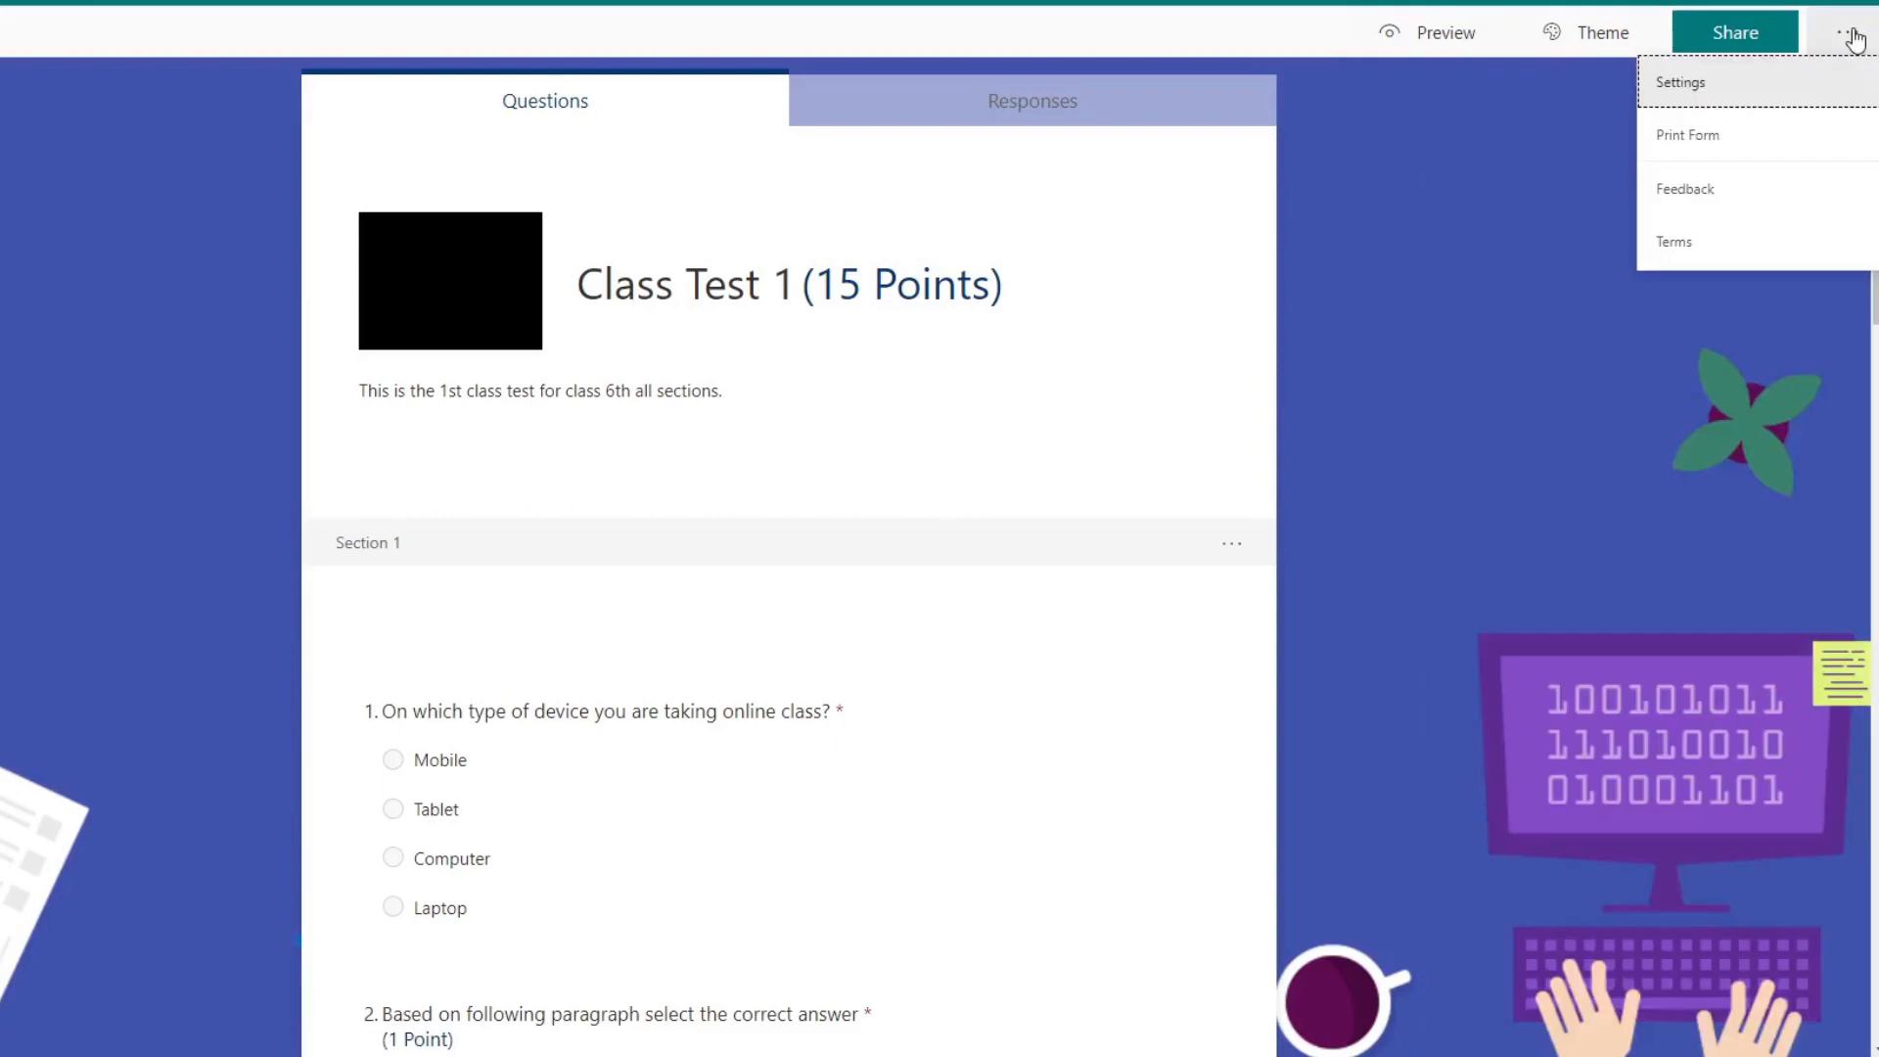
pyautogui.click(1703, 241)
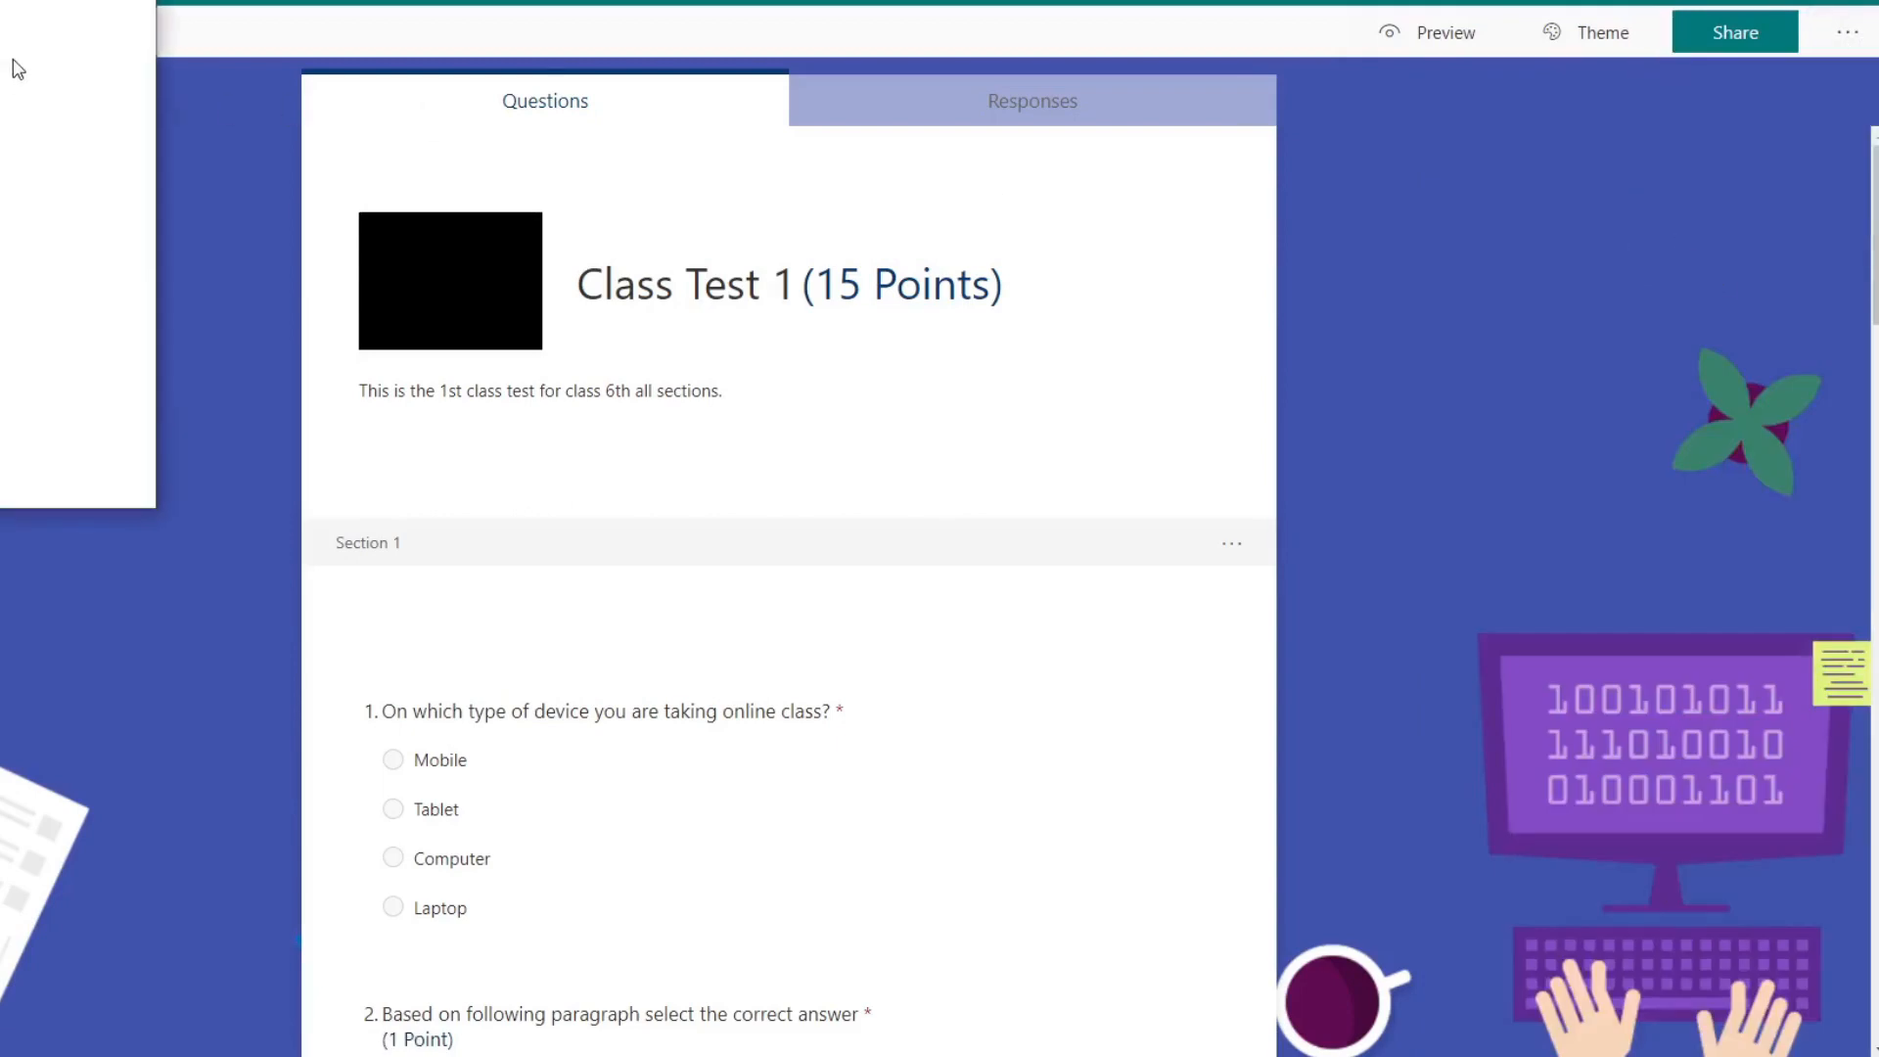
pyautogui.click(131, 2)
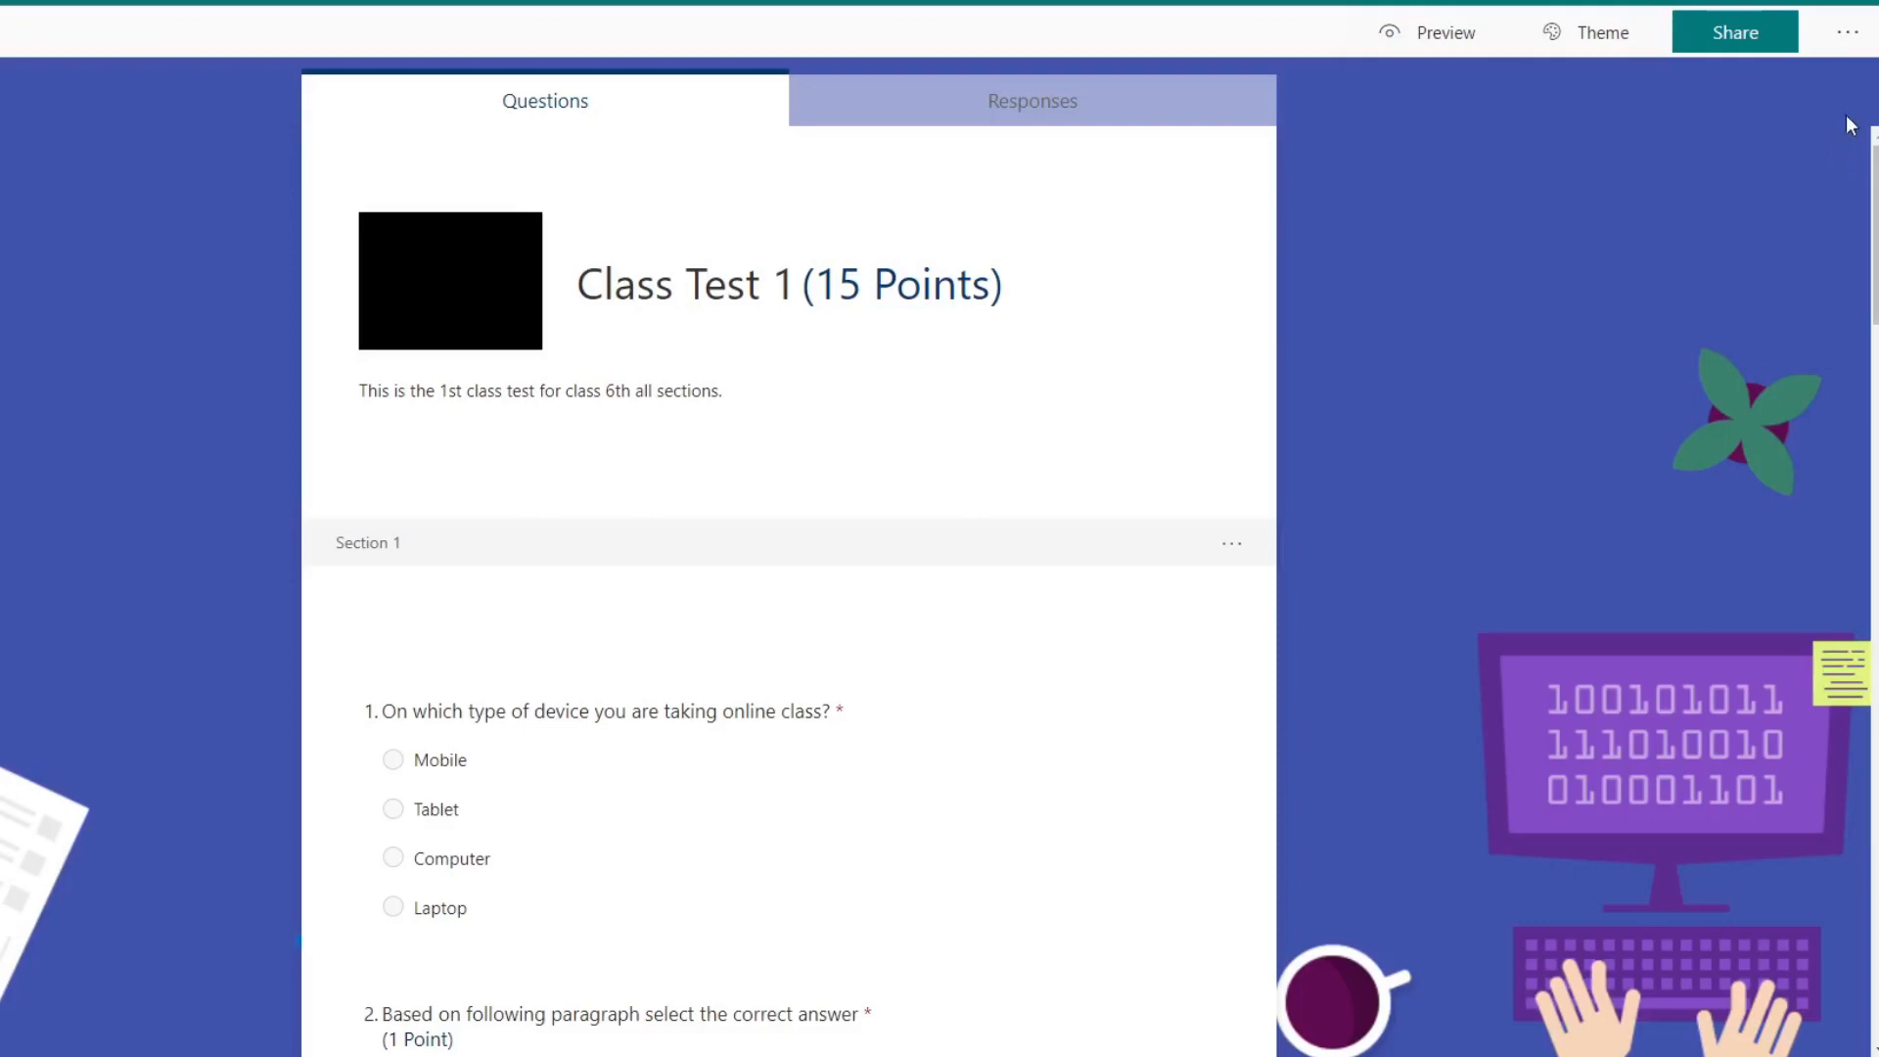
# Step: Reopen the quiz settings to review the response options, keeping "Specific people in my organization can respond" selected
pyautogui.click(1847, 33)
pyautogui.click(1794, 84)
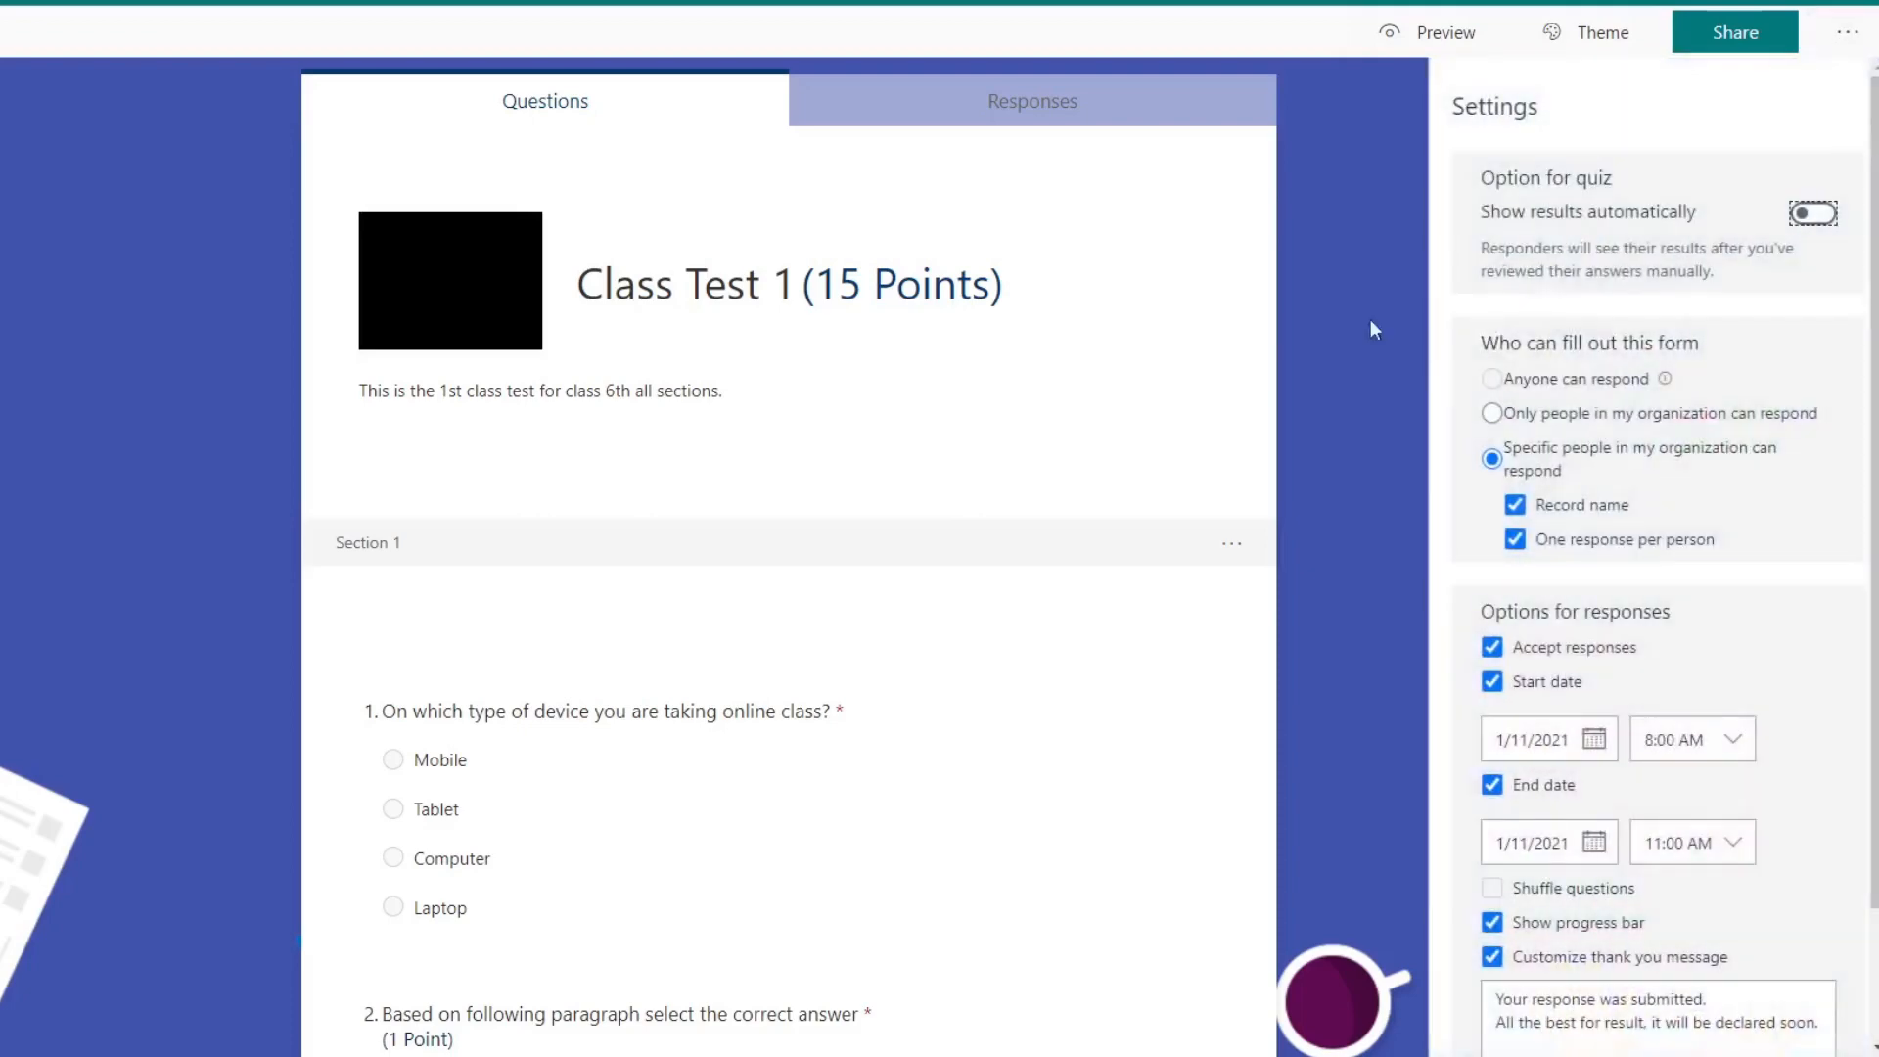
pyautogui.scroll(-3, 1711, 486)
pyautogui.scroll(3, 1717, 519)
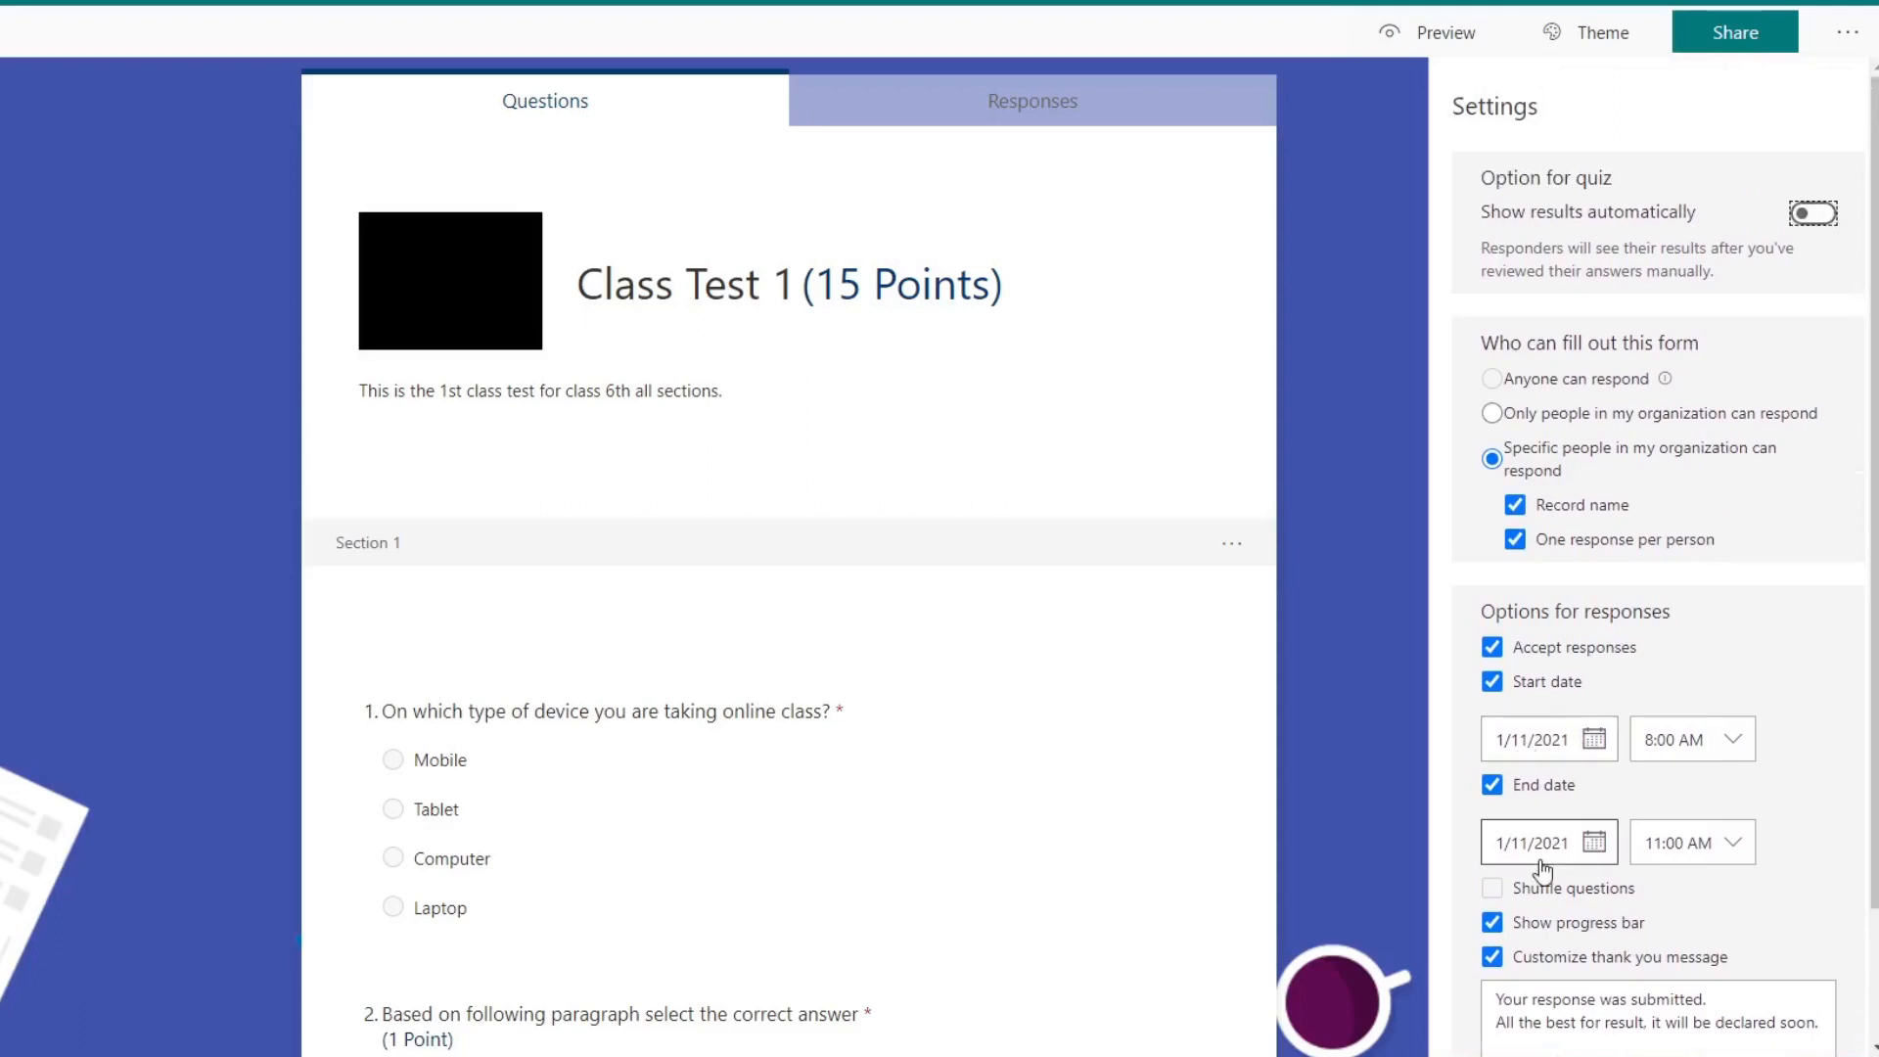
pyautogui.click(1491, 459)
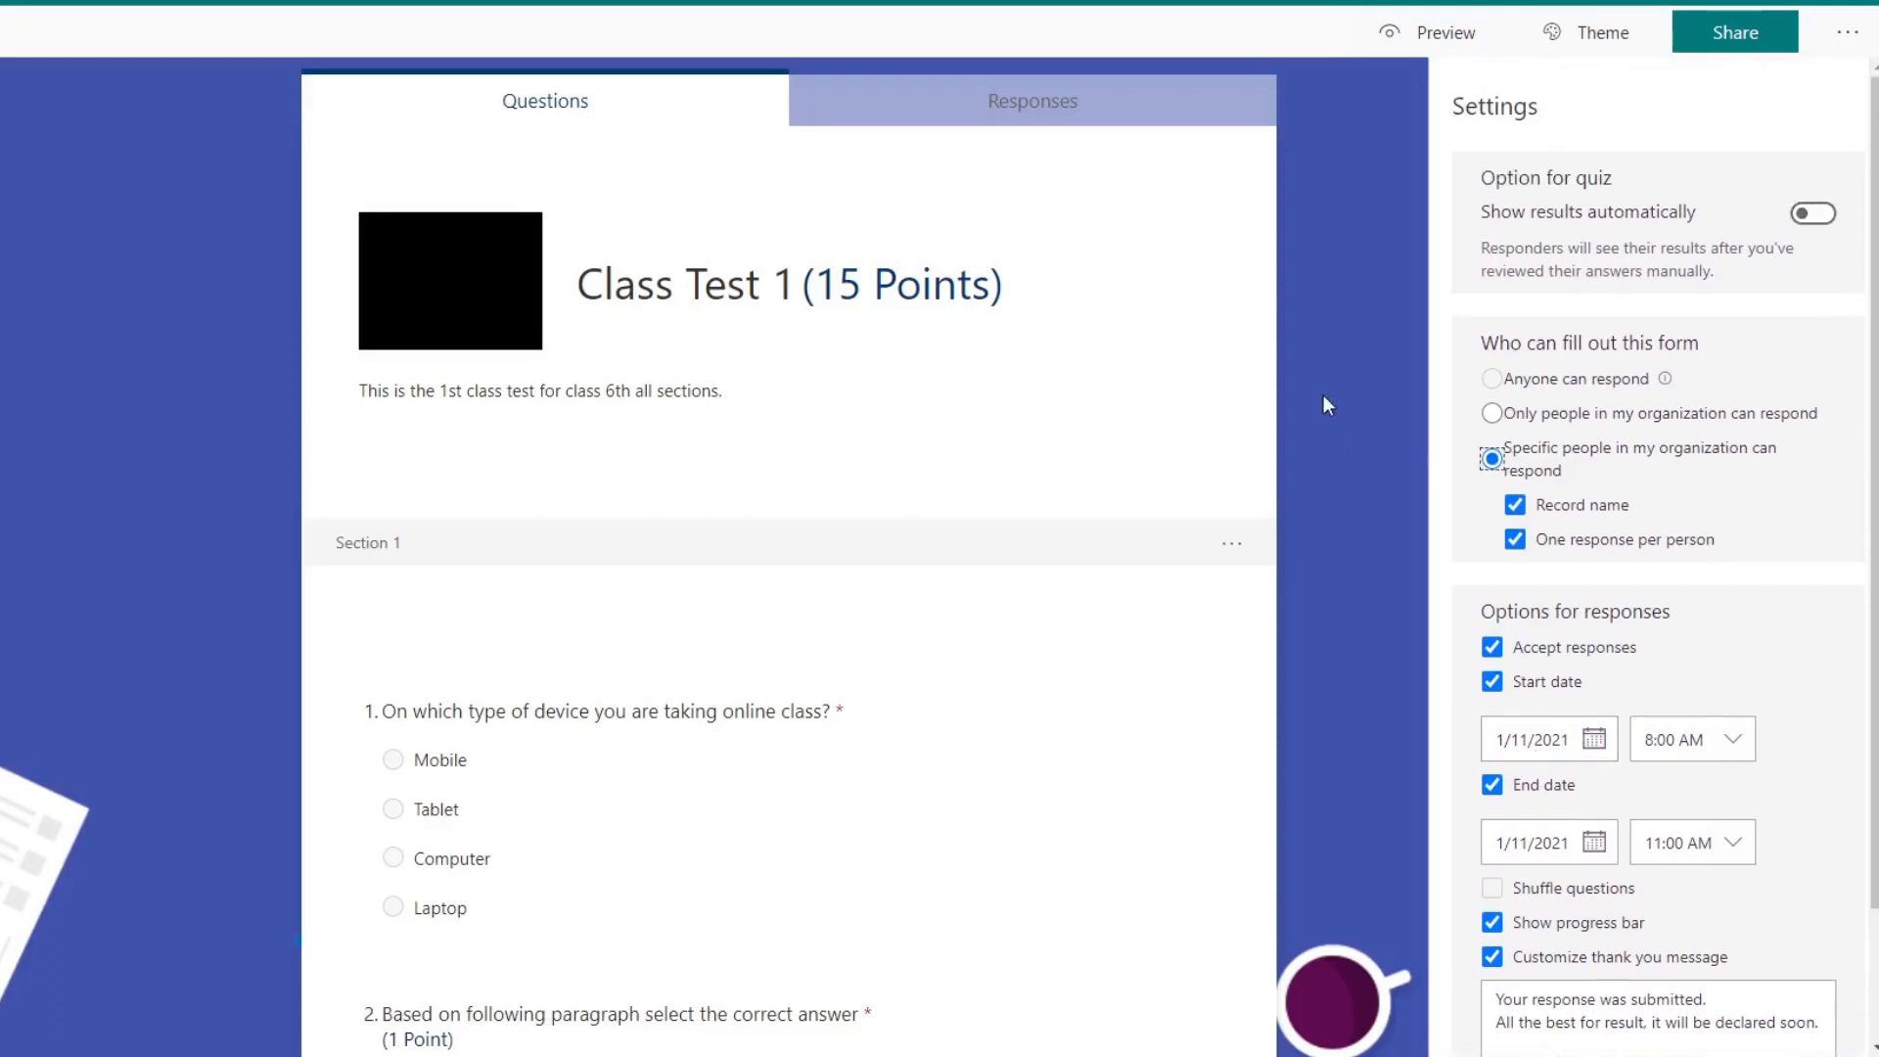
# Step: Open the quiz's sharing options and check the choices for who can respond, keeping specific people in the organization
pyautogui.click(1728, 44)
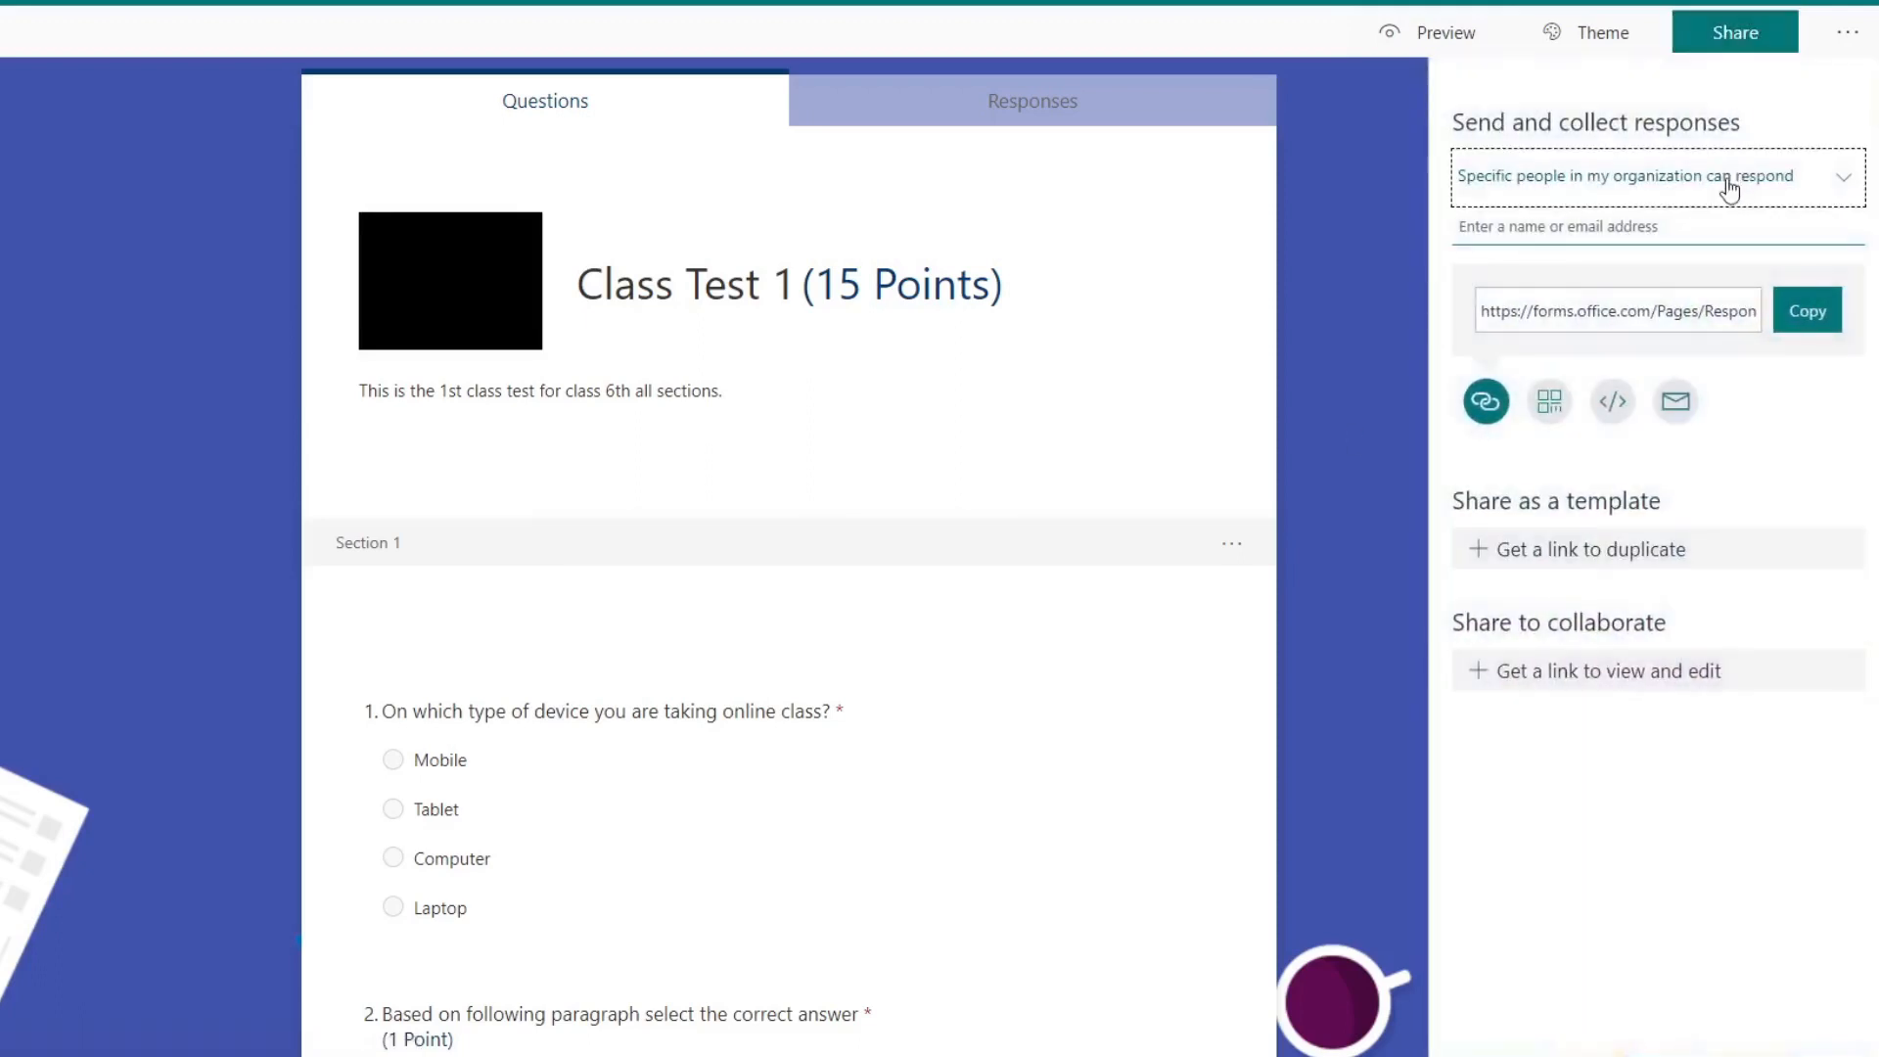
pyautogui.click(1844, 189)
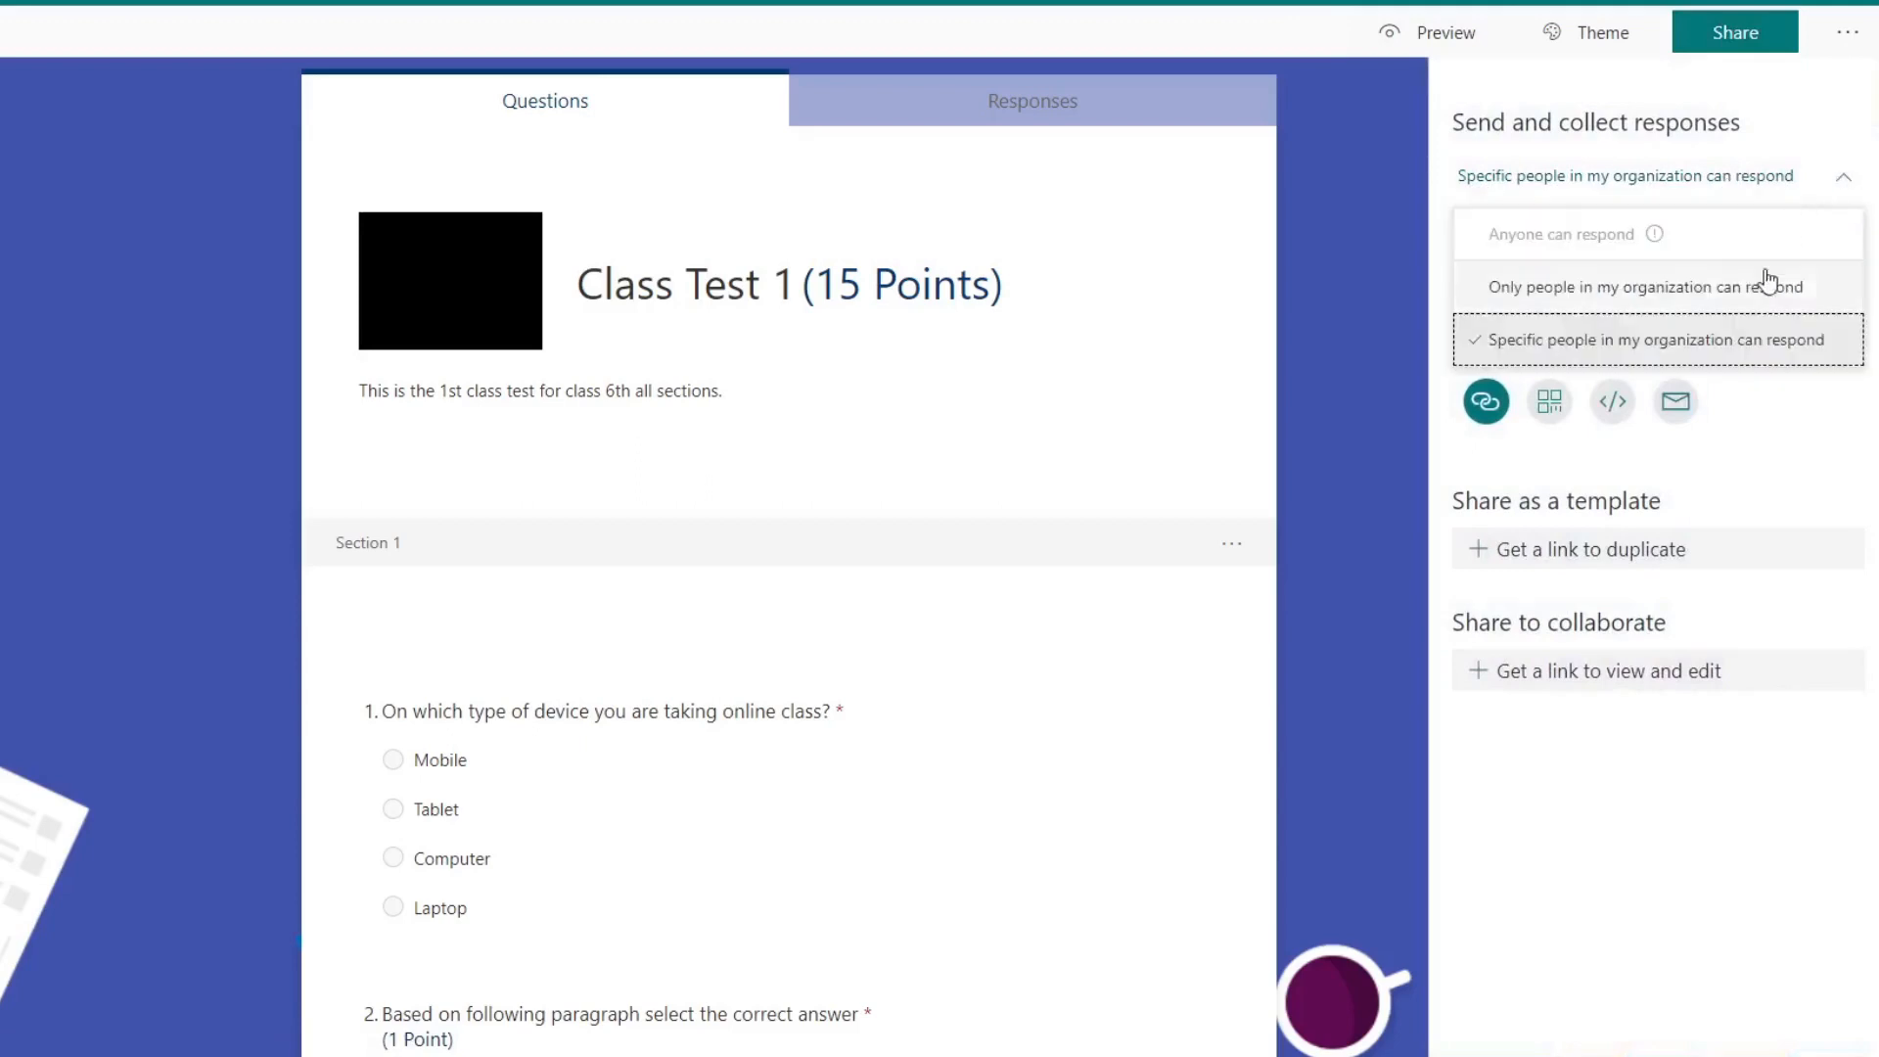
pyautogui.click(1844, 188)
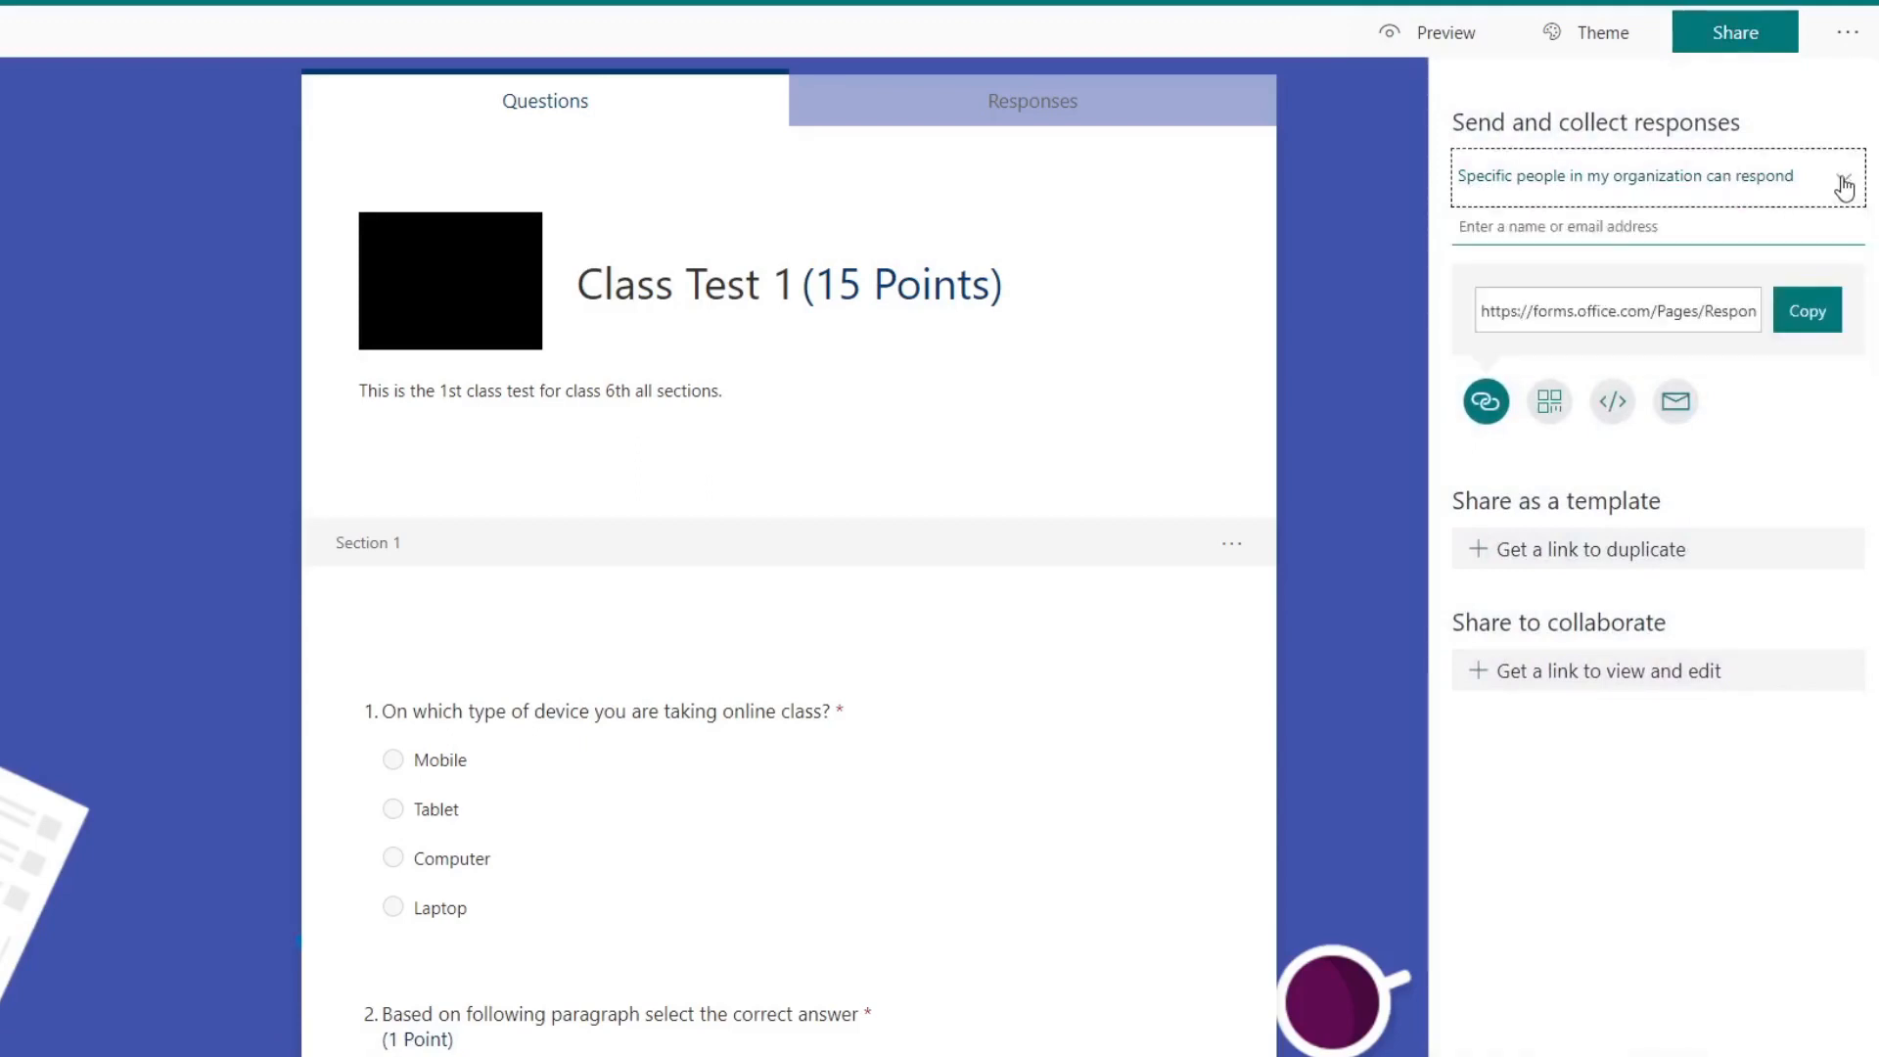
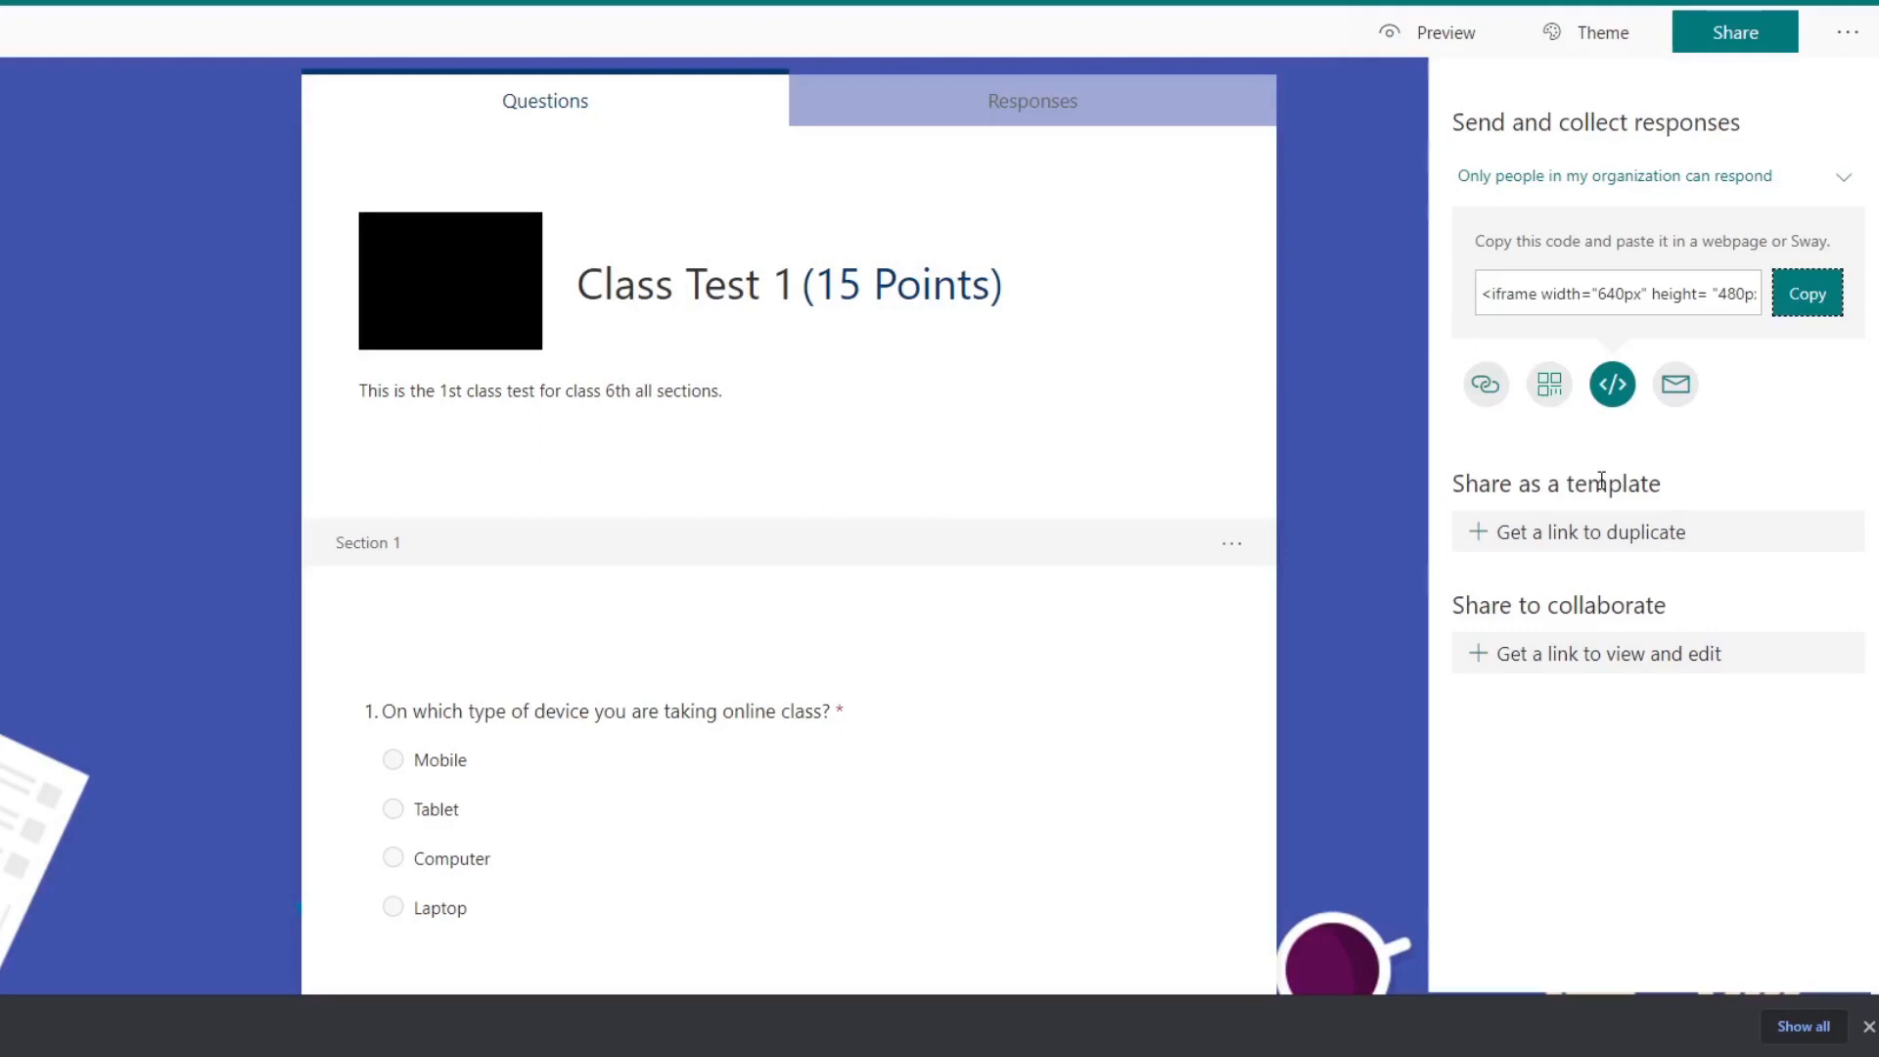
# Step: Review the embed code, email, link and QR code options for sharing the quiz, dismissing the mail app chooser
pyautogui.moveTo(1479, 294); pyautogui.dragTo(1612, 299)
pyautogui.click(1612, 300)
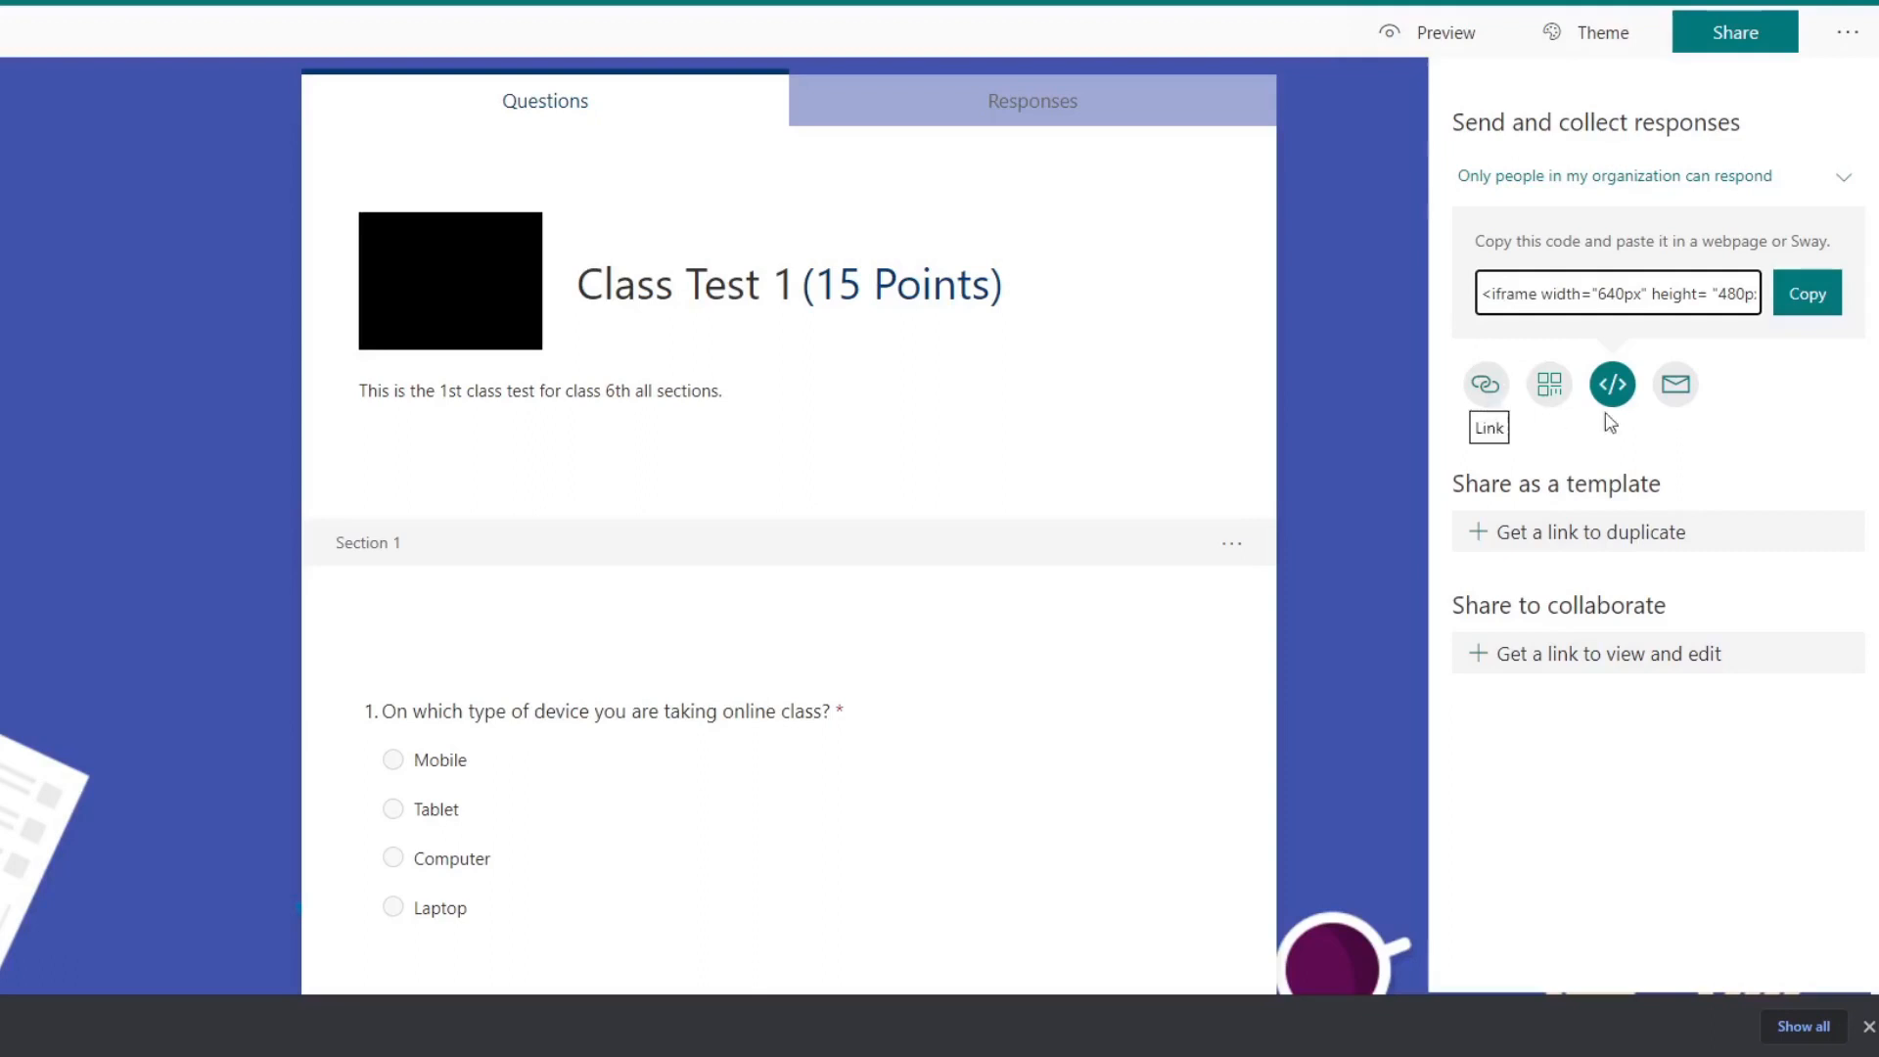
pyautogui.click(1675, 383)
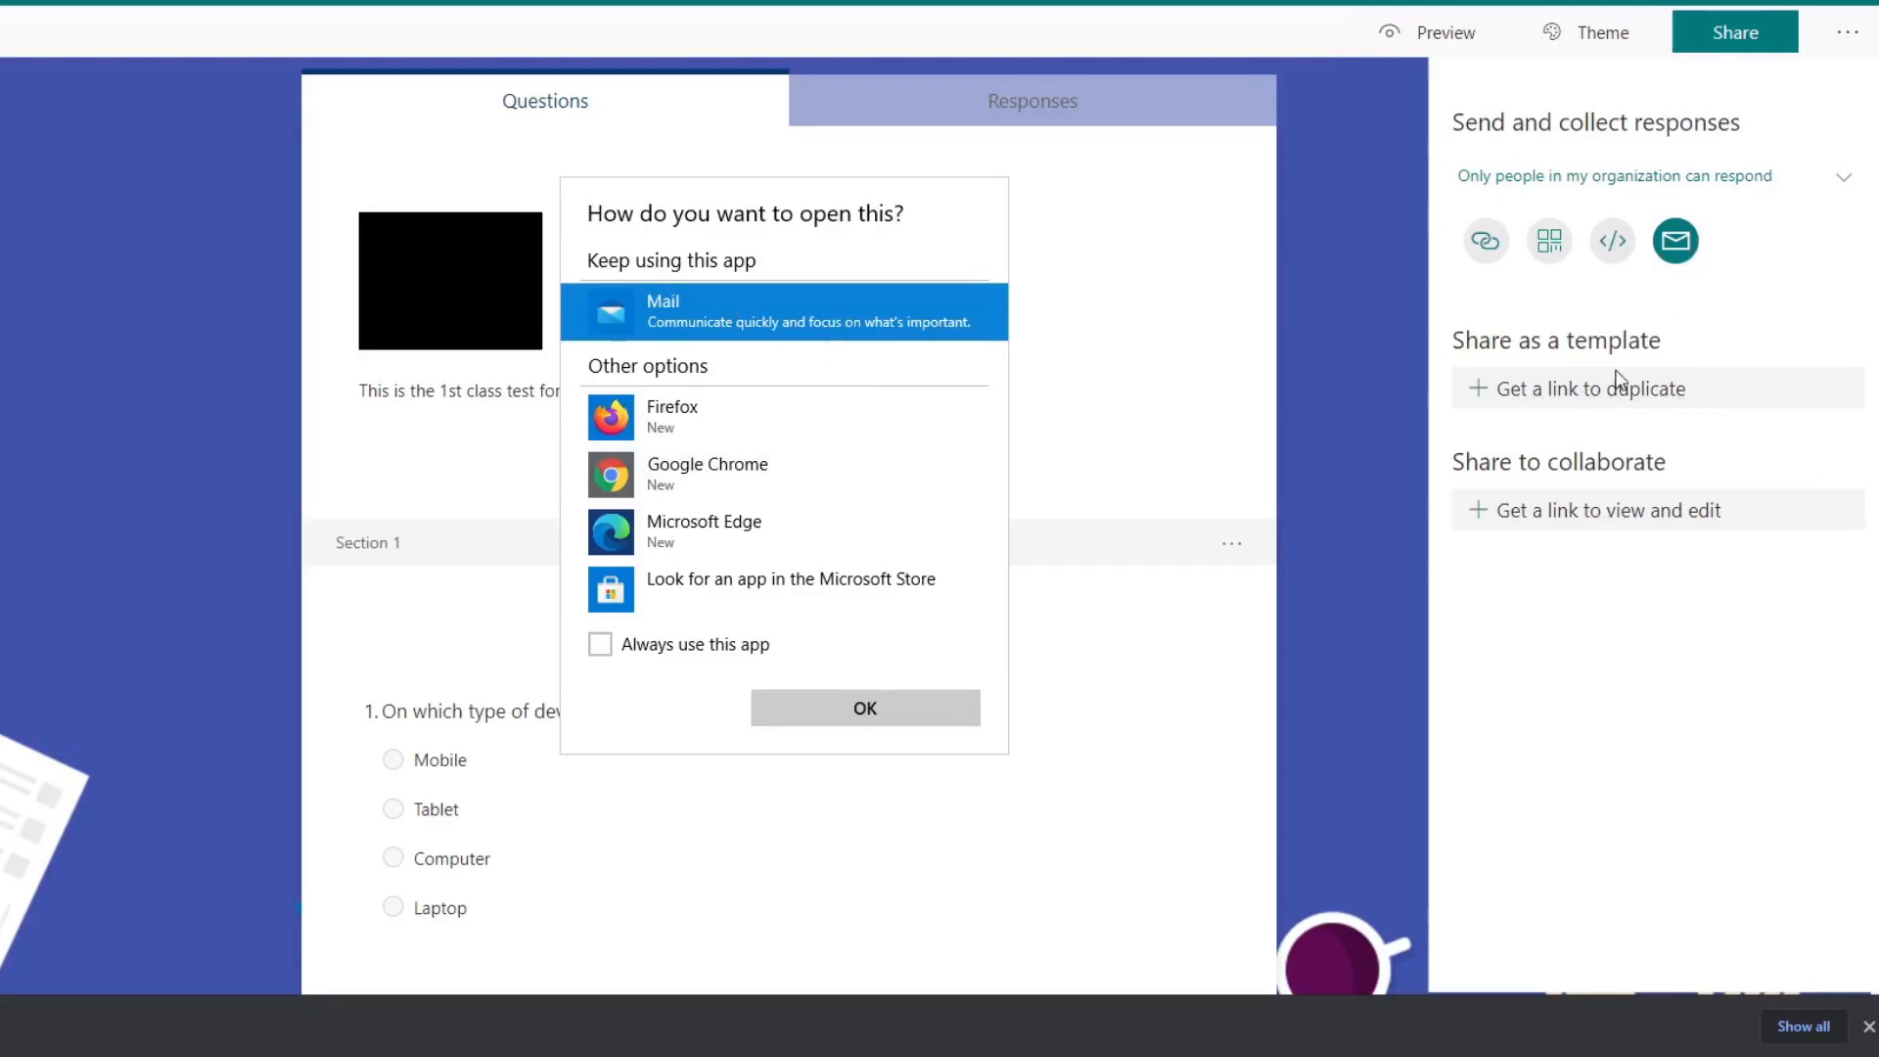
pyautogui.click(1378, 401)
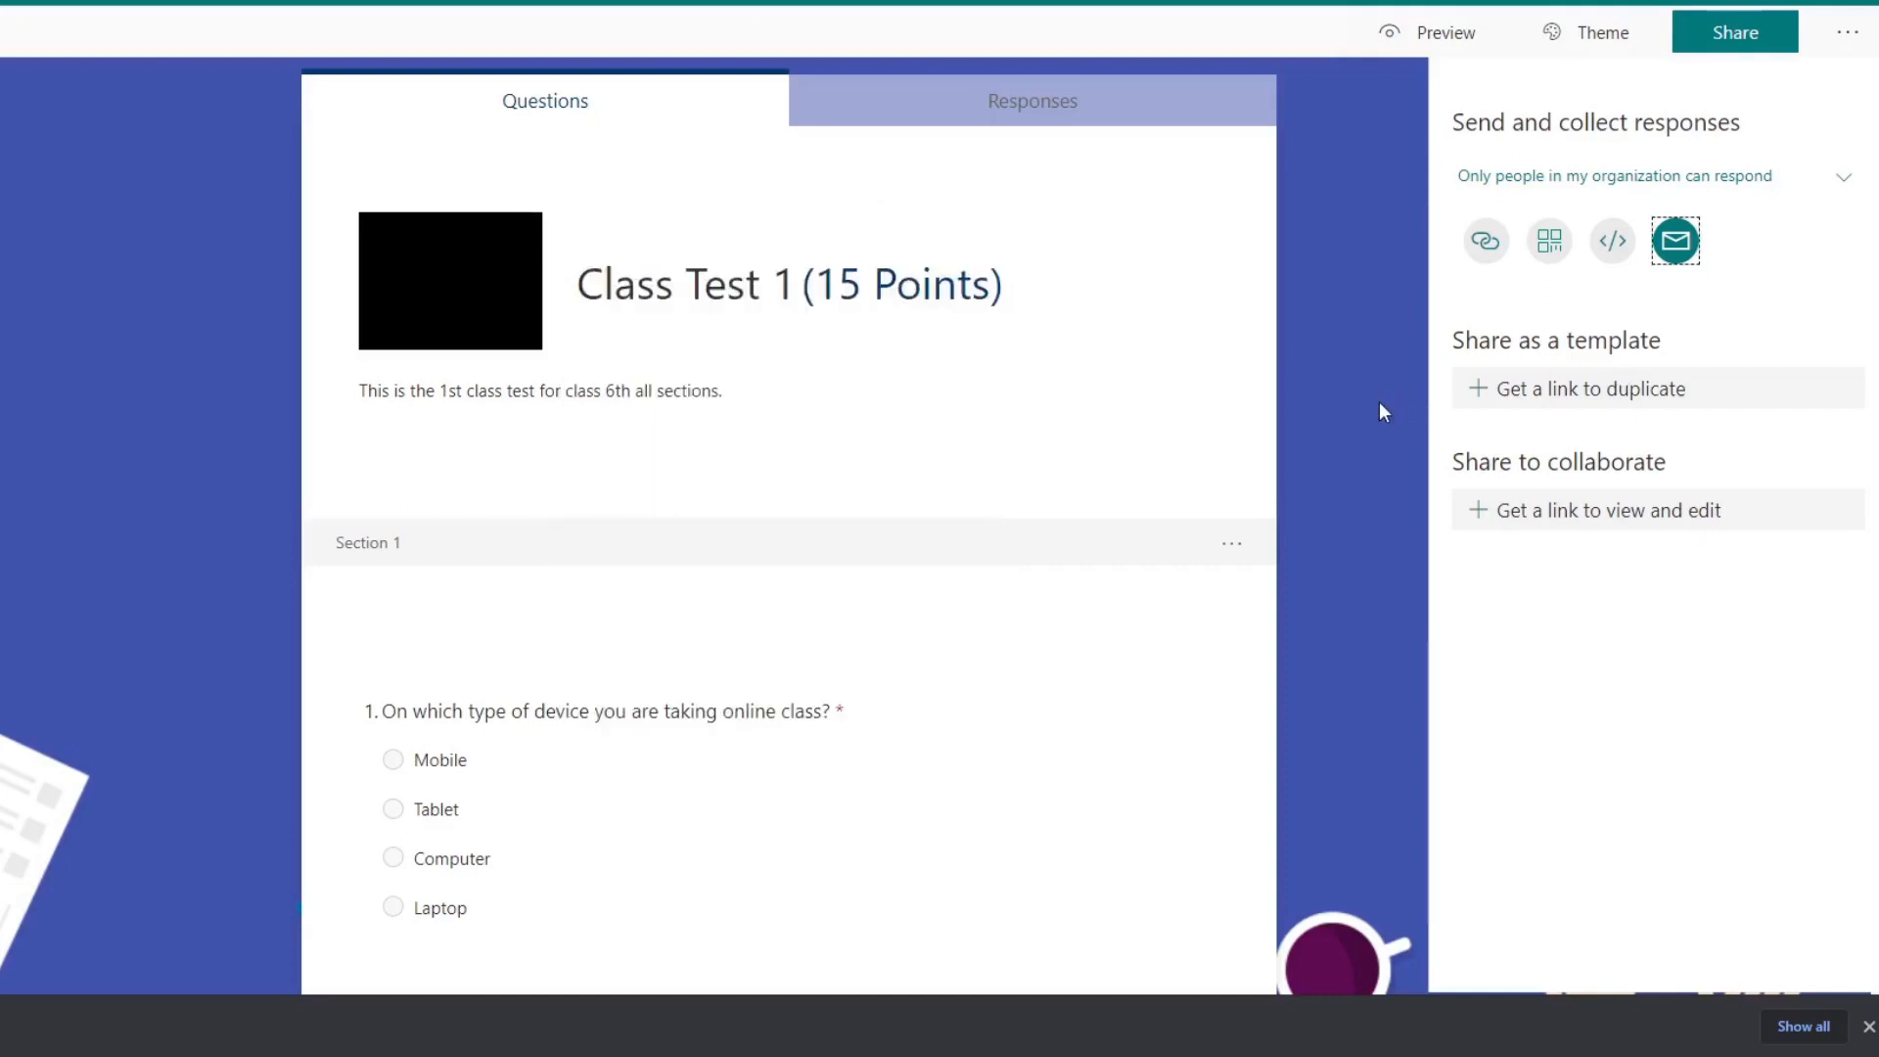
pyautogui.click(1485, 246)
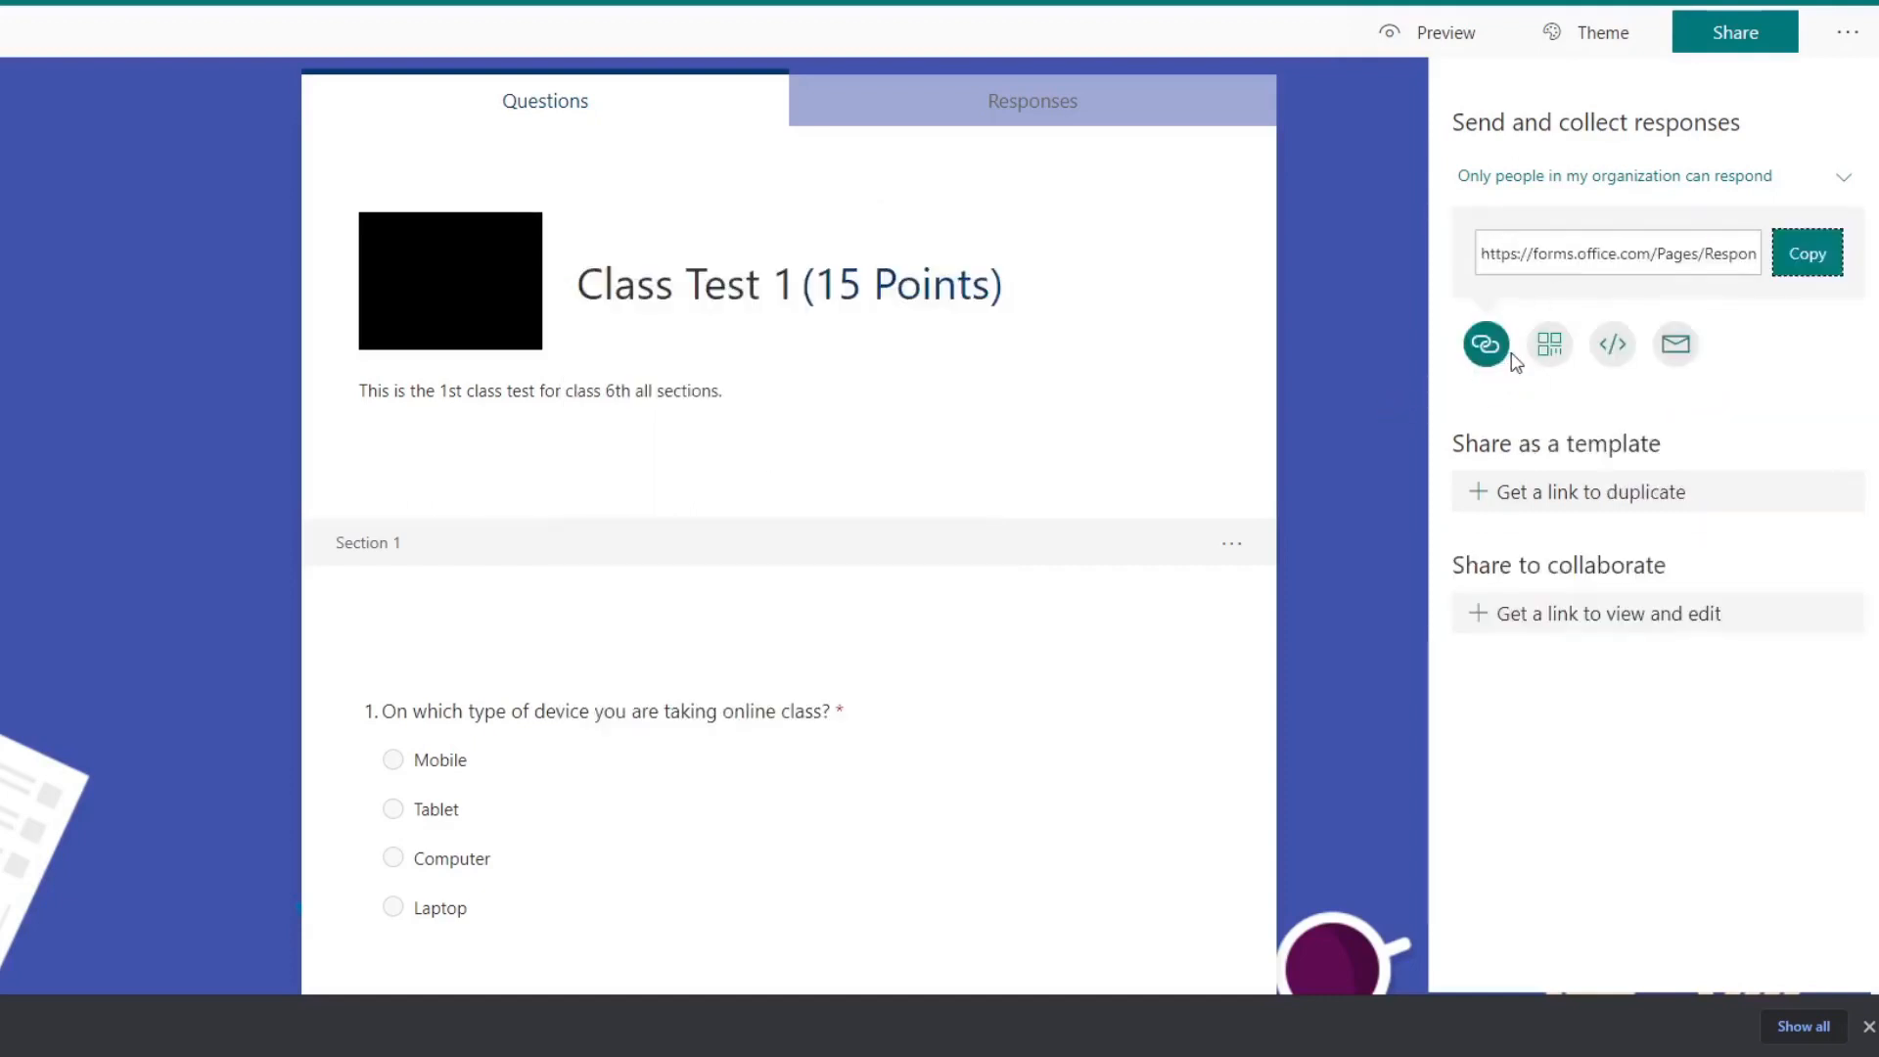
pyautogui.click(1549, 343)
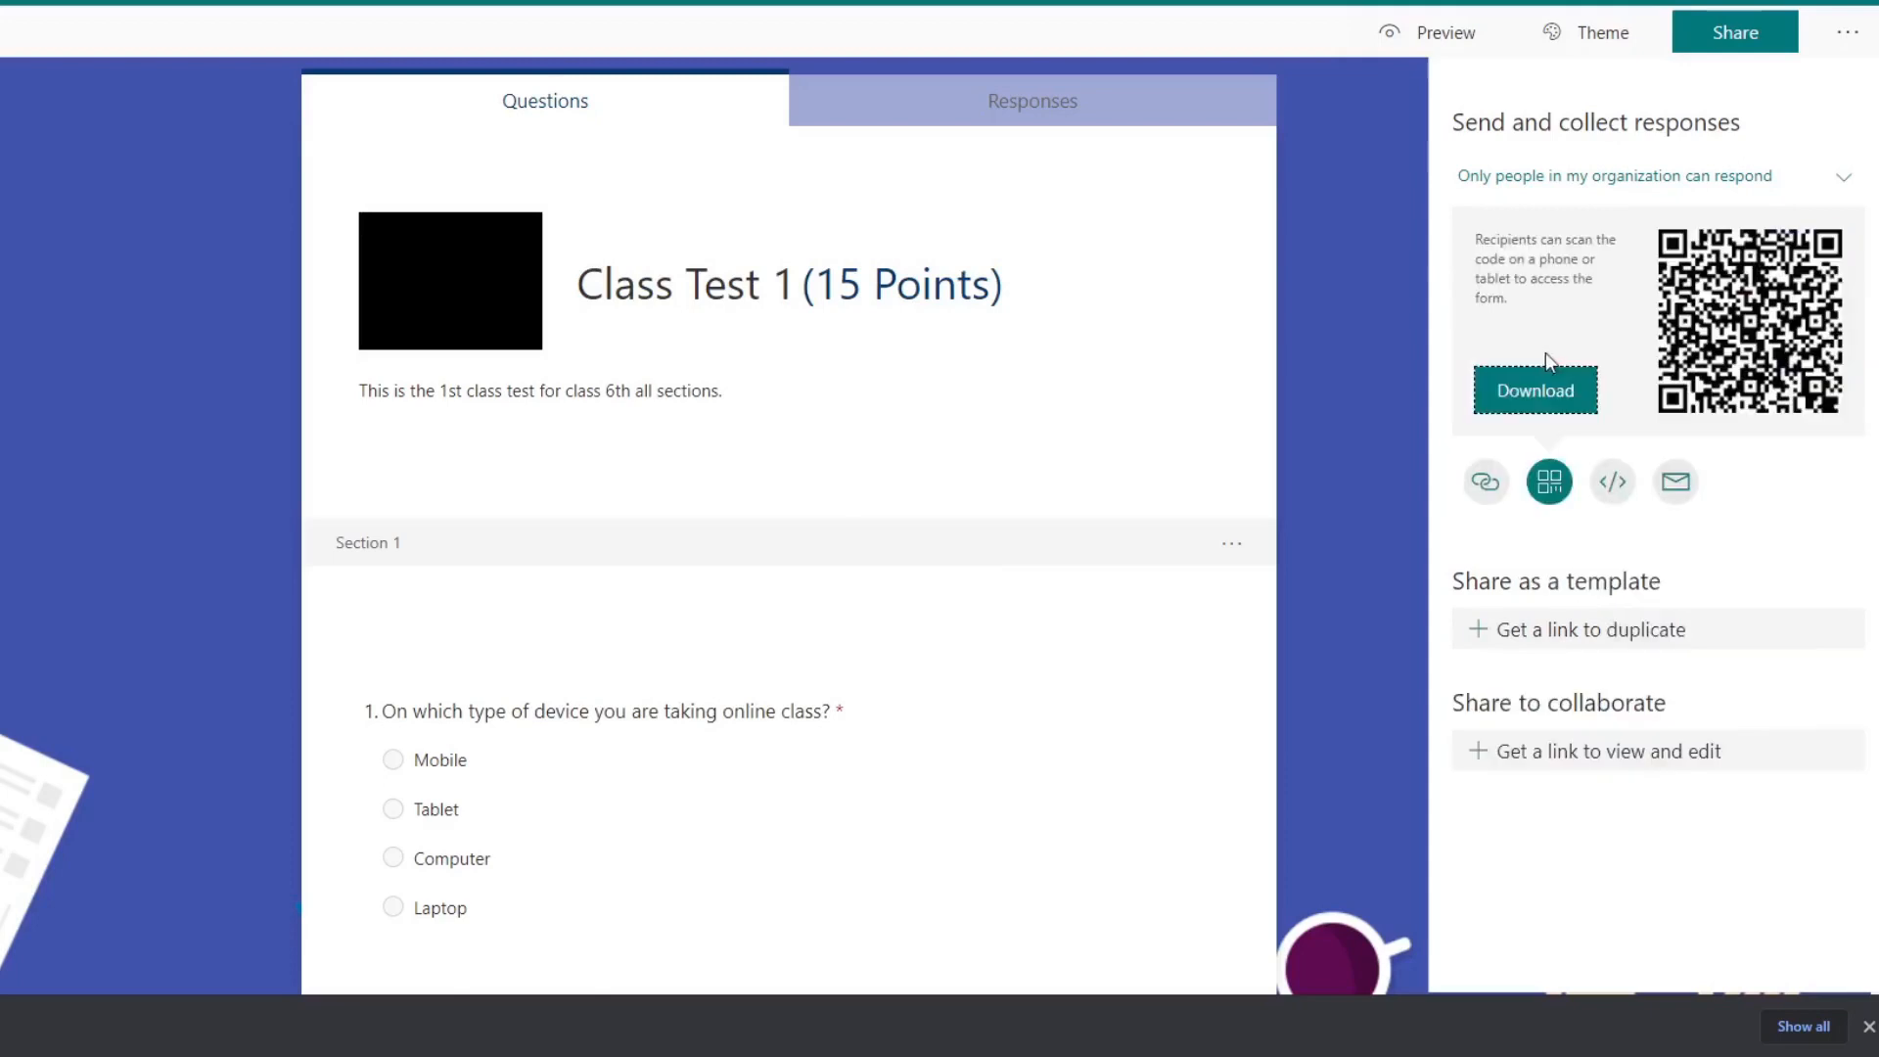
pyautogui.click(1675, 481)
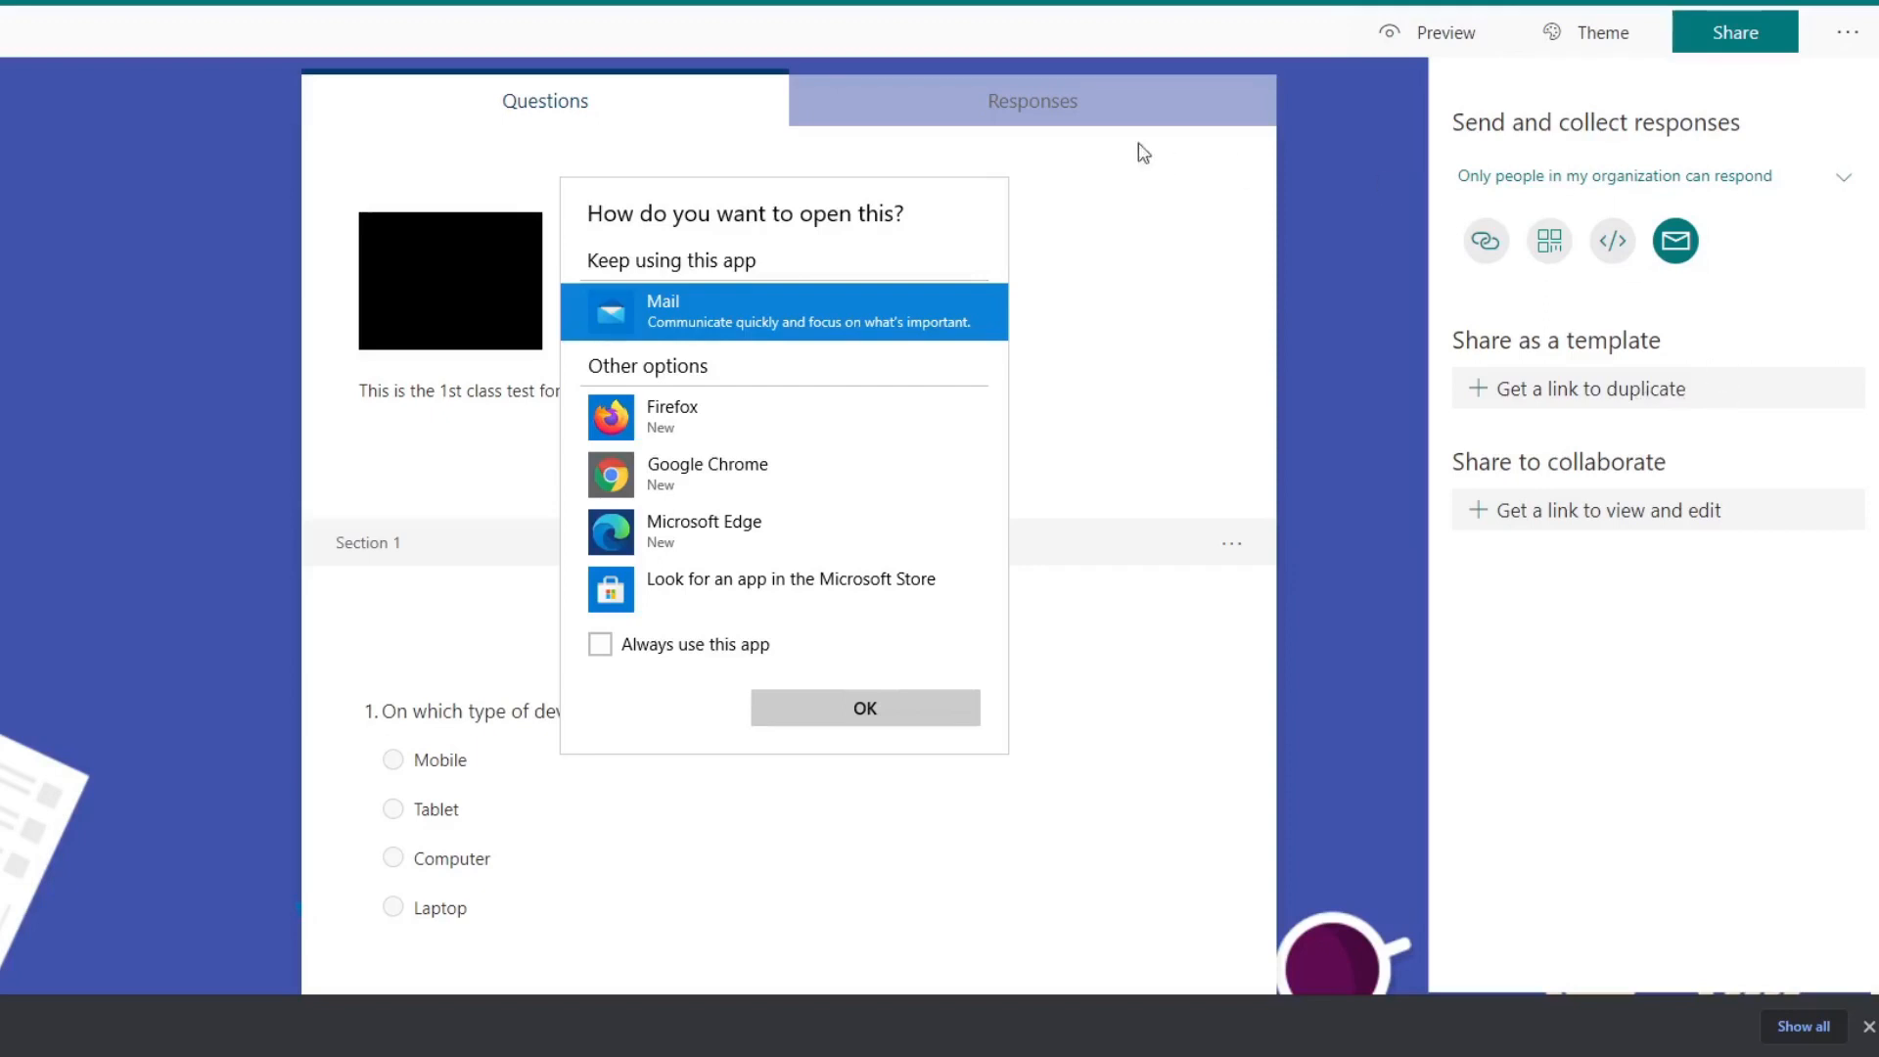
pyautogui.click(1378, 350)
pyautogui.click(1485, 241)
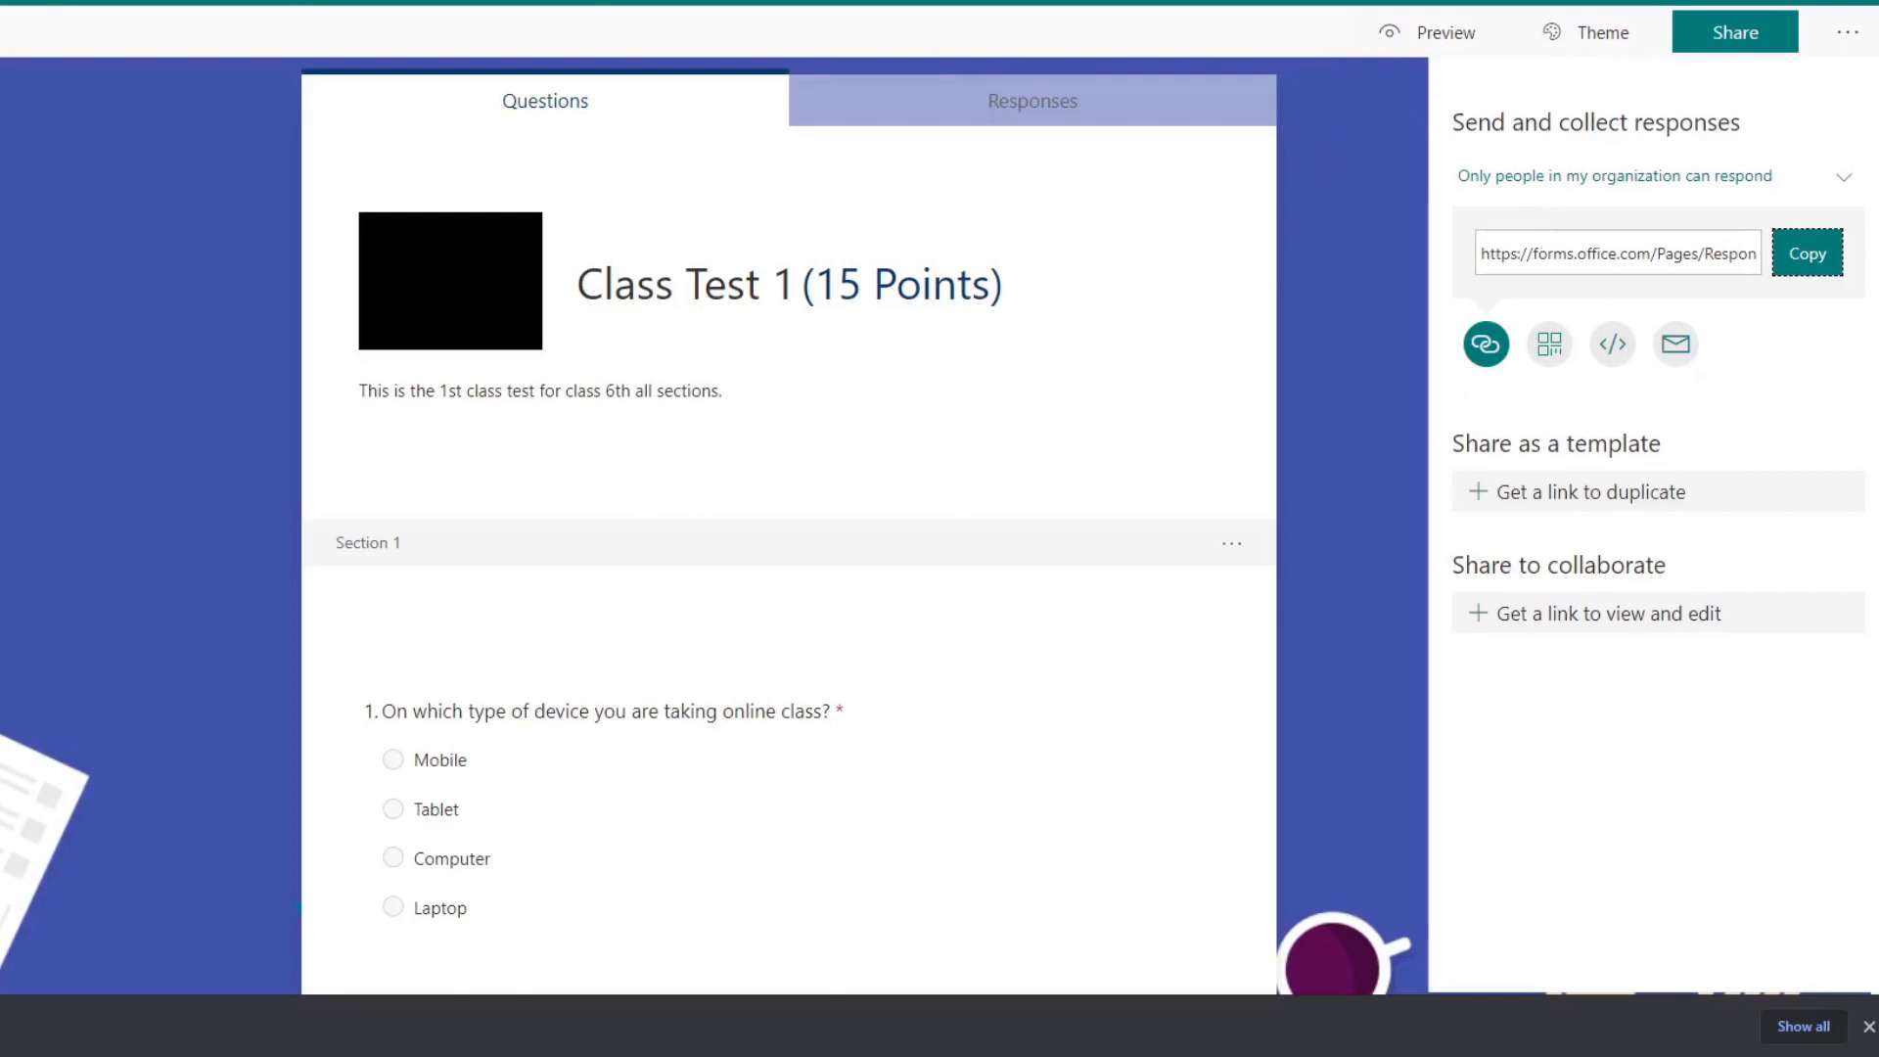
# Step: Go back to the My forms list and check that the "Class Test 1" quiz opens from it
pyautogui.hotkey('alt', 'Left')
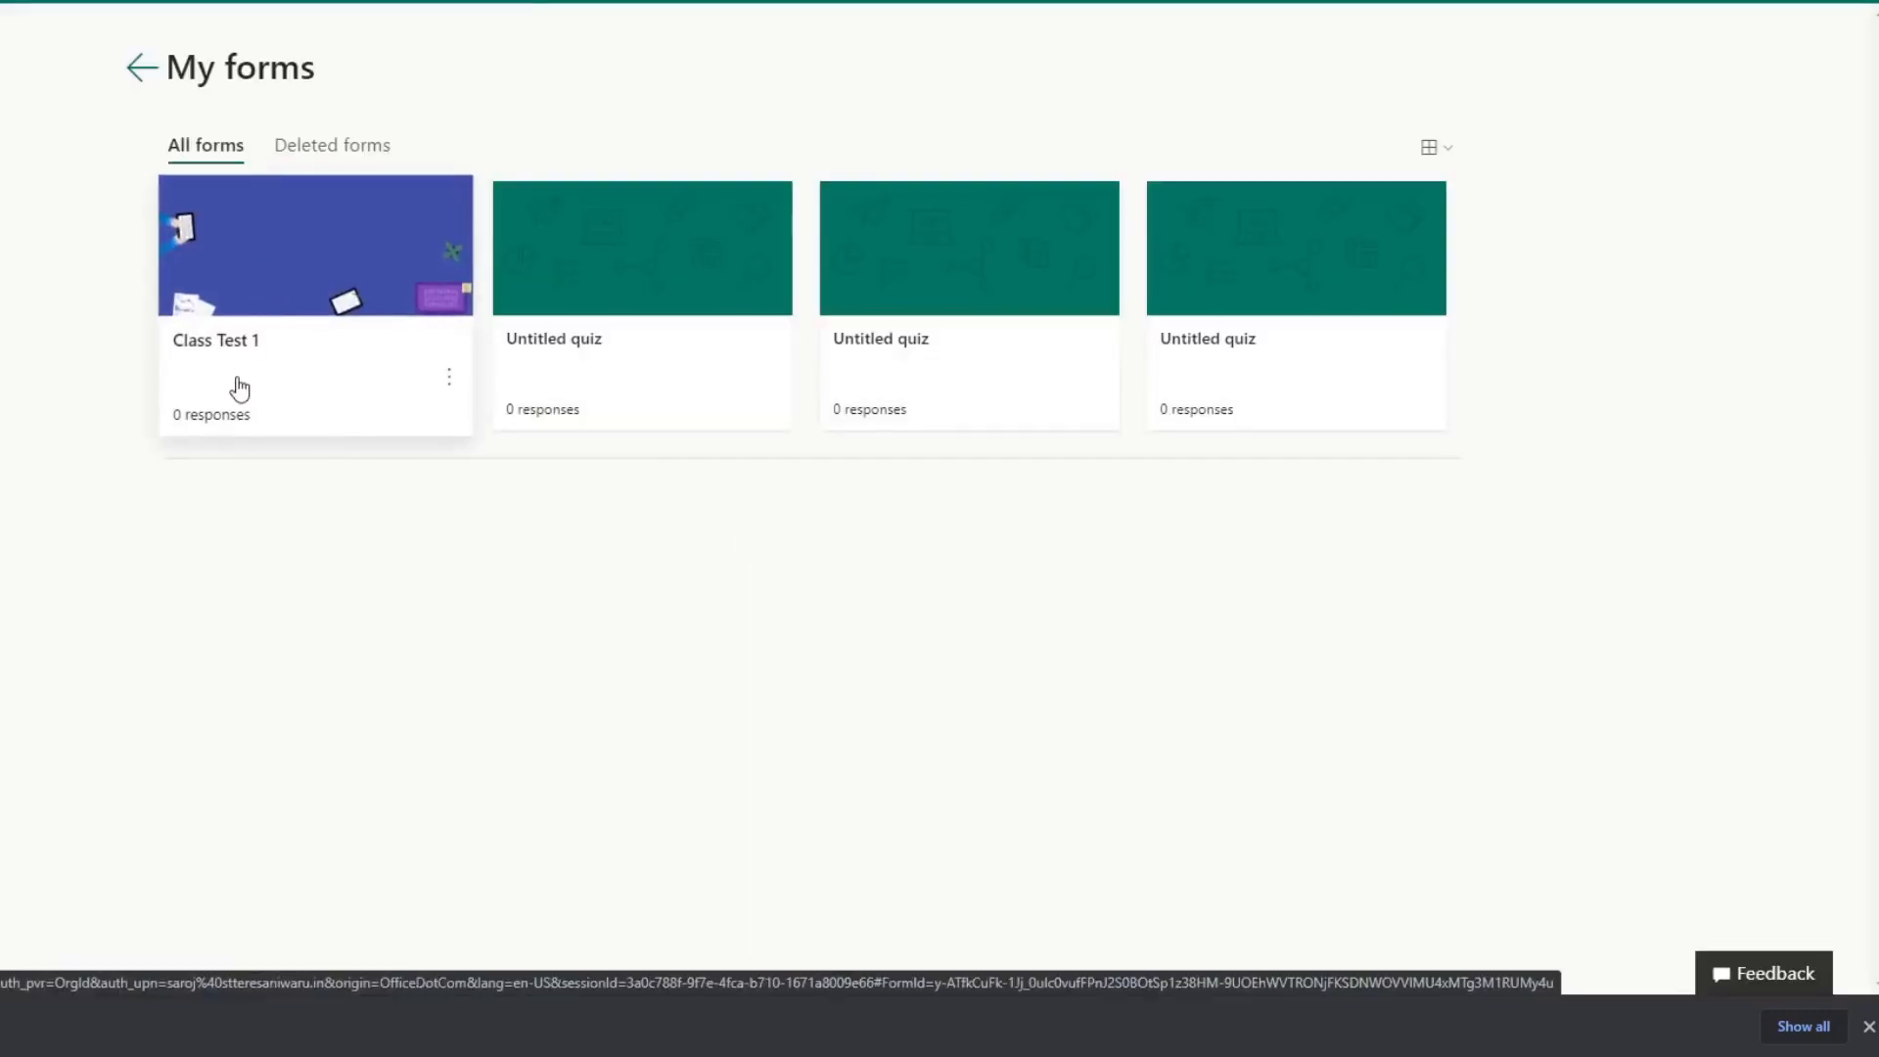
pyautogui.click(259, 287)
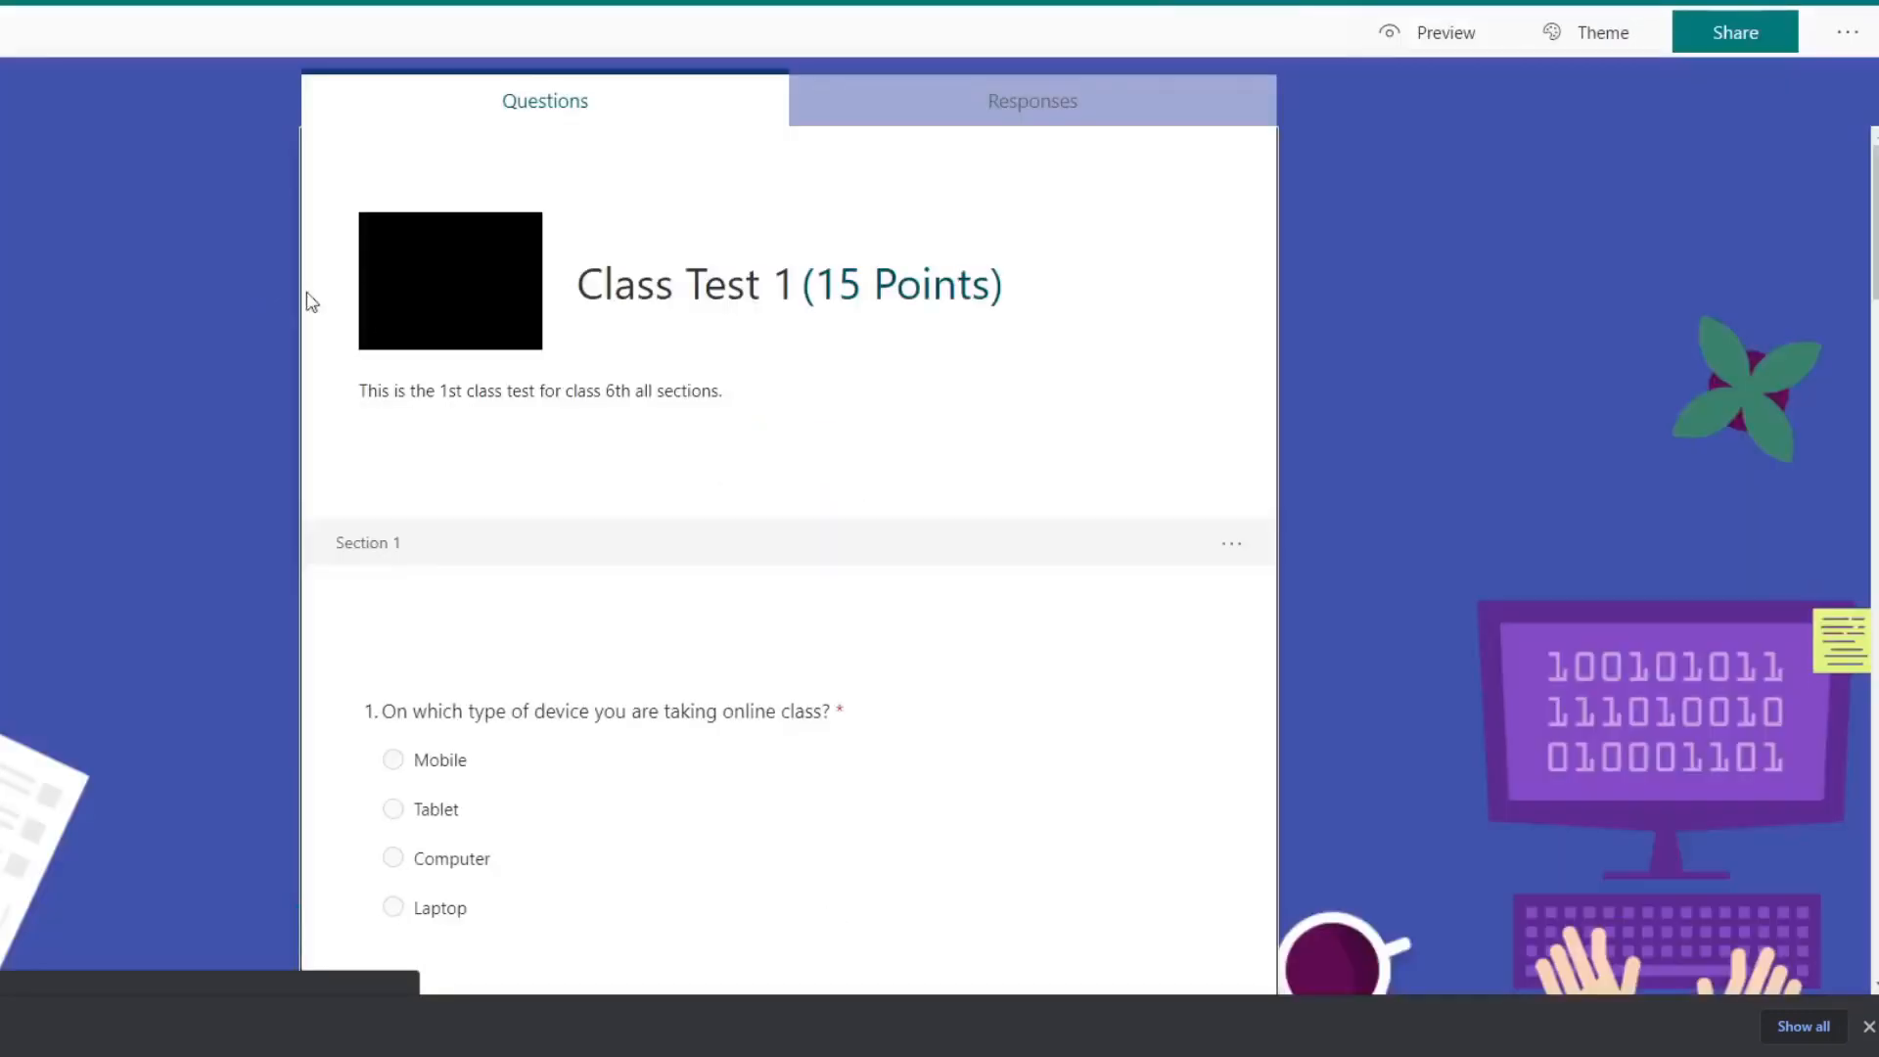
pyautogui.hotkey('alt', 'Left')
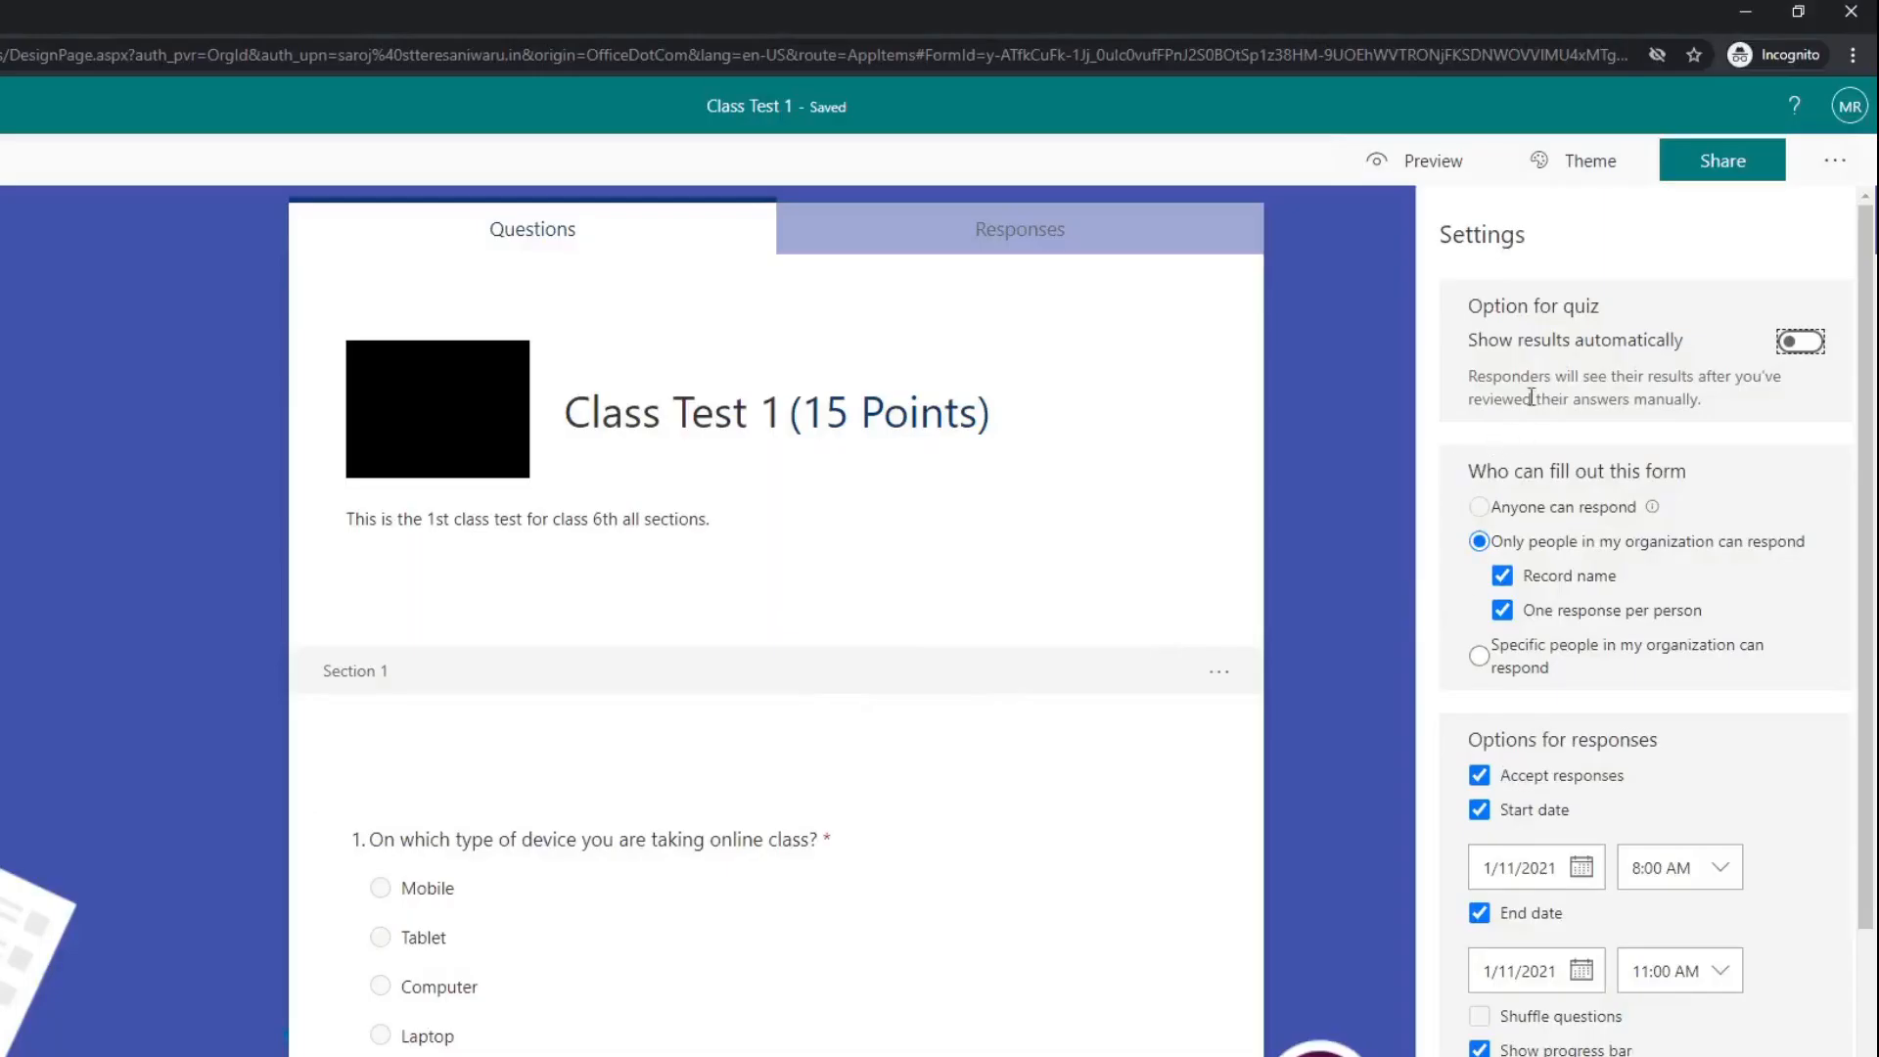
# Step: Review the quiz settings for showing results, who can fill out the form and response dates, and close them
pyautogui.scroll(-3, 1487, 561)
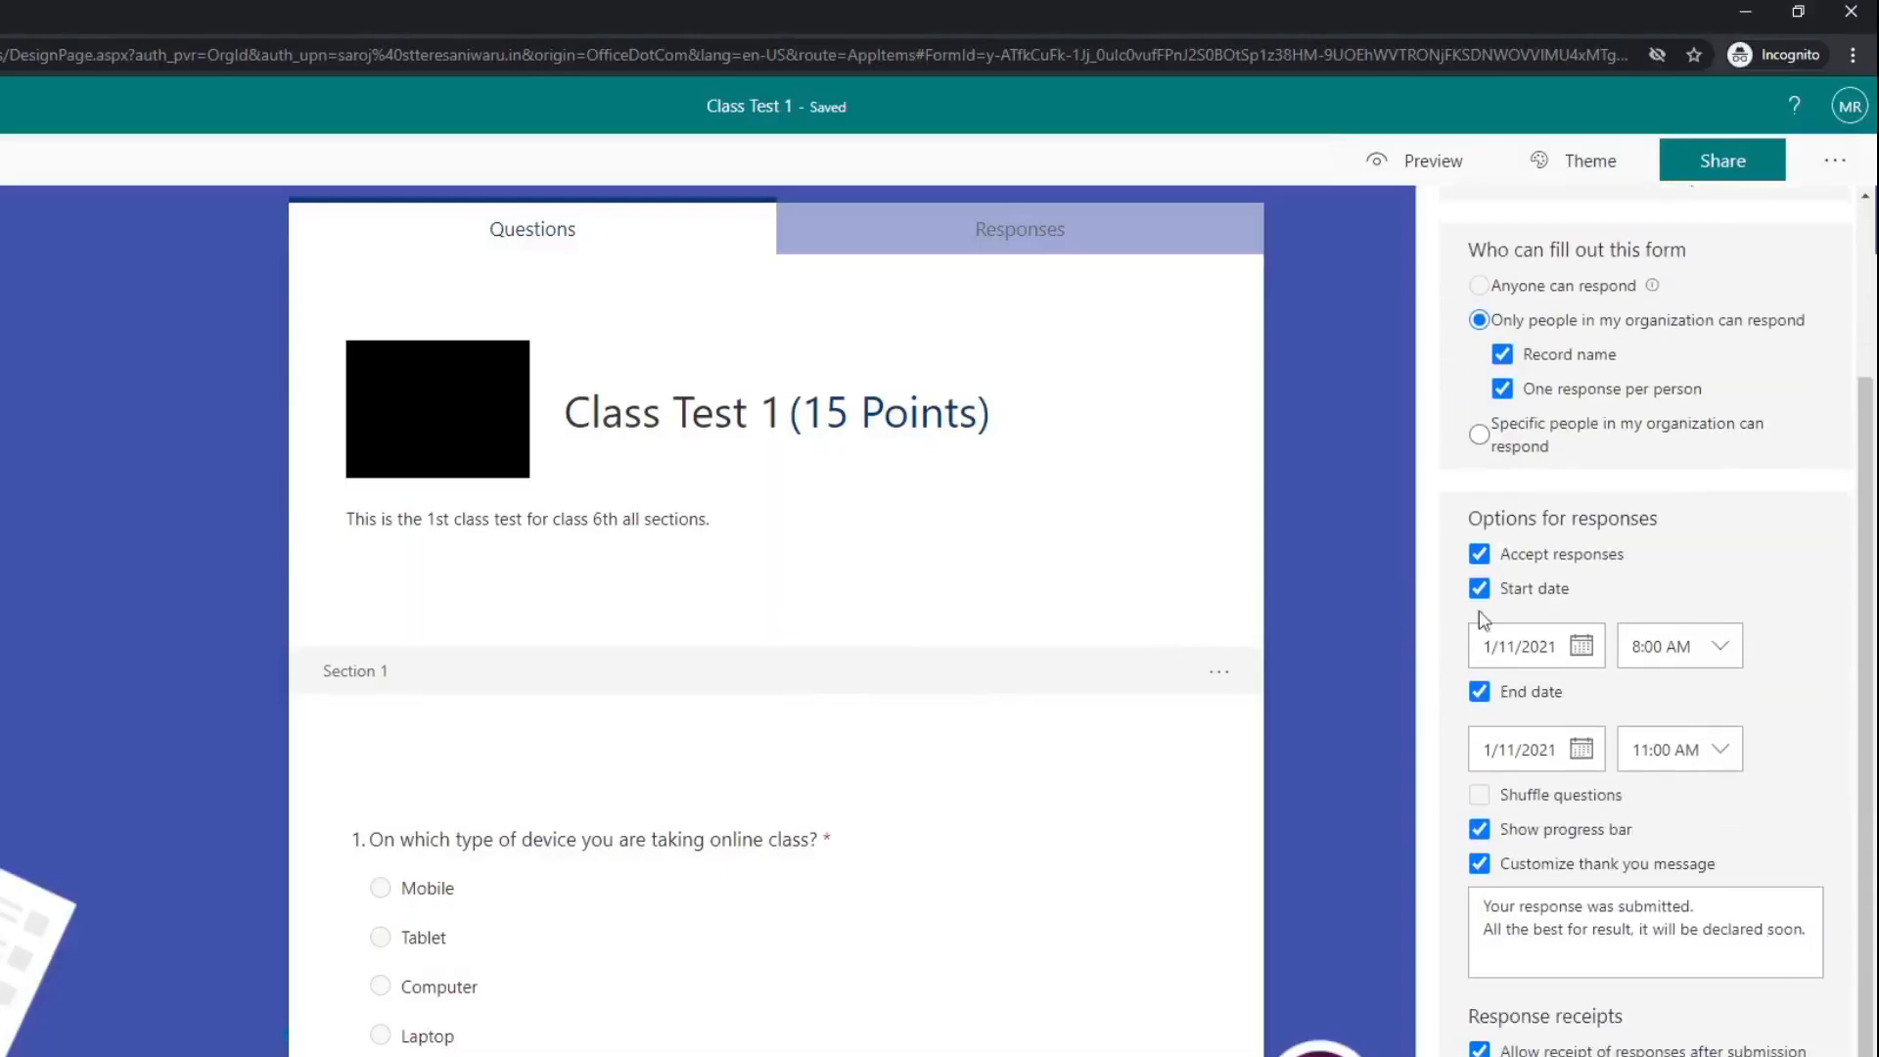
pyautogui.scroll(3, 1479, 650)
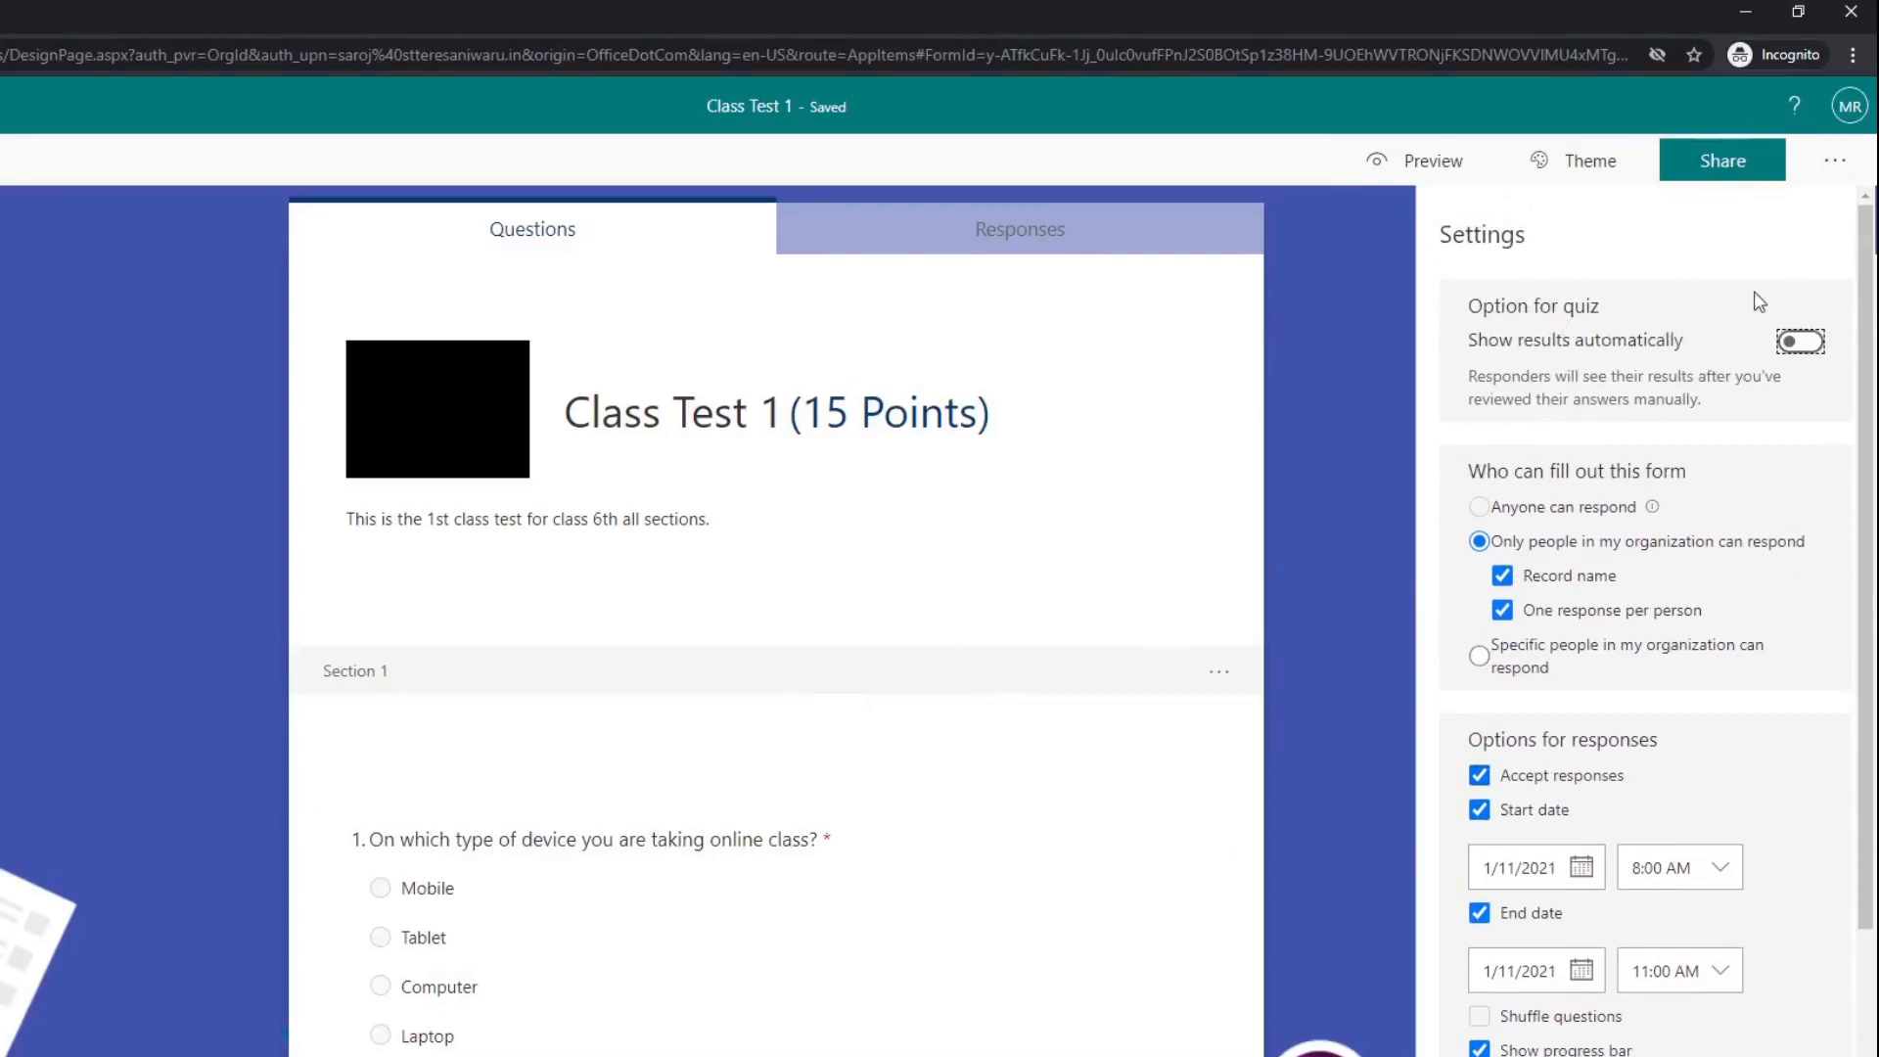
pyautogui.click(1311, 340)
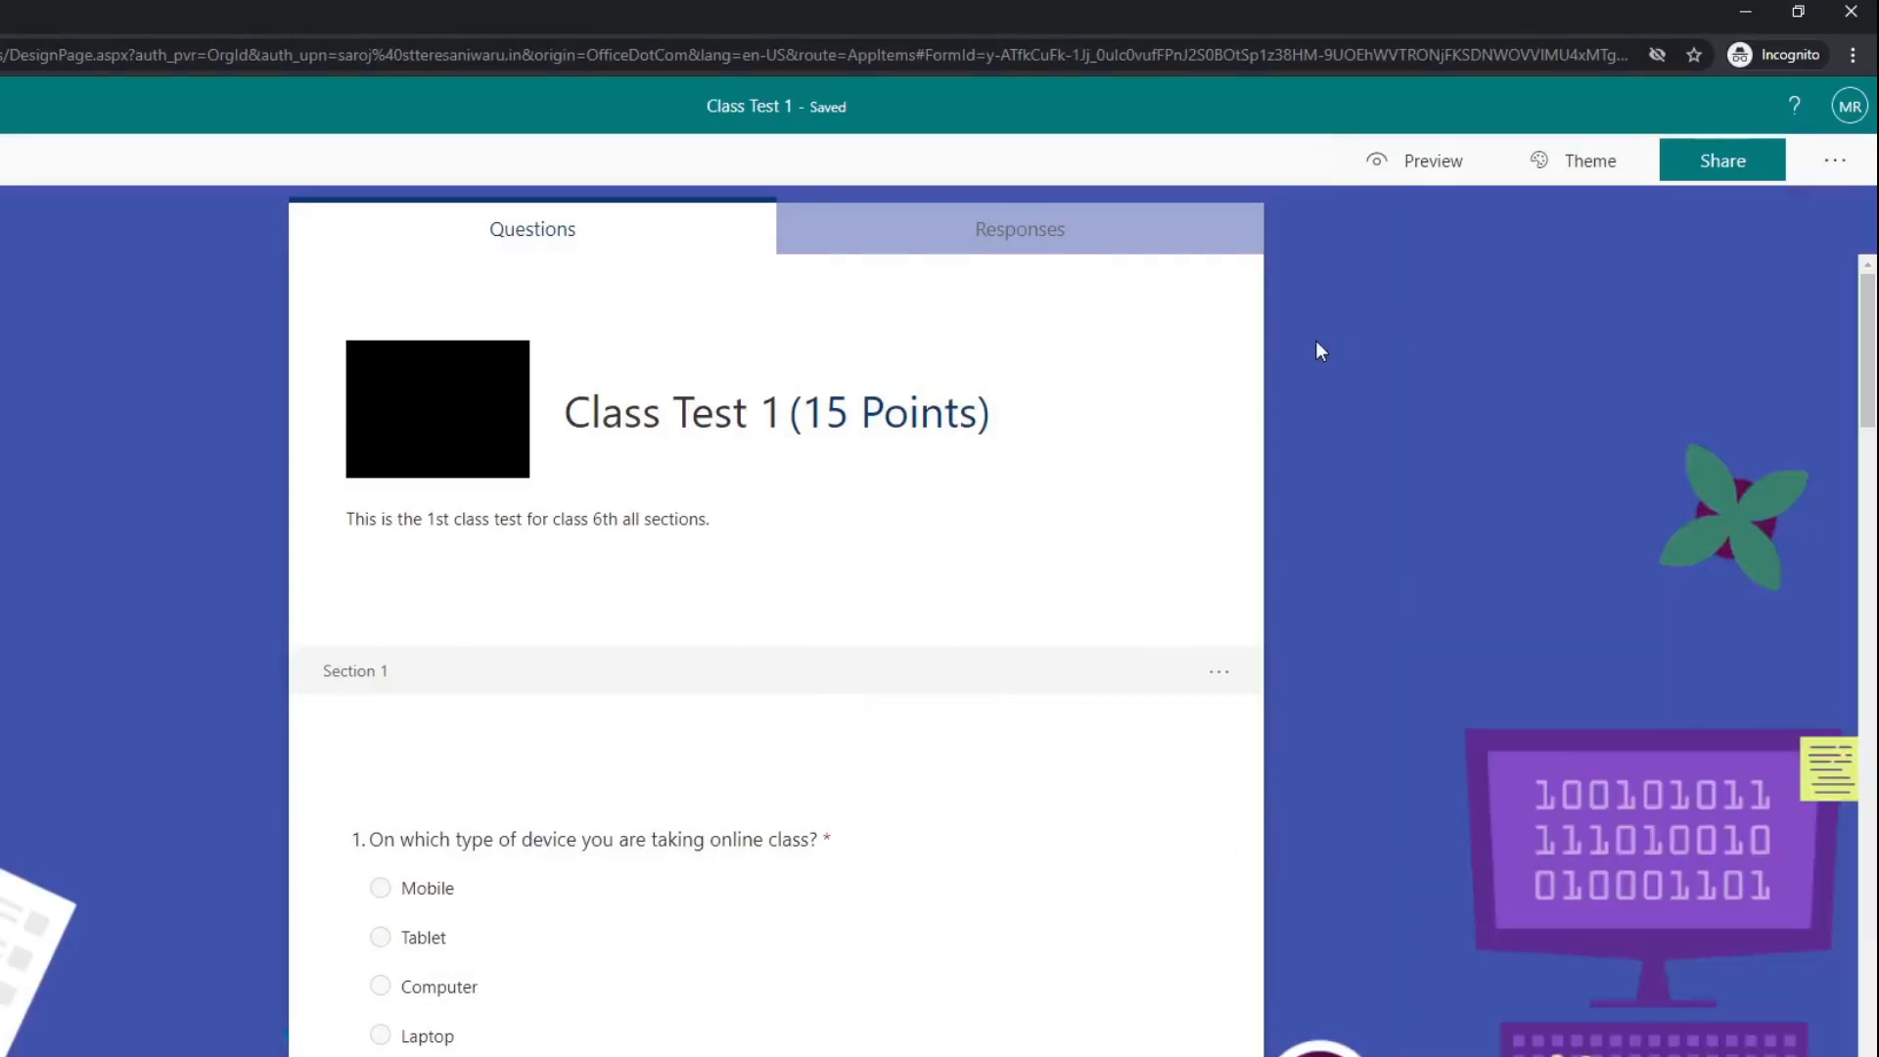
pyautogui.click(1833, 168)
pyautogui.click(1761, 208)
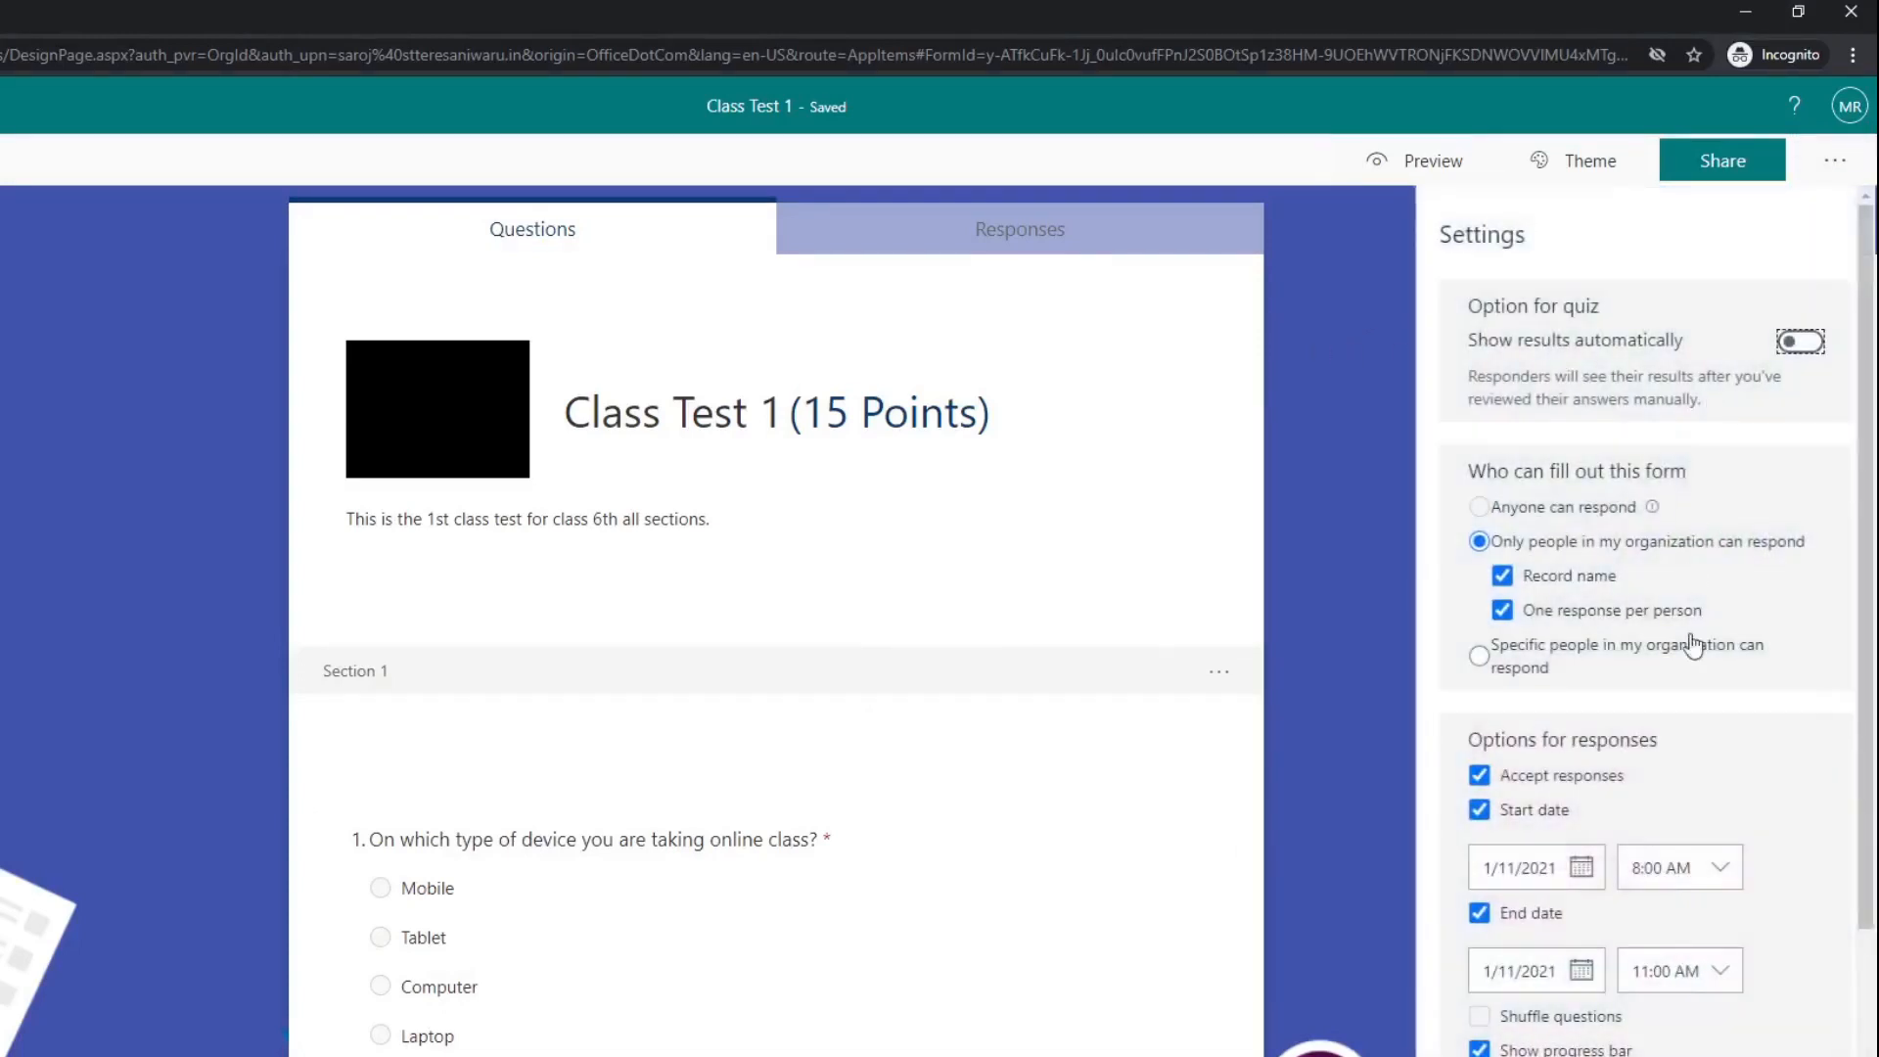
pyautogui.click(1367, 282)
# Step: Reopen the quiz's sharing options and compare the response link with the QR code
pyautogui.click(1708, 171)
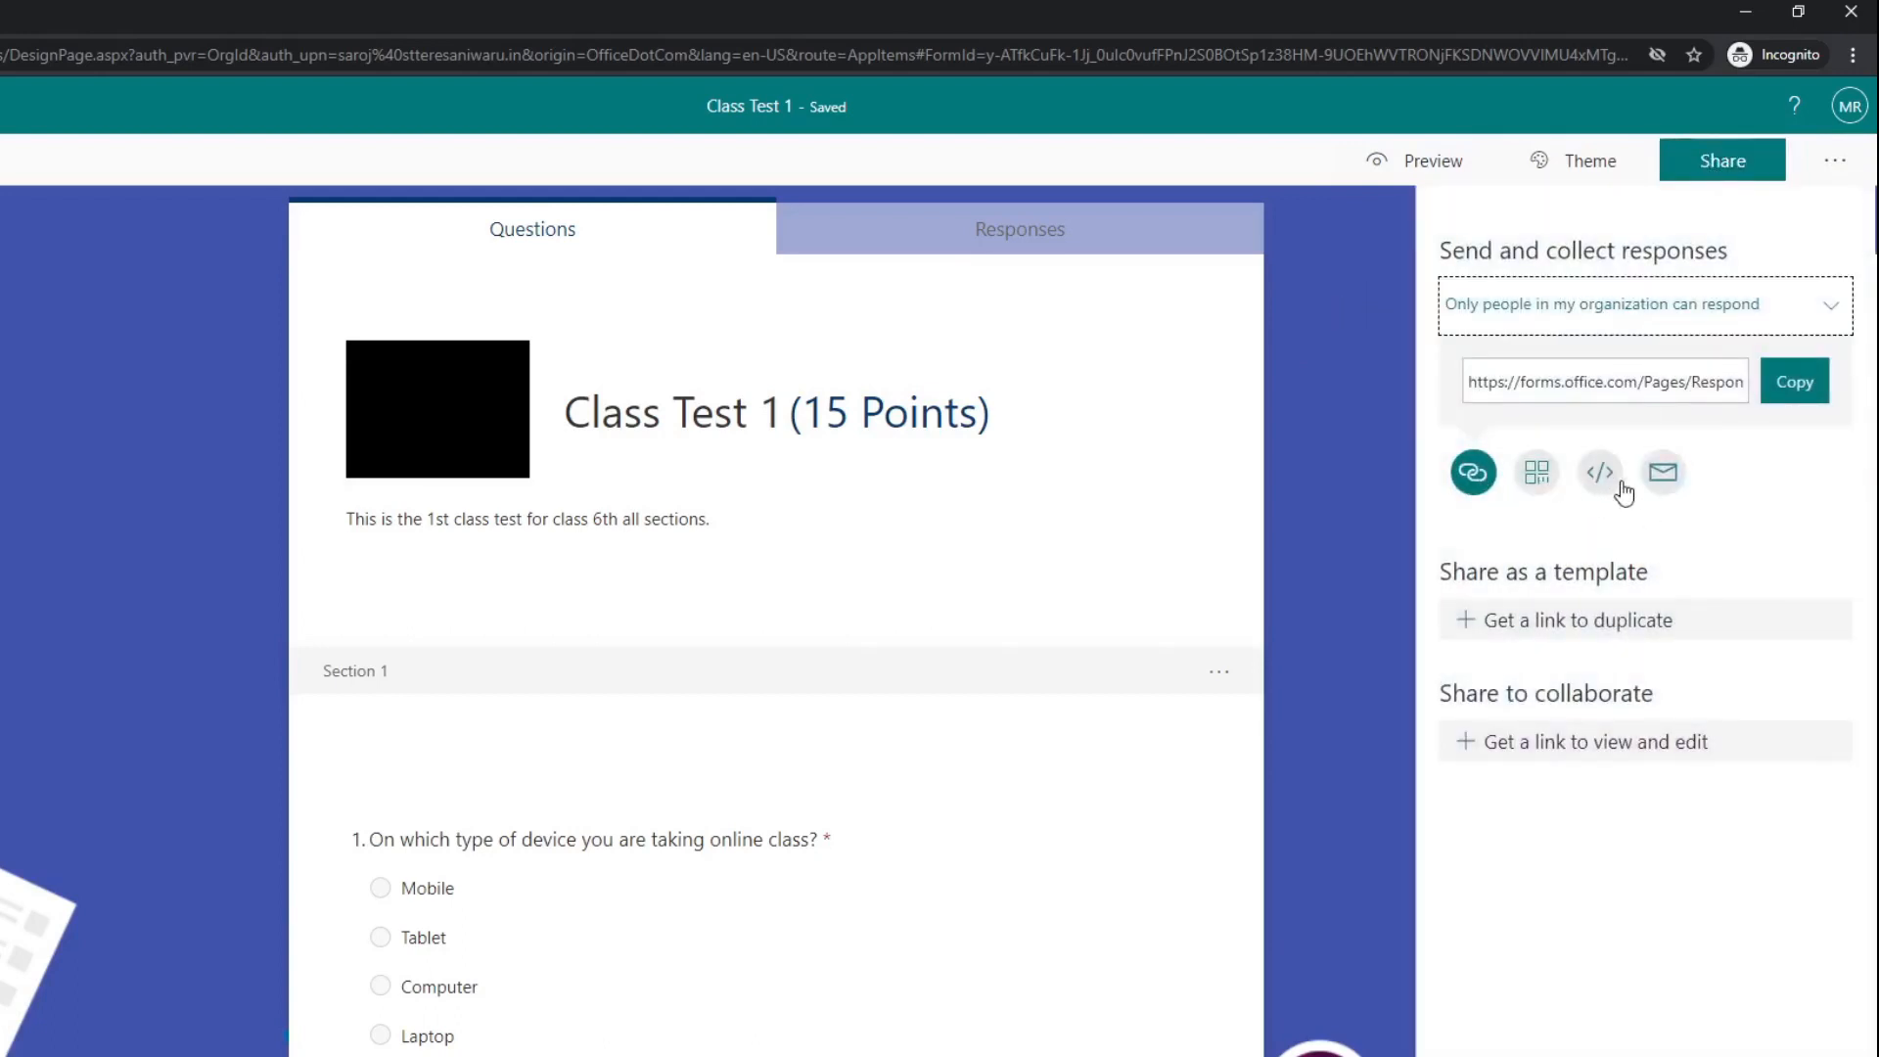
pyautogui.click(1615, 383)
pyautogui.click(1538, 483)
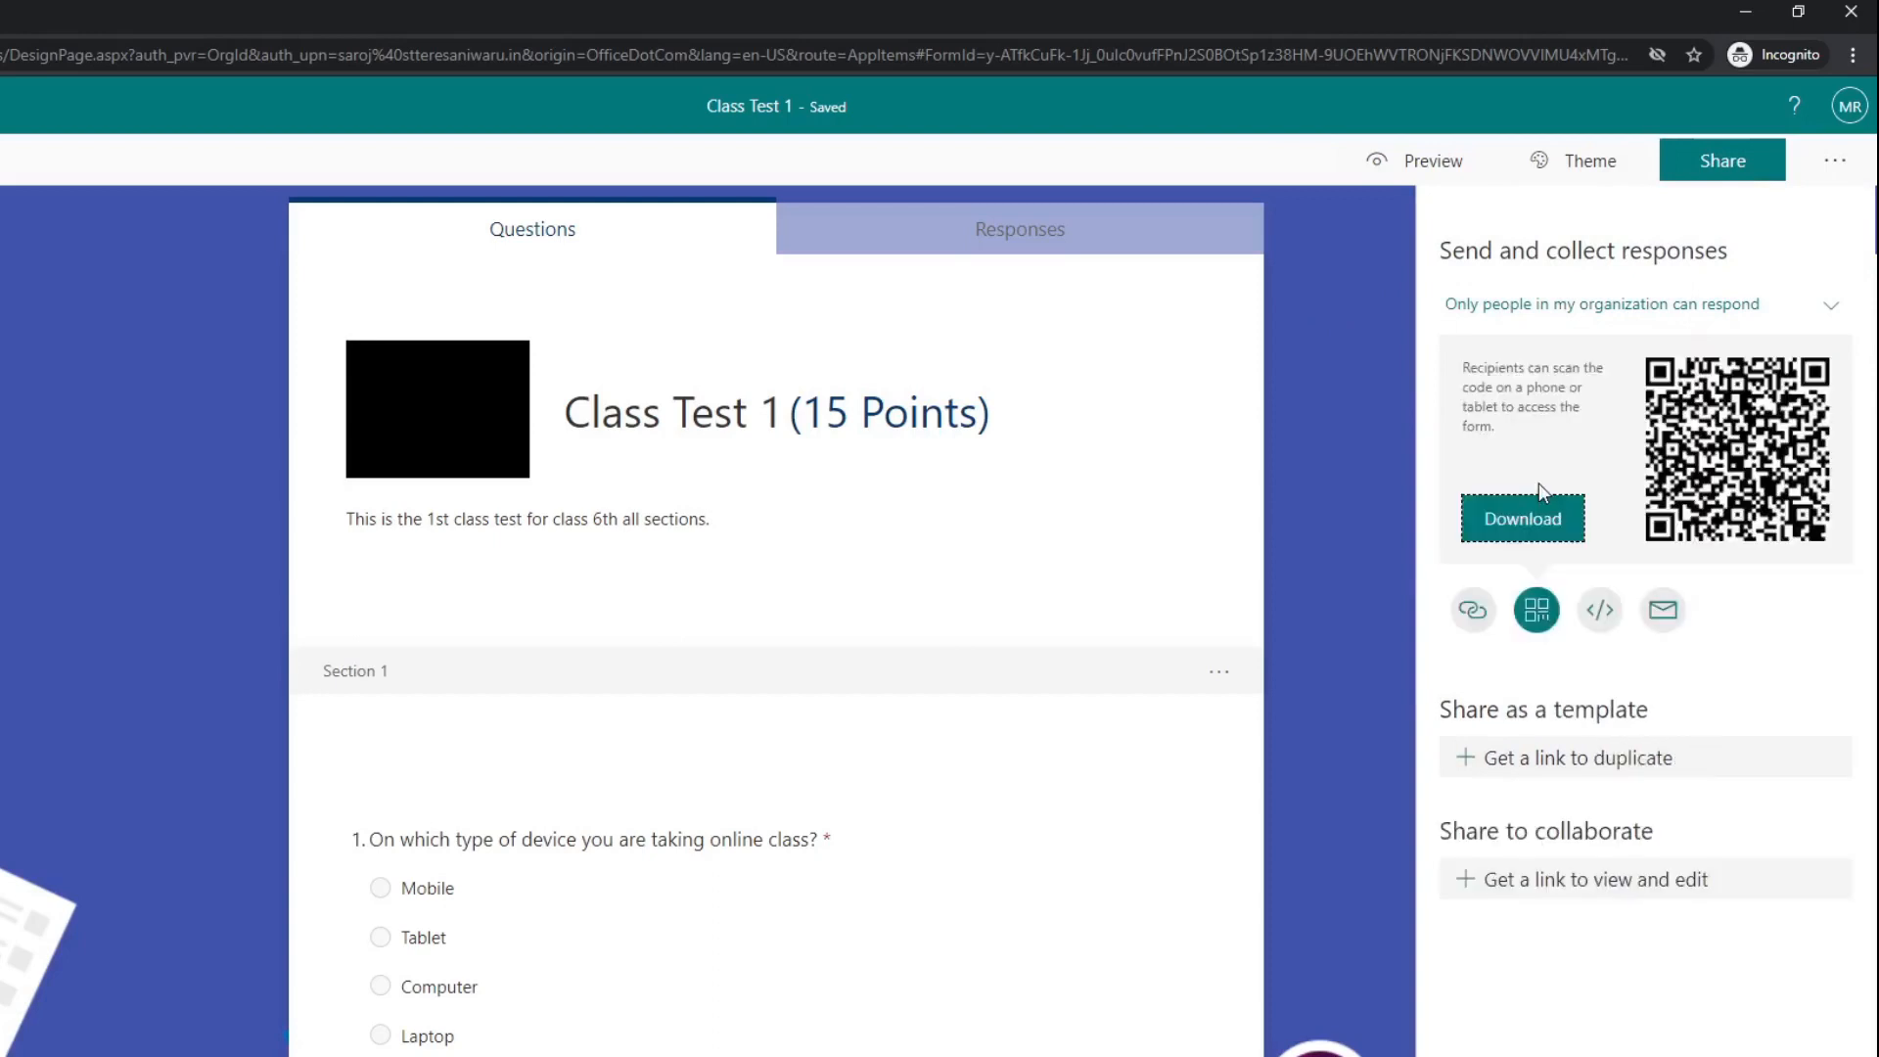
pyautogui.click(1474, 617)
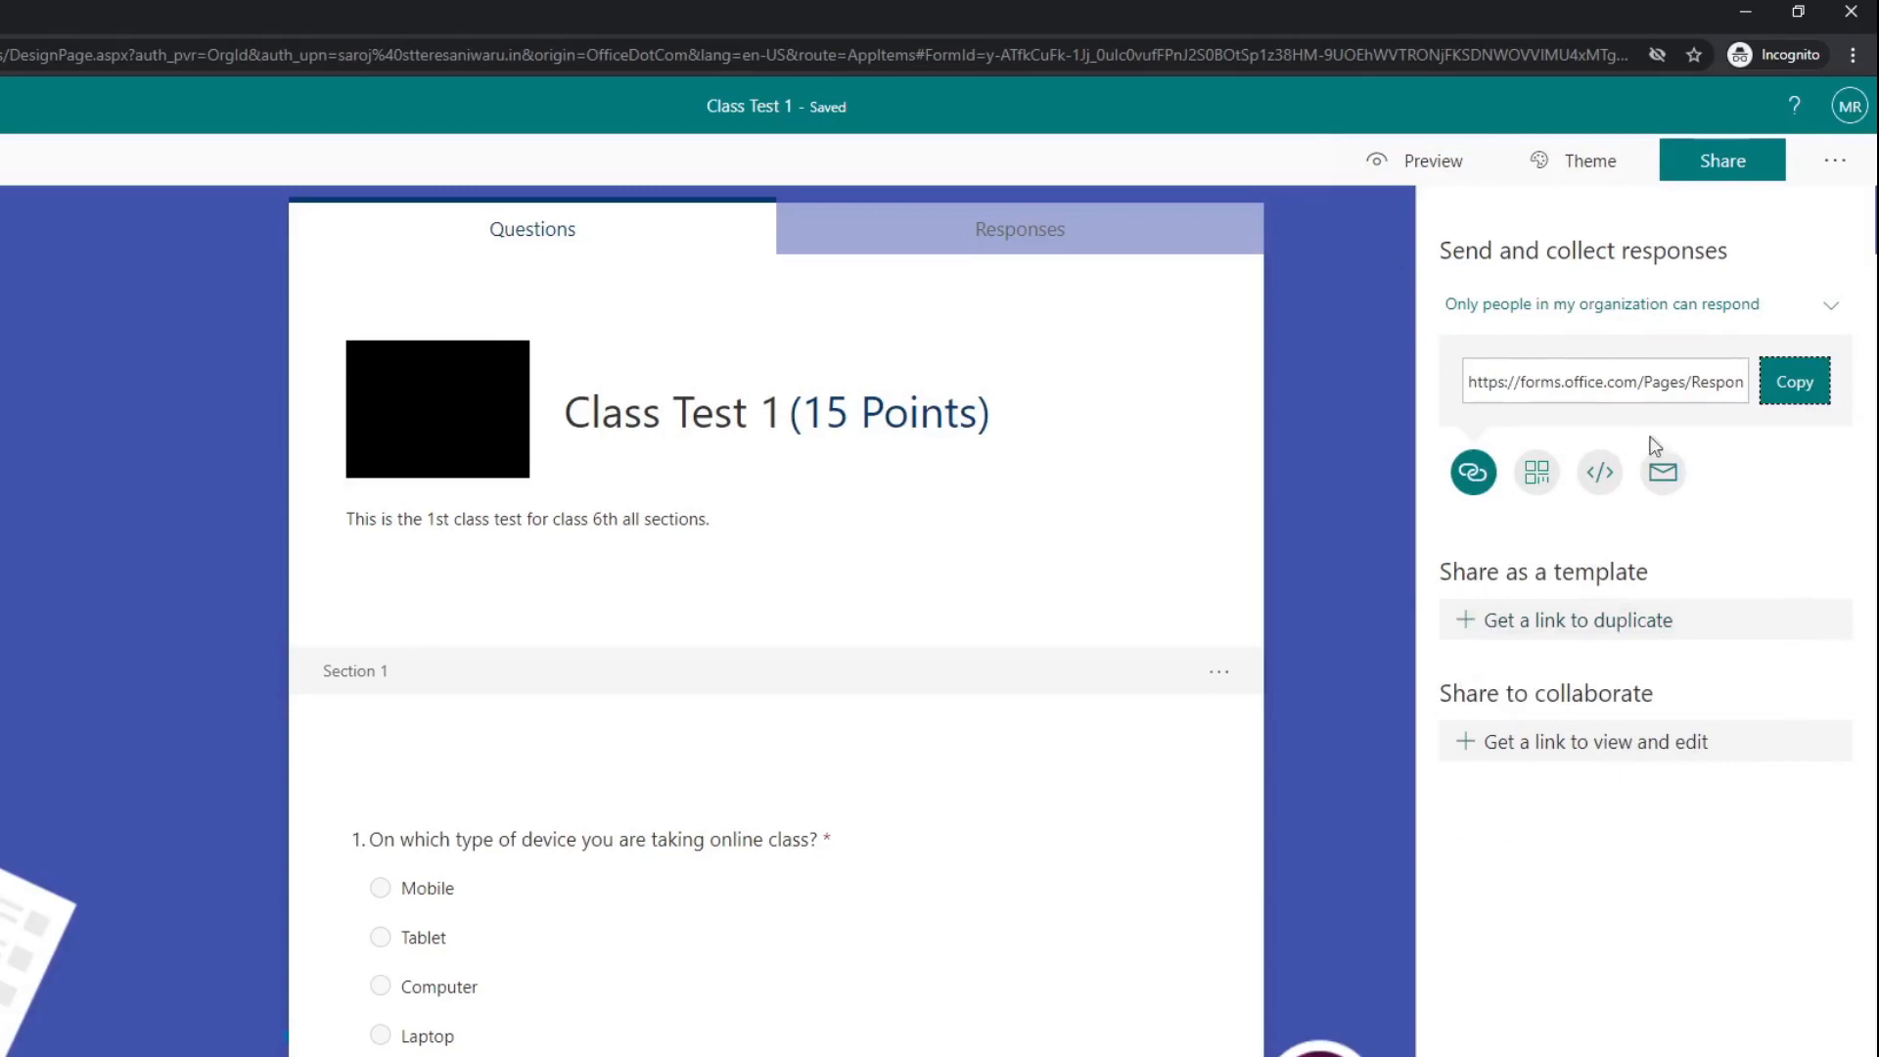
pyautogui.click(1538, 479)
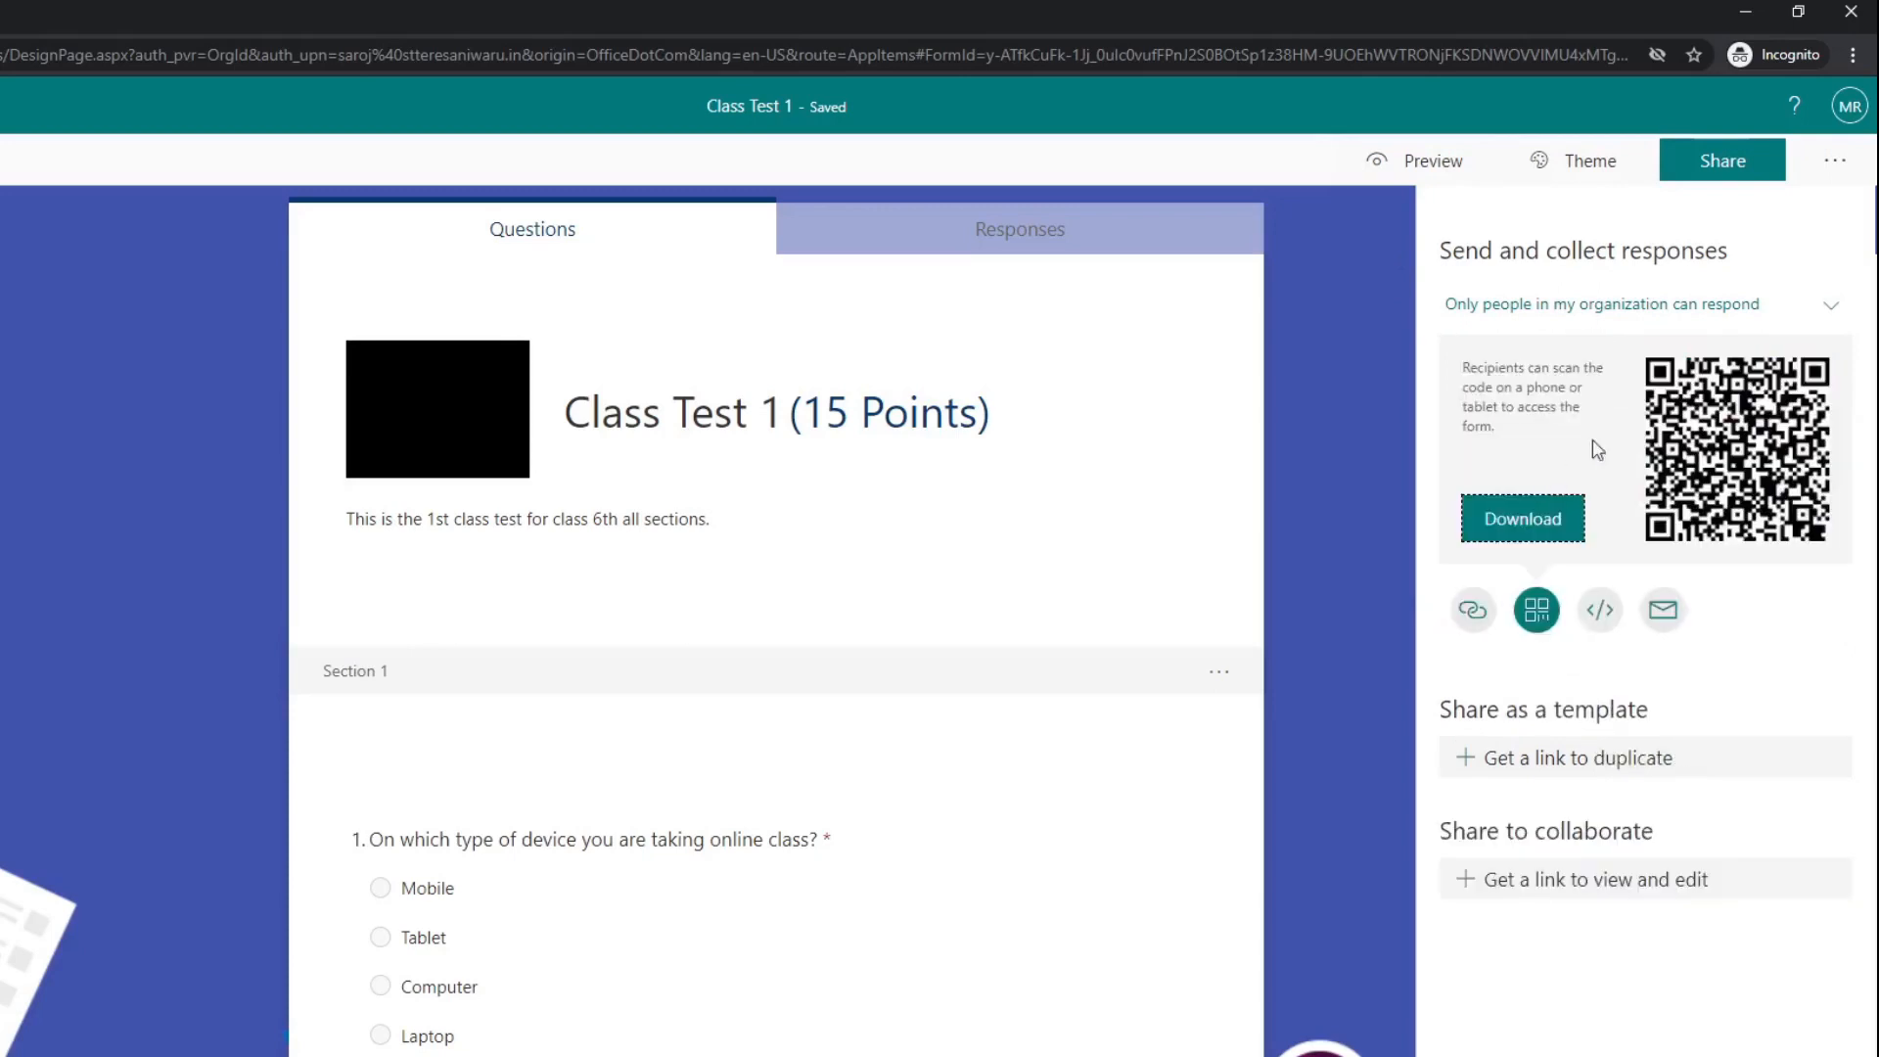
# Step: Look over the quiz settings again, checking the respondent and response options, and return to the questions
pyautogui.click(1835, 160)
pyautogui.click(1806, 215)
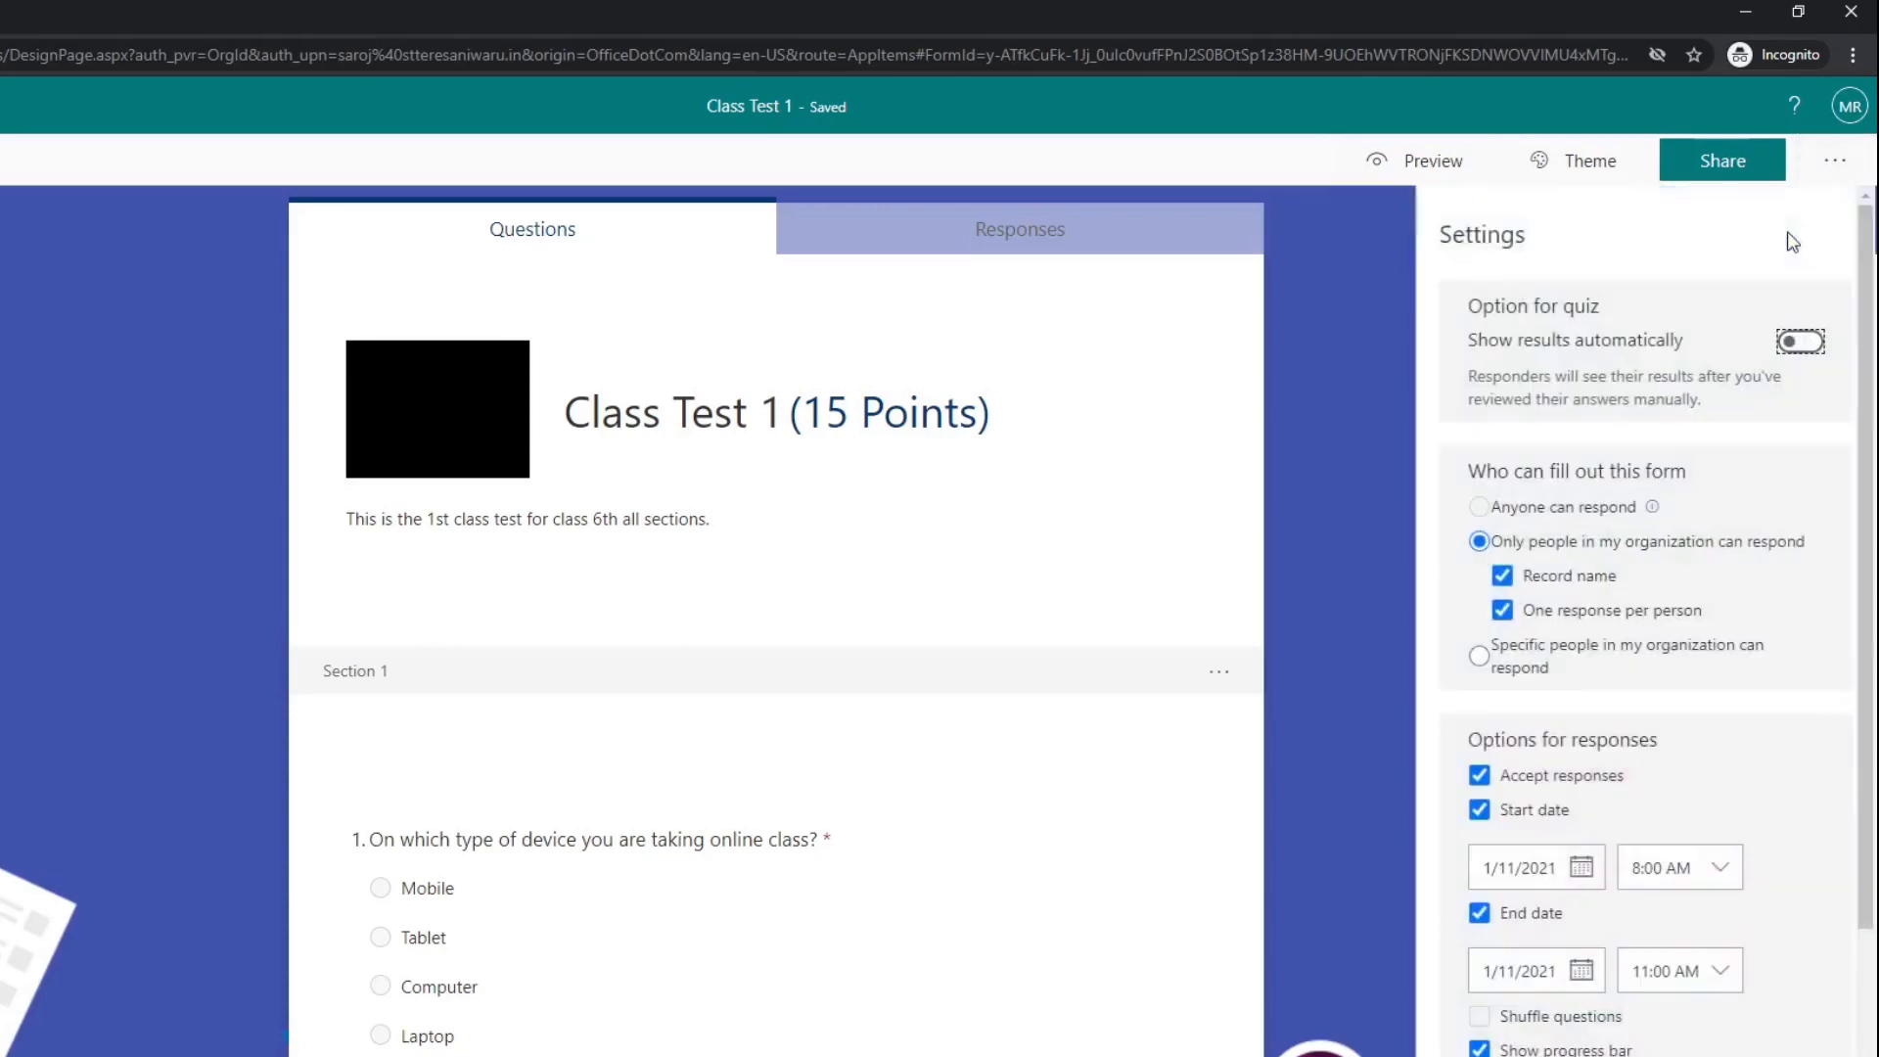
pyautogui.click(1331, 345)
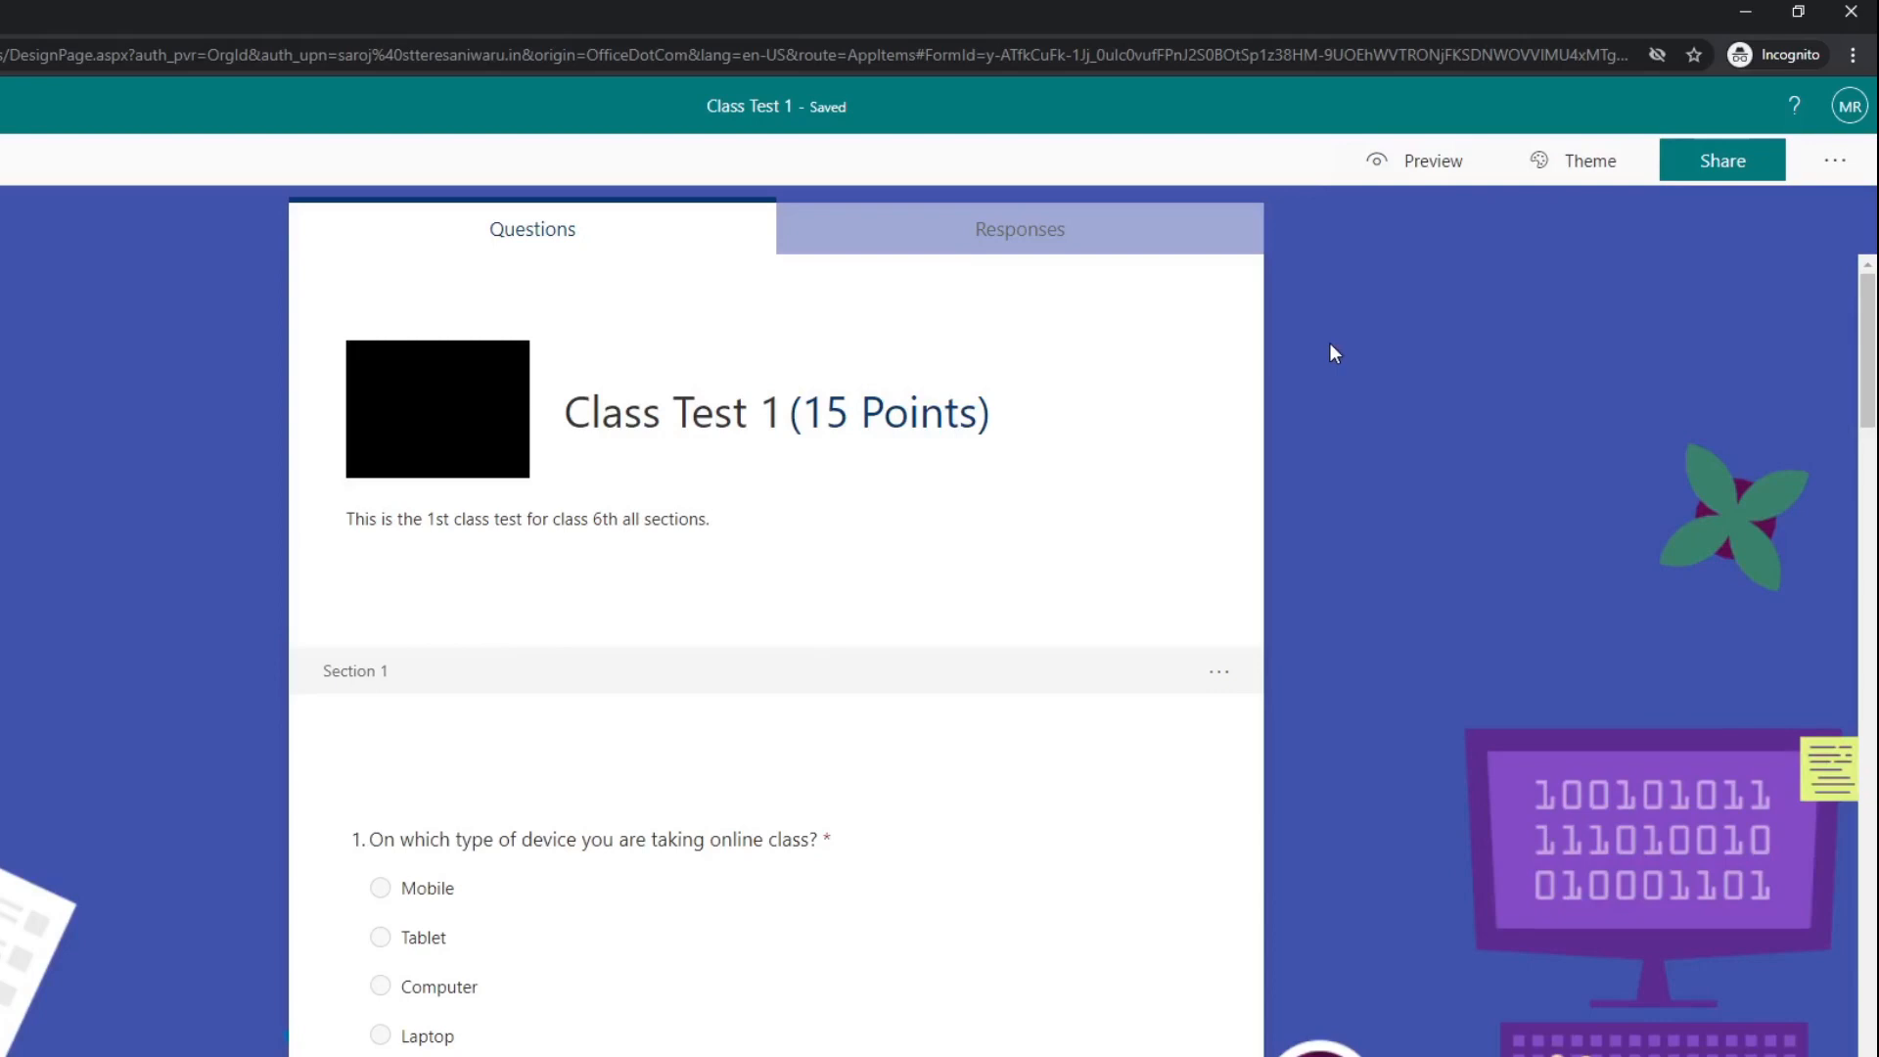
pyautogui.click(1834, 161)
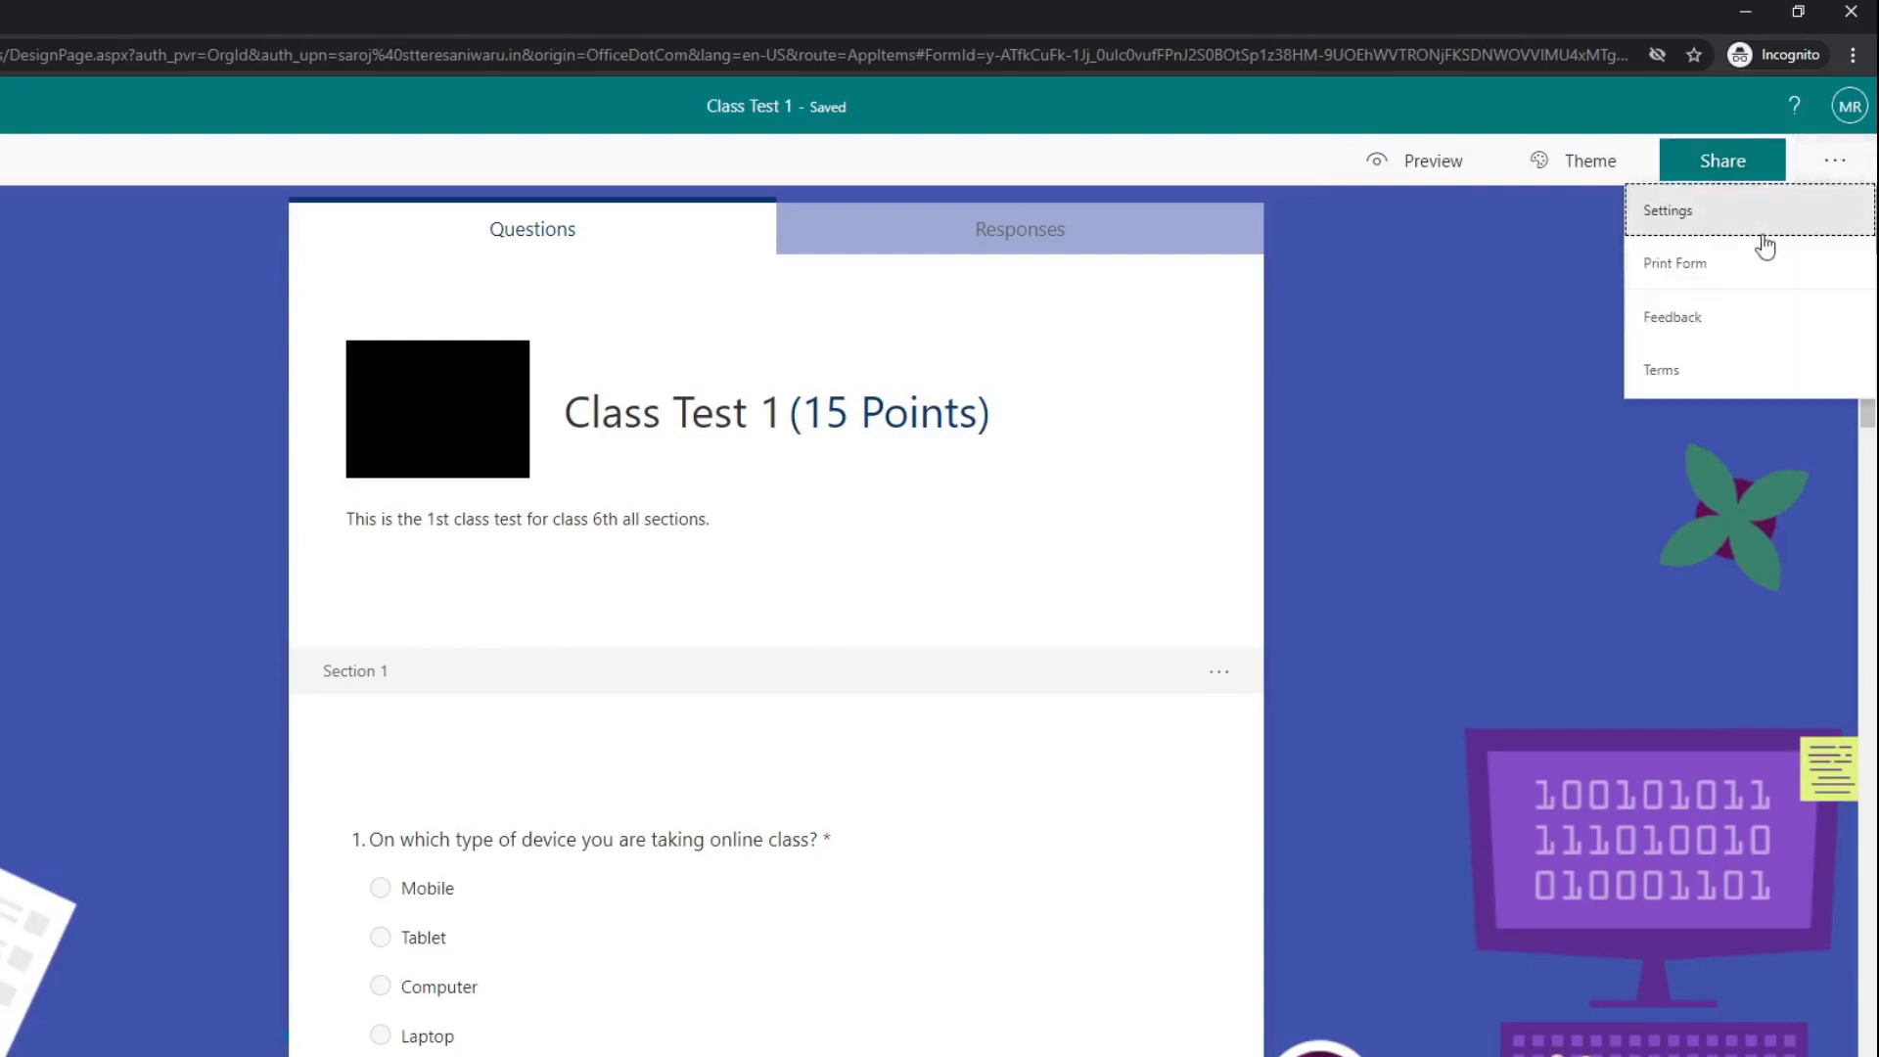
pyautogui.click(1755, 223)
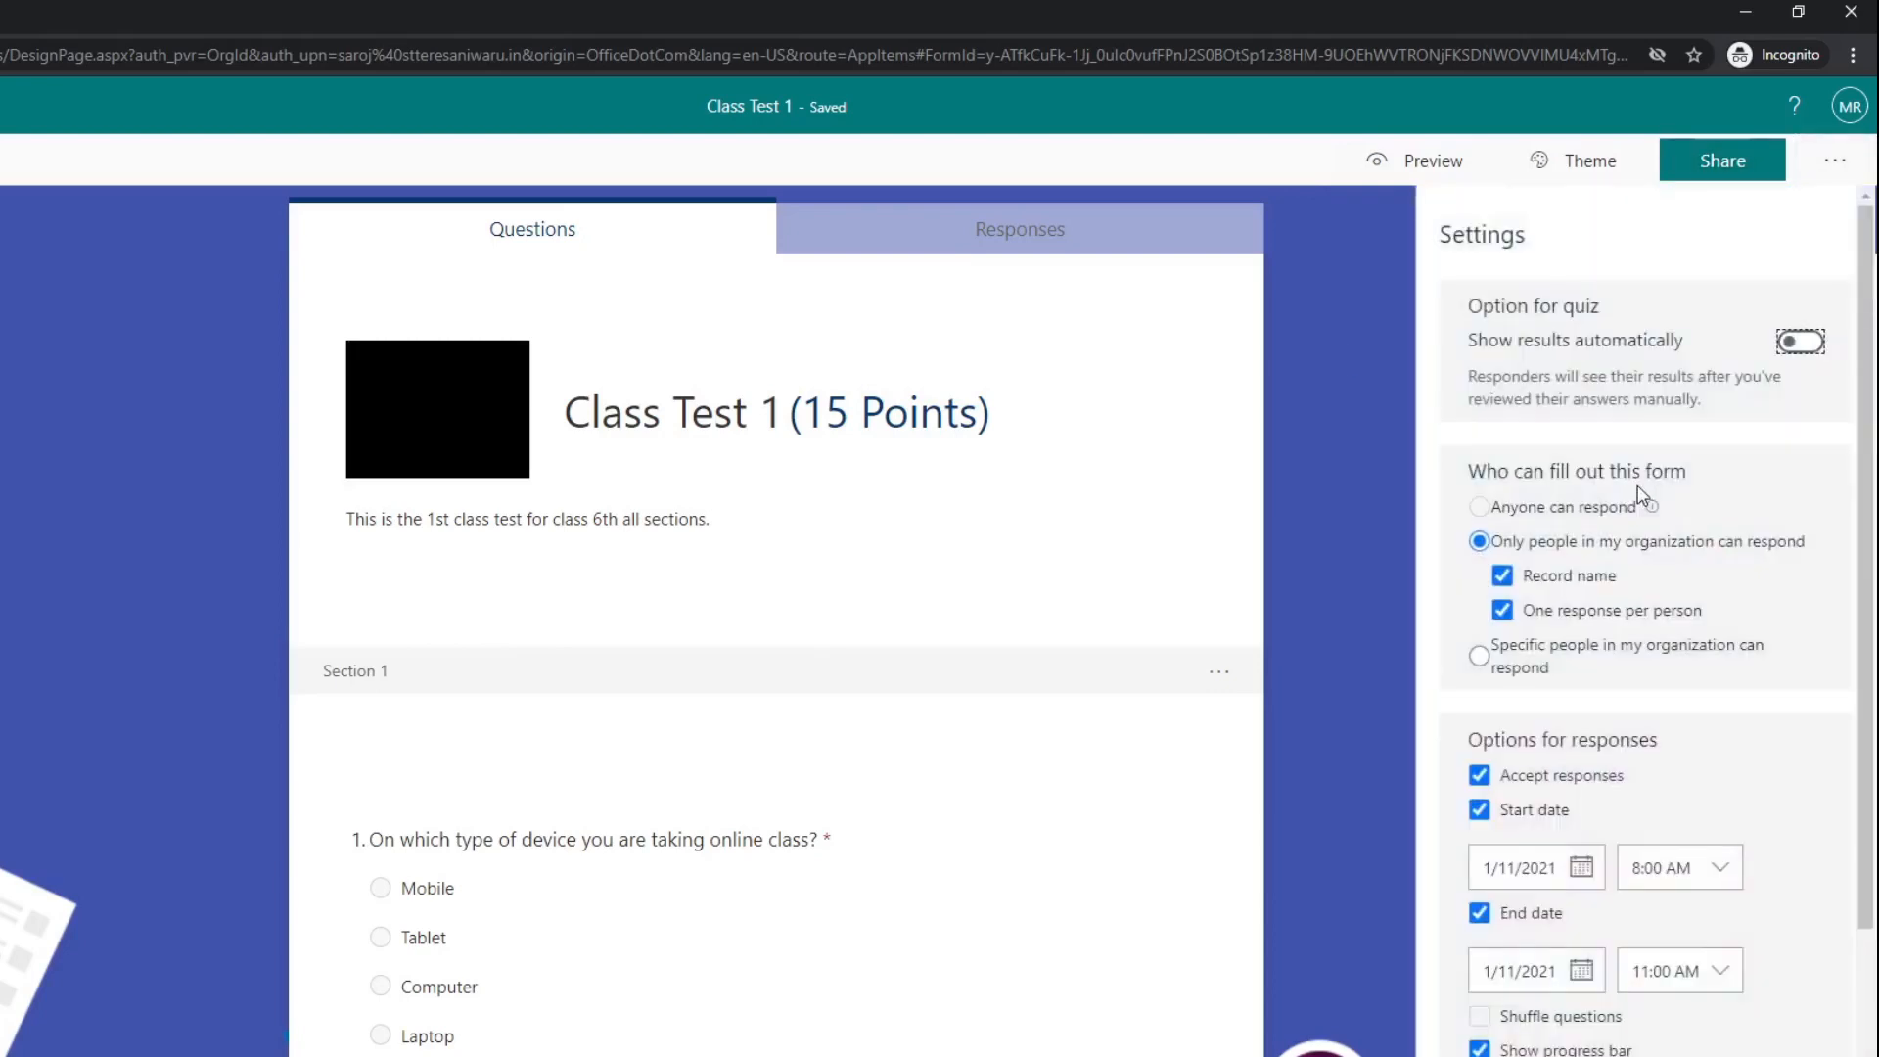
pyautogui.click(1352, 459)
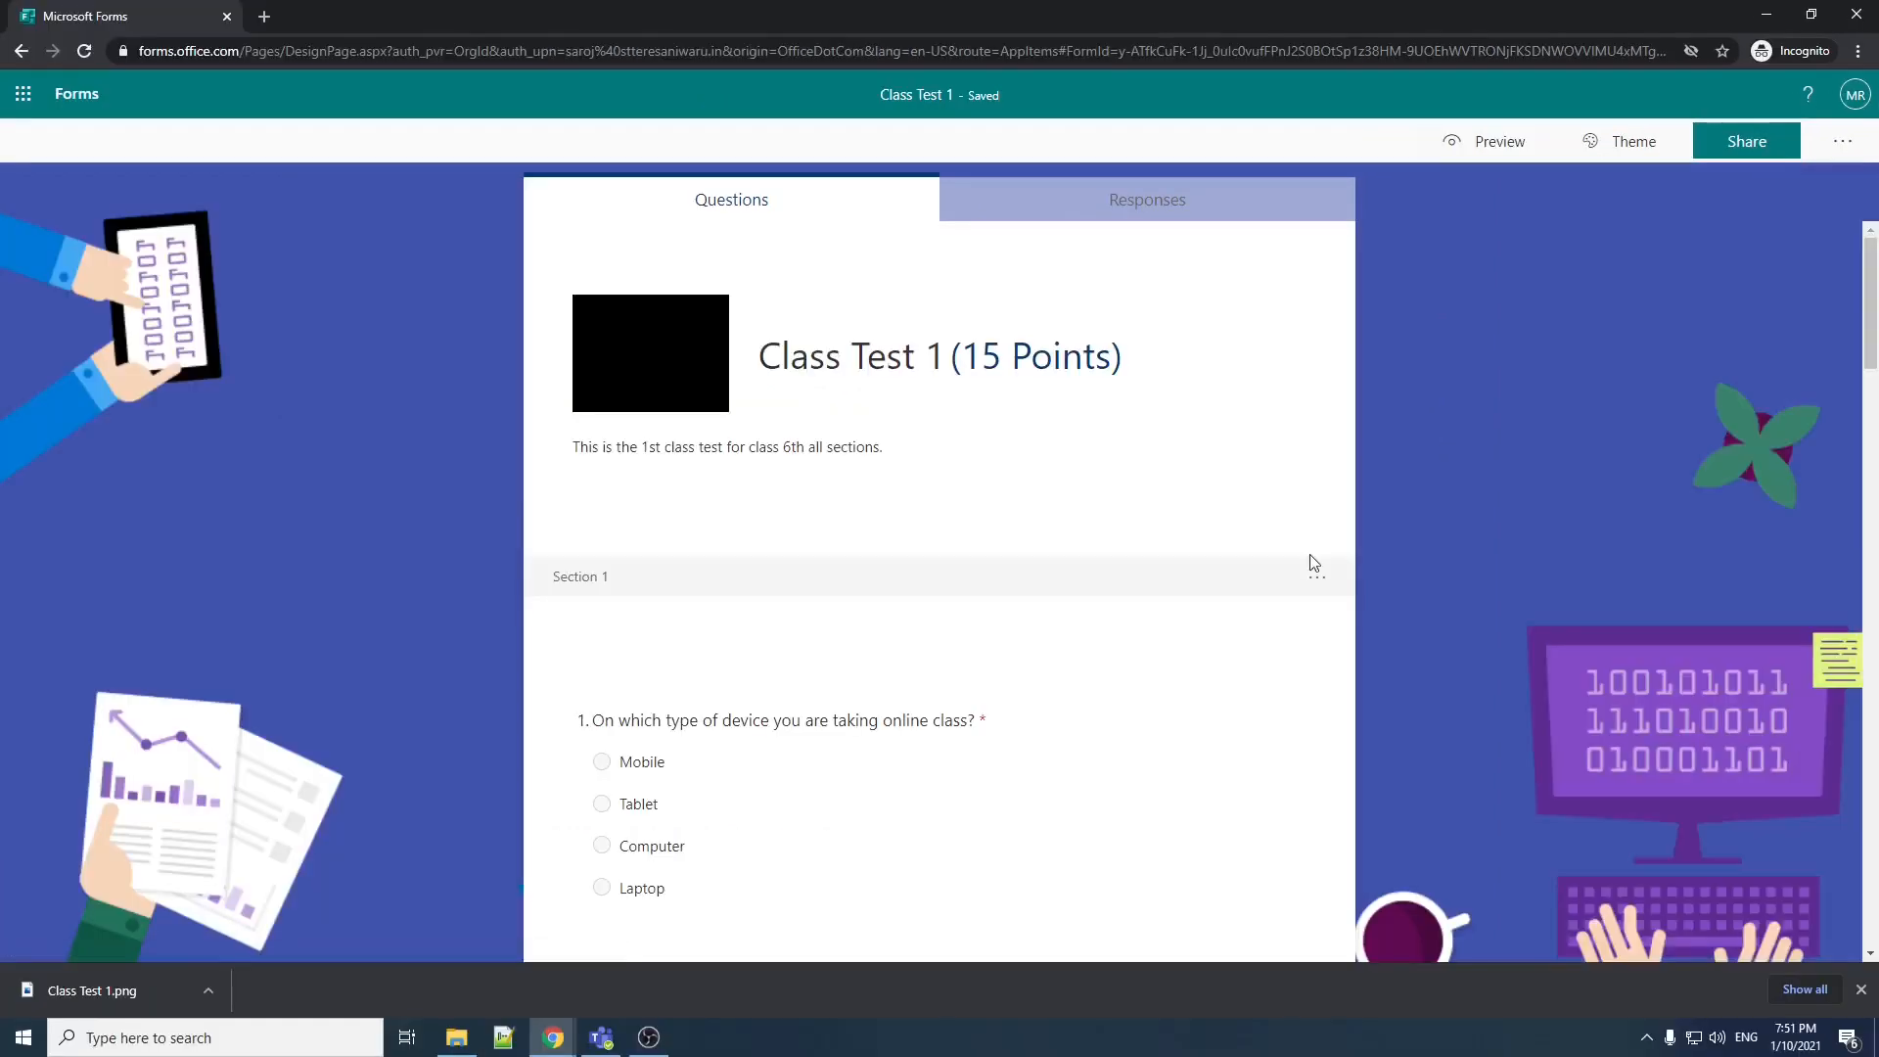
# Step: Switch to Microsoft Teams and create a quiz assignment in Training Team from the existing "Class Test 1" form
pyautogui.click(601, 1037)
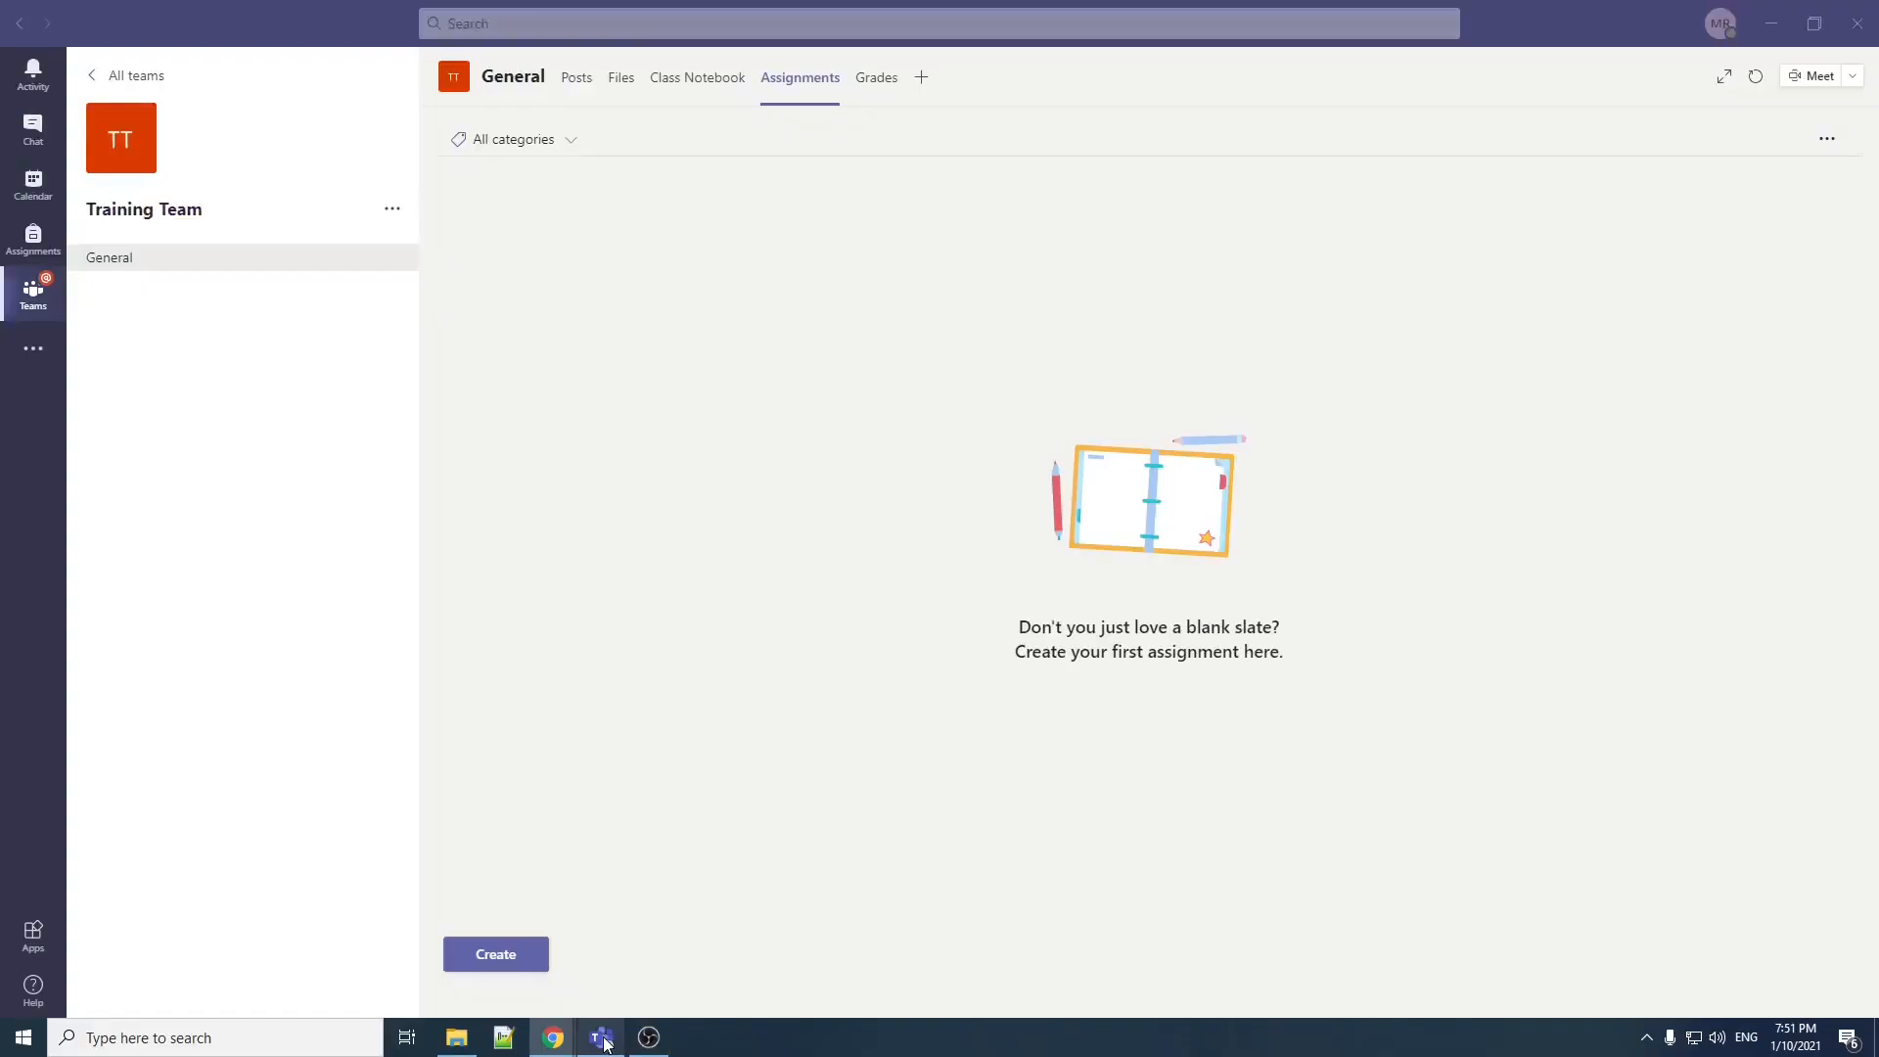
pyautogui.click(519, 957)
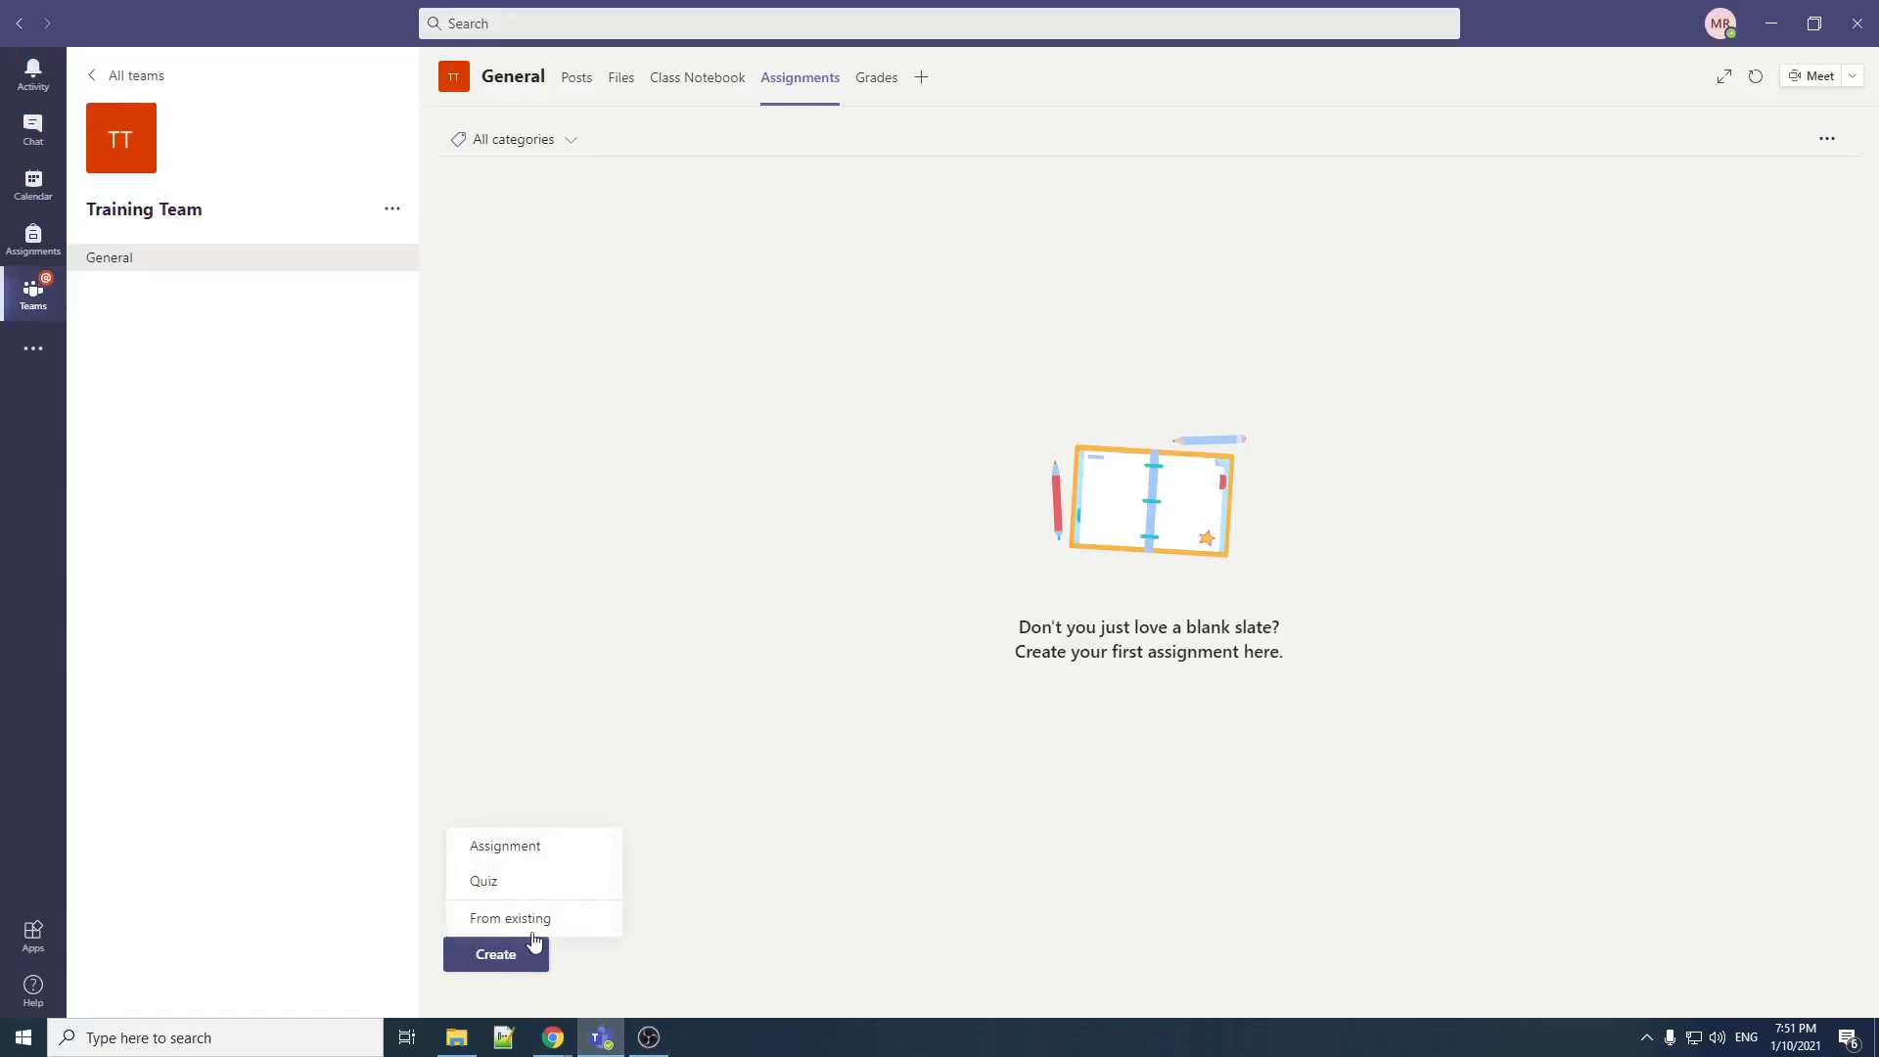
pyautogui.click(540, 878)
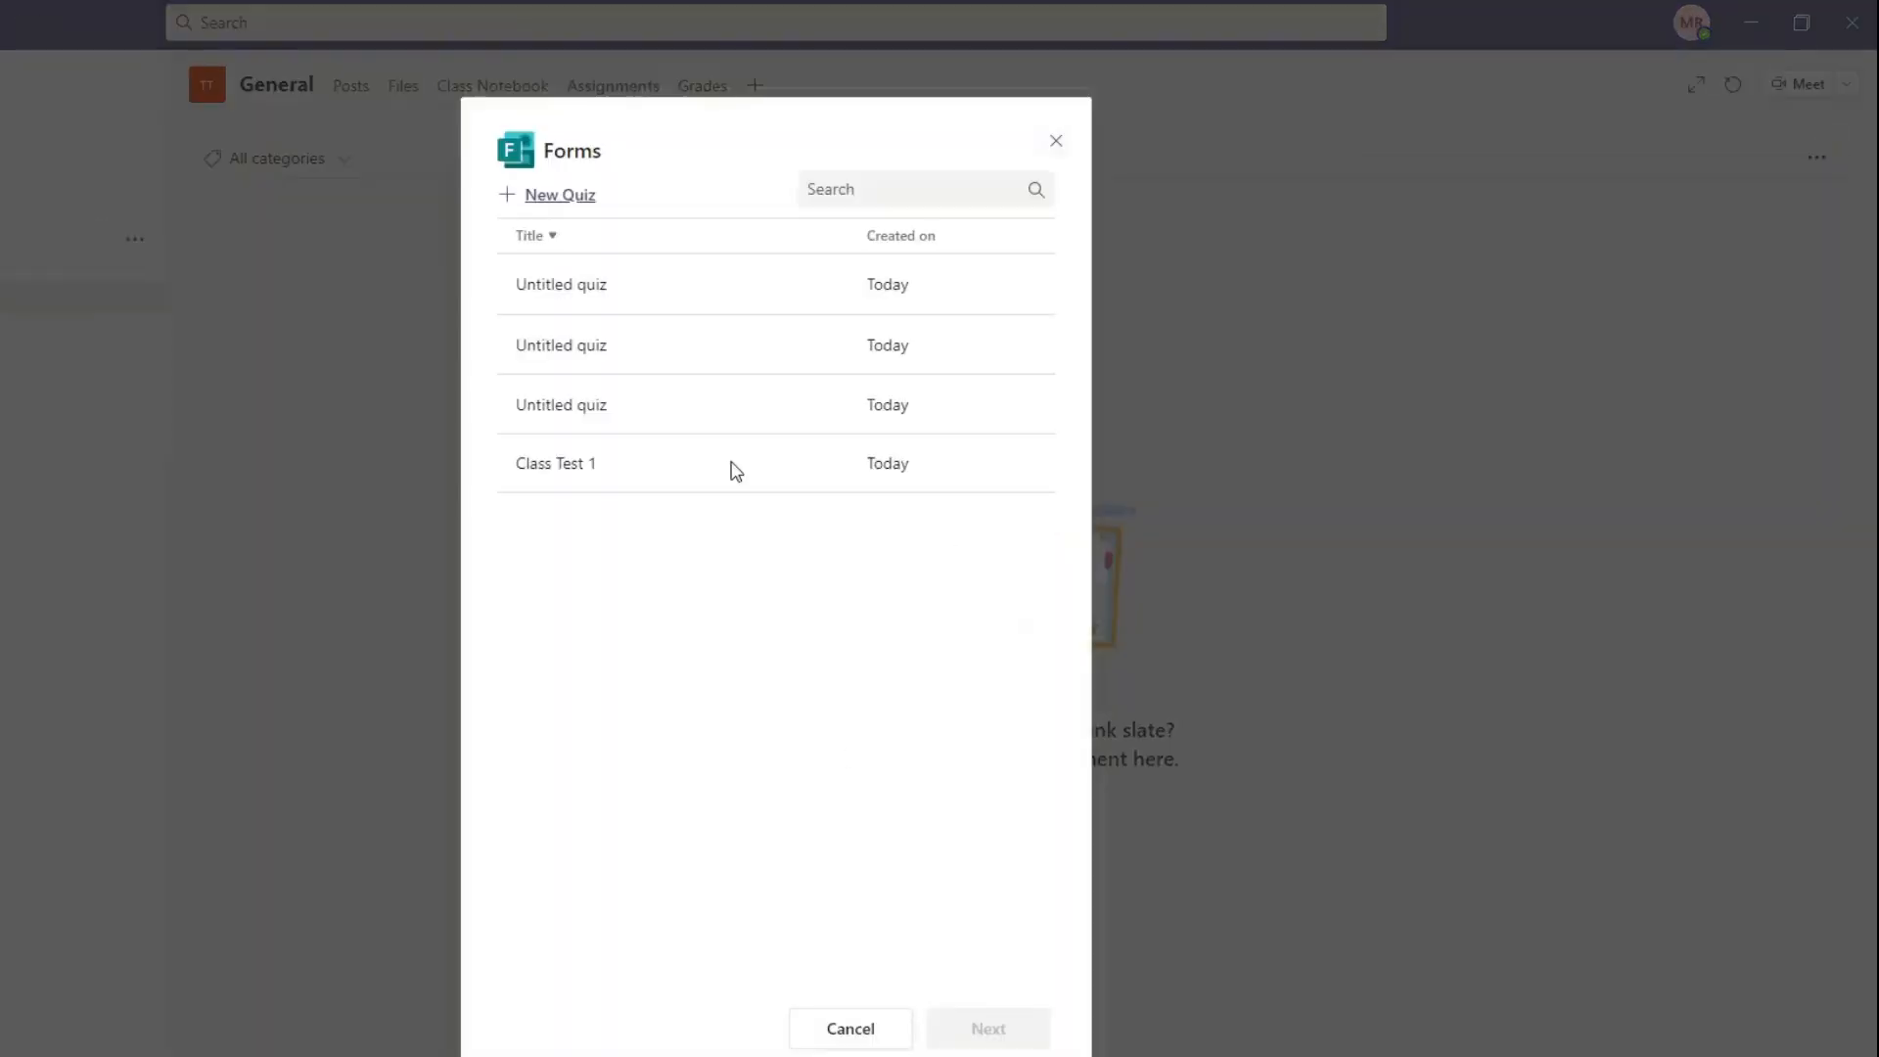
pyautogui.click(576, 487)
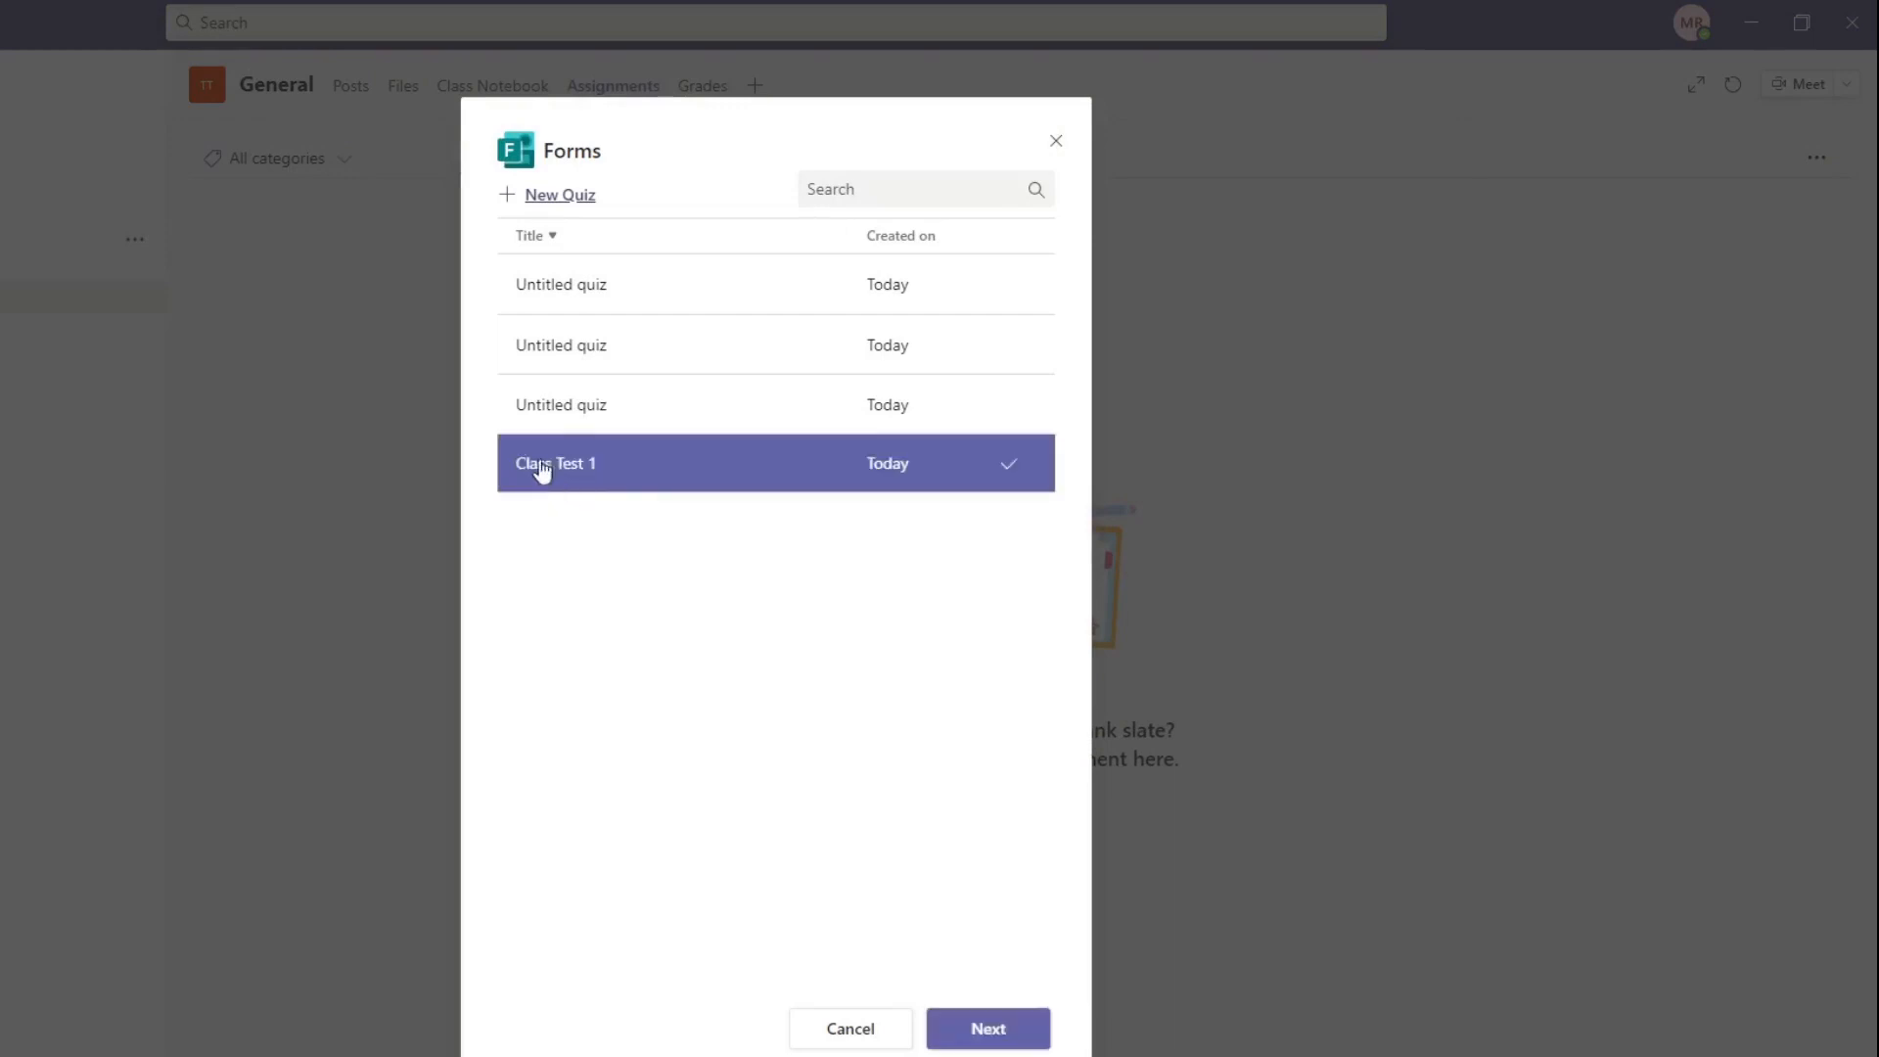
pyautogui.click(1022, 1036)
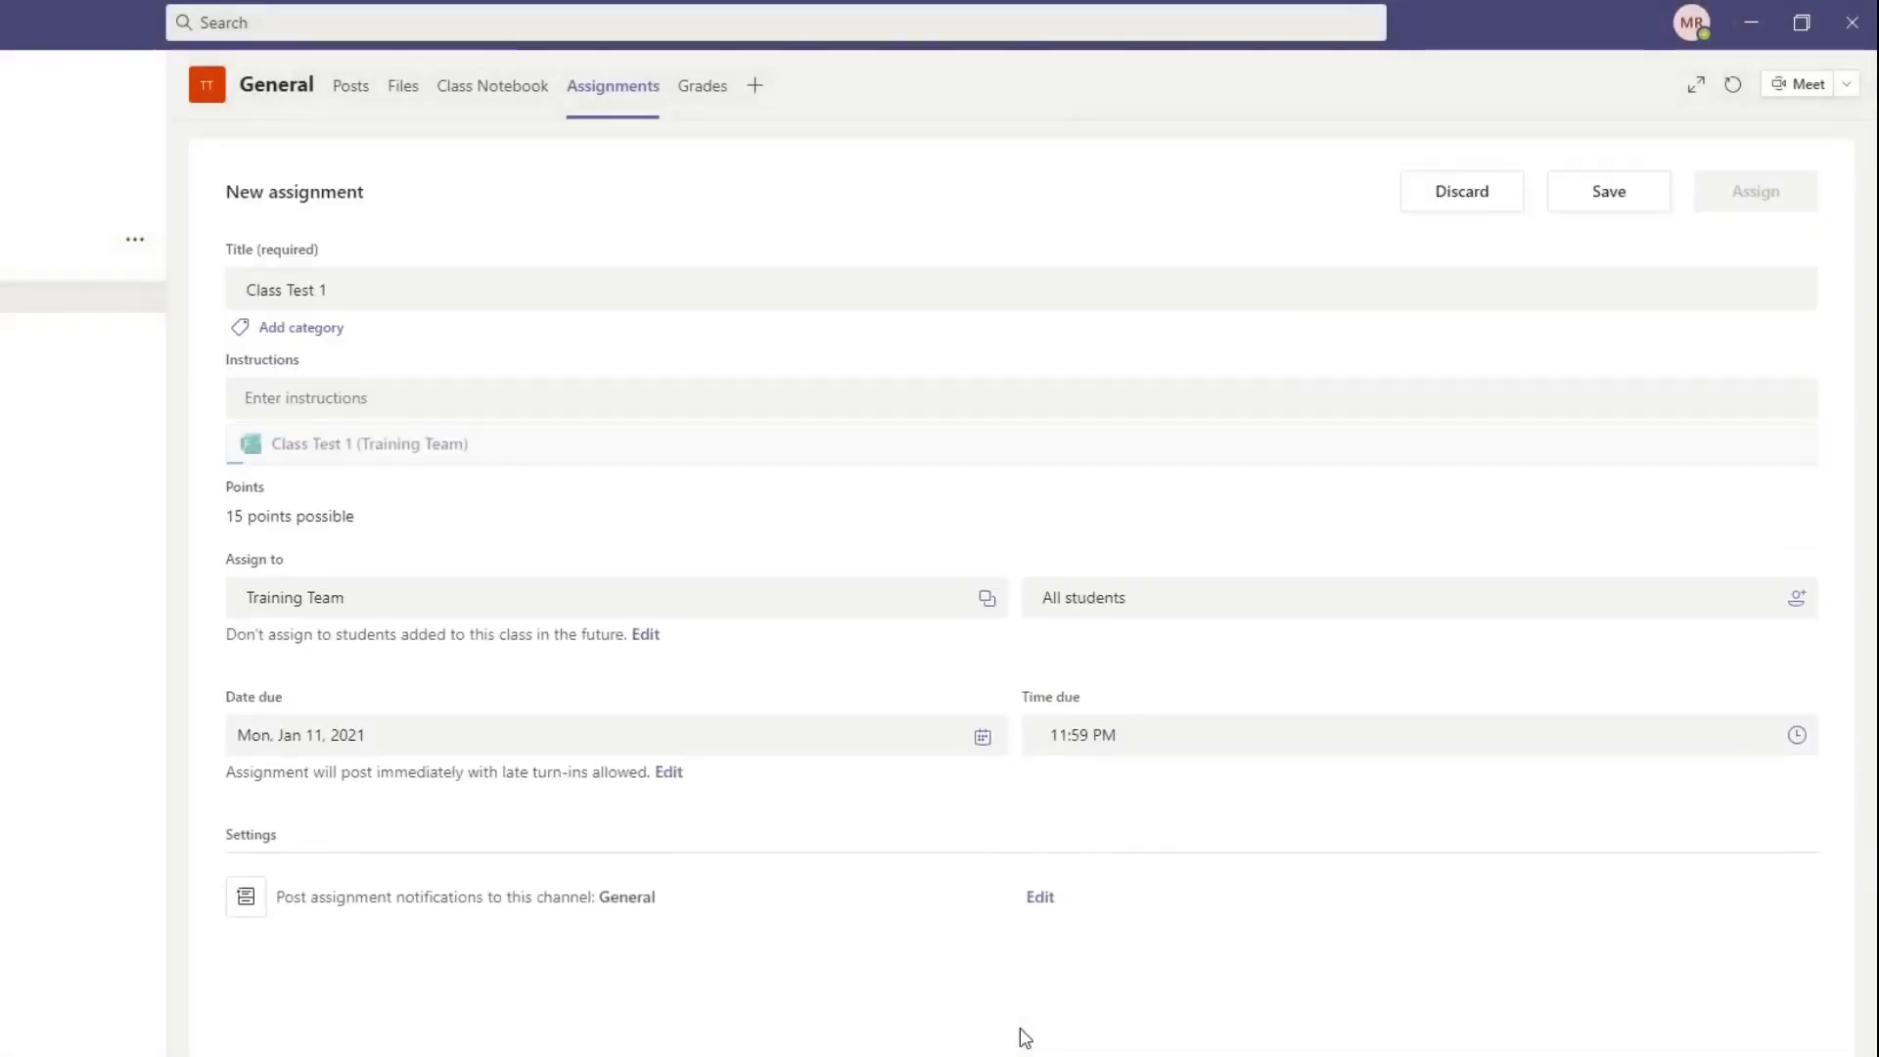
# Step: Keep the assignment title "Class Test 1" and enter the instructions "Please submit the quiz before the timeline"
pyautogui.click(603, 288)
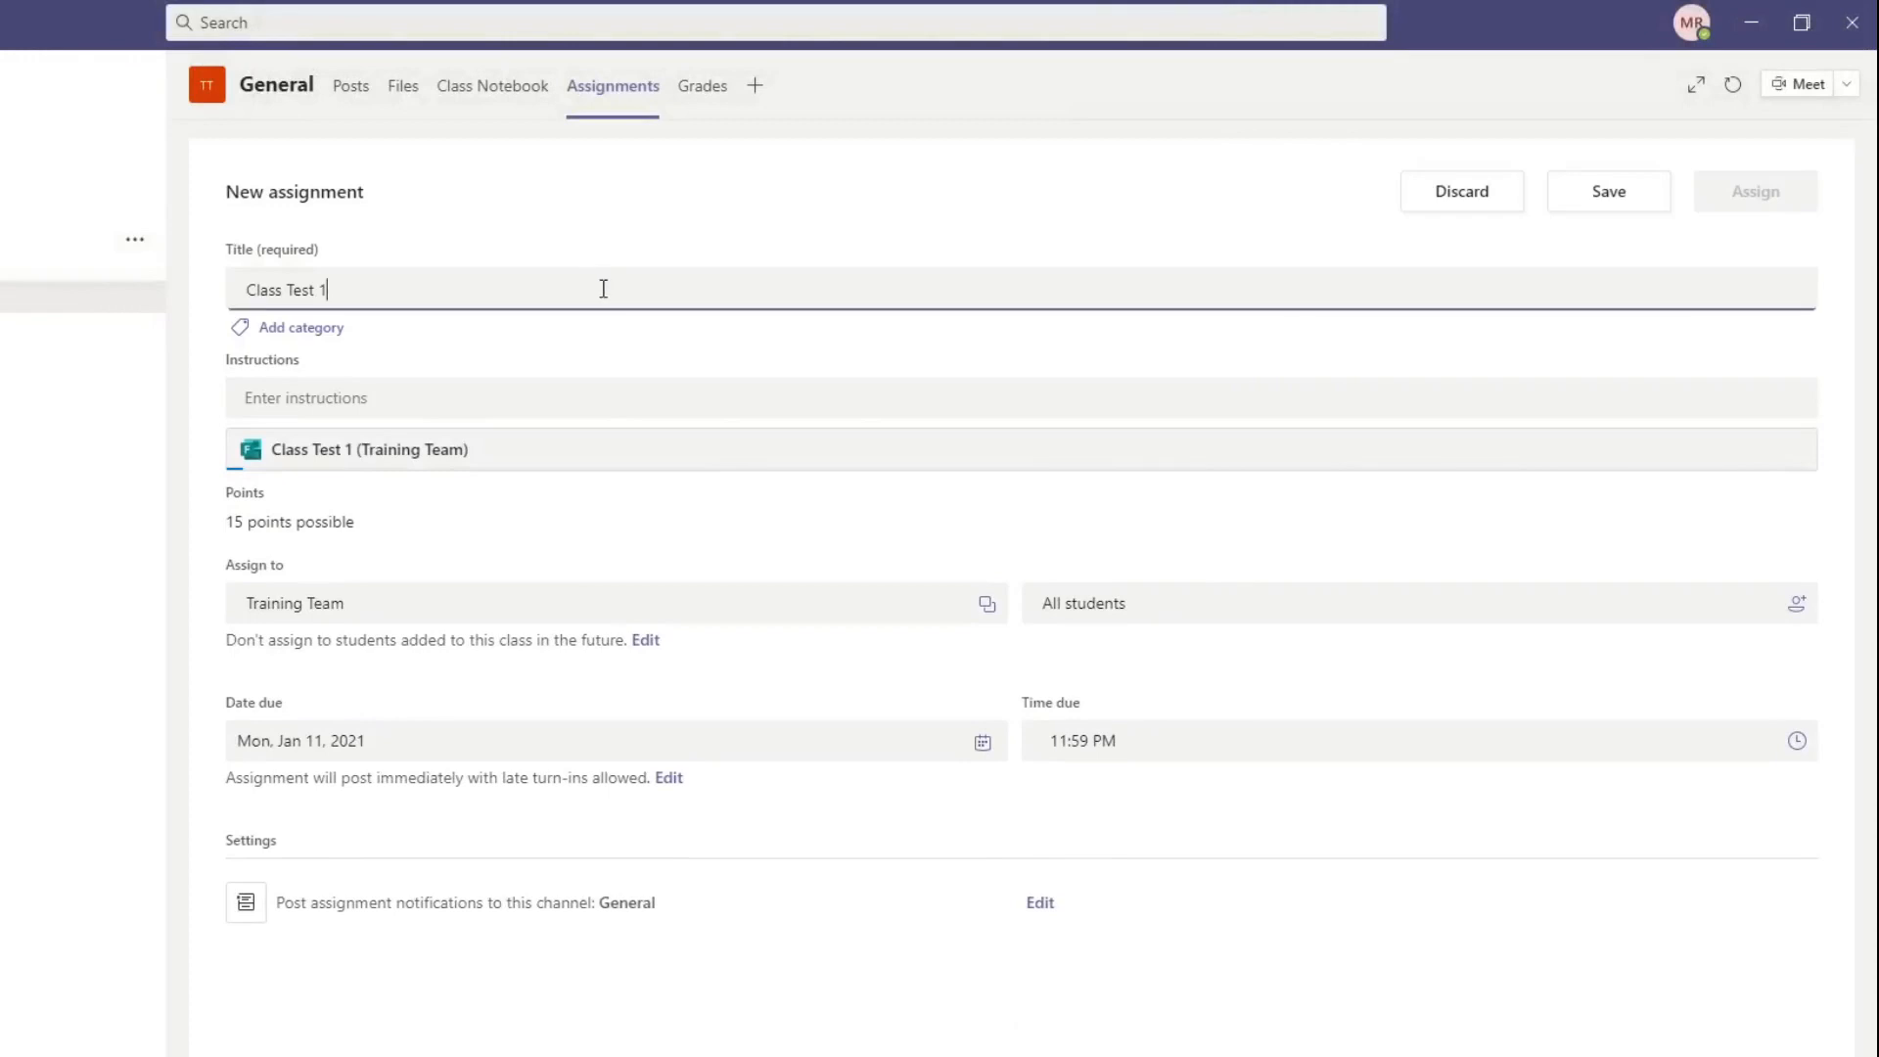
pyautogui.moveTo(361, 285); pyautogui.dragTo(246, 292)
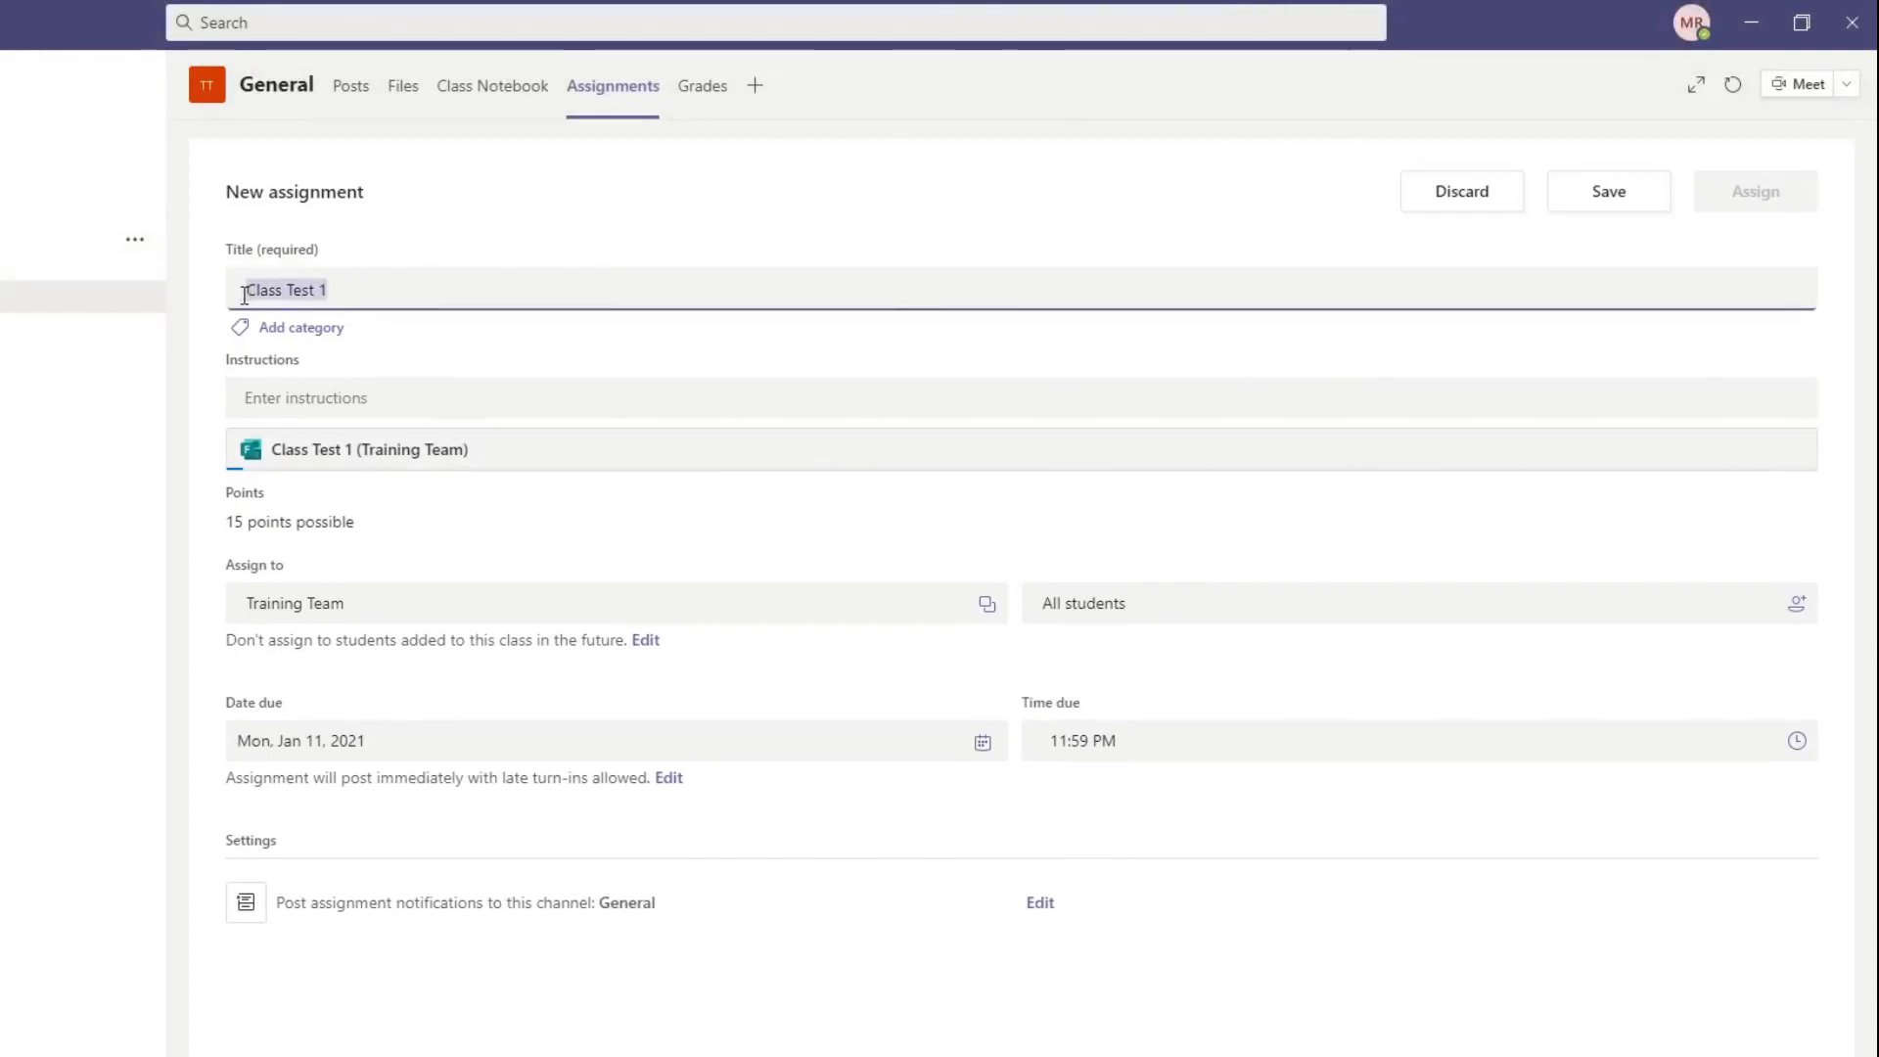
pyautogui.click(422, 403)
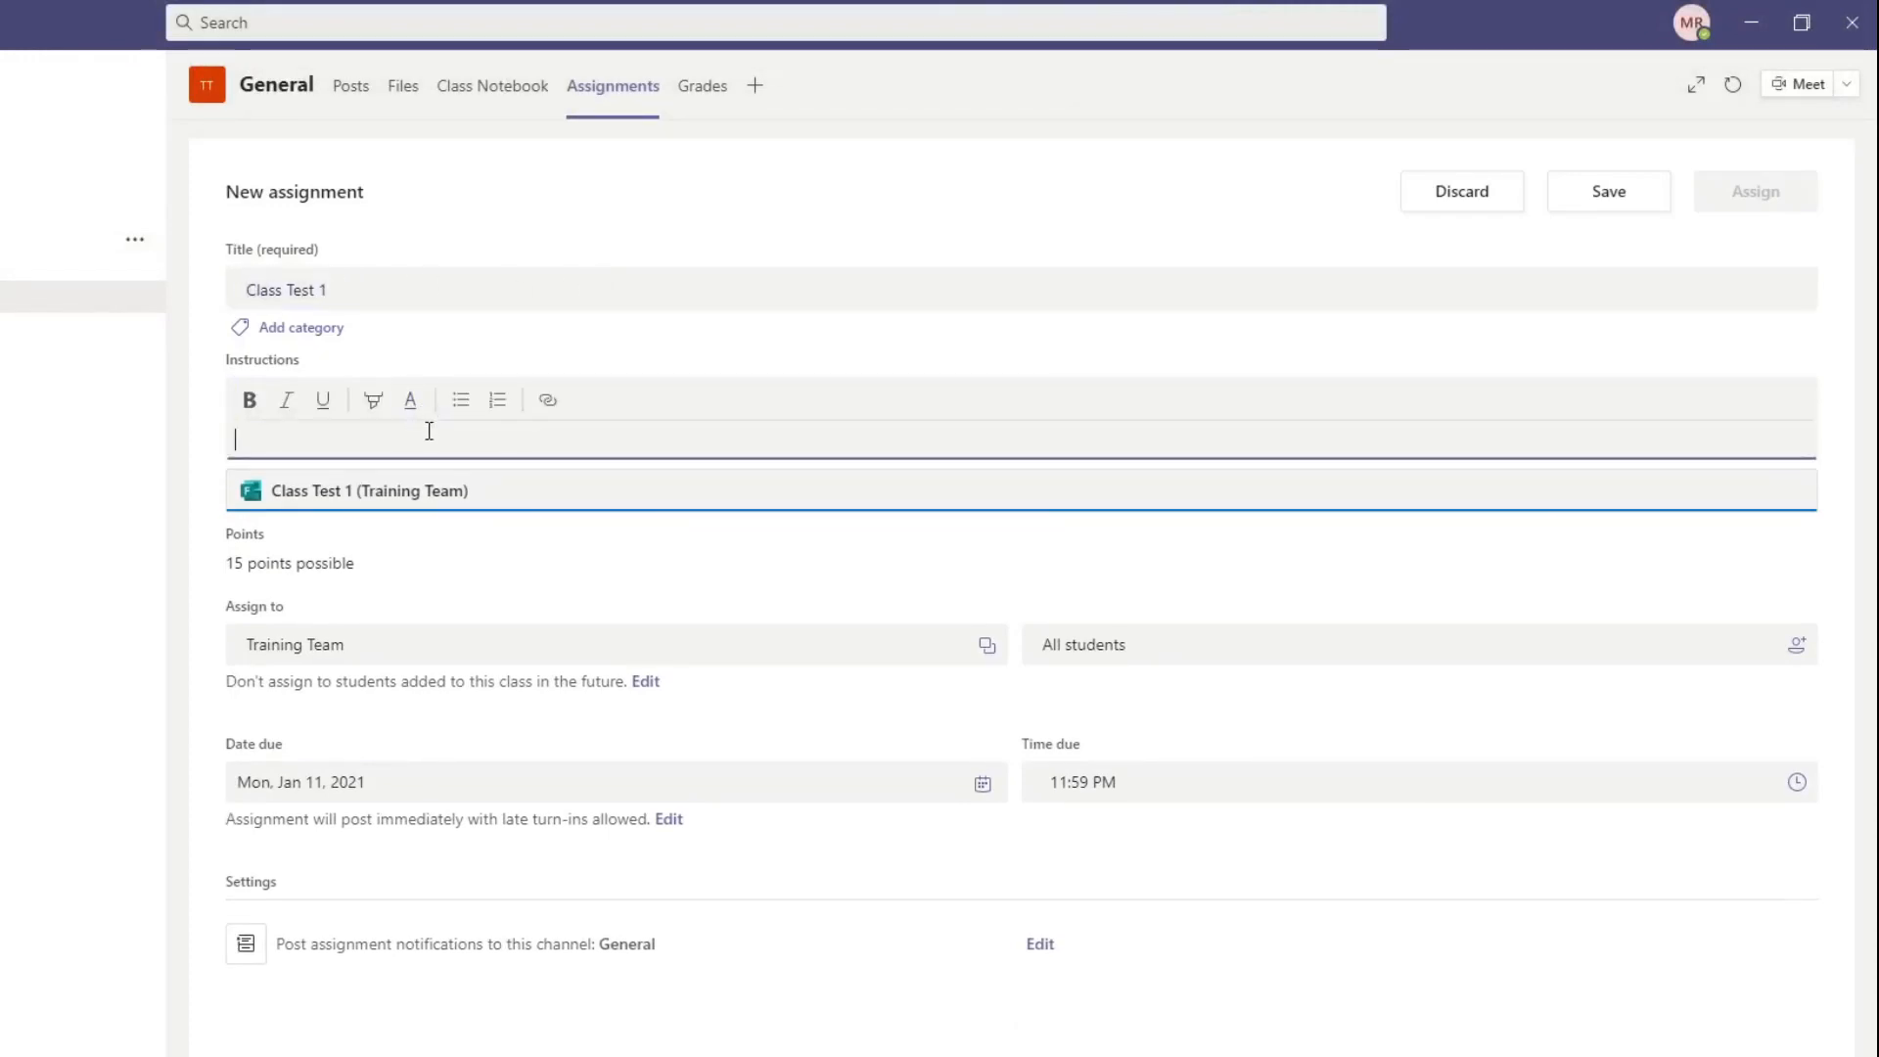
pyautogui.write('Please subm')
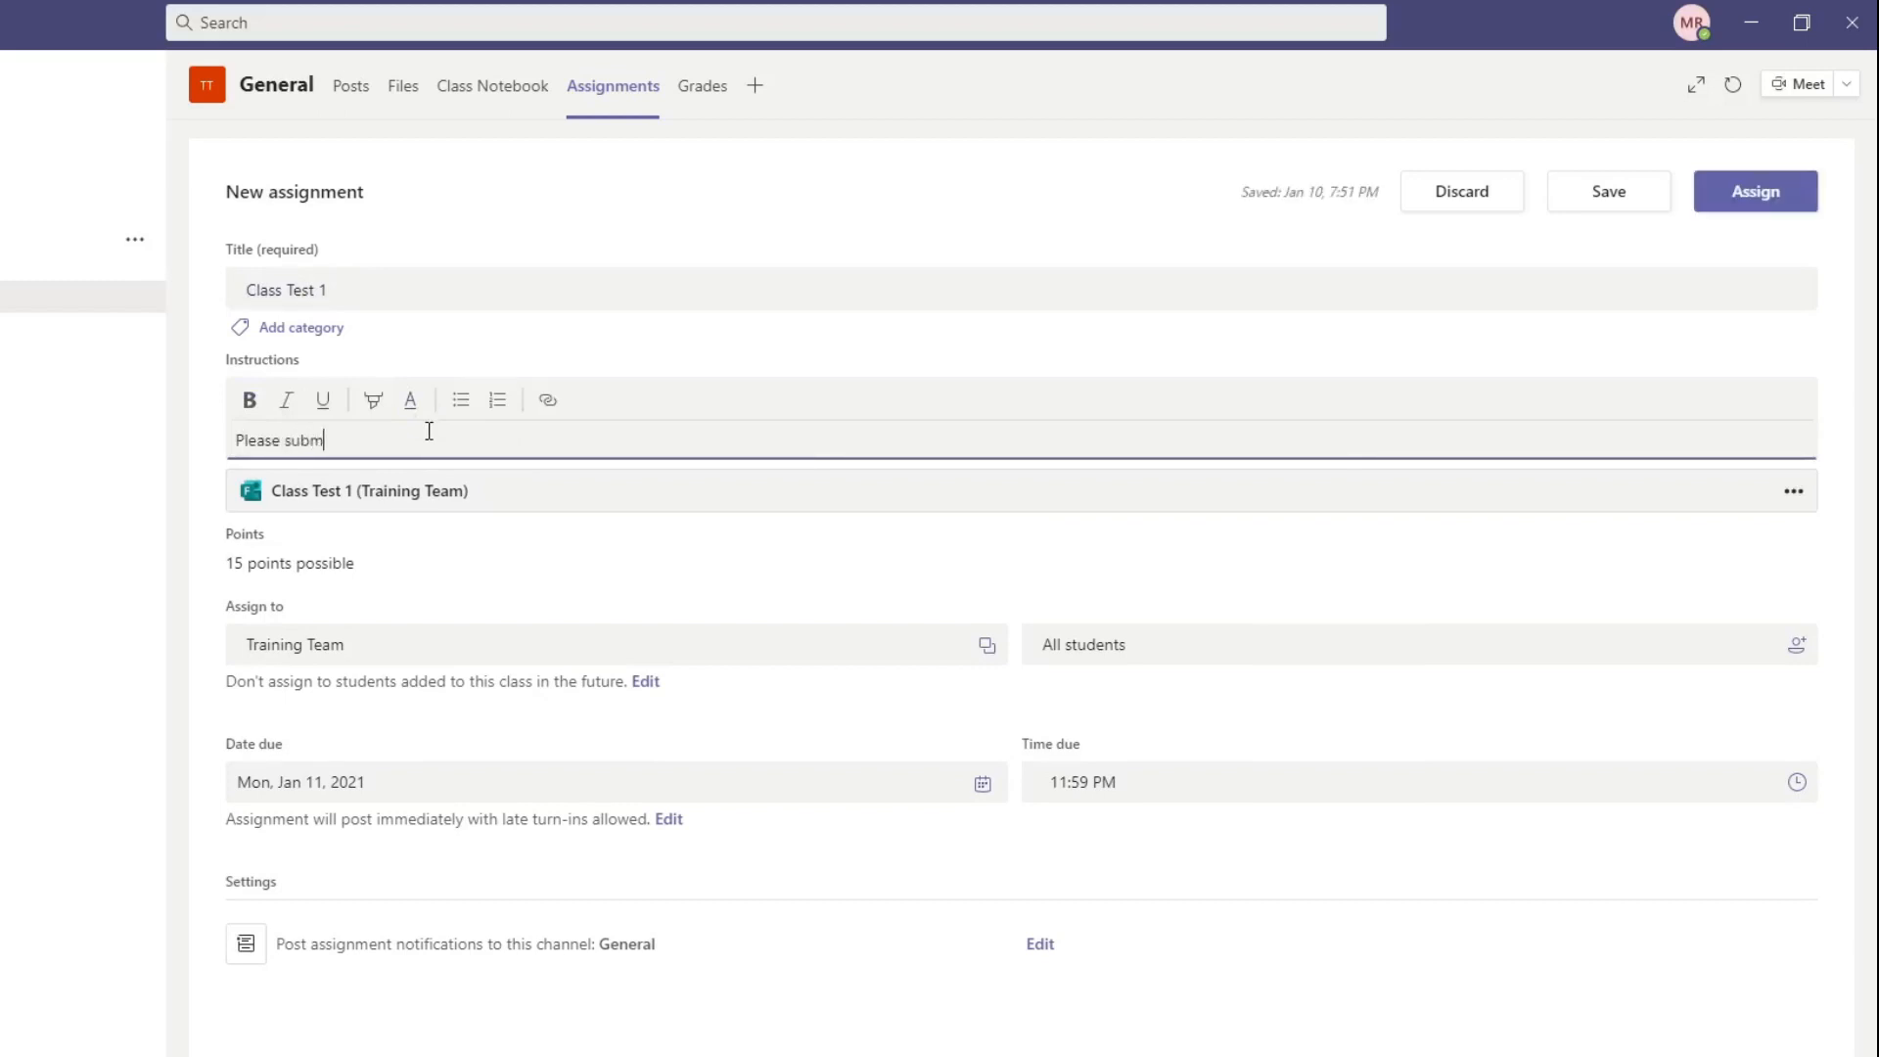
pyautogui.write('it the quiz before the time line')
# Step: Preview the attached "Class Test 1 (Training Team)" quiz in Teams and close the preview
pyautogui.click(1790, 495)
pyautogui.click(1793, 456)
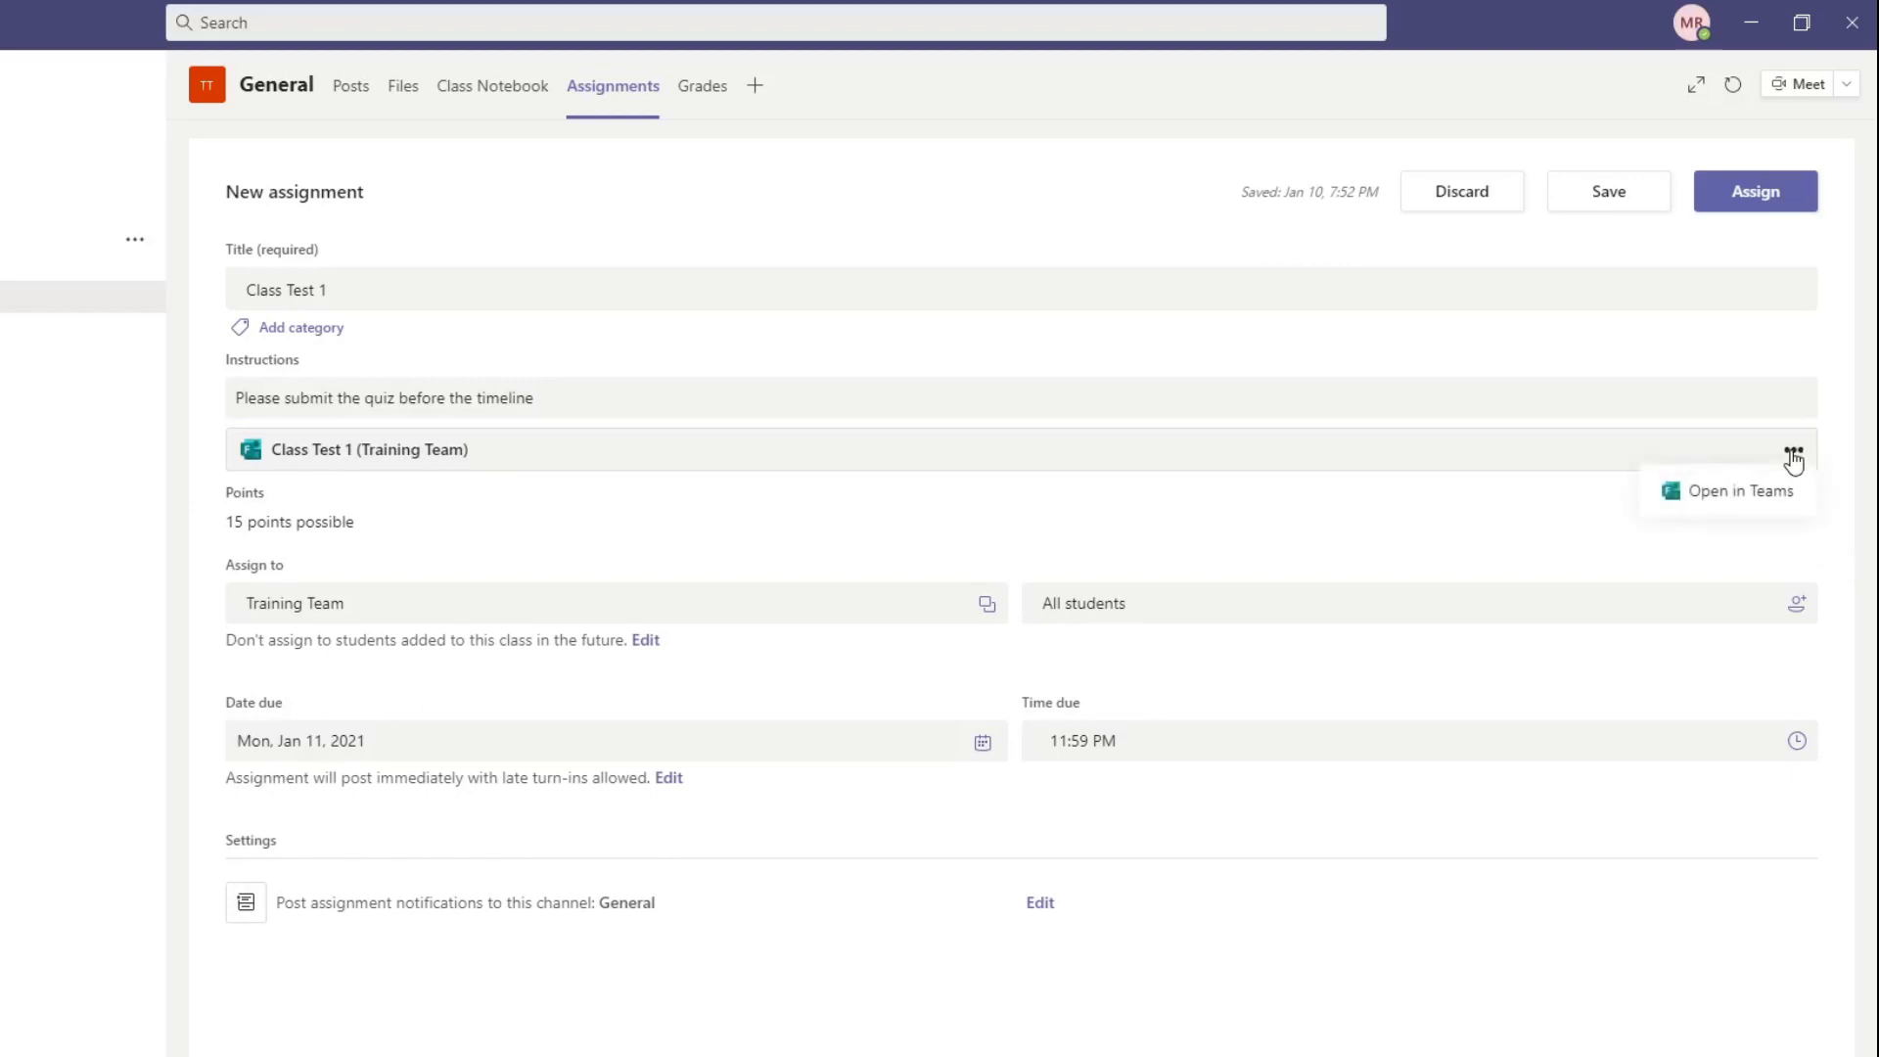
pyautogui.click(1773, 504)
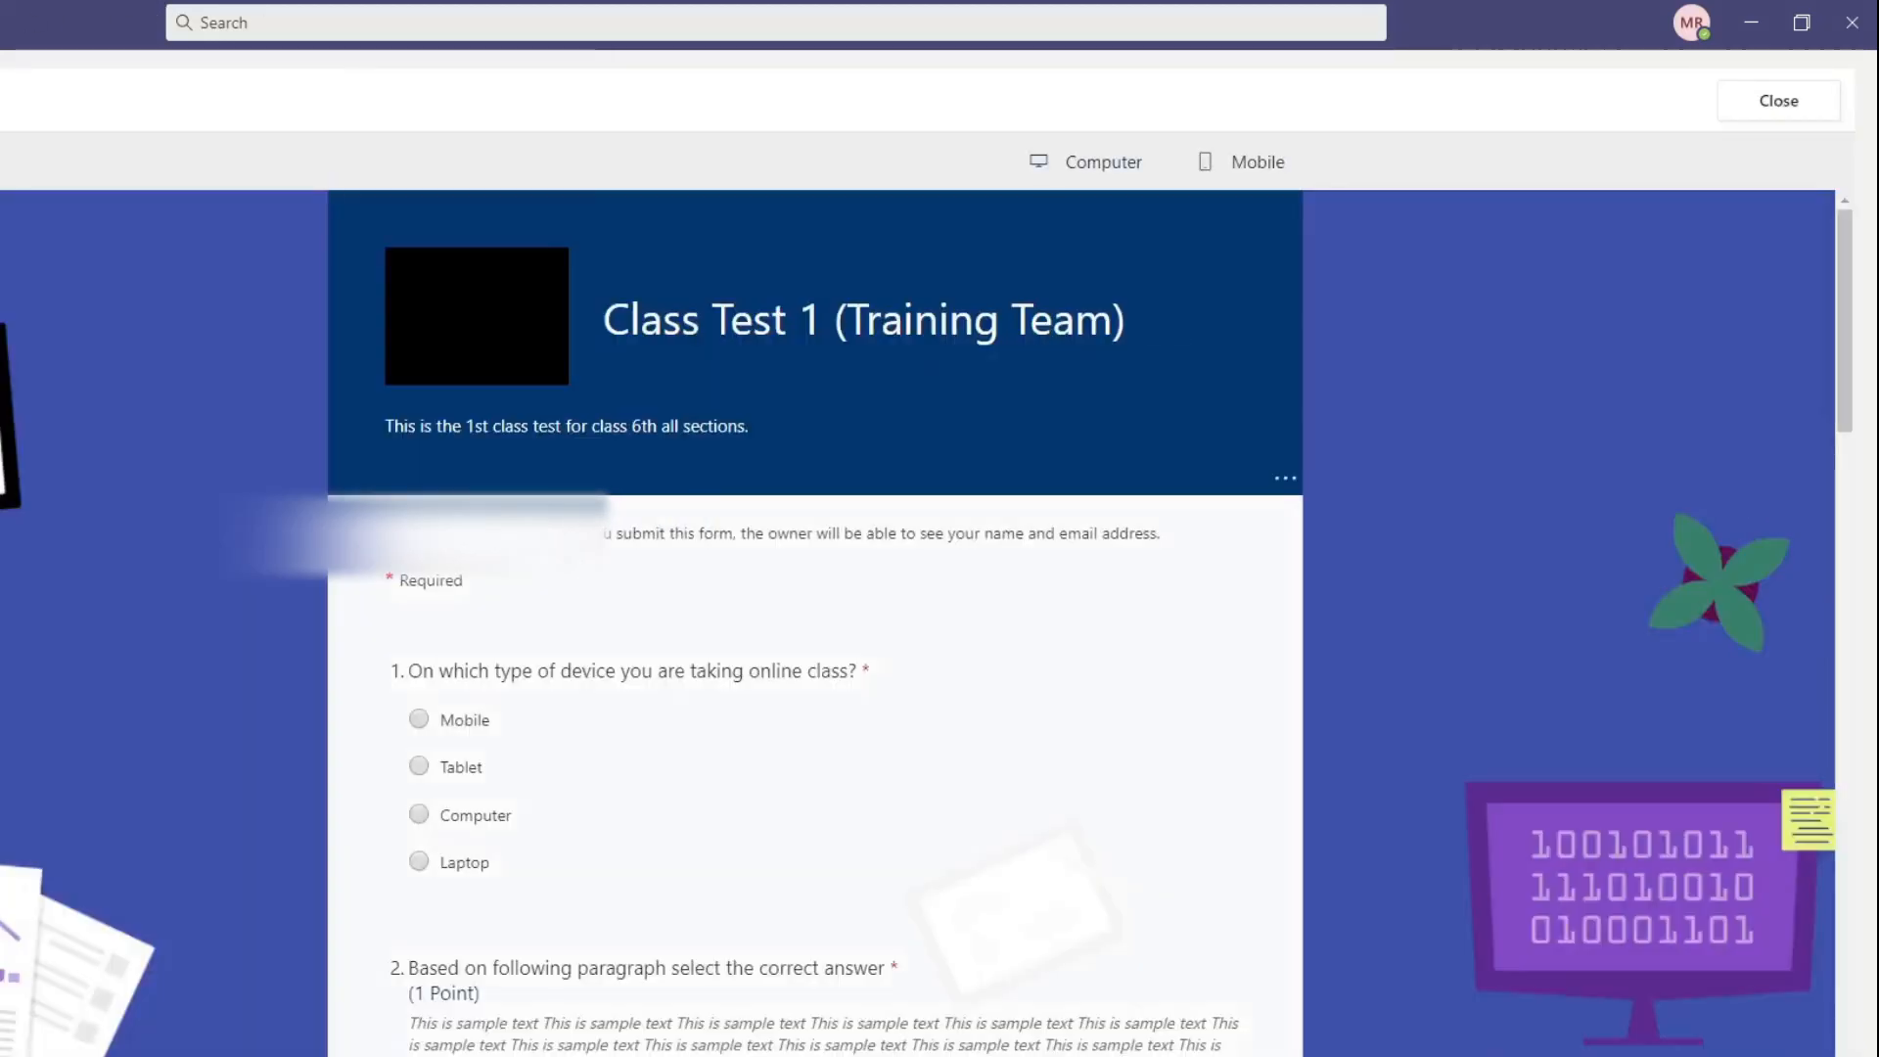
pyautogui.click(1777, 102)
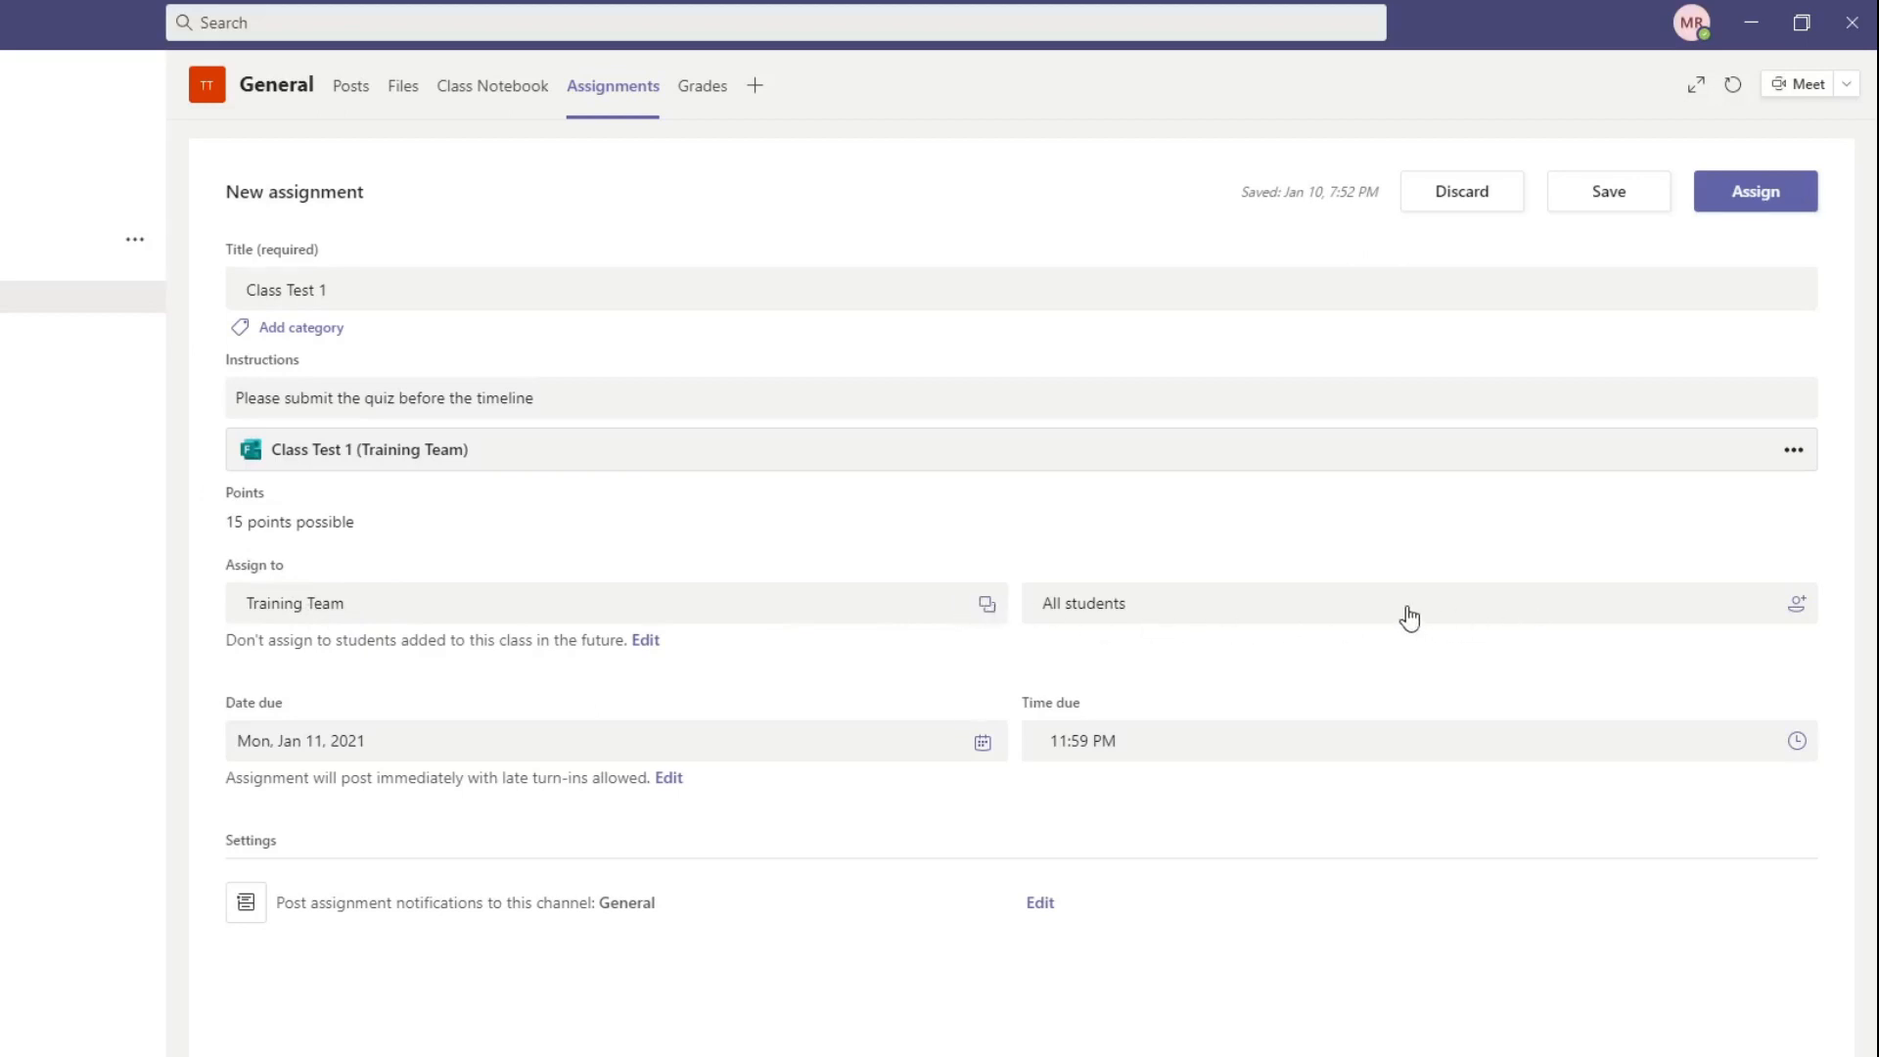
# Step: Set the assignment's due date to Fri, Jan 15, 2021
pyautogui.moveTo(228, 642); pyautogui.dragTo(502, 661)
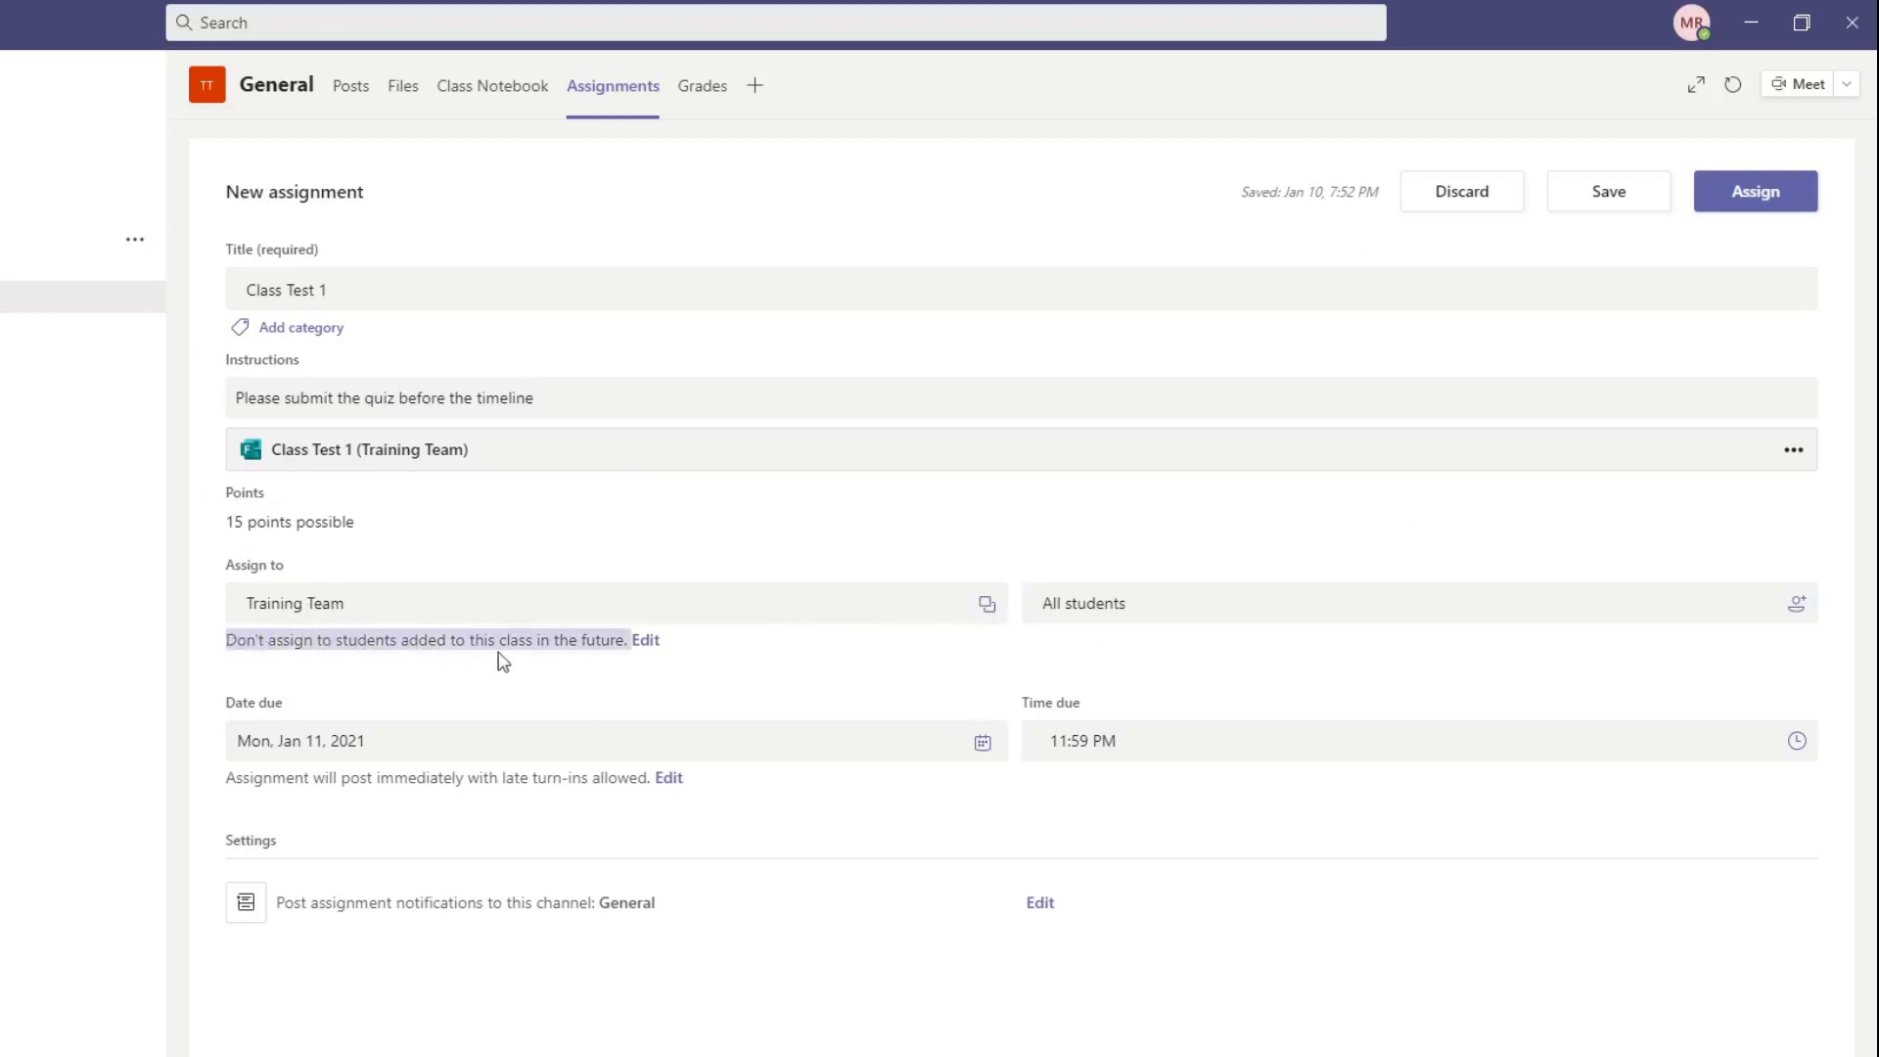
pyautogui.click(722, 673)
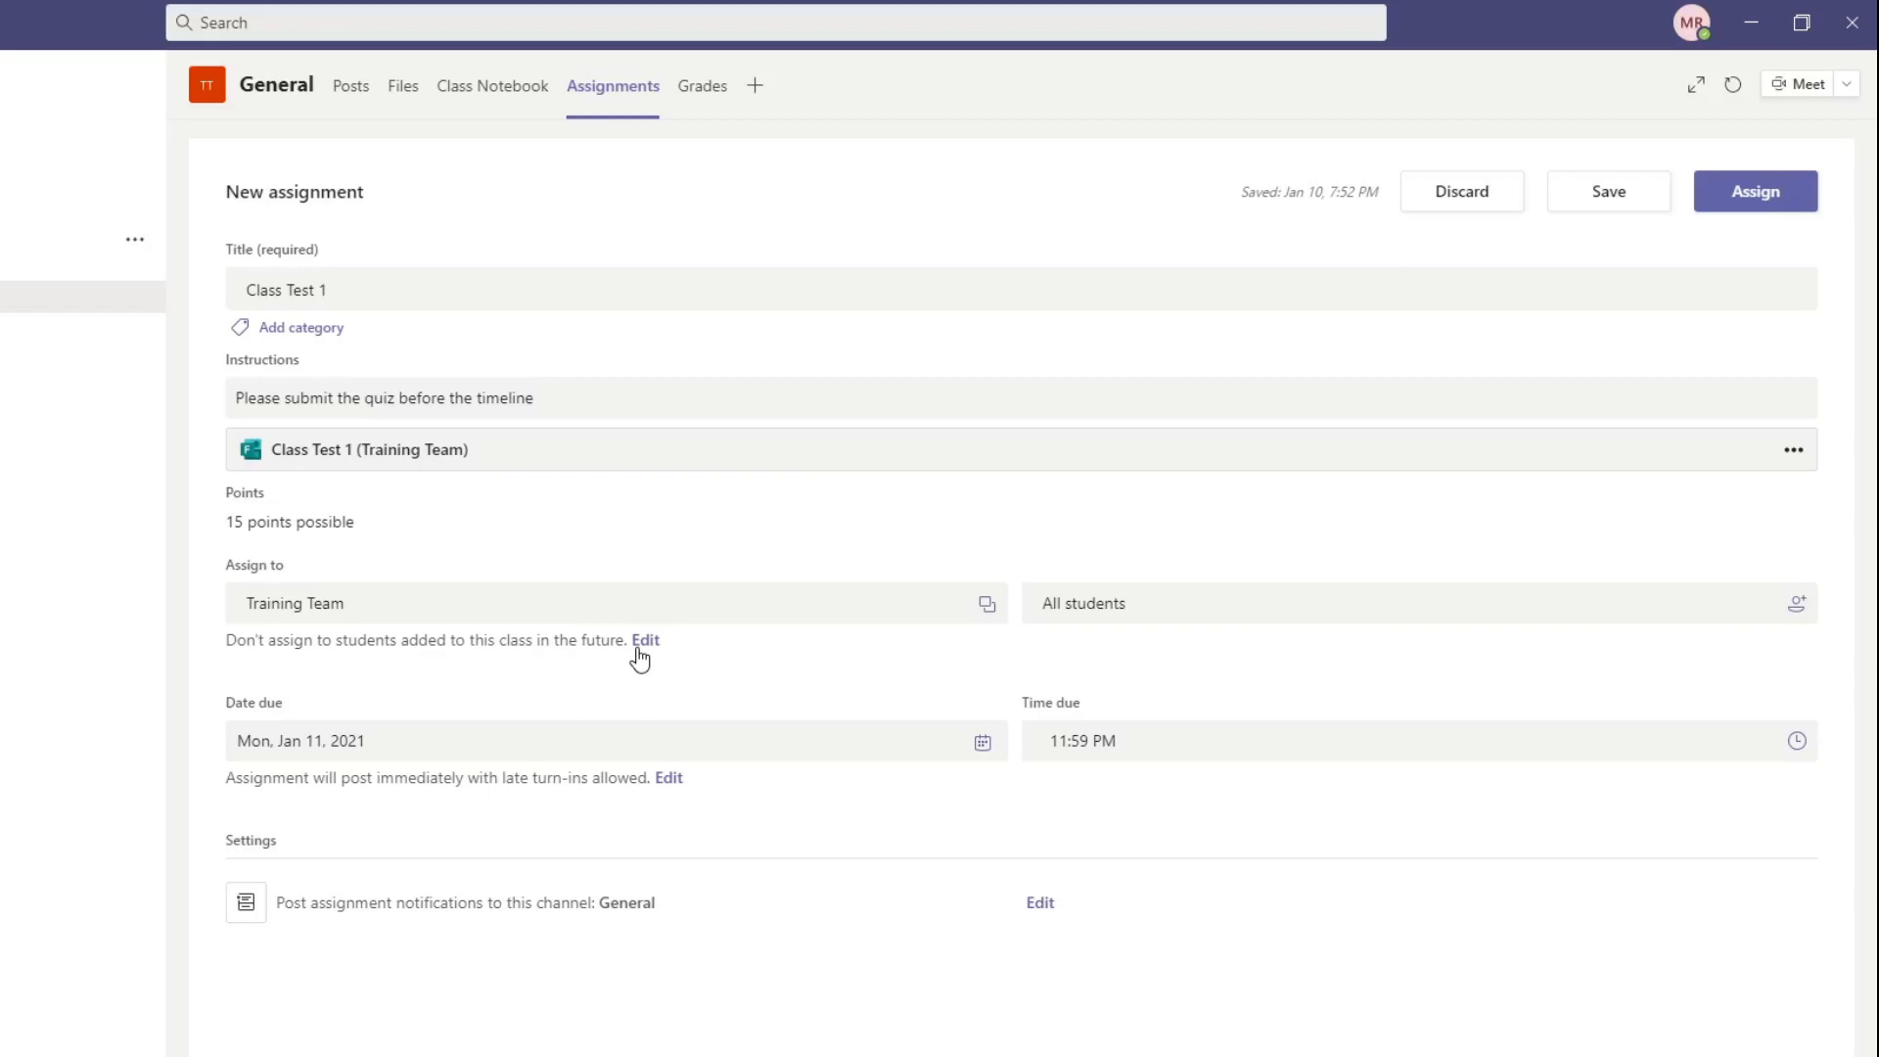
pyautogui.click(451, 751)
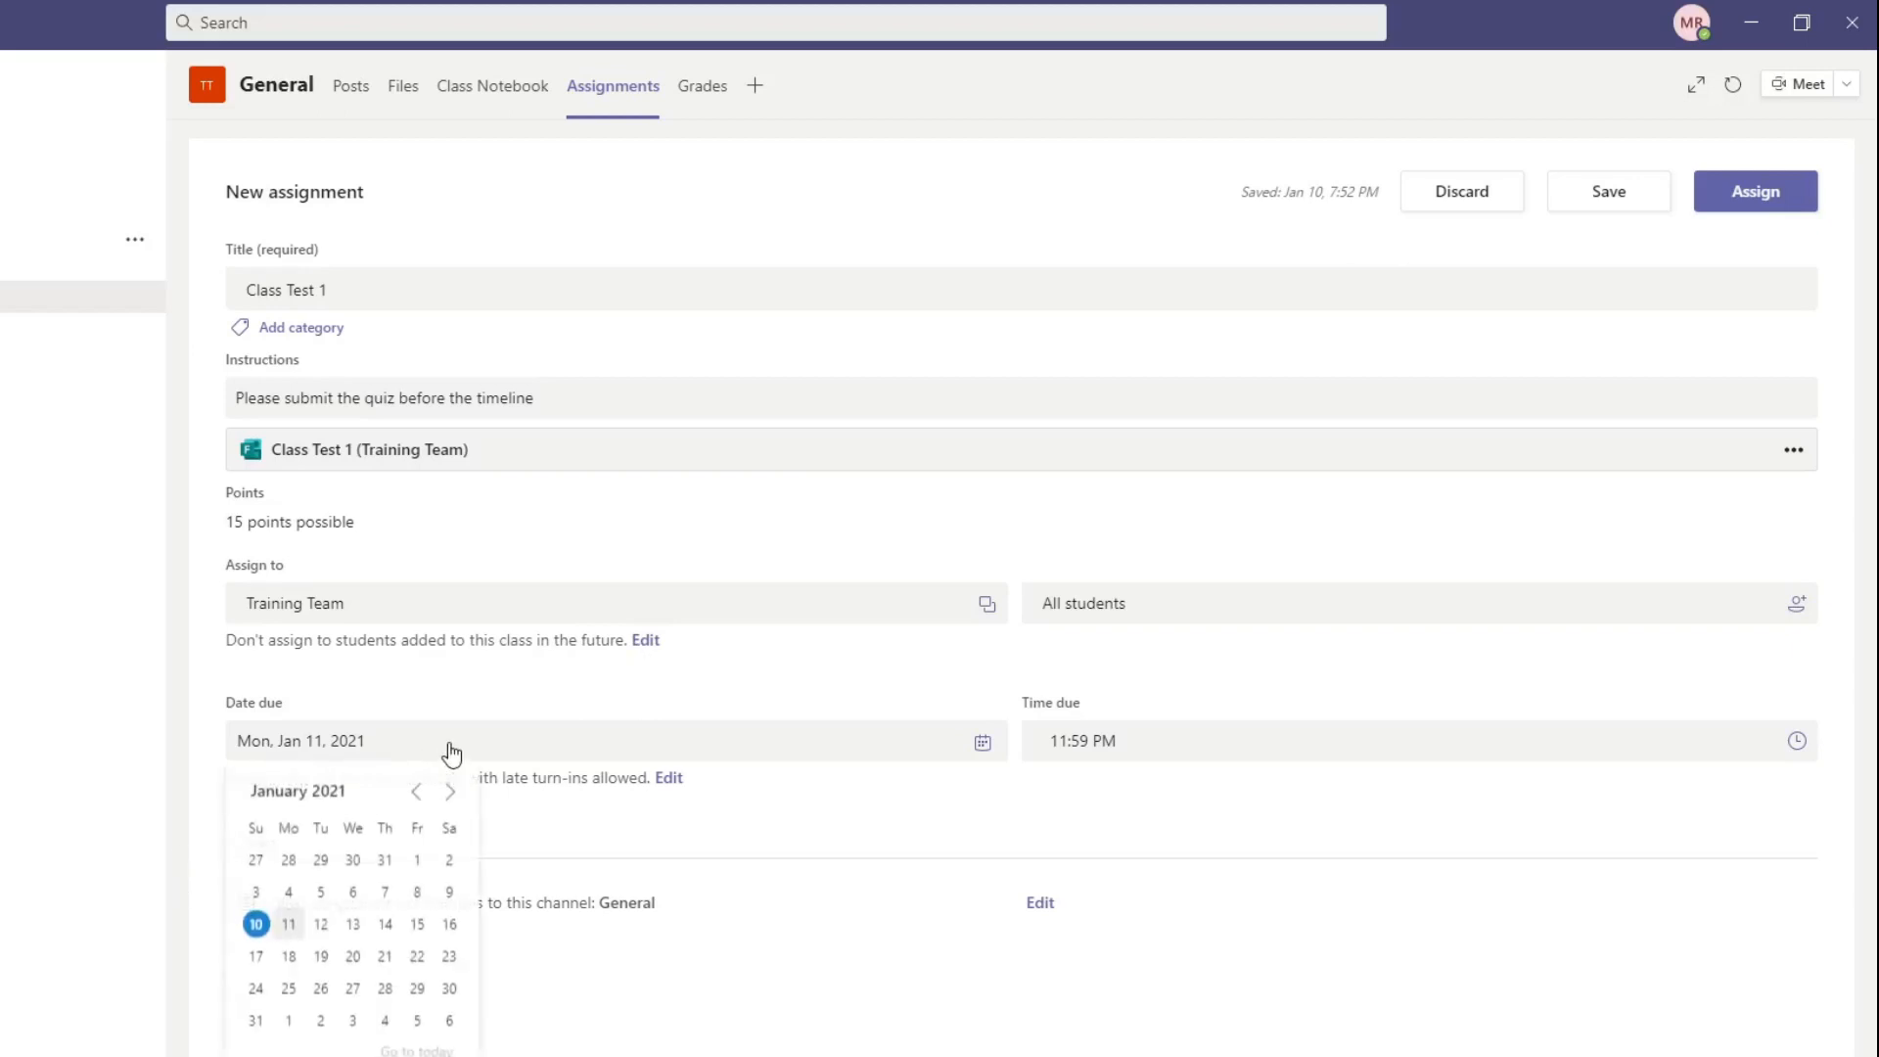
pyautogui.click(415, 923)
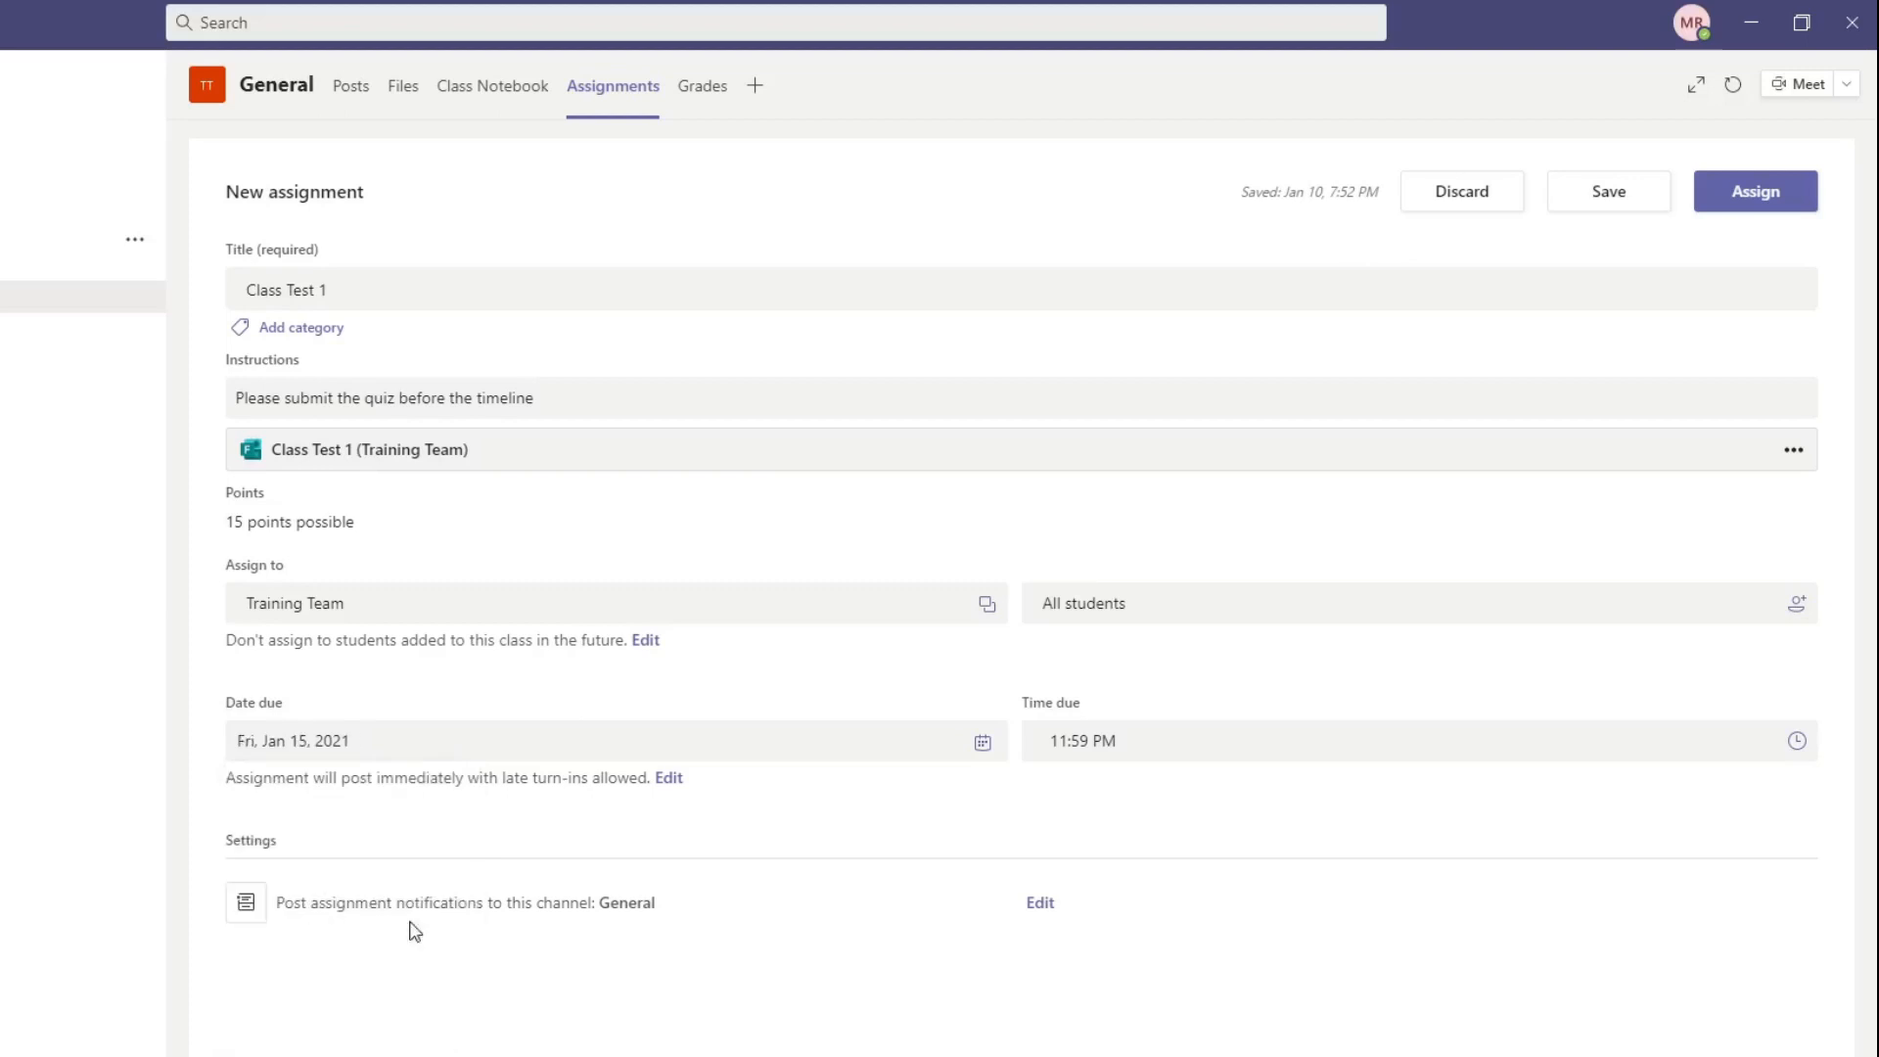
# Step: Change the student assignment settings to assign the quiz to all students added to this class in the future
pyautogui.click(643, 641)
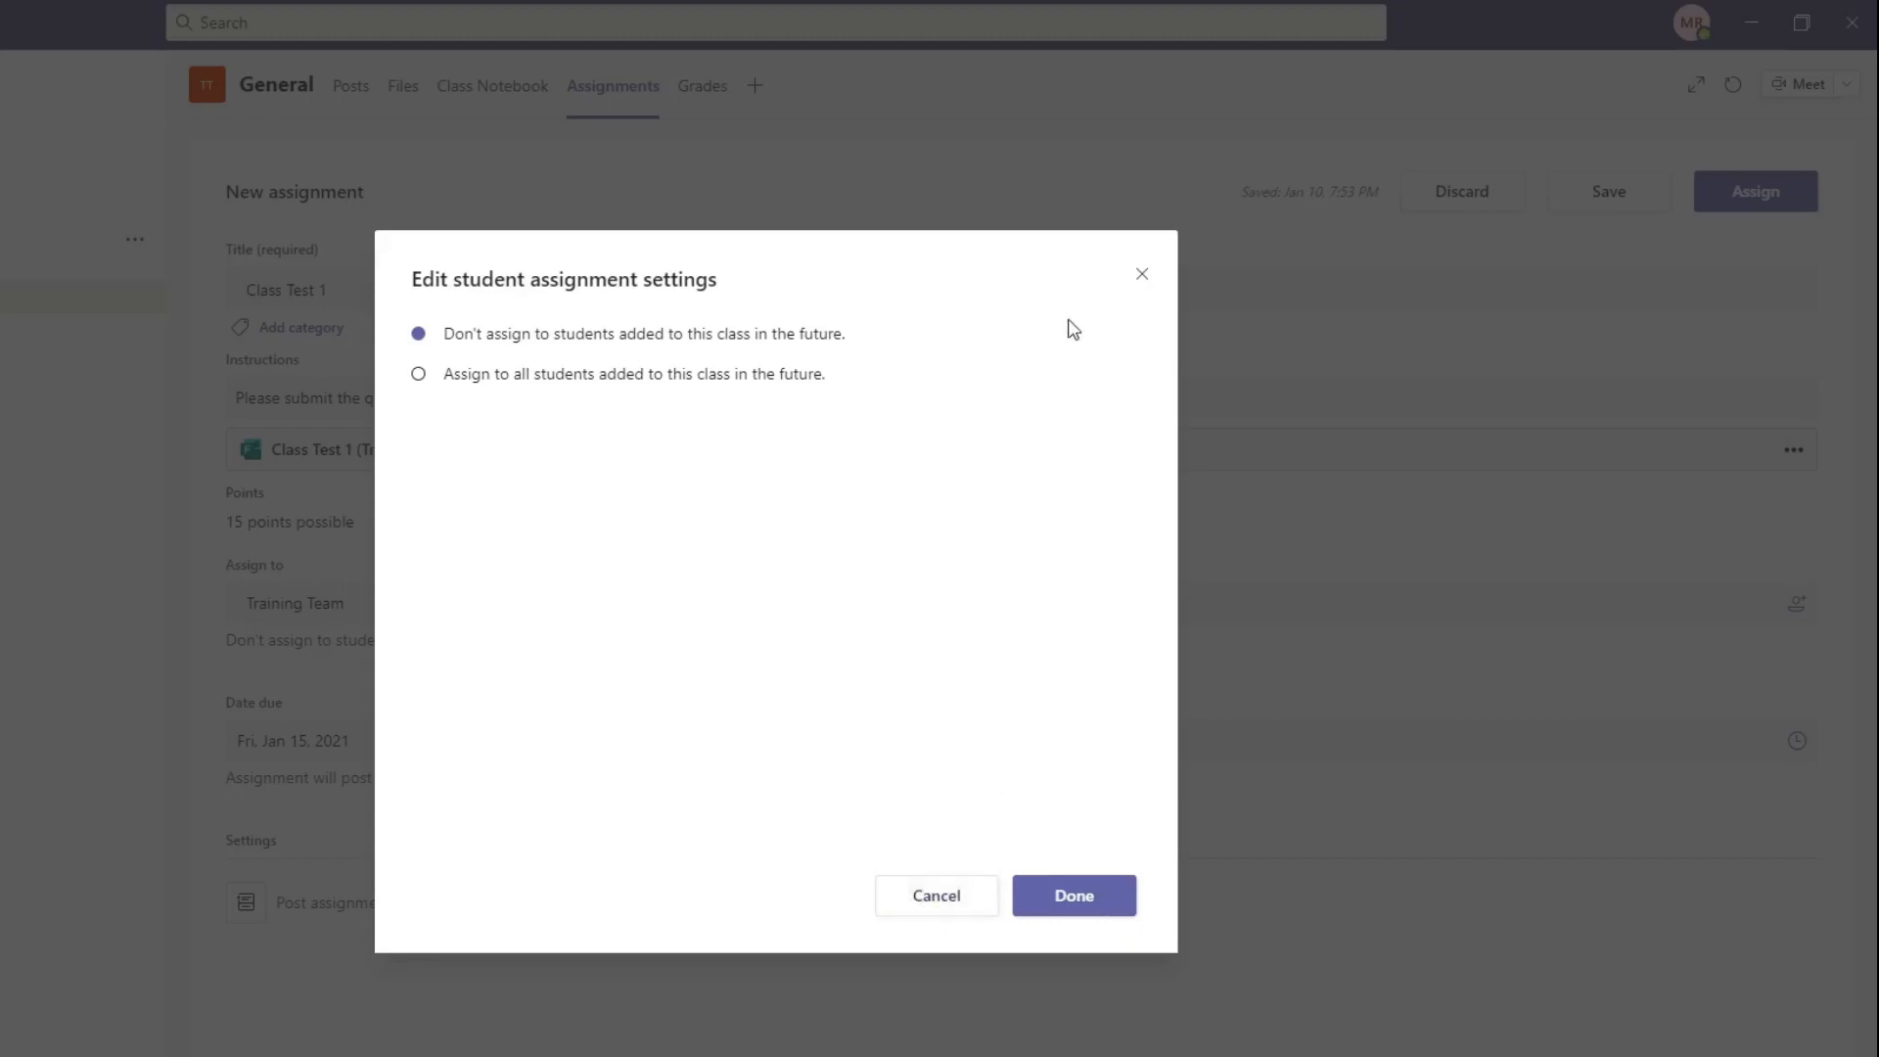
pyautogui.click(1140, 273)
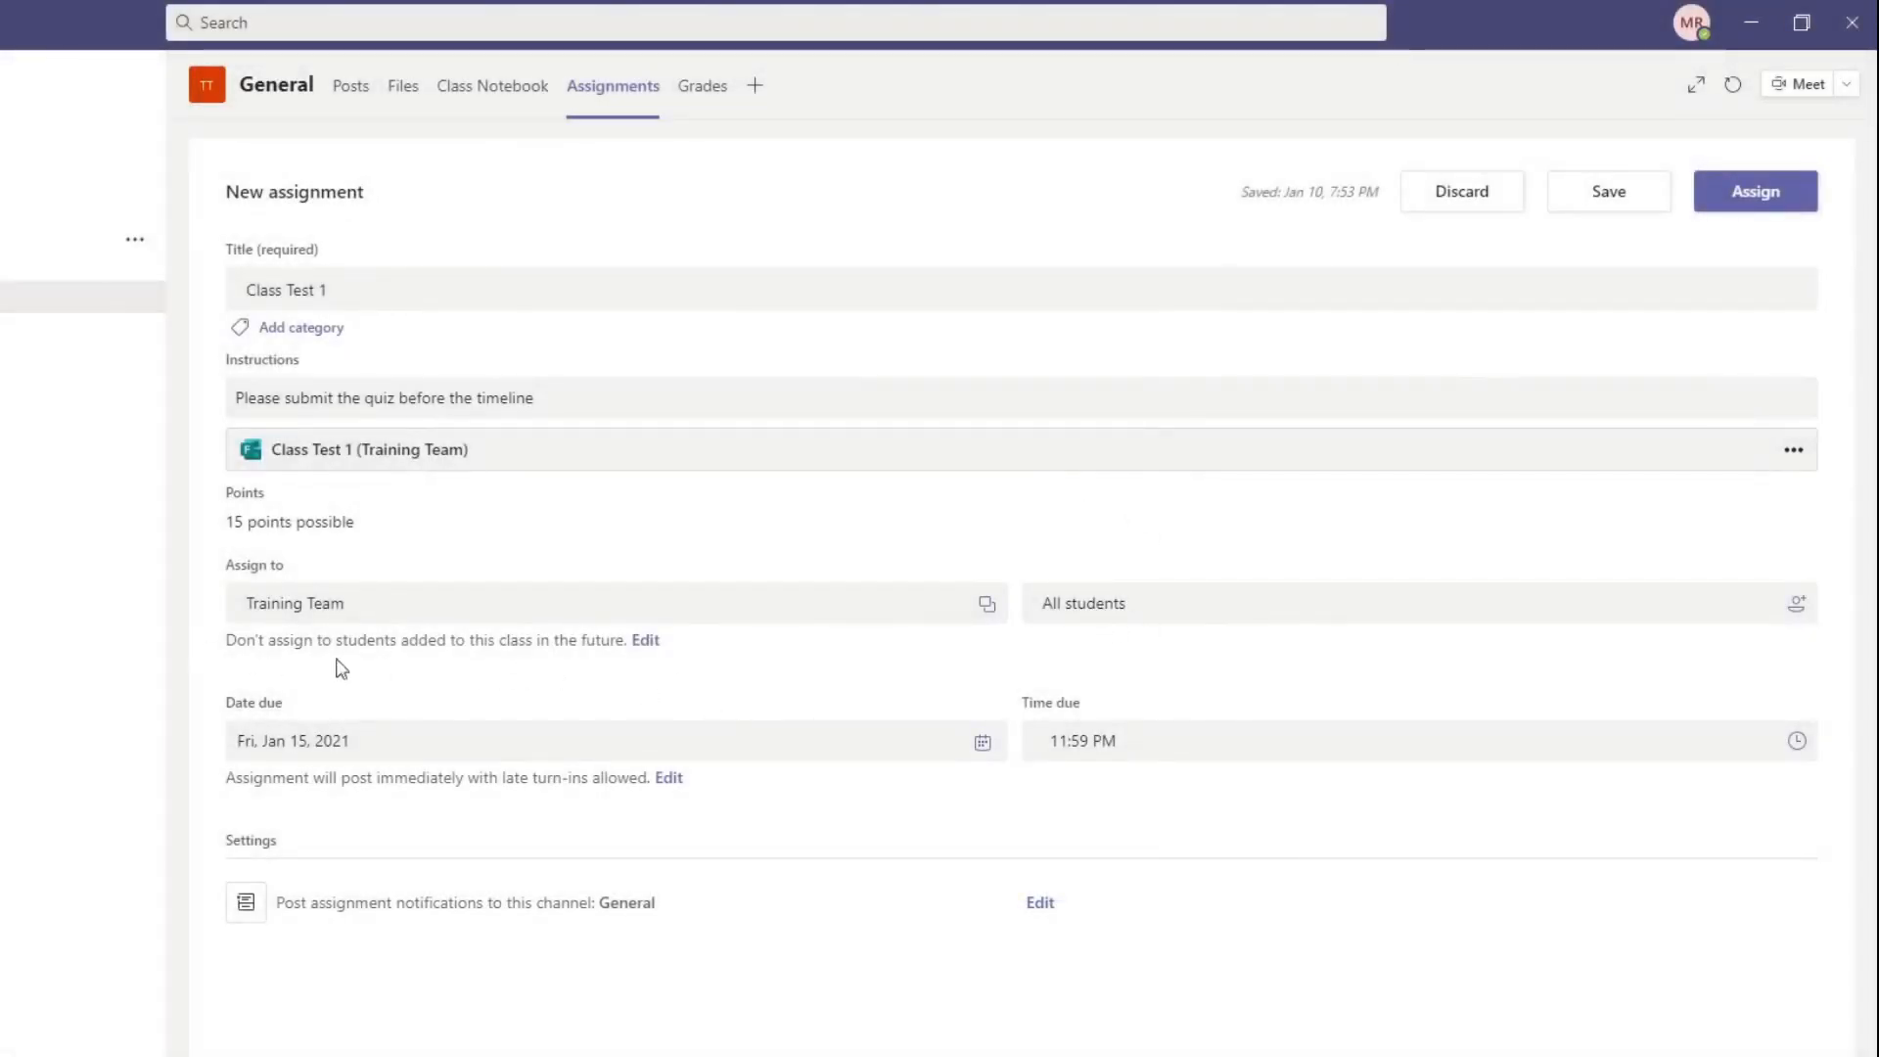
pyautogui.click(639, 646)
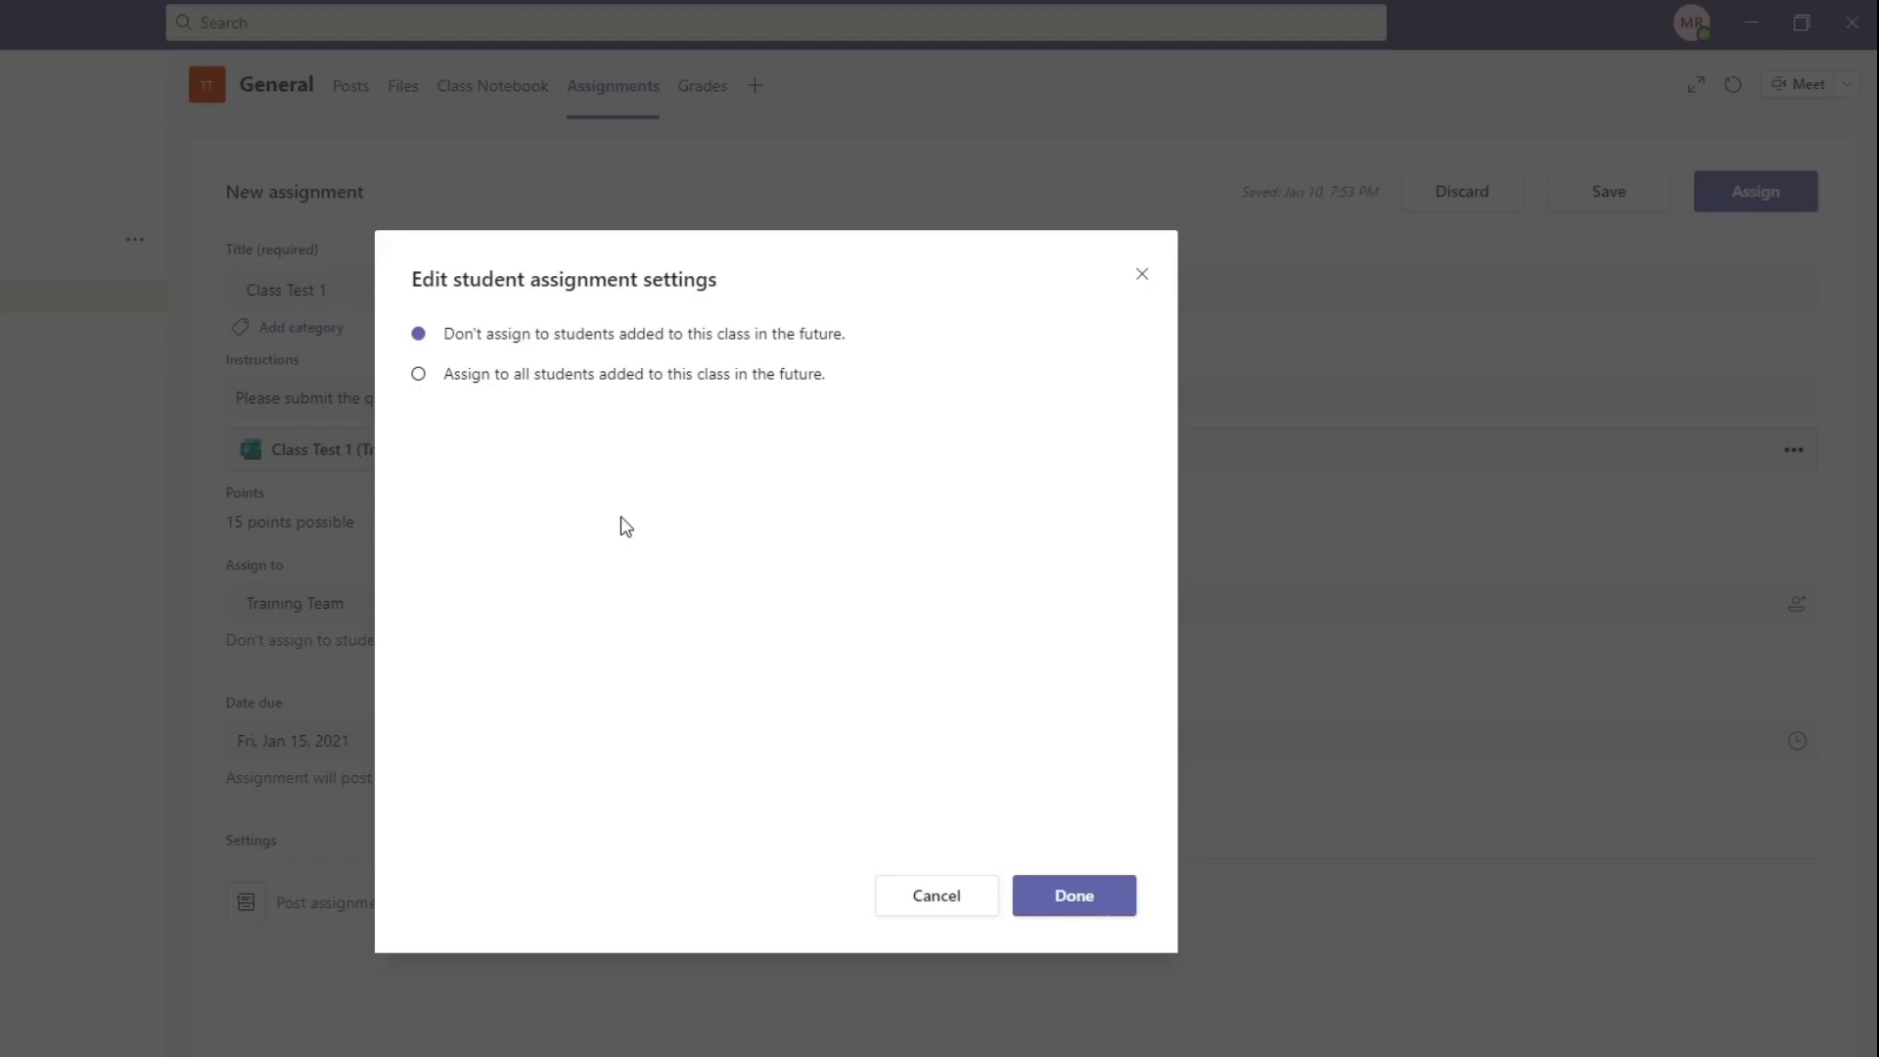
pyautogui.click(420, 375)
pyautogui.click(1072, 901)
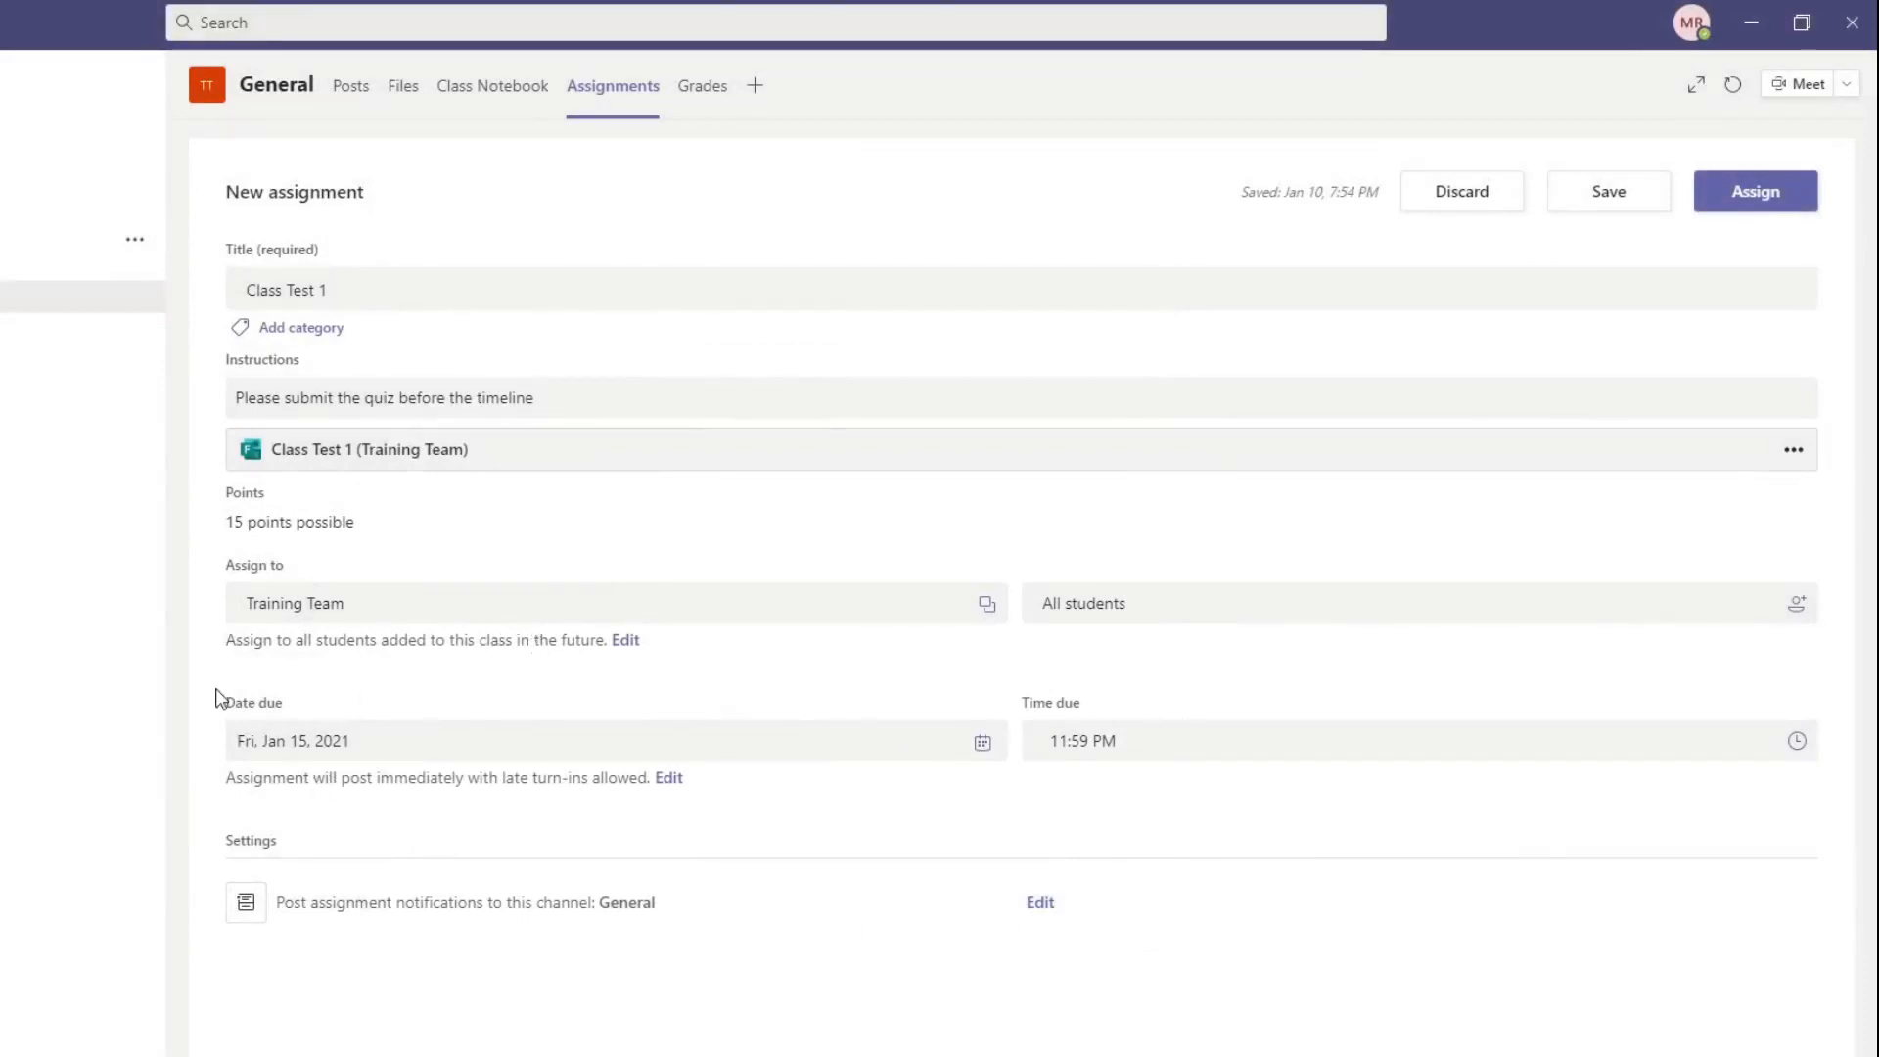
# Step: Switch the due date to Mon, Jan 11, 2021 and return it to Fri, Jan 15, 2021
pyautogui.click(309, 743)
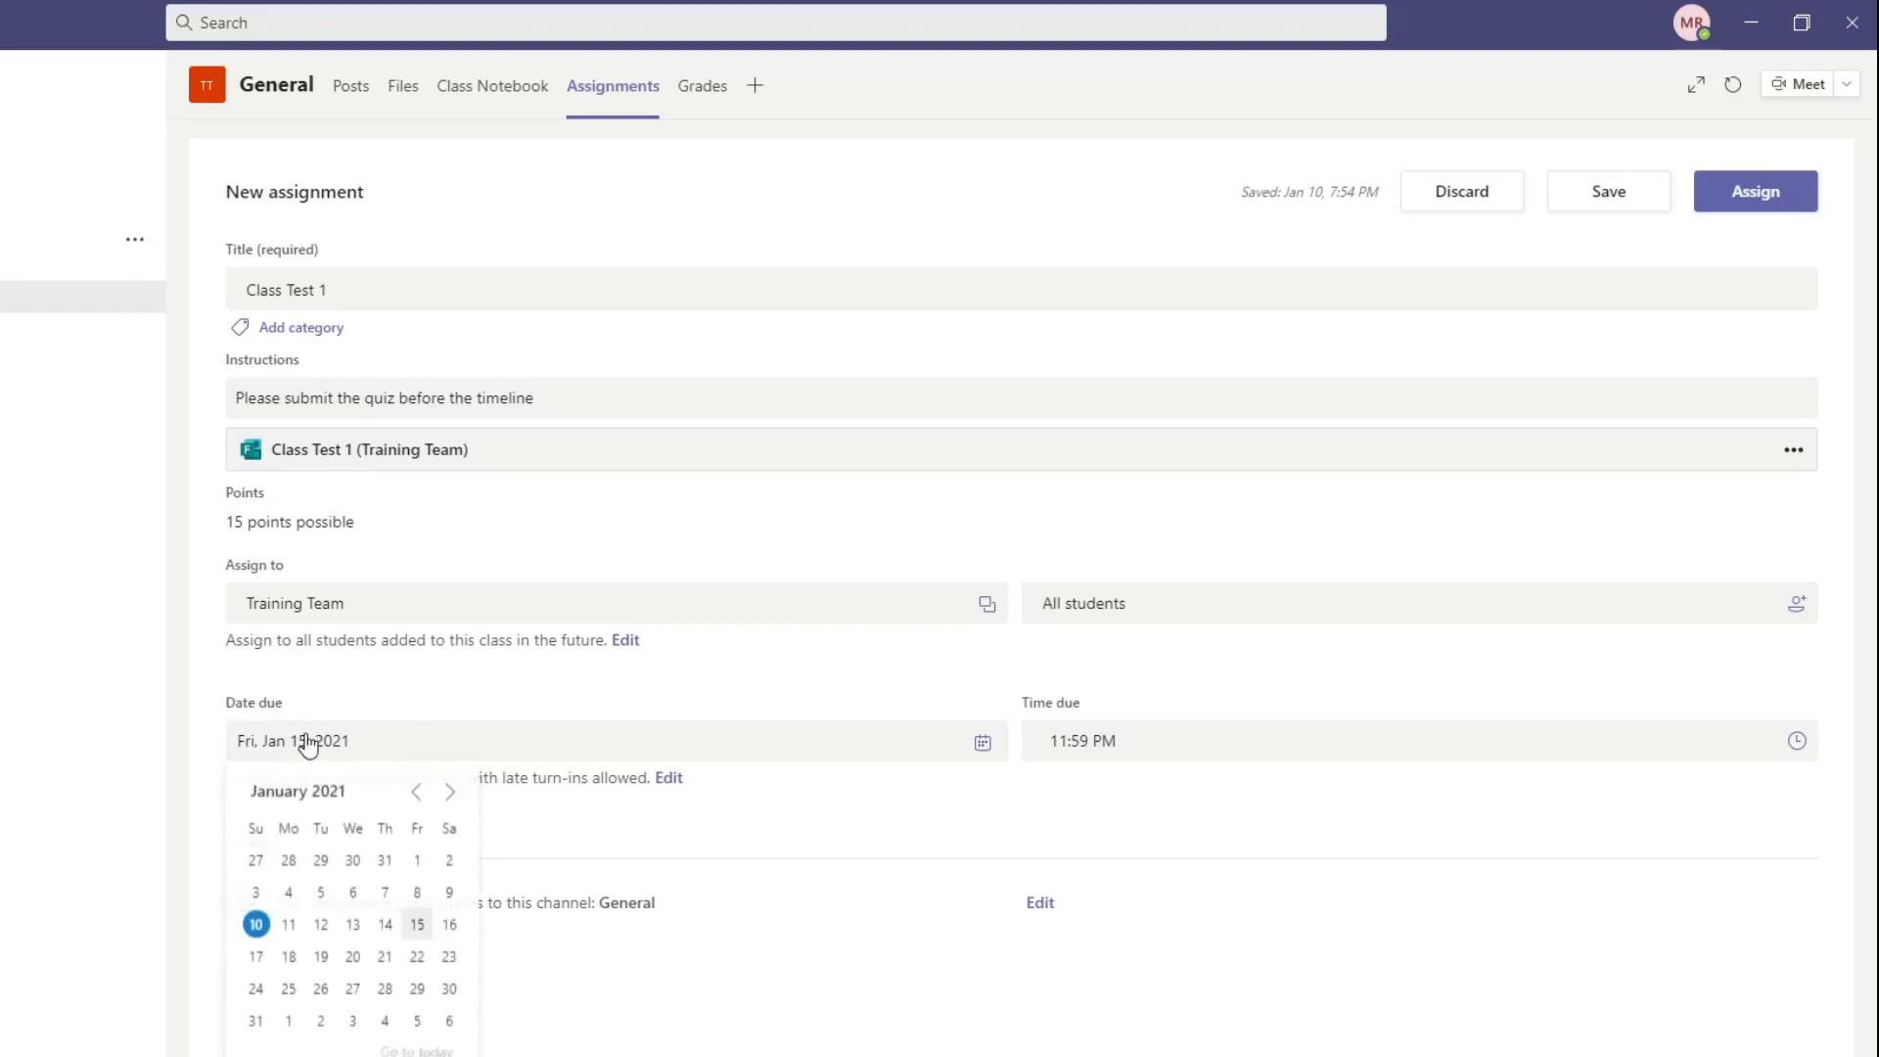
pyautogui.click(289, 925)
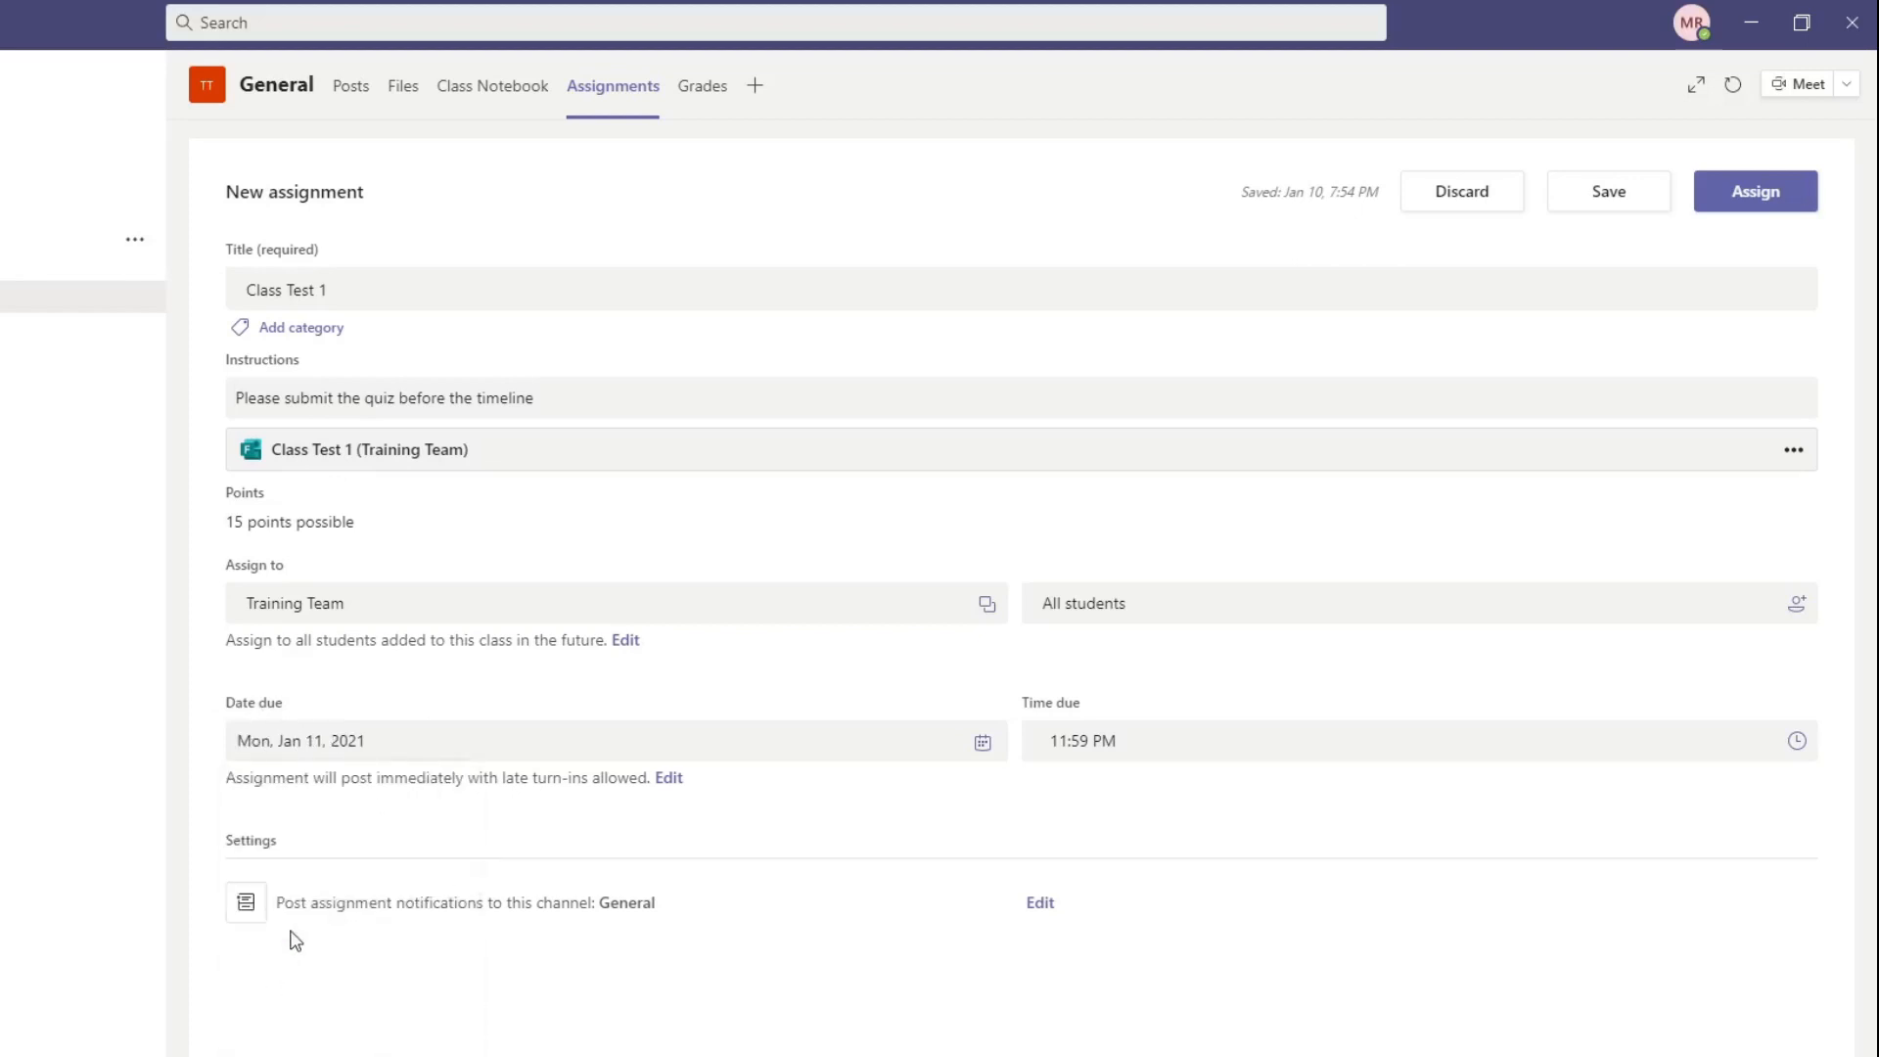
pyautogui.click(410, 751)
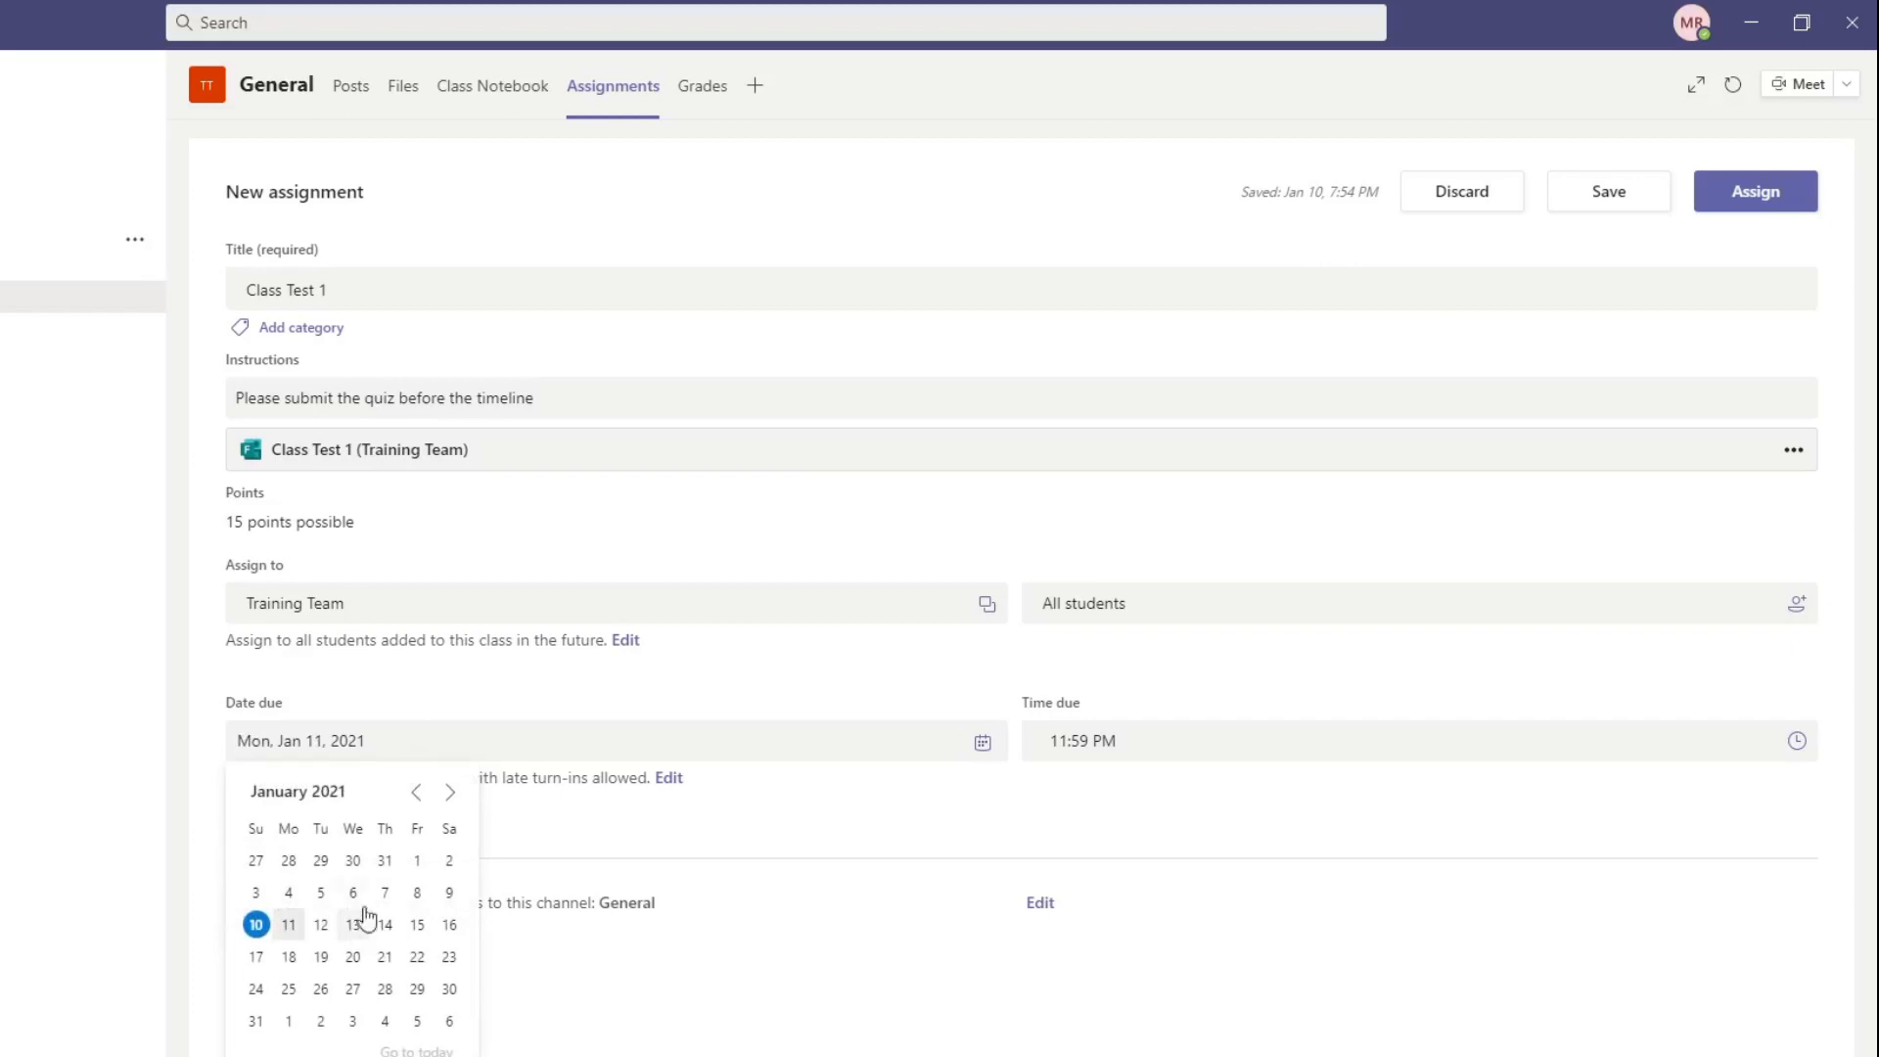
pyautogui.click(415, 926)
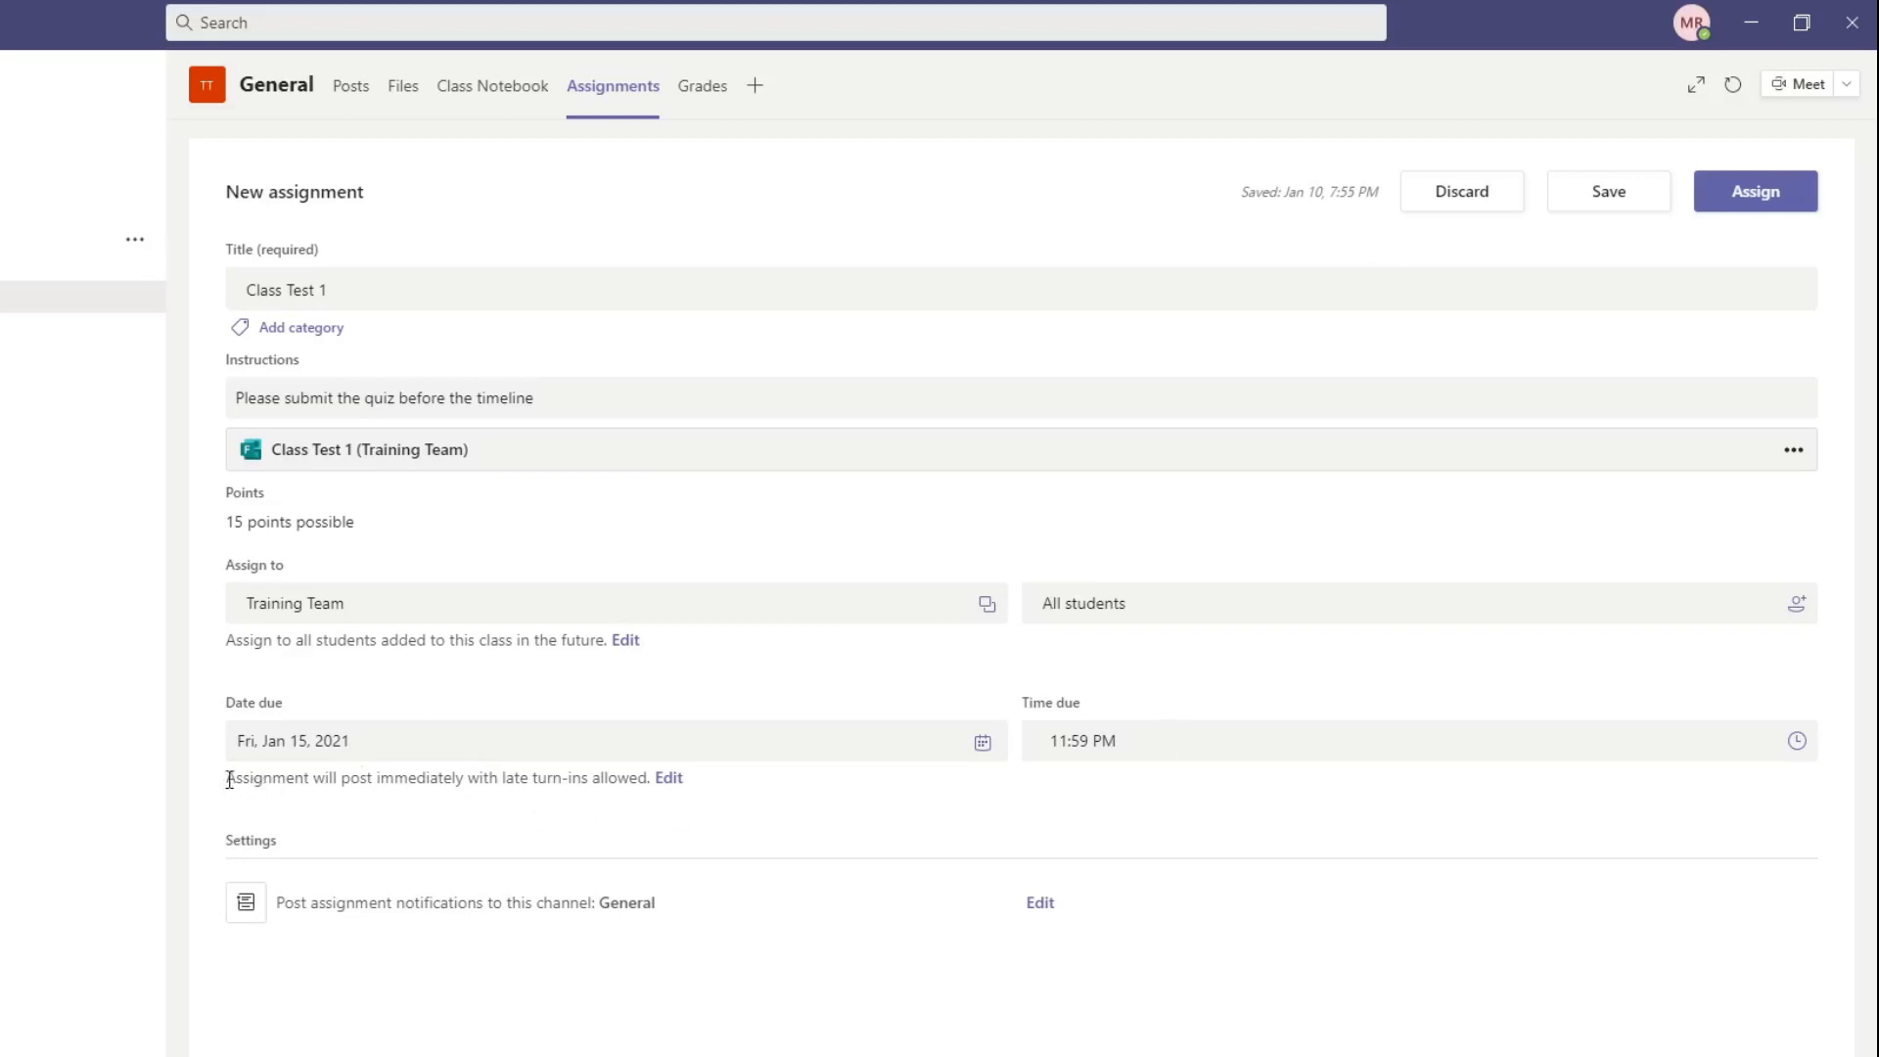
# Step: Schedule the assignment in its timeline settings to post on Fri, Jan 15, 2021 at 8:00 AM
pyautogui.moveTo(226, 780); pyautogui.dragTo(307, 779)
pyautogui.click(658, 779)
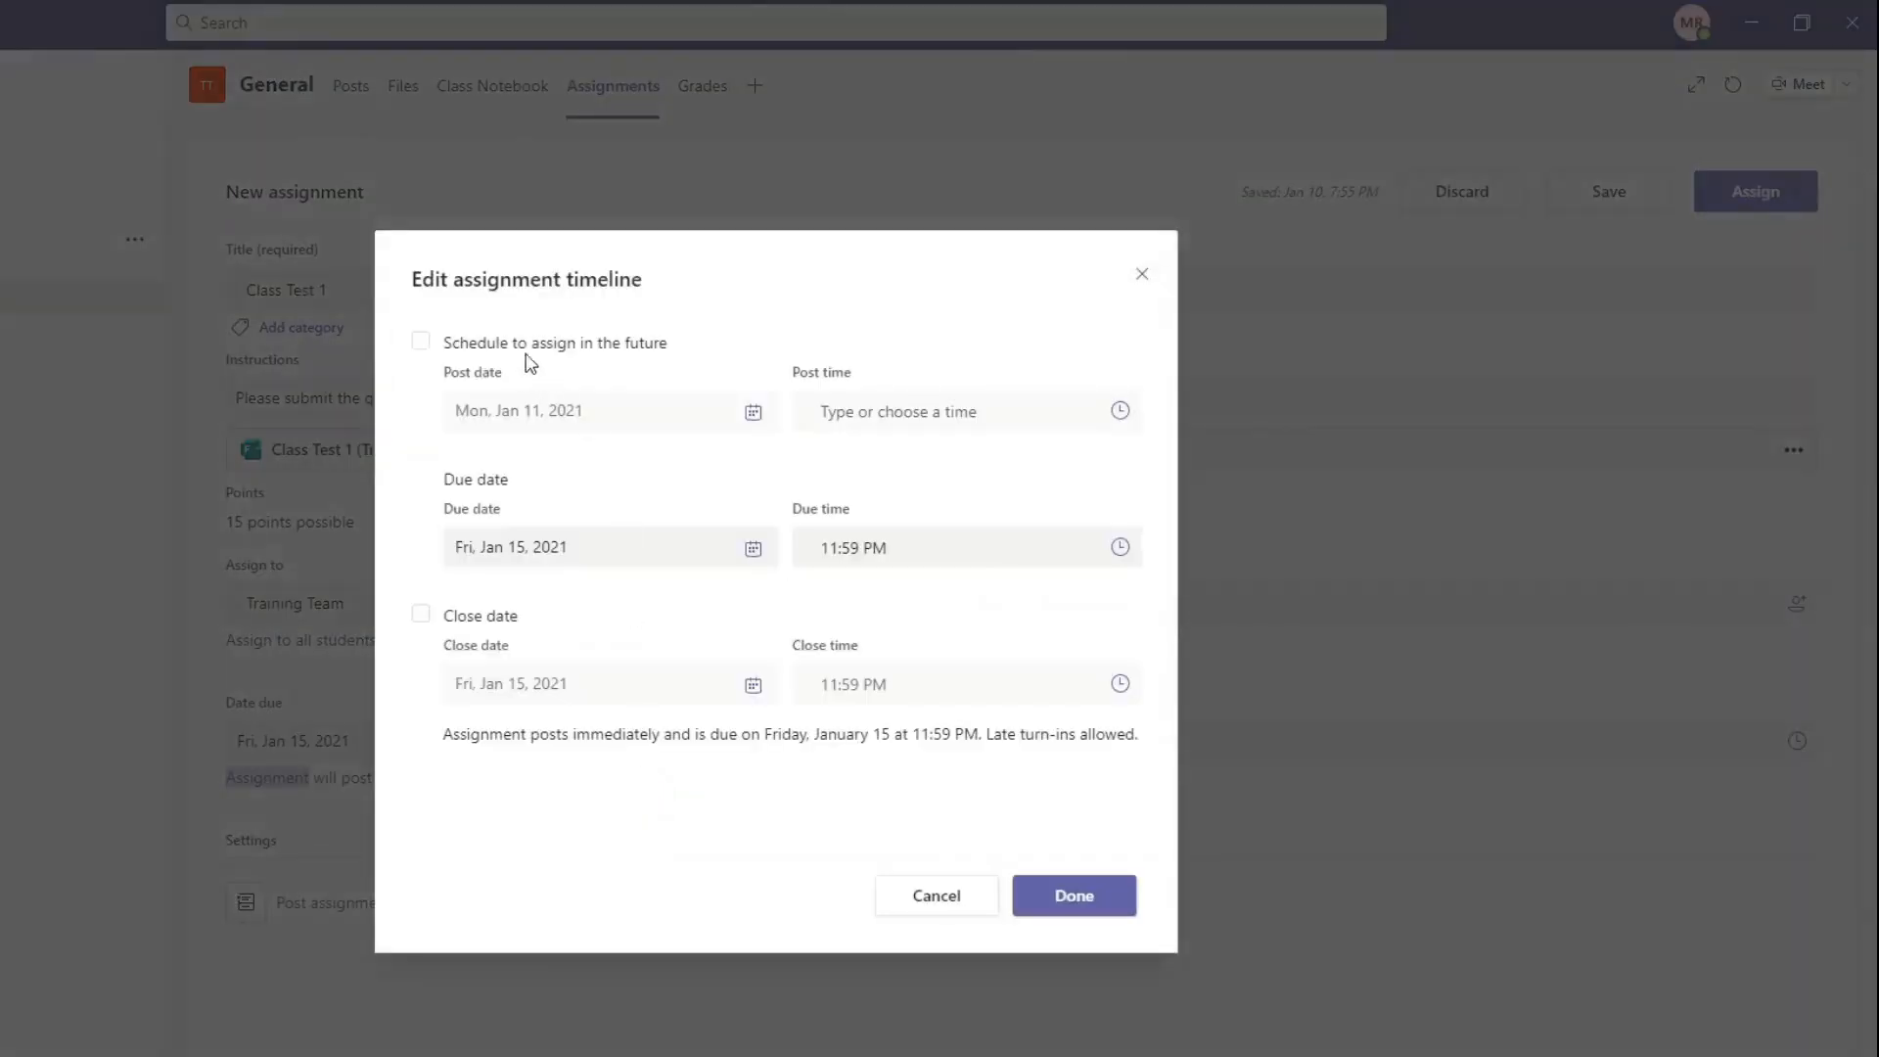
pyautogui.click(420, 341)
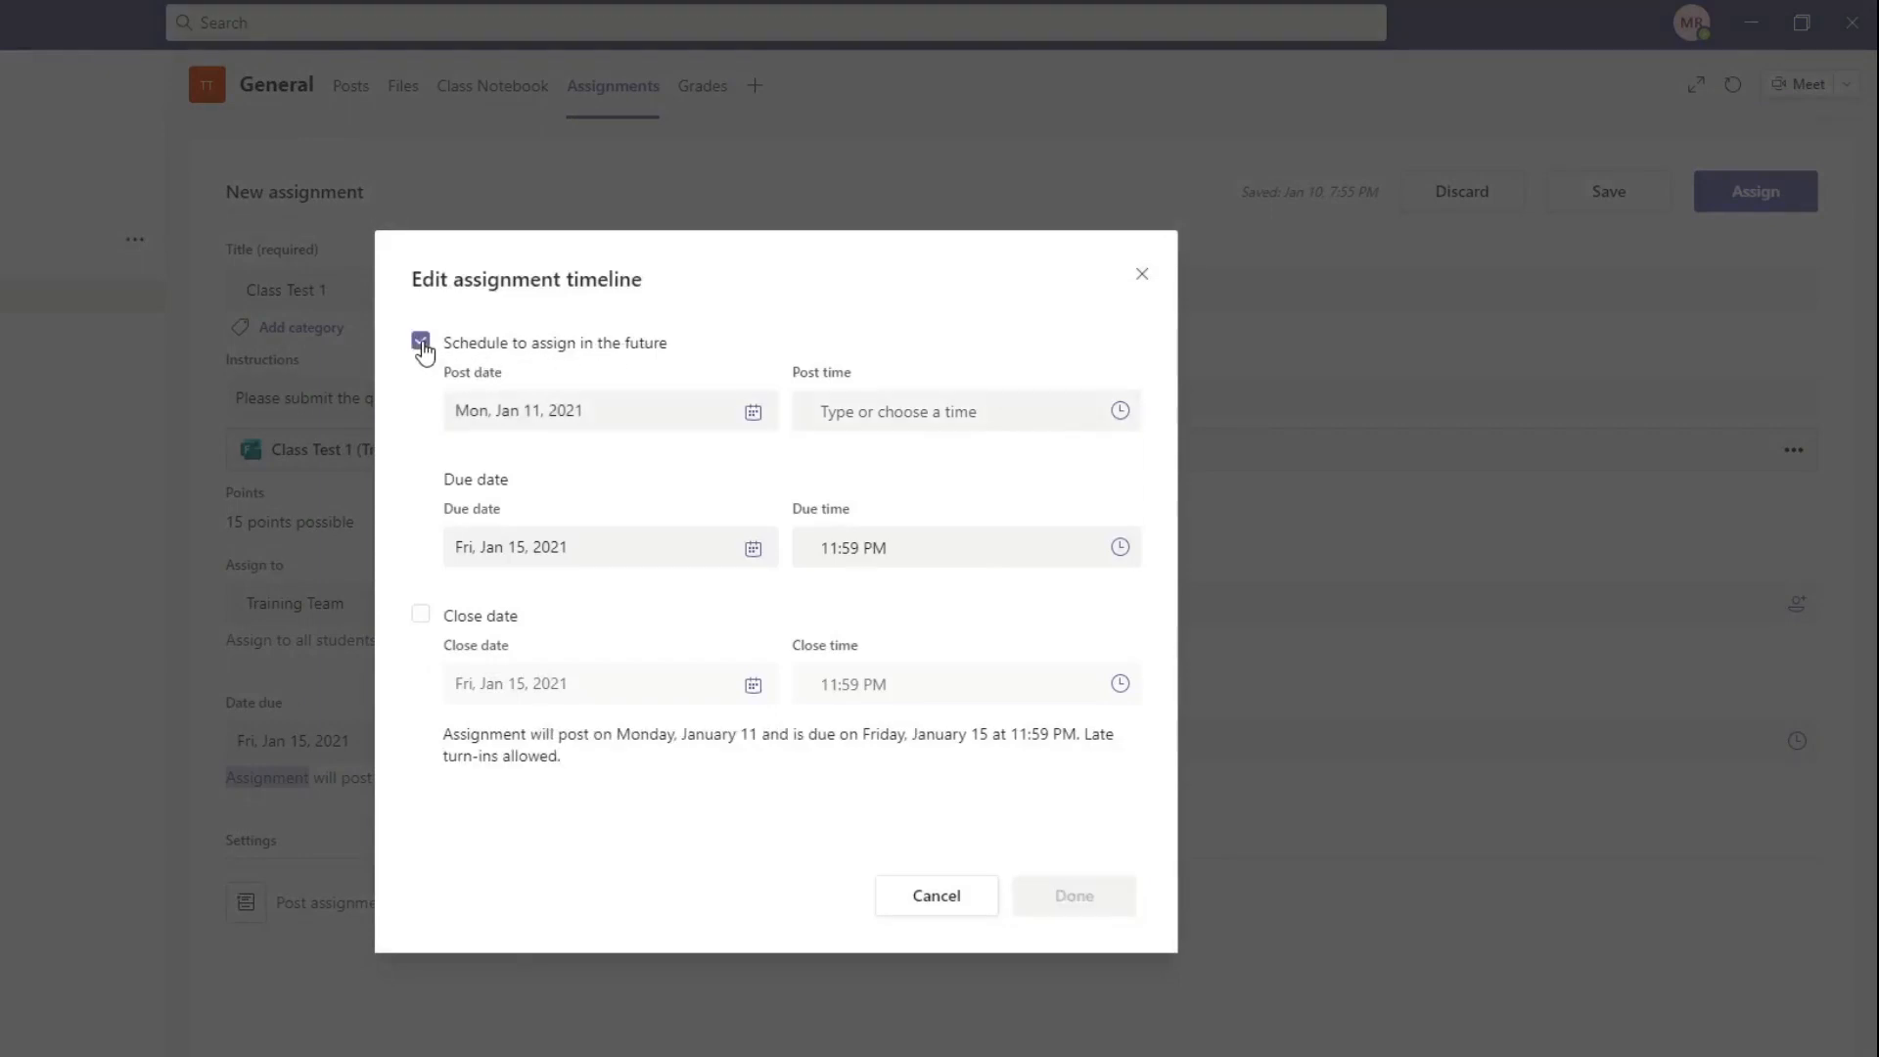
pyautogui.click(553, 420)
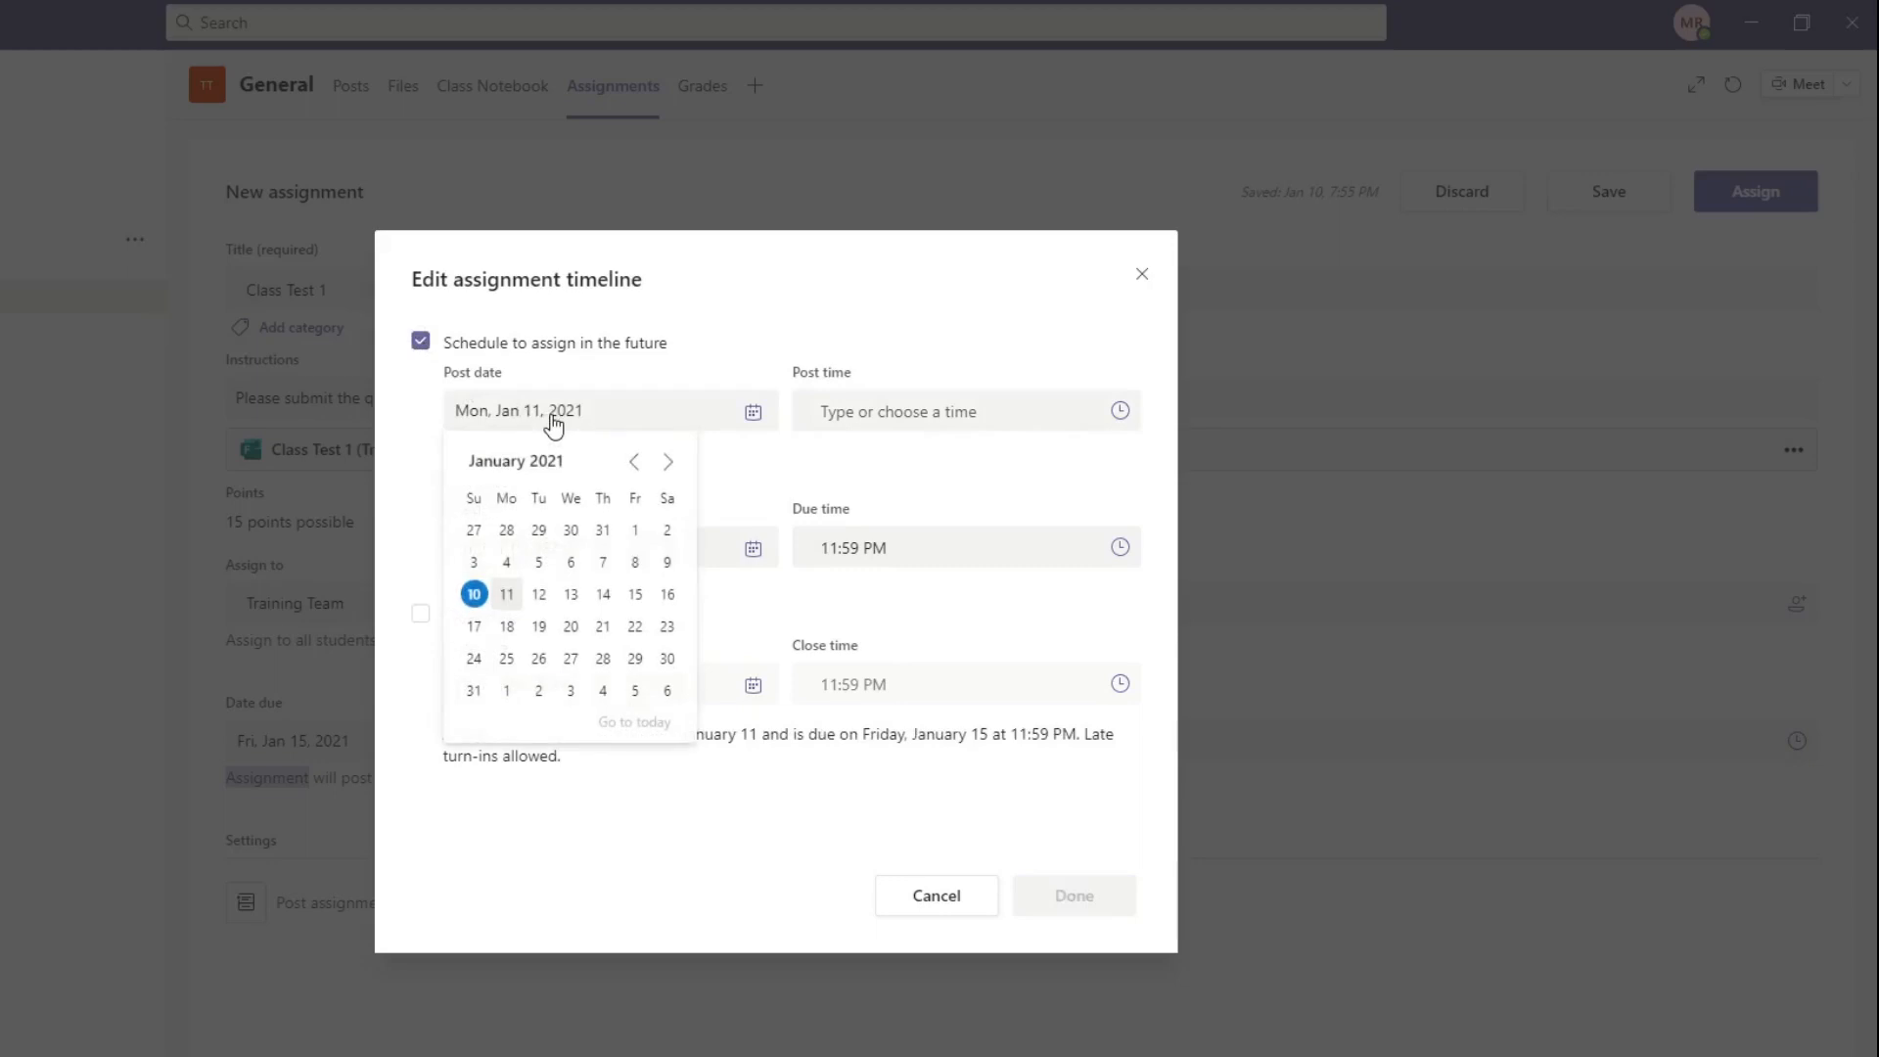
pyautogui.click(634, 597)
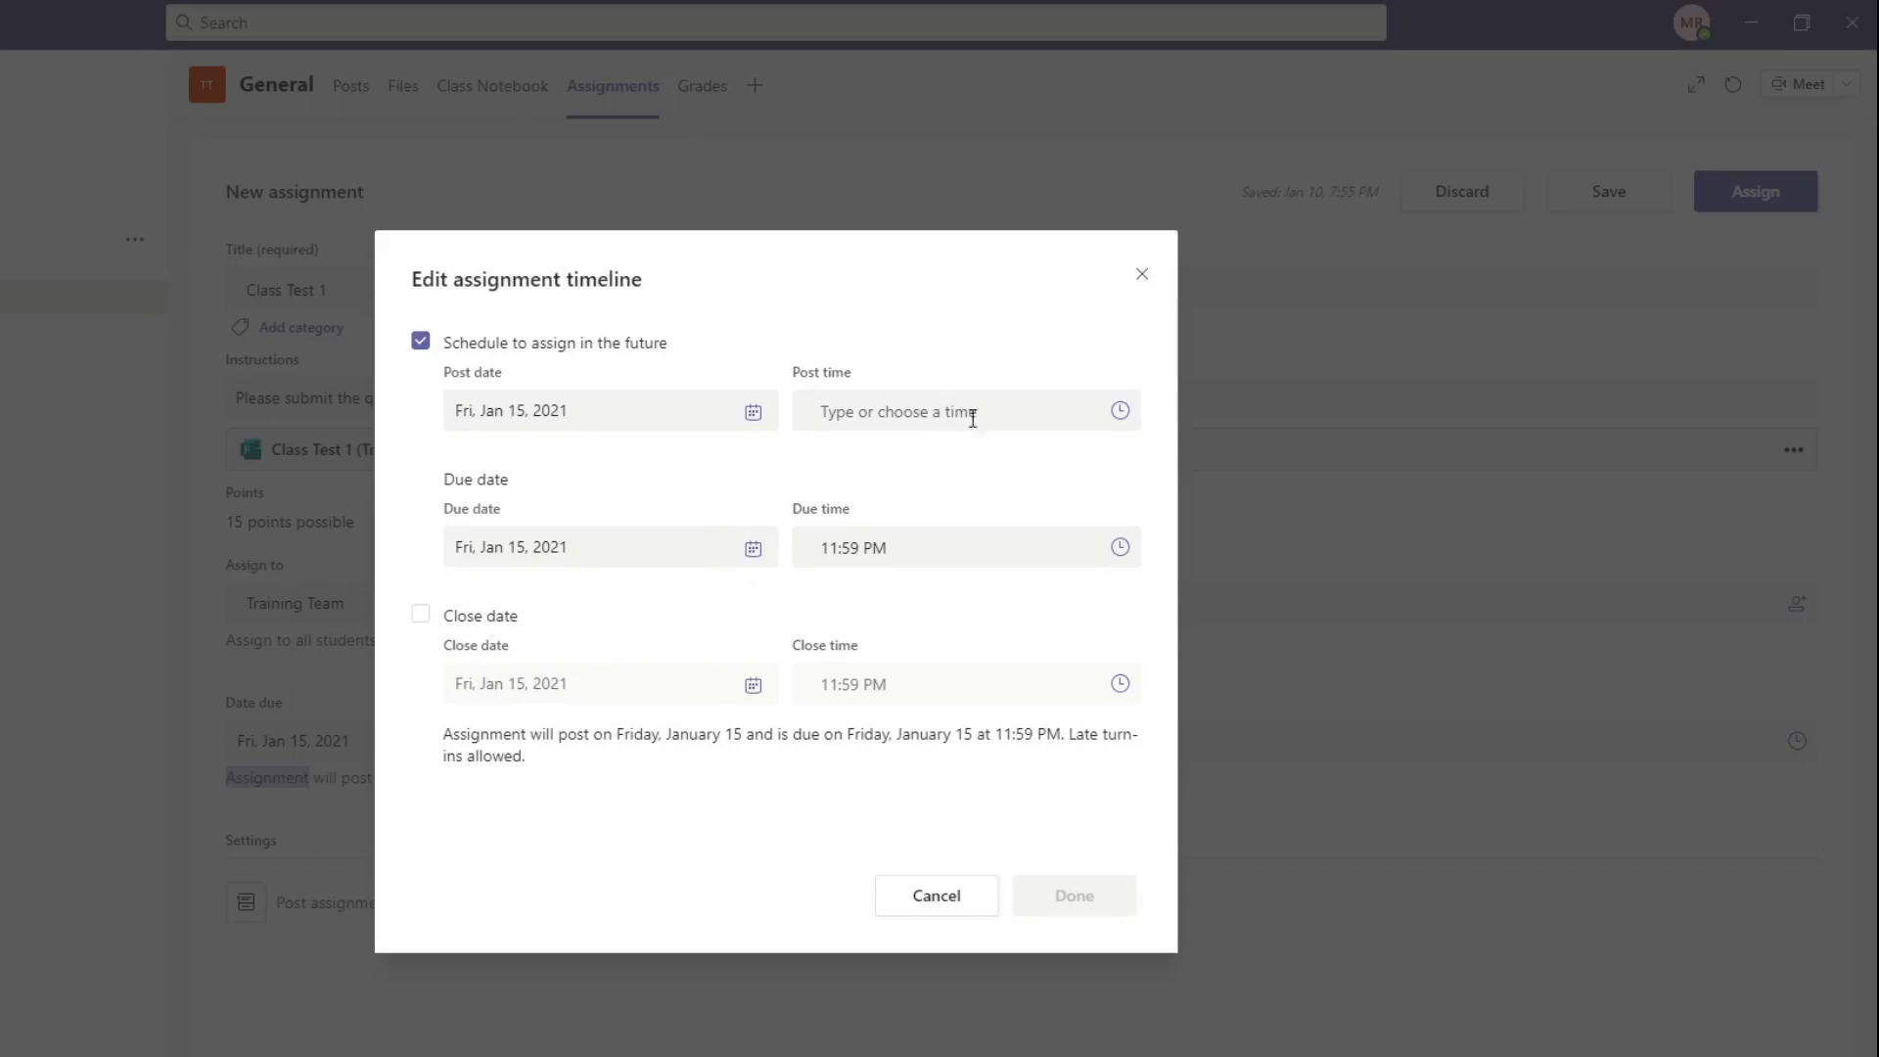
pyautogui.click(1117, 415)
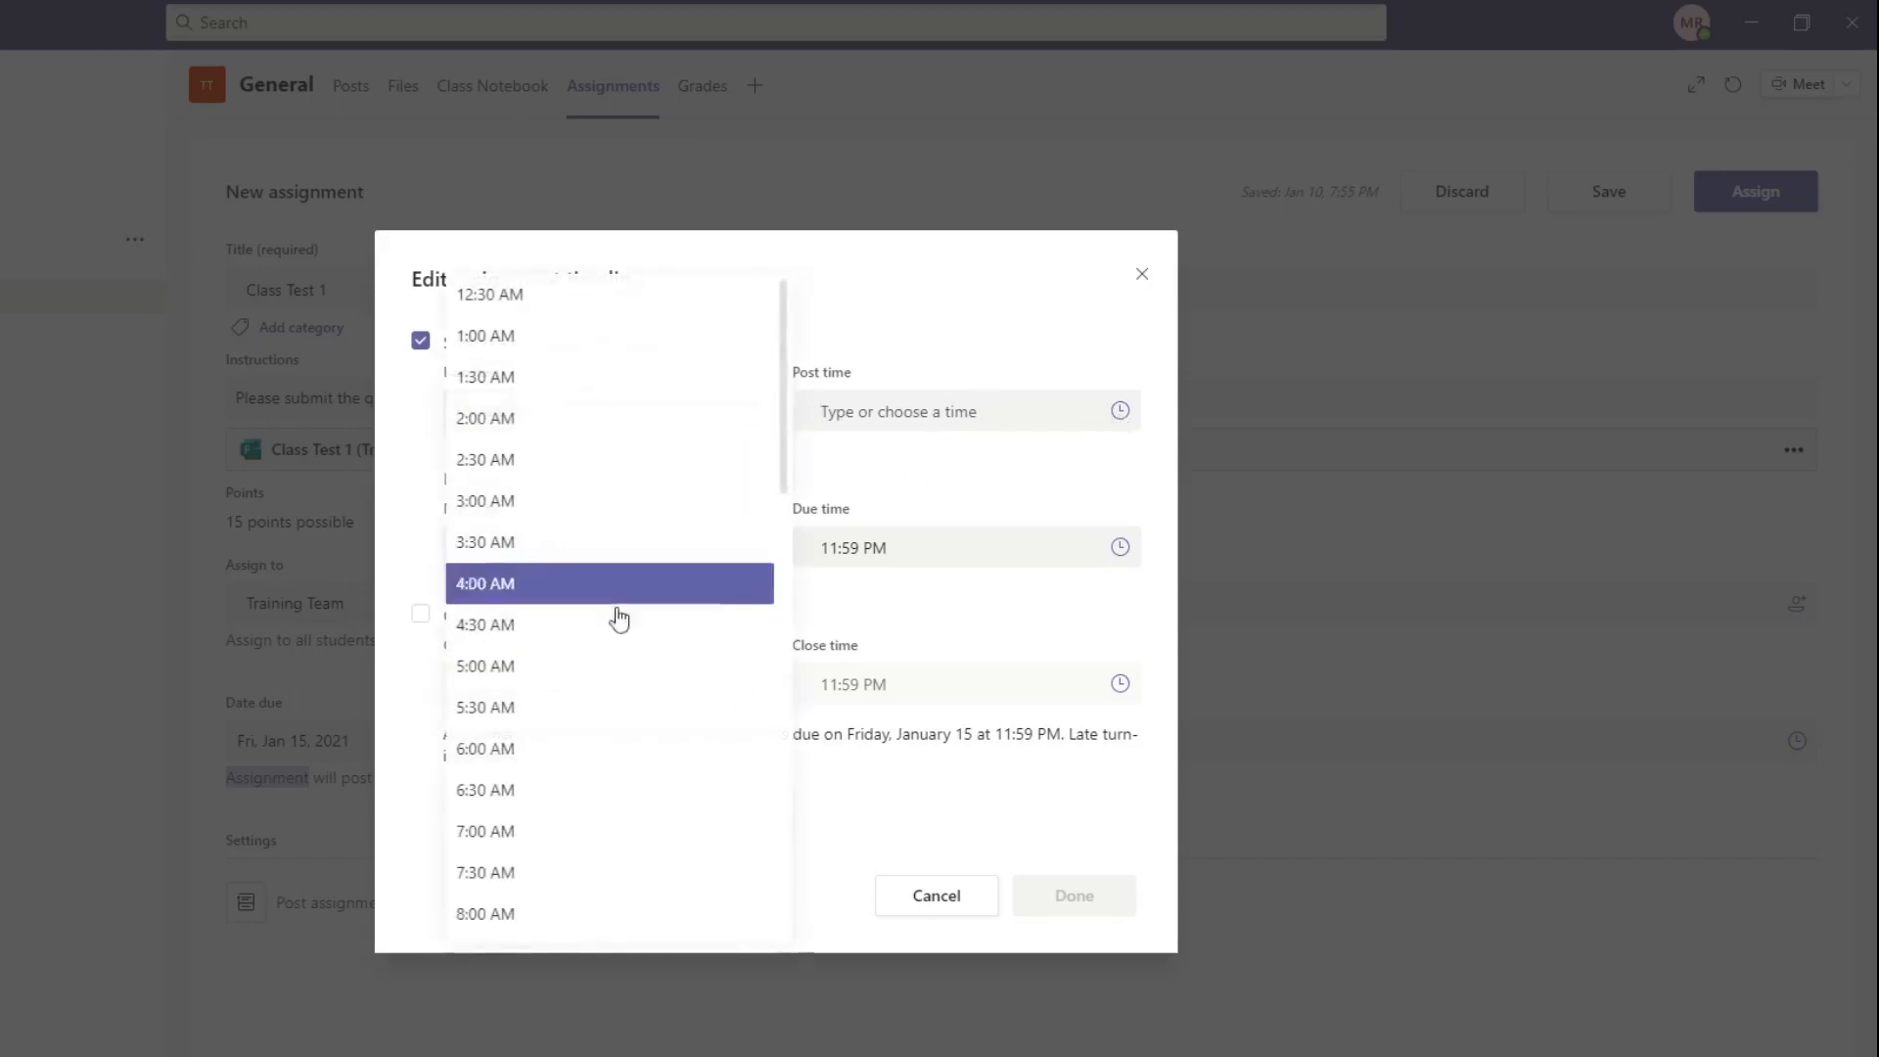
pyautogui.click(525, 911)
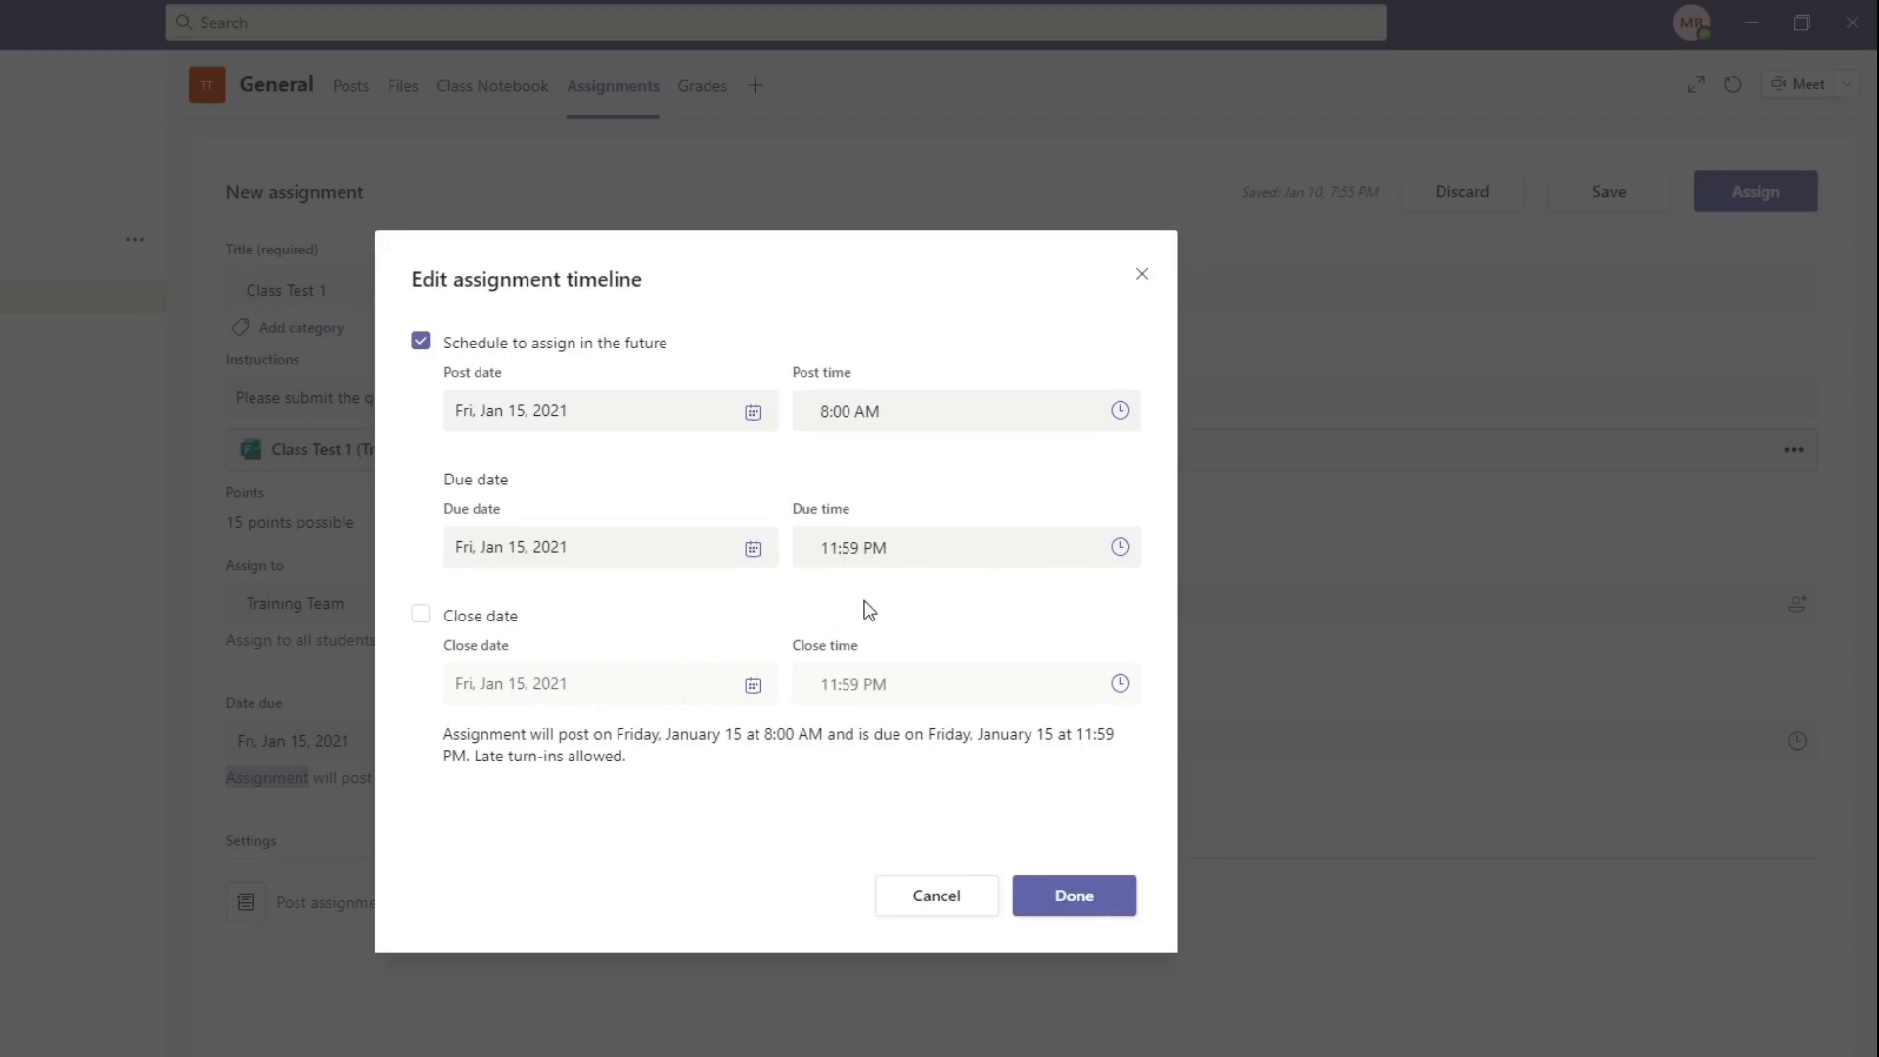
# Step: Set the assignment's due time to 11:00 AM in the timeline settings
pyautogui.click(1123, 555)
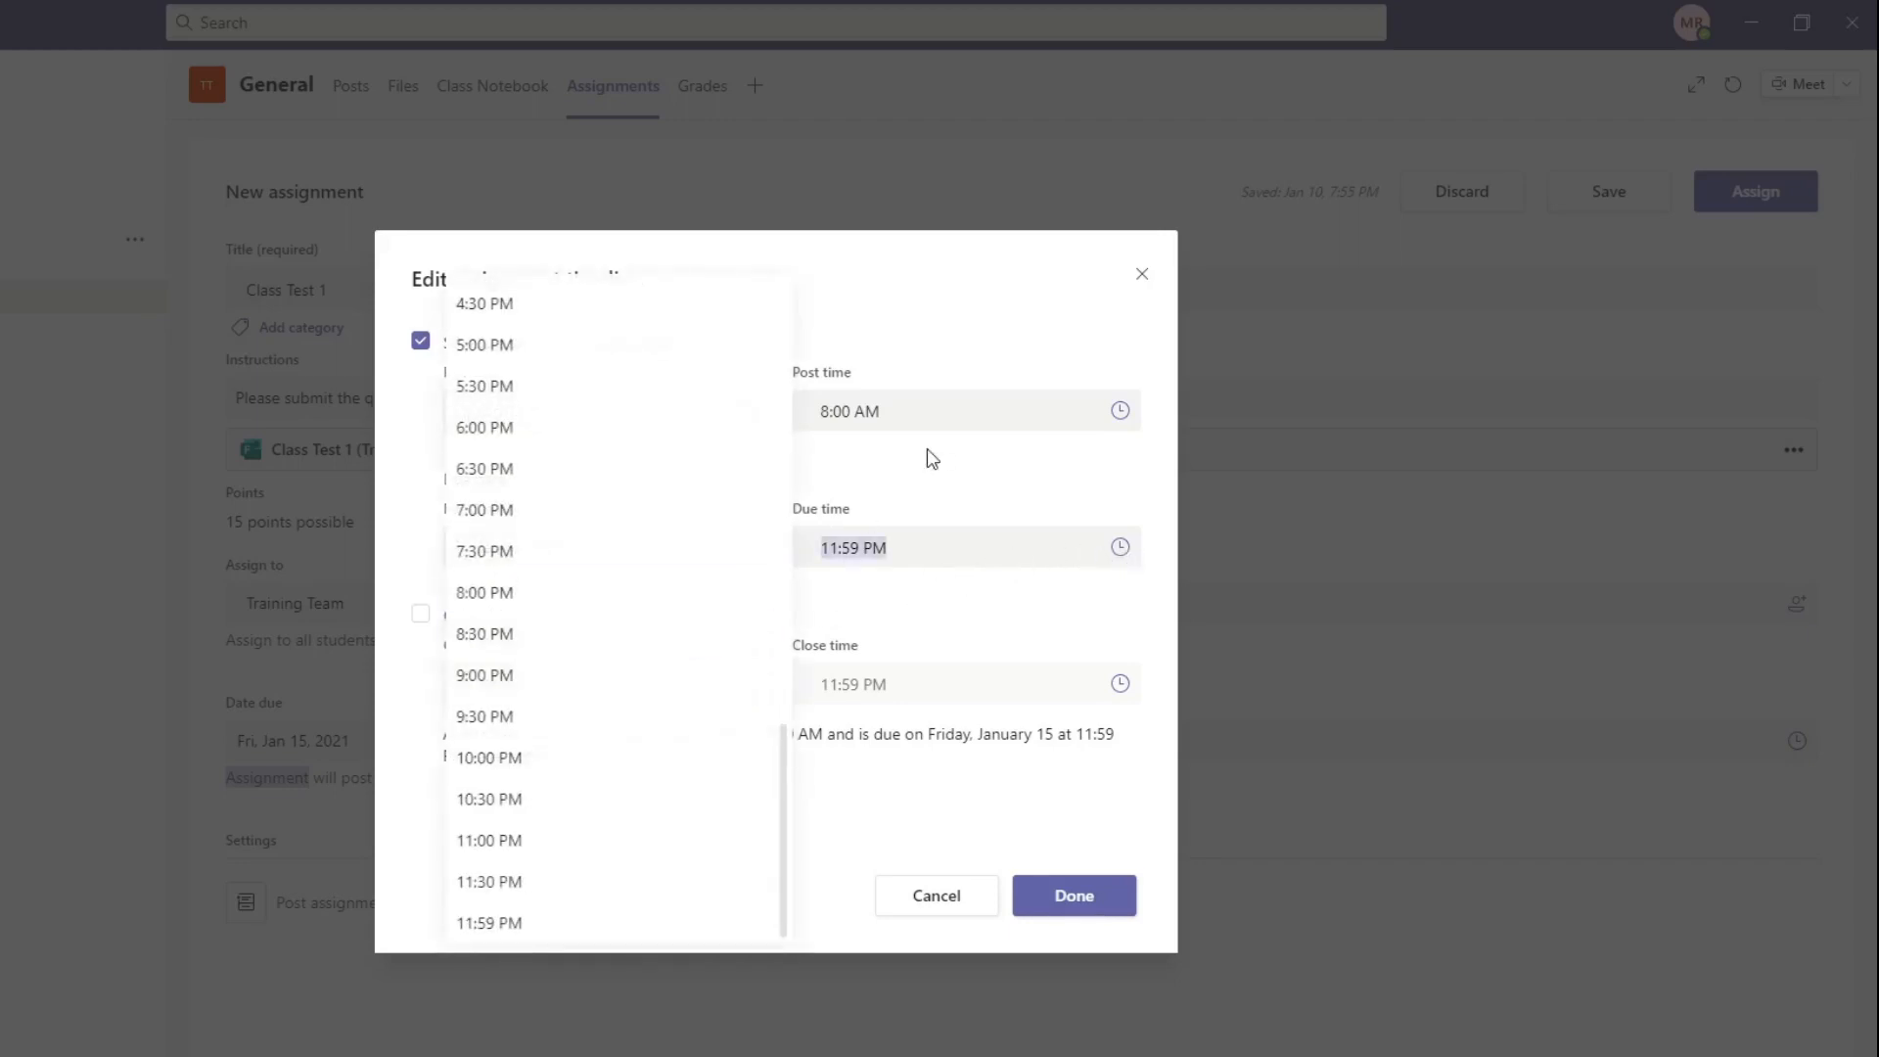
pyautogui.scroll(5, 619, 509)
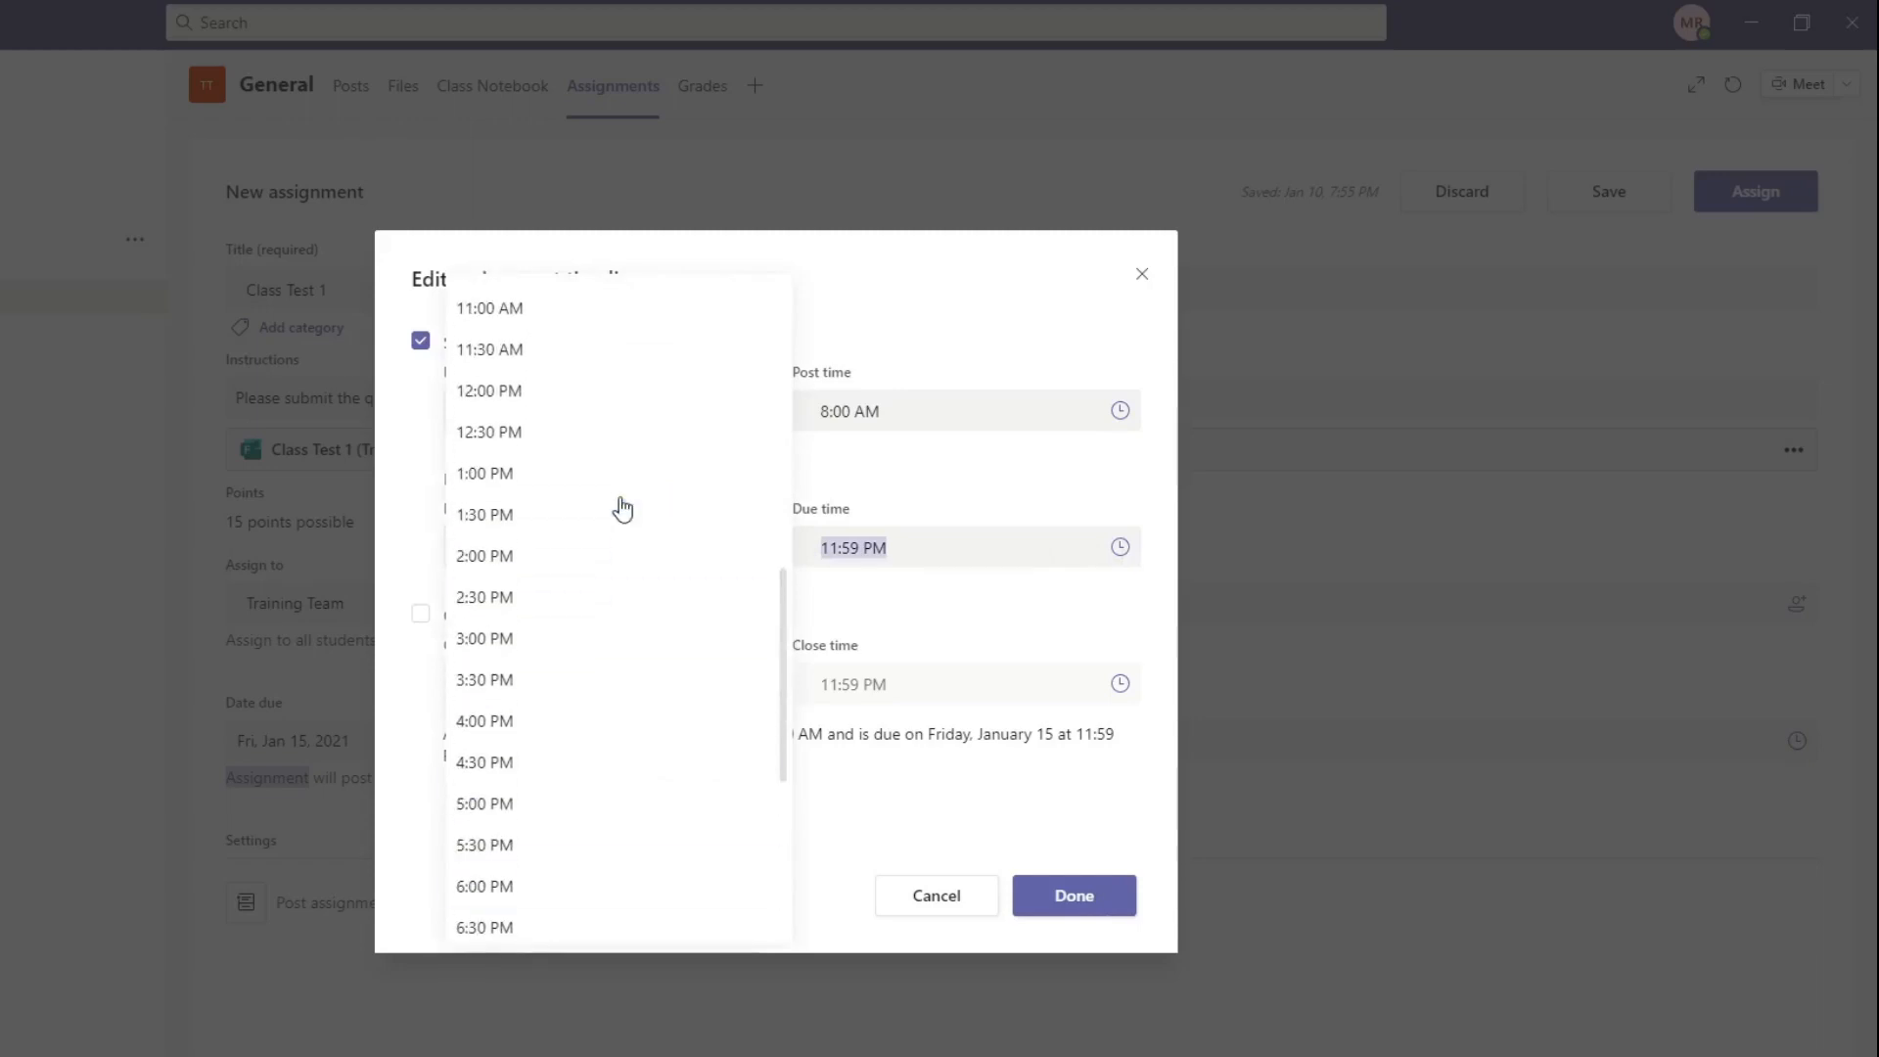
pyautogui.scroll(3, 597, 548)
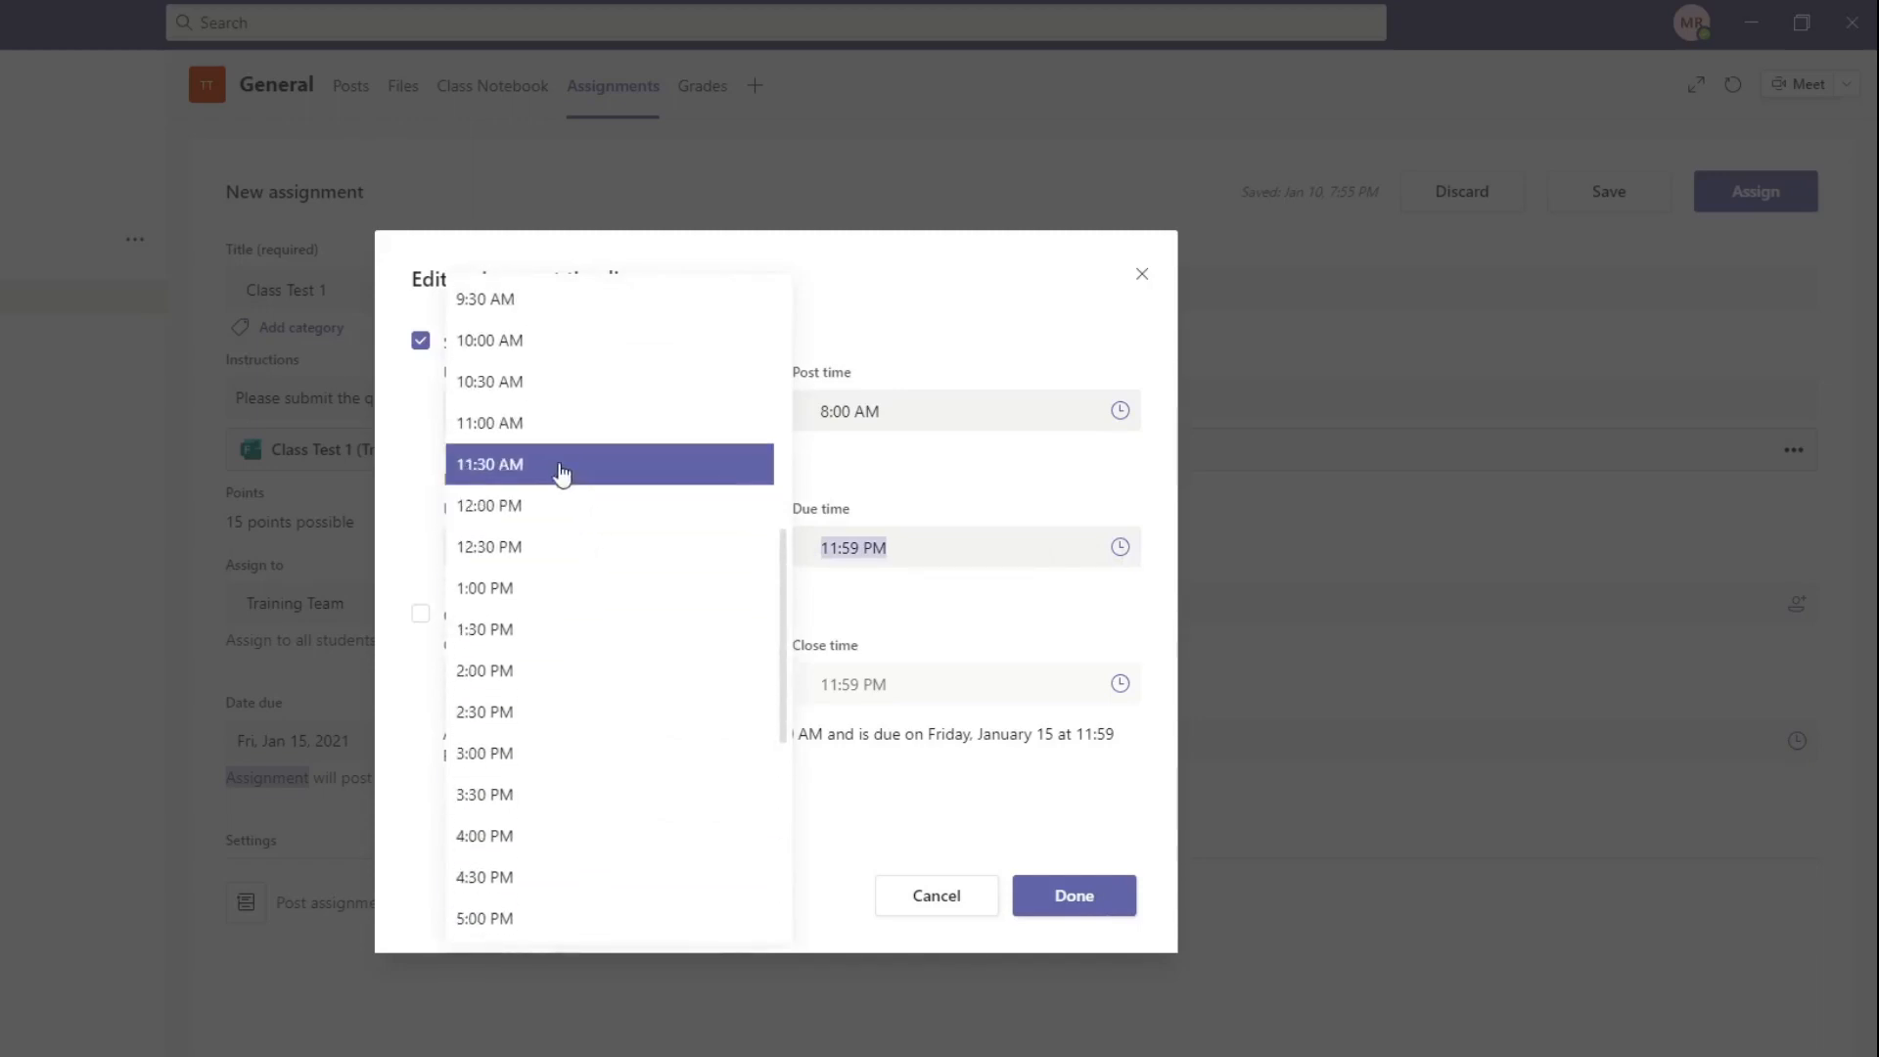
pyautogui.click(557, 468)
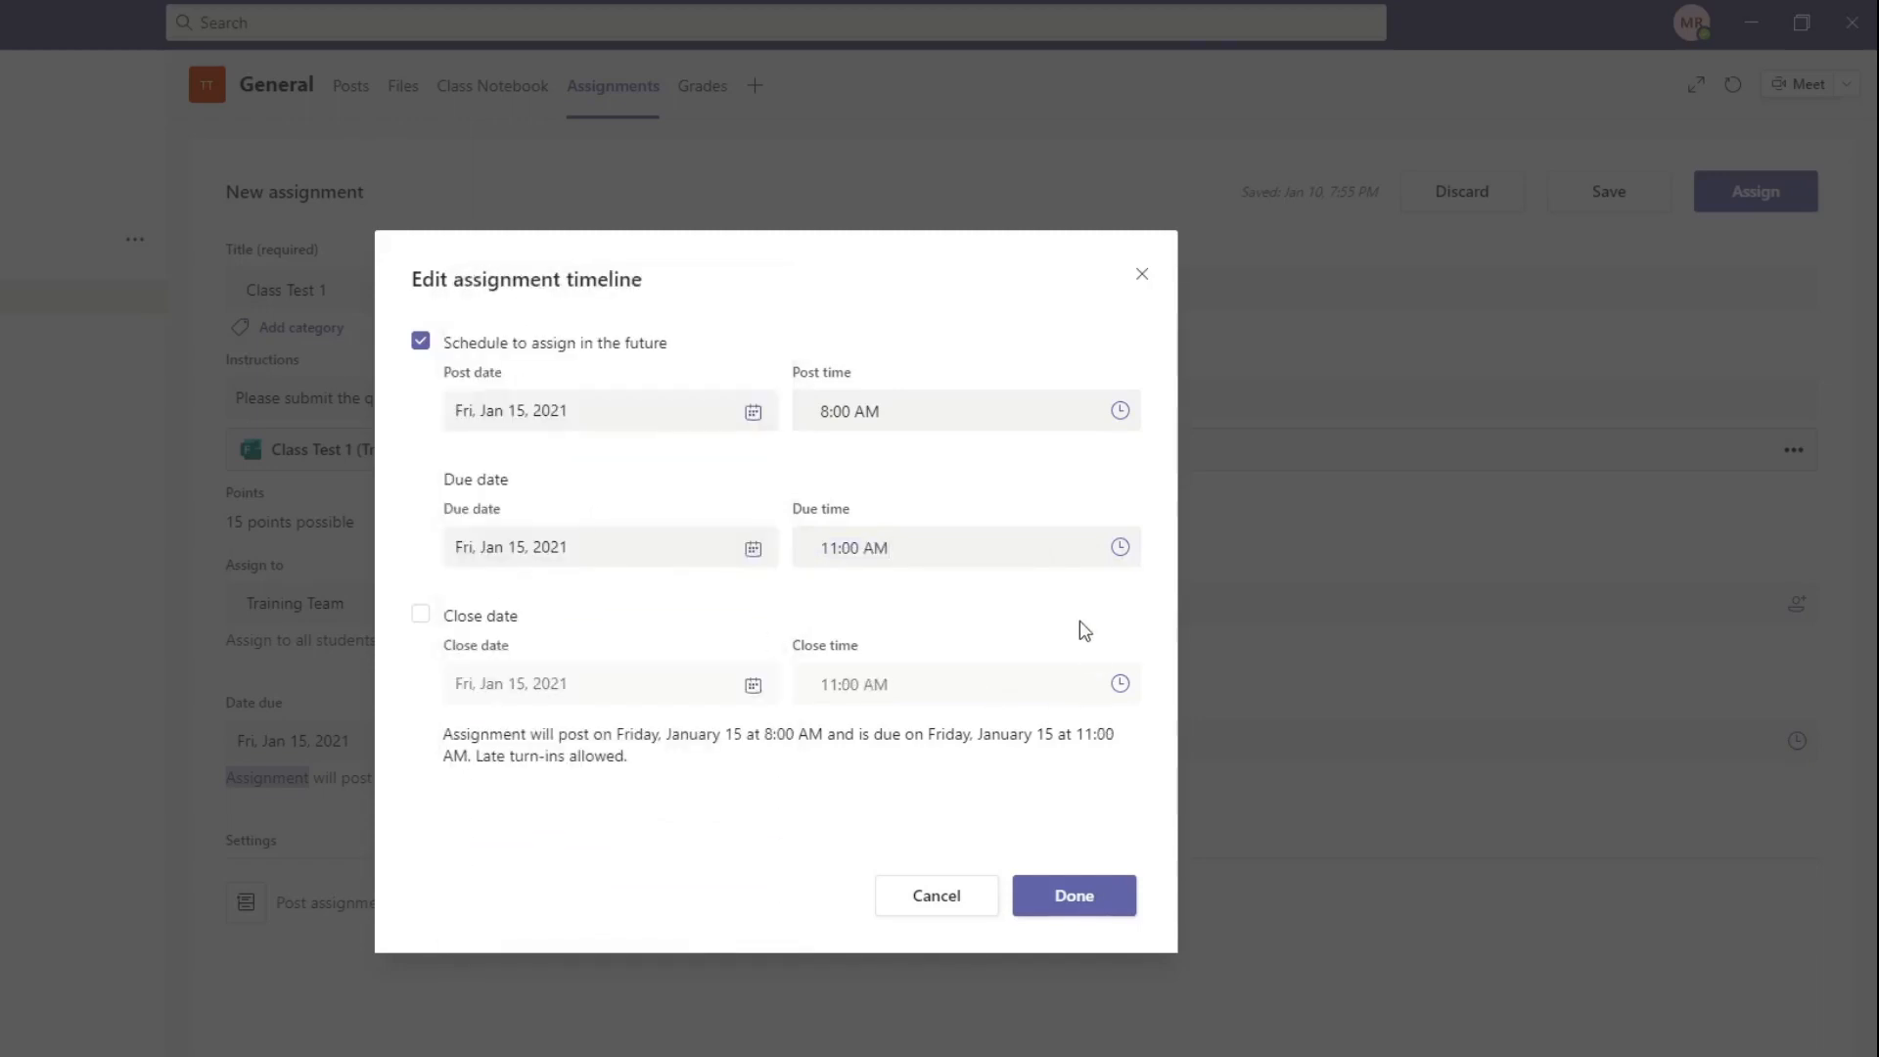
# Step: Set the due time to 9:00 AM and enable the close date for Fri, Jan 15, 2021 at 9:00 AM, applying the timeline
pyautogui.click(1117, 552)
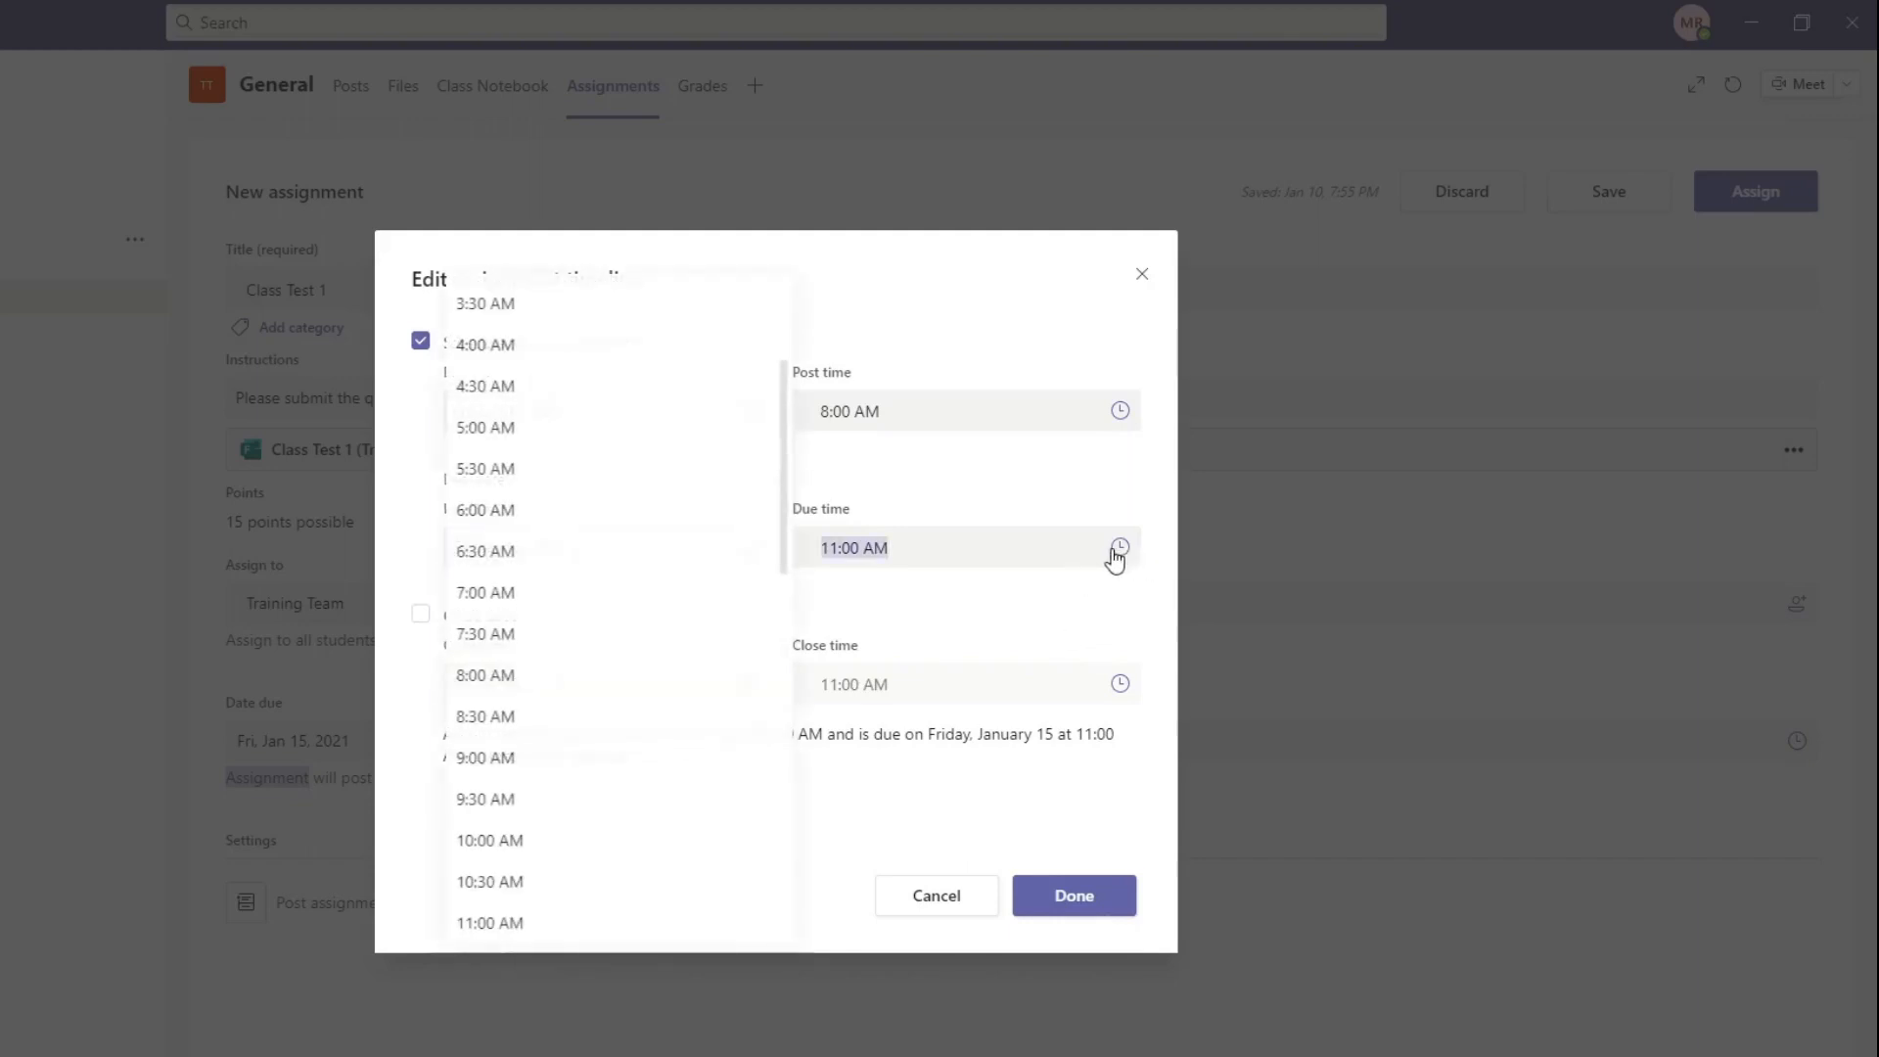
pyautogui.scroll(1, 501, 472)
pyautogui.scroll(2, 501, 472)
pyautogui.scroll(-1, 508, 466)
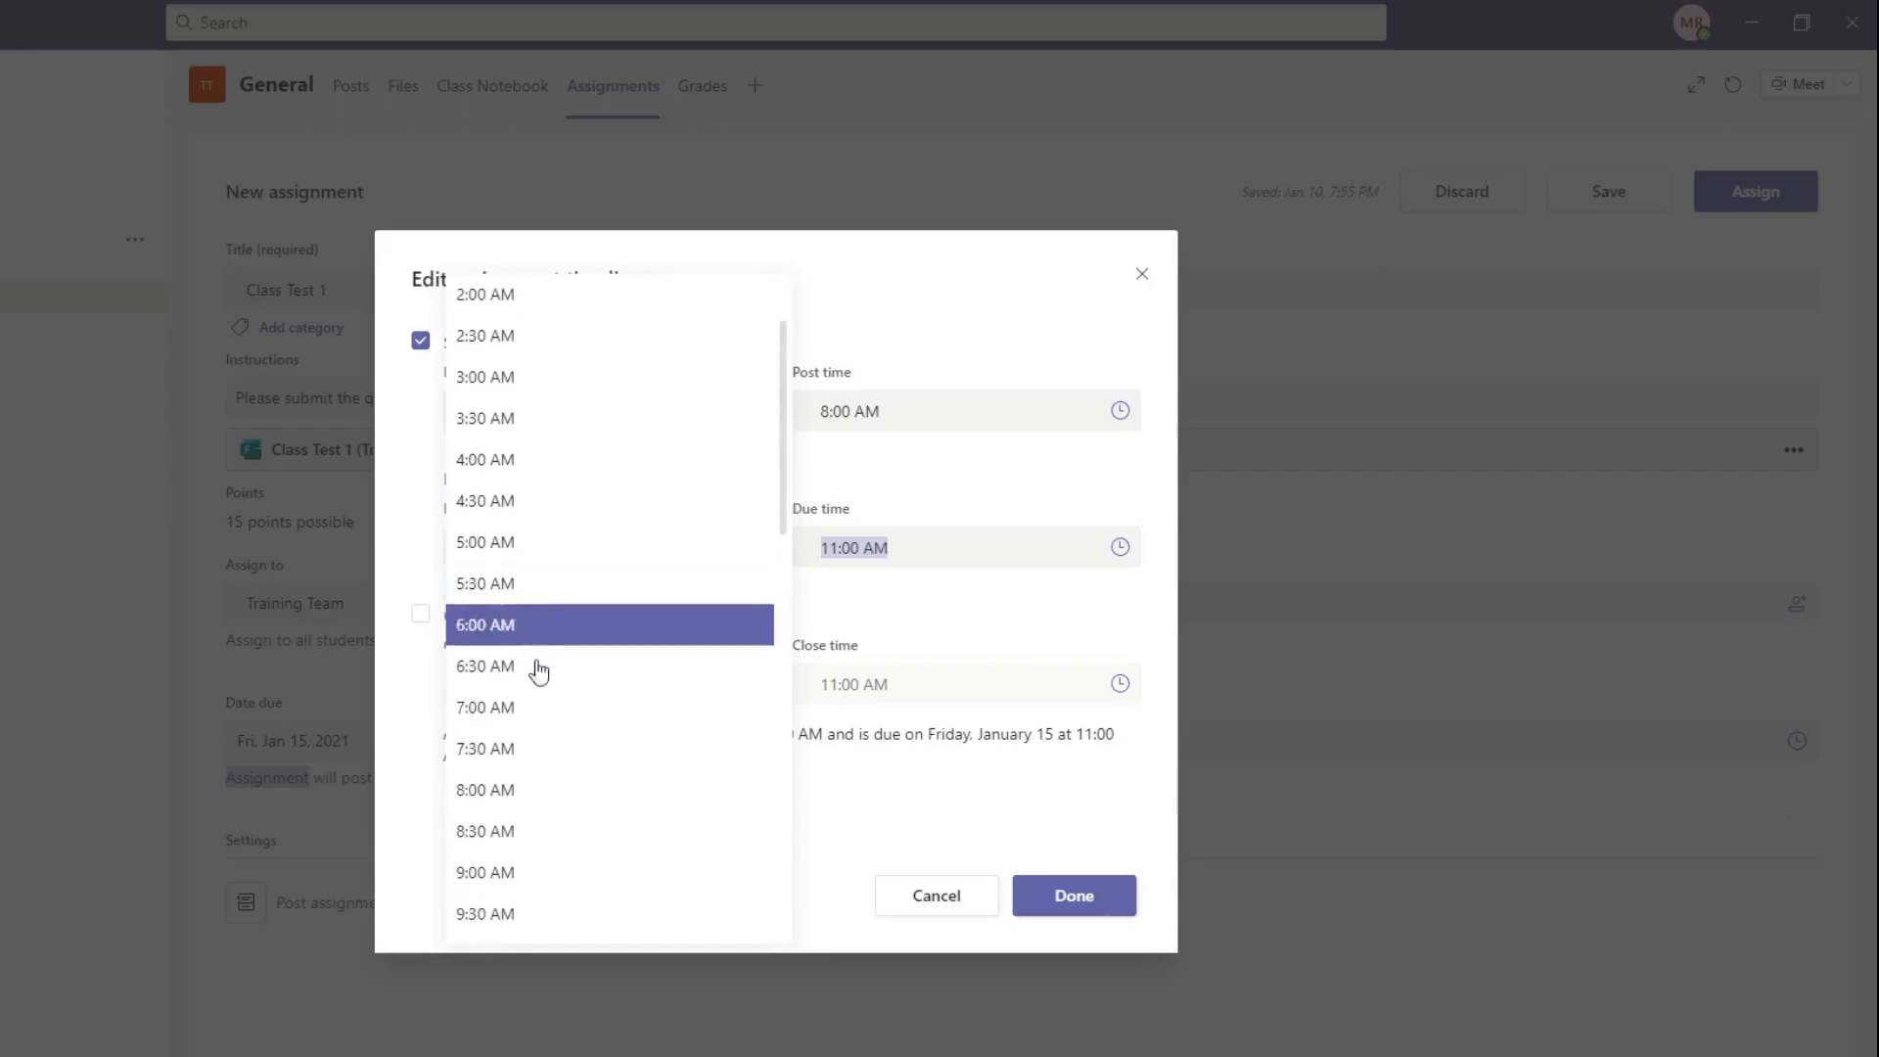
pyautogui.click(545, 872)
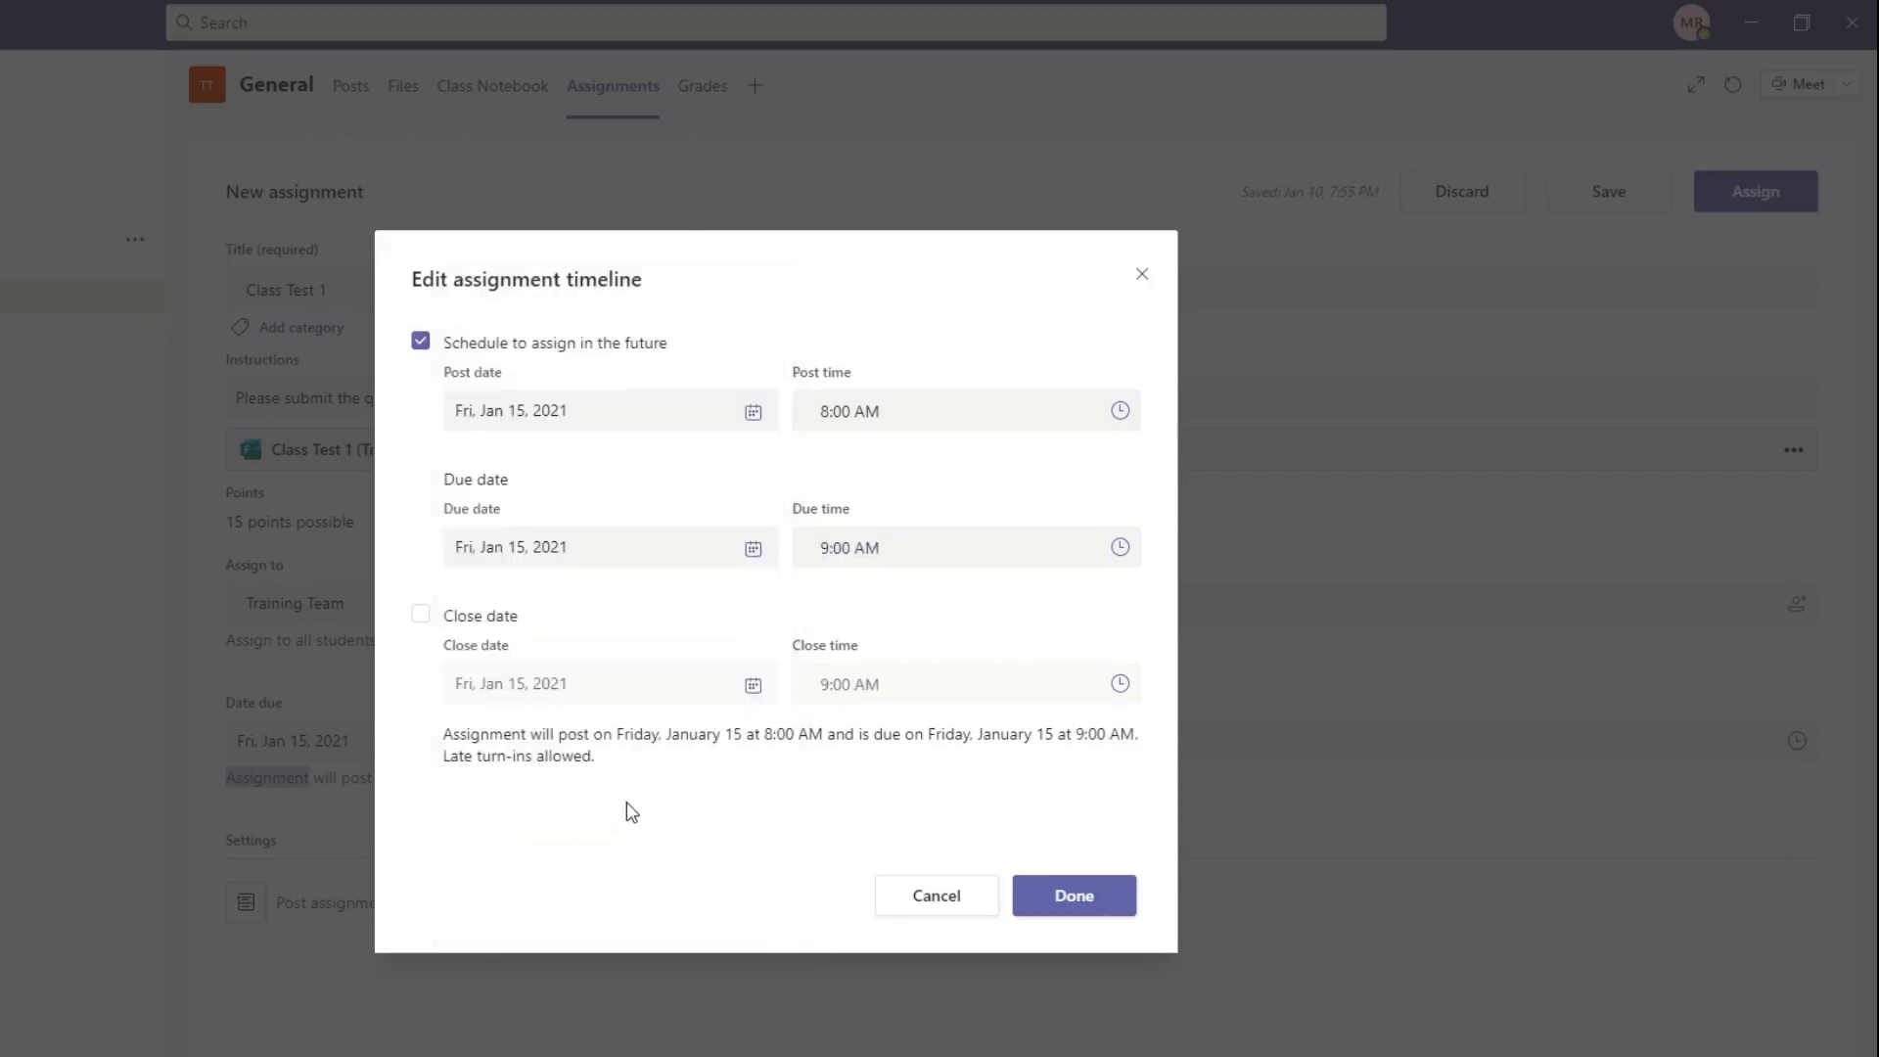
pyautogui.click(421, 620)
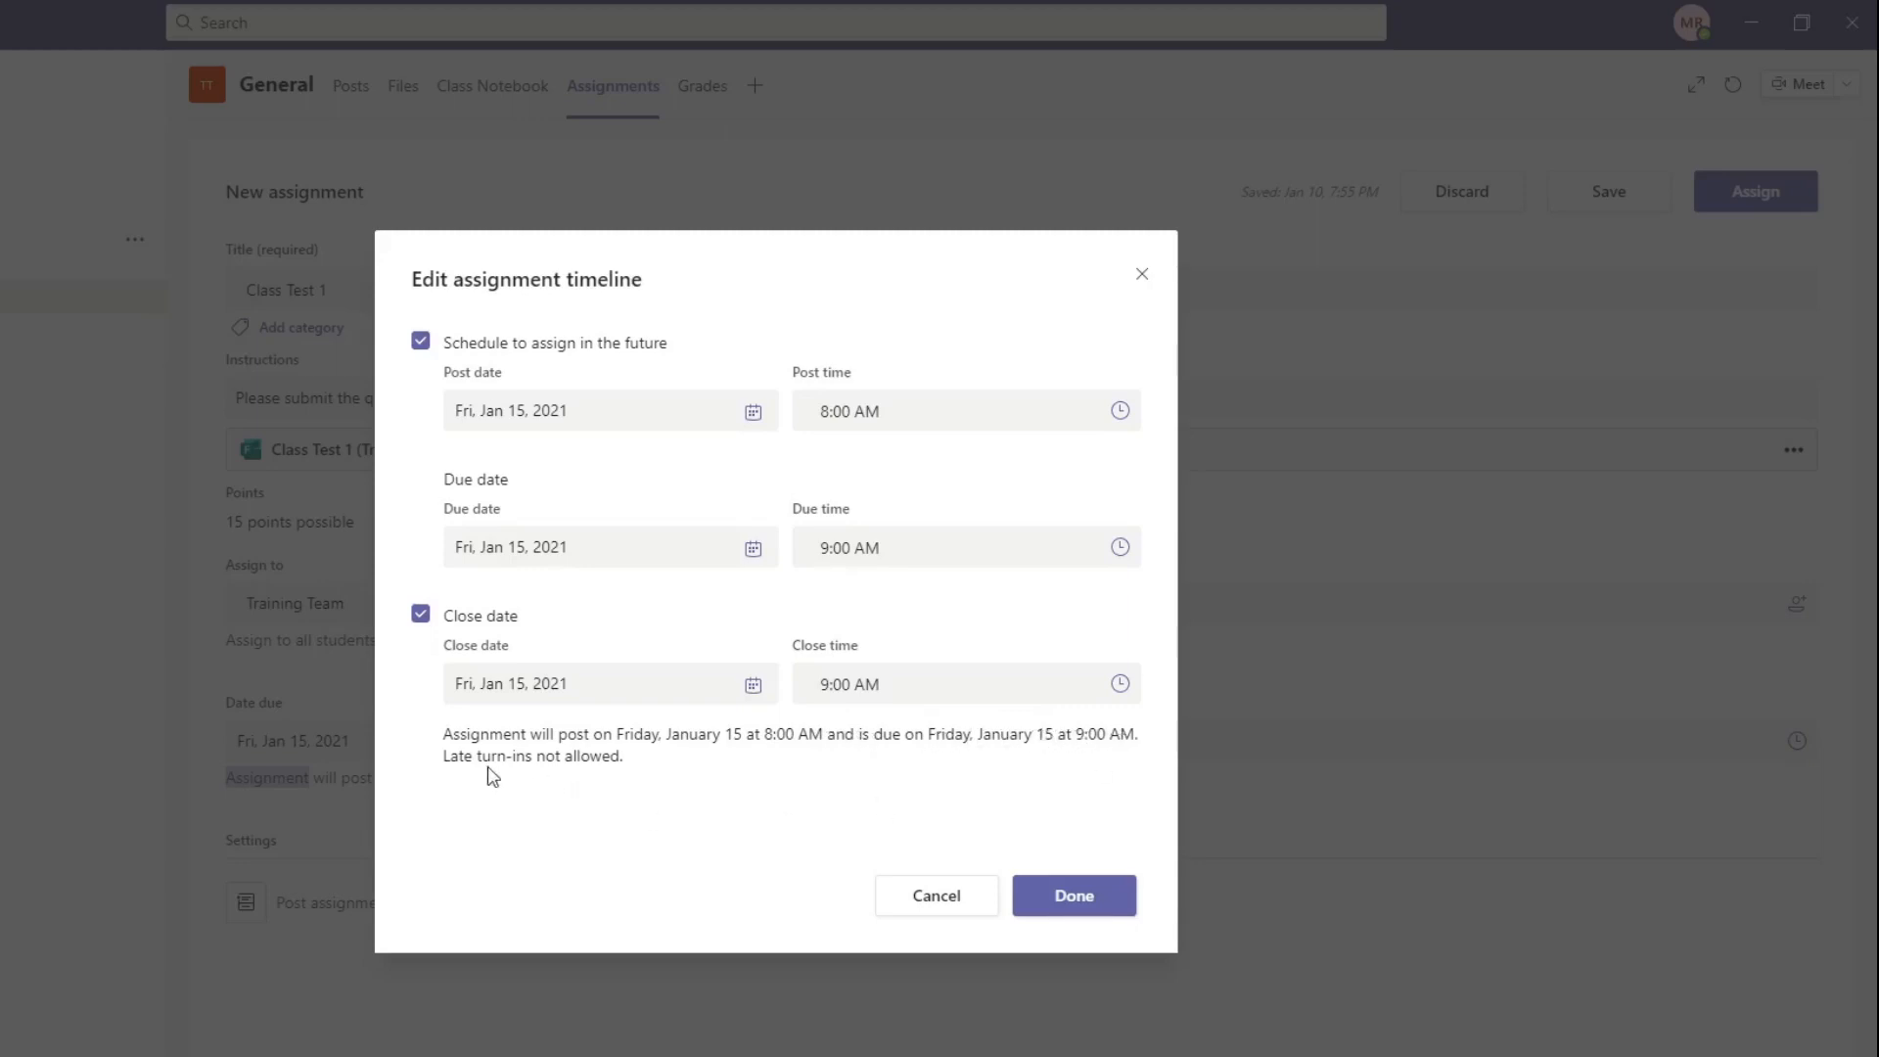
pyautogui.click(1073, 897)
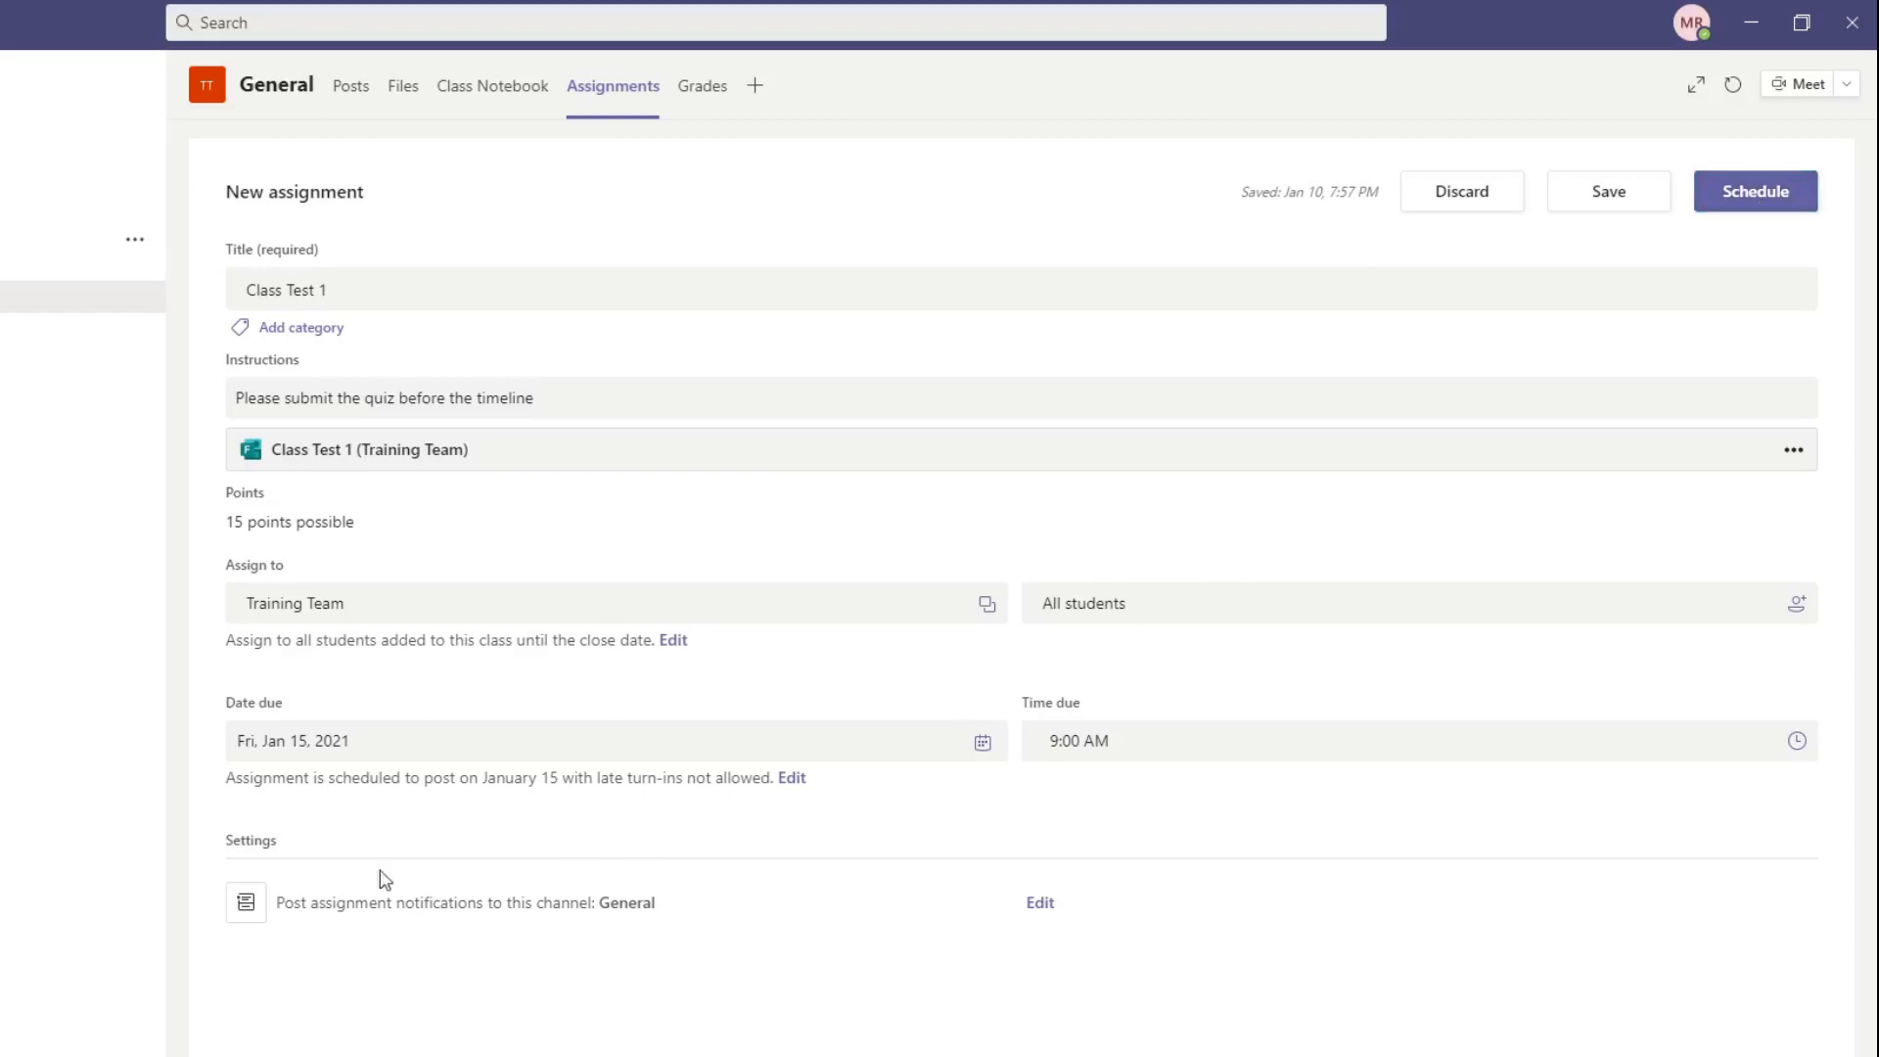
# Step: Turn off scheduling in the assignment timeline so the quiz posts immediately, and apply the change
pyautogui.click(781, 781)
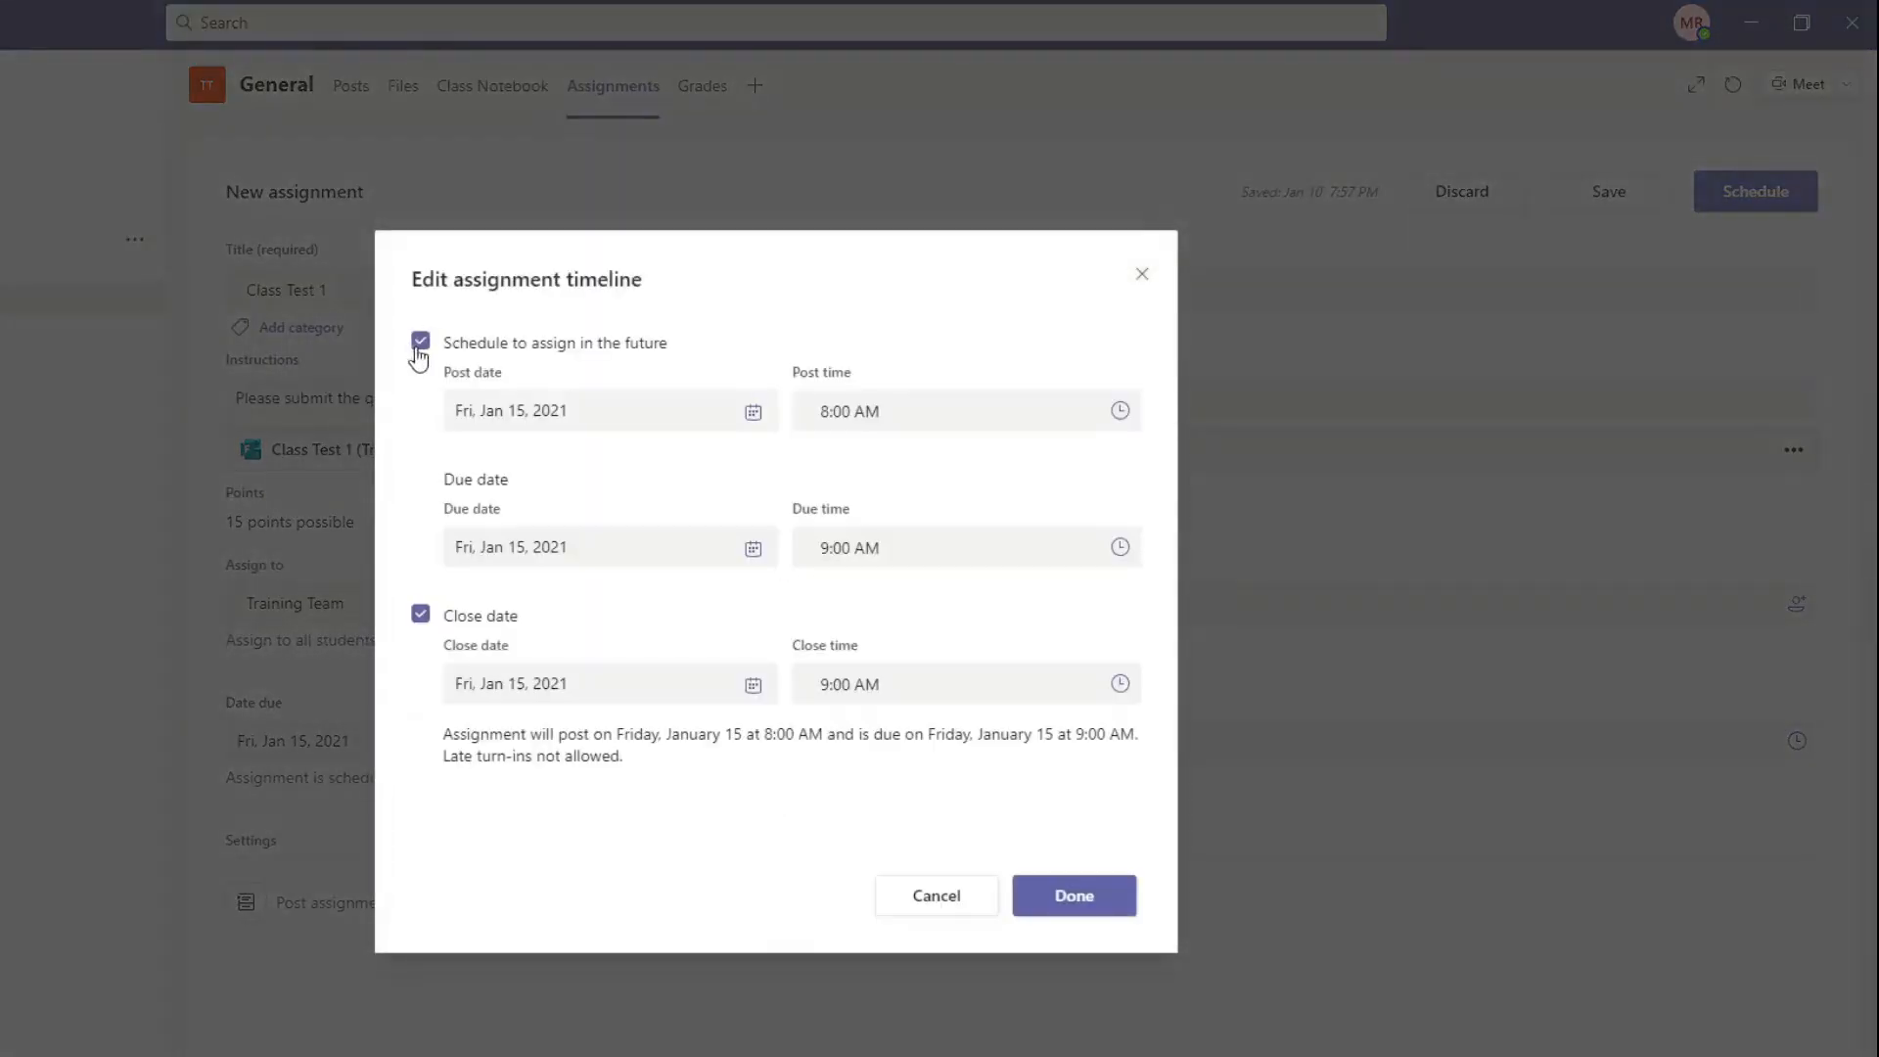
pyautogui.click(420, 340)
pyautogui.click(1094, 896)
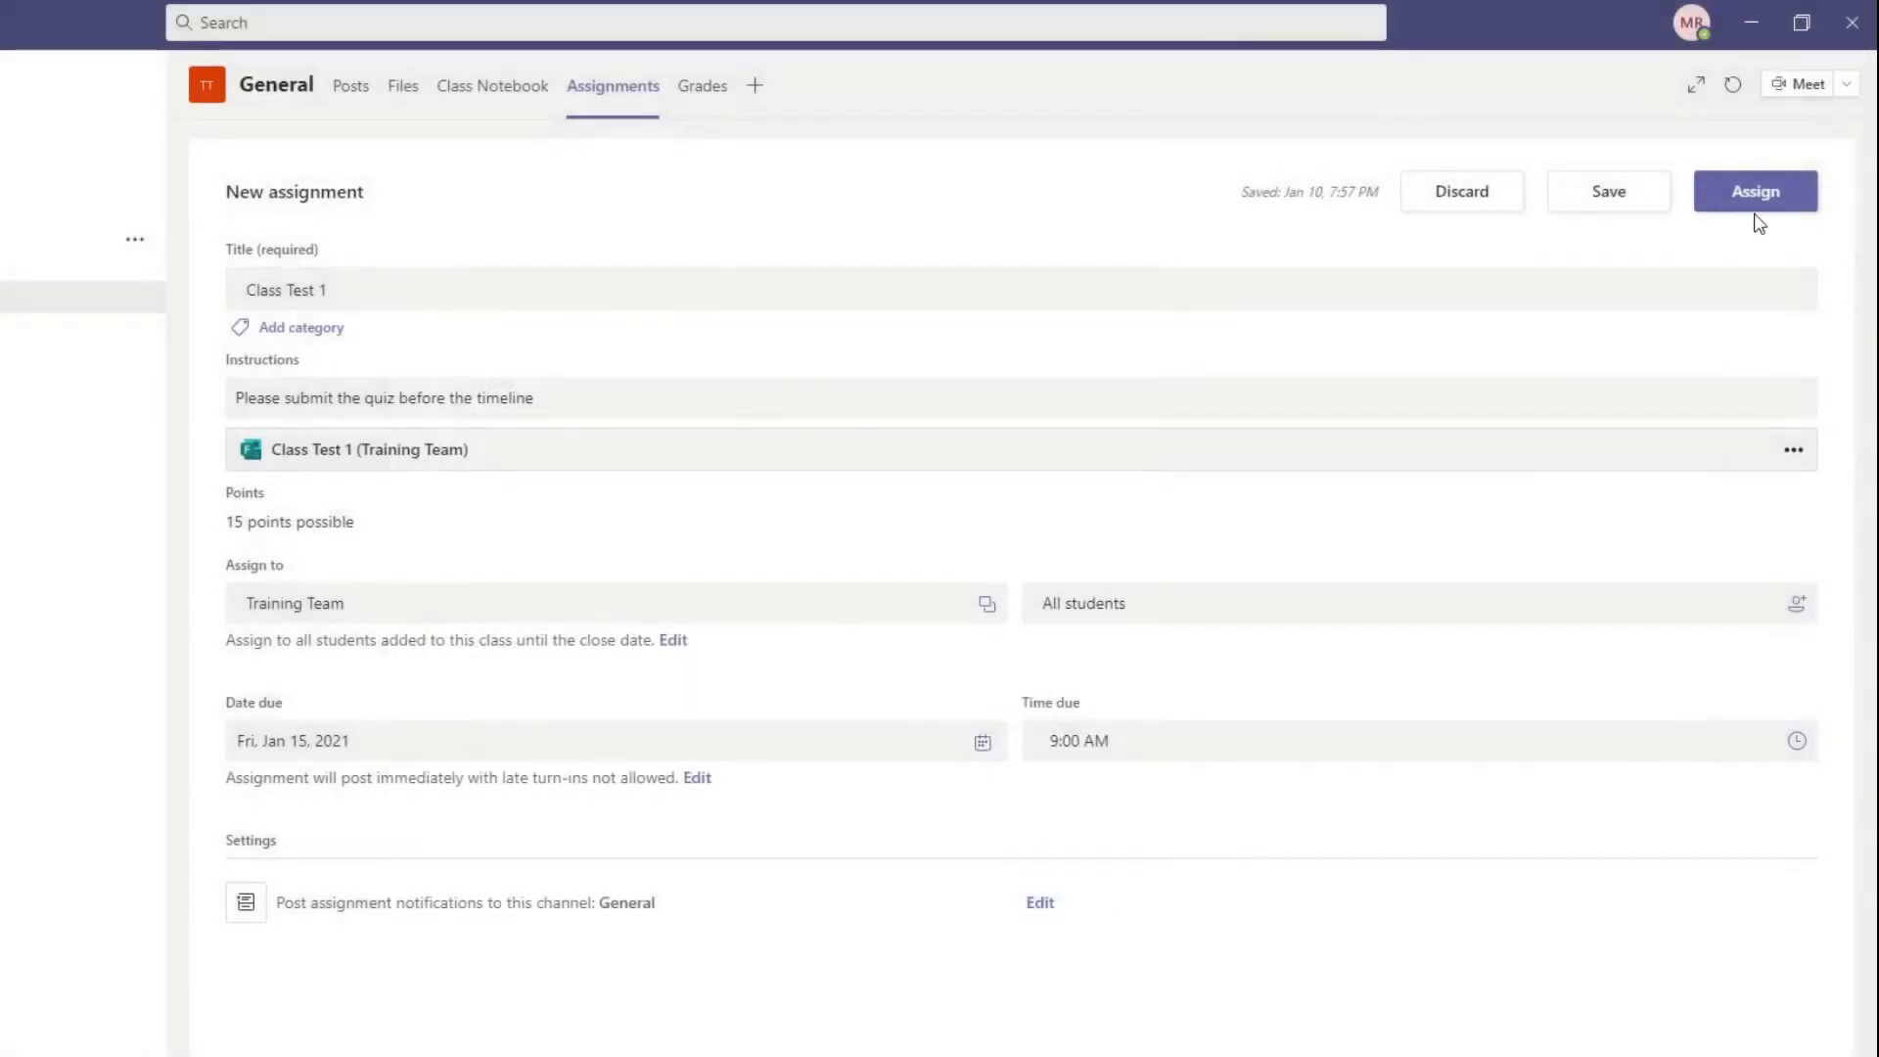
# Step: Turn on scheduling in the assignment timeline with a post date of Fri, Jan 15, 2021 at 8:00 AM
pyautogui.click(696, 779)
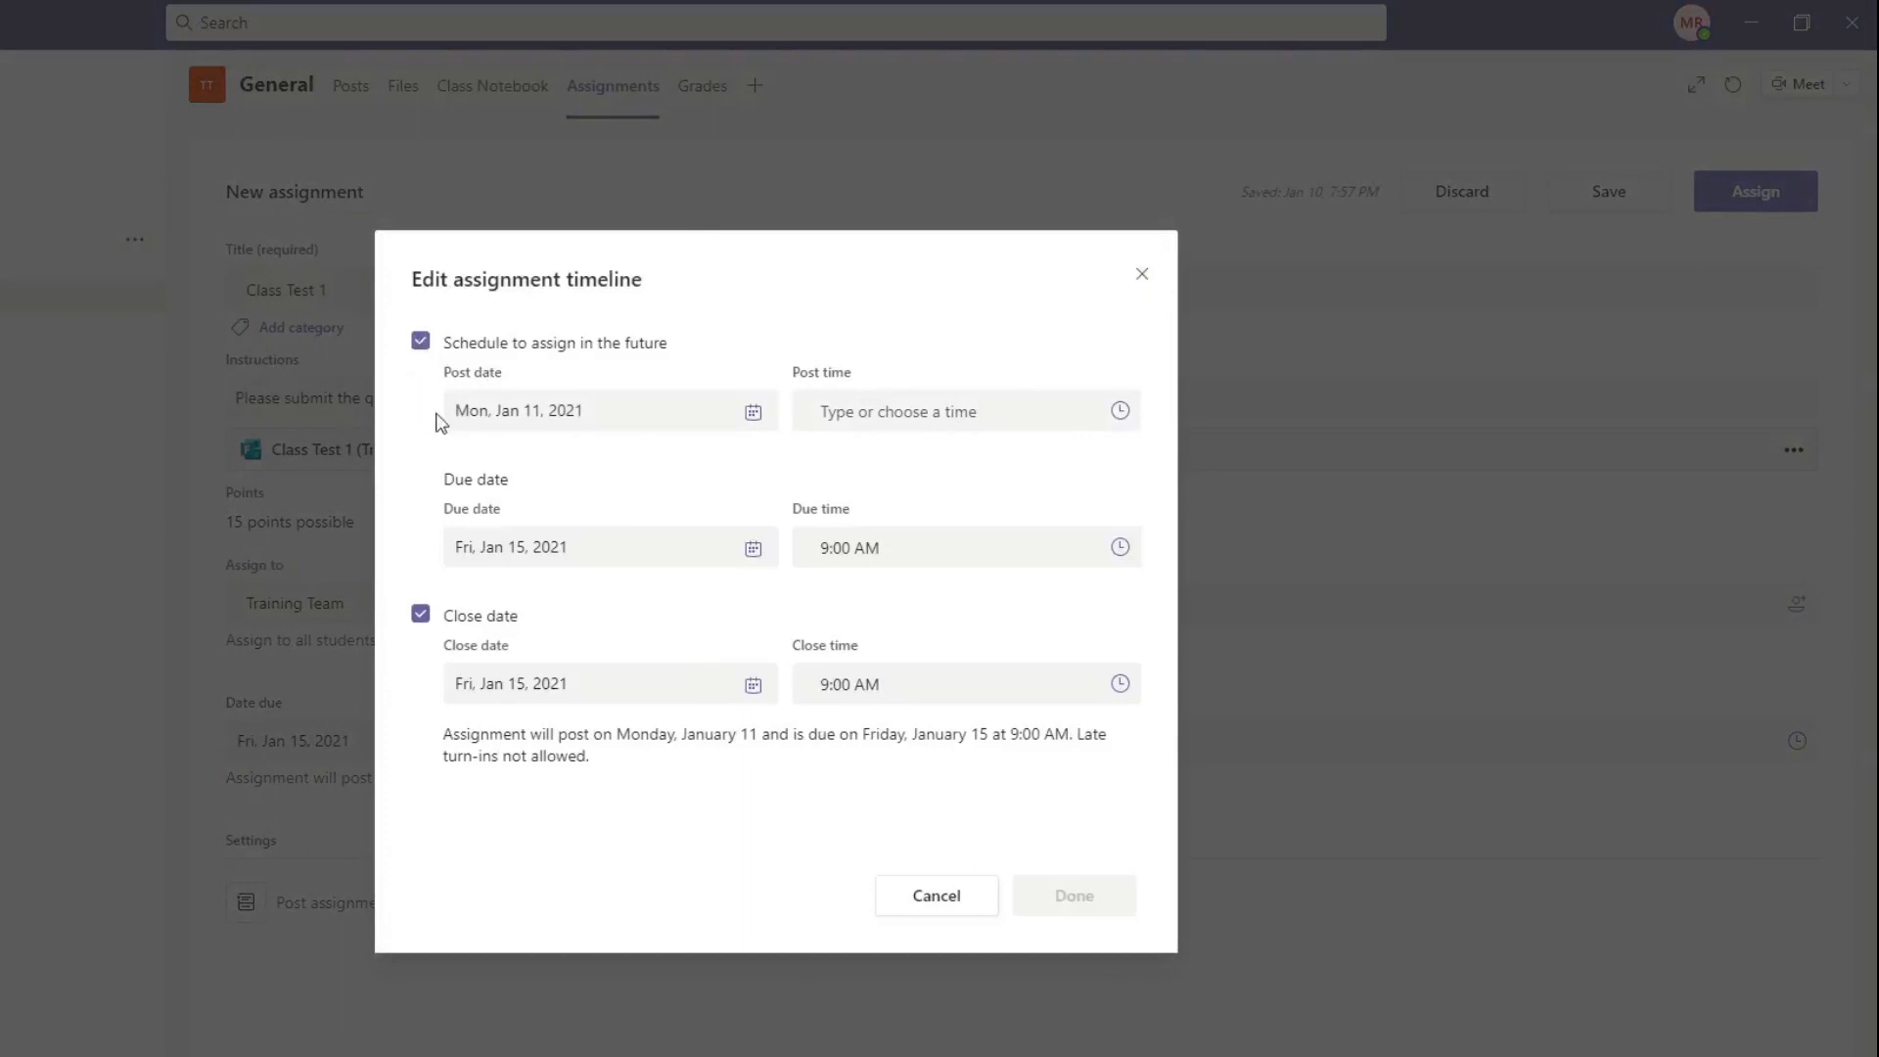
pyautogui.click(589, 412)
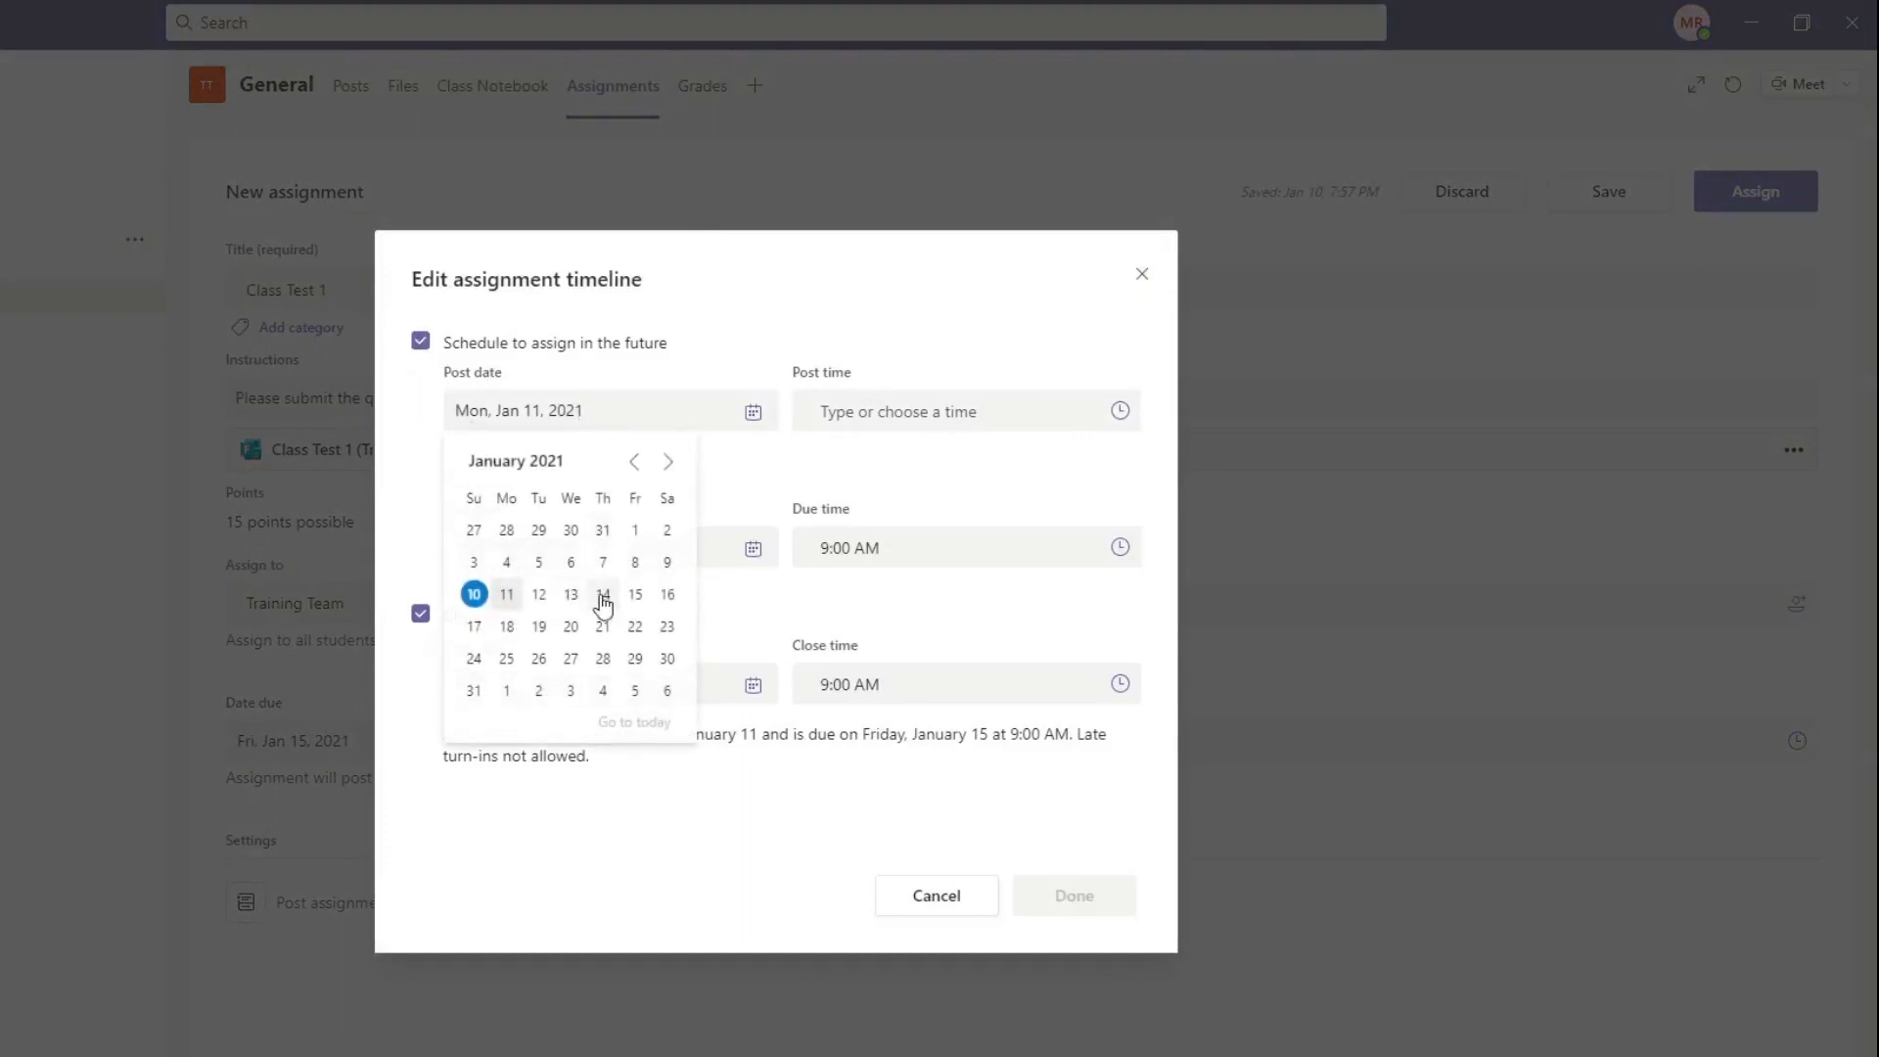
pyautogui.click(635, 594)
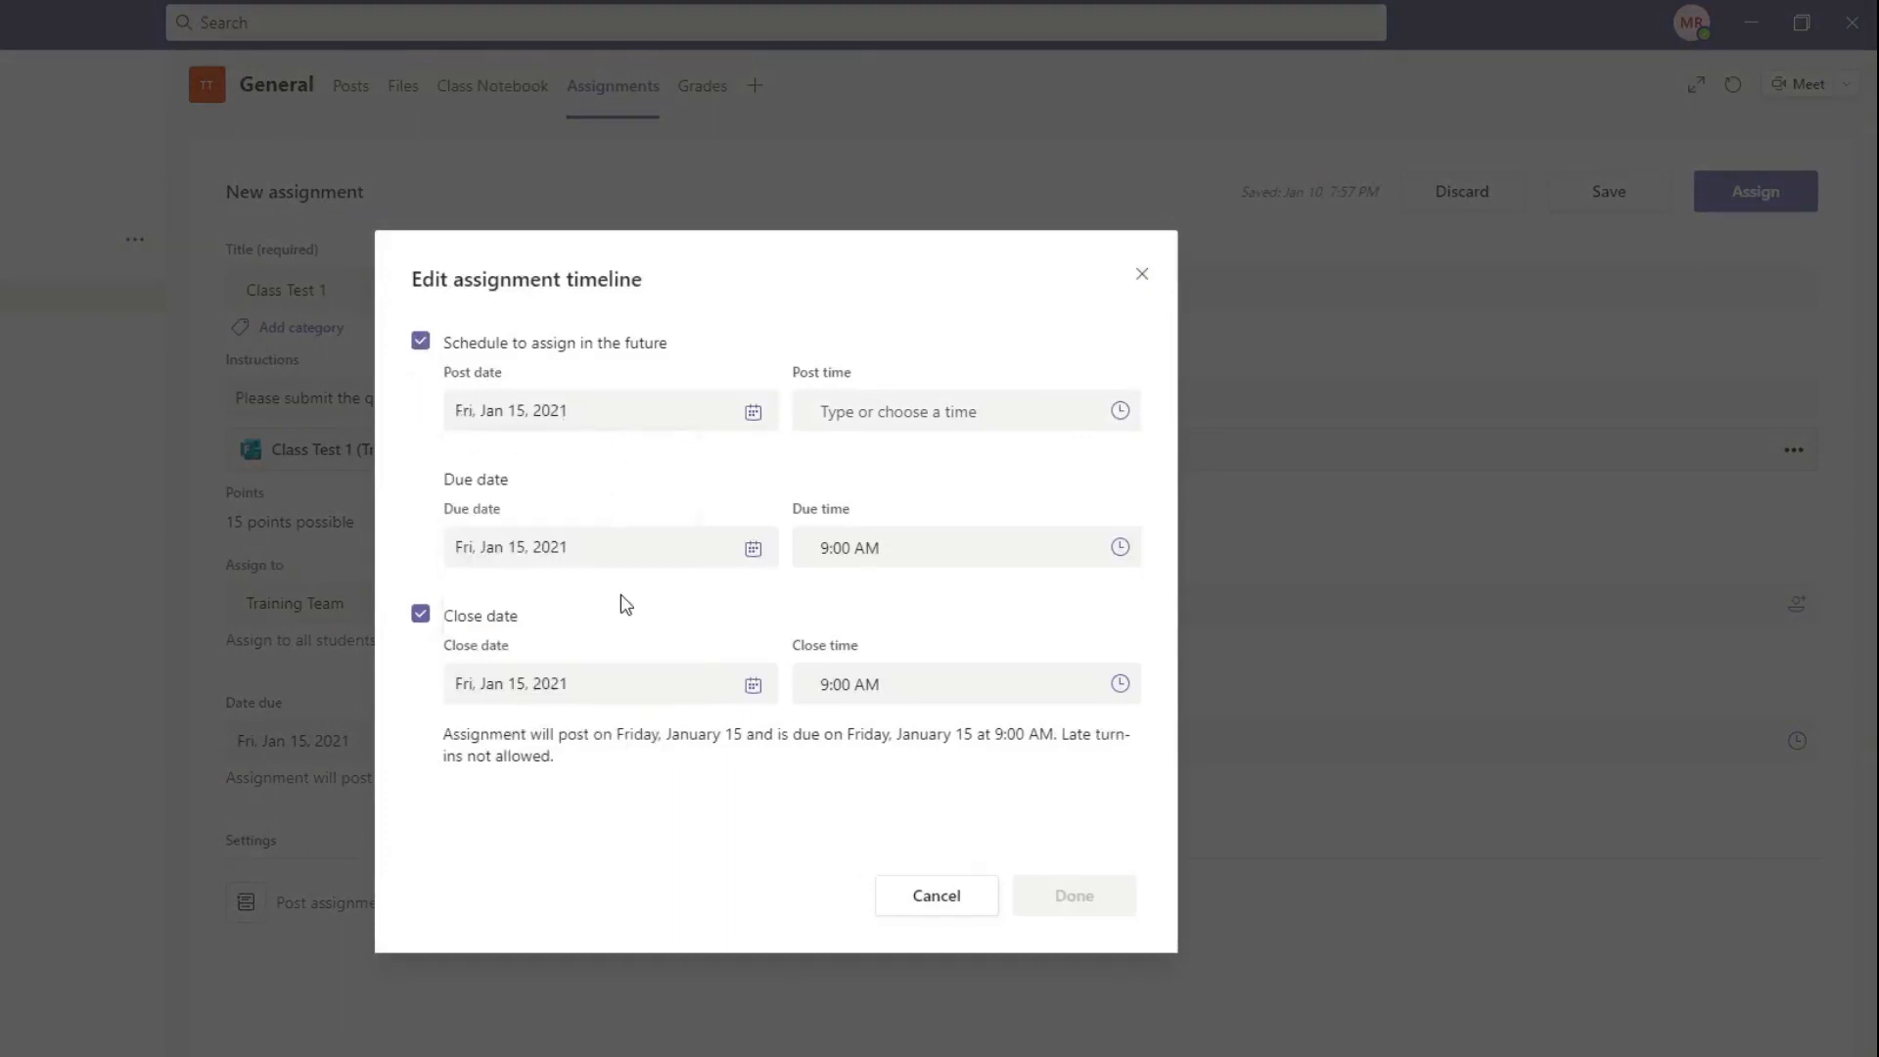
pyautogui.click(1123, 416)
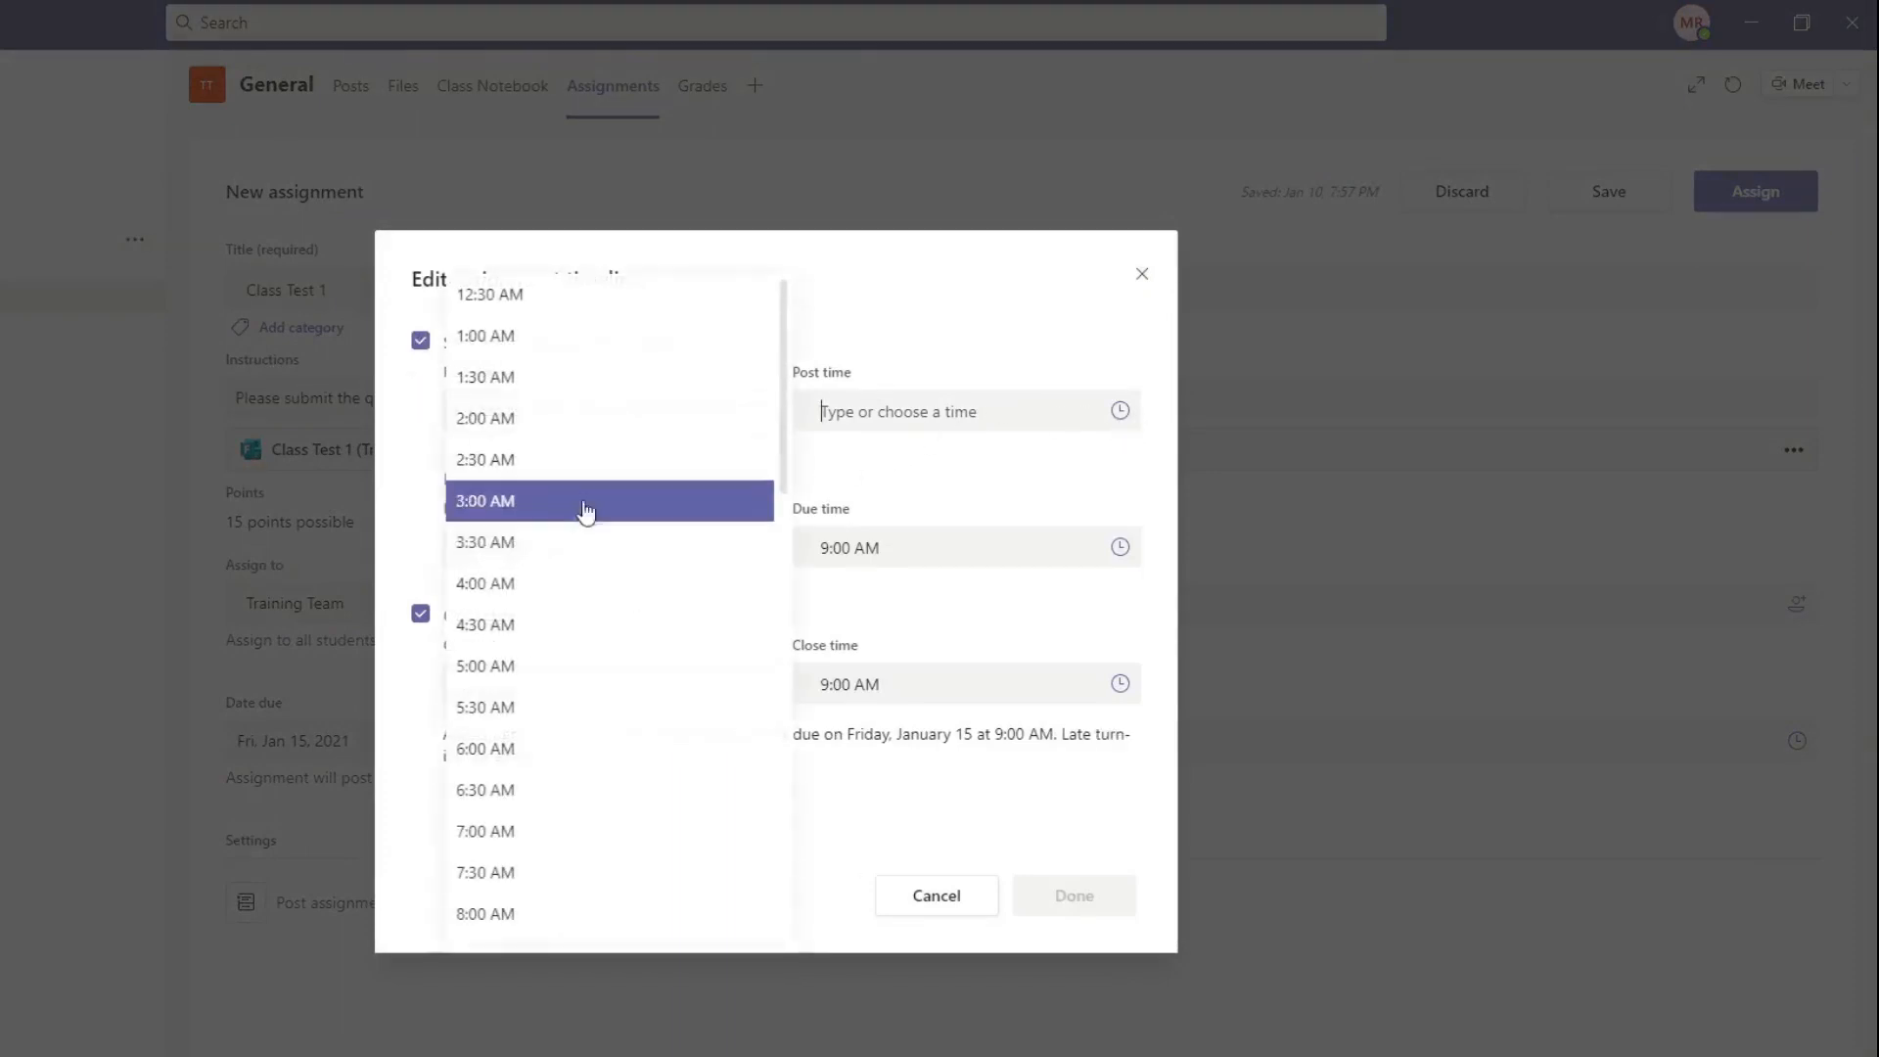
pyautogui.click(556, 913)
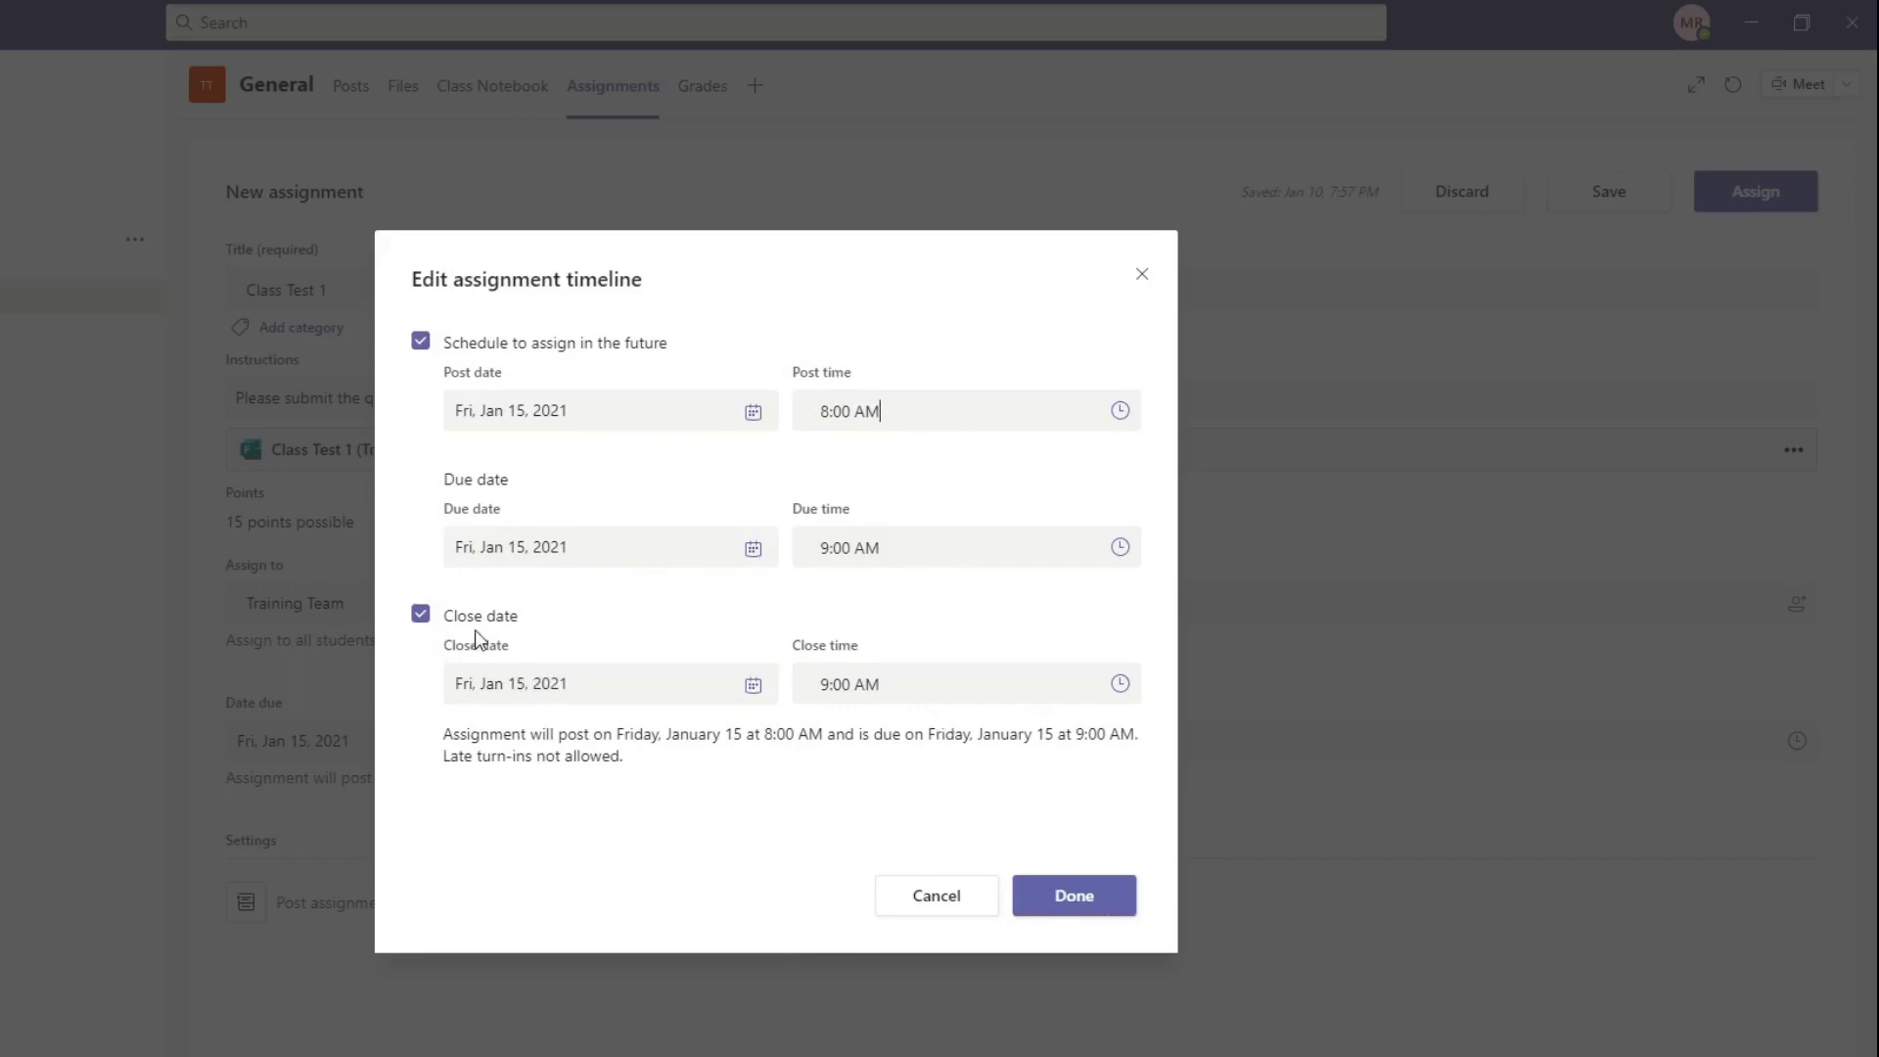
# Step: Turn the close date off and back on to compare its effect on late turn-ins in the timeline summary
pyautogui.click(419, 616)
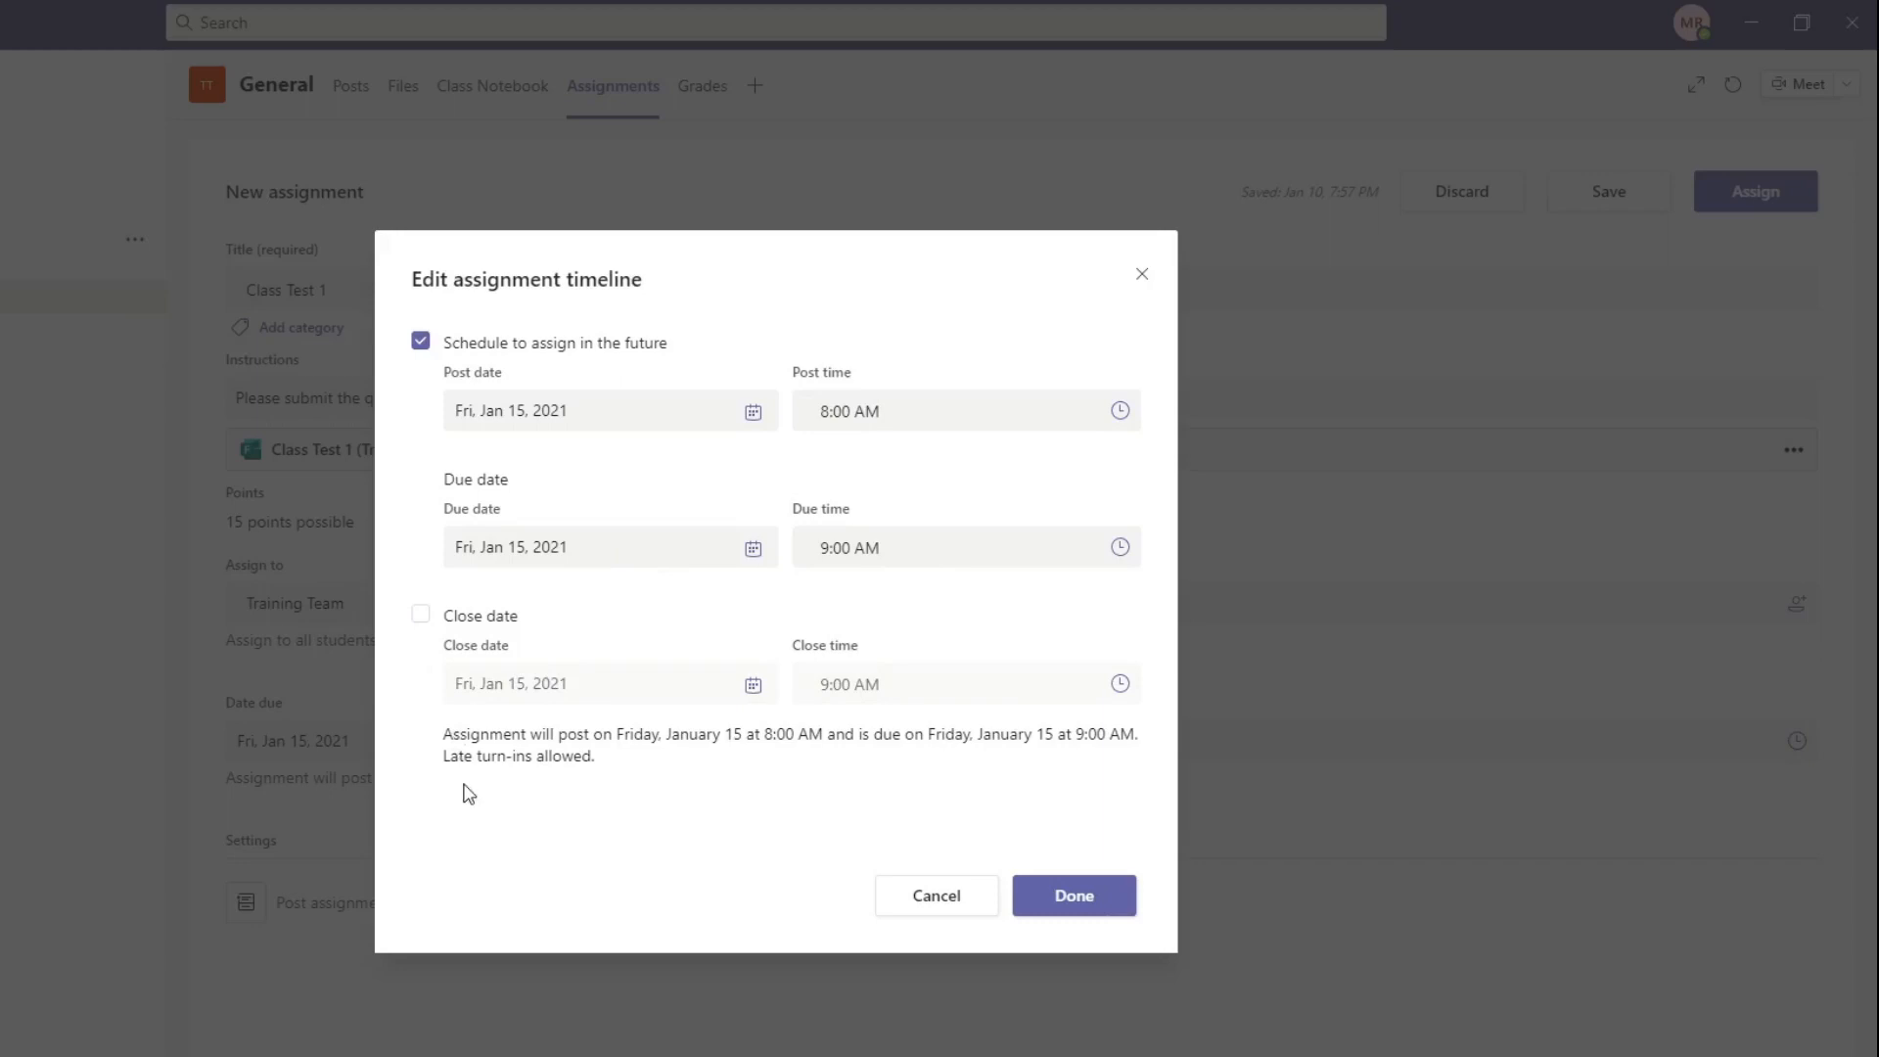
pyautogui.click(420, 615)
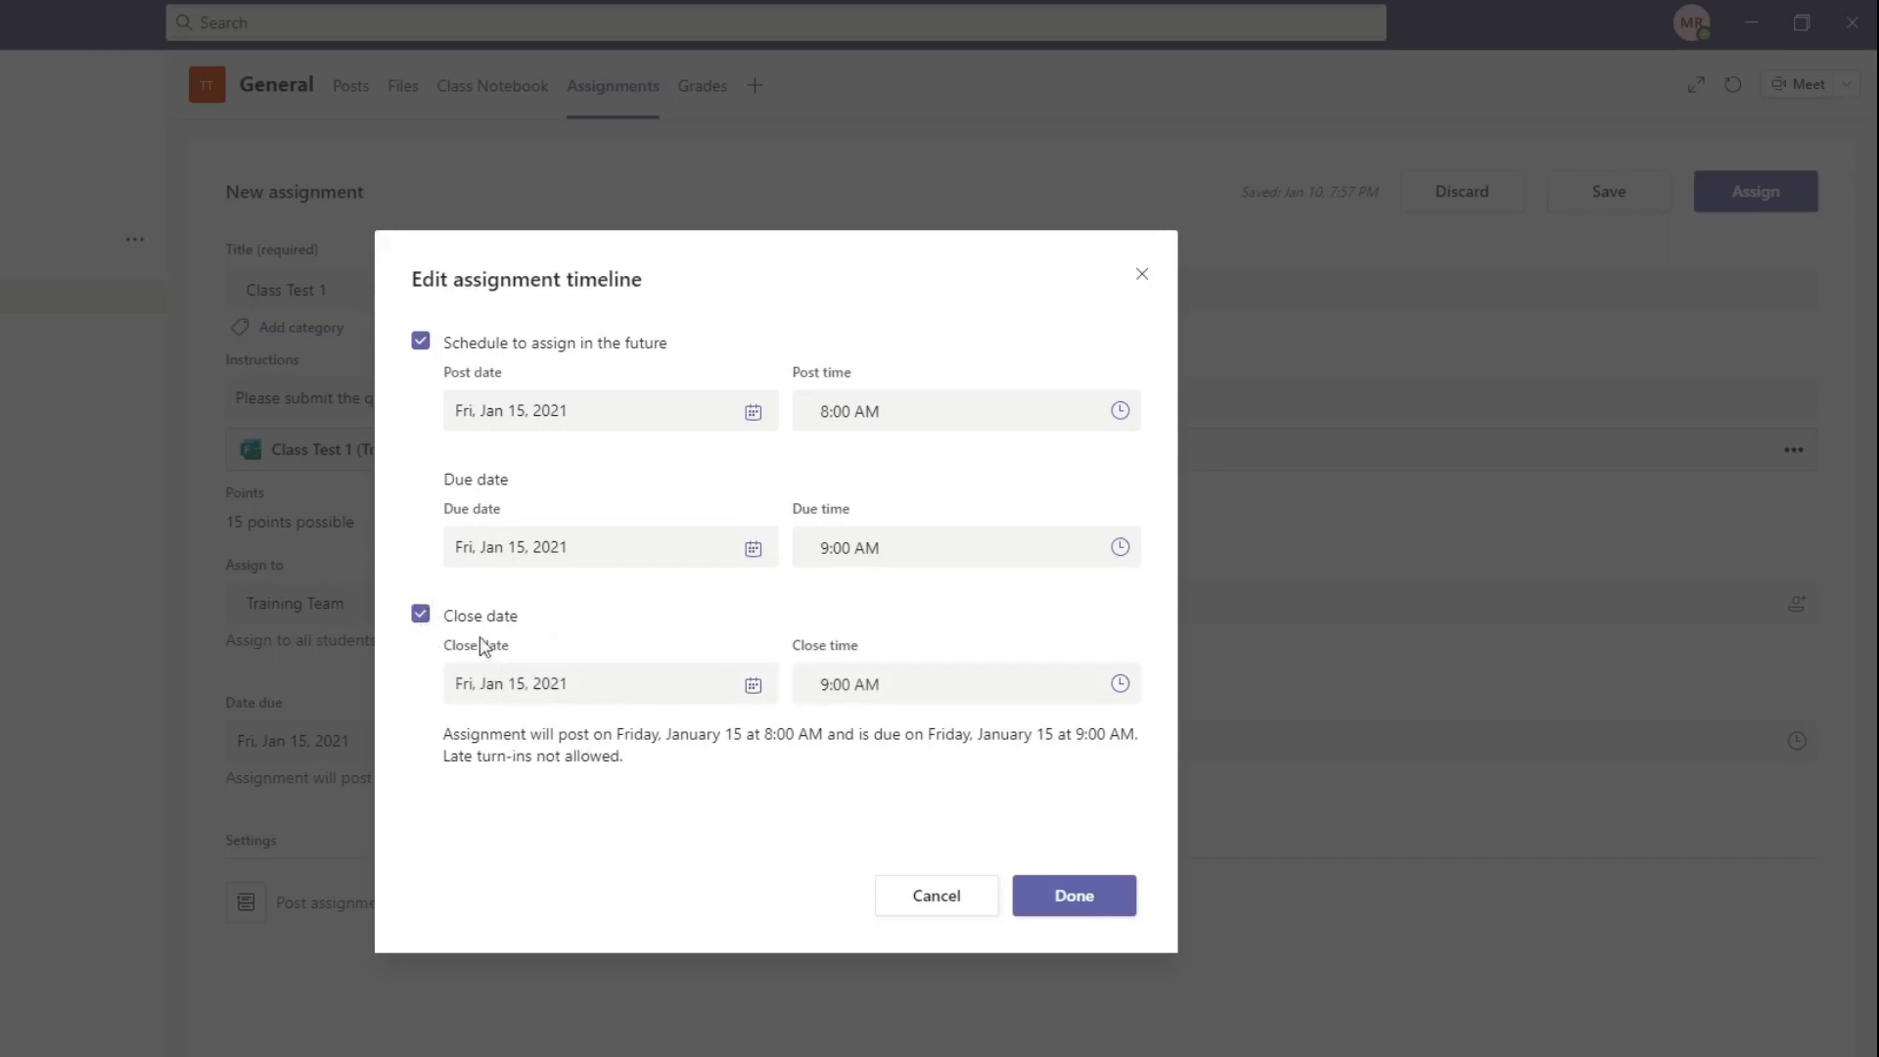
pyautogui.click(420, 615)
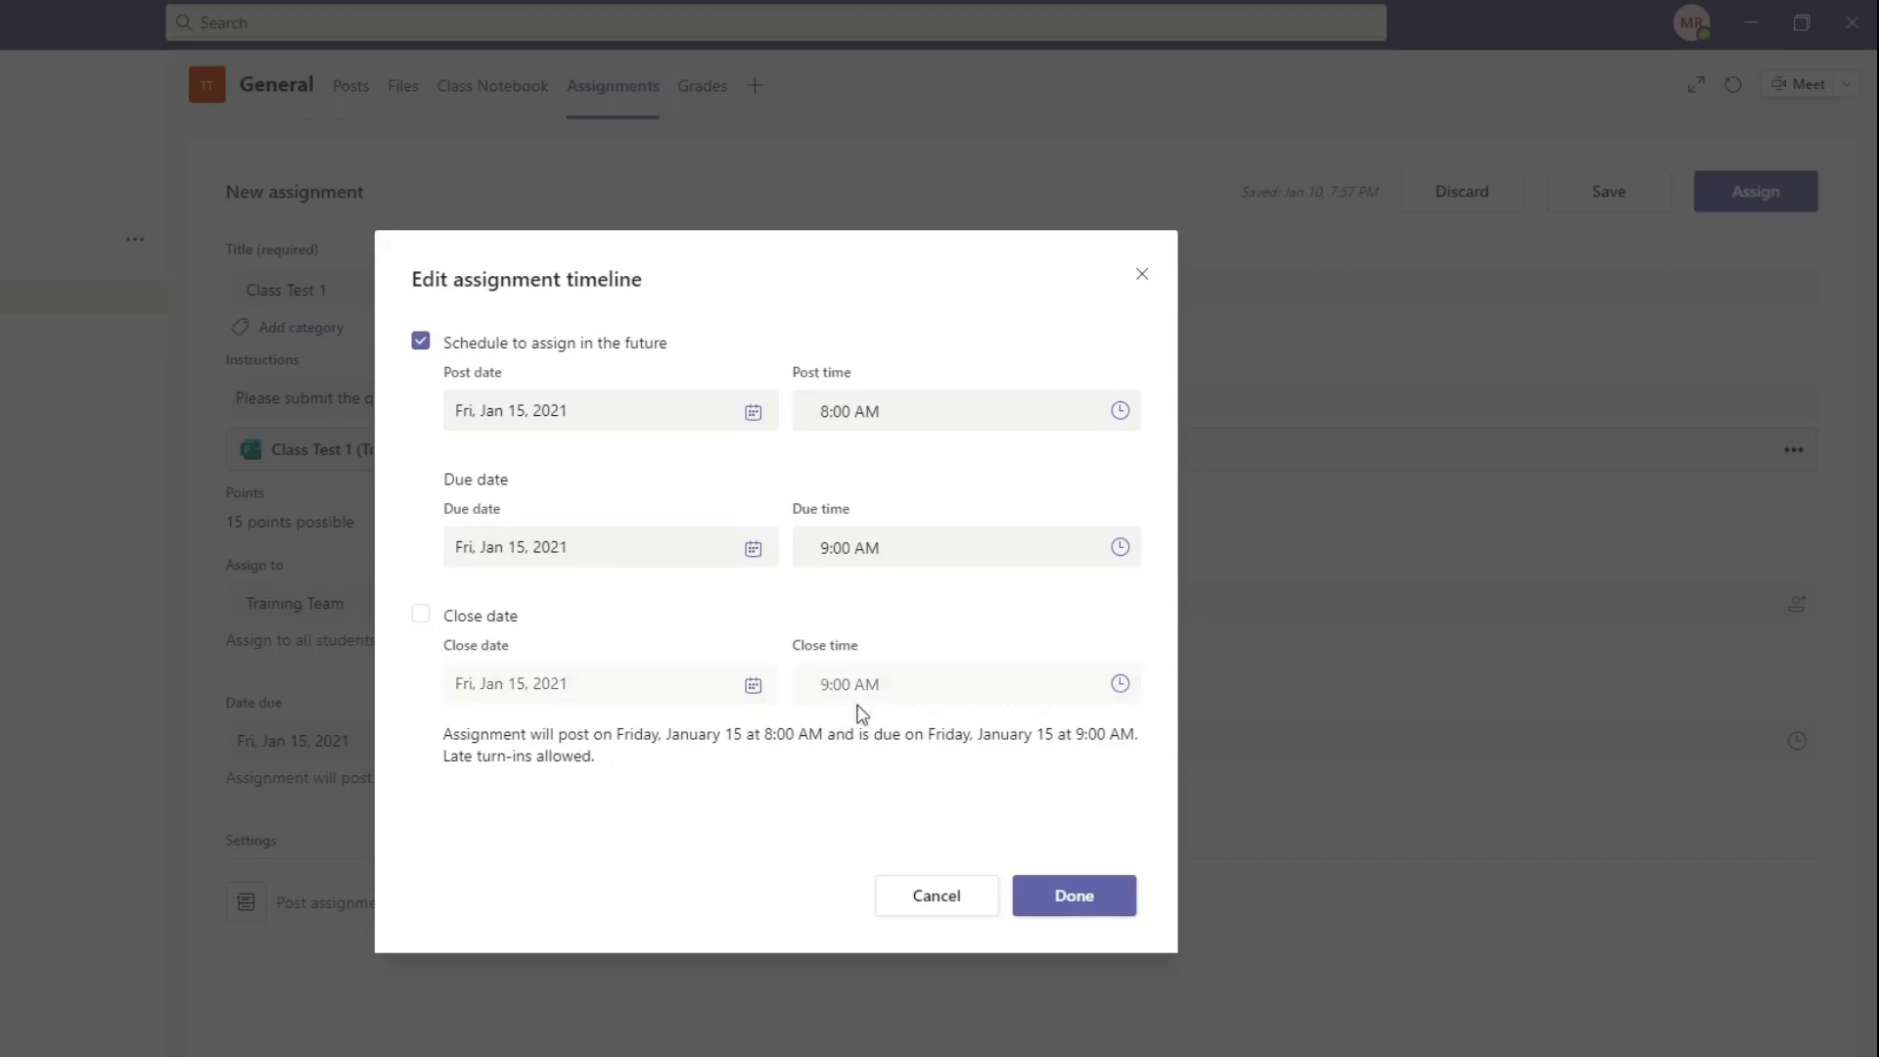
pyautogui.moveTo(435, 768); pyautogui.dragTo(599, 762)
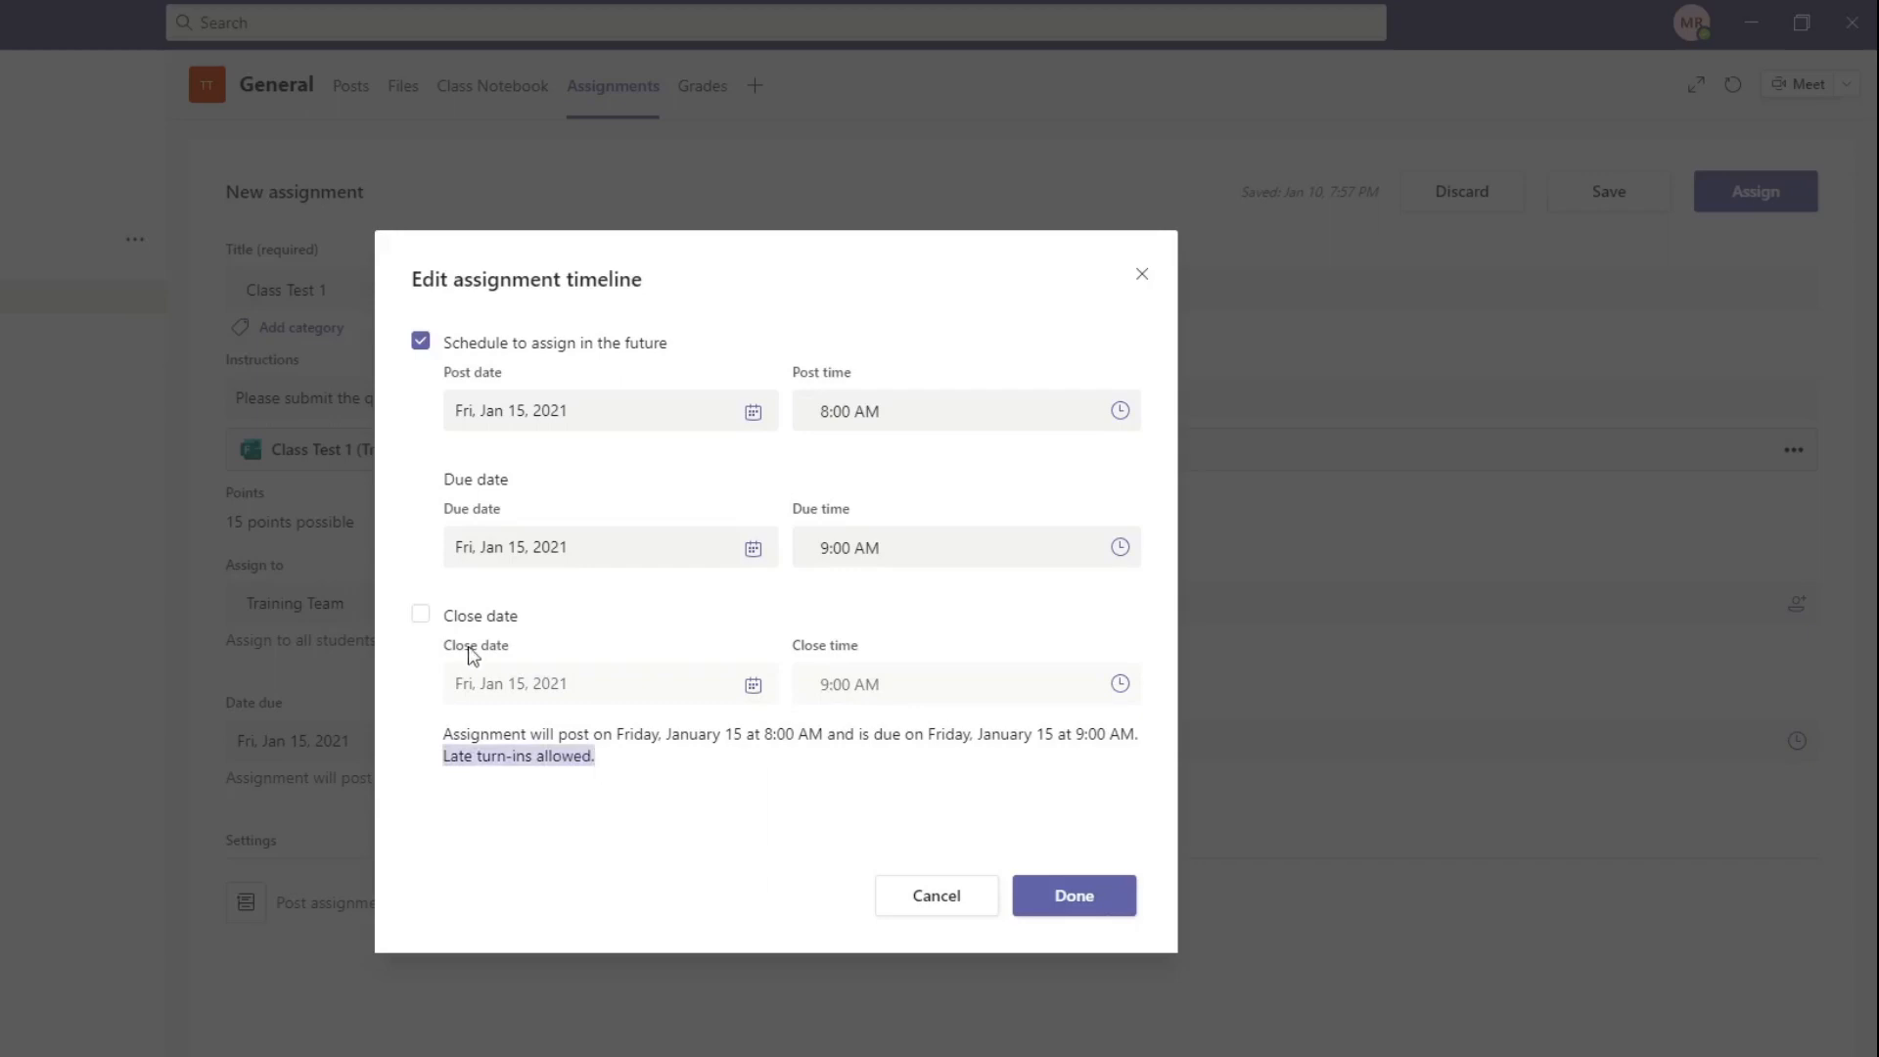
pyautogui.click(420, 614)
pyautogui.moveTo(439, 761); pyautogui.dragTo(640, 765)
pyautogui.click(810, 863)
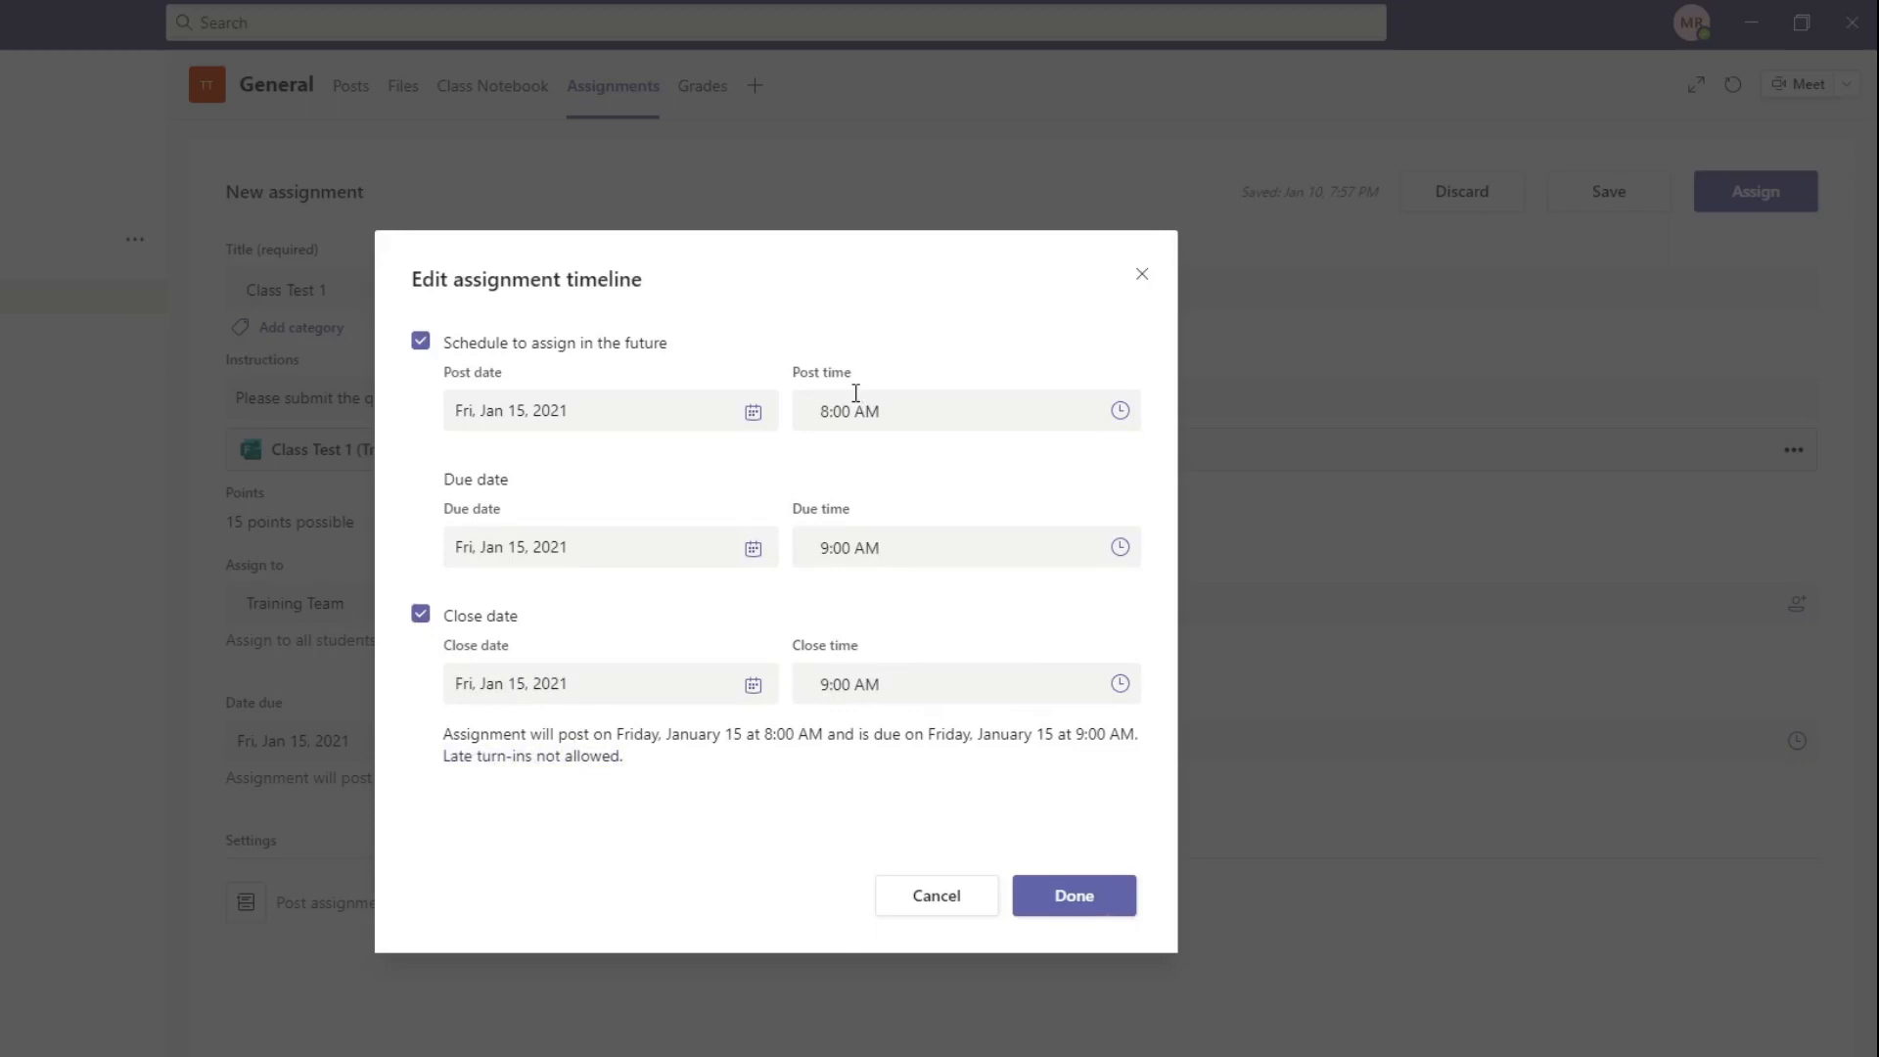
# Step: Apply the timeline settings and schedule the Class Test 1 assignment
pyautogui.moveTo(794, 512); pyautogui.dragTo(850, 514)
pyautogui.click(1088, 910)
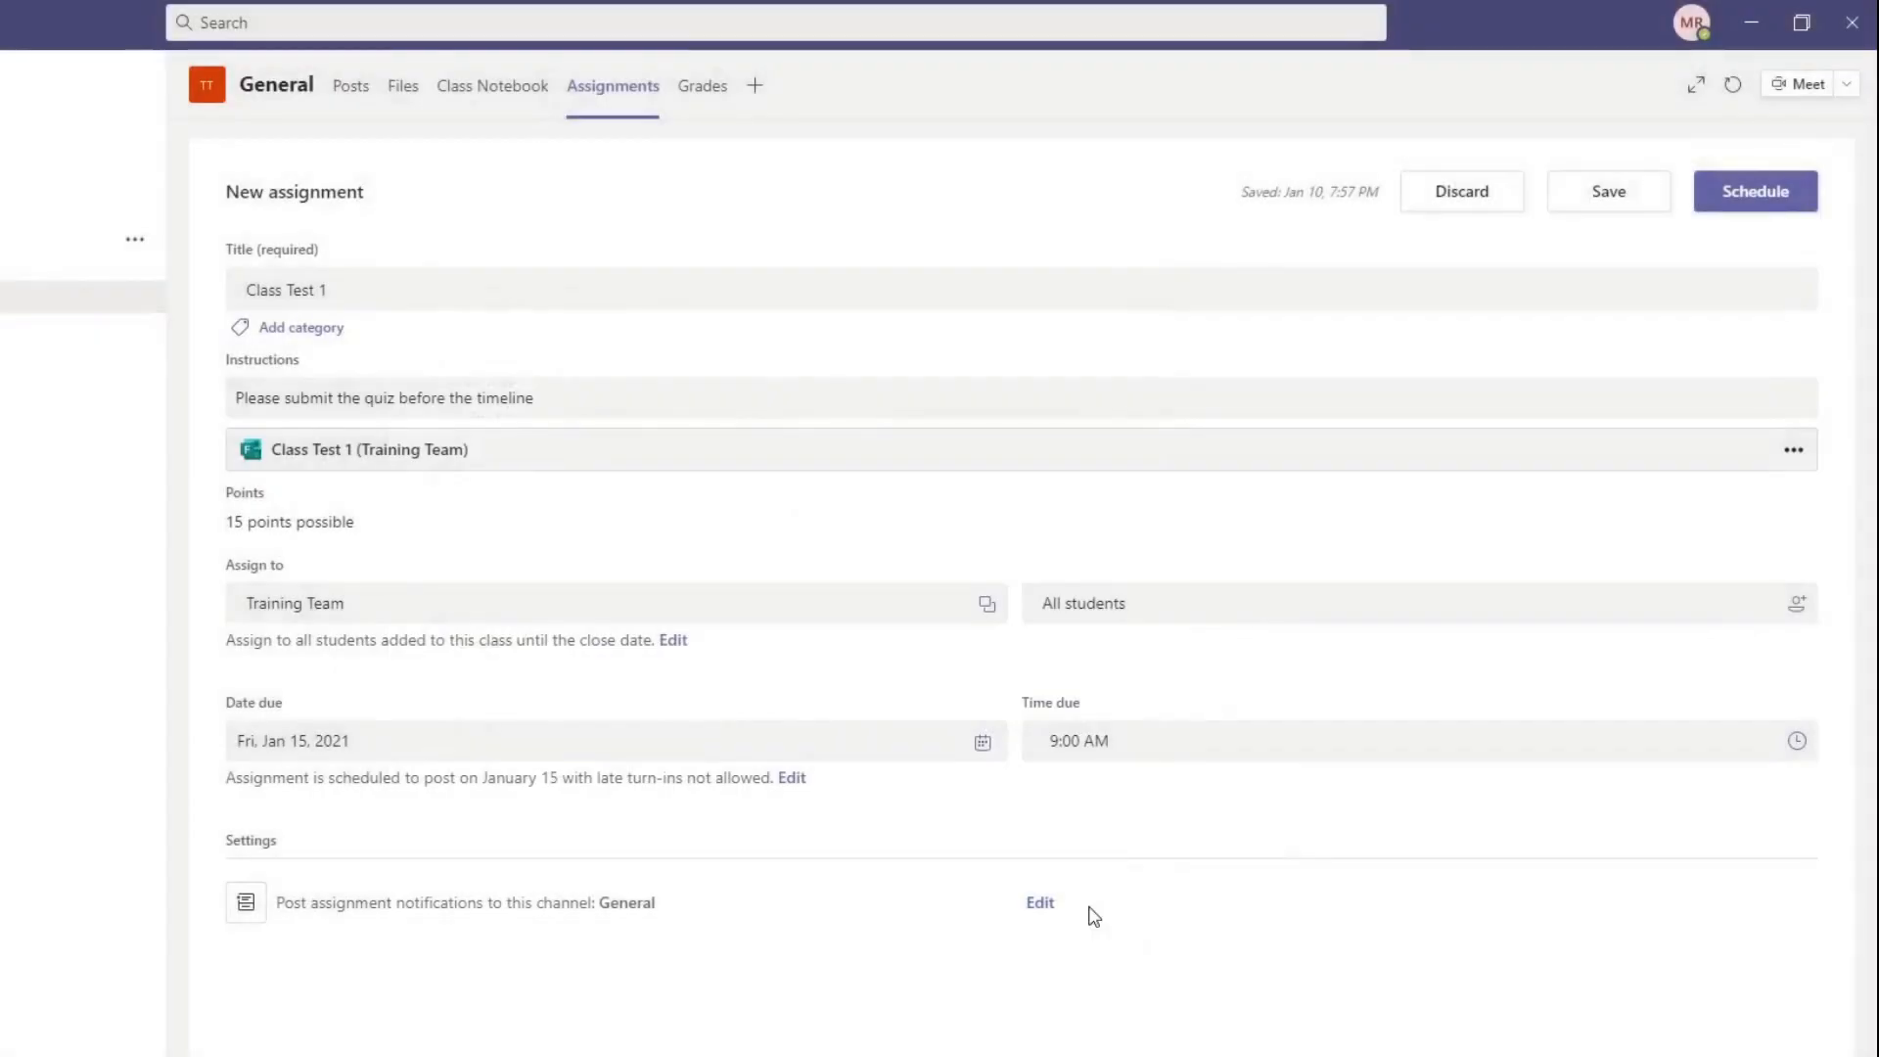
pyautogui.click(1789, 207)
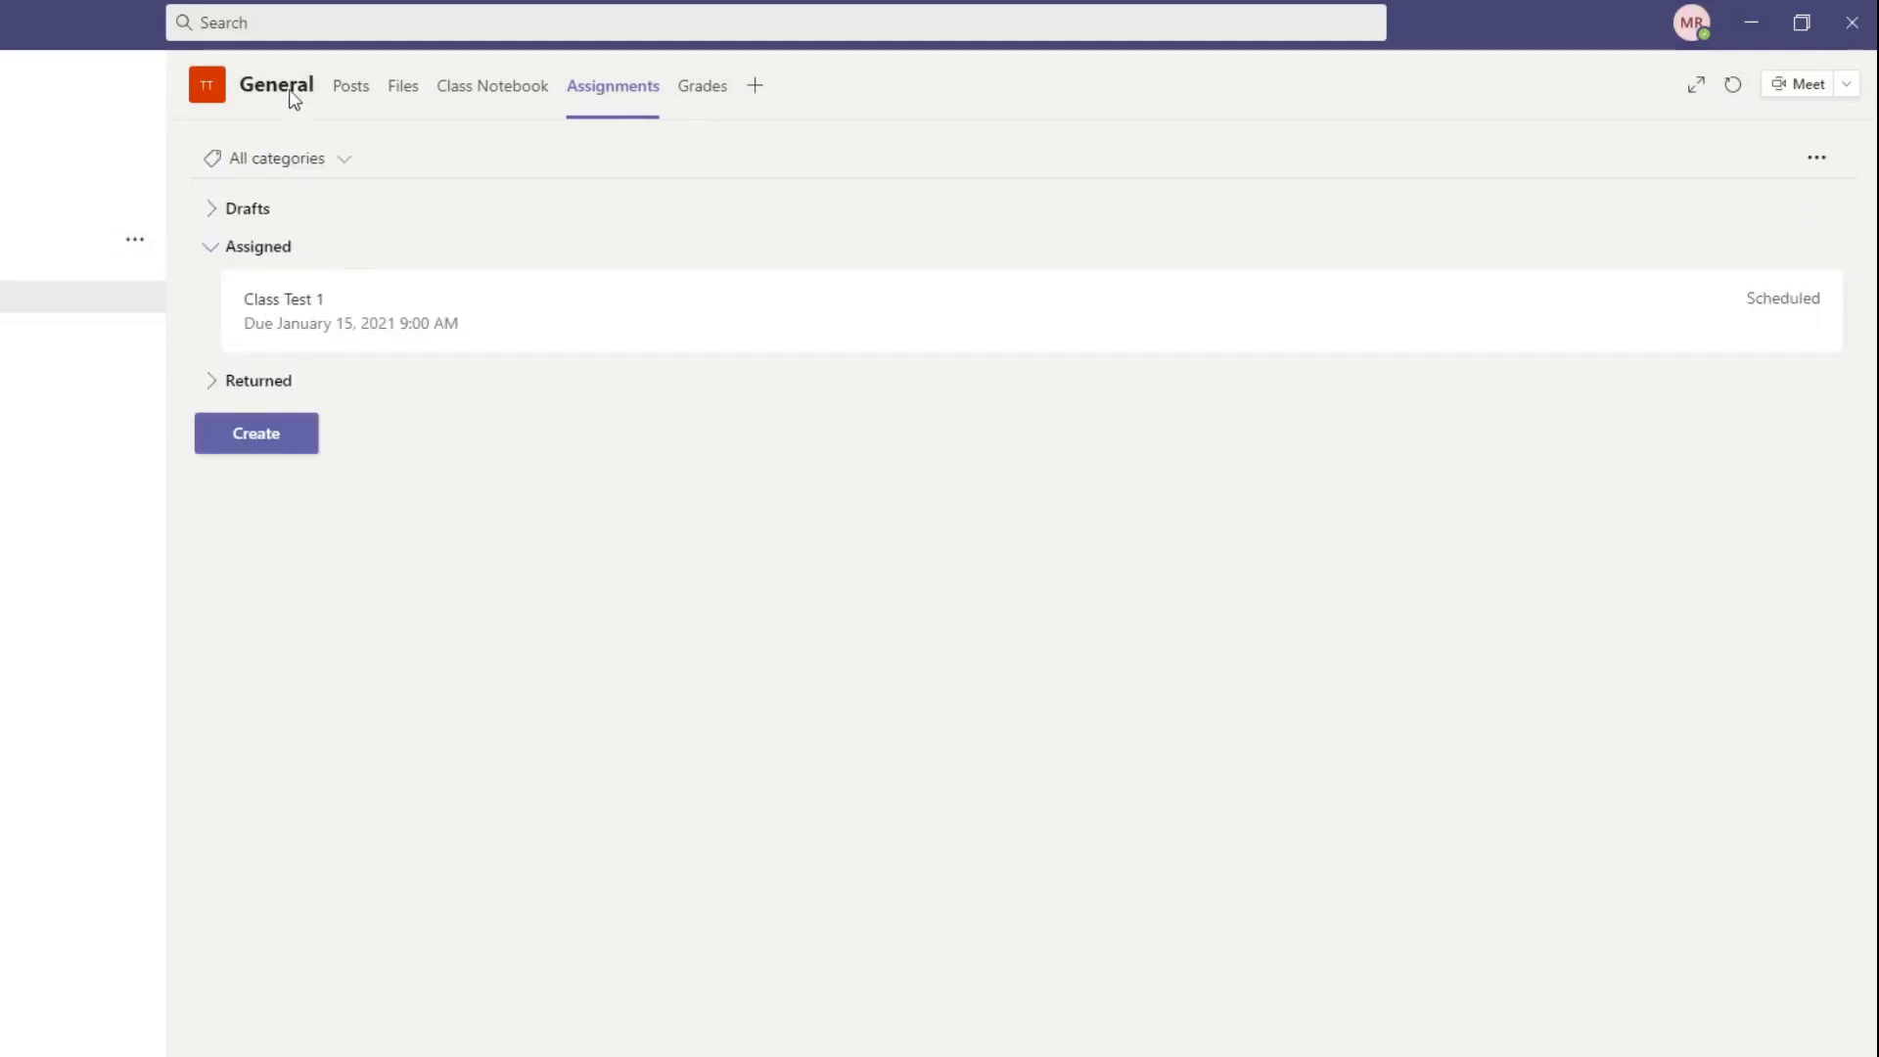
# Step: Check the General channel's posts for the assignment, and open the scheduled Class Test 1 for editing
pyautogui.click(351, 86)
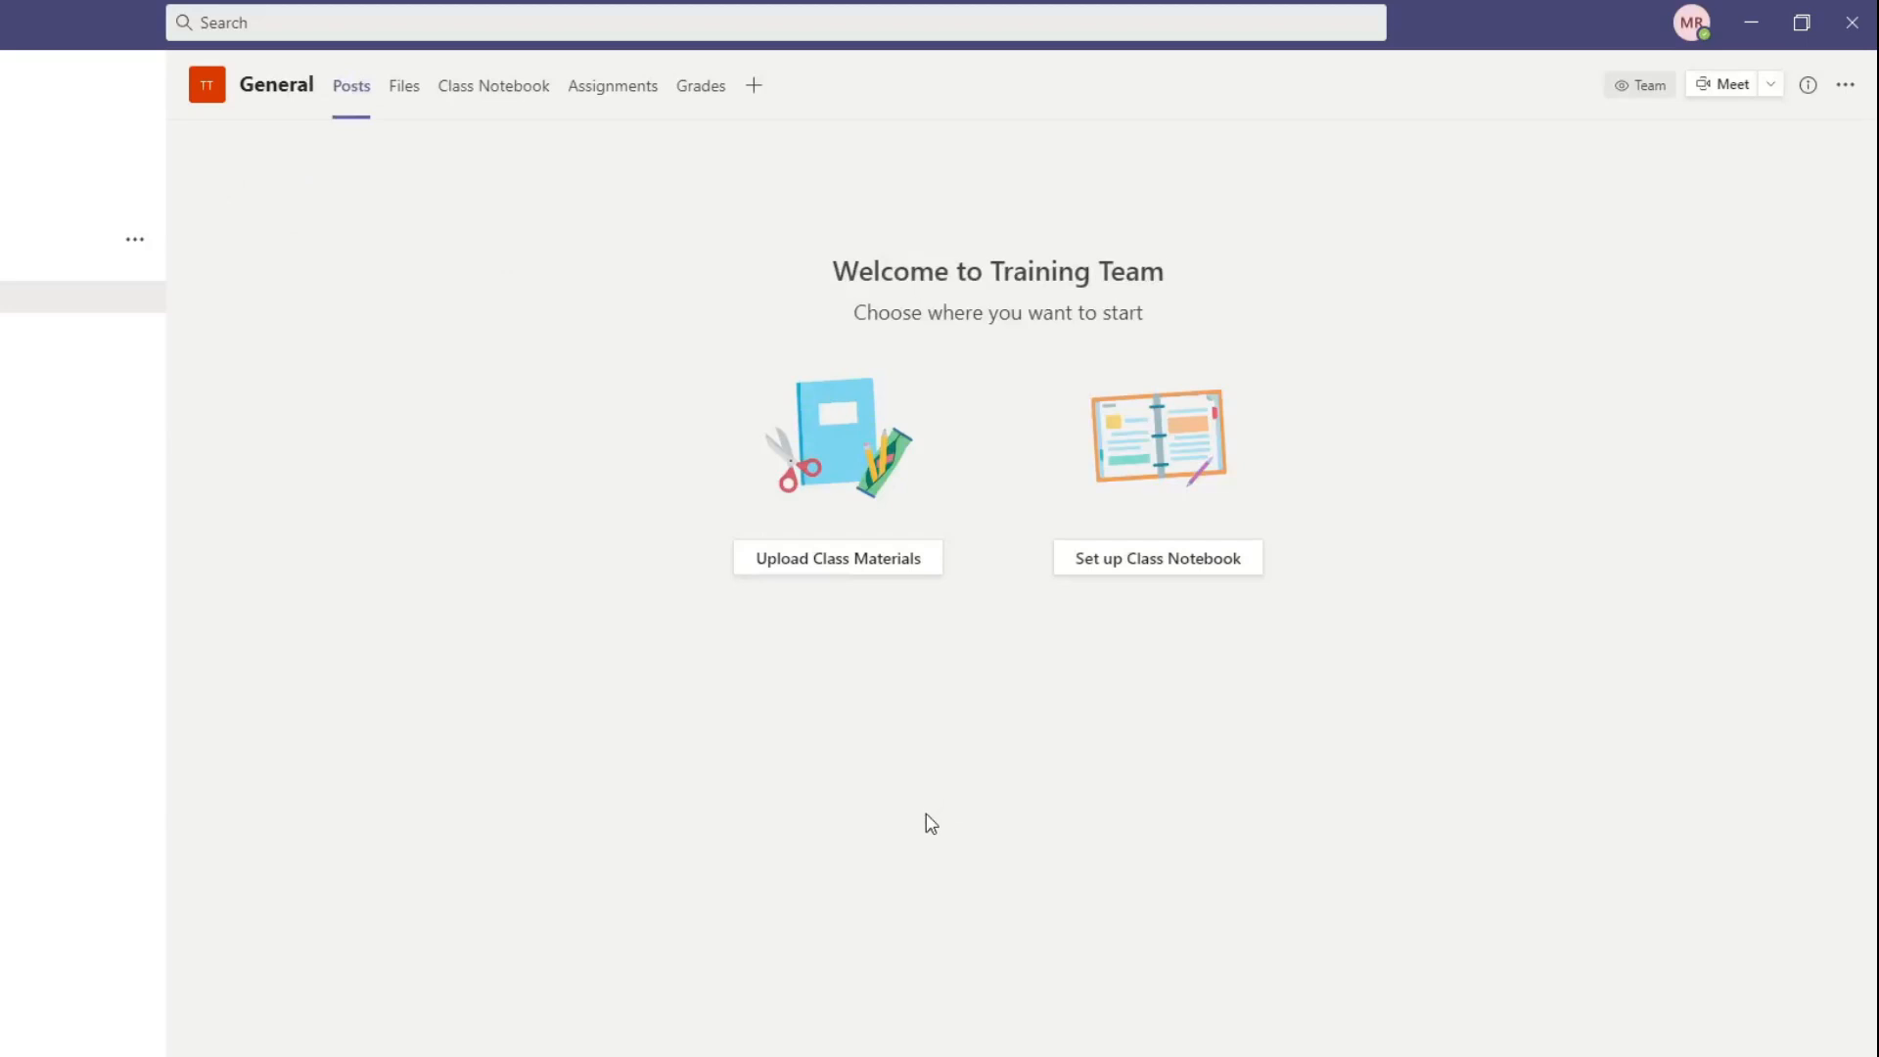
pyautogui.click(600, 94)
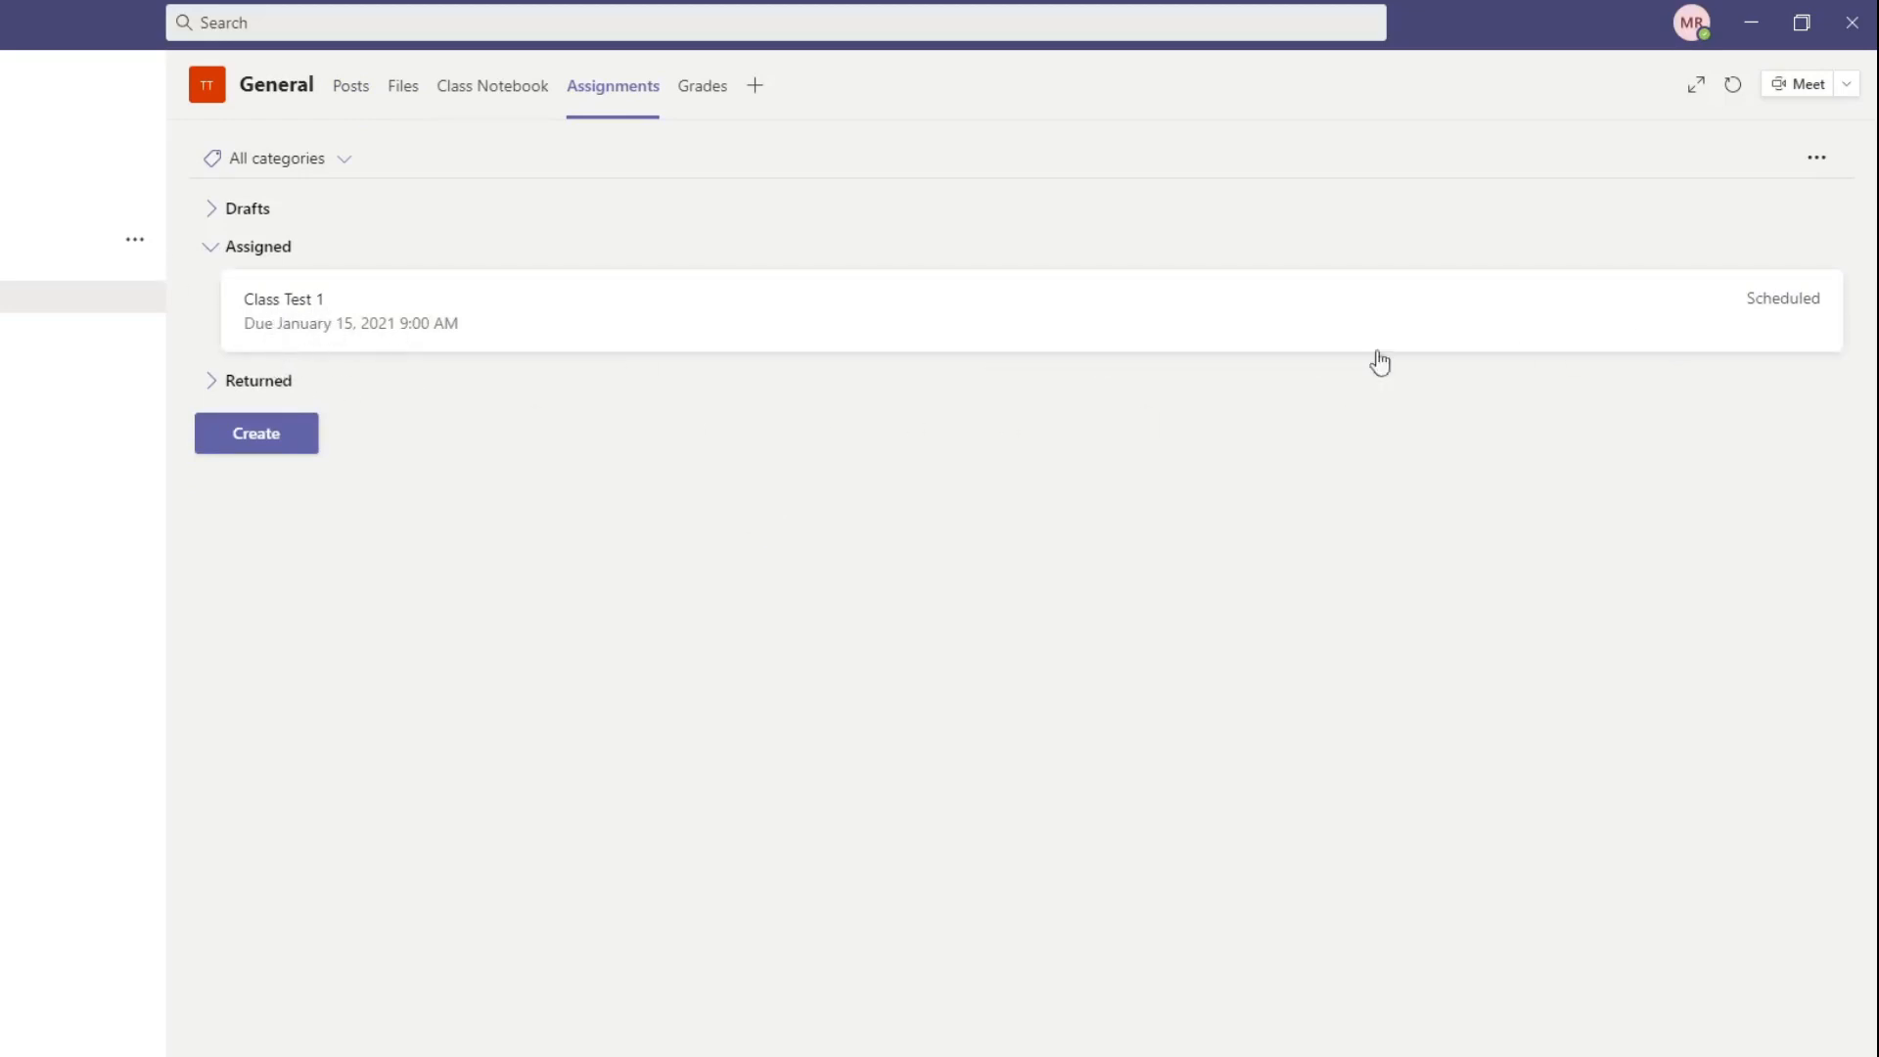
pyautogui.click(1800, 323)
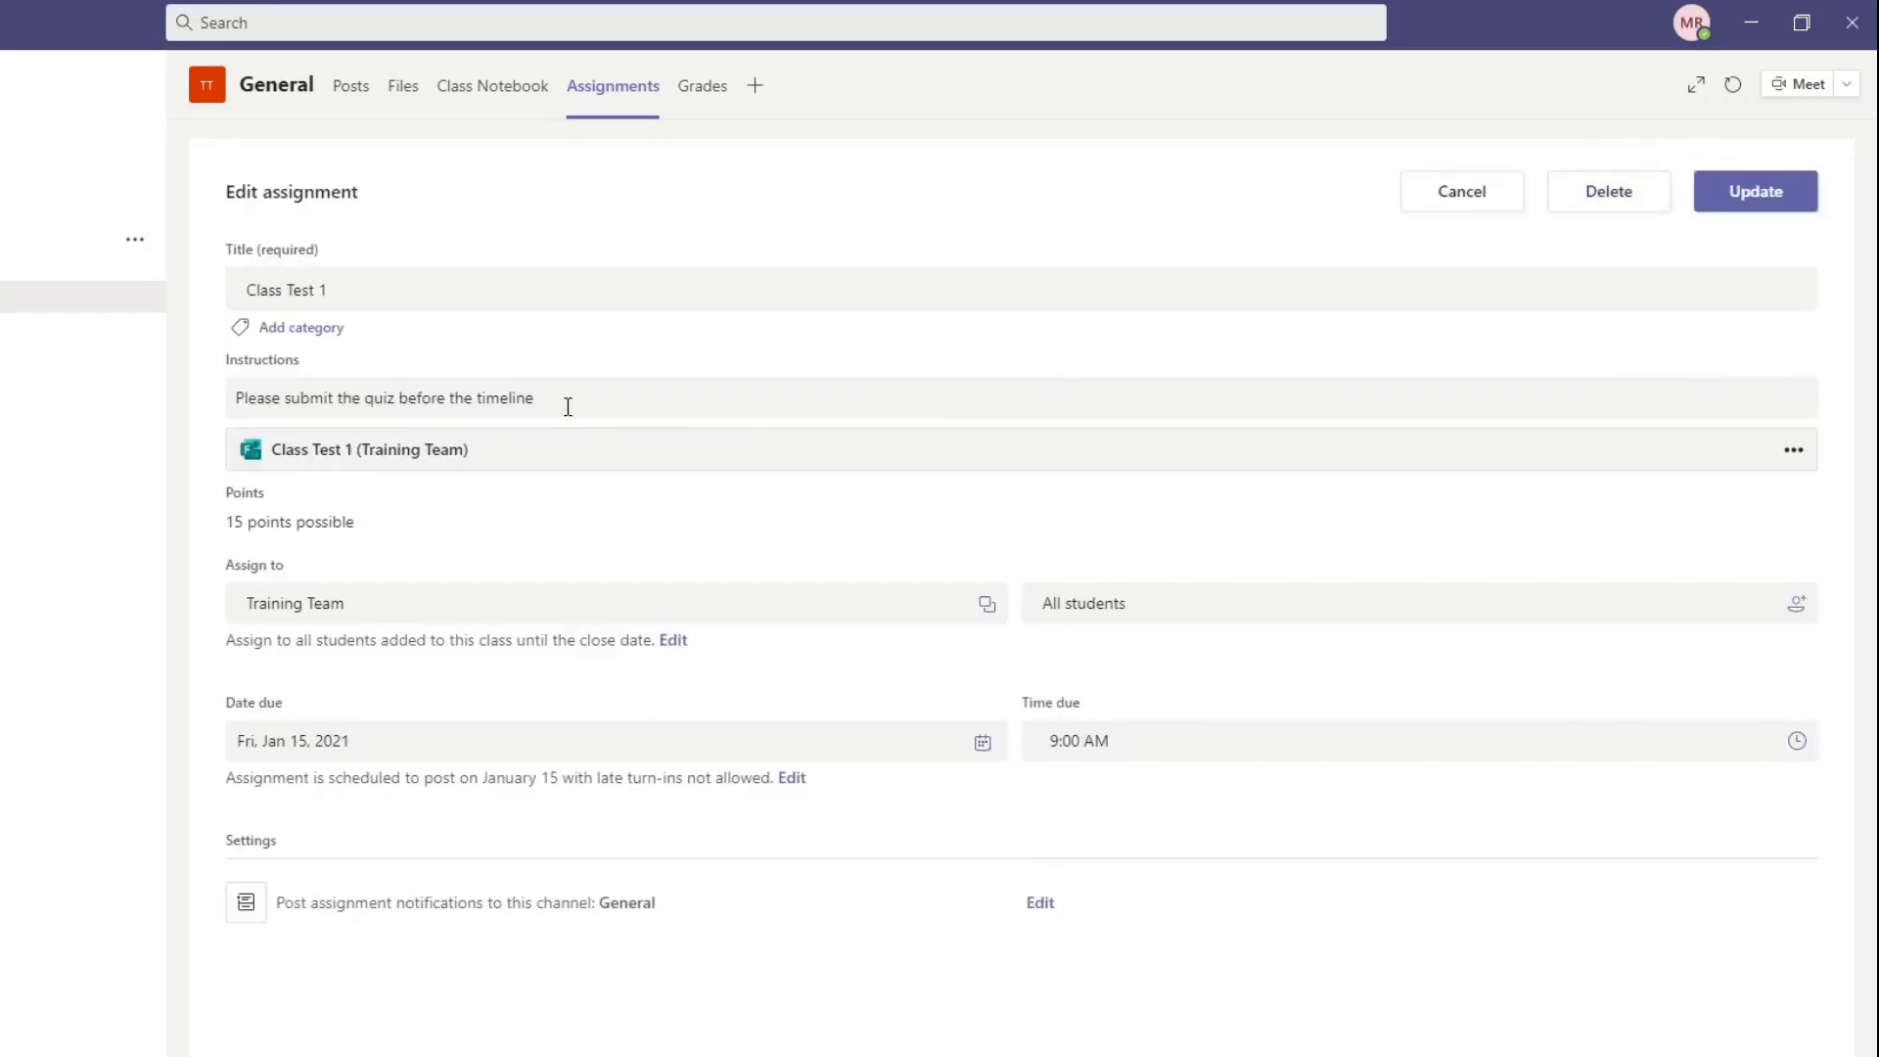
# Step: Set both the due date and the scheduled post date of Class Test 1 to Sun, Jan 10, 2021
pyautogui.click(477, 742)
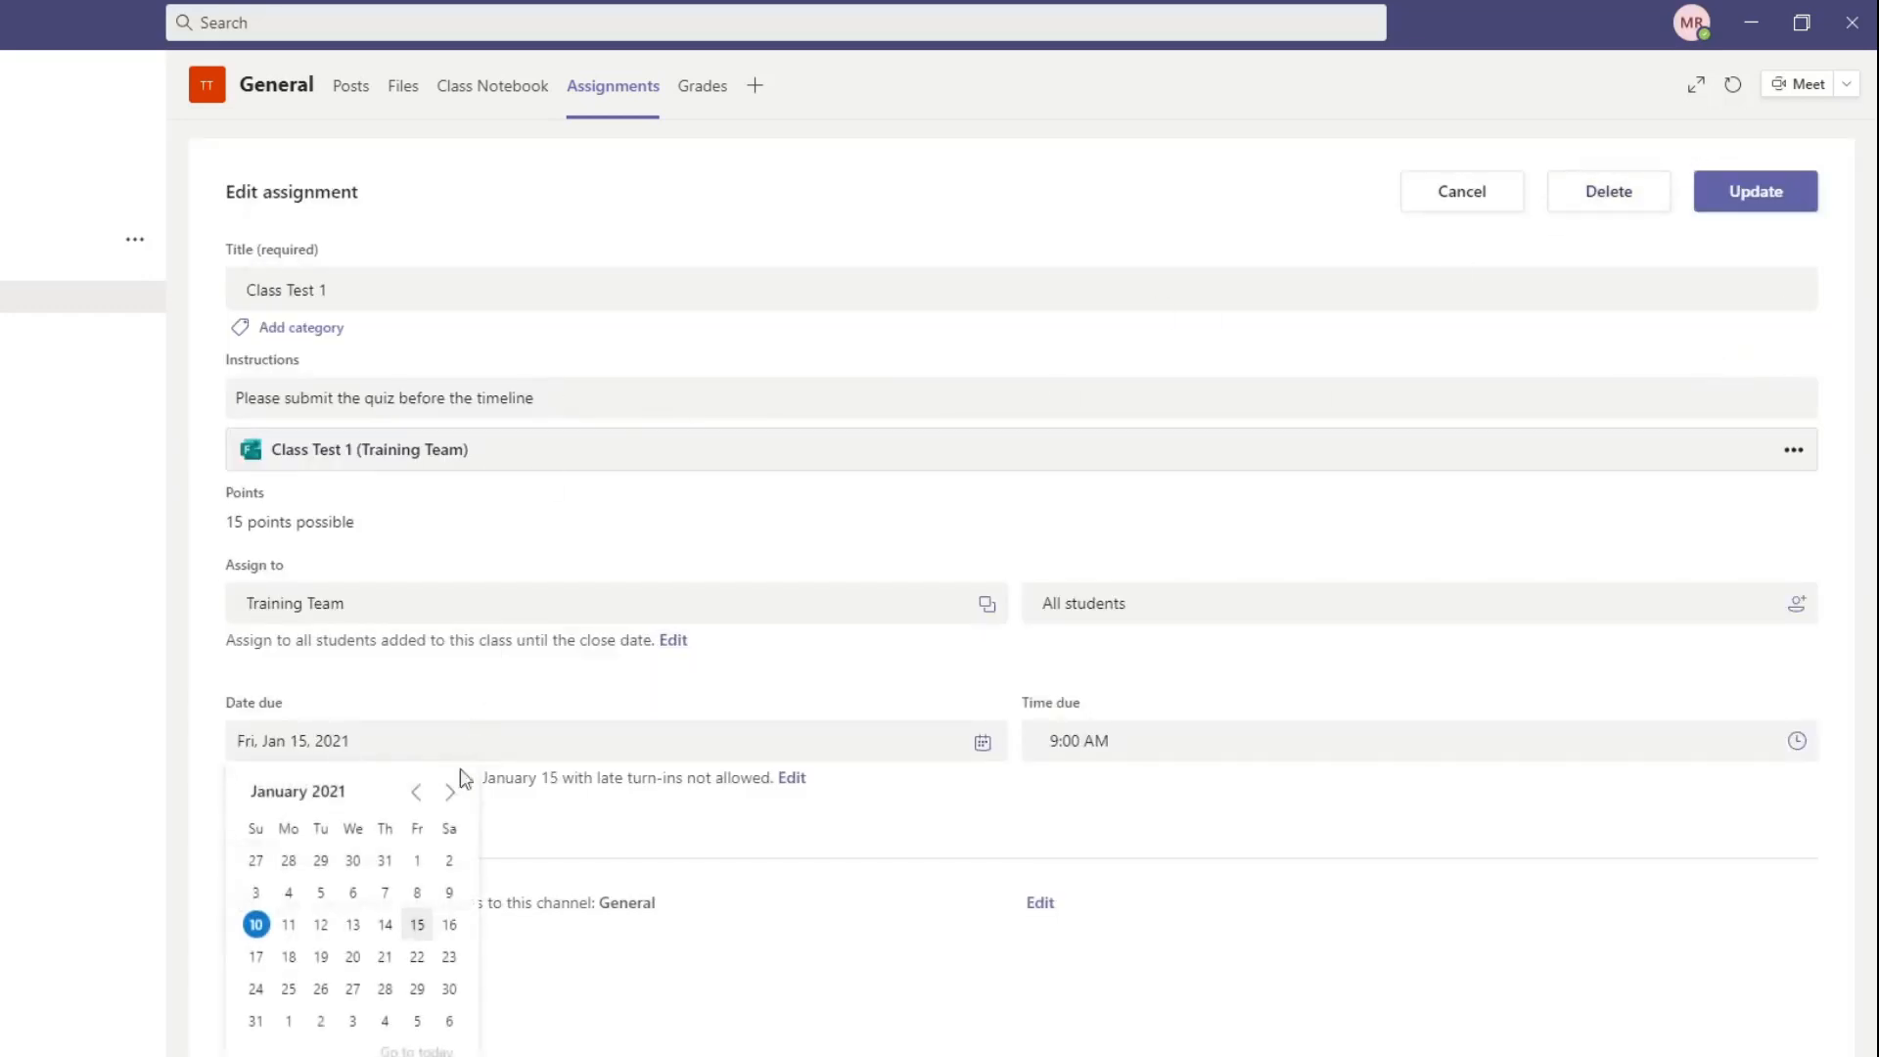
pyautogui.click(256, 924)
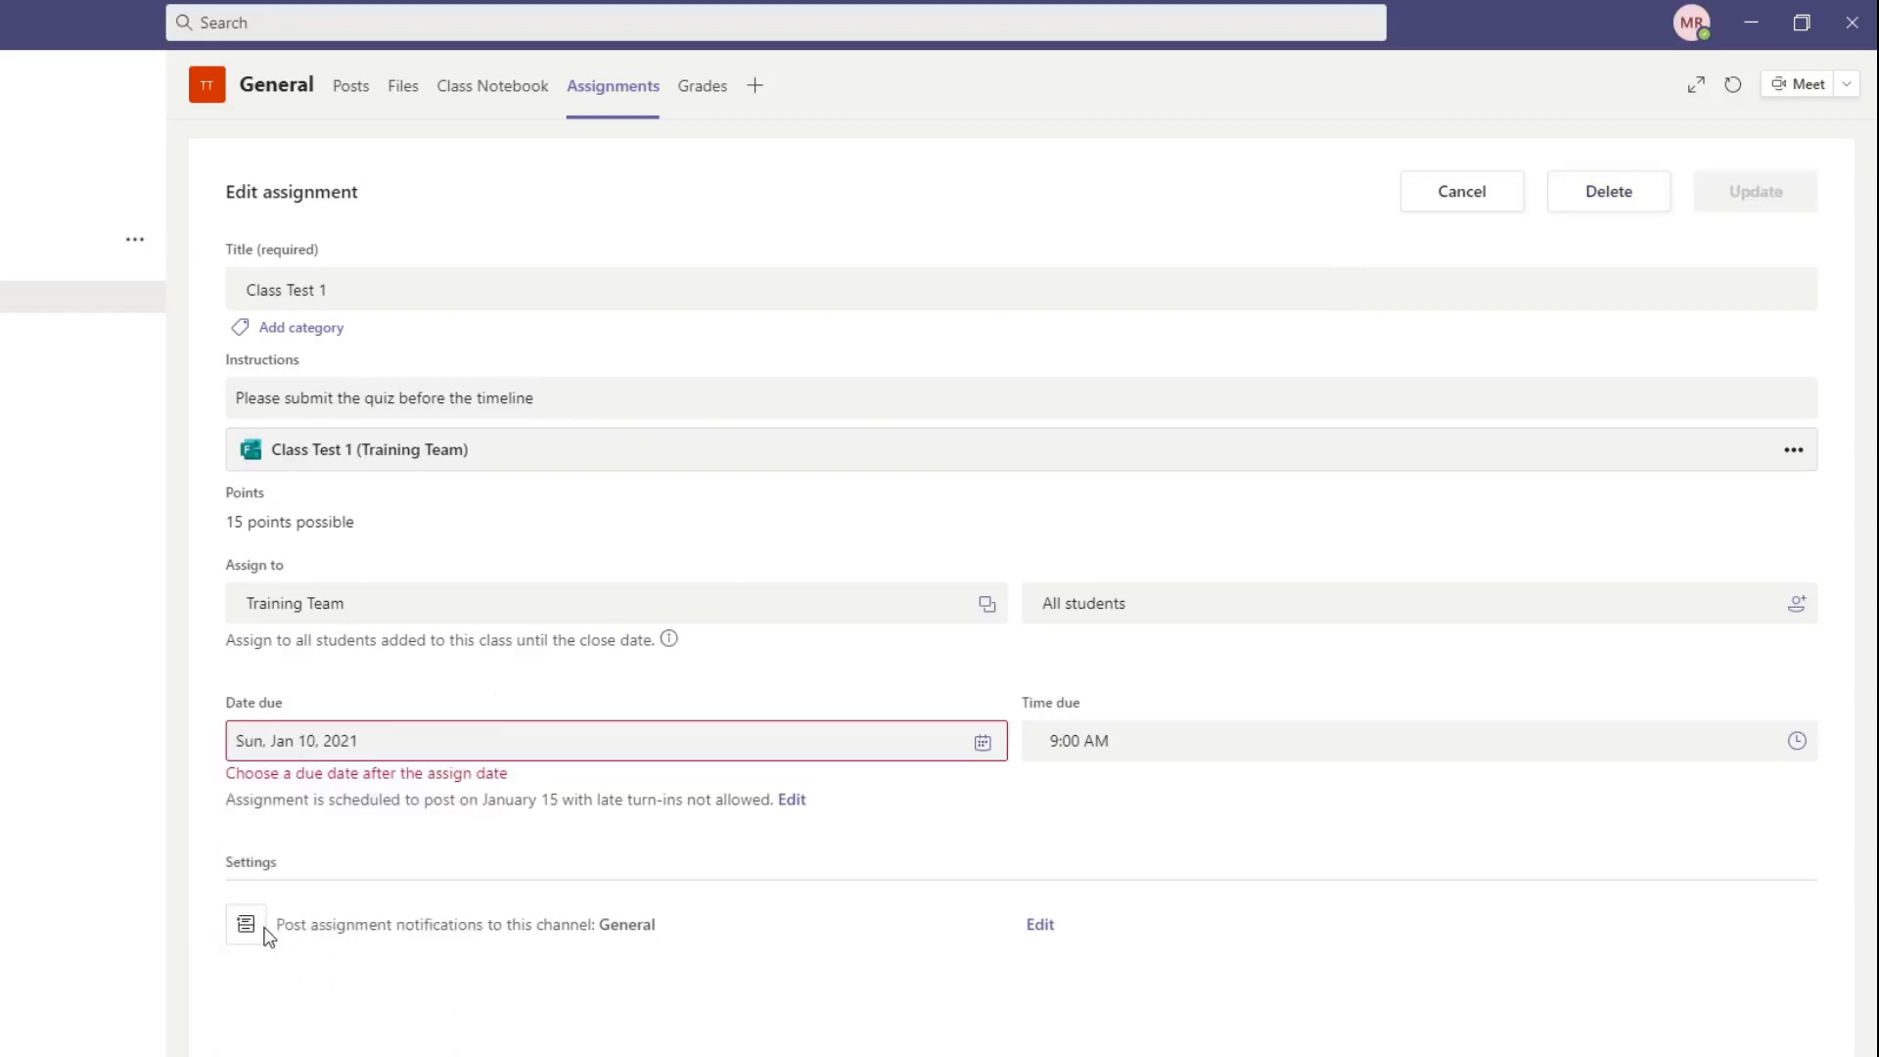
pyautogui.click(787, 800)
pyautogui.click(536, 420)
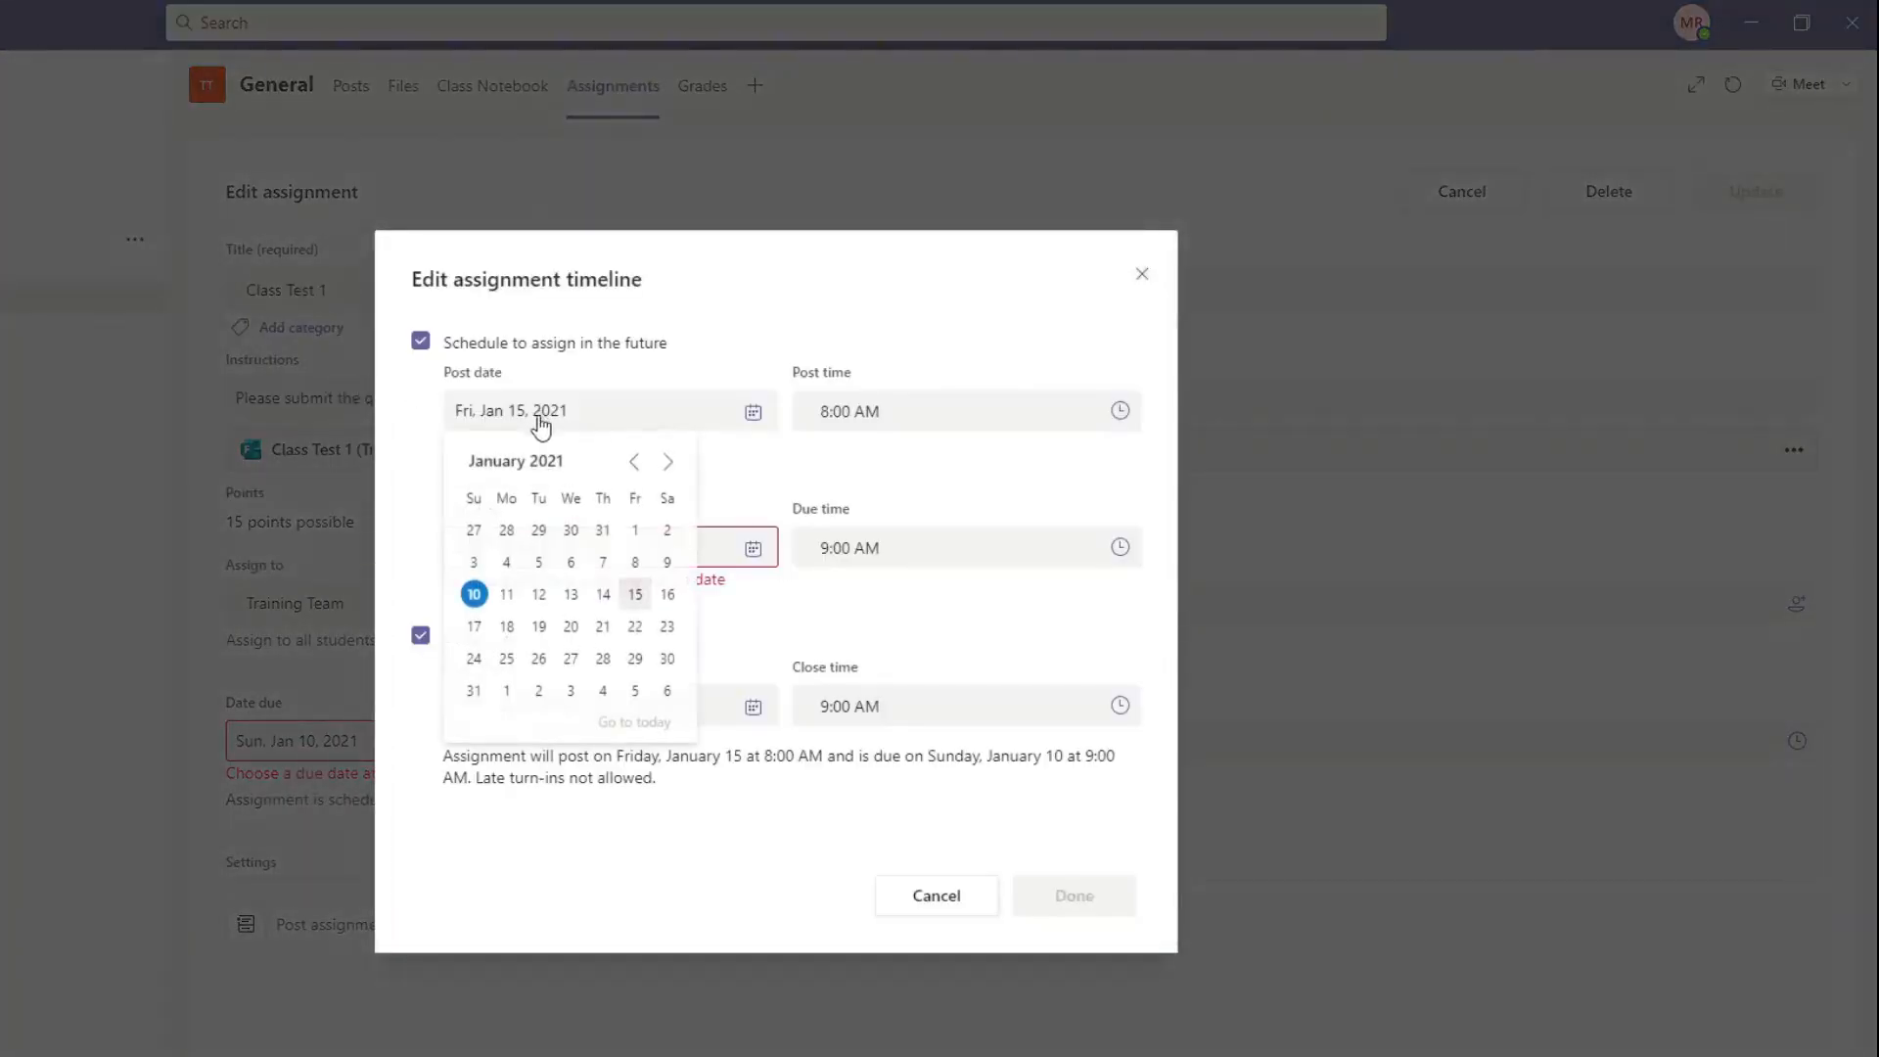
pyautogui.click(475, 593)
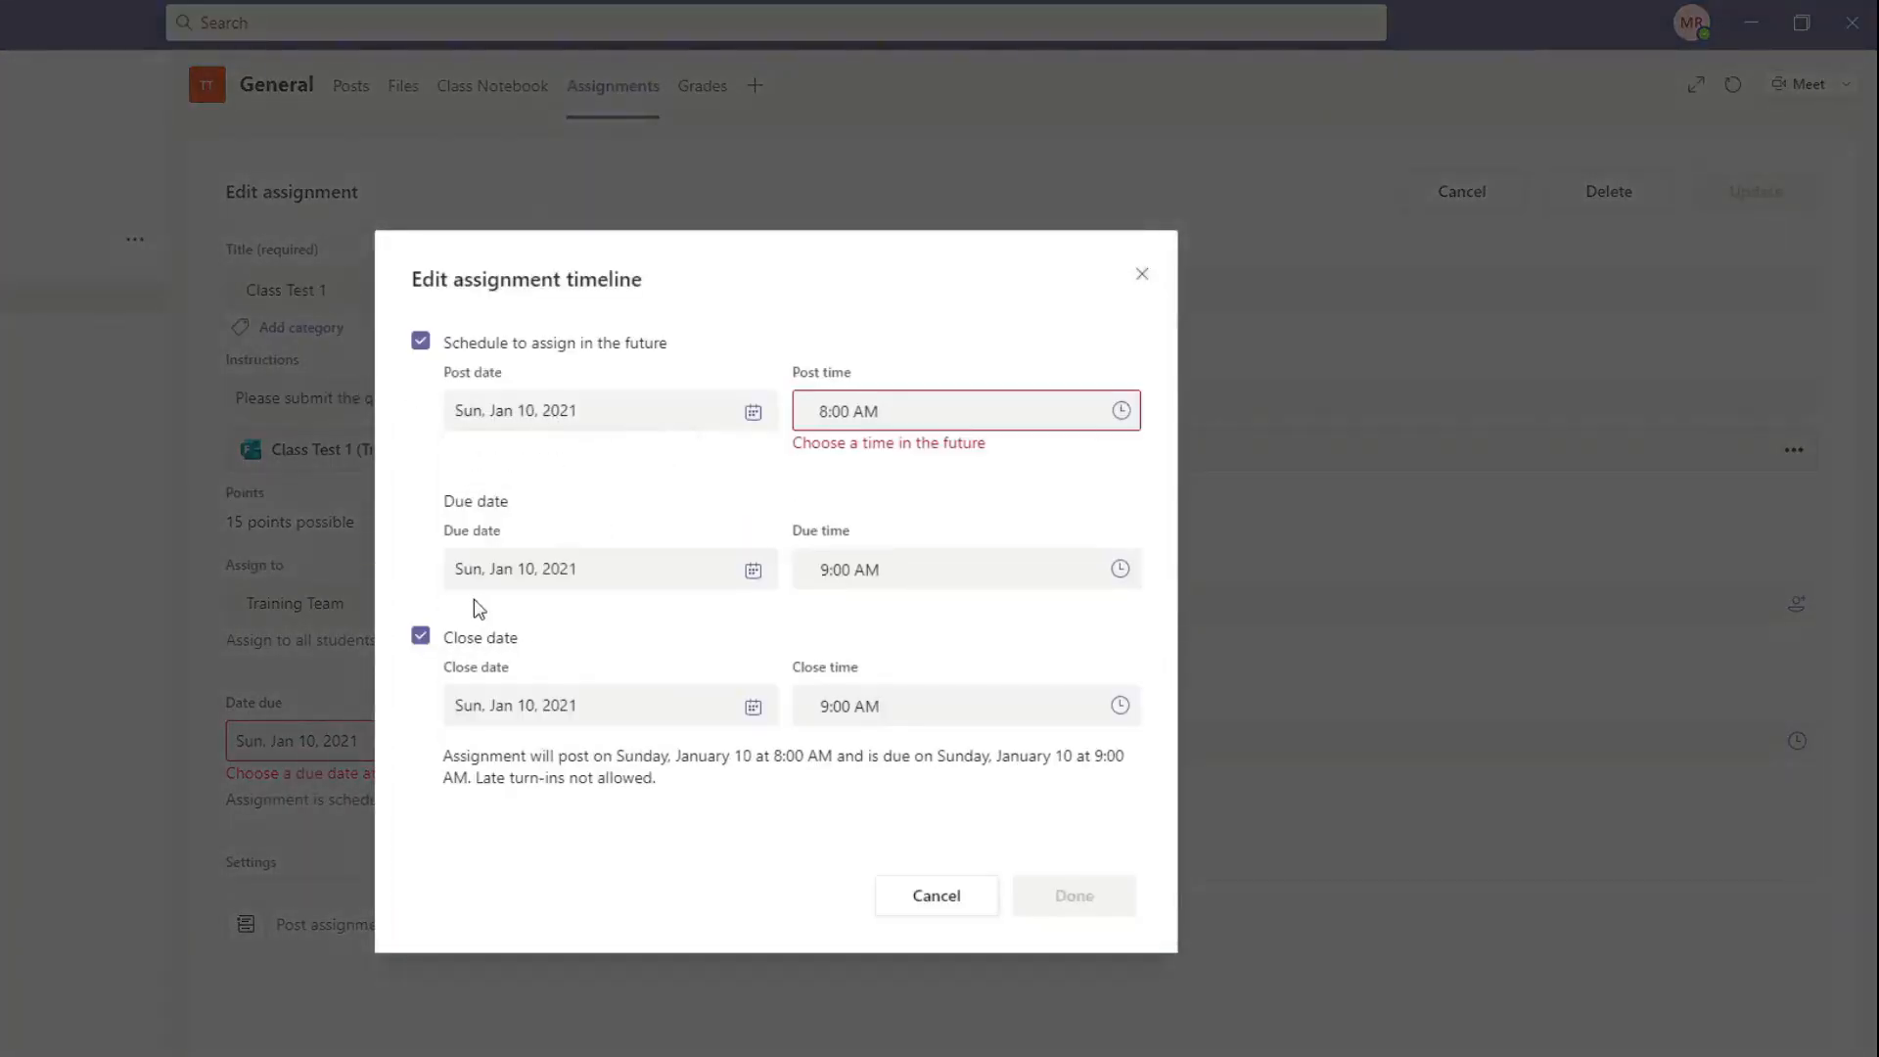
# Step: Set the post time to 8:00 PM in the assignment timeline
pyautogui.click(1125, 416)
pyautogui.scroll(-10, 515, 643)
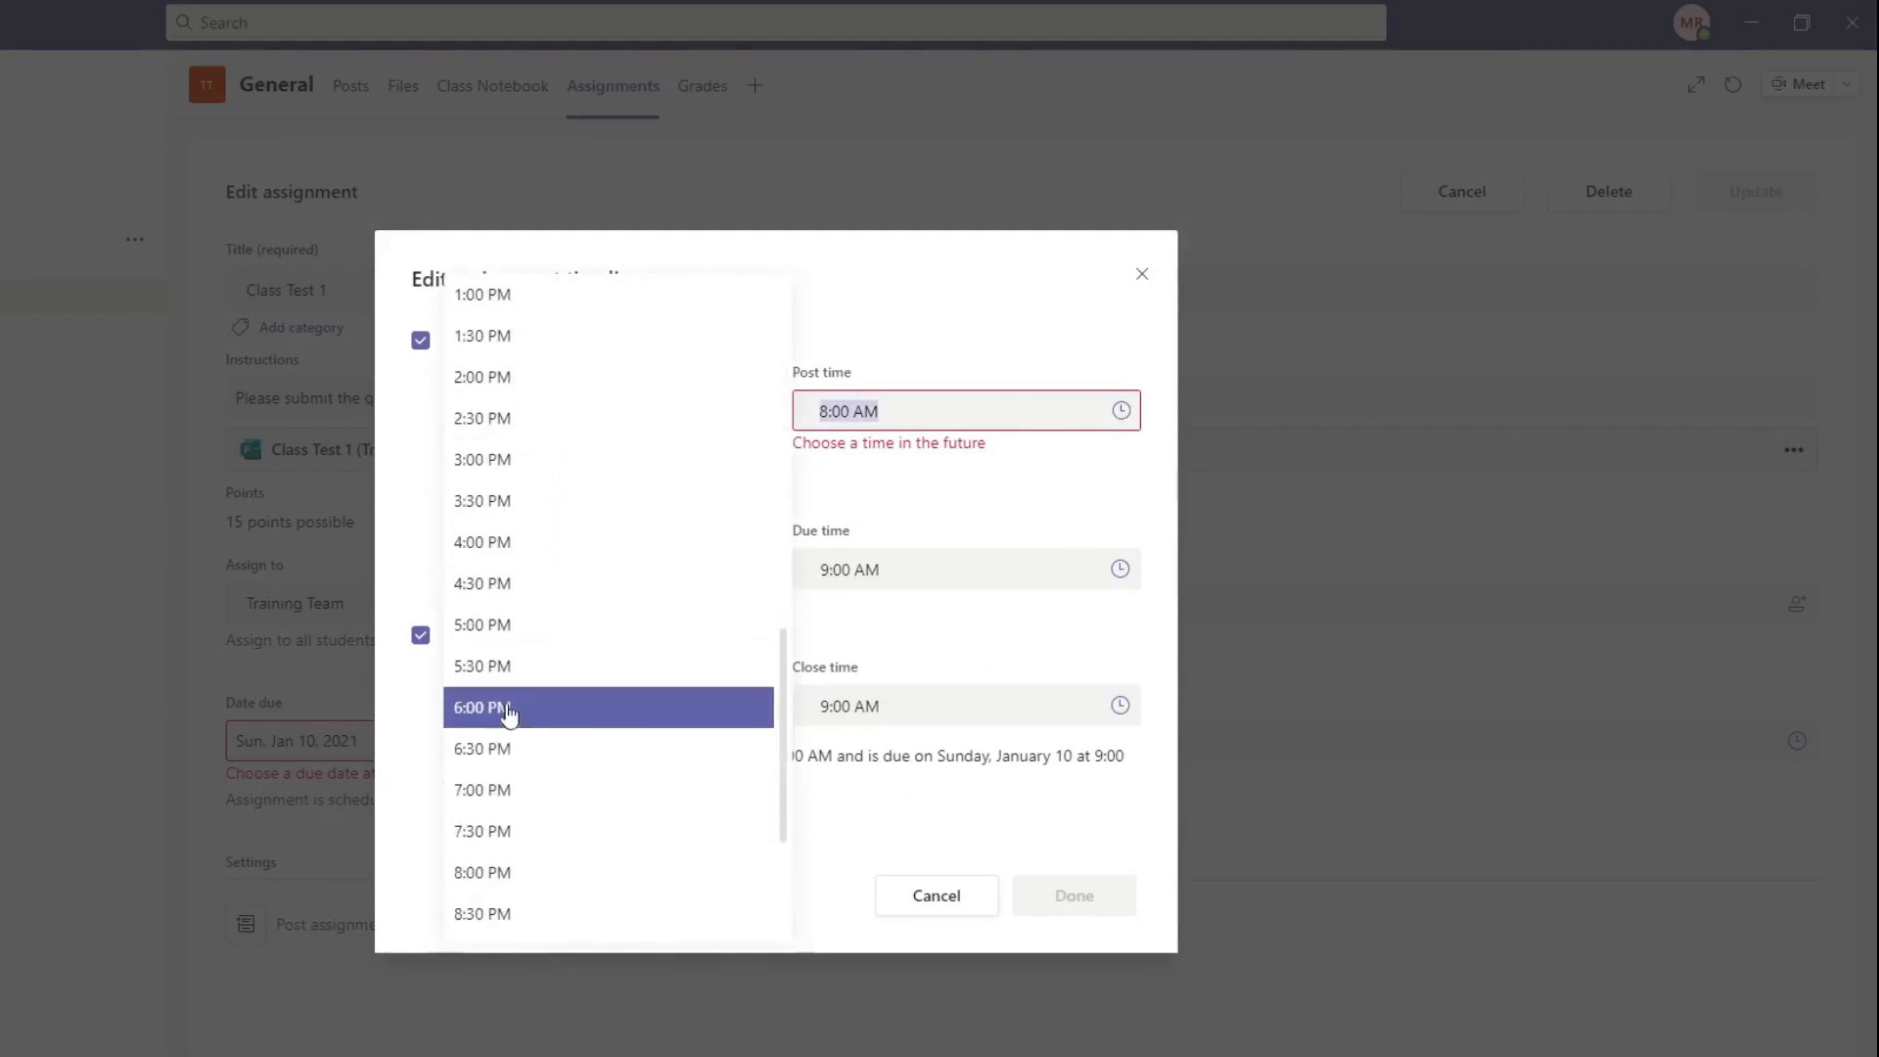
pyautogui.click(502, 831)
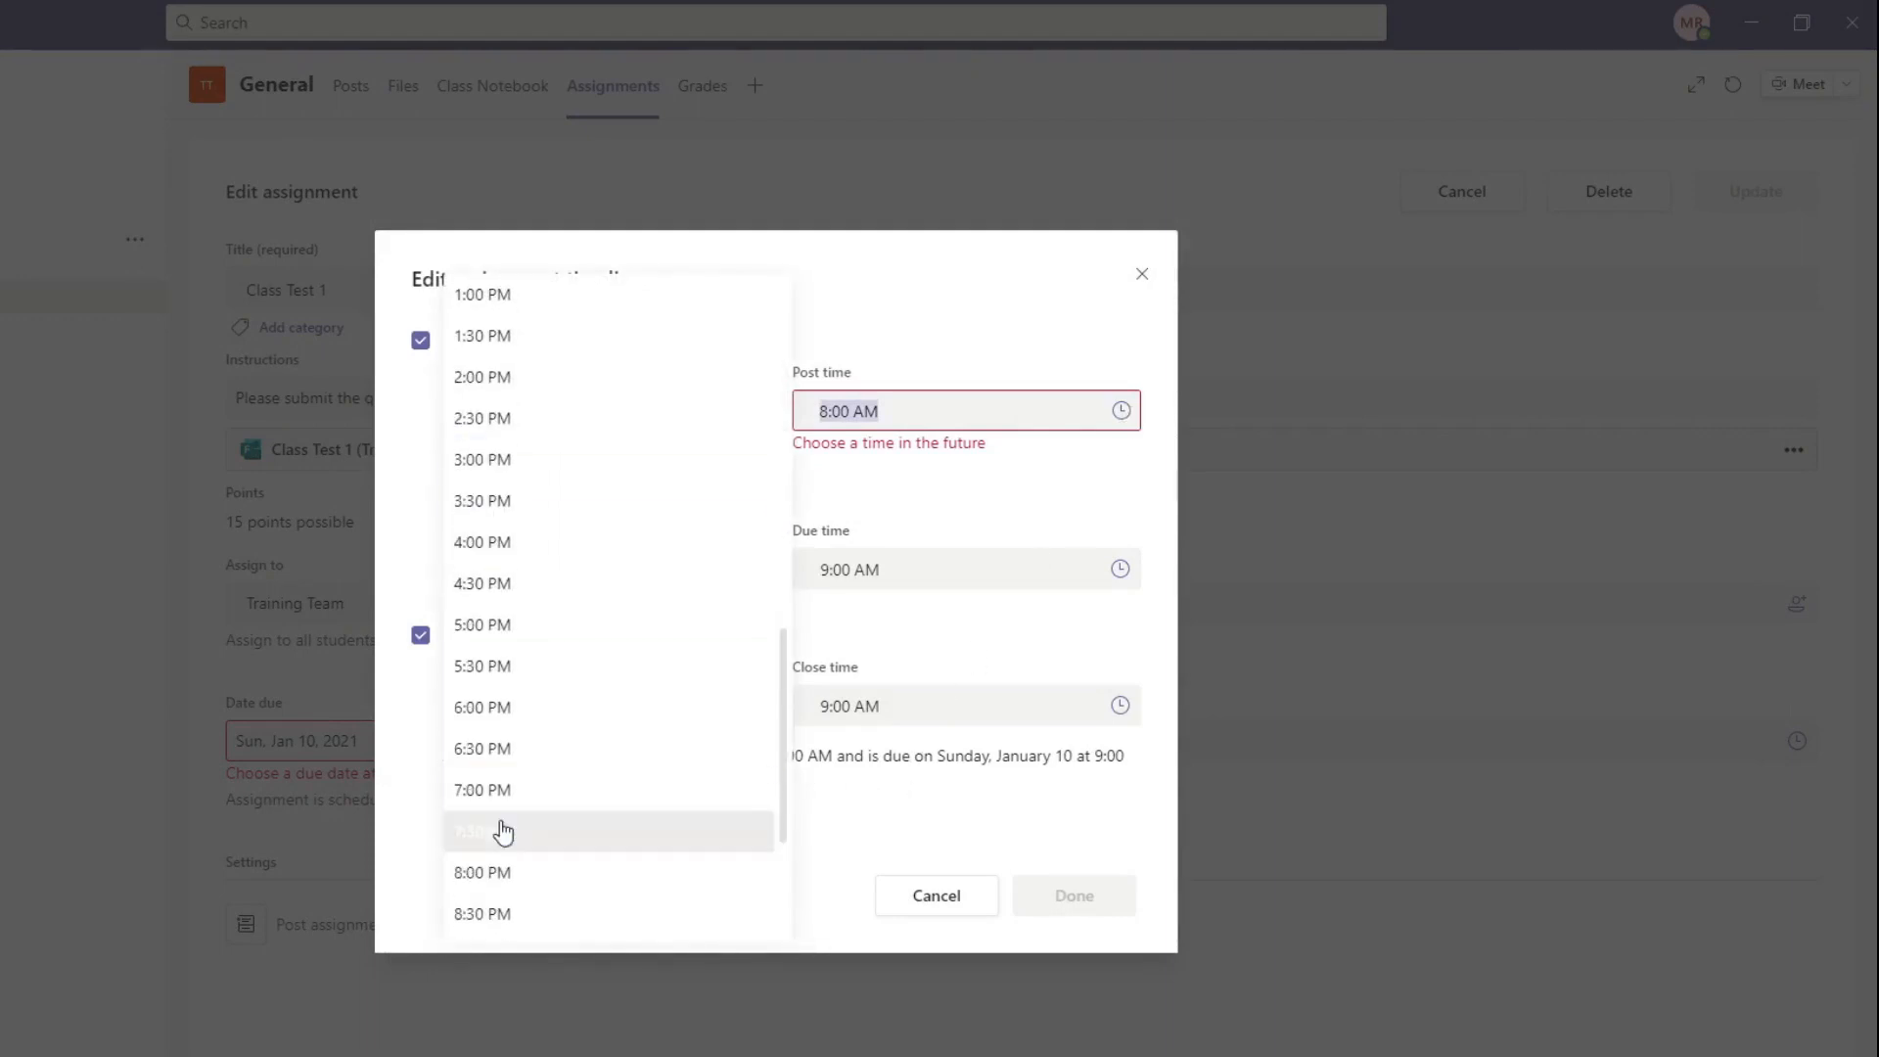
pyautogui.click(1100, 411)
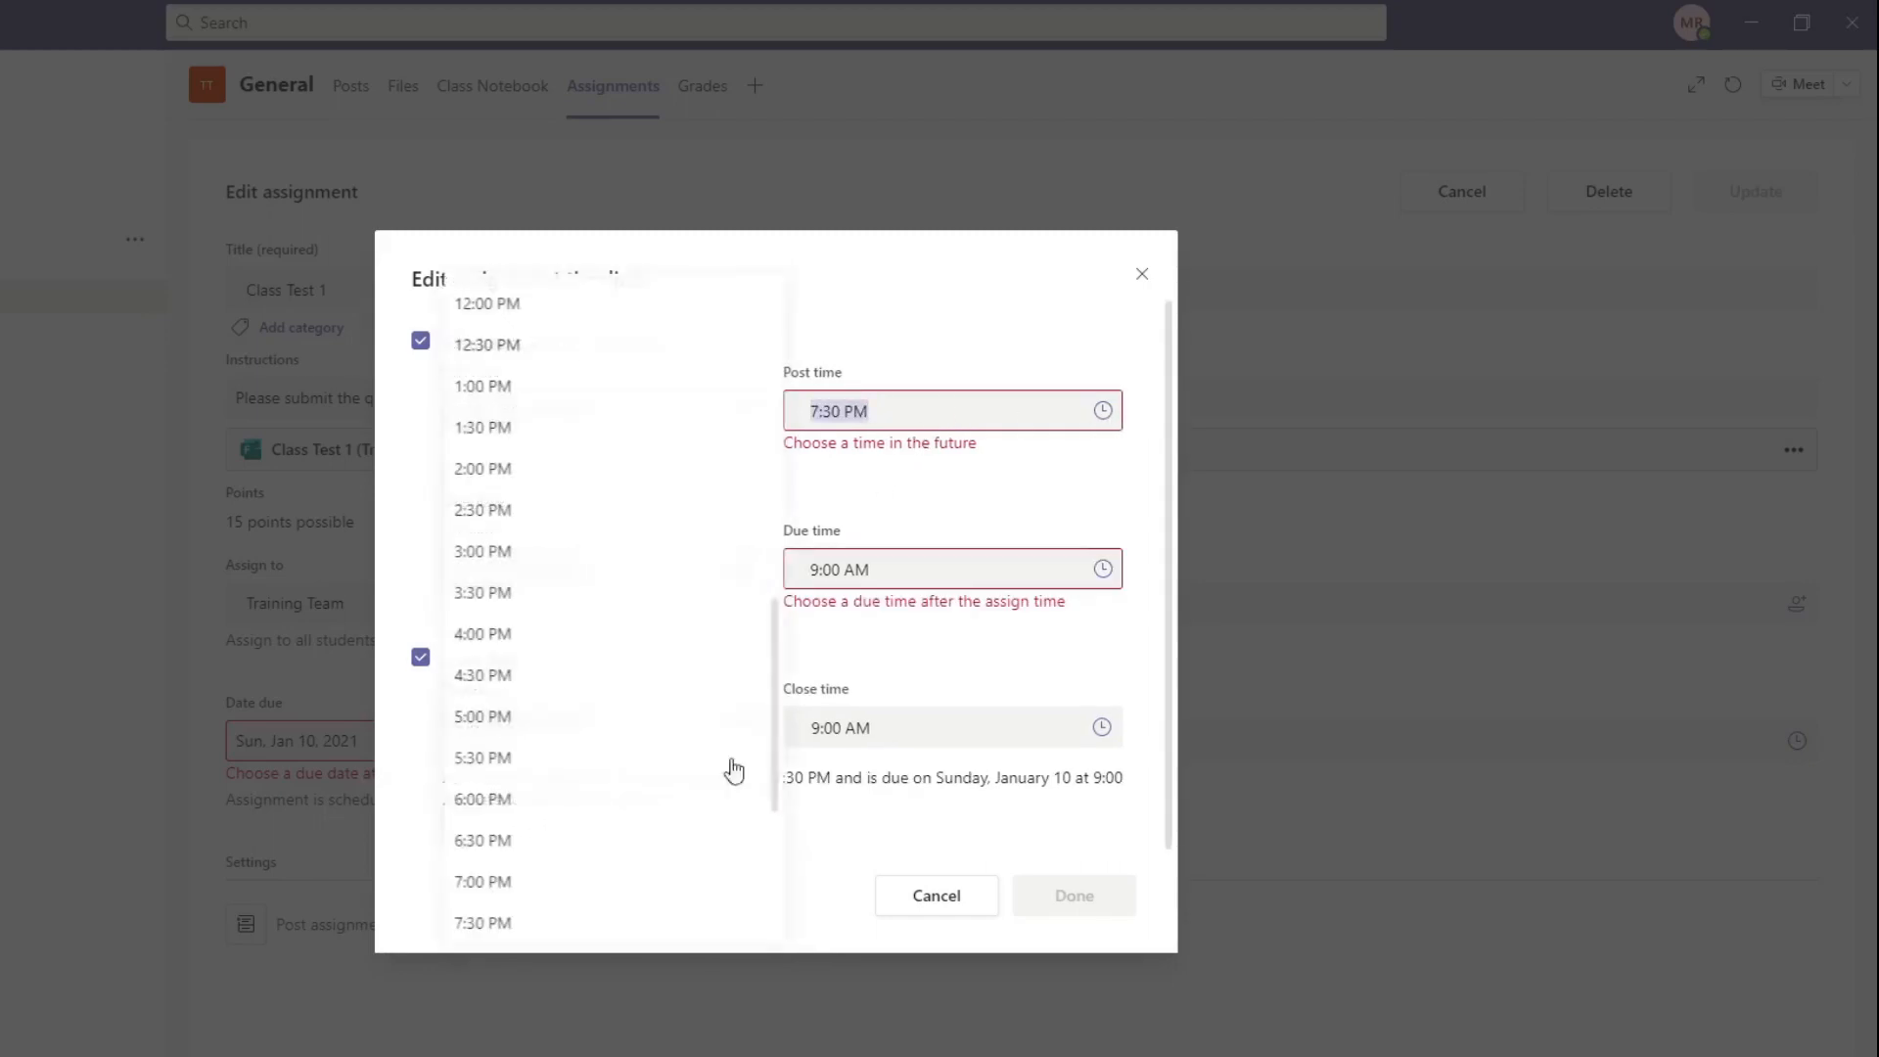
pyautogui.scroll(-3, 534, 849)
pyautogui.click(536, 598)
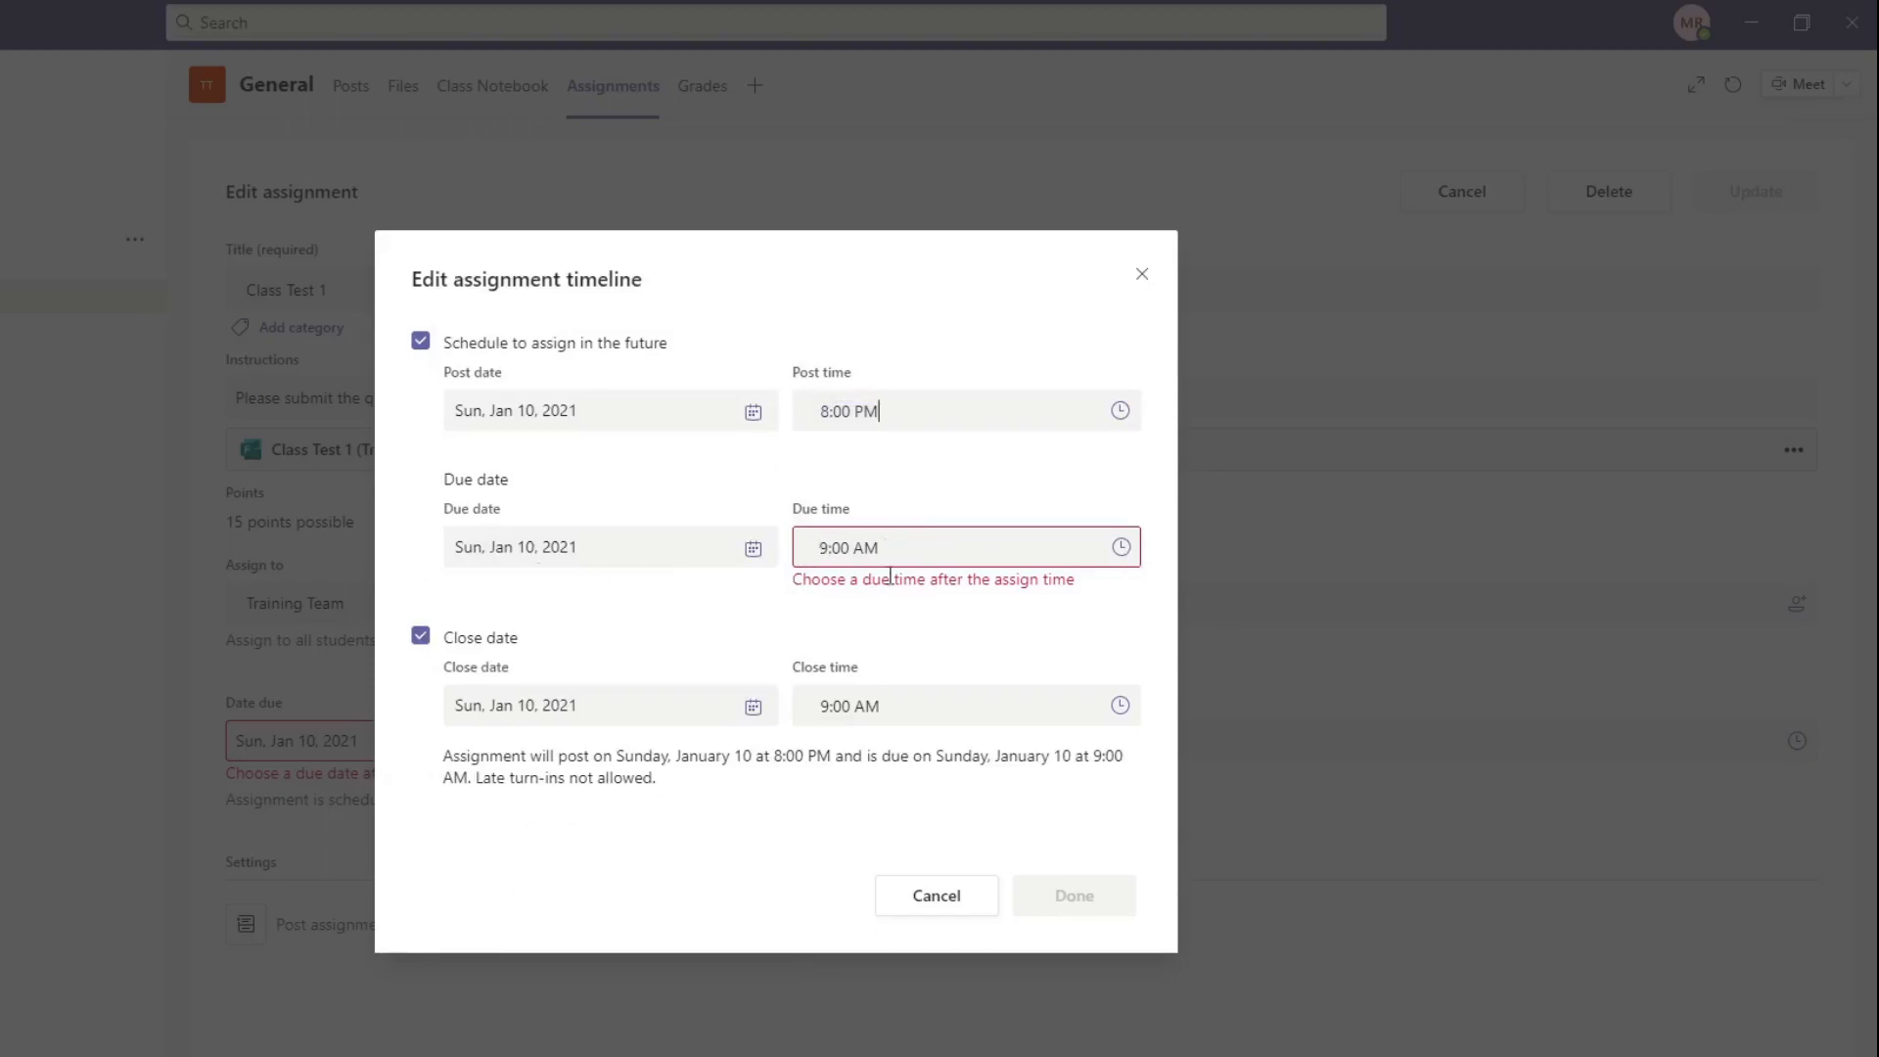
# Step: Set the due time to 10:00 PM, keeping Sun, Jan 10, 2021 as the due date
pyautogui.click(620, 549)
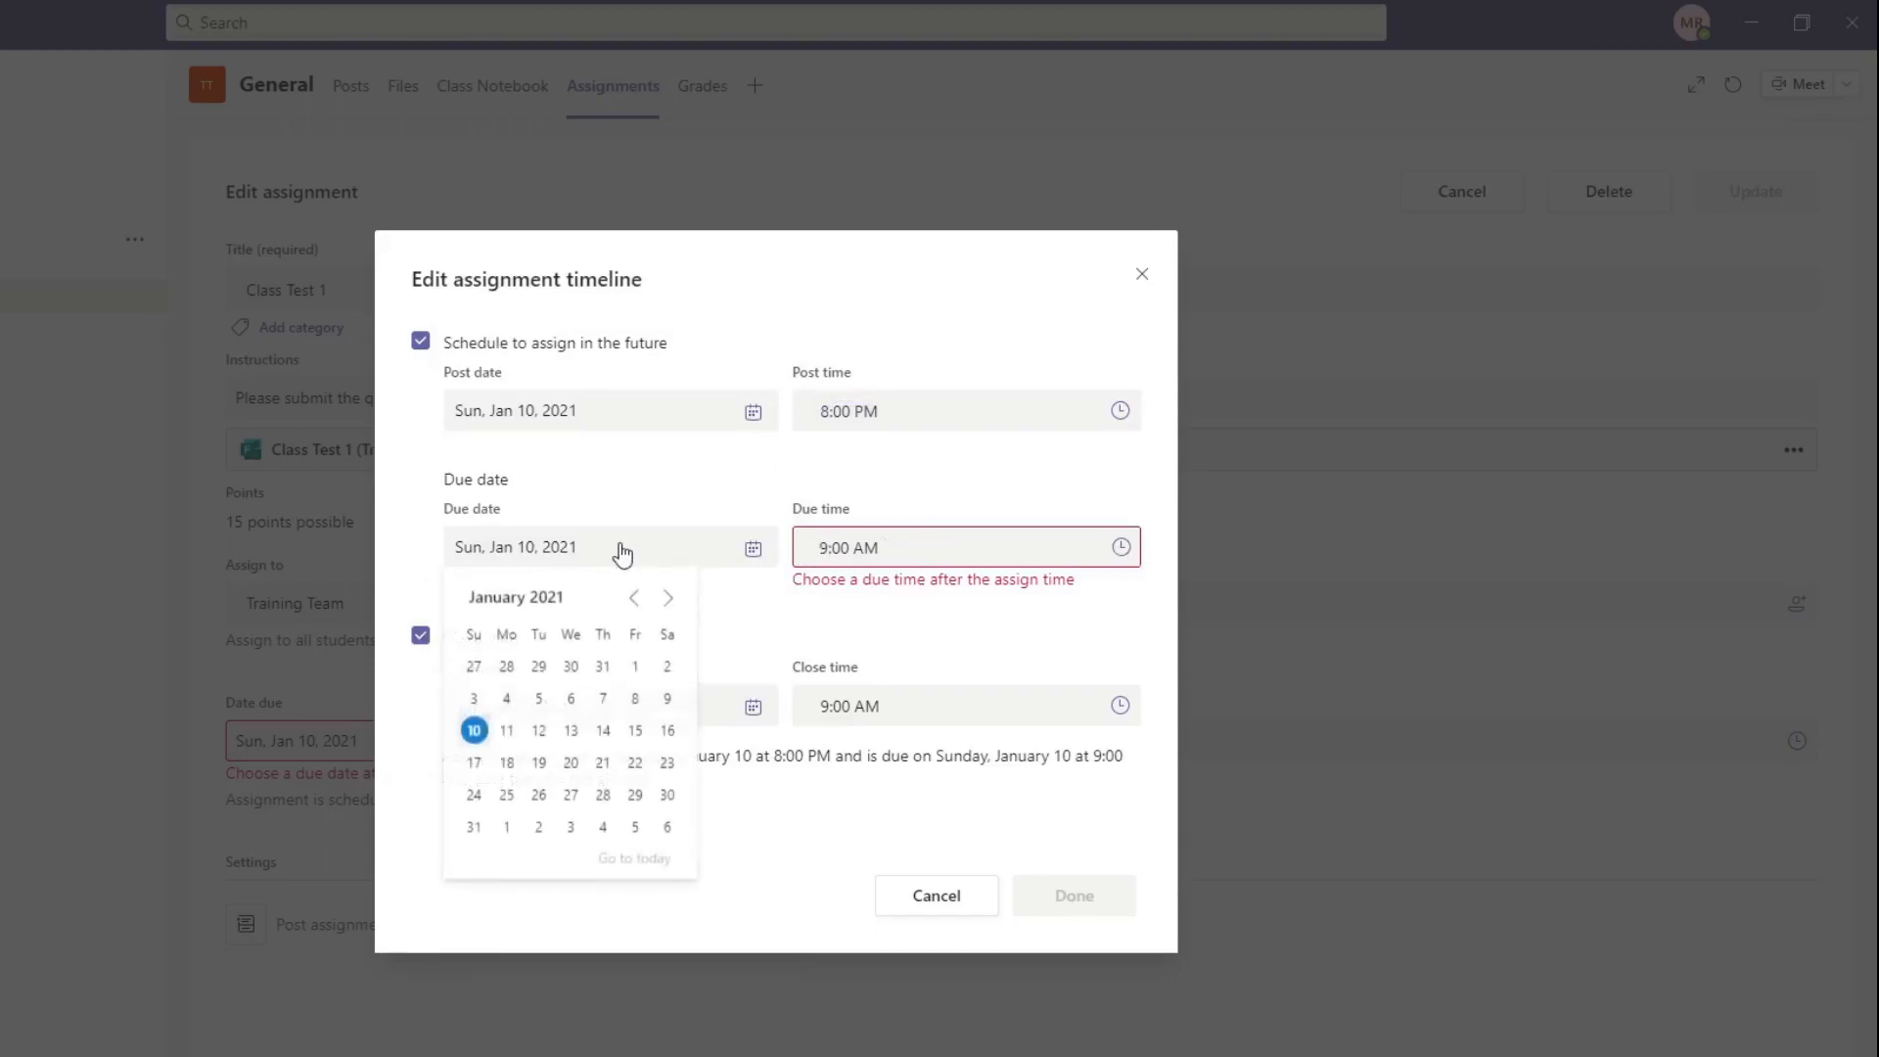
pyautogui.click(1074, 554)
pyautogui.scroll(-10, 631, 685)
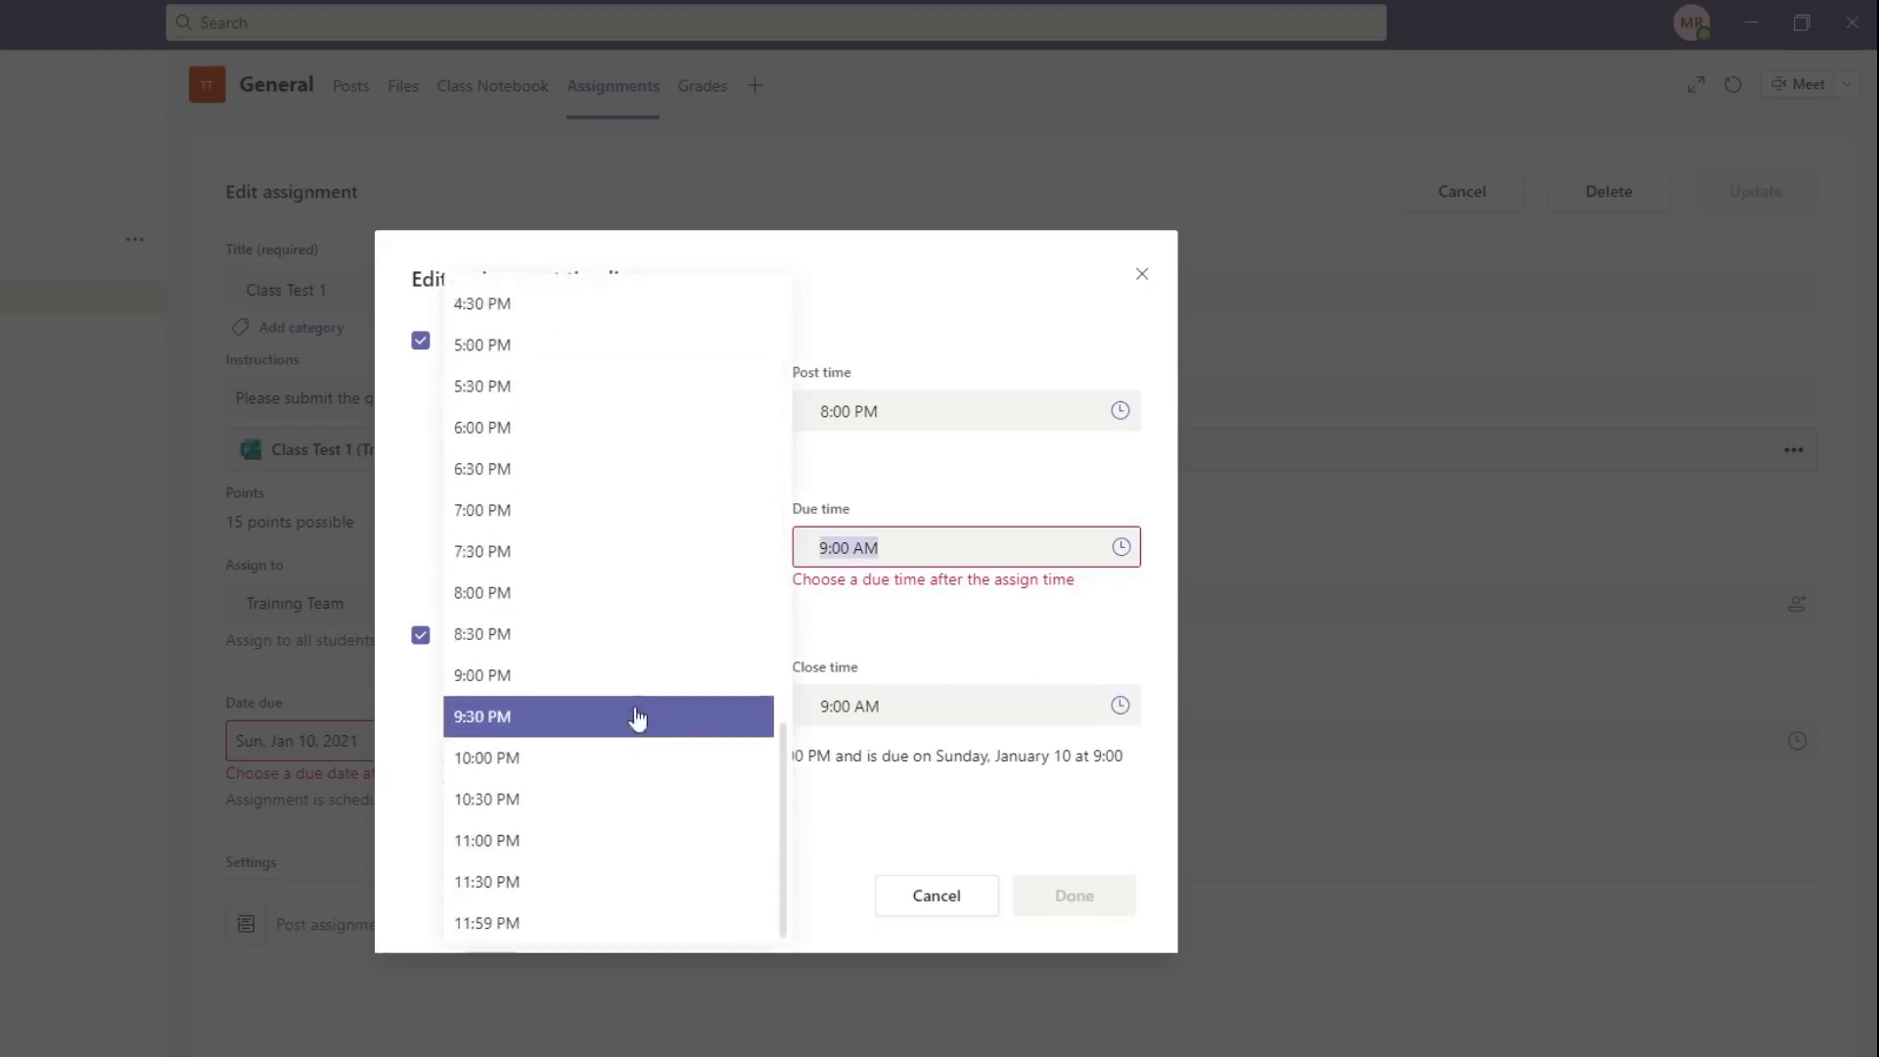
pyautogui.click(591, 777)
# Step: Turn off the close date so late turn-ins are allowed, and update the assignment with the revised timeline
pyautogui.click(419, 657)
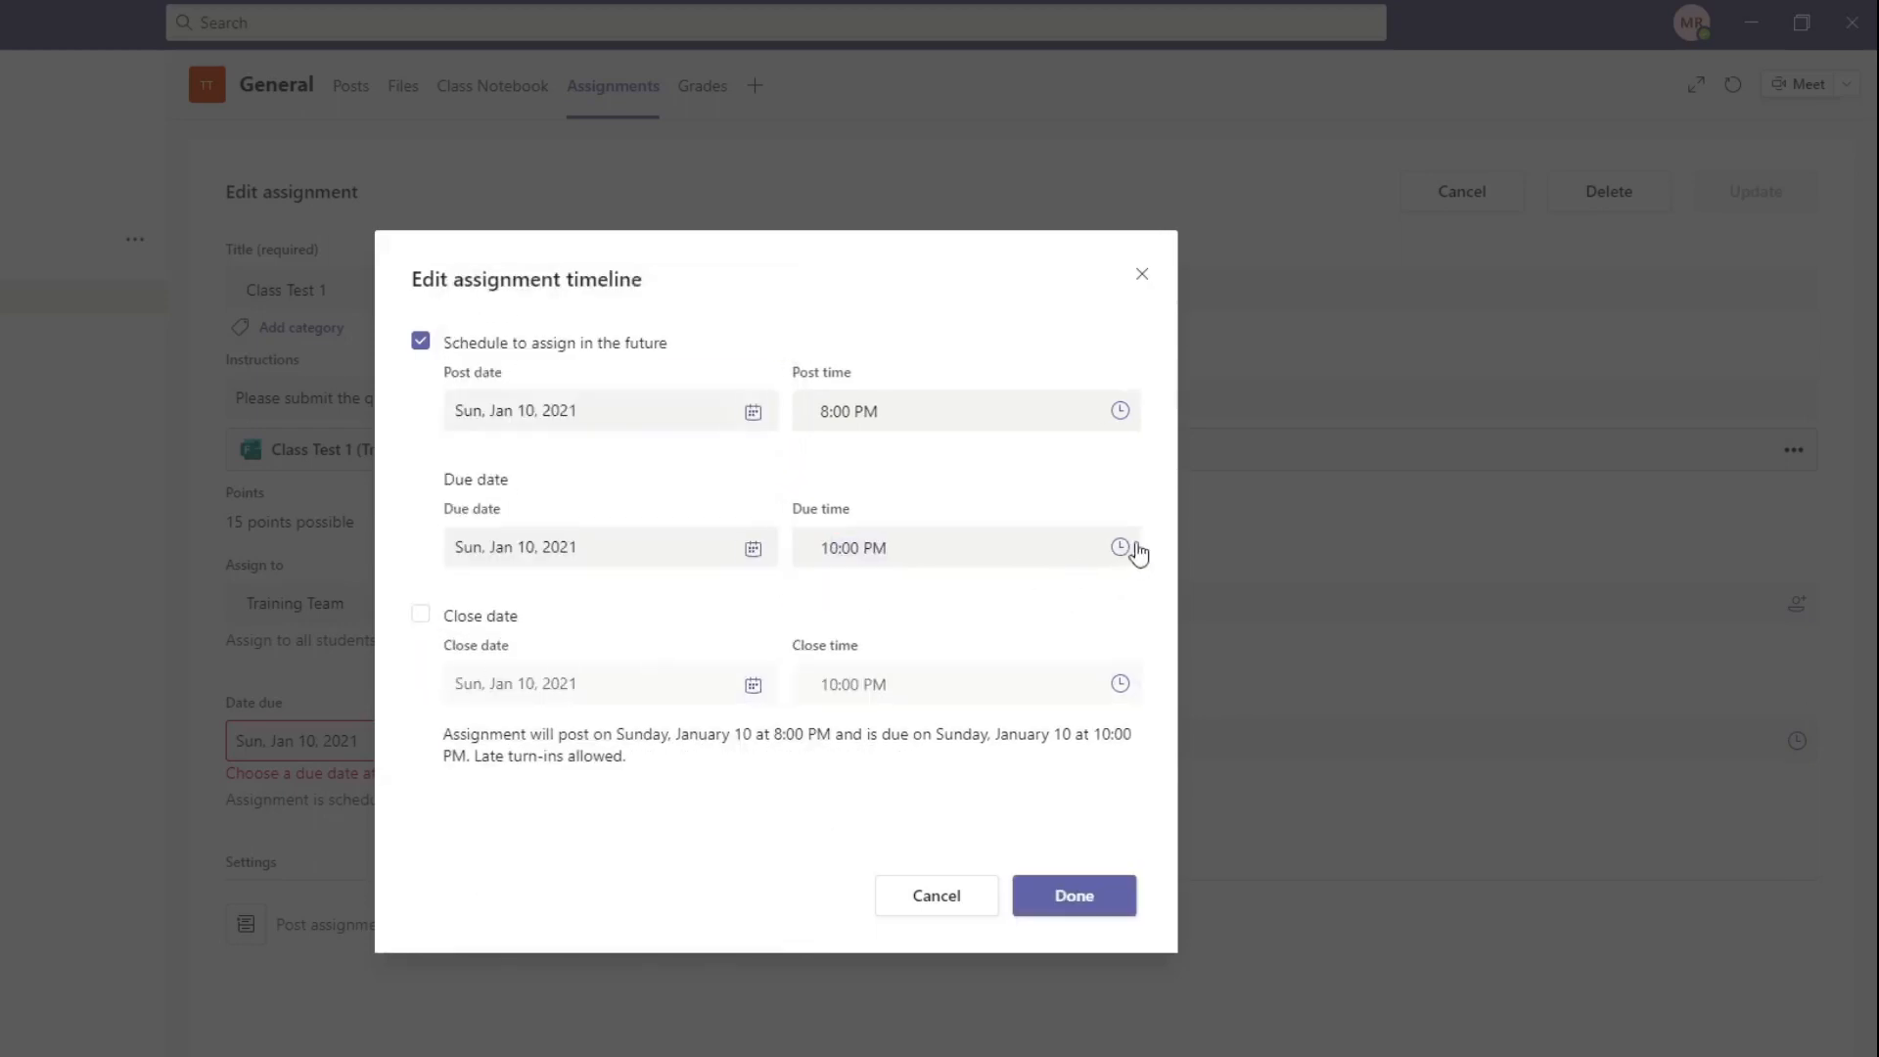
pyautogui.click(1073, 897)
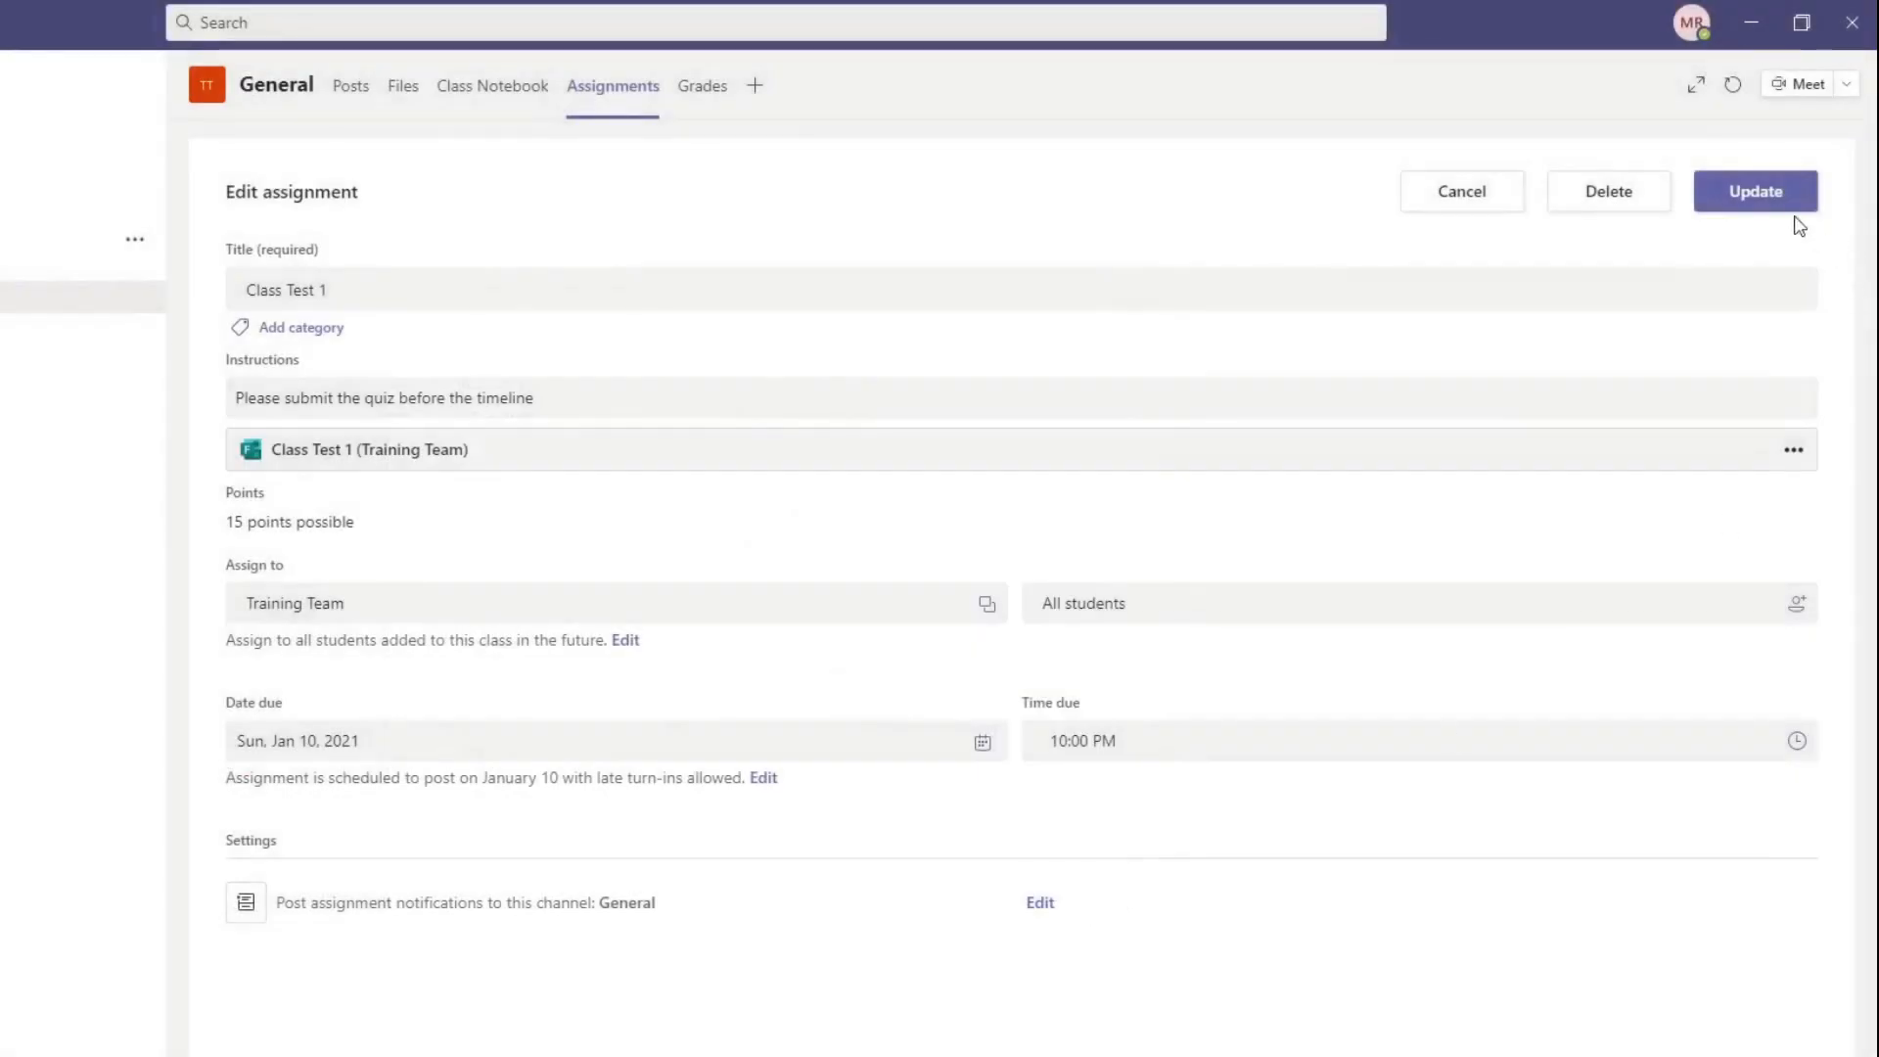
pyautogui.click(1767, 193)
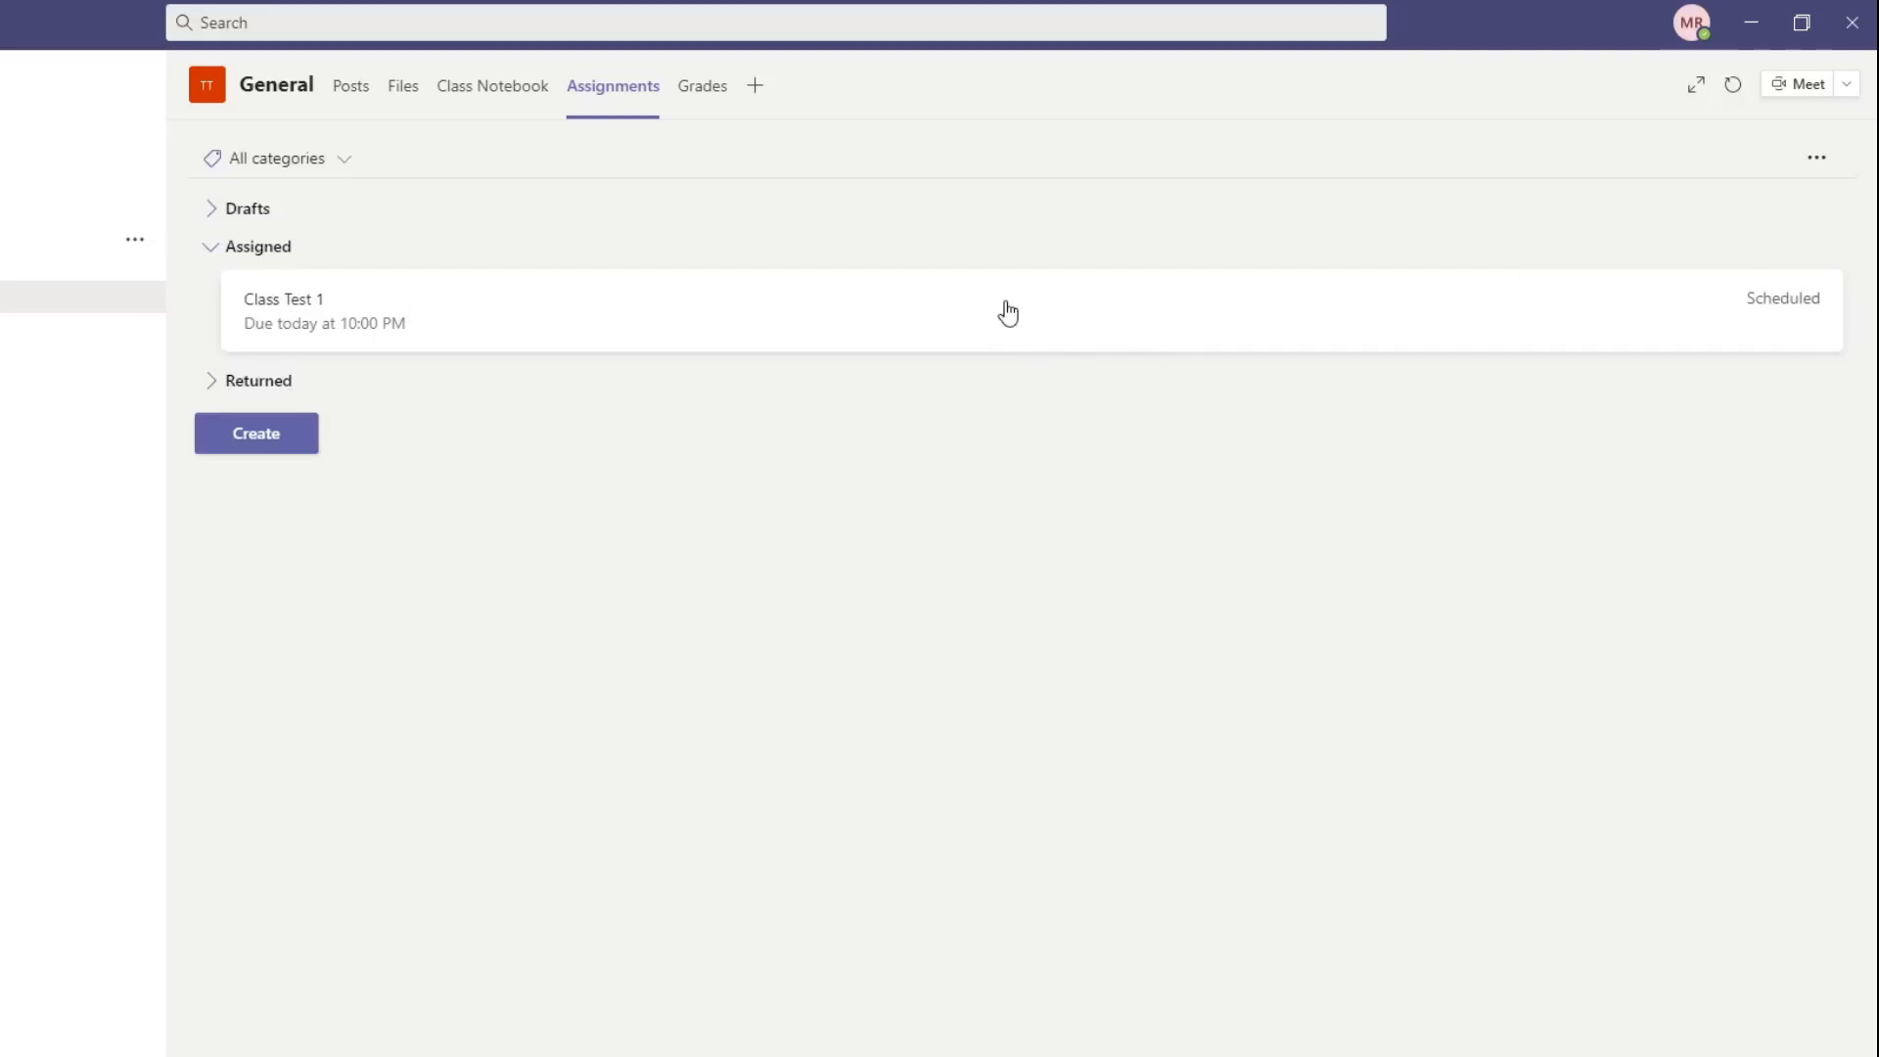
# Step: Review the Class Test 1 settings, and view the published assignment from its General channel post
pyautogui.click(1008, 313)
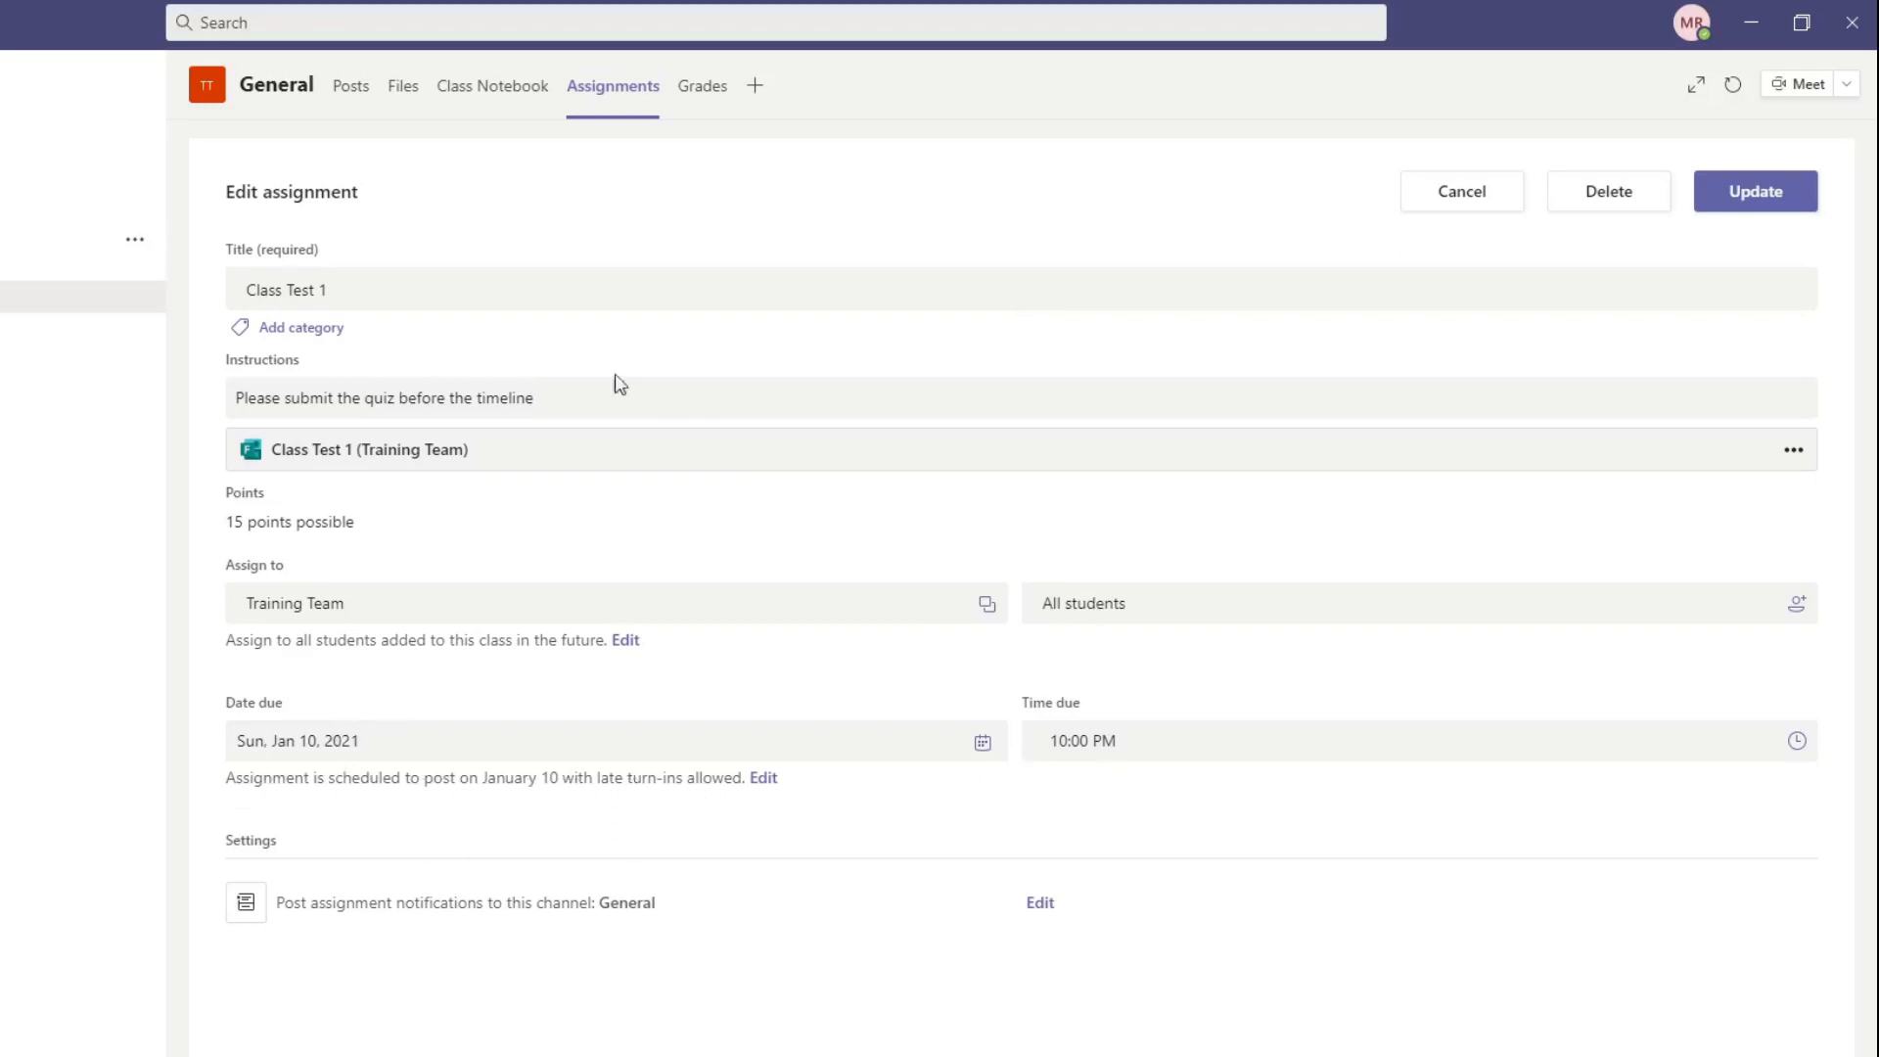
pyautogui.click(358, 102)
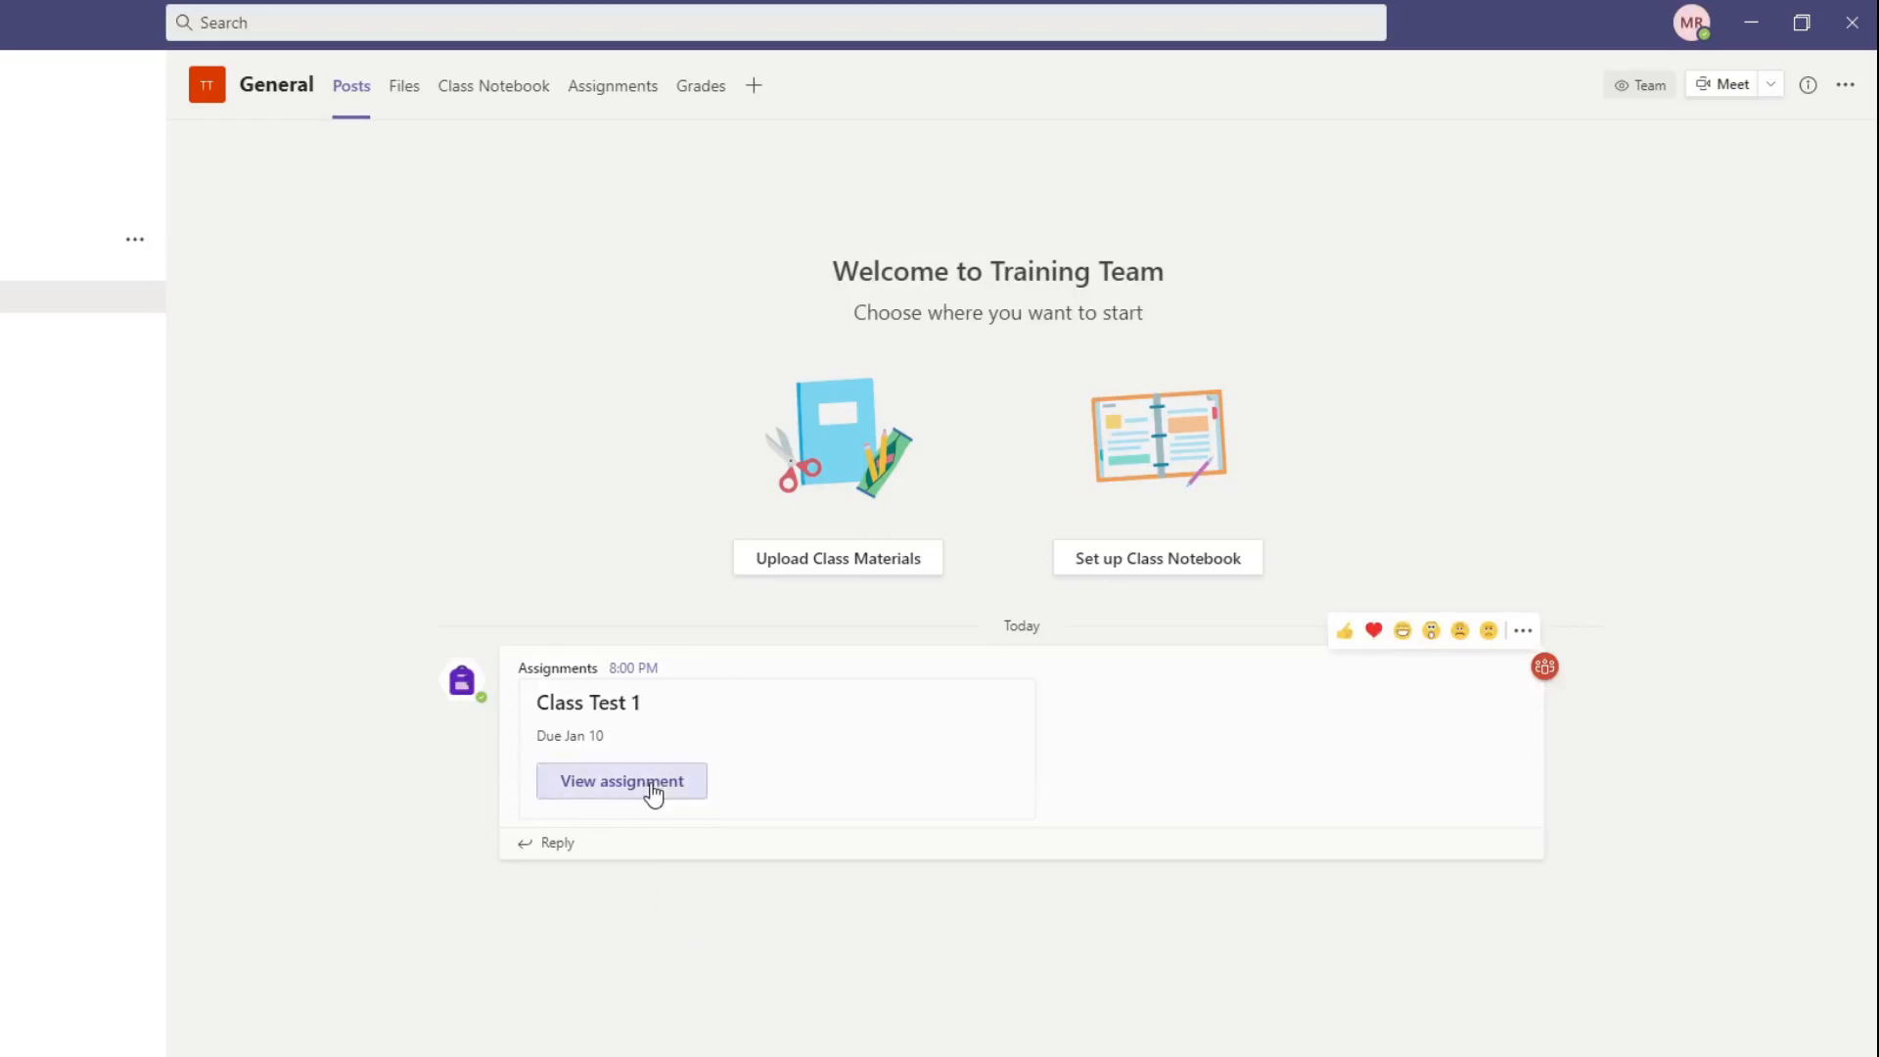
pyautogui.click(652, 791)
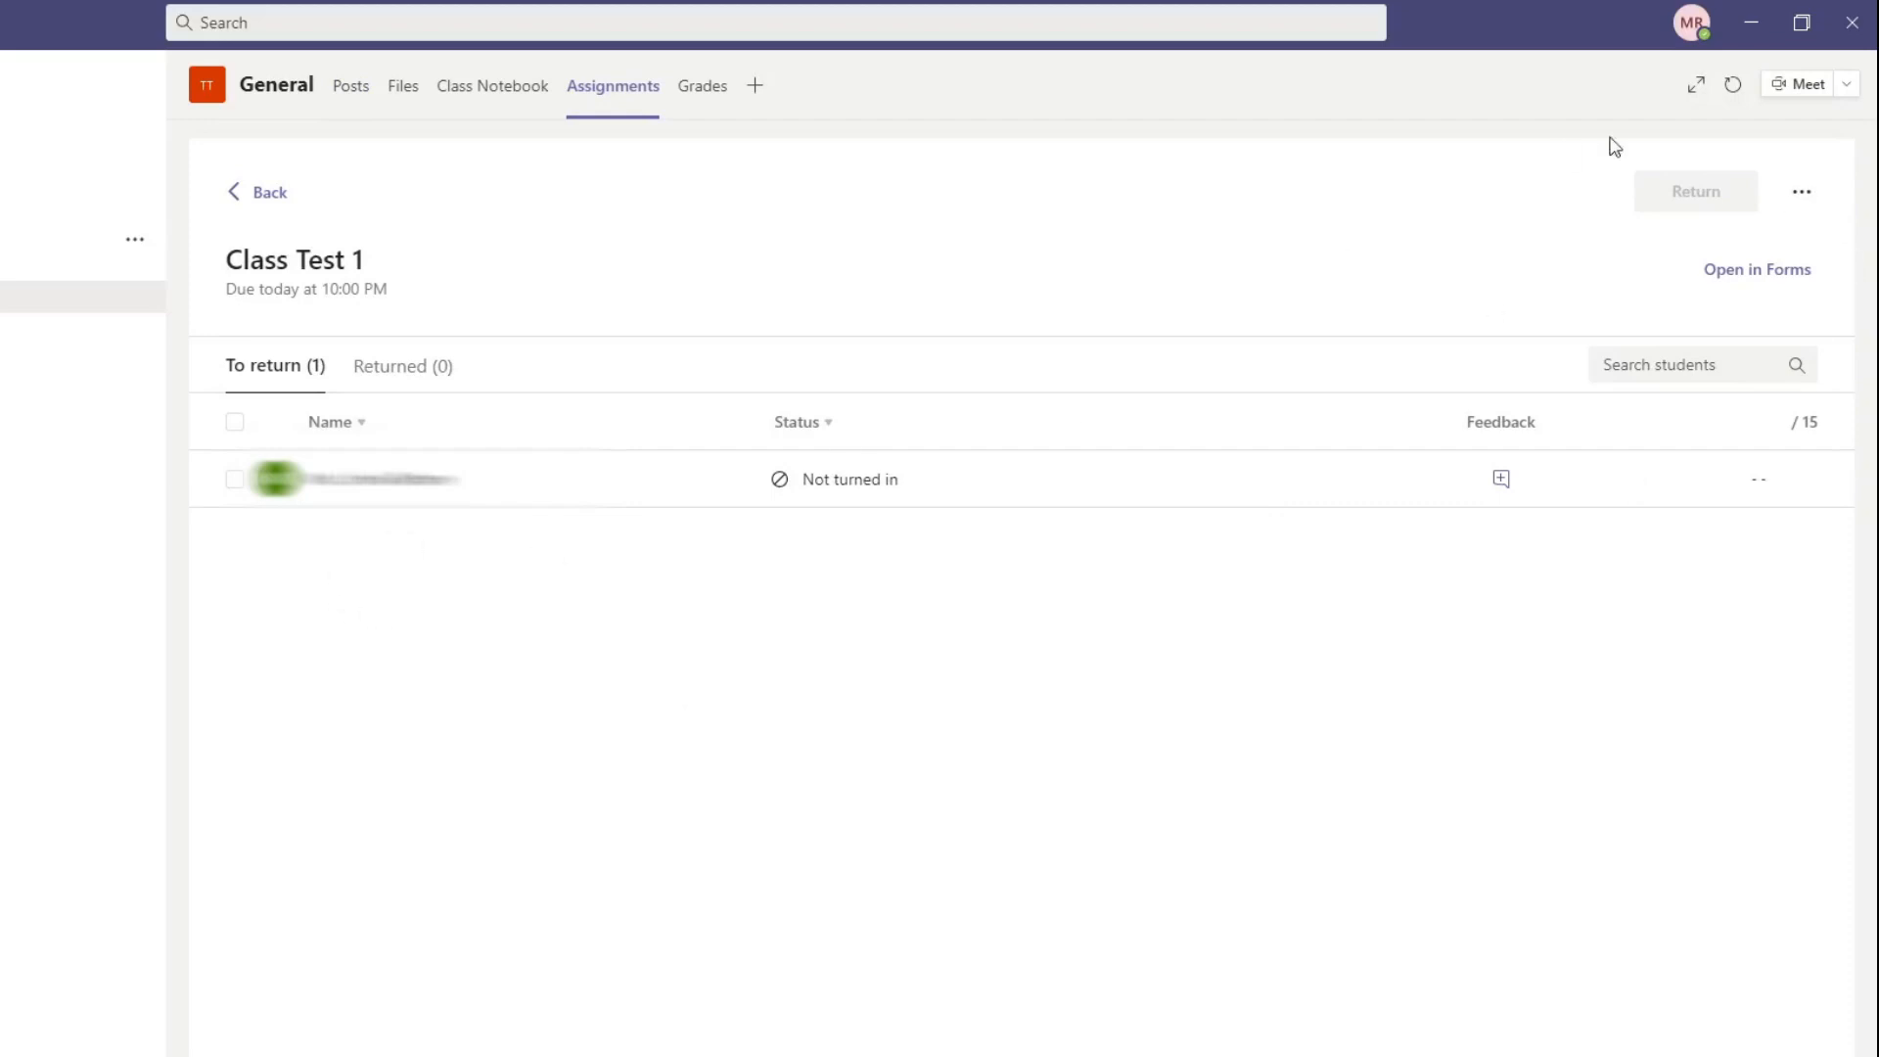
# Step: Open the student view of the Class Test 1 assignment from its General channel post
pyautogui.click(1789, 194)
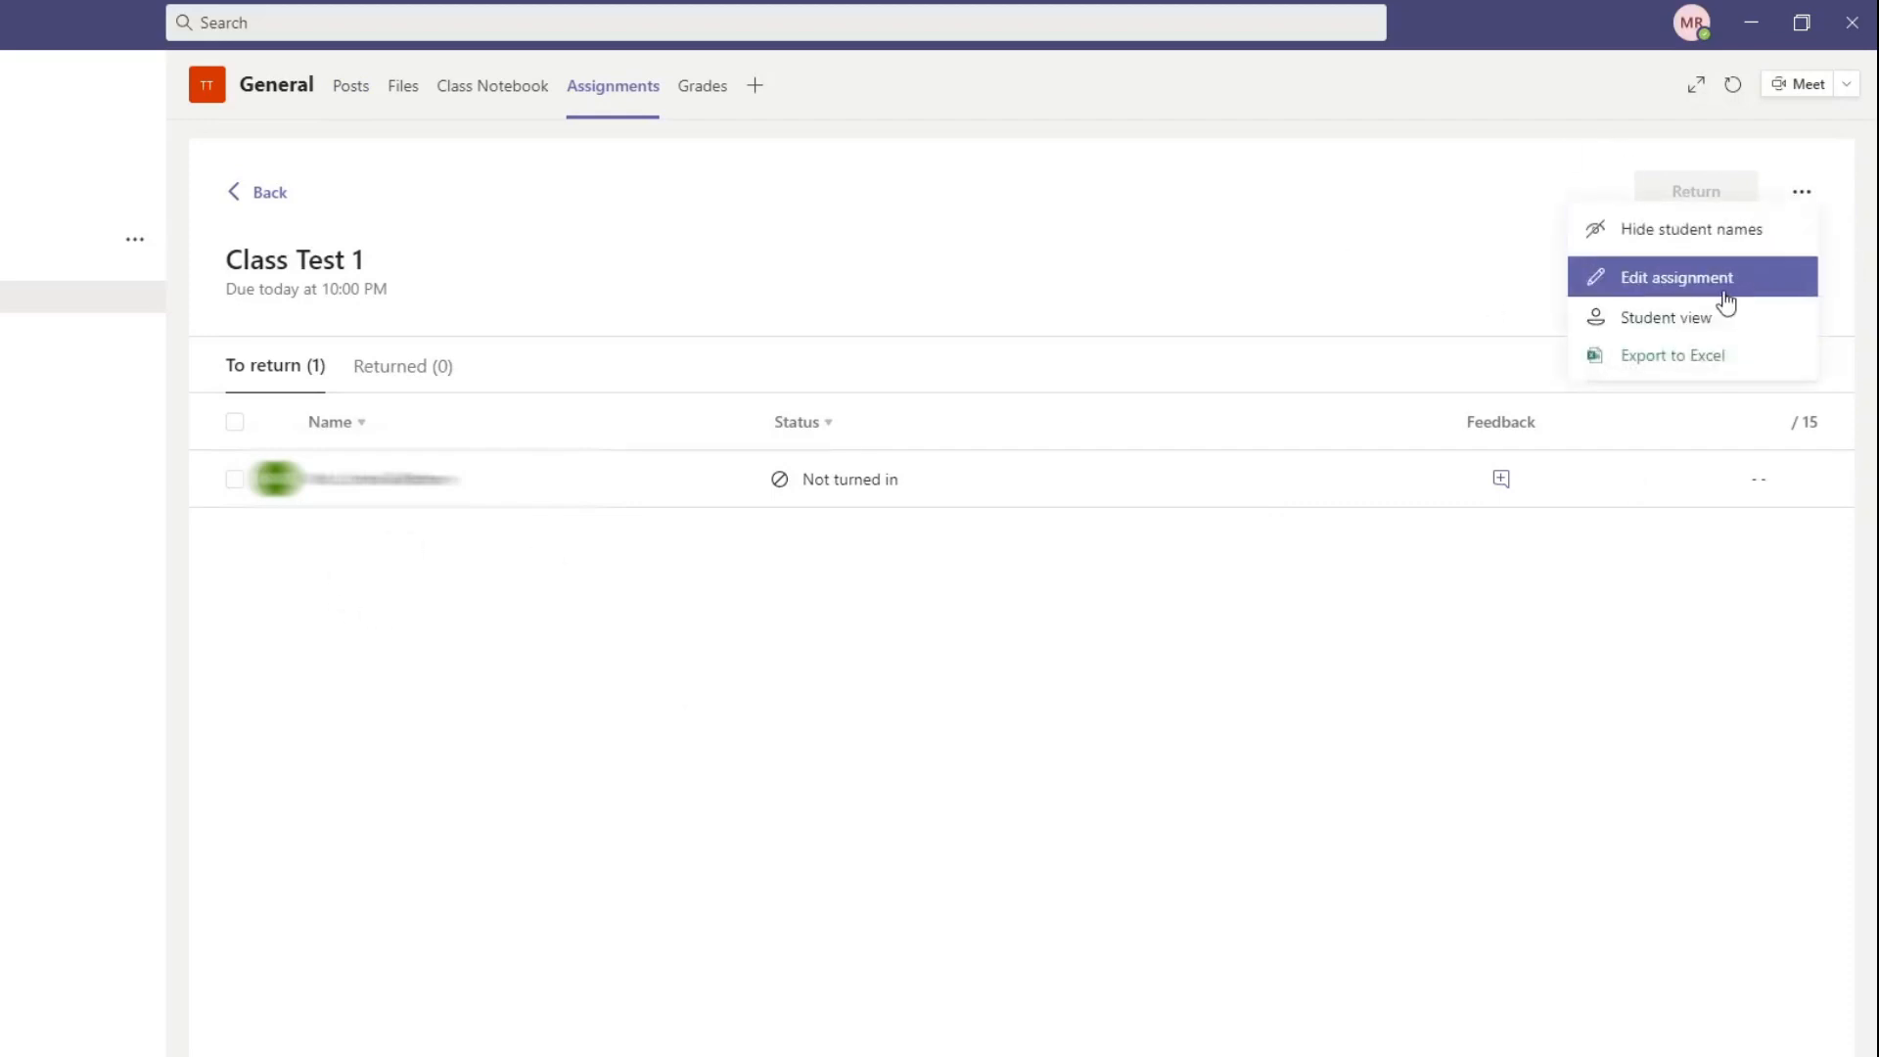
pyautogui.click(353, 88)
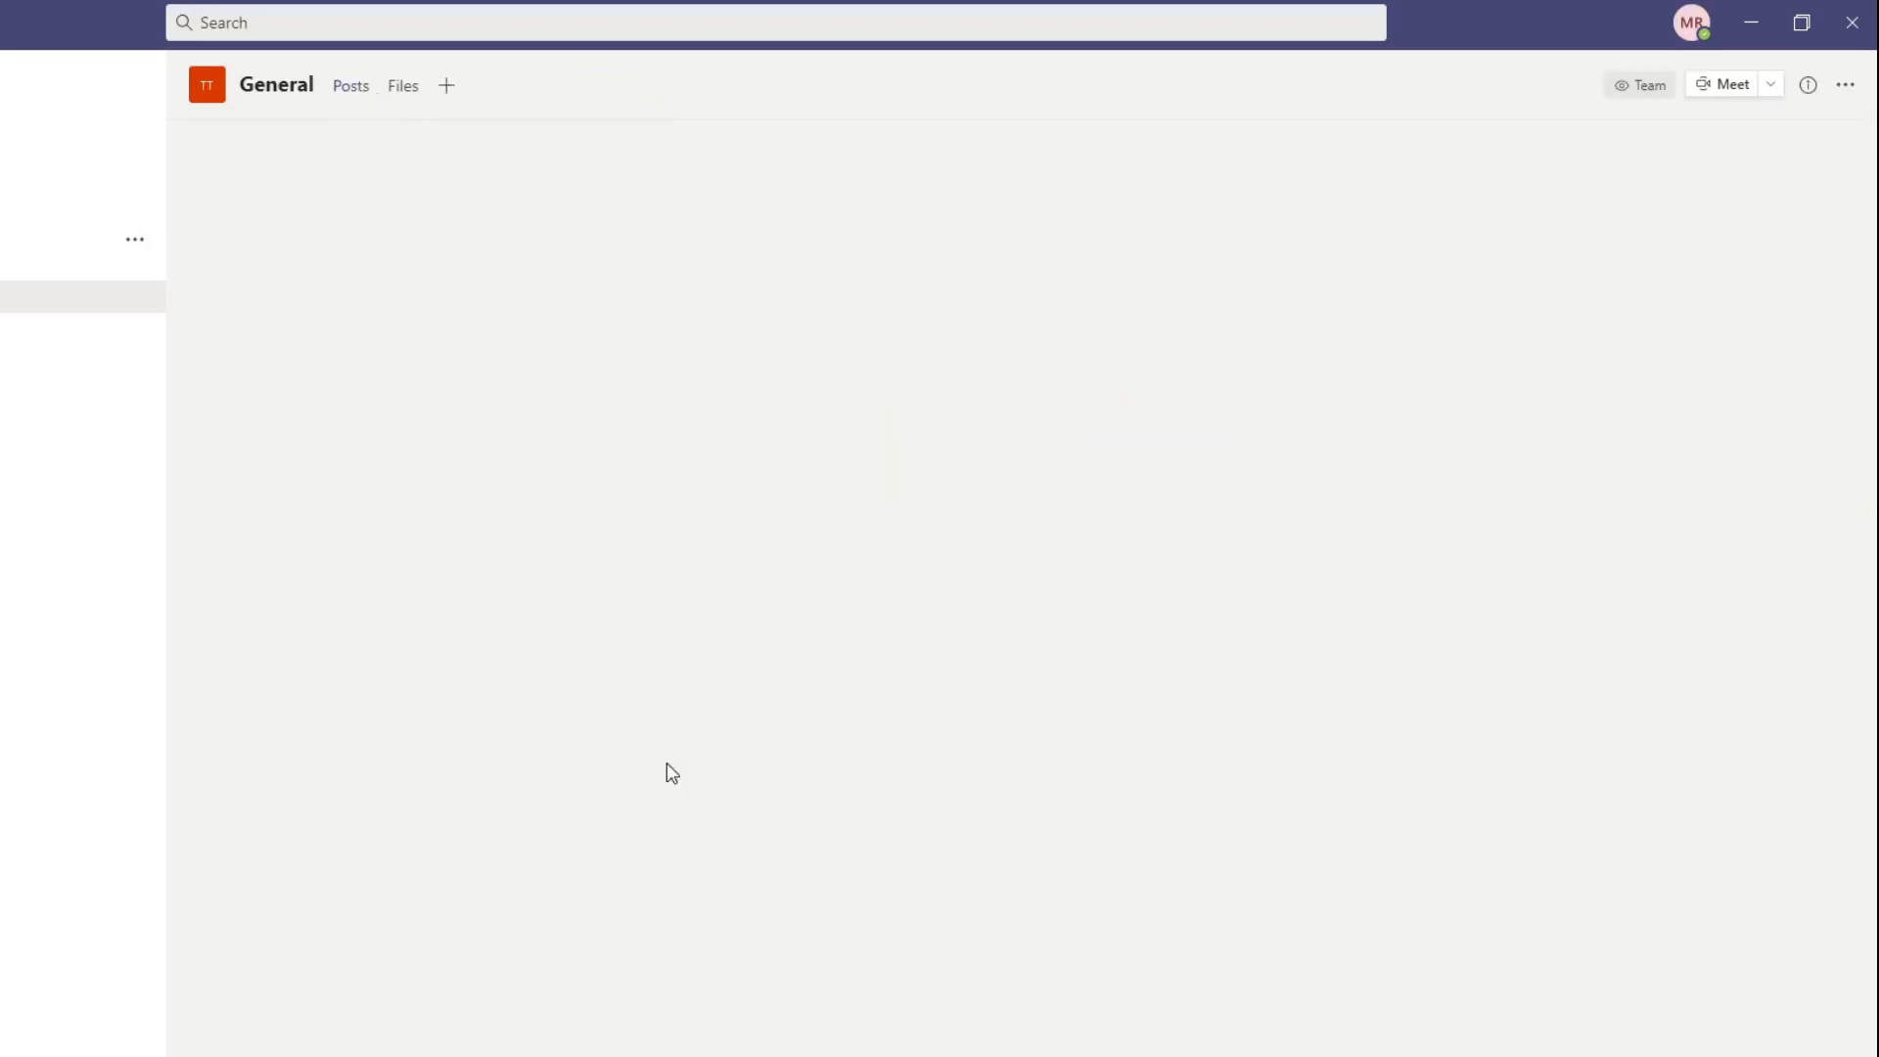
pyautogui.click(669, 773)
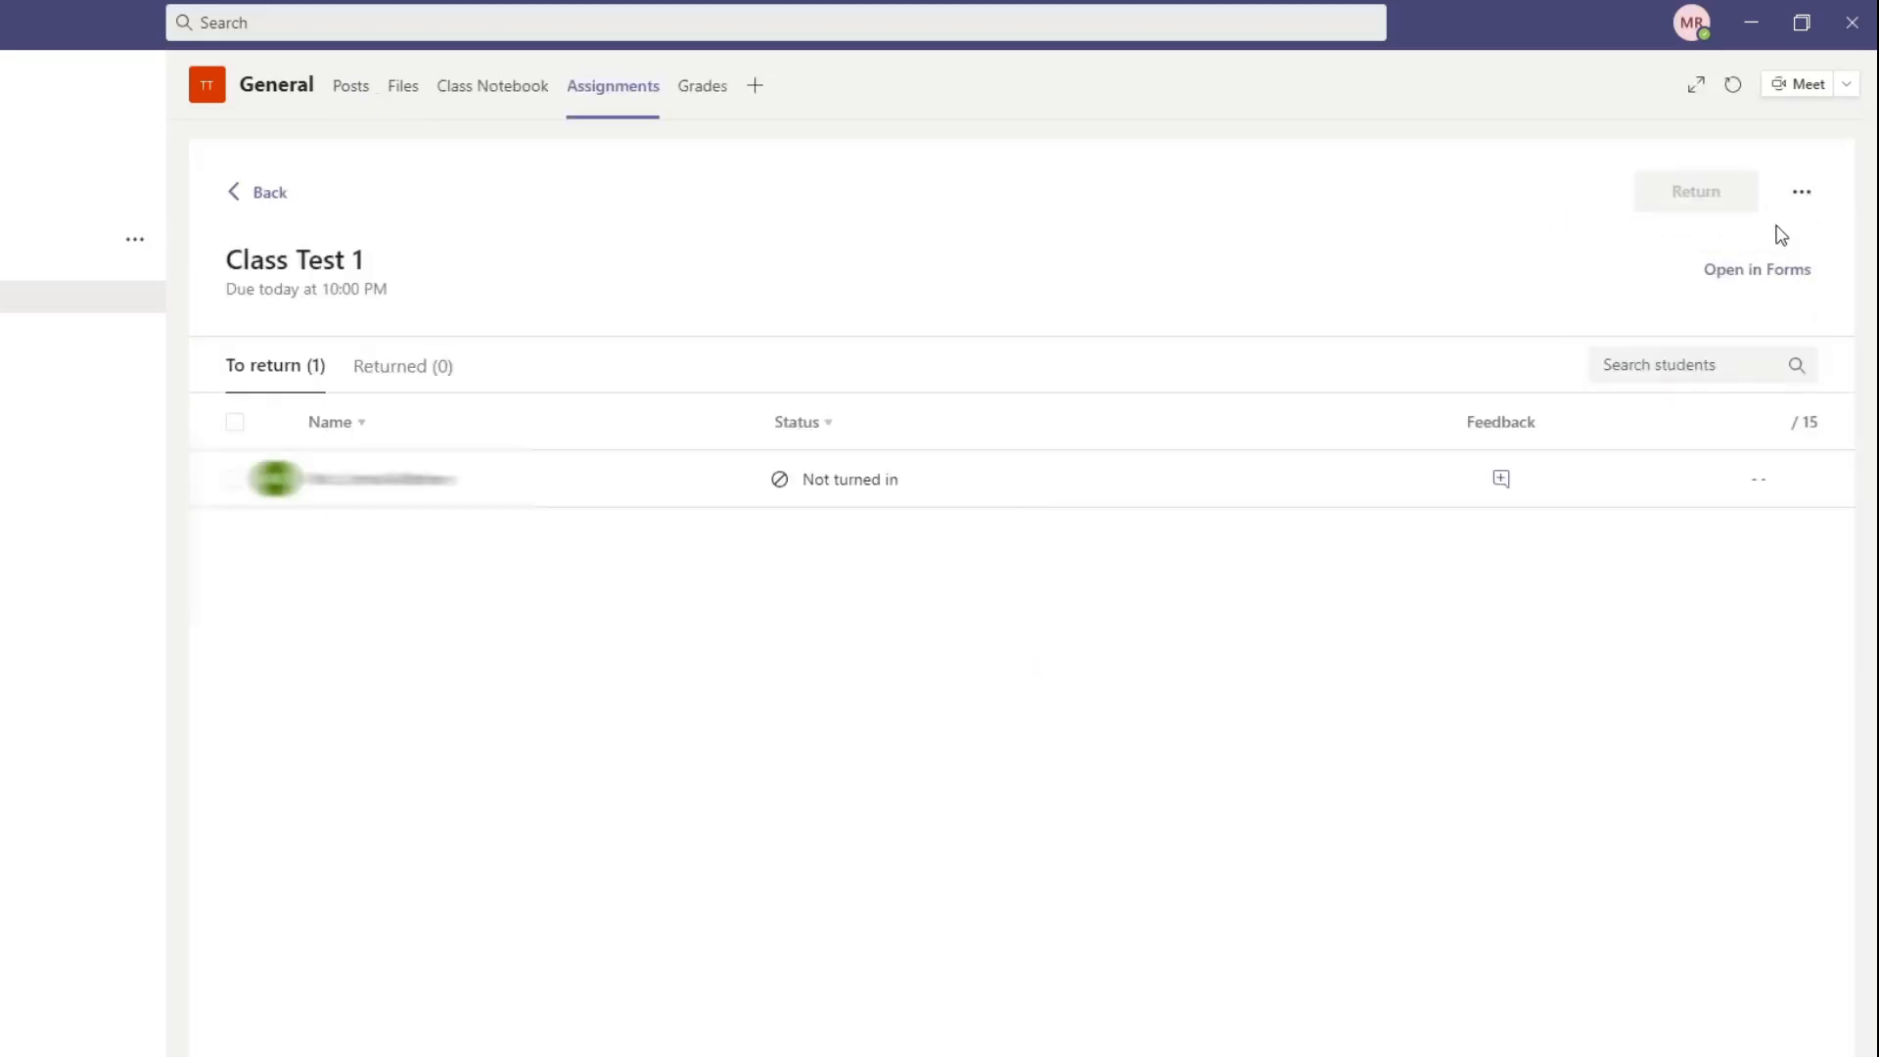
pyautogui.click(1801, 194)
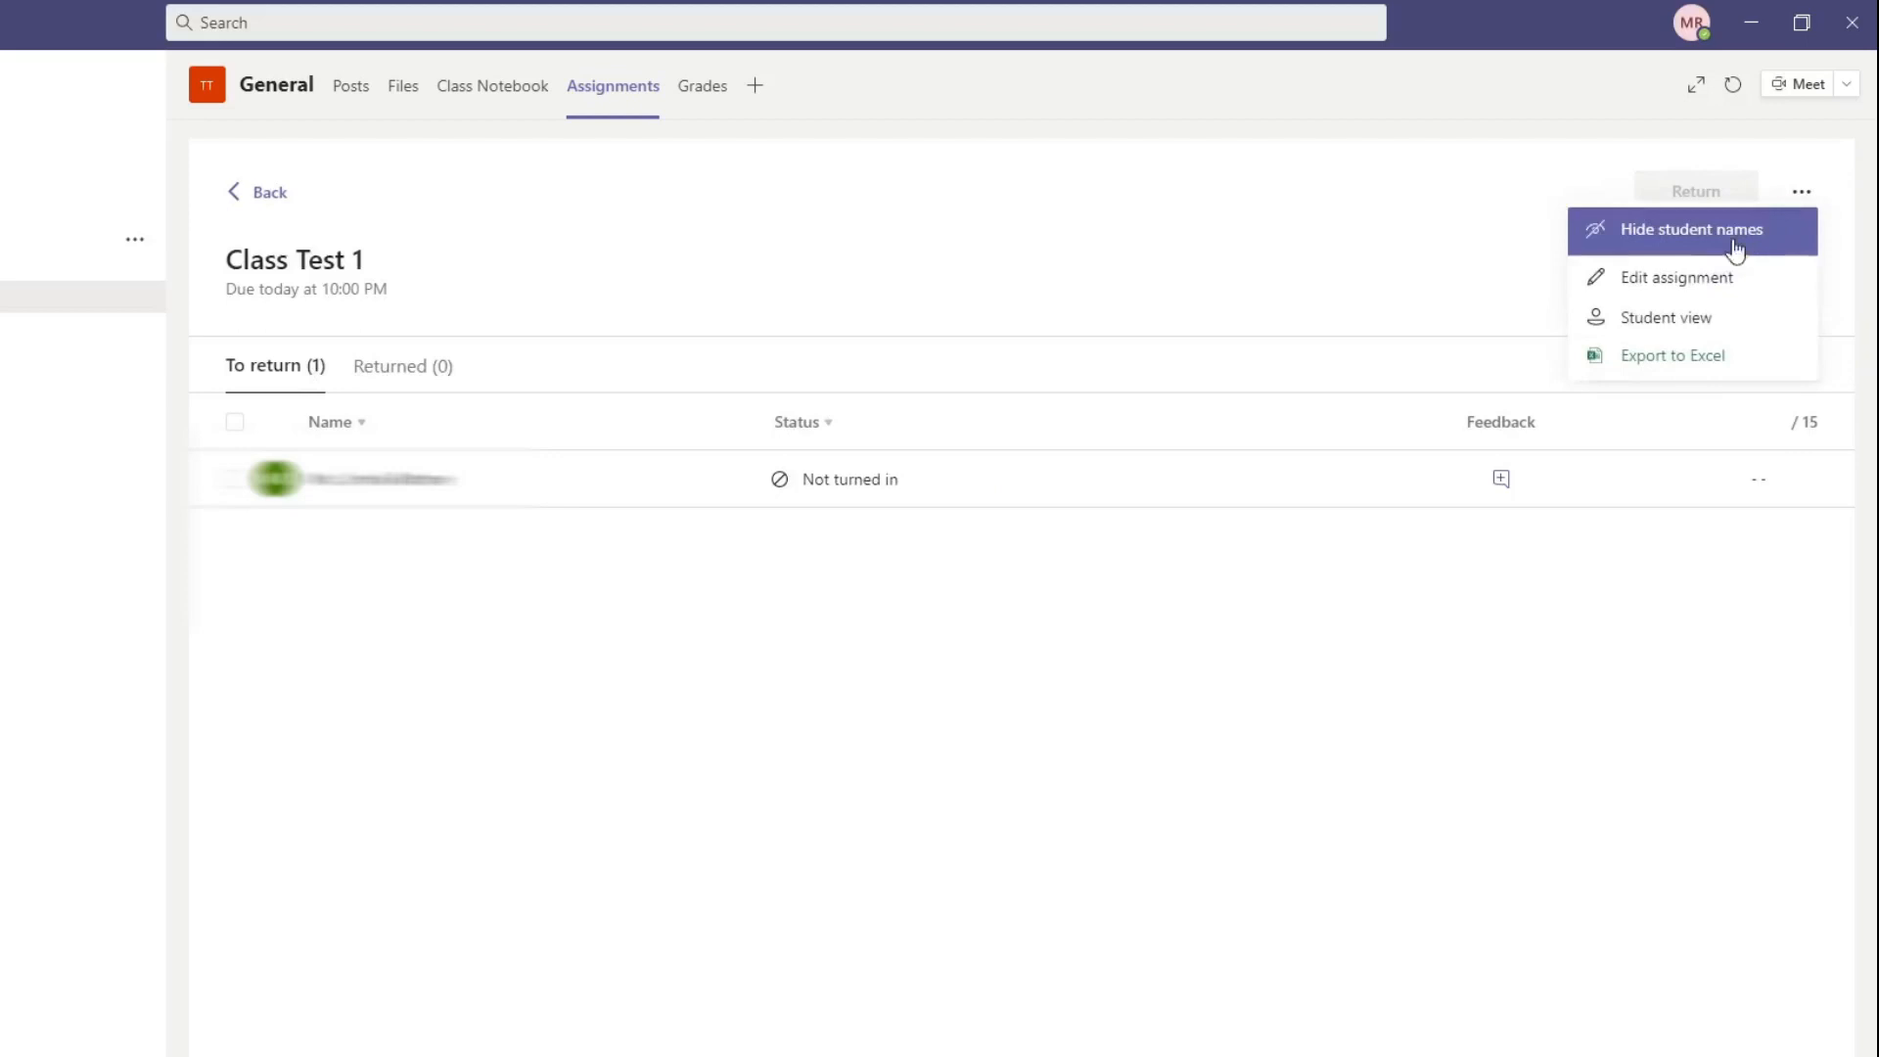
pyautogui.click(1699, 320)
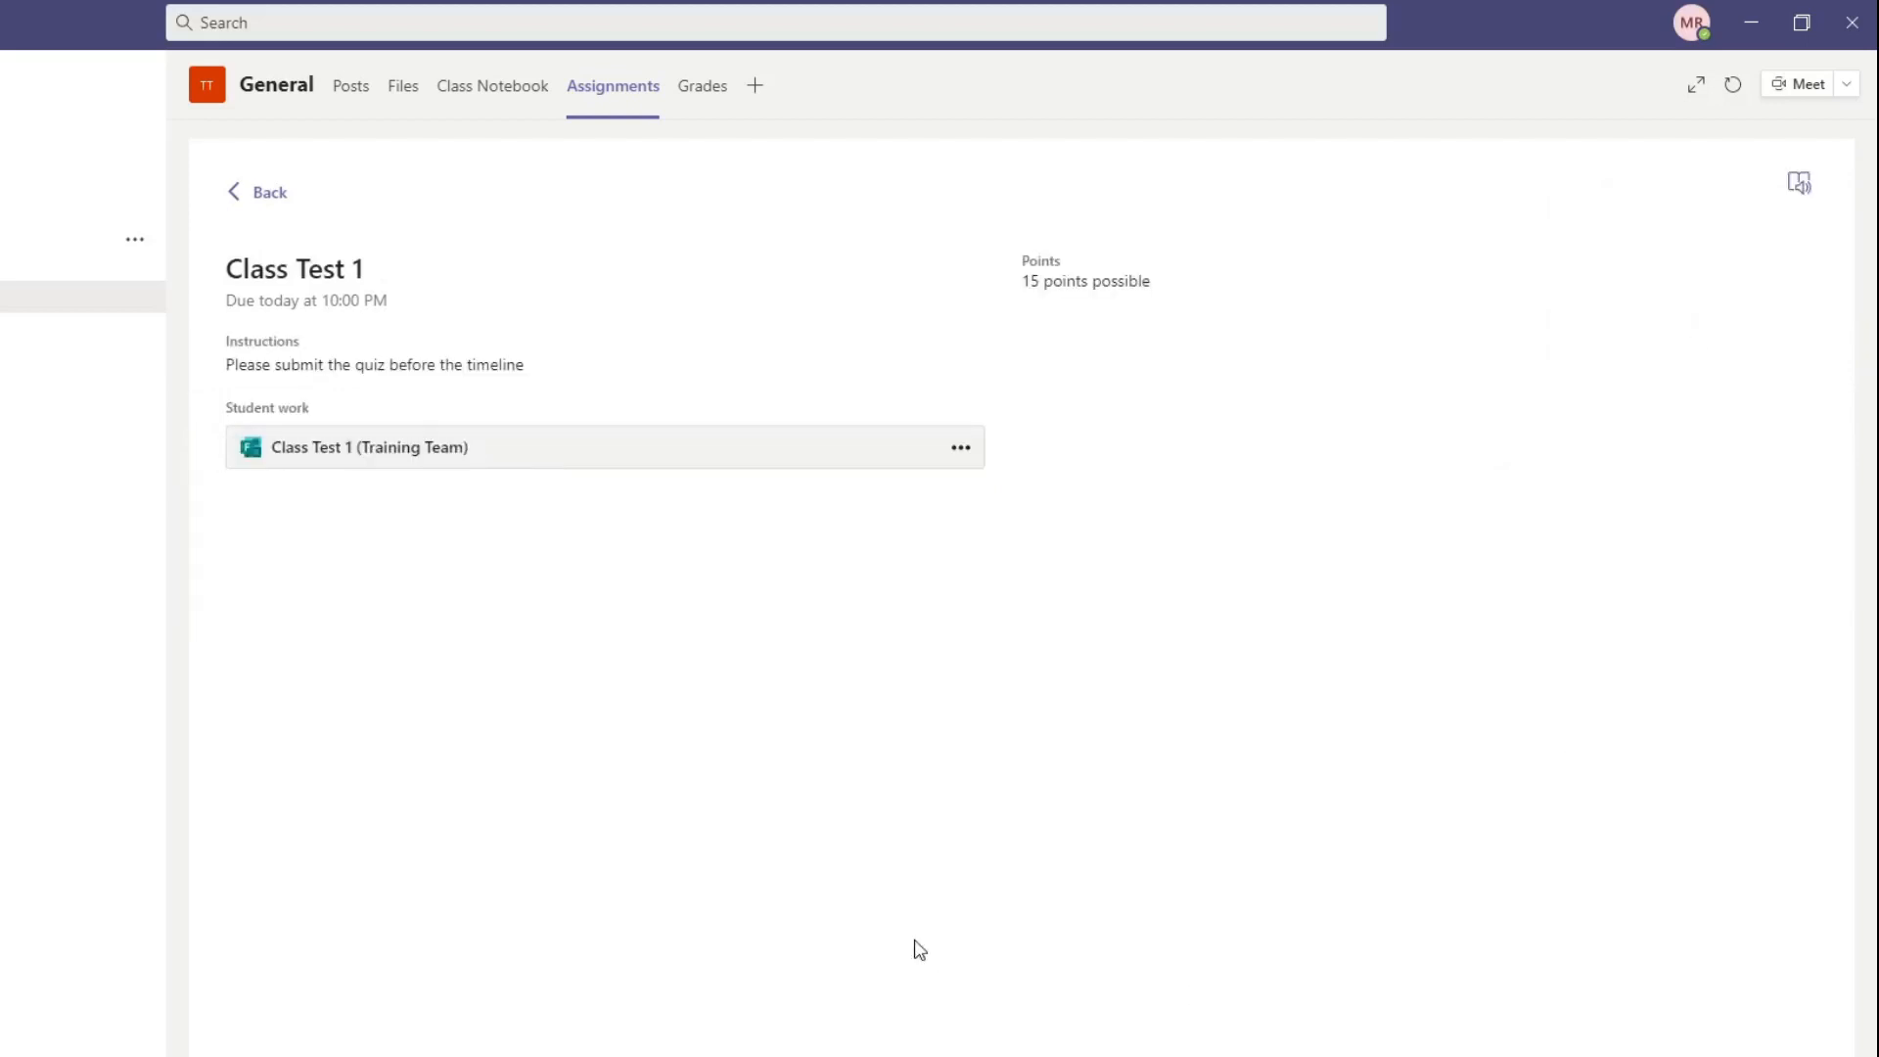
# Step: Preview the attached Class Test 1 (Training Team) quiz, look through its questions, and return from the assignment to the channel posts
pyautogui.click(396, 452)
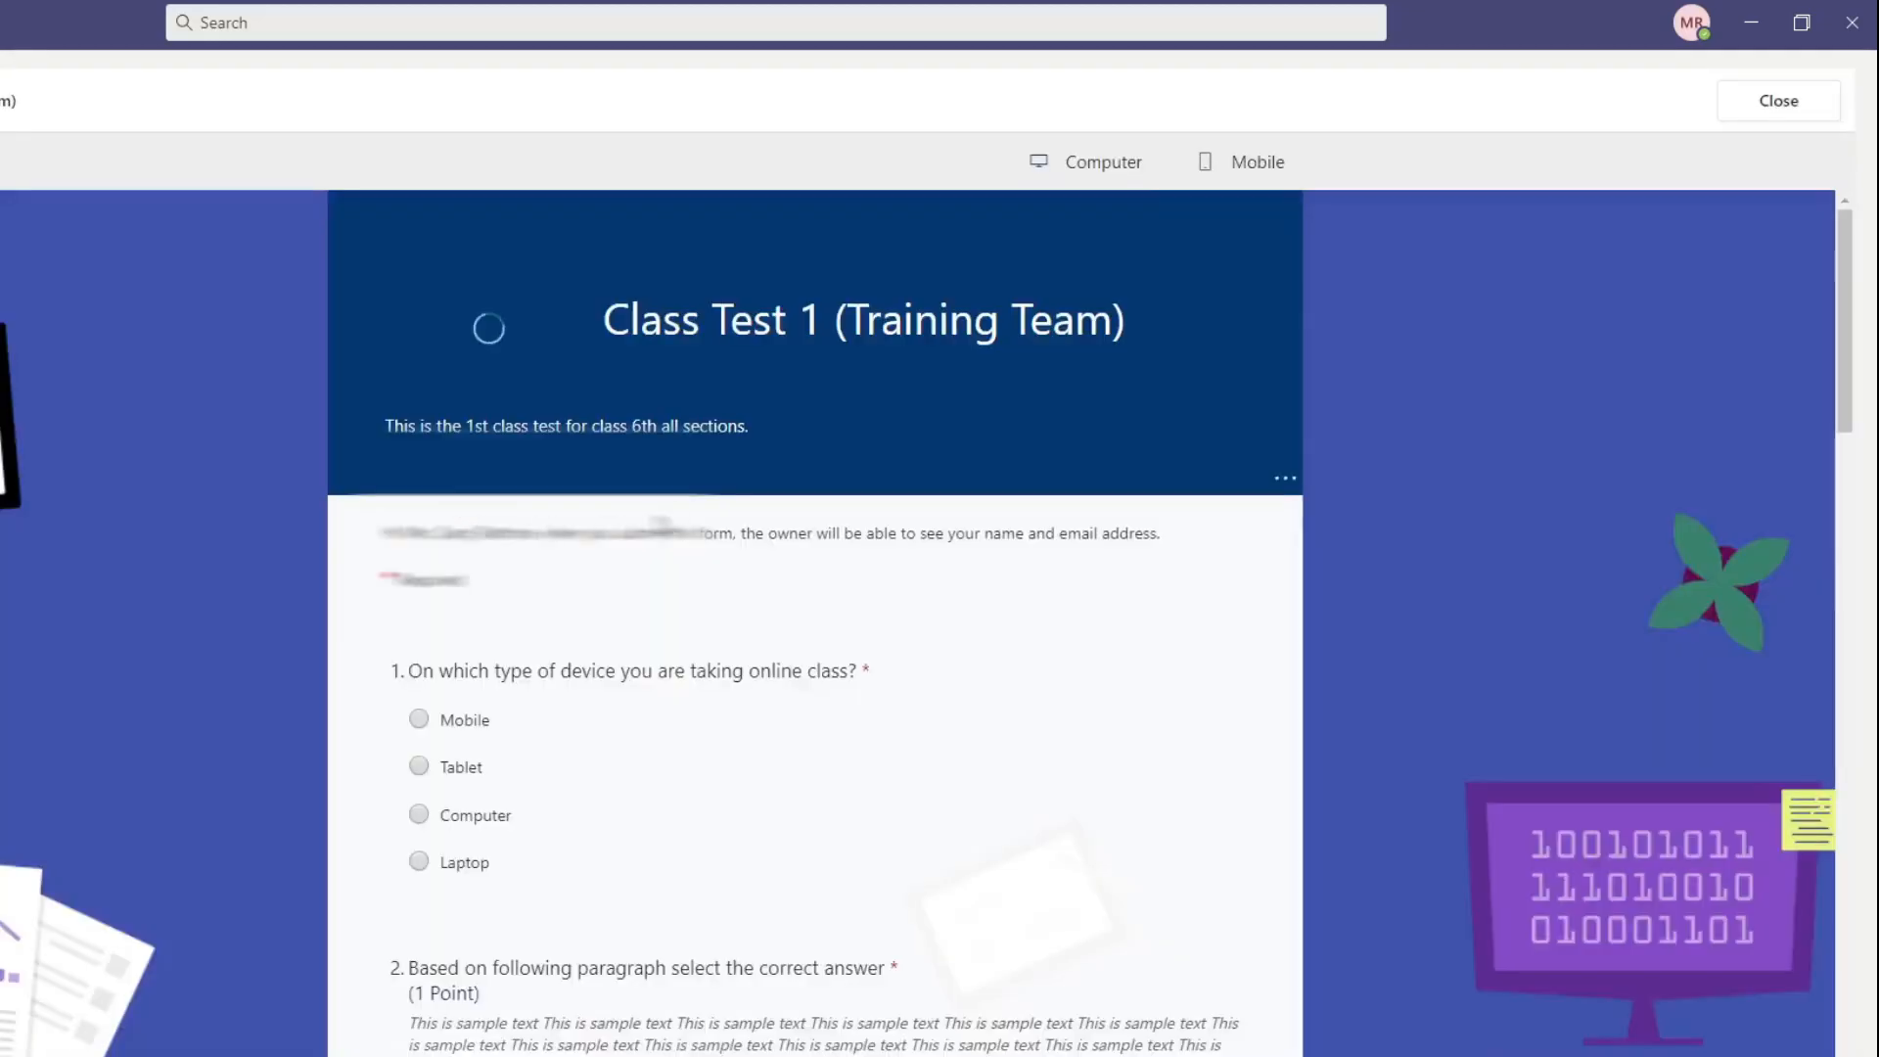
pyautogui.scroll(-8, 724, 764)
pyautogui.scroll(-20, 724, 773)
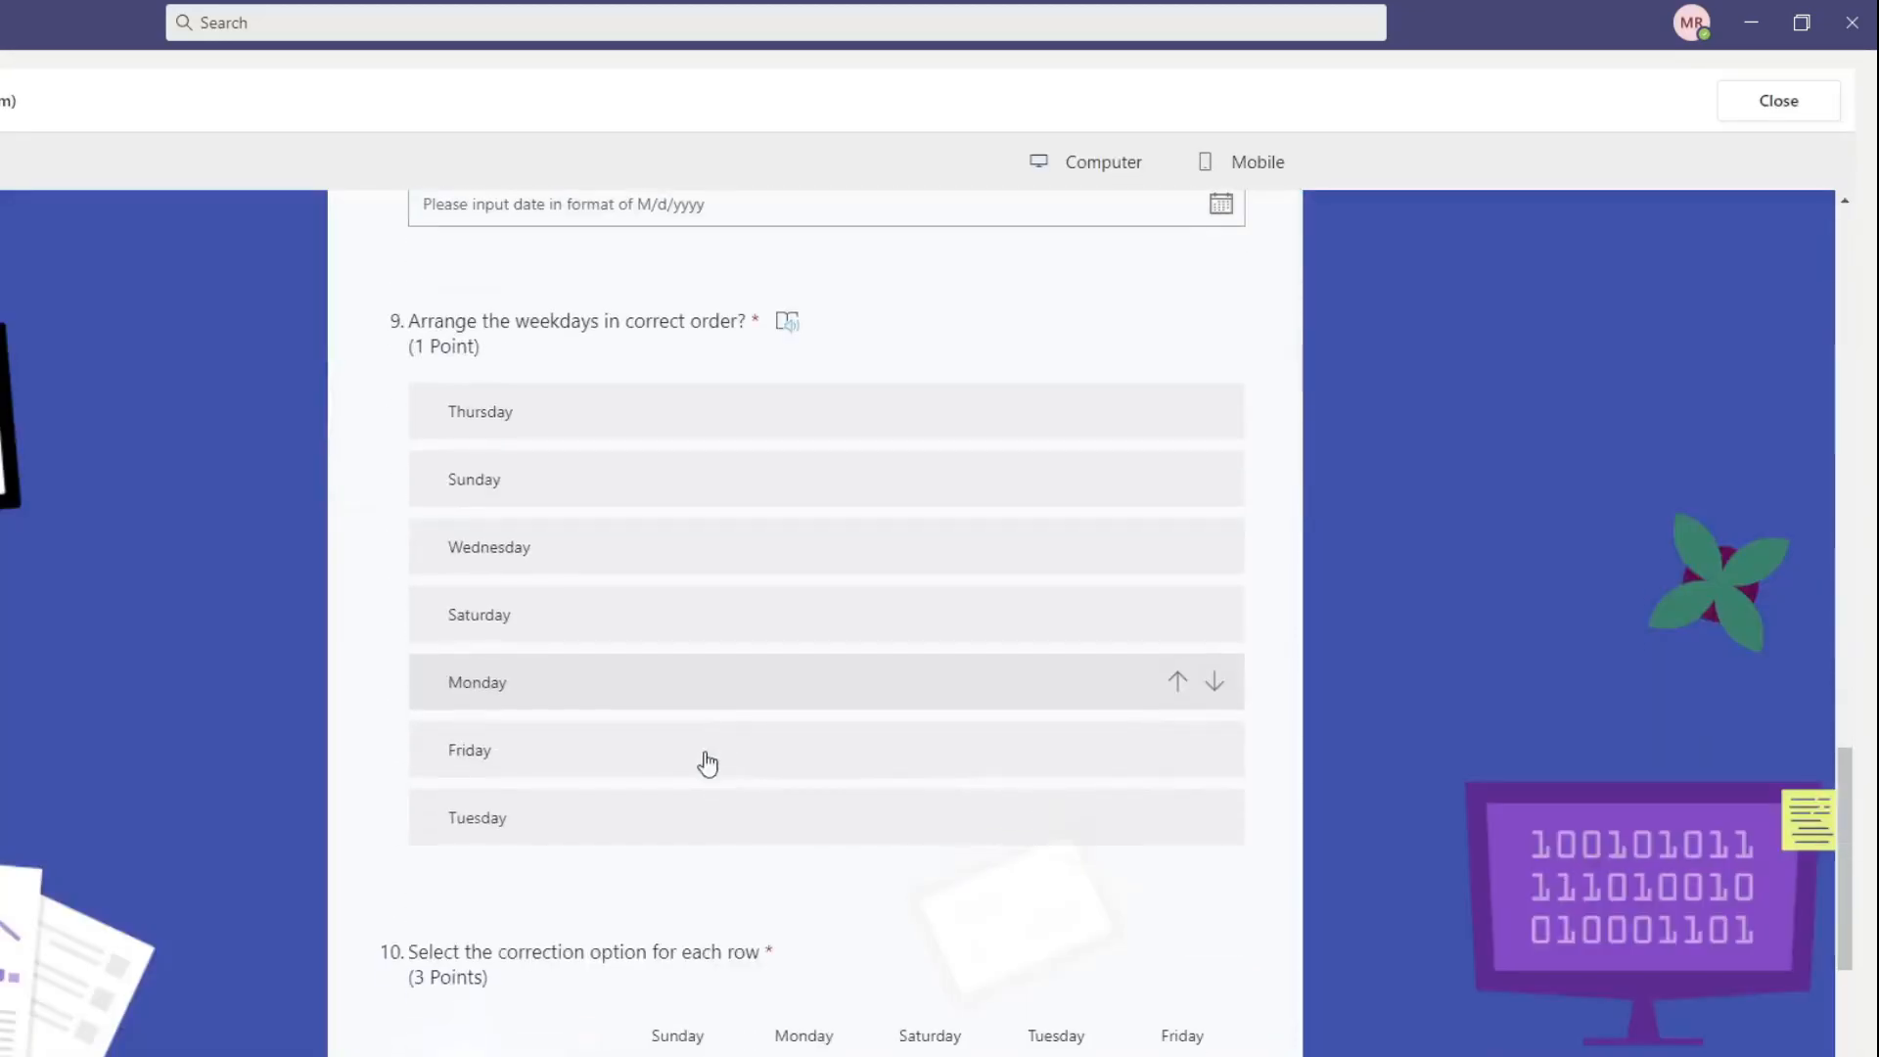
pyautogui.scroll(6, 1564, 348)
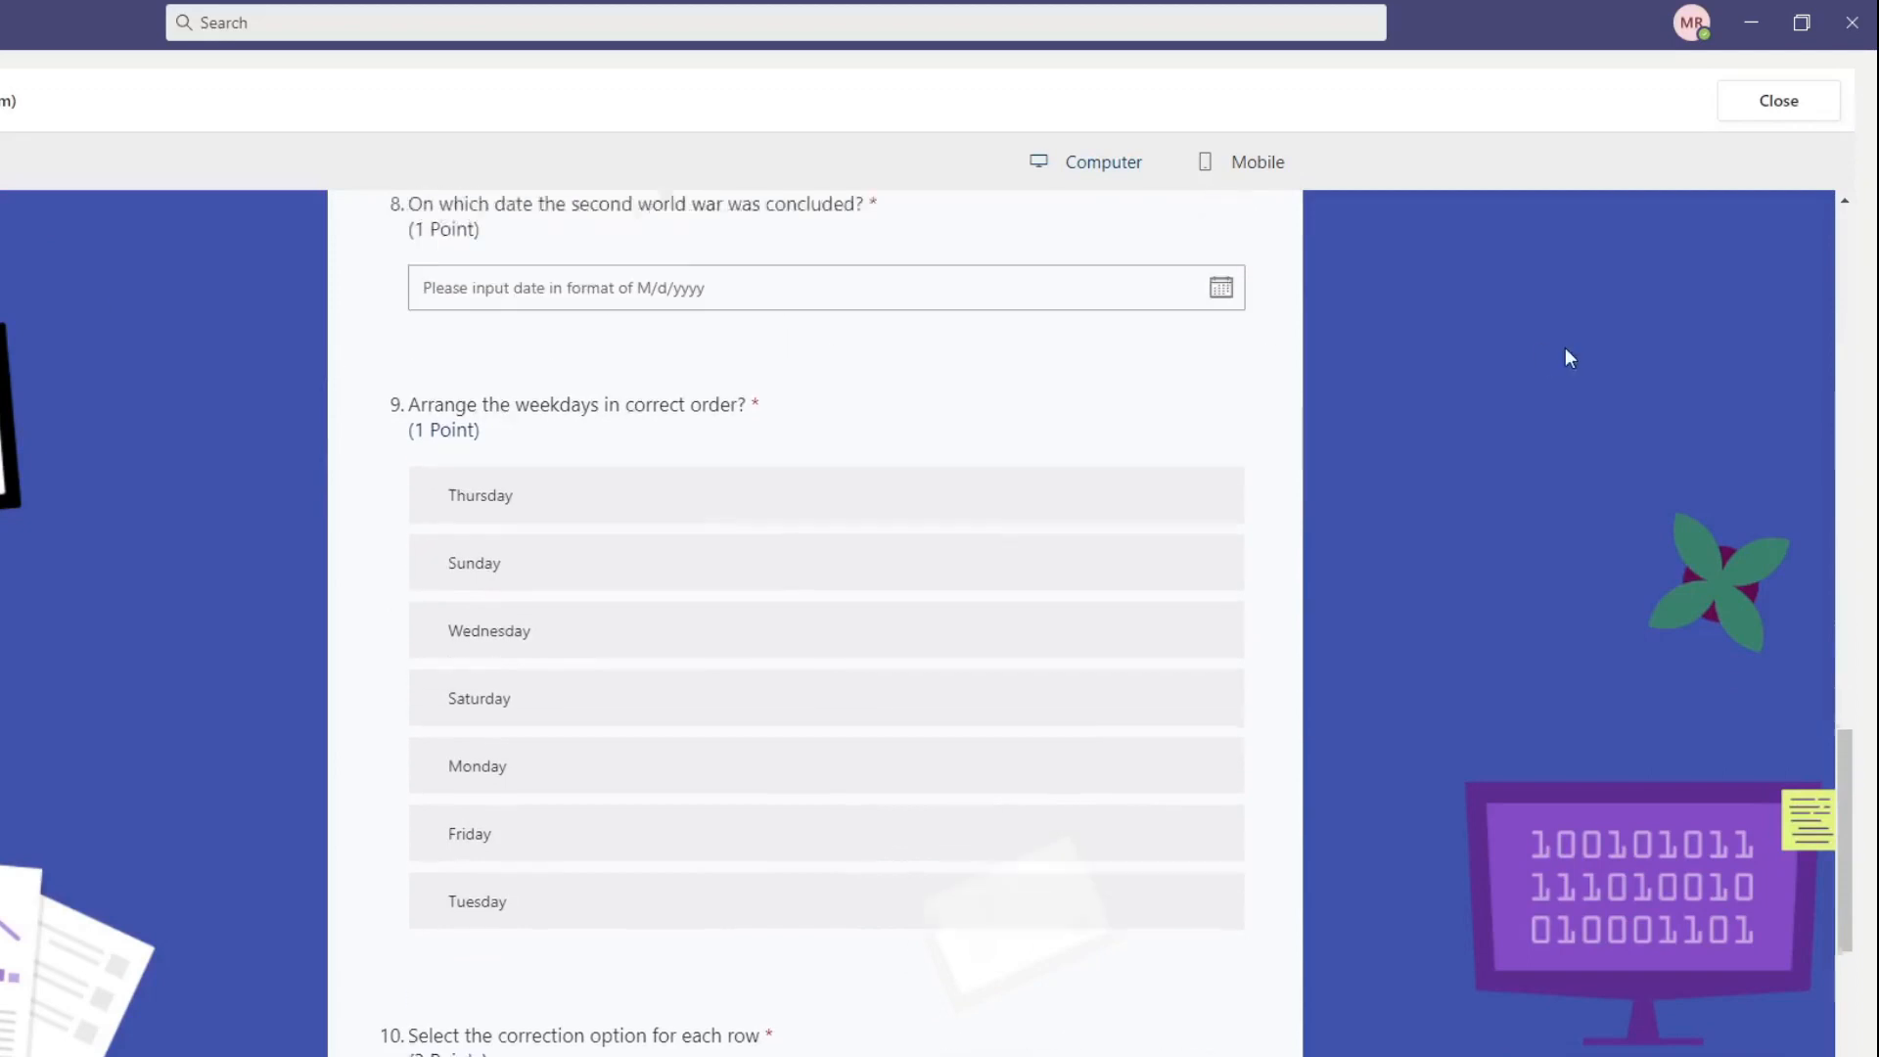
pyautogui.click(1777, 100)
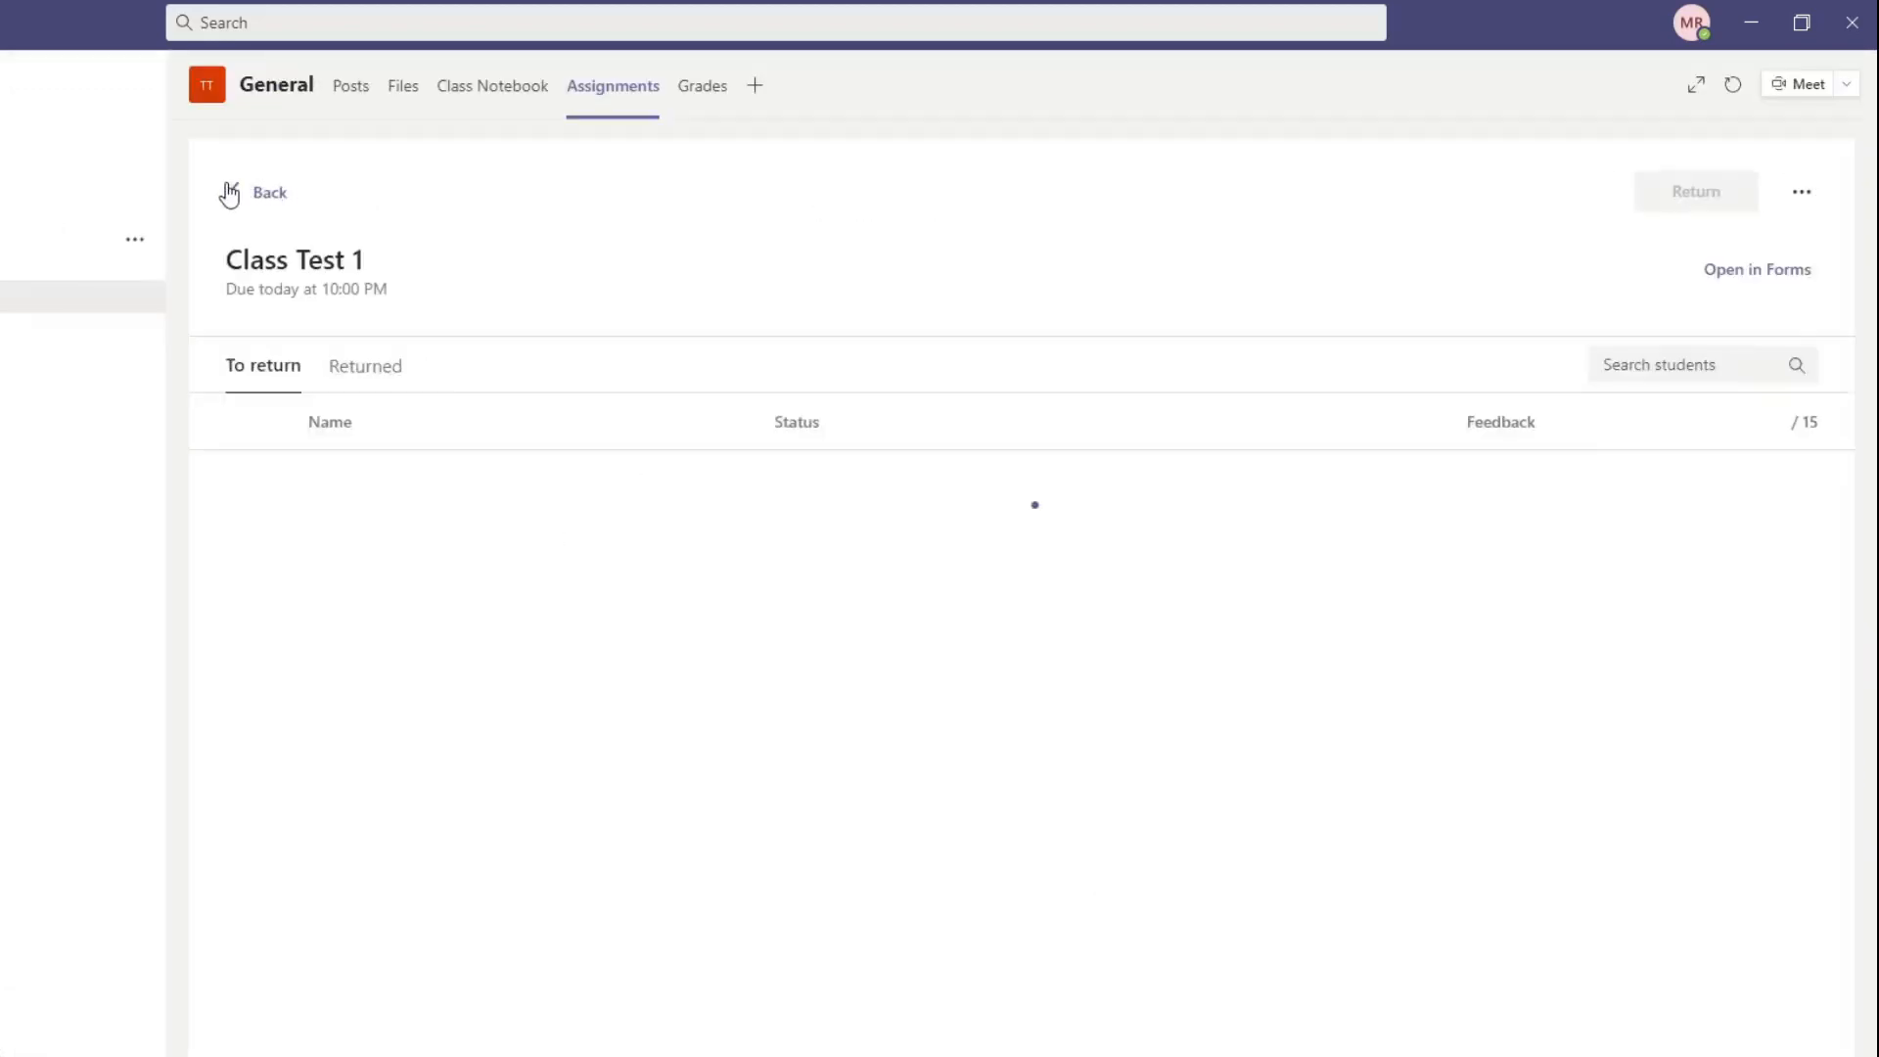
pyautogui.click(230, 191)
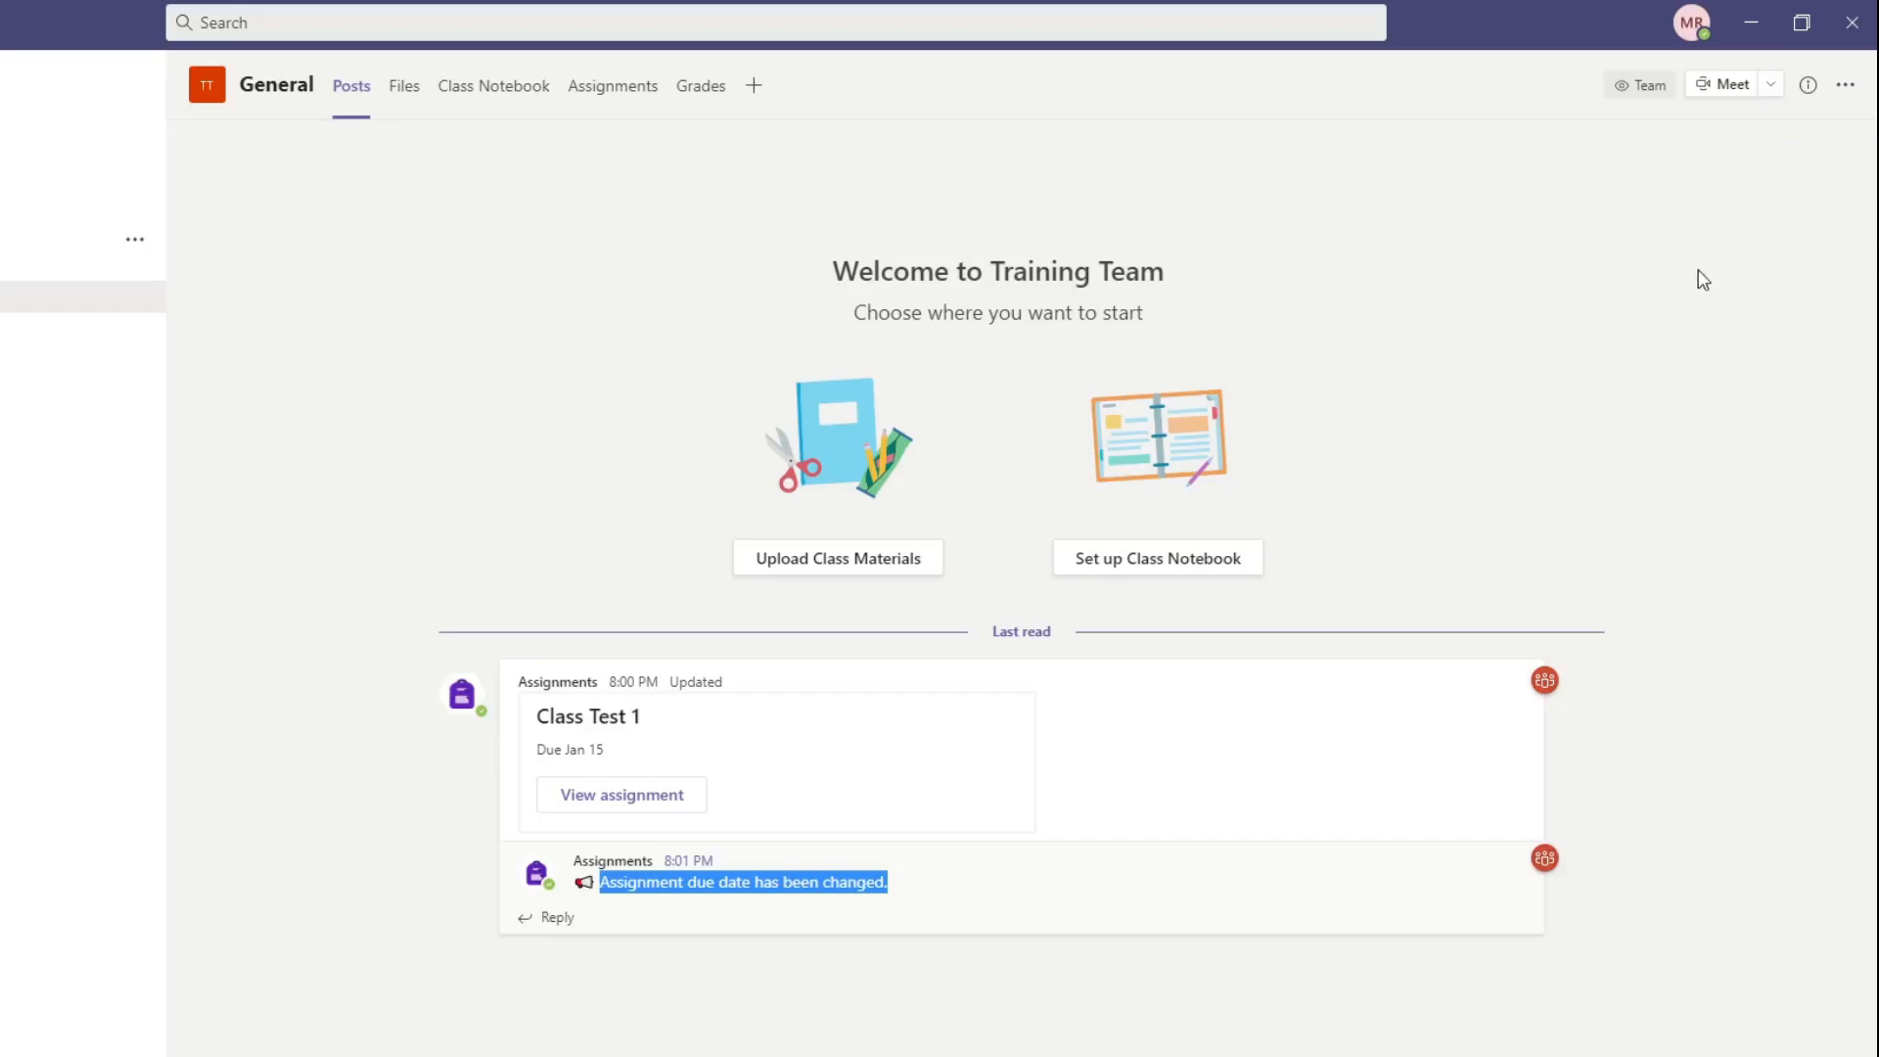
# Step: Open the assigned Class Test 1 for editing and delete the assignment
pyautogui.click(640, 98)
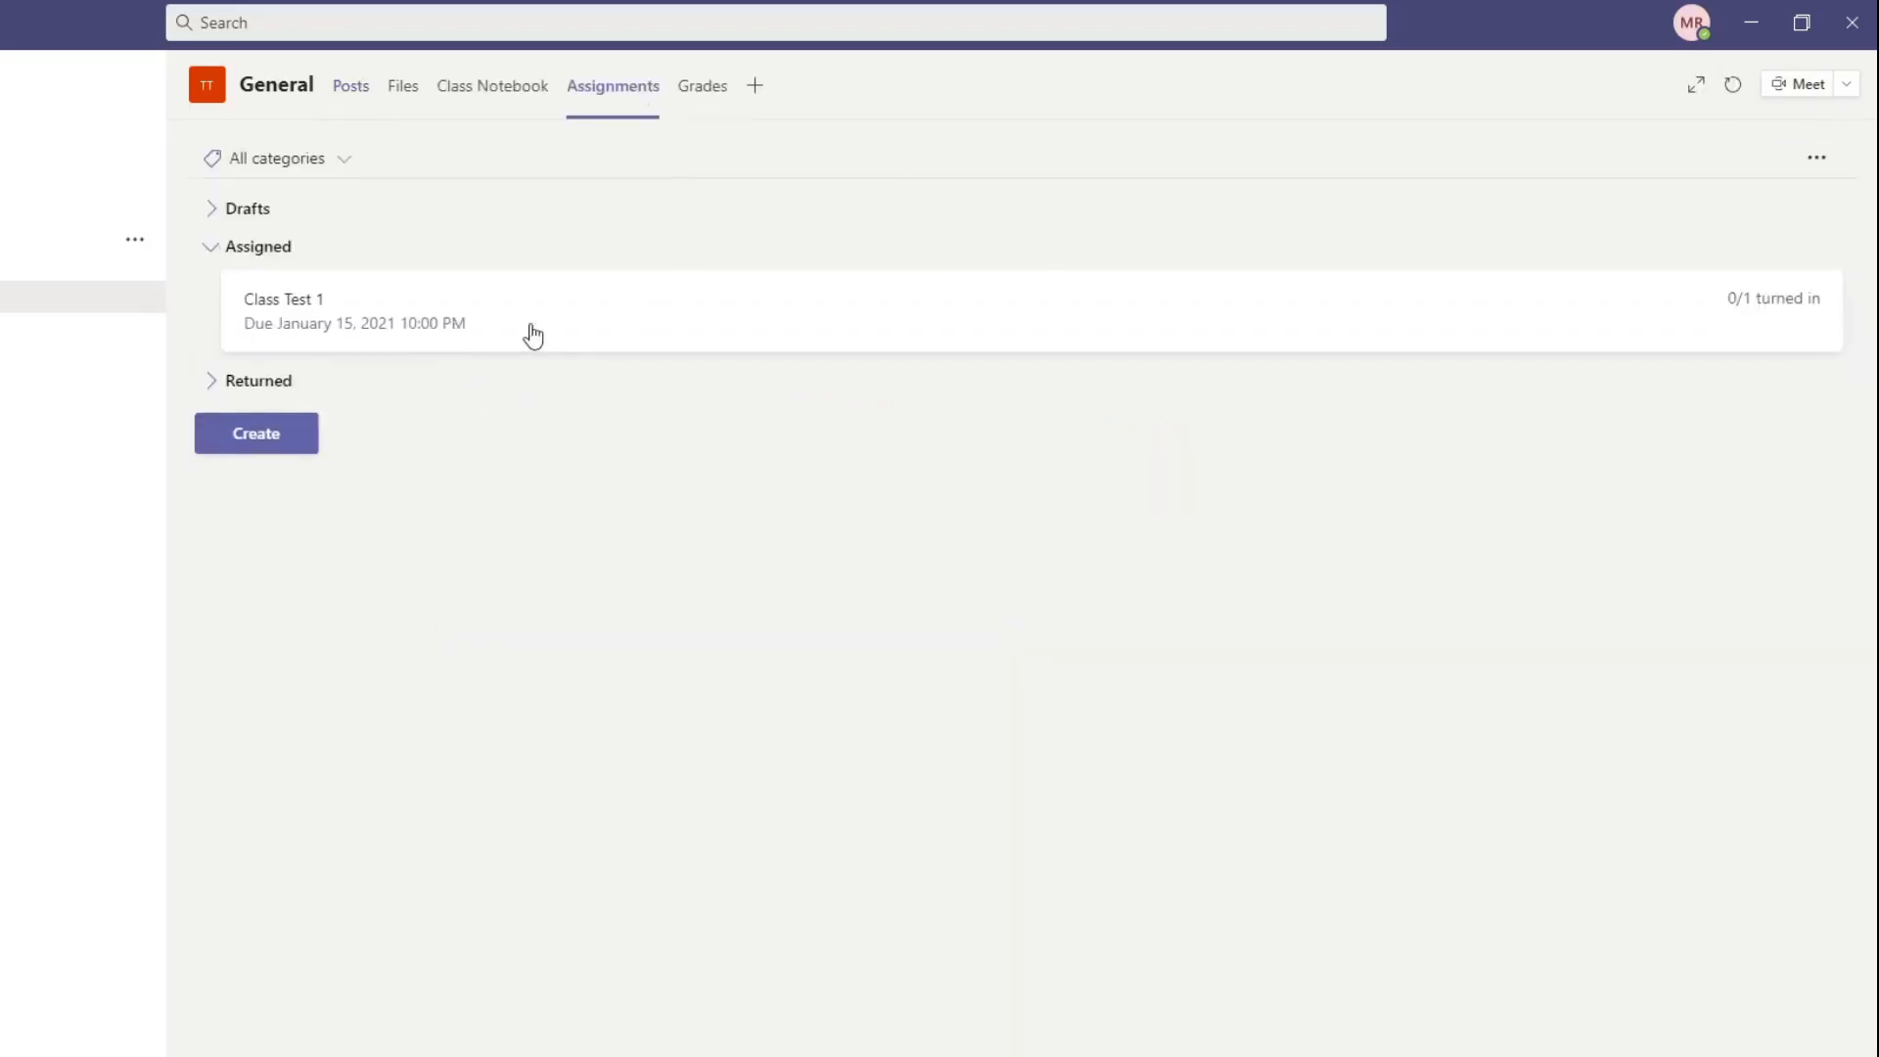
pyautogui.click(1793, 324)
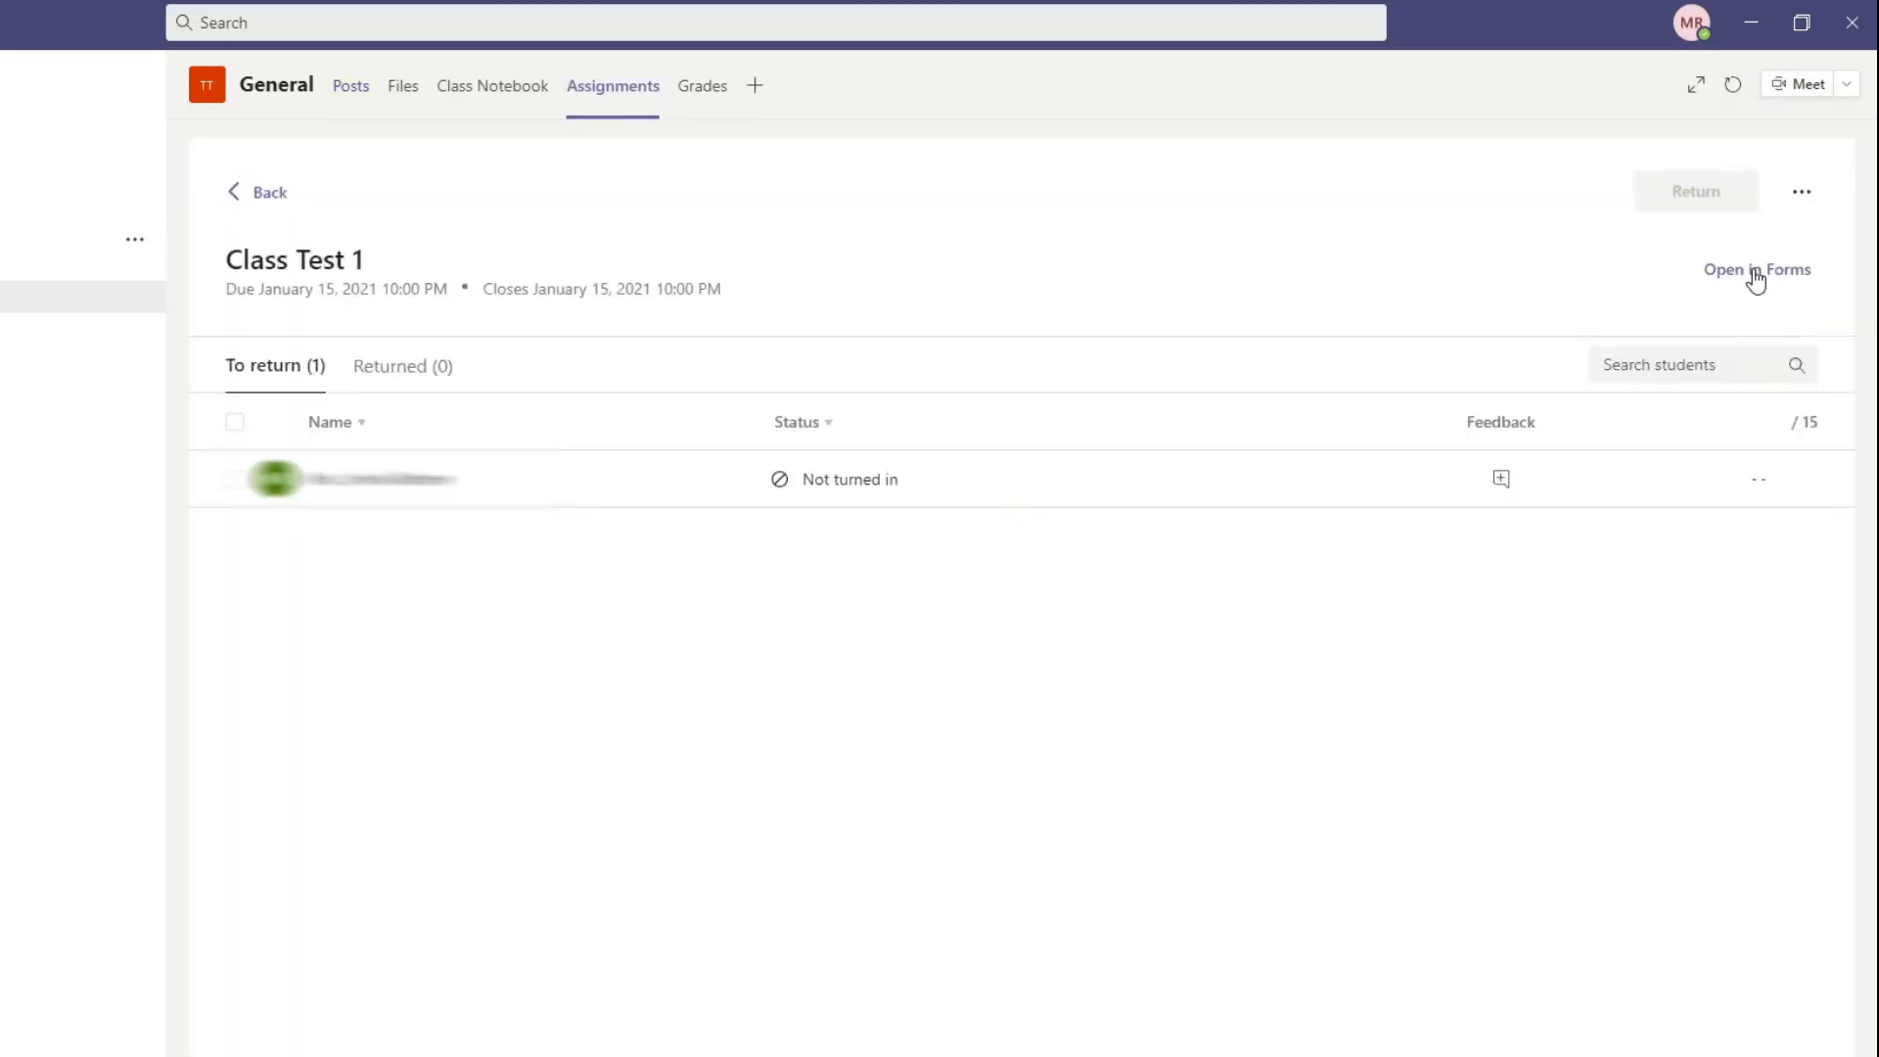
pyautogui.click(1802, 192)
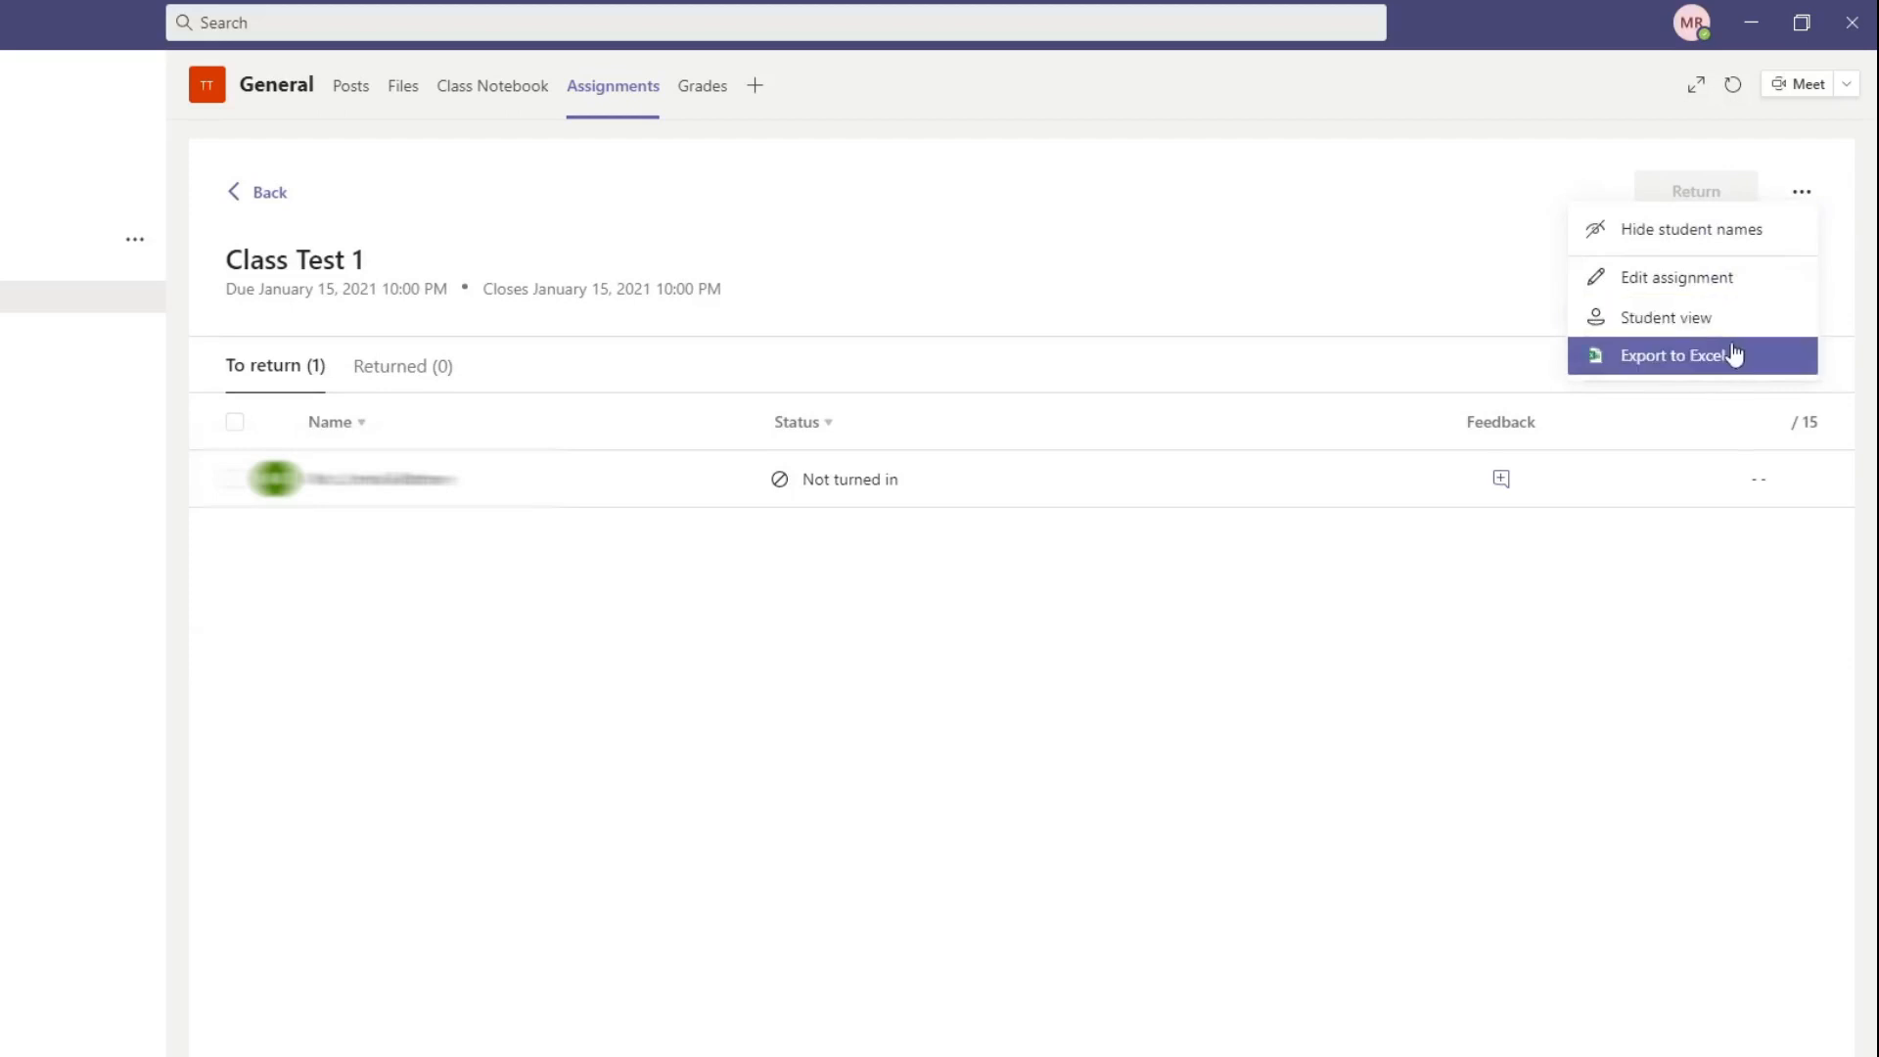
pyautogui.click(1725, 279)
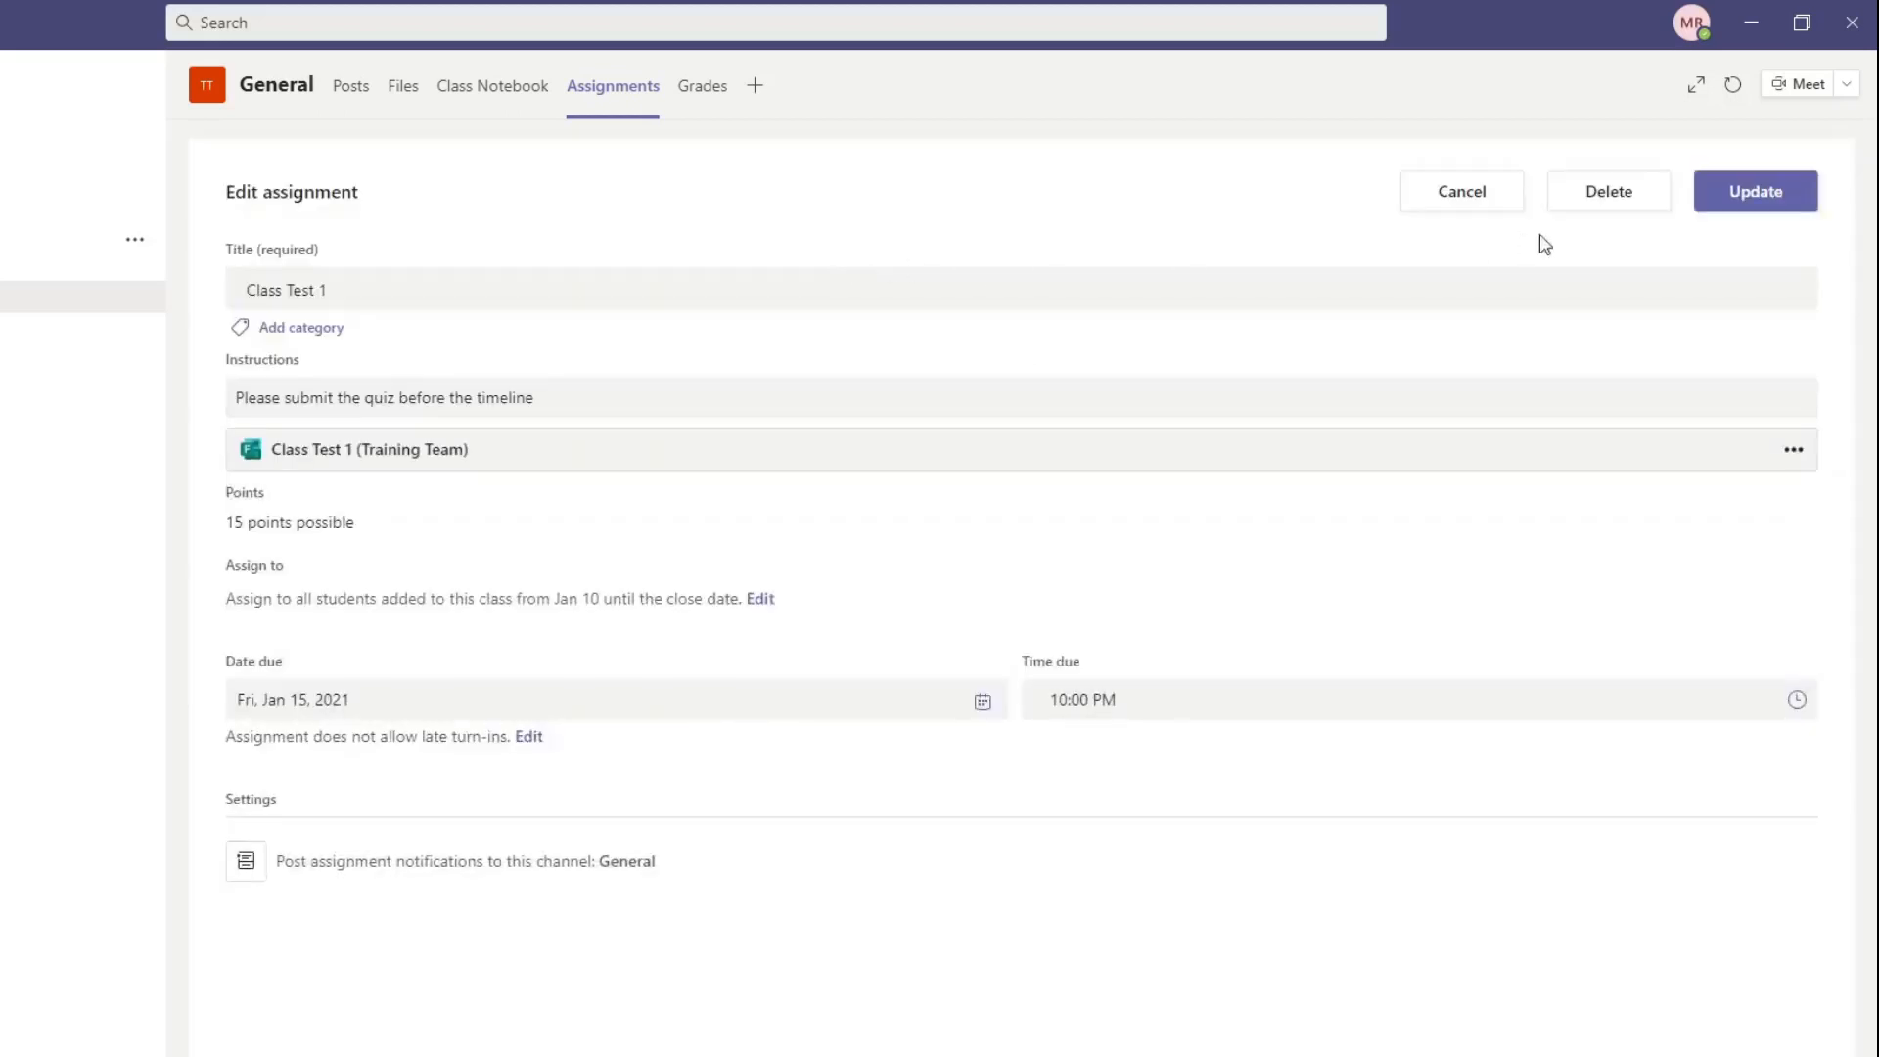
pyautogui.click(1598, 197)
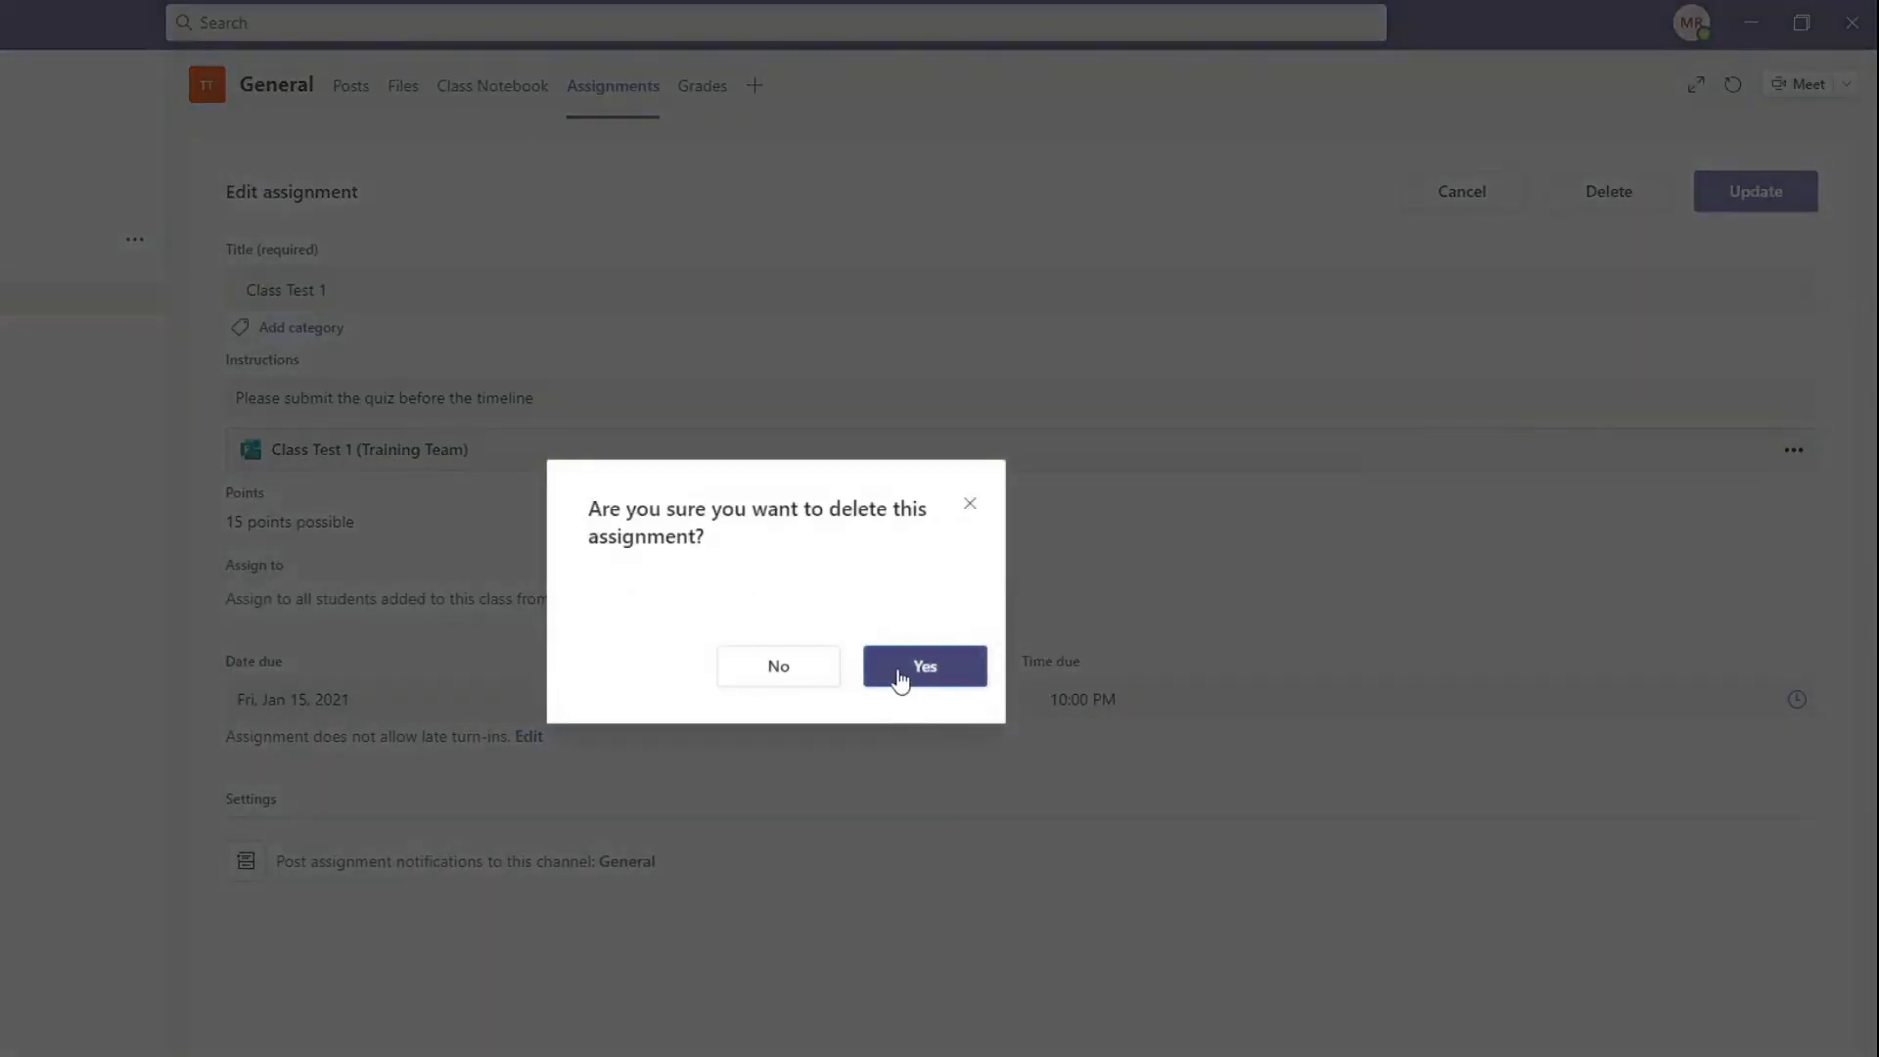
pyautogui.click(899, 679)
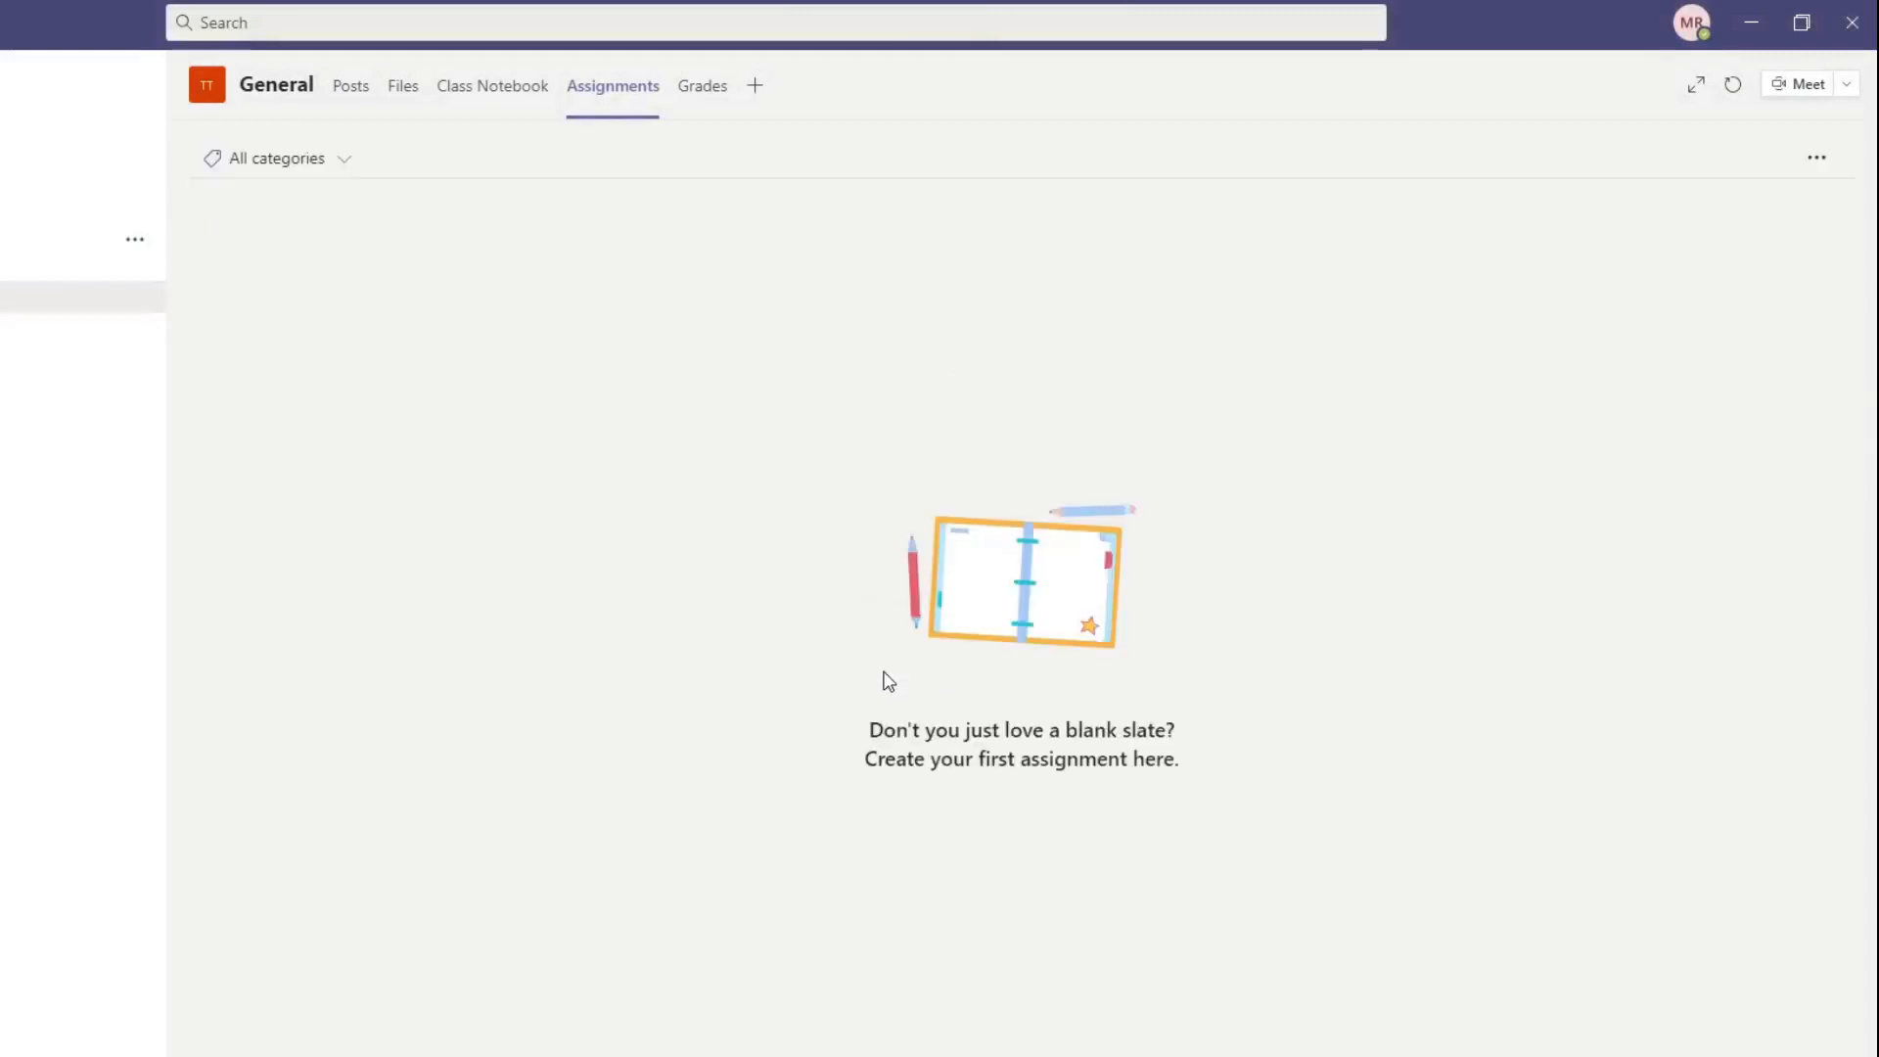
# Step: Create a new quiz assignment based on the existing Forms quiz Class Test 1
pyautogui.click(496, 954)
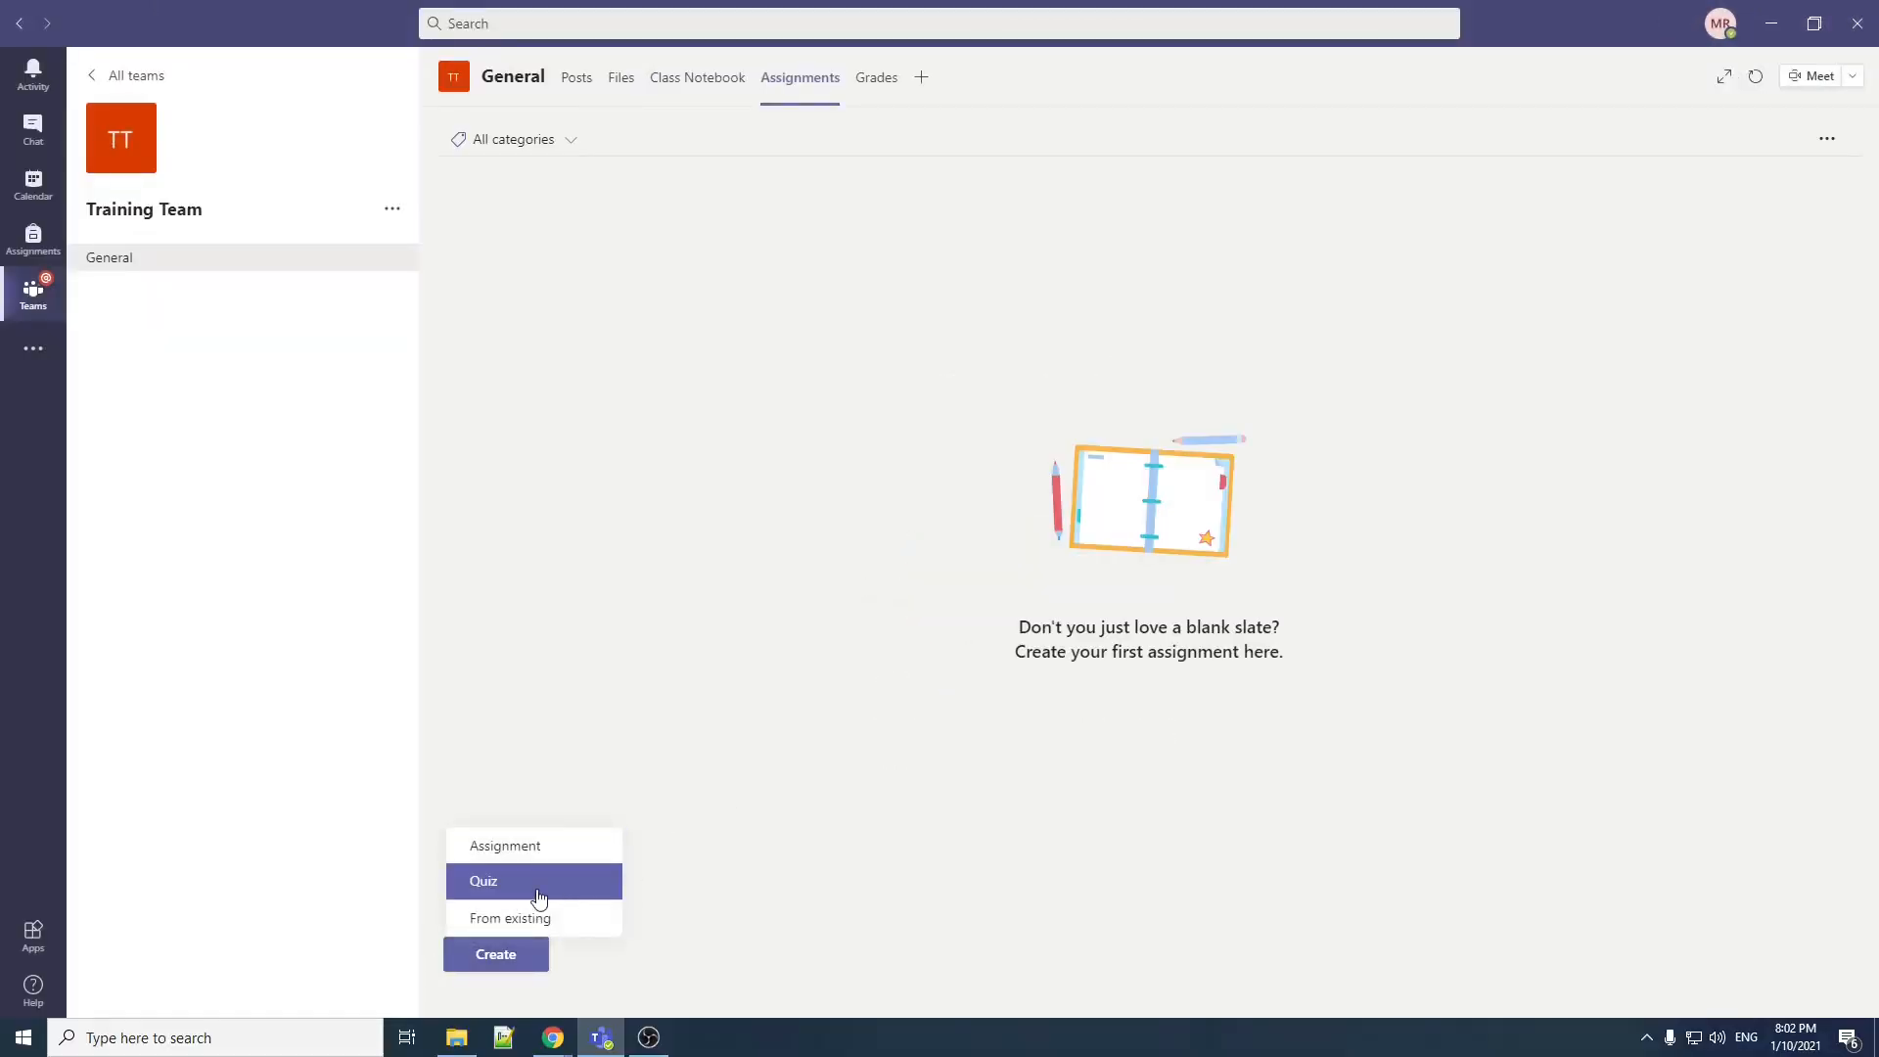
pyautogui.click(482, 891)
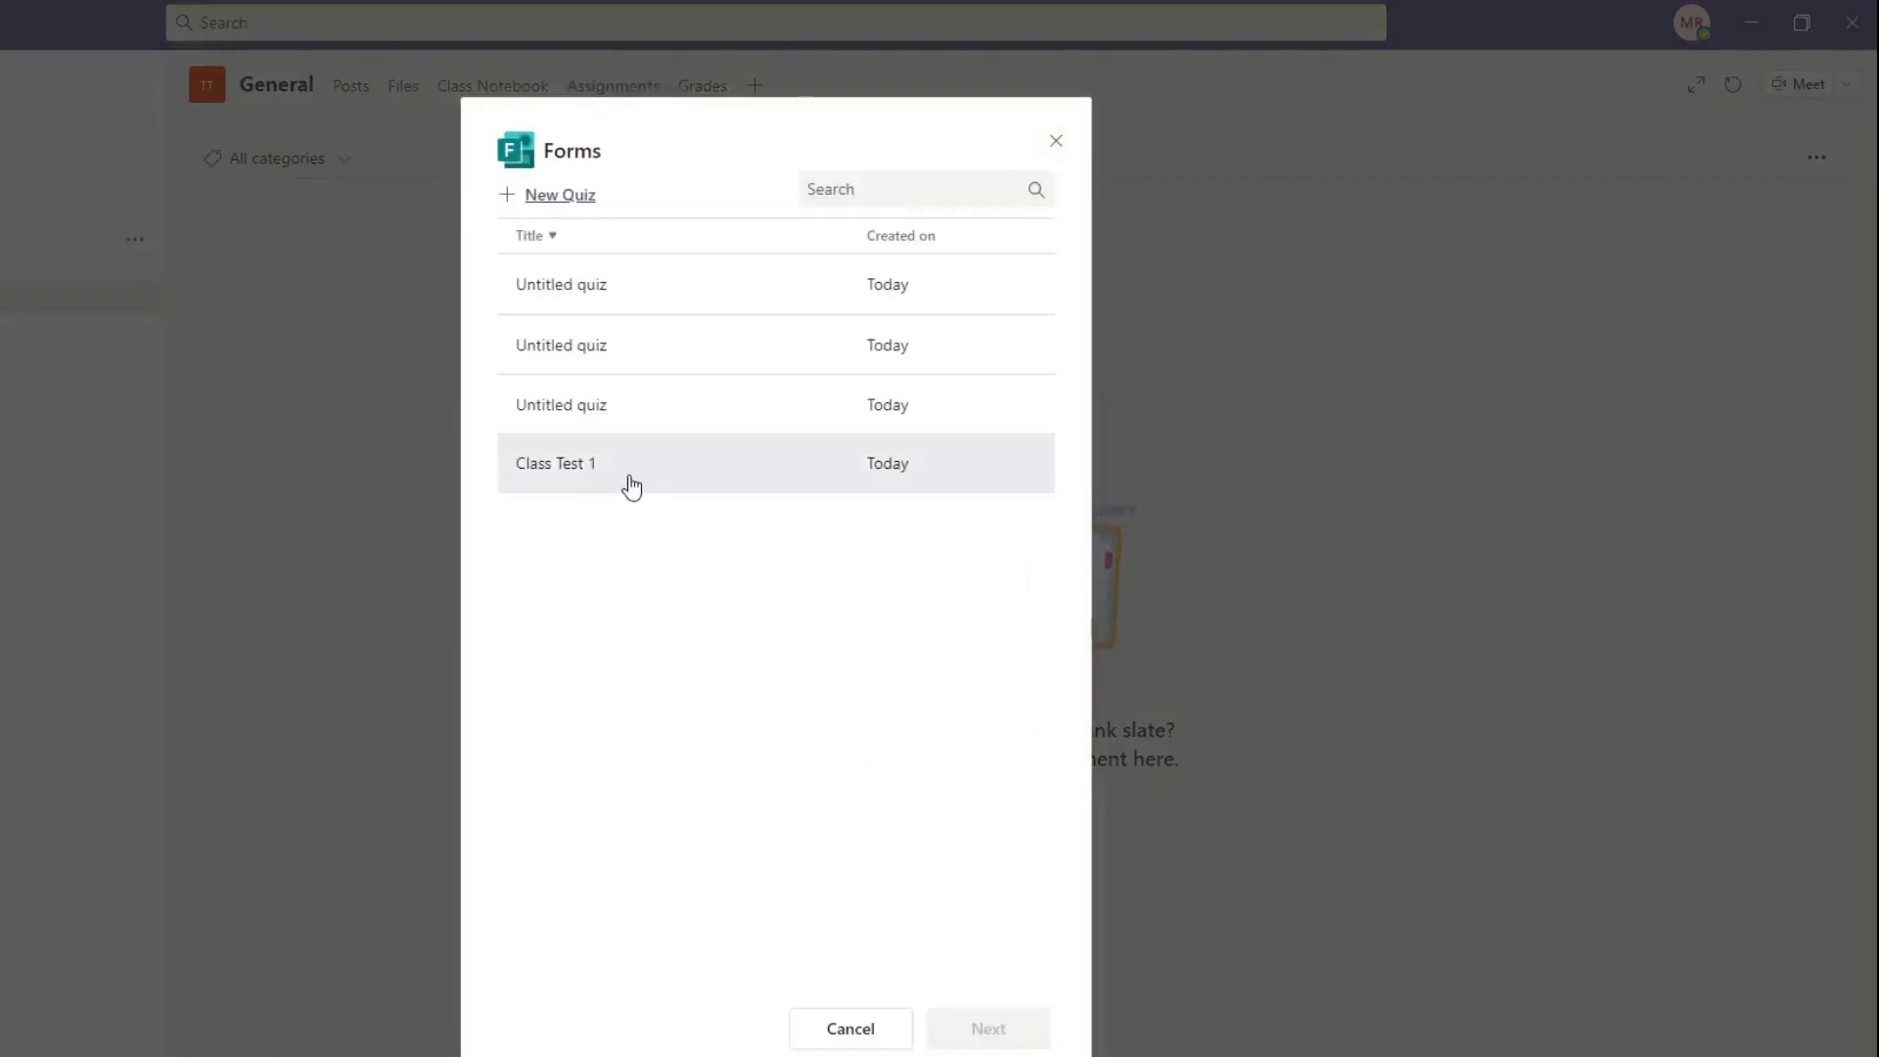
pyautogui.click(627, 485)
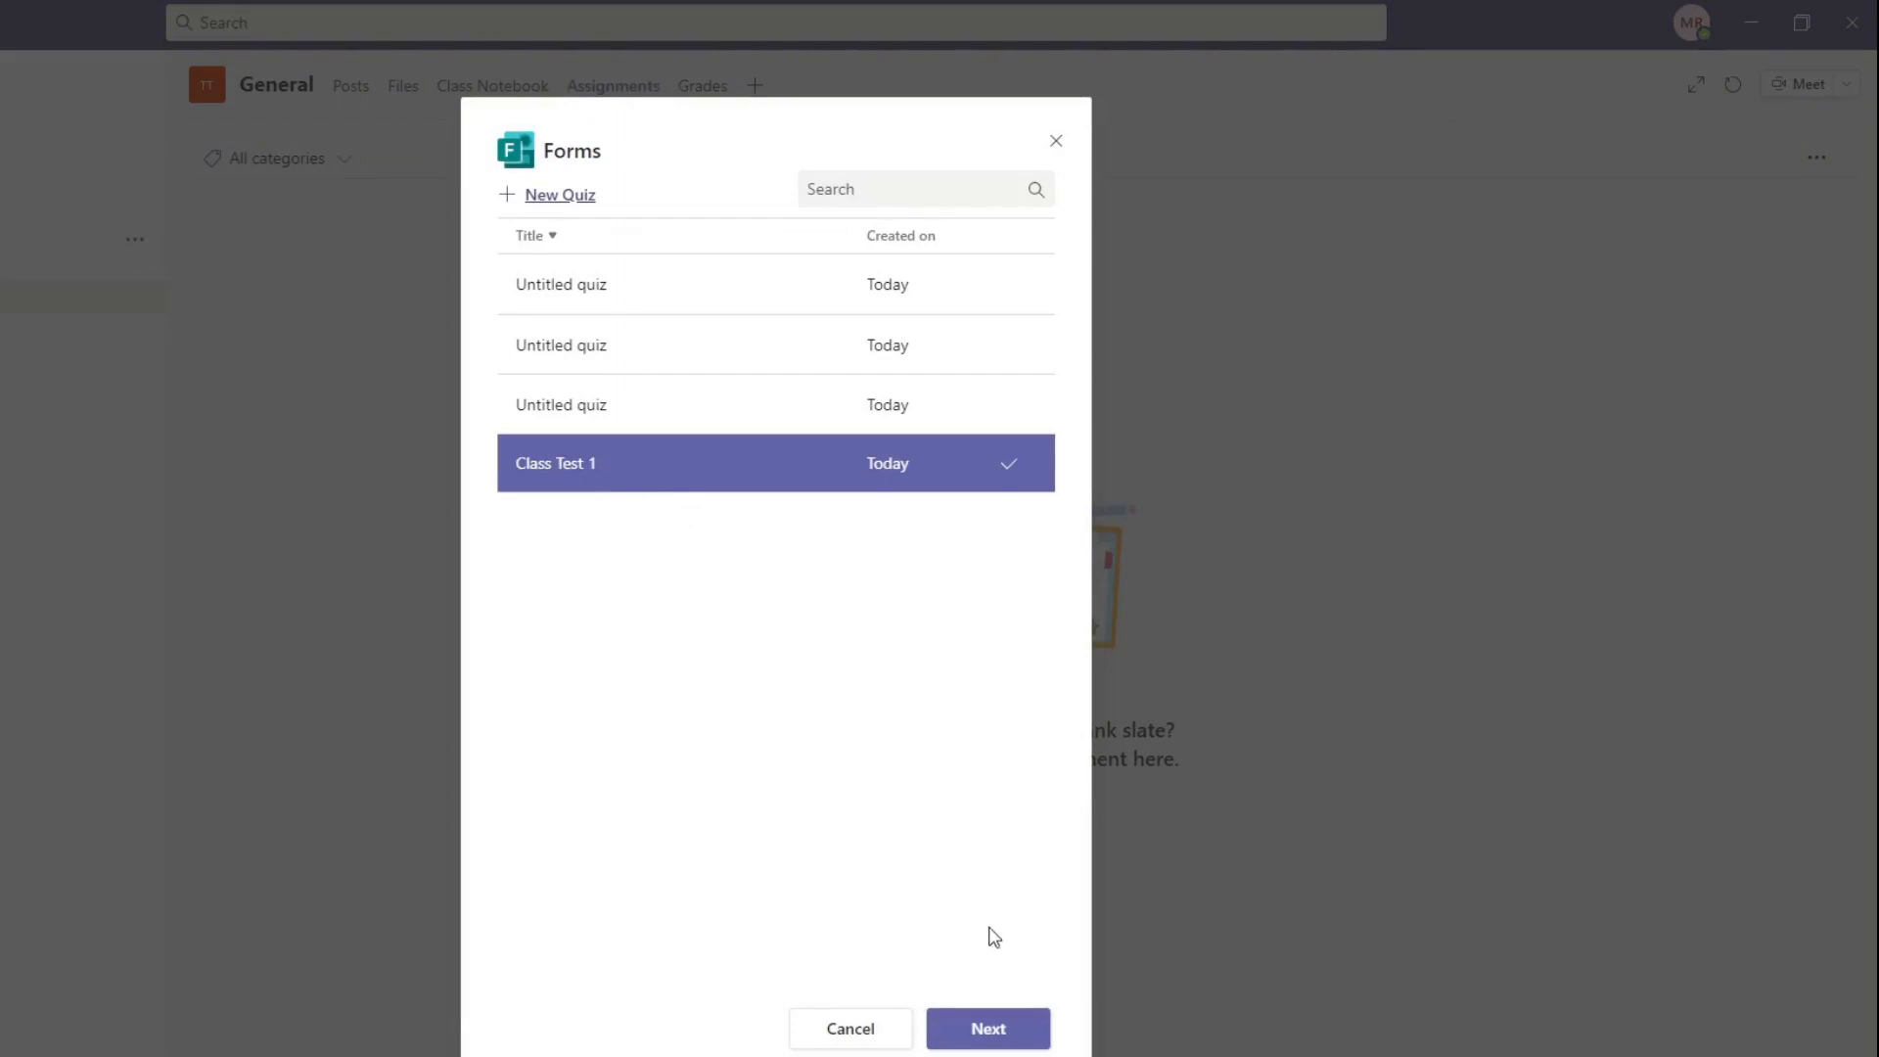
pyautogui.click(969, 1029)
# Step: Enter the assignment instructions "Please complete the quiz in time, late submissions are not allowed"
pyautogui.click(359, 288)
pyautogui.click(414, 401)
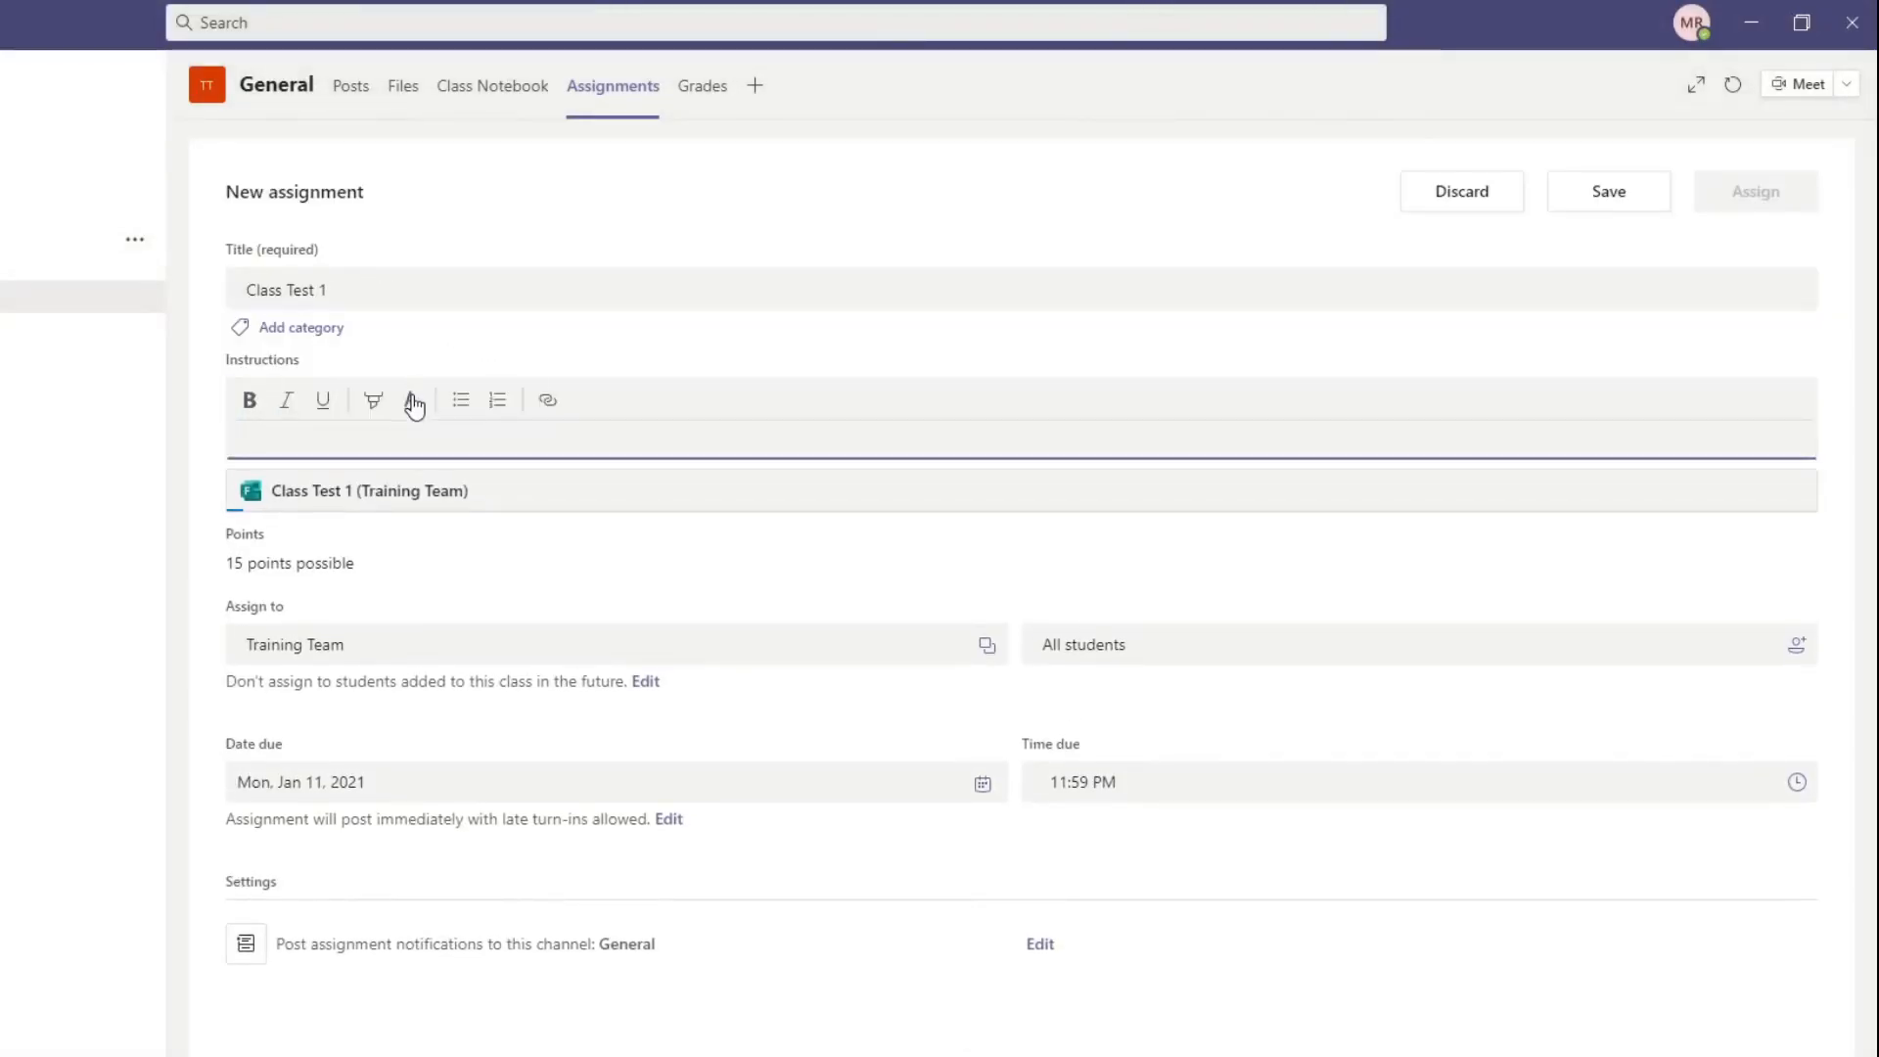
pyautogui.write('Please')
pyautogui.write('omplete the fo')
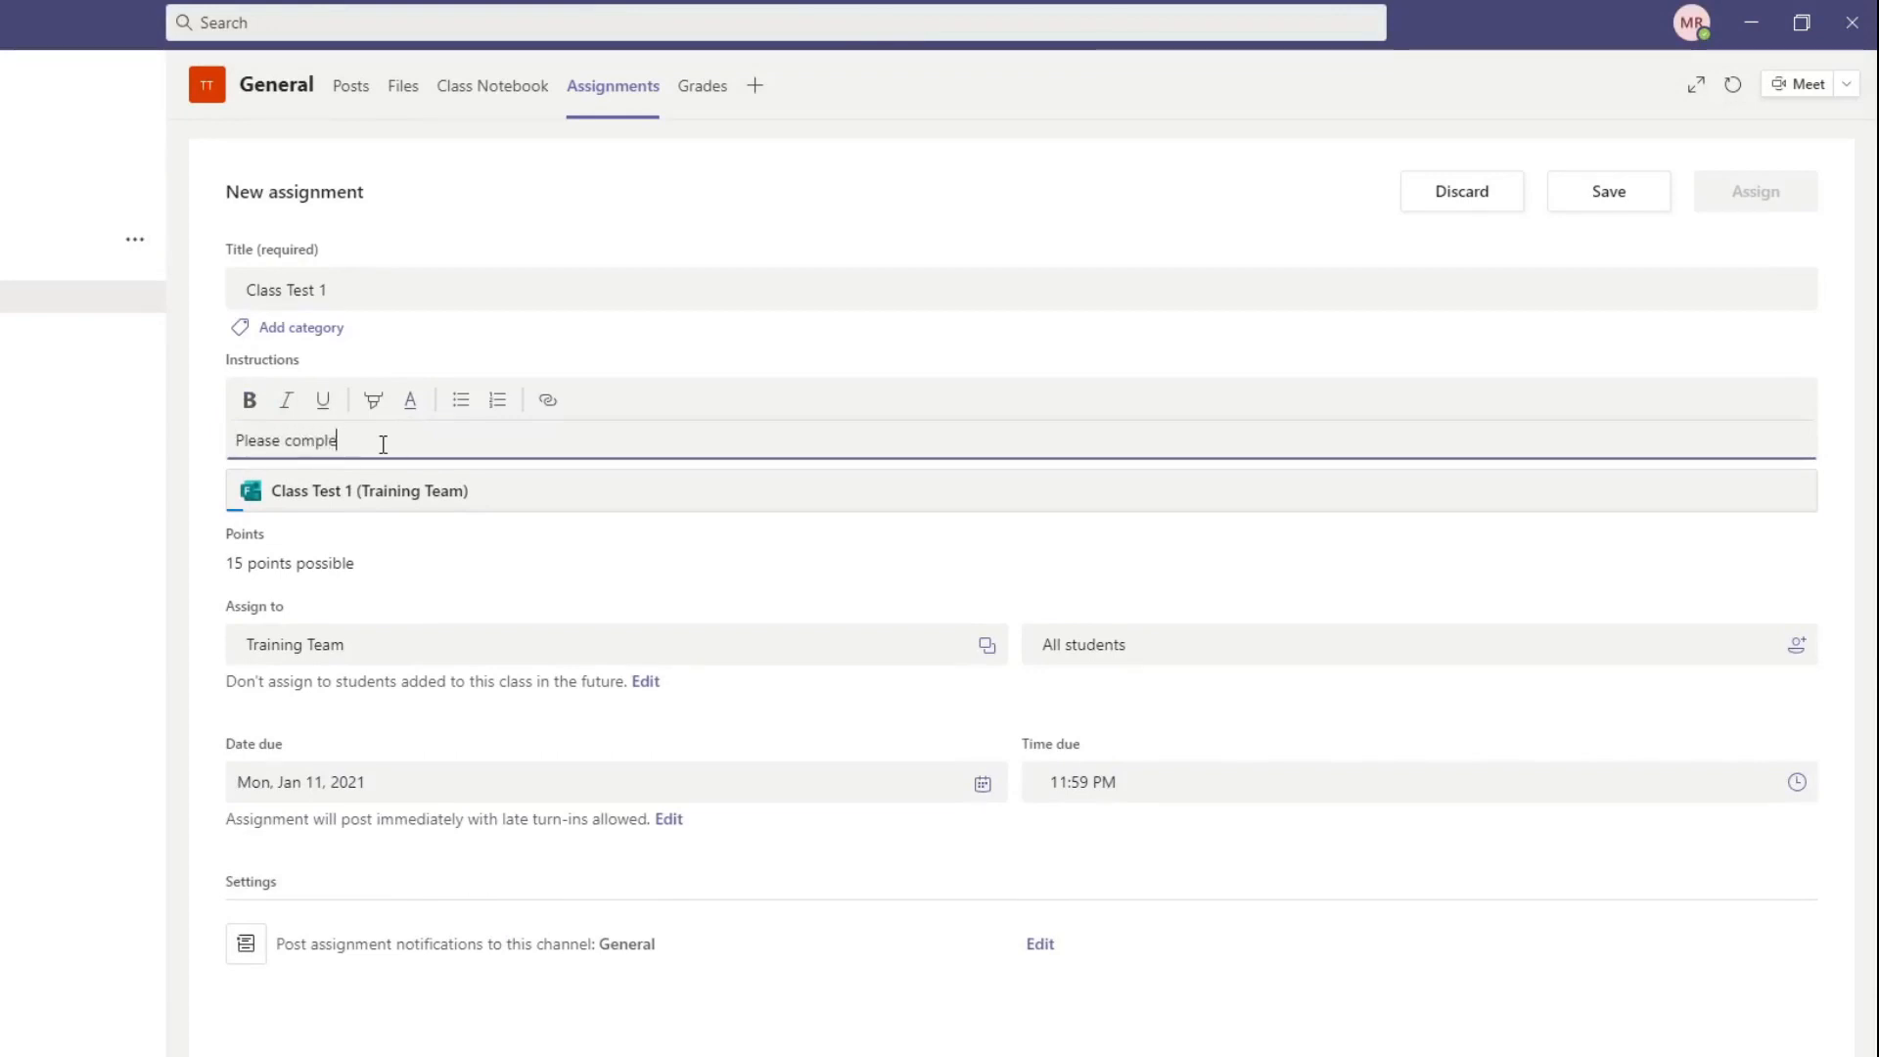
pyautogui.press('BackSpace')
pyautogui.press('BackSpace')
pyautogui.write('quiz ')
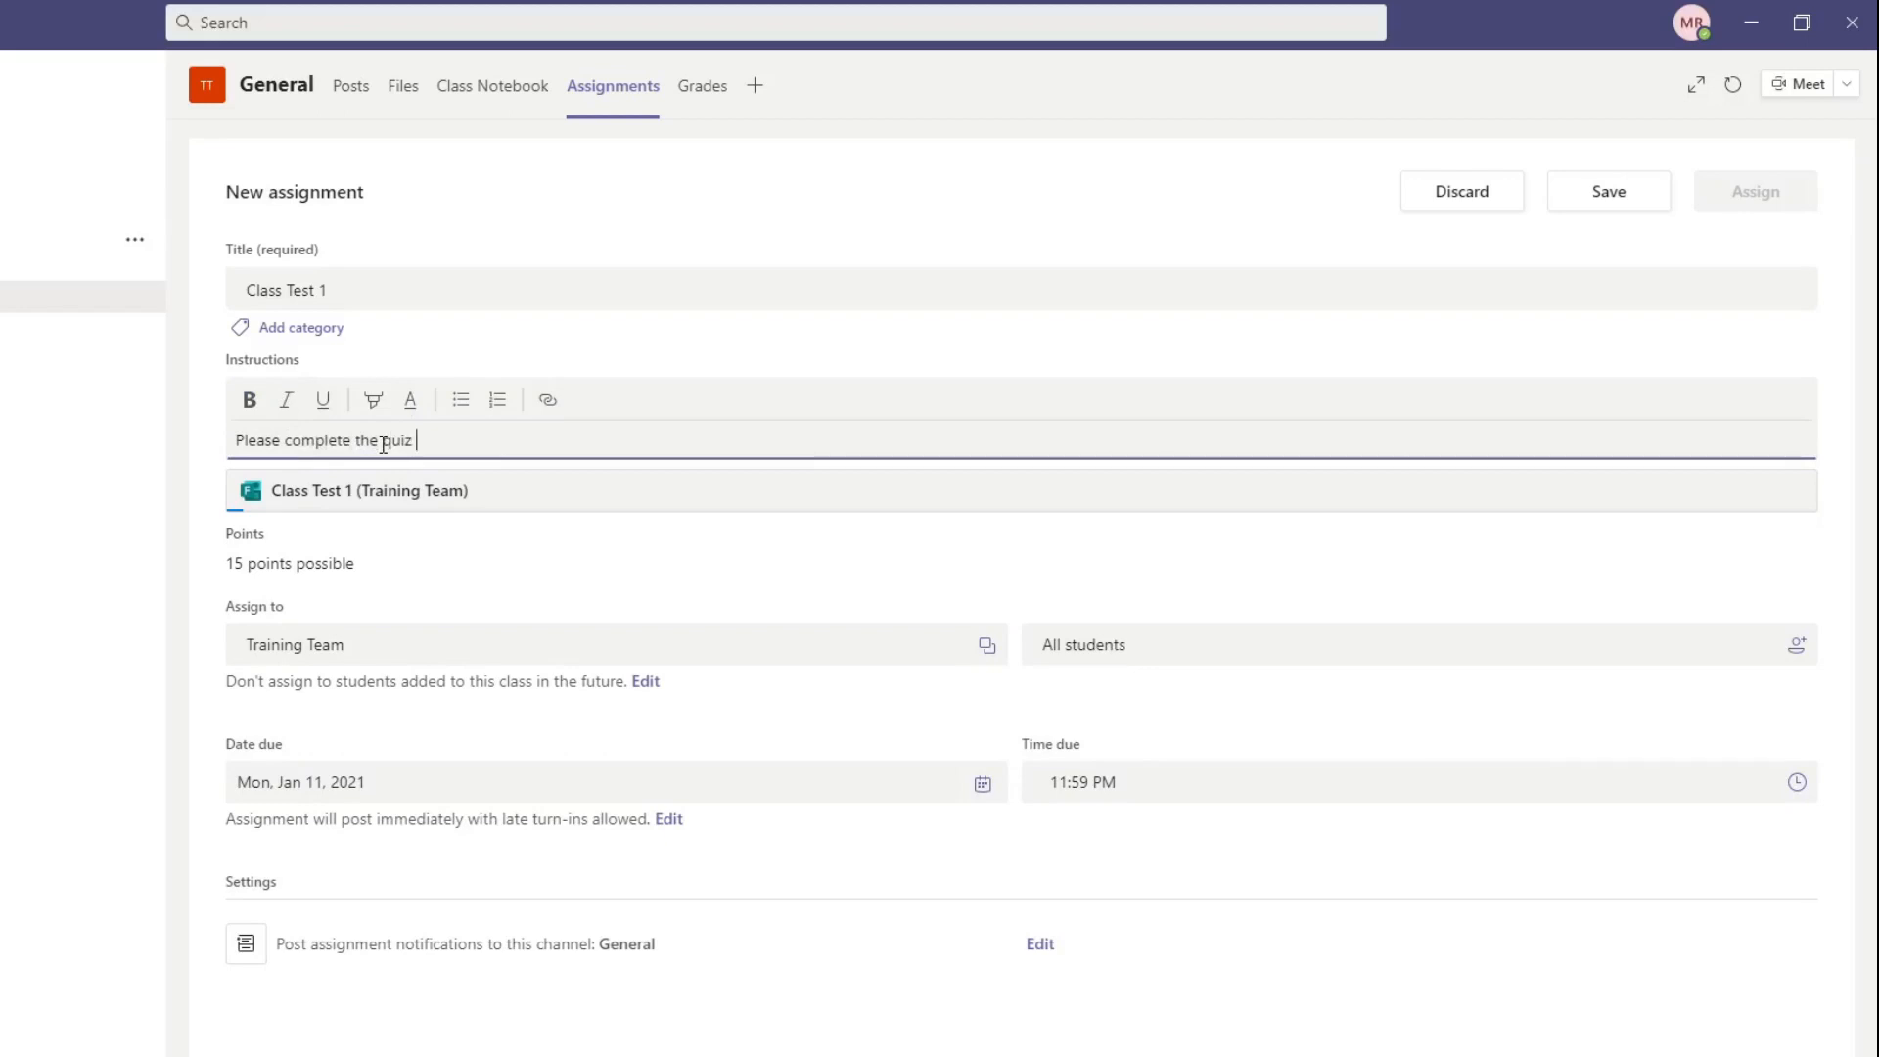
pyautogui.write('in time, late sub')
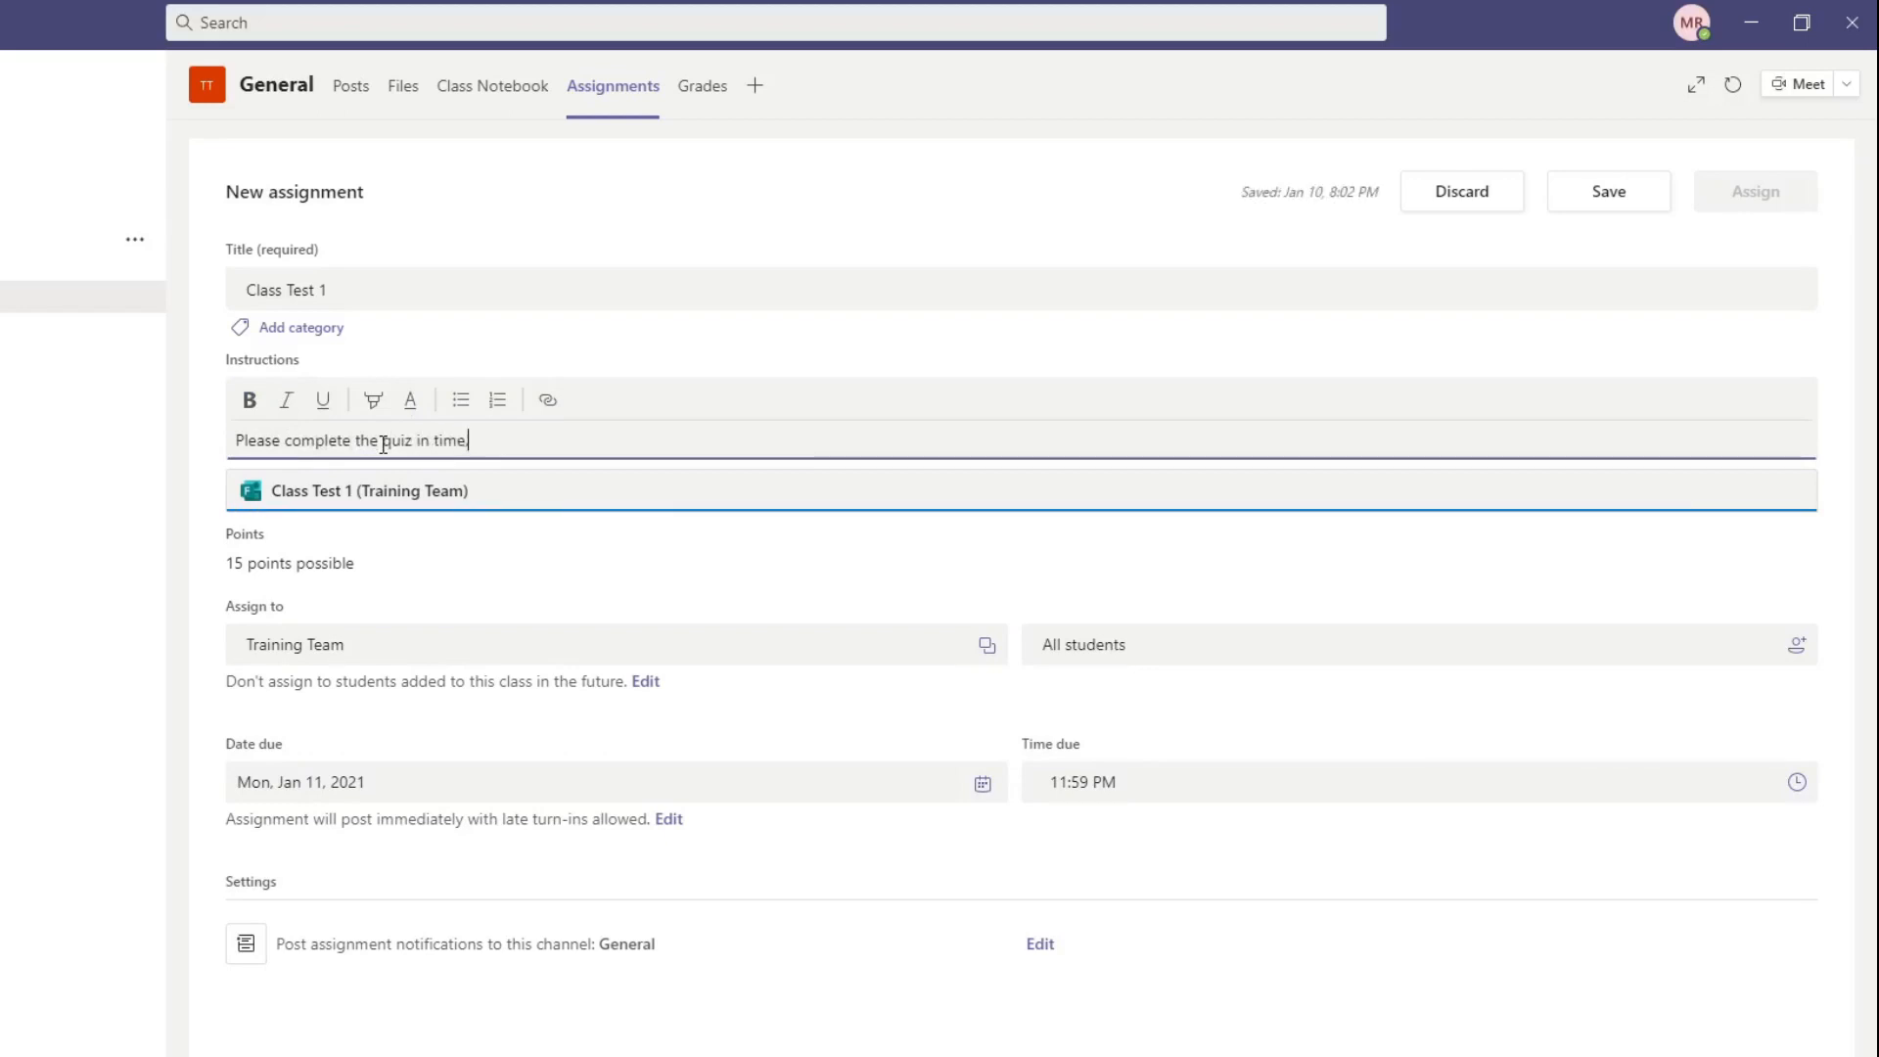
pyautogui.write('mission ')
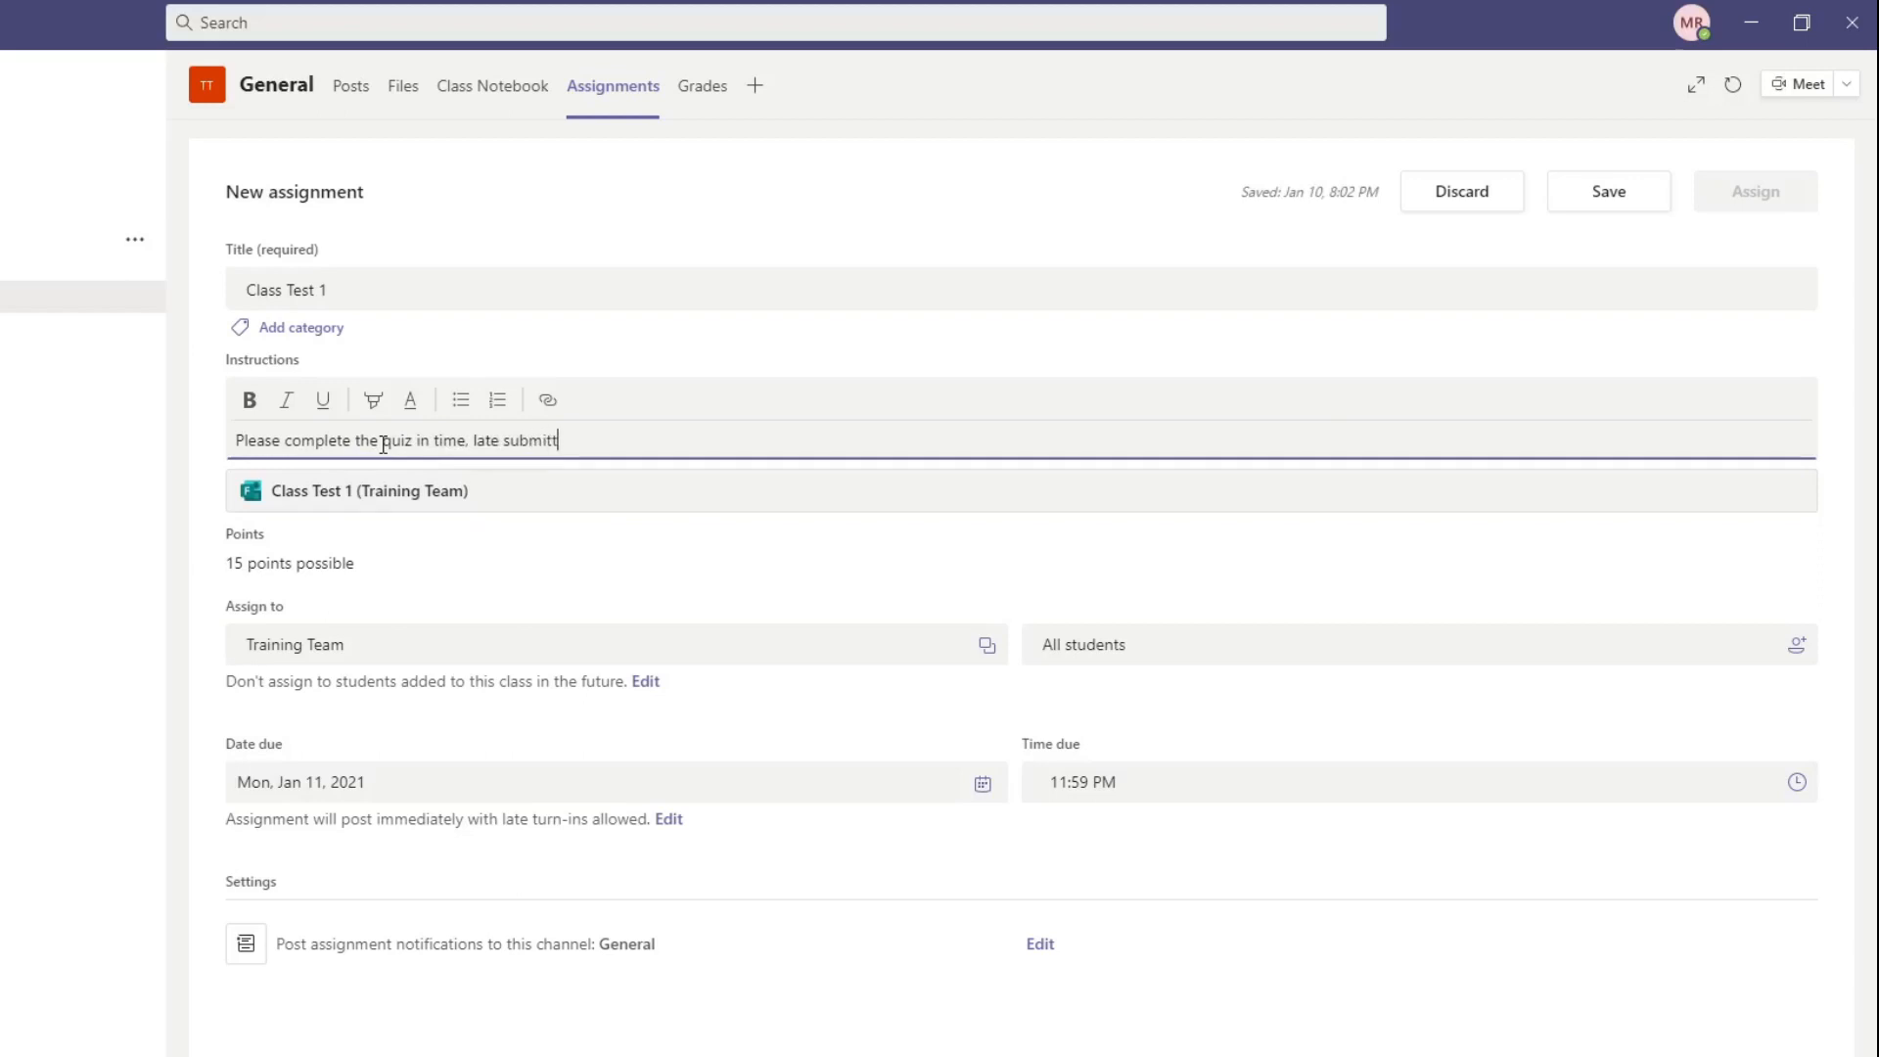
pyautogui.write('s are not allw')
pyautogui.press('BackSpace')
pyautogui.write('owed')
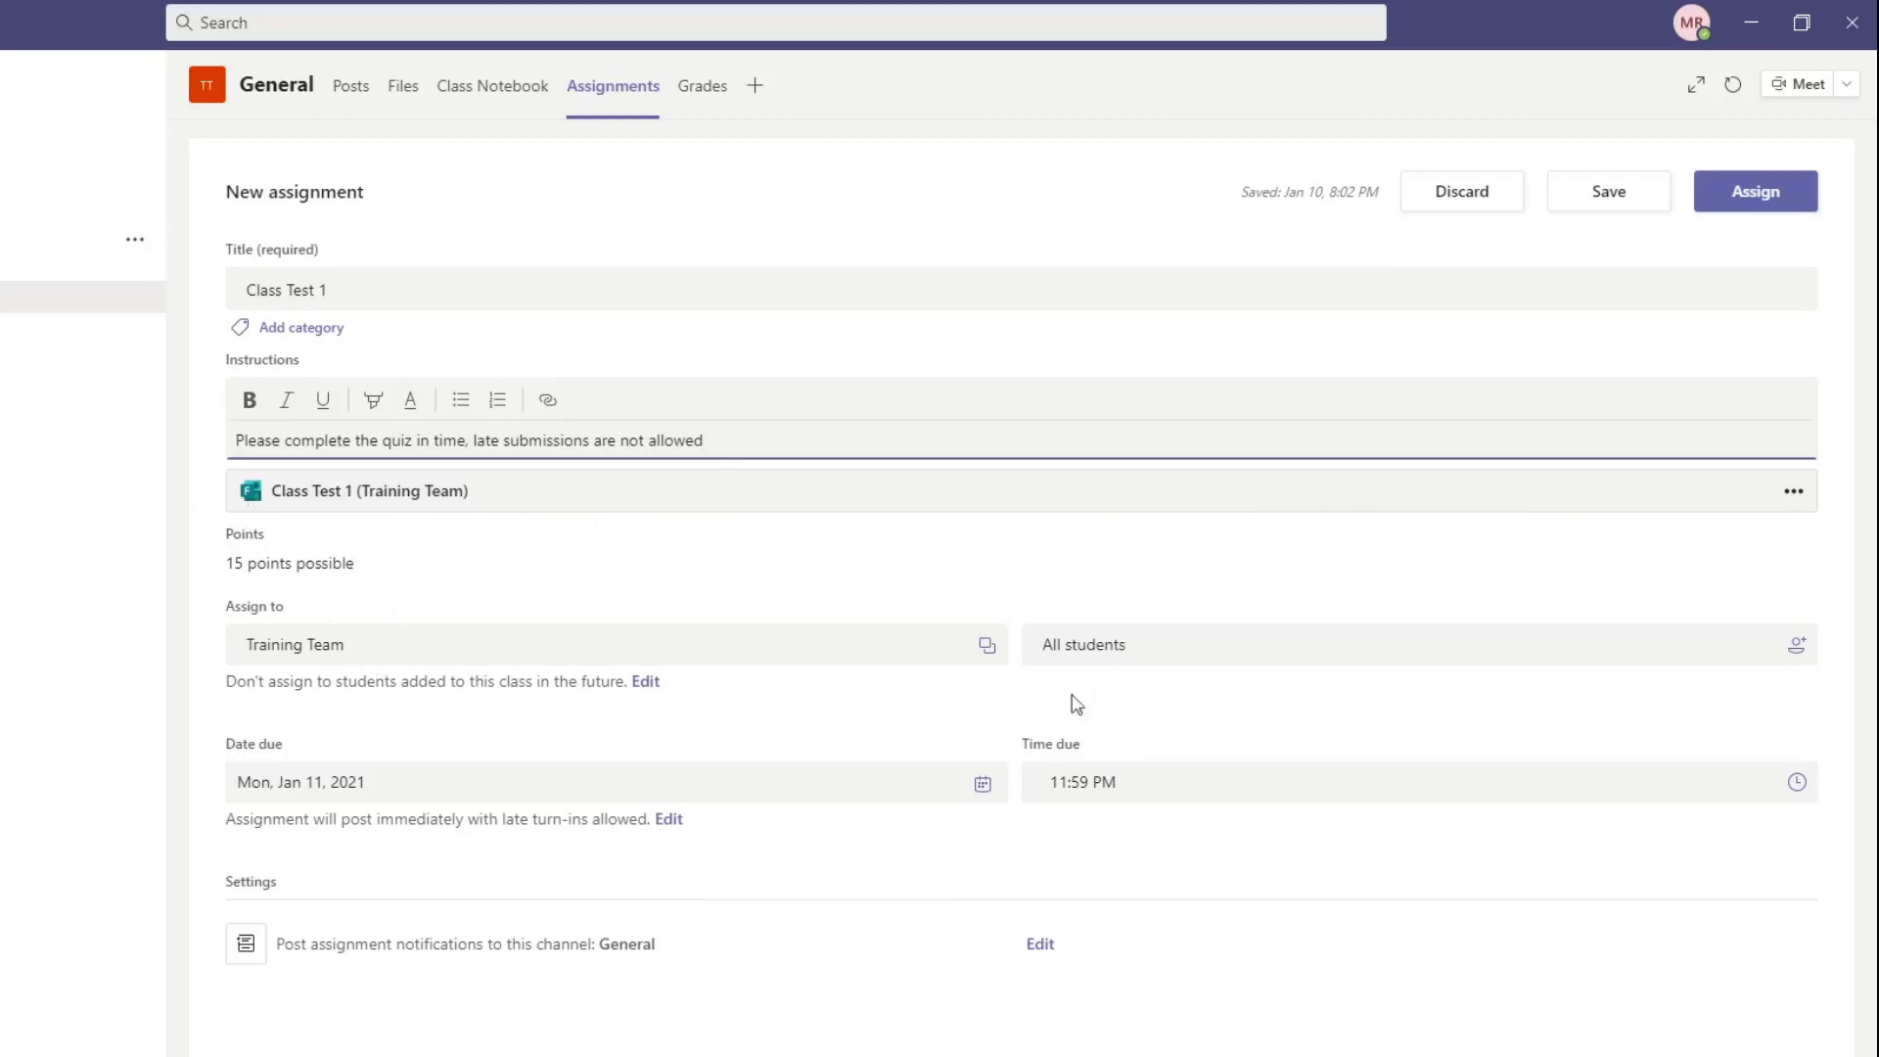
# Step: Change the student assignment settings to assign the quiz to all students added to this class in the future
pyautogui.click(646, 689)
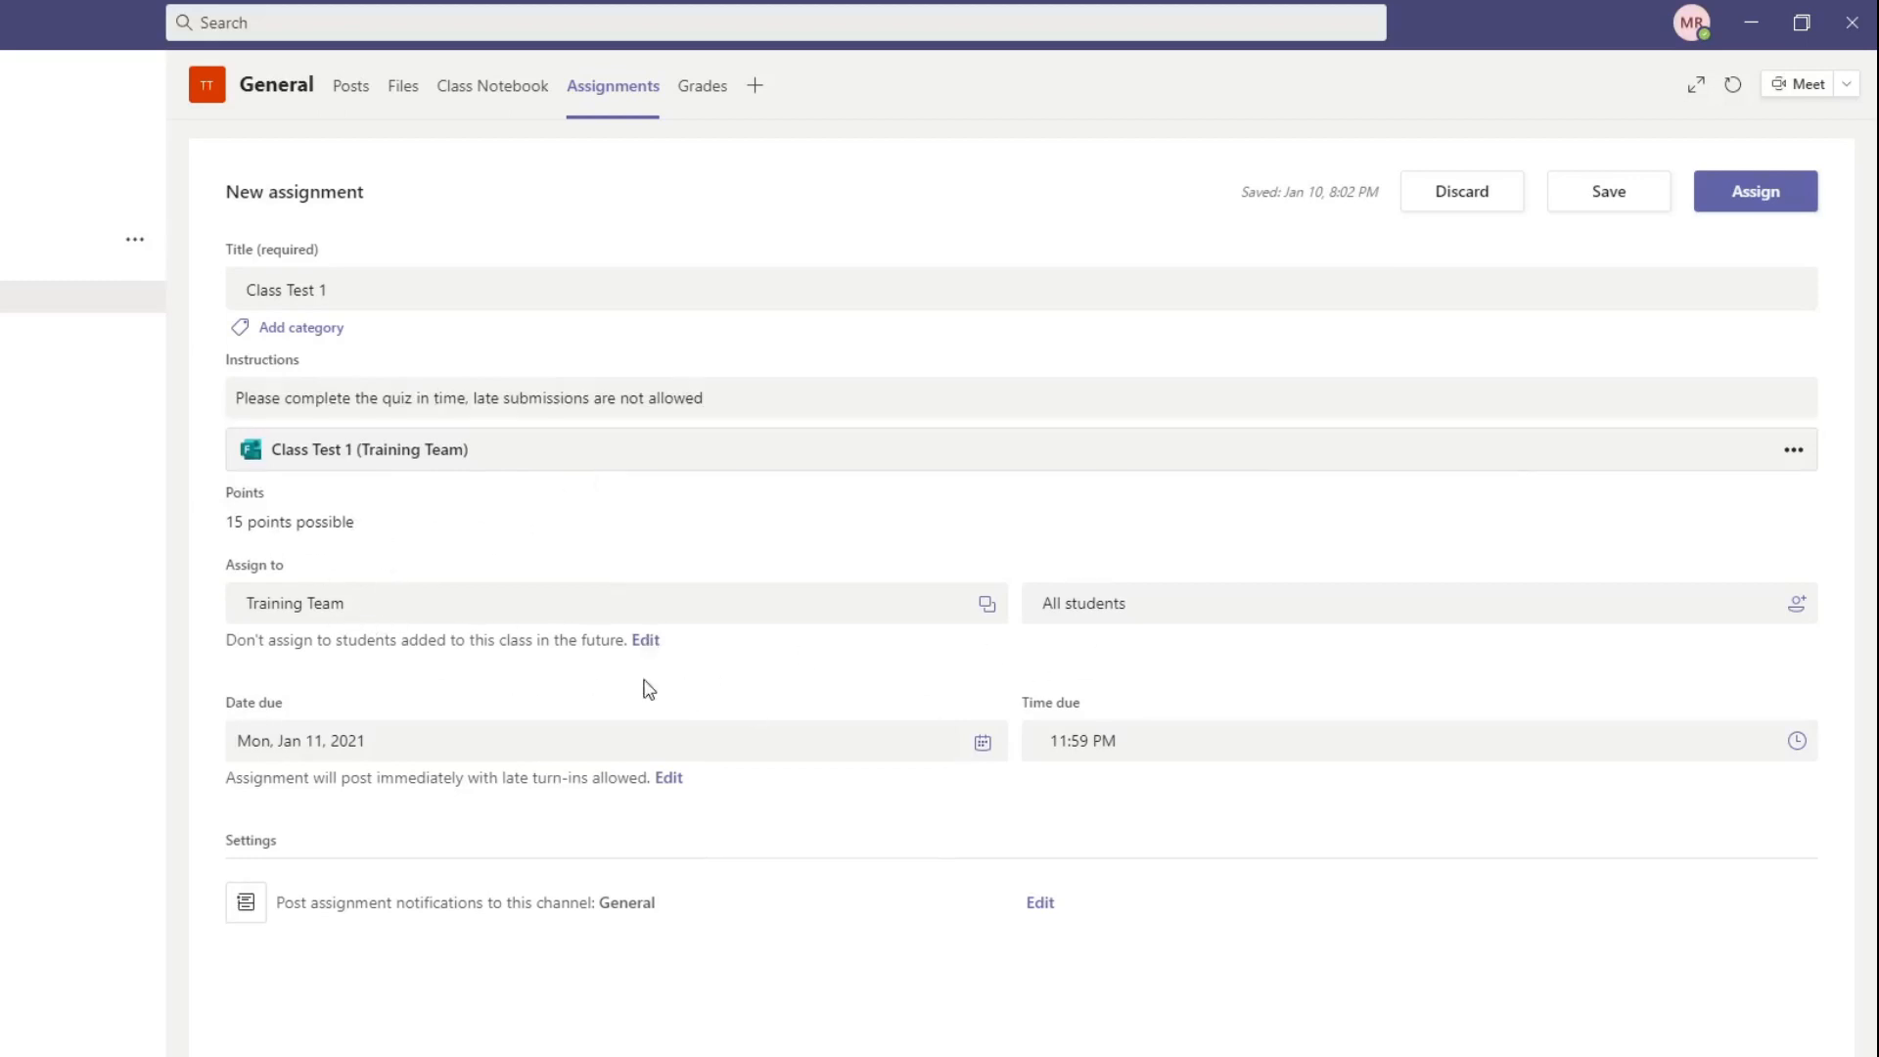
pyautogui.click(648, 647)
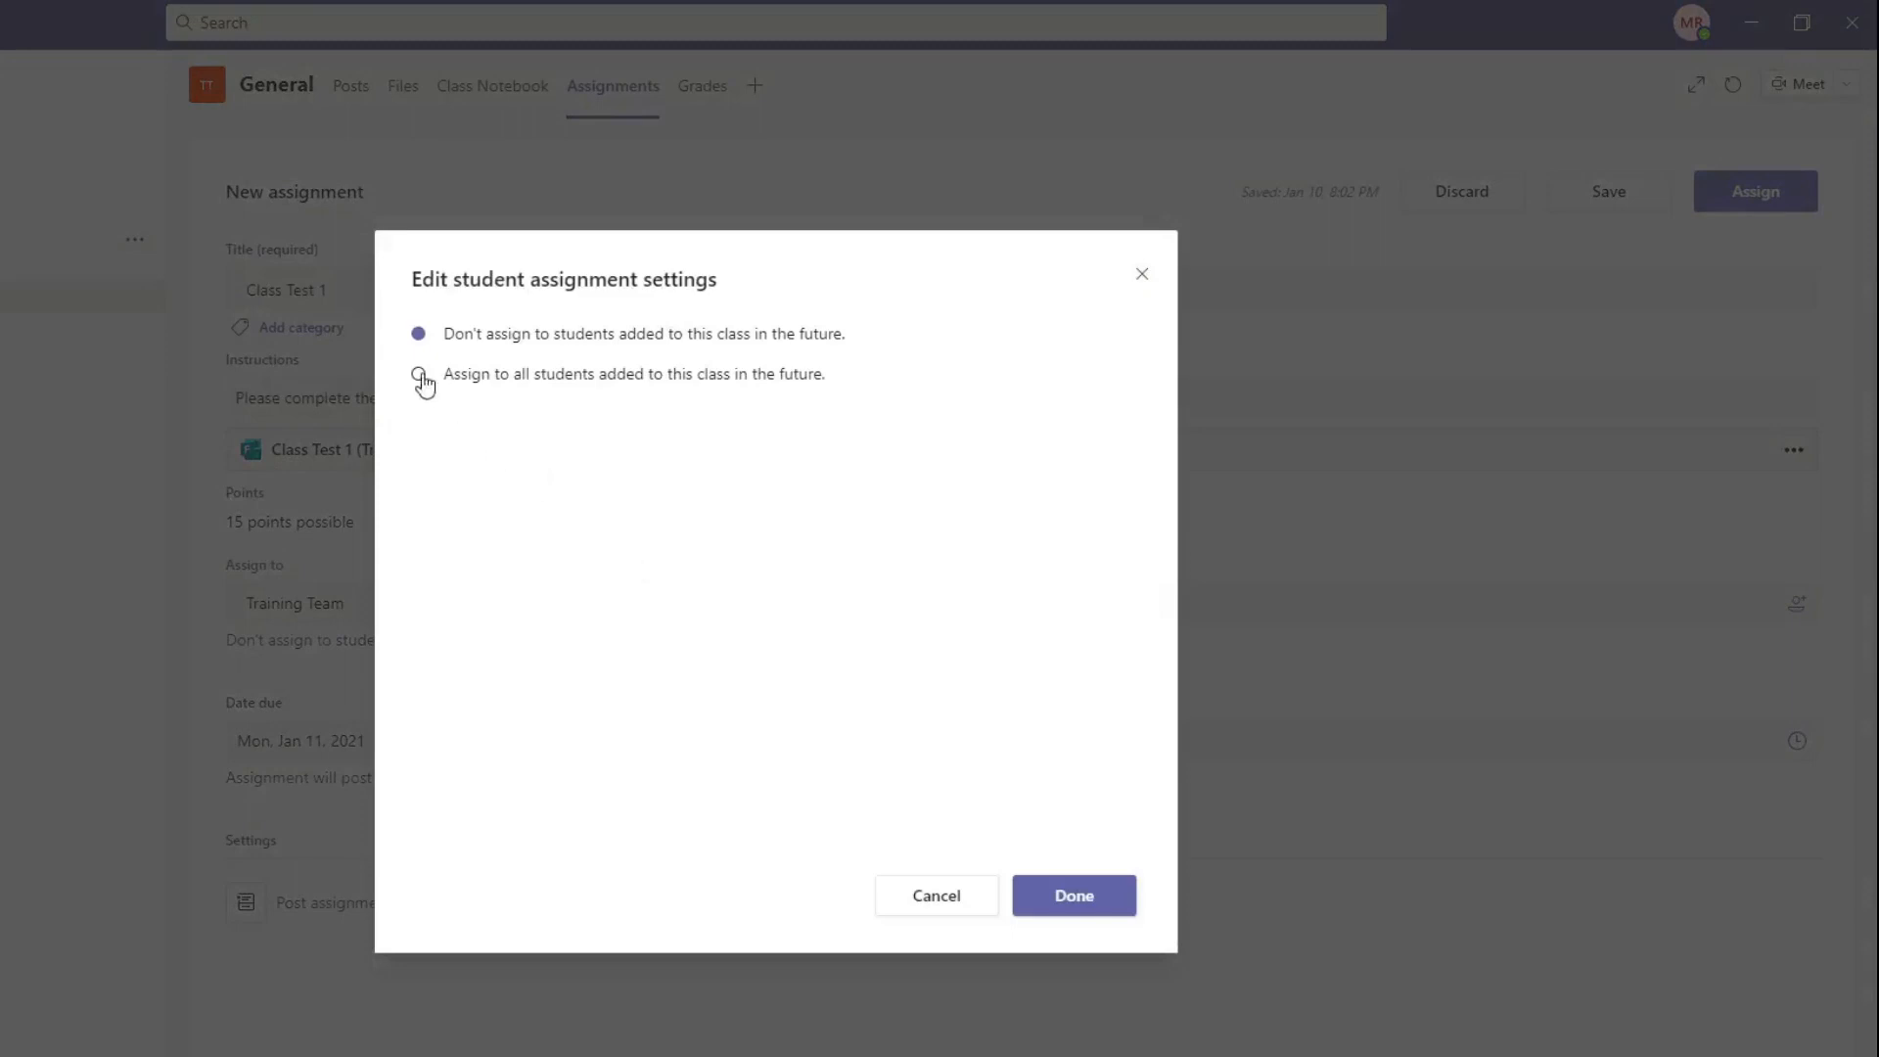
pyautogui.click(420, 377)
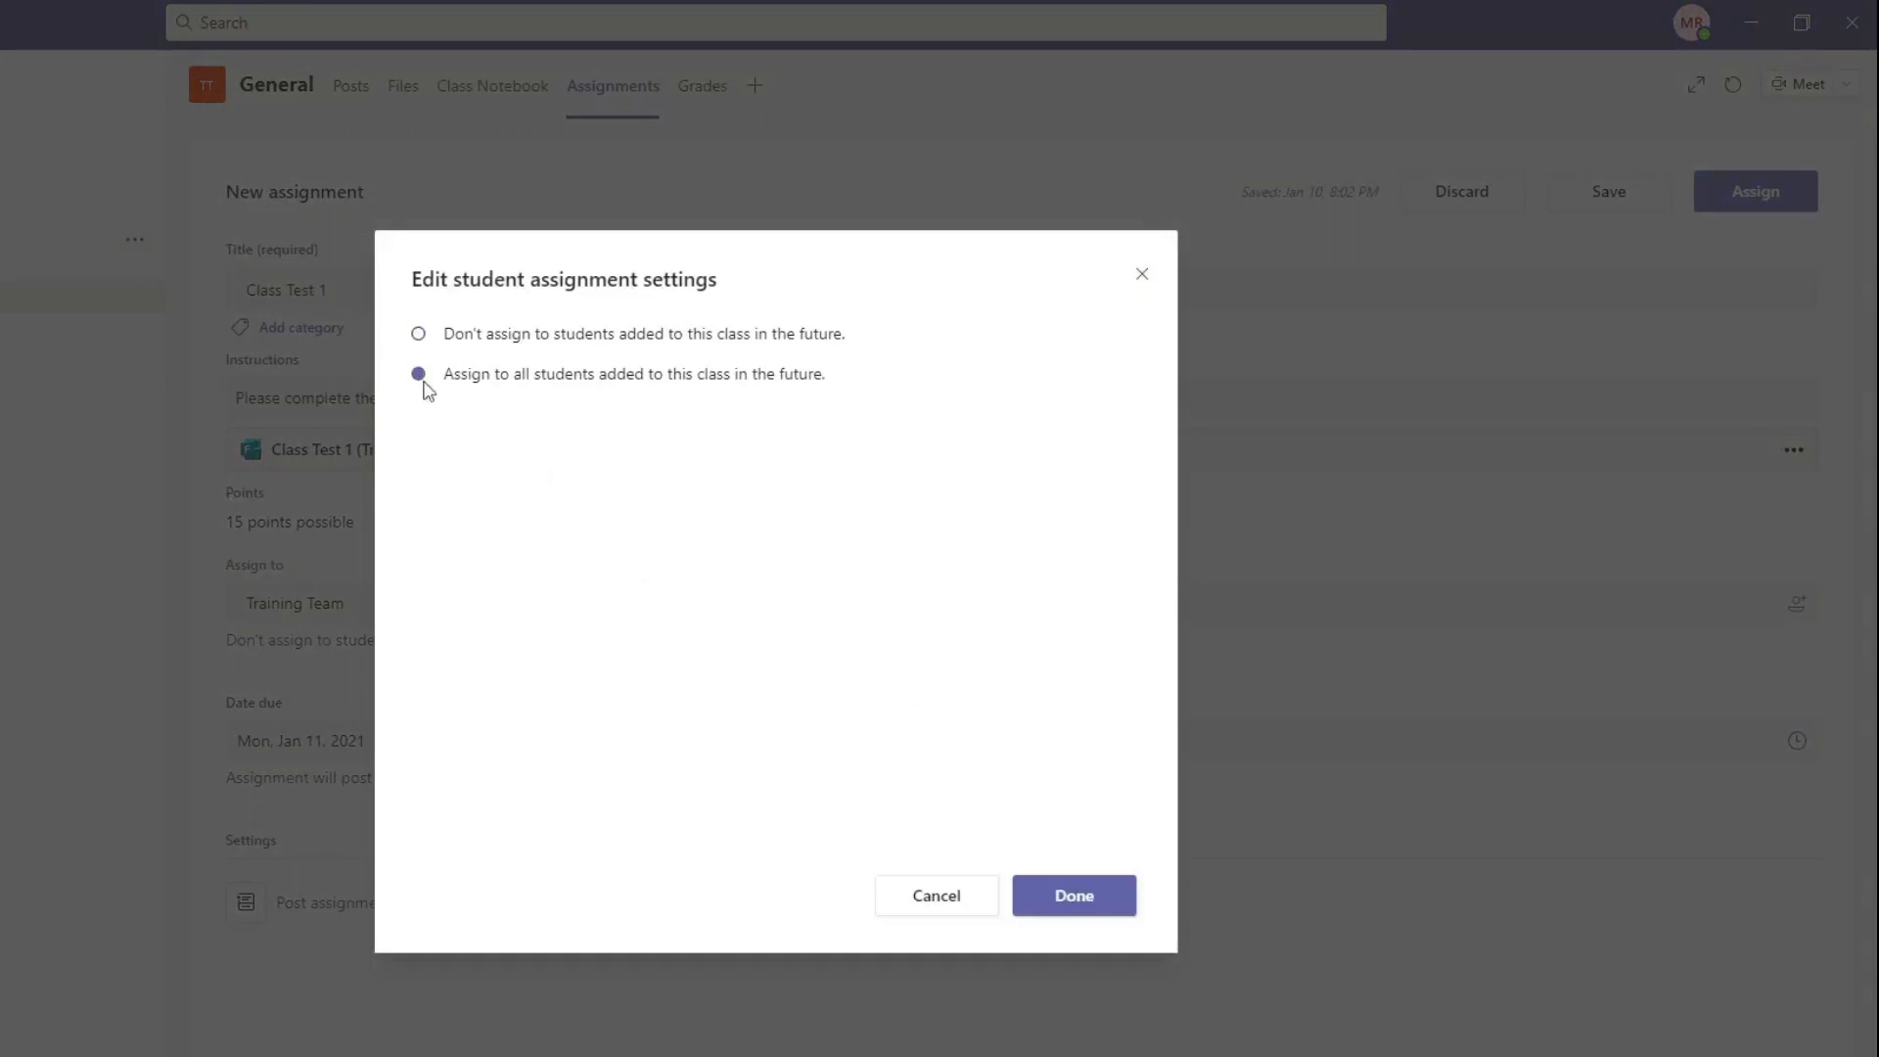
pyautogui.click(1102, 892)
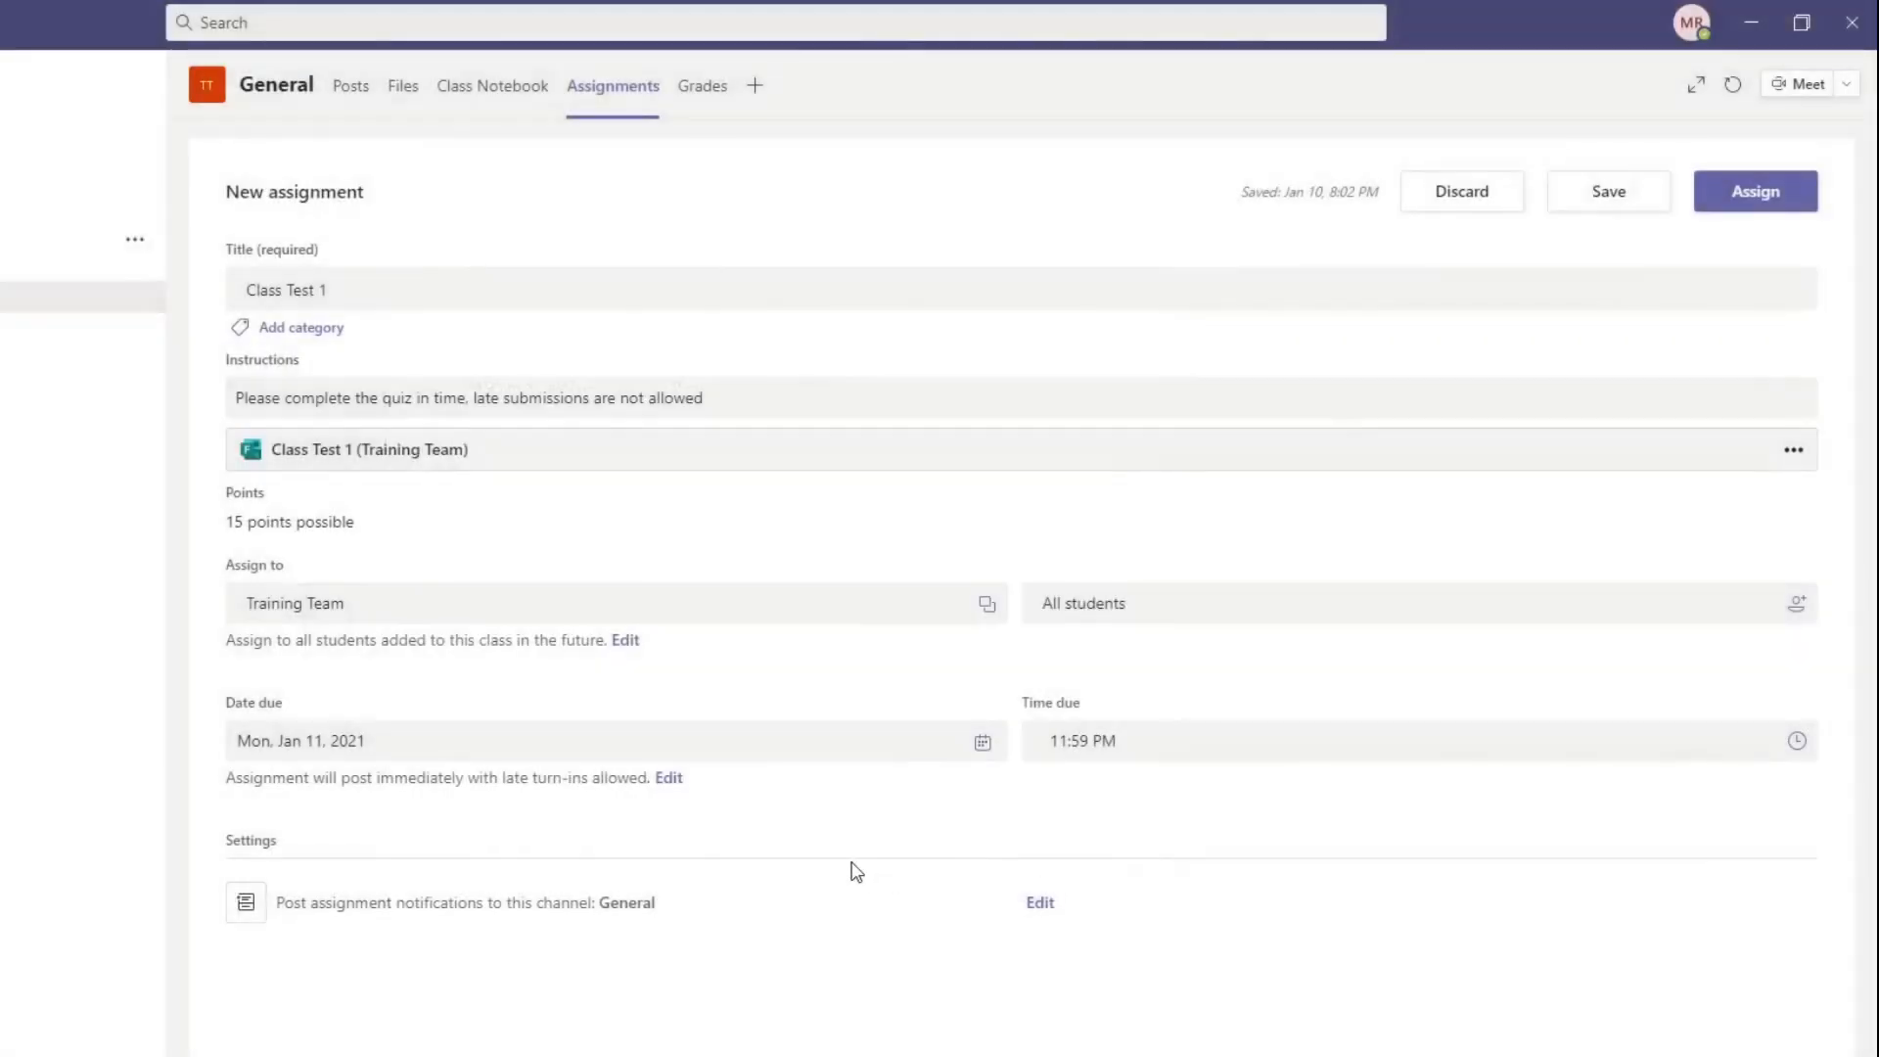
# Step: Schedule the assignment in its timeline to post on Fri, Jan 15, 2021 at 8:00 AM
pyautogui.click(669, 779)
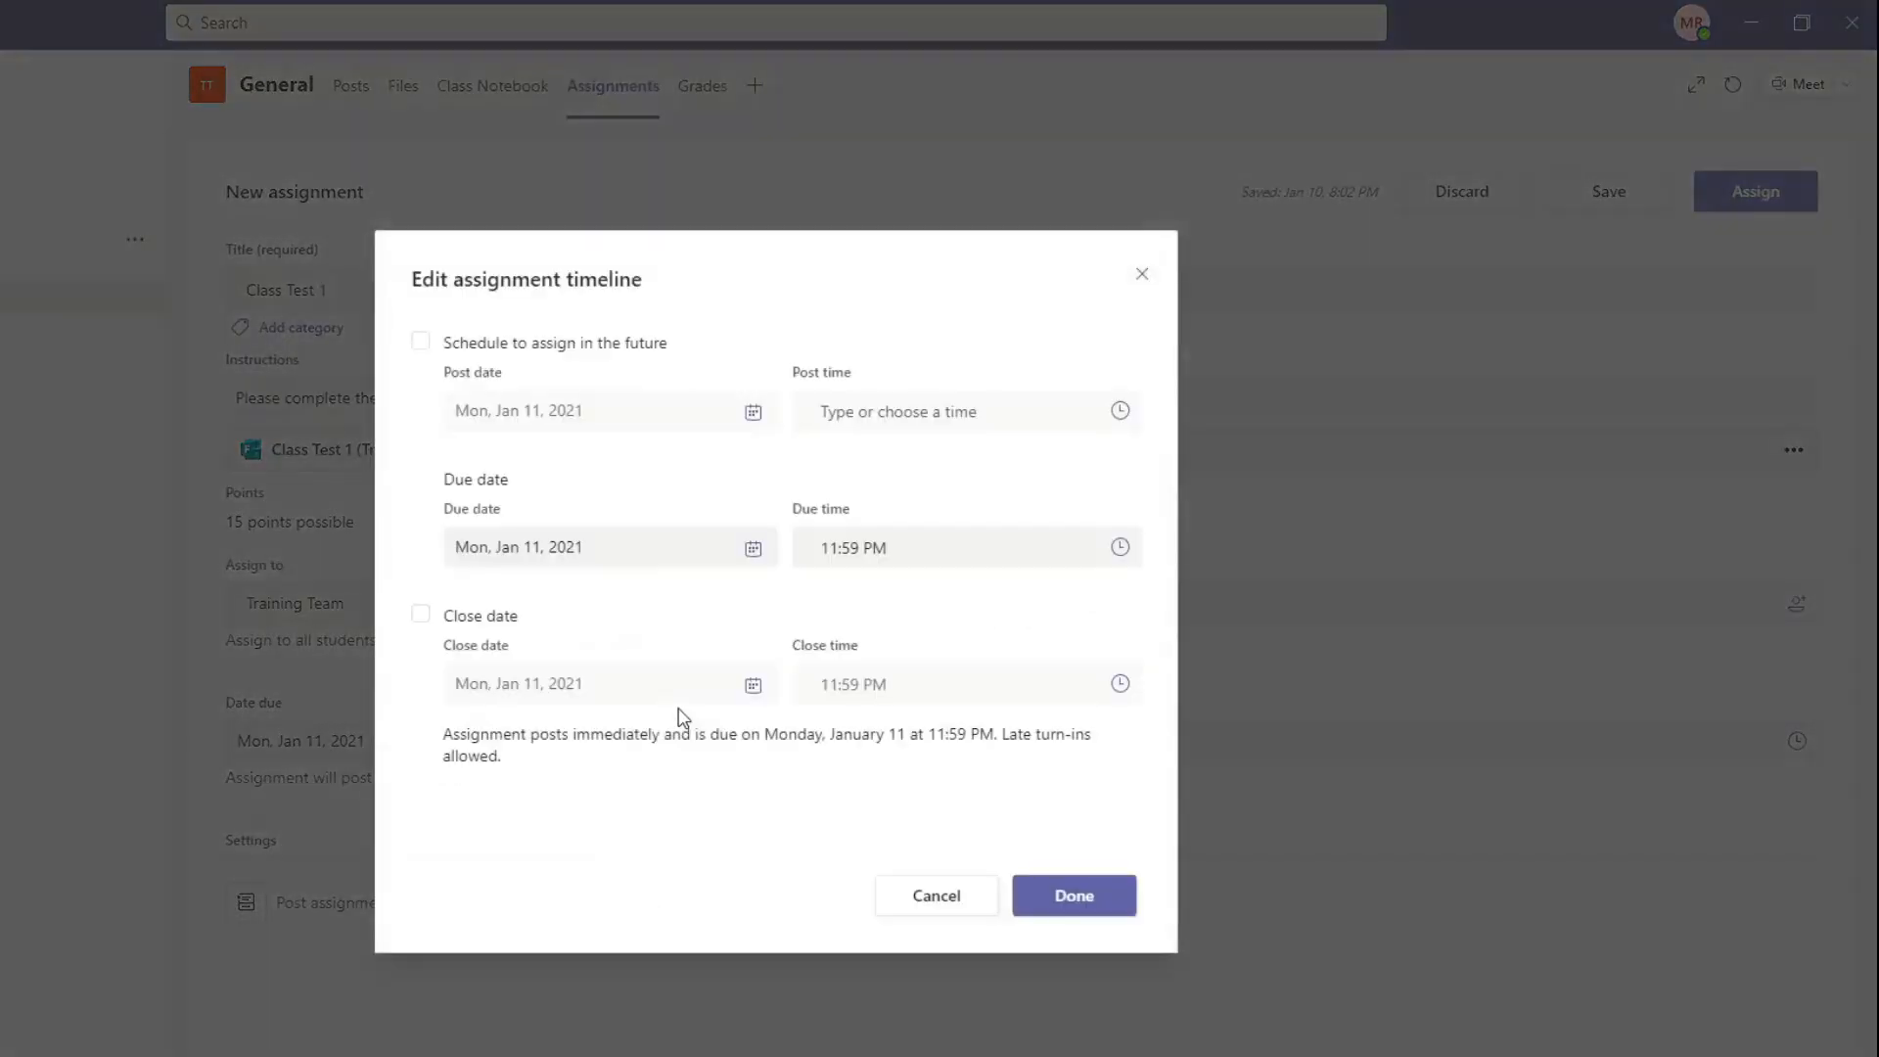
pyautogui.click(420, 342)
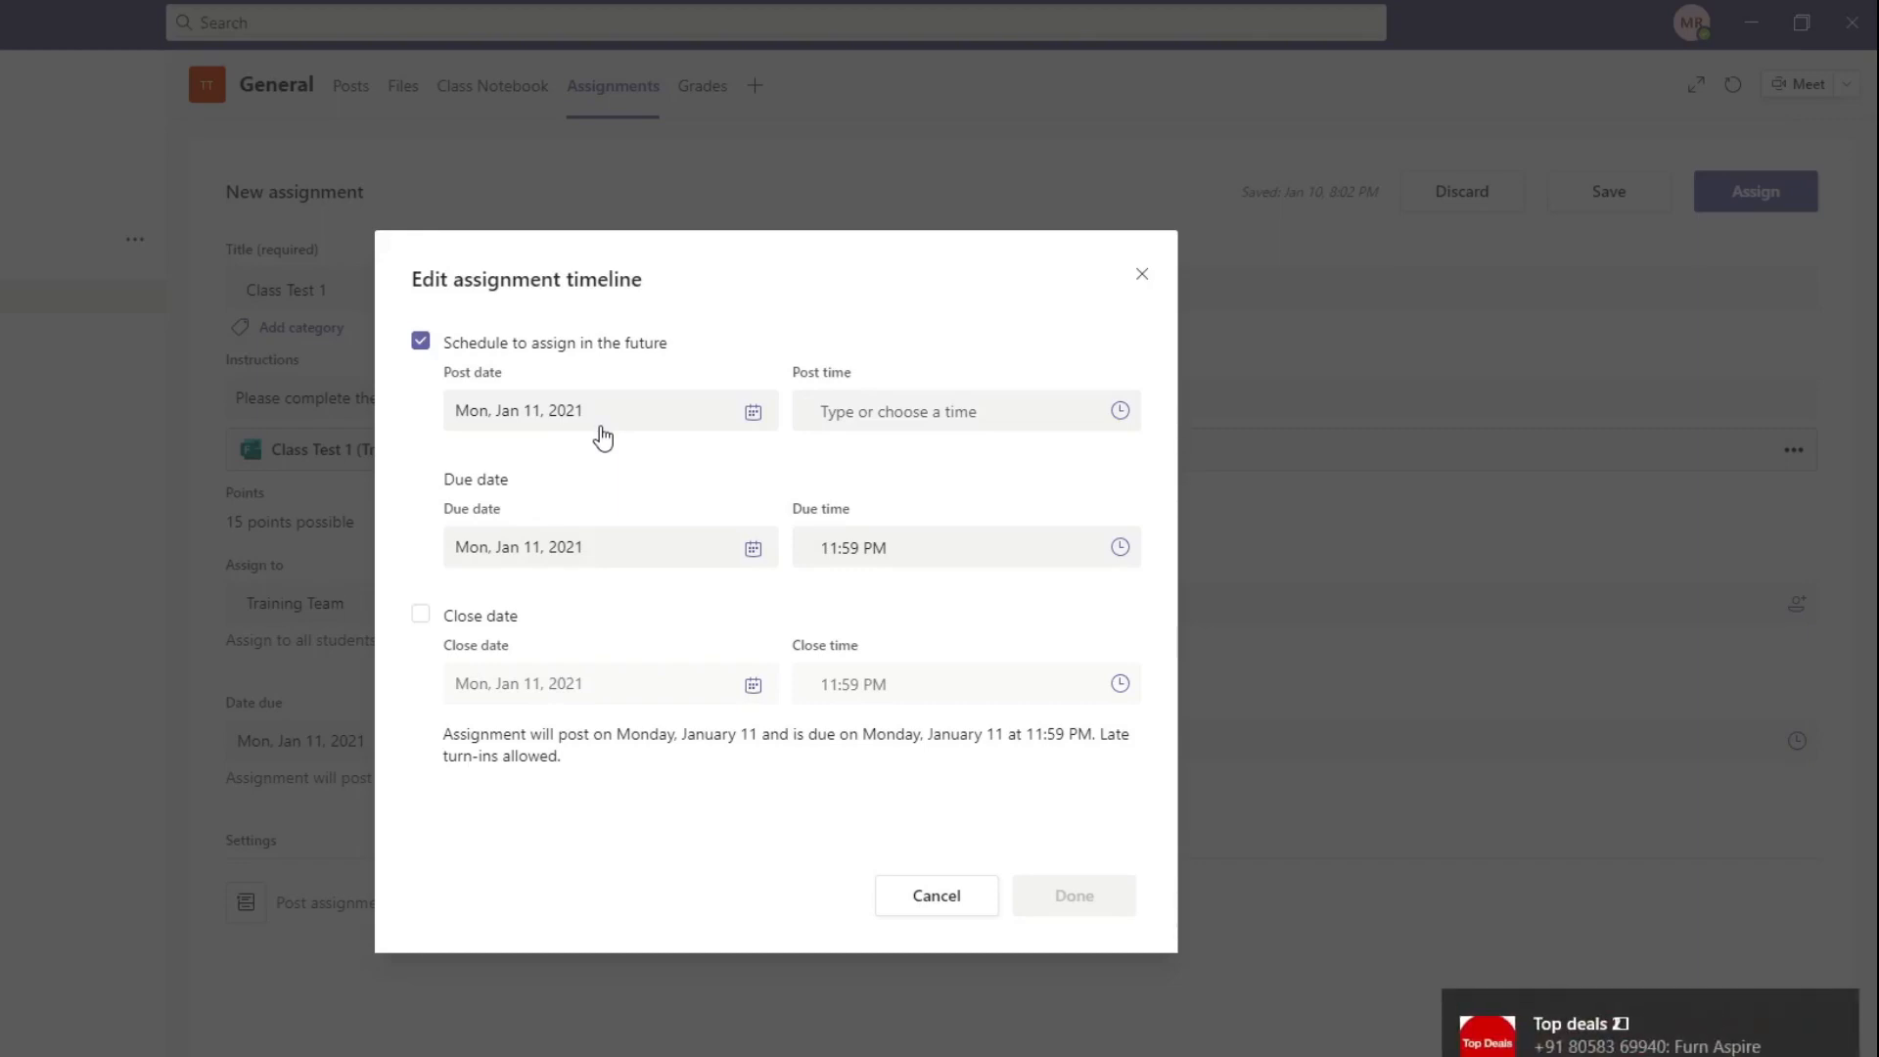
pyautogui.click(603, 437)
pyautogui.click(631, 593)
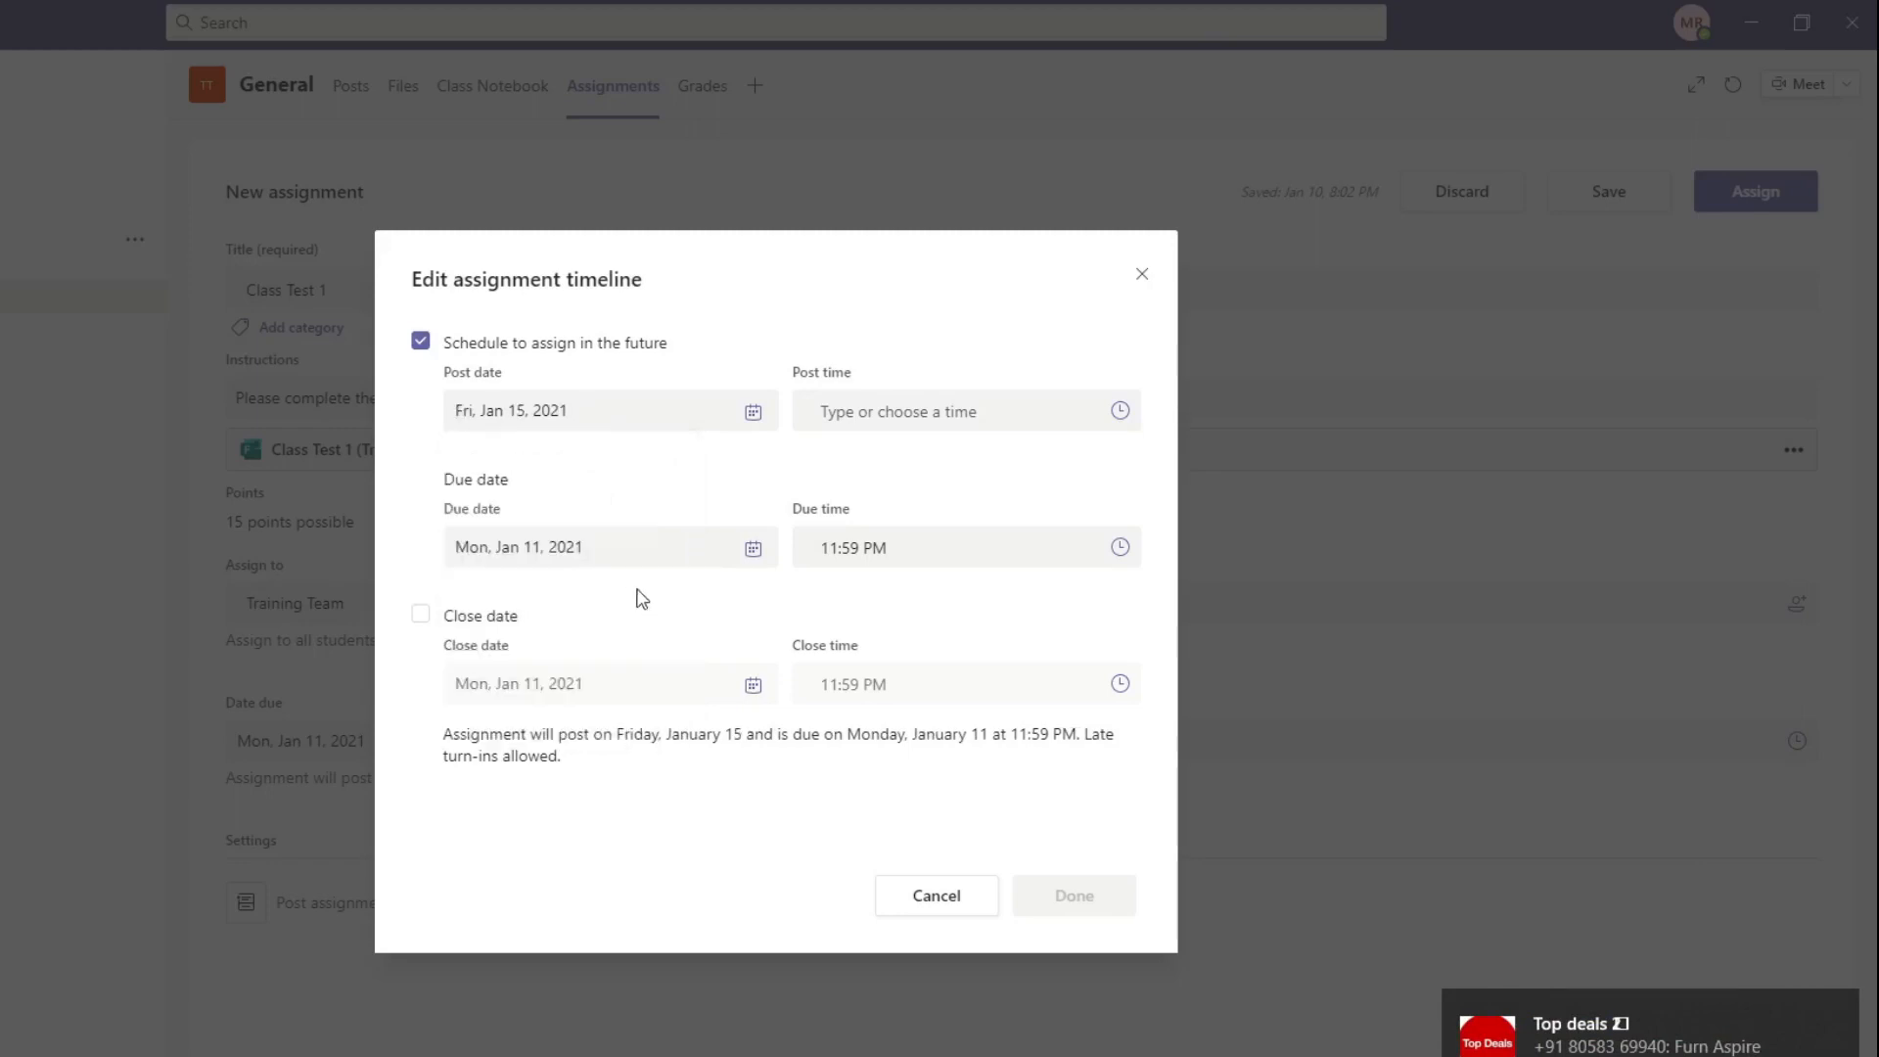
pyautogui.click(1120, 413)
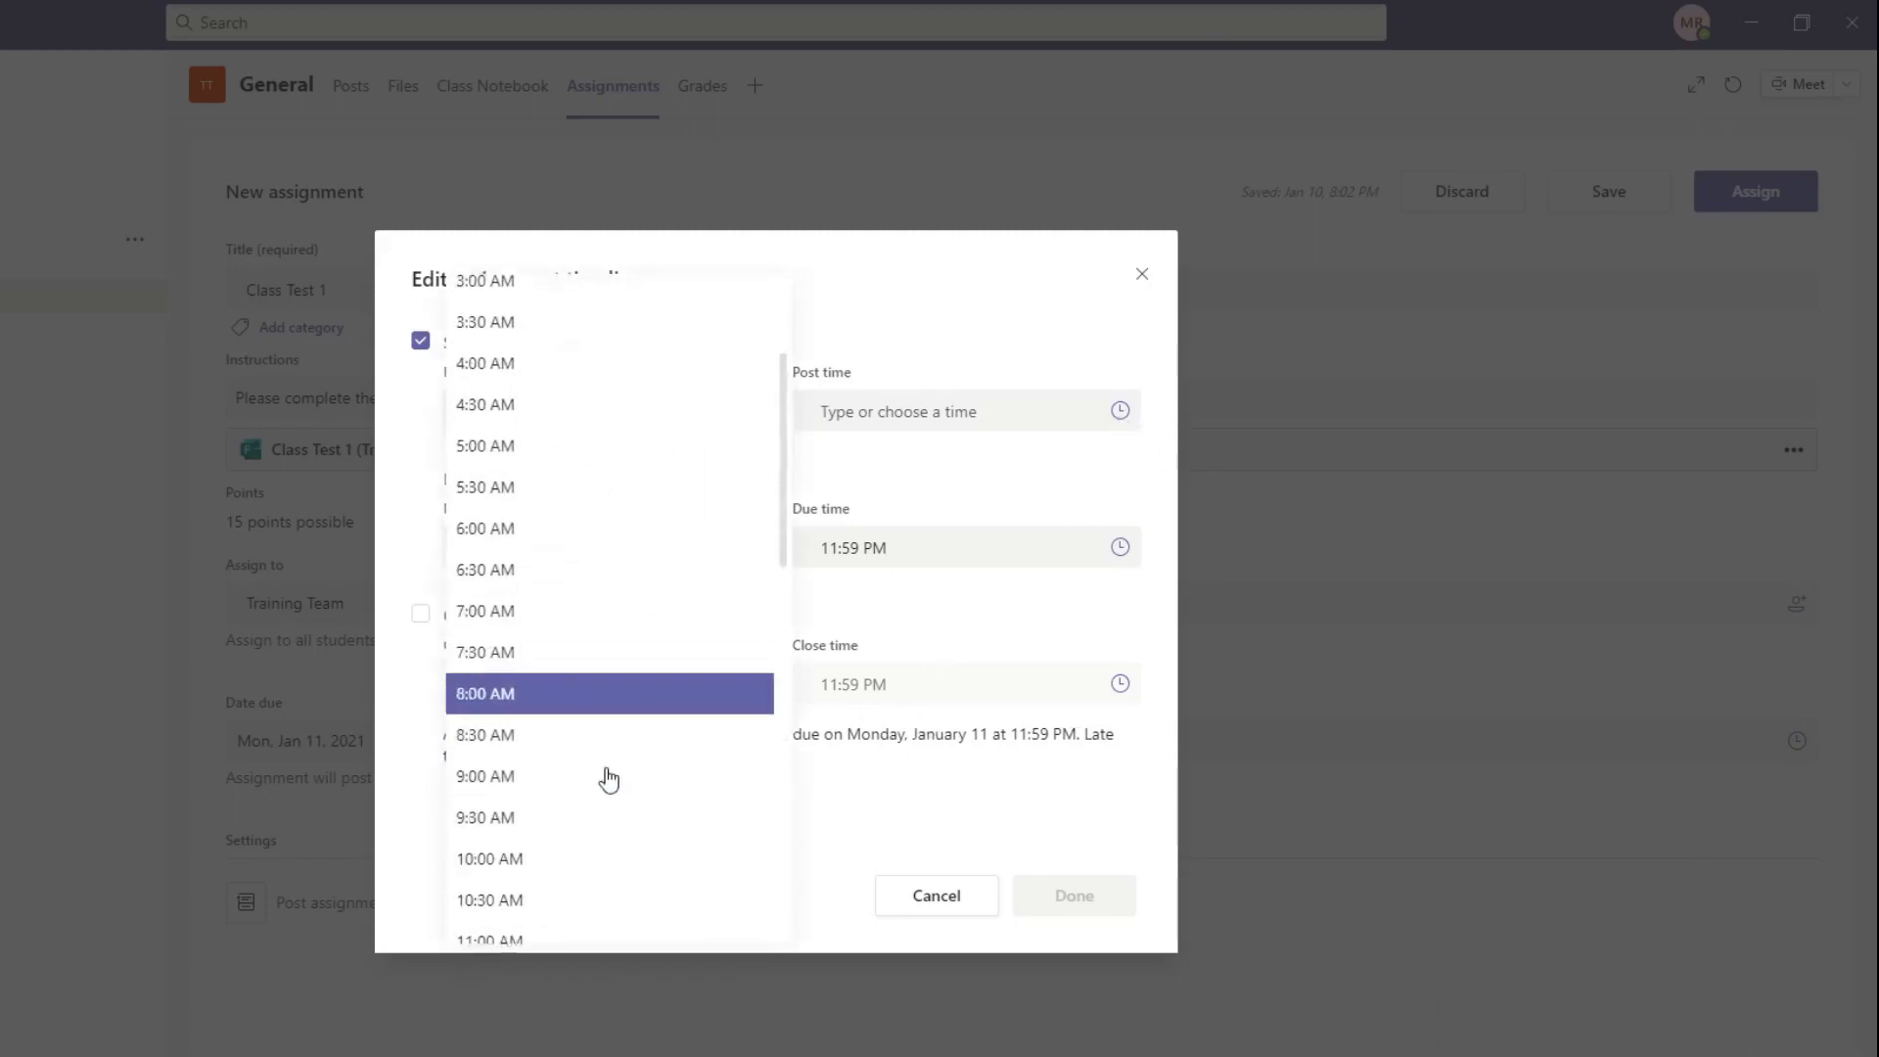
pyautogui.click(567, 697)
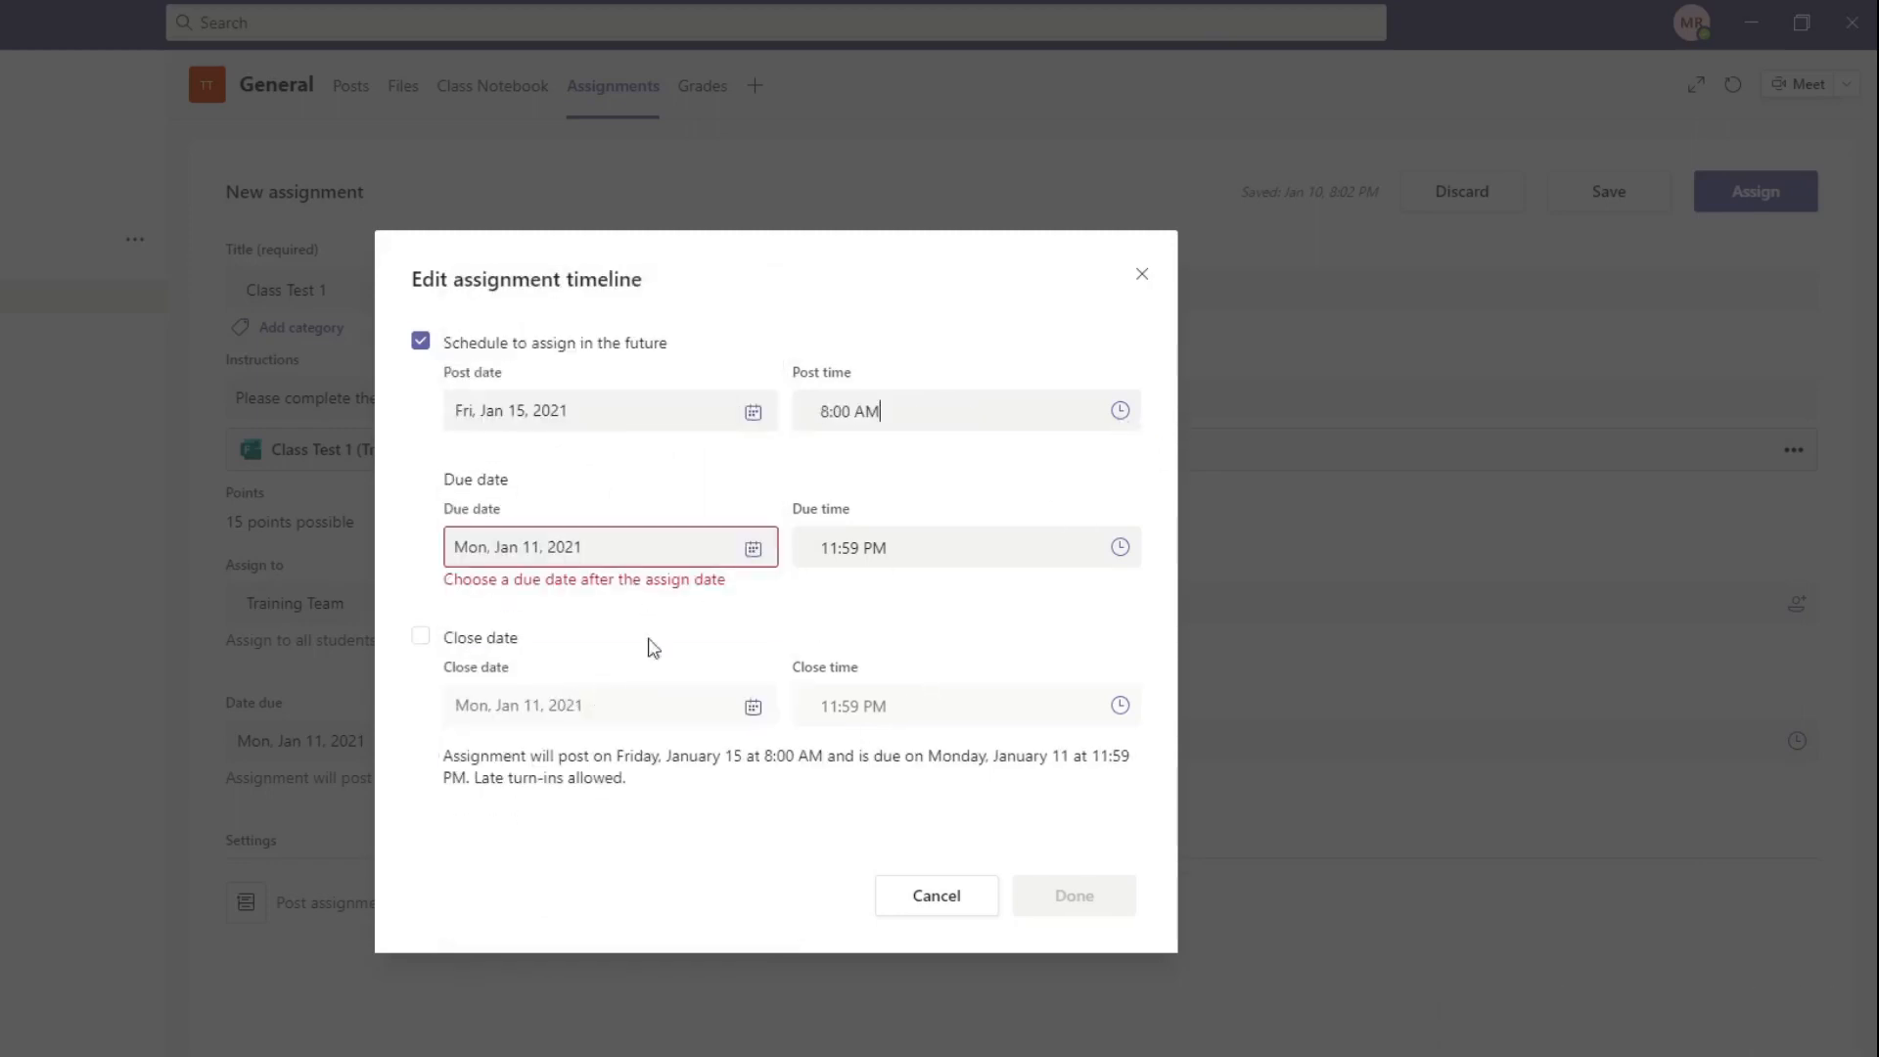
# Step: Set the assignment's due date to Fri, Jan 15, 2021 and its due time to 9:00 AM
pyautogui.click(753, 548)
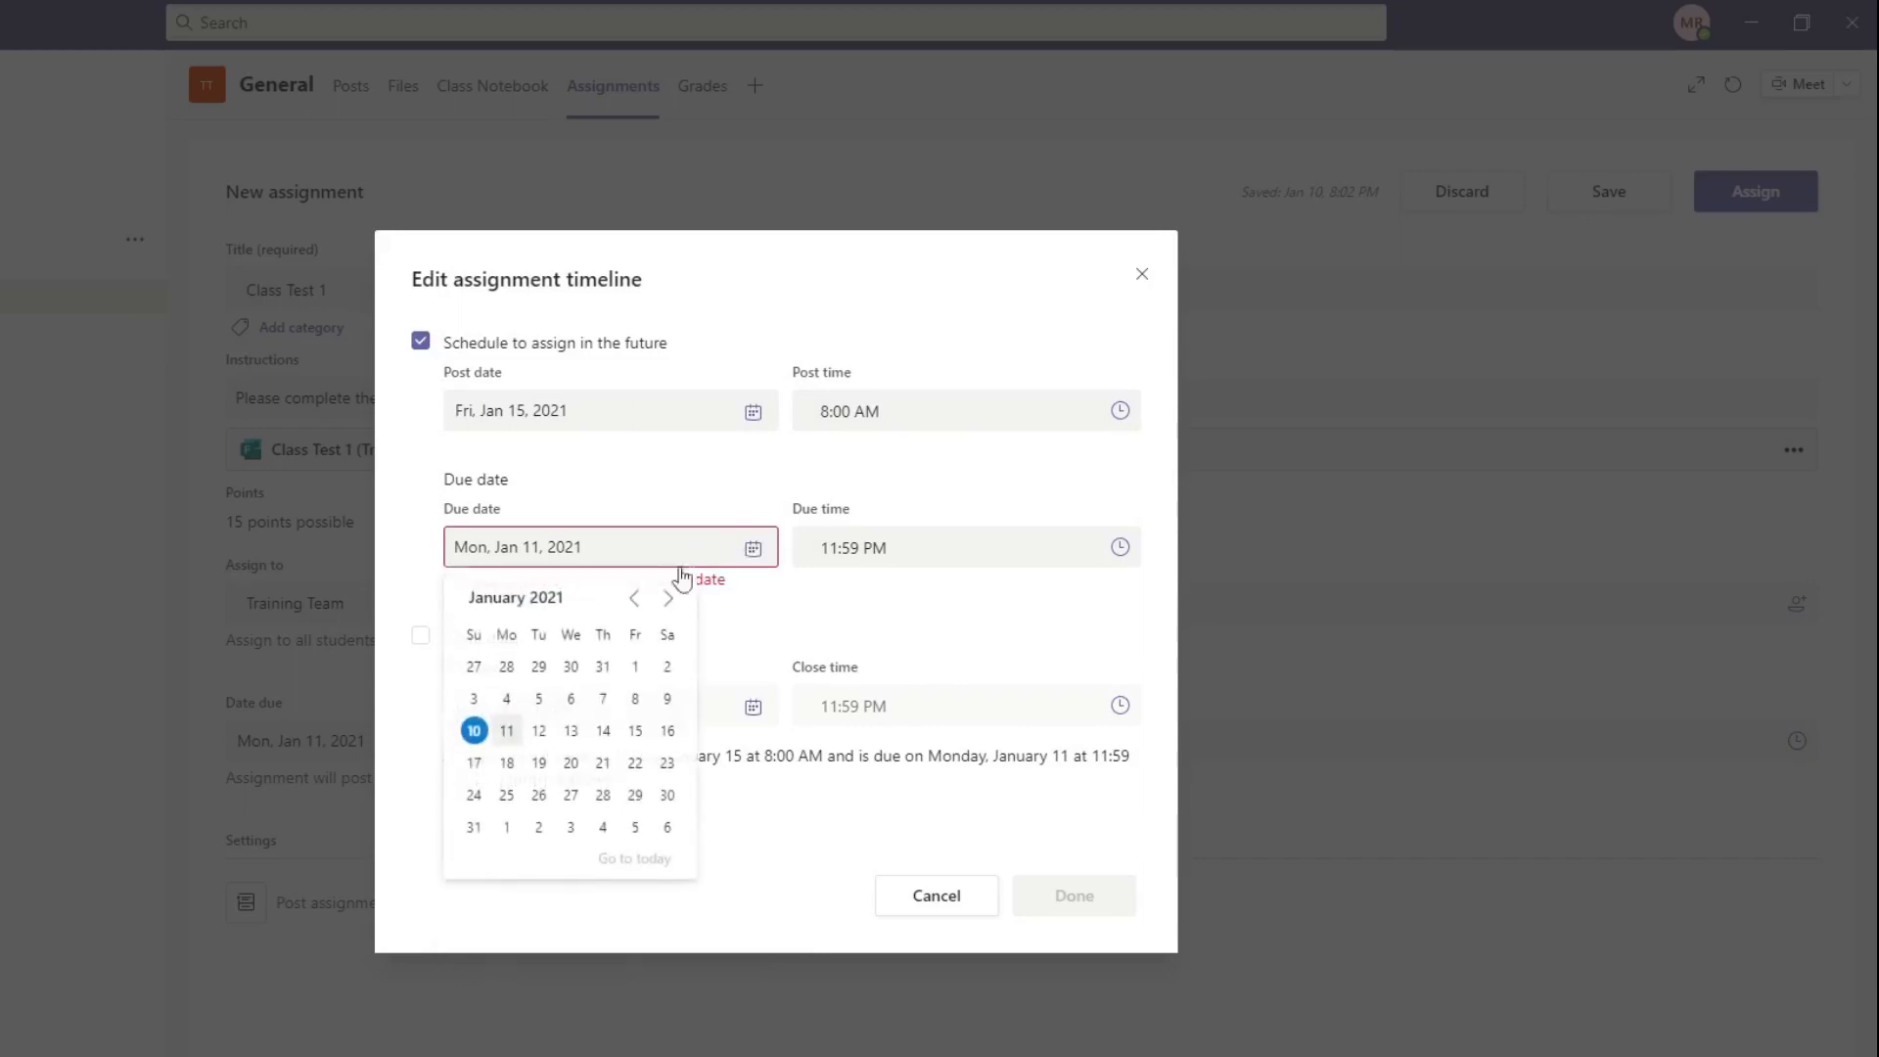
pyautogui.click(635, 731)
pyautogui.click(1122, 550)
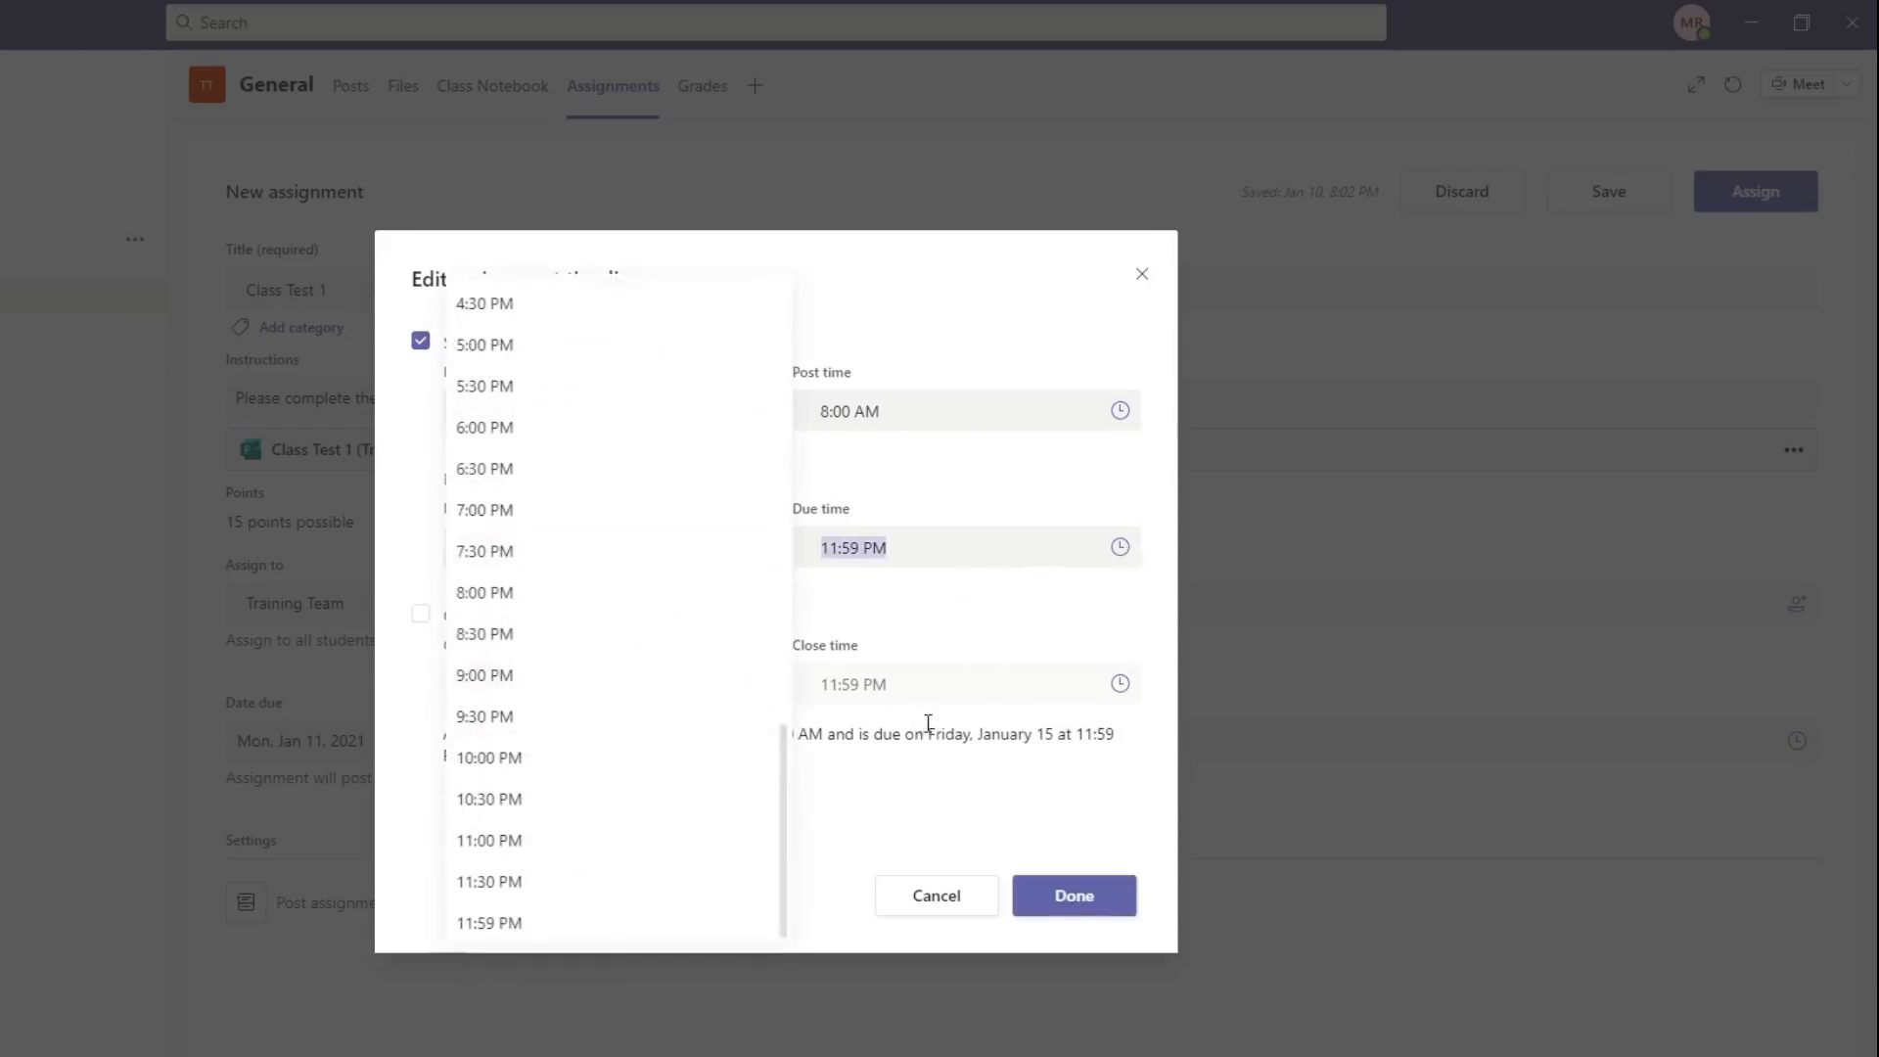
pyautogui.scroll(5, 587, 646)
pyautogui.scroll(6, 551, 577)
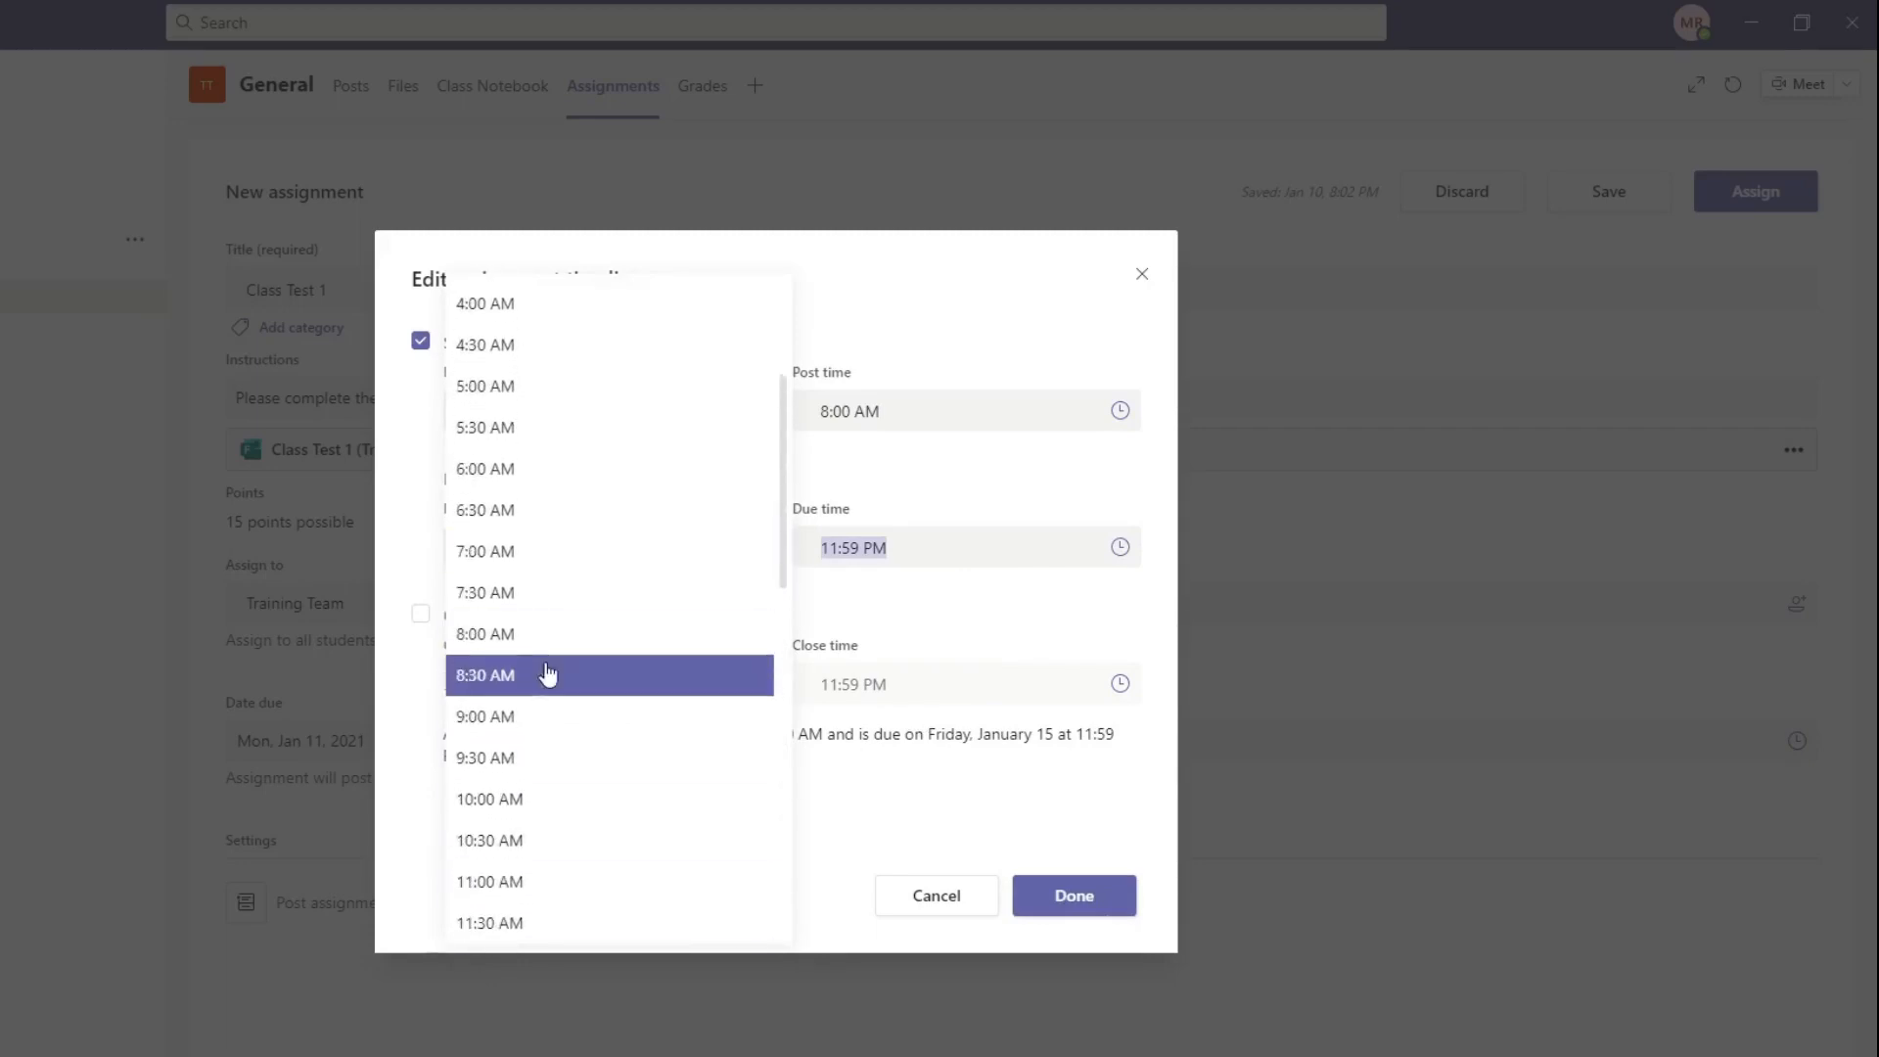
pyautogui.click(537, 729)
# Step: Enable a close date of Fri, Jan 15, 2021 at 9:00 AM, accept the timeline and schedule the Class Test 1 assignment
pyautogui.click(421, 615)
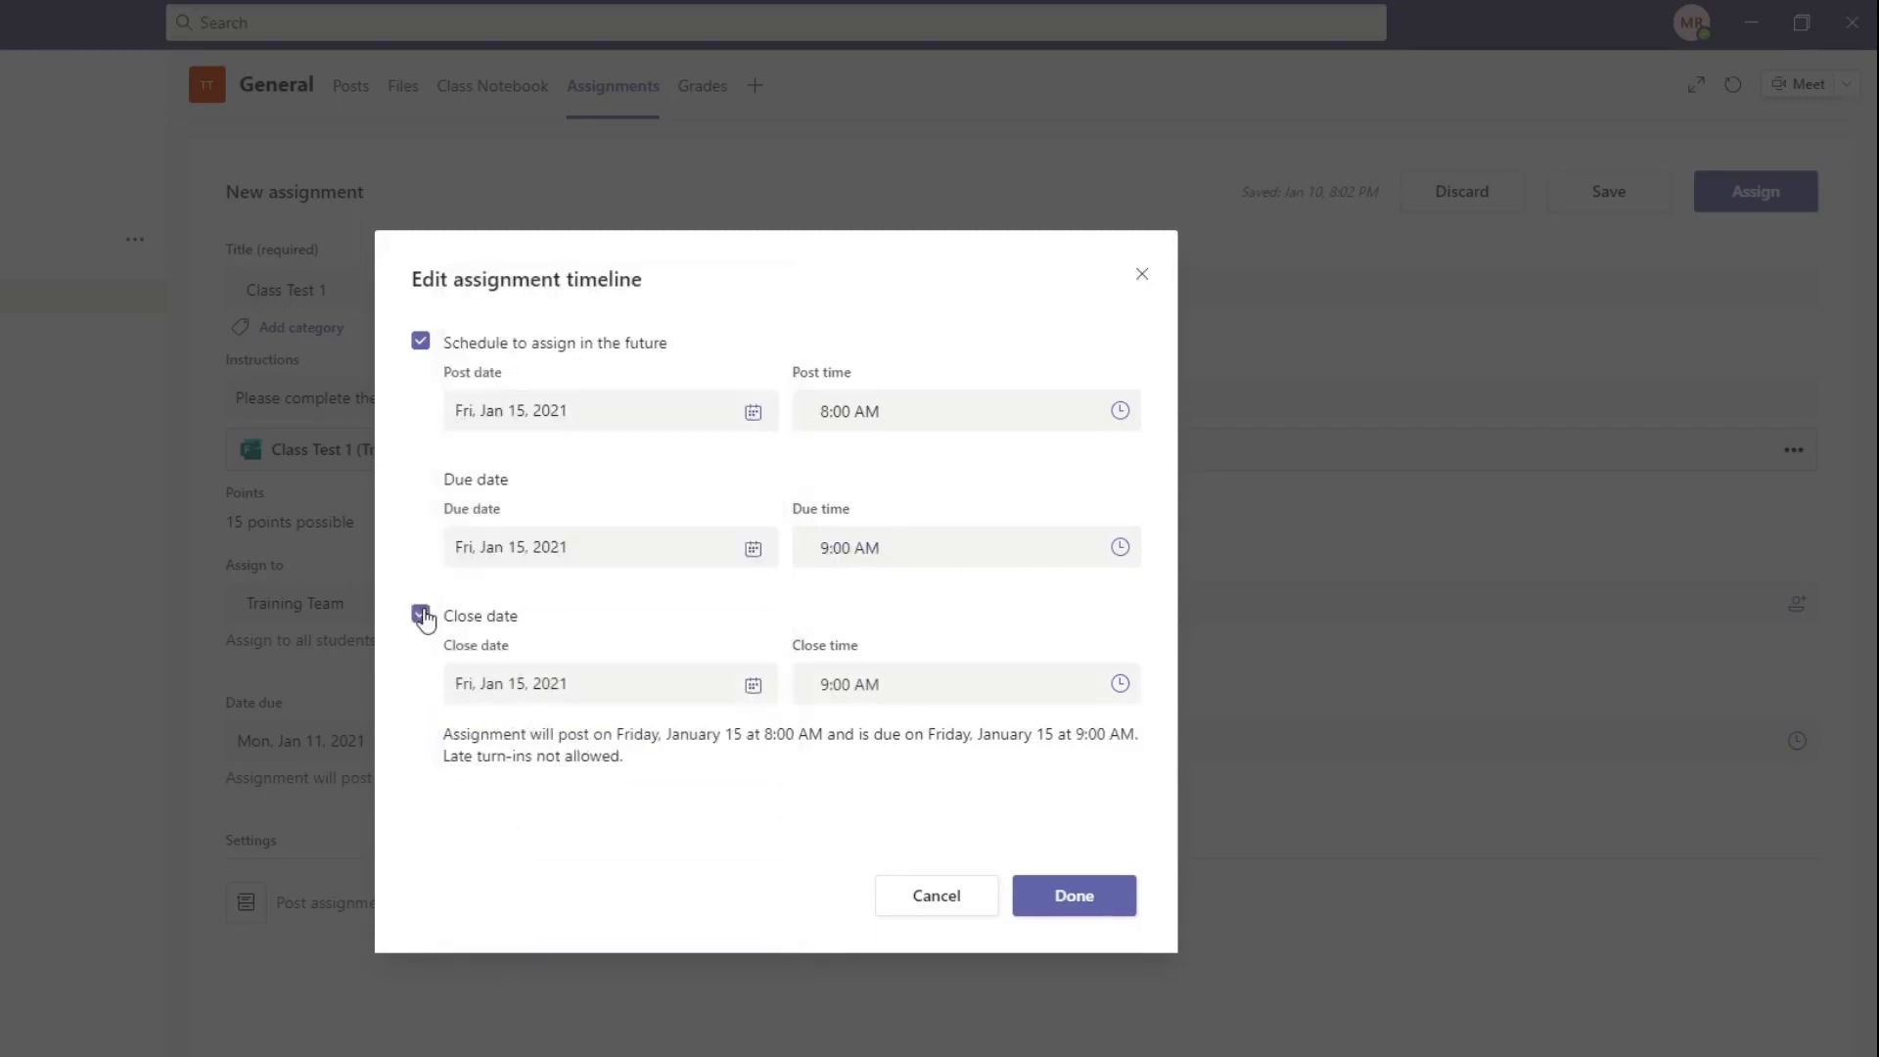
pyautogui.click(1091, 898)
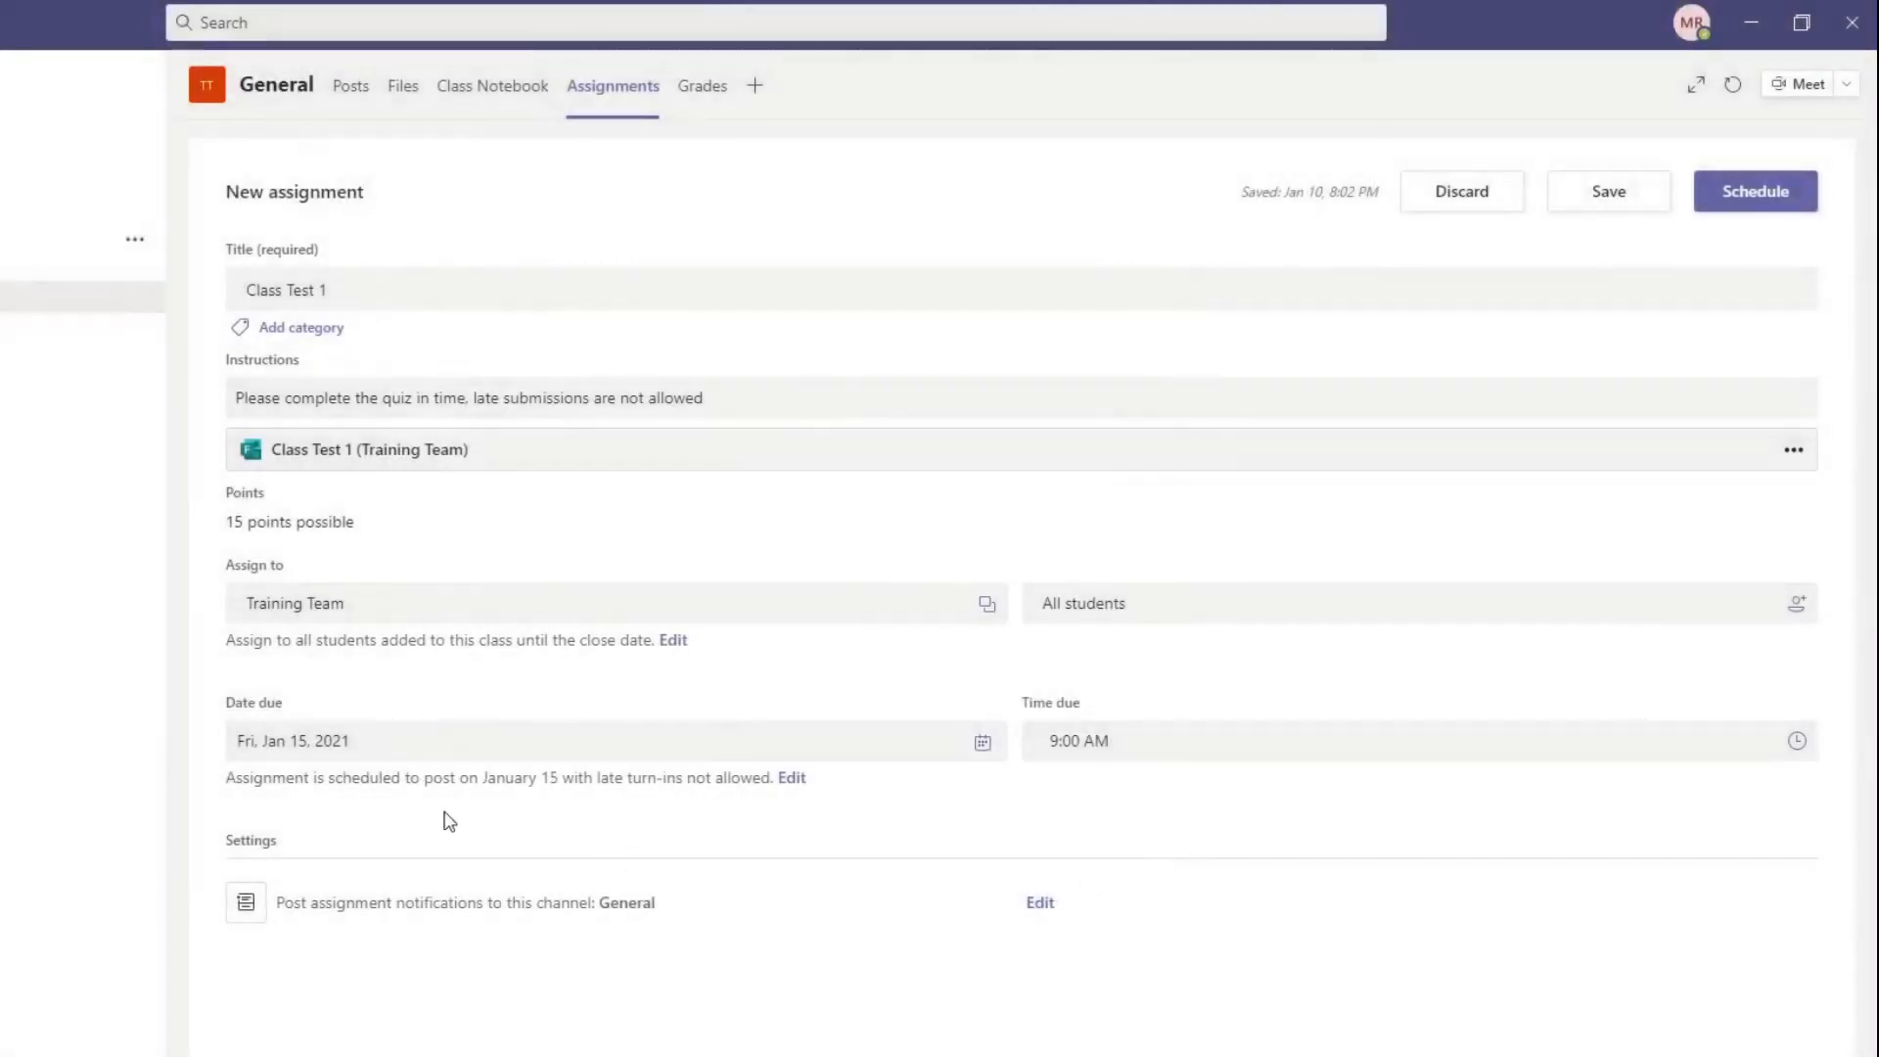
pyautogui.click(1775, 196)
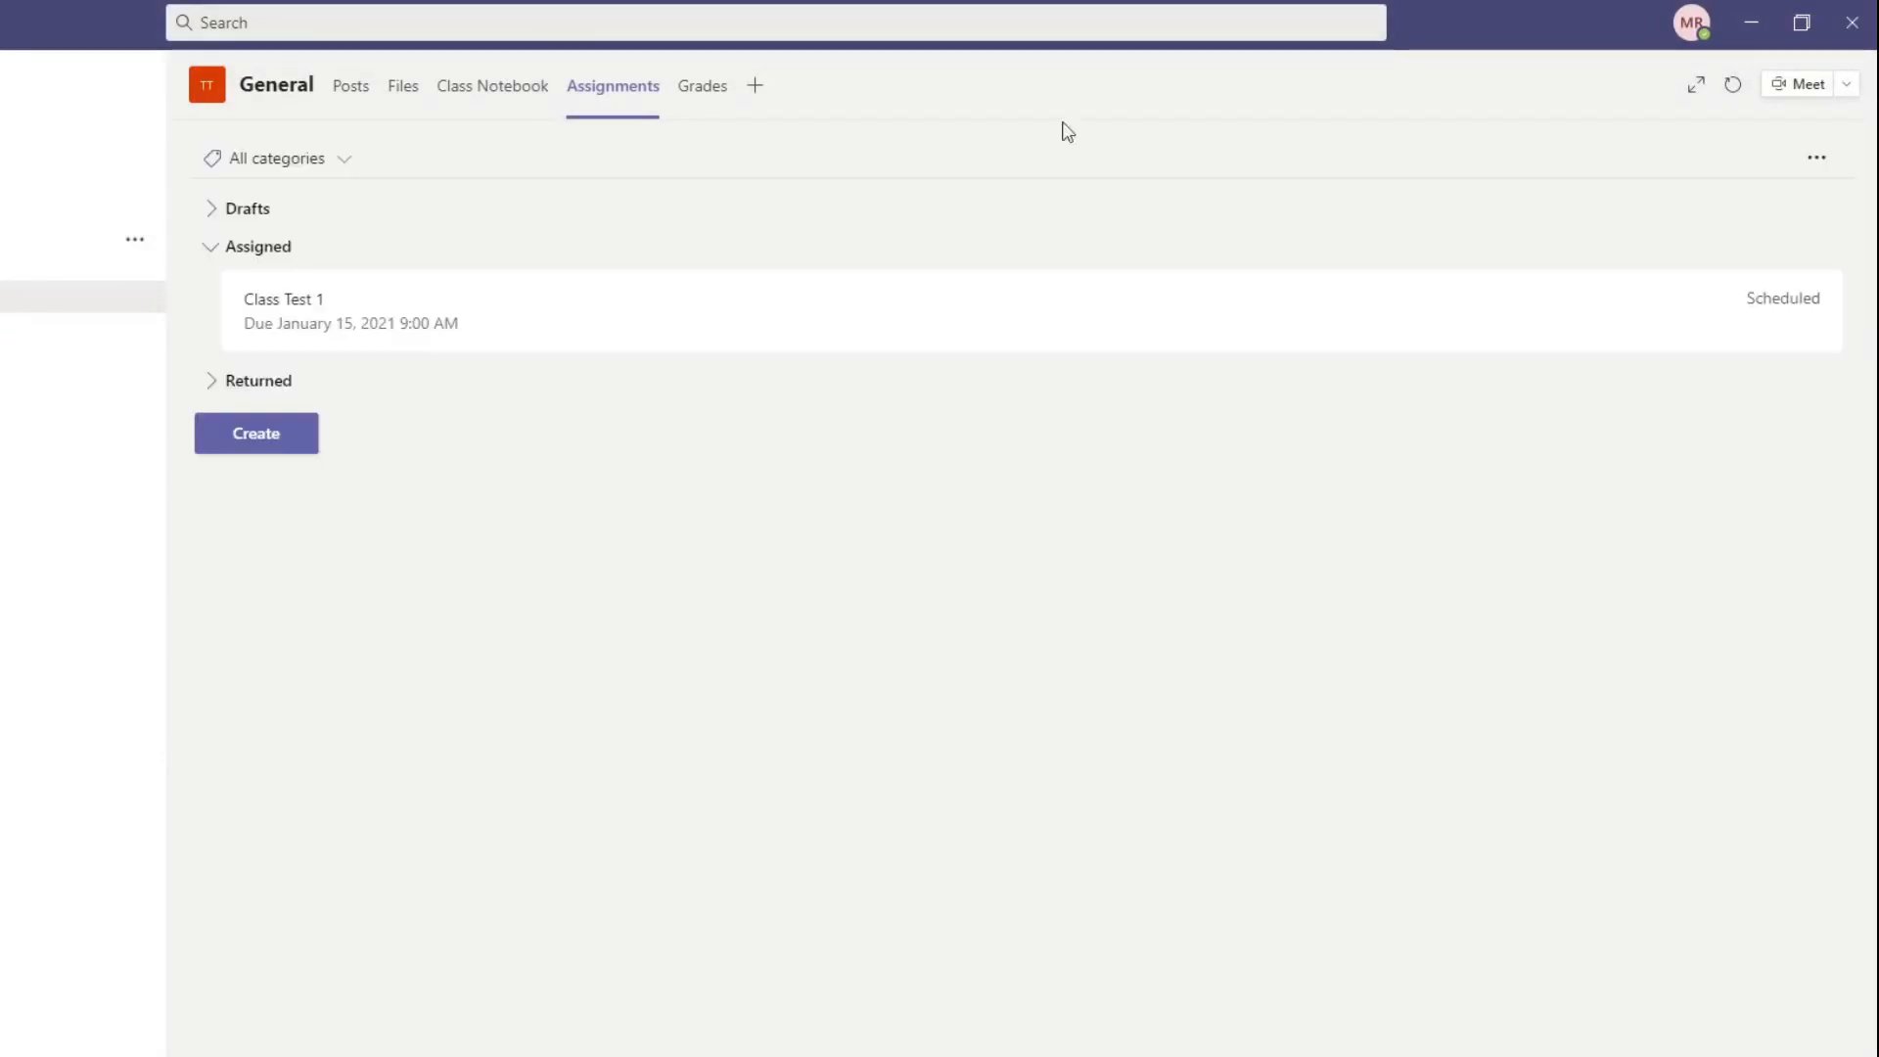
# Step: Check the General channel's posts for notifications about the Class Test 1 assignment
pyautogui.click(353, 98)
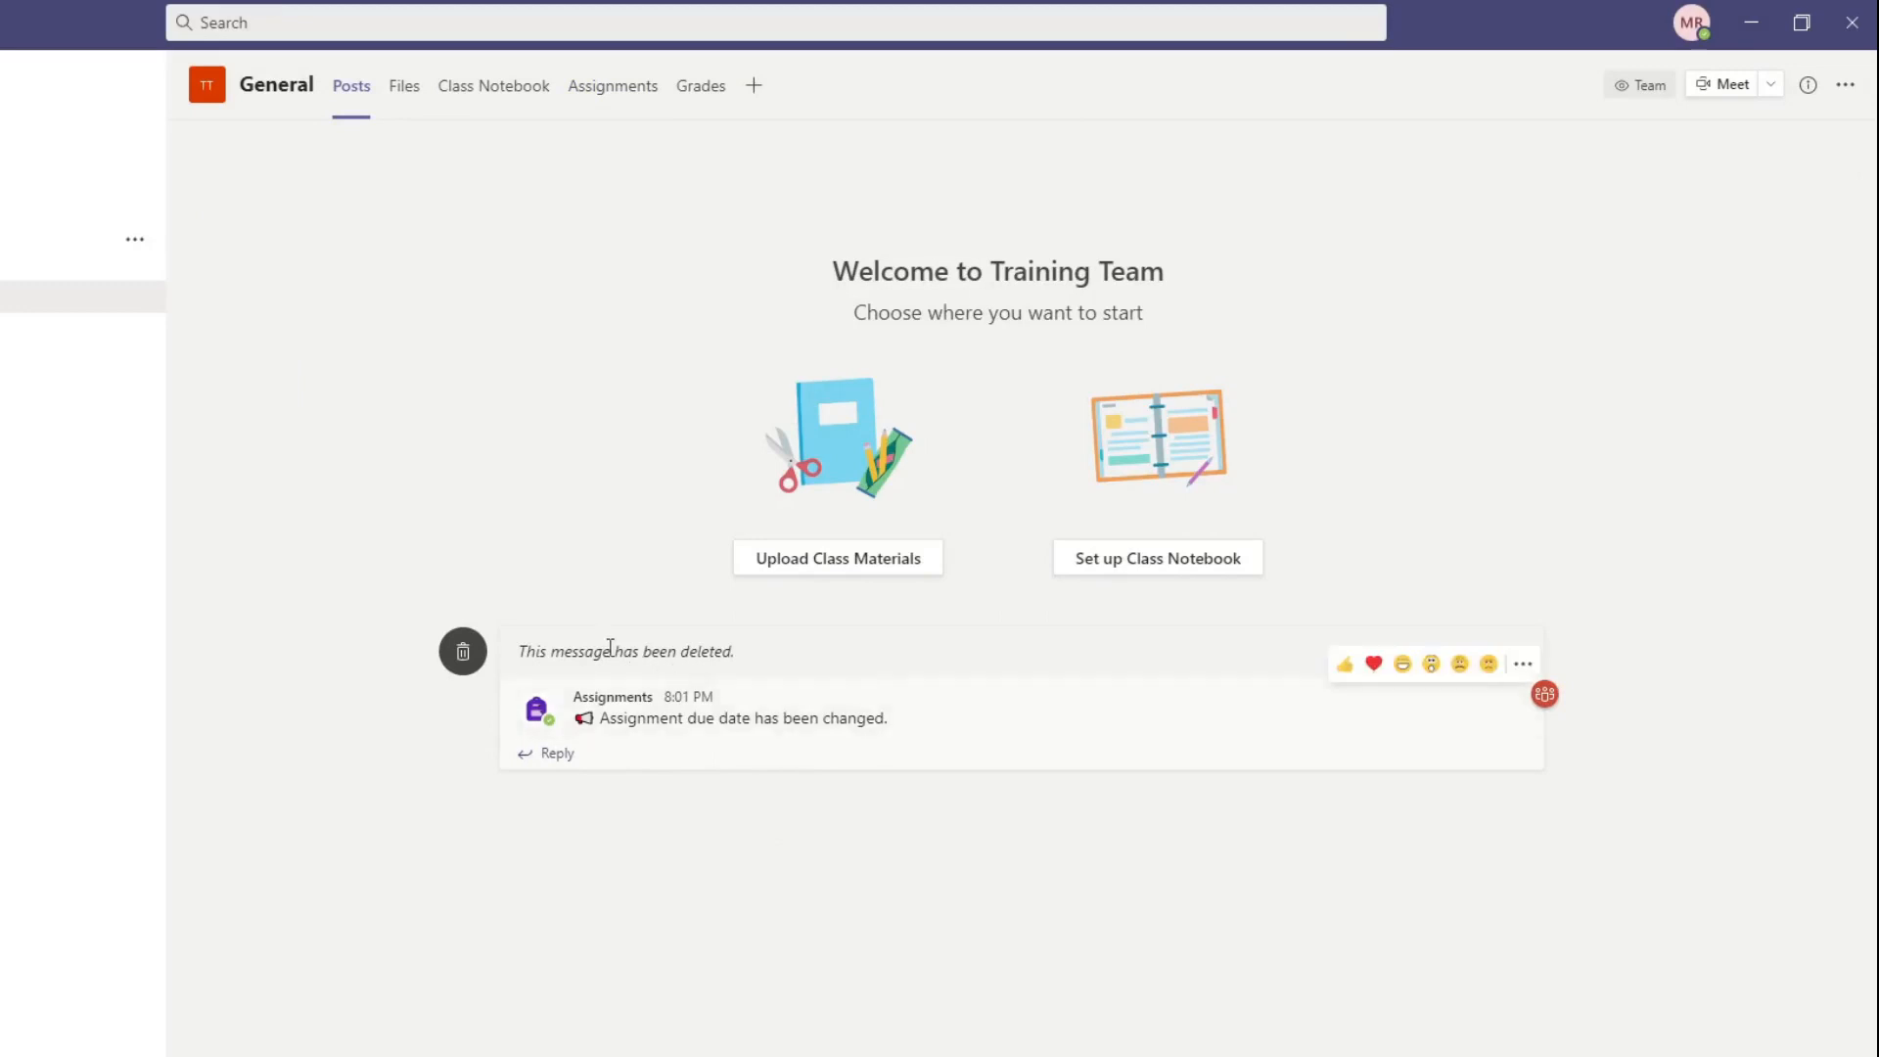
pyautogui.moveTo(689, 651); pyautogui.dragTo(736, 652)
pyautogui.moveTo(679, 720); pyautogui.dragTo(904, 742)
pyautogui.click(736, 758)
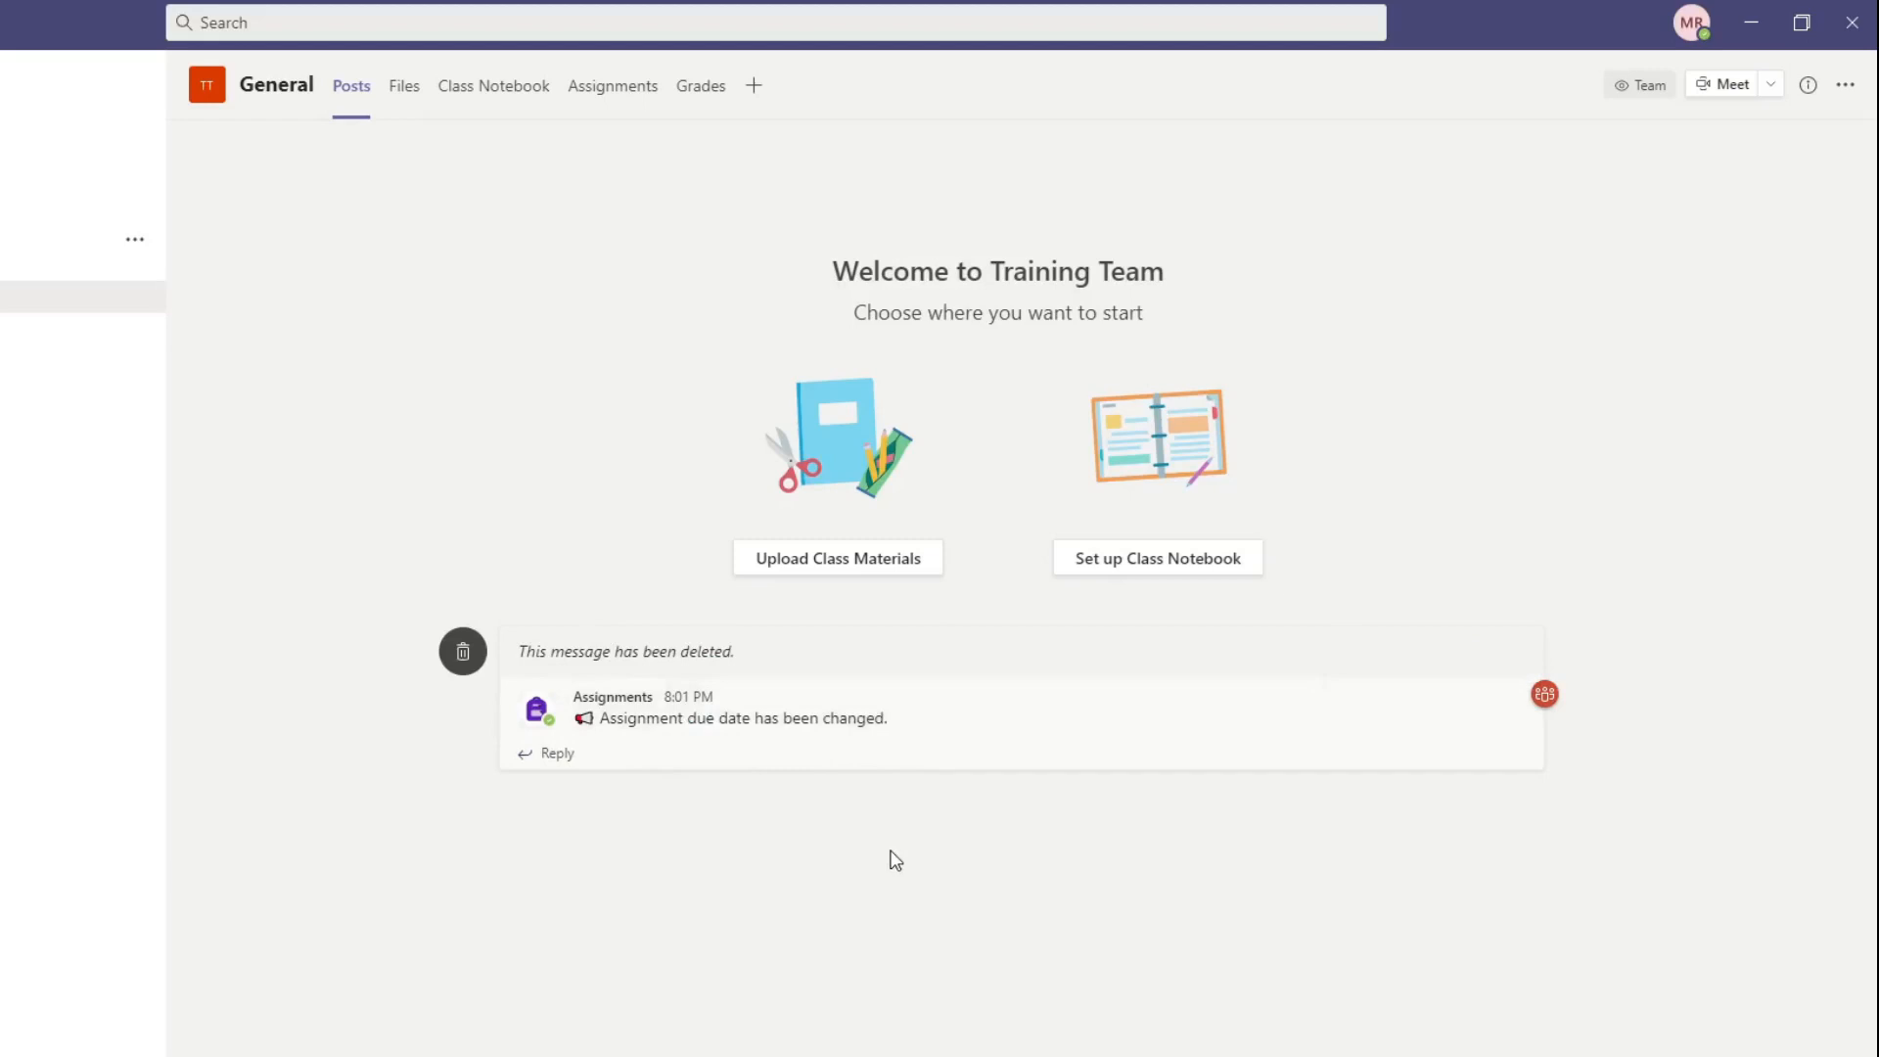
# Step: Open the scheduled Class Test 1 assignment and review its post, due and close times, leaving the timeline unedited
pyautogui.click(608, 106)
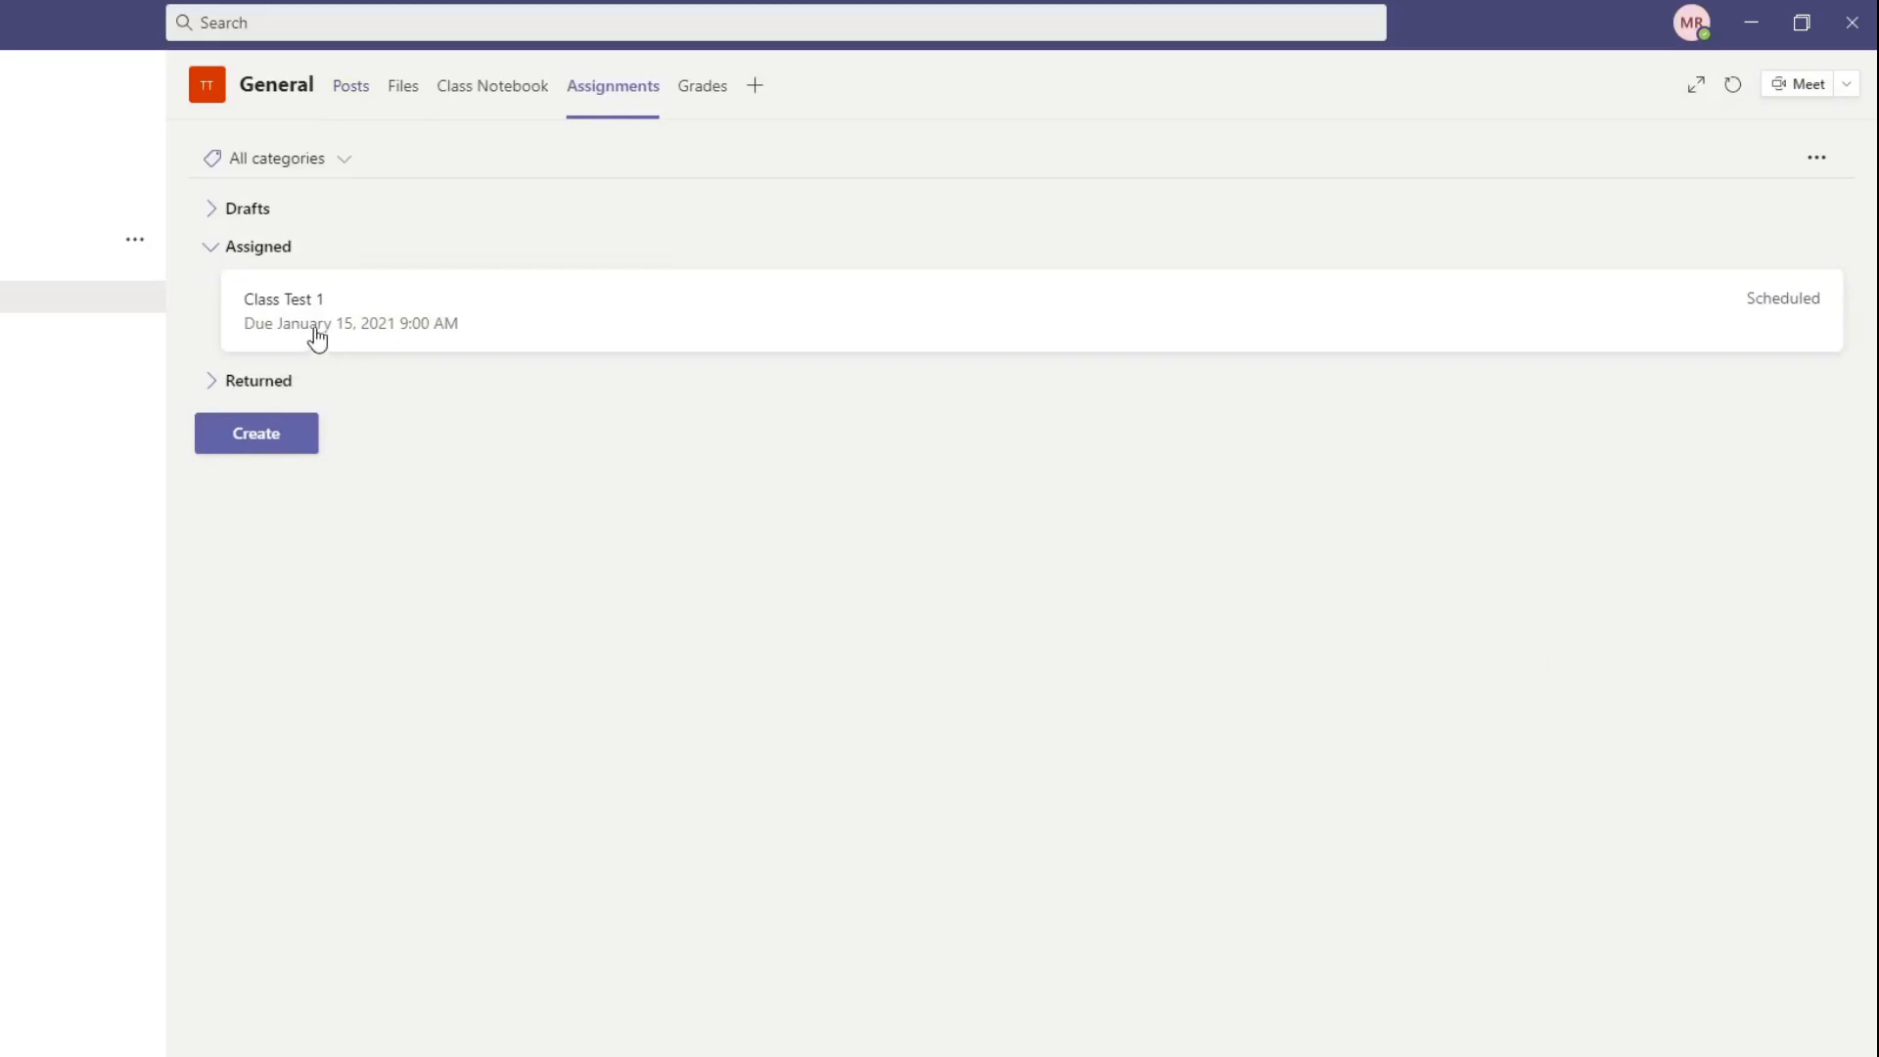
pyautogui.click(1811, 306)
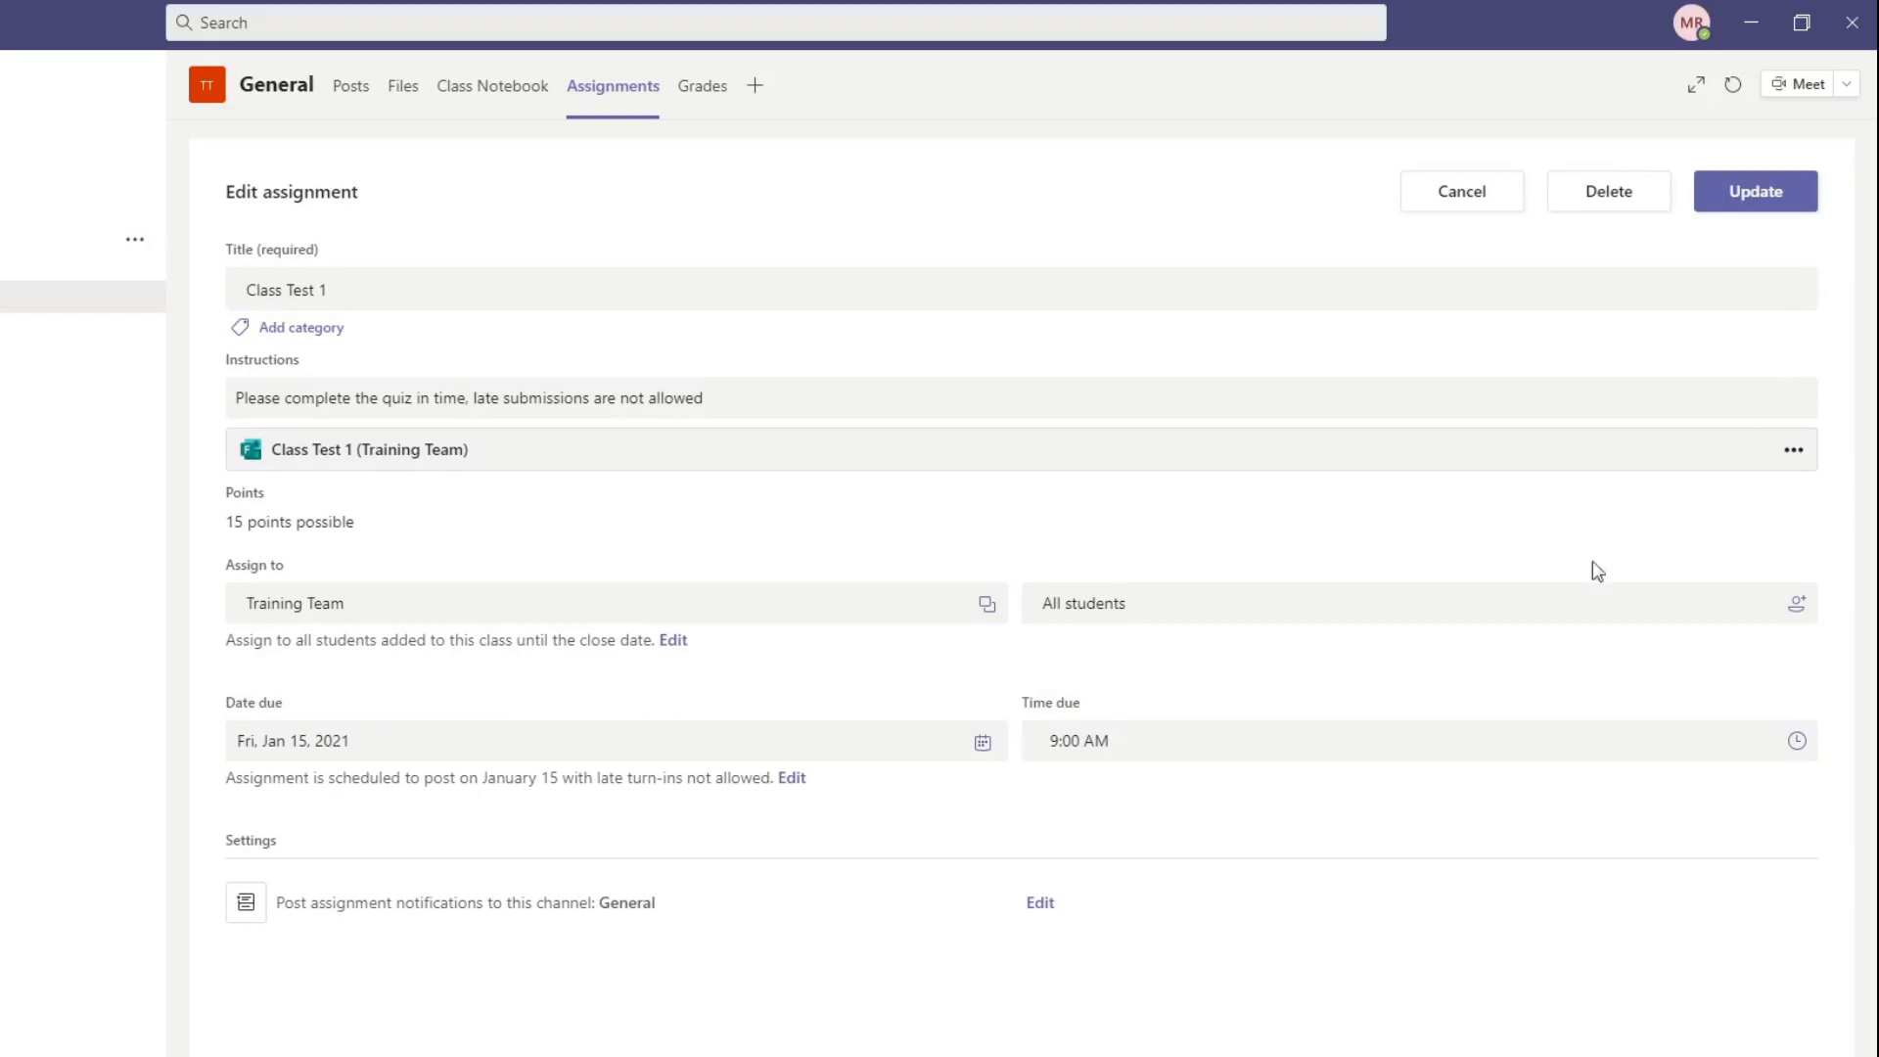
pyautogui.click(792, 779)
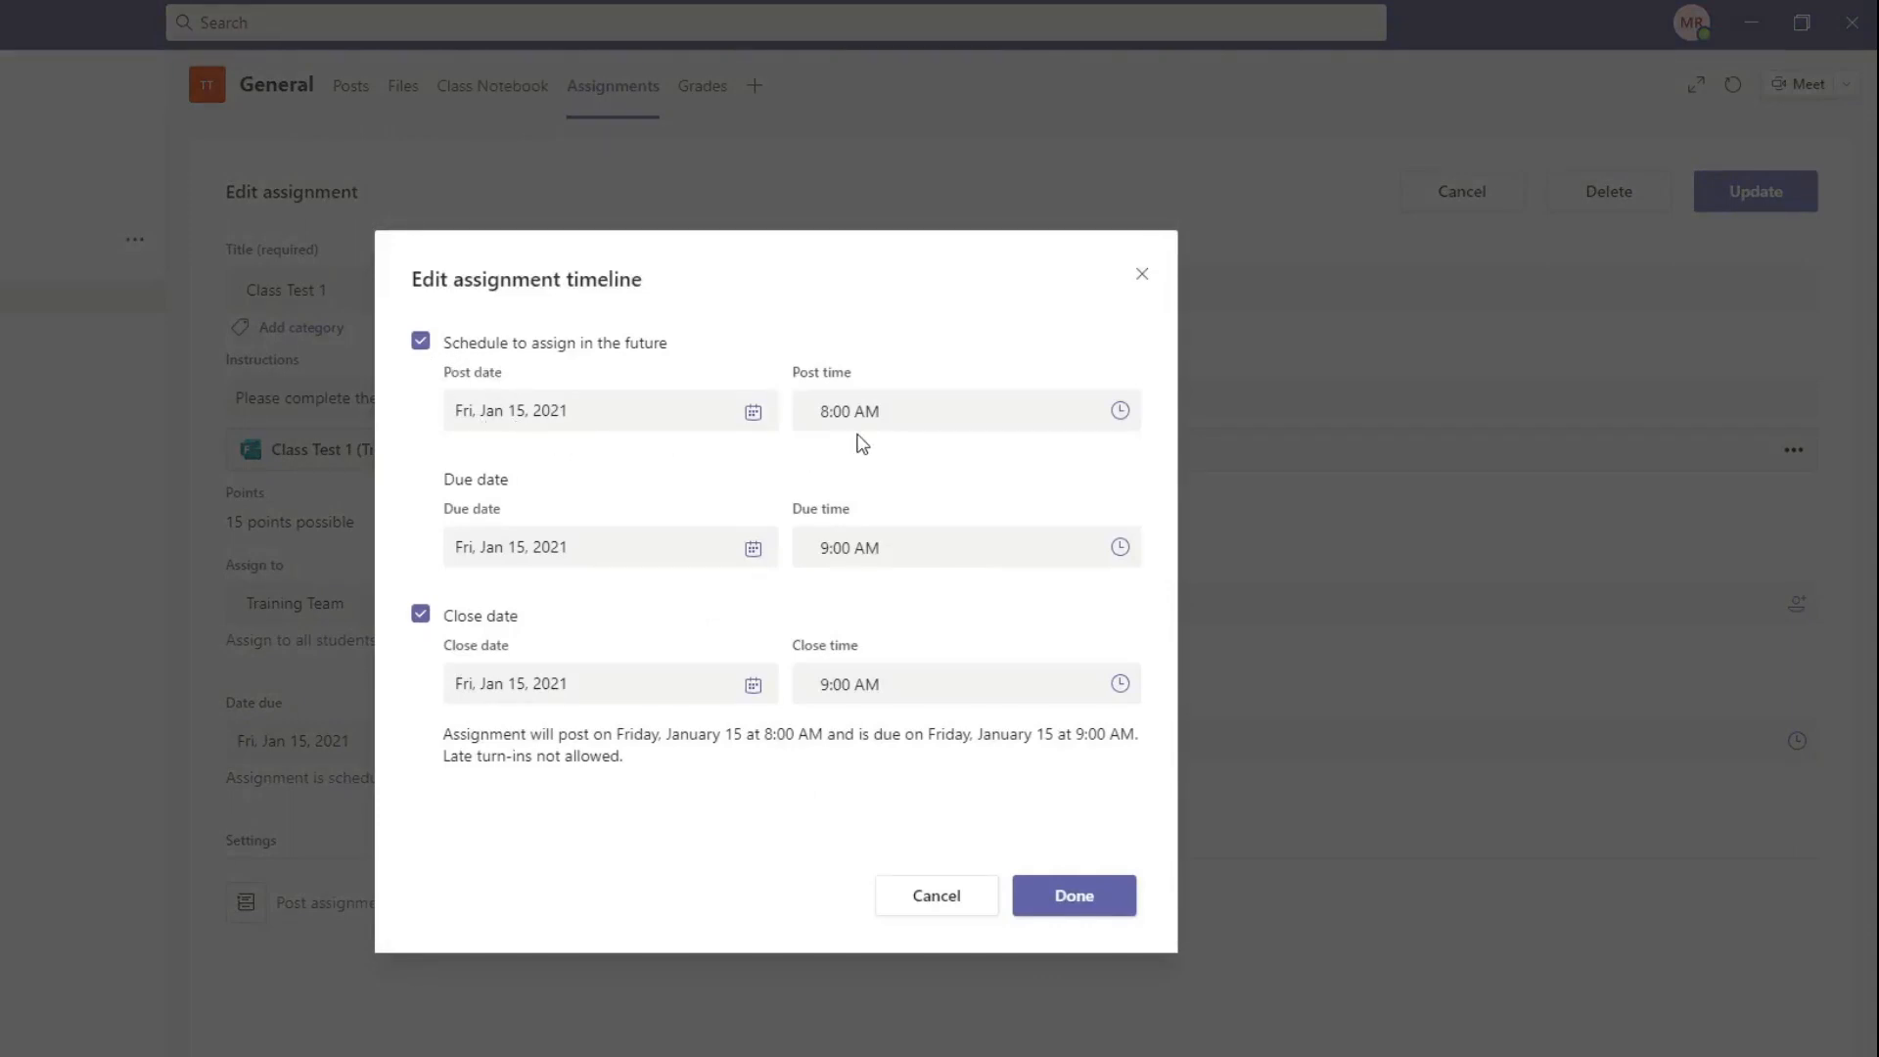
pyautogui.click(1140, 275)
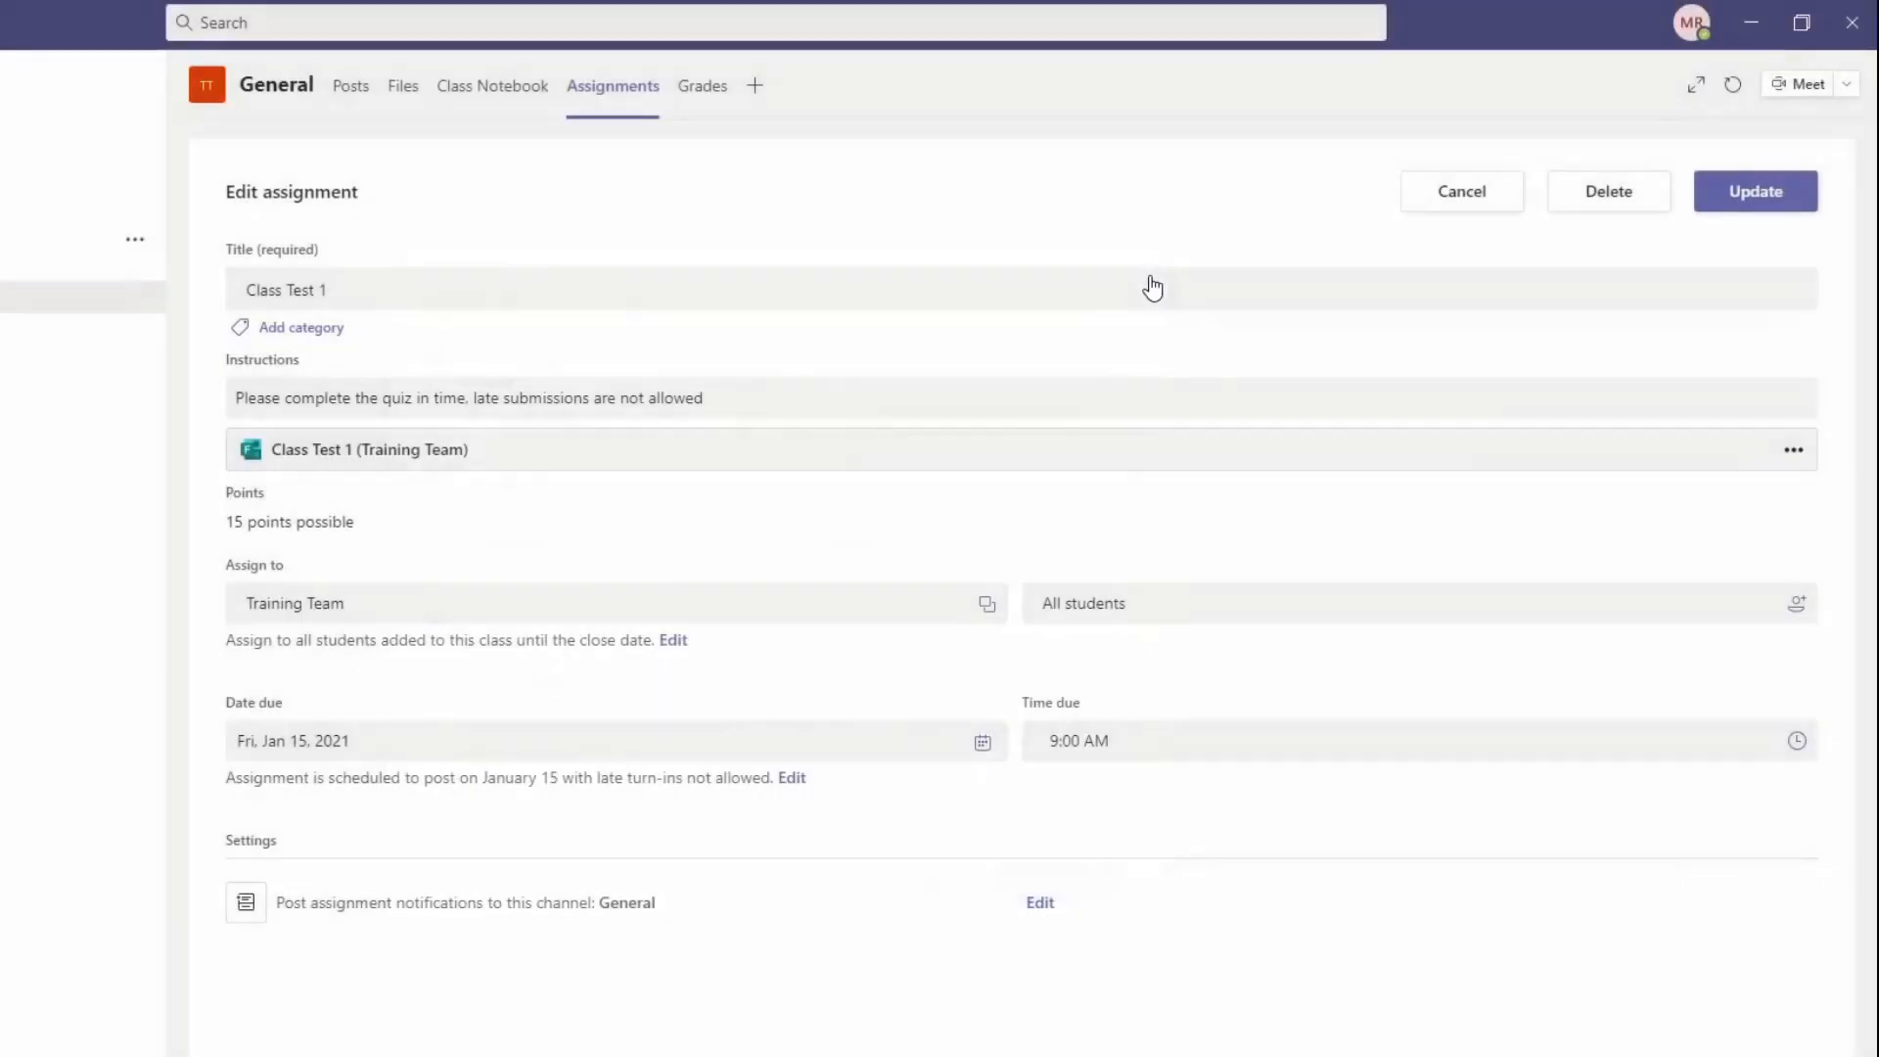
# Step: Recheck the General channel's posts, and return to the class assignments list
pyautogui.click(354, 90)
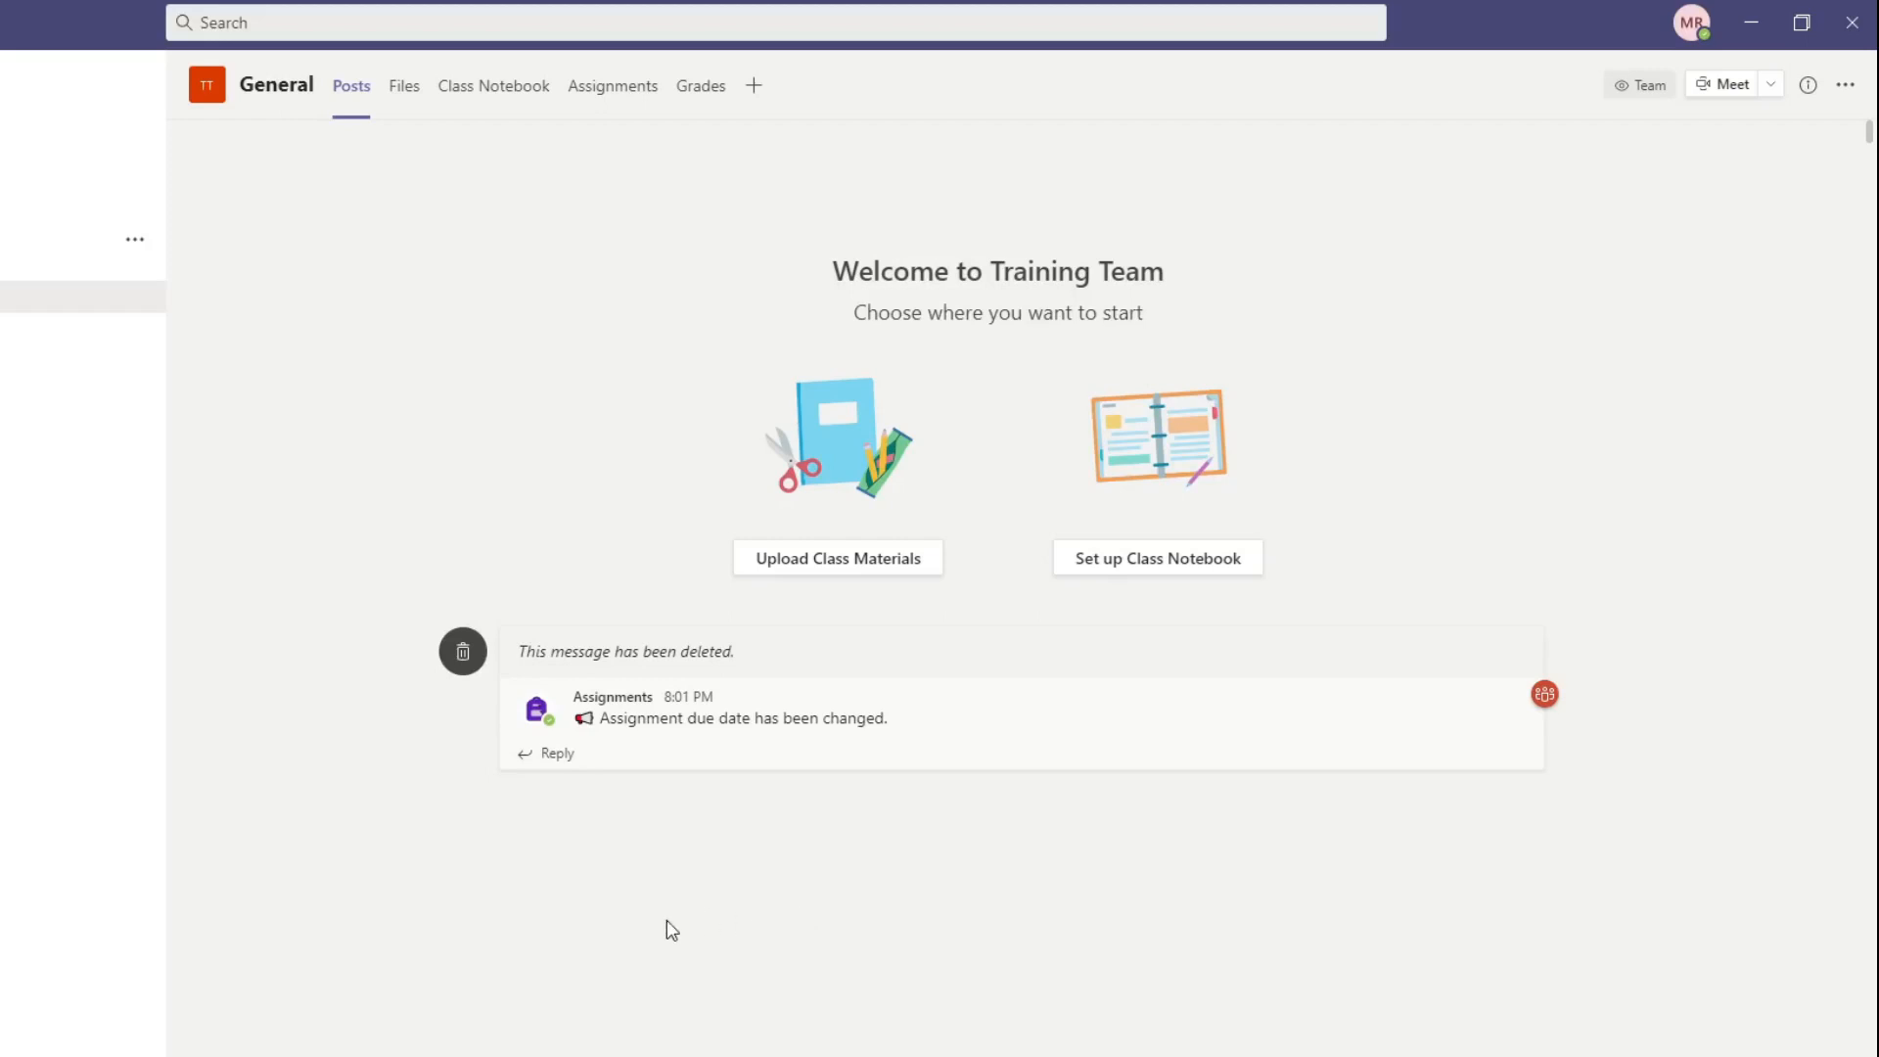
pyautogui.click(597, 85)
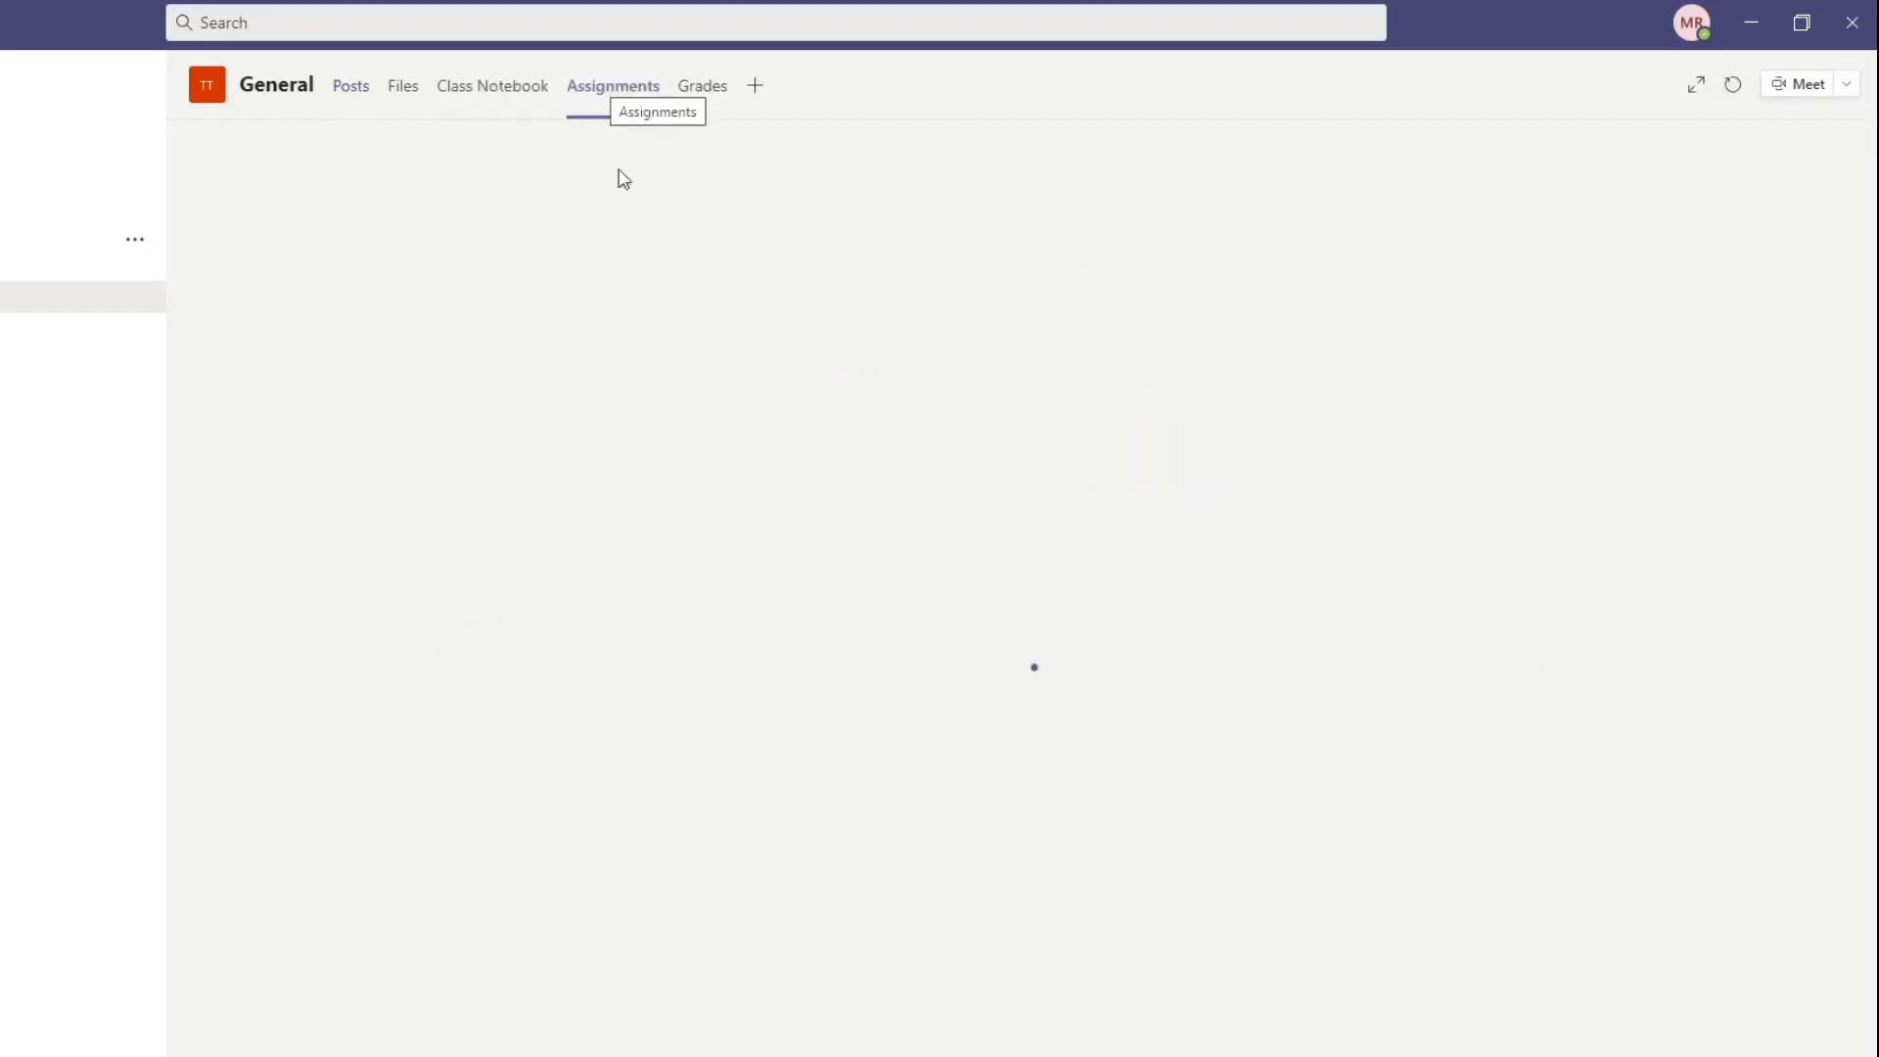